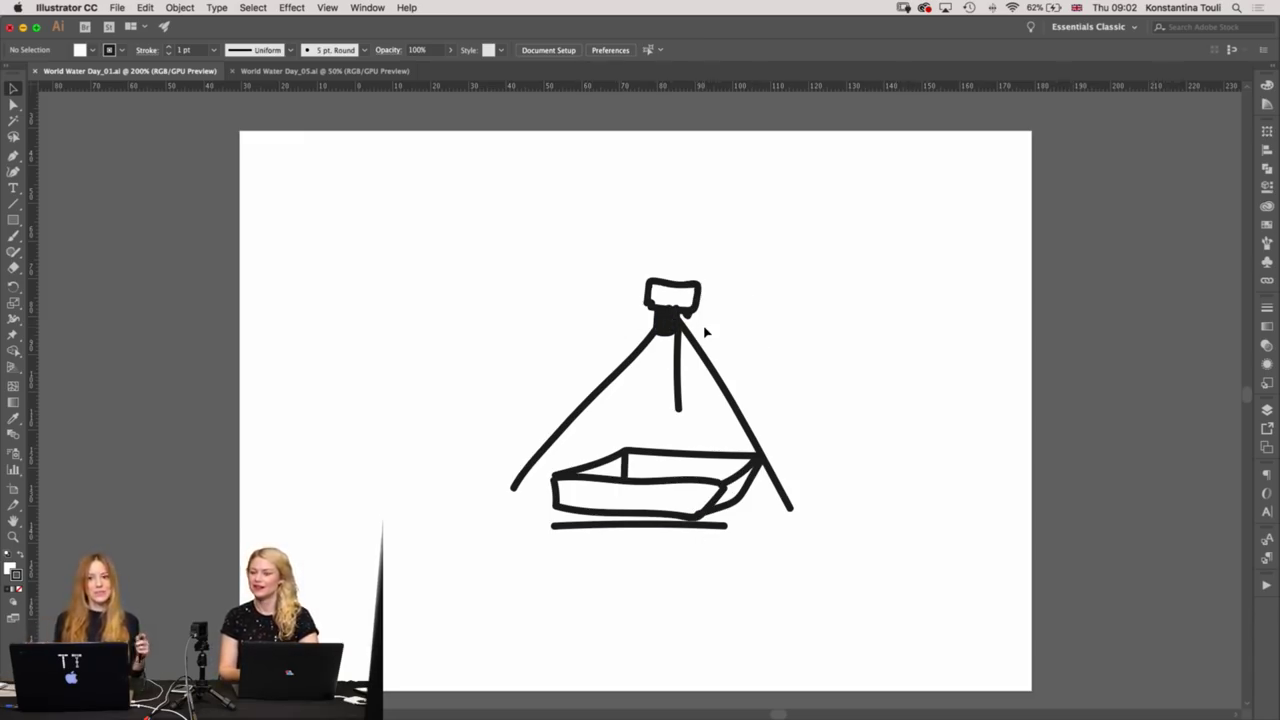
Zoom out and pan across the artboards to view the uppercase 'WHAT ABOUT WATER?' posters.
key(super+minus)
scroll(734, 329, right, 5)
scroll(734, 329, up, 3)
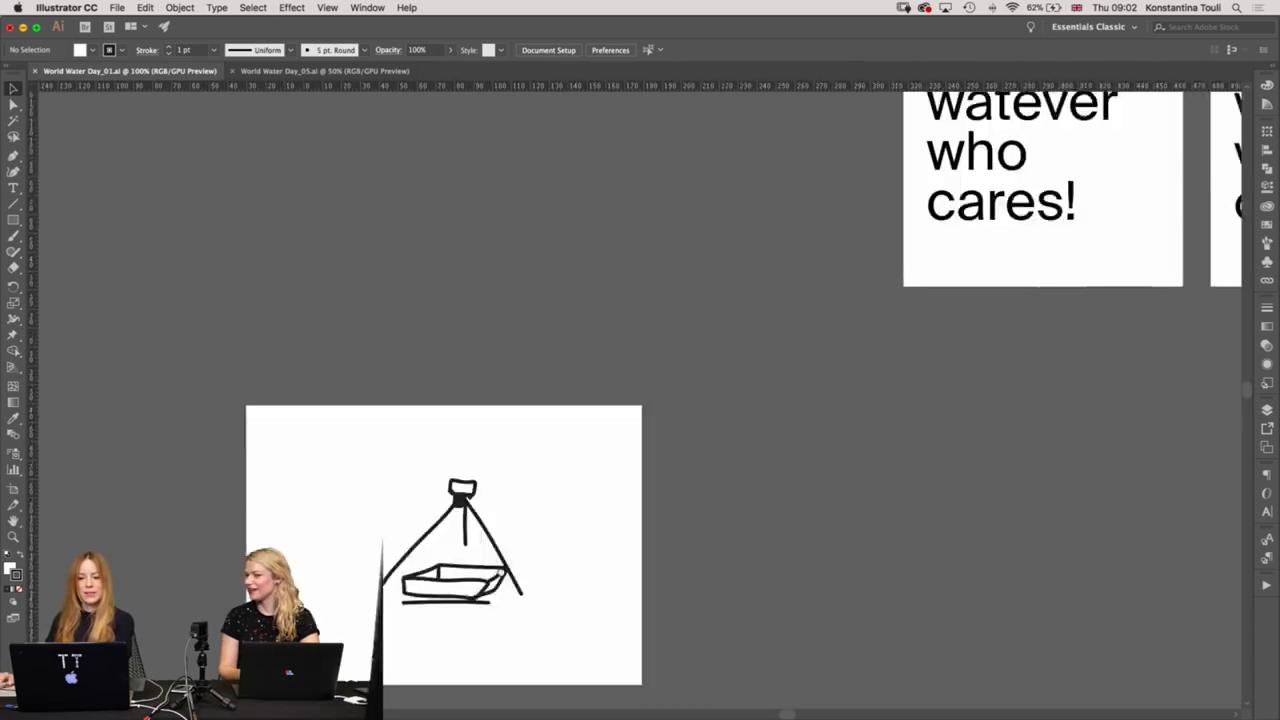
scroll(520, 389, right, 7)
scroll(520, 389, up, 5)
scroll(520, 389, right, 5)
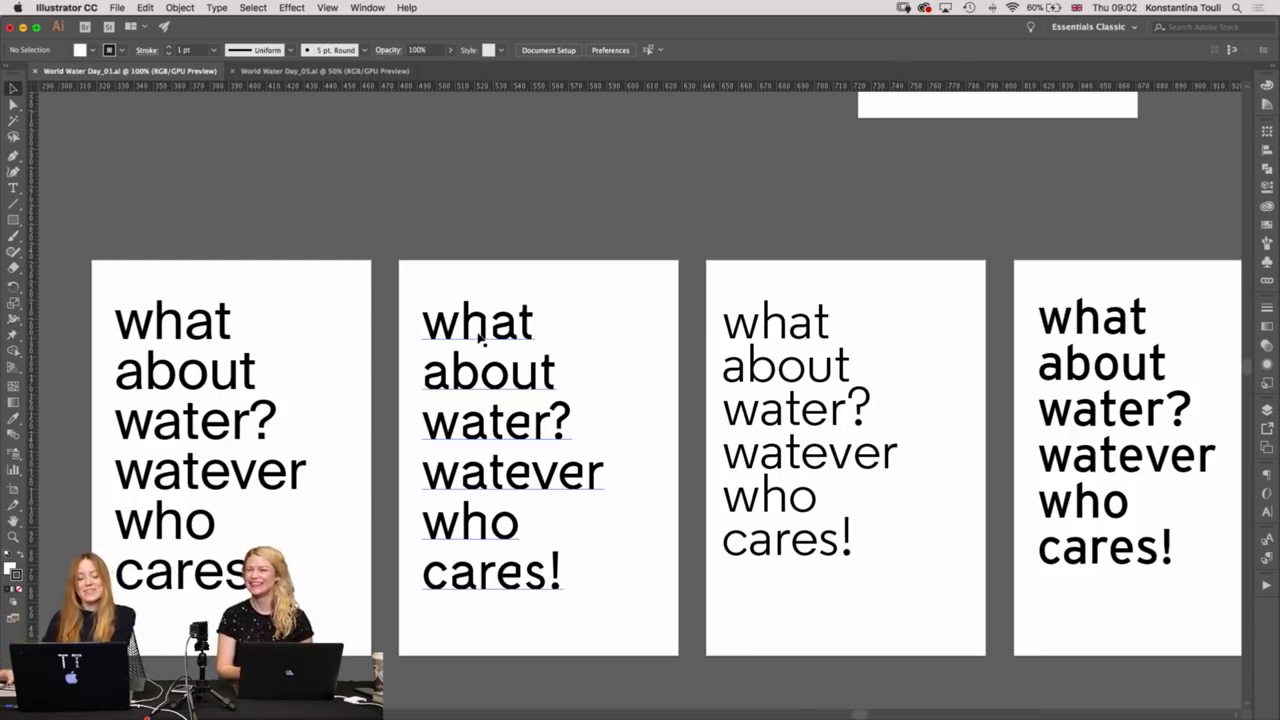
drag(520, 203, 307, 531)
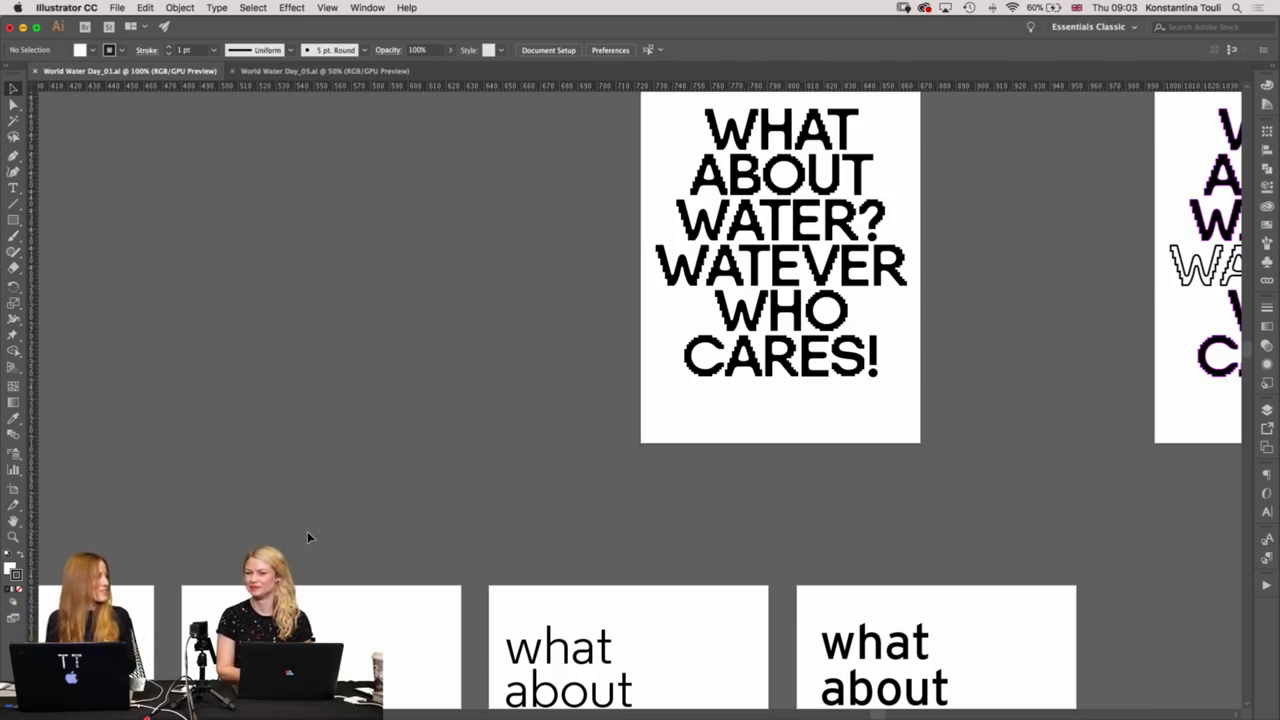
drag(529, 534, 129, 715)
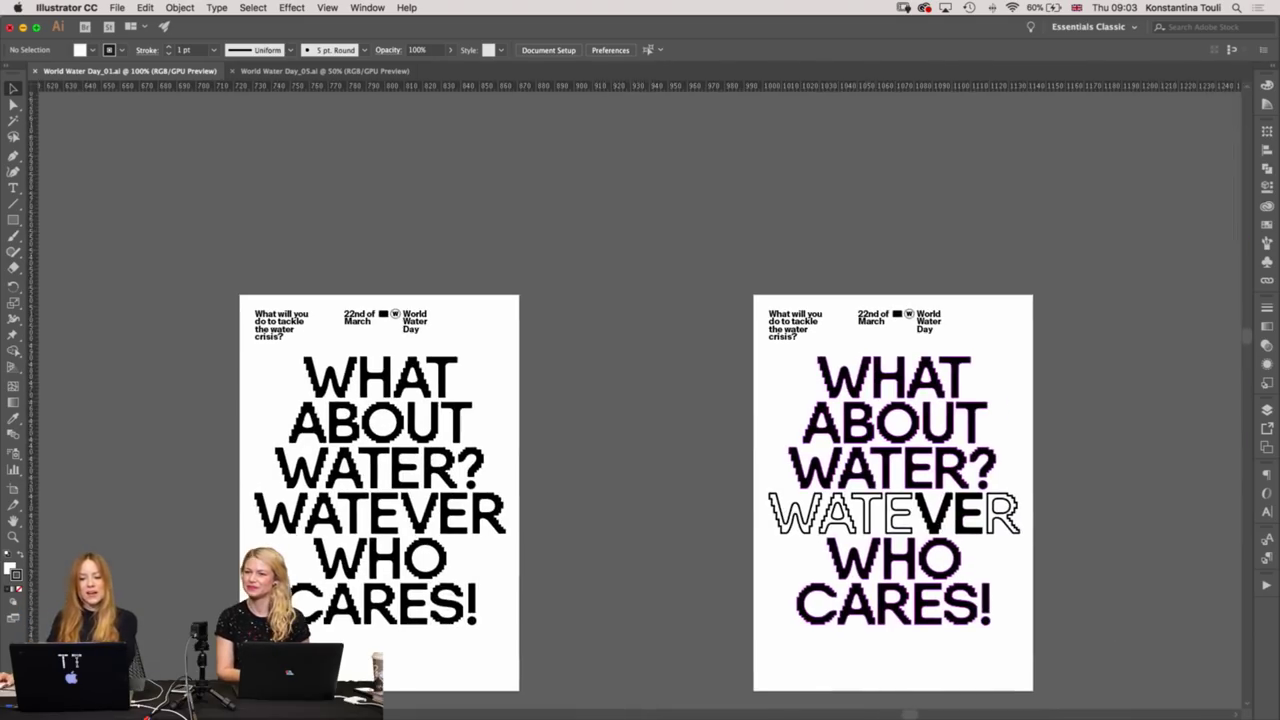
Switch to World Water Day_05, nudge the view, and minimize the Illustrator window.
click(313, 72)
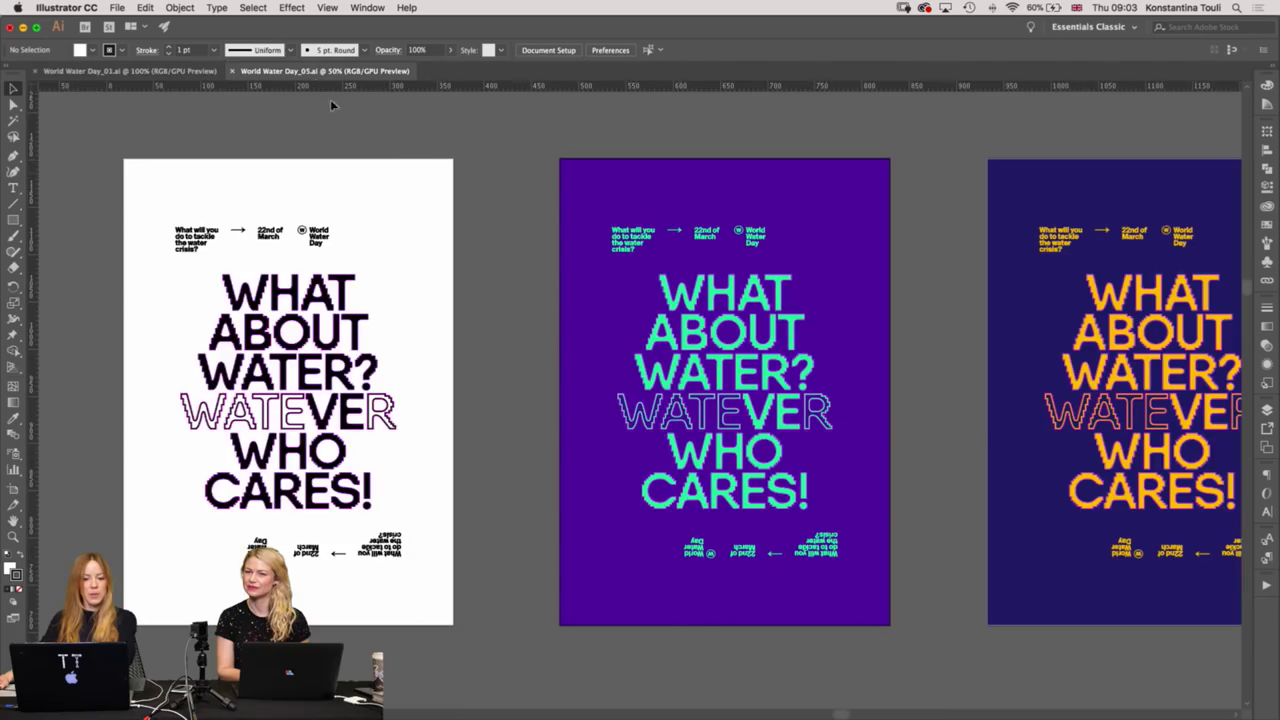
mouse_move(490, 241)
mouse_down()
mouse_move(363, 266)
mouse_move(404, 266)
mouse_up()
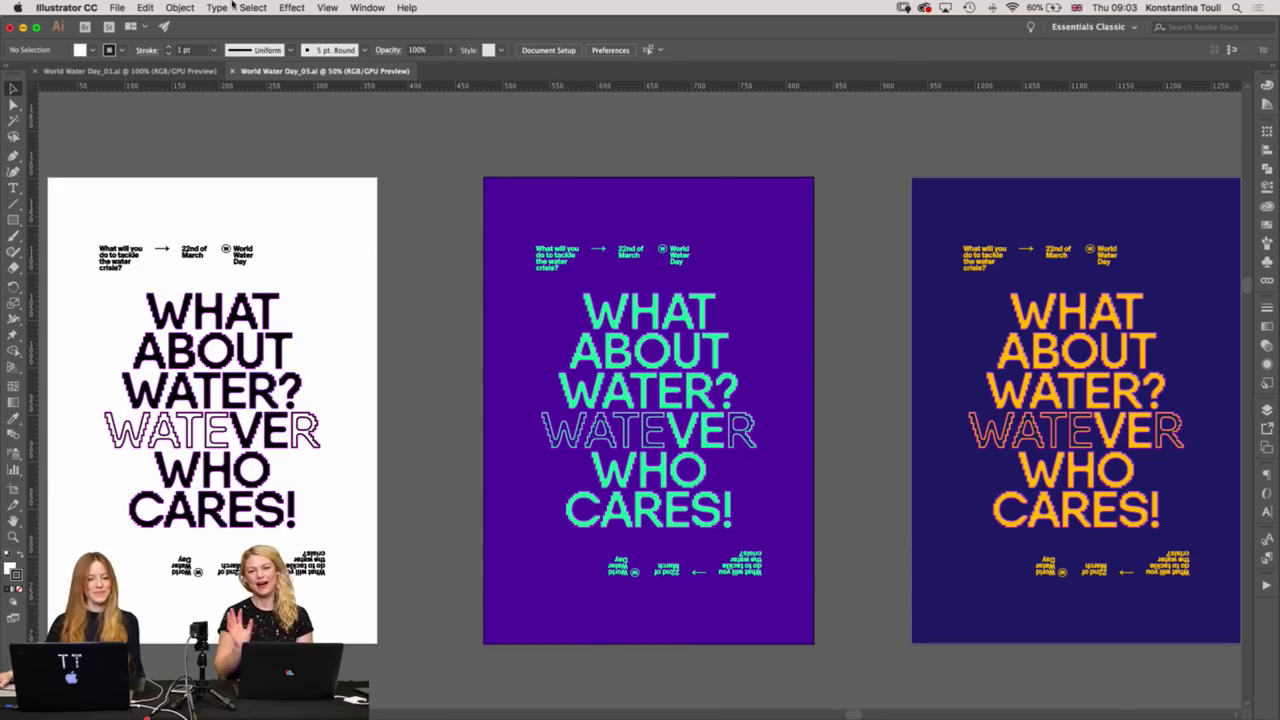
click(23, 28)
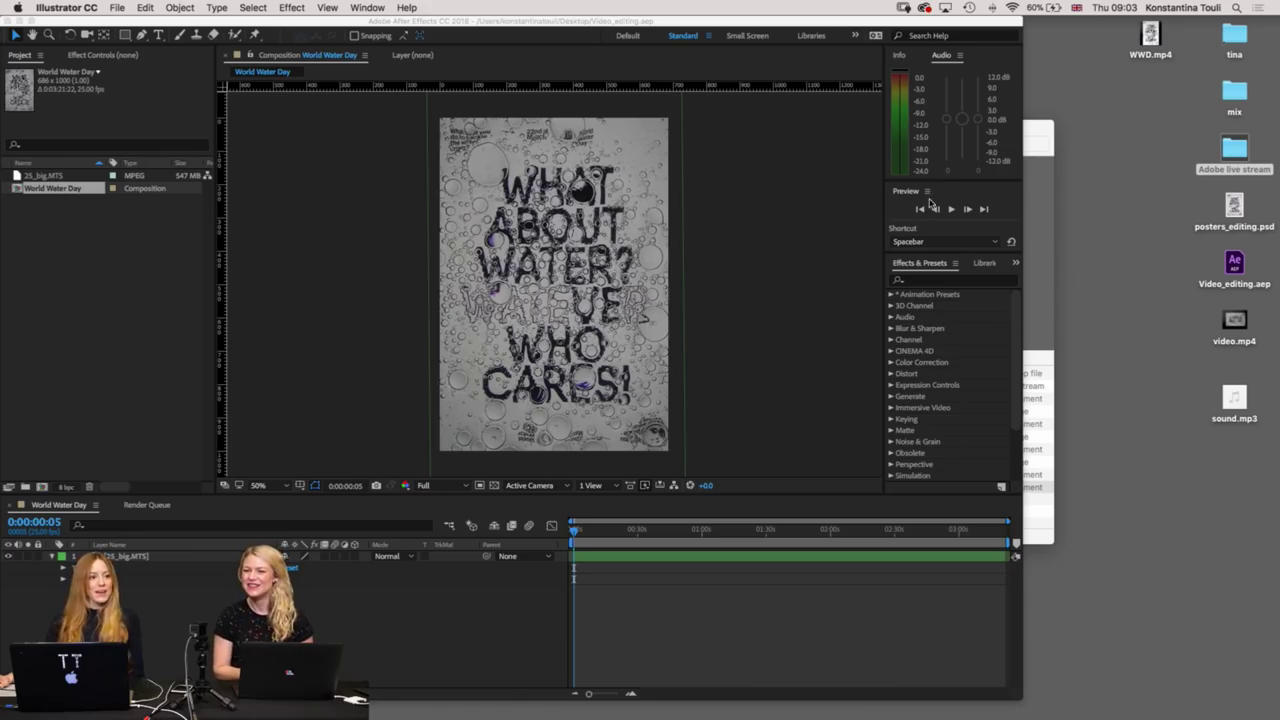
Open video.mp4 in QuickTime Player and enlarge its window to fill the screen.
double_click(1235, 320)
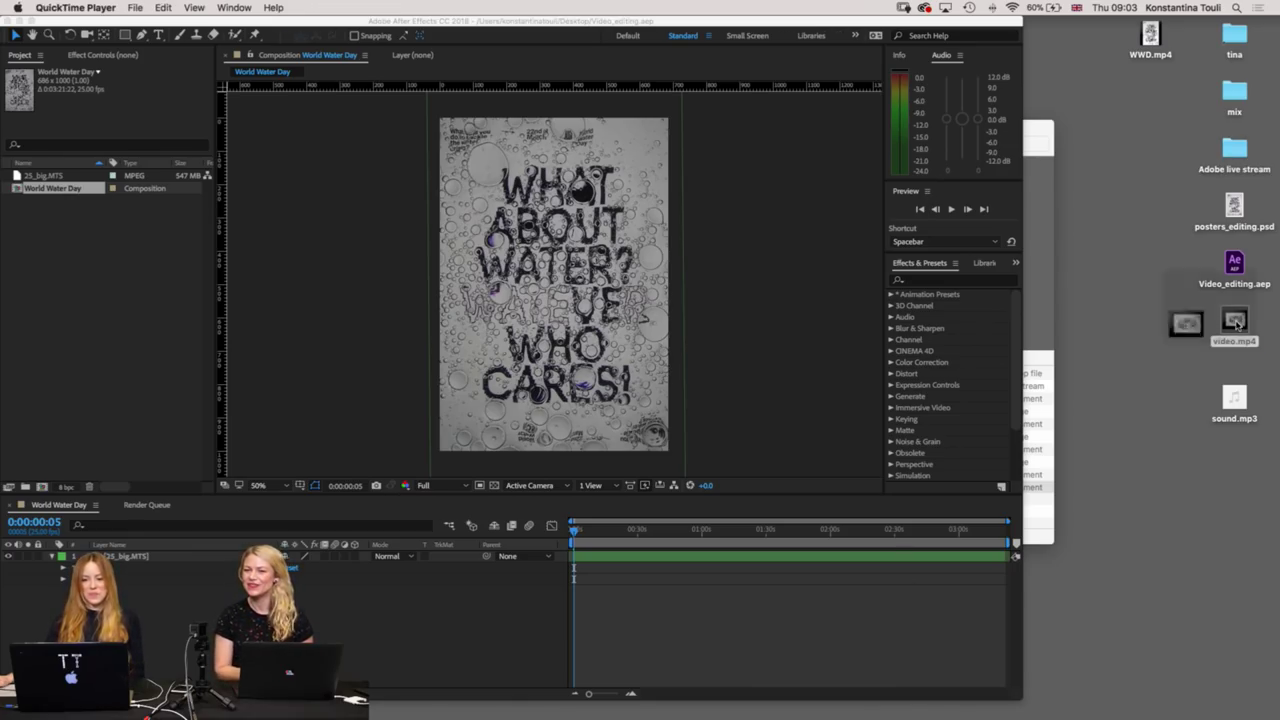
click(455, 40)
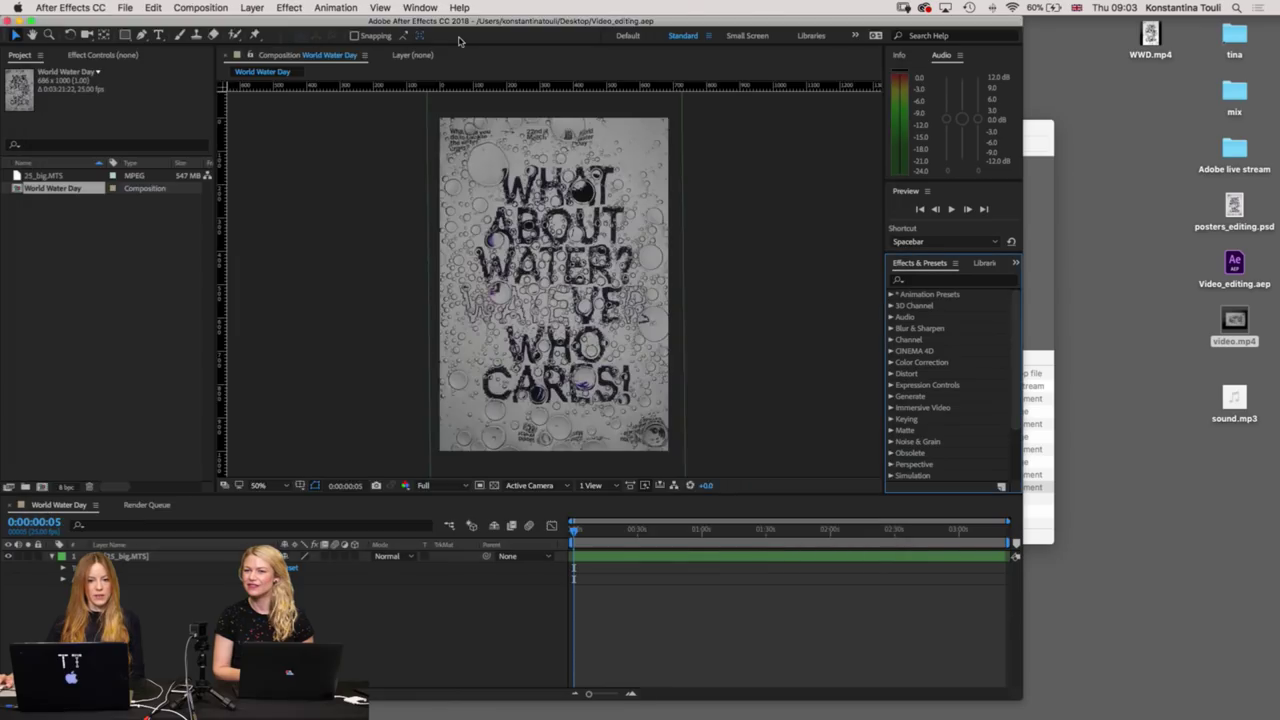
key(ctrl+Up)
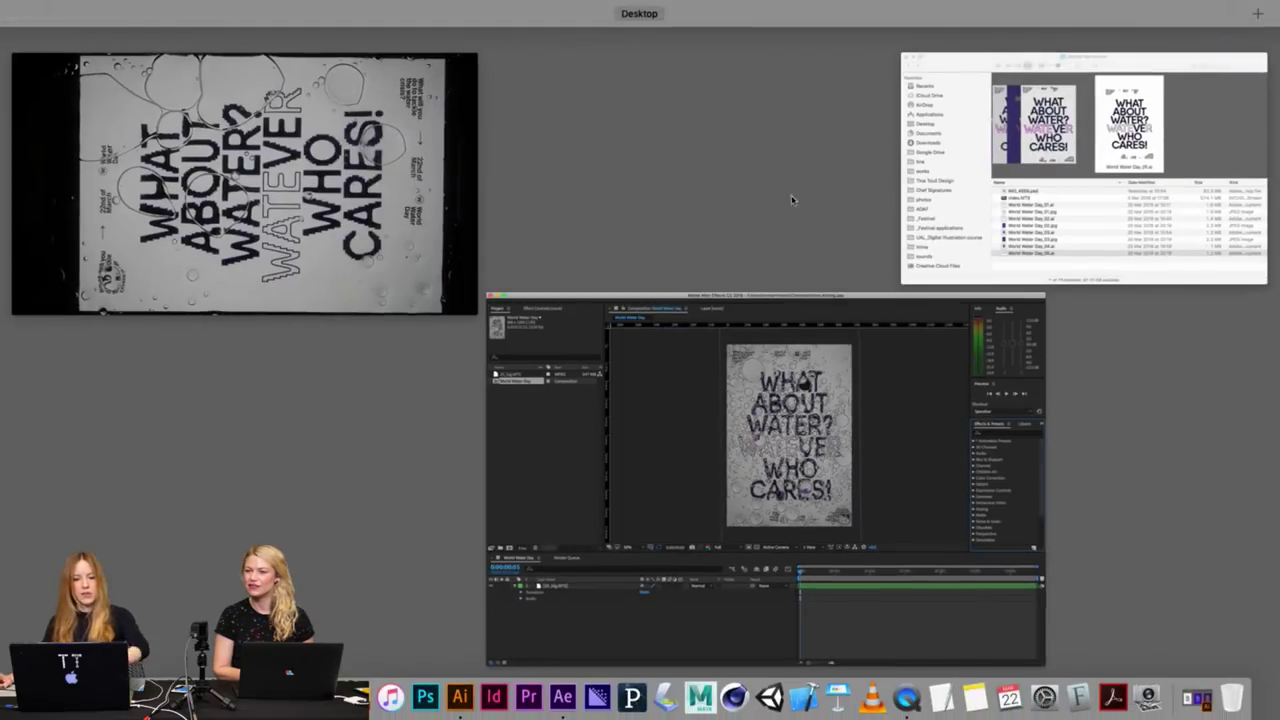
click(400, 100)
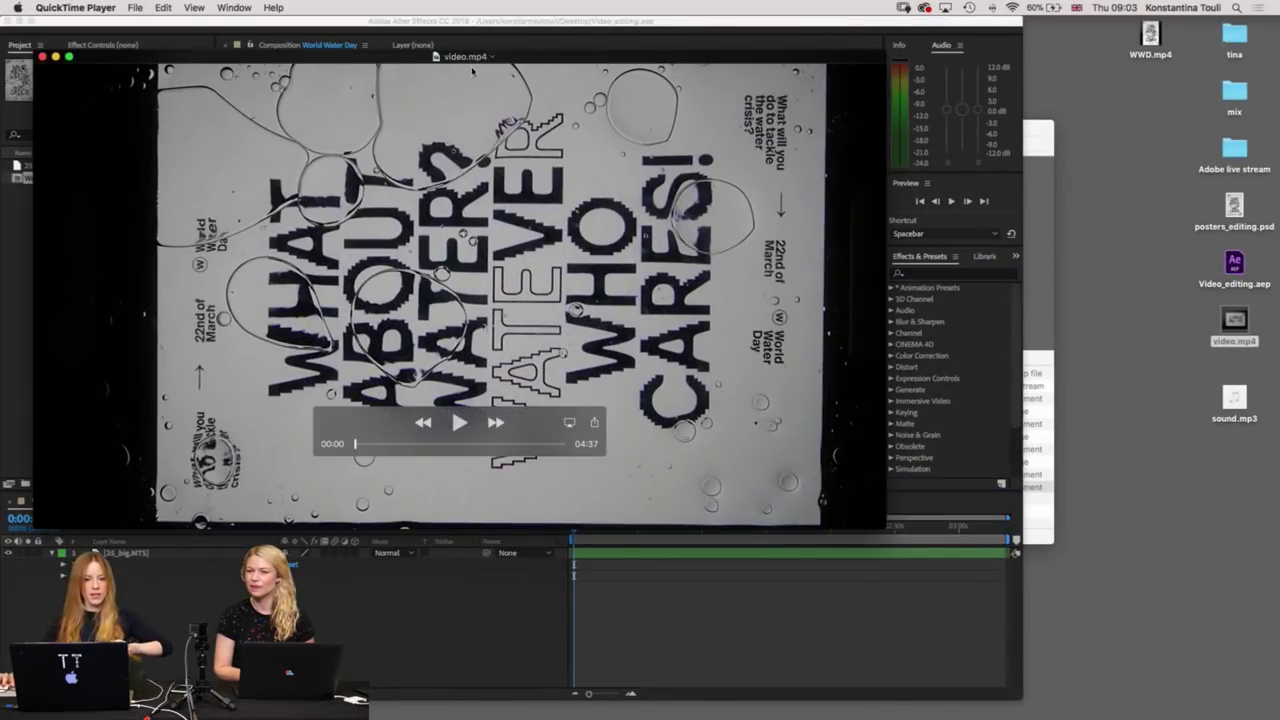
double_click(549, 58)
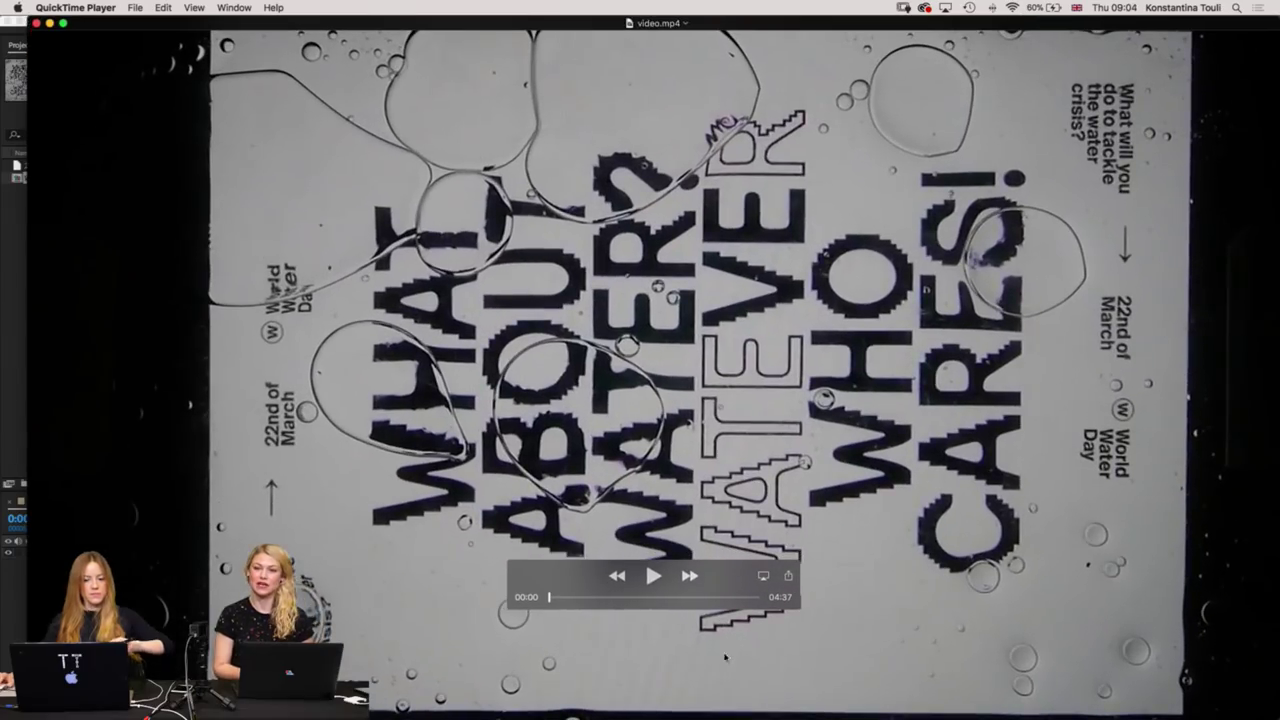
Play the poster video and scrub between roughly 00:16 and 00:26.
click(651, 577)
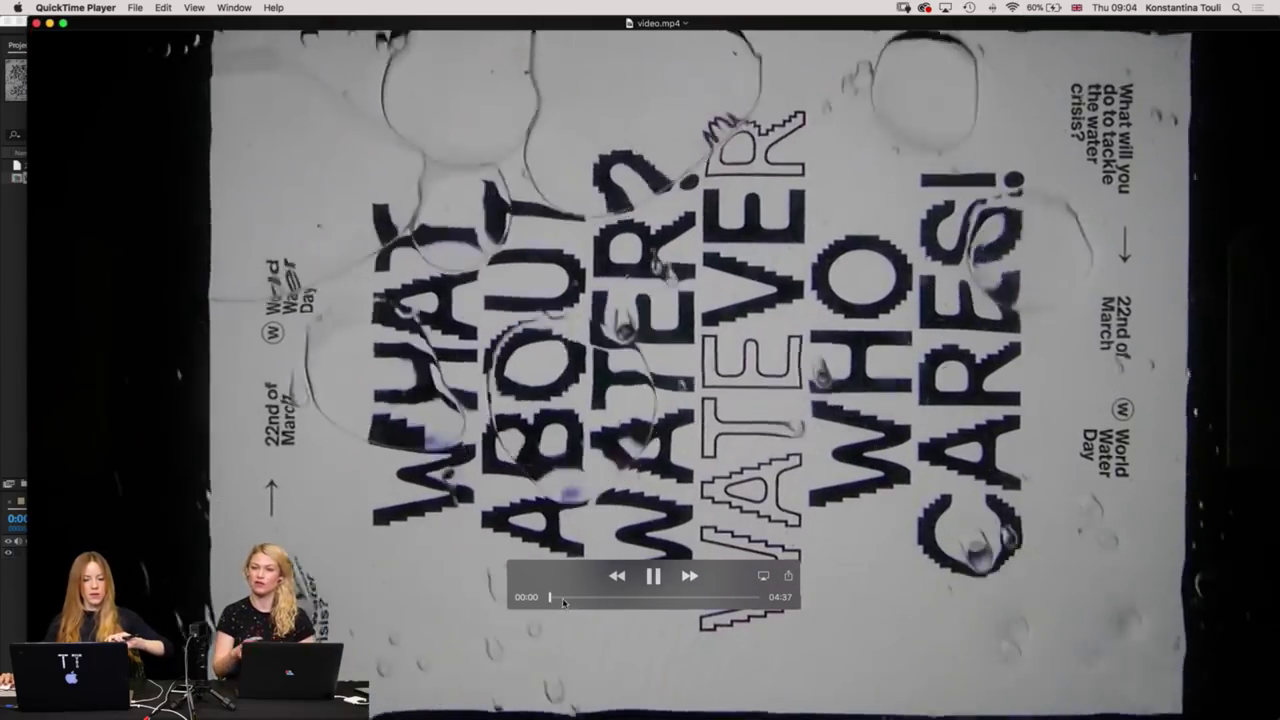
click(577, 597)
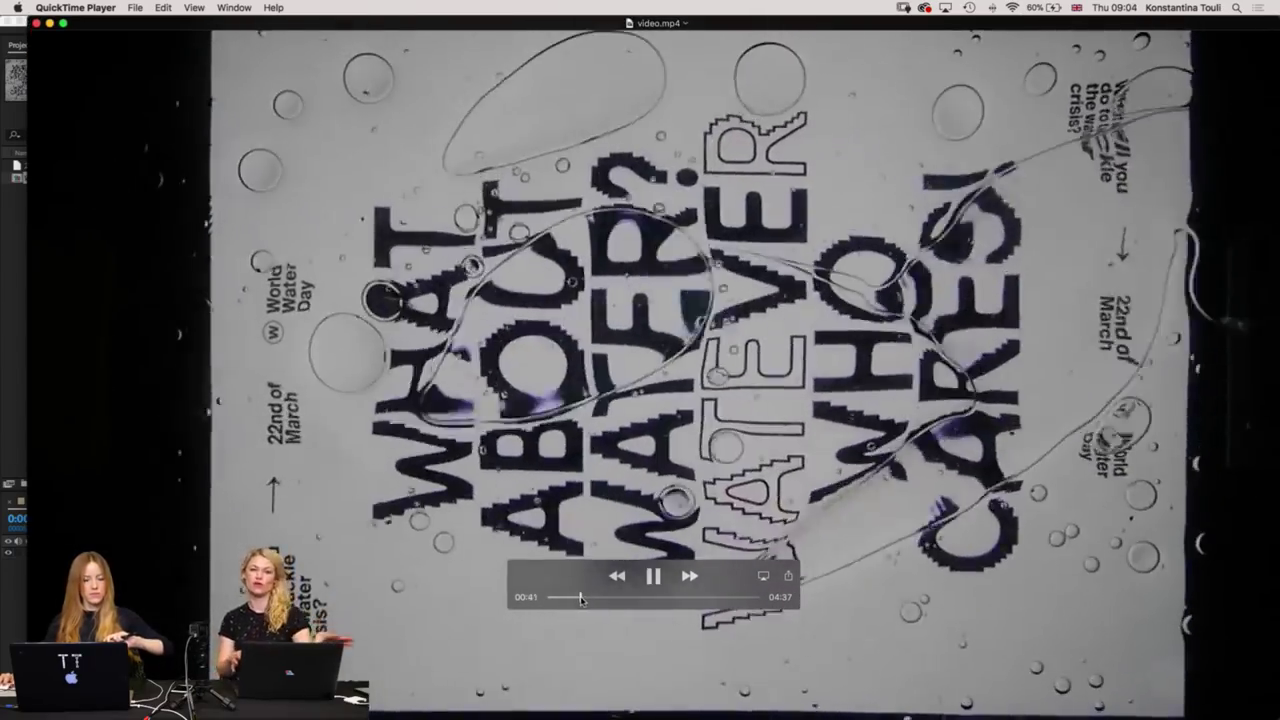
drag(573, 597, 558, 601)
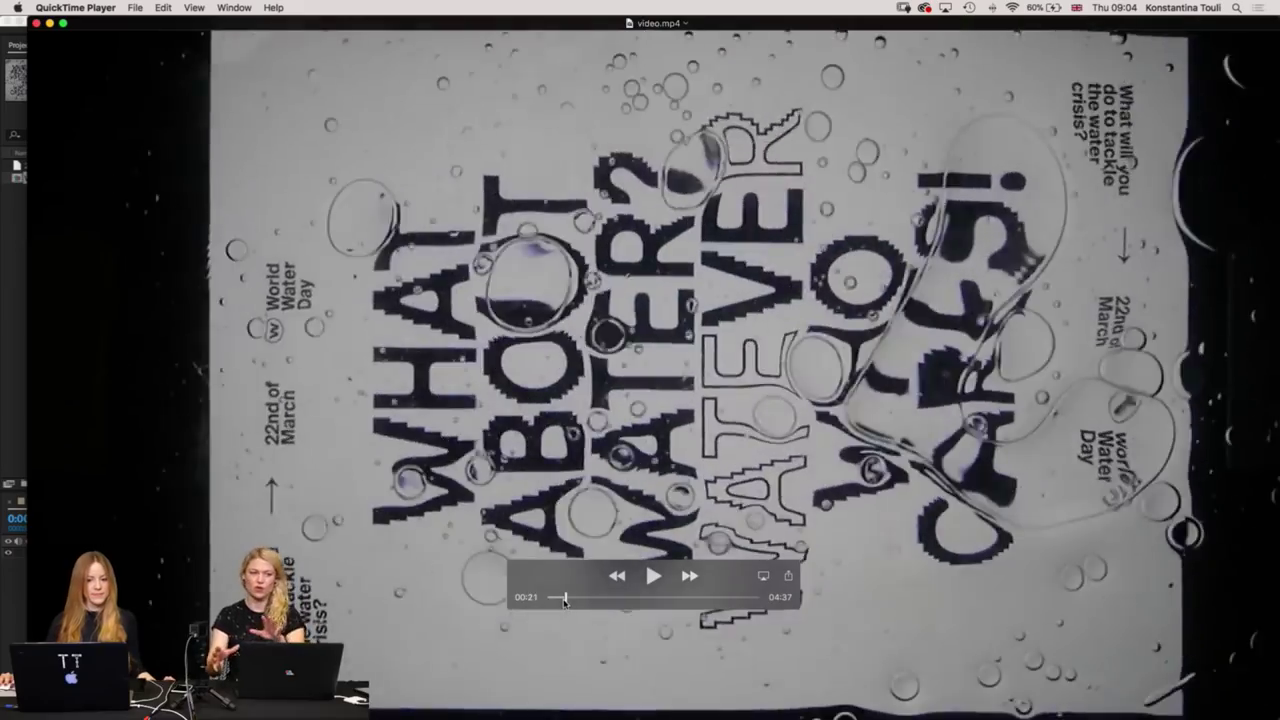
drag(558, 601, 568, 598)
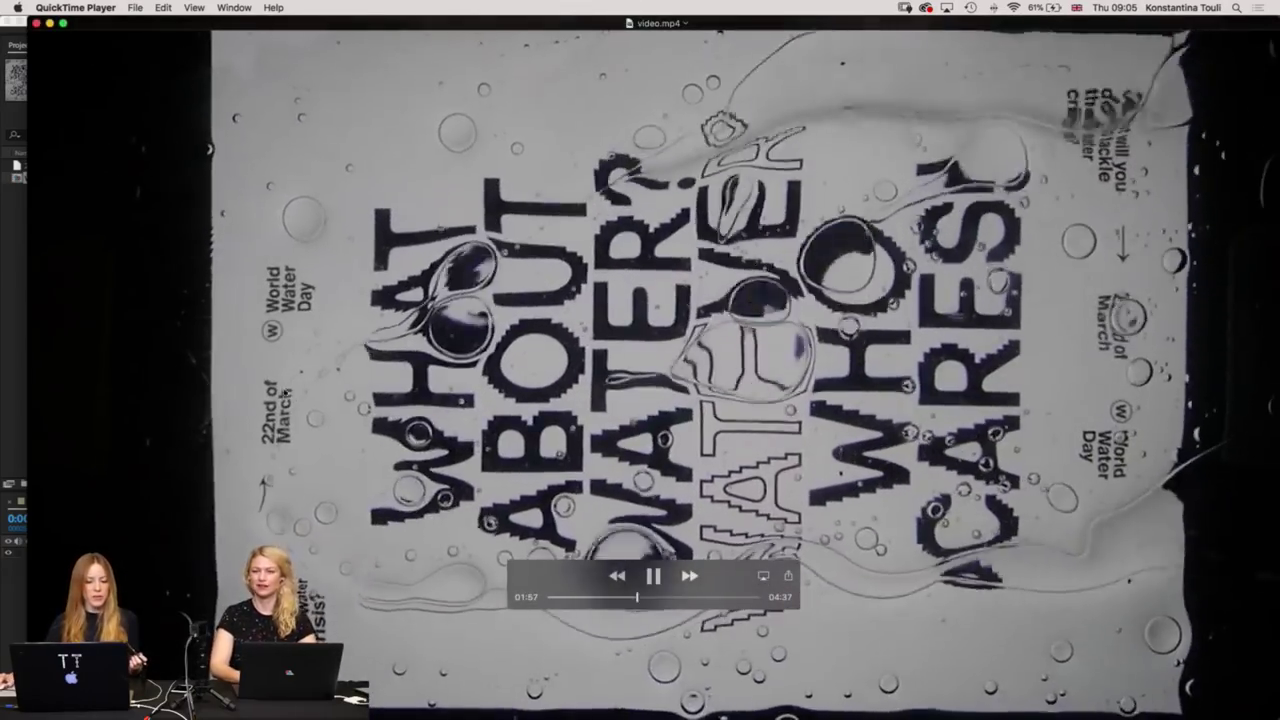
Rewind video.mp4 to about 00:16, pause it at 00:50, and close the player.
mouse_move(637, 597)
mouse_down()
mouse_move(561, 597)
mouse_move(586, 600)
mouse_up()
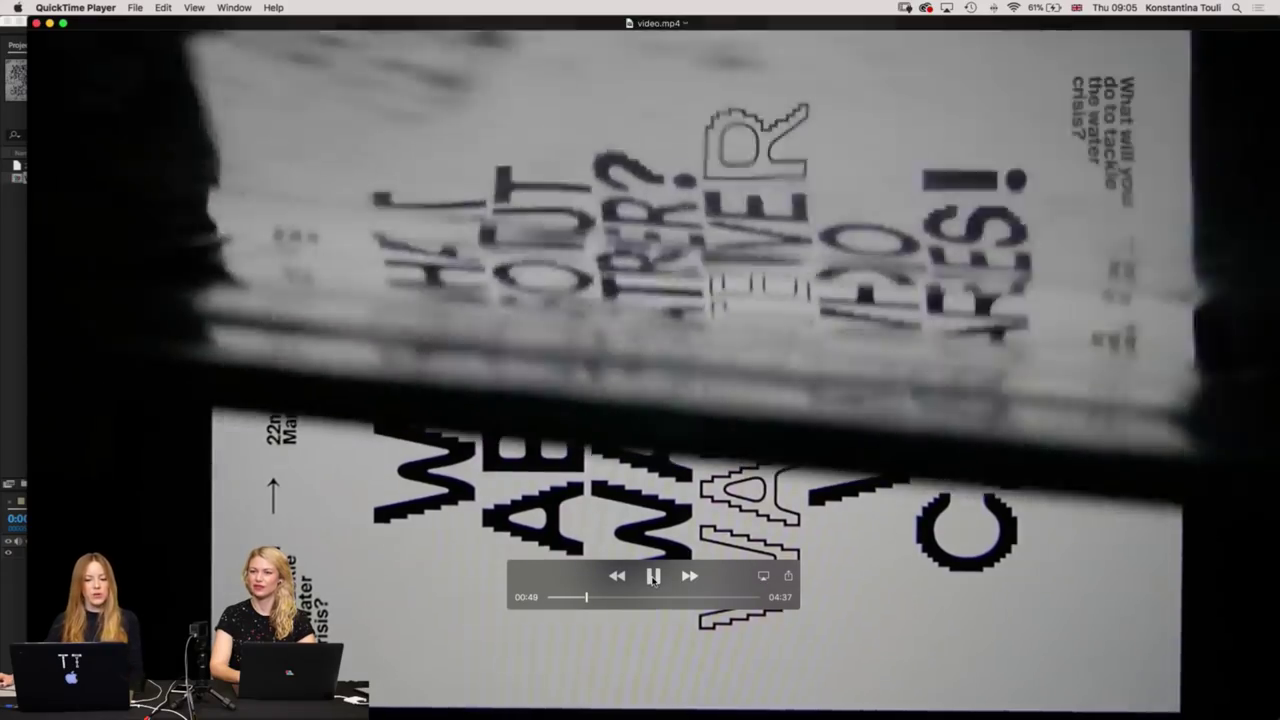
click(652, 578)
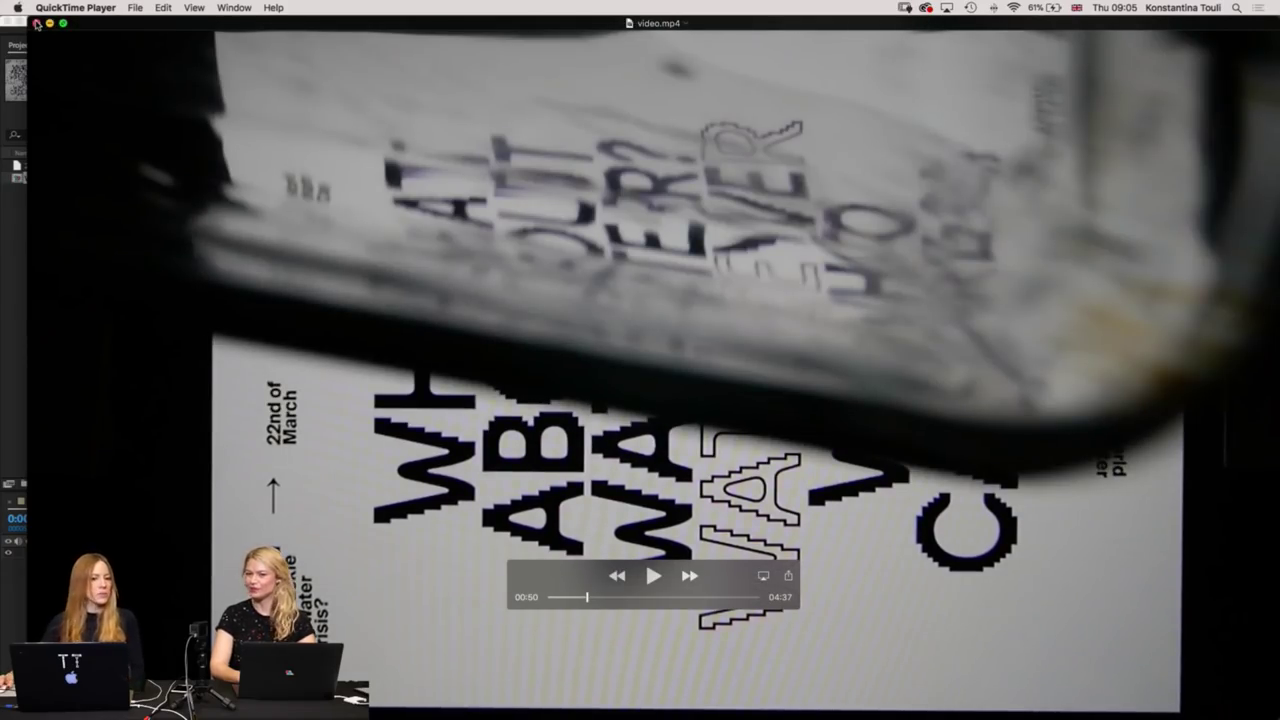
click(37, 23)
click(139, 22)
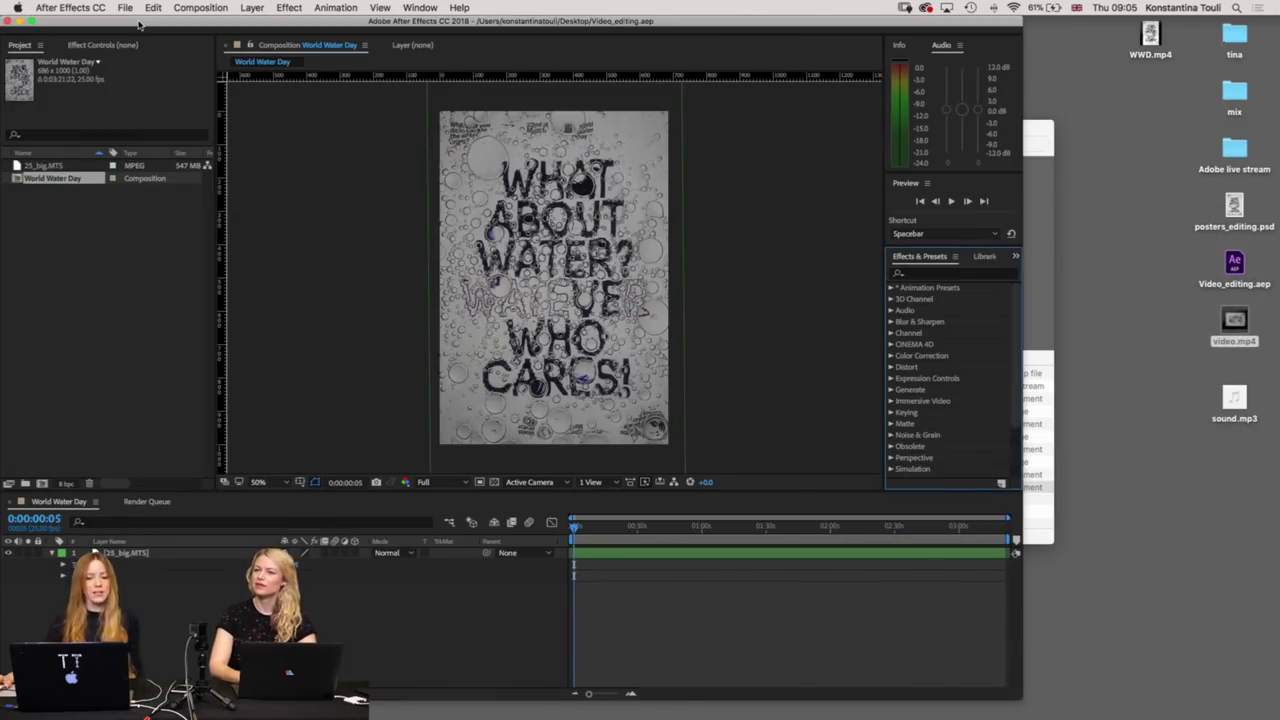
double_click(137, 22)
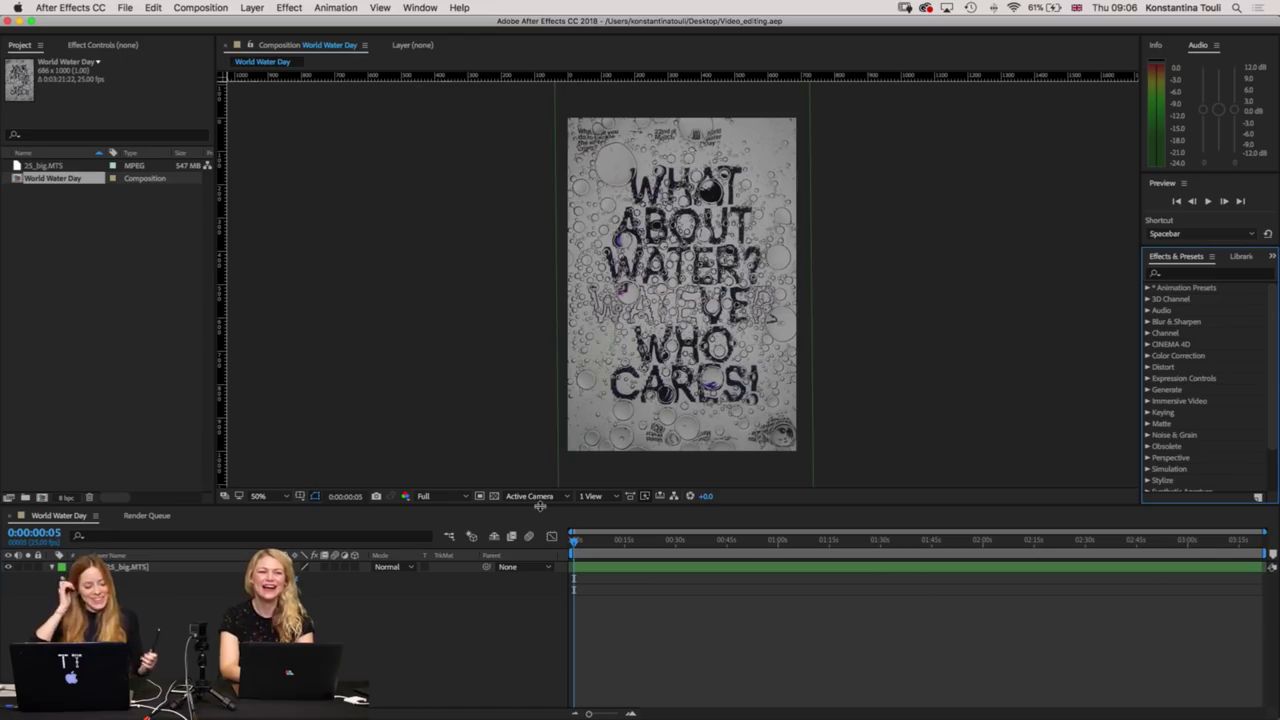
click(558, 554)
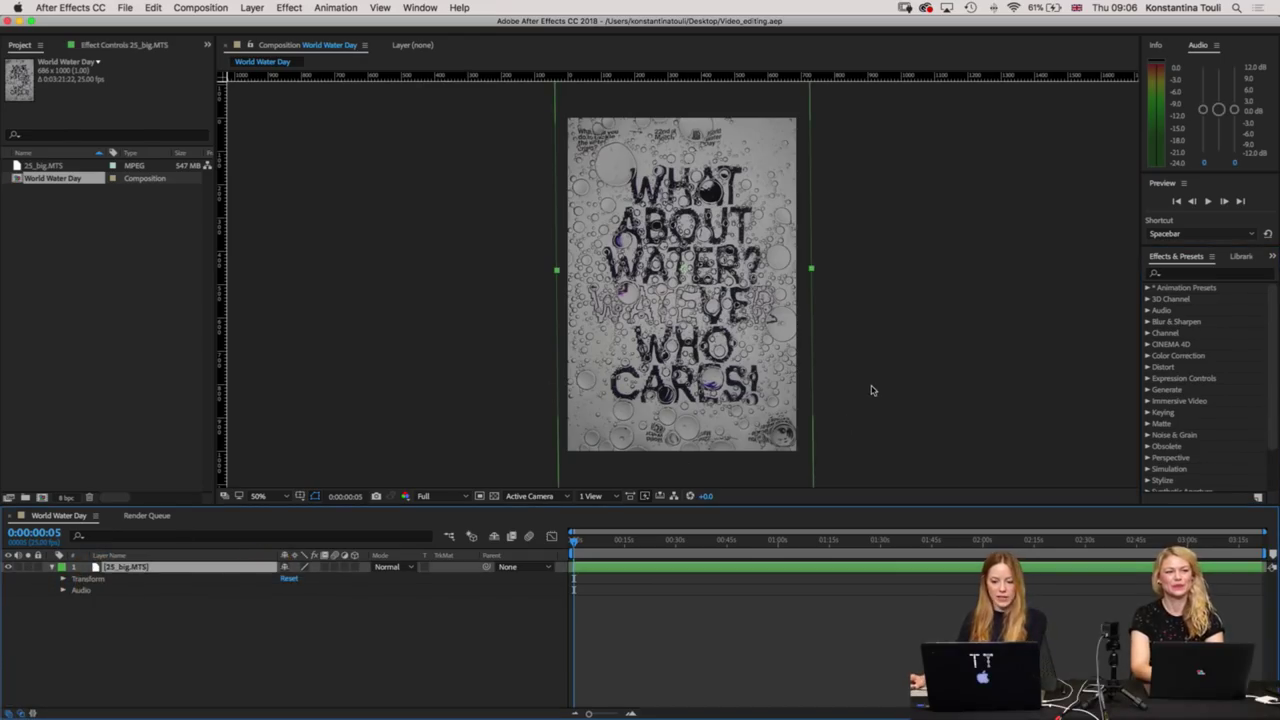
click(871, 386)
key(slash)
drag(707, 513, 705, 632)
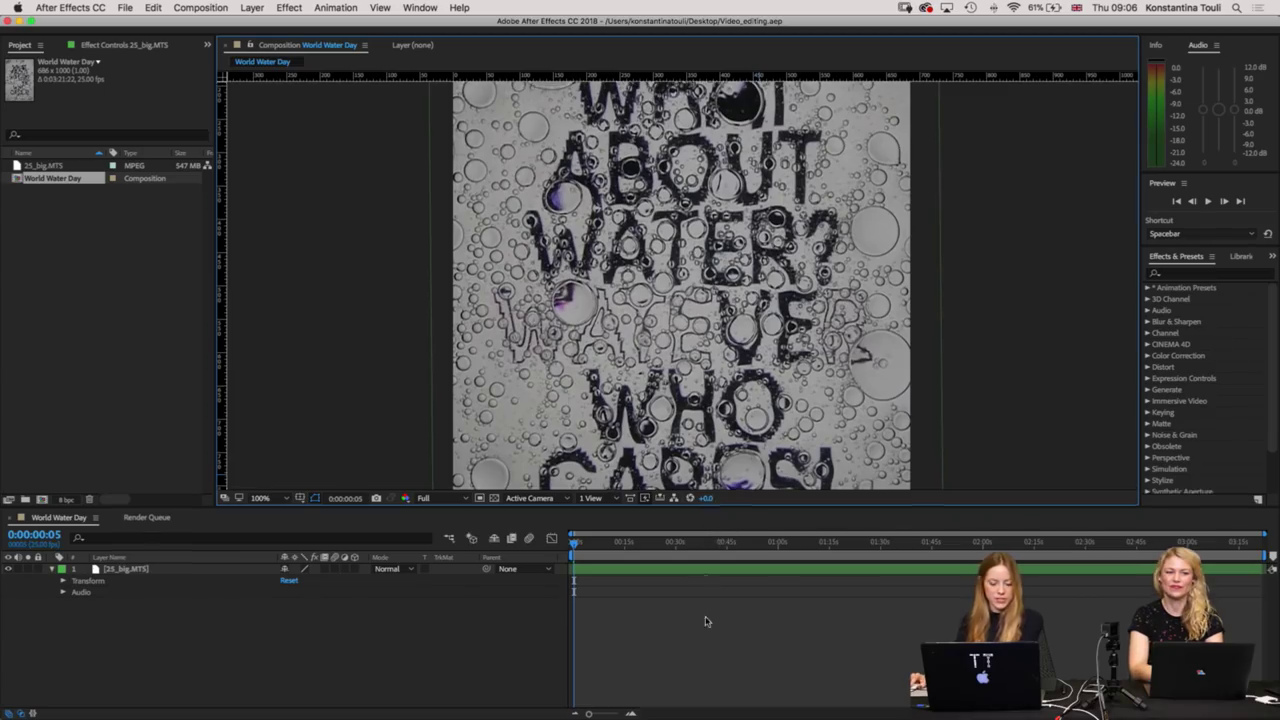
key(comma)
drag(763, 400, 720, 457)
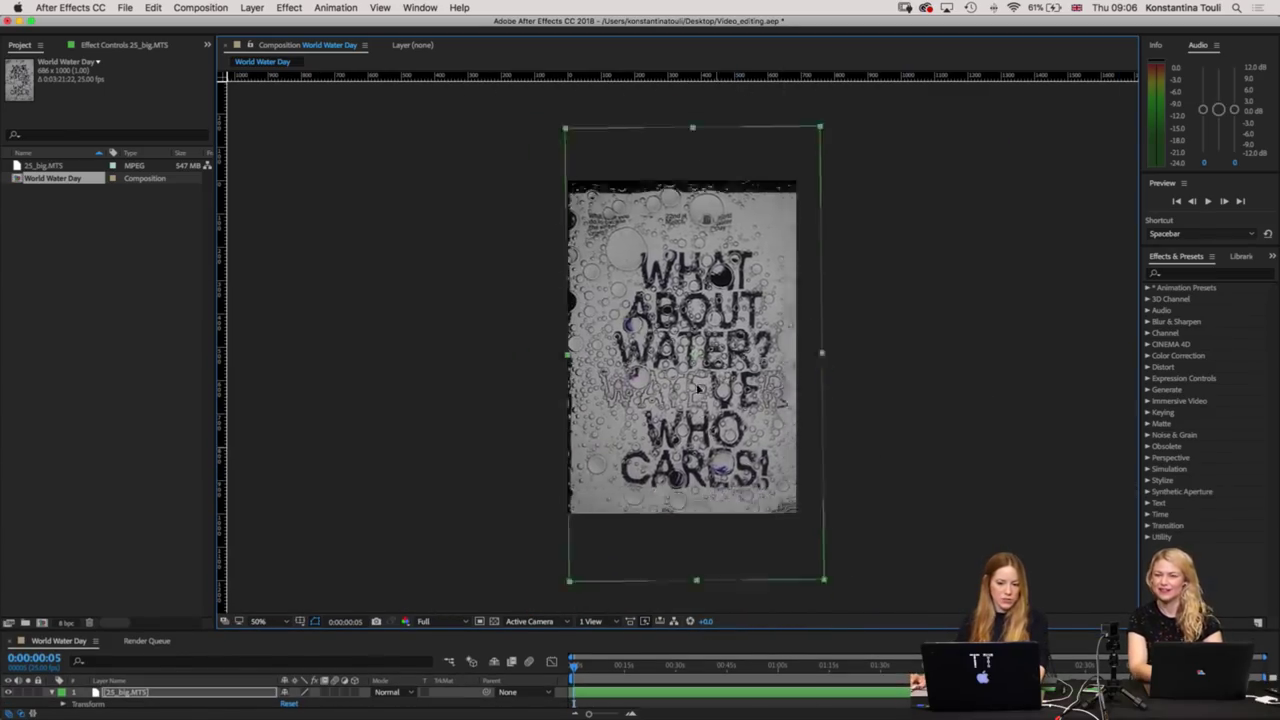
mouse_move(719, 459)
mouse_down()
mouse_move(692, 411)
mouse_move(731, 423)
mouse_up()
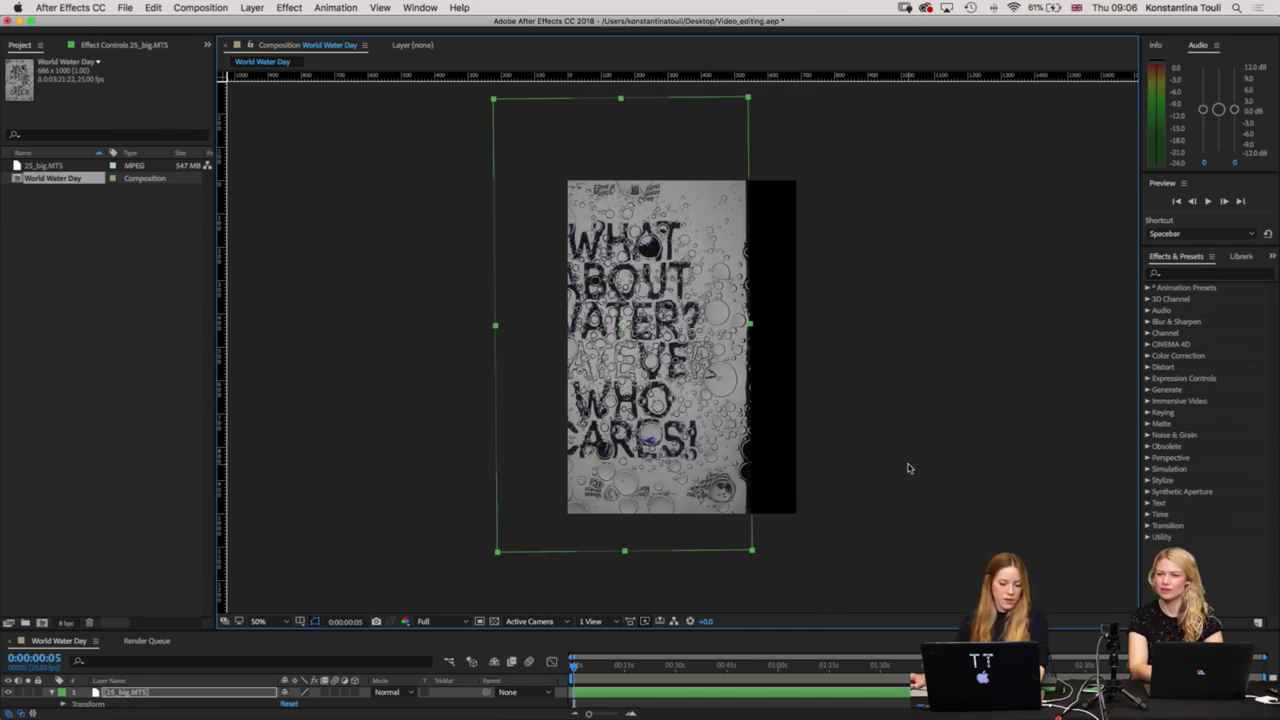
key(super+z)
key(super+z)
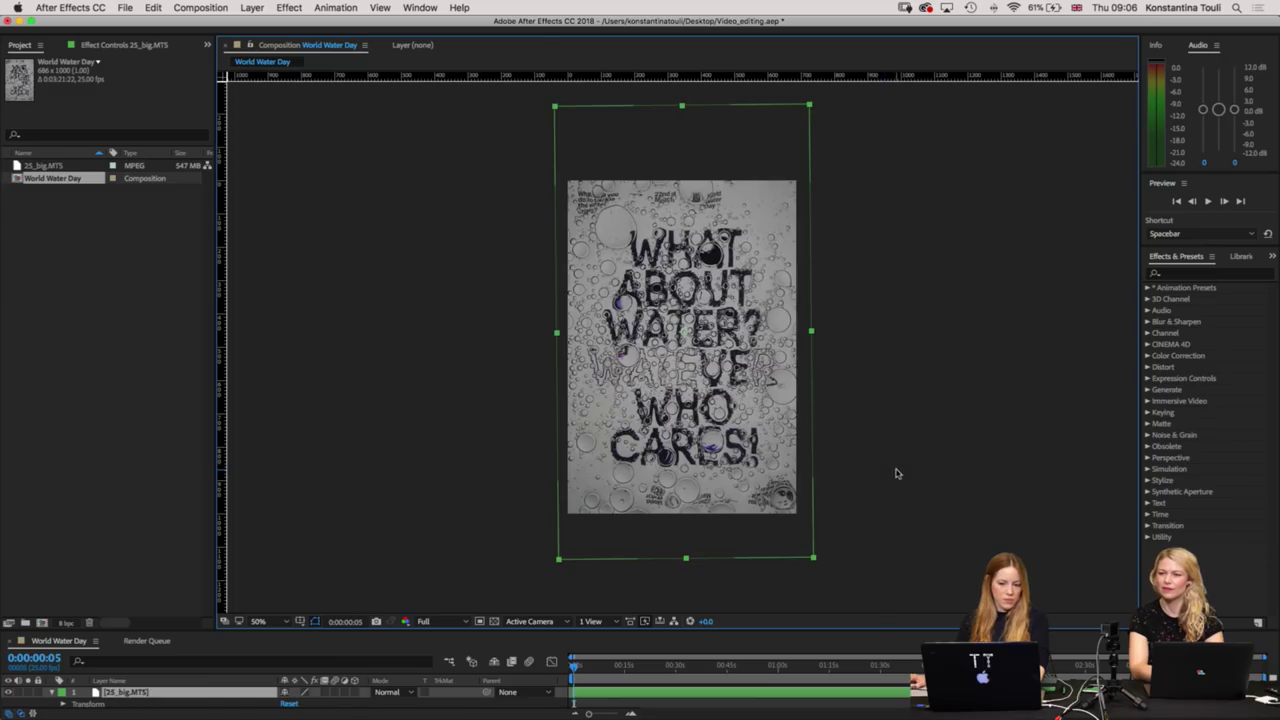
click(896, 473)
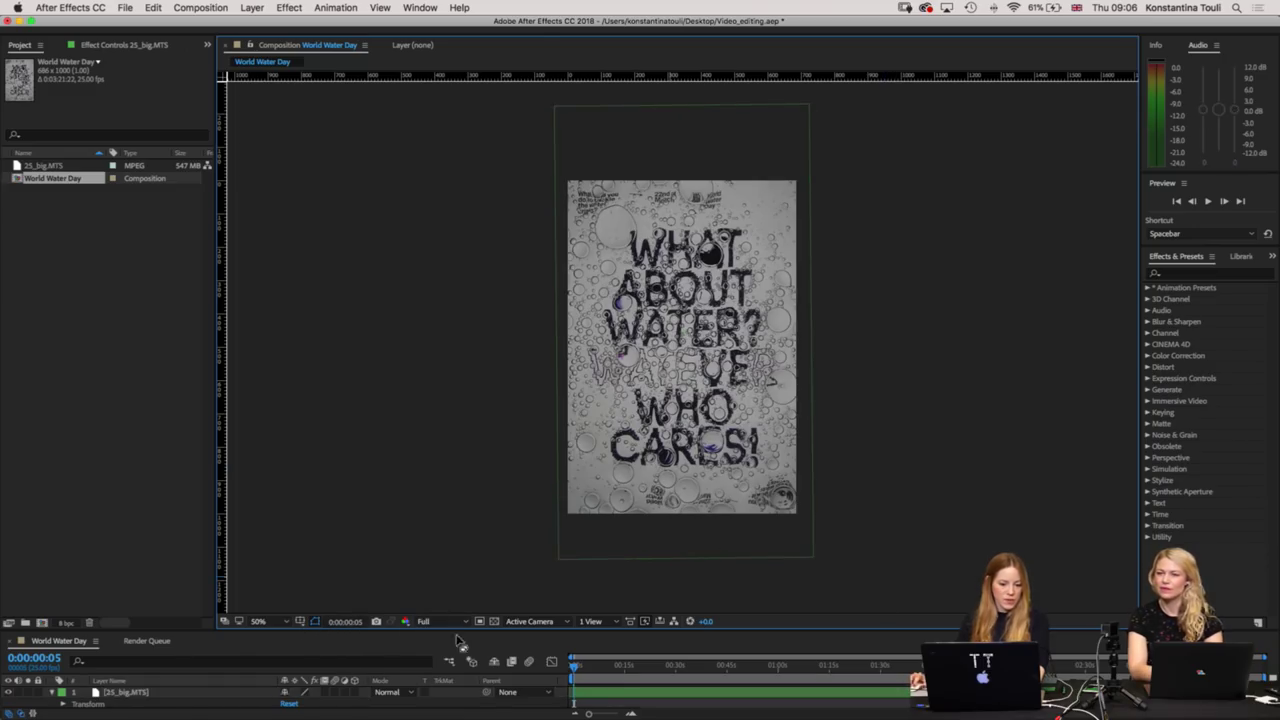
drag(461, 629, 461, 547)
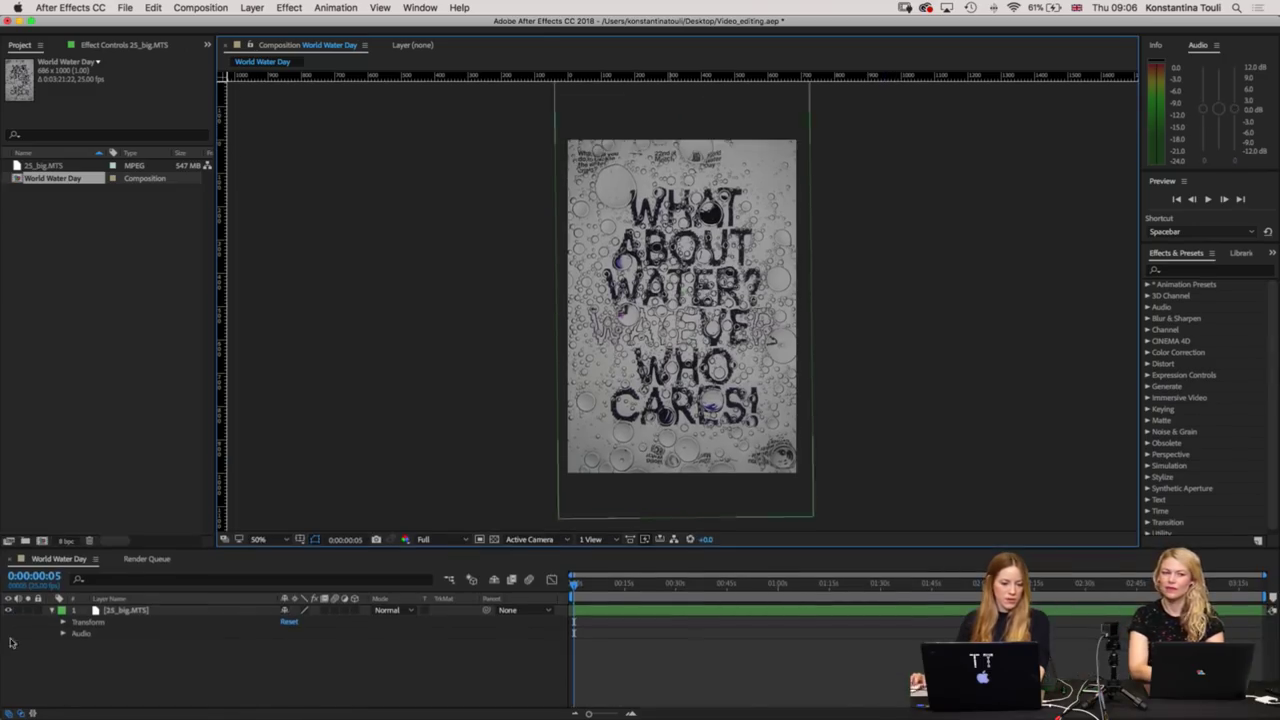
click(123, 612)
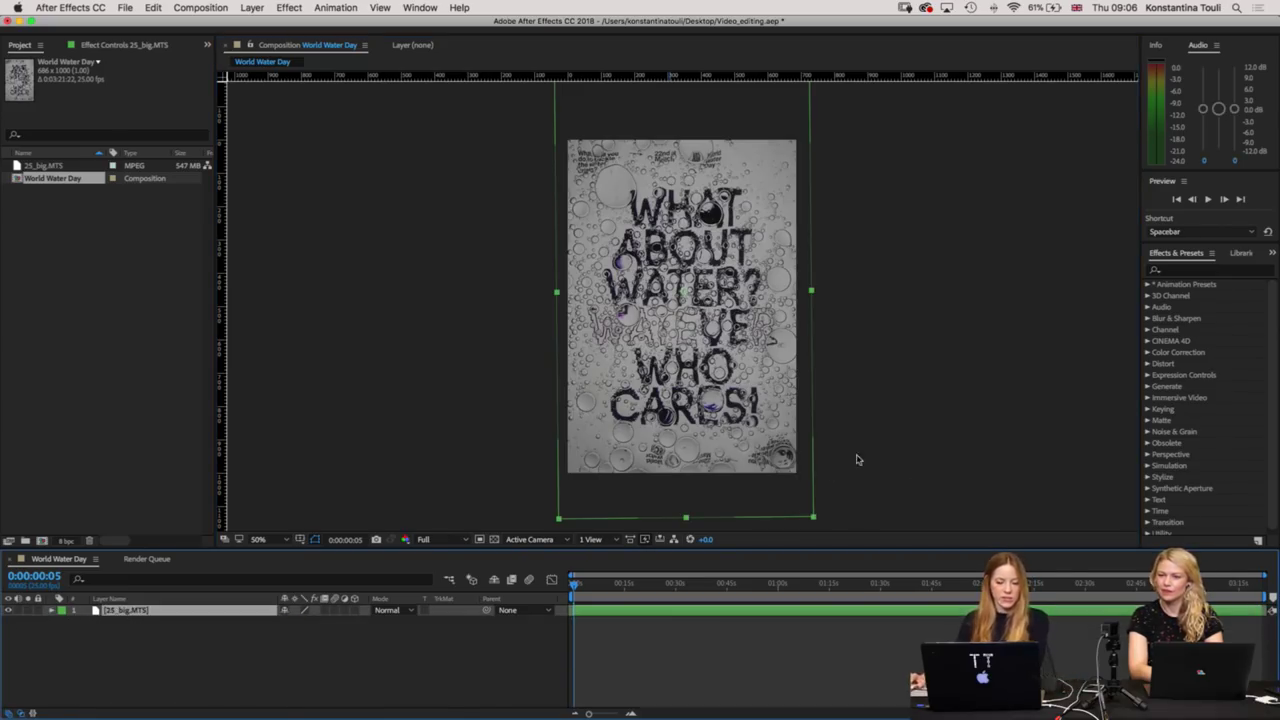
scroll(856, 459, up, 1)
scroll(860, 449, up, 1)
click(377, 427)
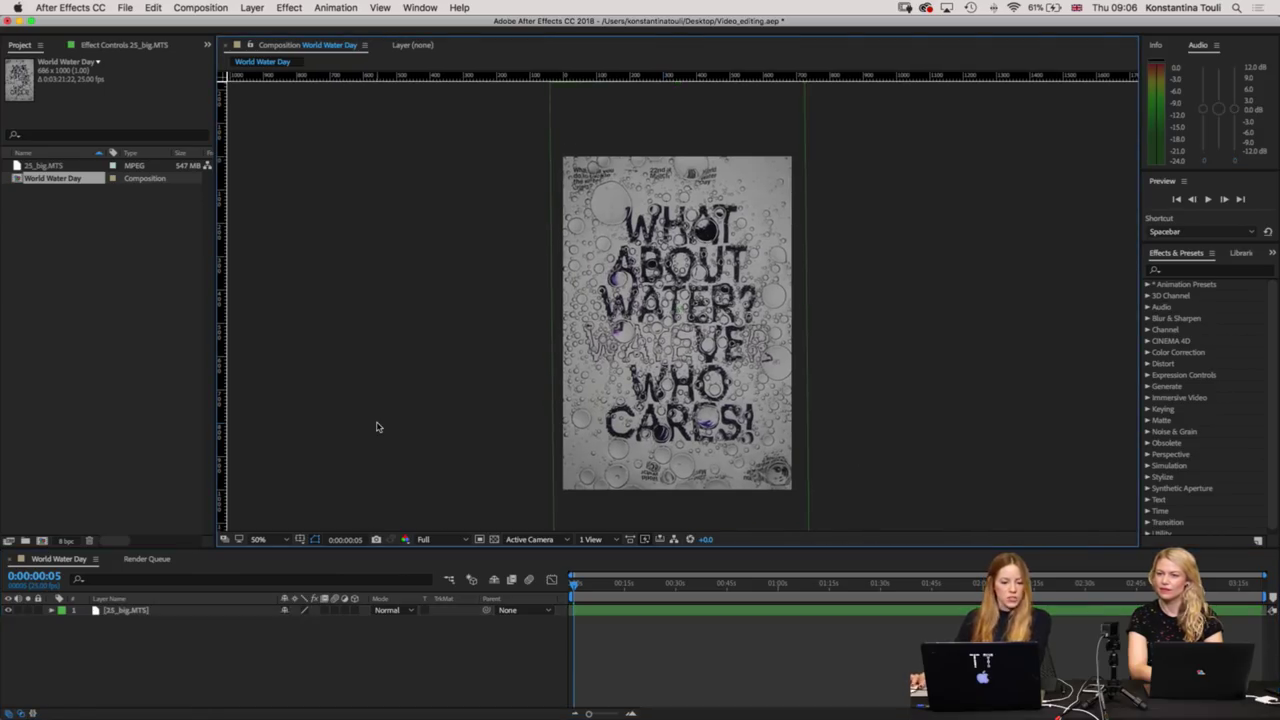
Search 'leve' and apply the Levels effect to the 25_big.MTS footage.
click(1182, 271)
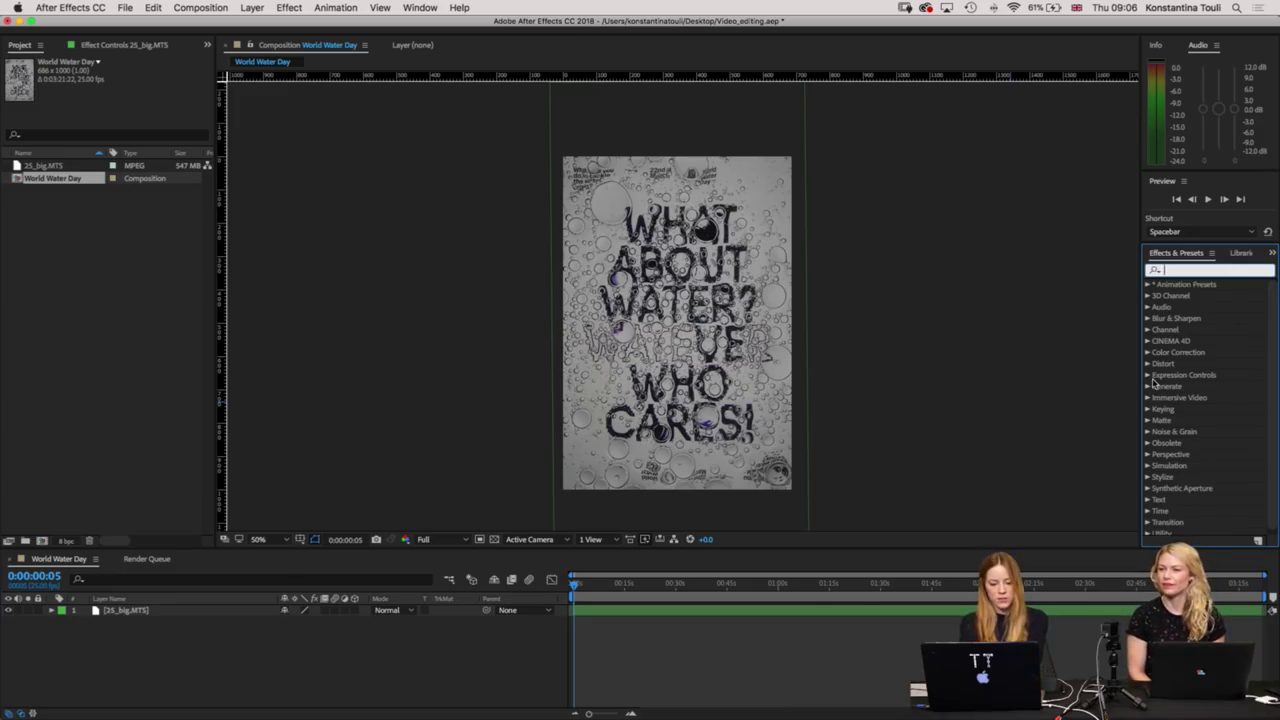
text(leve)
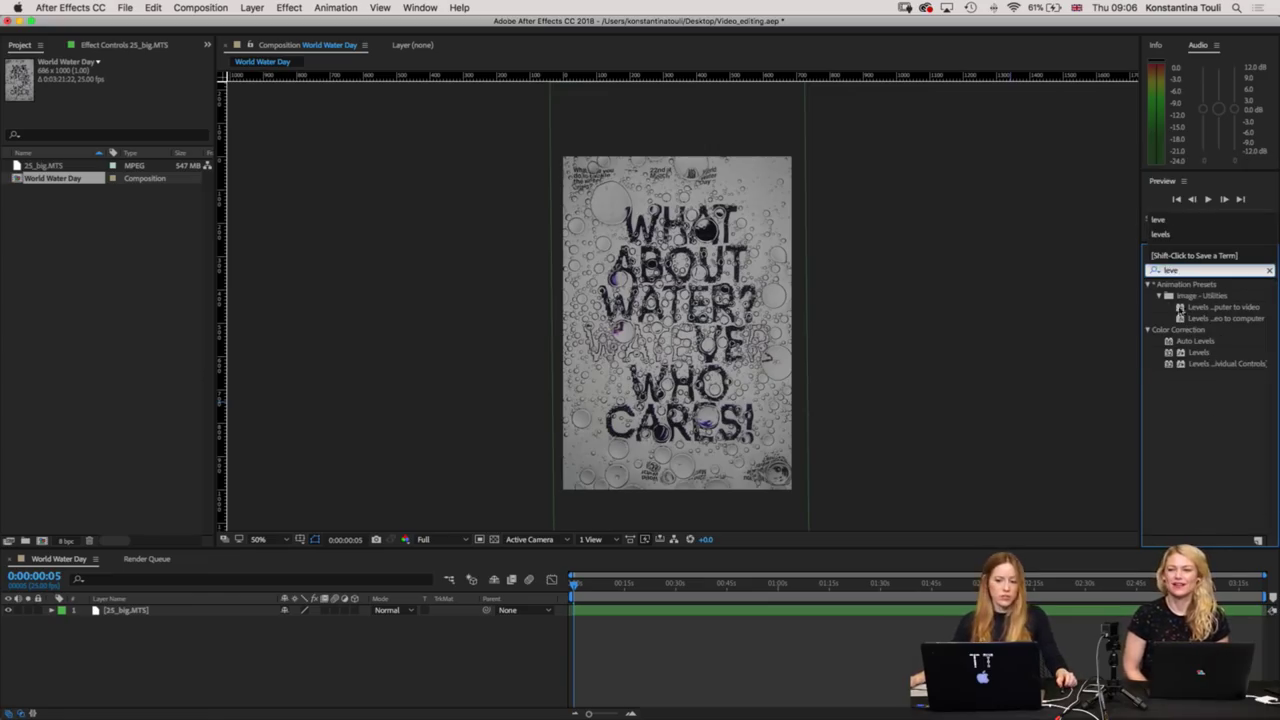
click(1196, 356)
drag(1196, 356, 745, 326)
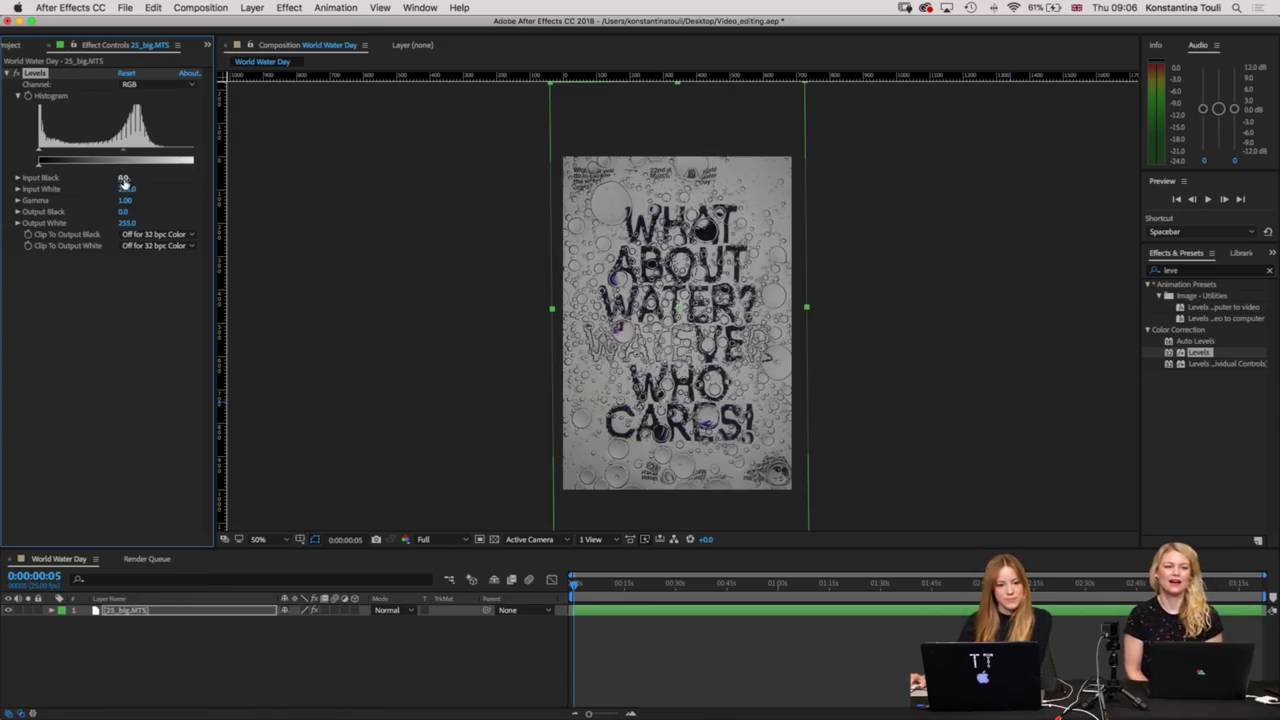
Set Levels Input Black to 2.0 and Input White to 150, viewing at 100%.
click(124, 179)
key(Tab)
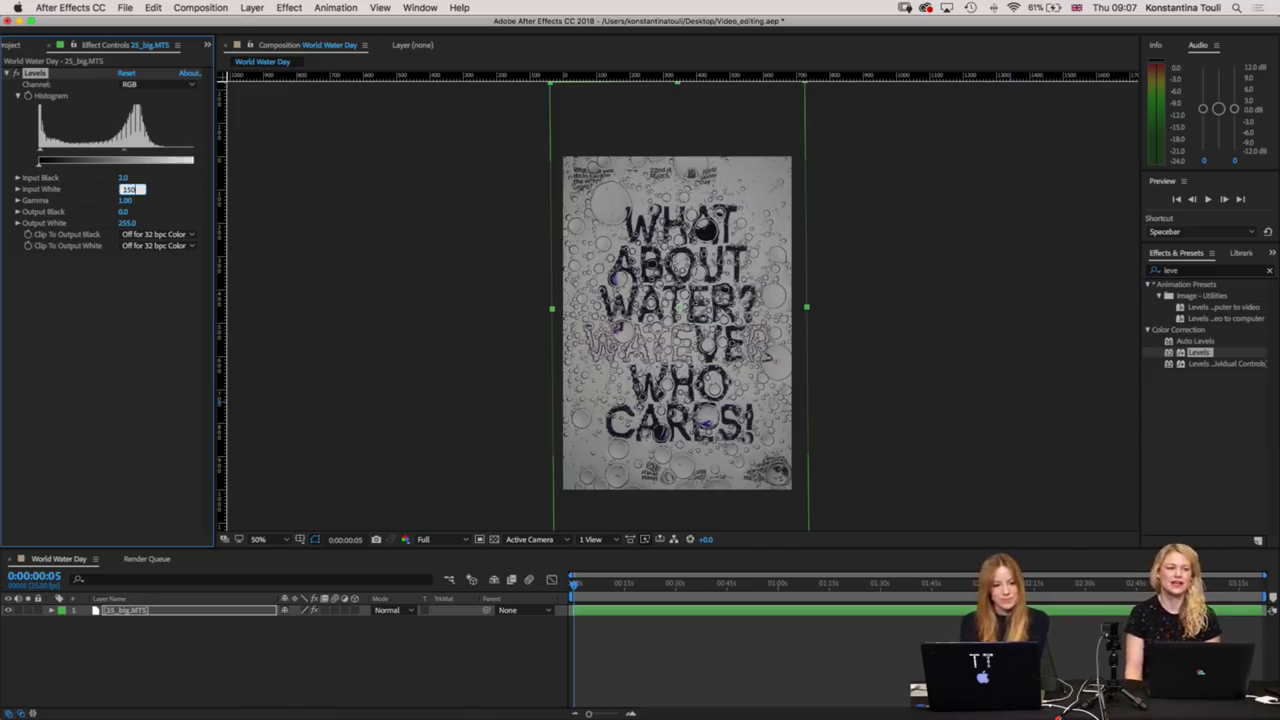
key(Return)
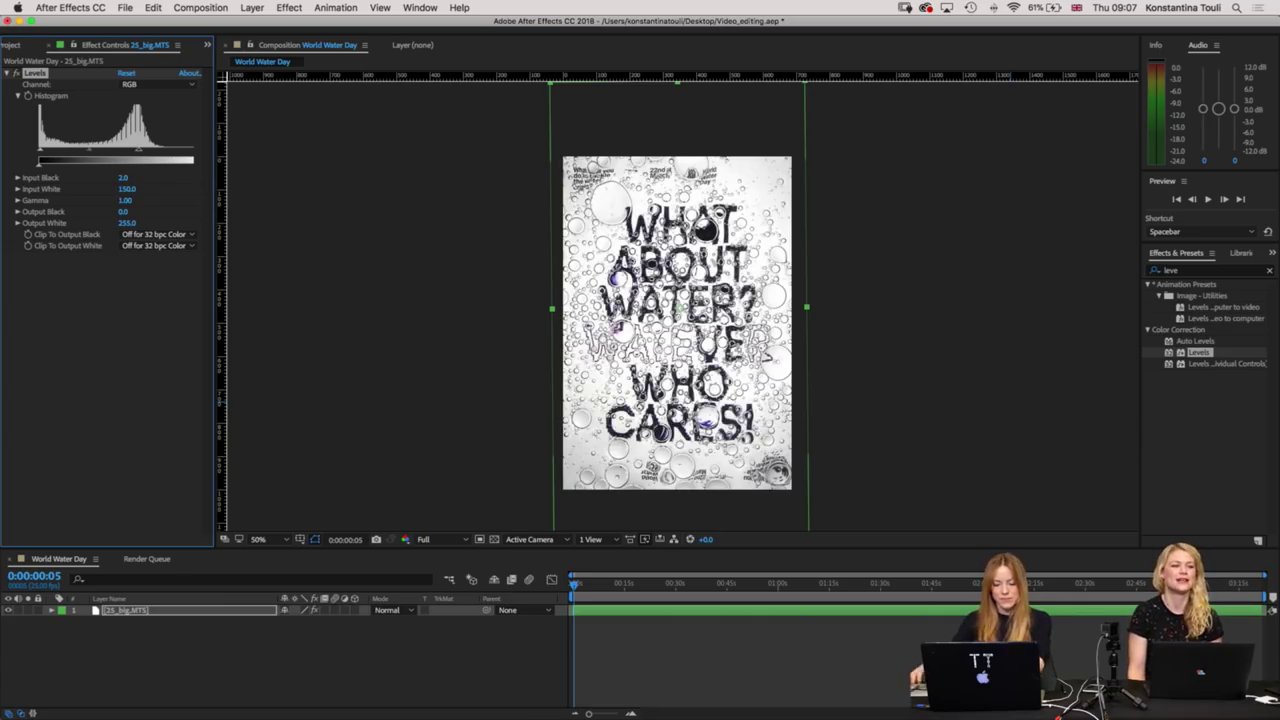
key(slash)
Search 'hue' and apply Hue/Saturation to the 25_big.MTS poster footage.
click(298, 252)
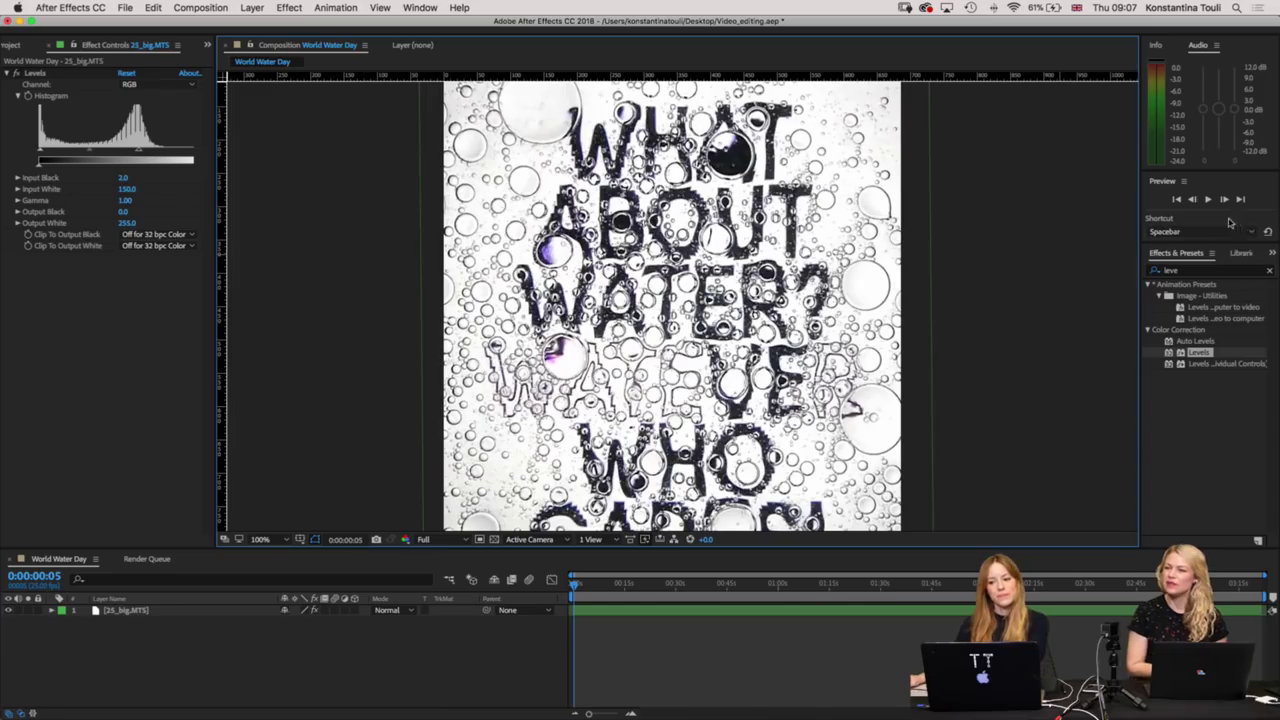
click(1191, 268)
text(hu)
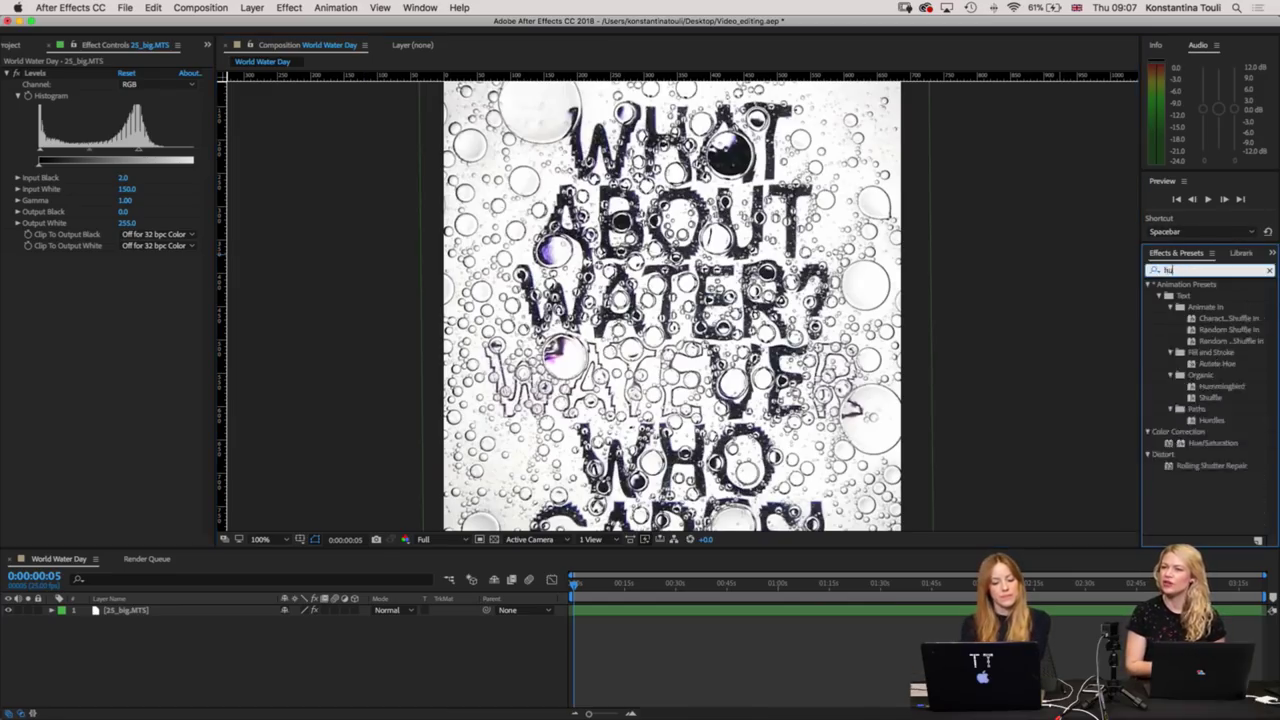
text(e)
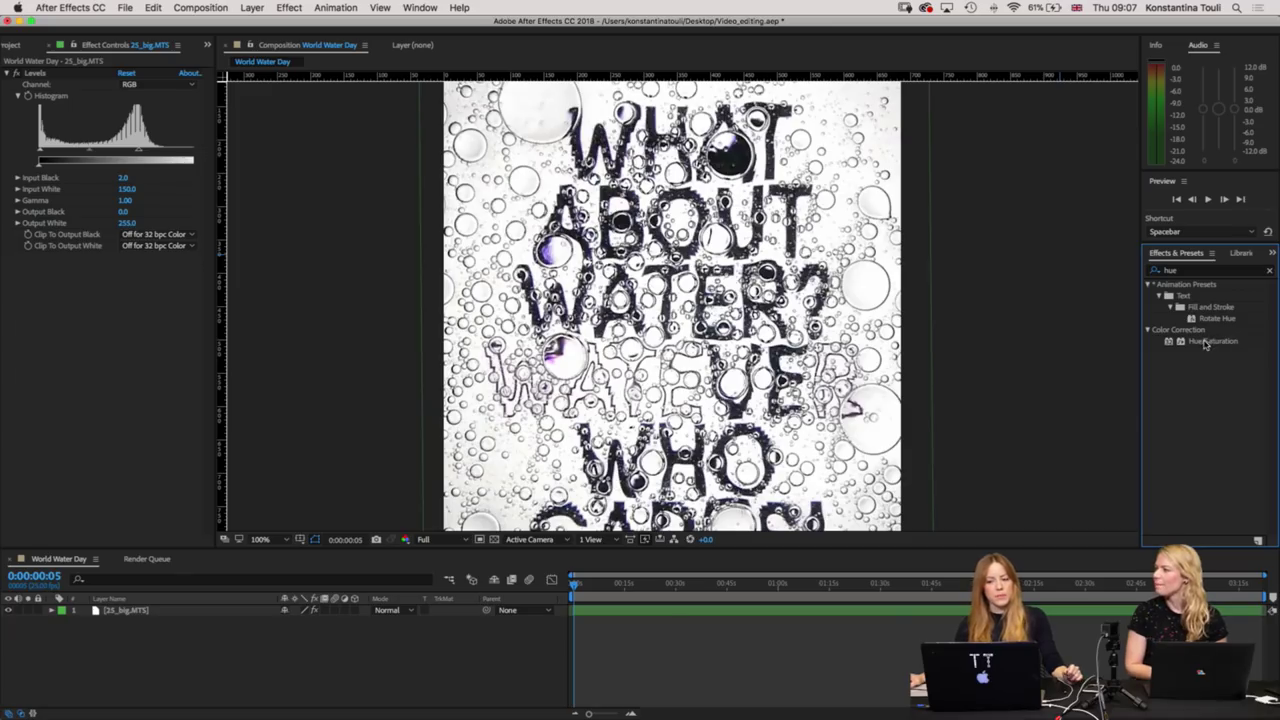
mouse_move(1208, 343)
mouse_down()
mouse_move(756, 331)
mouse_move(808, 330)
mouse_move(778, 331)
mouse_up()
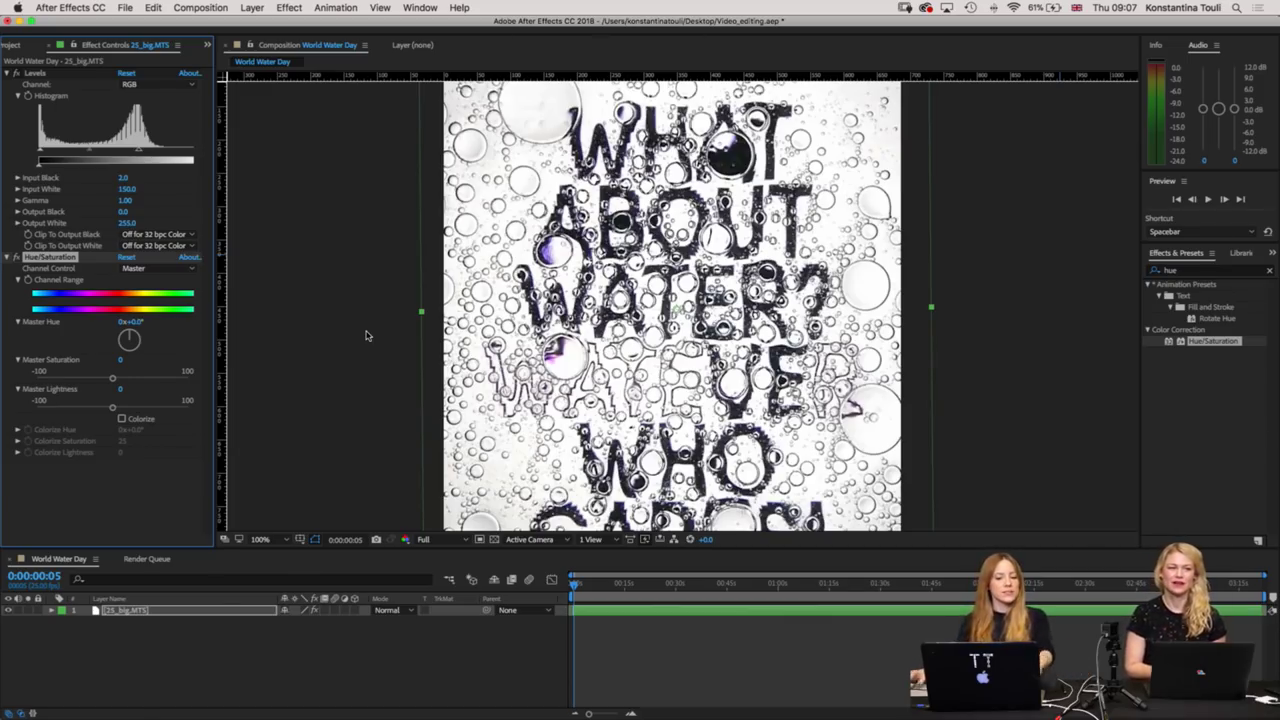
Raise the Hue/Saturation Master Saturation to 50.
click(188, 377)
click(121, 361)
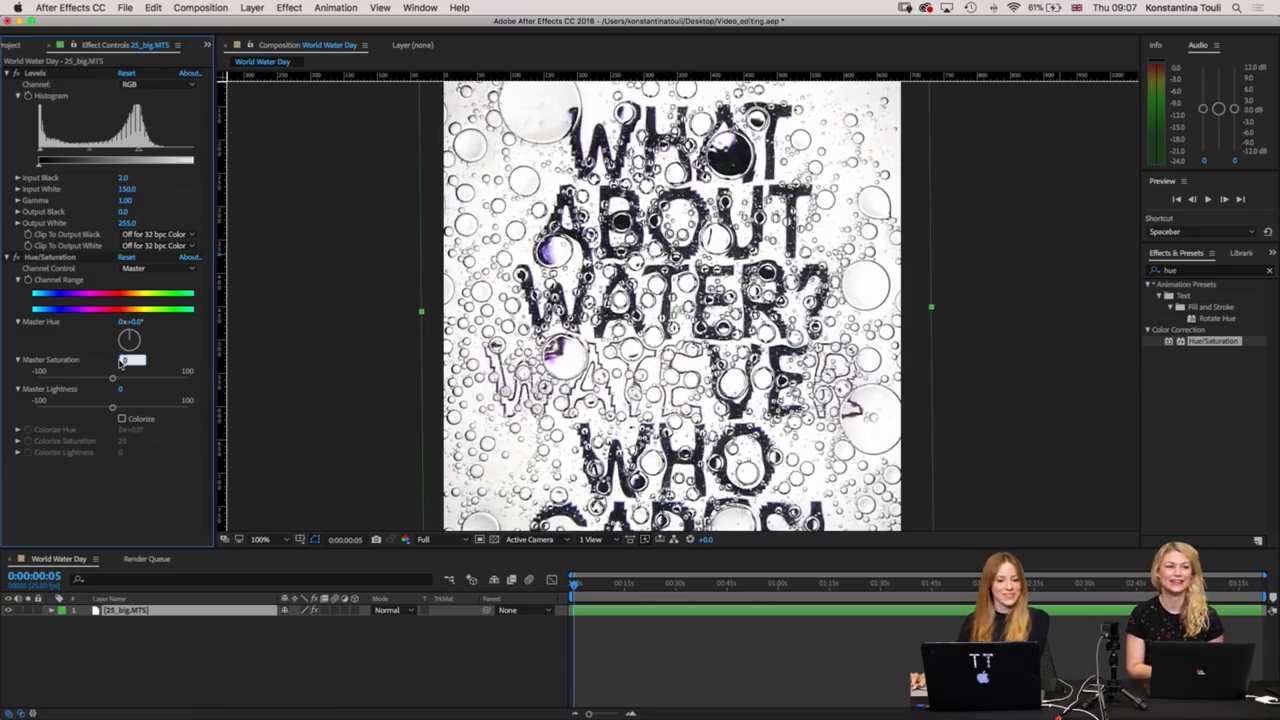
text(50)
key(Return)
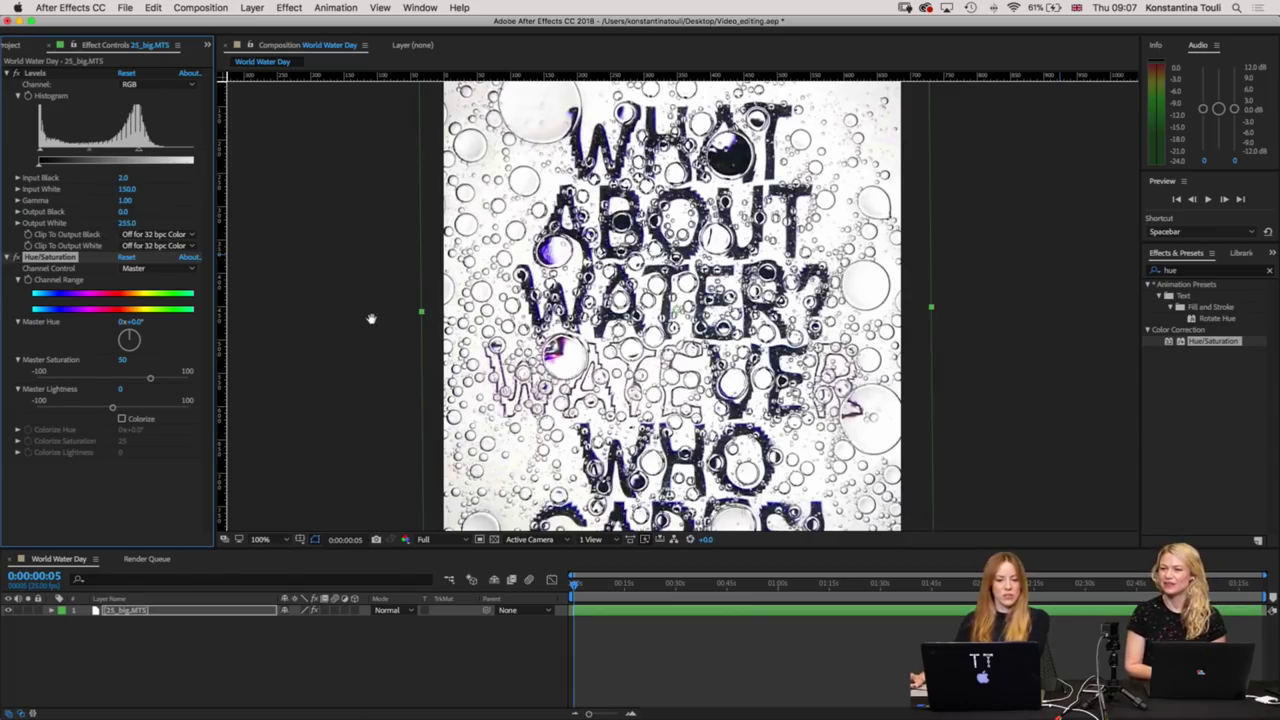
Recommit Levels Input White at 150 and reset Master Saturation to 50 after testing amounts.
drag(371, 318, 355, 415)
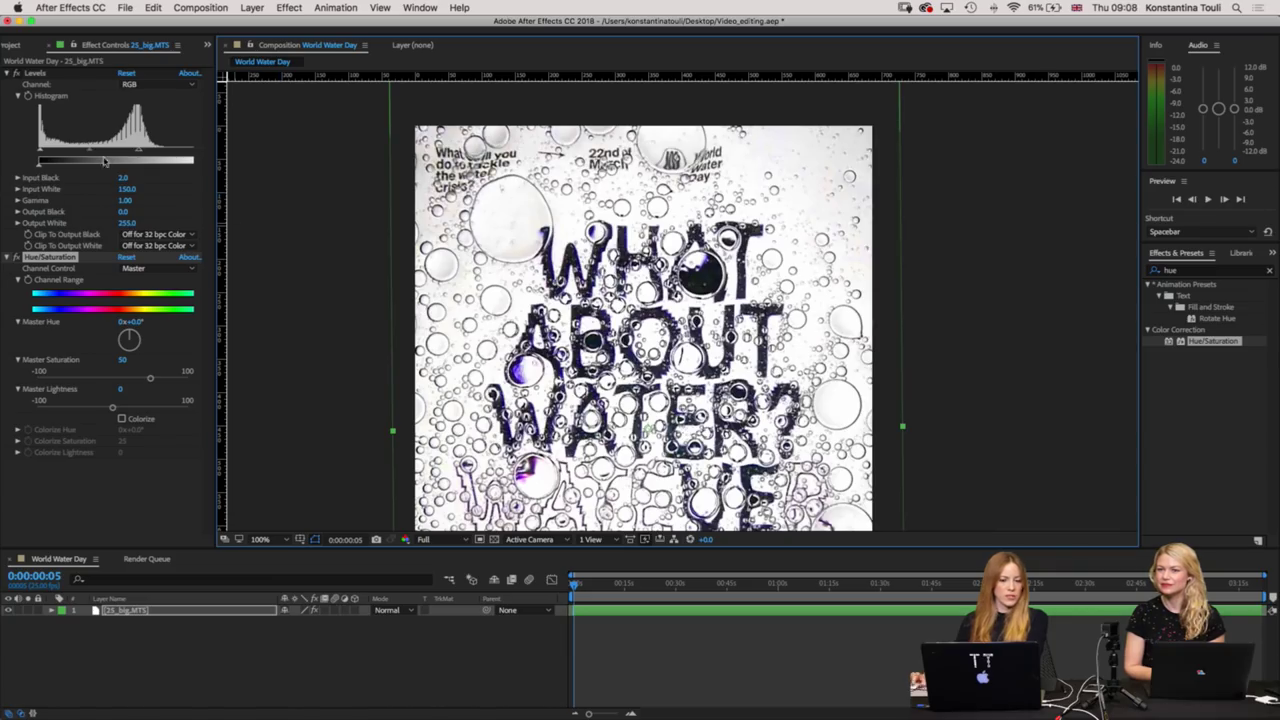
drag(141, 153, 144, 153)
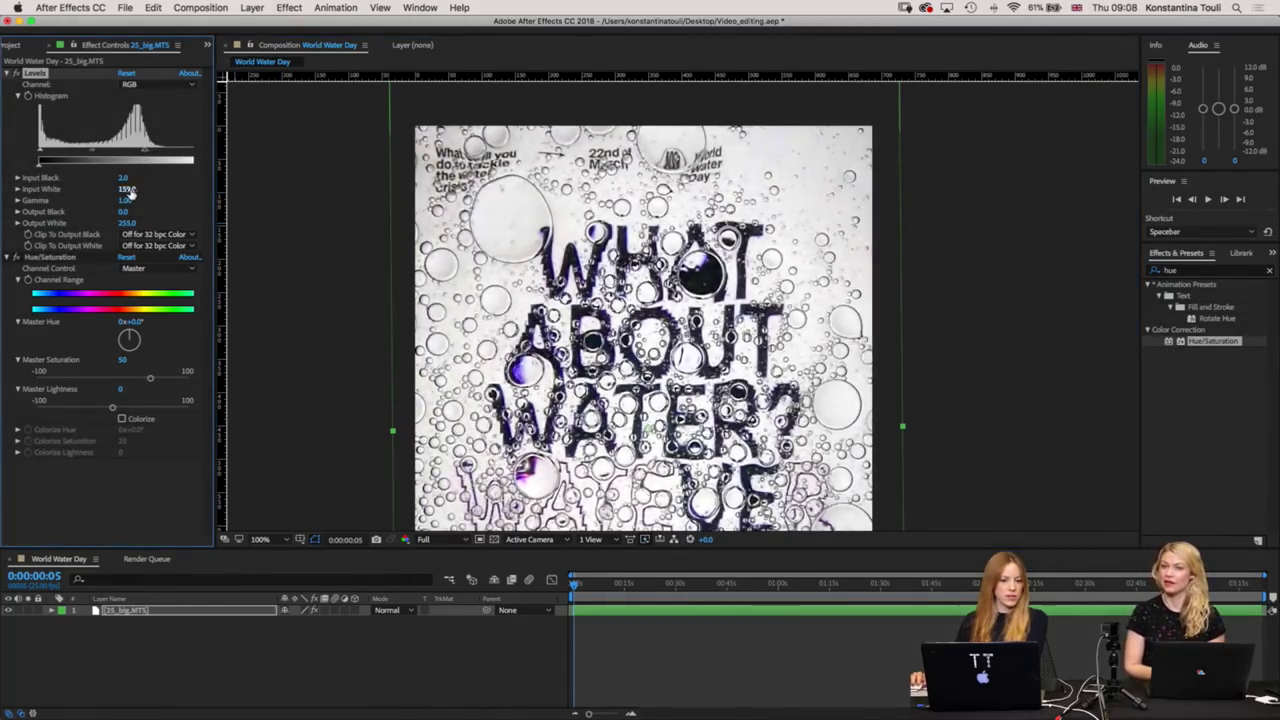
key(Return)
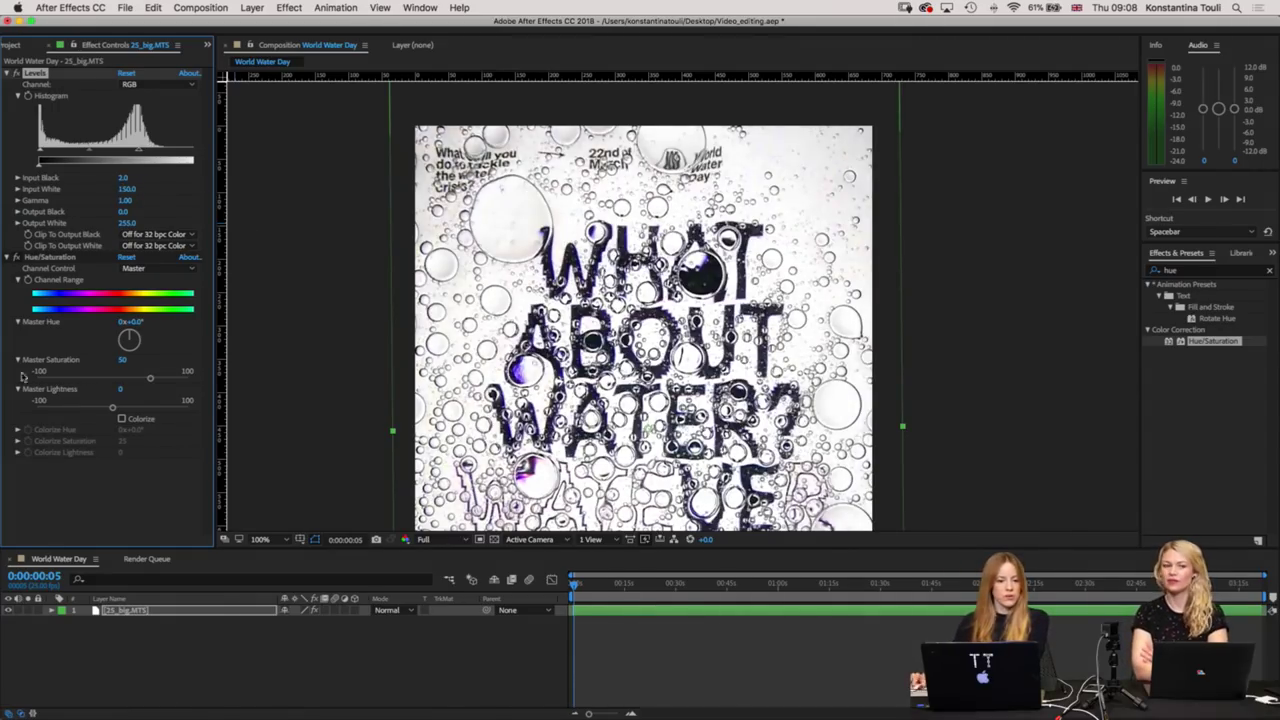
mouse_move(150, 377)
mouse_down()
mouse_move(103, 380)
mouse_move(160, 380)
mouse_up()
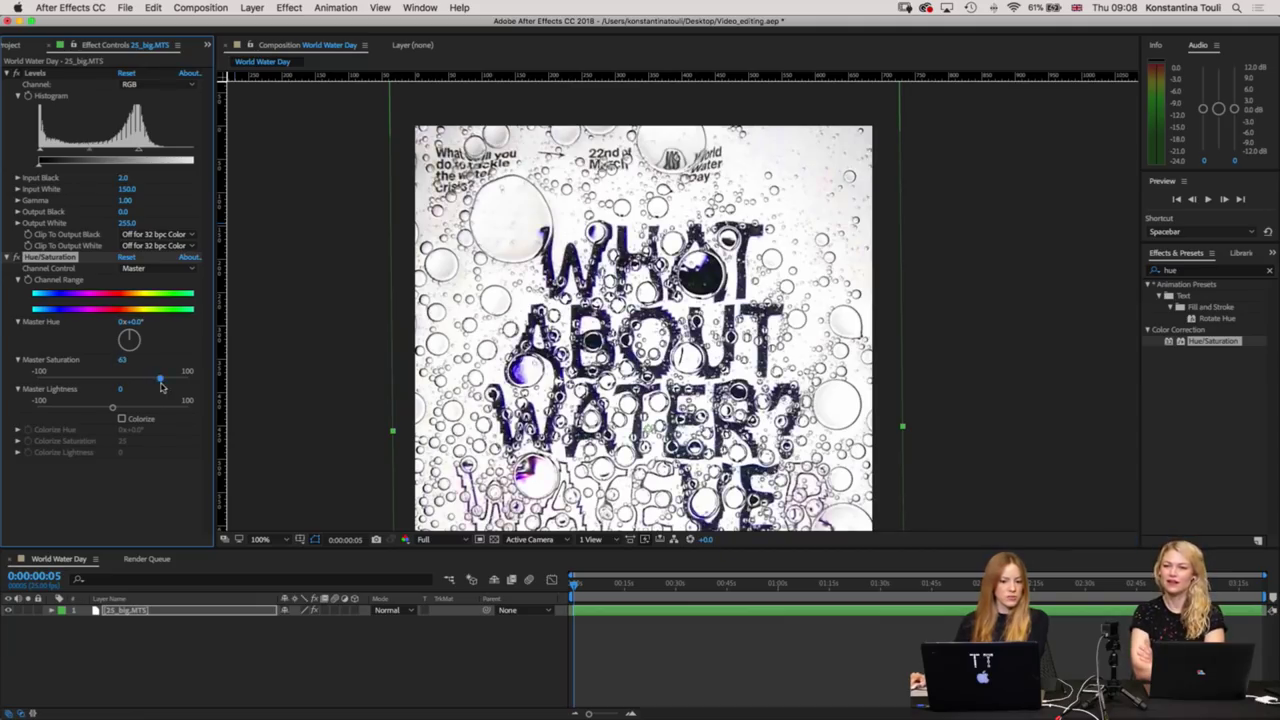
click(122, 360)
text(50)
key(Return)
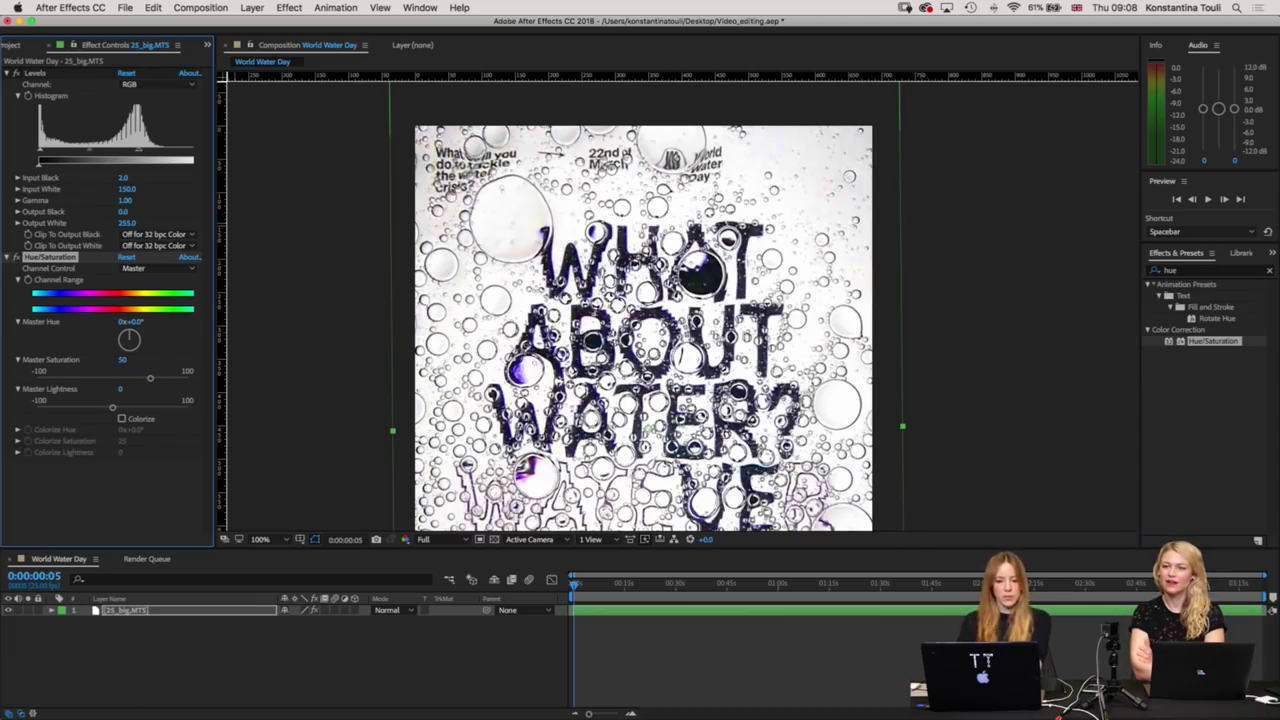
scroll(494, 440, down, 5)
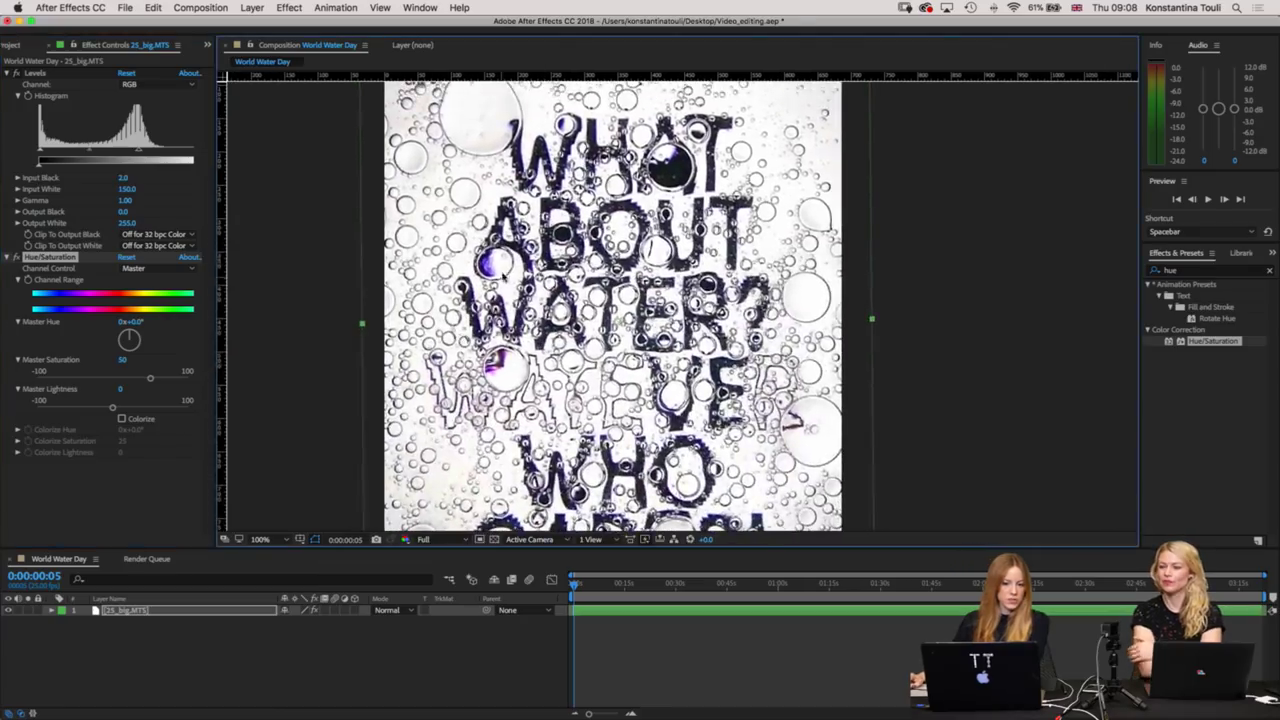
scroll(613, 305, down, 2)
drag(600, 588, 743, 586)
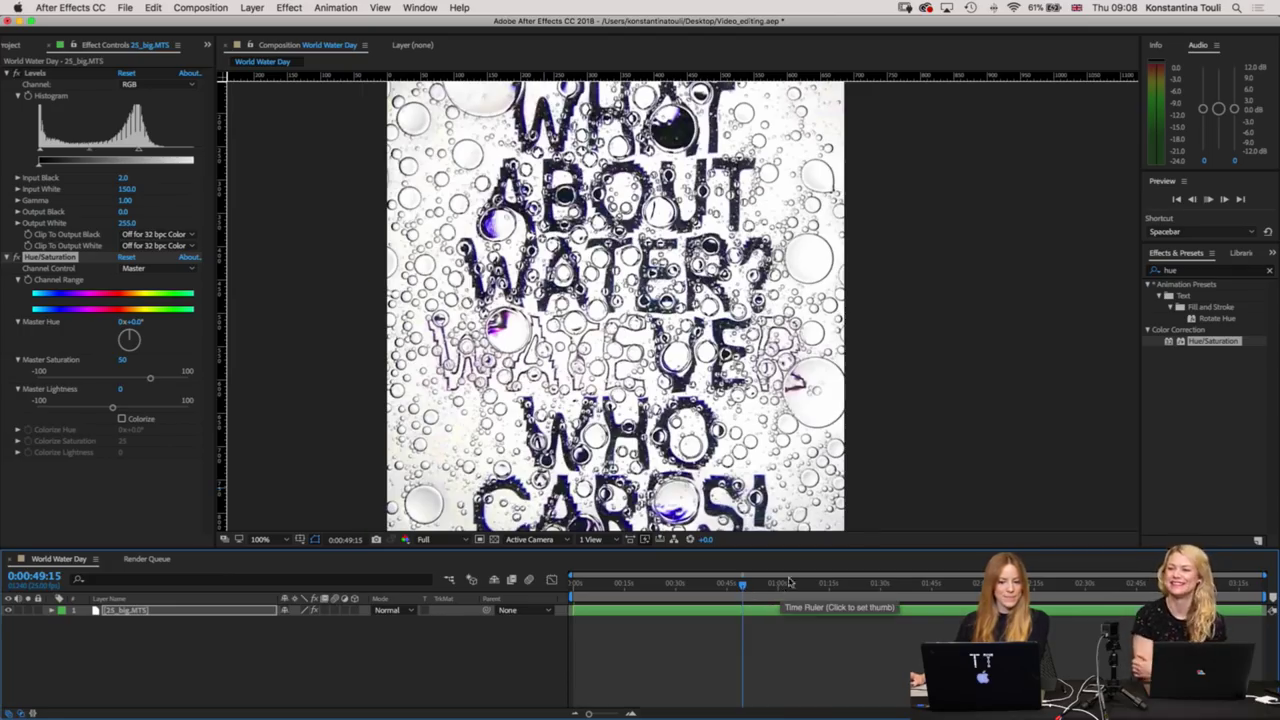
key(comma)
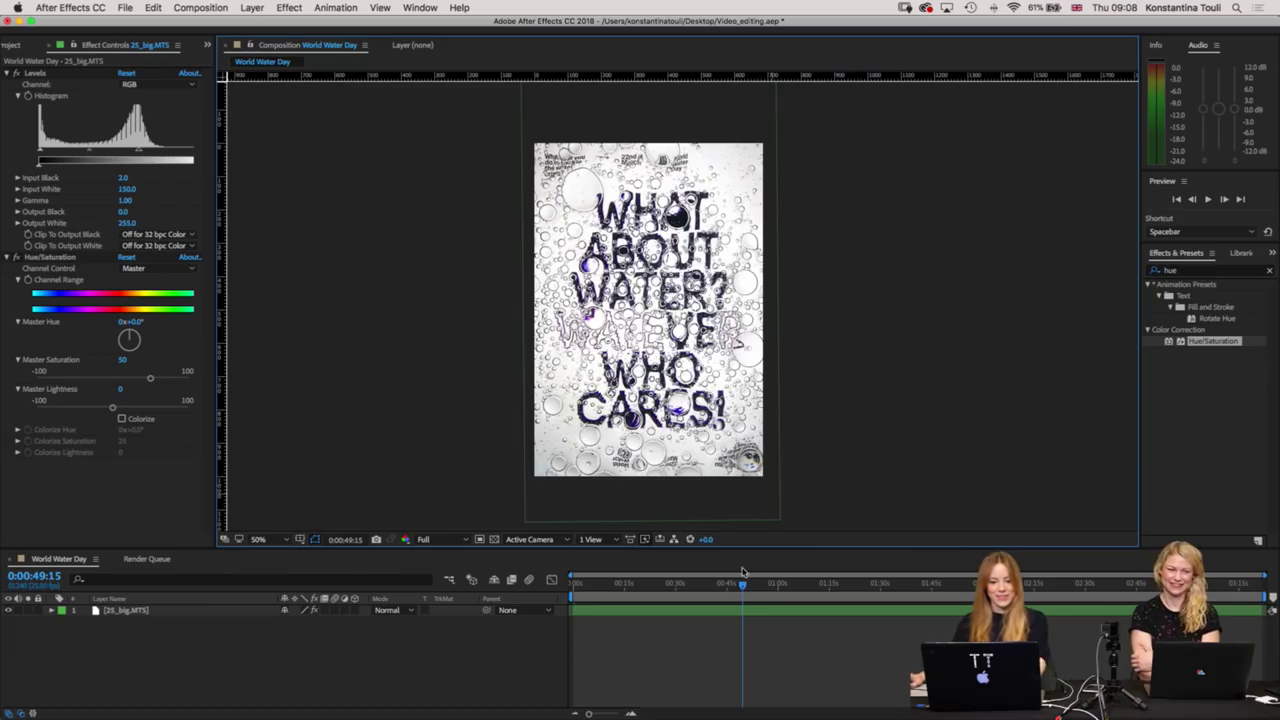
click(760, 583)
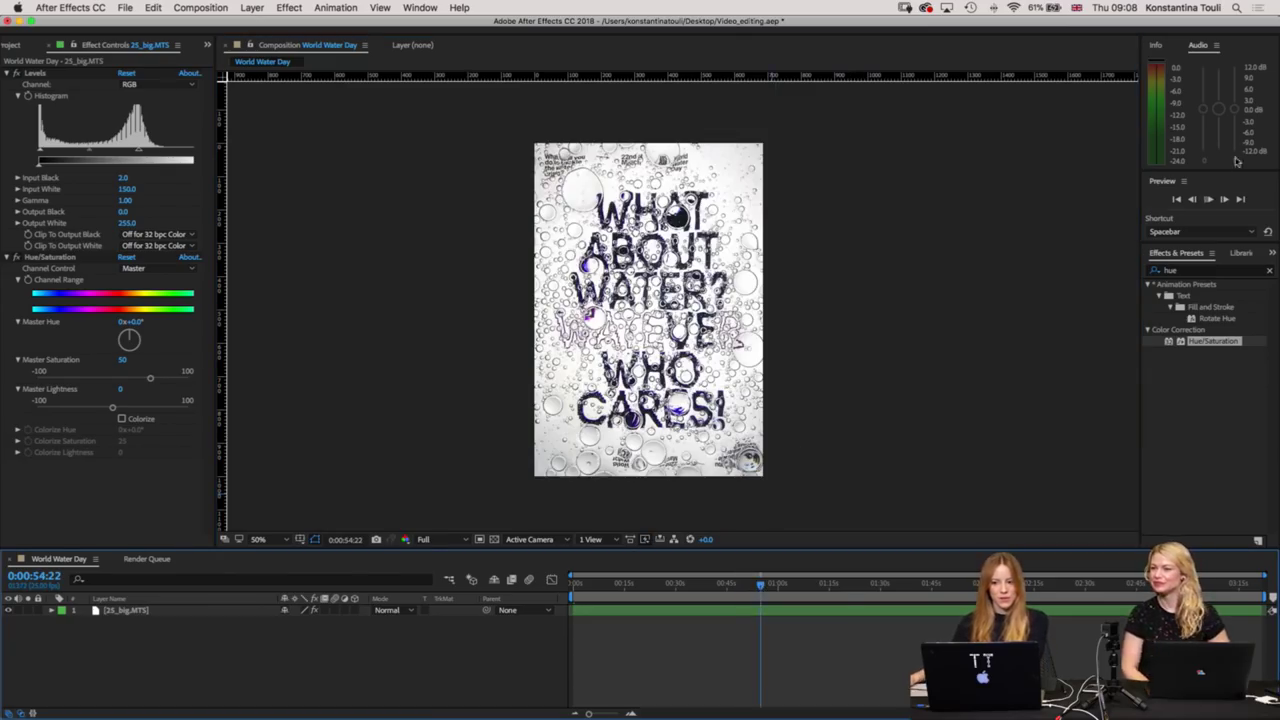
key(space)
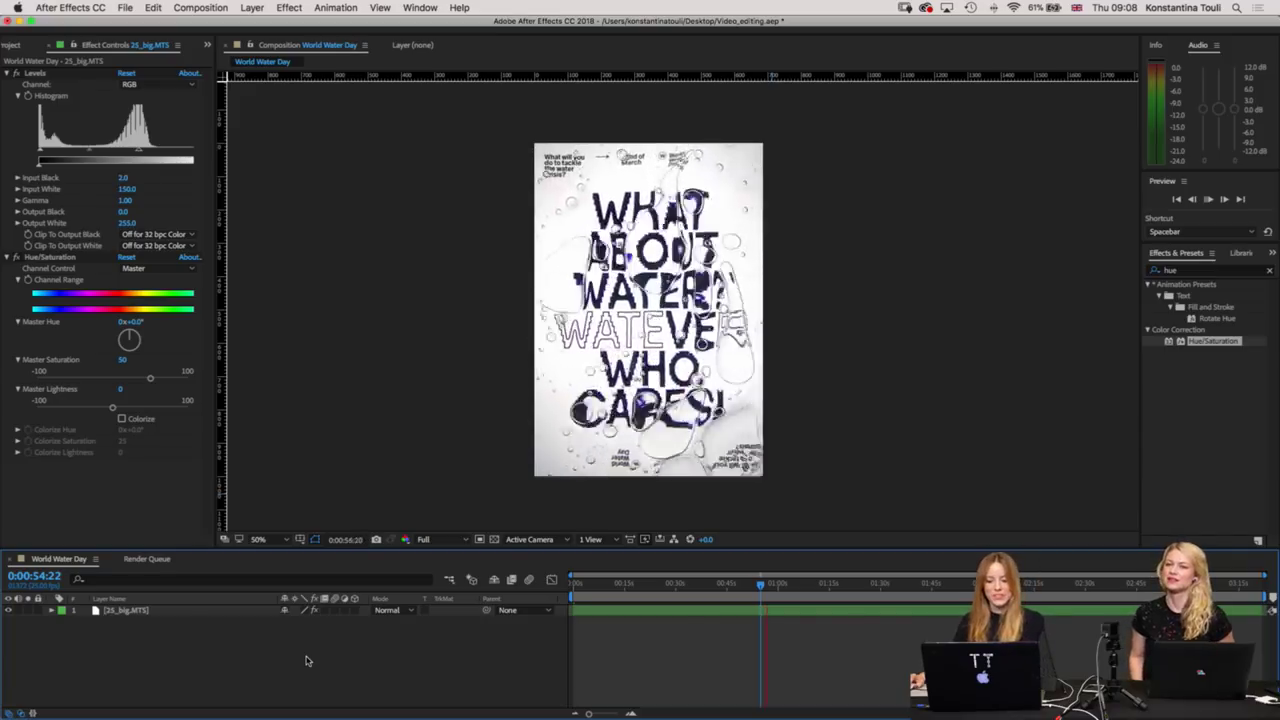
key(slash)
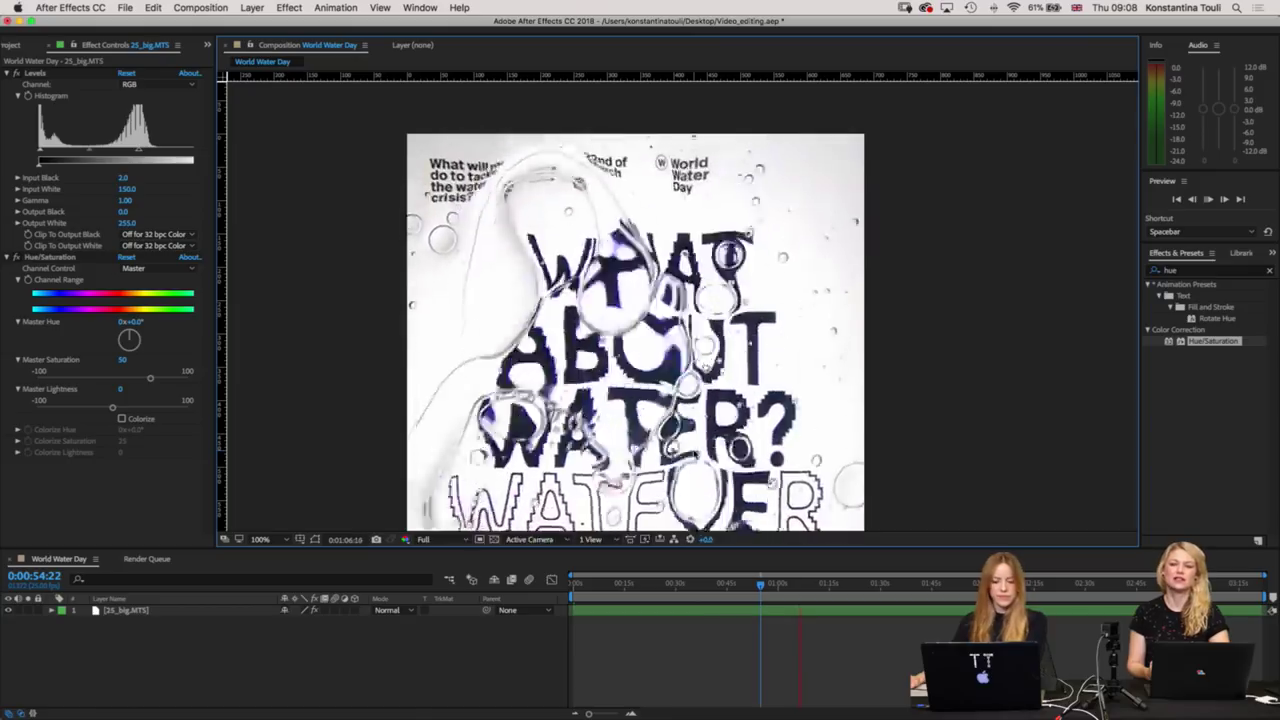
key(comma)
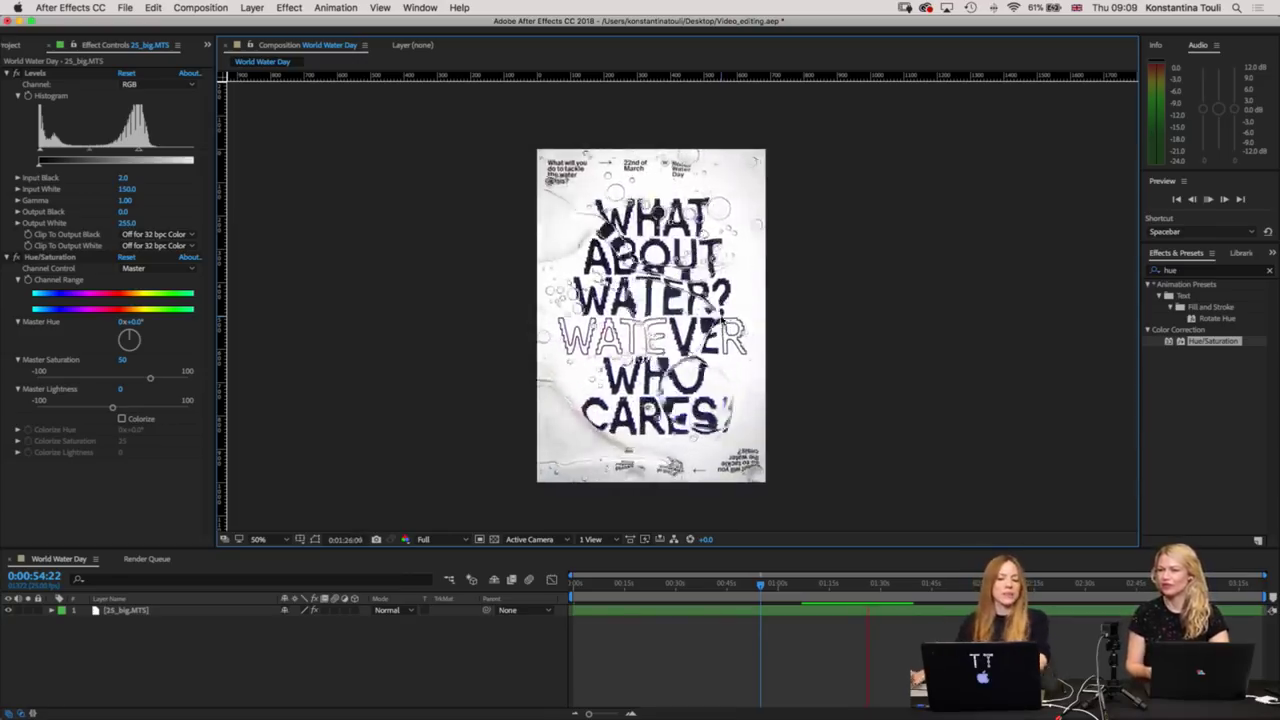
click(870, 586)
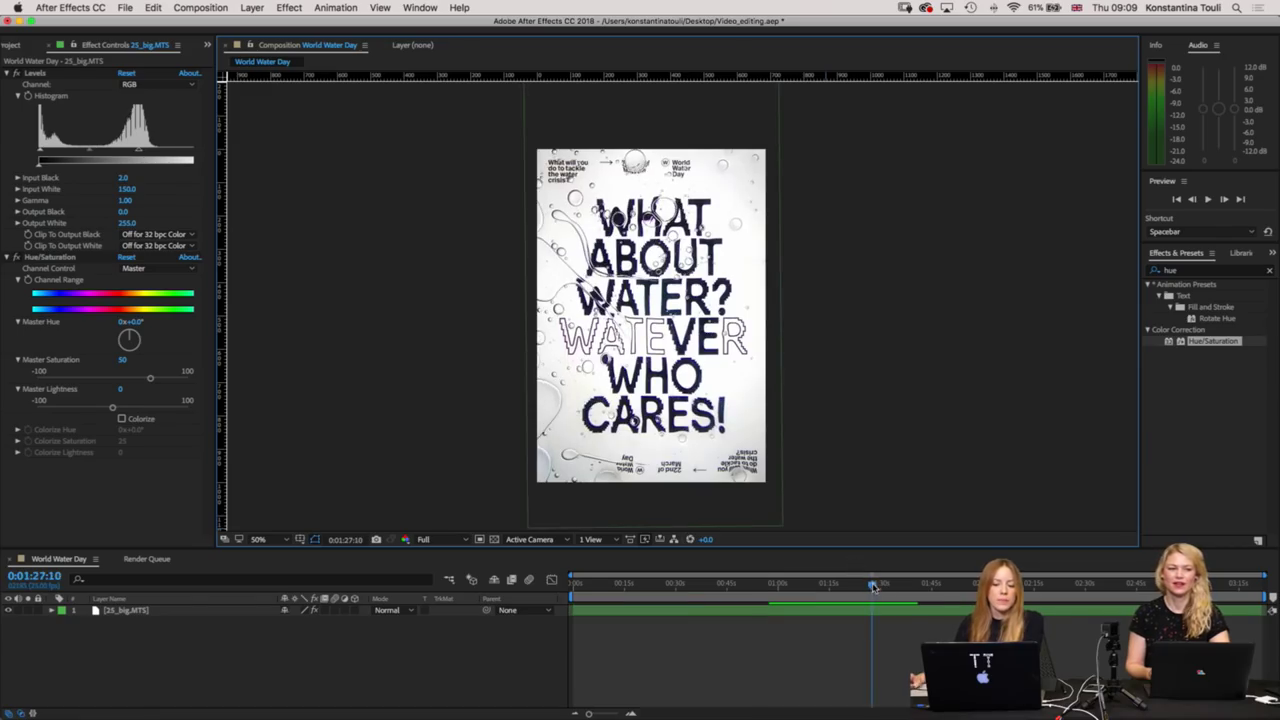
drag(873, 586, 584, 589)
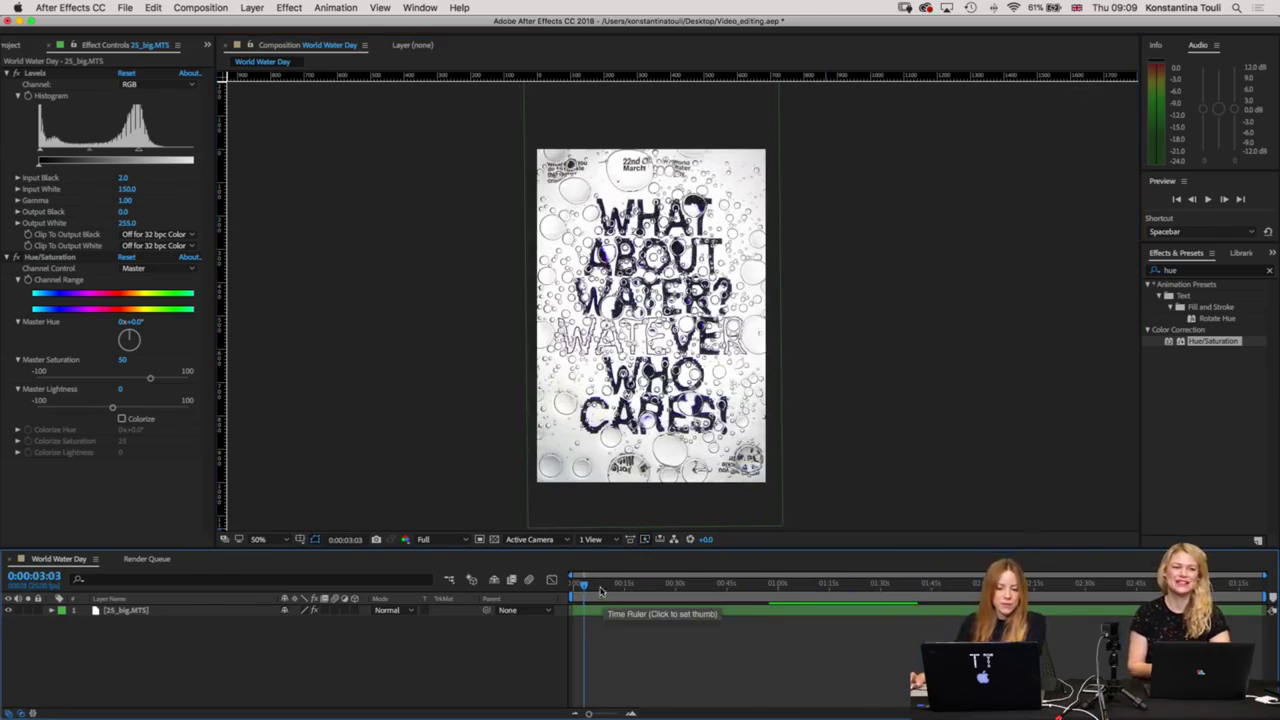
Create a new adjustment layer and search Effects & Presets for 'leve'.
click(250, 8)
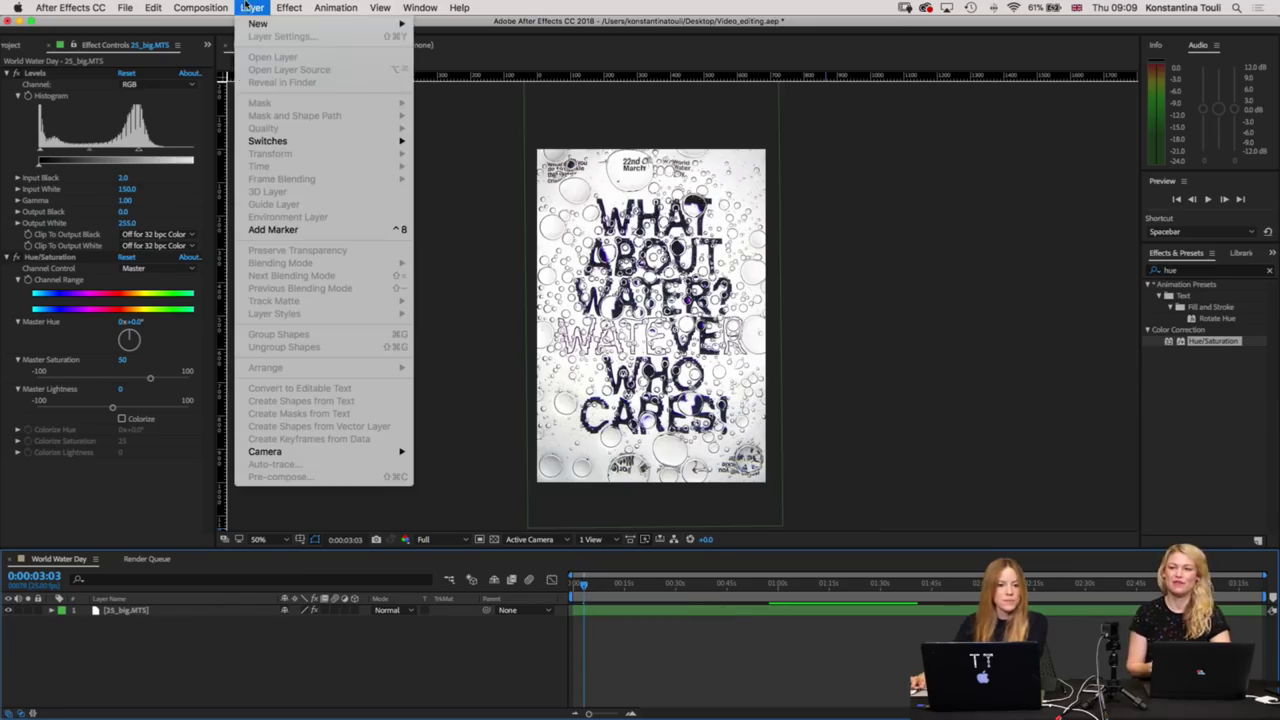
mouse_move(300, 23)
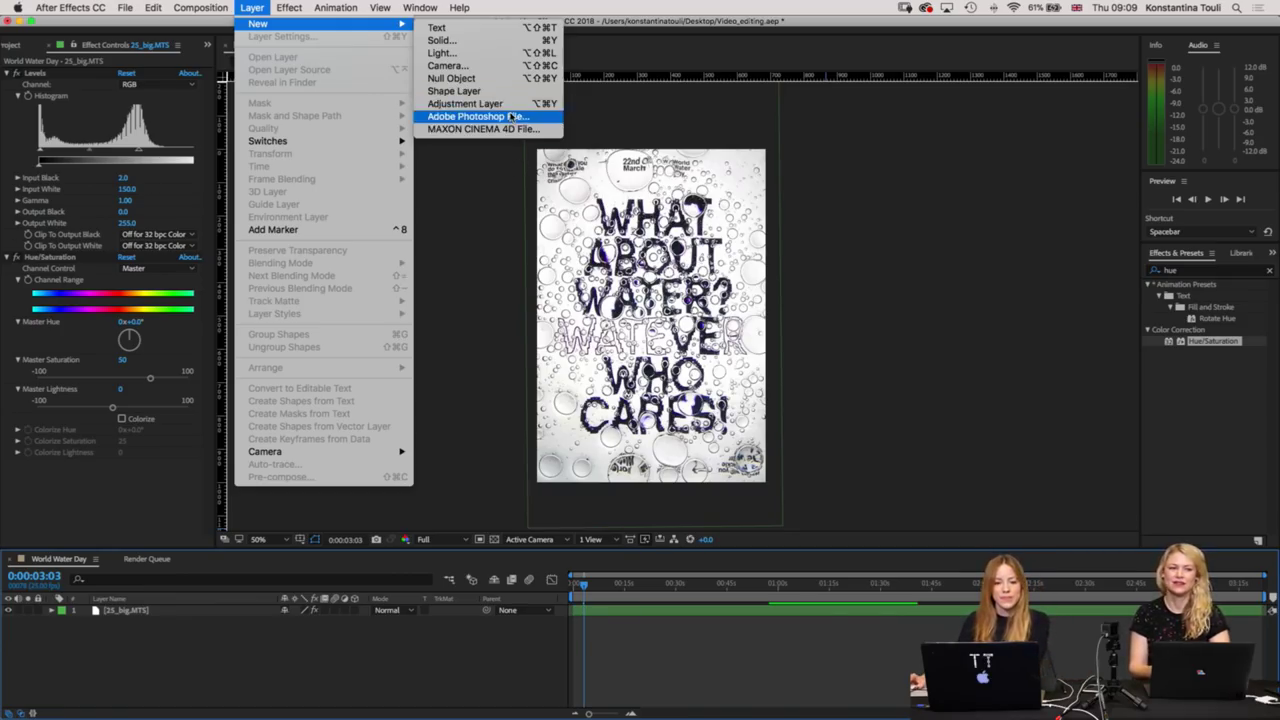
click(508, 106)
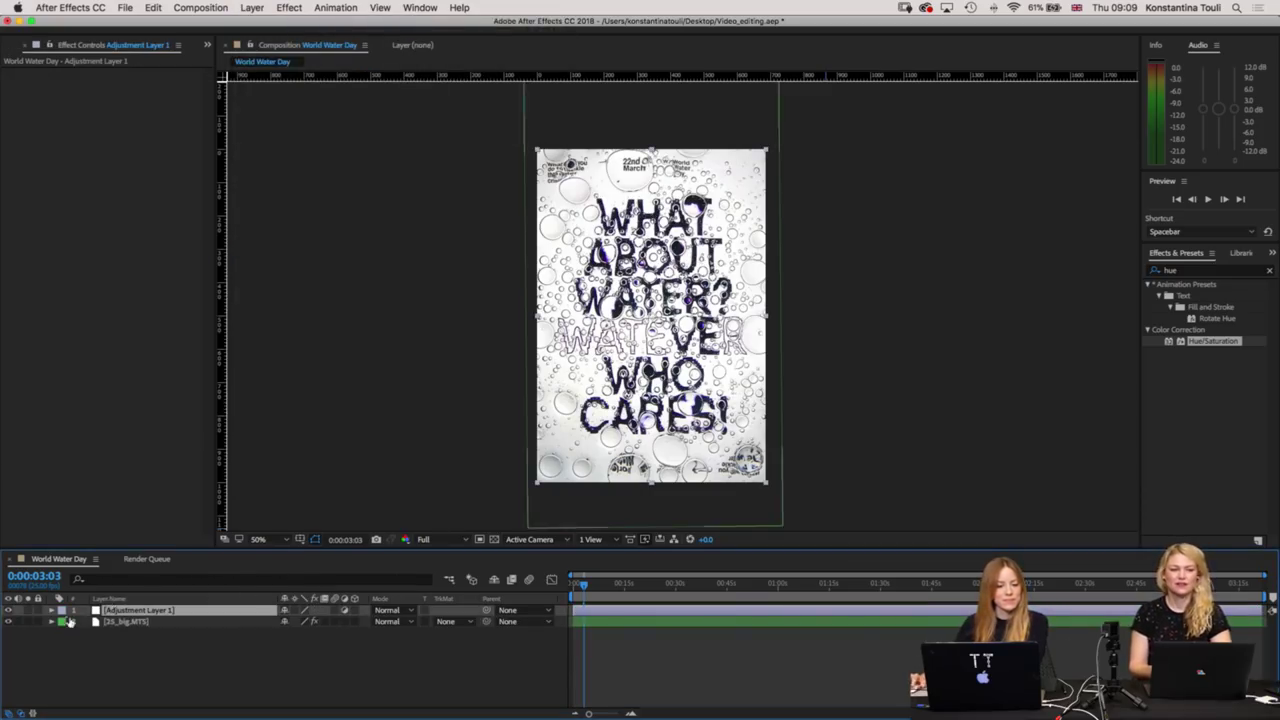
click(1191, 270)
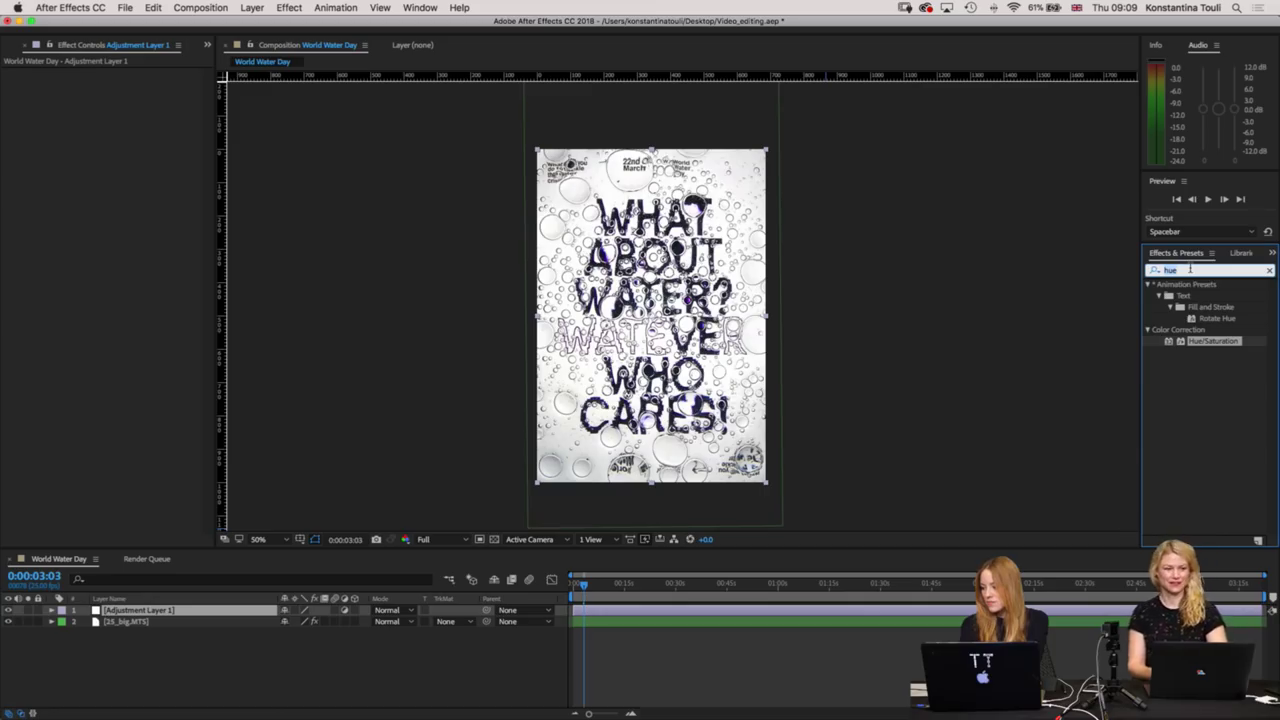
text(leve)
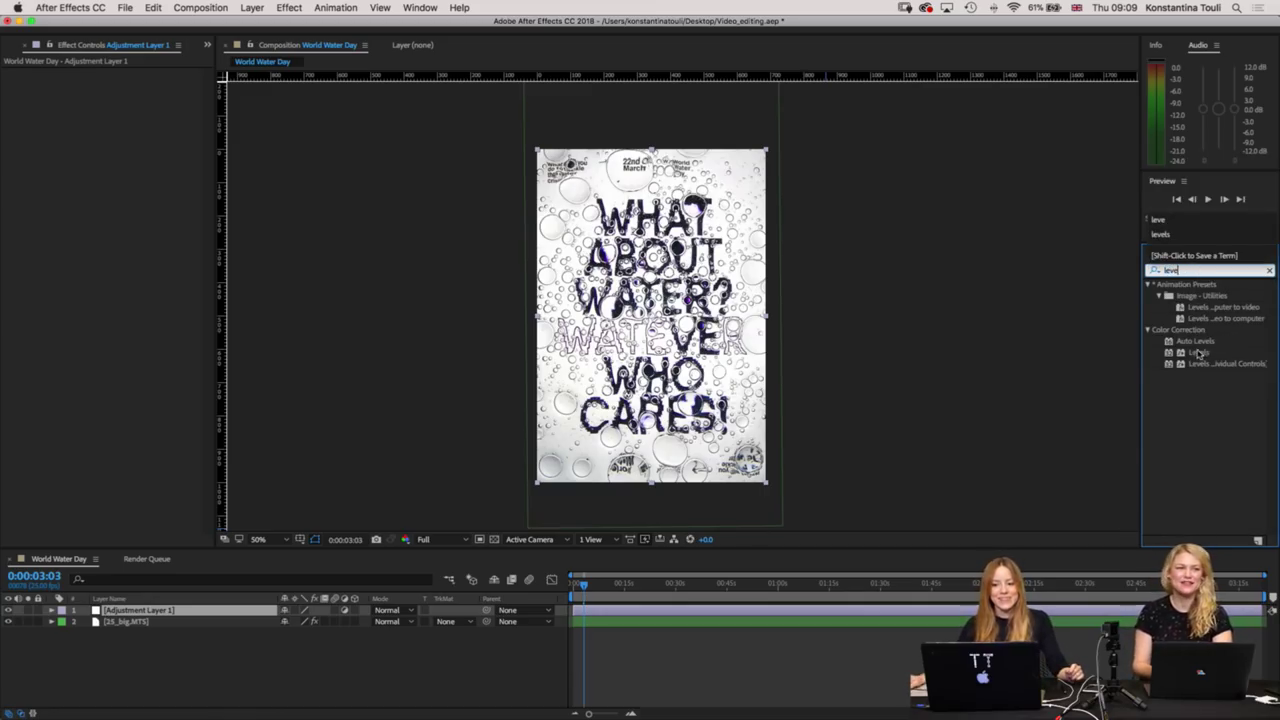
Apply Levels to Adjustment Layer 1 and set its Input White to 200.
drag(1199, 358, 690, 380)
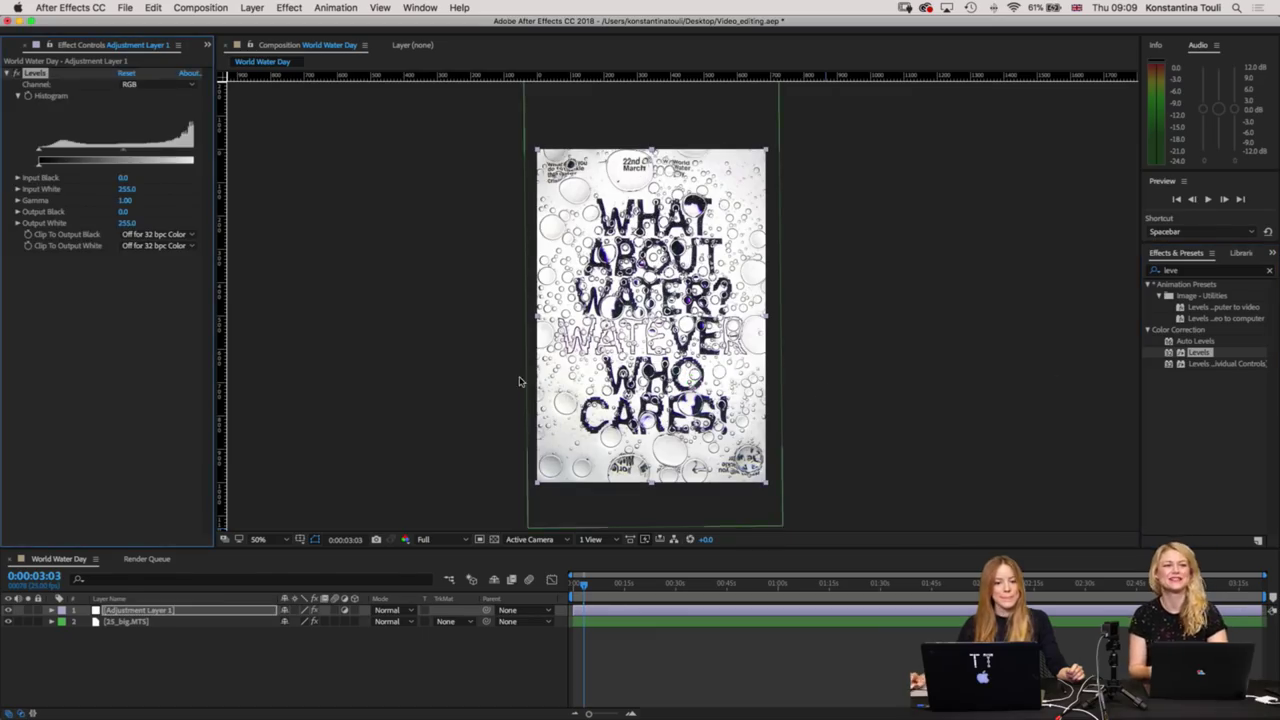
click(127, 189)
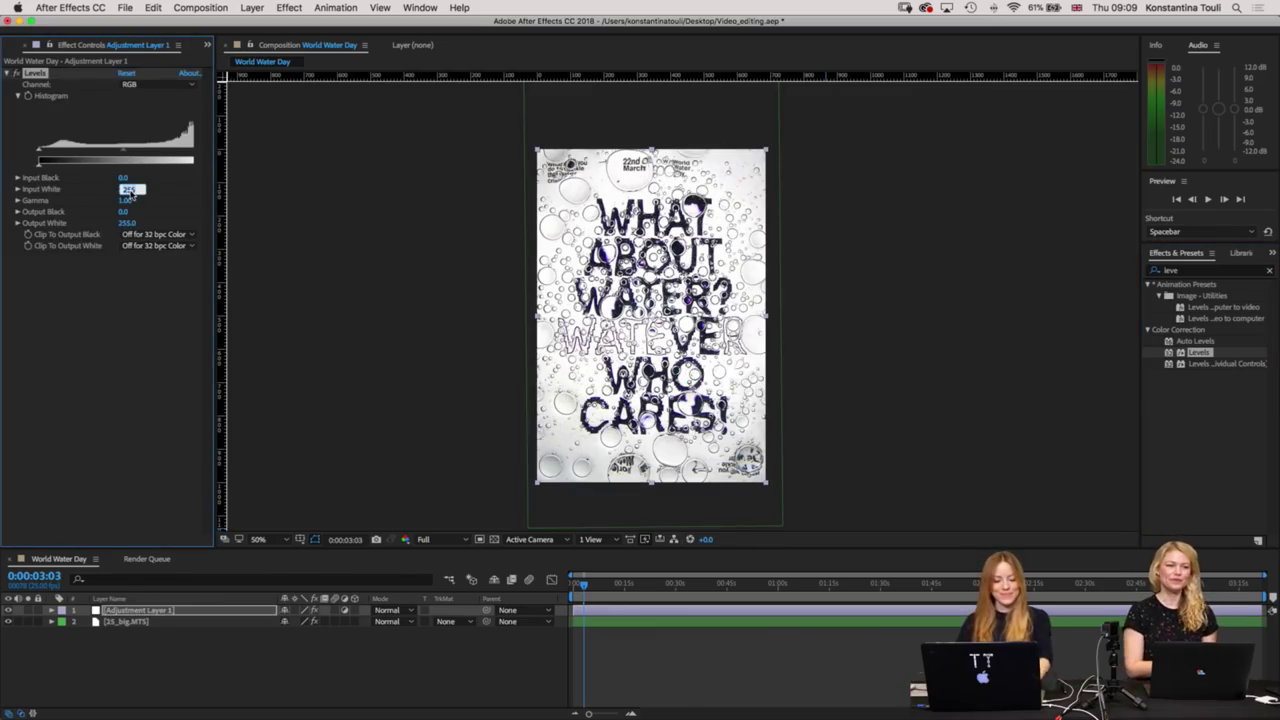
text(1)
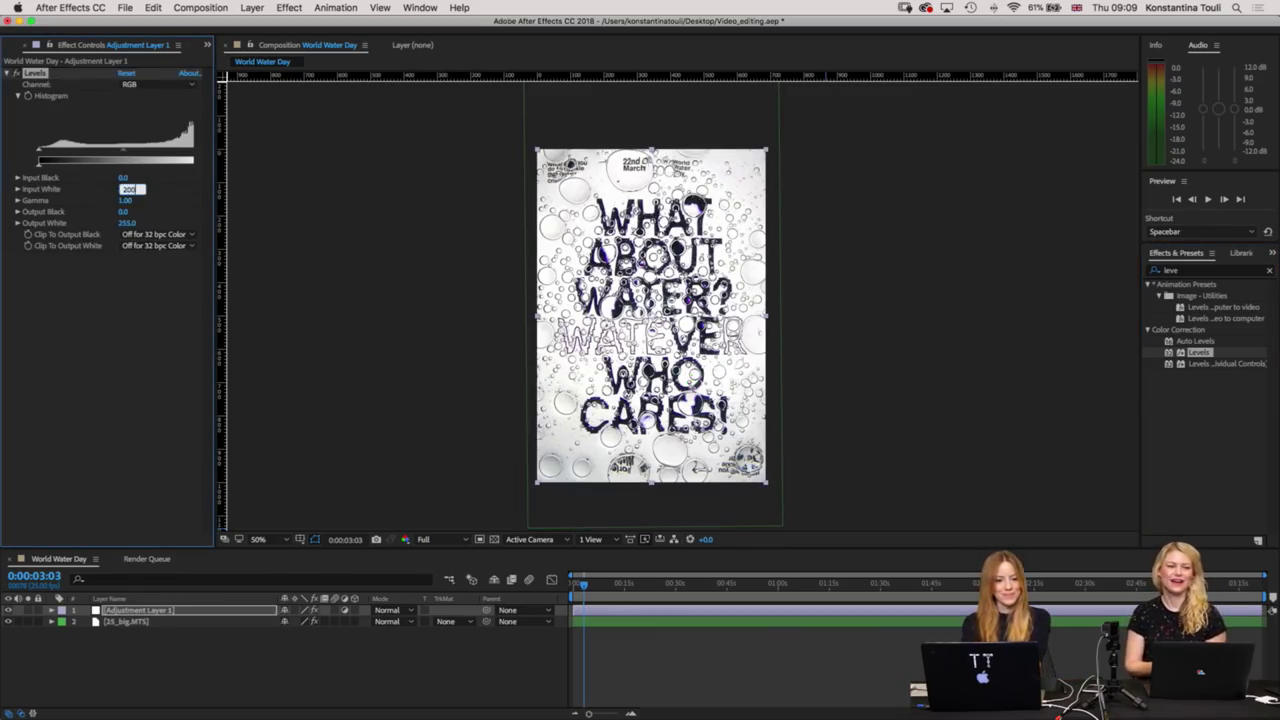
key(Return)
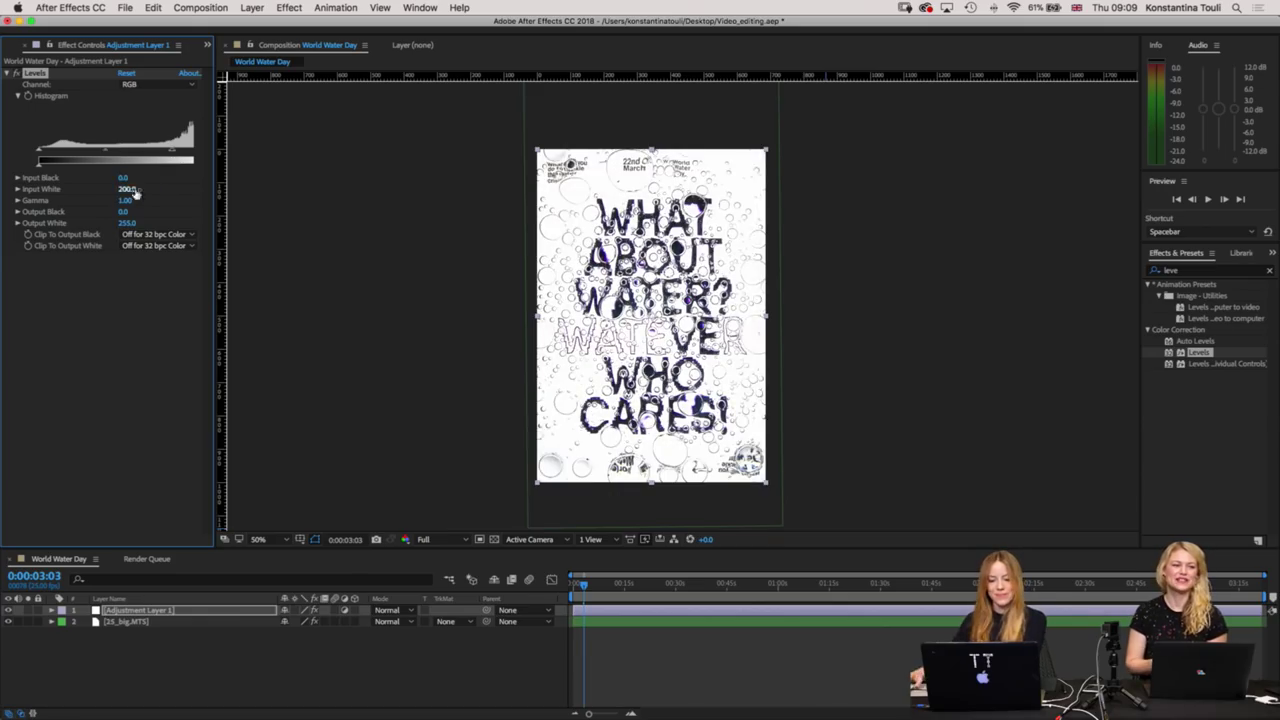
Enlarge the composition viewer, pan the poster, and toggle zoom out and back to 100%.
scroll(314, 277, up, 1)
scroll(366, 249, up, 1)
scroll(475, 528, up, 1)
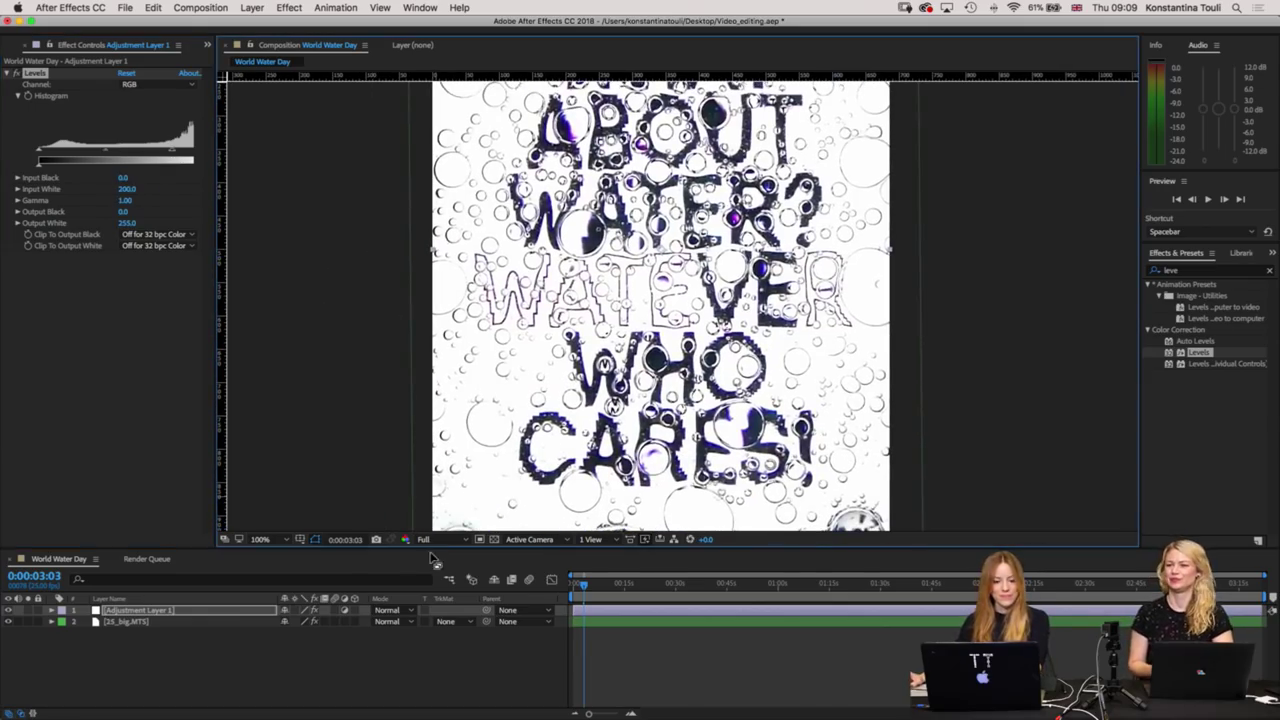
drag(436, 552, 436, 591)
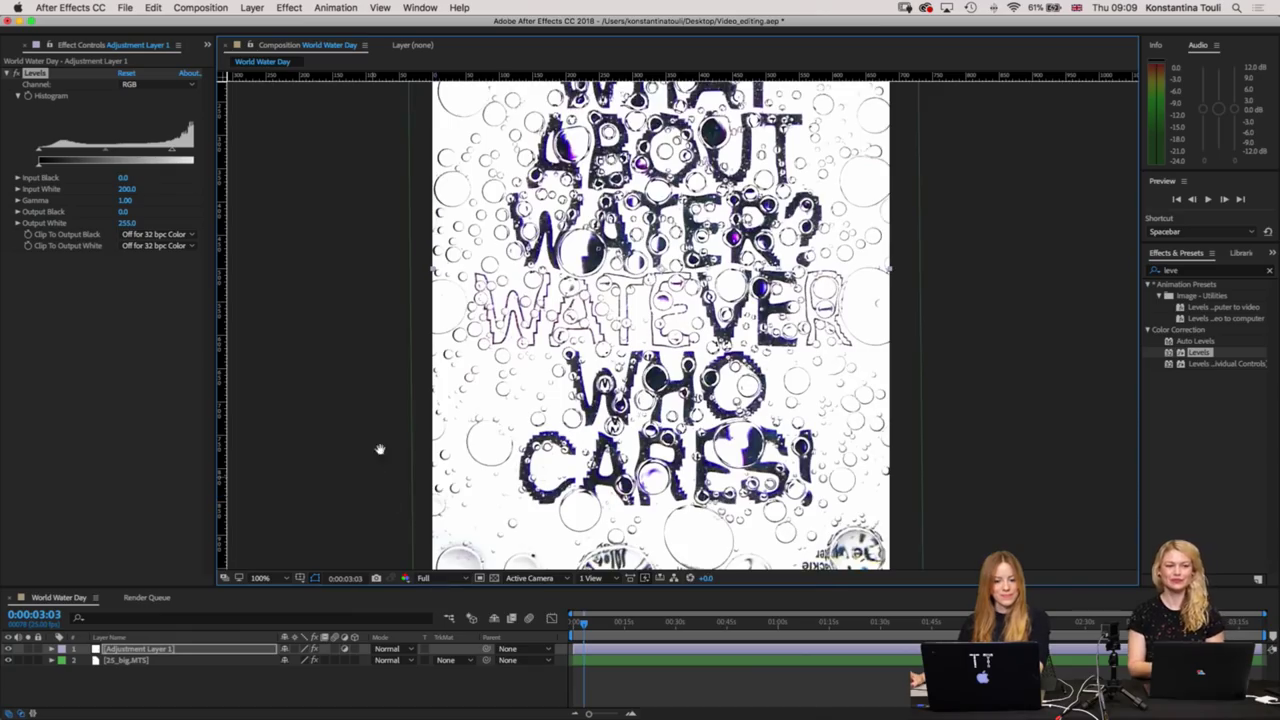
drag(380, 449, 383, 418)
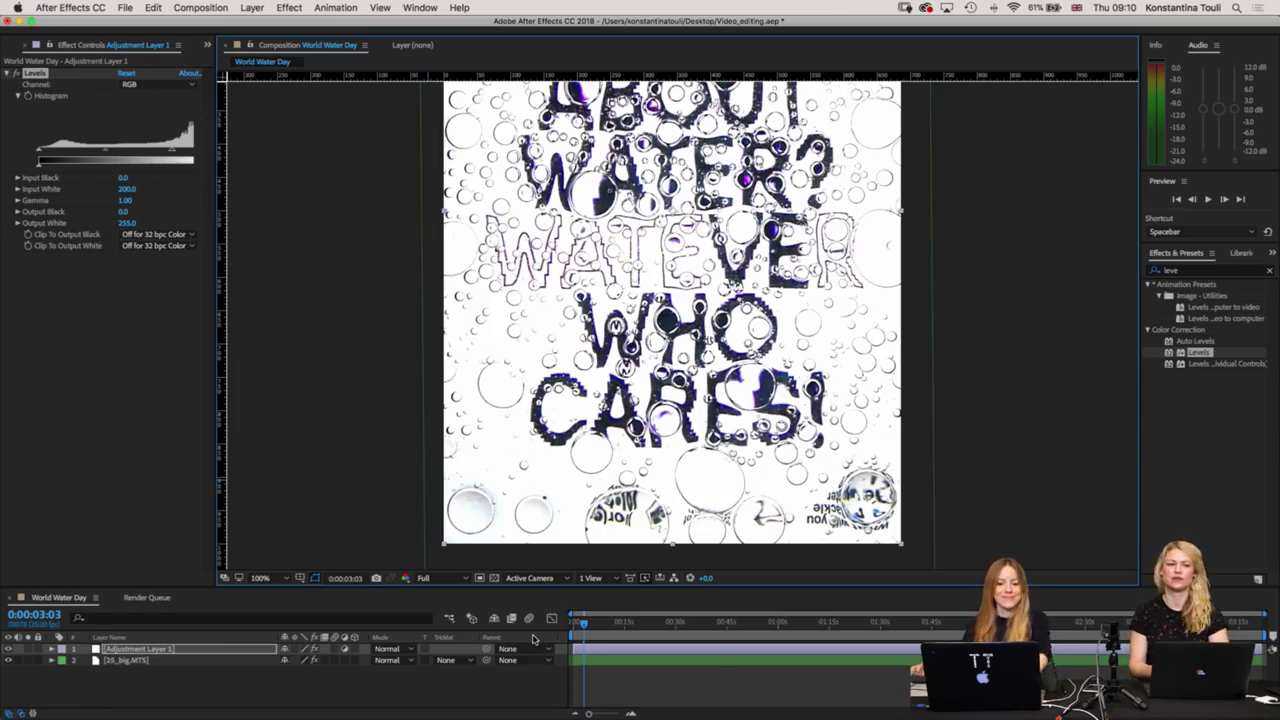
key(comma)
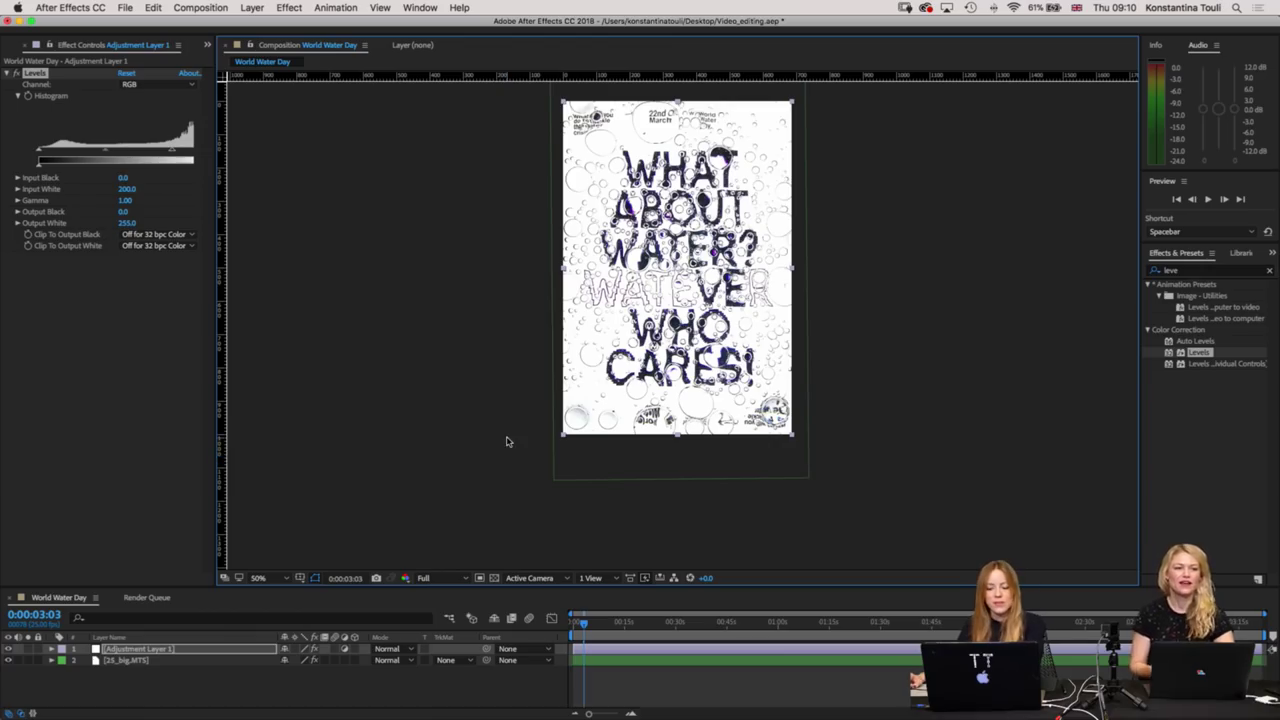
key(period)
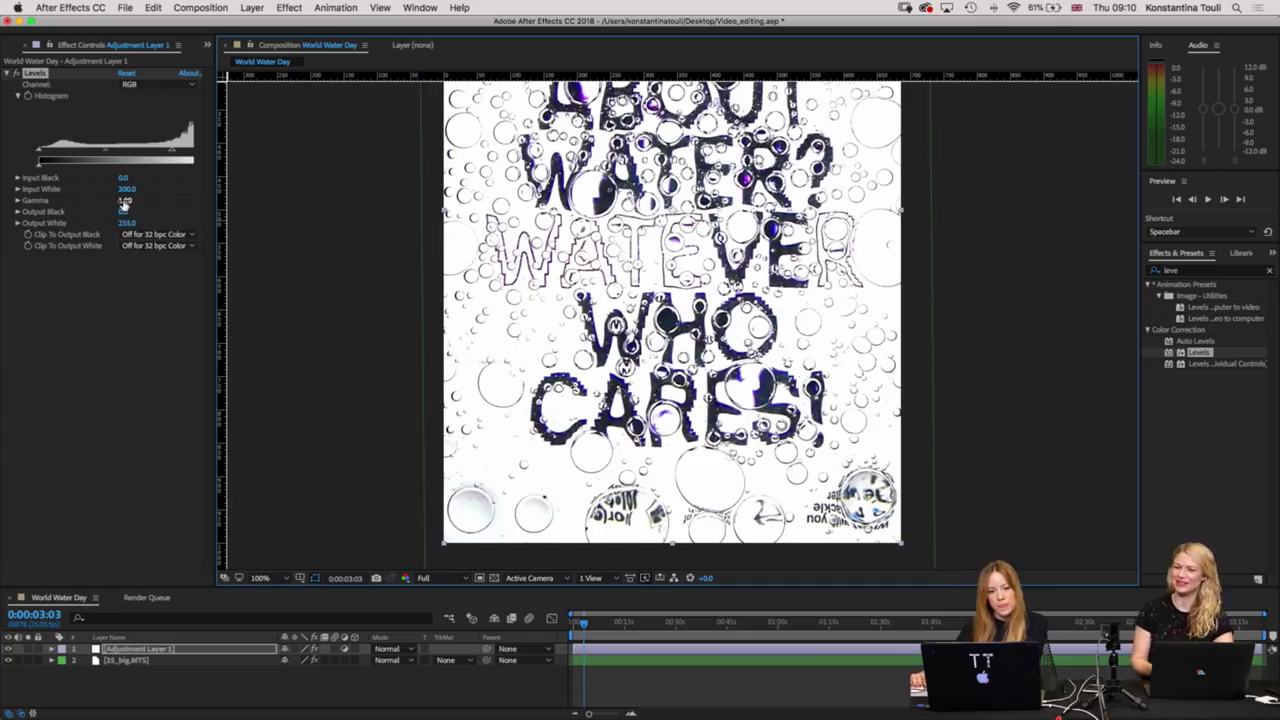
Try a Levels Gamma of 1.29, then reset it to 1.00.
drag(126, 215, 358, 238)
scroll(356, 260, up, 3)
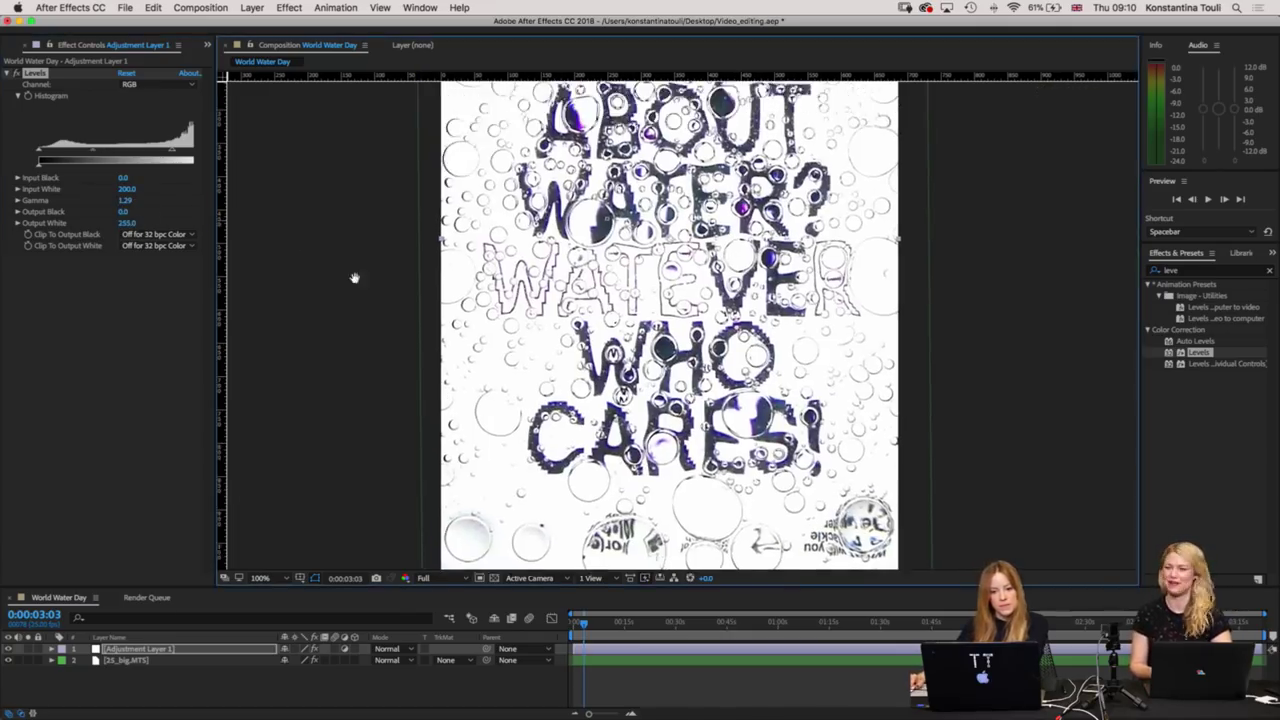
click(129, 200)
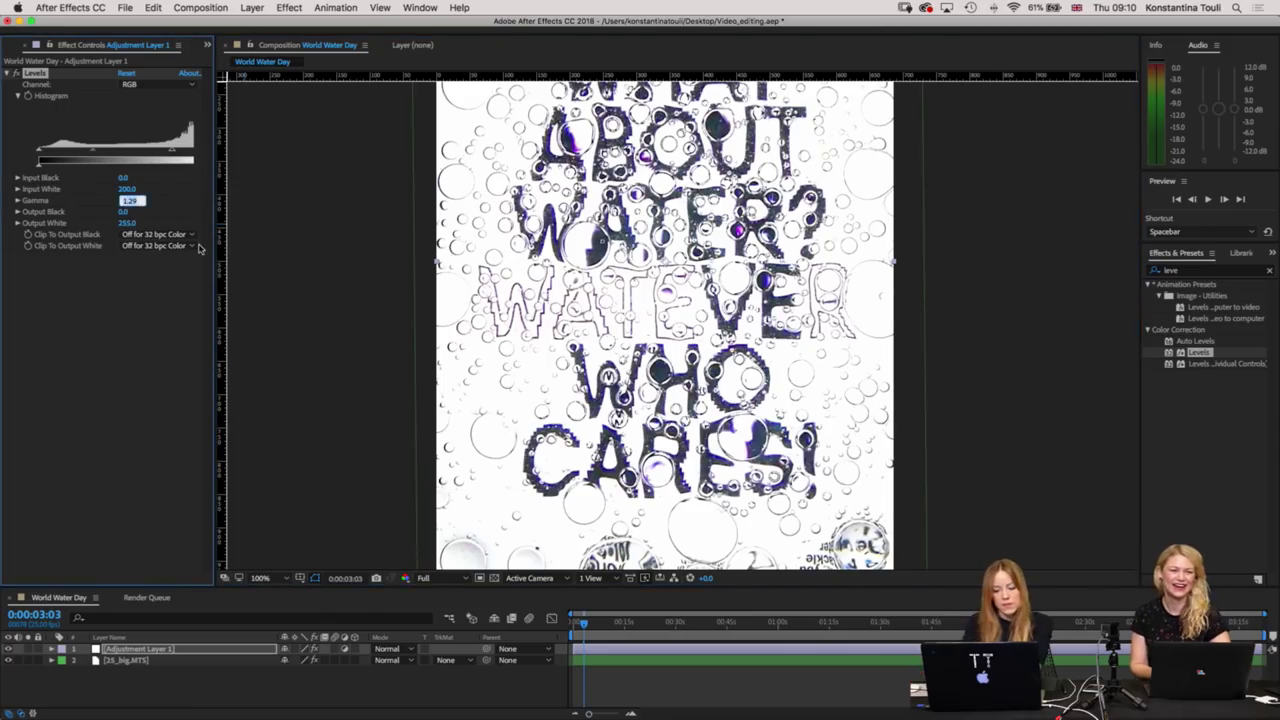
text(1)
key(Return)
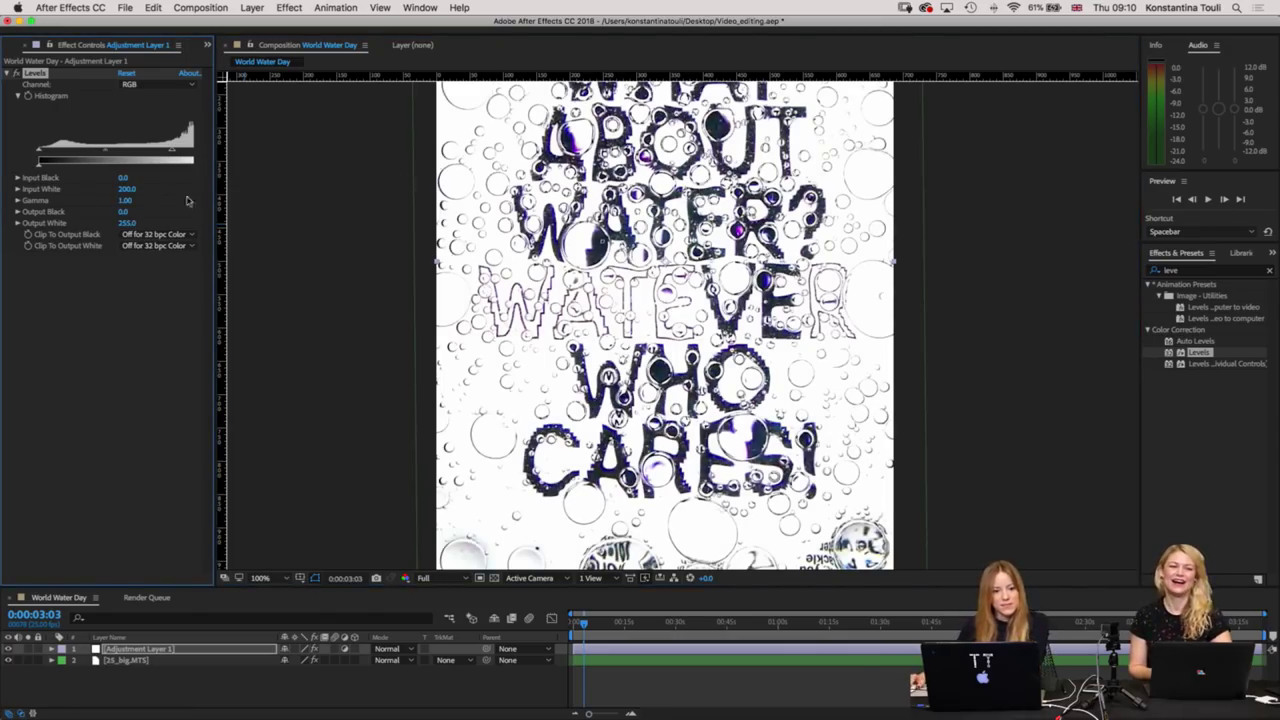
Set the adjustment layer's Levels Input White to 205 and zoom out to 50%.
click(127, 189)
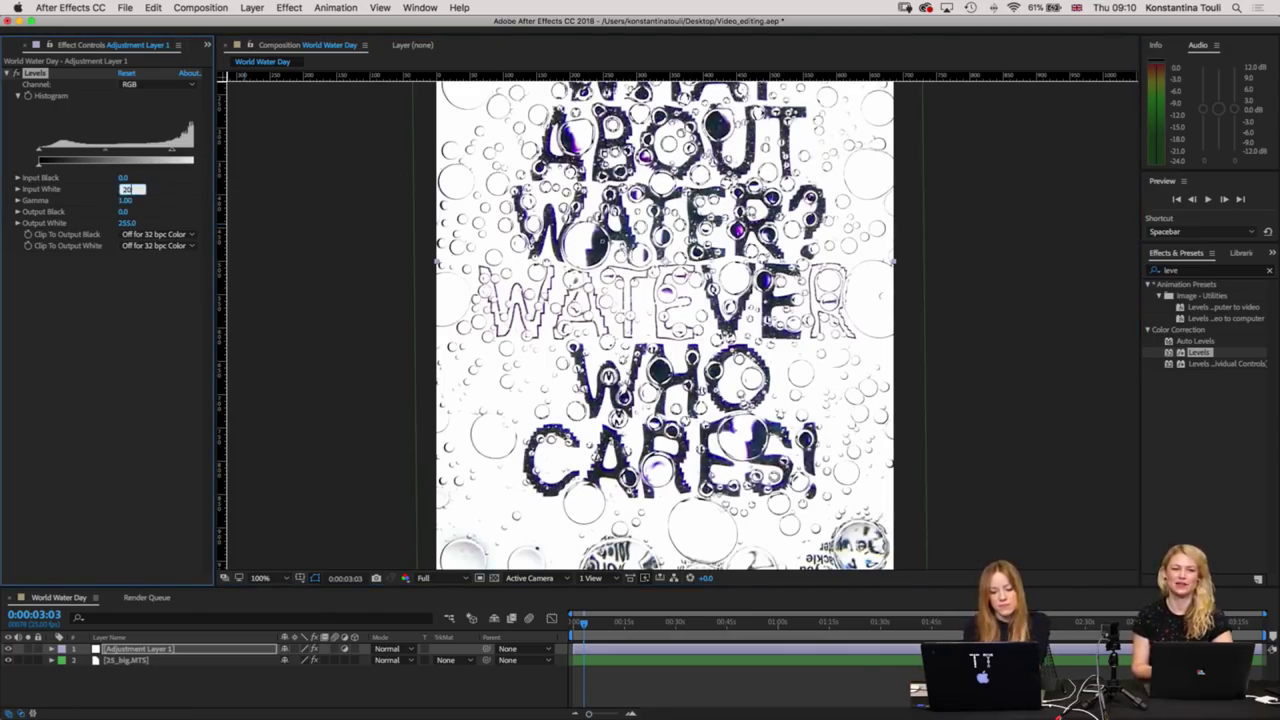
text(5)
key(Return)
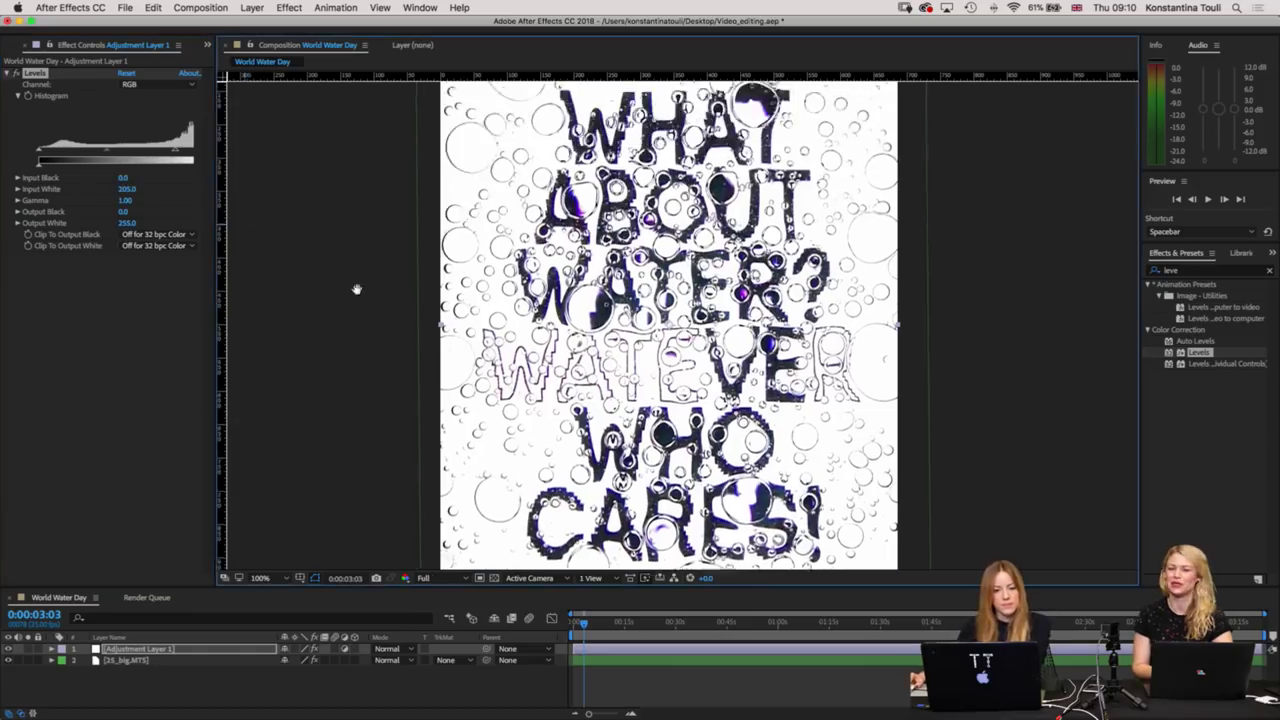
scroll(341, 390, up, 5)
scroll(341, 390, right, 2)
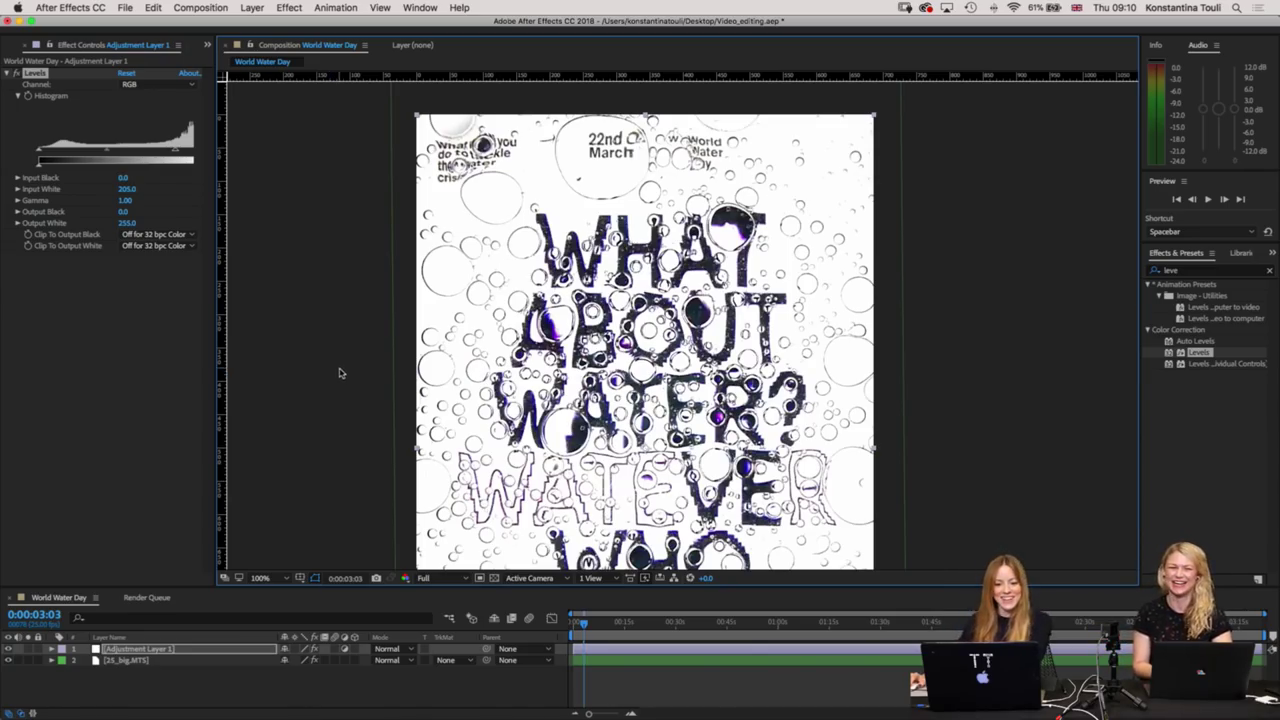
scroll(354, 330, down, 5)
key(comma)
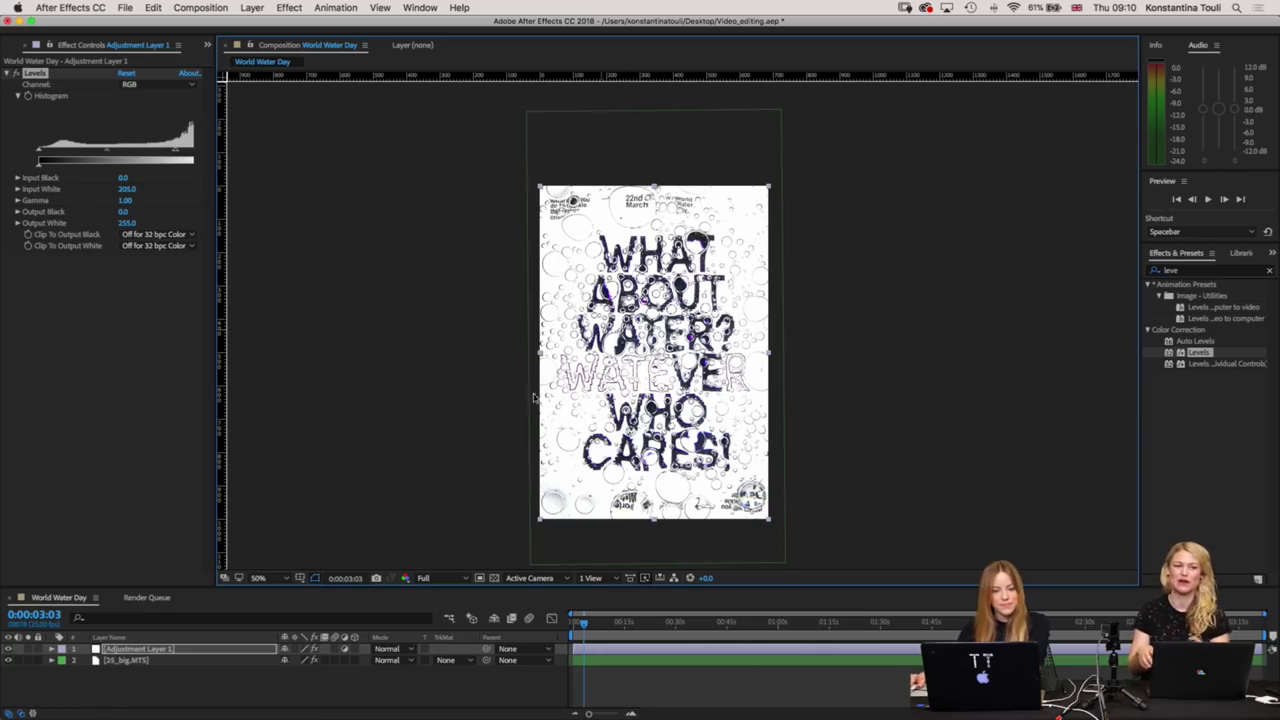
Select Adjustment Layer 1, show the Project panel, save Video_editing.aep, and open the workspace menu.
click(157, 649)
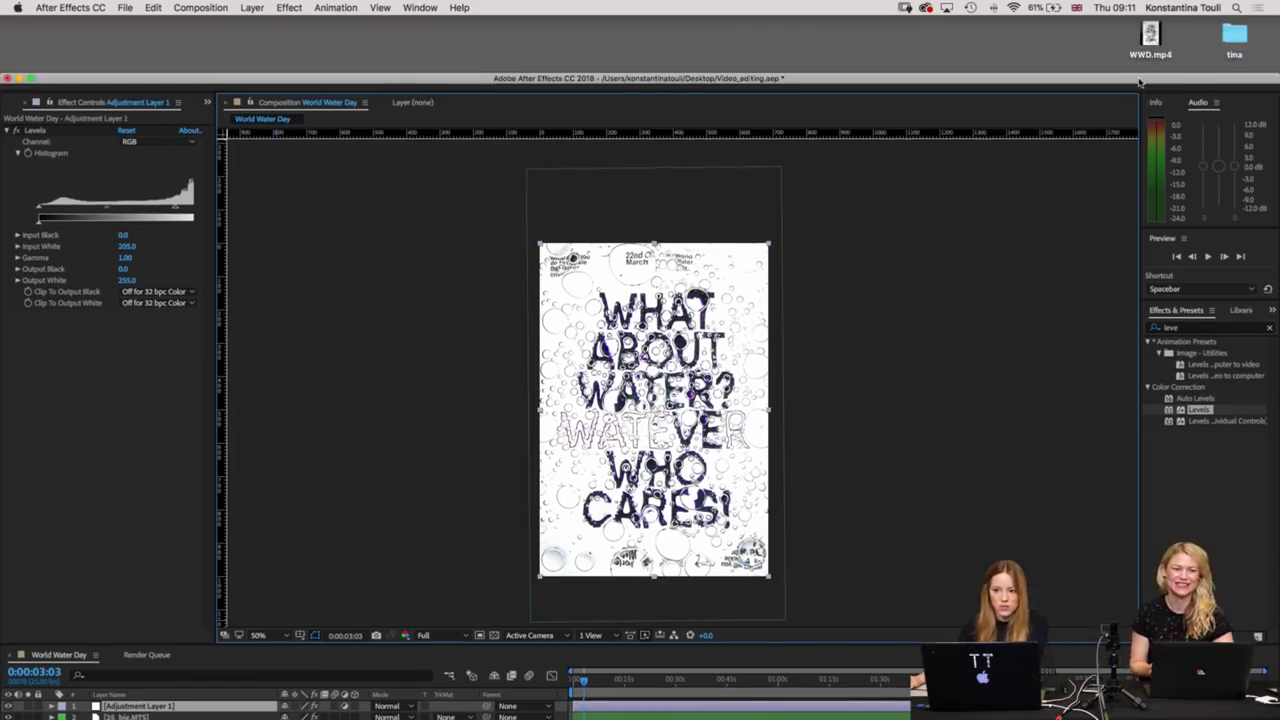
key(super+0)
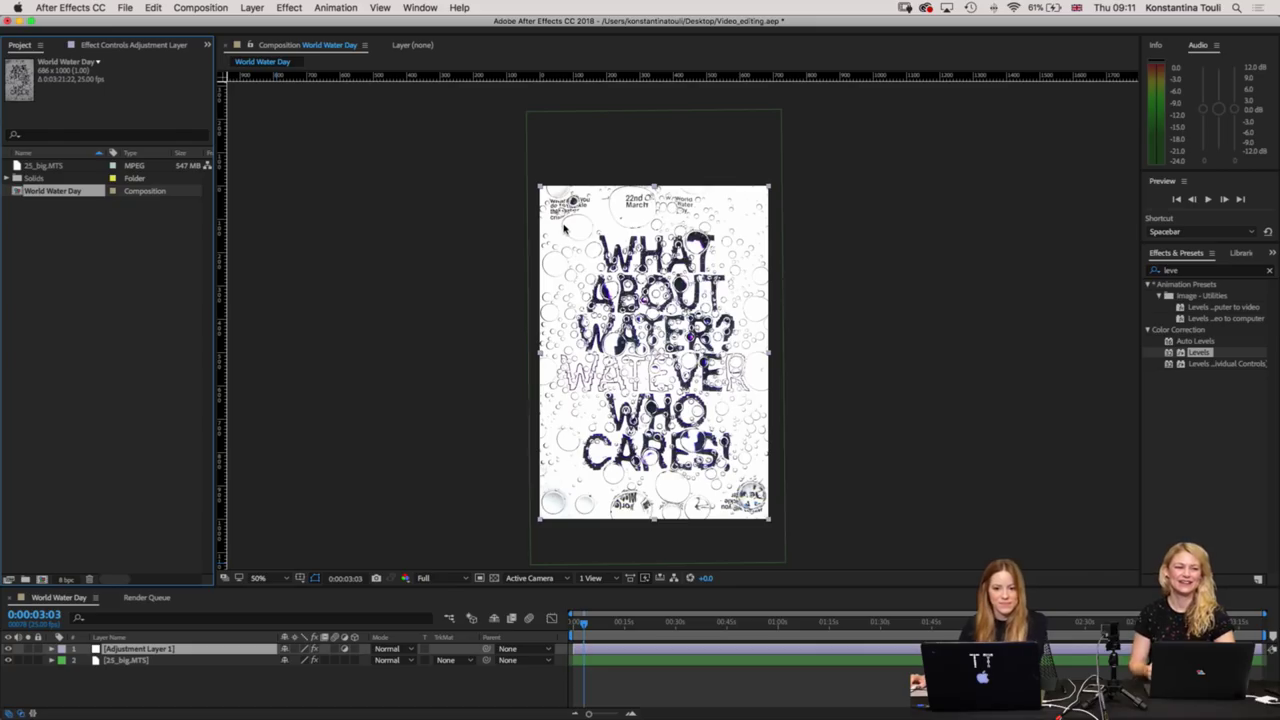
key(super+s)
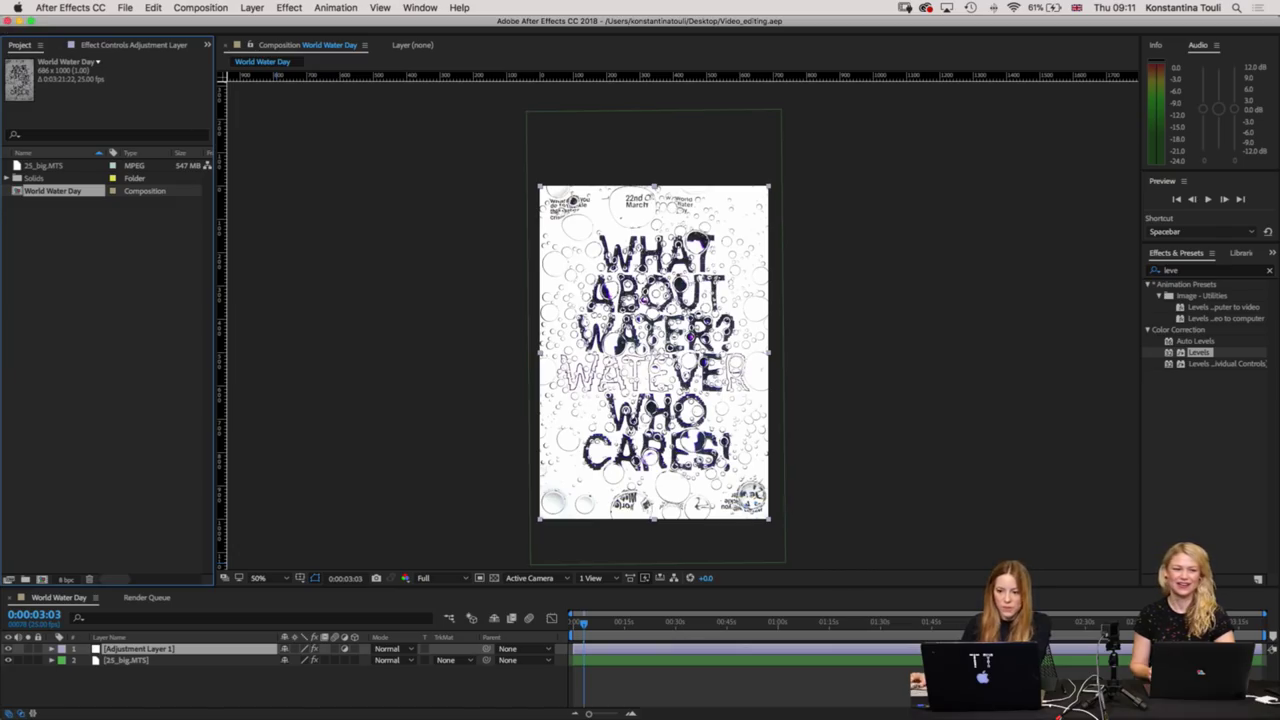
click(336, 8)
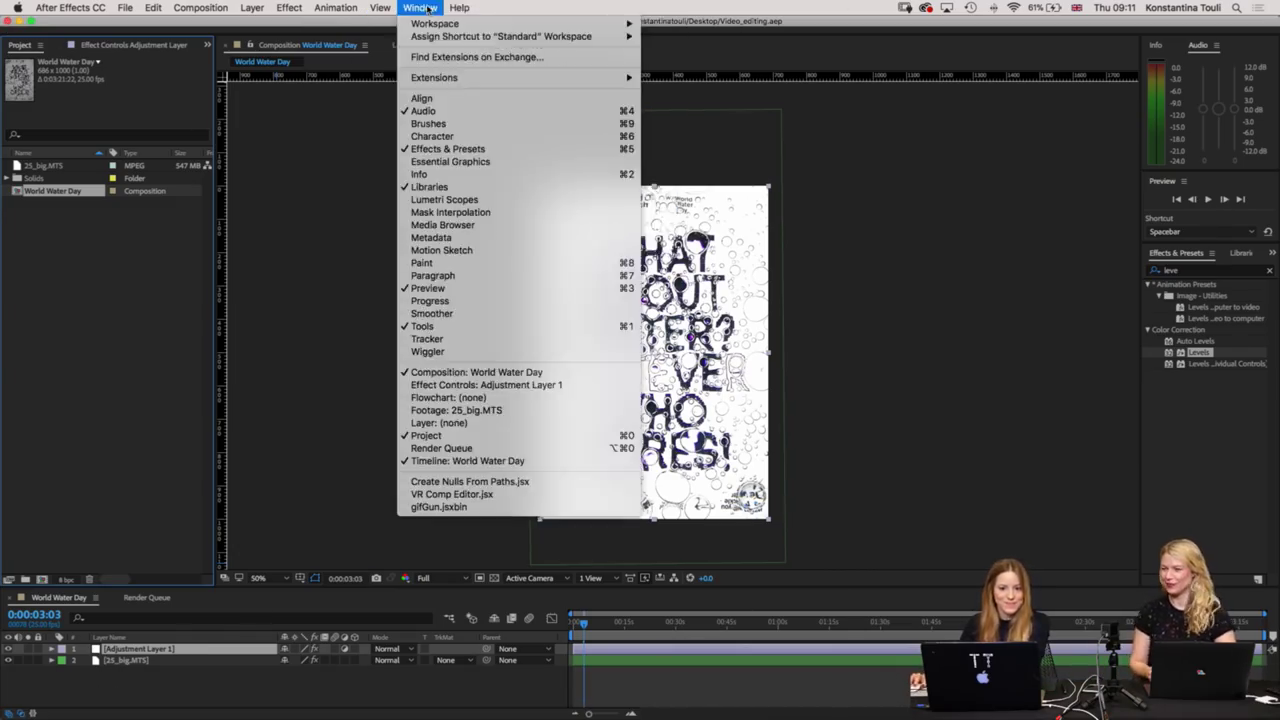
mouse_move(520, 23)
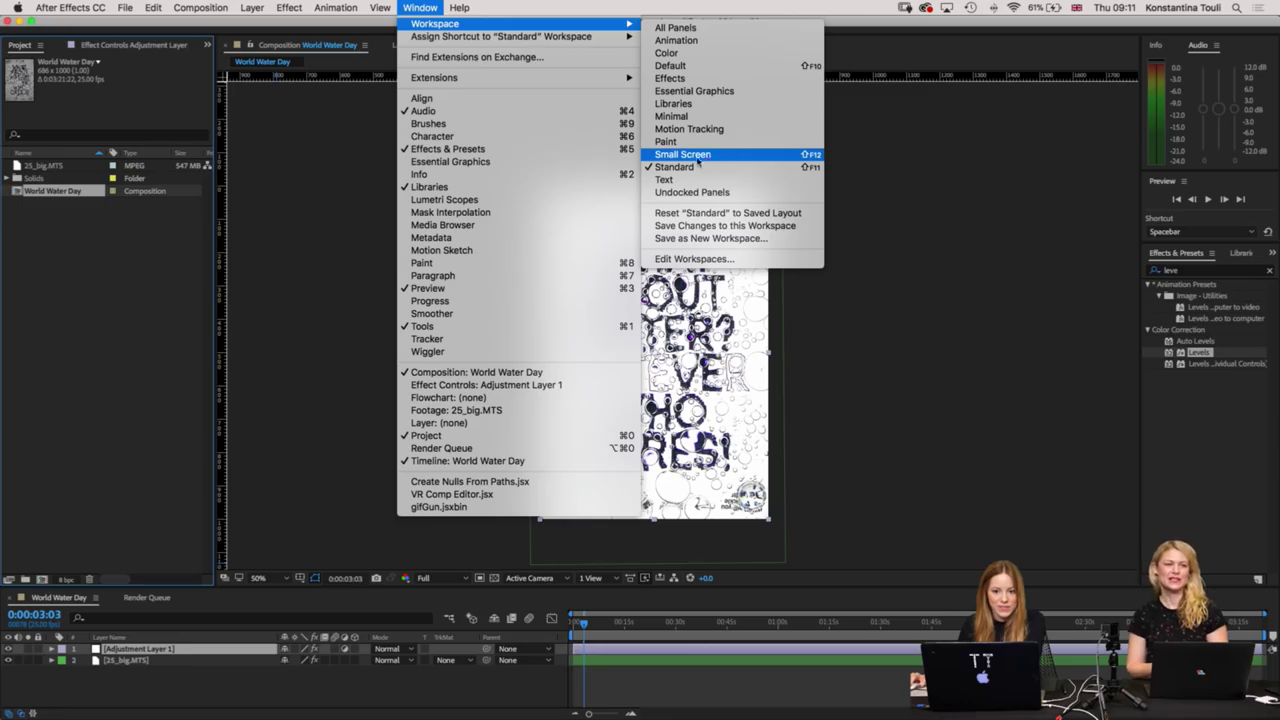
Reset the Standard workspace, make the viewer taller, view the poster at 100% and toggle Levels.
click(776, 213)
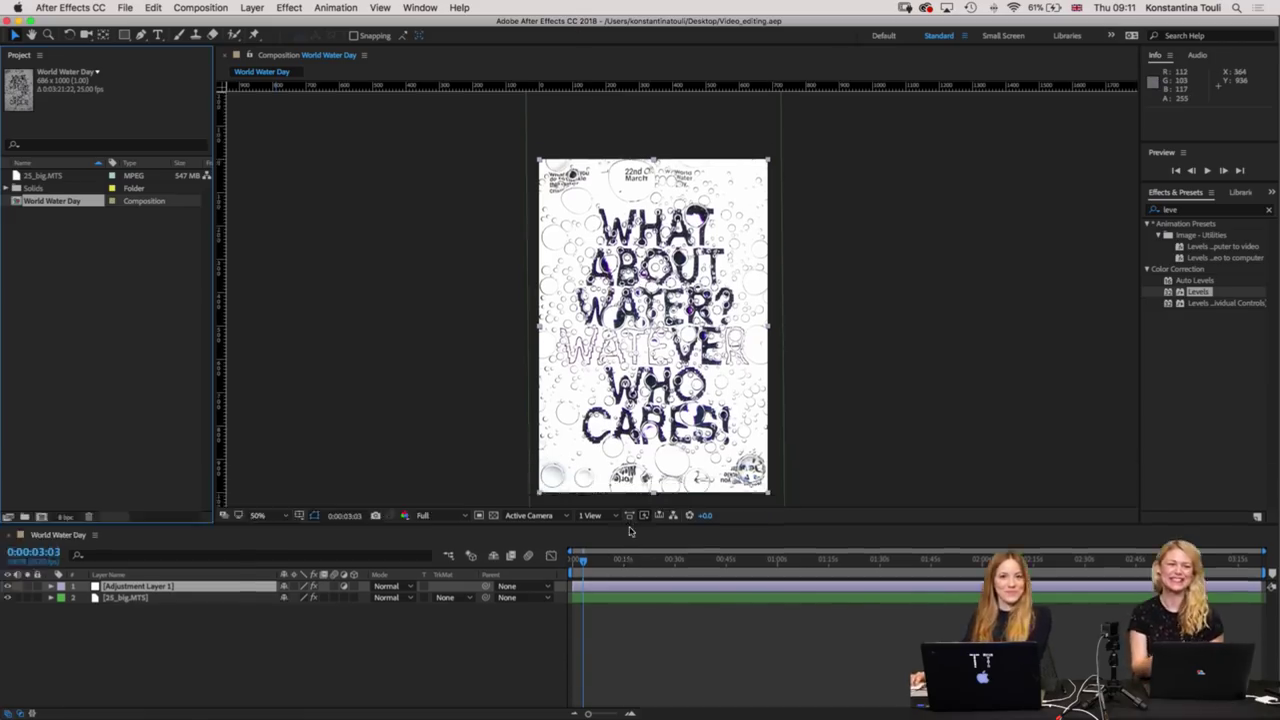
drag(629, 477, 630, 553)
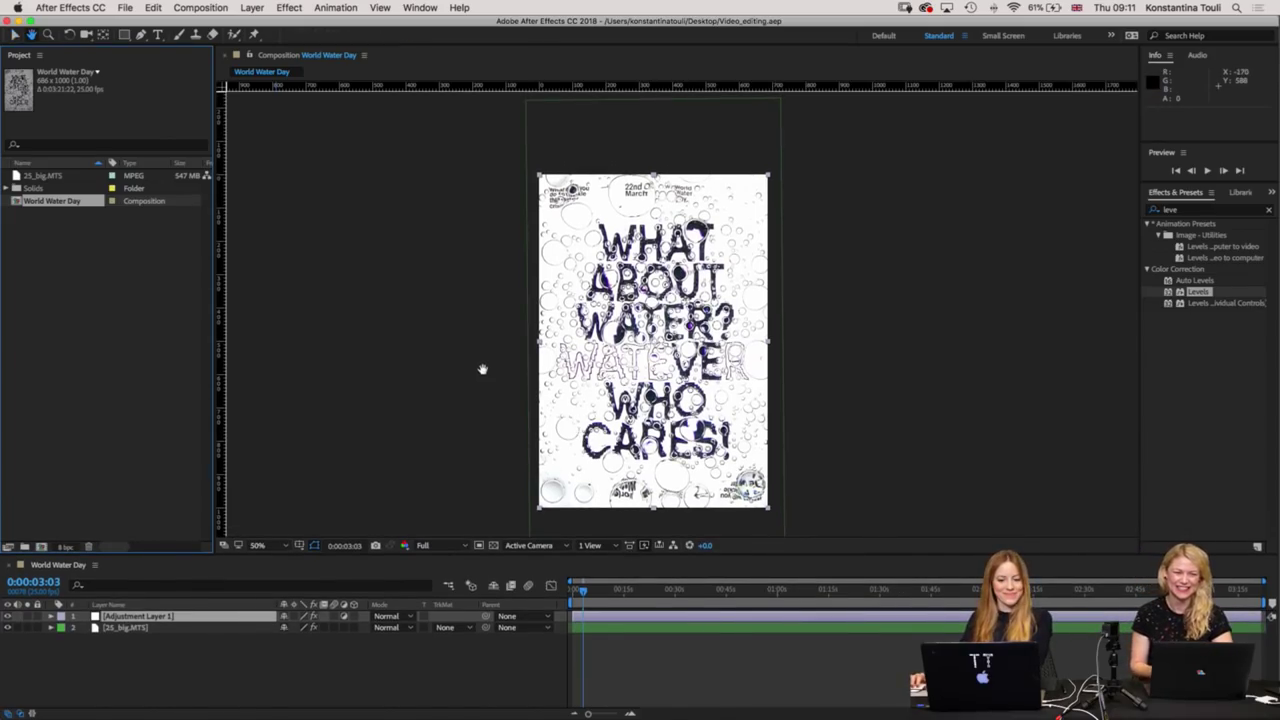
drag(483, 366, 486, 340)
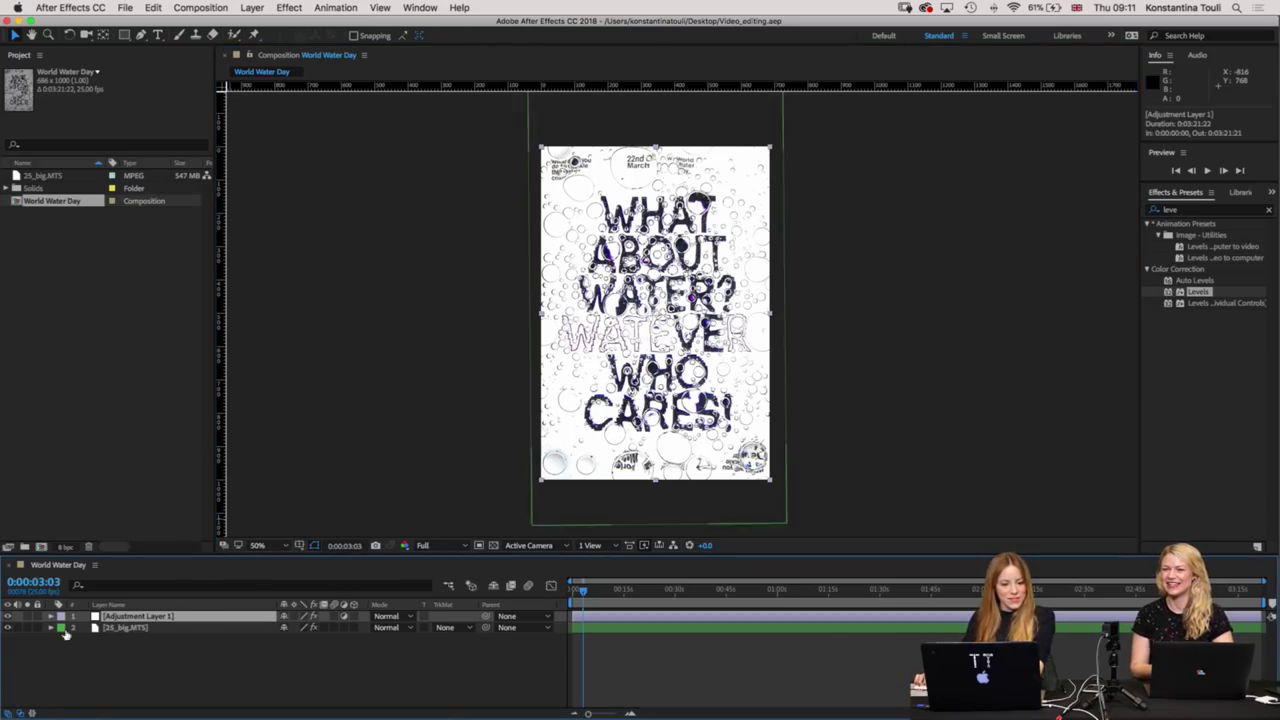
click(51, 617)
click(51, 618)
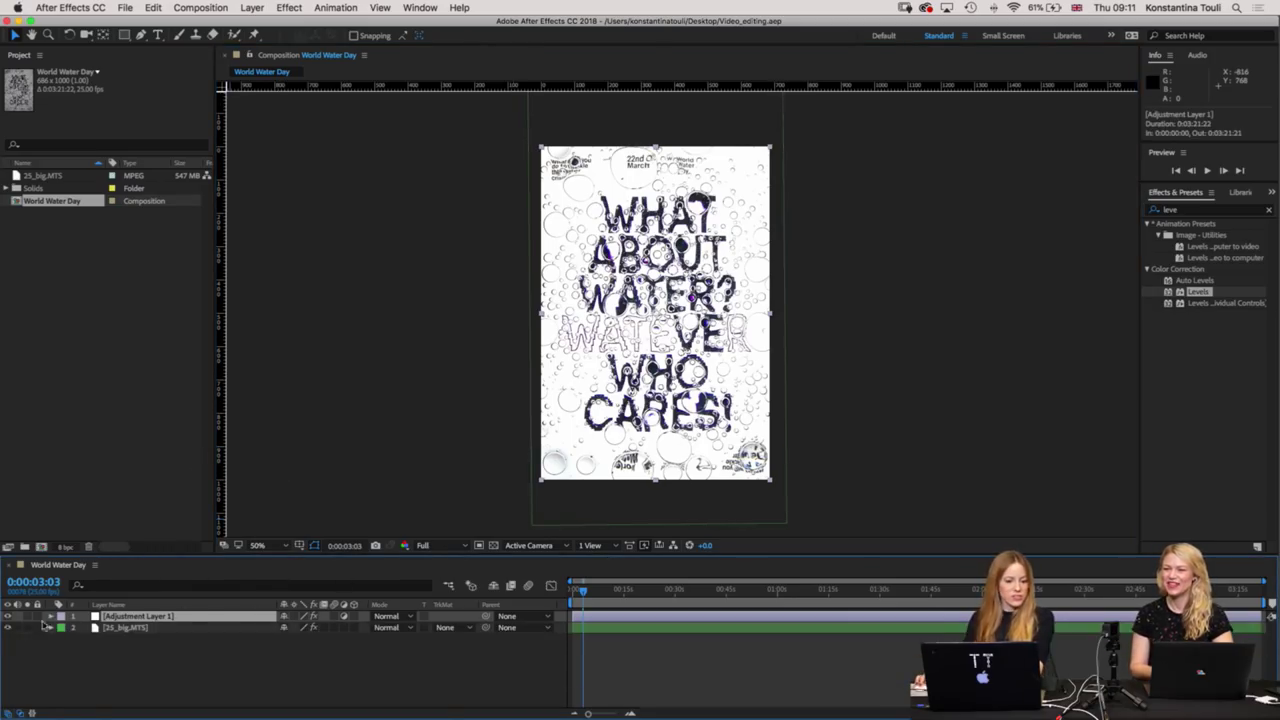
key(period)
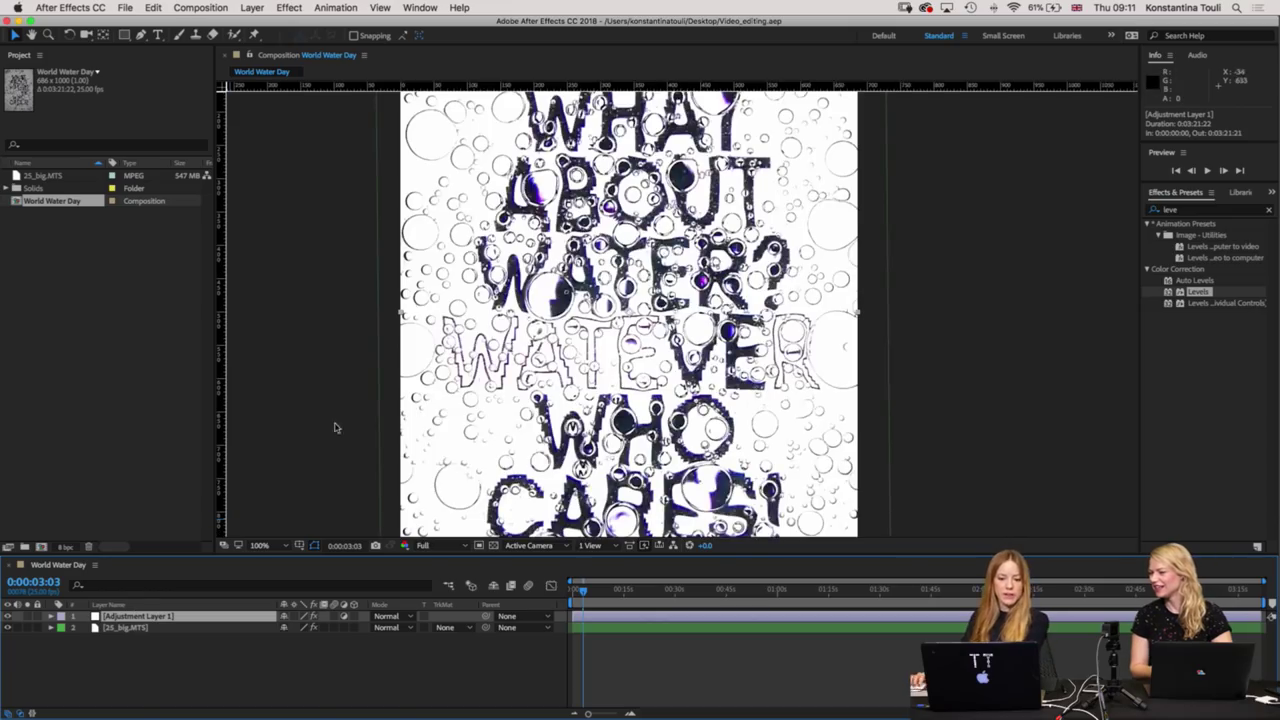
click(8, 616)
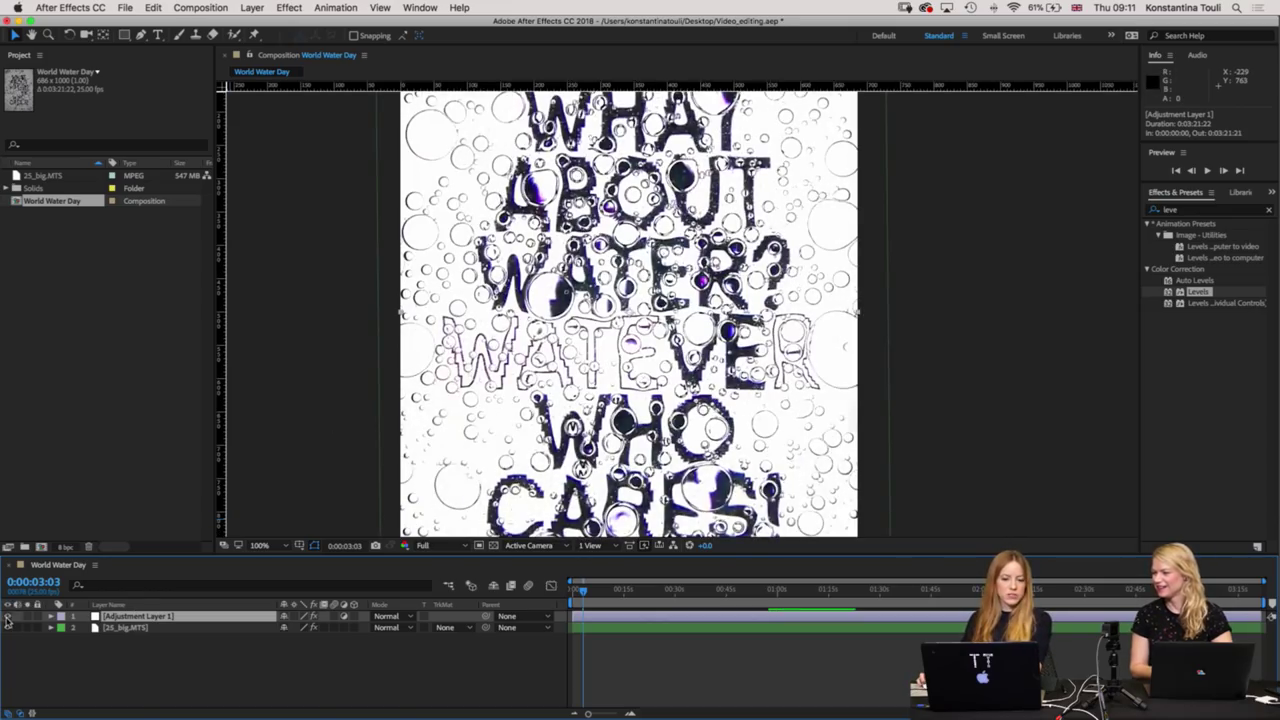
click(8, 616)
scroll(377, 357, up, 5)
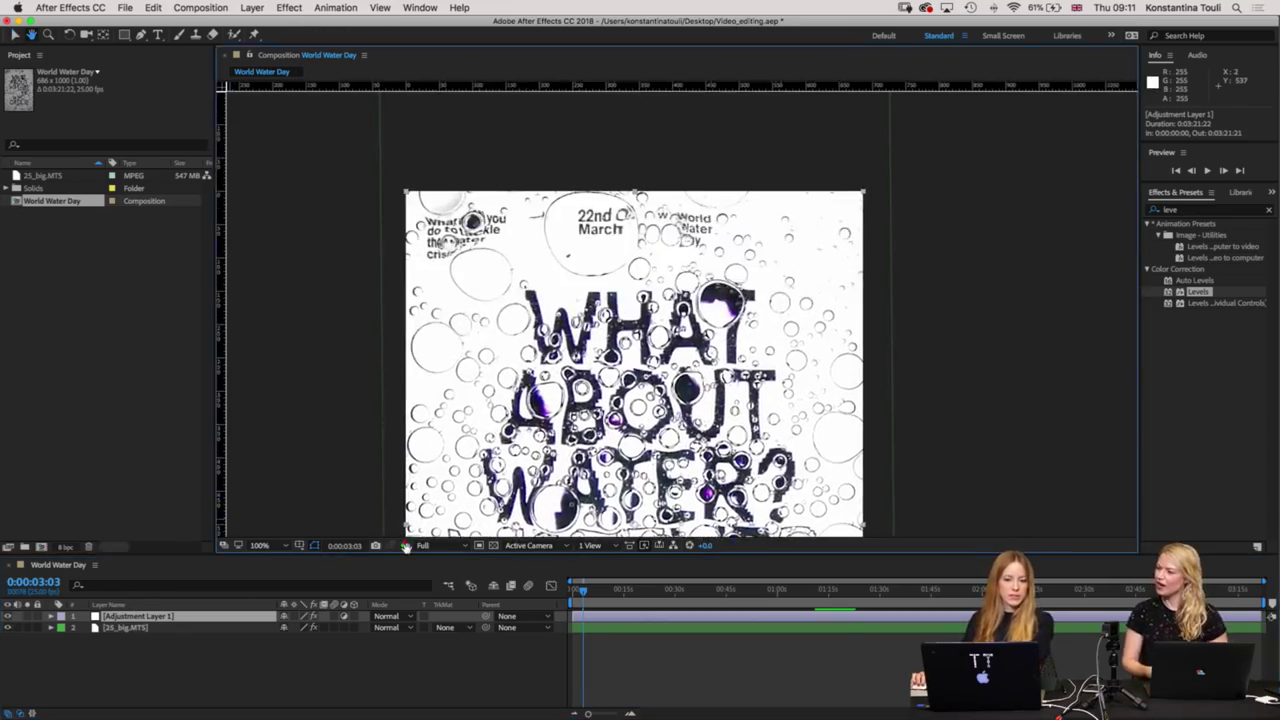
click(8, 616)
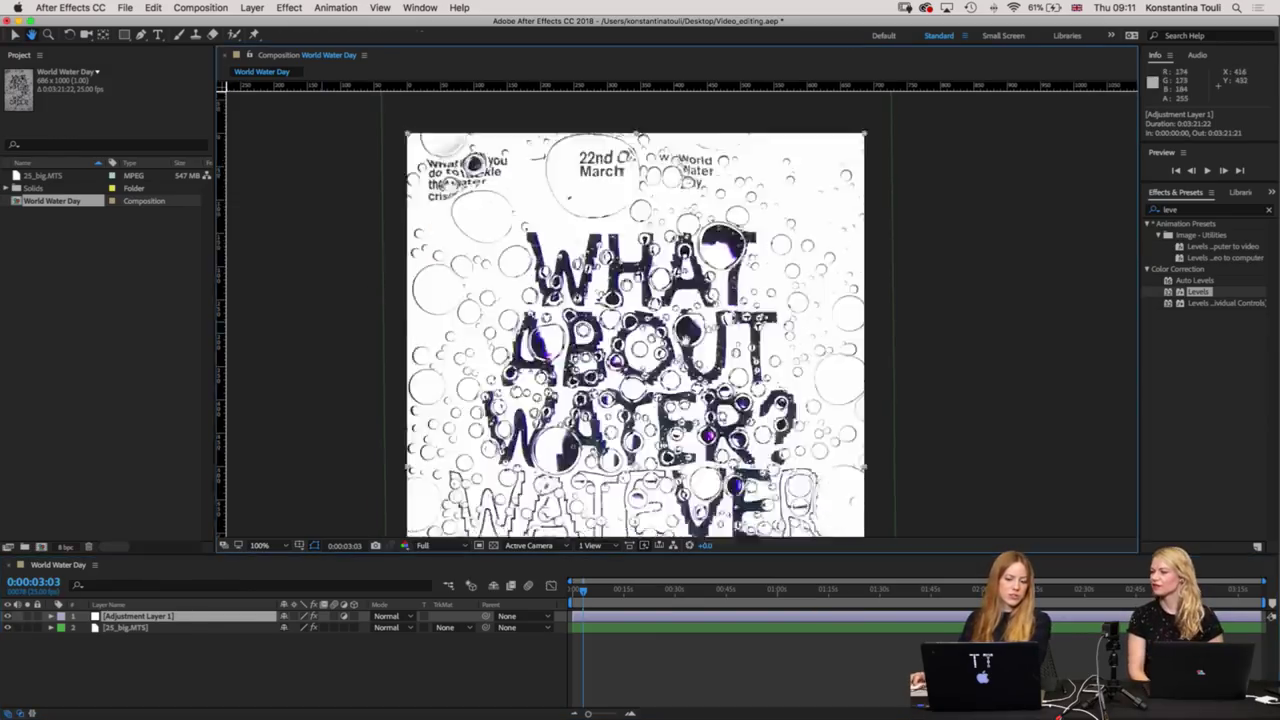
scroll(695, 431, down, 10)
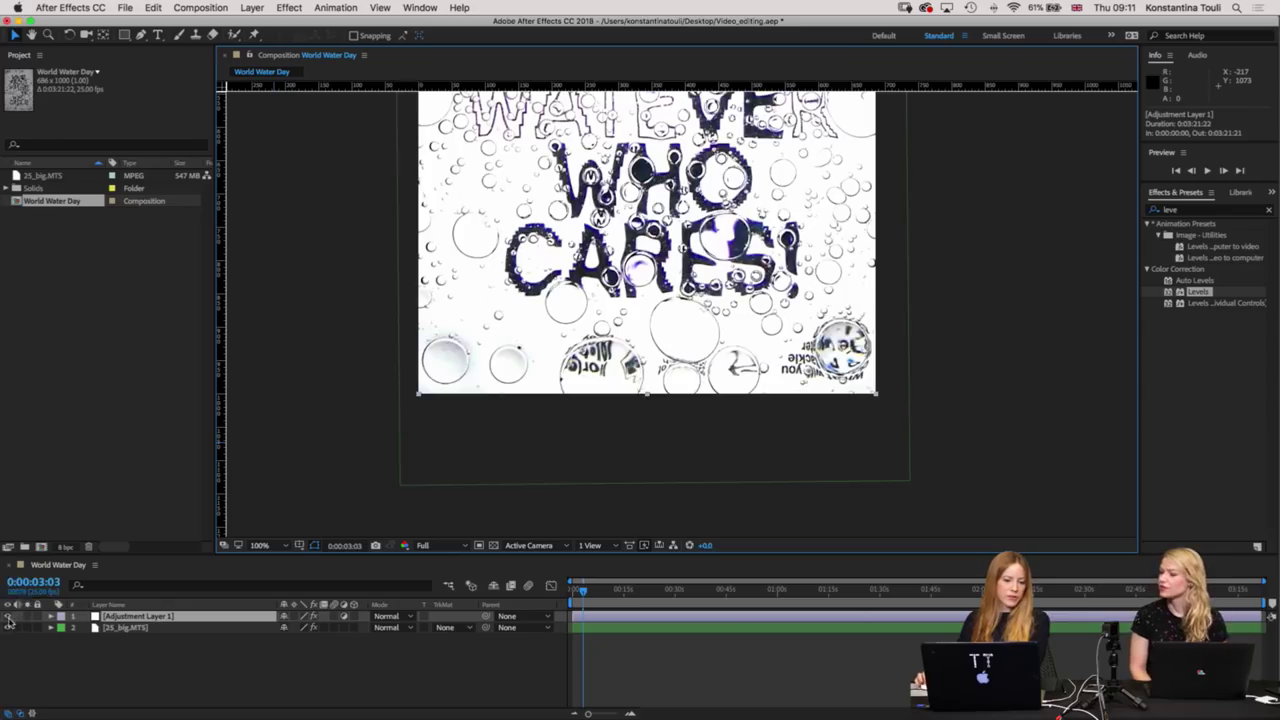
click(8, 616)
click(9, 618)
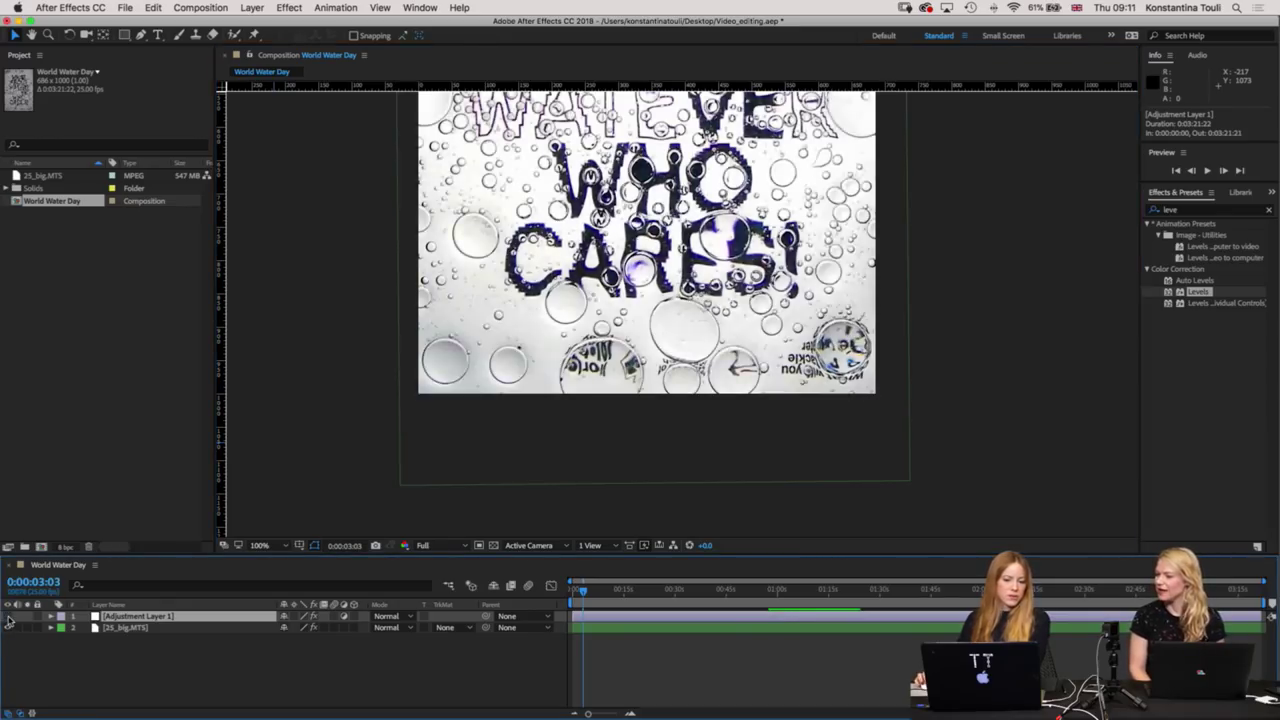
click(9, 618)
key(space)
key(comma)
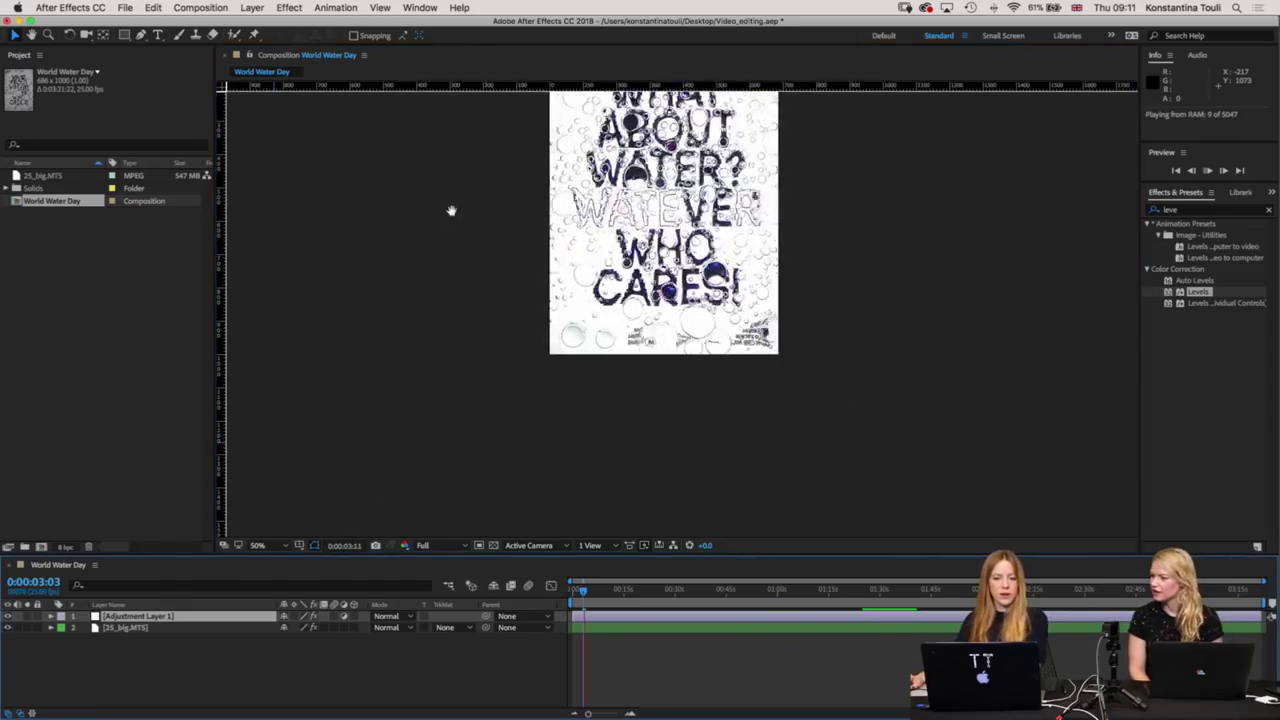
mouse_move(451, 210)
mouse_down()
mouse_move(374, 434)
mouse_move(403, 449)
mouse_move(440, 351)
mouse_move(428, 381)
mouse_up()
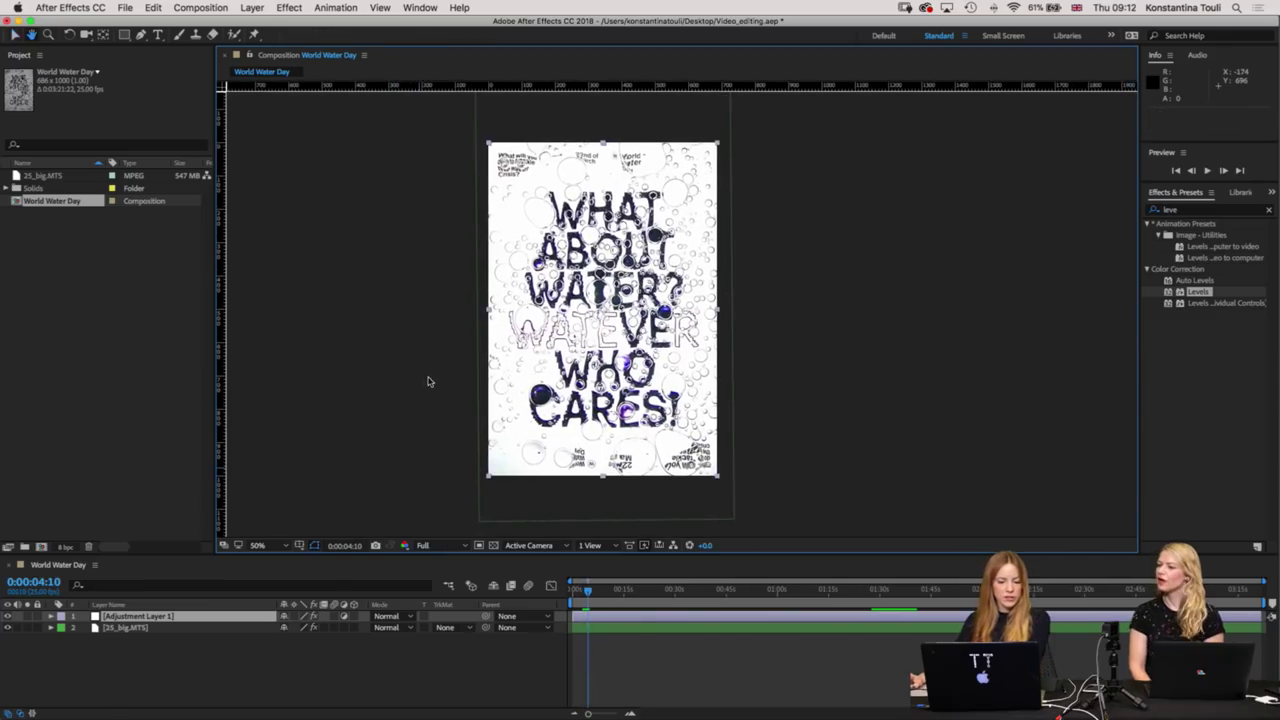
key(v)
click(147, 617)
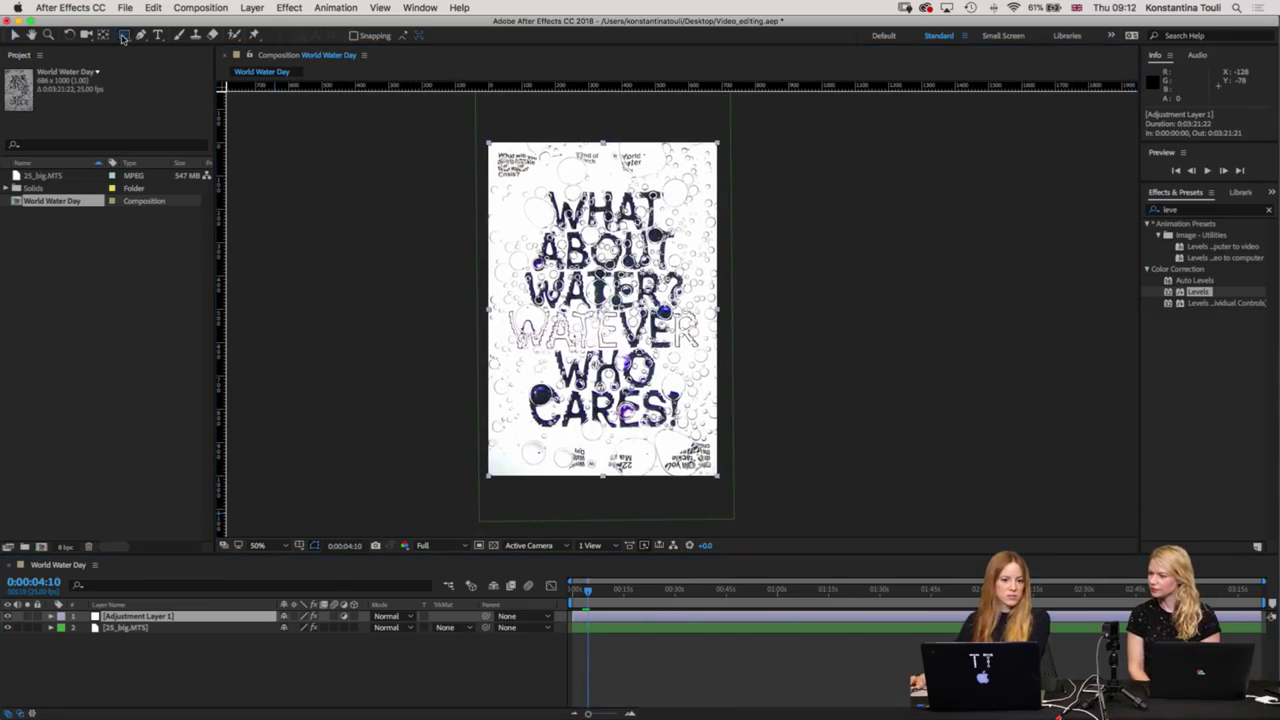
Draw an oval mask over the poster lettering on Adjustment Layer 1.
drag(124, 34, 175, 62)
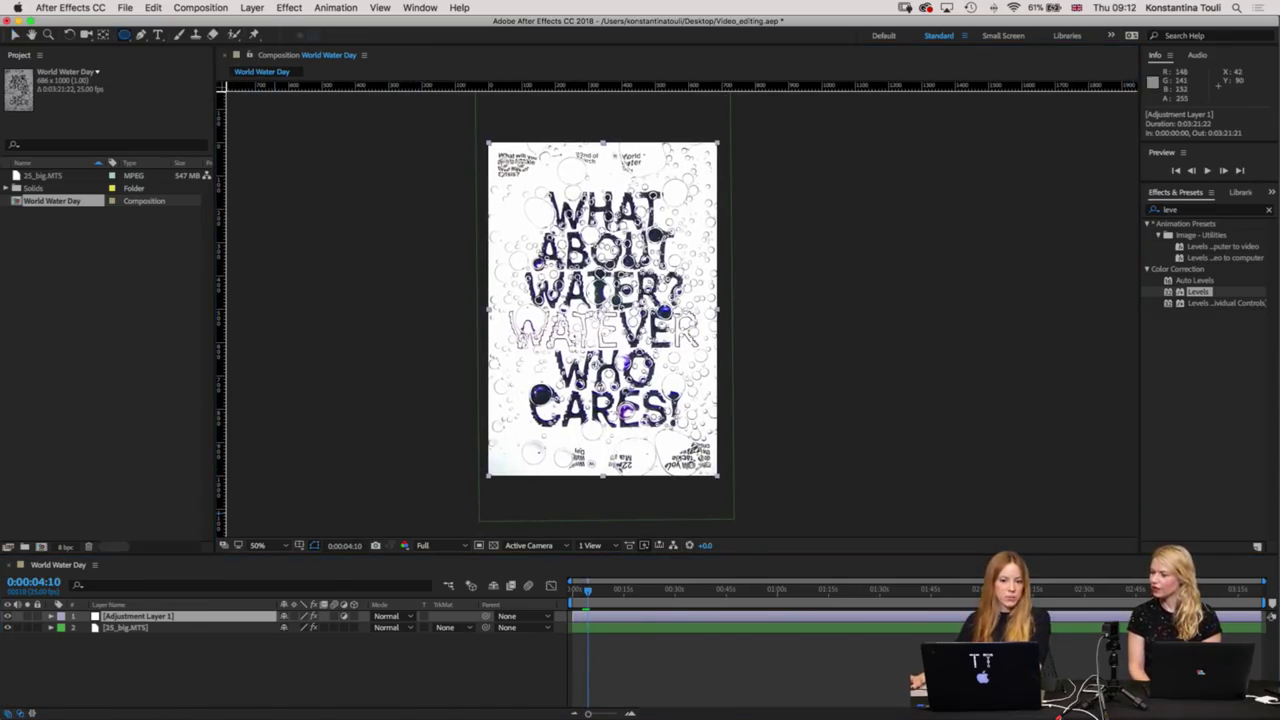
drag(690, 430, 512, 172)
drag(672, 431, 715, 459)
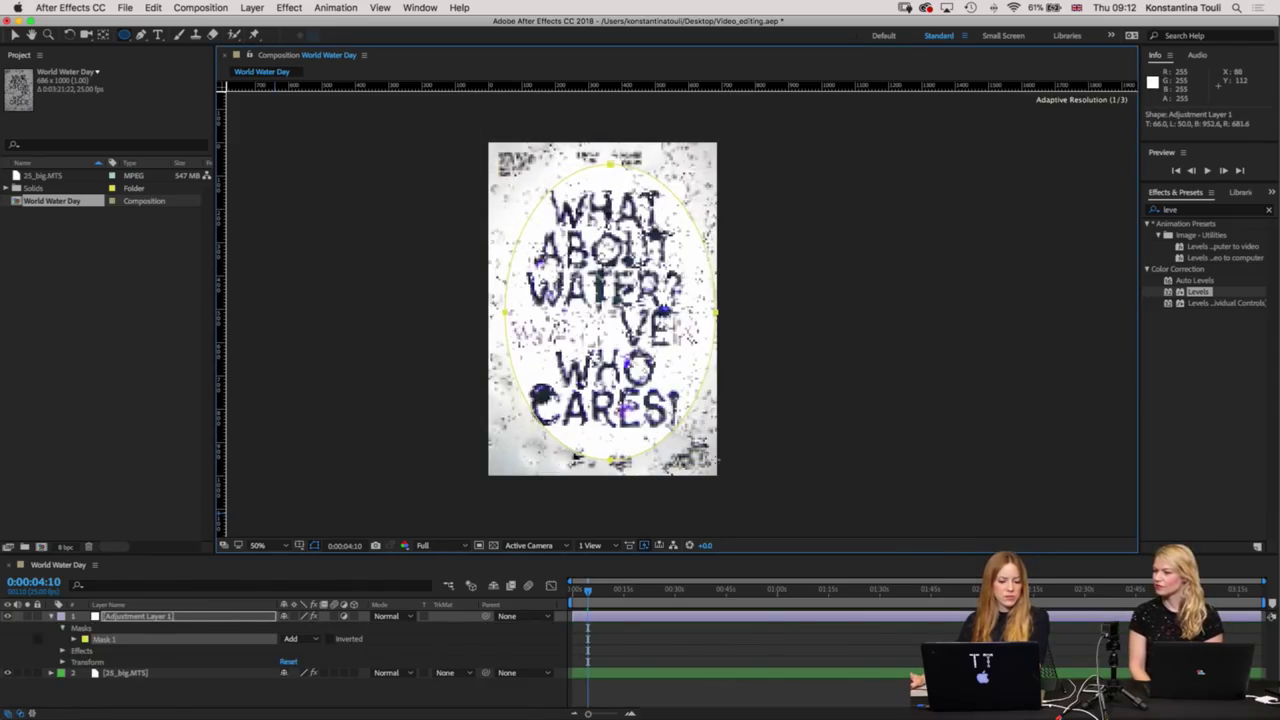
Adjust the mask's top, bottom and left points so the oval frames the headline.
click(15, 34)
drag(607, 163, 567, 172)
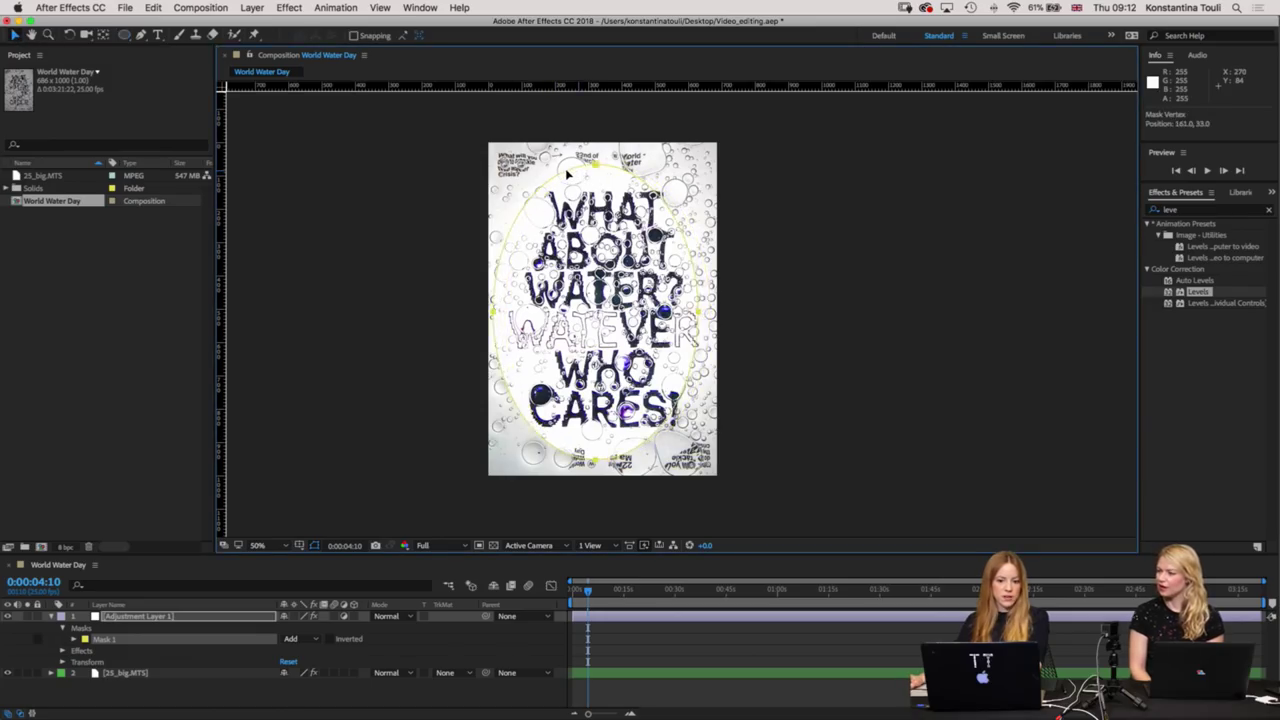
drag(592, 458, 605, 495)
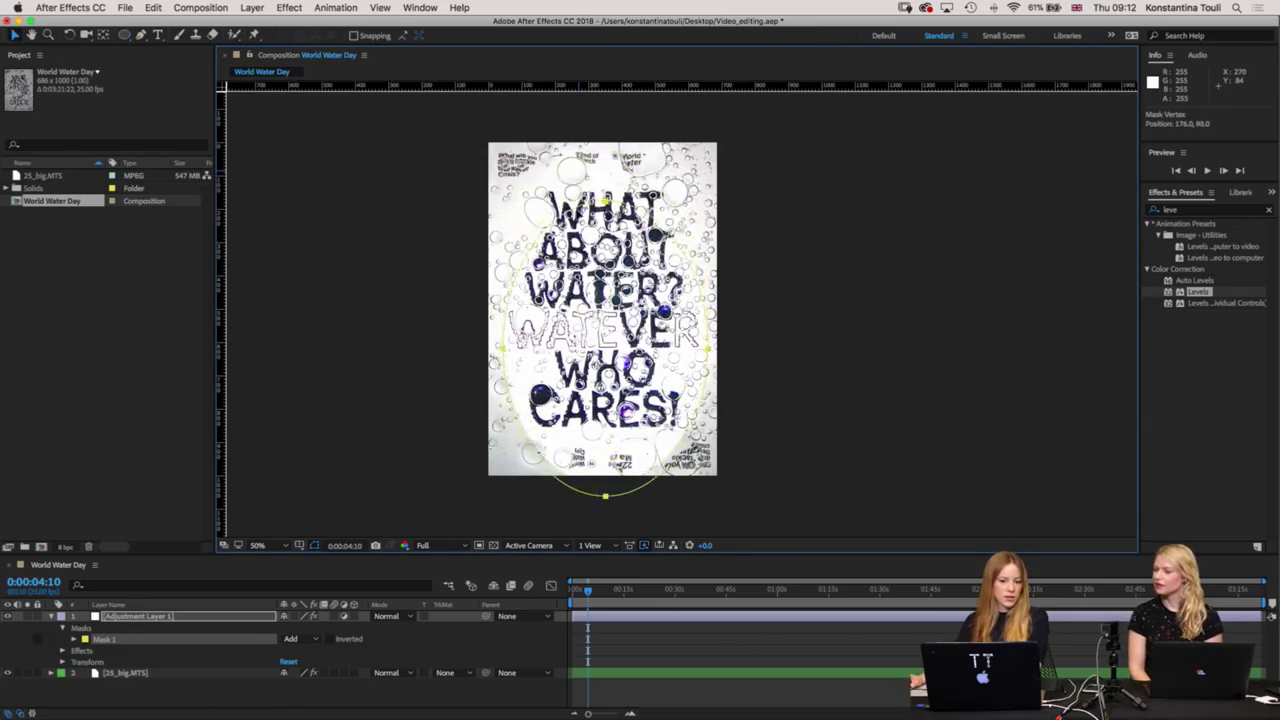
drag(605, 205, 577, 177)
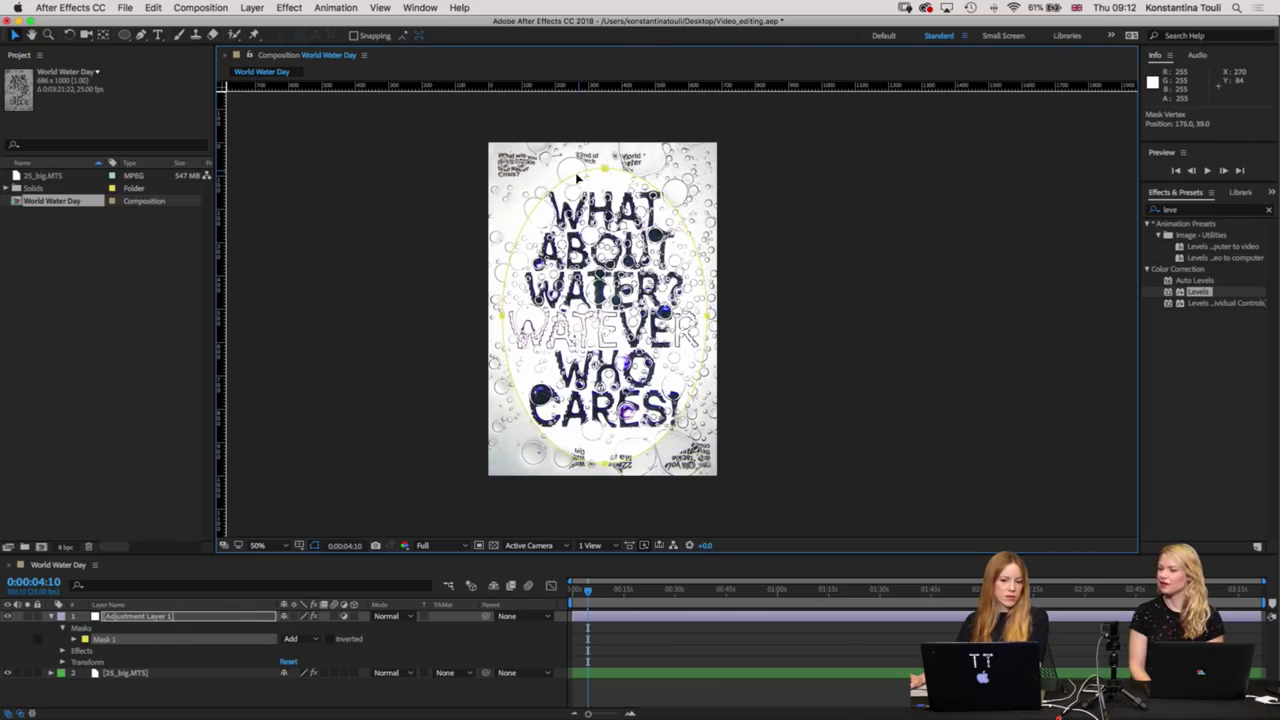
drag(577, 177, 569, 180)
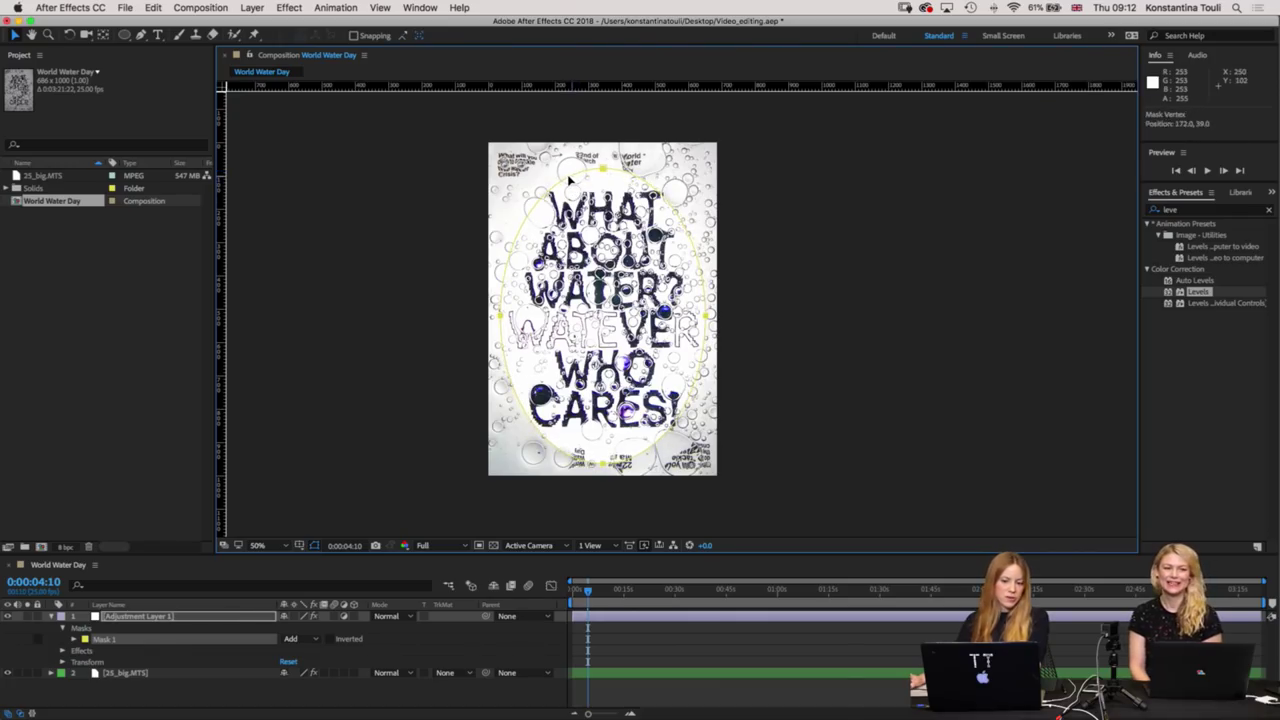
click(307, 641)
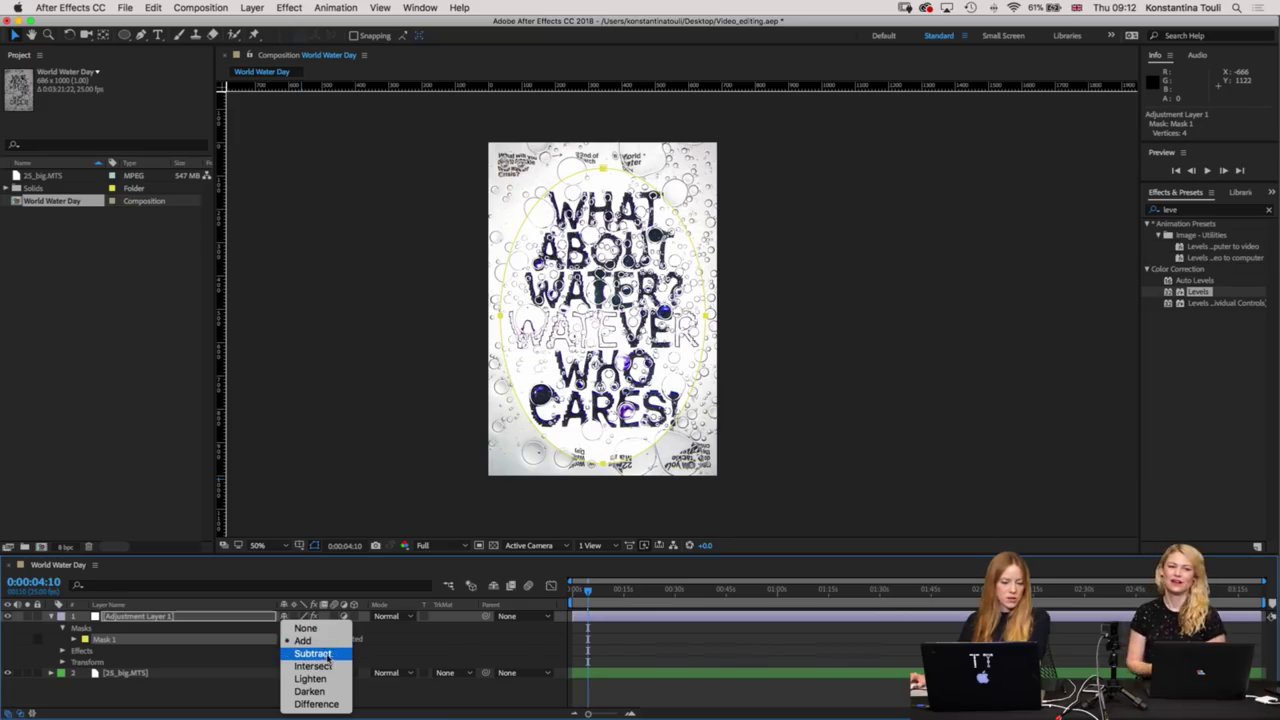
Set Mask 1 to Subtract and reveal the layer's Levels and mask properties.
click(312, 653)
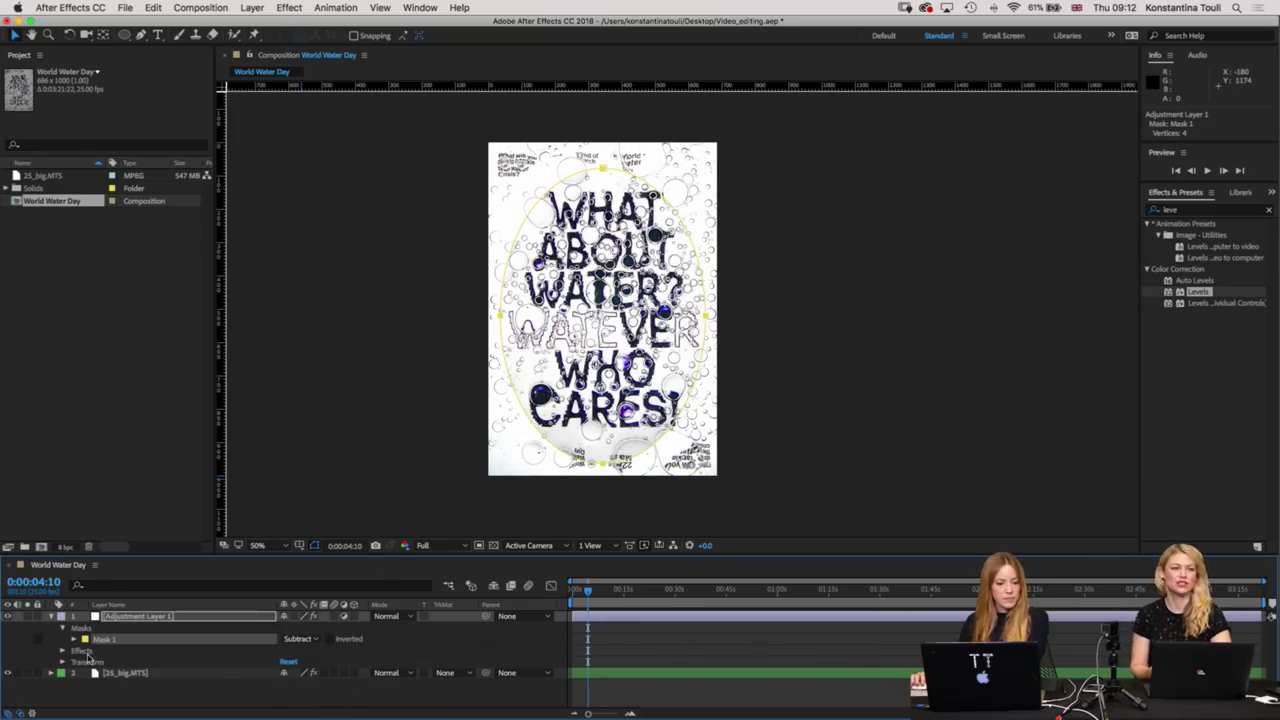
click(63, 651)
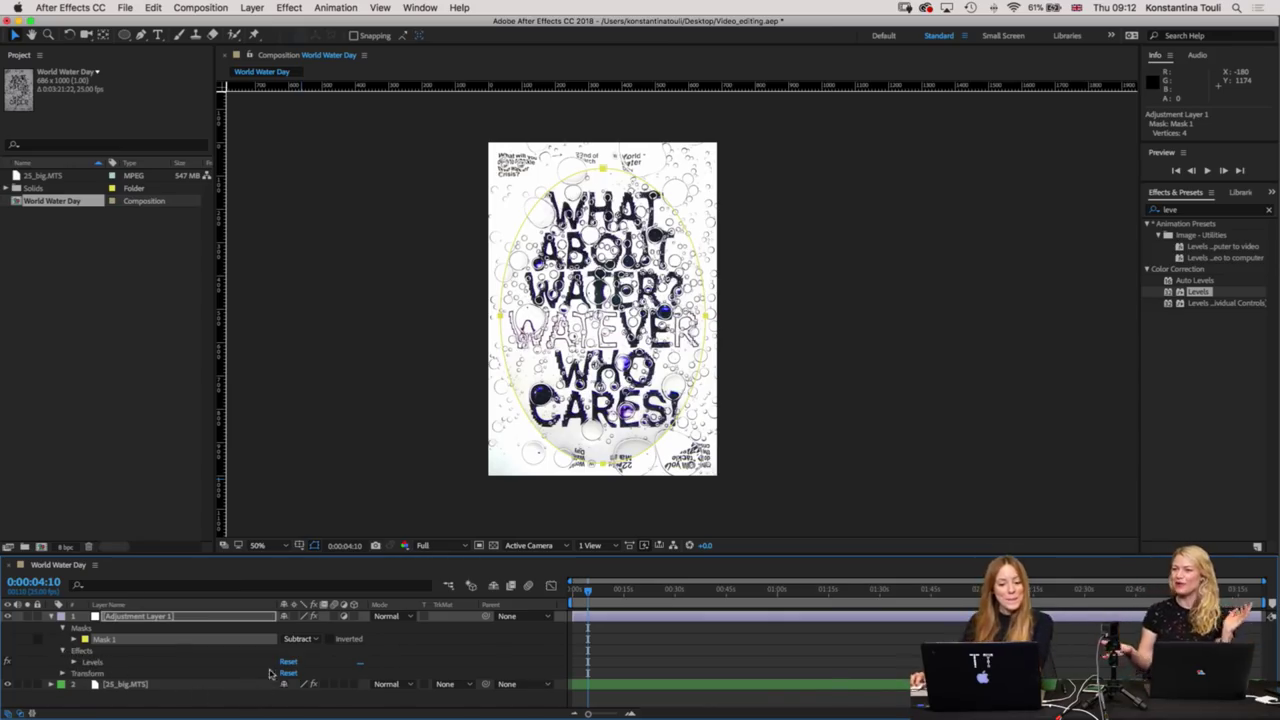
drag(412, 556, 418, 508)
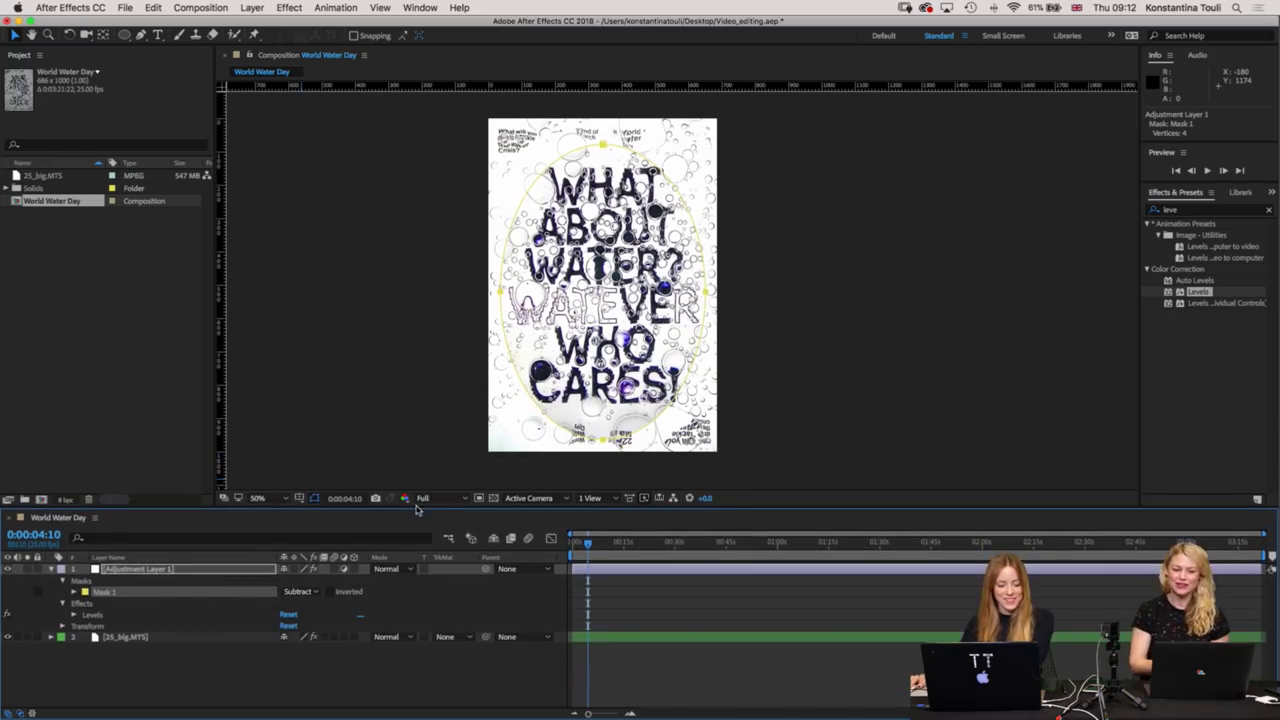
click(73, 615)
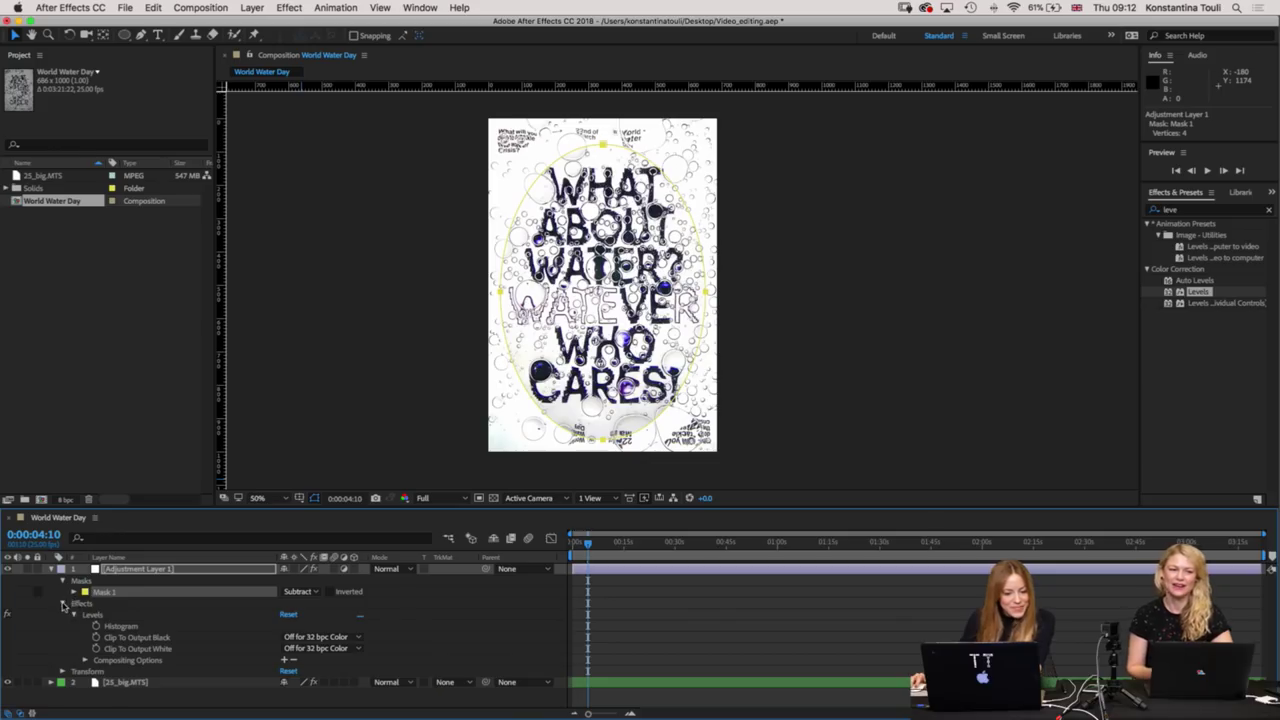
click(63, 605)
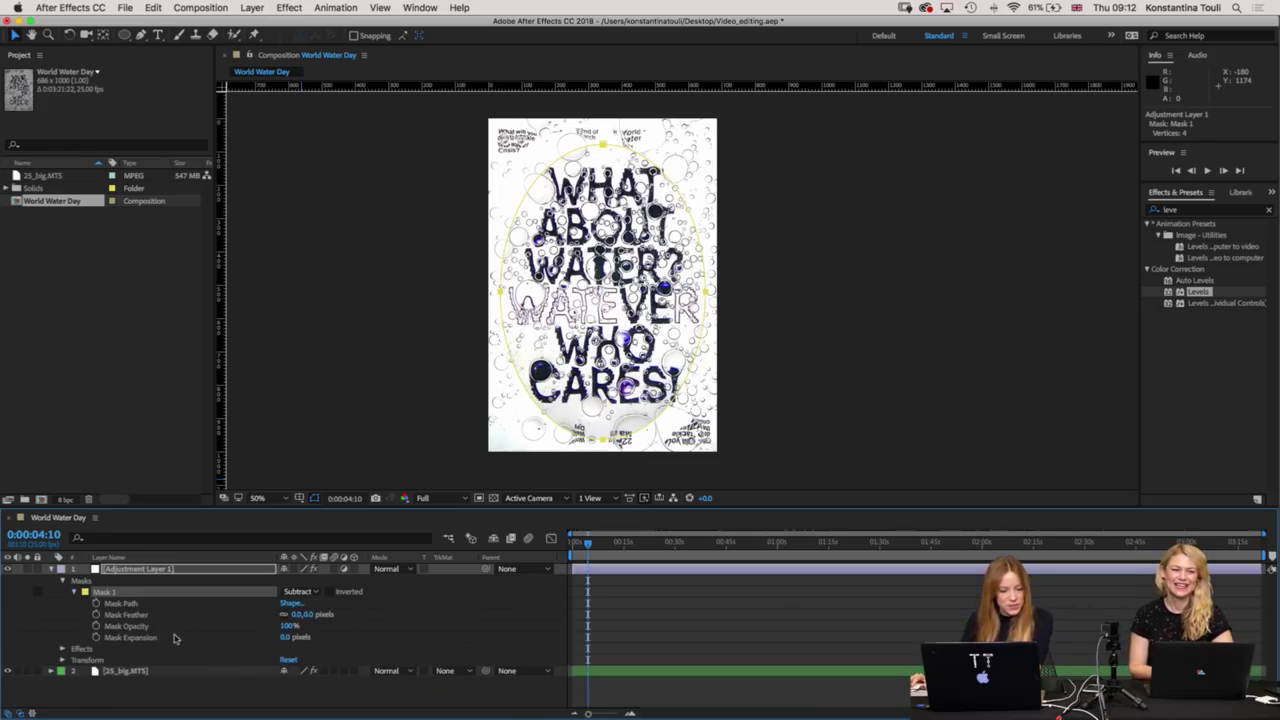
Feather Mask 1 to 40 pixels, then raise it to 90 pixels and check the result.
click(295, 615)
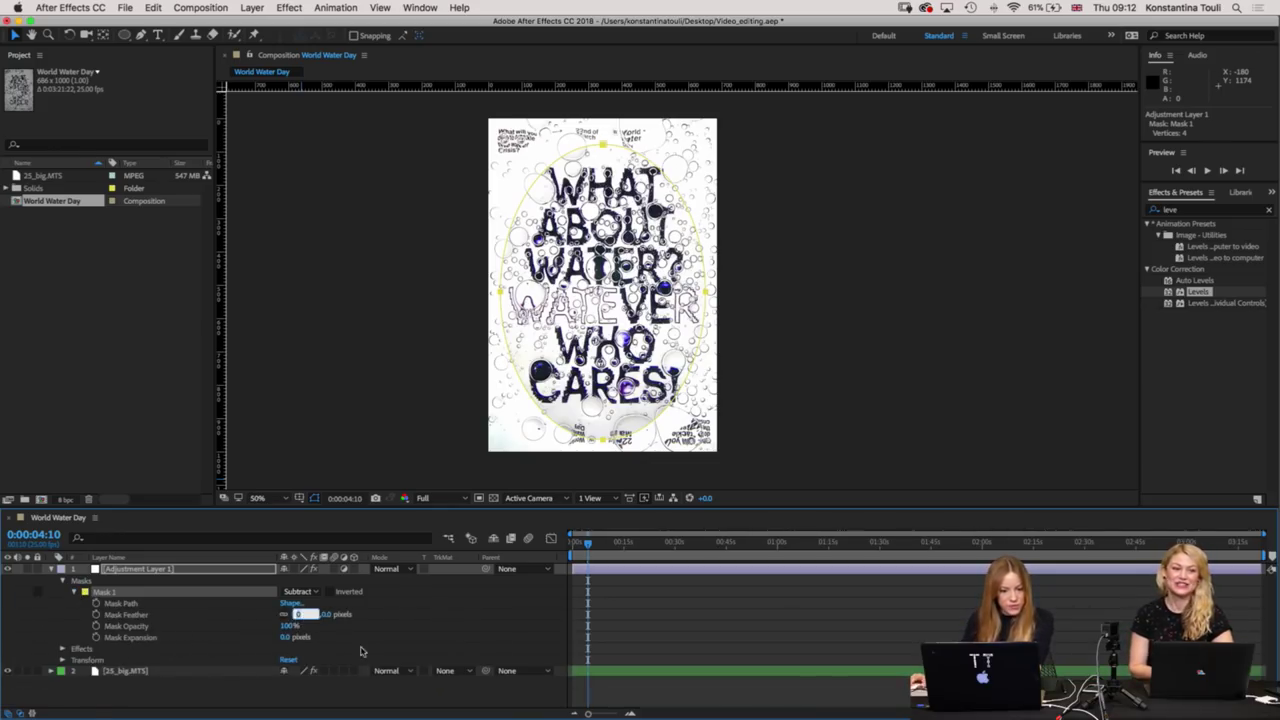
text(40)
key(Return)
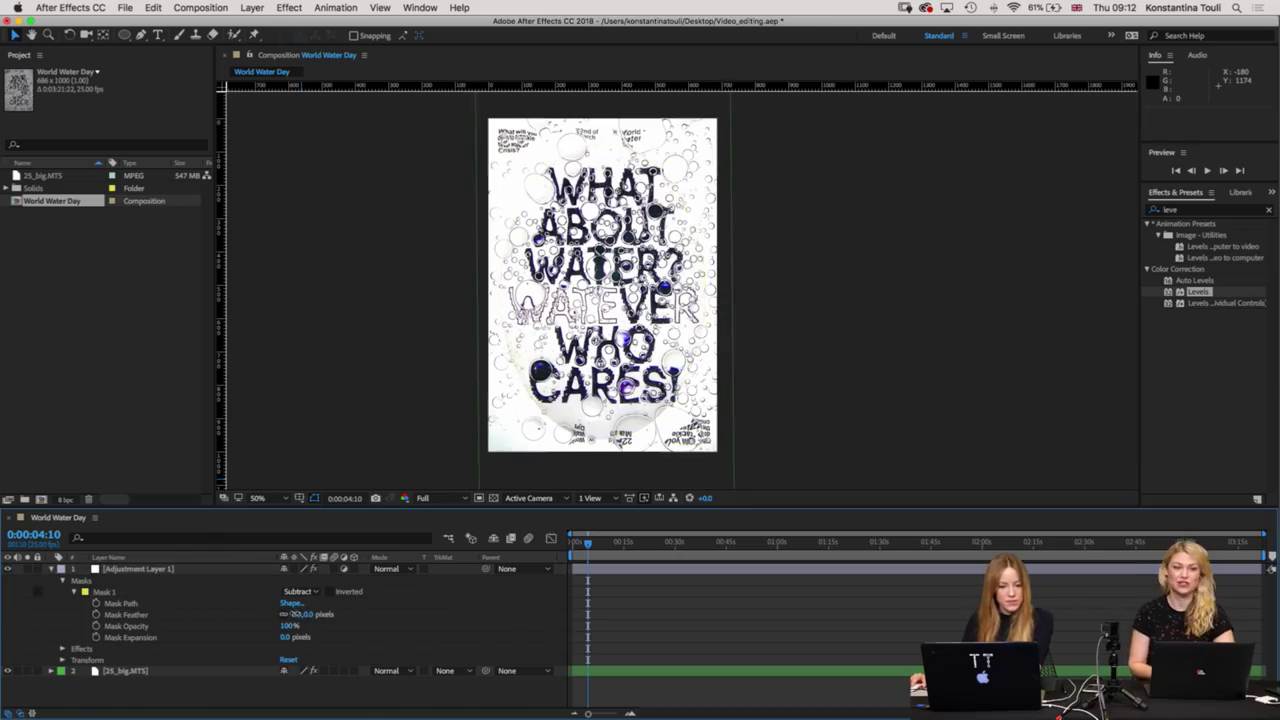
drag(295, 614, 306, 614)
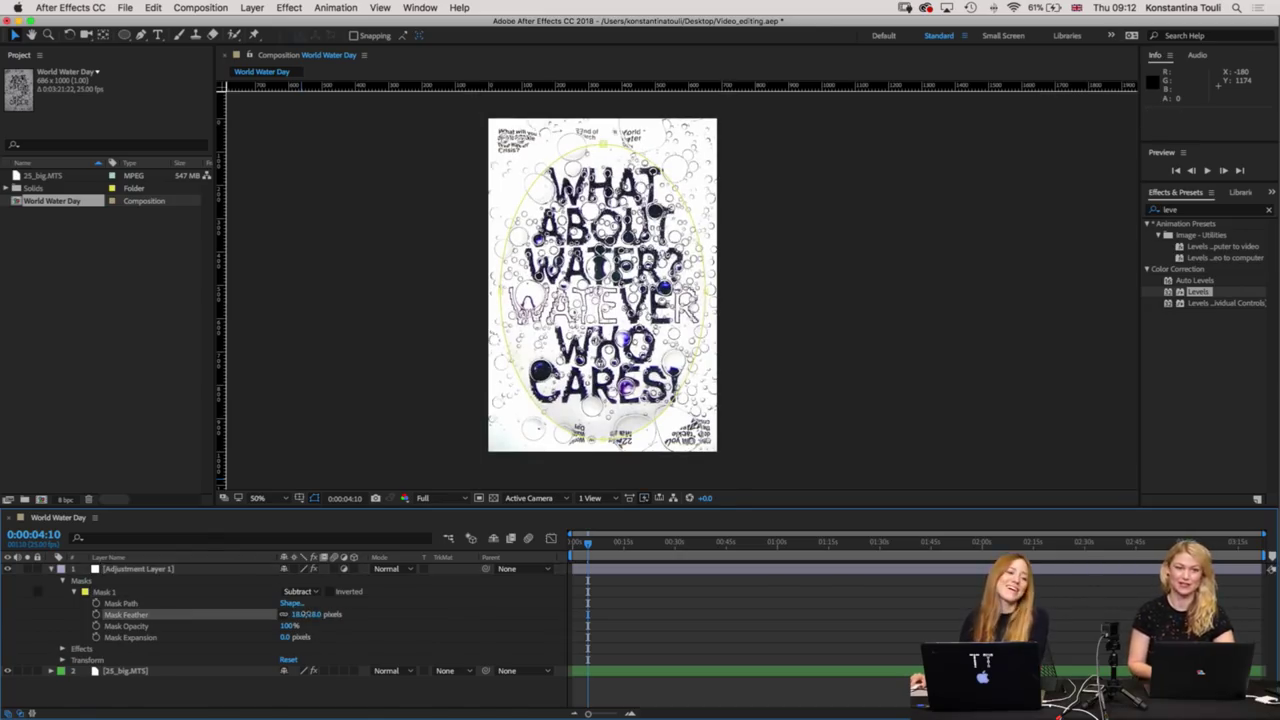
drag(300, 614, 306, 614)
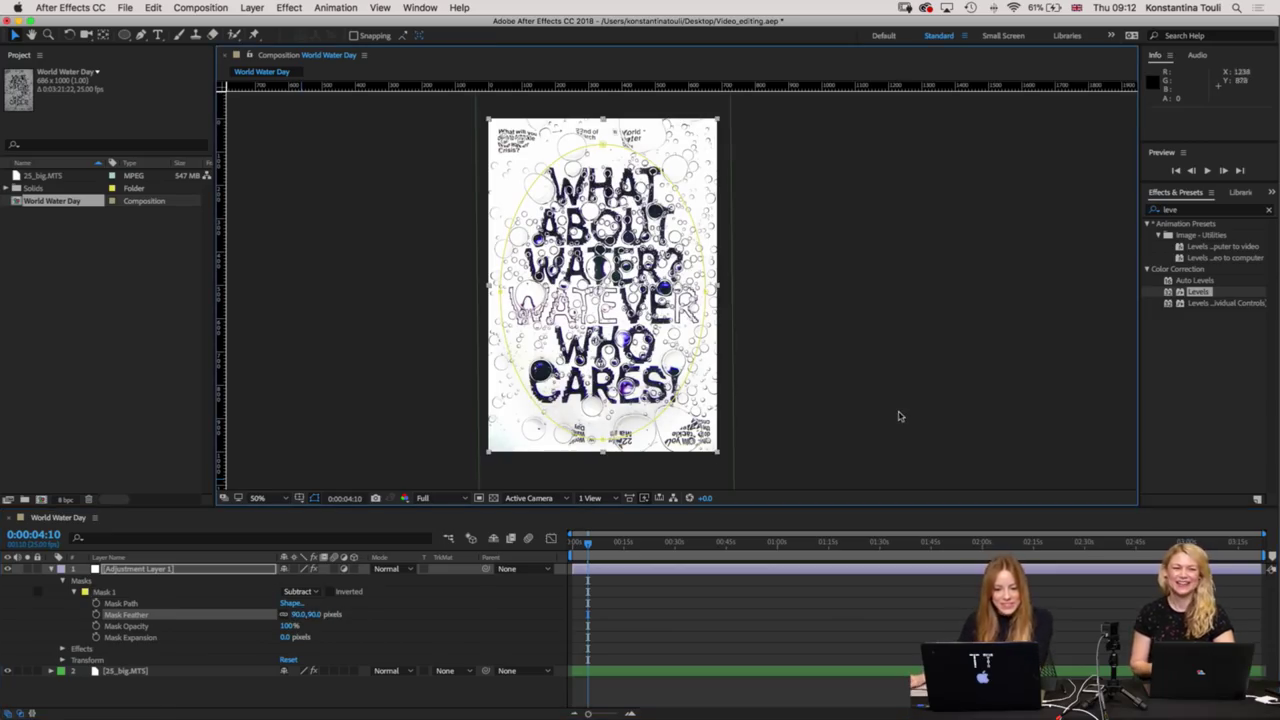
click(761, 288)
scroll(762, 289, up, 2)
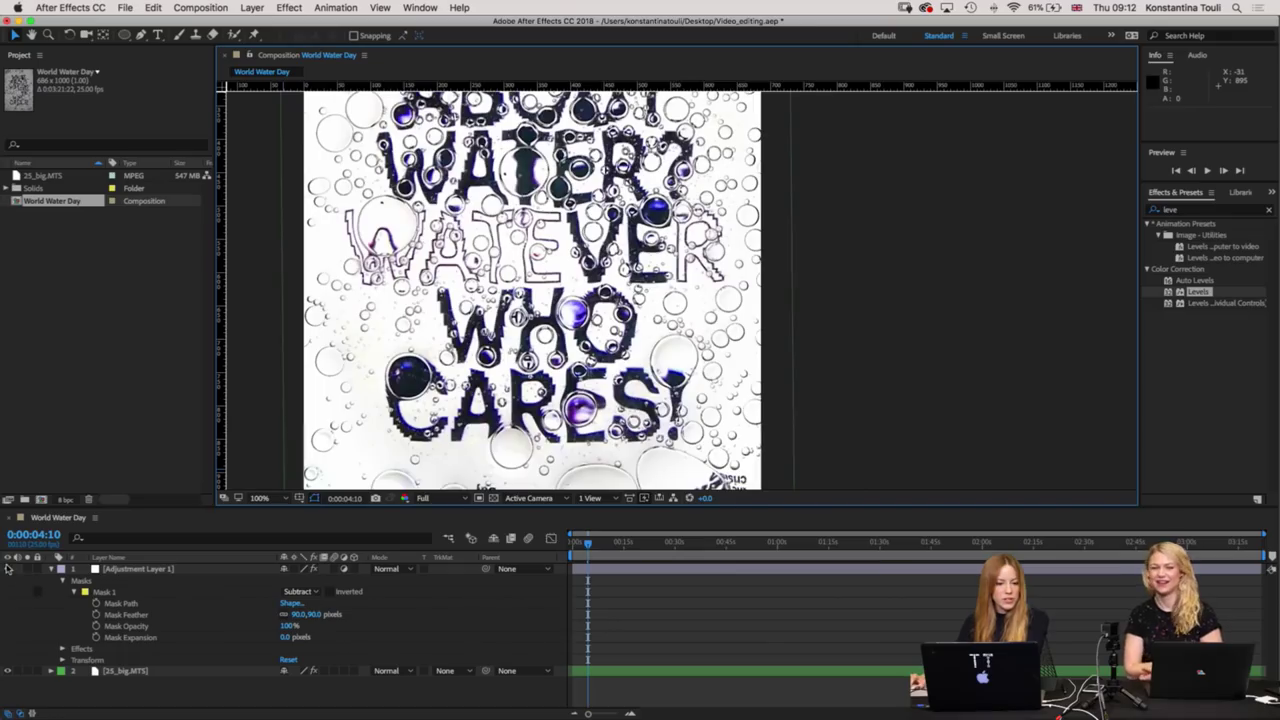
scroll(415, 380, down, 2)
drag(415, 380, 406, 420)
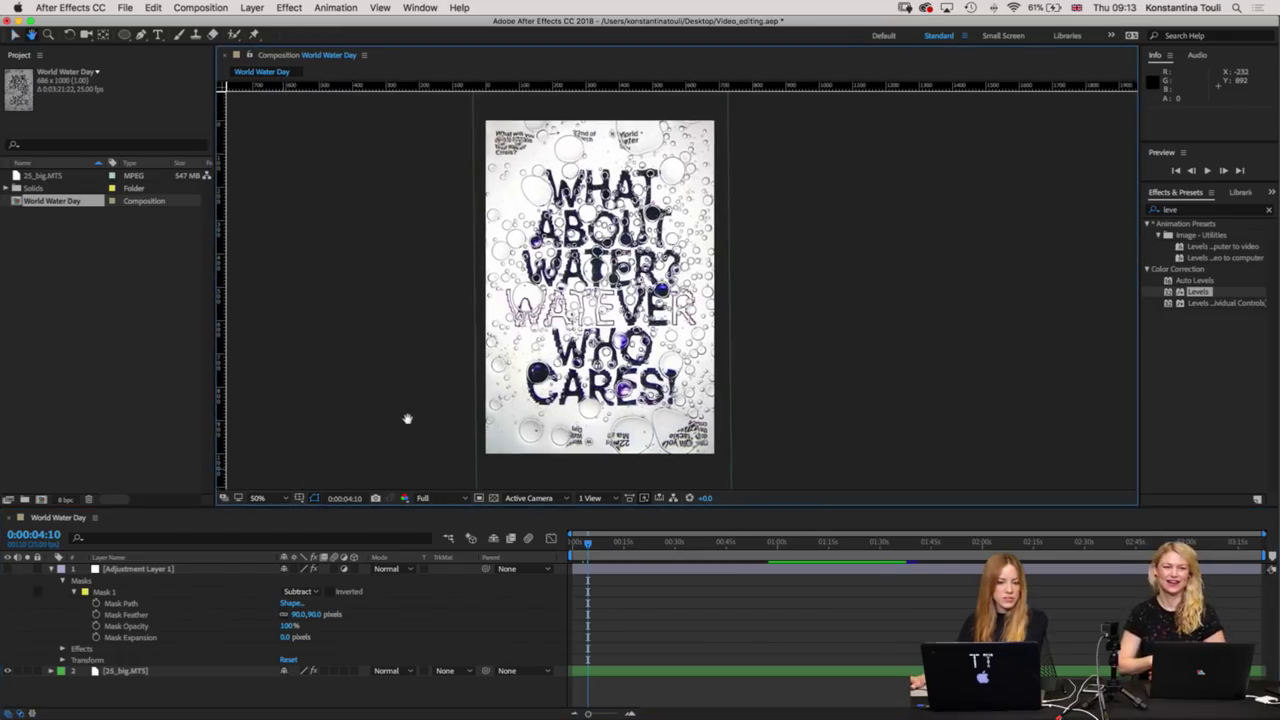
click(8, 569)
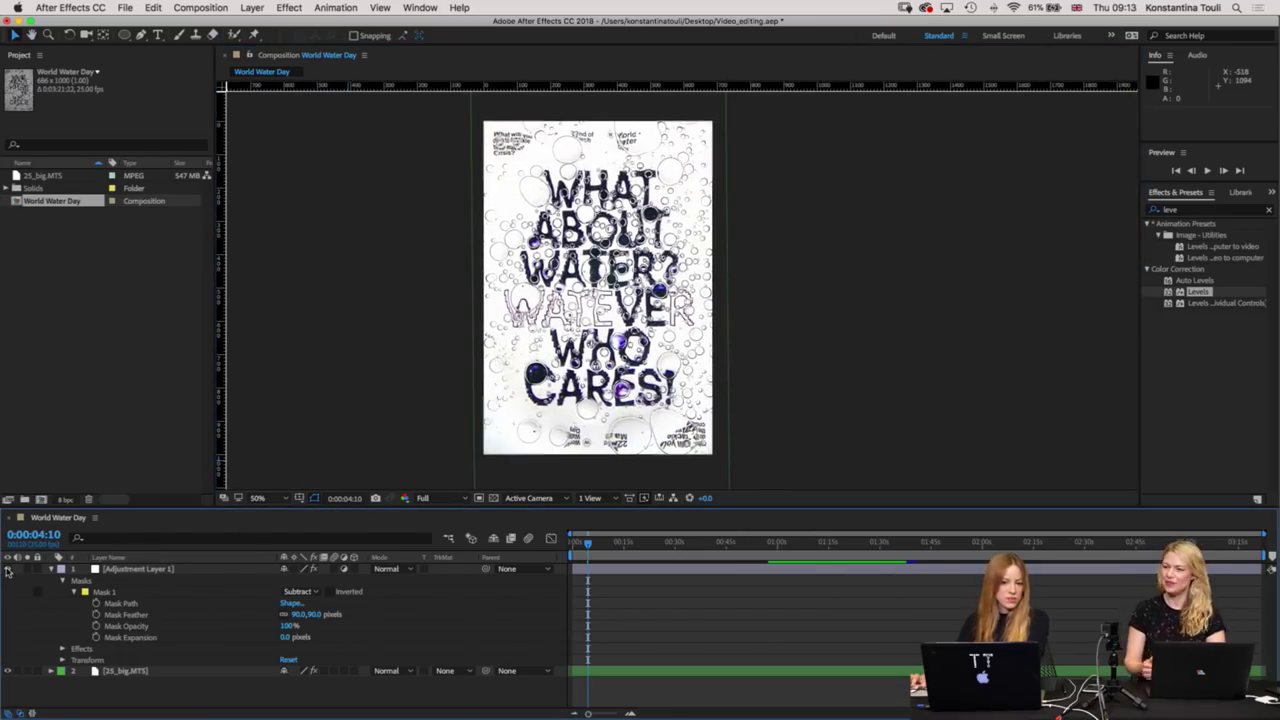
click(8, 569)
click(8, 569)
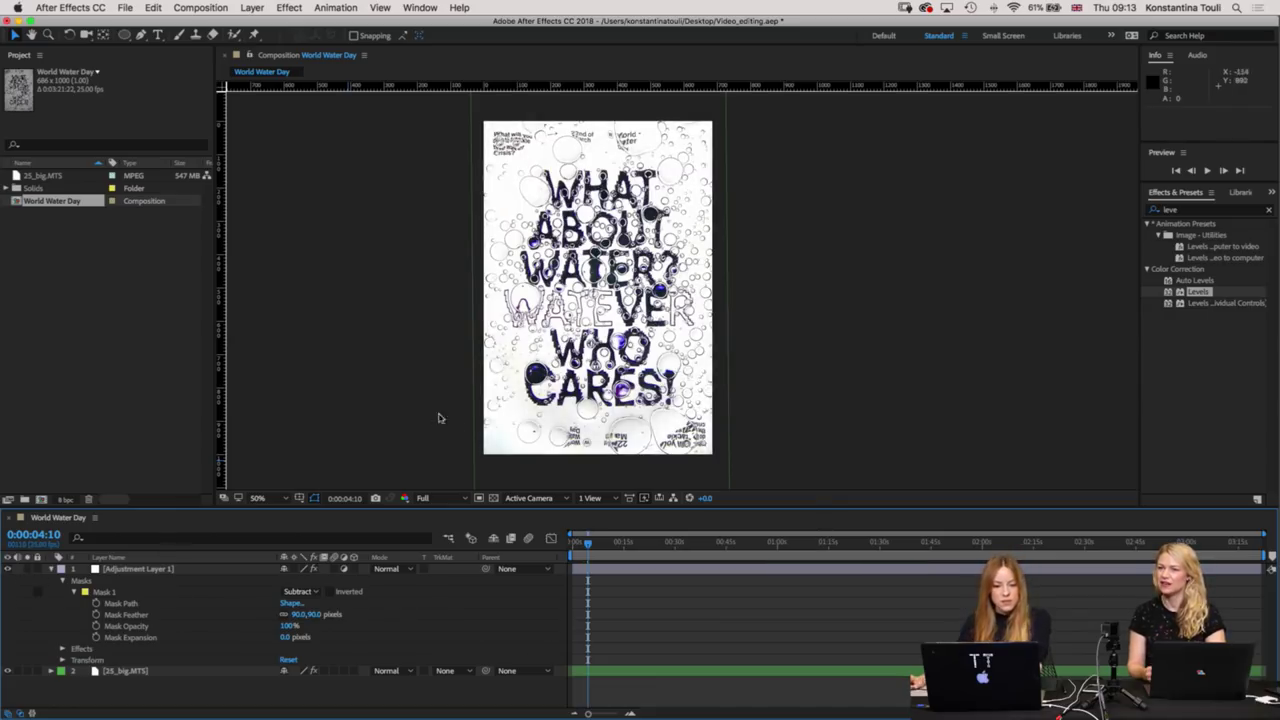
key(period)
key(period)
drag(504, 383, 705, 172)
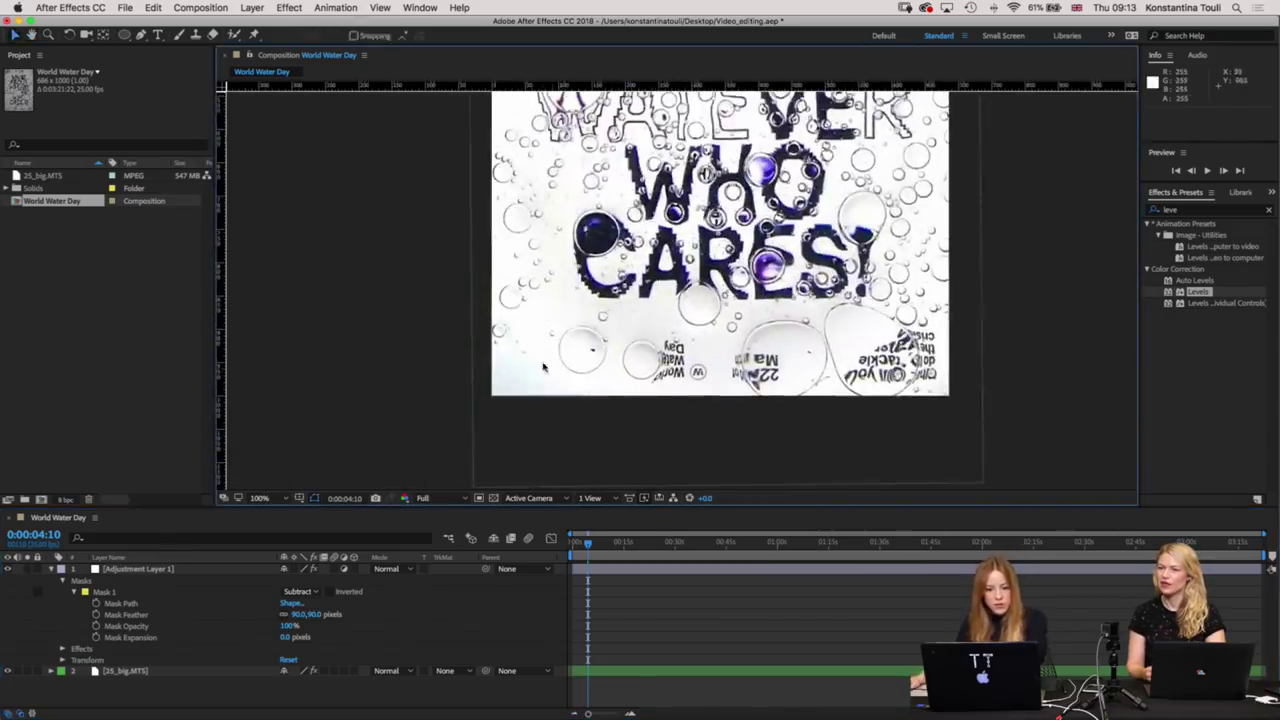
key(period)
drag(425, 334, 665, 198)
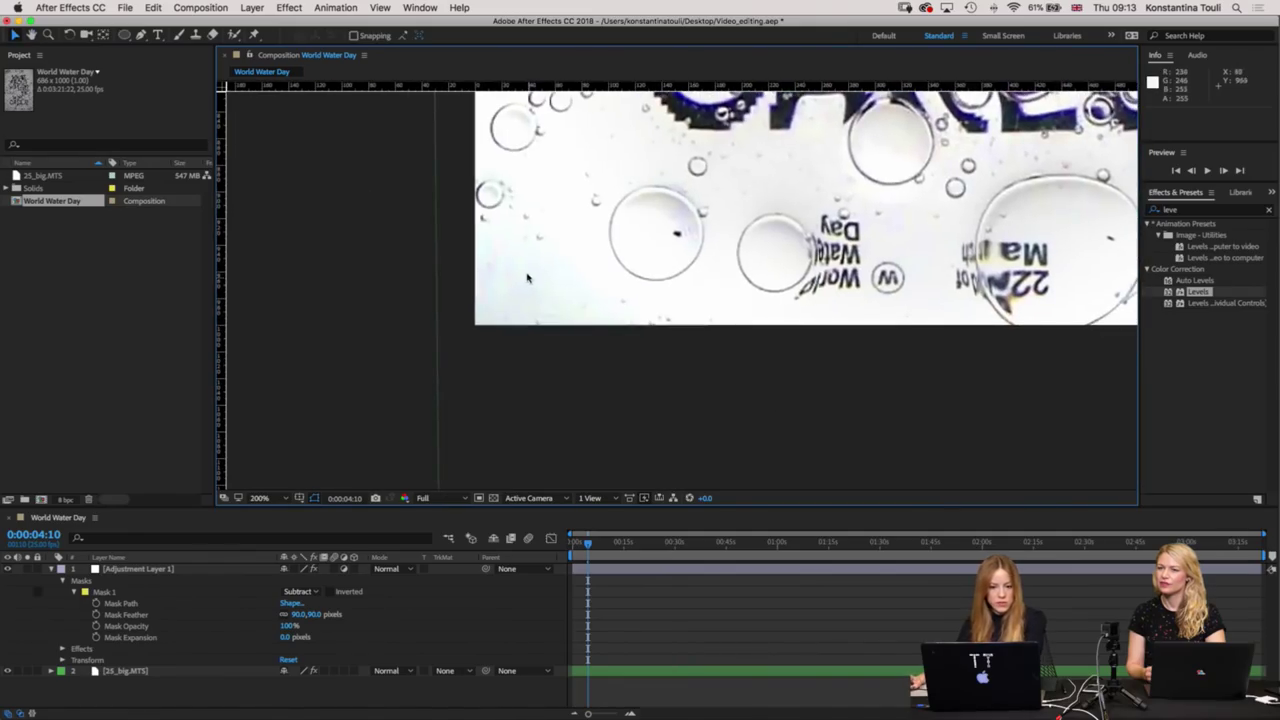
key(comma)
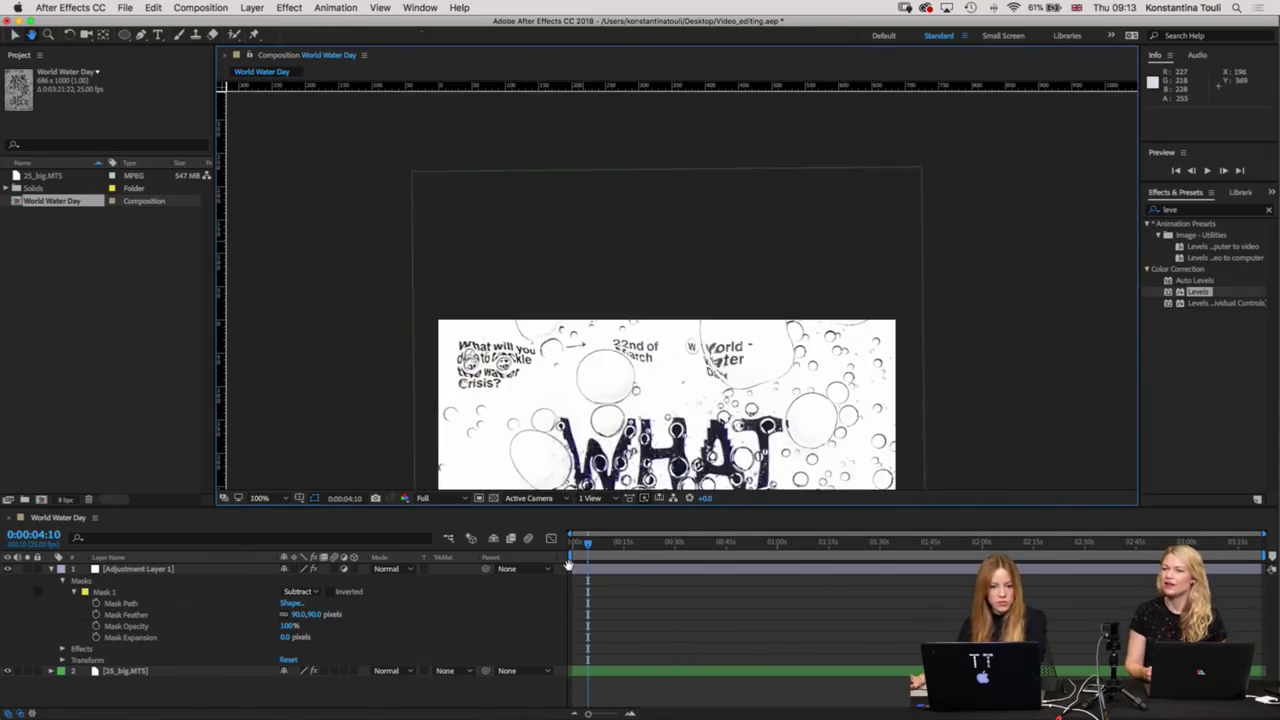
scroll(601, 198, down, 1)
scroll(601, 198, up, 1)
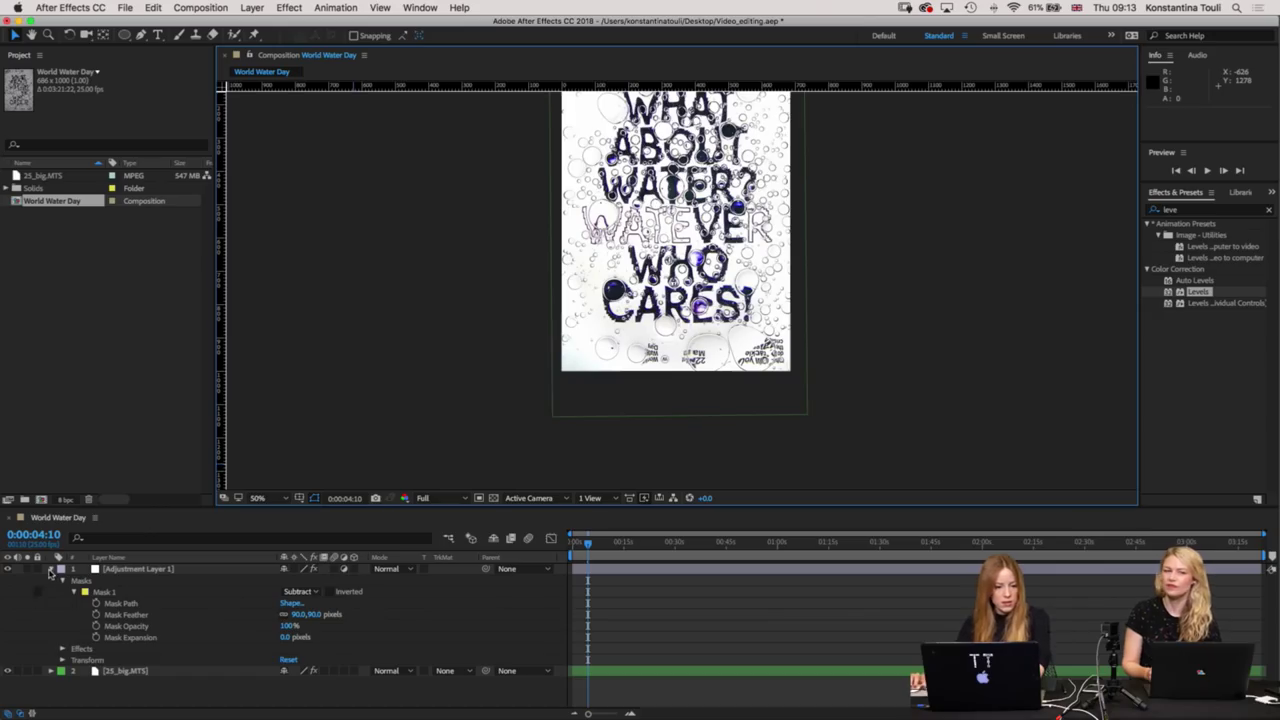
click(51, 568)
click(138, 568)
Add a new adjustment layer, Adjustment Layer 2, on top of the composition.
click(262, 7)
mouse_move(258, 23)
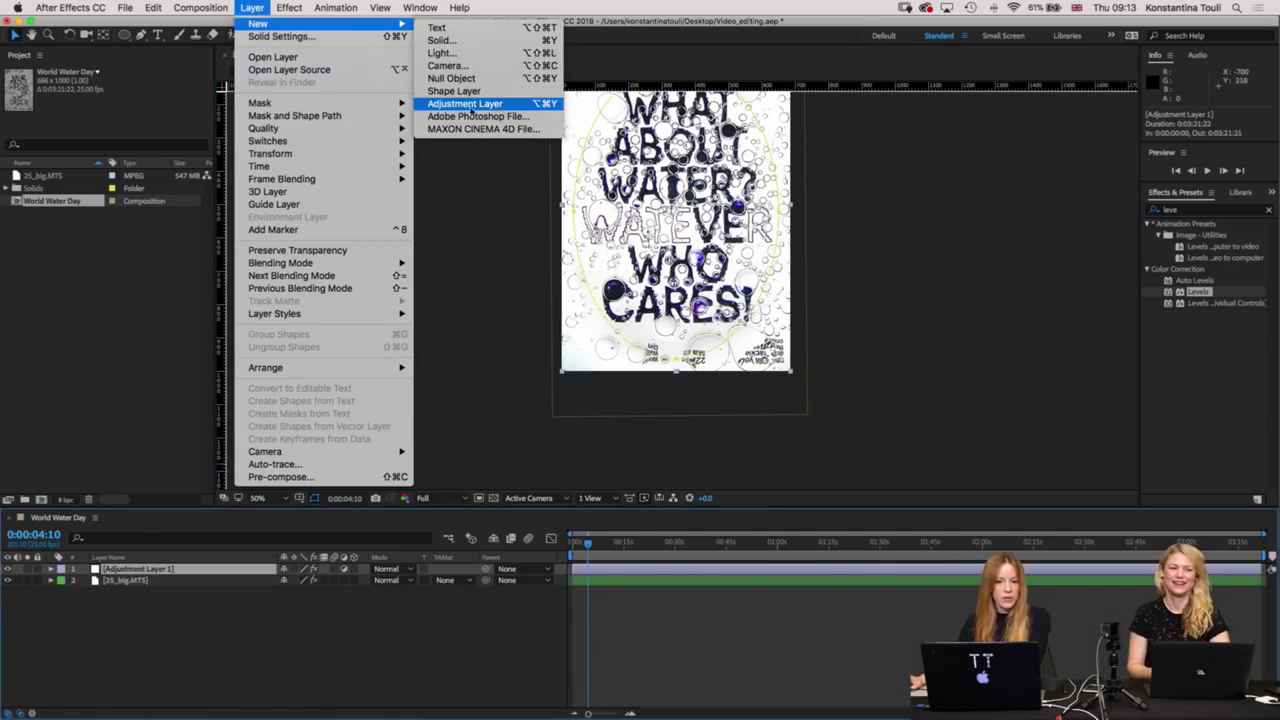
click(468, 104)
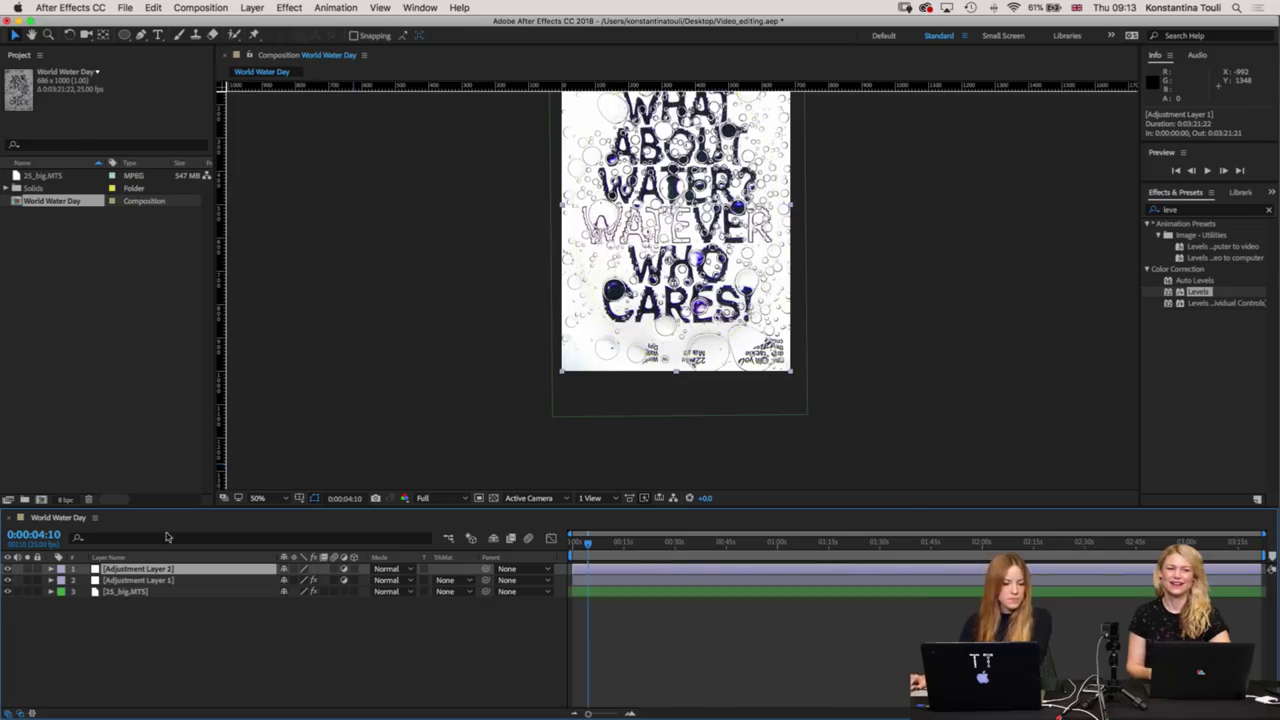
click(51, 569)
click(62, 580)
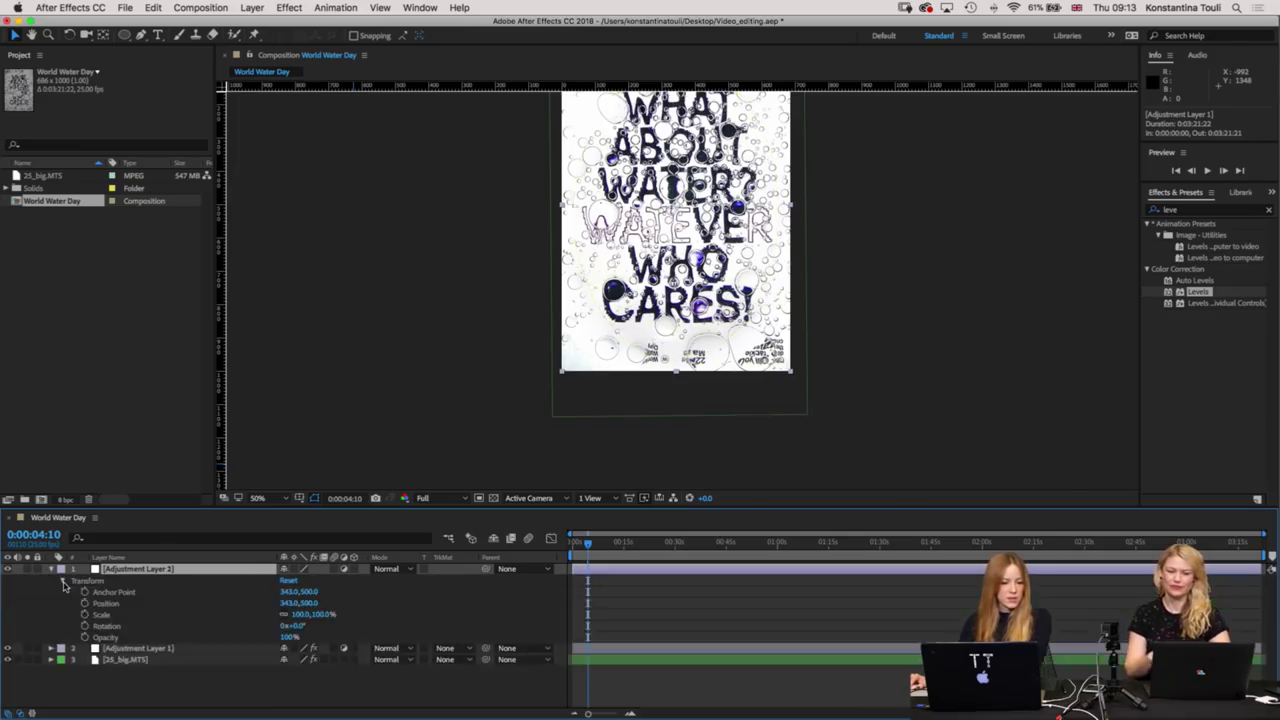
click(62, 580)
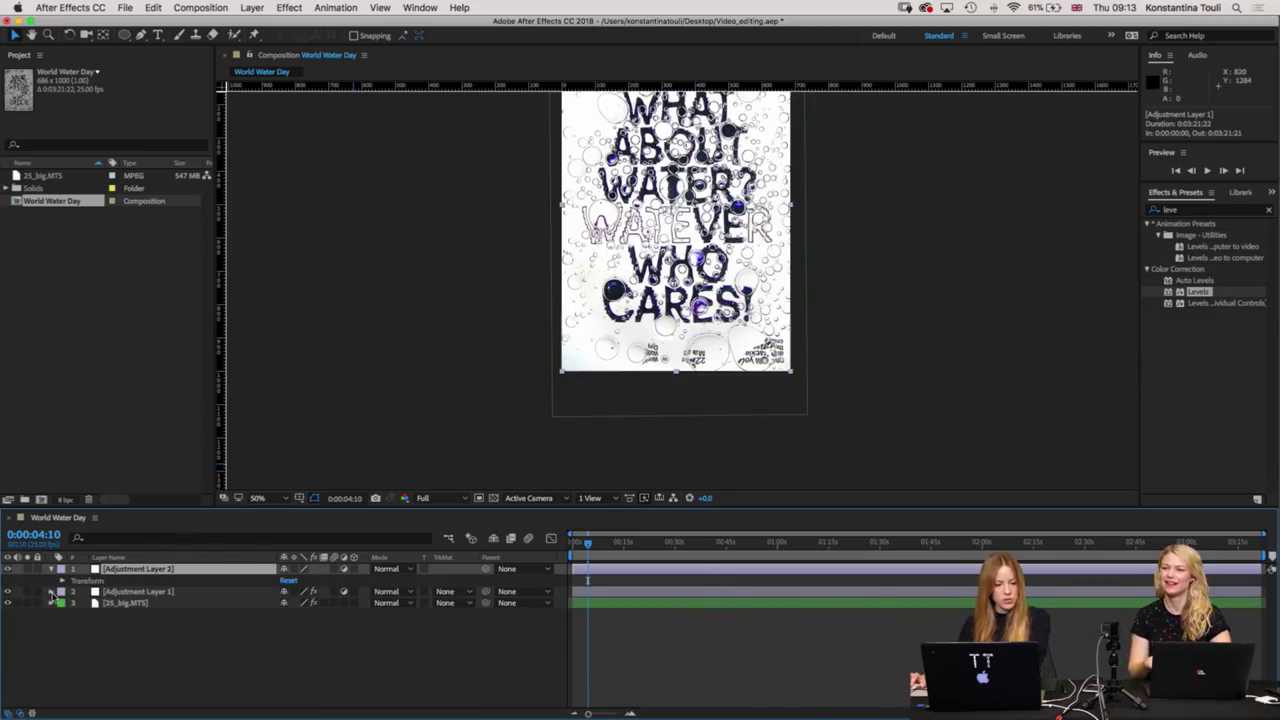
Copy Adjustment Layer 1's Effects and paste them onto Adjustment Layer 2.
click(51, 591)
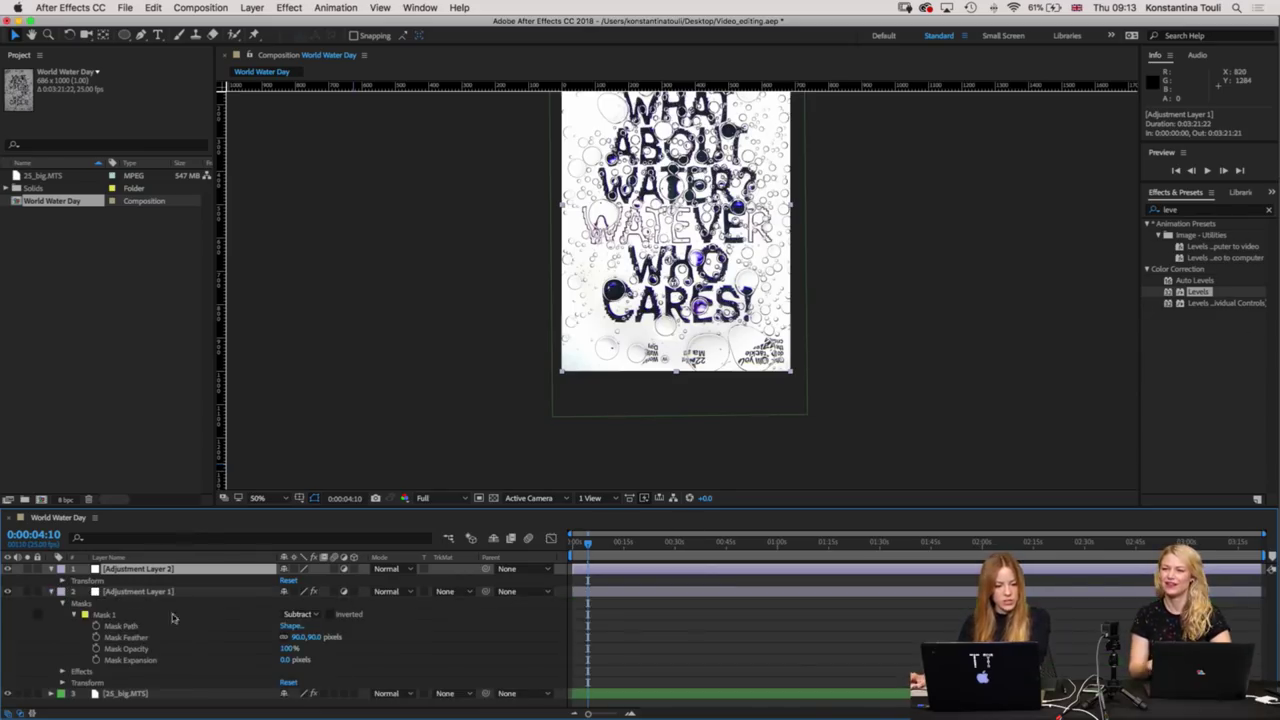
click(62, 603)
click(116, 592)
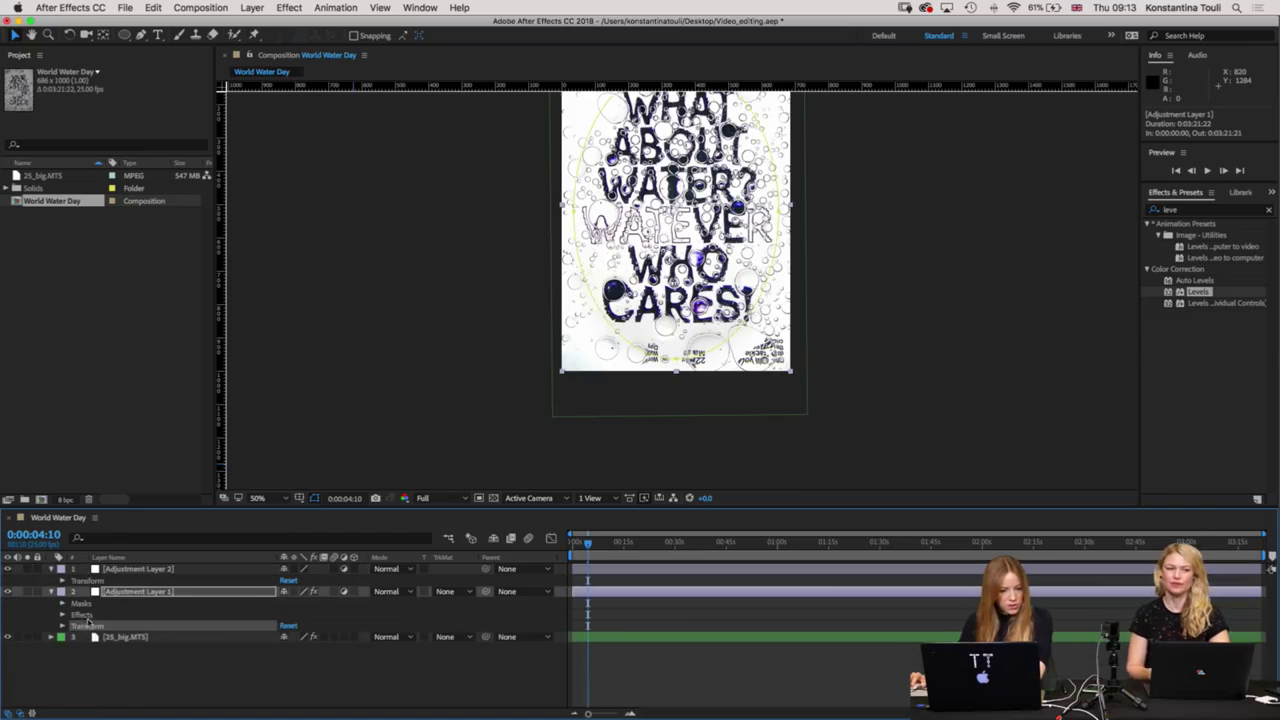
click(133, 569)
key(ctrl+v)
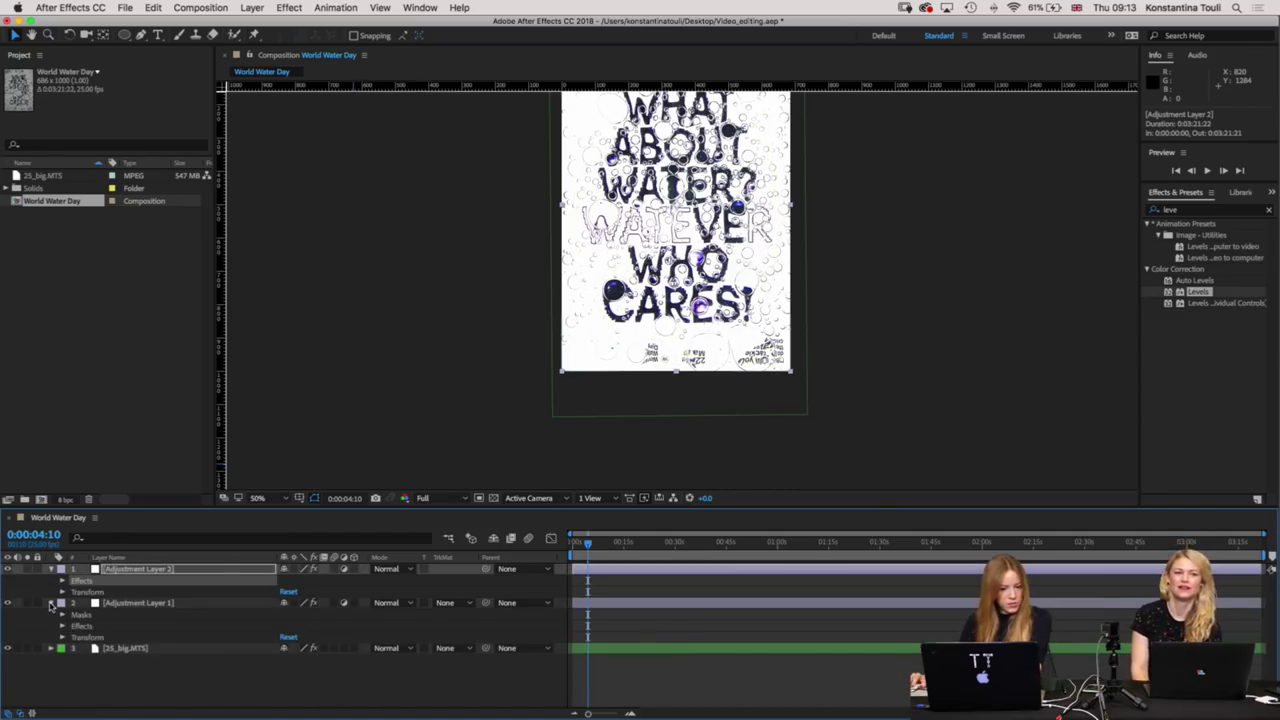
Collapse Adjustment Layer 1, set the viewer to Fit and go to 0:00:14:16.
click(51, 603)
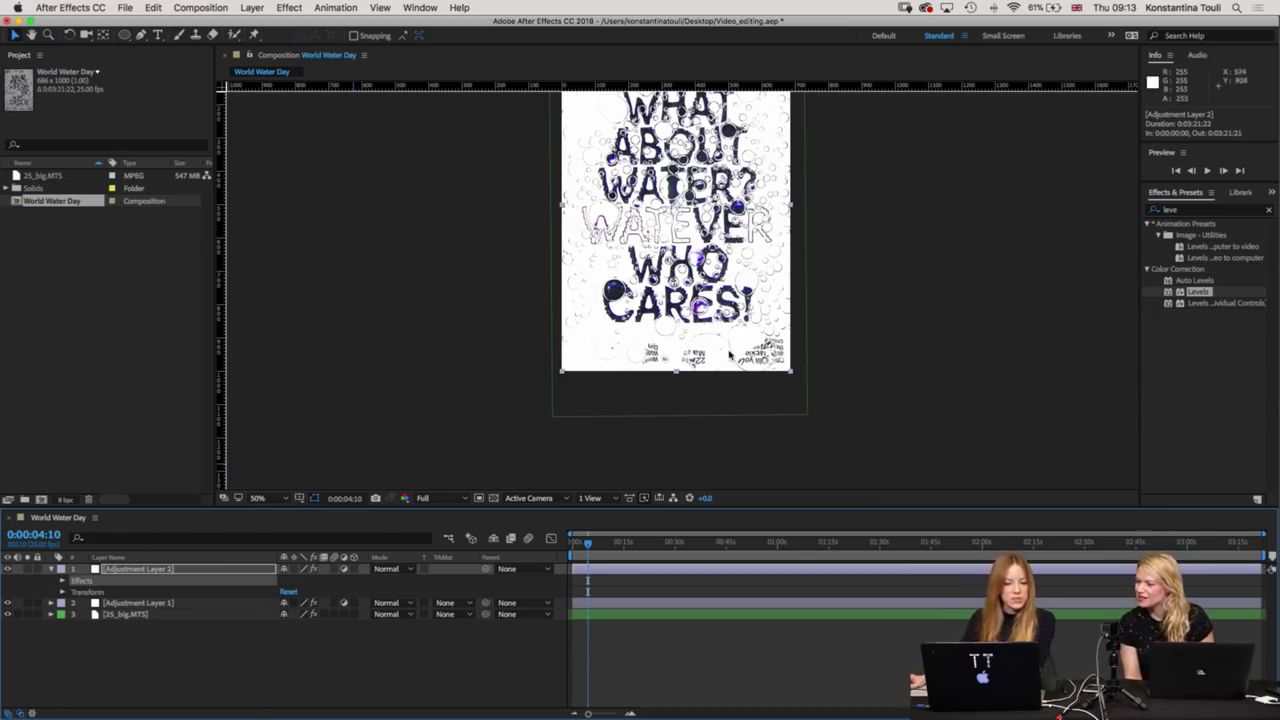
click(262, 498)
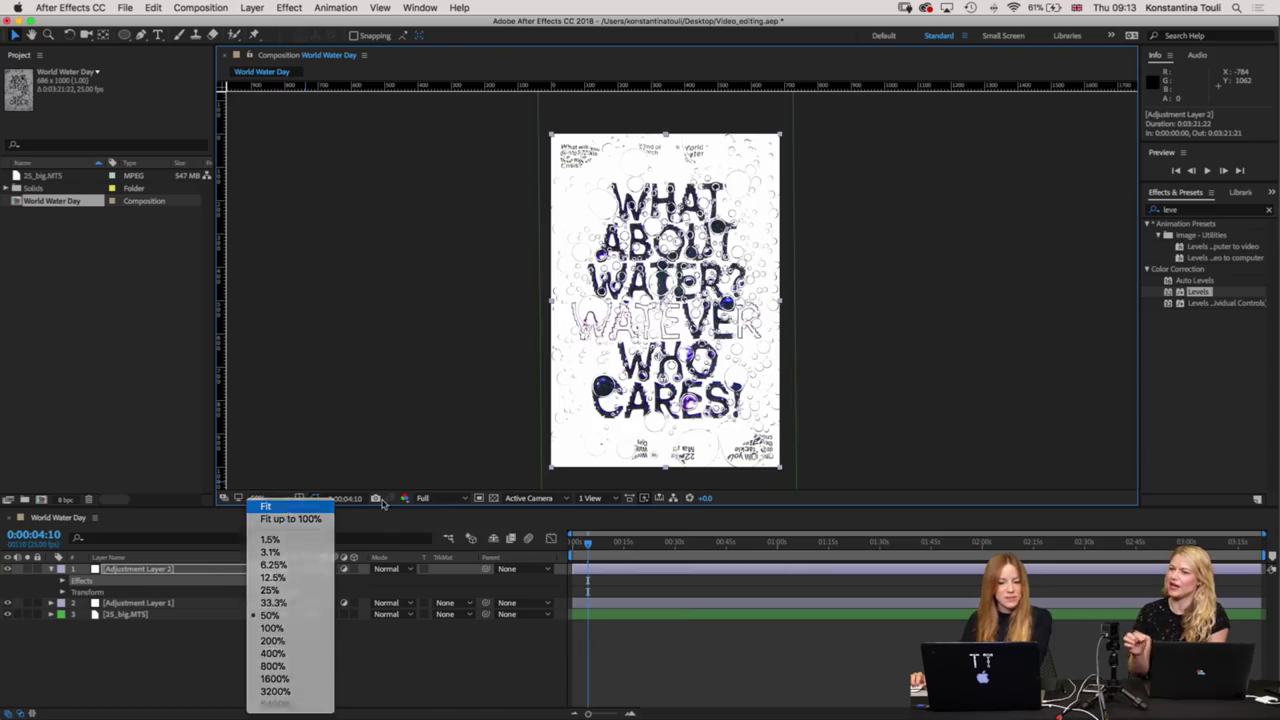
click(286, 509)
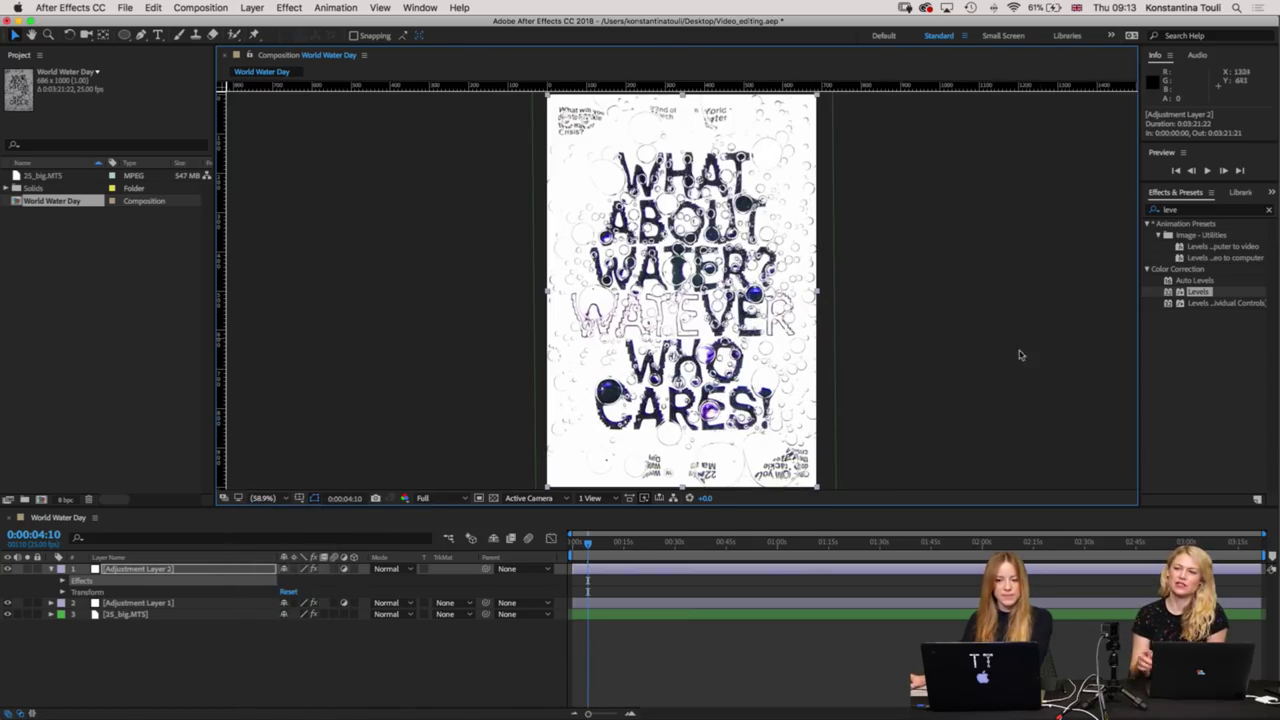
click(622, 543)
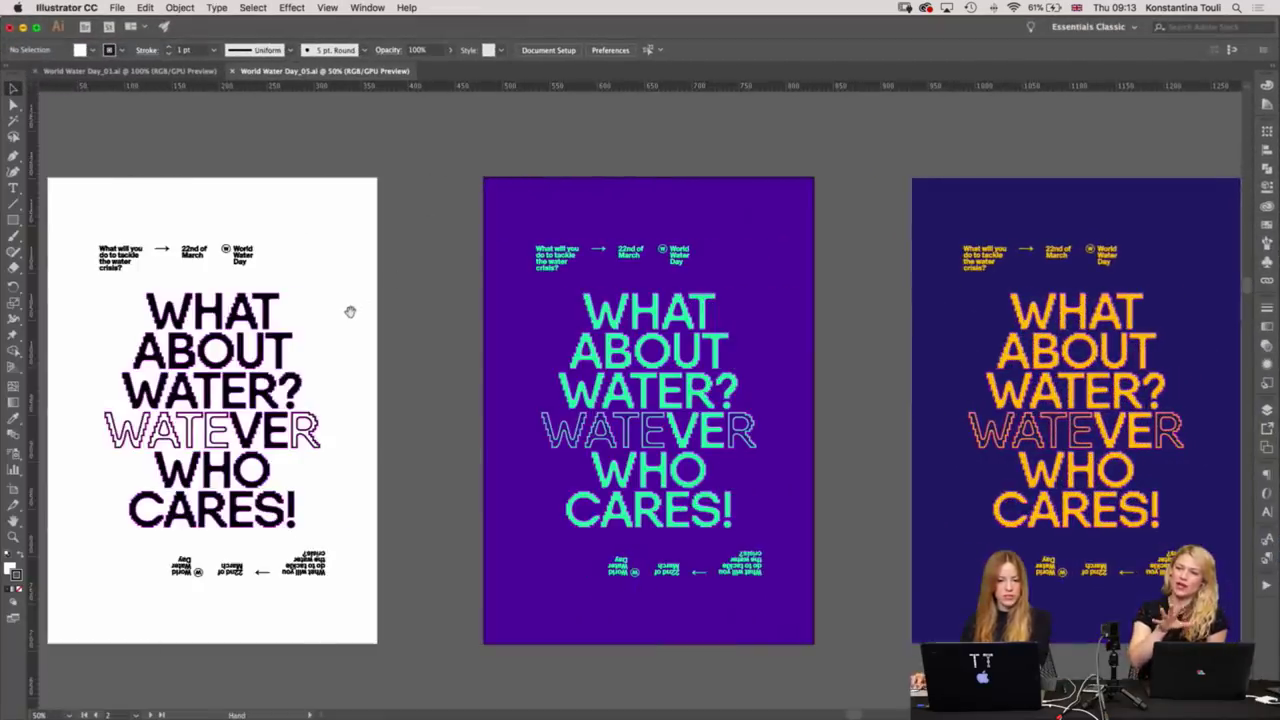
Zoom Illustrator in on the stepped edges of the ER? letters, then zoom back out and show all windows.
drag(350, 312, 677, 311)
key(super+plus)
key(super+plus)
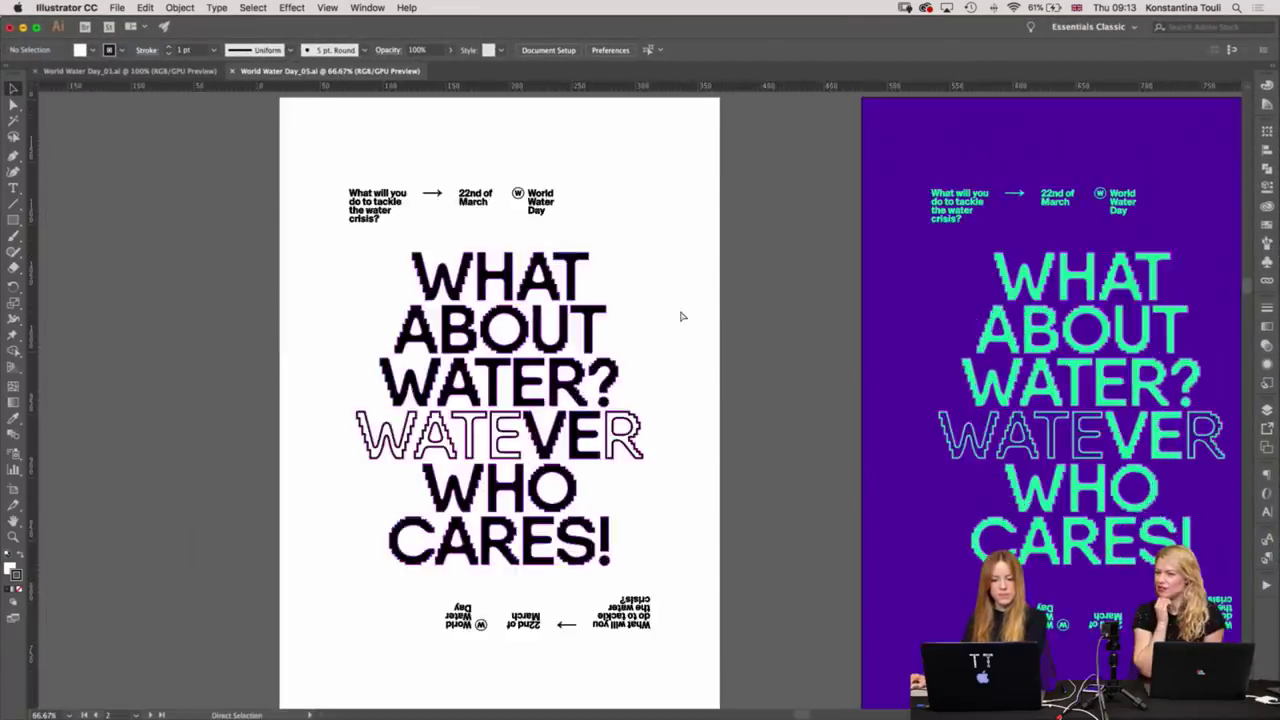
key(super+plus)
key(super+plus)
key(super+plus)
drag(602, 291, 957, 377)
key(super+plus)
key(super+plus)
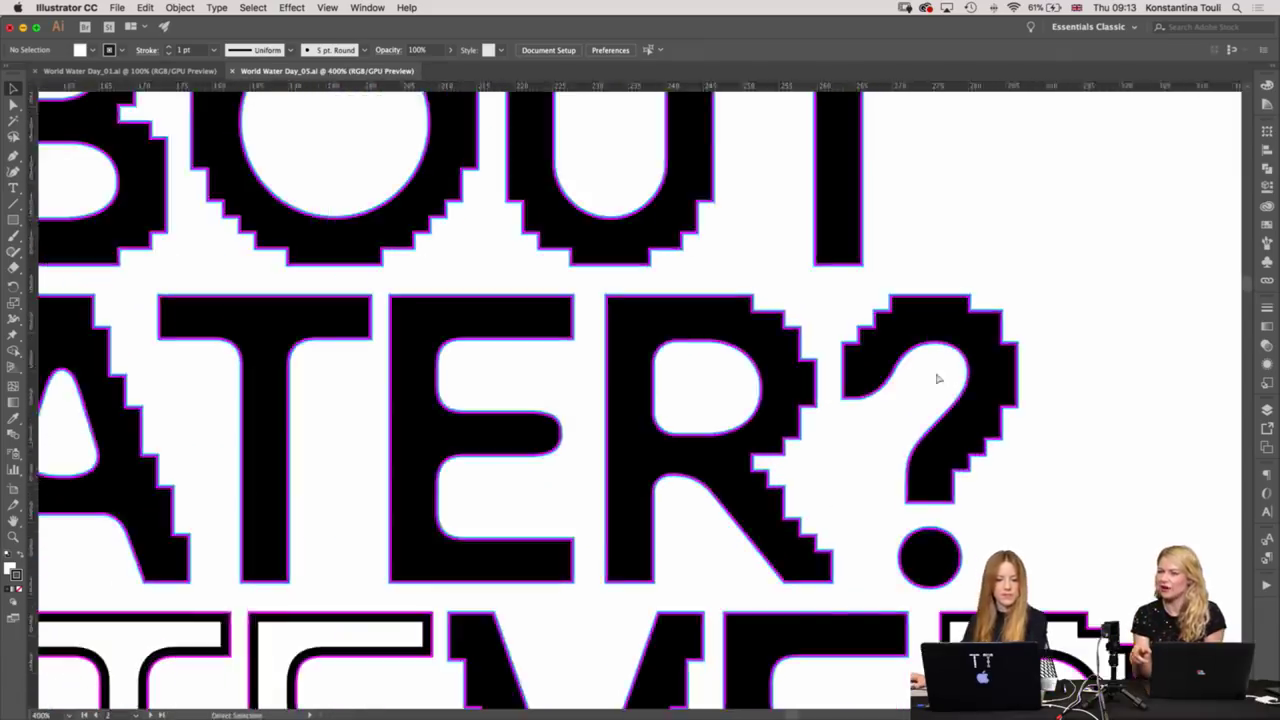
key(super+plus)
key(super+plus)
drag(446, 158, 681, 373)
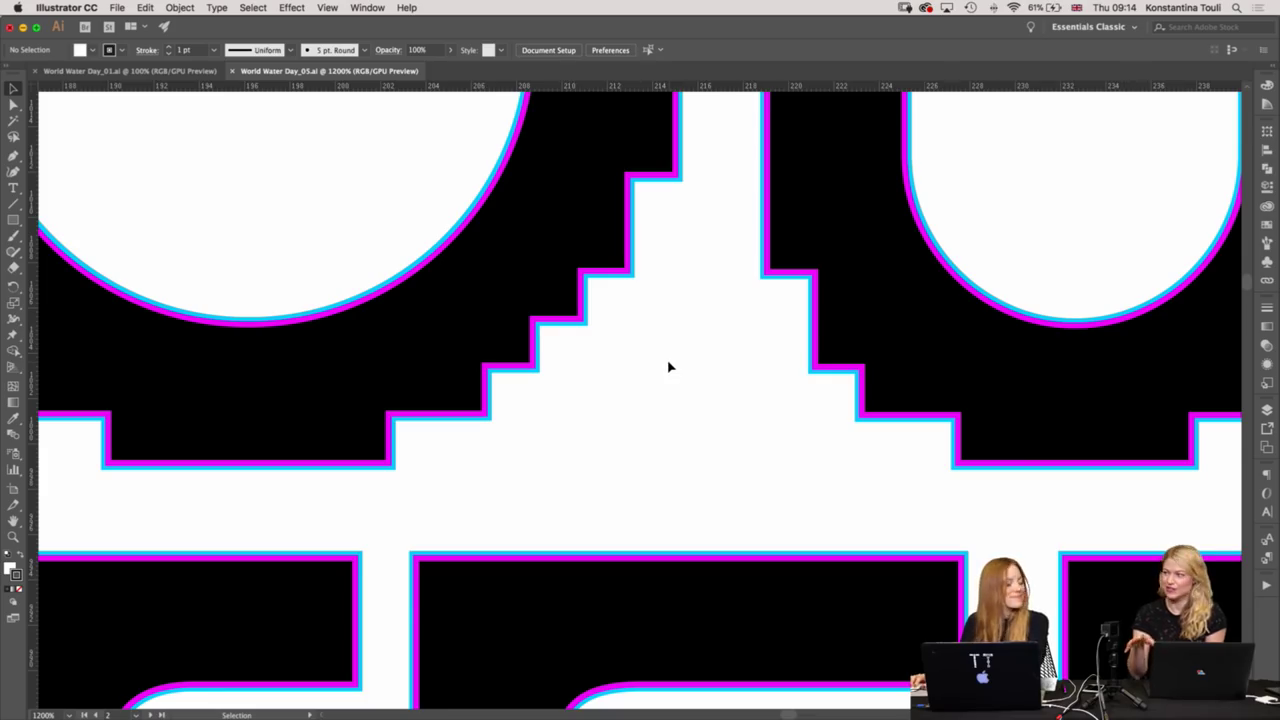
key(ctrl+1)
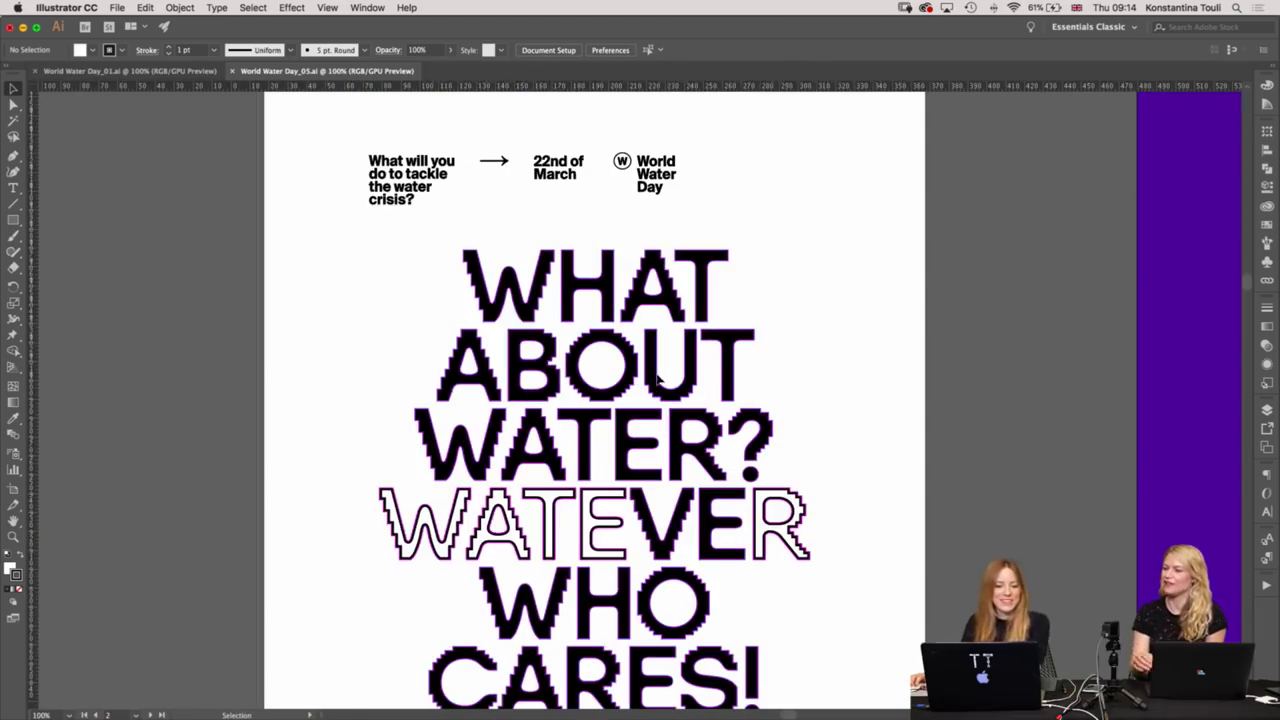
key(ctrl+Up)
Return to After Effects and fit the whole poster in the preview, zoomed out a step.
click(858, 302)
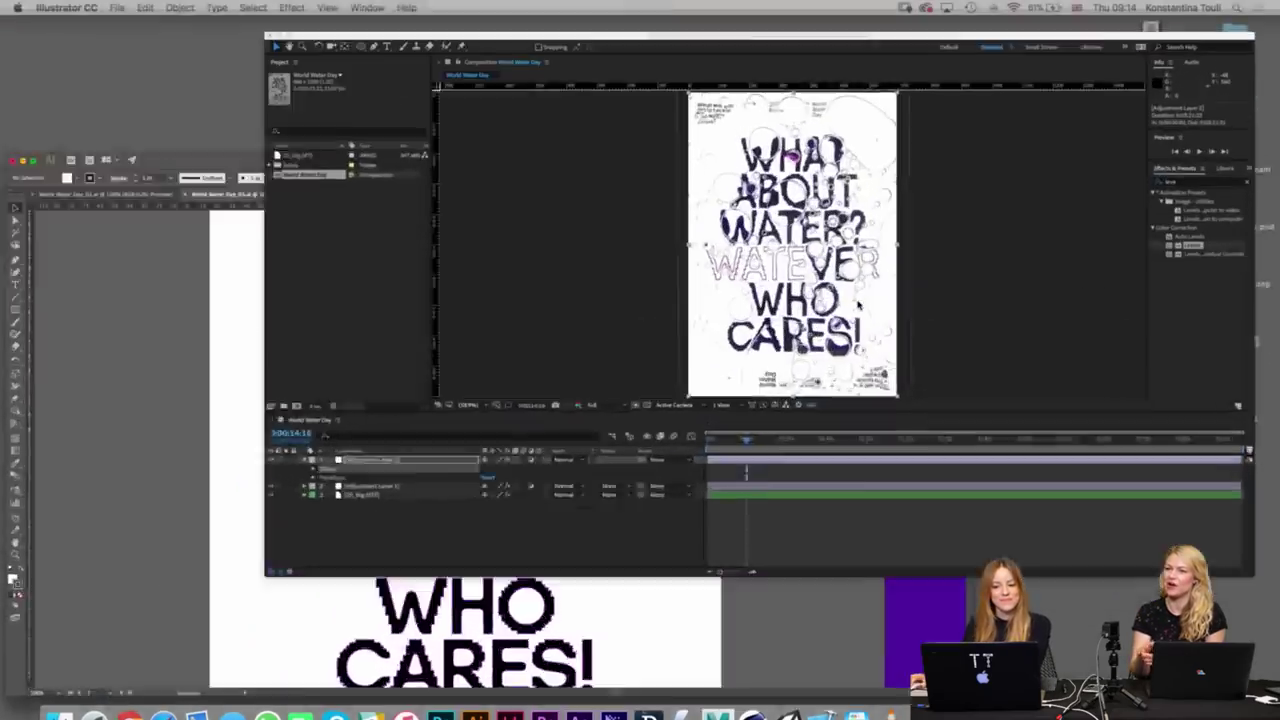
mouse_move(622, 545)
mouse_down()
mouse_move(608, 550)
mouse_move(625, 547)
mouse_up()
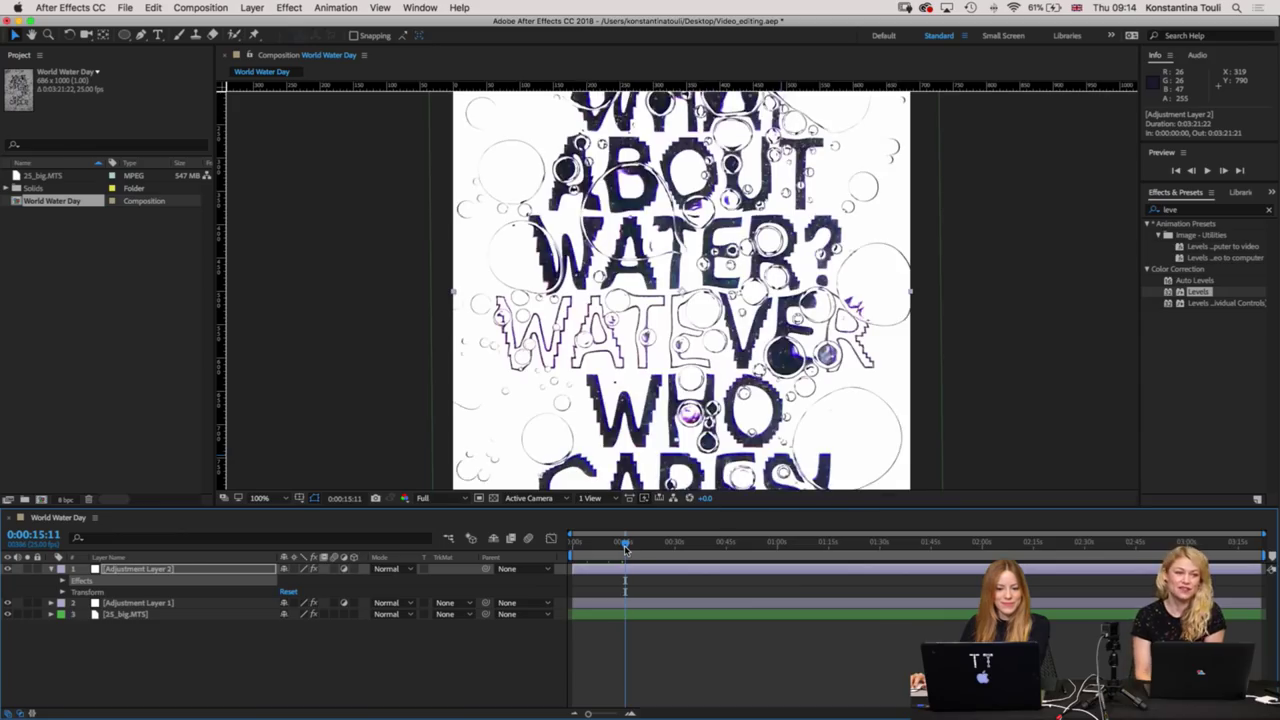
key(Return)
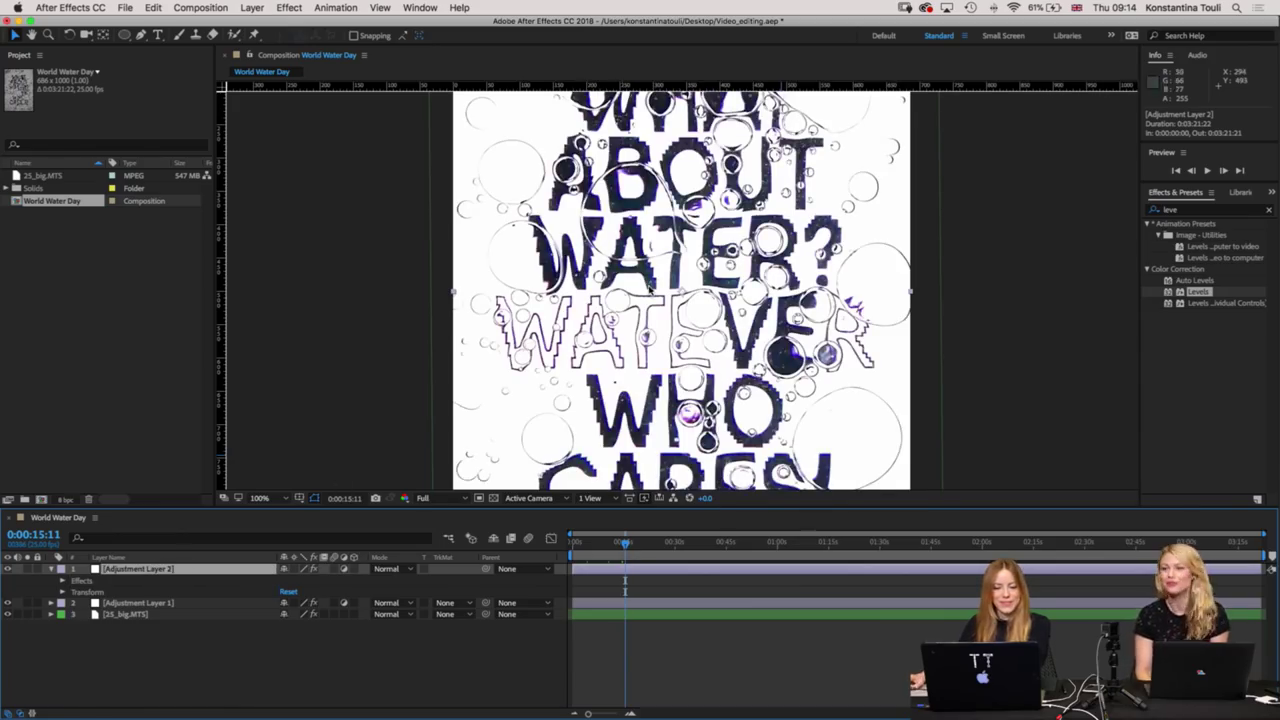
key(comma)
drag(860, 339, 849, 346)
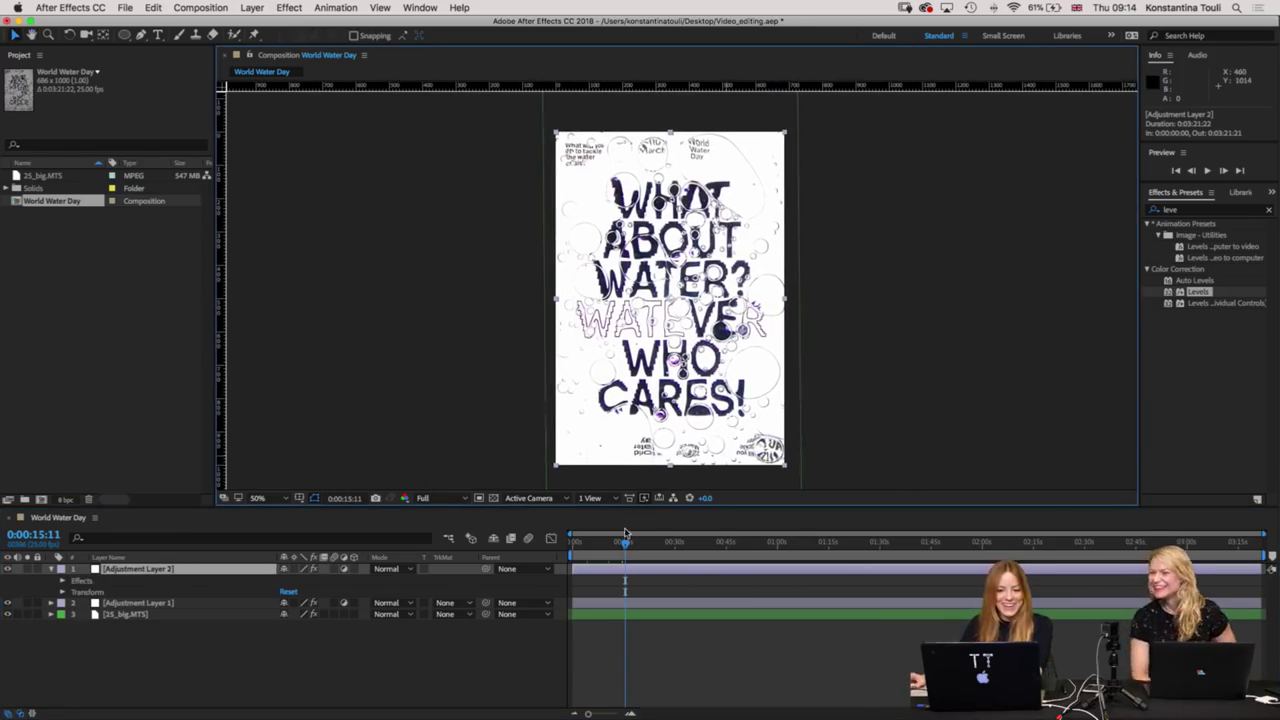
click(268, 499)
click(268, 505)
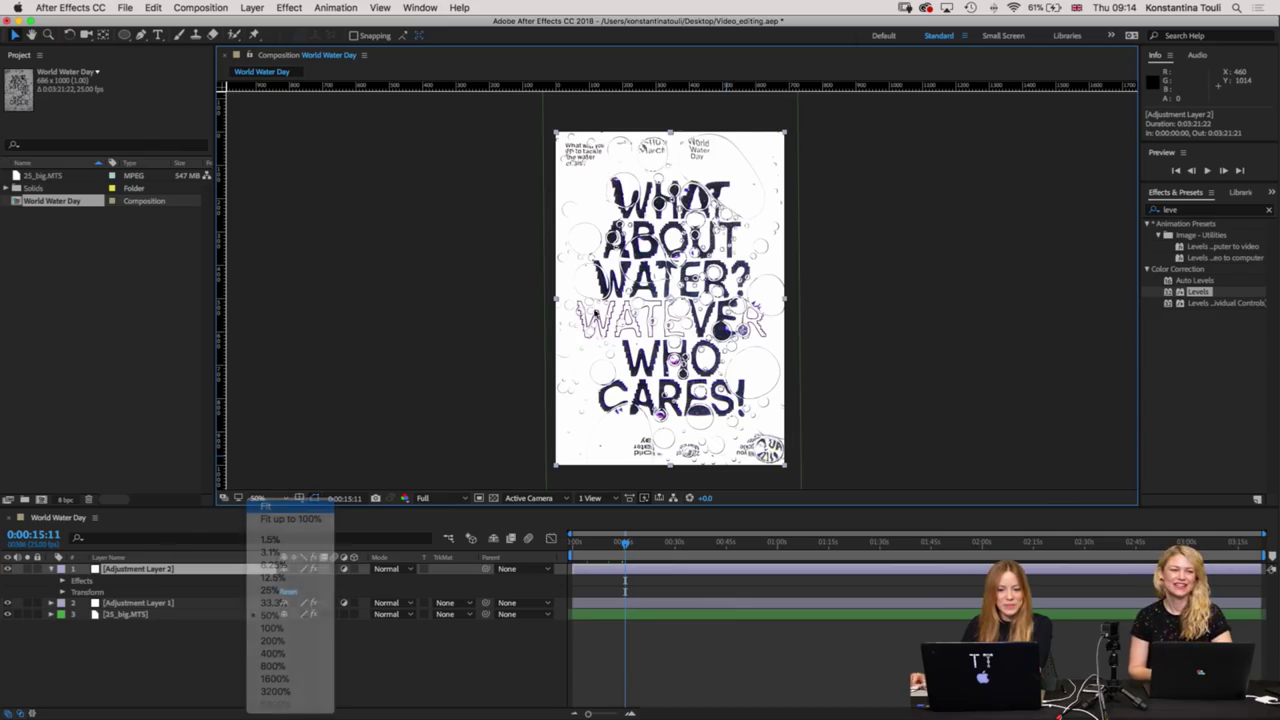
key(comma)
Draw a large elliptical Mask 1 around the poster on Adjustment Layer 2, set to Subtract.
key(q)
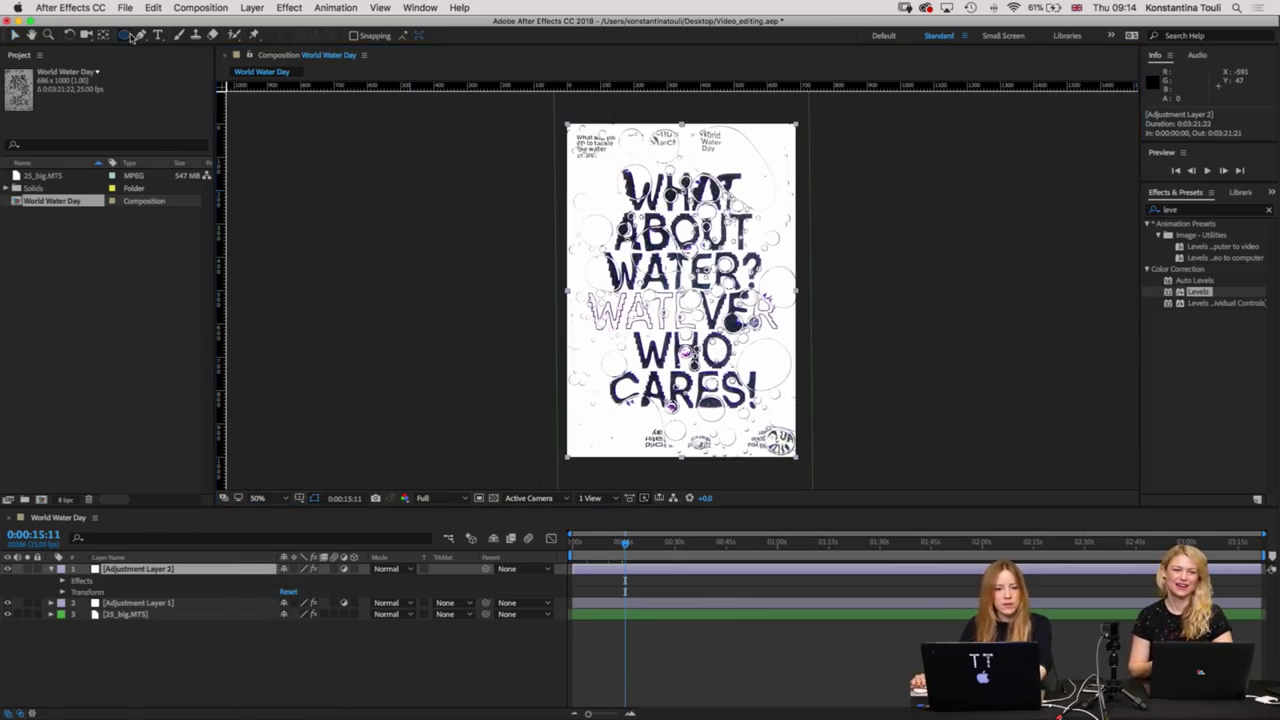
key(comma)
drag(559, 147, 800, 369)
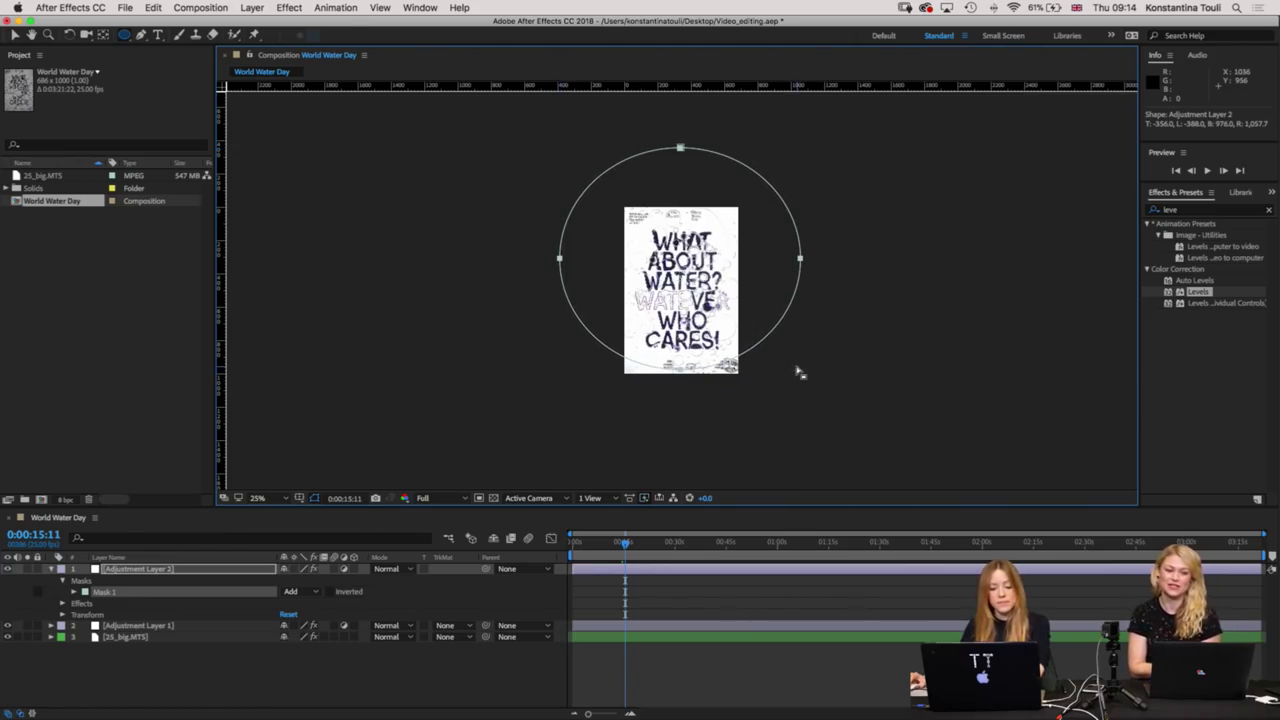
key(v)
key(period)
drag(814, 386, 807, 337)
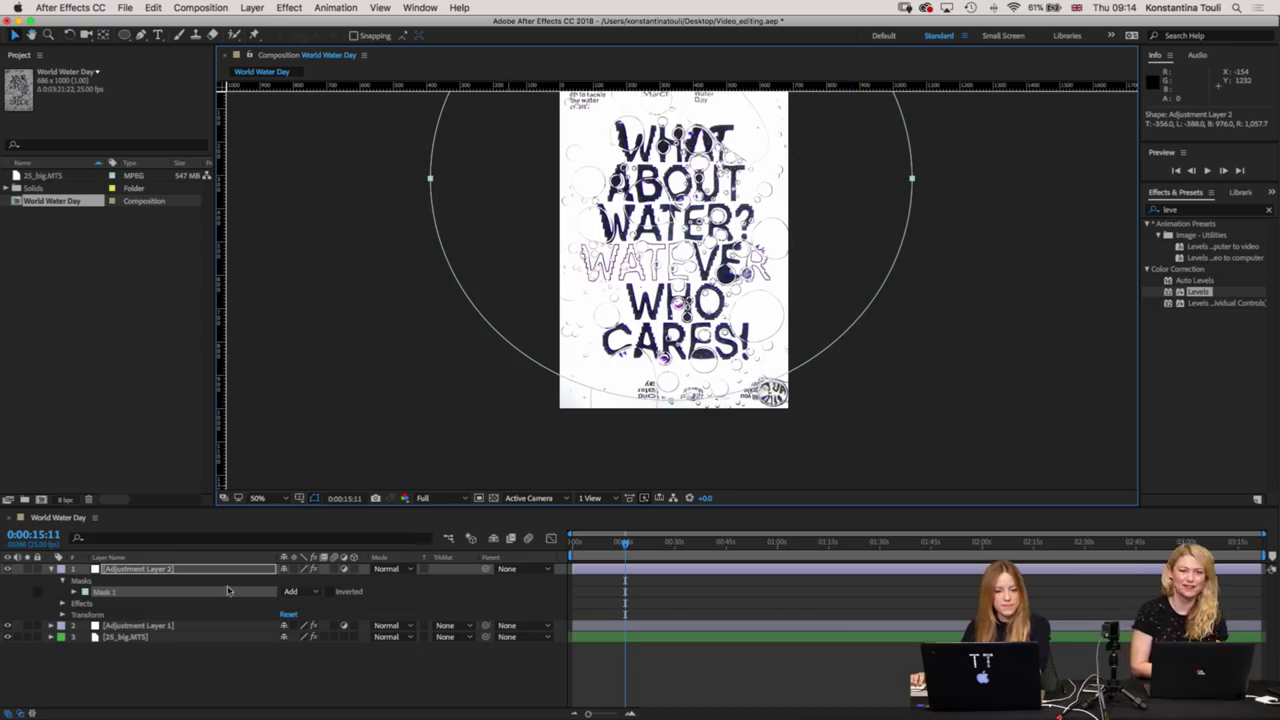
click(316, 591)
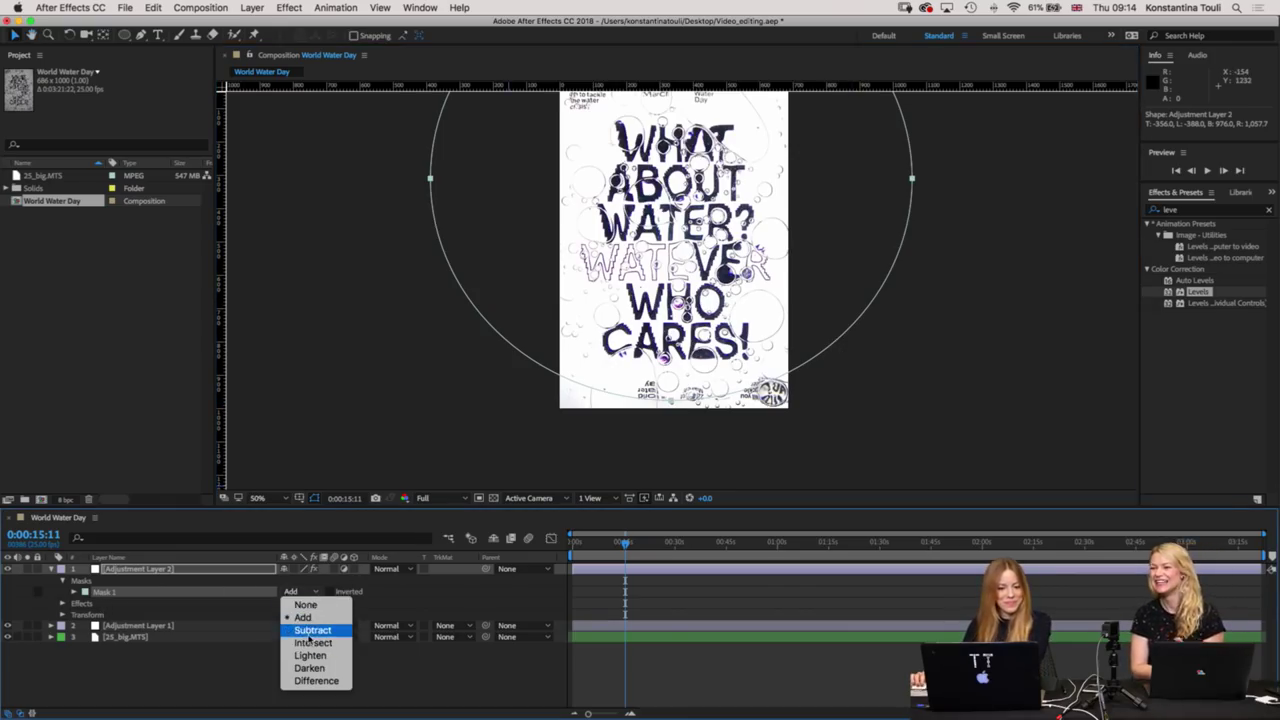
click(312, 631)
click(62, 604)
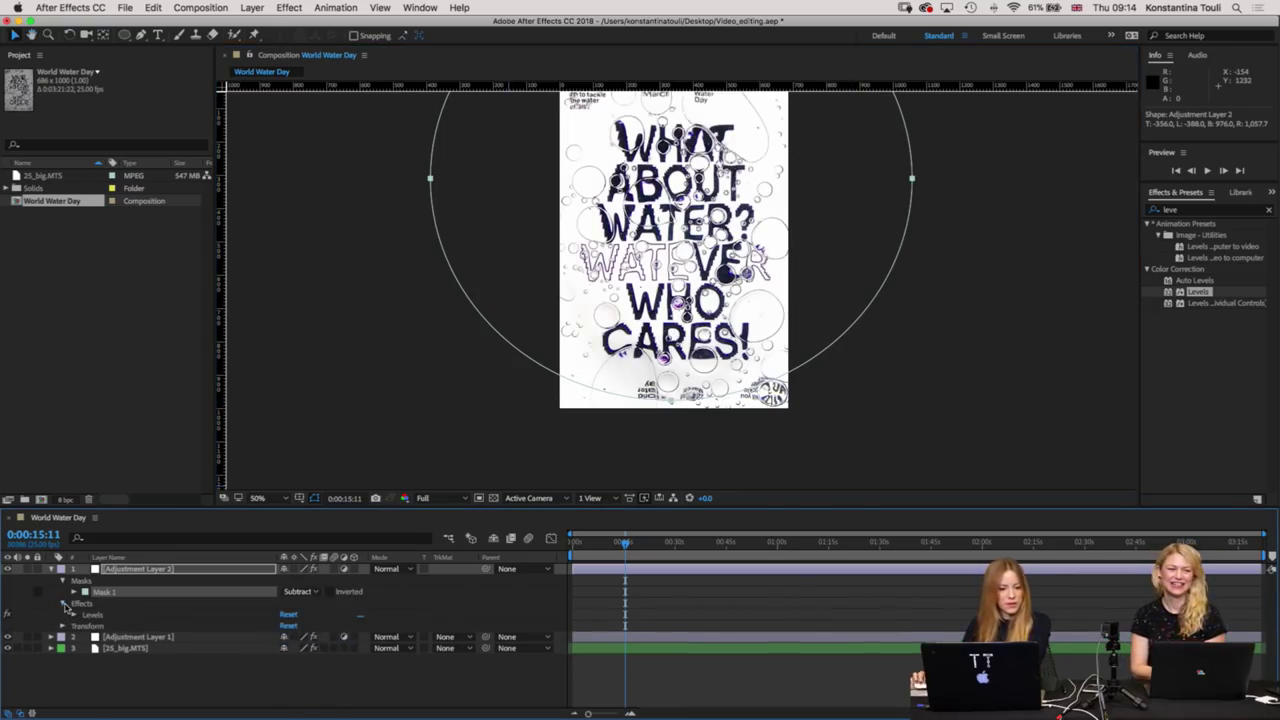
Reveal Mask 1's properties on Adjustment Layer 2 and enter 200 as the Mask Feather.
drag(439, 115, 405, 157)
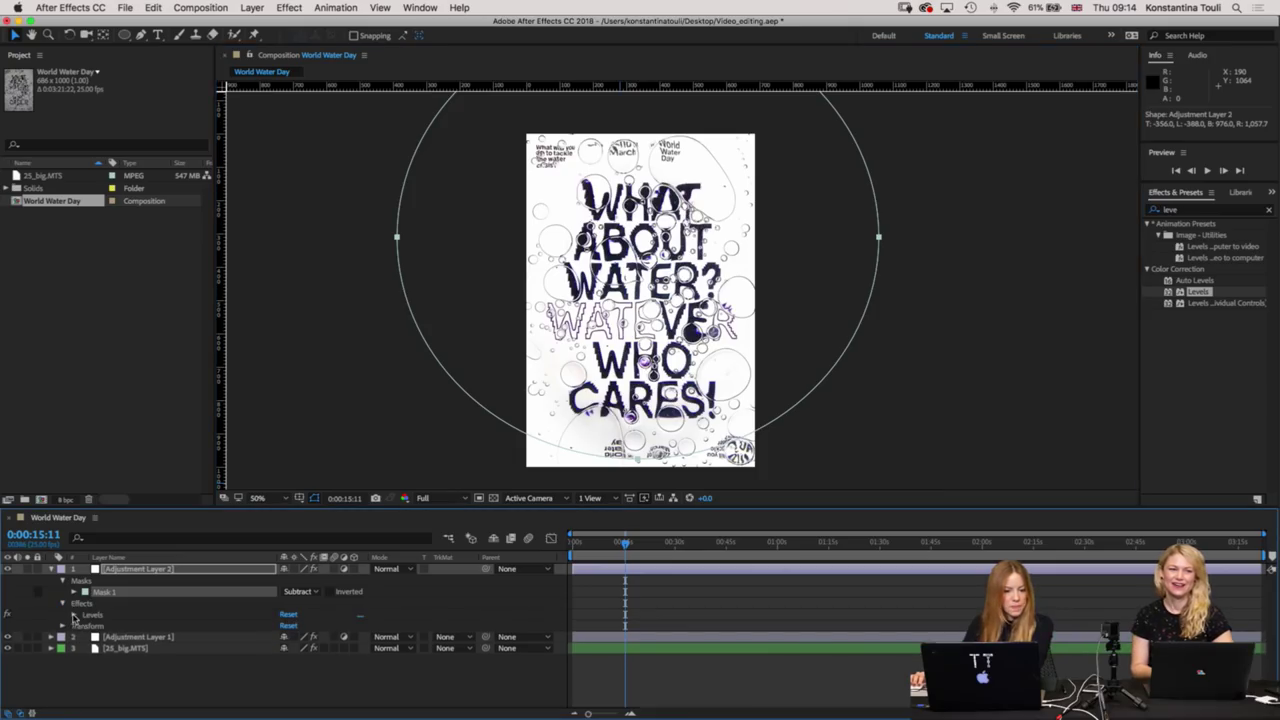
click(73, 615)
click(74, 592)
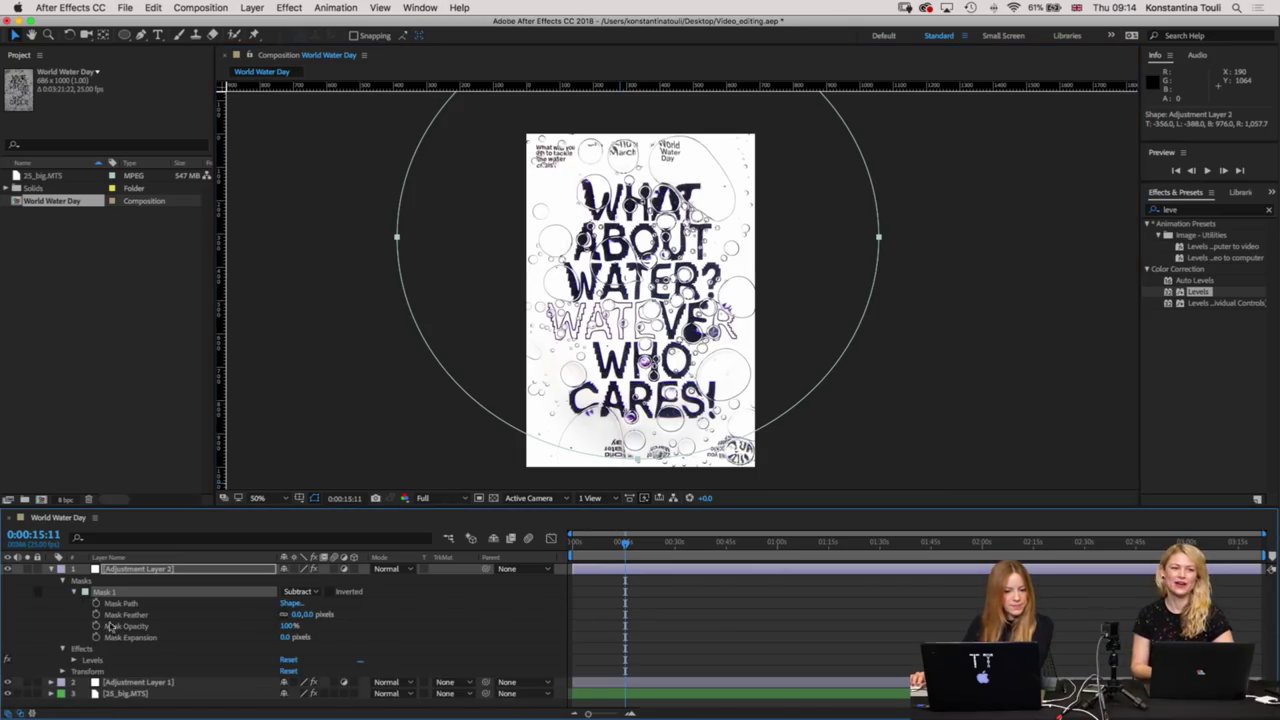
click(294, 616)
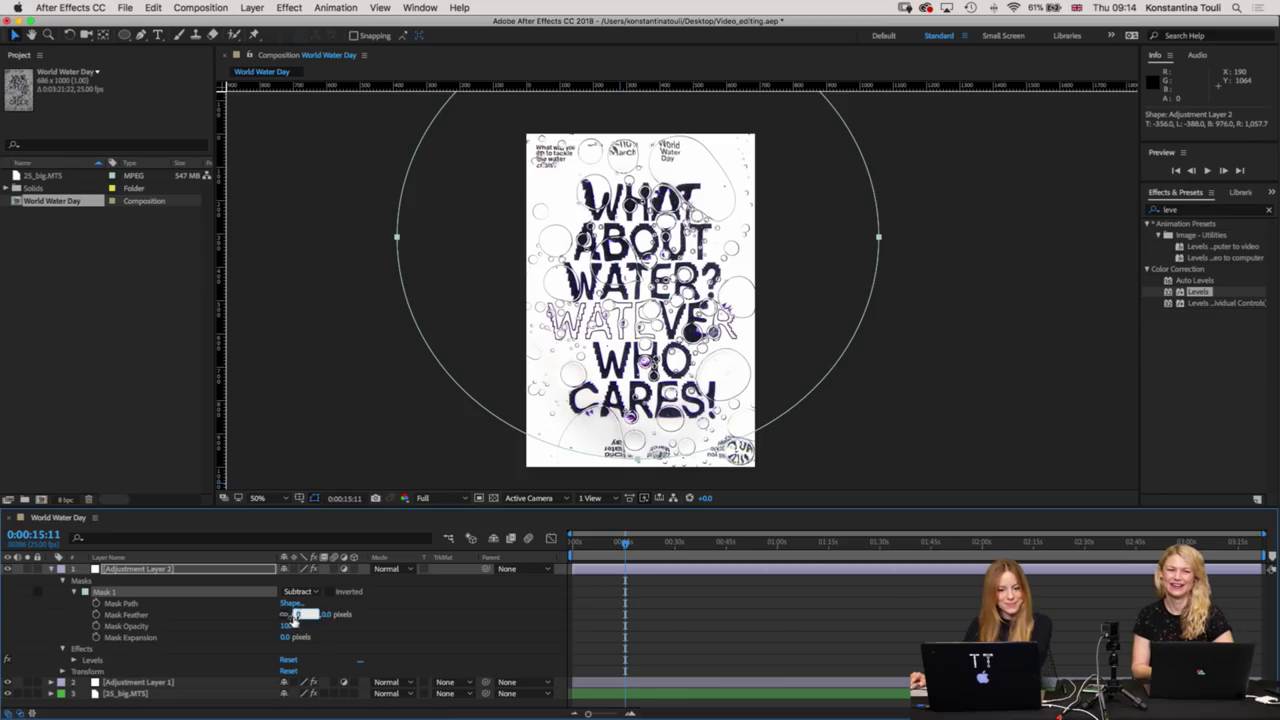
text(200)
key(Return)
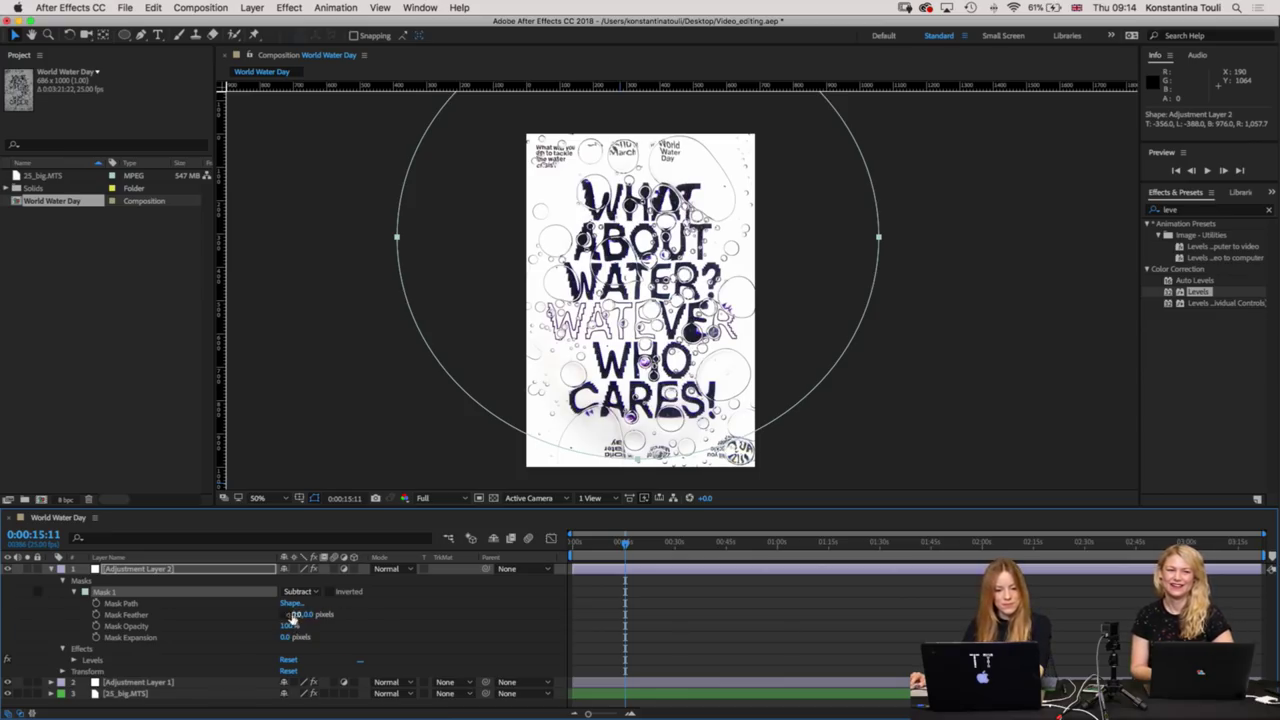
Rework the Mask Feather value until it reads 90 pixels, then zoom into the poster's lower half.
drag(294, 618, 330, 618)
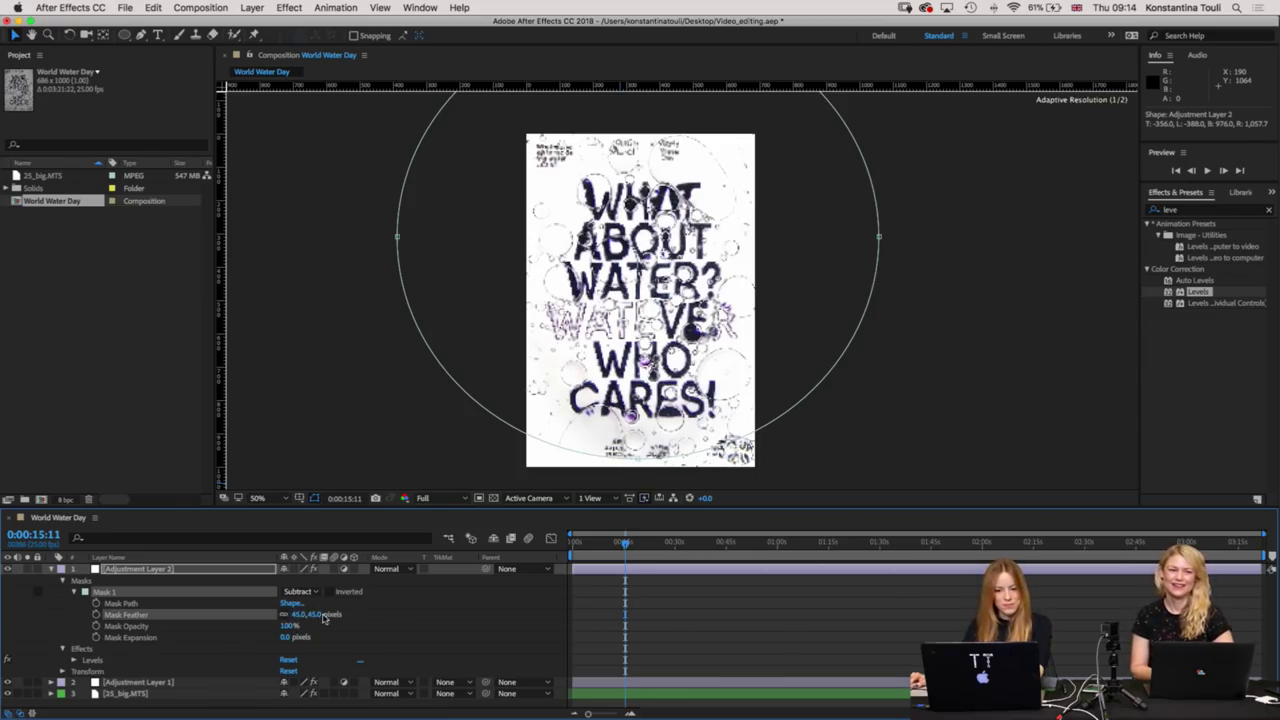
click(305, 615)
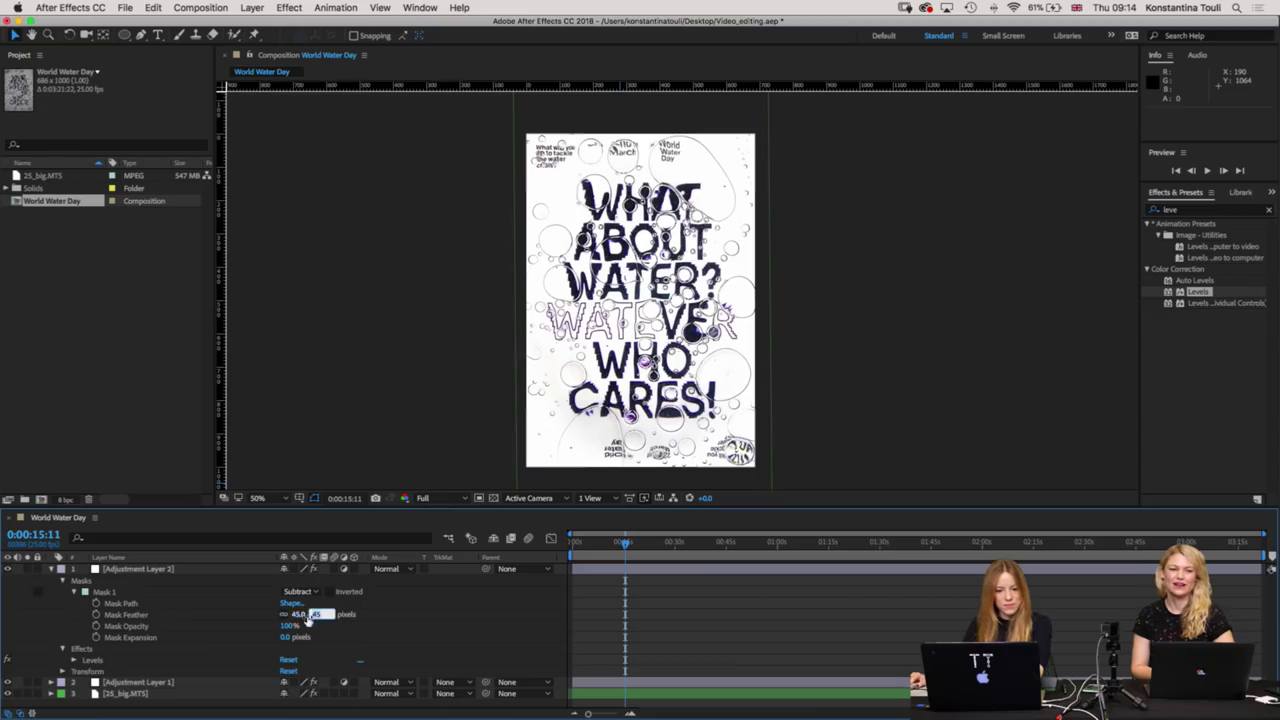
text(800)
key(Return)
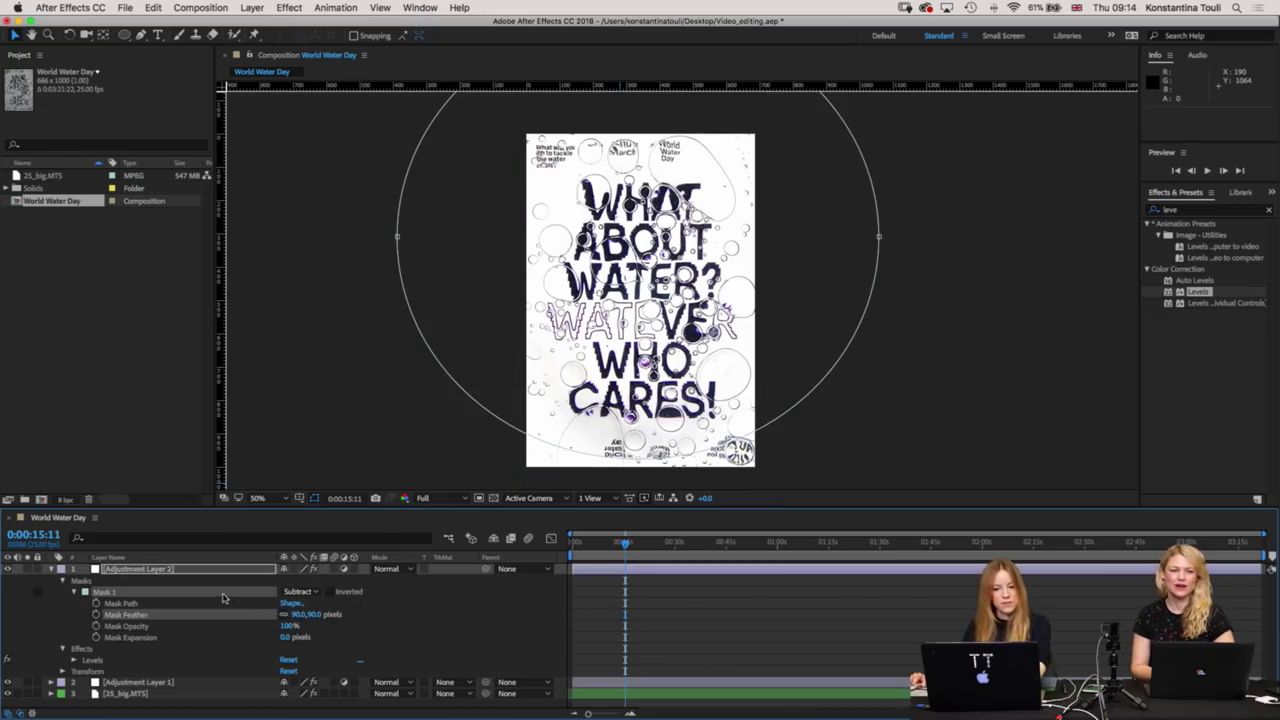
click(292, 426)
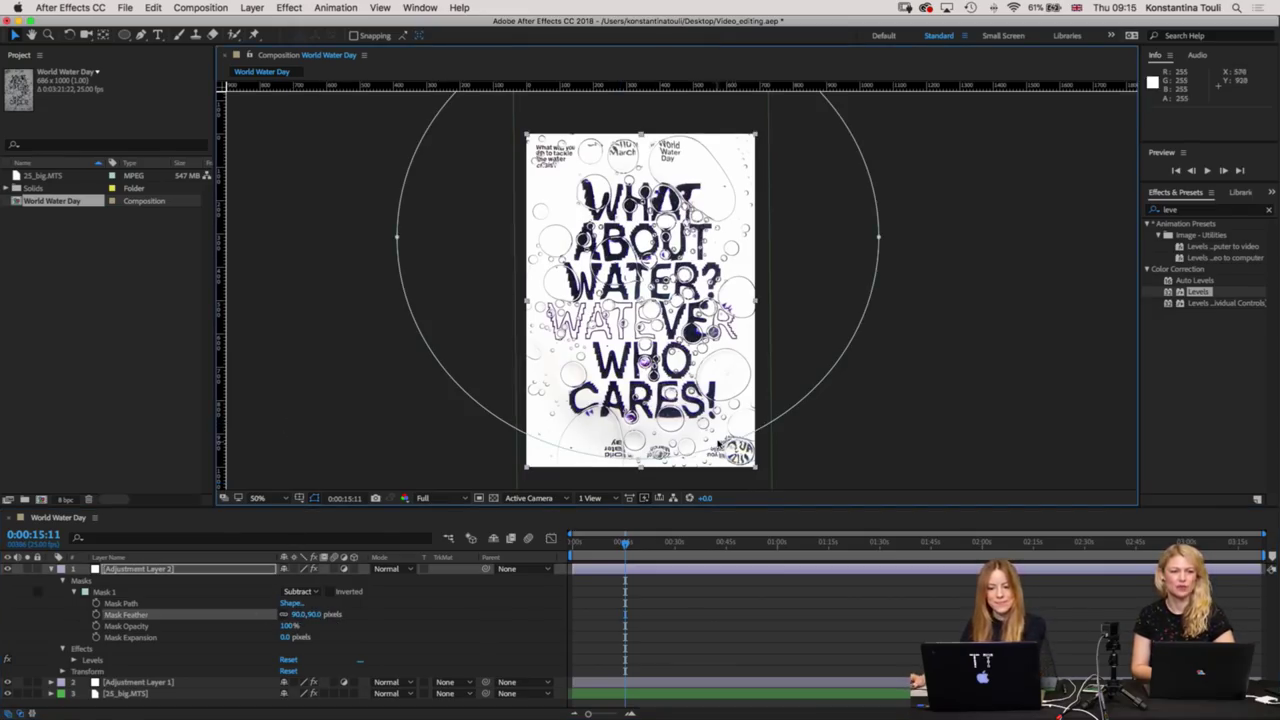
key(period)
key(period)
scroll(603, 415, down, 5)
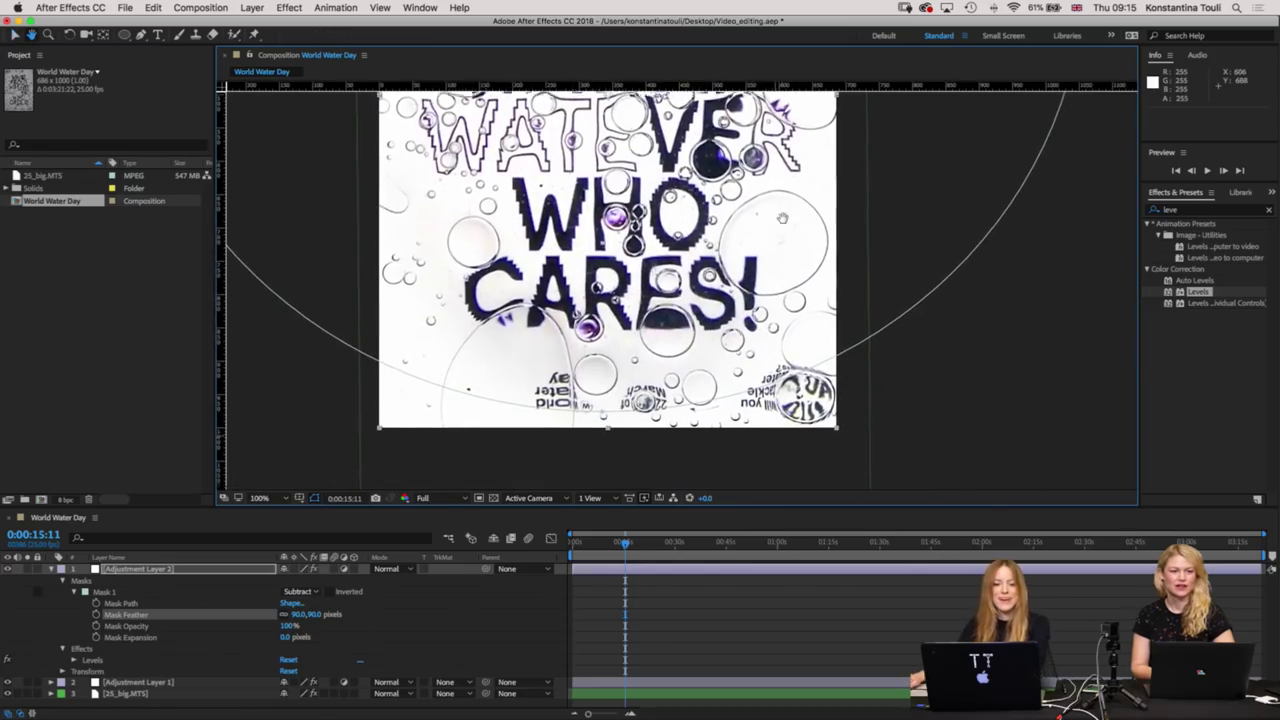
Drag the ellipse mask's bottom edge slightly lower and check it around WHO CARES! at 100%.
click(604, 412)
drag(603, 413, 602, 422)
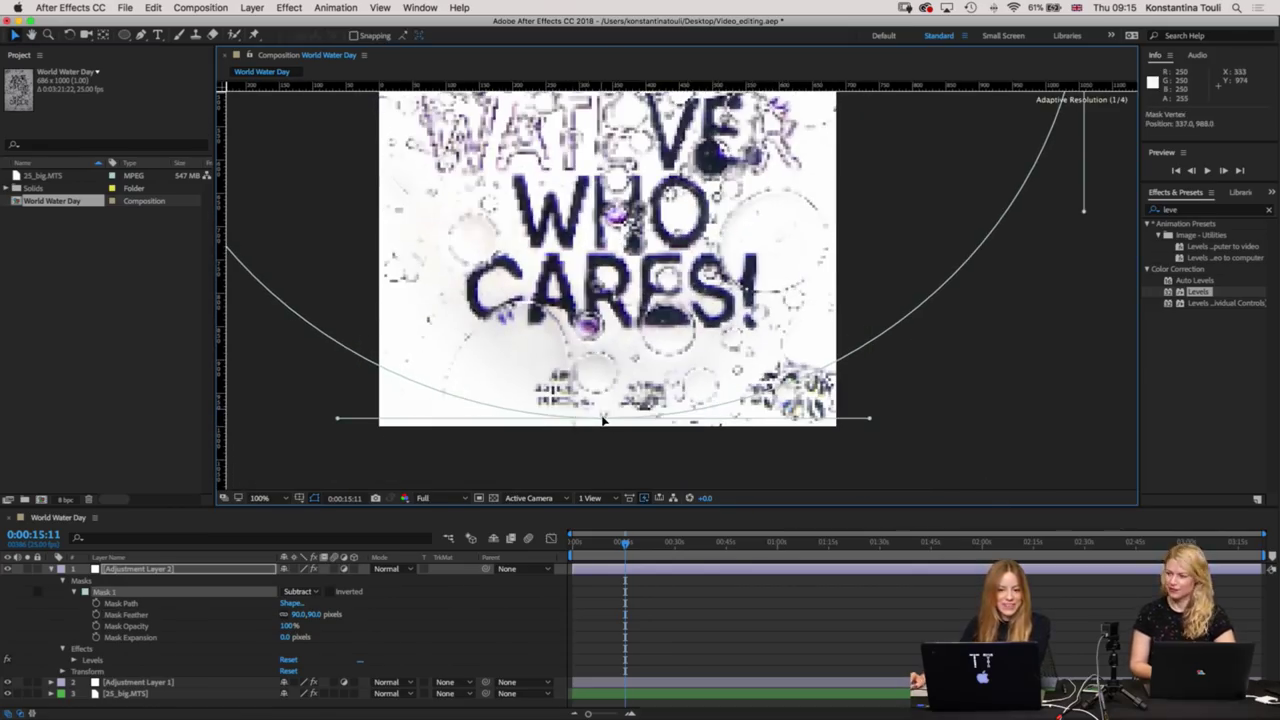
click(979, 402)
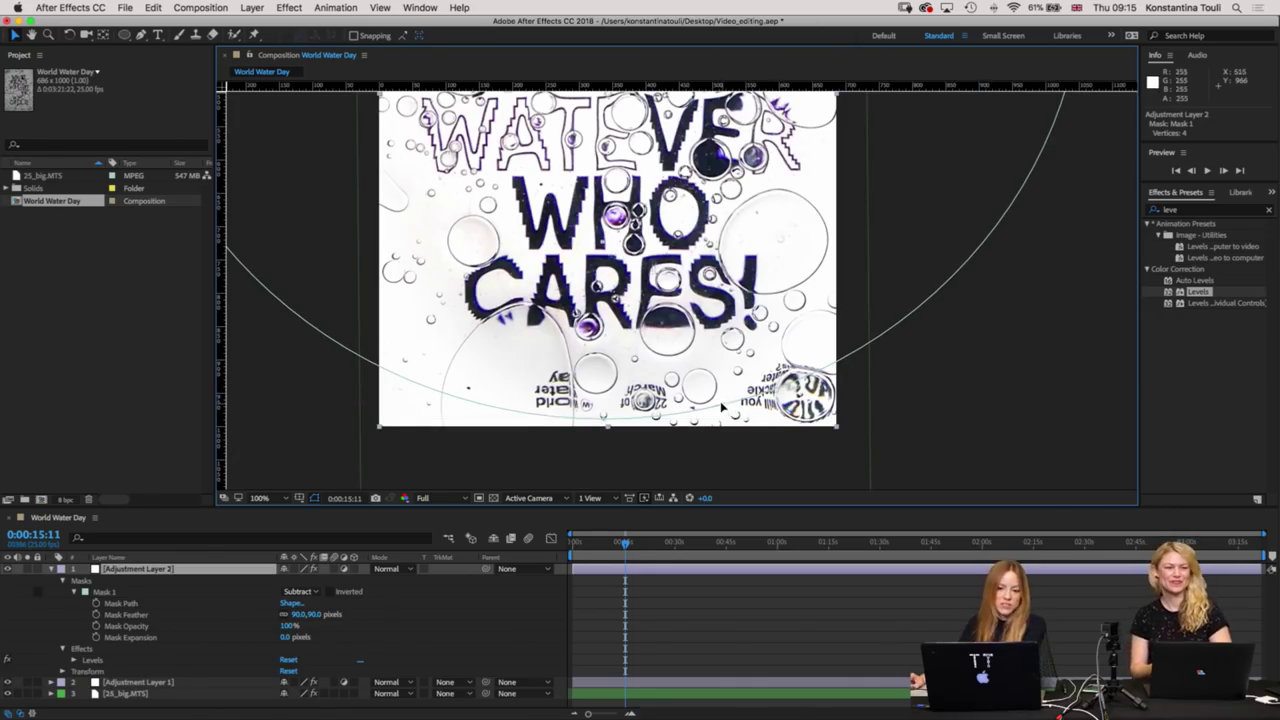
key(comma)
key(comma)
key(comma)
click(845, 368)
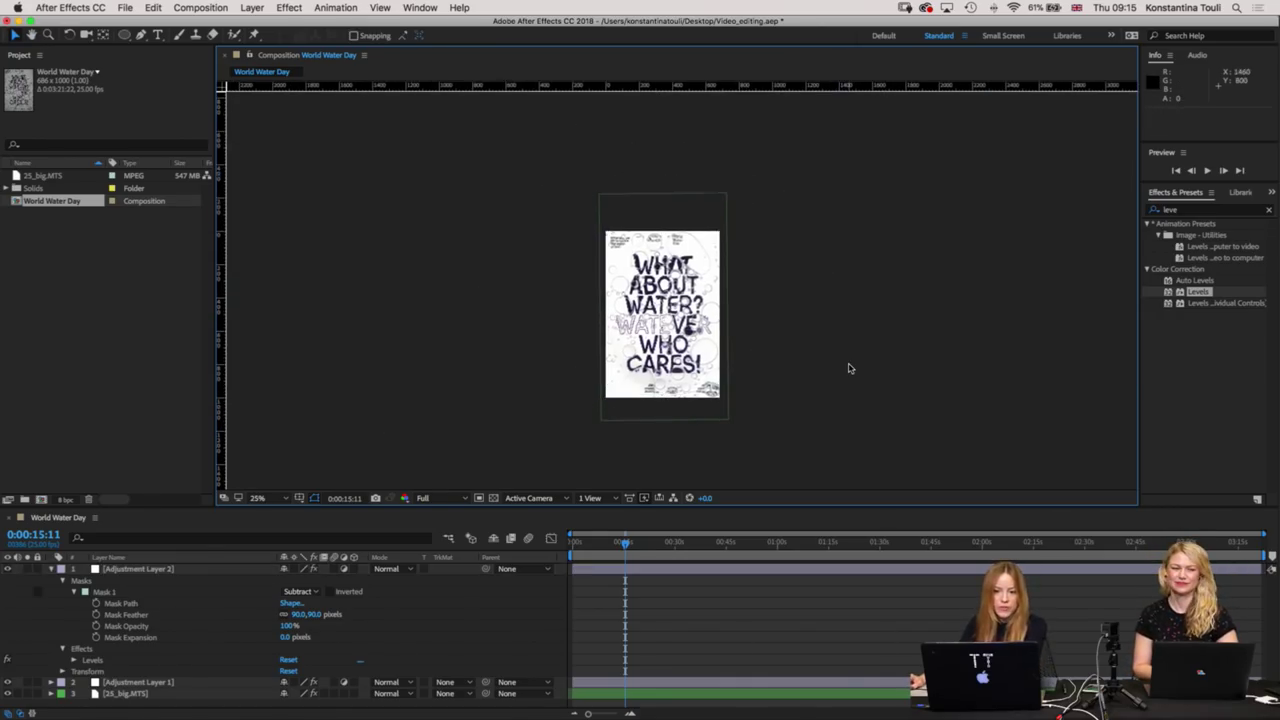
key(period)
key(period)
key(period)
key(comma)
key(comma)
key(comma)
key(period)
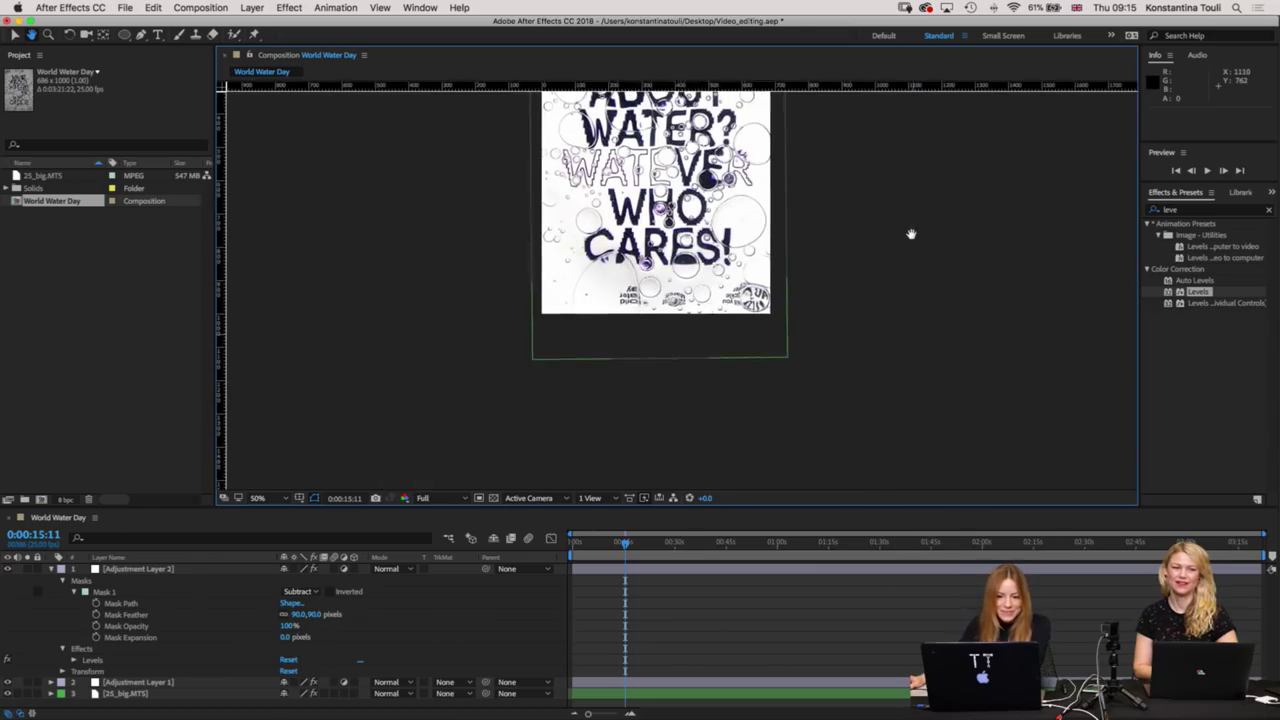
key(period)
key(period)
key(period)
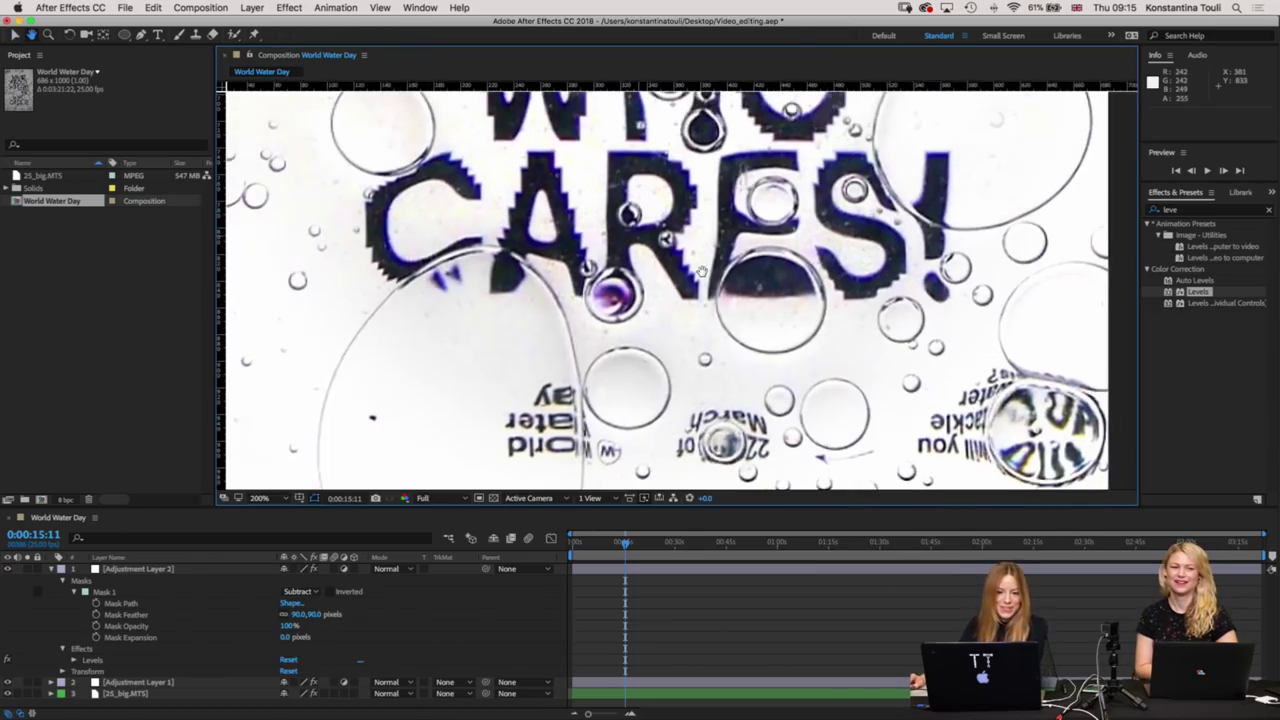
key(comma)
key(comma)
Collapse Adjustment Layer 2, enlarge the preview area and set magnification to Fit.
click(51, 569)
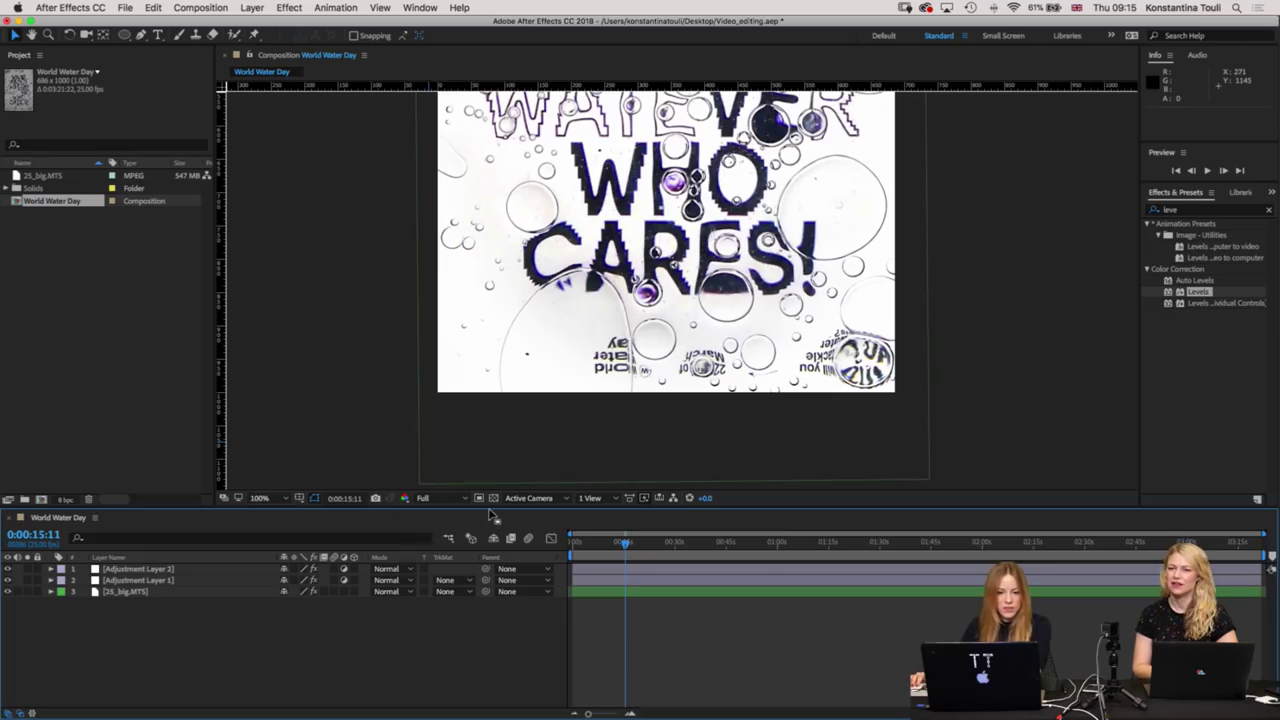
drag(490, 508, 490, 610)
click(428, 600)
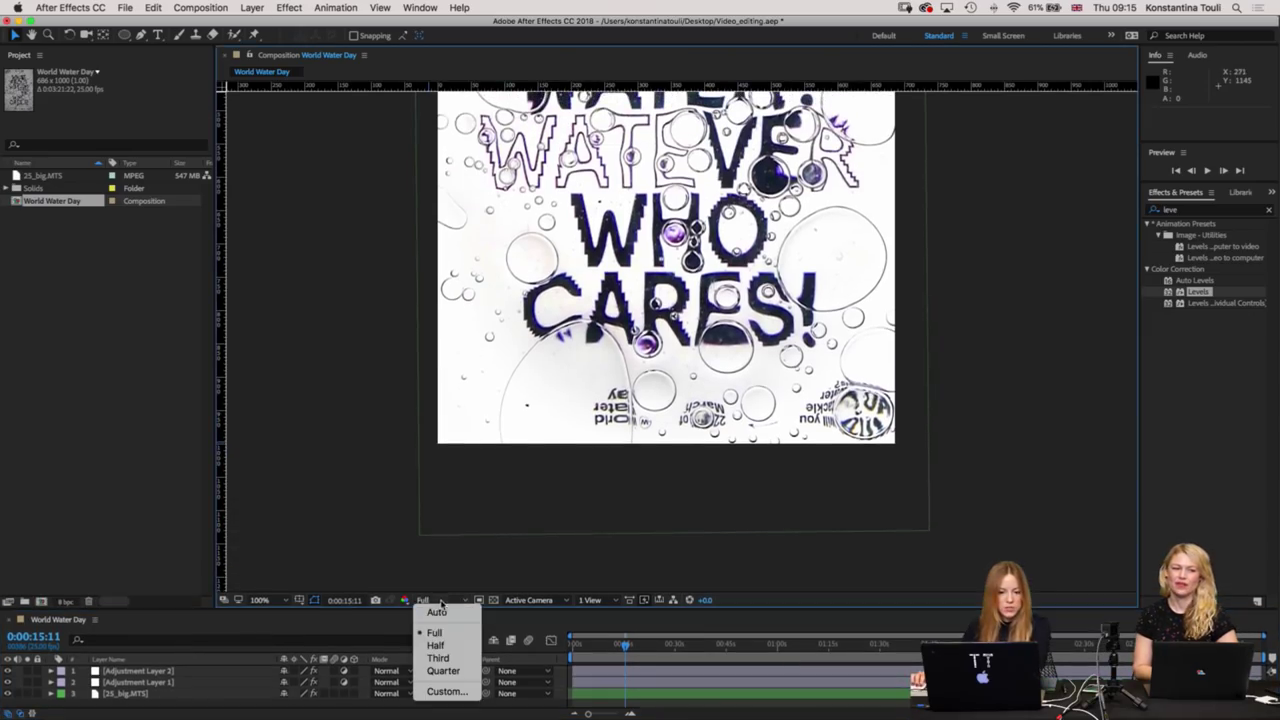
click(260, 600)
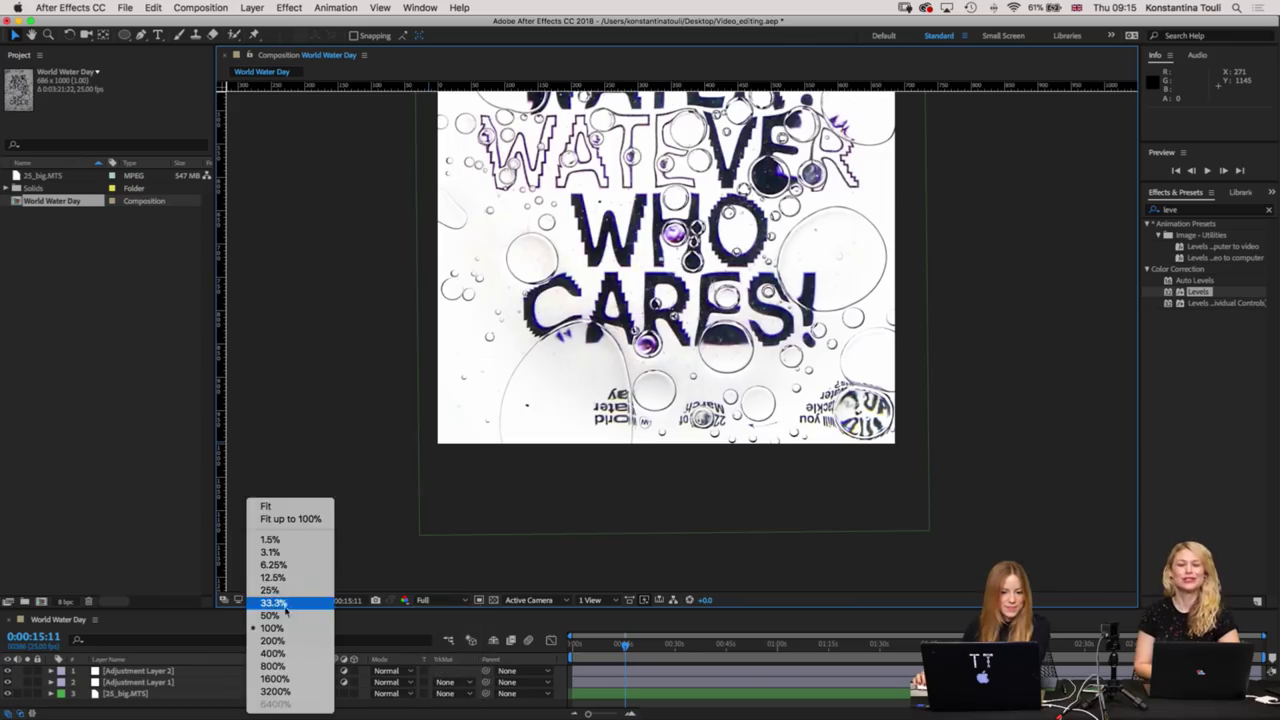
click(301, 508)
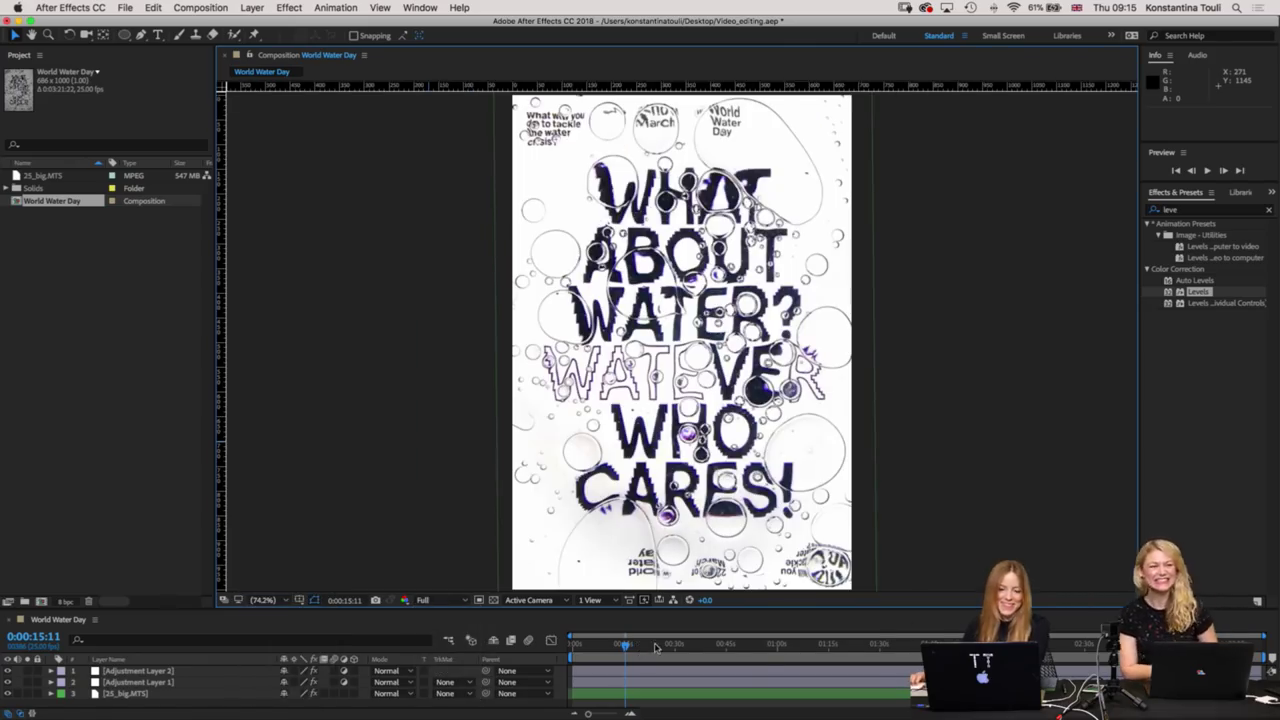
click(628, 645)
Play the composition from the start as a preview, then save Video_editing.aep.
key(Home)
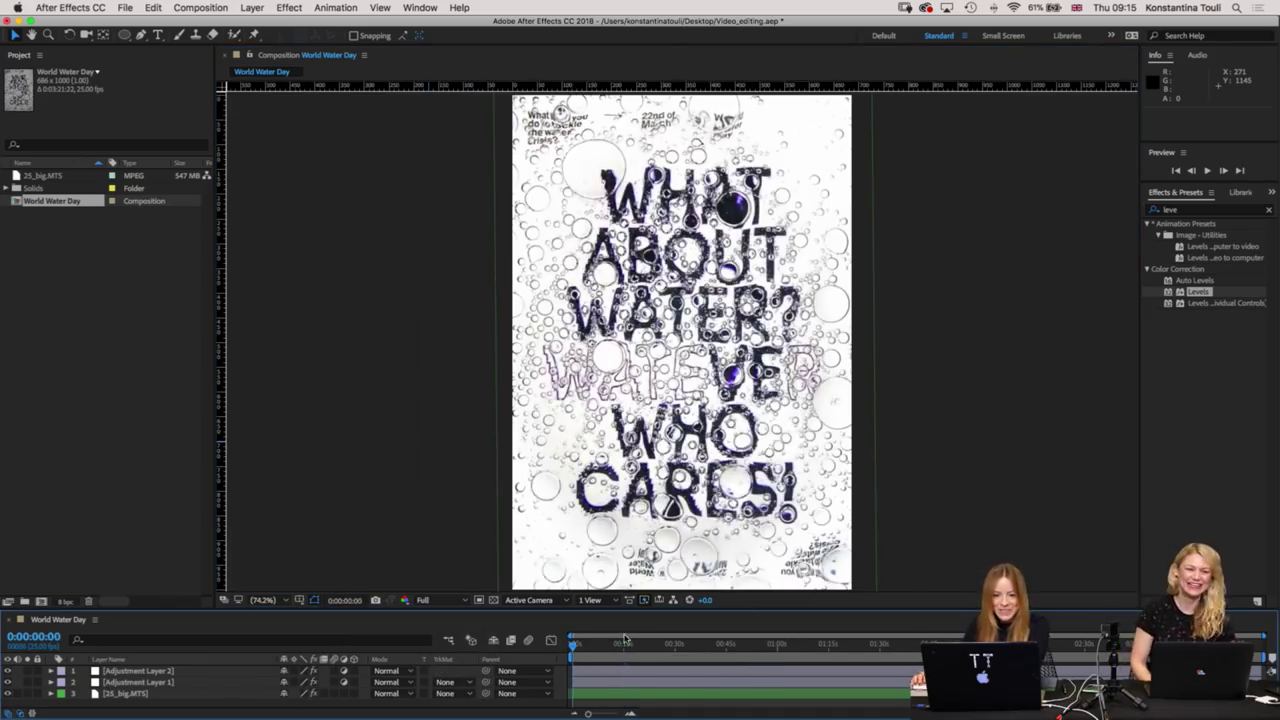
click(1016, 478)
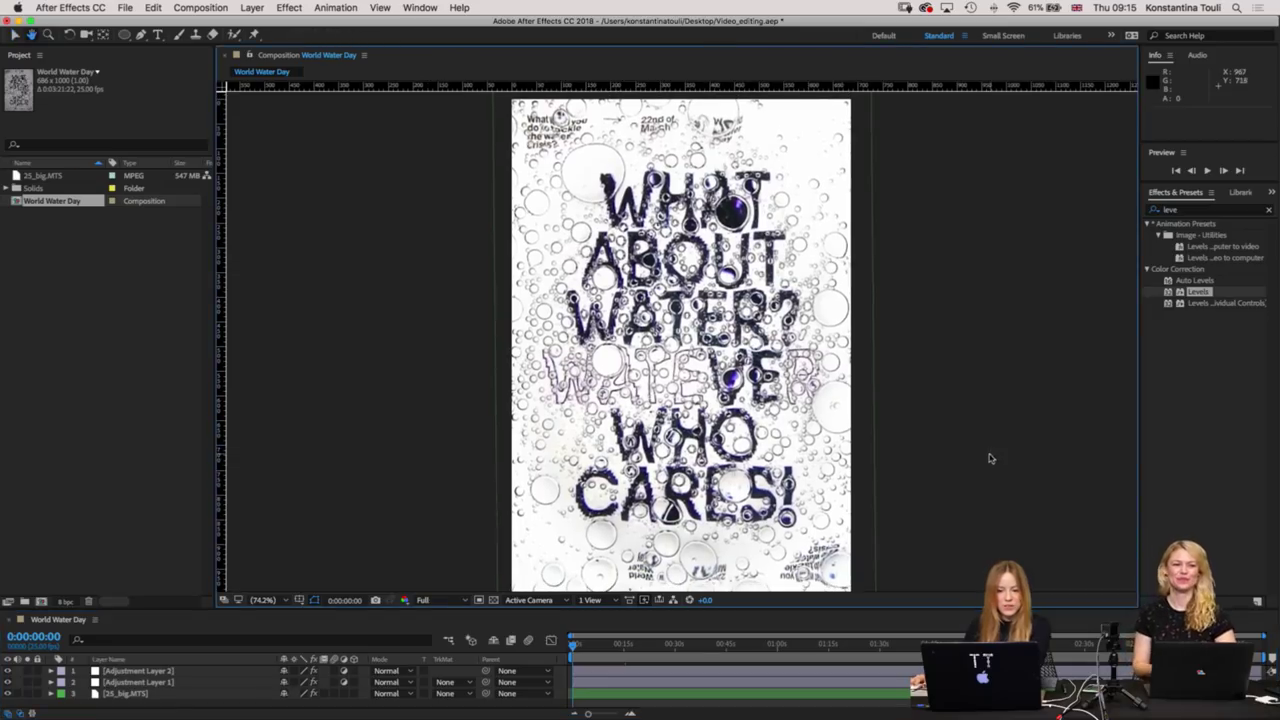
click(275, 606)
click(376, 470)
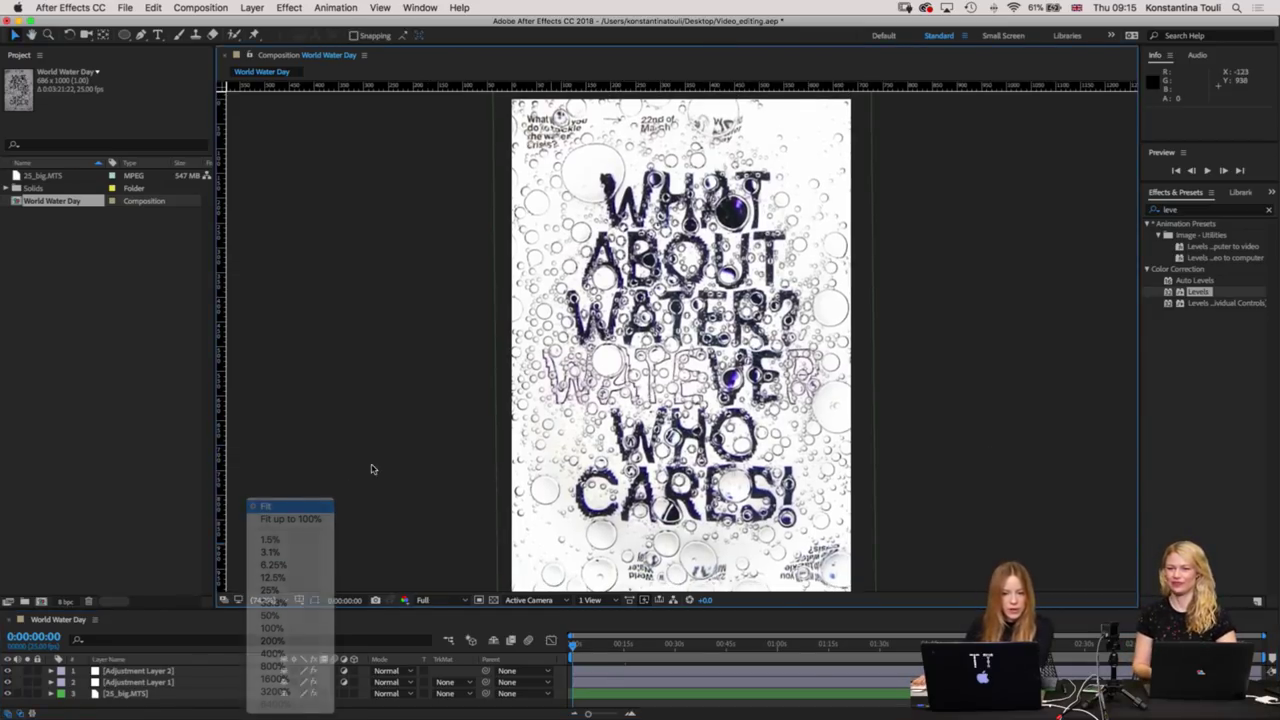
key(space)
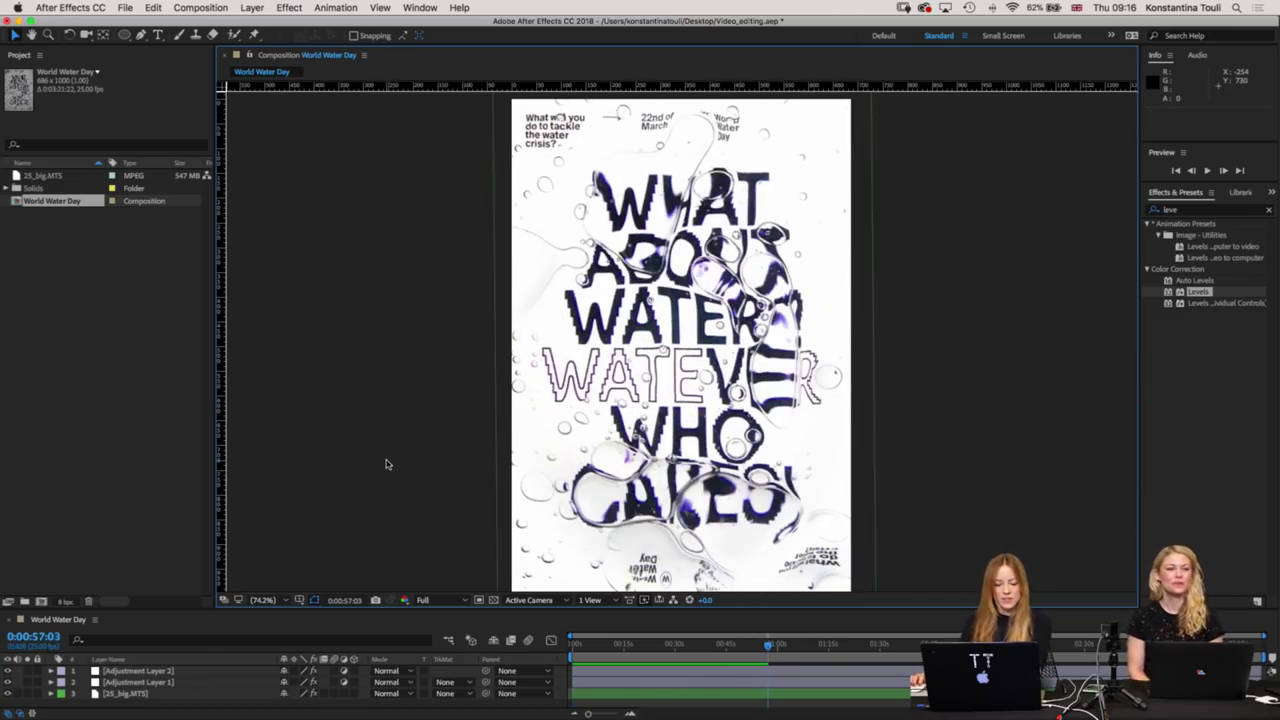
key(cmd+s)
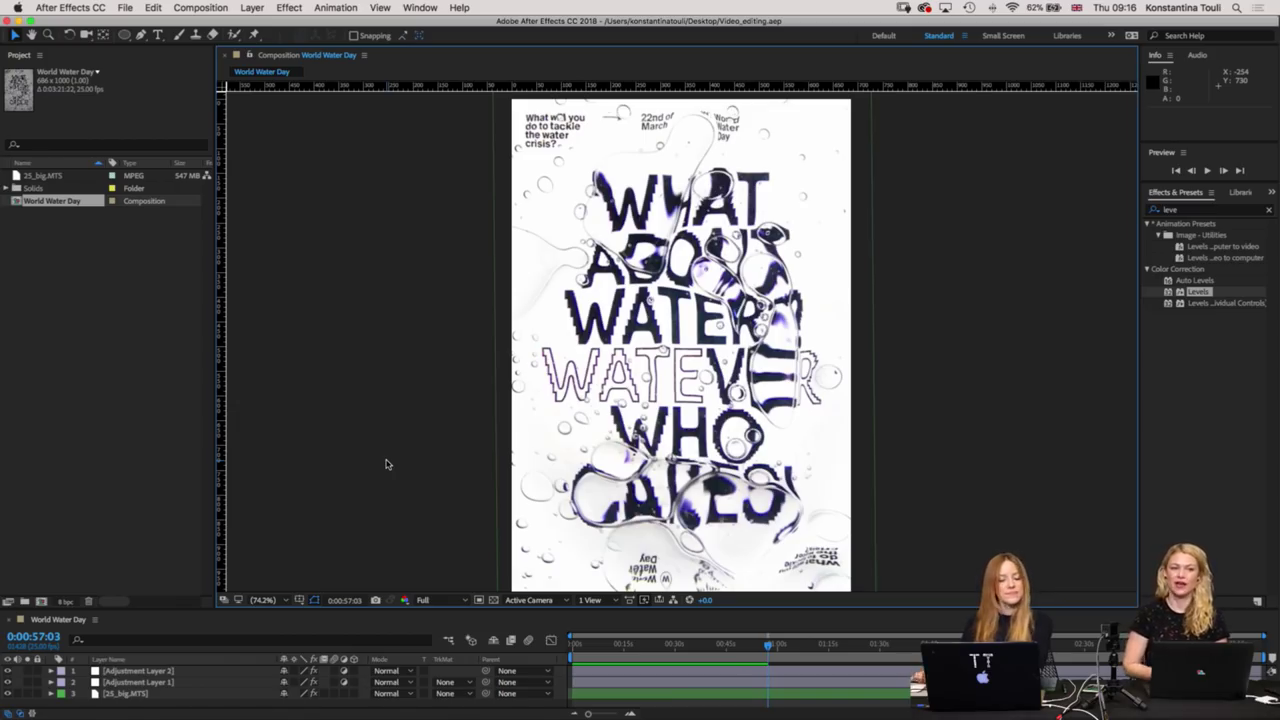
click(714, 670)
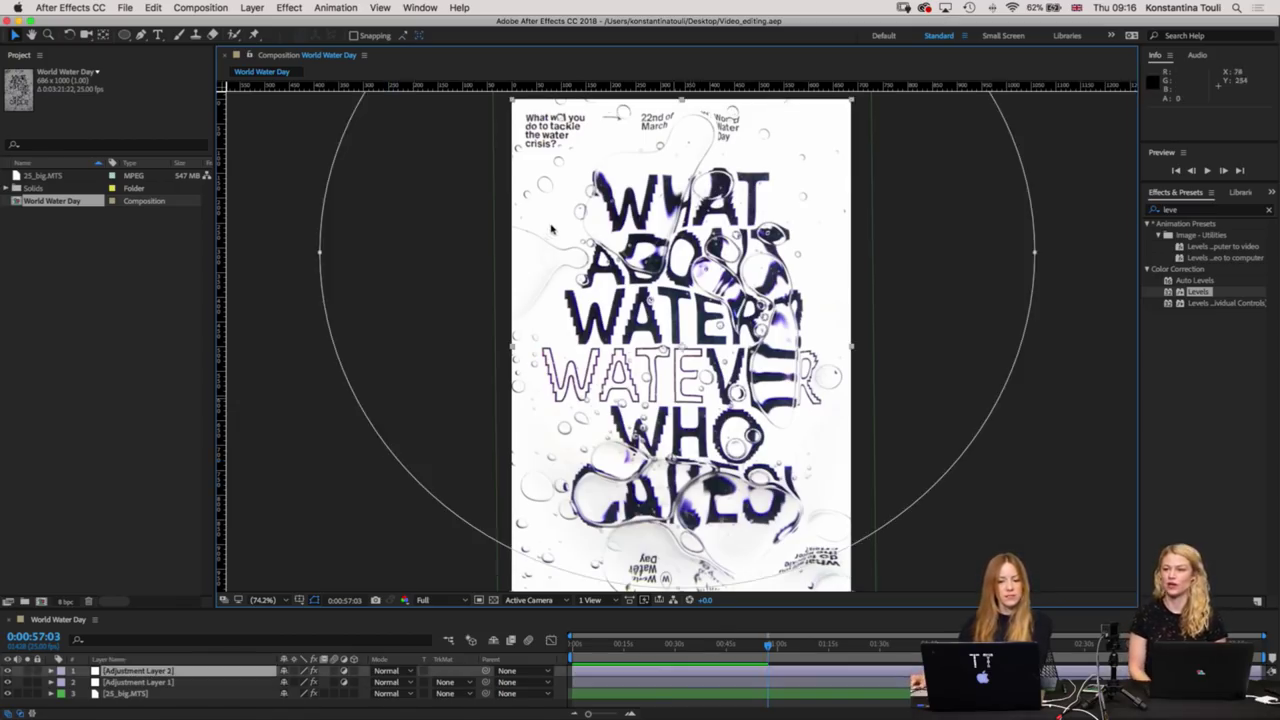
click(122, 694)
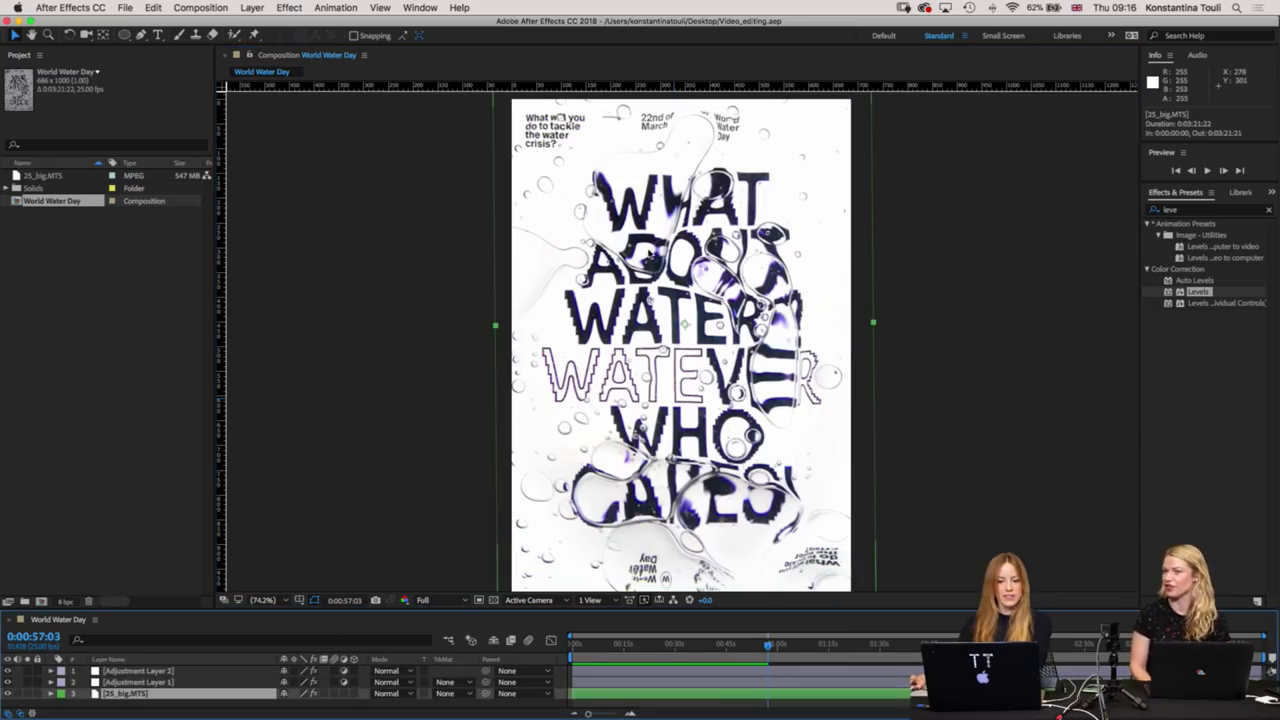
drag(628, 222, 730, 387)
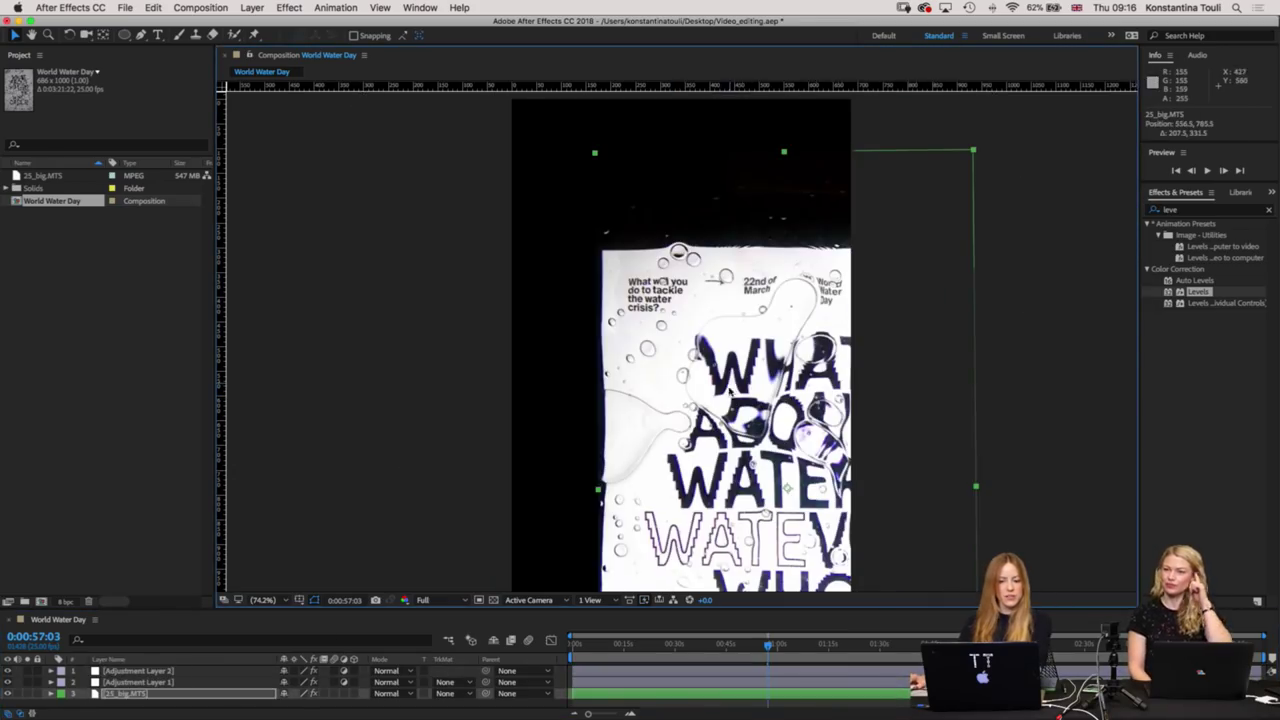
drag(437, 298, 661, 512)
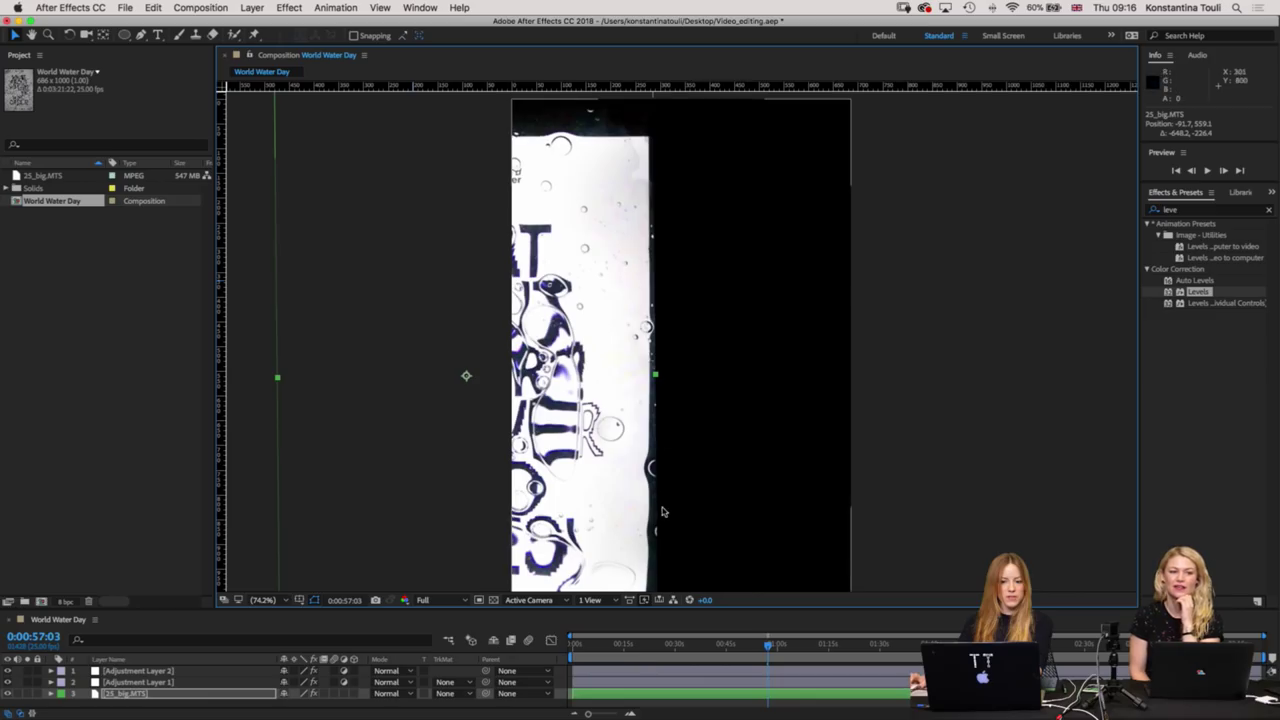
key(super+z)
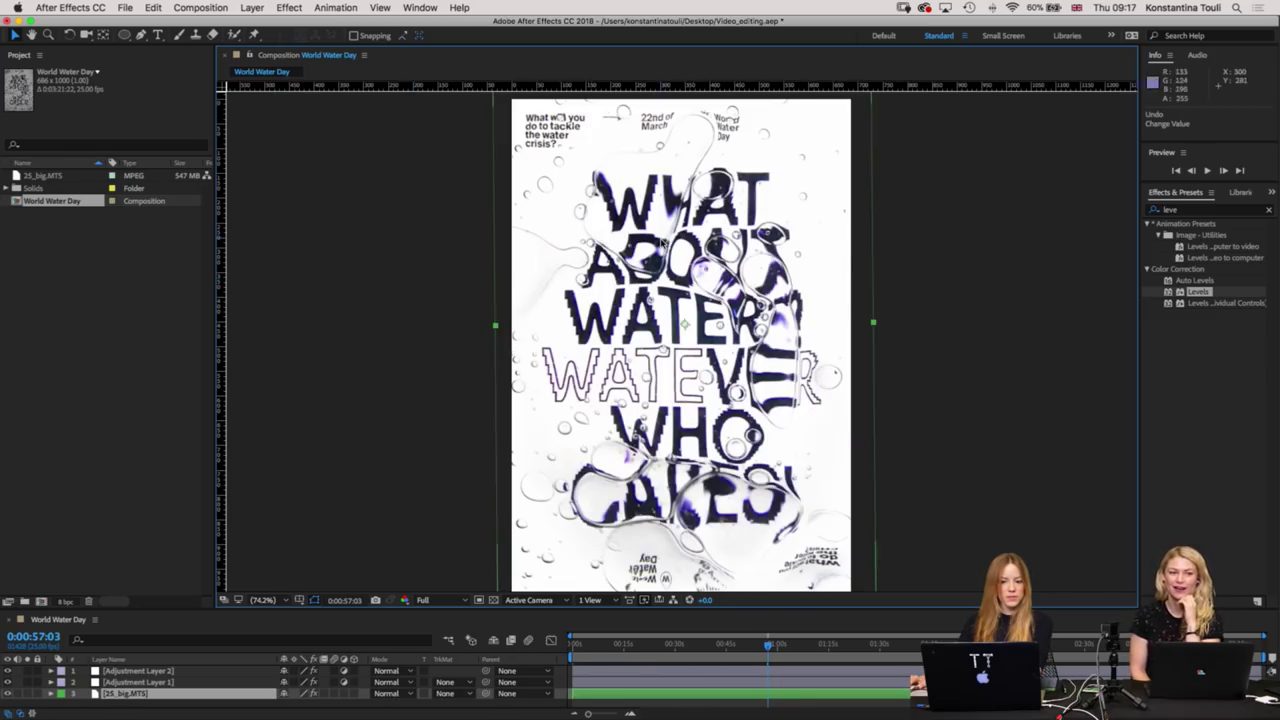
Save Video_editing.aep and briefly check the Illustrator poster before returning.
click(970, 334)
key(super+s)
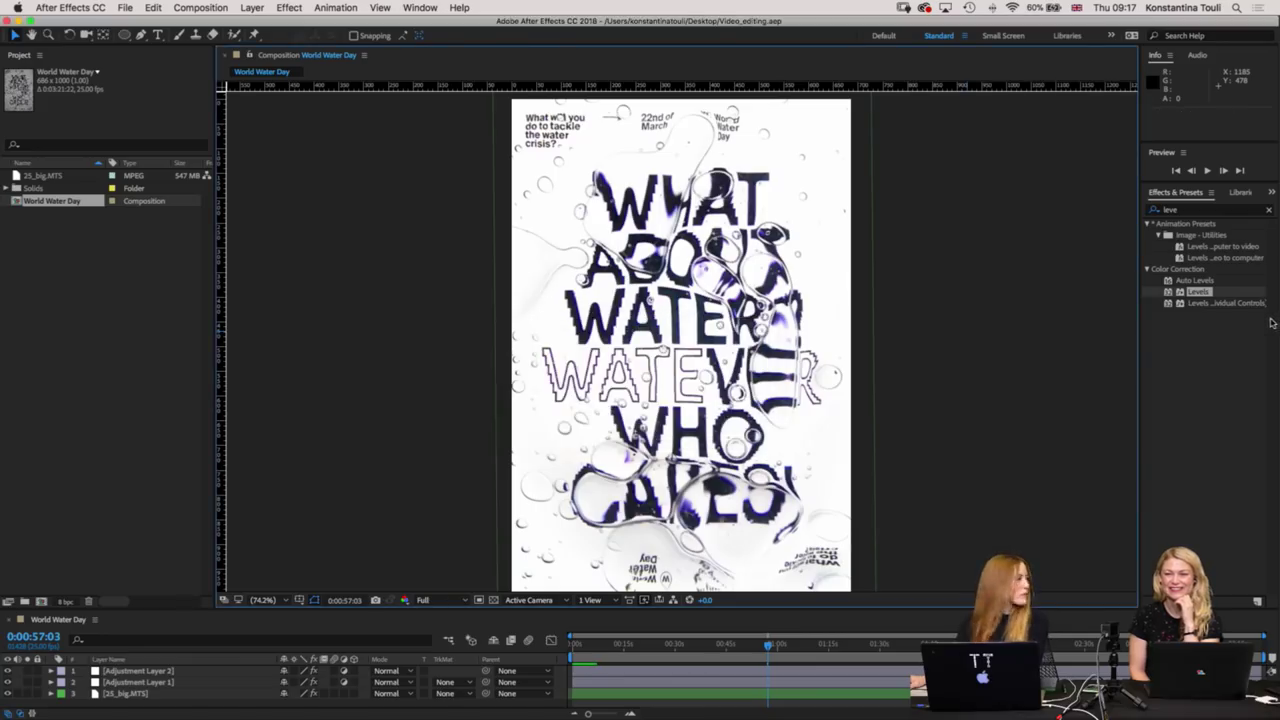
key(ctrl+Up)
click(551, 246)
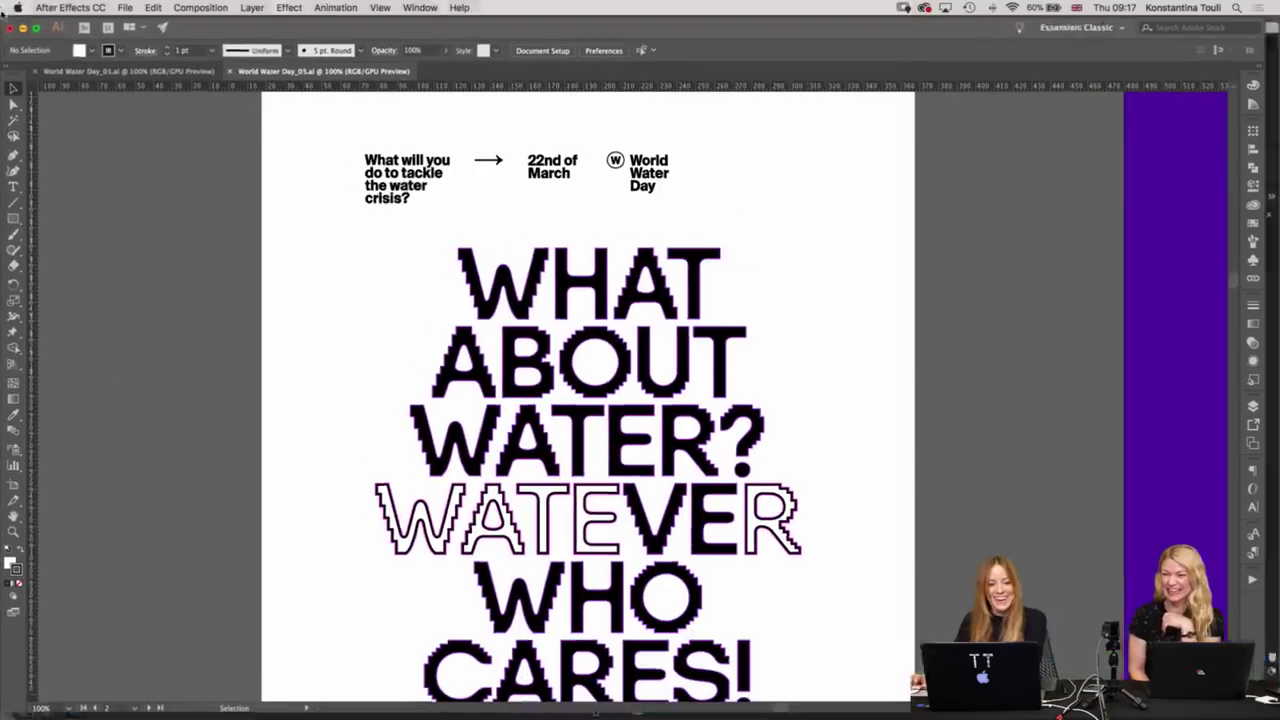
click(22, 28)
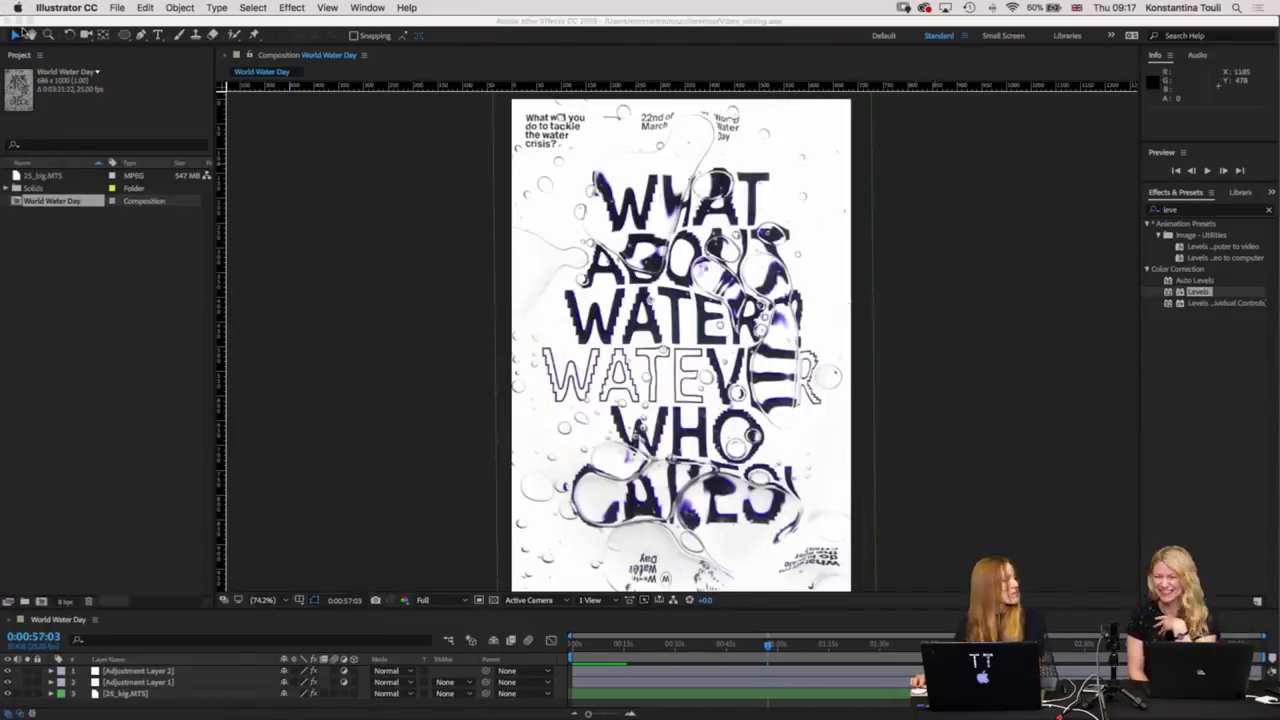
Glance at the Finder folder, then narrow the After Effects window to reveal desktop files like sound.mp3.
key(ctrl+Up)
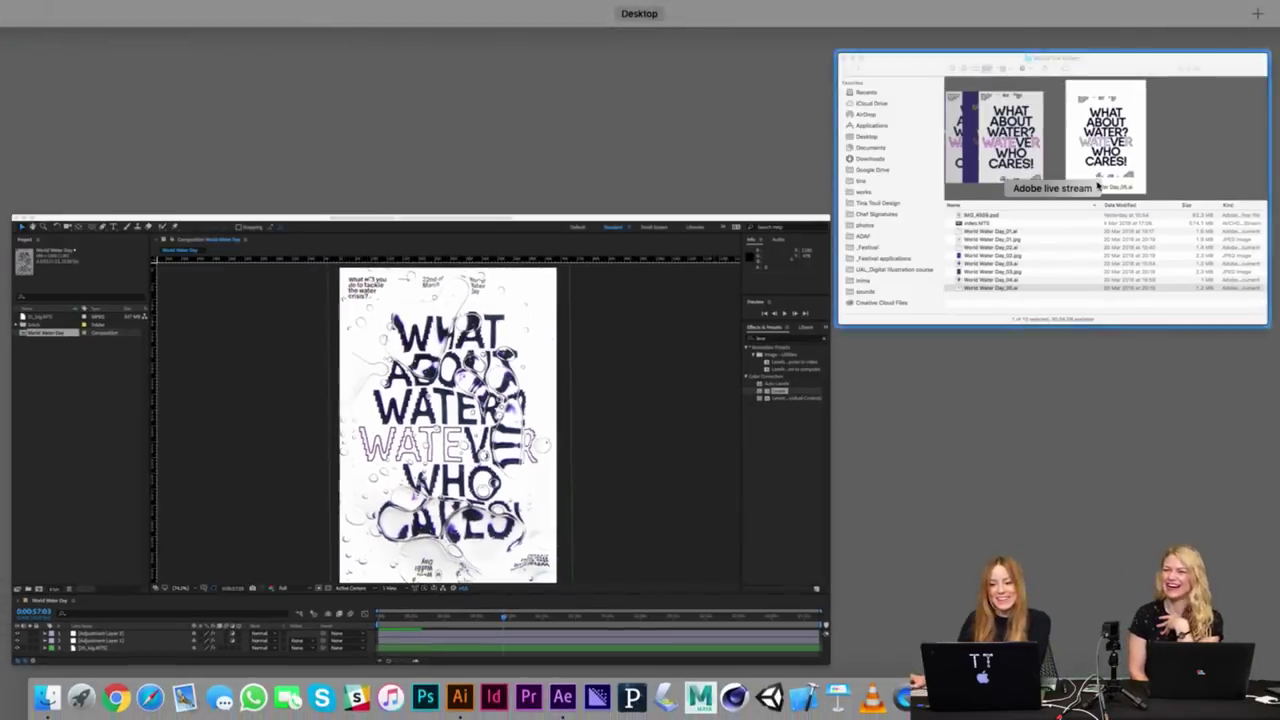
click(1051, 157)
click(405, 128)
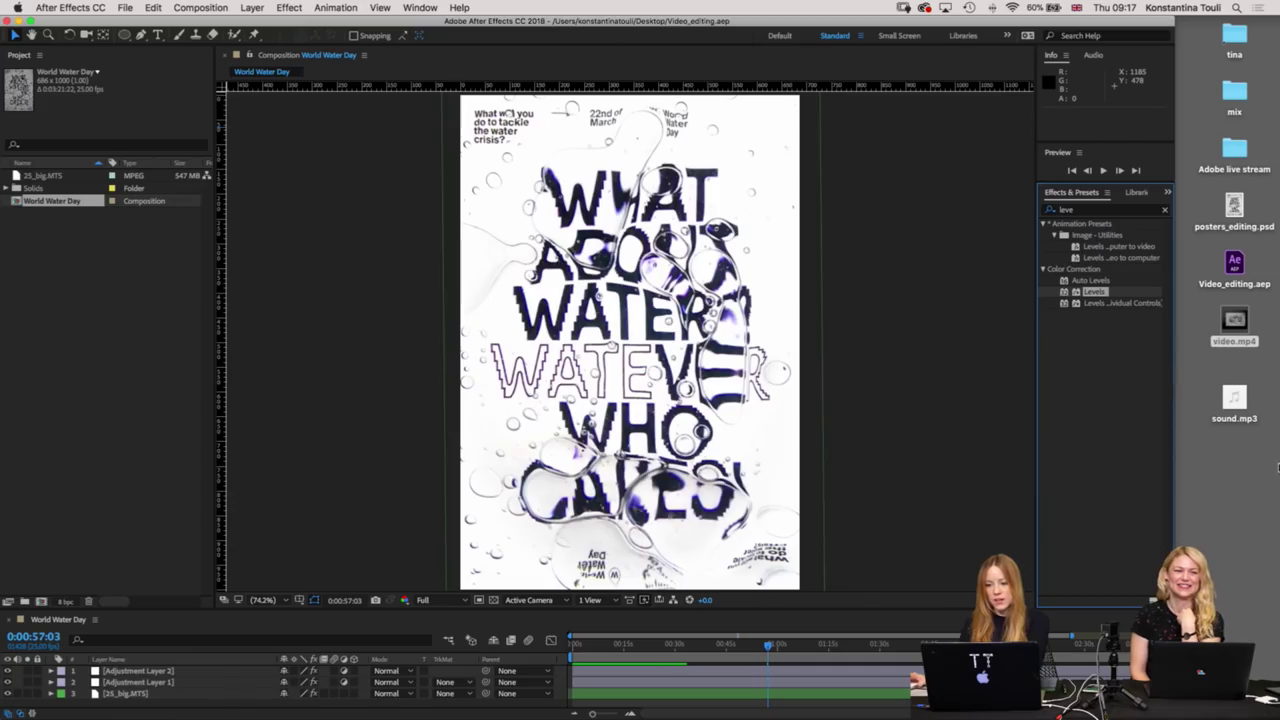
click(1254, 402)
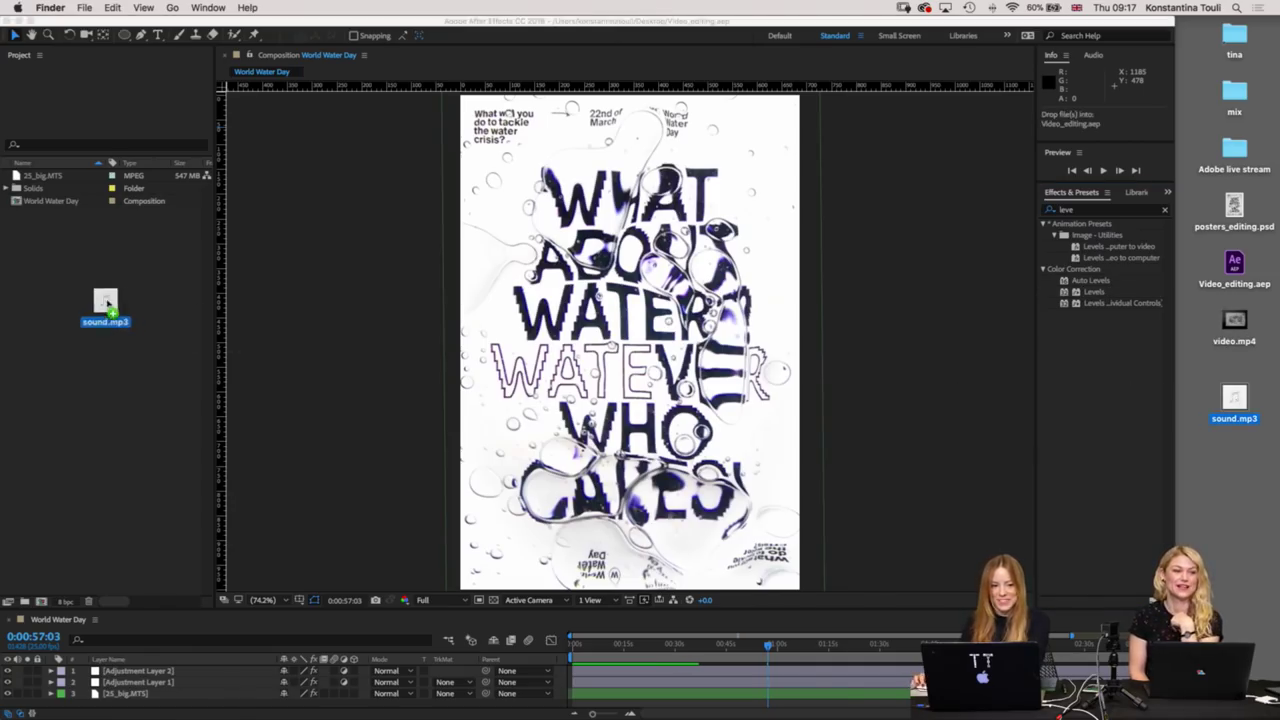
Import sound.mp3 into the project and add it as the top layer of World Water Day.
drag(1236, 400, 100, 306)
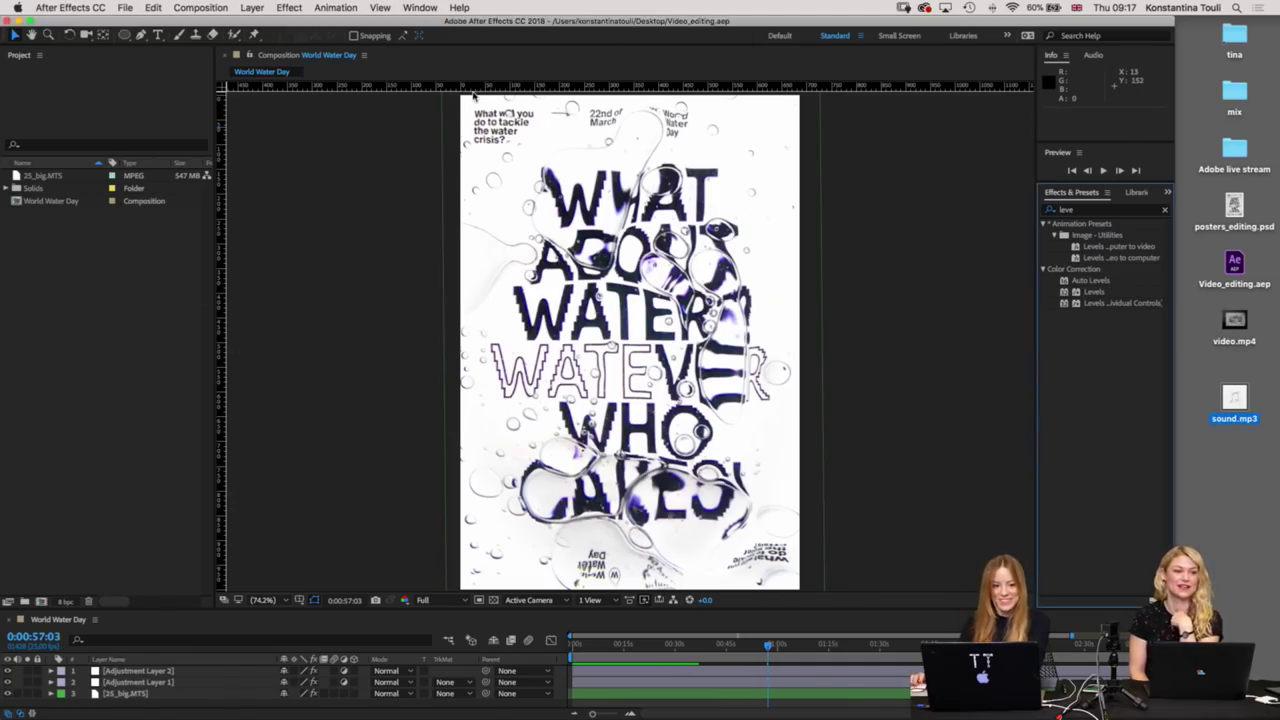
double_click(443, 27)
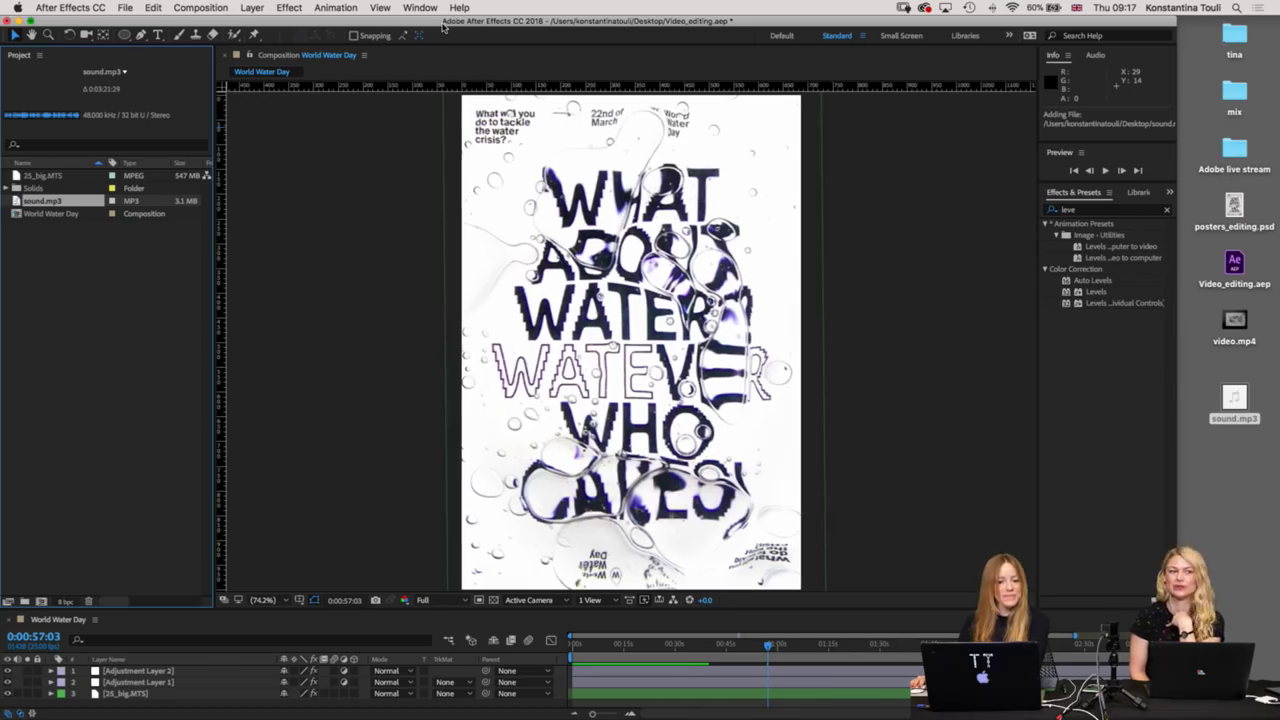
key(space)
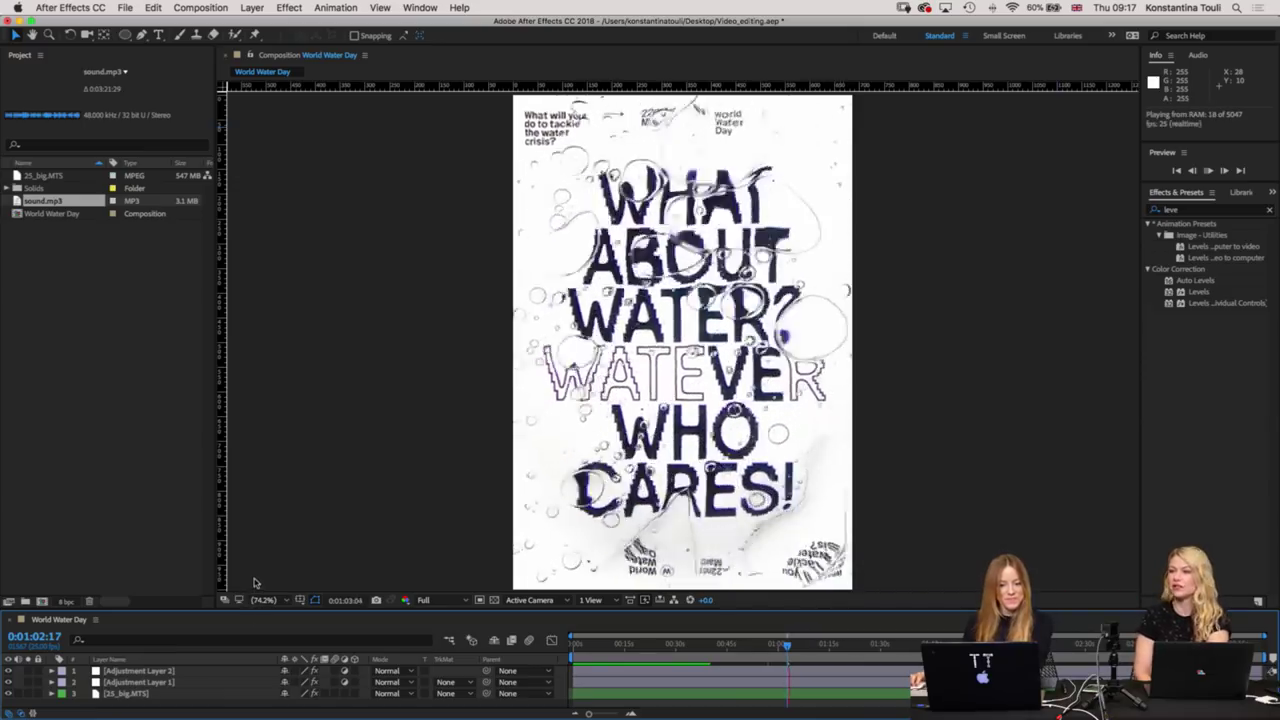
drag(253, 606, 256, 554)
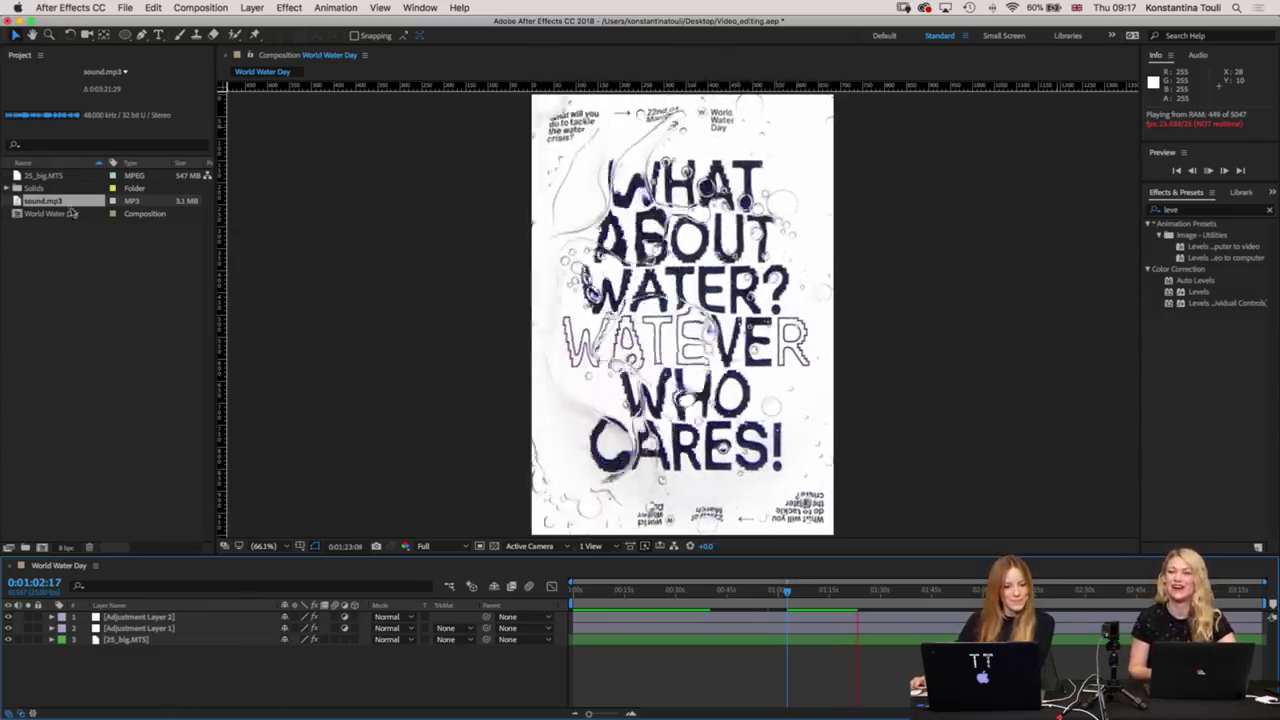
mouse_move(43, 201)
mouse_down()
mouse_move(150, 630)
mouse_move(140, 618)
mouse_up()
Preview the composition from the start with the sound.mp3 track playing.
key(space)
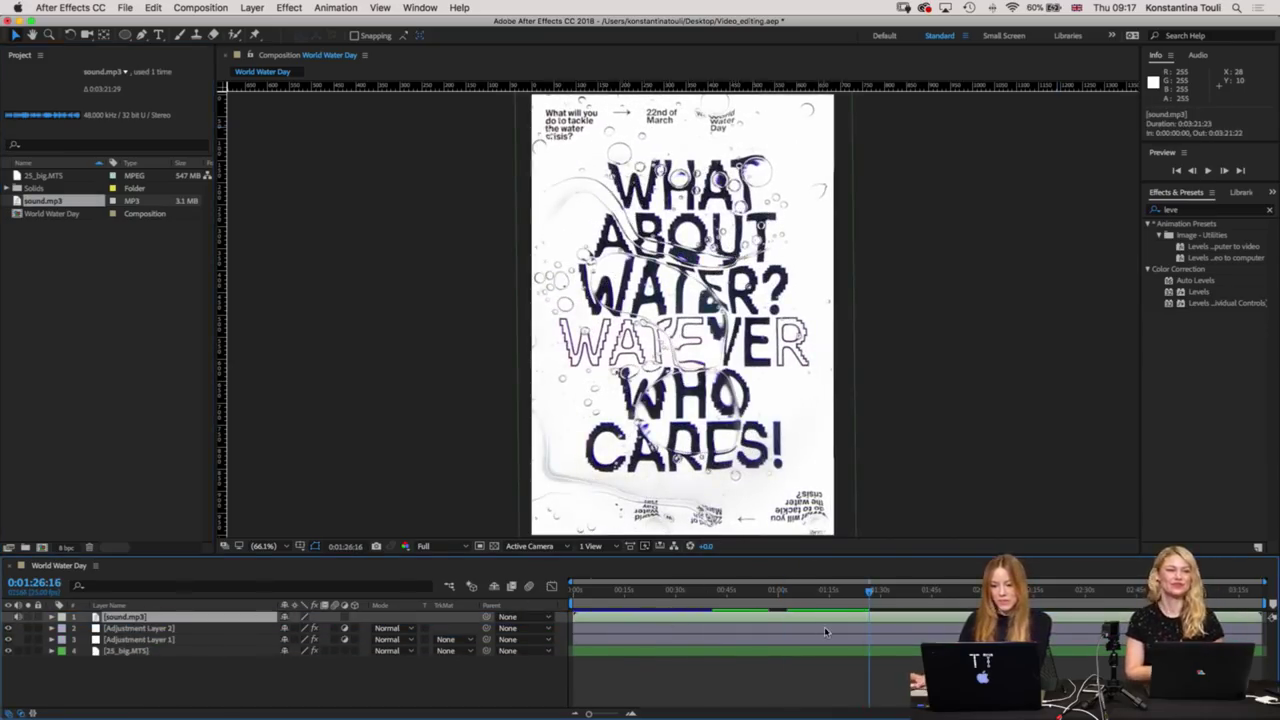
click(1260, 591)
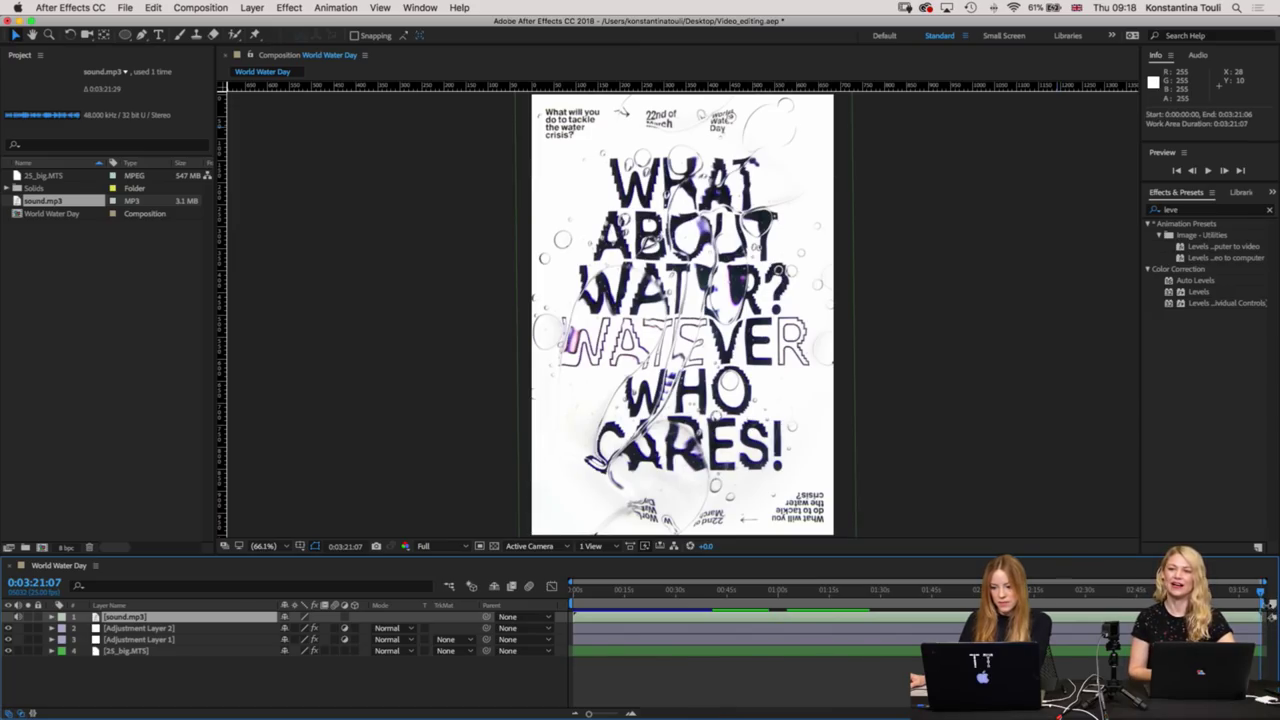
key(Home)
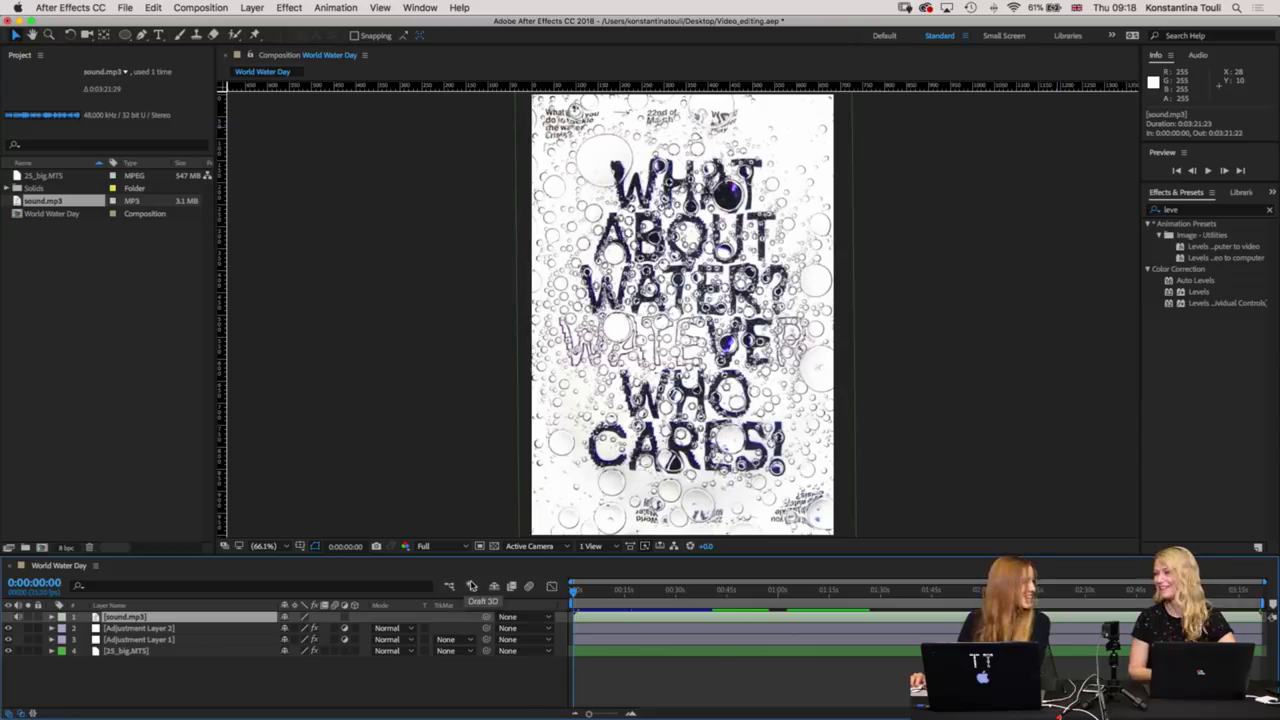
key(space)
key(XF86AudioRaiseVolume)
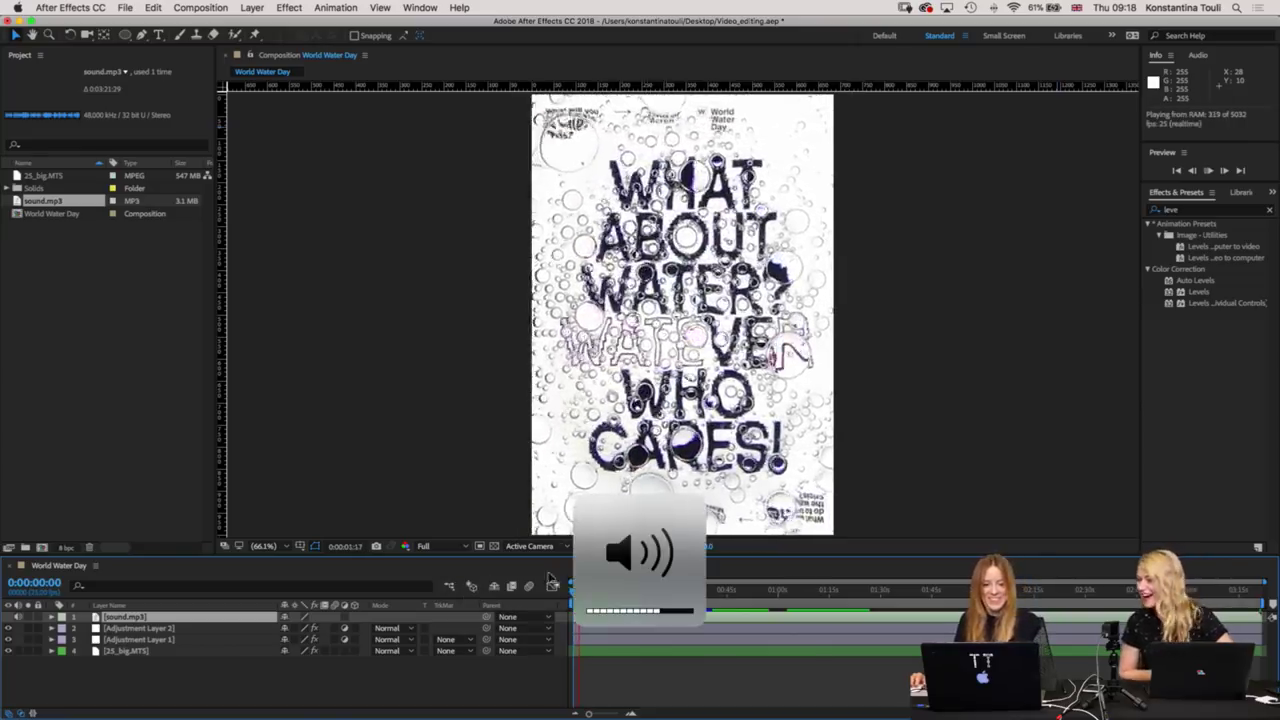
drag(470, 556, 470, 579)
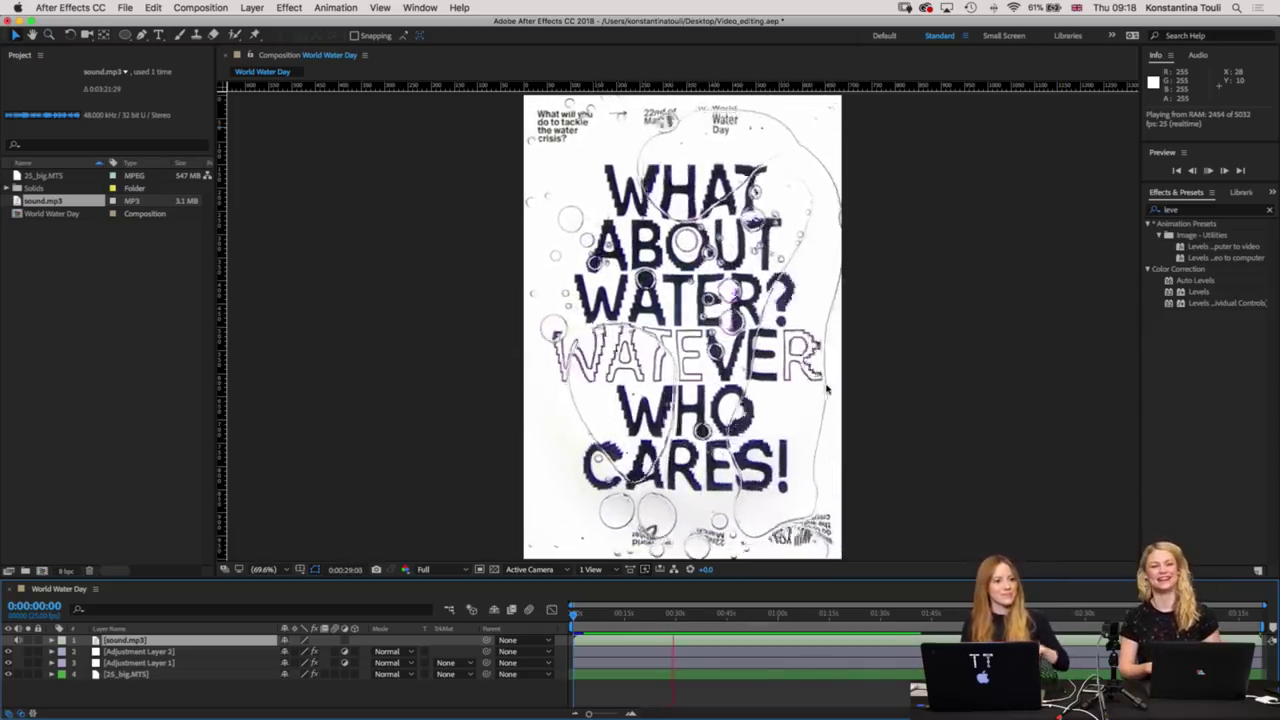
key(XF86AudioRaiseVolume)
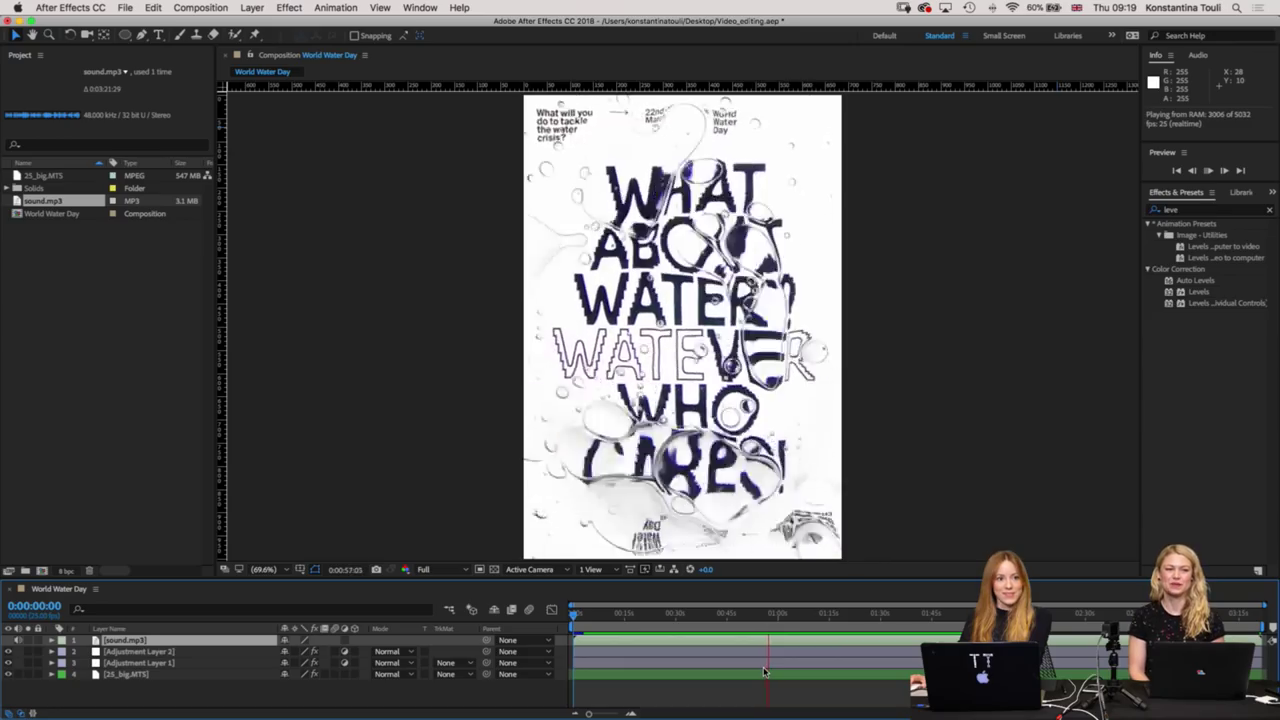
Play the ending from 0:03:14:07 and expand the sound.mp3 layer's properties.
key(space)
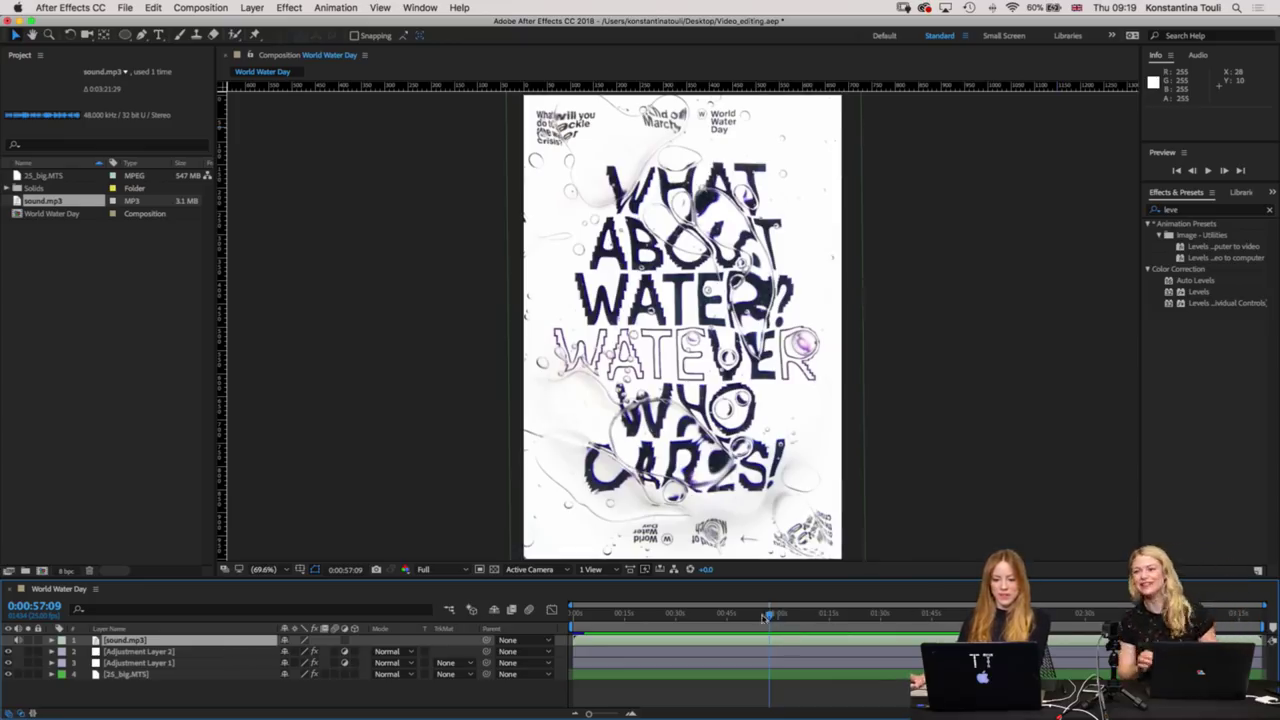
drag(765, 617, 1237, 621)
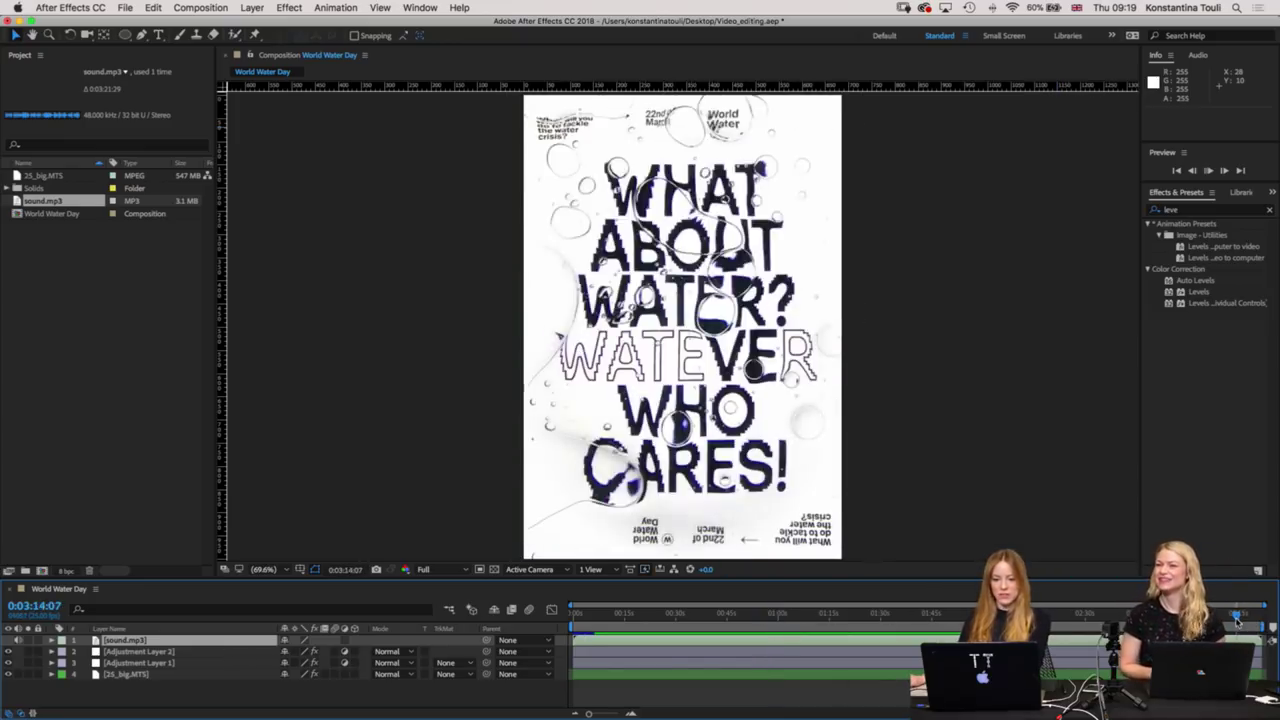
key(space)
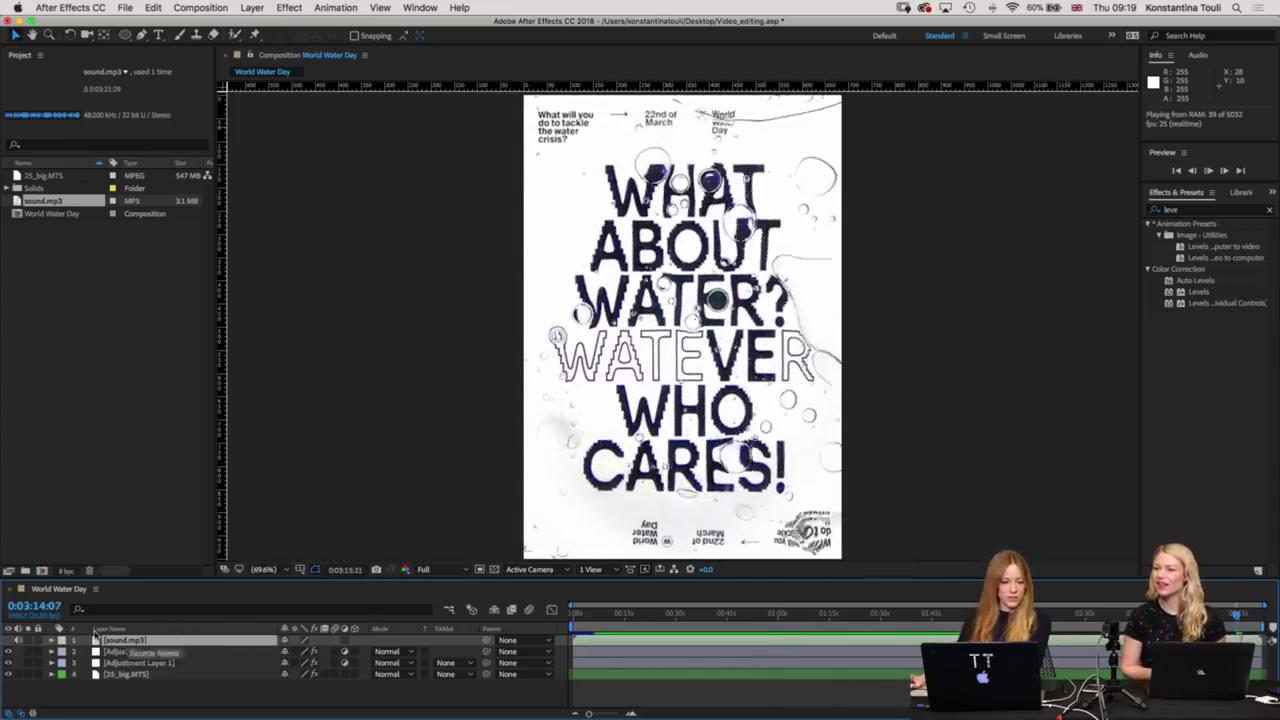
click(51, 640)
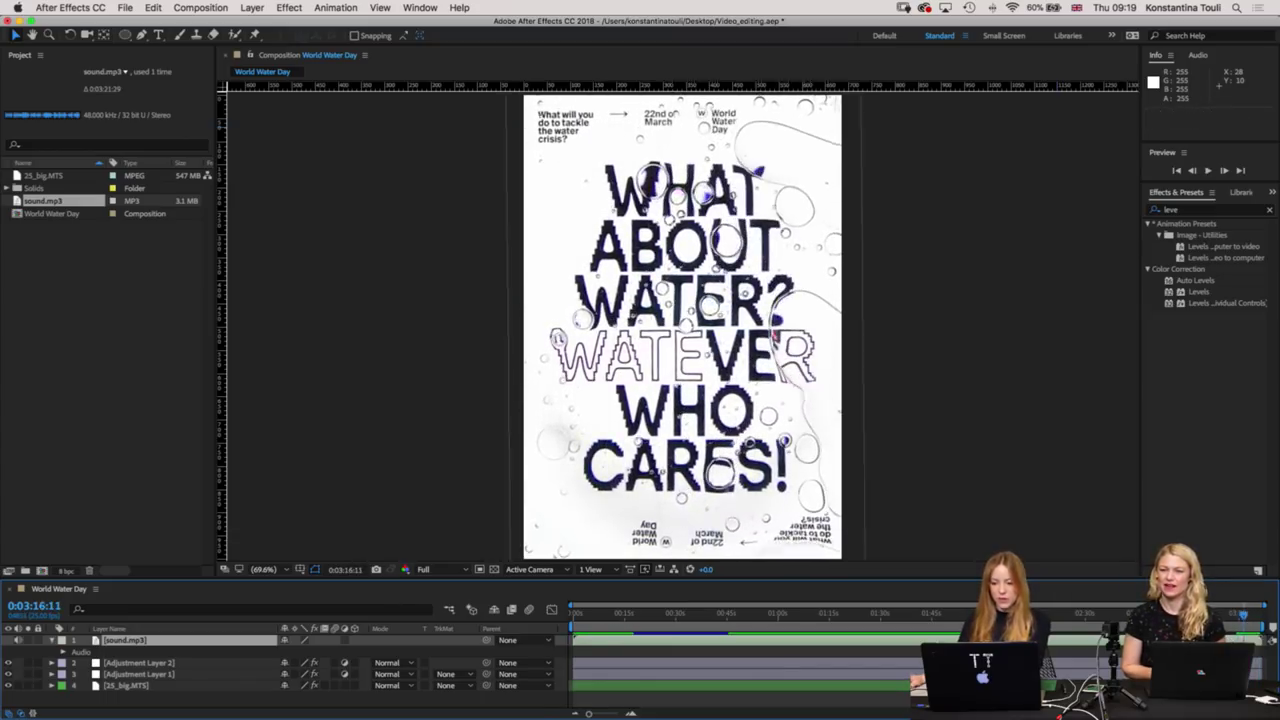
Reveal the sound.mp3 layer's Audio Levels and Waveform, then preview the composition.
click(63, 651)
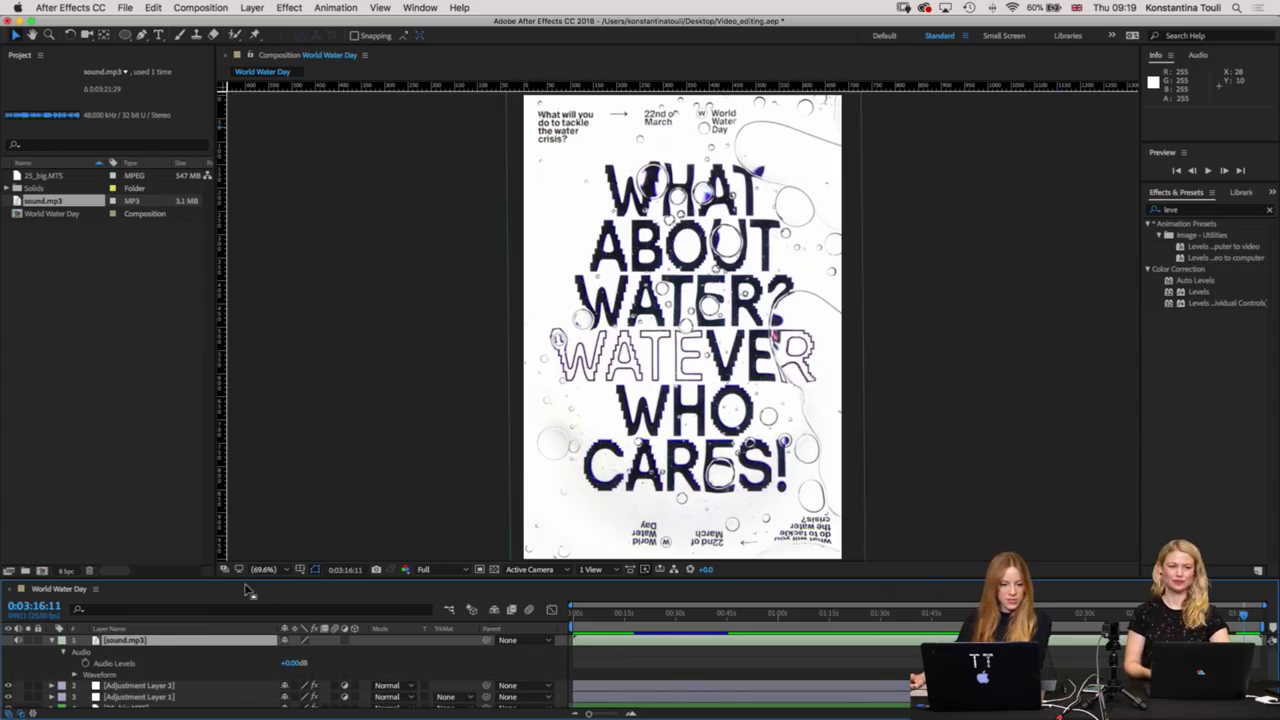
click(239, 569)
click(239, 569)
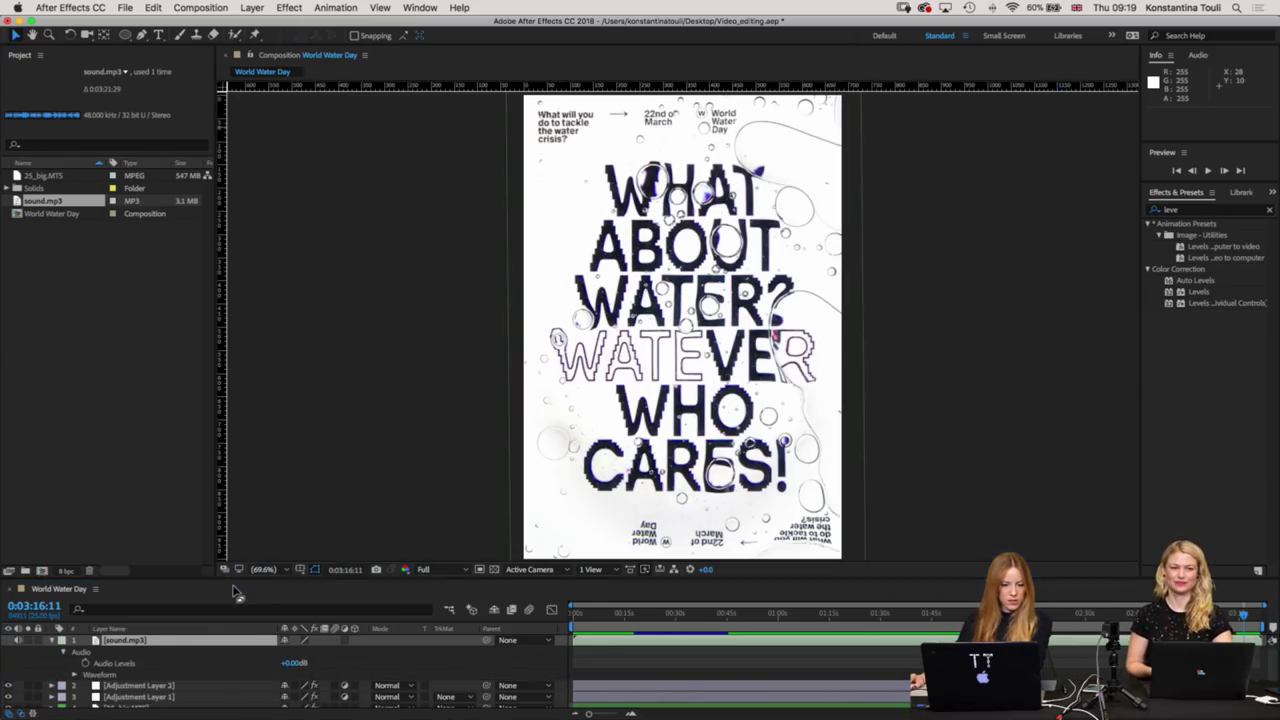
drag(240, 578, 240, 524)
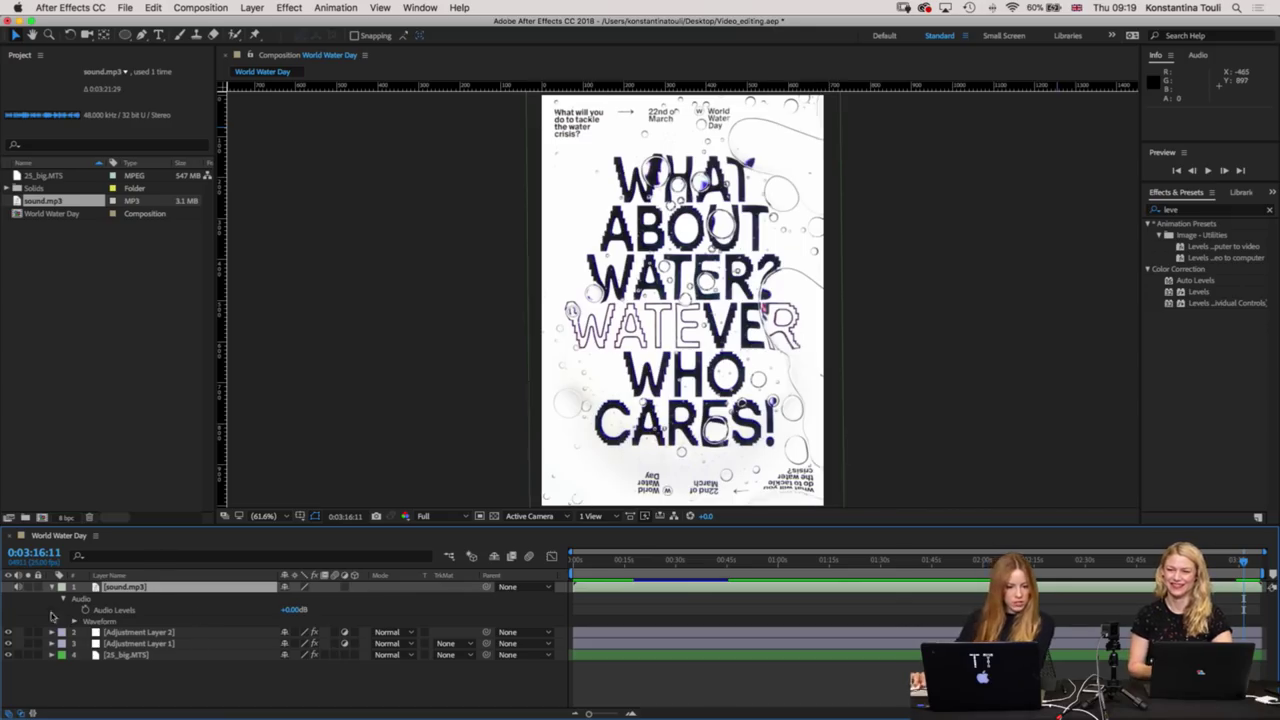
key(space)
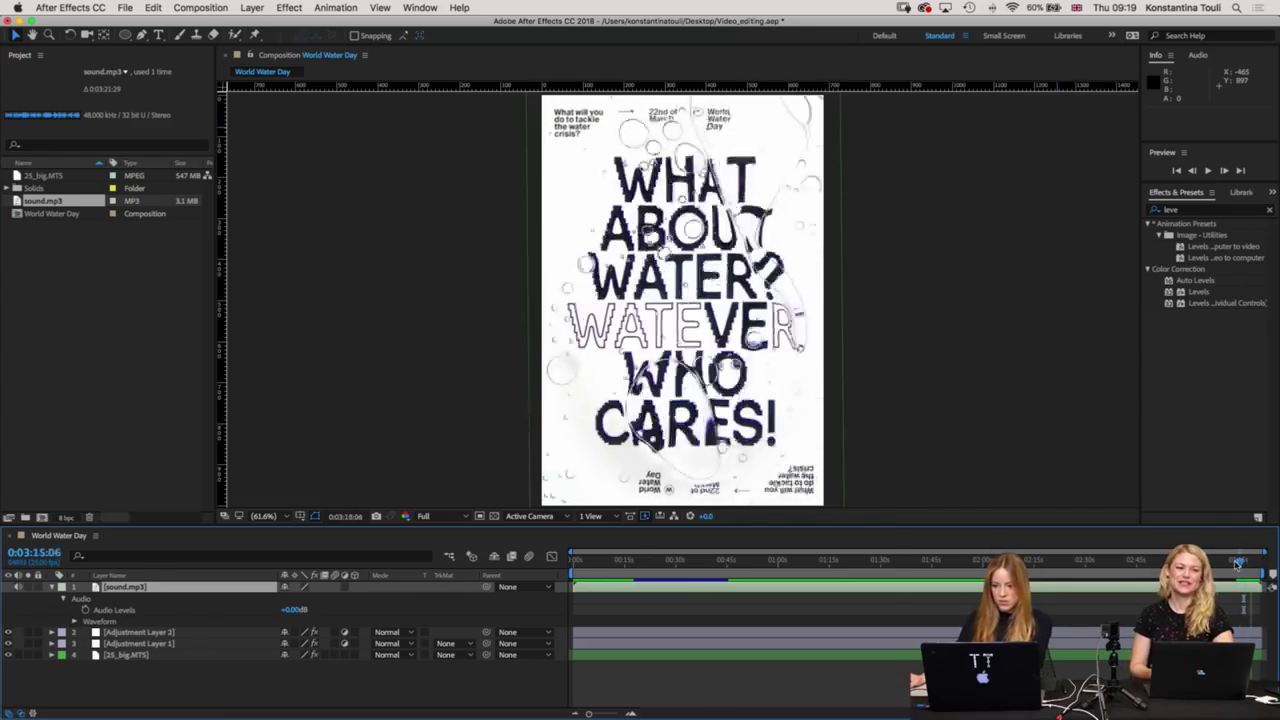
Keyframe sound.mp3 Audio Levels at +0.00dB at 0:03:21:06 and show the audio meters.
drag(603, 714, 605, 714)
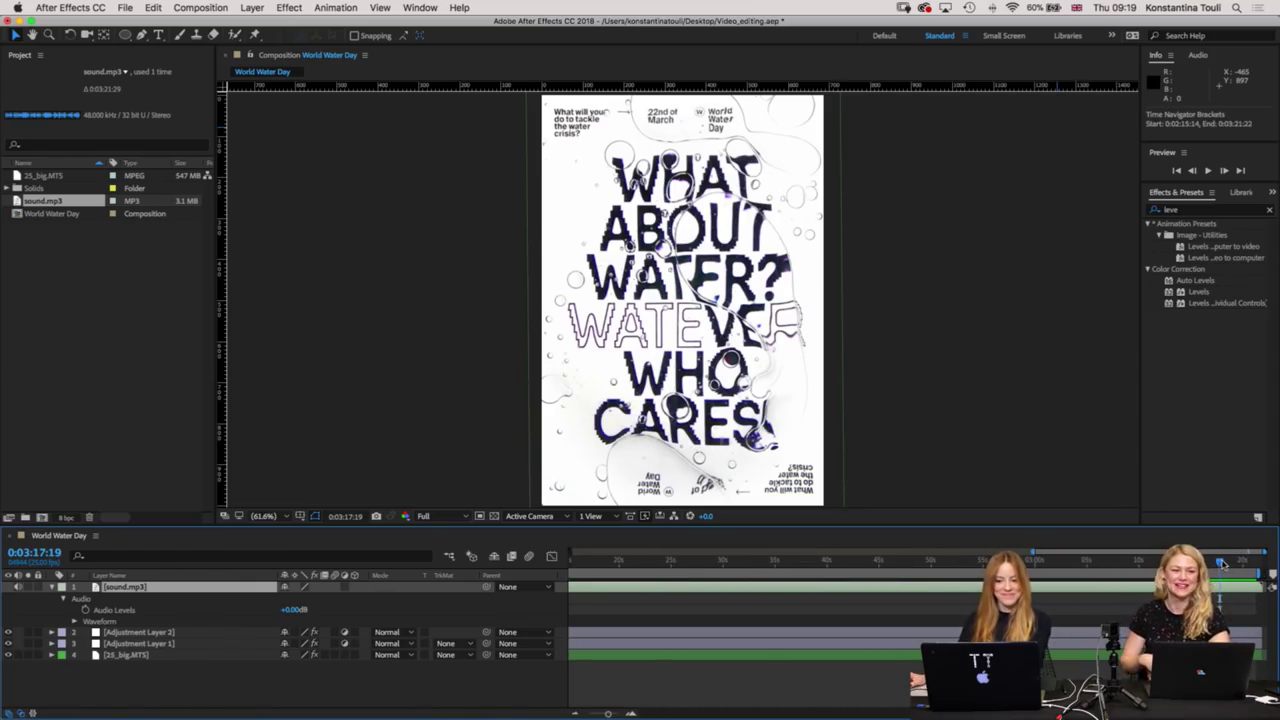
drag(1221, 563, 1259, 566)
click(85, 610)
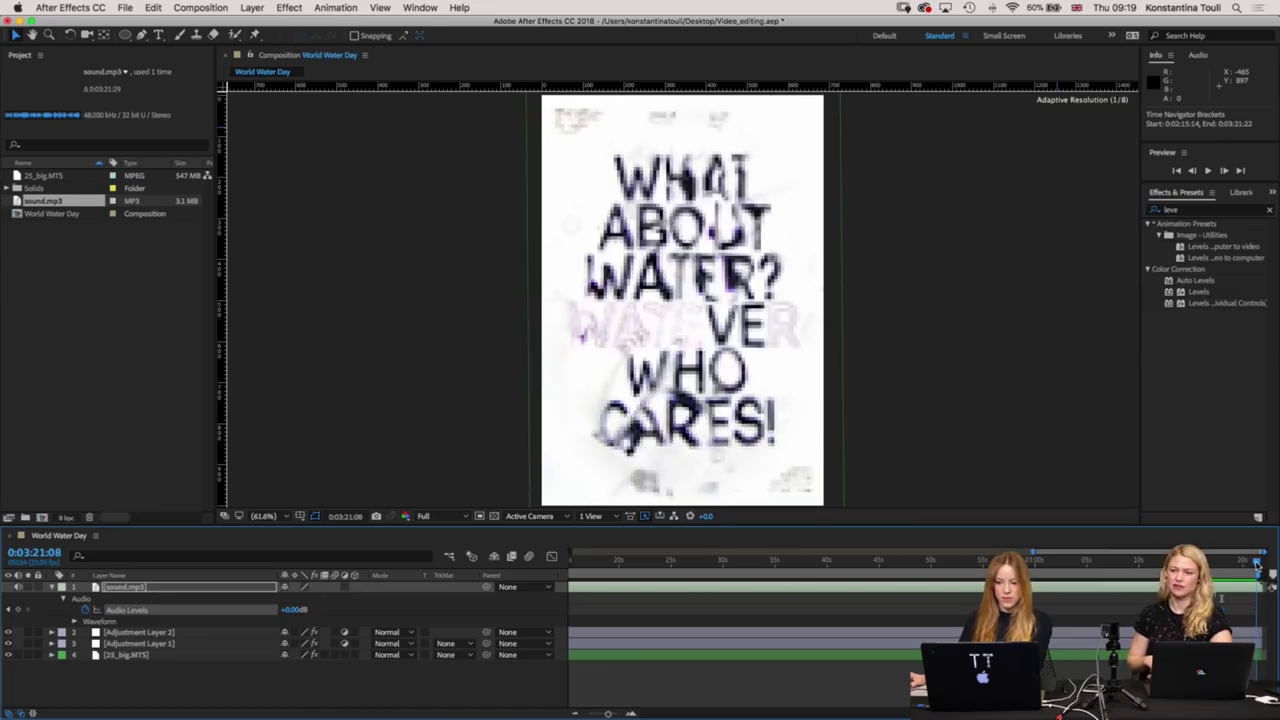
drag(1259, 566, 1255, 566)
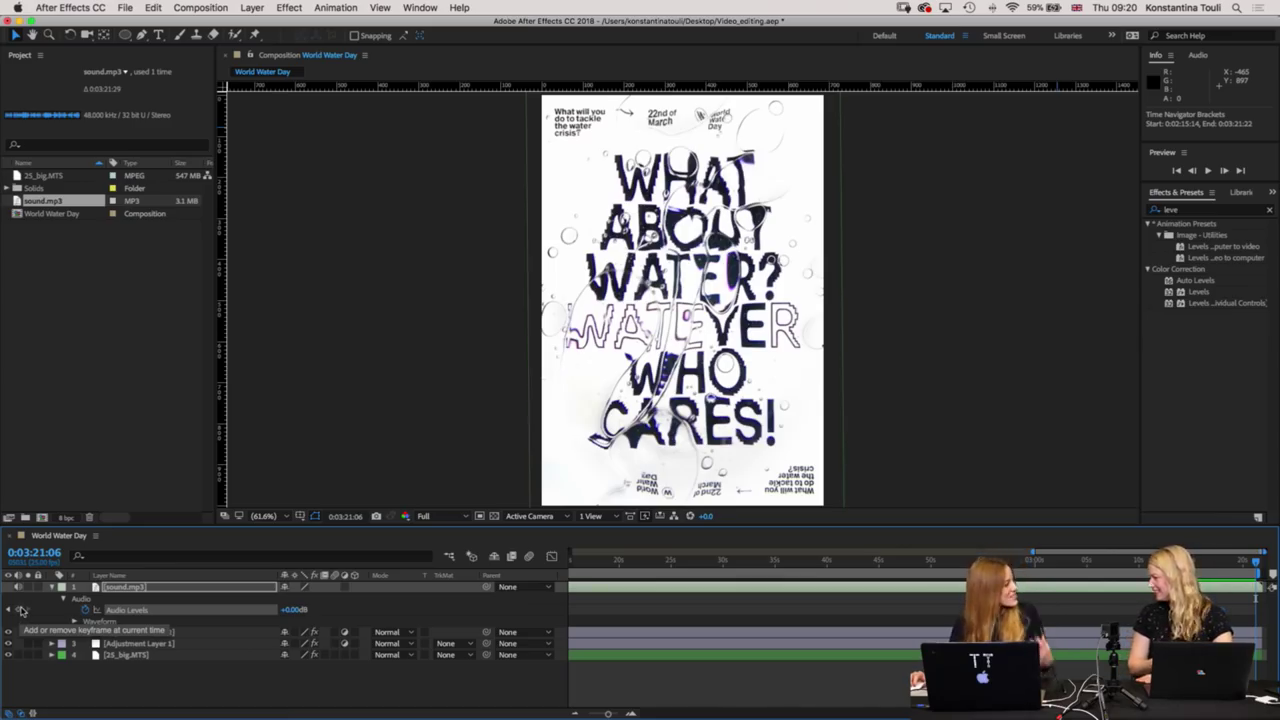
click(22, 610)
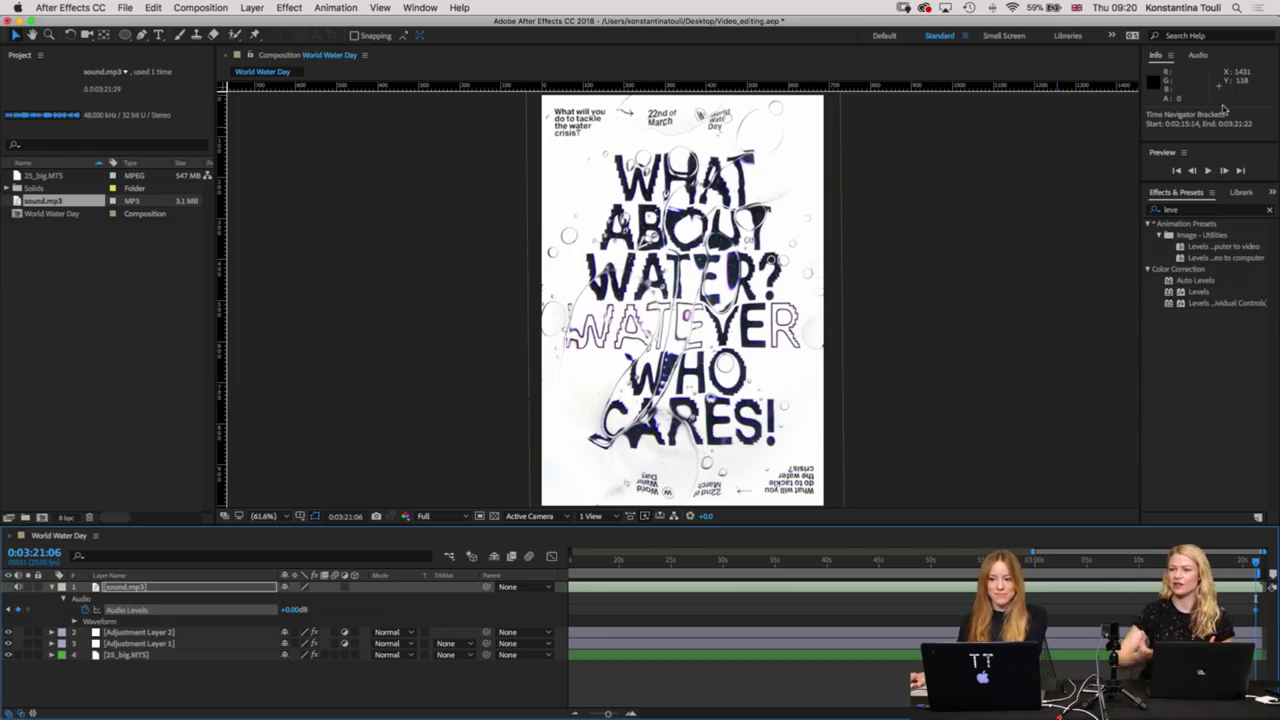
click(1200, 55)
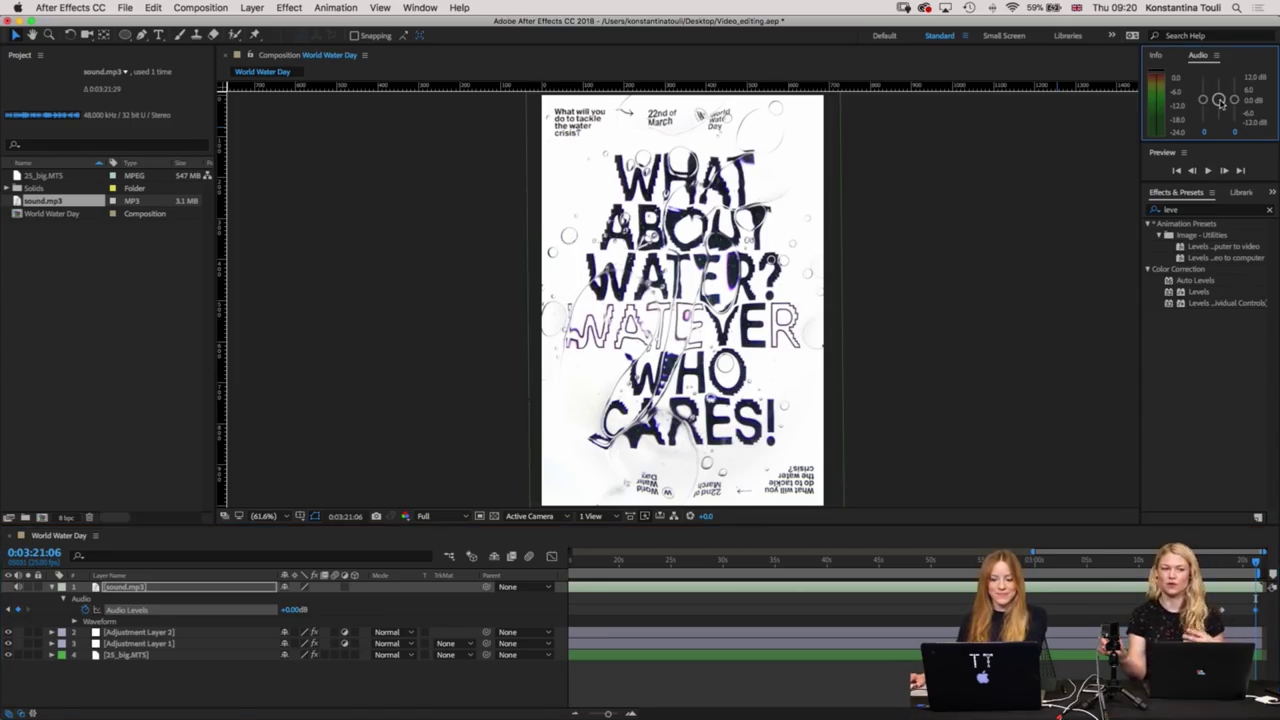
Lower sound.mp3 to -12 dB at the end and play the ending to hear the fade-out.
drag(1219, 100, 1219, 121)
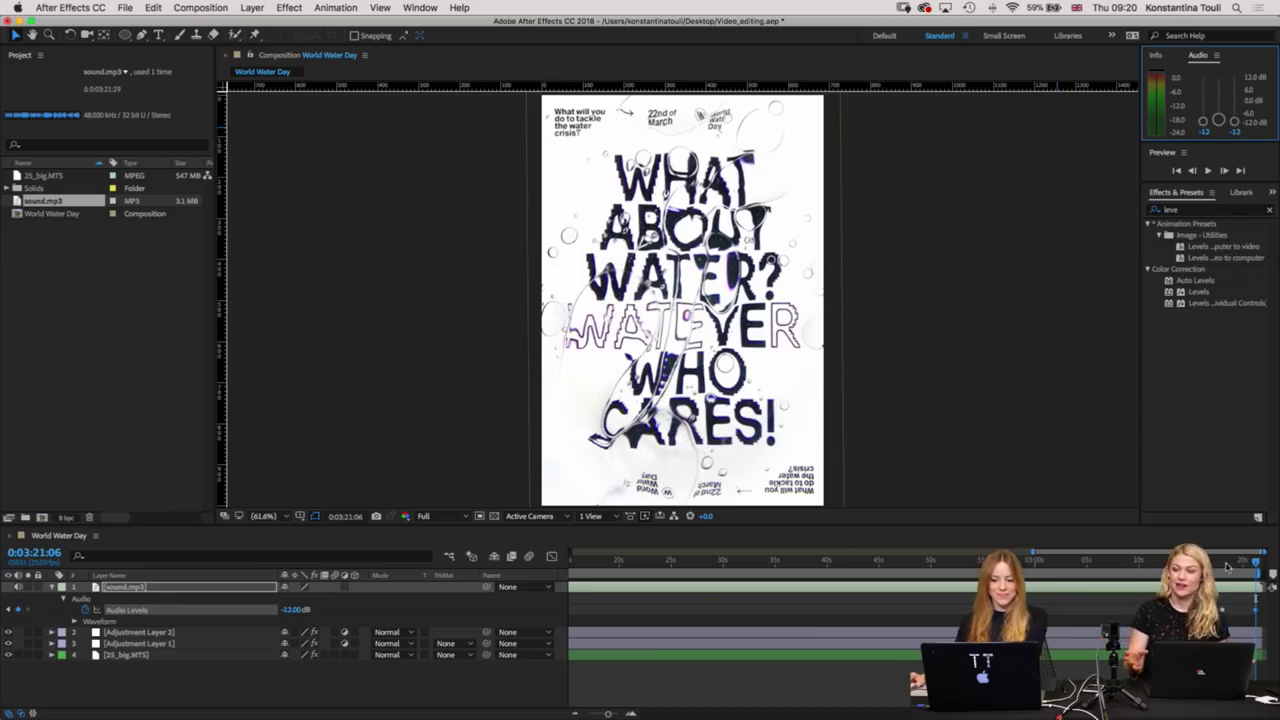
drag(1227, 567, 1207, 565)
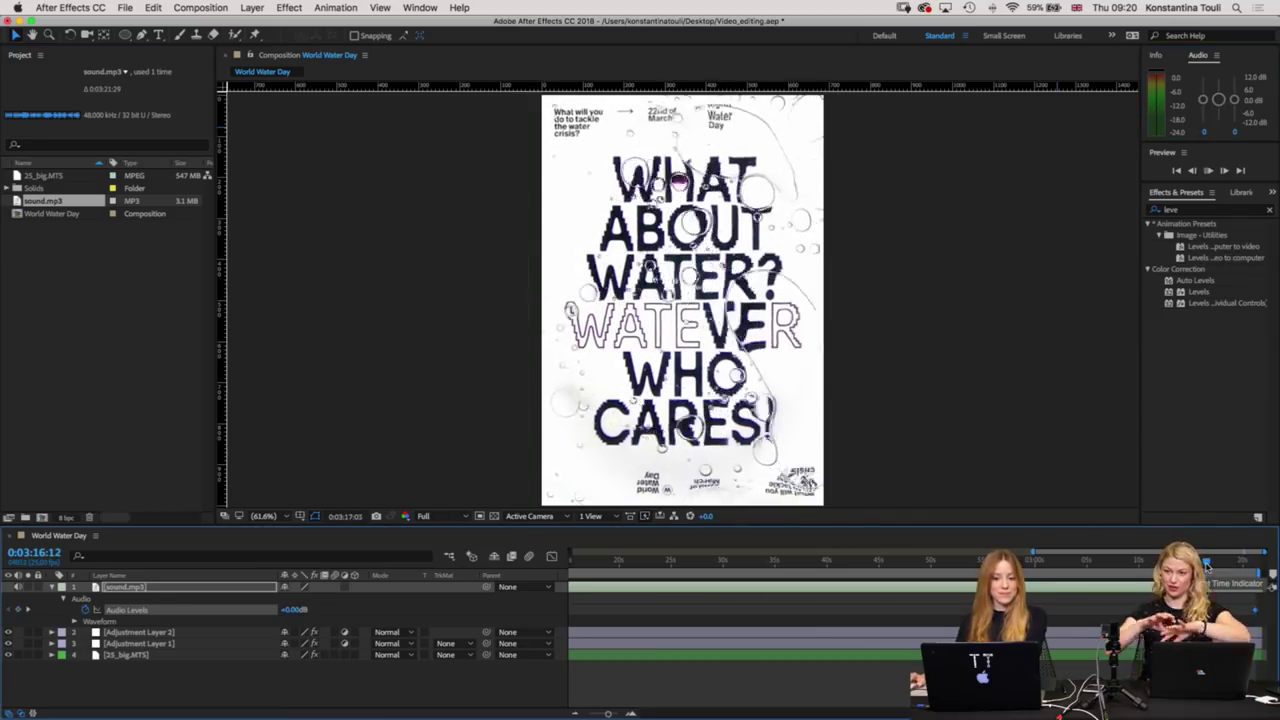
key(XF86AudioRaiseVolume)
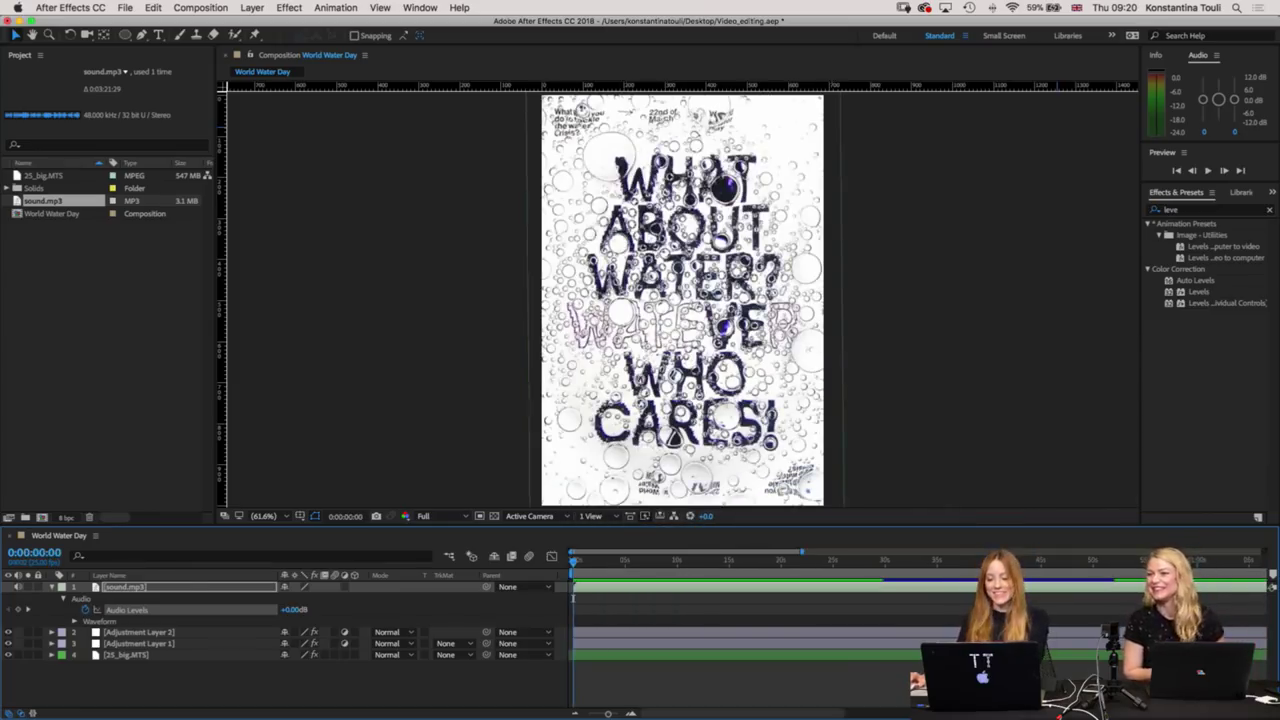
drag(607, 713, 587, 714)
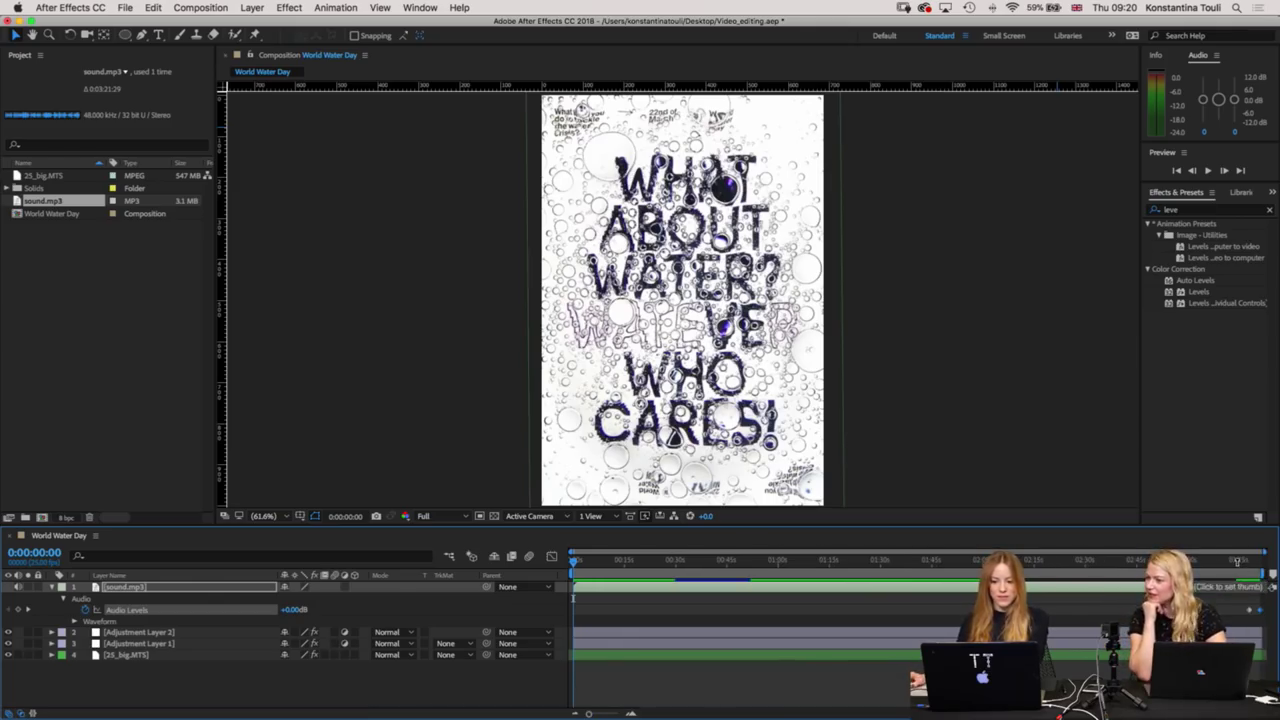
click(1235, 563)
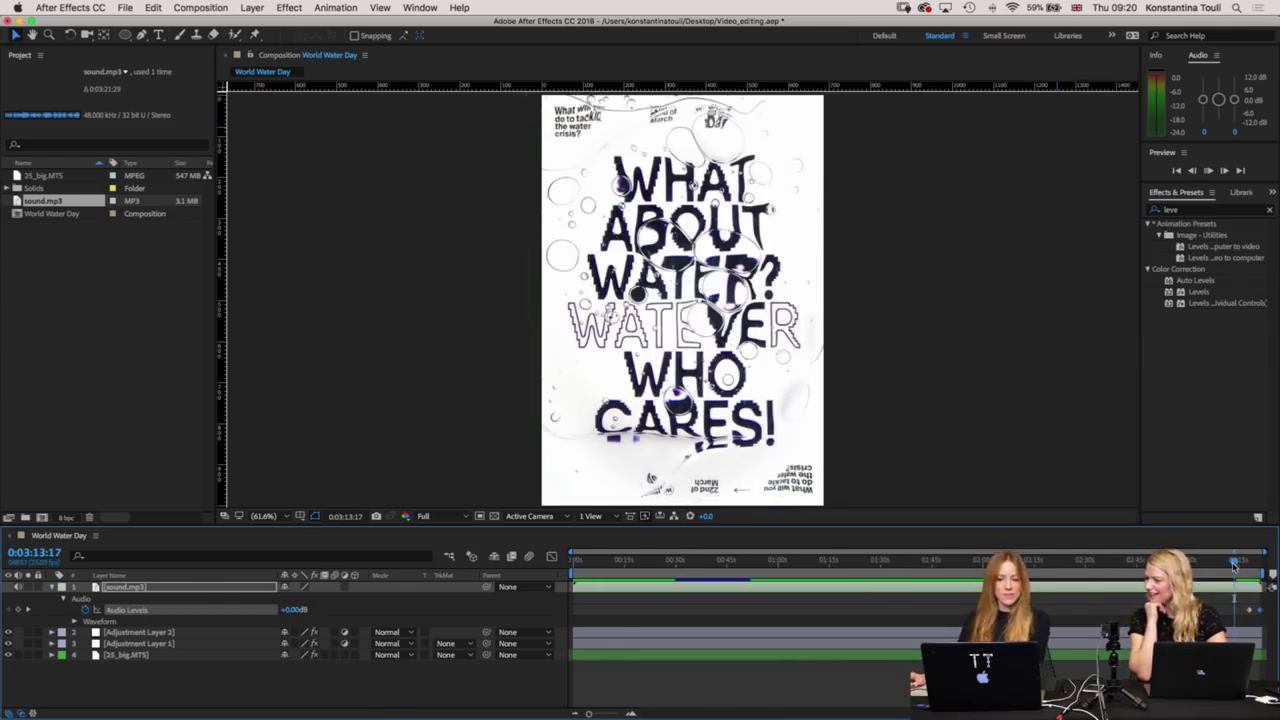
key(space)
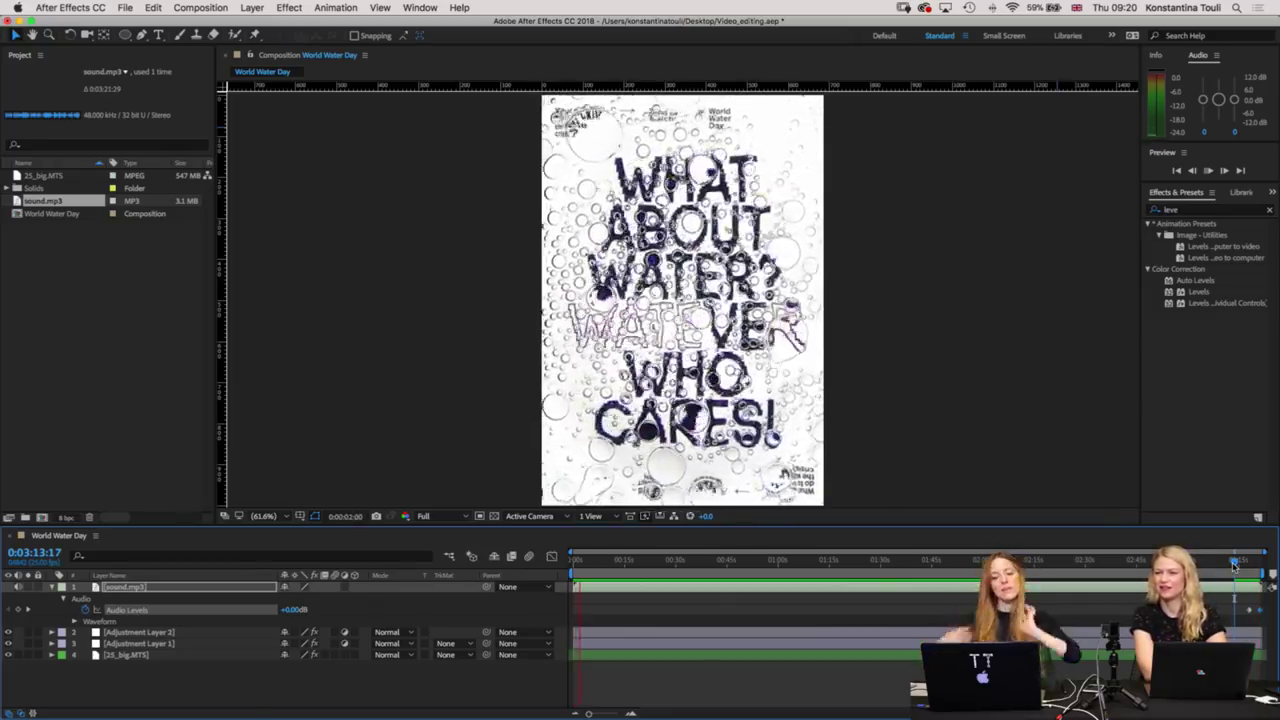
Stop playback, save the project, and collapse the sound.mp3 audio properties.
key(space)
key(super+s)
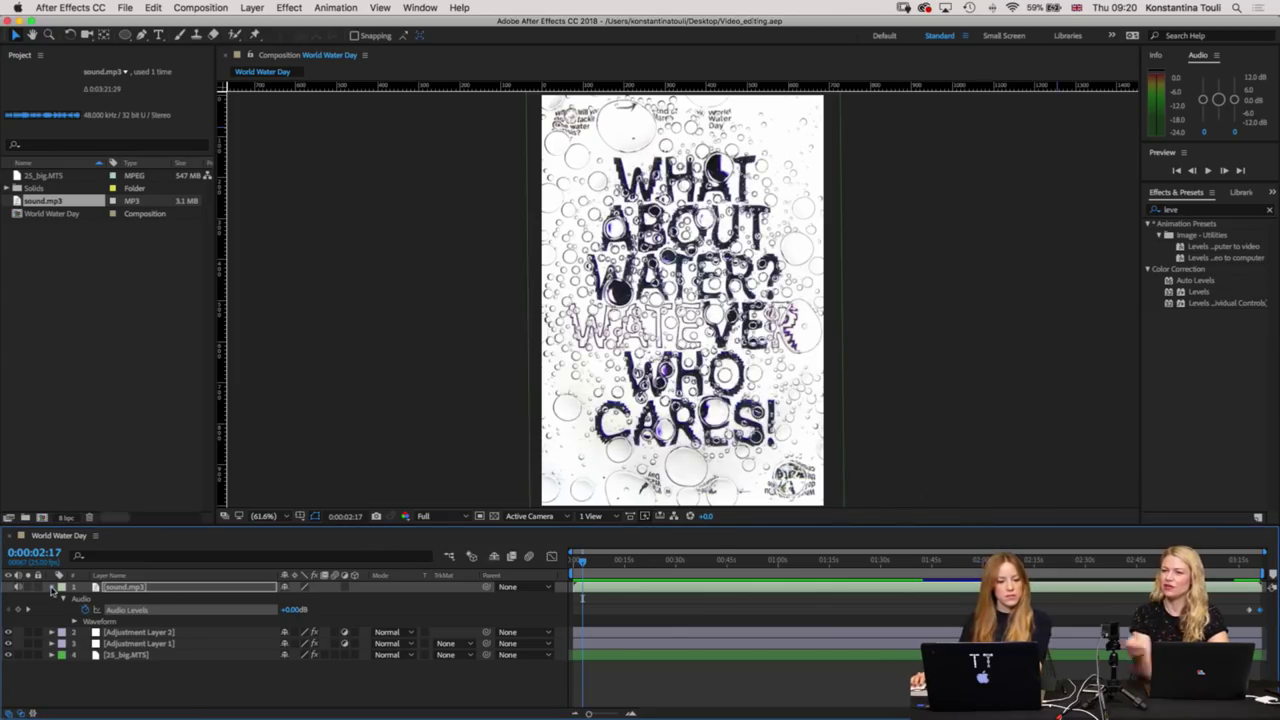
click(52, 588)
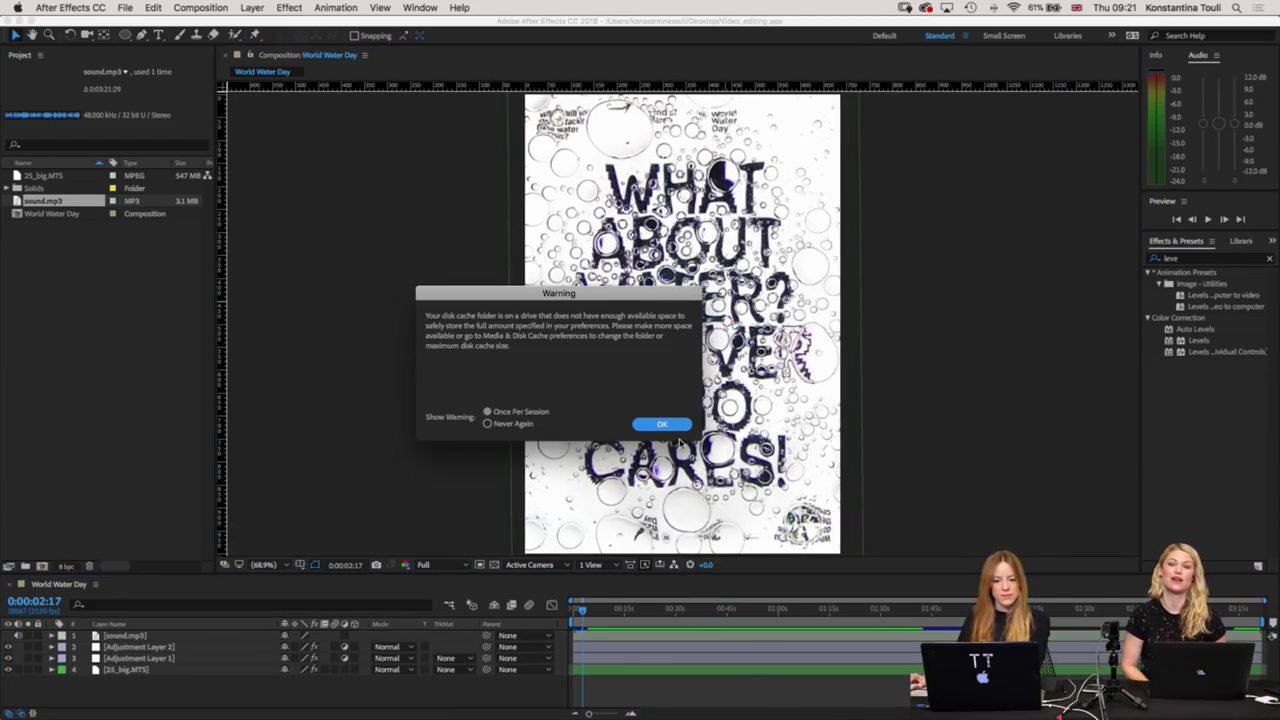
Dismiss the disk cache warning, scrub the animation, and launch Media Encoder from the Dock.
click(664, 425)
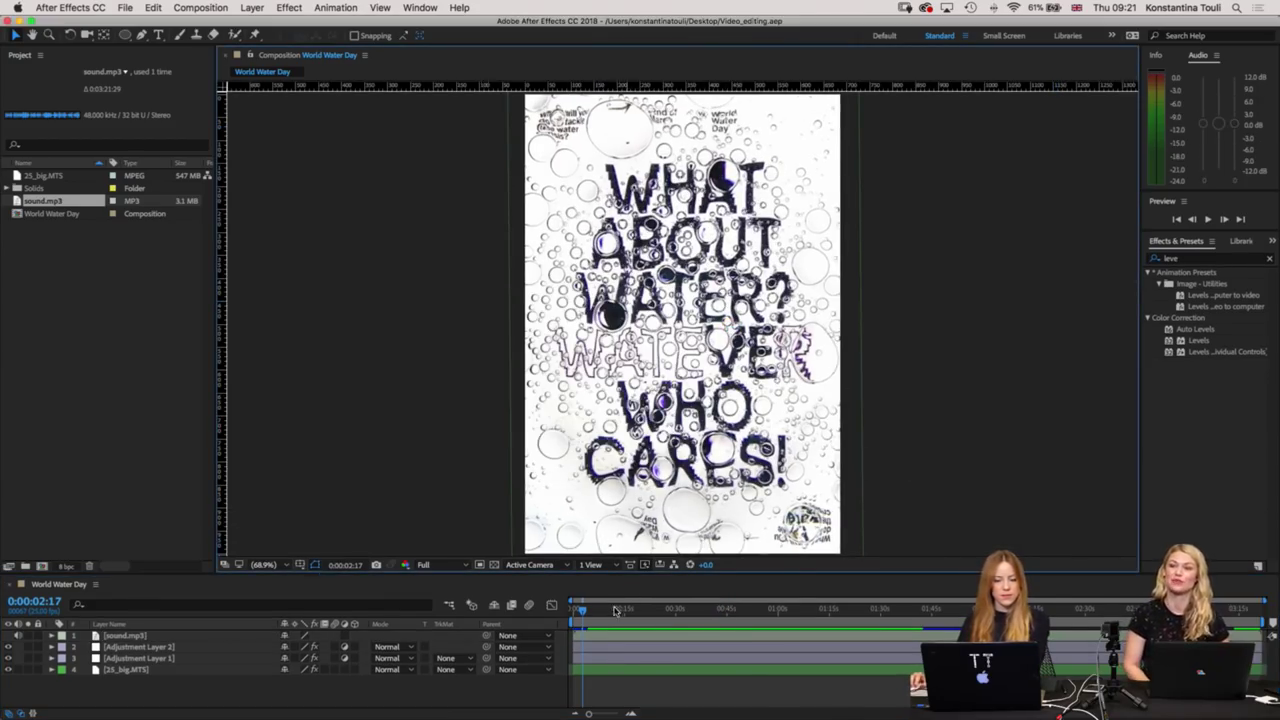
click(650, 611)
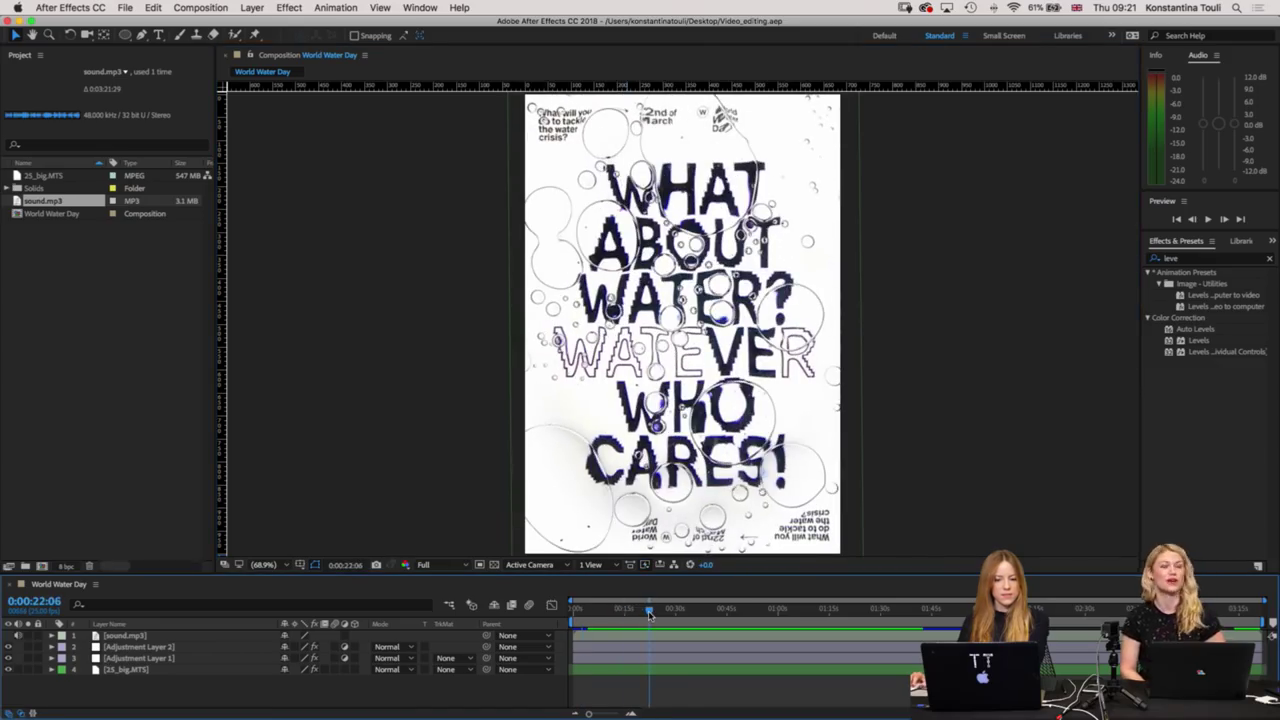
drag(650, 611, 664, 611)
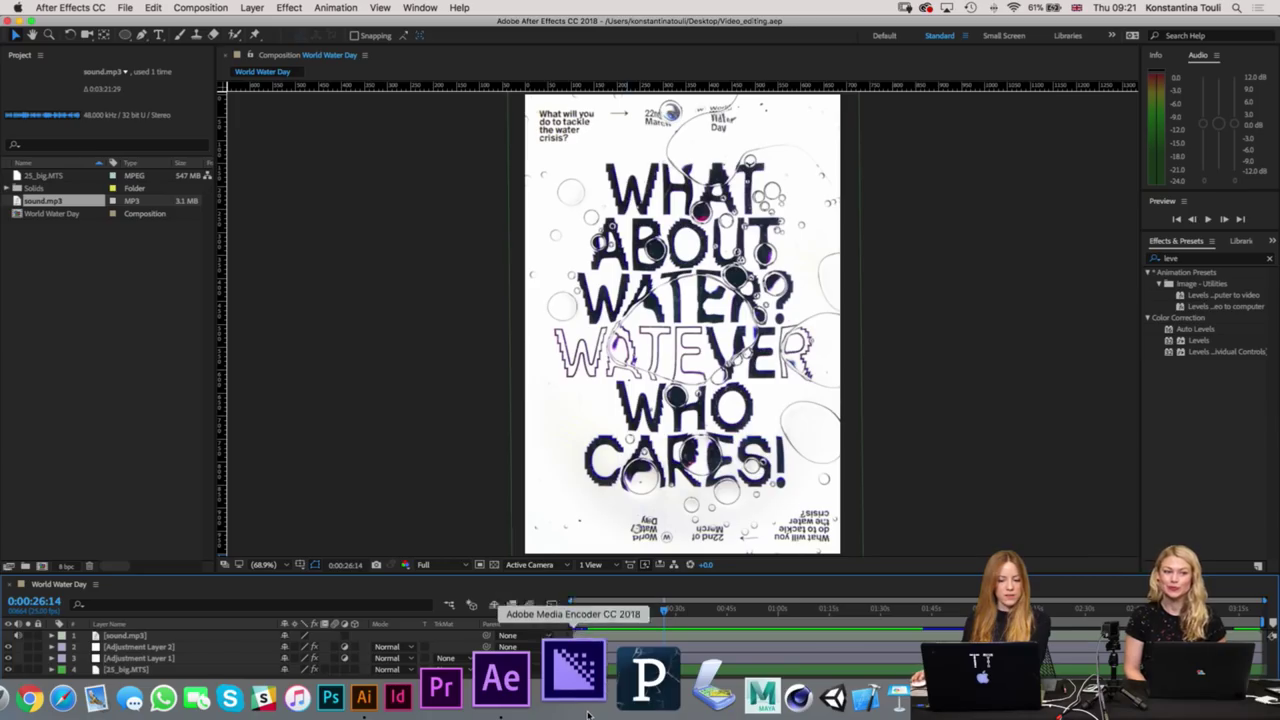
click(589, 712)
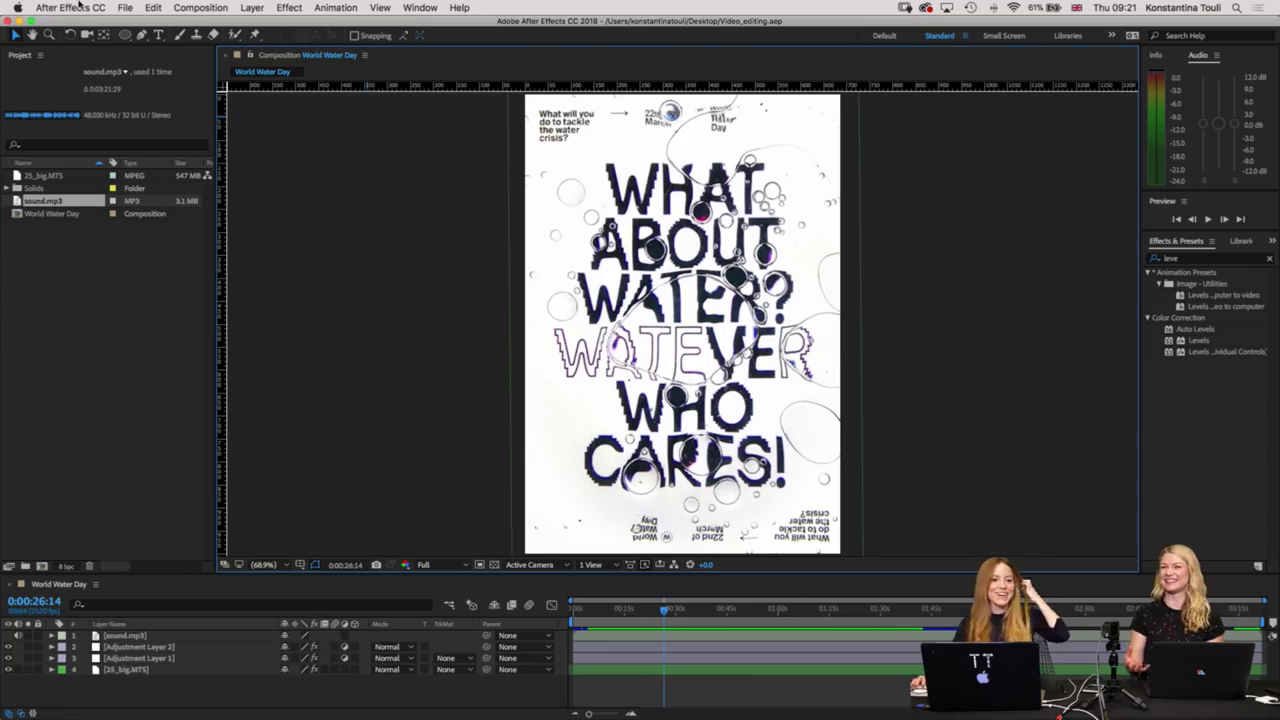
Empty the 28.7 GB disk cache from the Media & Disk Cache preferences.
click(78, 8)
mouse_move(70, 44)
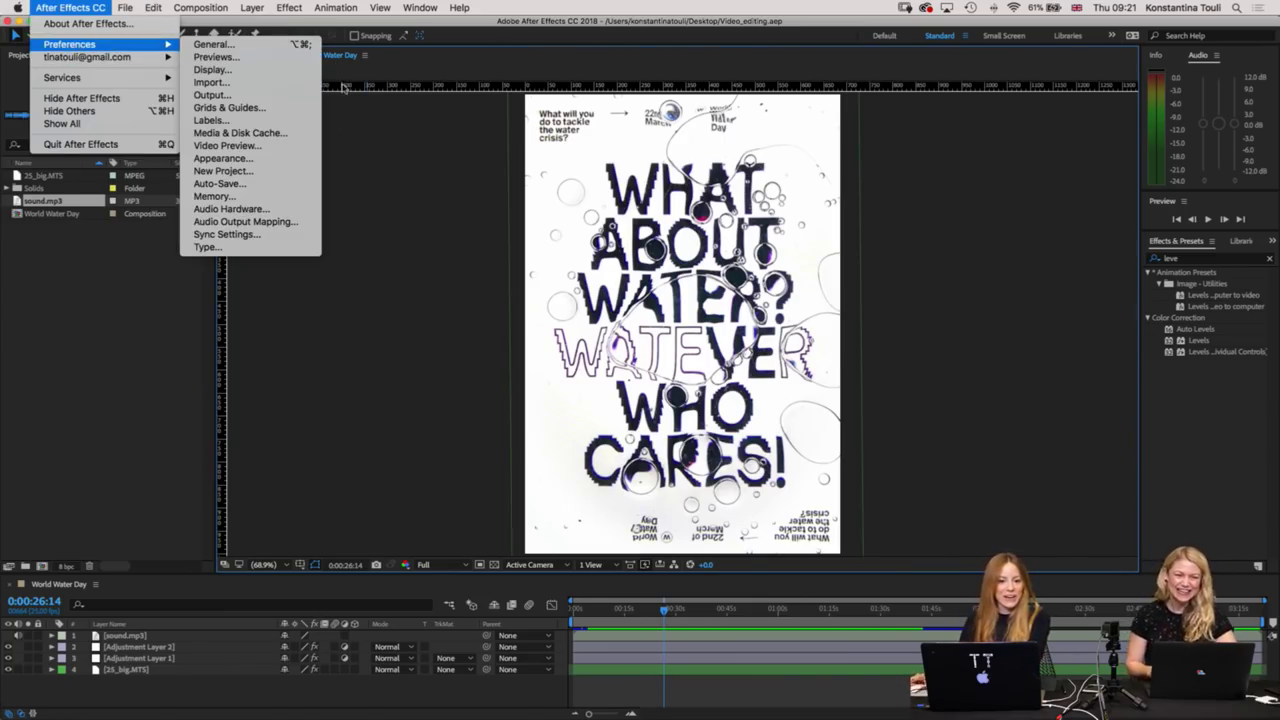
click(877, 295)
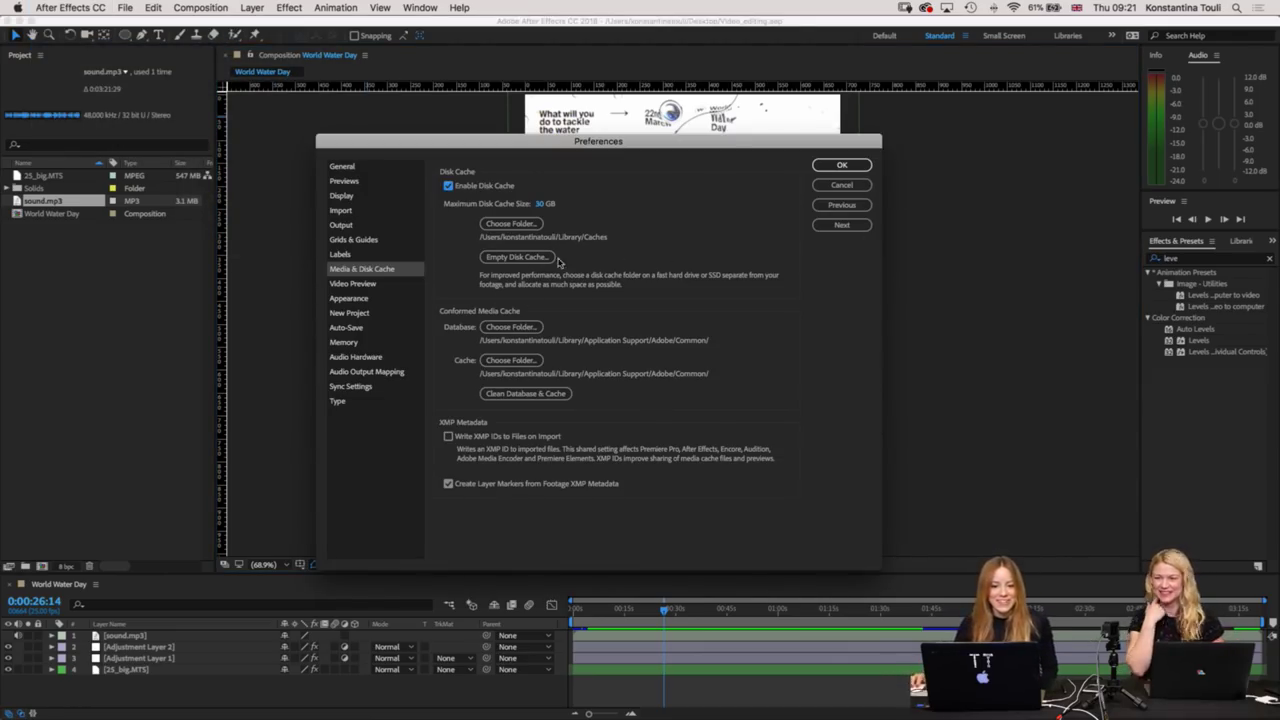
click(540, 258)
click(758, 391)
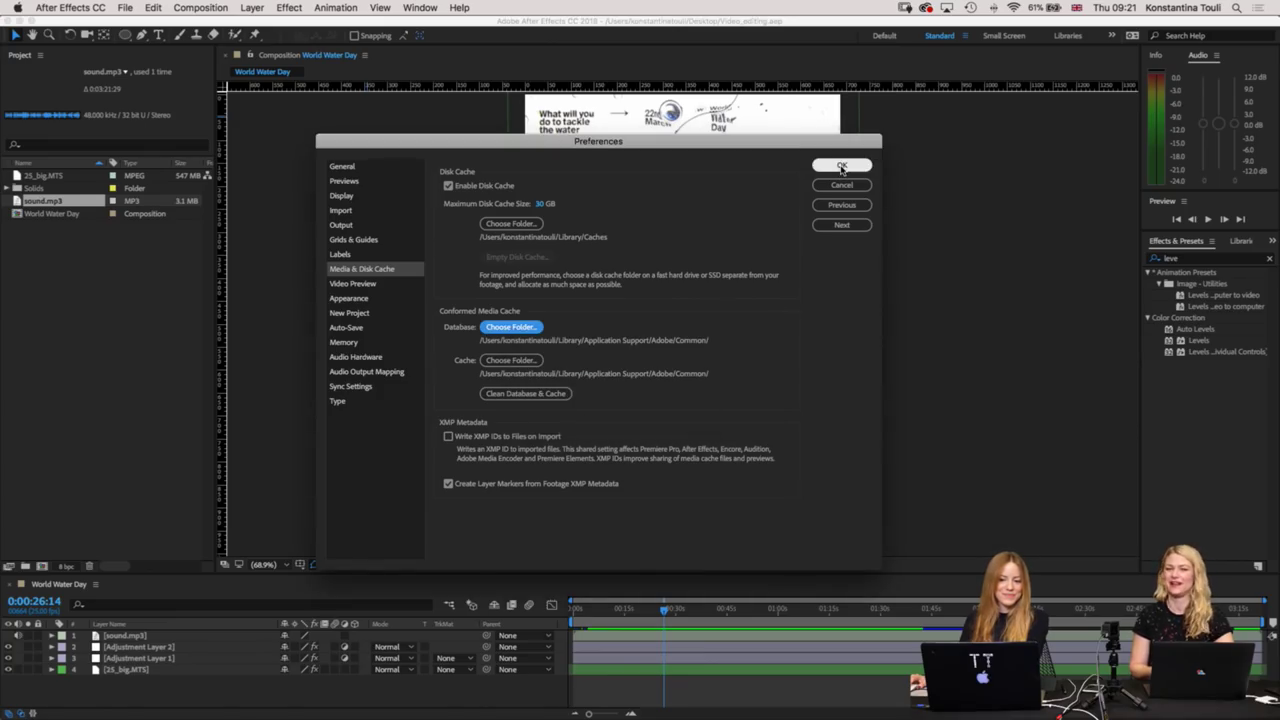
click(841, 166)
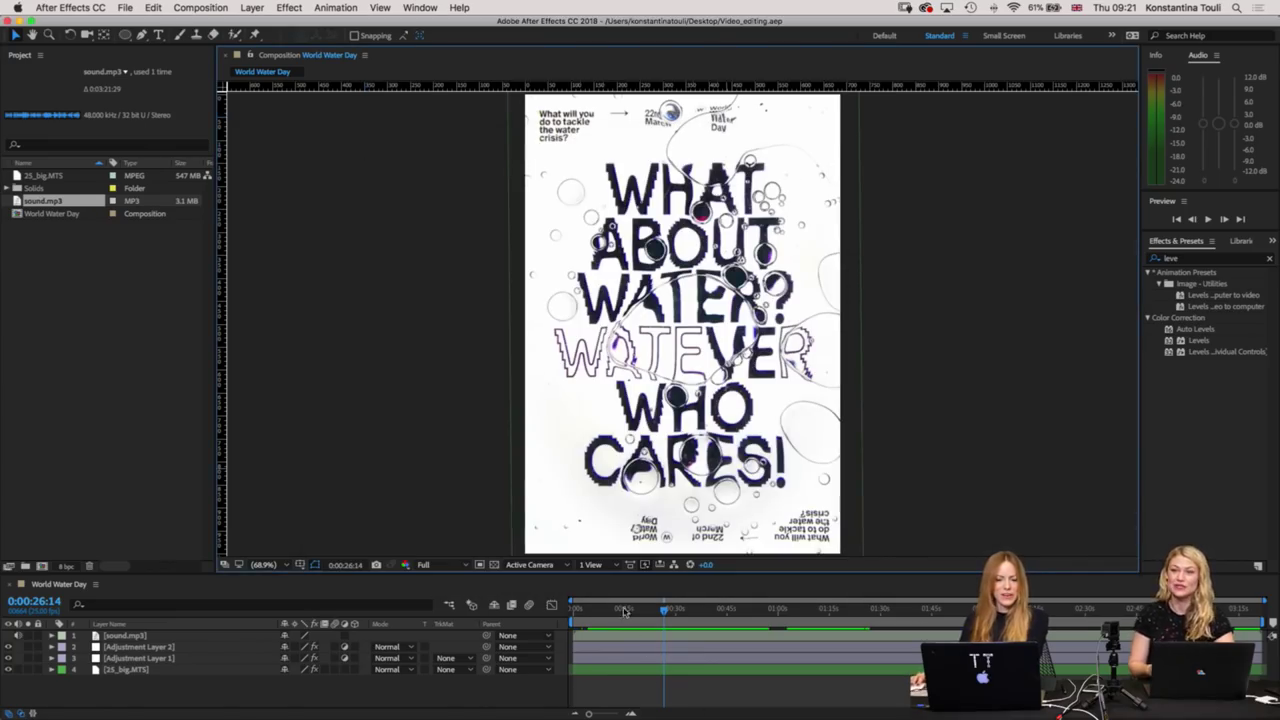
Preview the poster from the start and from around 2:26, then mute sound.mp3's audio.
drag(624, 612, 556, 611)
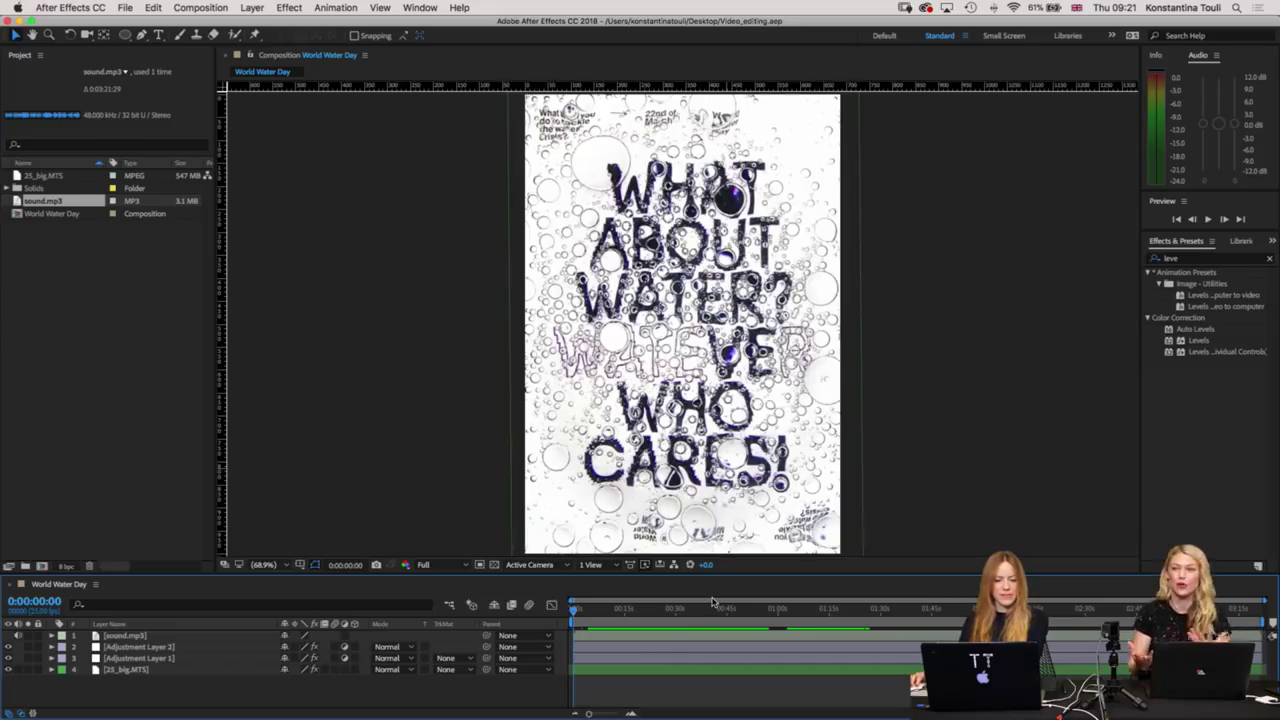
key(space)
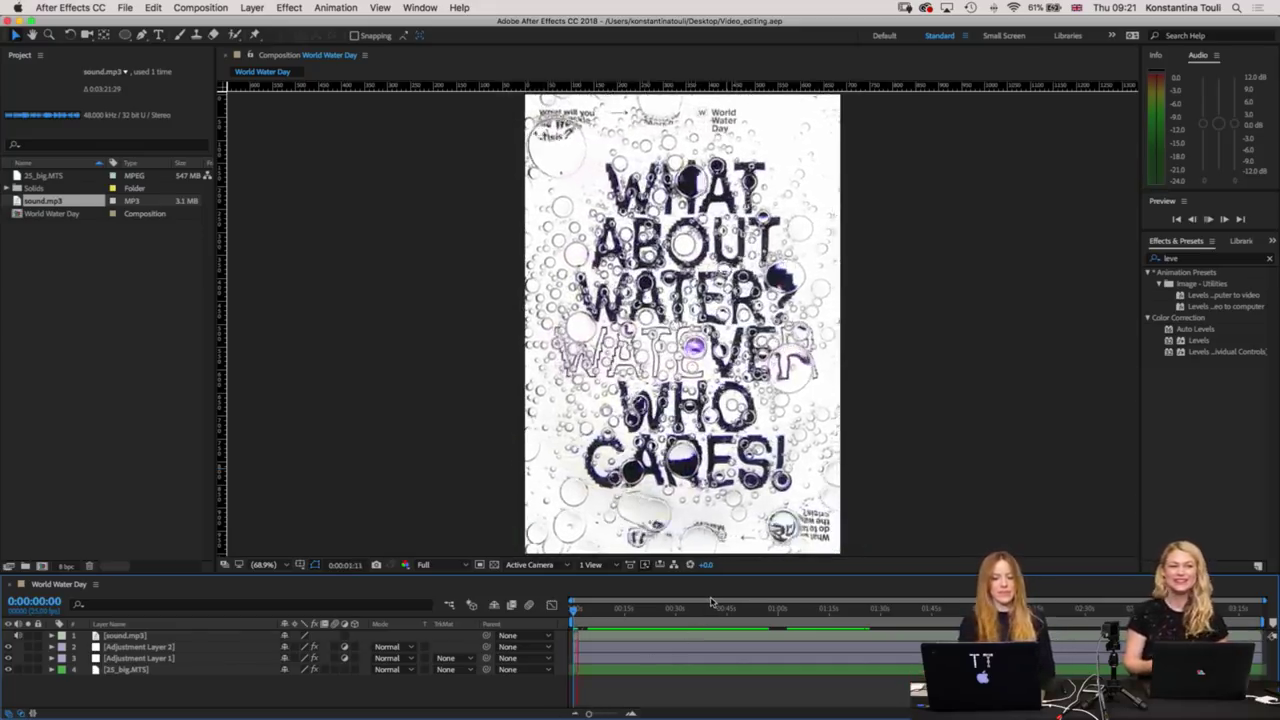
key(XF86AudioRaiseVolume)
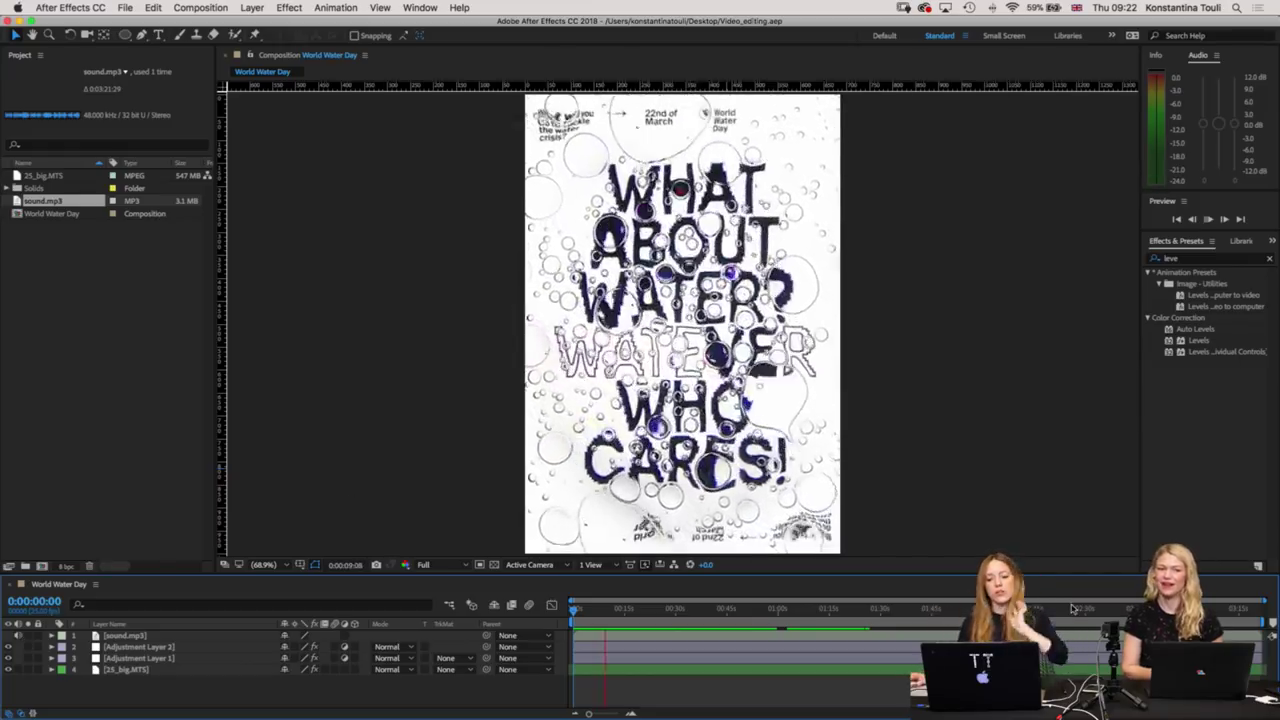
click(1072, 610)
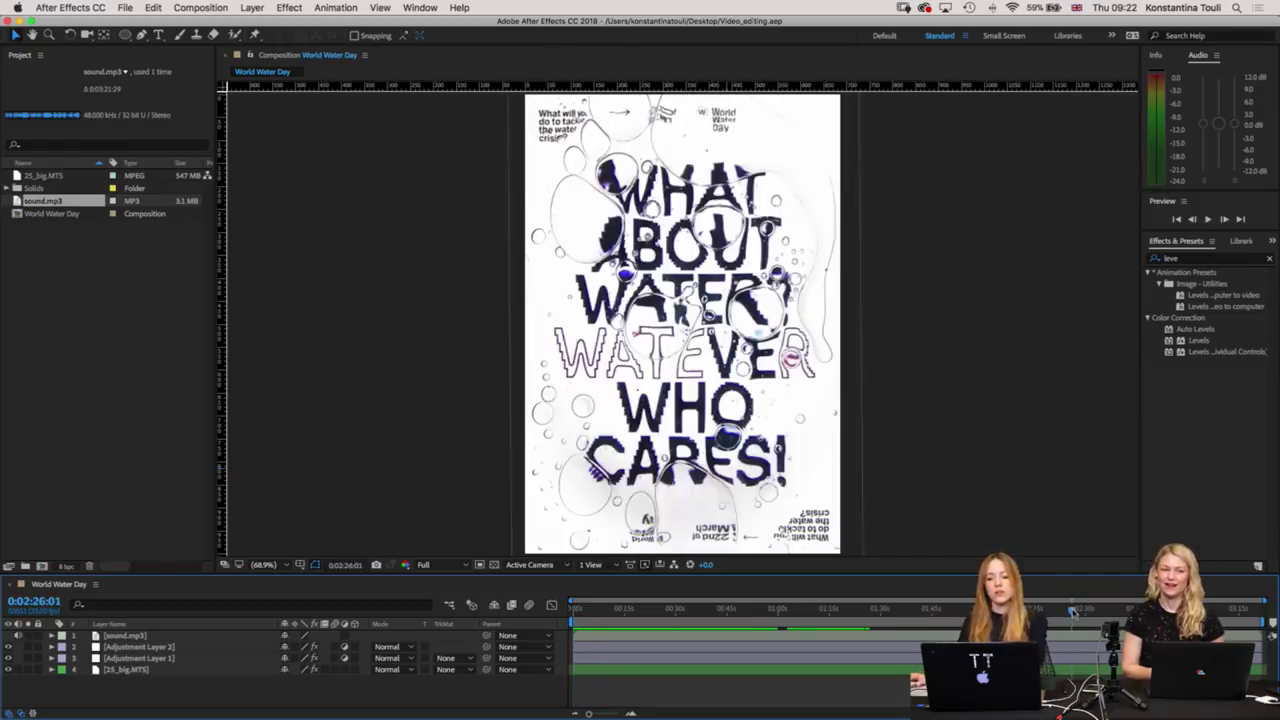
key(space)
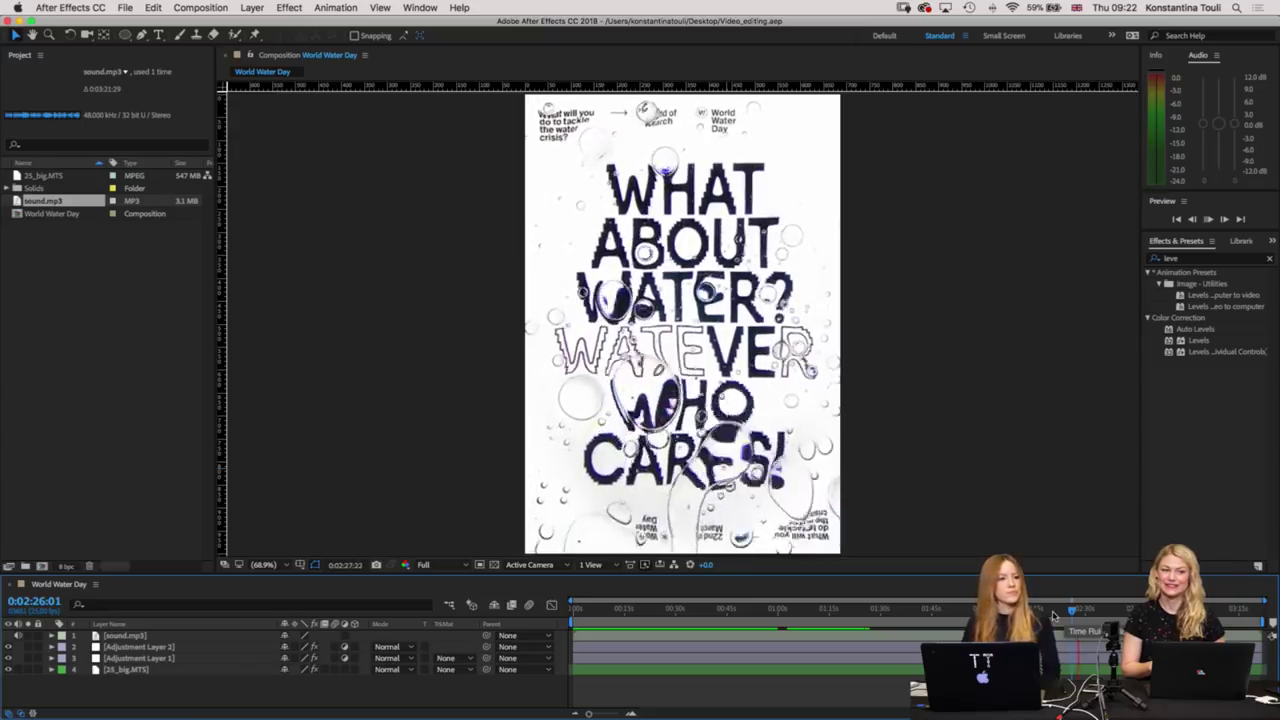
click(16, 638)
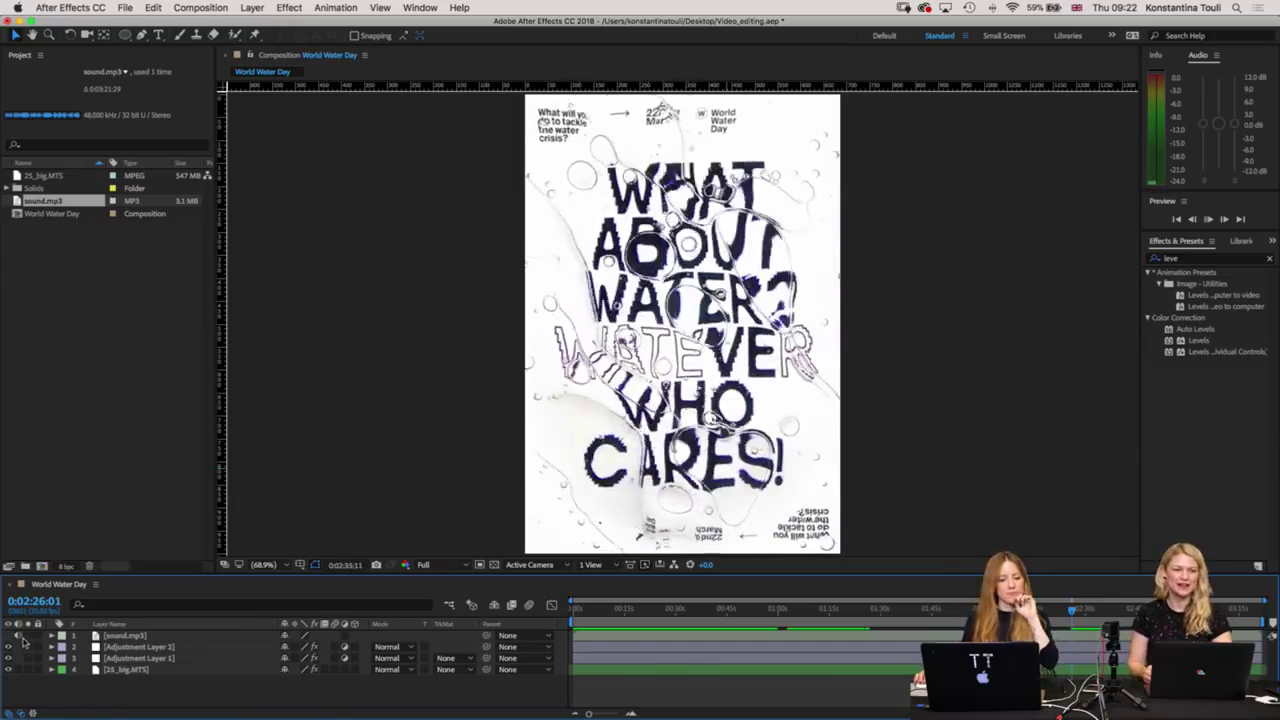
click(575, 612)
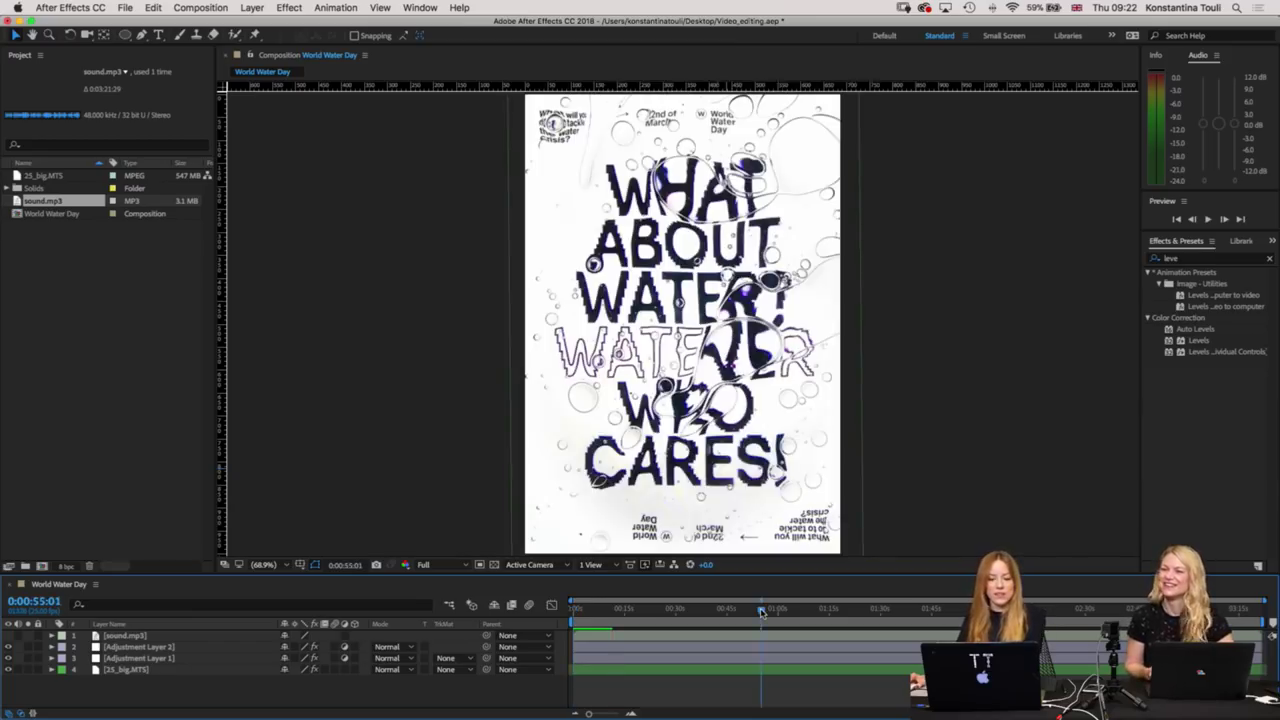
drag(762, 612, 985, 612)
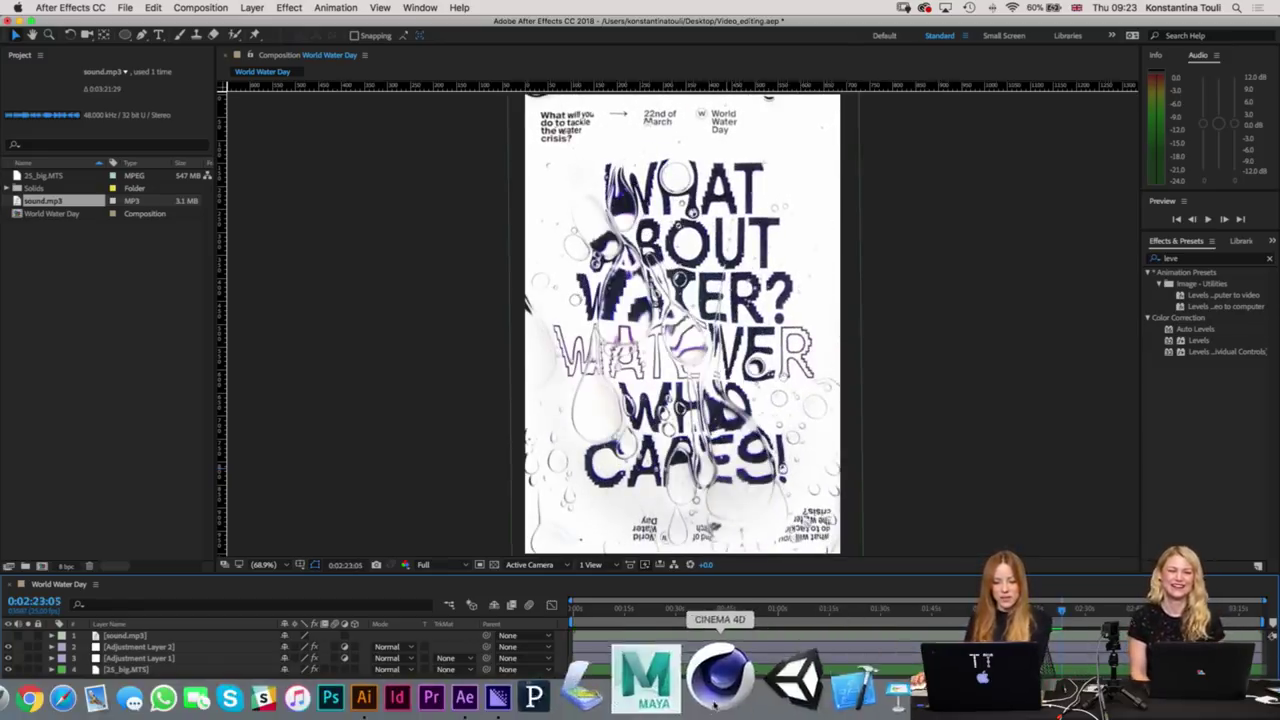
Add the World Water Day composition to the Adobe Media Encoder queue via File > Export.
click(586, 682)
click(987, 302)
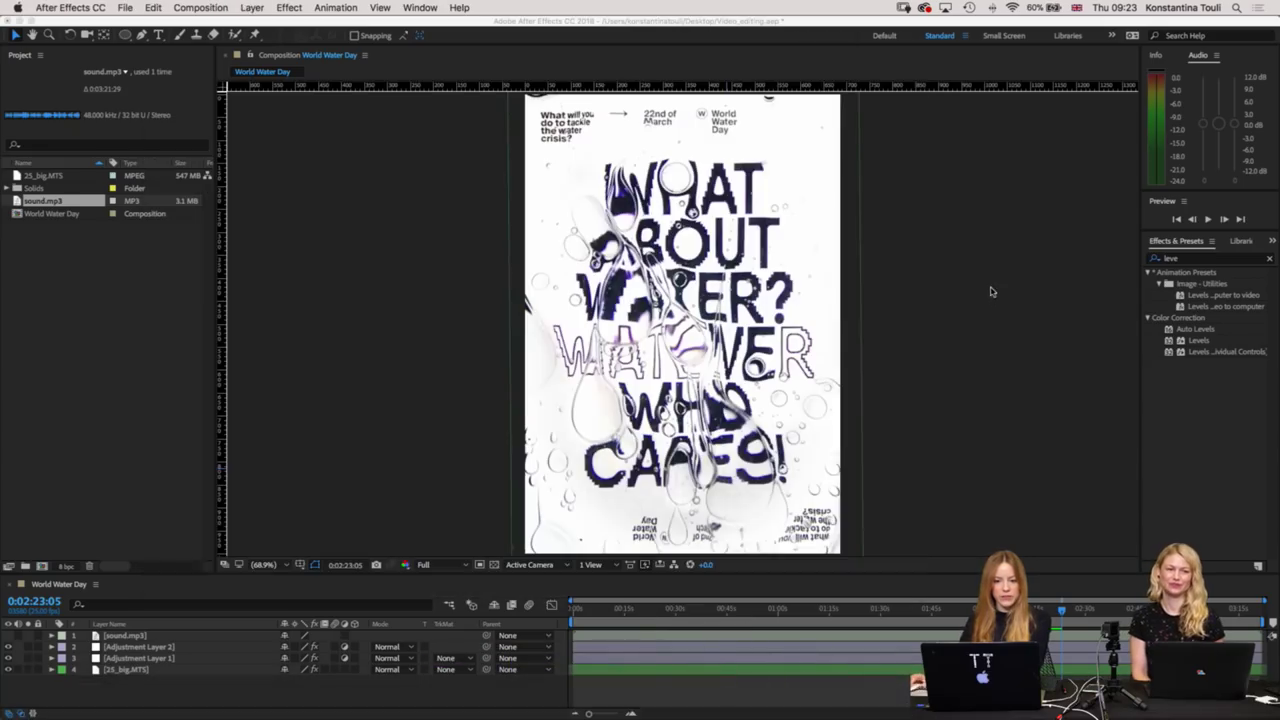
click(125, 8)
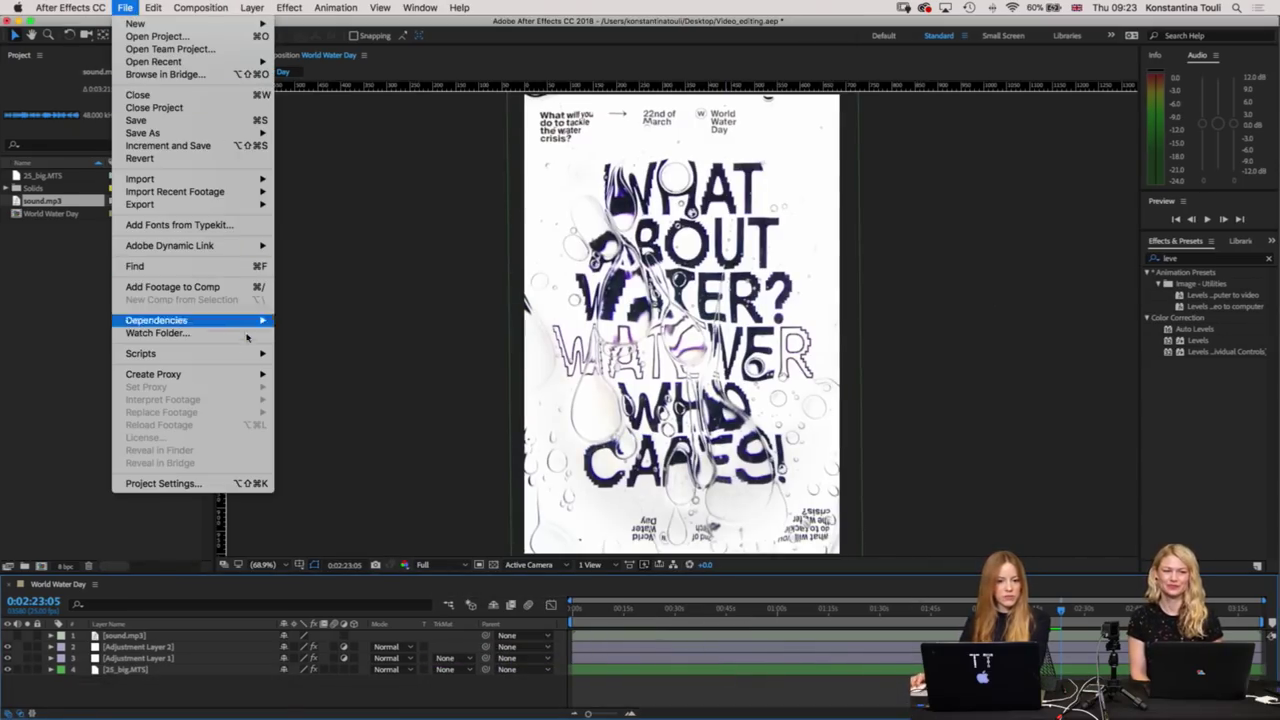
mouse_move(140, 204)
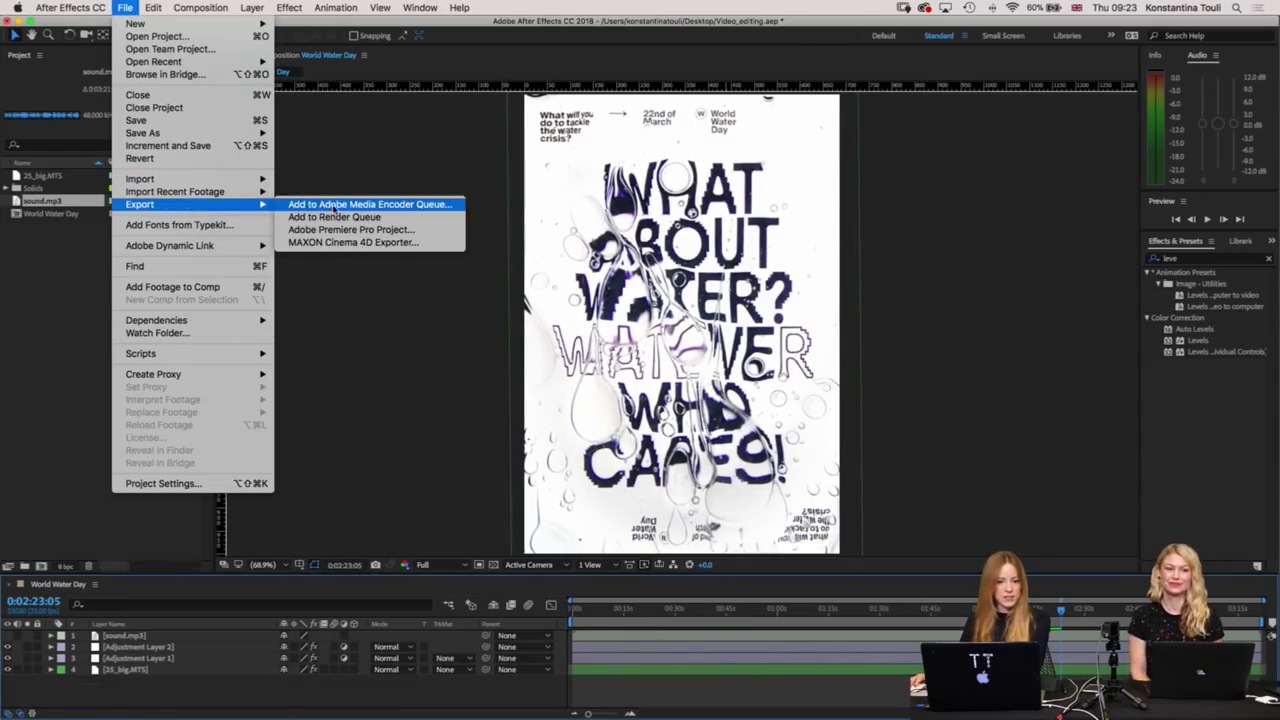
click(343, 205)
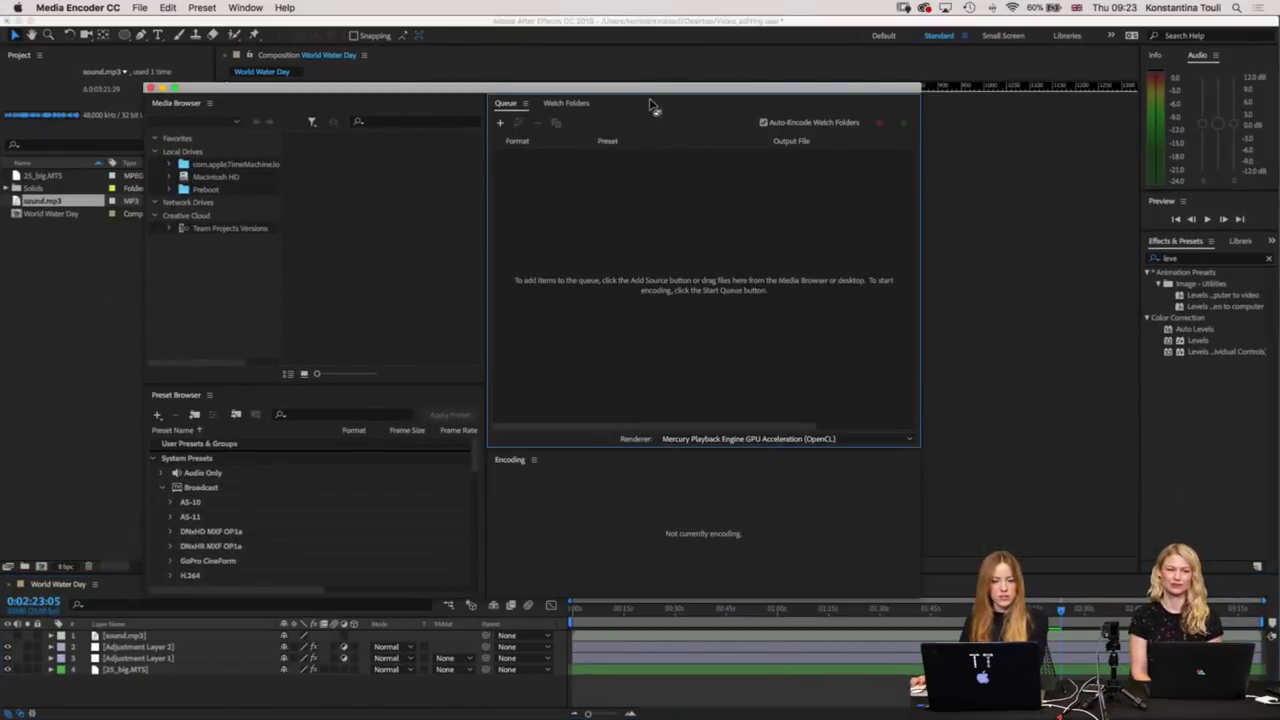
mouse_move(651, 106)
mouse_down()
mouse_move(800, 111)
mouse_move(740, 21)
mouse_up()
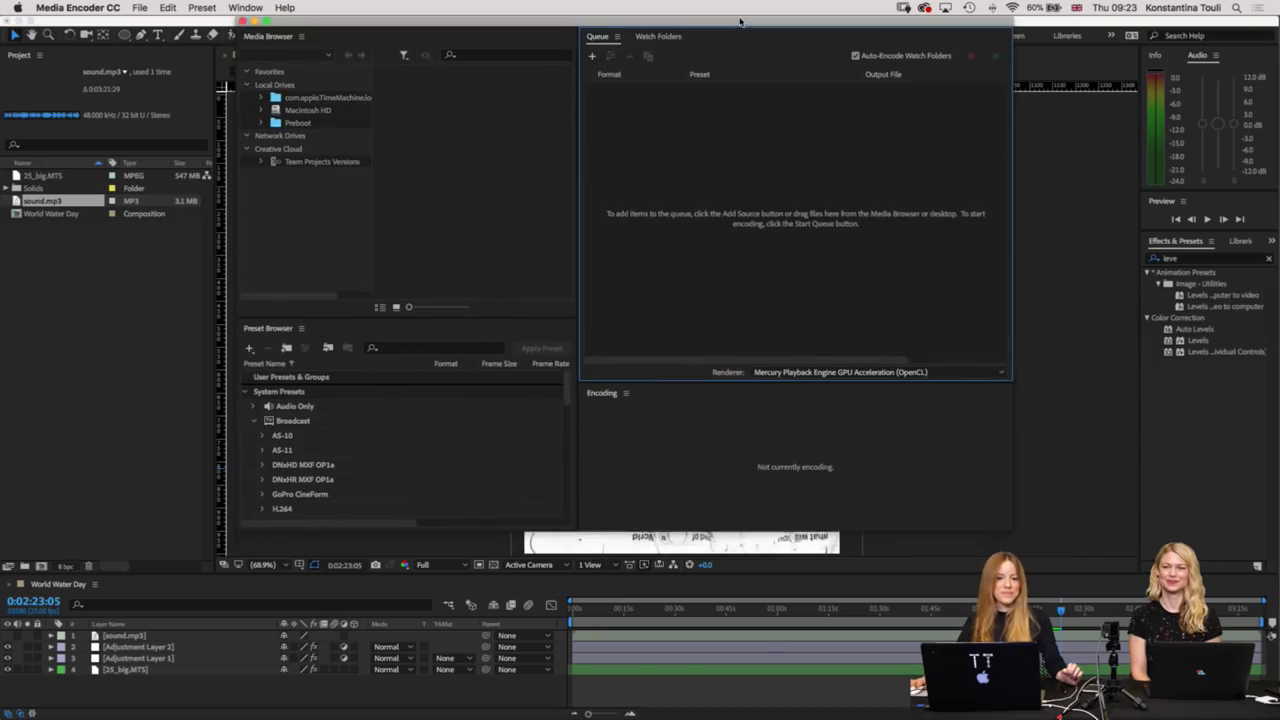
Reposition Media Encoder while the World Water Day H.264 job appears in the queue.
drag(740, 21, 718, 90)
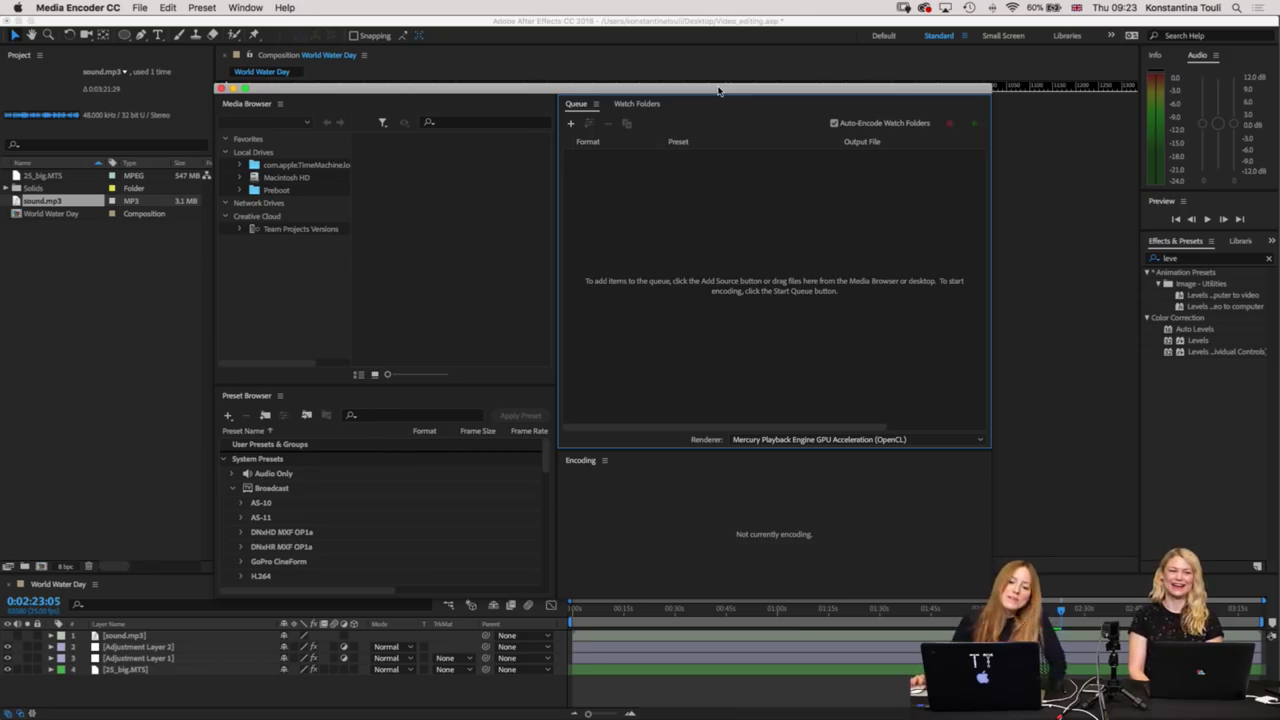
drag(725, 92, 724, 92)
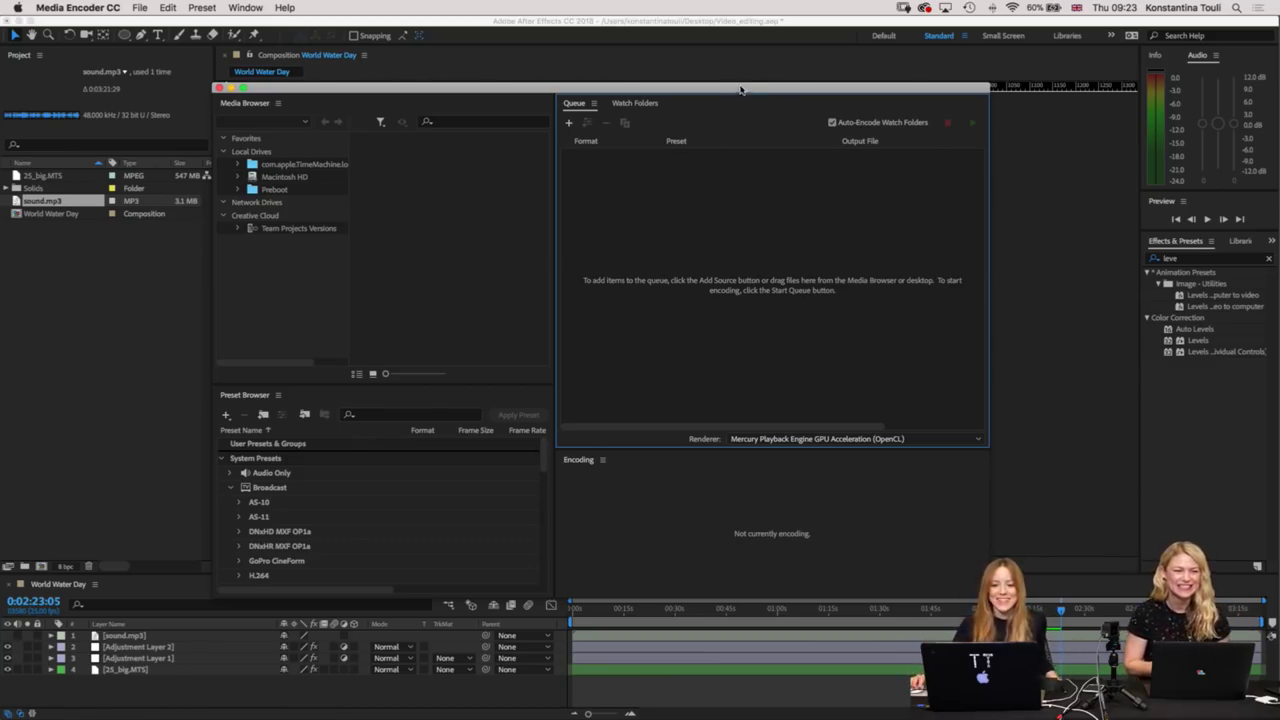
mouse_move(773, 91)
mouse_down()
mouse_move(818, 152)
mouse_move(900, 190)
mouse_up()
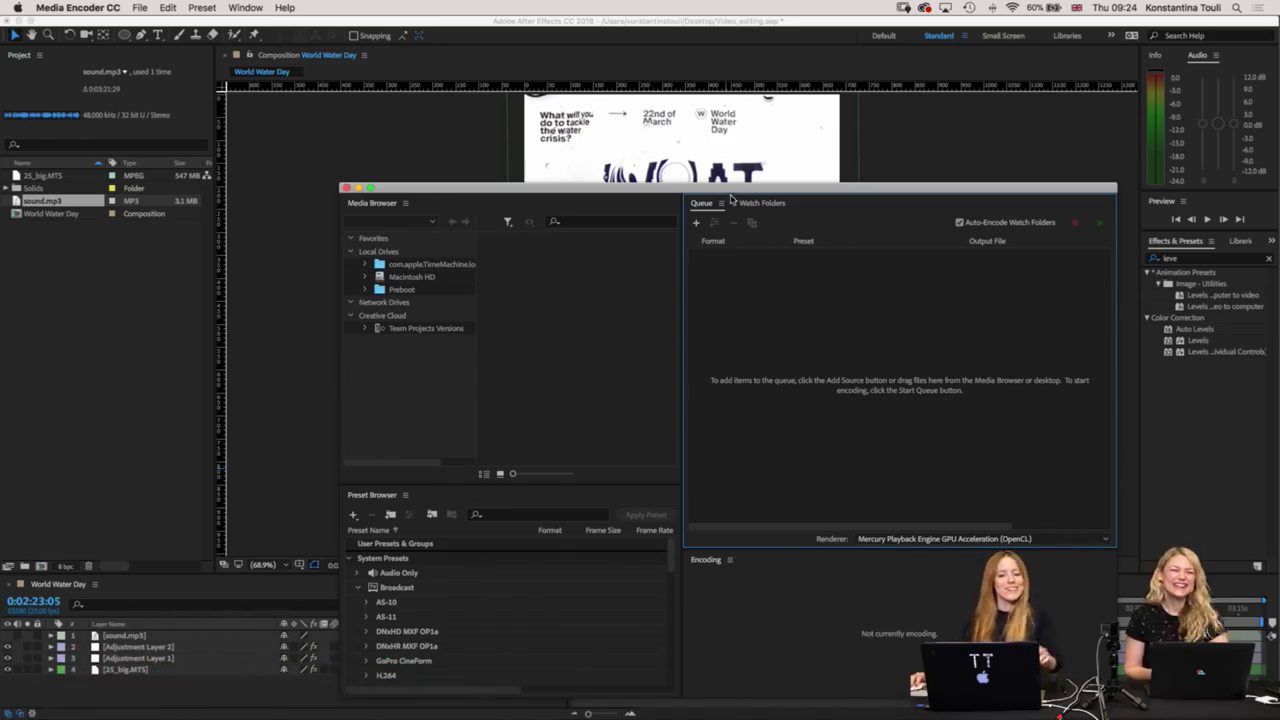
drag(735, 189, 688, 152)
mouse_move(823, 232)
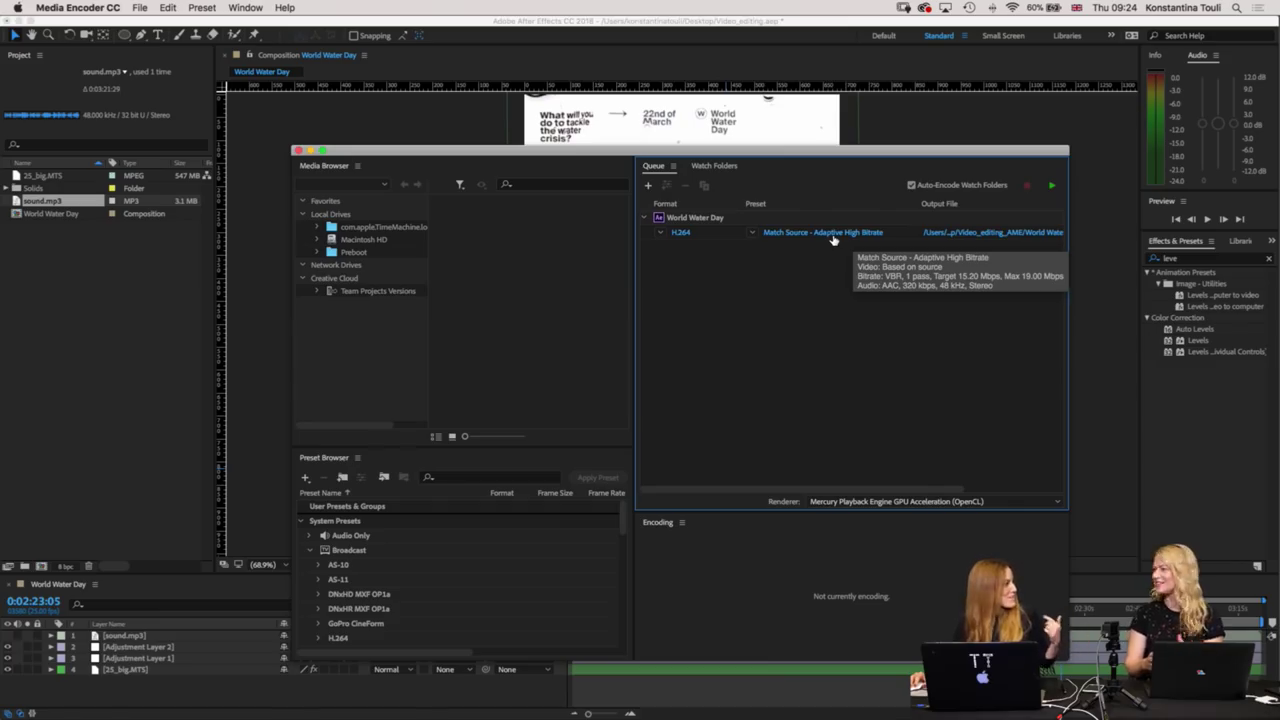
Open the Match Source - Adaptive High Bitrate export settings and wait on Dynamic Link.
click(830, 233)
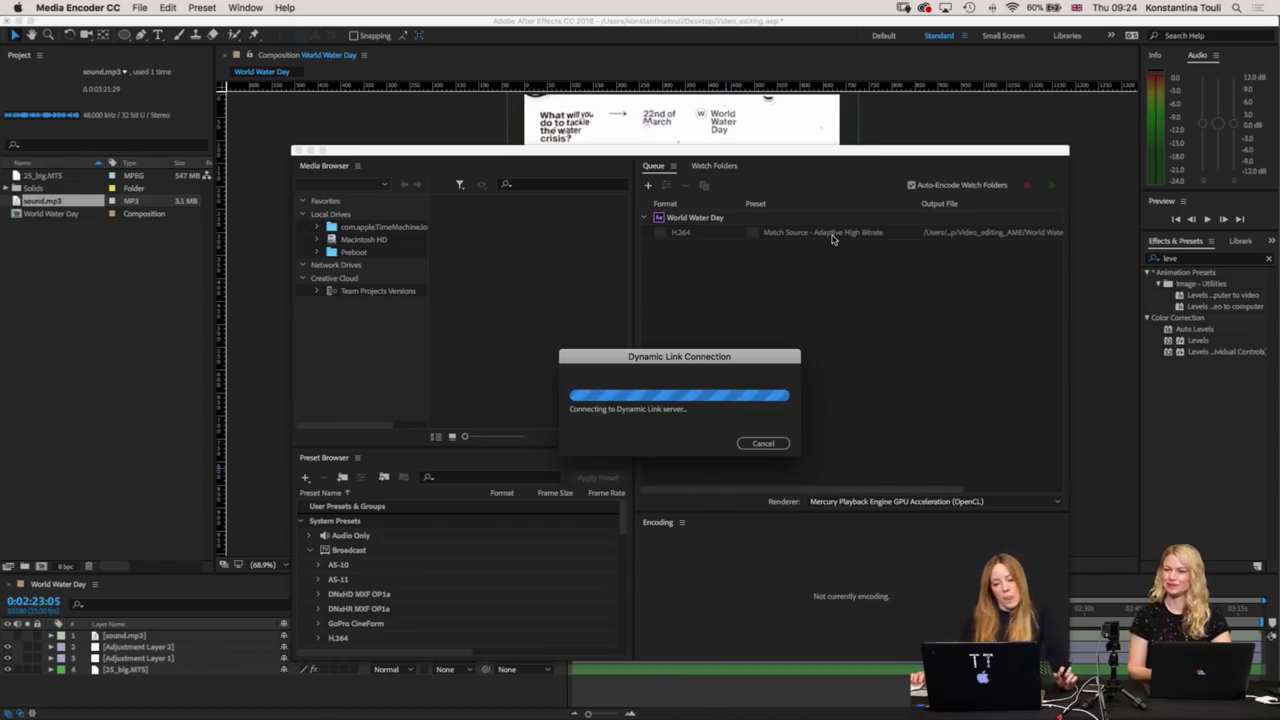
drag(729, 356, 722, 318)
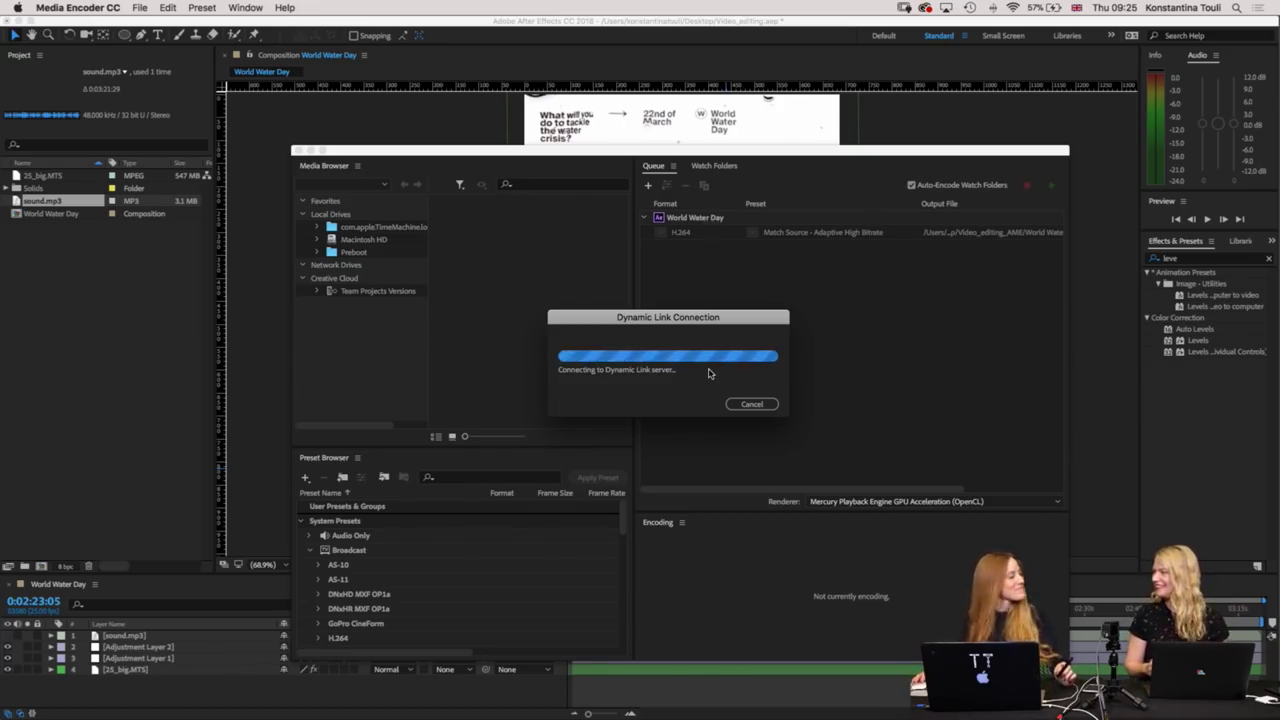
drag(715, 330, 723, 277)
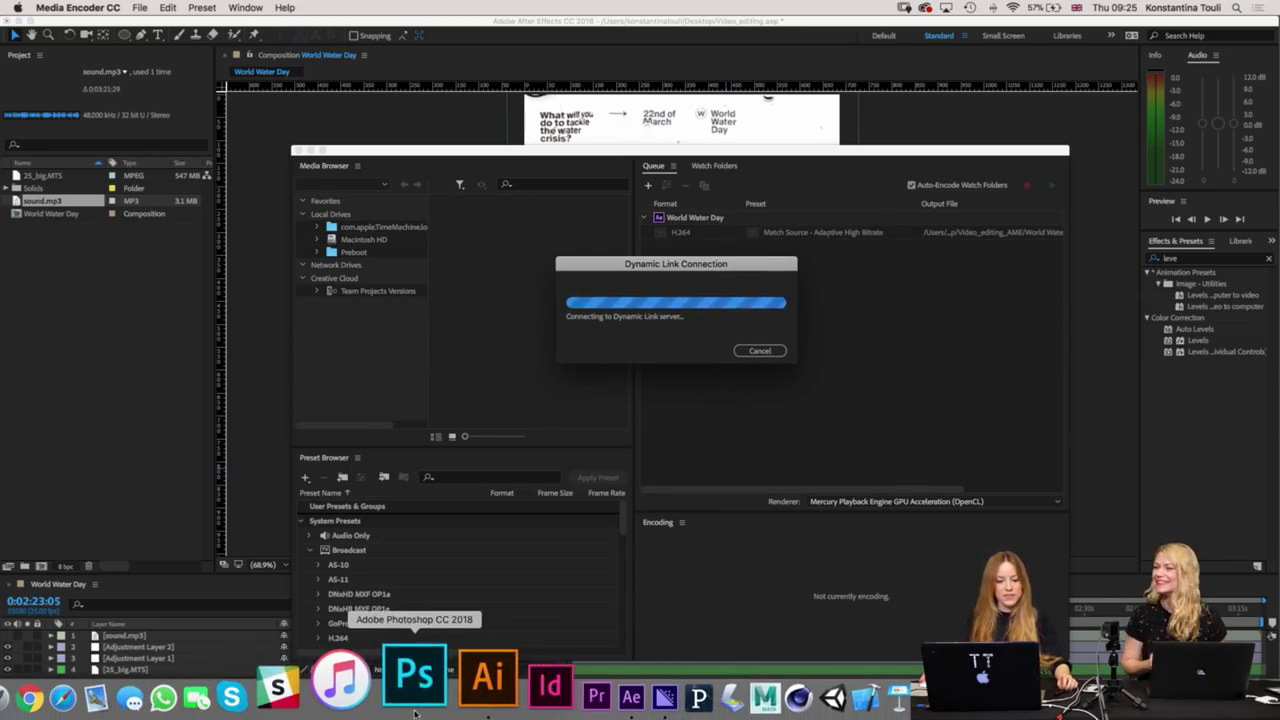
Close the Illustrator document and Photoshop Home, quit Illustrator, and hide After Effects to reveal Media Encoder.
click(415, 678)
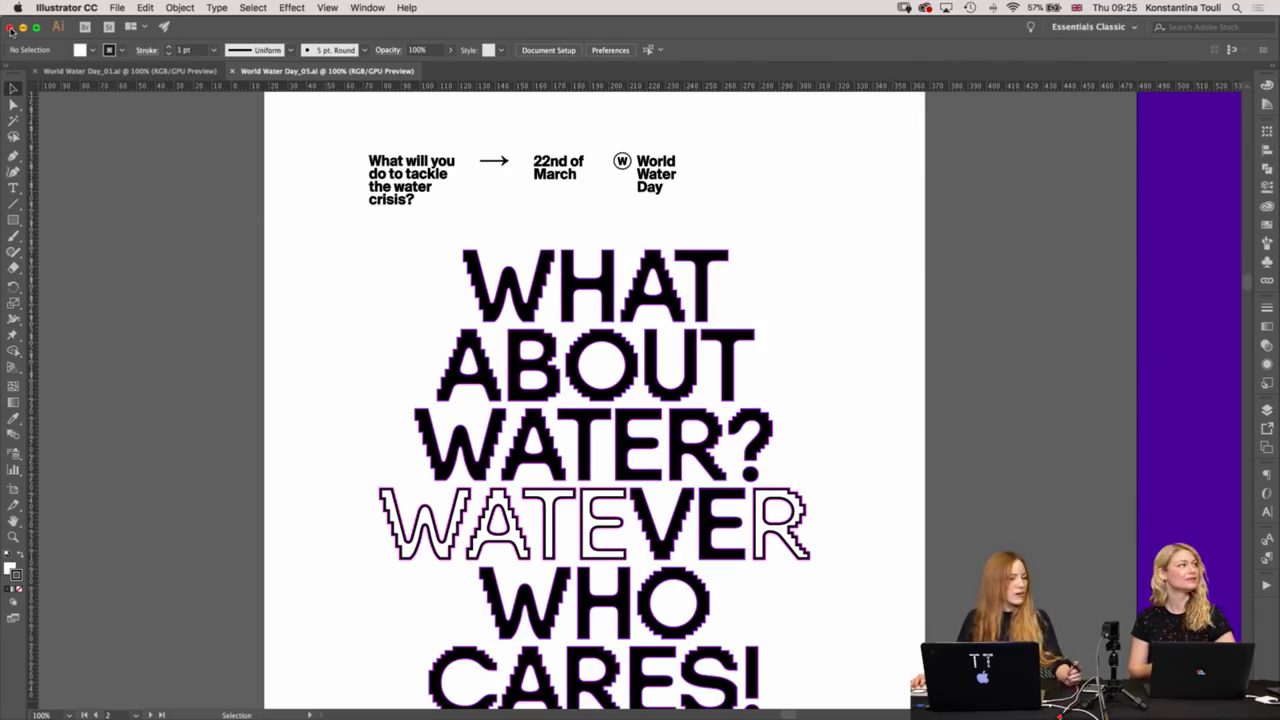
click(11, 27)
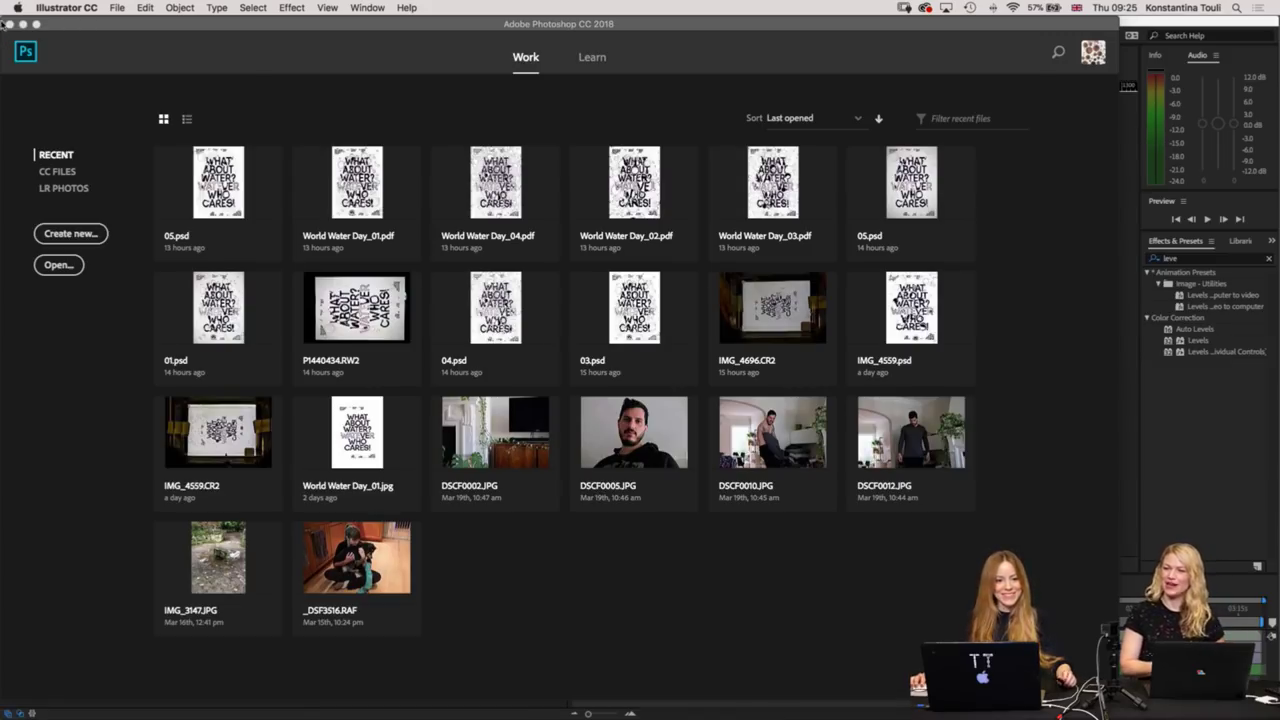
click(9, 23)
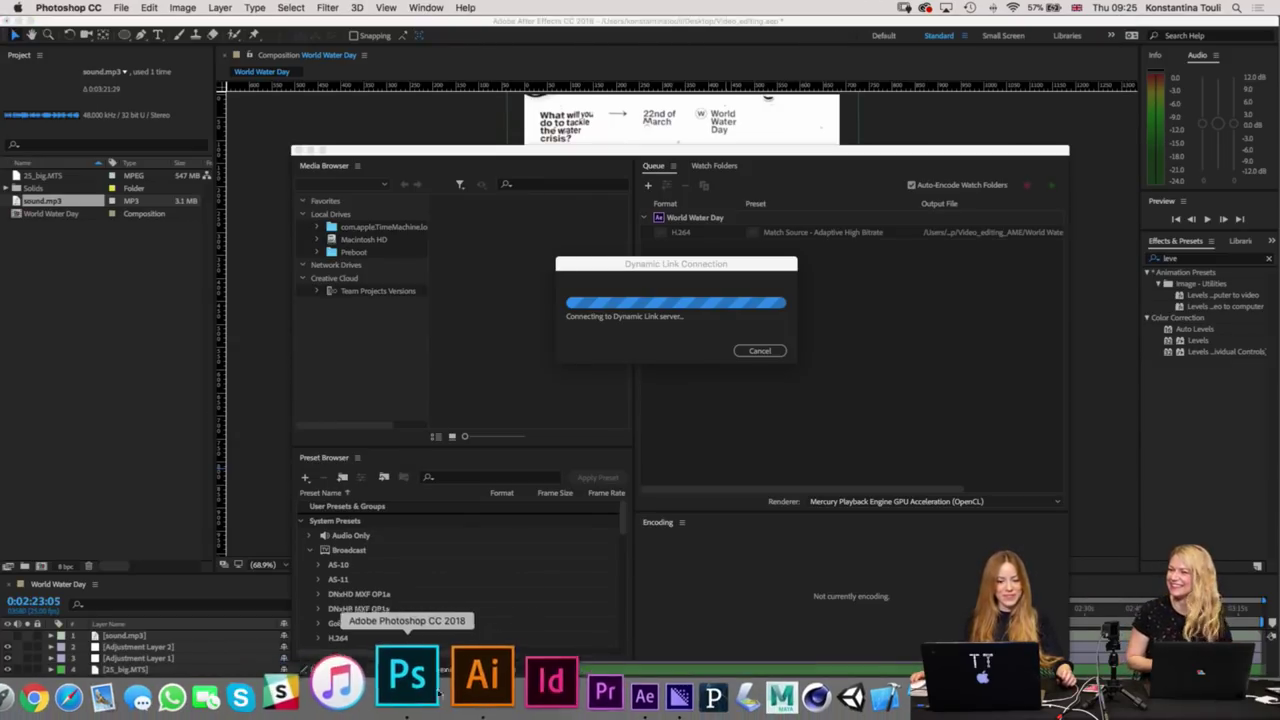
right_click(476, 668)
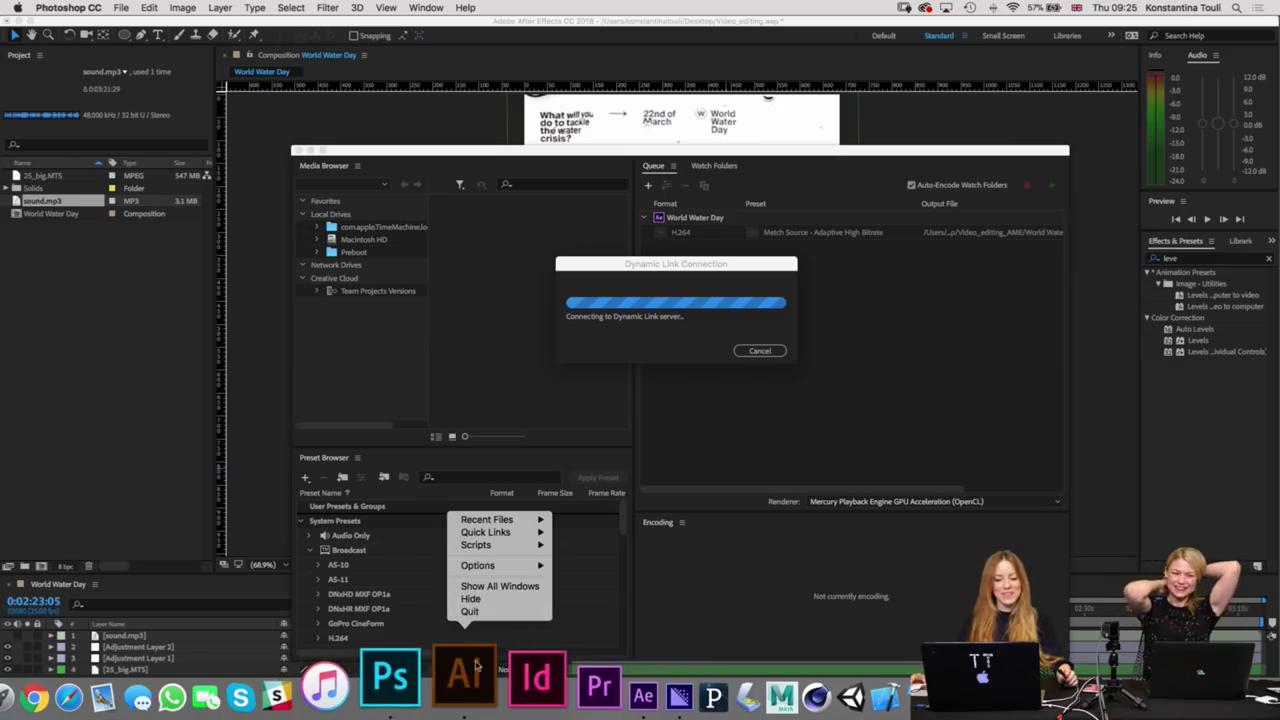
click(469, 611)
drag(701, 269, 800, 297)
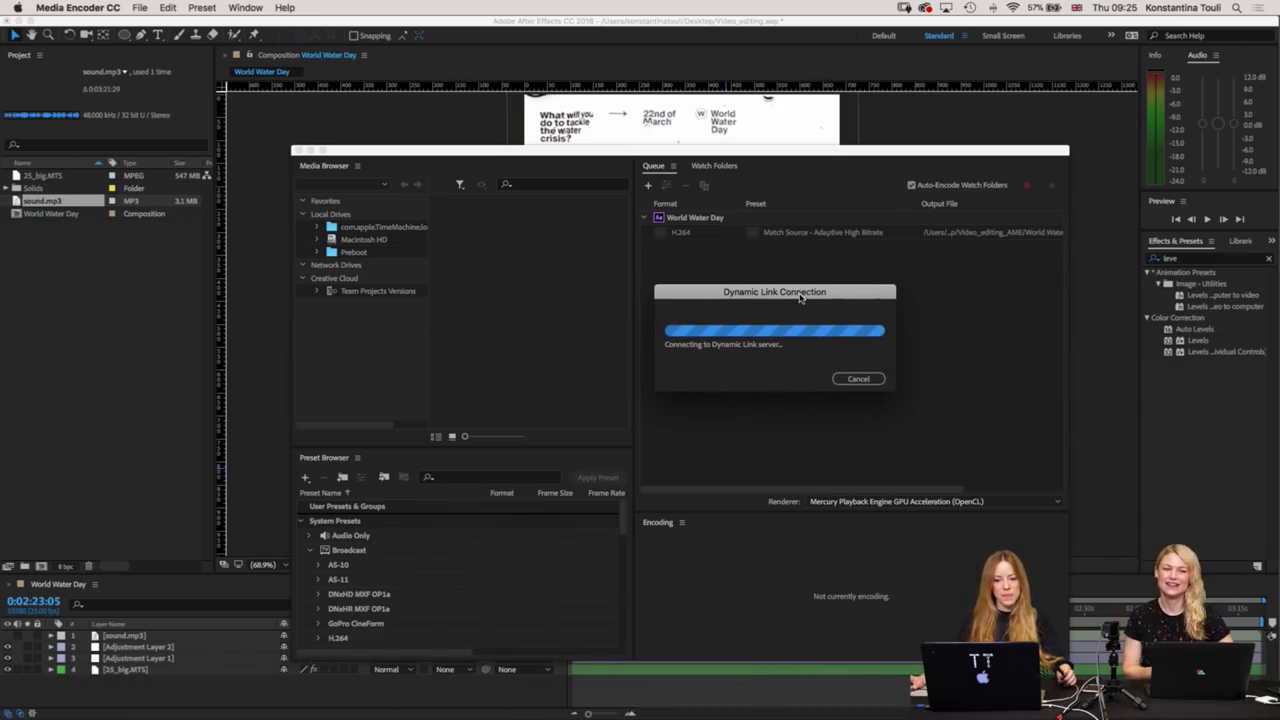
click(20, 22)
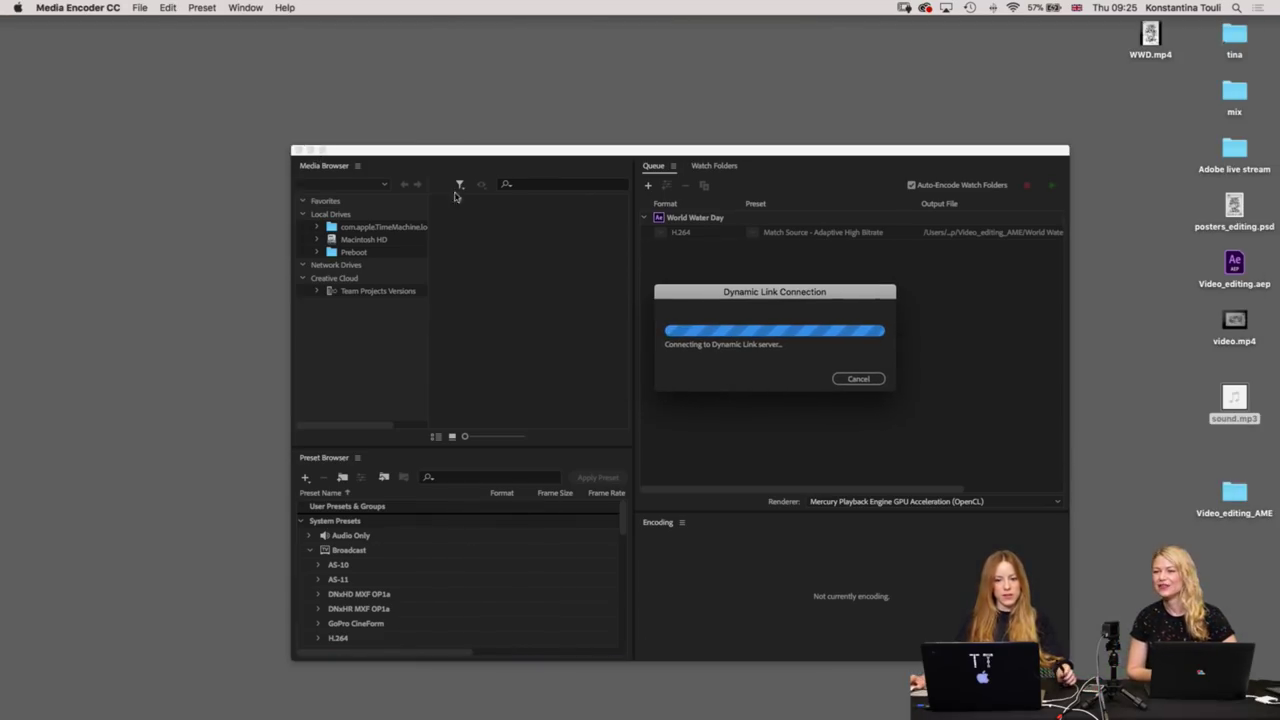
Cancel the stalled Dynamic Link Connection dialog and move the Media Encoder window higher.
drag(785, 292, 622, 240)
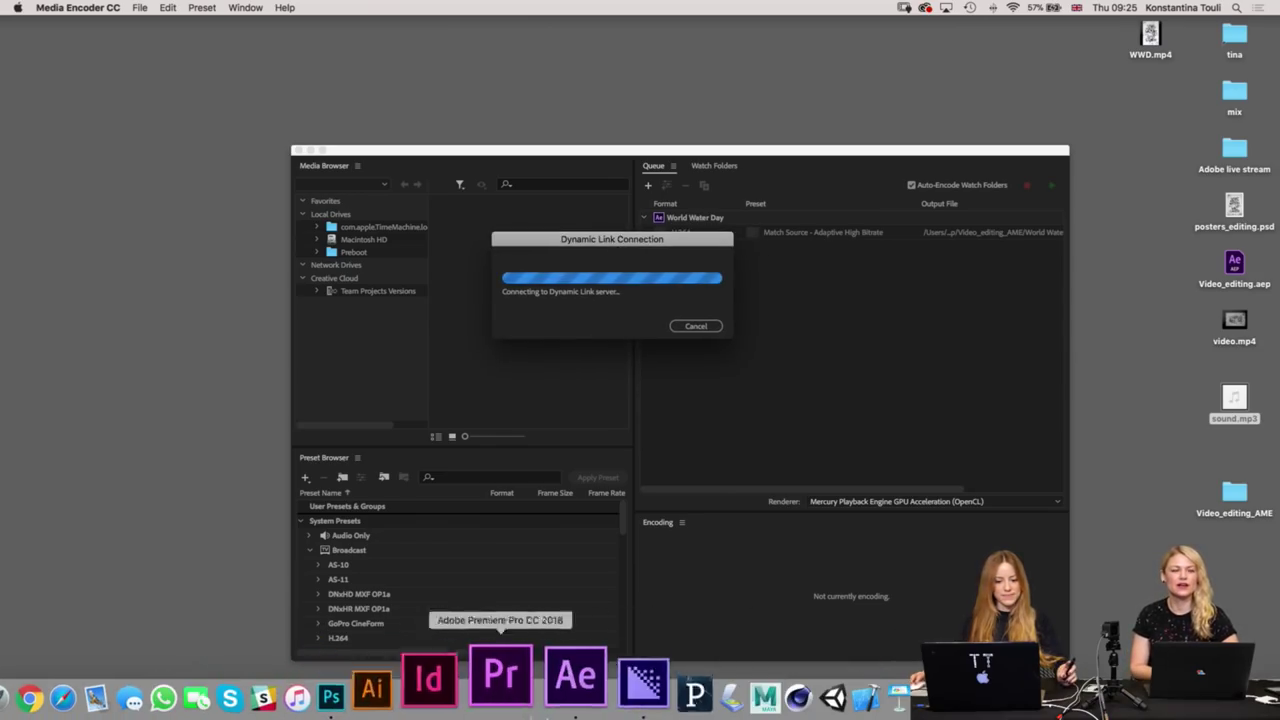
drag(686, 243, 714, 284)
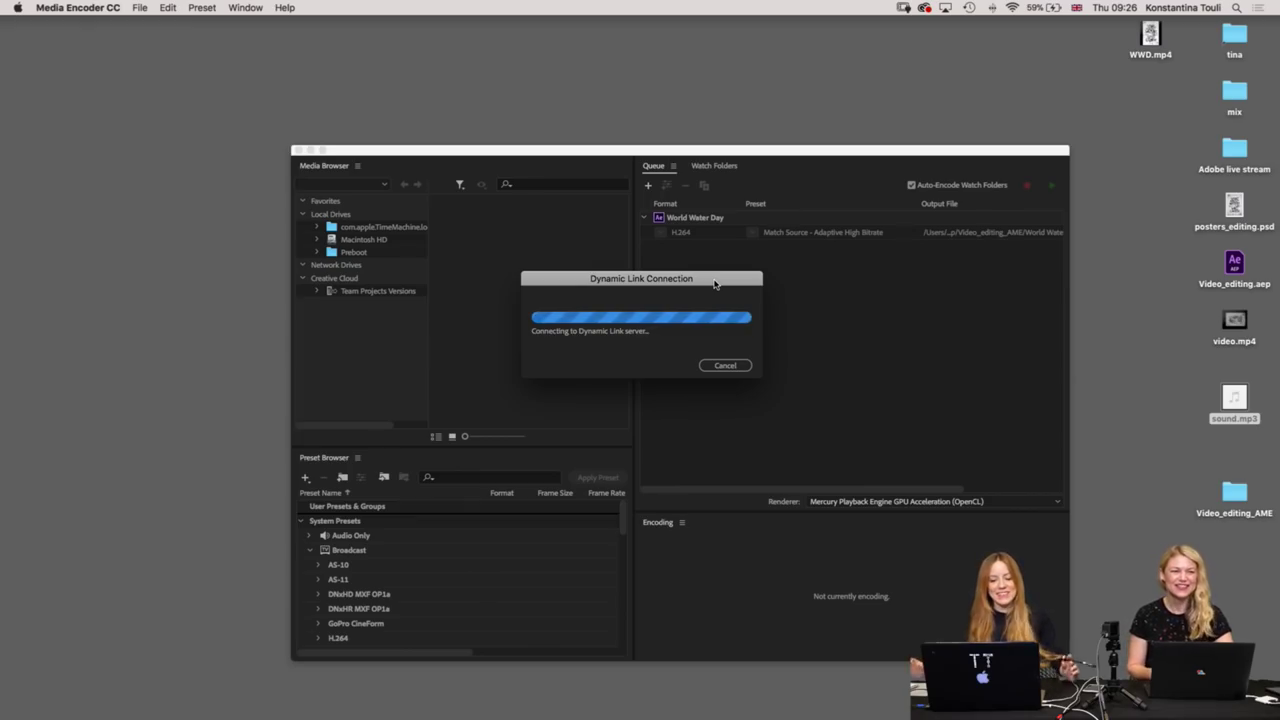
drag(709, 281, 703, 280)
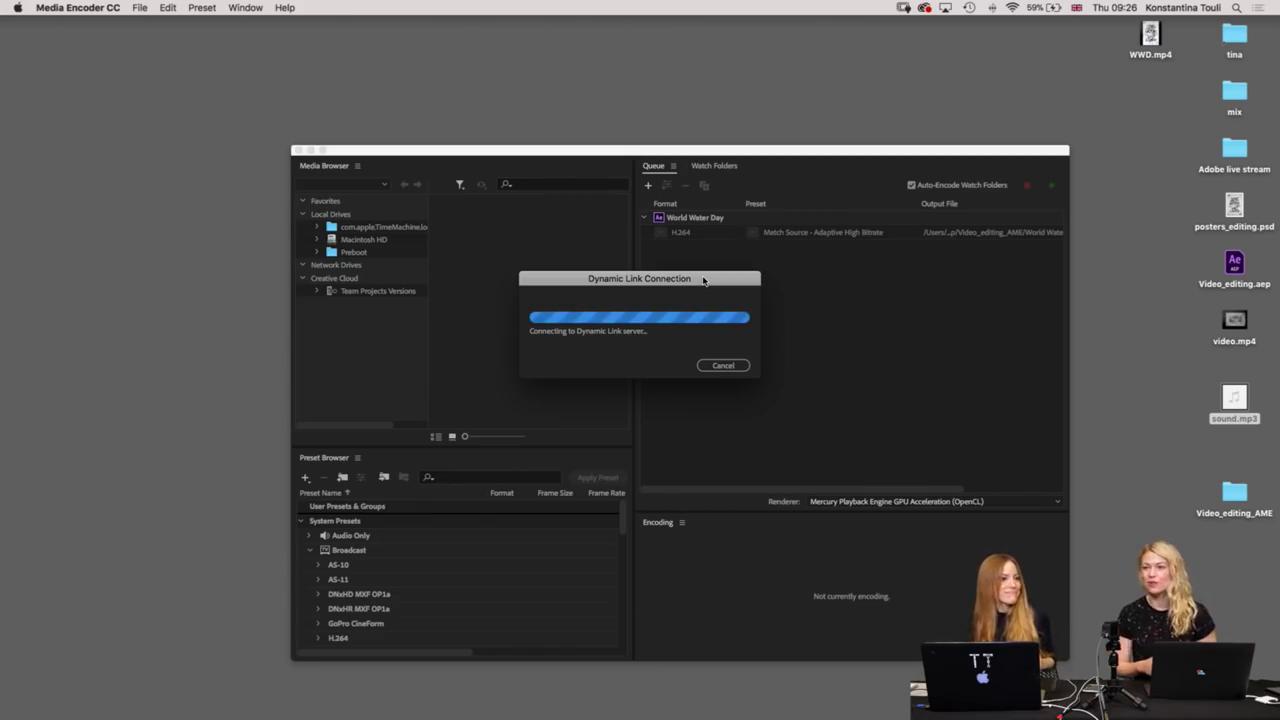
drag(710, 286, 778, 274)
click(790, 354)
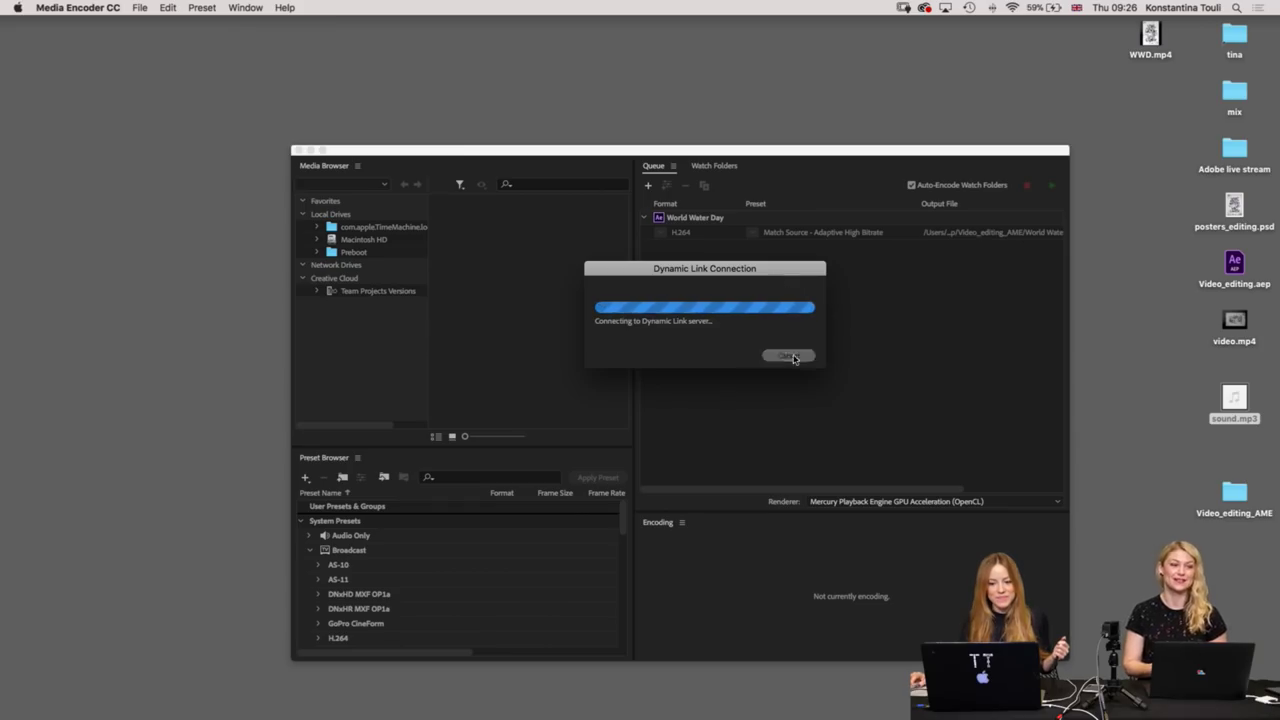
drag(760, 151, 731, 52)
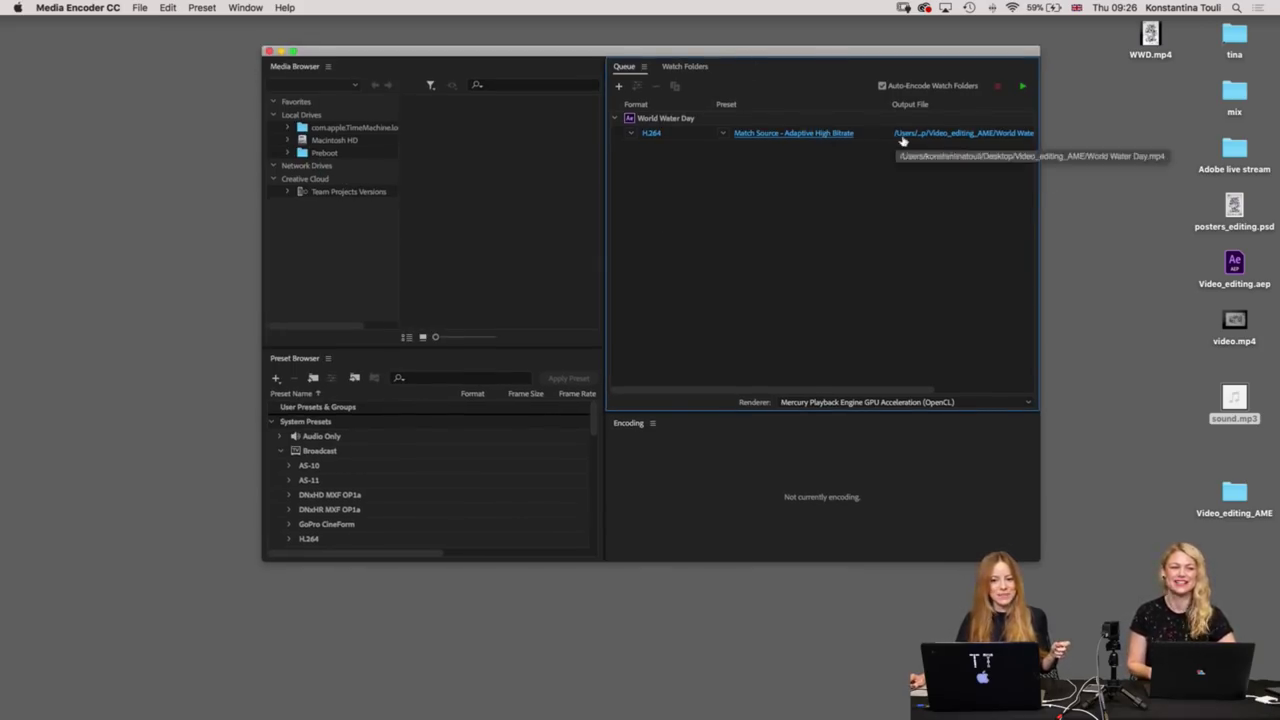
Point the World Water Day output file to the Desktop as World Water Day.mp4.
click(806, 135)
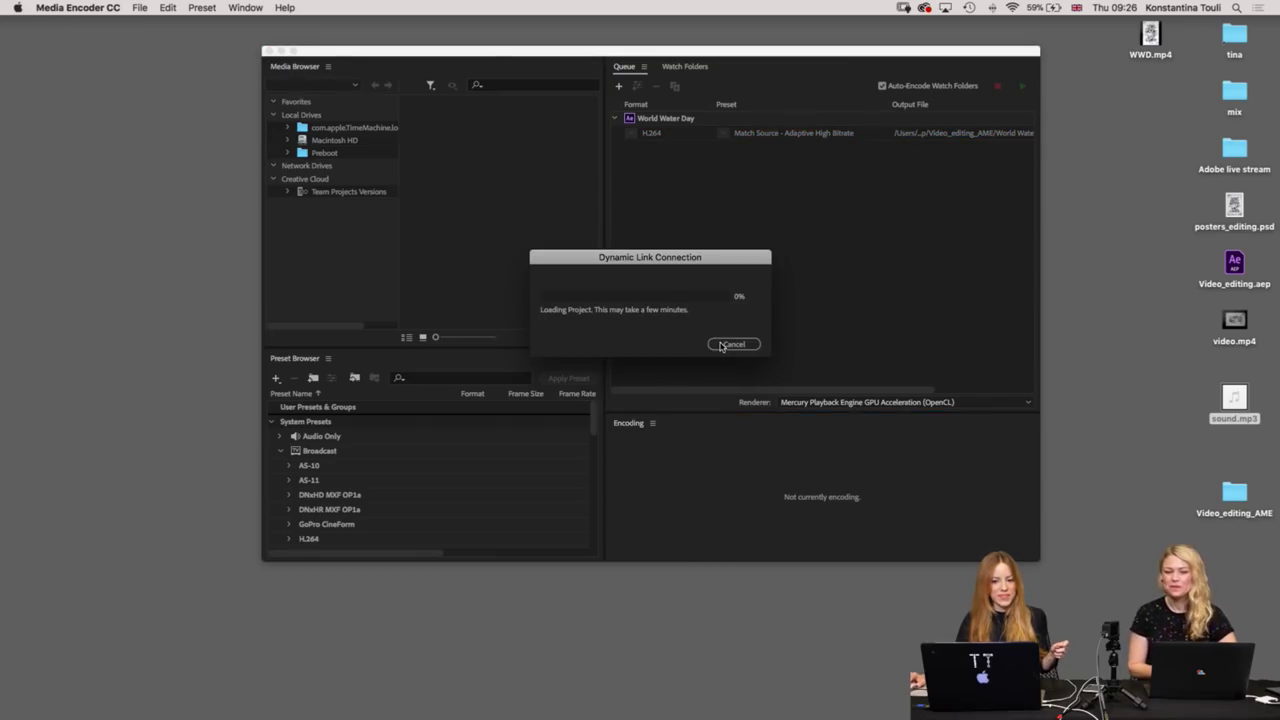
click(726, 344)
click(942, 135)
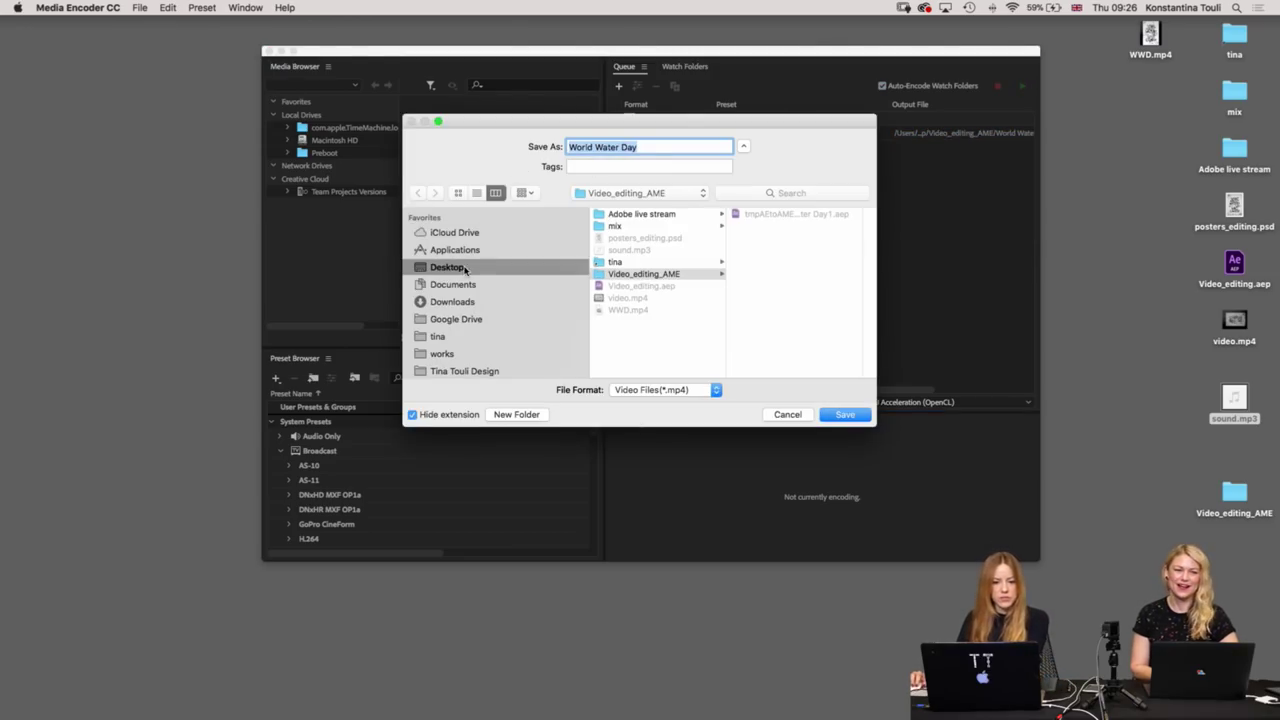
click(464, 268)
click(455, 340)
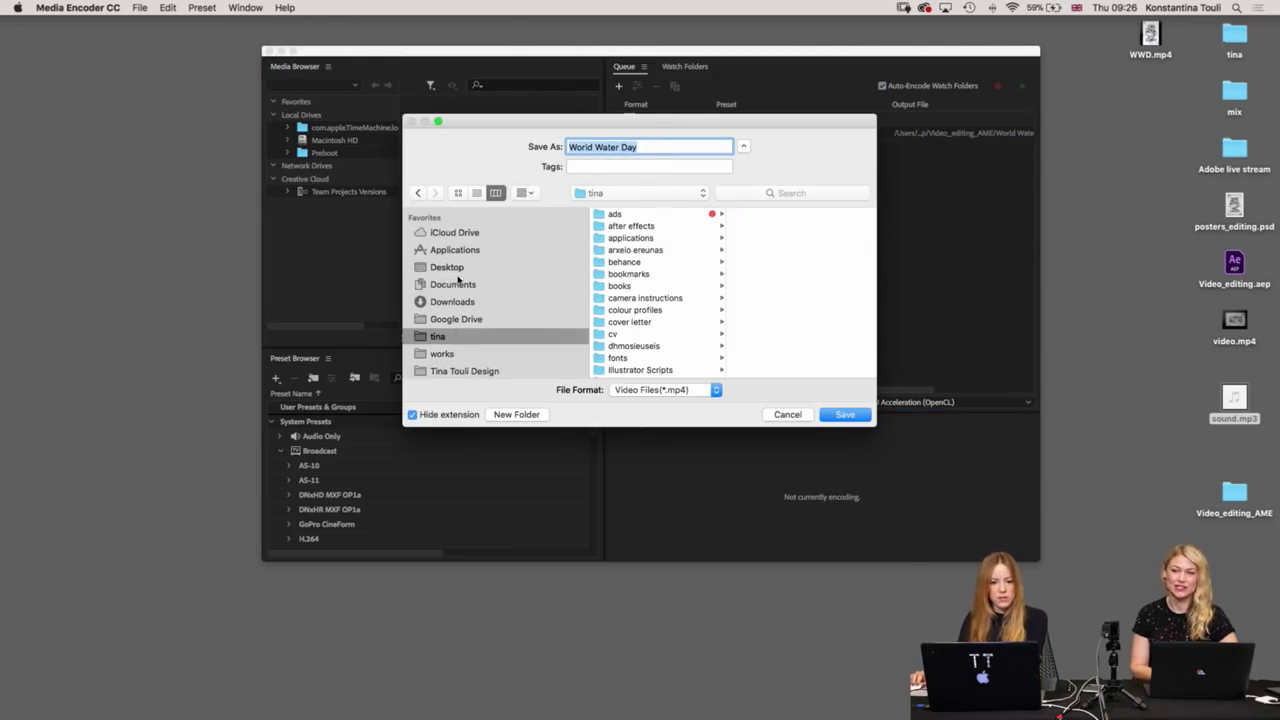
click(447, 267)
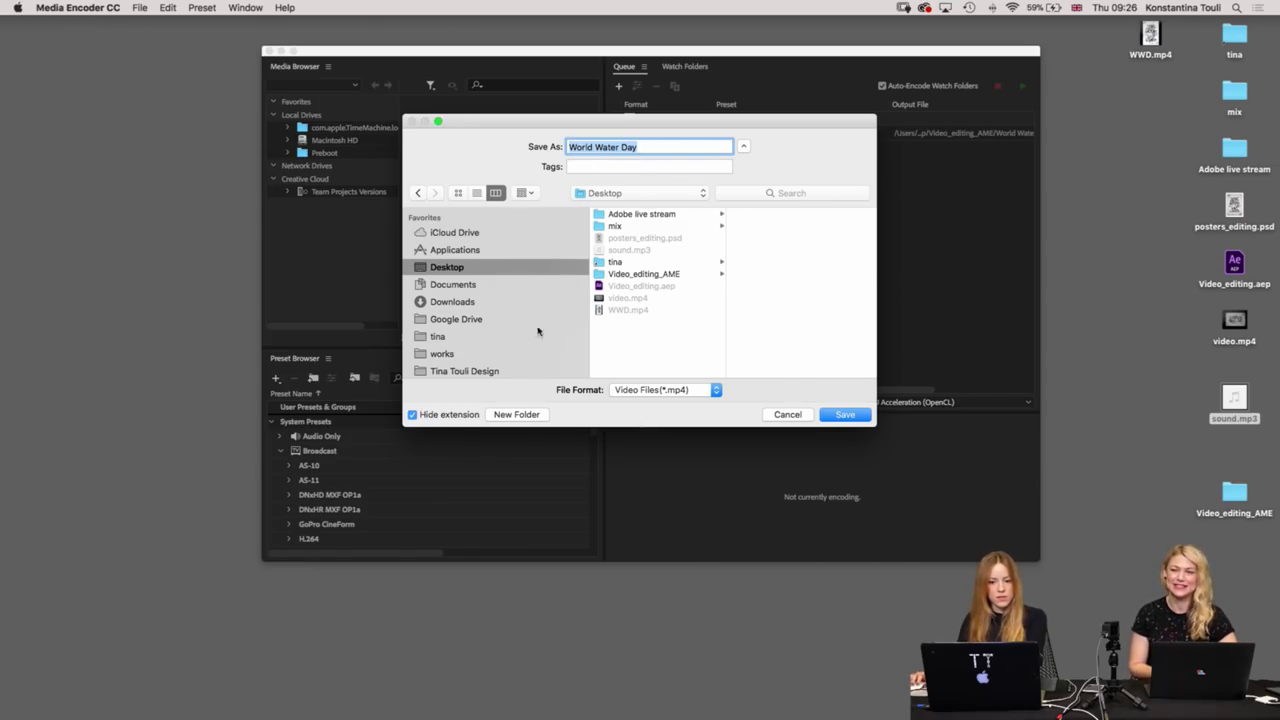
click(858, 415)
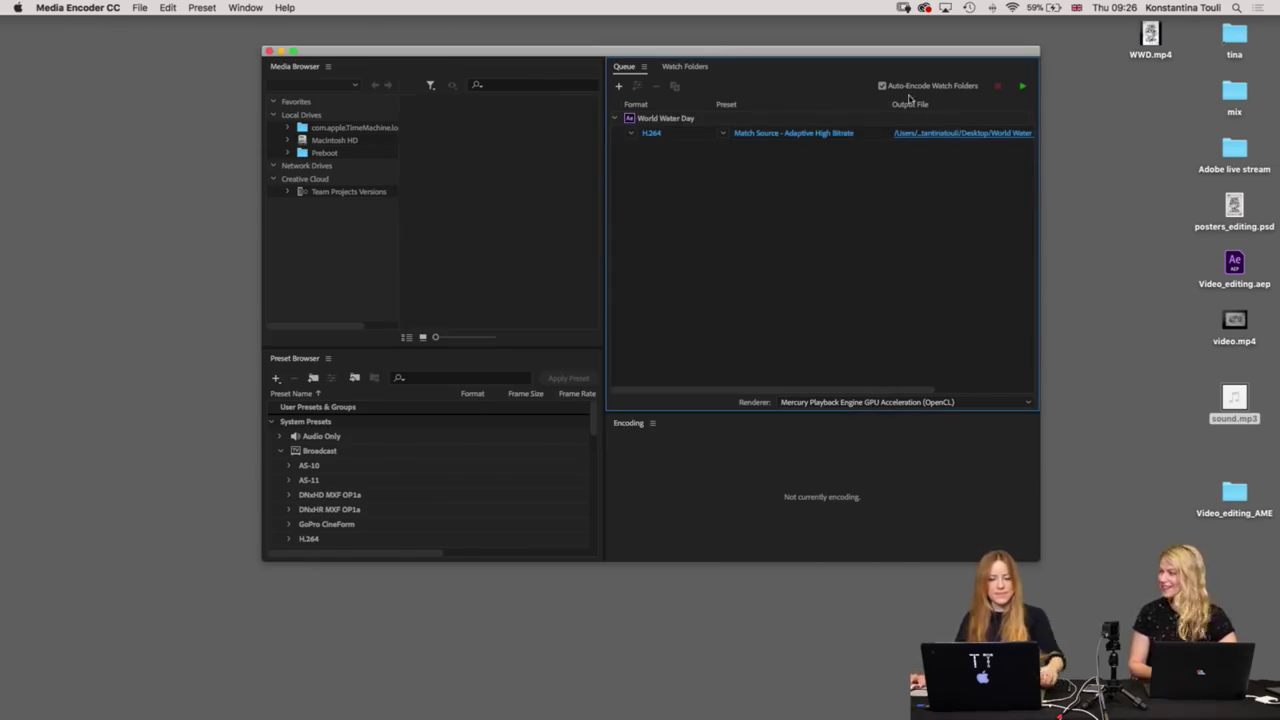
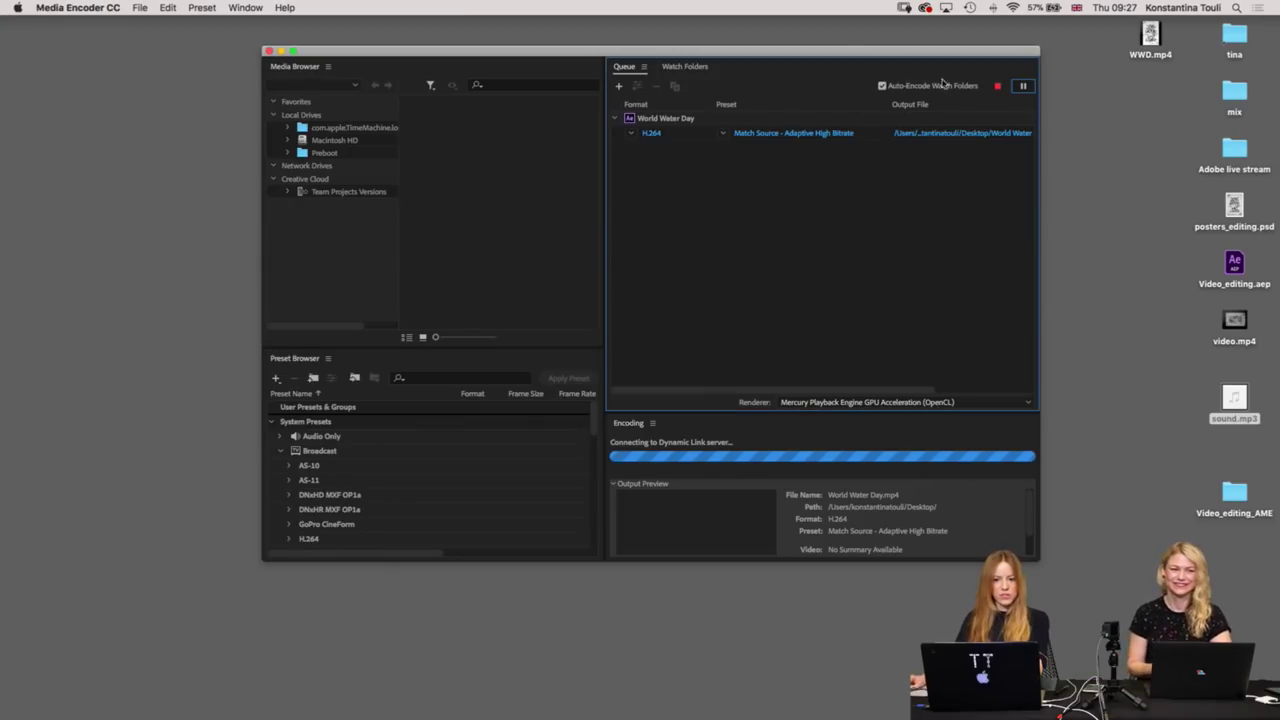
Minimize the Media Encoder window and open posters_editing.psd from the desktop in Photoshop.
drag(746, 67, 759, 67)
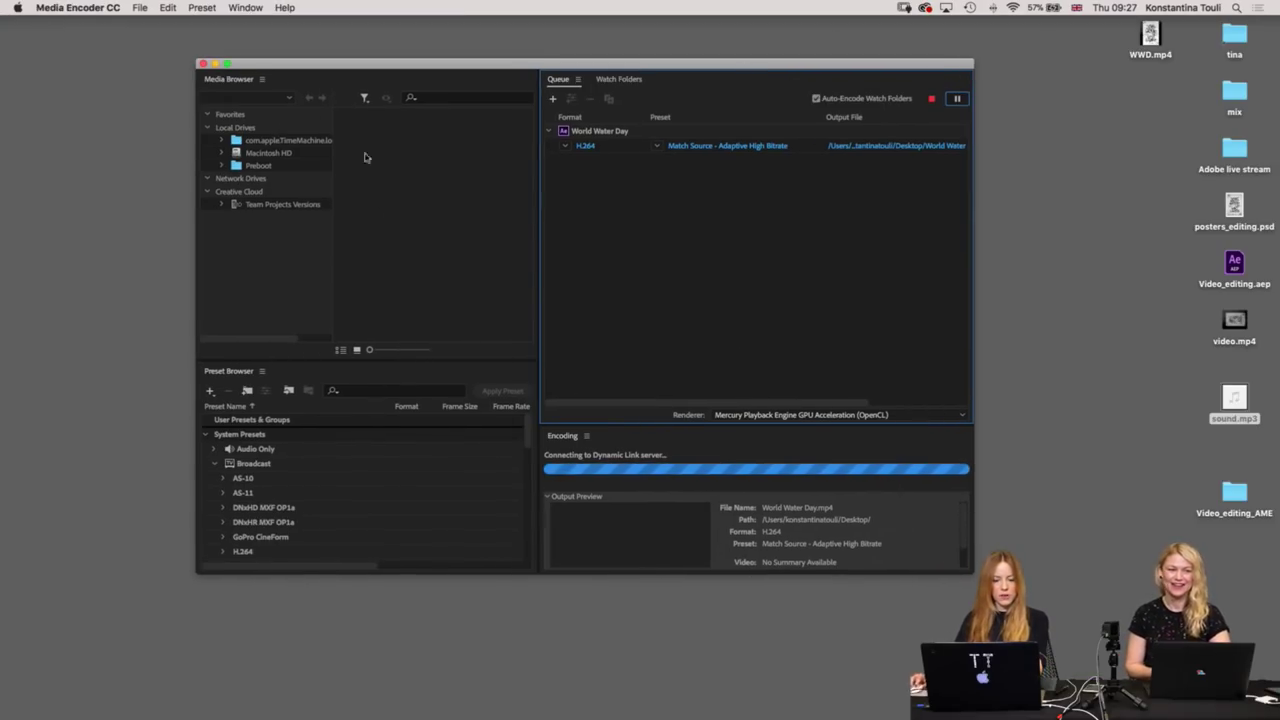
click(214, 64)
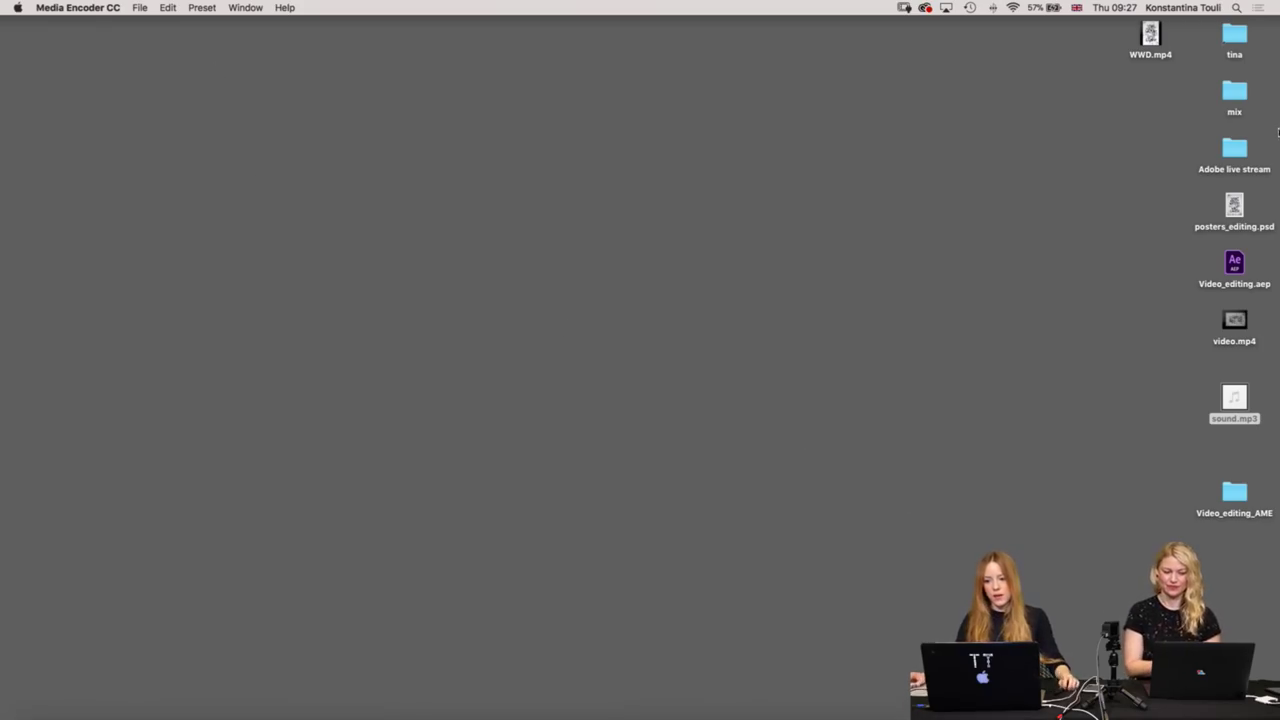
double_click(1234, 205)
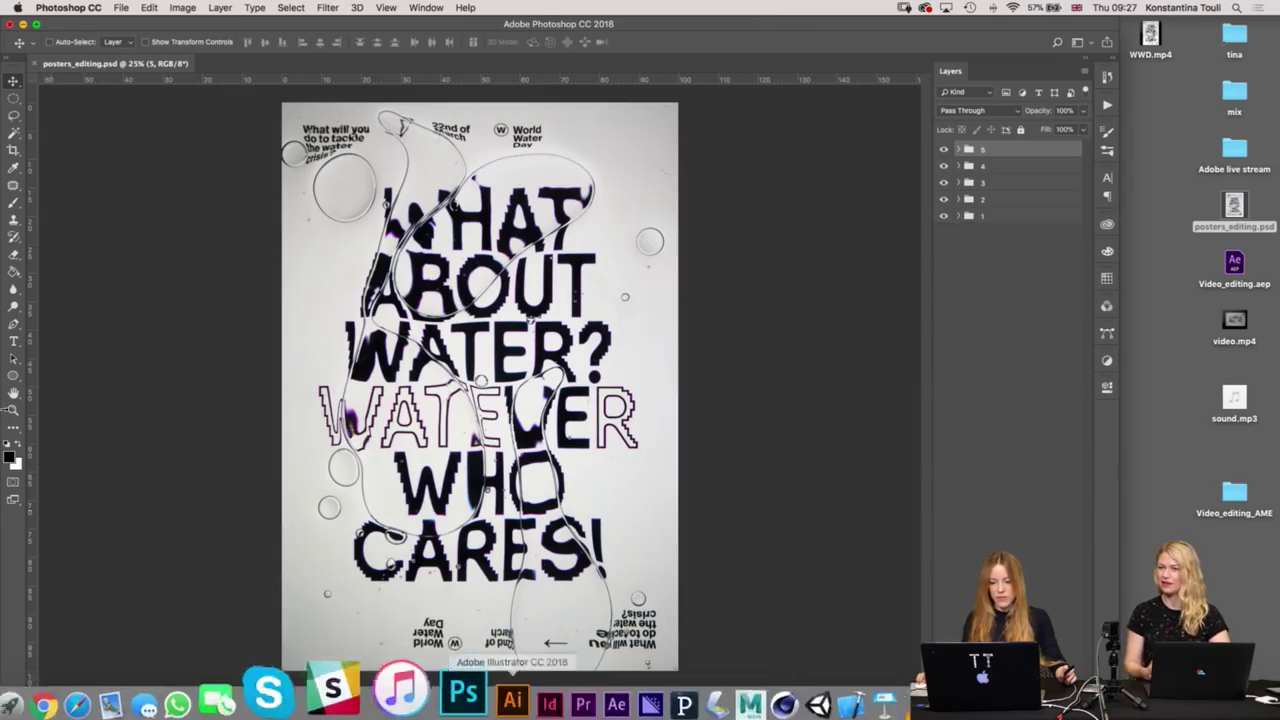
Maximize the Photoshop window and show only poster layer group 1.
double_click(577, 25)
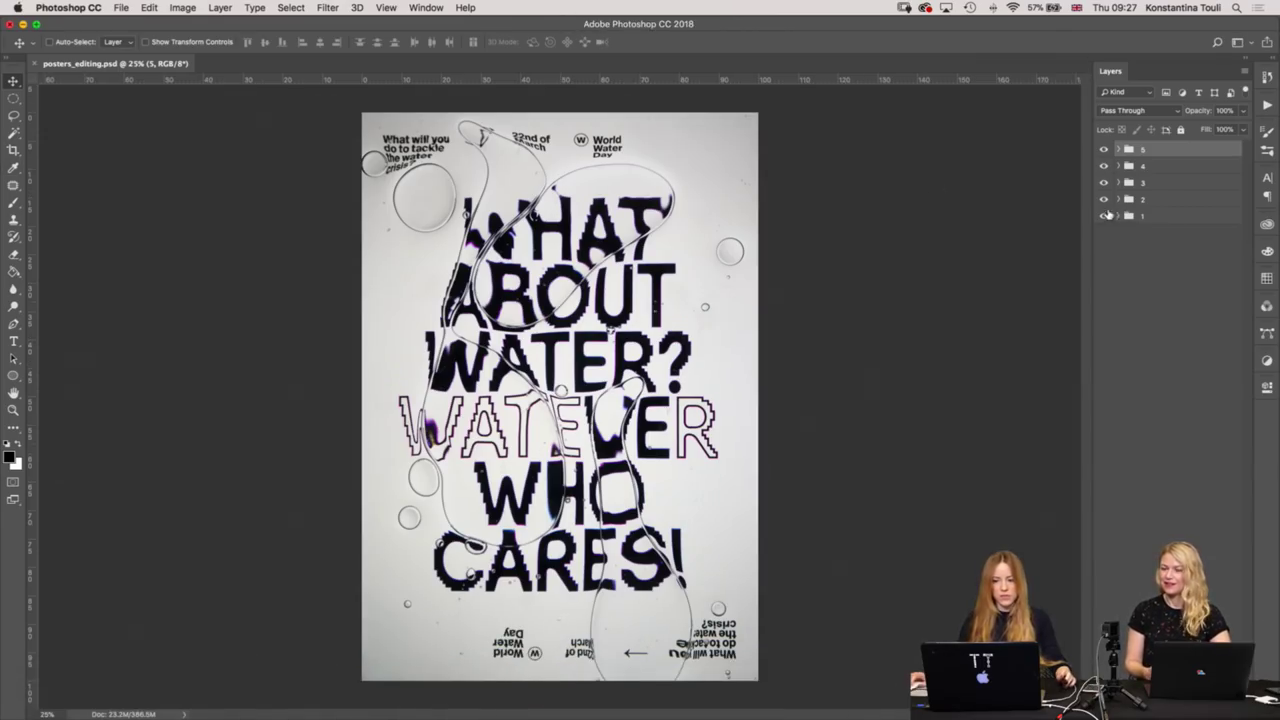
click(1105, 200)
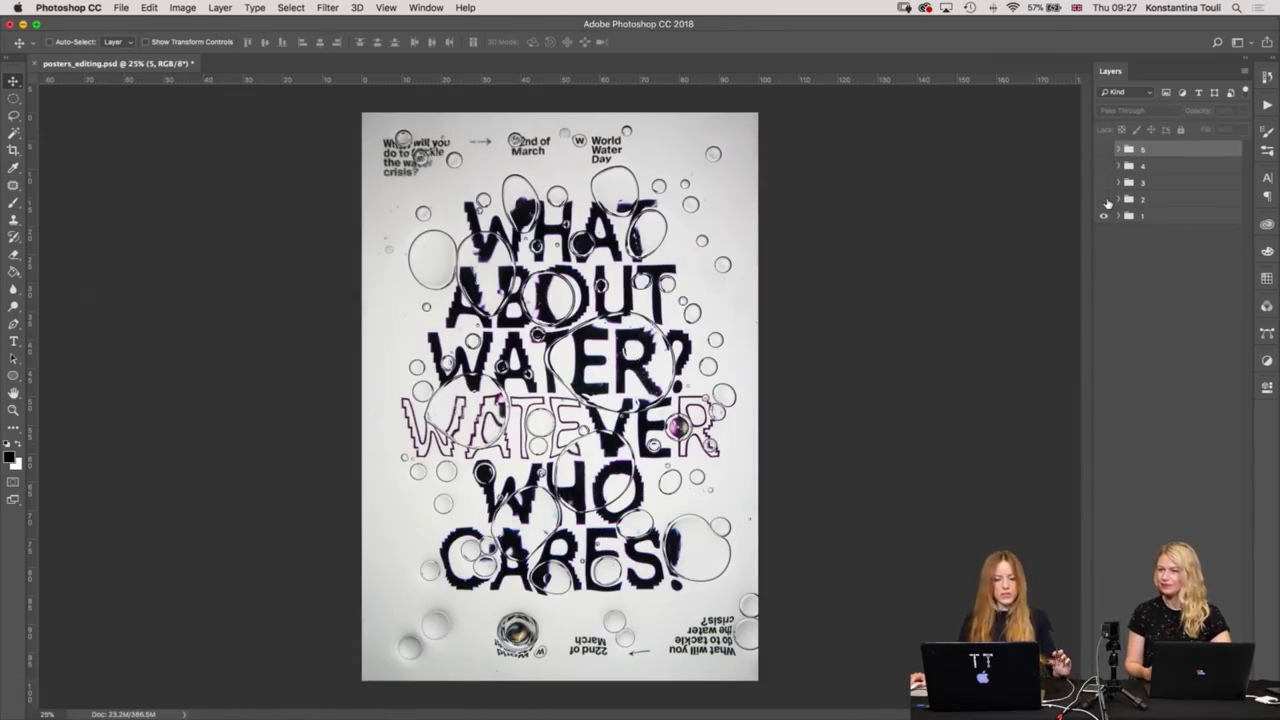
key(ctrl+plus)
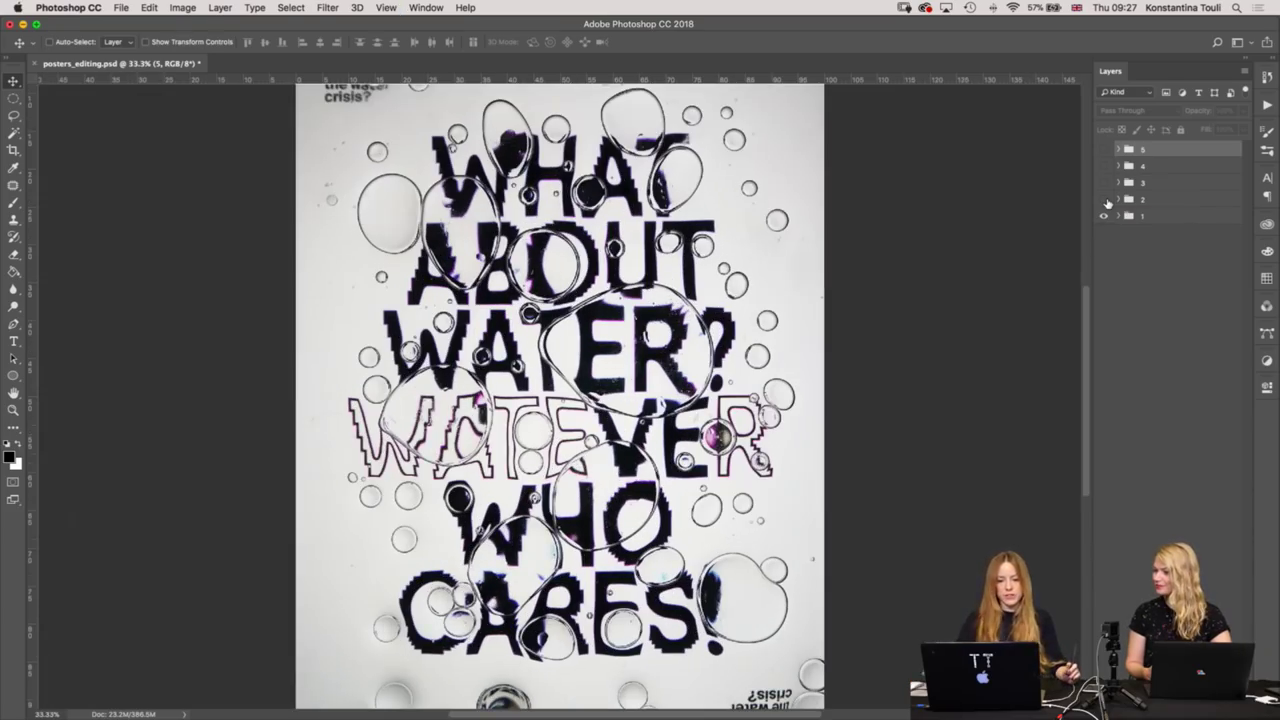
key(ctrl+minus)
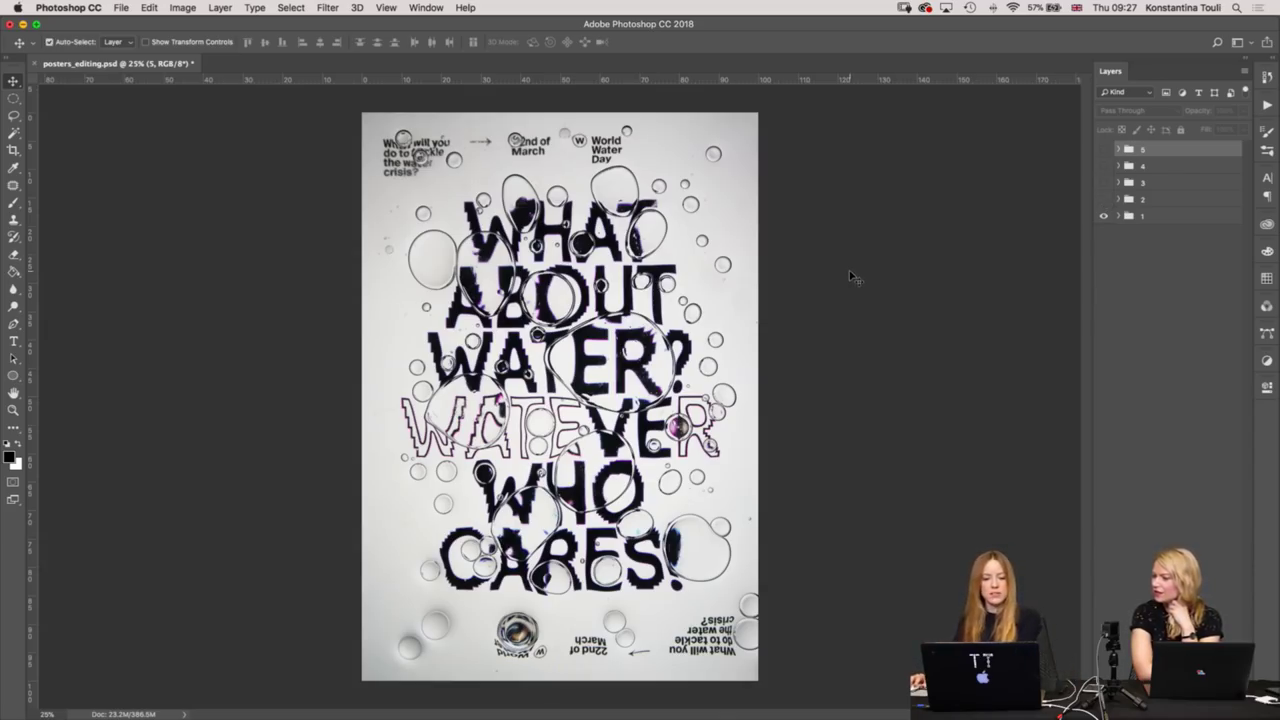
Zoom in and scroll around to inspect group 1's poster details.
key(ctrl+plus)
key(ctrl+plus)
key(ctrl+plus)
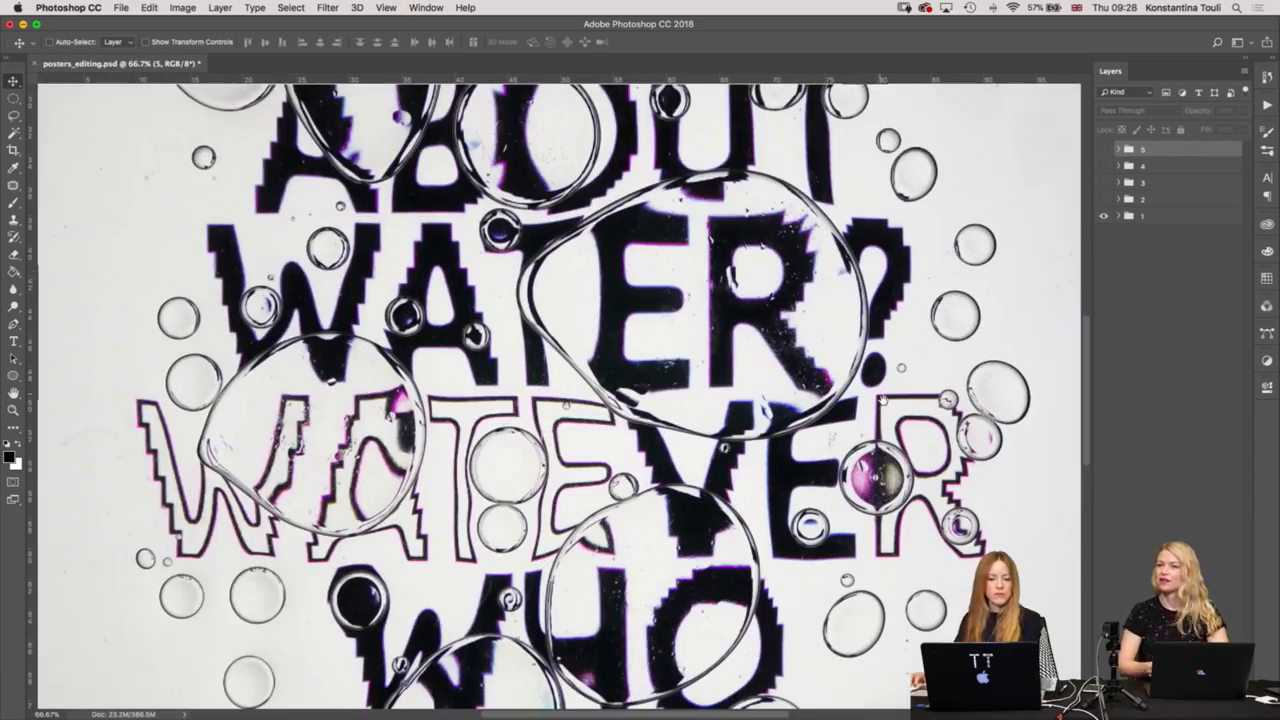
scroll(598, 270, down, 2)
scroll(598, 270, right, 3)
scroll(572, 352, up, 1)
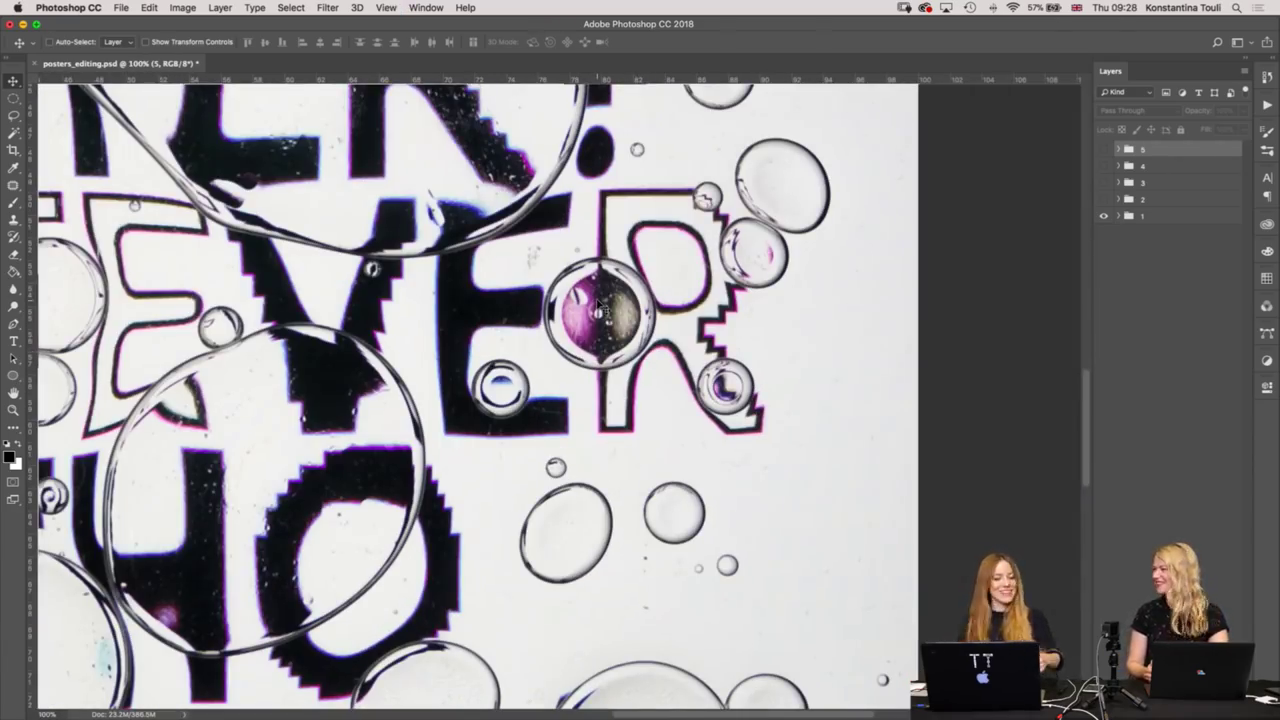
scroll(598, 310, down, 10)
scroll(640, 400, down, 5)
scroll(668, 461, down, 1)
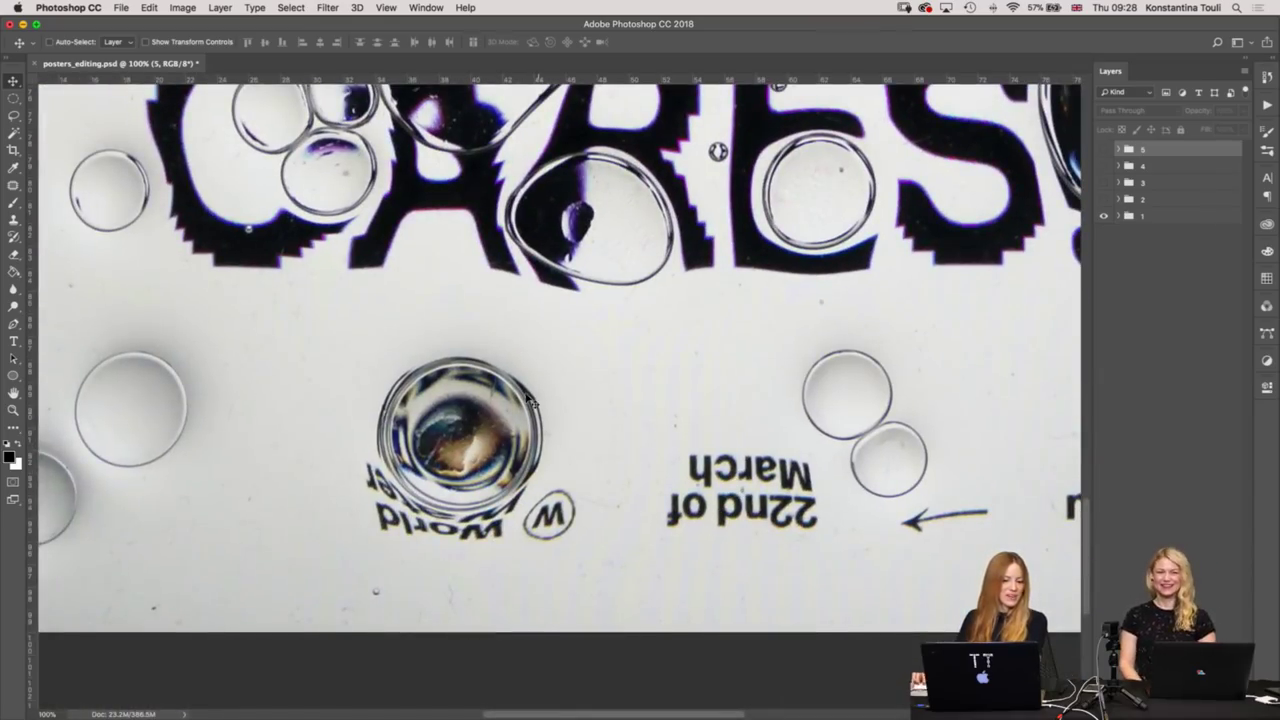
scroll(553, 480, down, 3)
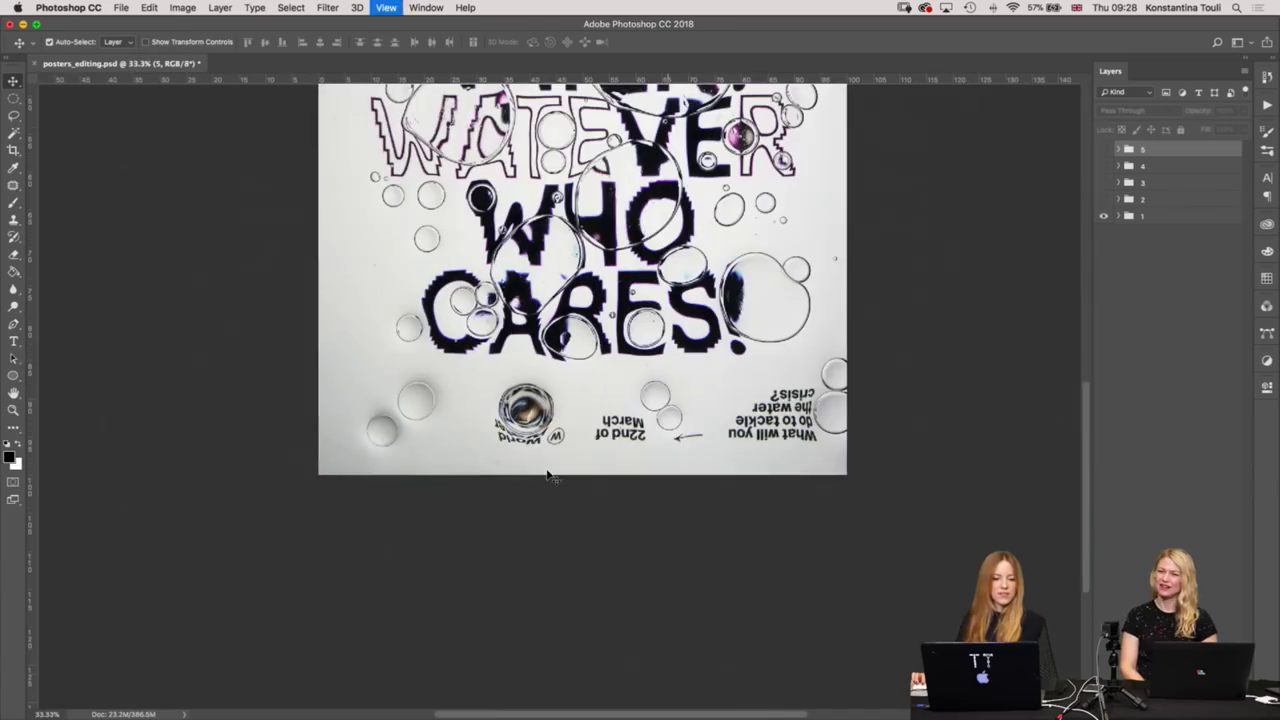
scroll(549, 471, up, 1)
scroll(656, 273, up, 3)
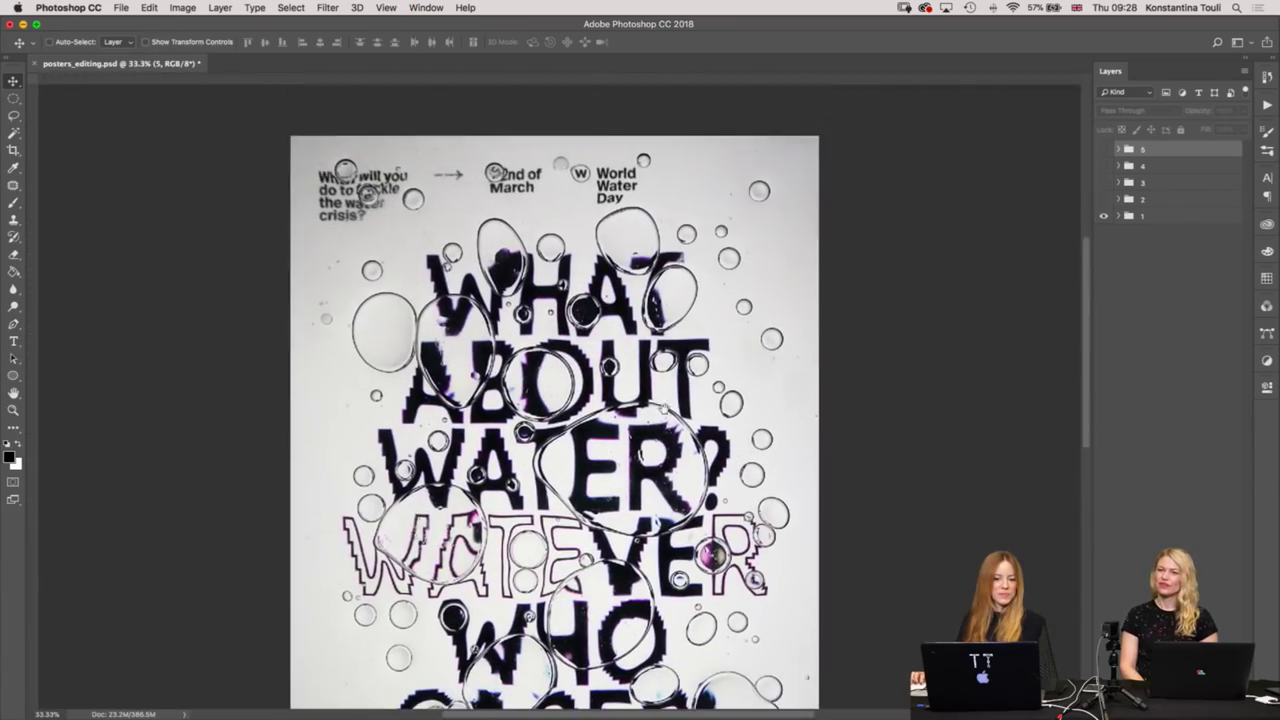
scroll(698, 302, down, 1)
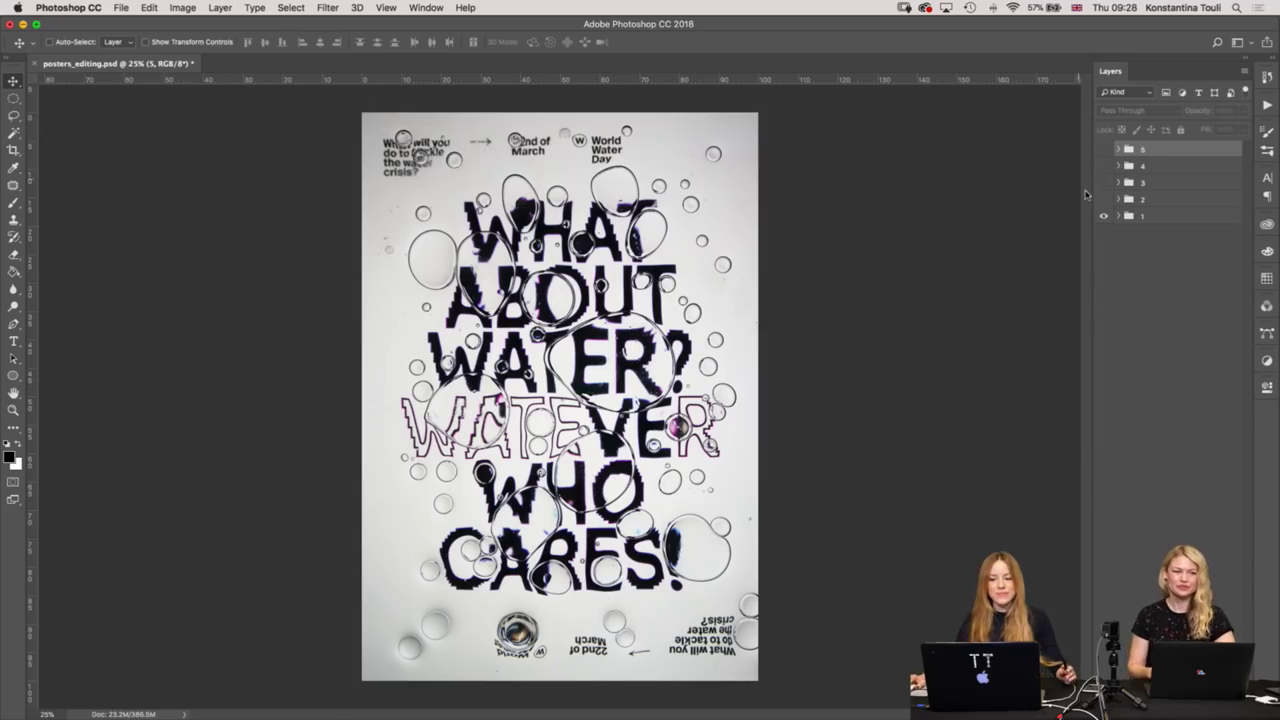
Turn on layer group 2 and inspect its small bubbles at 50% and 100% zoom.
click(1104, 201)
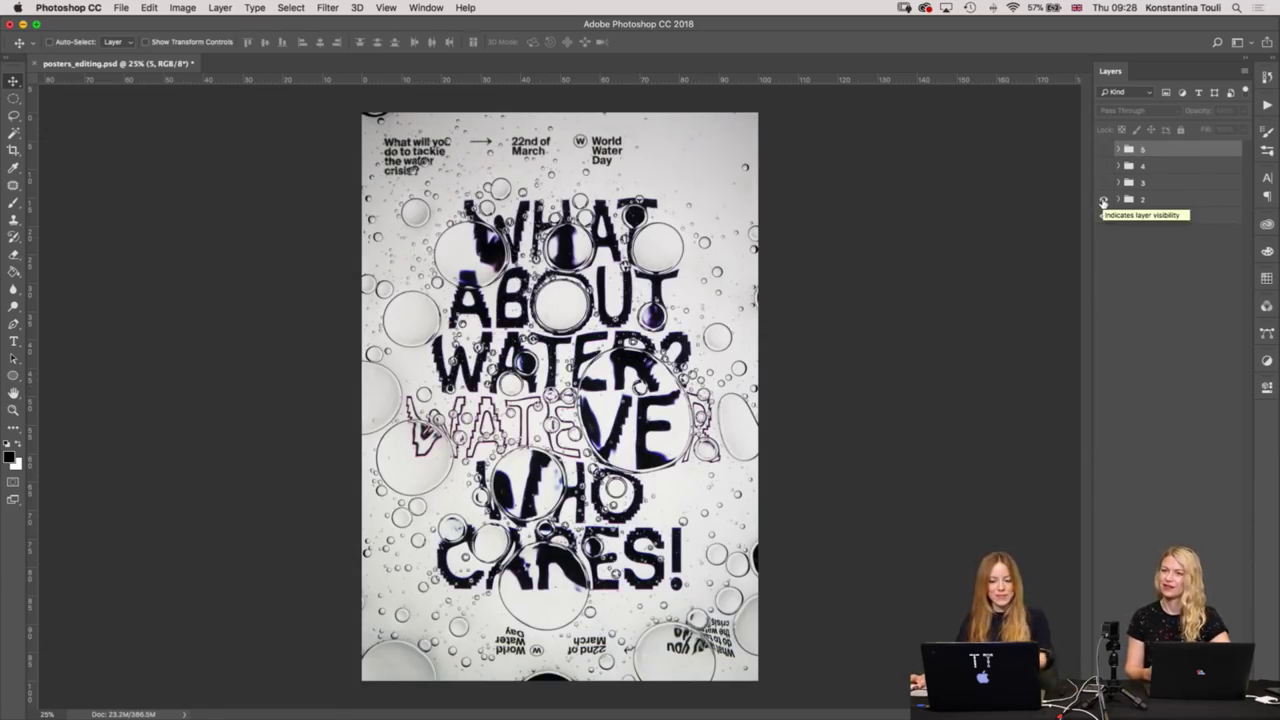
key(ctrl+plus)
key(ctrl+plus)
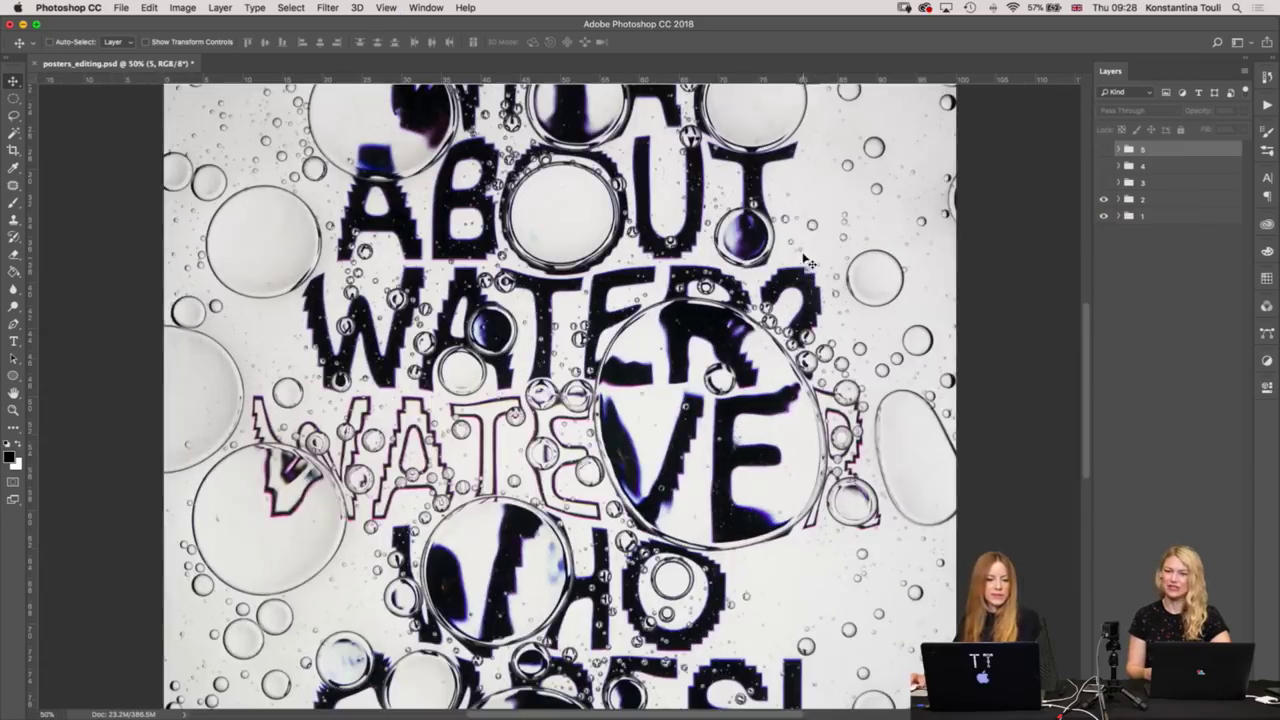
scroll(816, 397, up, 3)
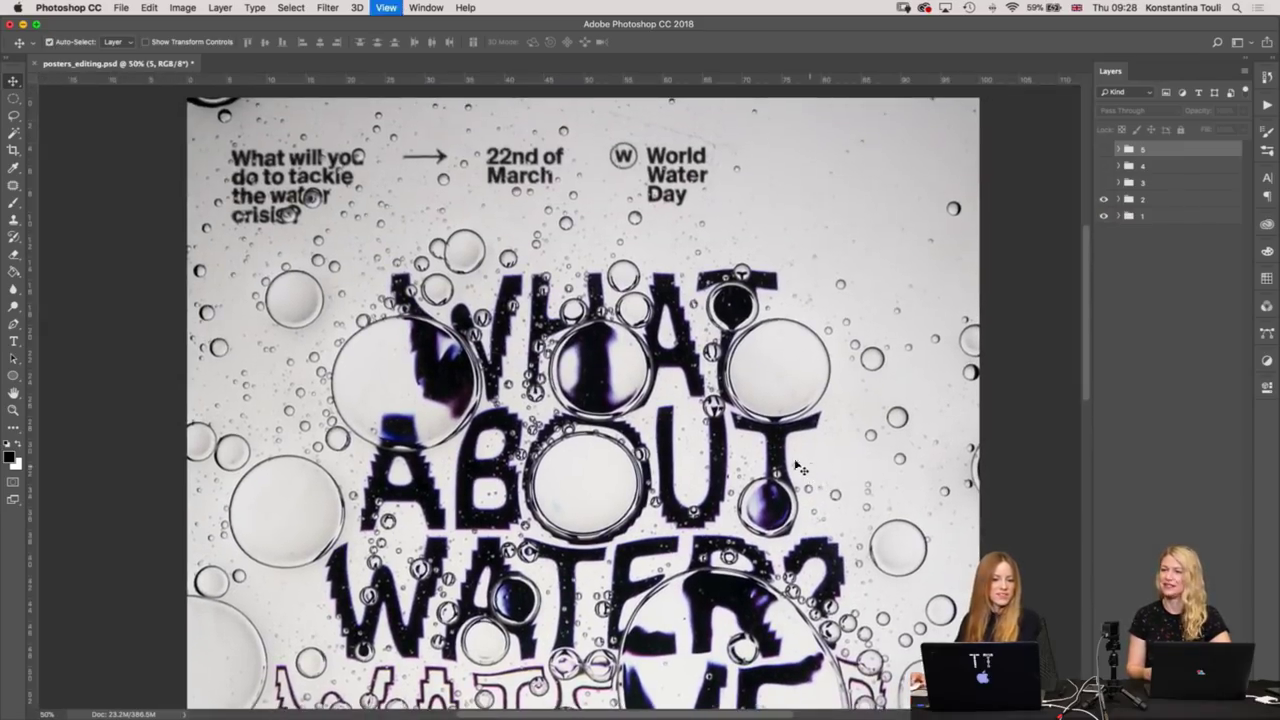
key(ctrl+plus)
key(ctrl+minus)
key(ctrl+minus)
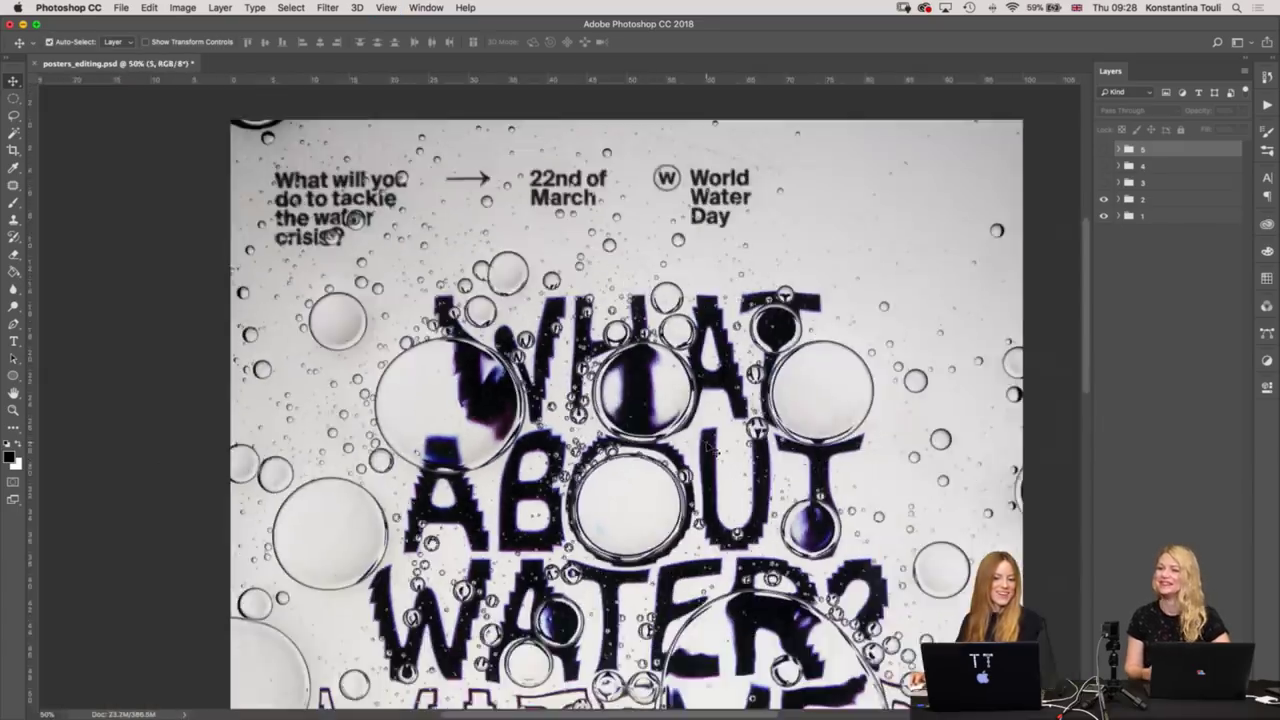
scroll(645, 372, down, 3)
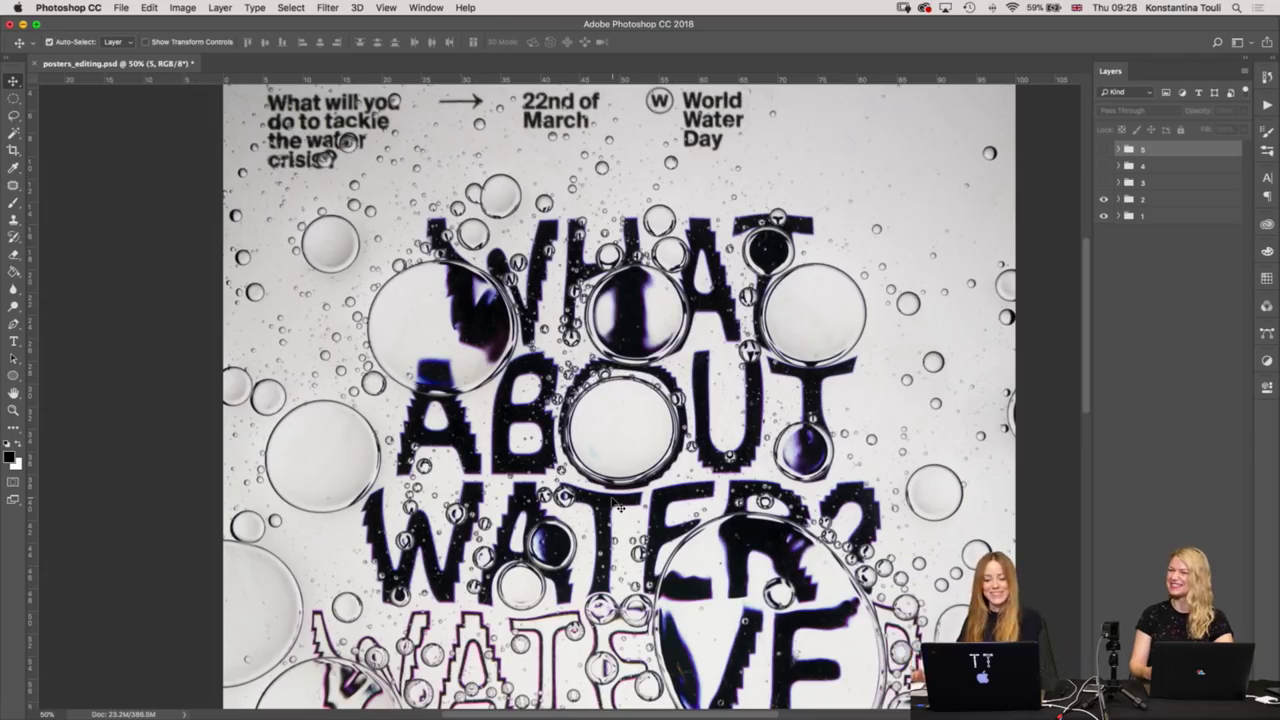
key(ctrl+minus)
key(ctrl+minus)
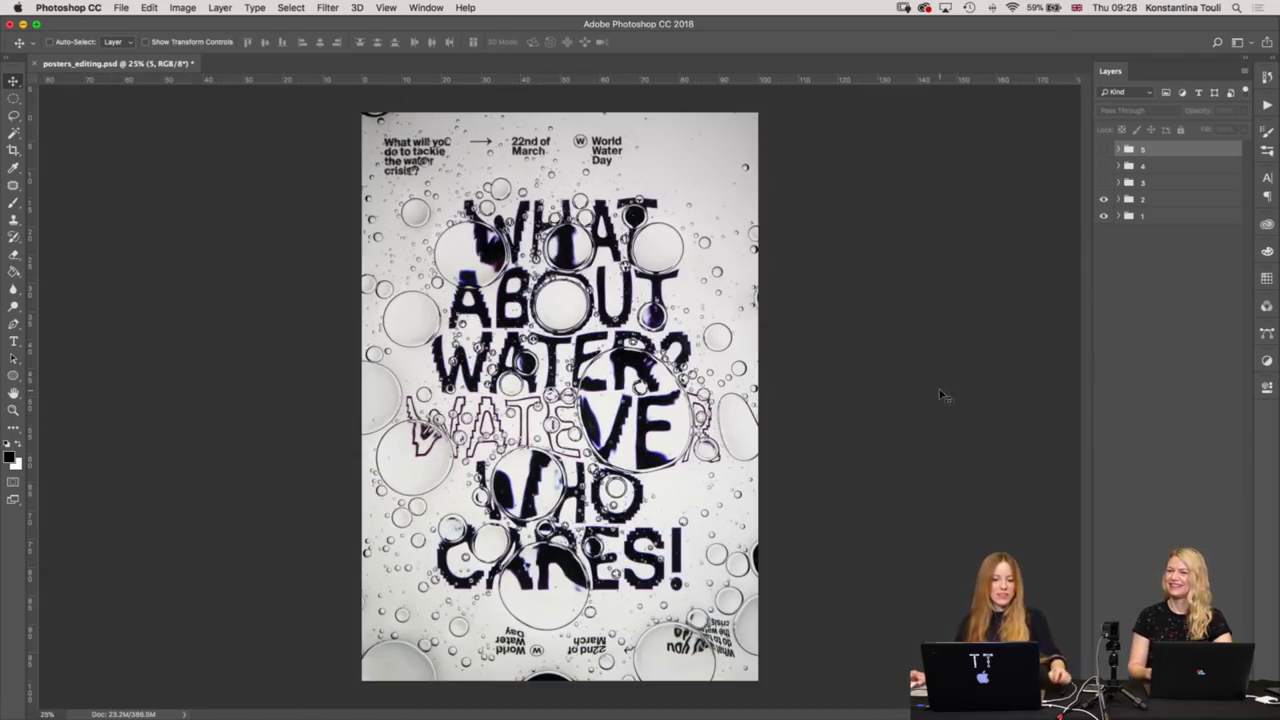
Show layer group 3 and zoom in on its large bubbles over the lettering, then back out.
click(1104, 184)
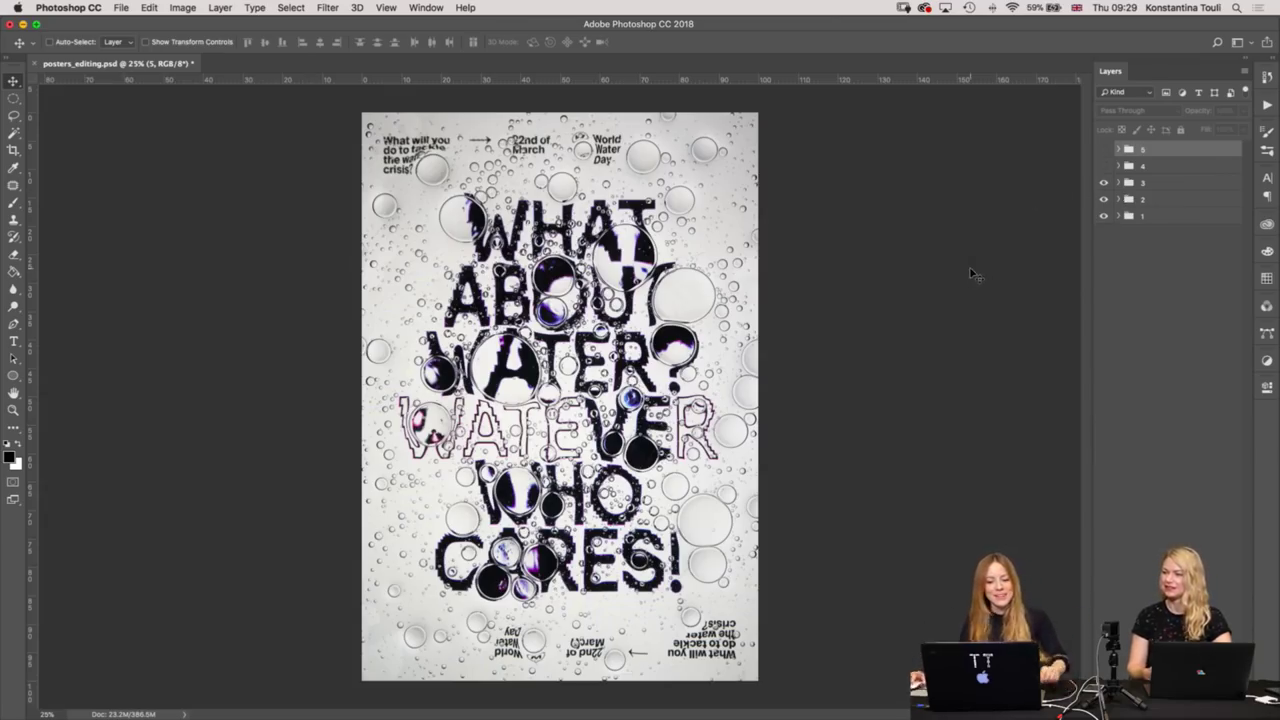
key(super+equal)
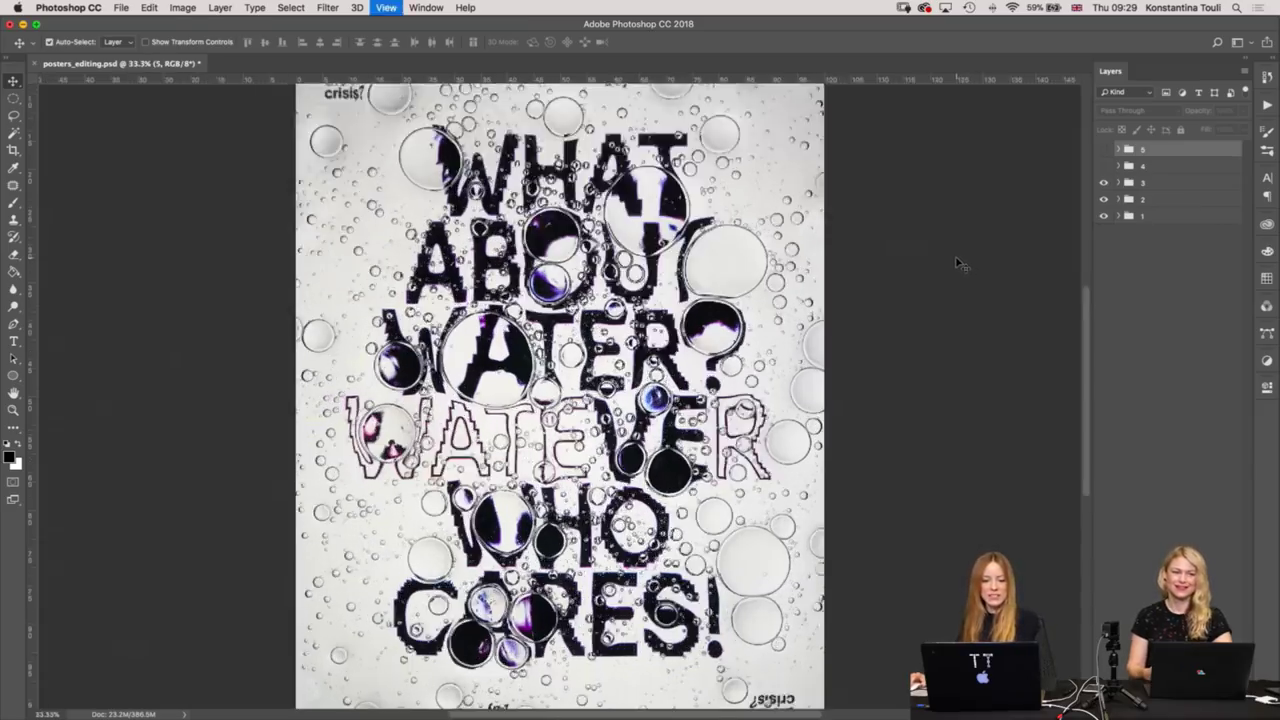
key(super+equal)
key(super+equal)
scroll(840, 476, up, 3)
scroll(840, 476, up, 3)
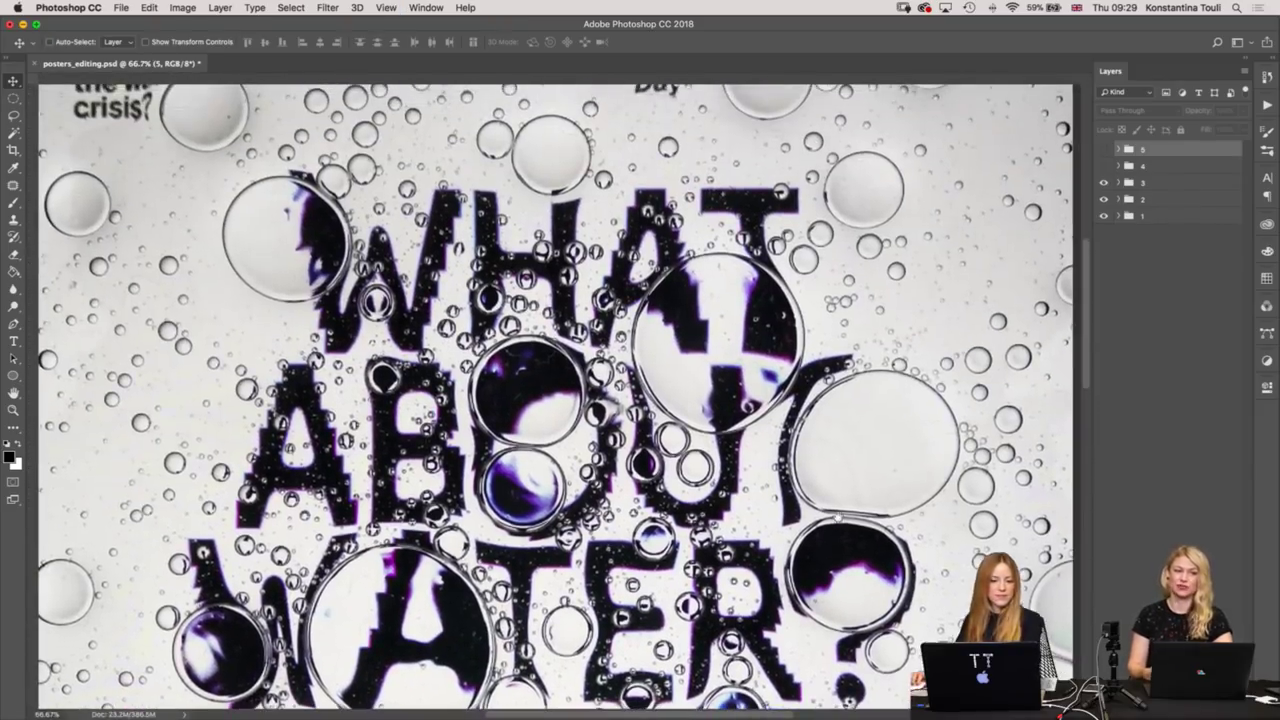
drag(724, 316, 738, 364)
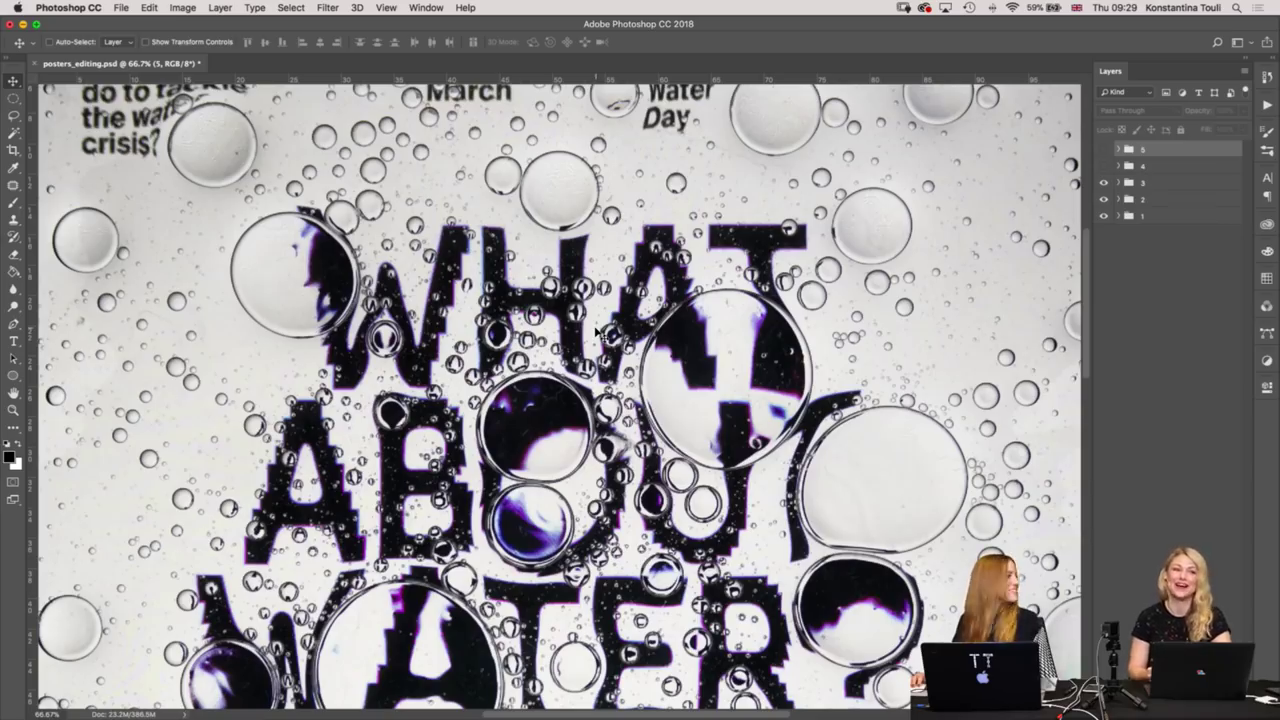
key(super+minus)
key(super+minus)
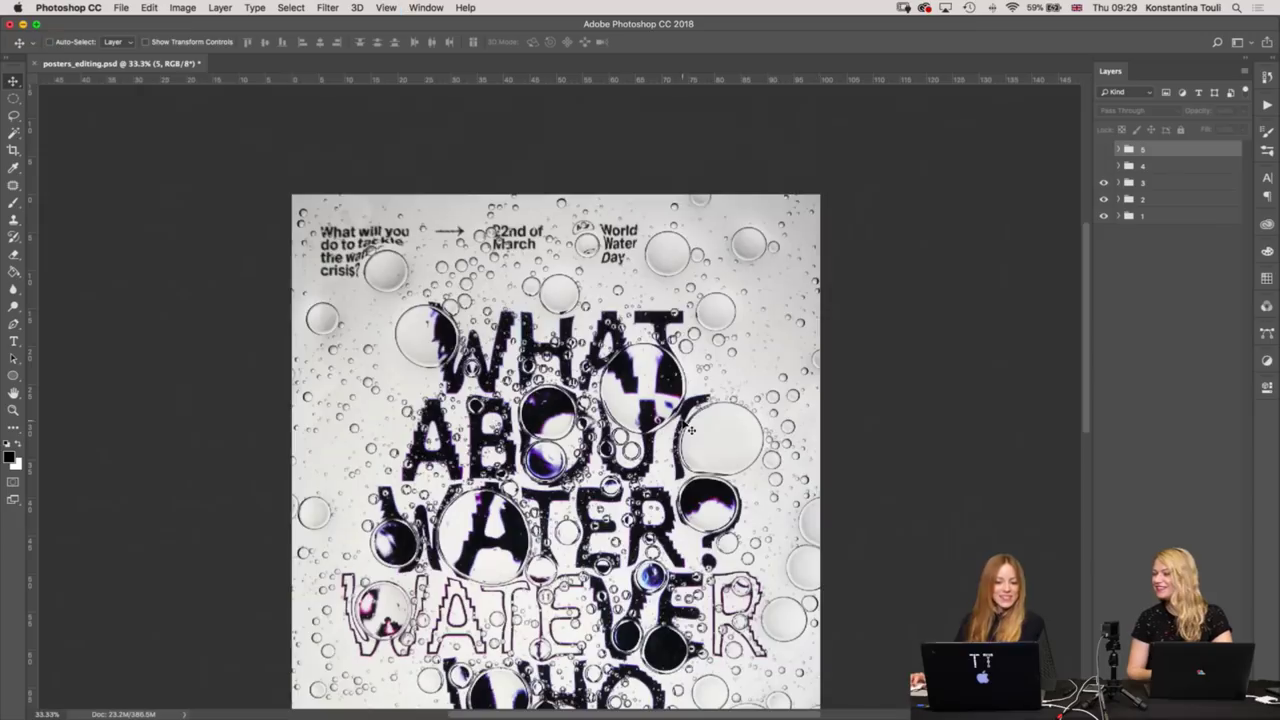
scroll(700, 400, down, 5)
scroll(738, 378, up, 2)
key(super+minus)
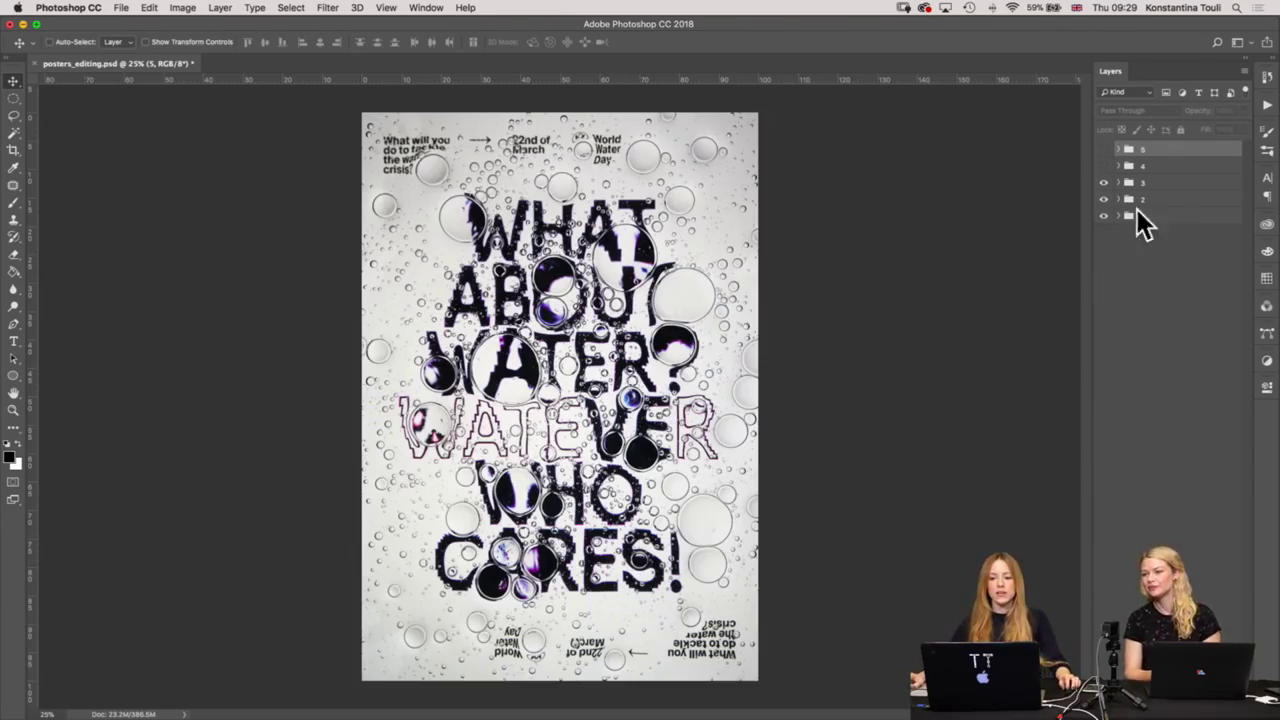
Compare group visibility, turn on layer group 4, and zoom to 100% on the lettering.
click(1105, 184)
click(1105, 200)
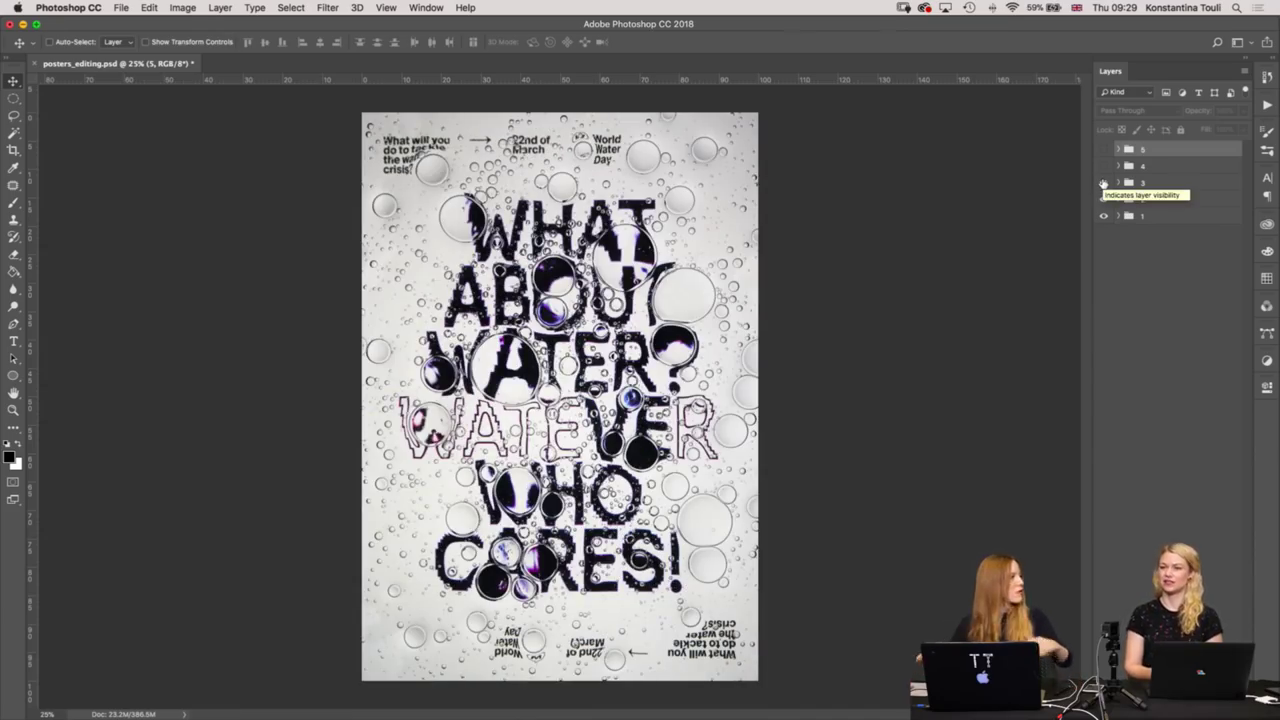
click(1103, 167)
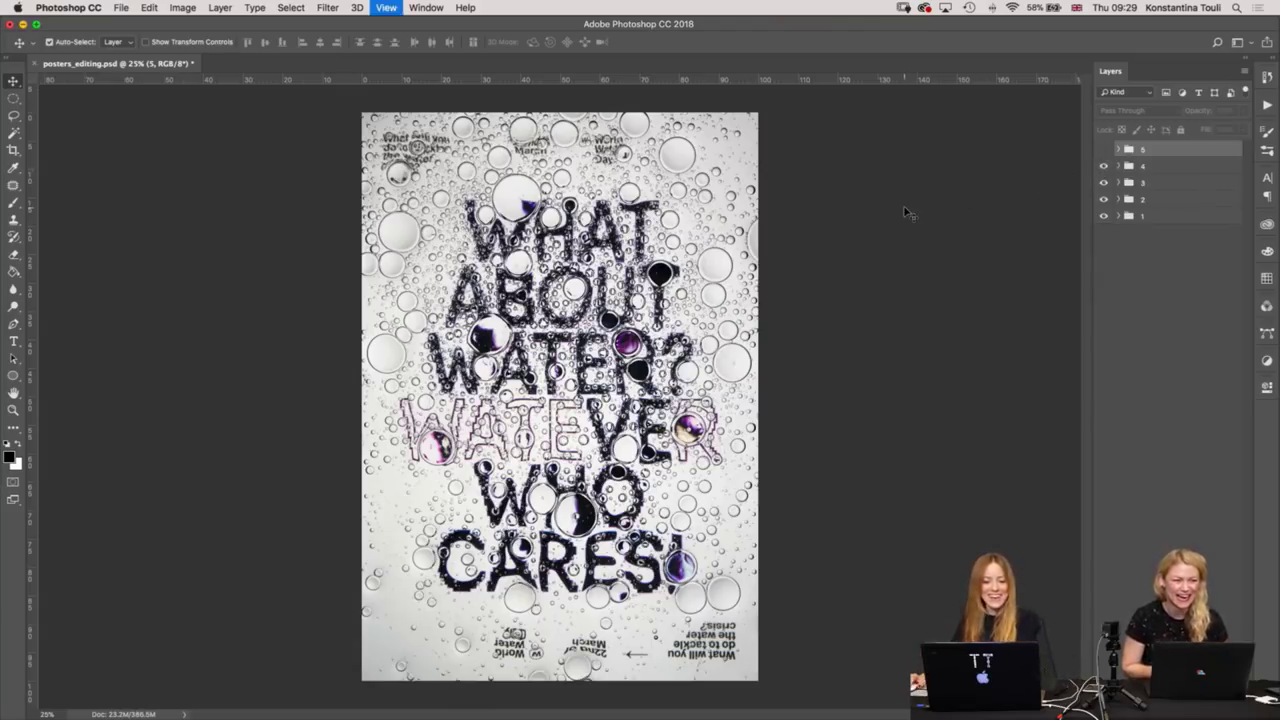
key(ctrl+plus)
key(ctrl+plus)
key(ctrl+plus)
key(ctrl+plus)
Scroll around the poster lettering to inspect group 4's purple bubbles.
scroll(432, 344, up, 5)
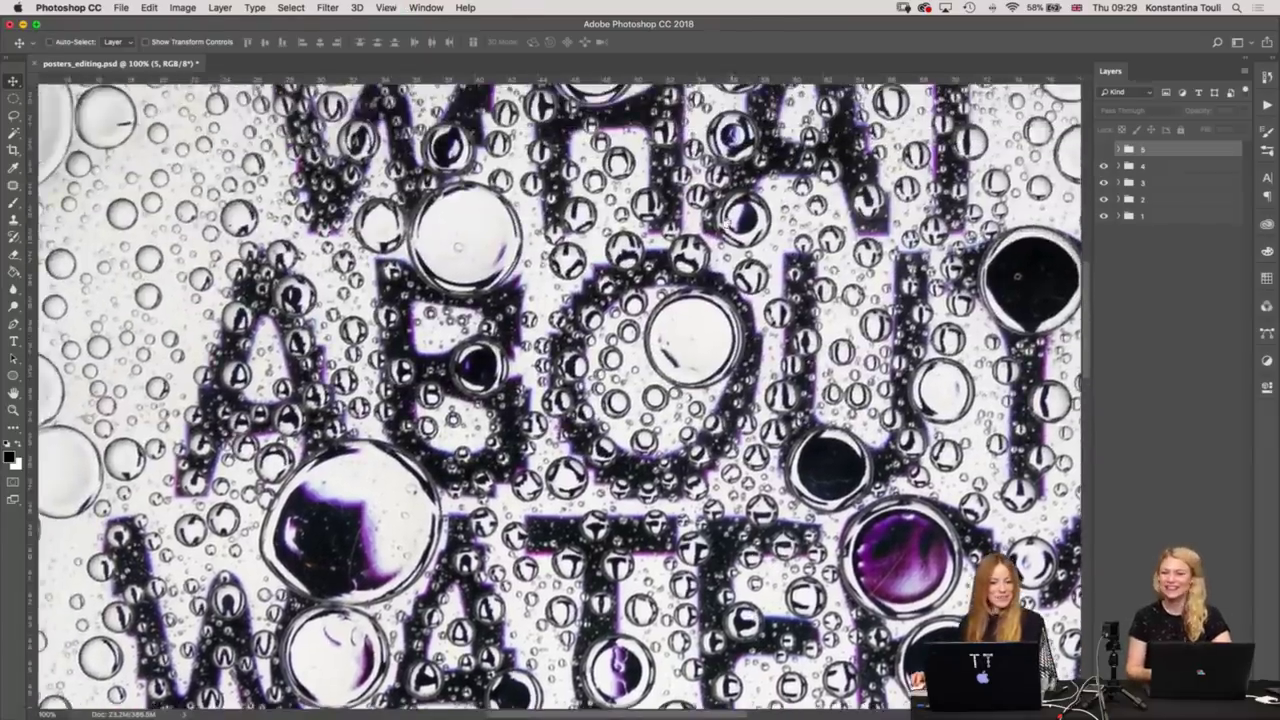
scroll(432, 344, up, 3)
scroll(432, 344, up, 1)
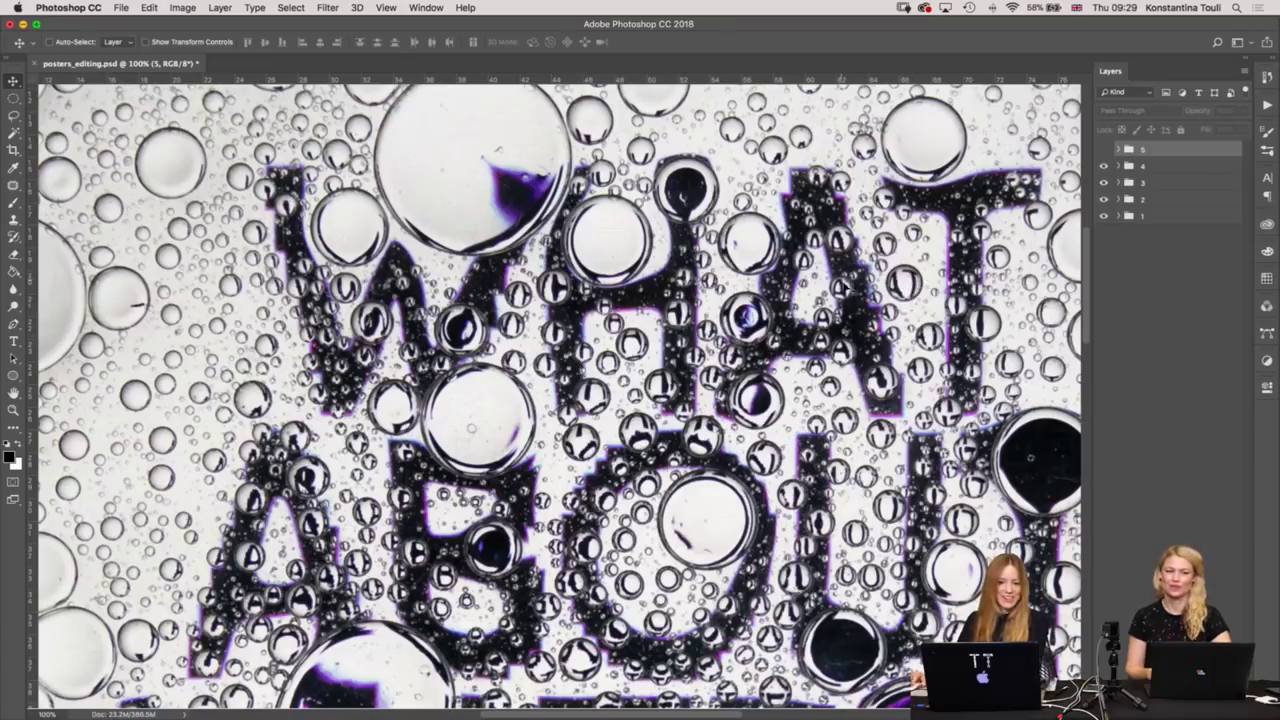
scroll(535, 342, down, 8)
scroll(535, 342, down, 2)
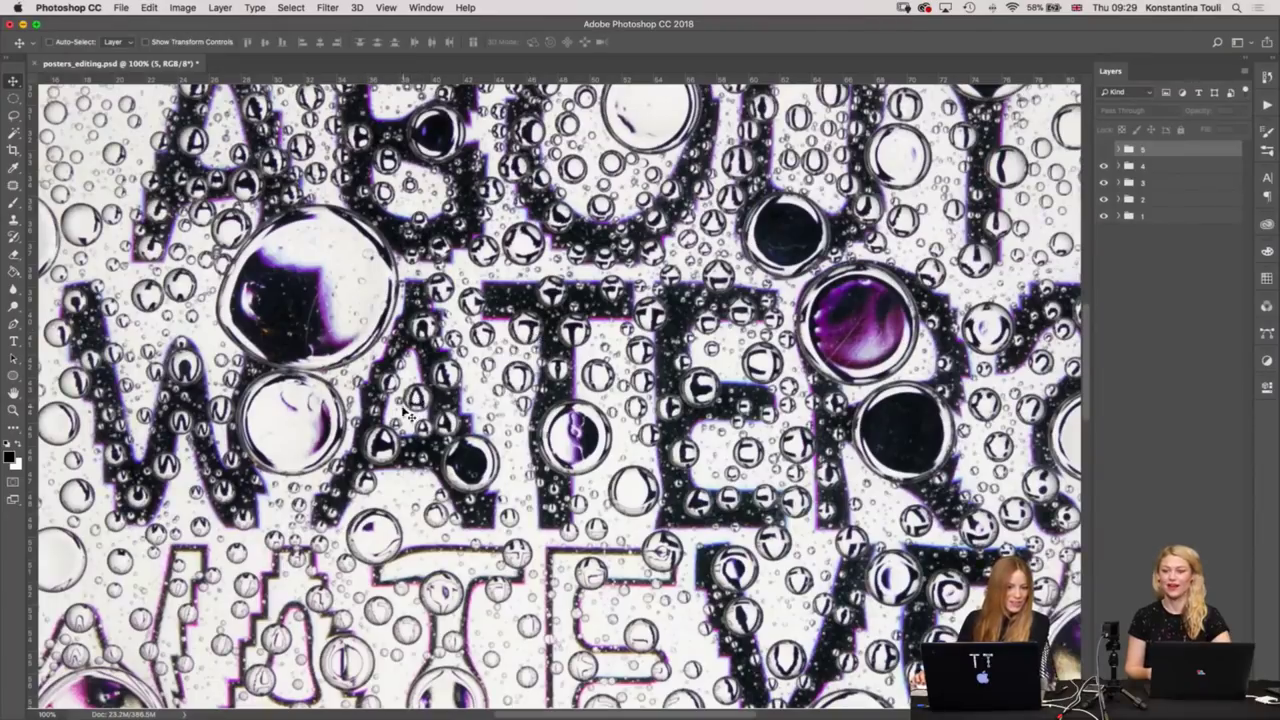
scroll(560, 400, down, 5)
scroll(560, 400, down, 5)
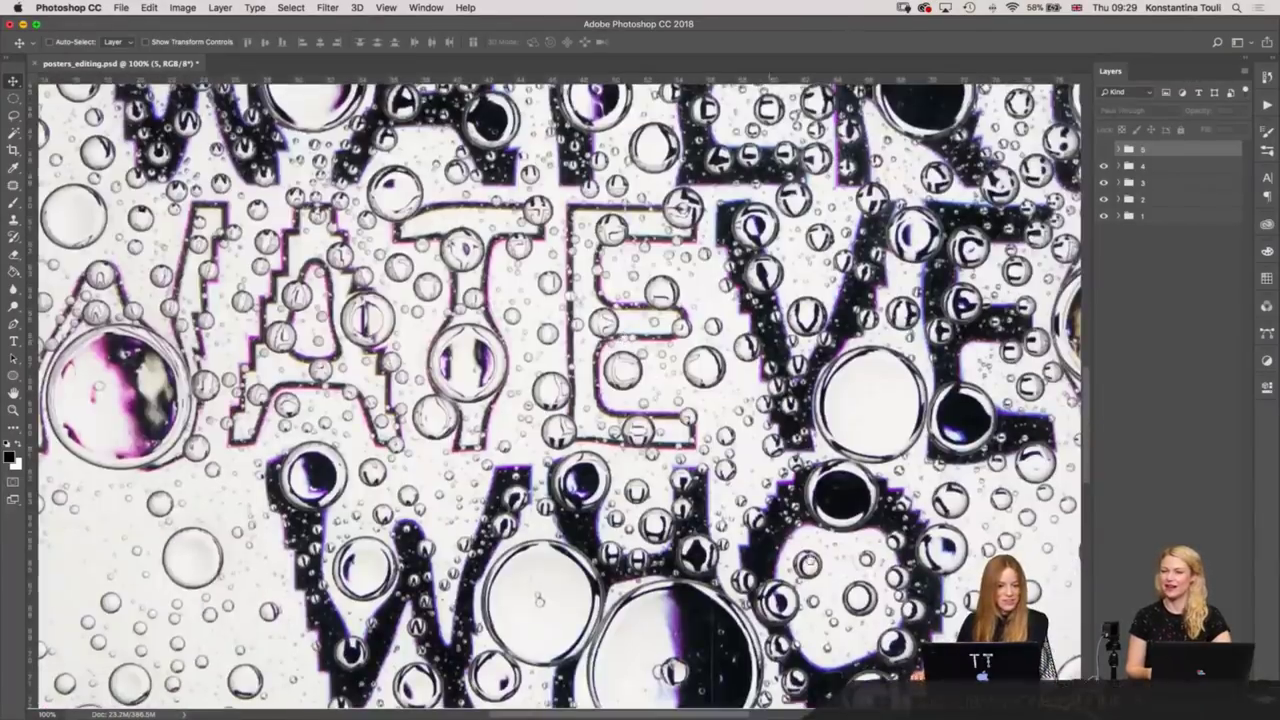
scroll(770, 338, right, 5)
scroll(770, 338, right, 1)
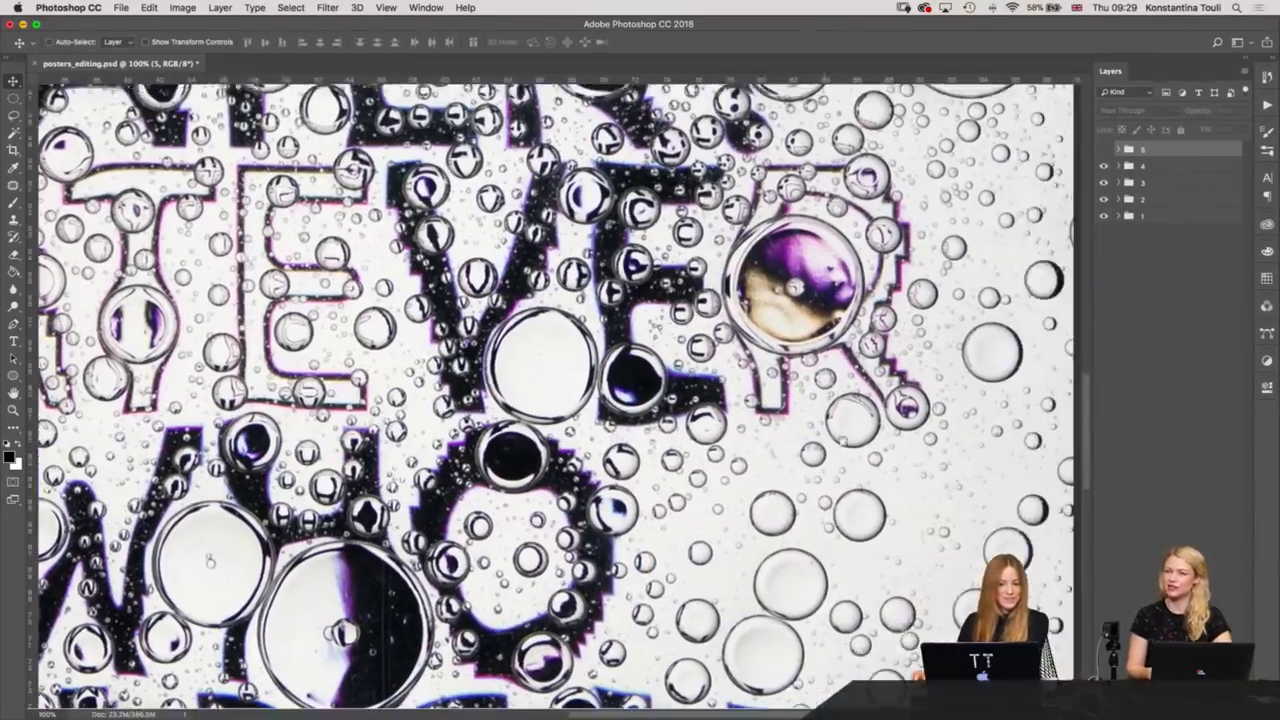
key(super+minus)
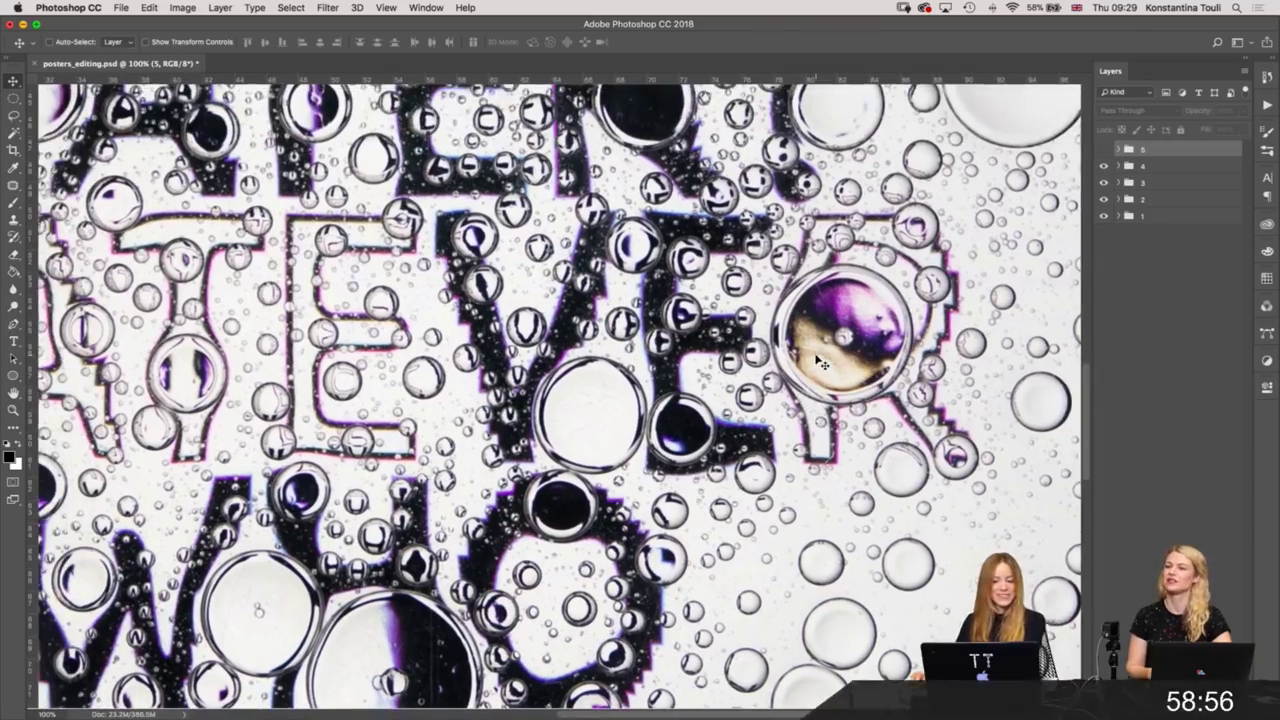
key(super+minus)
key(super+minus)
scroll(835, 410, up, 3)
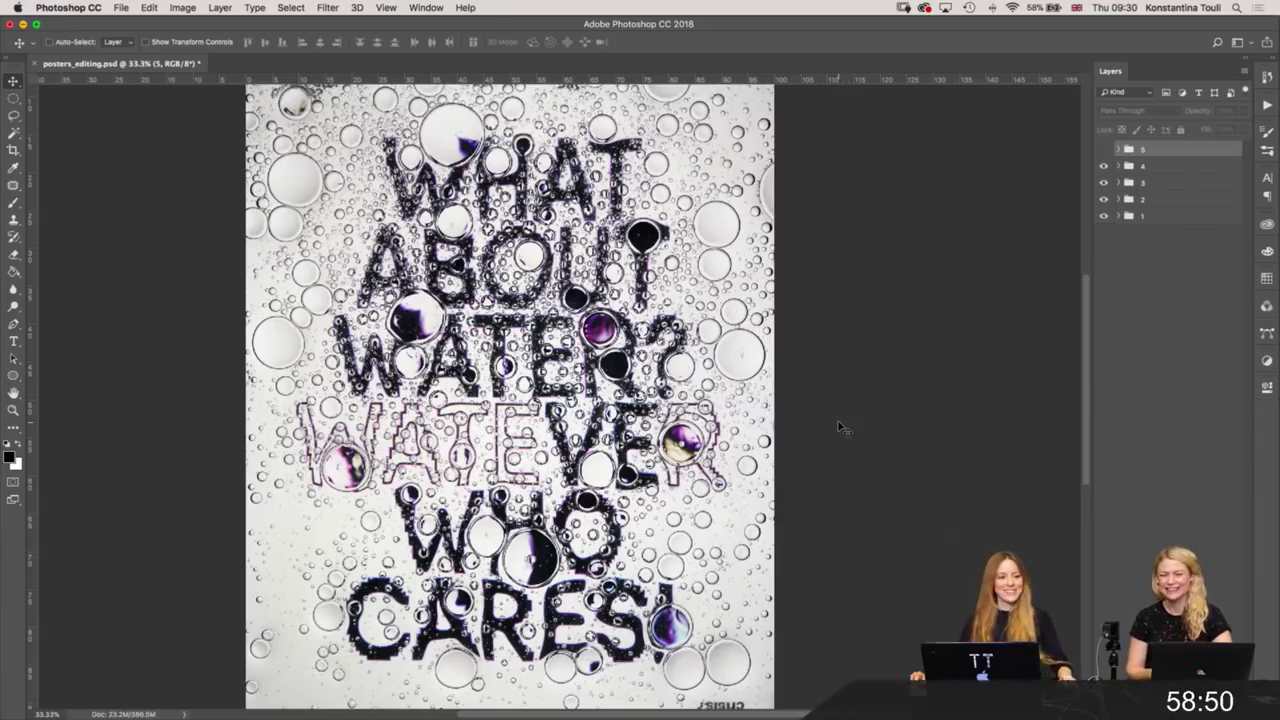
scroll(856, 396, down, 2)
scroll(560, 400, down, 2)
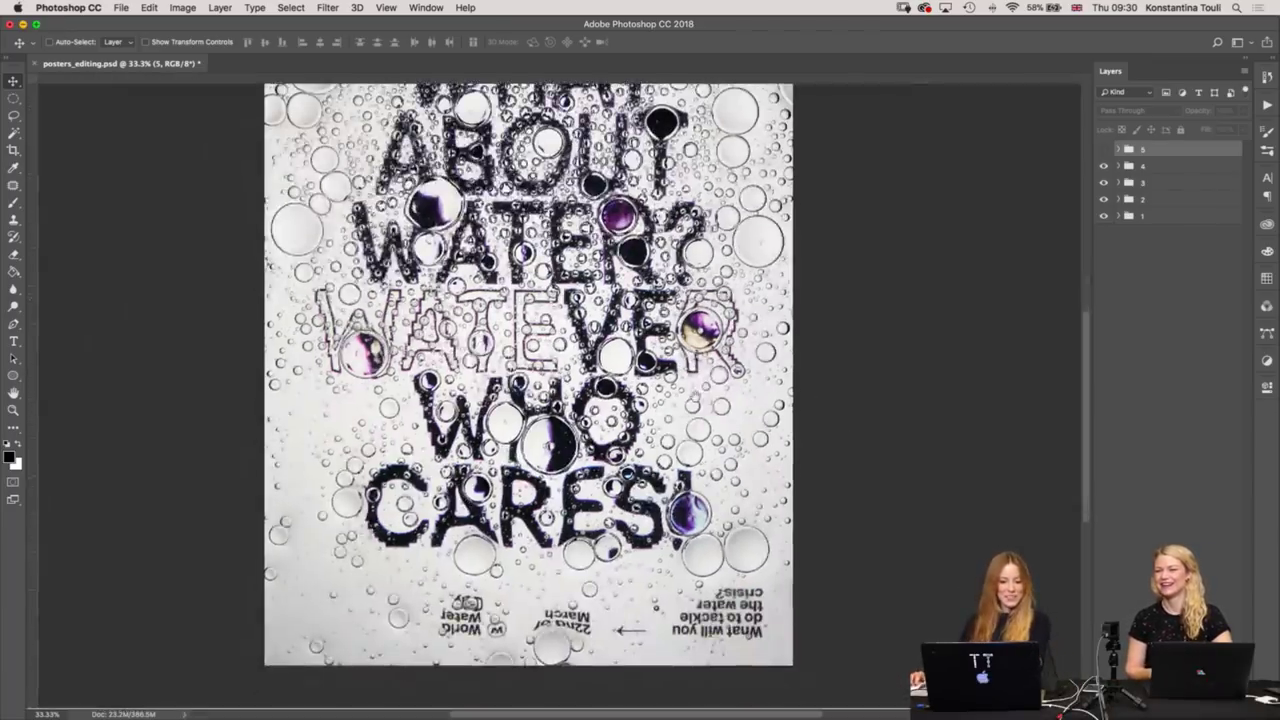
Zoom in on the lower lettering and the bubble on the R, then zoom back out.
key(ctrl+plus)
key(ctrl+plus)
scroll(815, 290, right, 1)
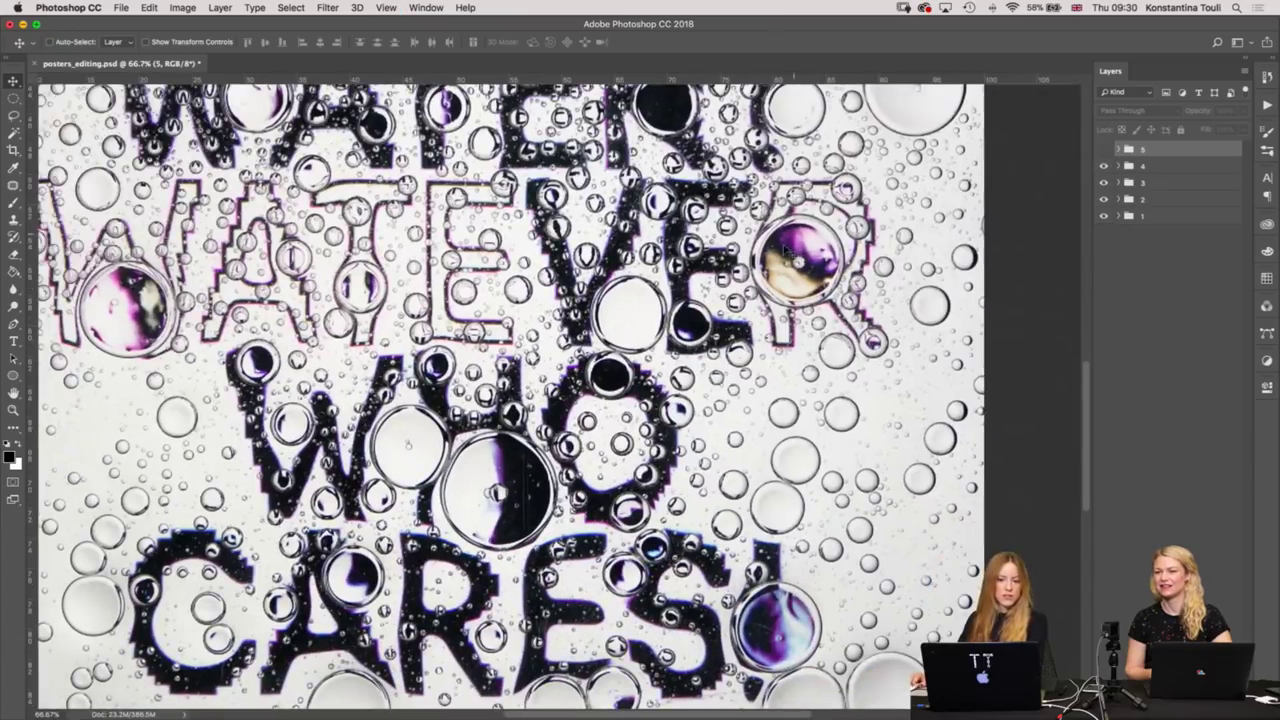
key(ctrl+minus)
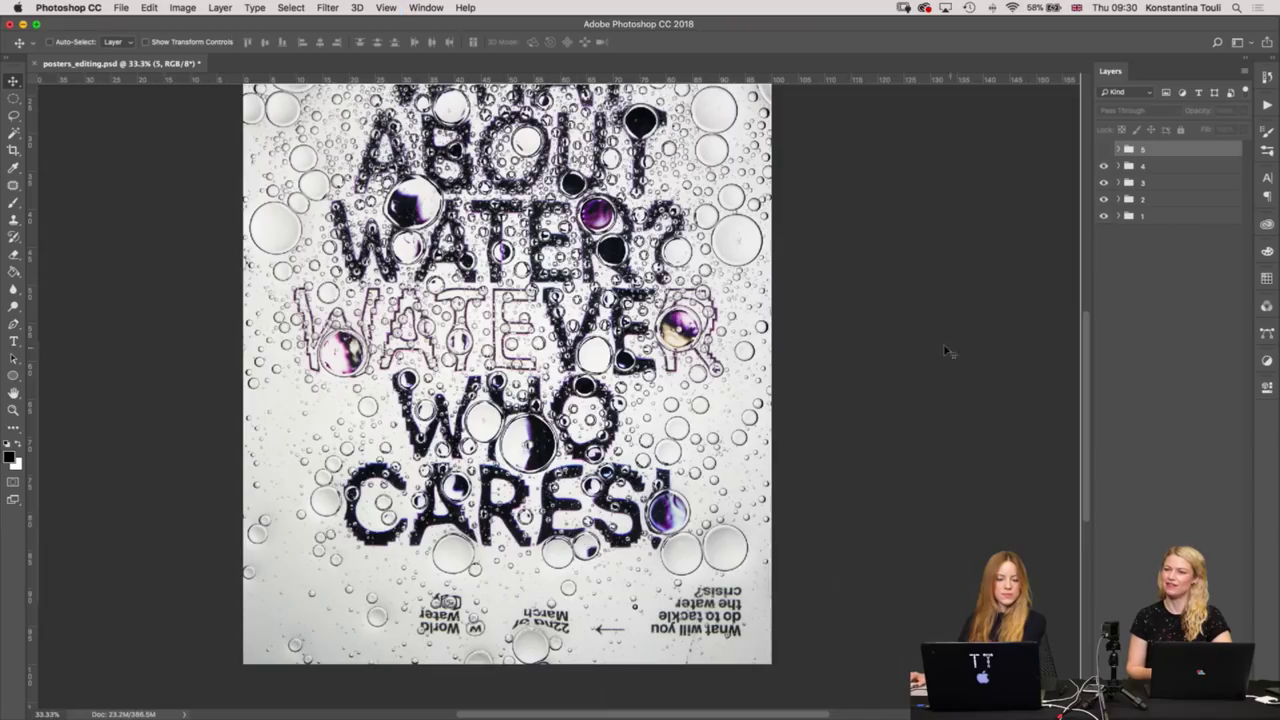
key(ctrl+minus)
key(ctrl+minus)
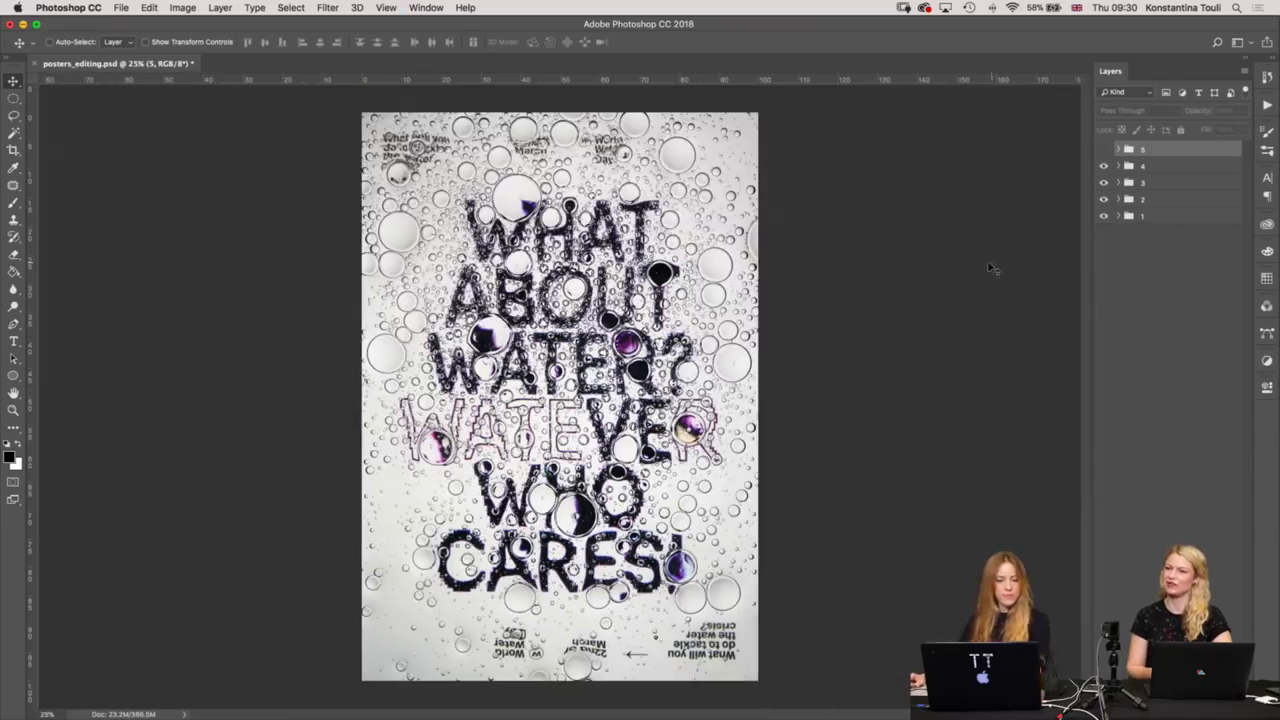
key(ctrl+minus)
key(ctrl+plus)
key(ctrl+plus)
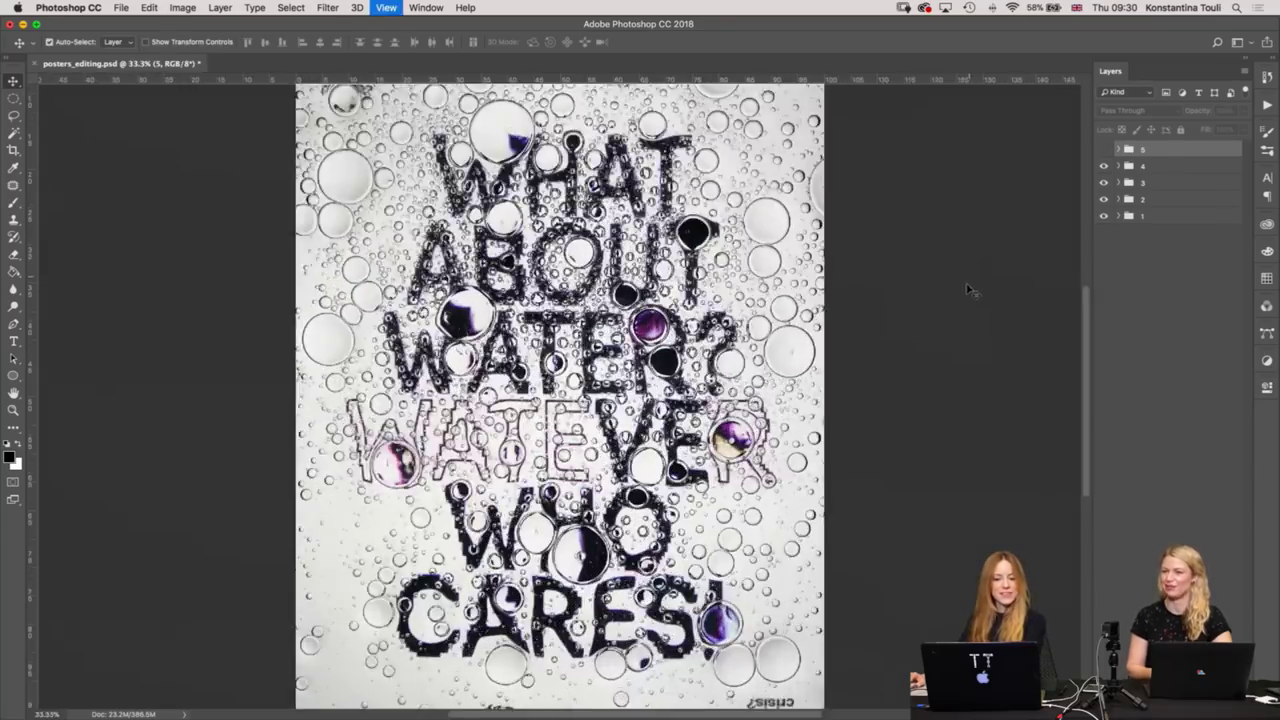
key(ctrl+plus)
key(ctrl+plus)
key(ctrl+plus)
key(ctrl+plus)
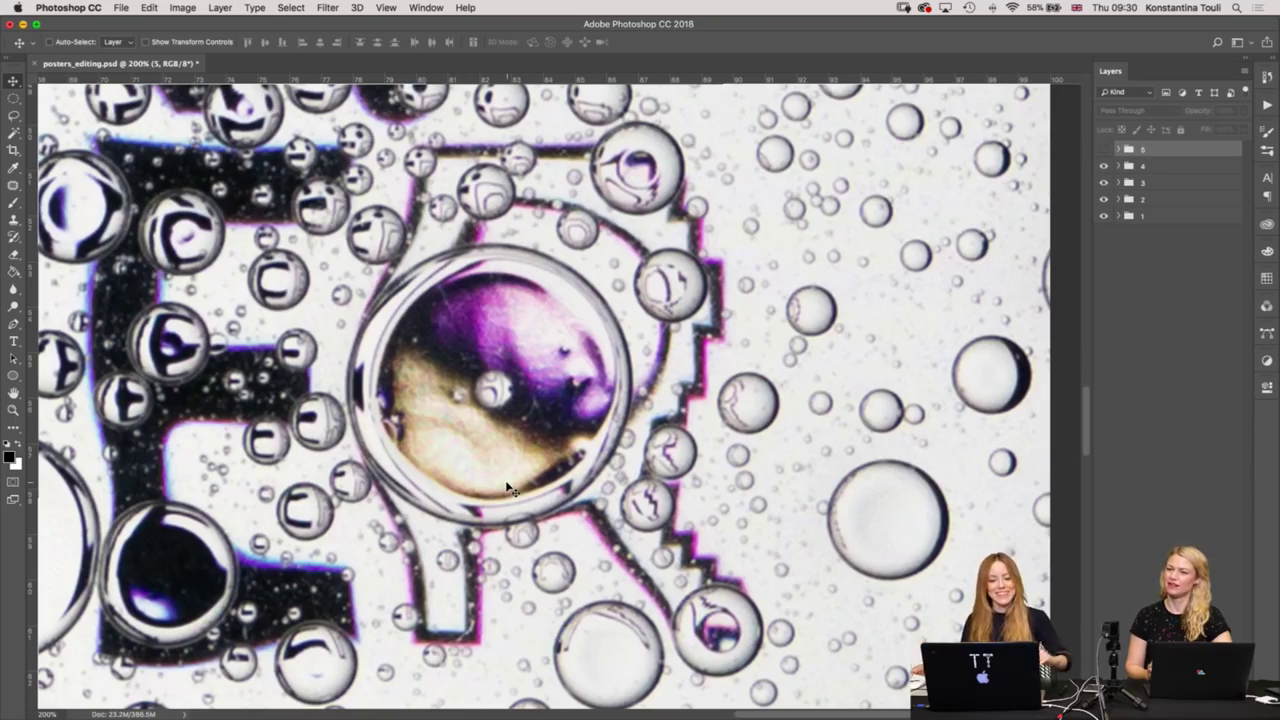
key(super+minus)
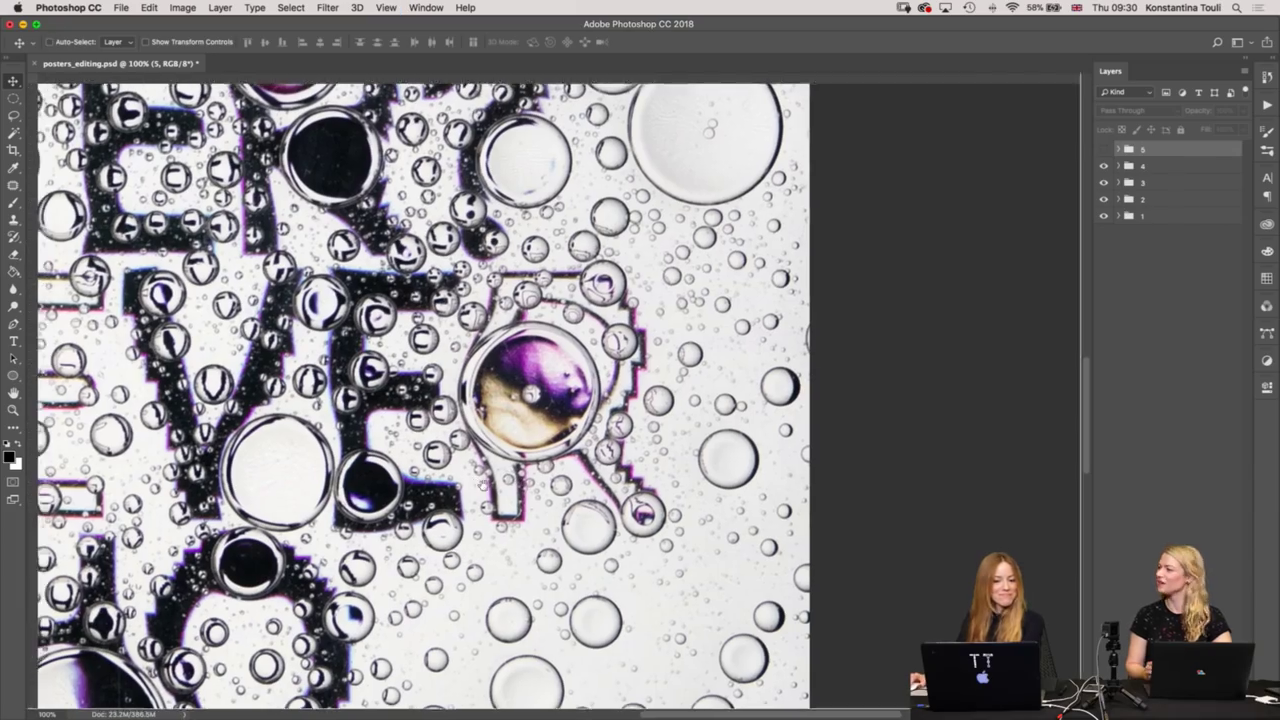
scroll(530, 490, left, 5)
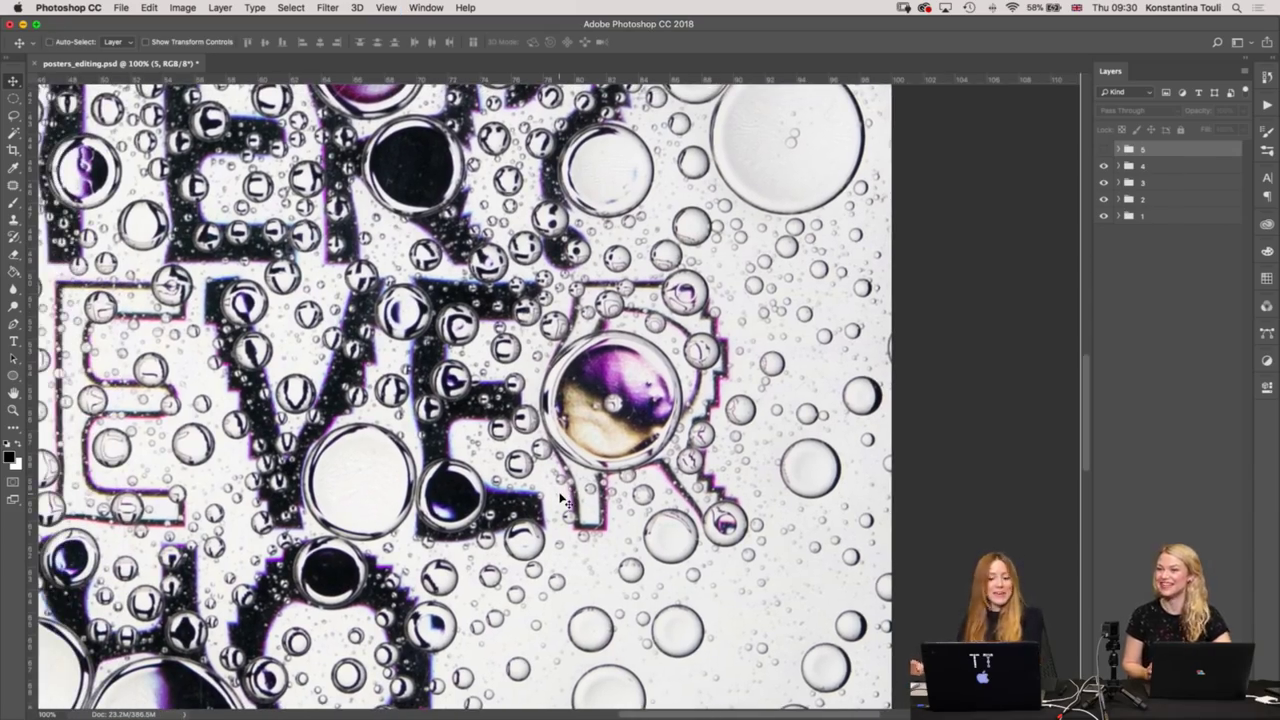
key(super+minus)
key(super+minus)
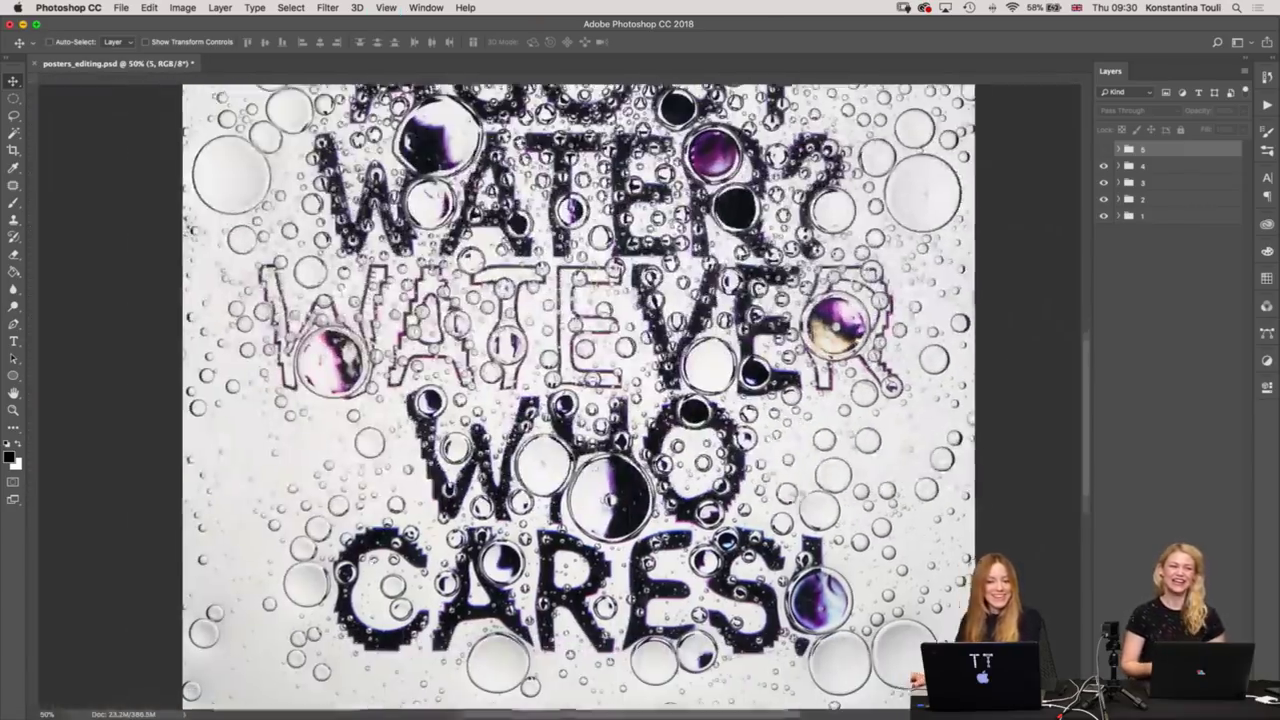
key(super+minus)
scroll(580, 400, up, 2)
scroll(580, 400, up, 3)
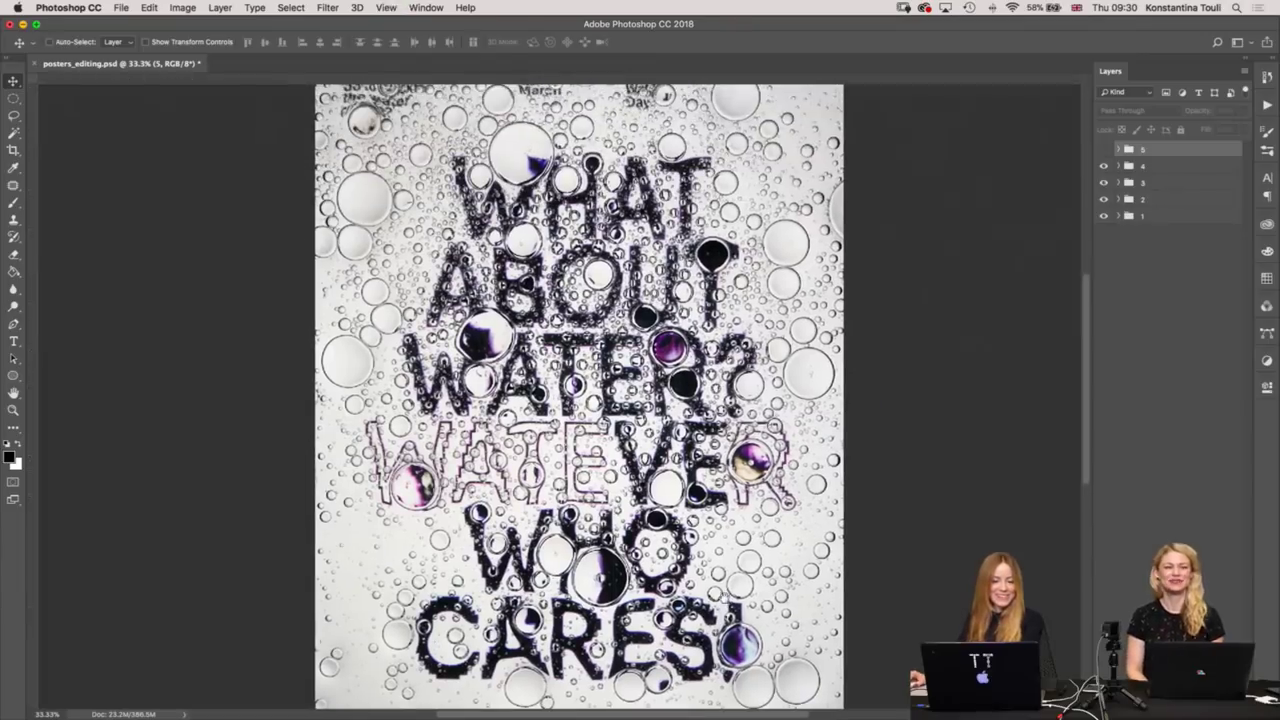
Show group 5's water-stream version and zoom to 50% on the poster top.
click(1104, 148)
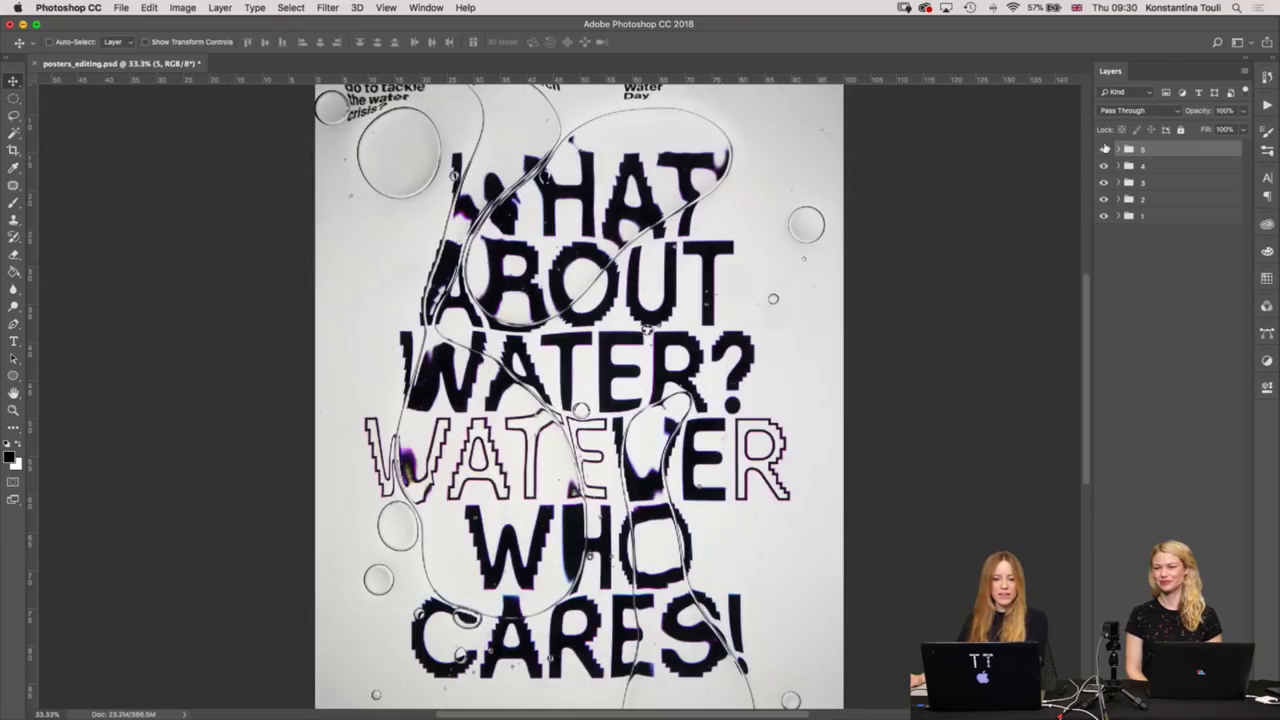
key(super+minus)
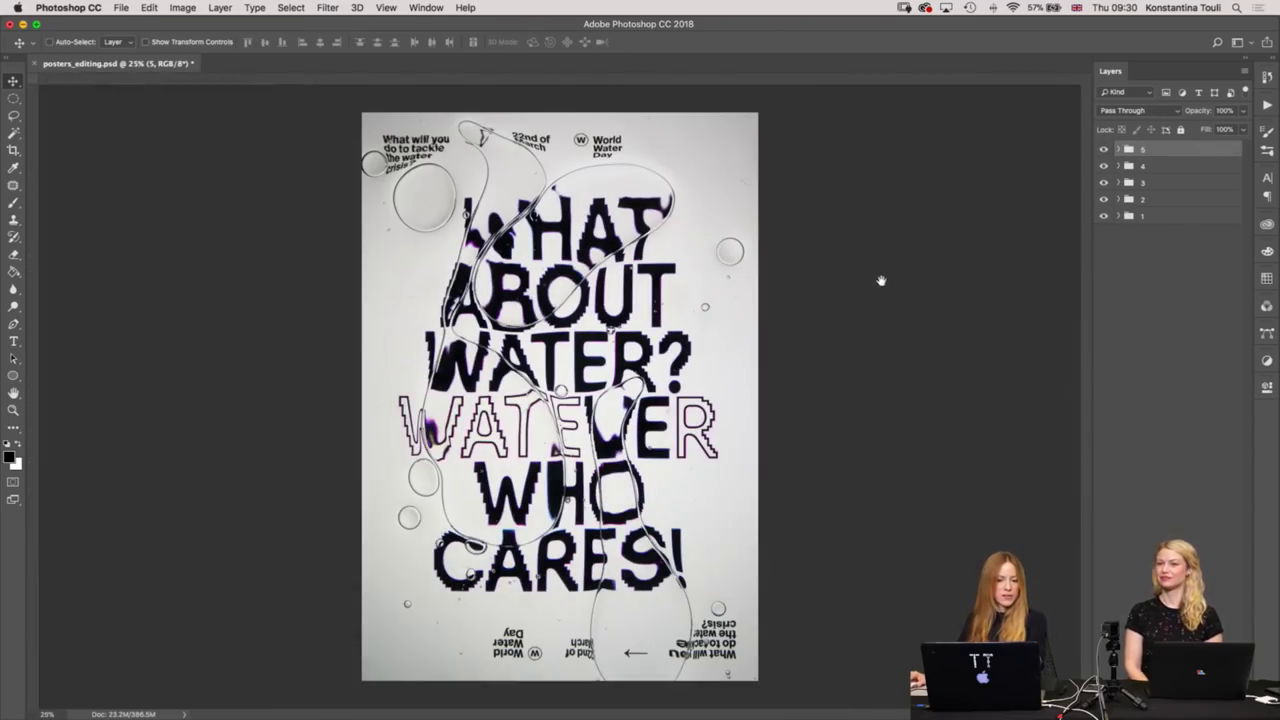
key(super+plus)
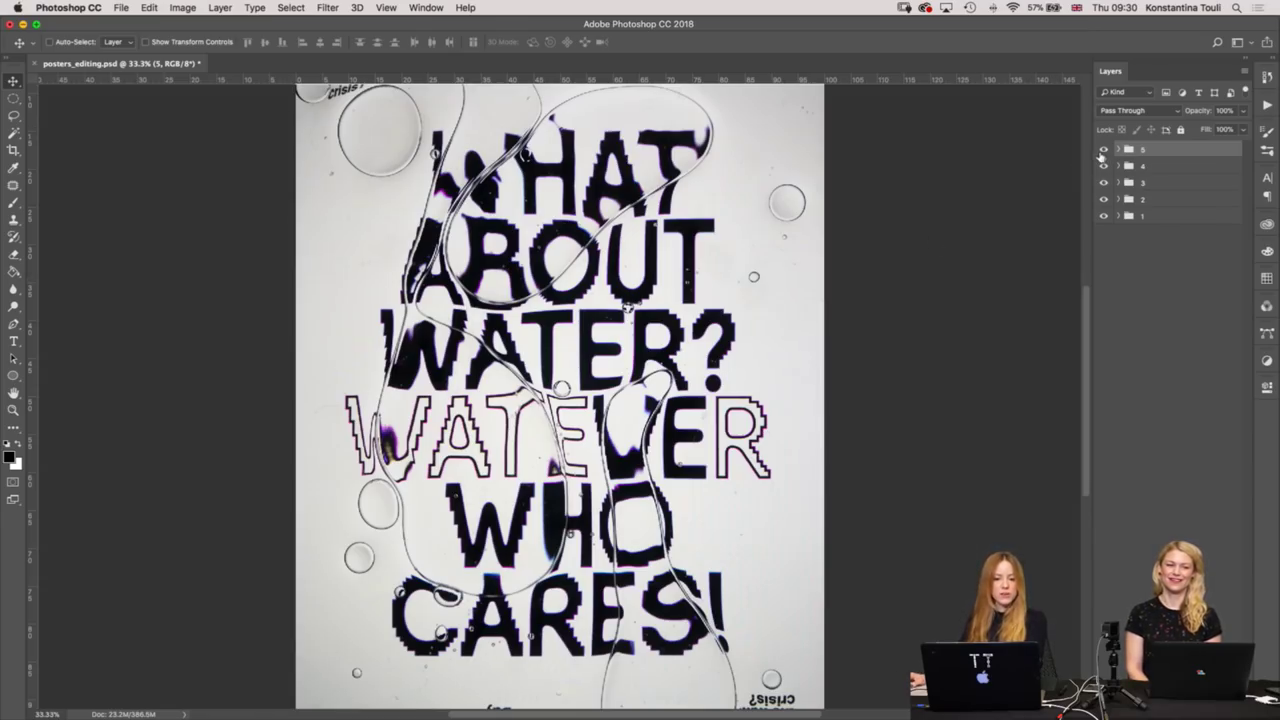
key(super+minus)
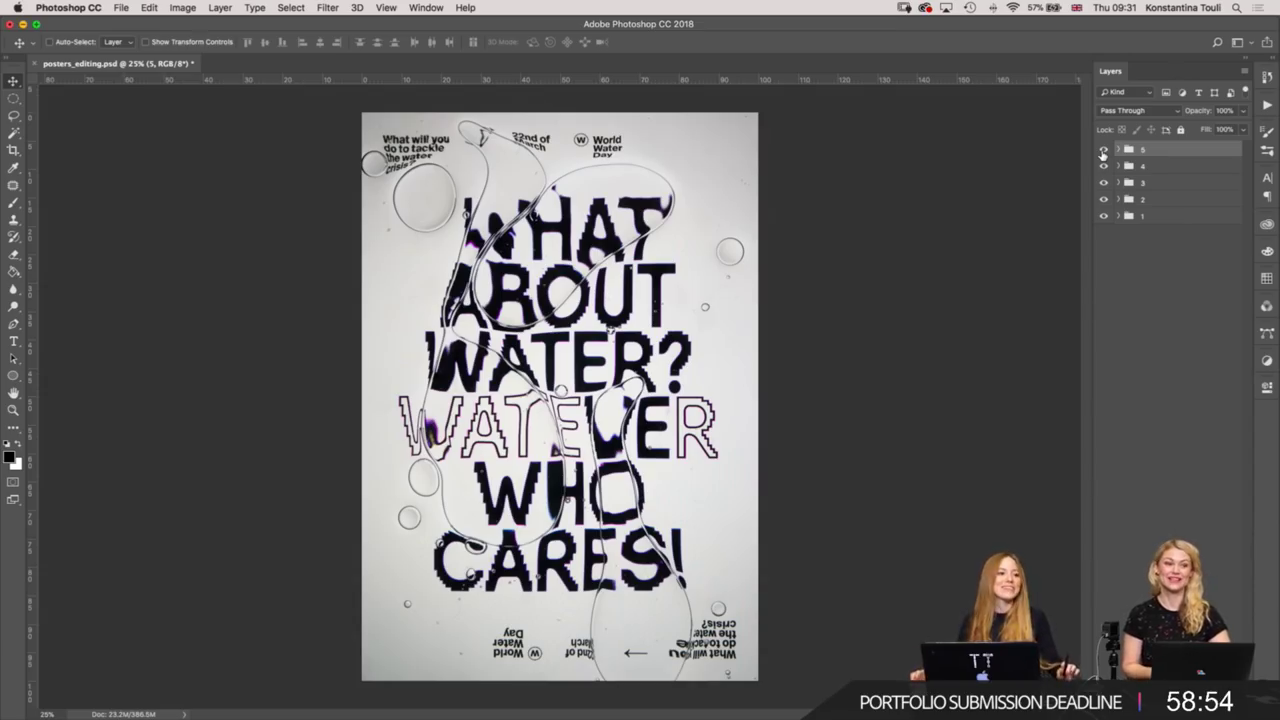
key(super+plus)
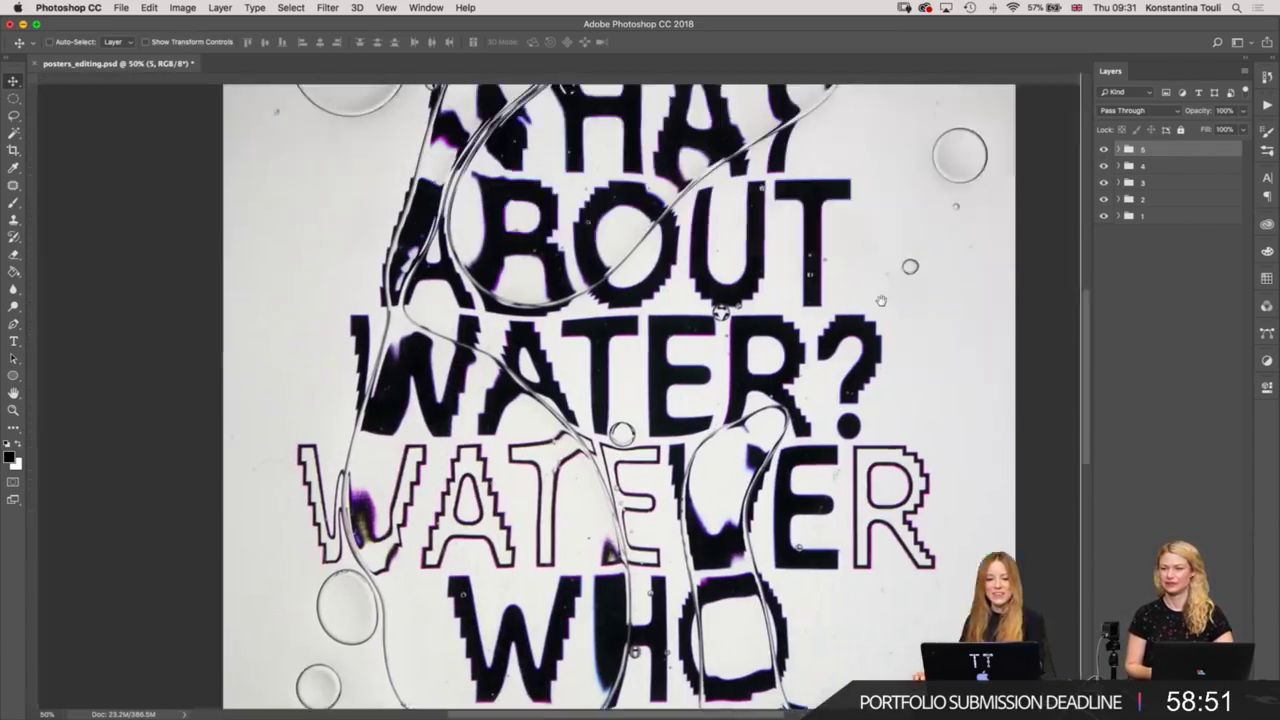
drag(881, 300, 1035, 312)
key(super+r)
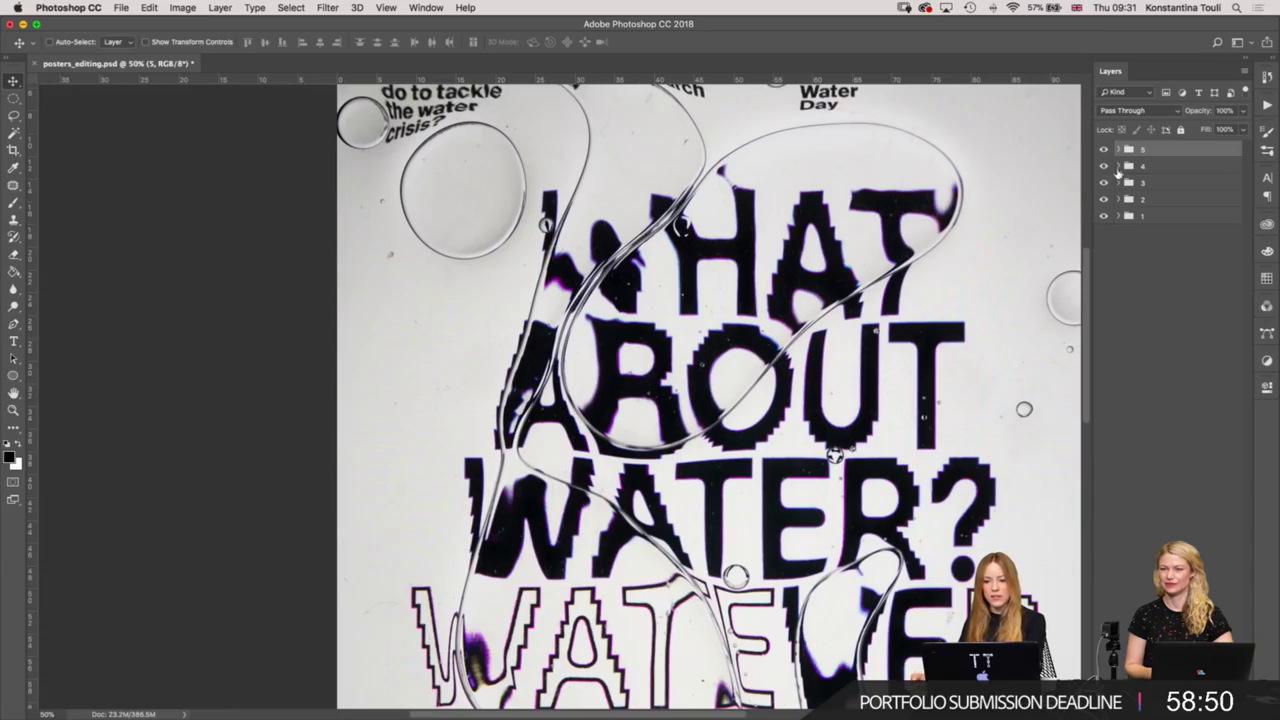
Show only group 1 and toggle its layer 1 on and off to compare.
click(1105, 199)
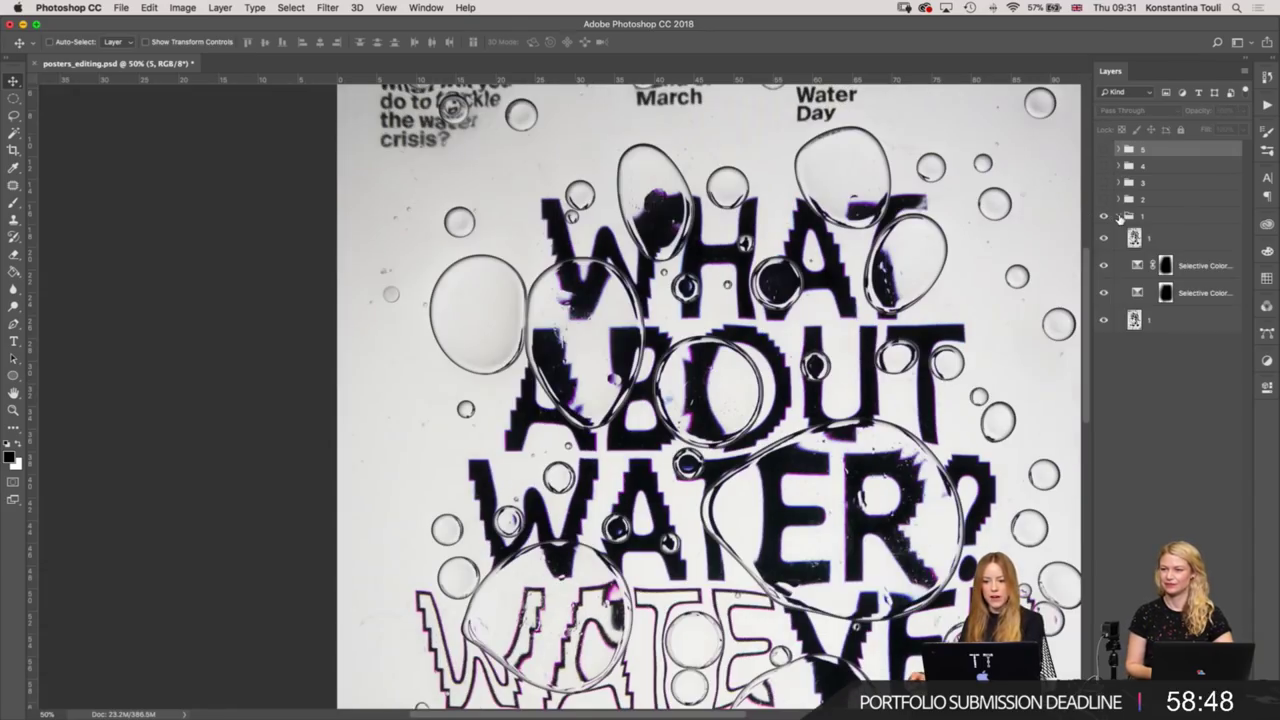
key(super+minus)
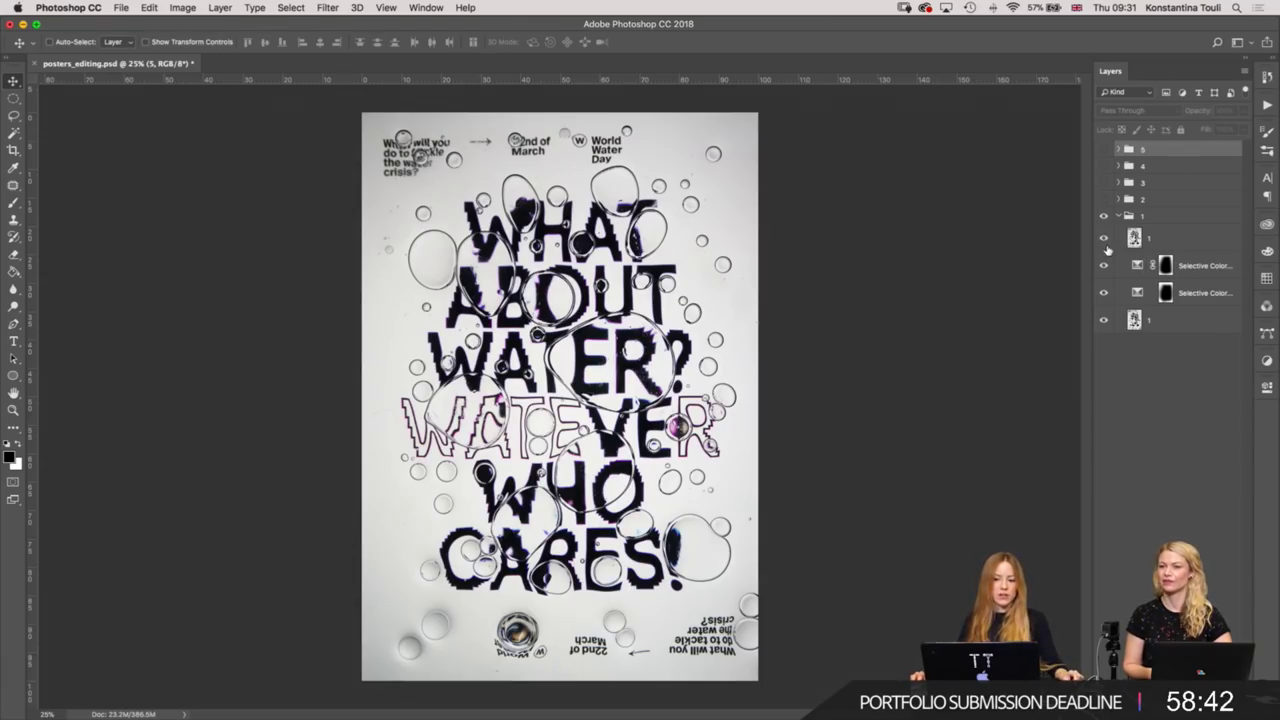
click(1105, 240)
click(1105, 240)
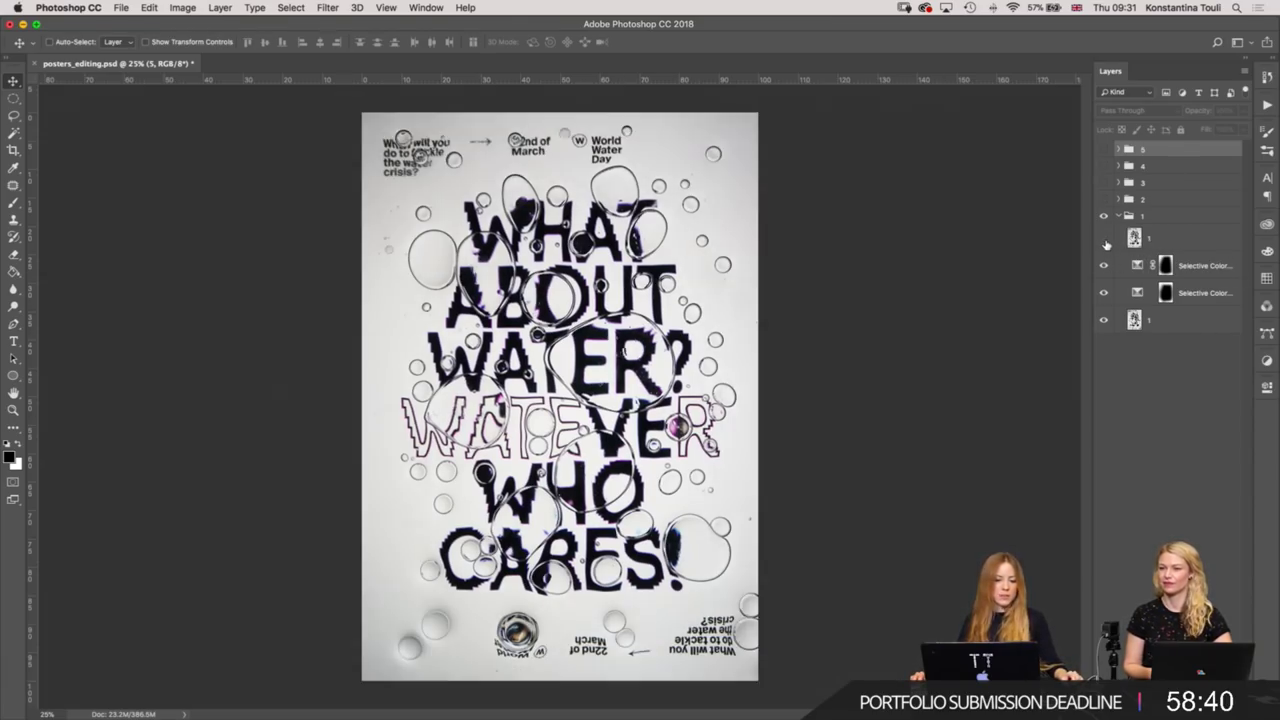
click(1105, 240)
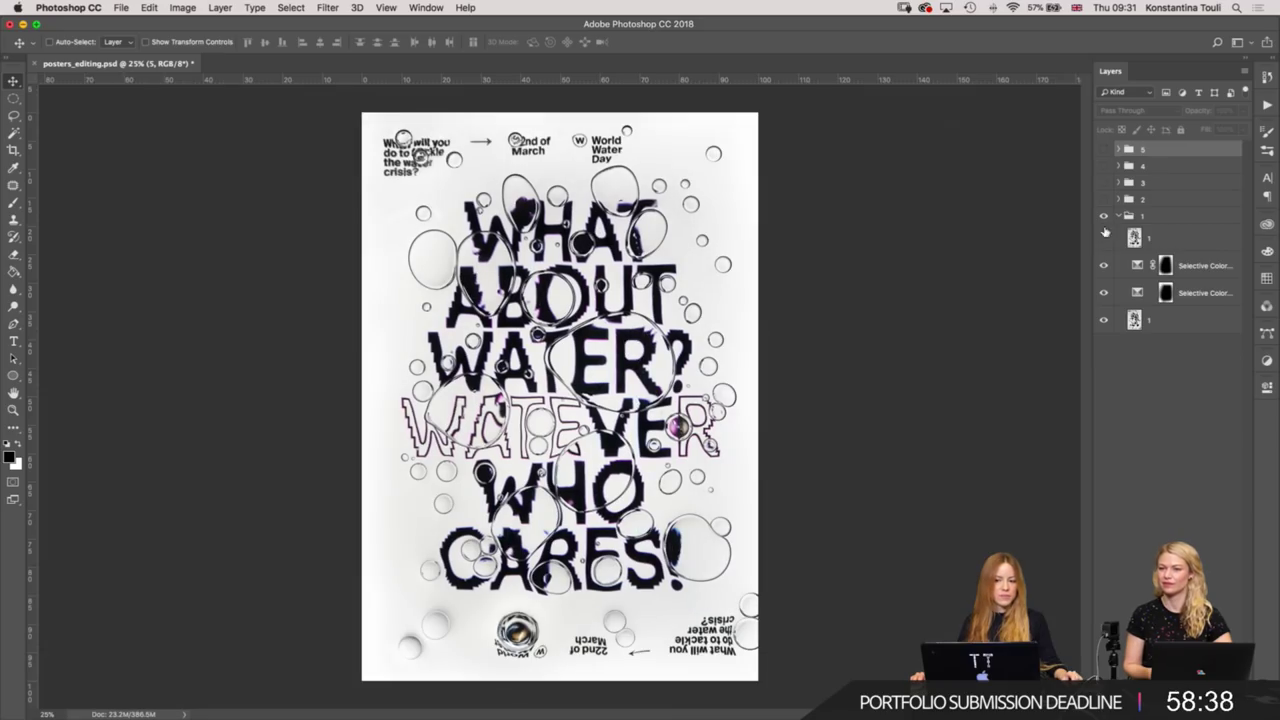
click(1117, 216)
Show groups 2 and 3 in turn, briefly expanding each to view its layers.
click(1104, 199)
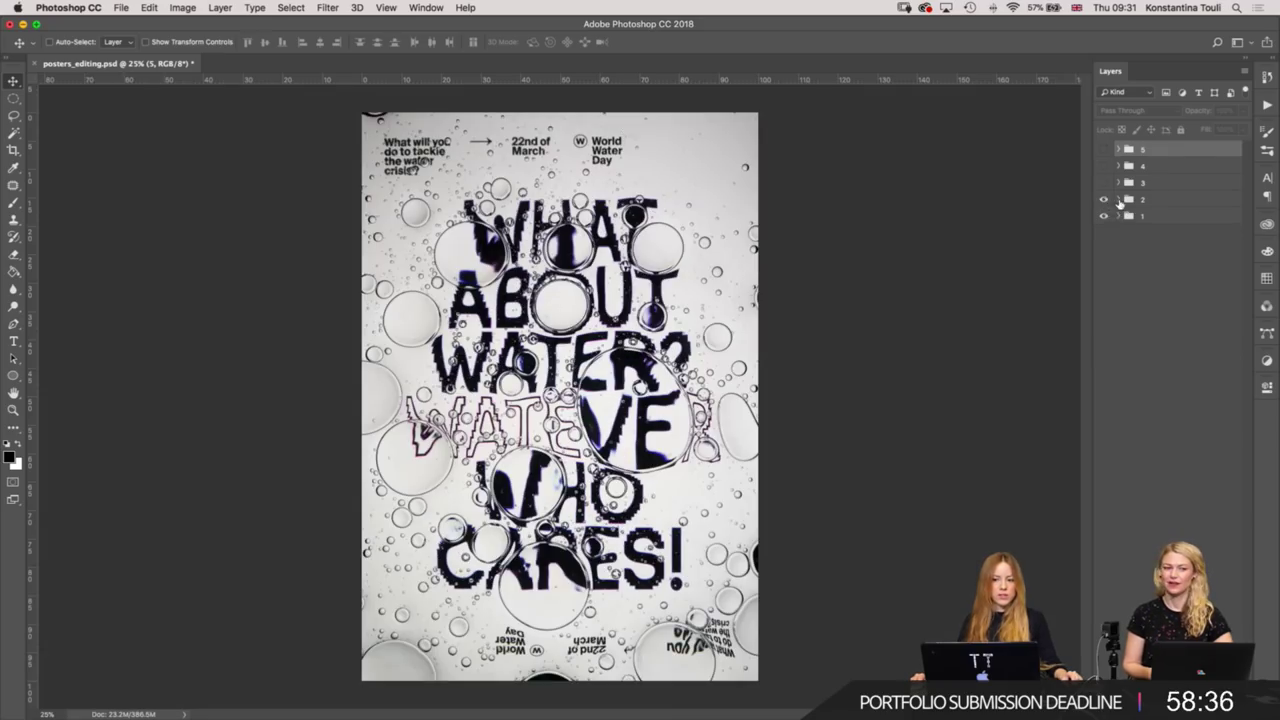
click(1105, 222)
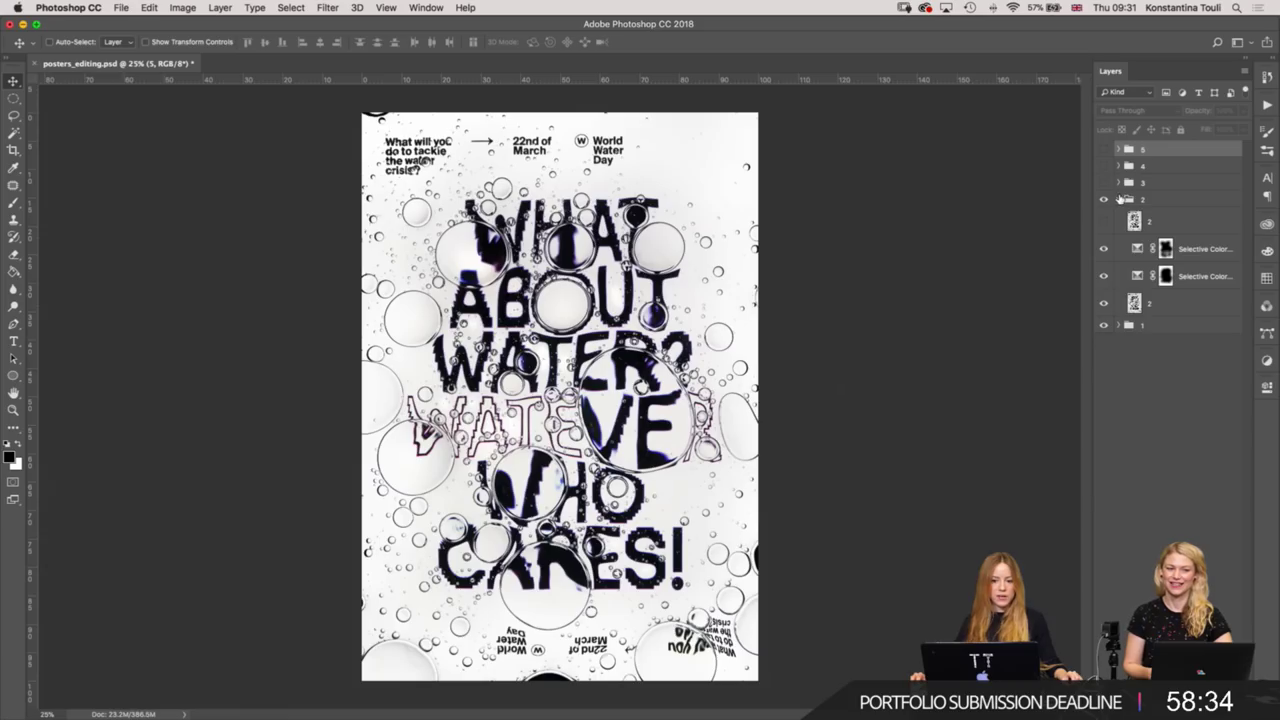
click(1118, 199)
click(1104, 183)
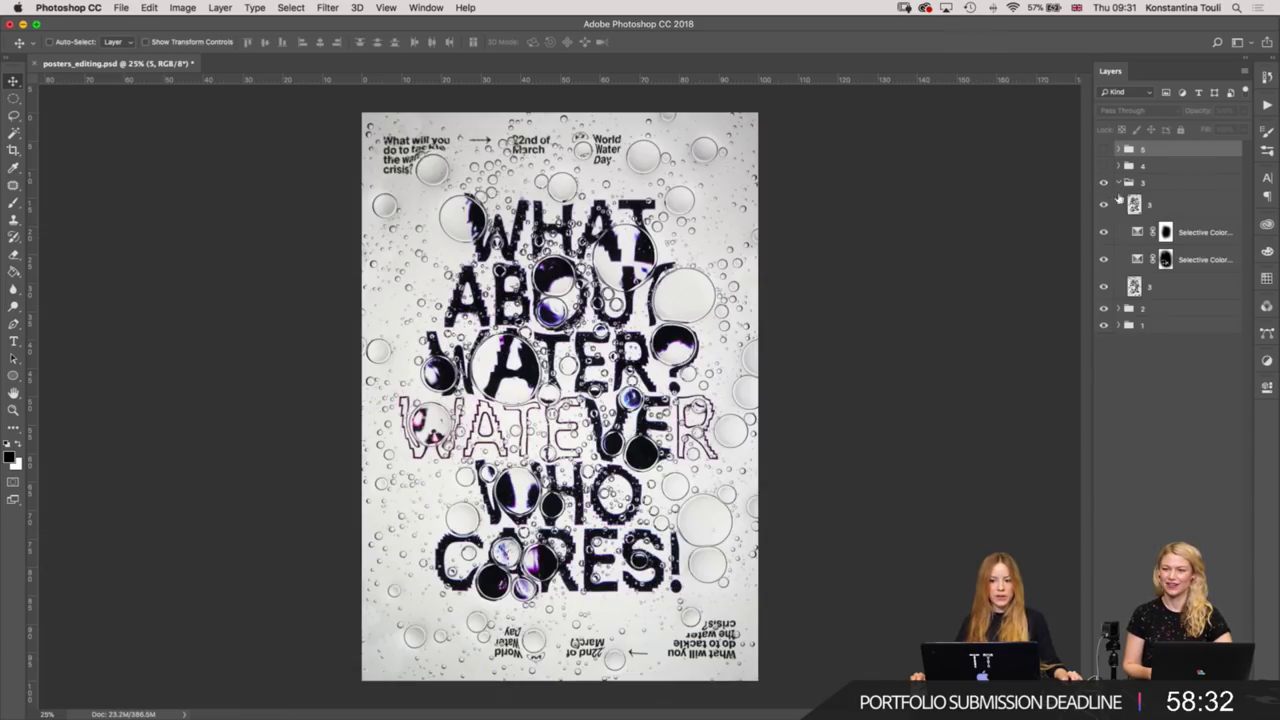
click(1104, 204)
click(1118, 183)
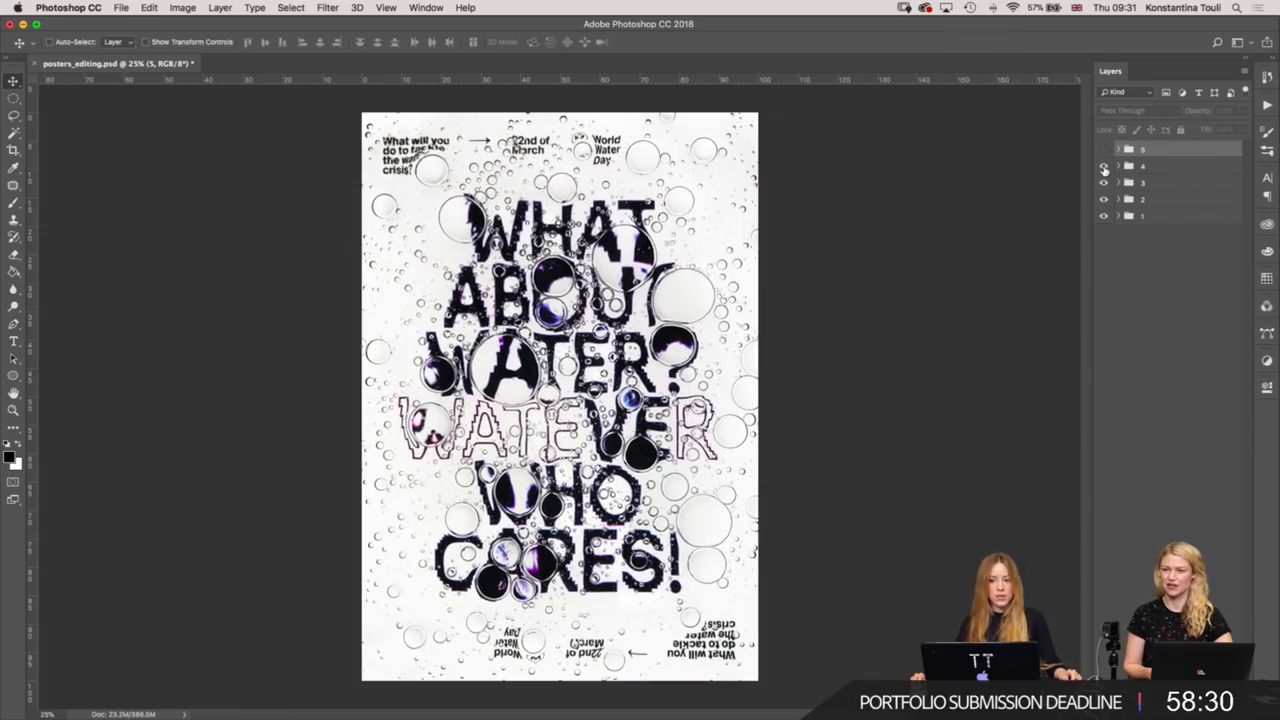
Show groups 4 and 5, leaving group 5 expanded to its layer 5.
click(1104, 166)
click(1104, 190)
click(1118, 166)
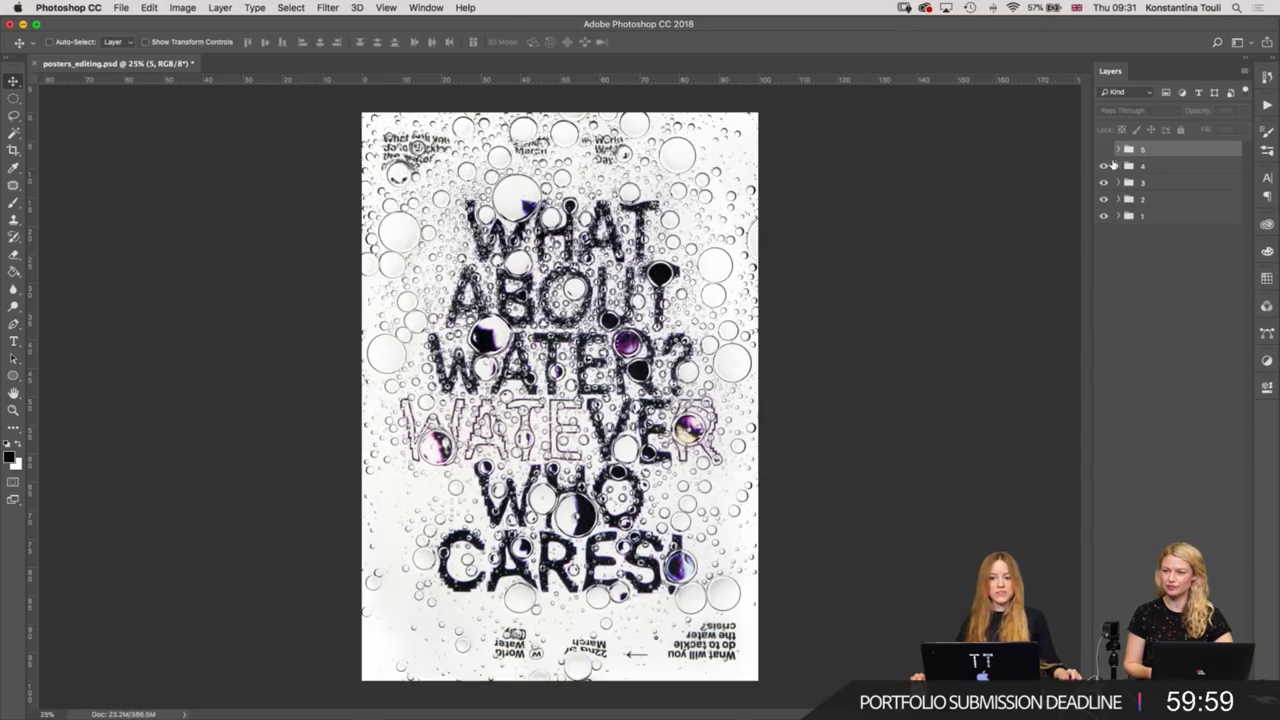
click(1104, 149)
click(1118, 149)
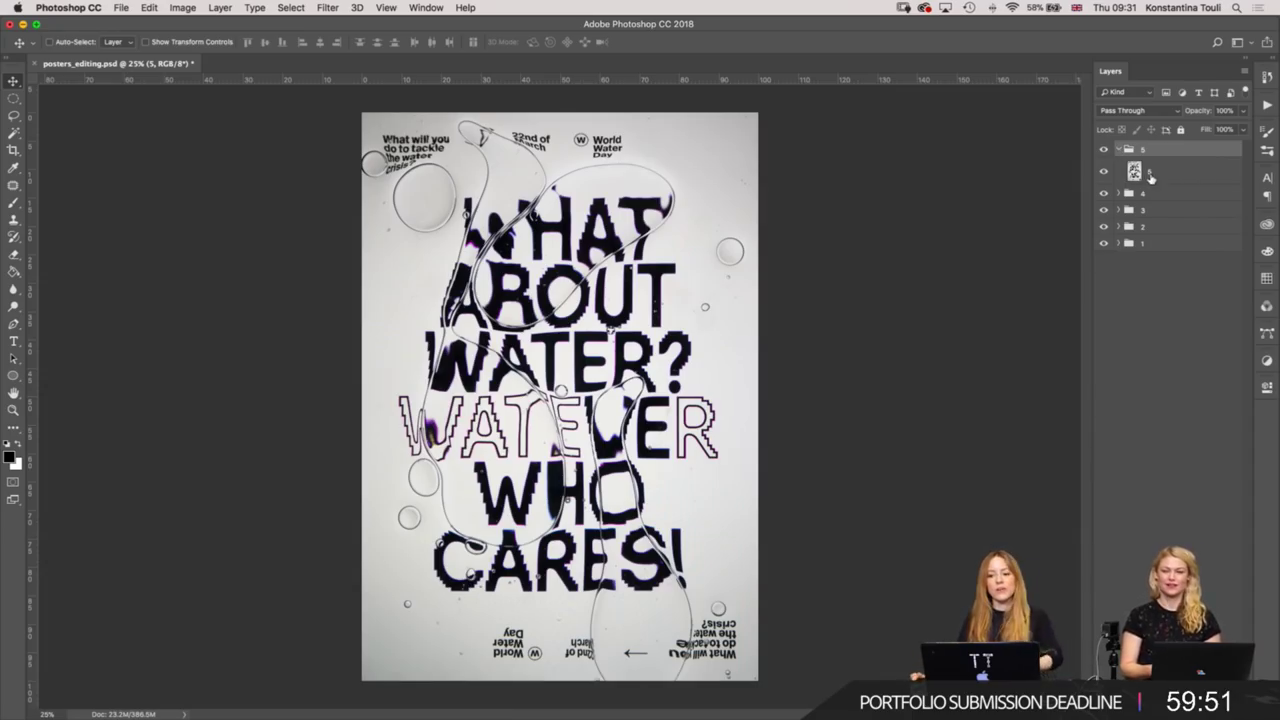
Select layer 5 in group 5 and drag it onto New Layer to create '5 copy'.
click(1145, 174)
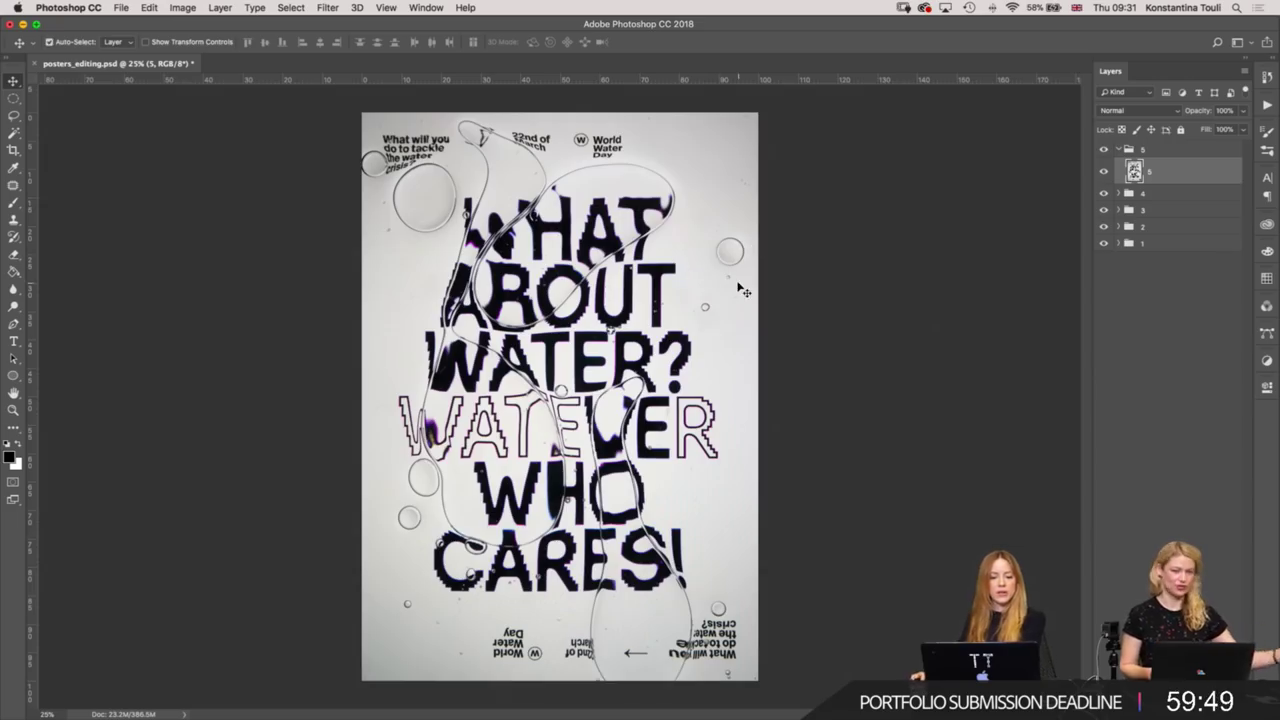
key(ctrl+plus)
key(ctrl+plus)
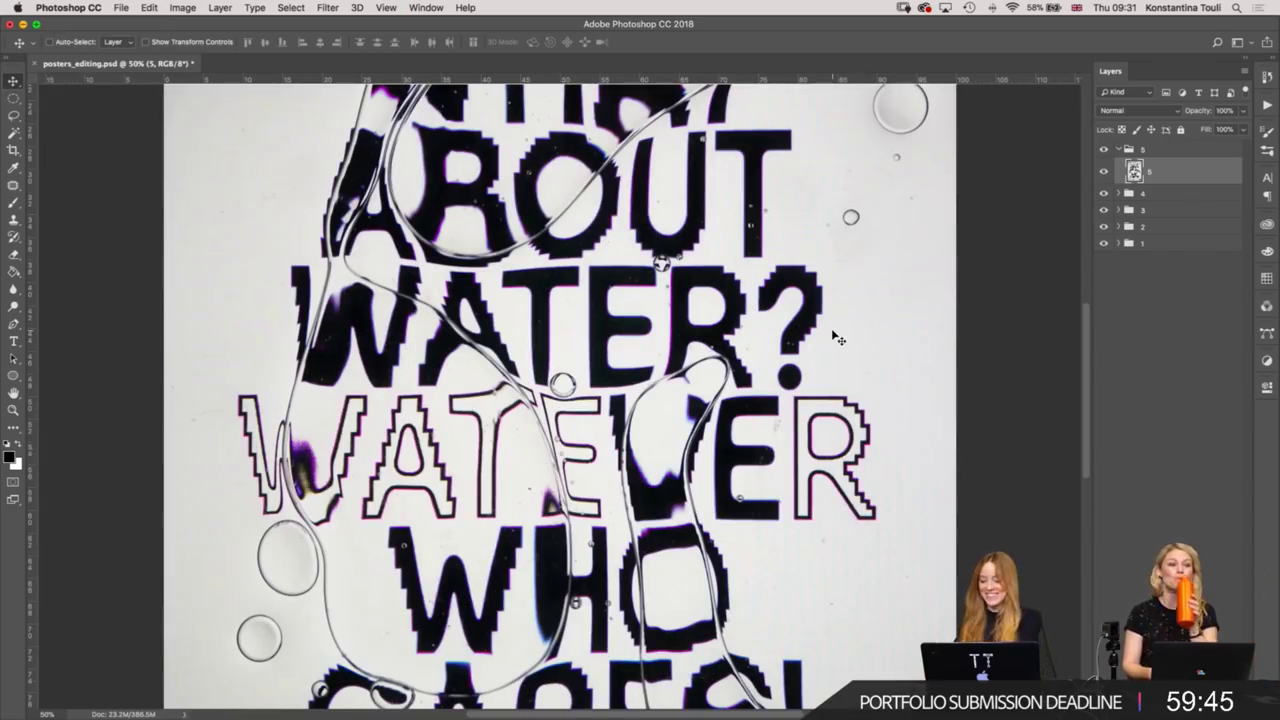
key(ctrl+plus)
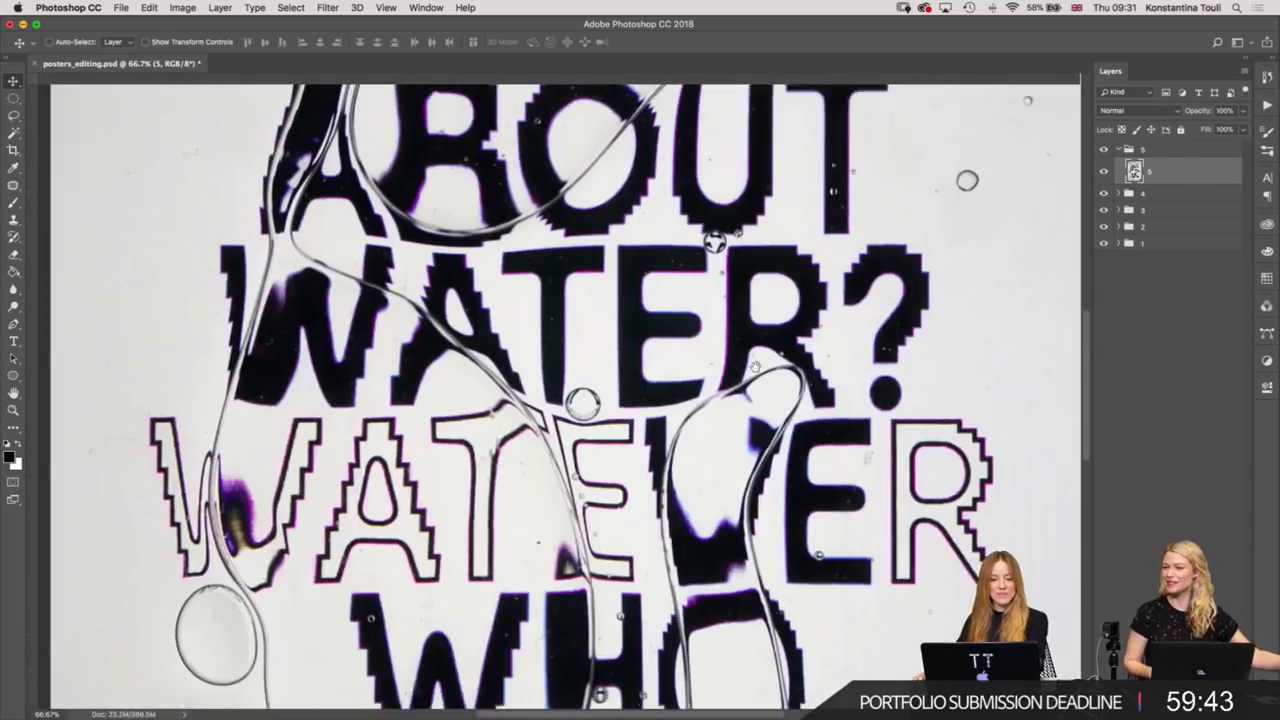
scroll(755, 366, up, 10)
key(ctrl+r)
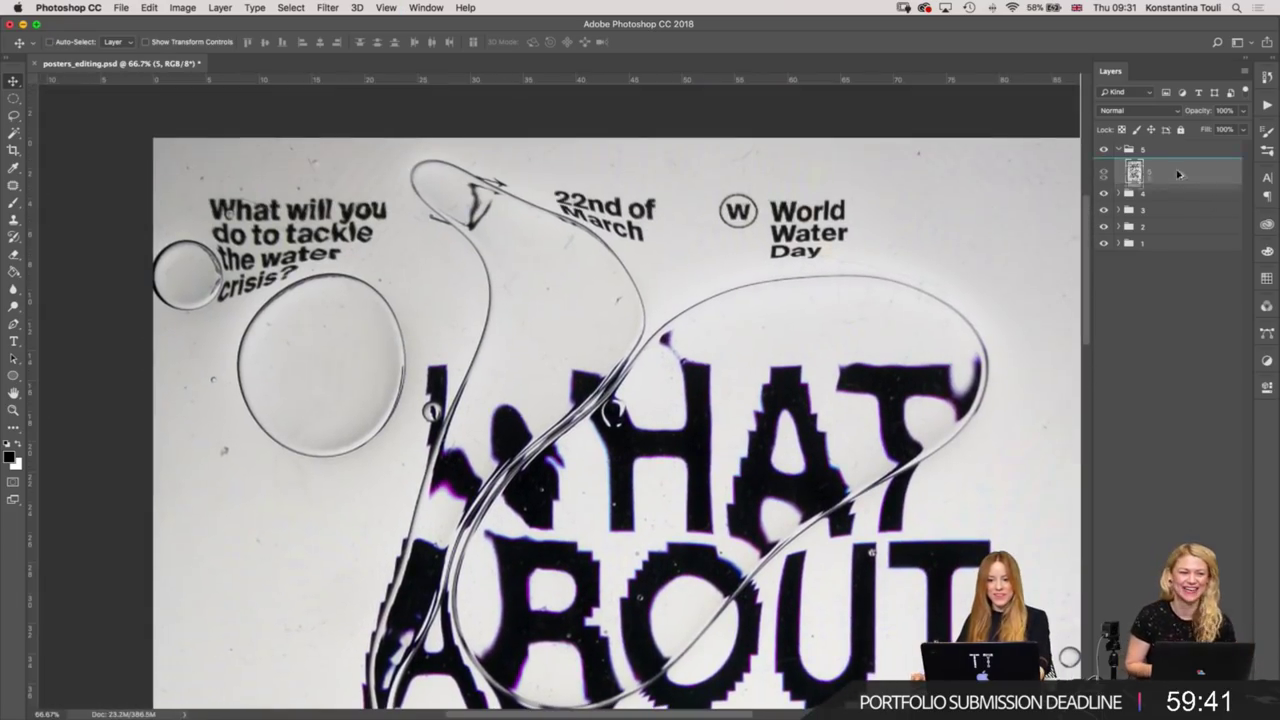
drag(1178, 175, 1165, 172)
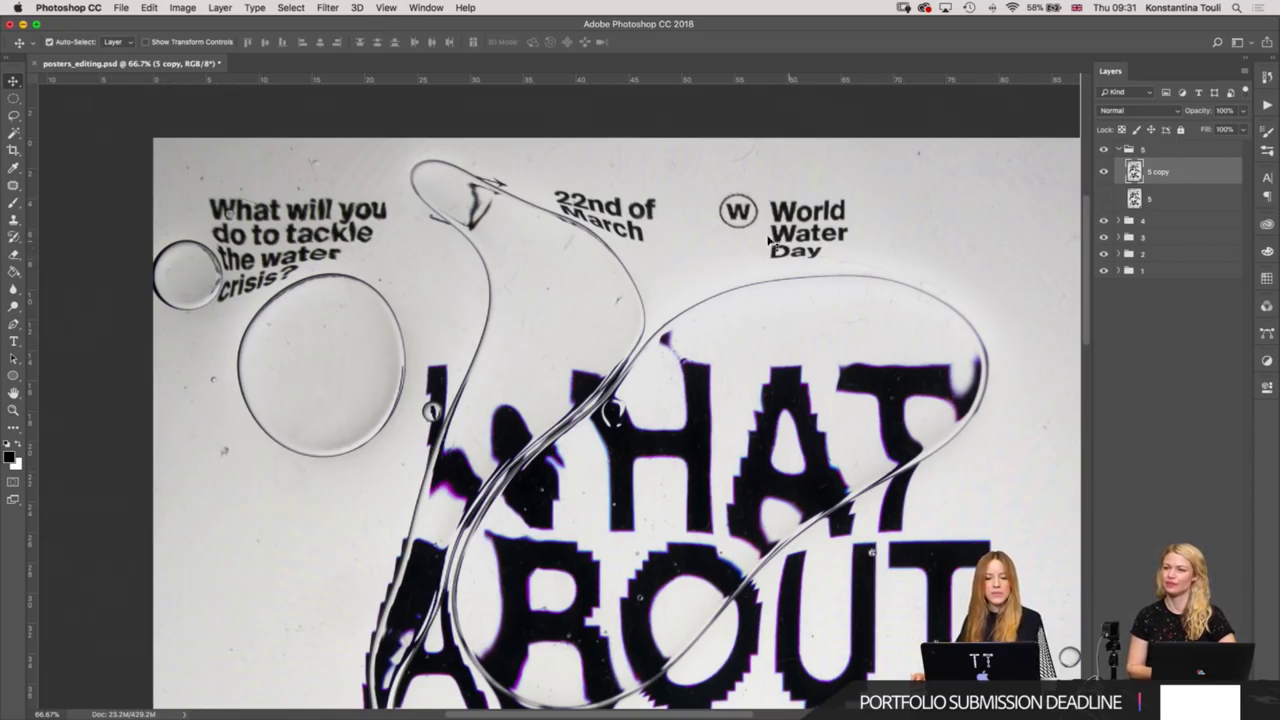
key(ctrl+plus)
key(ctrl+plus)
Pan to the top-left text and outline a dust speck with the Patch tool (J).
mouse_move(760, 229)
mouse_down()
mouse_move(809, 406)
mouse_move(943, 580)
mouse_up()
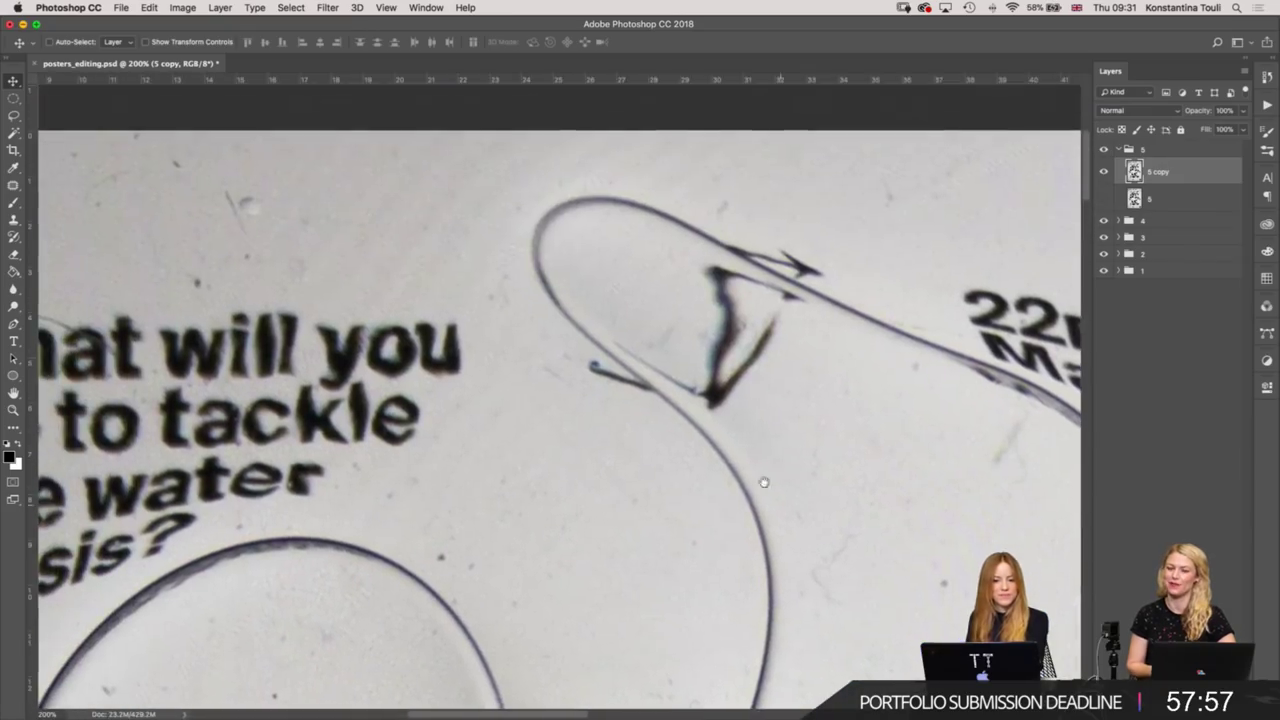
mouse_move(760, 480)
mouse_down()
mouse_move(880, 458)
mouse_move(970, 460)
mouse_up()
key(ctrl+r)
key(j)
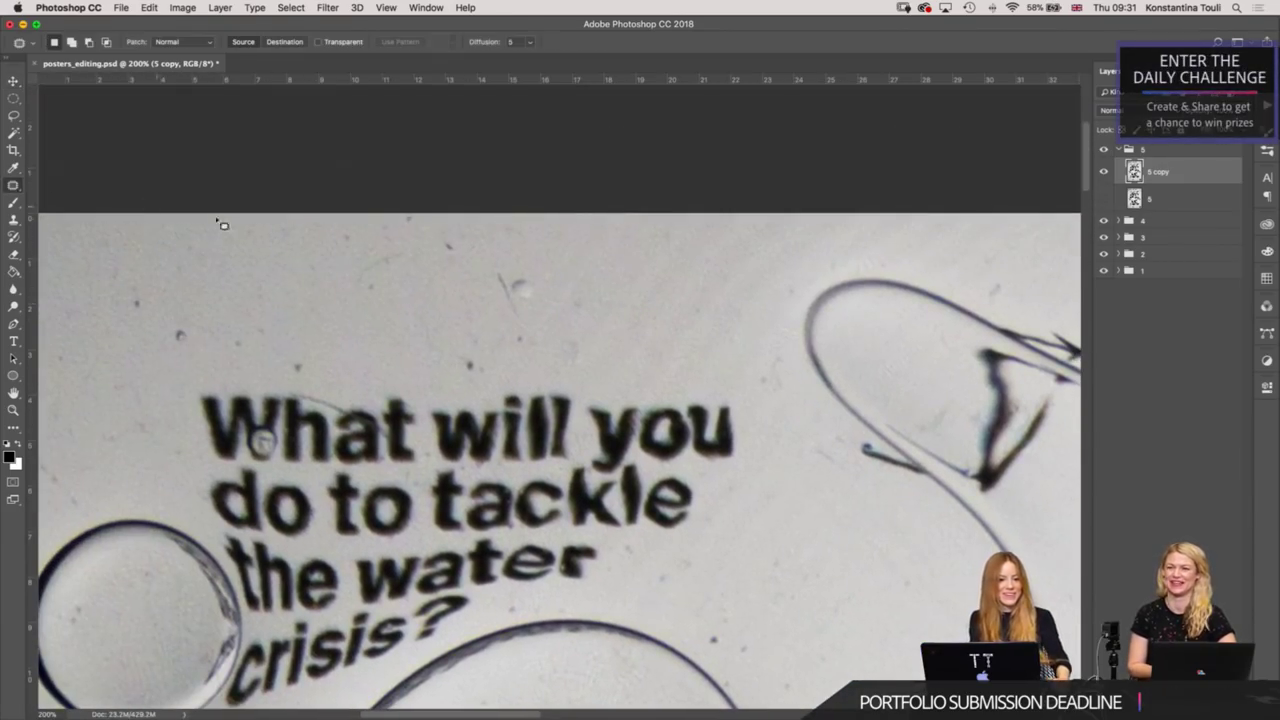
mouse_move(531, 277)
mouse_down()
mouse_move(549, 286)
mouse_move(640, 265)
mouse_up()
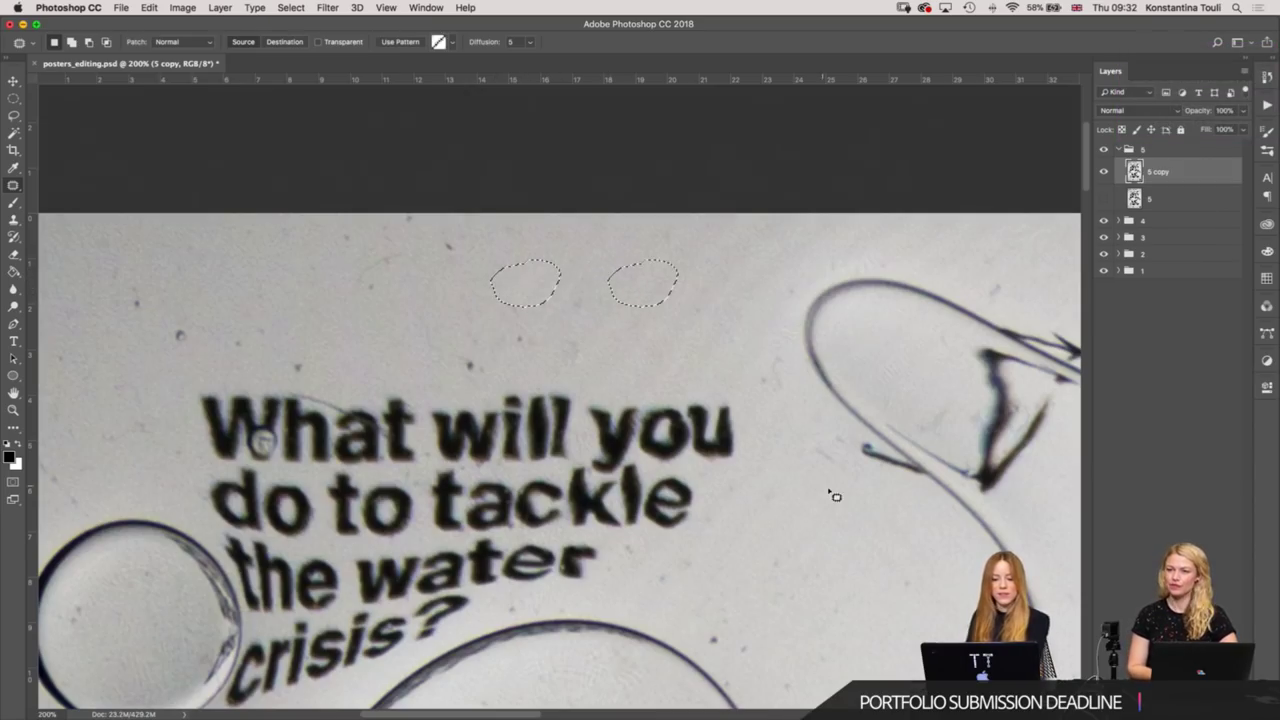
Patch the speck with clean background below it and deselect.
key(ctrl+minus)
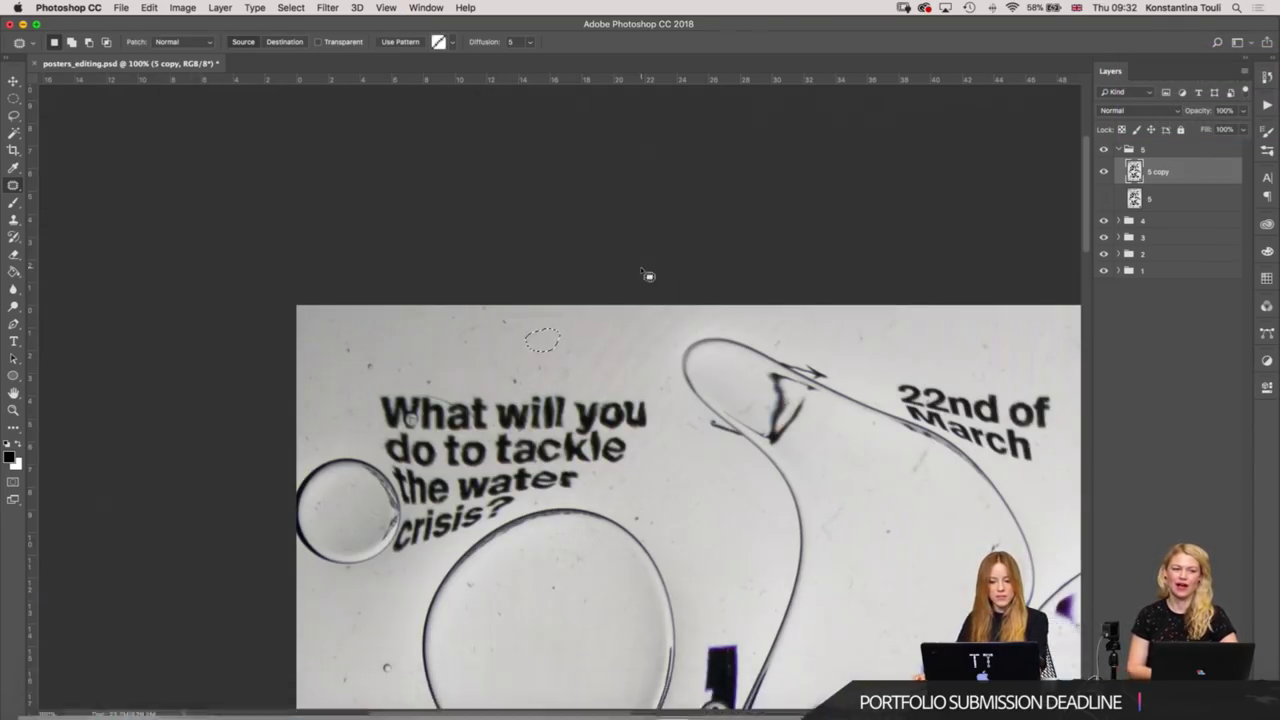
drag(827, 492, 785, 350)
scroll(785, 350, down, 5)
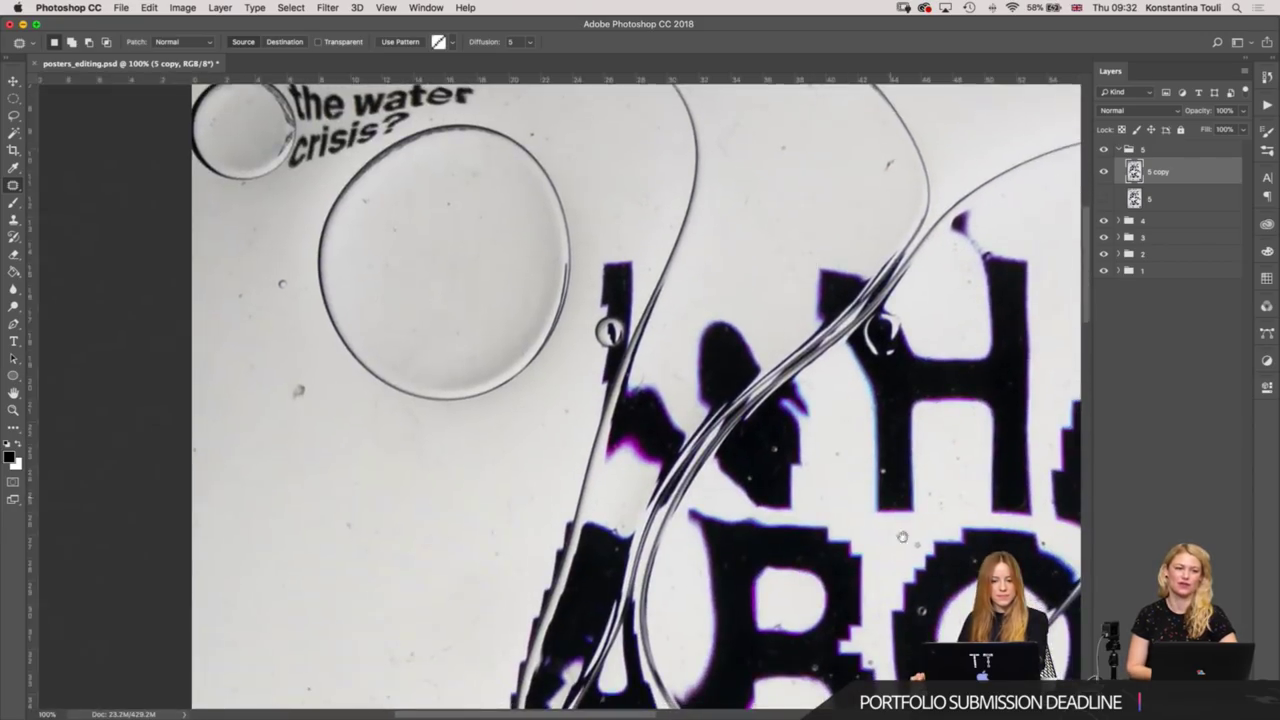
scroll(882, 413, down, 4)
scroll(771, 560, left, 2)
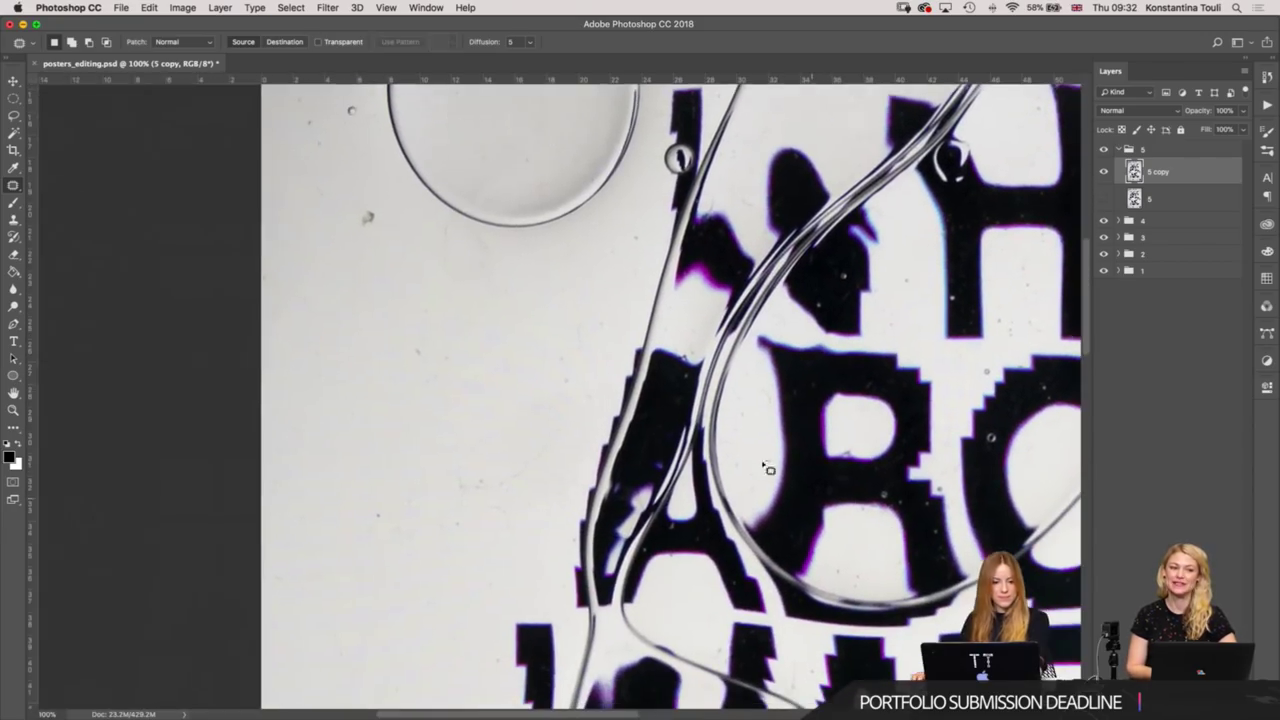
mouse_move(400, 264)
mouse_down()
mouse_move(377, 249)
mouse_move(343, 320)
mouse_up()
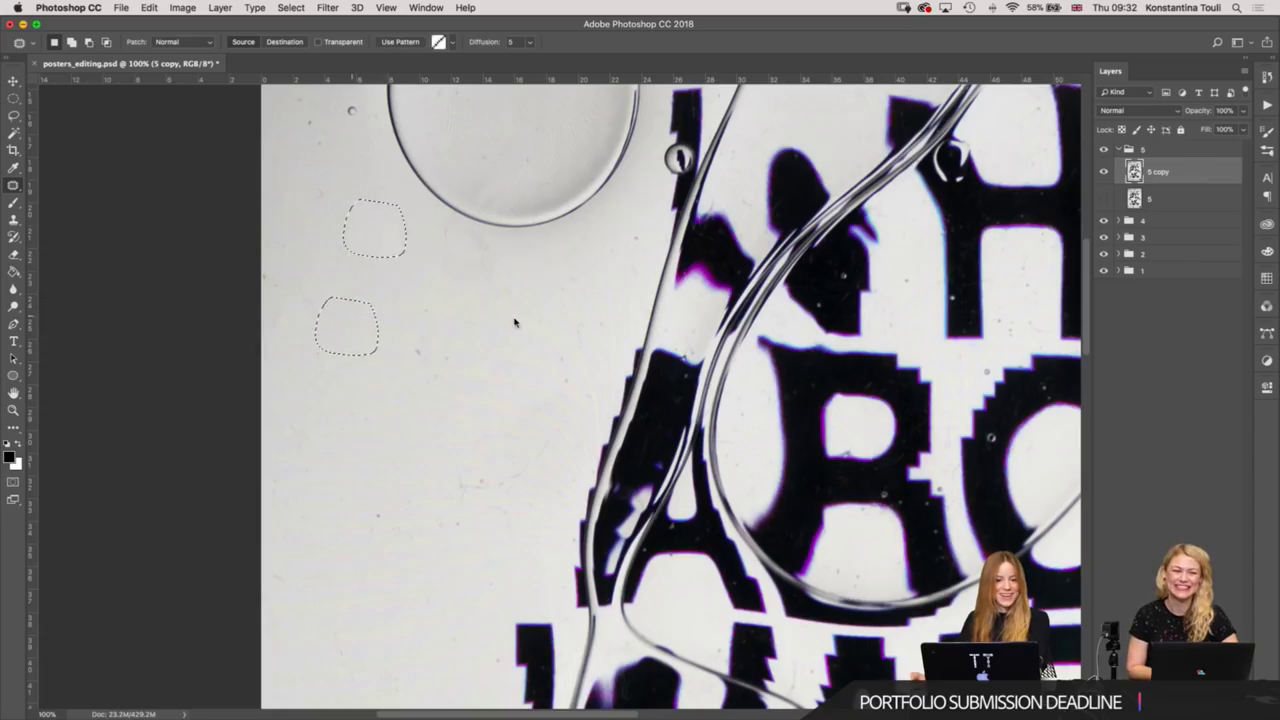
scroll(343, 320, up, 3)
scroll(295, 268, right, 2)
mouse_move(295, 268)
mouse_down()
mouse_move(280, 262)
mouse_move(257, 400)
mouse_up()
key(ctrl+d)
Dismiss the no-pixels-selected warning and outline two specks in the water stream.
click(442, 233)
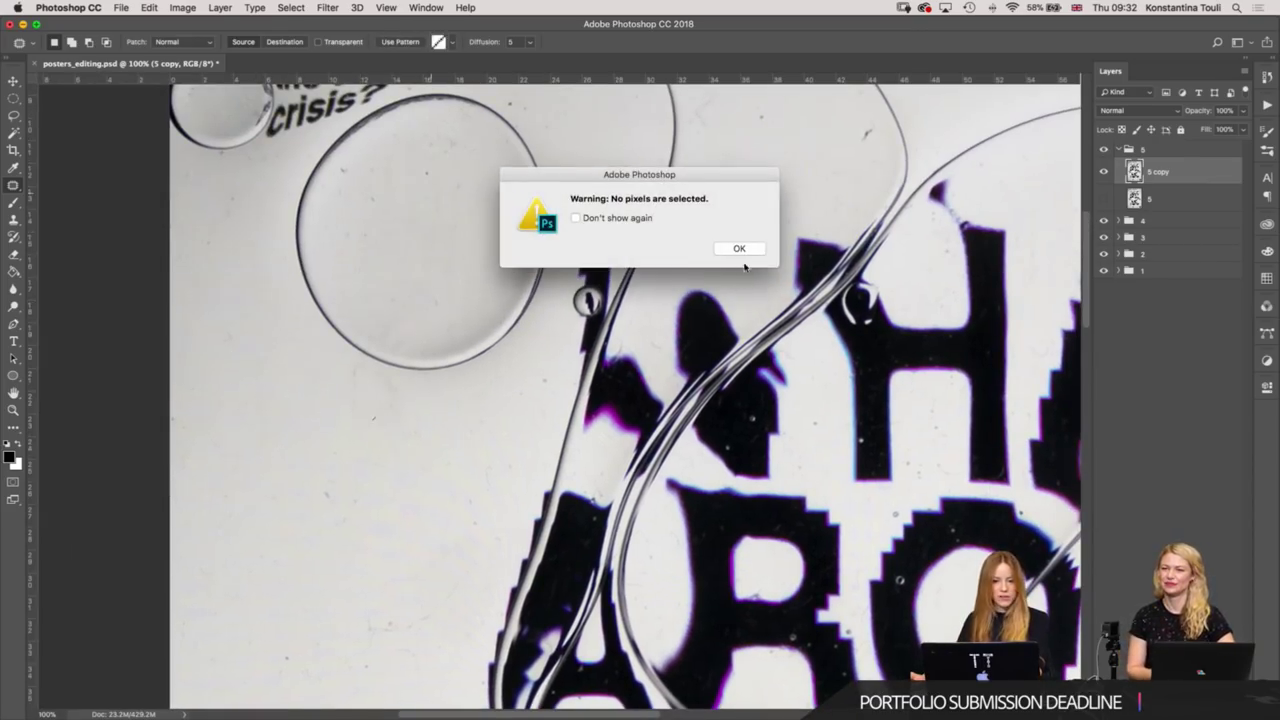
click(760, 248)
scroll(570, 405, up, 5)
scroll(570, 405, right, 5)
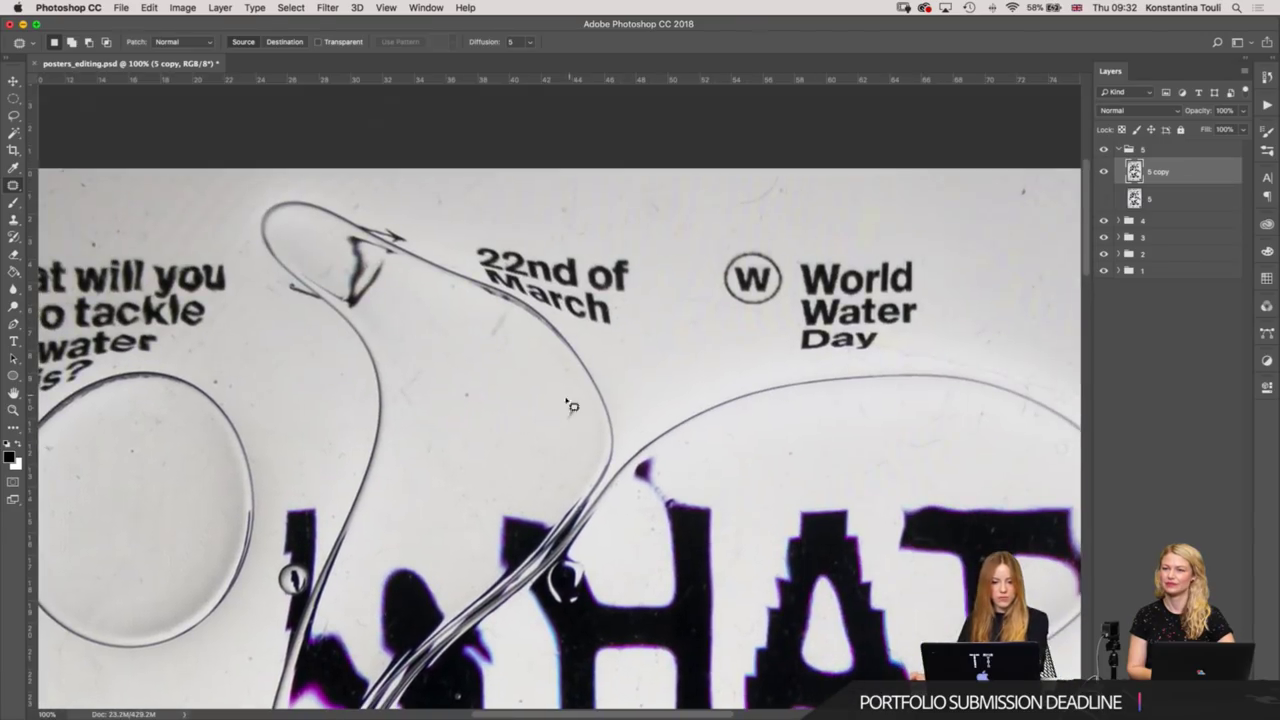
drag(589, 407, 580, 401)
click(470, 396)
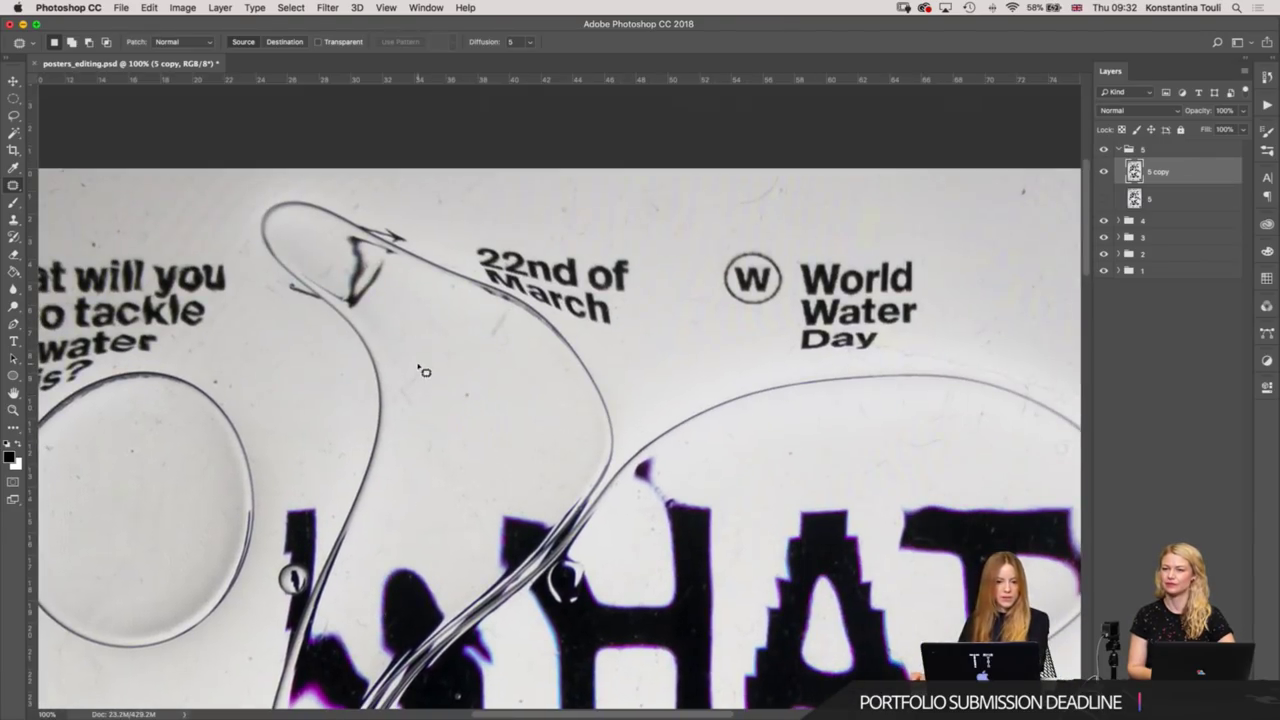
mouse_move(397, 427)
mouse_down()
mouse_move(424, 381)
mouse_move(479, 400)
mouse_up()
click(528, 432)
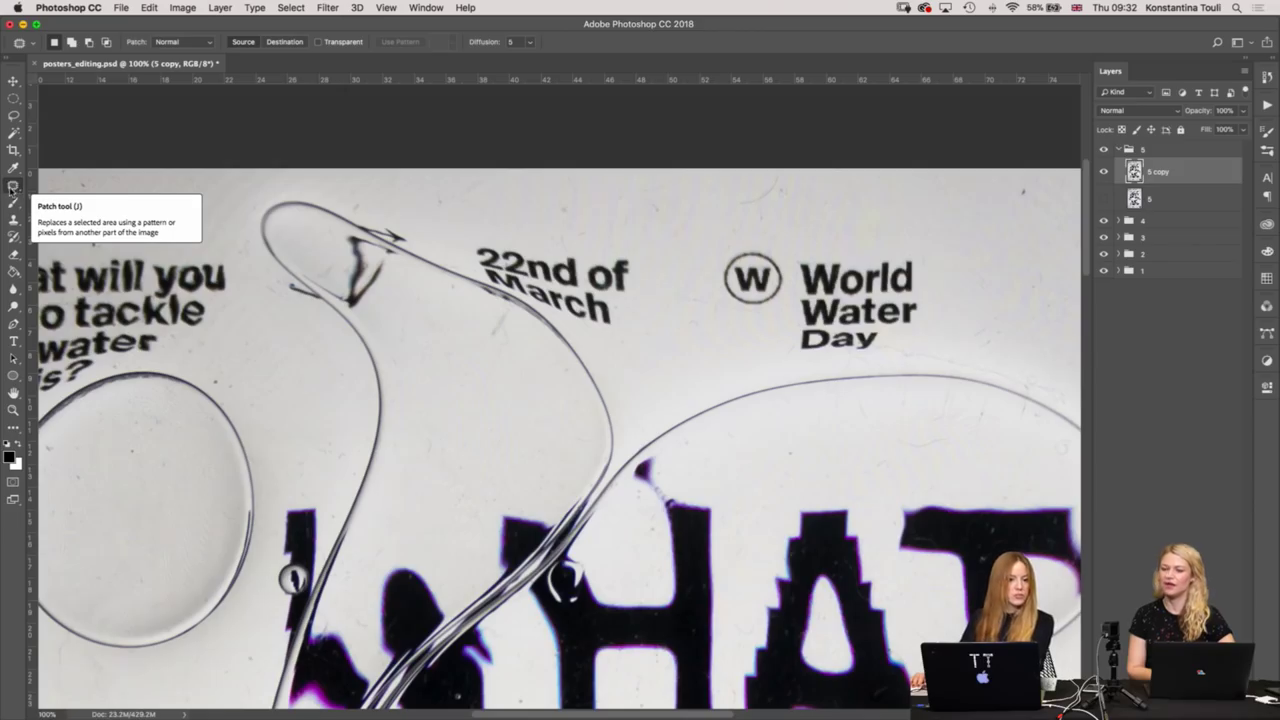
Reselect the Patch tool and patch the speck below '22nd of March', then deselect.
right_click(13, 186)
click(68, 209)
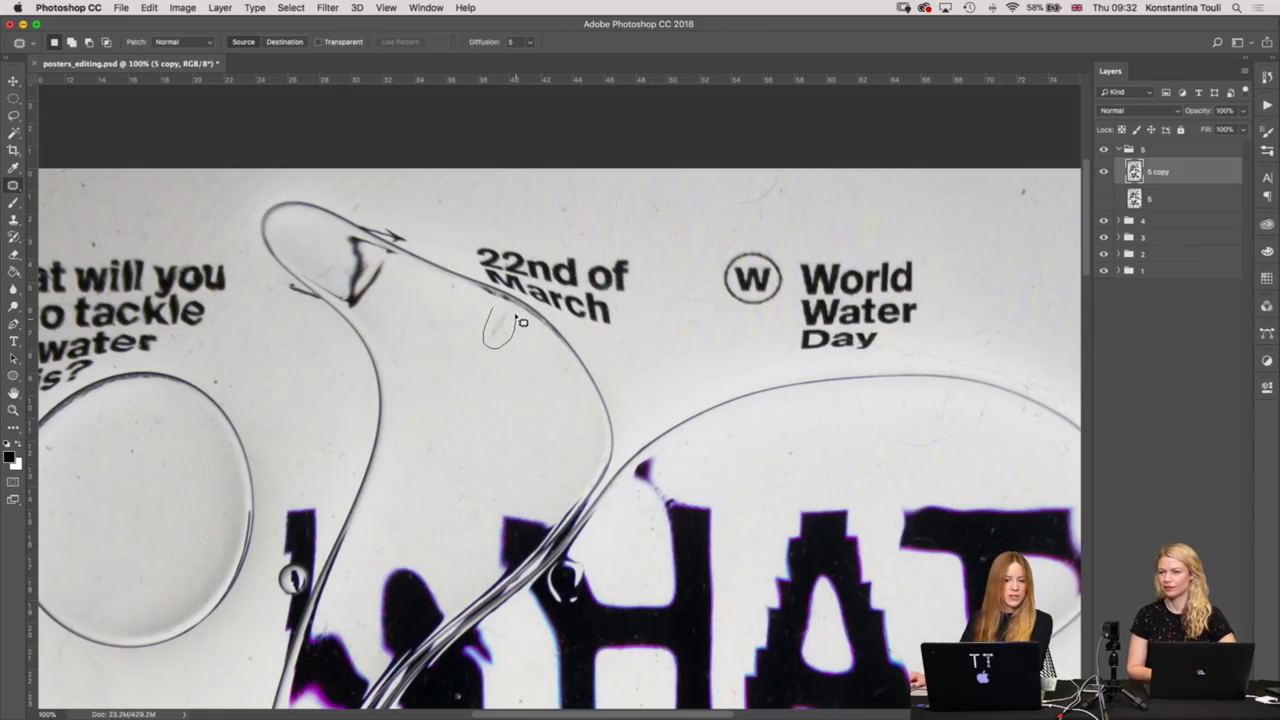
drag(521, 322, 508, 328)
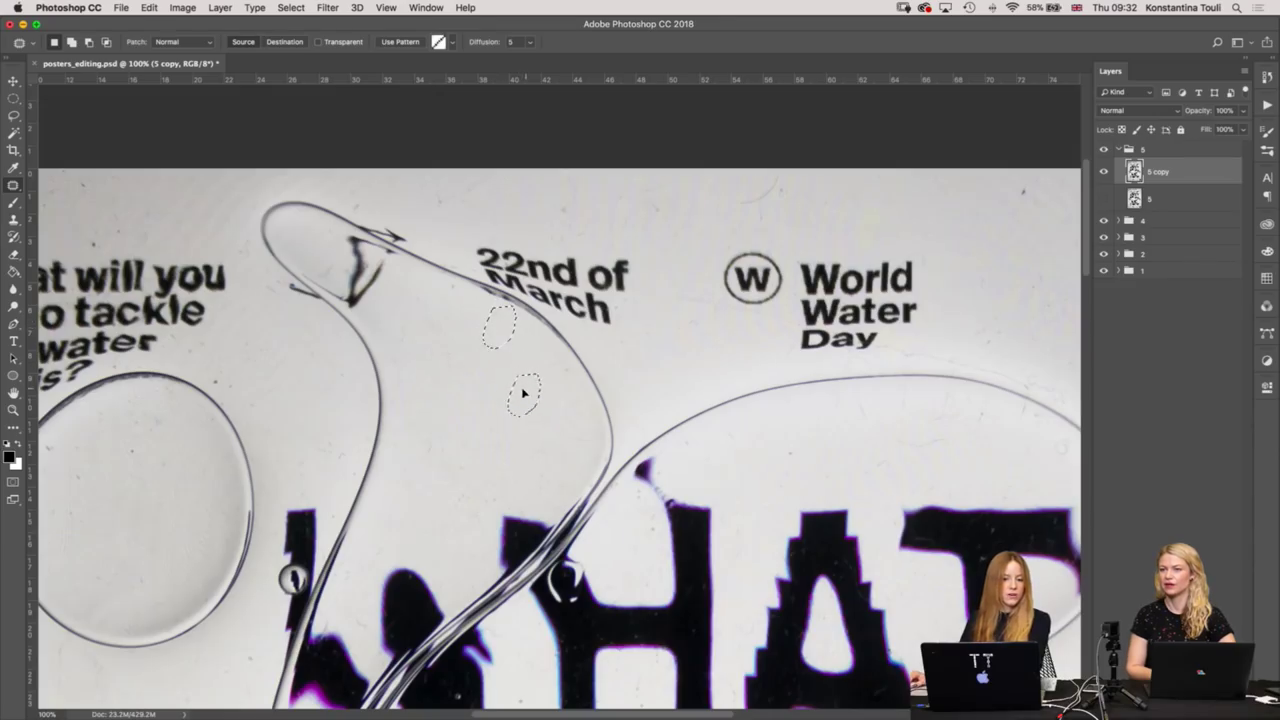
drag(527, 396, 524, 391)
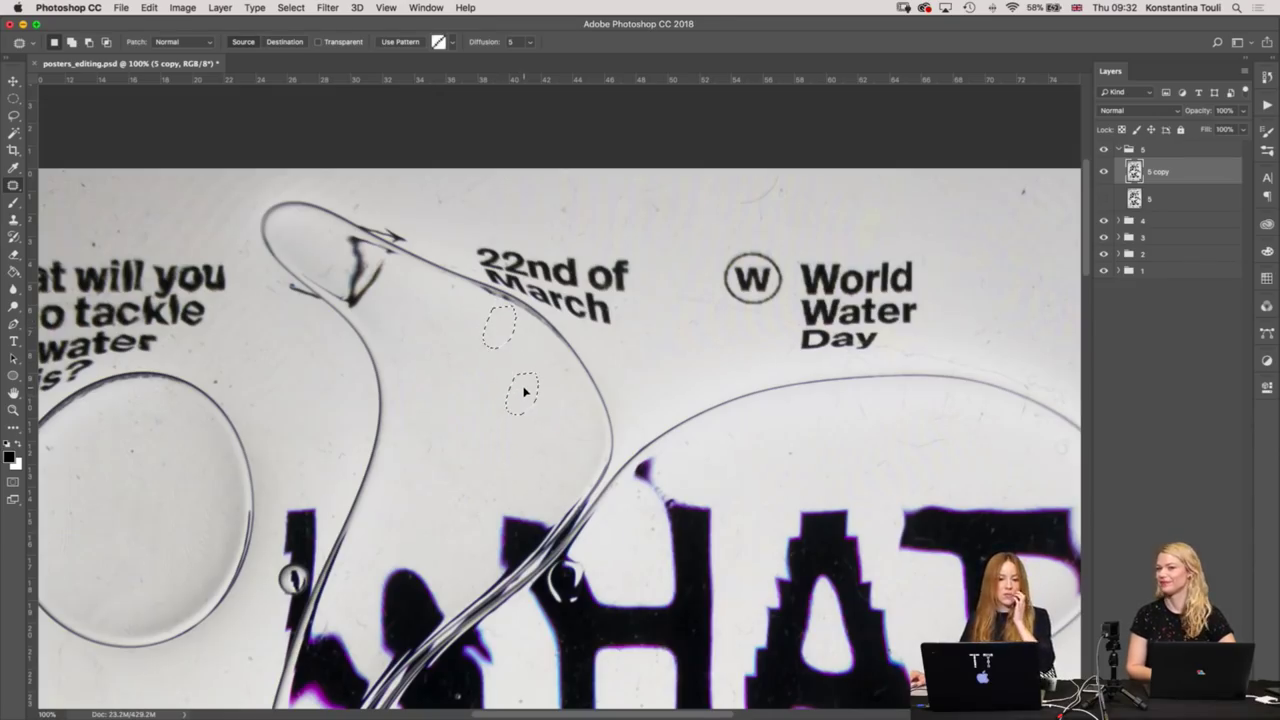
key(super+d)
Pan to the blank background right of 'World Water Day' and clear the old patch outlines.
mouse_move(471, 380)
mouse_down()
mouse_move(268, 411)
mouse_move(179, 405)
mouse_up()
key(super+r)
scroll(450, 300, right, 5)
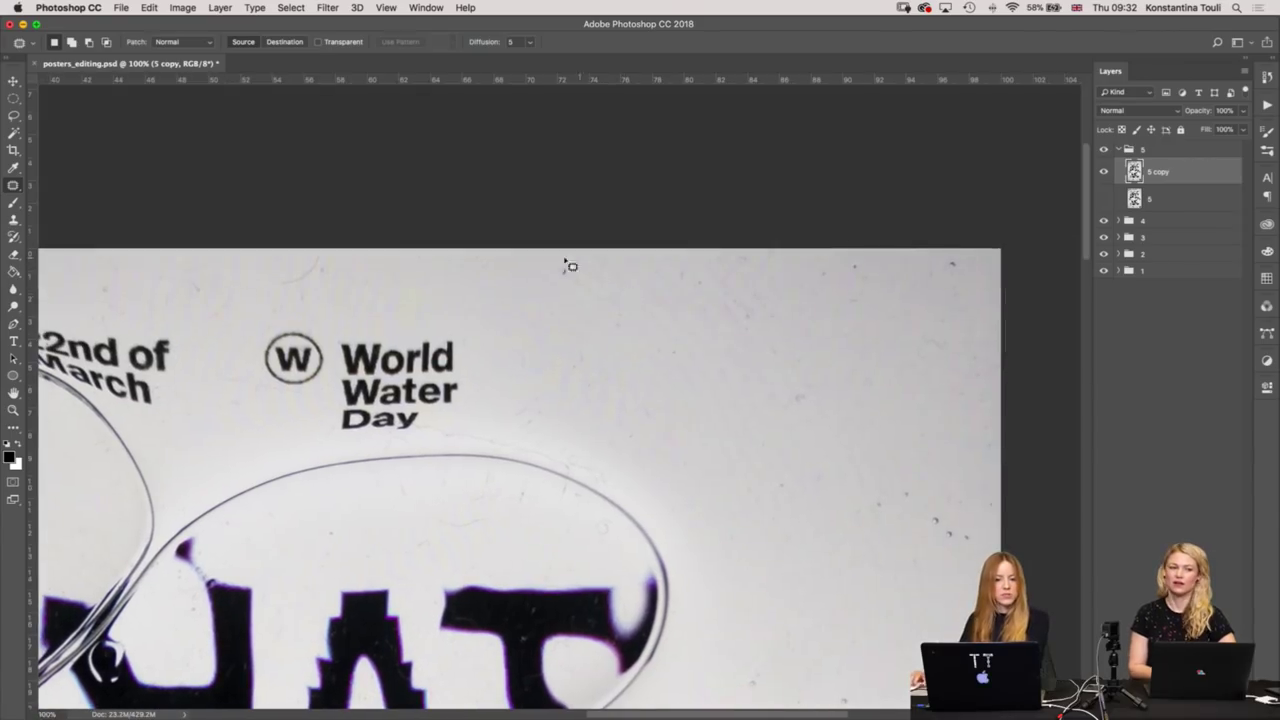
key(super+d)
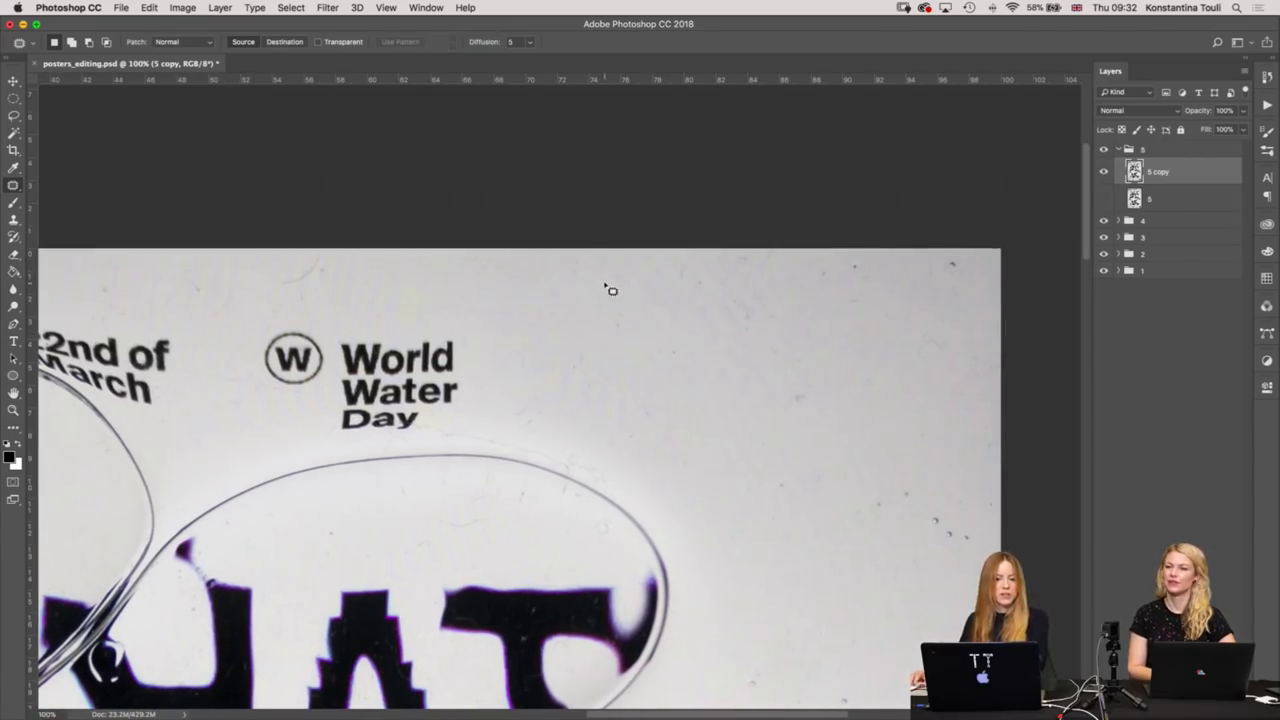
scroll(695, 340, up, 3)
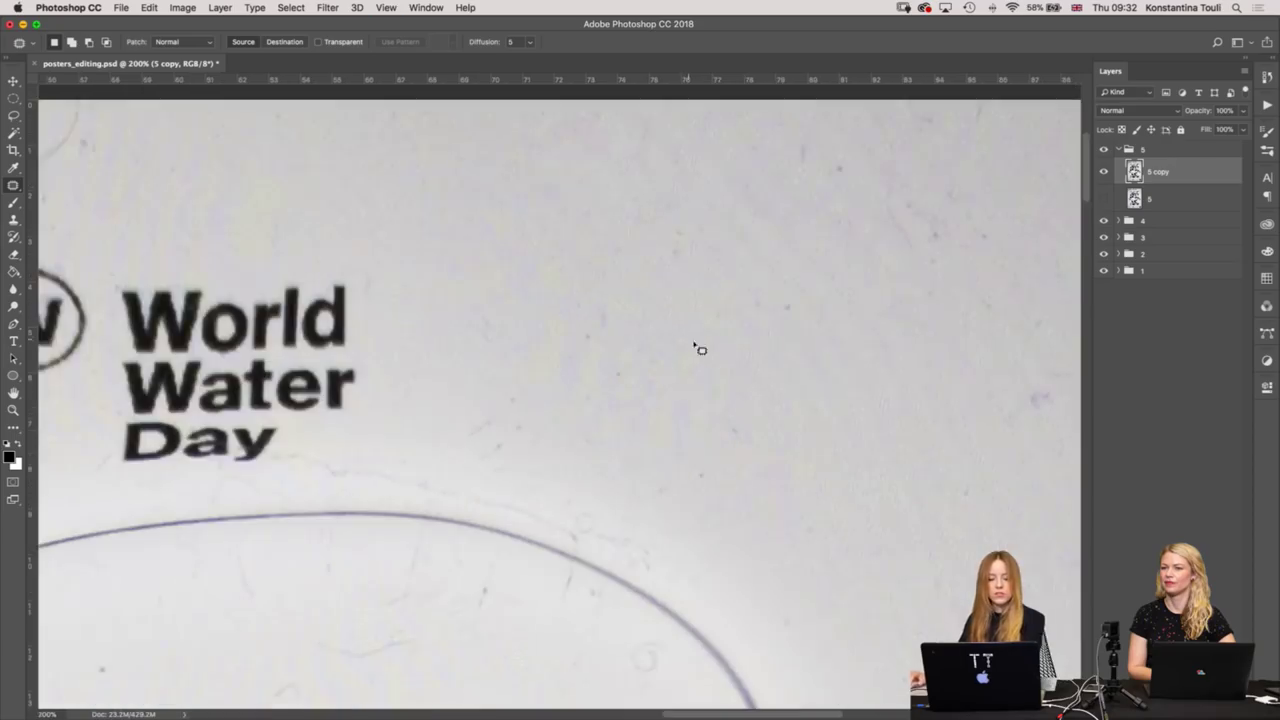
scroll(640, 360, down, 3)
scroll(660, 330, right, 3)
Patch away the dots using clean paper below, then dismiss the 'No pixels are selected' warning.
mouse_move(643, 241)
mouse_down()
mouse_move(566, 363)
mouse_move(821, 404)
mouse_up()
drag(741, 243, 643, 241)
mouse_move(666, 310)
mouse_down()
mouse_move(646, 463)
mouse_move(700, 423)
mouse_move(578, 366)
mouse_up()
key(super+d)
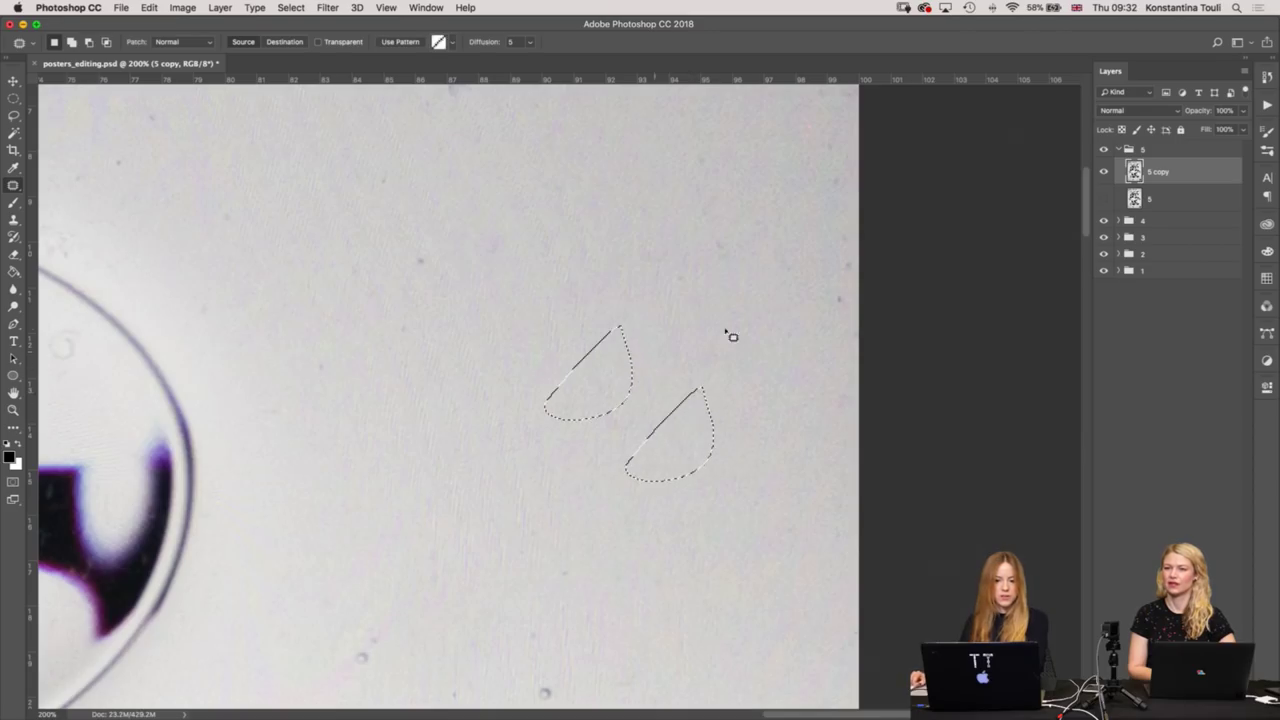
click(740, 249)
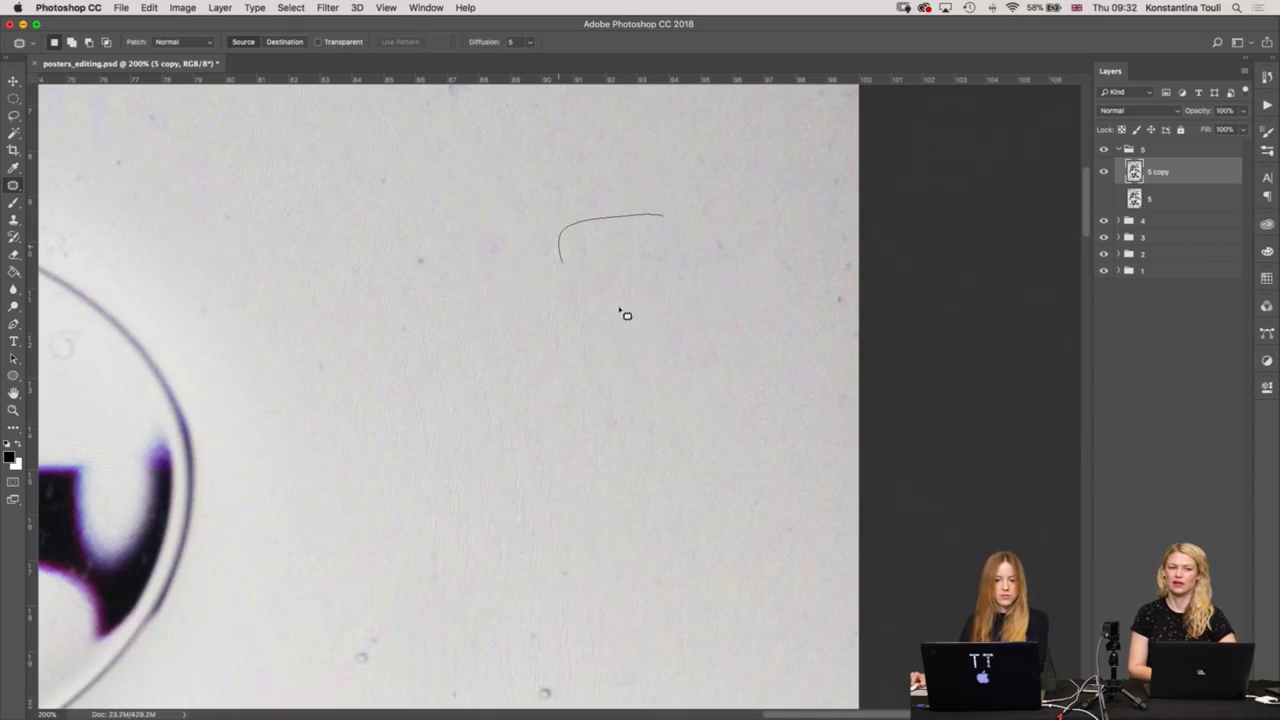
Outline specks near the top-right and beside the bubble, undoing and clearing the stray selections.
drag(619, 309, 701, 246)
key(ctrl+d)
scroll(700, 450, down, 5)
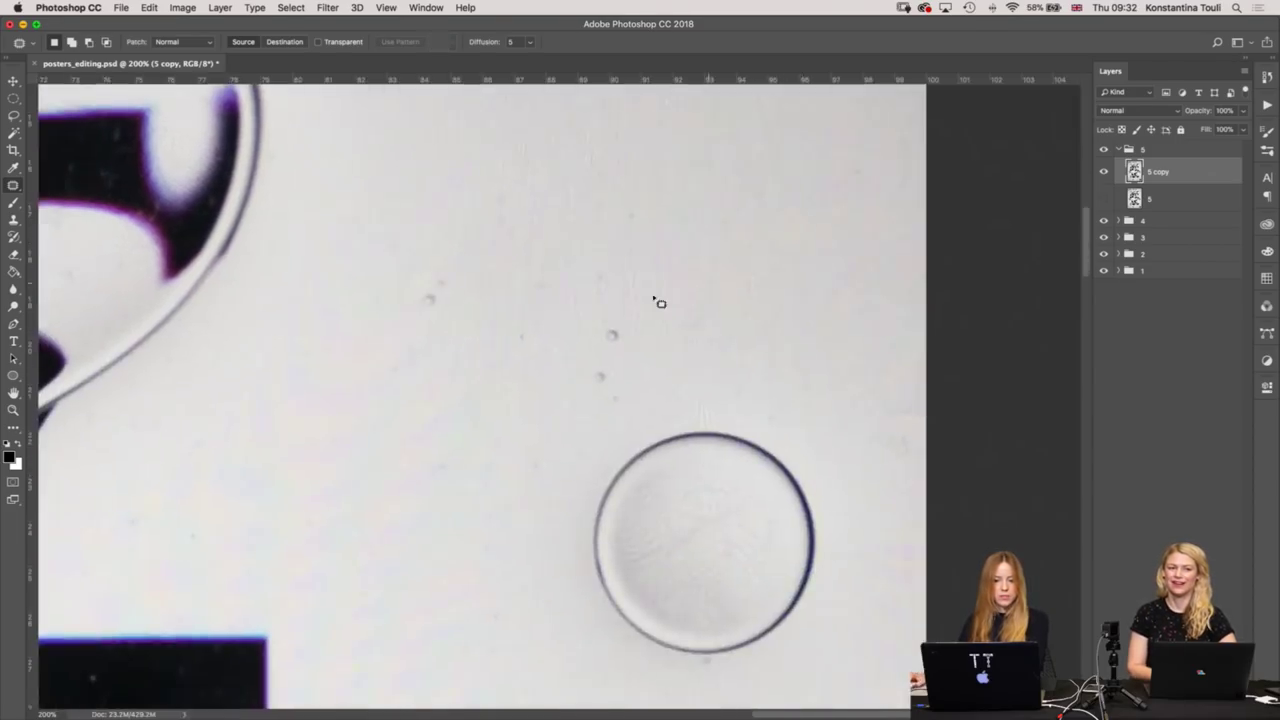
mouse_move(630, 297)
mouse_down()
mouse_move(645, 362)
mouse_move(674, 206)
mouse_move(663, 287)
mouse_up()
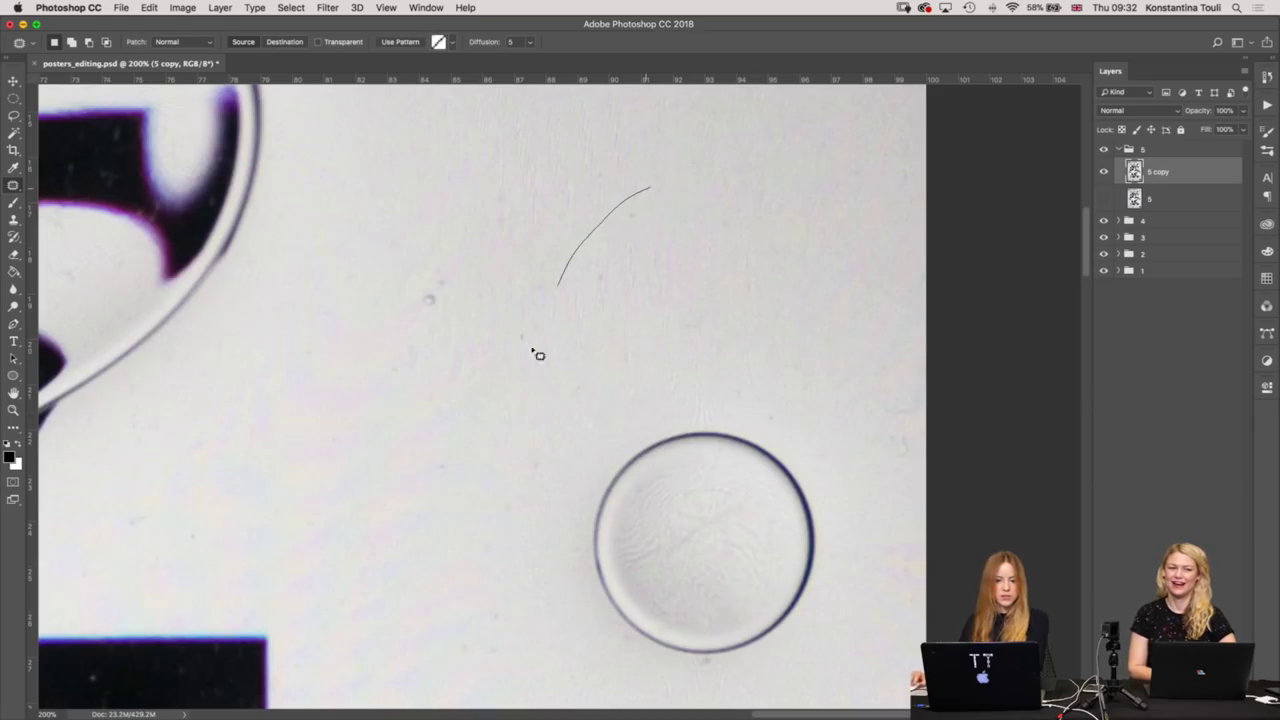
key(ctrl+d)
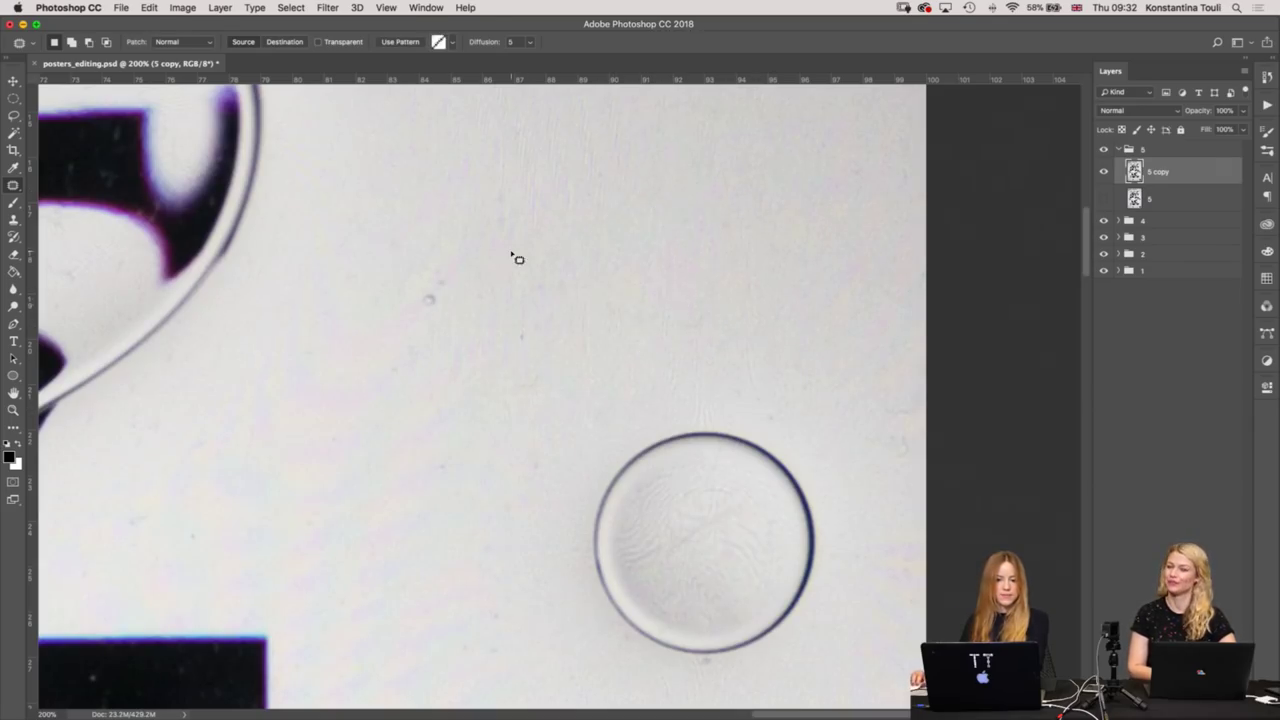
key(ctrl+z)
key(ctrl+d)
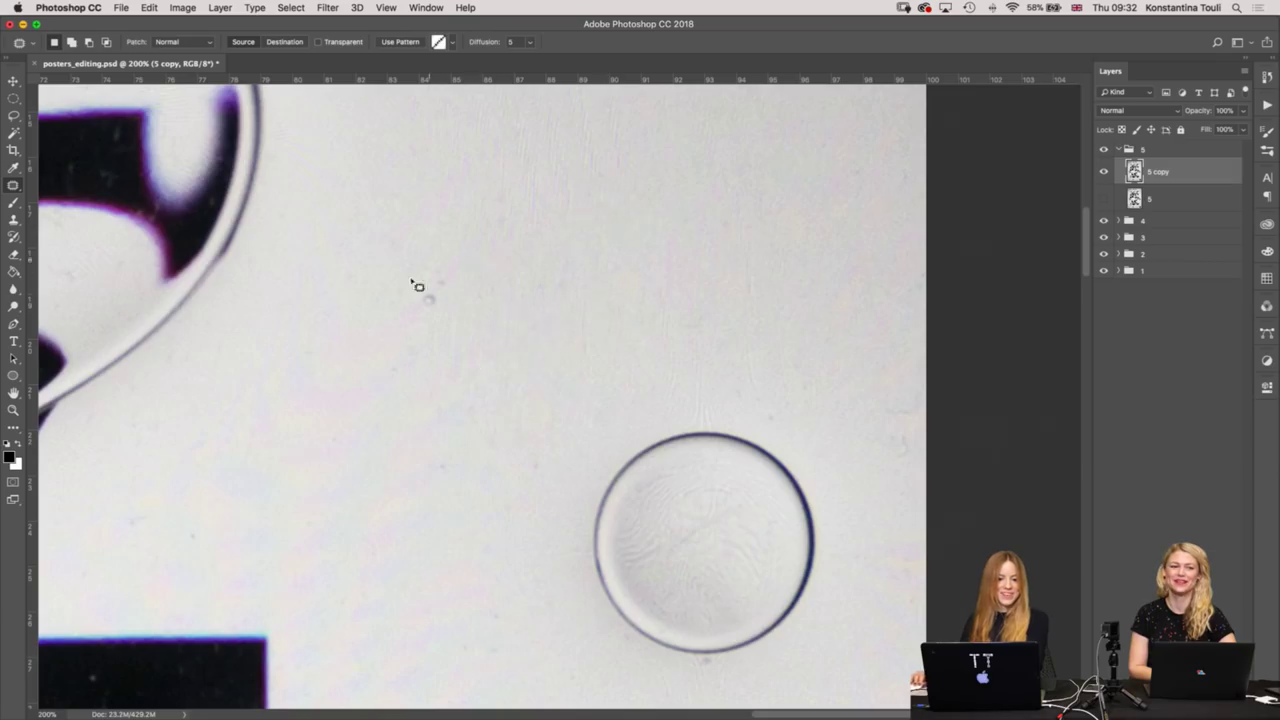
Patch the speck above the bubble with clean background and outline another near it.
drag(414, 286, 443, 294)
drag(535, 155, 512, 248)
scroll(573, 252, down, 3)
scroll(606, 314, left, 3)
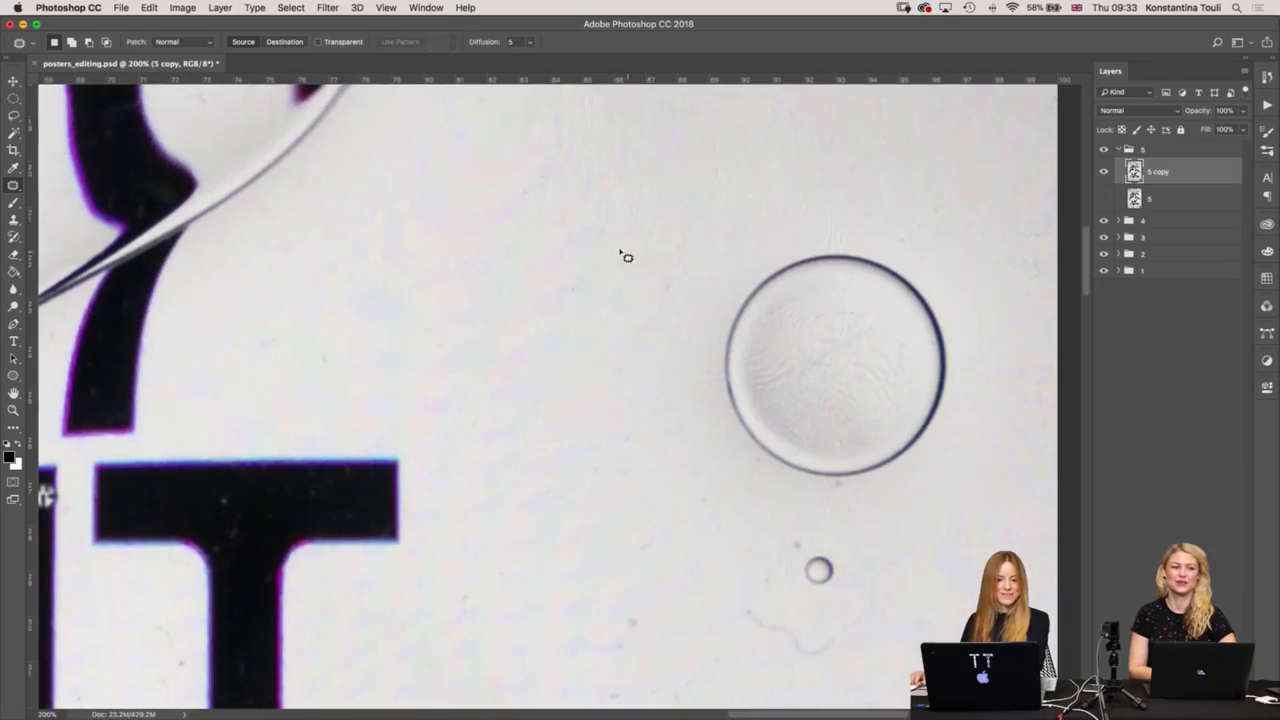
drag(623, 254, 527, 287)
key(ctrl+d)
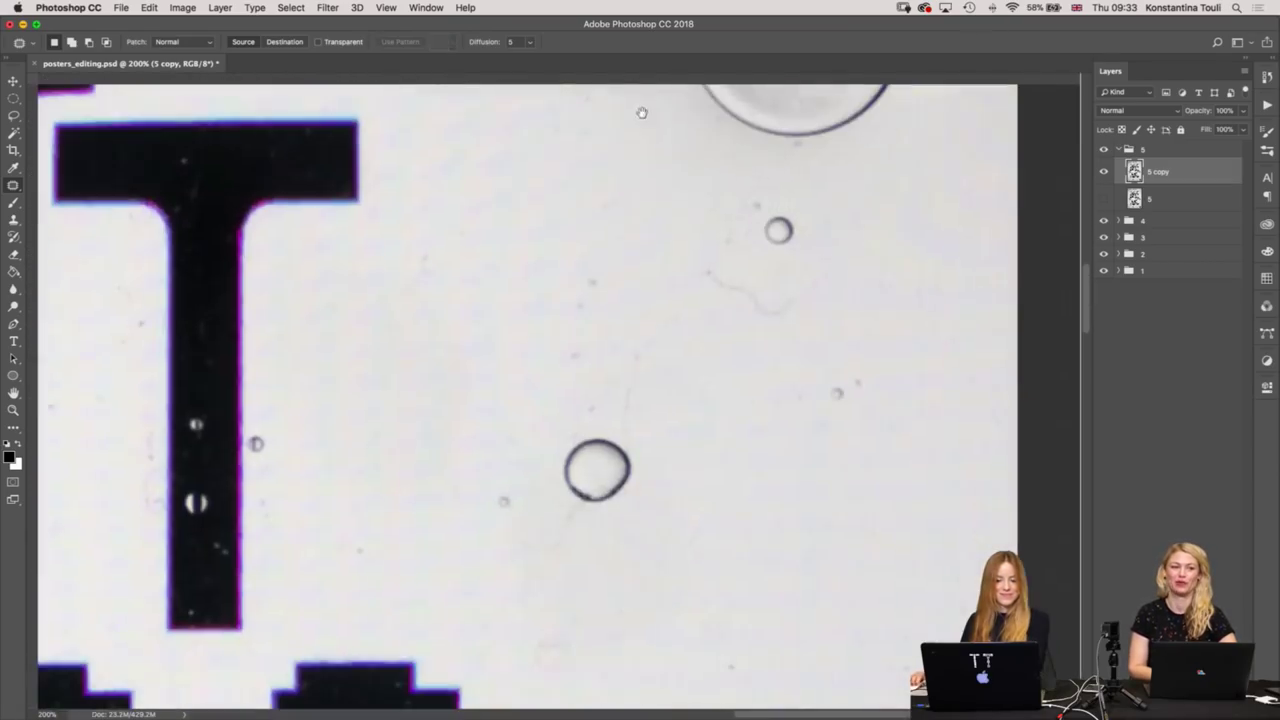
Patch a dust speck onto clean background and cover the speck left of the large bubble.
scroll(650, 200, down, 5)
mouse_move(588, 260)
mouse_down()
mouse_move(615, 408)
mouse_move(663, 257)
mouse_up()
scroll(694, 443, up, 3)
scroll(694, 443, left, 2)
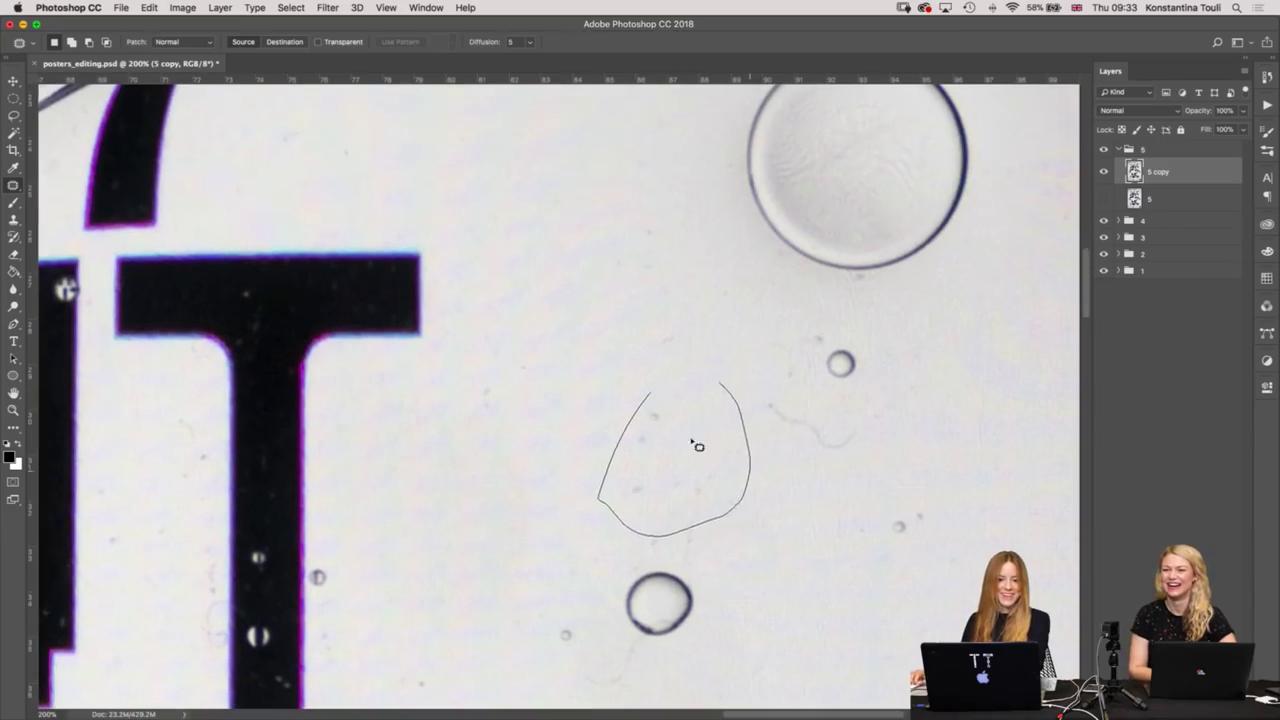
mouse_move(694, 443)
mouse_down()
mouse_move(557, 228)
mouse_move(638, 272)
mouse_up()
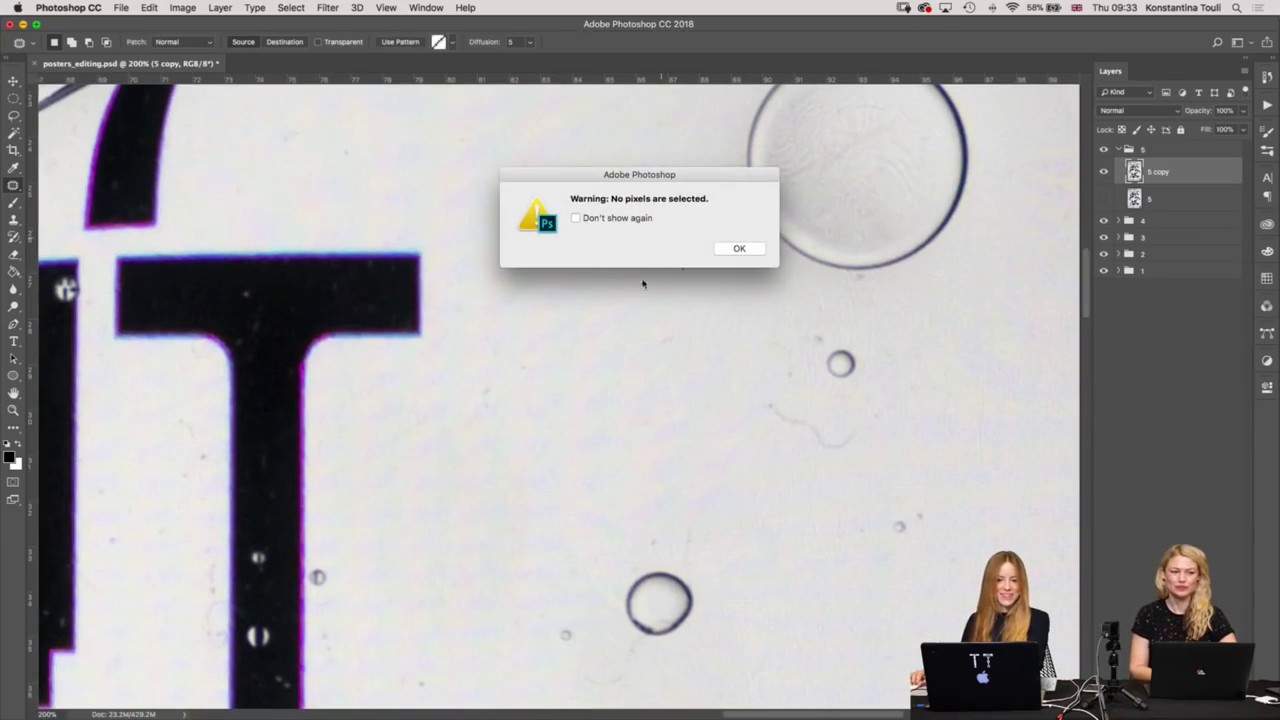
click(730, 250)
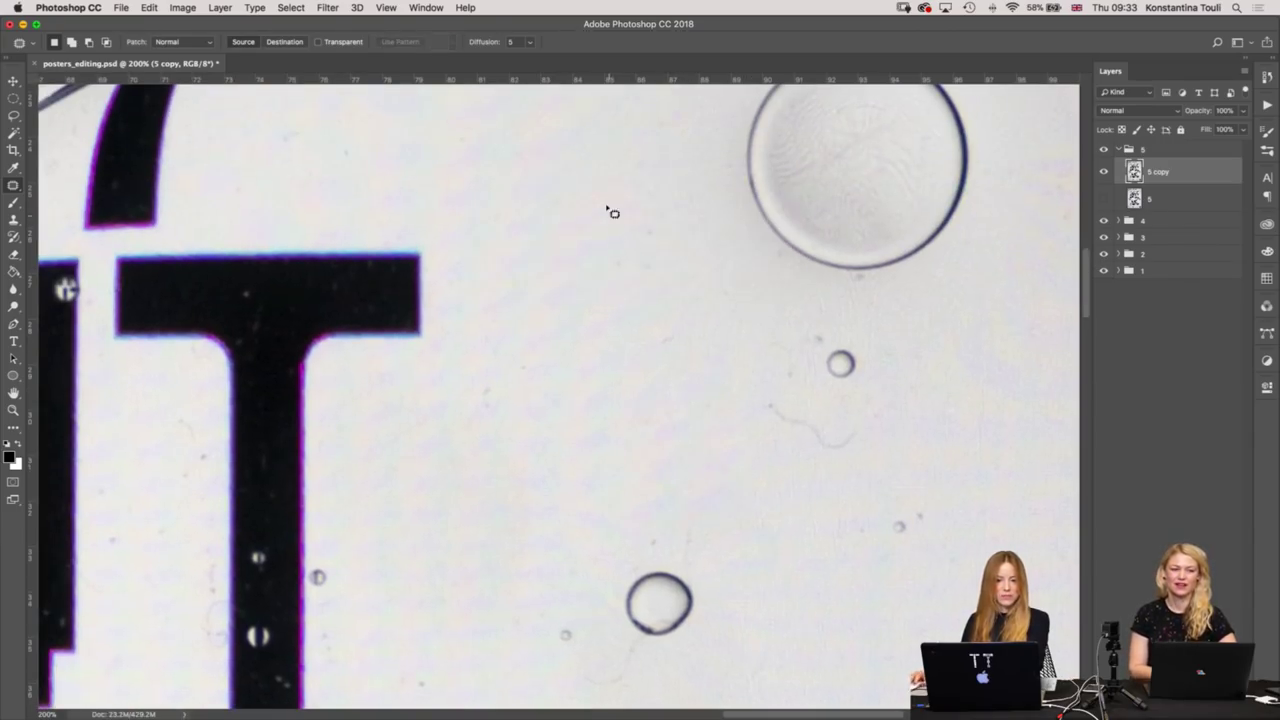
drag(596, 210, 689, 228)
drag(659, 270, 514, 209)
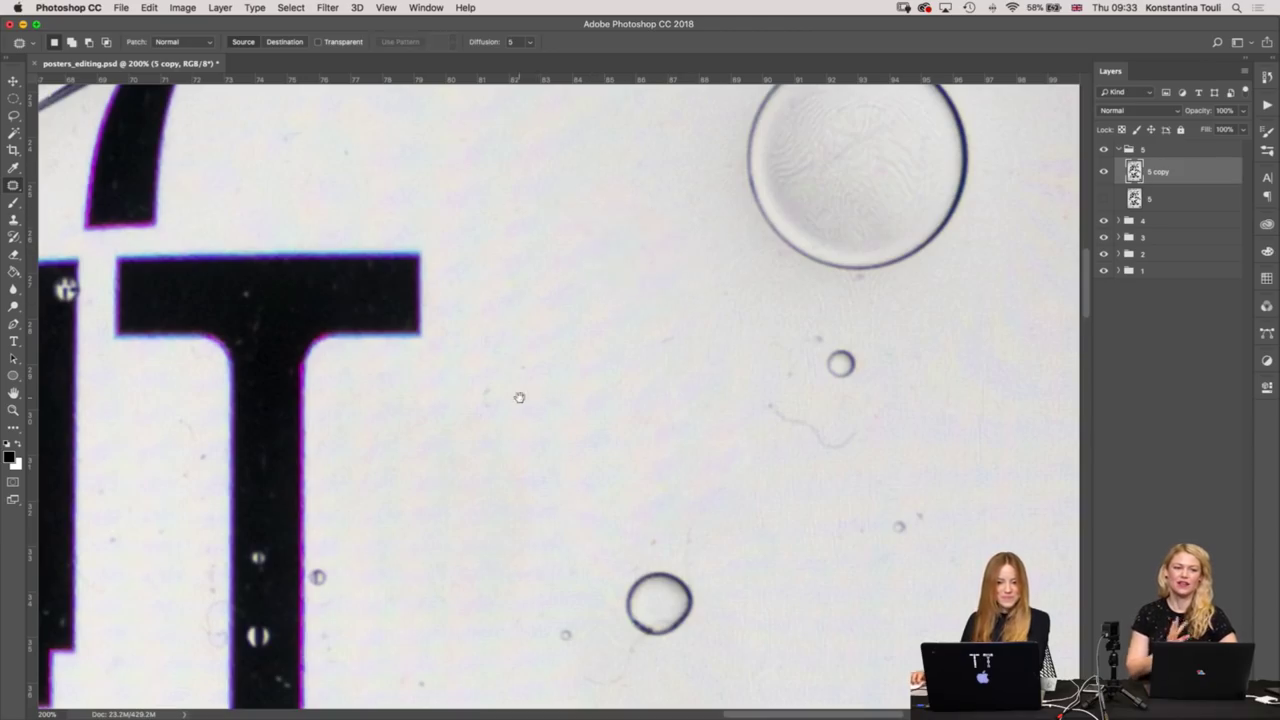
scroll(874, 426, left, 5)
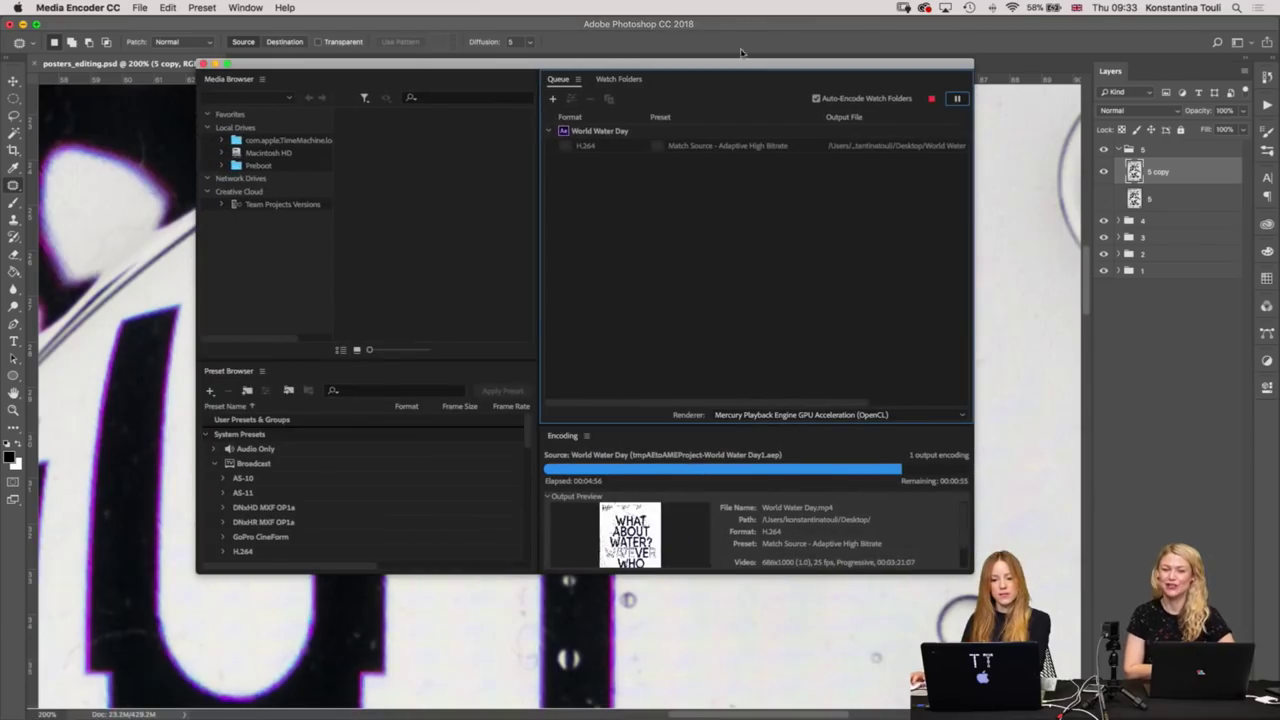
Minimize the Media Encoder window so the poster's 5 copy layer is back on screen.
click(215, 65)
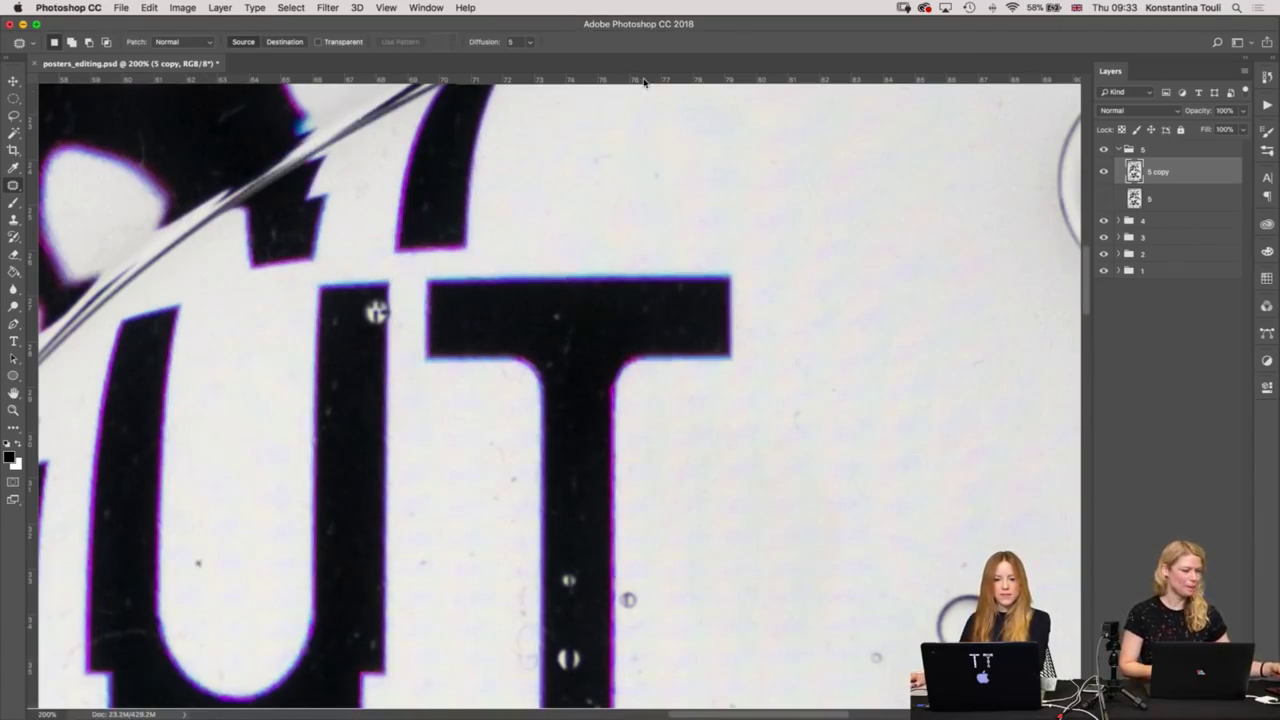
scroll(660, 300, down, 5)
scroll(660, 300, right, 3)
Patch the speck near the small bubble and a stray hair with nearby clean paper.
drag(687, 344, 680, 342)
drag(655, 315, 612, 265)
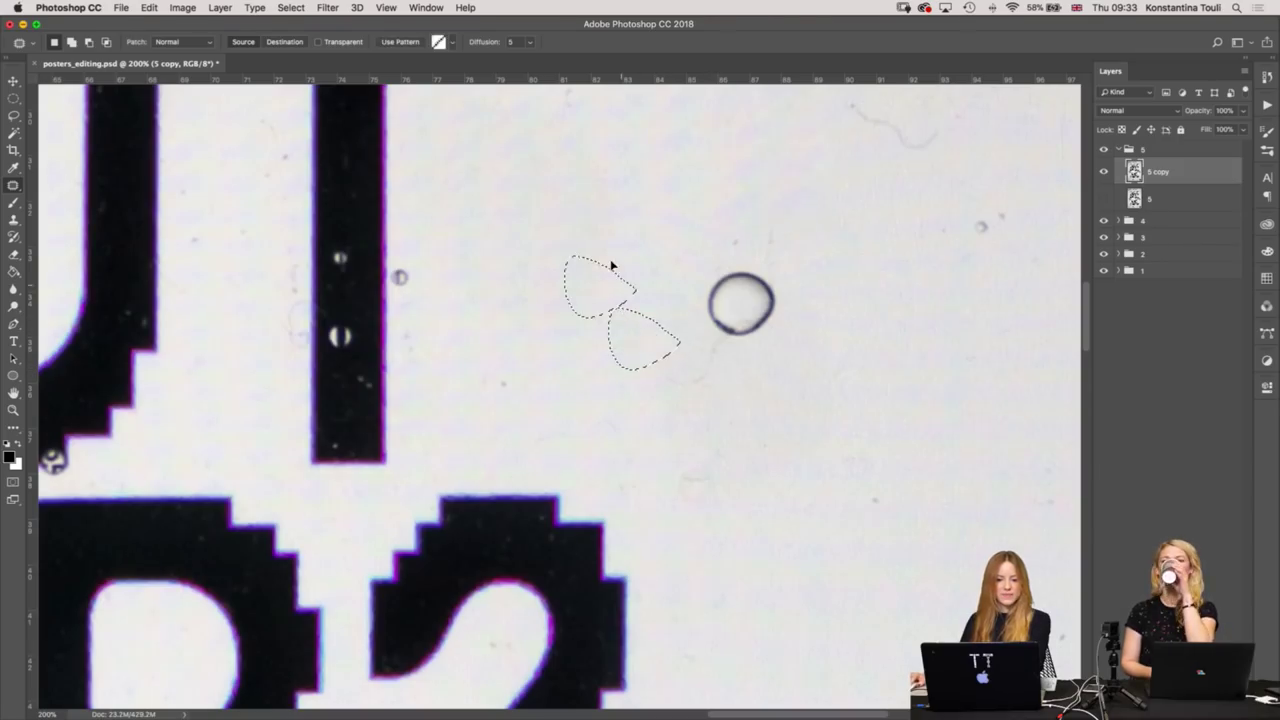
drag(648, 396, 917, 466)
key(ctrl+d)
scroll(846, 369, up, 3)
scroll(846, 369, right, 5)
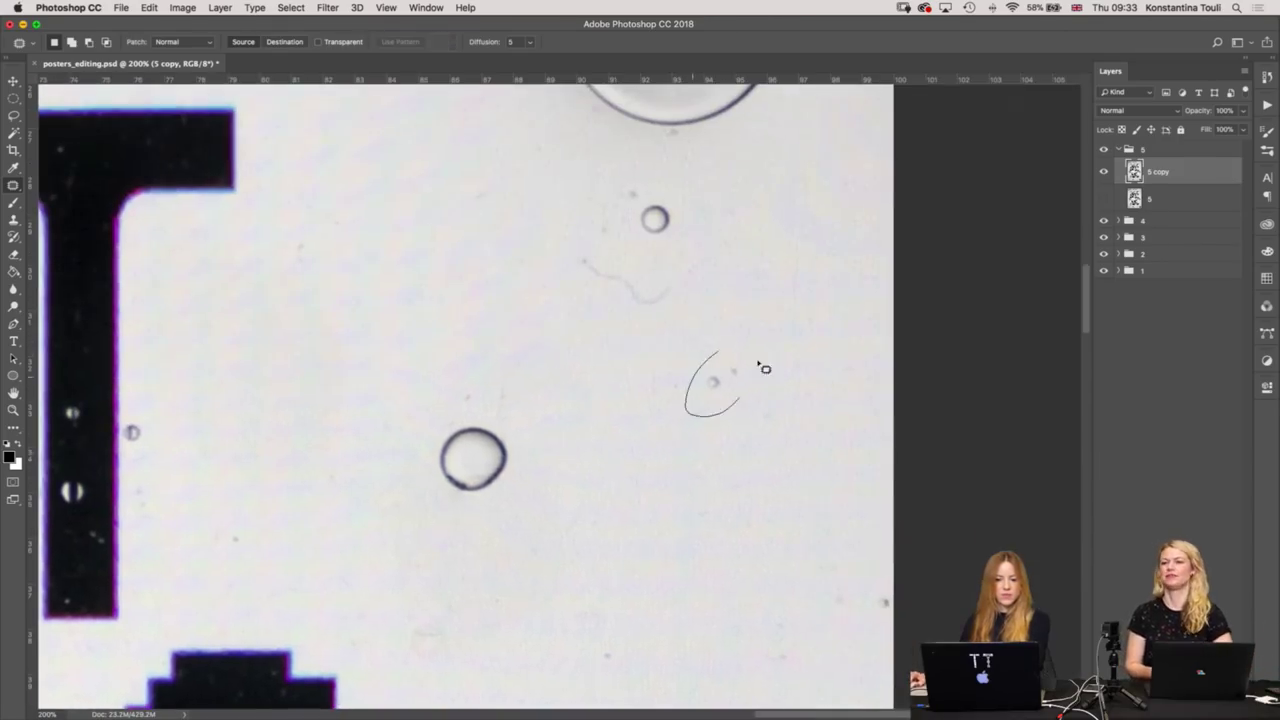
Cover the stray hair and the speck below the small bubble with clean paper.
drag(760, 365, 718, 352)
drag(712, 385, 757, 506)
key(ctrl+d)
drag(697, 398, 682, 372)
drag(677, 390, 757, 337)
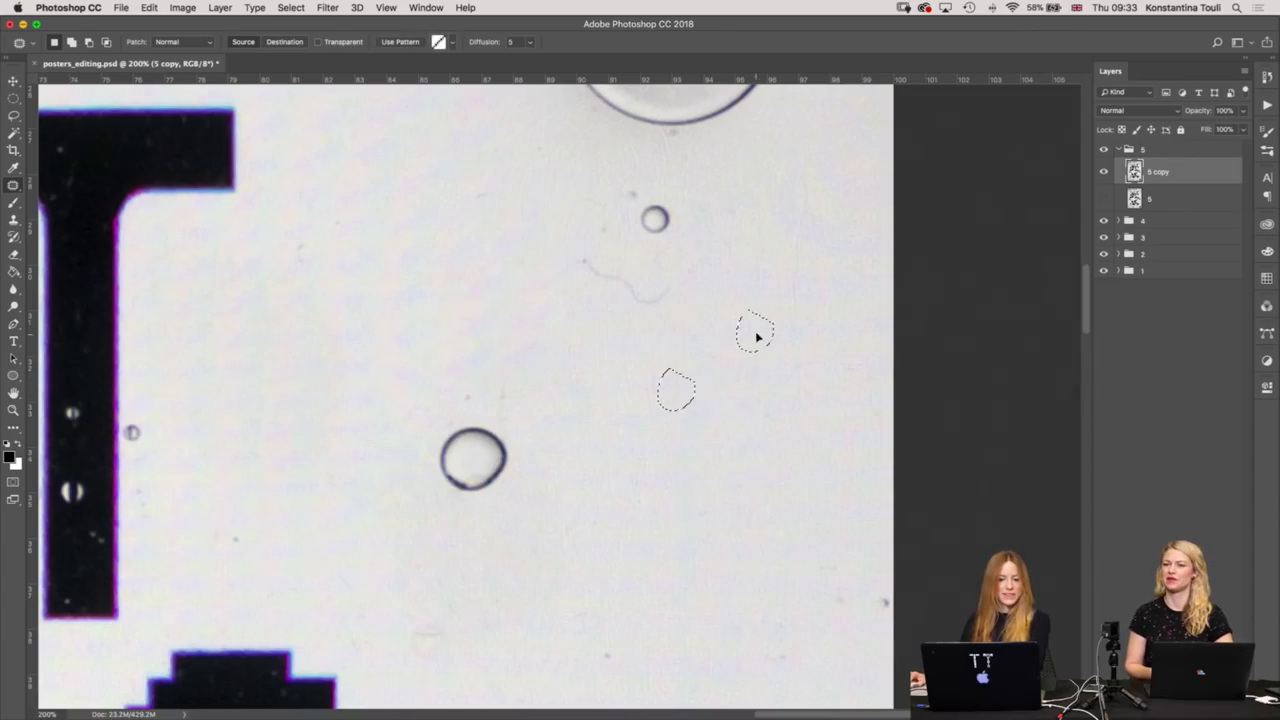
drag(703, 268, 760, 437)
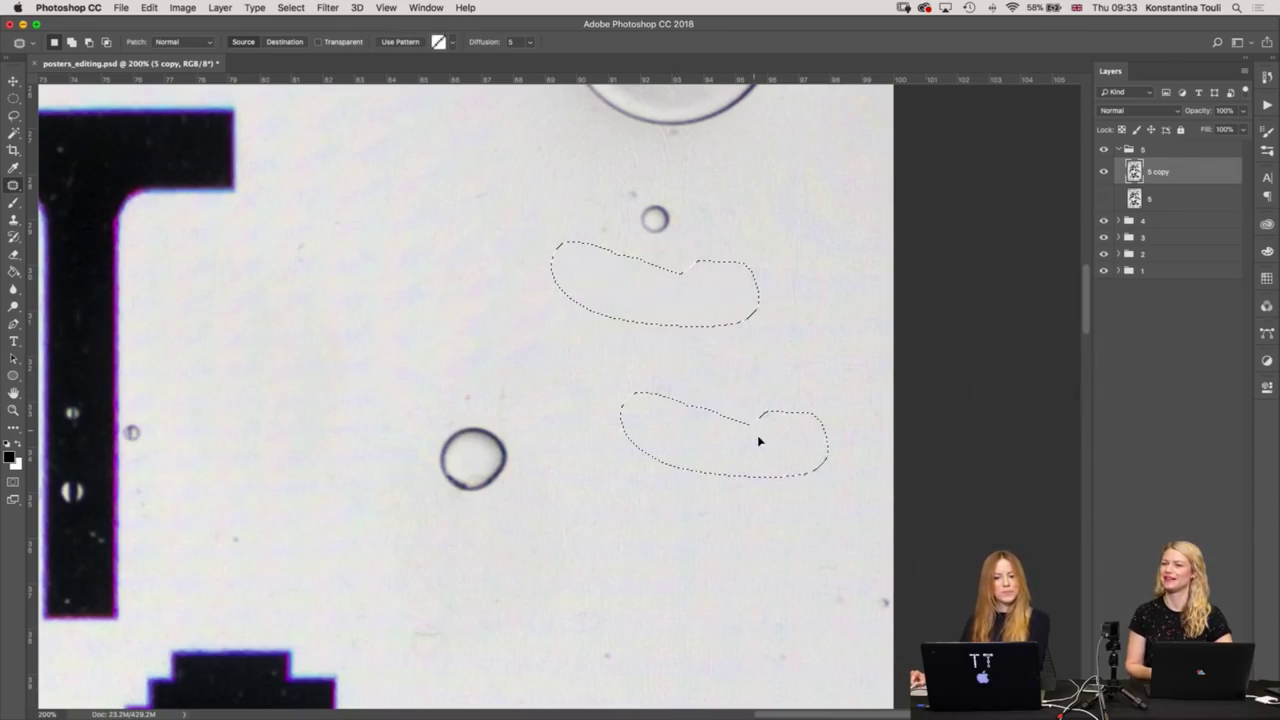
key(ctrl+d)
Outline specks near the lower bubble and beside the T, then clear both selections.
scroll(865, 463, up, 3)
scroll(865, 463, left, 2)
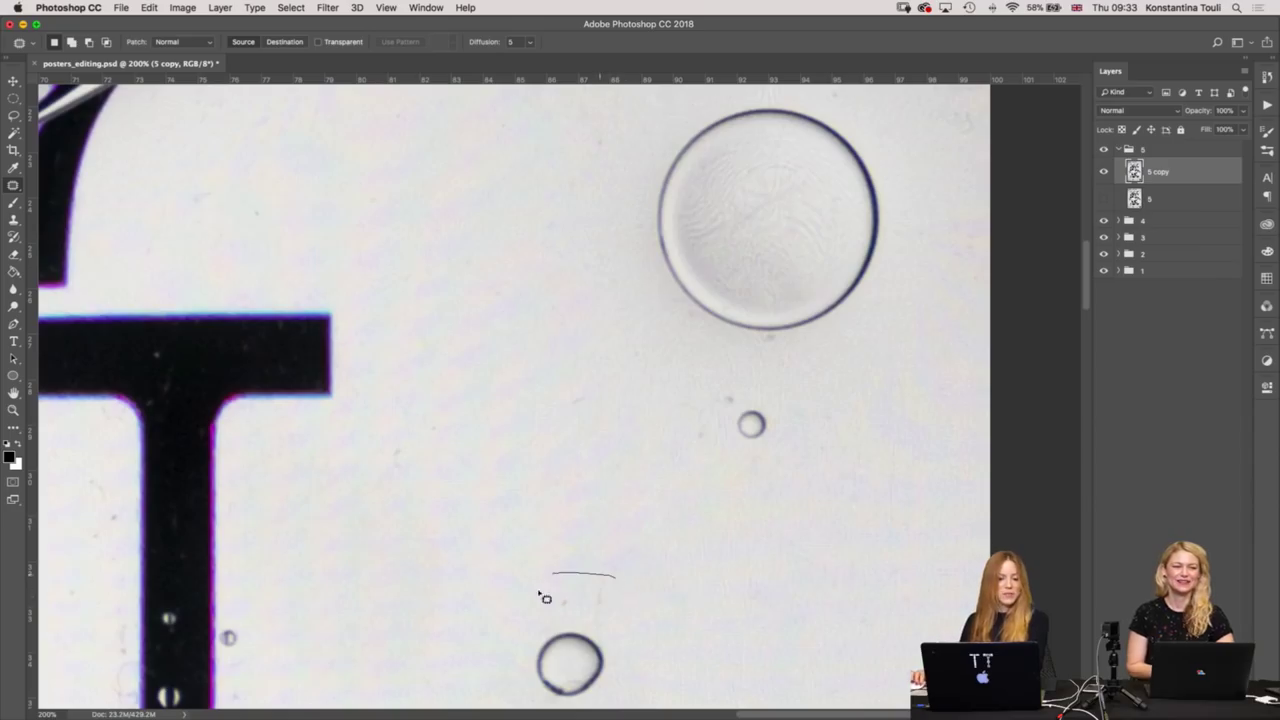
drag(611, 636, 628, 605)
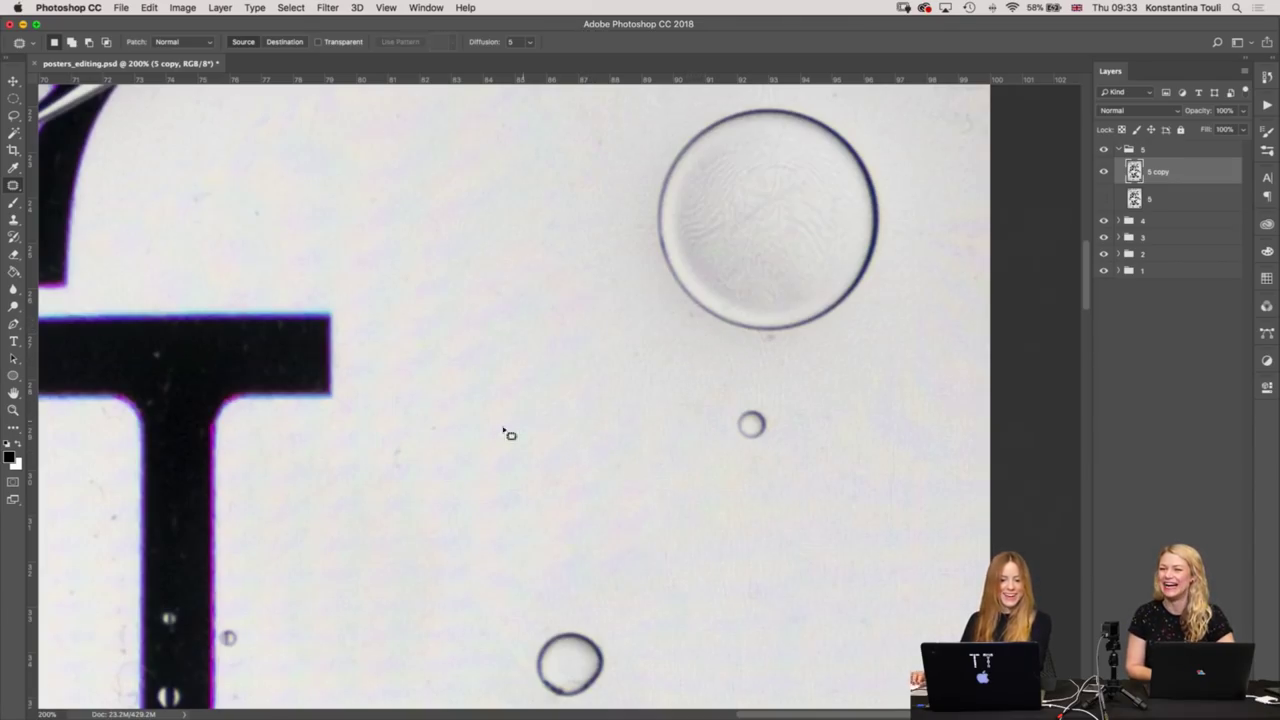
drag(509, 434, 728, 362)
drag(588, 413, 635, 416)
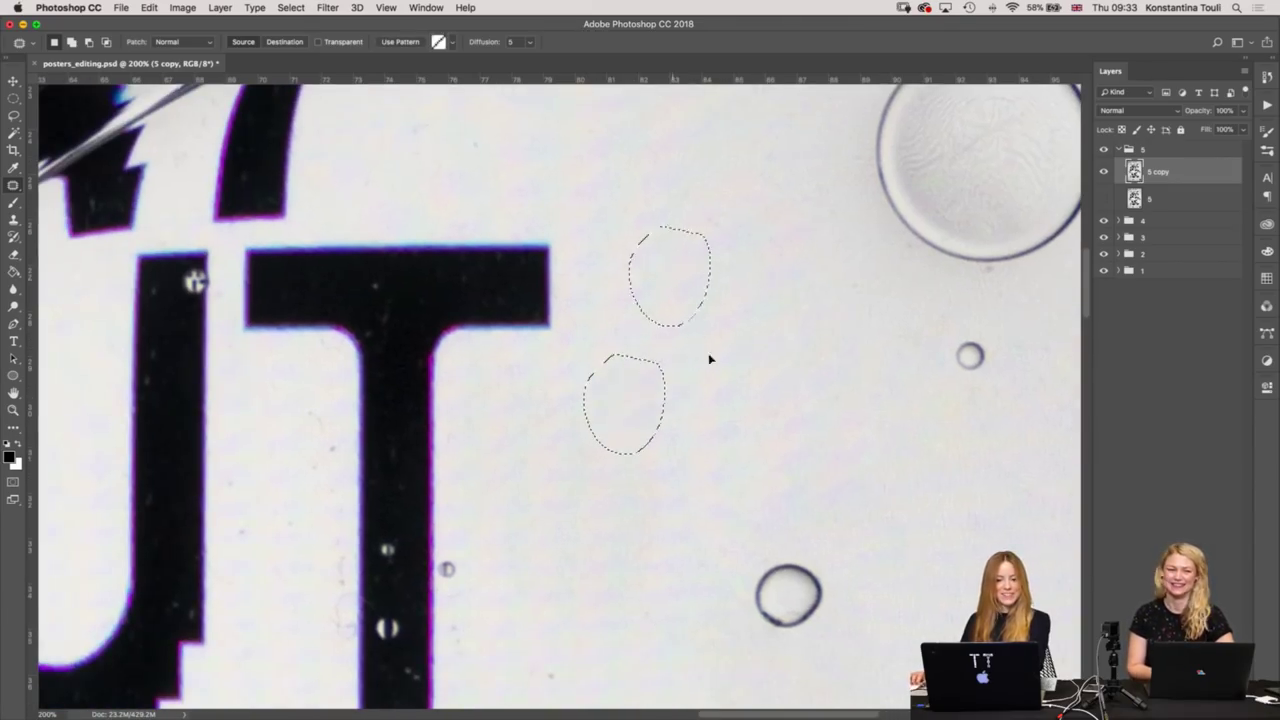
scroll(688, 300, down, 1)
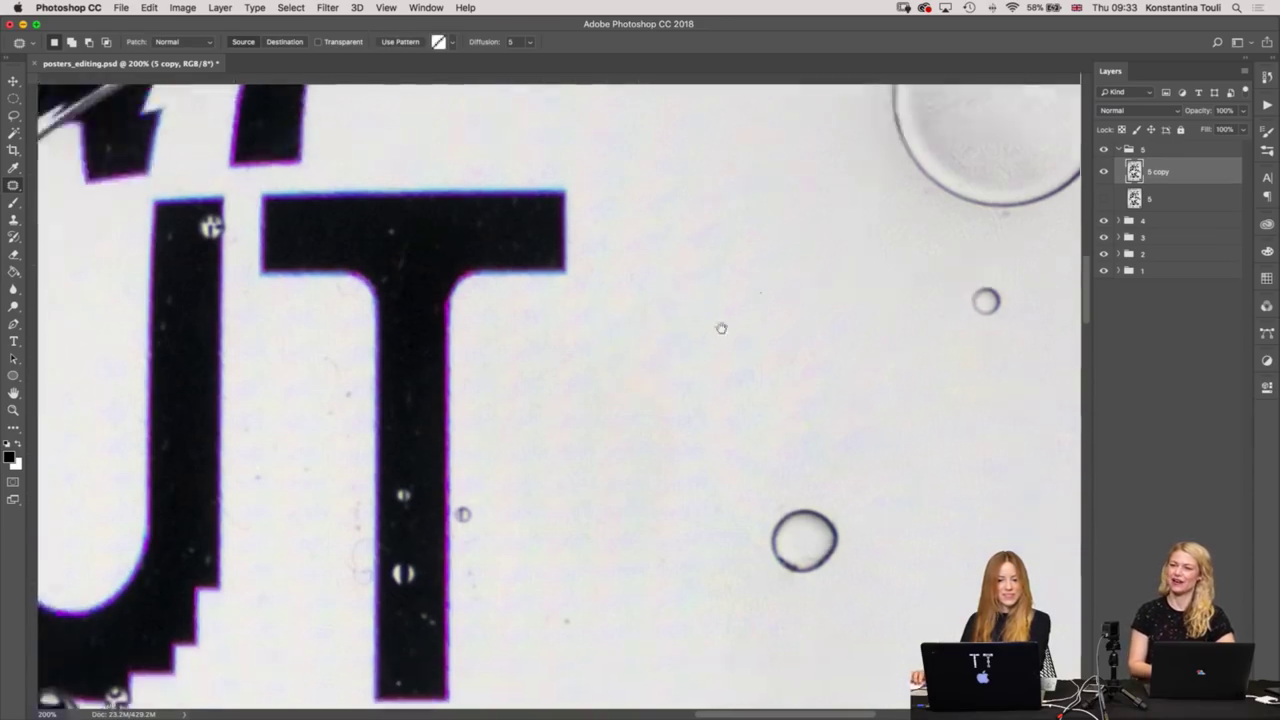
scroll(743, 257, down, 5)
scroll(663, 286, right, 3)
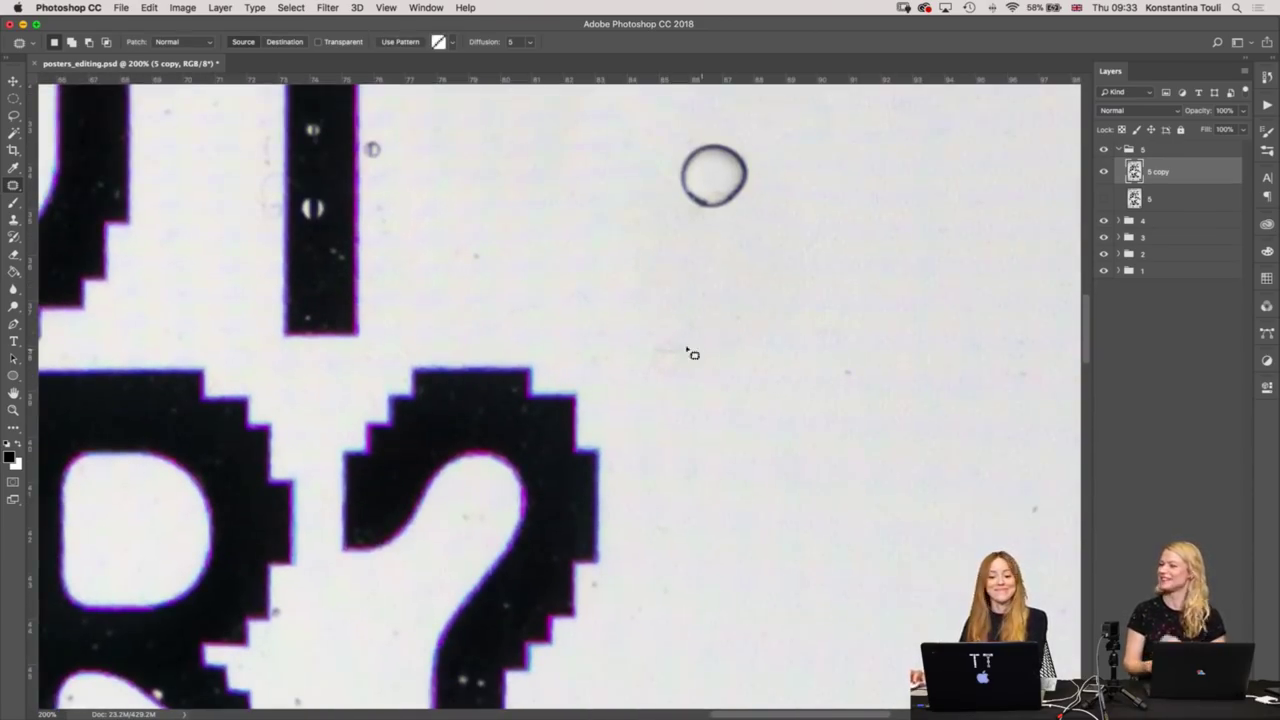
click(730, 366)
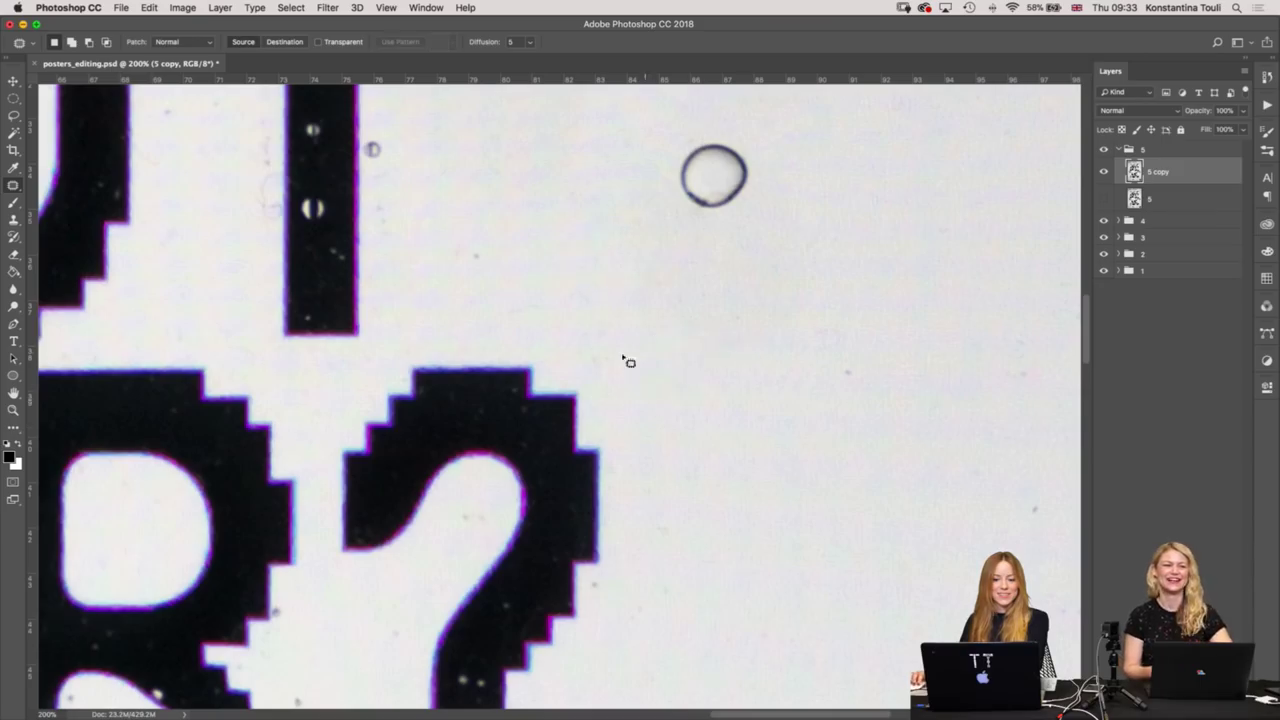
click(637, 338)
Patch the specks near the question mark using clean paper above them.
scroll(600, 330, right, 3)
scroll(600, 330, down, 1)
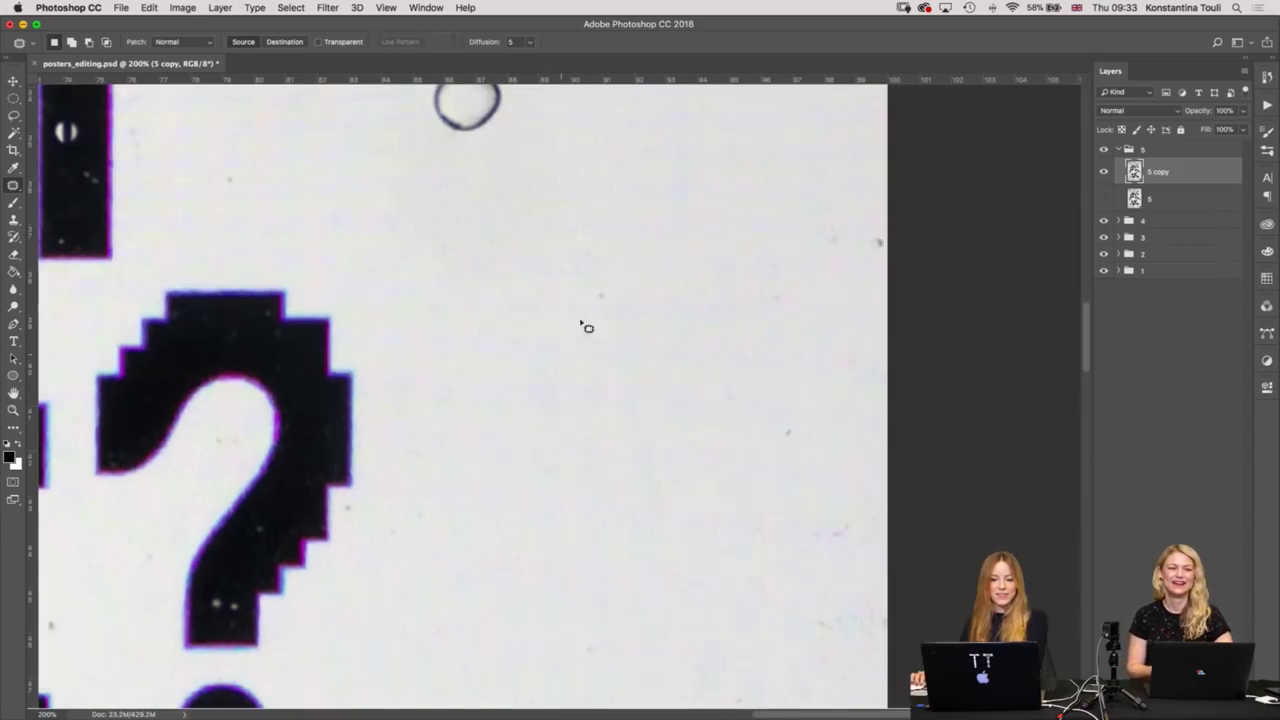
drag(627, 293, 608, 276)
drag(611, 312, 634, 209)
scroll(700, 320, up, 2)
scroll(700, 320, right, 2)
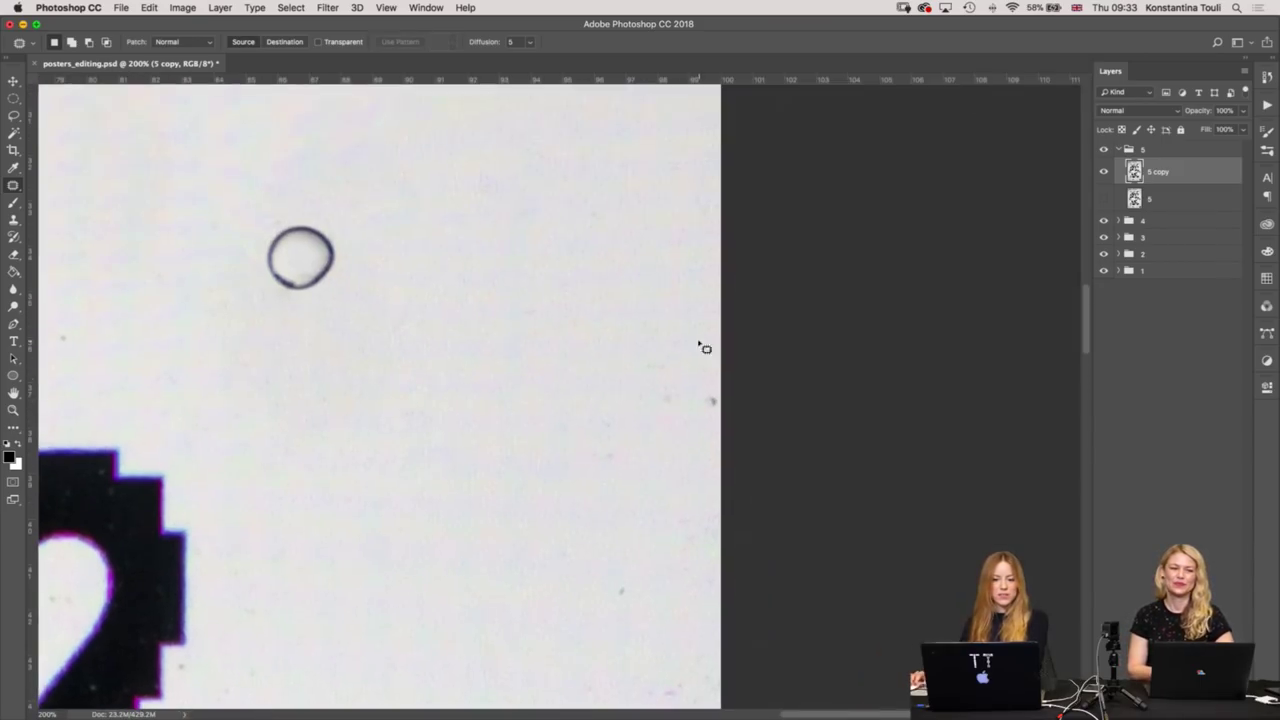
drag(724, 448, 660, 443)
click(534, 469)
Zoom to 400% and patch the speck below the large bubble with adjacent clean paper.
scroll(537, 520, up, 4)
scroll(537, 520, left, 2)
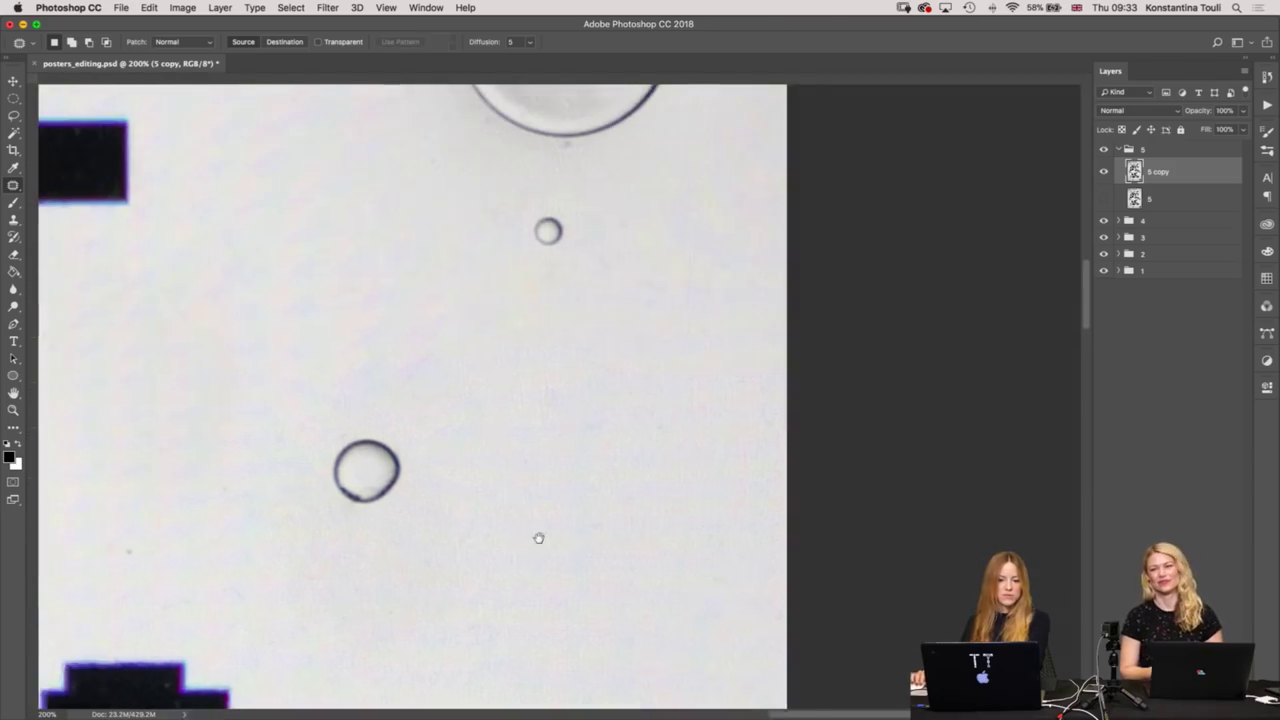
scroll(700, 400, up, 4)
scroll(700, 400, left, 2)
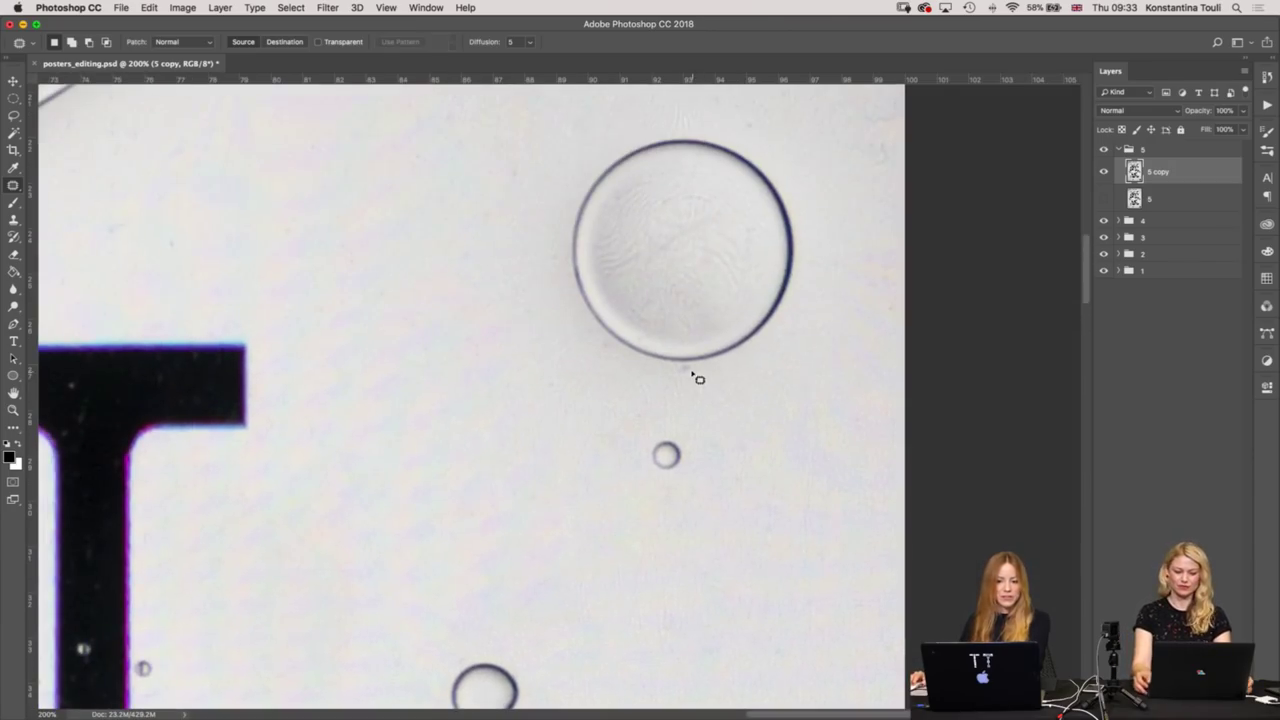
key(super+plus)
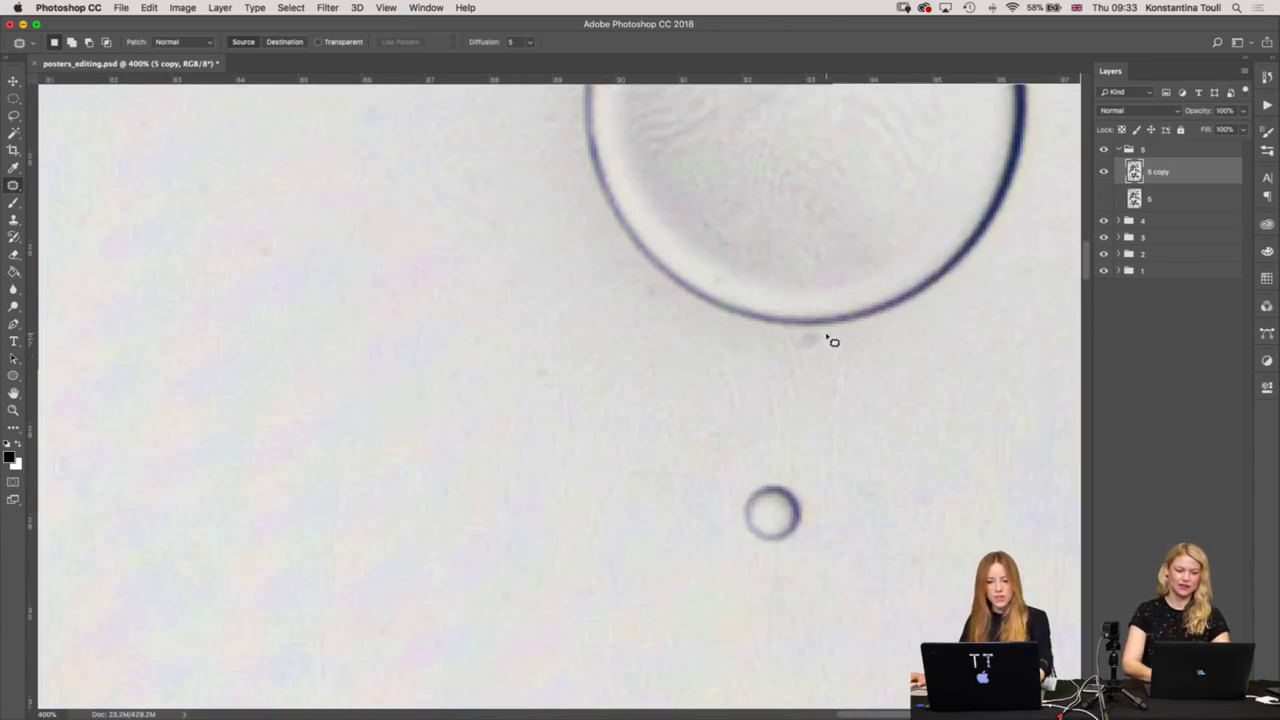
drag(838, 346, 865, 340)
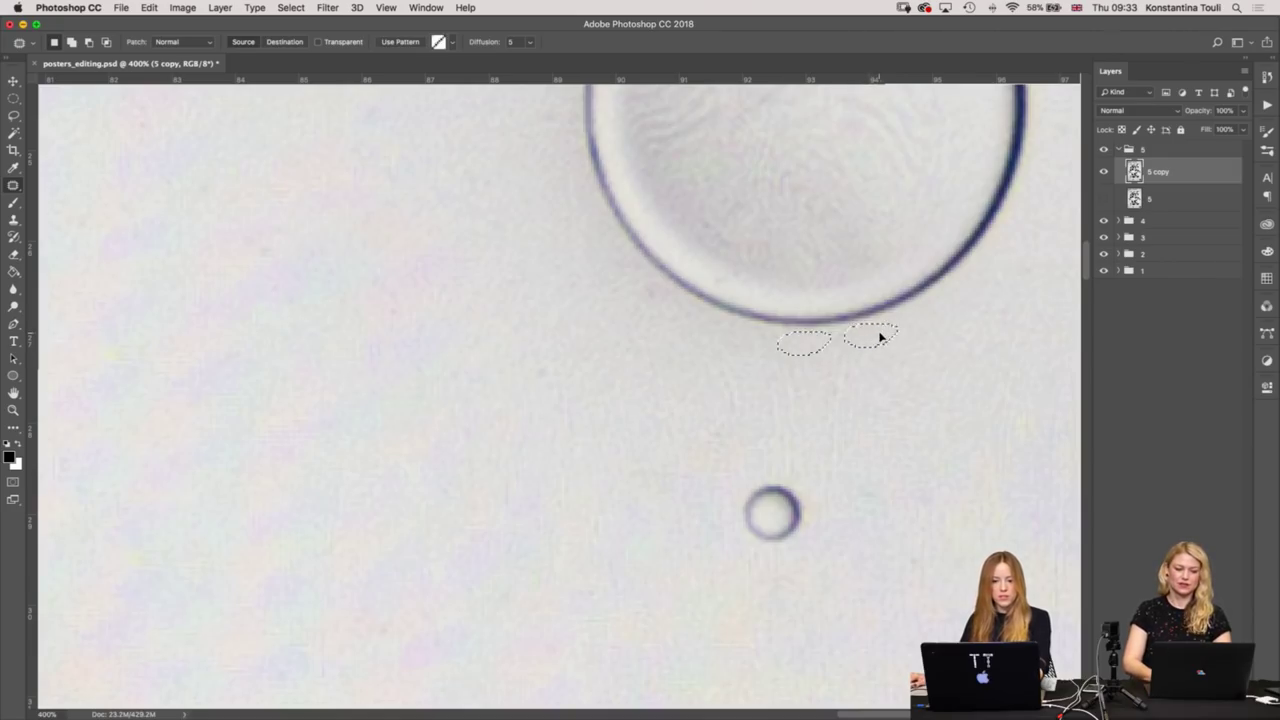
mouse_move(645, 303)
mouse_down()
mouse_move(632, 292)
mouse_move(700, 331)
mouse_up()
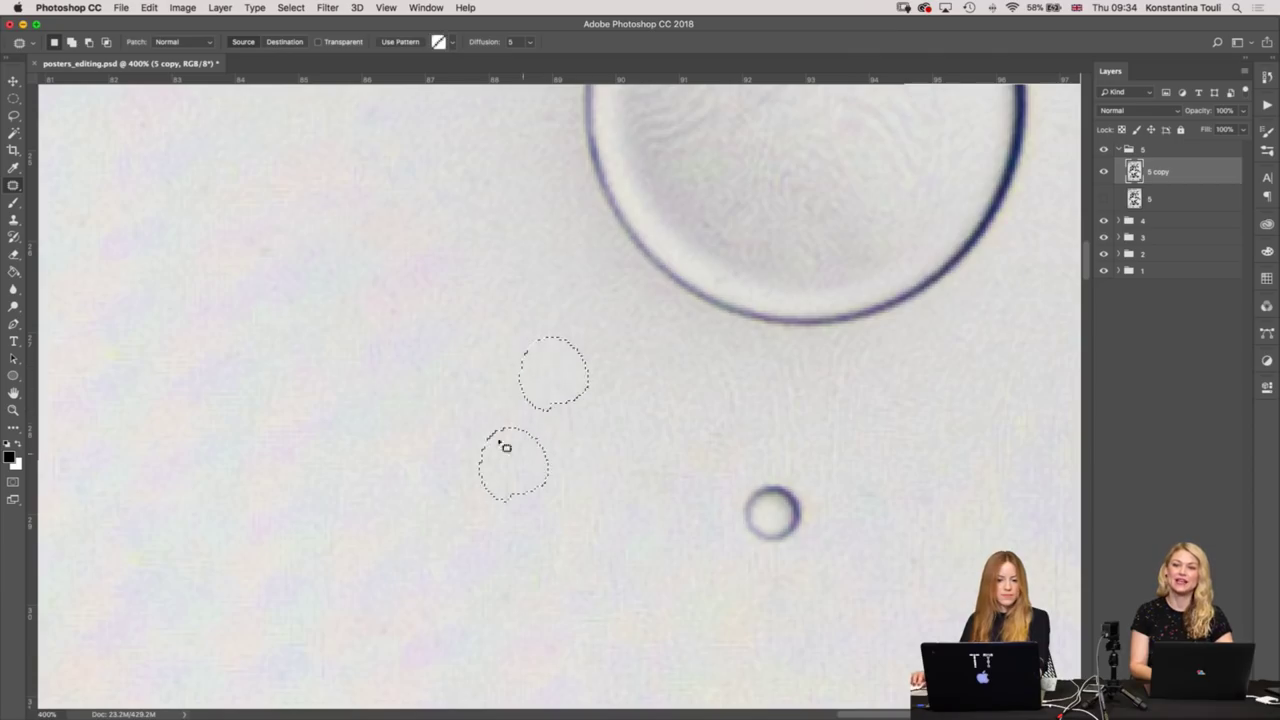
key(super+d)
Zoom out and patch the speck near the top right with nearby clean paper.
key(super+minus)
key(super+minus)
key(super+minus)
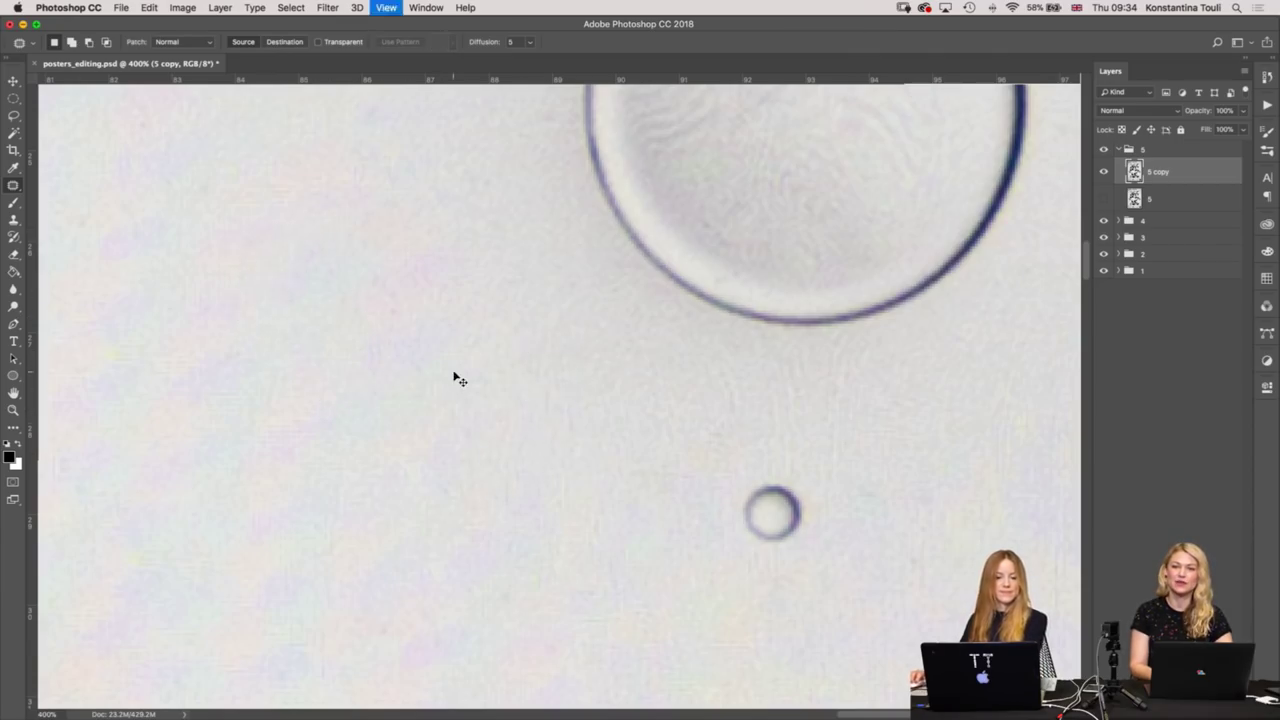
scroll(500, 386, down, 5)
scroll(636, 222, down, 1)
scroll(712, 481, up, 5)
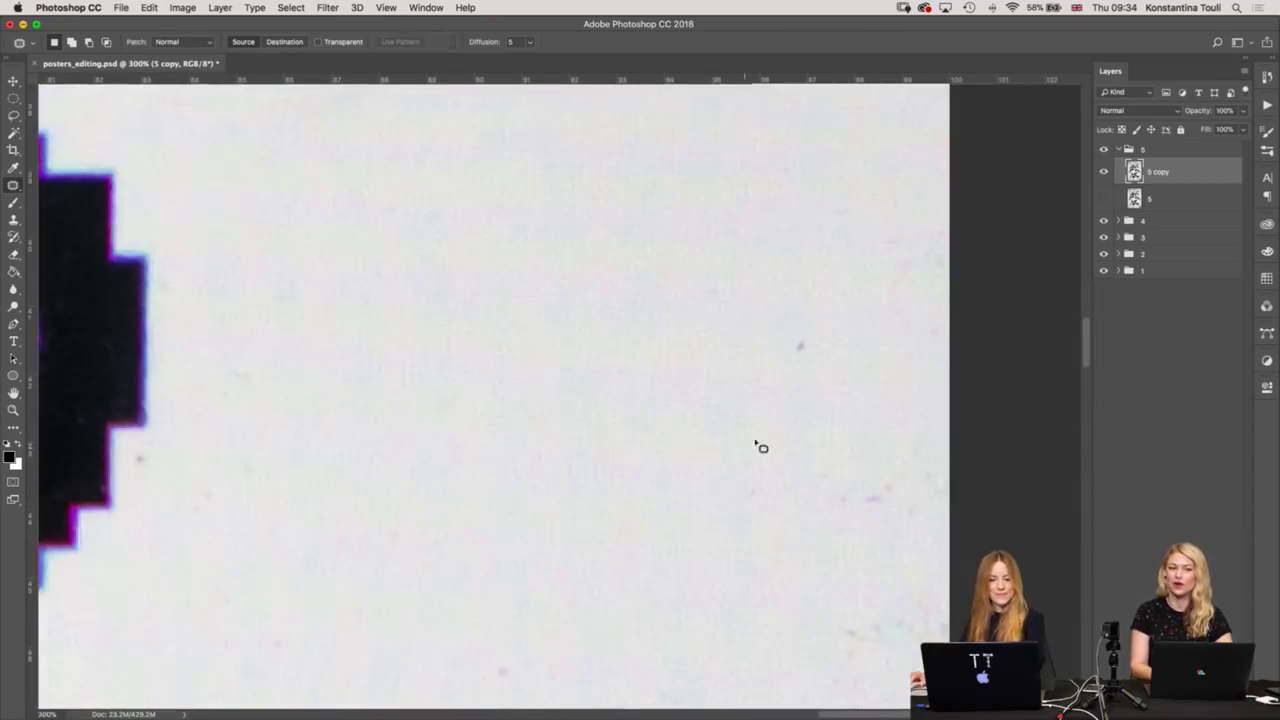
scroll(757, 443, down, 3)
mouse_move(714, 271)
mouse_down()
mouse_move(757, 291)
mouse_move(730, 272)
mouse_up()
drag(726, 142, 723, 183)
key(super+d)
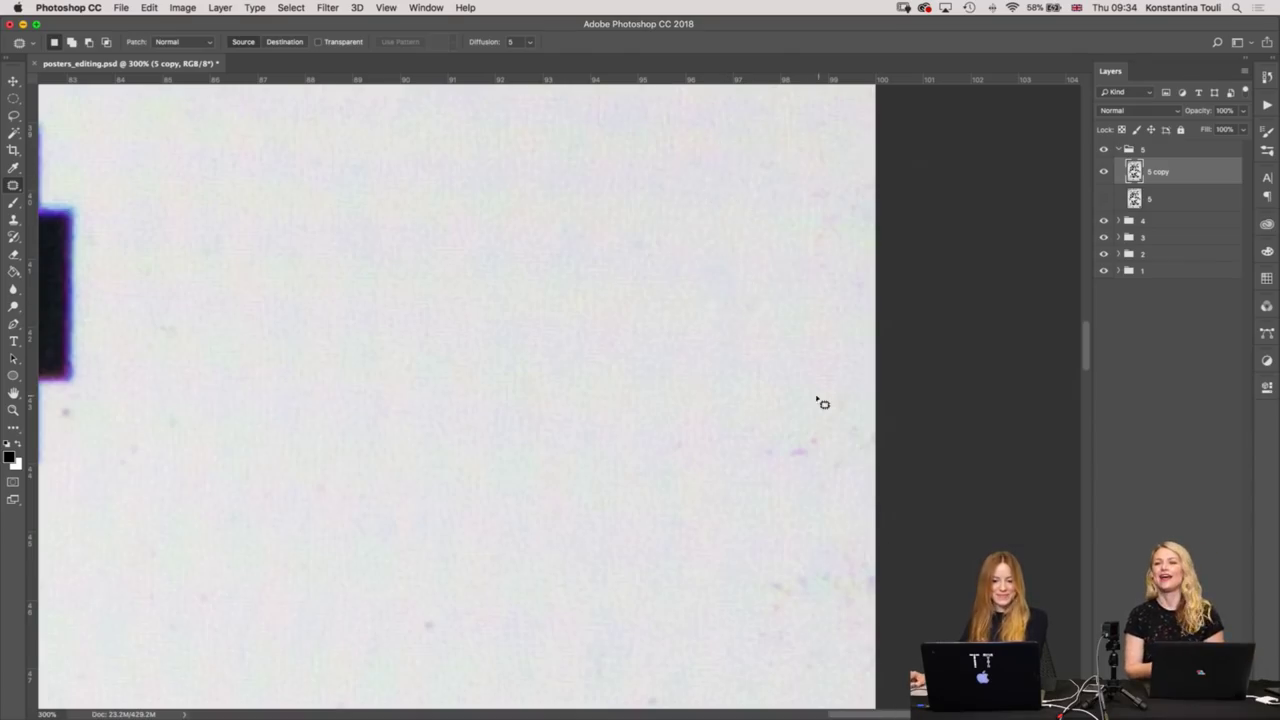
Patch the specks on the right side, cancelling one unfinished outline.
drag(823, 400, 870, 380)
drag(814, 451, 680, 337)
key(super+d)
scroll(766, 346, down, 1)
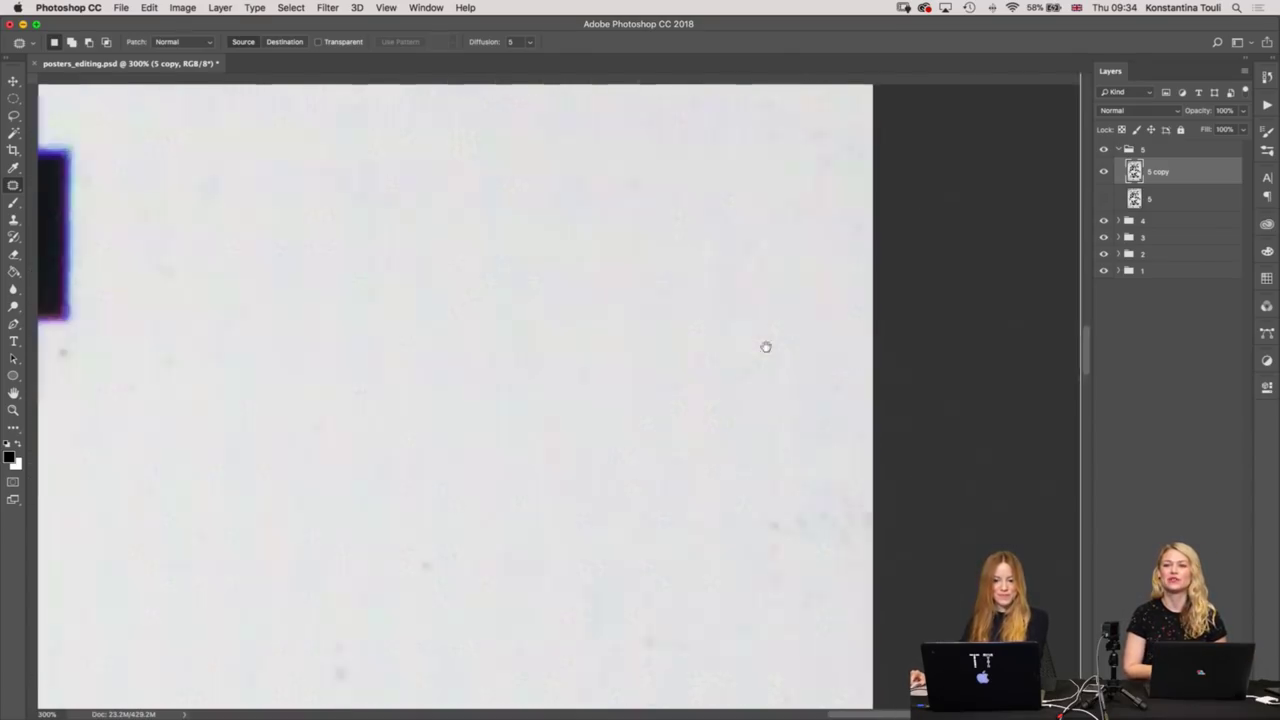
scroll(800, 300, down, 3)
drag(875, 235, 751, 223)
key(super+d)
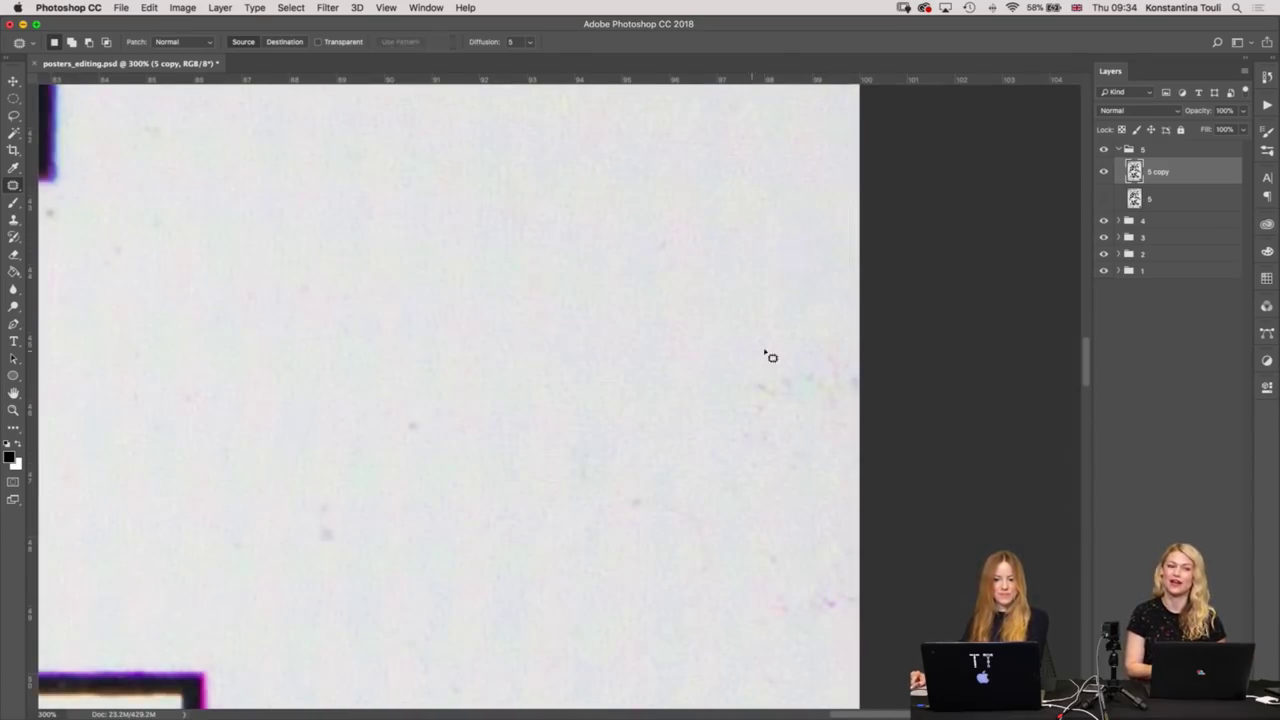
mouse_move(783, 487)
mouse_down()
mouse_move(849, 371)
mouse_move(697, 279)
mouse_up()
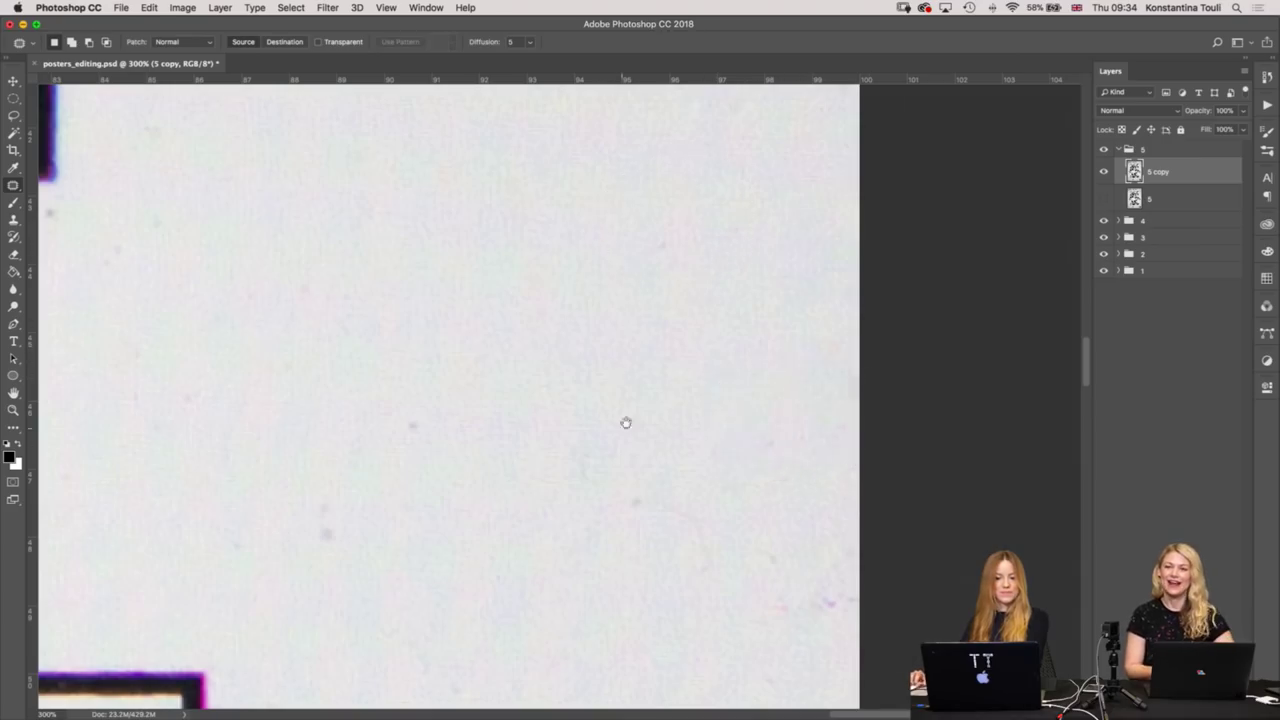
Patch a speck along the right side near the stepped letter outline.
drag(626, 422, 612, 252)
drag(822, 290, 758, 254)
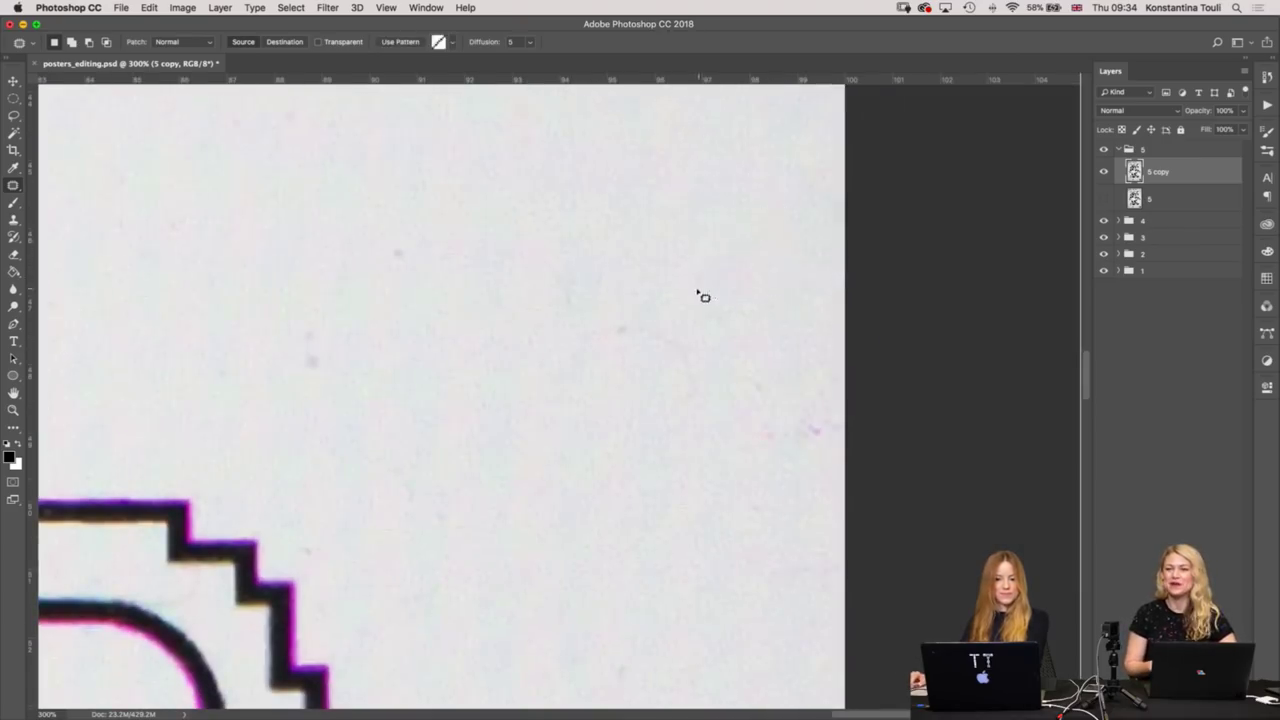
scroll(697, 290, down, 3)
drag(680, 210, 741, 356)
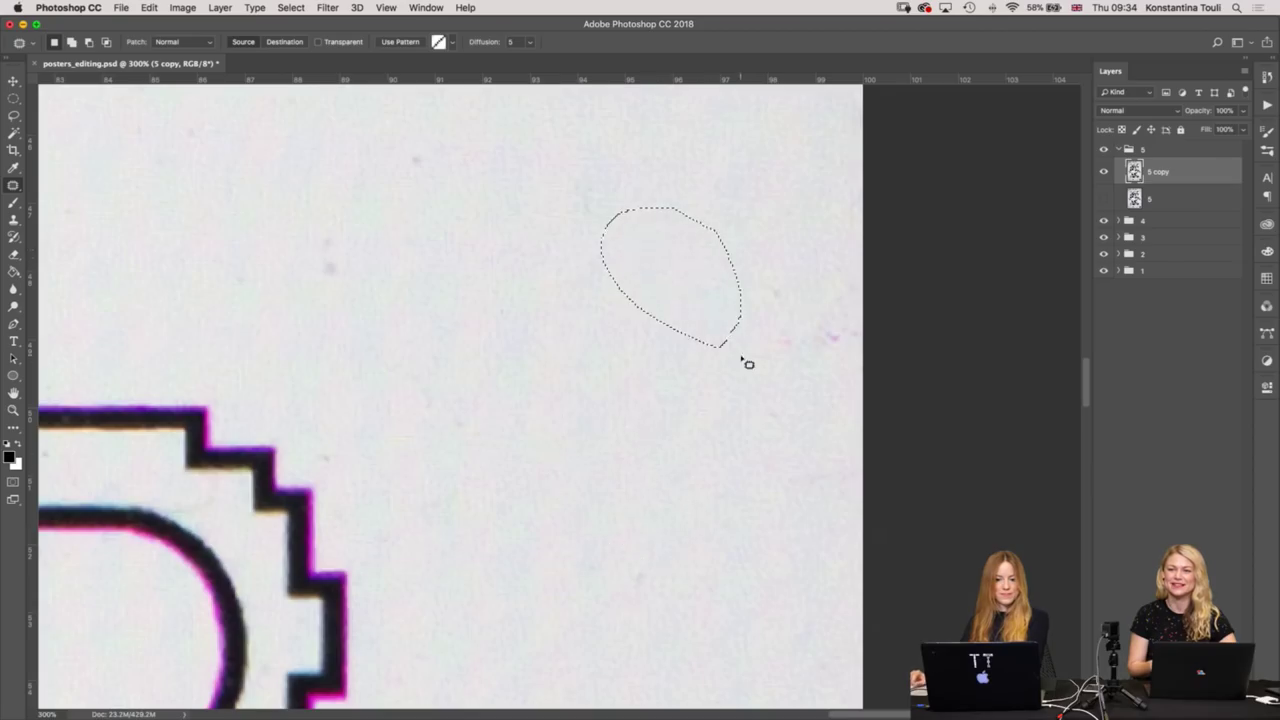
scroll(770, 390, up, 3)
scroll(770, 390, left, 4)
Replace two more background dust specks with clean background.
drag(674, 274, 843, 400)
drag(777, 354, 889, 572)
click(509, 394)
drag(530, 370, 571, 394)
click(571, 394)
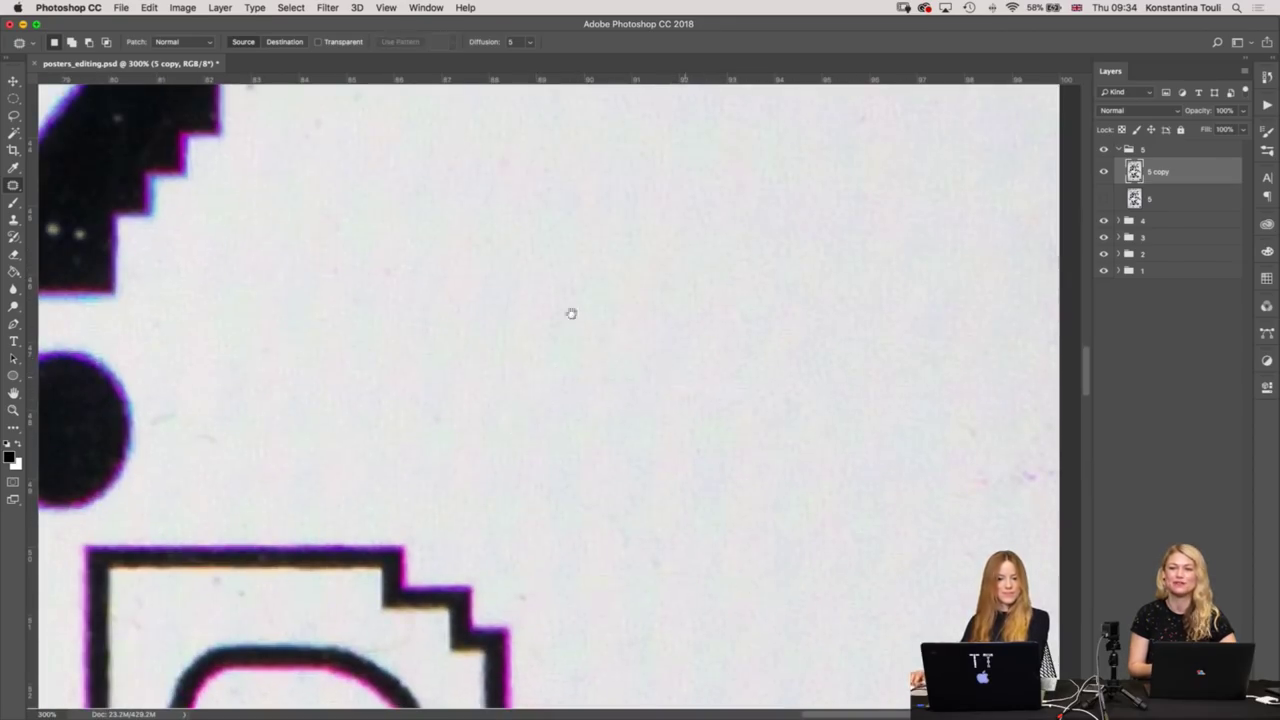
scroll(571, 313, left, 5)
scroll(571, 313, up, 2)
drag(603, 342, 709, 329)
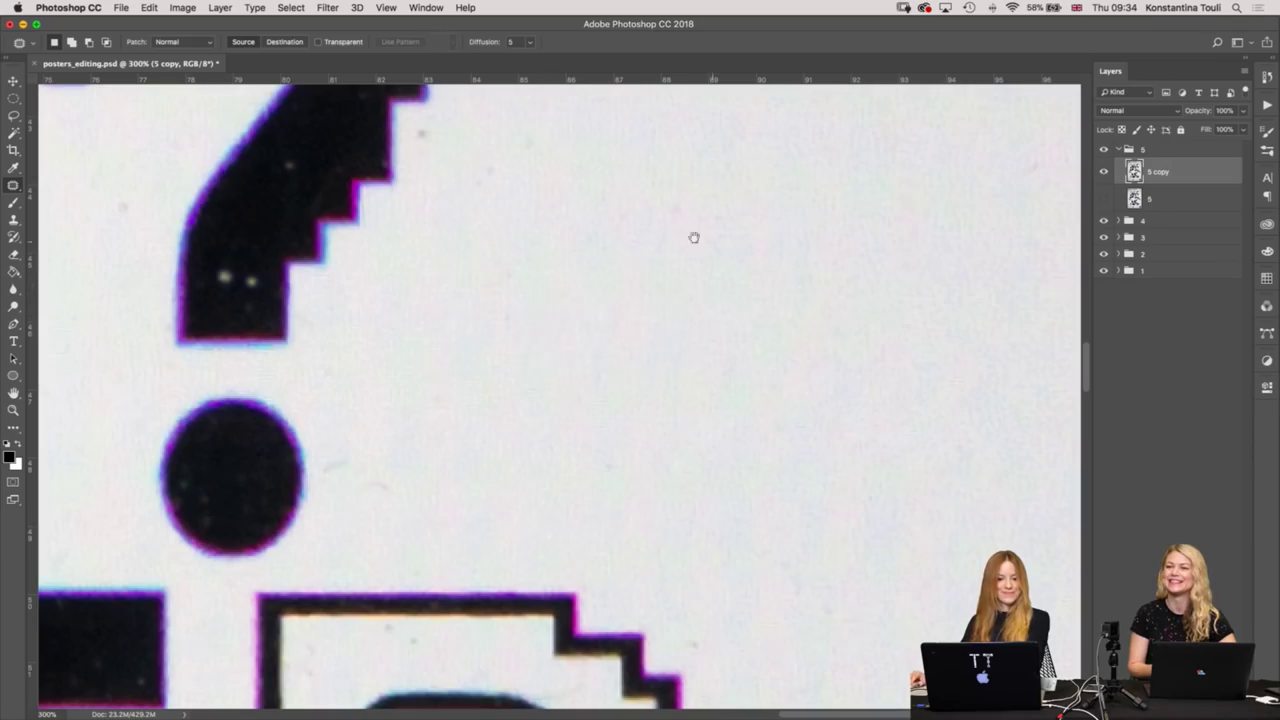
Patch the speck beside the question mark with clean background to its right, then zoom out.
scroll(537, 347, up, 4)
scroll(537, 347, left, 1)
drag(546, 532, 557, 314)
drag(540, 466, 826, 466)
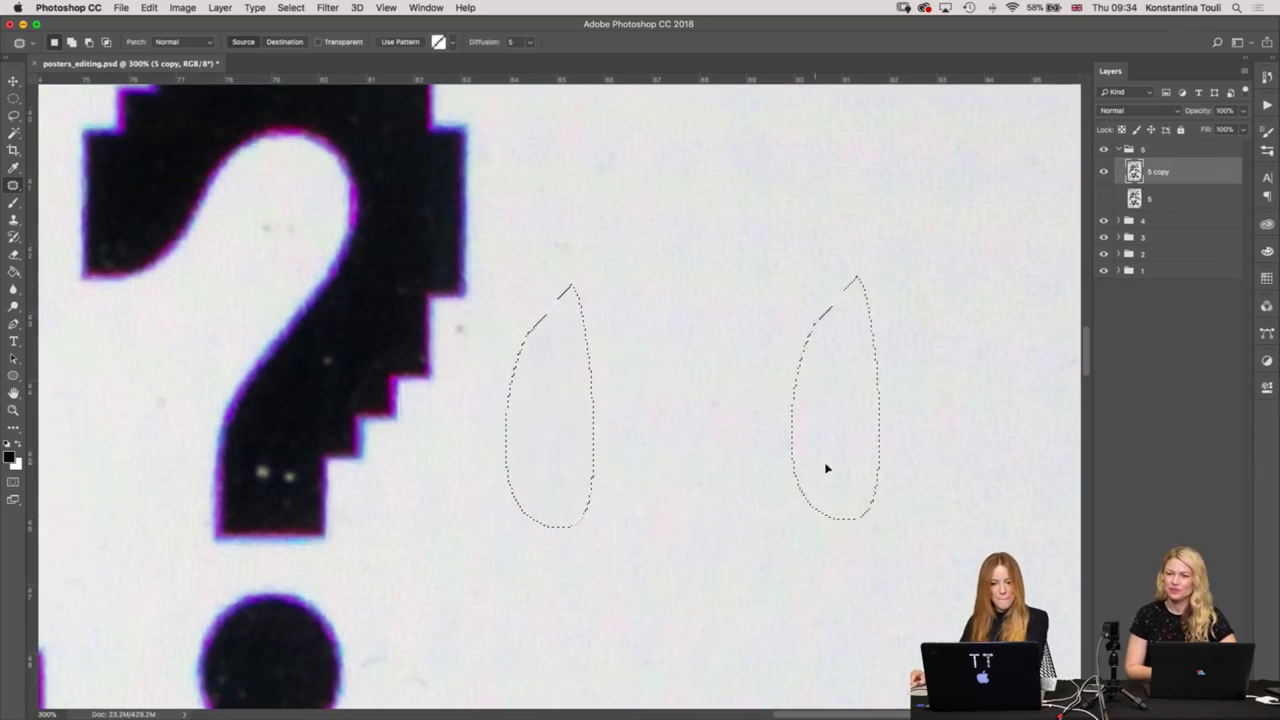
key(super+d)
key(super+minus)
key(super+minus)
key(super+minus)
key(super+minus)
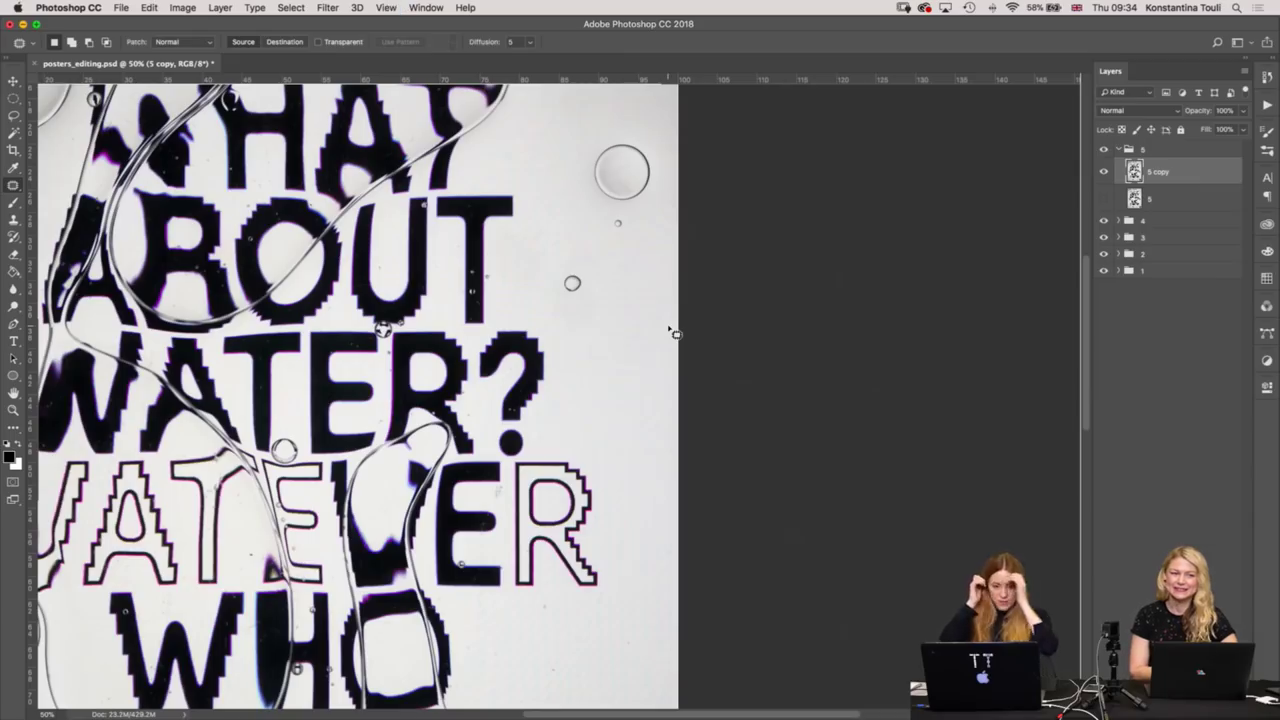
scroll(675, 333, down, 5)
scroll(675, 333, left, 2)
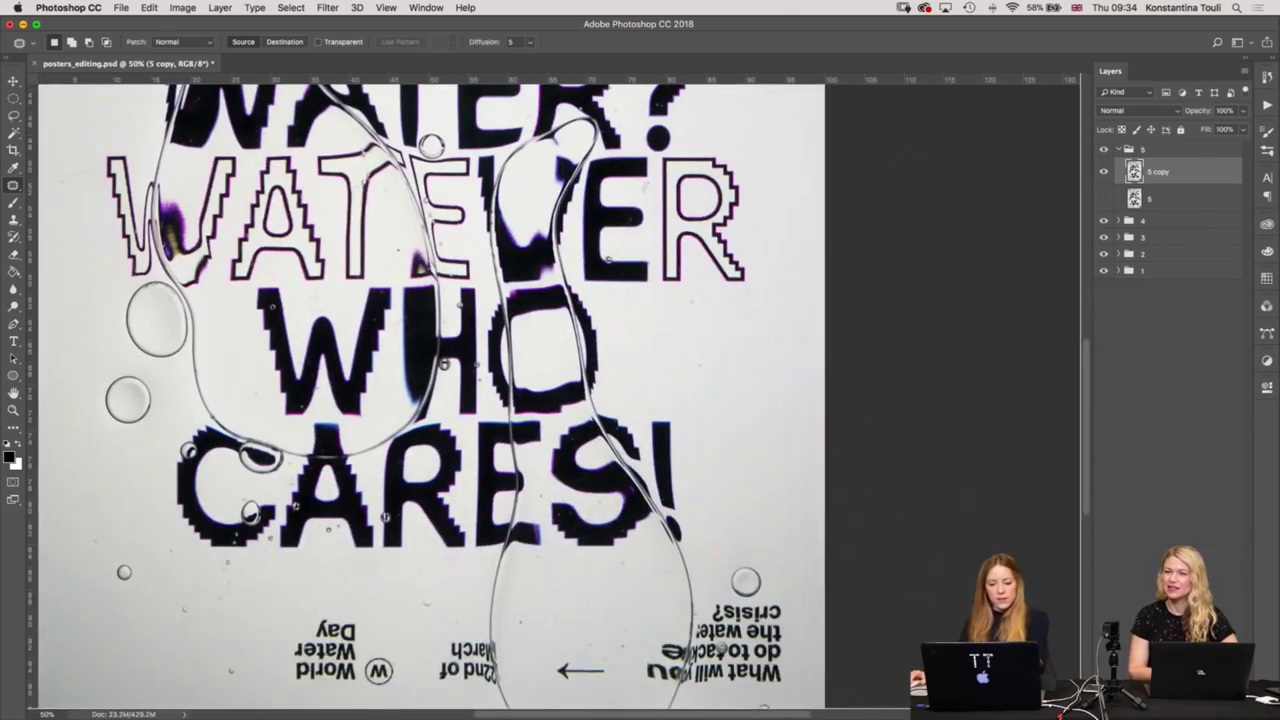
key(super+minus)
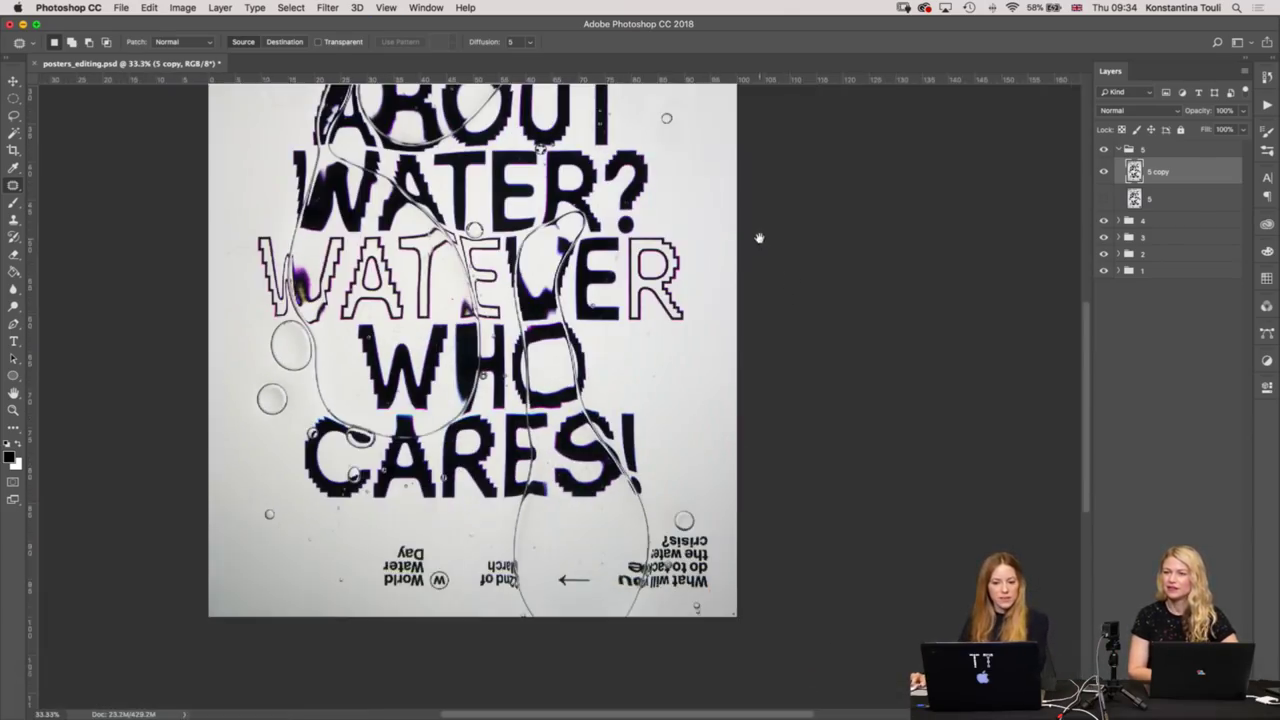
scroll(540, 400, up, 5)
click(1105, 175)
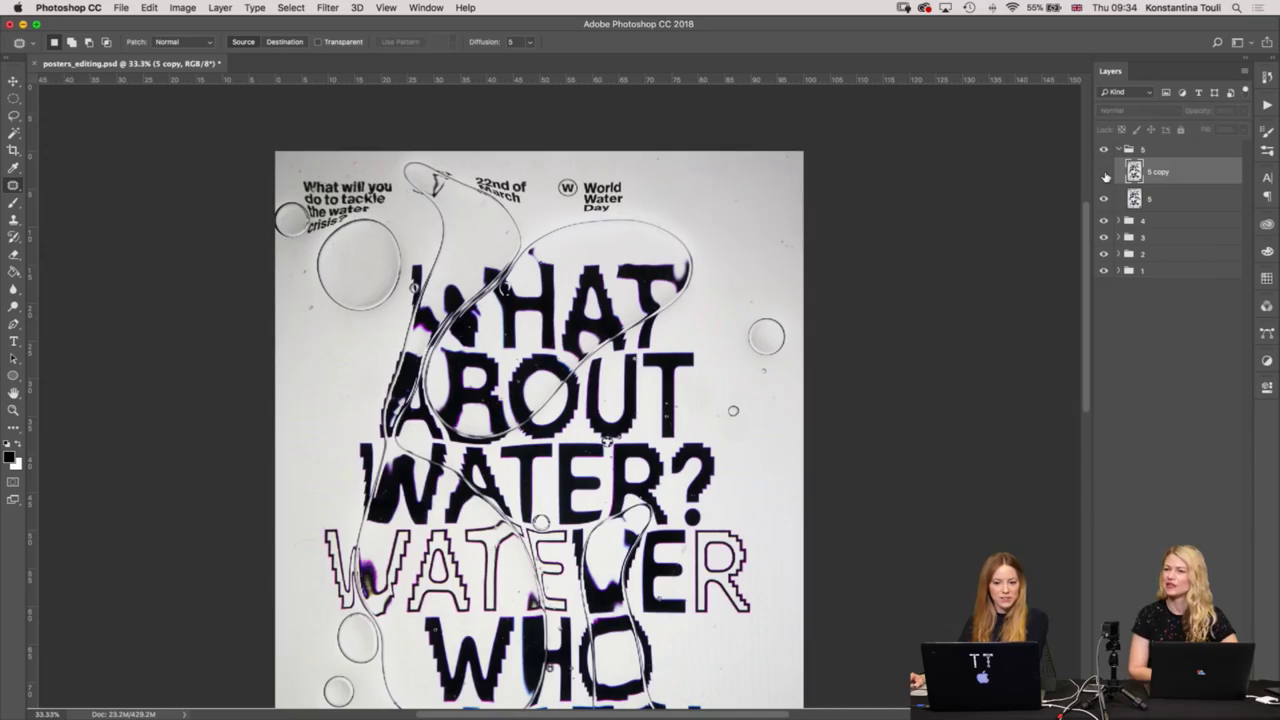
click(1105, 175)
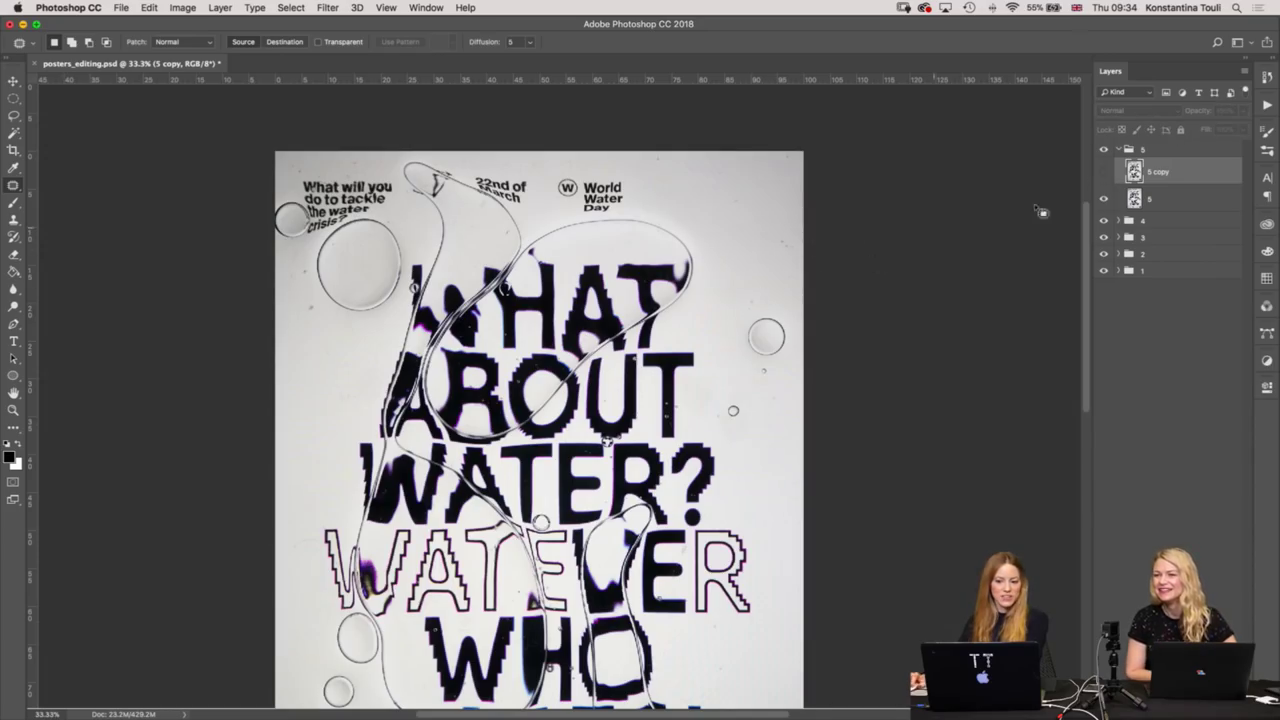
key(super+plus)
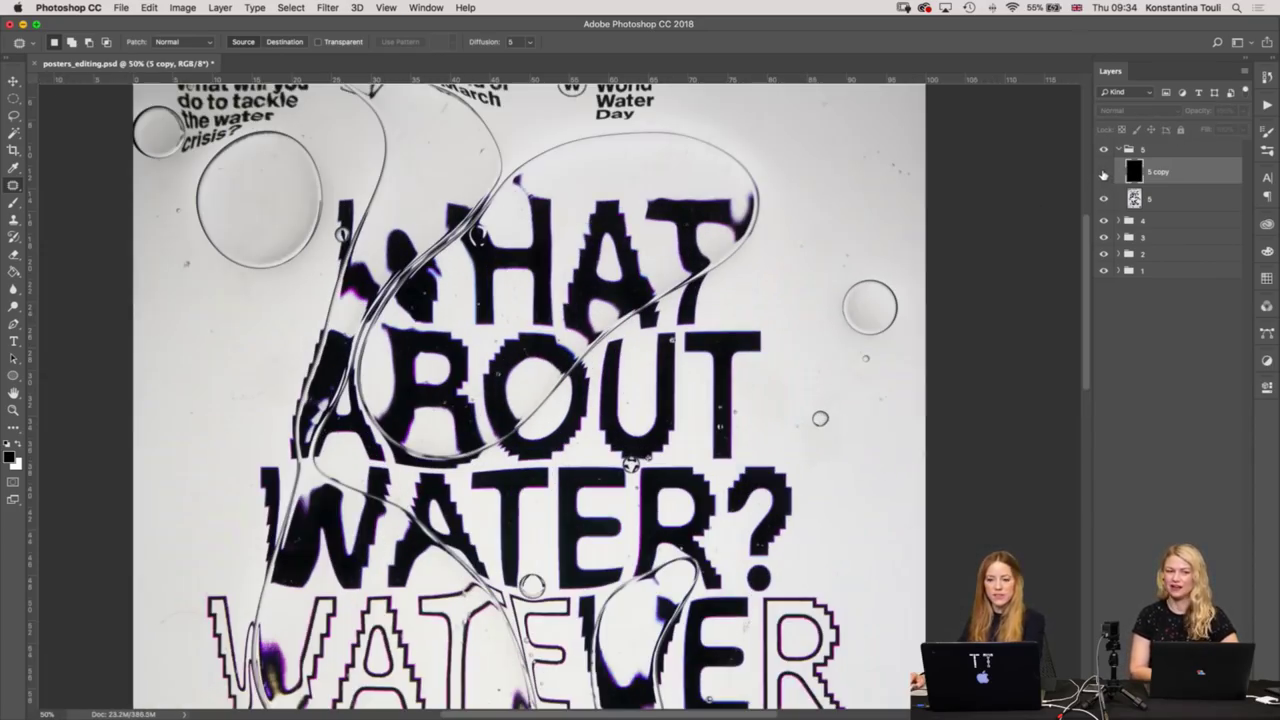
click(1102, 173)
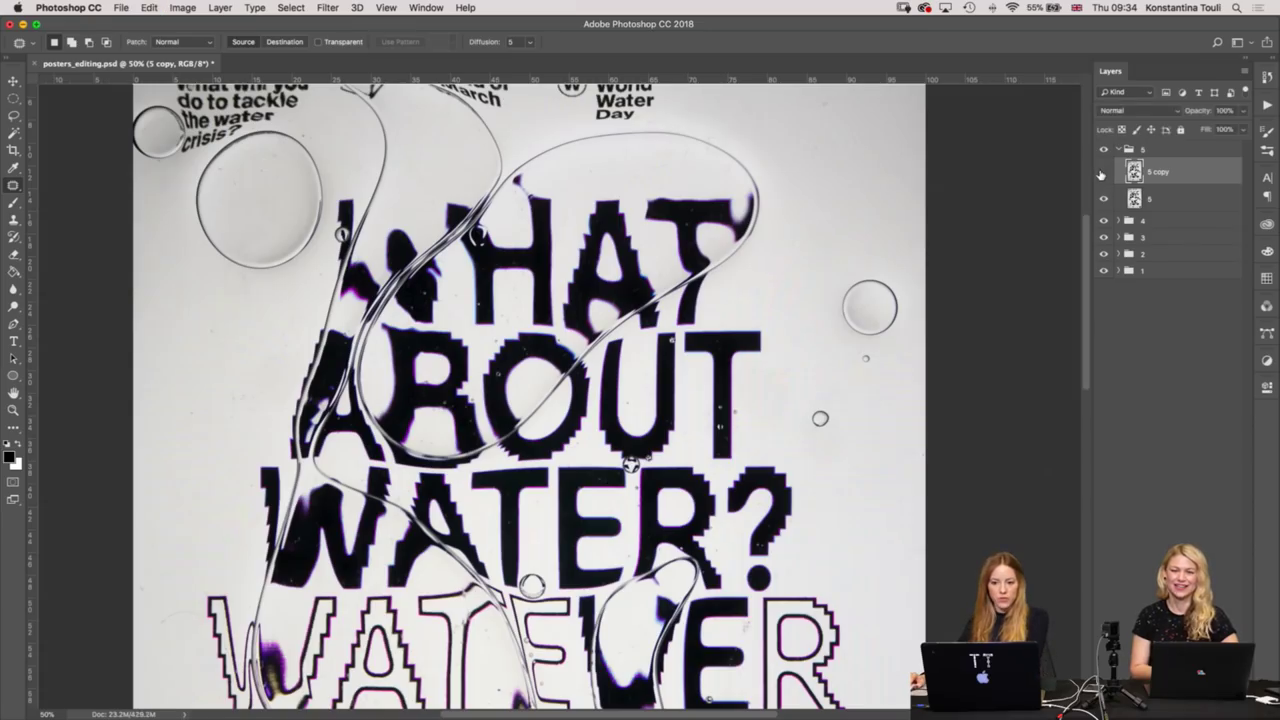
click(1102, 174)
click(1104, 171)
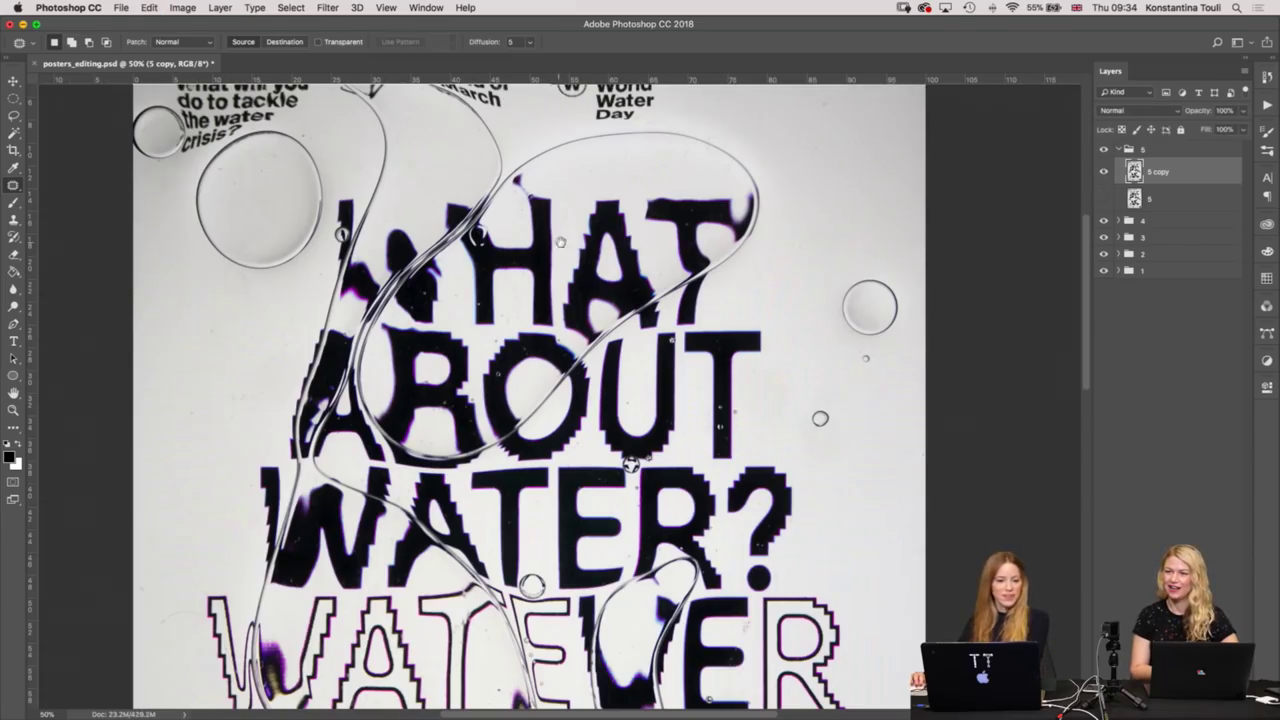
scroll(755, 262, left, 5)
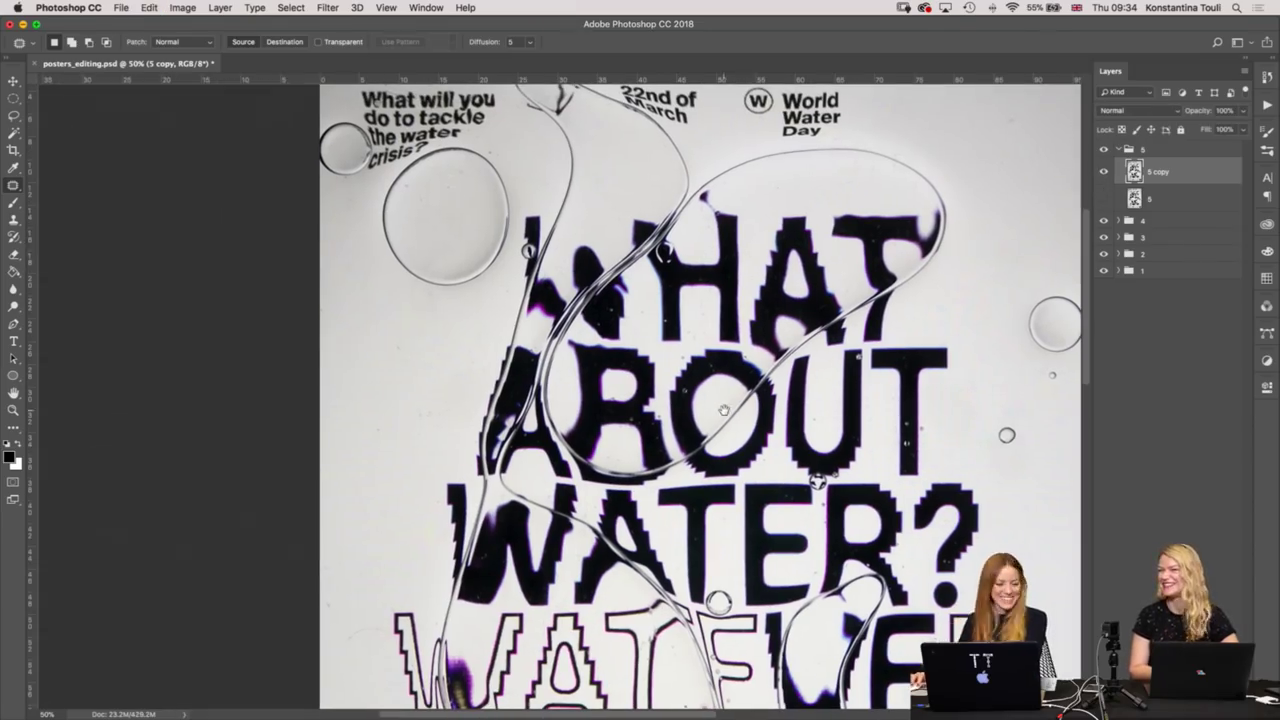
scroll(723, 410, down, 5)
key(super+plus)
key(super+plus)
key(super+plus)
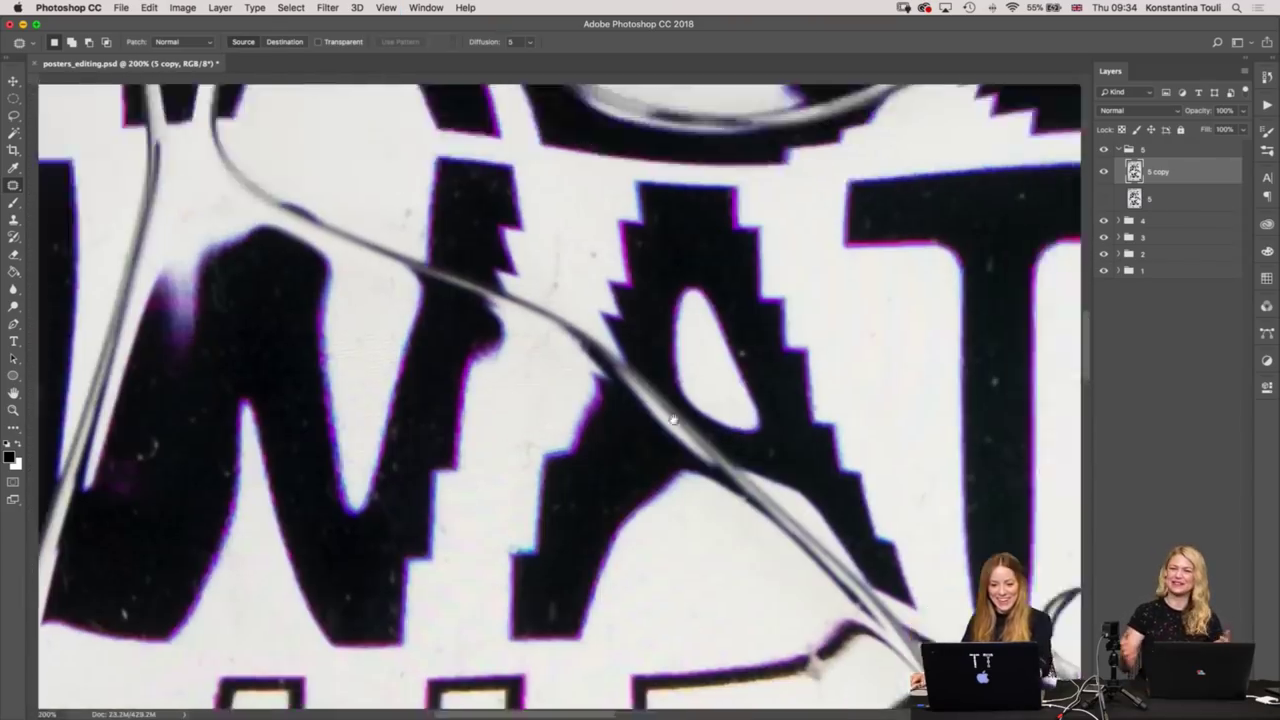
Patch the dust specks inside the U of OUT.
scroll(673, 420, up, 5)
scroll(657, 414, right, 4)
drag(449, 492, 452, 490)
drag(476, 394, 490, 428)
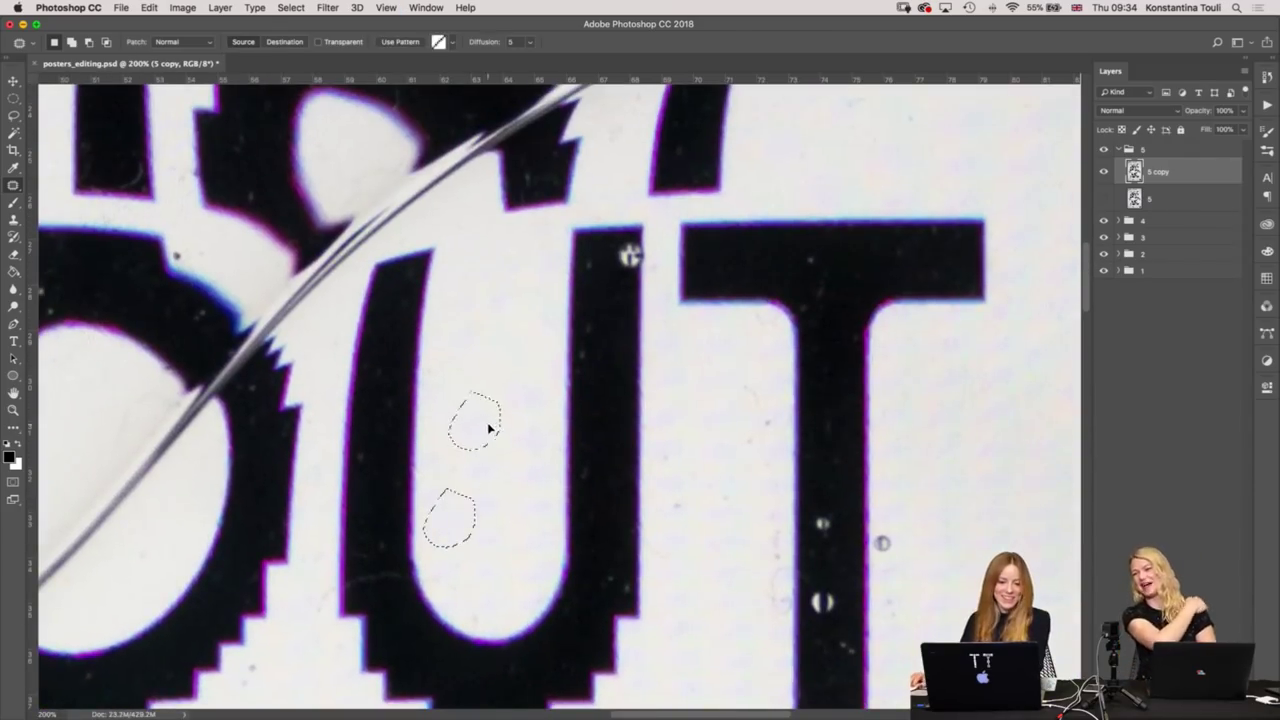
click(709, 497)
drag(680, 541, 727, 519)
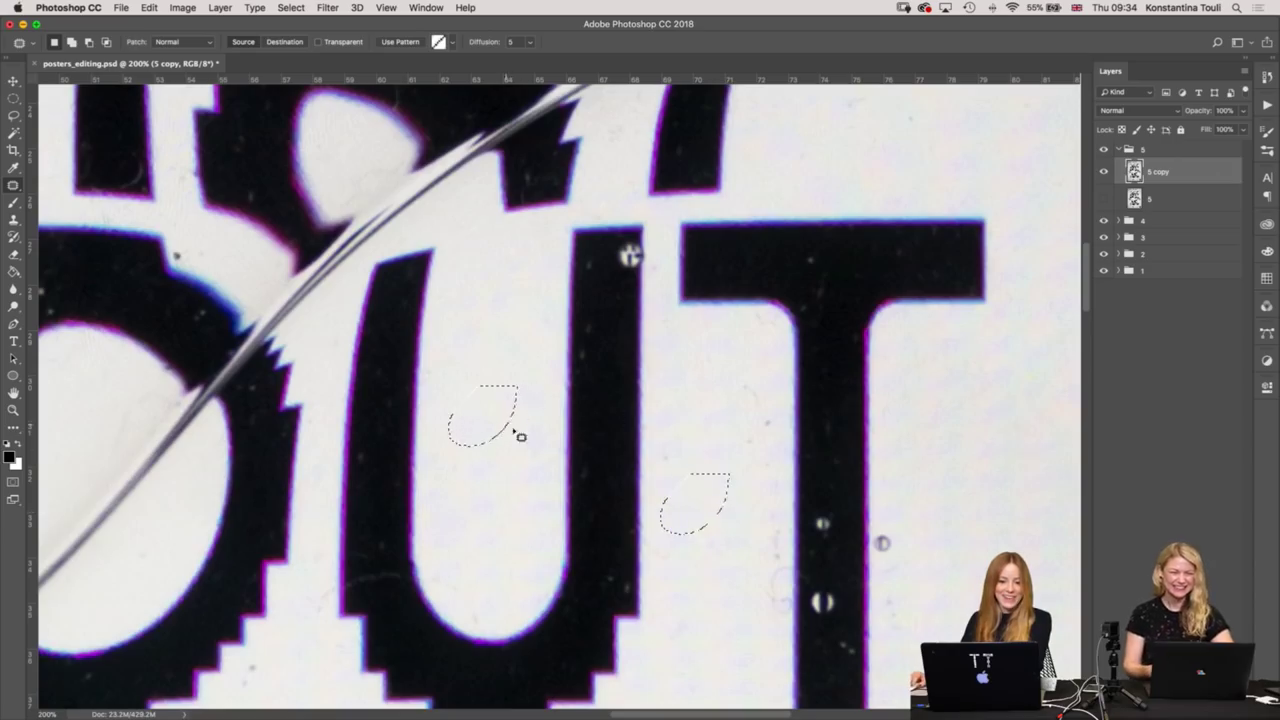
Patch the speck on the T's crossbar using the clean area up-right.
scroll(697, 427, up, 2)
scroll(680, 400, right, 4)
drag(645, 377, 608, 381)
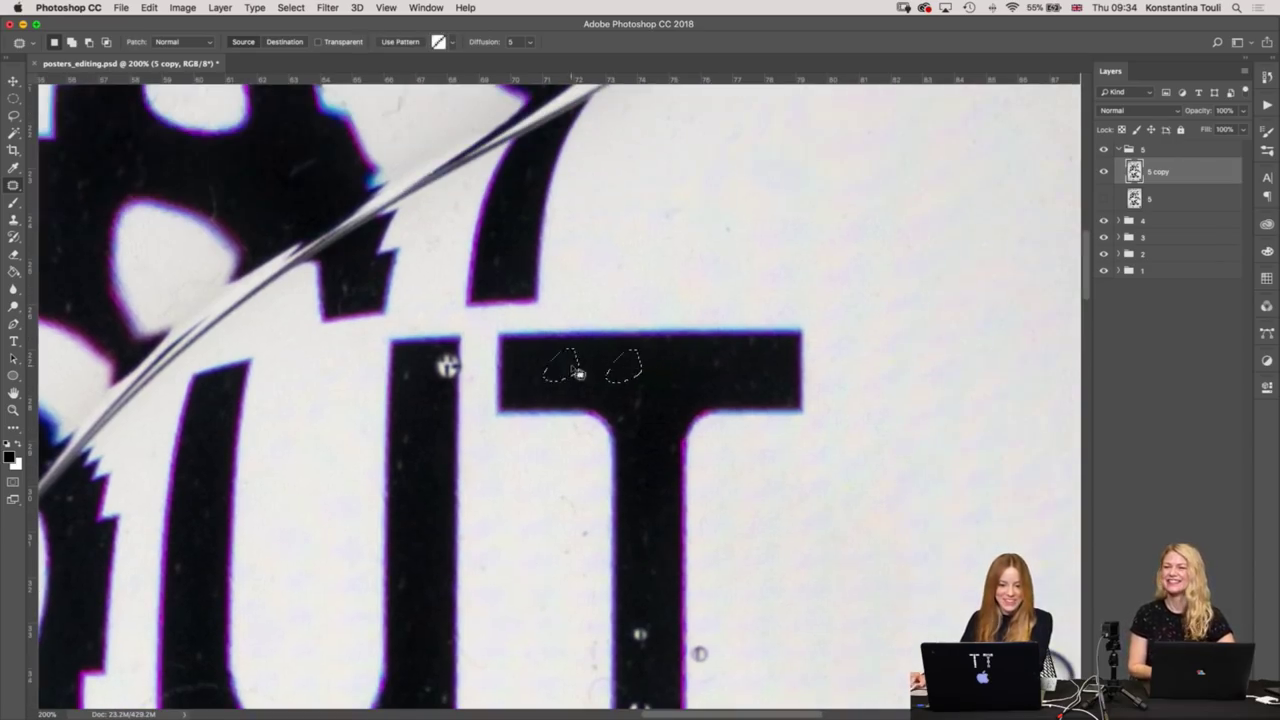
scroll(622, 305, up, 2)
scroll(622, 305, right, 2)
mouse_move(686, 369)
mouse_down()
mouse_move(640, 366)
mouse_move(789, 266)
mouse_up()
Patch the specks beside the HAT letters near the A.
scroll(850, 410, up, 4)
drag(655, 406, 701, 436)
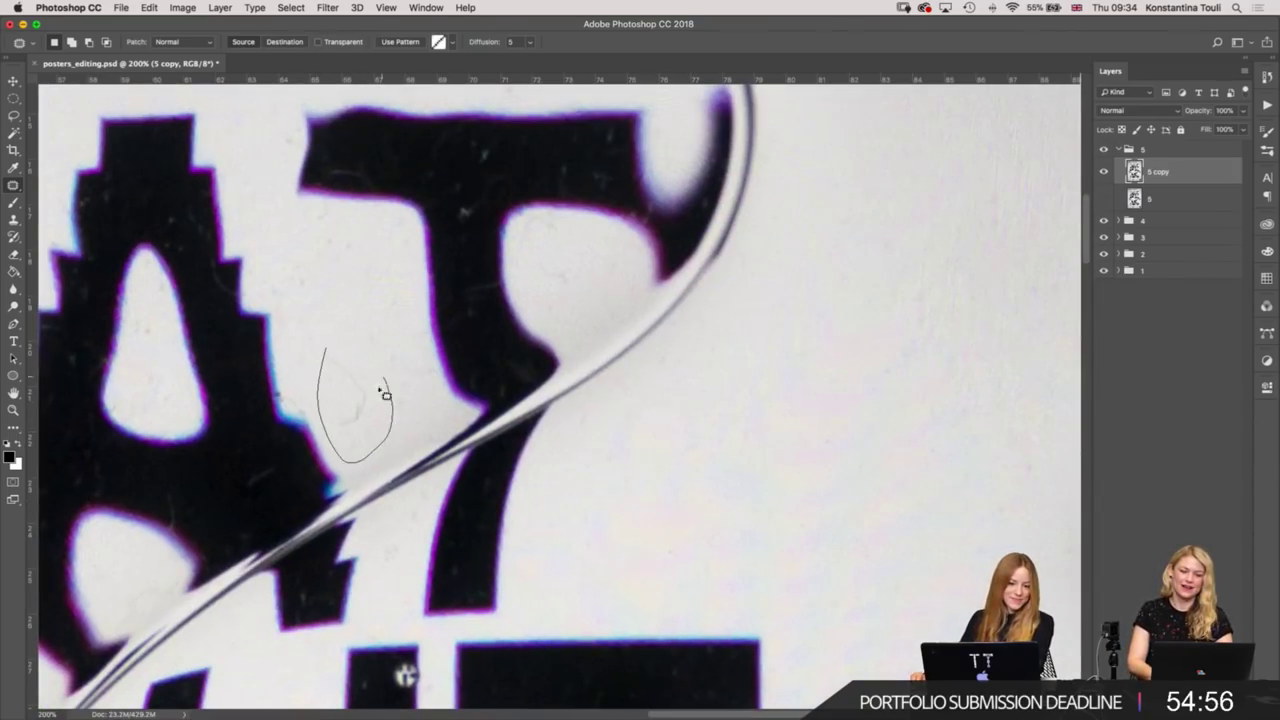
scroll(616, 449, left, 5)
scroll(616, 449, up, 1)
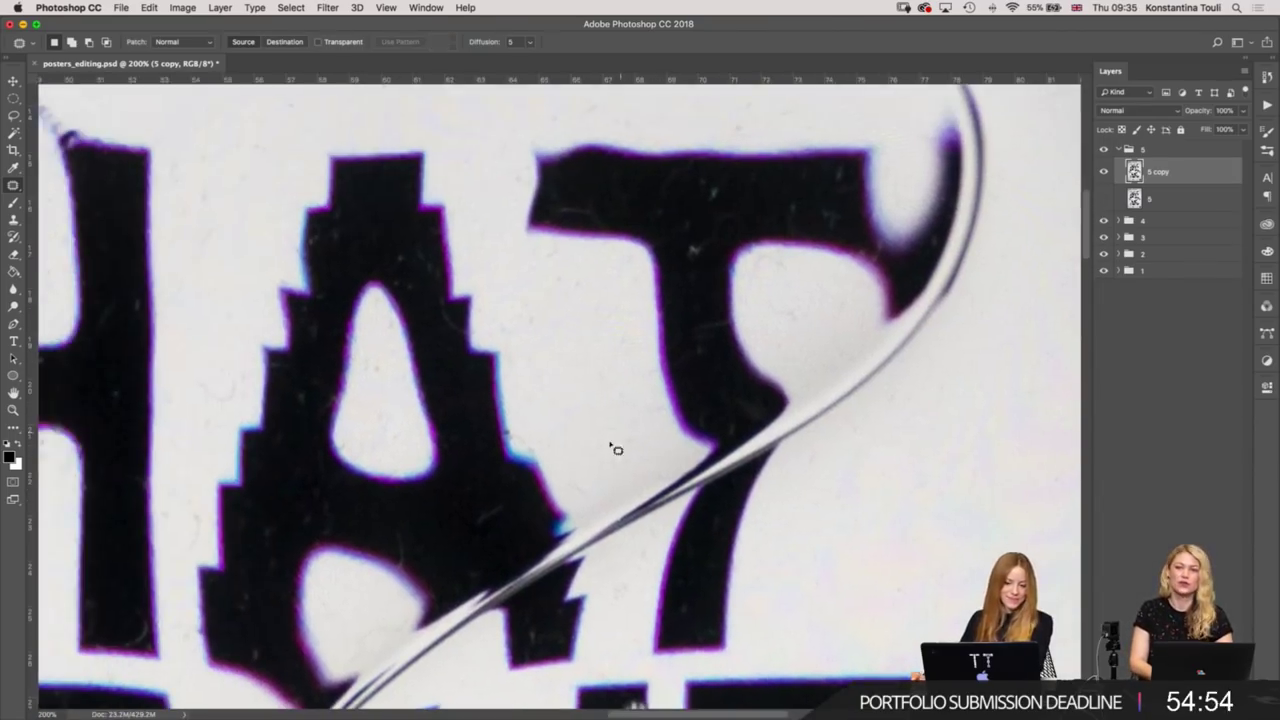
drag(656, 437, 571, 414)
Patch the speck in the background above HAT and deselect.
scroll(587, 347, up, 3)
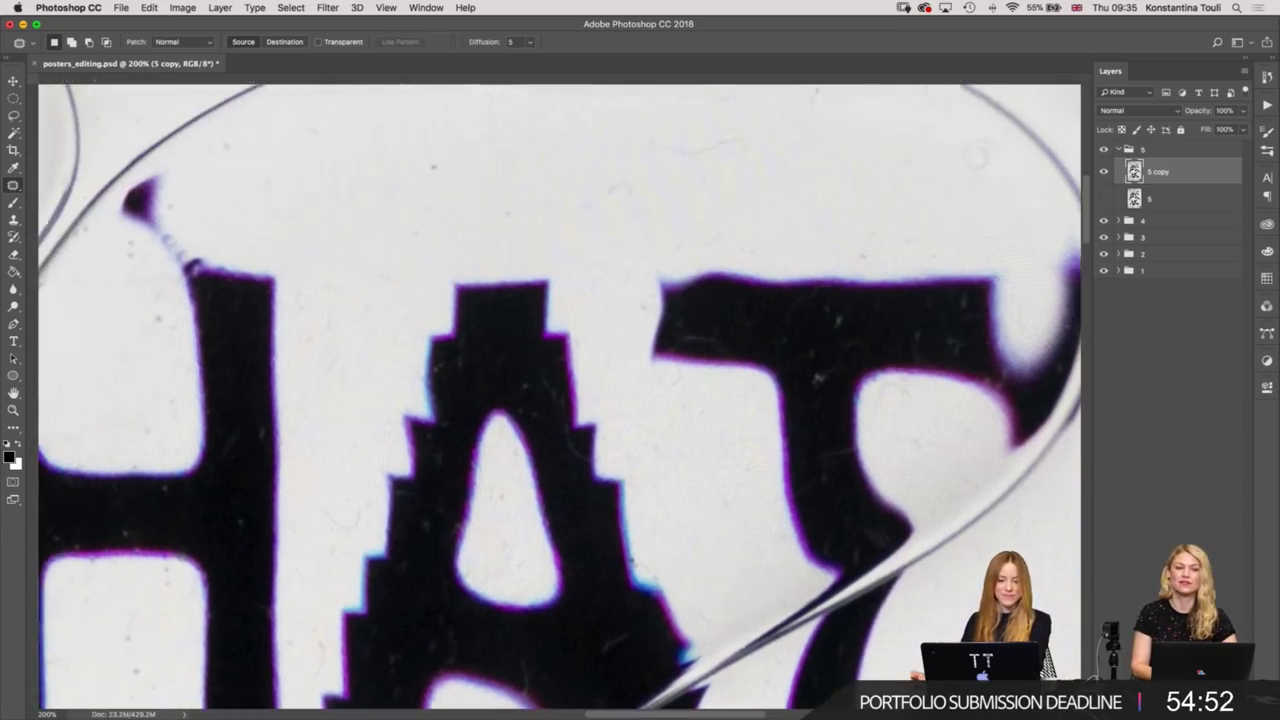
scroll(587, 347, up, 3)
scroll(587, 347, left, 4)
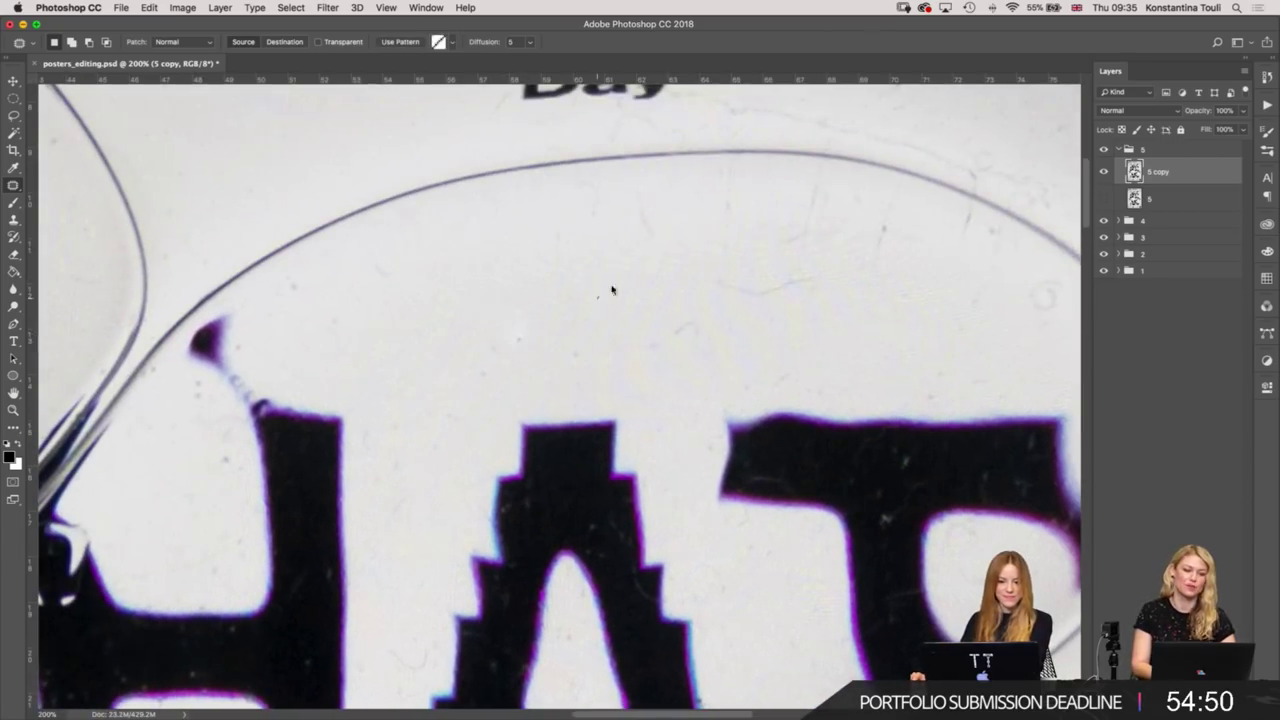
drag(635, 198, 670, 223)
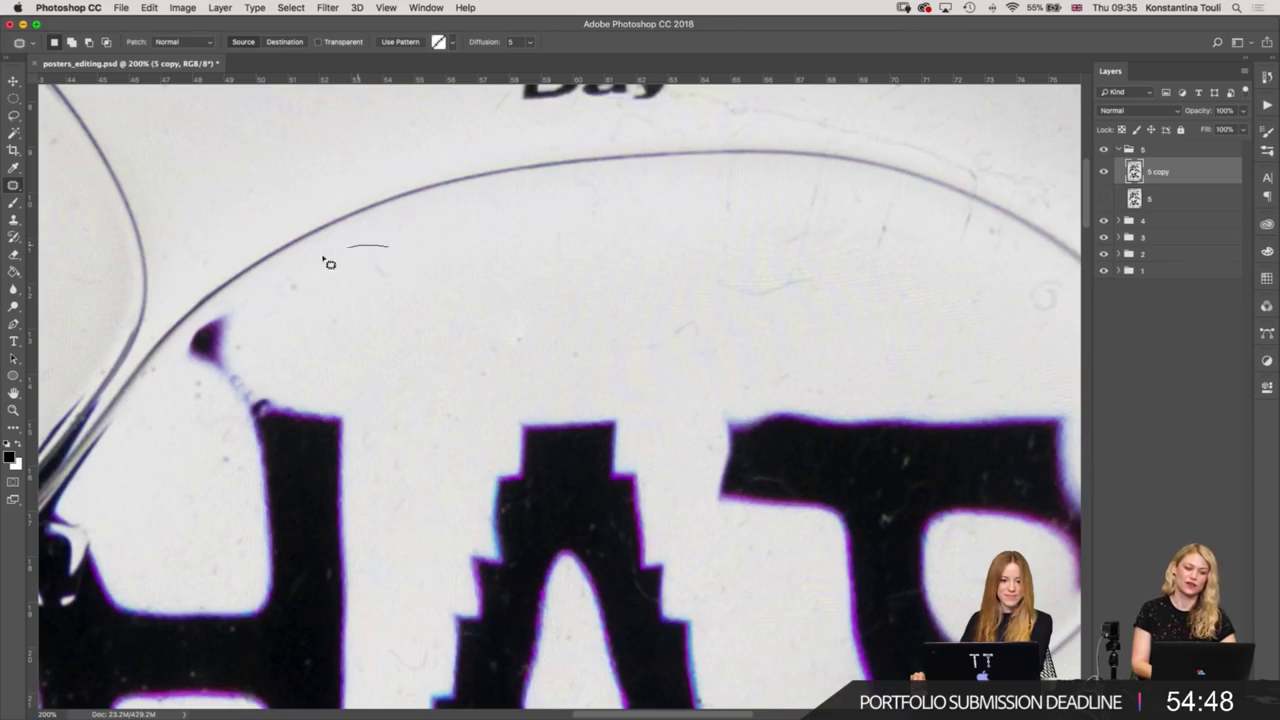
drag(383, 308, 504, 285)
key(super+d)
Patch the speck left of 22nd of March with clean background down-right.
scroll(894, 503, up, 3)
scroll(894, 503, left, 5)
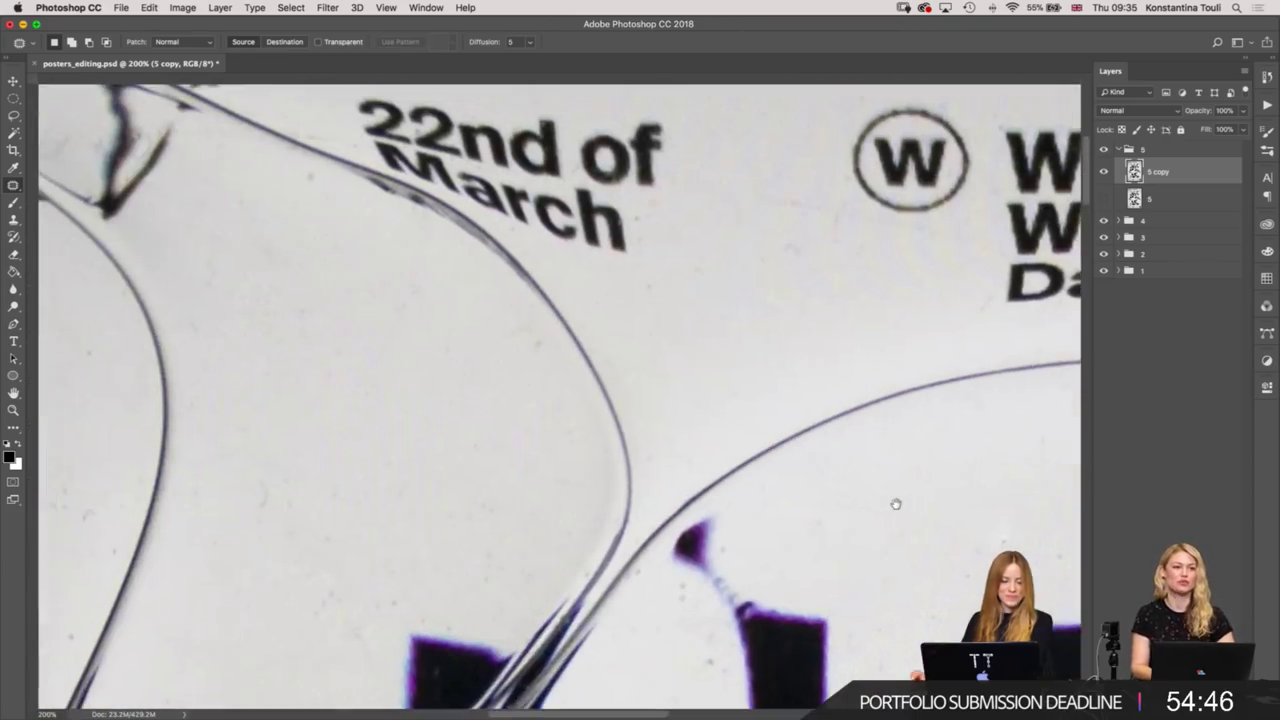
scroll(565, 218, left, 3)
mouse_move(428, 200)
mouse_down()
mouse_move(530, 248)
mouse_move(578, 321)
mouse_up()
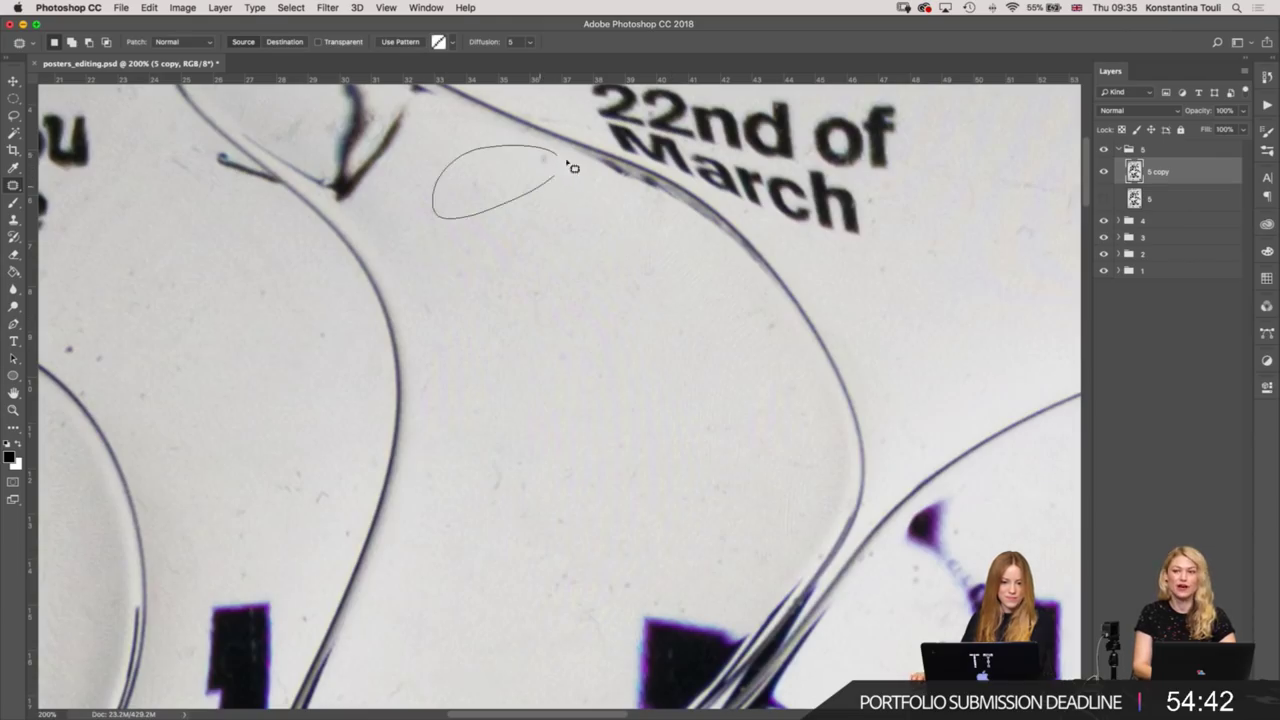
drag(570, 165, 556, 172)
drag(515, 180, 600, 300)
key(super+d)
Patch two more background specks with clean background, deselecting after each.
scroll(654, 371, down, 3)
scroll(654, 371, left, 2)
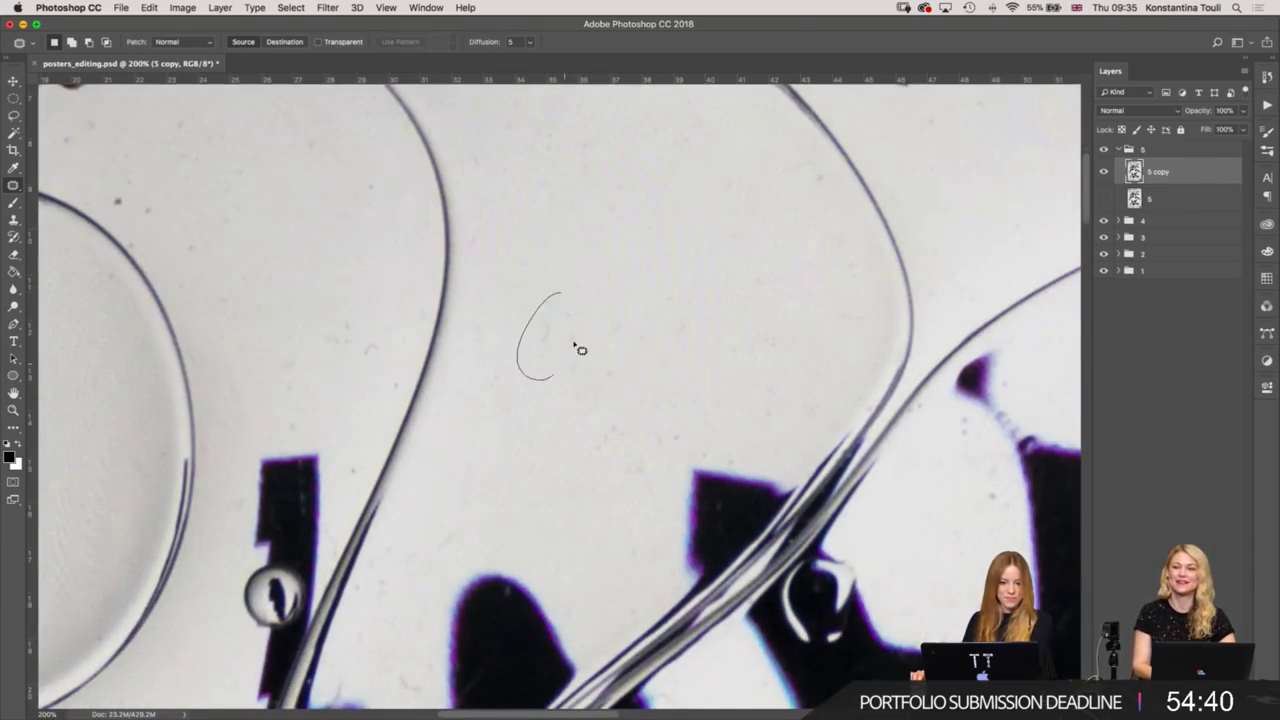
drag(578, 348, 560, 295)
drag(565, 340, 626, 246)
key(super+d)
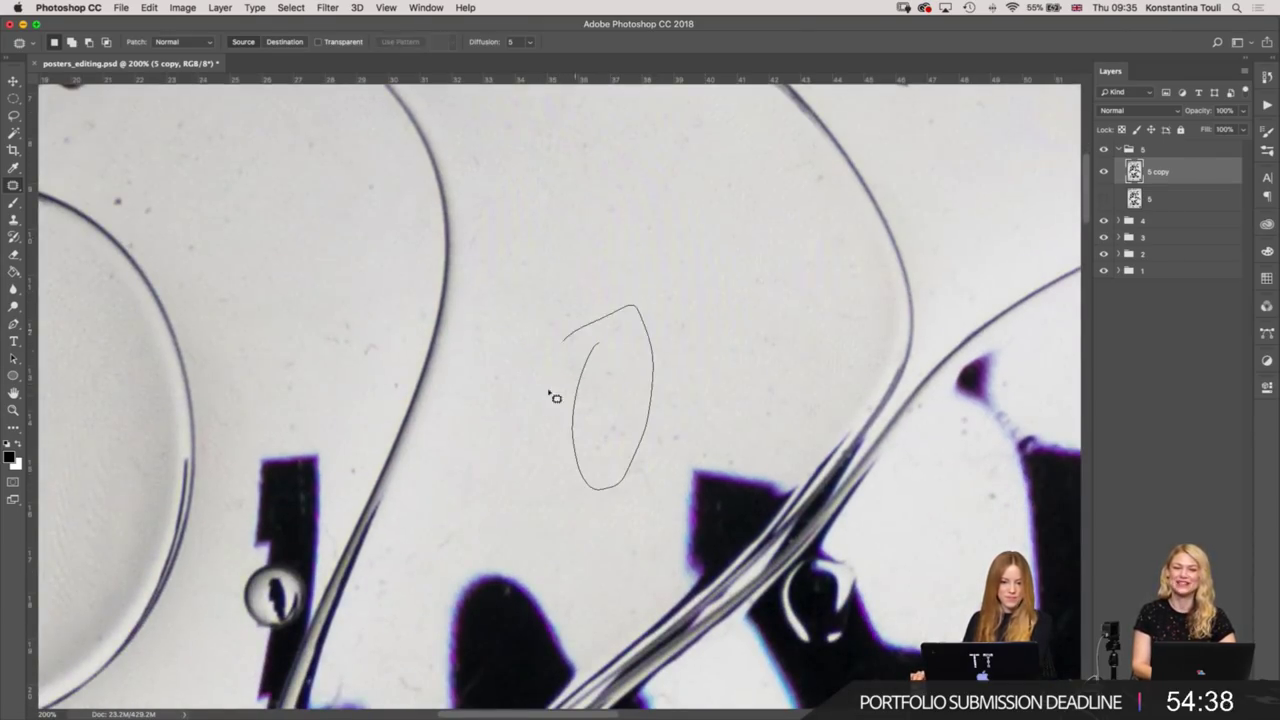
drag(556, 398, 575, 160)
key(super+d)
Patch the speck below 22nd of March, zoom out, and switch to Media Encoder.
scroll(706, 345, up, 3)
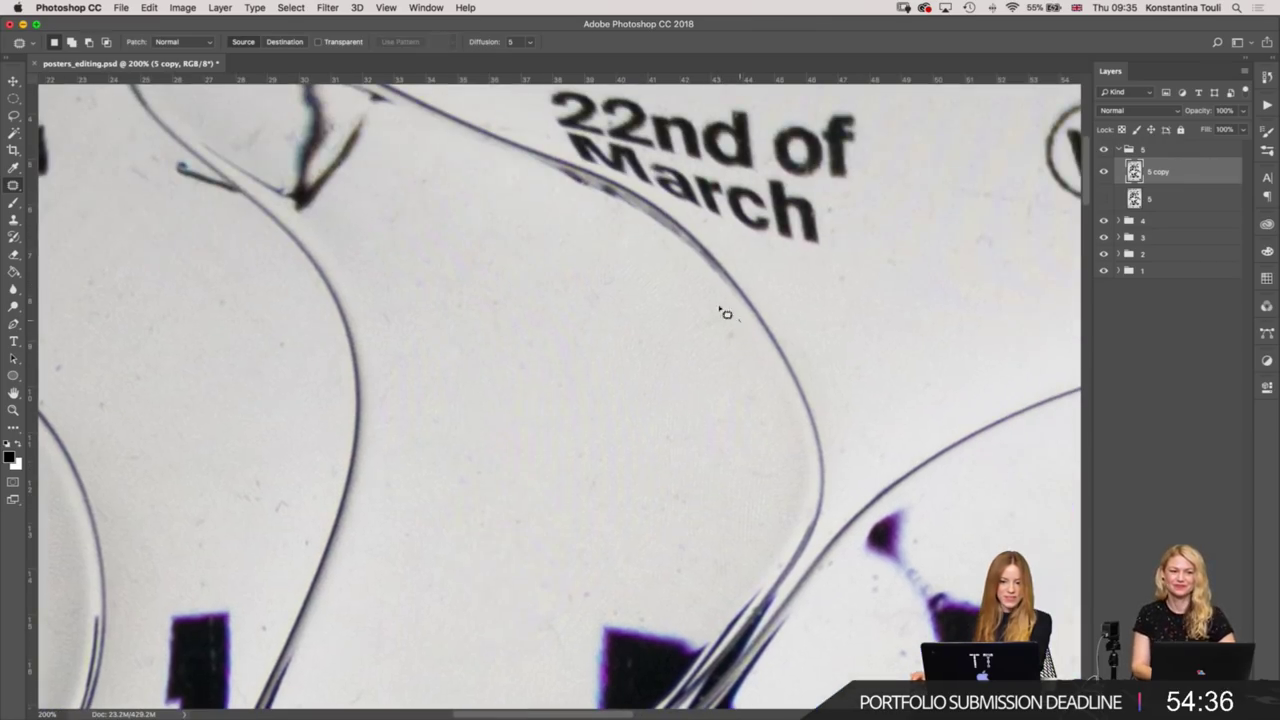
drag(741, 356, 740, 348)
drag(716, 326, 629, 348)
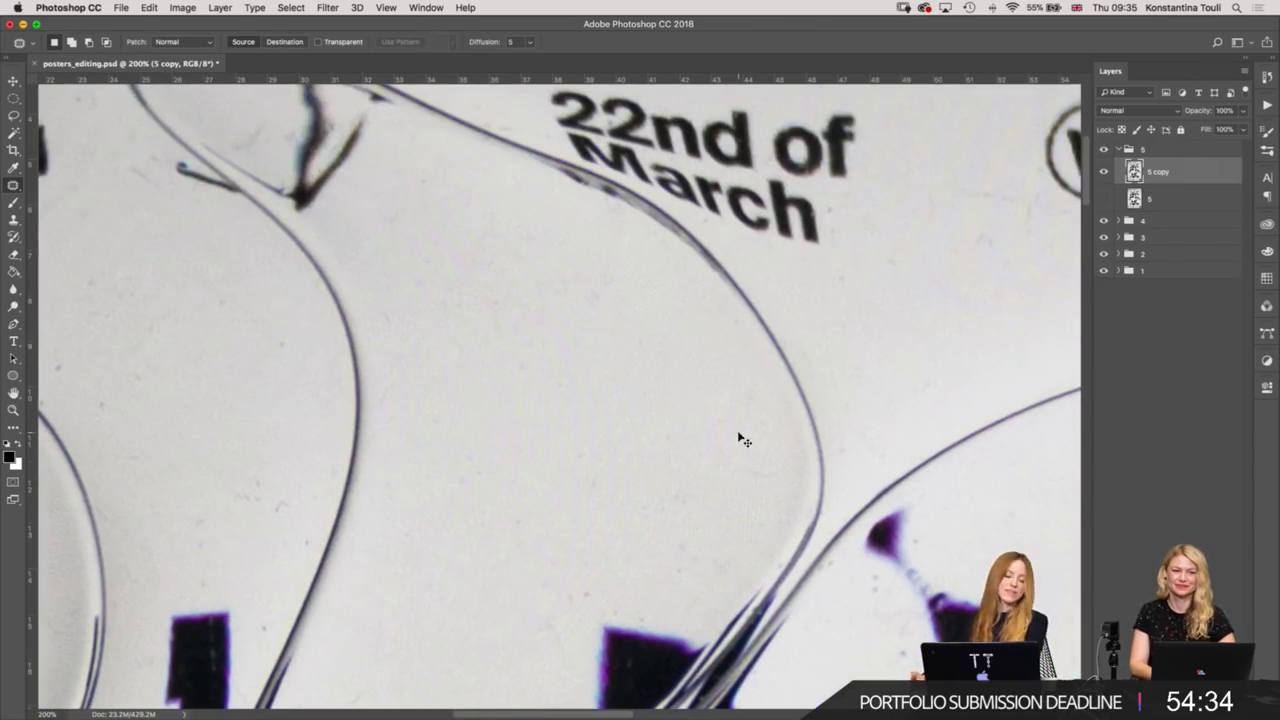
key(super+minus)
key(ctrl+Up)
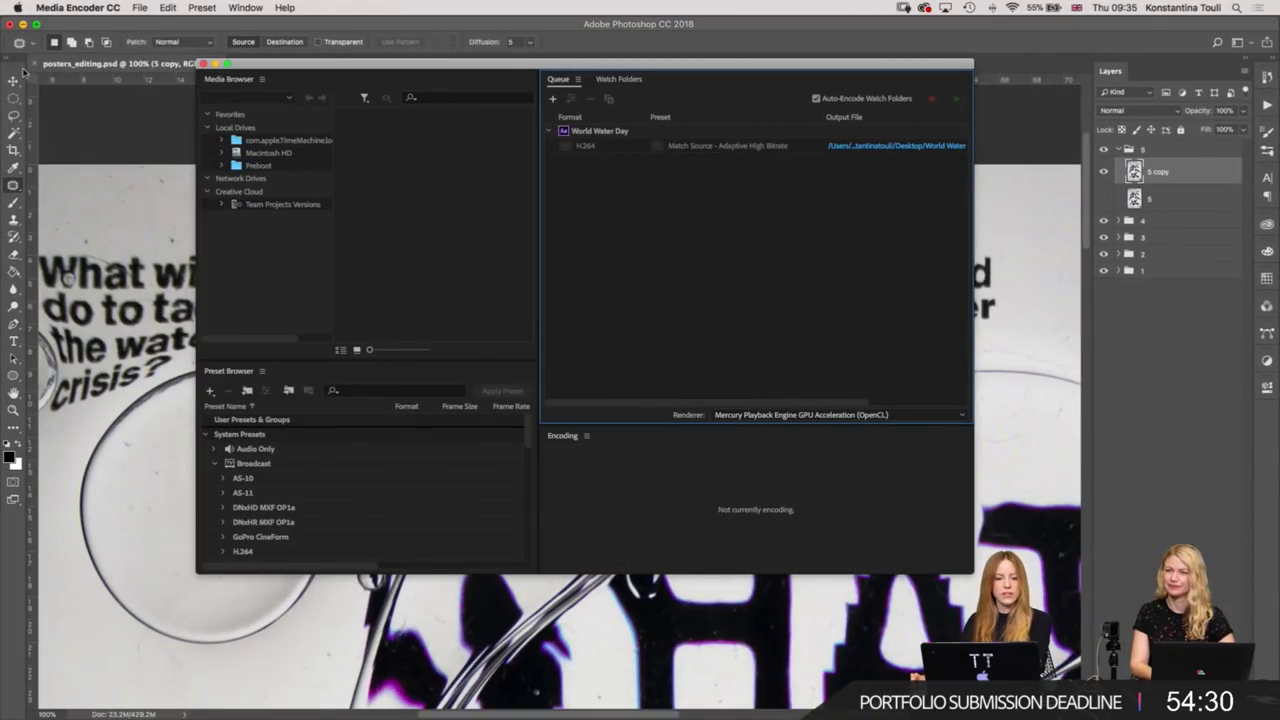
Close Media Encoder and open World Water Day.mp4 from the desktop in QuickTime Player.
click(215, 64)
key(F11)
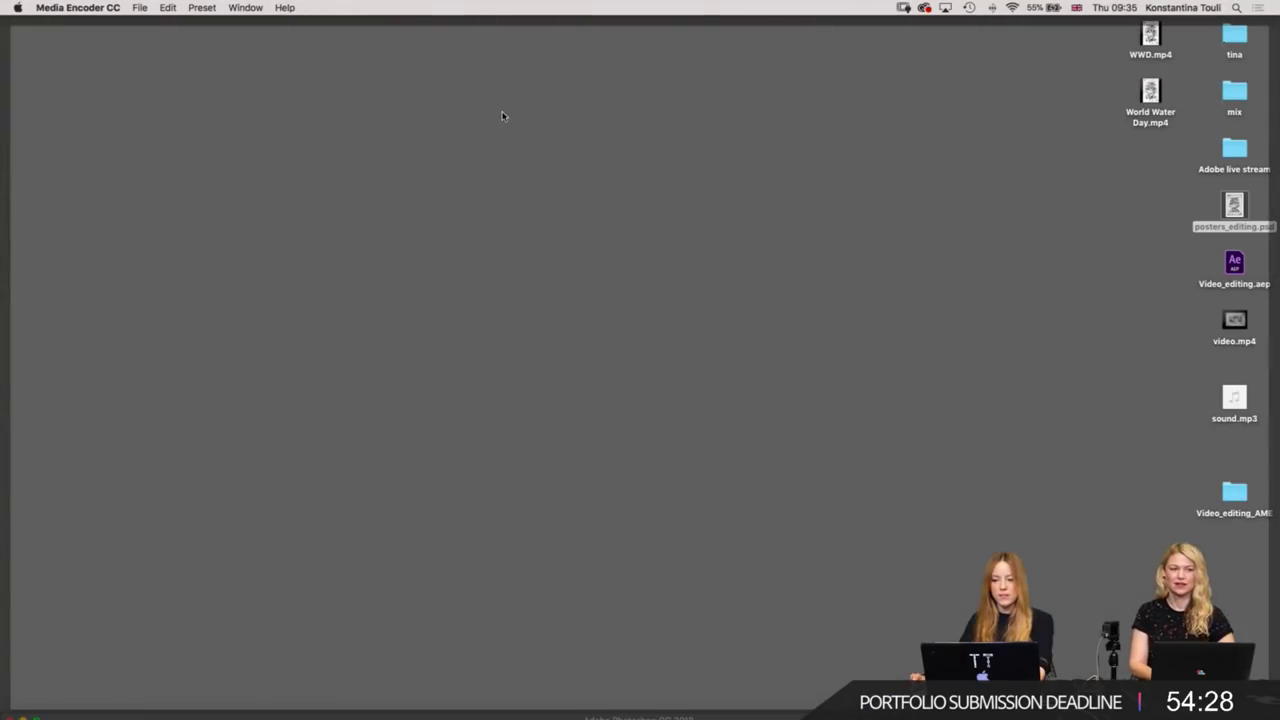
click(836, 296)
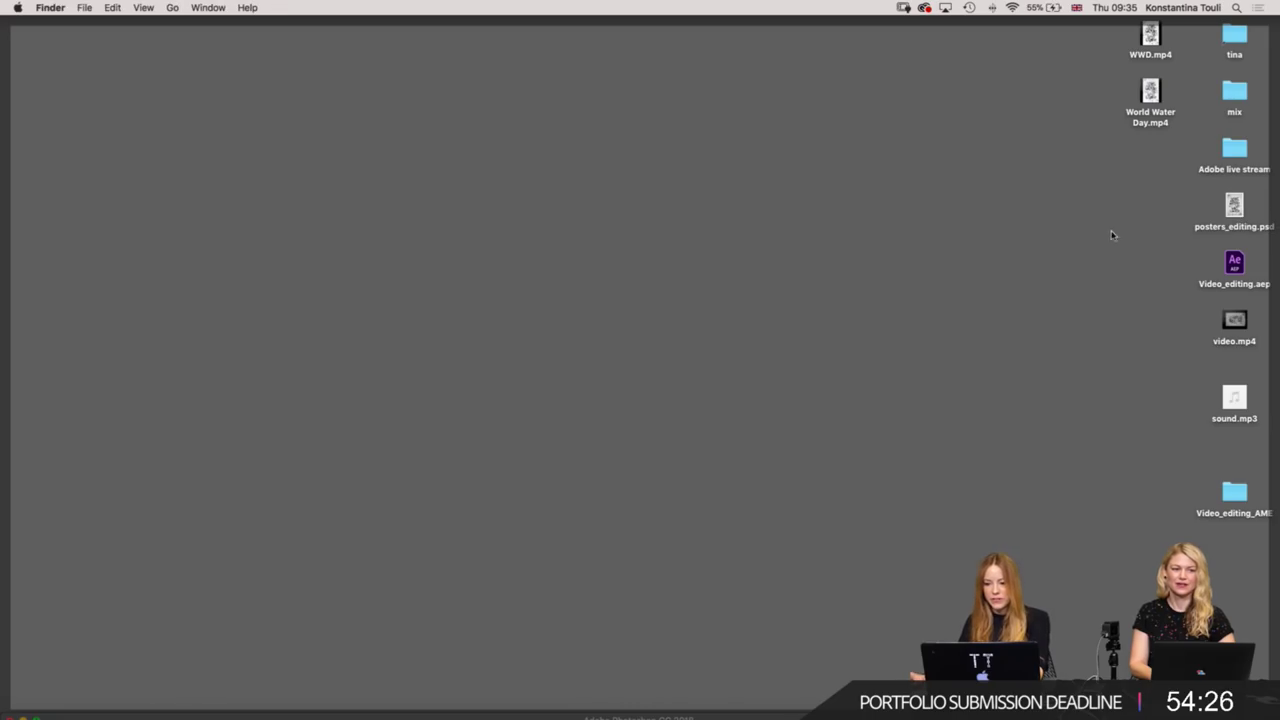
double_click(1150, 91)
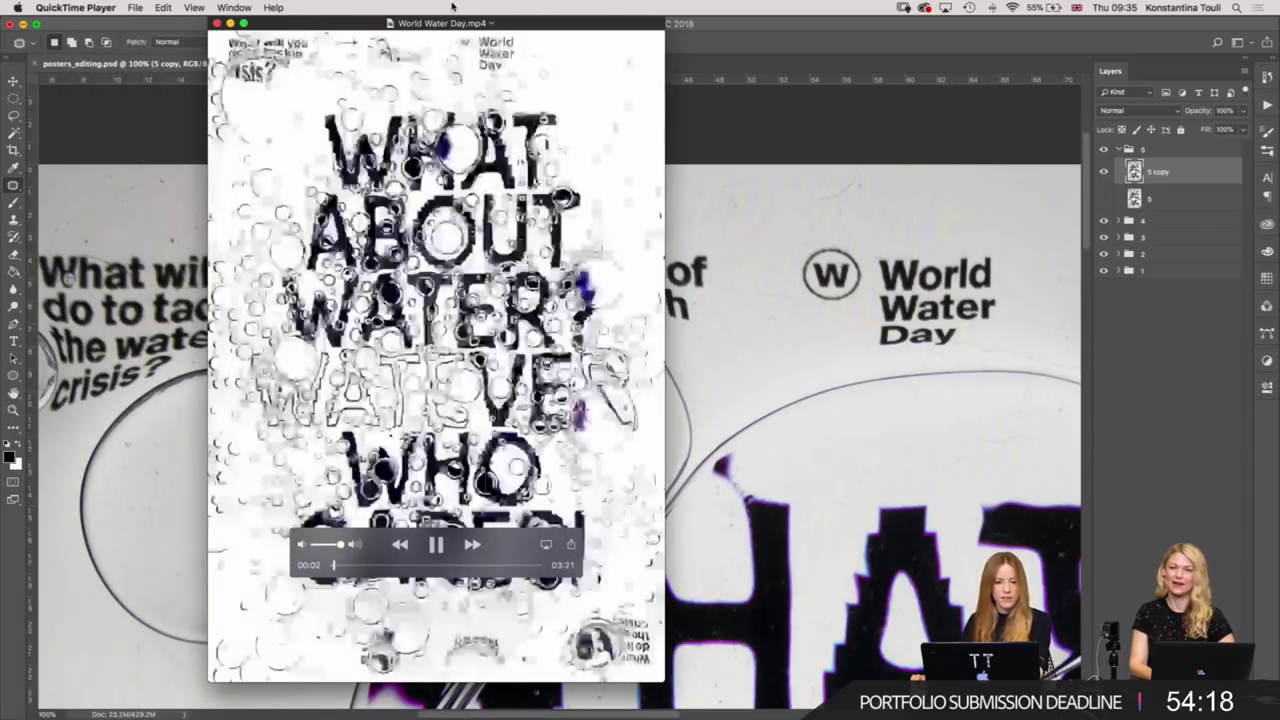
Stop and close the World Water Day video, then open WWD.mp4.
key(space)
click(217, 23)
click(23, 24)
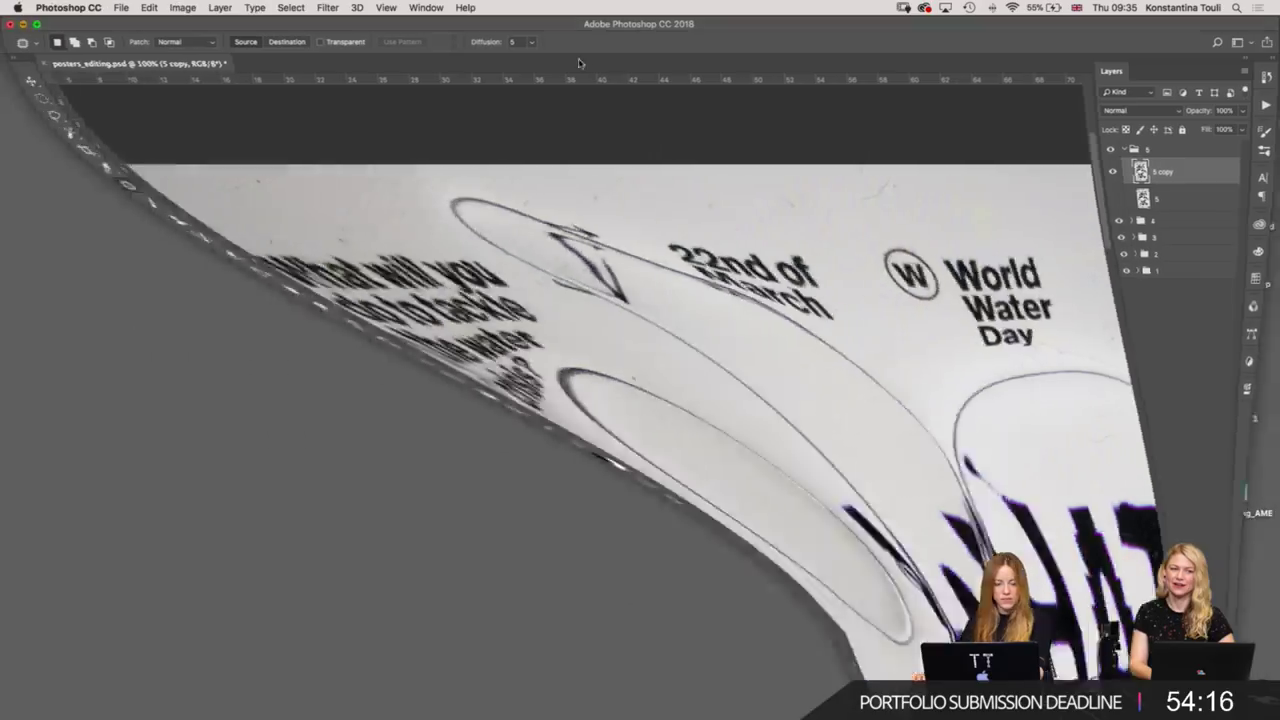
click(1149, 38)
double_click(1149, 38)
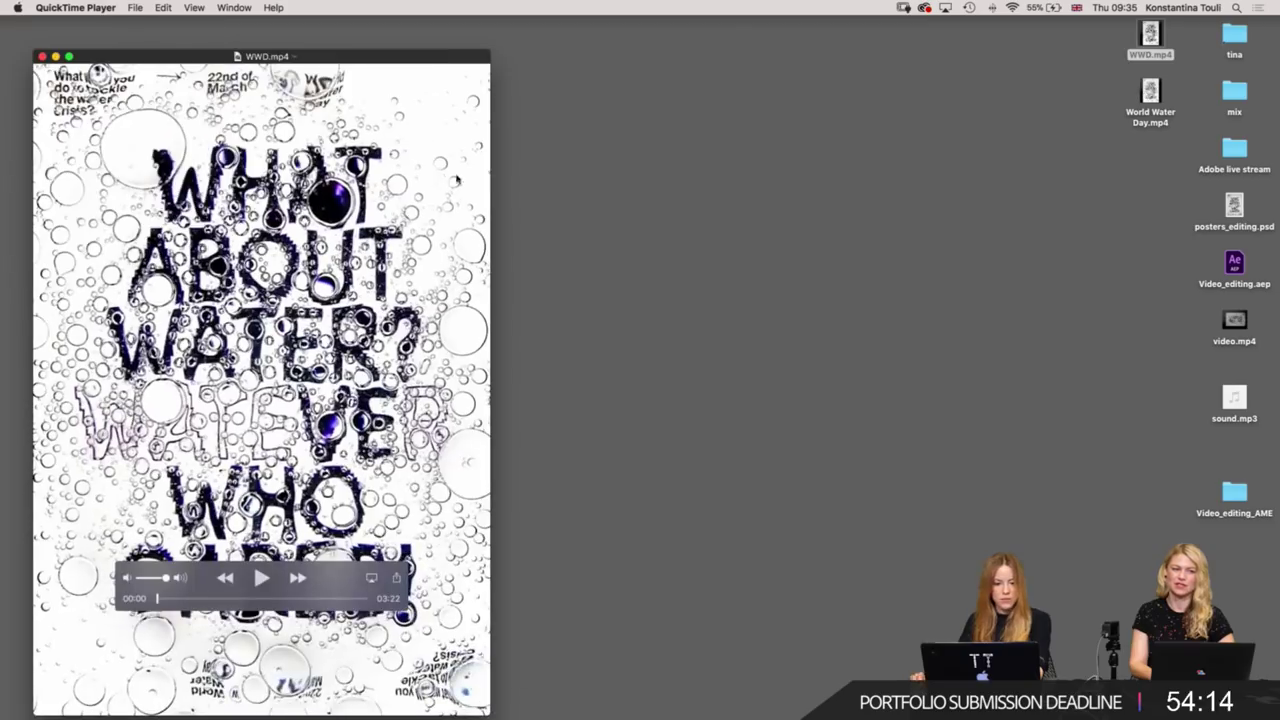
Watch WWD.mp4 full screen with the volume raised, then return to windowed playback.
double_click(357, 57)
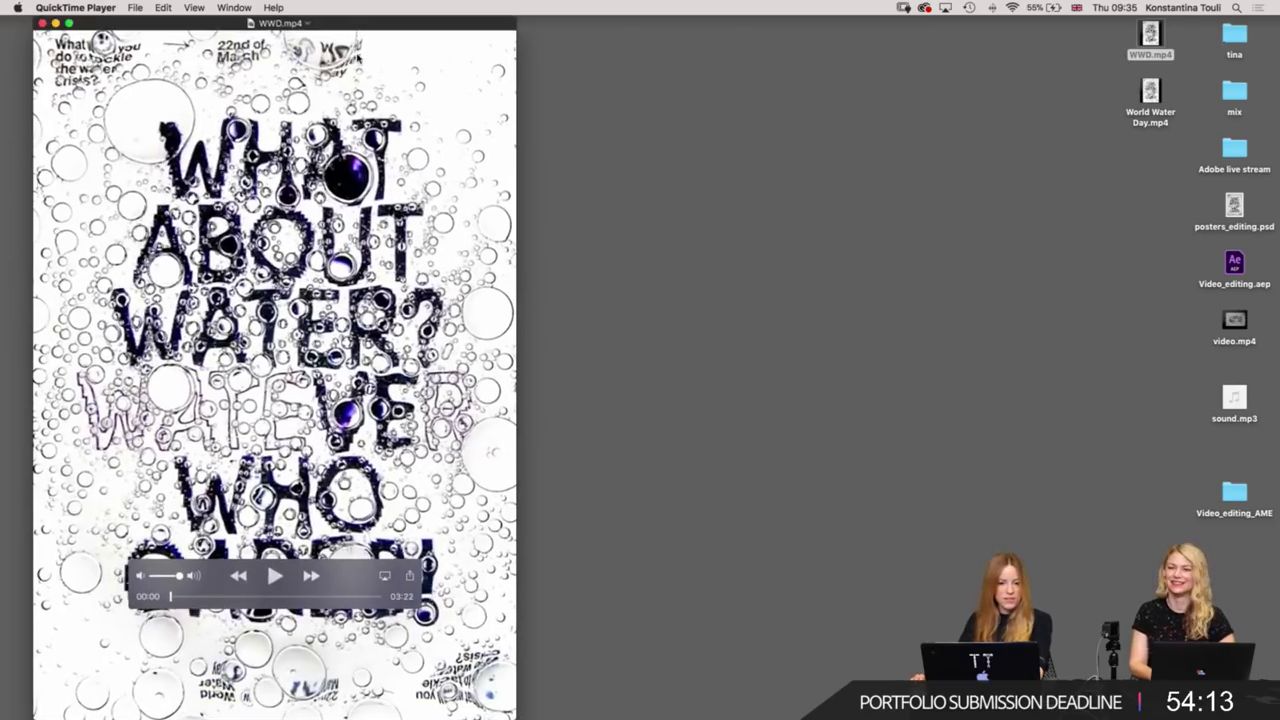
click(194, 8)
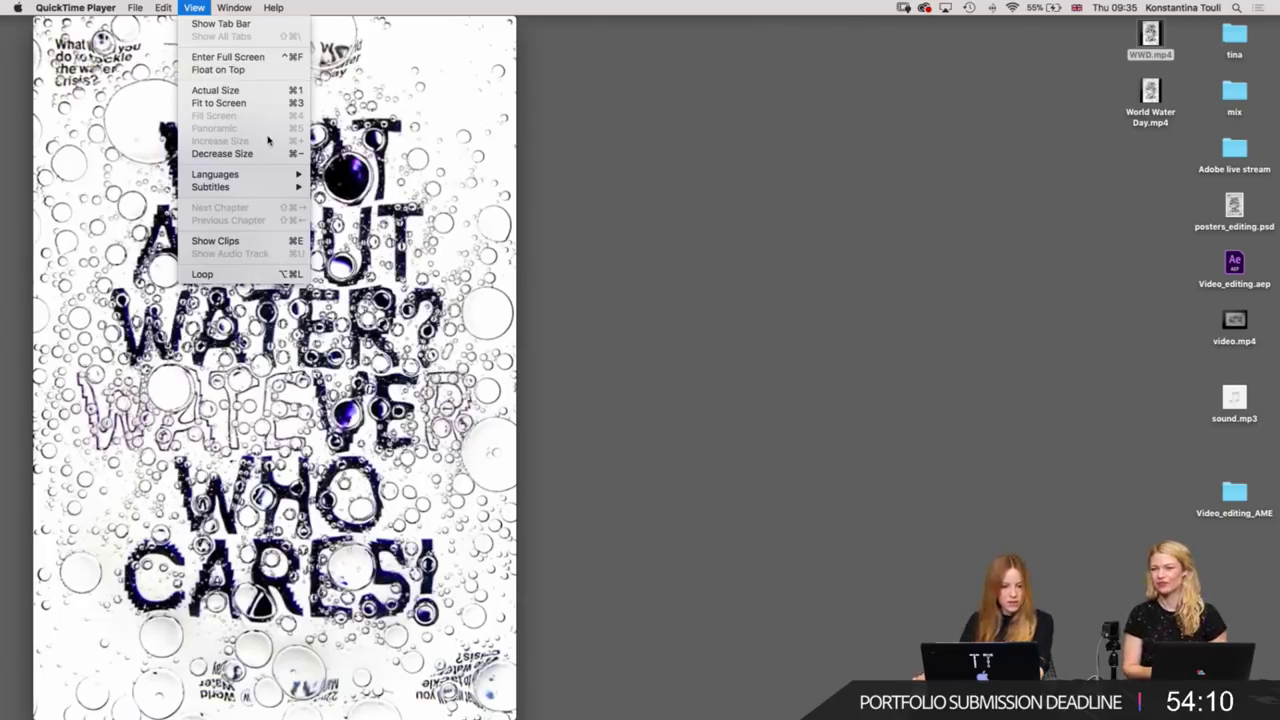
click(228, 57)
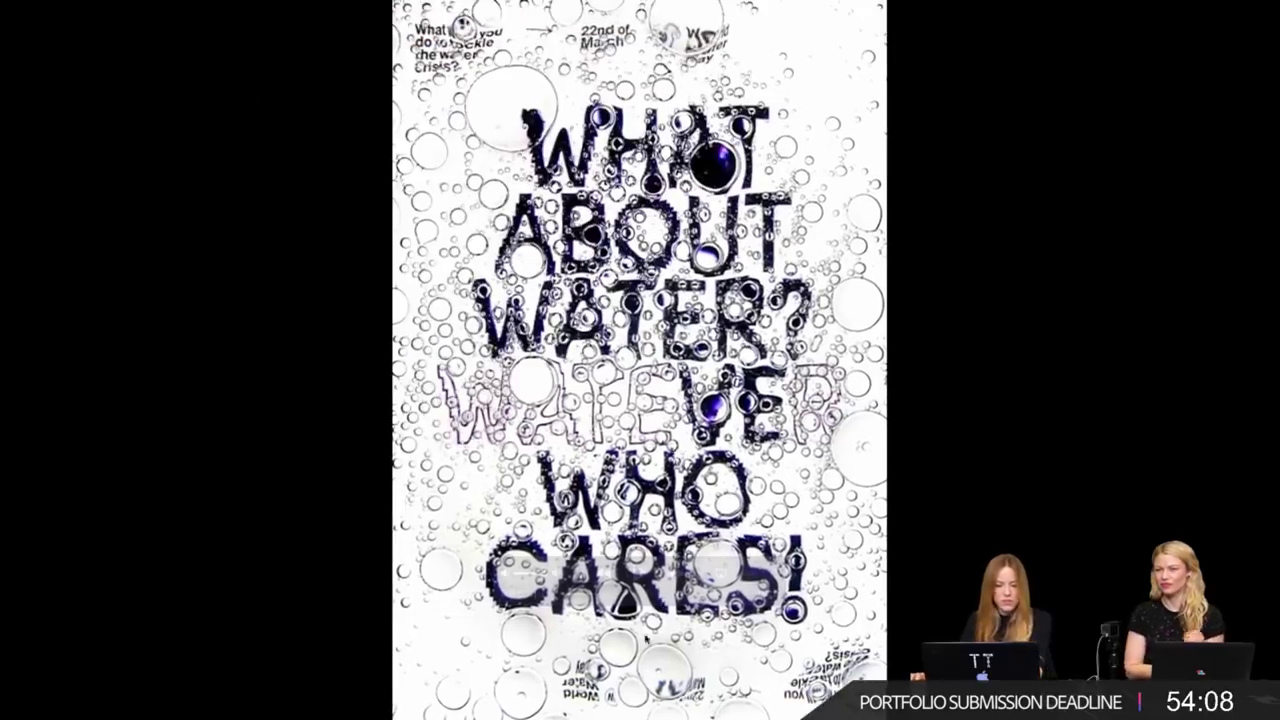
key(XF86AudioRaiseVolume)
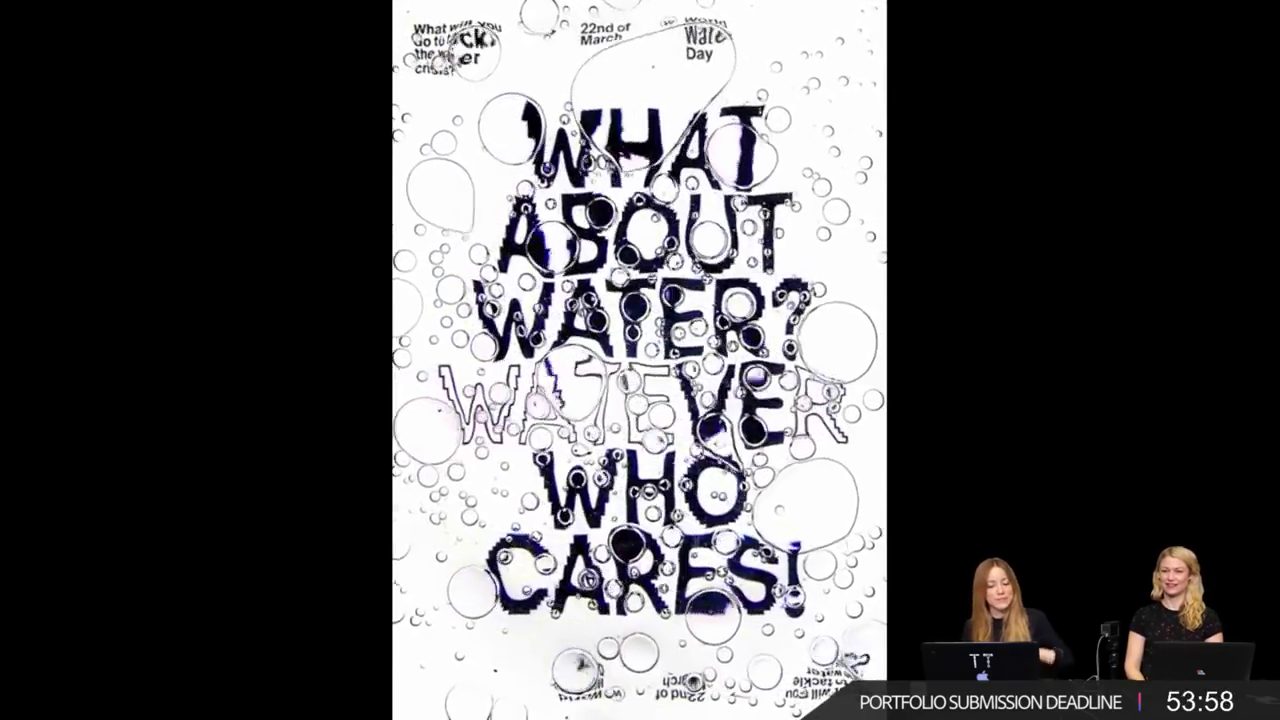
key(XF86AudioRaiseVolume)
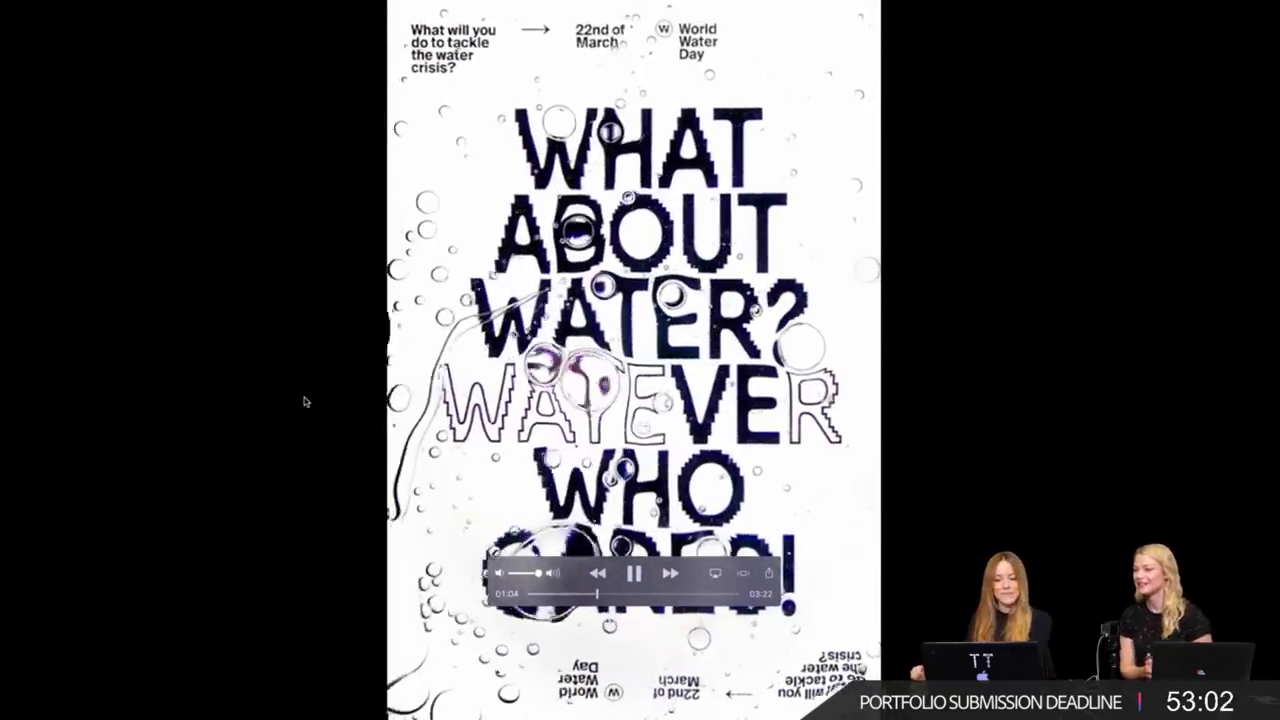
key(Escape)
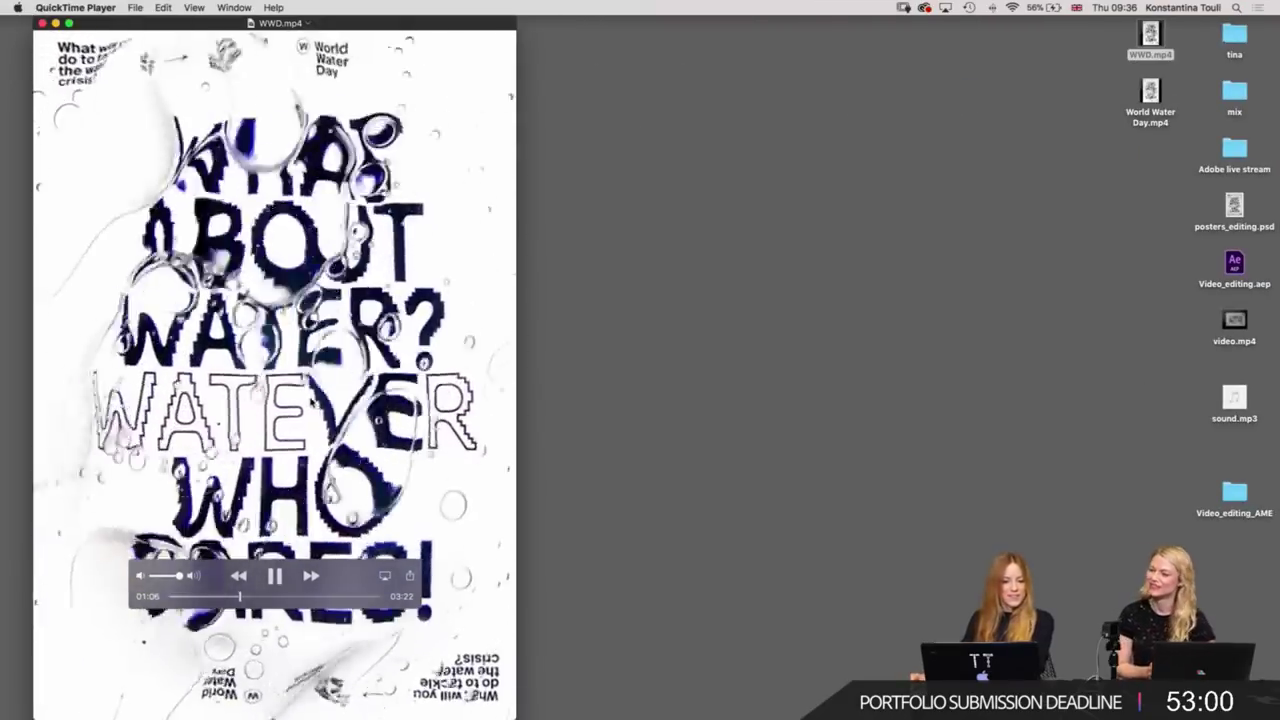
Close the WWD video and bring the Photoshop poster document back.
click(41, 23)
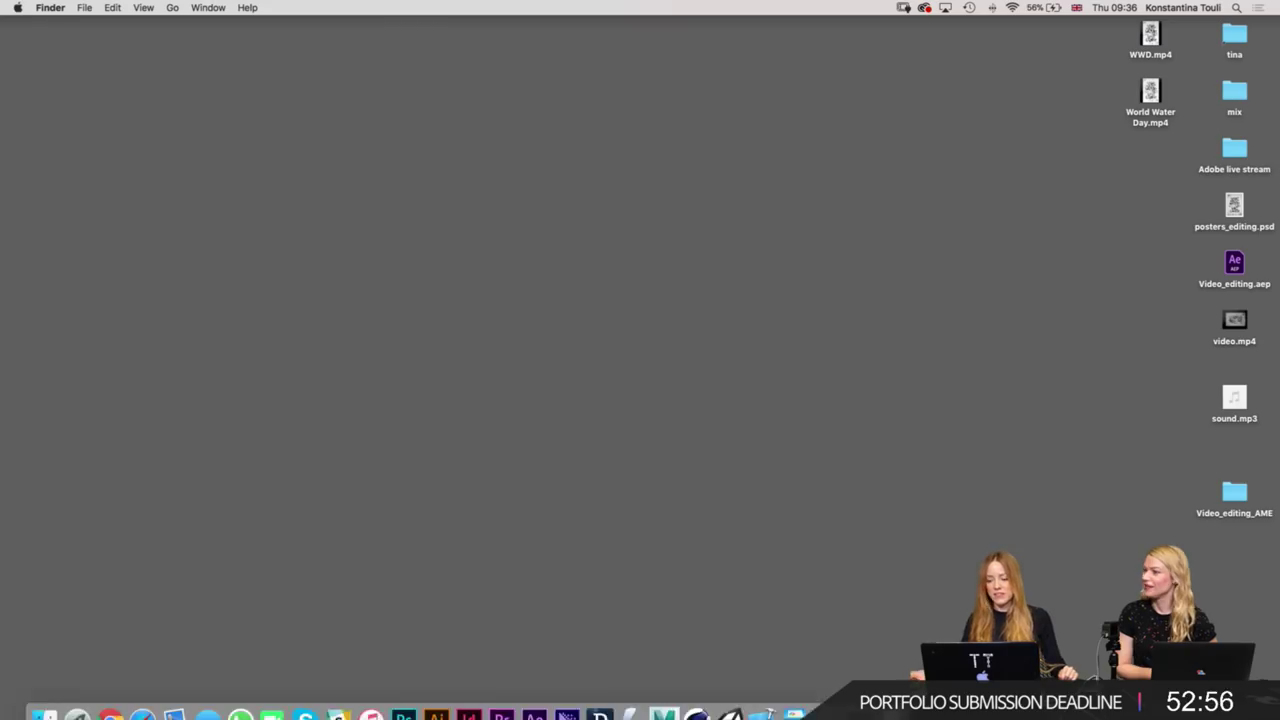
click(1170, 697)
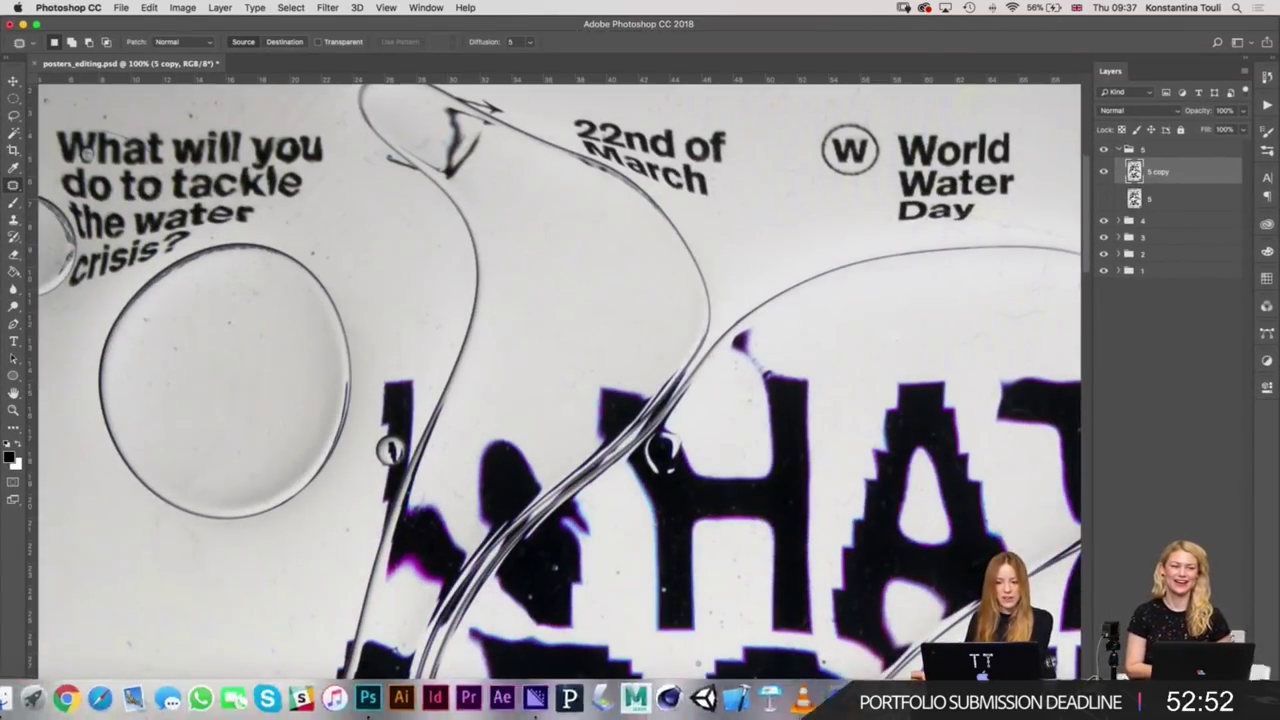
scroll(393, 323, left, 10)
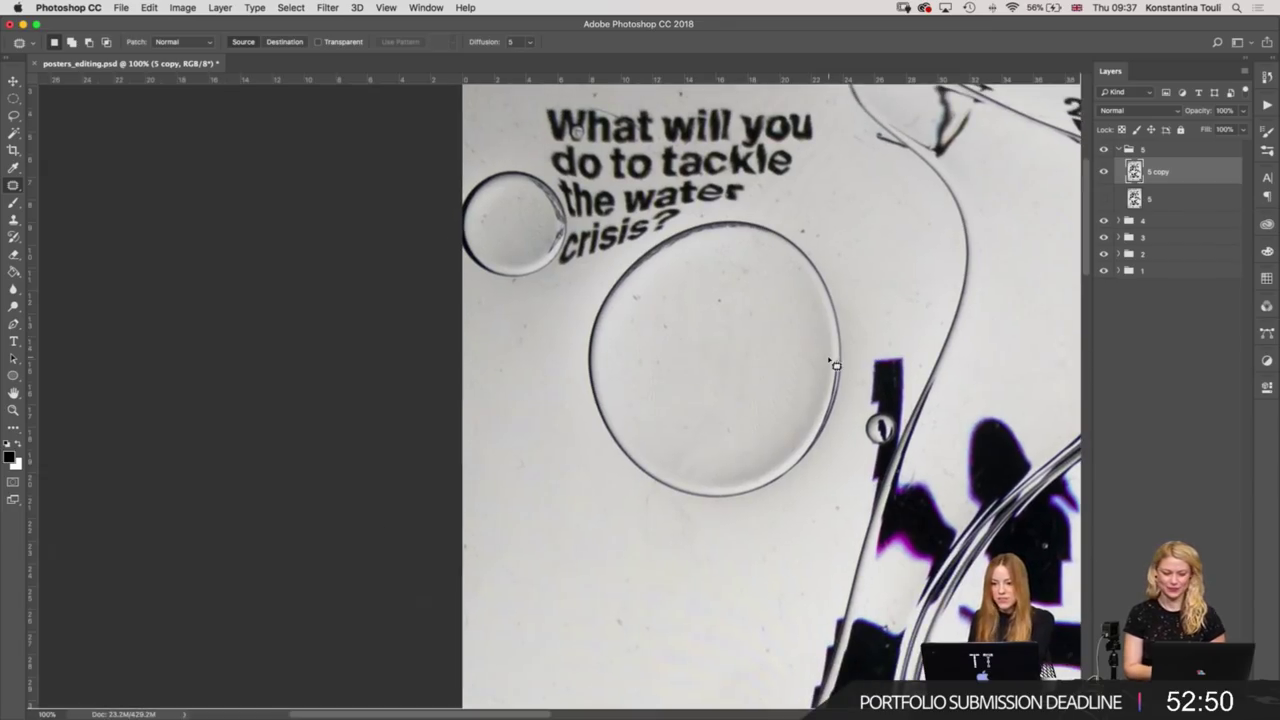
scroll(900, 410, up, 3)
Try patching a speck beside the top-left question text, then bring up Wacom Tablet settings.
scroll(900, 410, right, 3)
scroll(700, 385, up, 2)
scroll(700, 385, right, 2)
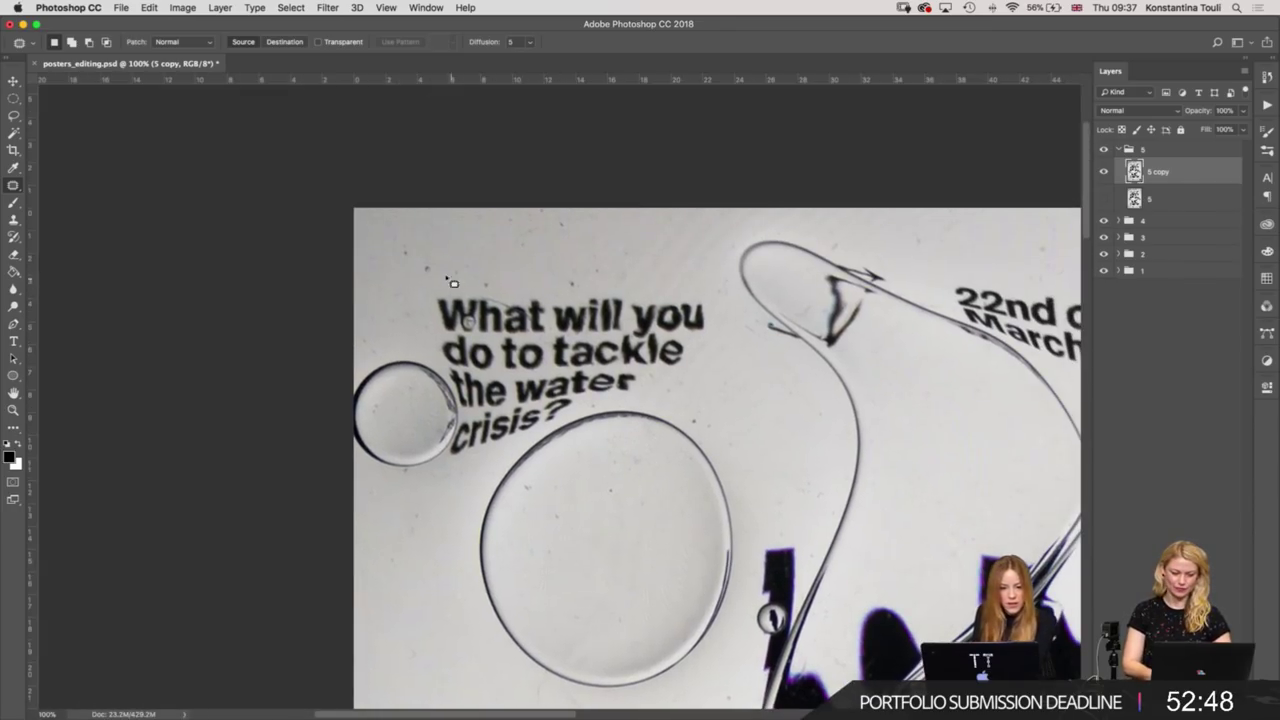
drag(435, 273, 505, 265)
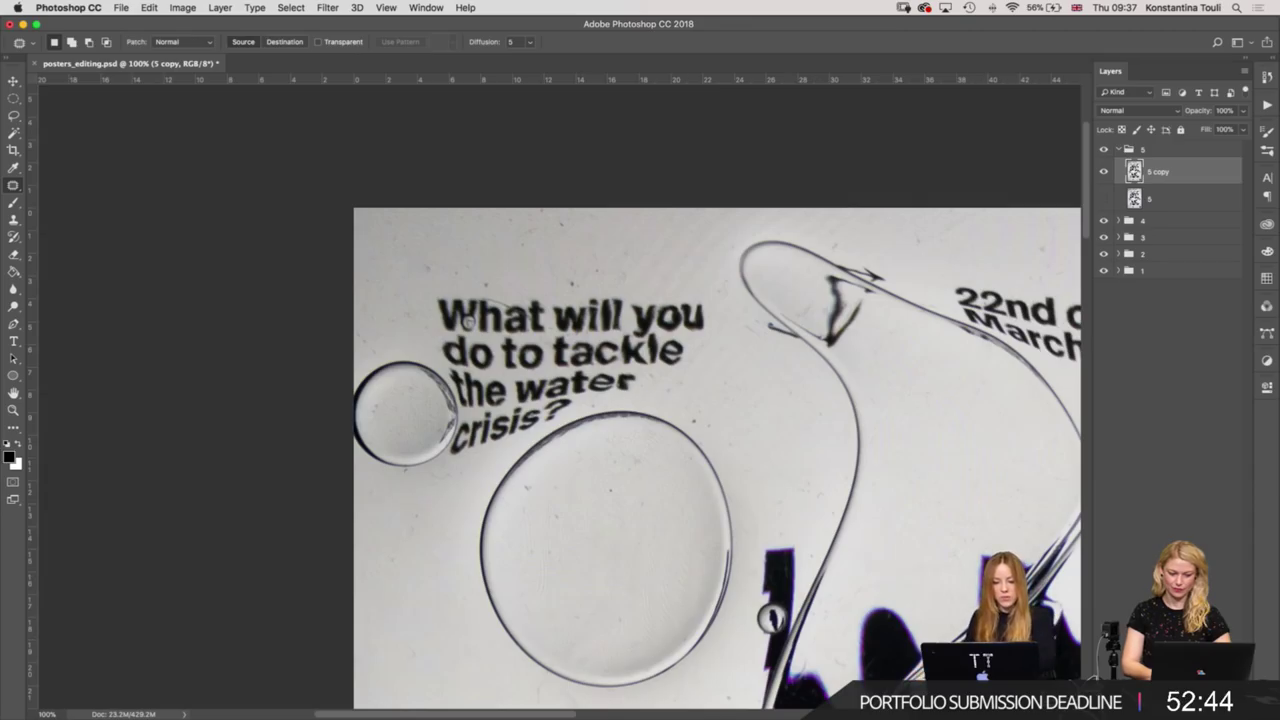
mouse_move(640, 712)
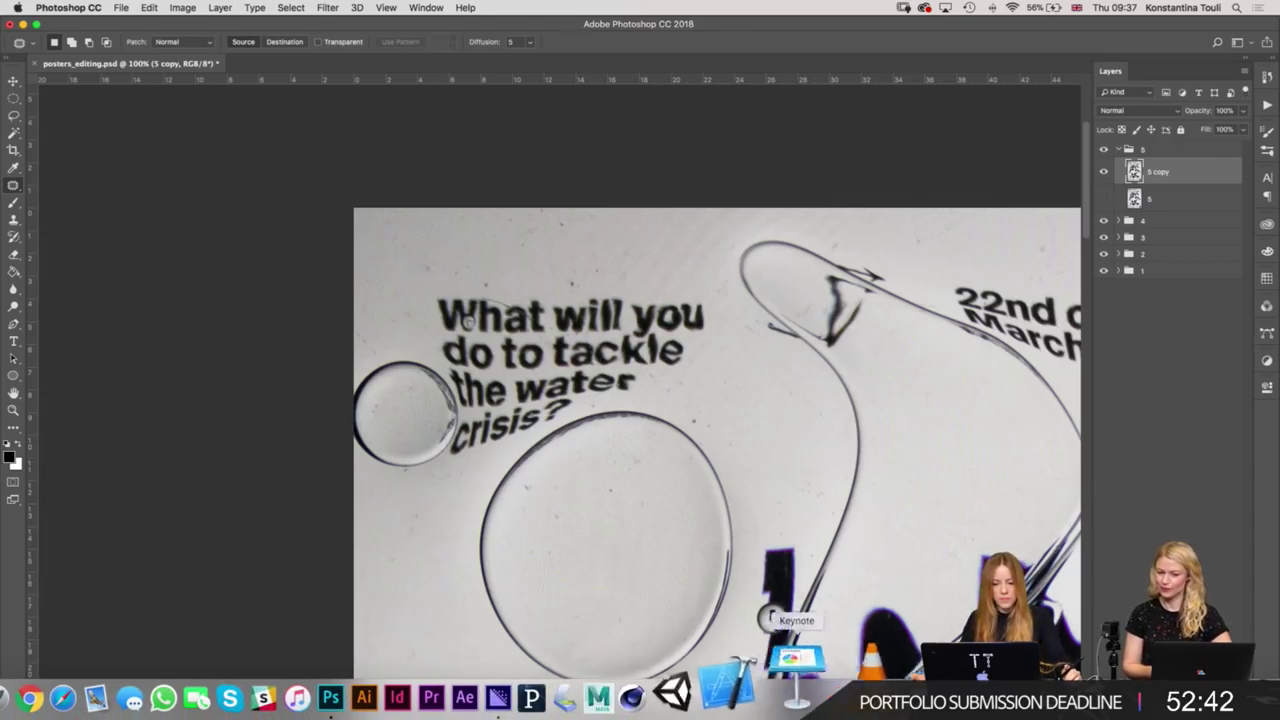
click(885, 690)
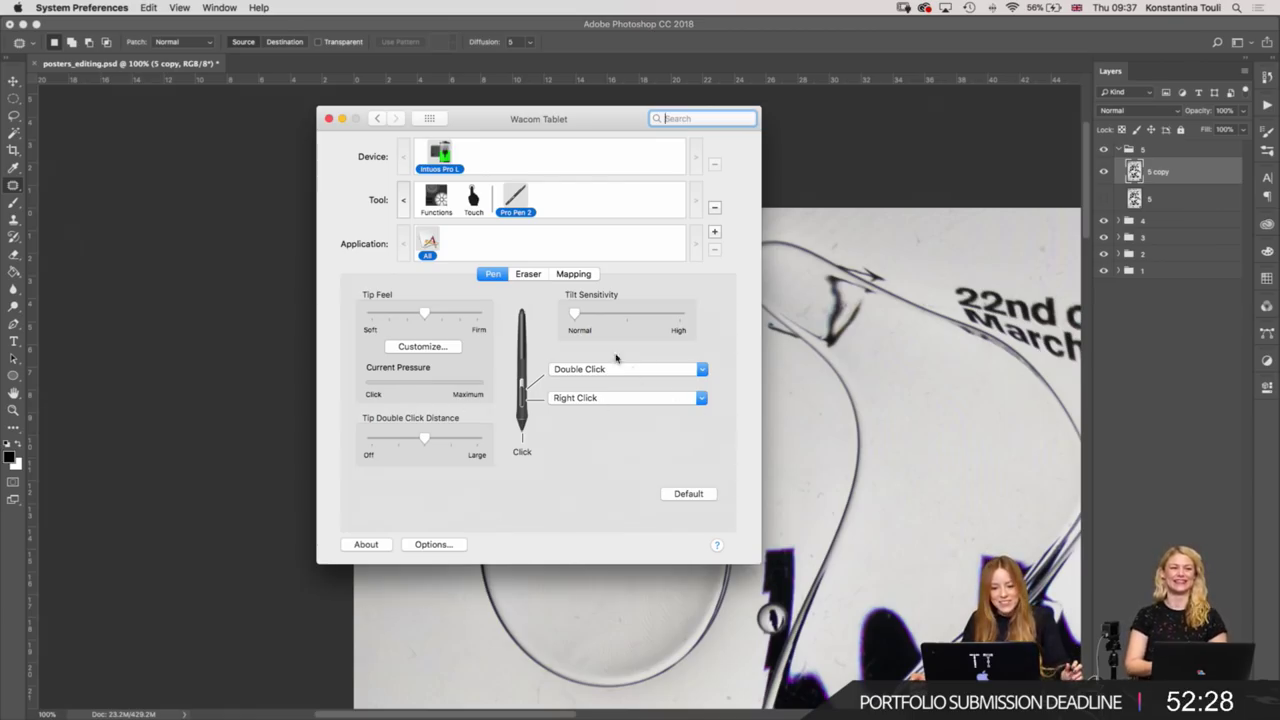
Review the Pro Pen 2's Eraser, Mapping and Pen settings, then close Wacom Tablet preferences.
click(528, 274)
click(576, 274)
click(494, 276)
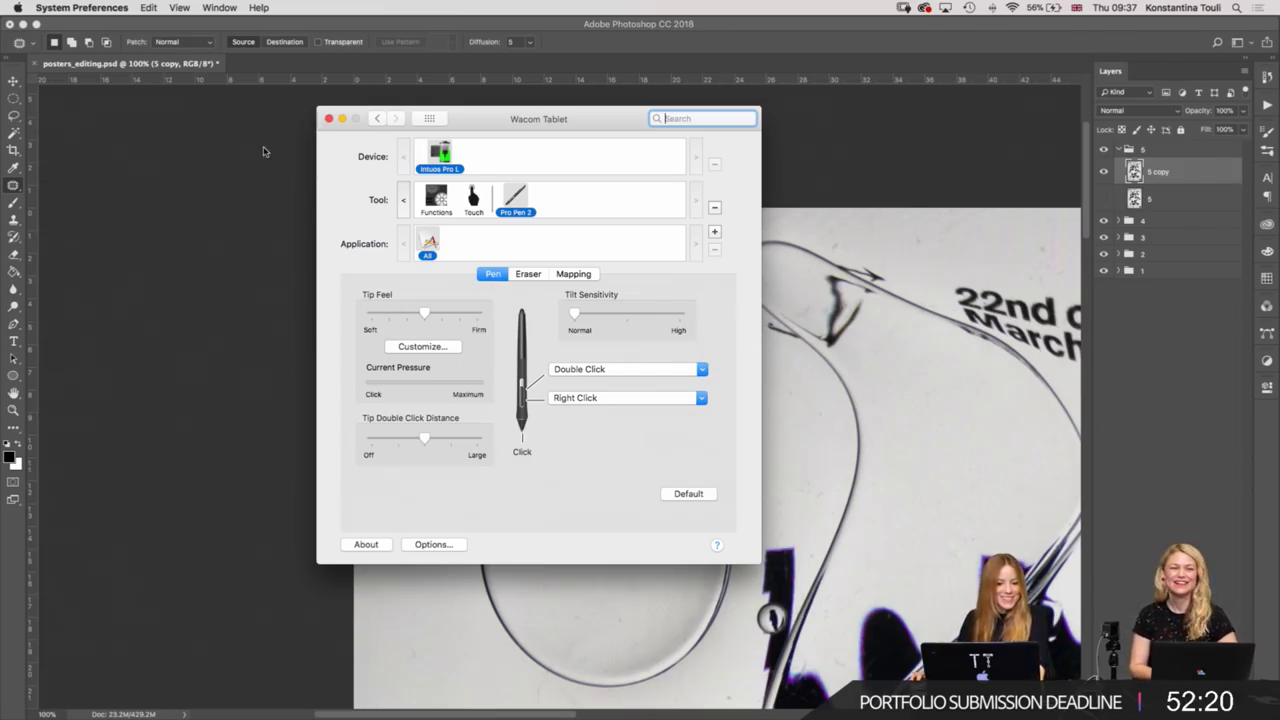
click(342, 120)
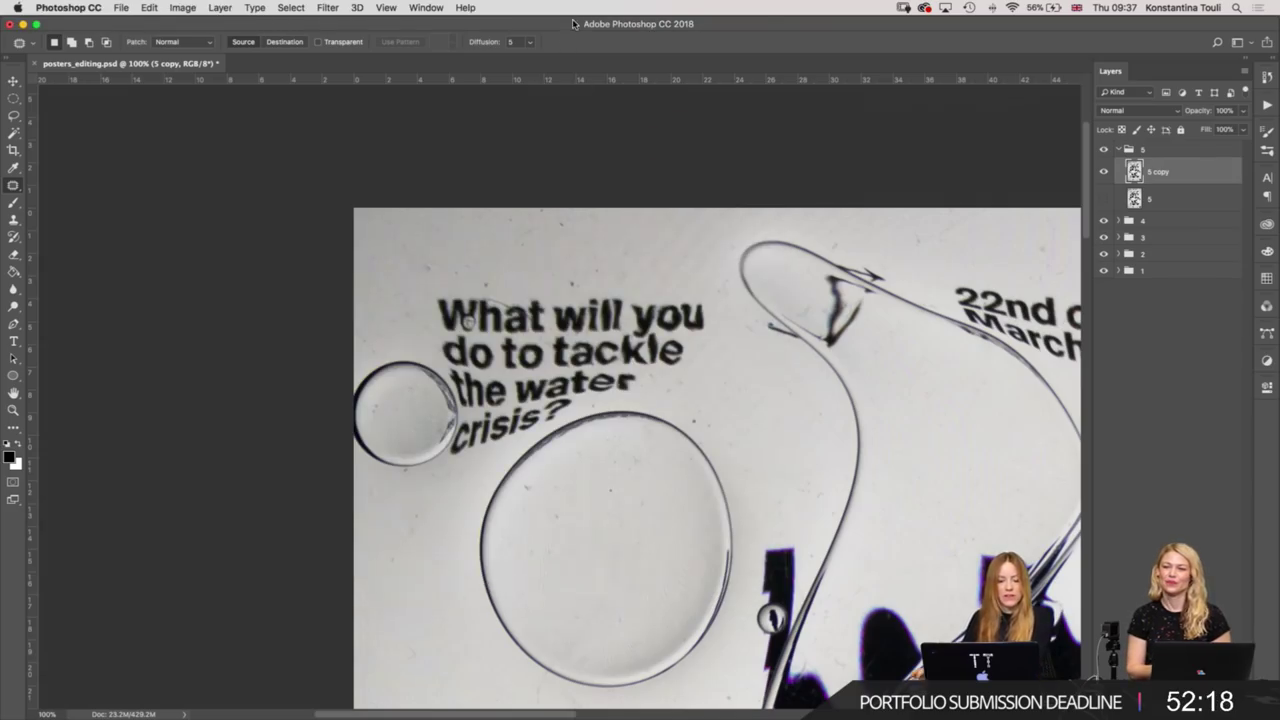
Patch two specks left of the lettering, deselecting after each.
scroll(955, 589, up, 5)
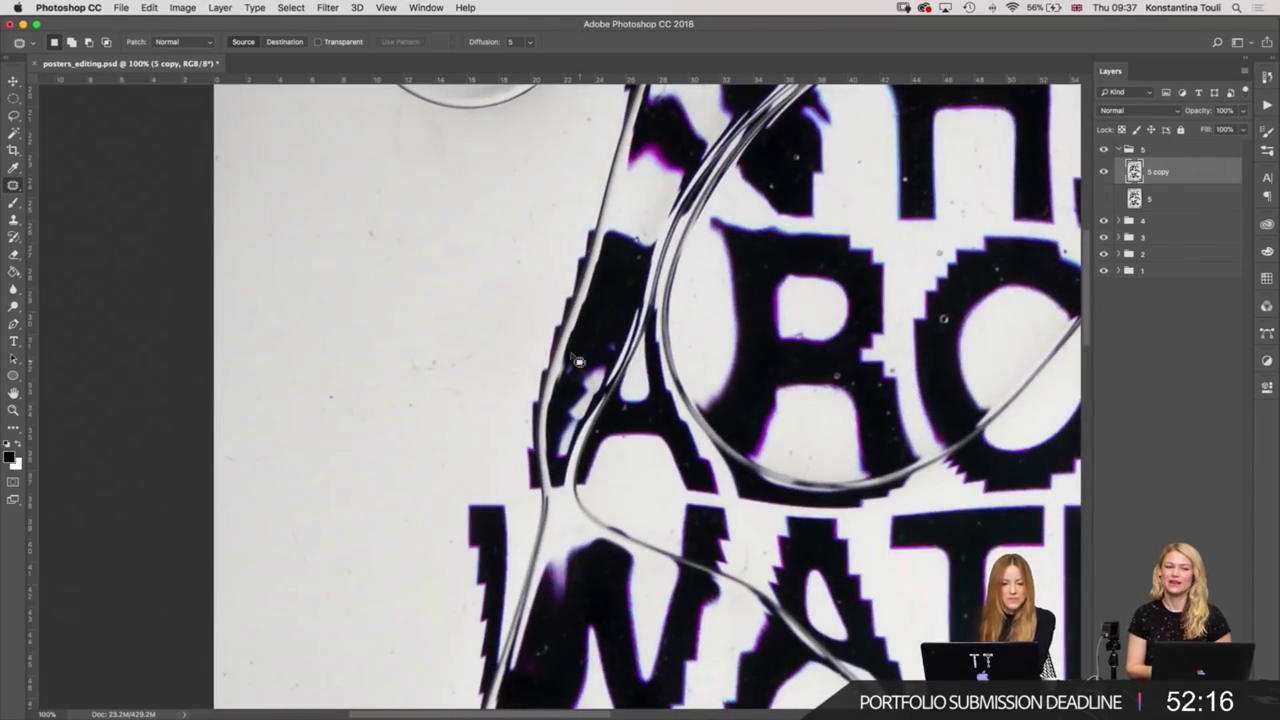
drag(518, 215, 471, 277)
key(ctrl+d)
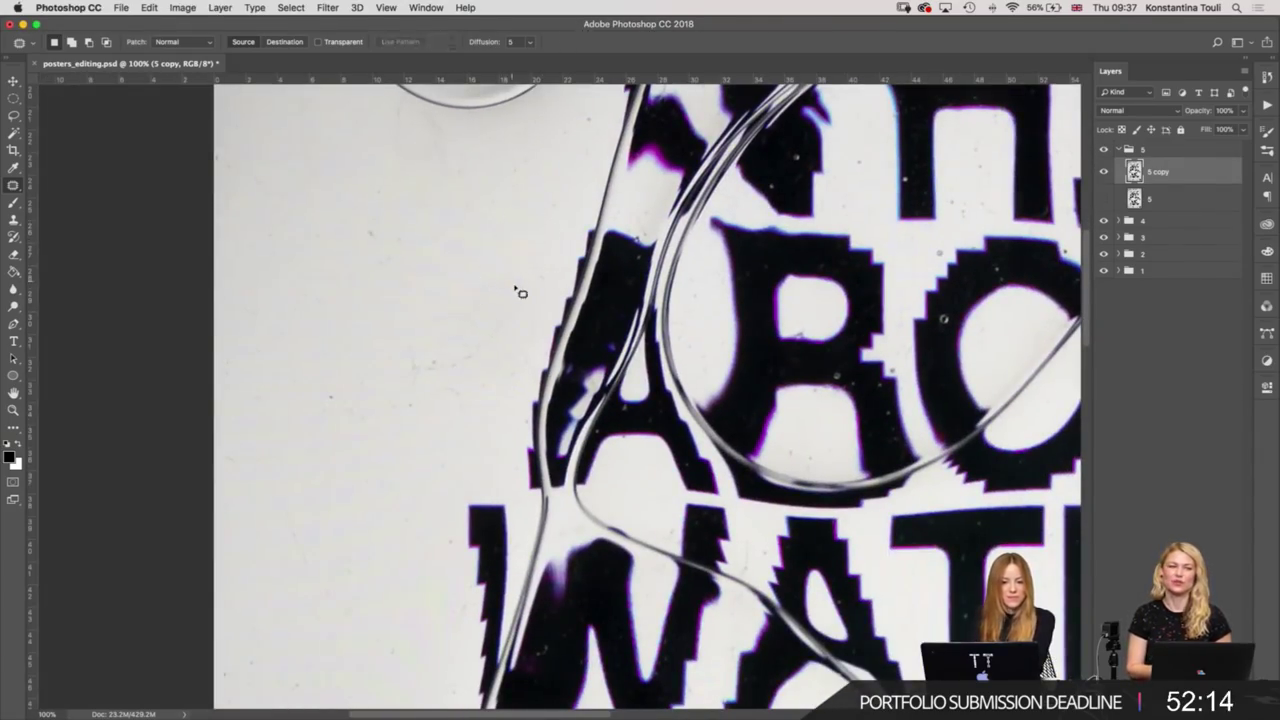
drag(477, 333, 457, 282)
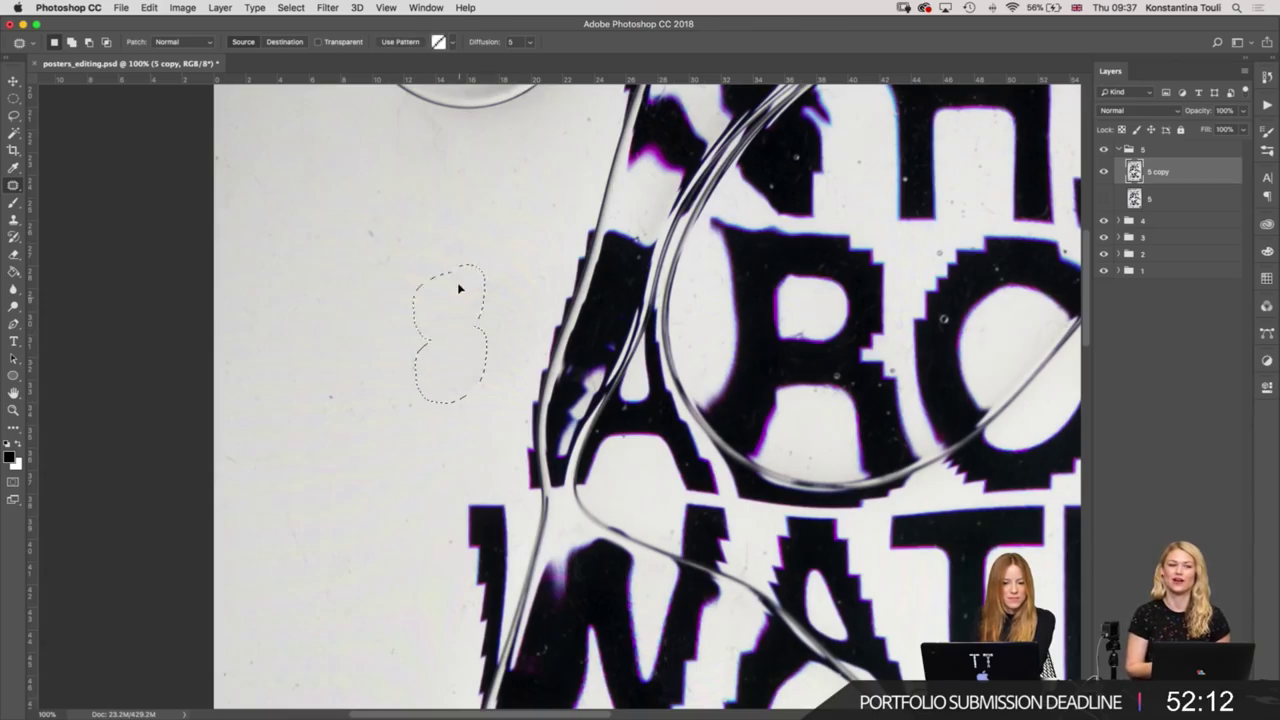
key(ctrl+d)
Patch the specks along the WATER row with clean paper from above.
drag(750, 513, 690, 258)
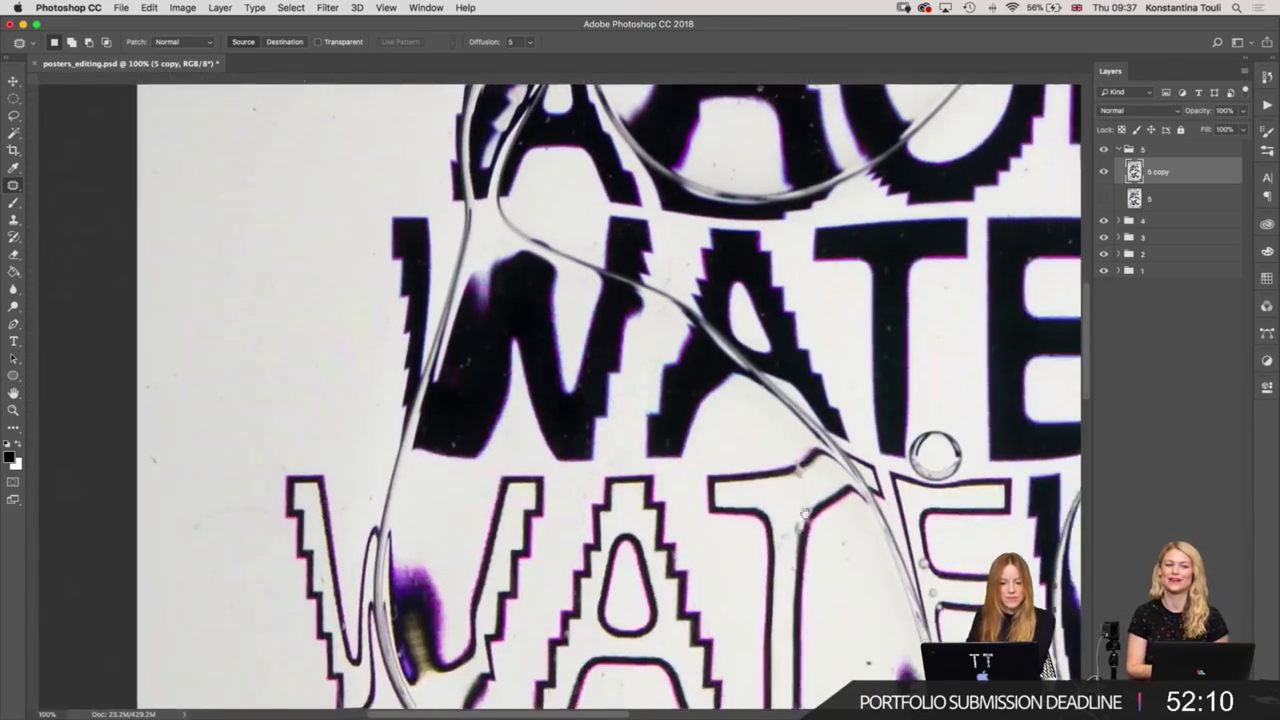
drag(868, 598, 701, 294)
key(ctrl+d)
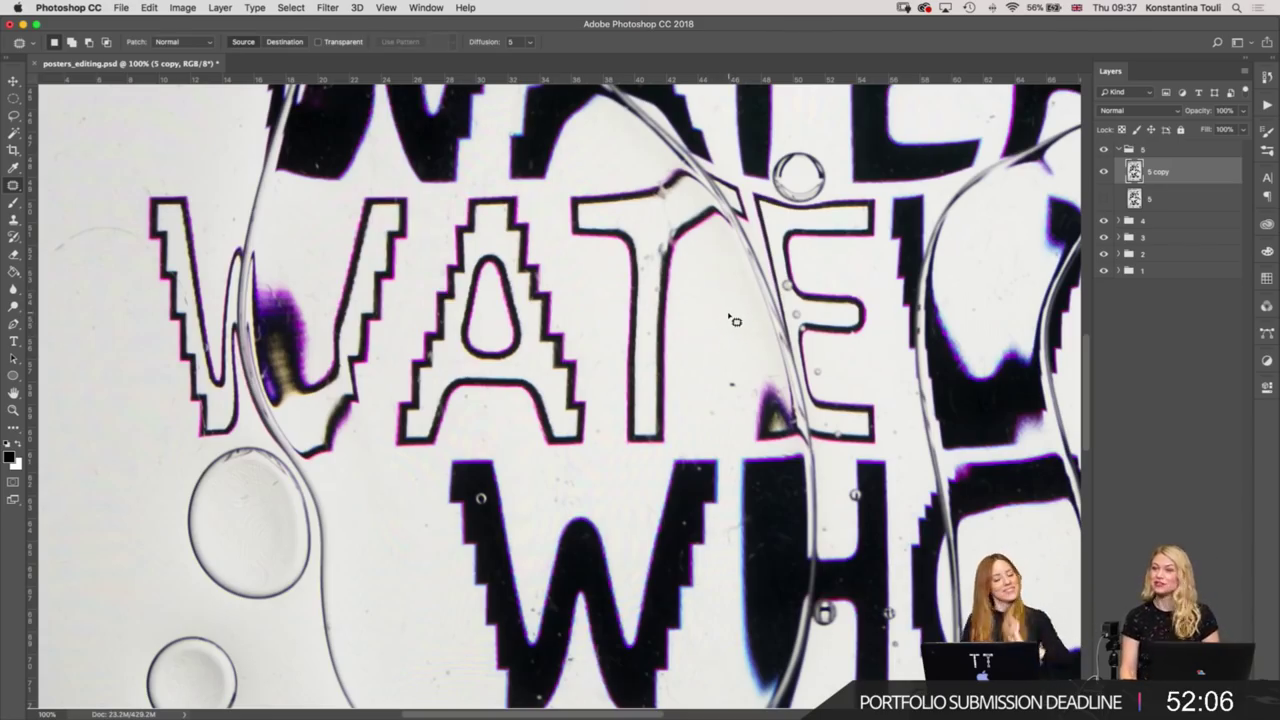
scroll(636, 319, down, 3)
scroll(680, 315, left, 5)
scroll(700, 313, down, 3)
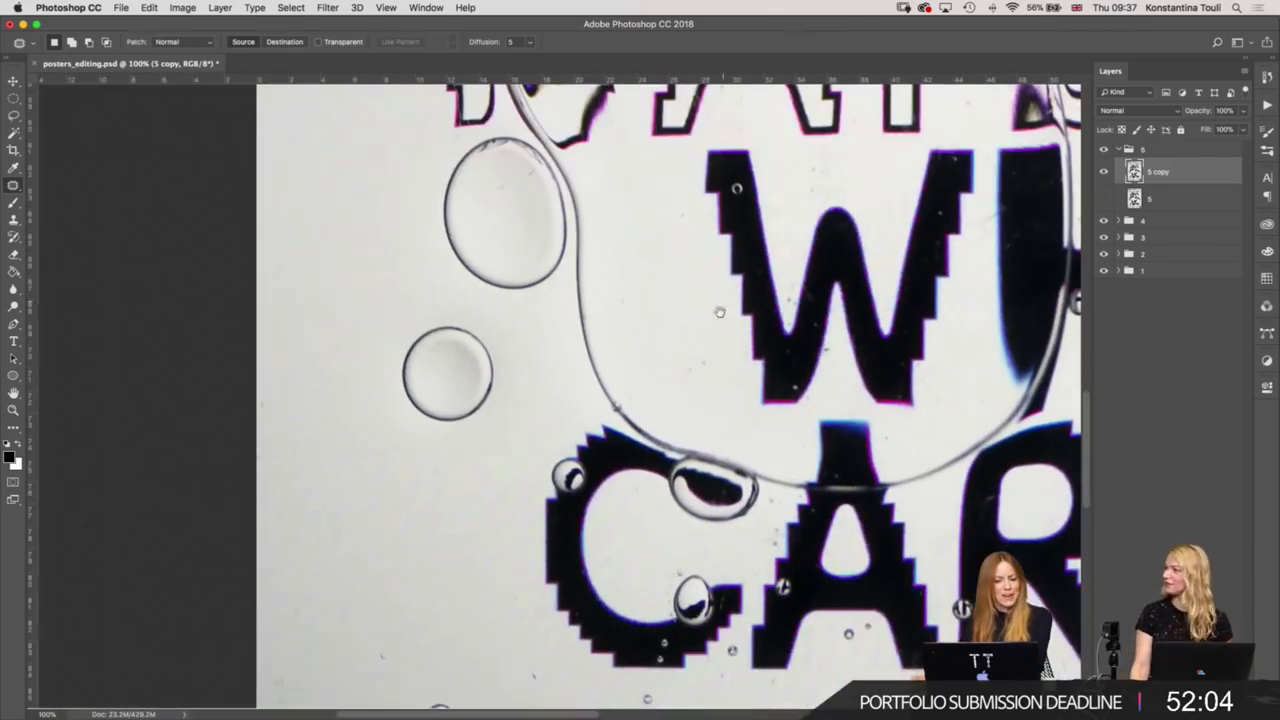
mouse_move(680, 360)
mouse_down()
mouse_move(708, 362)
mouse_move(680, 308)
mouse_move(614, 294)
mouse_up()
key(ctrl+d)
Patch the speck below the CARES letters with clean paper above it.
drag(655, 308, 657, 251)
key(ctrl+d)
scroll(600, 400, down, 5)
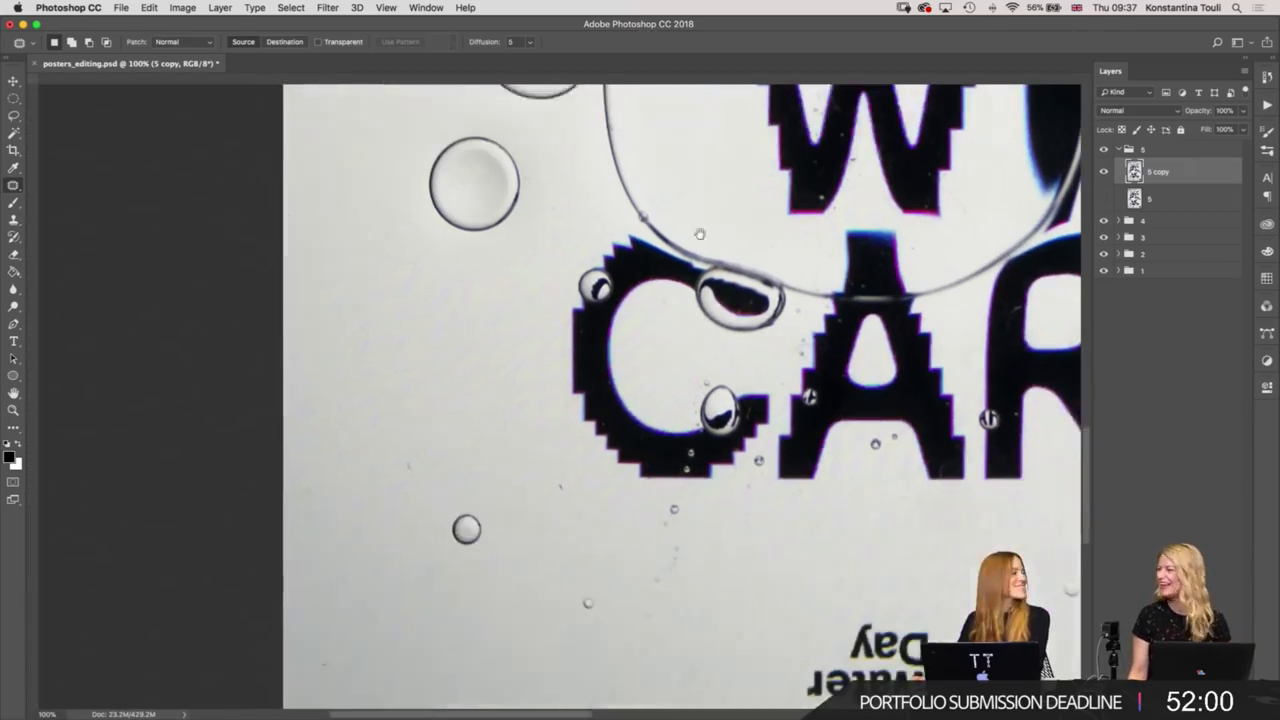
drag(412, 410, 410, 410)
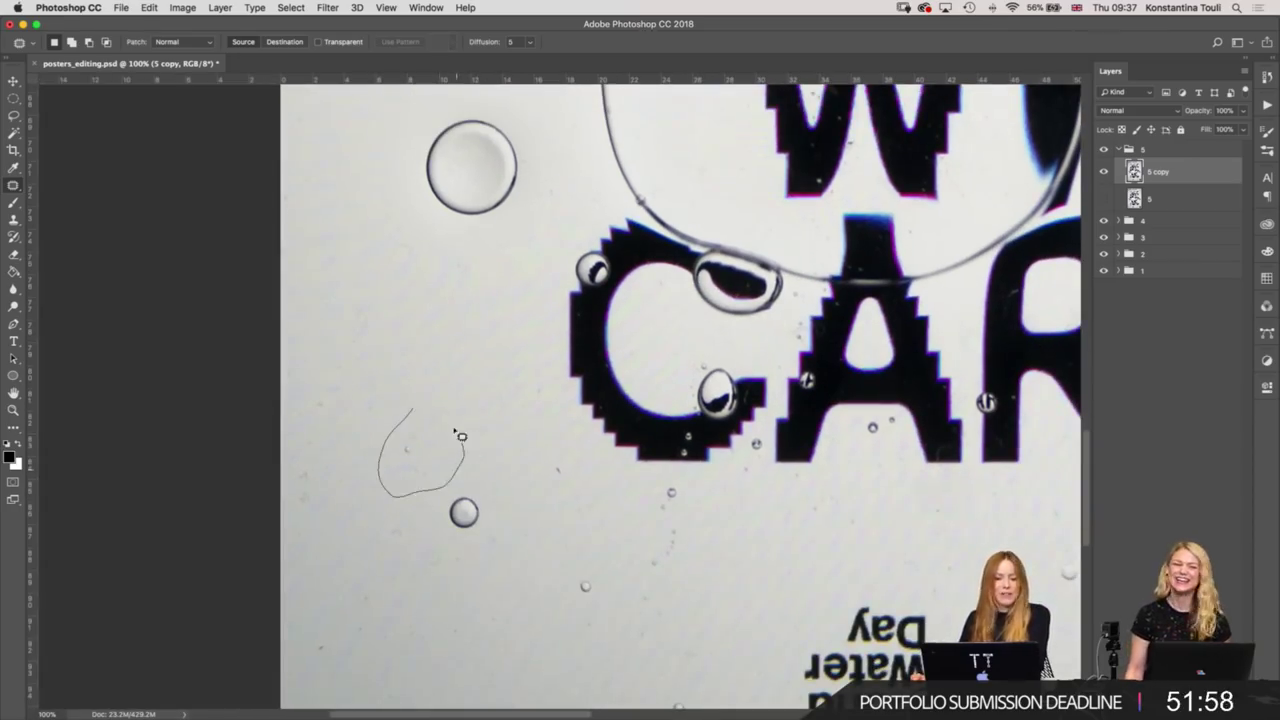
mouse_move(429, 468)
mouse_down()
mouse_move(419, 340)
mouse_move(476, 375)
mouse_up()
key(ctrl+d)
Deselect and zoom in to 300% on the remaining specks.
scroll(450, 380, down, 4)
scroll(450, 380, right, 3)
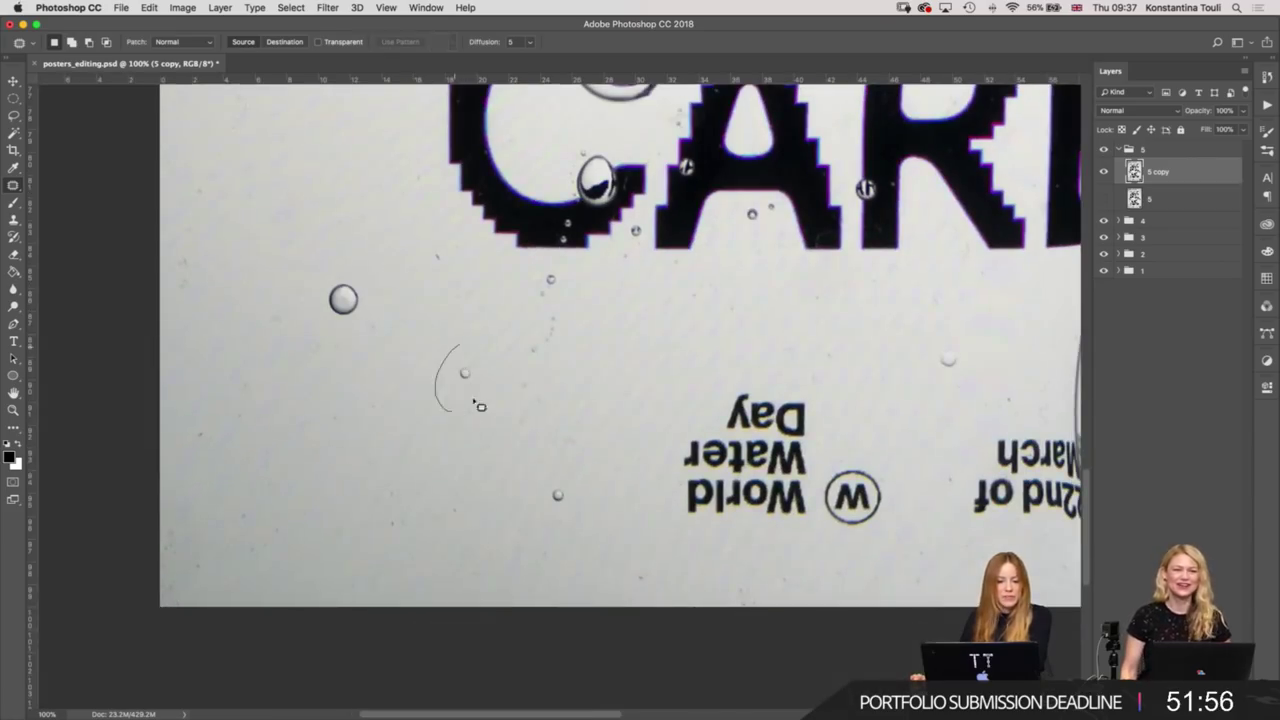
key(ctrl+d)
key(ctrl+plus)
key(ctrl+plus)
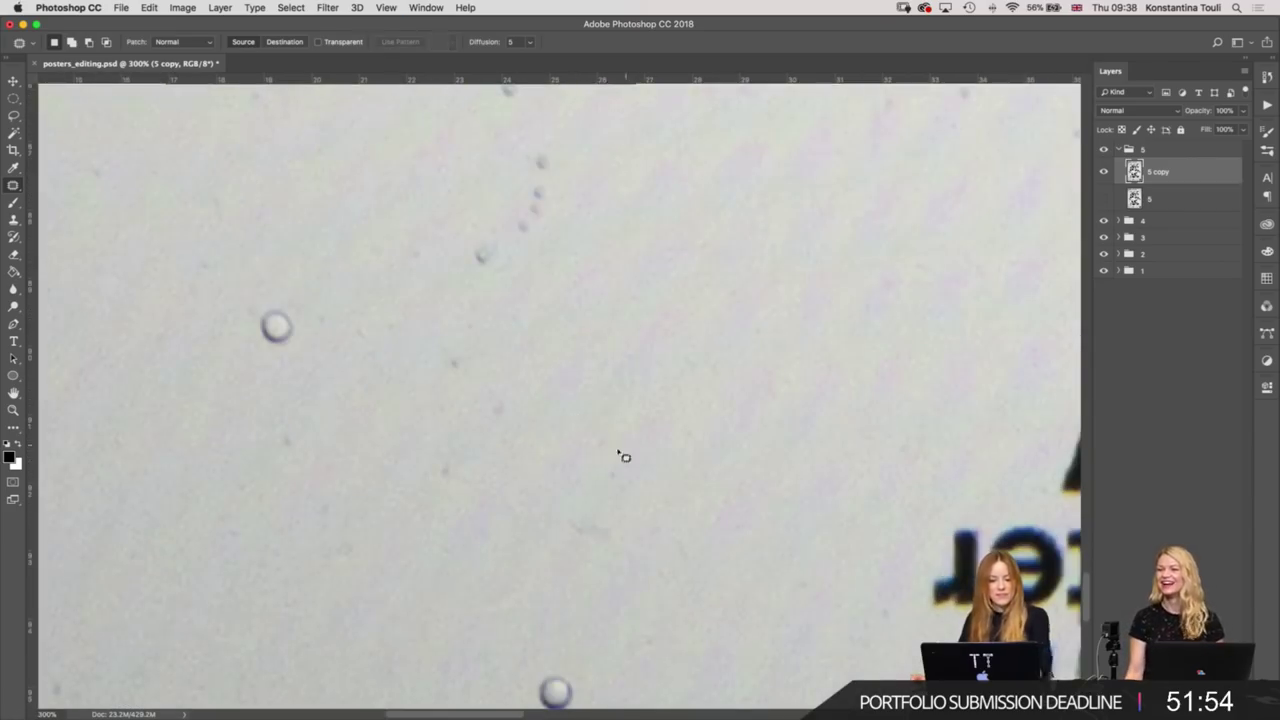
Patch the first specks and a trail of small specks with clean paper from the right.
drag(650, 545, 630, 558)
drag(600, 510, 771, 491)
key(ctrl+d)
scroll(492, 398, up, 5)
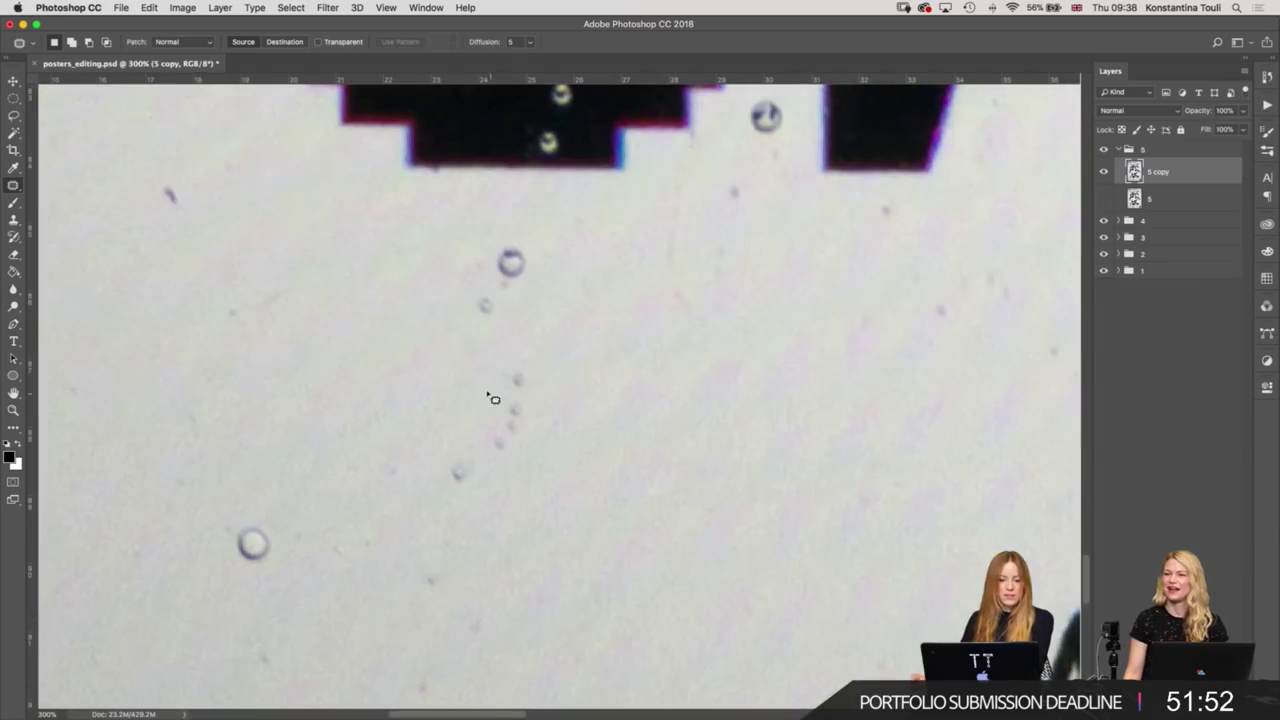
drag(428, 475, 434, 482)
drag(523, 434, 734, 529)
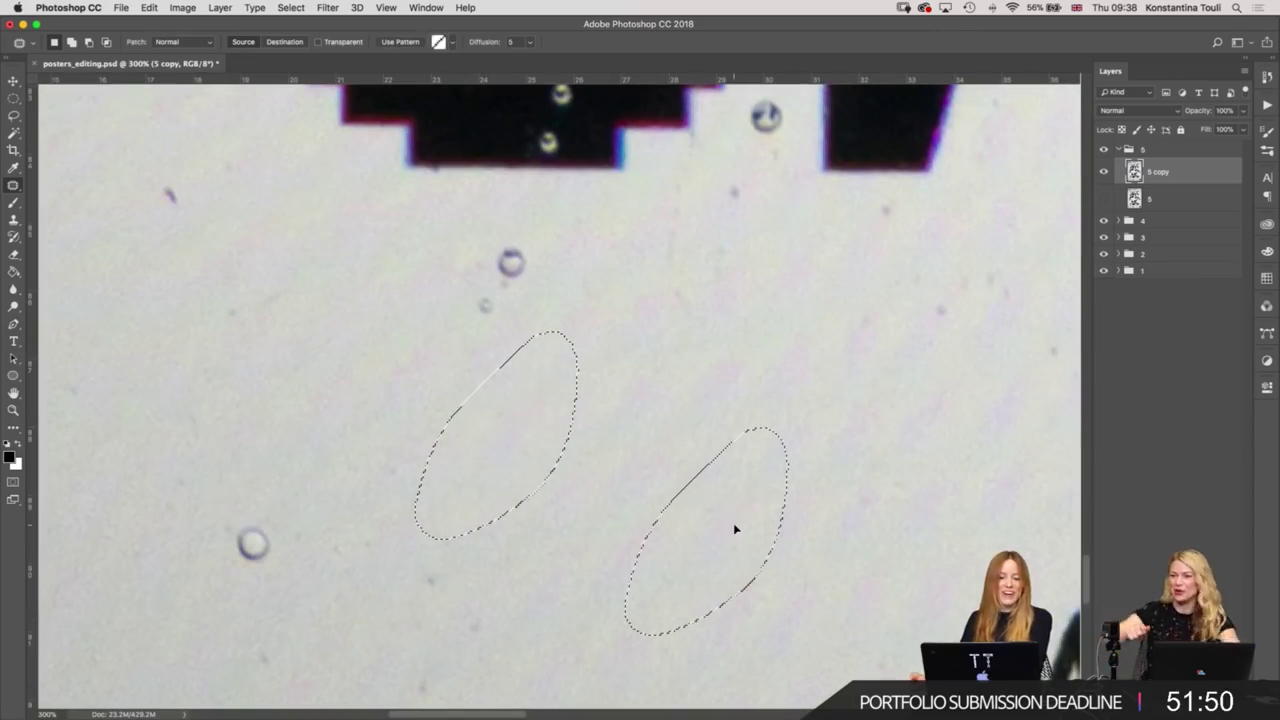
key(ctrl+d)
Try outlining several nearby specks, dropping the unwanted patch selections.
scroll(630, 452, left, 5)
mouse_move(600, 263)
mouse_down()
mouse_move(603, 280)
mouse_move(655, 282)
mouse_up()
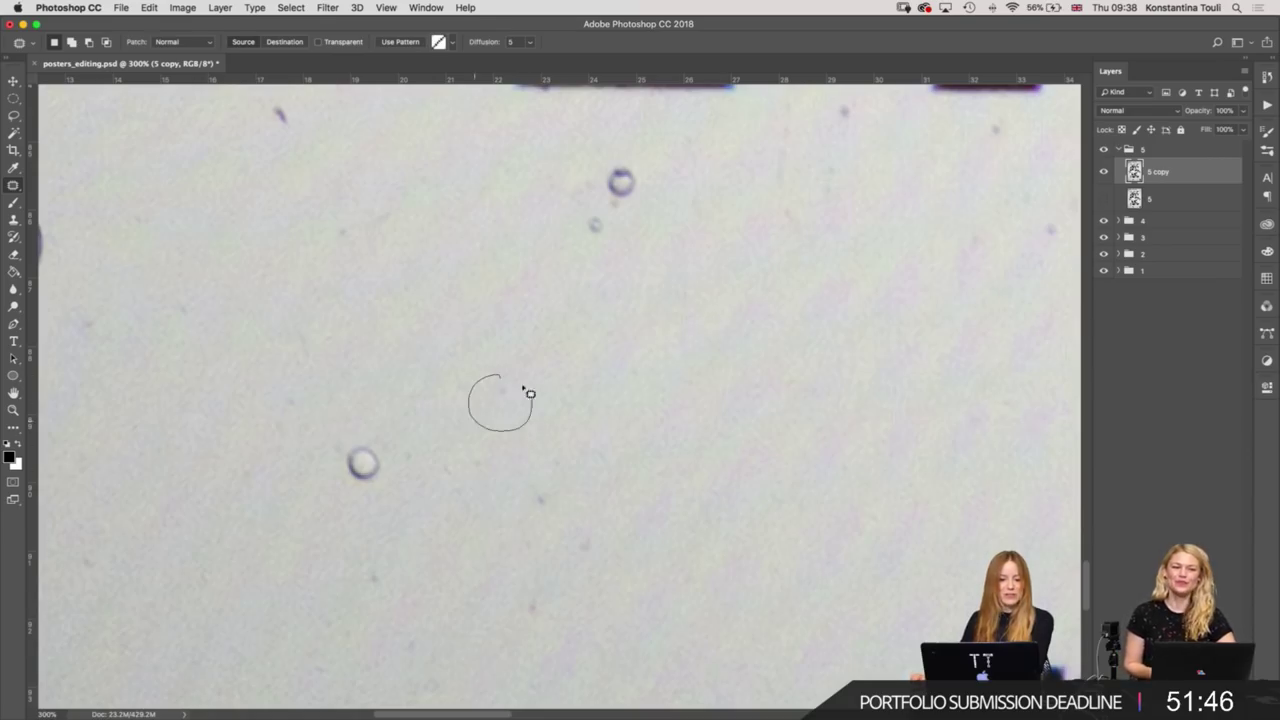
drag(505, 381, 694, 428)
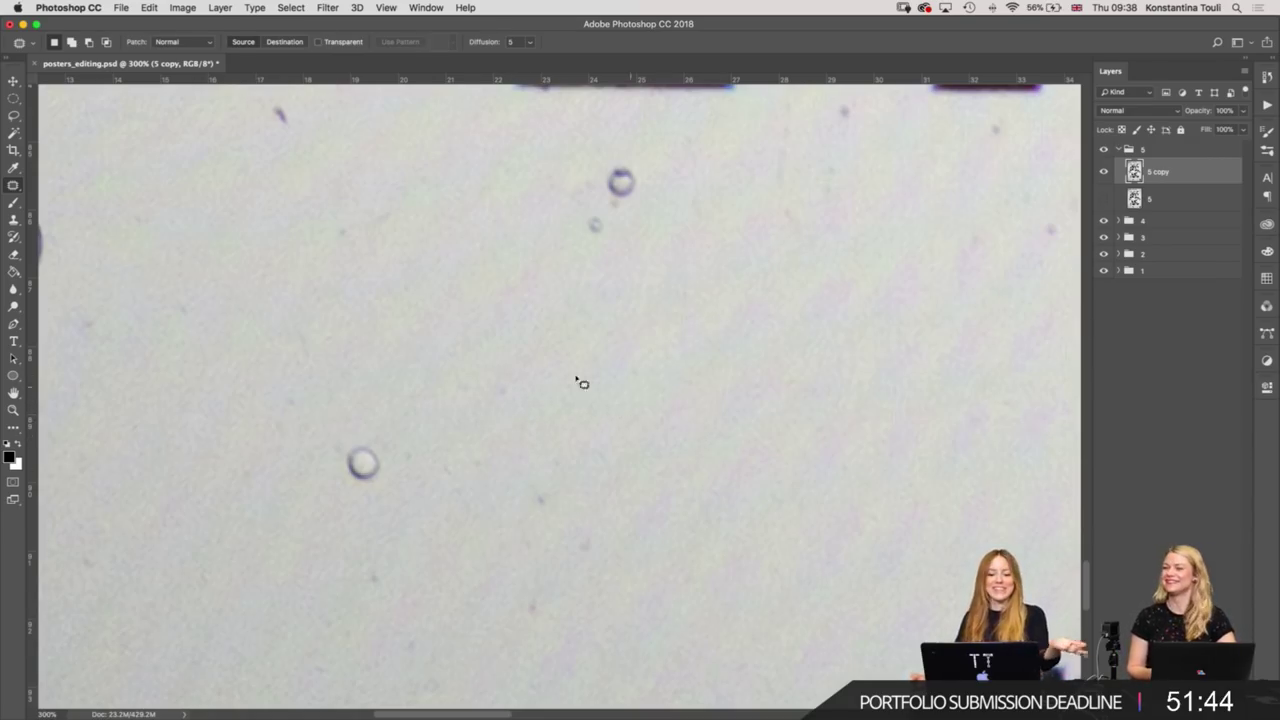
drag(491, 374, 540, 377)
click(613, 399)
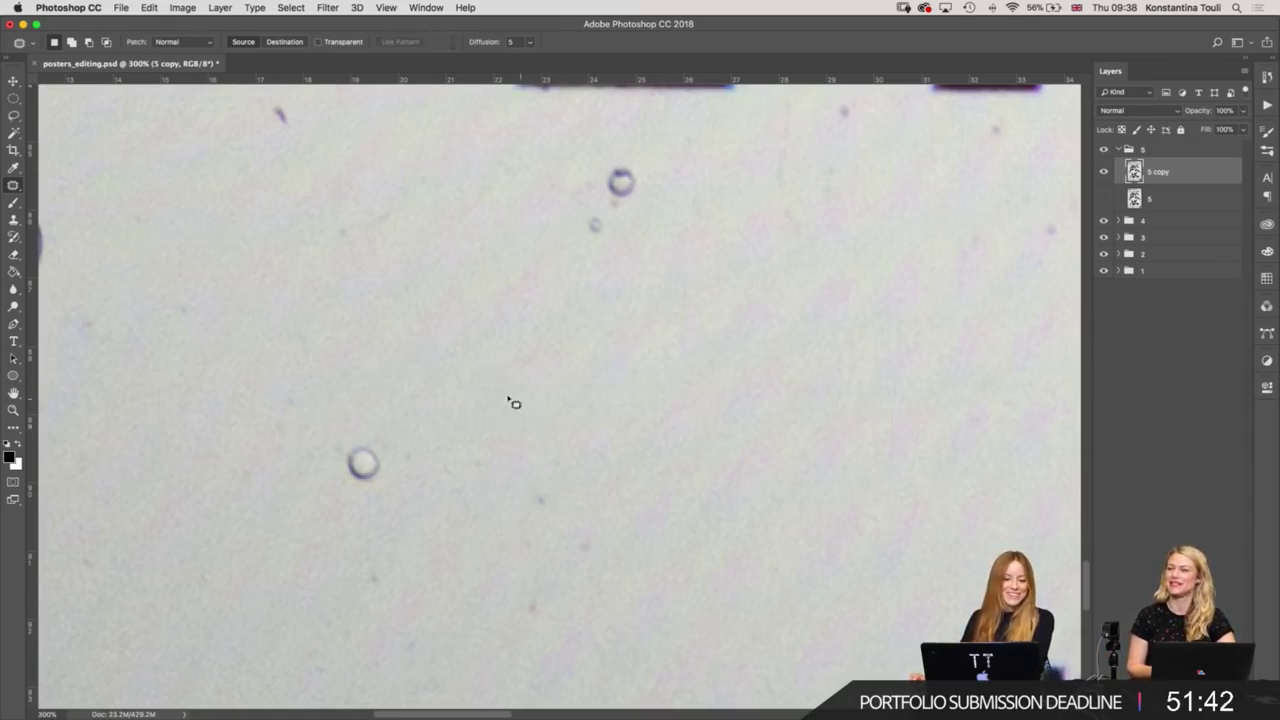
drag(462, 381, 483, 404)
click(545, 377)
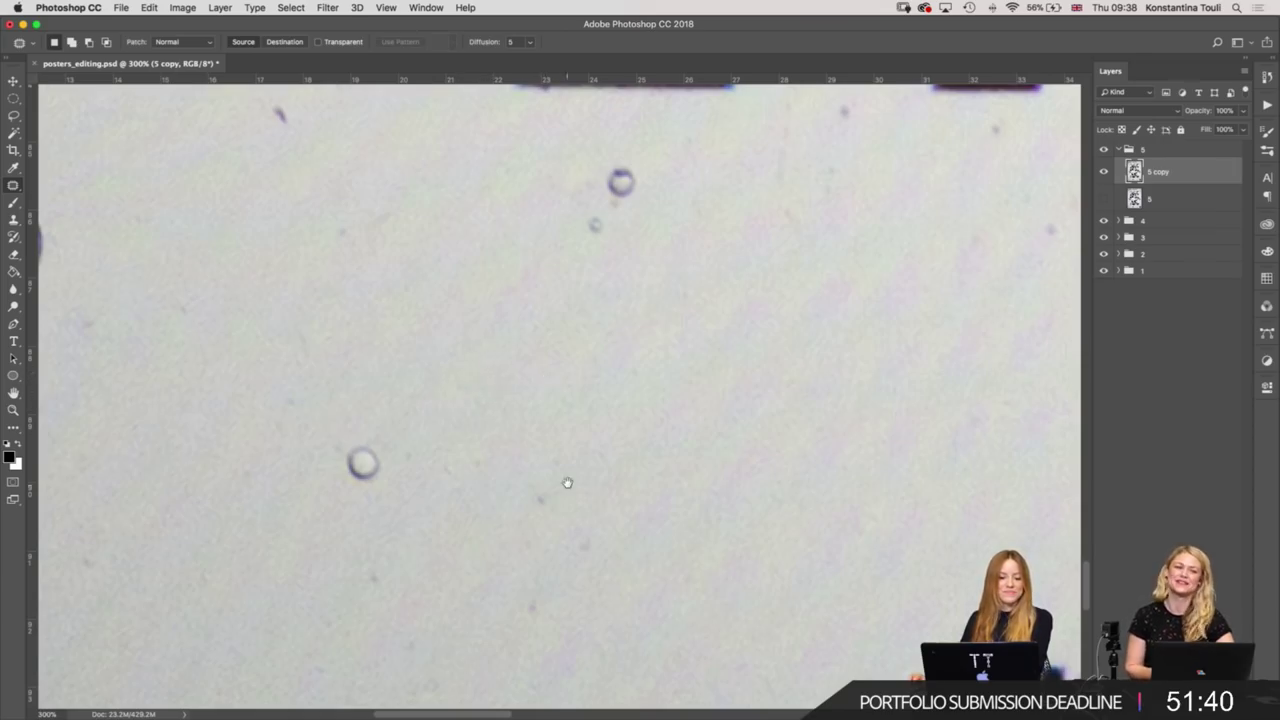
Patch a background spot with clean paper sampled from the upper right.
scroll(566, 480, down, 3)
mouse_move(578, 316)
mouse_down()
mouse_move(629, 489)
mouse_move(645, 326)
mouse_up()
drag(602, 434, 771, 337)
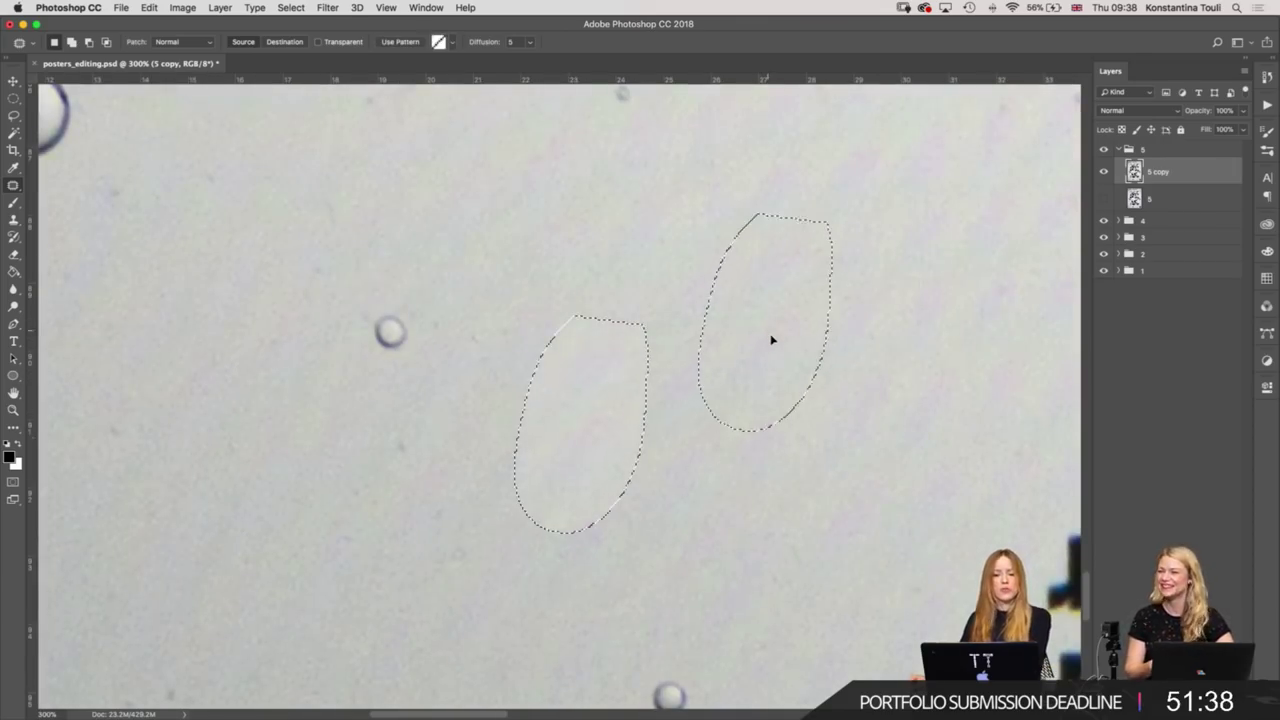
click(567, 373)
drag(459, 383, 528, 365)
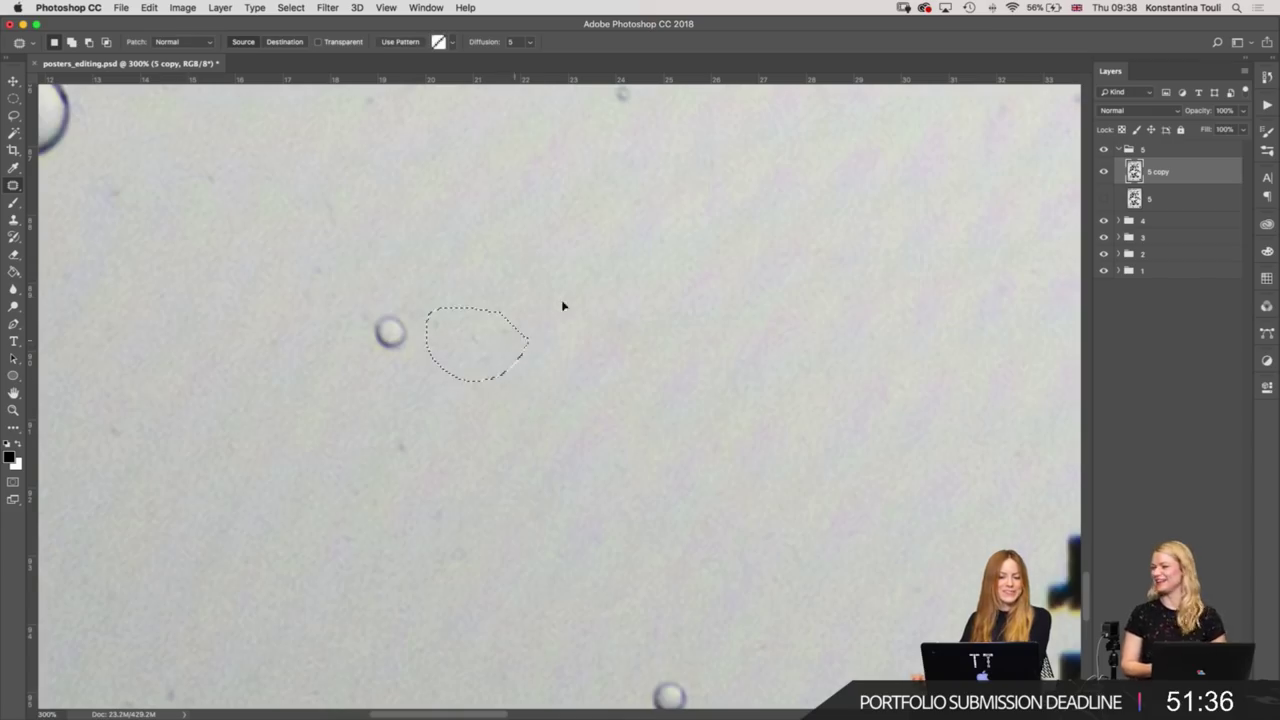
click(583, 446)
Outline and patch another speck farther down the background.
scroll(700, 391, left, 5)
scroll(700, 391, down, 2)
mouse_move(610, 335)
mouse_down()
mouse_move(538, 368)
mouse_move(677, 497)
mouse_move(754, 429)
mouse_move(600, 297)
mouse_up()
click(606, 297)
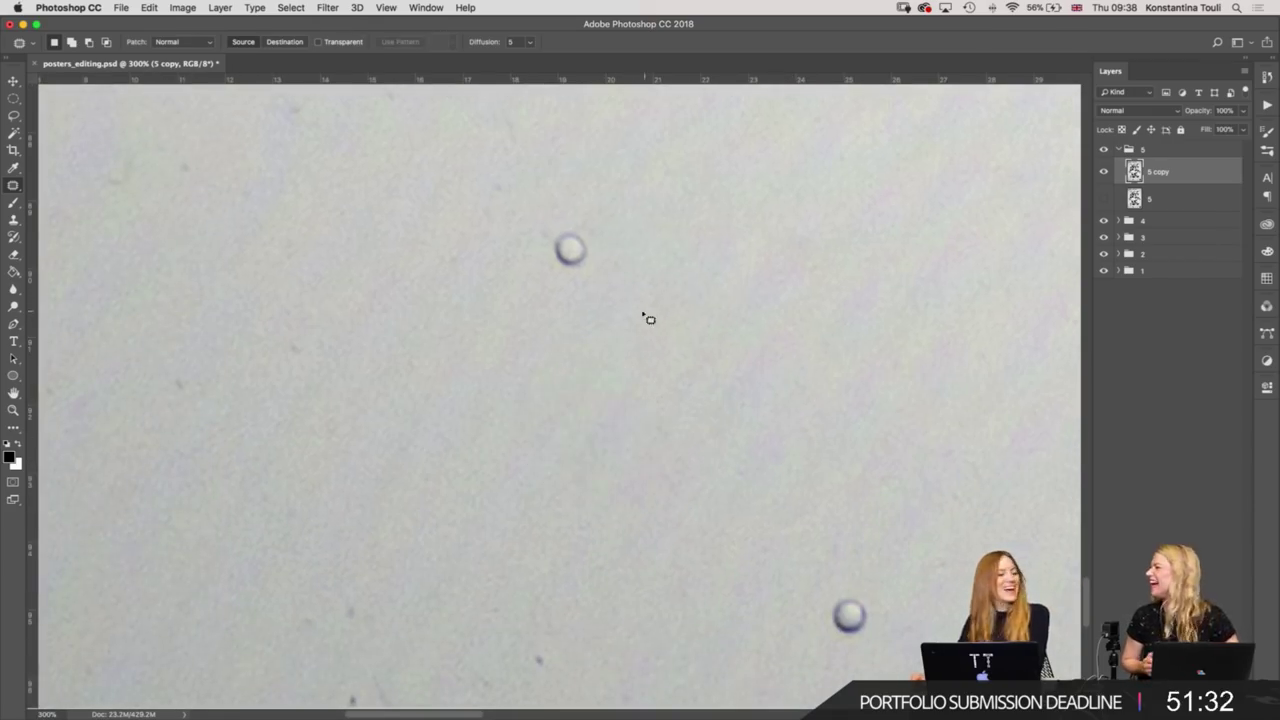
scroll(700, 360, left, 3)
scroll(700, 360, up, 2)
scroll(760, 400, left, 1)
scroll(760, 400, up, 1)
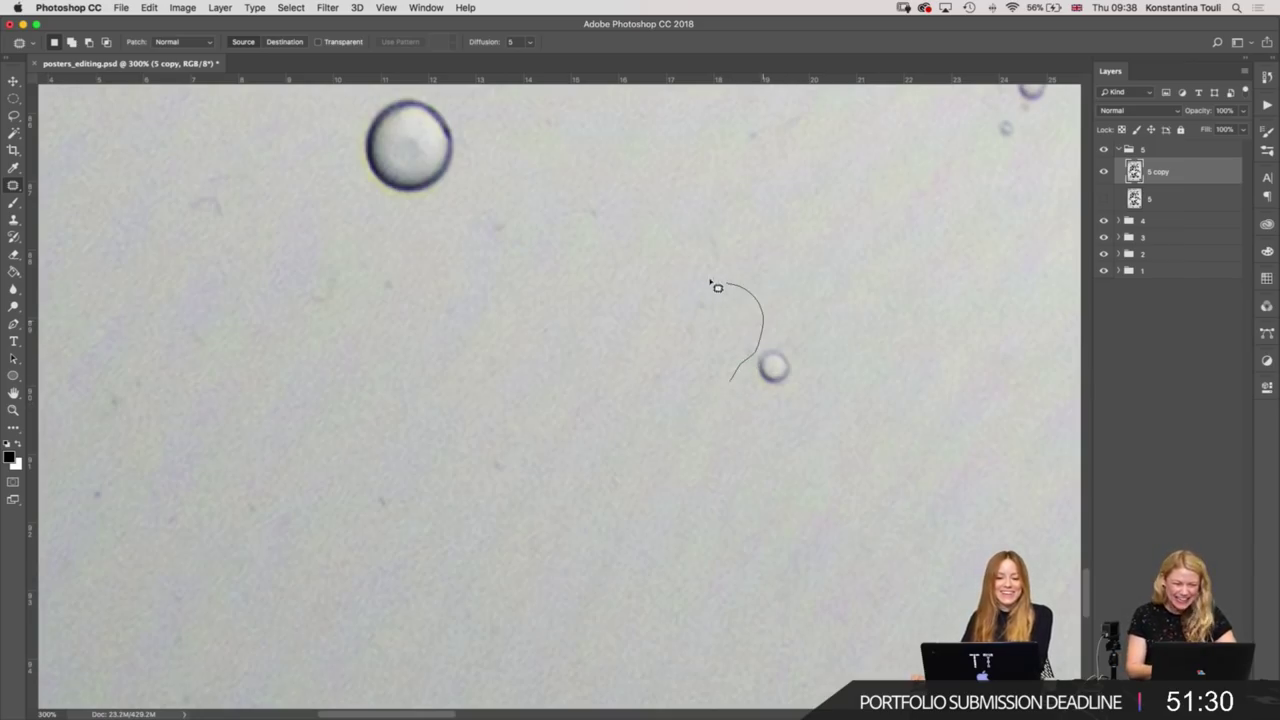
Patch the speck near the small bubble with clean paper from down-right.
mouse_move(755, 367)
mouse_down()
mouse_move(745, 352)
mouse_move(771, 486)
mouse_up()
scroll(851, 481, up, 2)
scroll(851, 481, left, 1)
scroll(851, 481, up, 2)
scroll(851, 481, left, 1)
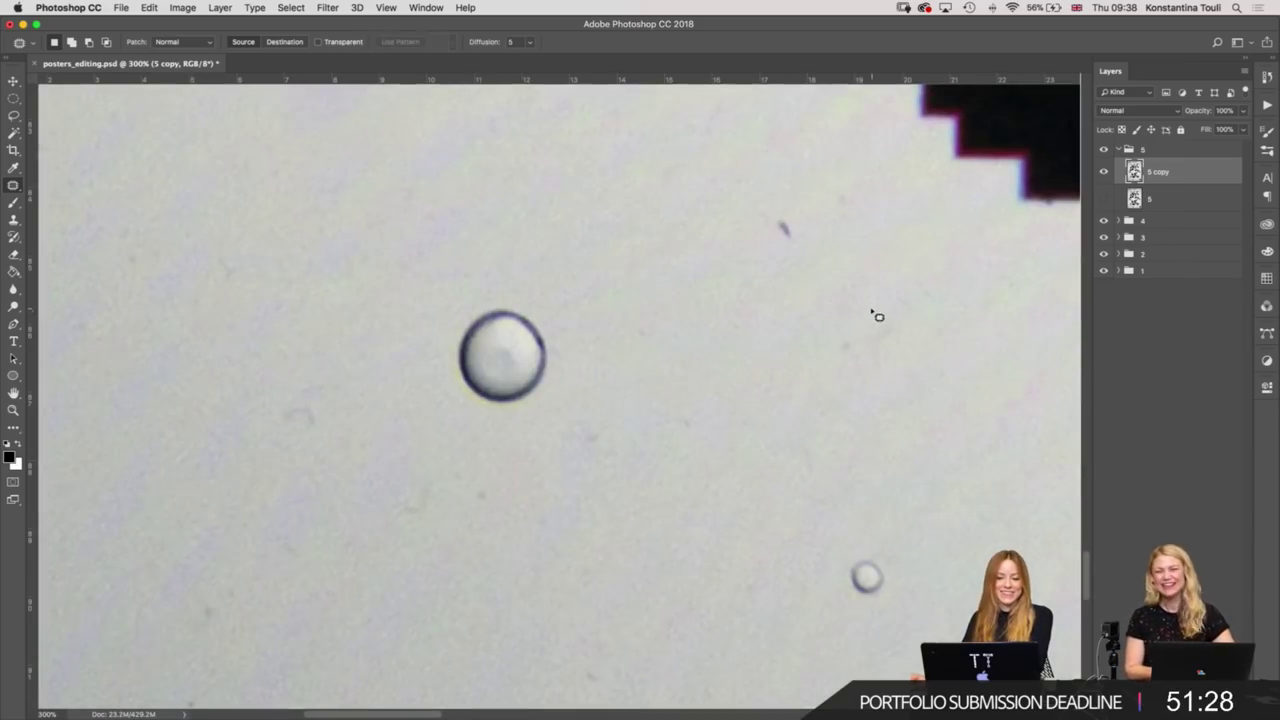
mouse_move(858, 316)
mouse_down()
mouse_move(908, 323)
mouse_move(938, 423)
mouse_up()
mouse_move(812, 266)
mouse_down()
mouse_move(710, 402)
mouse_move(705, 392)
mouse_up()
drag(685, 381, 814, 503)
key(ctrl+d)
Patch two small specks below the bubble using clean paper beneath them.
scroll(797, 391, up, 2)
scroll(797, 391, right, 2)
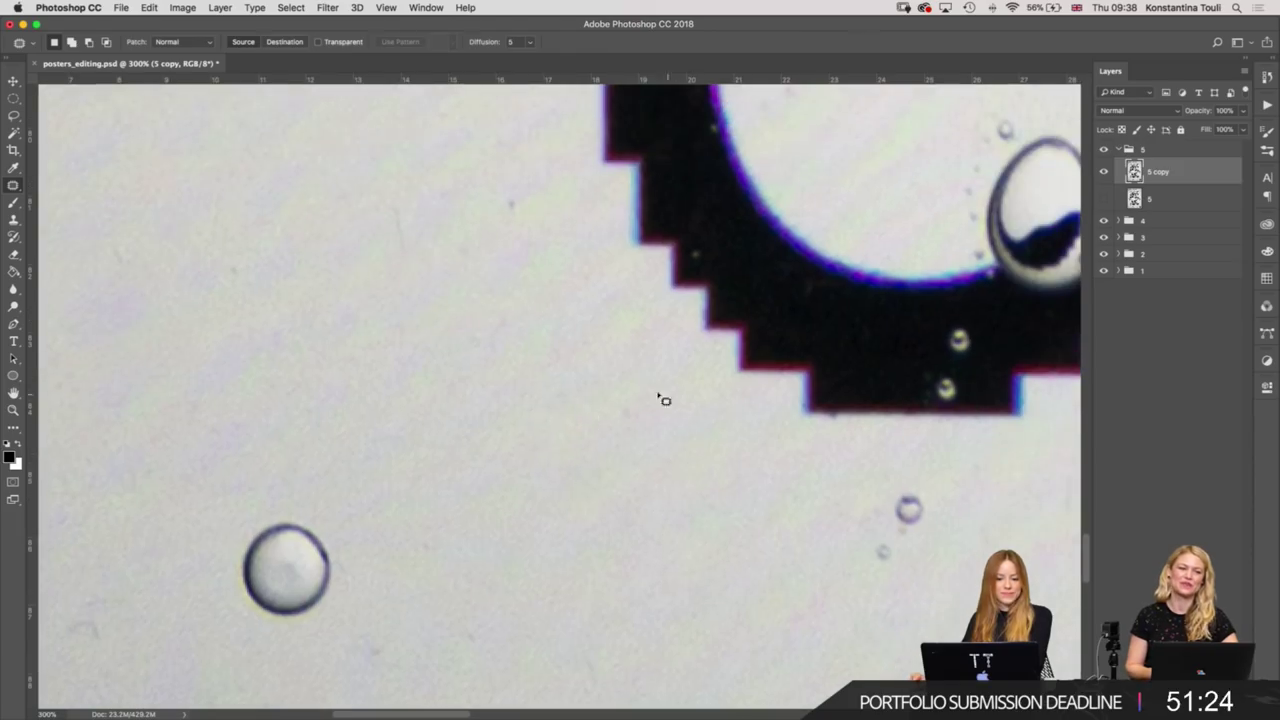
drag(645, 428, 648, 424)
drag(628, 430, 665, 524)
key(ctrl+d)
scroll(700, 500, down, 1)
scroll(700, 500, right, 3)
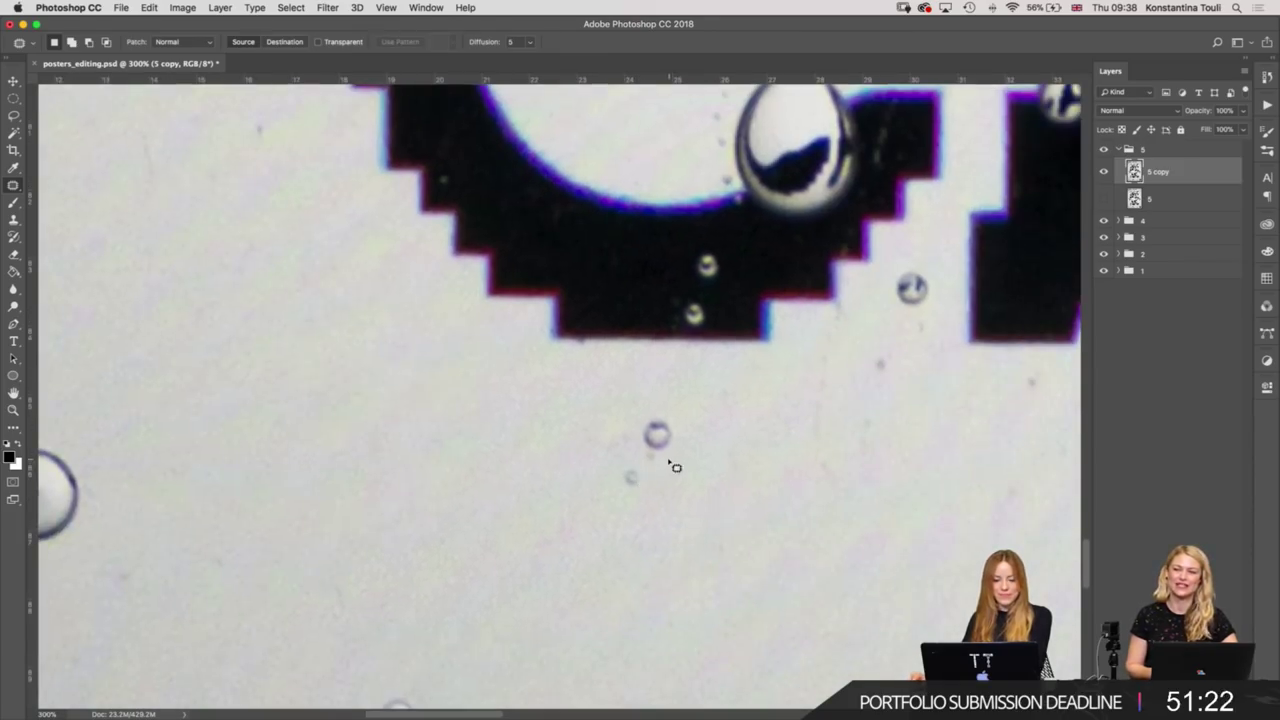
drag(652, 459, 652, 512)
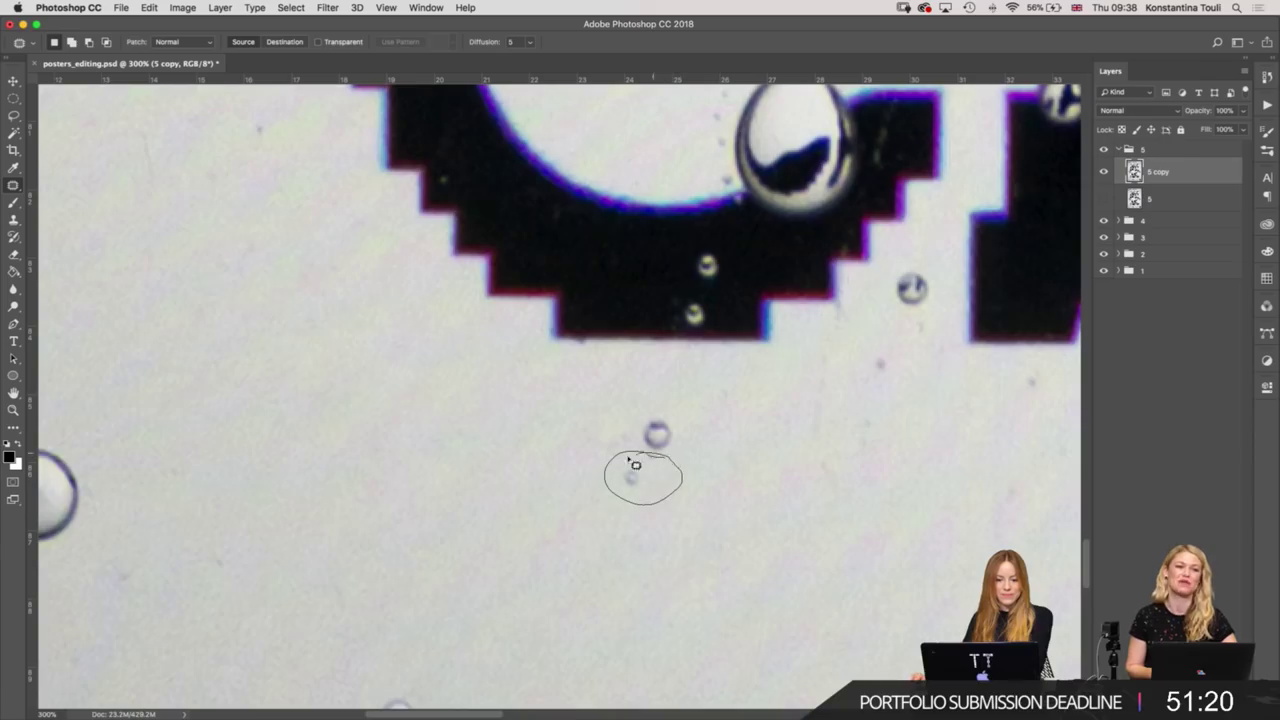
drag(630, 459, 751, 536)
key(ctrl+d)
Clean up three more specks further left with nearby clean paper.
scroll(854, 429, right, 4)
scroll(854, 429, up, 1)
mouse_move(453, 412)
mouse_down()
mouse_move(440, 534)
mouse_move(453, 412)
mouse_move(523, 531)
mouse_up()
key(ctrl+d)
mouse_move(405, 413)
mouse_down()
mouse_move(433, 579)
mouse_move(405, 413)
mouse_up()
drag(385, 510, 329, 600)
key(ctrl+d)
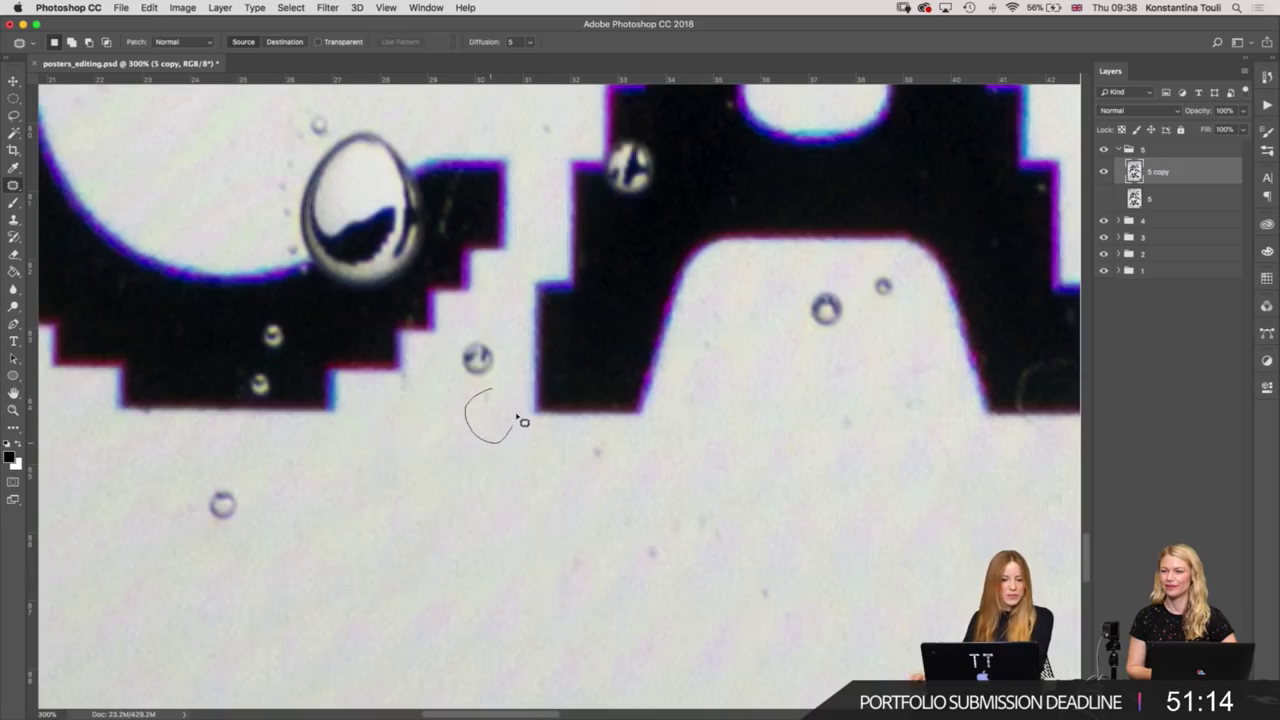
drag(517, 417, 492, 390)
drag(487, 414, 449, 514)
key(ctrl+d)
Patch a larger speck area and the blemish above the Day text.
mouse_move(604, 436)
mouse_down()
mouse_move(779, 557)
mouse_move(604, 436)
mouse_up()
scroll(691, 354, down, 5)
drag(691, 354, 406, 486)
key(ctrl+d)
scroll(823, 466, right, 8)
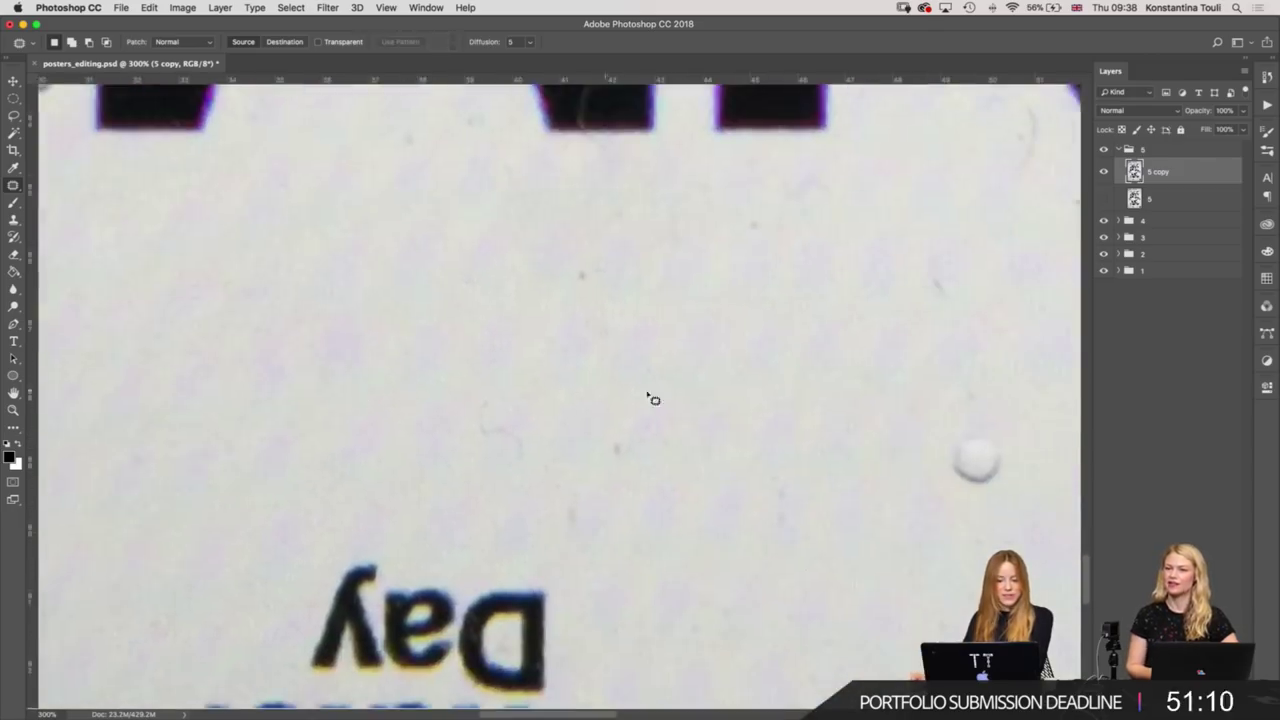
drag(614, 377, 680, 480)
drag(595, 457, 306, 426)
key(ctrl+d)
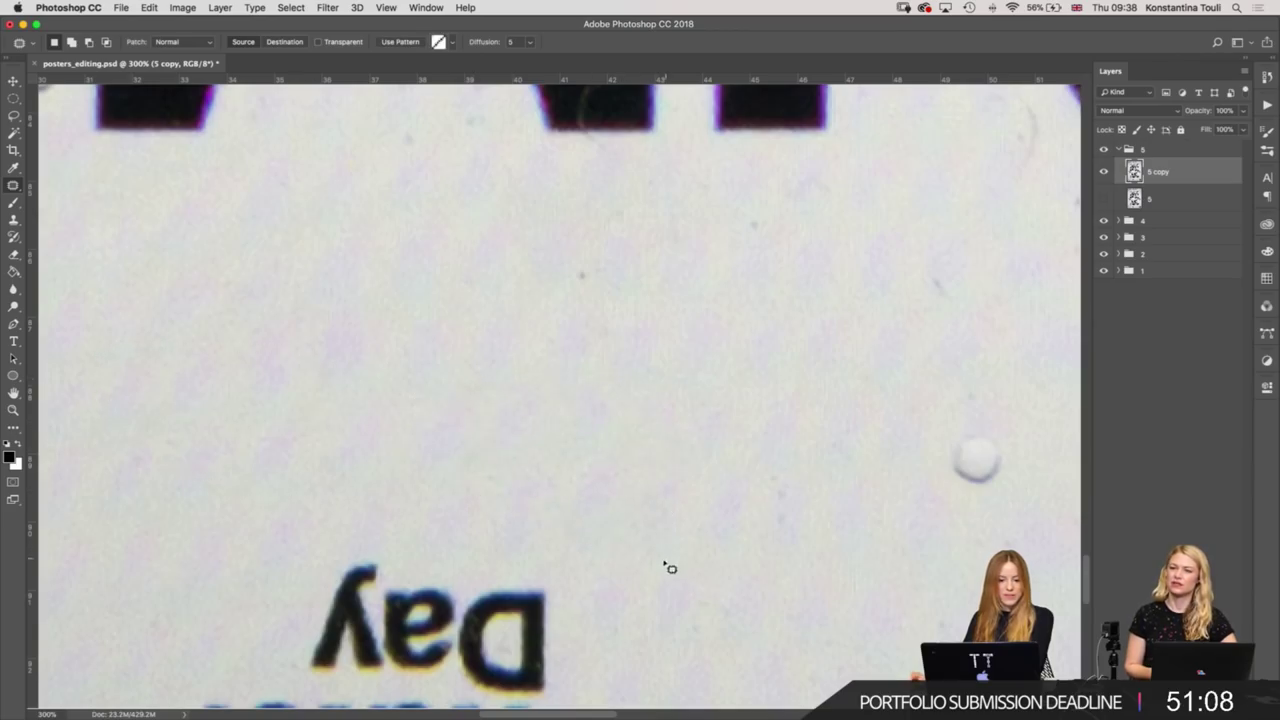
Cover a lower-left blemish with paper sampled below it.
scroll(668, 567, down, 5)
scroll(668, 567, left, 3)
scroll(846, 309, down, 3)
scroll(846, 309, left, 5)
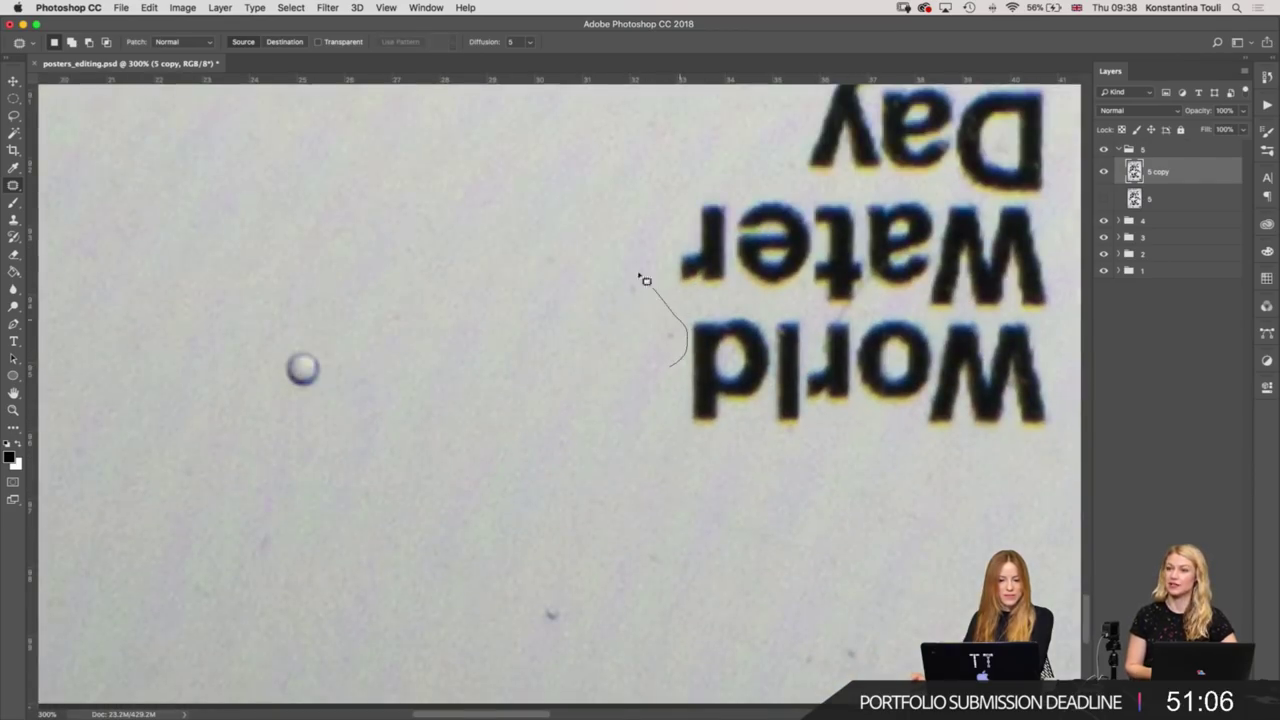
mouse_move(523, 262)
mouse_down()
mouse_move(660, 366)
mouse_move(526, 429)
mouse_up()
key(ctrl+d)
Patch a background blemish and a small spot with paper from the right.
scroll(483, 372, down, 3)
scroll(483, 372, left, 3)
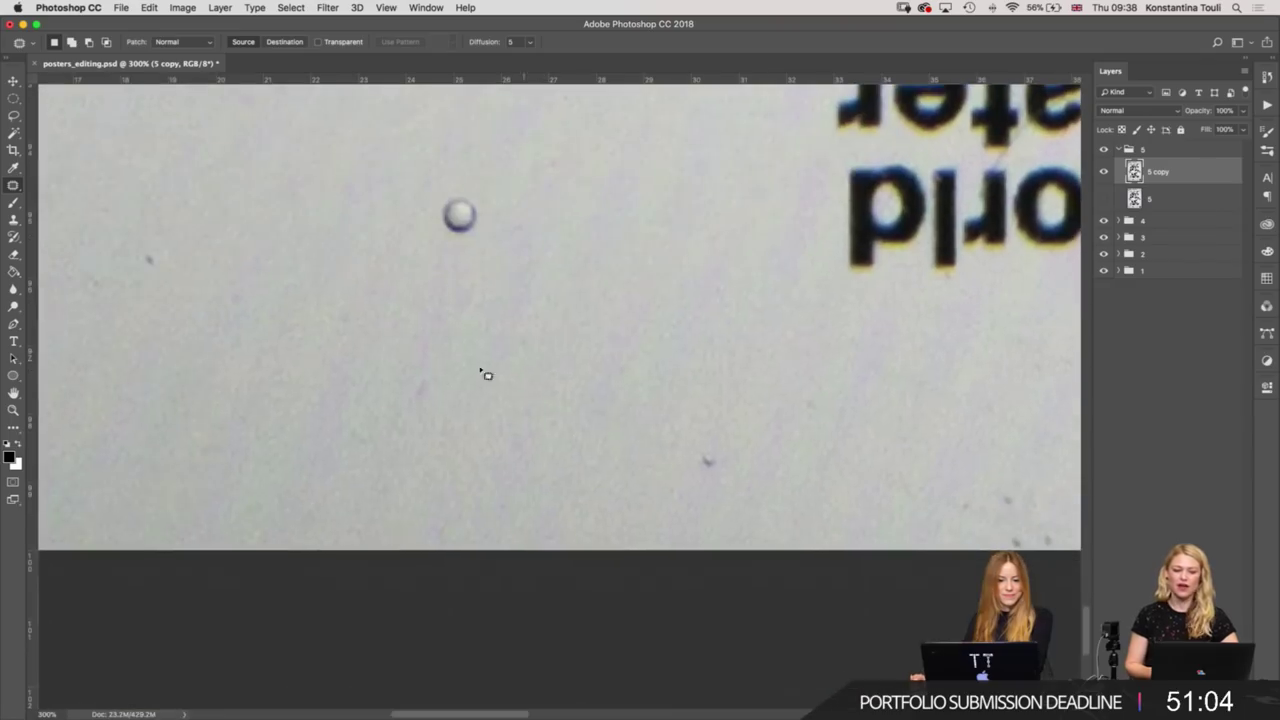
drag(455, 447, 440, 370)
drag(429, 418, 537, 434)
key(ctrl+d)
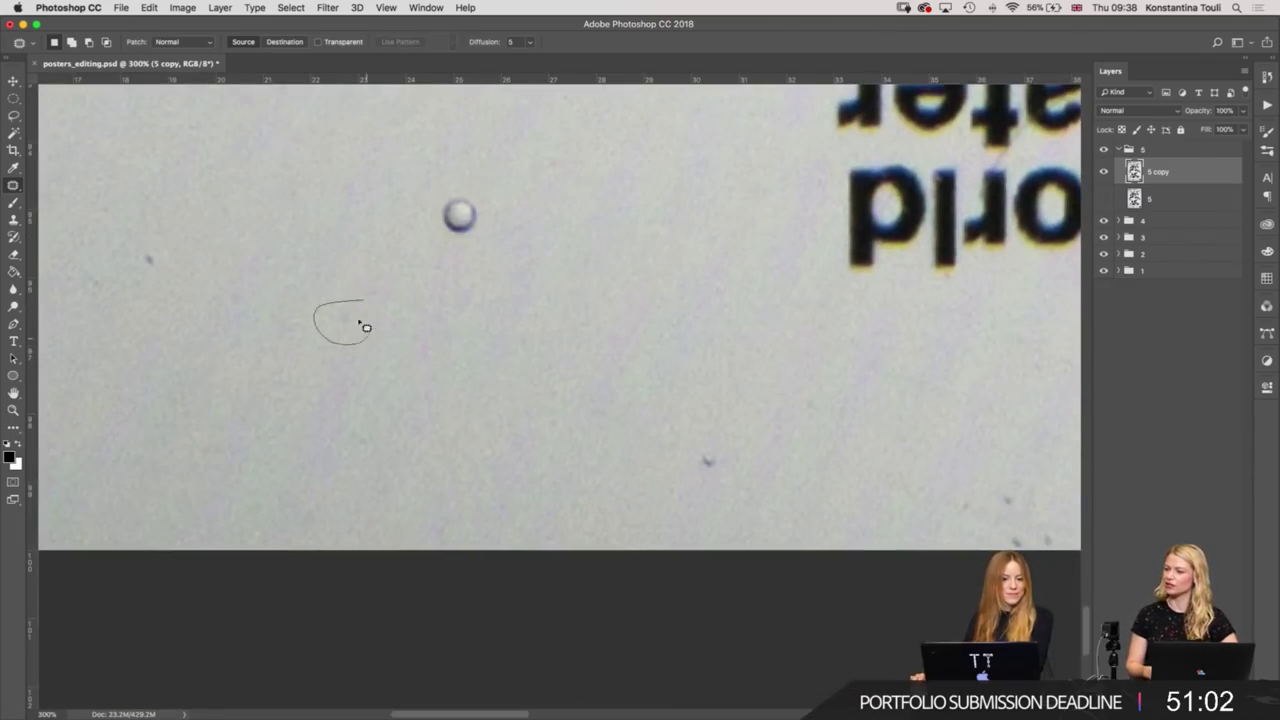
drag(365, 327, 367, 337)
drag(350, 329, 422, 299)
Patch the last two spots with clean paper from above and up-right.
drag(392, 452, 365, 420)
drag(370, 445, 389, 391)
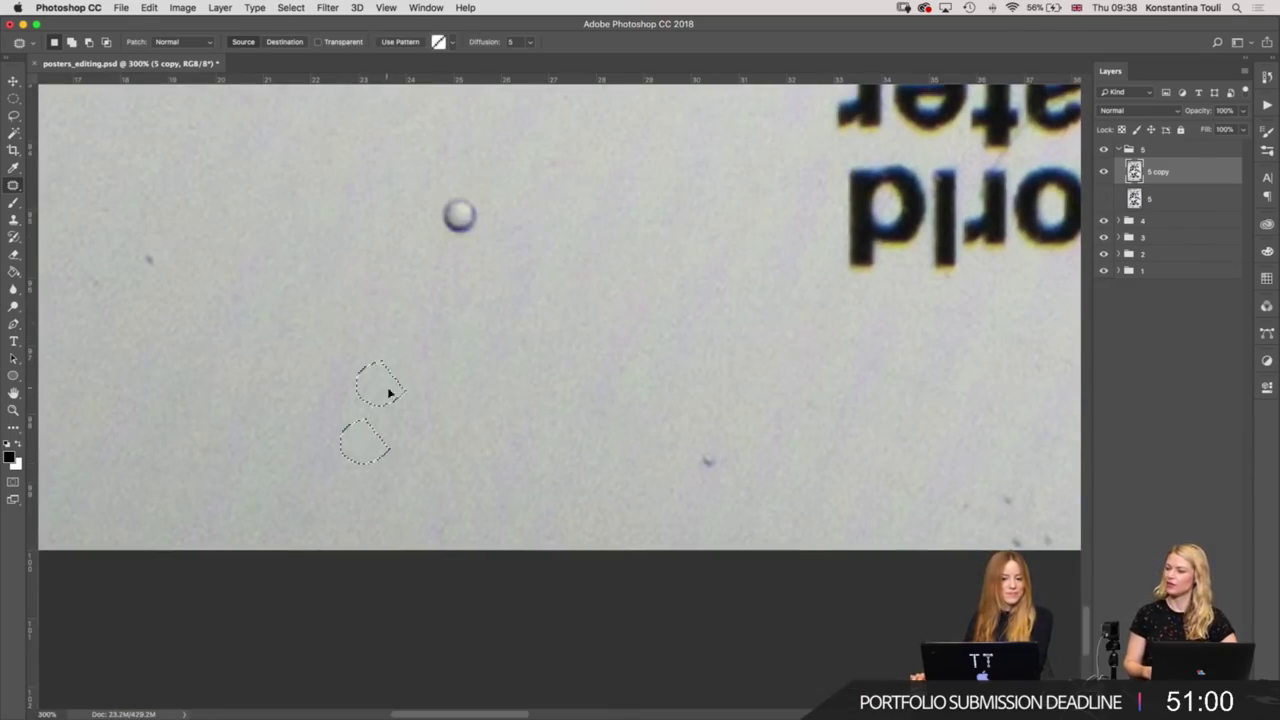
key(ctrl+d)
scroll(588, 374, up, 2)
scroll(588, 374, left, 5)
mouse_move(524, 353)
mouse_down()
mouse_move(566, 357)
mouse_move(640, 293)
mouse_up()
key(ctrl+d)
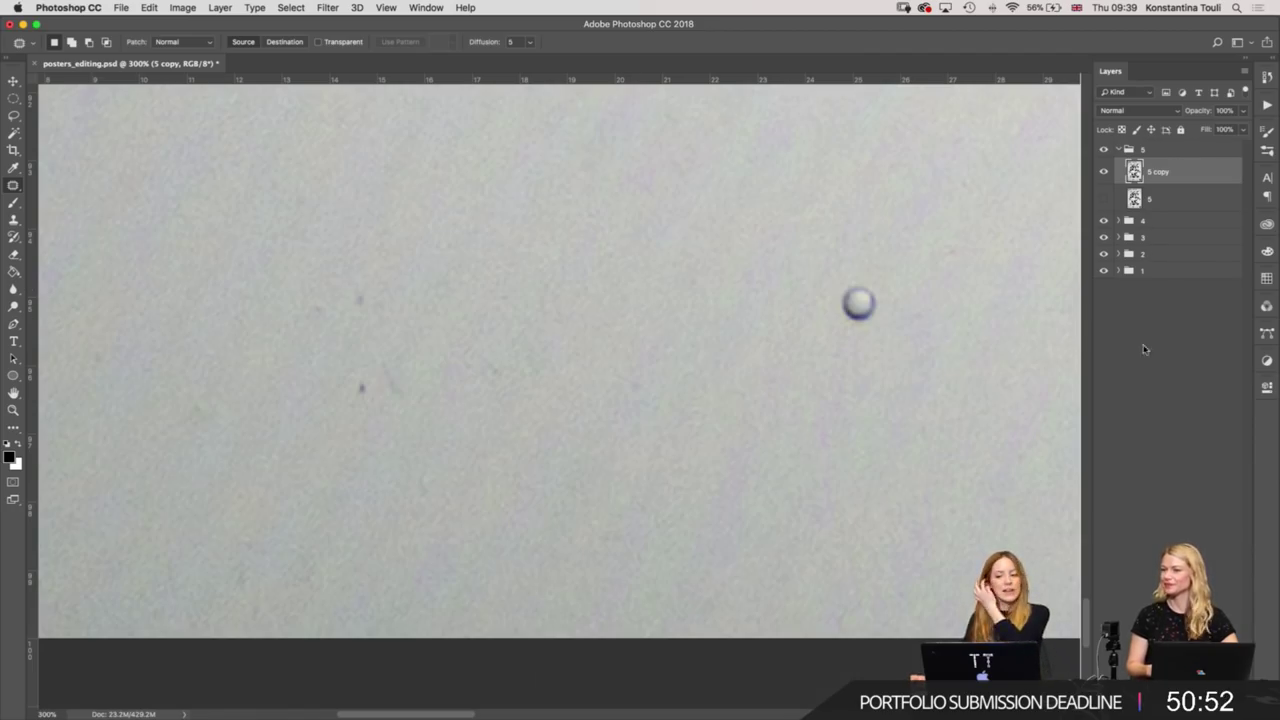
Patch the first two spots with clean paper sampled up-right.
scroll(700, 400, up, 2)
scroll(700, 400, right, 2)
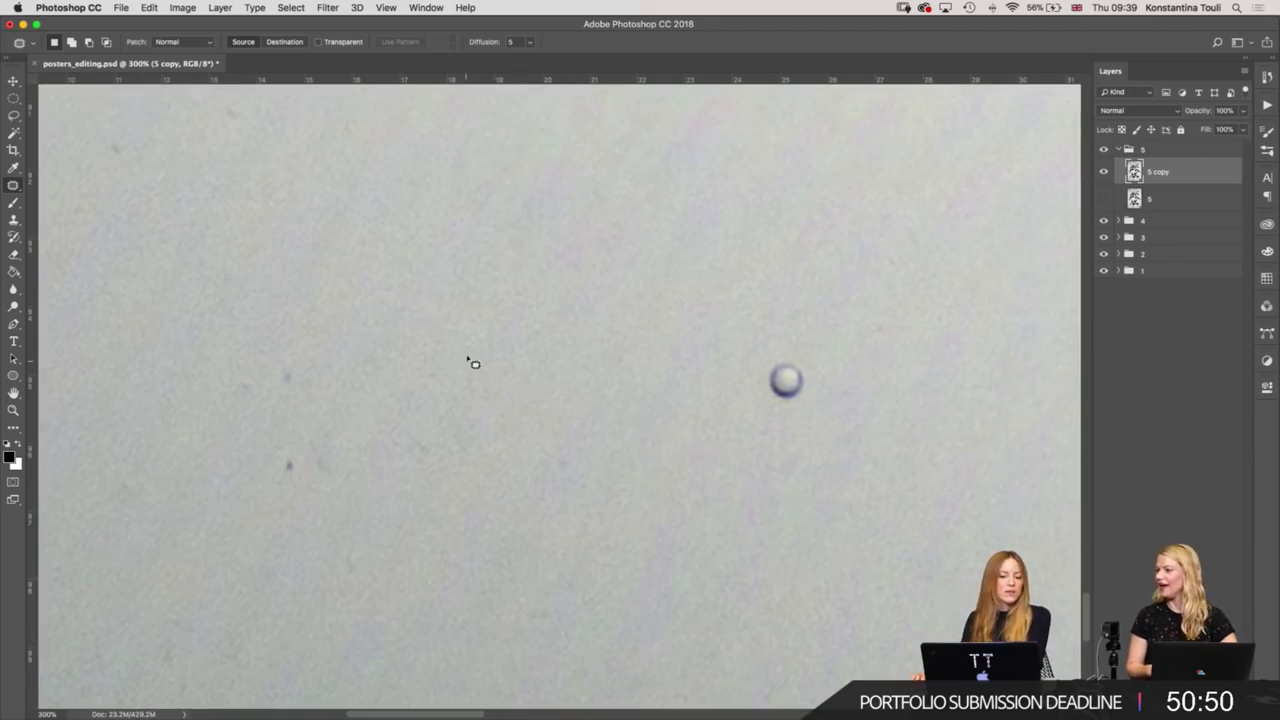
mouse_move(556, 352)
mouse_down()
mouse_move(531, 352)
mouse_move(674, 314)
mouse_up()
key(ctrl+d)
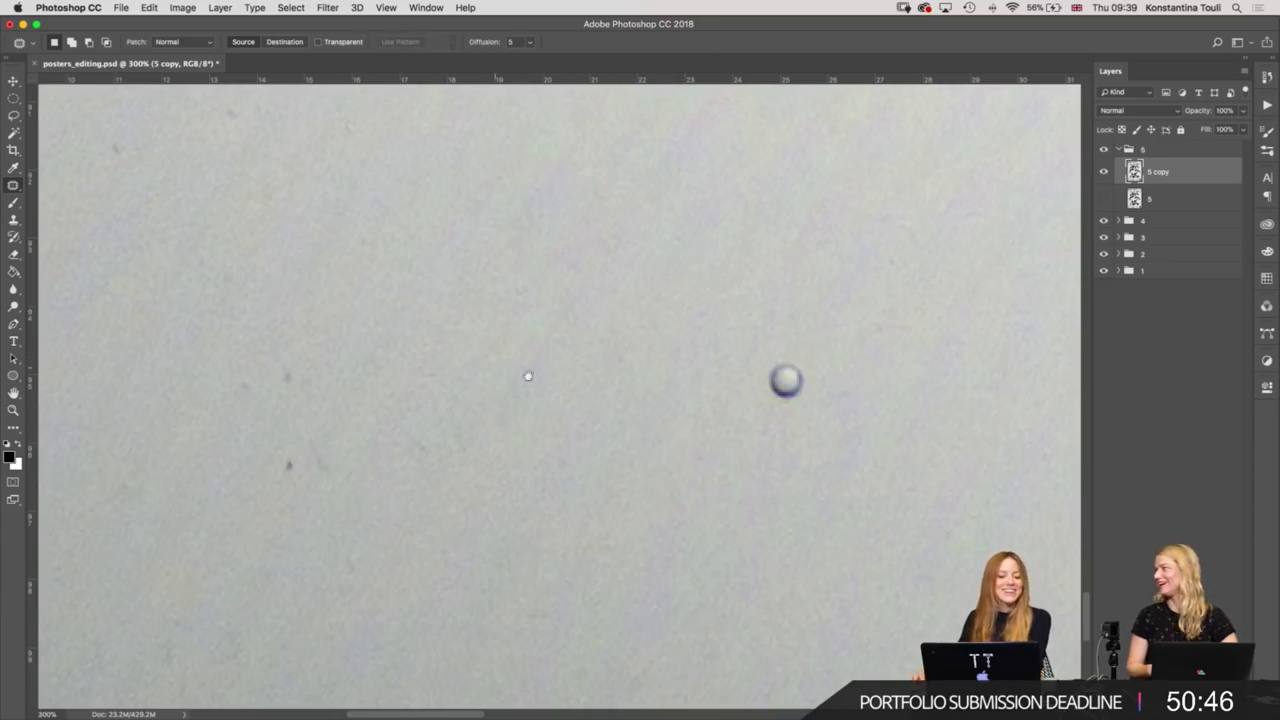
scroll(528, 376, left, 5)
scroll(777, 397, down, 2)
mouse_move(603, 378)
mouse_down()
mouse_move(671, 411)
mouse_move(767, 315)
mouse_up()
key(cmd+d)
Remove three specks near the bubble using nearby clean paper.
drag(666, 280, 668, 284)
drag(669, 334, 808, 360)
key(cmd+d)
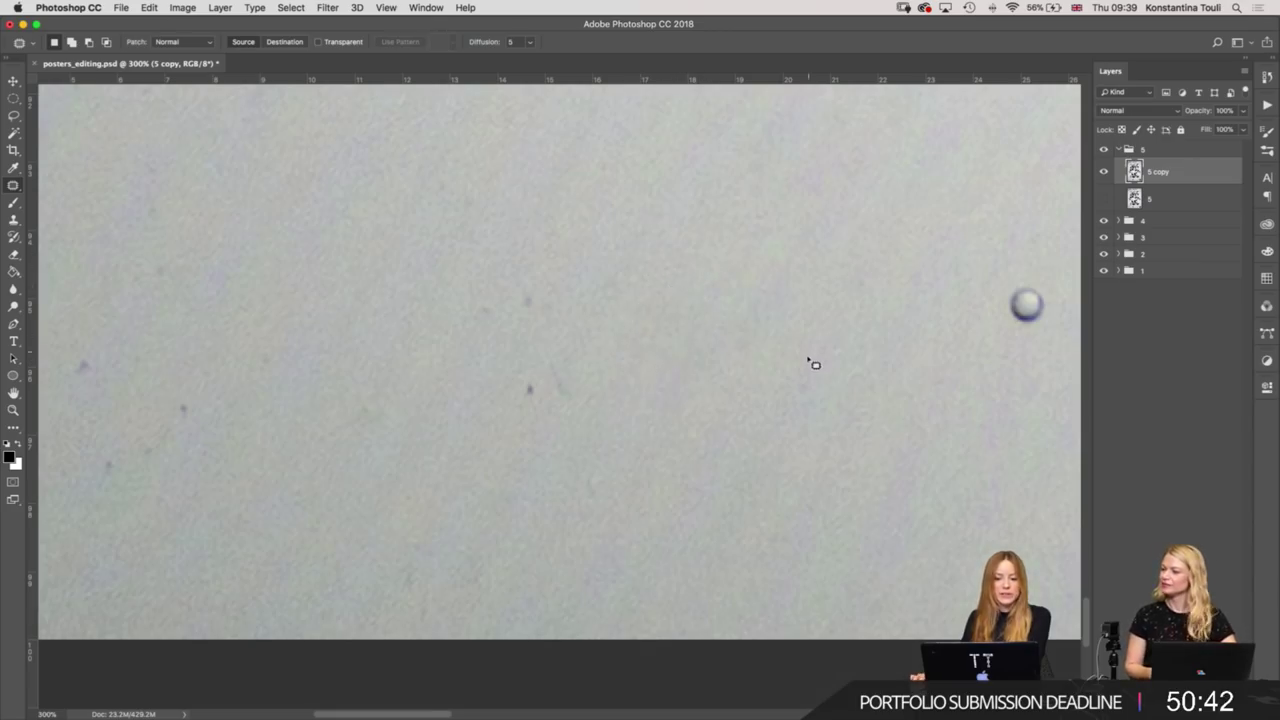
drag(714, 372, 680, 358)
drag(690, 372, 760, 300)
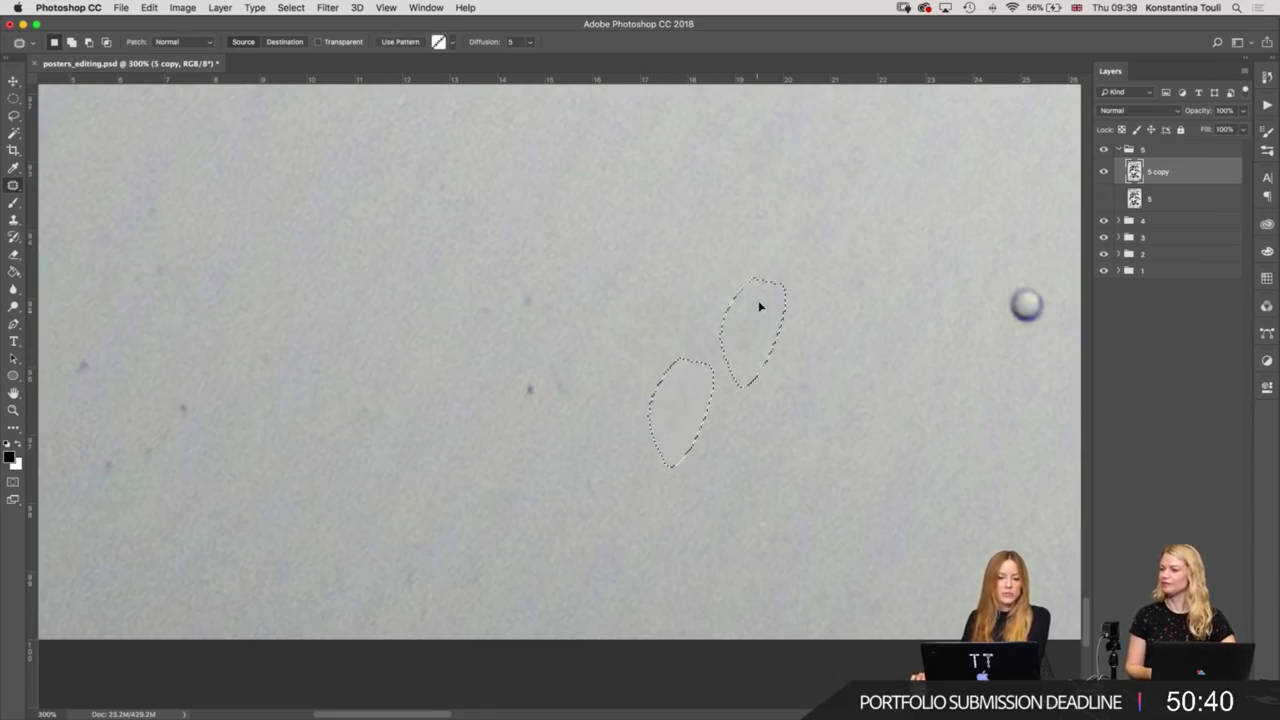
key(cmd+d)
drag(776, 441, 790, 440)
drag(820, 400, 828, 318)
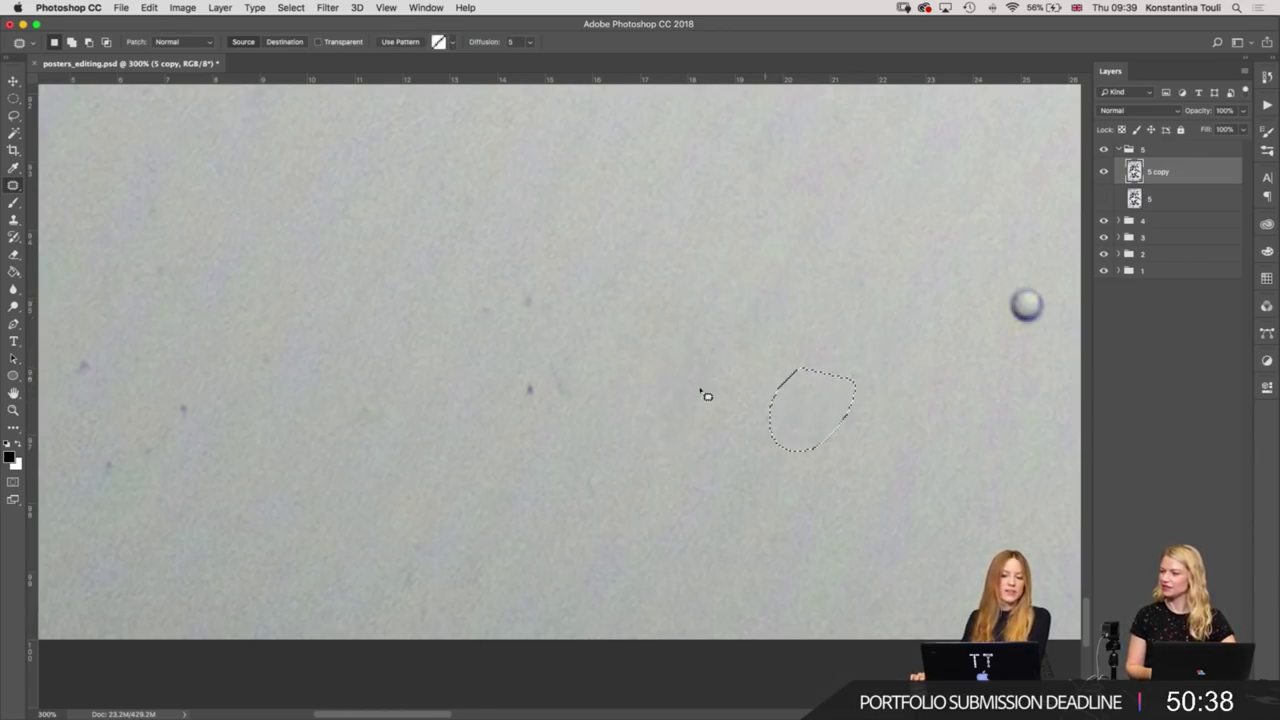
key(cmd+d)
Patch a spot up-right and outline another speck for patching.
scroll(715, 420, up, 3)
scroll(715, 420, left, 3)
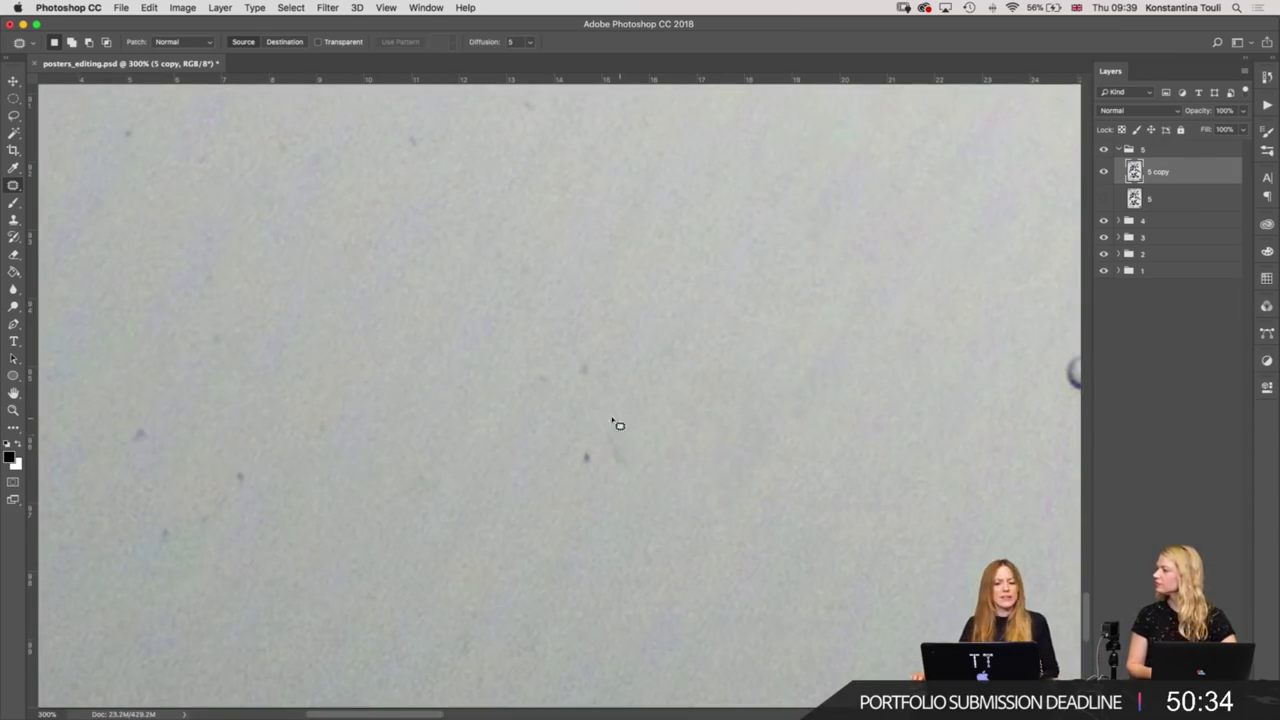
mouse_move(641, 485)
mouse_down()
mouse_move(617, 469)
mouse_move(734, 397)
mouse_up()
key(cmd+d)
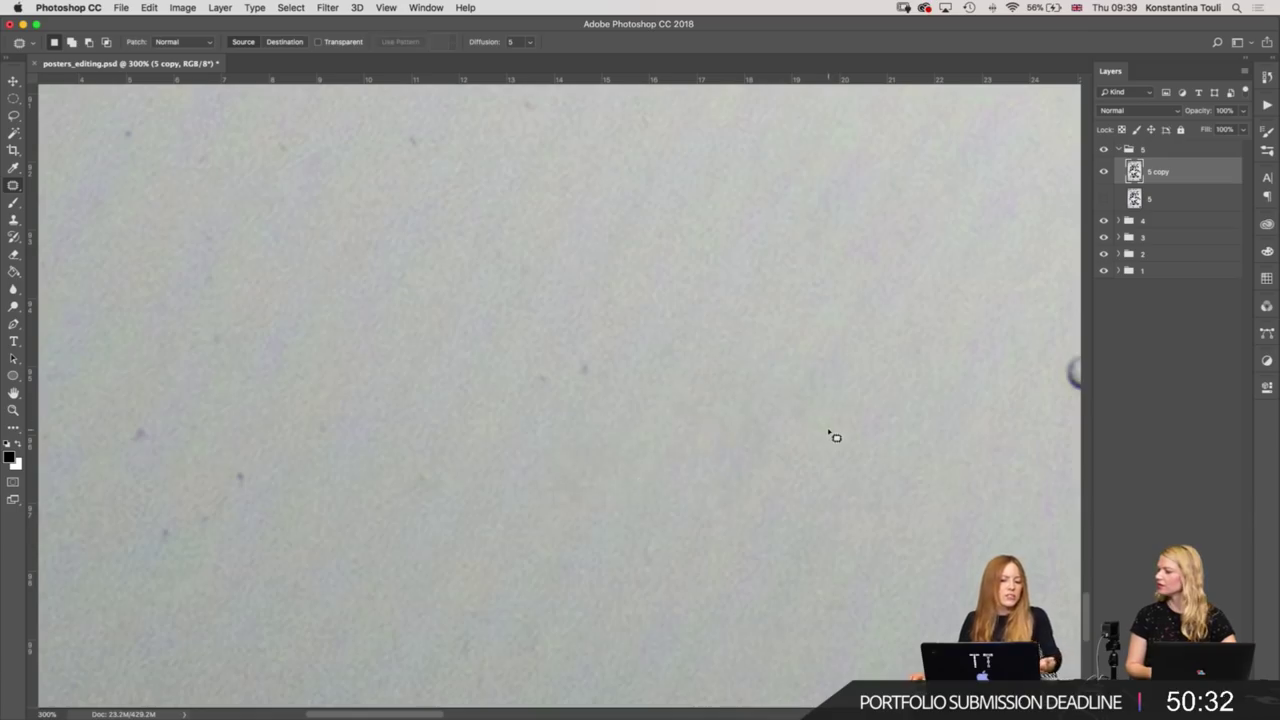
scroll(645, 438, down, 2)
scroll(645, 438, left, 1)
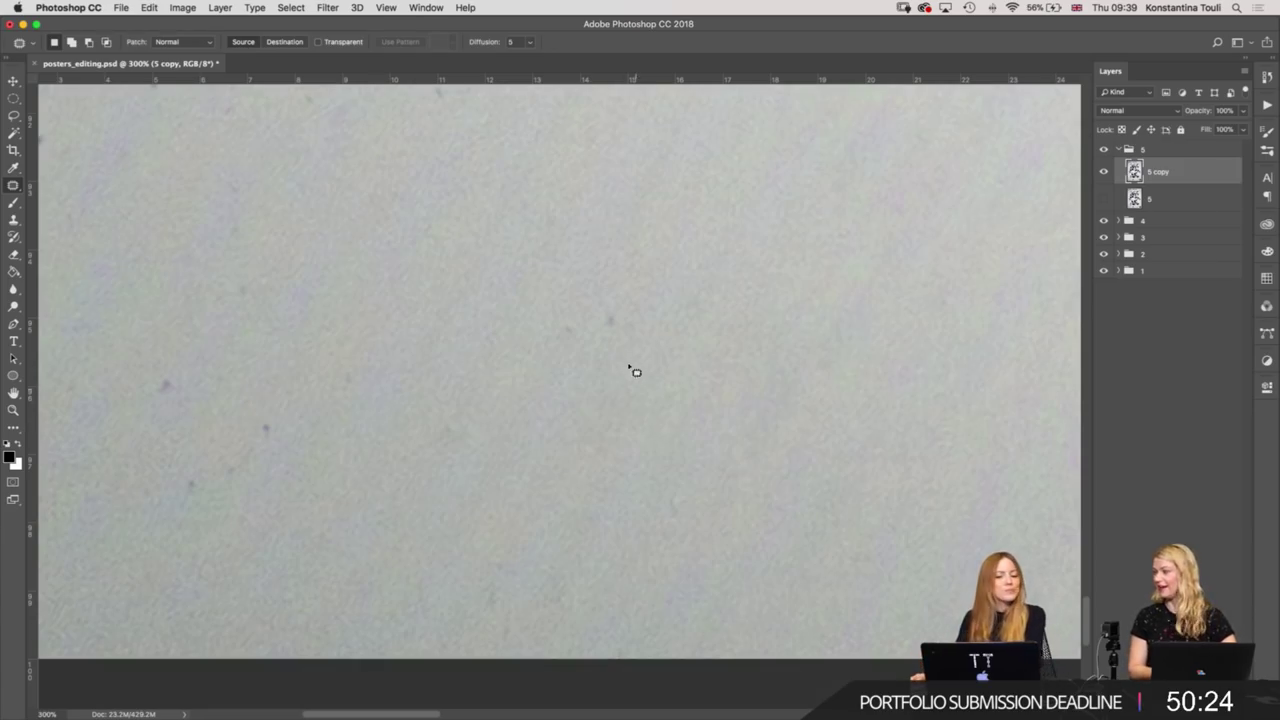
drag(540, 362, 545, 360)
drag(620, 311, 757, 297)
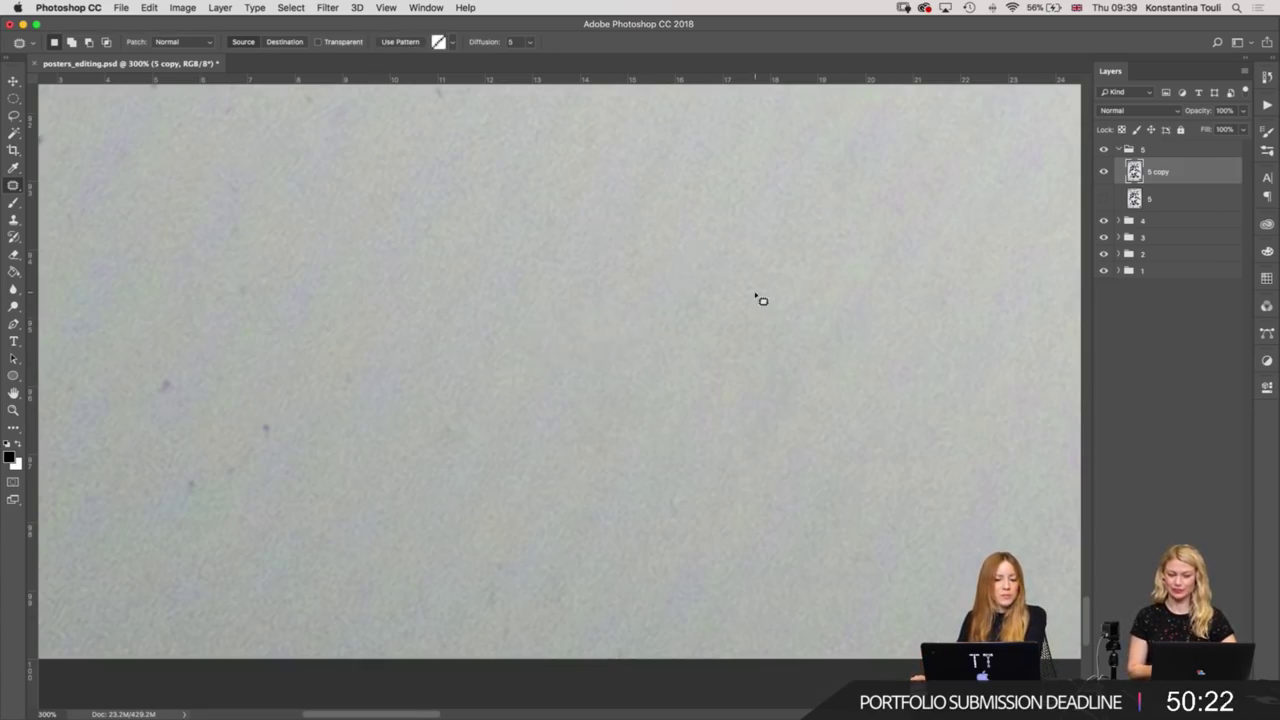
Patch a dust speck with clean paper texture from above.
scroll(771, 445, up, 5)
scroll(771, 445, left, 2)
key(ctrl+r)
mouse_move(566, 366)
mouse_down()
mouse_move(586, 389)
mouse_move(605, 317)
mouse_up()
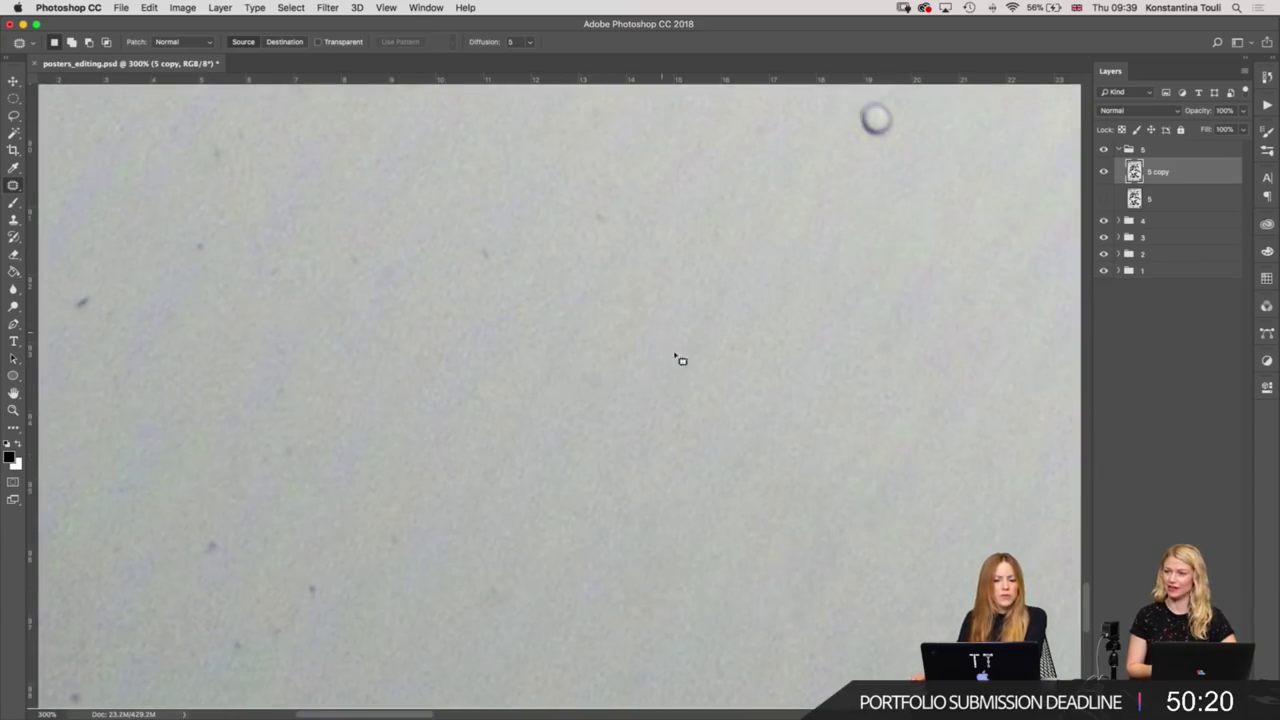
scroll(754, 325, down, 5)
drag(697, 449, 700, 445)
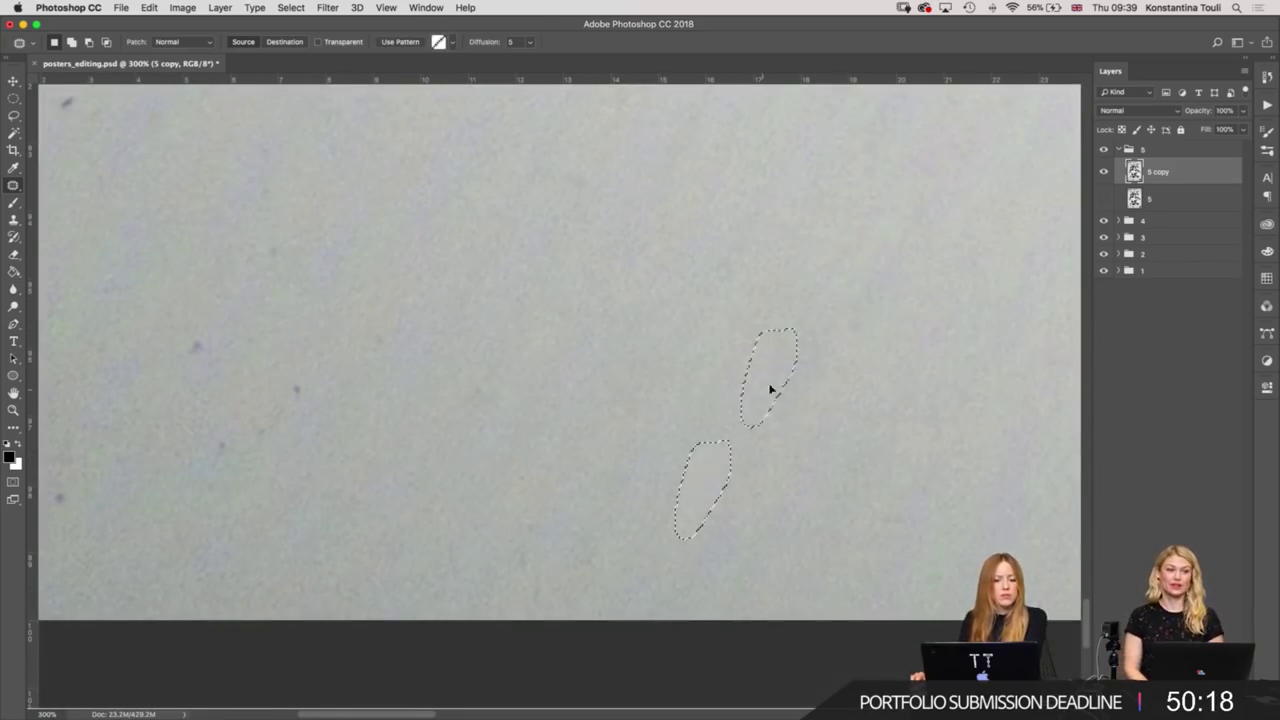
drag(705, 500, 771, 391)
drag(500, 454, 613, 470)
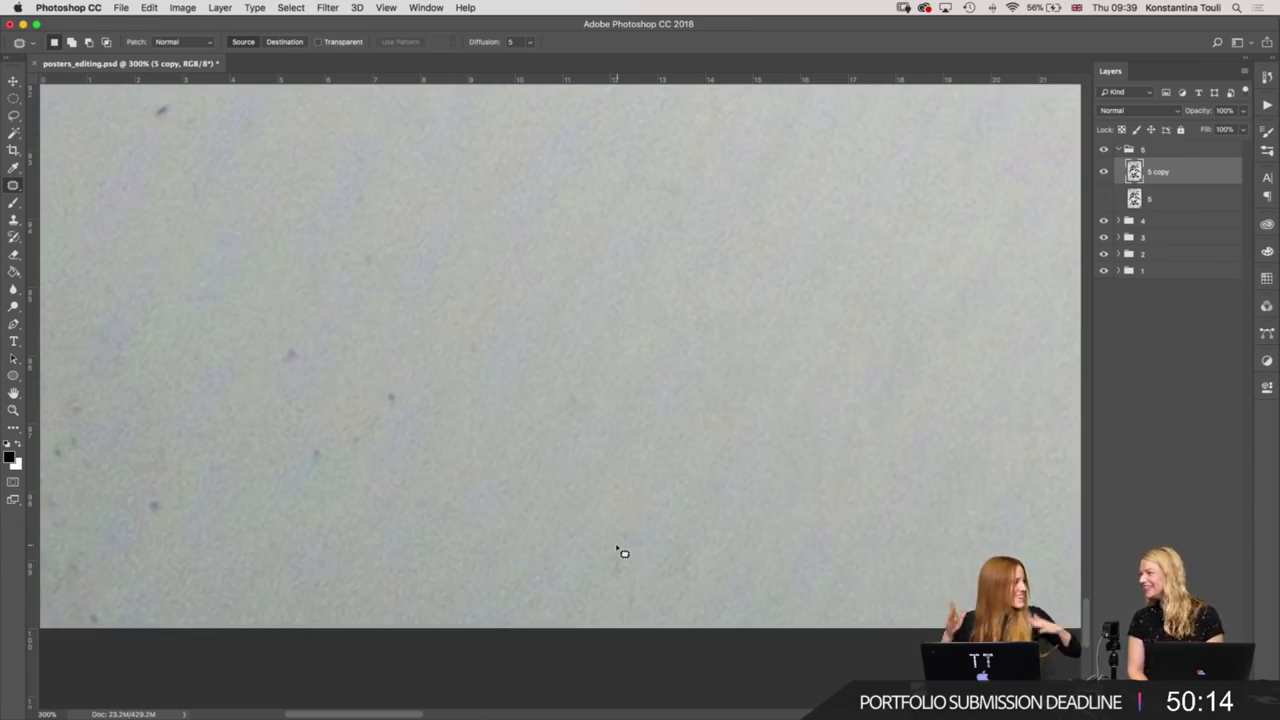
Patch a dark mark and two dust specks with clean background texture.
mouse_move(603, 623)
mouse_down()
mouse_move(640, 566)
mouse_move(720, 549)
mouse_up()
scroll(574, 466, up, 5)
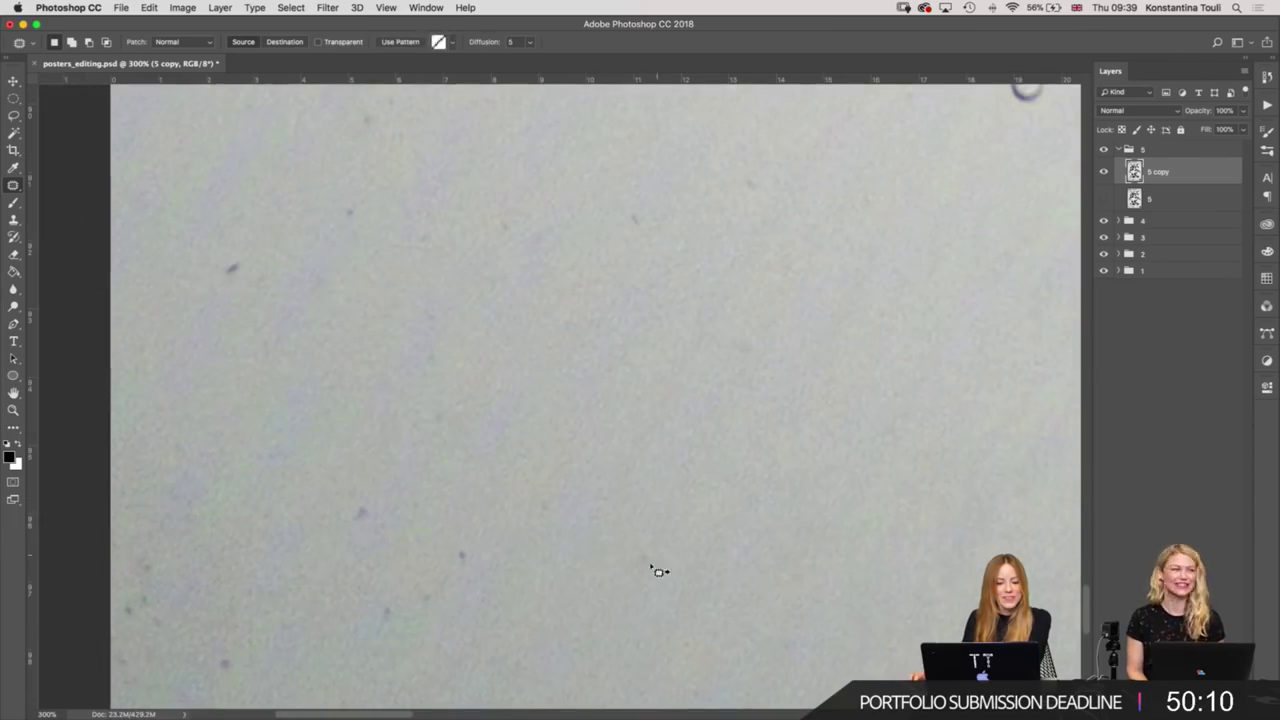
drag(772, 322, 731, 320)
drag(749, 343, 737, 443)
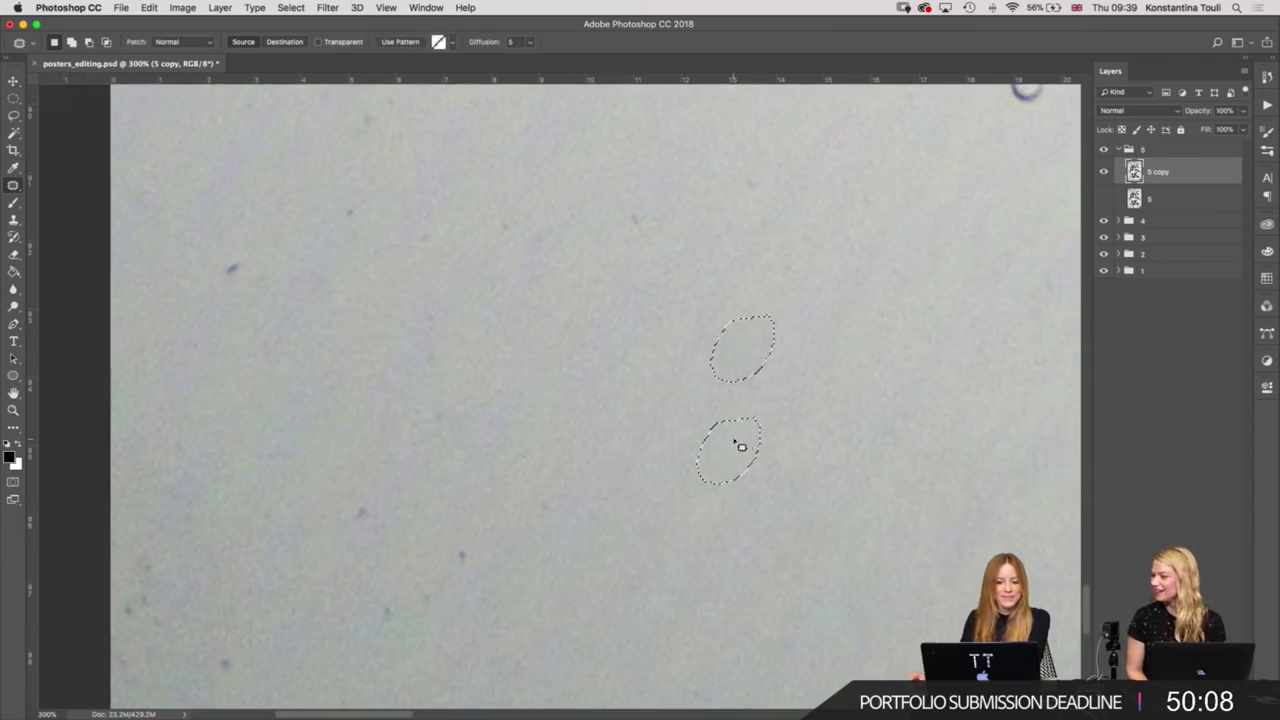
key(ctrl+d)
scroll(610, 400, down, 2)
scroll(610, 400, left, 2)
drag(568, 494, 655, 396)
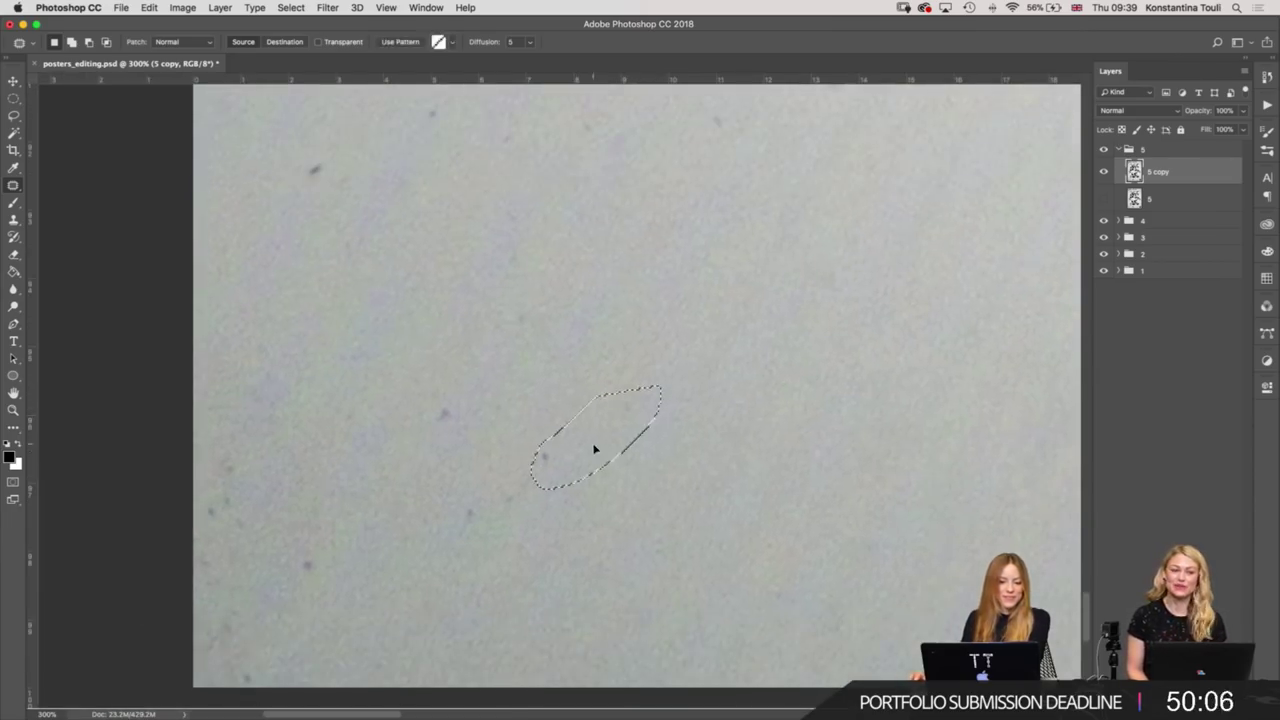
drag(594, 449, 537, 551)
key(ctrl+d)
Patch two nearby dust spots, then outline the blemish at the lower left.
drag(550, 492, 548, 490)
drag(508, 505, 503, 363)
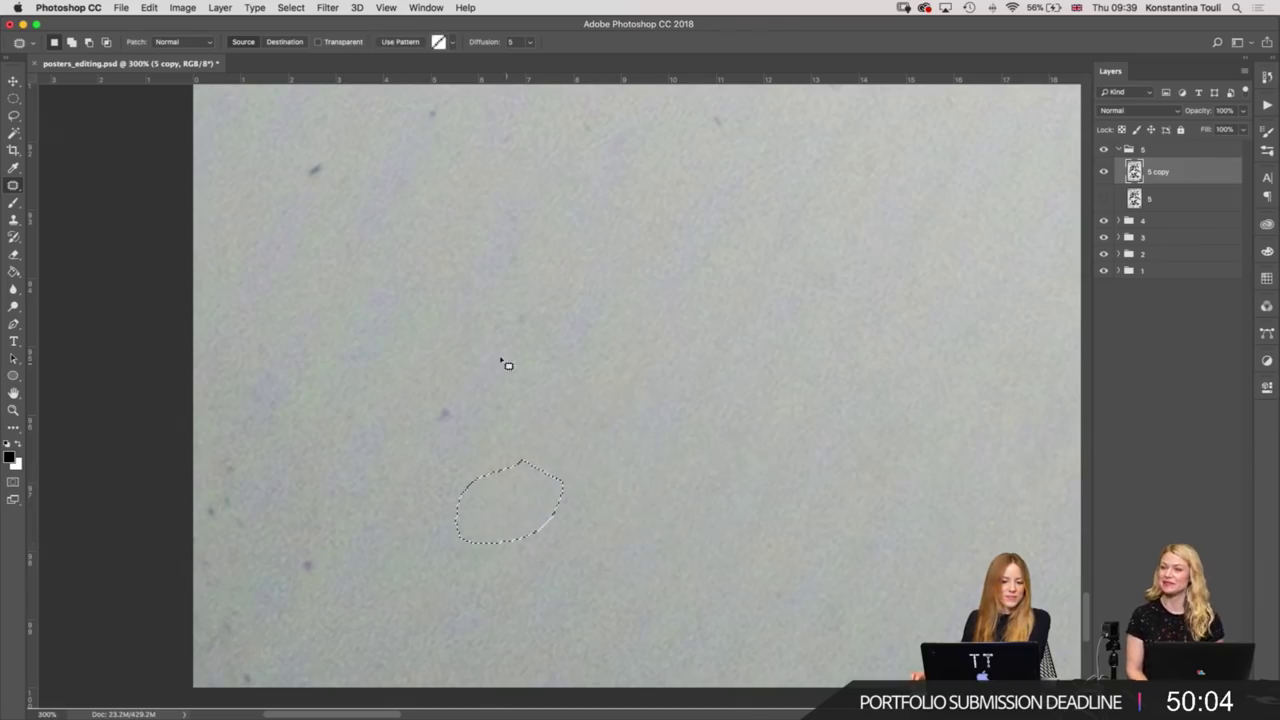
key(ctrl+d)
drag(423, 391, 565, 385)
key(ctrl+d)
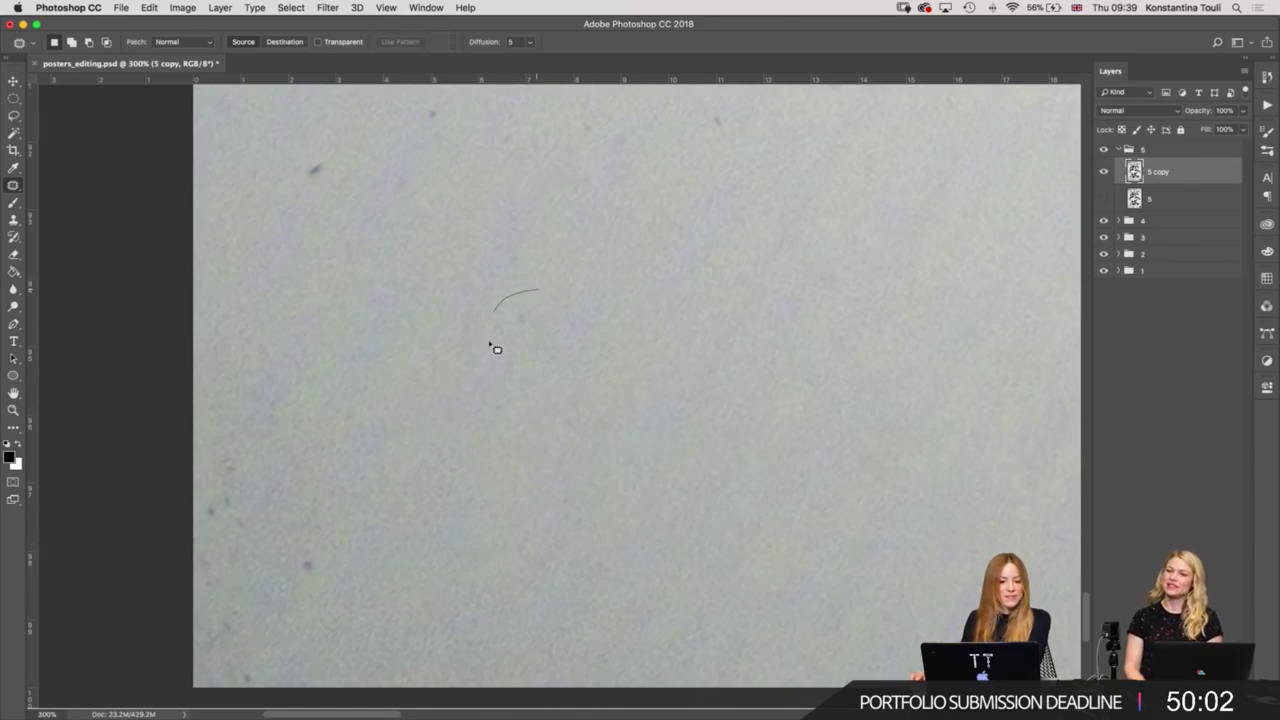
mouse_move(497, 348)
mouse_down()
mouse_move(534, 317)
mouse_move(607, 410)
mouse_up()
drag(359, 407, 353, 430)
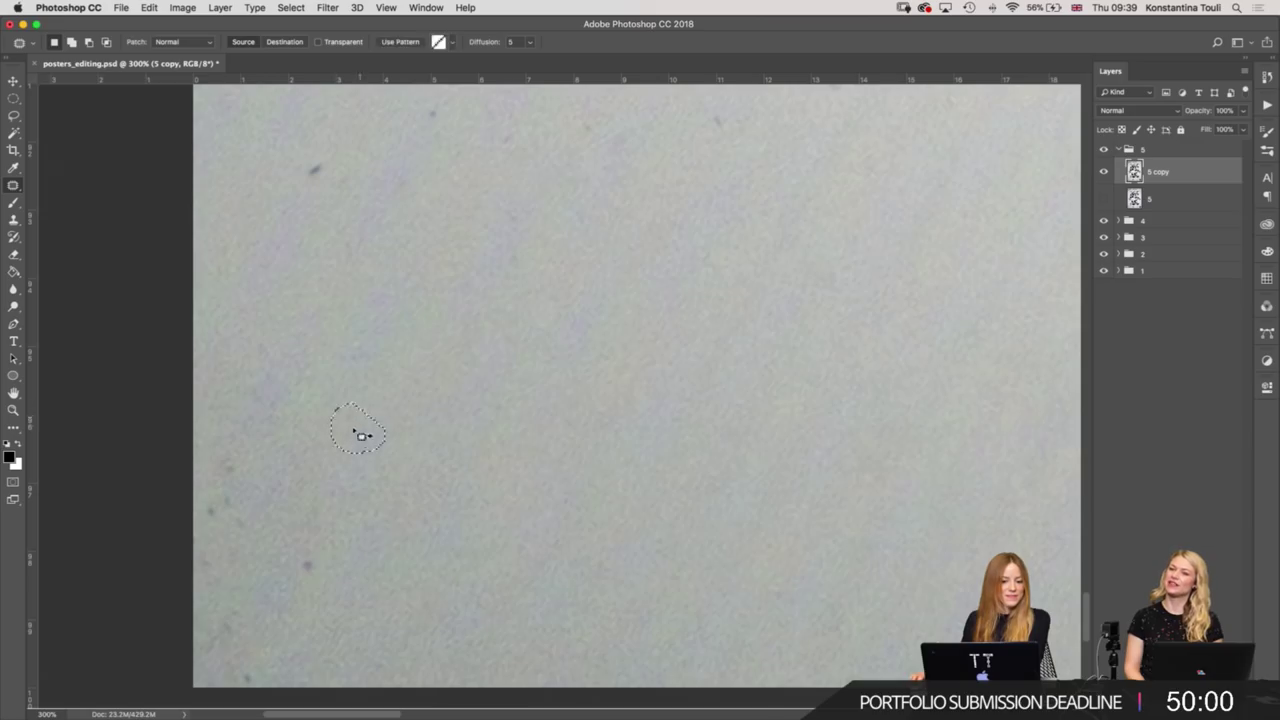
click(500, 450)
drag(234, 579, 251, 531)
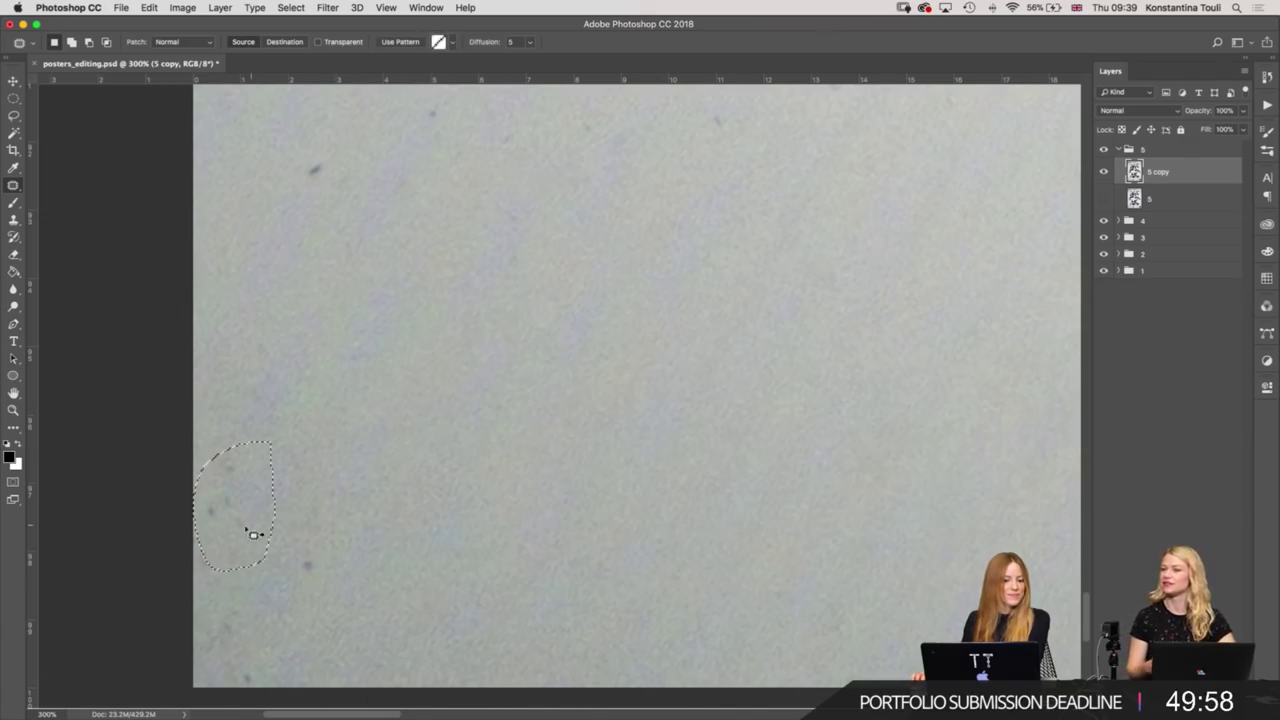
scroll(471, 566, left, 5)
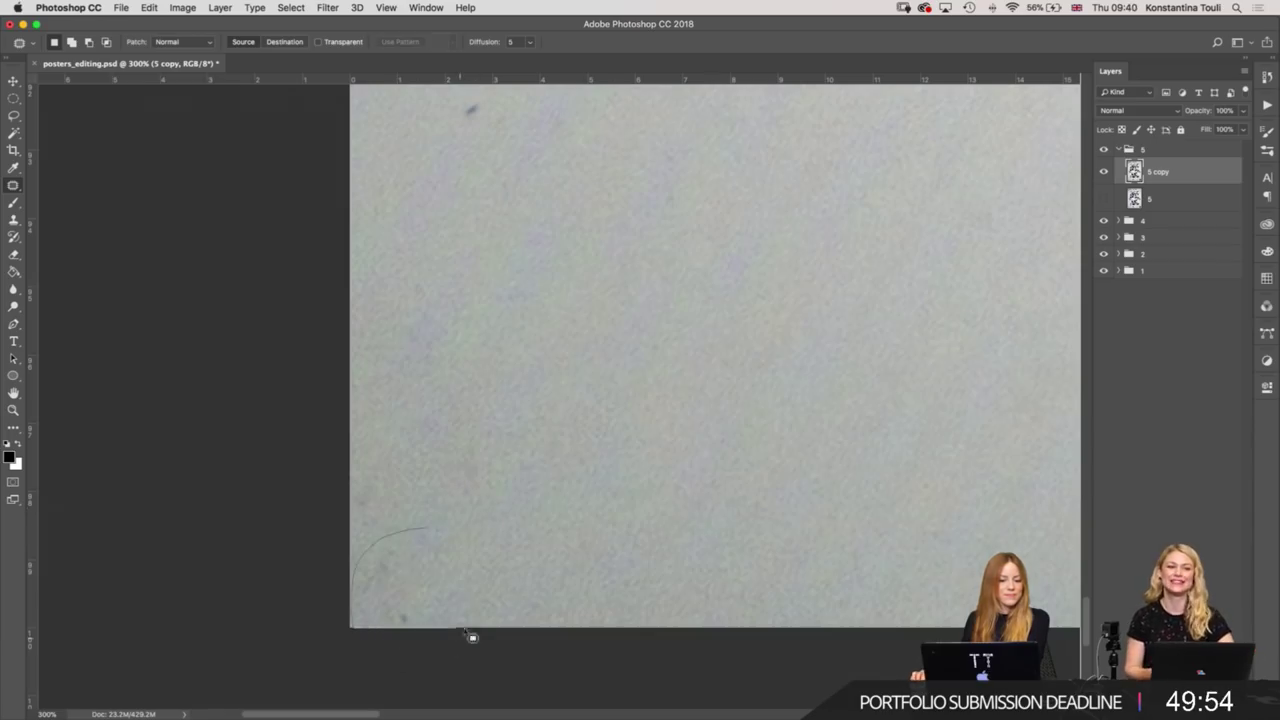
Patch out the blemishes near the lower left of the background with clean paper texture.
mouse_move(382, 548)
mouse_down()
mouse_move(506, 529)
mouse_move(415, 497)
mouse_up()
mouse_move(340, 525)
mouse_down()
mouse_move(371, 503)
mouse_move(543, 543)
mouse_up()
drag(606, 303, 475, 635)
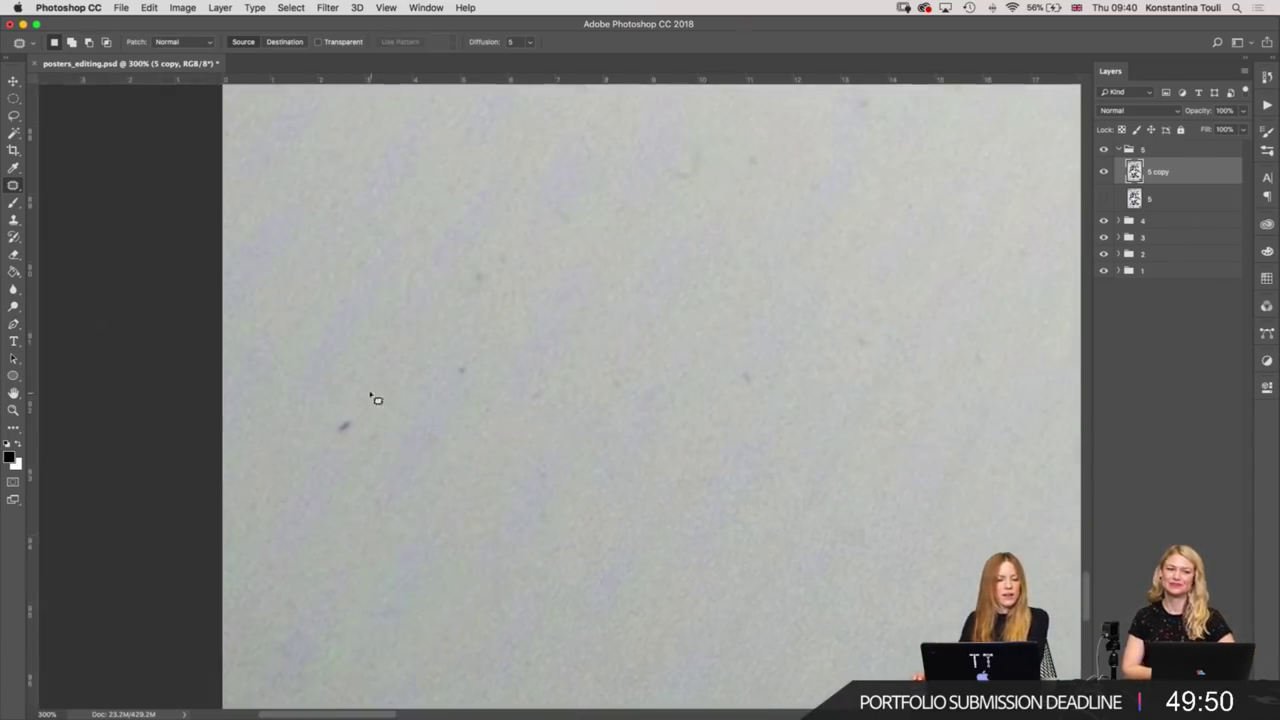
drag(404, 425, 362, 394)
scroll(430, 530, up, 5)
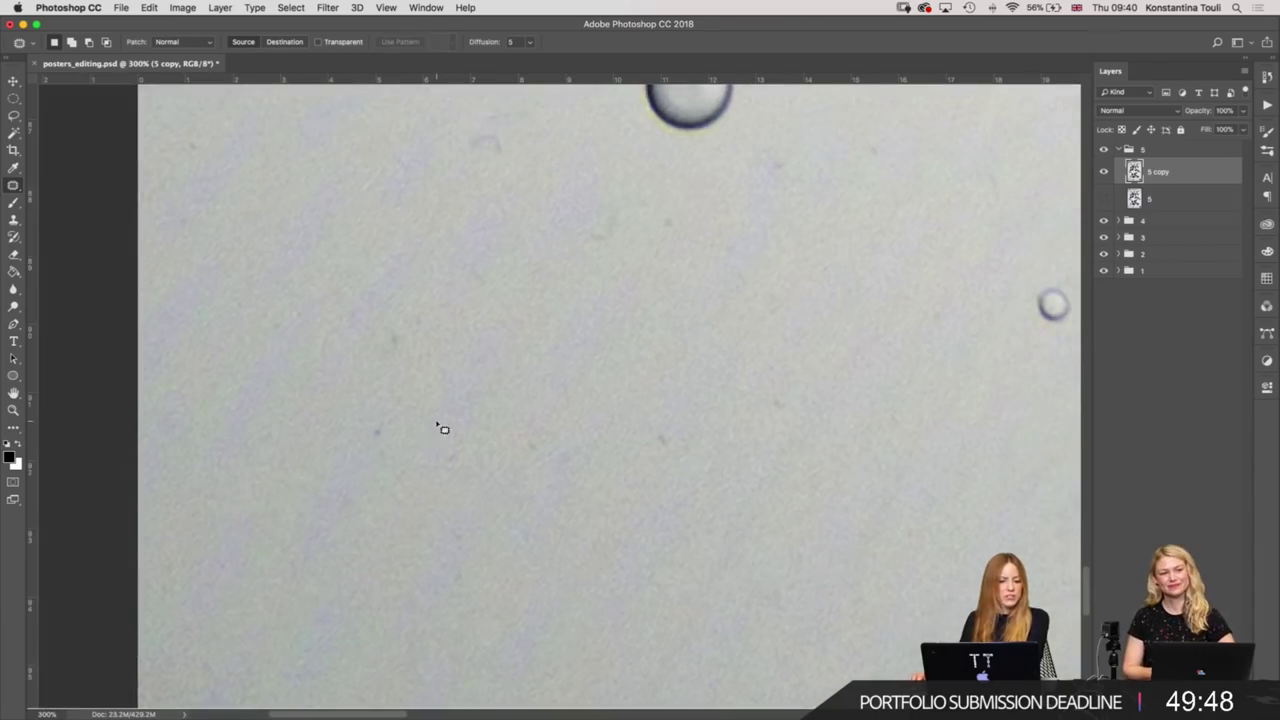
drag(447, 636, 477, 460)
scroll(434, 366, down, 5)
Patch a second dust spot and a small speck with nearby clean texture, deselecting after each.
drag(457, 370, 563, 529)
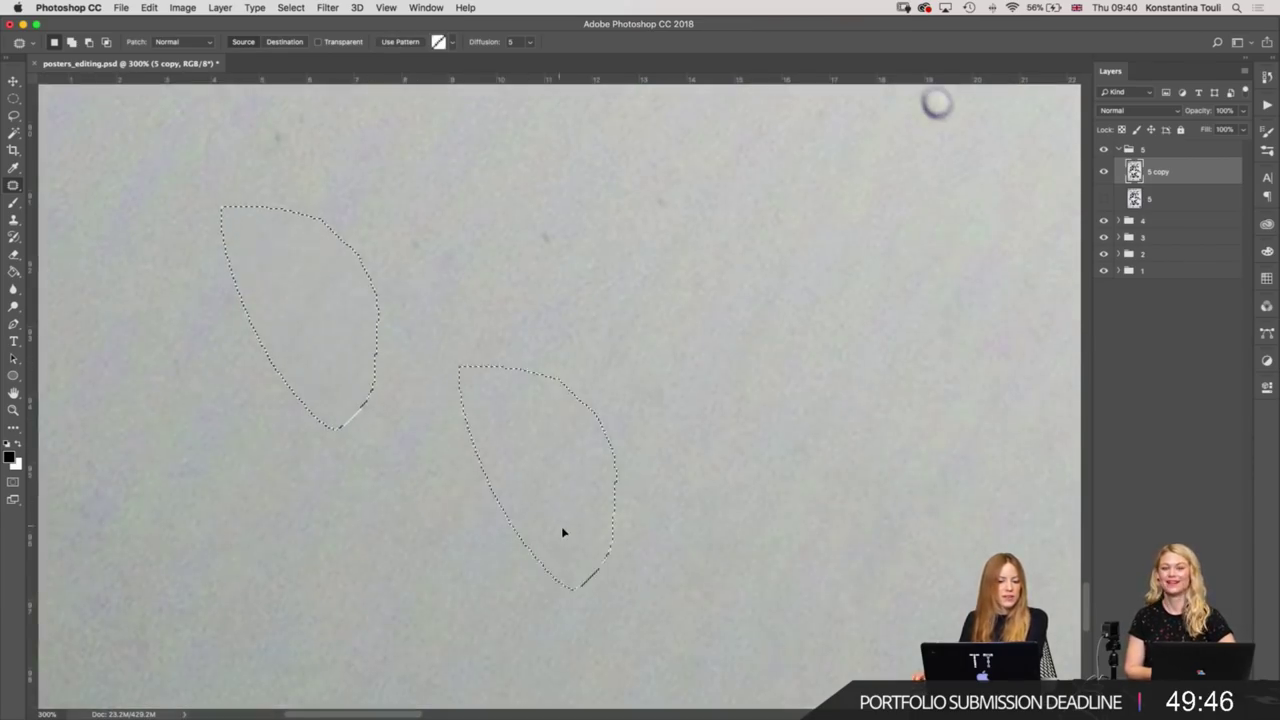
click(665, 346)
scroll(665, 346, up, 5)
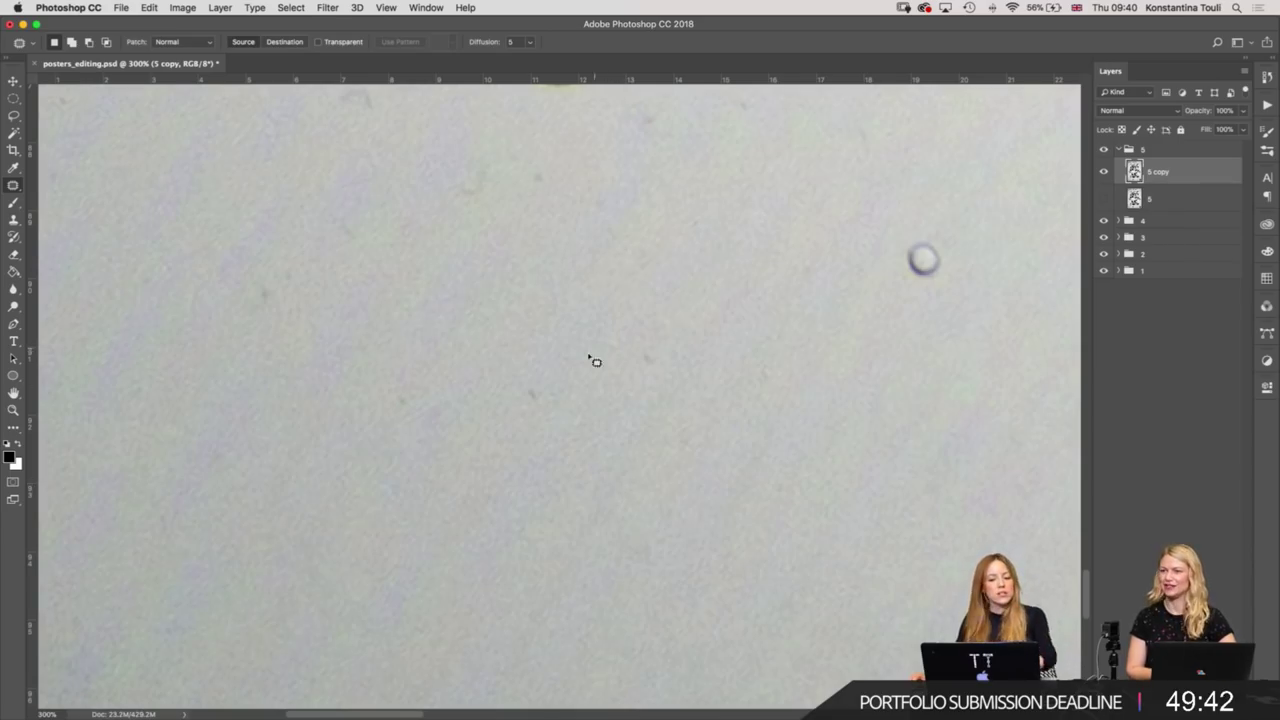
mouse_move(372, 382)
mouse_down()
mouse_move(571, 423)
mouse_move(586, 571)
mouse_up()
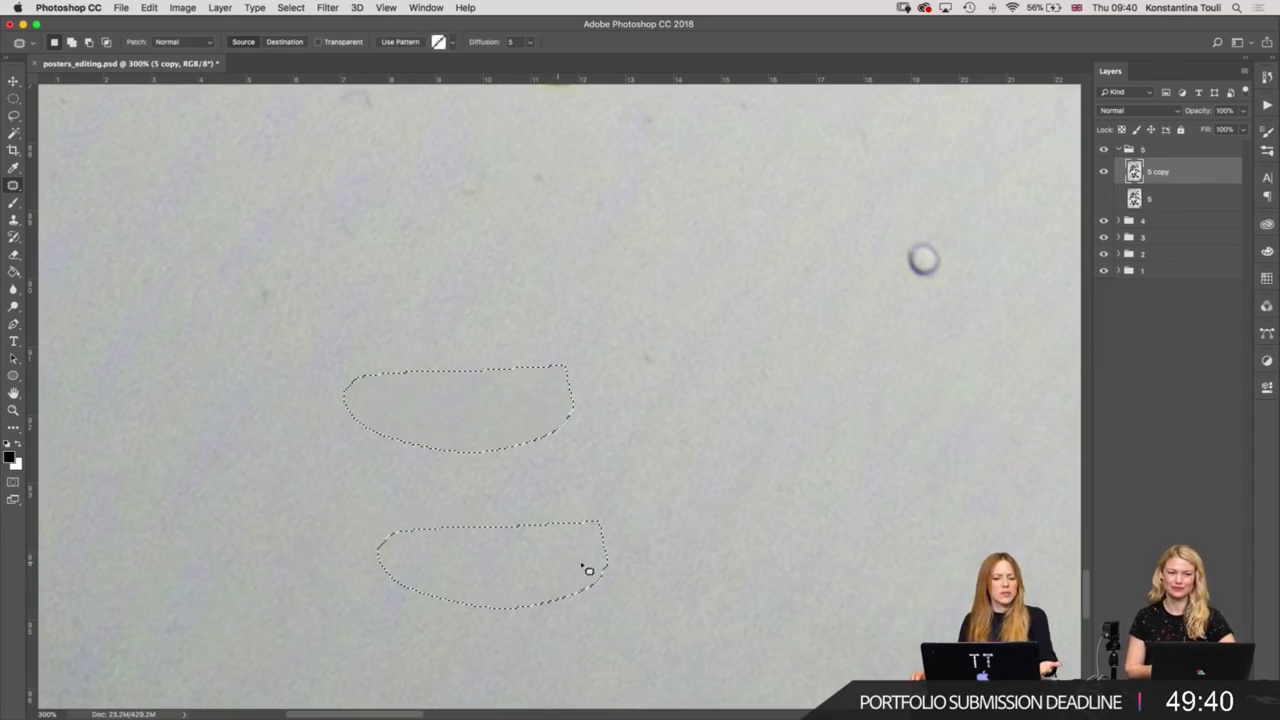
click(707, 505)
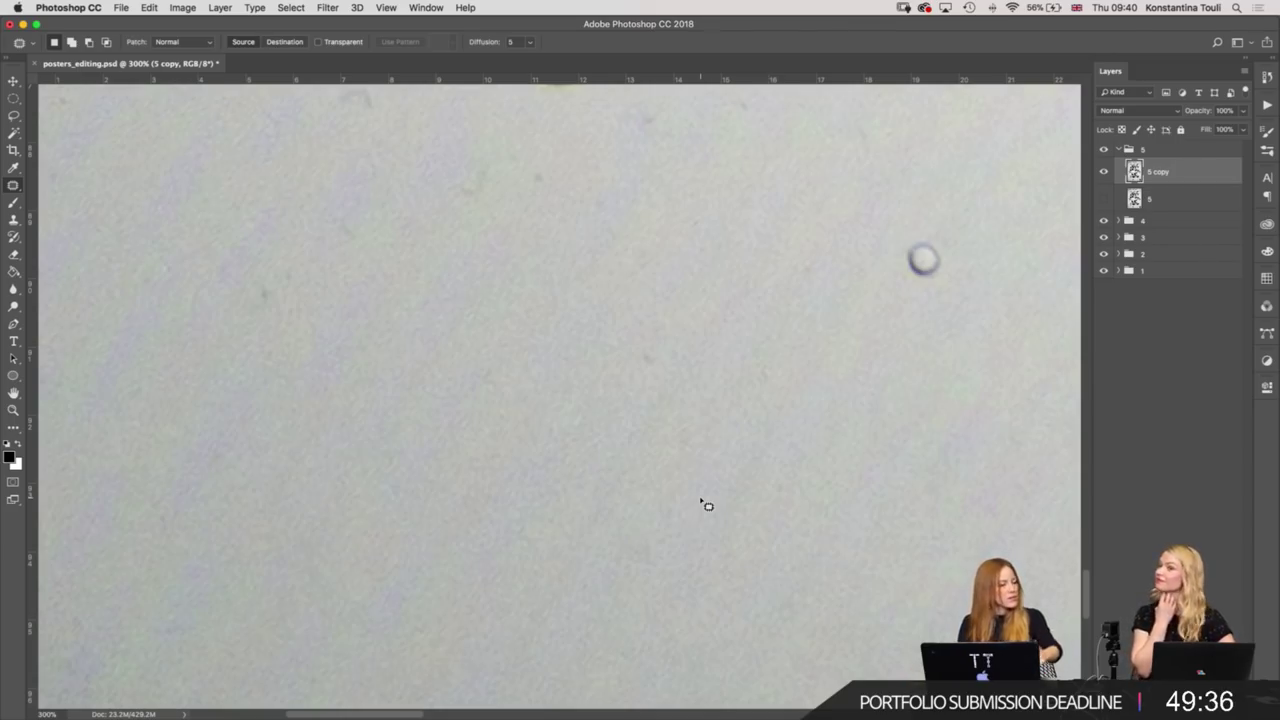
drag(656, 350, 777, 440)
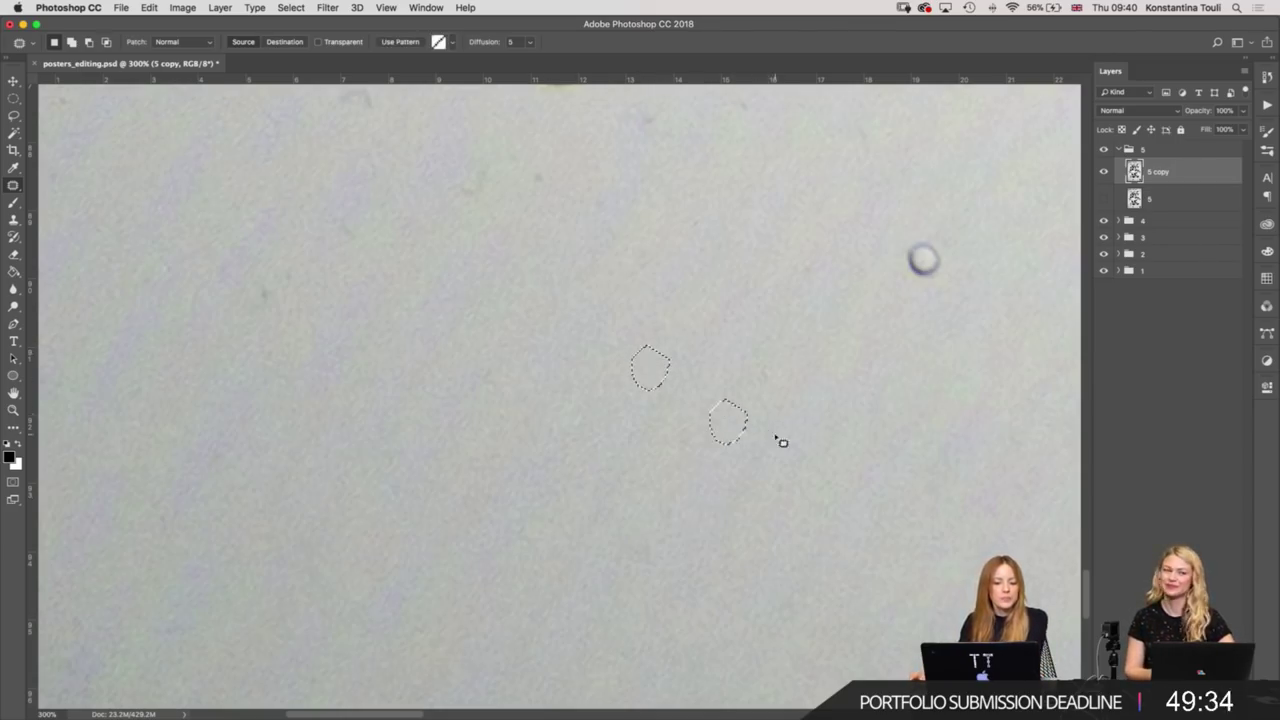
click(500, 354)
Patch the specks toward the canvas's left edge with clean texture, deselecting after each.
mouse_move(528, 340)
mouse_down()
mouse_move(545, 341)
mouse_move(530, 343)
mouse_up()
drag(520, 372, 600, 486)
click(517, 346)
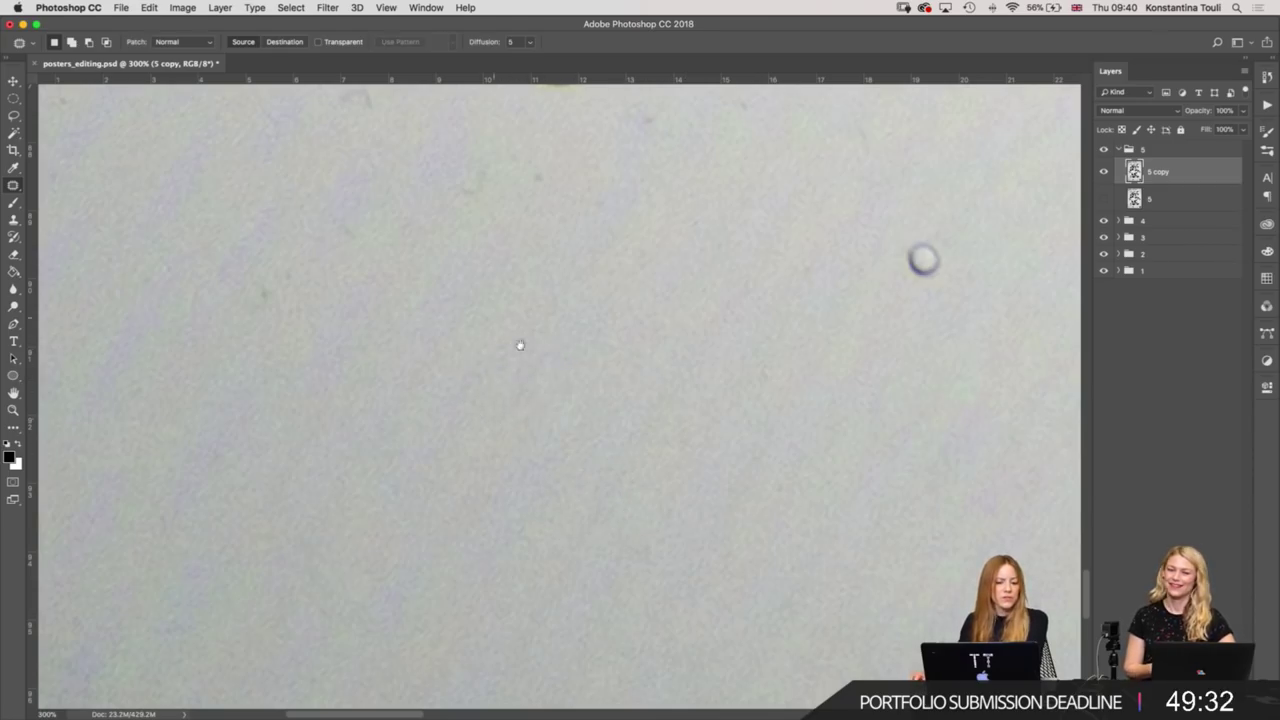
scroll(500, 380, left, 5)
scroll(500, 380, up, 3)
mouse_move(467, 404)
mouse_down()
mouse_move(497, 486)
mouse_move(580, 520)
mouse_up()
click(596, 432)
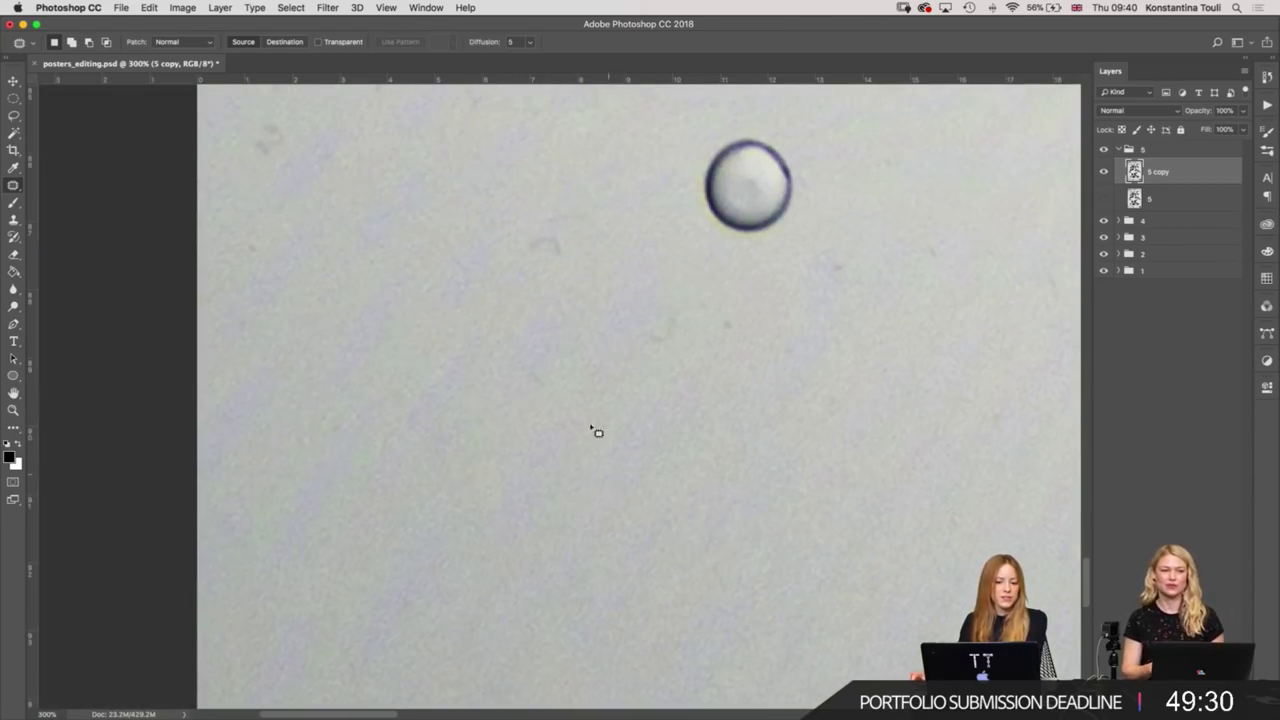
mouse_move(521, 381)
mouse_down()
mouse_move(577, 416)
mouse_move(526, 491)
mouse_up()
click(667, 421)
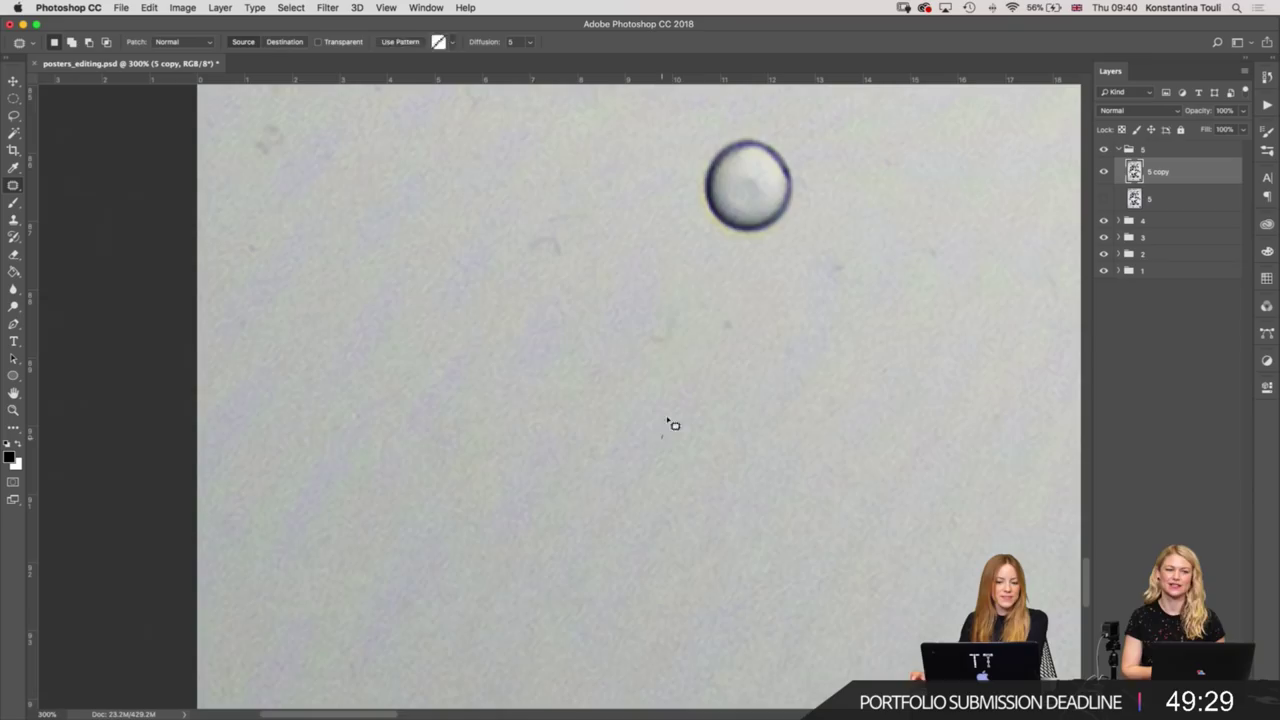
Patch the speck below the large droplet and another dust spot, then outline one near the droplet.
drag(745, 325, 725, 305)
drag(685, 335, 680, 437)
click(646, 329)
scroll(620, 360, up, 5)
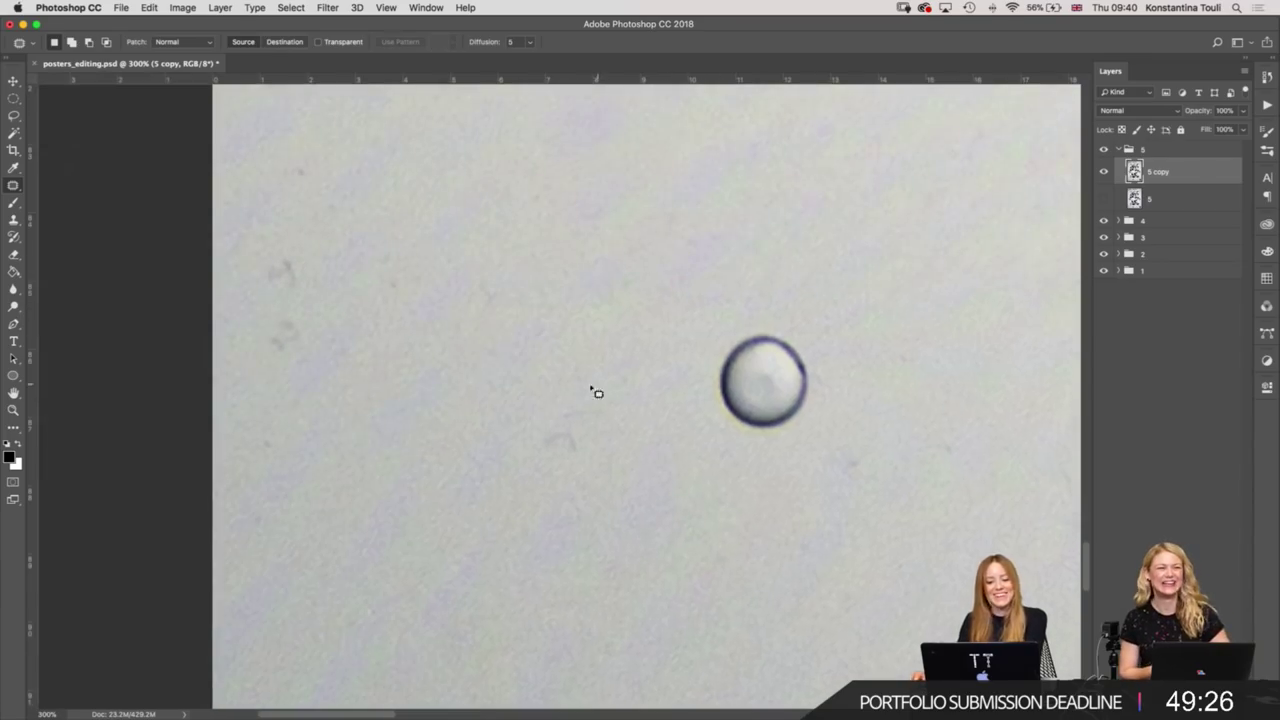
mouse_move(598, 383)
mouse_down()
mouse_move(624, 421)
mouse_move(602, 385)
mouse_up()
drag(570, 440, 480, 526)
click(569, 329)
scroll(593, 472, right, 5)
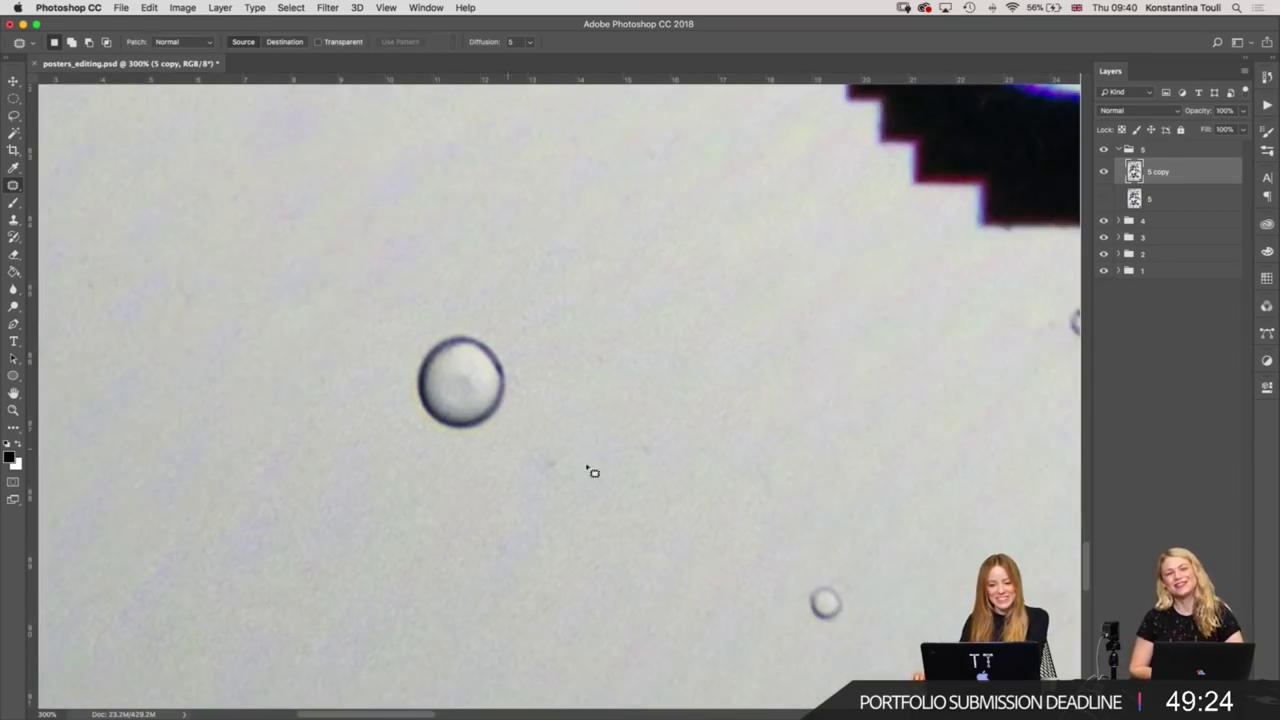
mouse_move(526, 479)
mouse_down()
mouse_move(660, 460)
mouse_move(528, 486)
mouse_up()
Patch the outlined spot and a speck beside the small droplet with clean texture.
mouse_move(600, 470)
mouse_down()
mouse_move(657, 357)
mouse_move(657, 372)
mouse_move(605, 296)
mouse_move(583, 434)
mouse_up()
click(746, 346)
scroll(608, 297, down, 3)
scroll(608, 297, right, 5)
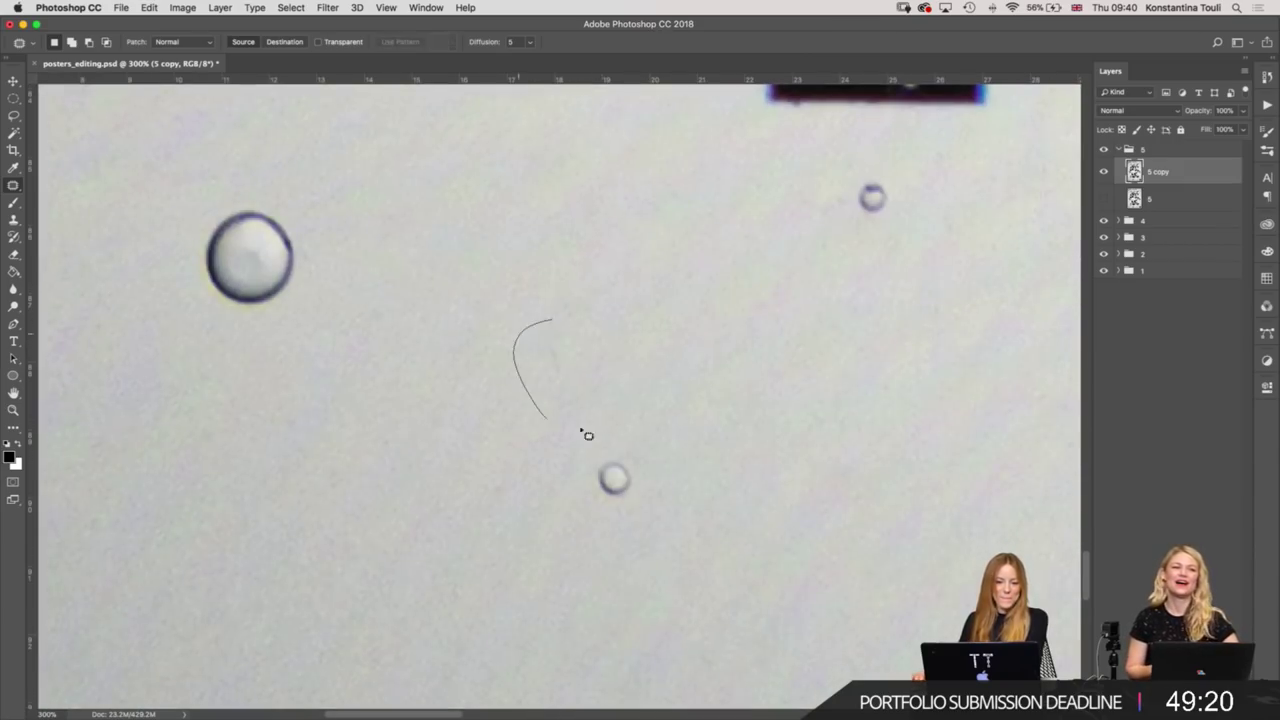
drag(554, 383, 703, 345)
click(528, 512)
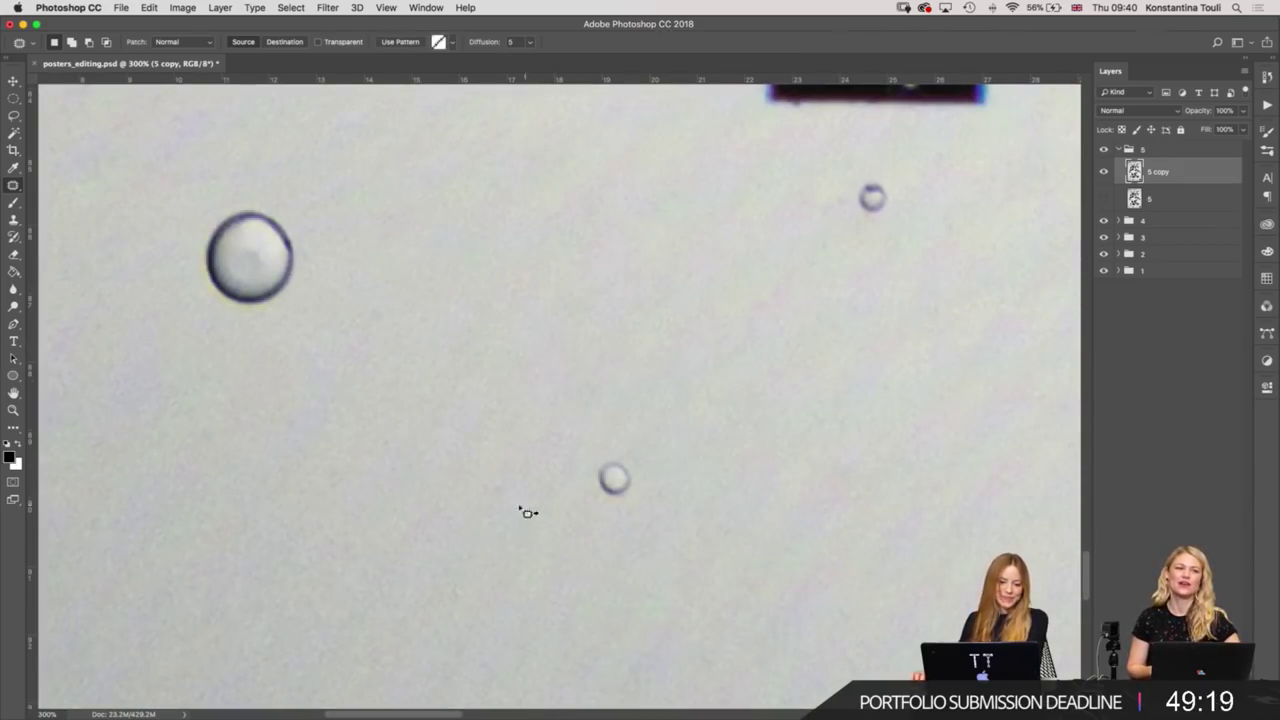
click(553, 384)
scroll(600, 380, right, 10)
scroll(650, 400, down, 5)
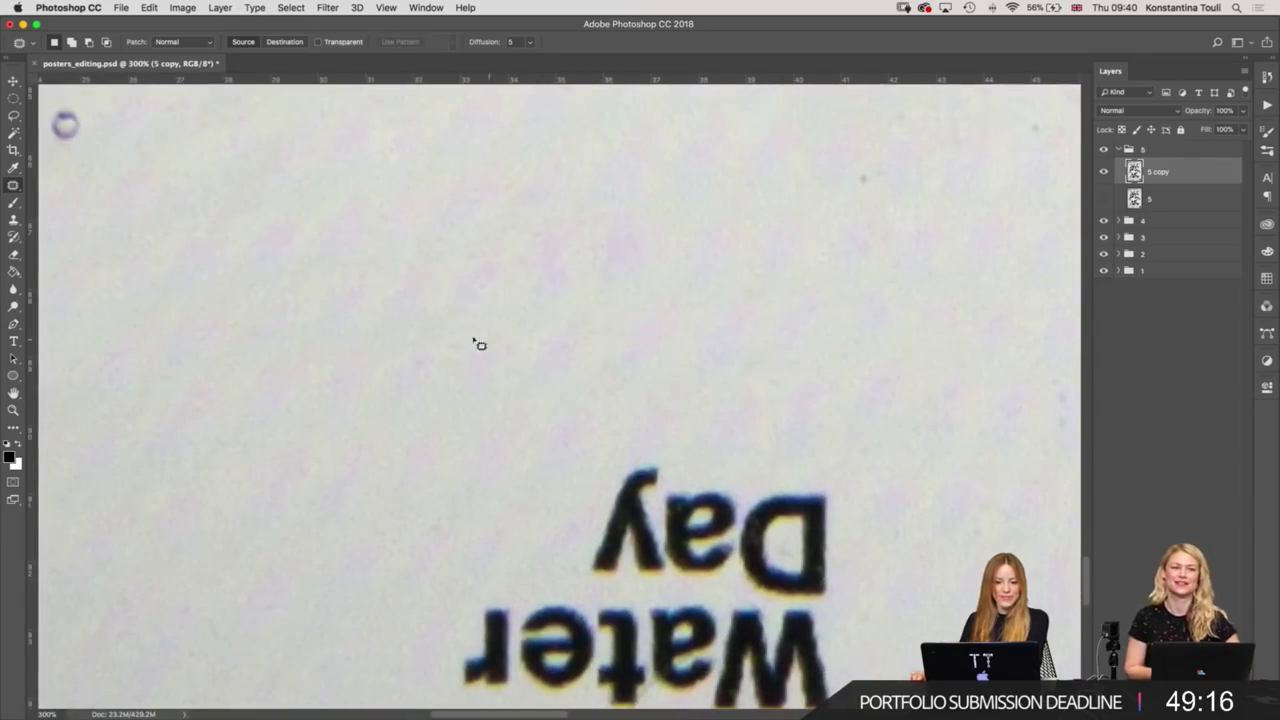
Patch the dust spot above the World Water Day text and another nearby with clean paper.
drag(478, 344, 571, 363)
drag(477, 389, 363, 280)
click(460, 480)
scroll(600, 420, down, 5)
scroll(681, 368, left, 5)
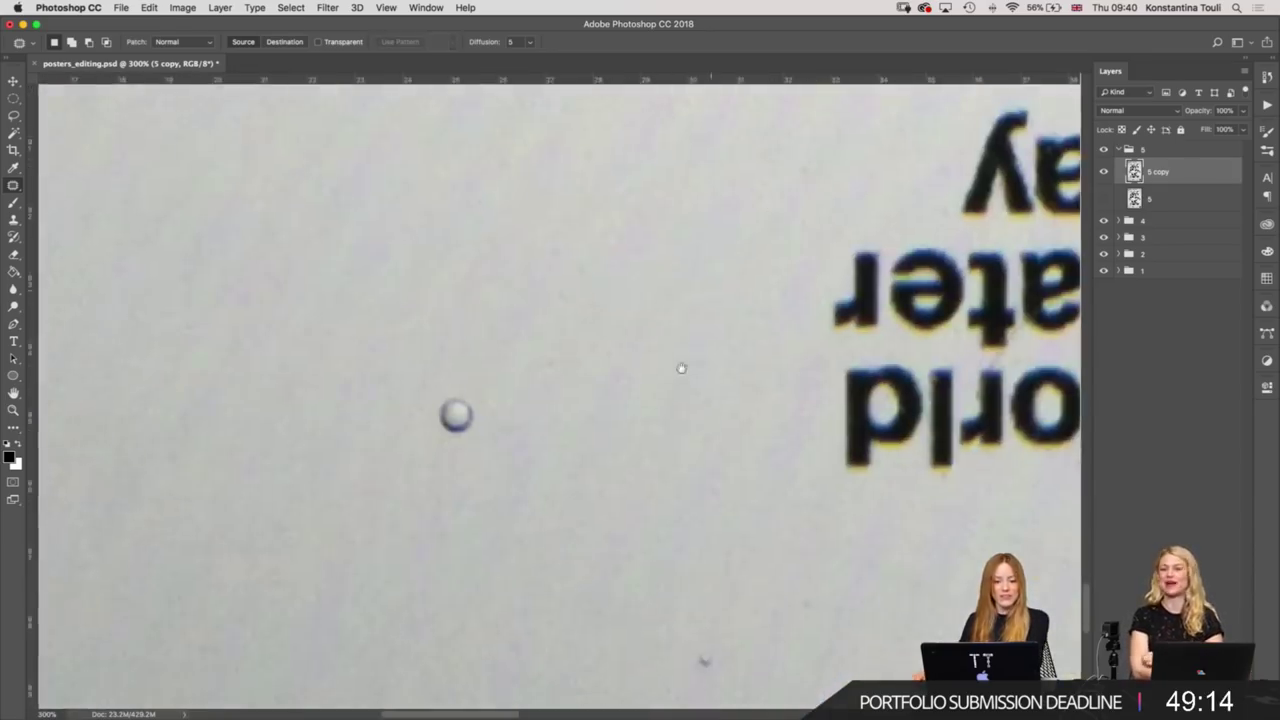
scroll(681, 368, down, 5)
drag(672, 322, 506, 320)
click(612, 264)
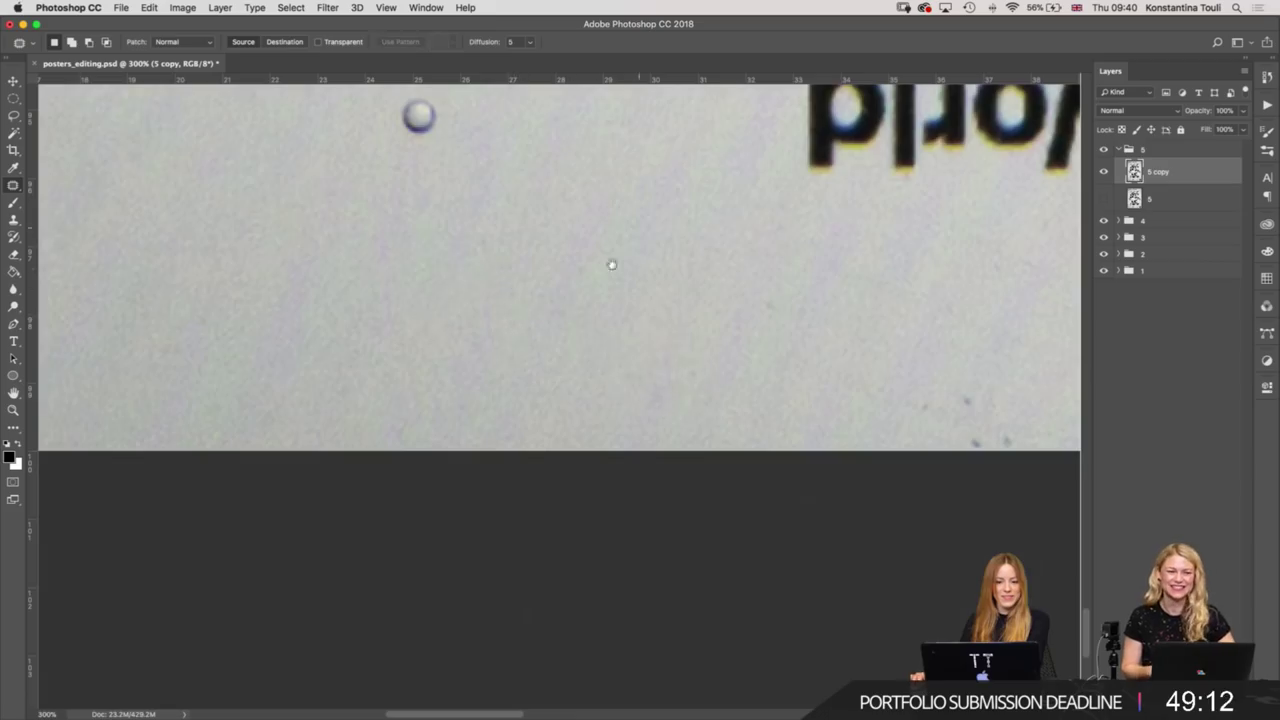
scroll(612, 264, up, 5)
scroll(590, 400, right, 2)
Patch the spots left of the 'World' text with clean paper from the left.
drag(633, 274, 617, 440)
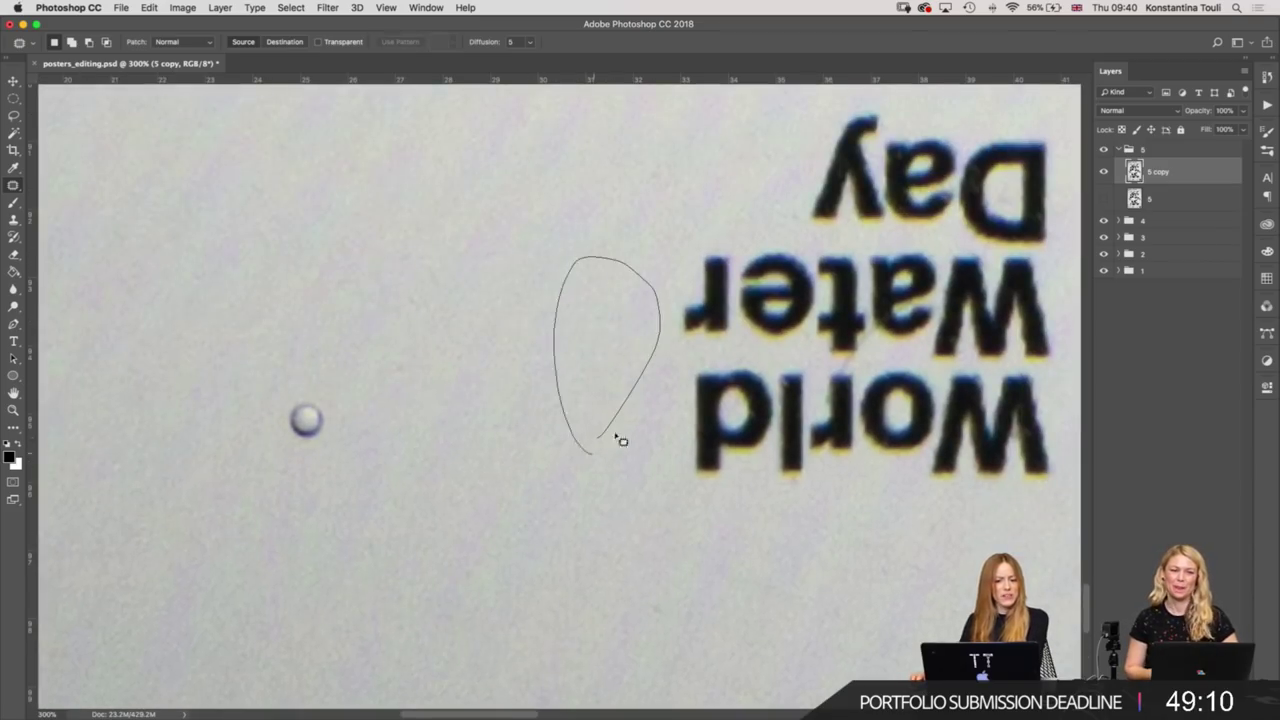
drag(627, 394, 437, 491)
click(466, 331)
scroll(397, 367, up, 5)
scroll(397, 367, right, 1)
mouse_move(397, 367)
mouse_down()
mouse_move(437, 434)
mouse_move(274, 306)
mouse_up()
click(551, 294)
Patch the speck near the 'Water' text with clean texture from up-left, then deselect.
scroll(316, 356, right, 5)
scroll(316, 356, up, 1)
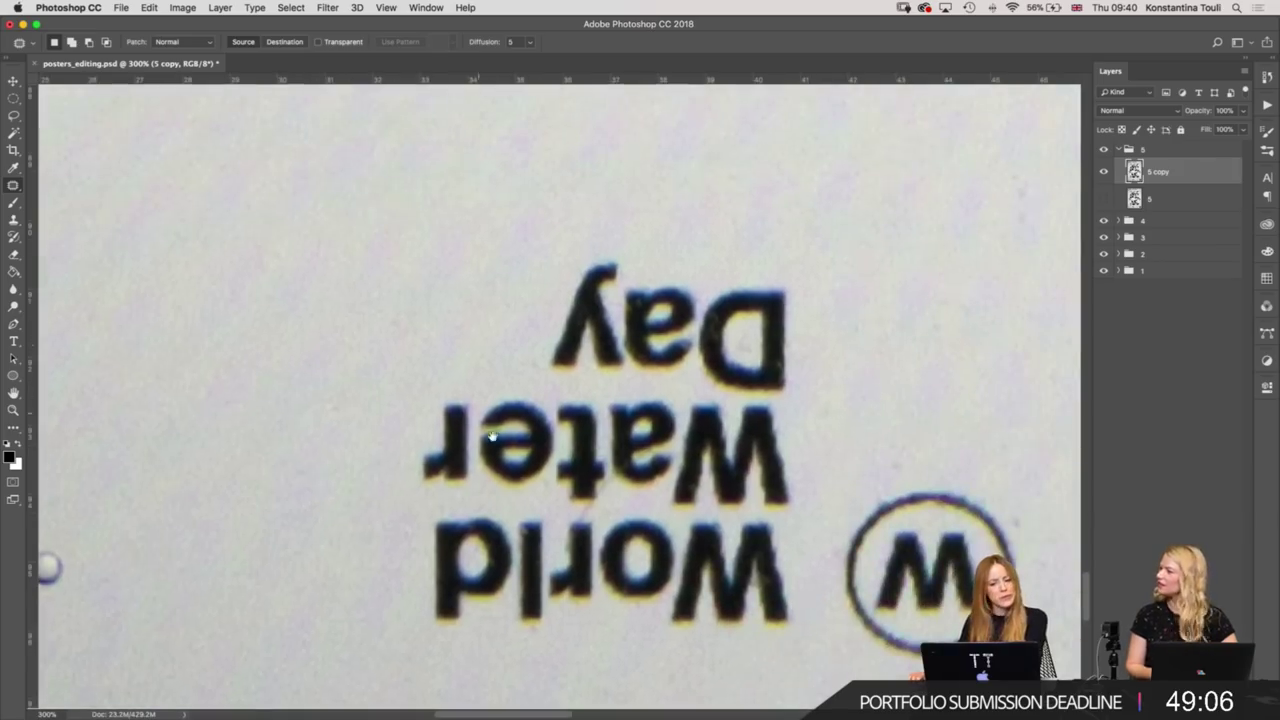
scroll(420, 321, left, 2)
scroll(420, 321, down, 1)
drag(446, 296, 440, 300)
drag(420, 320, 277, 265)
click(337, 391)
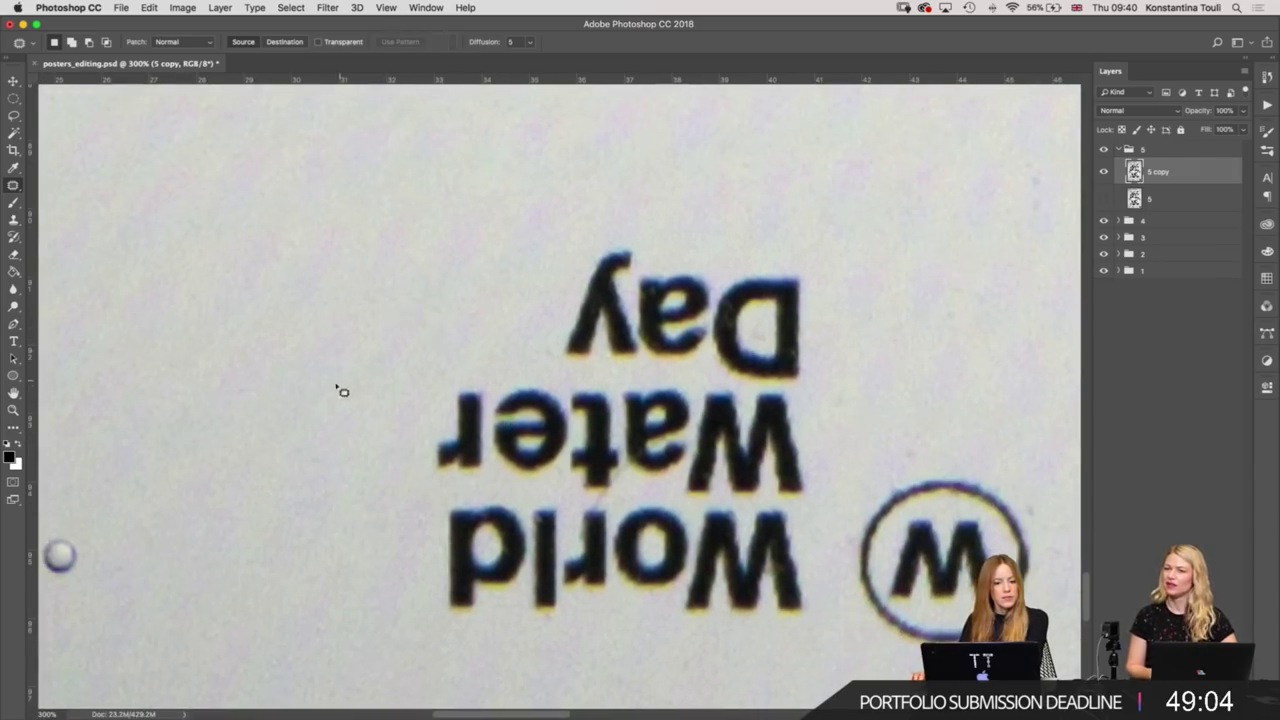
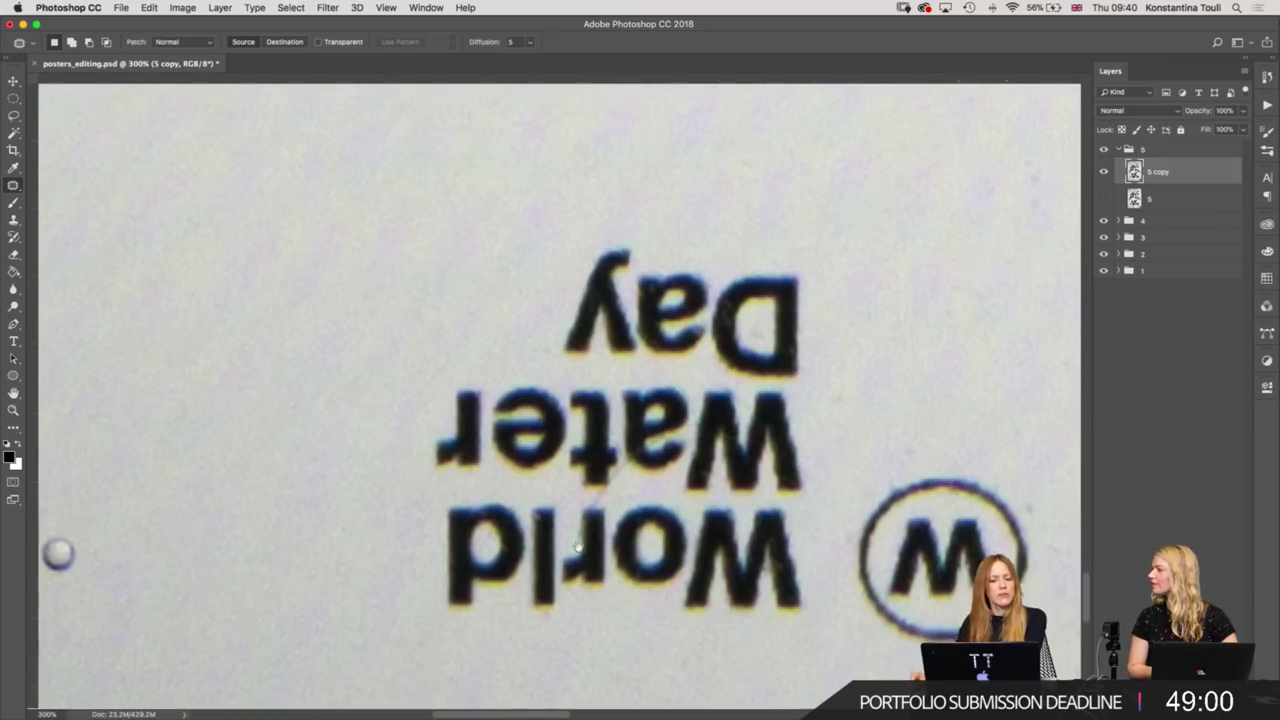
Patch the first specks and blemishes below the text on layer 5 copy with clean paper.
scroll(414, 337, down, 5)
scroll(414, 337, right, 2)
scroll(603, 537, down, 1)
mouse_move(452, 536)
mouse_down()
mouse_move(594, 614)
mouse_move(554, 566)
mouse_move(320, 523)
mouse_up()
click(303, 450)
mouse_move(303, 450)
mouse_down()
mouse_move(337, 423)
mouse_move(380, 451)
mouse_up()
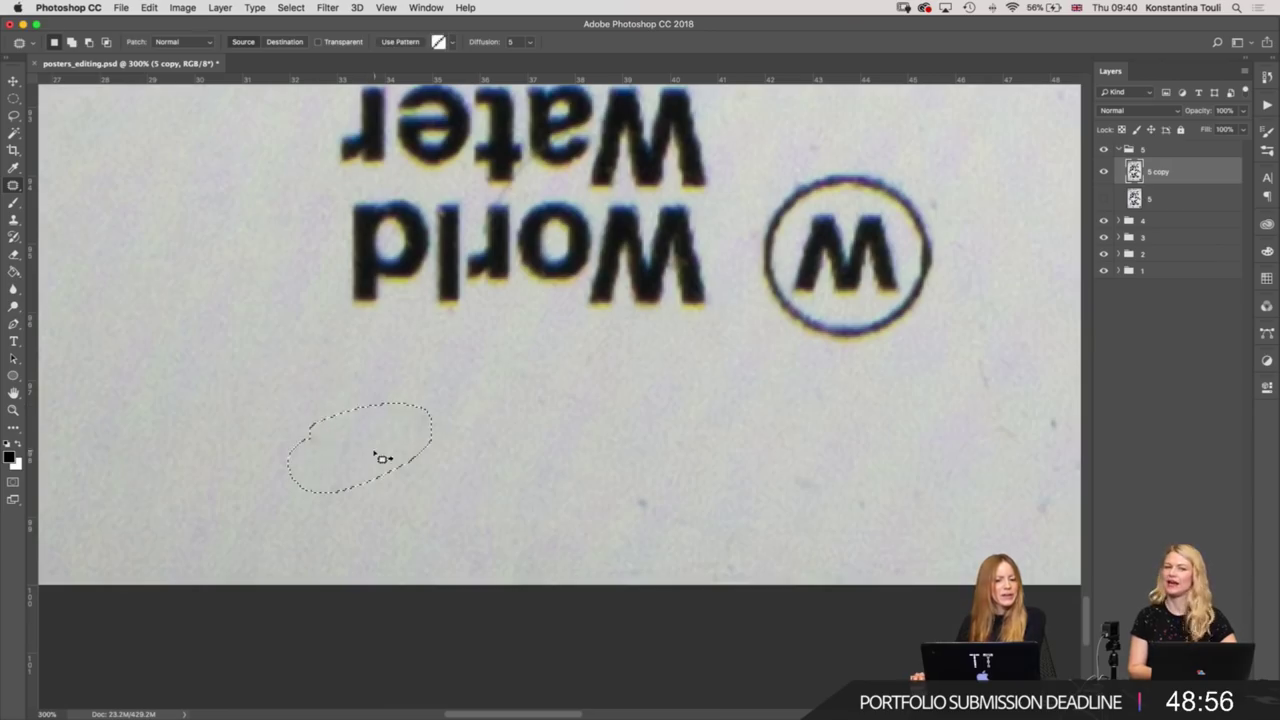
mouse_move(574, 483)
mouse_down()
mouse_move(269, 540)
mouse_move(300, 606)
mouse_move(300, 560)
mouse_move(160, 545)
mouse_up()
click(346, 471)
Patch more spots and marks below the text using clean paper from up-left.
mouse_move(252, 440)
mouse_down()
mouse_move(234, 531)
mouse_move(549, 531)
mouse_up()
click(549, 531)
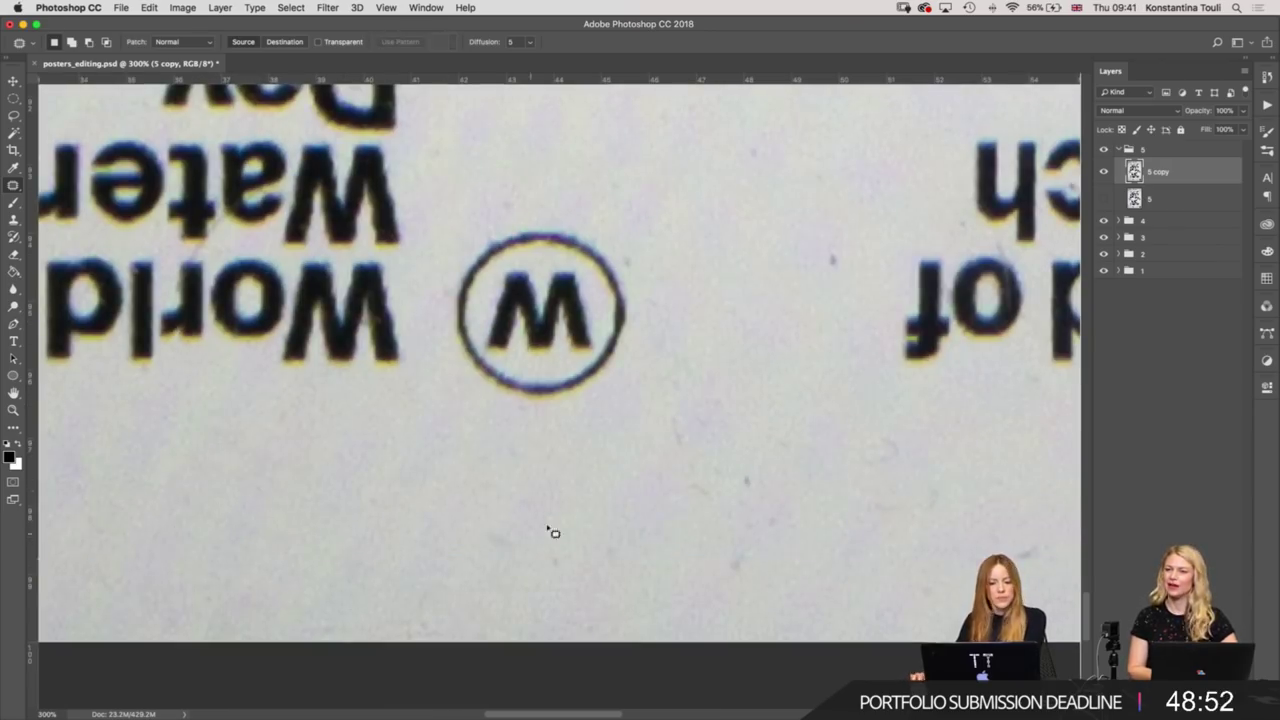
mouse_move(500, 592)
mouse_down()
mouse_move(583, 560)
mouse_move(370, 480)
mouse_up()
click(448, 572)
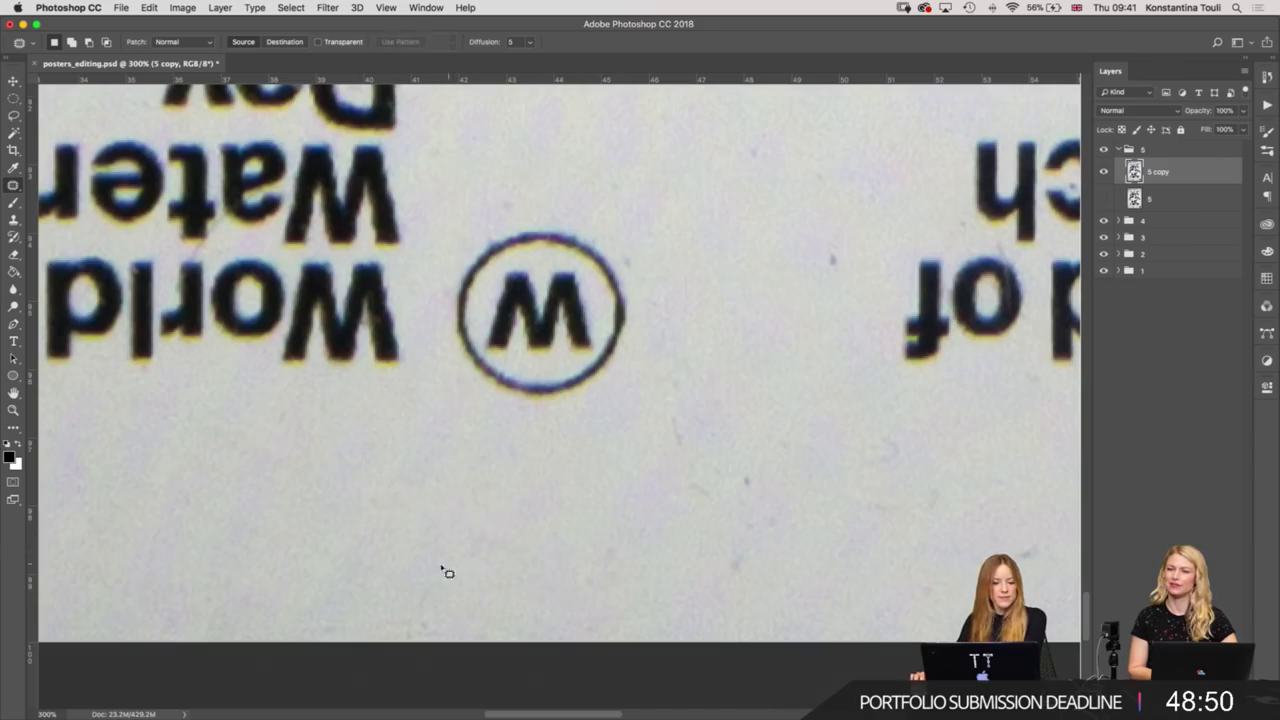
drag(480, 607, 445, 566)
drag(455, 600, 404, 505)
click(305, 425)
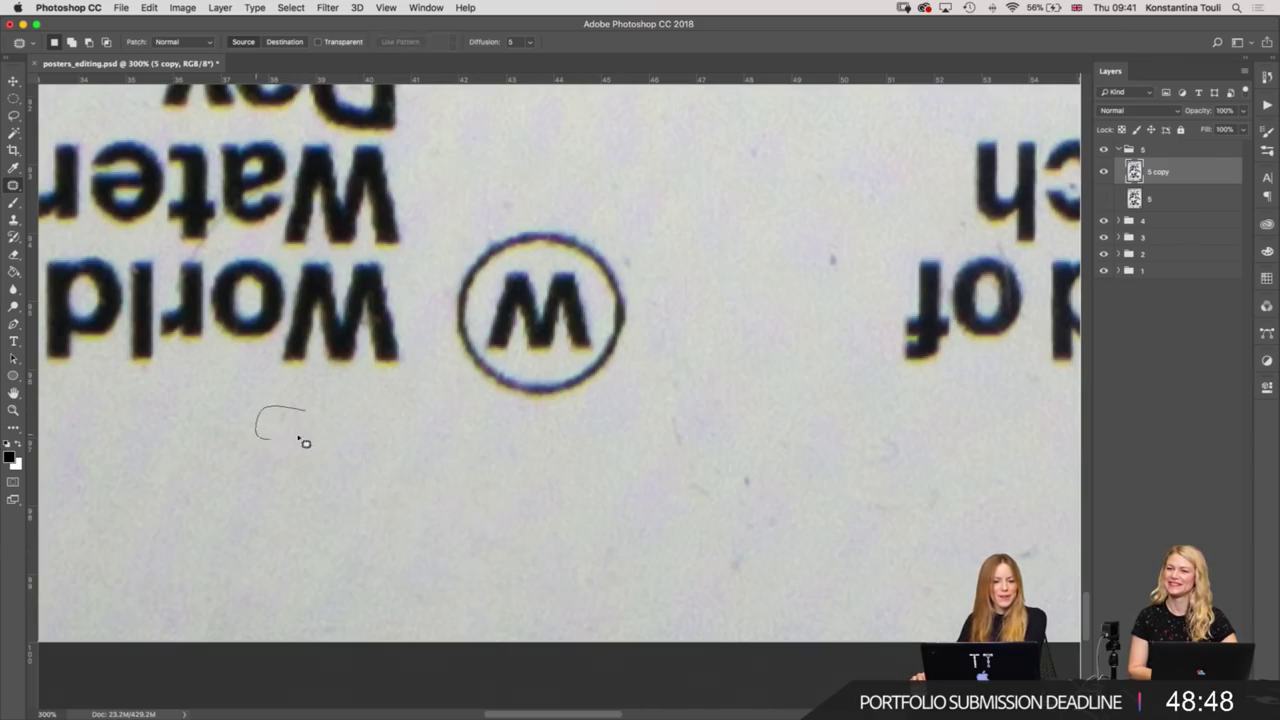
drag(305, 443, 290, 438)
click(374, 437)
Patch out the blemish below the circled W.
scroll(560, 440, right, 5)
mouse_move(510, 458)
mouse_down()
mouse_move(472, 612)
mouse_move(609, 480)
mouse_move(347, 488)
mouse_up()
scroll(620, 470, down, 3)
scroll(620, 470, left, 2)
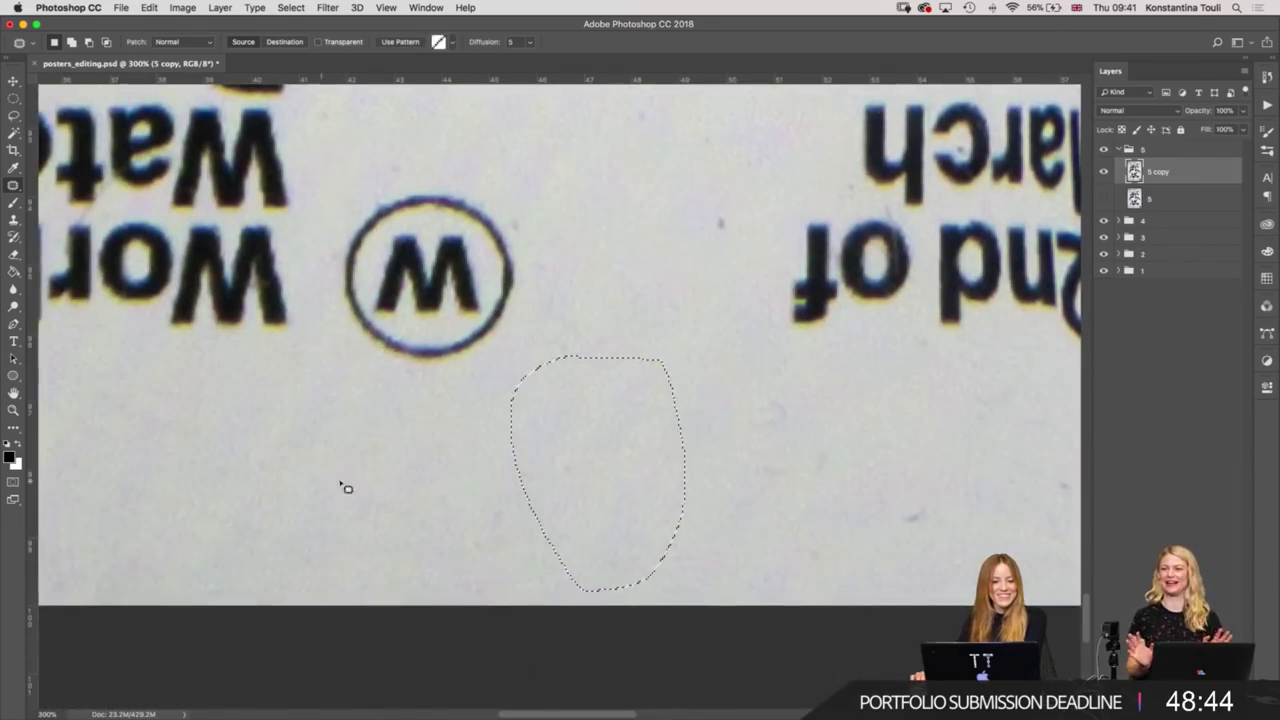
click(347, 488)
scroll(470, 500, right, 3)
scroll(470, 500, up, 1)
drag(412, 606, 337, 608)
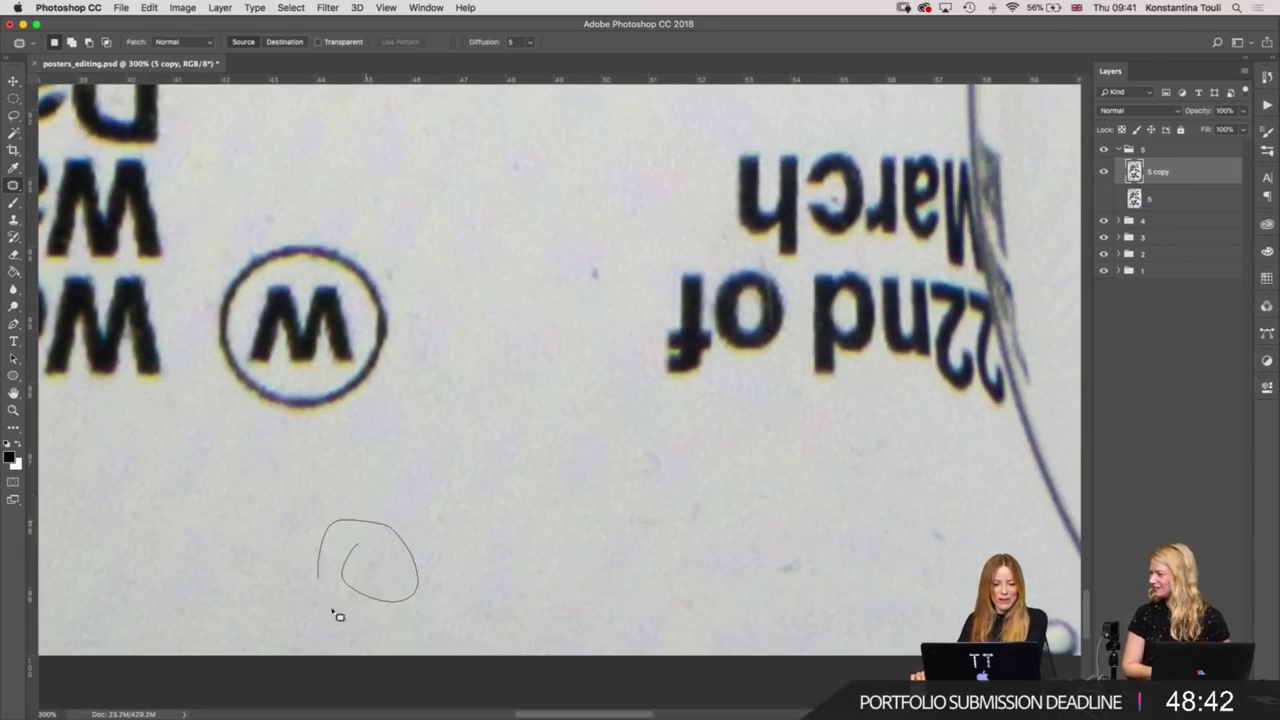
click(370, 503)
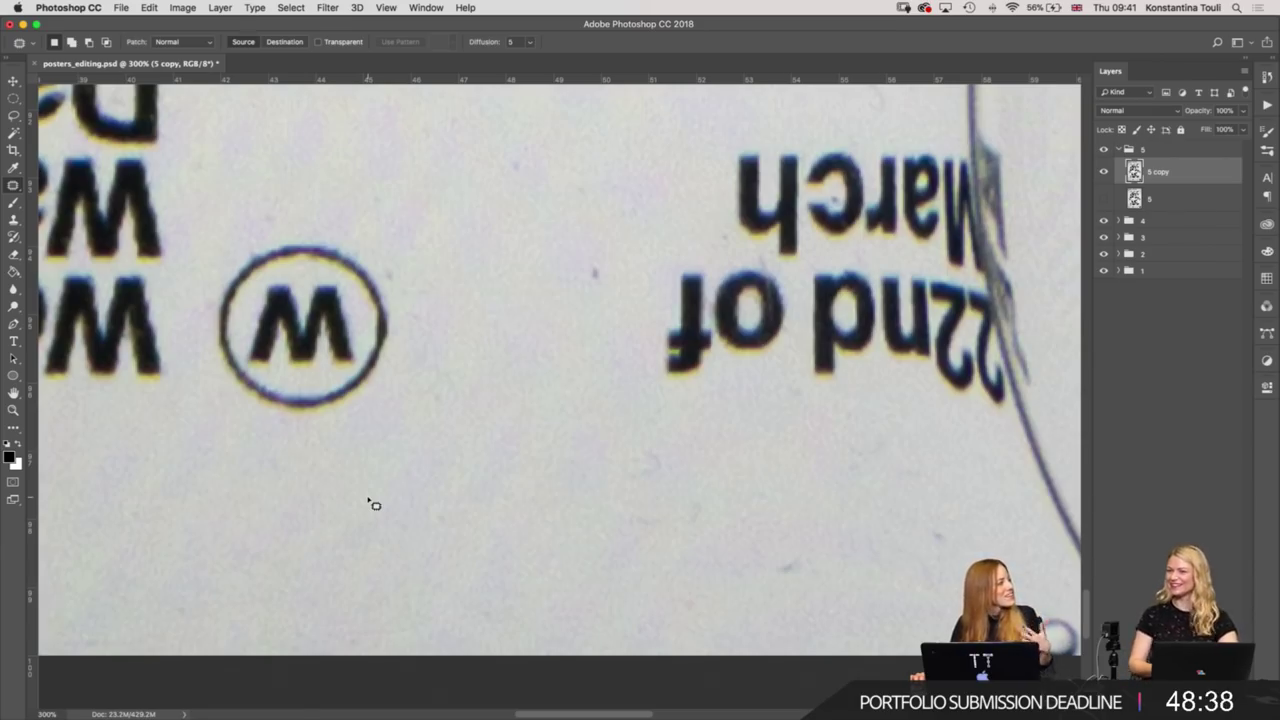
Remove the specks beside and above the circled W.
drag(380, 277, 407, 287)
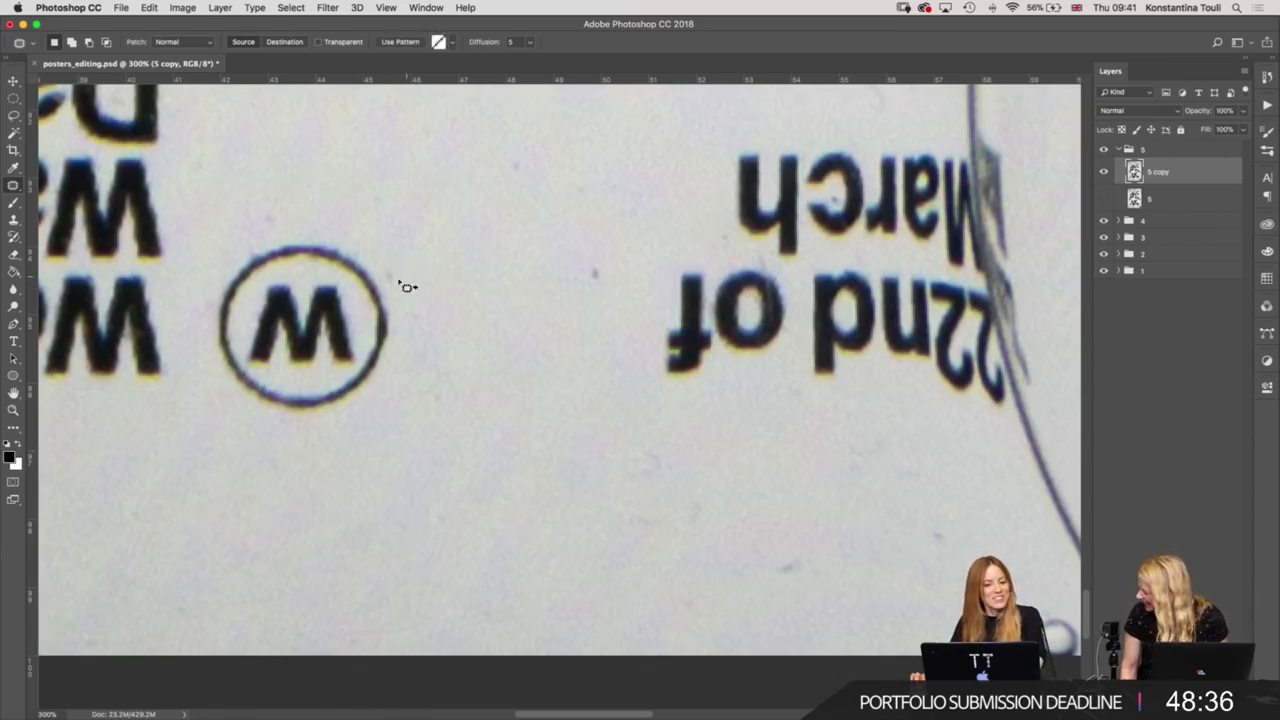
click(420, 331)
drag(480, 327, 418, 305)
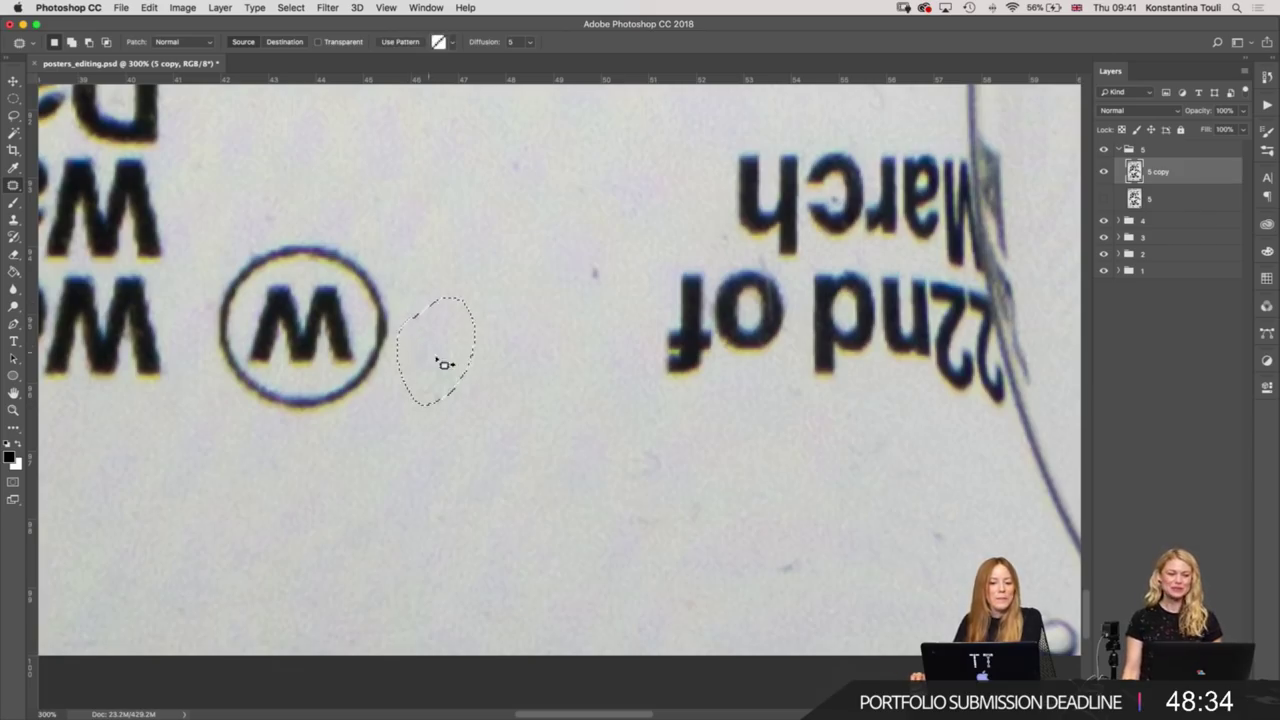
scroll(580, 460, up, 5)
scroll(580, 460, left, 4)
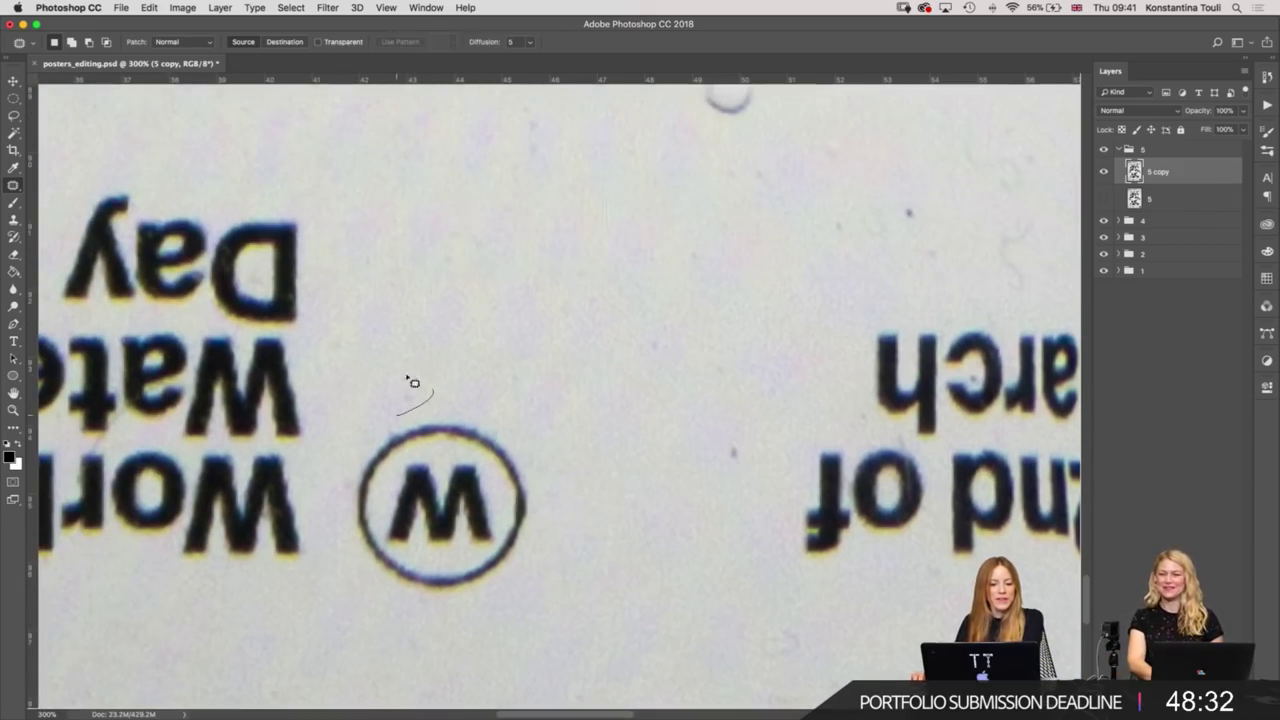
drag(410, 381, 409, 390)
drag(505, 408, 525, 383)
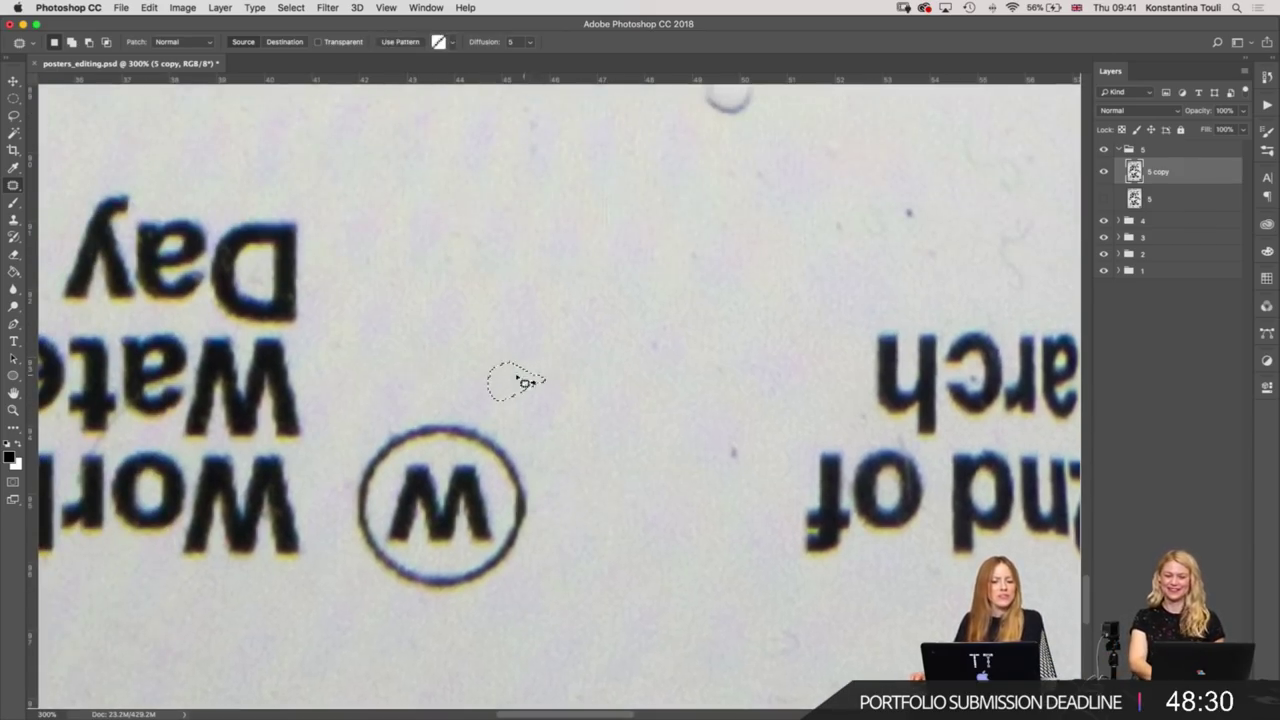
click(529, 323)
Patch the blemishes below '22nd of March', including a larger area lower on the poster.
scroll(529, 323, right, 5)
scroll(529, 323, down, 3)
drag(488, 440, 406, 536)
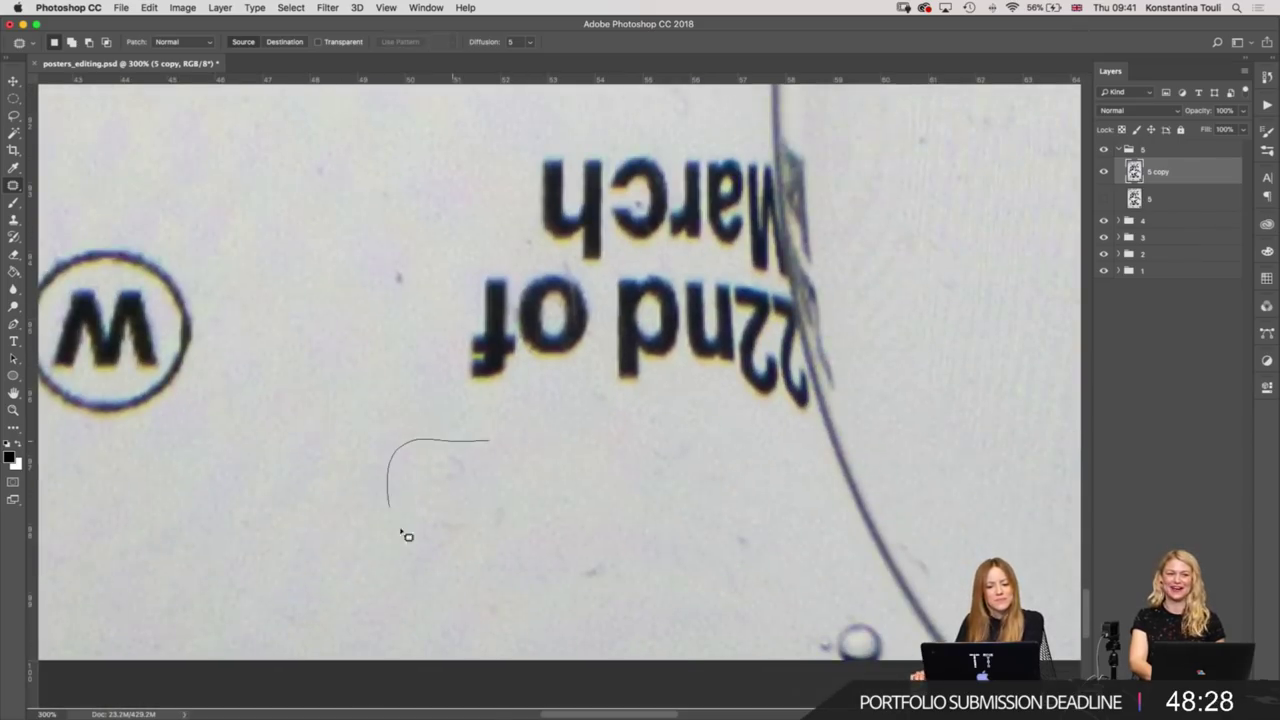
drag(531, 493, 404, 541)
drag(482, 530, 408, 534)
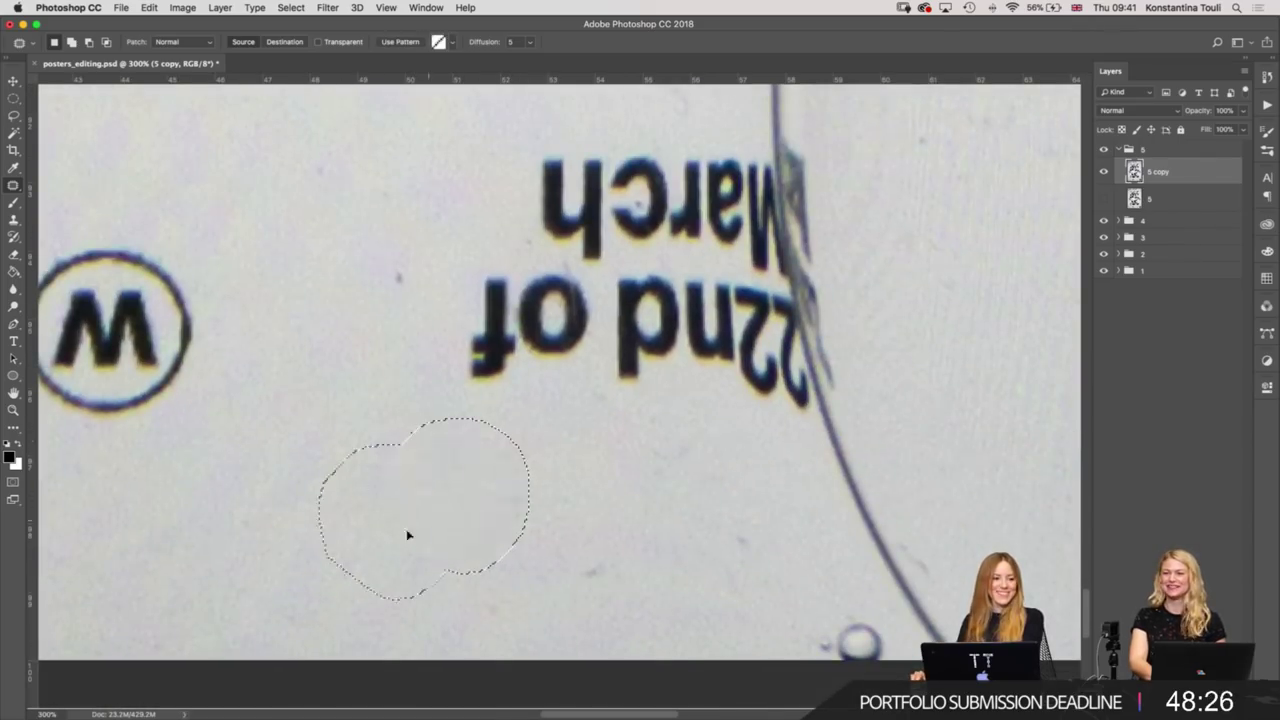
key(ctrl+d)
drag(378, 466, 349, 509)
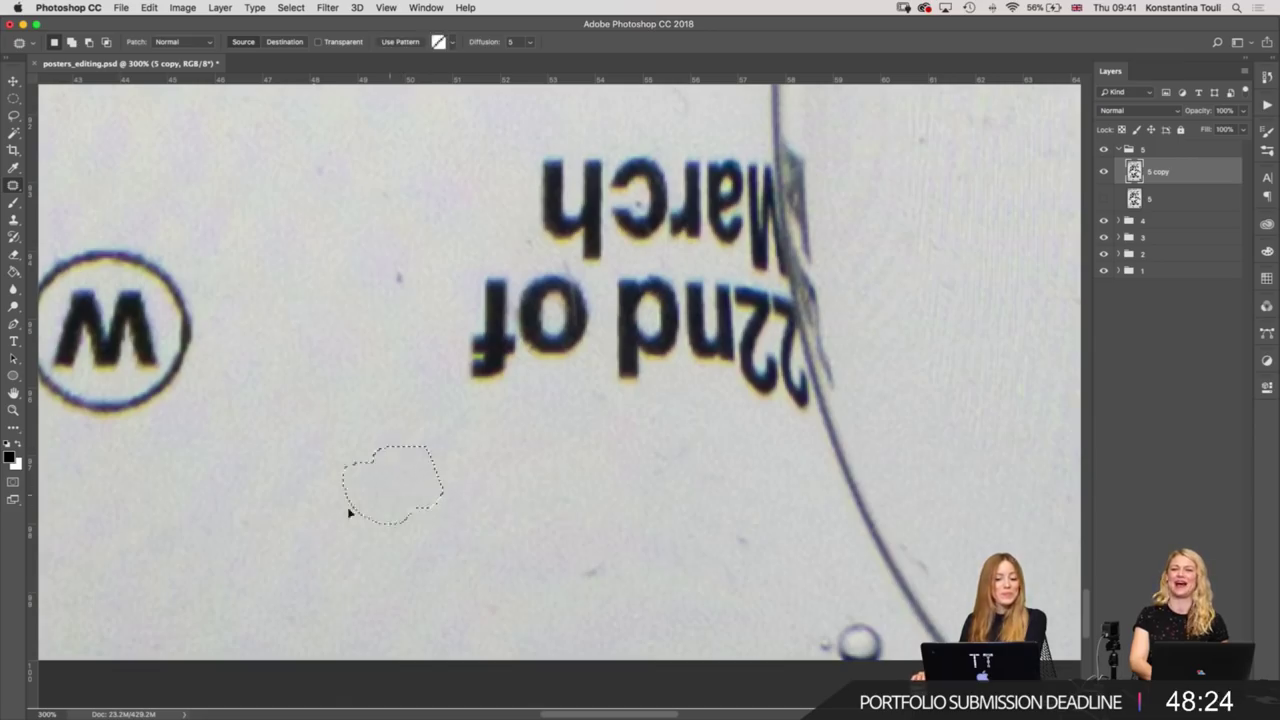
key(ctrl+d)
mouse_move(548, 560)
mouse_down()
mouse_move(506, 623)
mouse_move(620, 503)
mouse_move(487, 623)
mouse_up()
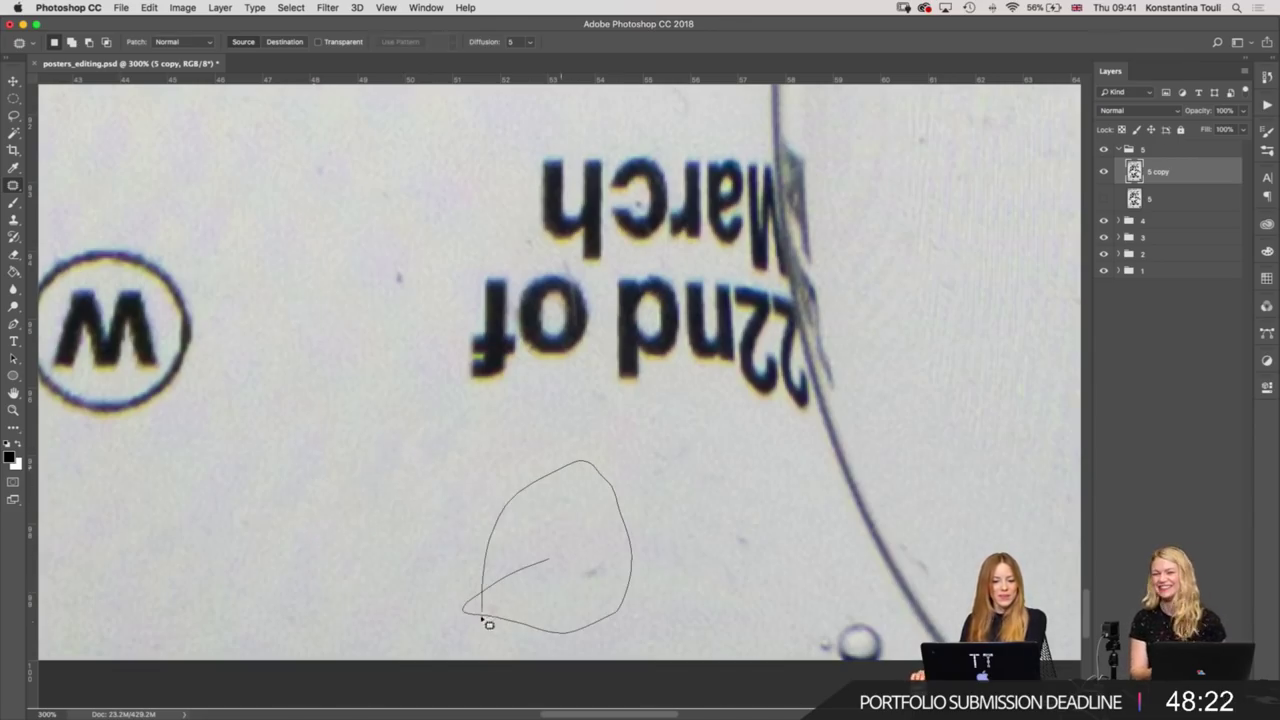
drag(564, 585, 314, 571)
key(ctrl+d)
mouse_move(235, 496)
mouse_down()
mouse_move(280, 551)
mouse_move(376, 503)
mouse_up()
key(ctrl+d)
Patch specks near and below '22nd of' and a mark near the poster bottom.
scroll(309, 574, left, 5)
scroll(251, 509, up, 2)
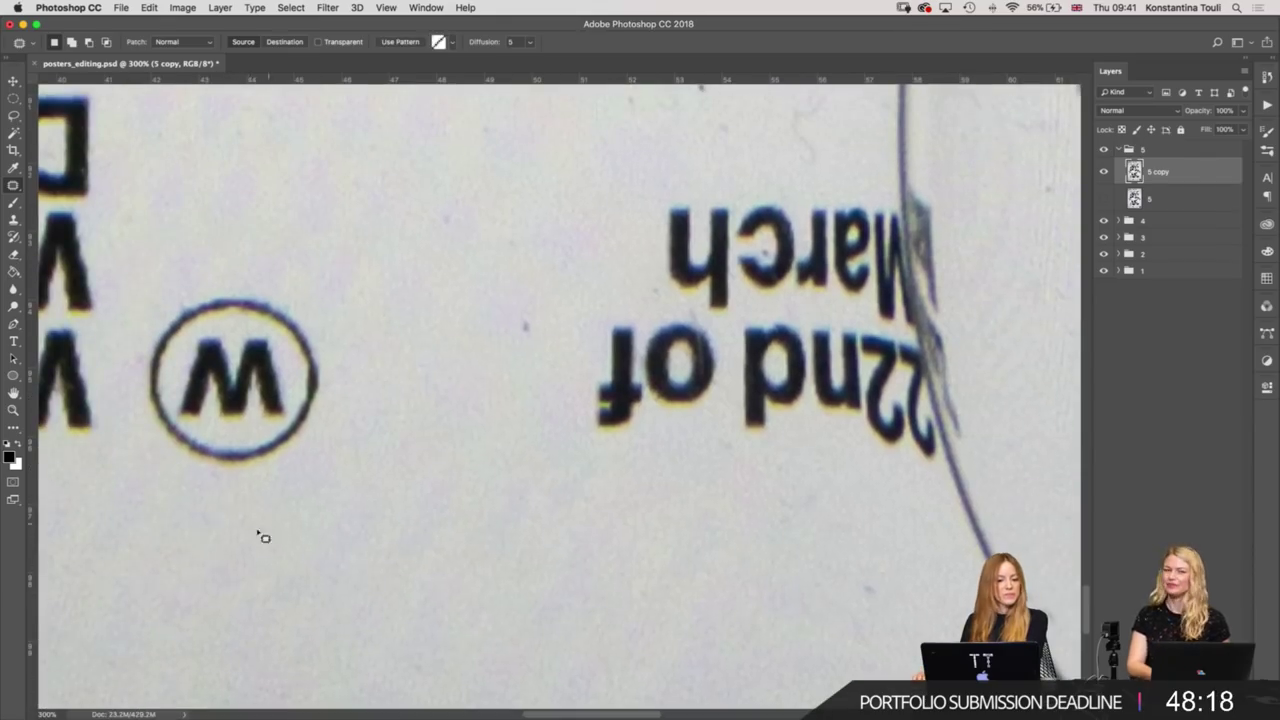
key(ctrl+d)
drag(527, 327, 535, 423)
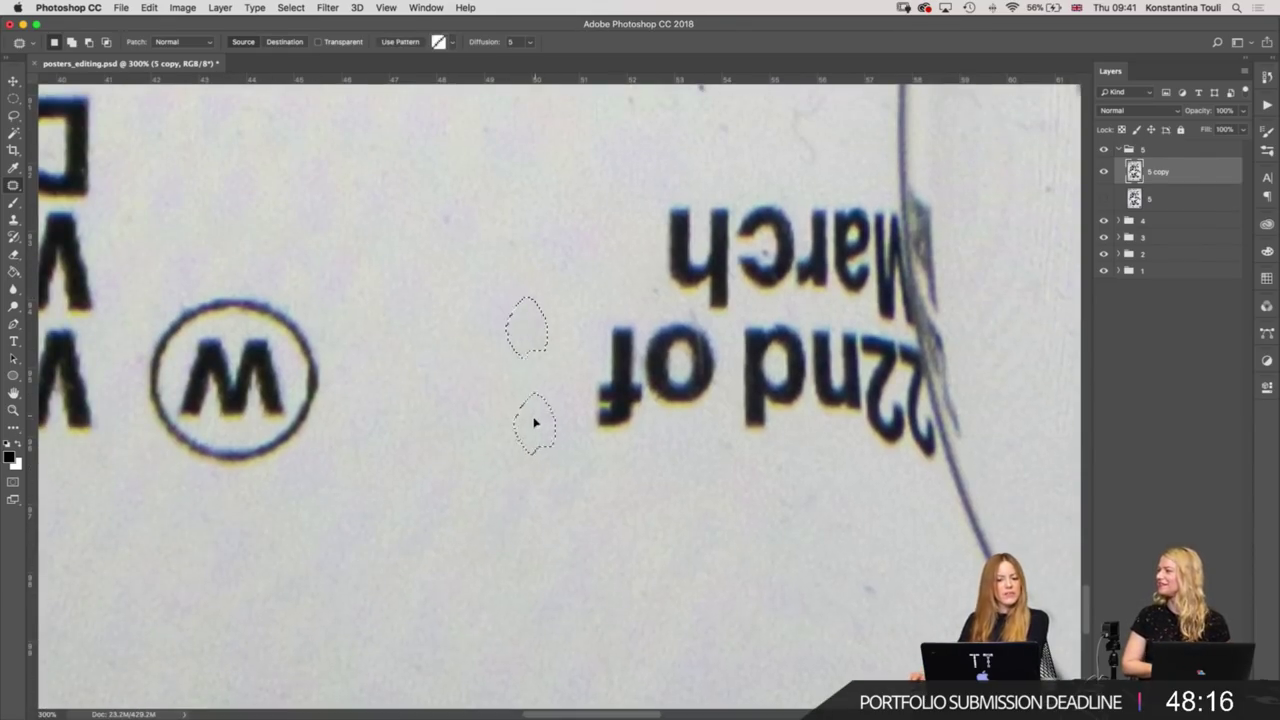
scroll(477, 390, down, 3)
scroll(477, 390, right, 5)
mouse_move(468, 533)
mouse_down()
mouse_move(376, 517)
mouse_move(320, 550)
mouse_move(300, 451)
mouse_up()
key(ctrl+d)
drag(250, 585, 260, 580)
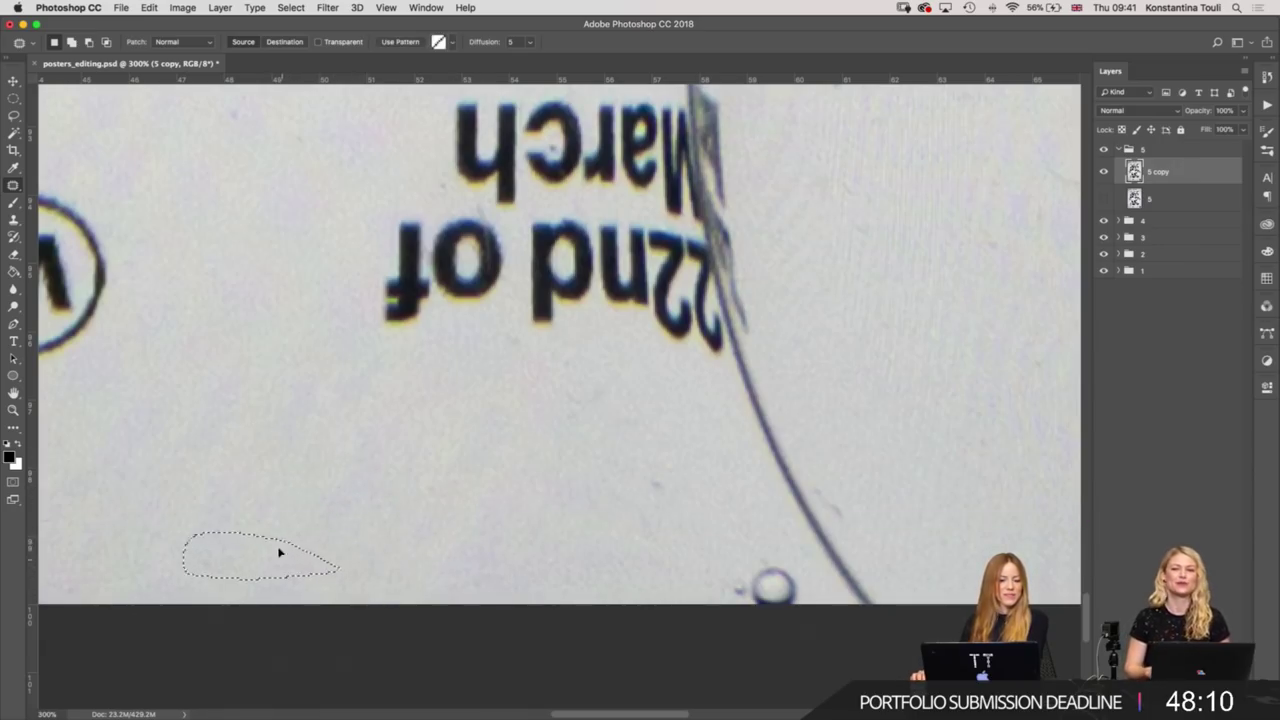
click(403, 515)
mouse_move(398, 372)
mouse_down()
mouse_move(314, 423)
mouse_move(329, 397)
mouse_move(330, 480)
mouse_up()
key(ctrl+d)
Patch the speck below 'of' and two neighbouring blemishes lower down.
scroll(408, 491, up, 2)
scroll(408, 491, right, 3)
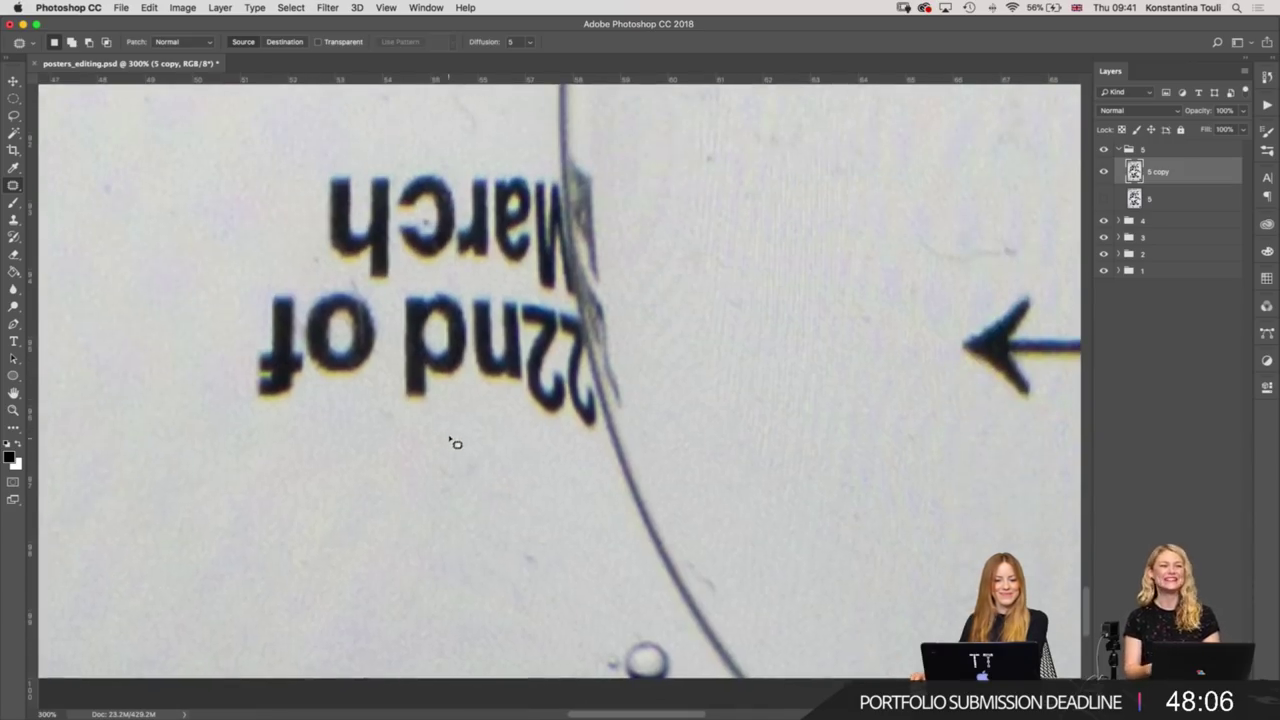
drag(471, 465, 445, 420)
mouse_move(432, 434)
mouse_down()
mouse_move(366, 440)
mouse_move(400, 427)
mouse_up()
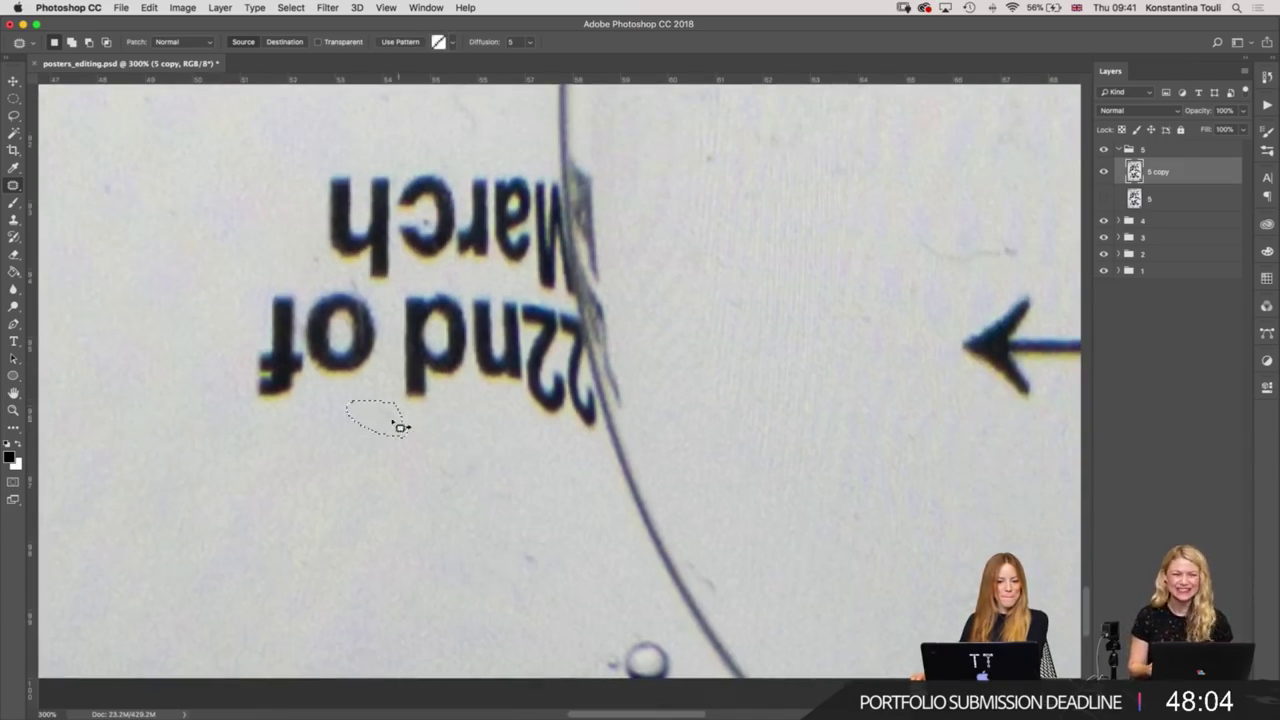
key(ctrl+d)
drag(541, 515, 535, 514)
drag(533, 516, 446, 522)
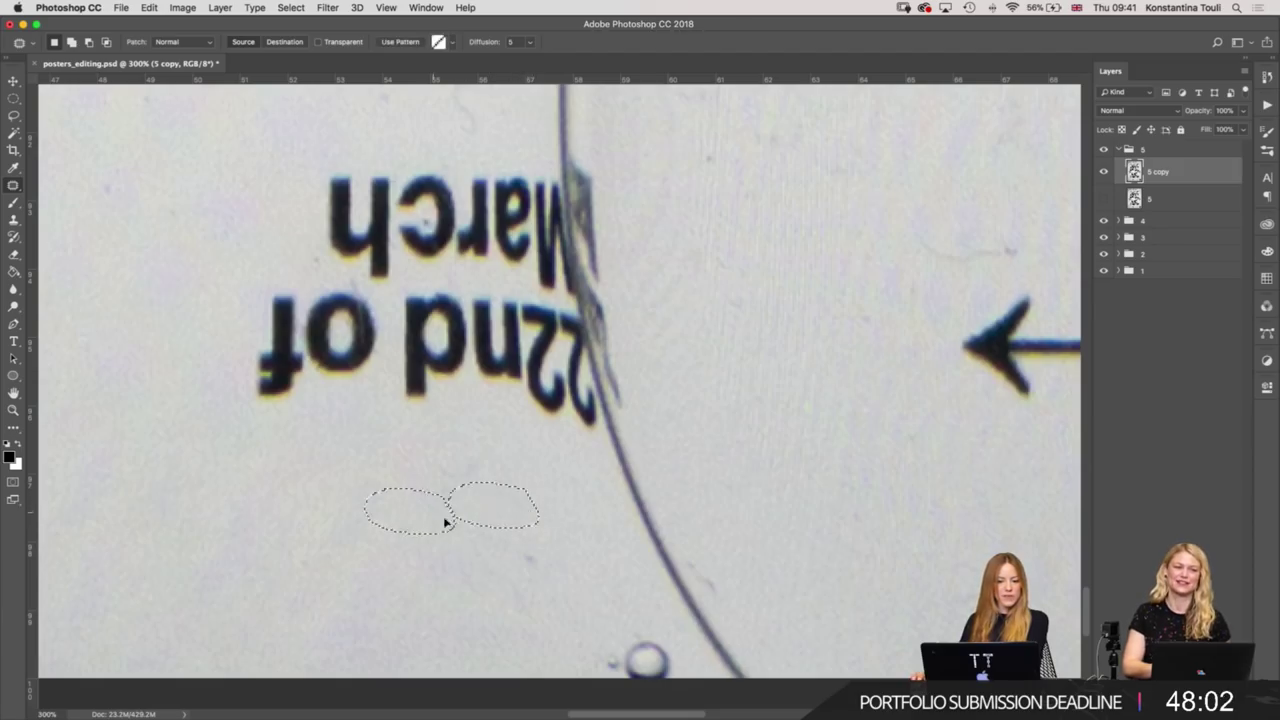
drag(538, 553, 560, 578)
key(ctrl+d)
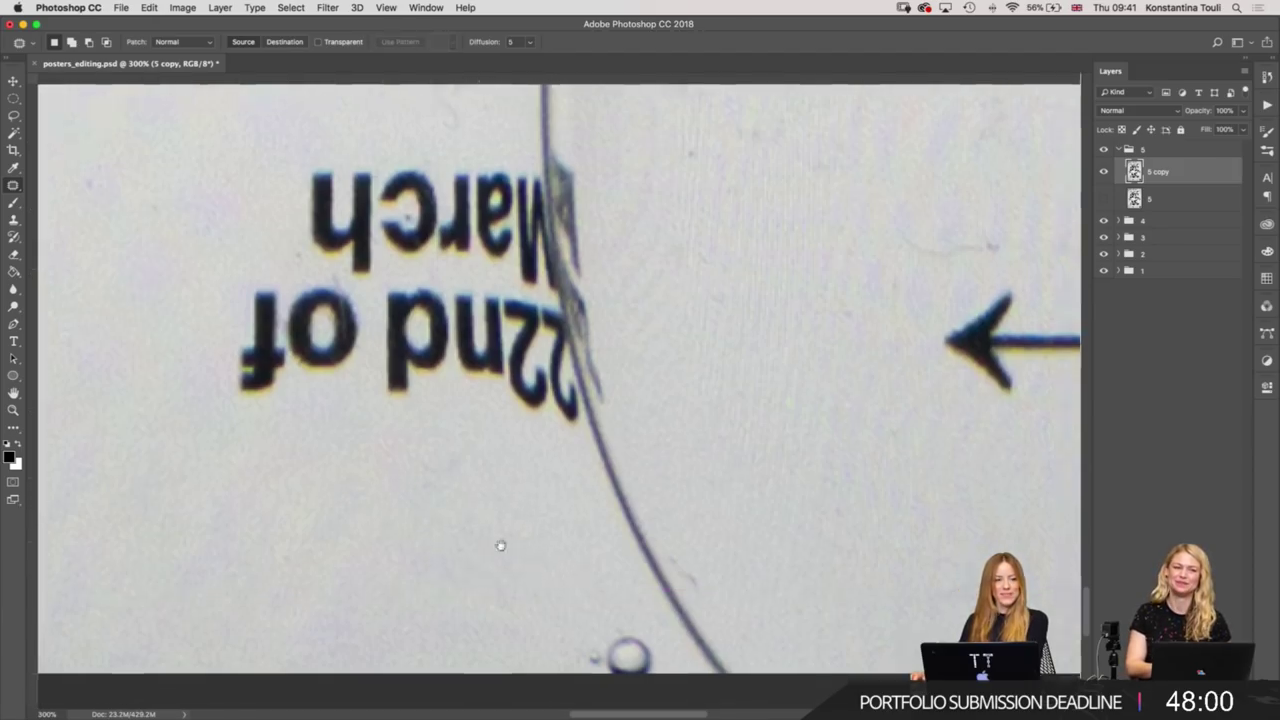
Patch out the dark mark near the bottom bubble.
scroll(500, 543, right, 5)
scroll(457, 520, down, 3)
scroll(437, 414, down, 4)
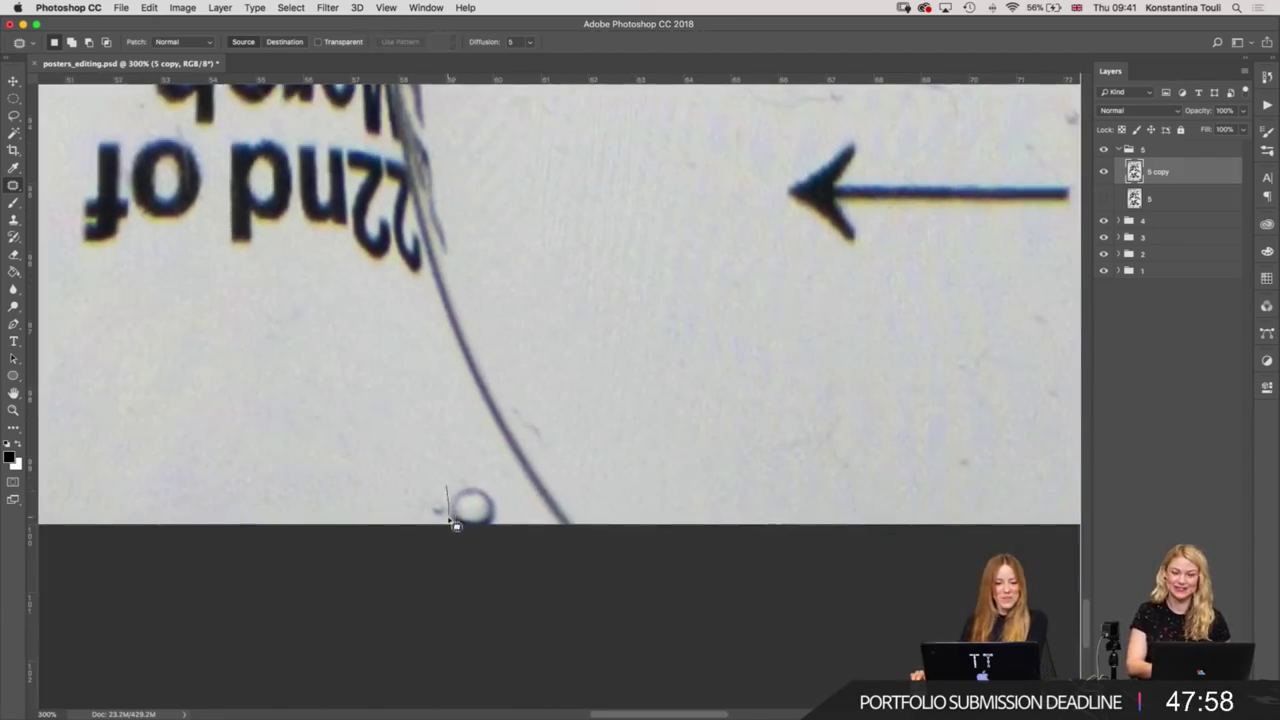
drag(437, 489, 436, 507)
key(ctrl+d)
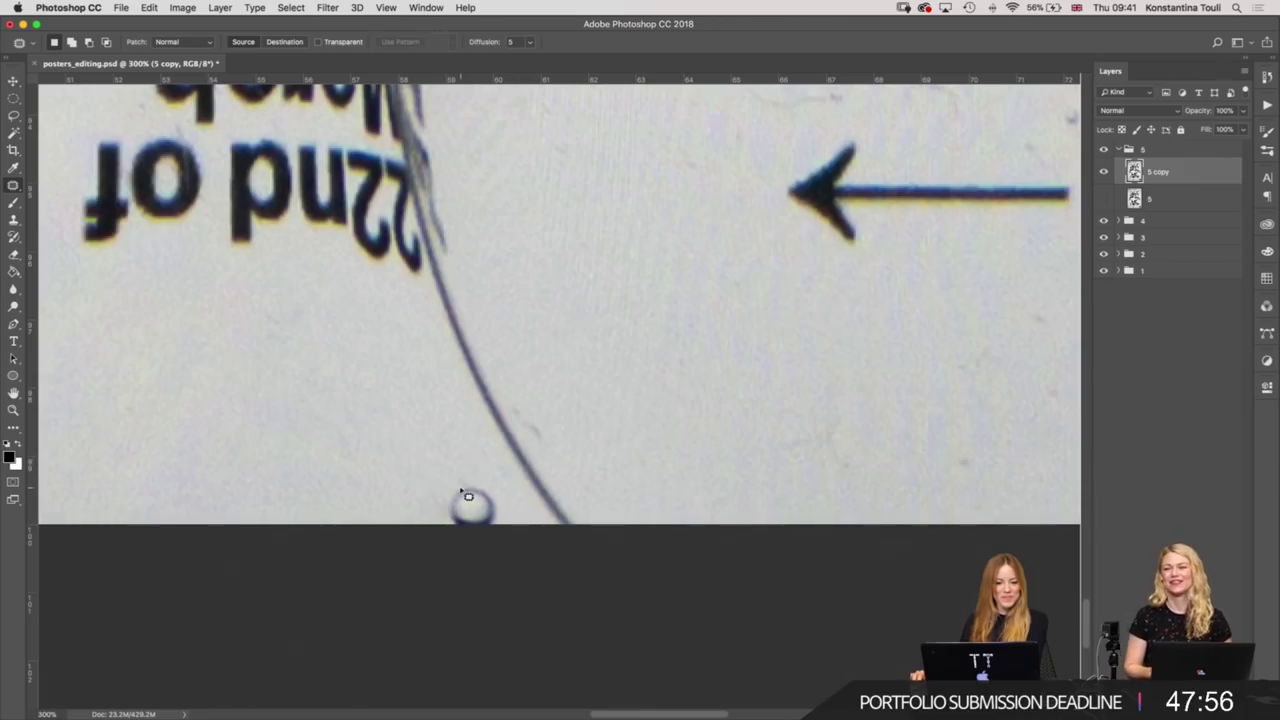
Return to the Patch tool, show rulers, and bring the March text into view.
key(s)
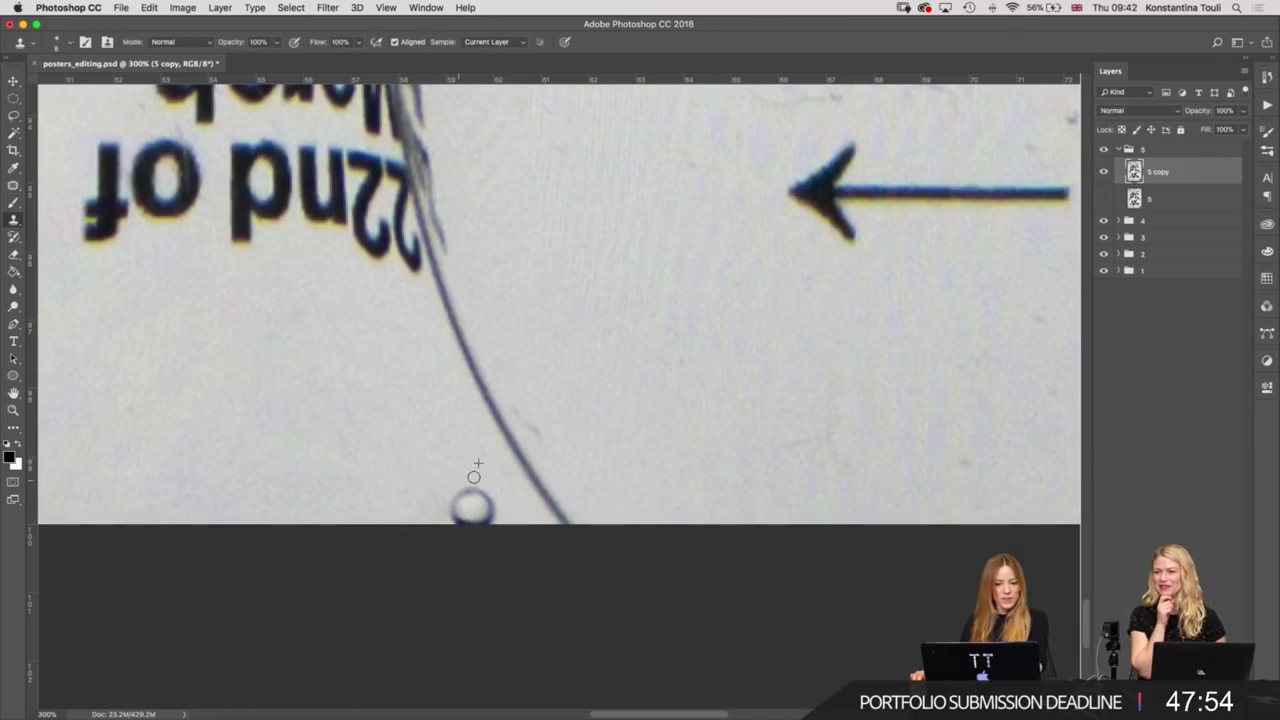
key(j)
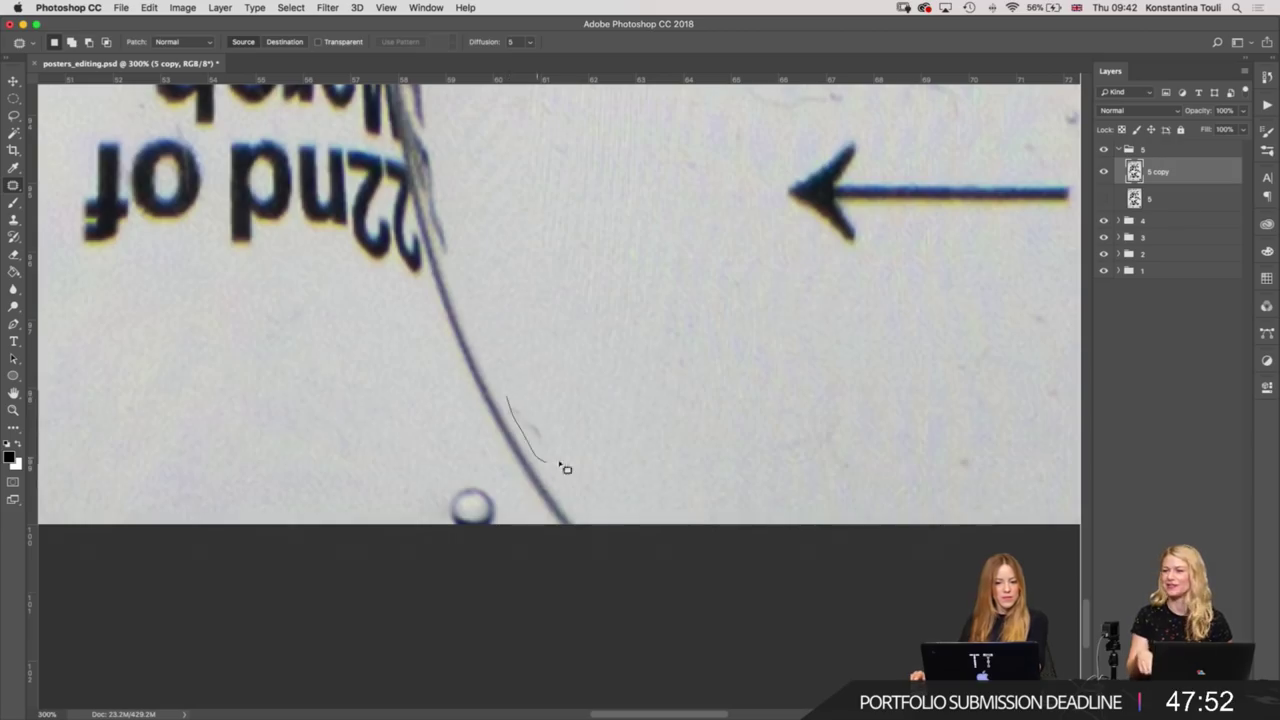
drag(528, 329, 753, 593)
key(ctrl+r)
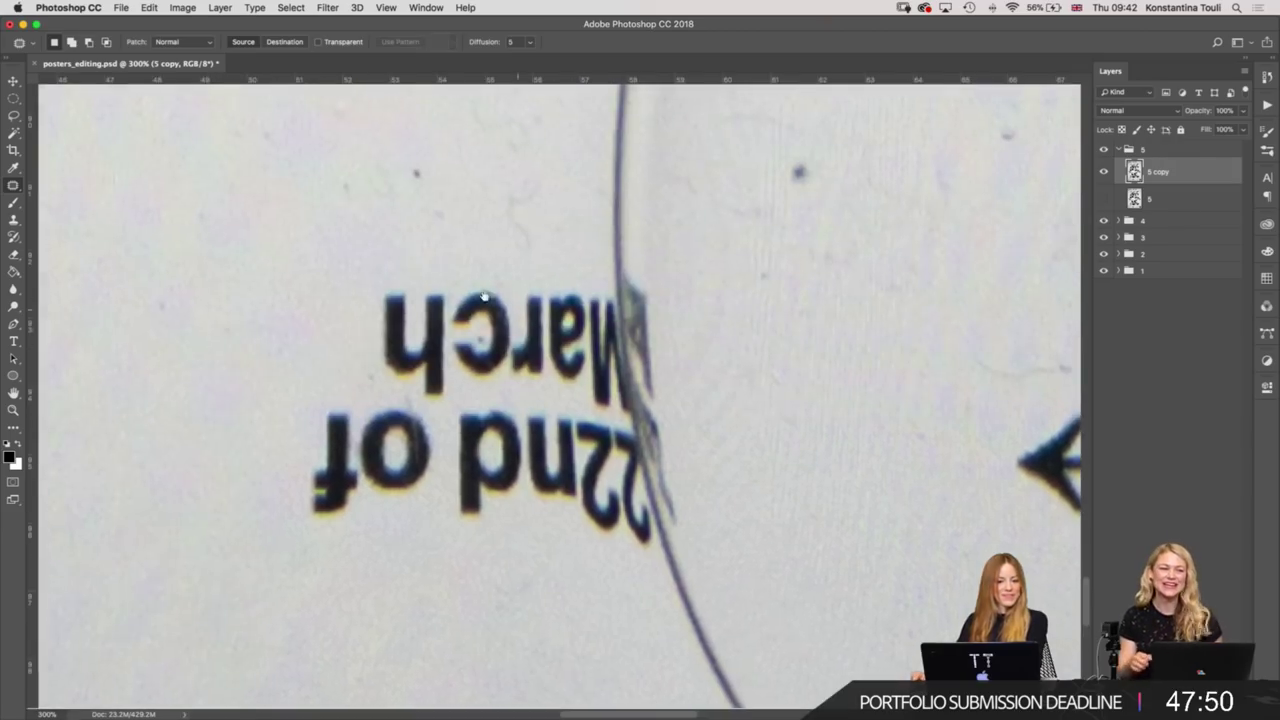
scroll(557, 500, up, 5)
scroll(557, 500, left, 5)
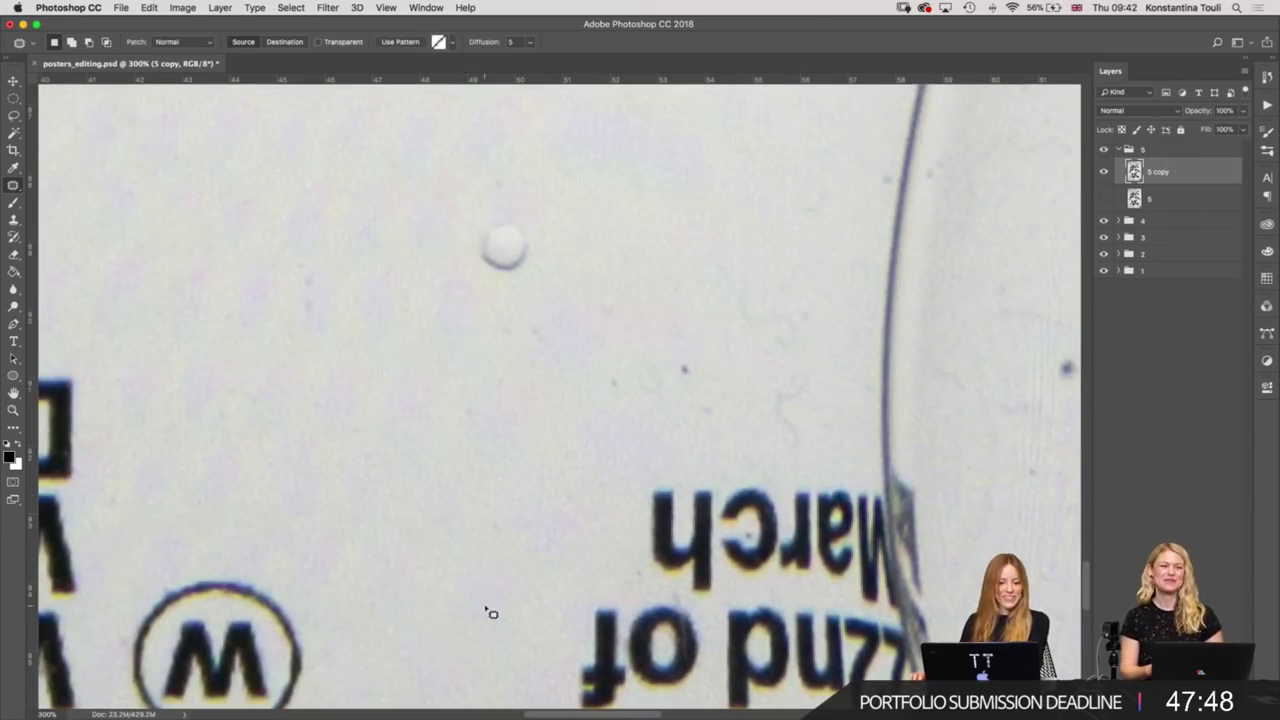
Patch the specks left of March with clean nearby texture.
drag(463, 529, 517, 549)
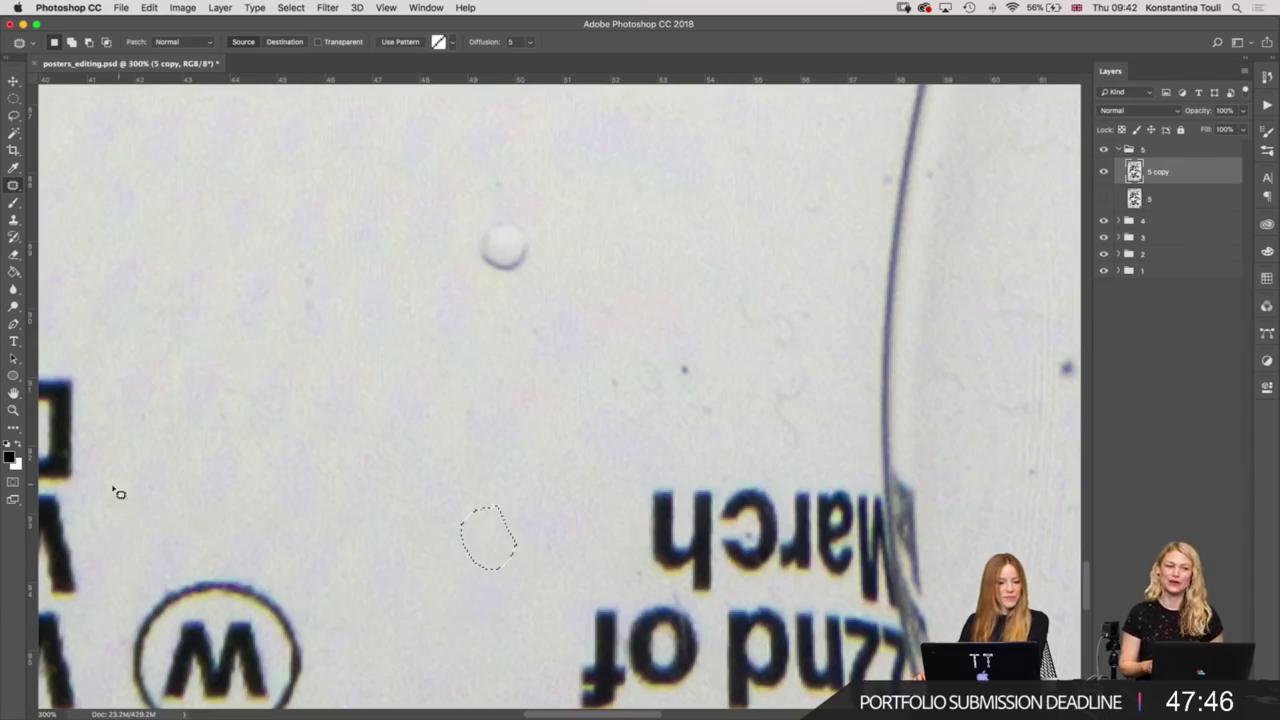
click(233, 477)
scroll(300, 480, up, 5)
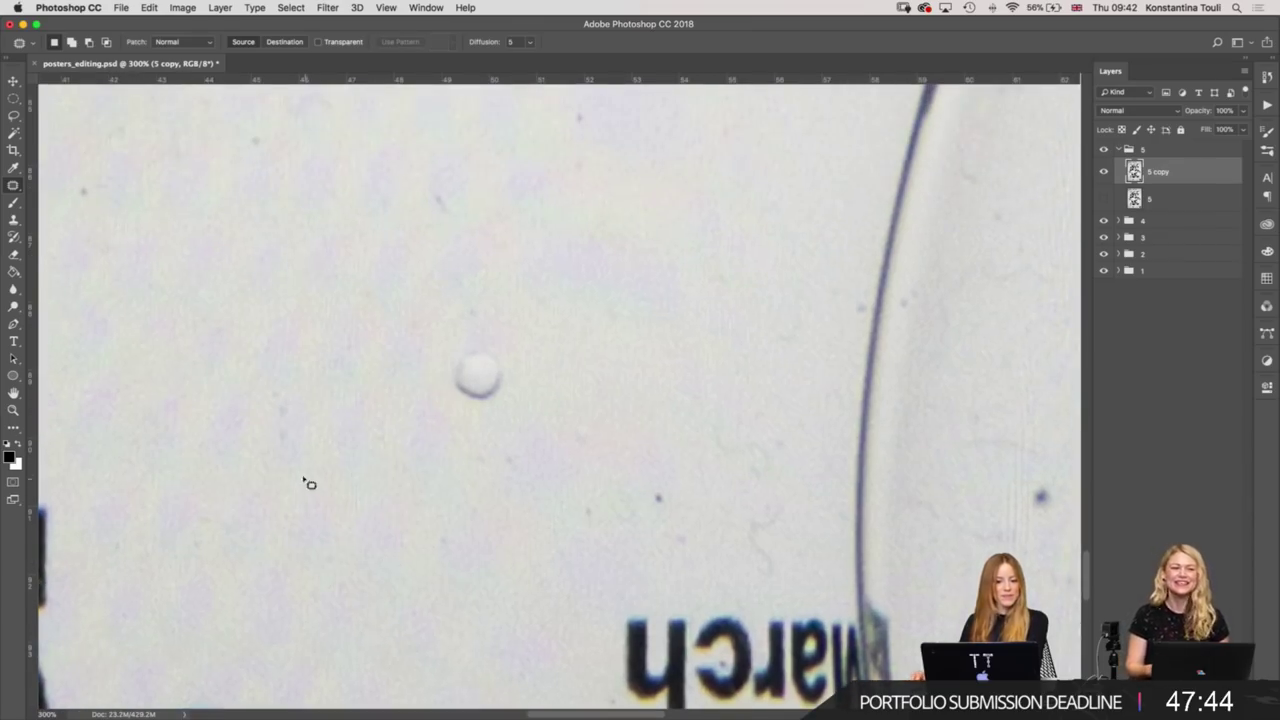
drag(272, 431, 240, 449)
drag(457, 531, 360, 480)
click(333, 590)
click(357, 567)
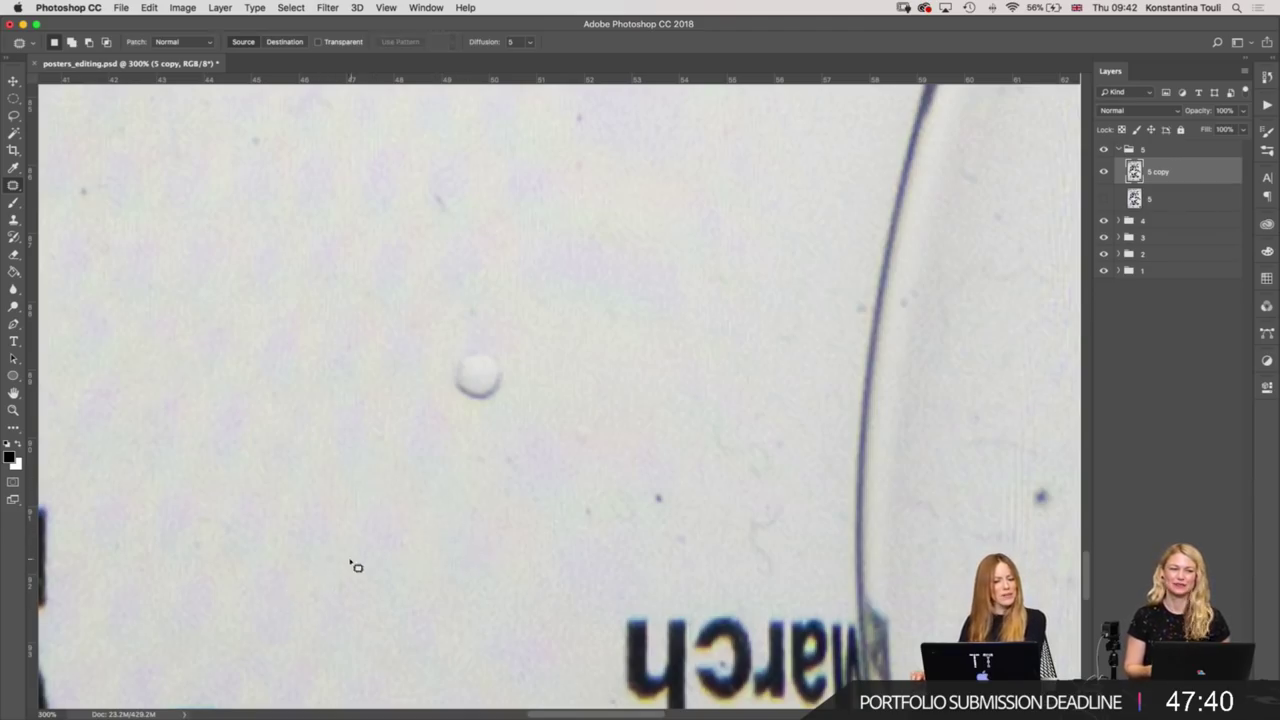
Patch another blemish and the faint mark below the left-hand letters.
drag(372, 624, 340, 548)
drag(330, 590, 251, 460)
click(429, 506)
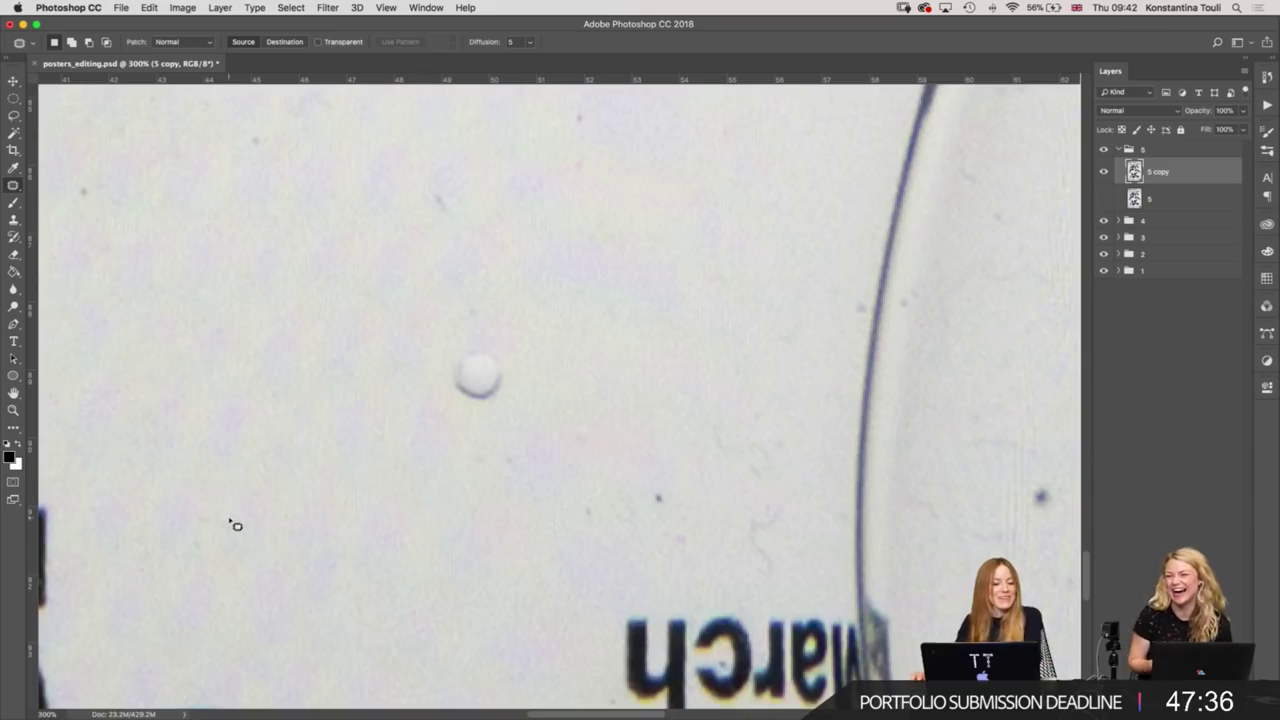
drag(234, 523, 410, 522)
drag(305, 547, 403, 566)
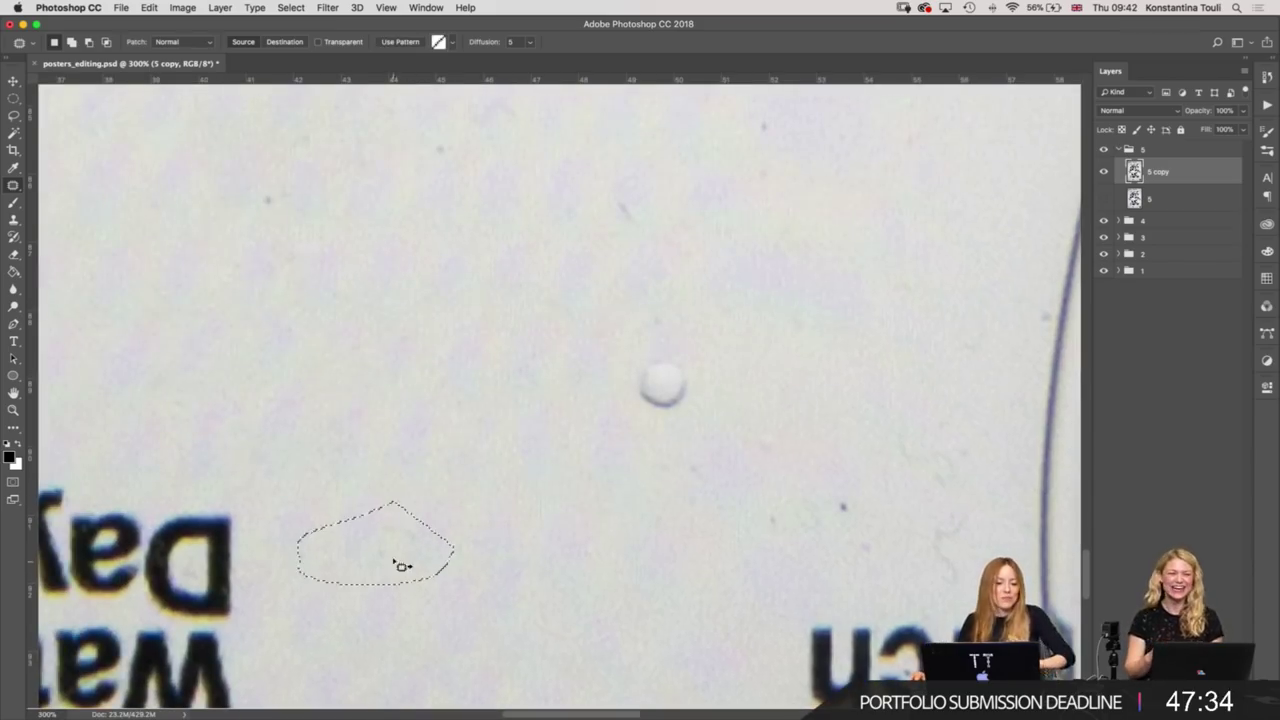
click(528, 494)
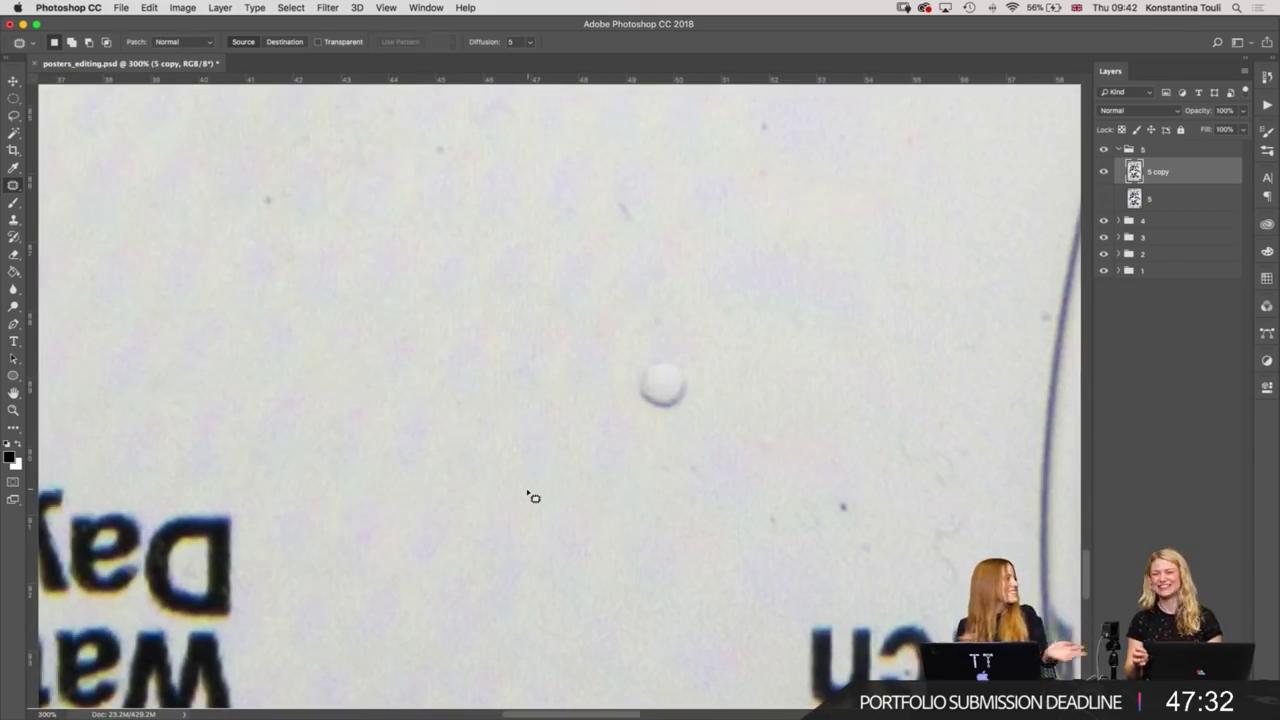
Patch the larger blotchy oval background area with clean texture.
scroll(640, 470, up, 3)
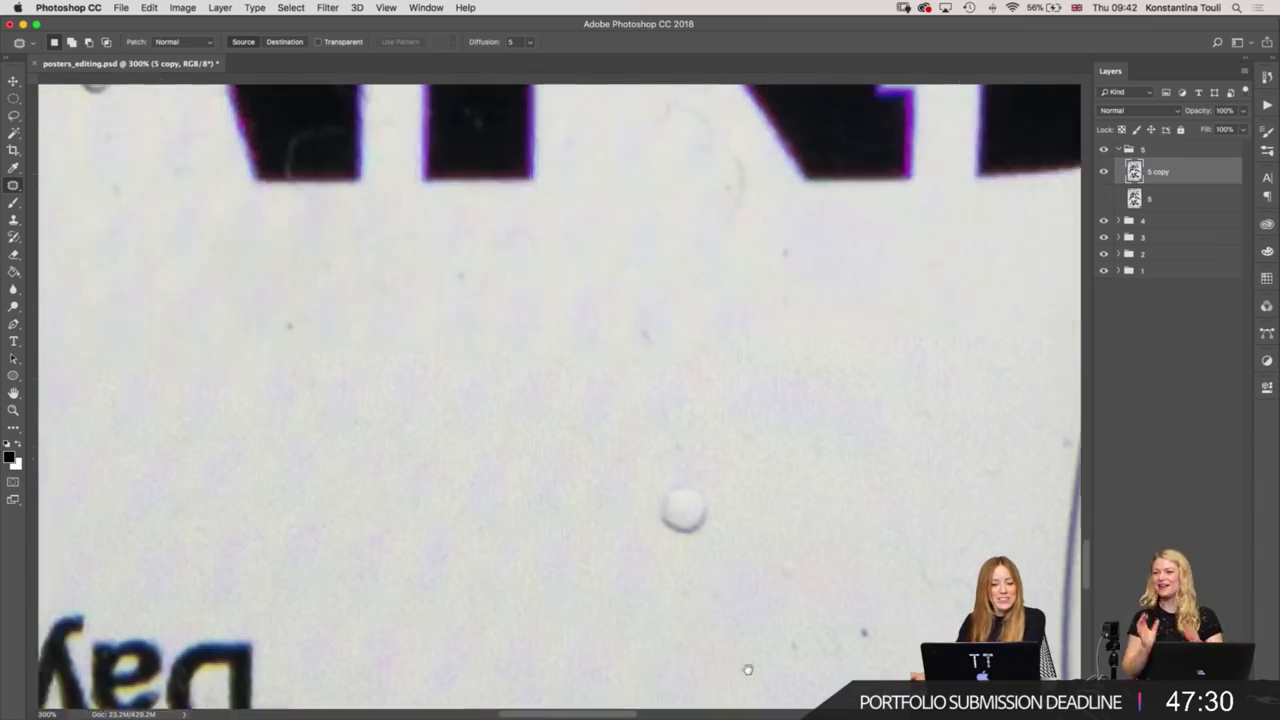
scroll(690, 510, up, 3)
drag(711, 531, 707, 487)
click(569, 500)
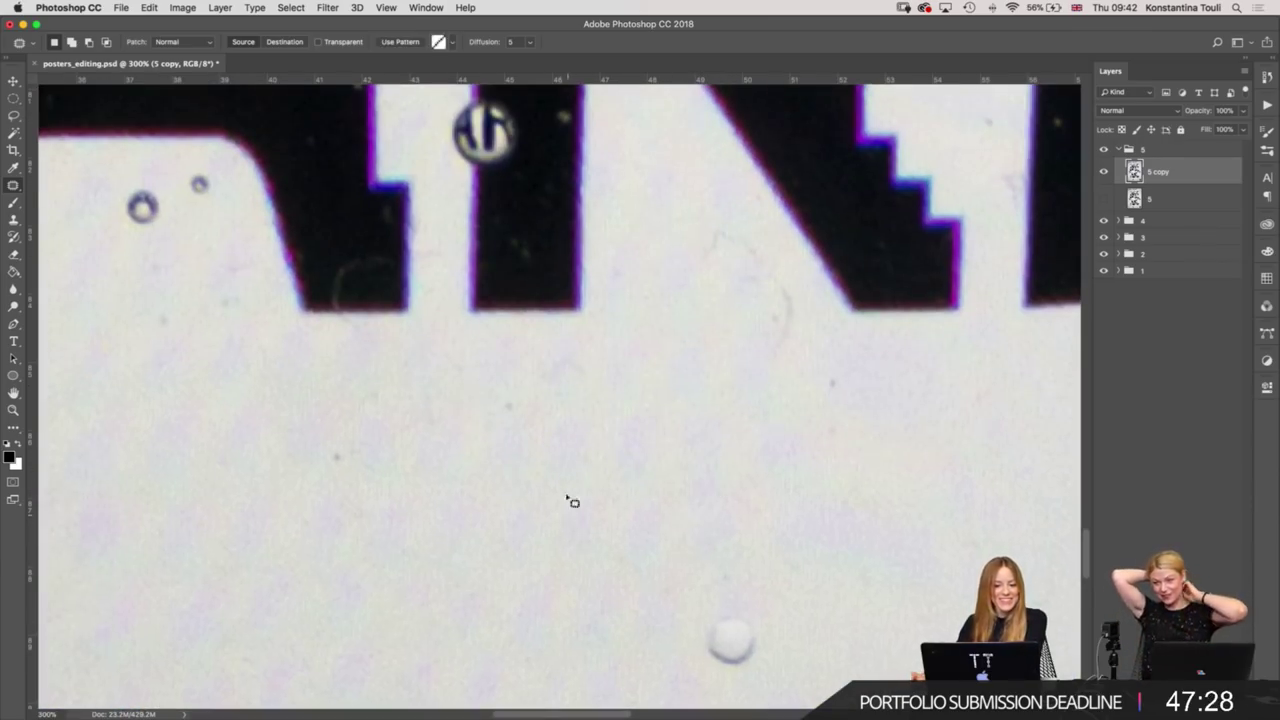
mouse_move(571, 352)
mouse_down()
mouse_move(474, 420)
mouse_move(569, 409)
mouse_up()
drag(580, 468, 476, 468)
drag(326, 400, 400, 603)
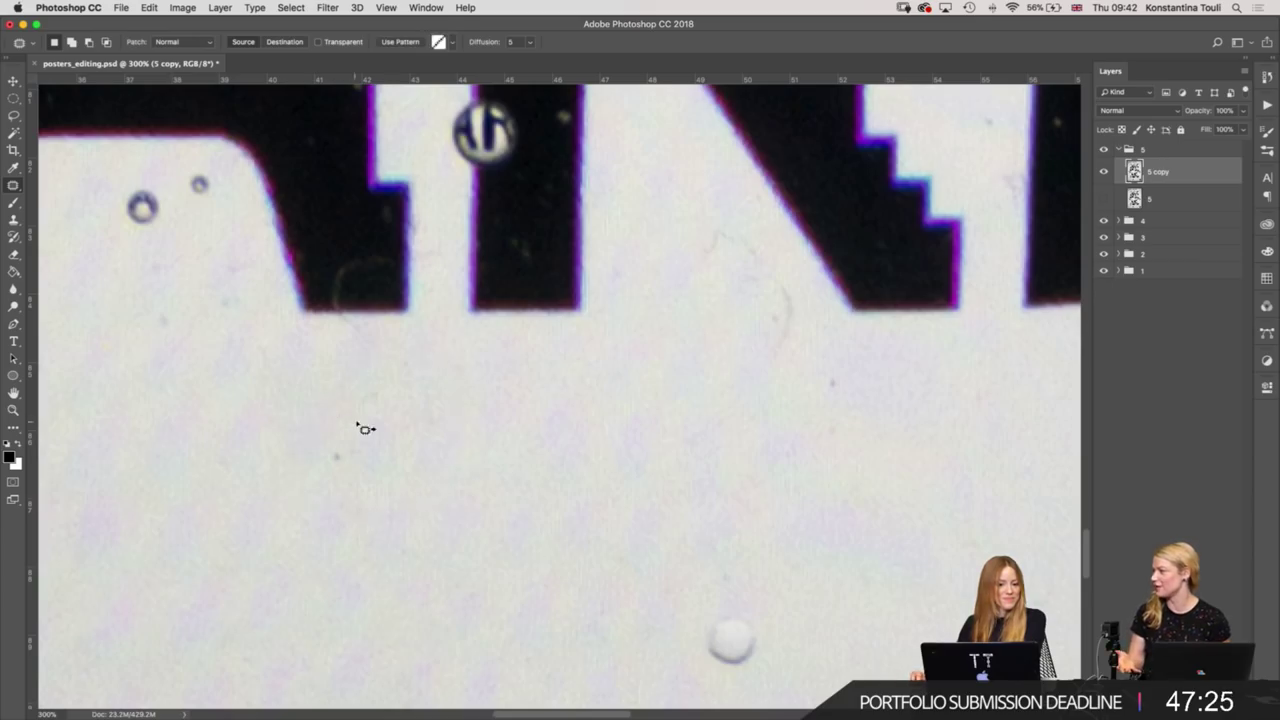
click(578, 548)
Patch the stray curve under the letters and nearby faint marks.
drag(664, 522, 527, 520)
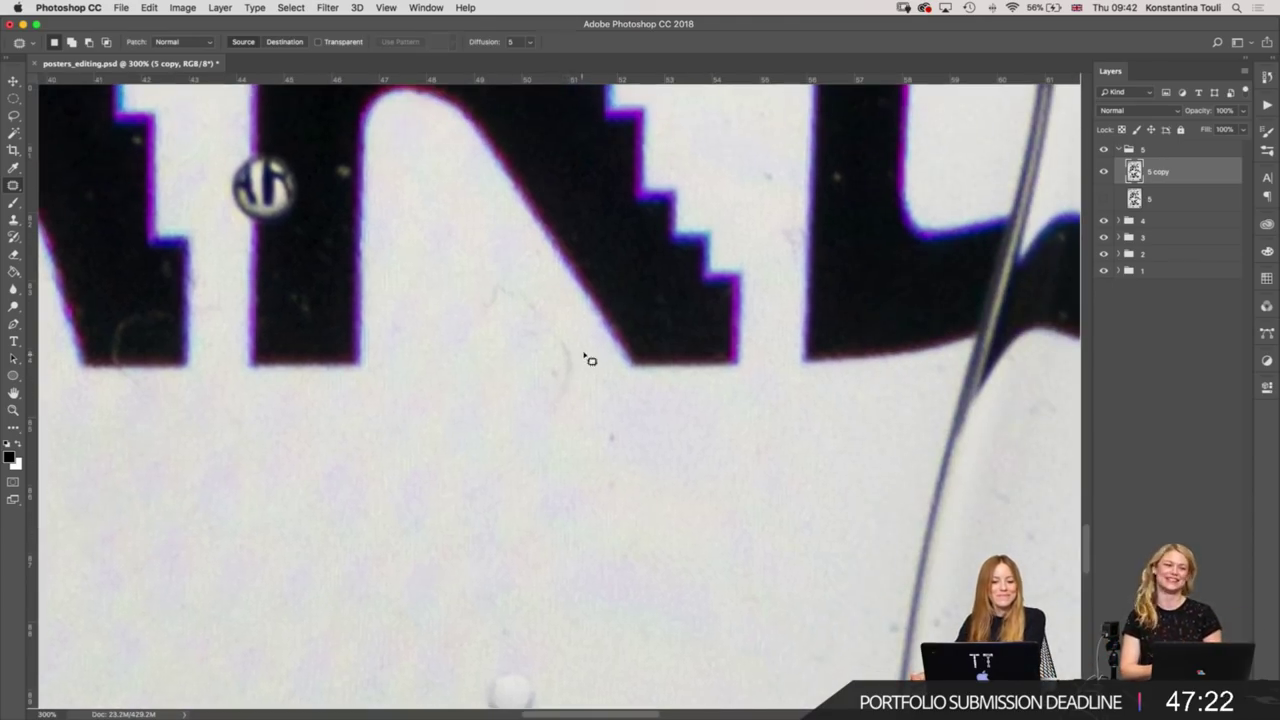
mouse_move(470, 260)
mouse_down()
mouse_move(640, 517)
mouse_move(445, 280)
mouse_up()
drag(491, 489, 371, 571)
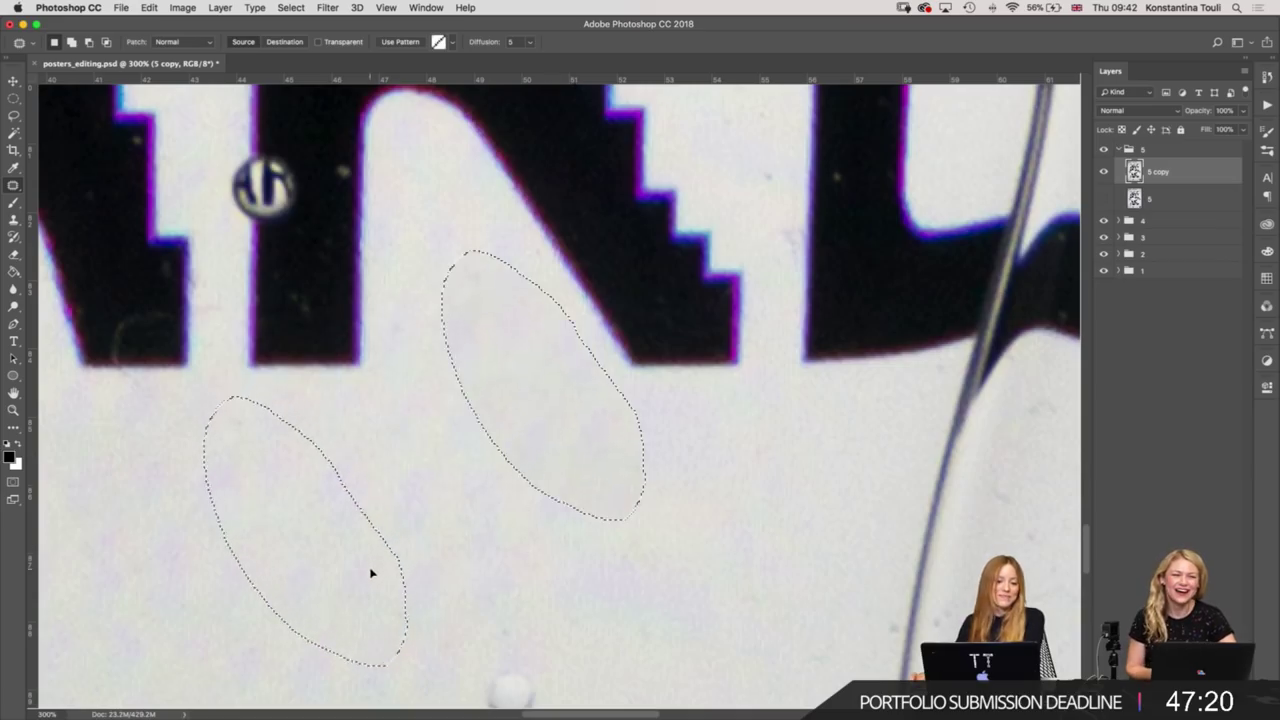
click(532, 524)
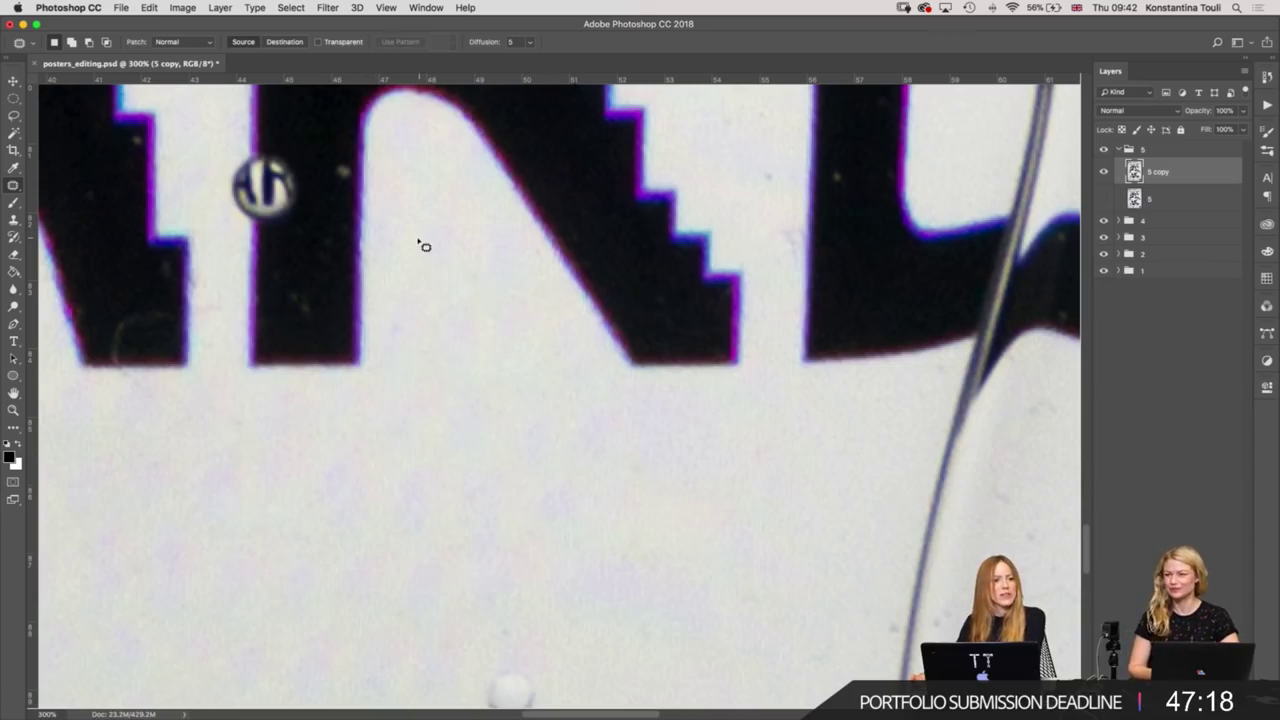
mouse_move(395, 303)
mouse_down()
mouse_move(480, 380)
mouse_move(451, 320)
mouse_up()
click(555, 295)
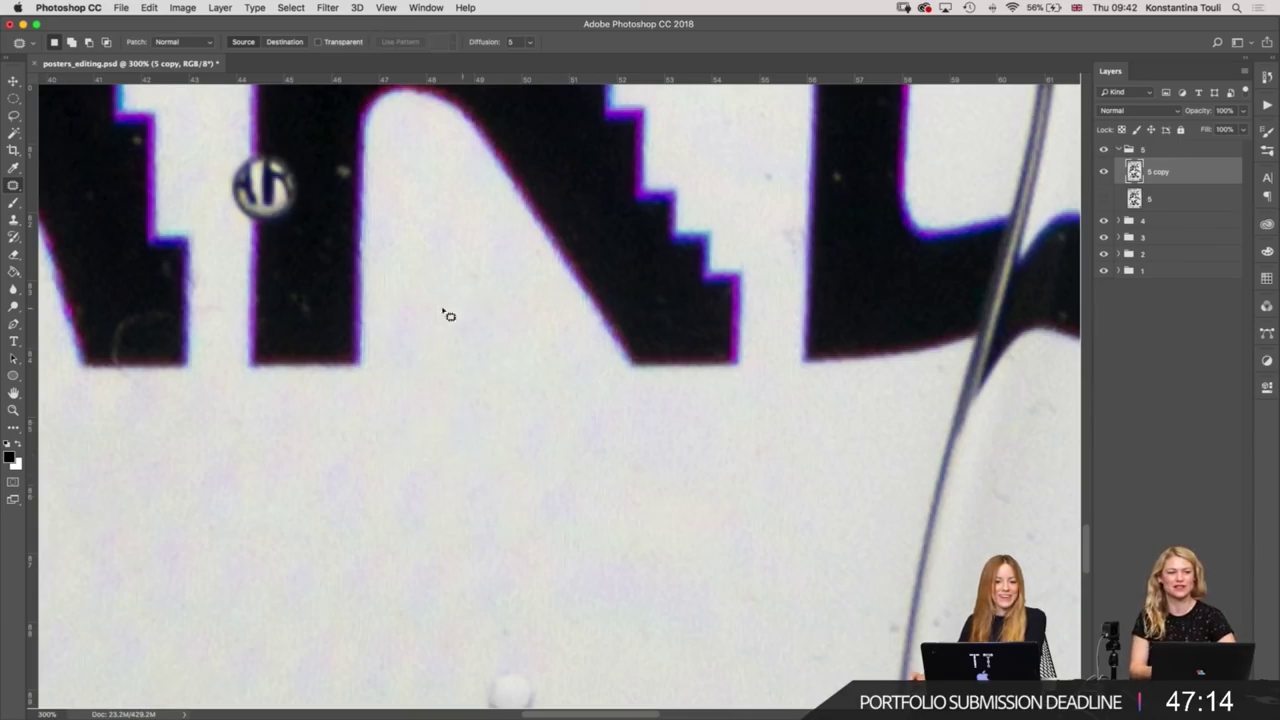
drag(458, 406, 508, 308)
click(540, 318)
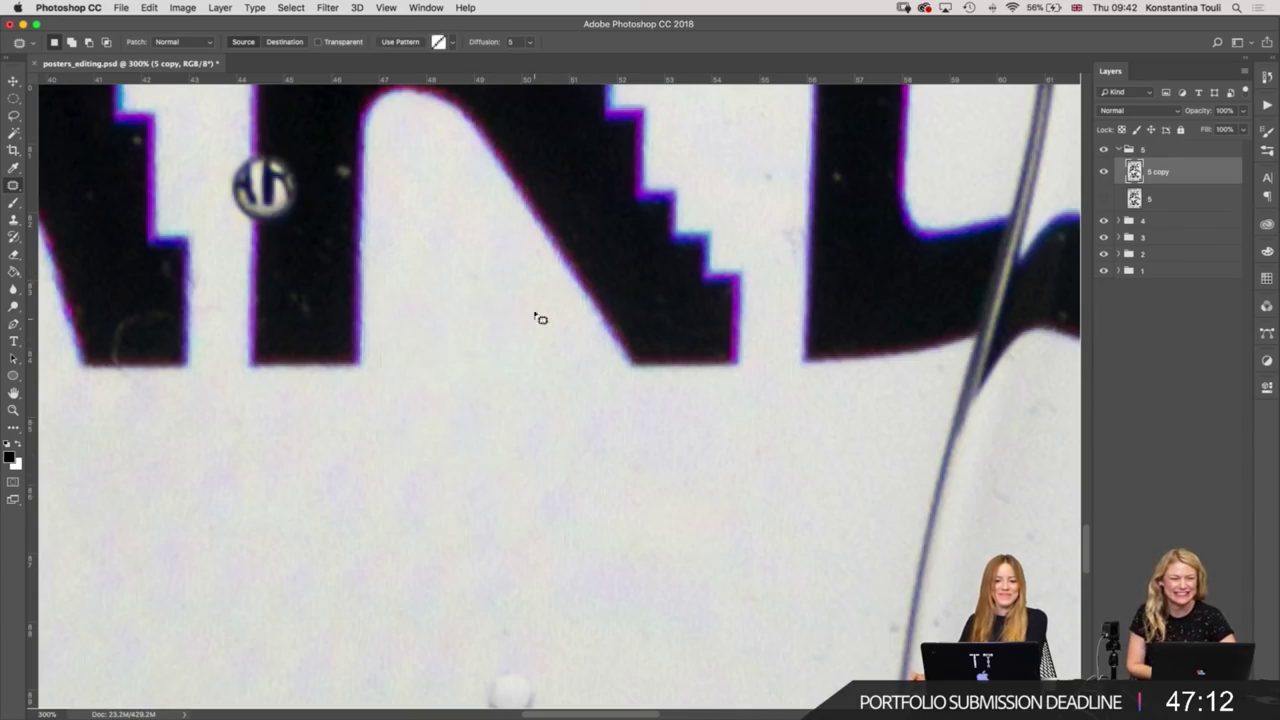
drag(540, 243, 546, 264)
drag(557, 322, 490, 378)
drag(482, 363, 522, 338)
Patch the marks near the bubble with clean texture.
scroll(600, 477, down, 5)
scroll(600, 477, right, 3)
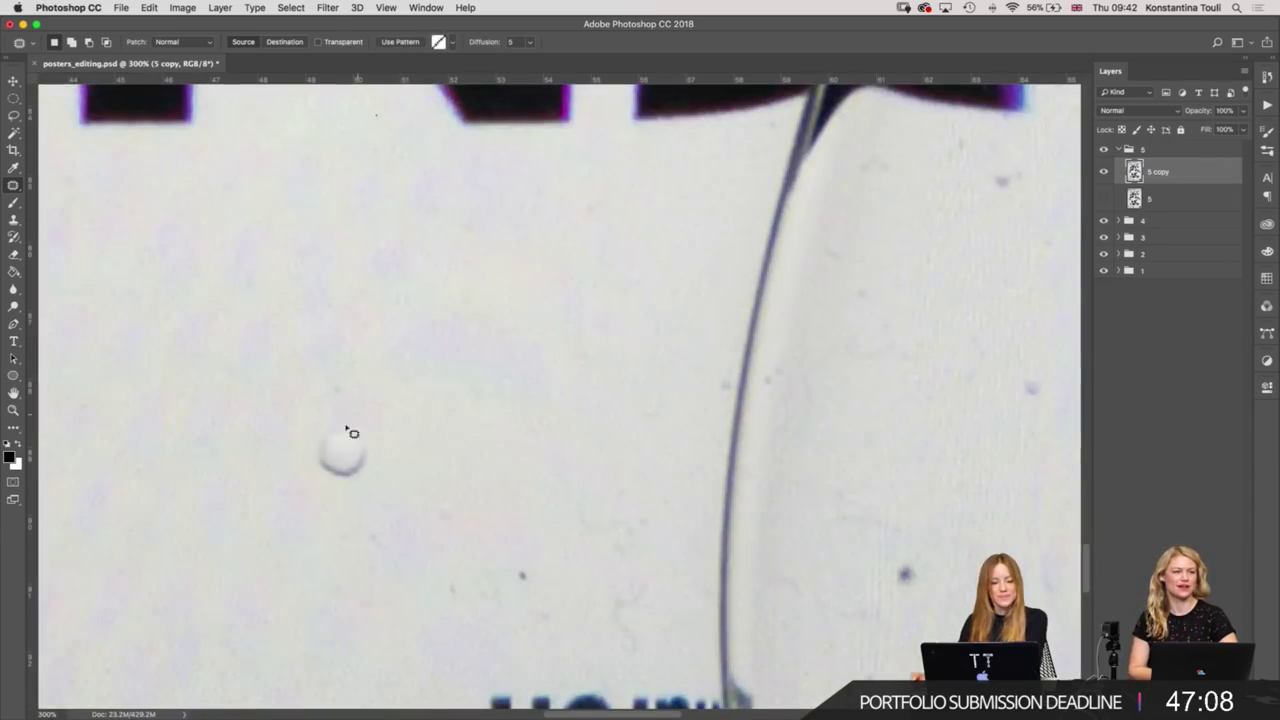
mouse_move(362, 420)
mouse_down()
mouse_move(314, 414)
mouse_move(320, 403)
mouse_move(463, 420)
mouse_up()
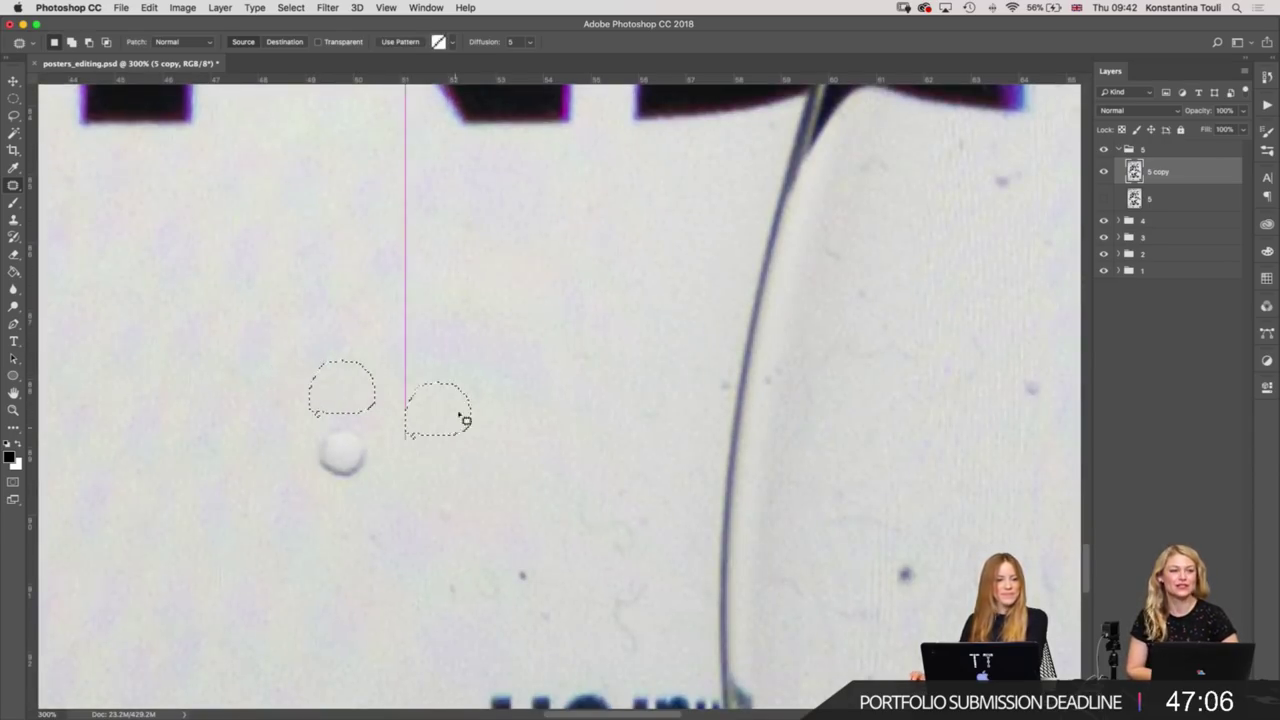
key(ctrl+d)
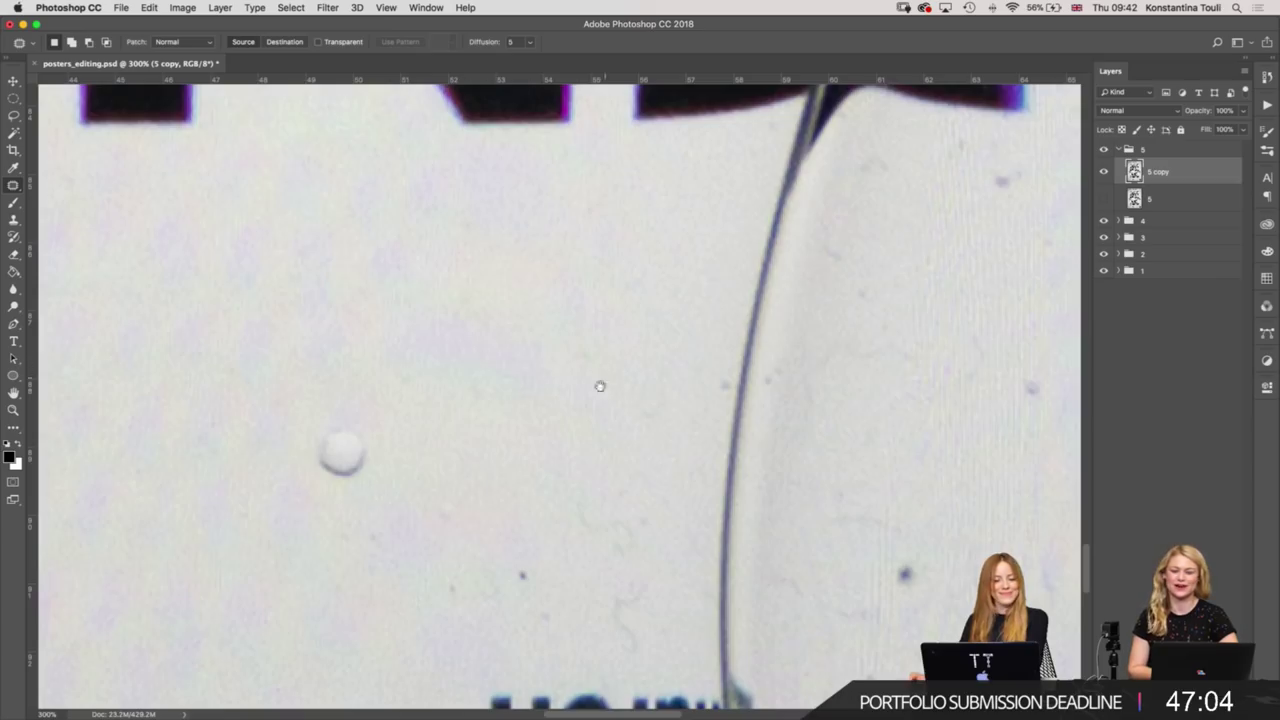
scroll(600, 386, right, 3)
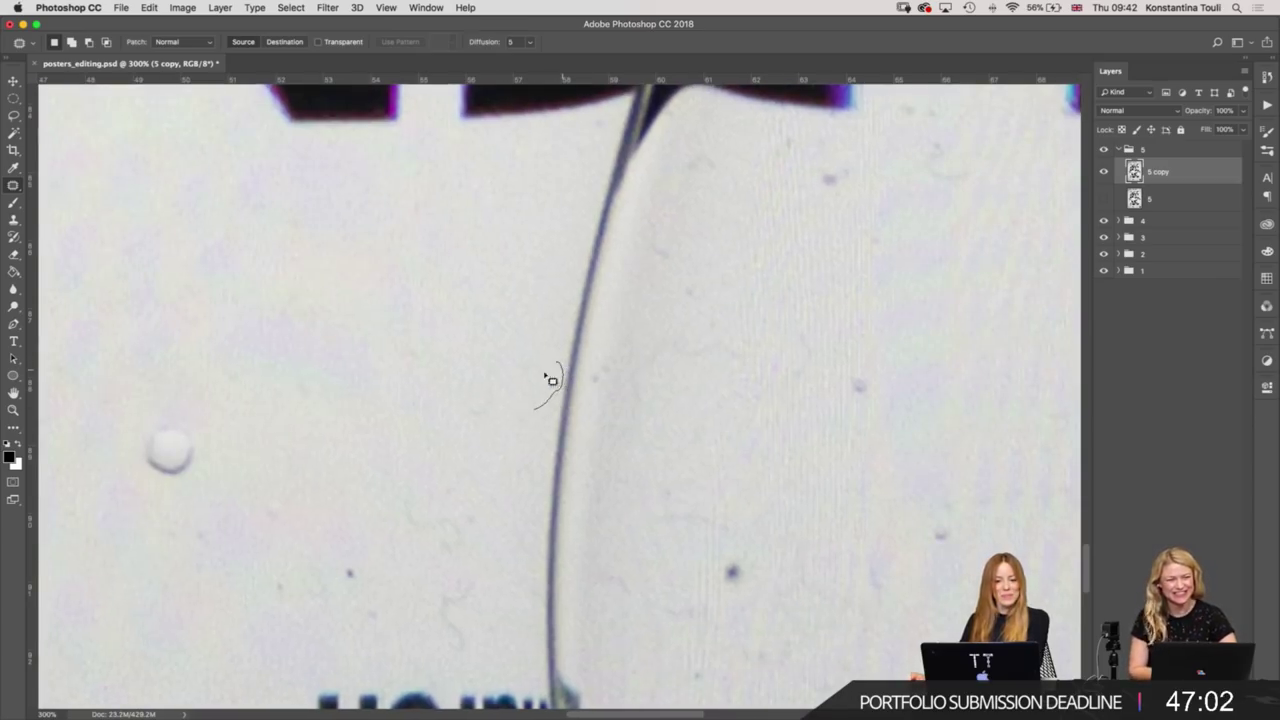
drag(545, 374, 546, 351)
mouse_move(340, 372)
mouse_down()
mouse_move(363, 394)
mouse_move(323, 349)
mouse_up()
key(ctrl+d)
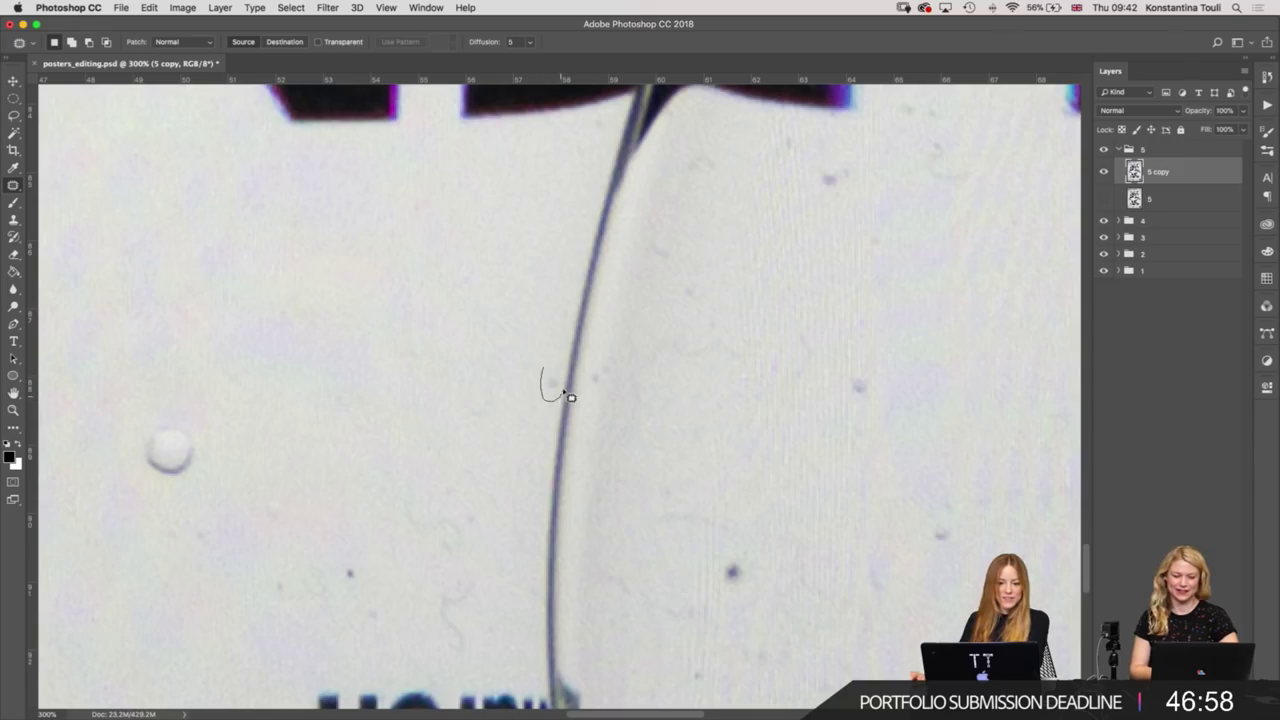
mouse_move(566, 394)
mouse_down()
mouse_move(526, 360)
mouse_move(537, 461)
mouse_up()
Patch the remaining spots beside the bubble edge and above the word March.
scroll(471, 380, down, 3)
scroll(471, 380, left, 2)
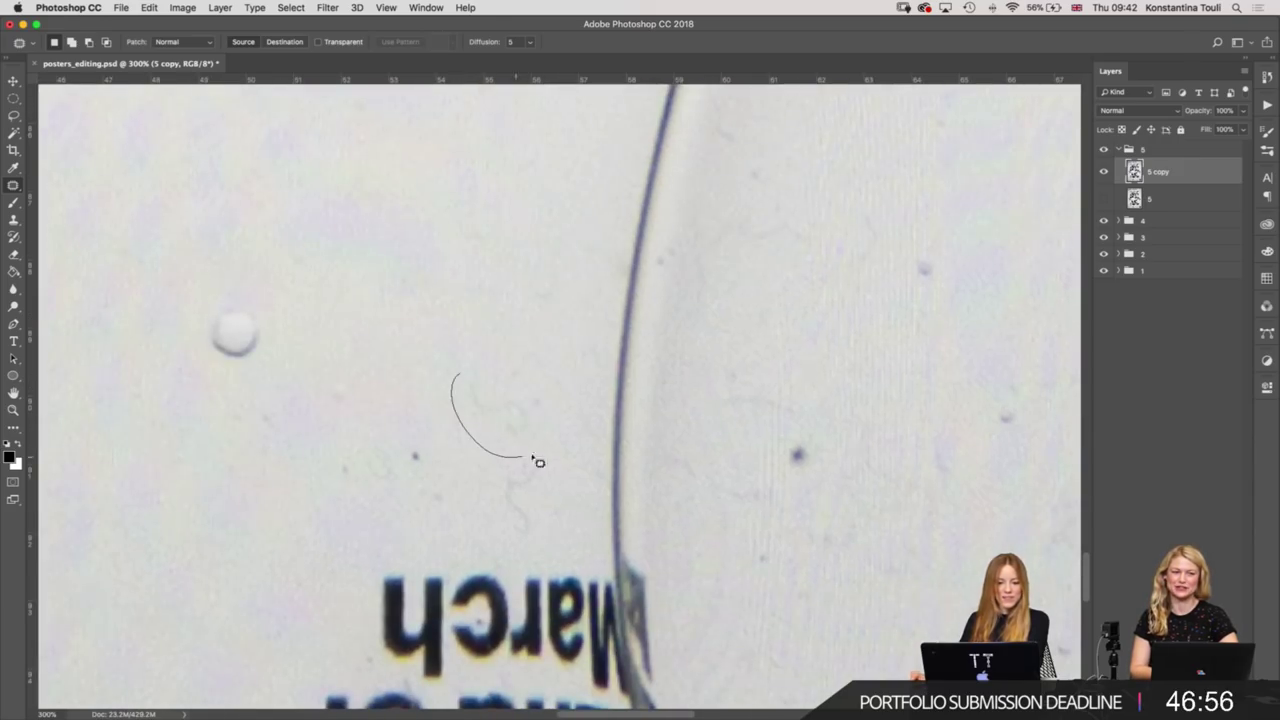
mouse_move(575, 303)
mouse_down()
mouse_move(523, 400)
mouse_move(355, 385)
mouse_up()
key(ctrl+d)
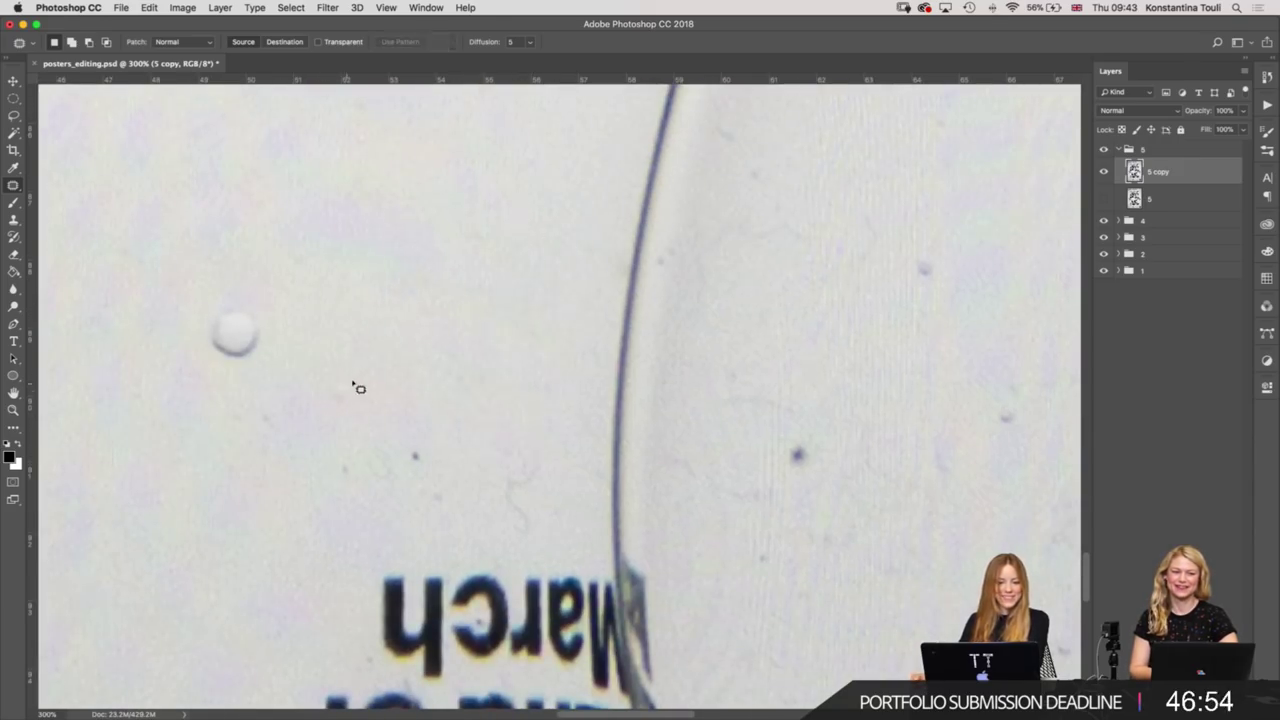
mouse_move(241, 457)
mouse_down()
mouse_move(320, 366)
mouse_move(379, 507)
mouse_up()
key(ctrl+d)
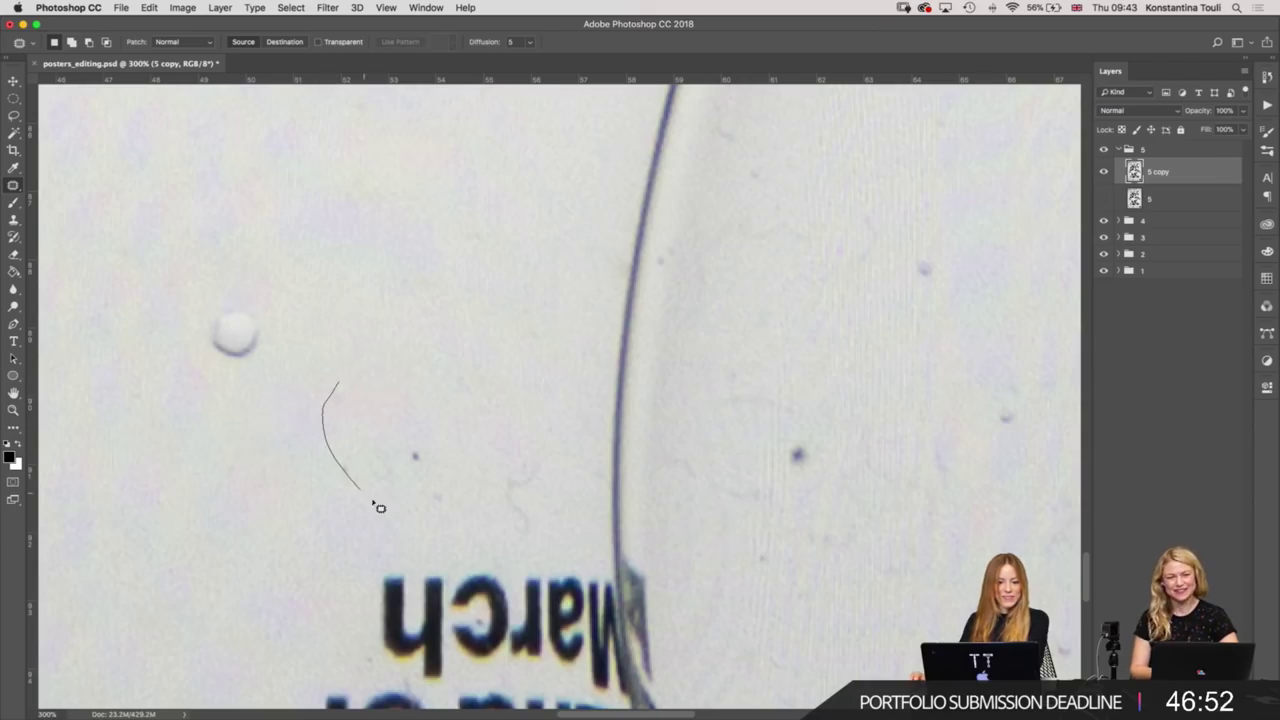
mouse_move(477, 515)
mouse_down()
mouse_move(451, 449)
mouse_move(457, 311)
mouse_up()
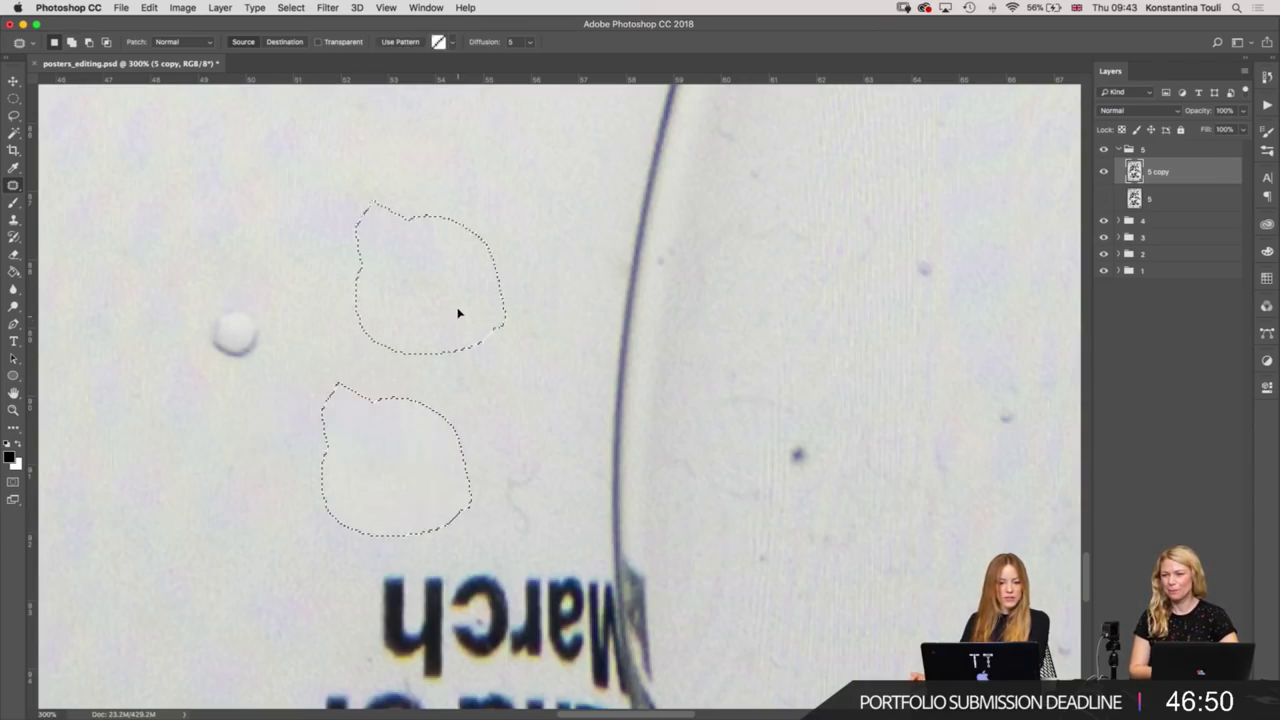
key(ctrl+d)
mouse_move(527, 462)
mouse_down()
mouse_move(520, 557)
mouse_move(510, 440)
mouse_up()
mouse_move(549, 500)
mouse_down()
mouse_move(500, 377)
mouse_move(557, 329)
mouse_move(468, 370)
mouse_up()
key(ctrl+d)
drag(503, 348, 460, 277)
key(ctrl+d)
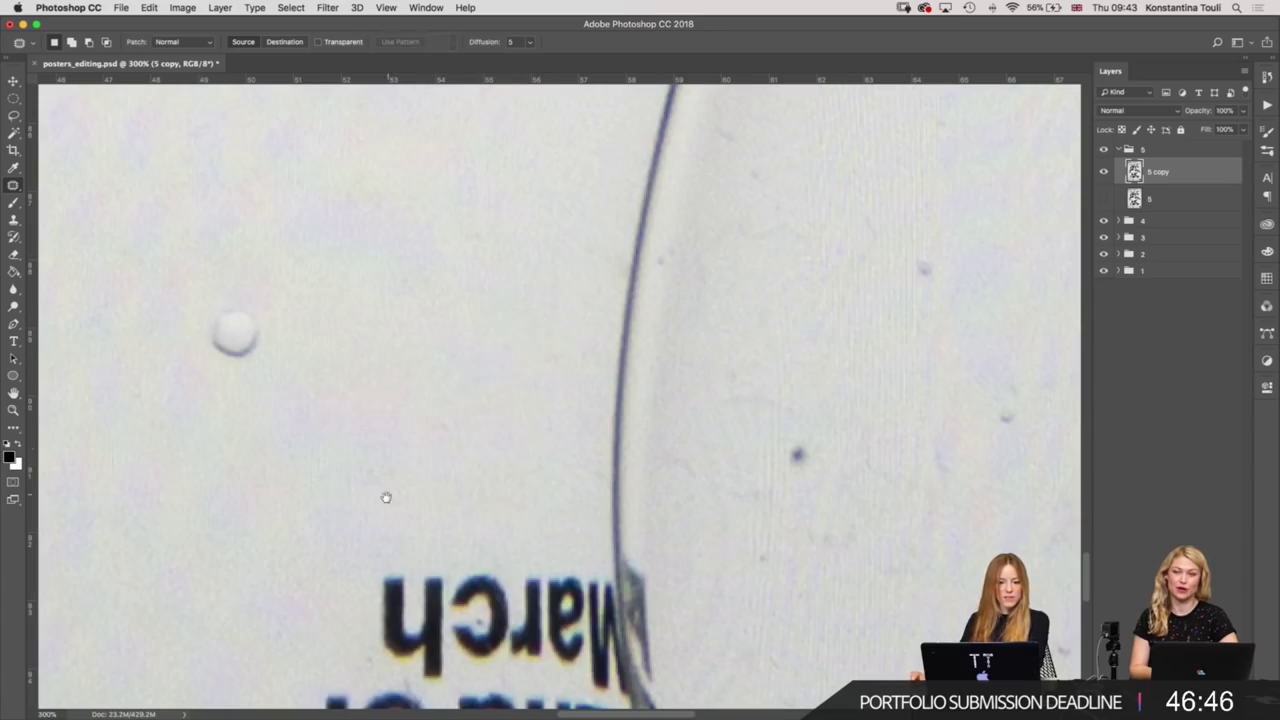
Switch to the Clone Stamp tool and zoom out to see the poster corner.
scroll(430, 460, down, 4)
key(s)
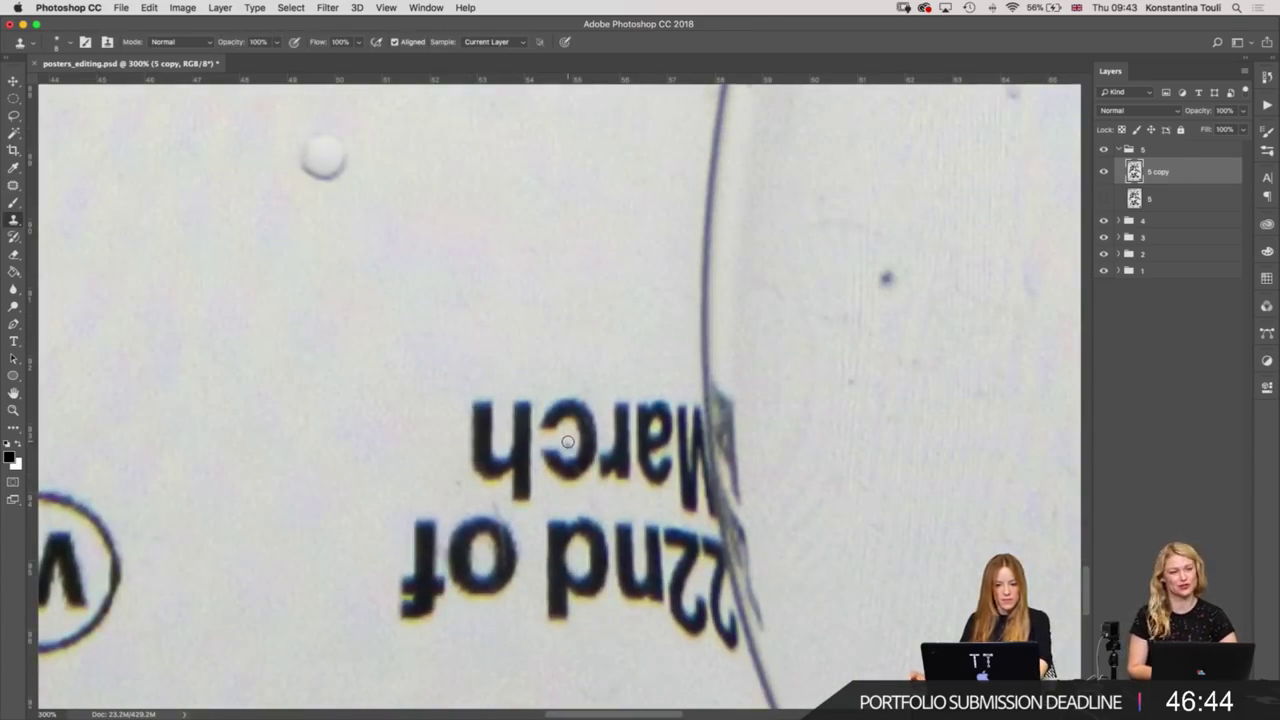
scroll(354, 491, left, 5)
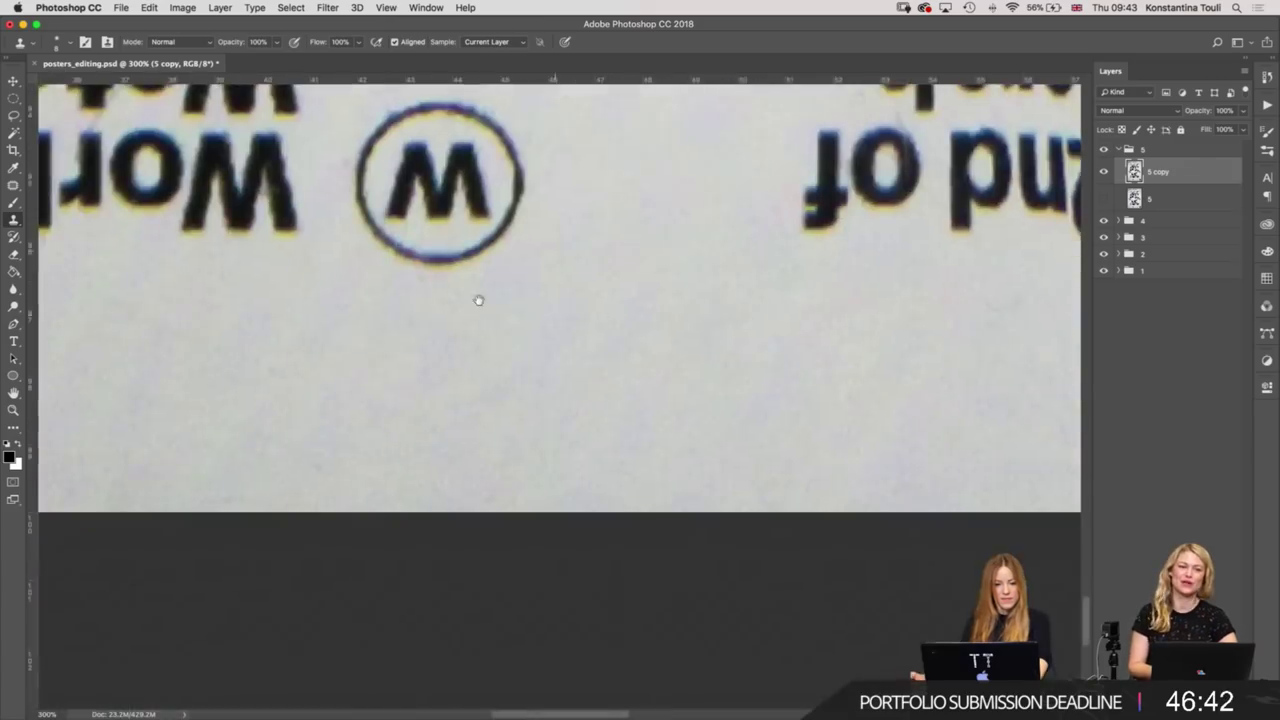
scroll(477, 297, left, 6)
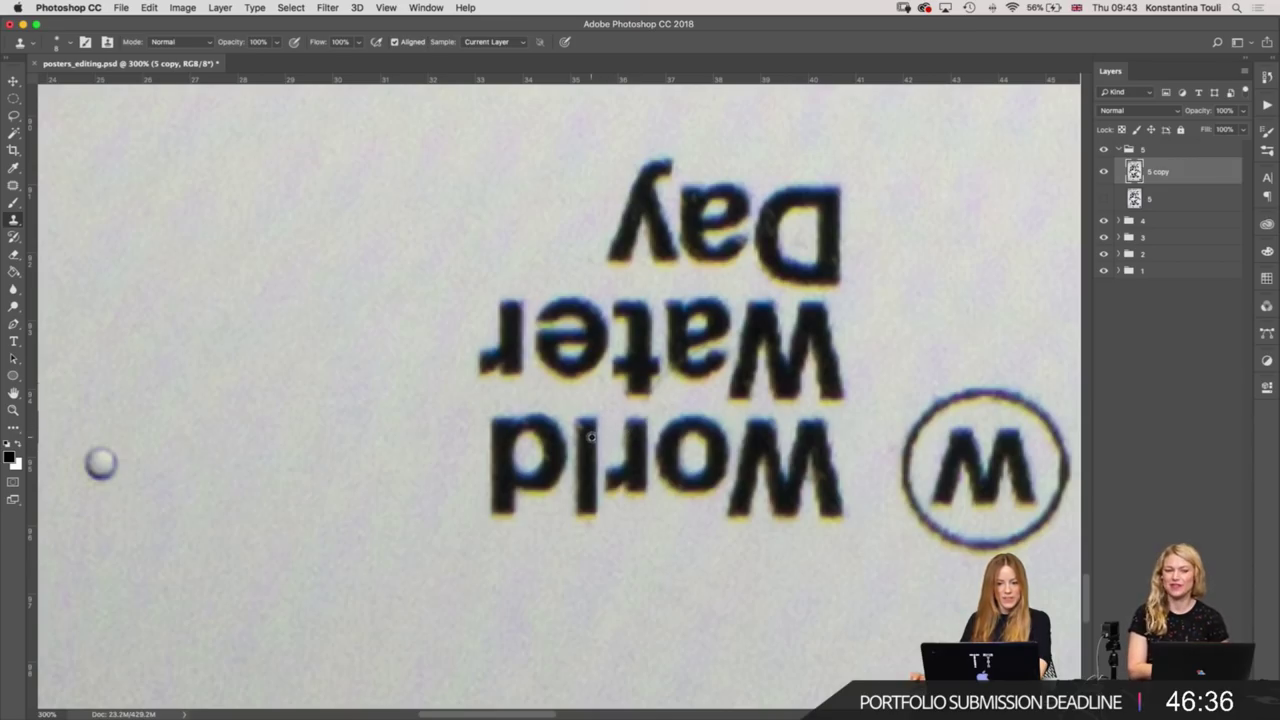
key(super+minus)
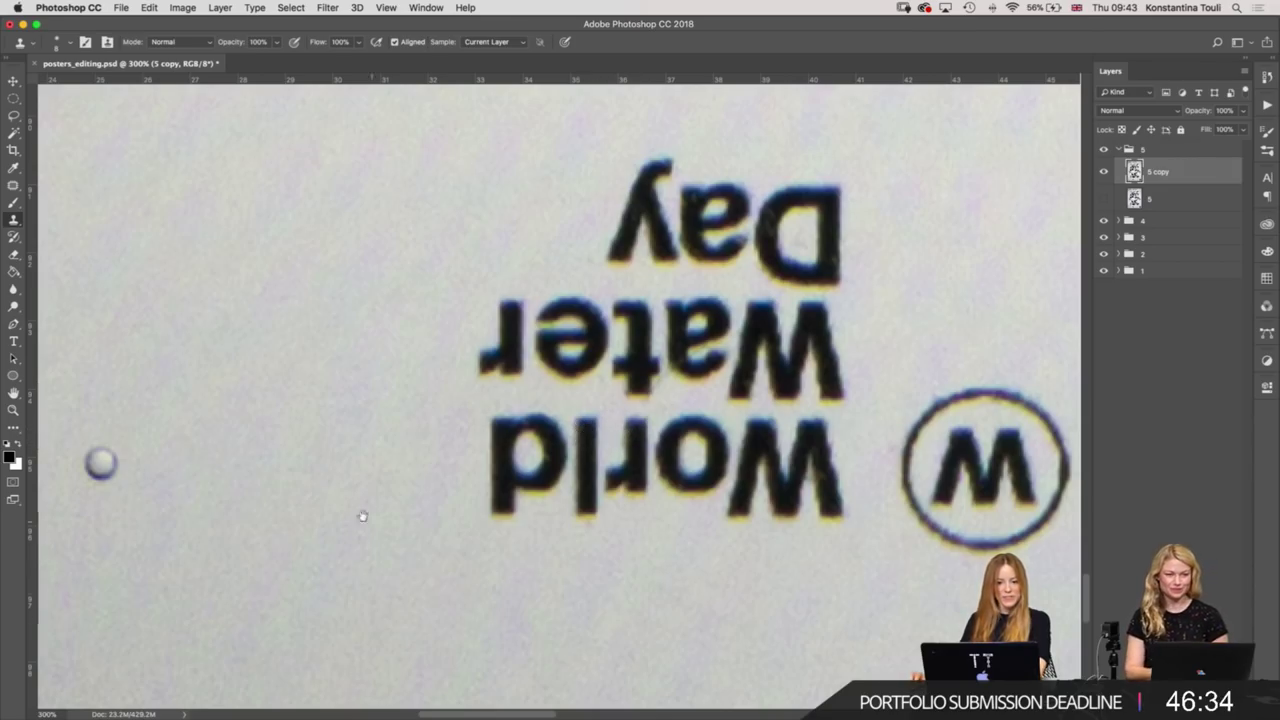
key(super+minus)
key(super+minus)
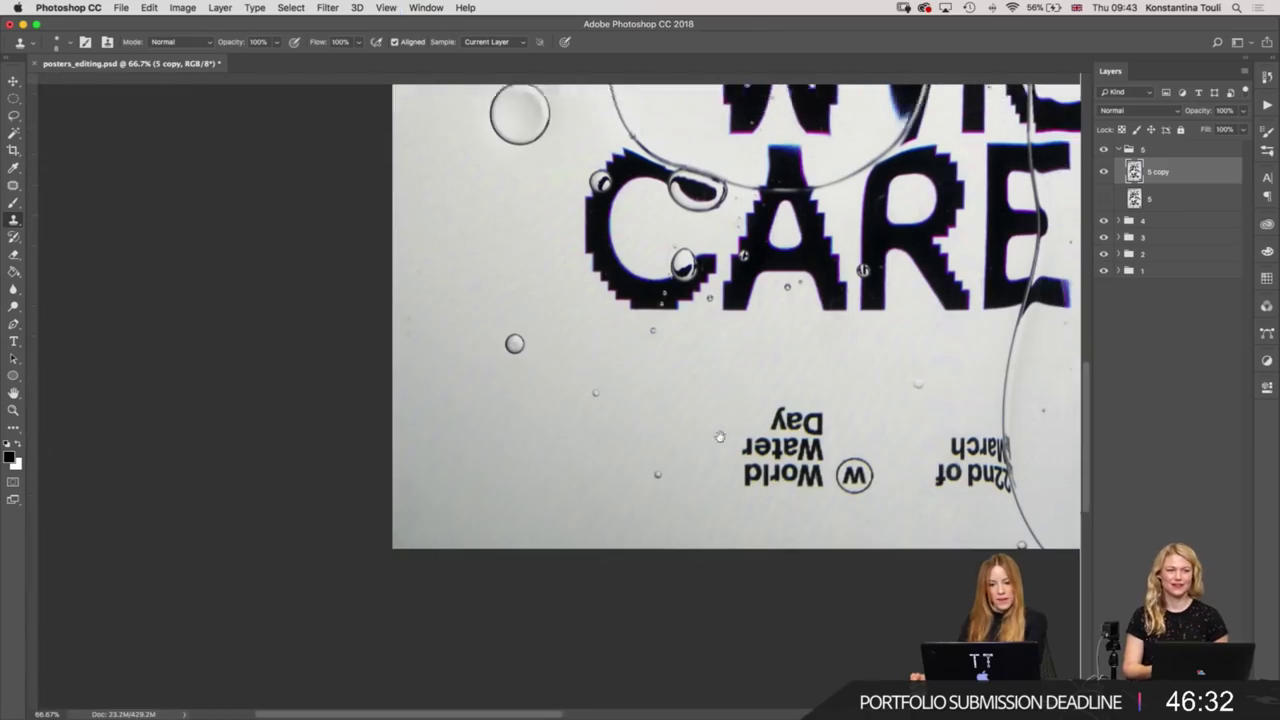
Switch to the Patch tool and trial-outline the specks below 'What' in the mirrored text.
scroll(670, 260, up, 5)
scroll(410, 287, left, 5)
scroll(410, 287, up, 3)
scroll(410, 287, left, 1)
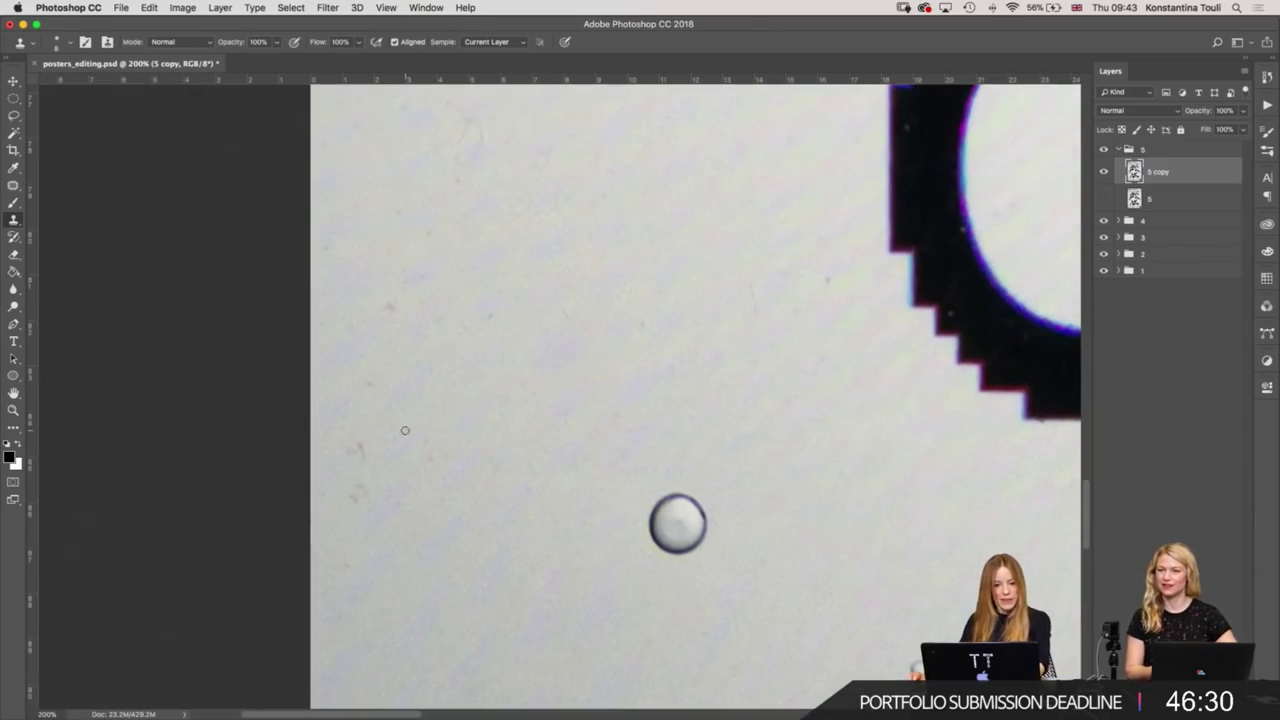
key(j)
scroll(500, 430, down, 3)
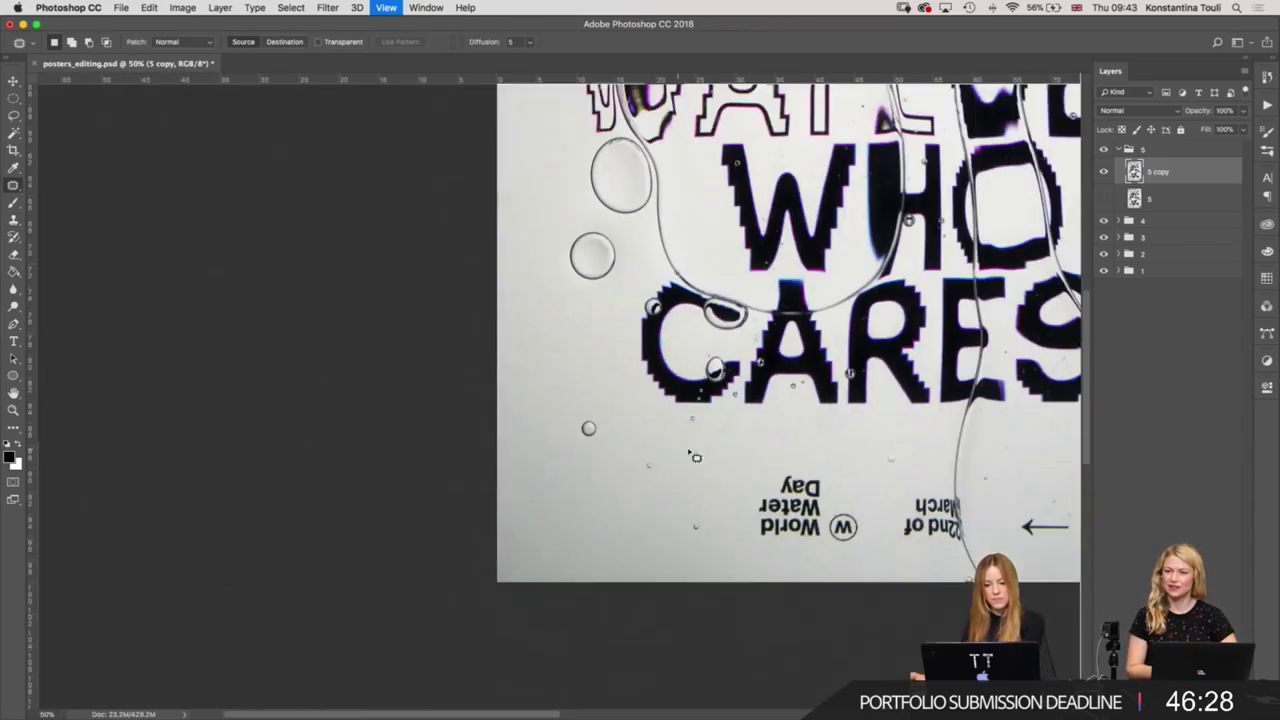
scroll(520, 430, right, 3)
scroll(540, 433, up, 2)
scroll(540, 433, up, 3)
scroll(537, 466, down, 3)
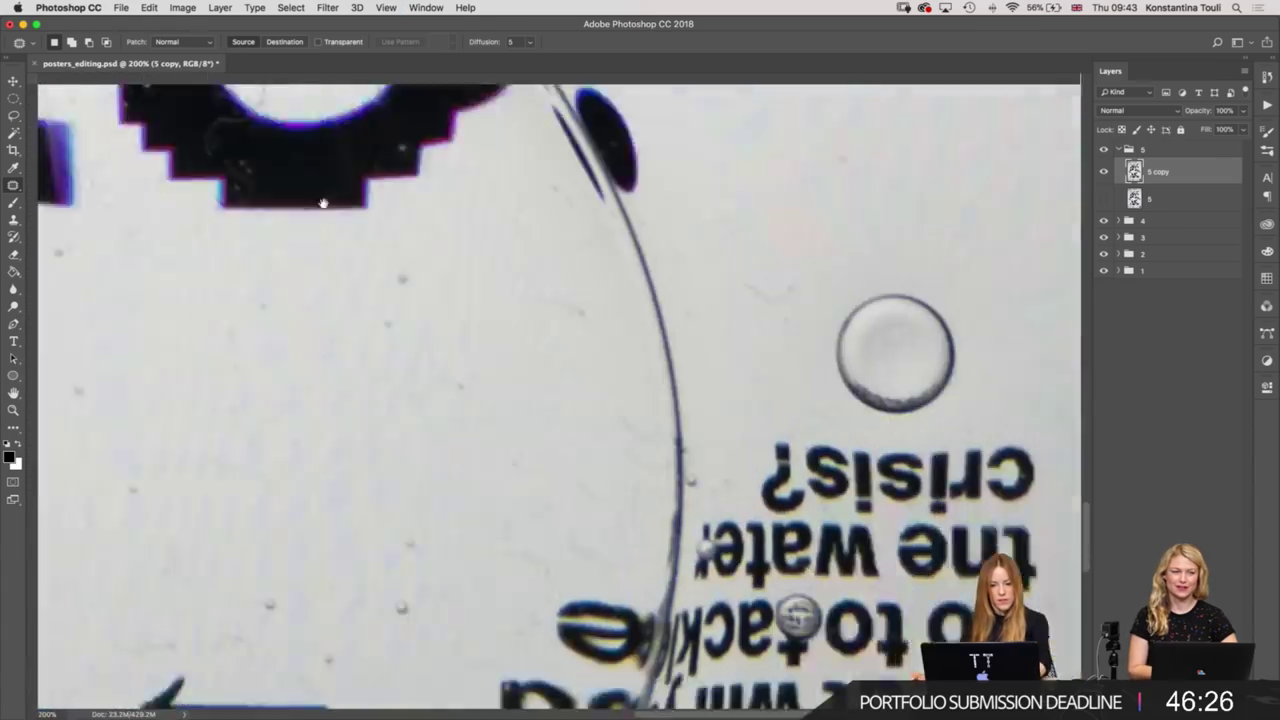
scroll(480, 400, right, 3)
scroll(430, 366, down, 2)
scroll(503, 593, right, 2)
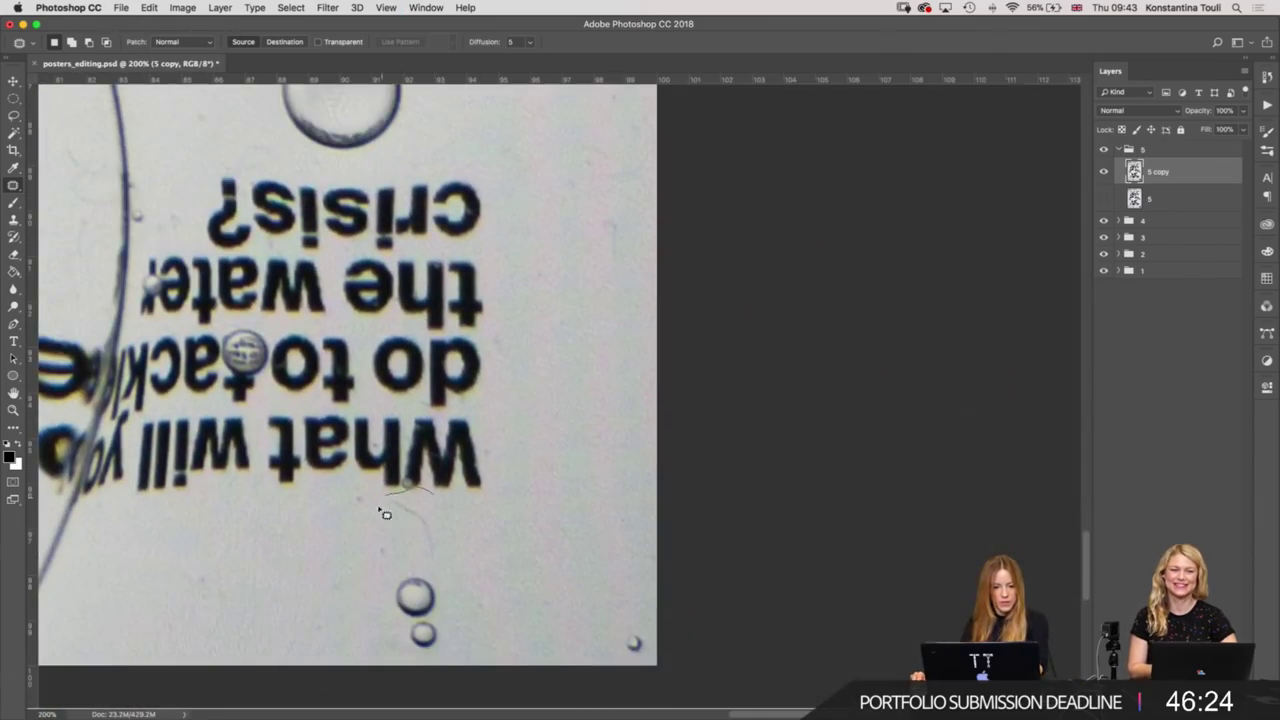
drag(467, 568, 455, 518)
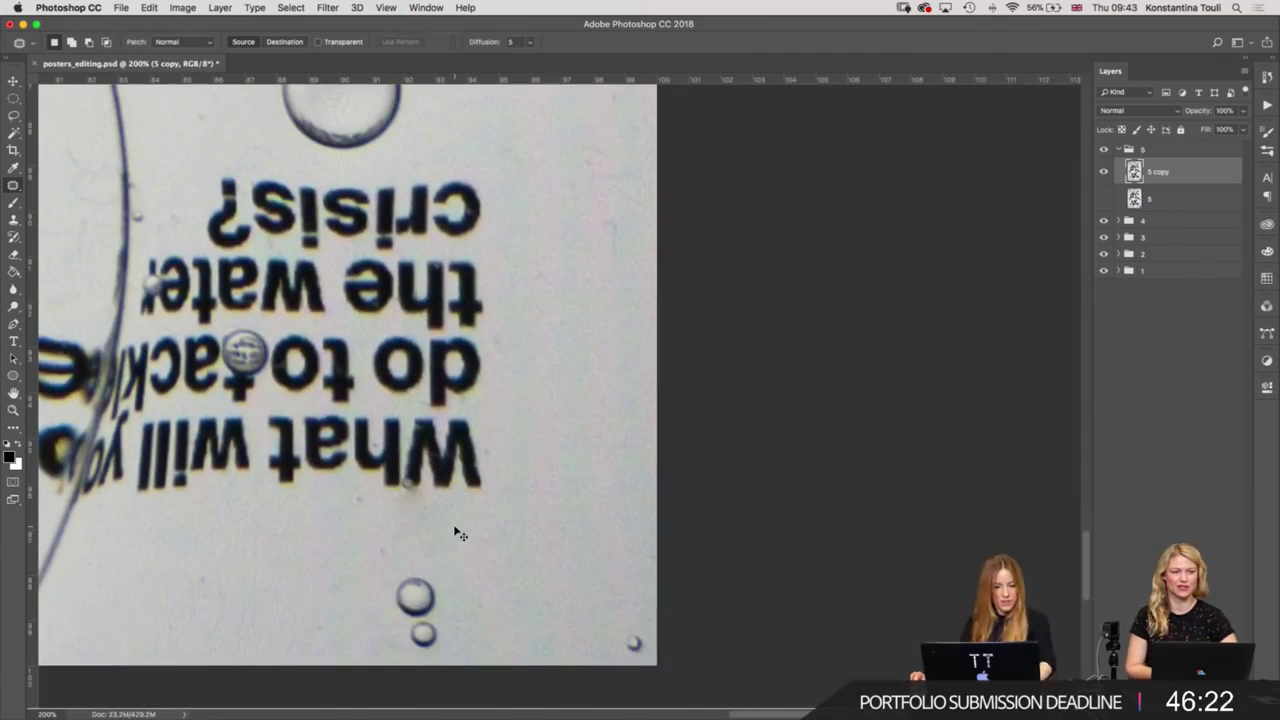
click(476, 520)
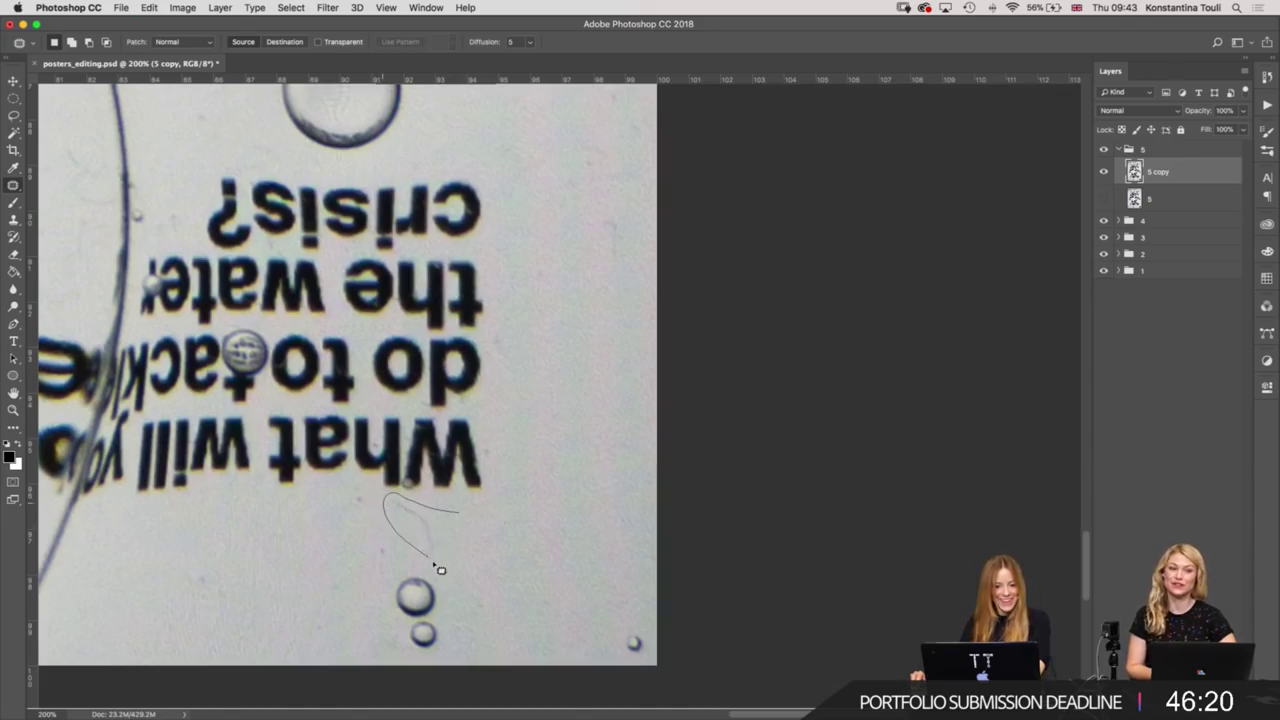
drag(412, 506, 423, 537)
click(570, 573)
Zoom in and patch the specks below the mirrored text with clean paper.
key(super+plus)
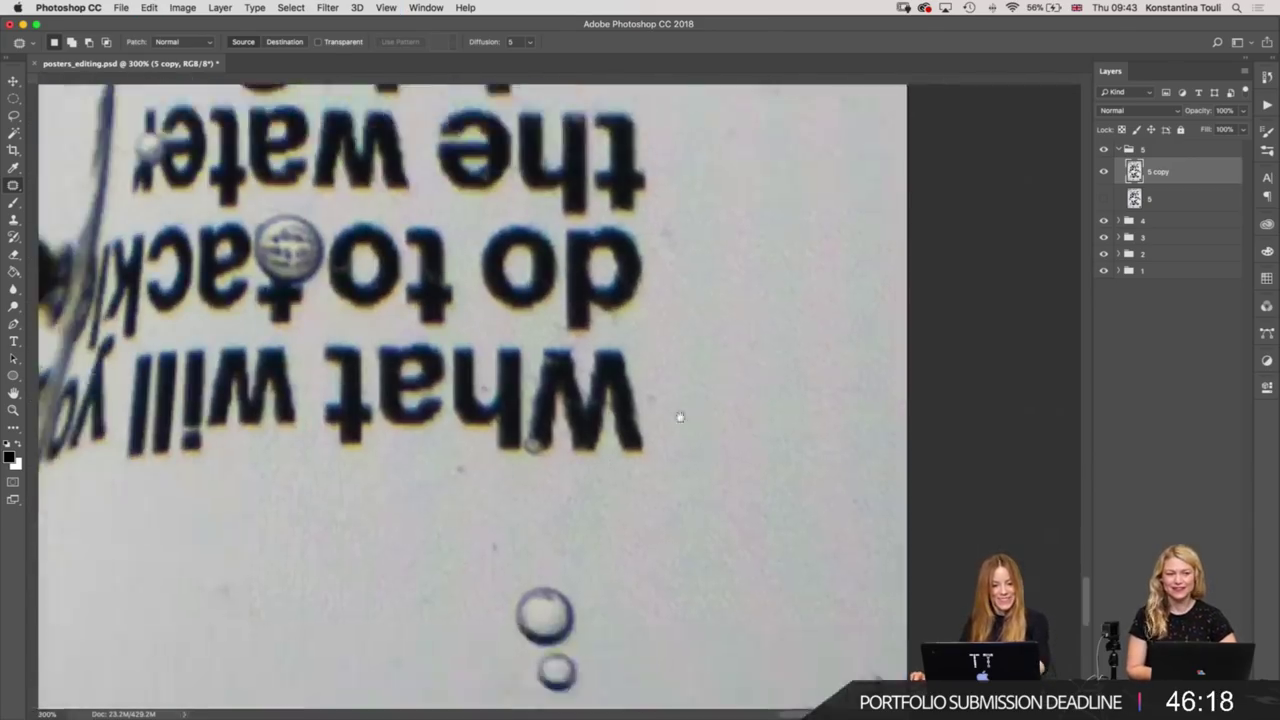
drag(563, 409, 568, 424)
mouse_move(550, 498)
mouse_down()
mouse_move(577, 506)
mouse_move(547, 466)
mouse_up()
mouse_move(496, 558)
mouse_down()
mouse_move(463, 500)
mouse_move(492, 612)
mouse_move(341, 539)
mouse_up()
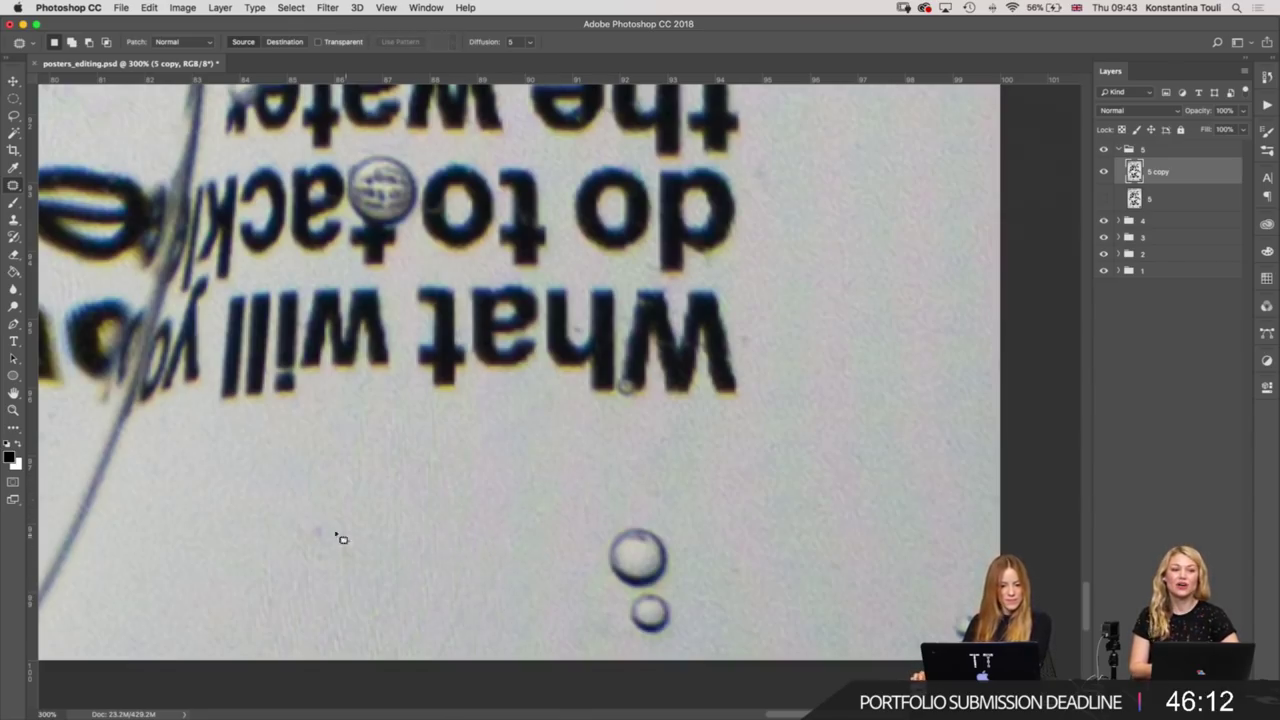
drag(350, 598, 305, 518)
mouse_move(325, 555)
mouse_down()
mouse_move(394, 520)
mouse_move(444, 518)
mouse_up()
drag(285, 592, 256, 624)
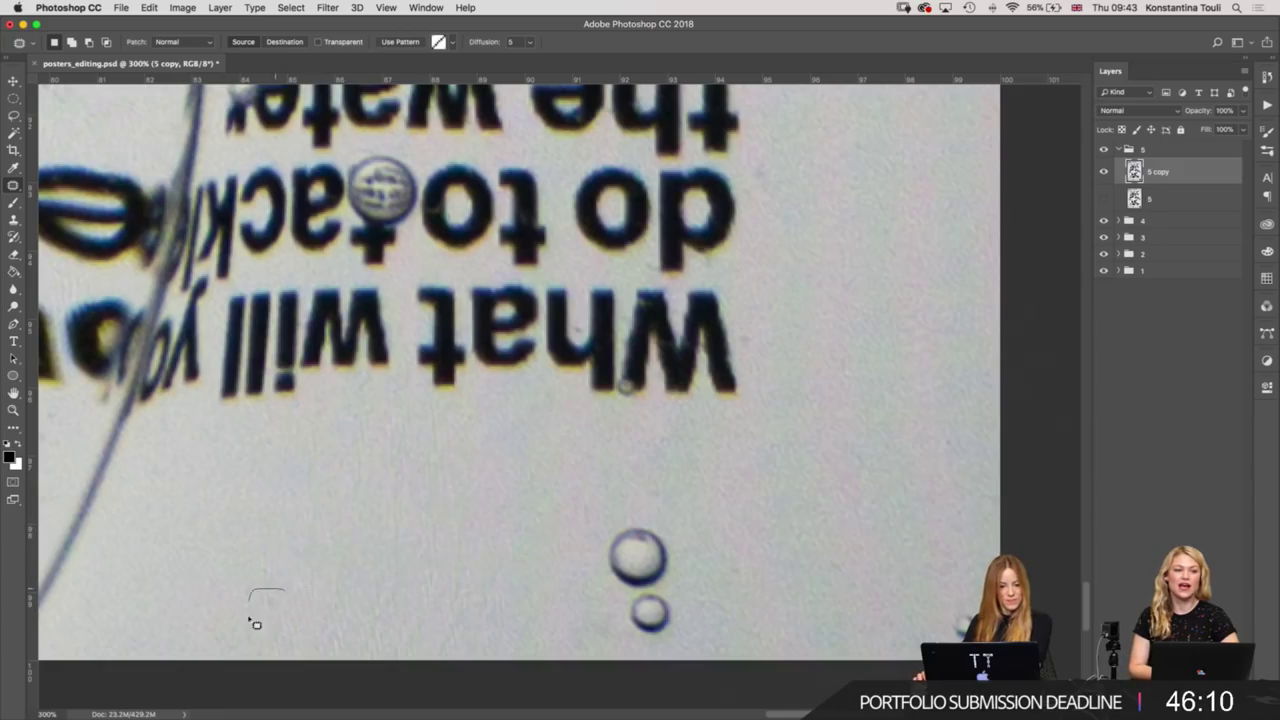
Patch the speck on the lower-right paper and the mark near 'do', then deselect.
drag(331, 535, 529, 500)
scroll(566, 477, right, 3)
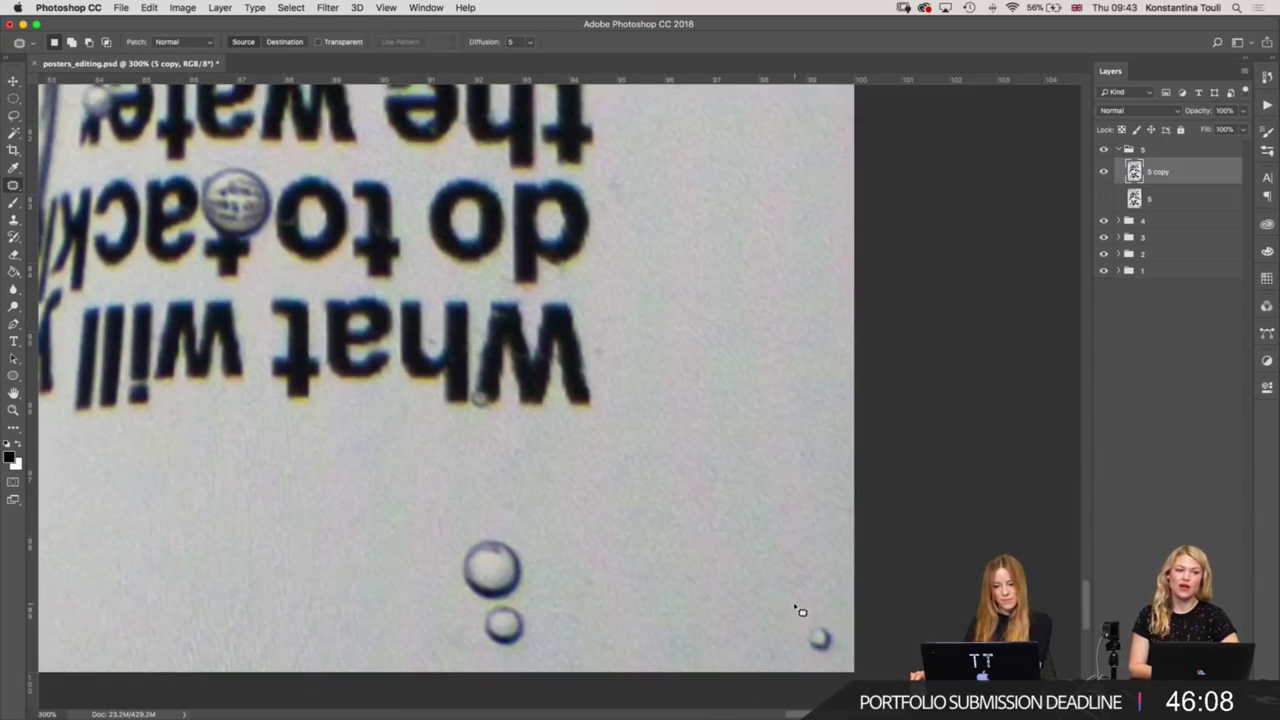
drag(834, 624, 734, 506)
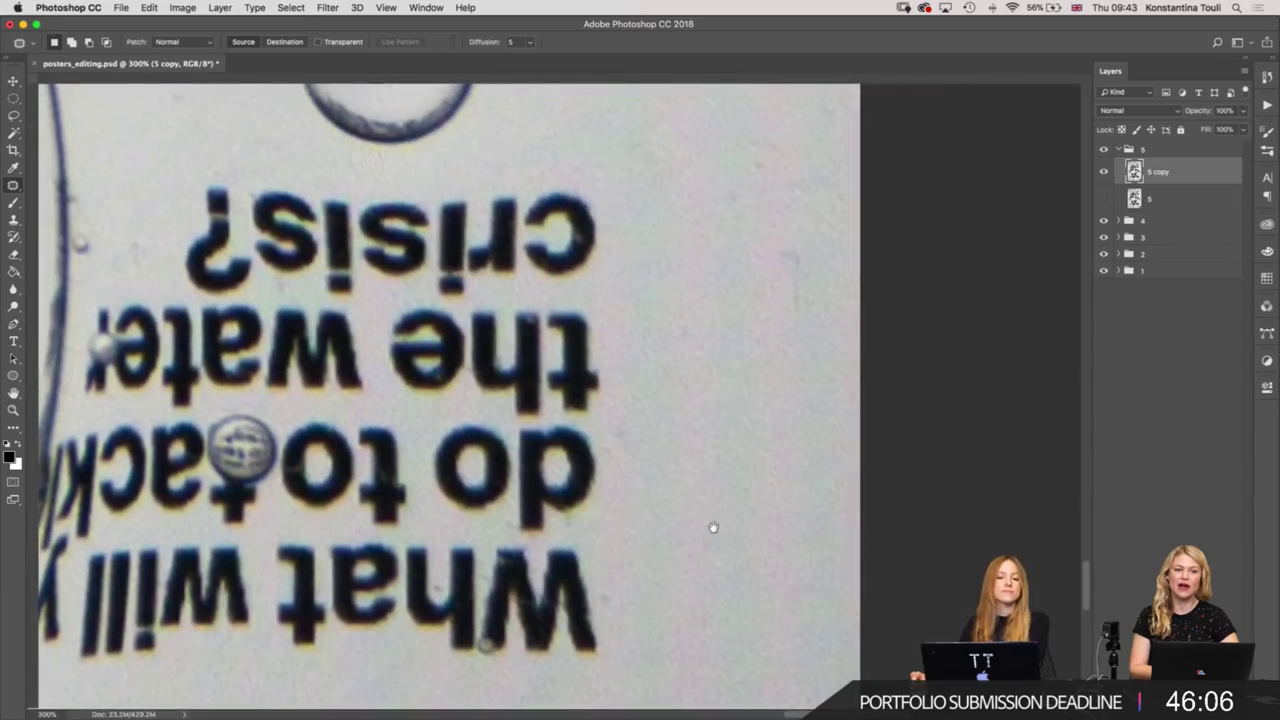
scroll(711, 526, up, 5)
mouse_move(615, 481)
mouse_down()
mouse_move(660, 430)
mouse_move(663, 609)
mouse_up()
key(ctrl+d)
click(634, 594)
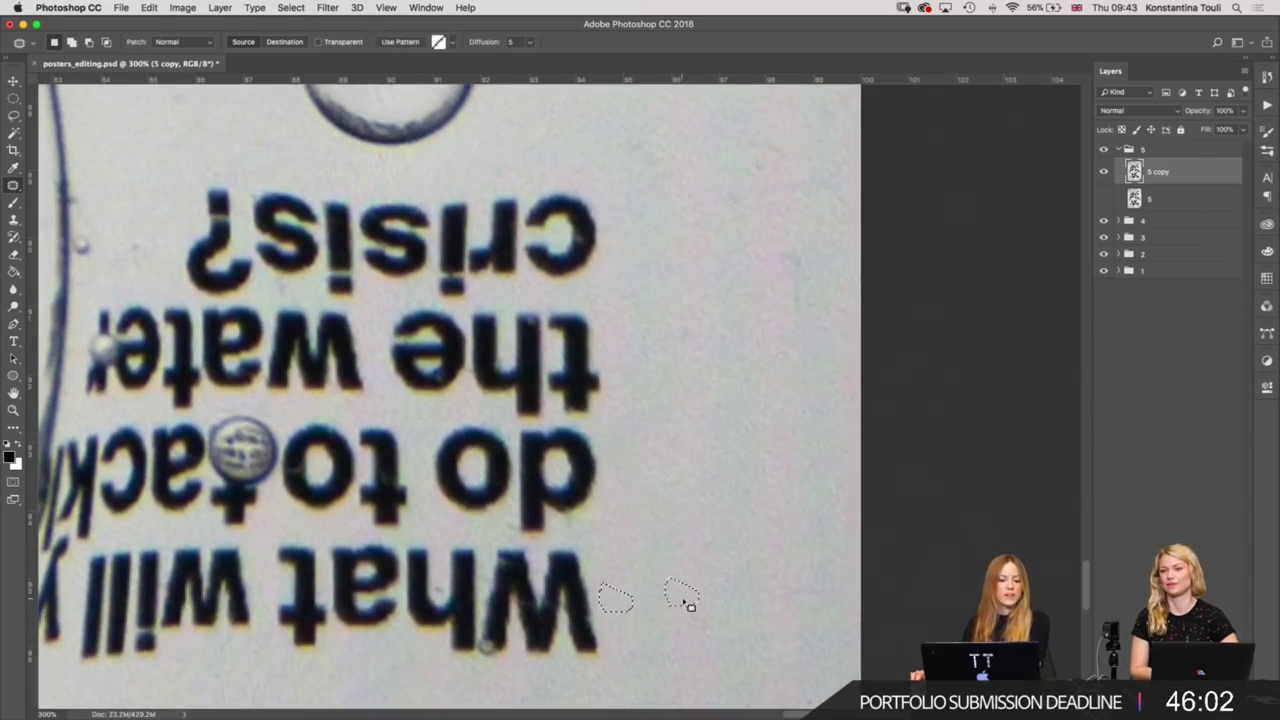
With the Patch tool, remove the mark right of 'crisis?' using clean paper below.
right_click(13, 186)
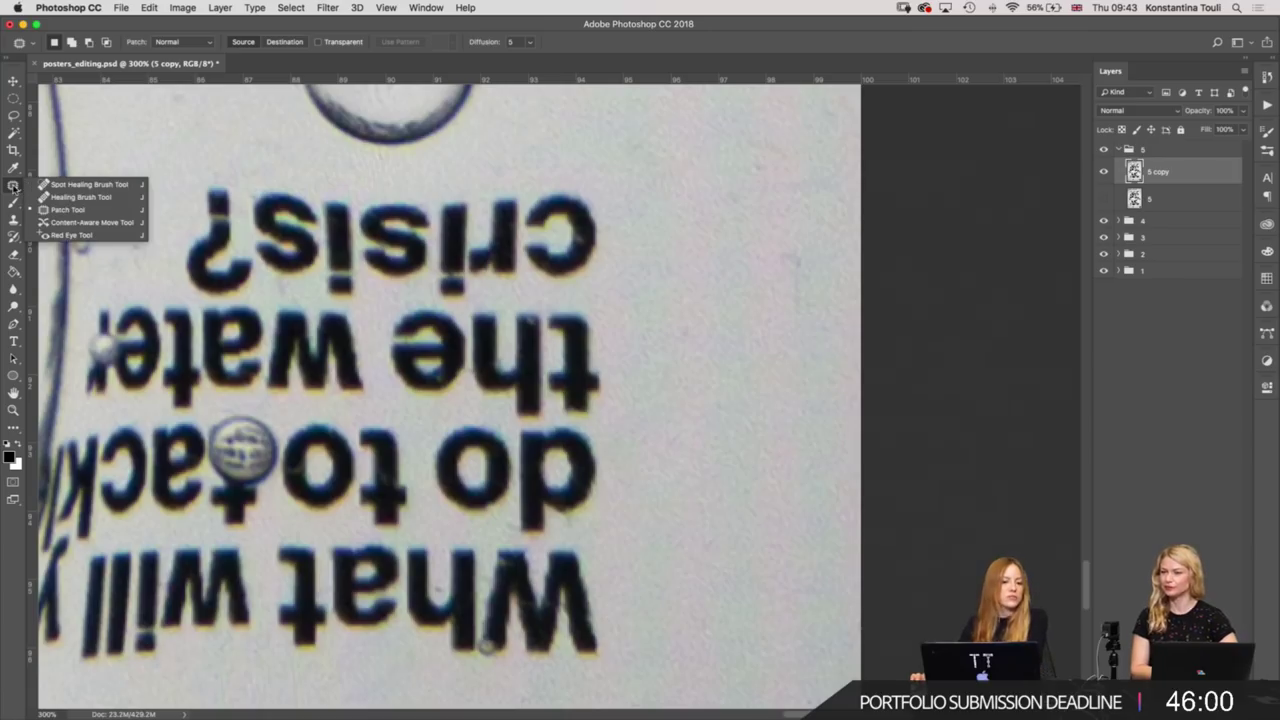
click(66, 210)
drag(787, 233, 759, 328)
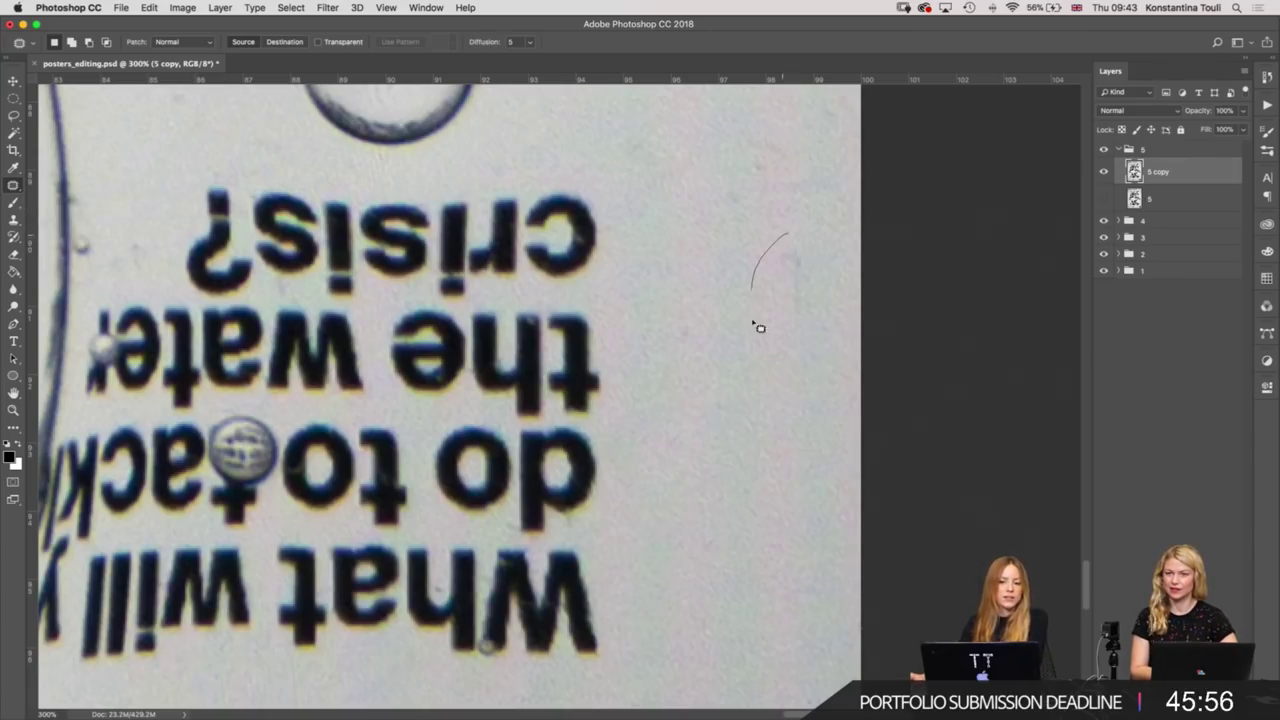
drag(807, 233, 797, 234)
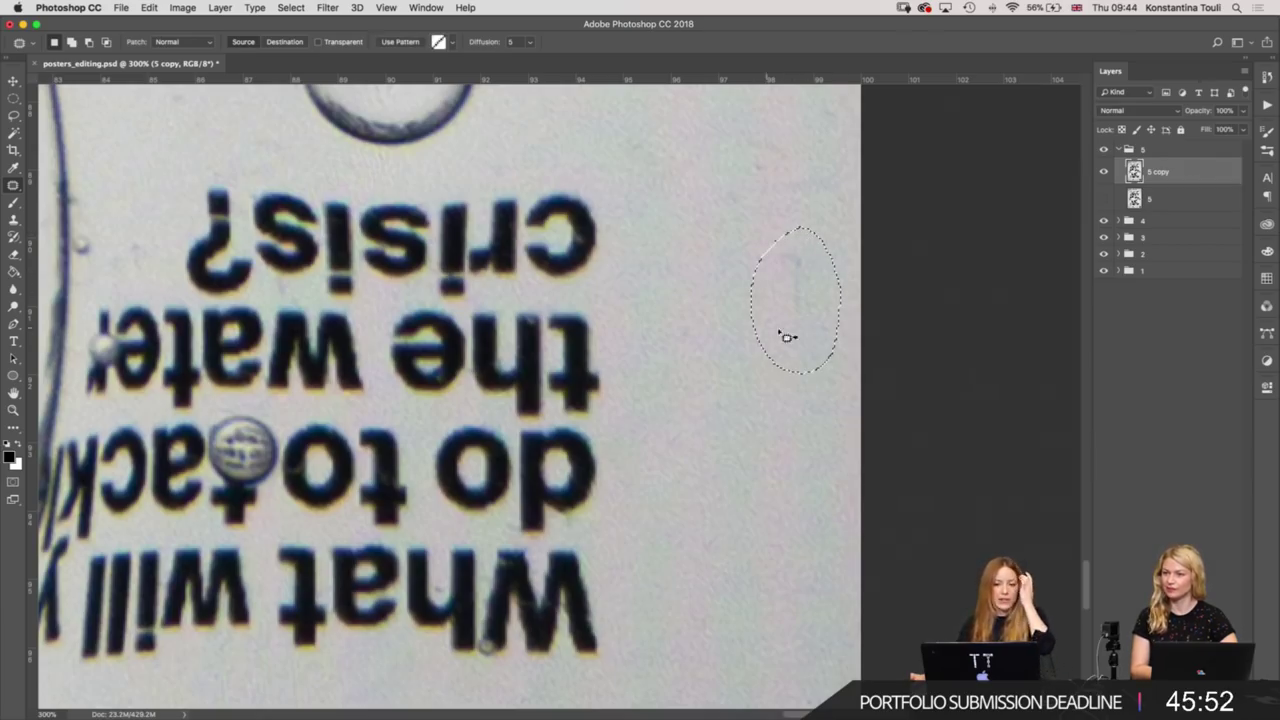
mouse_move(777, 286)
mouse_down()
mouse_move(755, 541)
mouse_move(723, 546)
mouse_move(748, 500)
mouse_up()
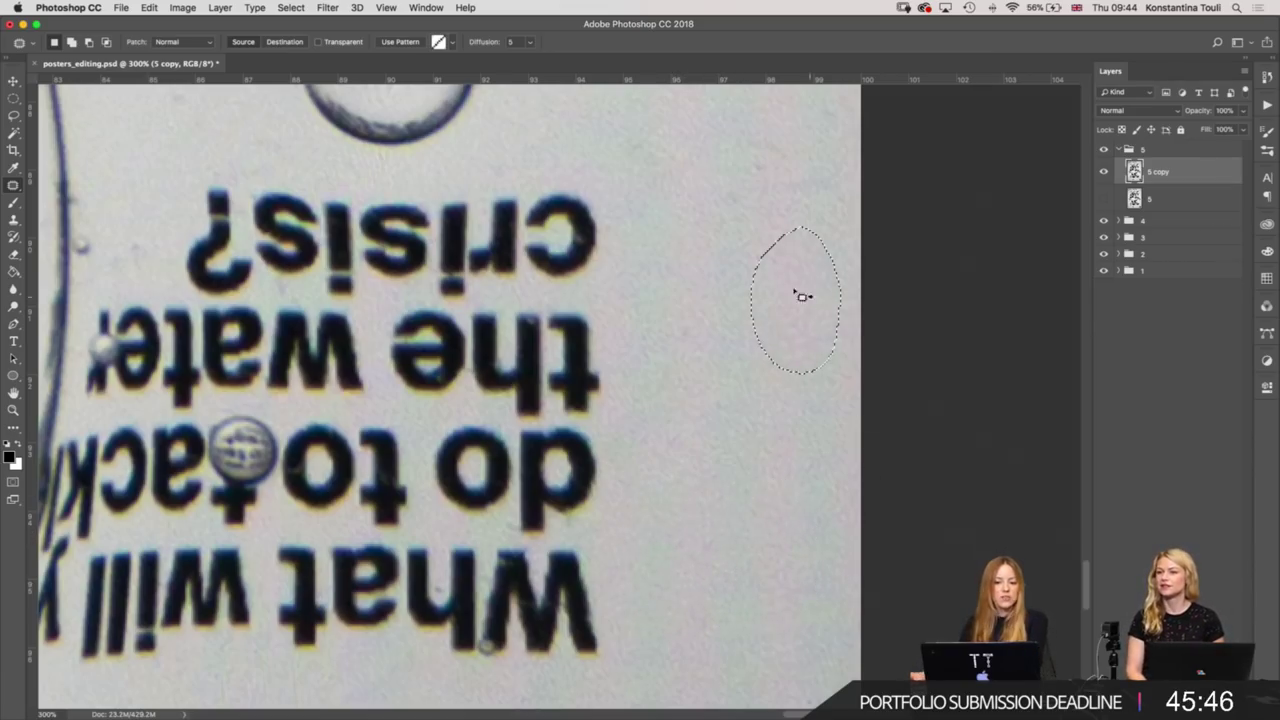
key(ctrl+d)
Show the rulers and patch the mark right of the water drop.
mouse_move(731, 349)
mouse_down()
mouse_move(722, 444)
mouse_move(686, 420)
mouse_up()
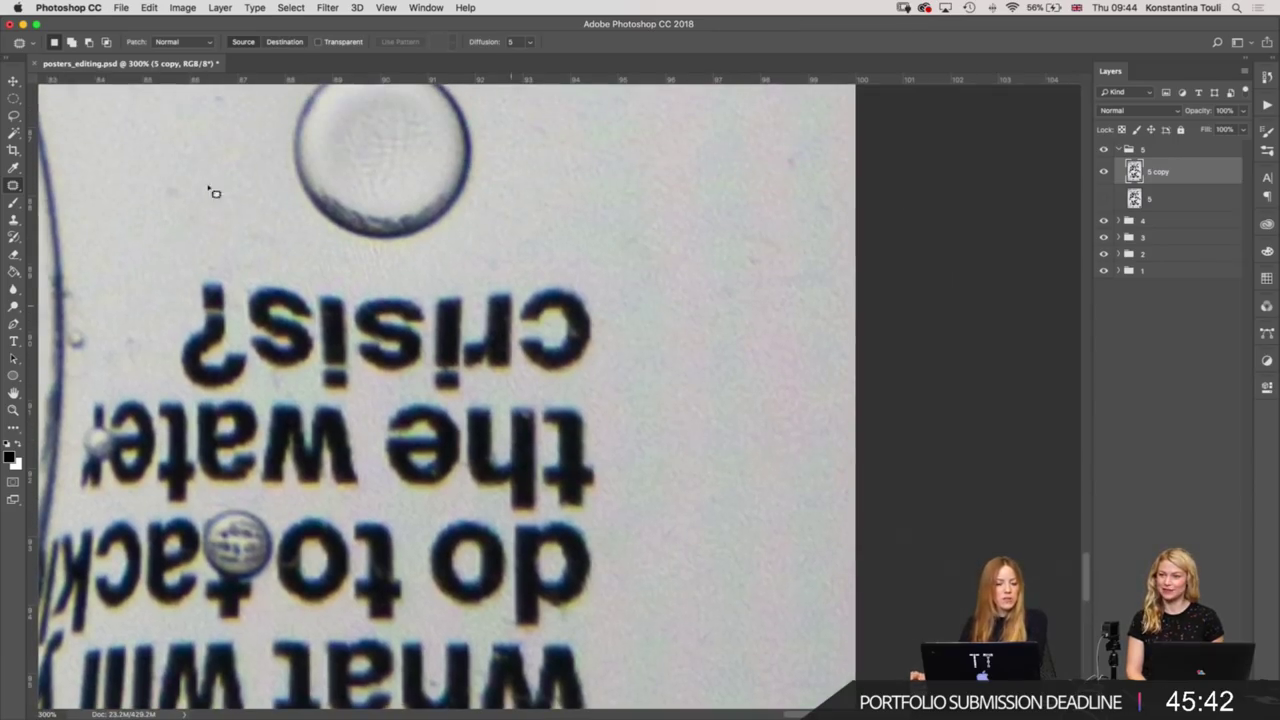
key(s)
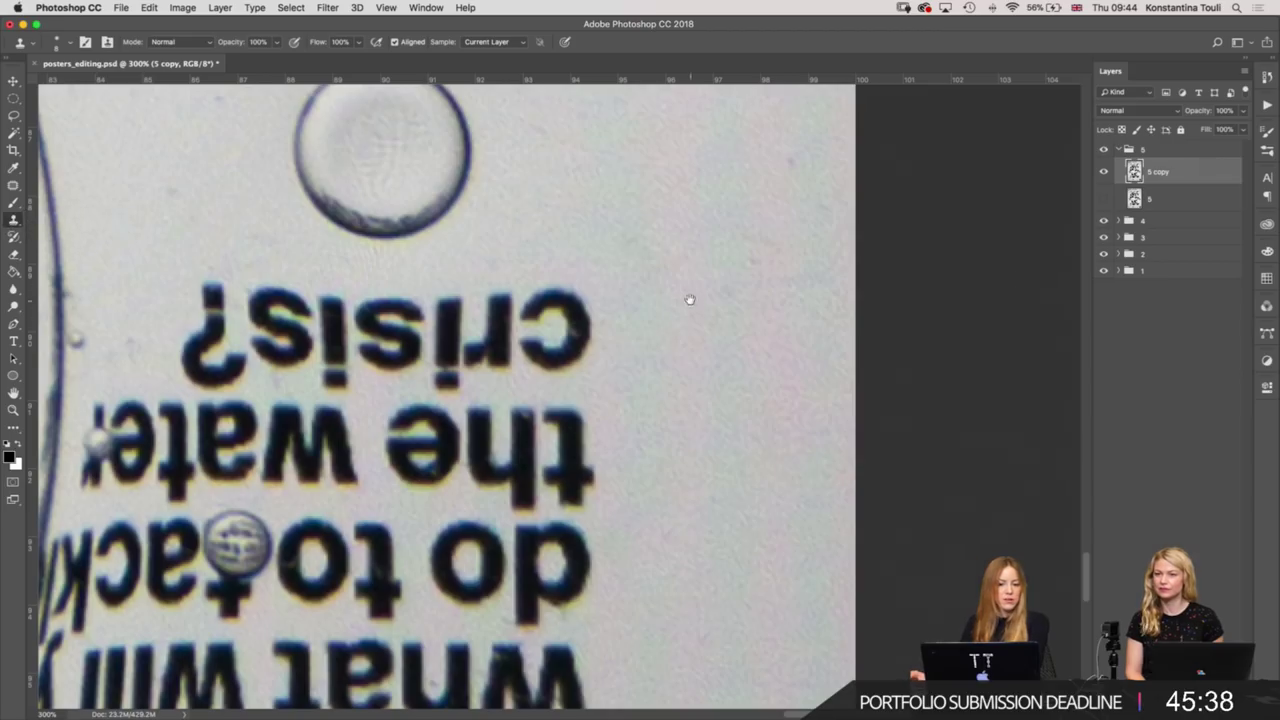
drag(686, 295, 583, 428)
key(ctrl+r)
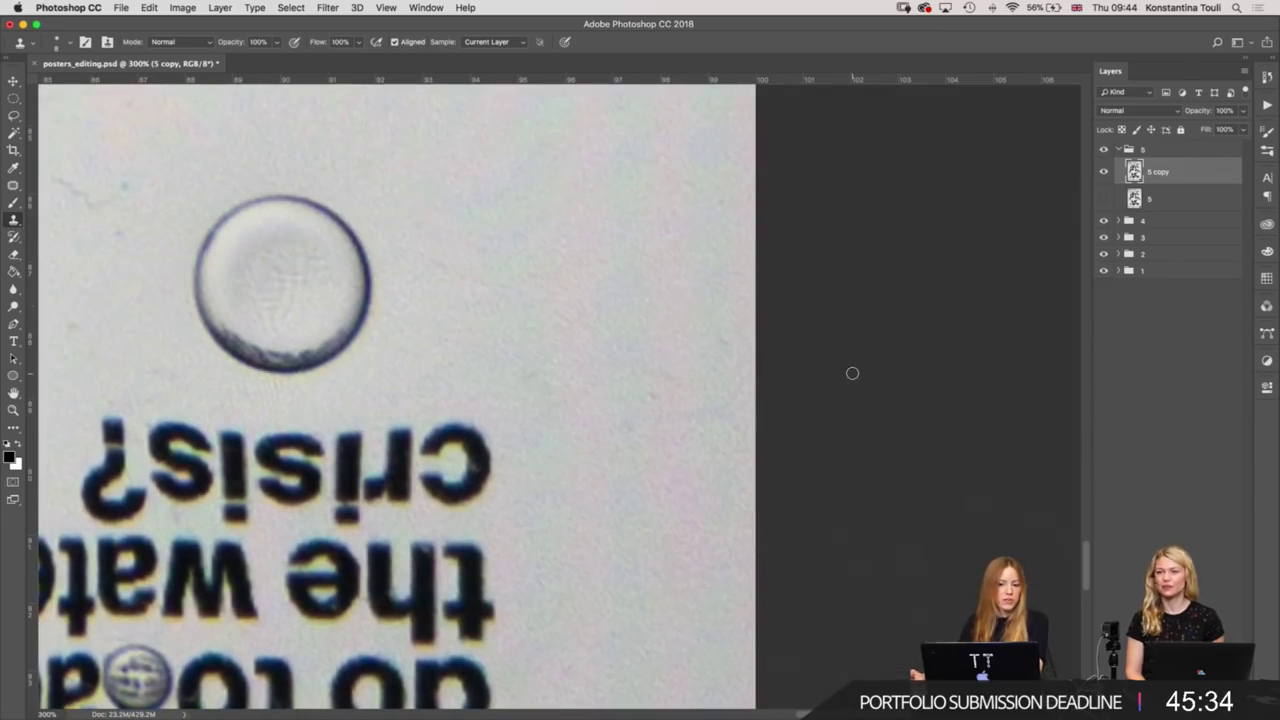
key(j)
drag(645, 372, 671, 460)
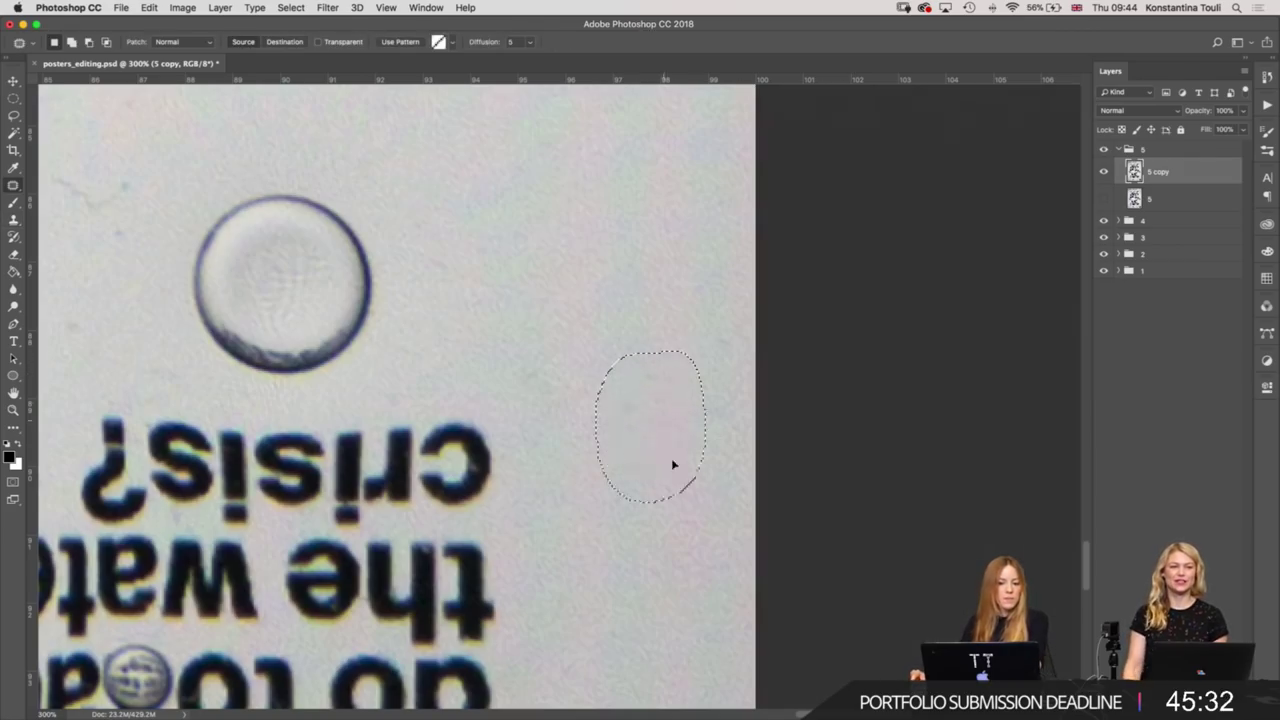
drag(660, 532, 620, 595)
key(ctrl+d)
Patch the mark left of 'crisis?' with clean paper above it.
drag(563, 246, 794, 223)
scroll(600, 380, down, 5)
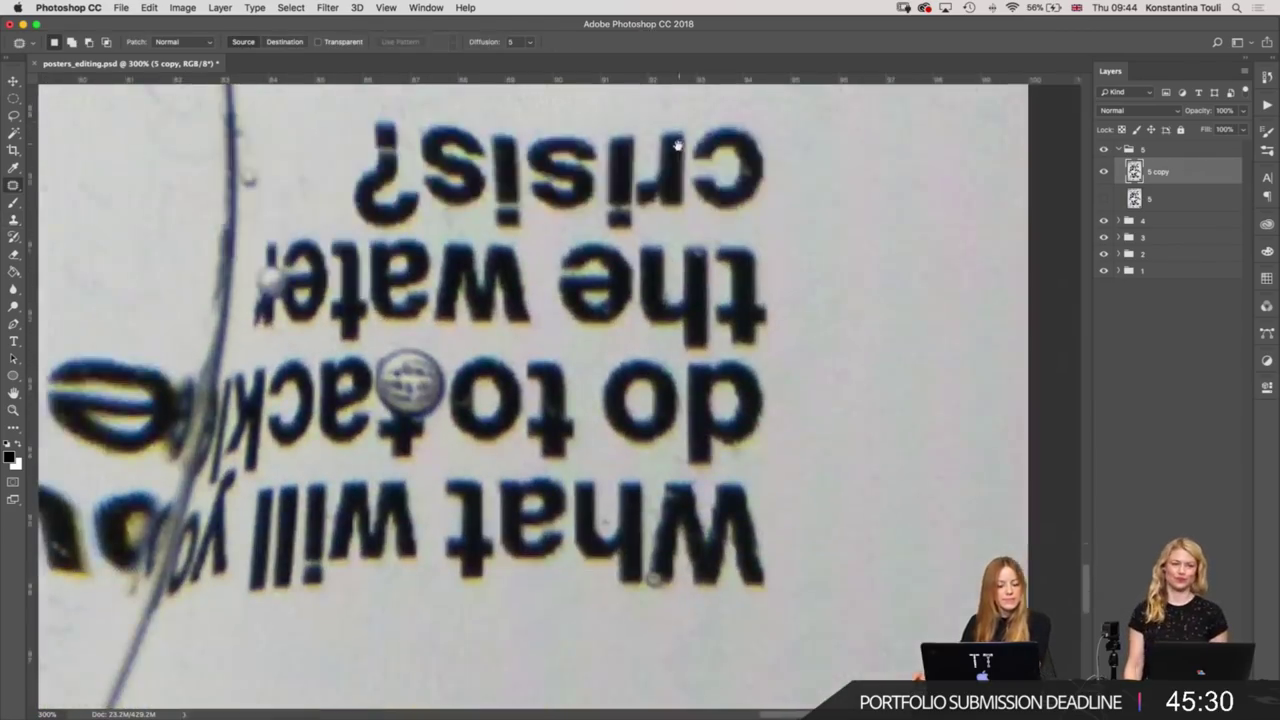
scroll(524, 400, left, 4)
scroll(480, 360, up, 3)
scroll(440, 317, left, 1)
drag(466, 394, 430, 316)
drag(435, 355, 435, 268)
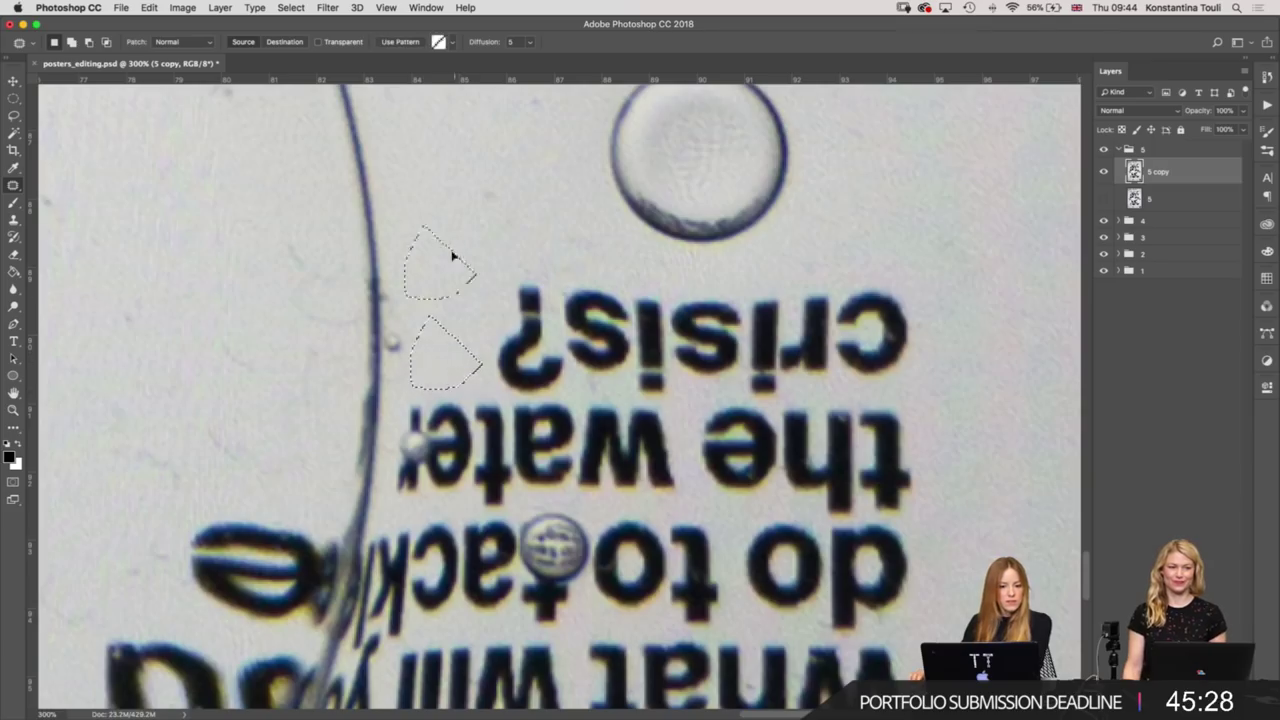
key(ctrl+d)
Patch the marks left of and beside the water drop.
scroll(448, 423, up, 5)
scroll(448, 423, right, 2)
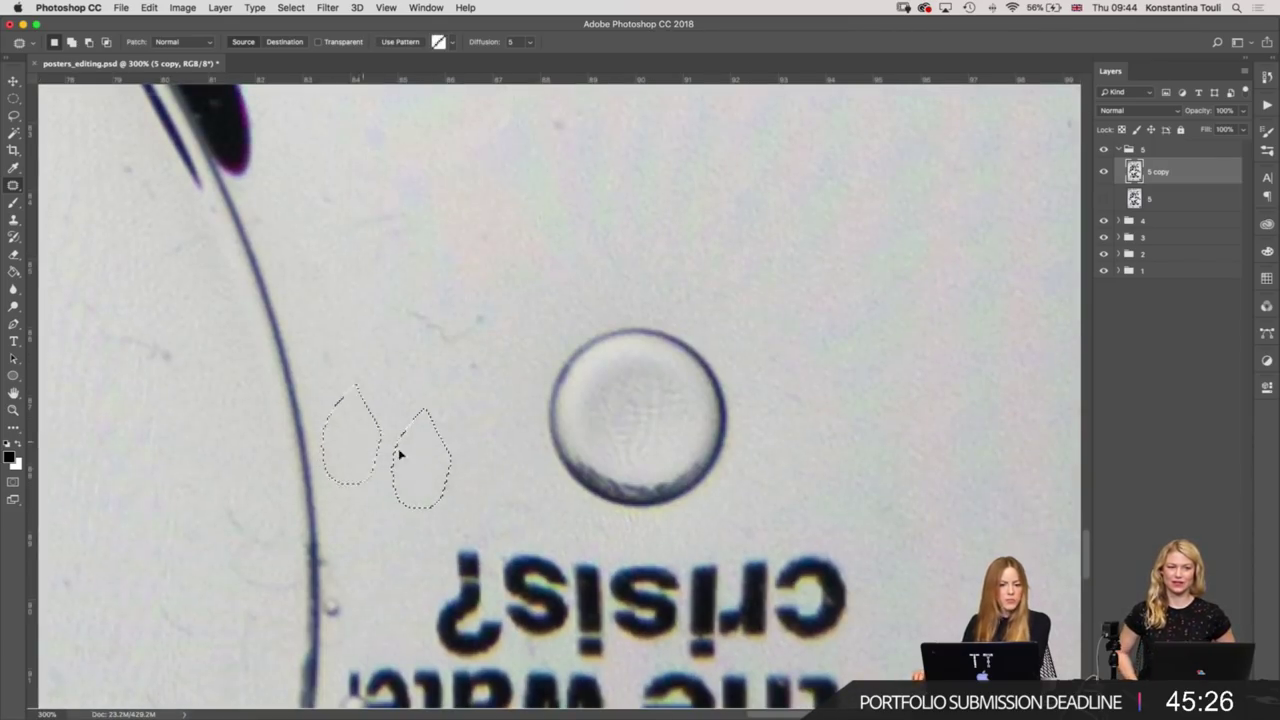
mouse_move(351, 350)
mouse_down()
mouse_move(388, 434)
mouse_move(495, 433)
mouse_up()
key(ctrl+d)
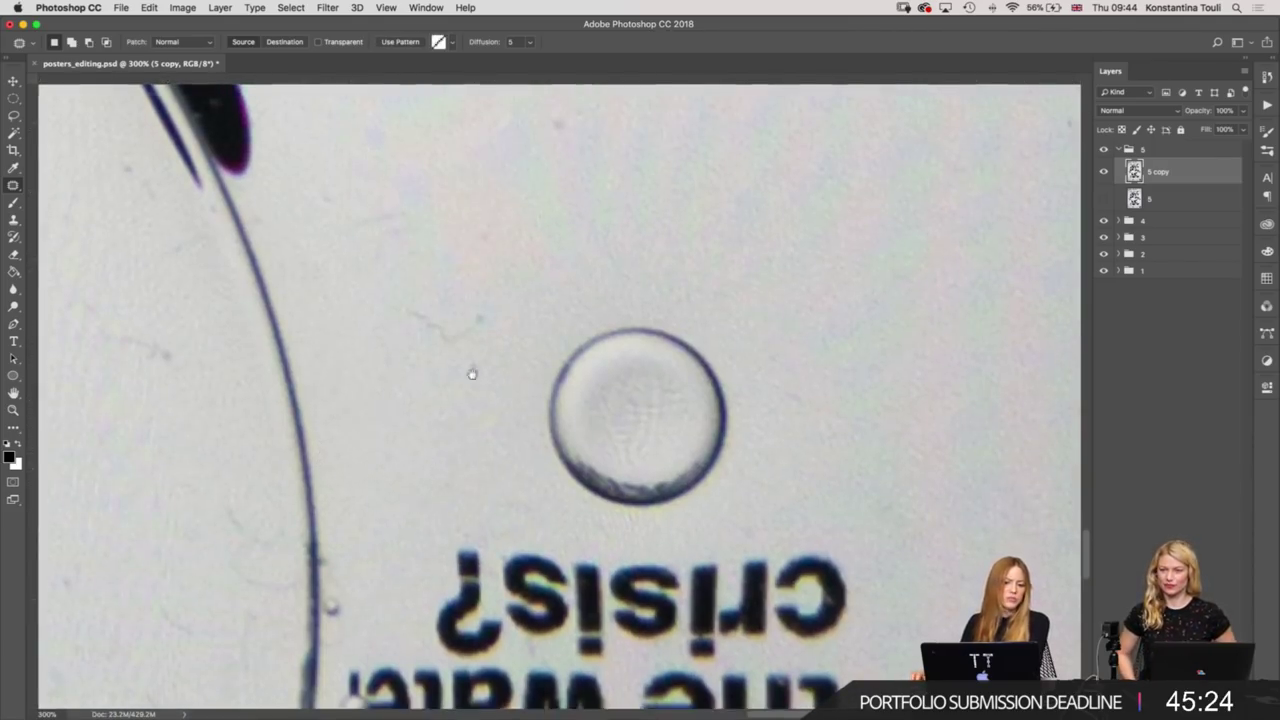
scroll(471, 369, up, 3)
drag(386, 414, 505, 390)
drag(488, 436, 533, 369)
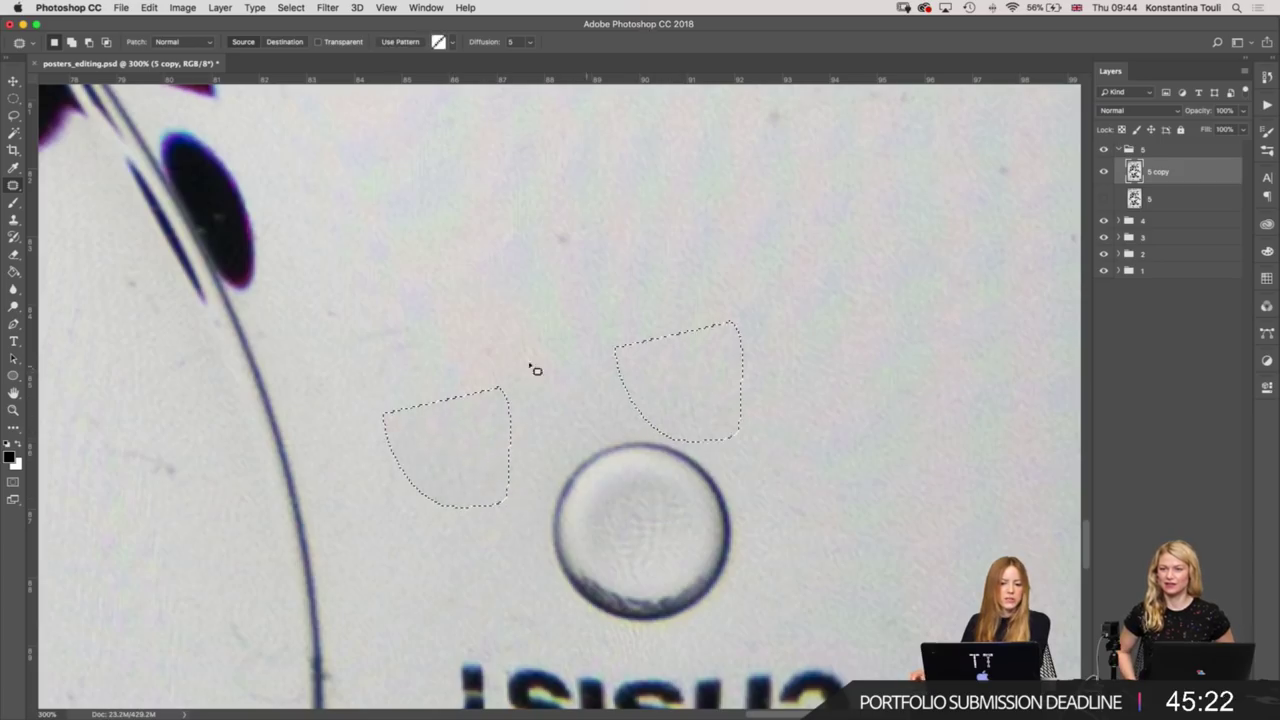
Patch two more marks near the water drop with clean paper up-right.
drag(493, 319, 560, 338)
mouse_move(530, 420)
mouse_down()
mouse_move(486, 517)
mouse_move(537, 400)
mouse_up()
key(ctrl+d)
scroll(508, 476, up, 3)
mouse_move(490, 455)
mouse_down()
mouse_move(443, 571)
mouse_move(509, 463)
mouse_move(660, 392)
mouse_up()
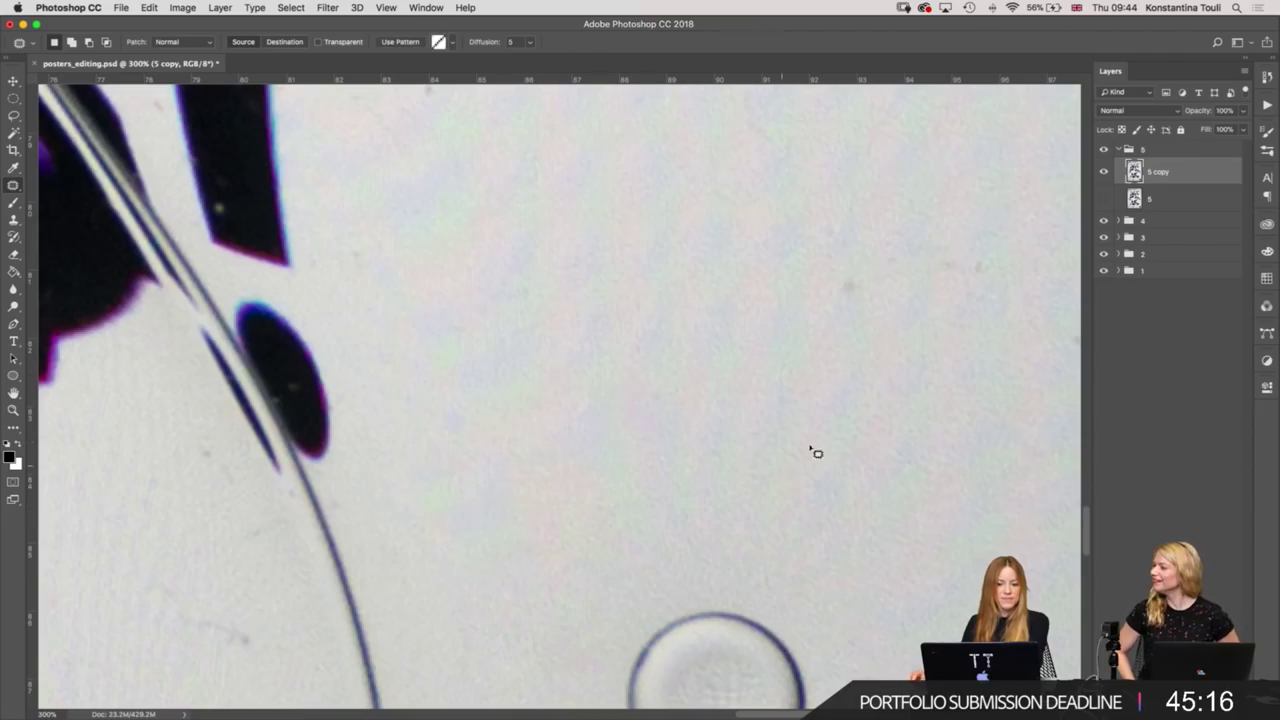
key(ctrl+d)
Patch the faint marks on the plain paper near the right edge.
drag(816, 453, 557, 572)
mouse_move(497, 503)
mouse_down()
mouse_move(680, 480)
mouse_move(529, 471)
mouse_up()
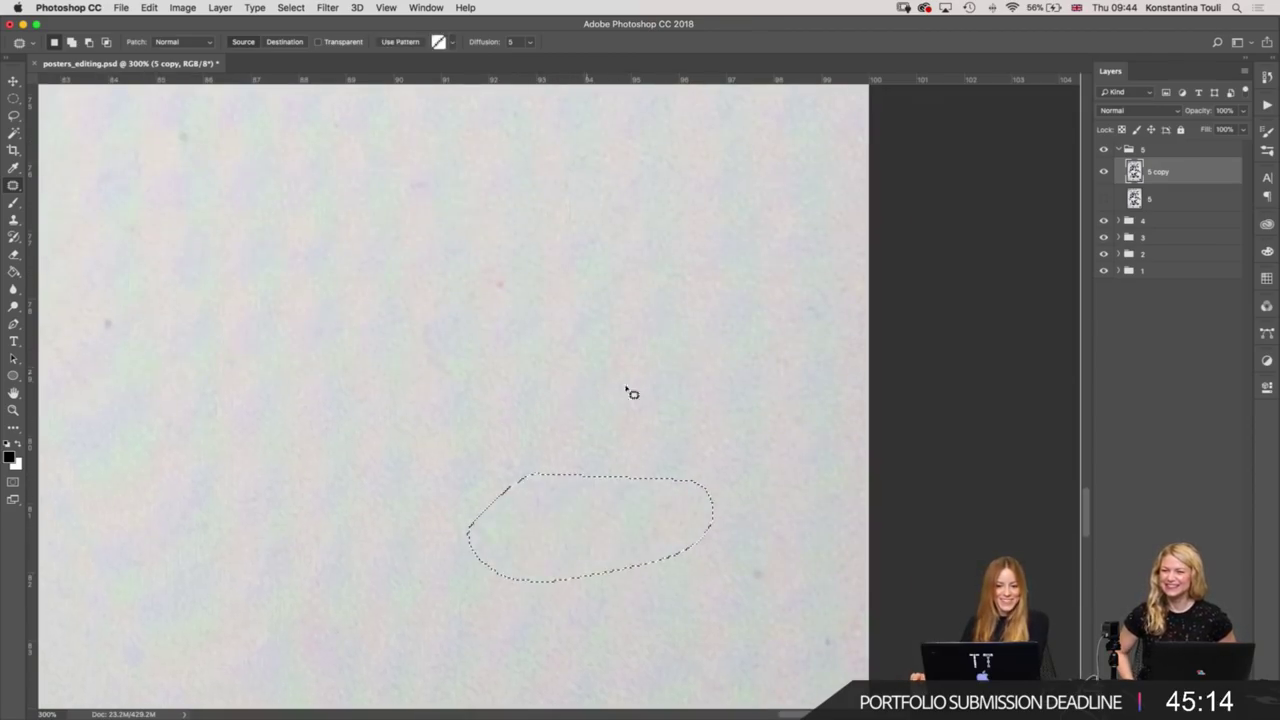
key(ctrl+d)
drag(857, 592, 854, 665)
drag(788, 637, 674, 480)
key(ctrl+d)
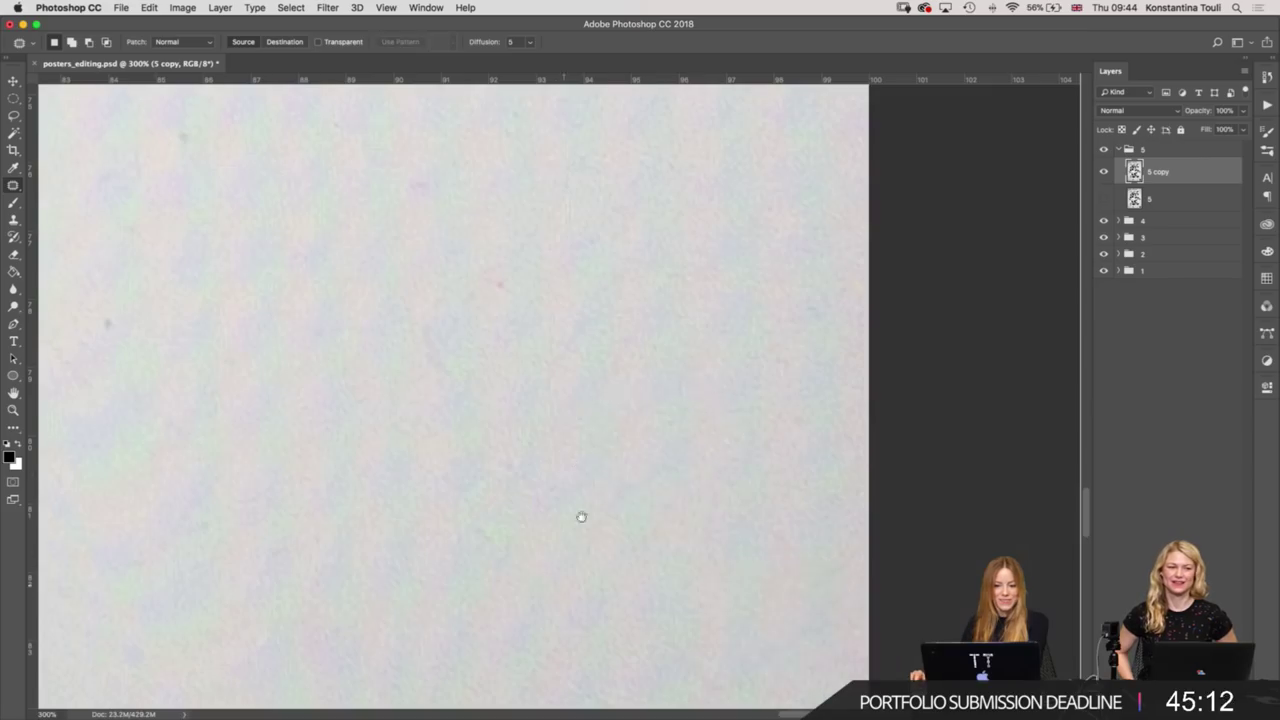
Patch the specks near the black bar.
mouse_move(580, 517)
mouse_down()
mouse_move(600, 309)
mouse_move(538, 390)
mouse_move(729, 540)
mouse_move(663, 469)
mouse_move(585, 633)
mouse_up()
scroll(585, 633, up, 5)
scroll(549, 623, left, 3)
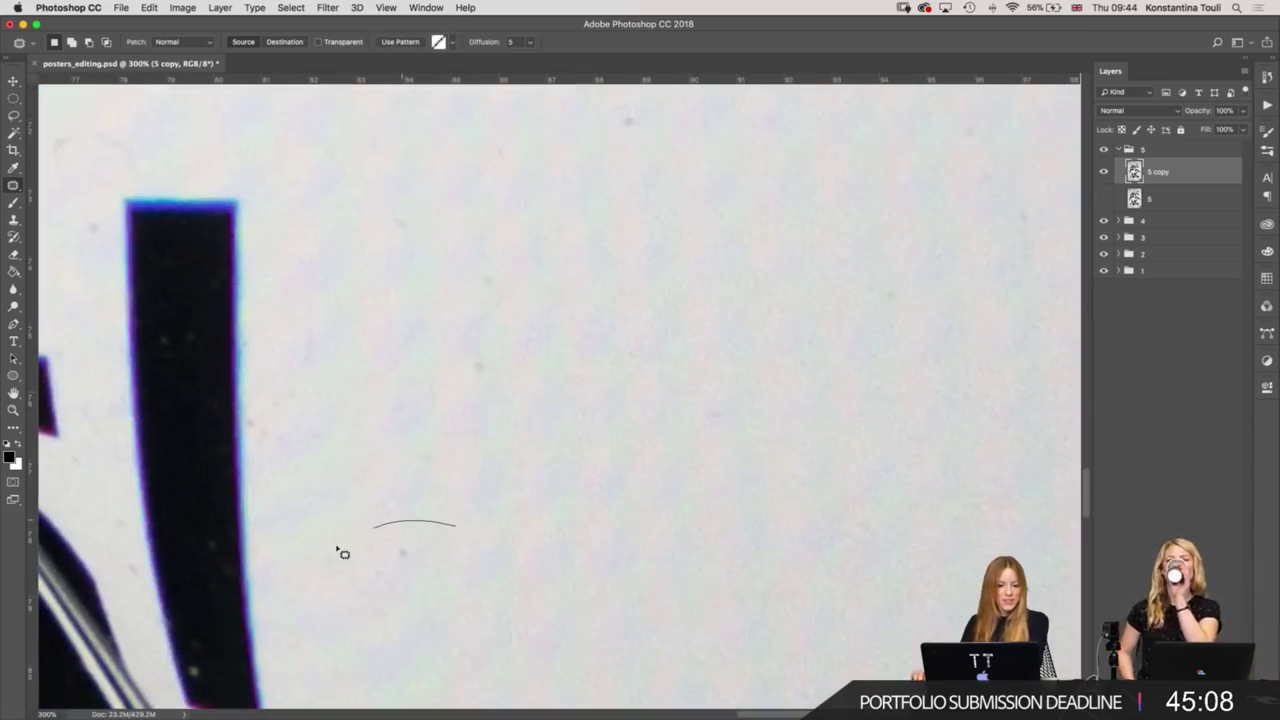
scroll(667, 458, right, 3)
scroll(667, 458, up, 2)
mouse_move(548, 437)
mouse_down()
mouse_move(603, 494)
mouse_move(601, 520)
mouse_up()
mouse_move(716, 320)
mouse_down()
mouse_move(777, 531)
mouse_move(720, 300)
mouse_move(737, 420)
mouse_up()
key(ctrl+d)
Patch two more specks on the paper using clean areas to the left.
scroll(857, 349, right, 3)
scroll(720, 300, down, 3)
scroll(789, 437, up, 3)
drag(808, 337, 823, 477)
drag(811, 374, 637, 394)
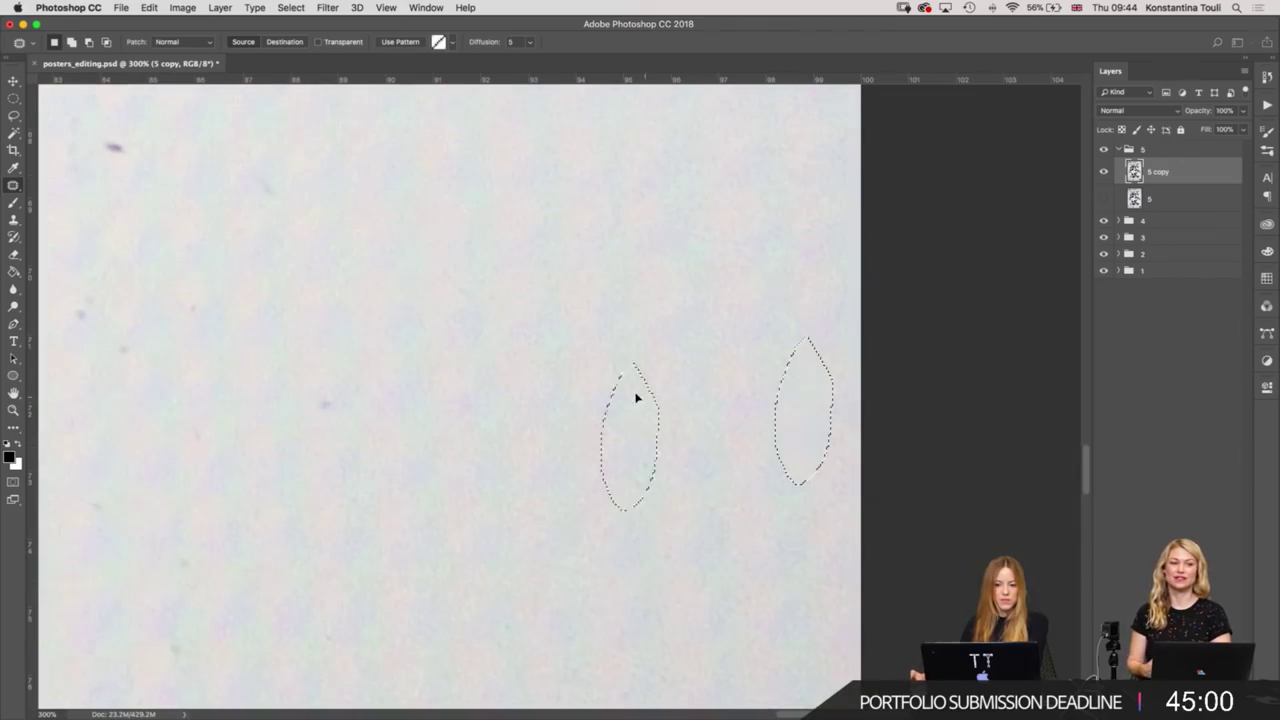
scroll(615, 455, left, 5)
scroll(615, 455, up, 3)
drag(634, 491, 634, 534)
key(ctrl+d)
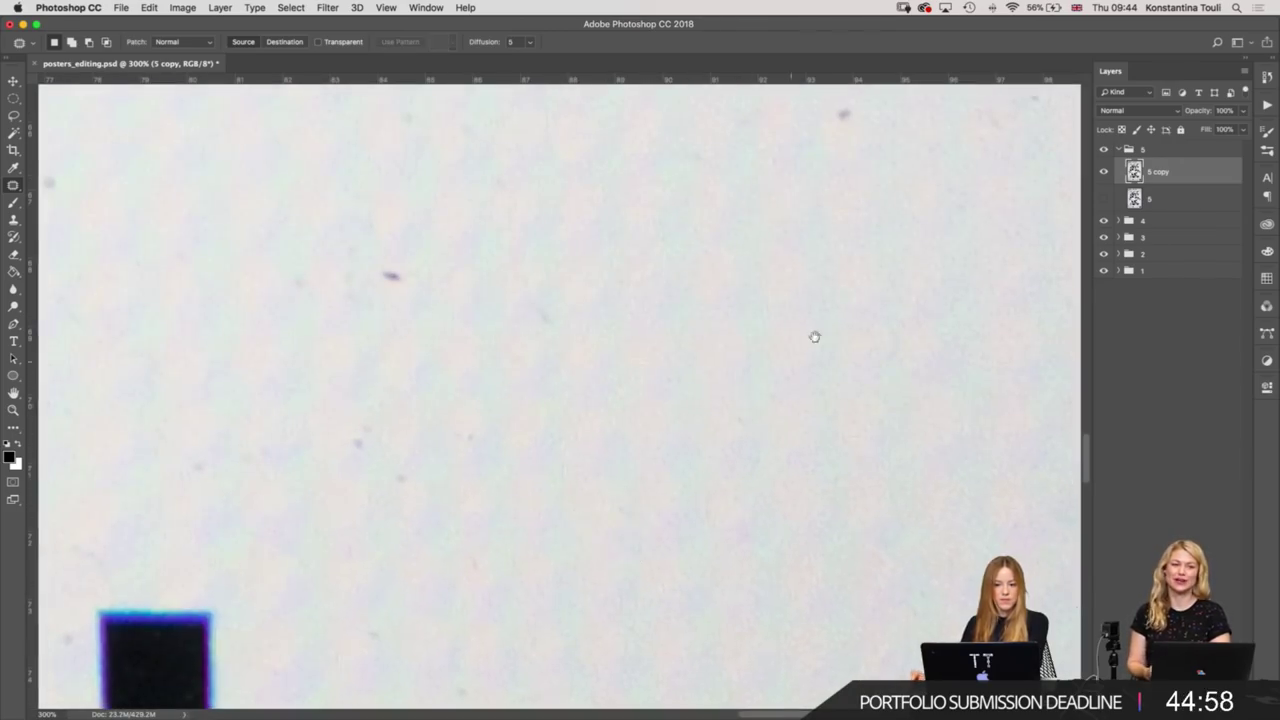
Patch the last speck and zoom out to review the whole poster.
scroll(778, 400, right, 5)
drag(644, 438, 714, 483)
key(ctrl+d)
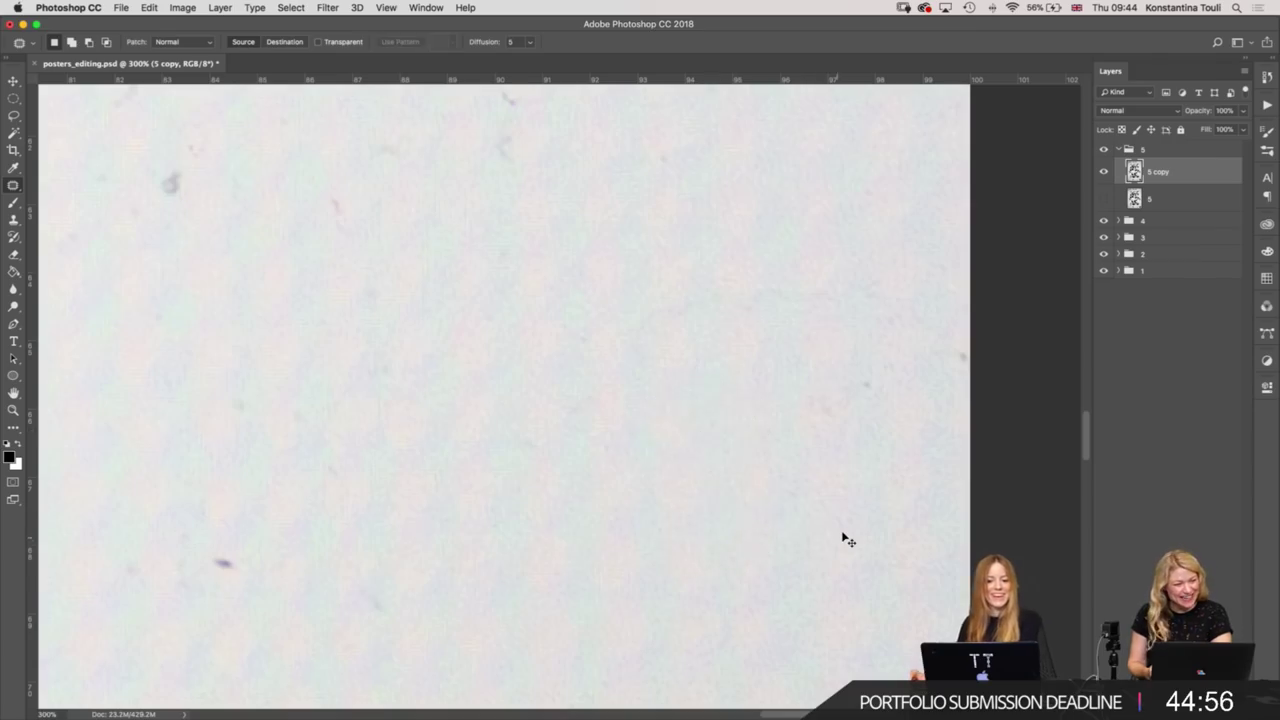
key(ctrl+minus)
key(ctrl+minus)
key(ctrl+minus)
scroll(644, 399, up, 5)
Zoom in on the outlined R and patch a nearby background mark.
key(ctrl+plus)
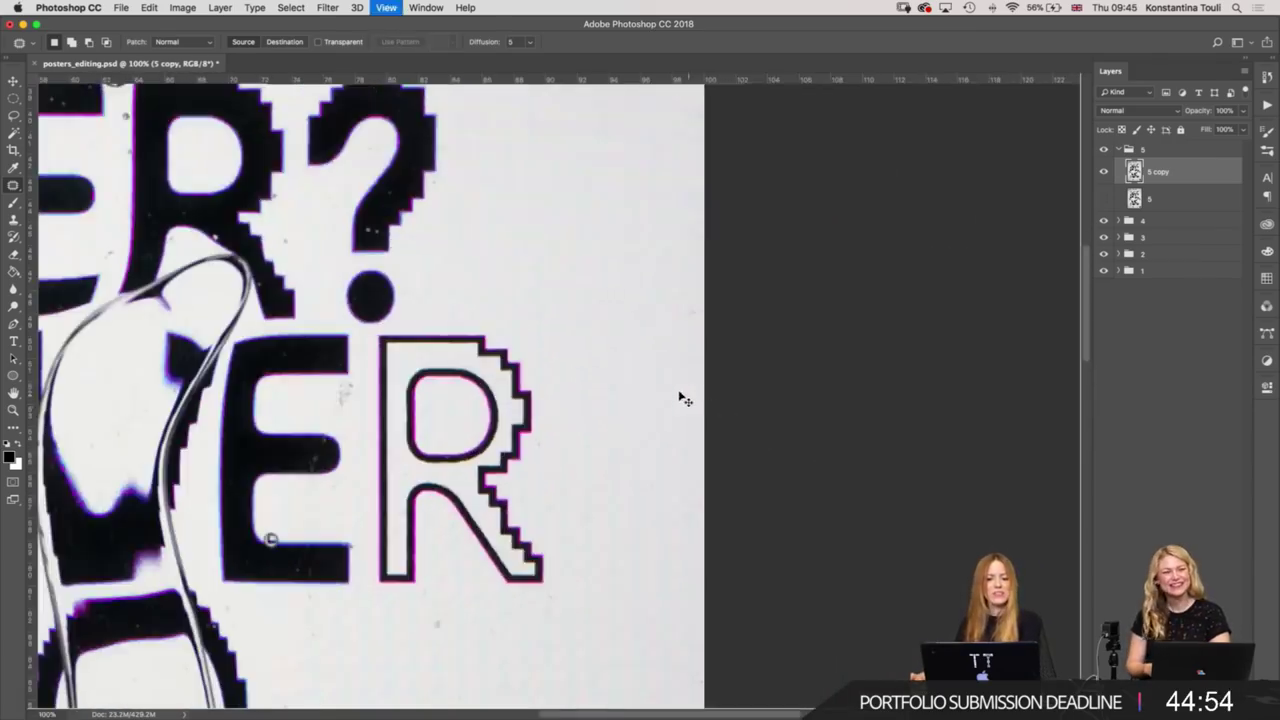
key(ctrl+plus)
scroll(683, 277, up, 3)
drag(570, 484, 527, 455)
drag(530, 430, 608, 380)
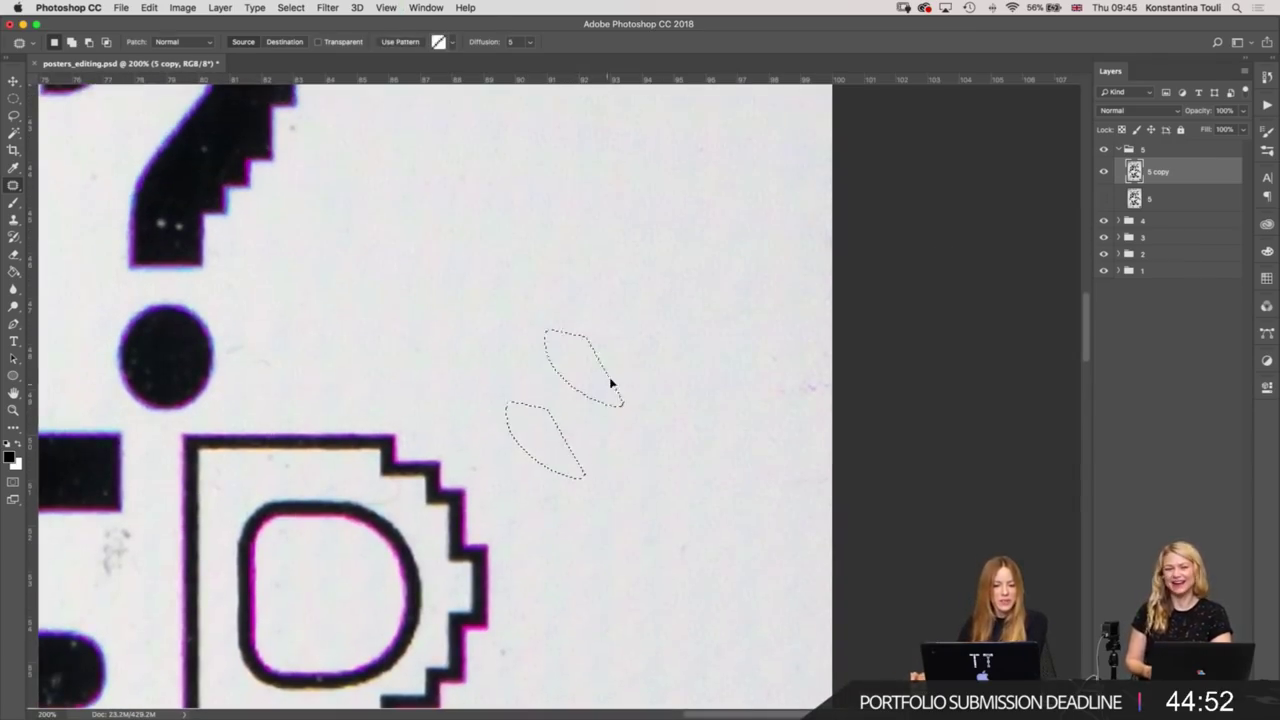
key(ctrl+d)
Patch another background spot with clean paper and deselect.
drag(497, 481, 480, 485)
scroll(557, 437, up, 3)
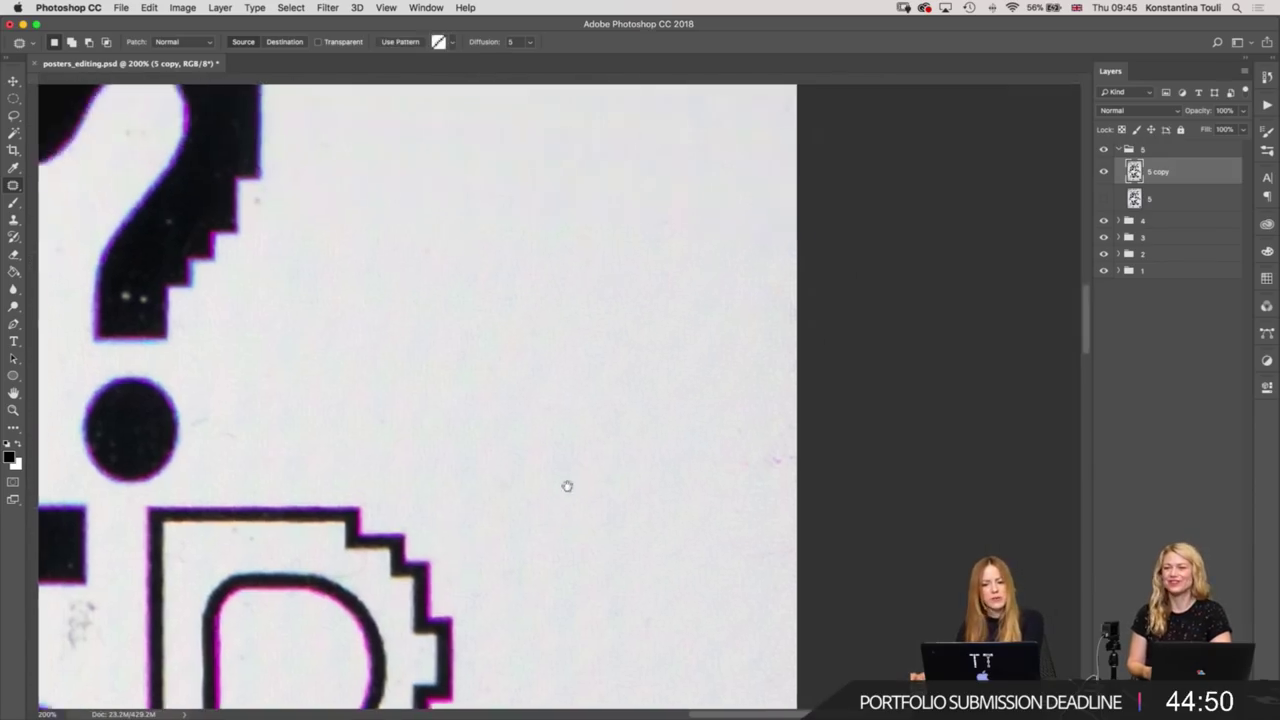
scroll(566, 486, up, 2)
mouse_move(743, 471)
mouse_down()
mouse_move(789, 505)
mouse_move(740, 440)
mouse_up()
drag(674, 480, 643, 383)
key(ctrl+d)
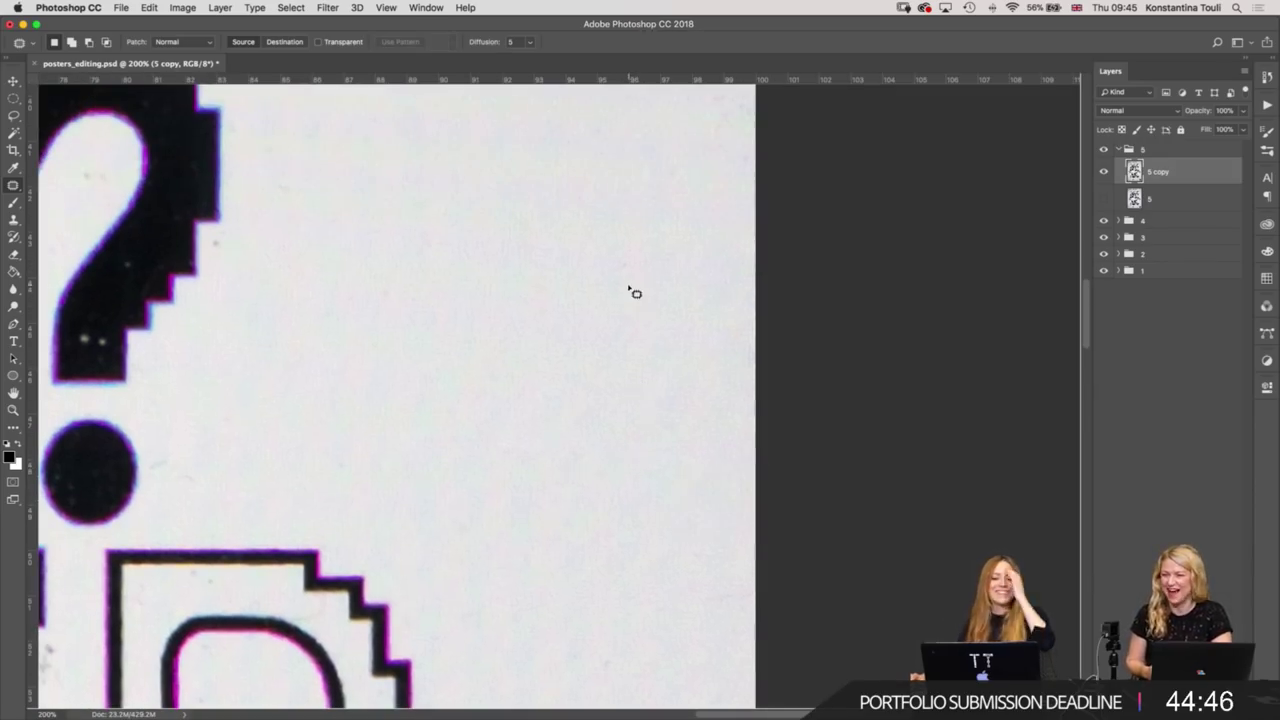
Outline several background spots and an oval blemish, then clear the selection.
scroll(631, 290, up, 2)
scroll(631, 290, left, 2)
scroll(632, 292, up, 4)
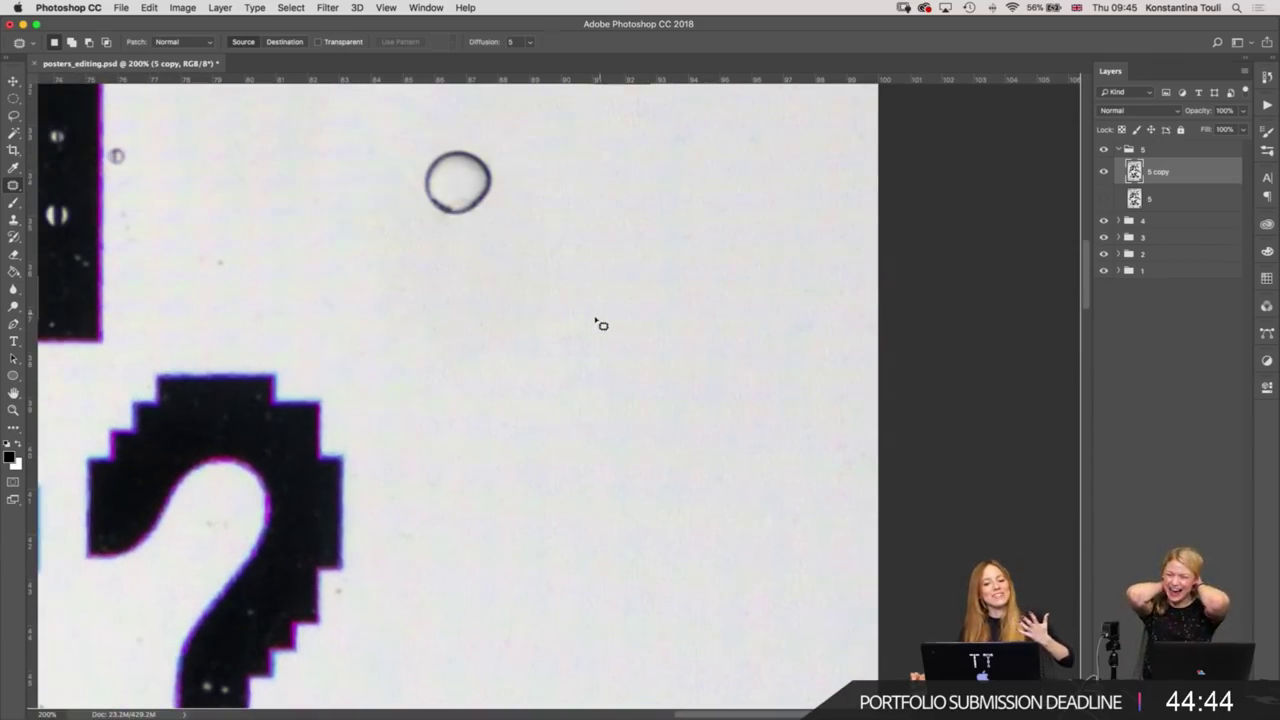
mouse_move(590, 320)
mouse_down()
mouse_move(597, 374)
mouse_move(654, 345)
mouse_up()
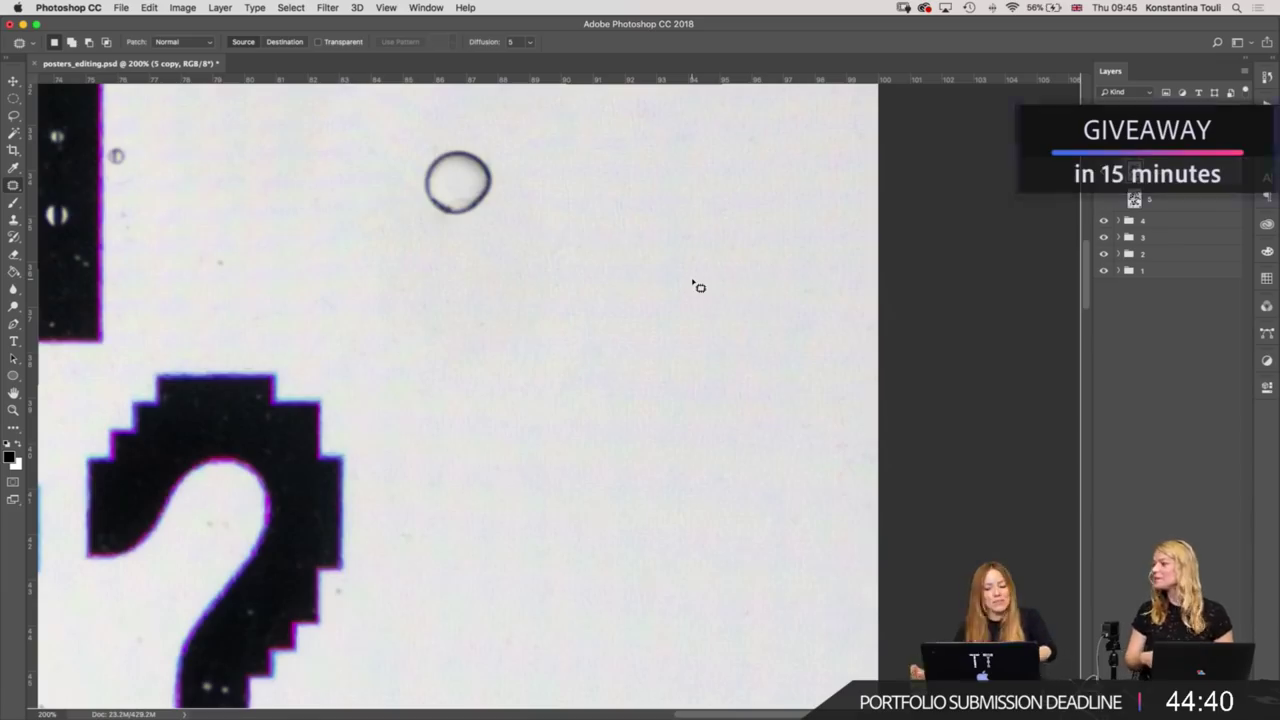
scroll(491, 194, up, 5)
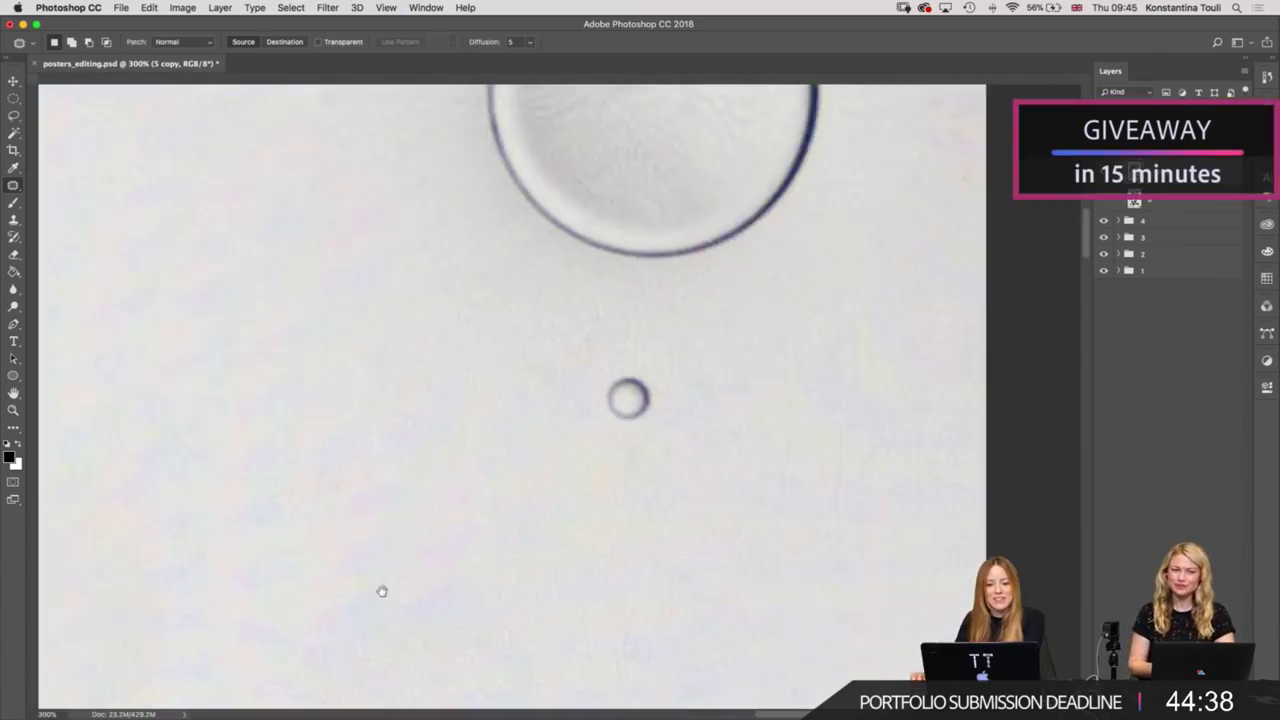
scroll(380, 591, up, 5)
scroll(679, 636, up, 5)
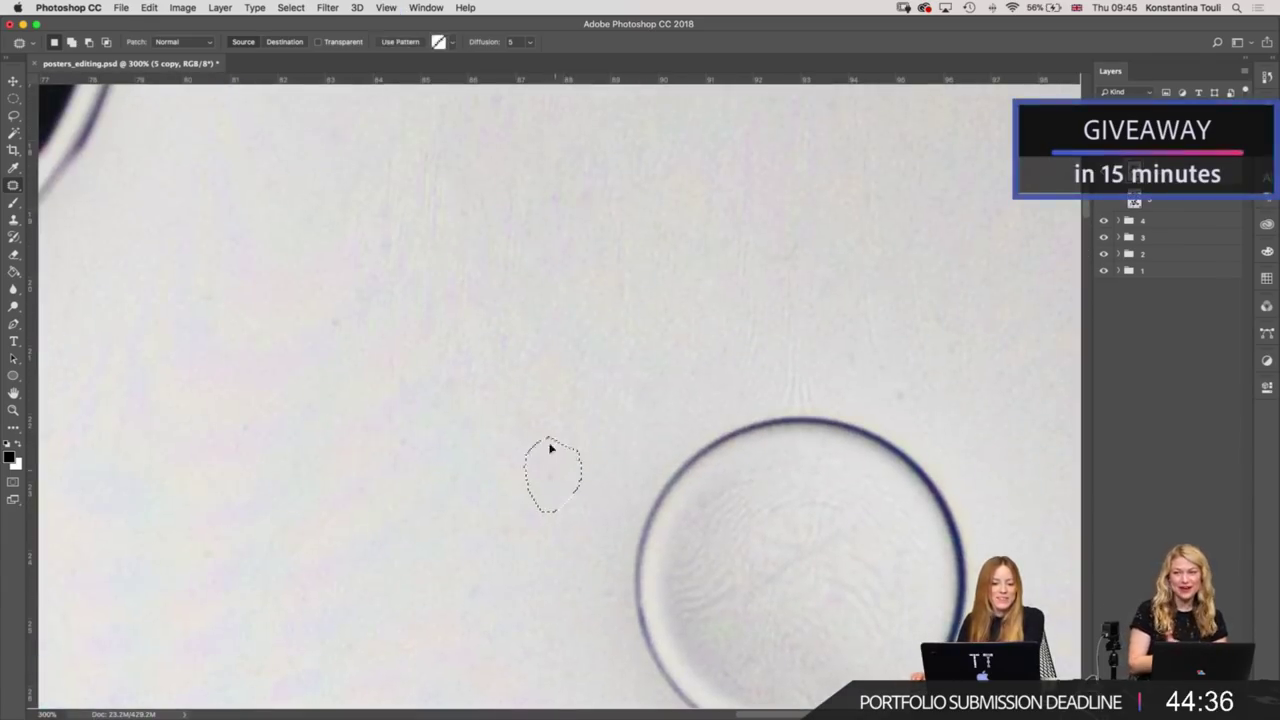
scroll(605, 343, up, 5)
drag(410, 420, 415, 410)
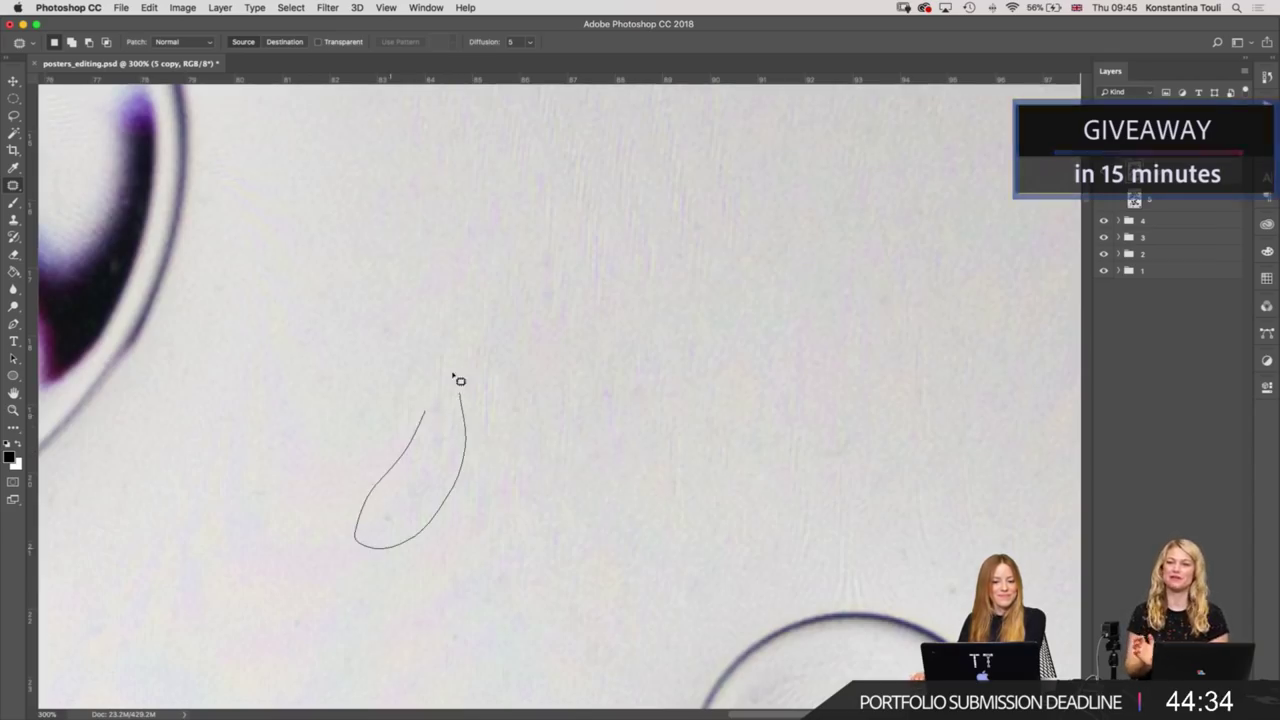
scroll(537, 494, up, 3)
drag(623, 457, 670, 468)
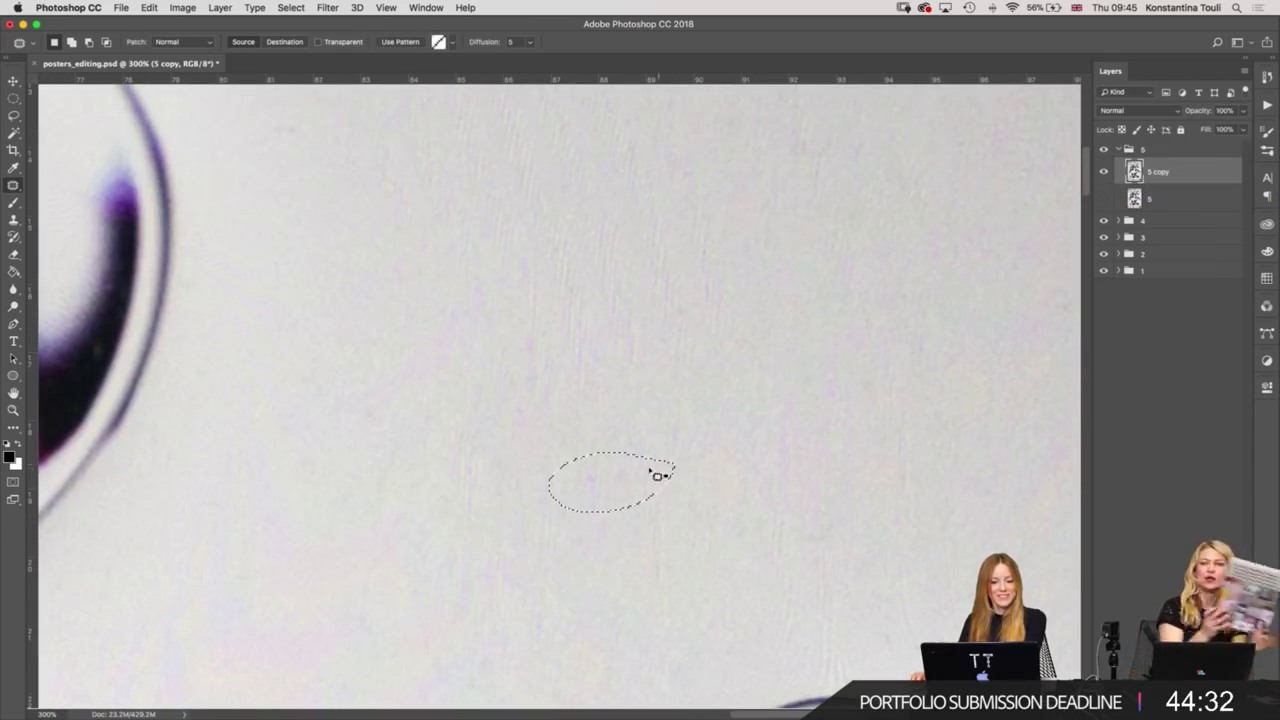
click(799, 456)
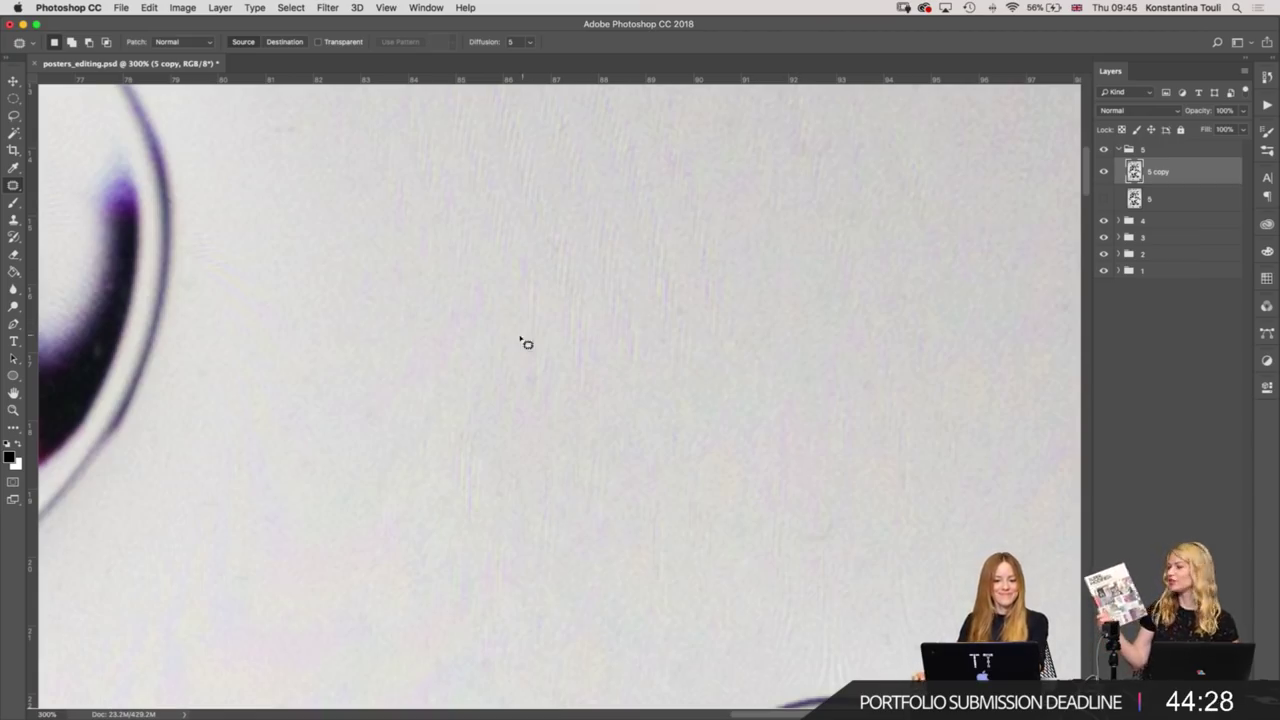
Patch two background specks with clean paper above them.
drag(520, 338, 545, 362)
drag(545, 365, 623, 257)
key(super+d)
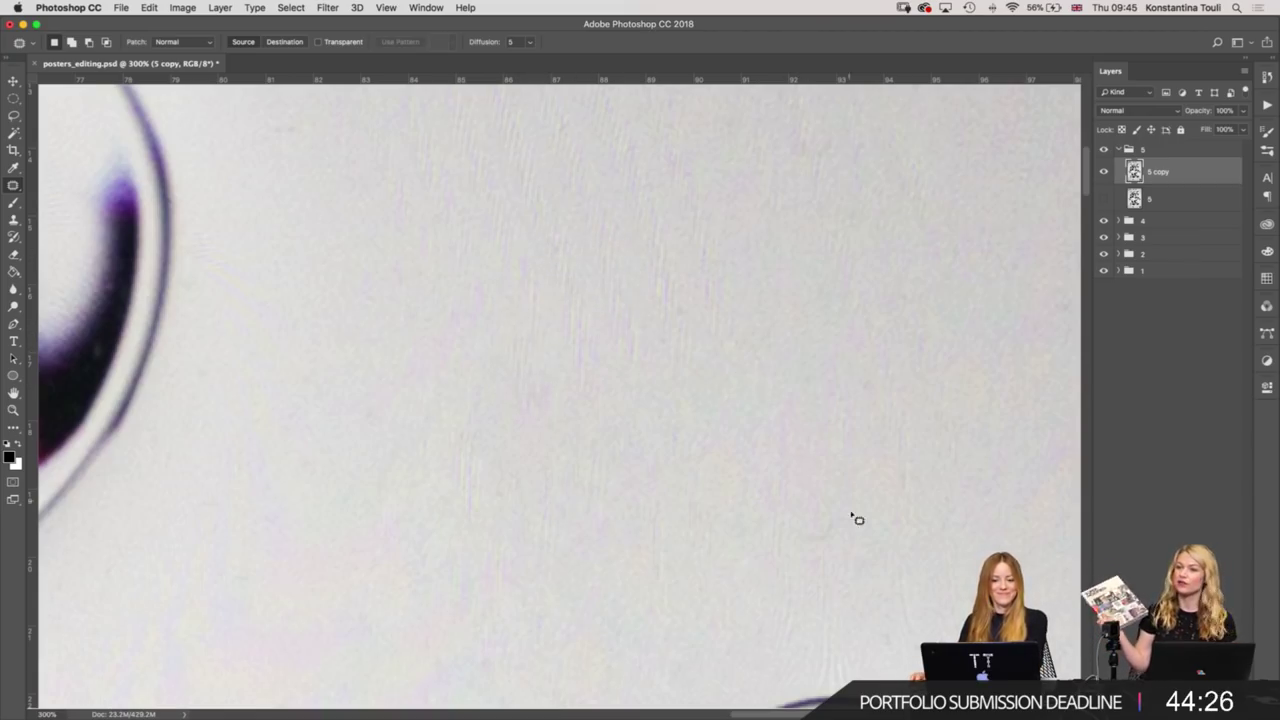
mouse_move(830, 517)
mouse_down()
mouse_move(803, 566)
mouse_move(812, 560)
mouse_up()
drag(818, 540, 851, 486)
key(super+d)
Patch a blemish onto a clean area and outline another speck.
scroll(860, 283, up, 5)
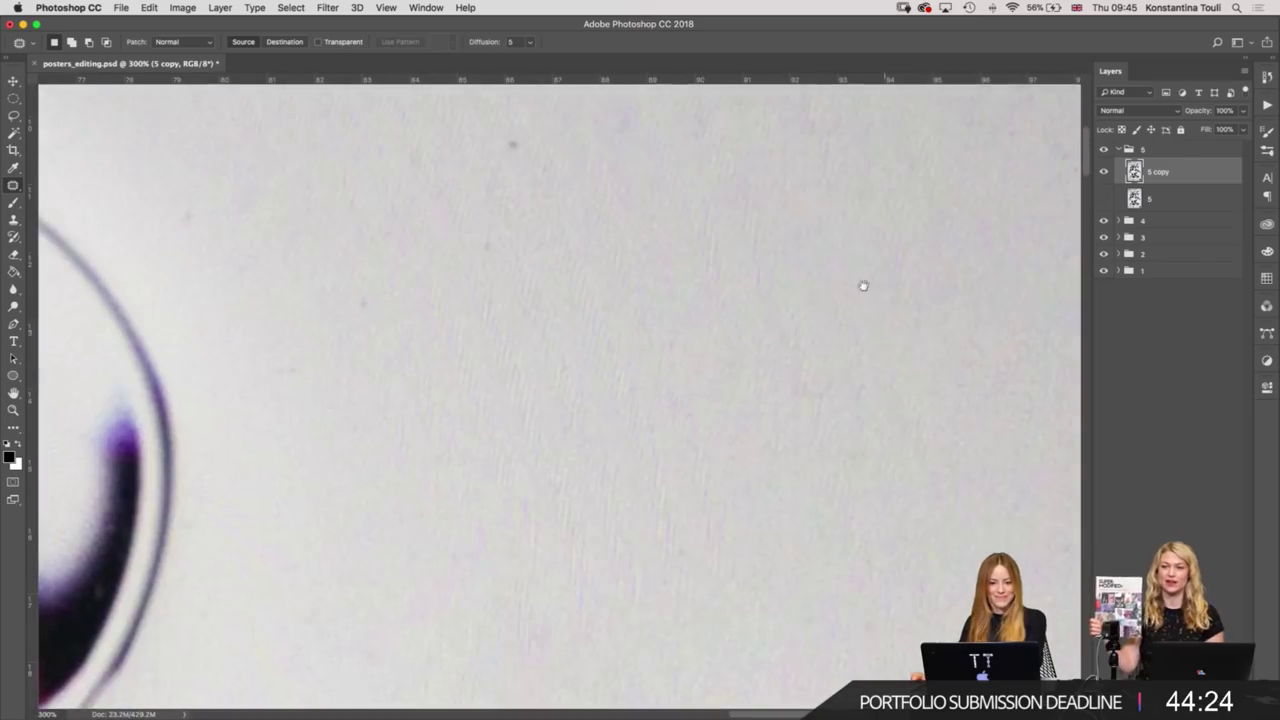
mouse_move(497, 278)
mouse_down()
mouse_move(543, 340)
mouse_move(510, 300)
mouse_up()
drag(543, 297, 600, 363)
key(super+d)
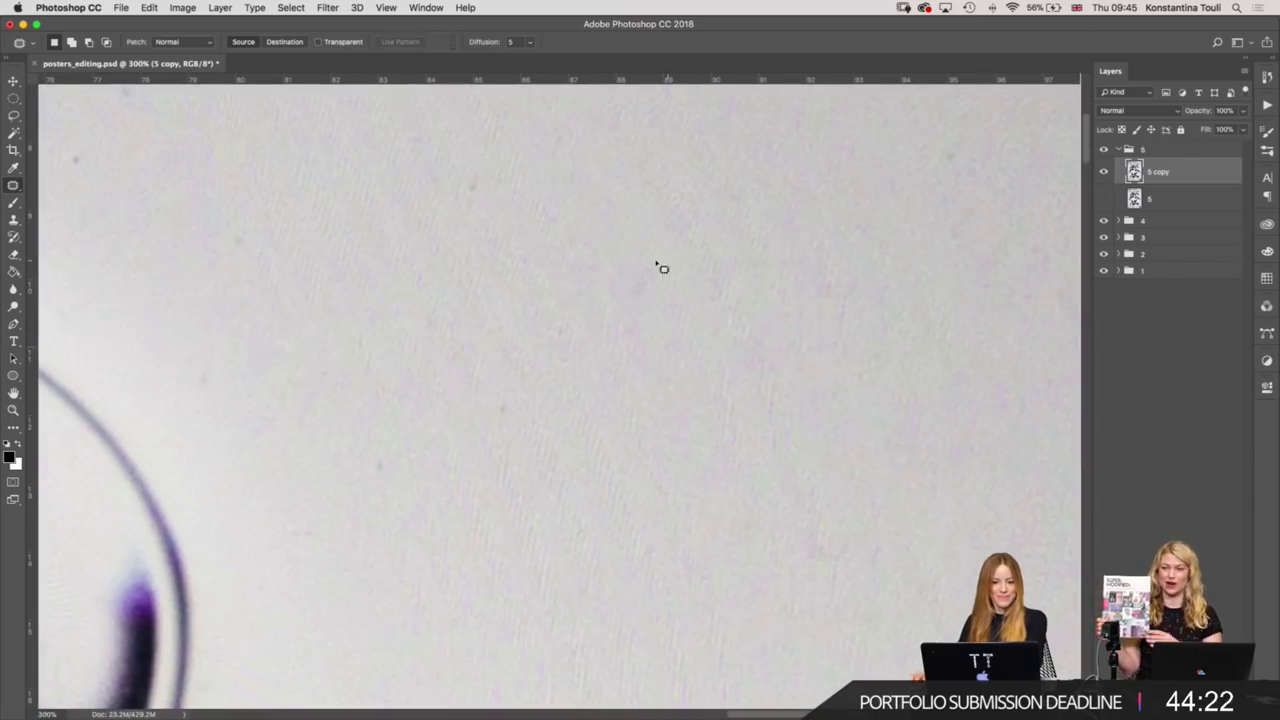
mouse_move(675, 292)
mouse_down()
mouse_move(652, 322)
mouse_move(811, 360)
mouse_up()
key(super+d)
Patch the spot near the page edge, outline one more, and zoom out.
scroll(811, 360, up, 5)
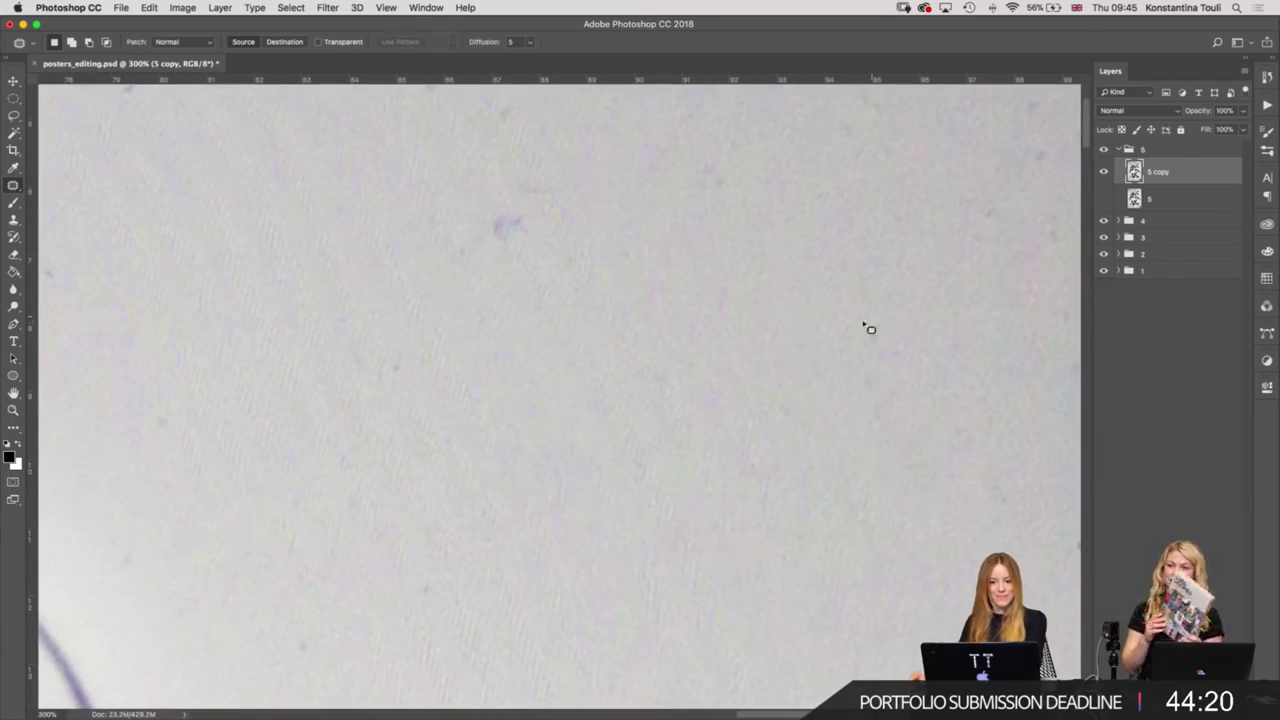
mouse_move(866, 329)
mouse_down()
mouse_move(887, 349)
mouse_move(834, 298)
mouse_up()
mouse_move(557, 210)
mouse_down()
mouse_move(537, 229)
mouse_move(661, 297)
mouse_up()
scroll(634, 489, up, 5)
scroll(634, 489, right, 2)
drag(789, 297, 860, 323)
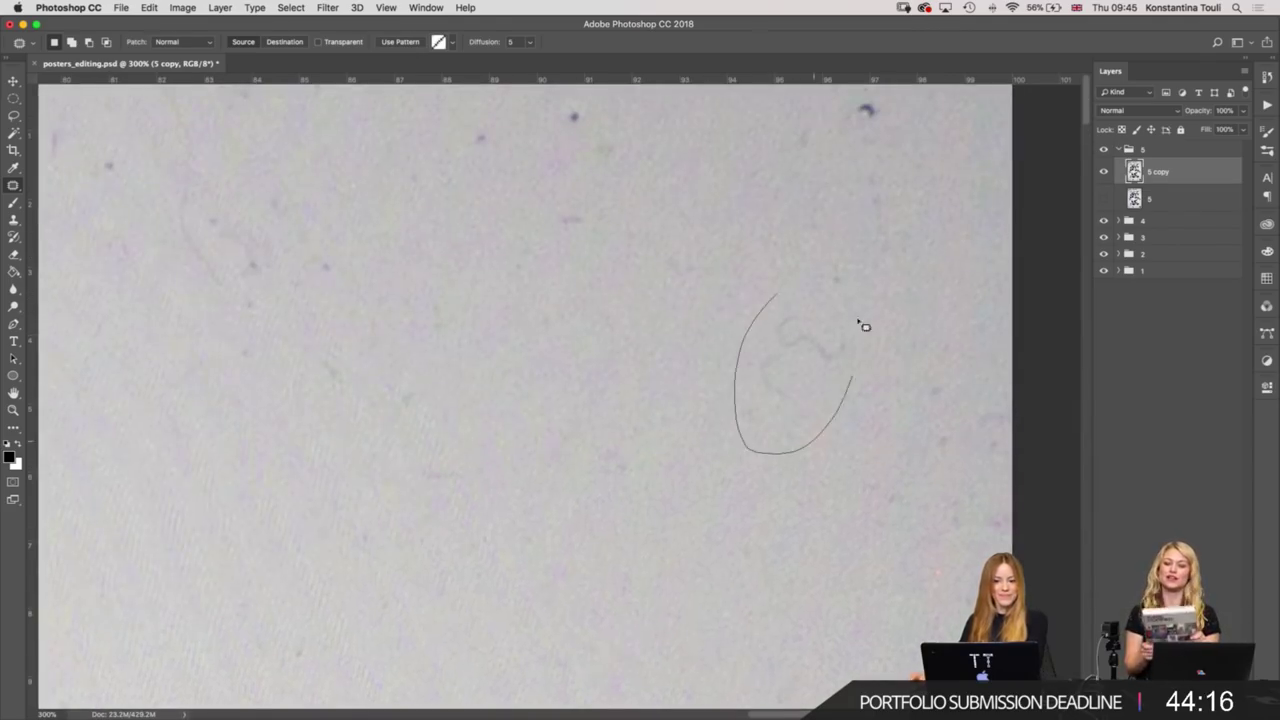
key(super+d)
key(super+minus)
key(super+minus)
key(super+minus)
key(super+minus)
At 100% zoom, patch the area along the poster's top edge with clean paper from below.
key(super+plus)
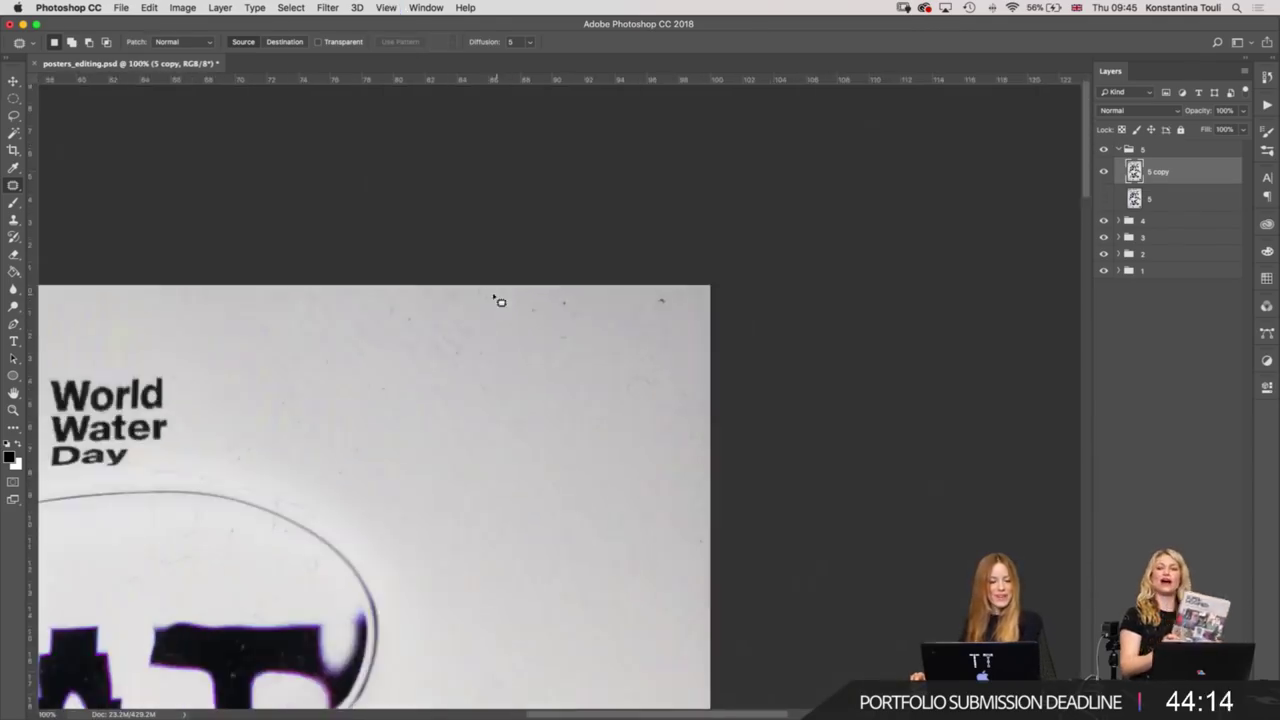
drag(376, 287, 712, 292)
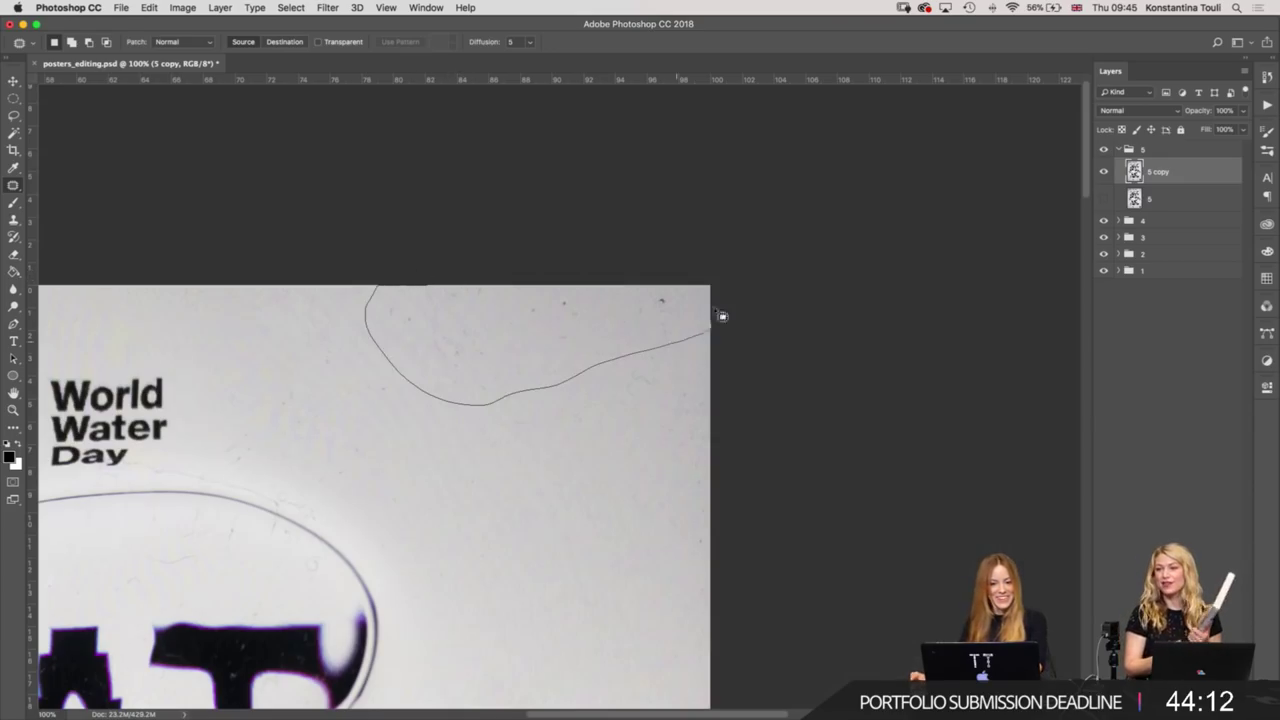
drag(537, 329, 537, 506)
key(super+d)
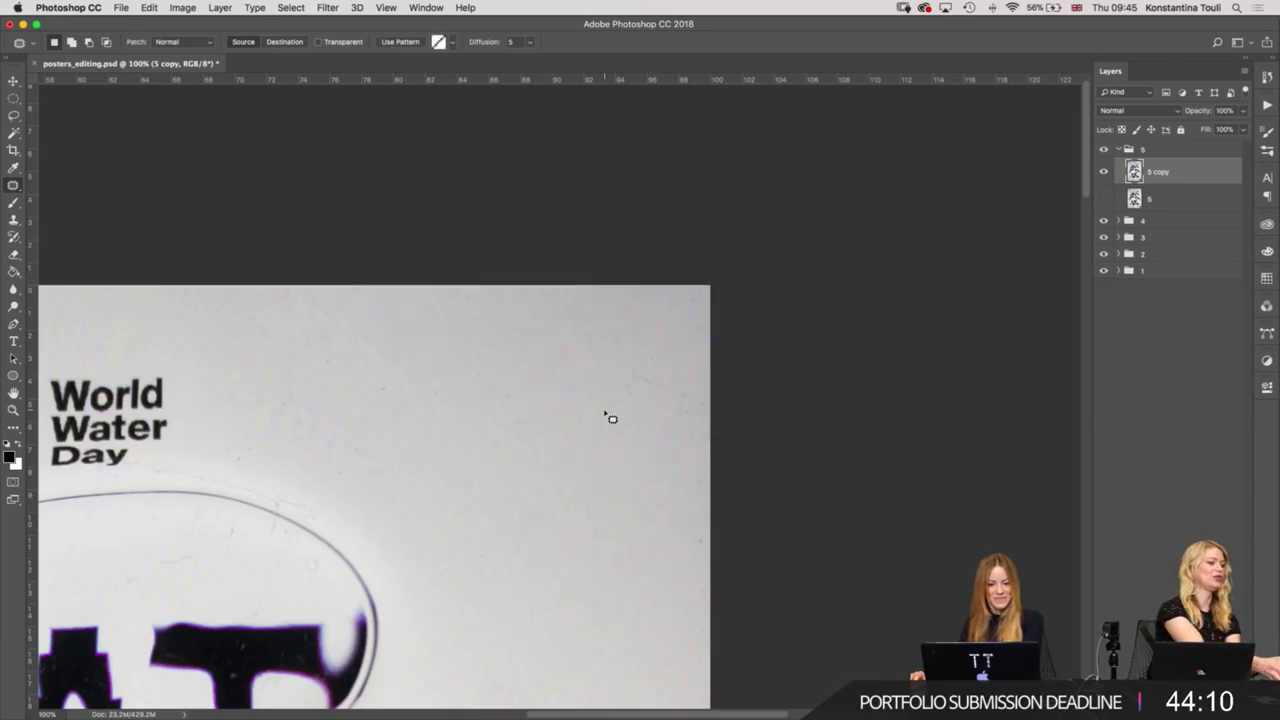
Undo the top-edge patch, clear the selection, and fit the whole poster in view with rulers.
key(super+plus)
key(super+plus)
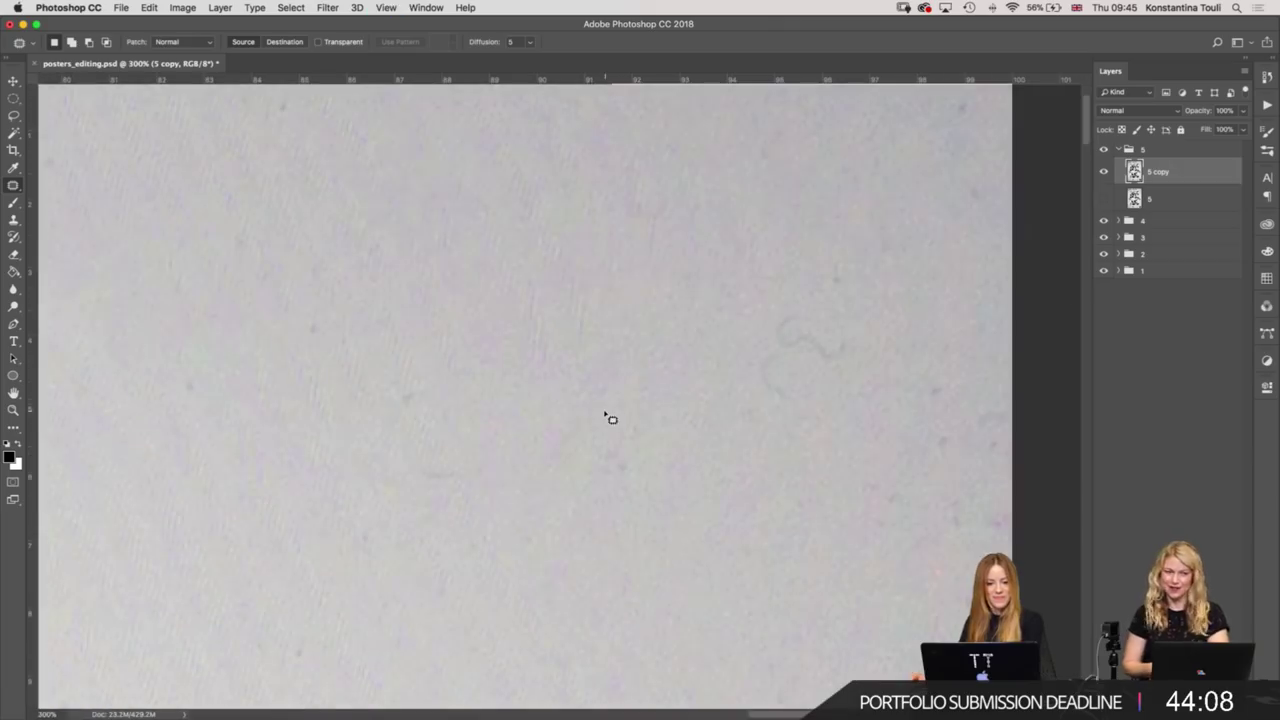
key(super+z)
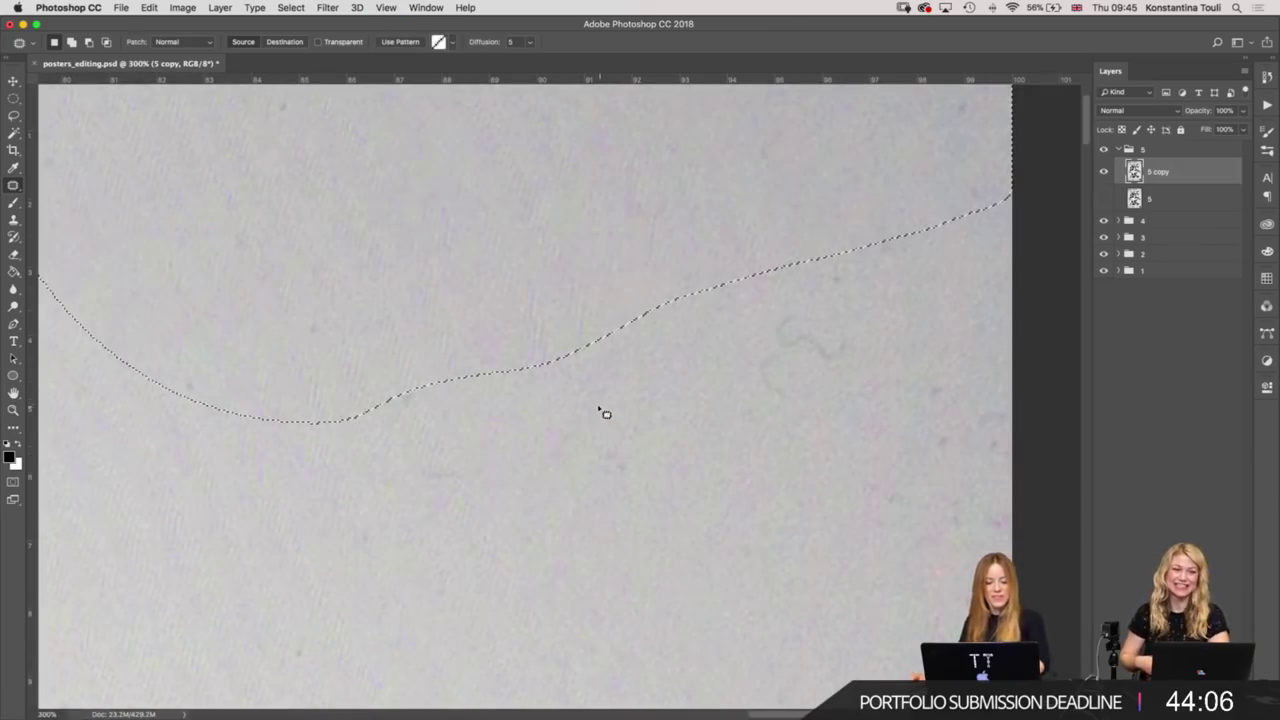
key(super+alt+z)
key(super+minus)
key(super+minus)
key(super+d)
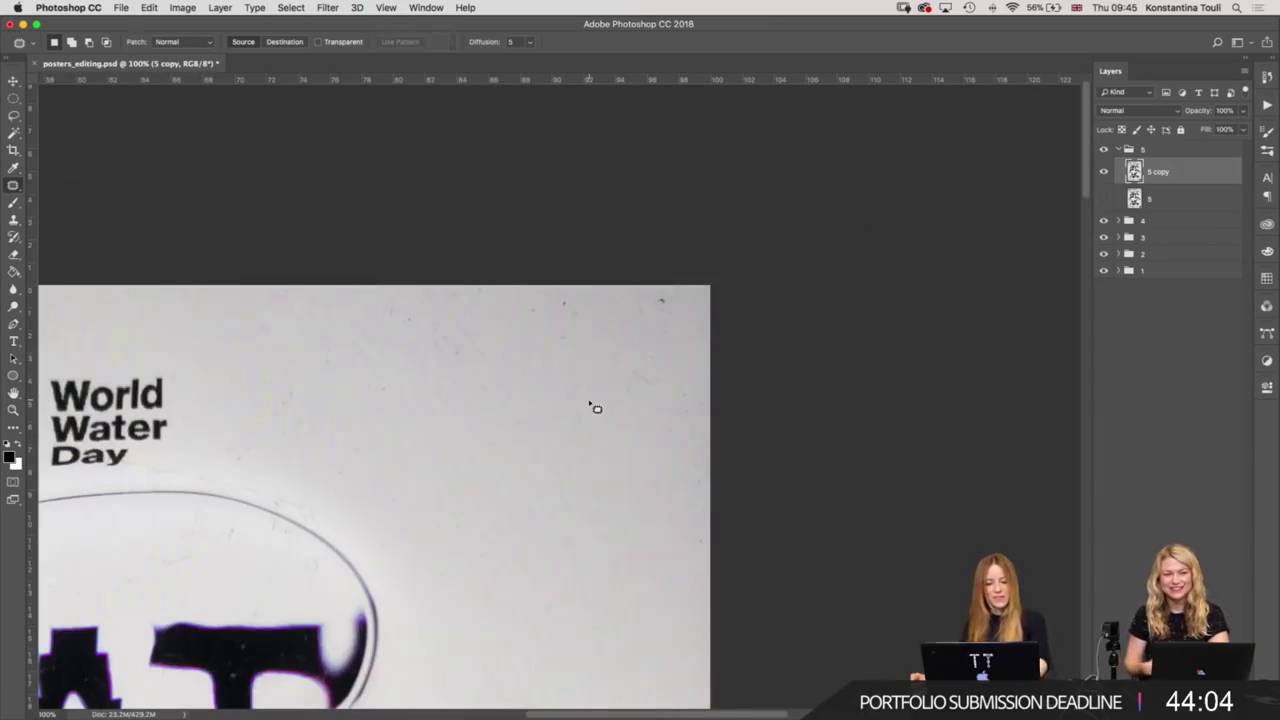
key(super+0)
key(super+r)
Save posters_editing.psd, select layer group 5, and zoom to 100% on the dark letters.
key(super+equal)
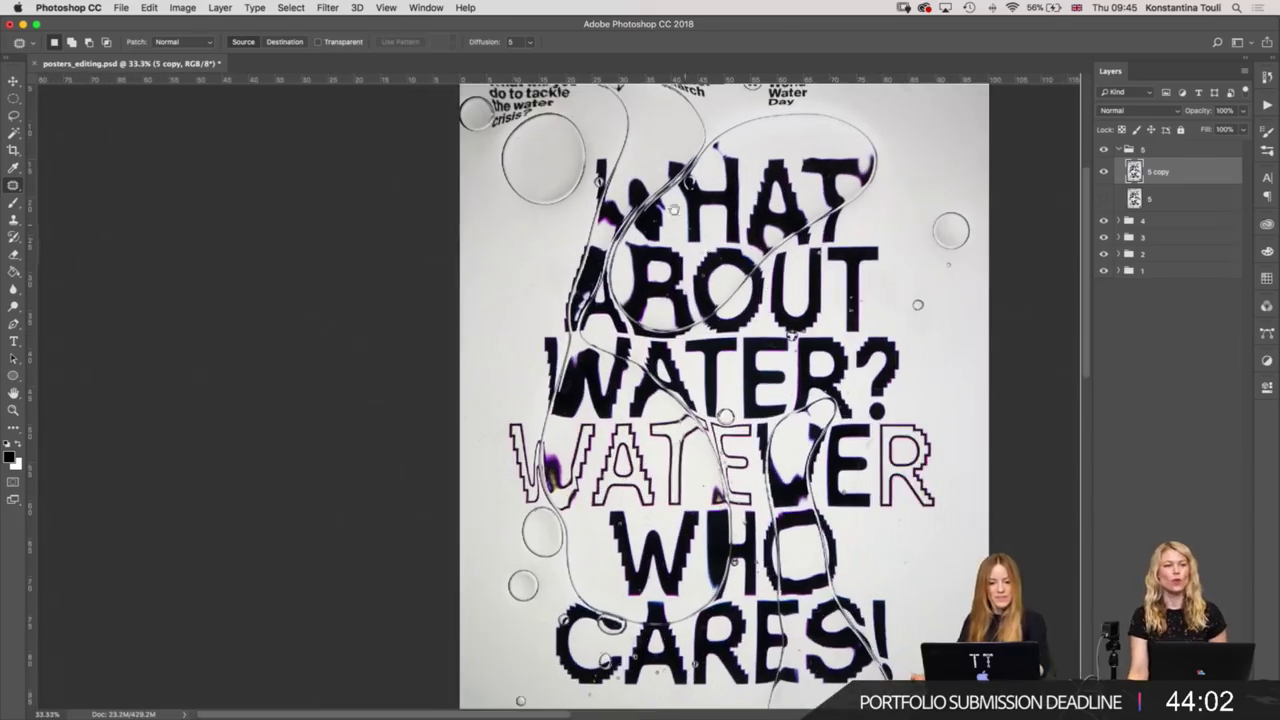
key(super+s)
key(super+equal)
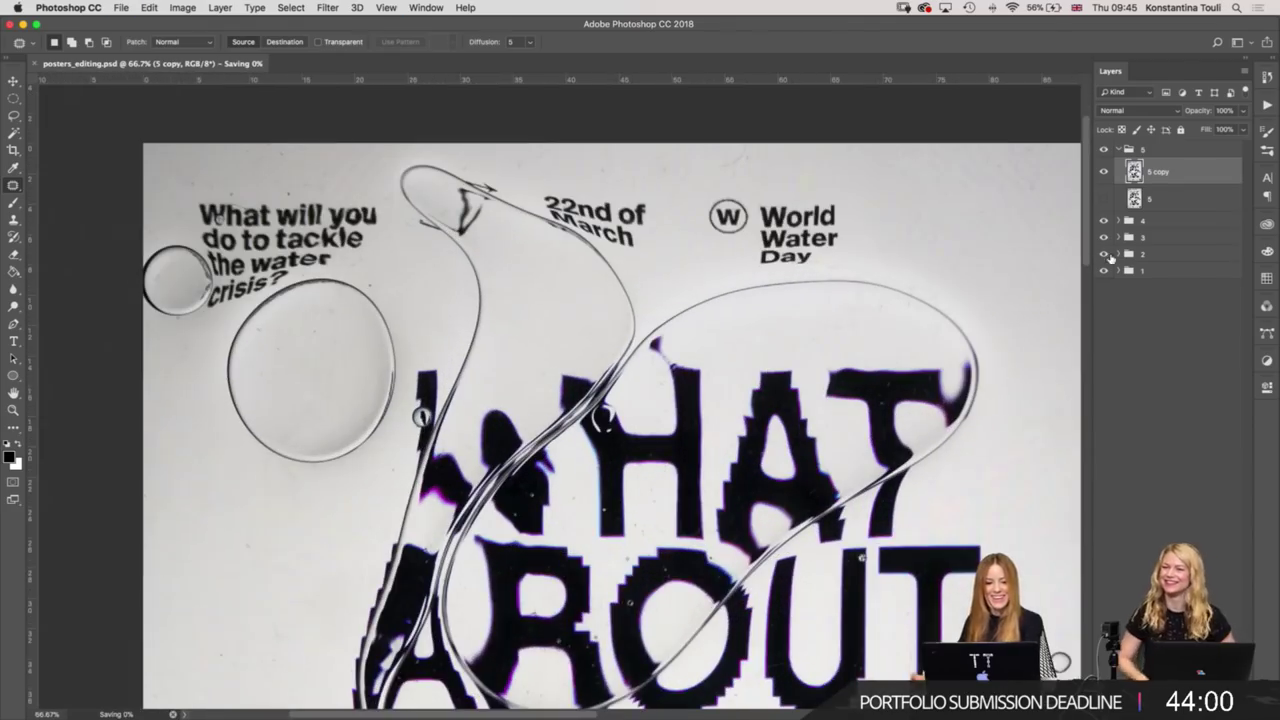
scroll(1070, 250, up, 2)
click(1154, 149)
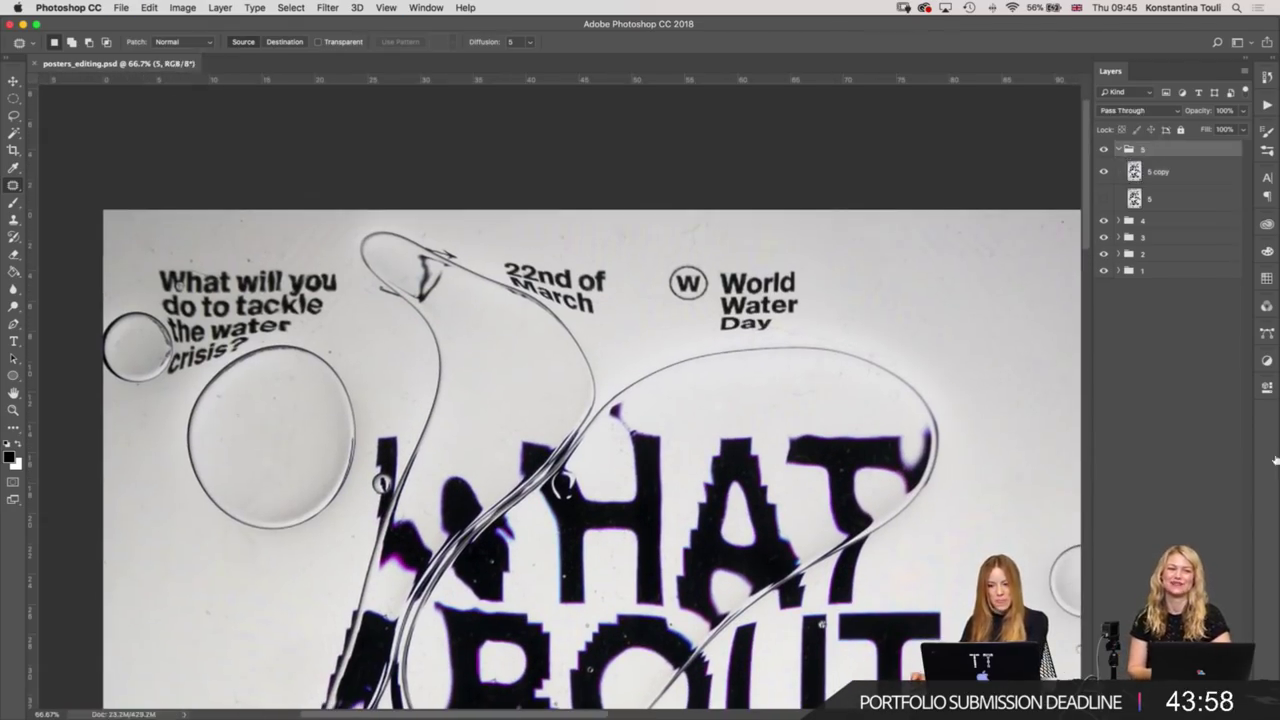
scroll(814, 453, up, 2)
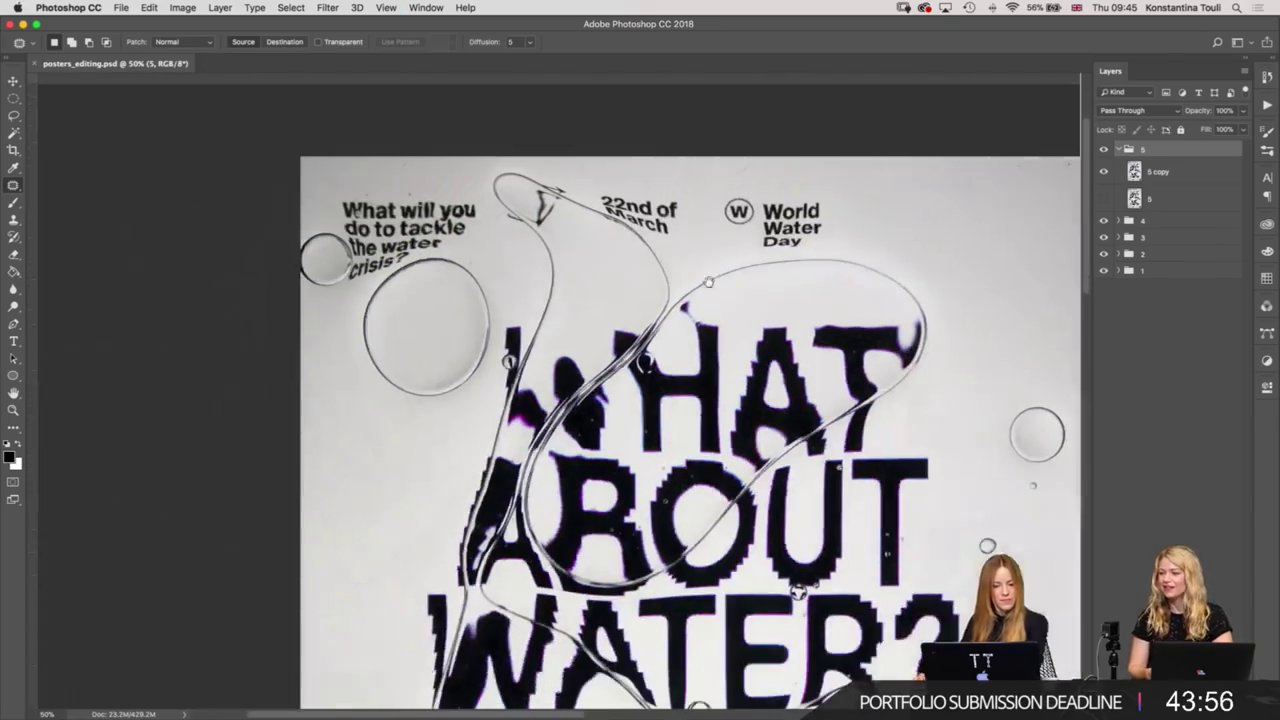
key(super+equal)
key(super+equal)
key(super+equal)
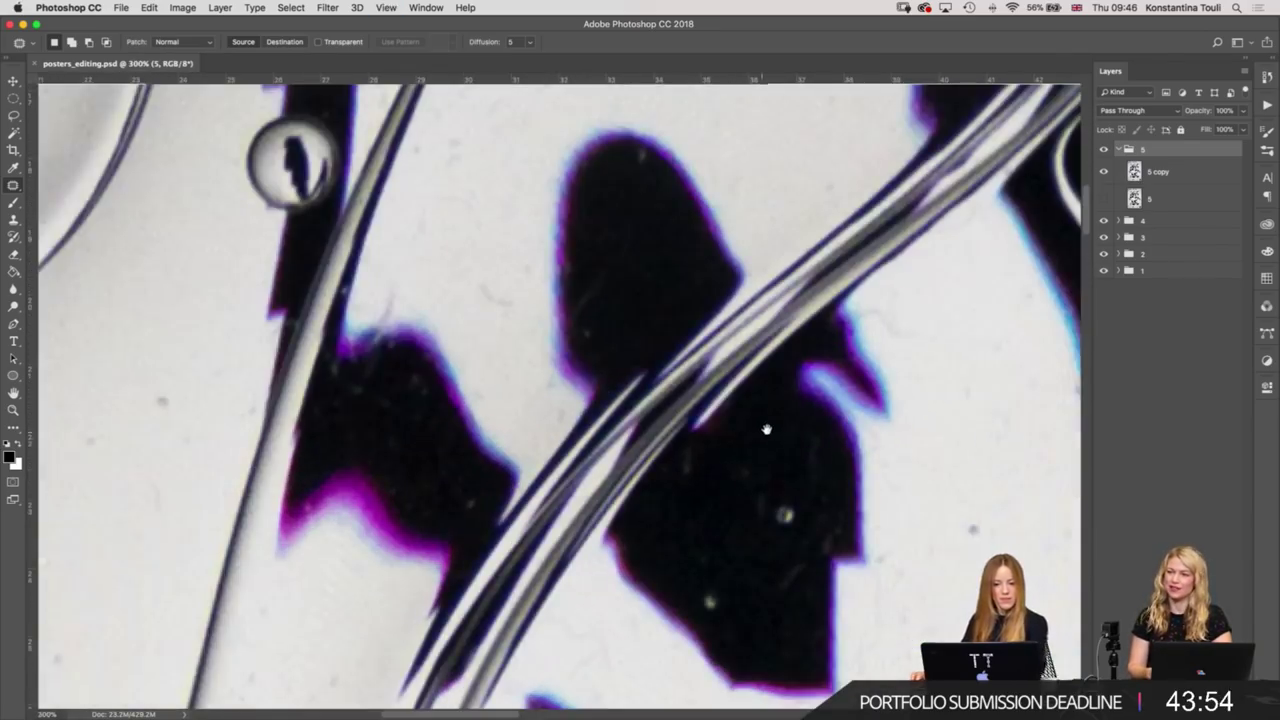
scroll(770, 313, right, 2)
On the 5 copy layer, clone-stamp dark over the white specks inside the letter shape.
click(1160, 176)
key(s)
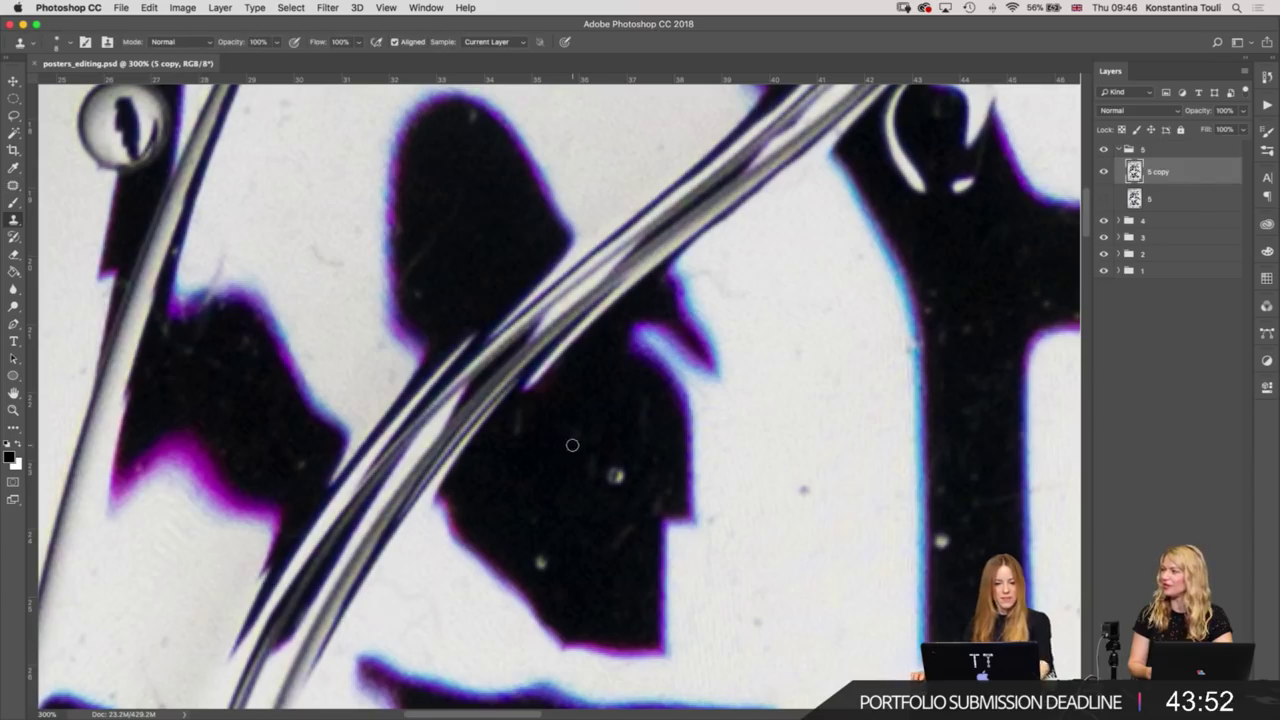
drag(618, 464, 623, 495)
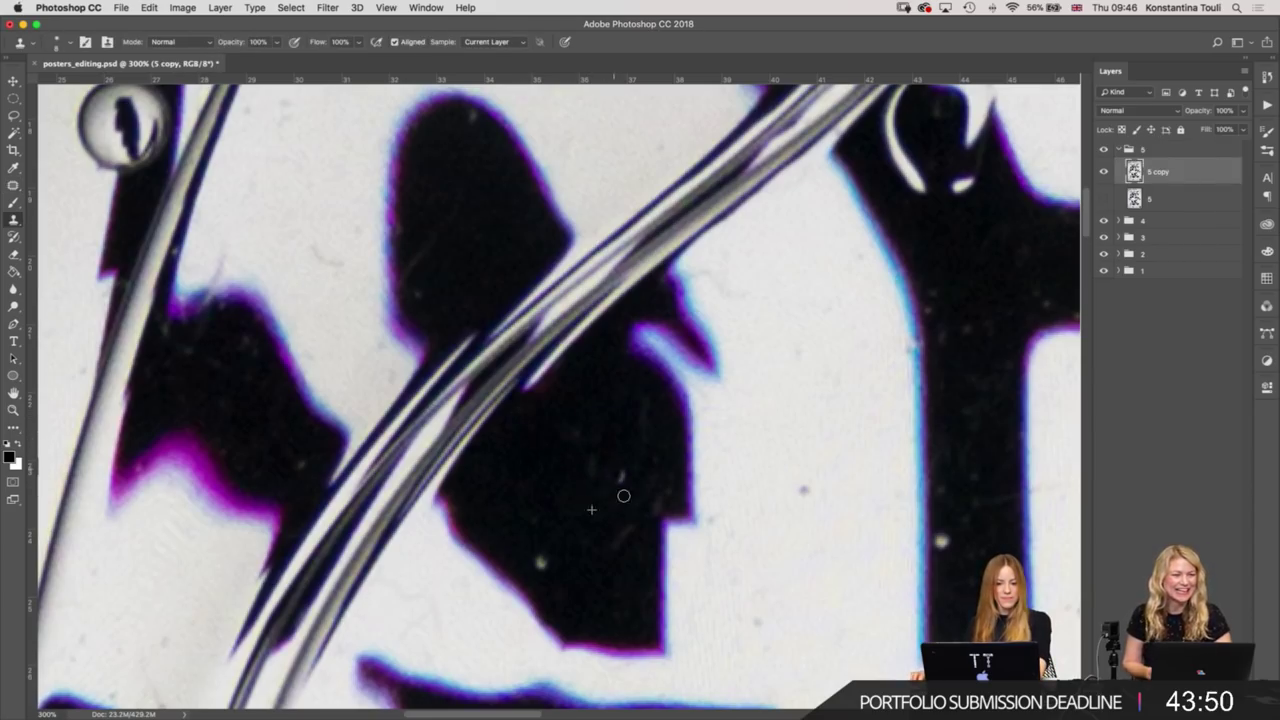
click(583, 451)
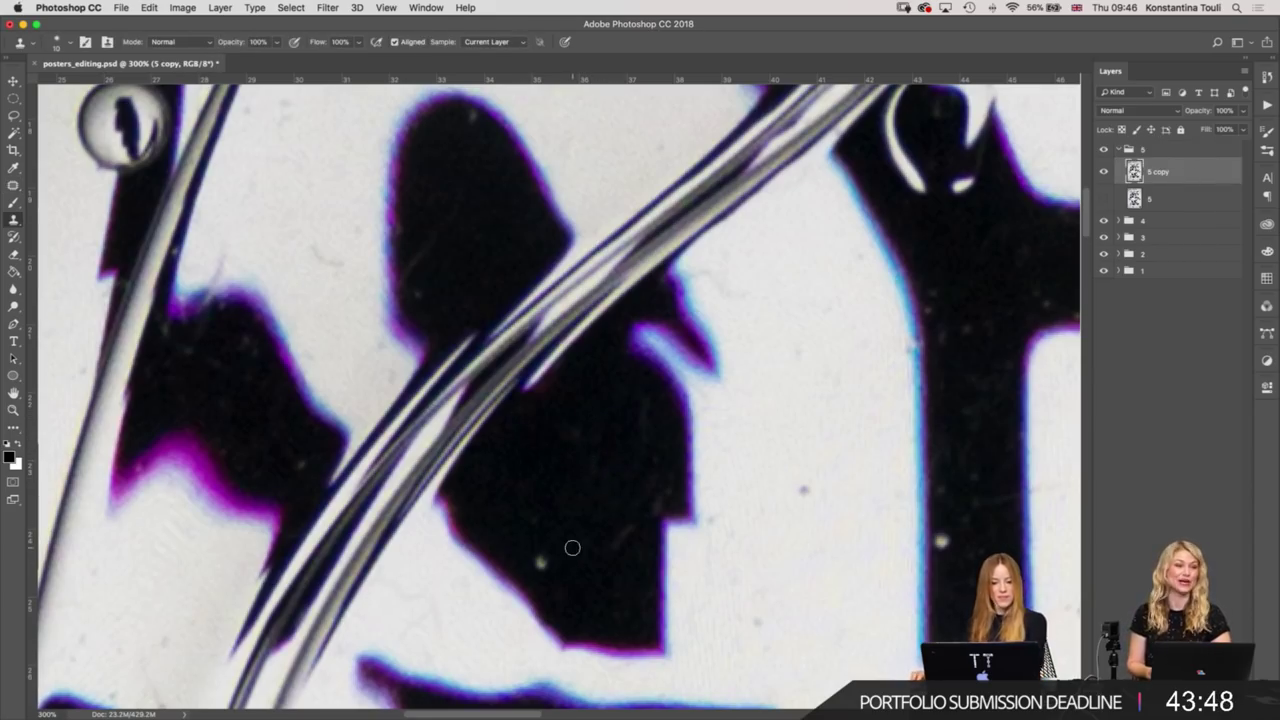
click(538, 557)
click(624, 516)
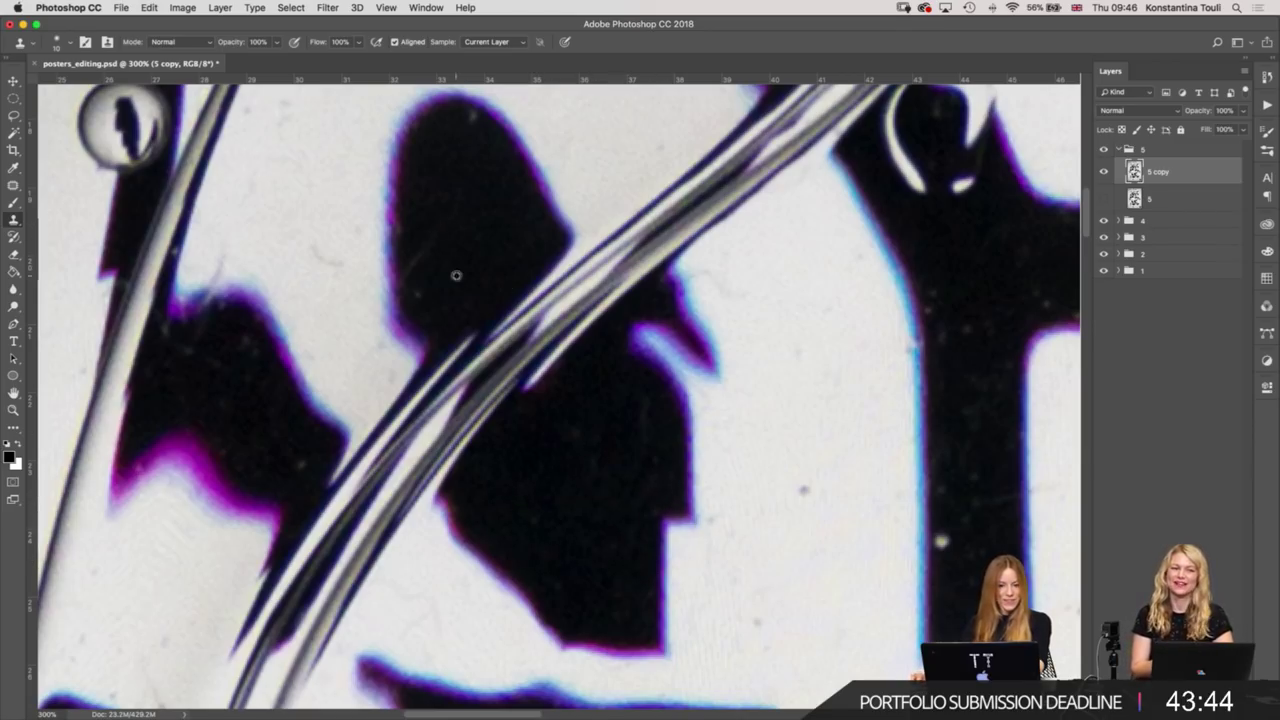
Clone over specks and coloured fringes on the black figure's edges, then pan to the H.
click(412, 274)
alt+click(450, 169)
click(472, 113)
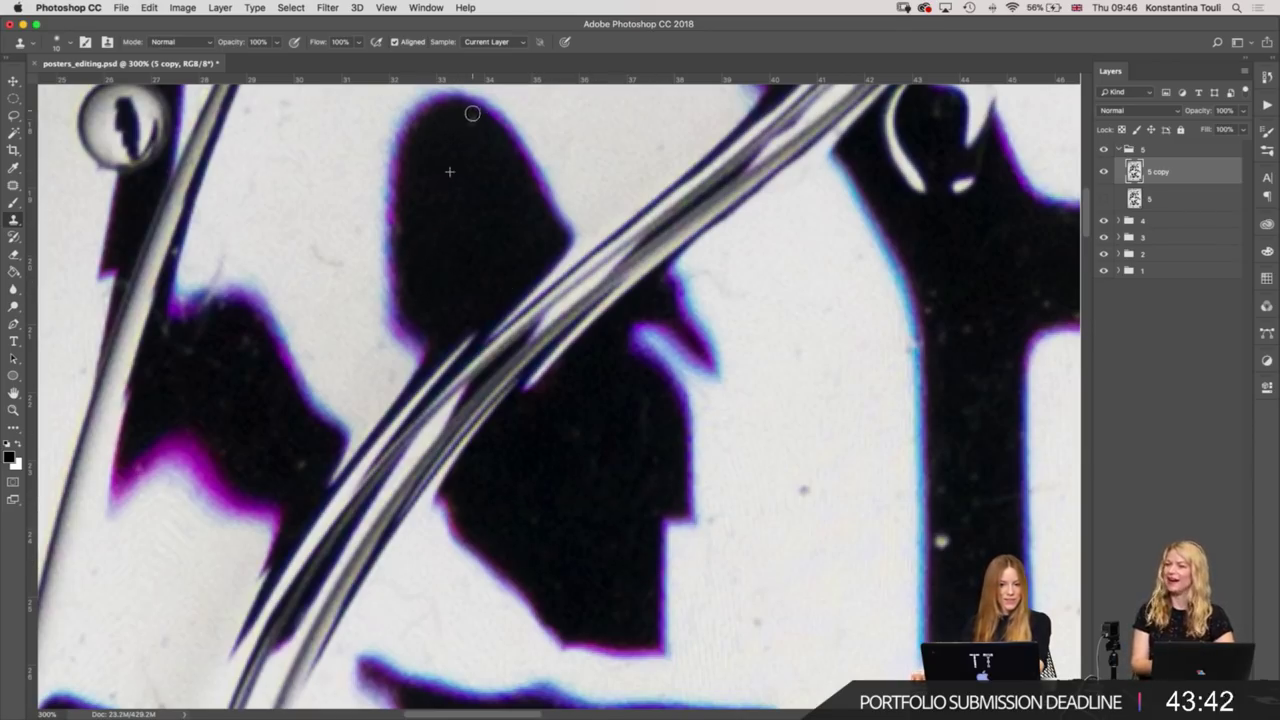
scroll(540, 345, left, 5)
scroll(540, 345, down, 1)
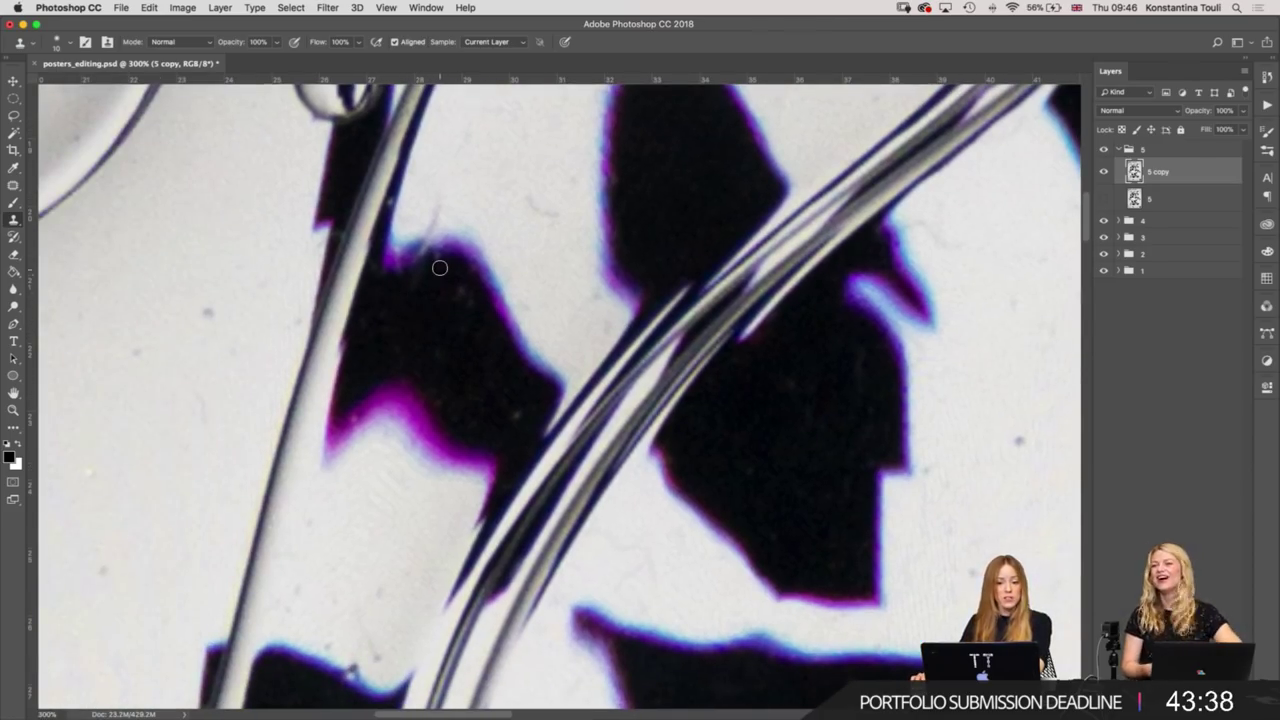
click(469, 304)
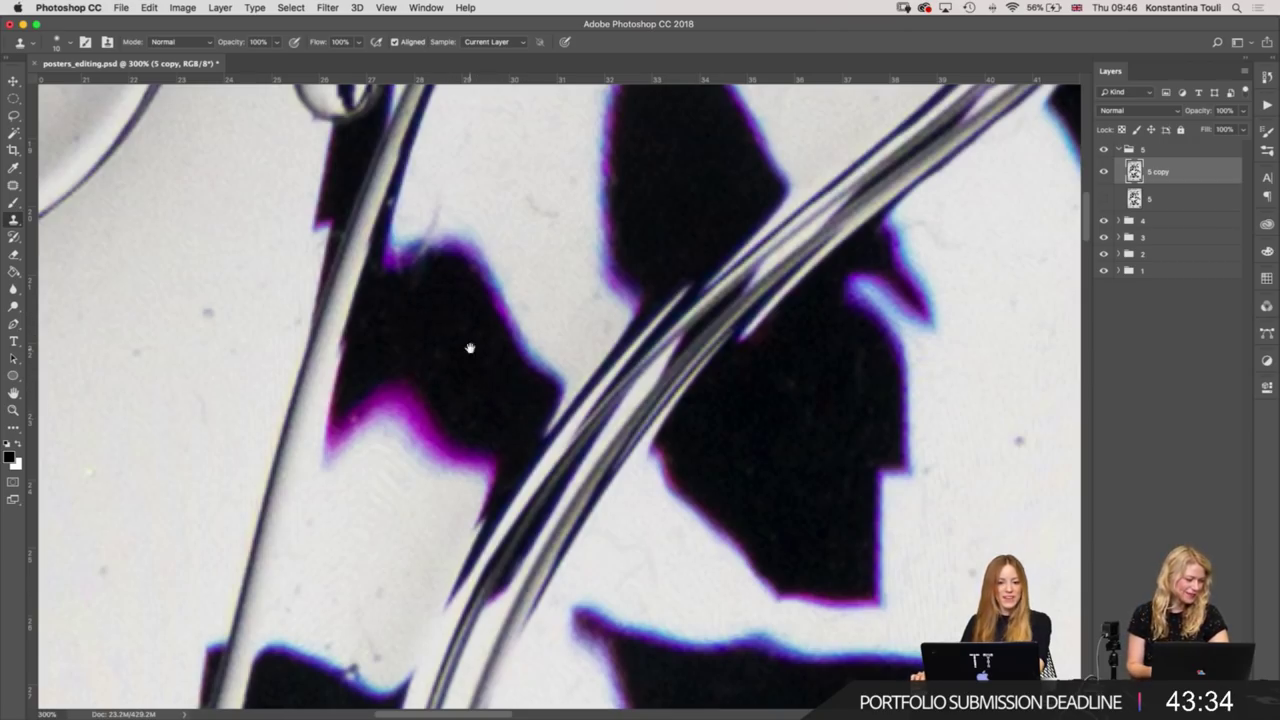
drag(469, 348, 339, 483)
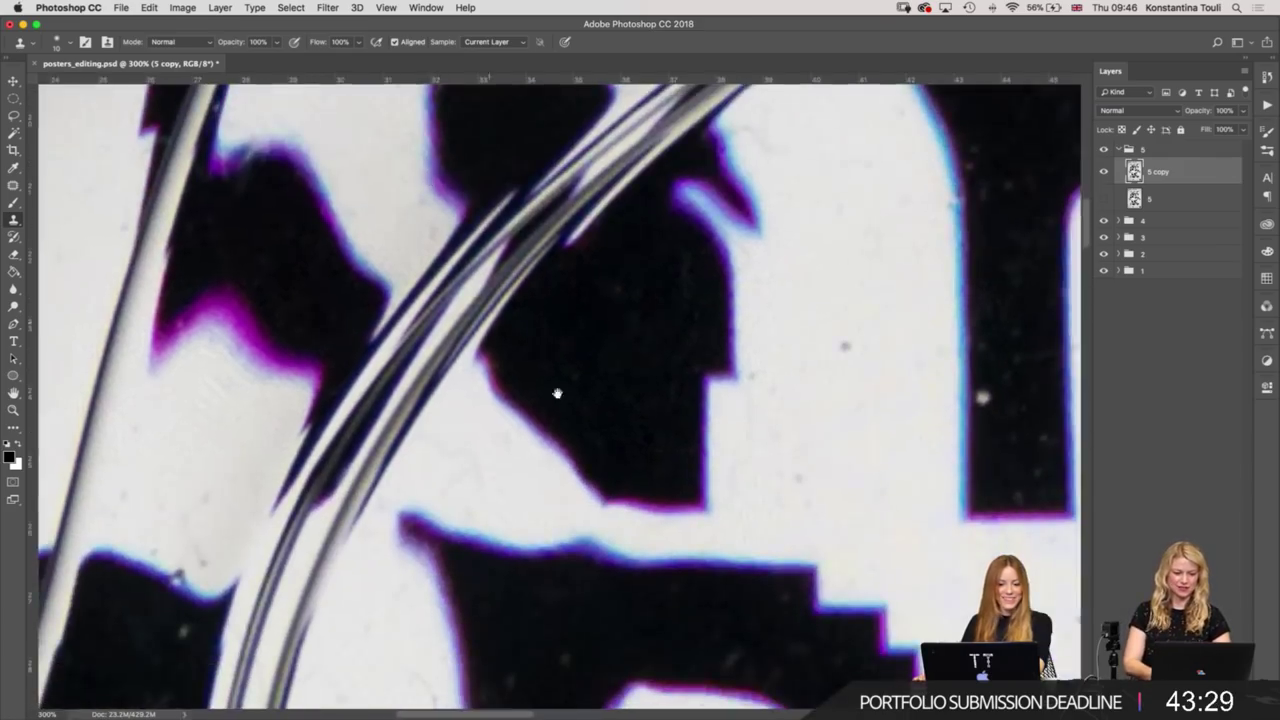
drag(876, 600, 306, 479)
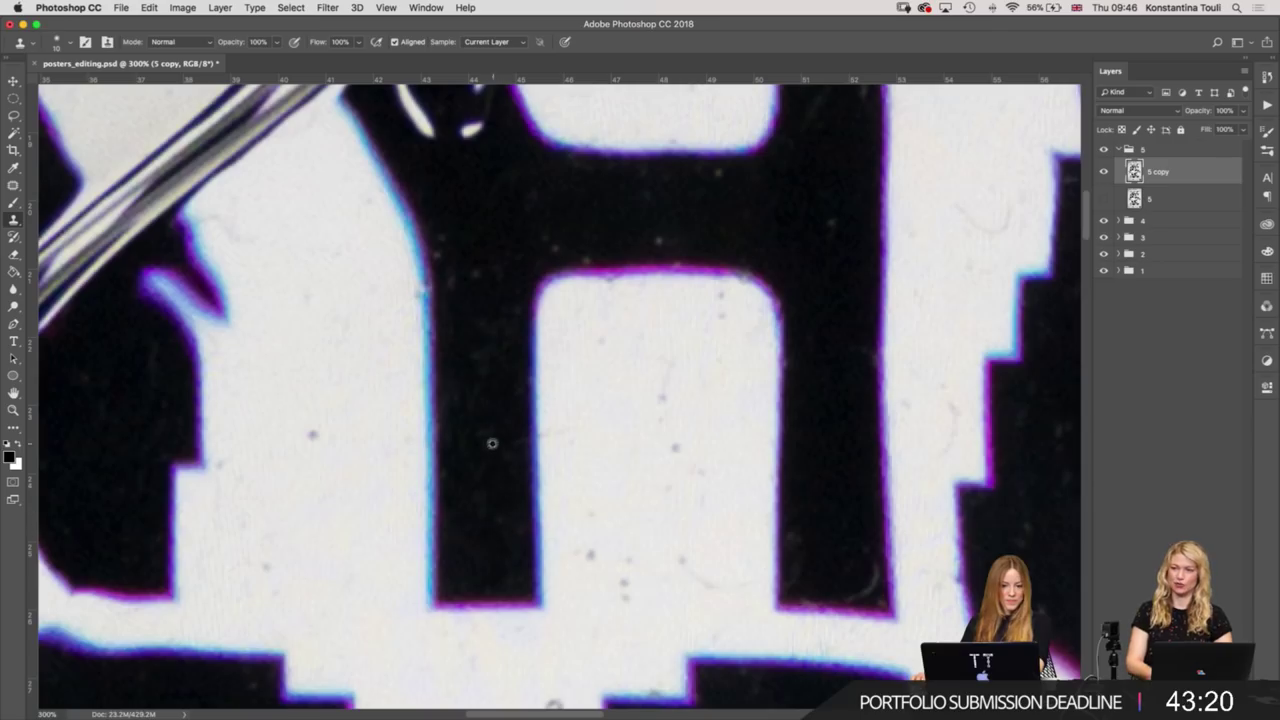
Clone out the cyan fringe along the H's left stem and crossbar, redoing one stroke.
drag(442, 404, 446, 432)
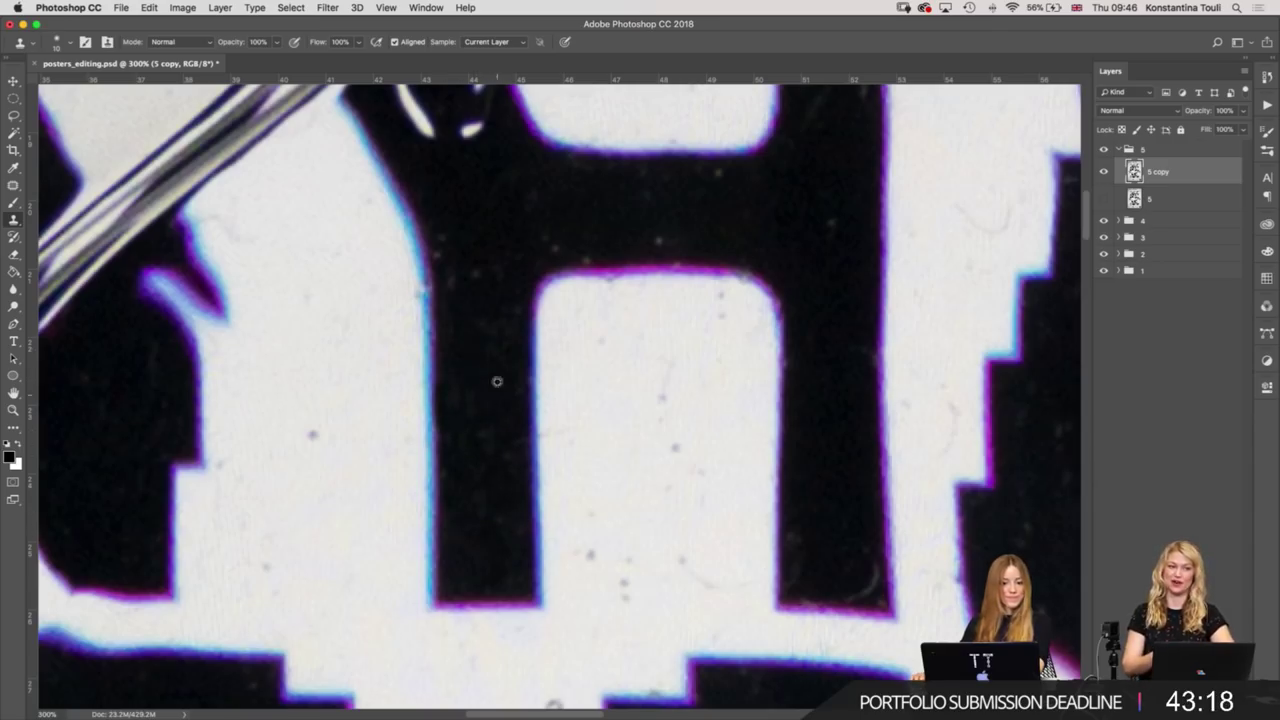
key(ctrl+z)
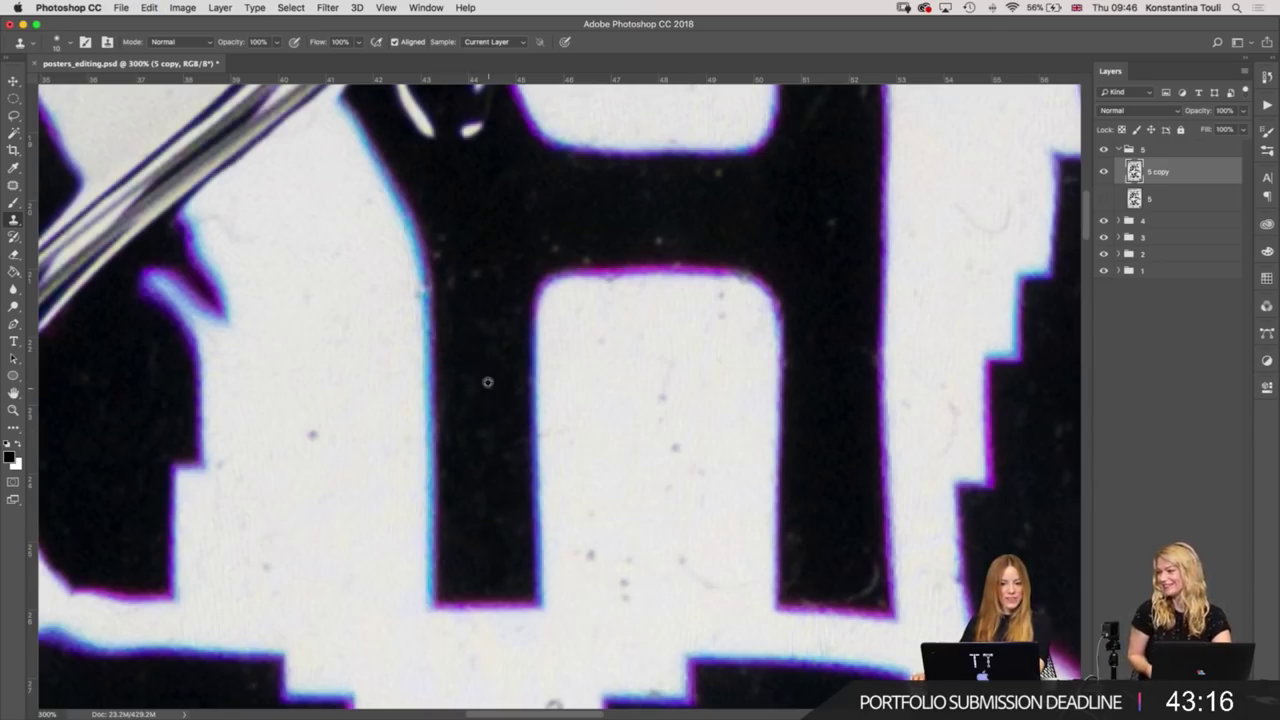
drag(490, 372, 500, 542)
drag(461, 461, 452, 426)
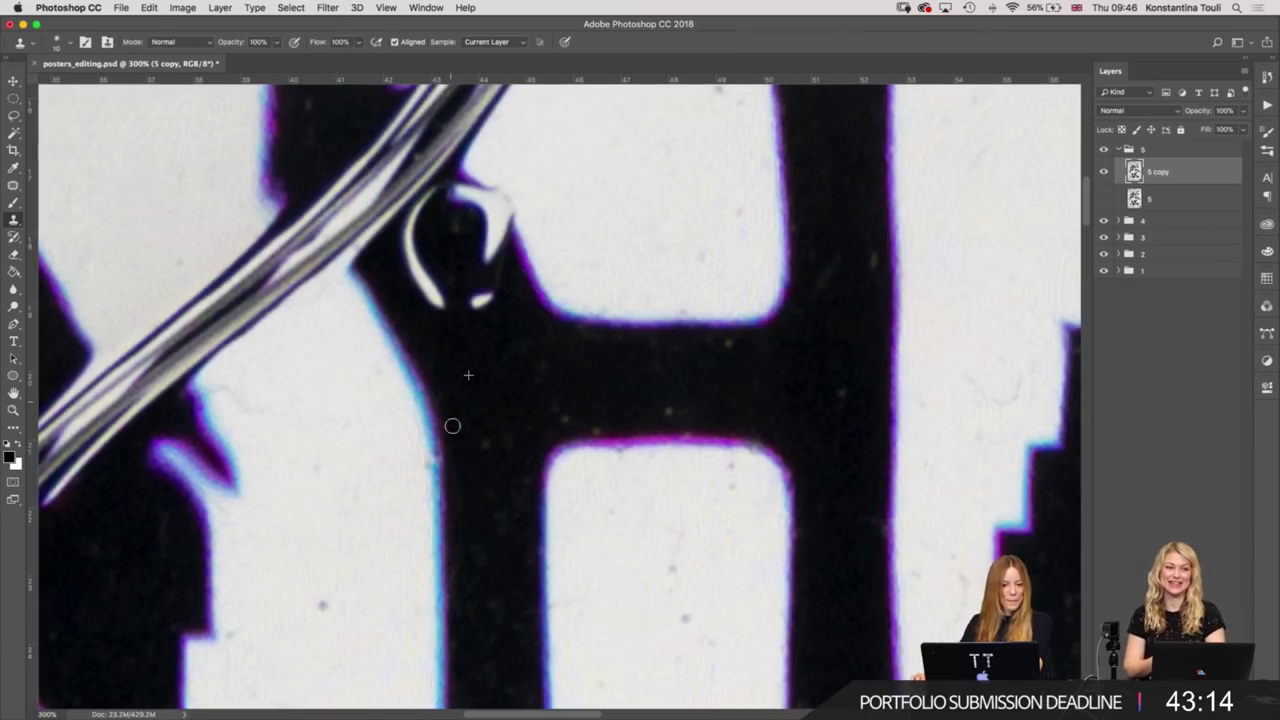
scroll(514, 430, right, 3)
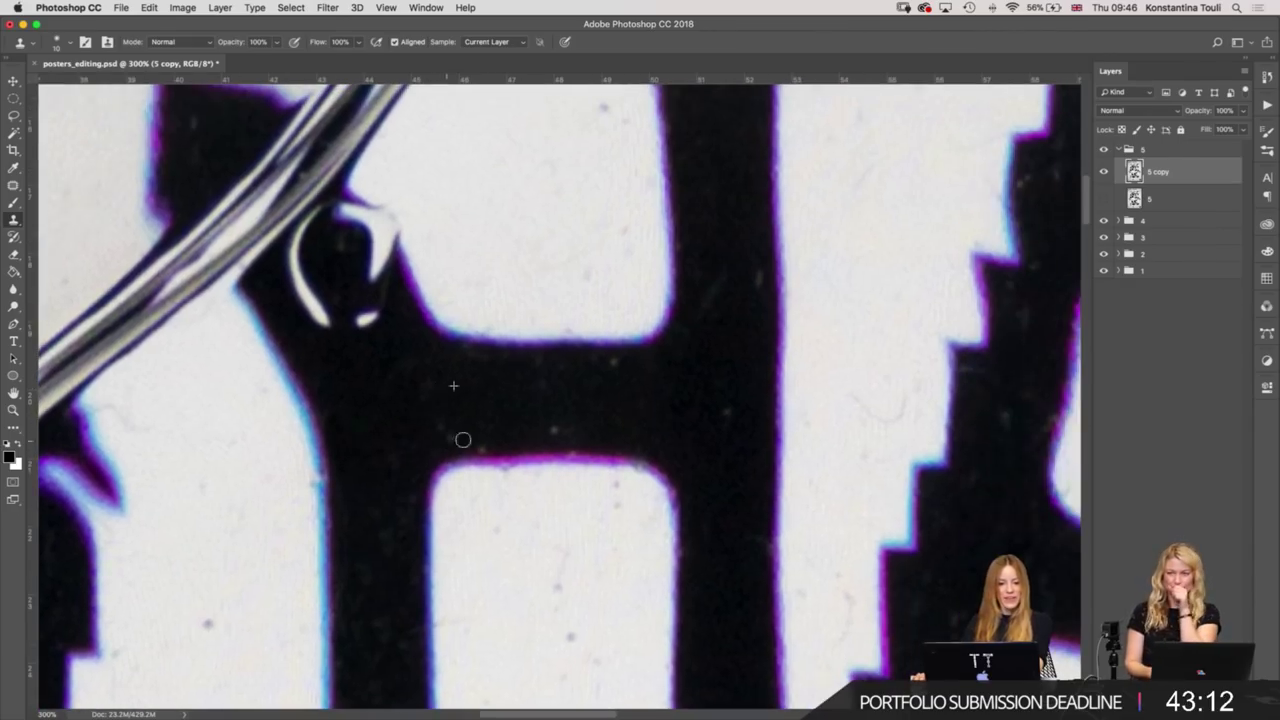
drag(467, 443, 548, 425)
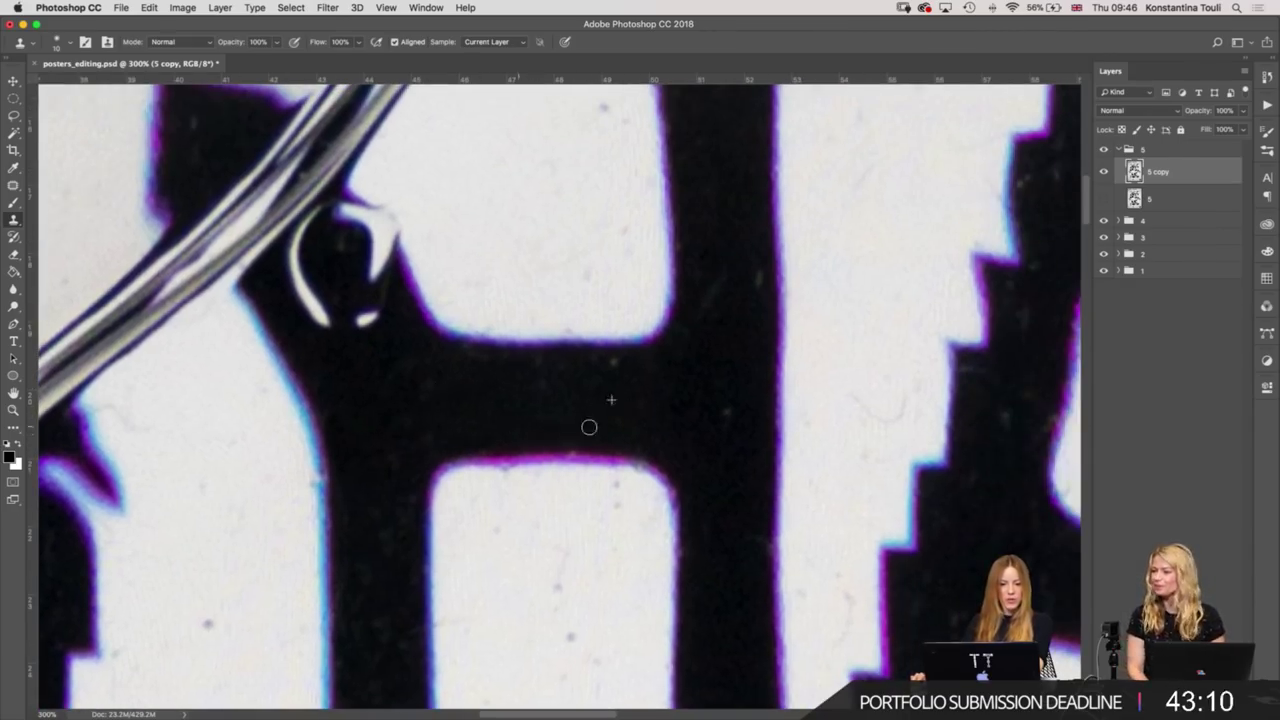
Clone over the specks on the H's right stem.
scroll(586, 426, up, 3)
scroll(586, 426, right, 2)
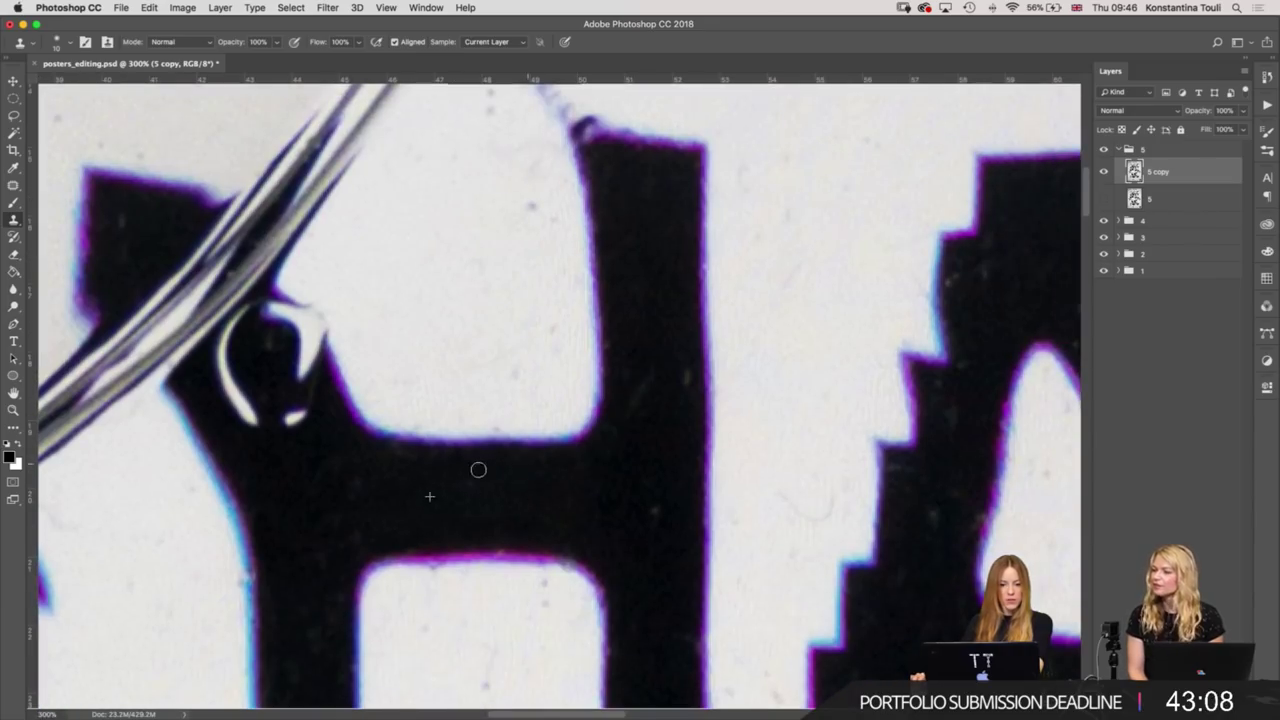
scroll(500, 500, right, 4)
scroll(500, 500, up, 2)
drag(491, 460, 500, 441)
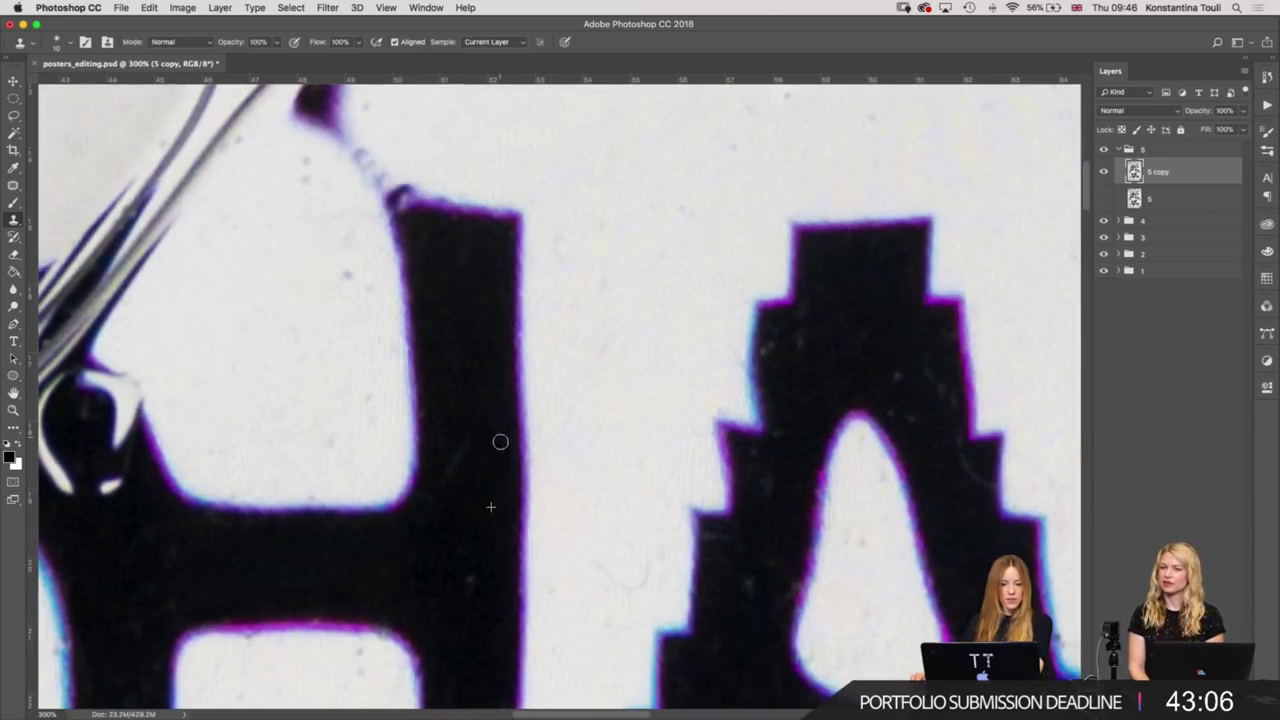
Clone over the specks near the base of the H stem and pan toward the A.
scroll(449, 347, down, 5)
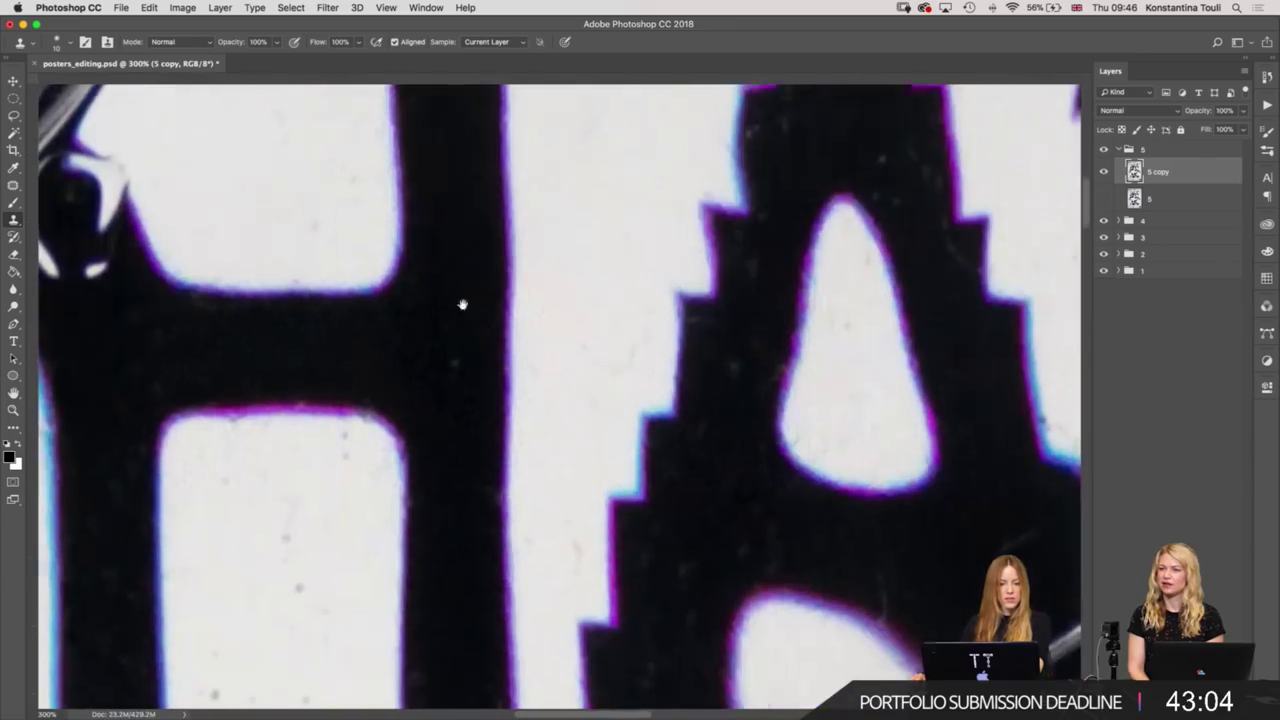
scroll(449, 420, down, 5)
scroll(448, 379, down, 2)
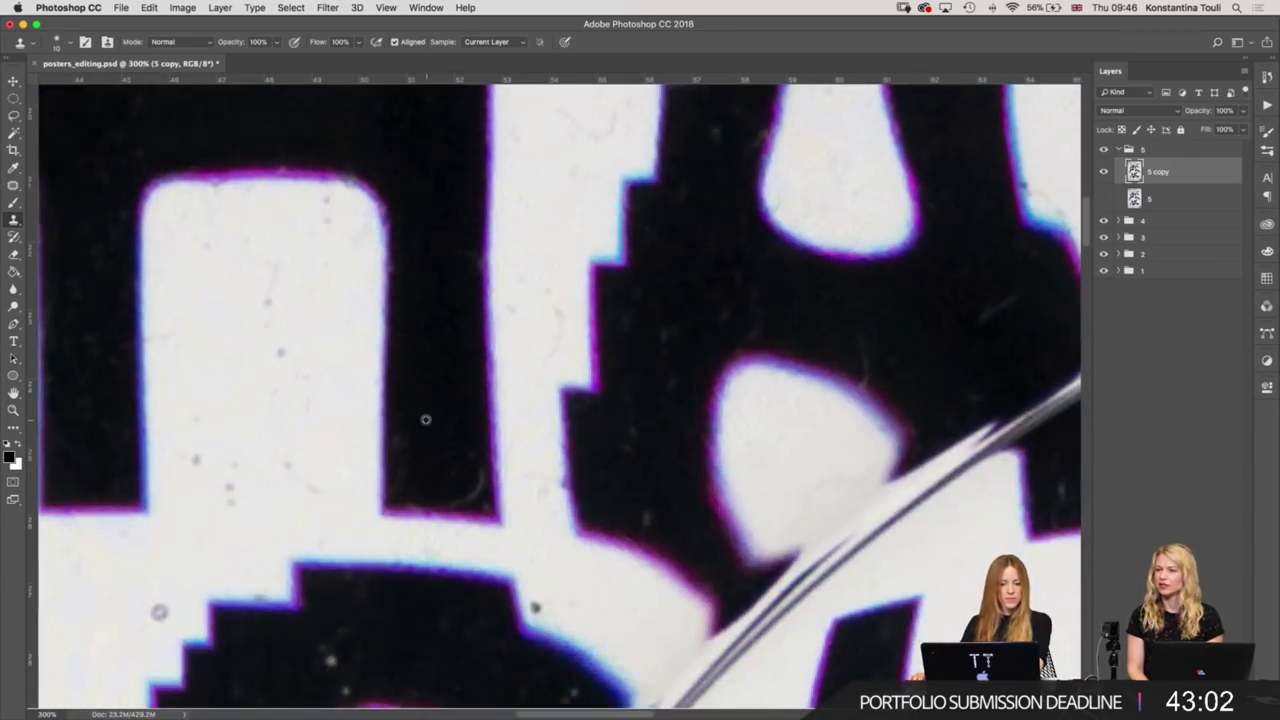
drag(398, 487, 417, 496)
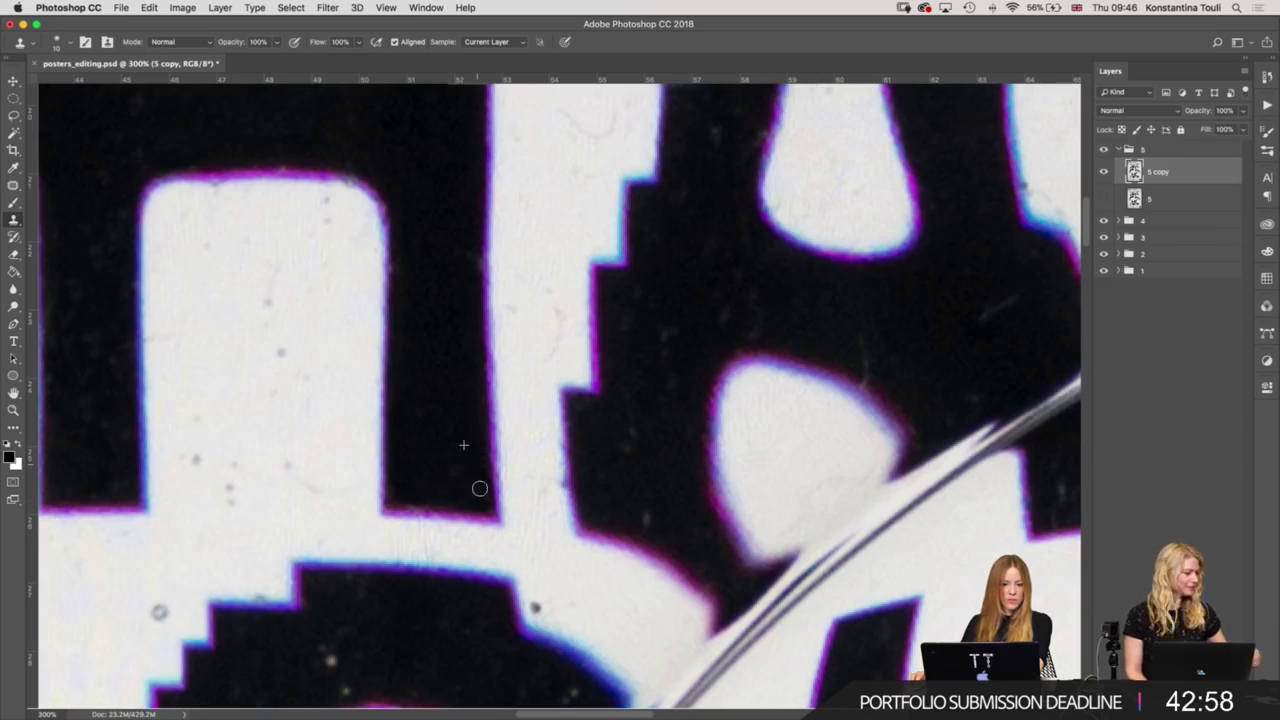
scroll(749, 572, down, 5)
scroll(749, 572, right, 5)
scroll(749, 572, up, 3)
scroll(749, 572, left, 5)
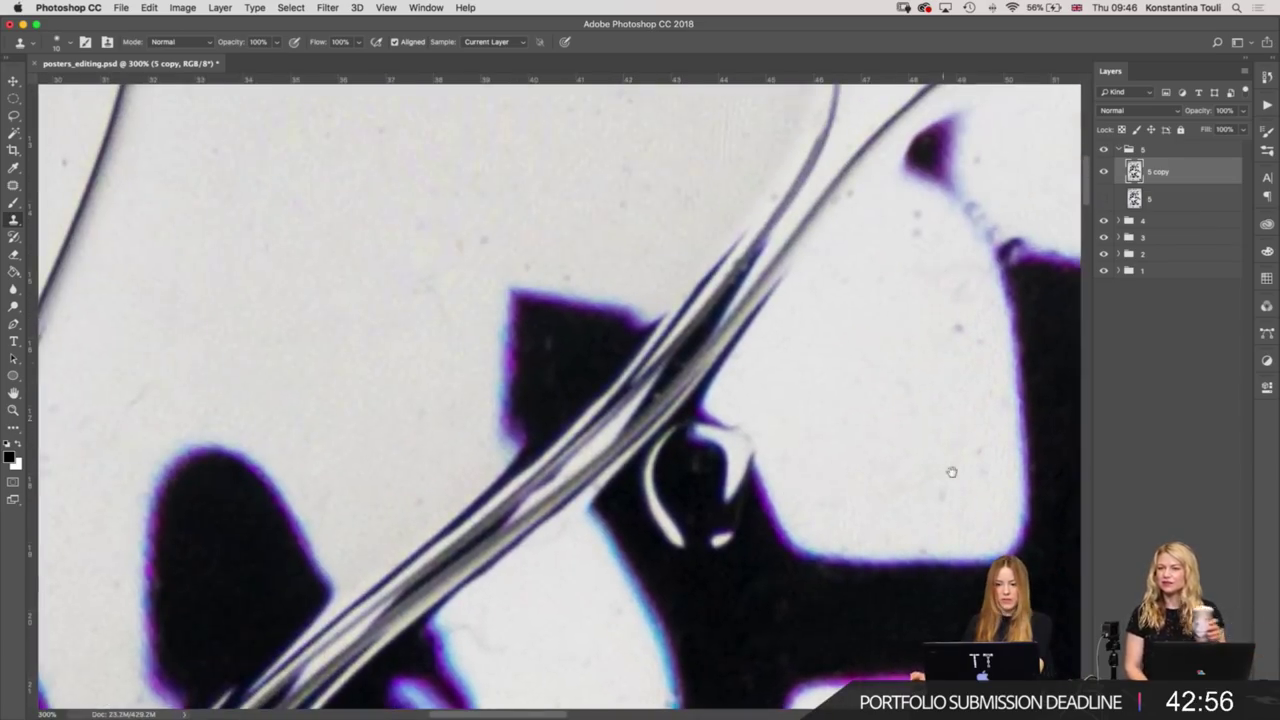
scroll(951, 466, right, 10)
scroll(951, 466, down, 3)
scroll(345, 341, down, 4)
scroll(345, 341, right, 7)
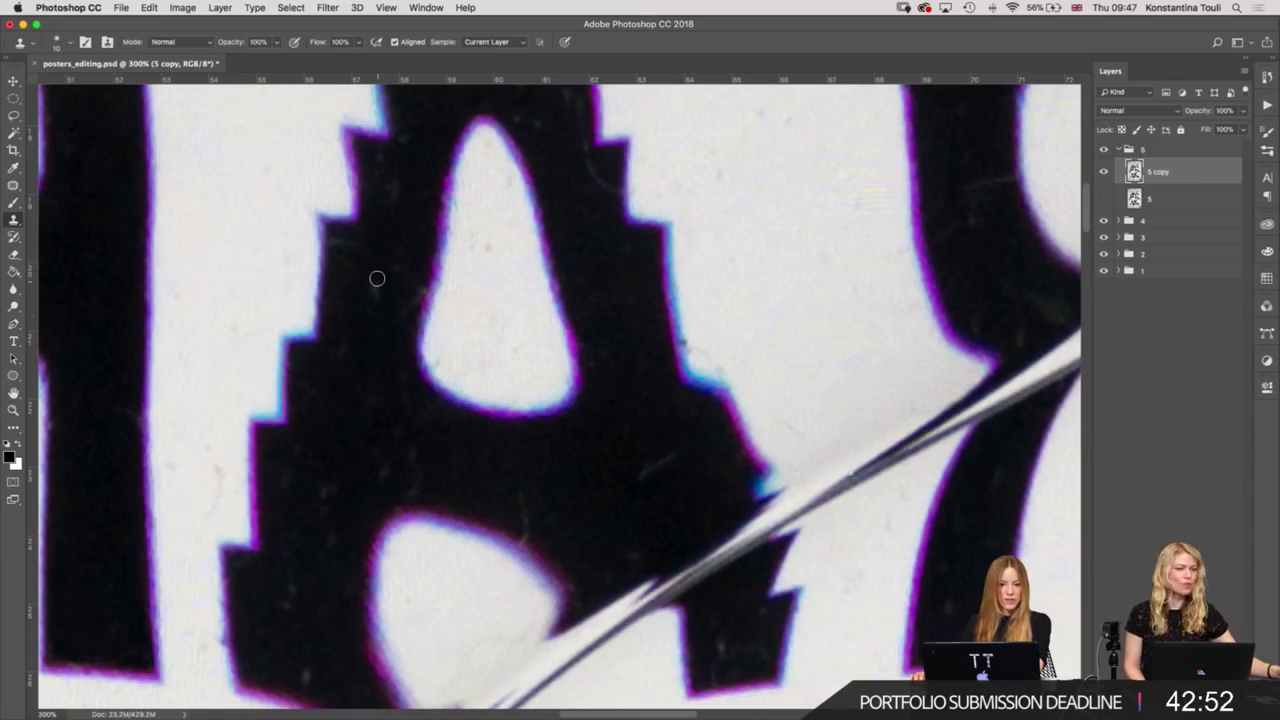
Clone over the fringe on the stepped edge of the A.
scroll(370, 345, up, 2)
scroll(332, 356, up, 2)
scroll(332, 356, right, 1)
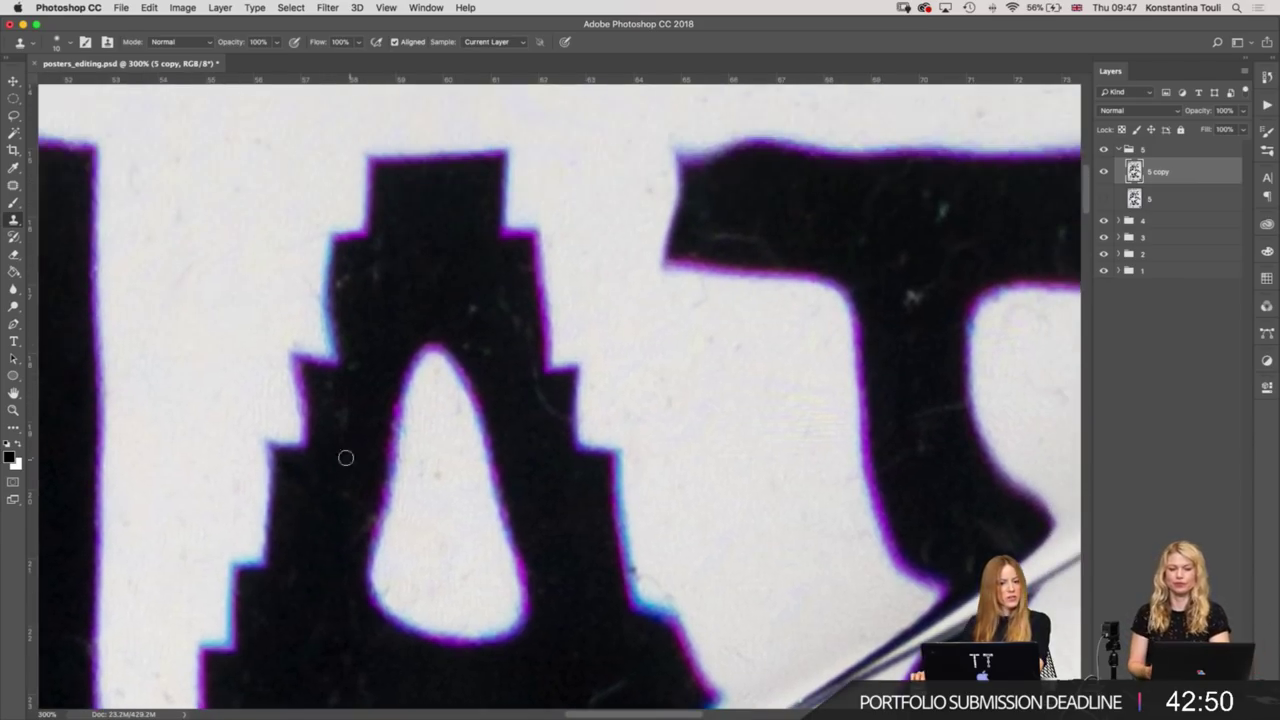
drag(325, 388, 345, 383)
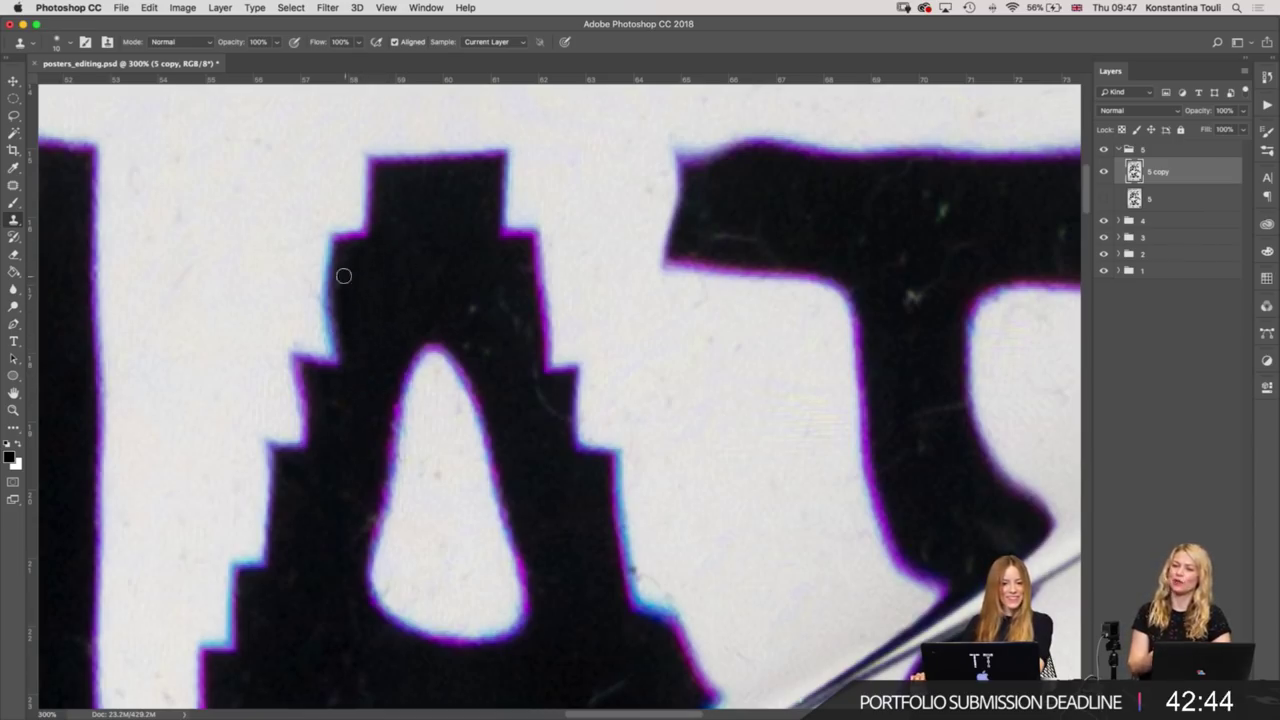
Scroll across the lettering, make group 5 active, and open the new adjustment layer menu.
scroll(511, 371, down, 2)
scroll(511, 371, right, 2)
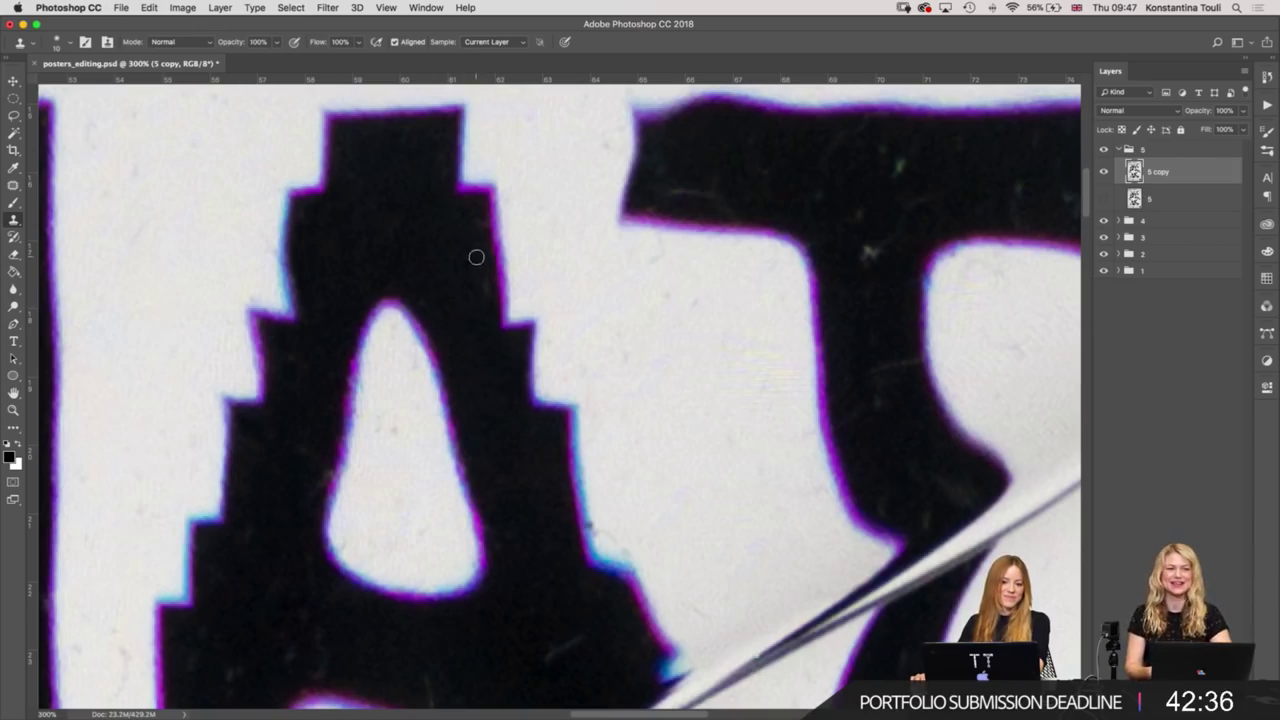
scroll(477, 380, down, 5)
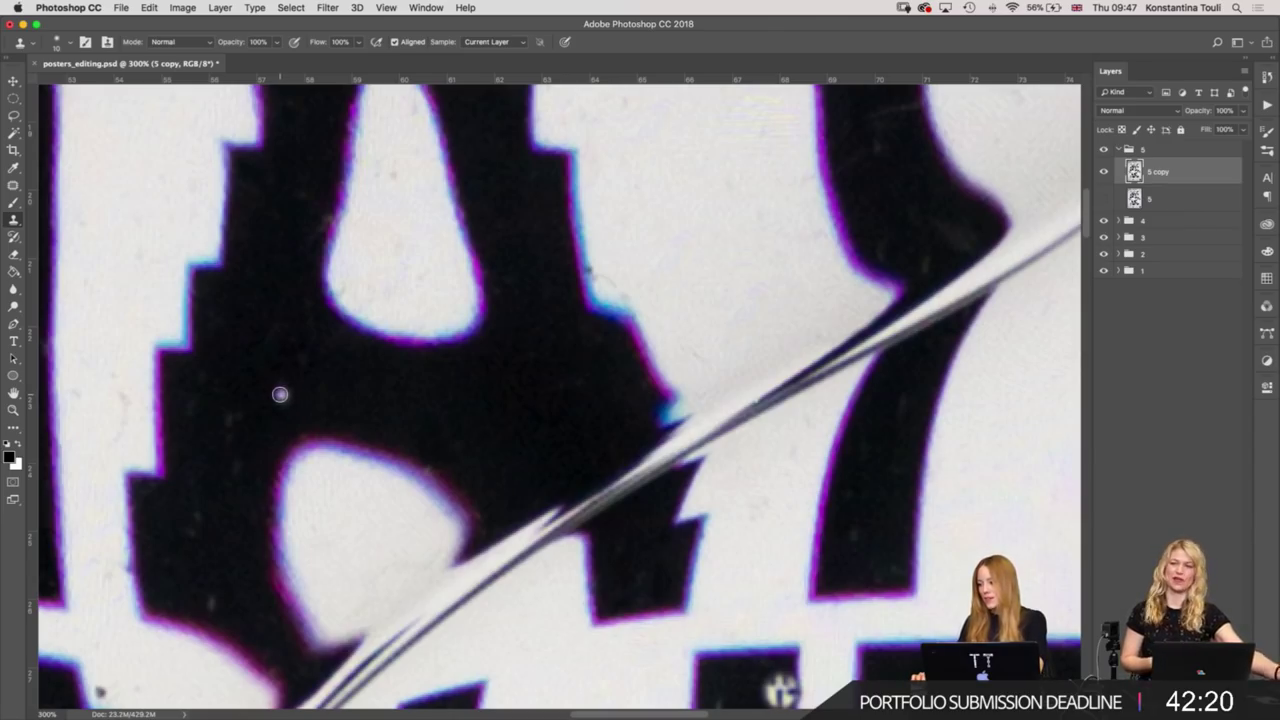
scroll(260, 380, down, 3)
scroll(260, 380, left, 2)
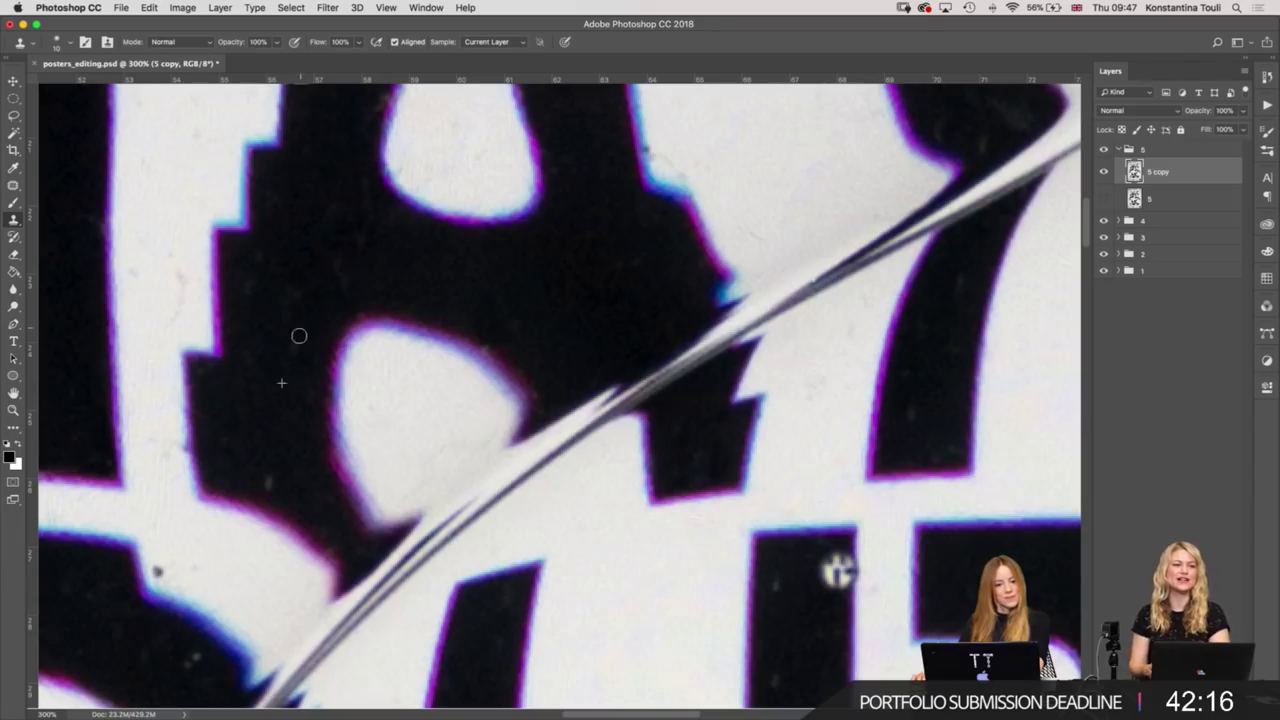
click(1170, 148)
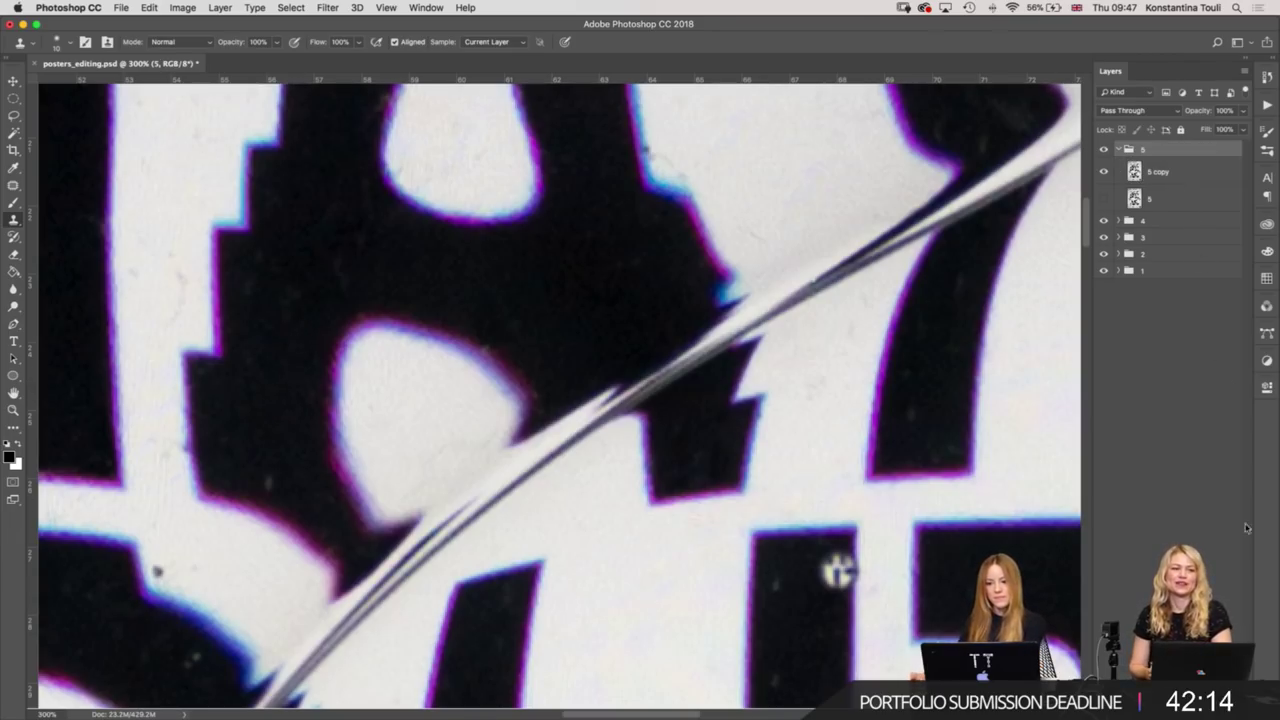
click(1170, 700)
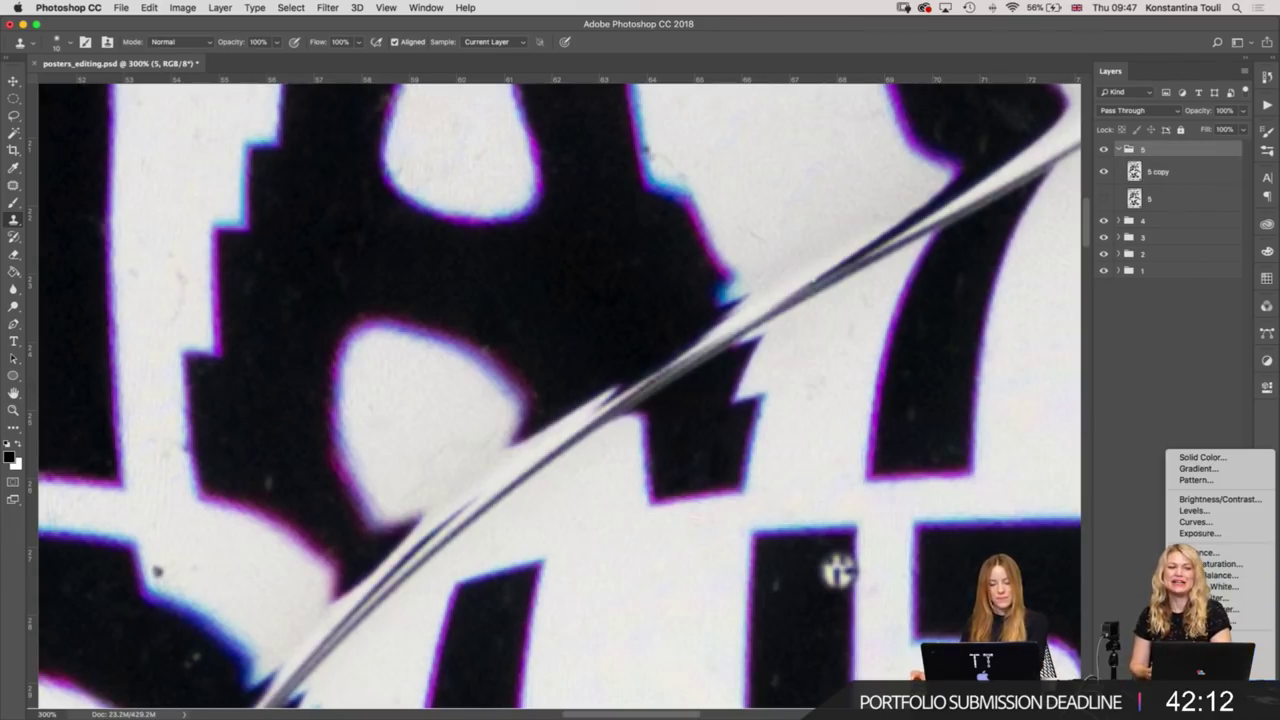
Add a Selective Color layer that raises the Black amount for the Blacks range.
click(1210, 686)
click(1160, 441)
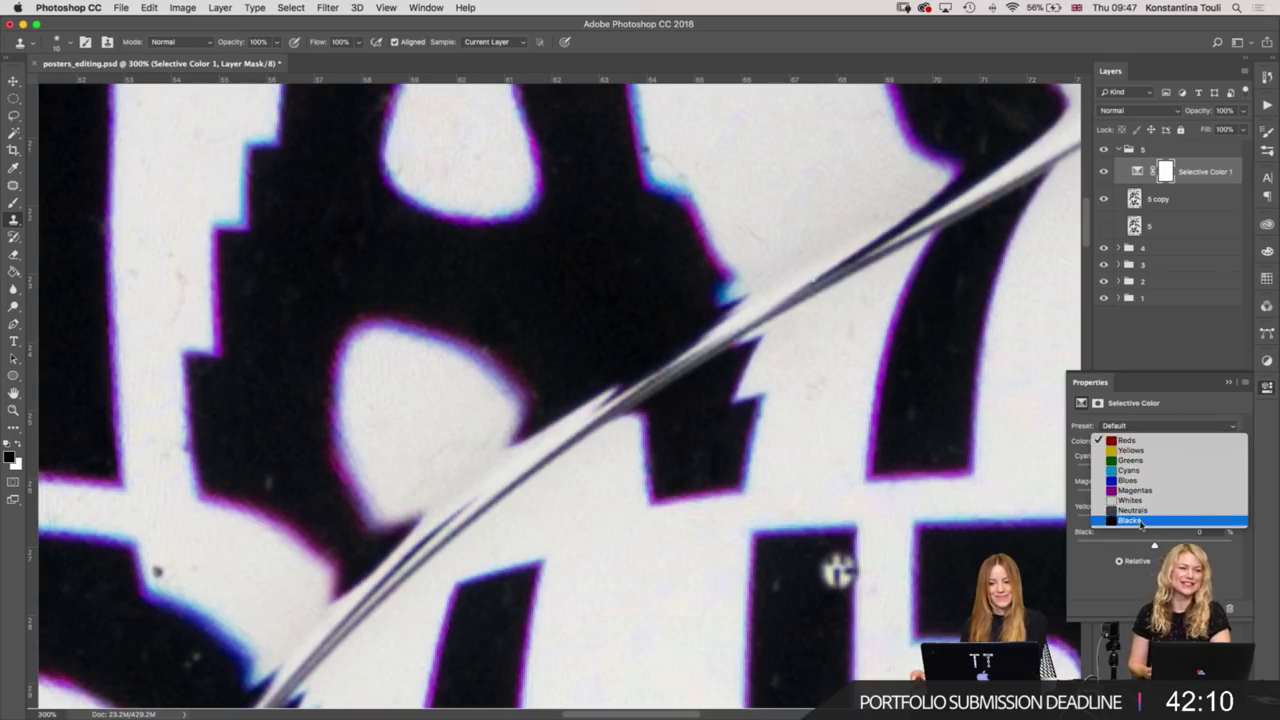
click(1141, 521)
mouse_move(1155, 545)
mouse_down()
mouse_move(1179, 545)
mouse_move(1159, 548)
mouse_up()
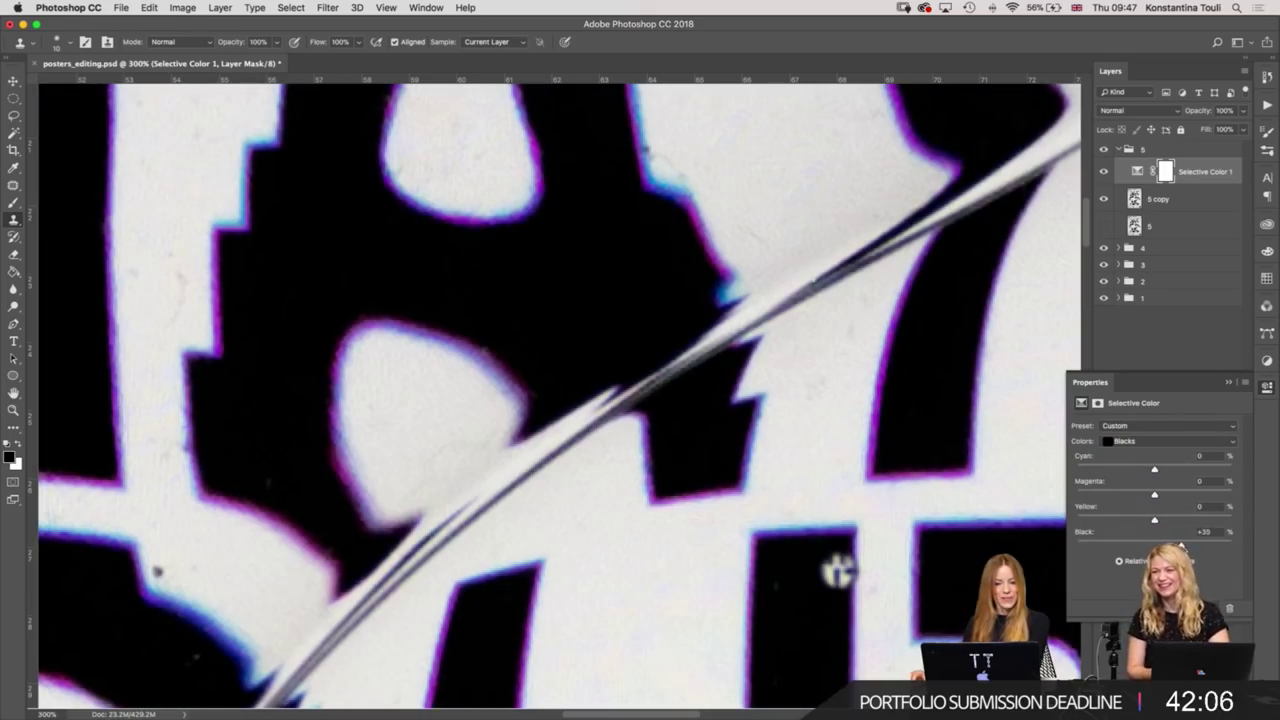
drag(1159, 548, 1171, 548)
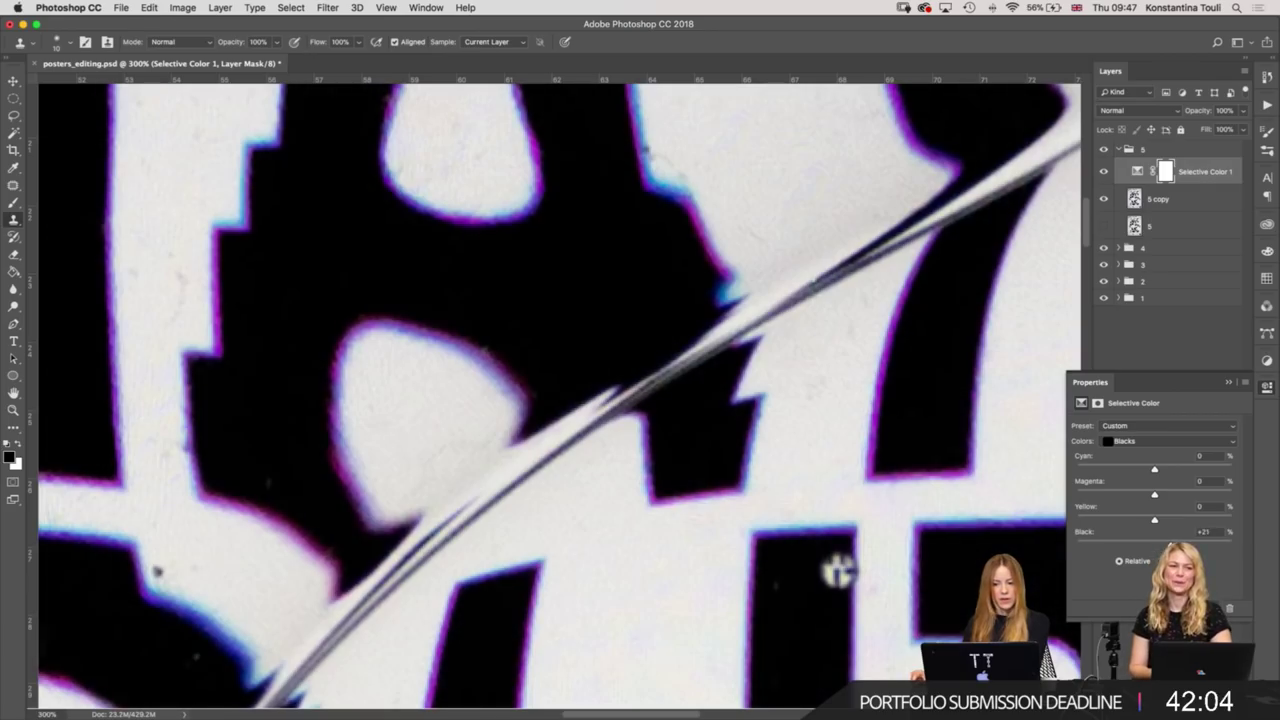
key(super+minus)
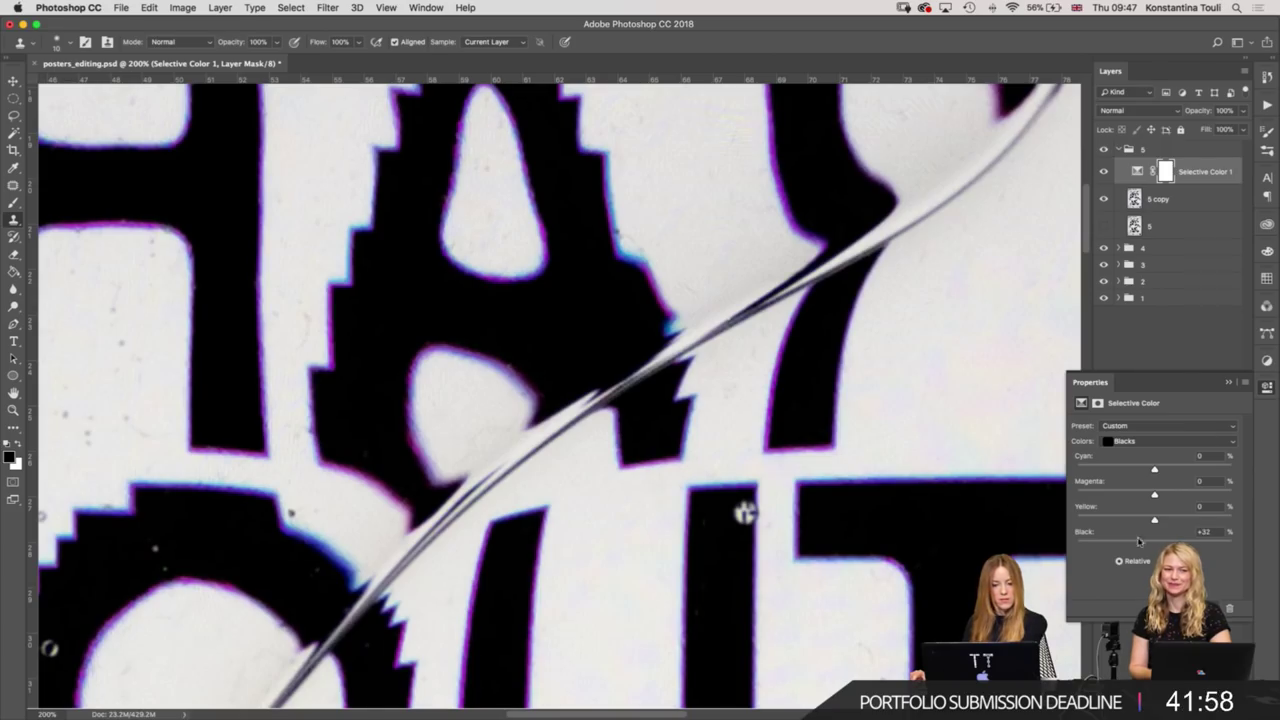
Compare the letters with Selective Color 1 toggled on and off.
scroll(745, 512, down, 3)
scroll(743, 508, up, 3)
scroll(743, 508, up, 2)
scroll(697, 262, up, 2)
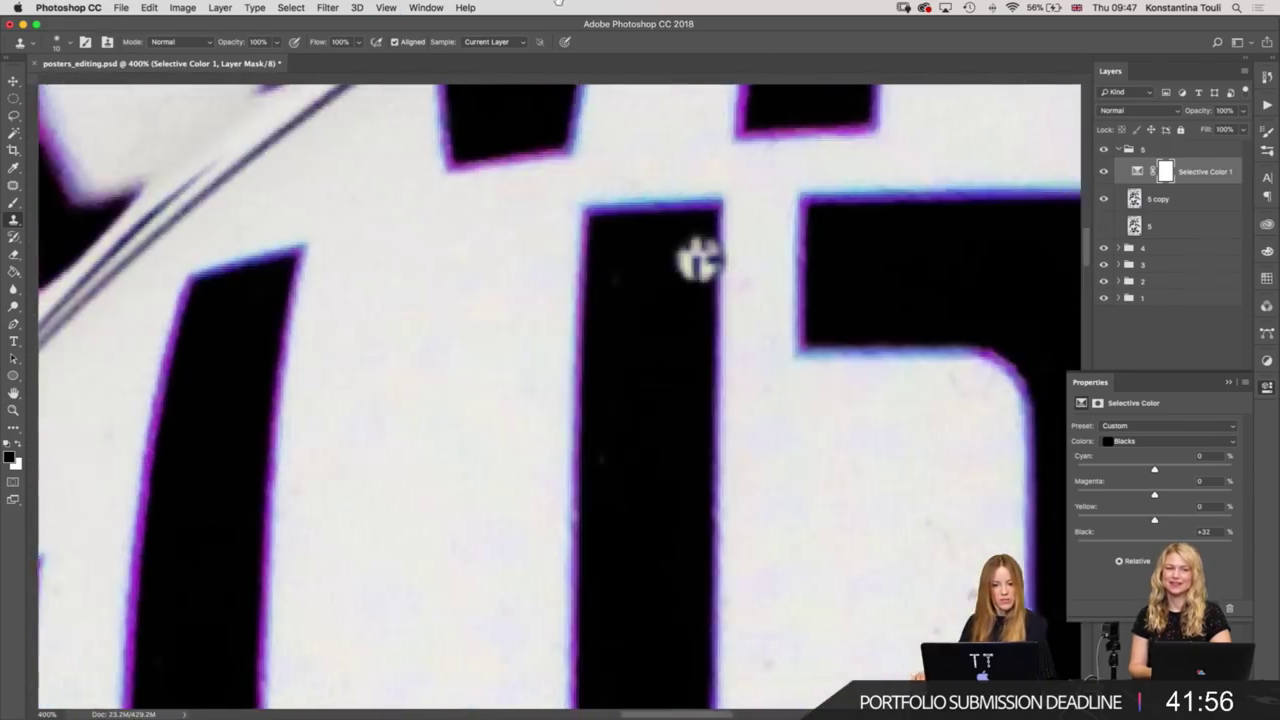
scroll(697, 262, down, 5)
key(super+minus)
click(1102, 176)
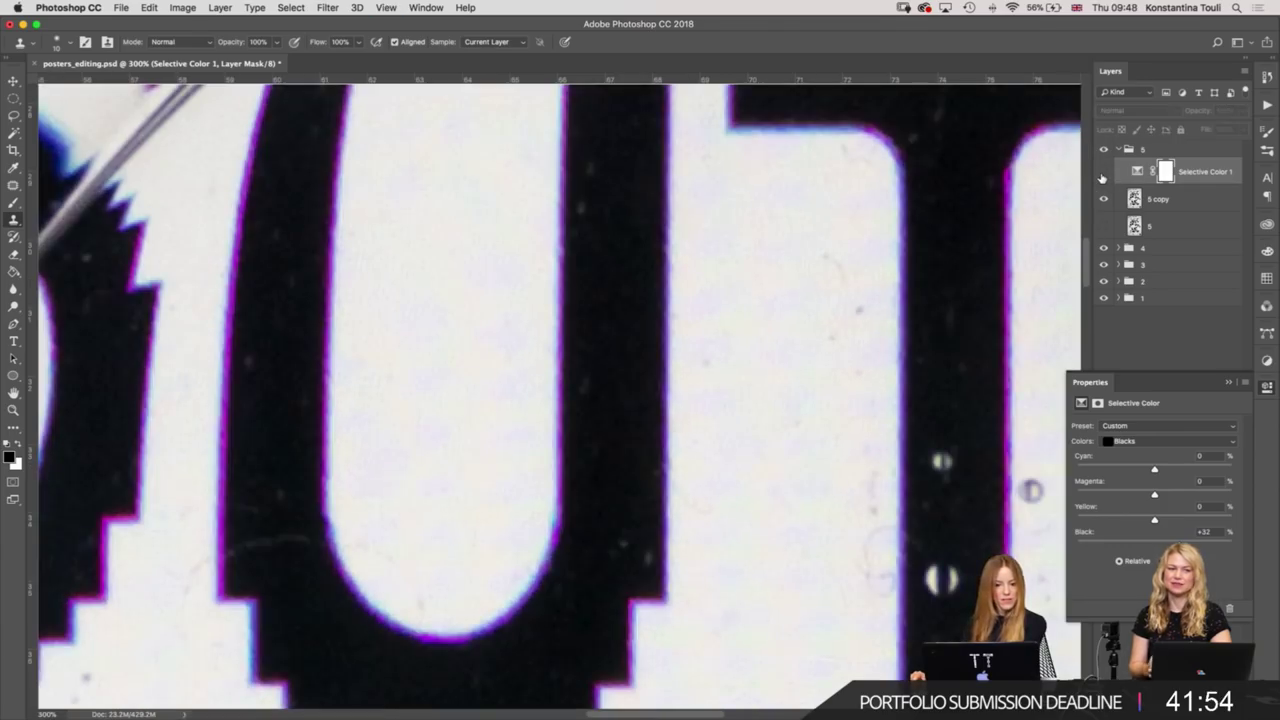
click(1103, 176)
click(1102, 176)
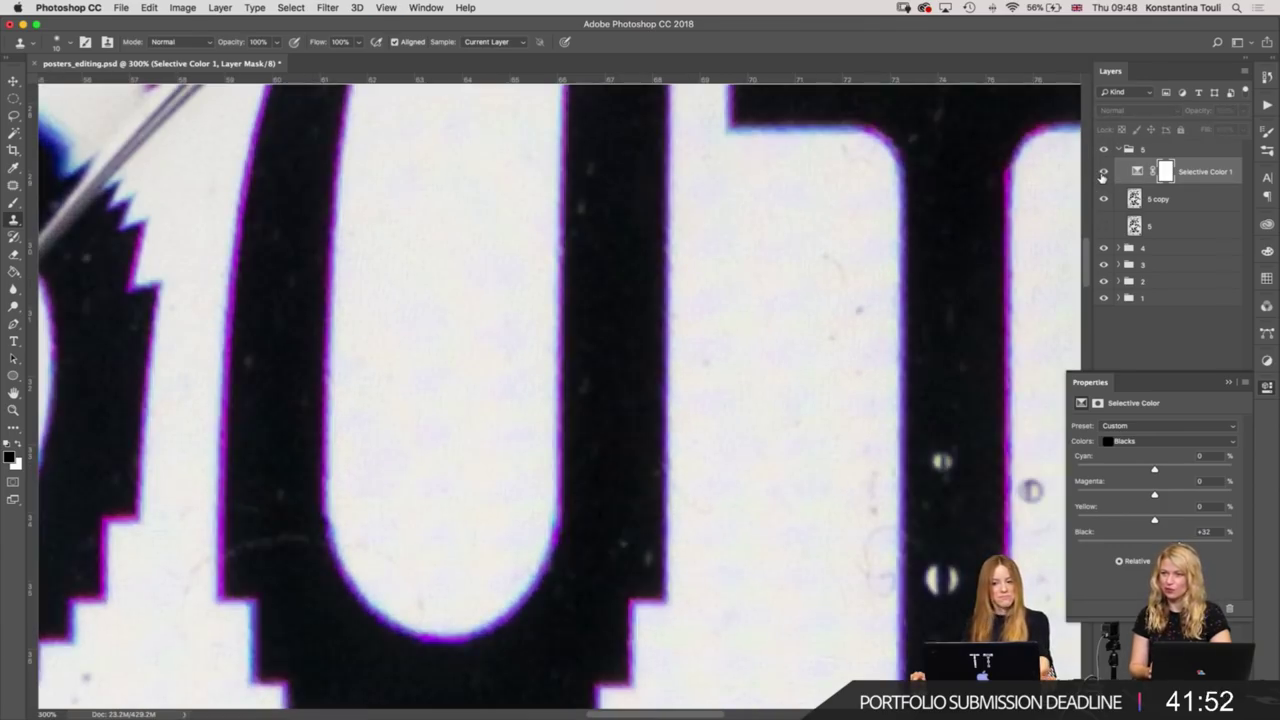
mouse_move(434, 309)
mouse_down()
mouse_move(834, 254)
mouse_move(508, 271)
mouse_move(498, 289)
mouse_up()
click(1102, 174)
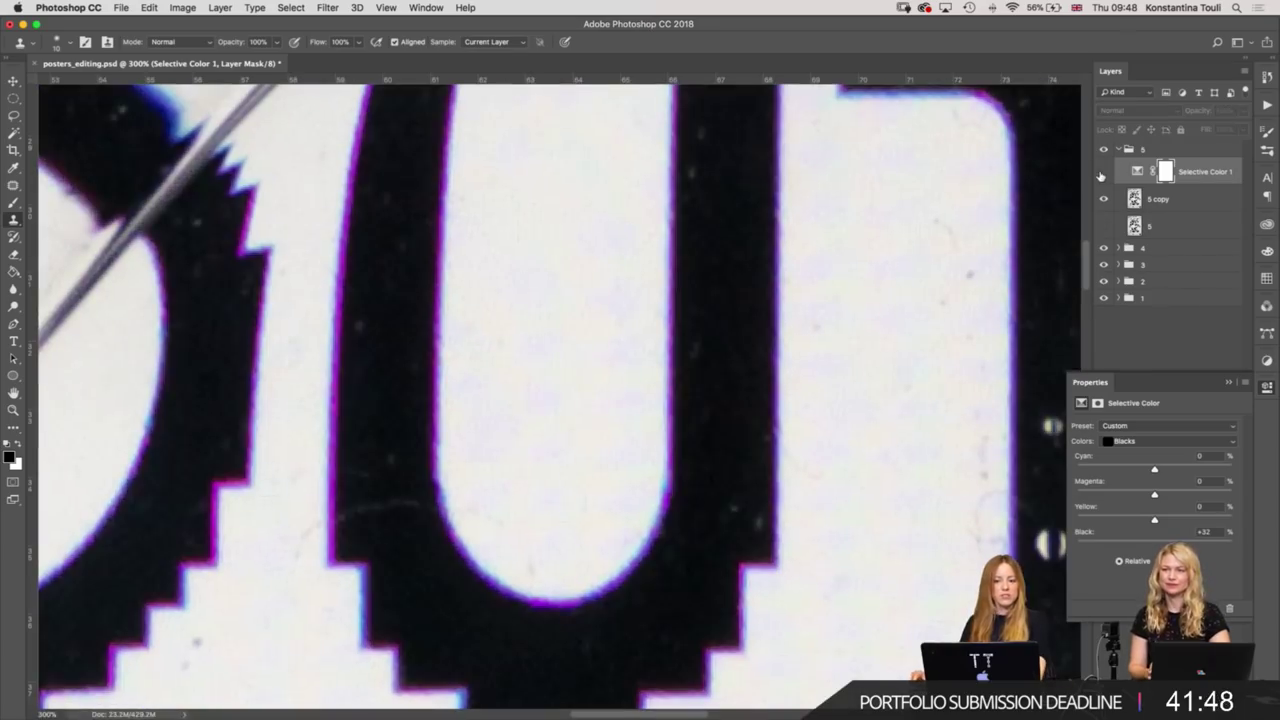
click(1102, 176)
click(1102, 176)
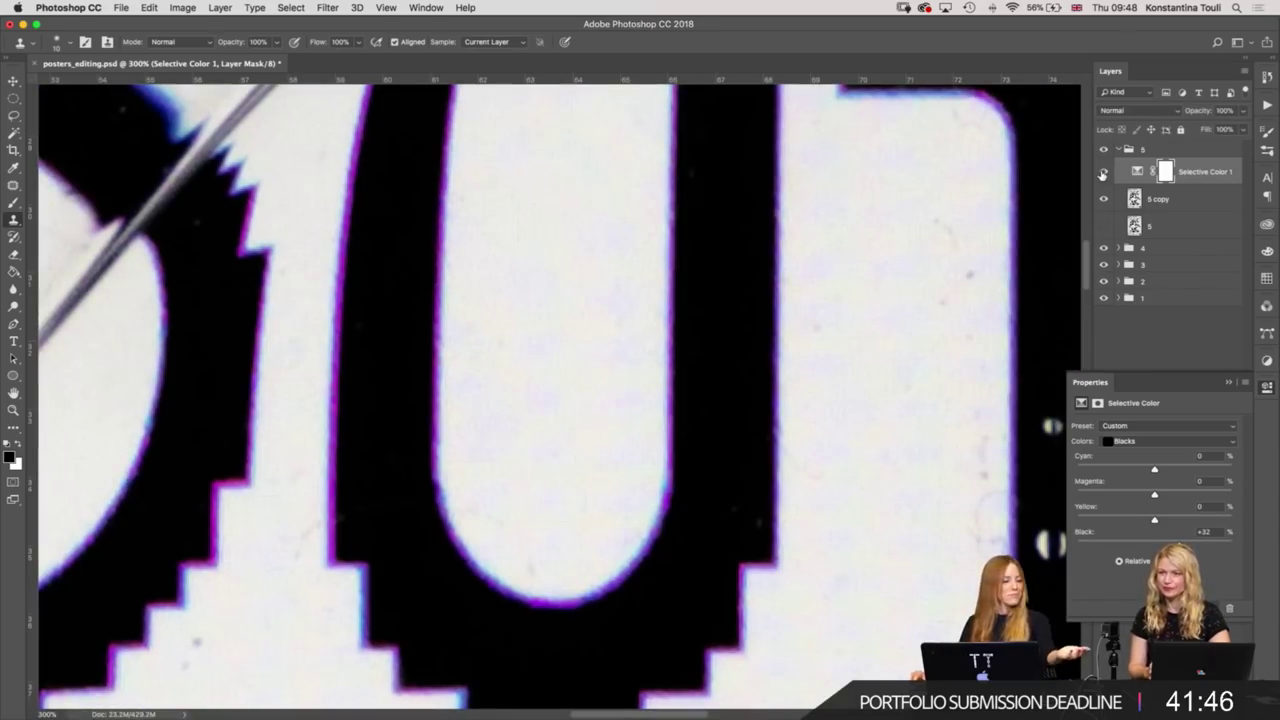
Move Selective Color 1 above group 5 and zoom out to the poster's upper area.
mouse_move(1200, 170)
mouse_down()
mouse_move(1191, 125)
mouse_move(1188, 148)
mouse_up()
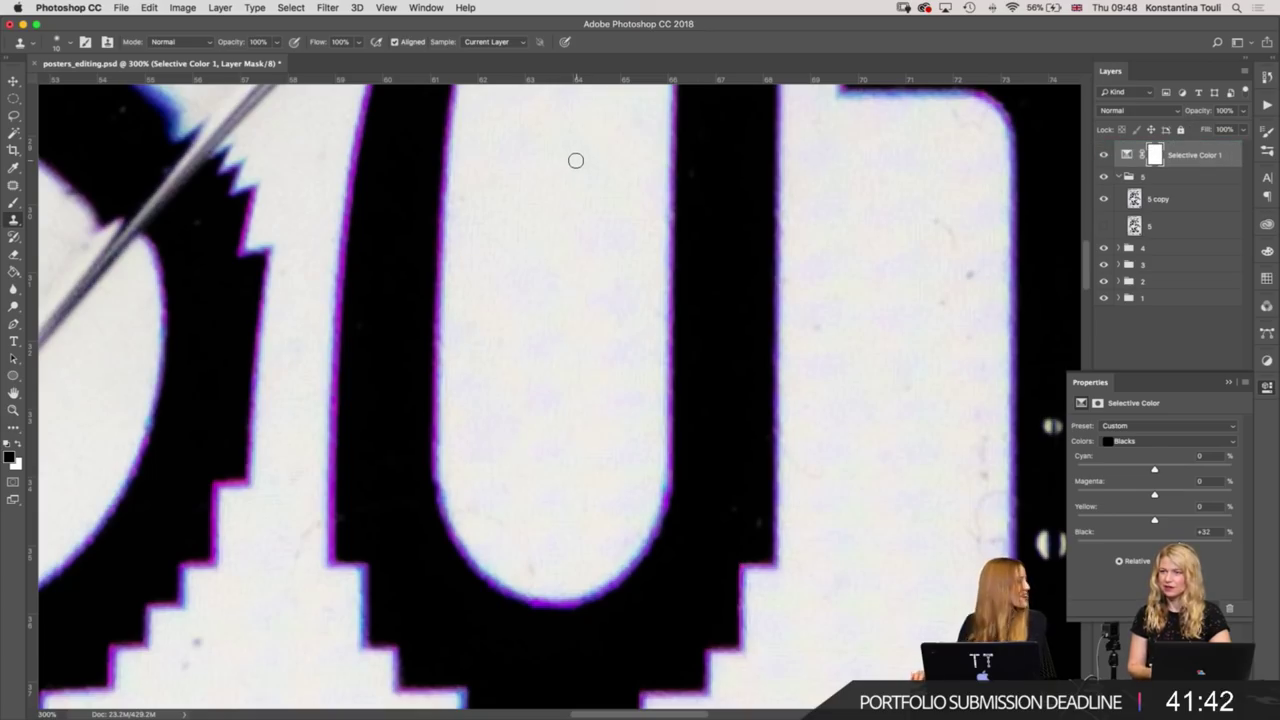
key(ctrl+minus)
scroll(560, 400, up, 5)
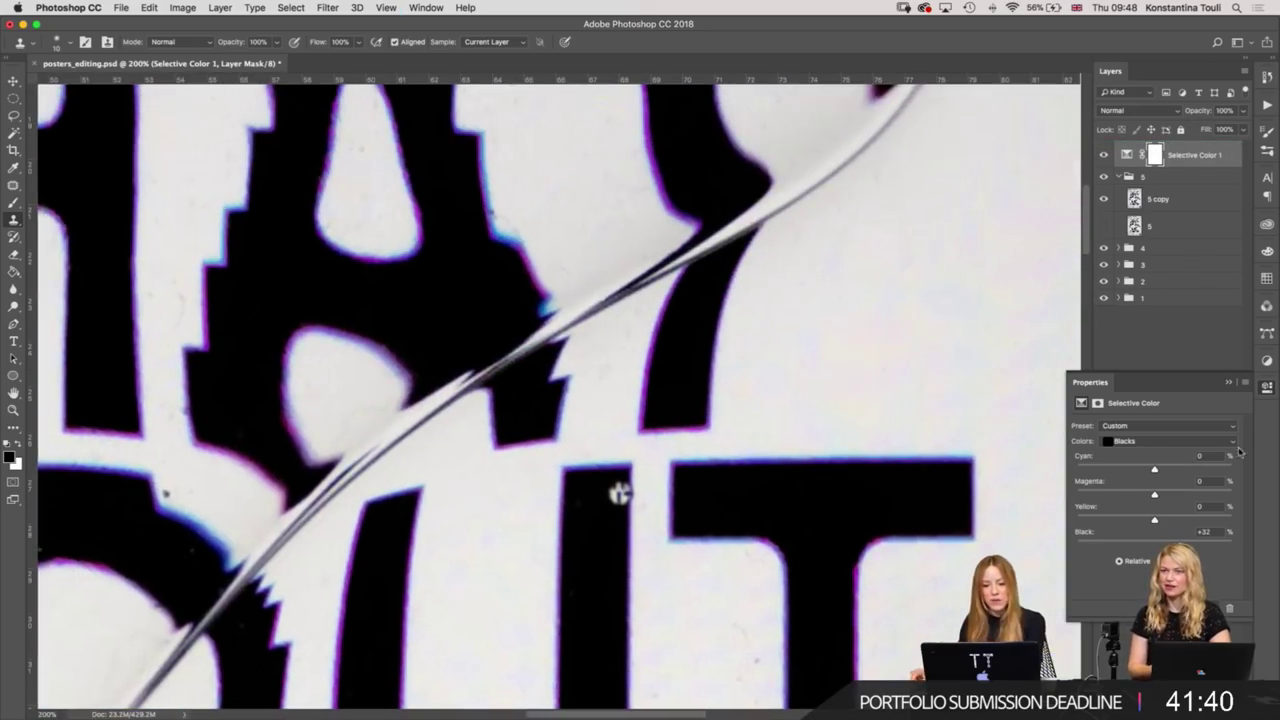
click(1228, 382)
scroll(903, 366, down, 3)
scroll(788, 505, down, 2)
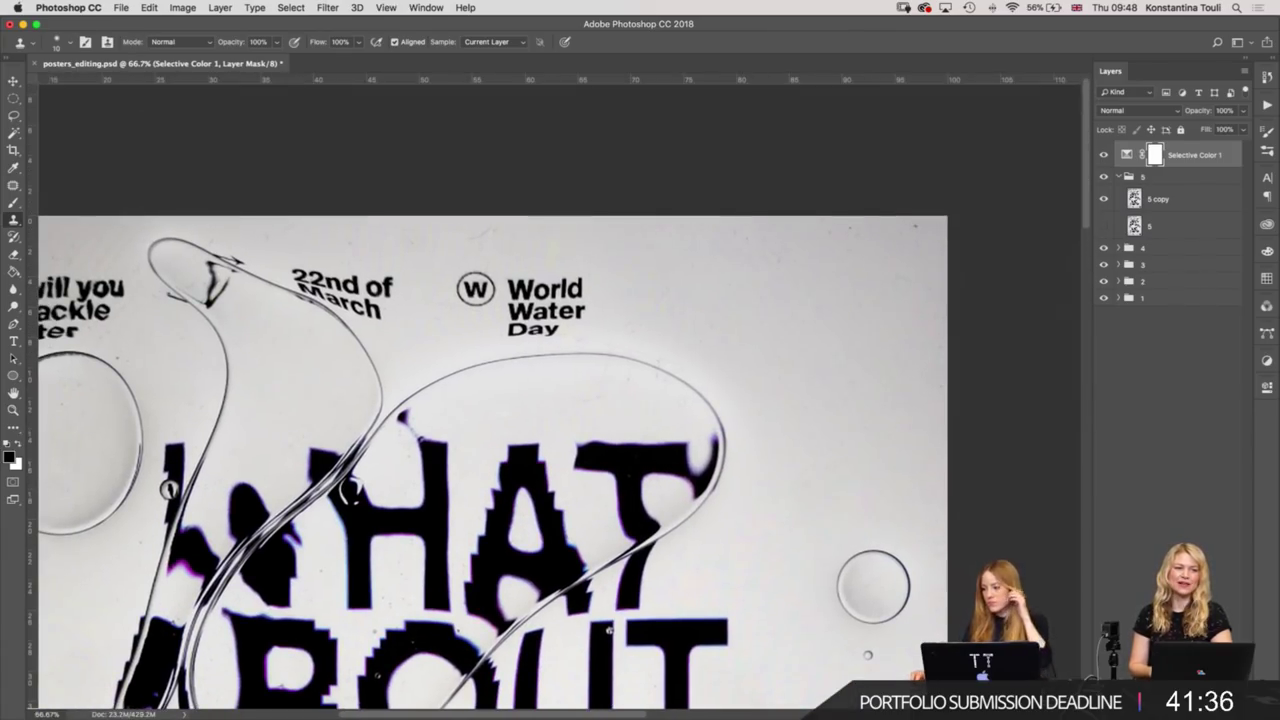
Add a Brightness/Contrast layer with Brightness 6 and Contrast 38.
click(1172, 706)
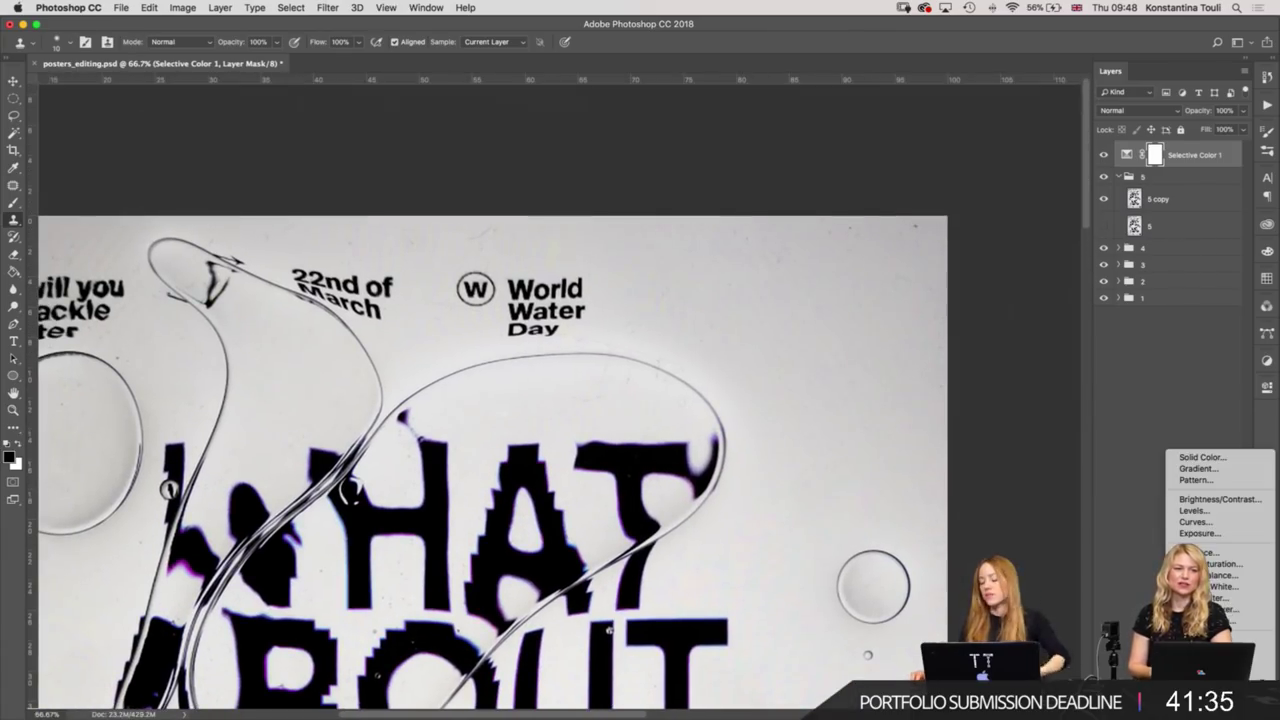
click(1225, 499)
drag(1155, 460, 1158, 461)
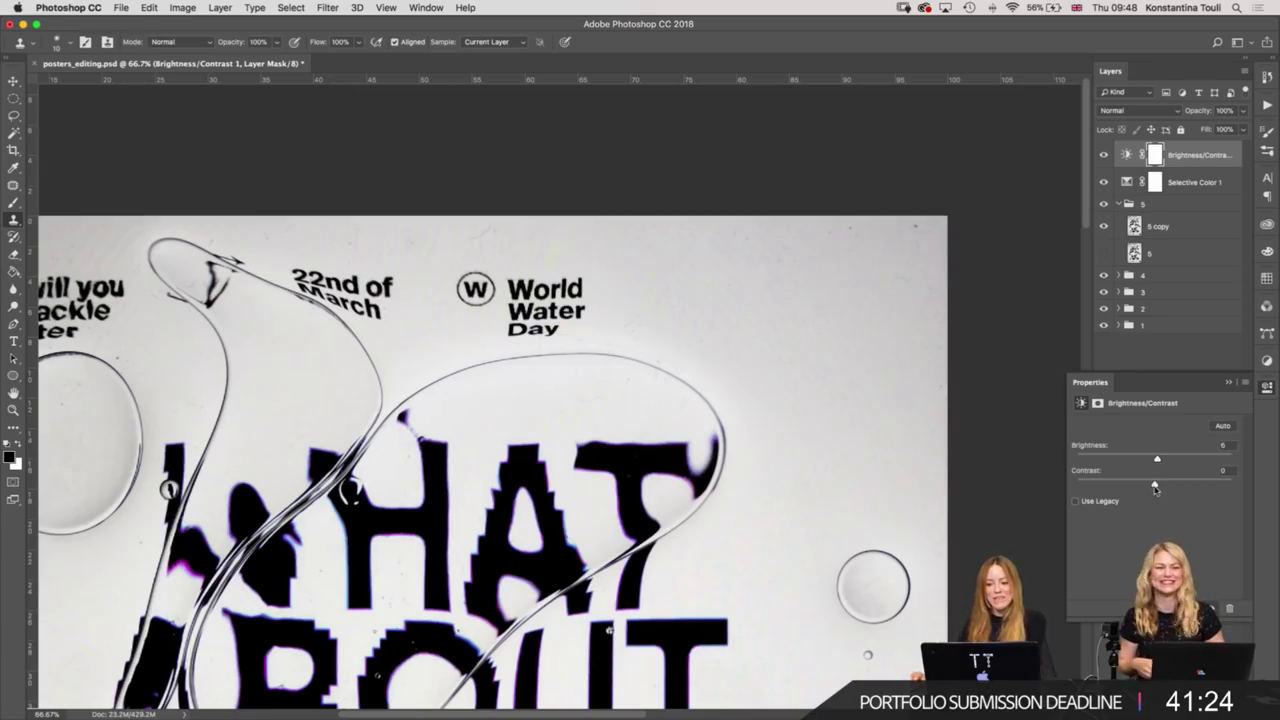
drag(1155, 485, 1185, 486)
Fit the poster with rulers shown and compare it with Brightness/Contrast toggled on and off.
key(super+0)
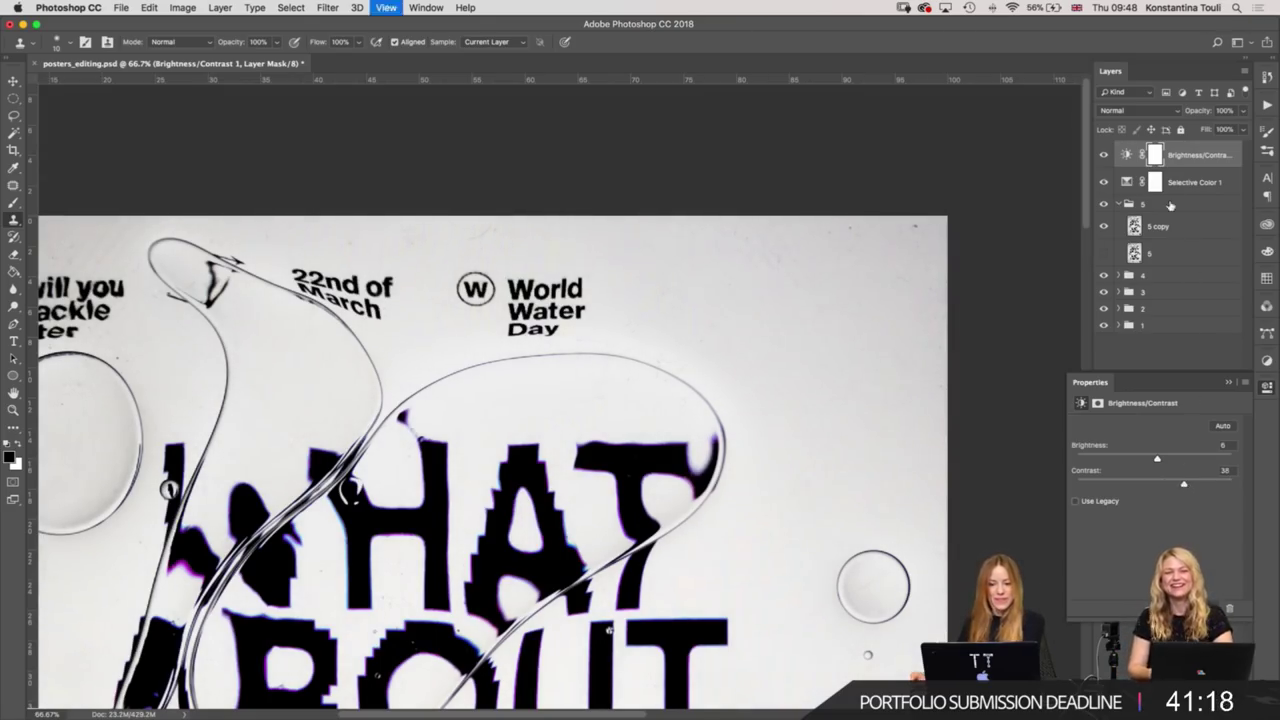
scroll(870, 170, down, 5)
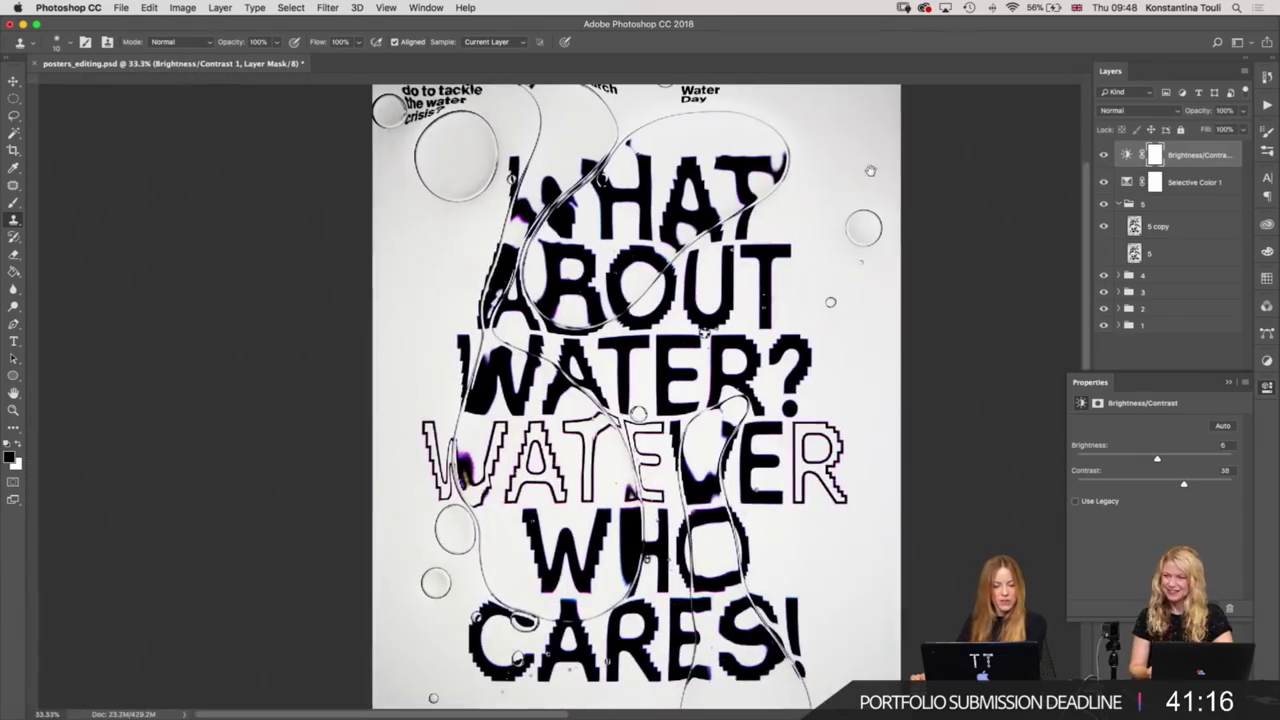
key(super+r)
click(1104, 155)
click(1104, 155)
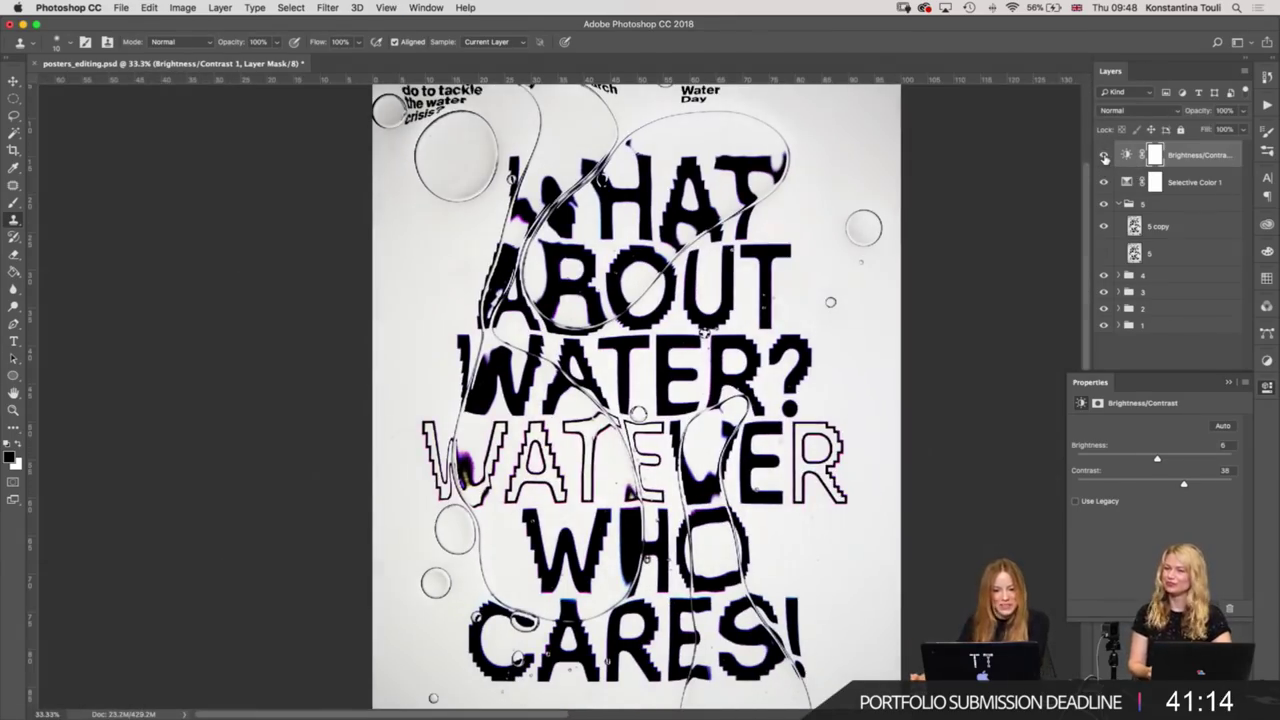
click(1104, 157)
key(super+minus)
key(super+plus)
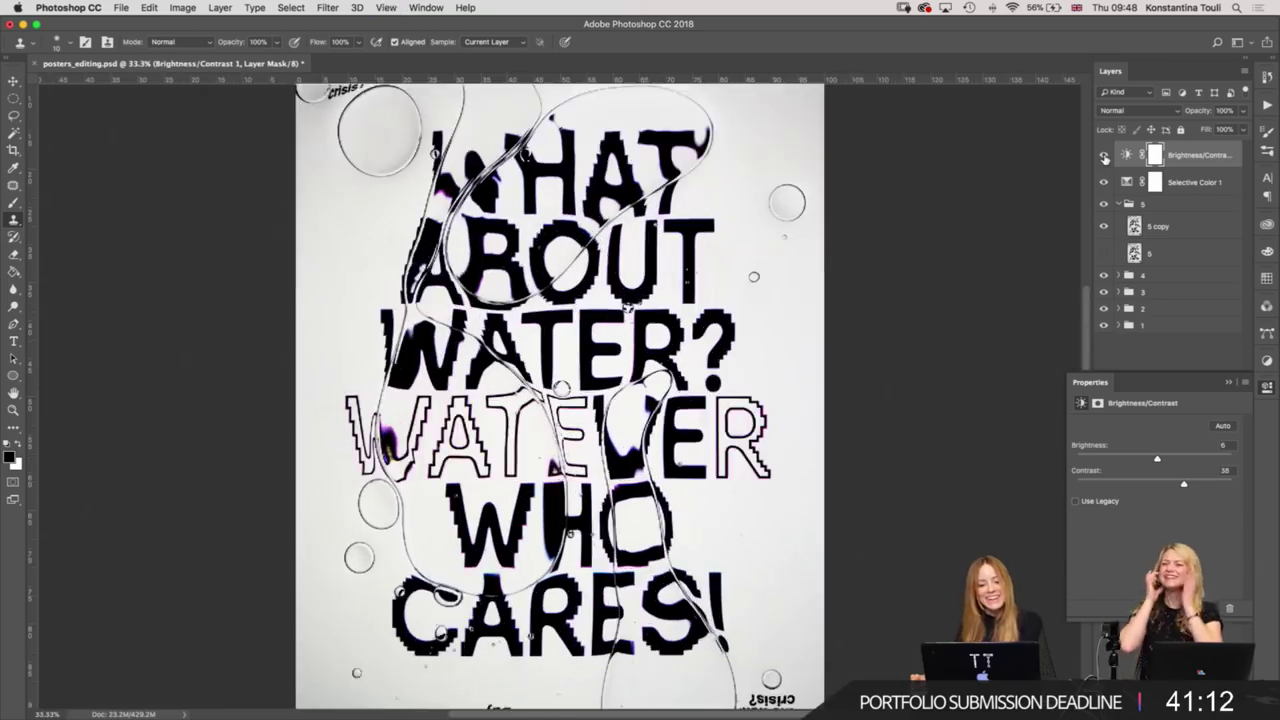
key(super+plus)
key(super+plus)
key(super+plus)
Compare the ATE strokes with and without Brightness/Contrast, then zoom back out to 66.7%.
key(super+plus)
click(1104, 157)
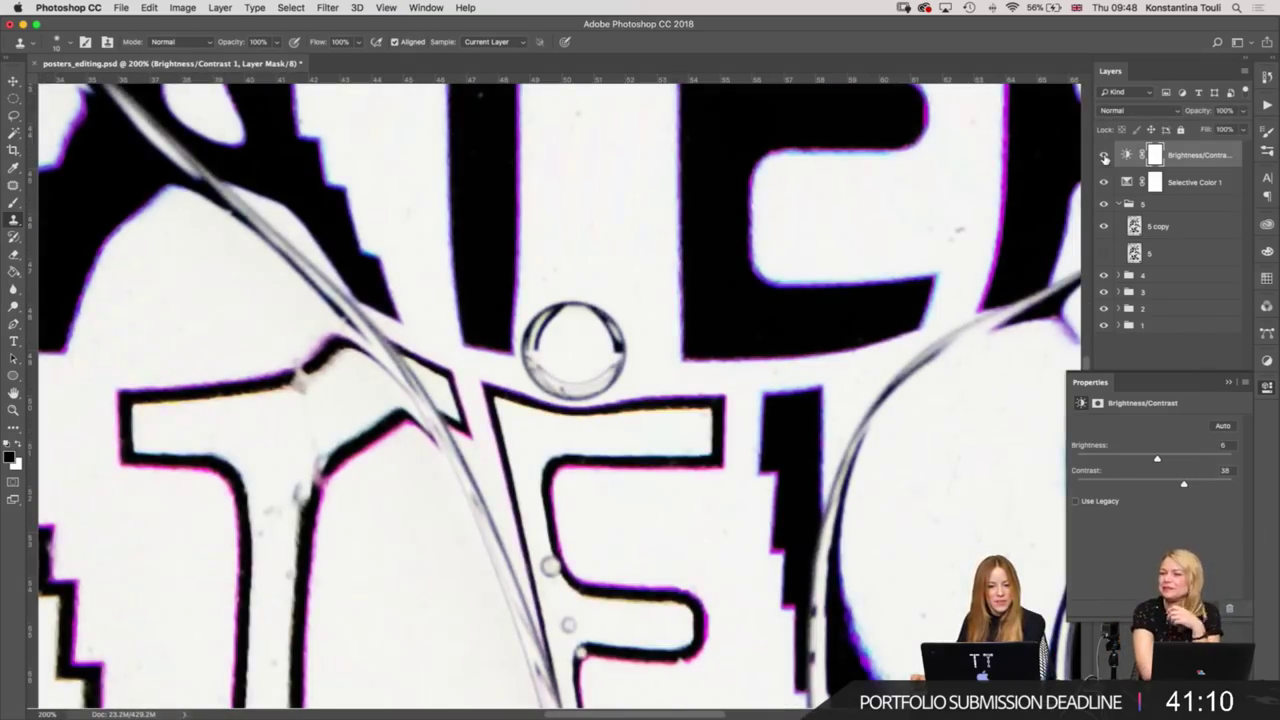
click(1104, 157)
key(super+plus)
key(super+plus)
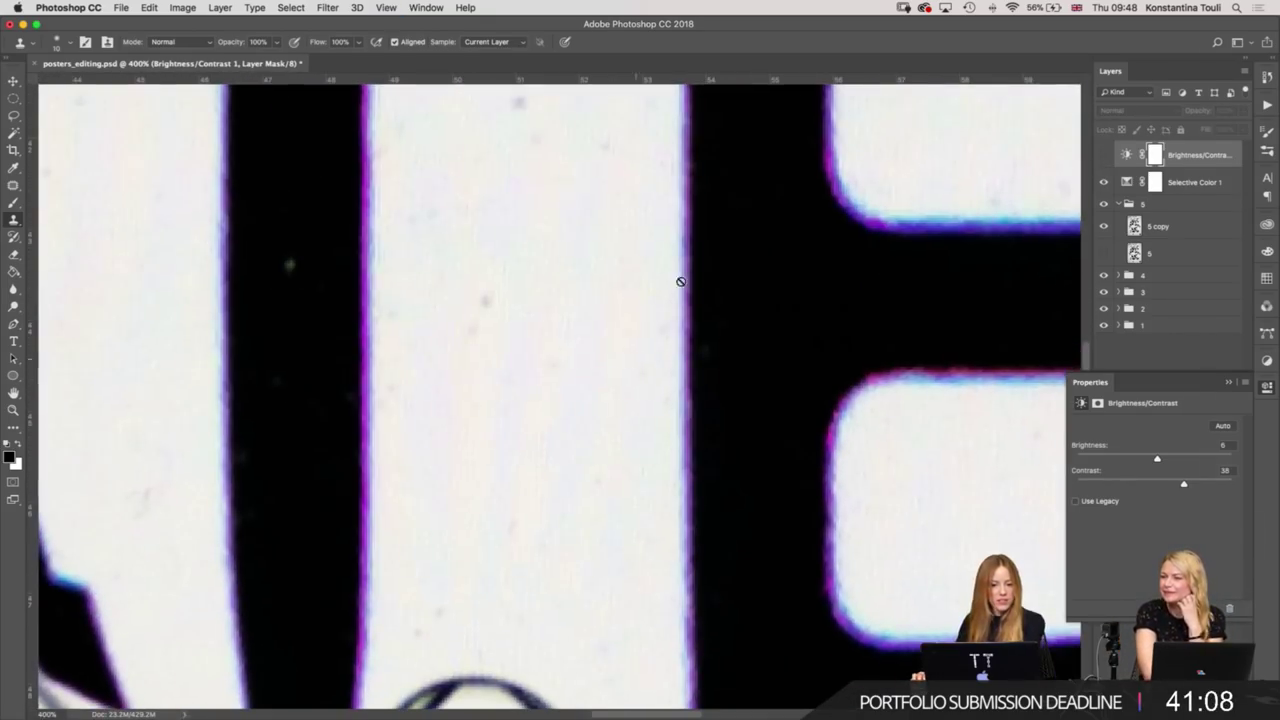
click(1103, 155)
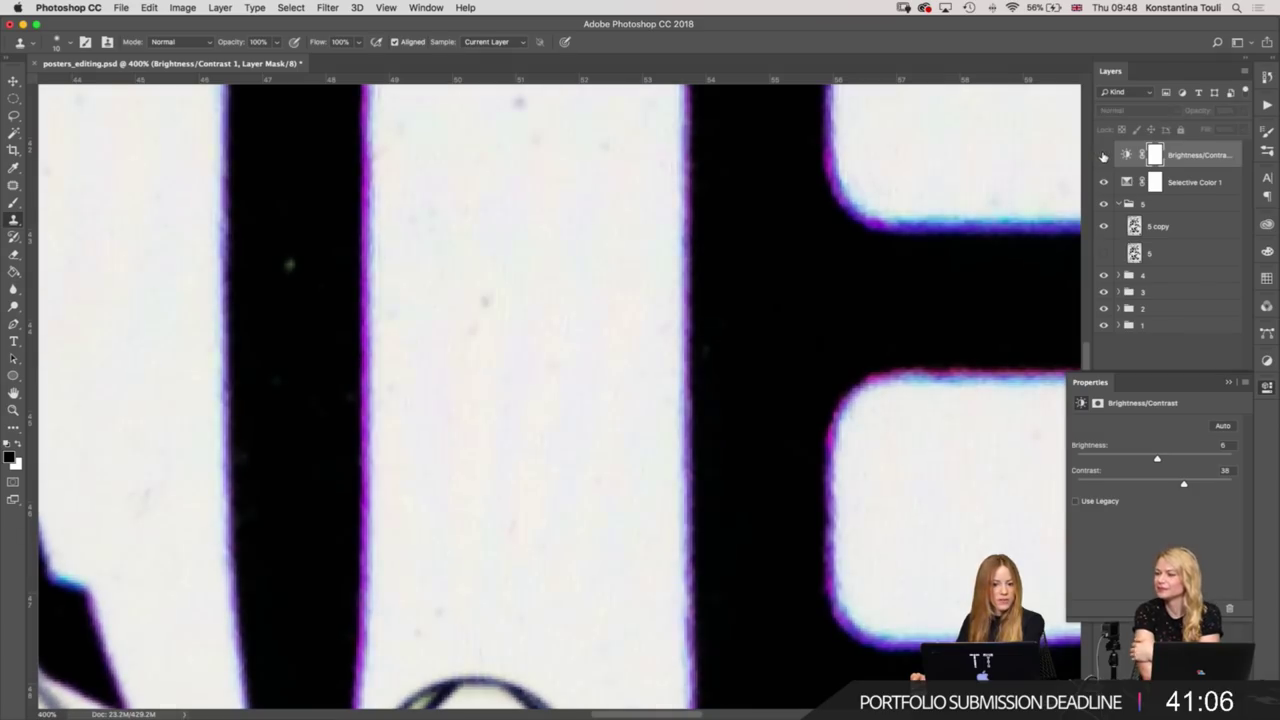
click(1103, 155)
key(super+minus)
key(super+minus)
key(super+minus)
scroll(889, 227, down, 5)
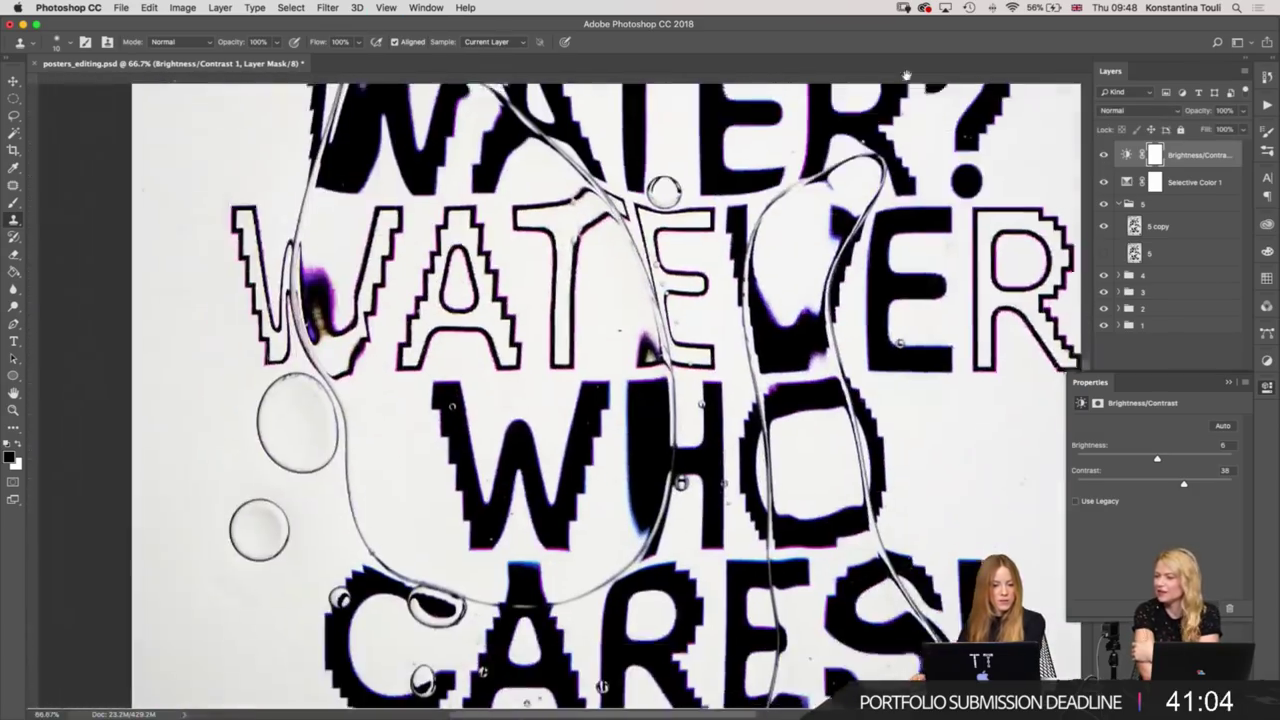
scroll(889, 227, down, 3)
key(super+minus)
key(super+minus)
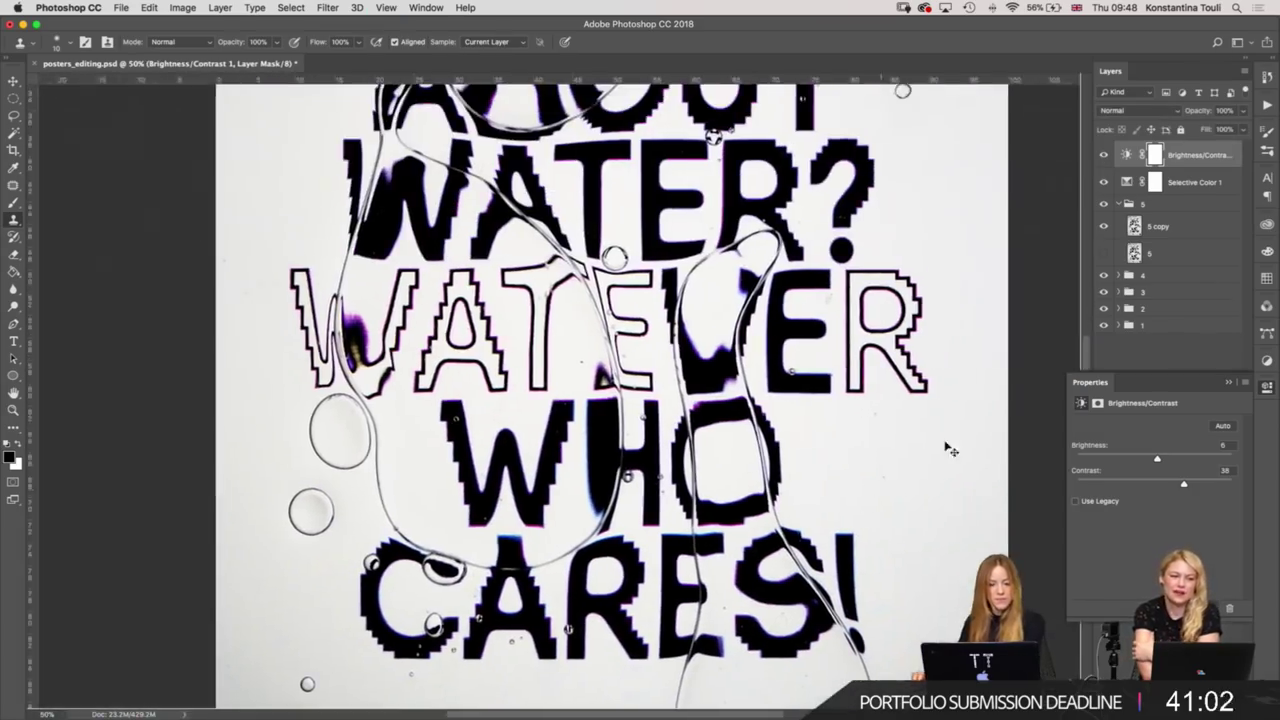
click(1168, 452)
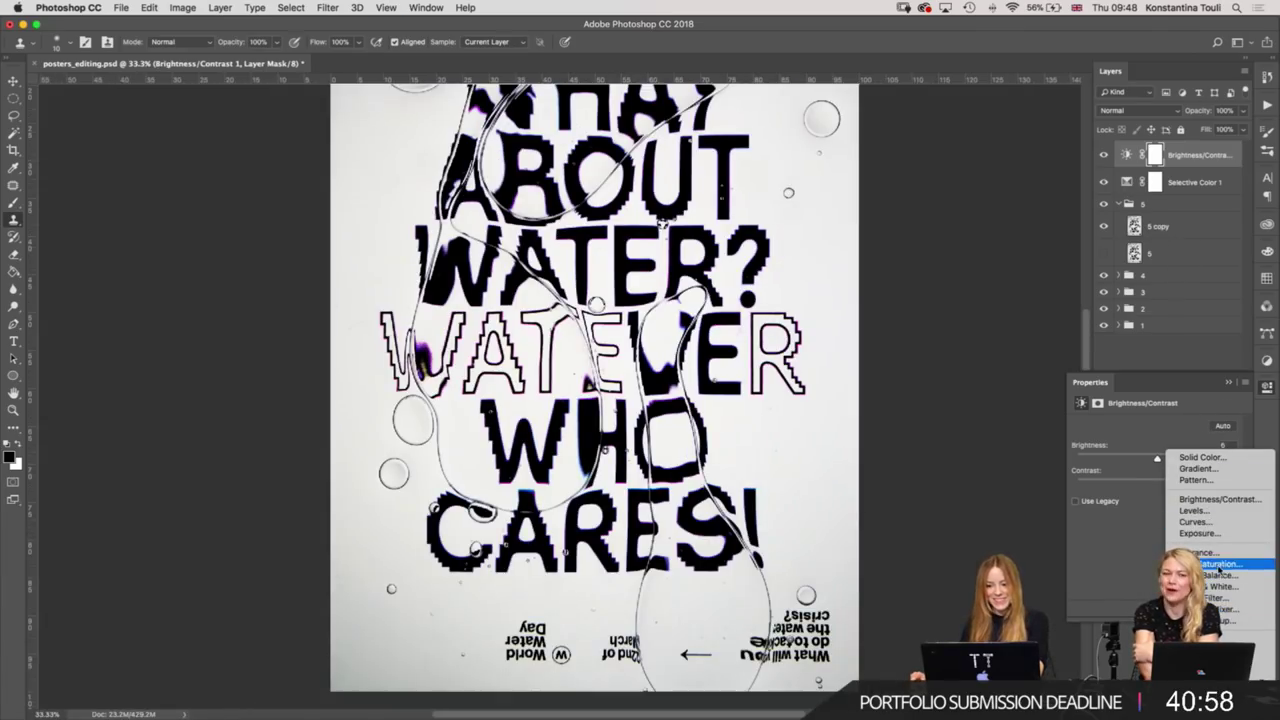
Add a Levels 1 layer, nudge the white input slider, and zoom into the letters.
click(1208, 513)
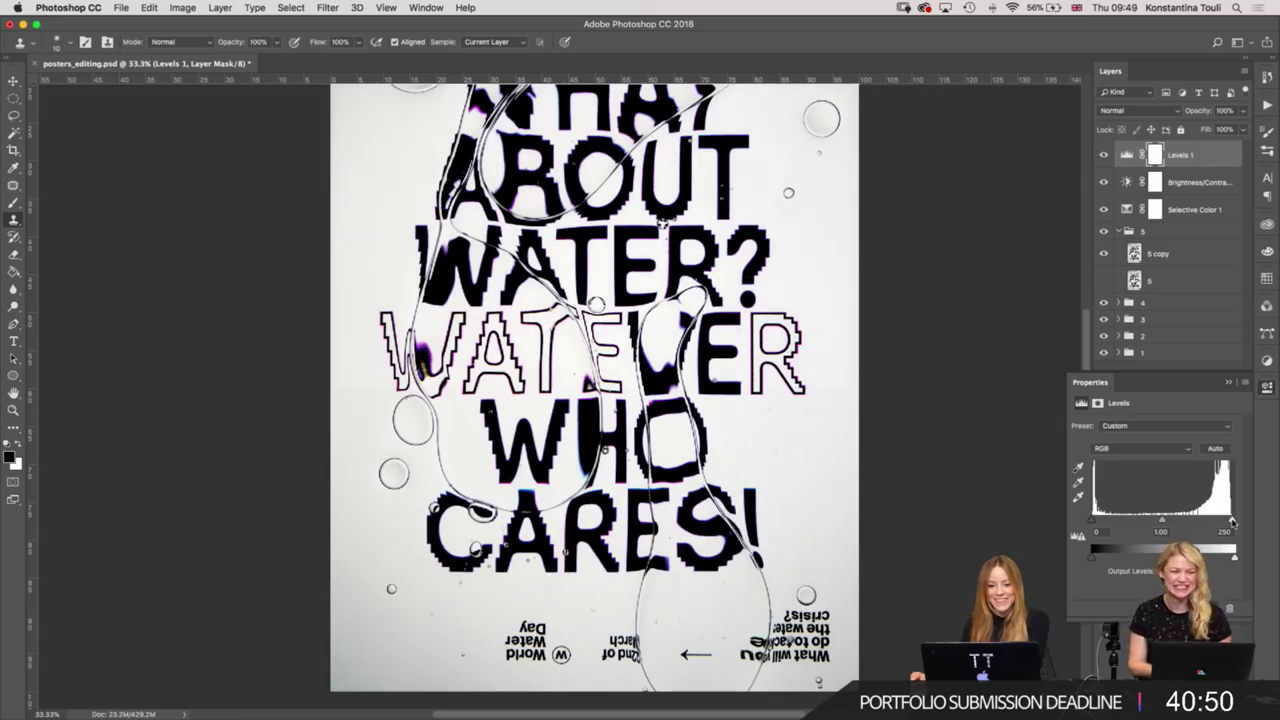
drag(1231, 521, 1229, 521)
scroll(594, 400, up, 3)
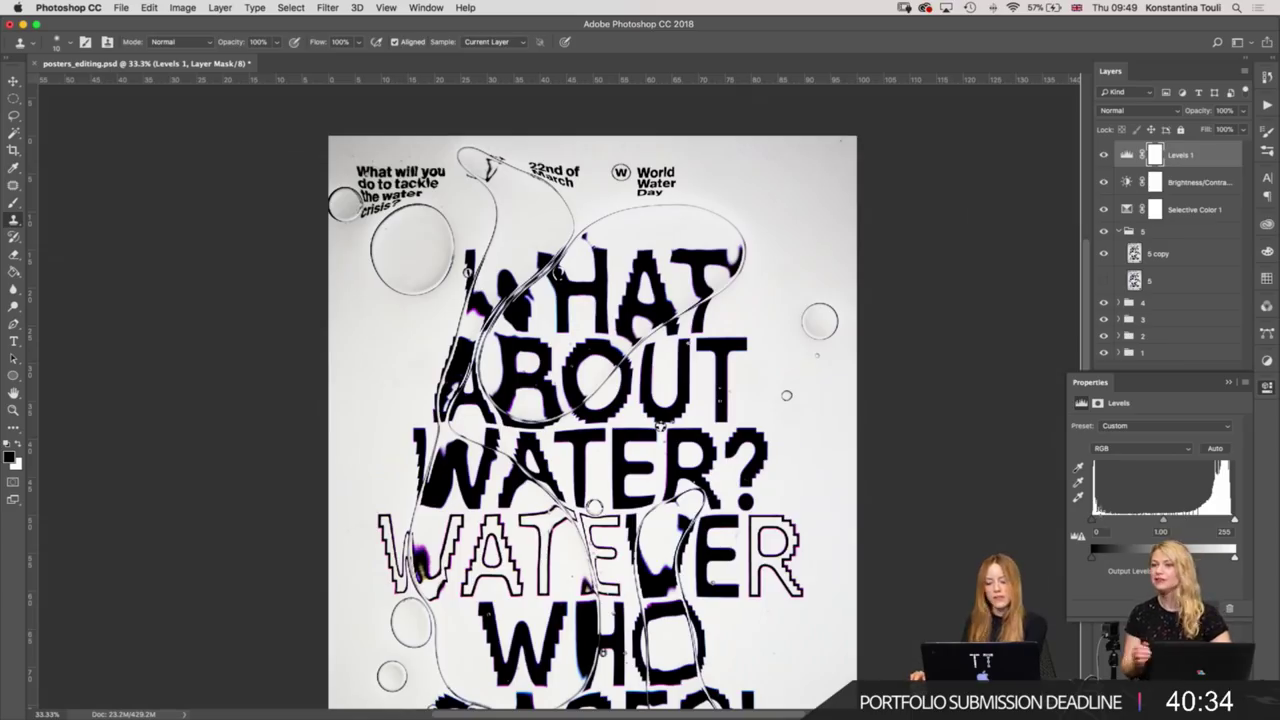
scroll(786, 395, up, 3)
scroll(790, 410, up, 3)
scroll(800, 450, up, 3)
scroll(814, 501, up, 1)
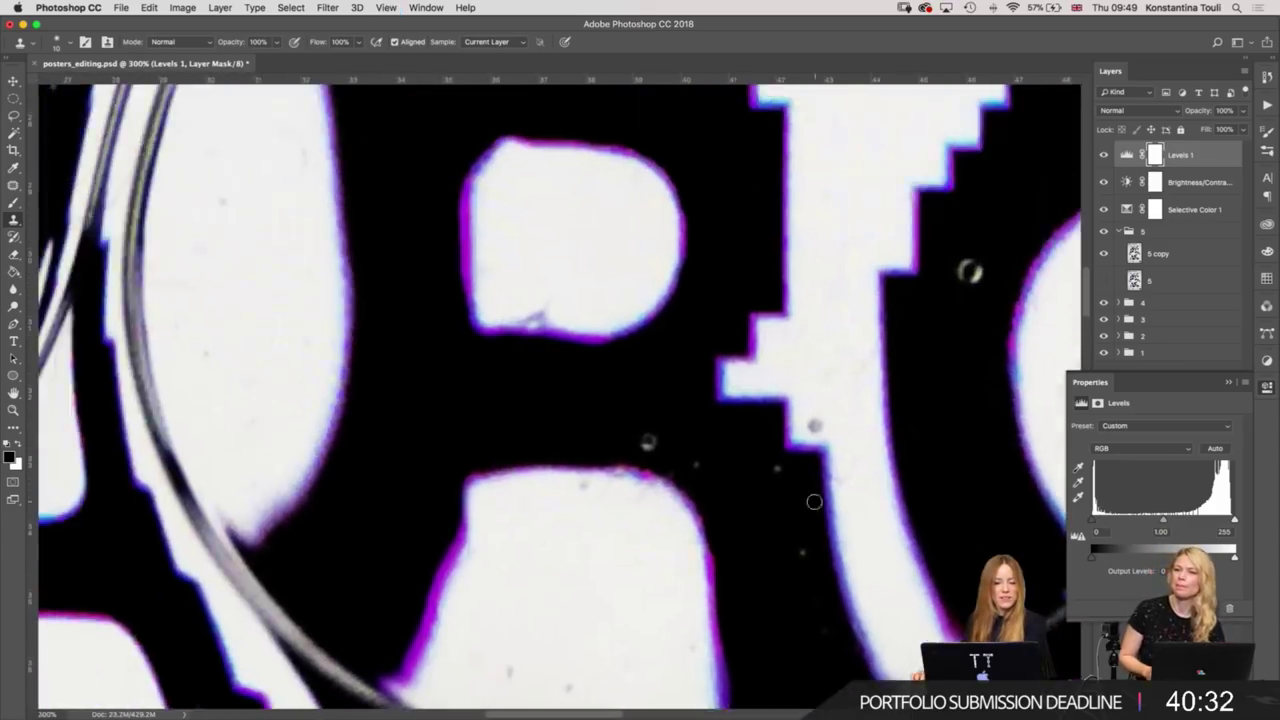
scroll(794, 491, up, 1)
scroll(634, 420, up, 2)
scroll(503, 429, down, 1)
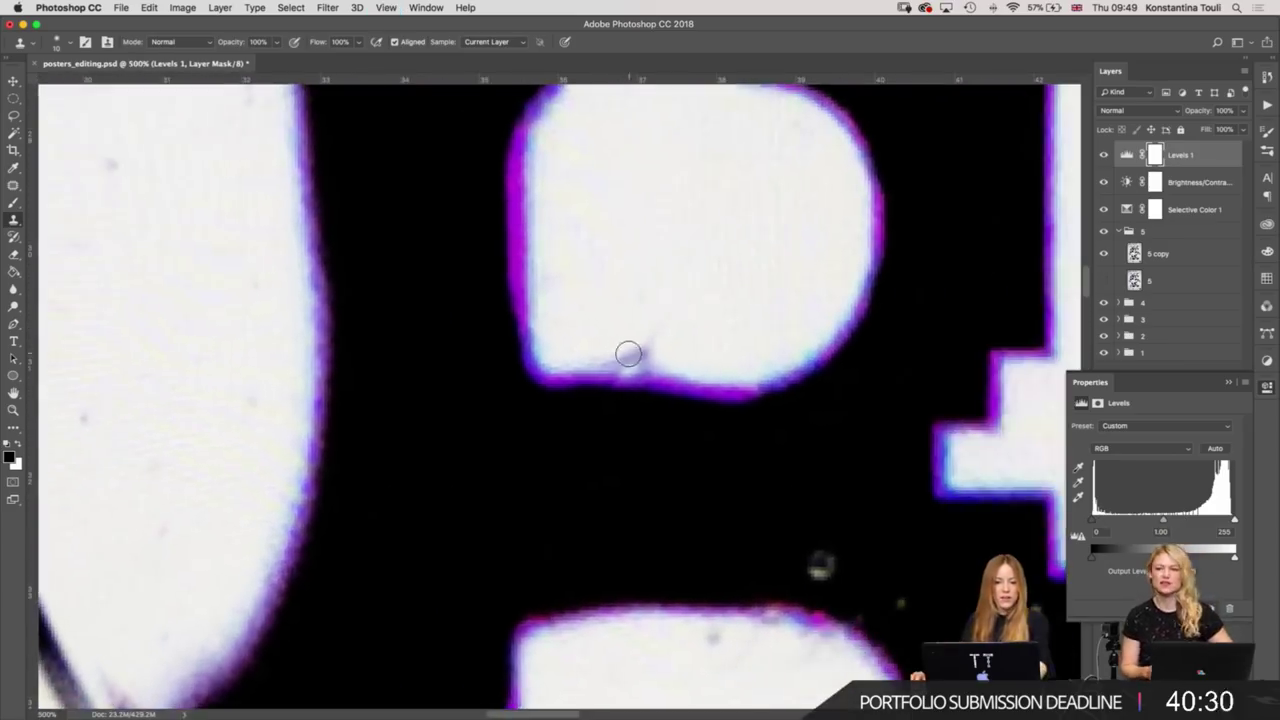
On the 5 copy photo layer, clone away the dust and smudge in the B counter.
click(1160, 254)
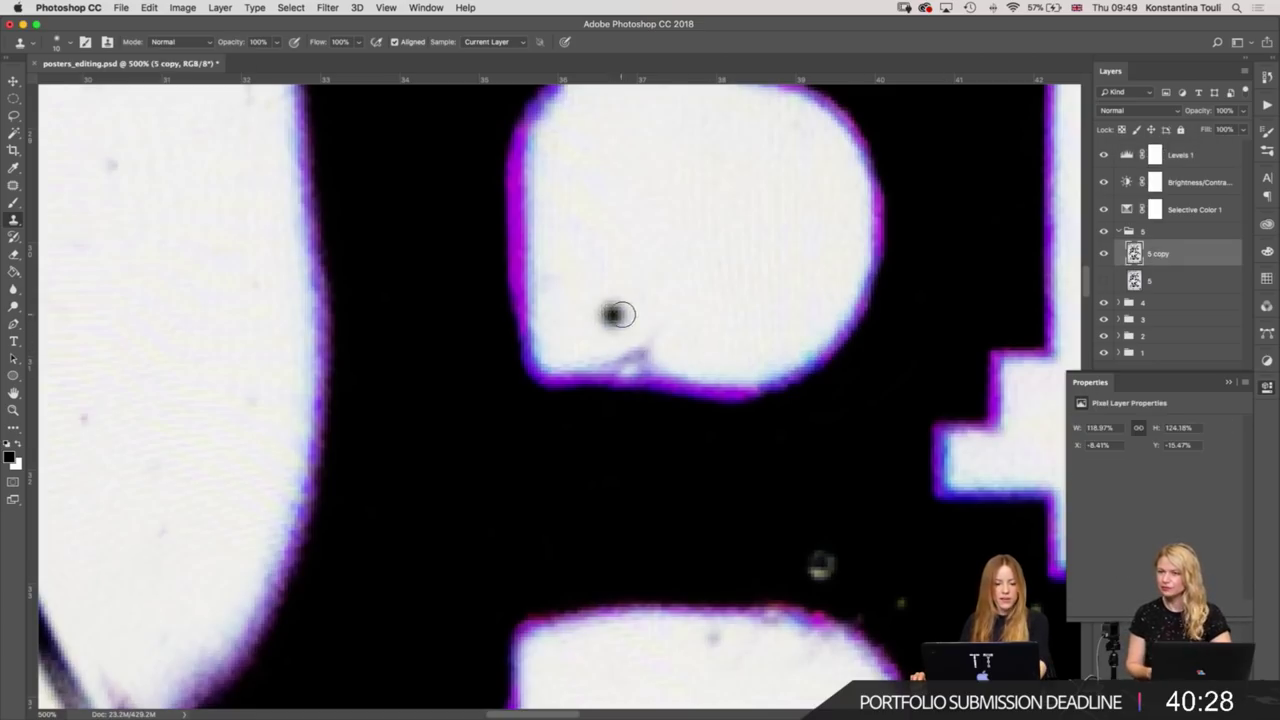
alt+click(608, 313)
drag(603, 349, 649, 349)
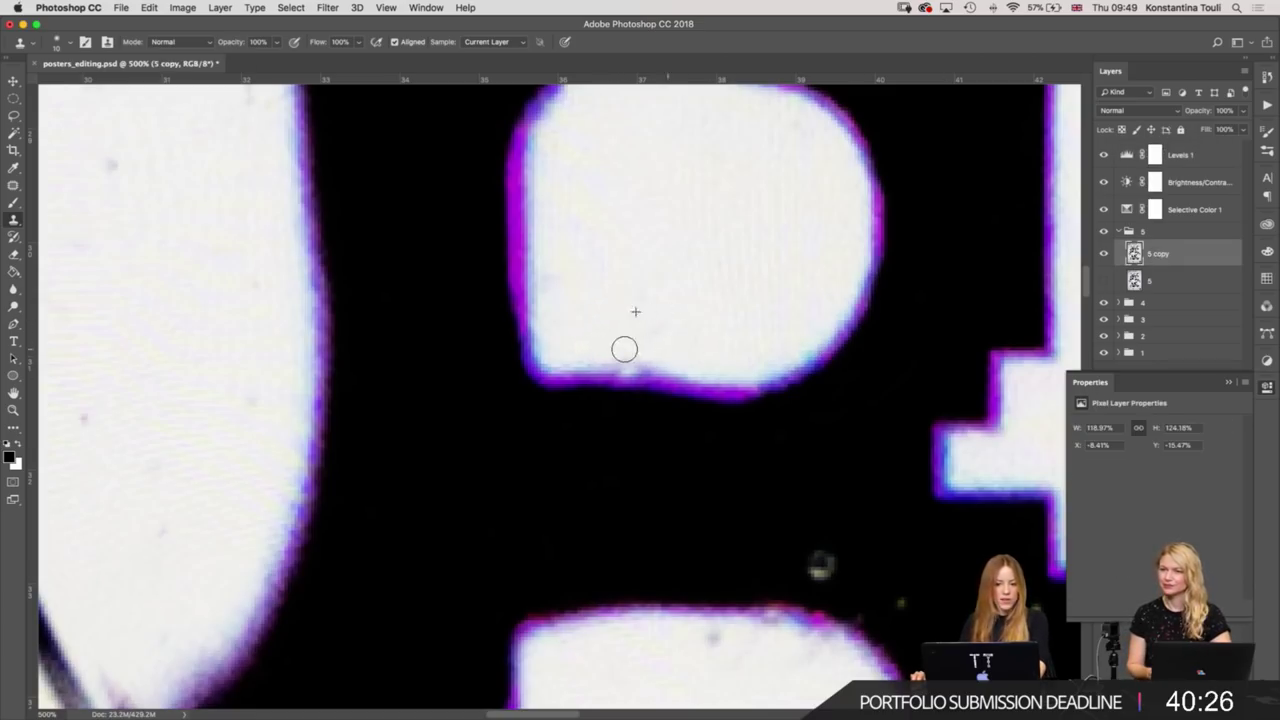
alt+click(632, 281)
click(608, 242)
drag(573, 315, 923, 327)
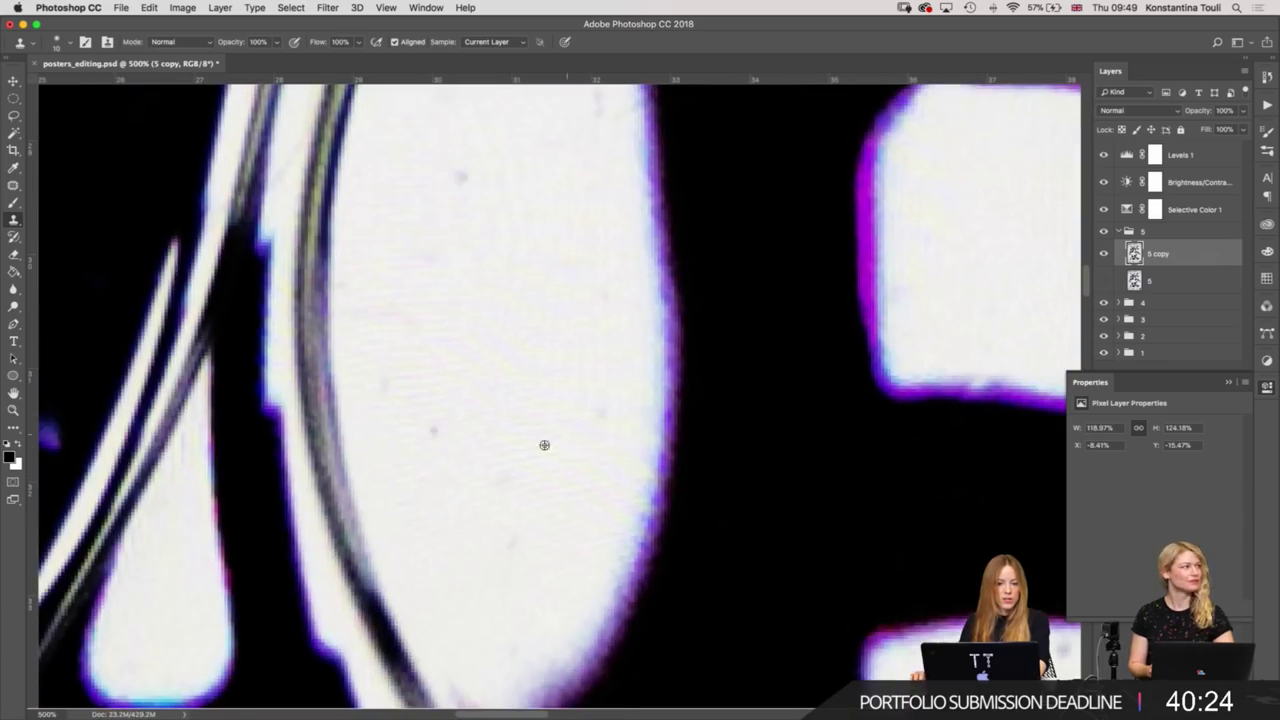
Clone out the grey dust on the white shape and the specks in the black area.
click(462, 176)
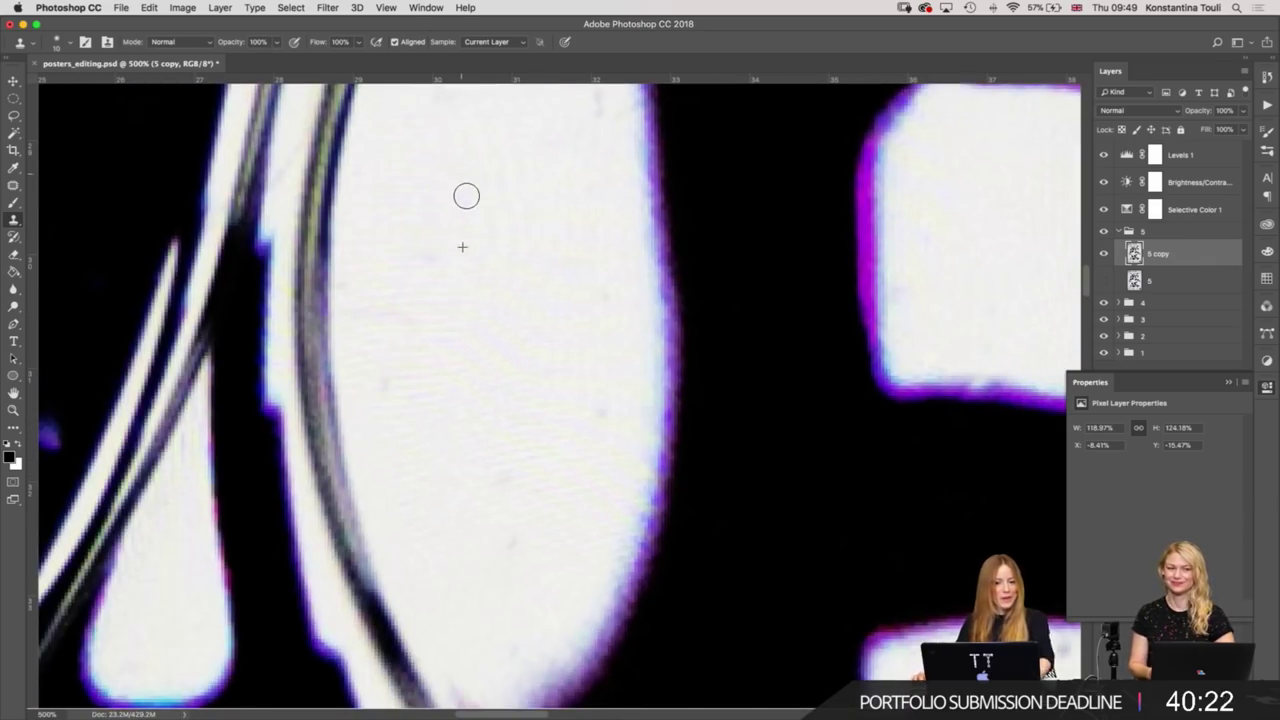
drag(920, 374, 677, 361)
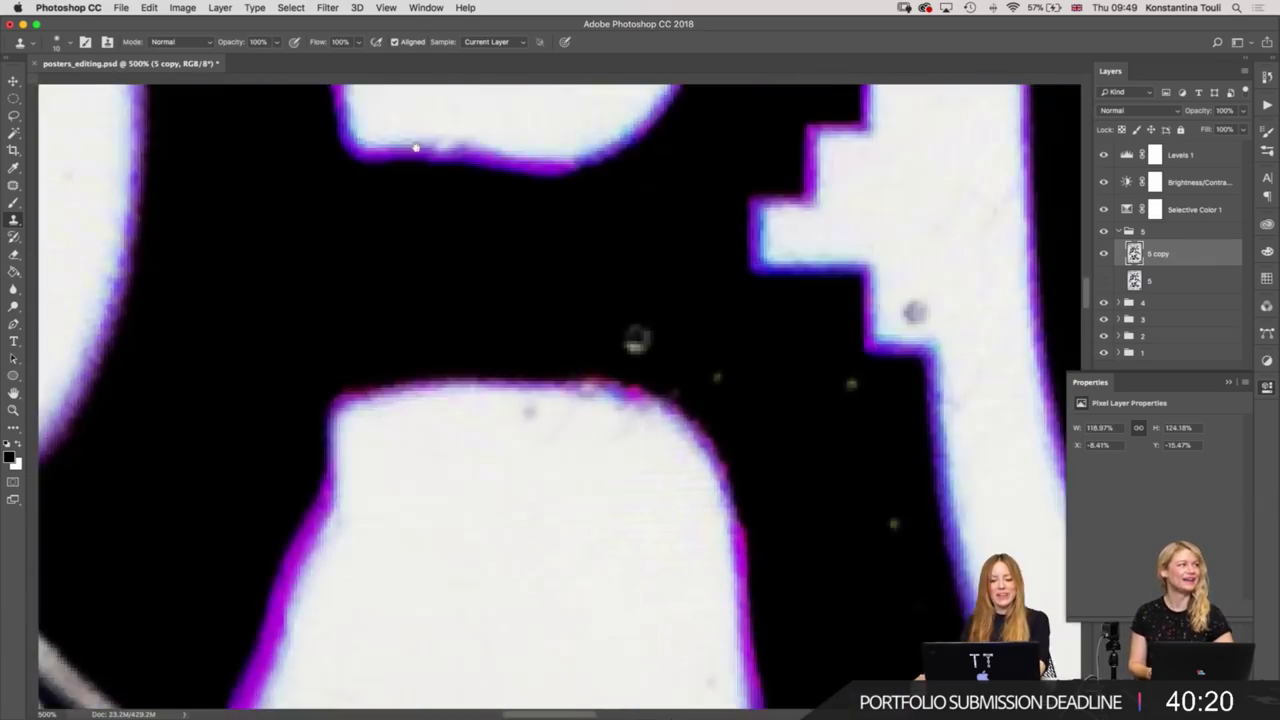
click(634, 318)
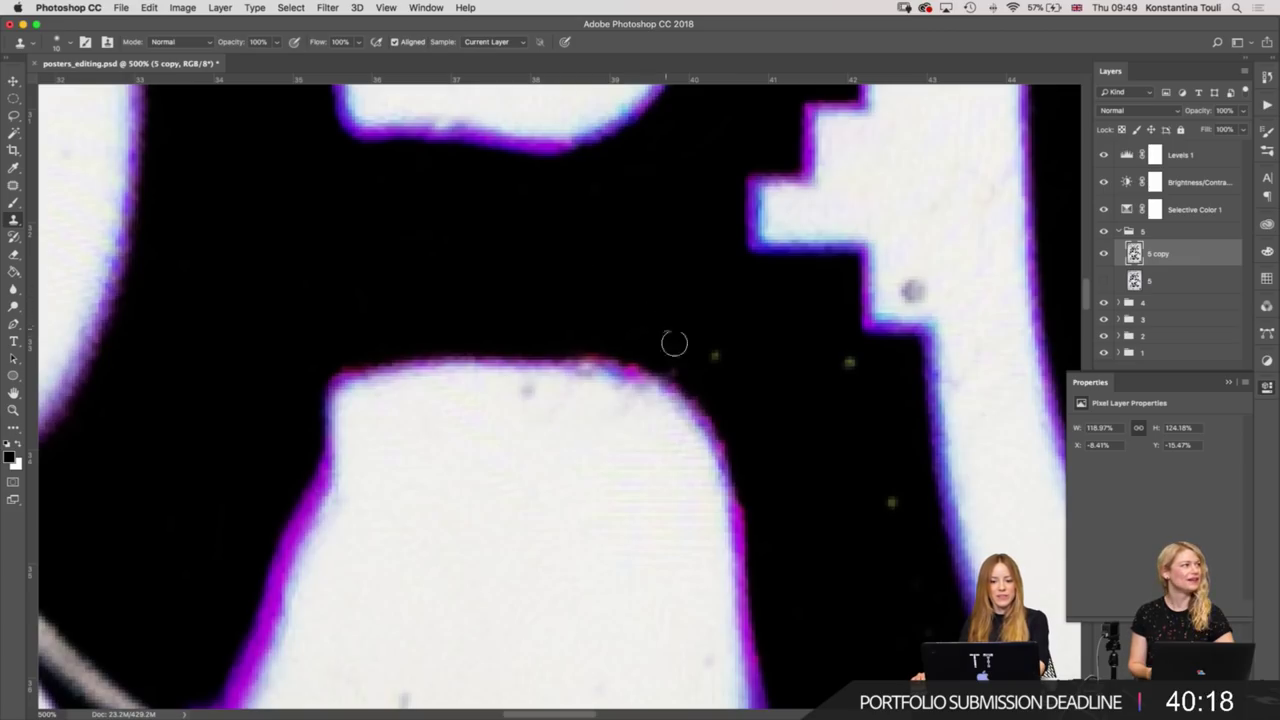
click(713, 353)
alt+click(820, 394)
click(851, 361)
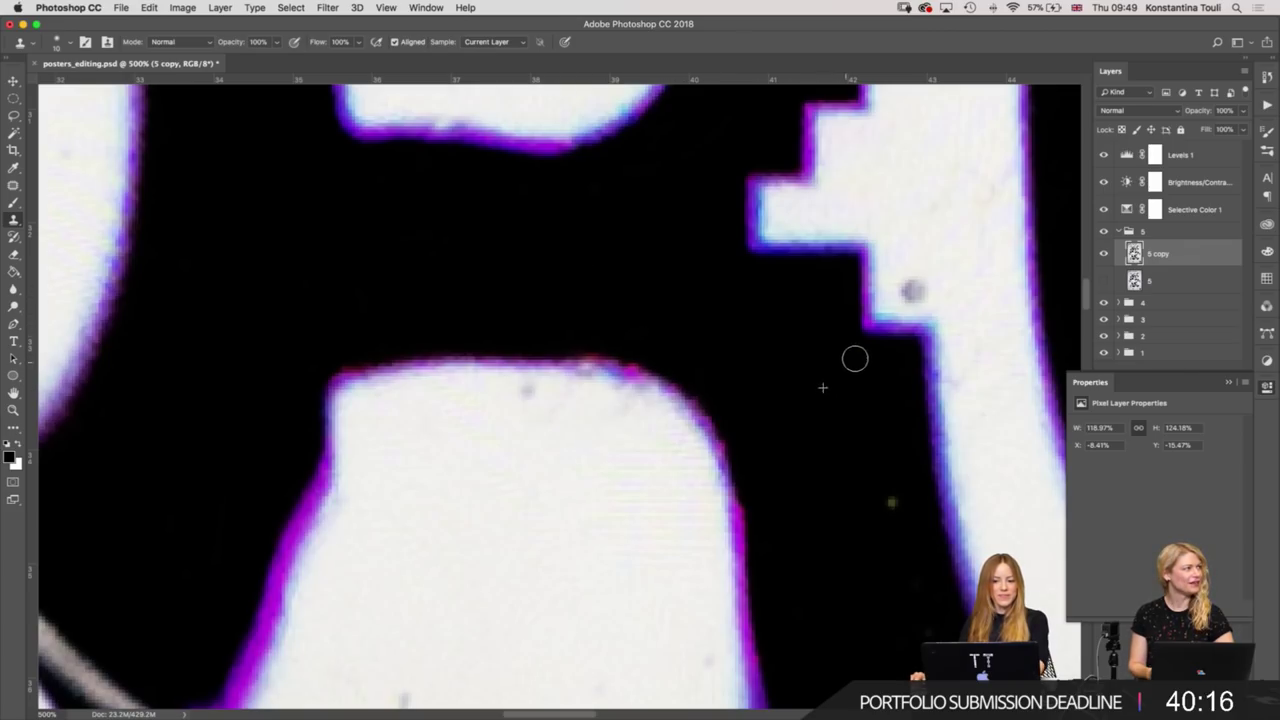
Clone away the remaining black and blue specks along the letter edge, then select Levels 1.
mouse_move(877, 600)
mouse_down()
mouse_move(780, 120)
mouse_move(626, 466)
mouse_move(726, 404)
mouse_move(714, 306)
mouse_move(634, 297)
mouse_move(609, 360)
mouse_up()
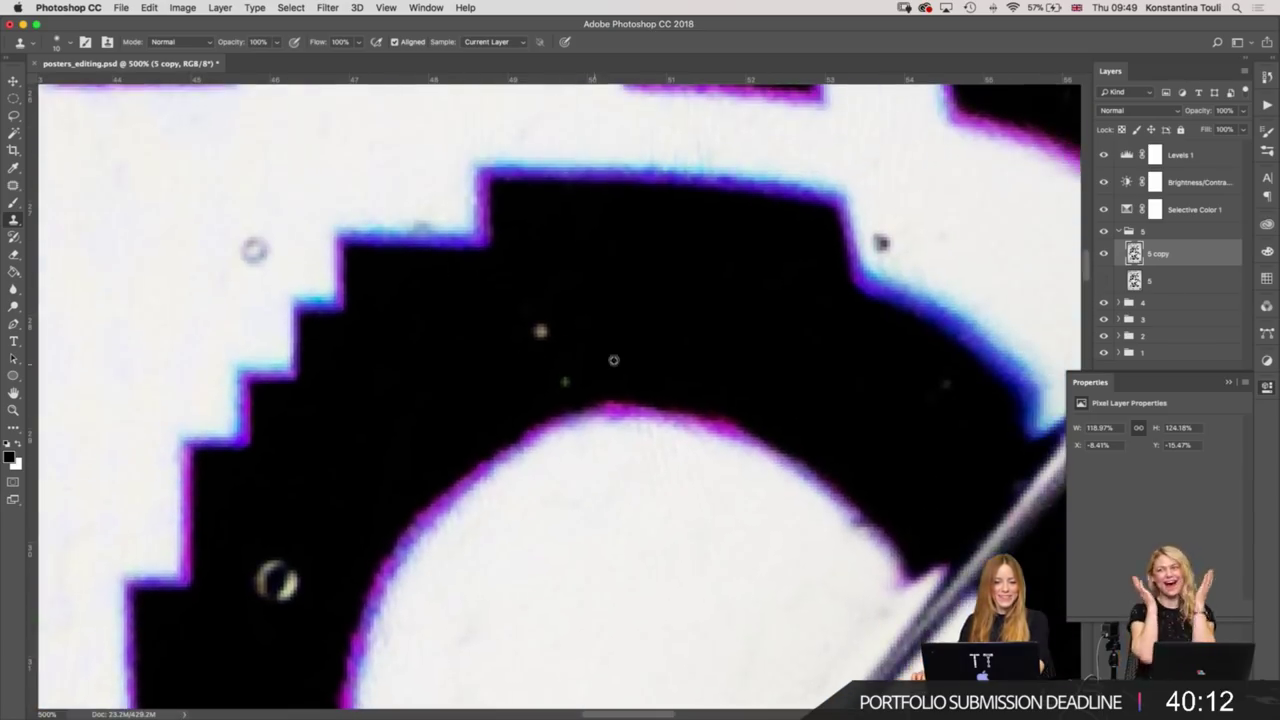
click(538, 328)
drag(726, 337, 640, 329)
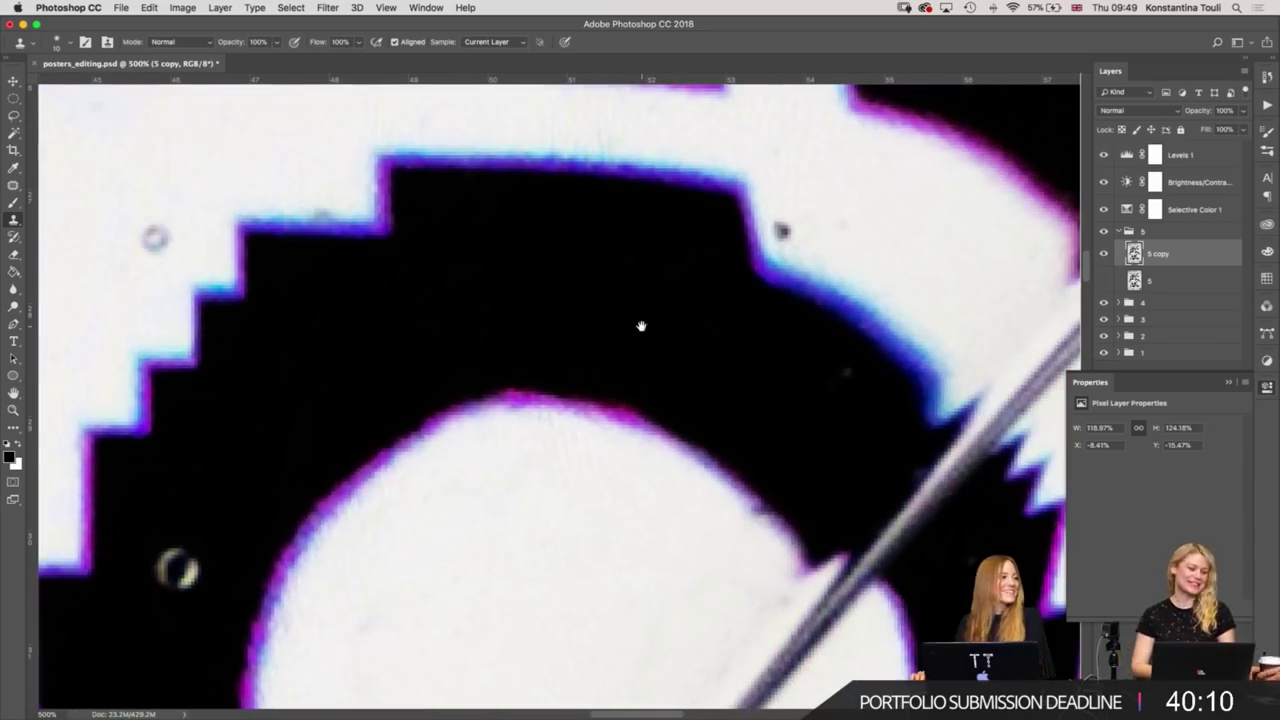
click(766, 334)
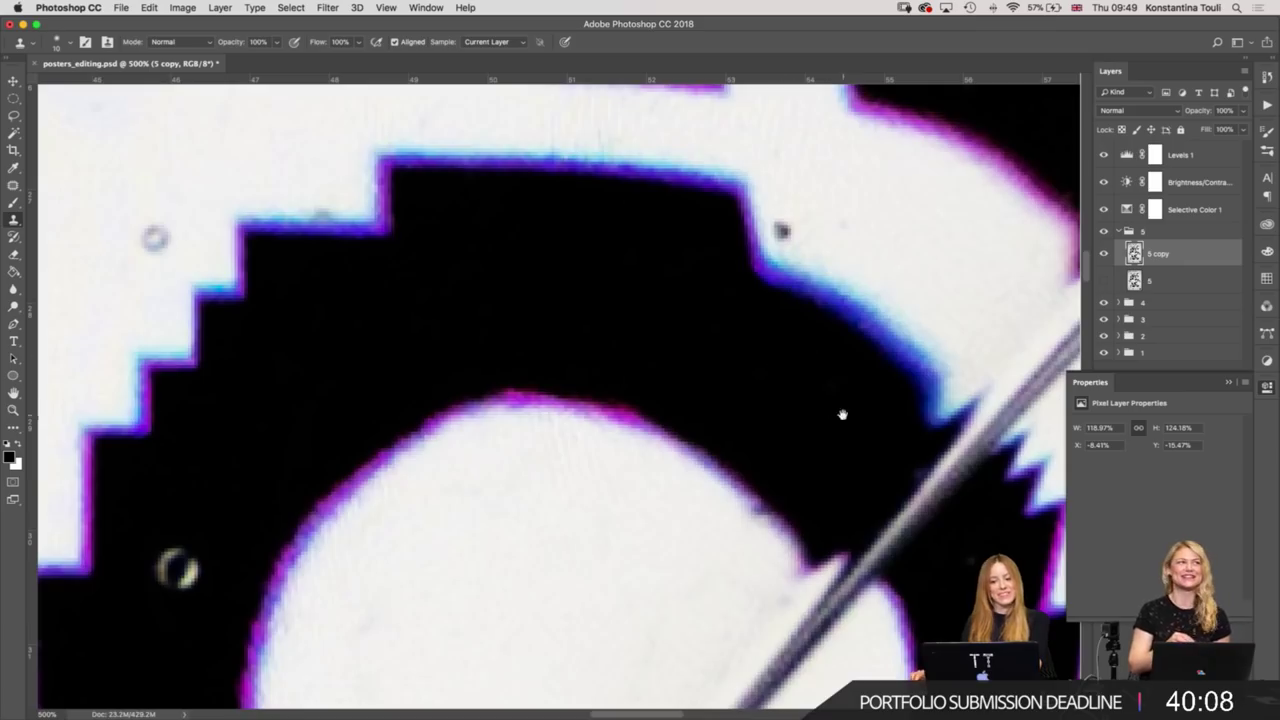
drag(904, 479, 756, 416)
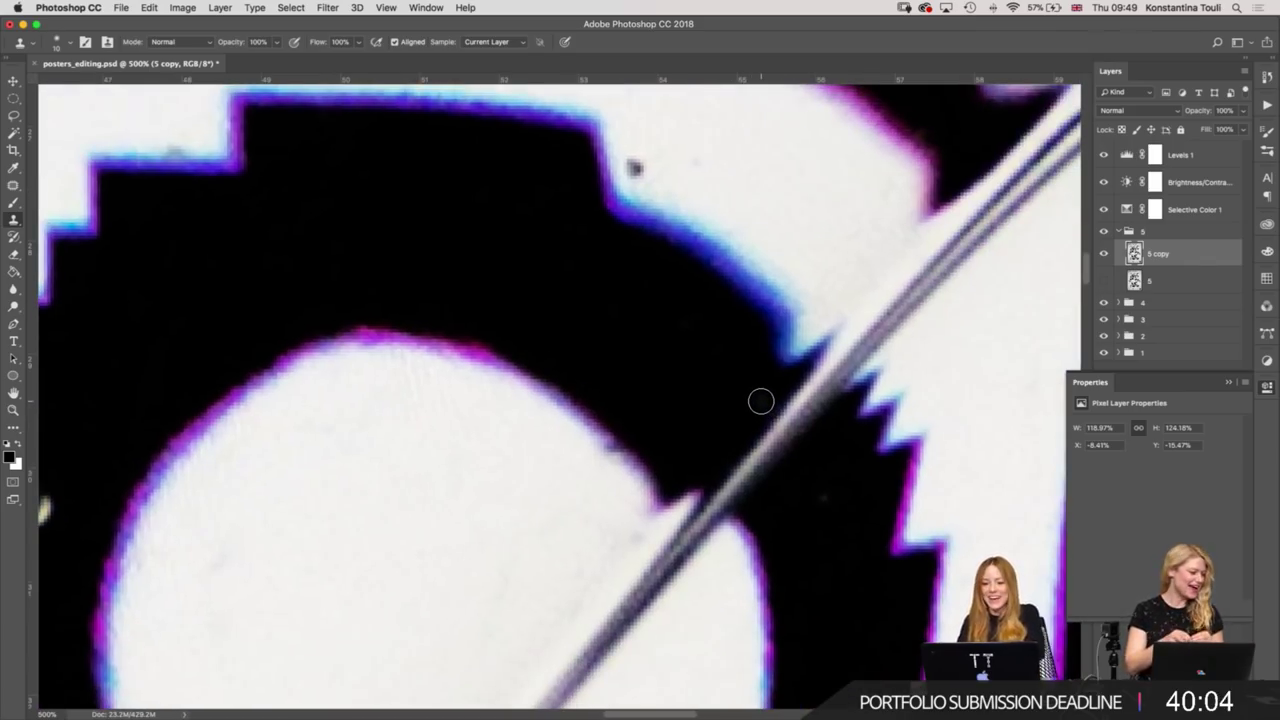
click(1128, 156)
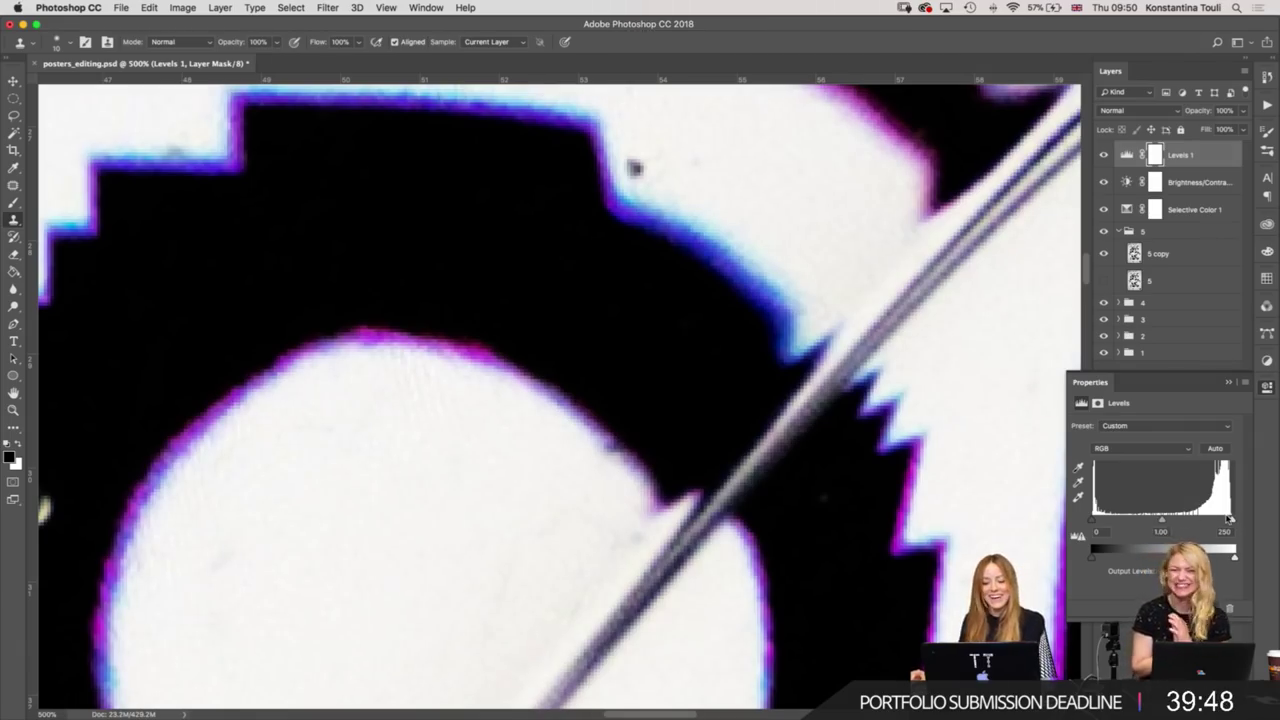
Toggle Levels 1, Brightness/Contrast and Selective Color 1 off and on to compare the poster.
key(ctrl+minus)
key(ctrl+minus)
key(ctrl+minus)
key(ctrl+minus)
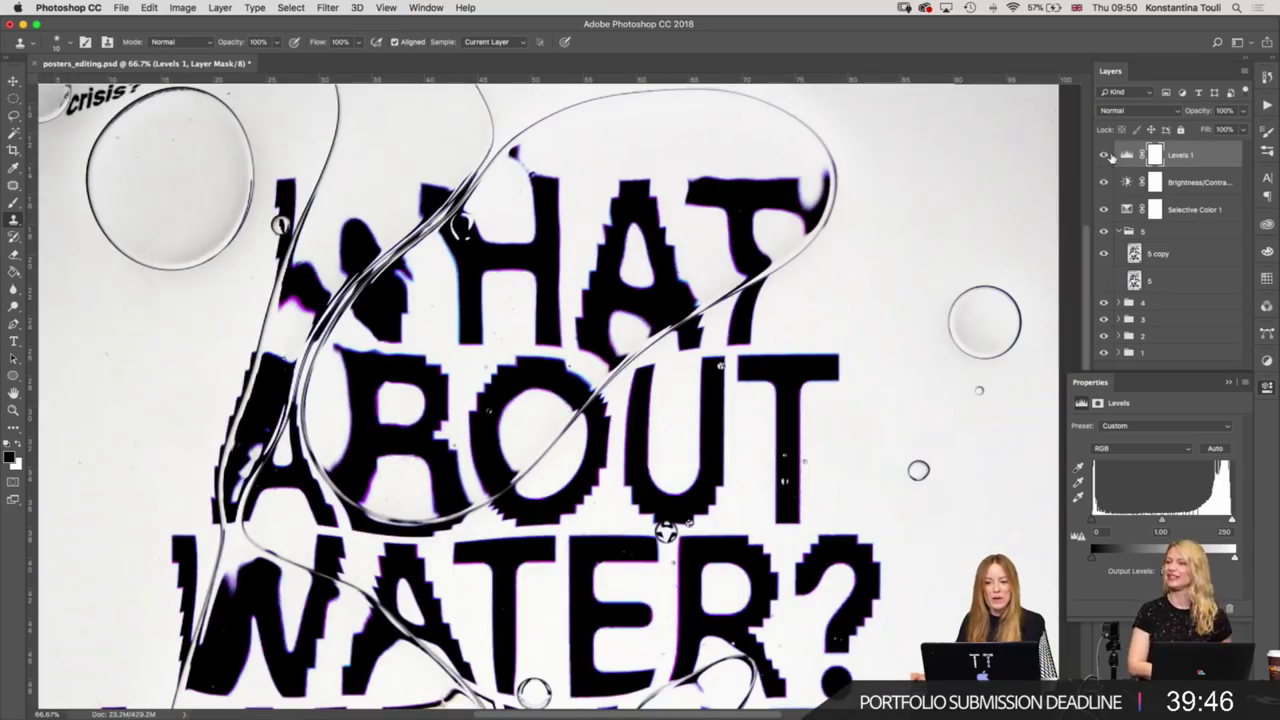
click(1104, 156)
click(1104, 156)
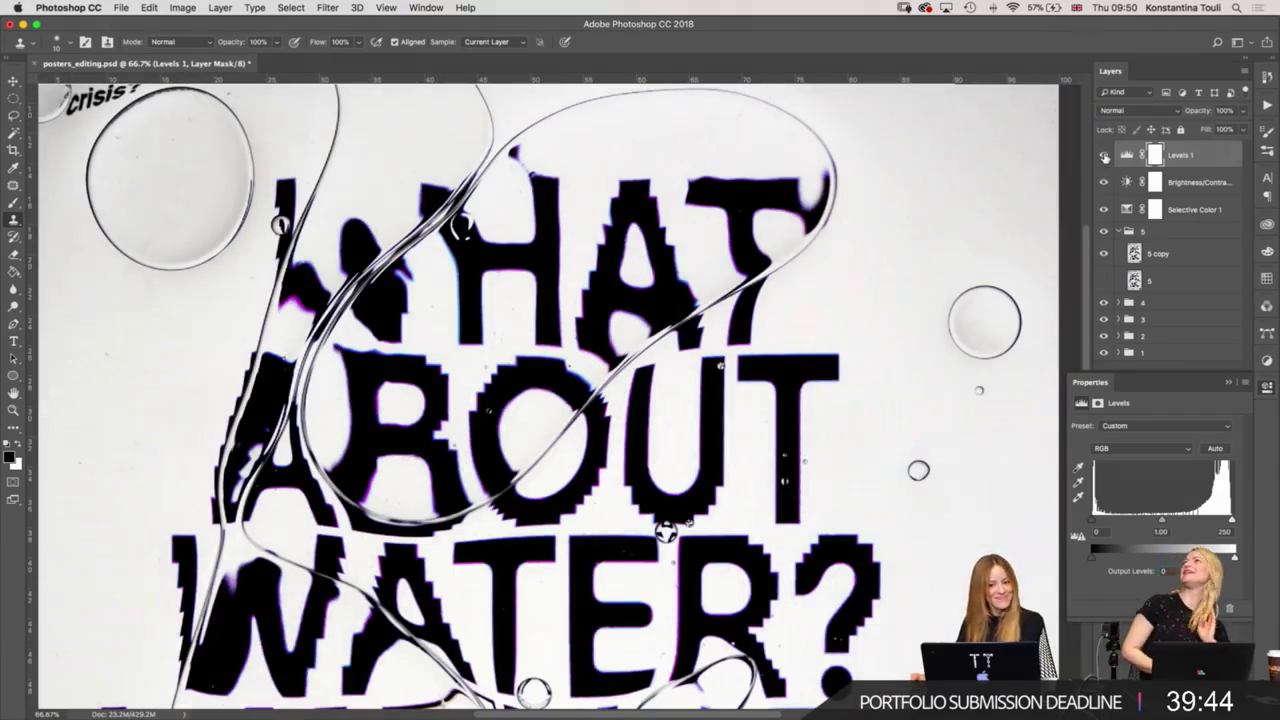
key(ctrl+minus)
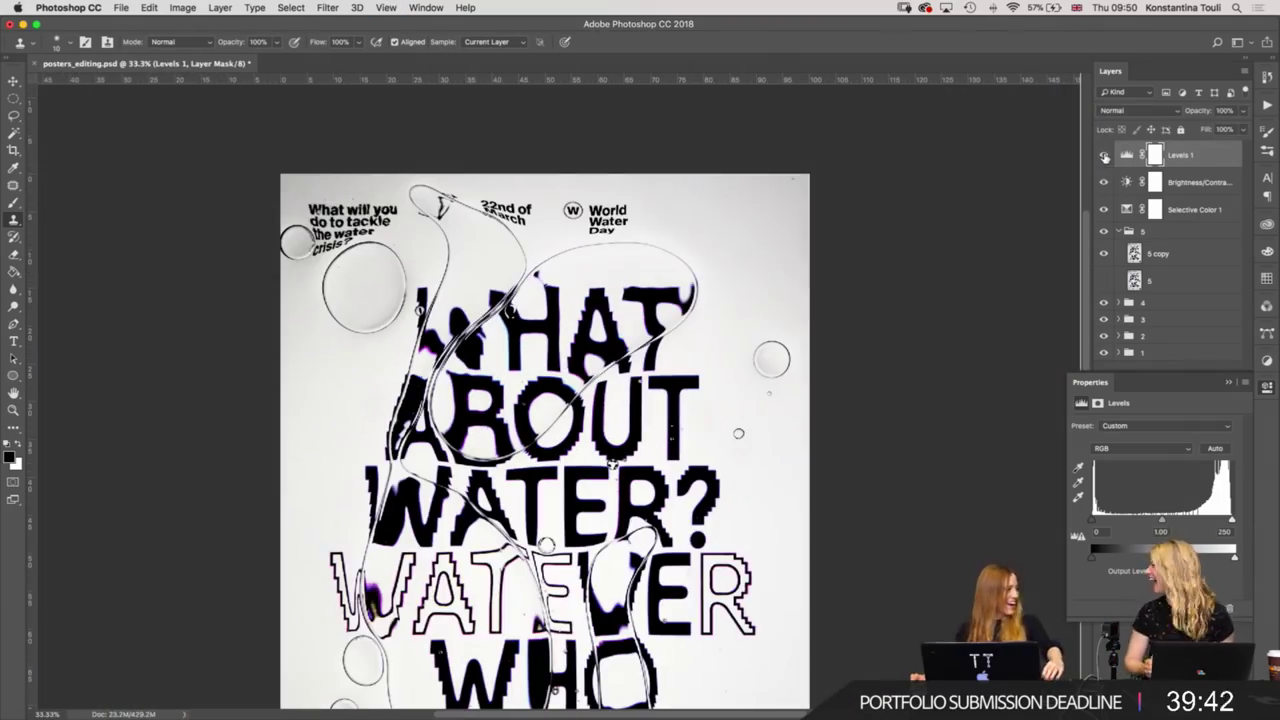
key(ctrl+plus)
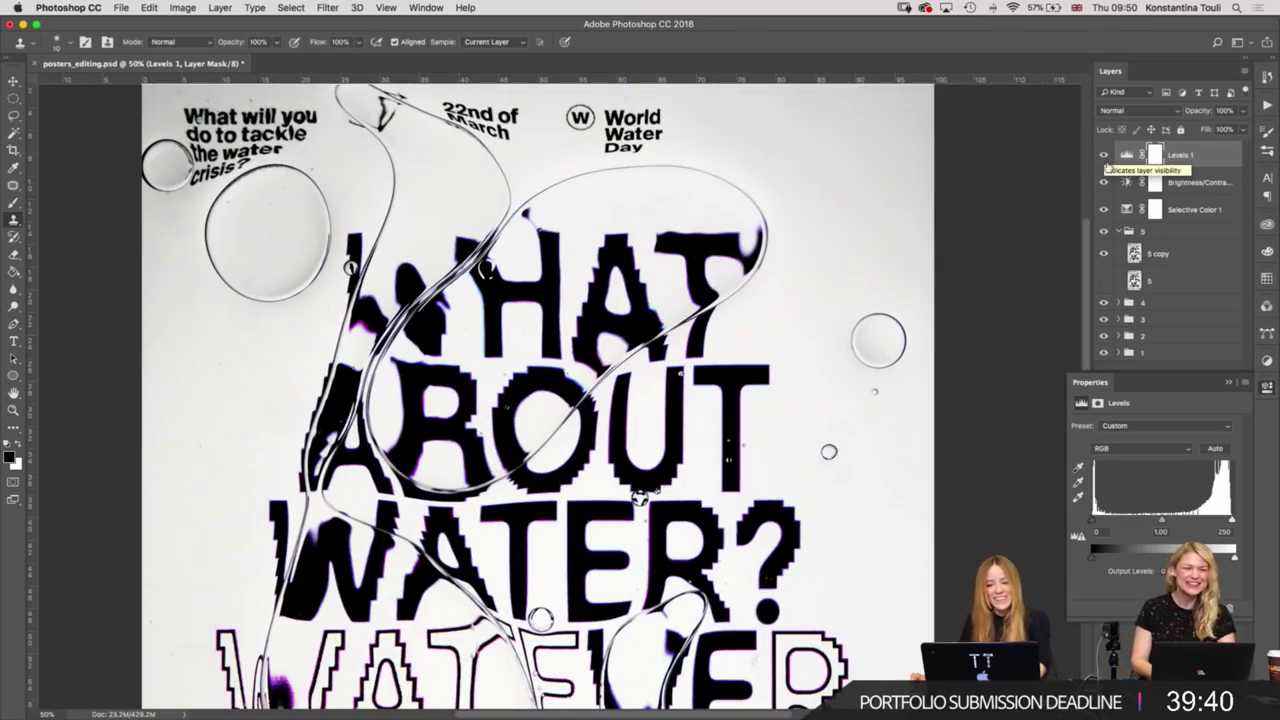
click(1104, 156)
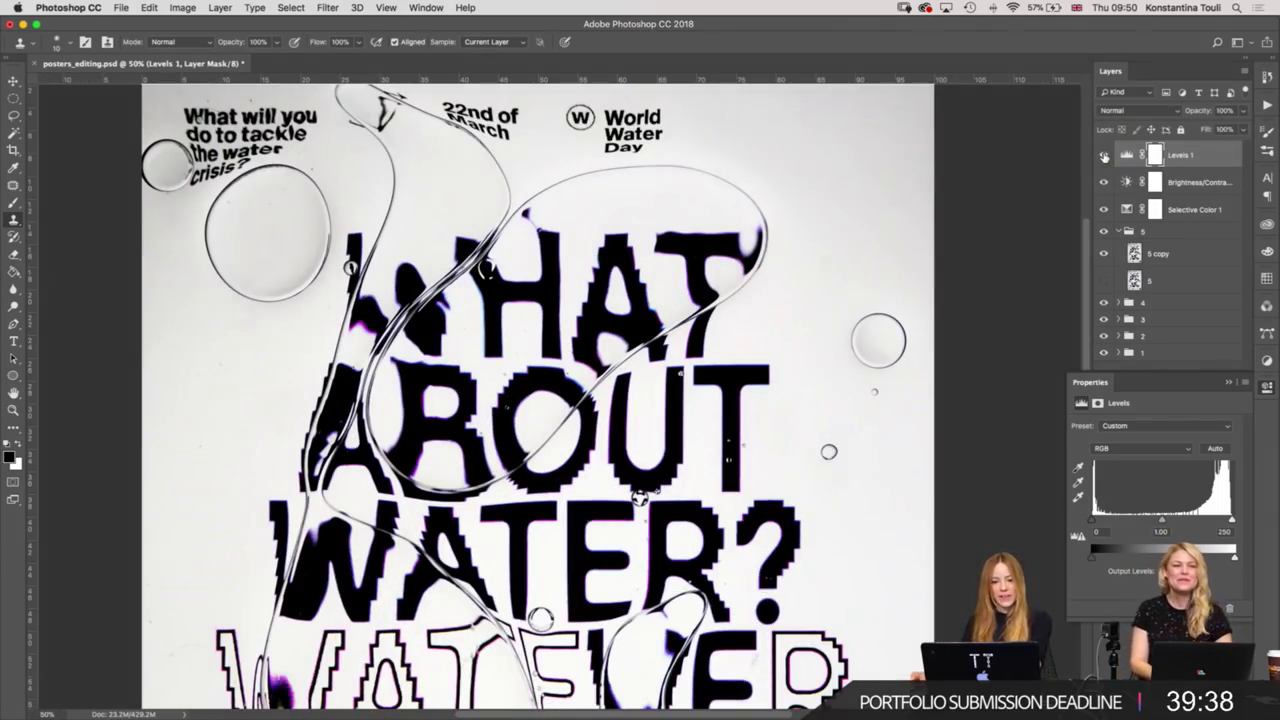
click(1103, 208)
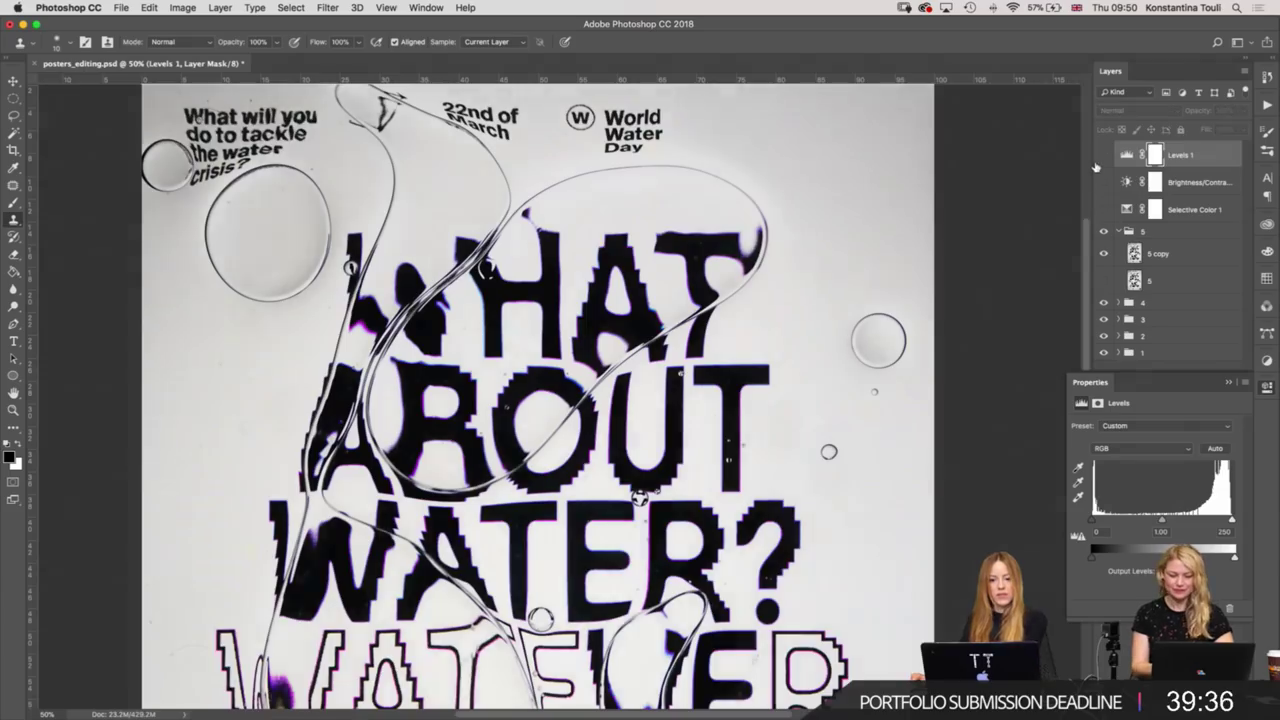
key(ctrl+minus)
drag(1103, 157, 1100, 209)
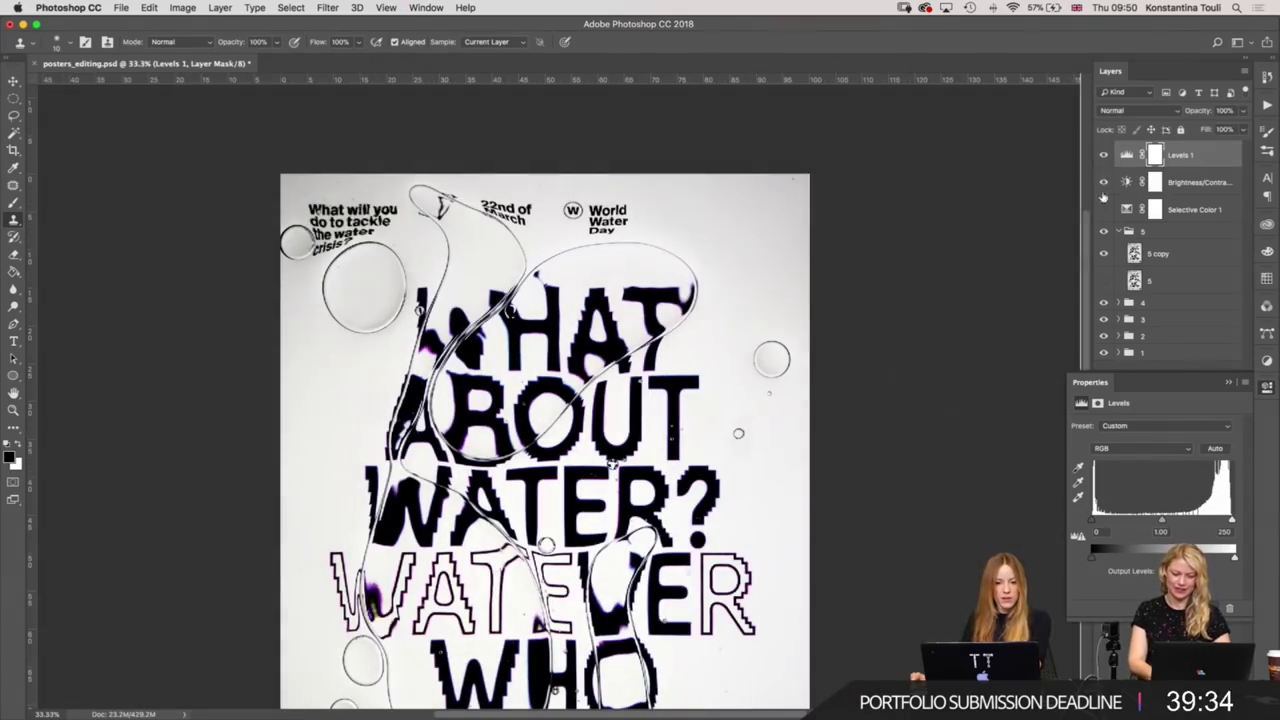
click(1103, 156)
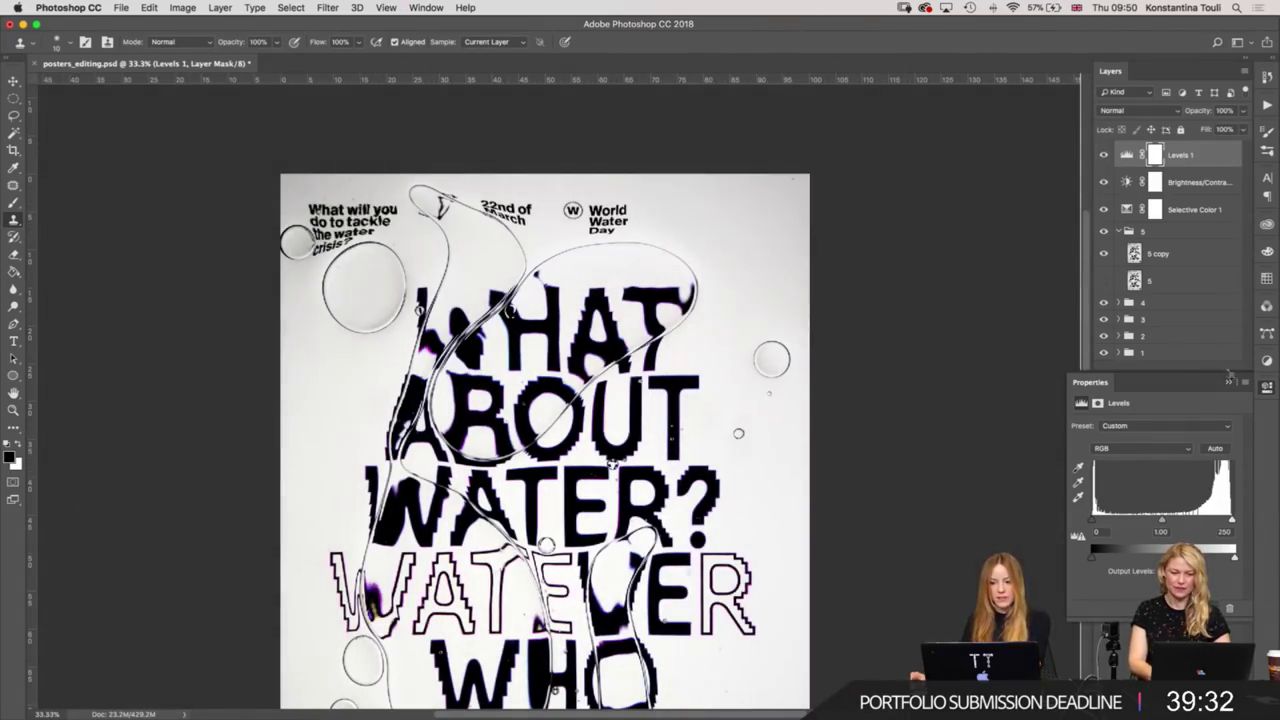
Close the Properties panel and save posters_editing.psd.
click(1229, 384)
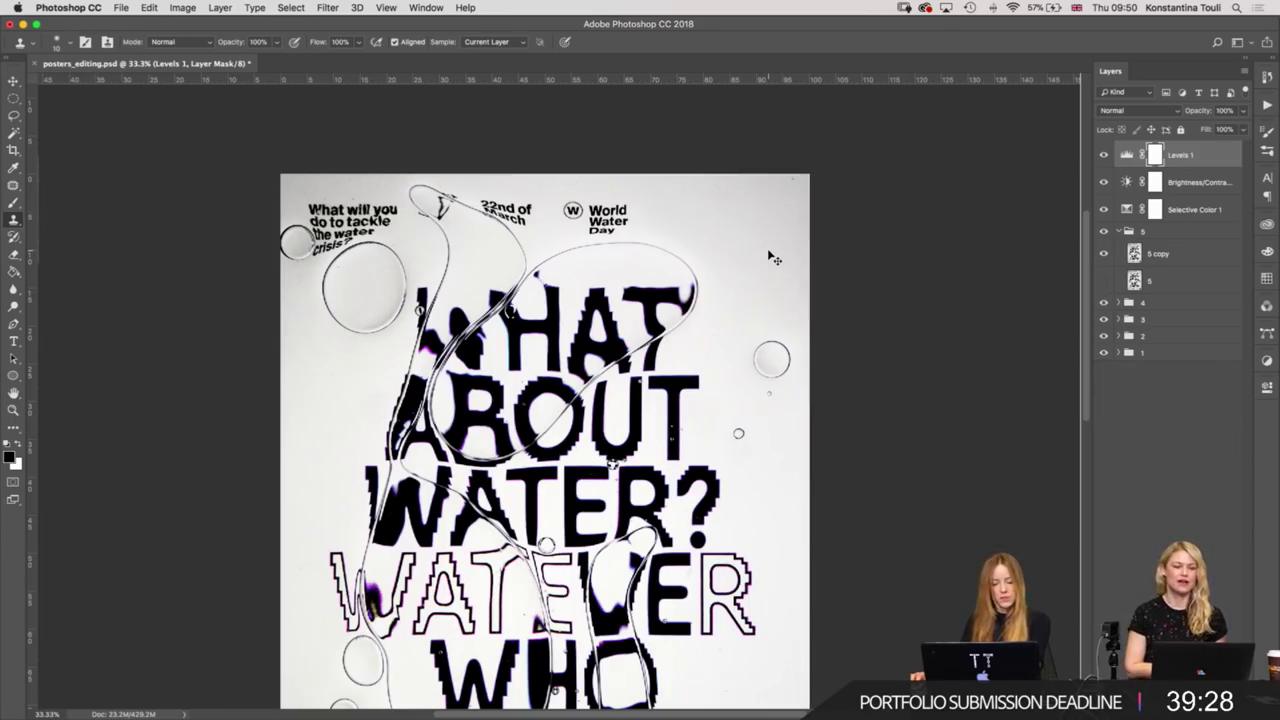
key(ctrl+s)
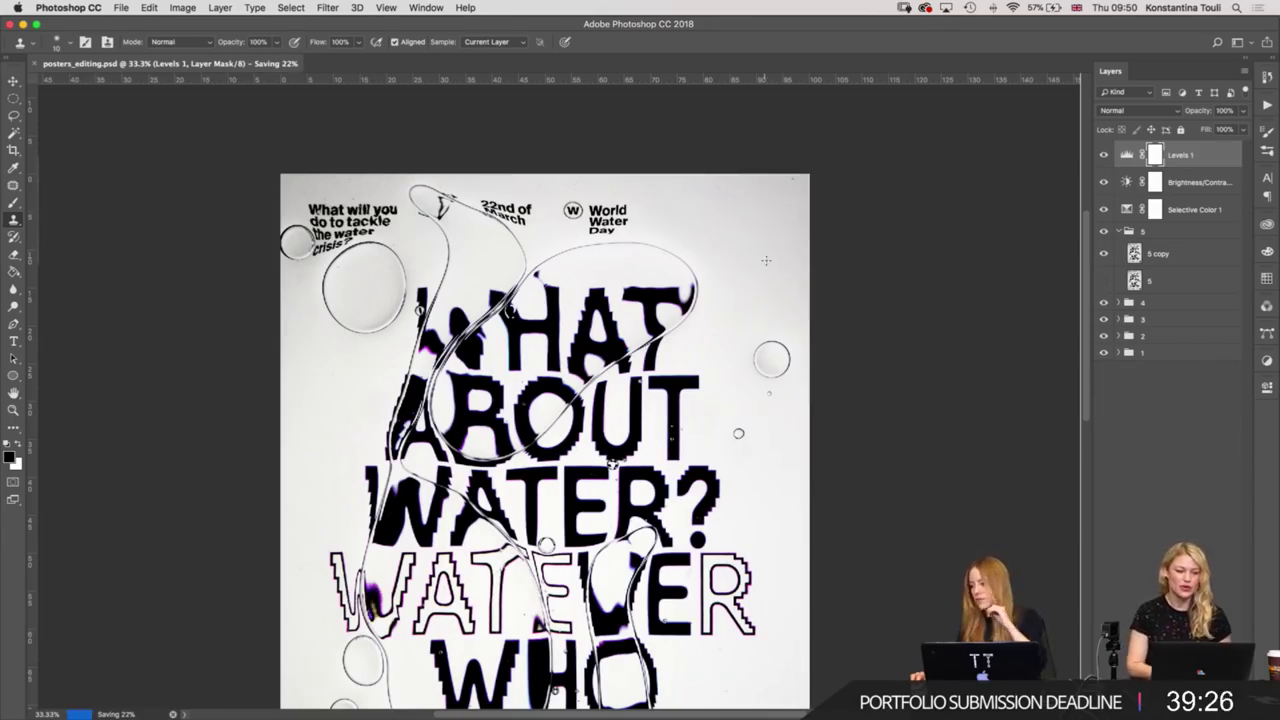
scroll(831, 394, down, 5)
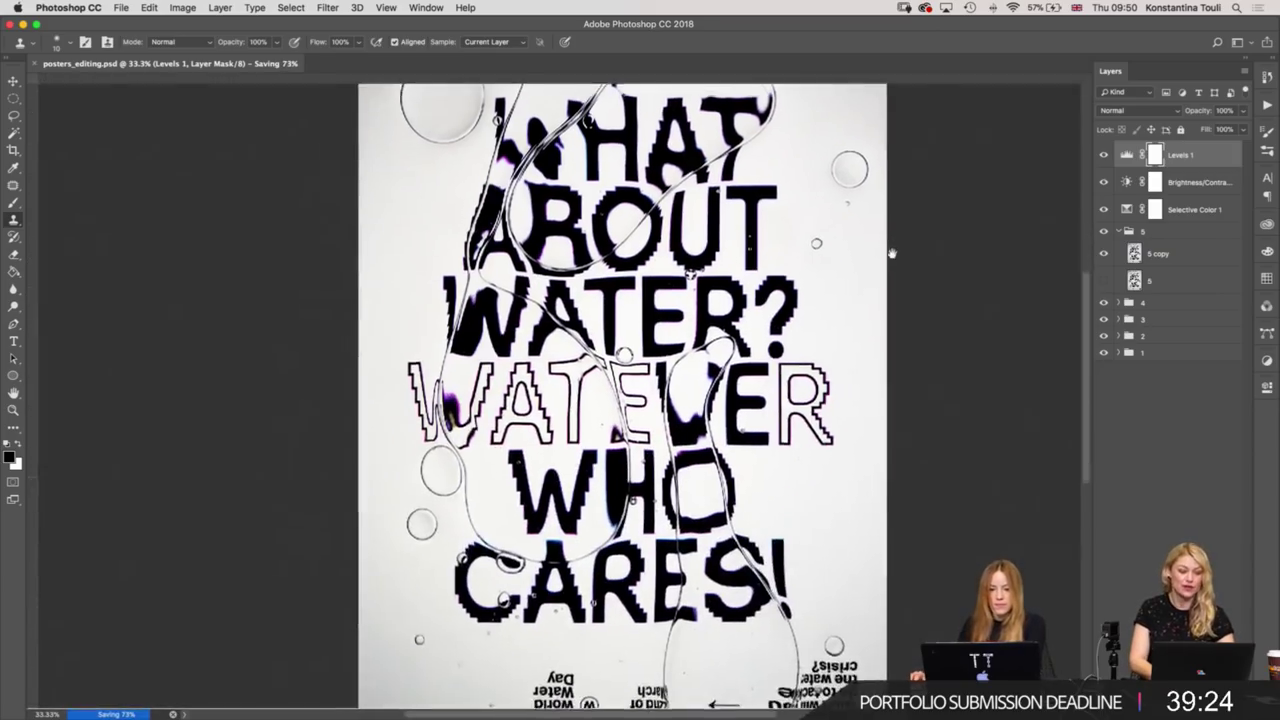
Select the Levels 1 layer and bring up the new adjustment layer list.
click(1163, 278)
key(ctrl+minus)
click(1166, 260)
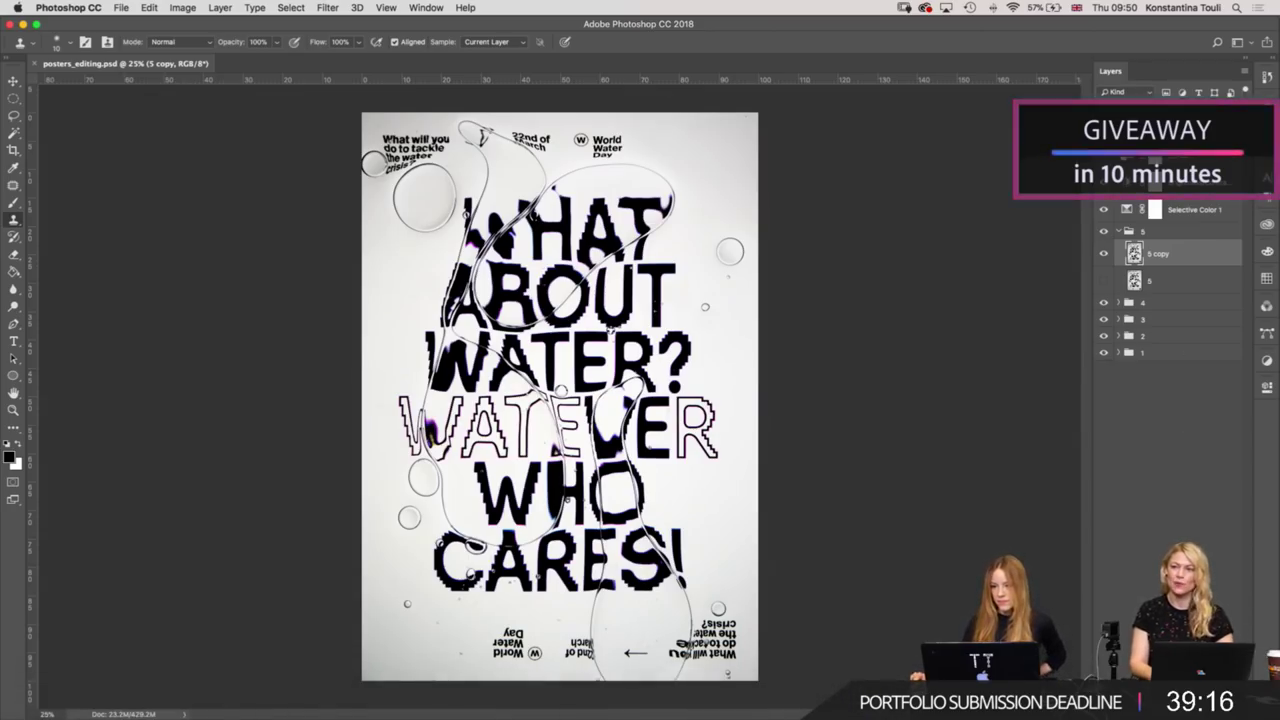
click(1155, 157)
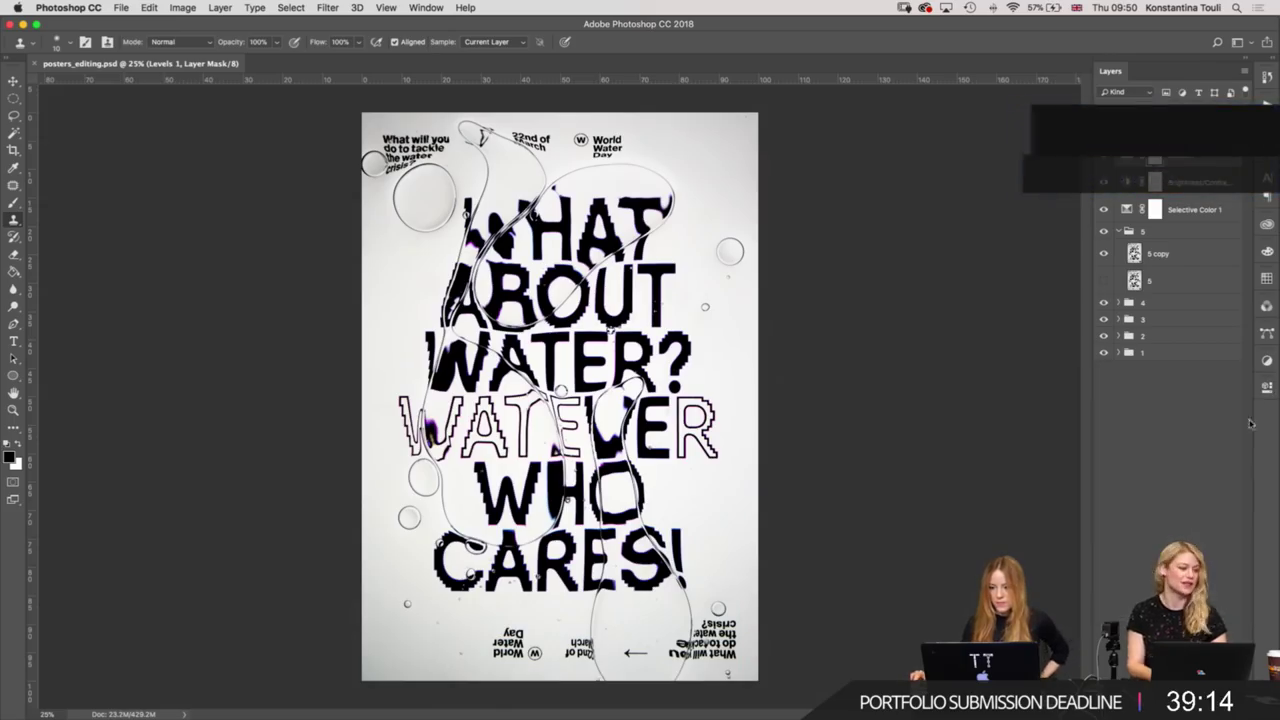
click(1172, 702)
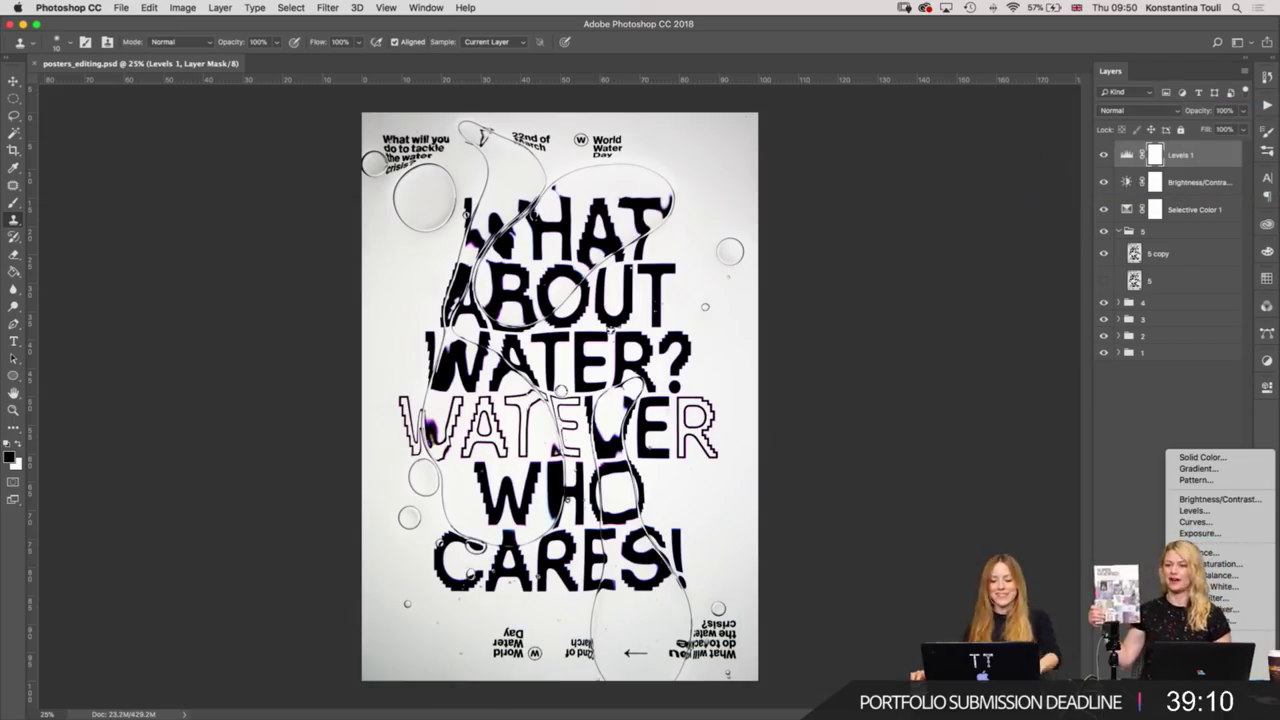
Add a Selective Color layer with Whites Black set to -100.
click(1206, 689)
click(1174, 440)
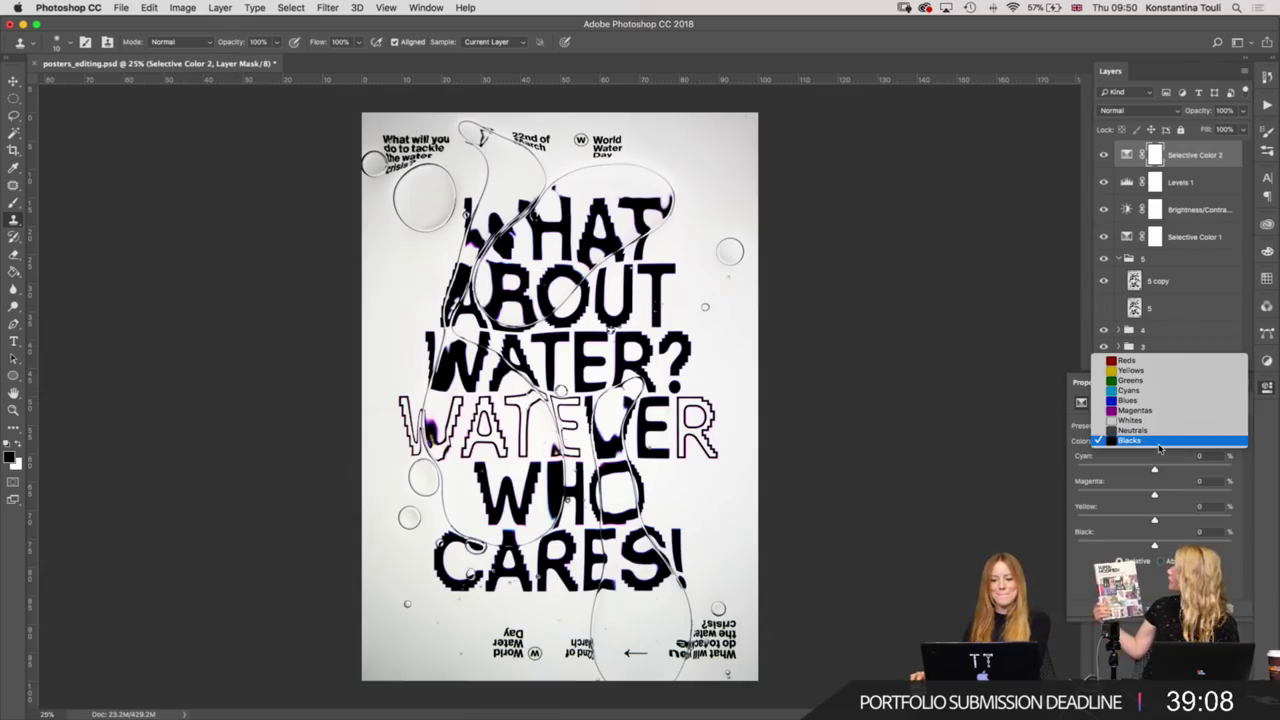
click(1150, 420)
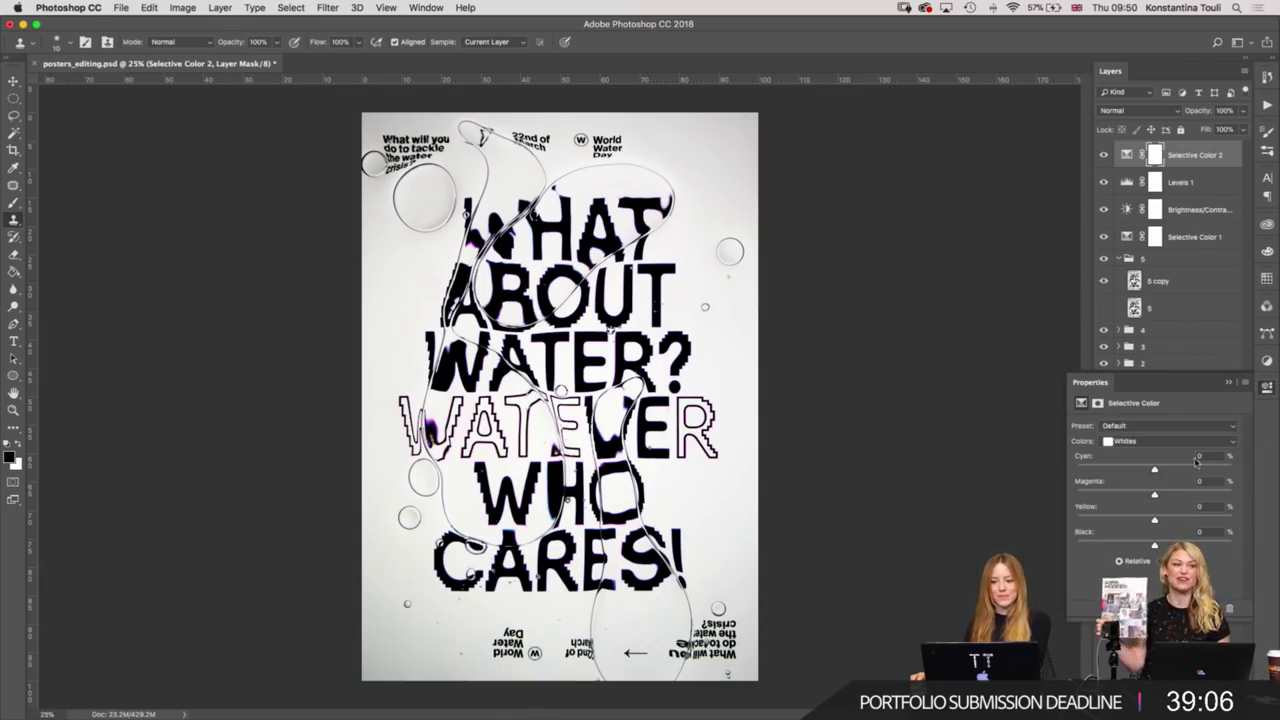
drag(1154, 545, 1027, 533)
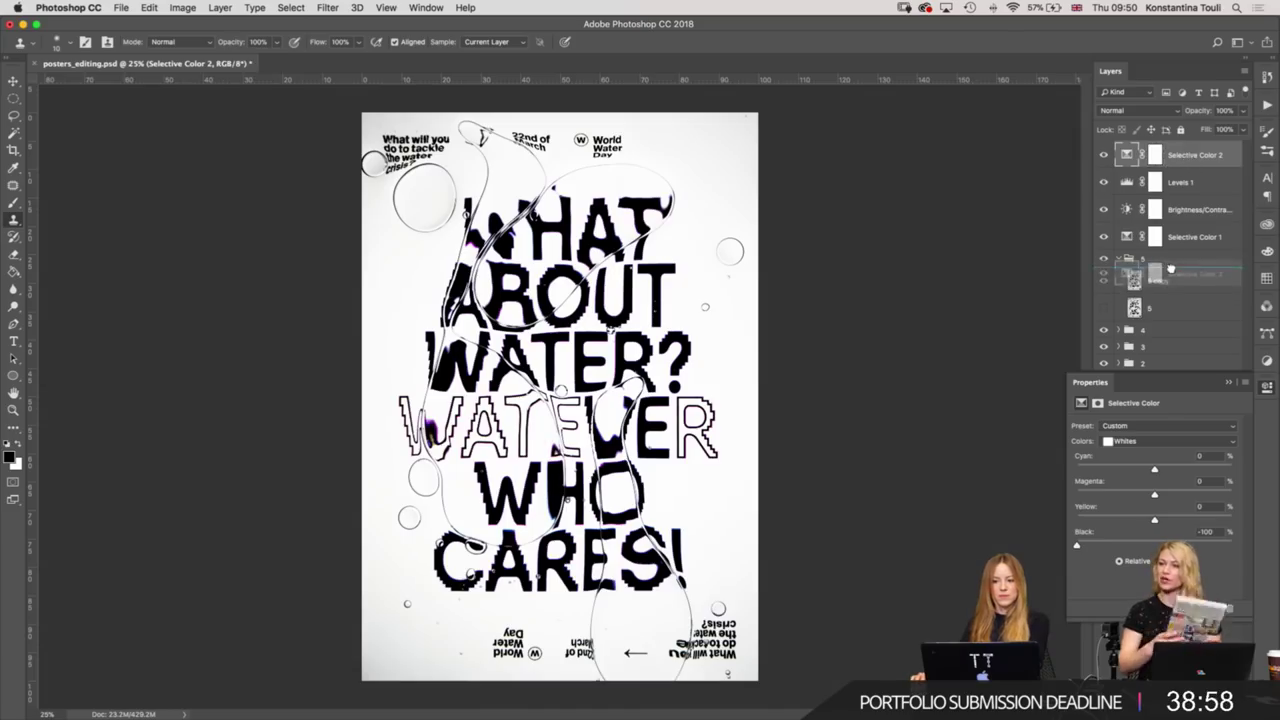
Move Selective Color 2 into group 5 above the 5 copy layer and check its effect.
drag(1187, 158, 1192, 270)
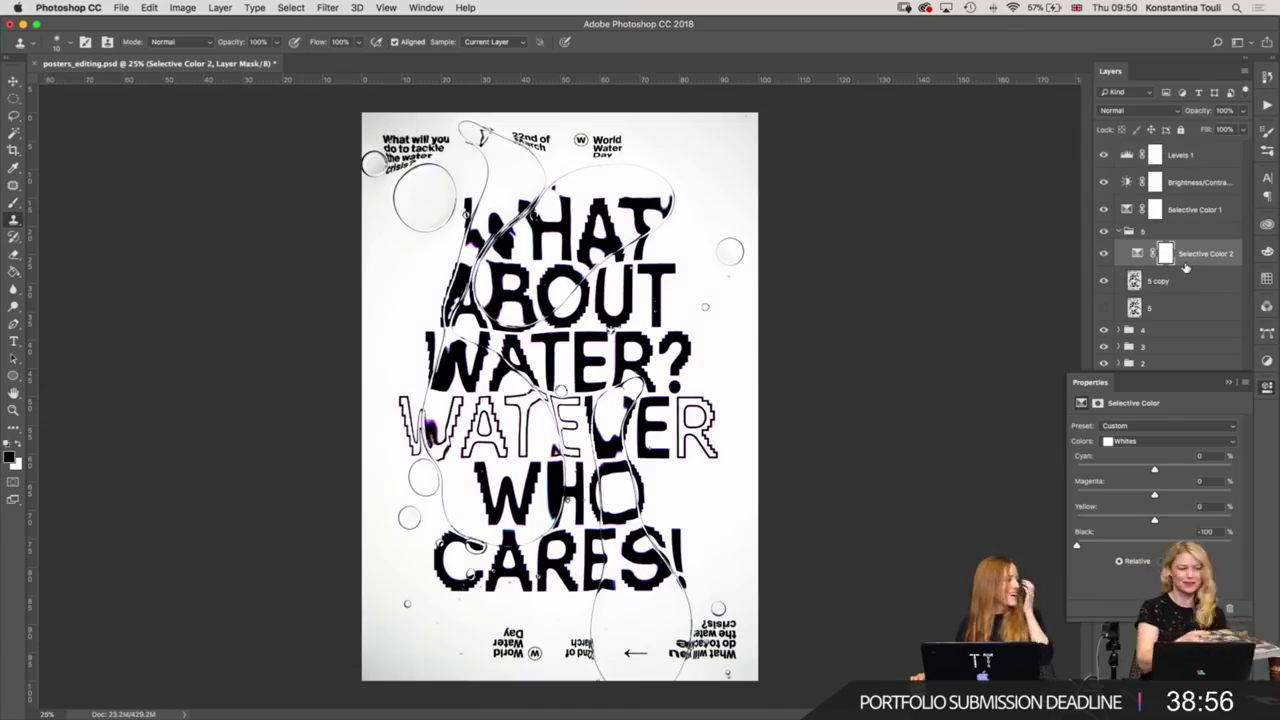
key(ctrl+plus)
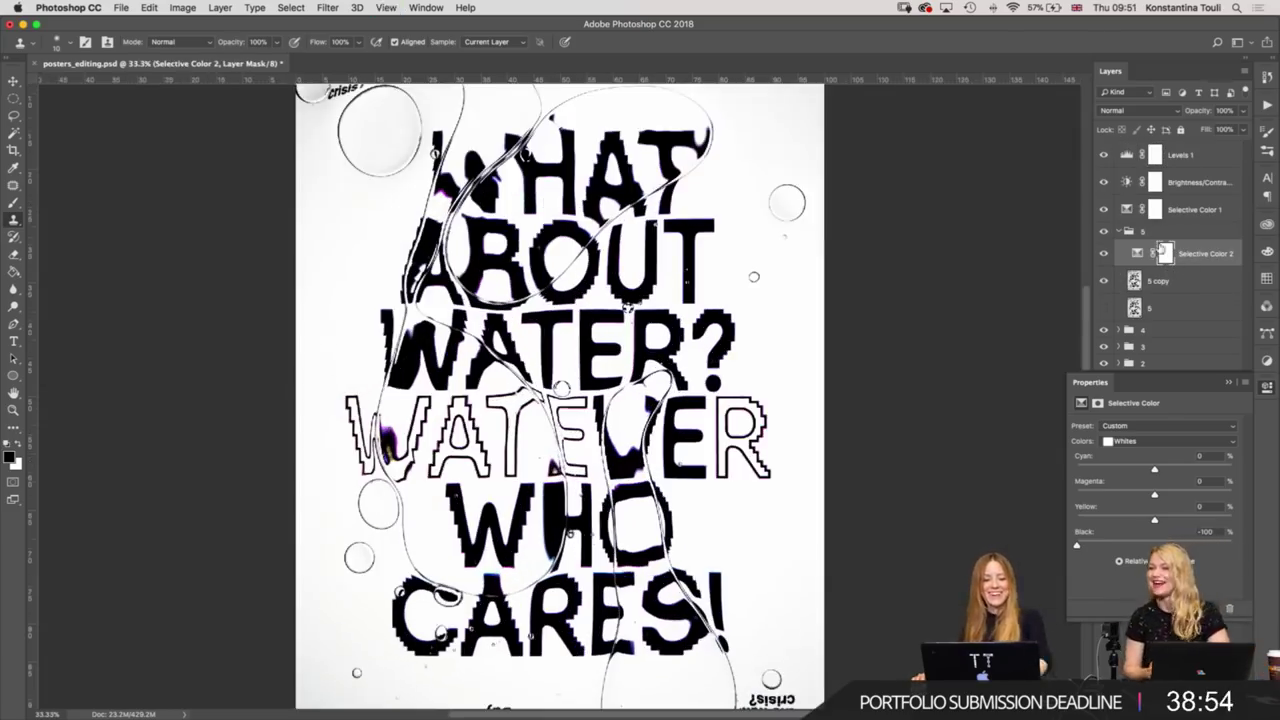
click(1103, 255)
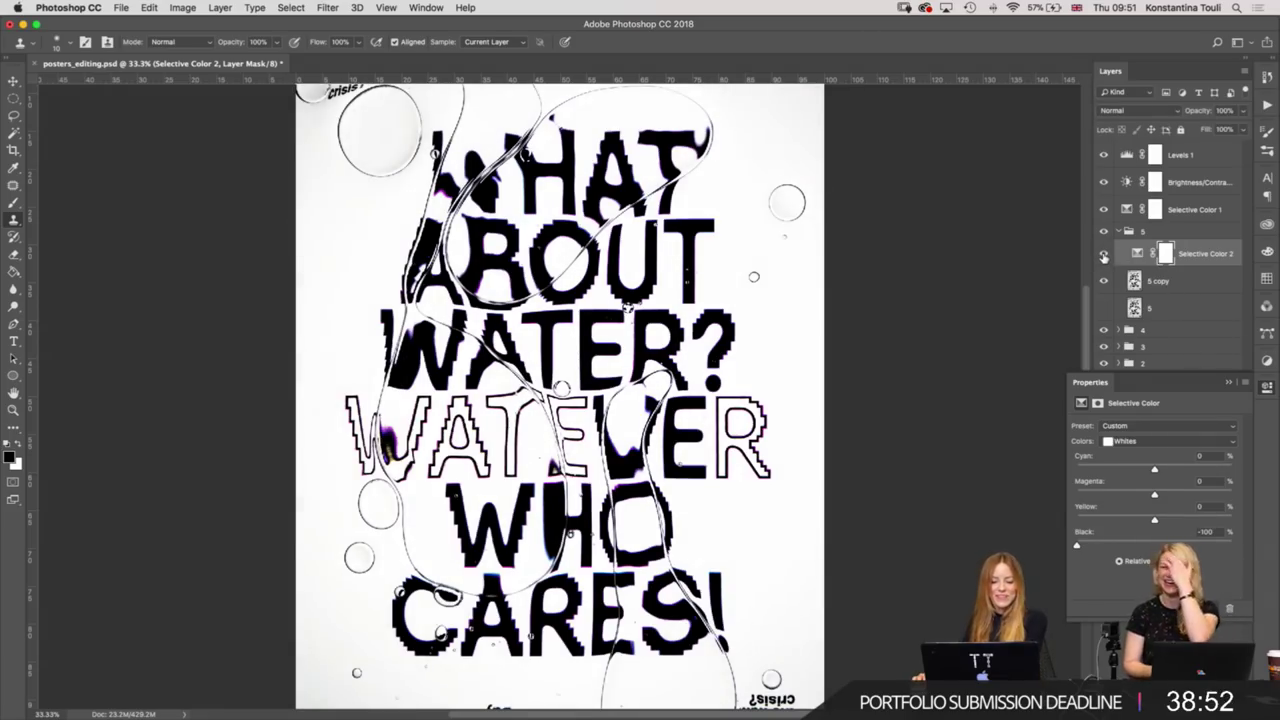
key(ctrl+minus)
key(ctrl+plus)
key(ctrl+minus)
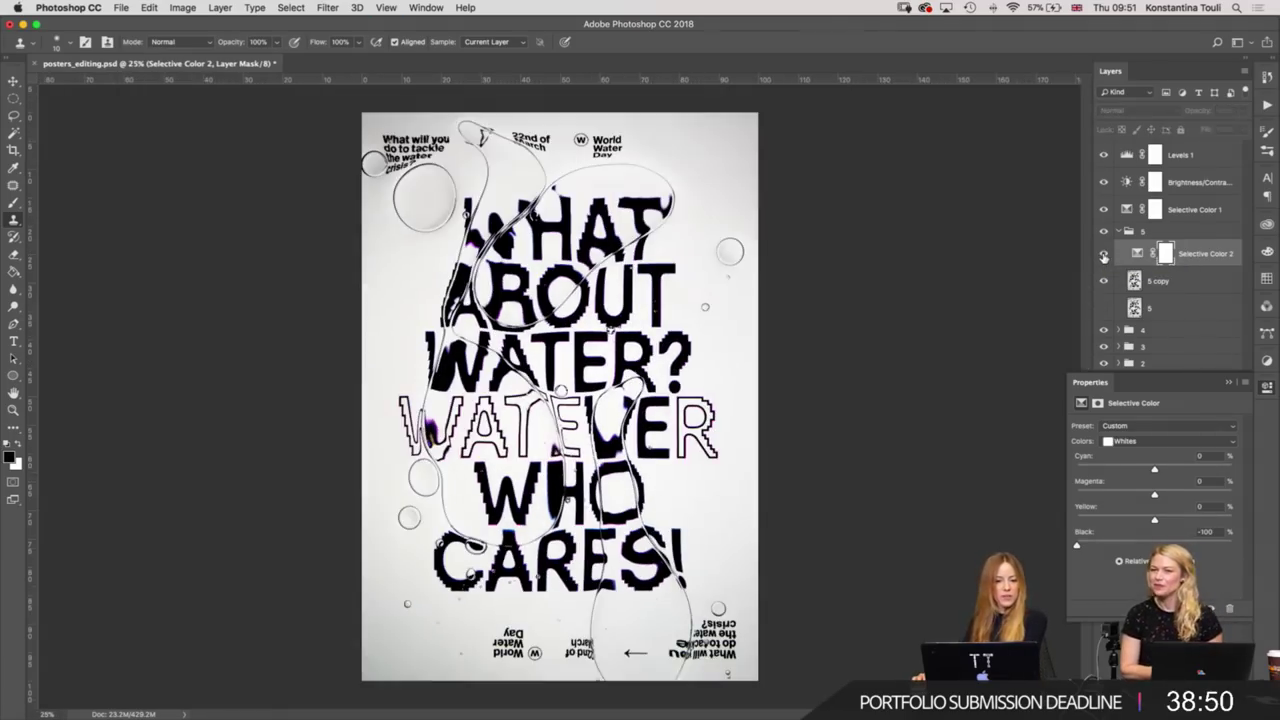
Toggle Selective Color 2 on and off at different zooms to compare the whitening.
click(1103, 255)
click(1103, 255)
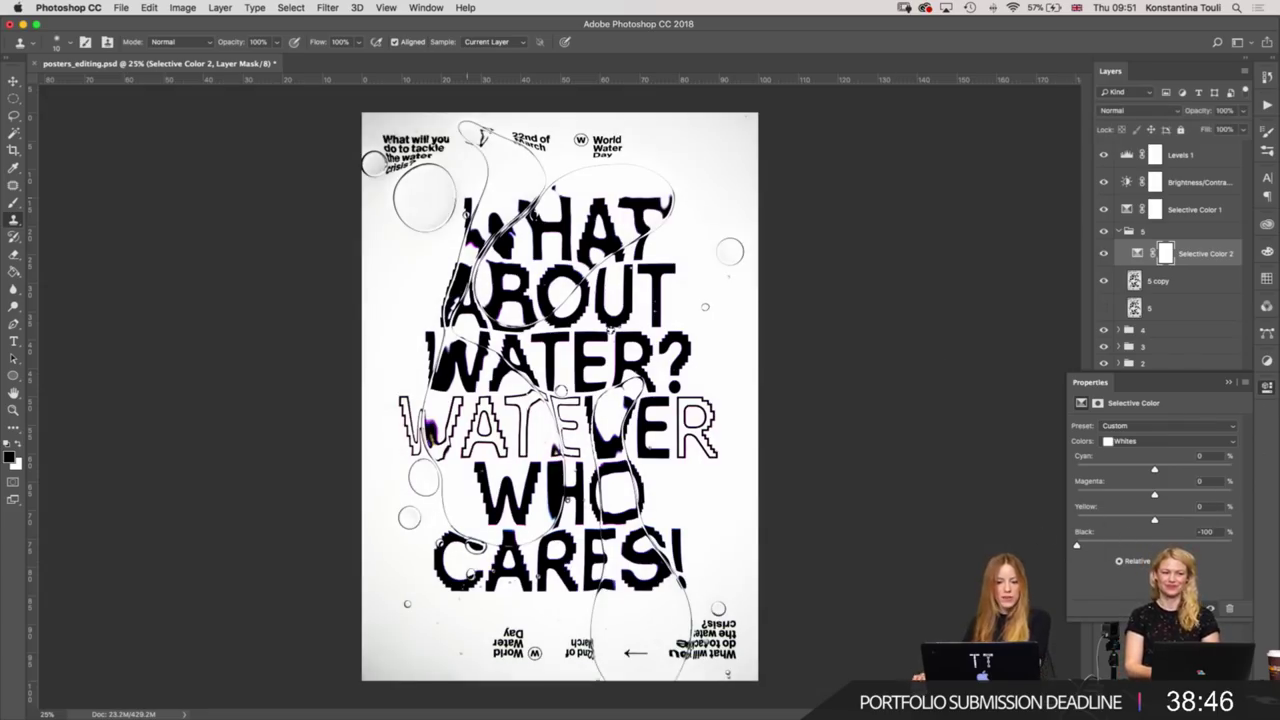
key(ctrl+plus)
key(ctrl+plus)
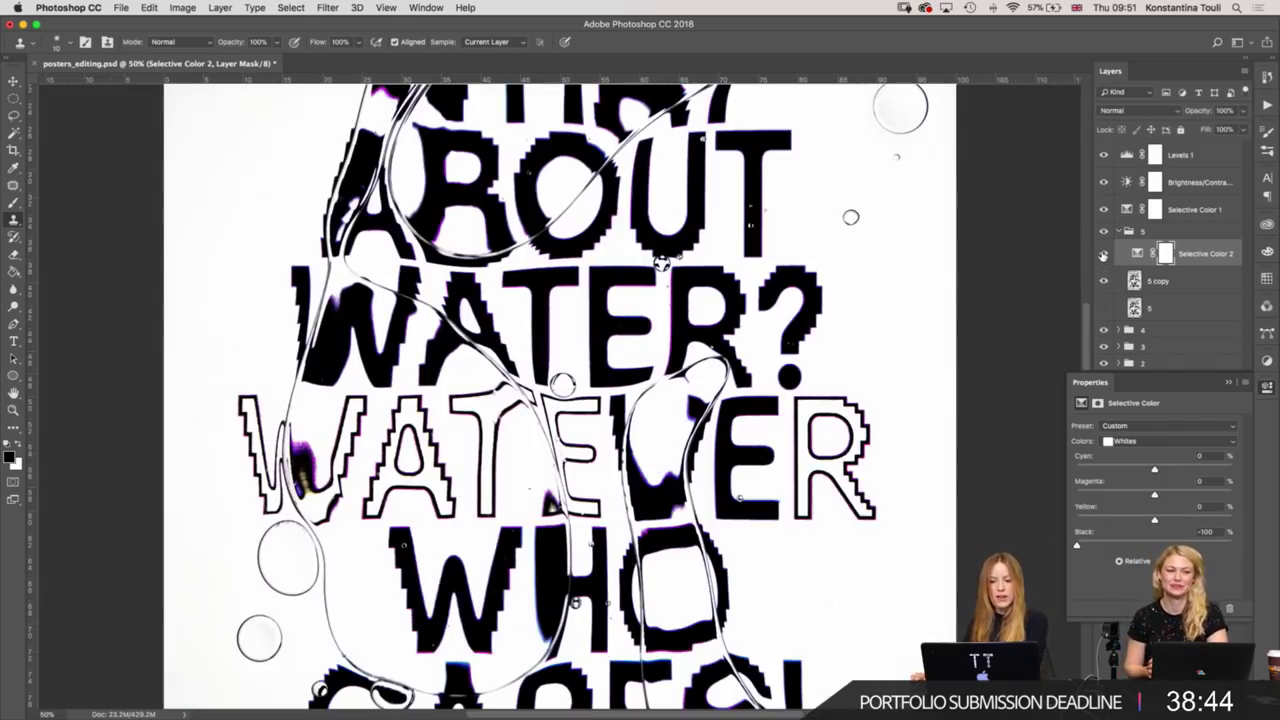
click(1103, 255)
key(ctrl+minus)
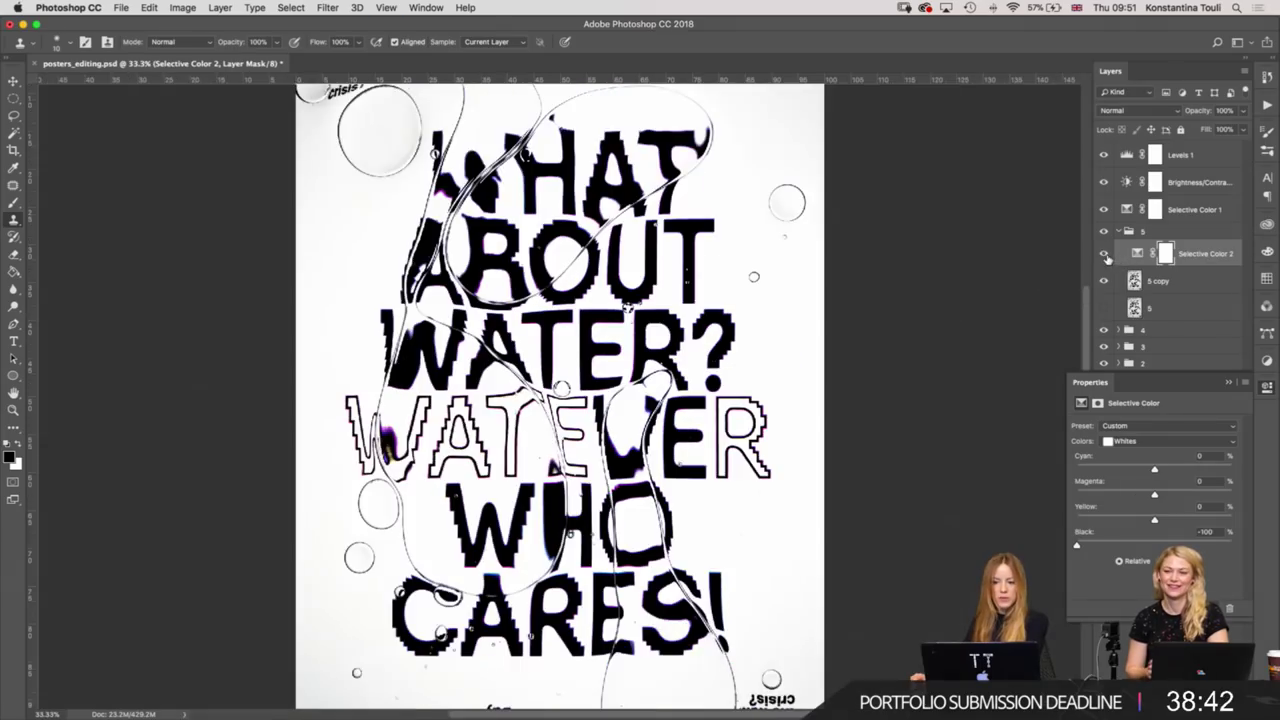
click(1103, 255)
Paint black on the Selective Color 2 mask around the WATEVER lettering.
click(1166, 254)
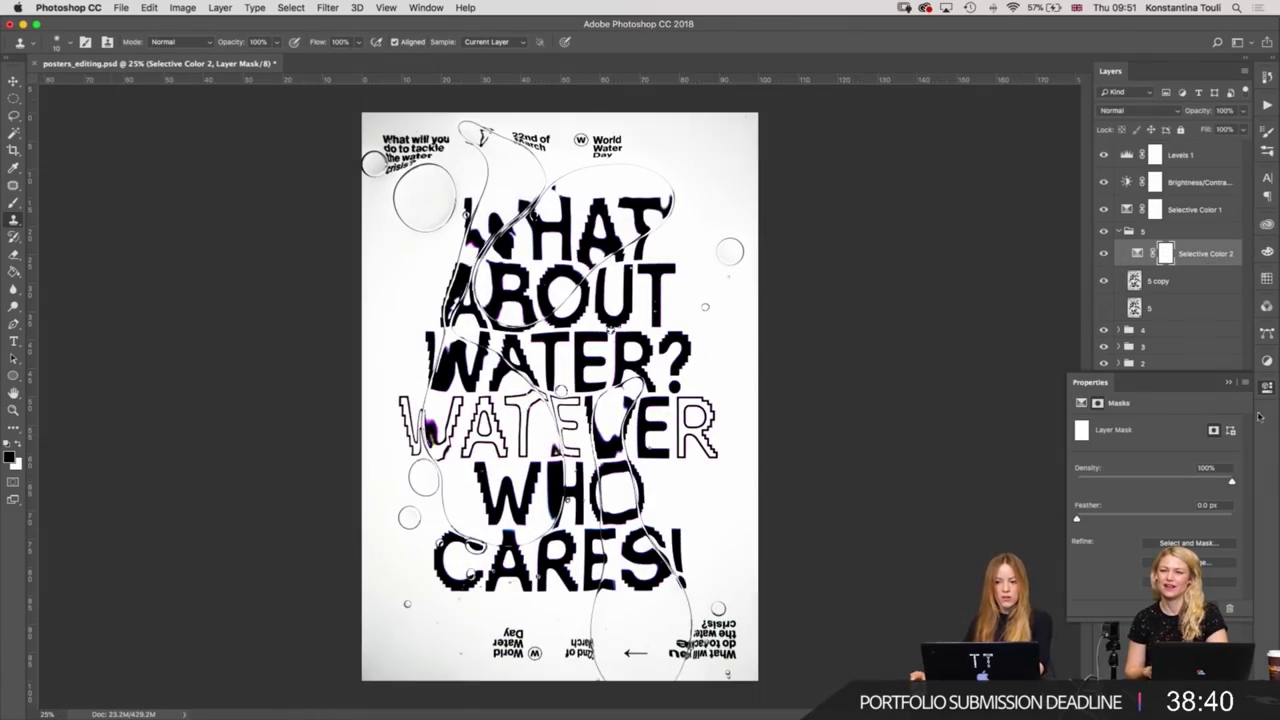
key(b)
mouse_move(420, 340)
mouse_down()
mouse_move(430, 440)
mouse_move(510, 420)
mouse_move(440, 380)
mouse_up()
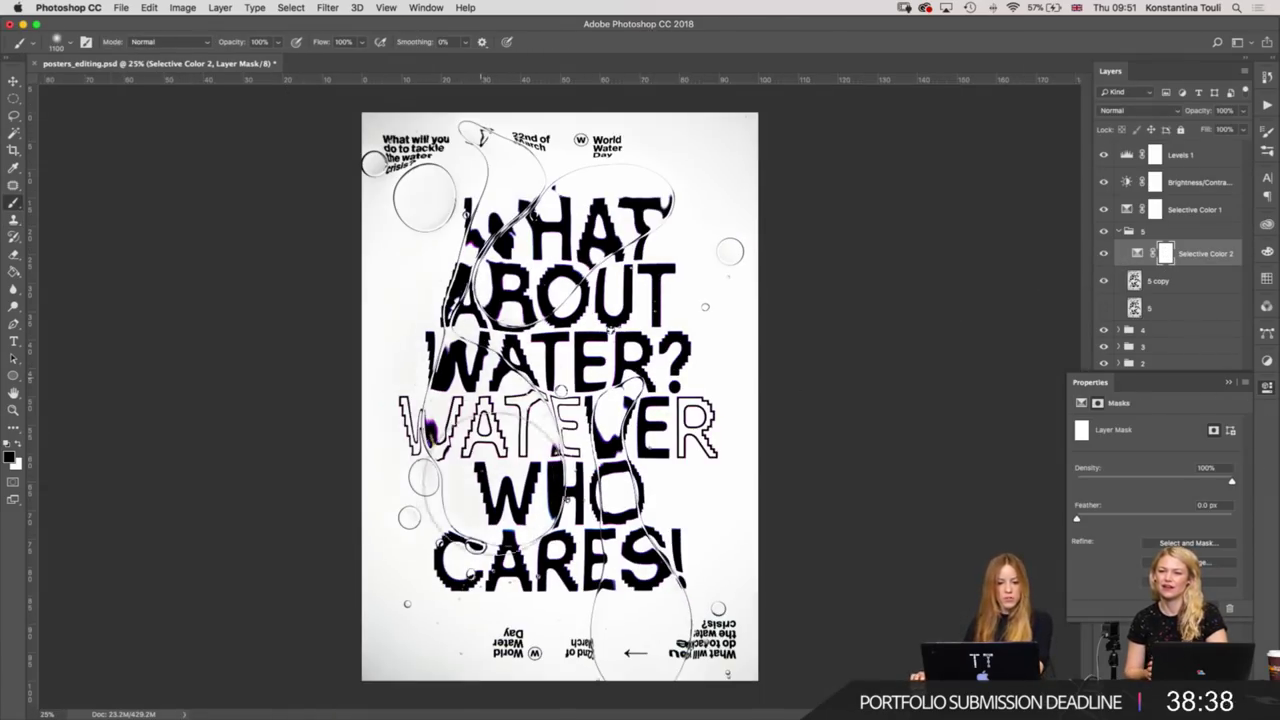
mouse_move(440, 480)
mouse_down()
mouse_move(520, 240)
mouse_move(560, 220)
mouse_move(638, 232)
mouse_move(570, 410)
mouse_move(655, 410)
mouse_move(680, 440)
mouse_move(610, 530)
mouse_move(510, 400)
mouse_move(543, 468)
mouse_move(480, 540)
mouse_move(670, 550)
mouse_up()
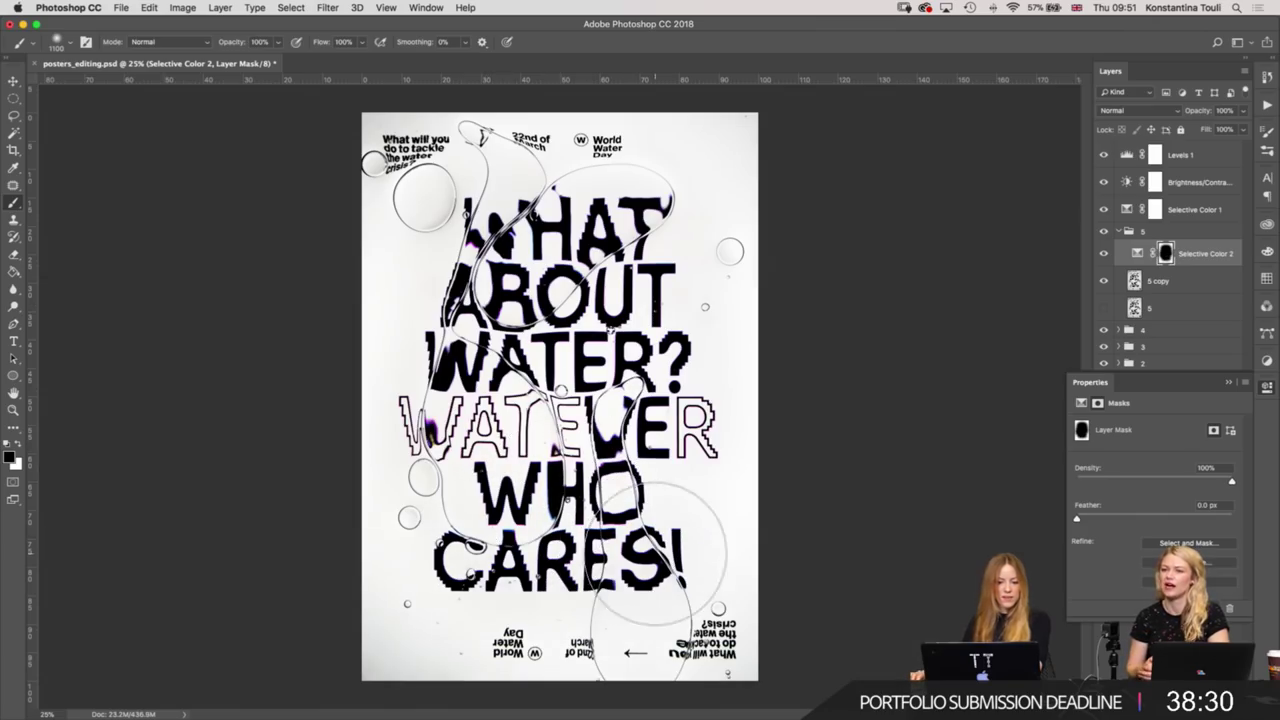
Toggle Selective Color 2 to compare the masked result, then show its settings.
click(1103, 254)
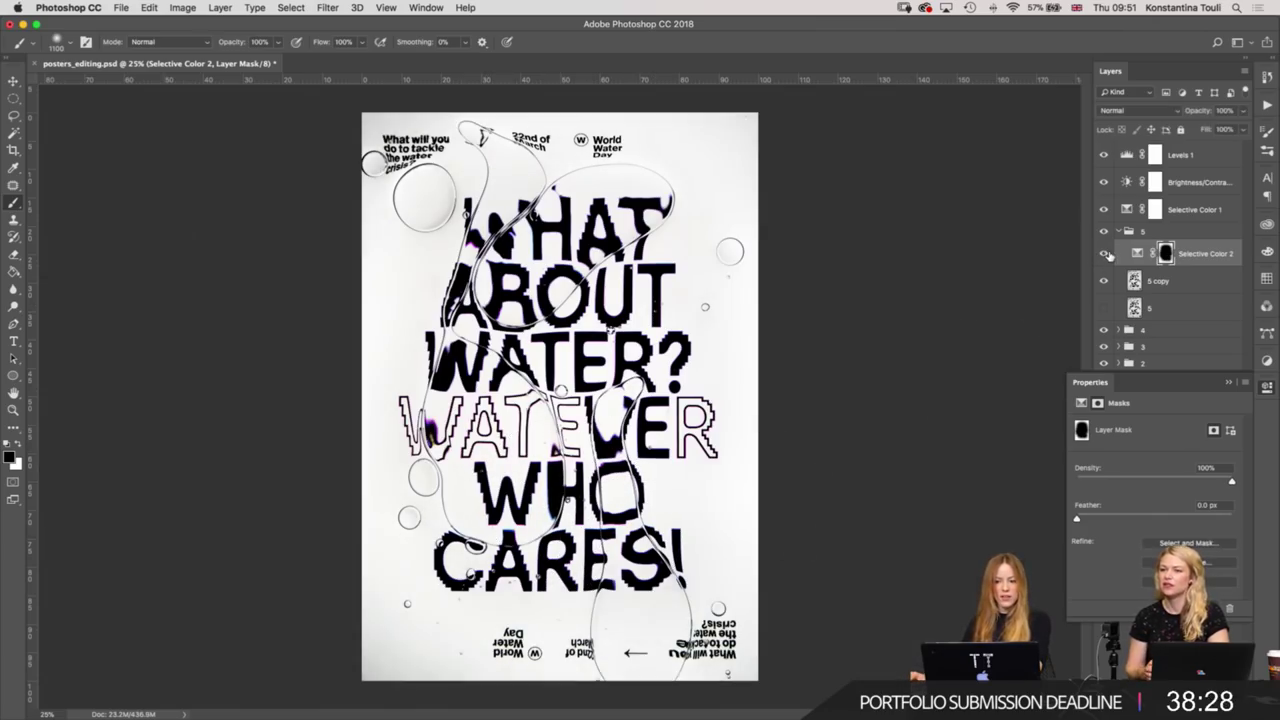
click(1103, 255)
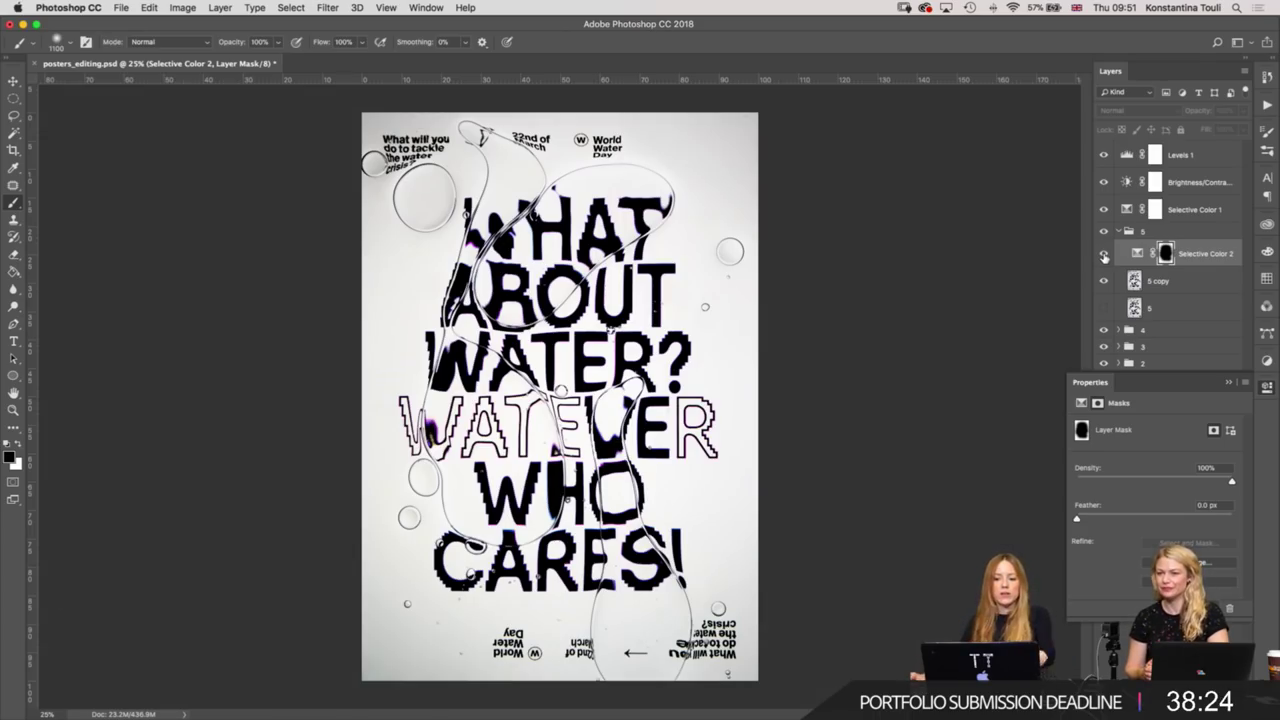
click(1103, 255)
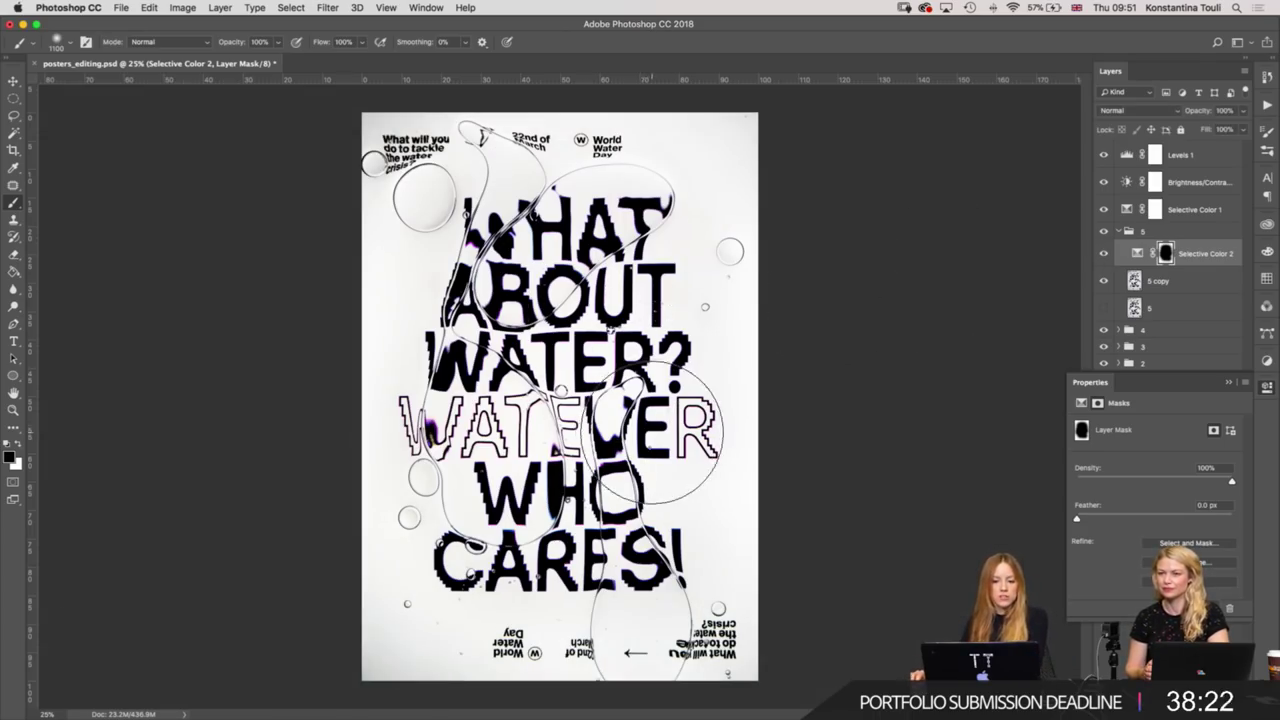
click(1104, 255)
click(1104, 255)
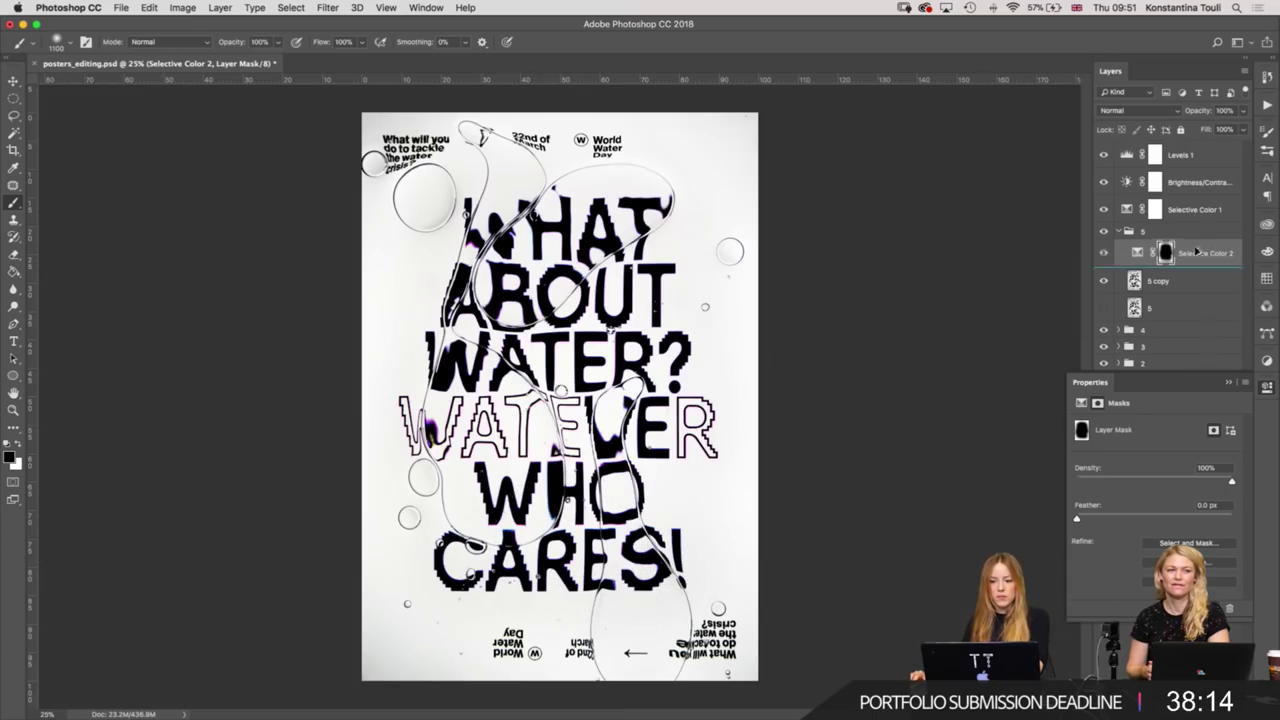
click(1137, 253)
Try white, light gray and dark gray pasteboard colours, settling on white.
right_click(945, 369)
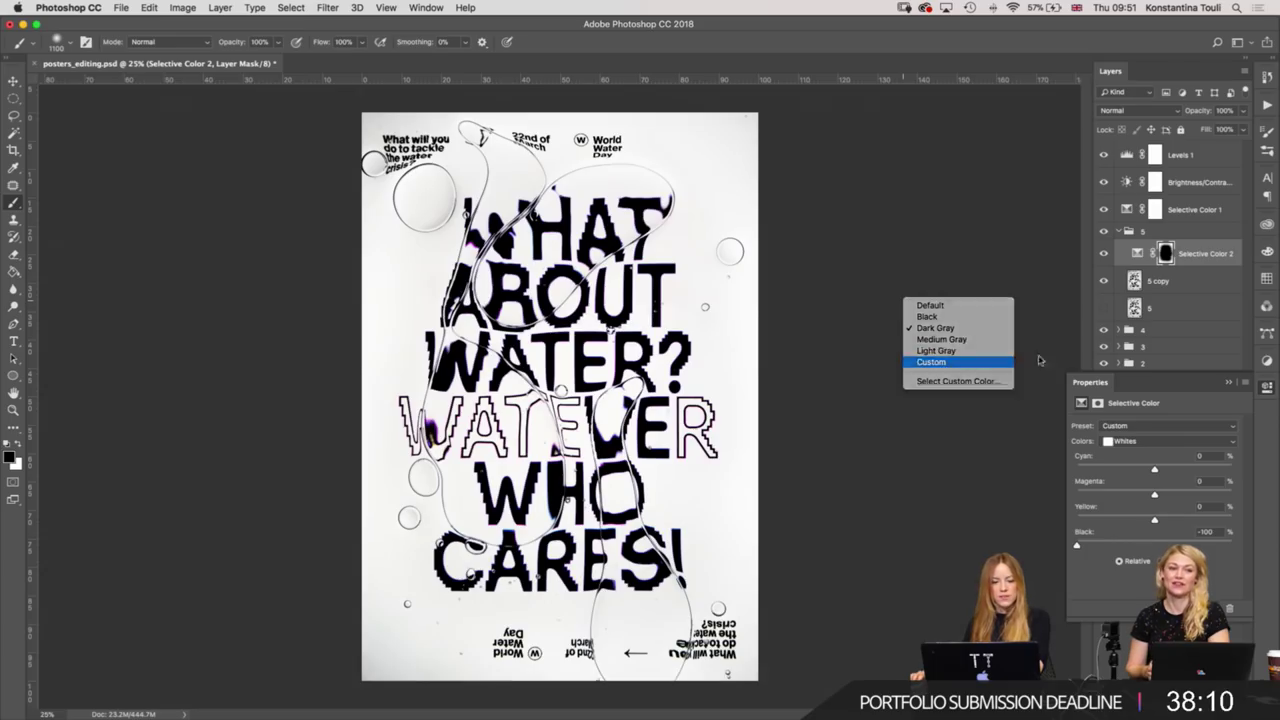
click(956, 364)
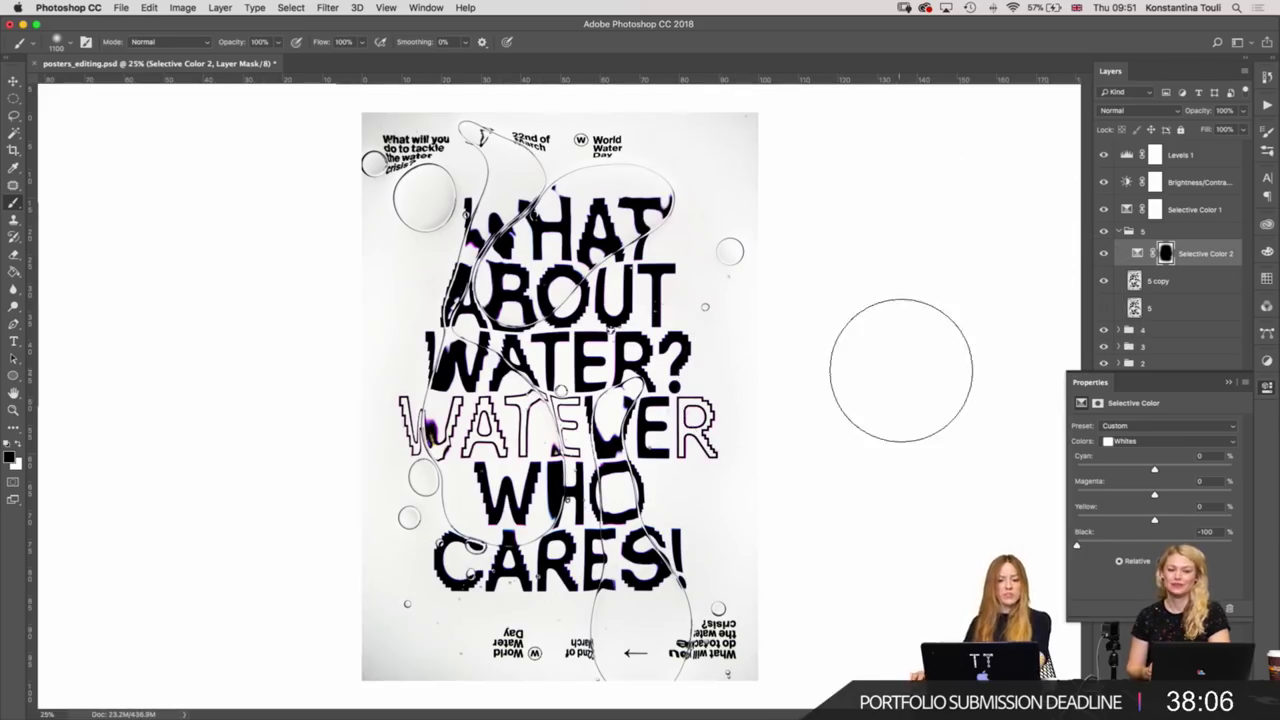
right_click(898, 341)
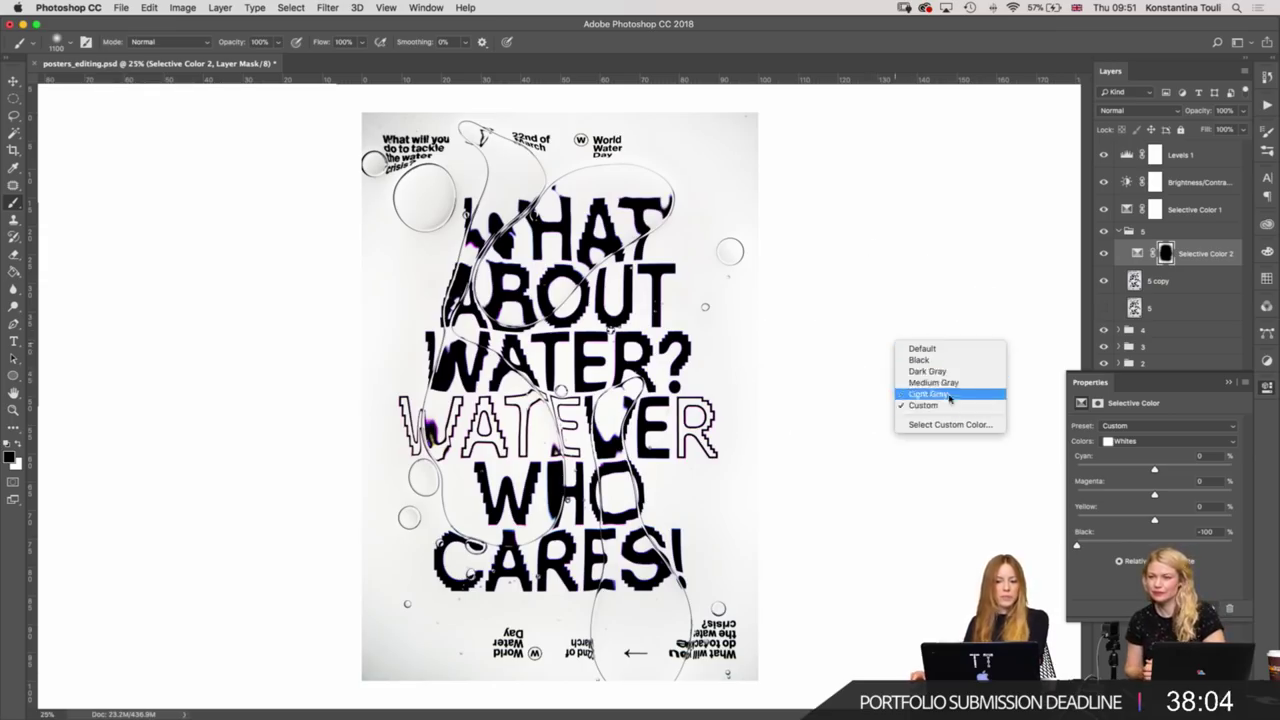
click(930, 390)
right_click(897, 343)
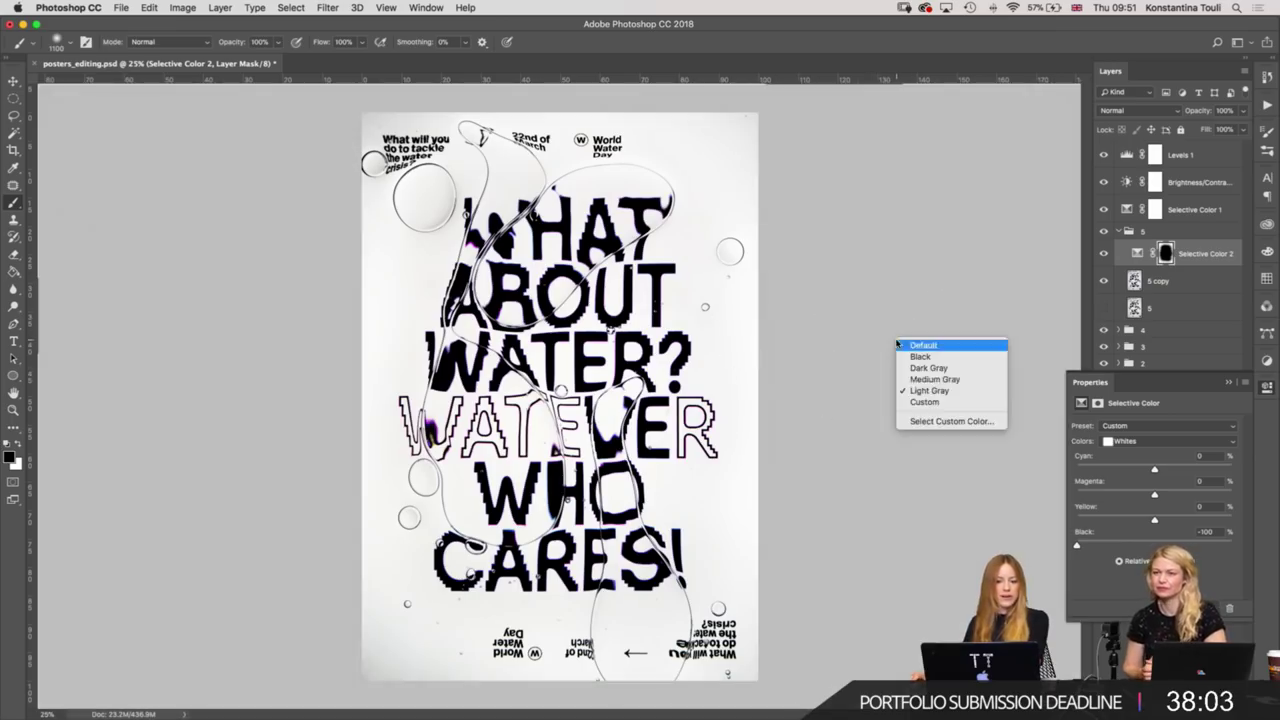
click(938, 403)
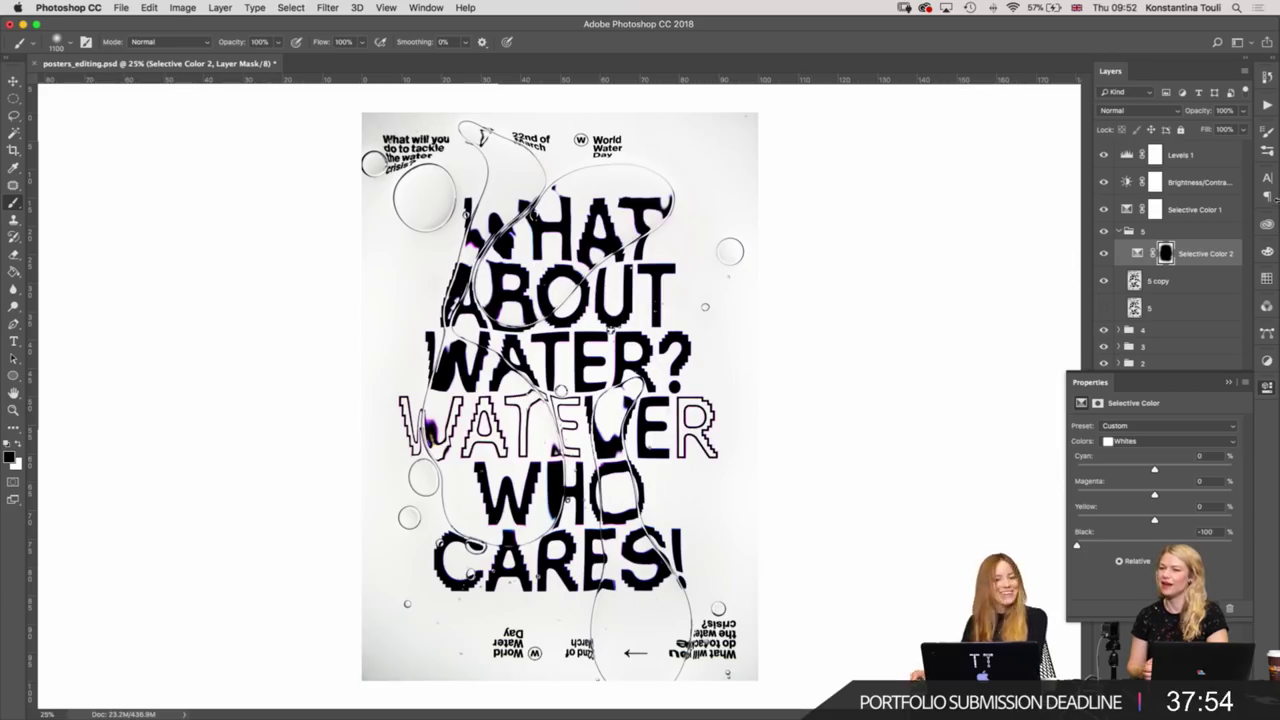
right_click(878, 273)
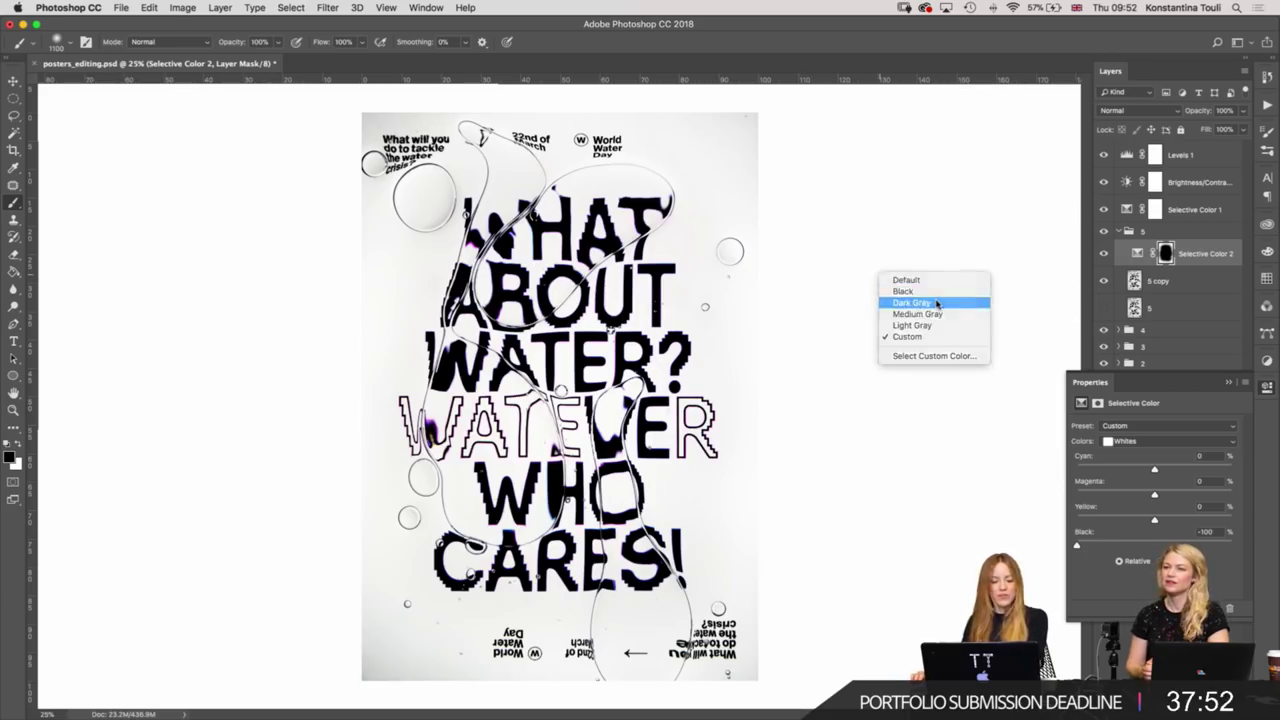
click(934, 301)
right_click(936, 300)
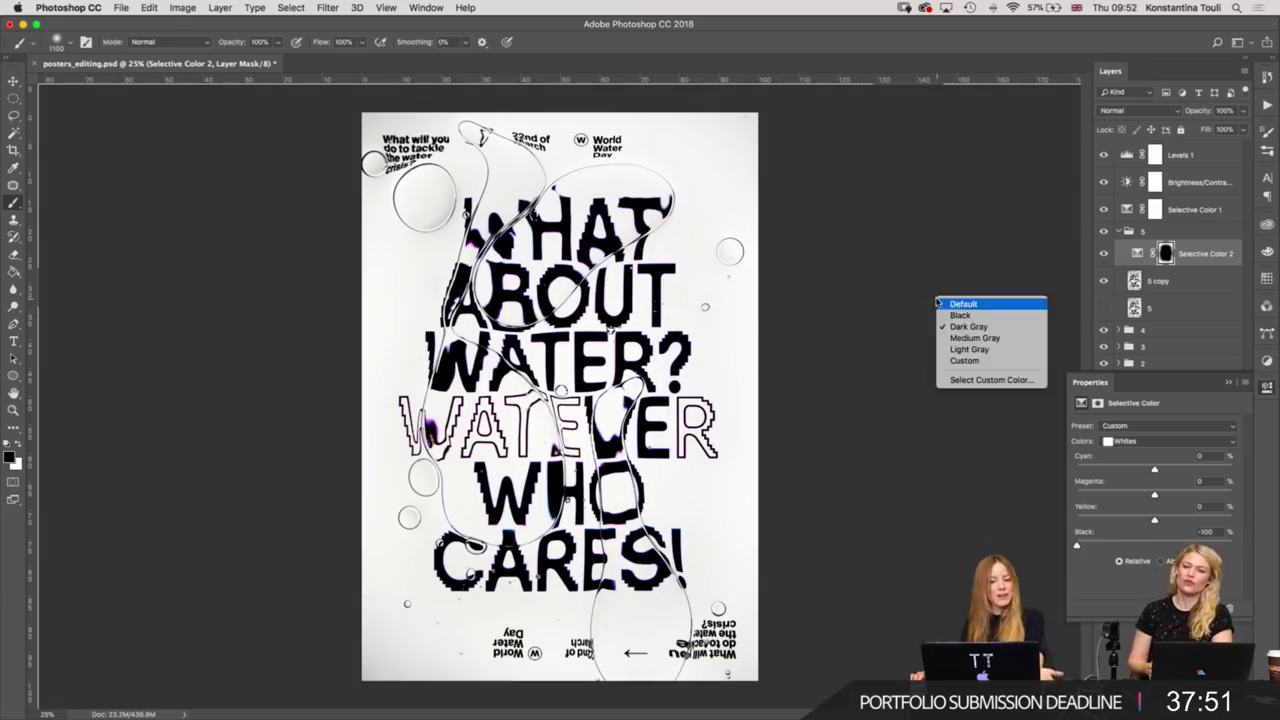
click(994, 360)
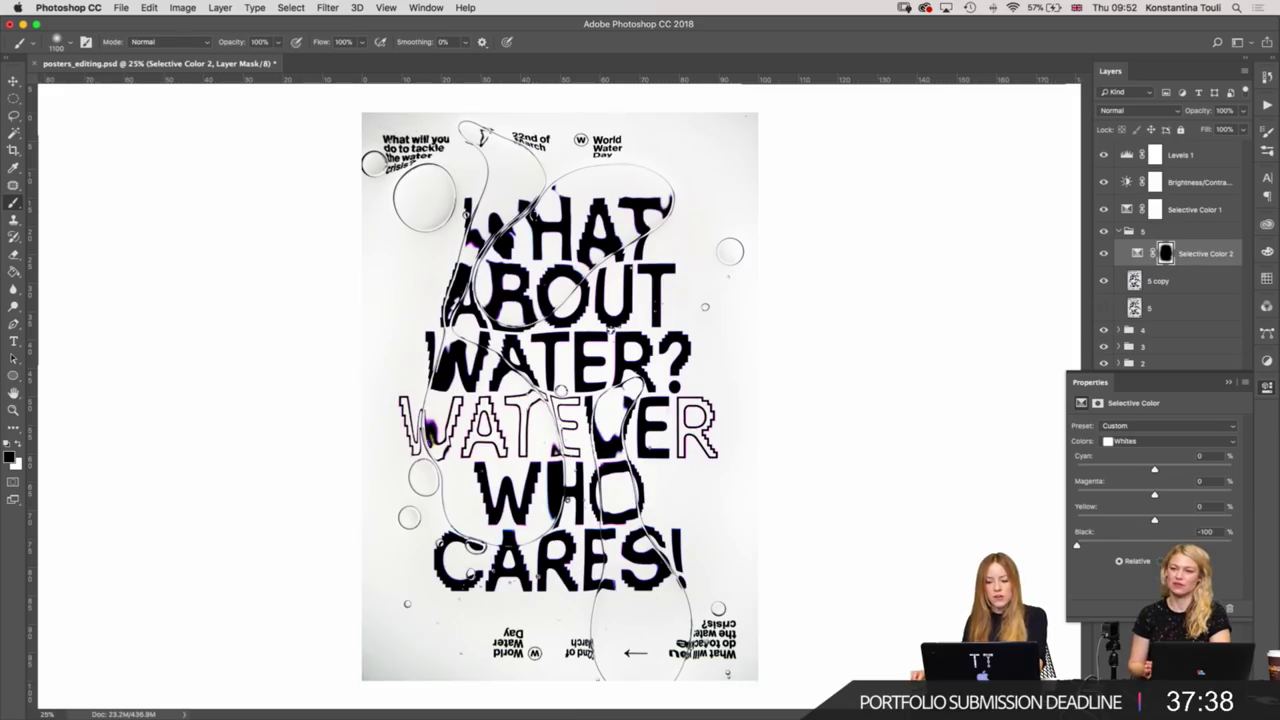
click(1170, 702)
Add Selective Color 3 with Whites Black at -75, masked off the poster's centre.
click(1200, 665)
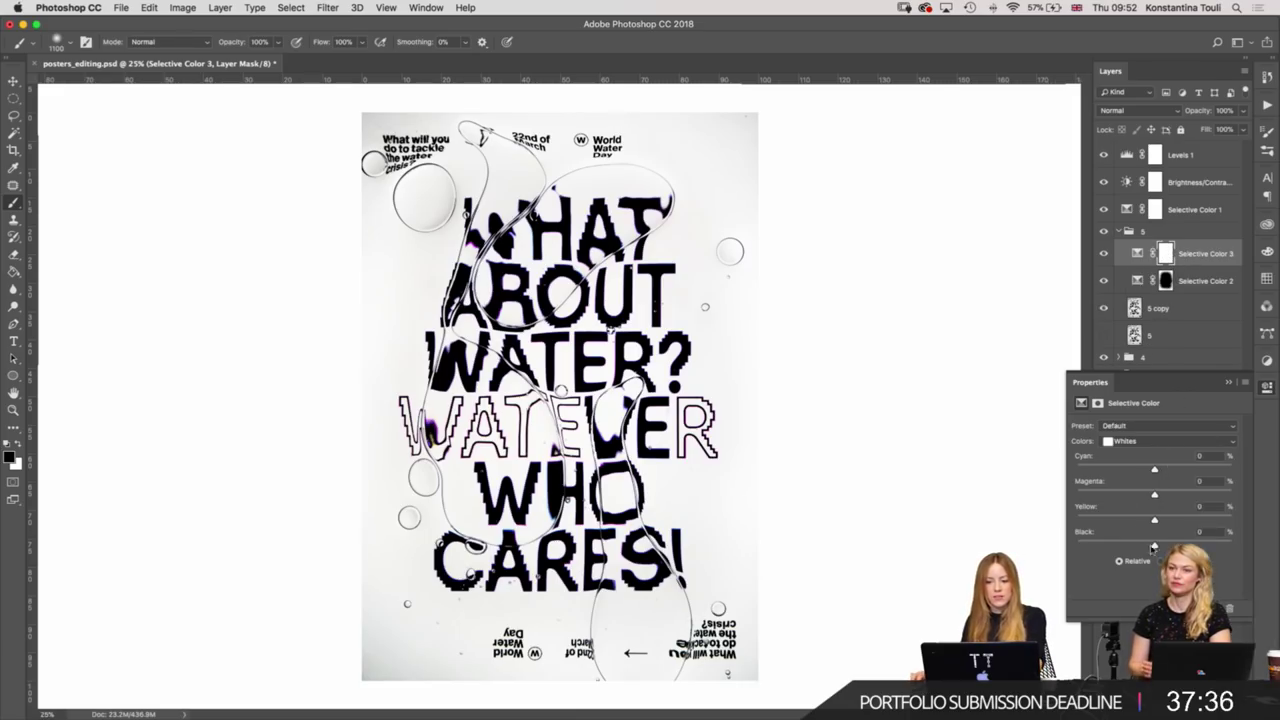
drag(1131, 549, 1118, 548)
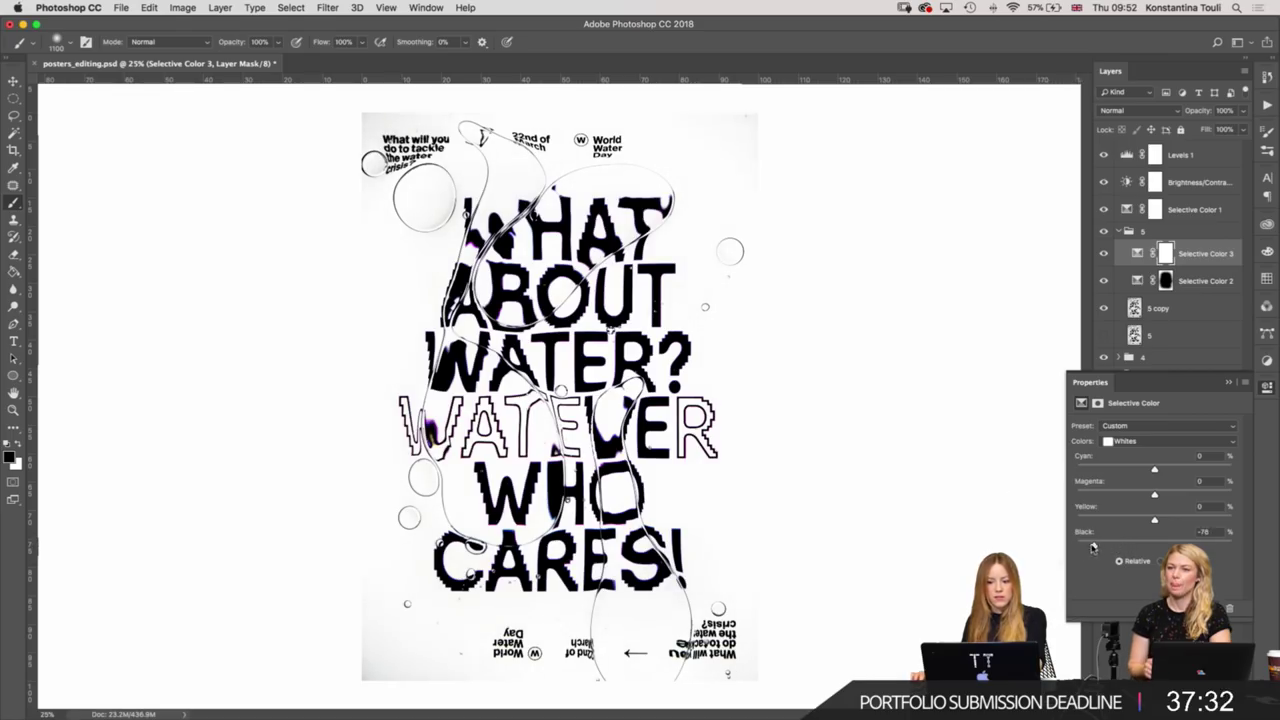
click(1166, 253)
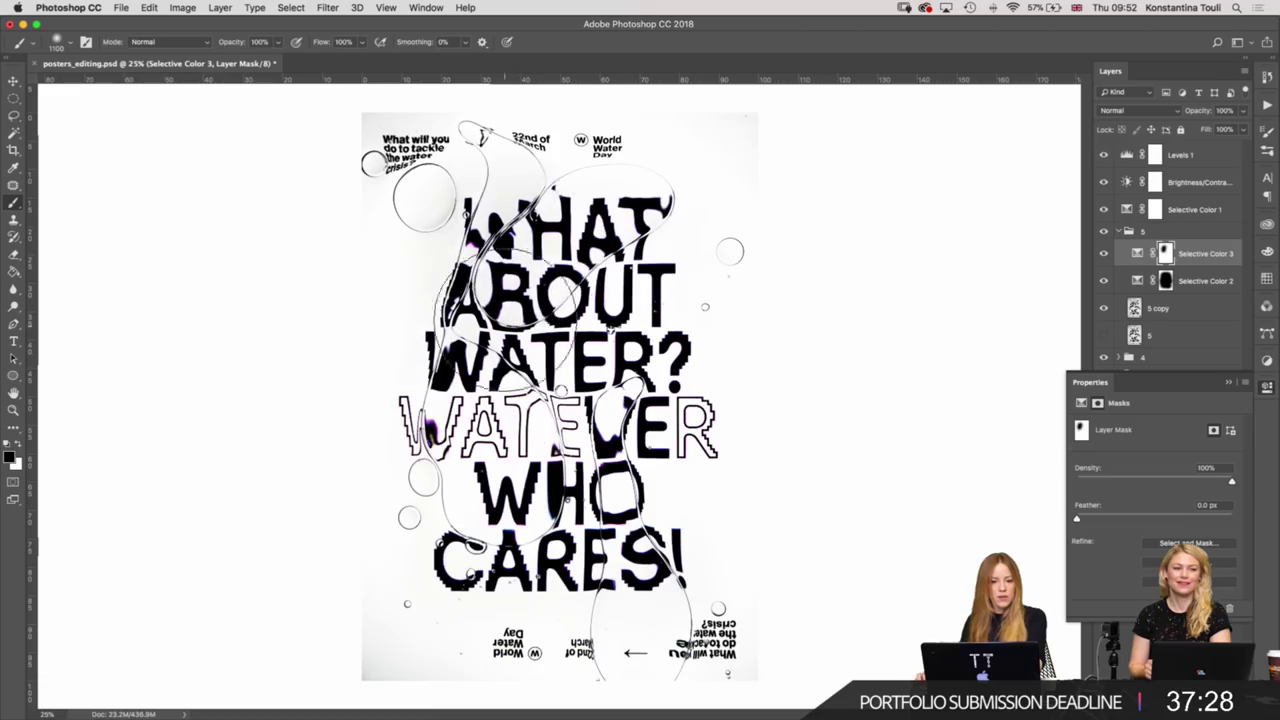
mouse_move(623, 237)
mouse_down()
mouse_move(455, 335)
mouse_move(600, 542)
mouse_move(575, 335)
mouse_move(632, 380)
mouse_move(515, 462)
mouse_up()
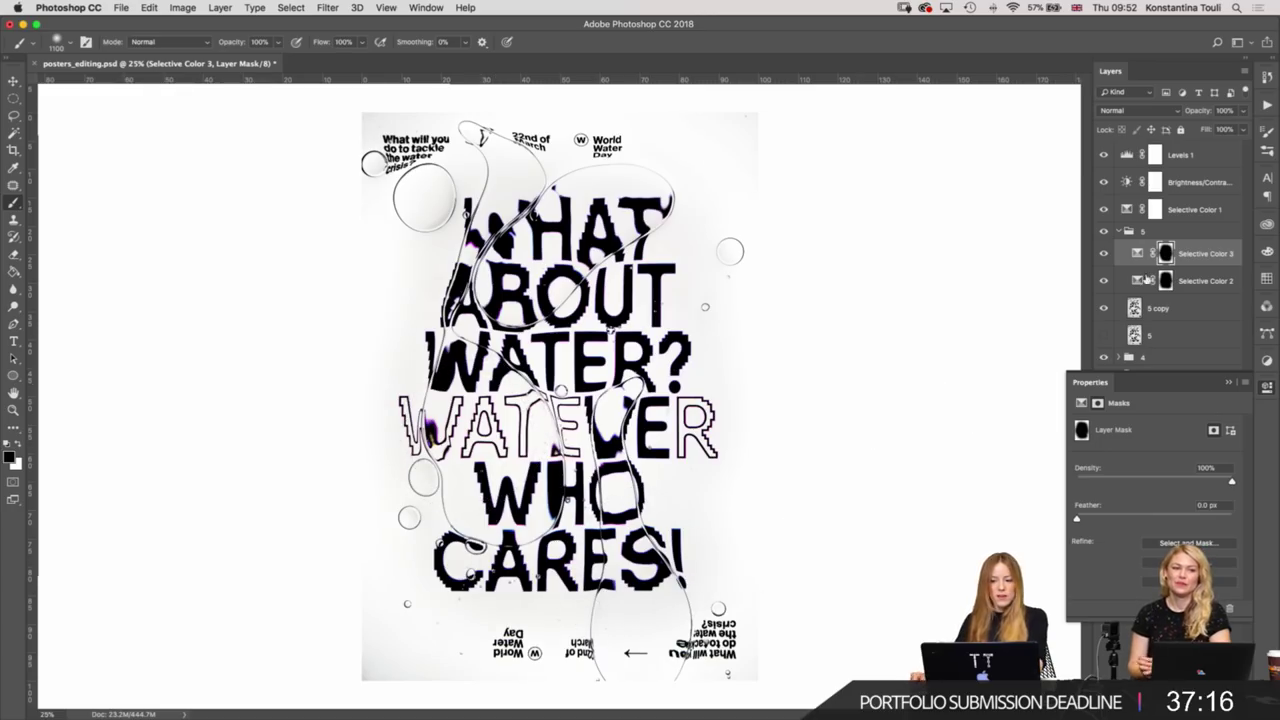
Duplicate 5 copy as a backup layer 5 copy 2 and reselect 5 copy.
click(1189, 312)
click(1228, 385)
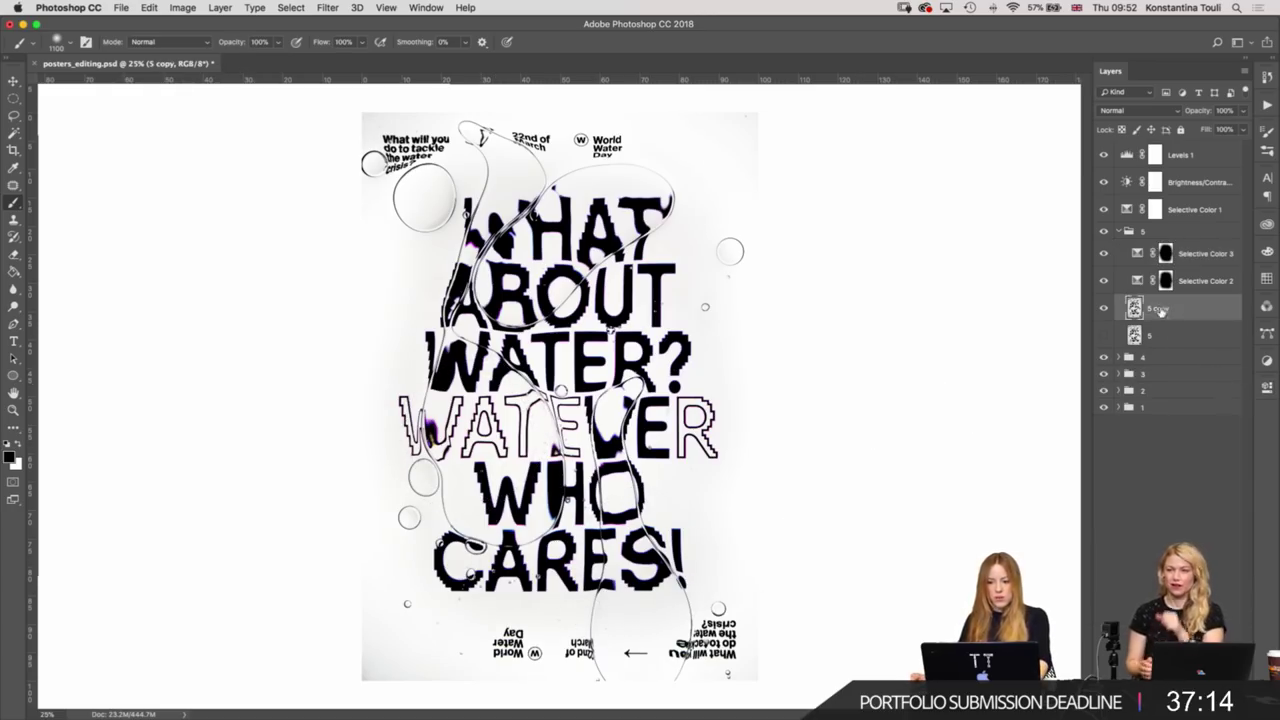
drag(1160, 311, 1145, 330)
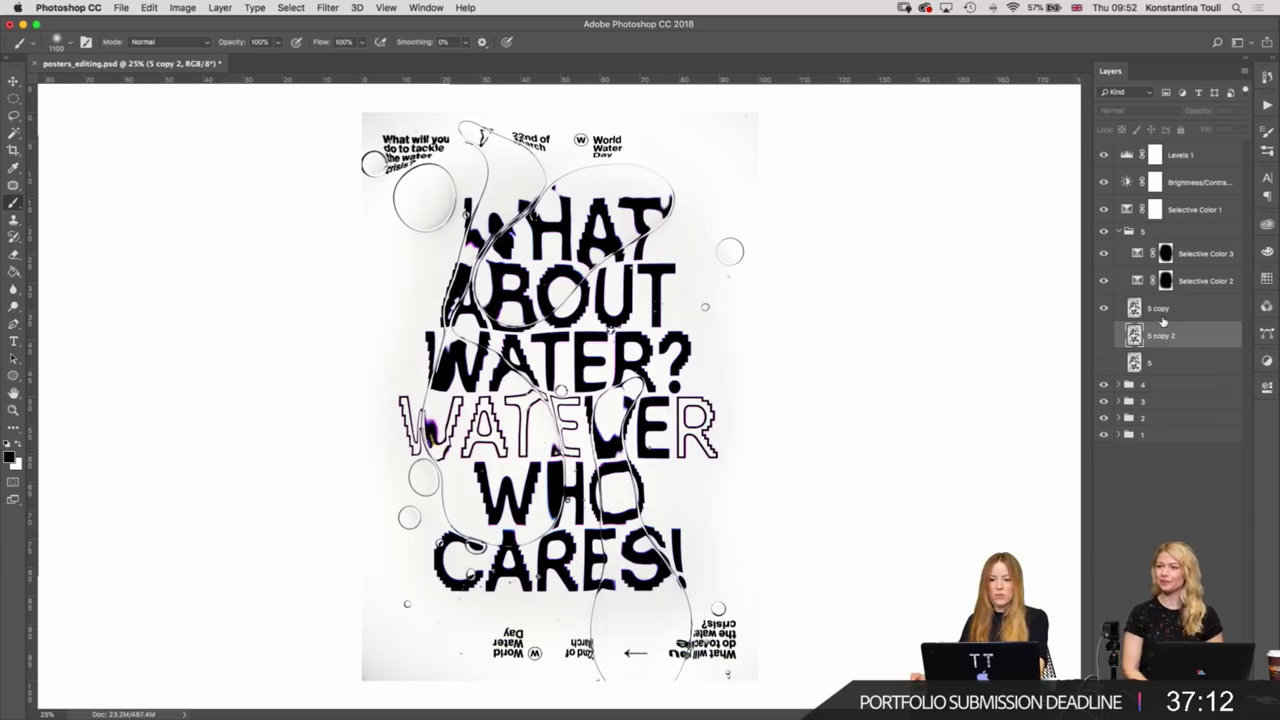
click(1162, 316)
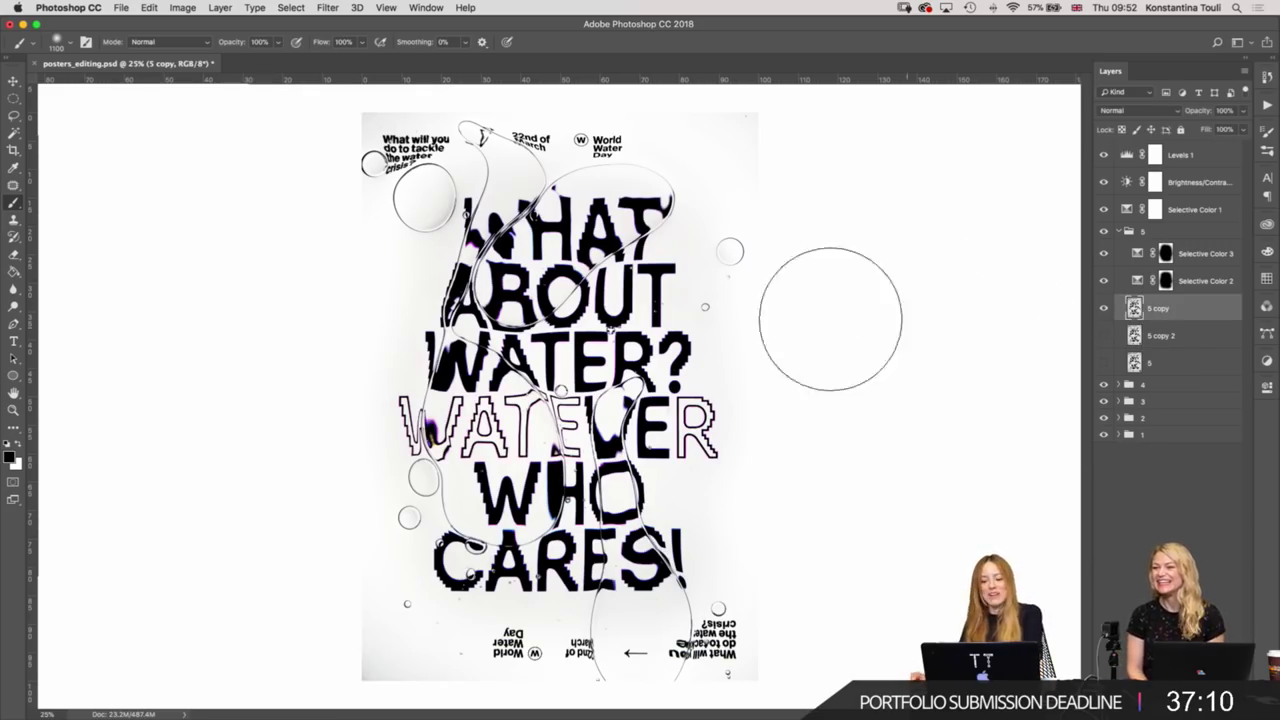
Set the Dodge Tool to 40% exposure with a 250 brush, zoomed on the poster's top.
key(super+plus)
key(super+plus)
scroll(329, 457, down, 2)
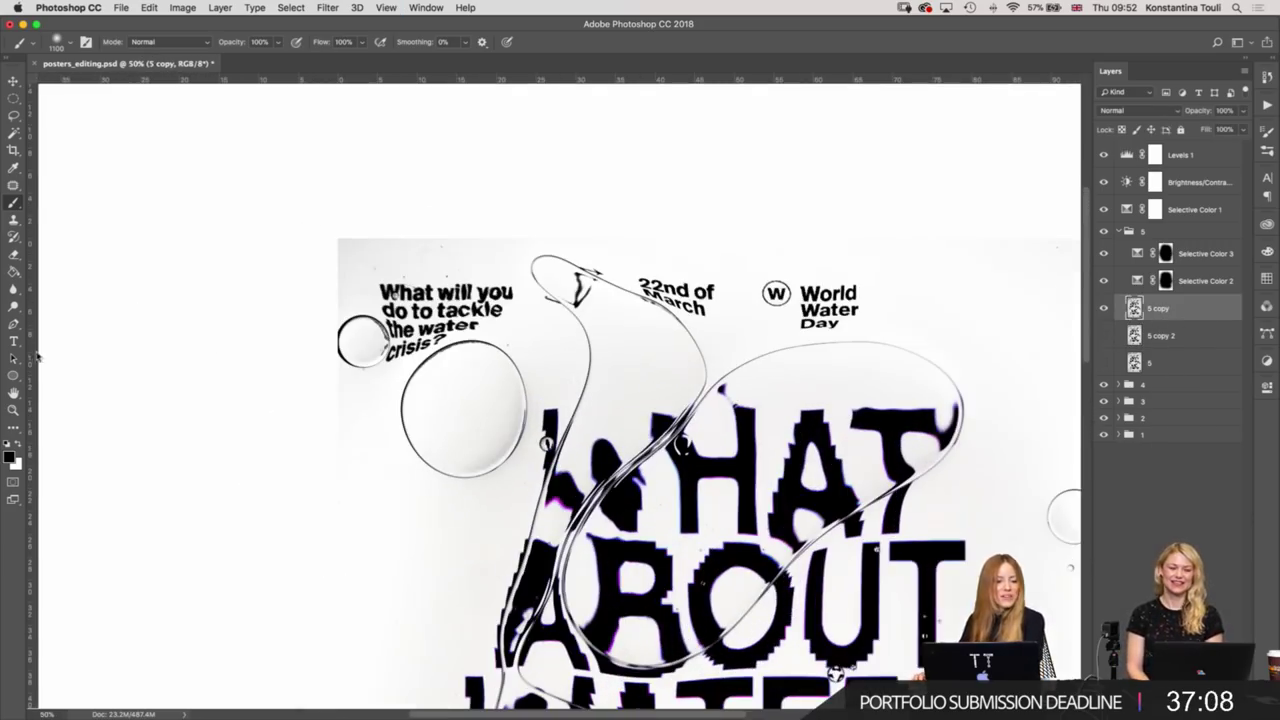
click(14, 308)
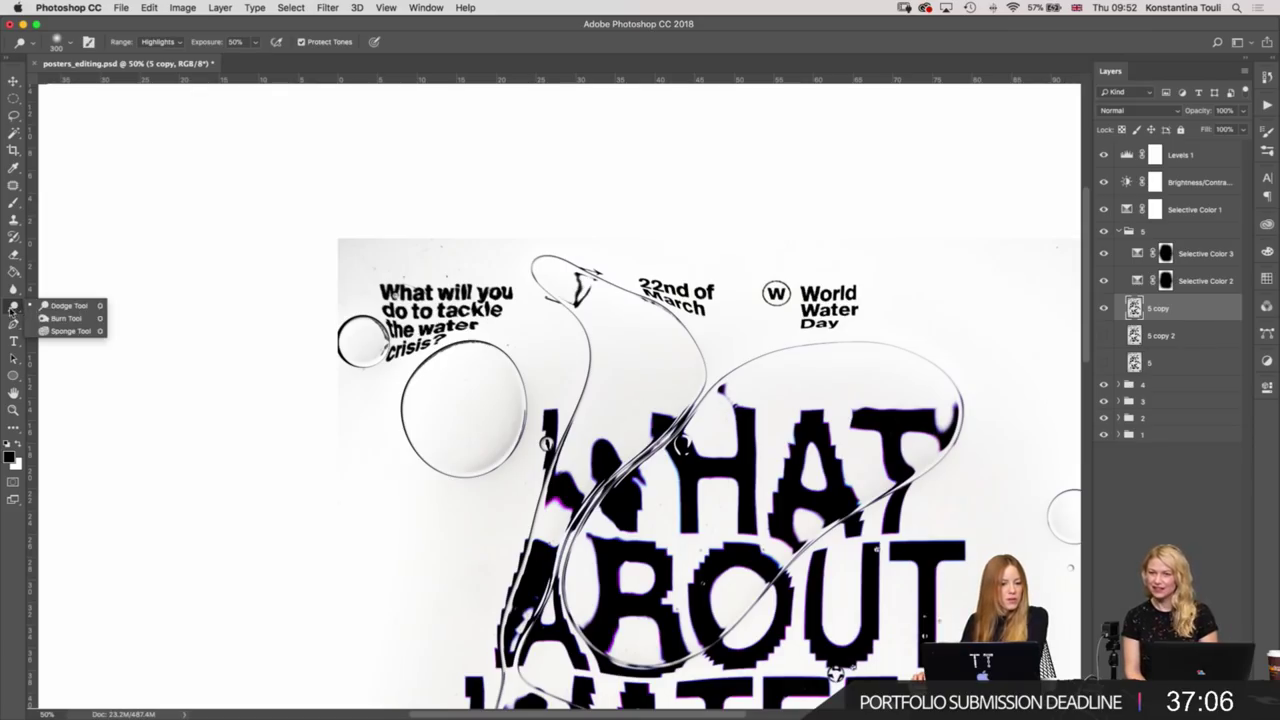
click(76, 308)
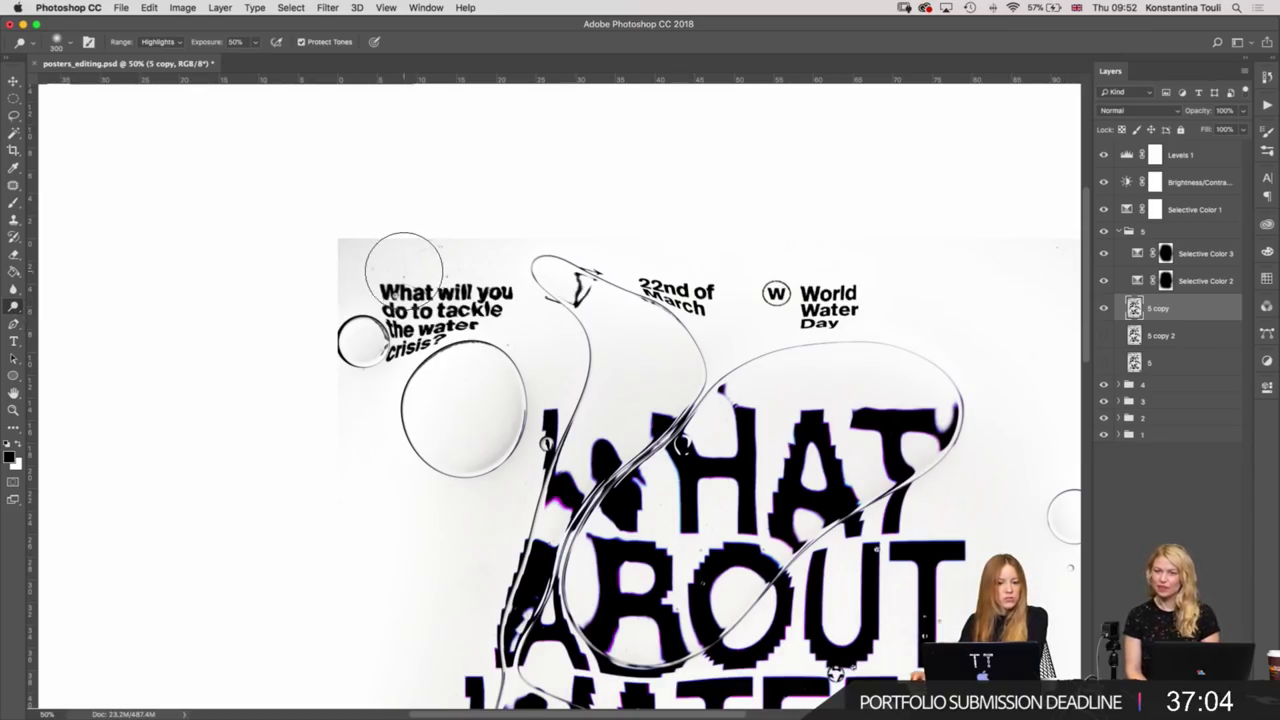
key(4)
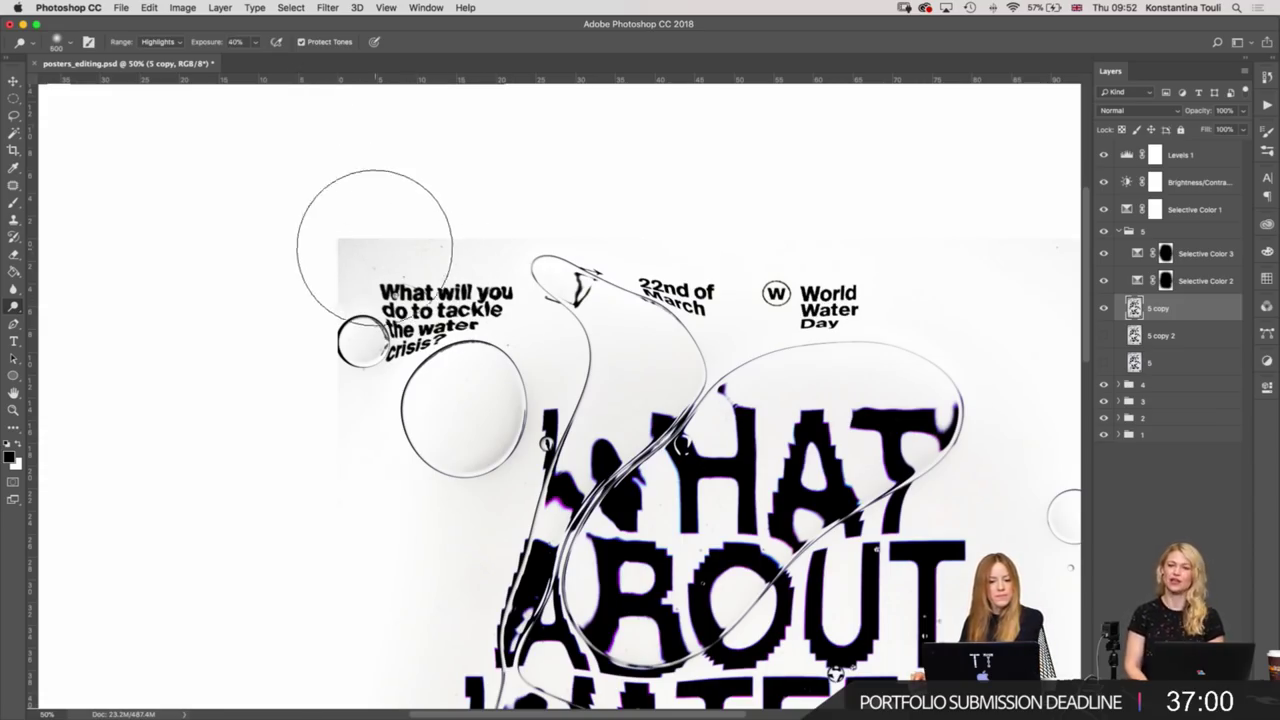
key(bracketleft)
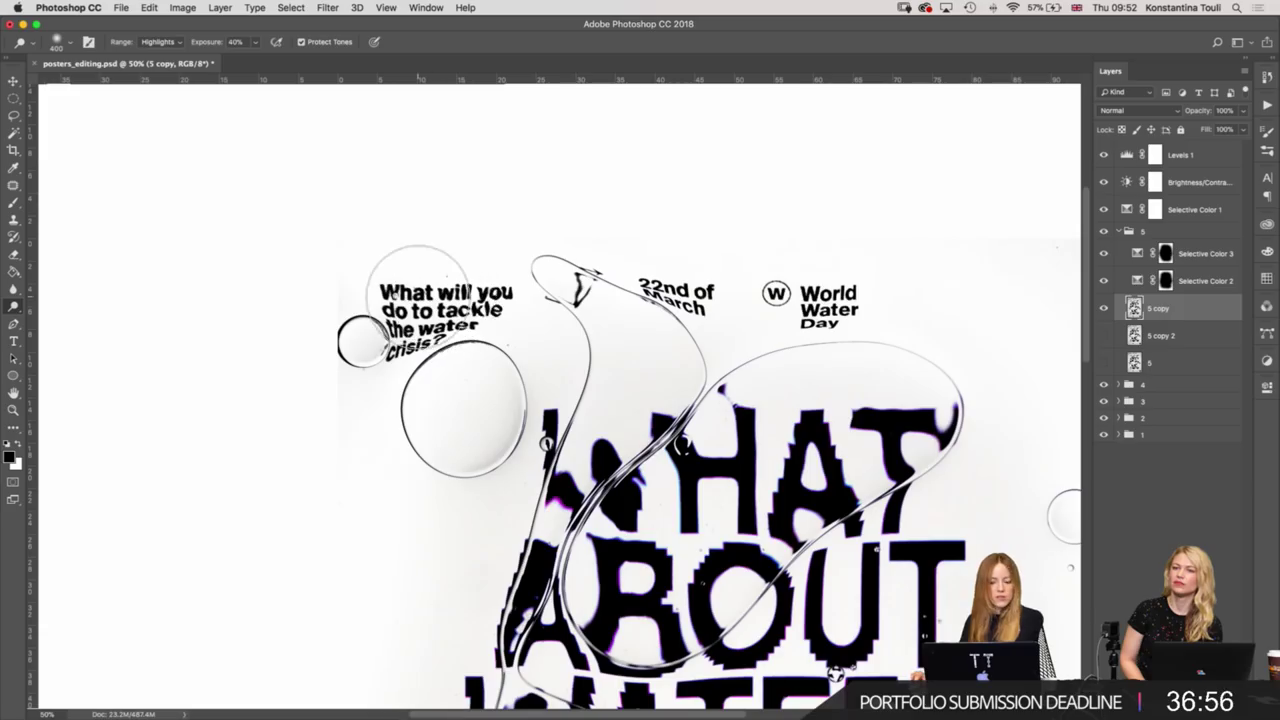
key(bracketleft)
key(bracketleft)
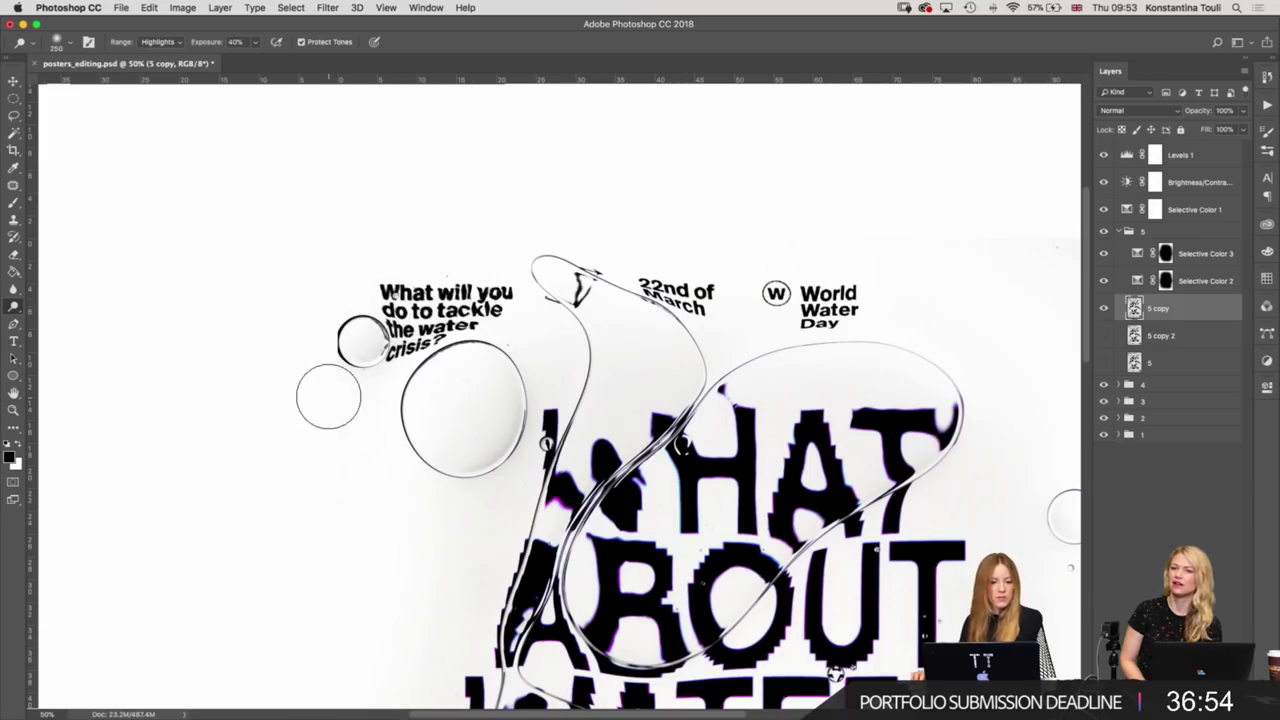
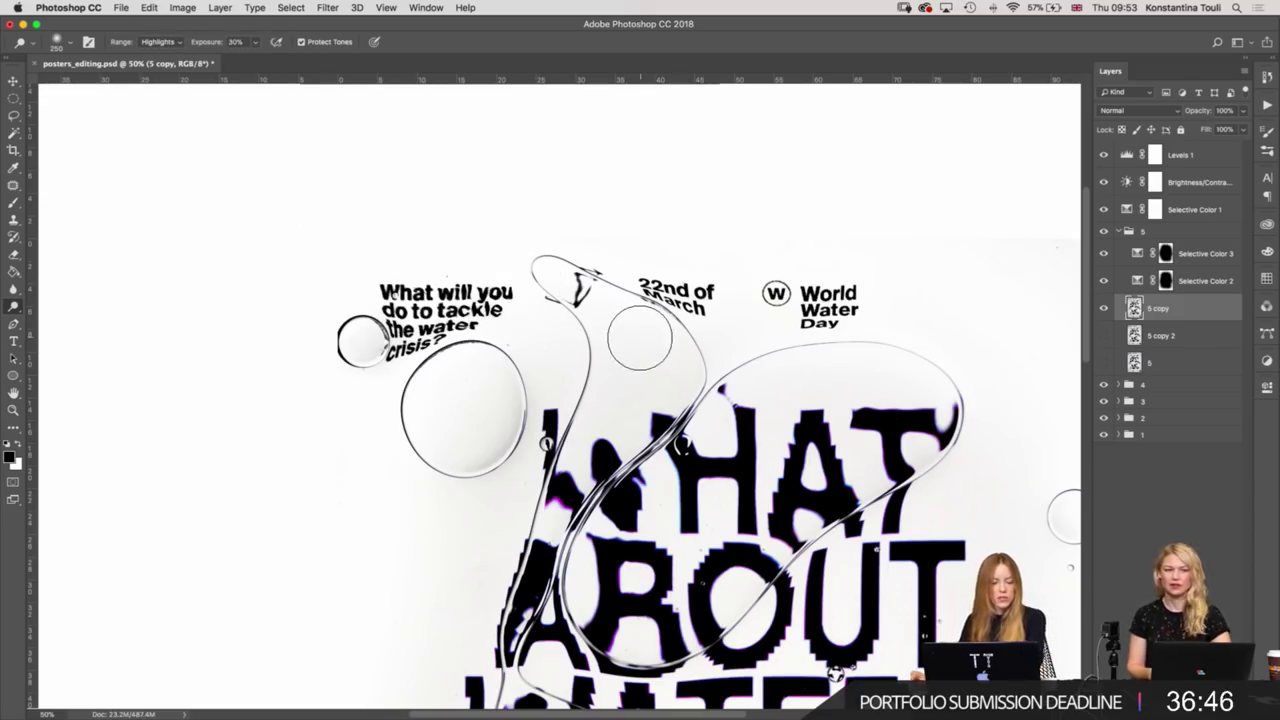
Lower the Dodge exposure and toggle the 5 copy layer off and on to compare.
key(2)
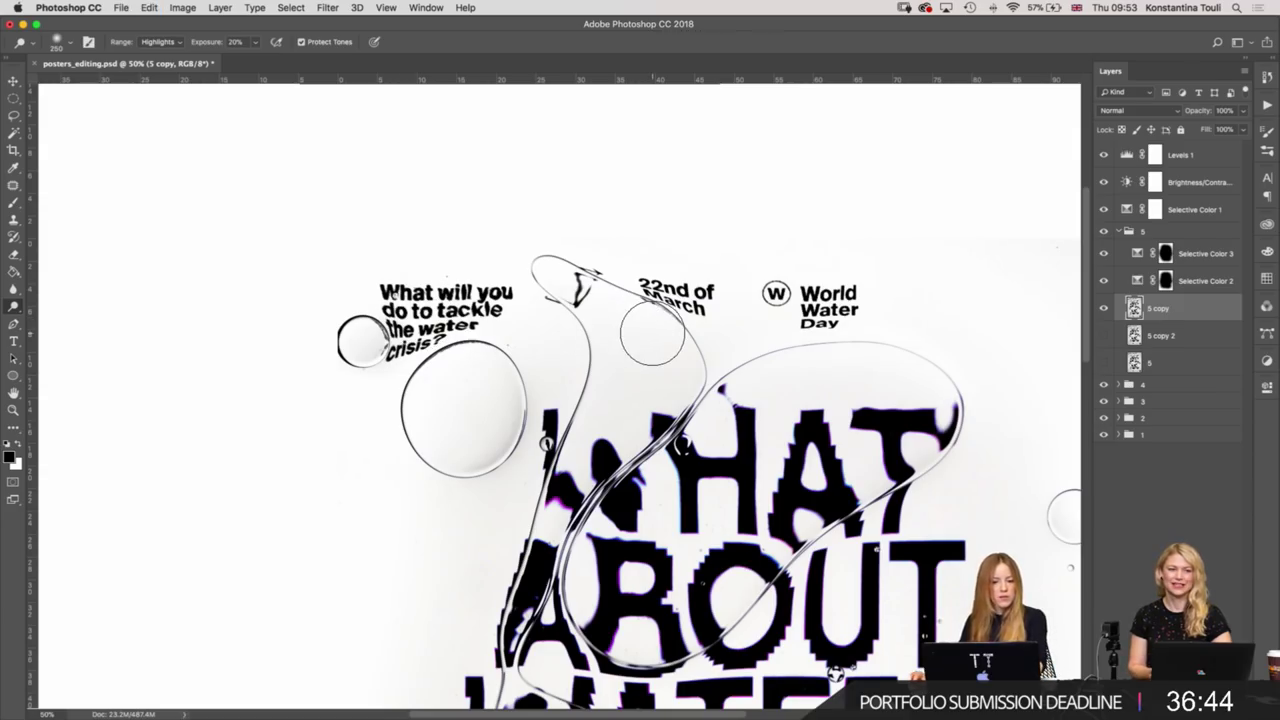
key(ctrl+minus)
drag(693, 378, 563, 228)
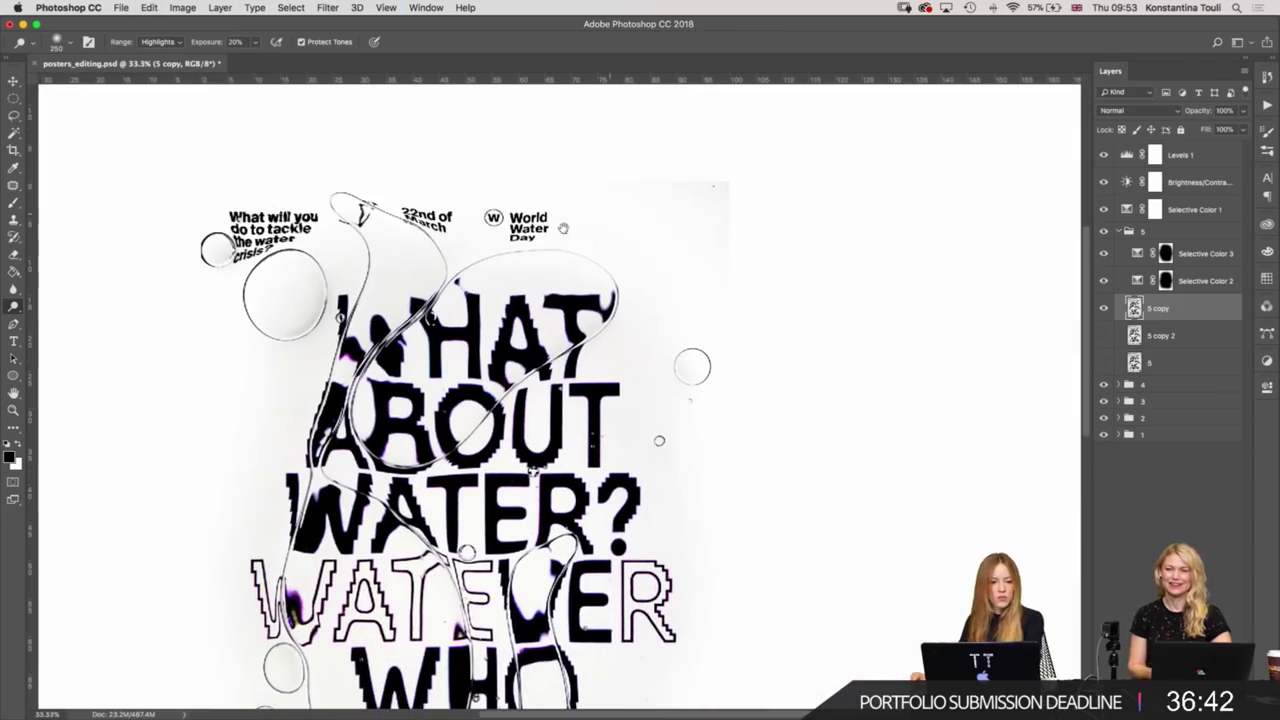
click(1104, 310)
click(1104, 310)
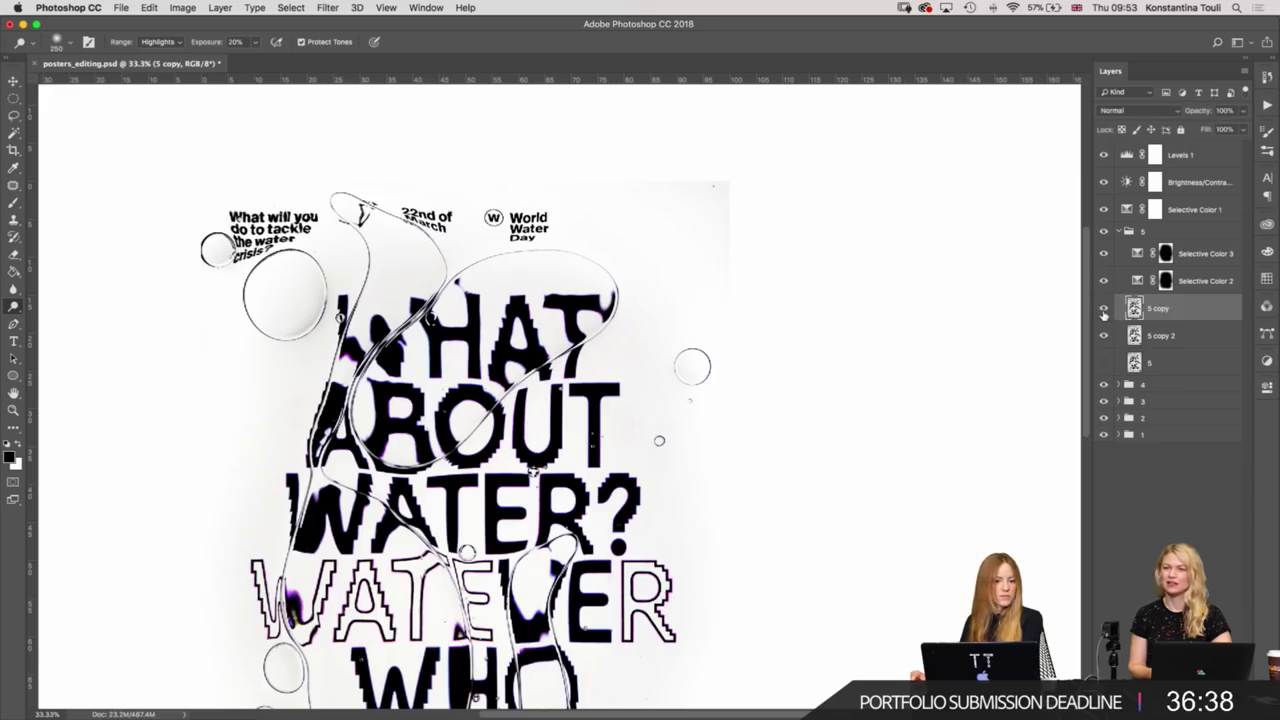
click(1104, 310)
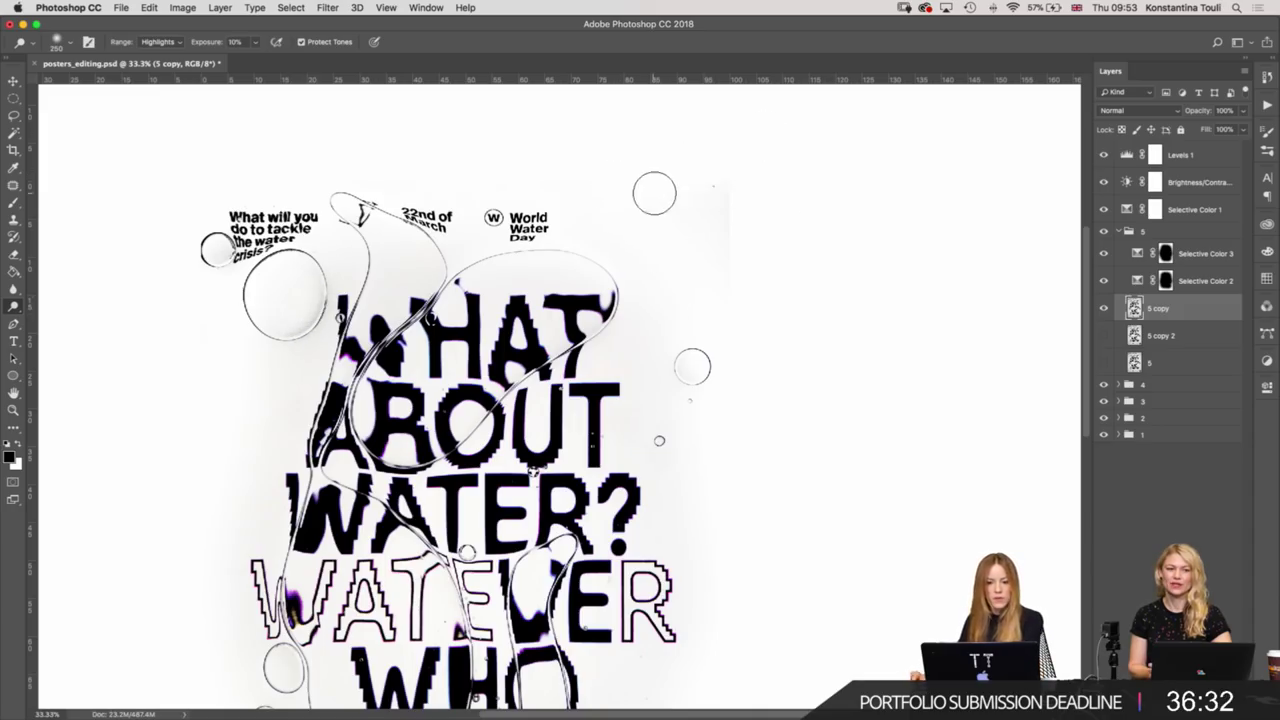
Bring the poster's bottom lettering and lower edge into view.
scroll(724, 177, up, 2)
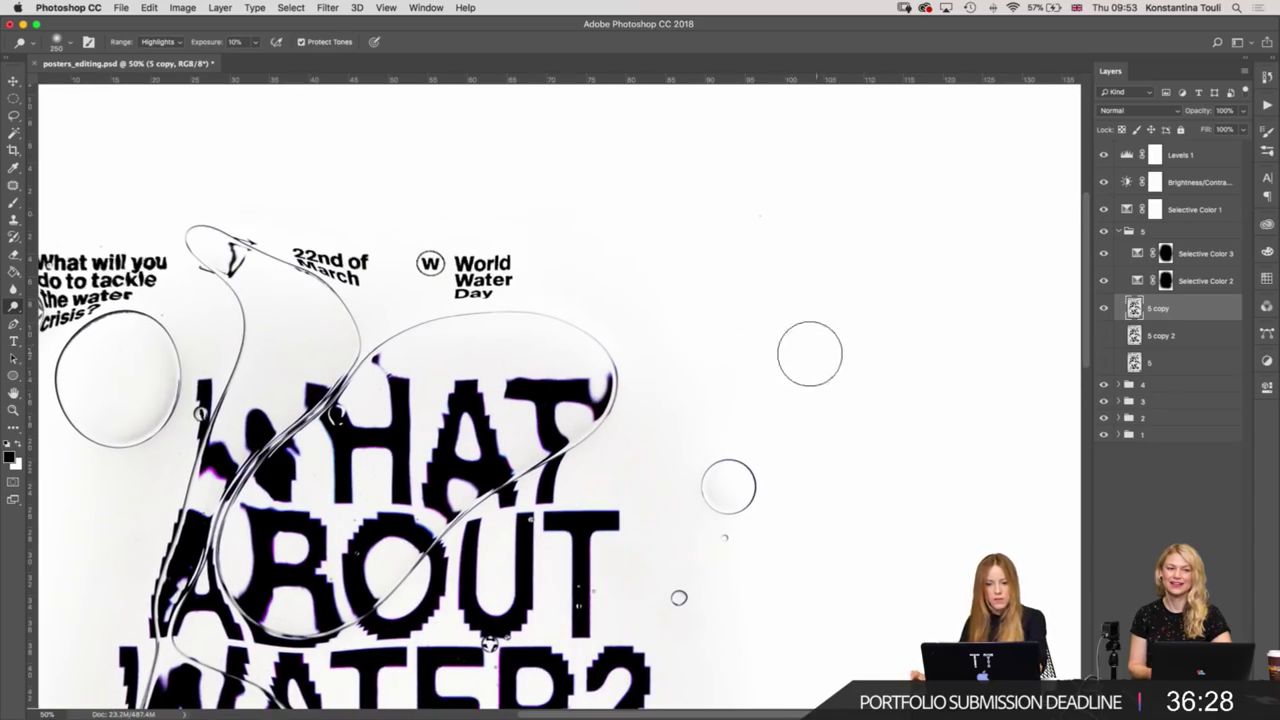
drag(752, 265, 629, 325)
drag(337, 256, 549, 182)
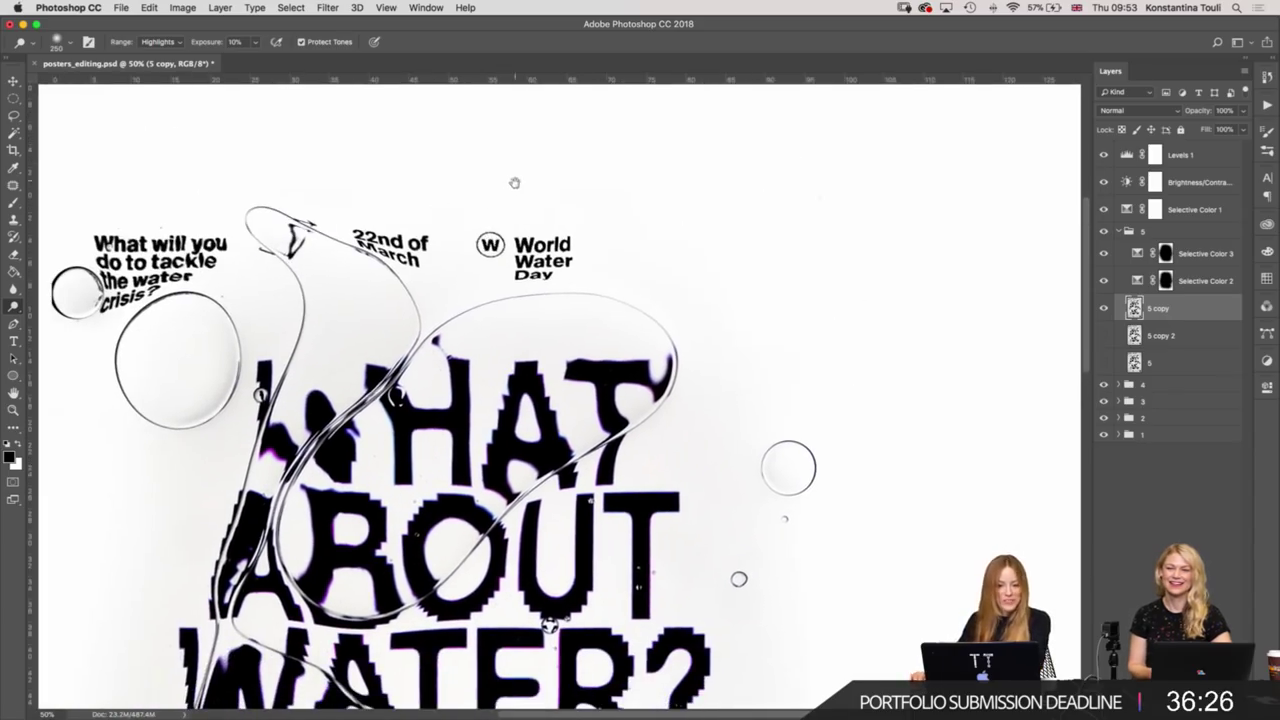
drag(770, 705, 826, 455)
scroll(826, 455, up, 2)
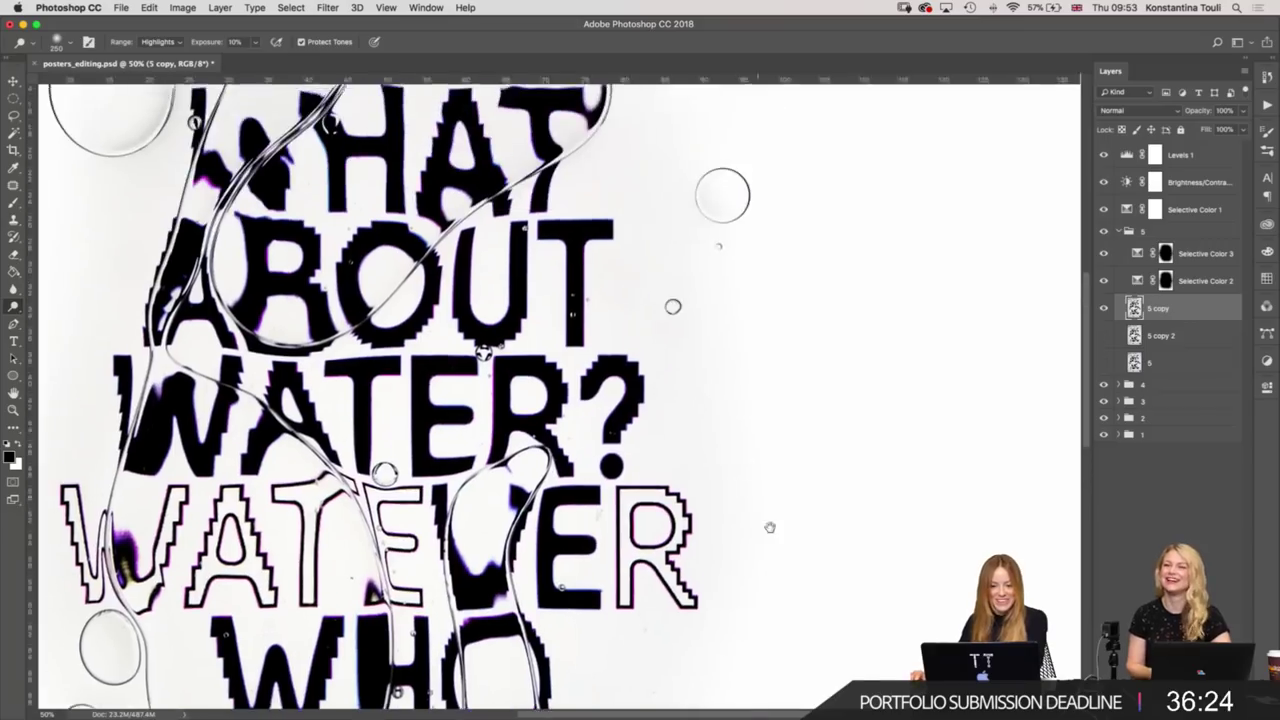
scroll(800, 500, down, 8)
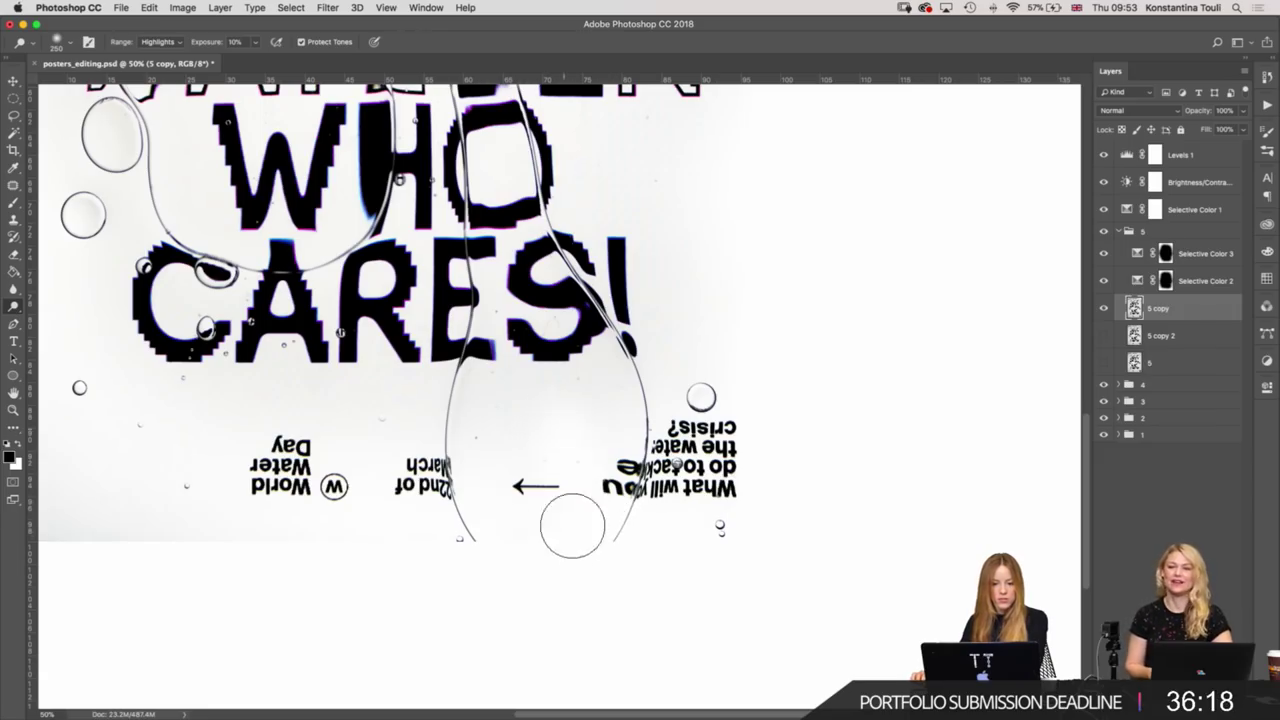
drag(548, 450, 812, 435)
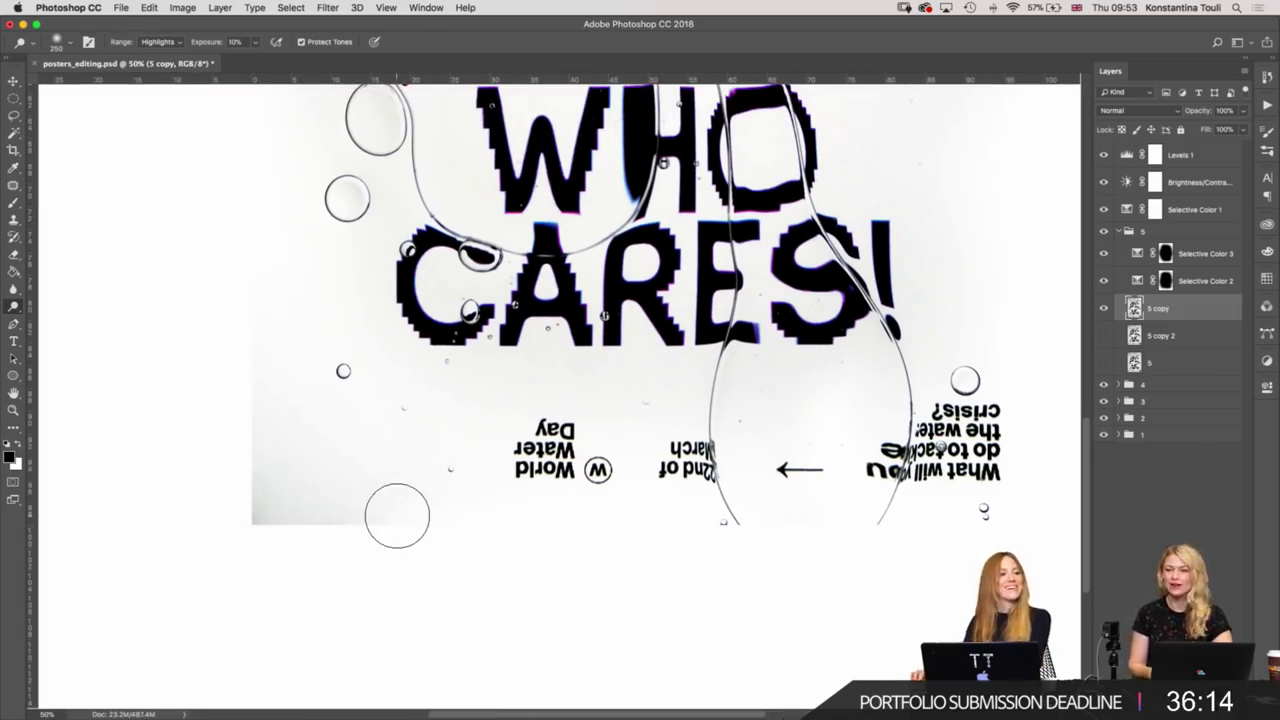
drag(309, 456, 334, 516)
Dodge the grey edge near the poster's bottom at 5% exposure.
mouse_move(280, 476)
mouse_down()
mouse_move(457, 581)
mouse_move(355, 547)
mouse_move(320, 510)
mouse_move(323, 451)
mouse_move(336, 460)
mouse_move(306, 493)
mouse_move(431, 593)
mouse_move(459, 497)
mouse_move(421, 471)
mouse_move(477, 486)
mouse_move(459, 453)
mouse_move(498, 467)
mouse_move(514, 586)
mouse_move(502, 528)
mouse_up()
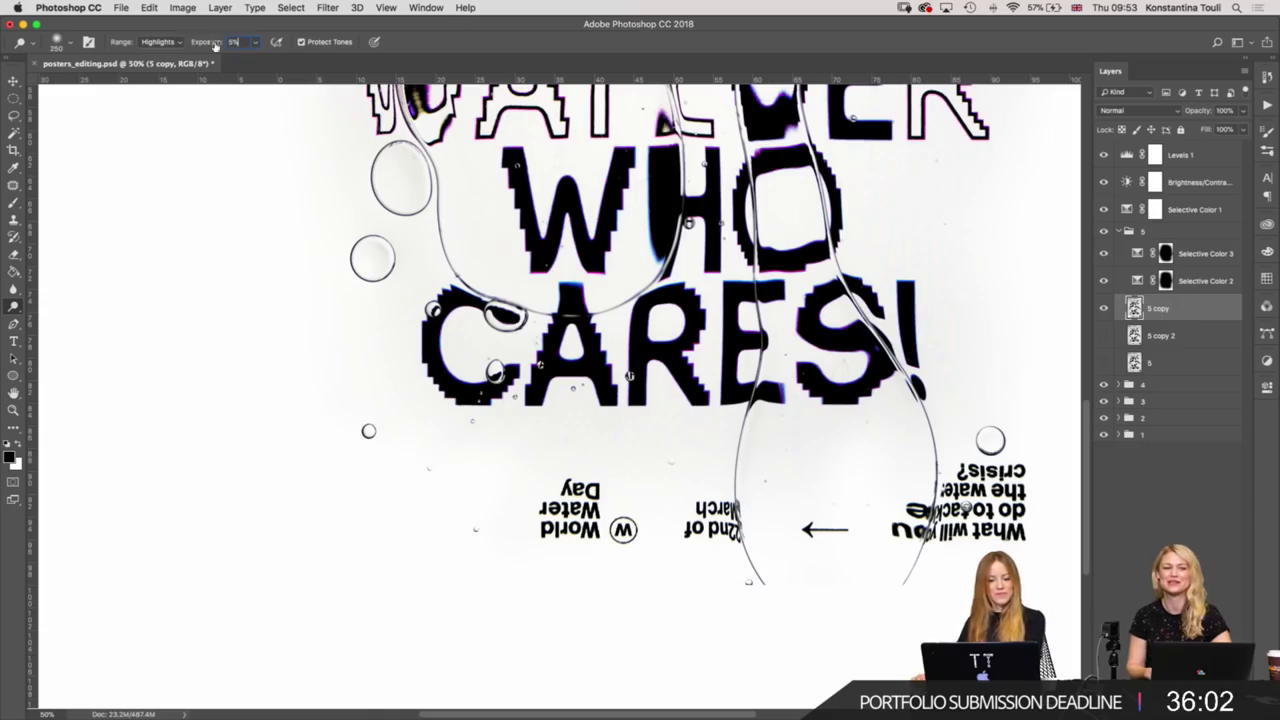
key(Return)
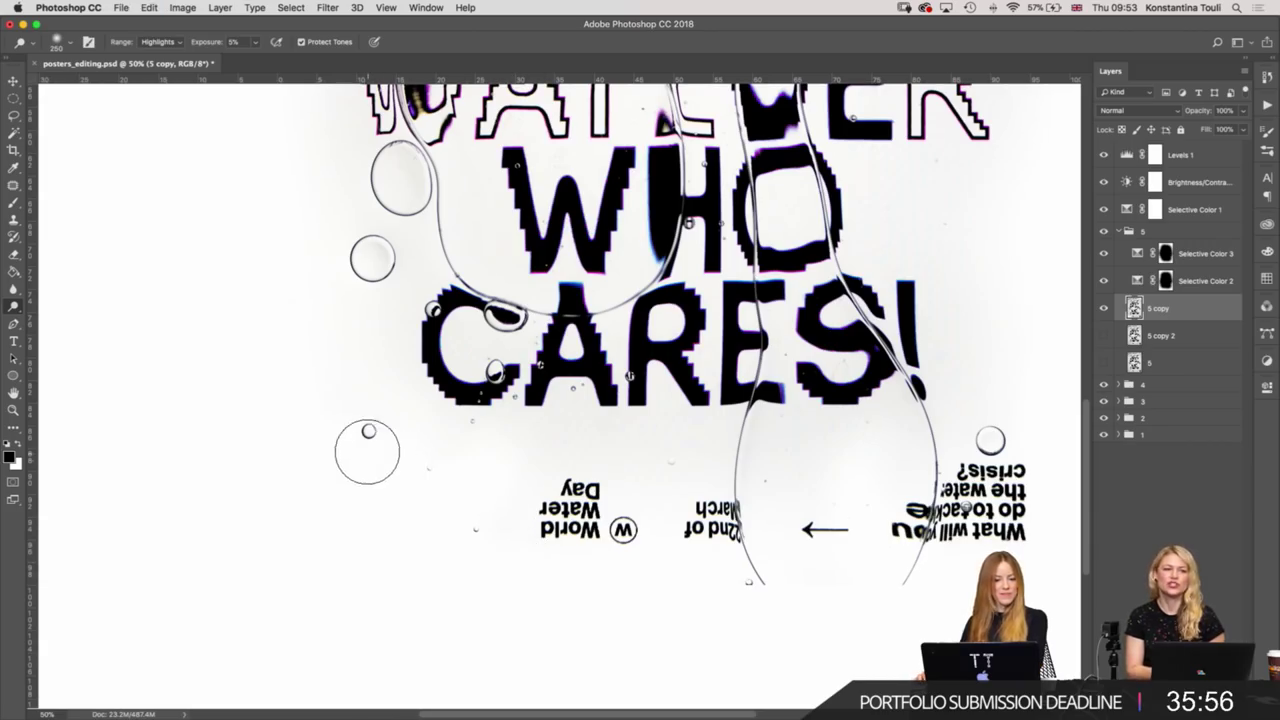
scroll(367, 452, up, 5)
scroll(628, 540, down, 2)
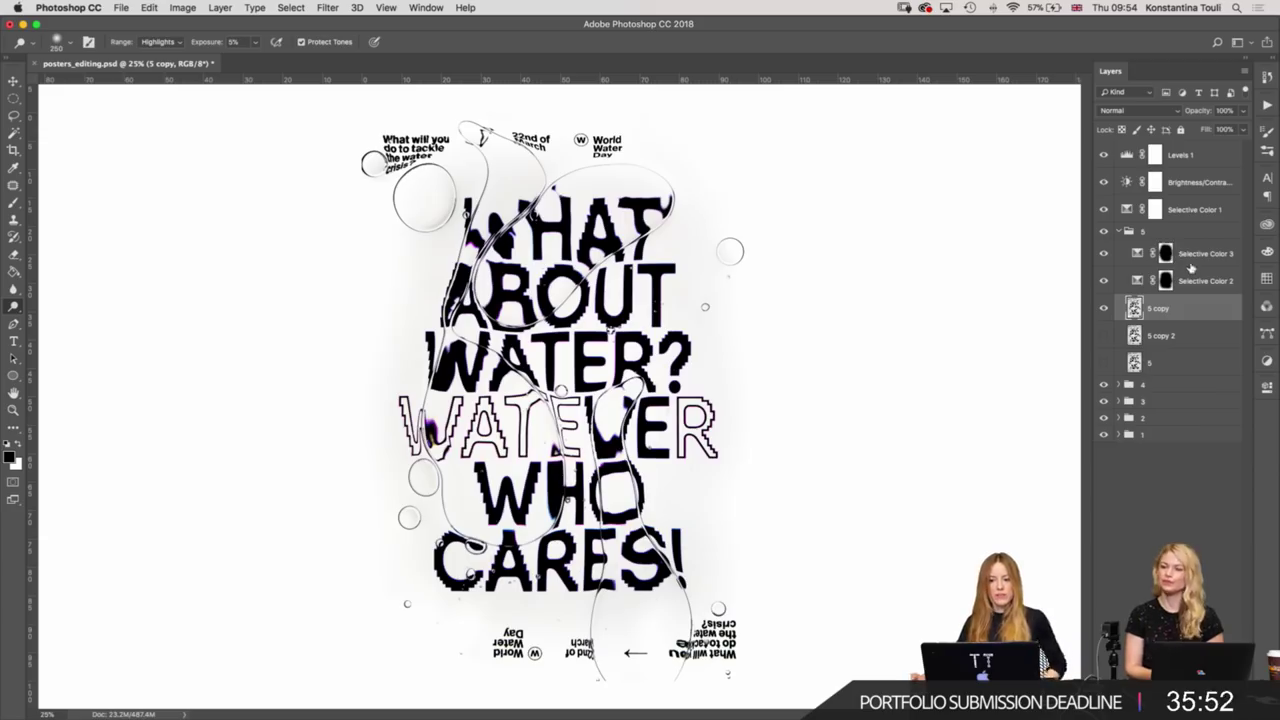
click(1181, 156)
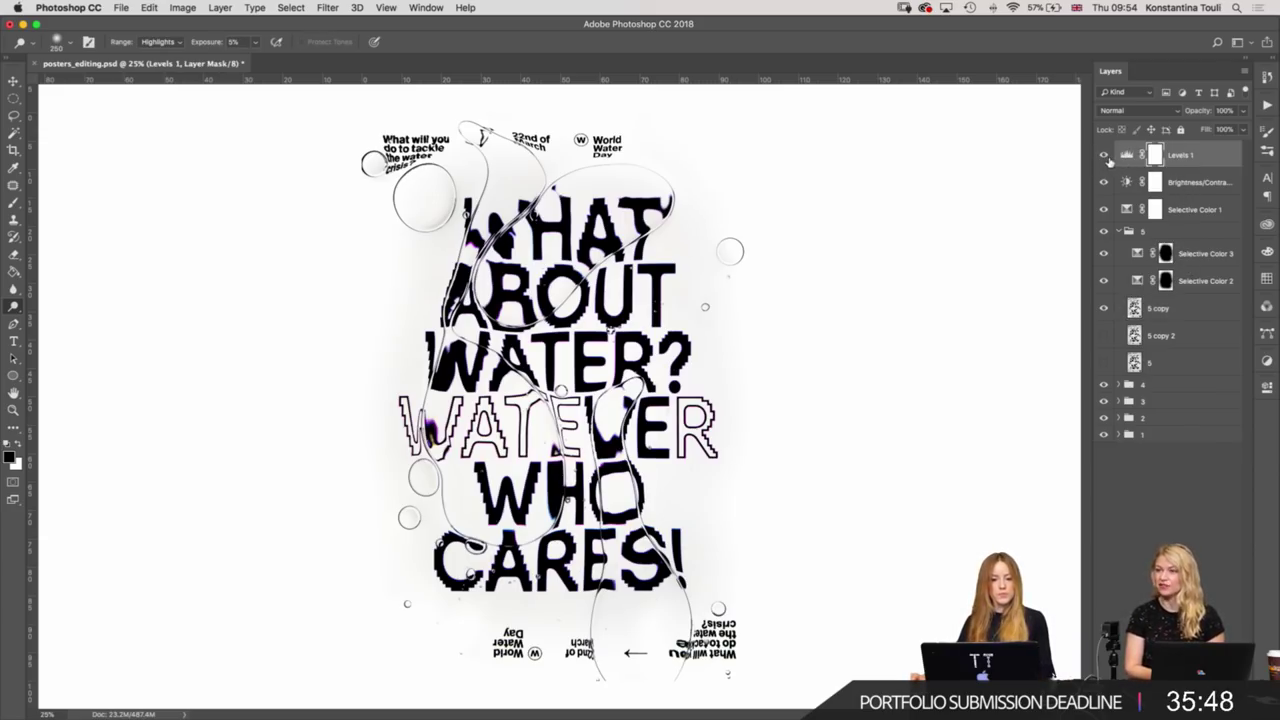
click(1103, 155)
click(1103, 155)
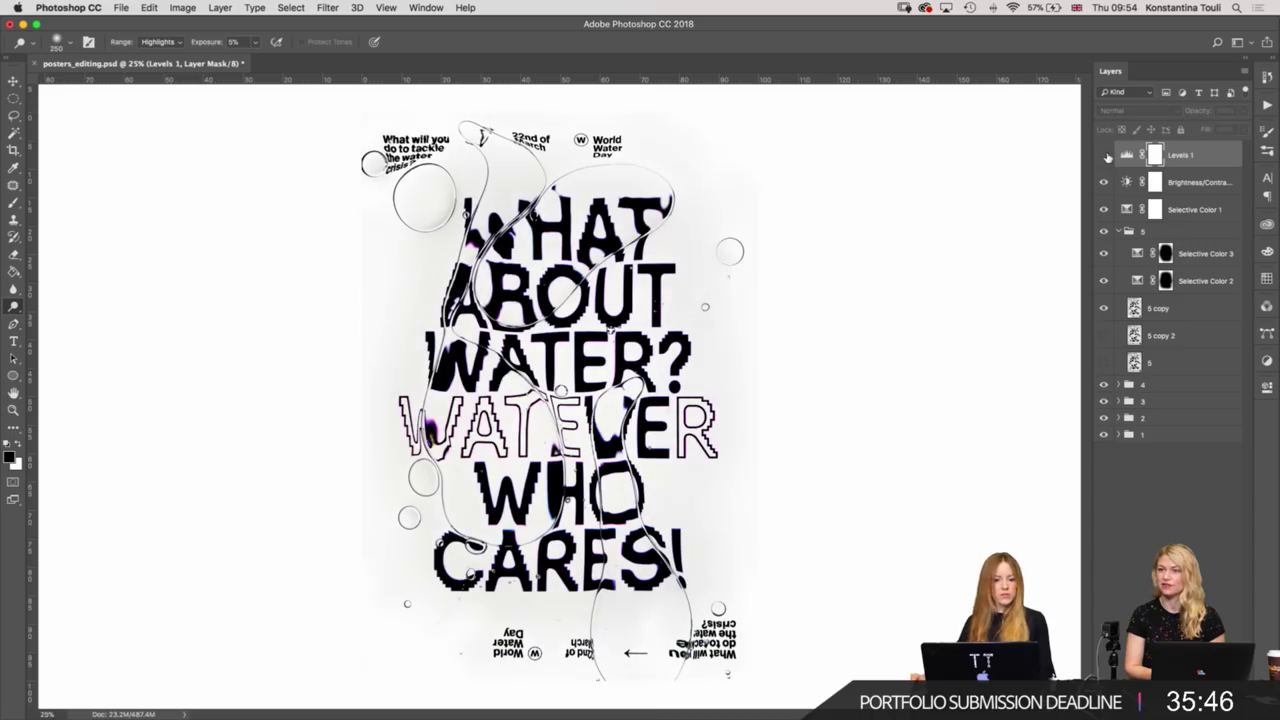
click(1104, 155)
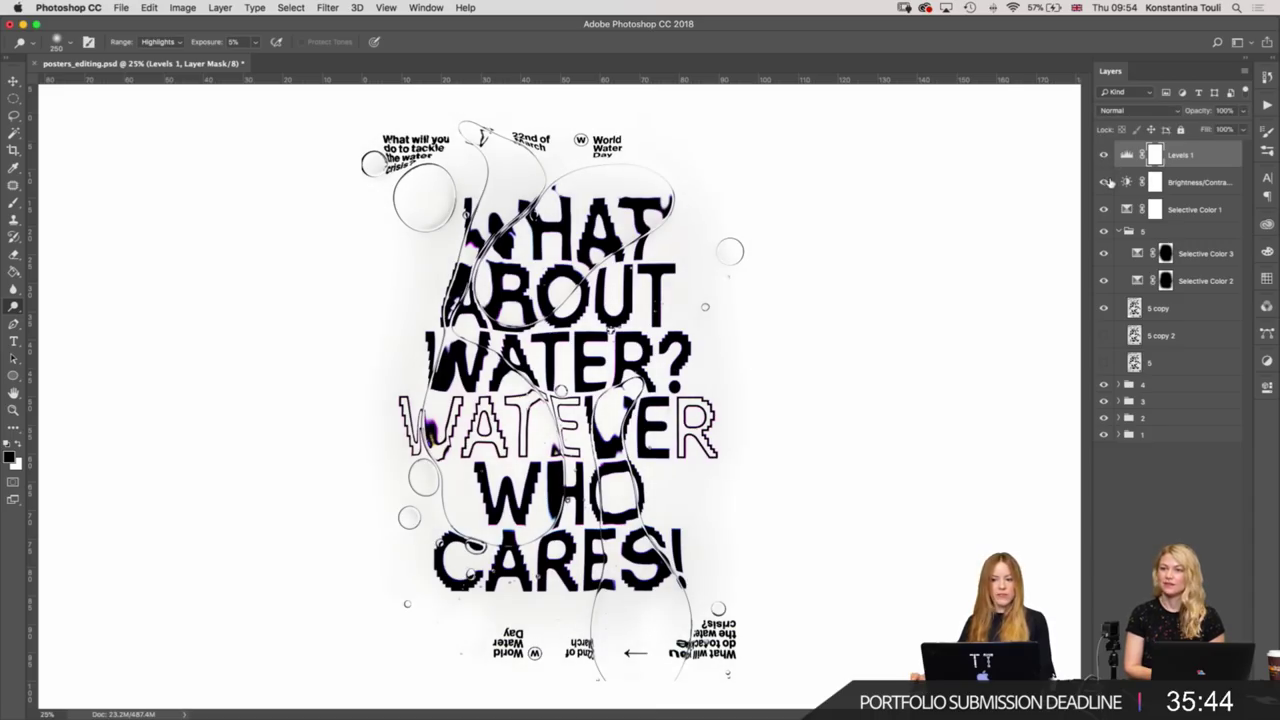
click(1104, 156)
click(1103, 183)
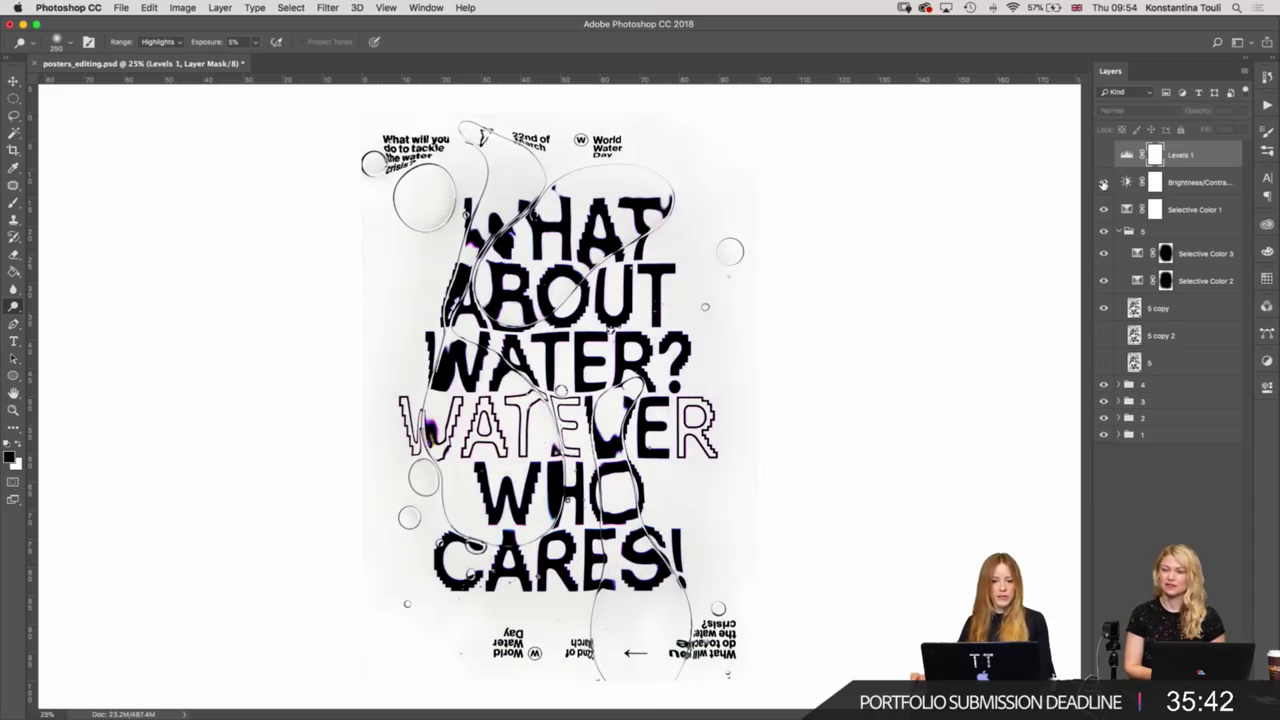
click(1104, 183)
click(1104, 210)
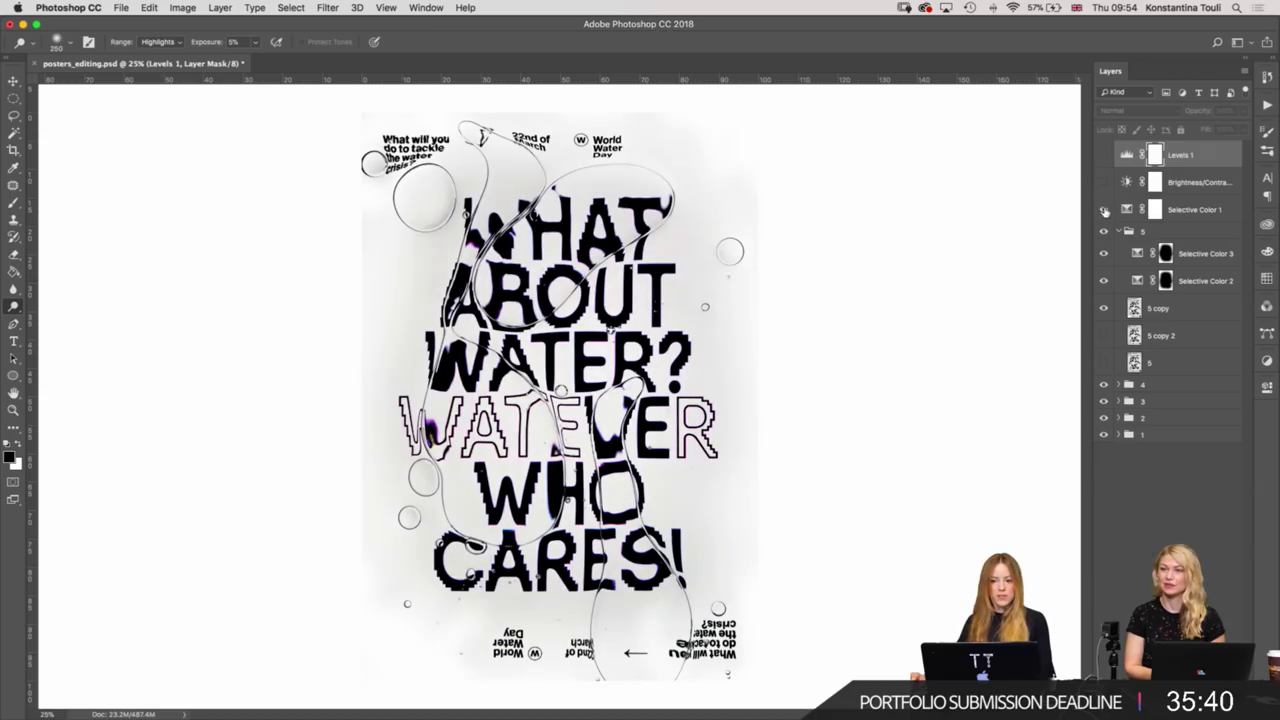
click(1104, 210)
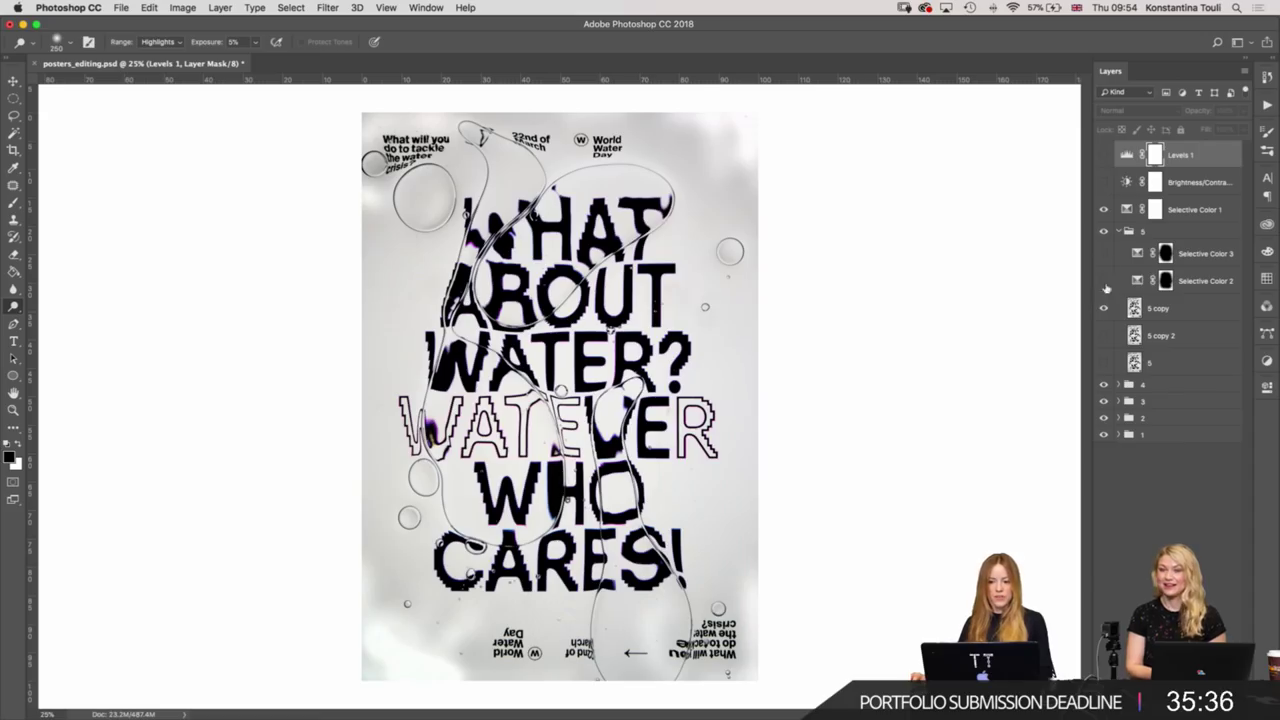
click(1100, 312)
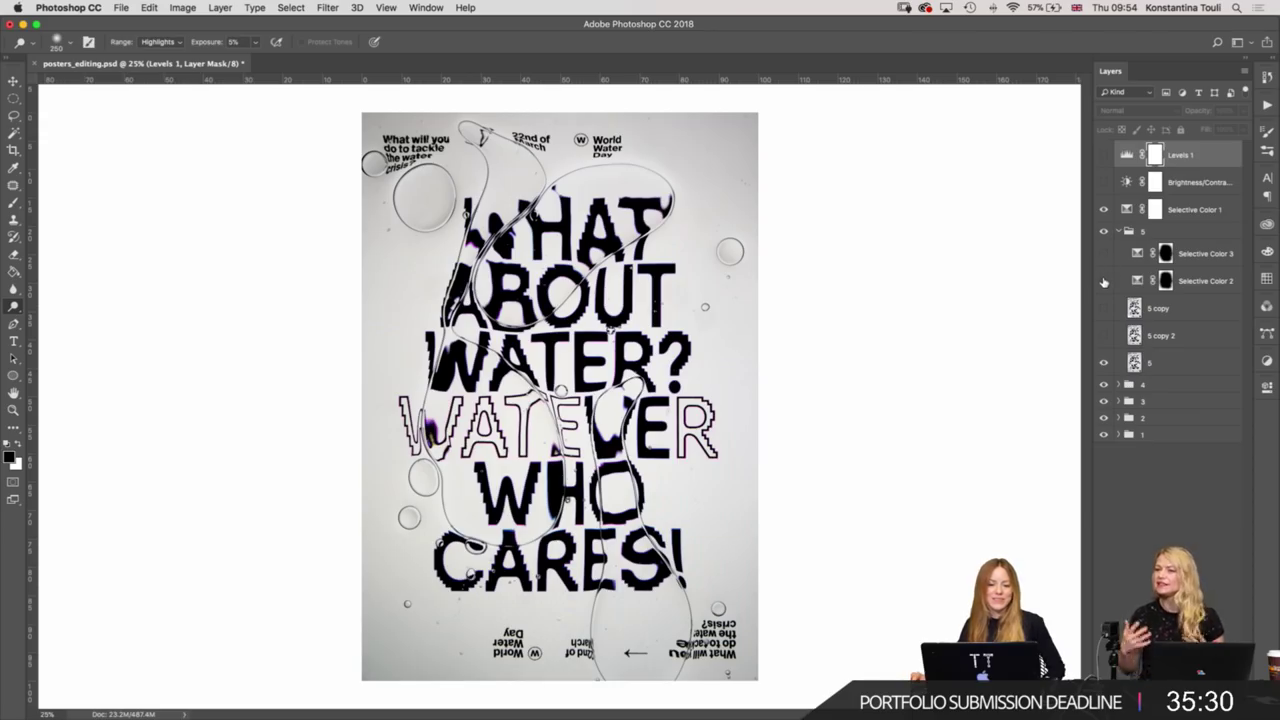
click(1105, 160)
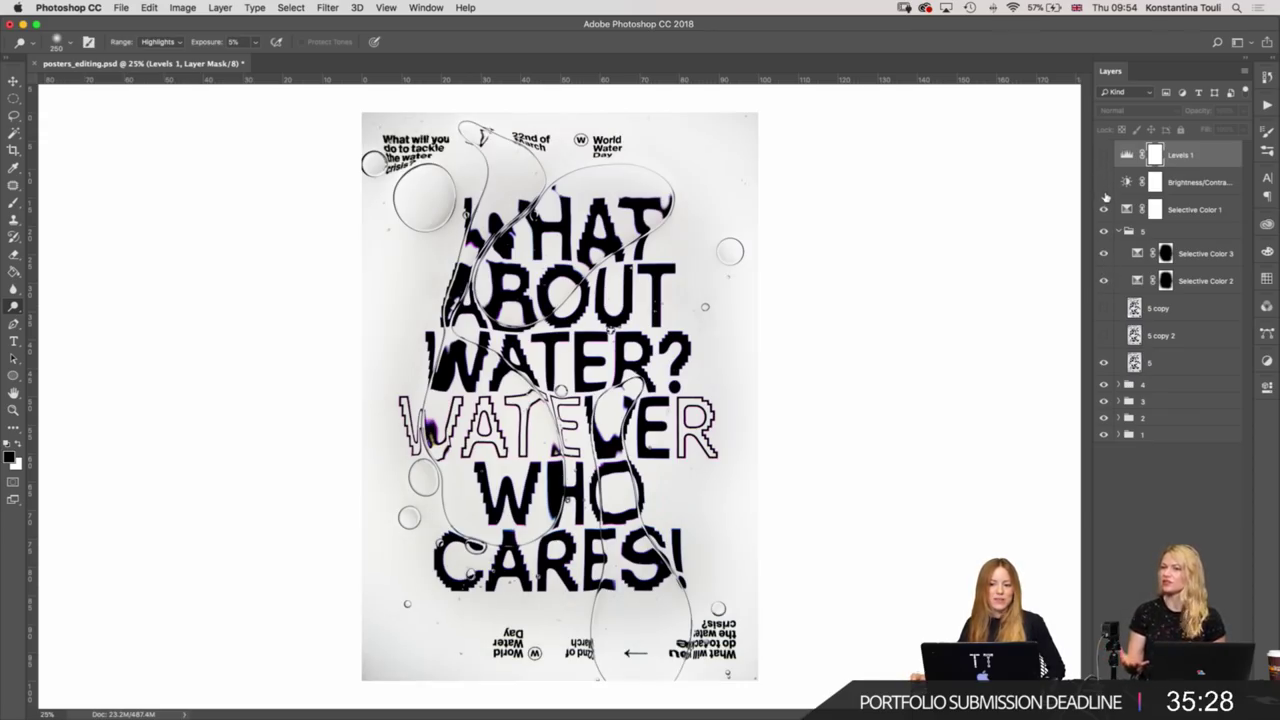
mouse_move(1104, 184)
mouse_down()
mouse_move(1102, 155)
mouse_move(1103, 237)
mouse_up()
click(1104, 284)
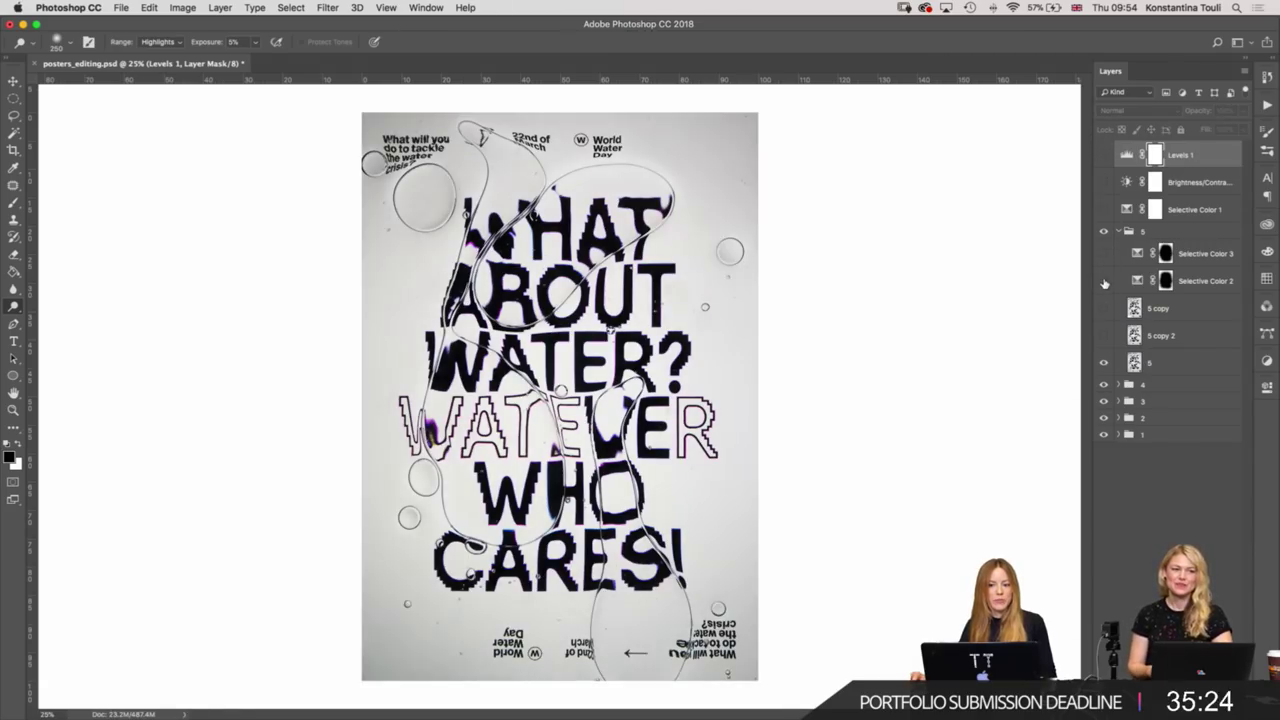
drag(1104, 283, 1108, 213)
drag(1101, 146, 1110, 337)
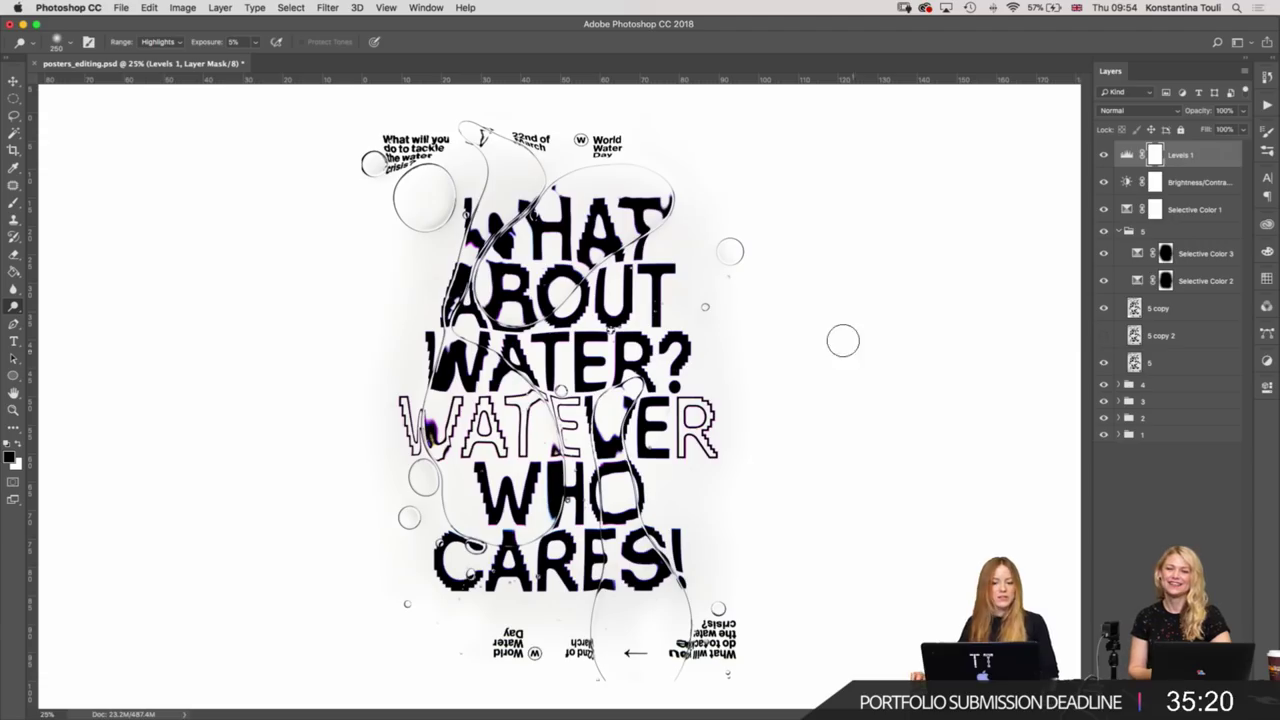
click(1104, 308)
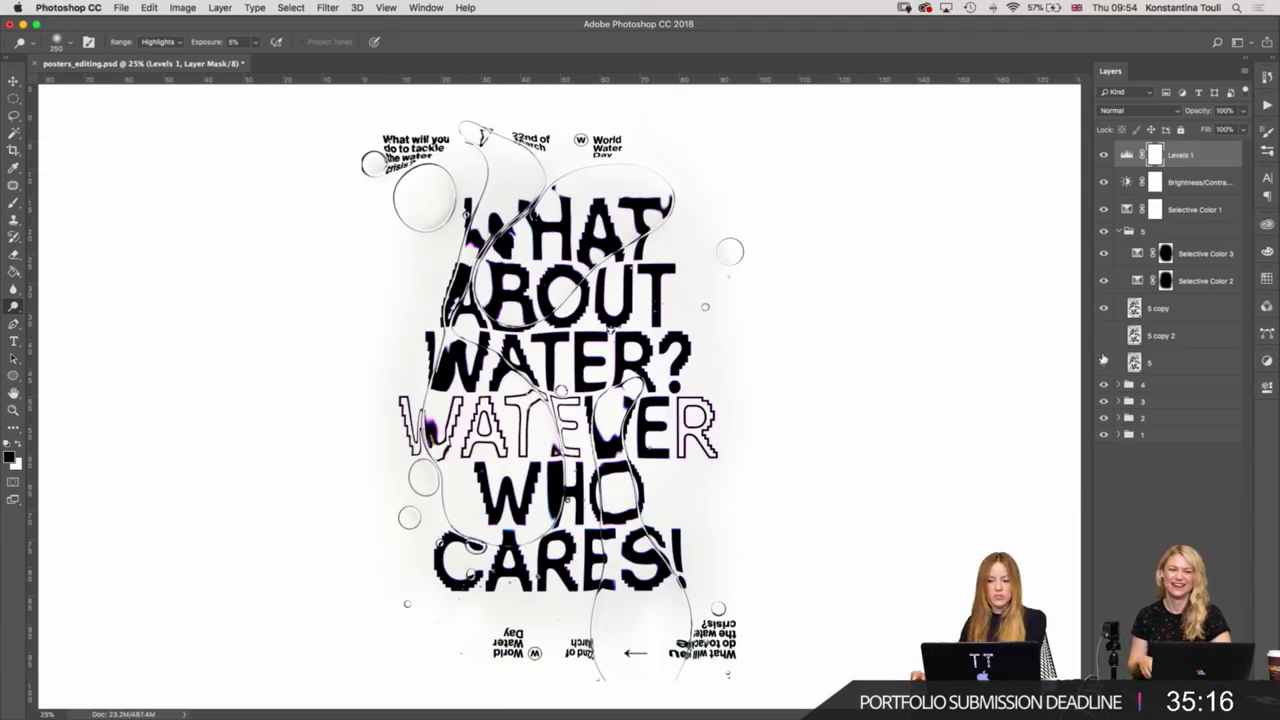
click(1104, 309)
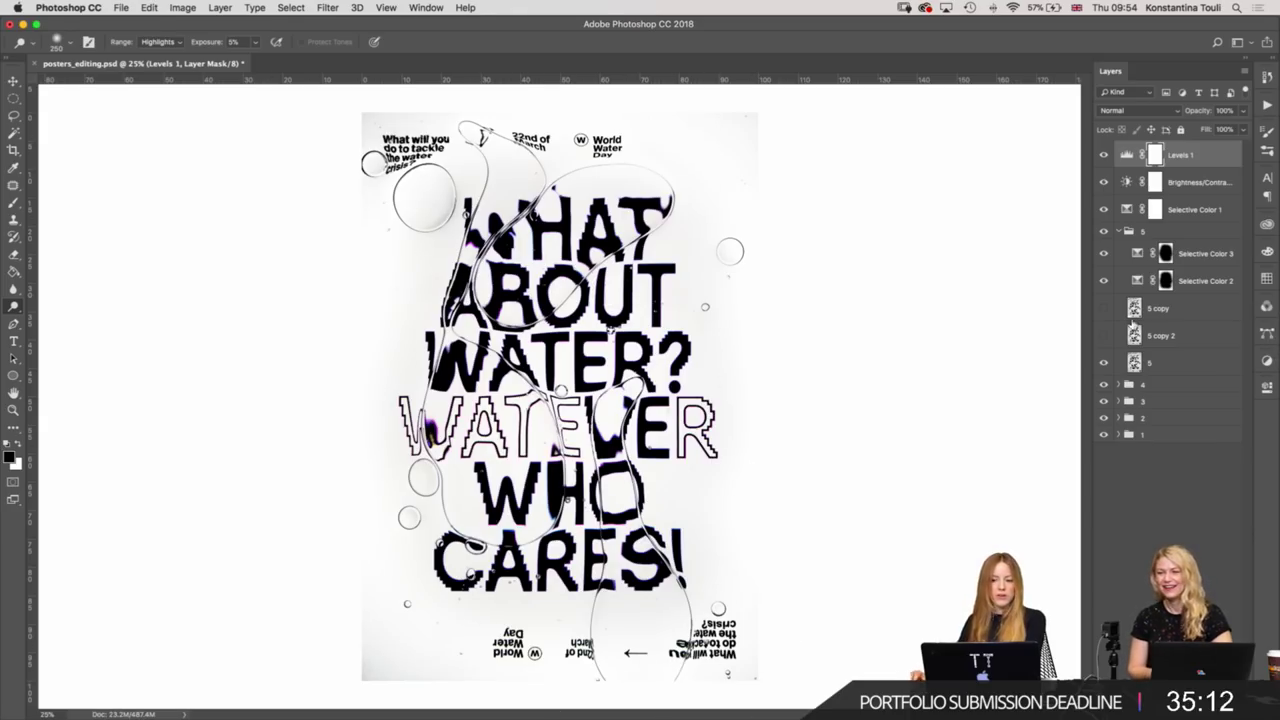
click(1104, 308)
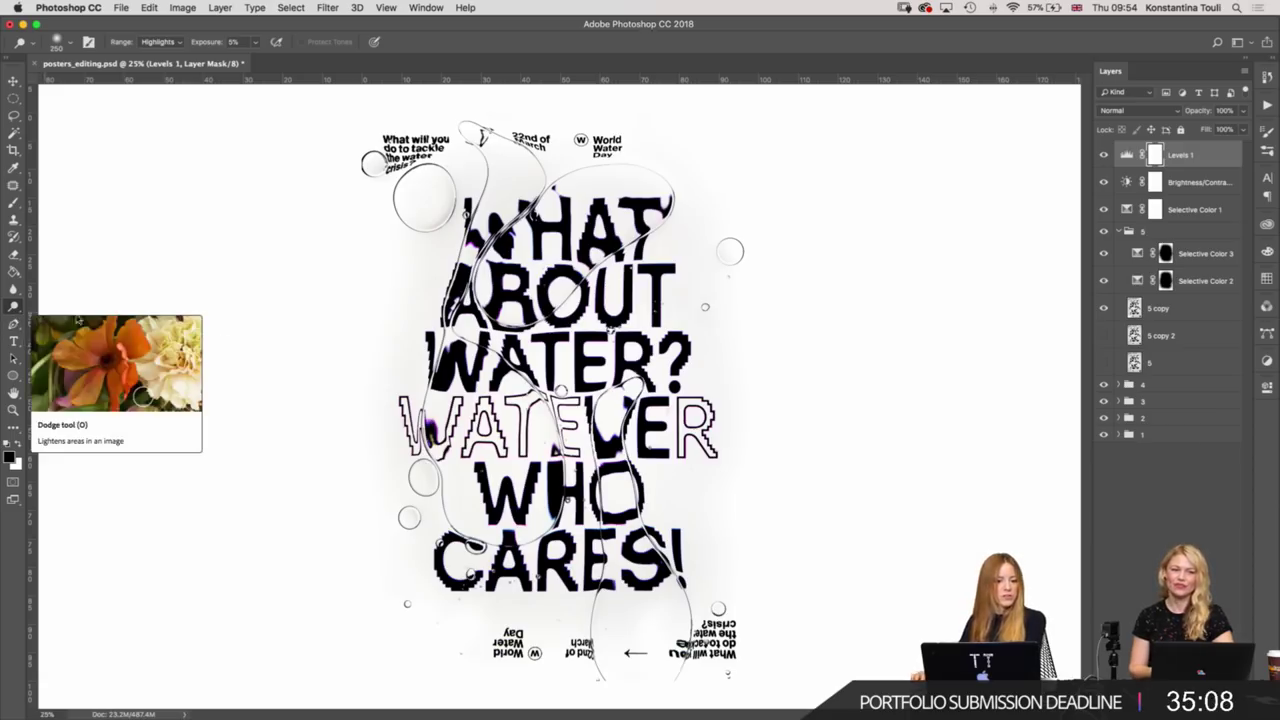
Set the pasteboard around the poster to Medium Gray.
key(super+plus)
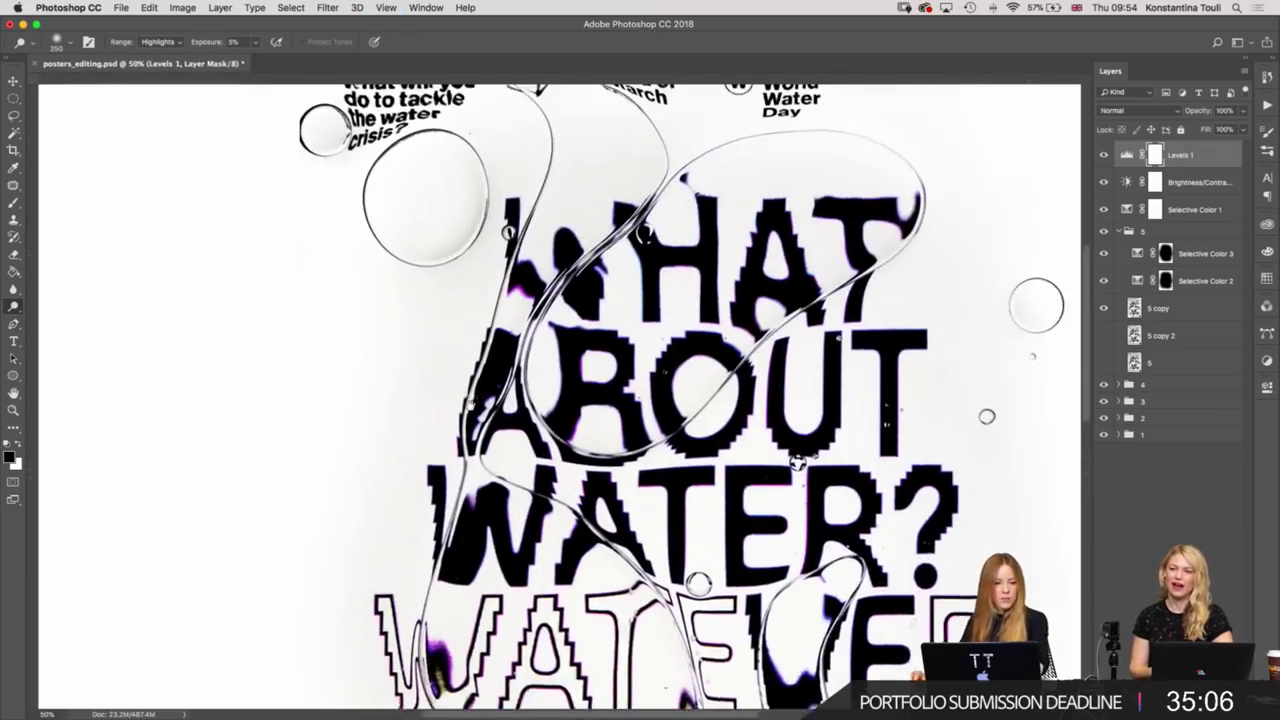
key(super+minus)
scroll(560, 400, down, 4)
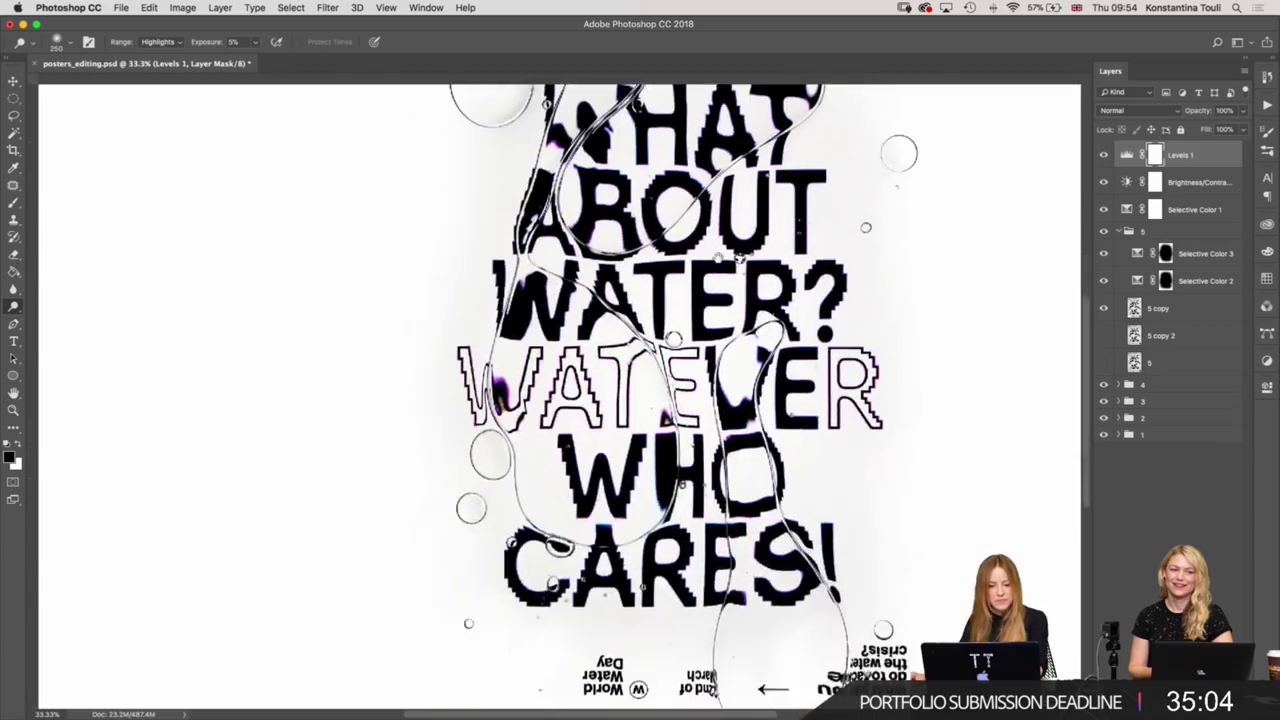
scroll(560, 400, down, 3)
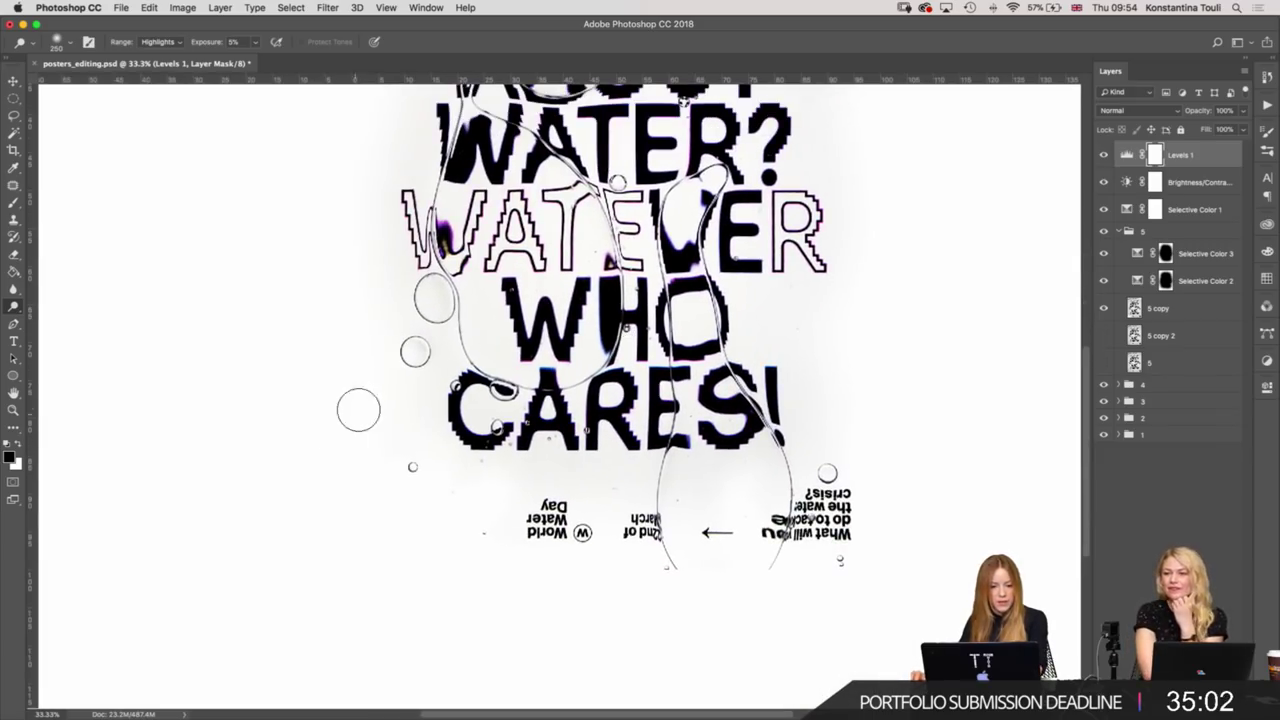
scroll(827, 432, up, 5)
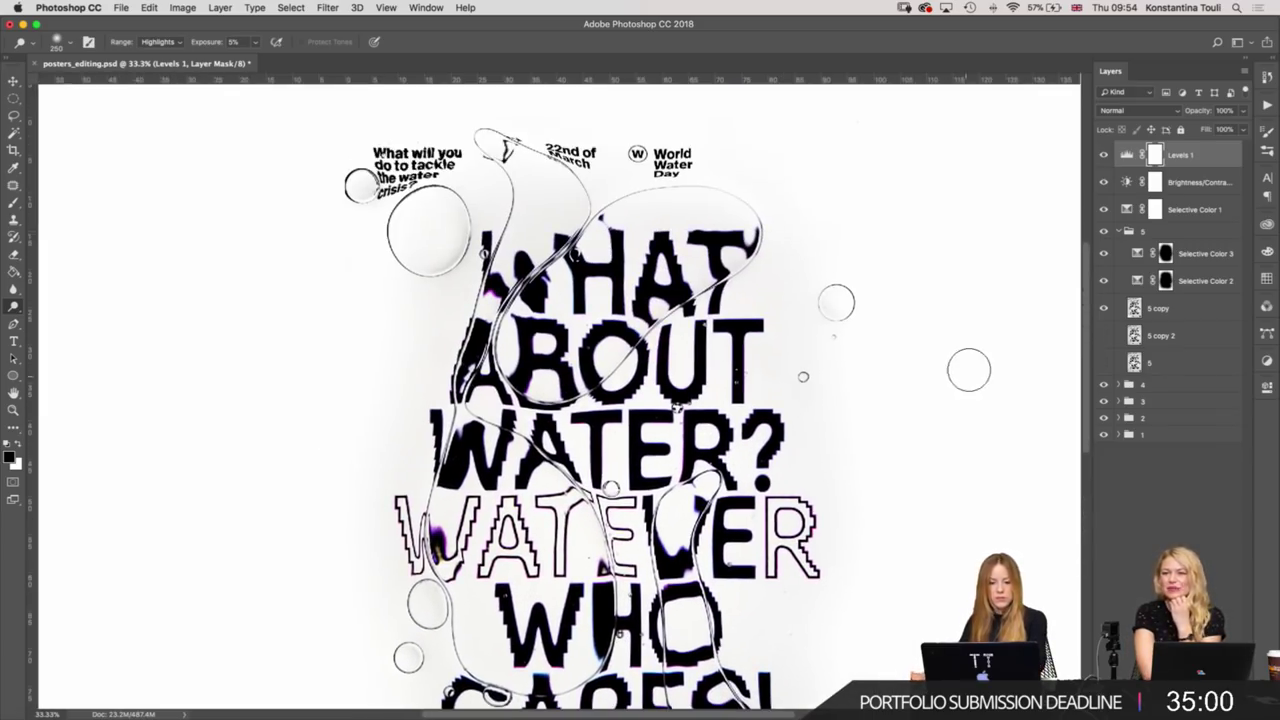
right_click(970, 367)
click(1033, 405)
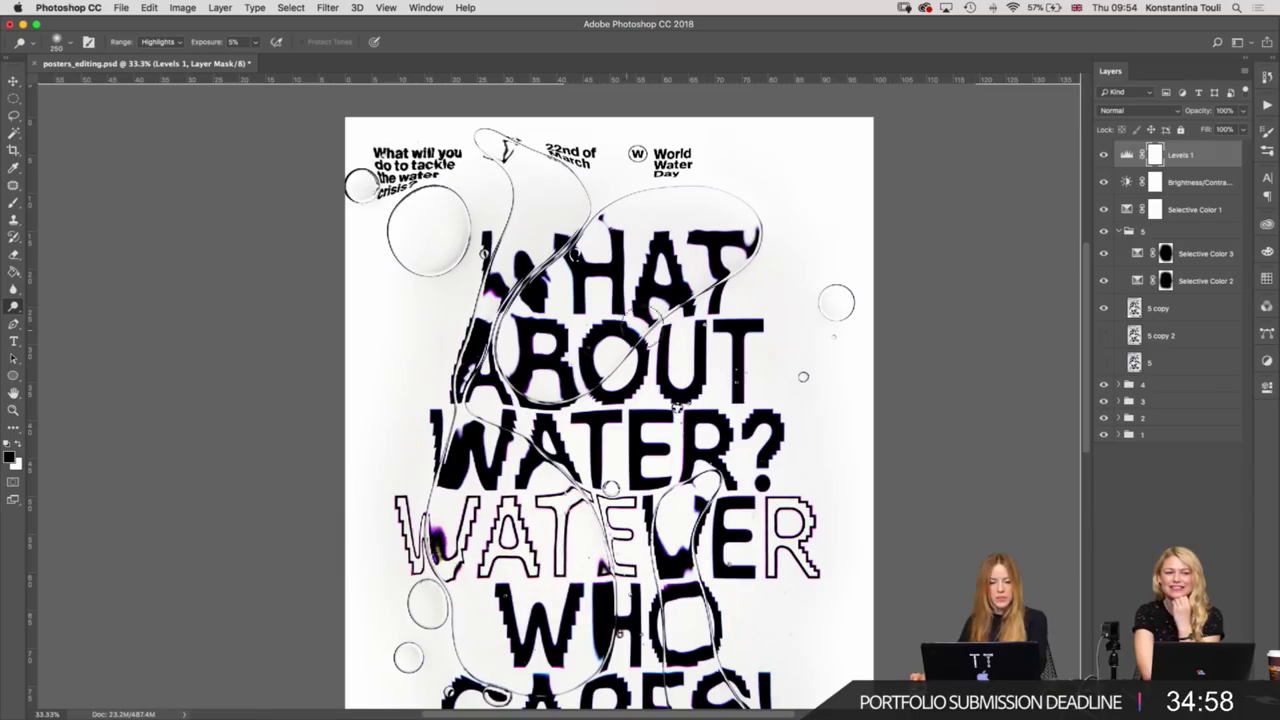
scroll(720, 330, down, 2)
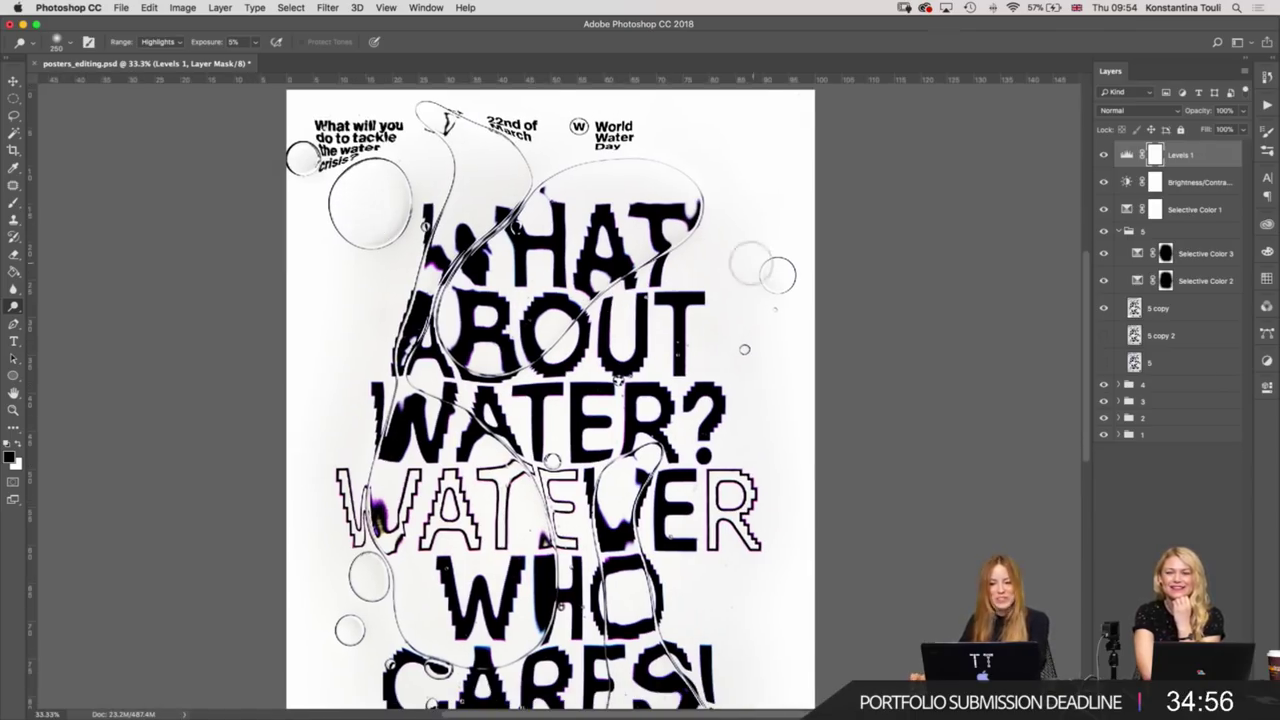
Duplicate the 5 copy layer as a backup named 5 copy 3.
key(super+plus)
key(super+plus)
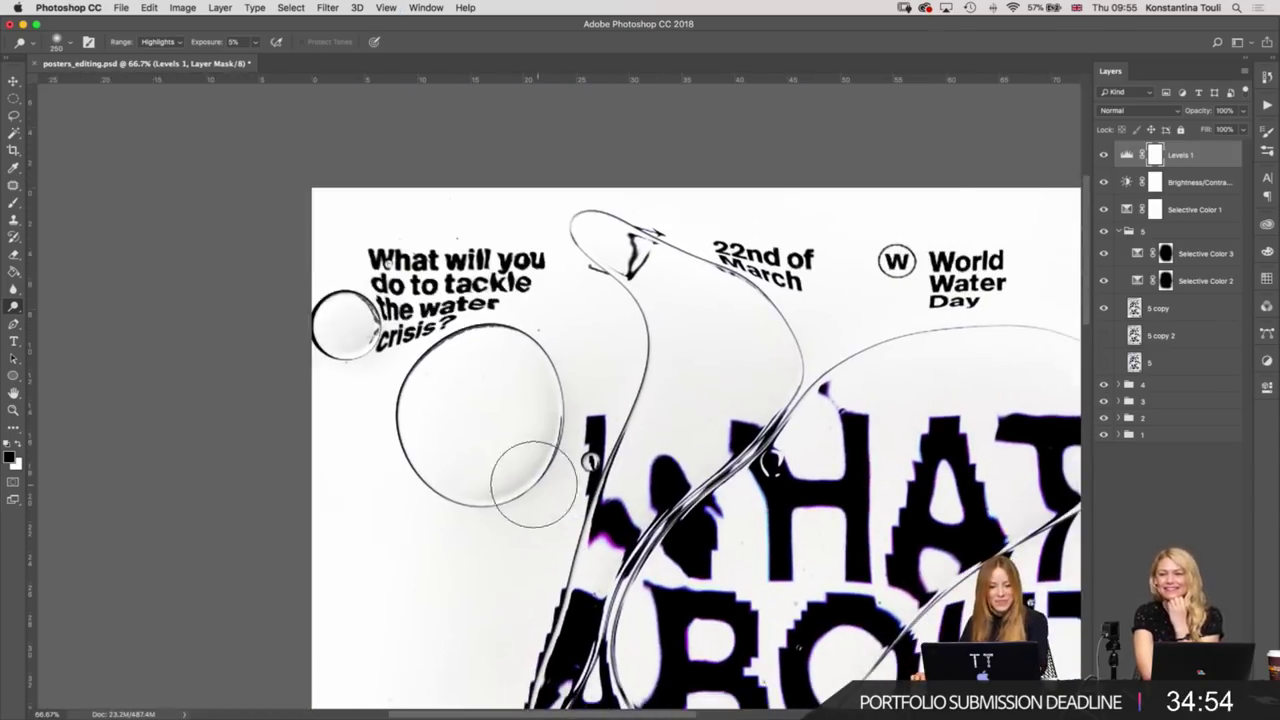
key(z)
super+click(570, 452)
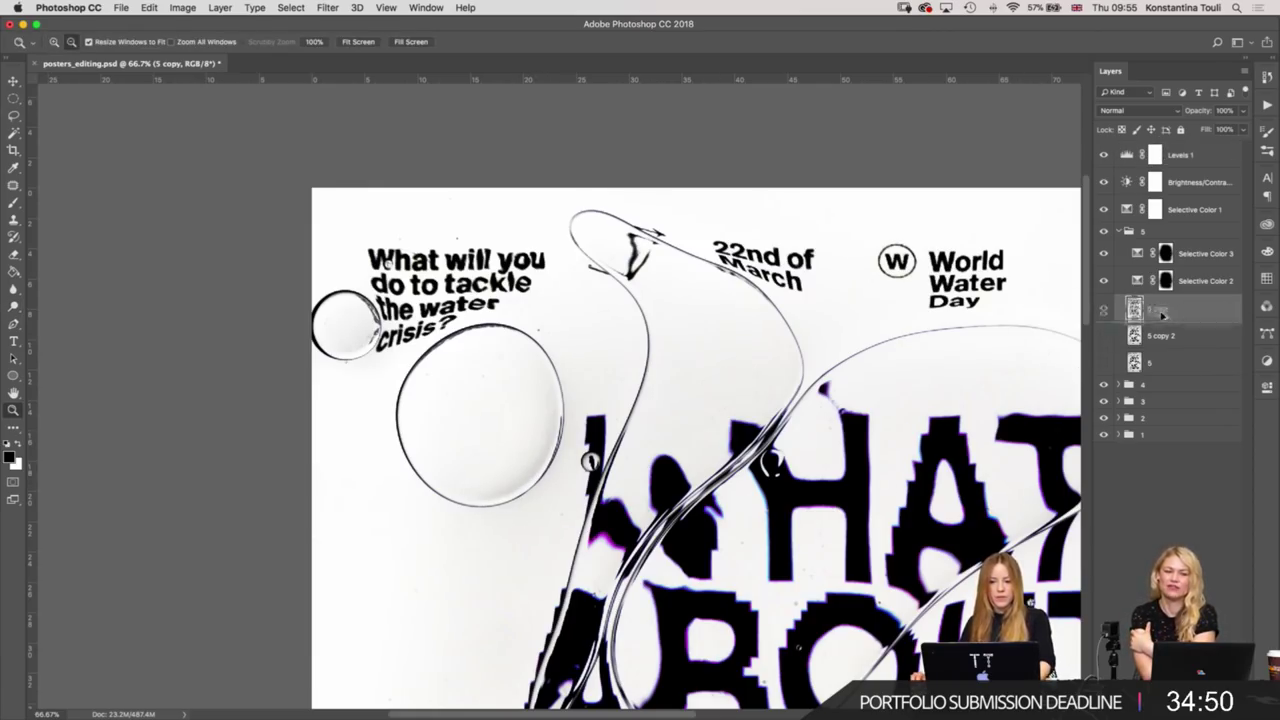
key(super+j)
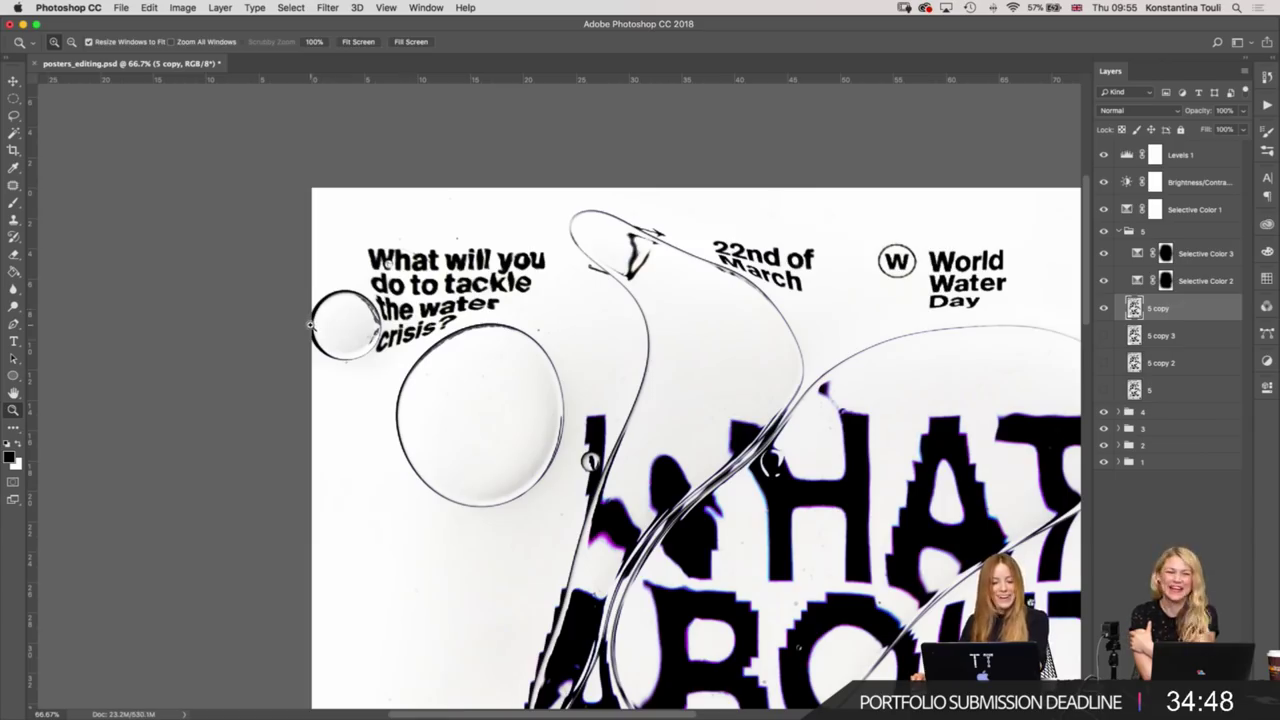
key(j)
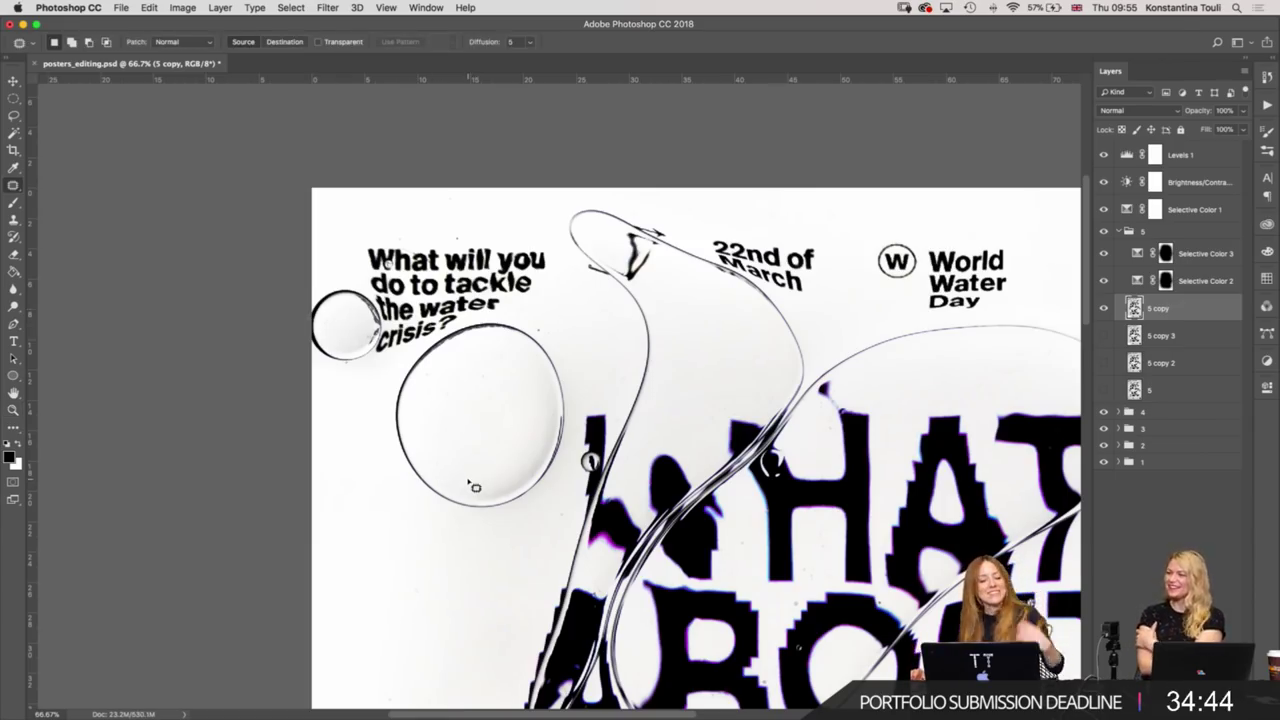
Pick the Dodge tool with a 100 px brush and zoom in on the WHAT ABOUT lettering.
click(12, 308)
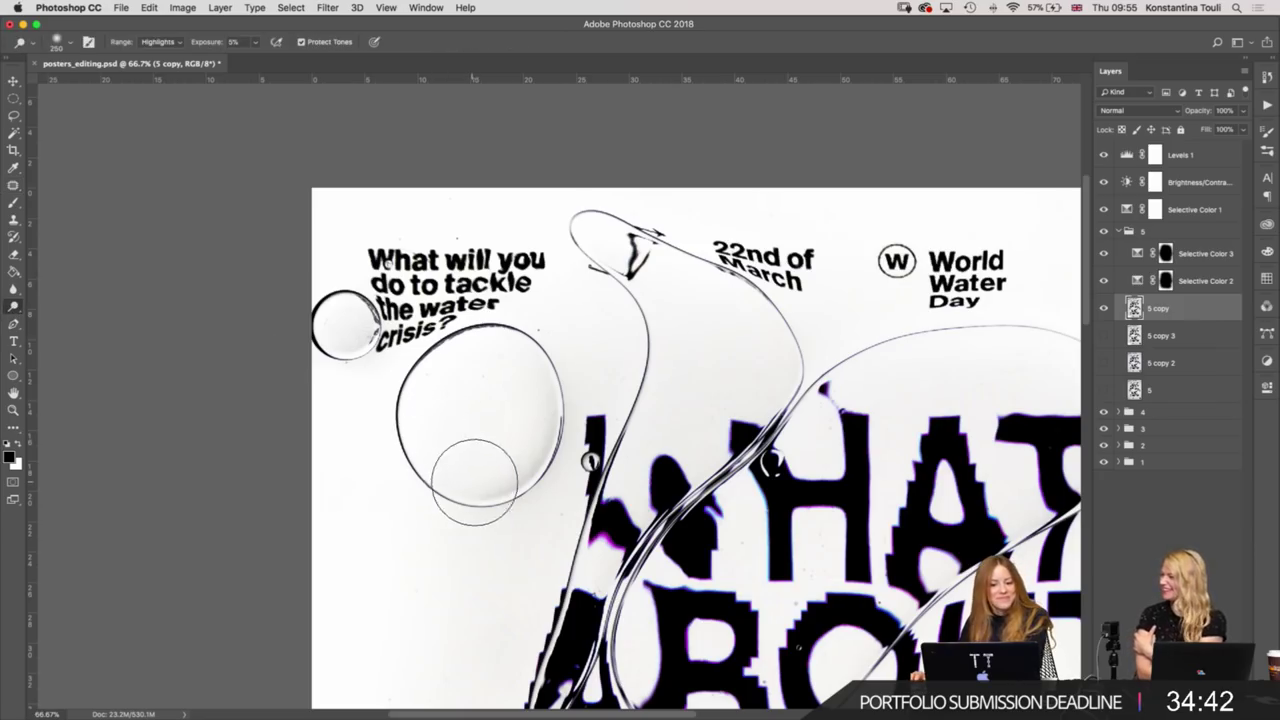
key(bracketleft)
key(bracketleft)
key(bracketleft)
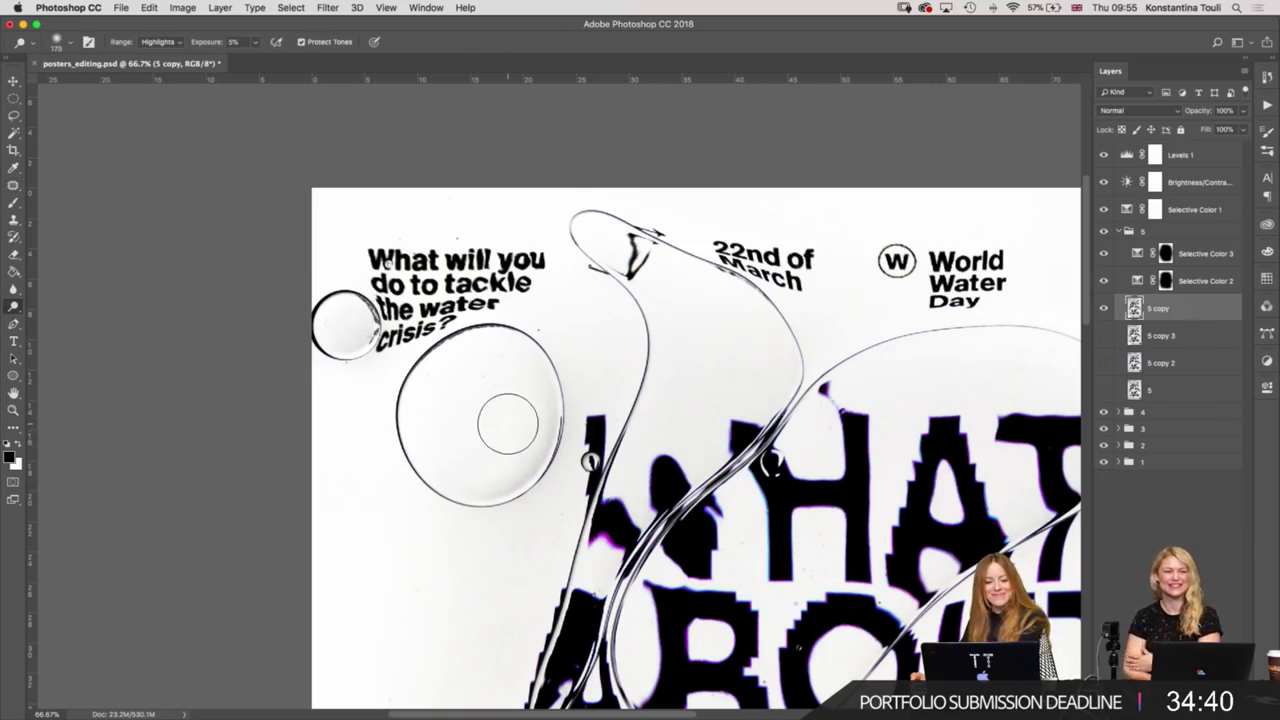
key(ctrl+plus)
key(ctrl+plus)
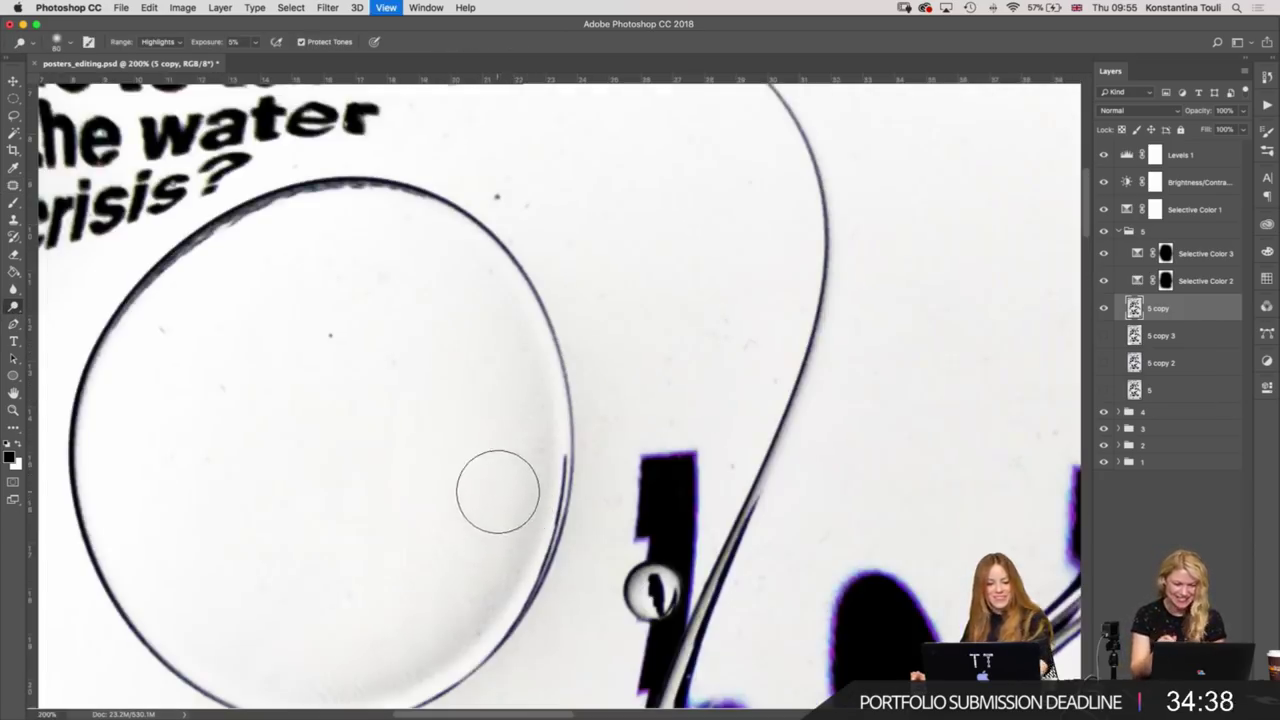
scroll(463, 591, down, 2)
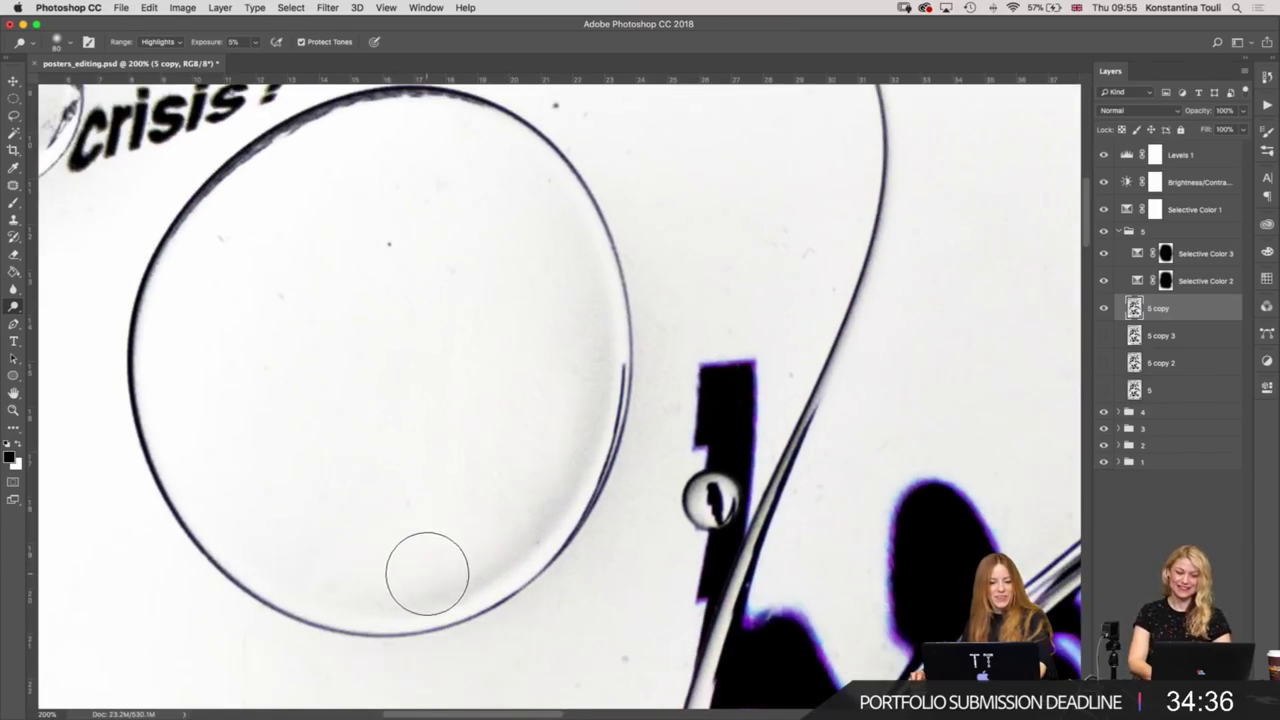
key(ctrl+minus)
key(ctrl+minus)
key(ctrl+minus)
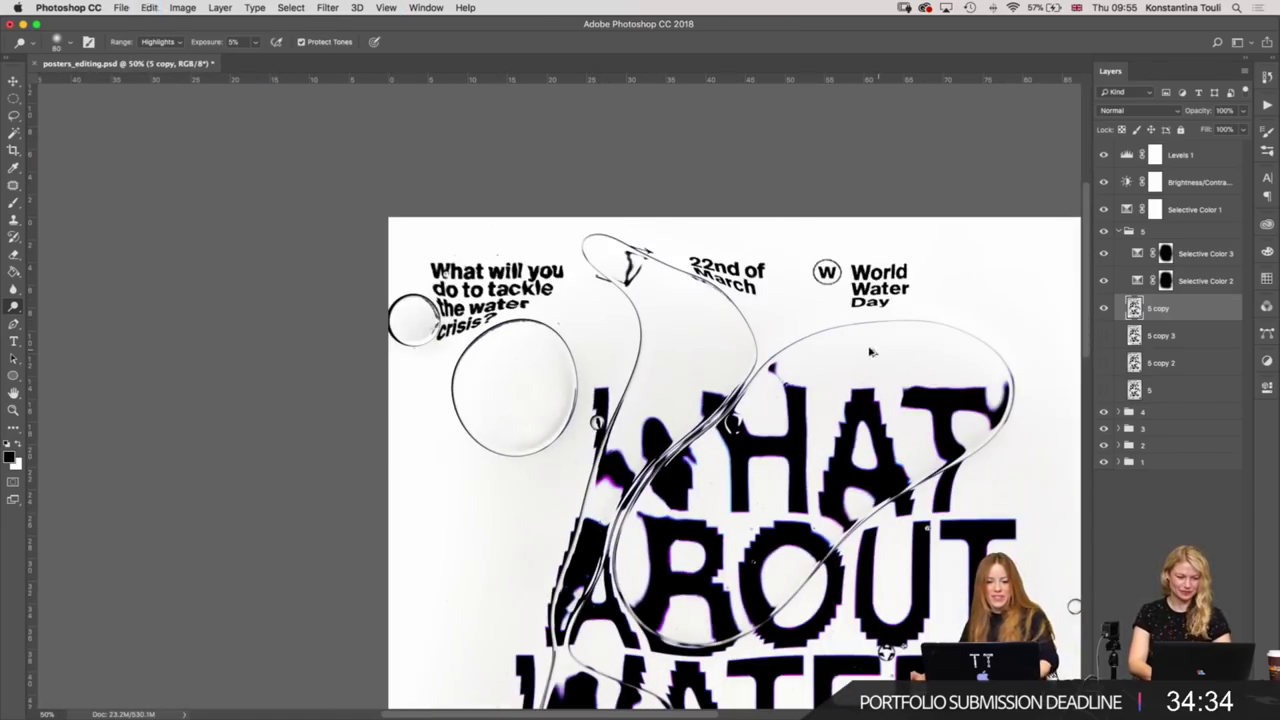
drag(896, 356, 818, 285)
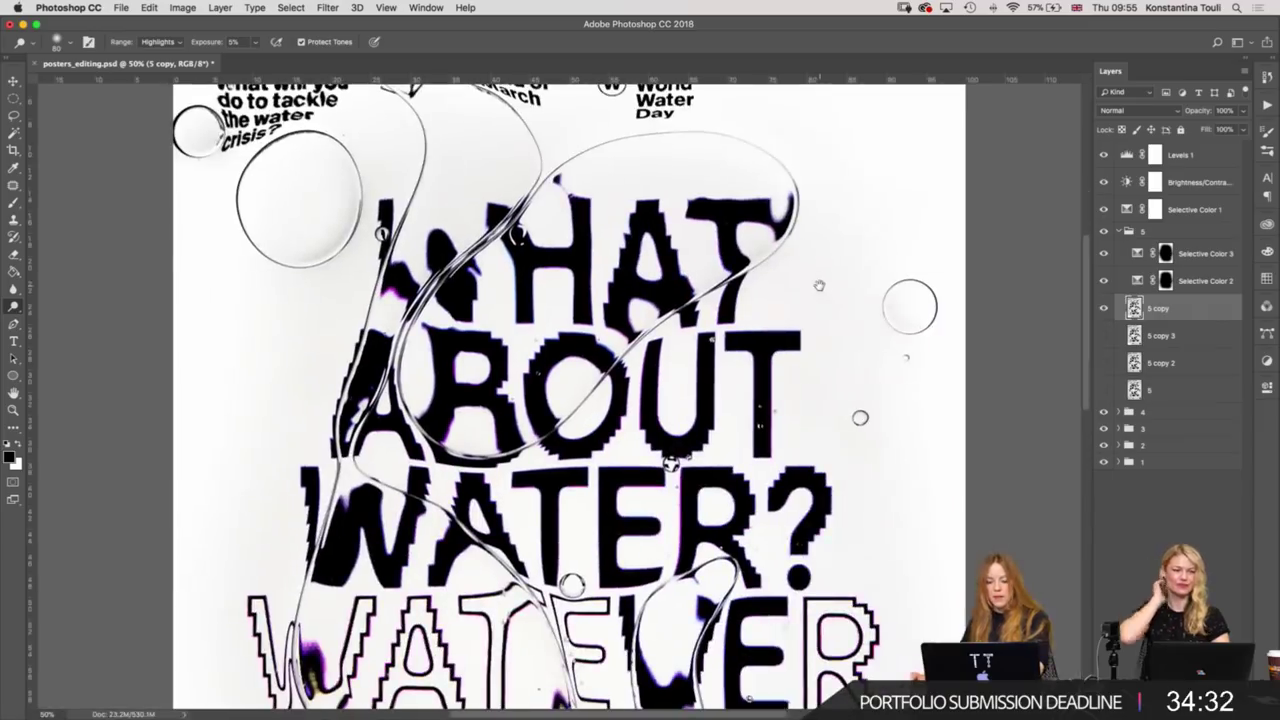
key(ctrl+minus)
key(ctrl+minus)
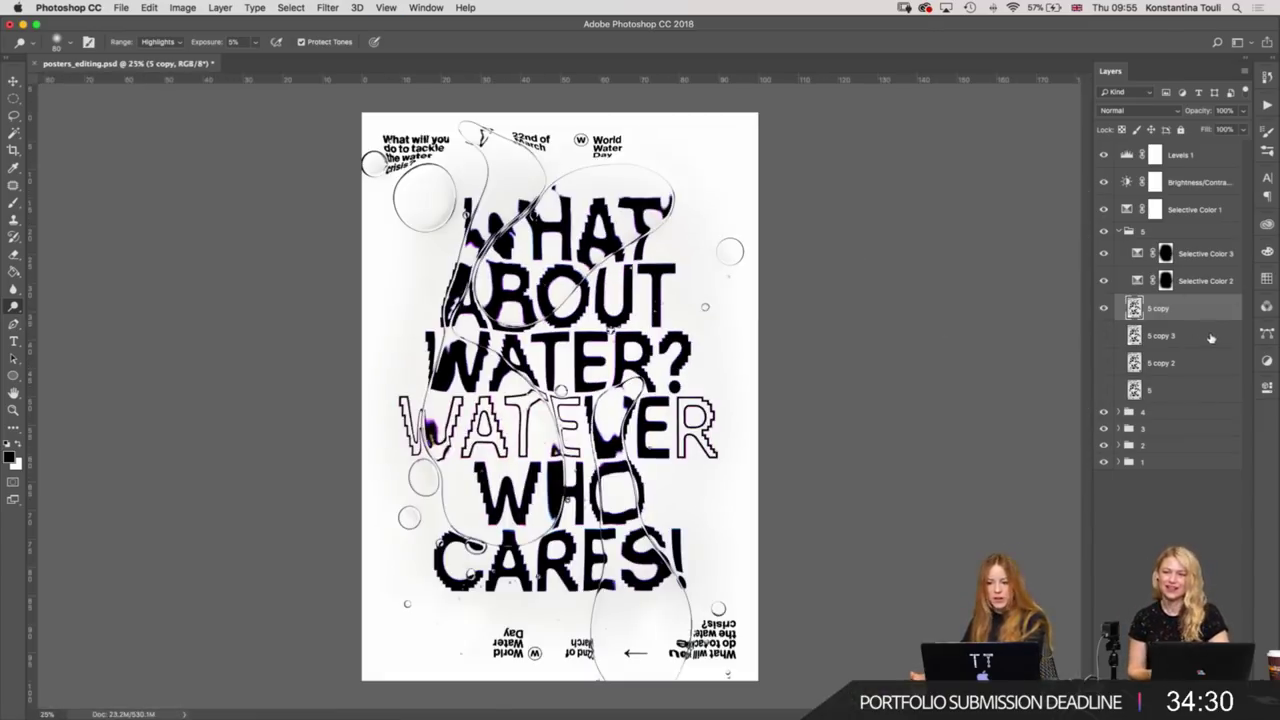
key(ctrl+plus)
key(ctrl+plus)
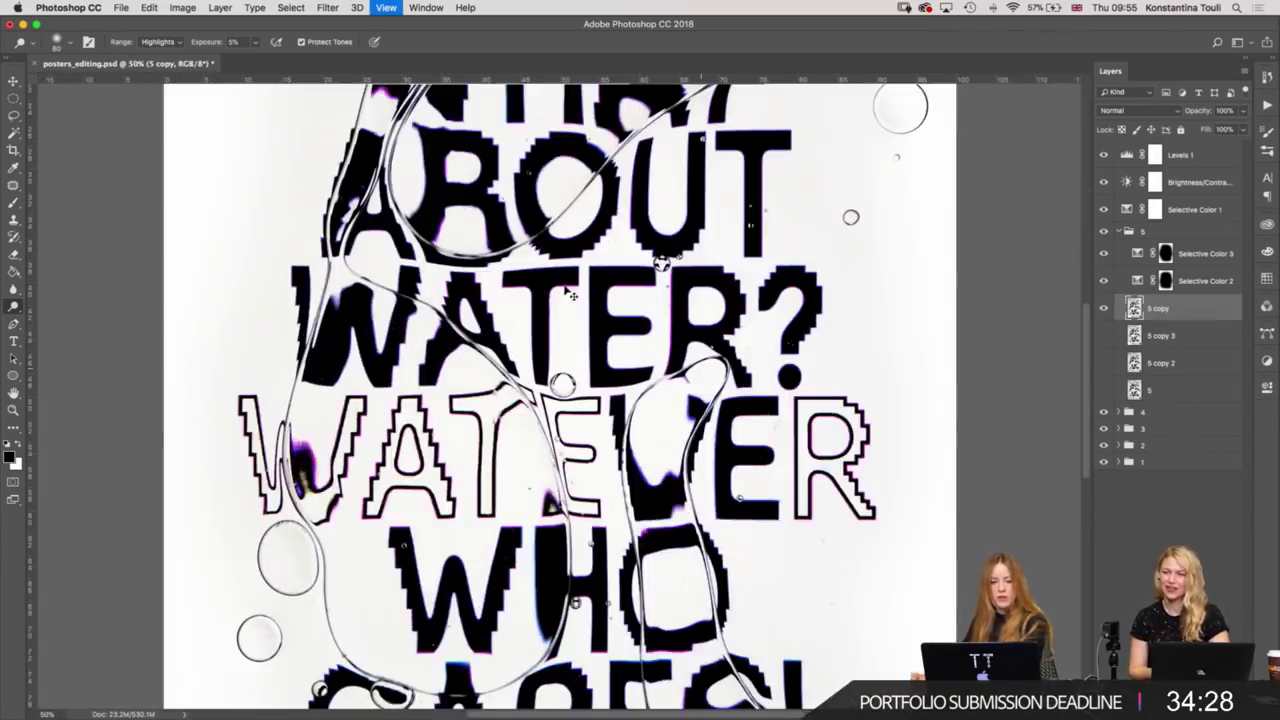
key(ctrl+plus)
key(ctrl+plus)
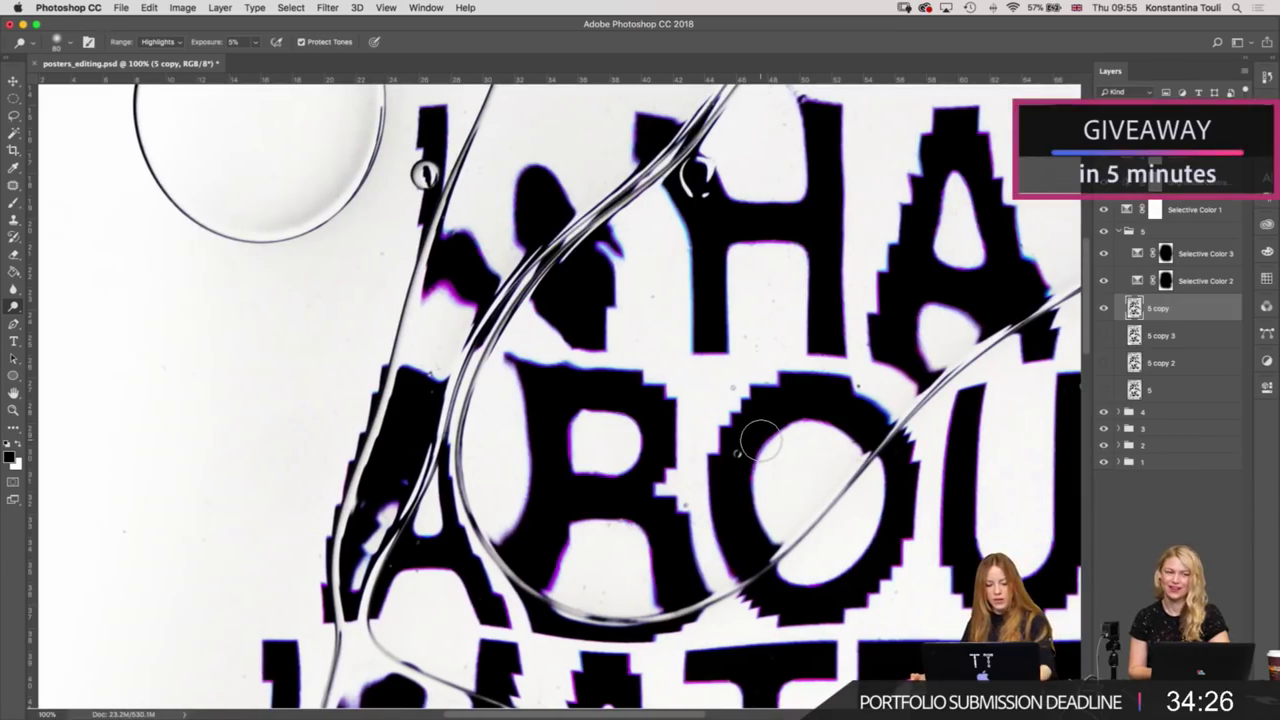
Pick the Clone Stamp, zoom to 300% on the RO letters, and save the file.
key(s)
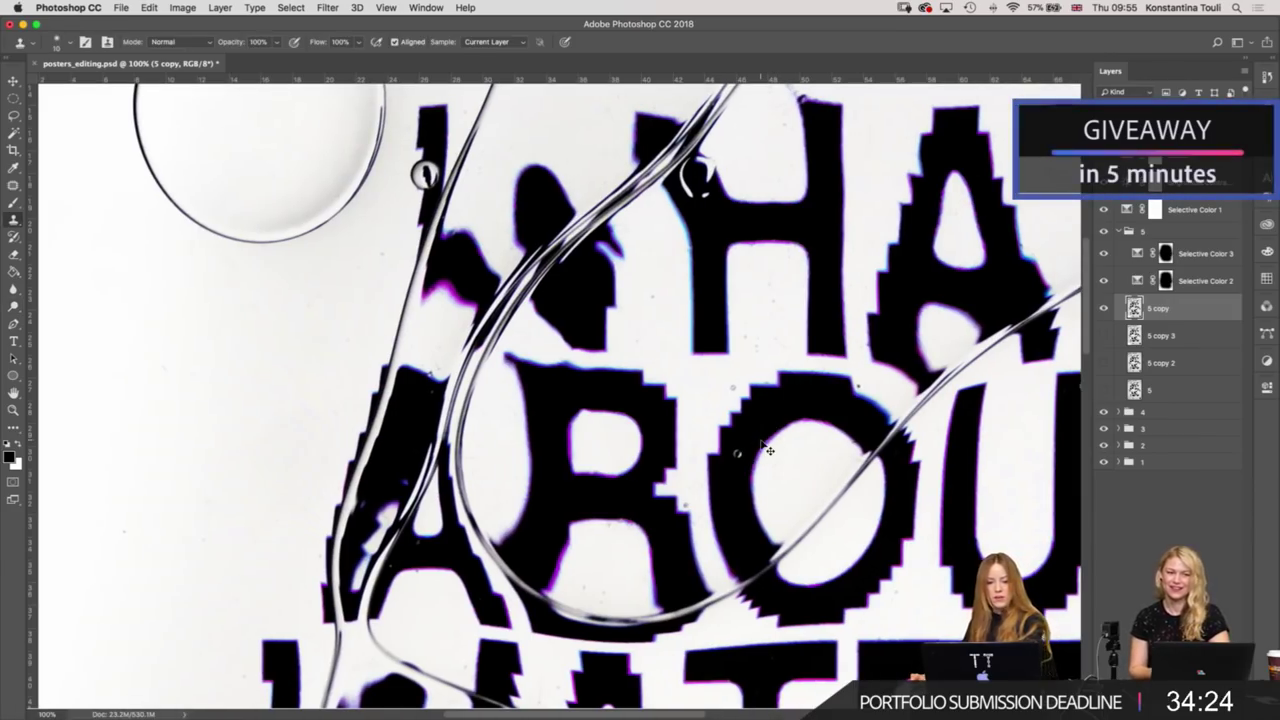
key(ctrl+plus)
key(ctrl+plus)
drag(577, 300, 594, 380)
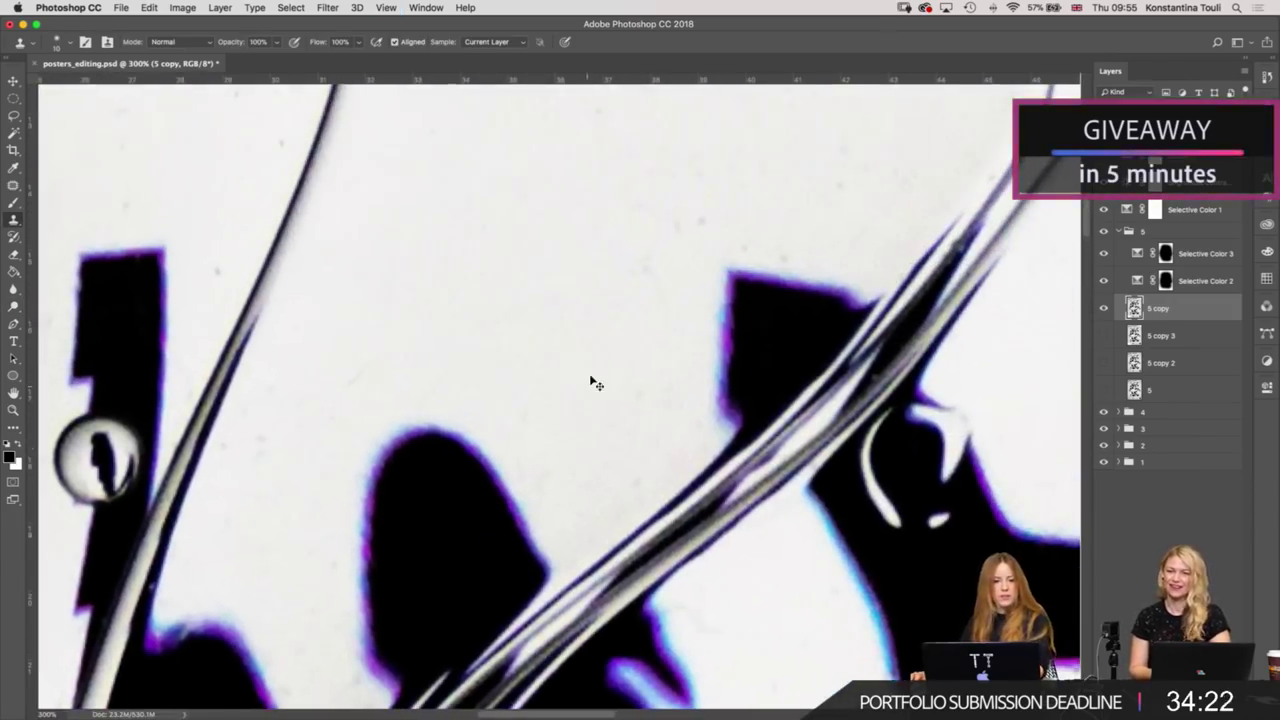
key(ctrl+s)
Scan the lettering and clone away the three grey specks on the white dome.
mouse_move(386, 302)
mouse_down()
mouse_move(583, 428)
mouse_move(471, 380)
mouse_move(763, 354)
mouse_move(595, 452)
mouse_move(234, 400)
mouse_move(300, 500)
mouse_move(440, 300)
mouse_move(319, 264)
mouse_up()
scroll(319, 264, left, 5)
scroll(340, 397, right, 8)
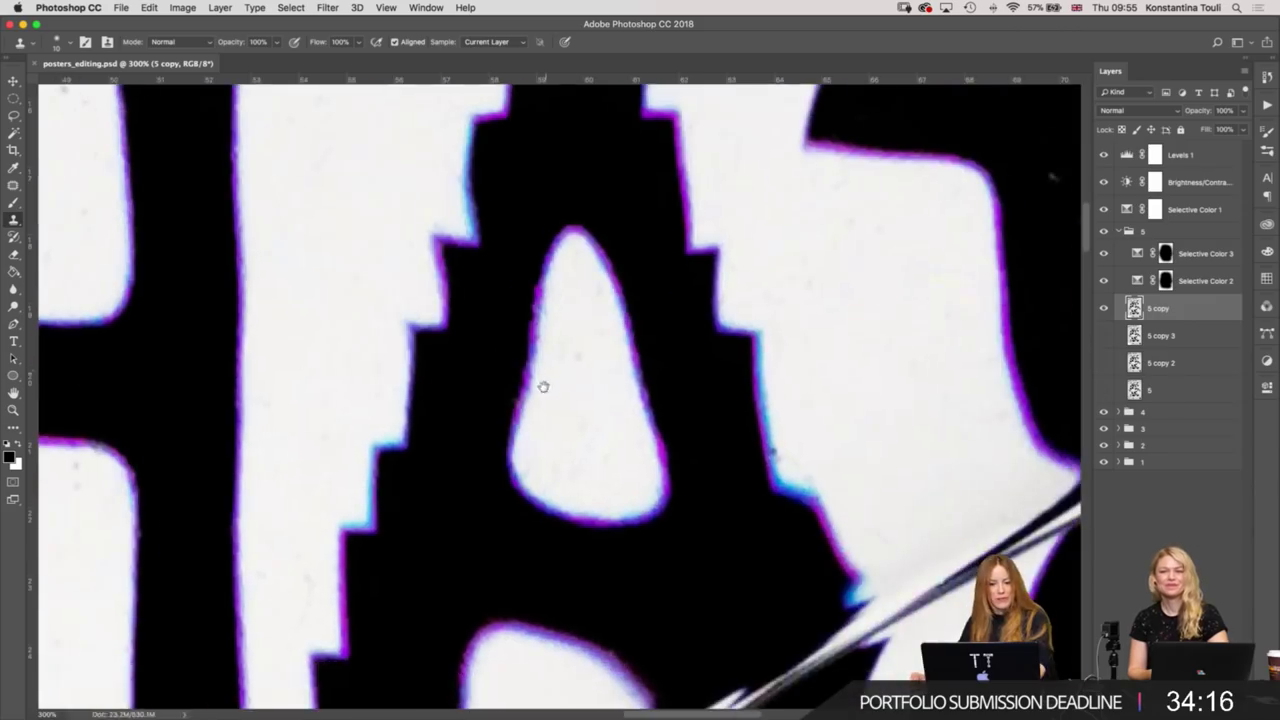
scroll(540, 383, right, 5)
scroll(509, 531, down, 5)
scroll(590, 470, up, 1)
scroll(565, 420, up, 3)
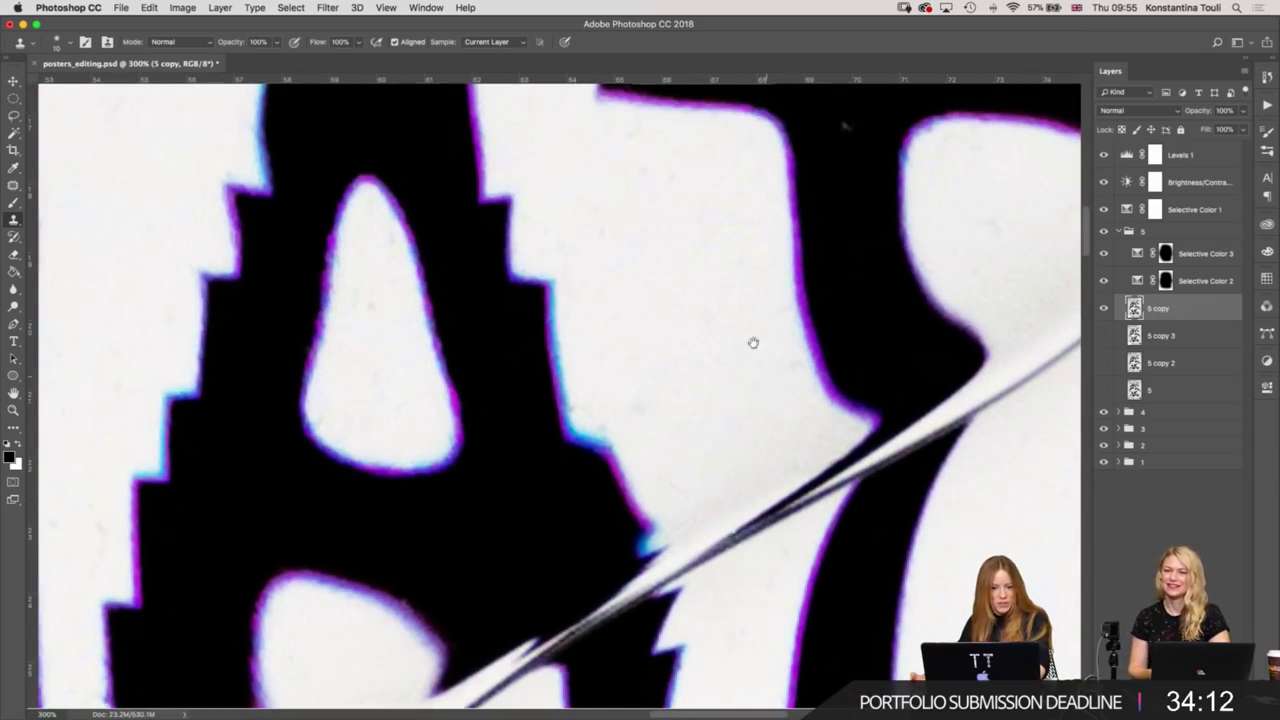
scroll(640, 470, up, 8)
scroll(560, 560, right, 5)
scroll(684, 450, up, 2)
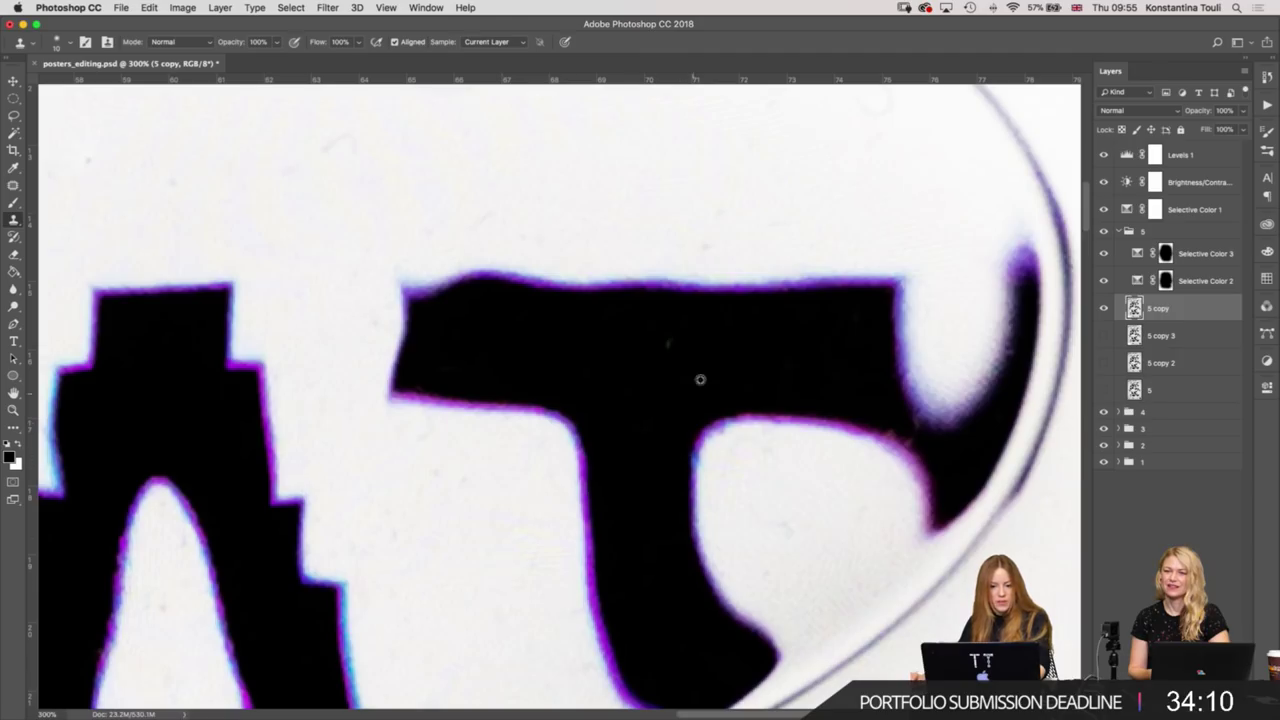
scroll(706, 355, down, 5)
scroll(690, 300, right, 5)
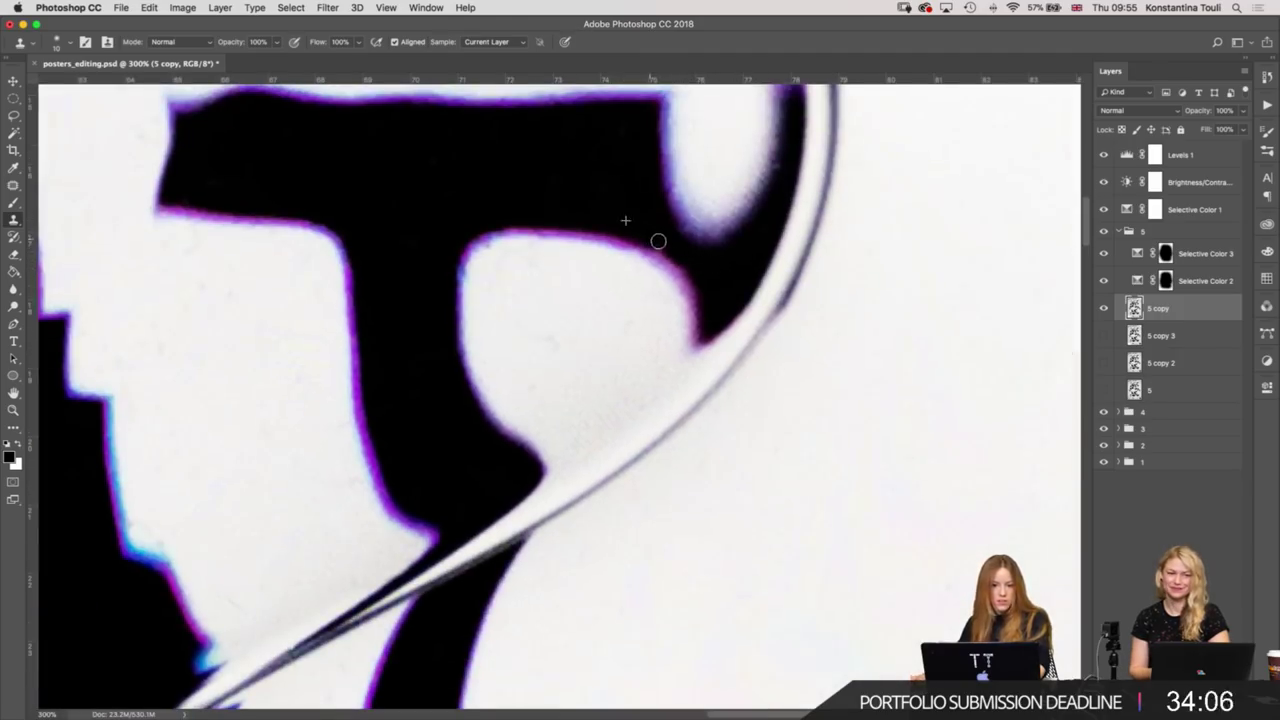
scroll(509, 486, down, 5)
scroll(557, 447, down, 5)
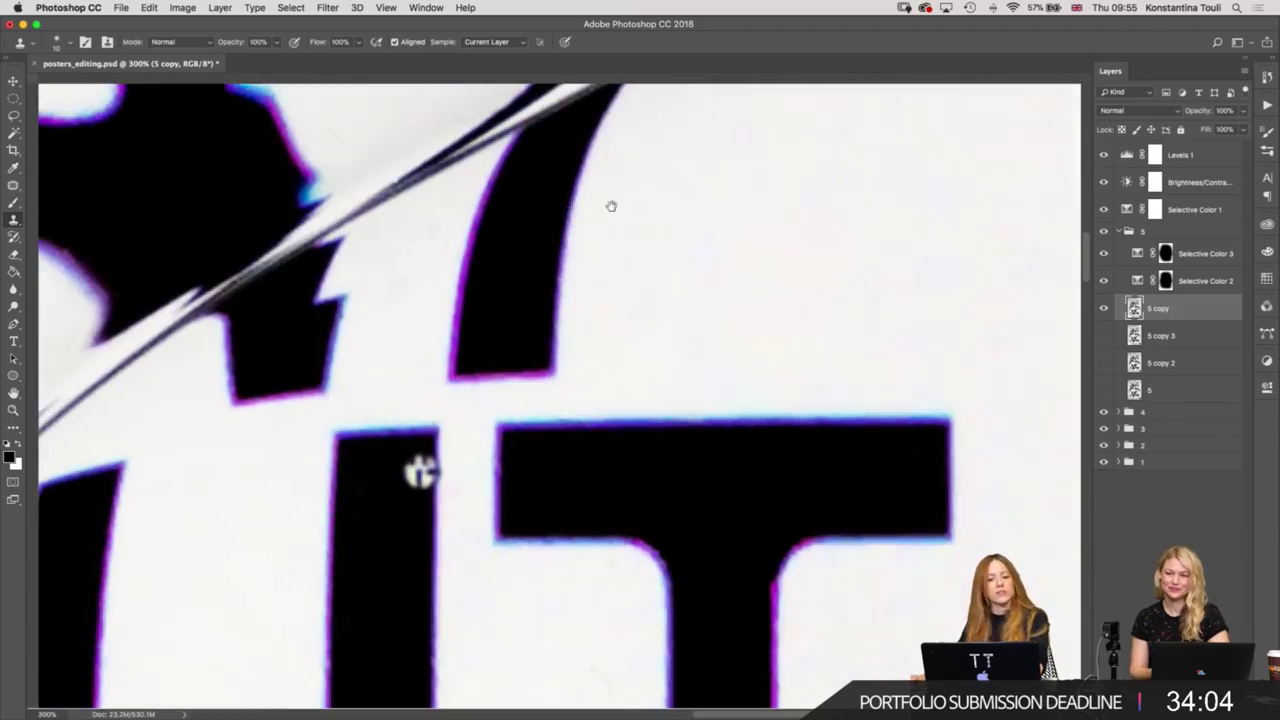
scroll(537, 362, down, 5)
scroll(537, 362, right, 5)
scroll(480, 257, down, 3)
scroll(434, 277, down, 5)
scroll(434, 277, left, 3)
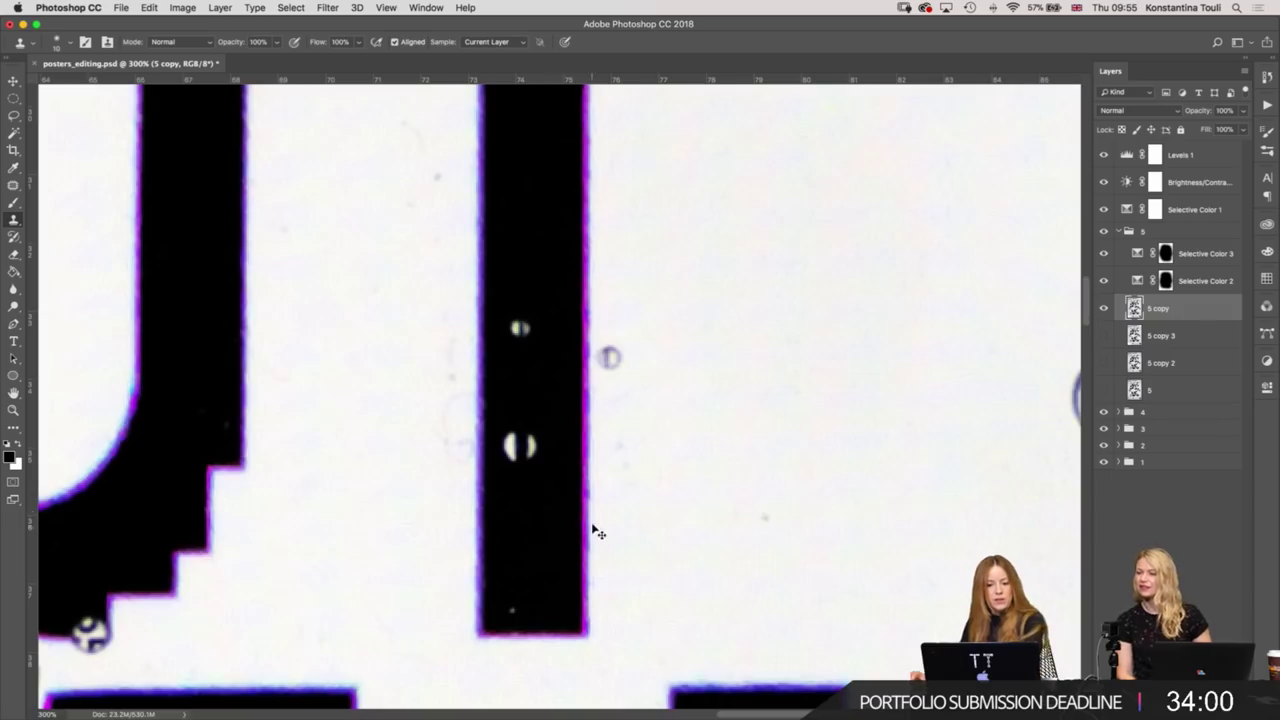
scroll(594, 425, up, 1)
scroll(594, 425, down, 3)
scroll(594, 425, left, 1)
scroll(577, 423, up, 4)
scroll(577, 423, left, 1)
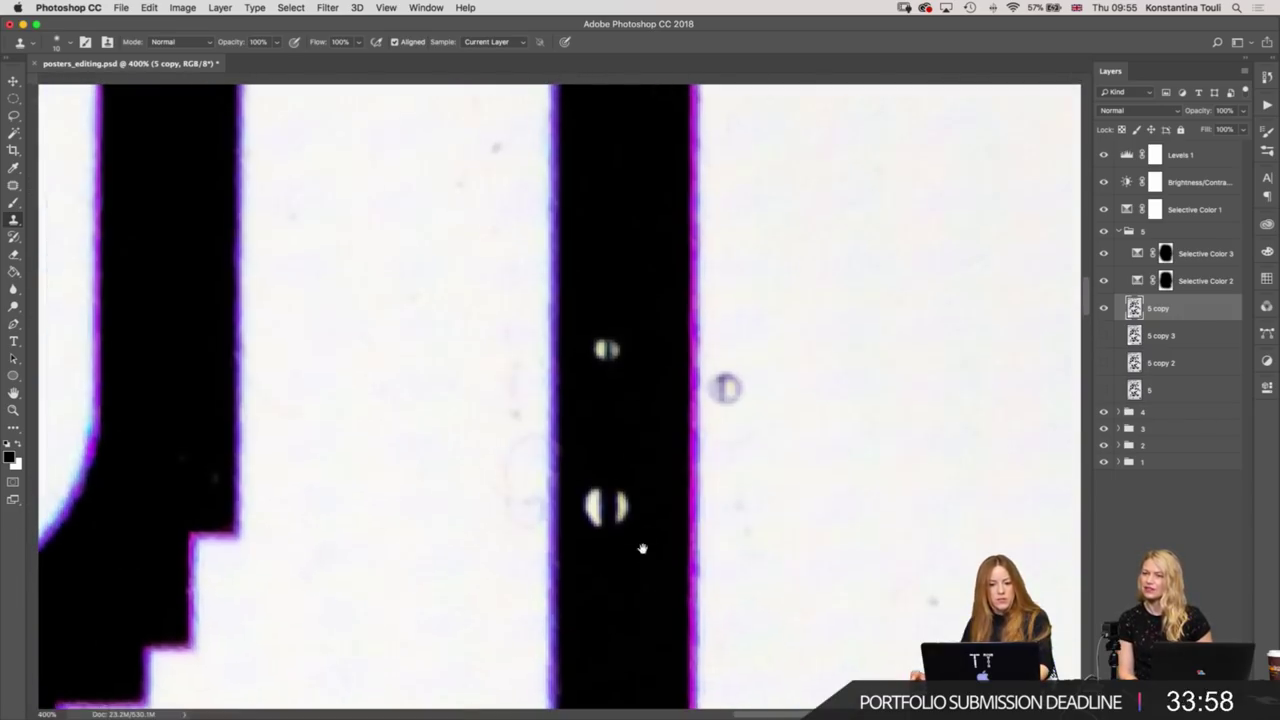
drag(363, 289, 721, 440)
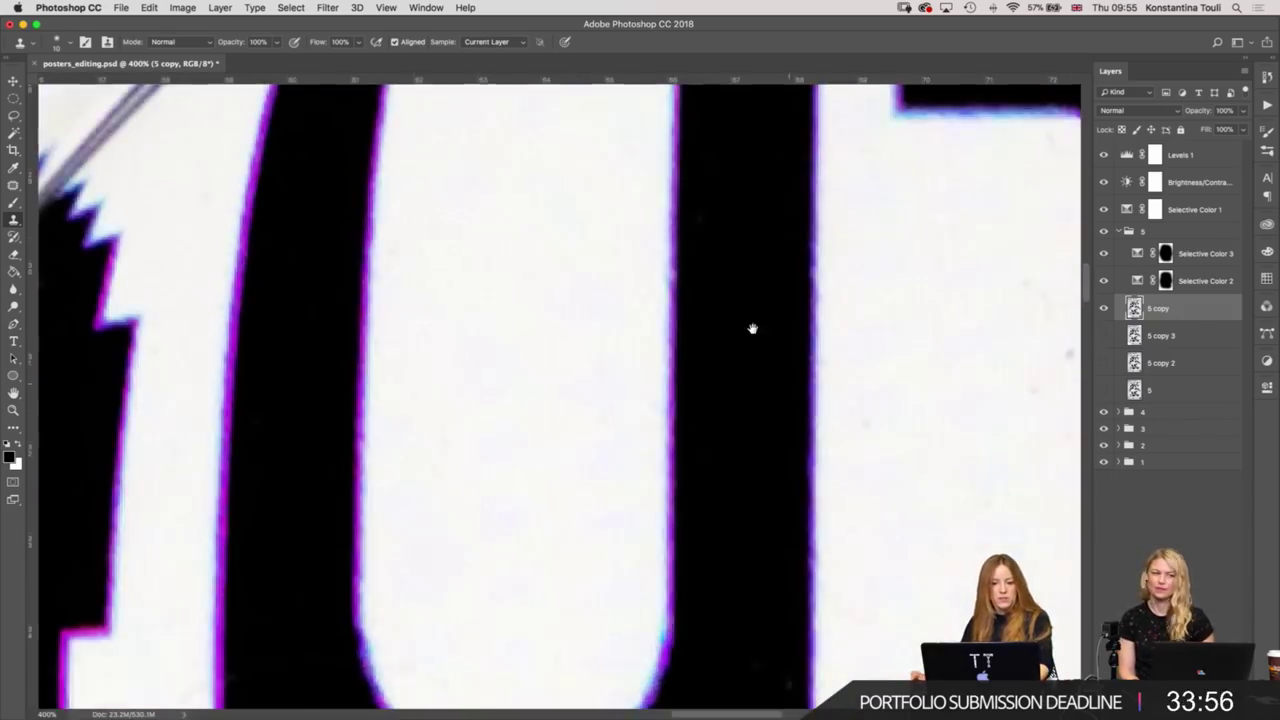
scroll(697, 583, down, 10)
scroll(746, 546, down, 5)
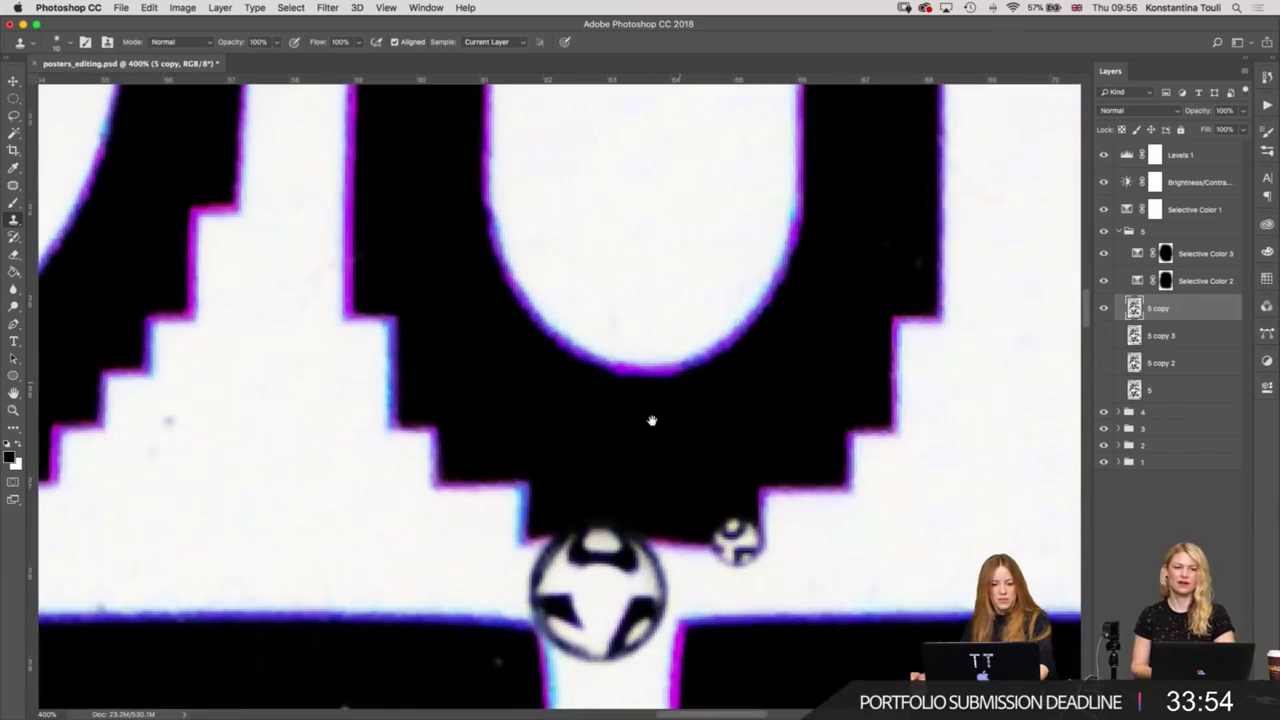
scroll(600, 350, left, 5)
scroll(750, 330, up, 5)
scroll(740, 330, left, 5)
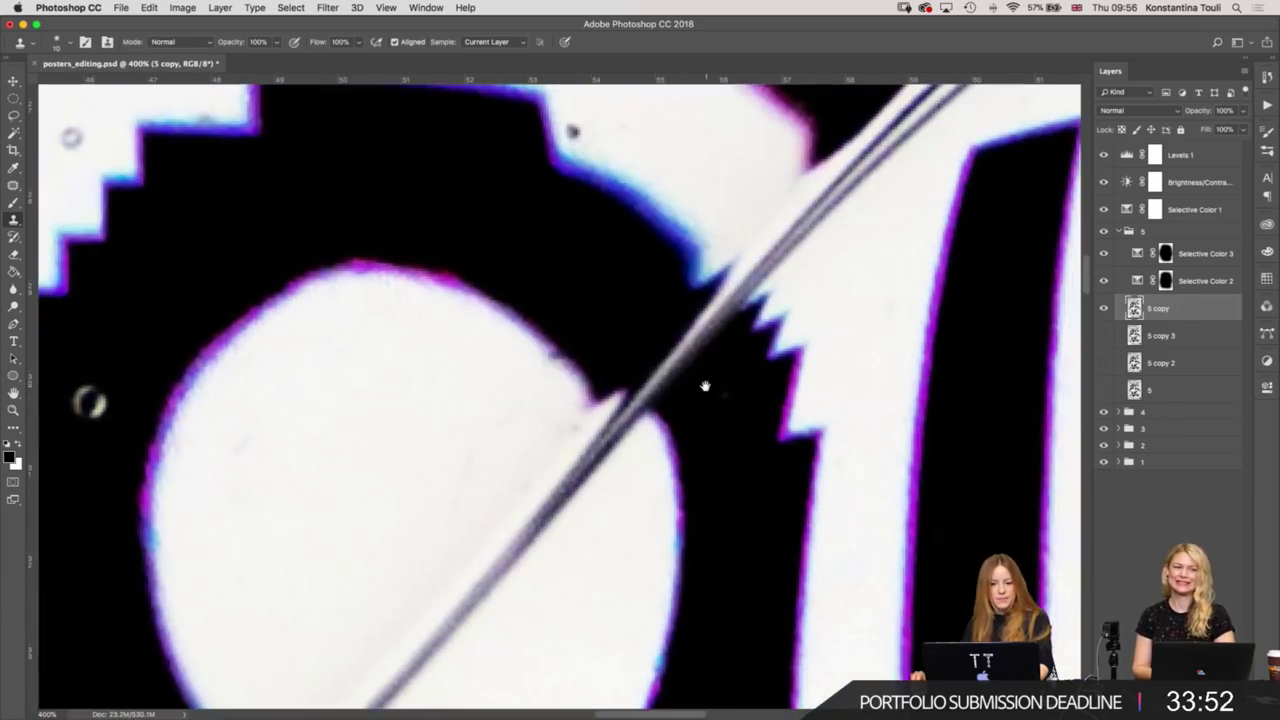
scroll(810, 450, left, 8)
scroll(620, 410, left, 3)
scroll(620, 410, up, 2)
scroll(831, 521, down, 3)
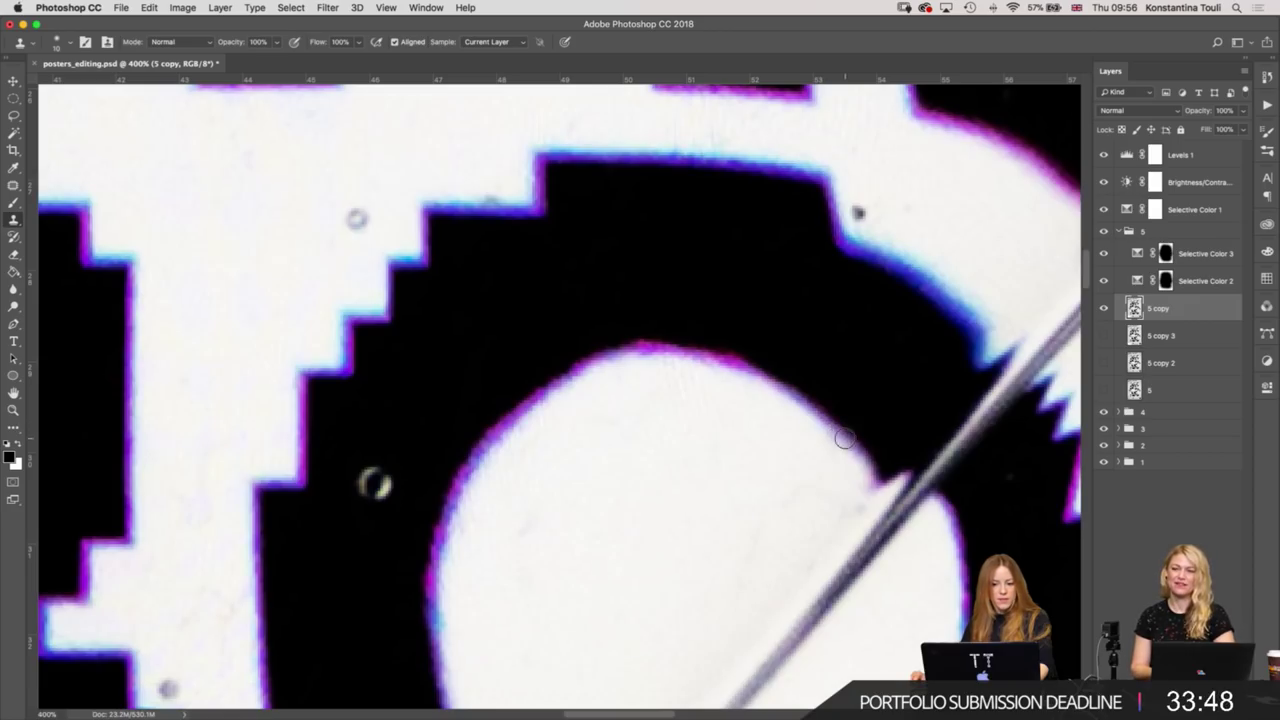
scroll(646, 360, down, 2)
scroll(734, 406, left, 5)
scroll(740, 337, down, 3)
scroll(609, 438, left, 3)
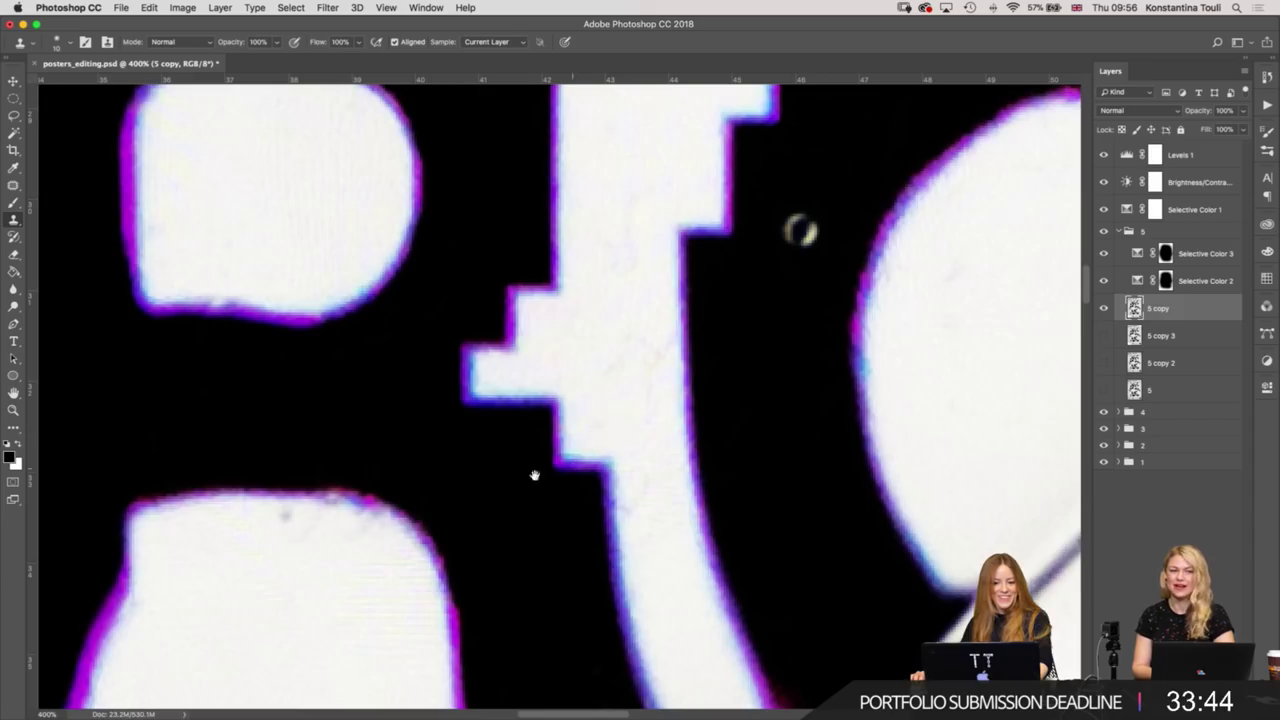
scroll(534, 475, left, 5)
scroll(840, 491, up, 2)
scroll(674, 540, up, 2)
scroll(694, 306, up, 3)
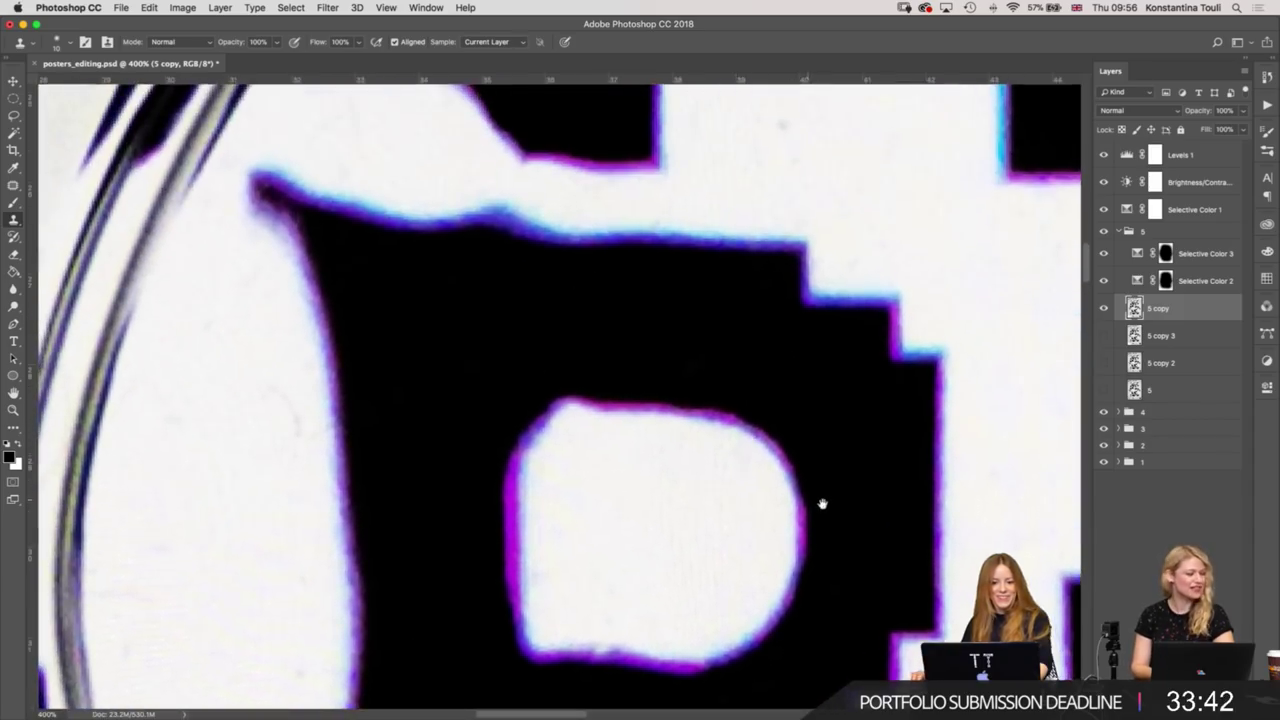
scroll(822, 503, right, 3)
scroll(749, 346, right, 5)
scroll(784, 327, down, 1)
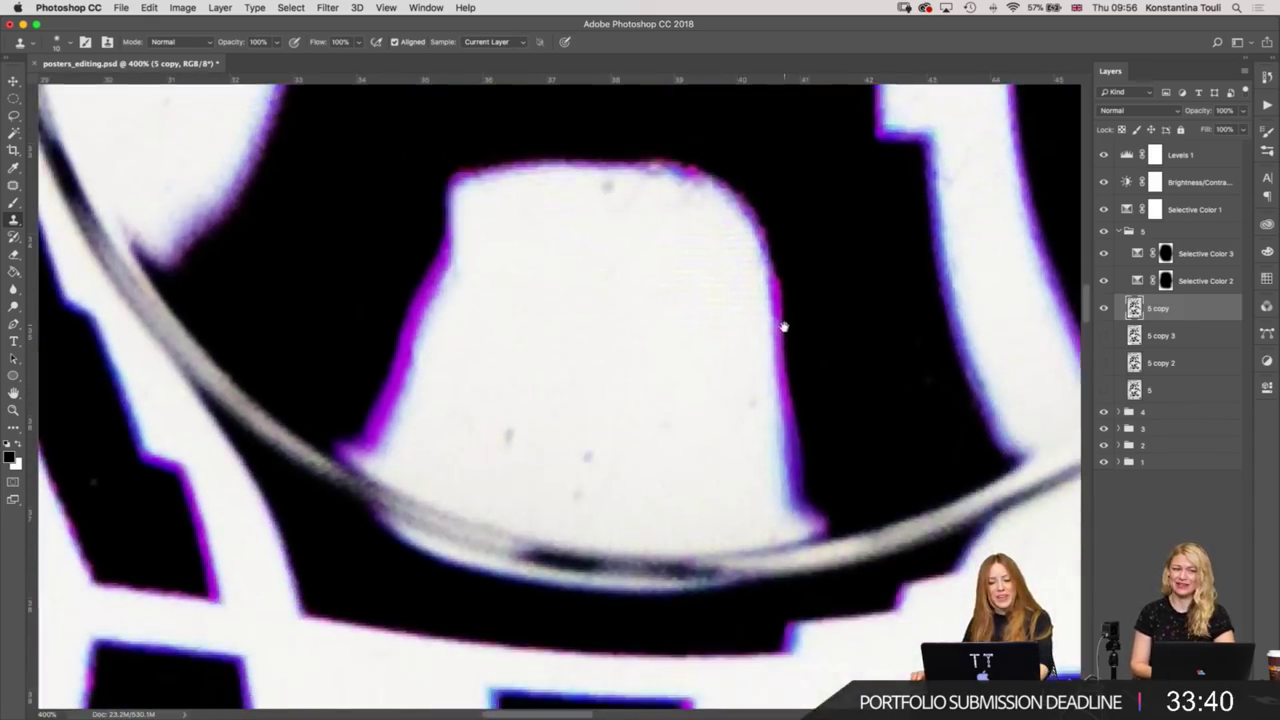
scroll(745, 298, up, 3)
scroll(667, 367, down, 1)
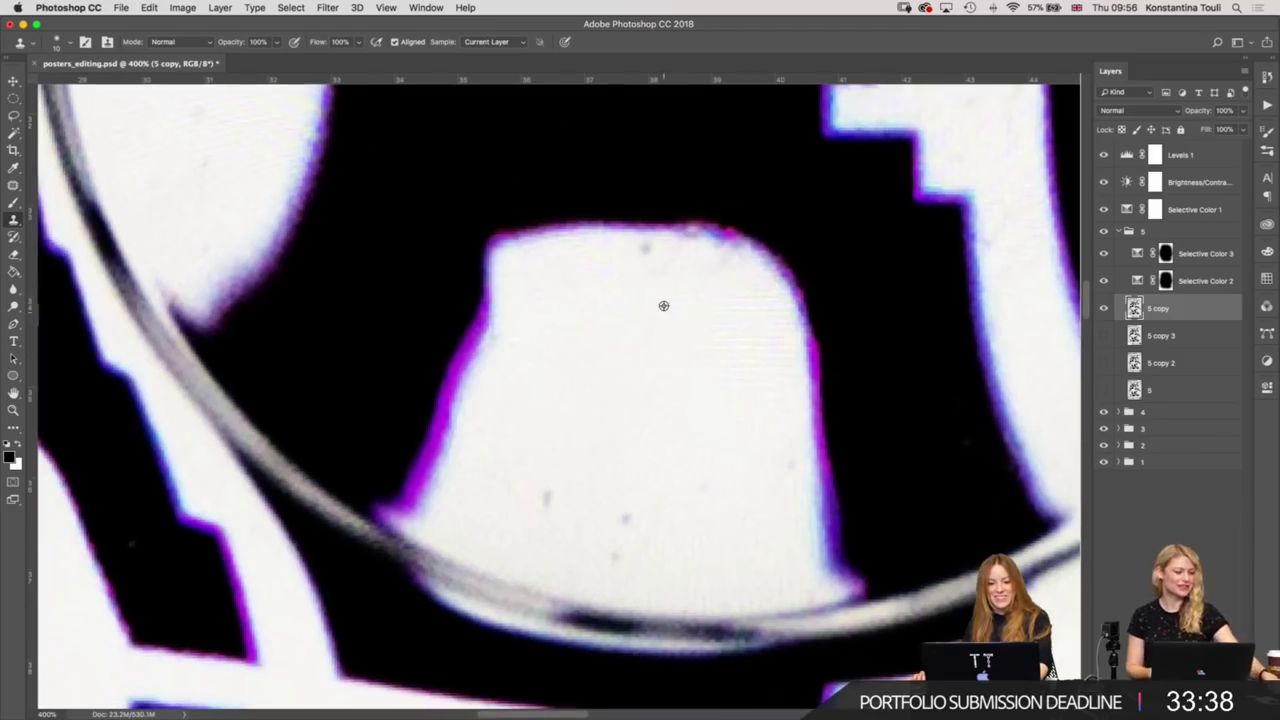
click(648, 250)
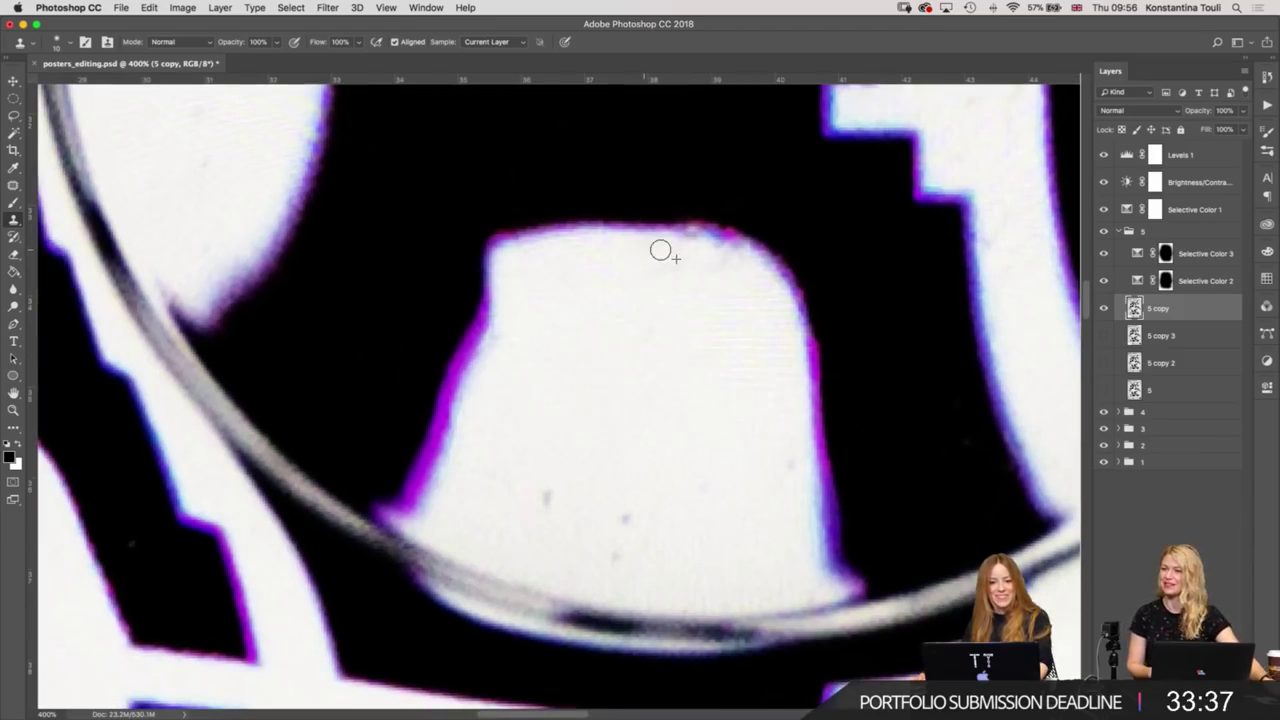
click(546, 495)
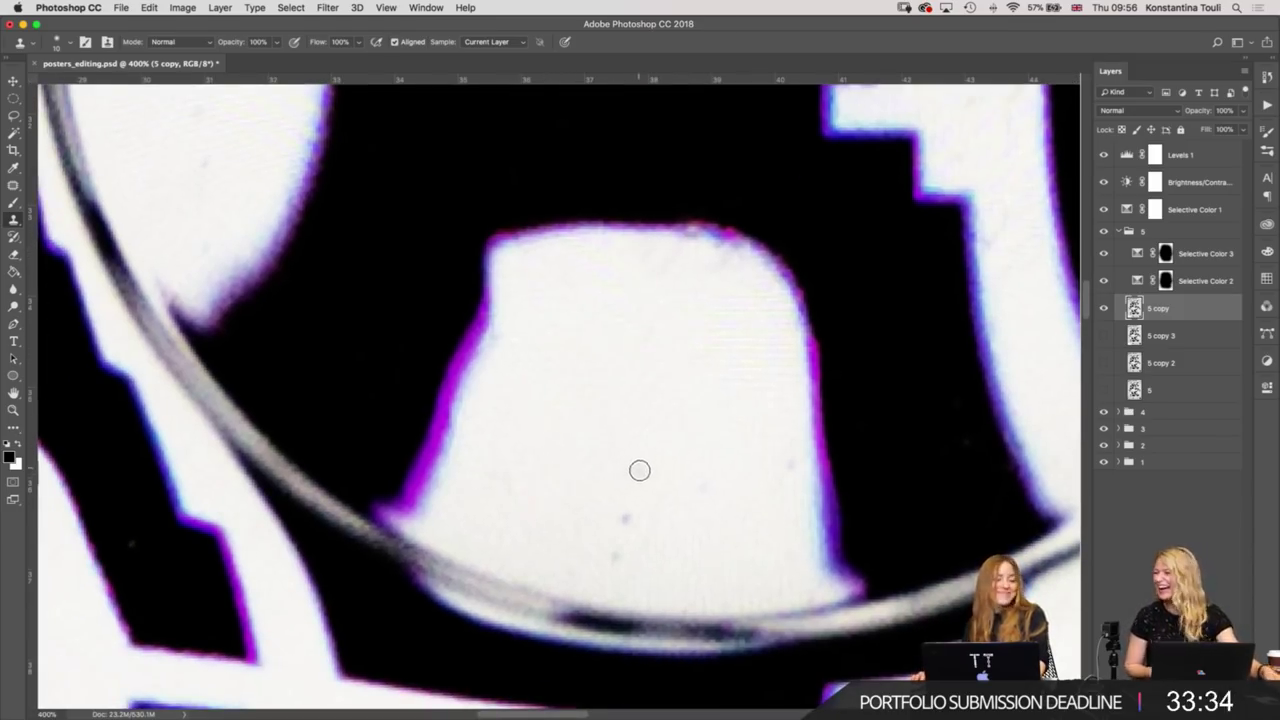
click(620, 517)
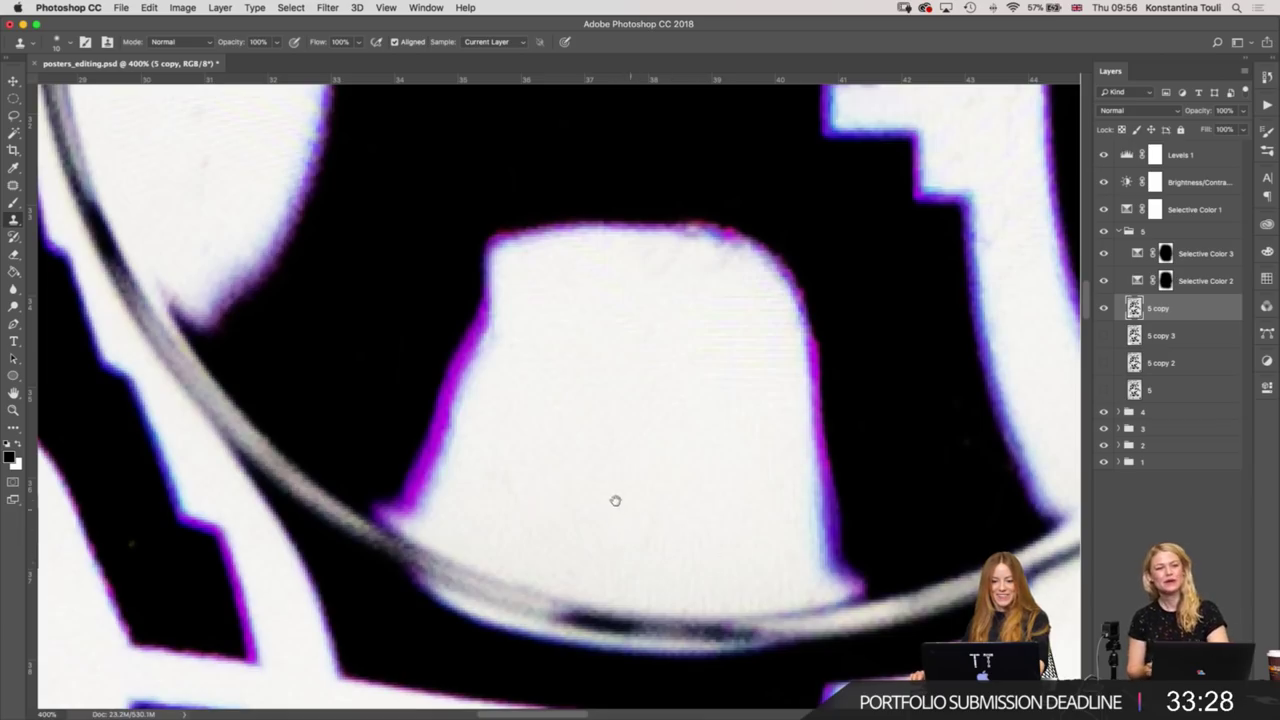
Pan across the shapes and clone away the speck on the black shape's edge.
scroll(615, 500, left, 2)
scroll(615, 500, right, 5)
scroll(620, 502, left, 10)
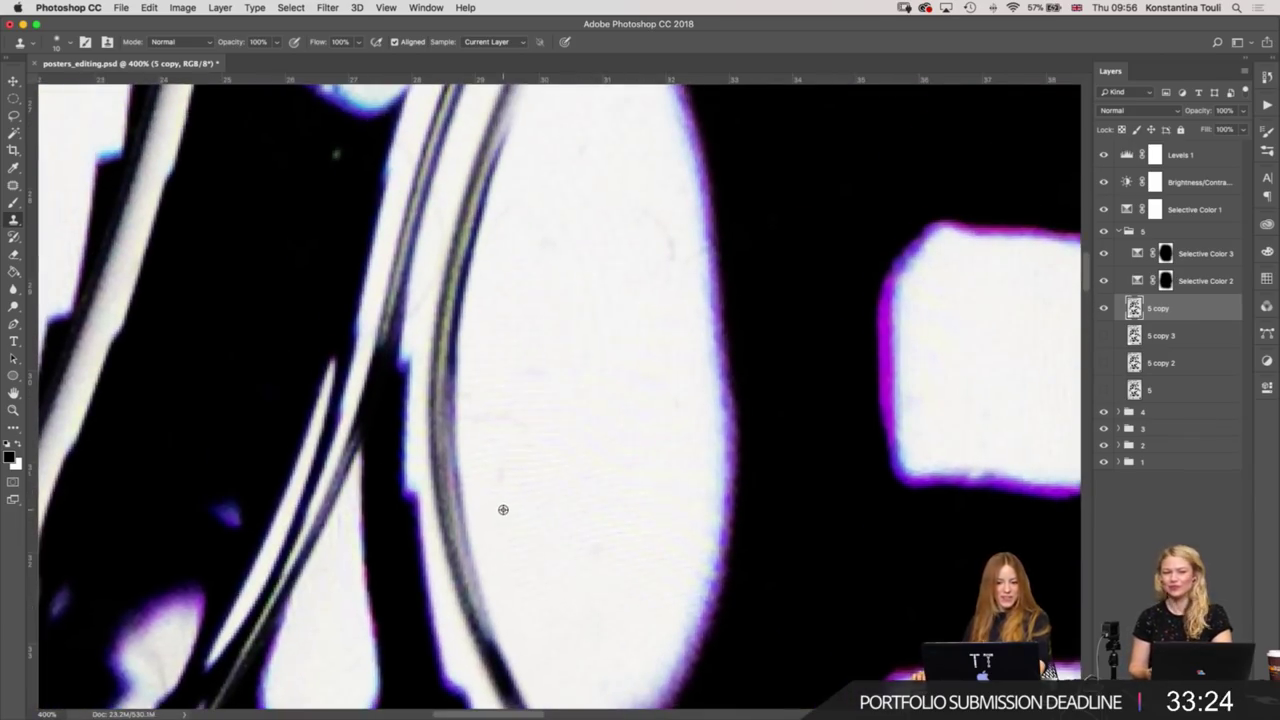
scroll(680, 417, up, 3)
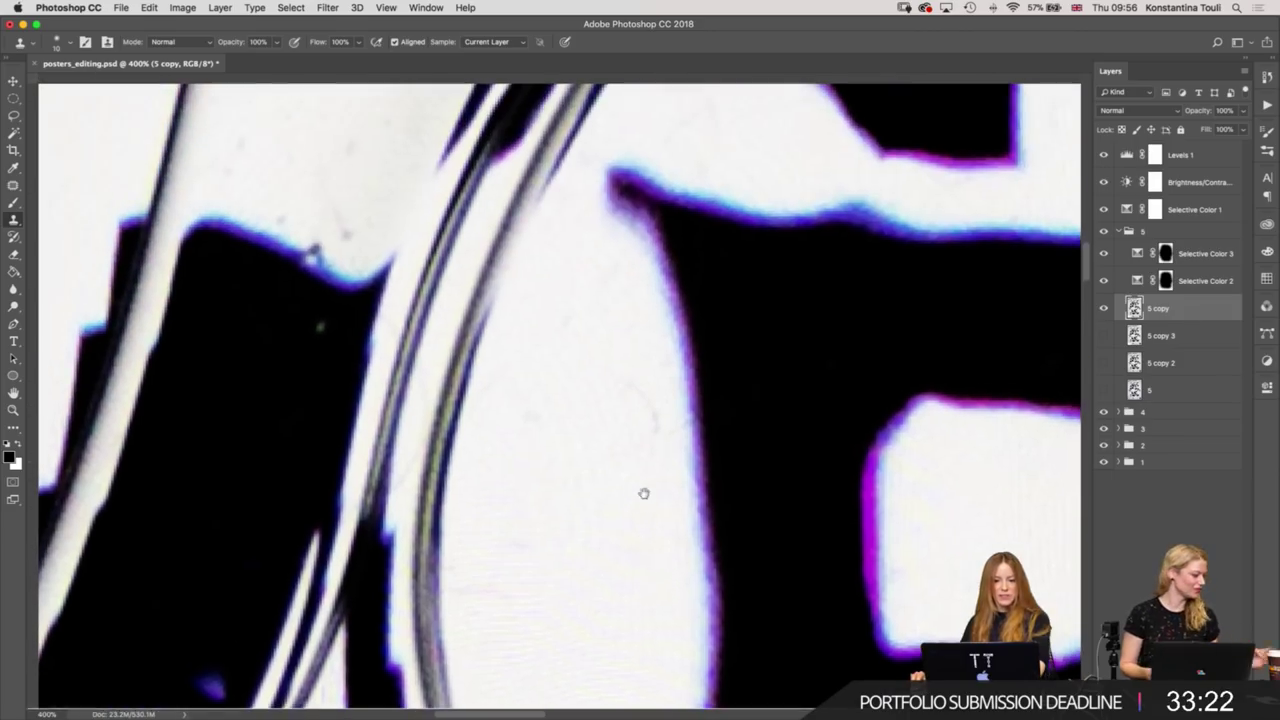
drag(591, 376, 591, 390)
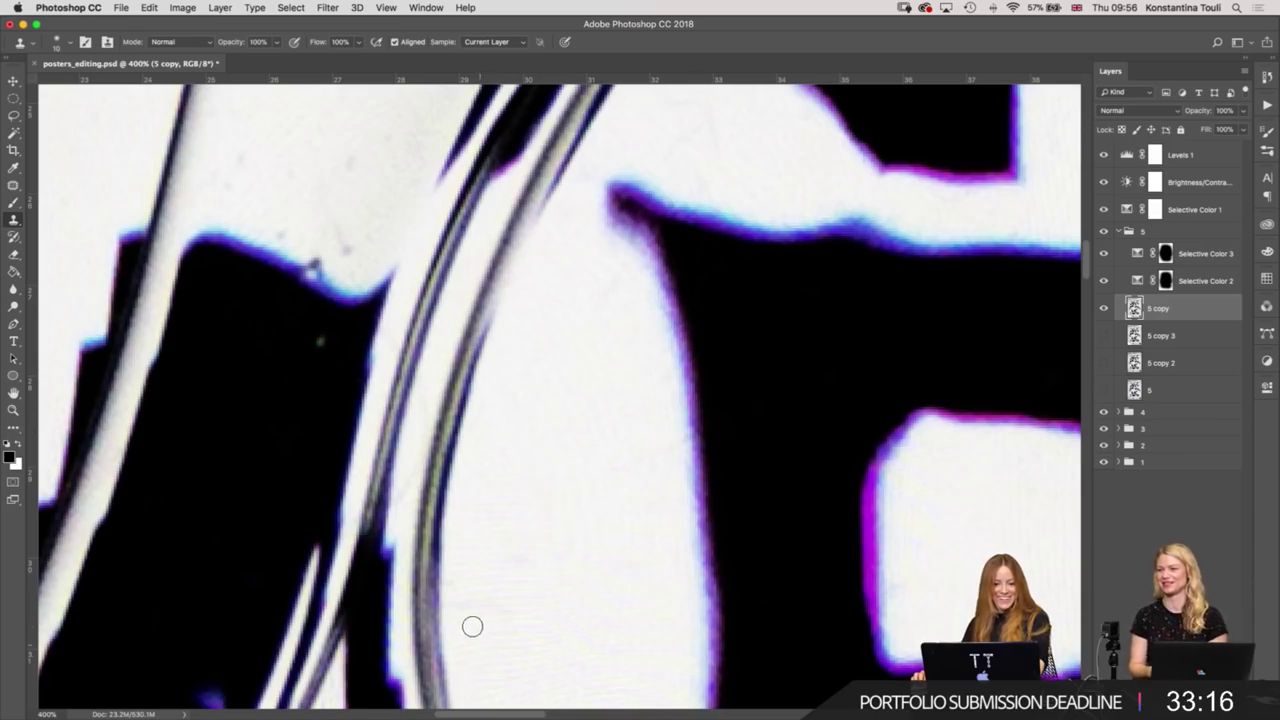
drag(601, 592, 306, 474)
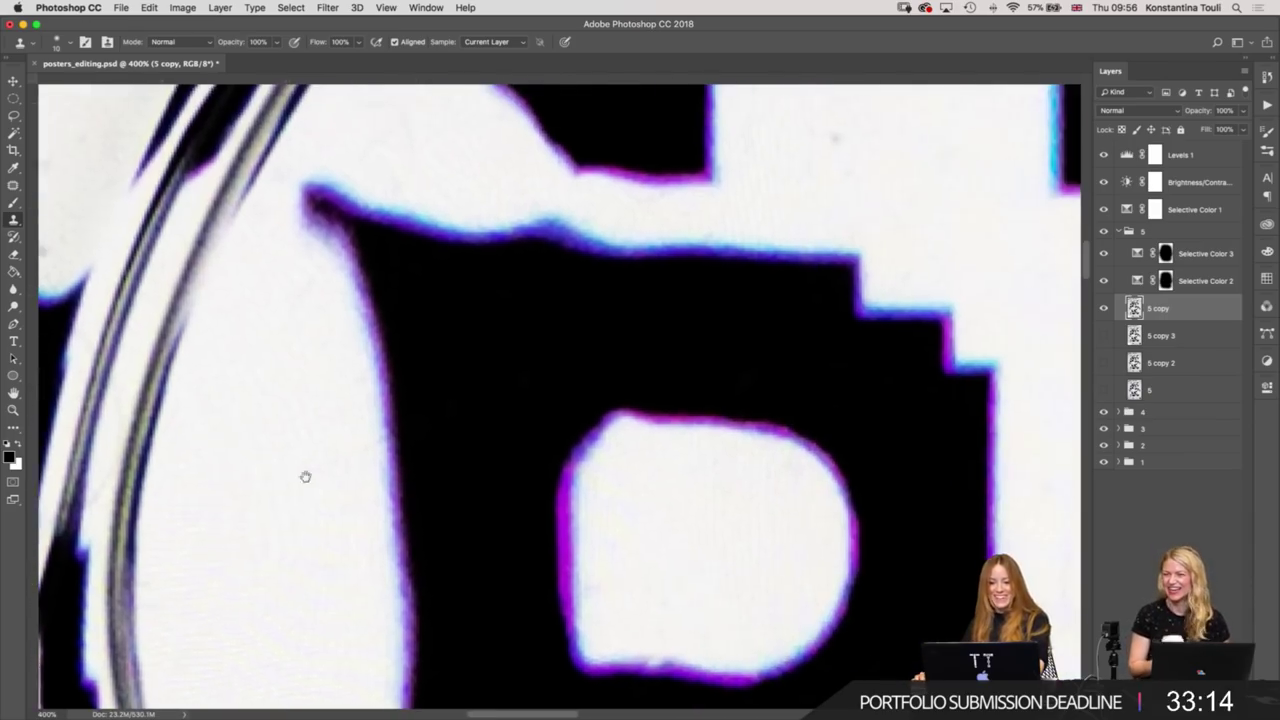
mouse_move(751, 600)
mouse_down()
mouse_move(529, 594)
mouse_move(579, 597)
mouse_up()
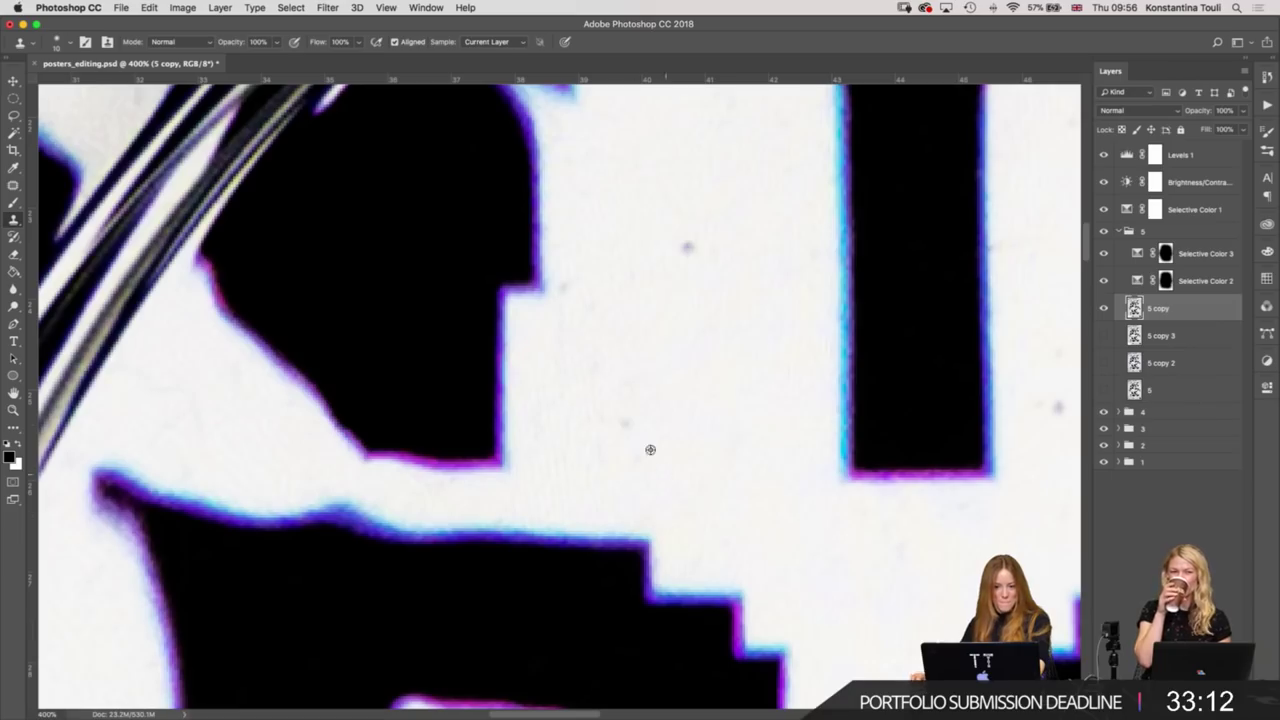
scroll(641, 460, left, 5)
scroll(851, 449, left, 4)
scroll(889, 331, left, 2)
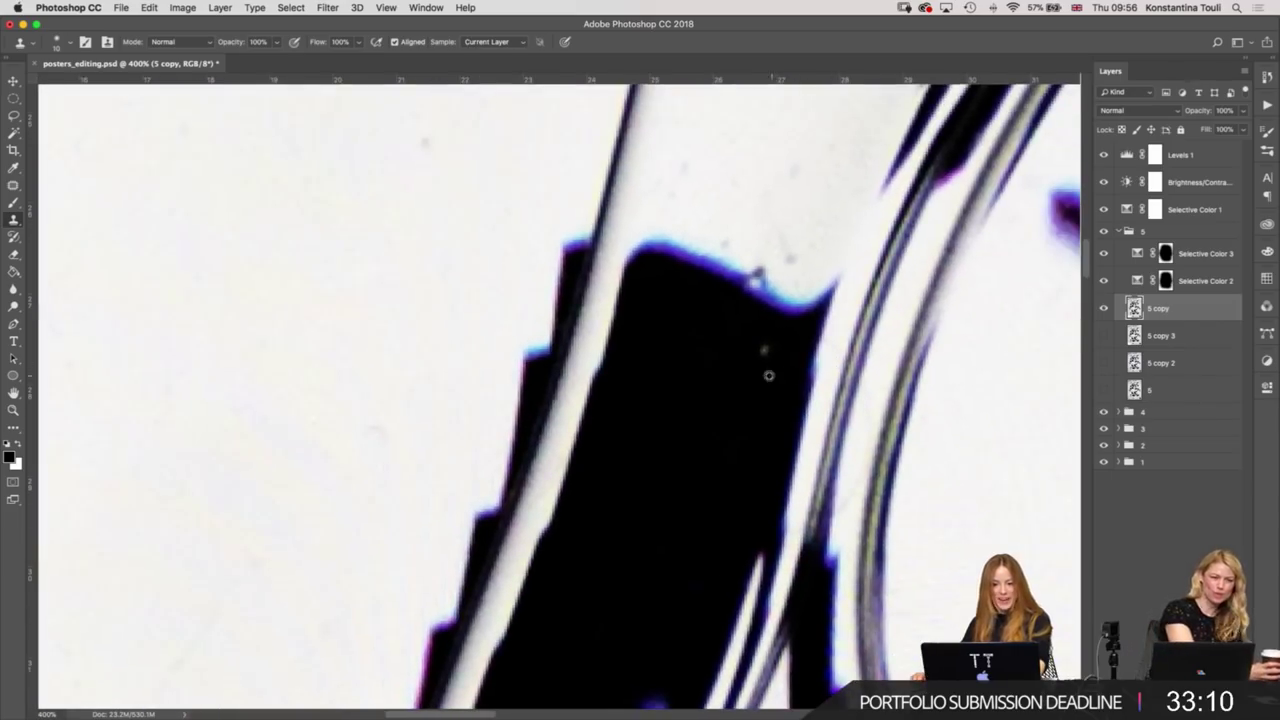
scroll(754, 363, down, 2)
scroll(794, 263, left, 2)
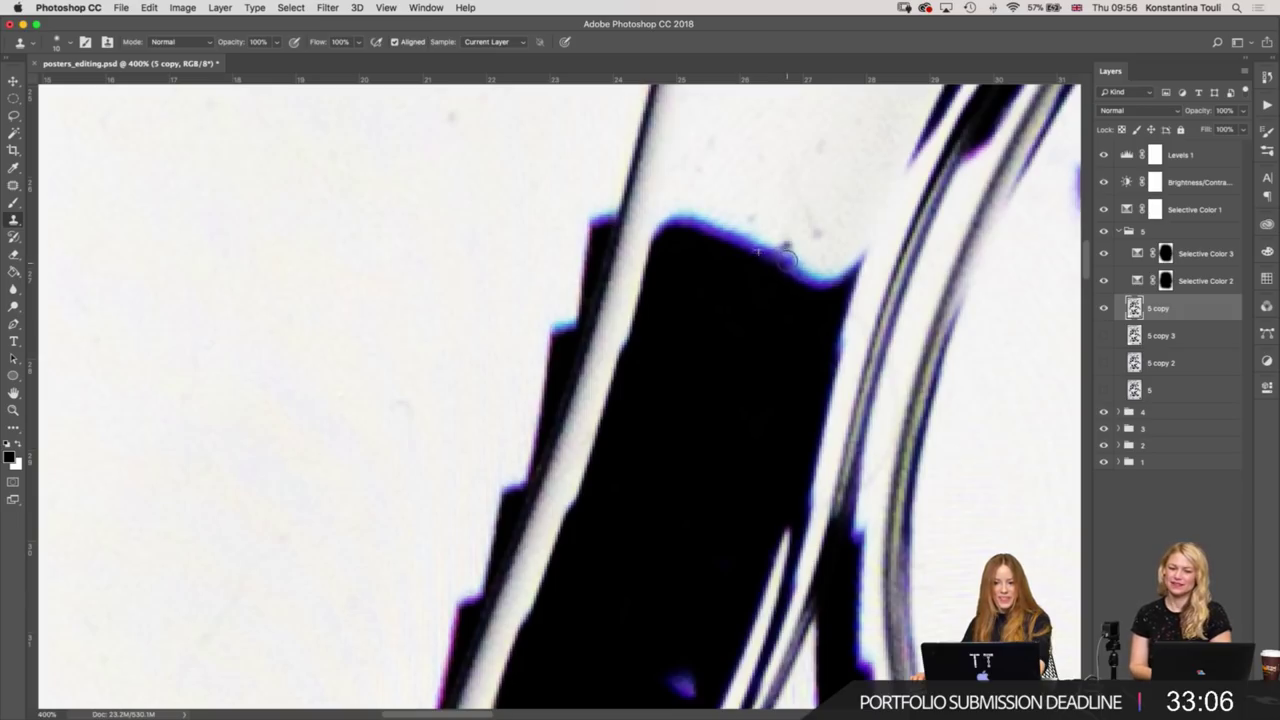
click(784, 249)
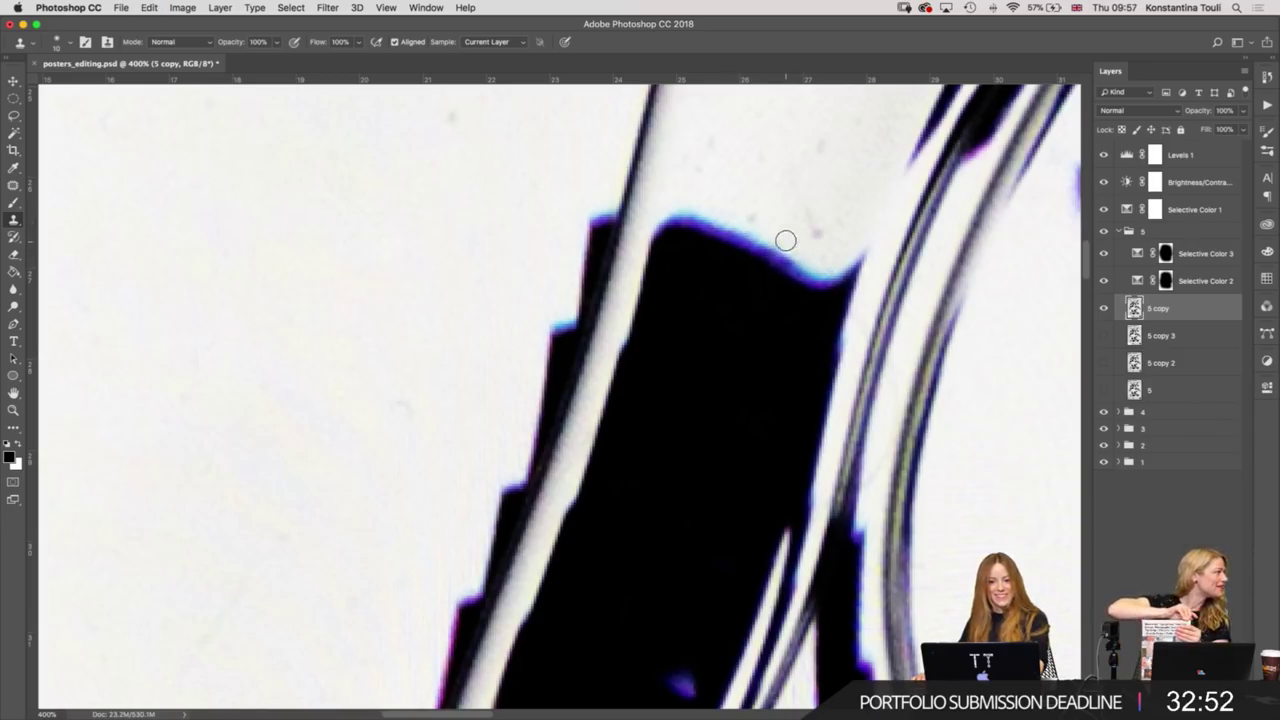
Paint black over the bluish patch inside the dark stroke, then pan past the A shape.
scroll(818, 432, down, 10)
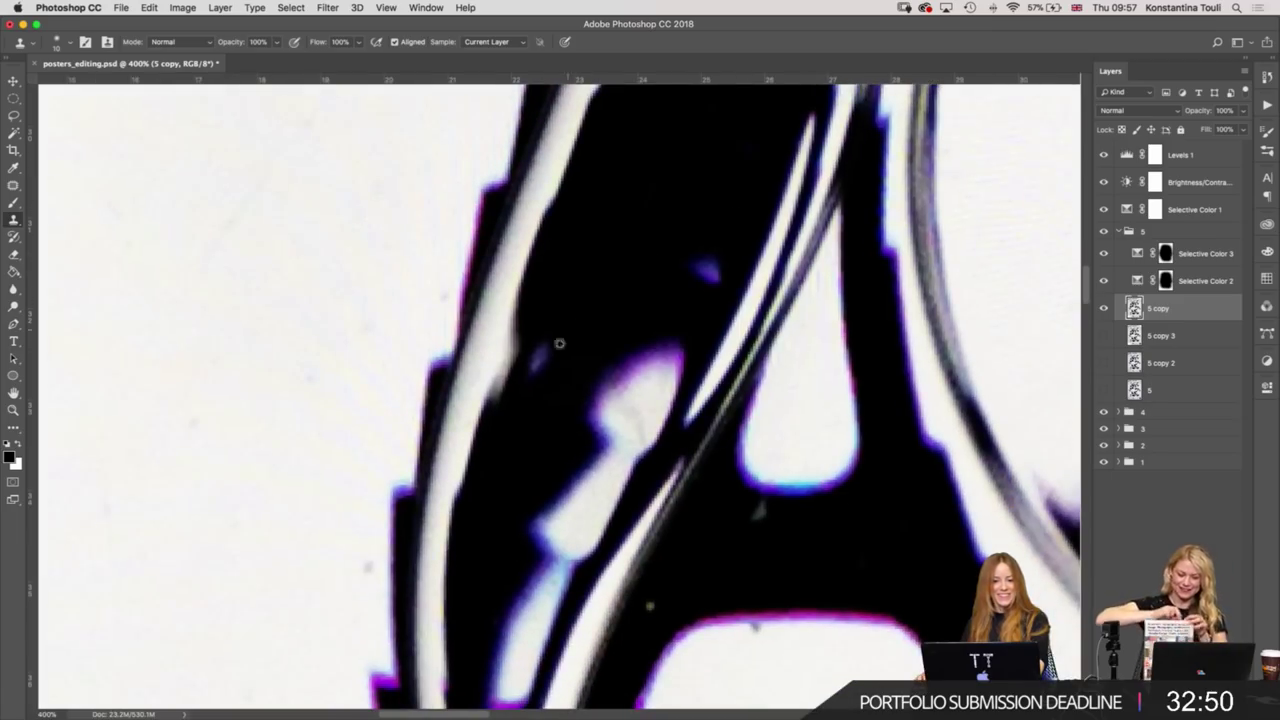
drag(538, 360, 543, 334)
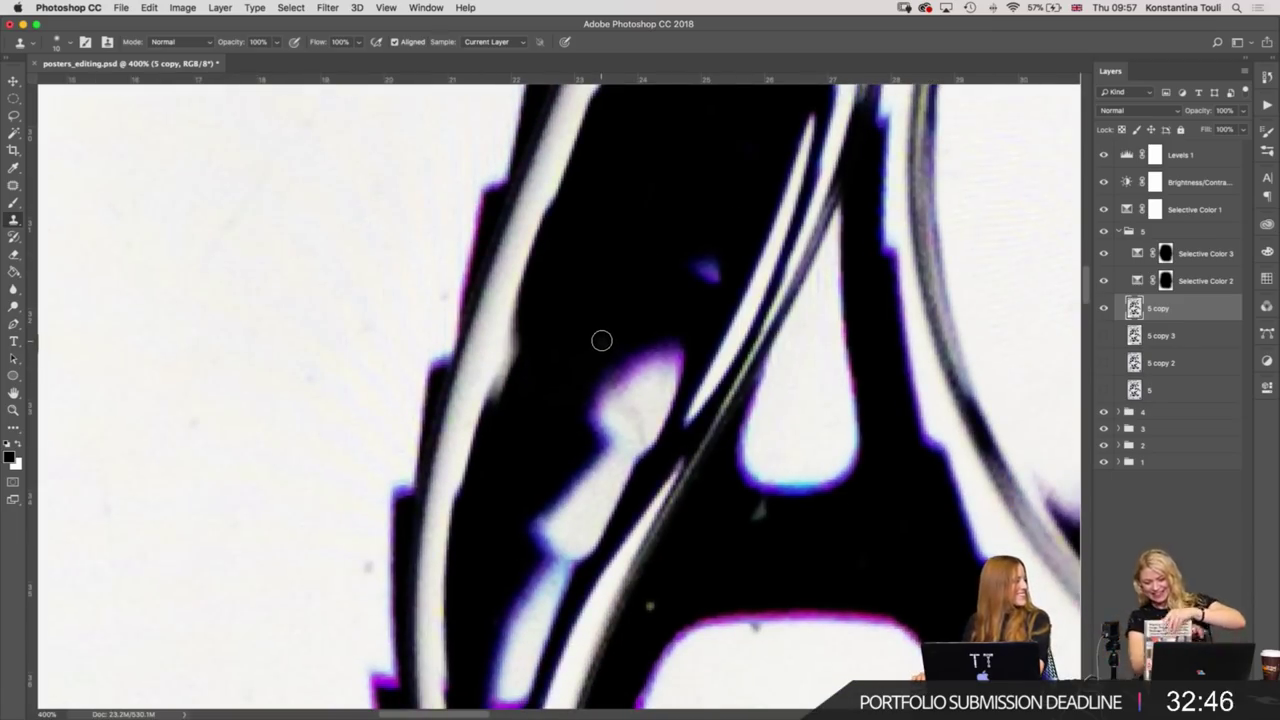
scroll(697, 433, down, 5)
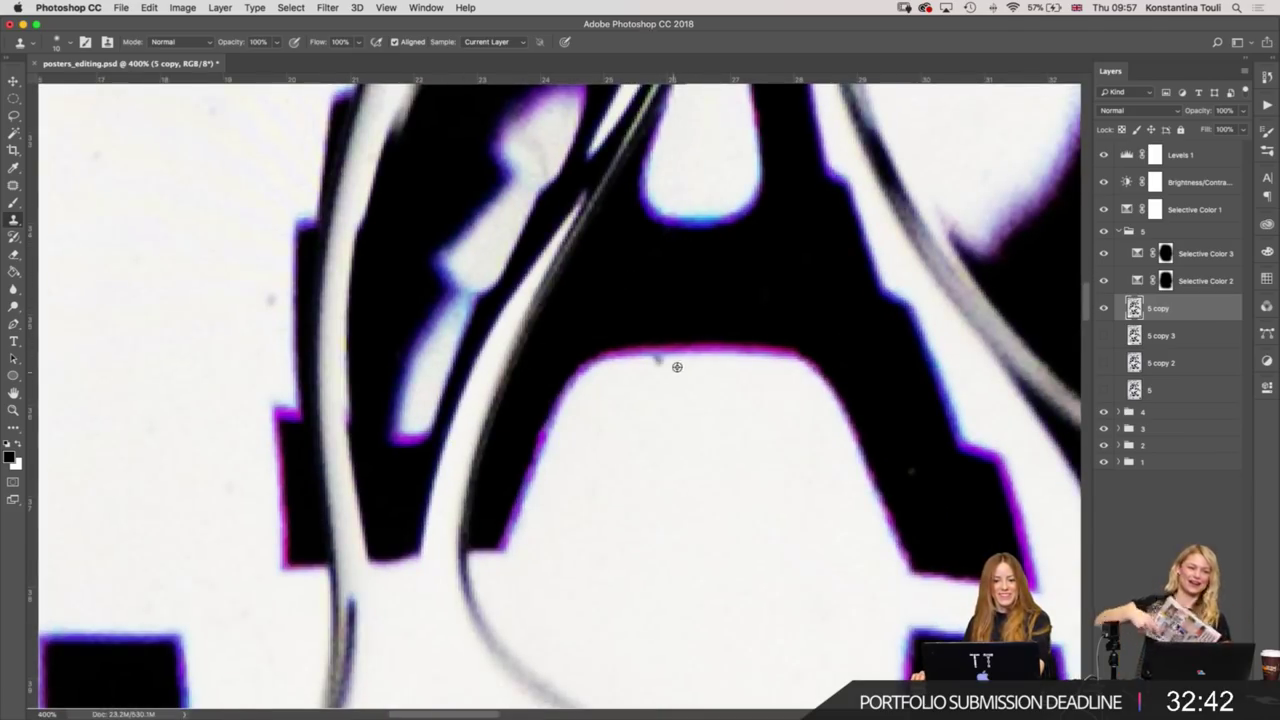
drag(711, 374, 503, 531)
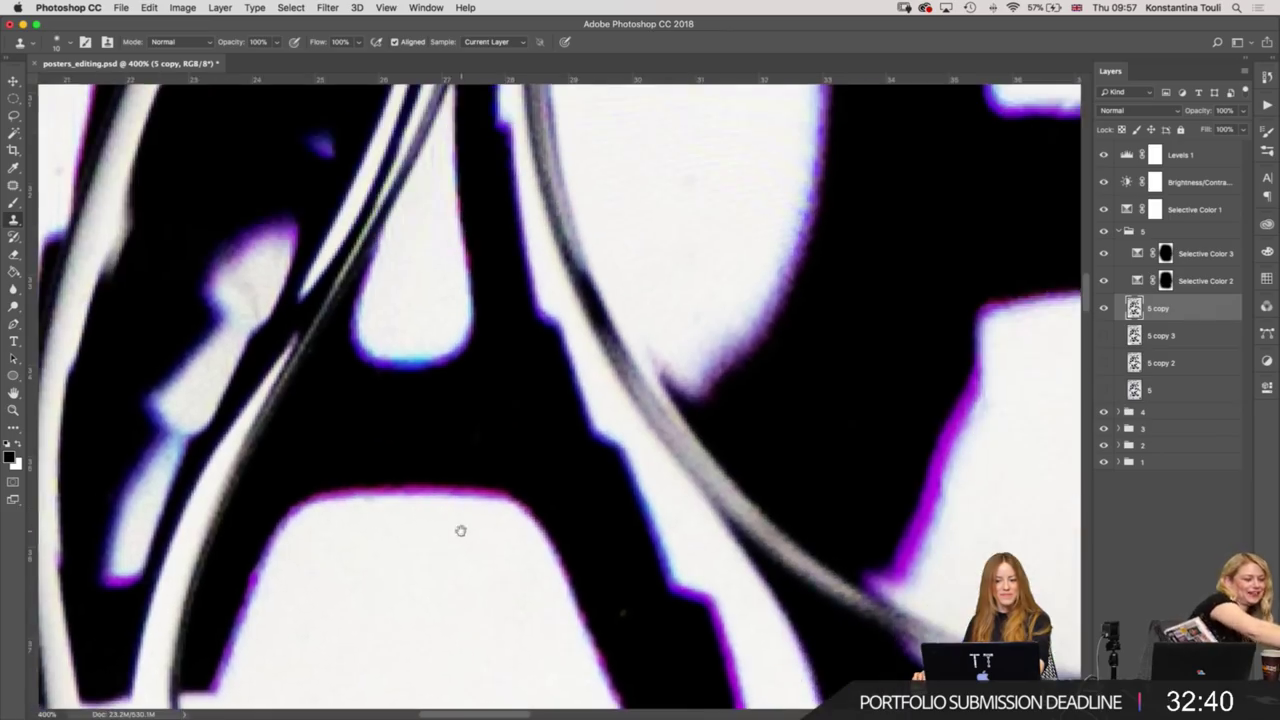
scroll(503, 531, up, 4)
scroll(514, 466, left, 2)
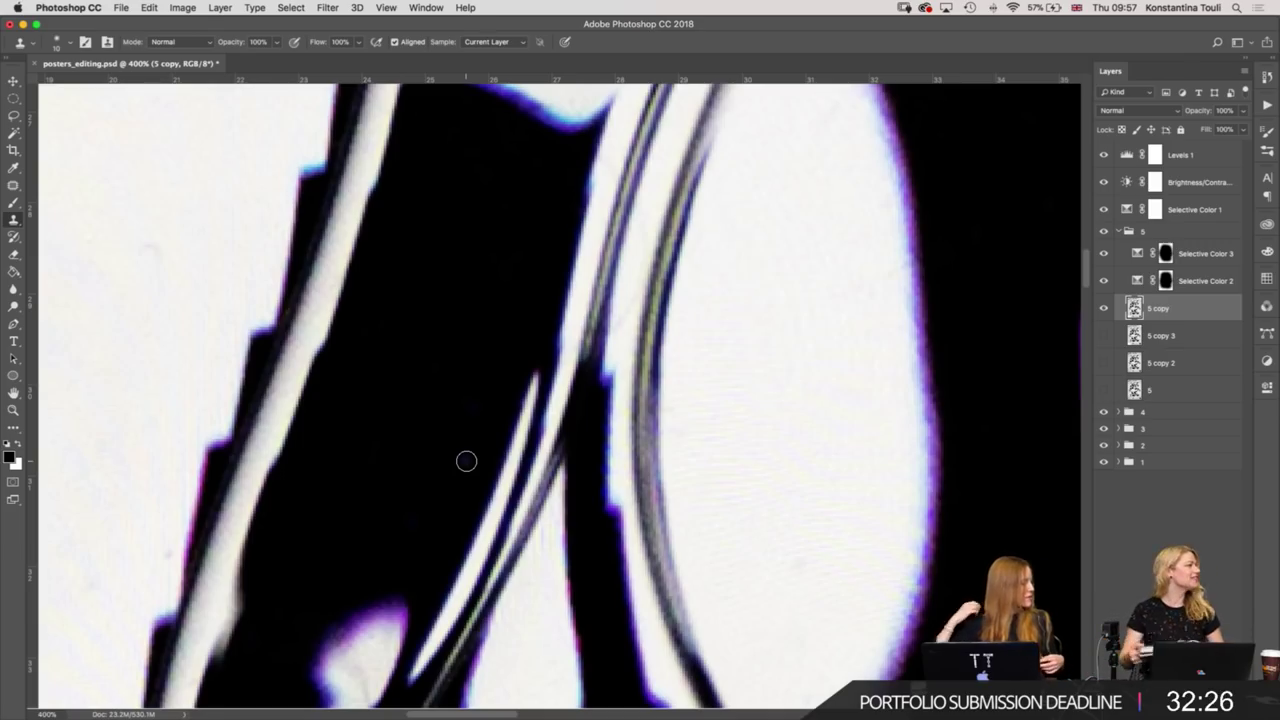
mouse_move(646, 429)
mouse_down()
mouse_move(380, 240)
mouse_move(728, 230)
mouse_up()
Zoom the canvas out from 400% to 300% to check a wider area.
key(super+minus)
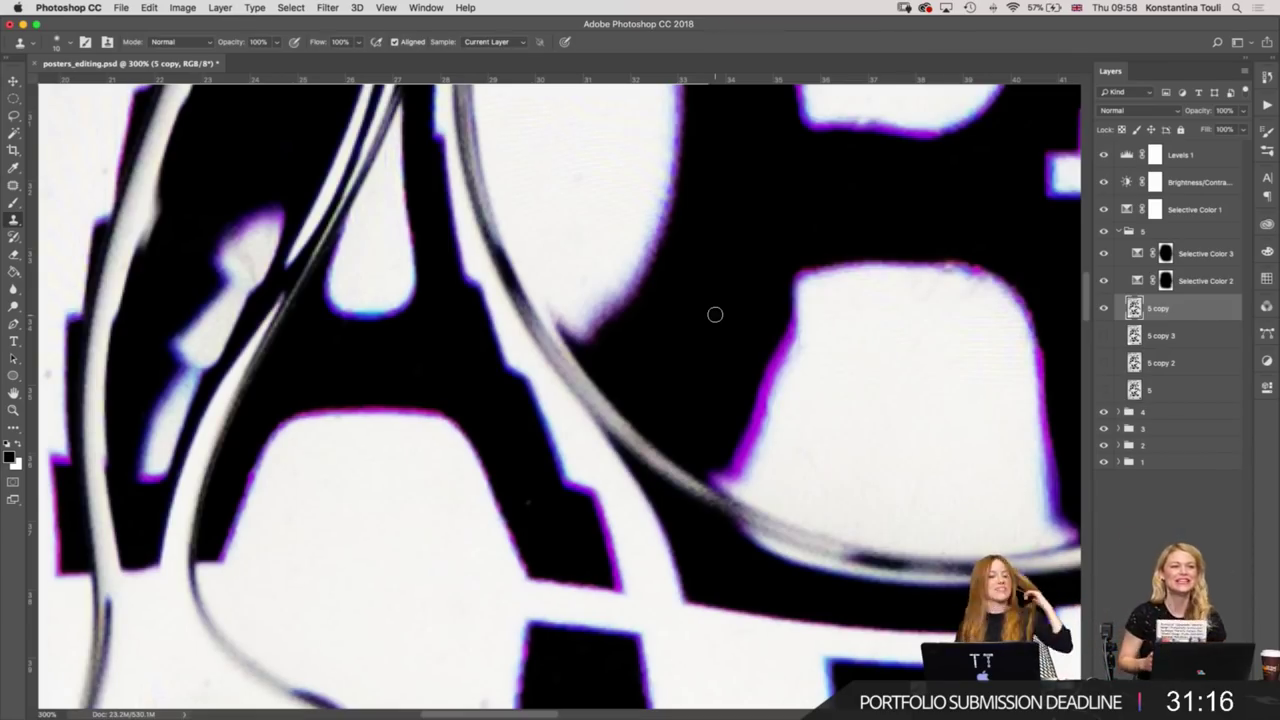
Sample a clean spot as the clone source and pan over to the letters near the R.
mouse_move(978, 395)
mouse_down()
mouse_move(786, 380)
mouse_move(883, 434)
mouse_move(626, 609)
mouse_move(718, 527)
mouse_move(729, 566)
mouse_move(886, 409)
mouse_move(323, 575)
mouse_move(703, 529)
mouse_move(500, 660)
mouse_move(611, 246)
mouse_move(680, 414)
mouse_move(513, 302)
mouse_up()
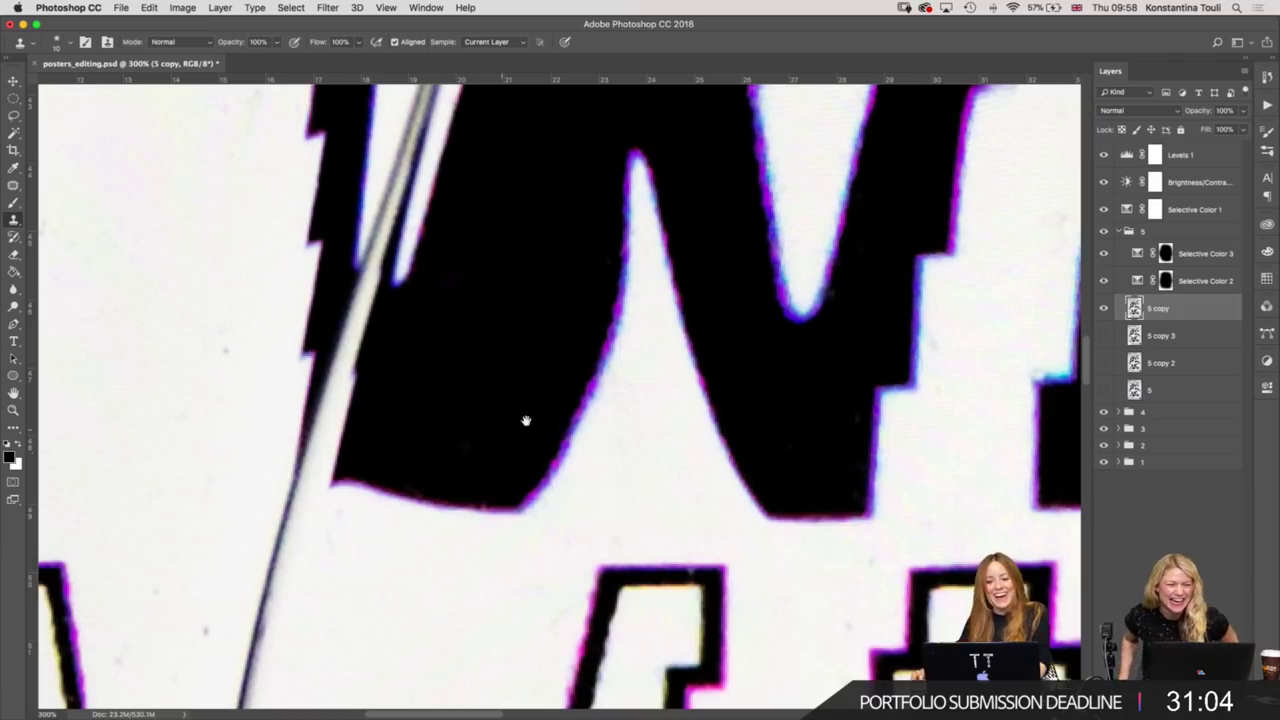
mouse_move(526, 420)
mouse_down()
mouse_move(154, 600)
mouse_move(514, 634)
mouse_move(674, 429)
mouse_move(381, 238)
mouse_up()
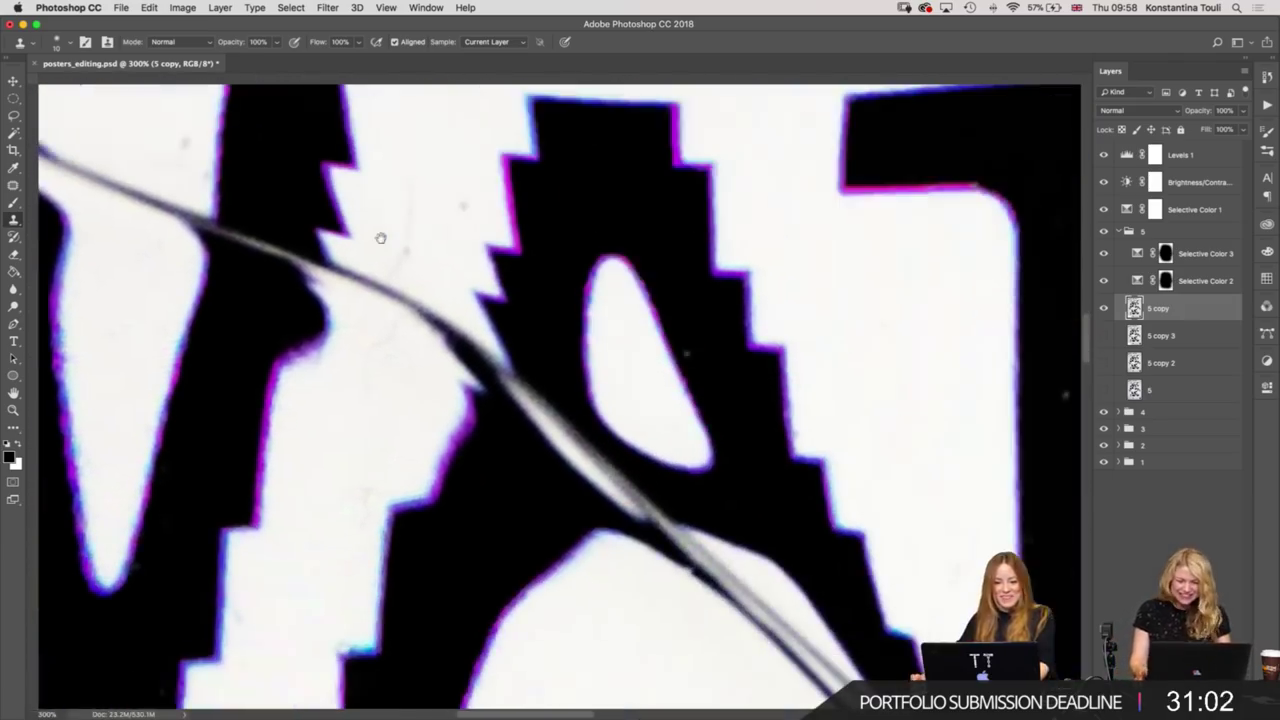
alt+click(703, 375)
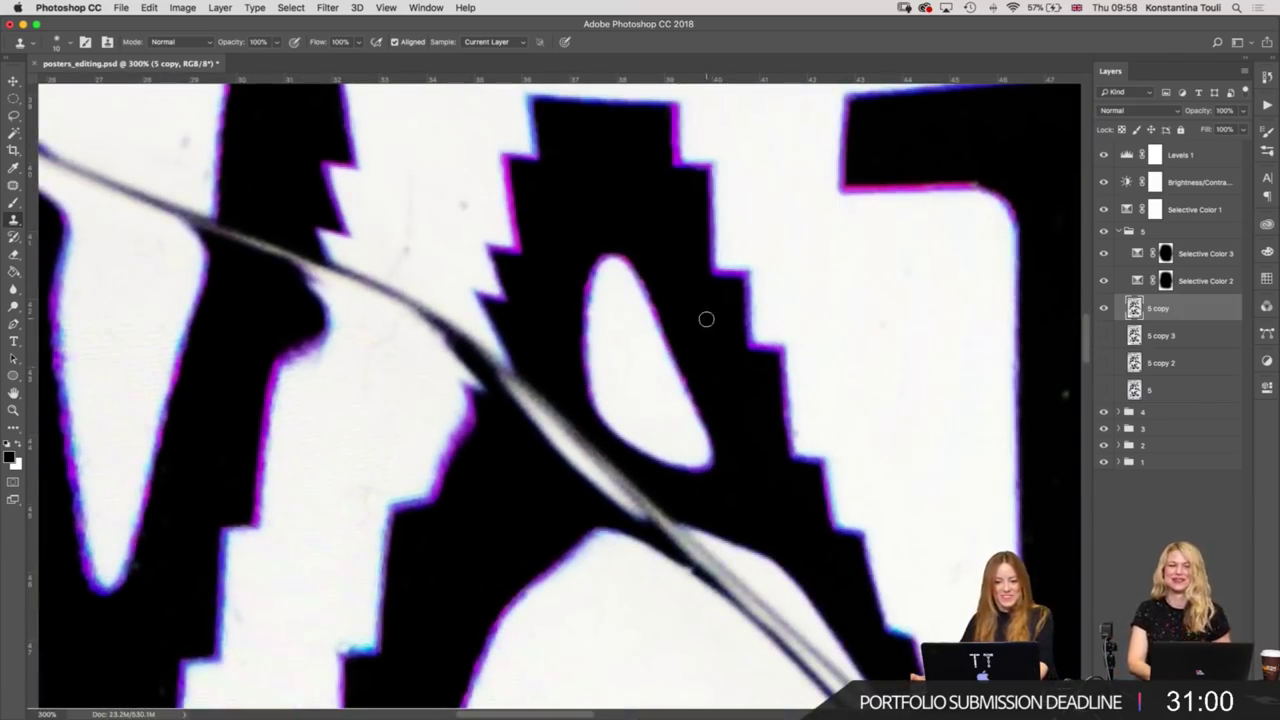
drag(728, 416, 698, 352)
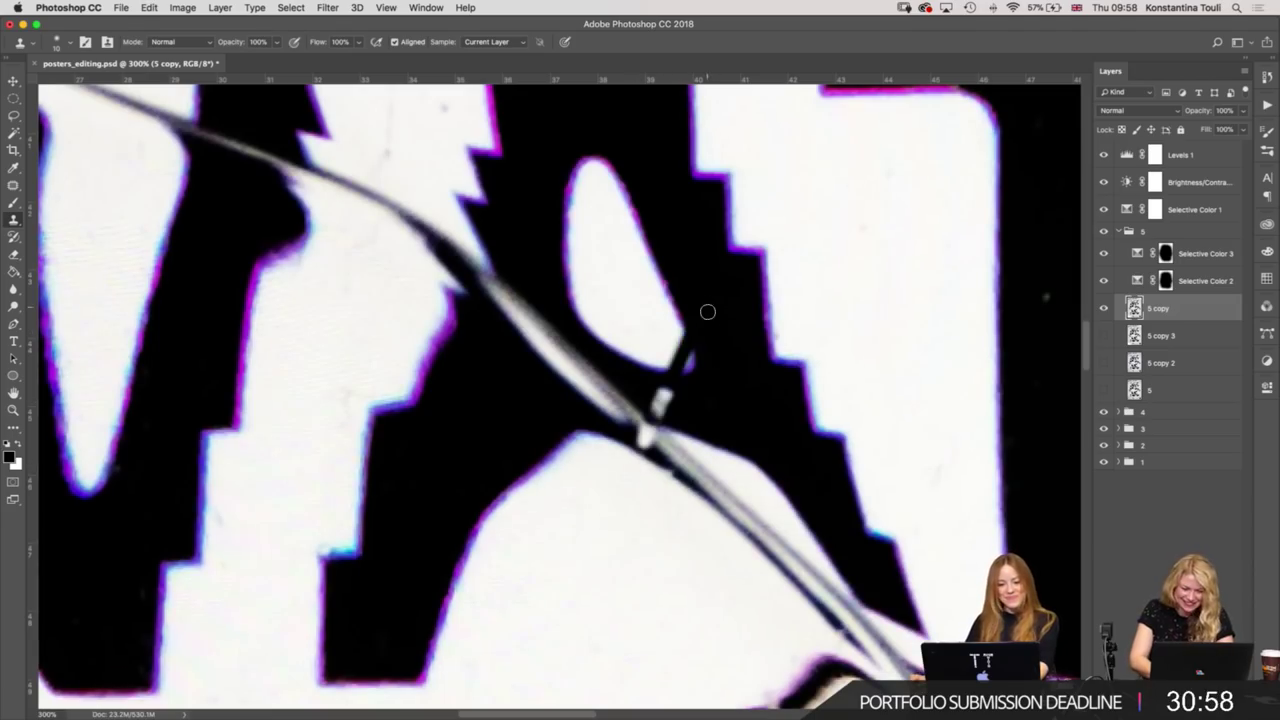
scroll(700, 300, down, 5)
scroll(433, 453, right, 8)
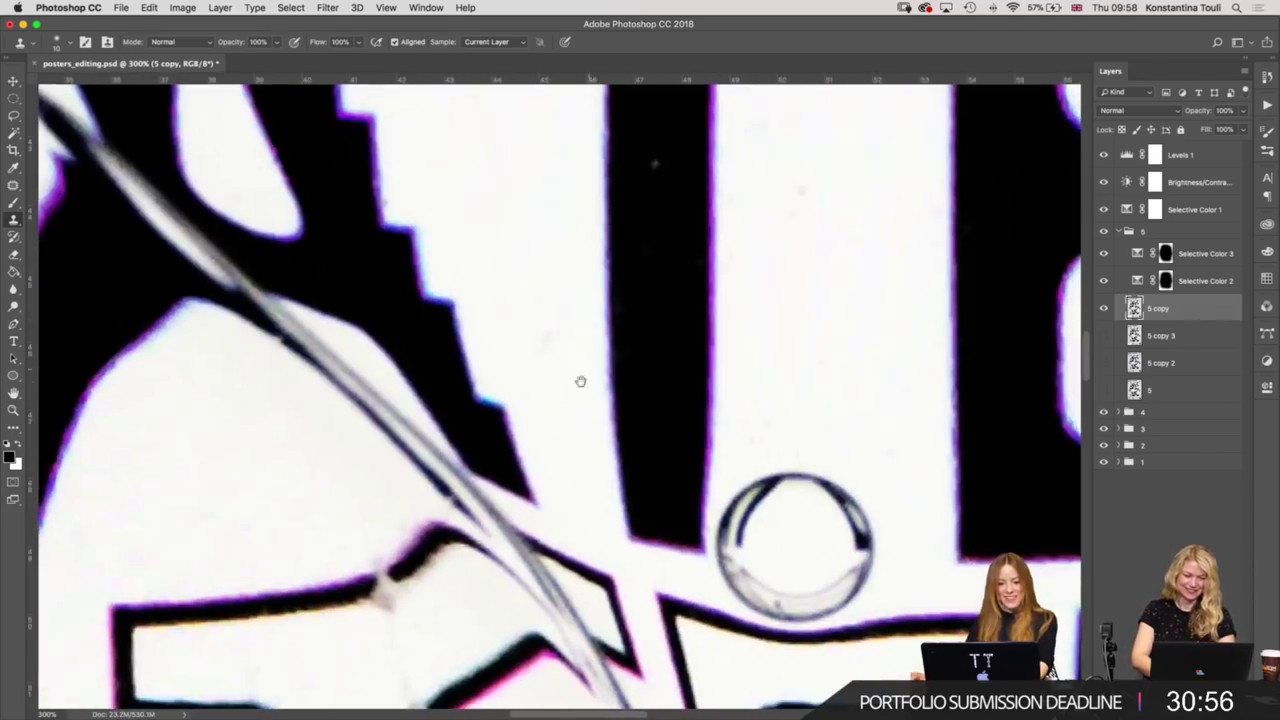
scroll(428, 478, up, 5)
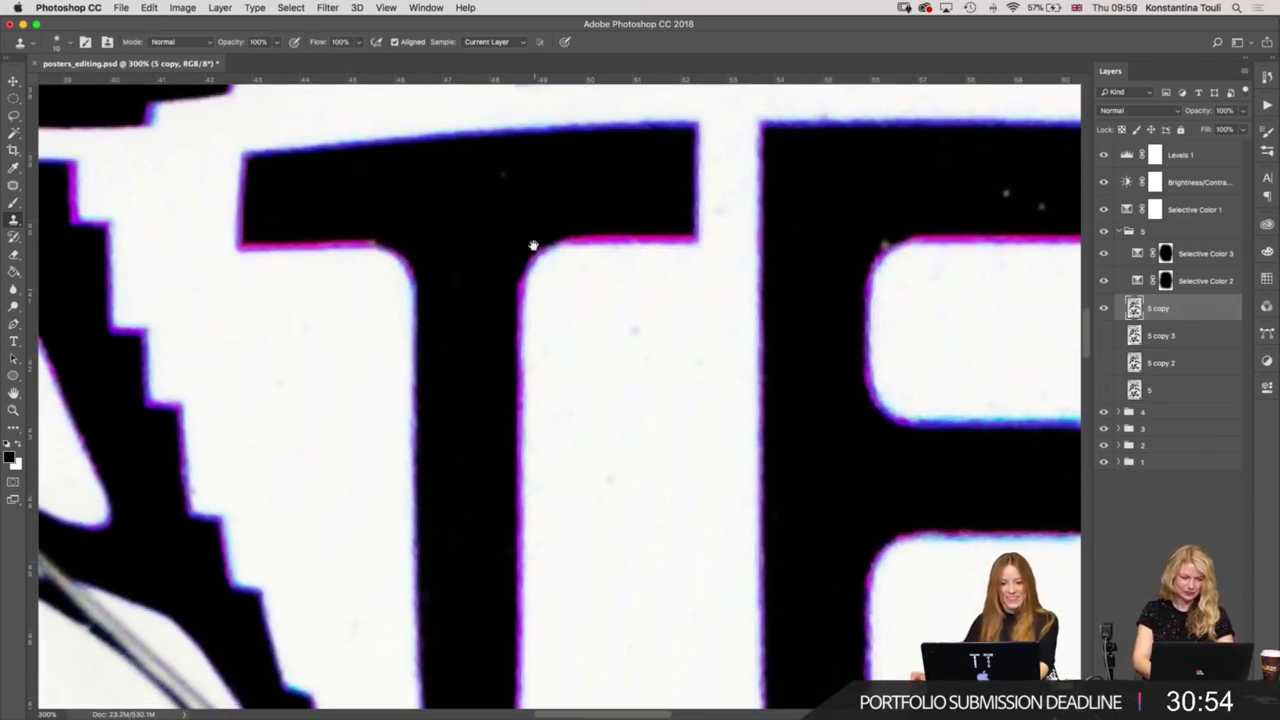
scroll(742, 201, right, 10)
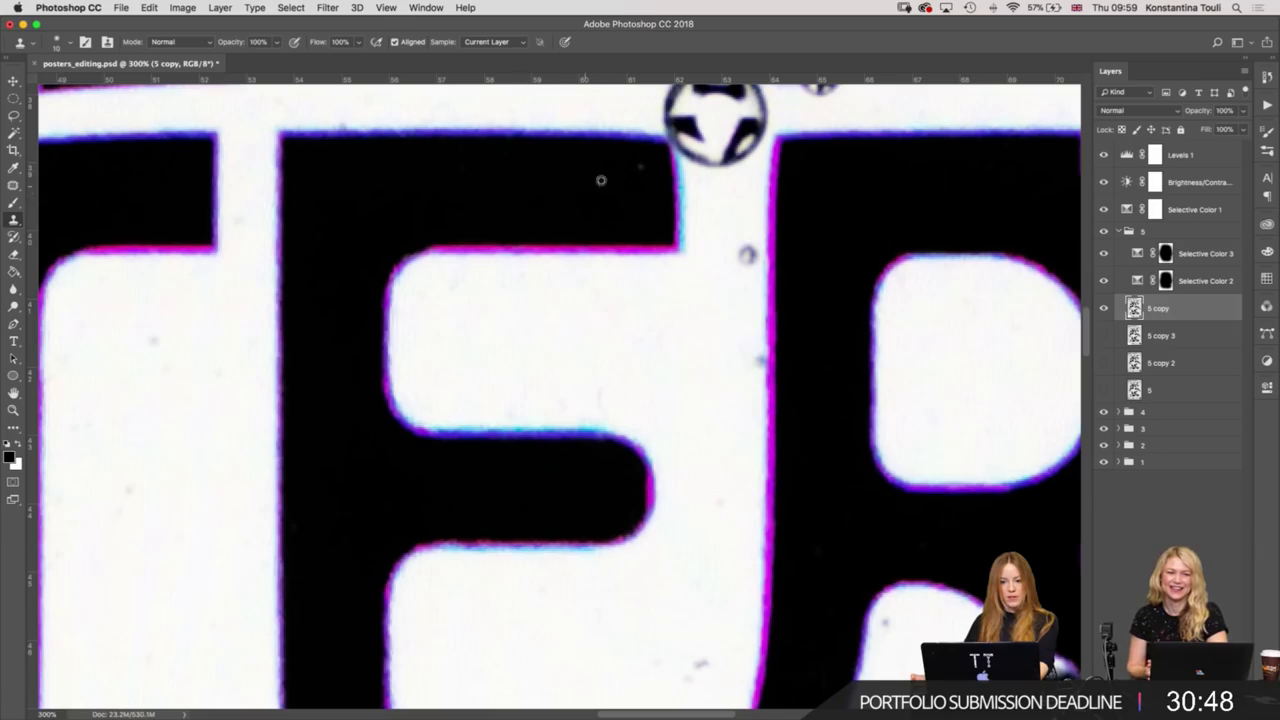
scroll(643, 169, down, 5)
scroll(450, 350, right, 3)
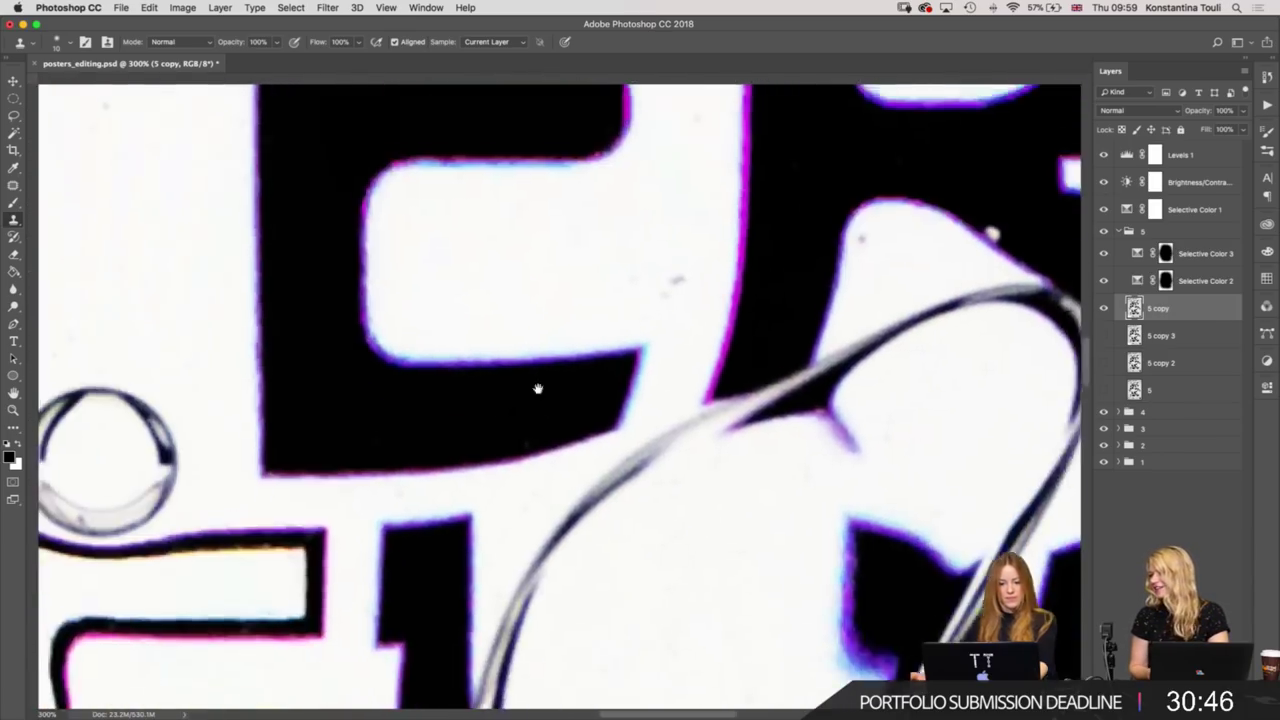
scroll(309, 546, right, 3)
scroll(431, 354, right, 2)
scroll(446, 414, right, 3)
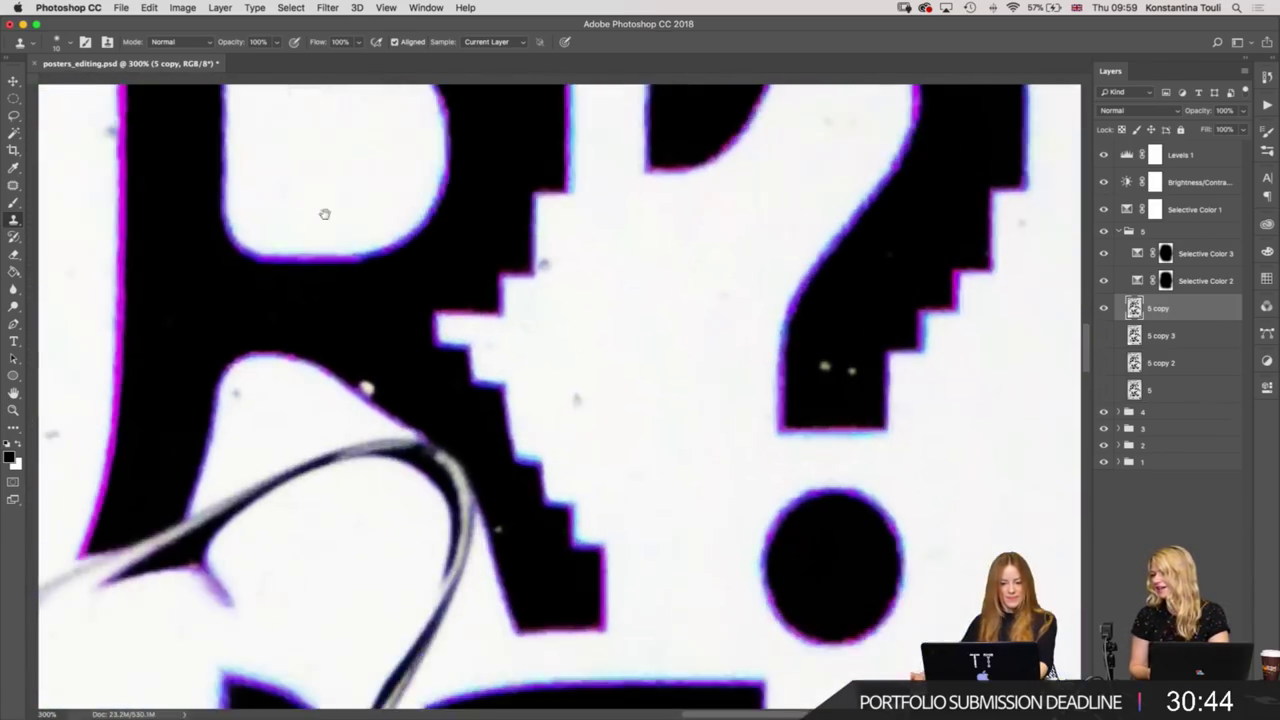
Clone away specks beside the R, near the step edge, in the white area and near the D.
click(362, 386)
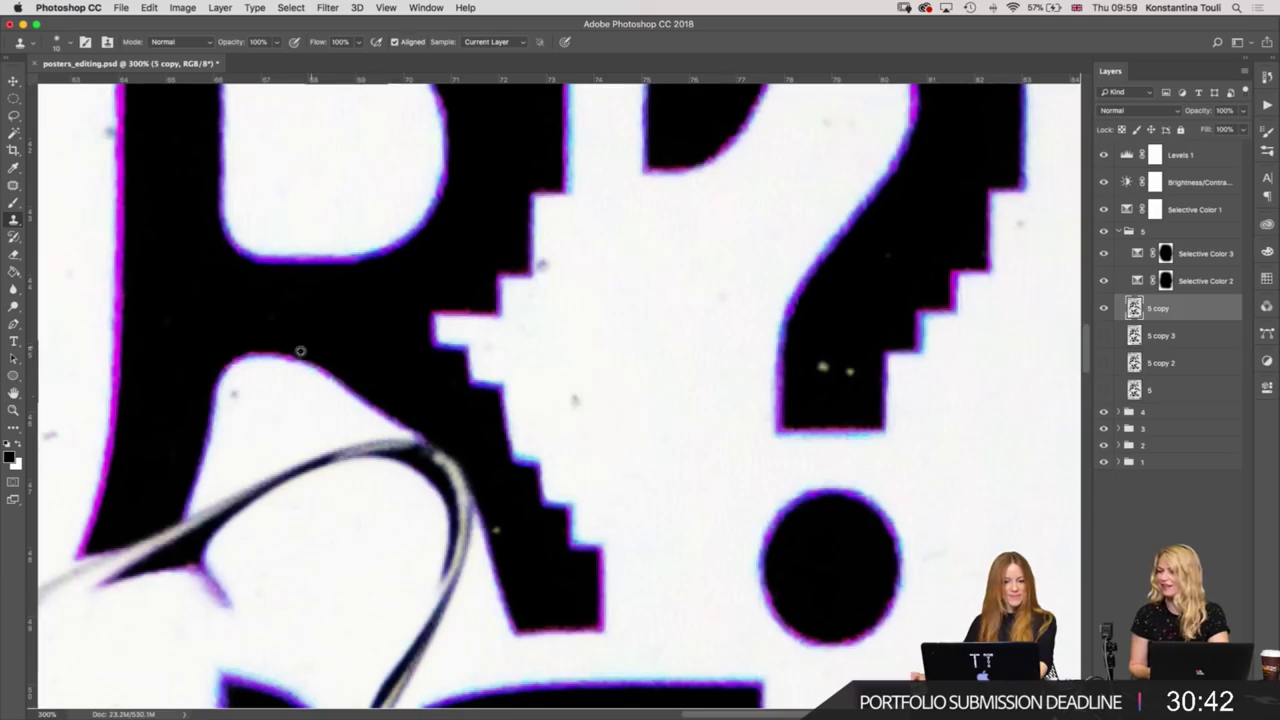
click(230, 394)
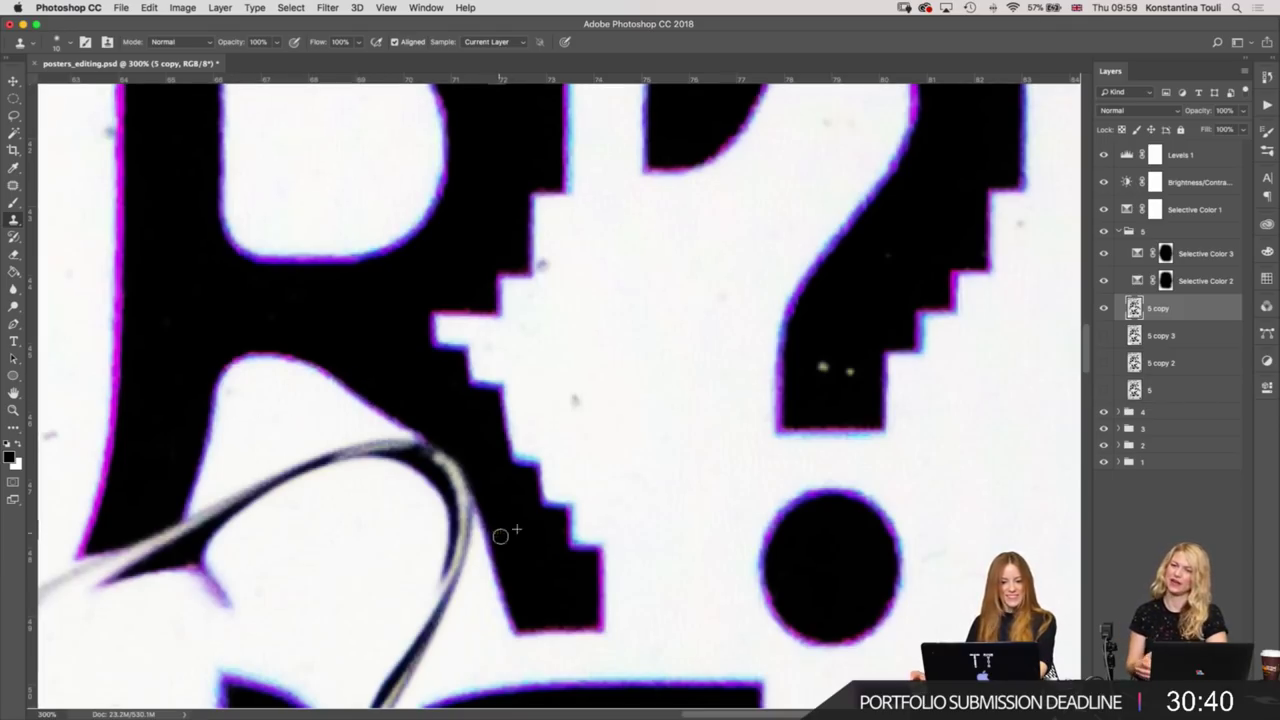
click(574, 400)
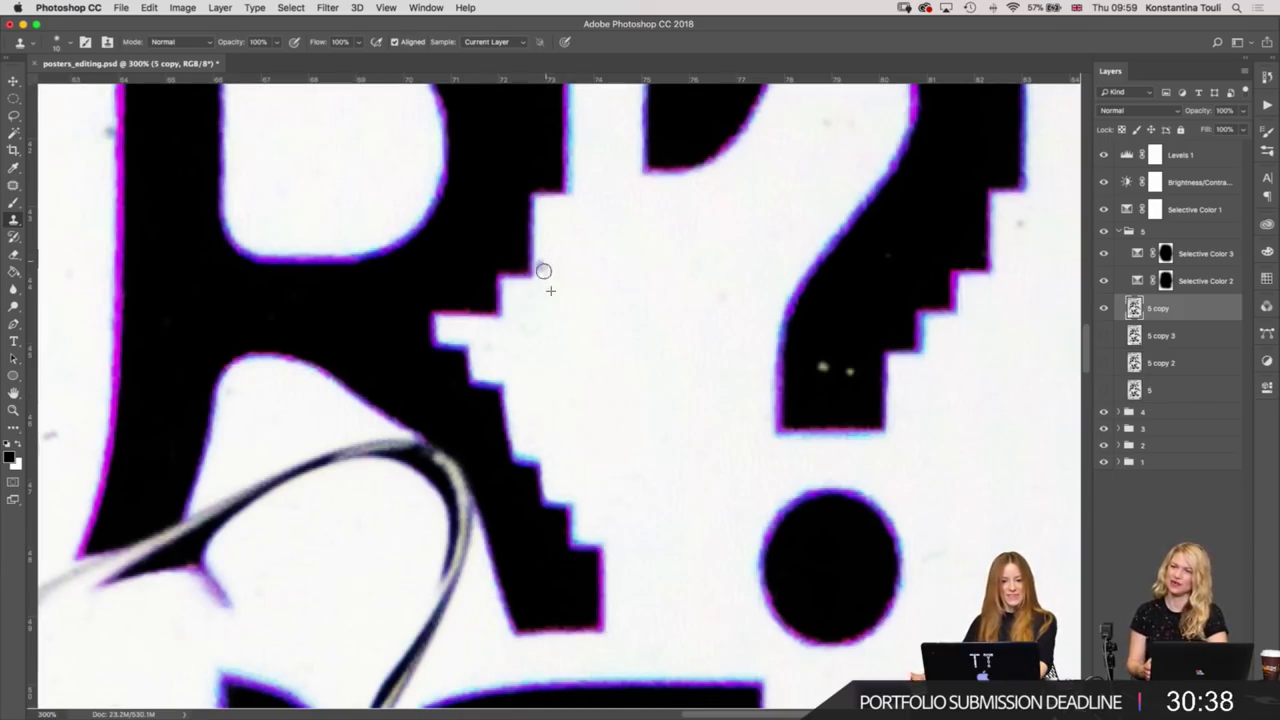
scroll(562, 294, right, 5)
scroll(543, 449, up, 5)
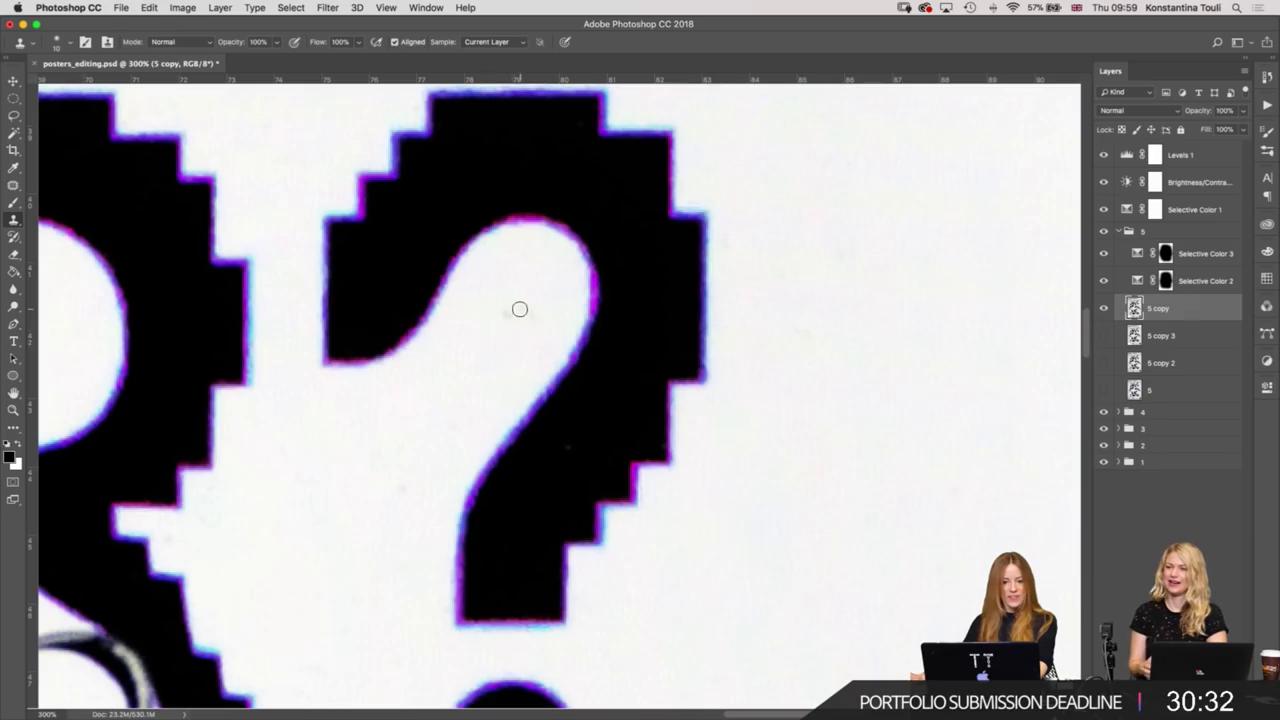
scroll(533, 315, down, 3)
scroll(534, 260, down, 2)
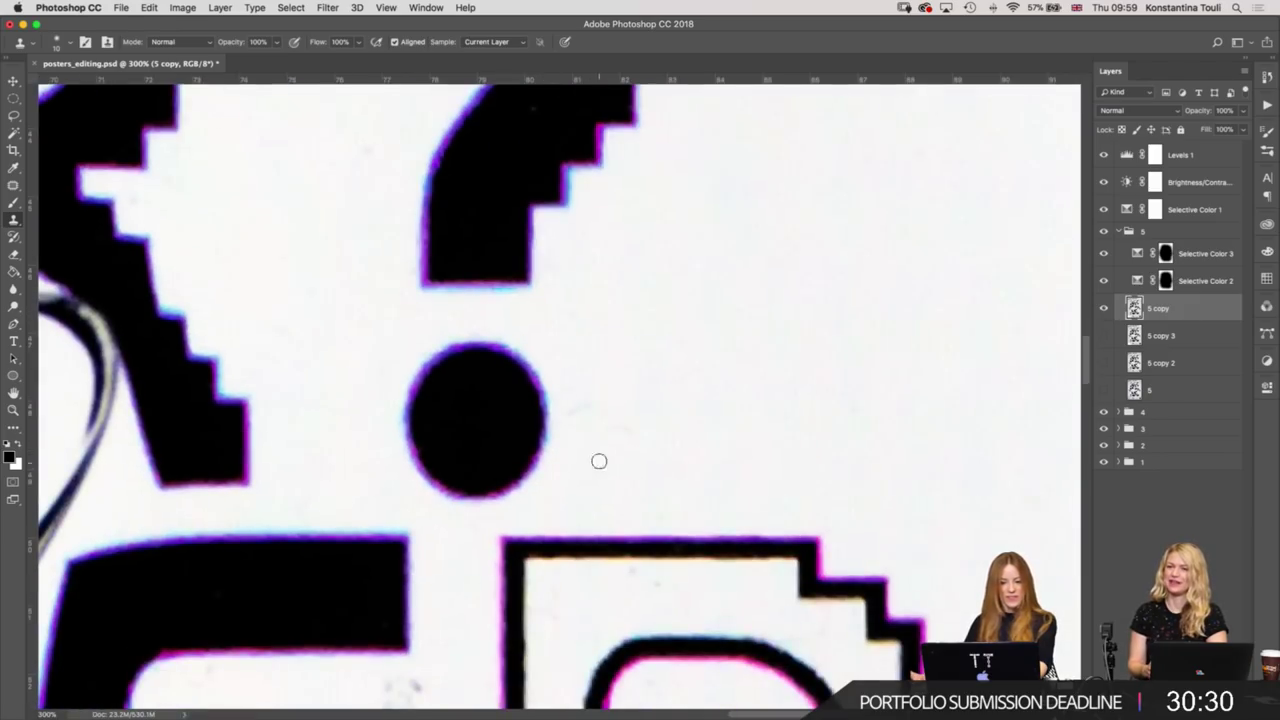
scroll(625, 480, down, 1)
scroll(650, 400, down, 4)
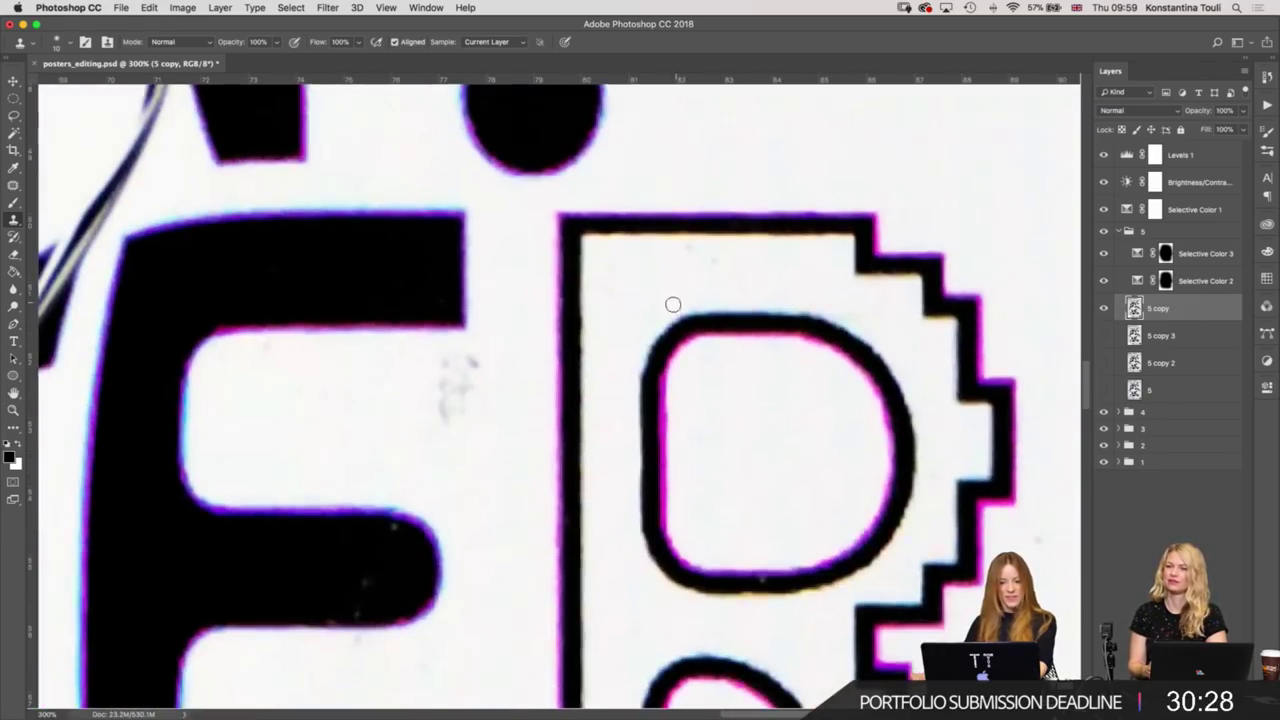
drag(702, 269, 697, 256)
Pan around the R and up to the area above the F, checking for remaining specks.
scroll(680, 253, down, 2)
scroll(680, 253, right, 4)
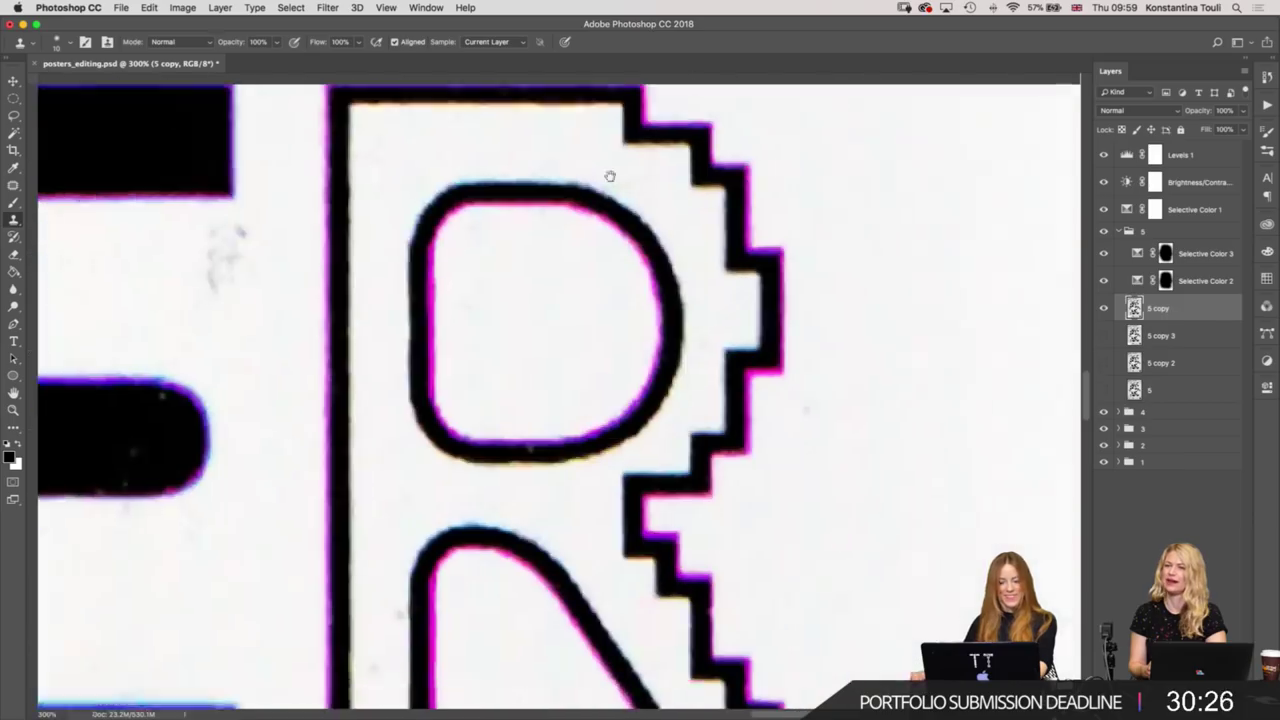
scroll(623, 477, down, 3)
drag(405, 460, 412, 447)
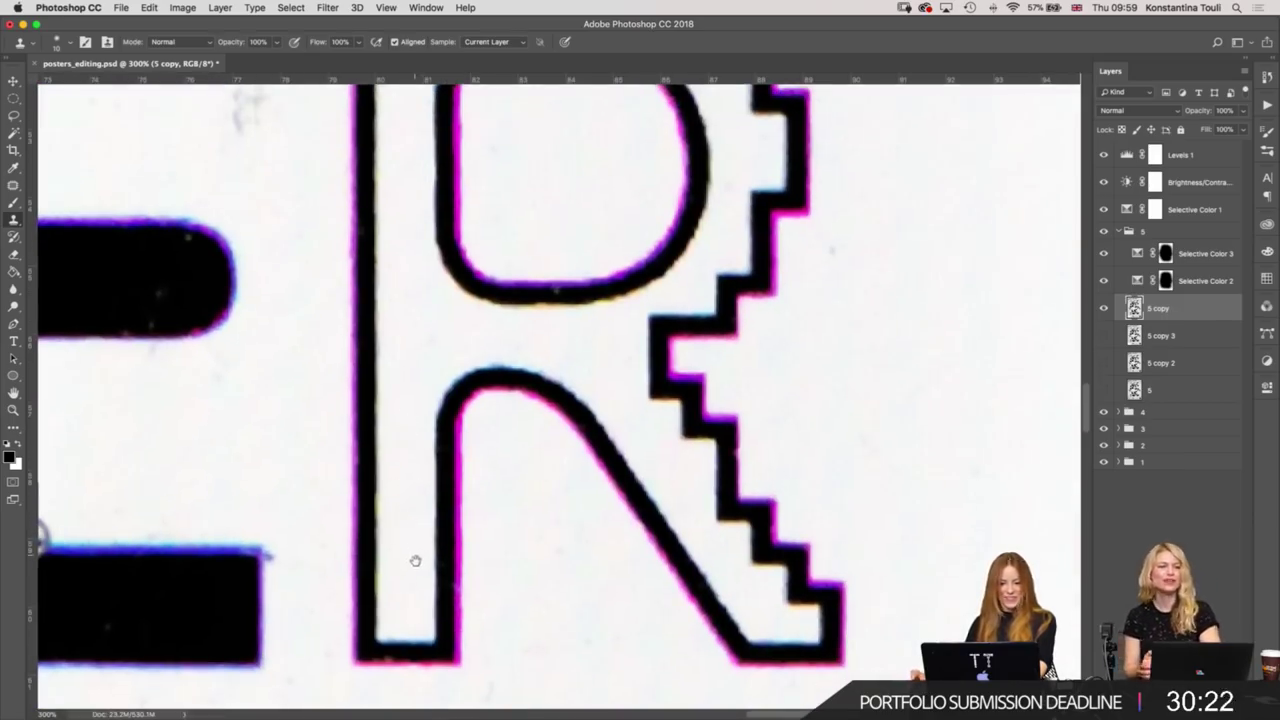
scroll(402, 493, down, 3)
scroll(402, 493, left, 2)
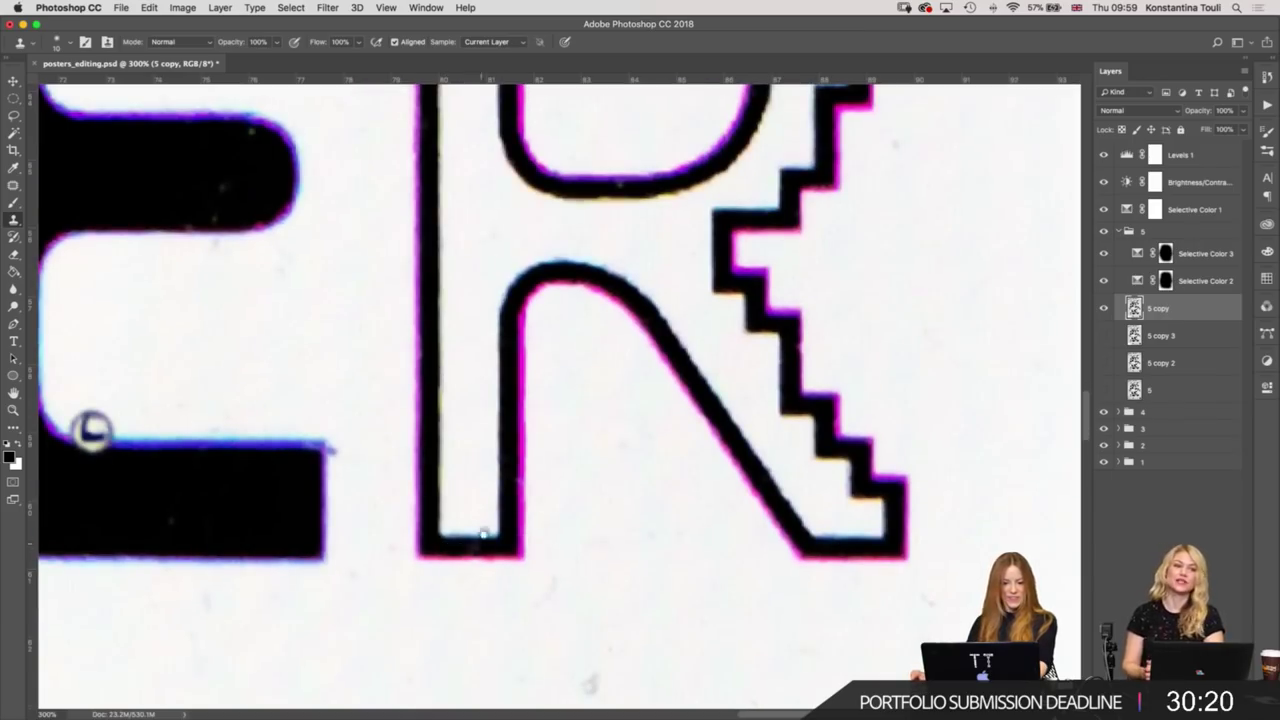
scroll(484, 535, left, 3)
scroll(484, 535, up, 2)
scroll(650, 560, left, 2)
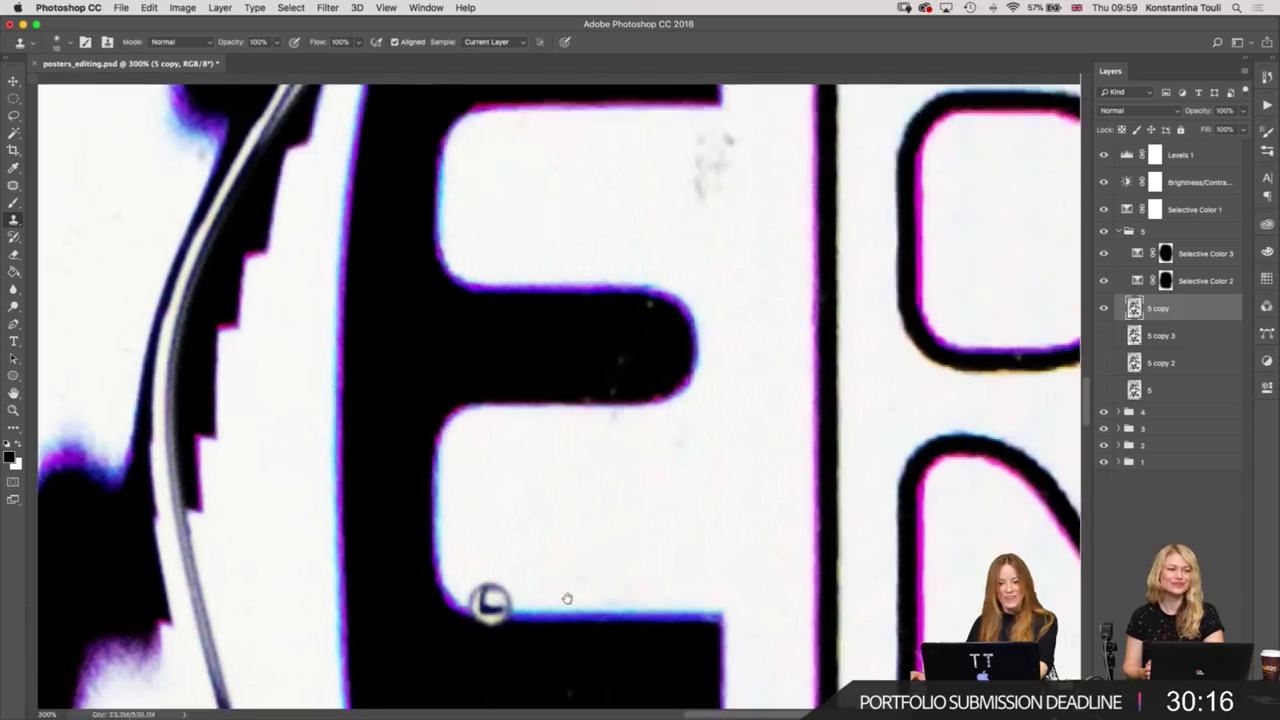
scroll(615, 510, up, 5)
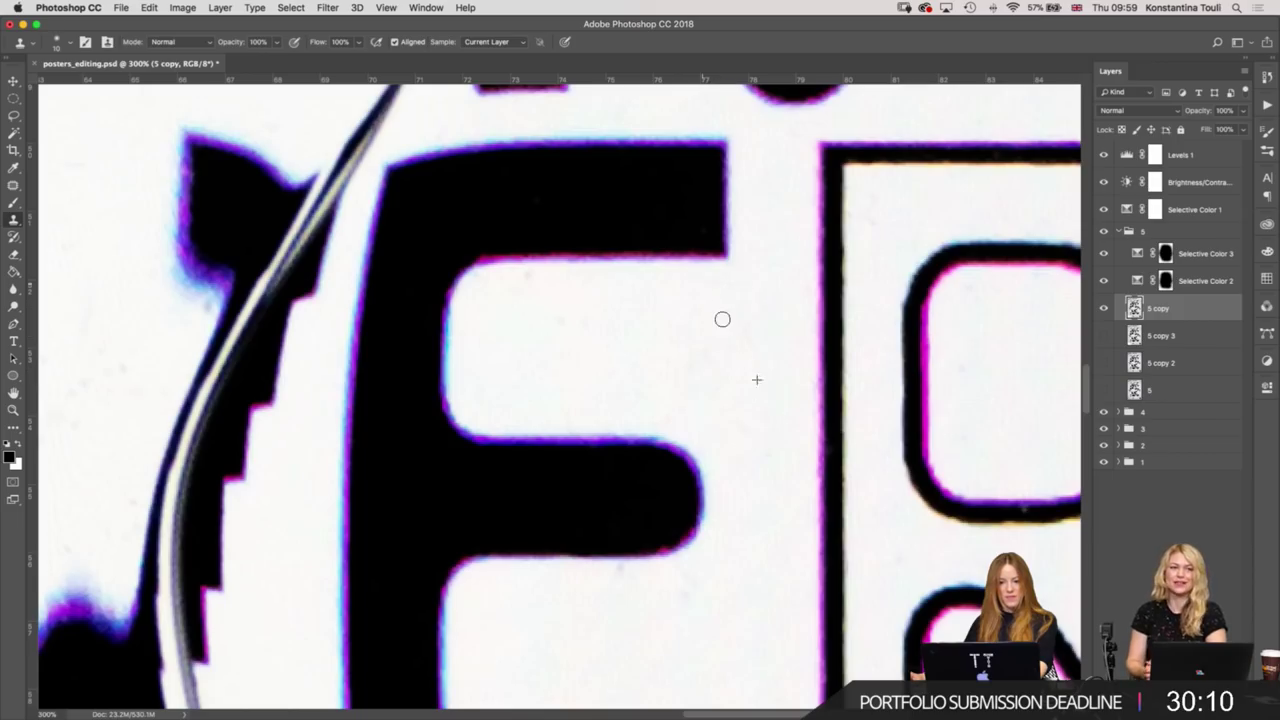
scroll(581, 377, up, 1)
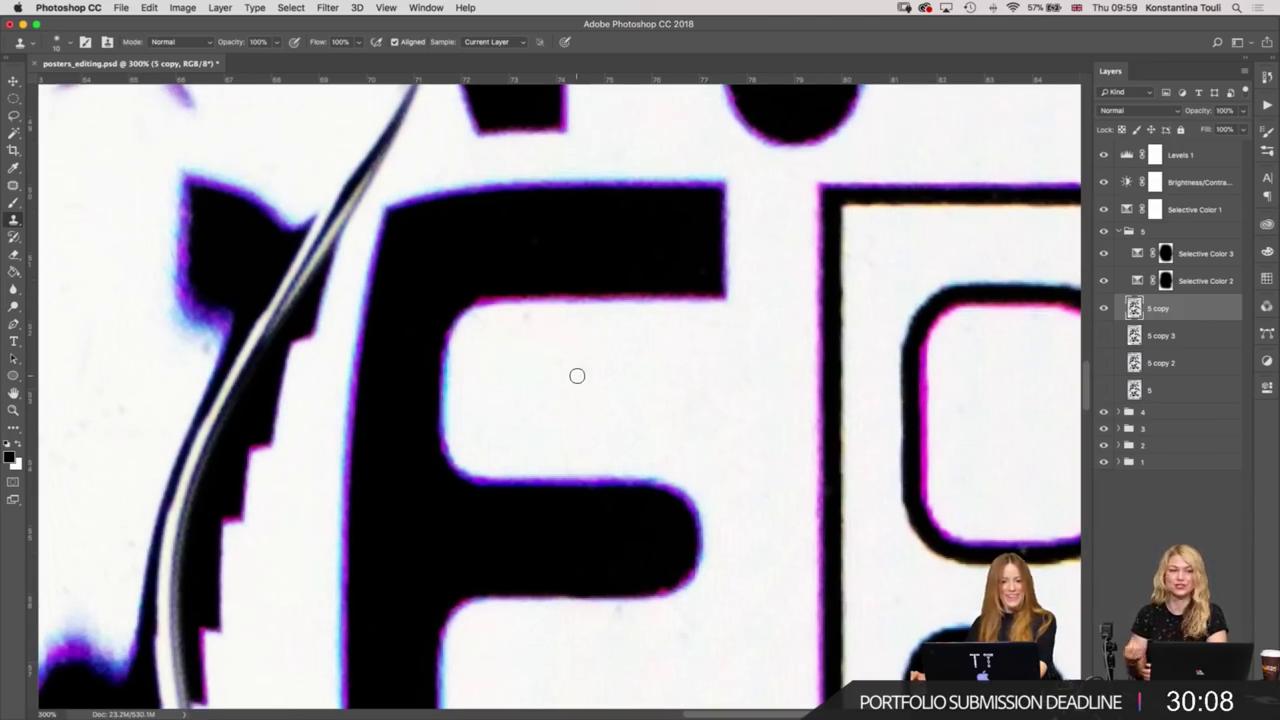
drag(580, 354, 621, 576)
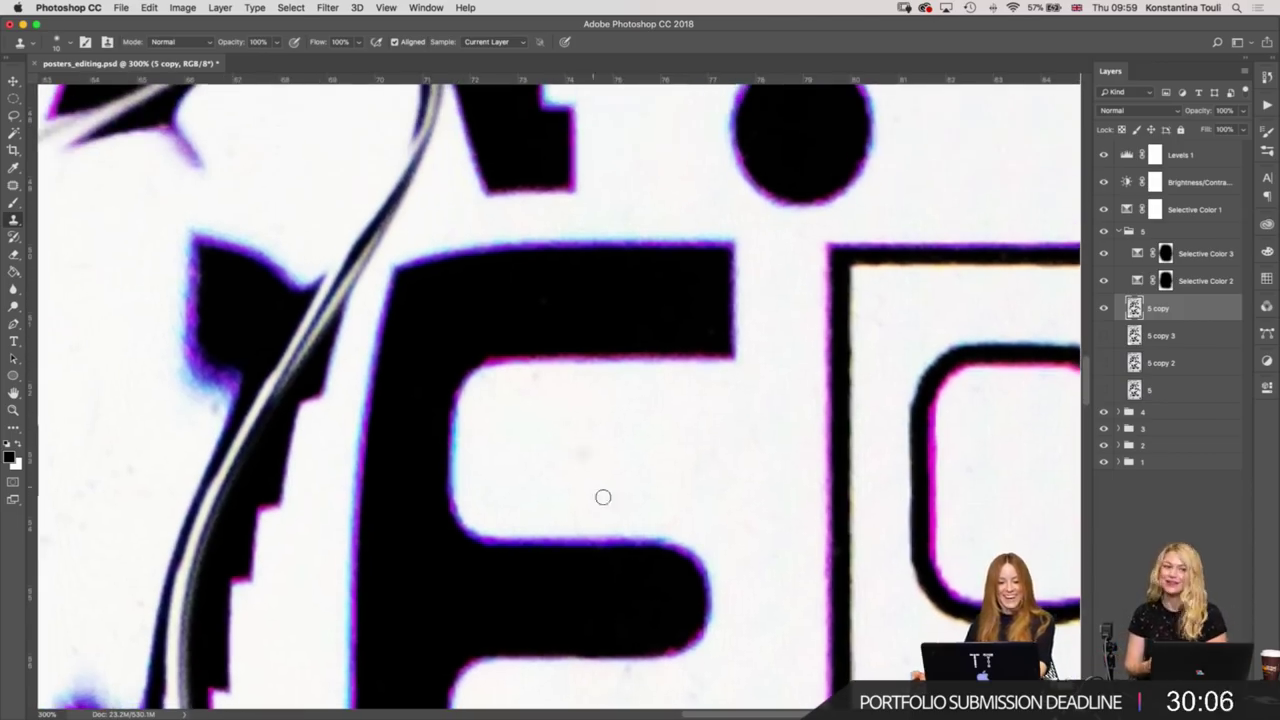
scroll(600, 440, down, 3)
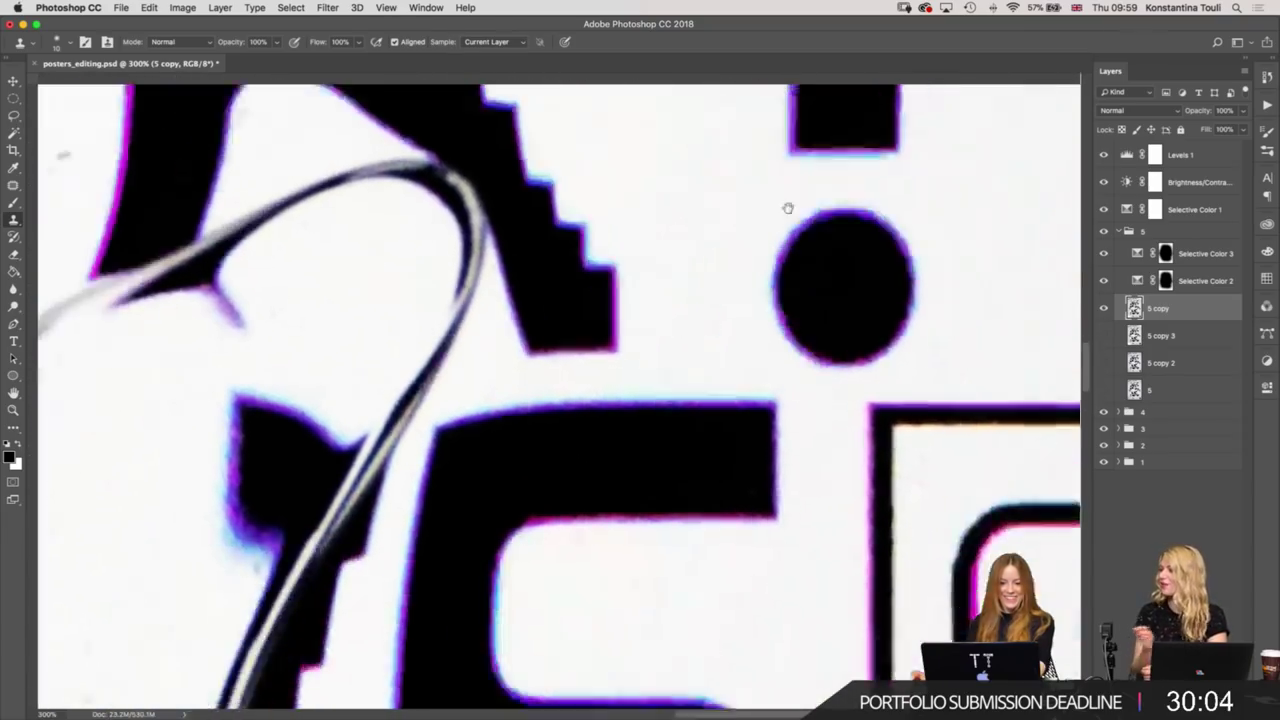
scroll(786, 206, left, 5)
scroll(619, 259, down, 5)
scroll(619, 259, left, 3)
scroll(589, 417, down, 2)
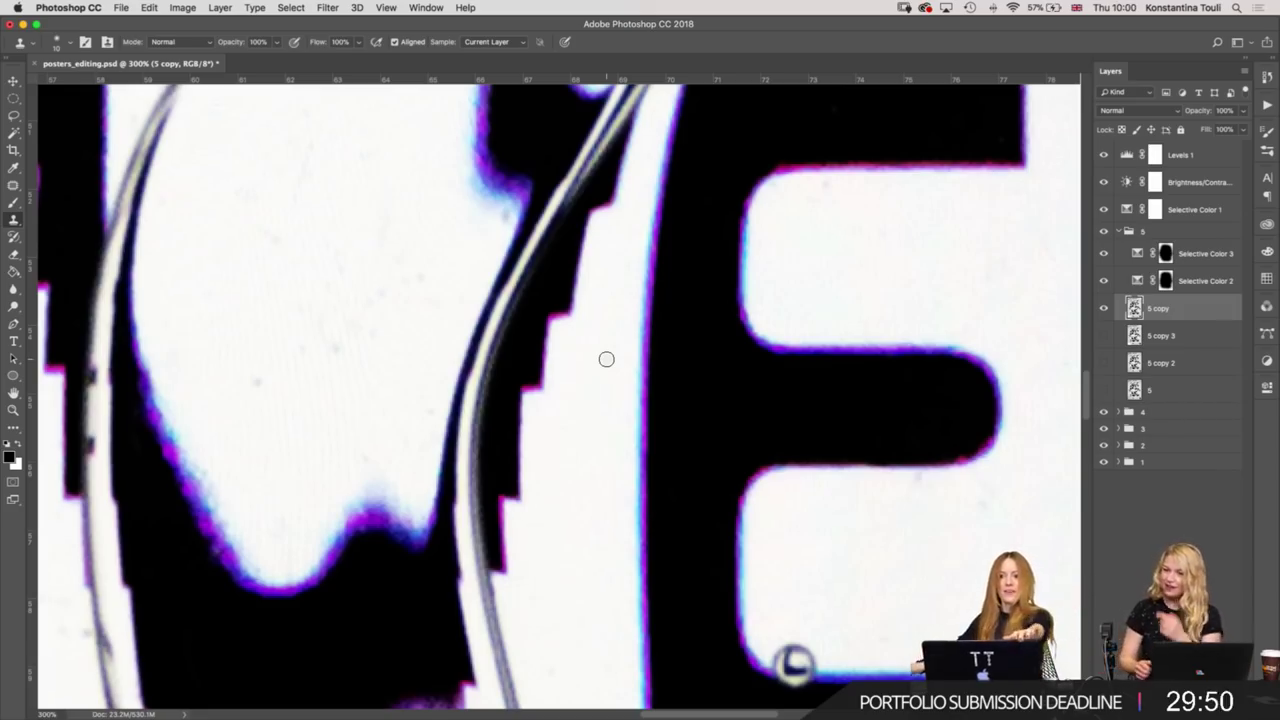
scroll(606, 359, up, 5)
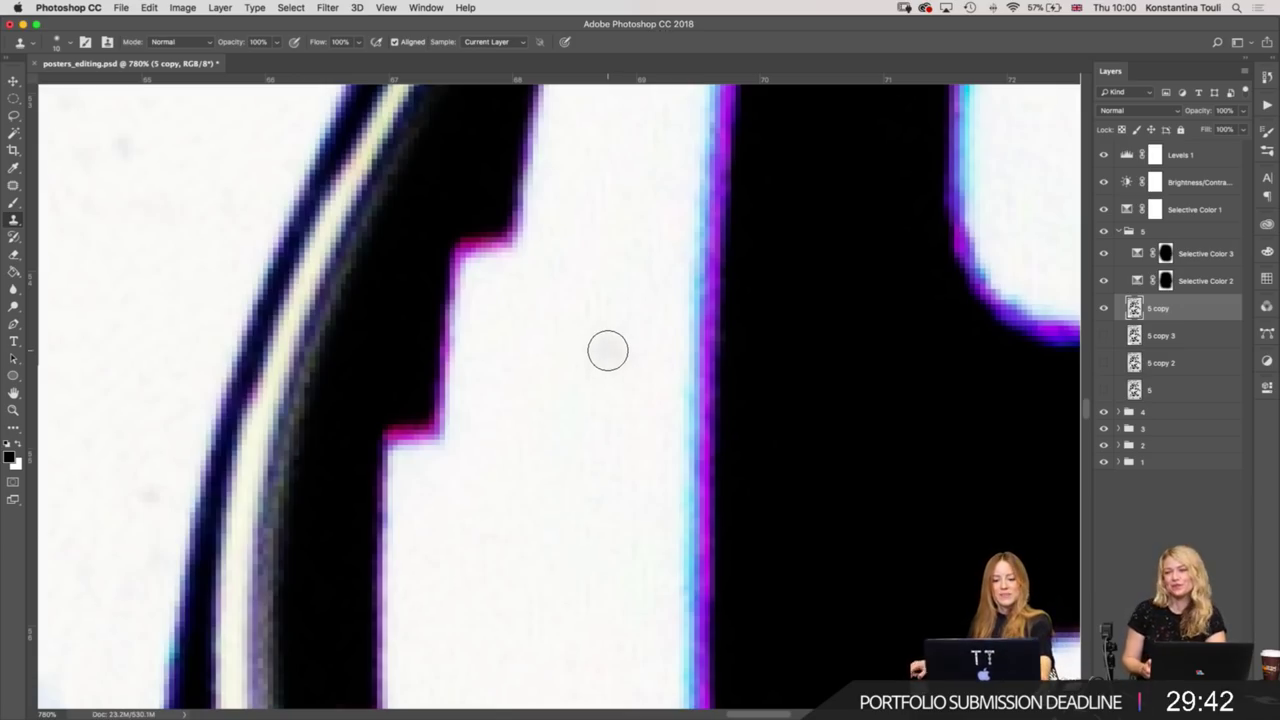
mouse_move(751, 214)
mouse_down()
mouse_move(397, 420)
mouse_move(333, 648)
mouse_move(426, 428)
mouse_up()
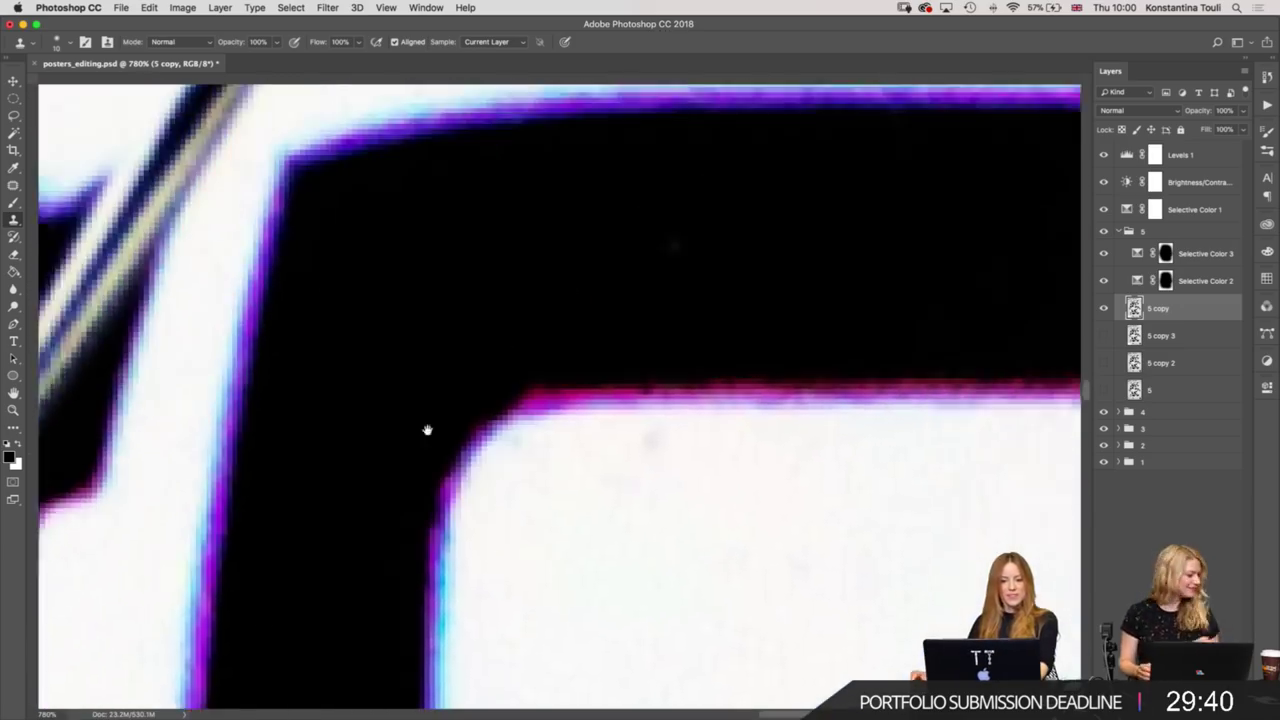
mouse_move(508, 414)
mouse_down()
mouse_move(426, 213)
mouse_move(489, 394)
mouse_move(614, 203)
mouse_move(709, 217)
mouse_up()
key(ctrl+minus)
key(ctrl+minus)
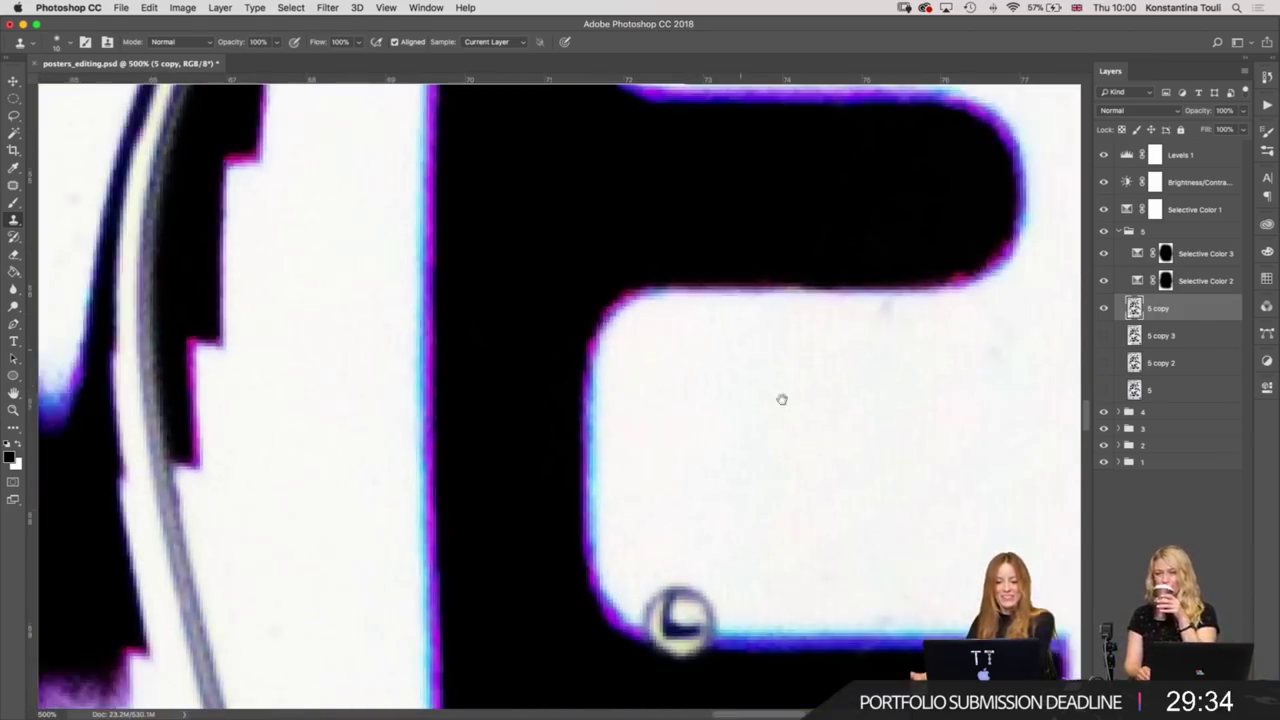
scroll(780, 397, down, 5)
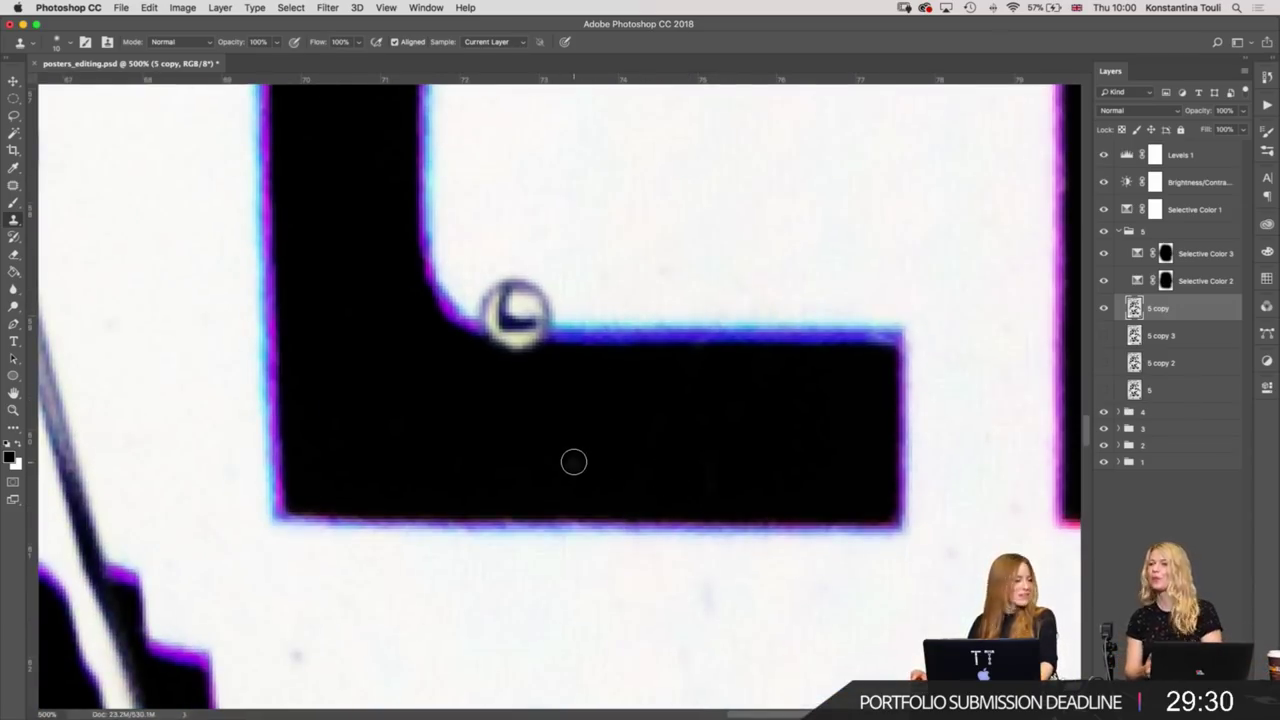
key(ctrl+minus)
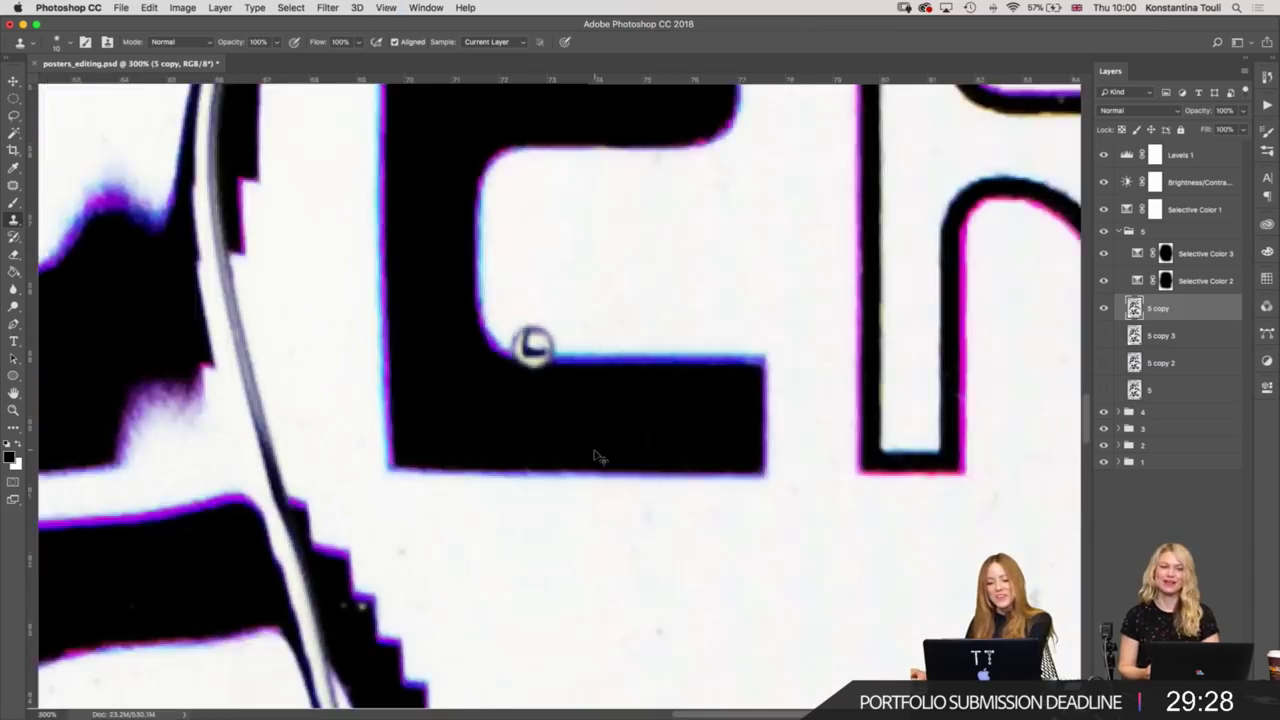
key(ctrl+minus)
key(ctrl+minus)
scroll(322, 555, up, 3)
scroll(426, 488, right, 3)
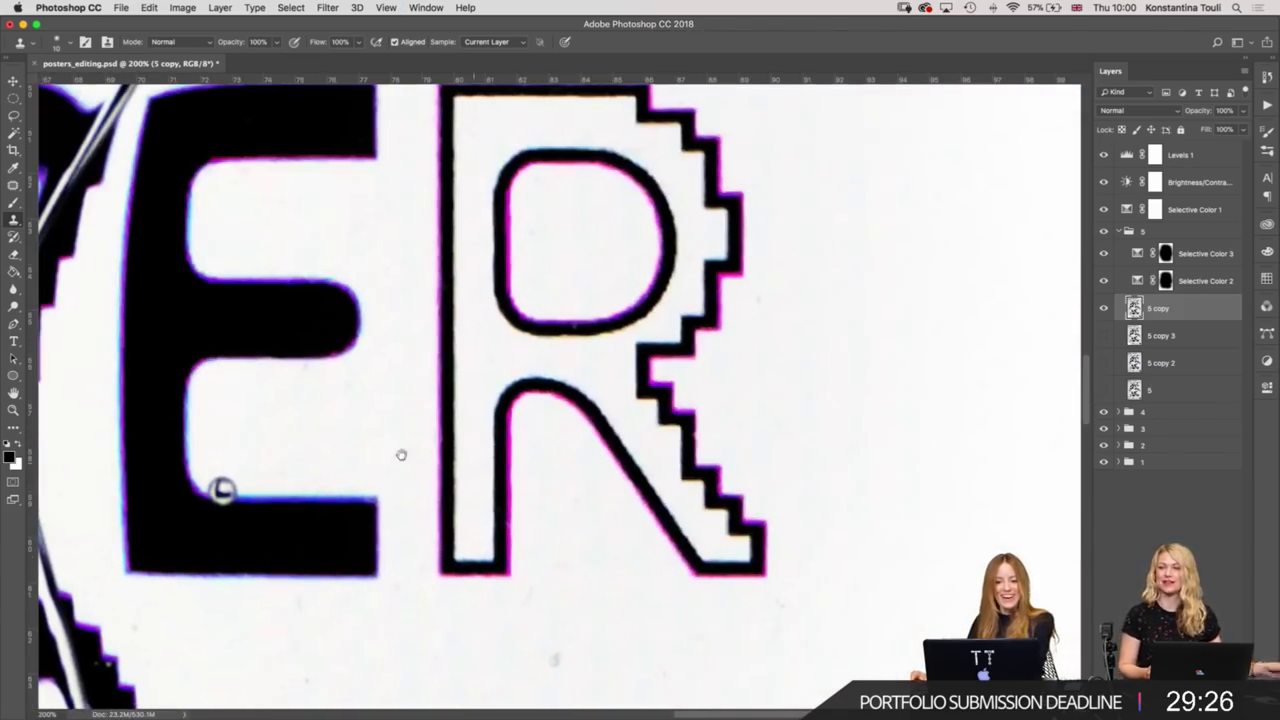
key(ctrl+plus)
key(ctrl+plus)
mouse_move(629, 428)
mouse_down()
mouse_move(622, 517)
mouse_move(477, 494)
mouse_move(720, 474)
mouse_move(643, 534)
mouse_move(861, 208)
mouse_up()
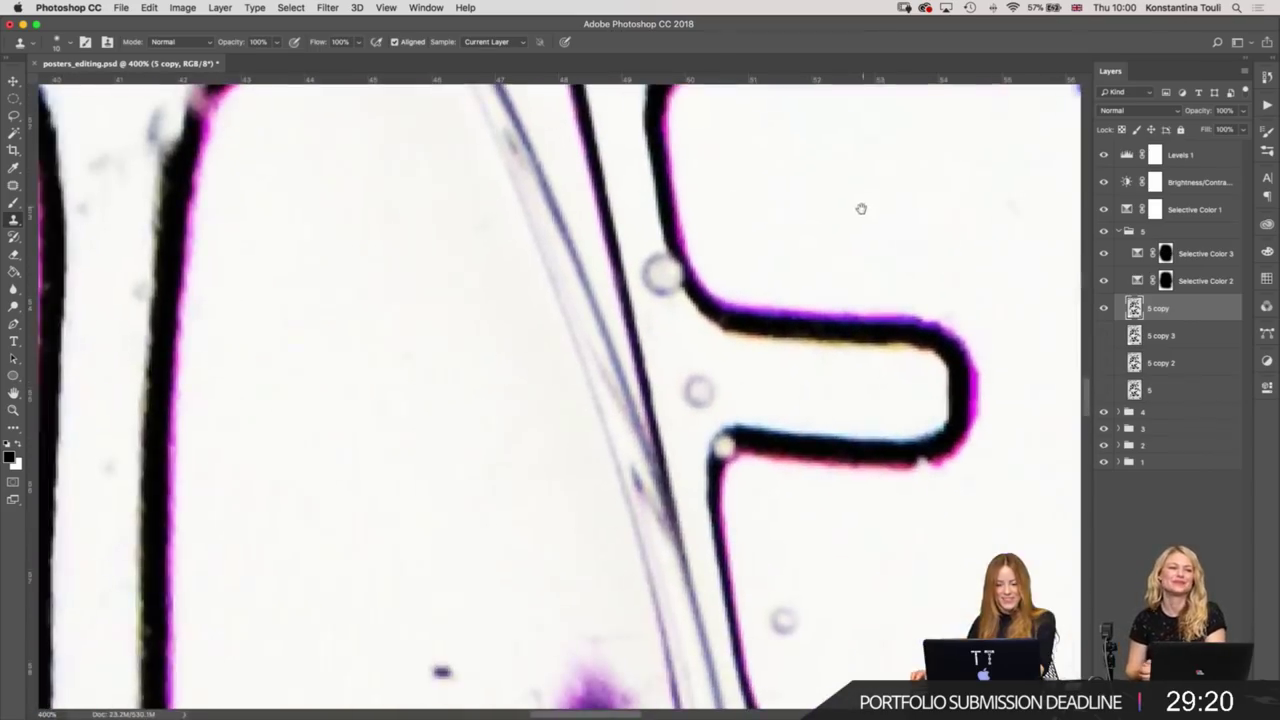
Clone over the dark speck and the grey smudge at the joint of the outlined letter strokes.
drag(859, 321, 632, 566)
mouse_move(629, 520)
mouse_down()
mouse_move(669, 171)
mouse_move(709, 484)
mouse_move(556, 528)
mouse_up()
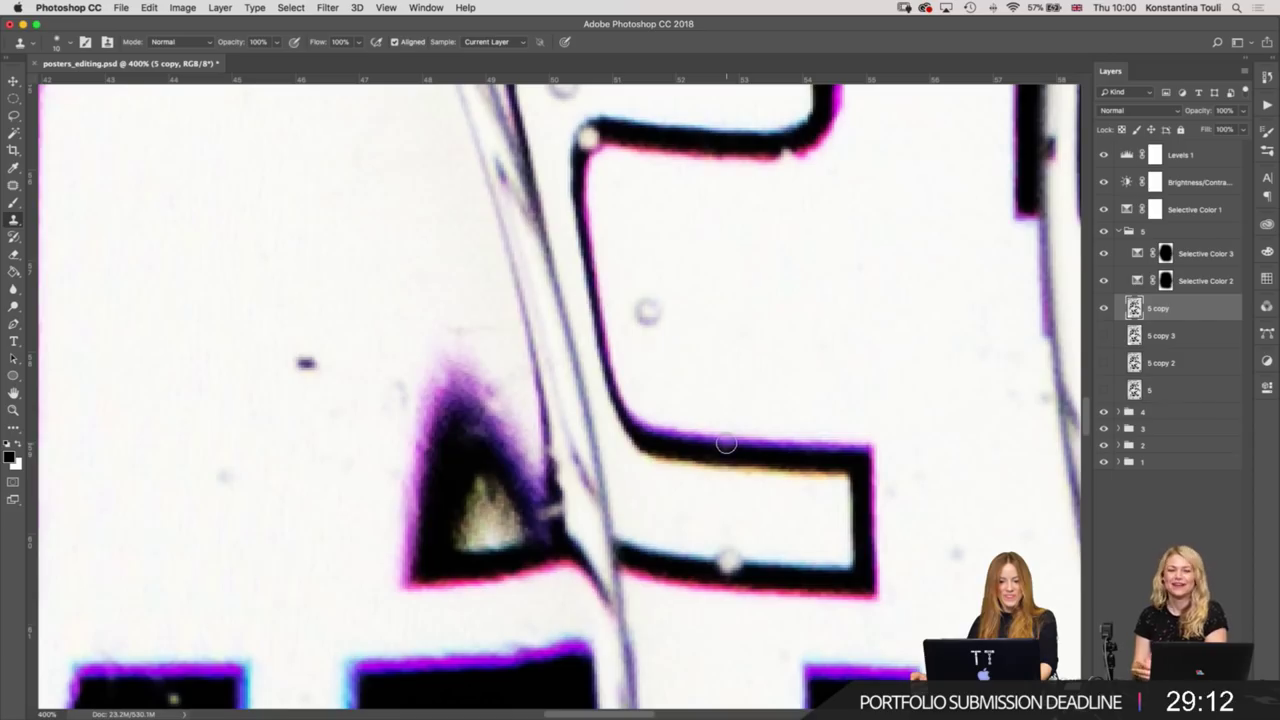
scroll(574, 383, left, 5)
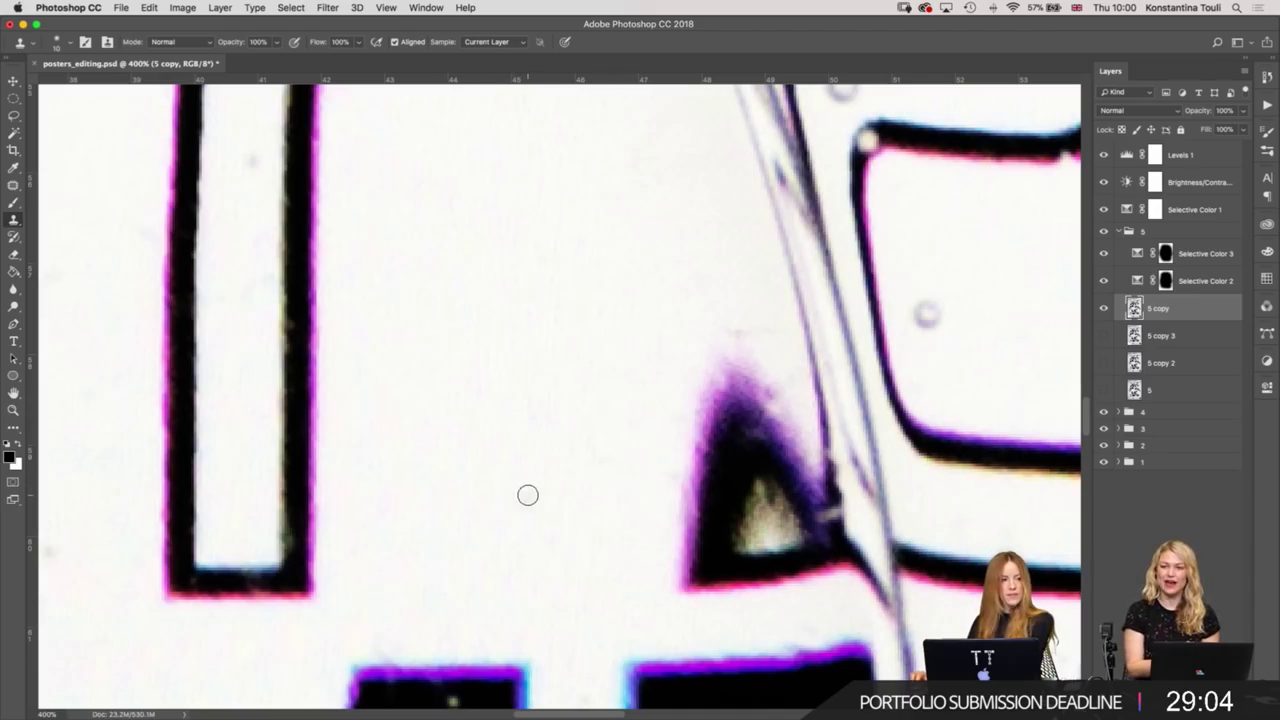
drag(398, 390, 638, 521)
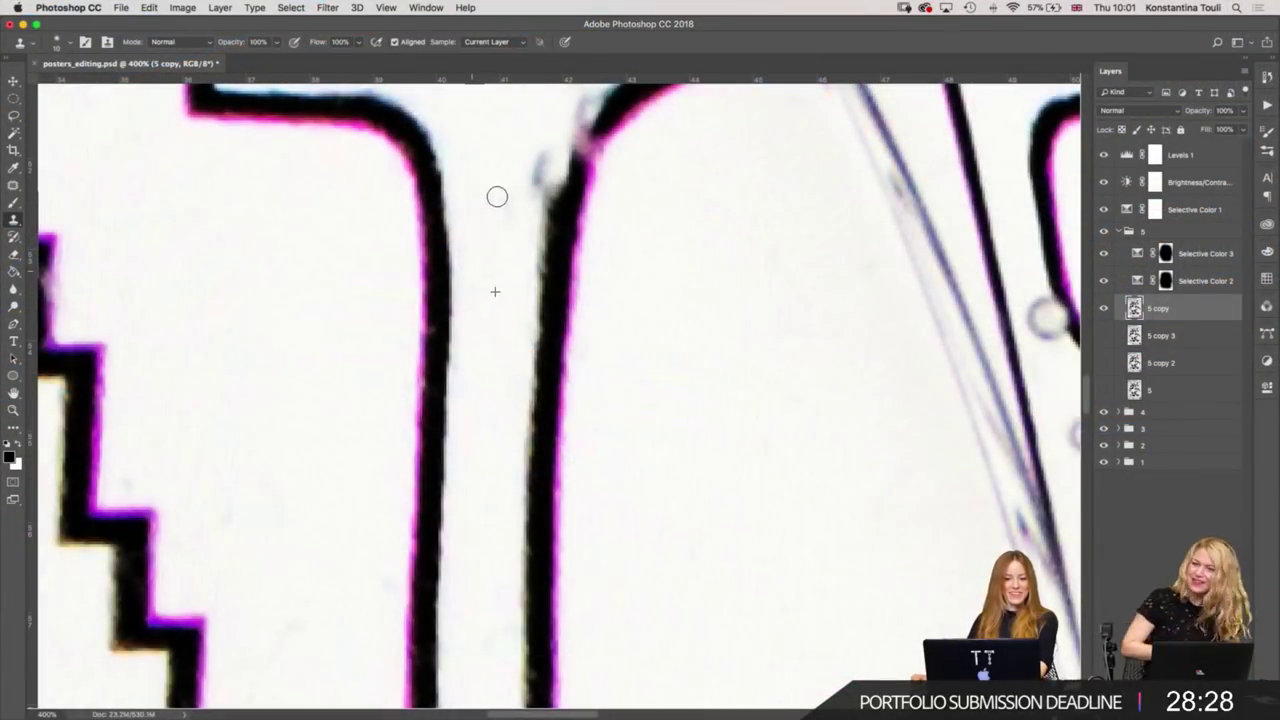
scroll(497, 220, up, 5)
drag(513, 422, 512, 427)
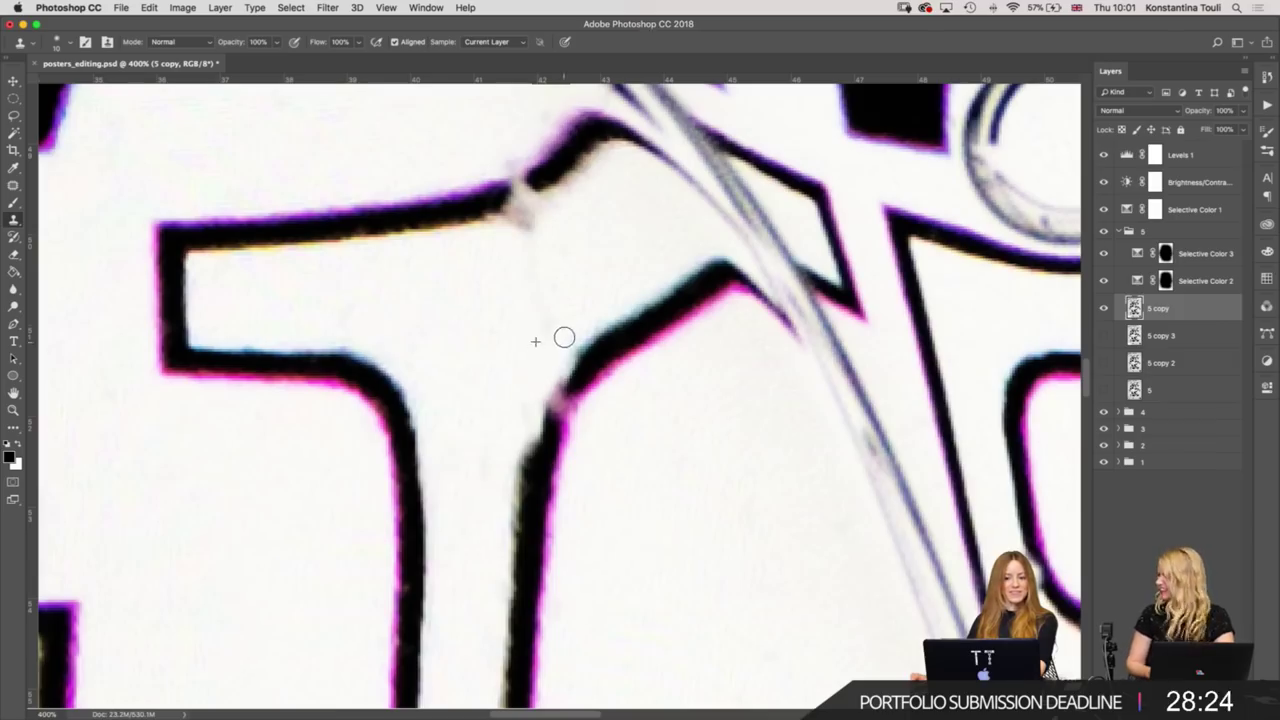
mouse_move(516, 232)
mouse_down()
mouse_move(508, 222)
mouse_move(517, 232)
mouse_up()
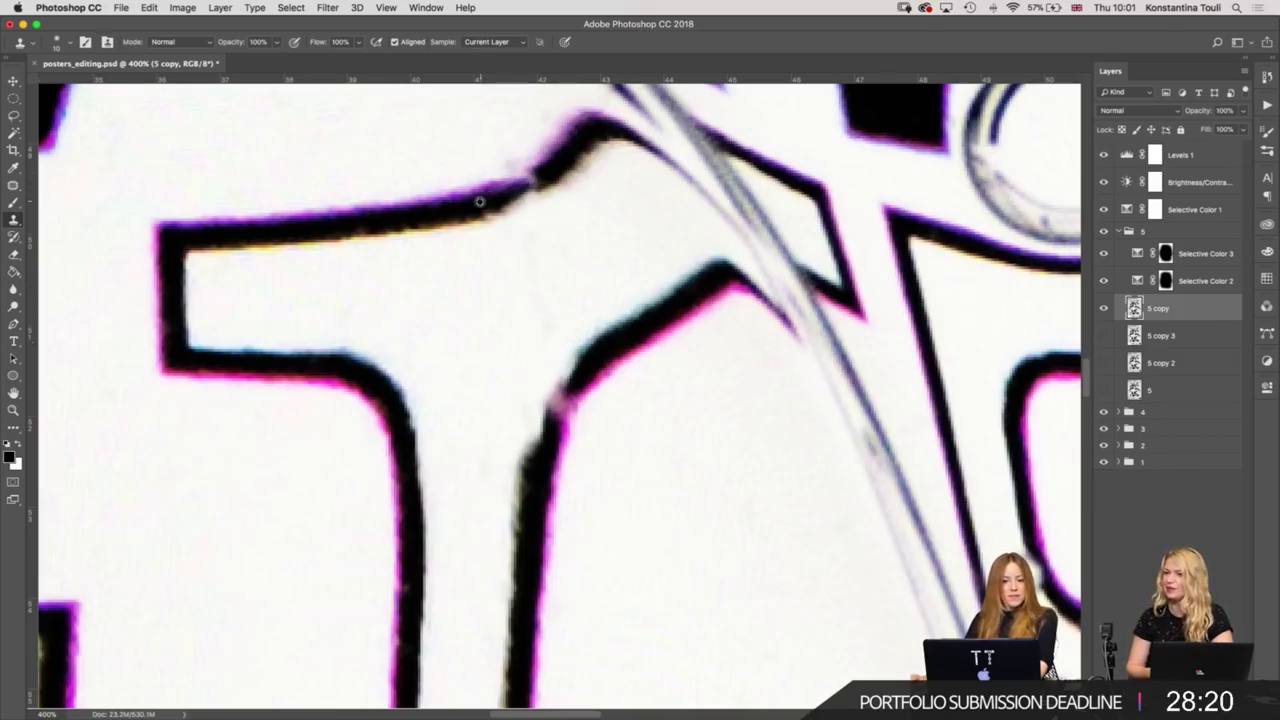
Zoom out to the whole poster and save posters_editing.psd with Ctrl+S.
scroll(603, 409, down, 2)
scroll(590, 430, down, 3)
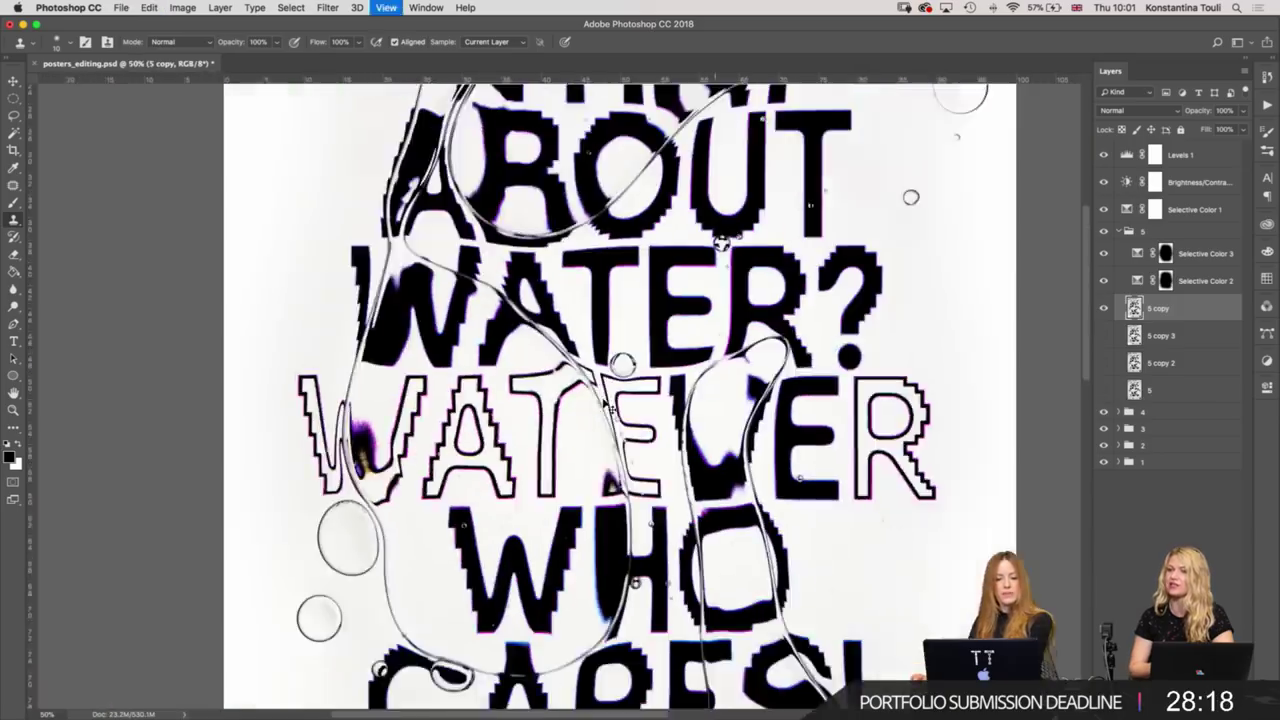
scroll(568, 452, down, 2)
scroll(555, 525, up, 1)
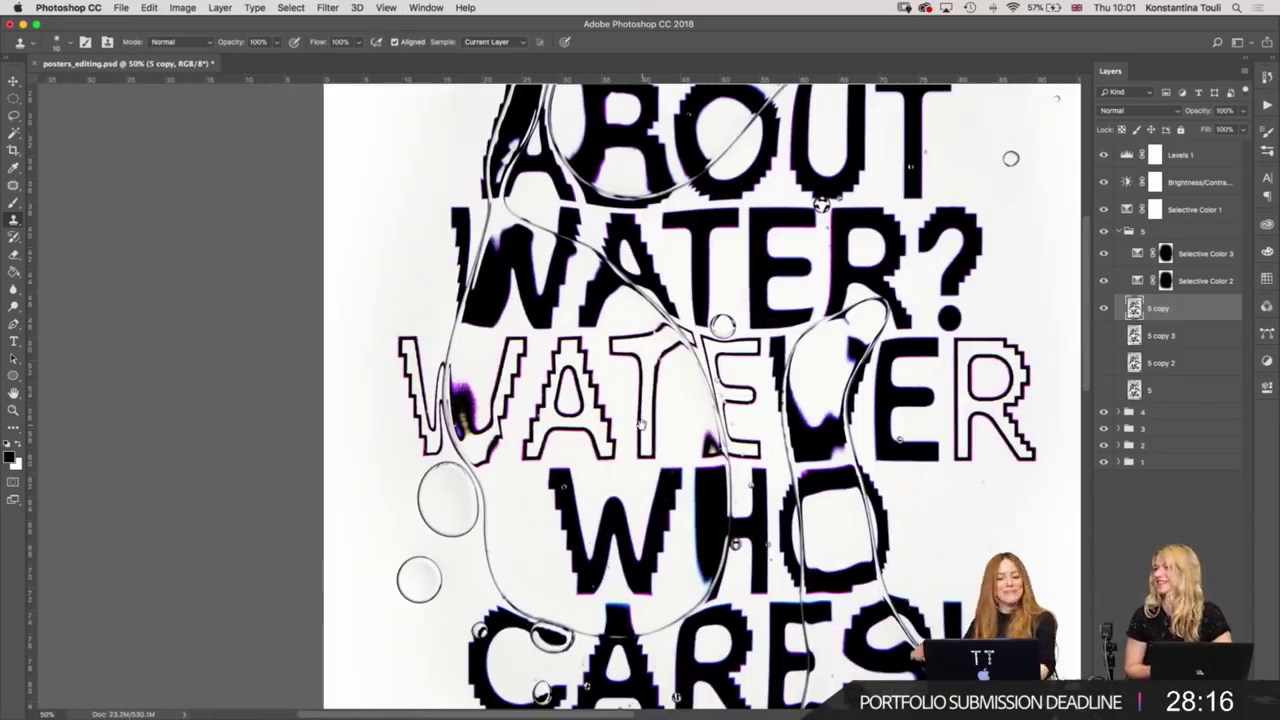
scroll(540, 600, up, 1)
scroll(540, 600, down, 1)
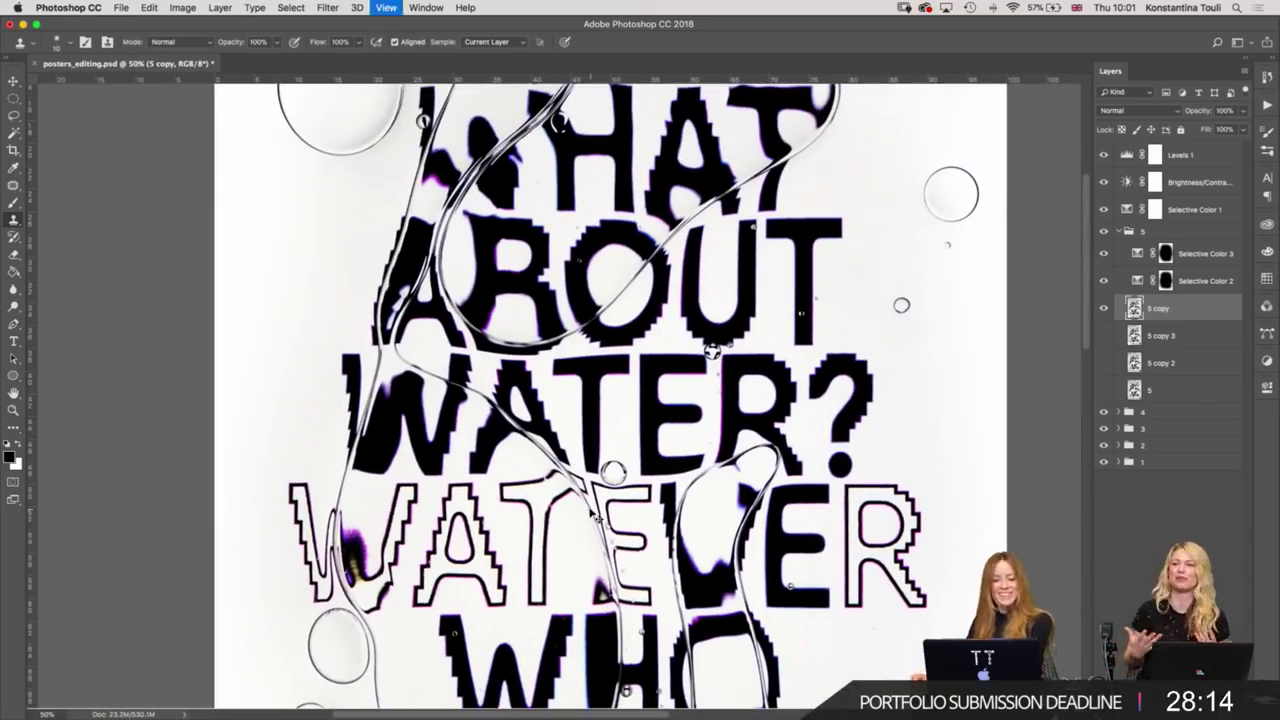
scroll(563, 508, down, 1)
key(ctrl+s)
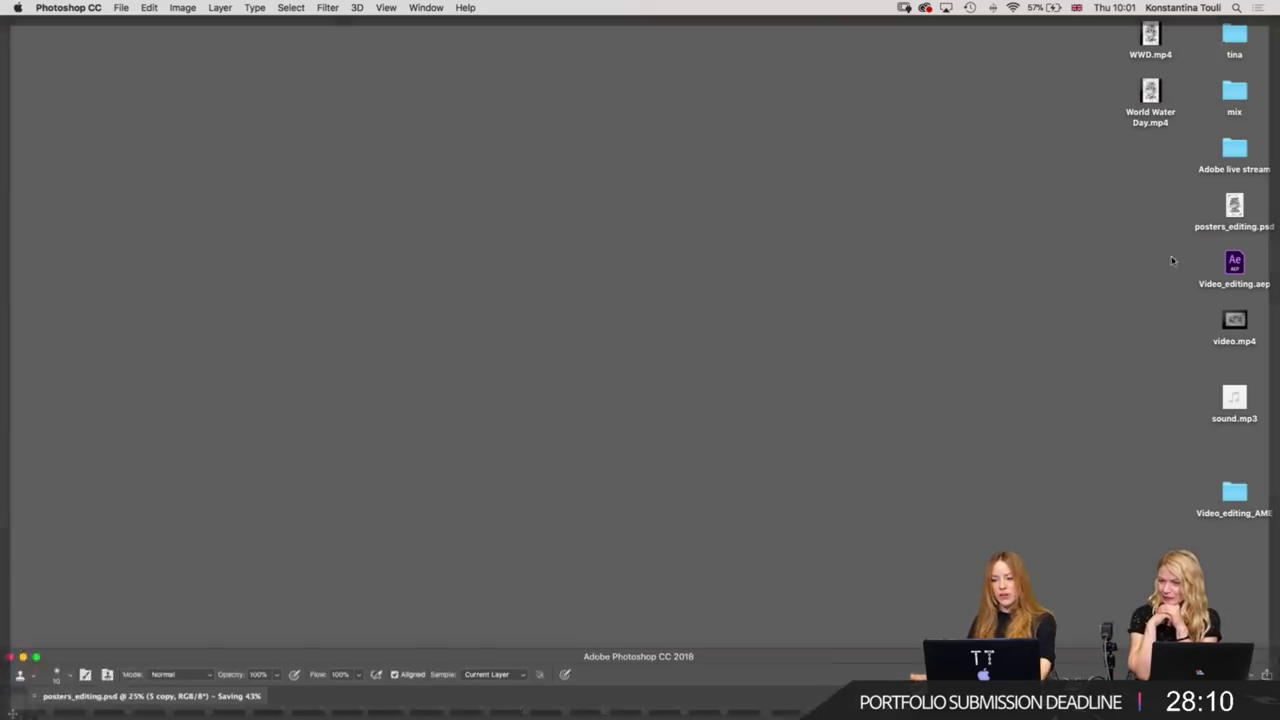
Open WWD.mp4 from the desktop, play it full screen in QuickTime, then exit full screen.
key(F11)
click(1151, 50)
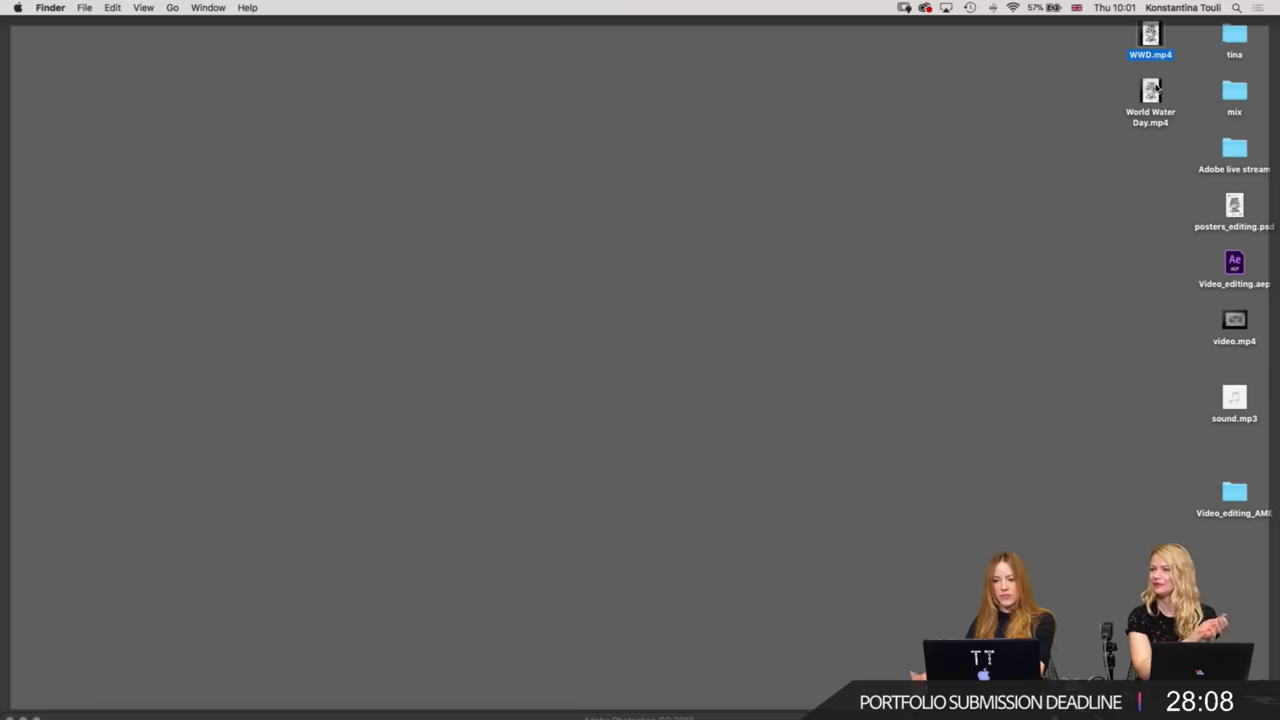
double_click(1157, 37)
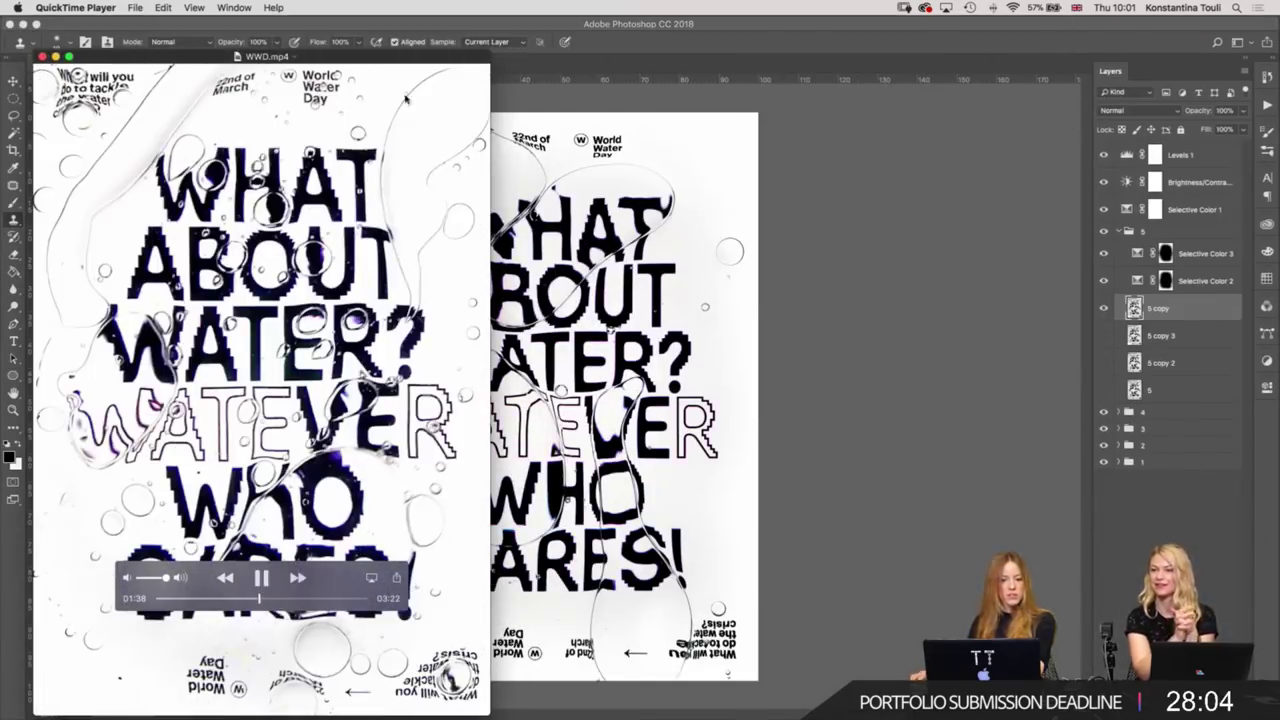
click(194, 7)
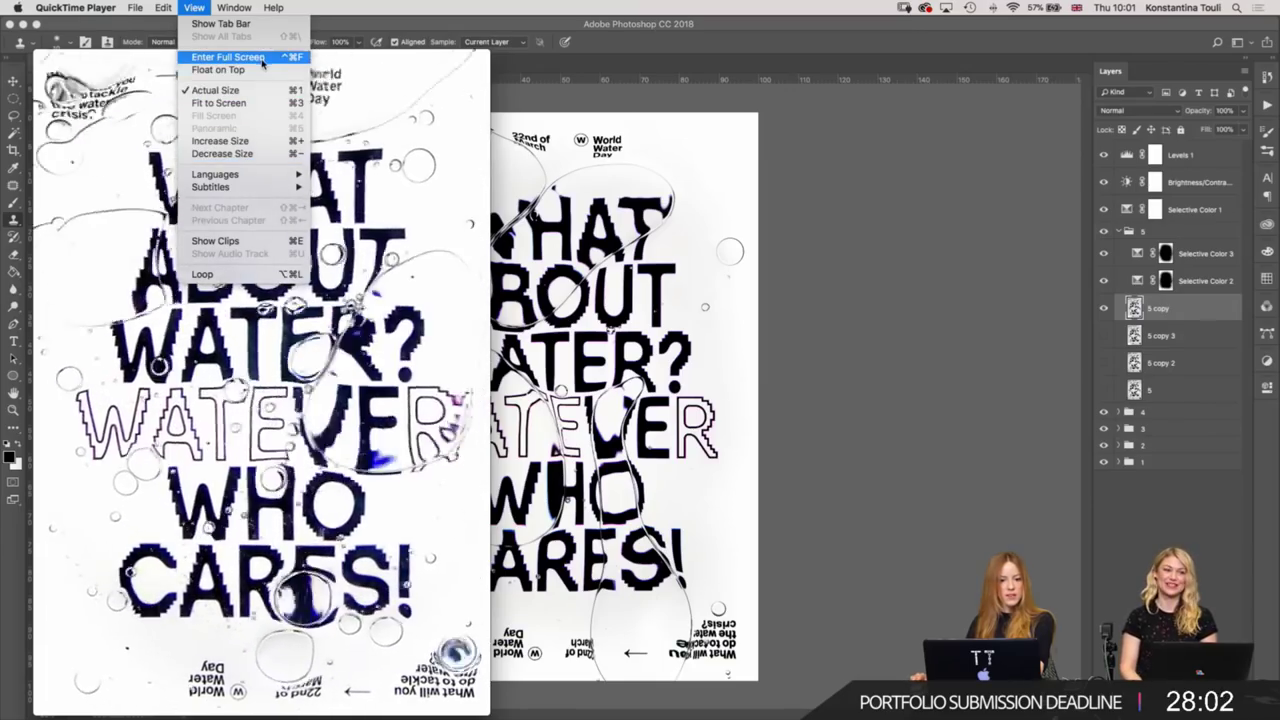
click(262, 59)
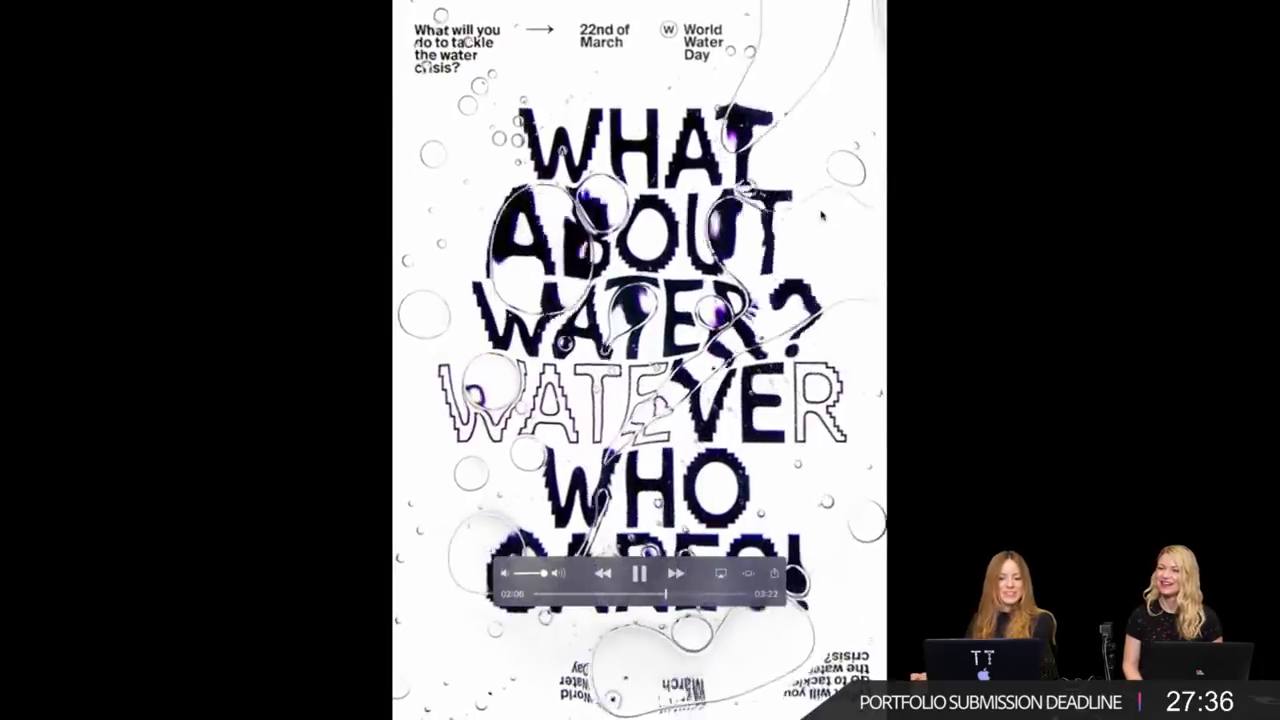
key(Escape)
Back in the poster document, collapse and hide group 5 to view the bubbles variant.
click(62, 60)
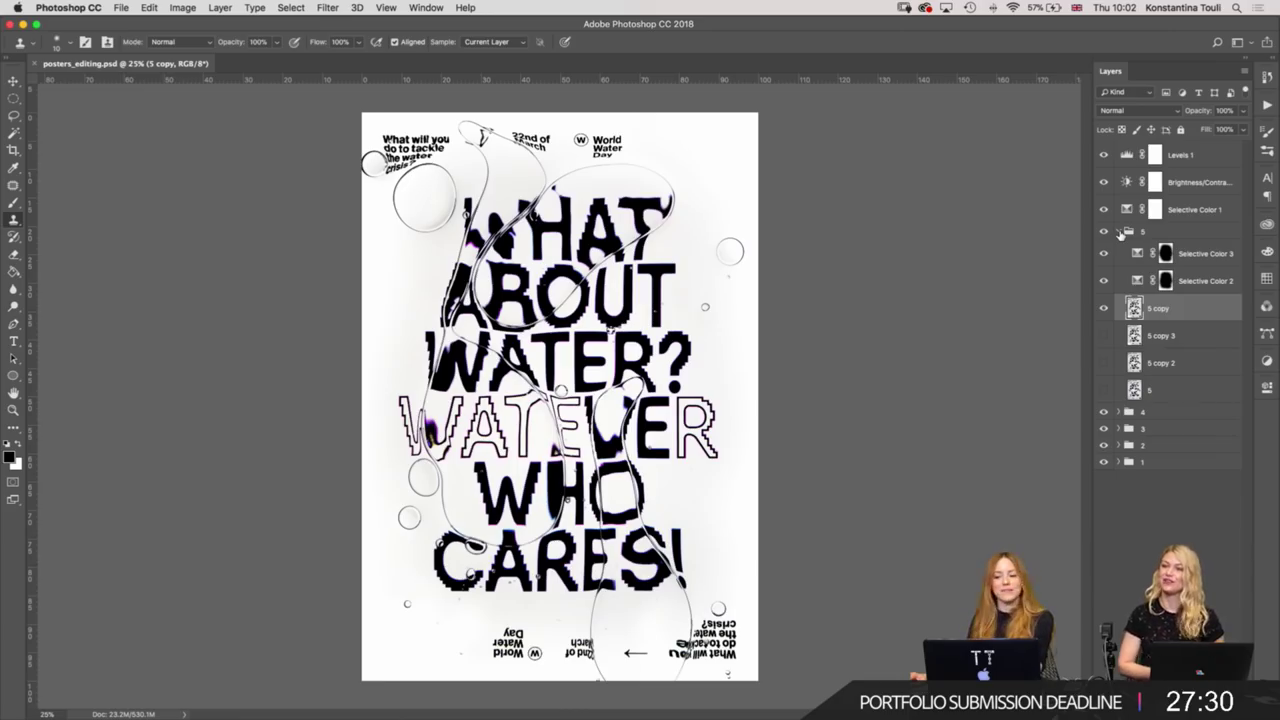
click(1120, 232)
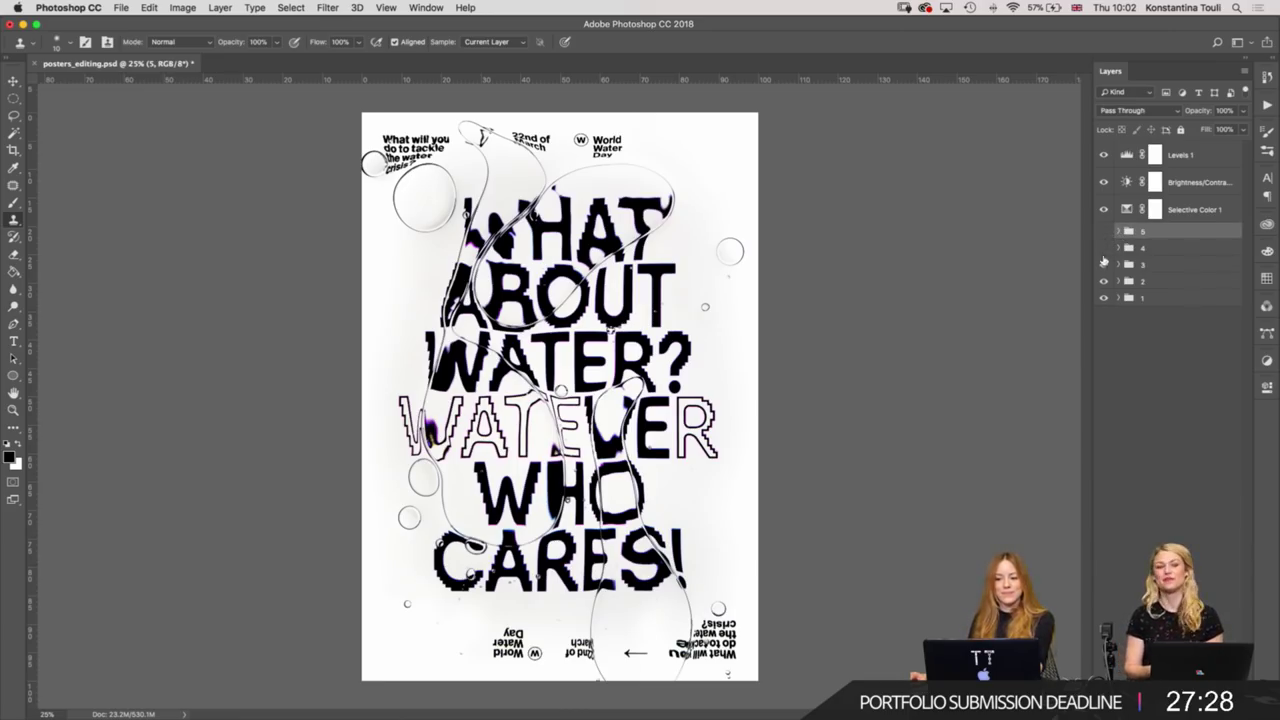
click(1104, 283)
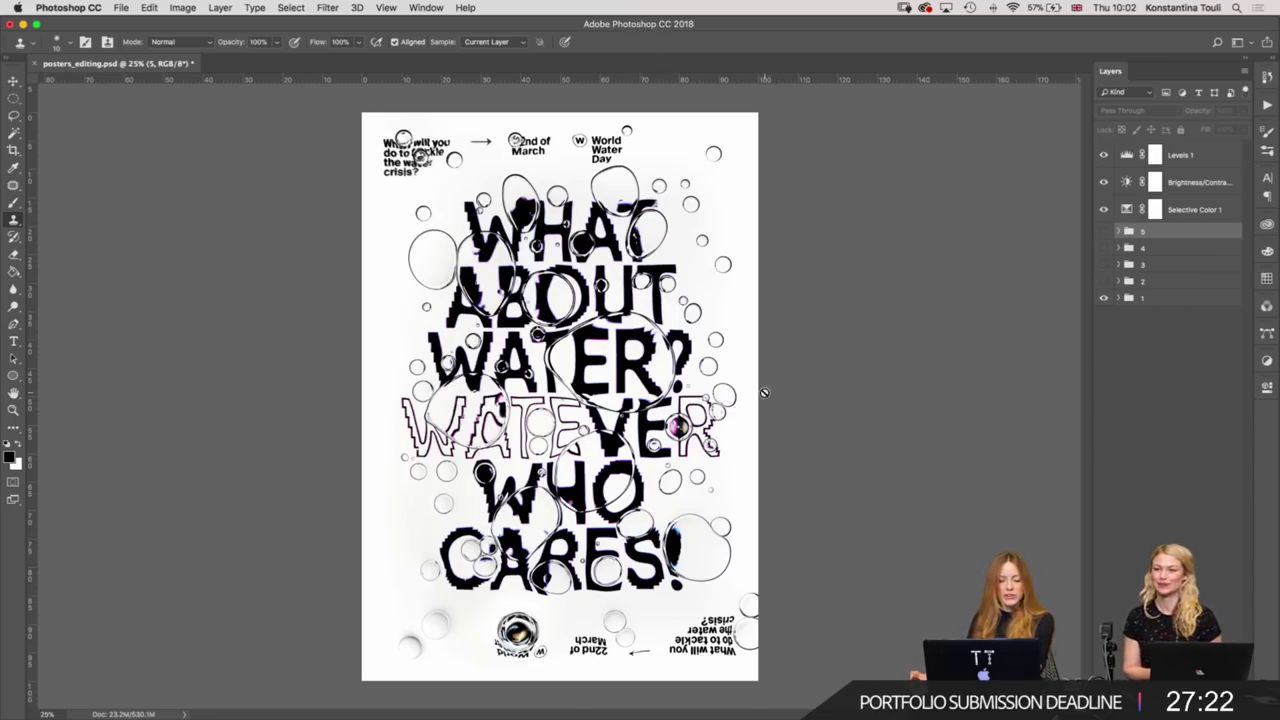
key(ctrl+plus)
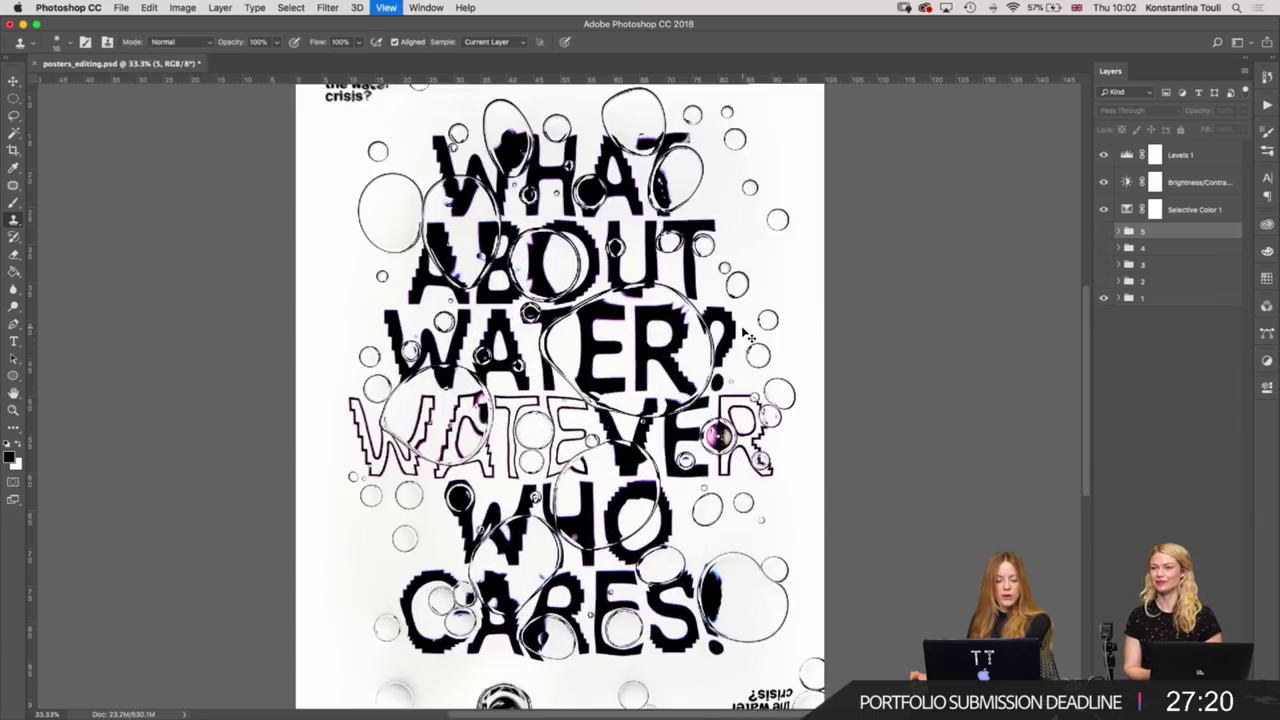
key(ctrl+minus)
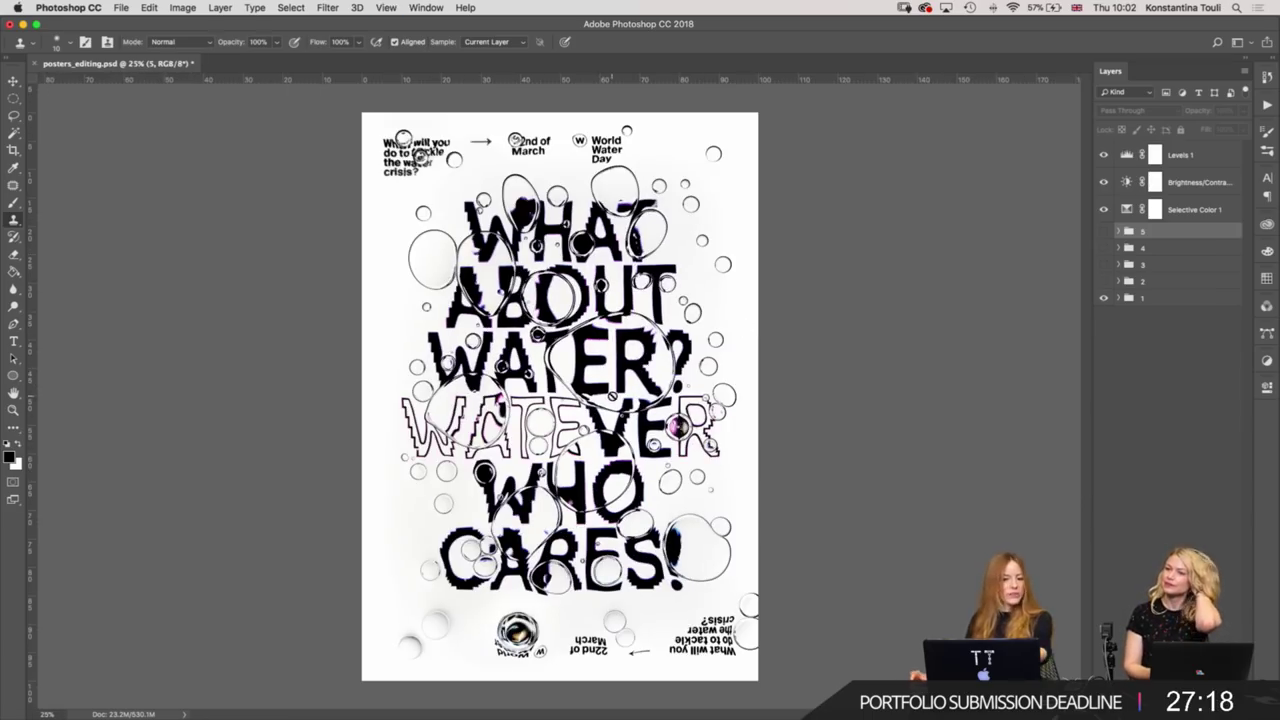
Toggle image layer 1 inside group 1 to compare, leaving it hidden and the group collapsed.
click(1118, 300)
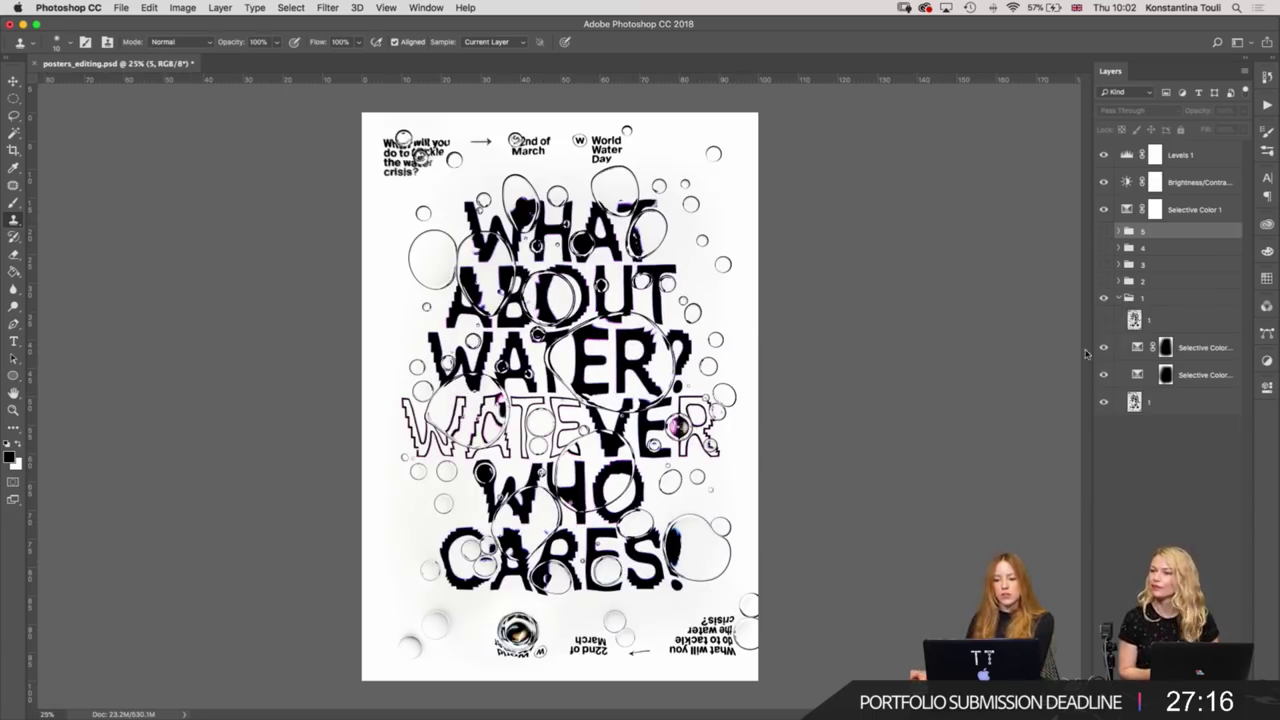
click(1104, 321)
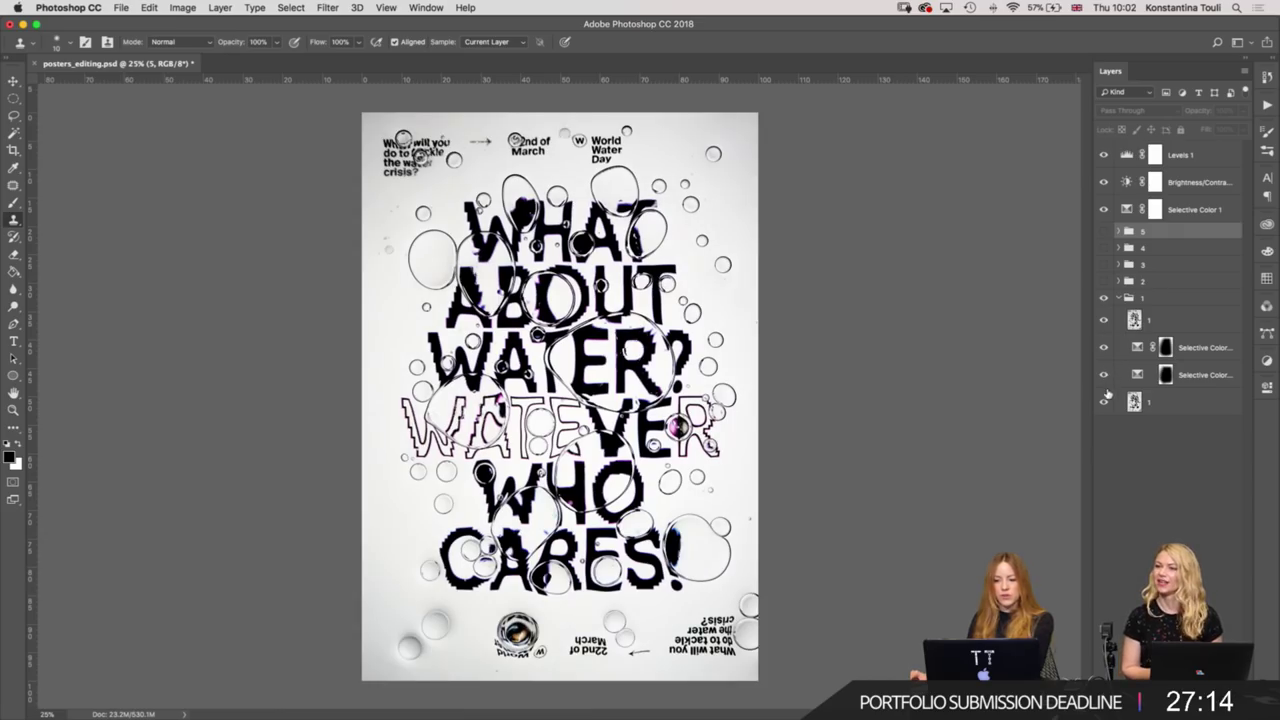
click(1104, 321)
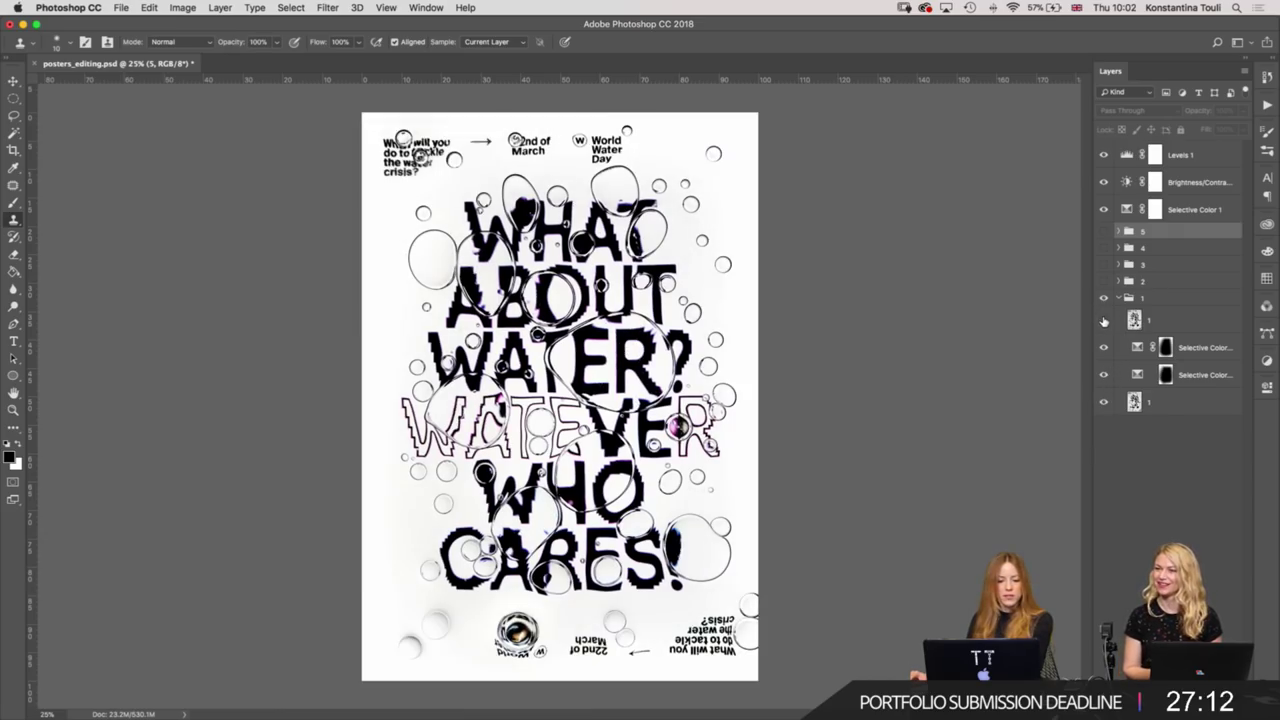
click(1104, 321)
click(1104, 321)
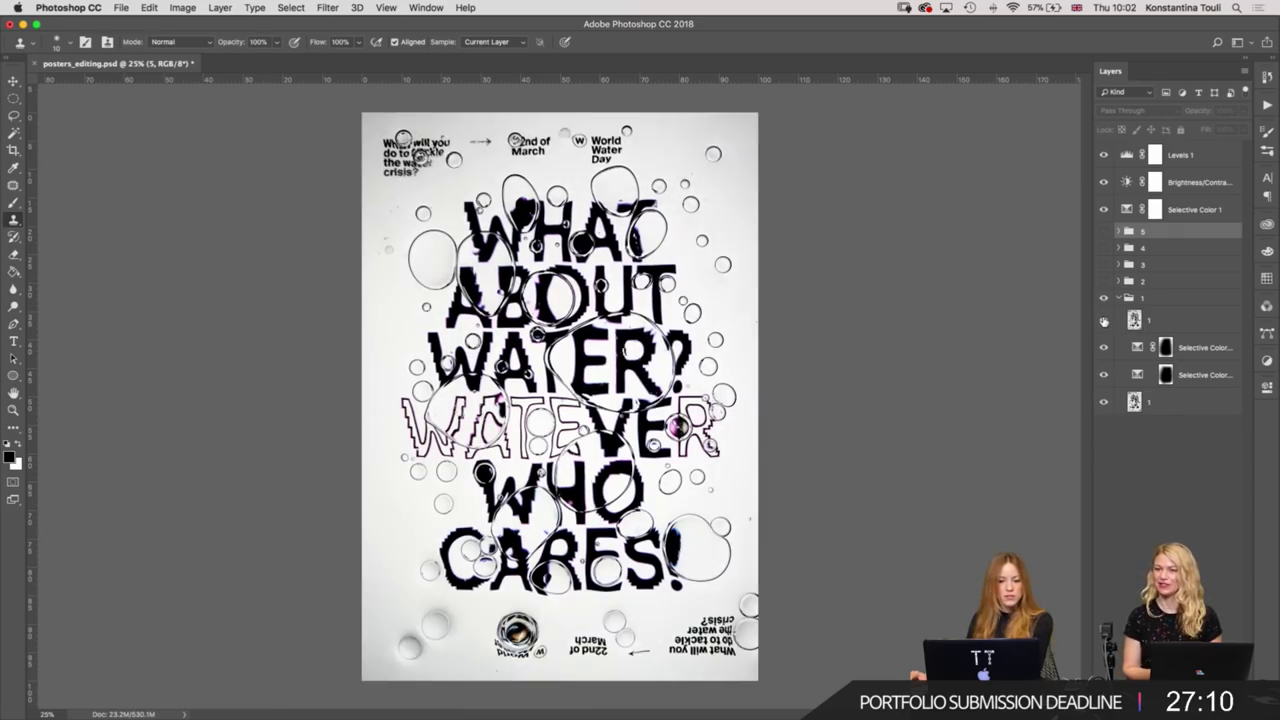
click(1118, 298)
Show groups 2, 3, 4 and 5 in turn, ending on group 5's variant.
click(1104, 281)
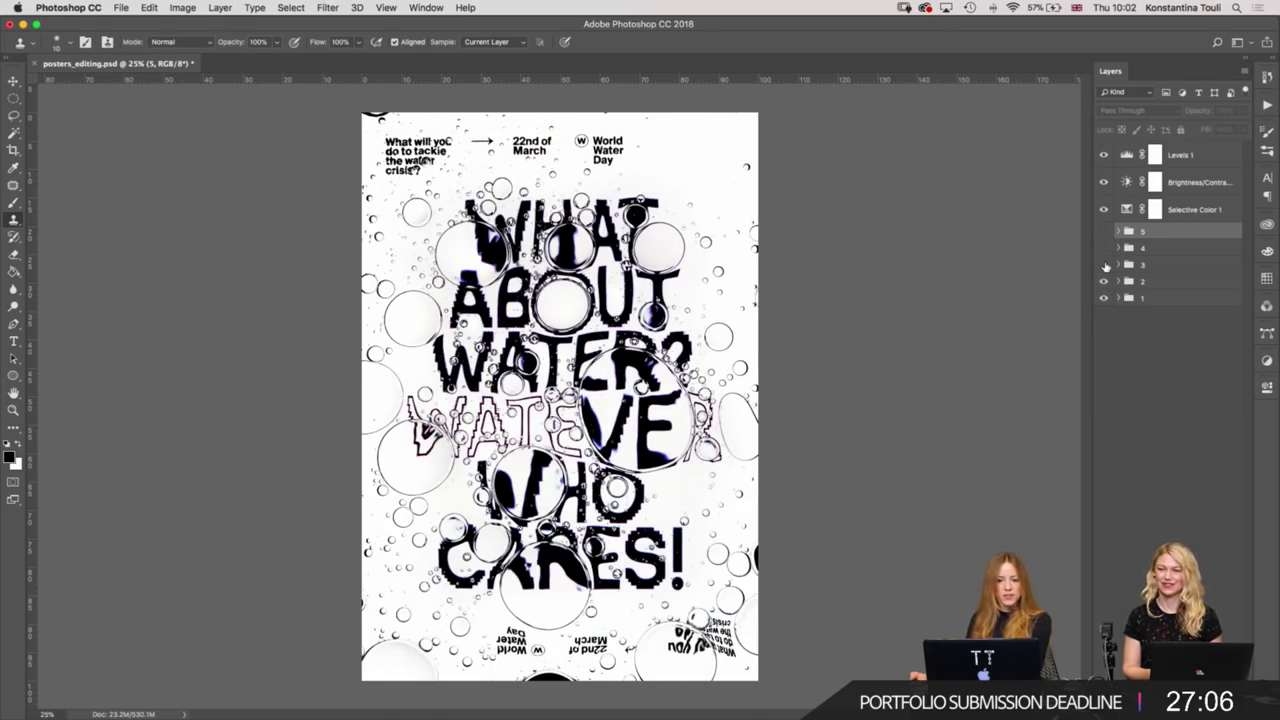
click(1104, 265)
click(1104, 265)
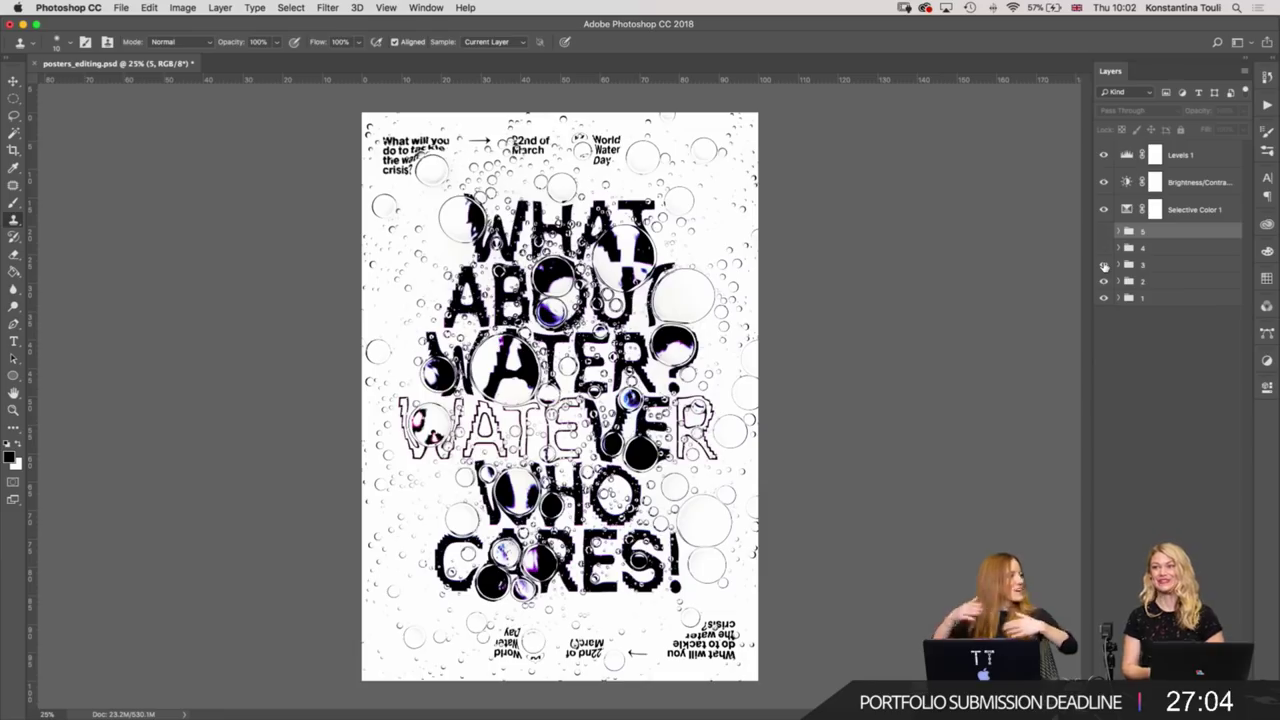
click(1104, 265)
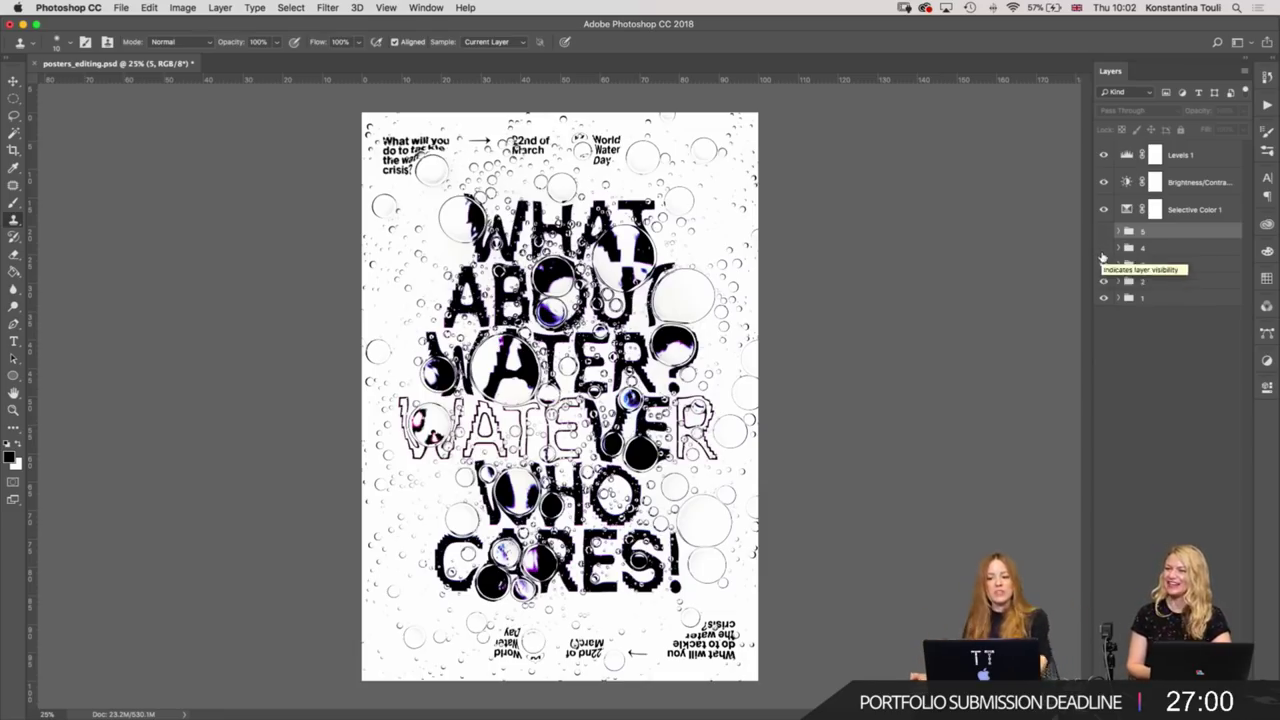
click(1103, 248)
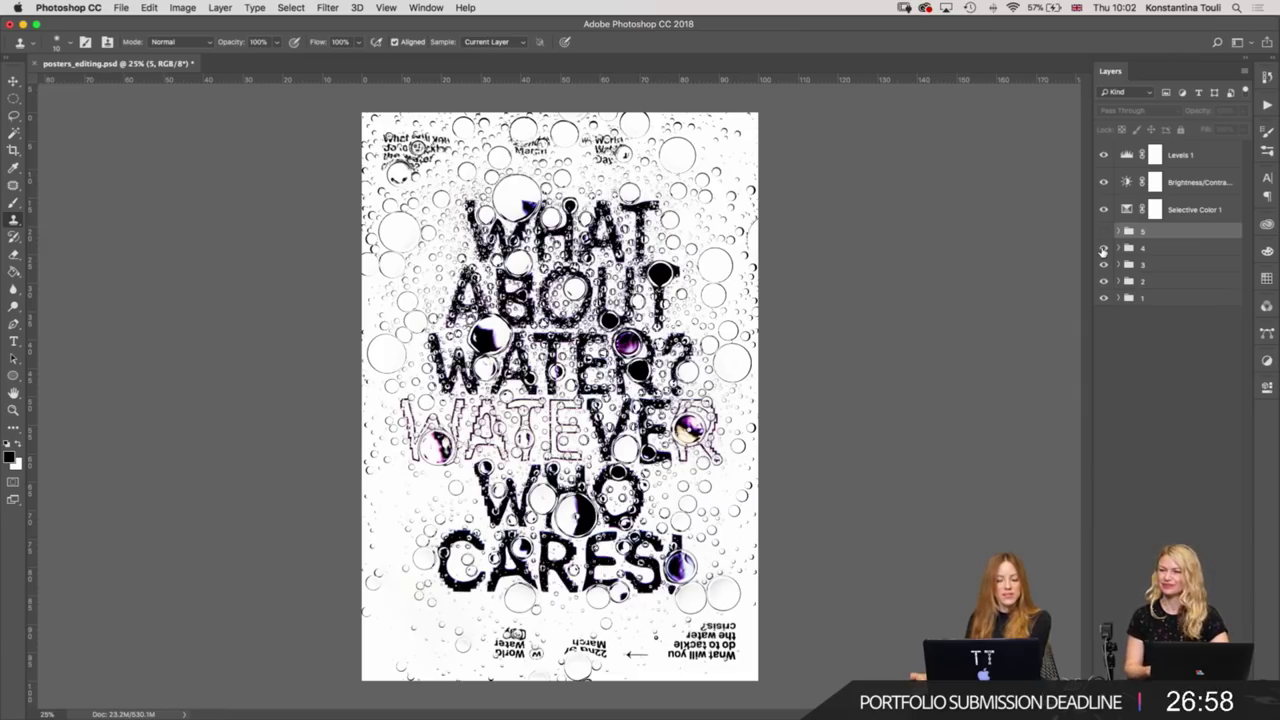
click(1104, 232)
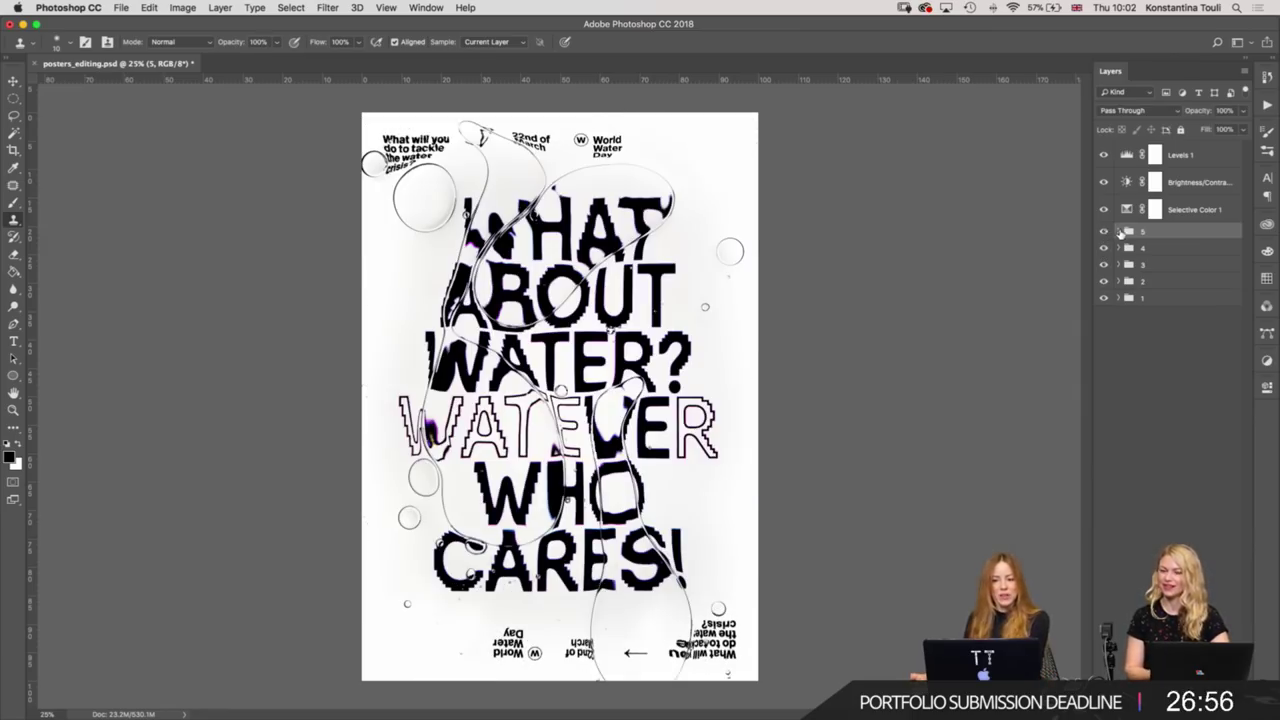
Select the 5 copy layer in group 5 and zoom in closely on the outlined A of WATEVER.
click(1119, 232)
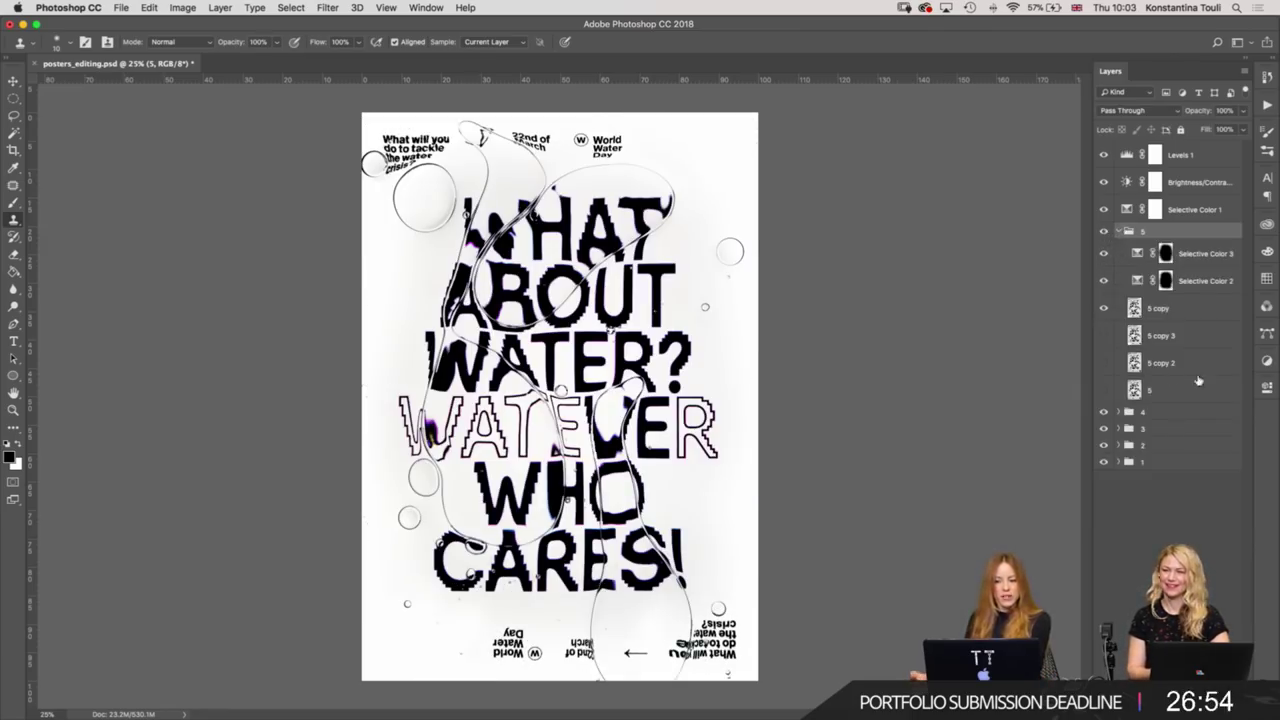
click(1183, 314)
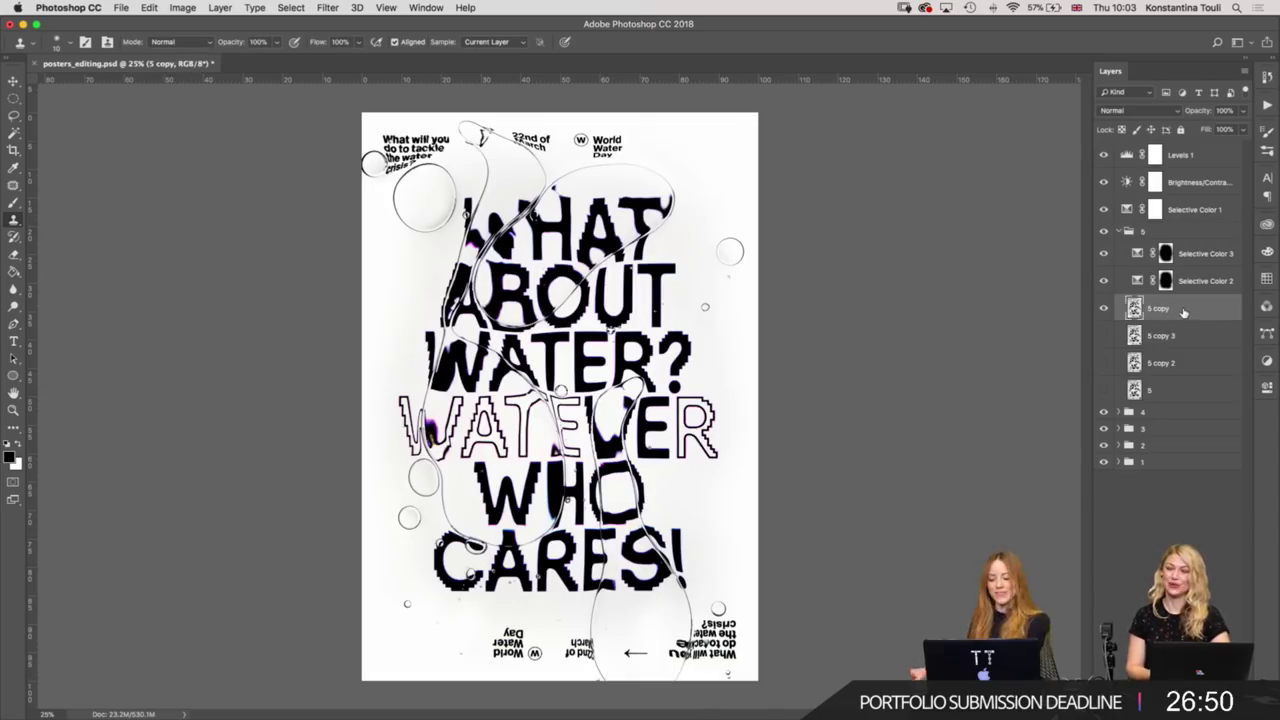
scroll(443, 300, up, 3)
scroll(494, 510, up, 3)
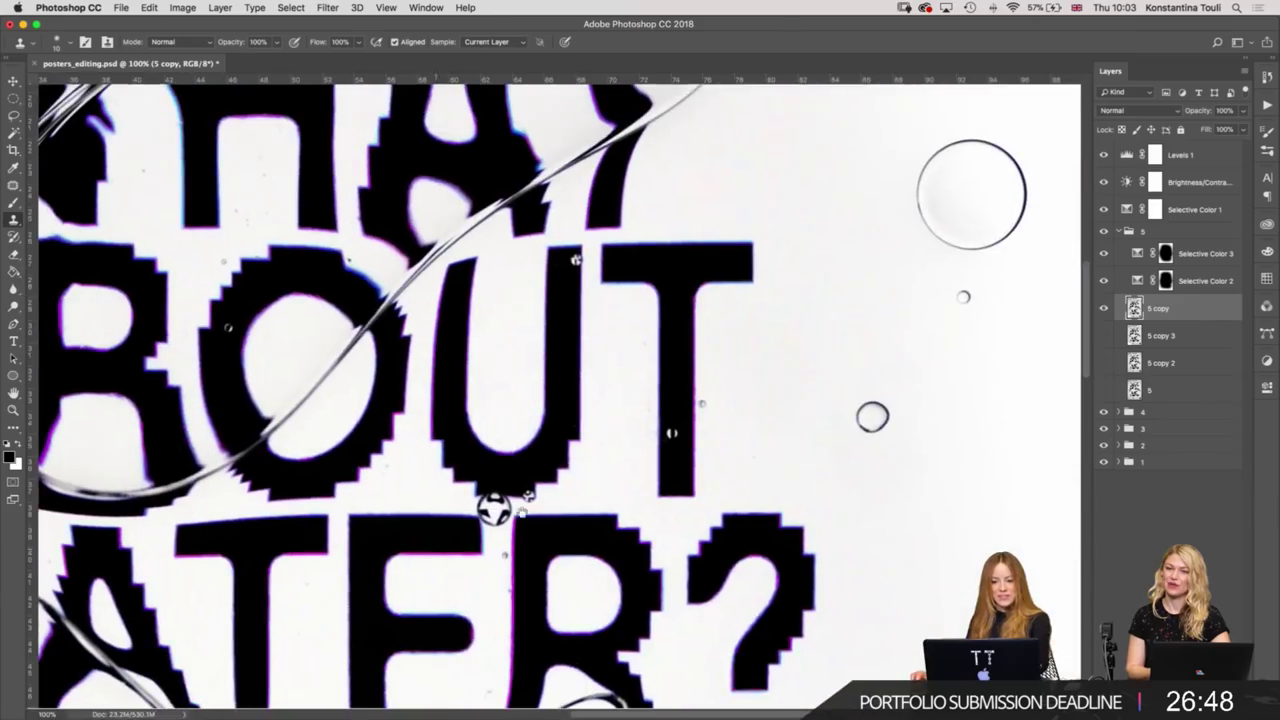
scroll(494, 510, up, 2)
scroll(600, 450, down, 6)
scroll(858, 430, down, 4)
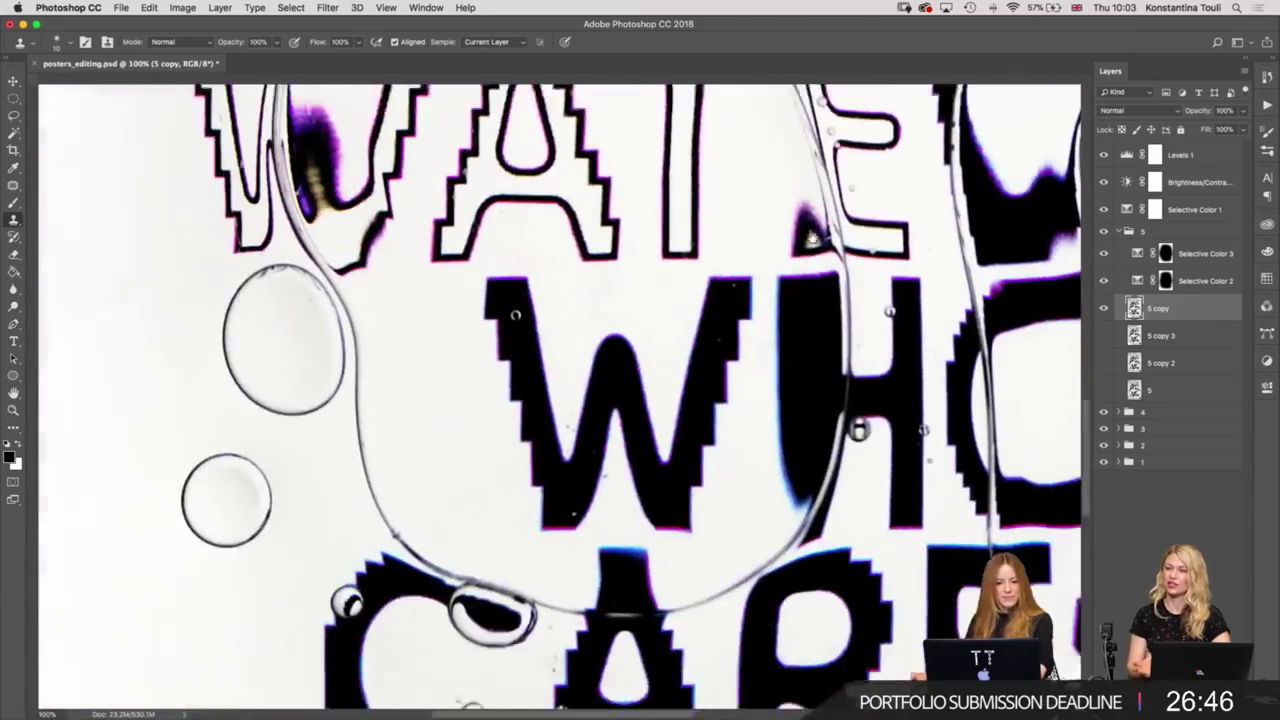
scroll(515, 315, up, 3)
scroll(786, 400, up, 2)
scroll(746, 329, up, 2)
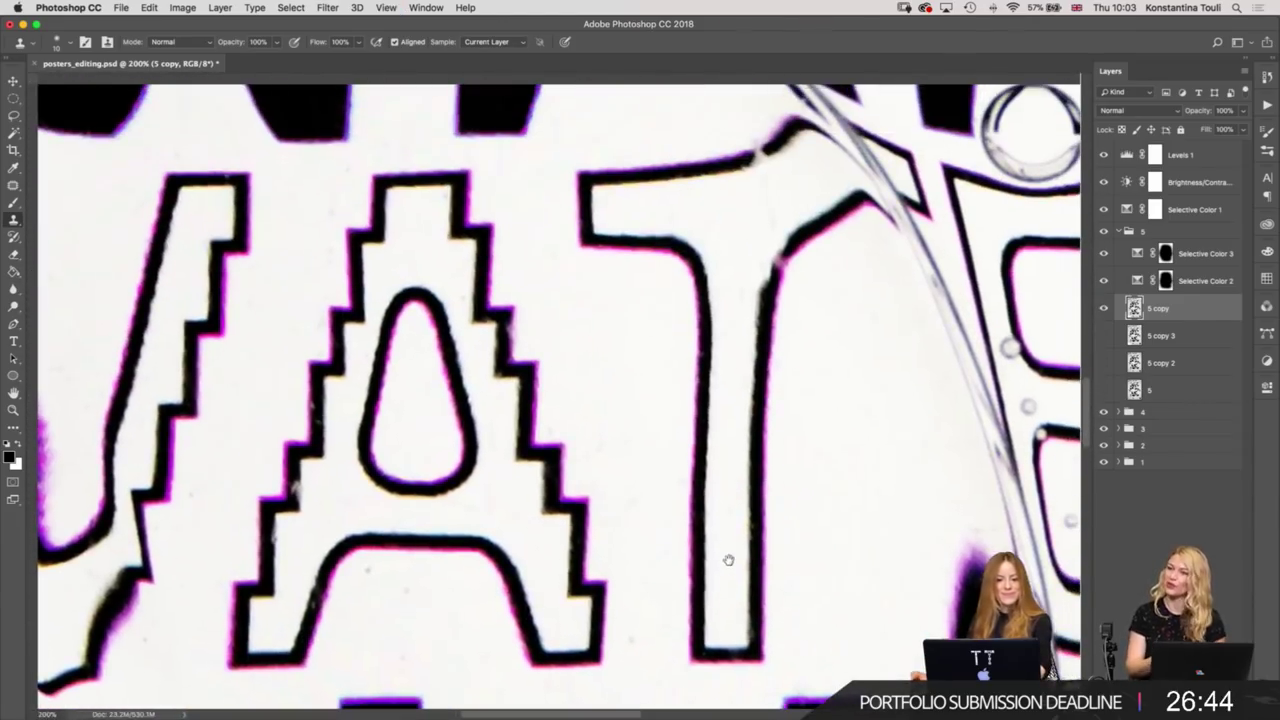
scroll(728, 560, up, 1)
key(ctrl+r)
scroll(843, 430, right, 5)
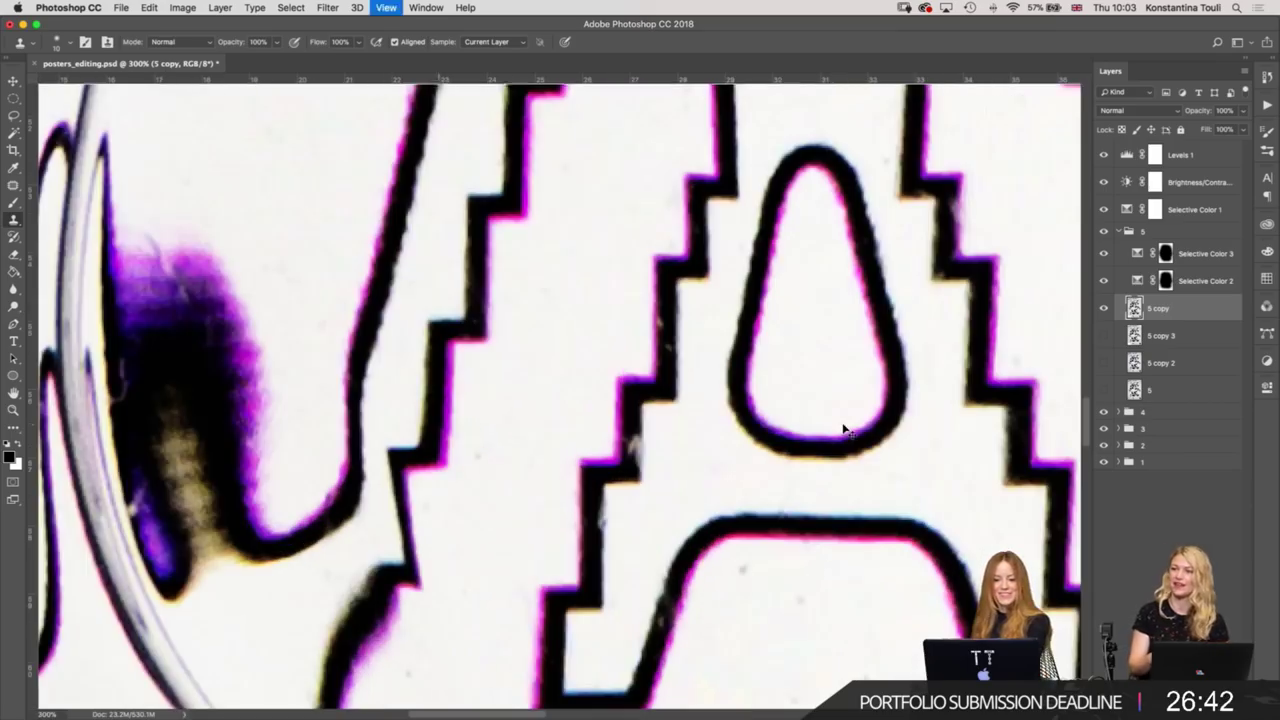
scroll(931, 429, right, 5)
scroll(811, 427, down, 2)
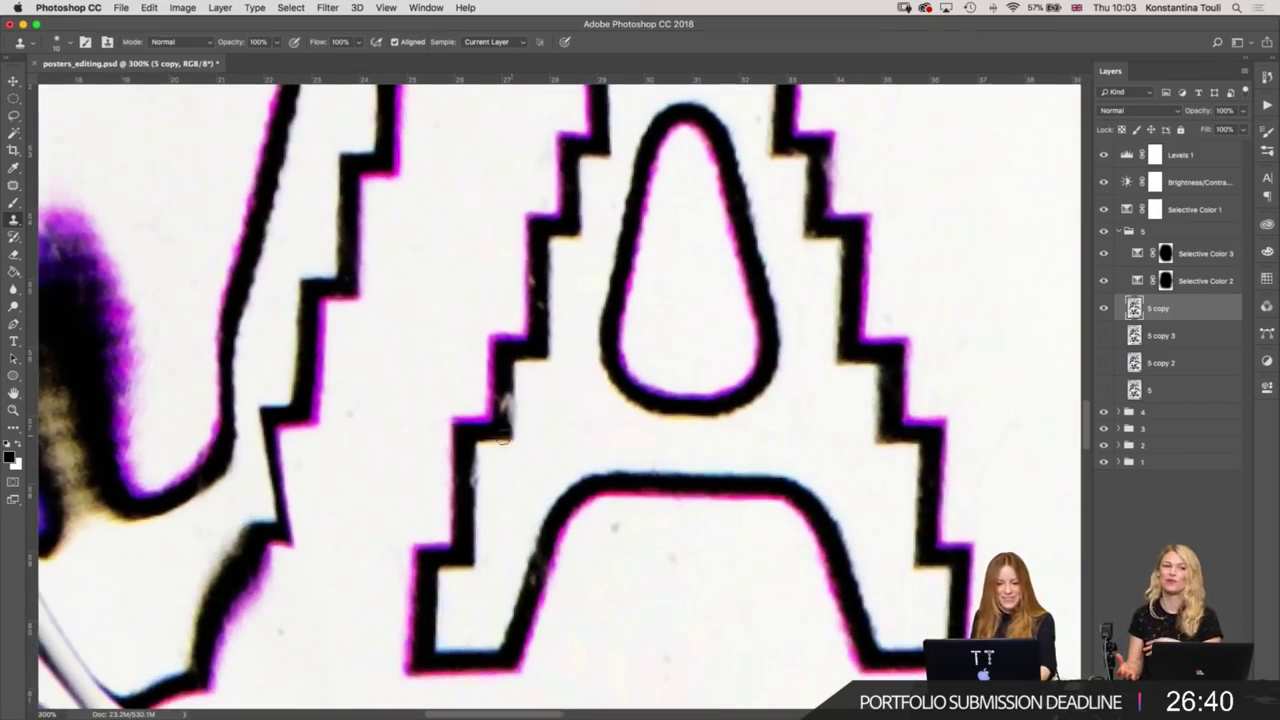
Shrink the brush to a small size and smooth the jagged kink in the T-shaped letter's outline.
key(i)
key(b)
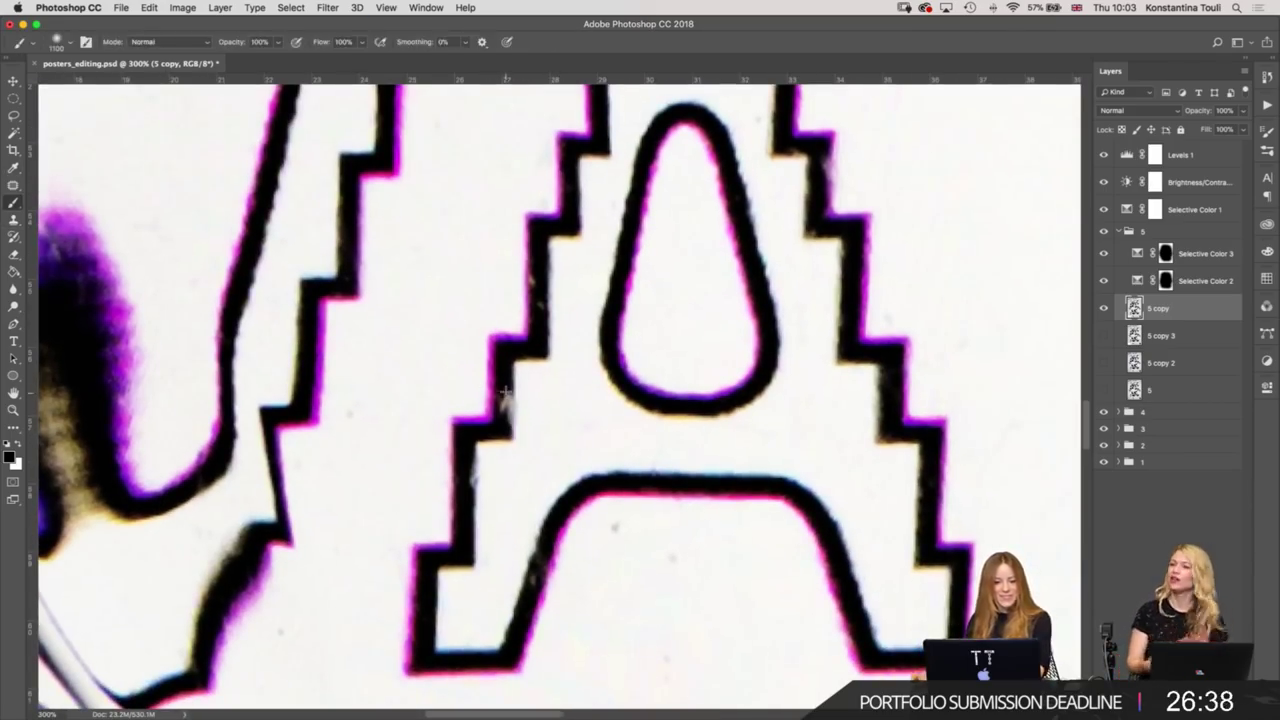
key(bracketleft)
key(bracketleft)
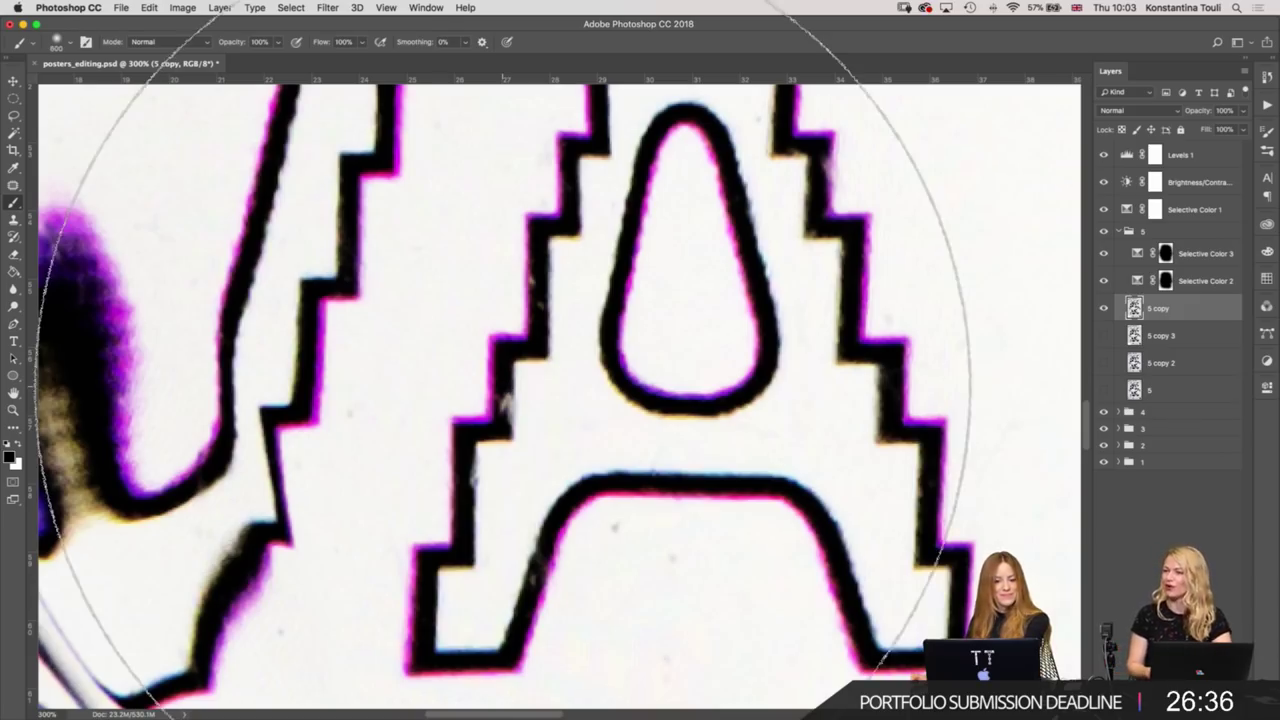
key(bracketleft)
key(bracketleft)
key(bracketleft)
key(bracketleft)
key(bracketleft)
key(bracketleft)
key(bracketleft)
key(bracketleft)
key(bracketleft)
key(bracketleft)
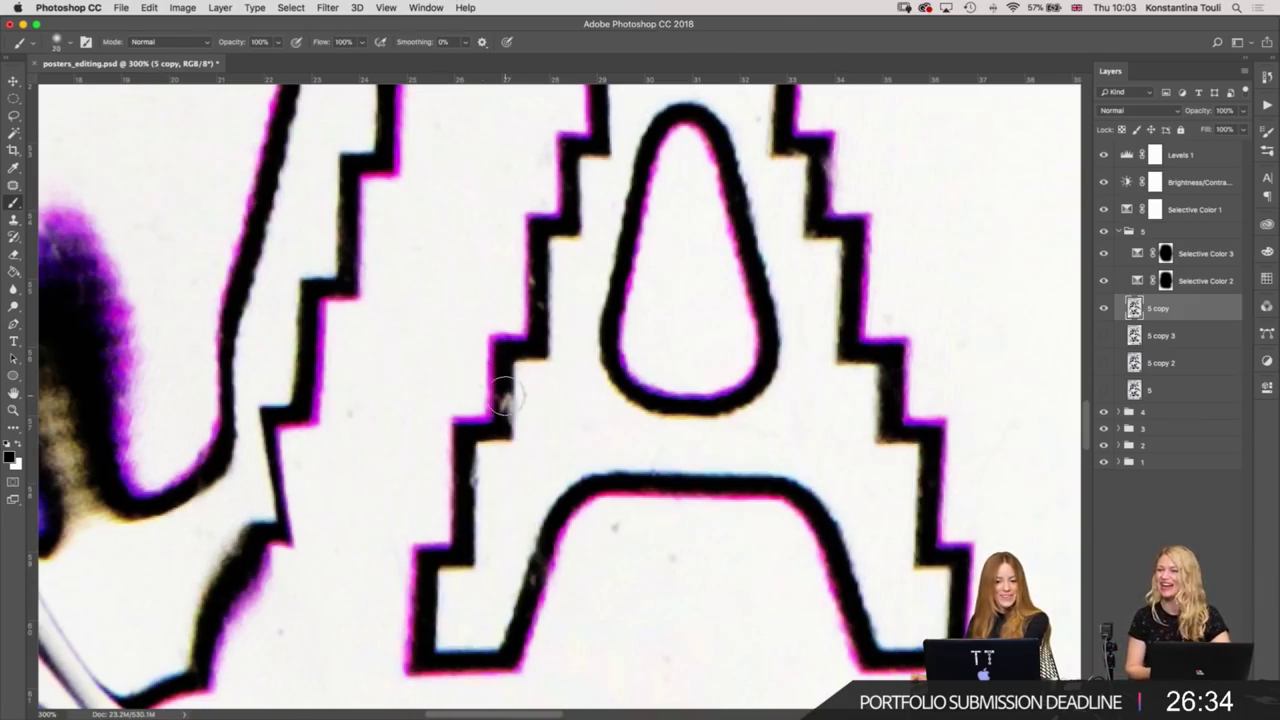
key(bracketleft)
key(bracketleft)
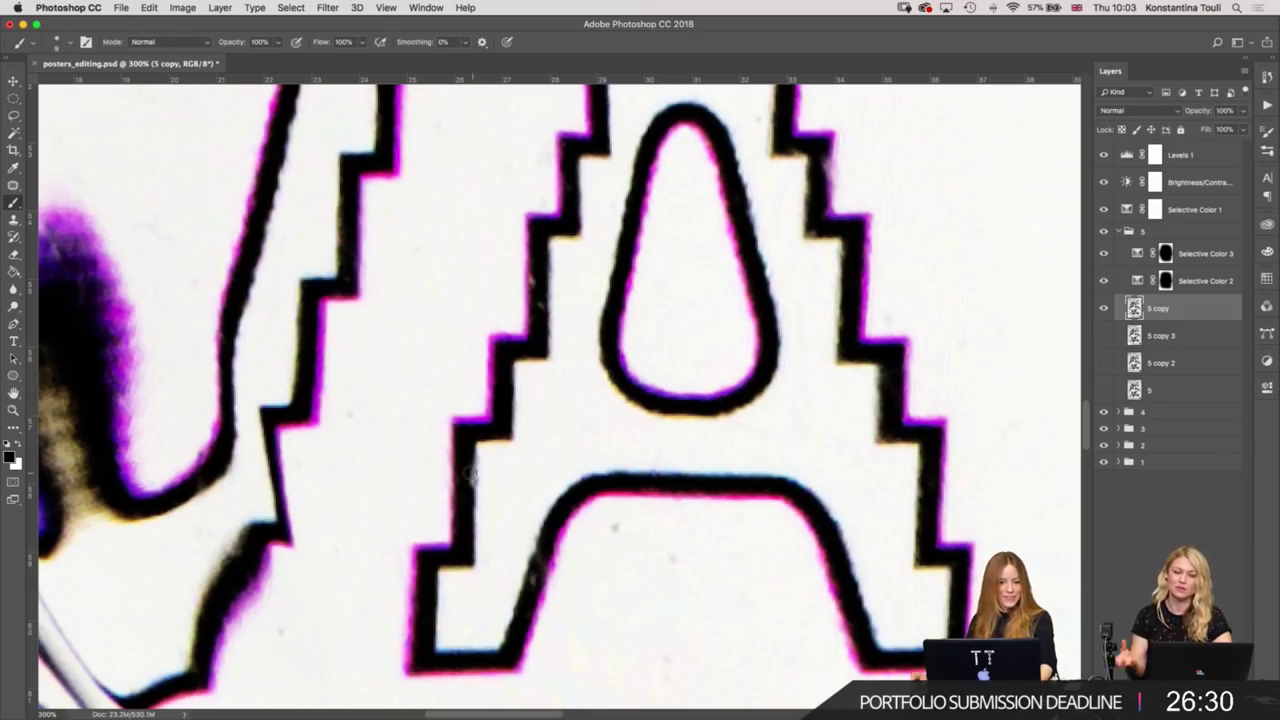
drag(597, 413, 405, 380)
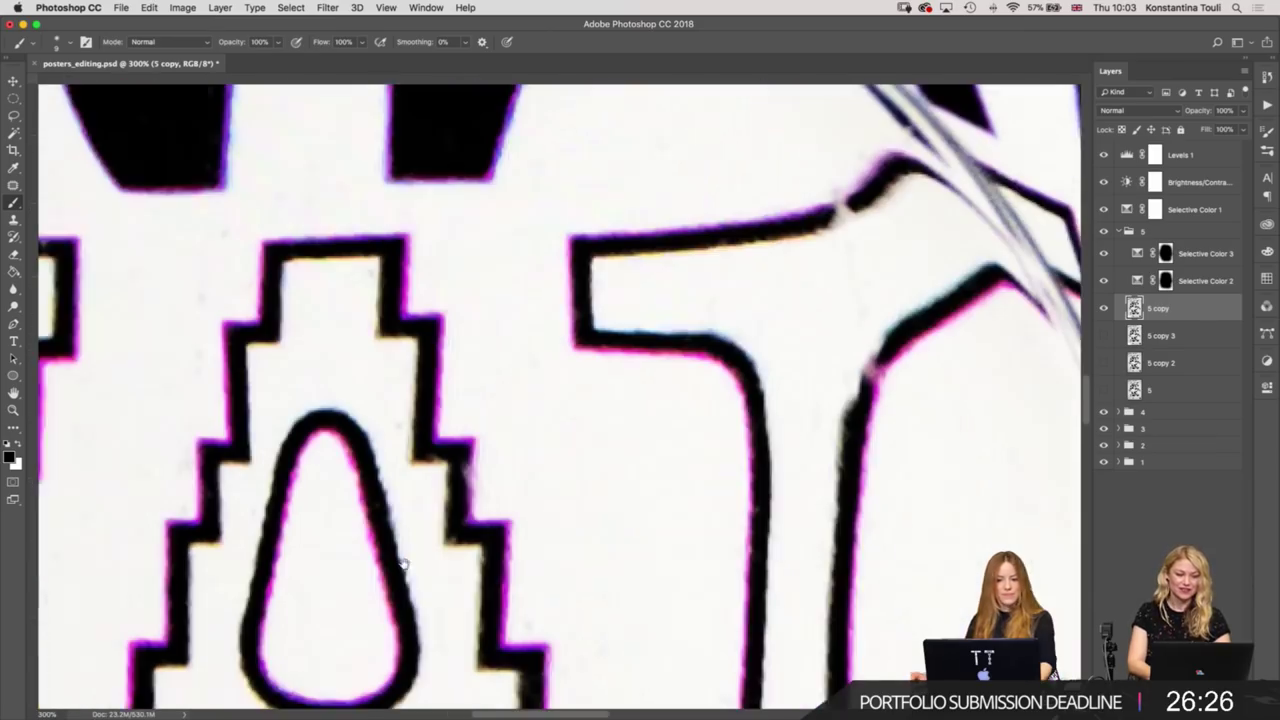
drag(388, 355, 322, 334)
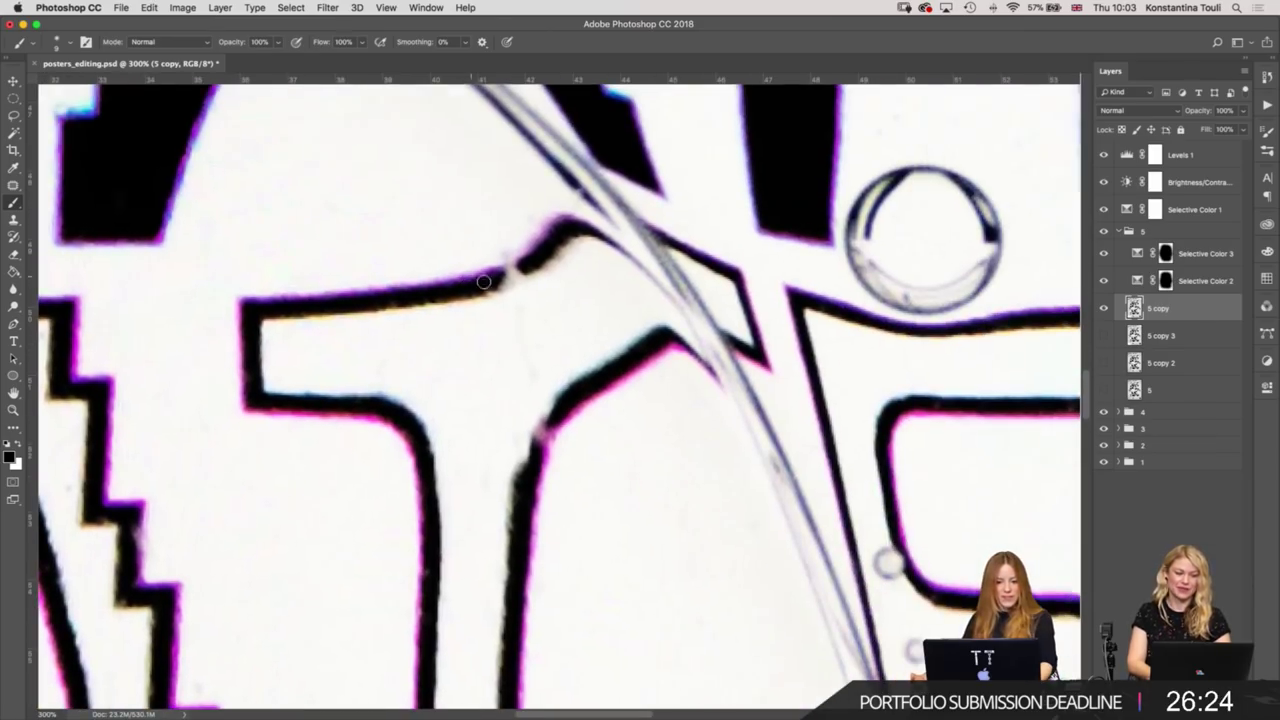
drag(491, 284, 525, 260)
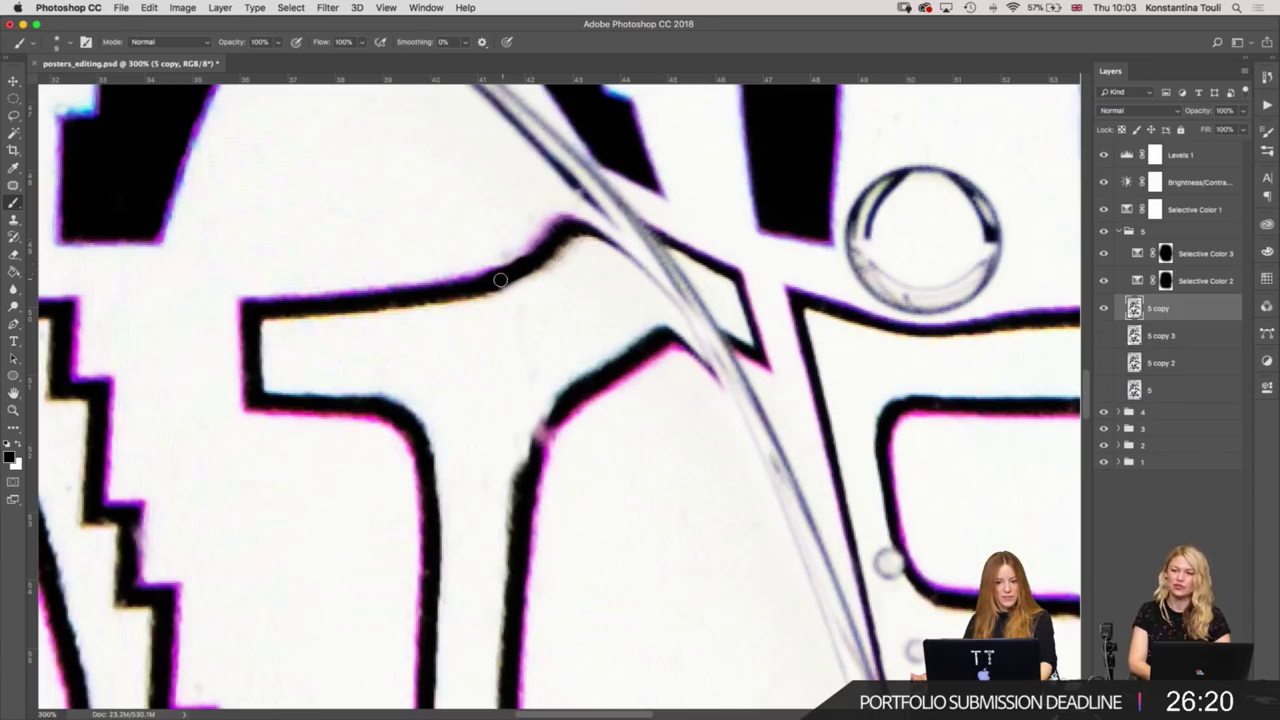
Sample a clean area, then paint black along the left and right edges of the T stem.
key(s)
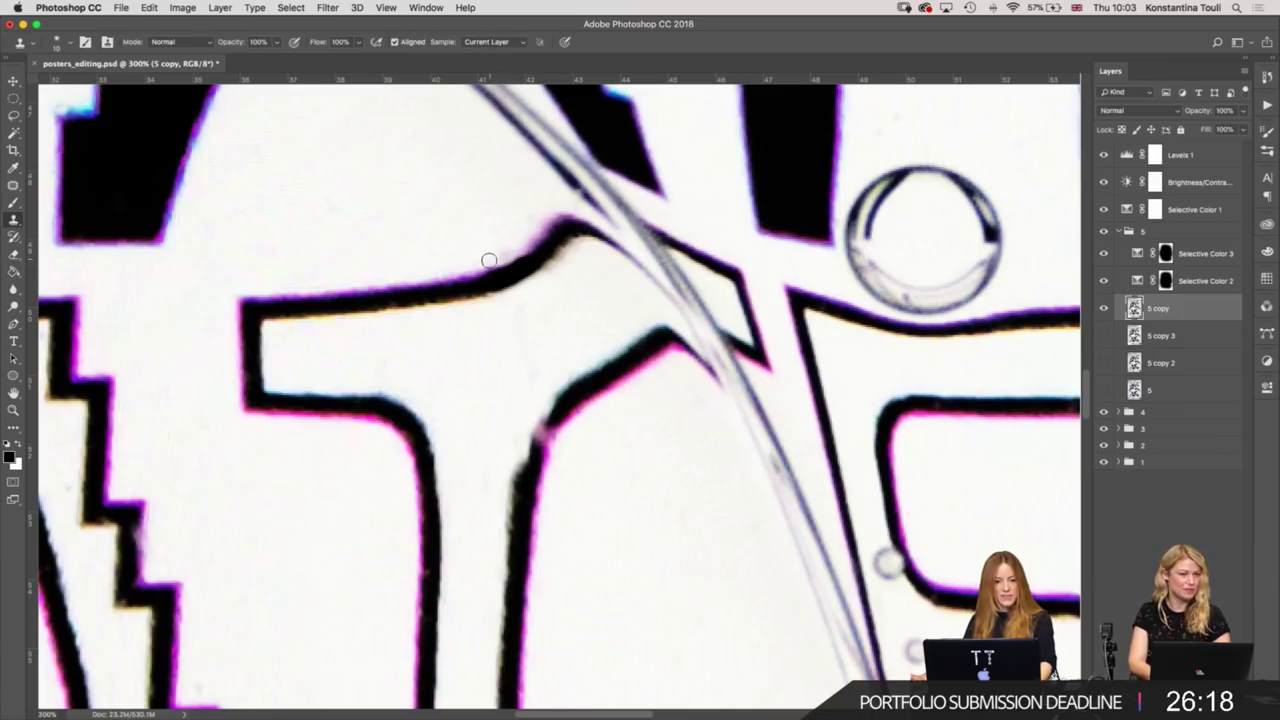
alt+click(495, 263)
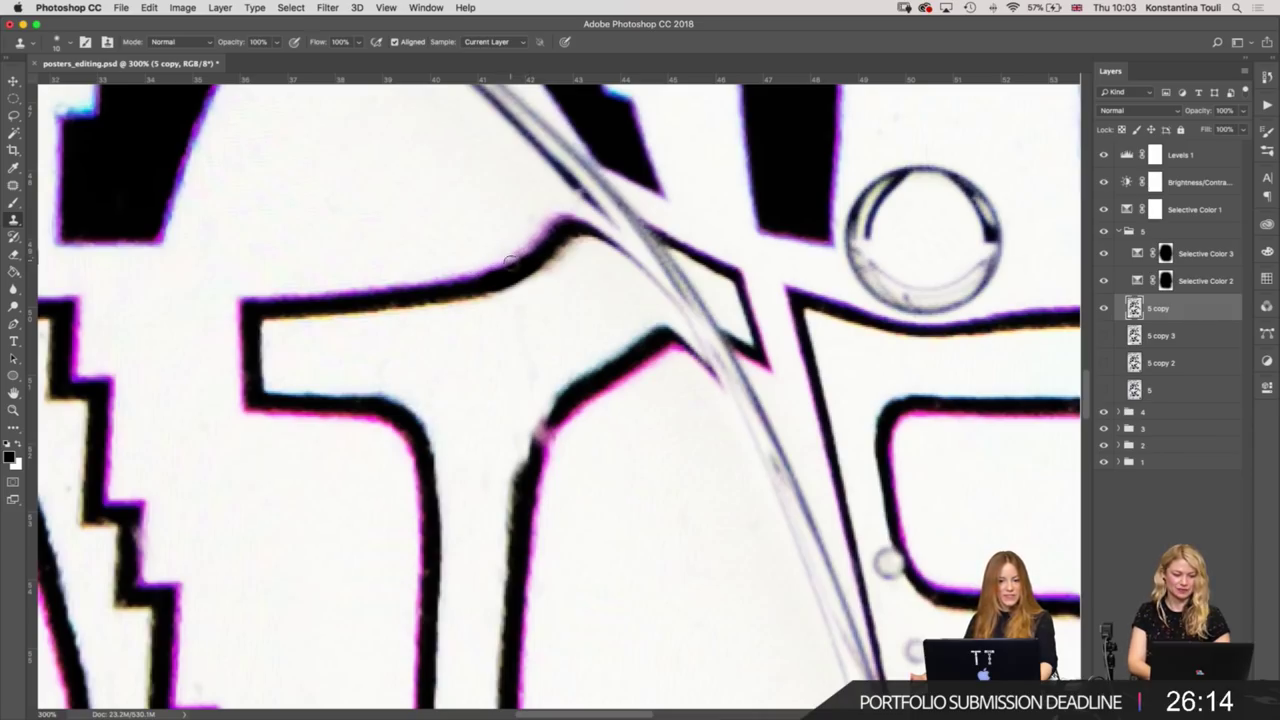
scroll(580, 350, down, 3)
key(b)
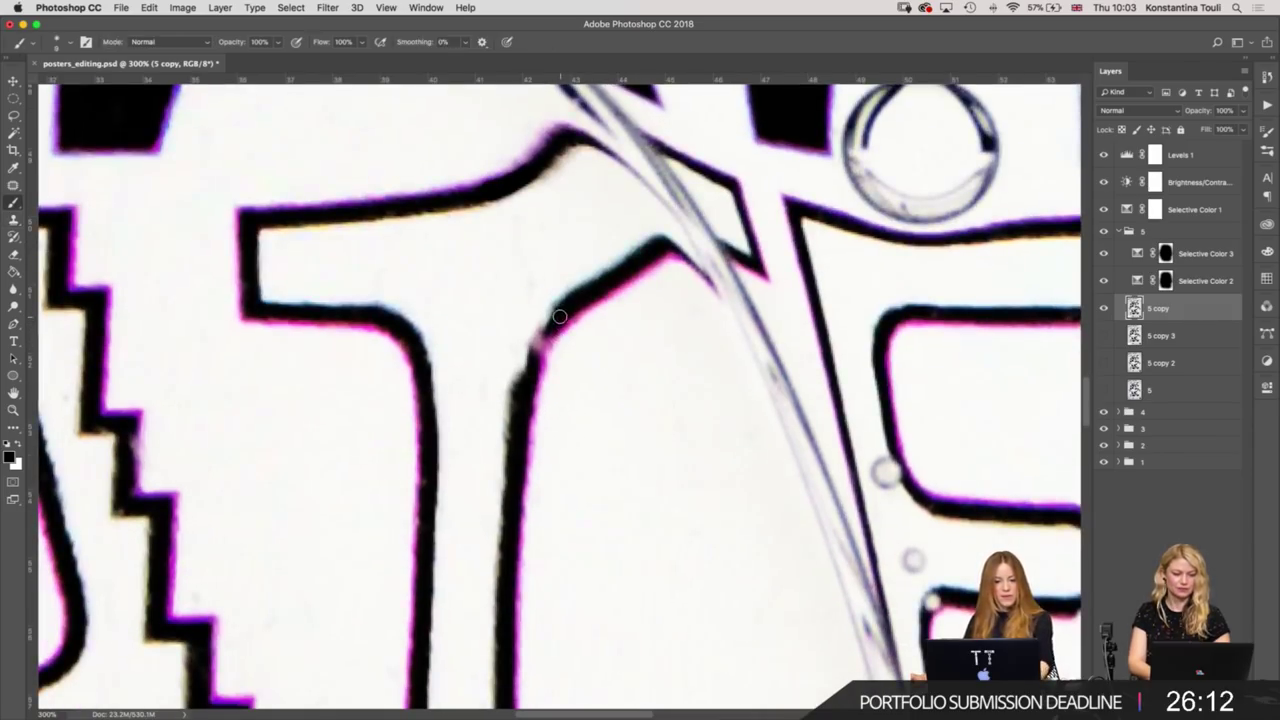
drag(556, 320, 530, 368)
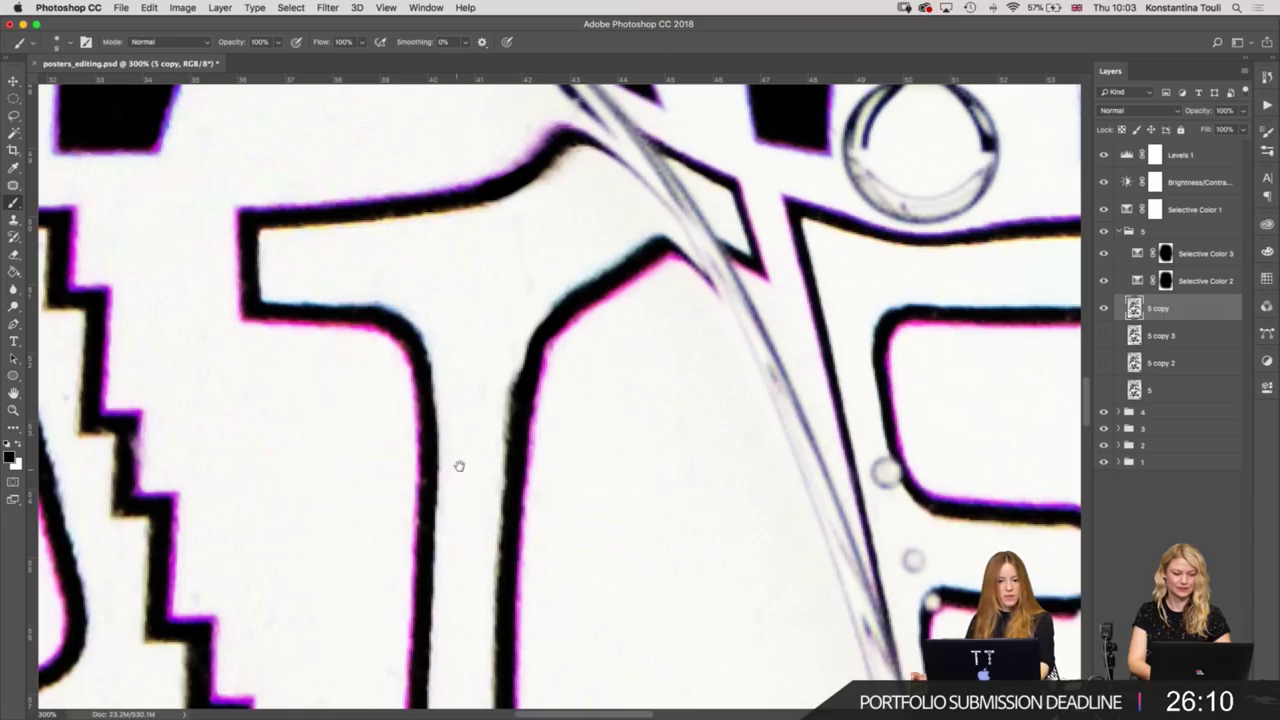
scroll(457, 463, down, 3)
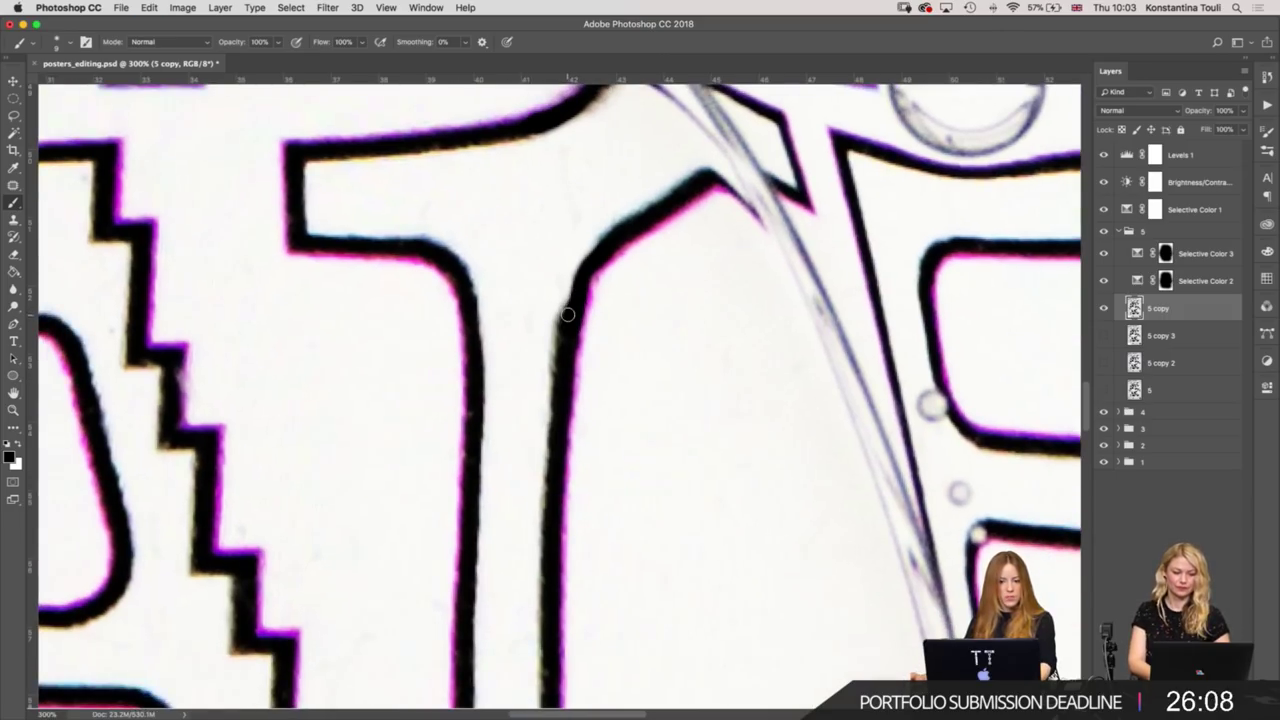
drag(566, 308, 595, 256)
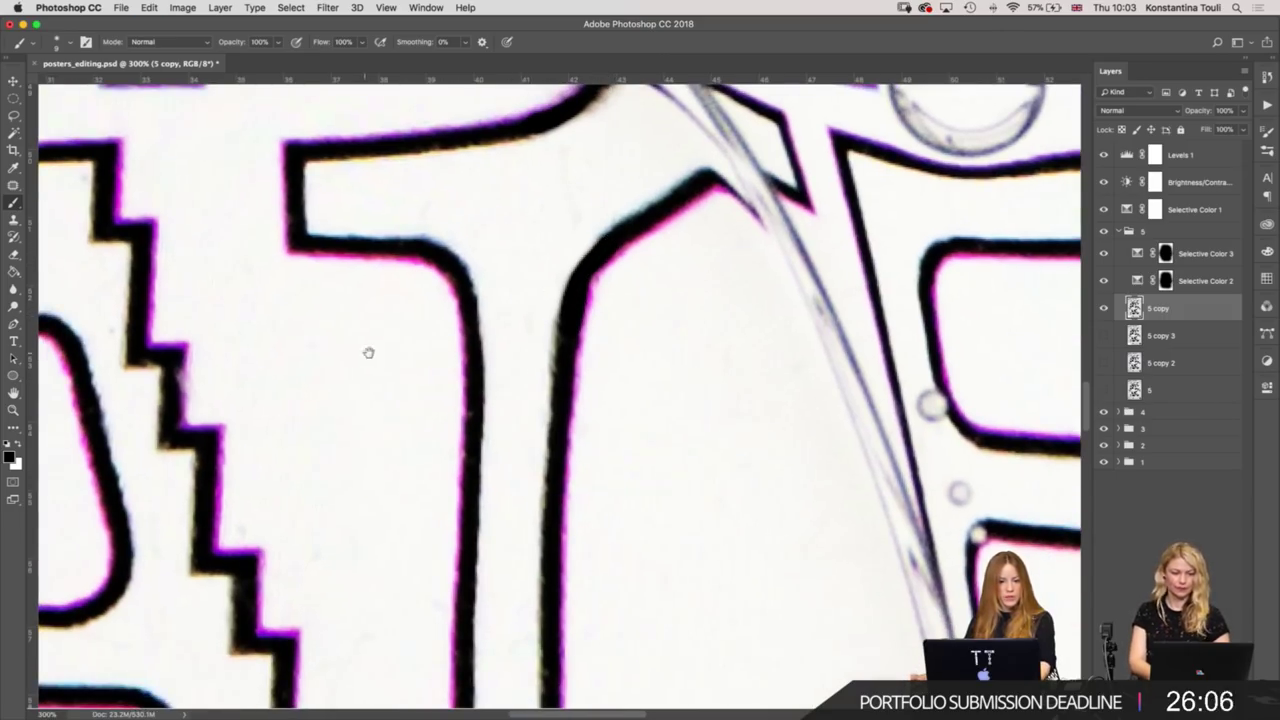
drag(366, 351, 640, 204)
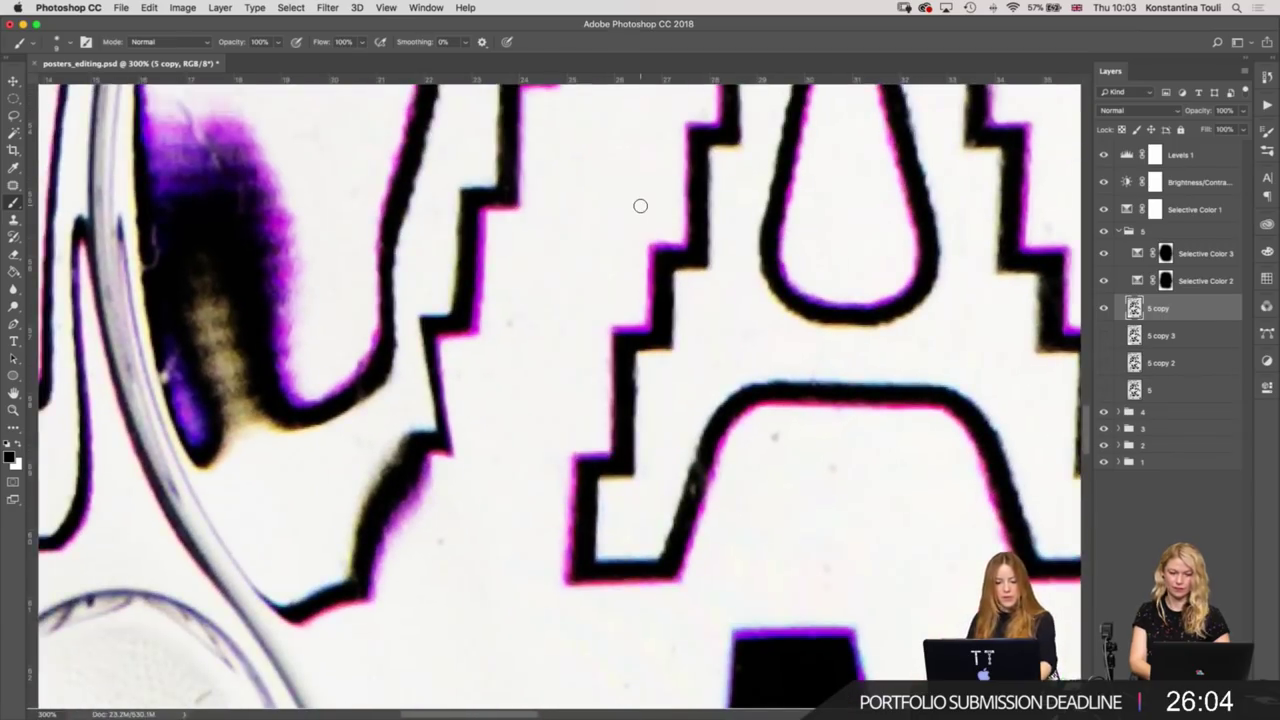
key(s)
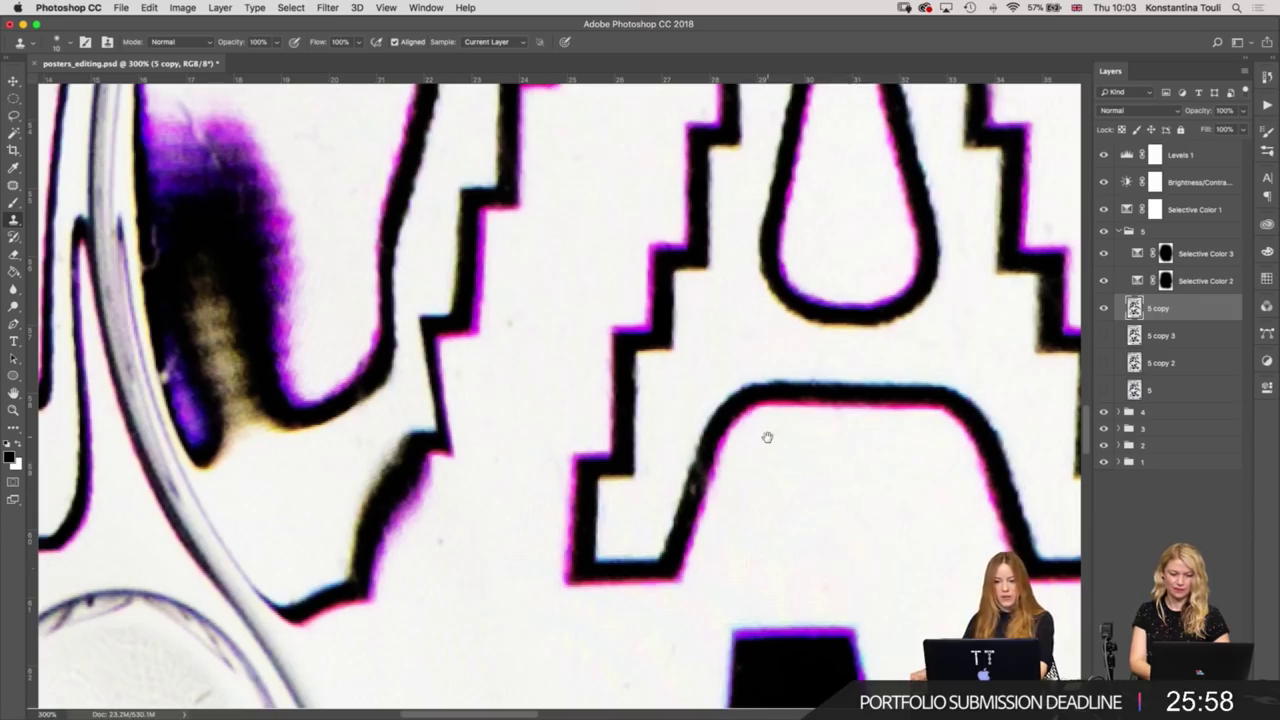
drag(767, 437, 903, 580)
scroll(646, 486, up, 5)
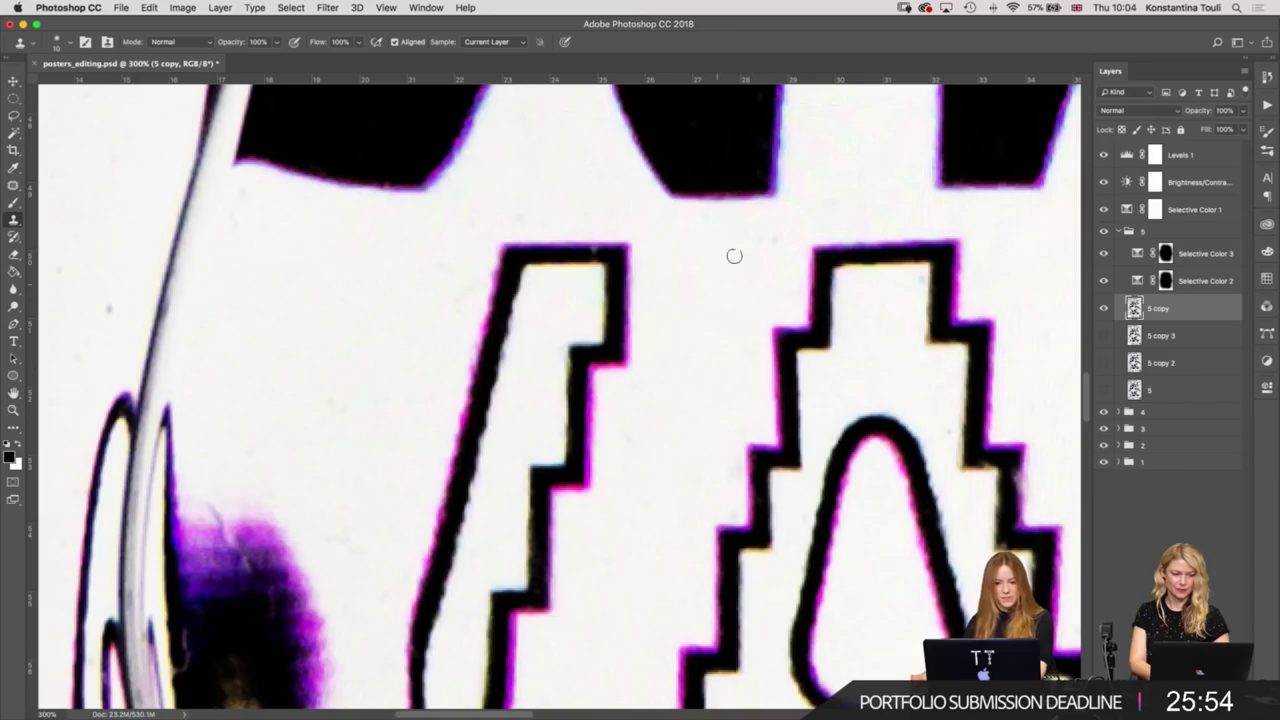
scroll(773, 245, left, 10)
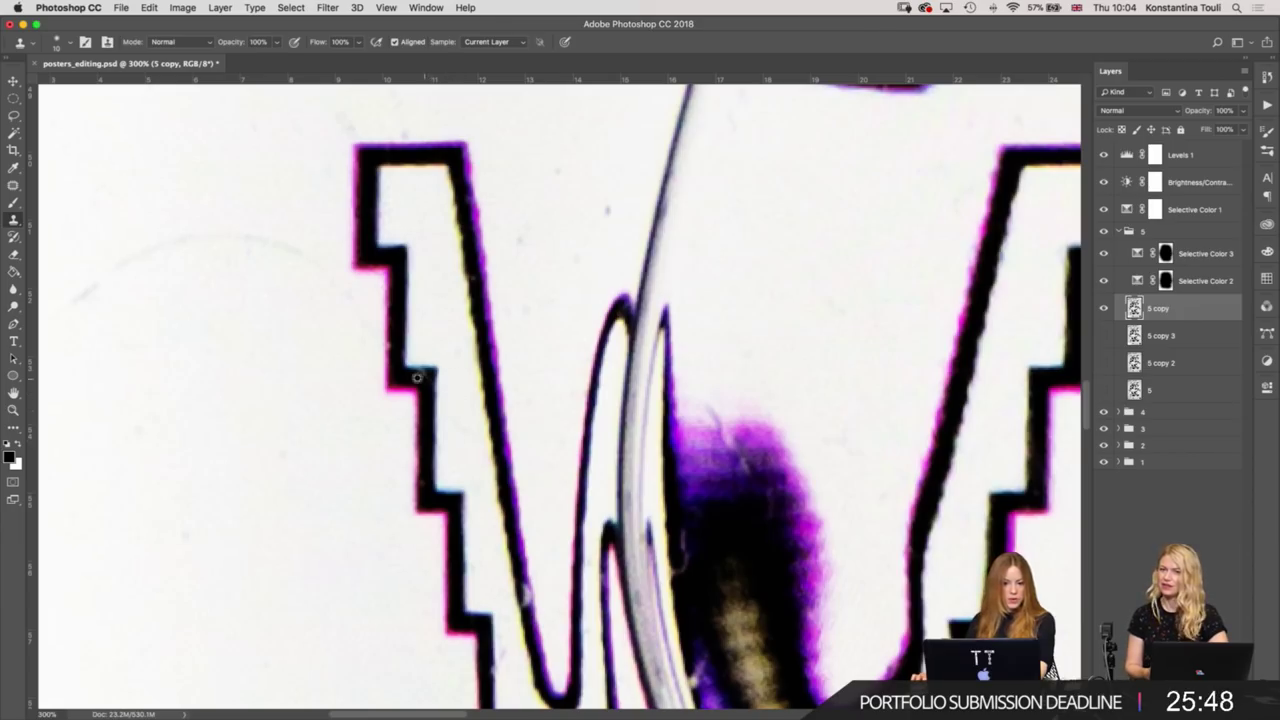
scroll(440, 360, down, 5)
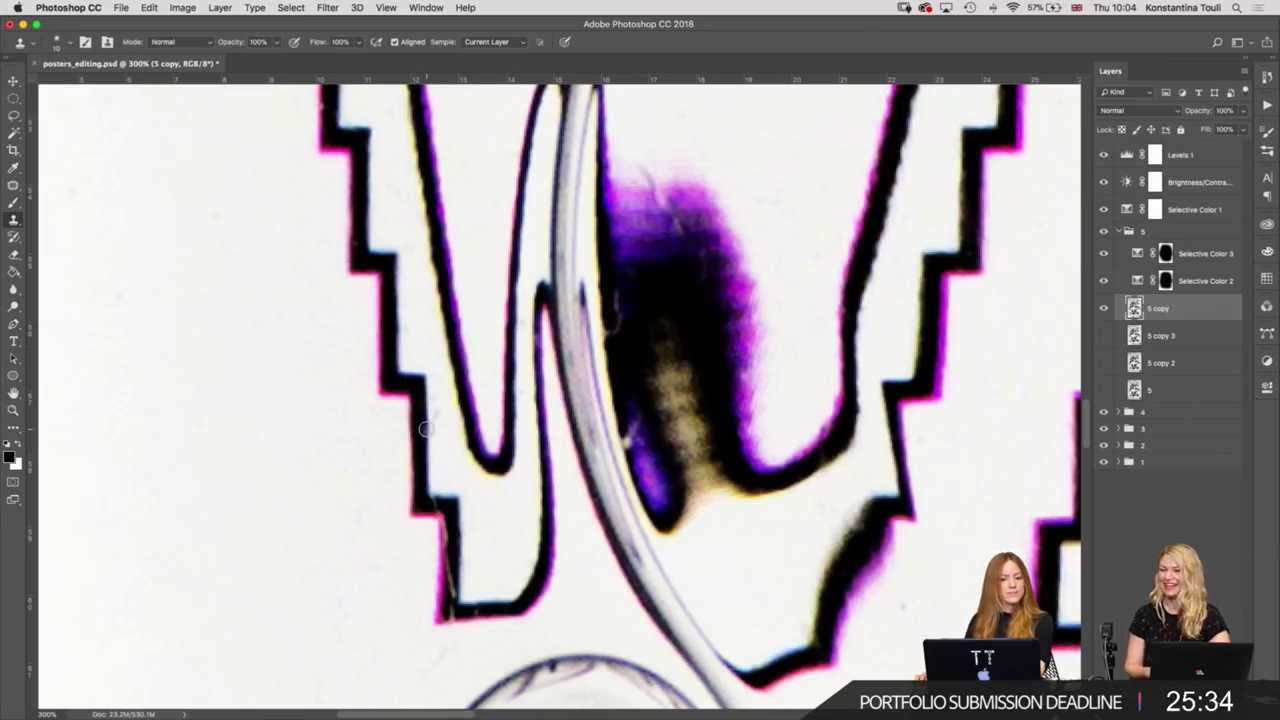
scroll(460, 515, down, 3)
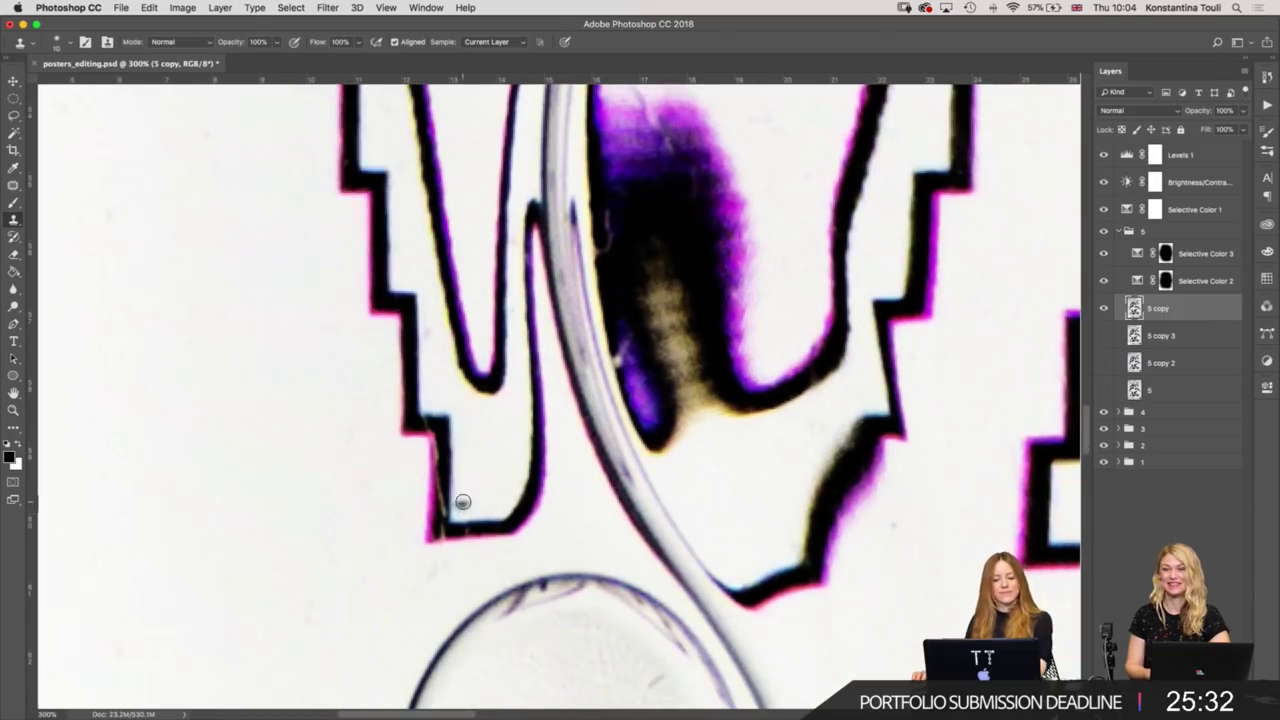
key(b)
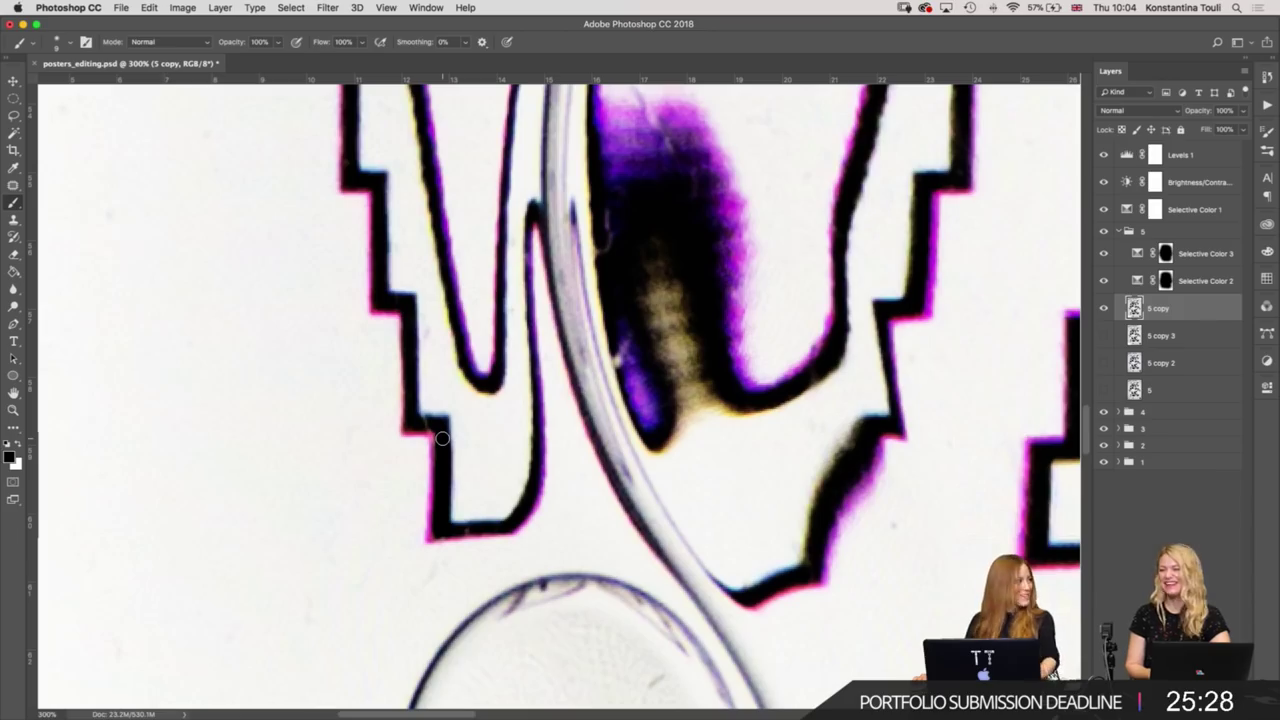
key(s)
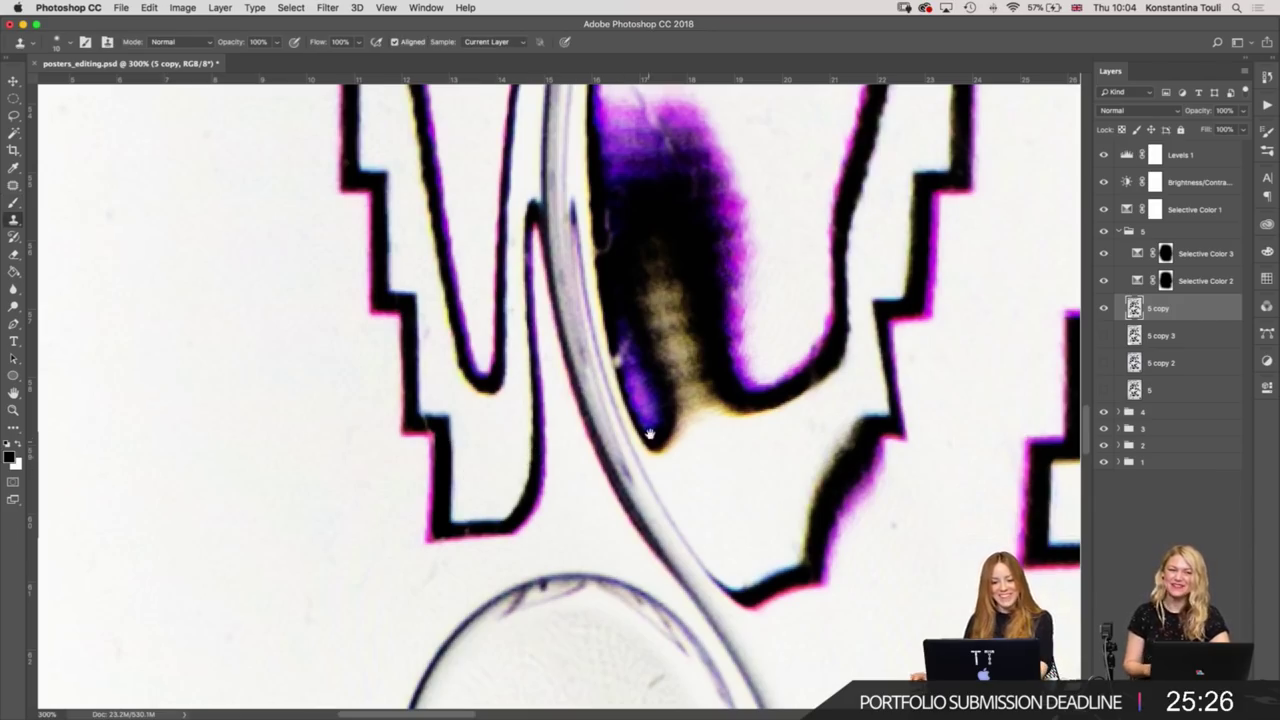
scroll(560, 400, right, 5)
scroll(572, 381, up, 3)
key(ctrl+r)
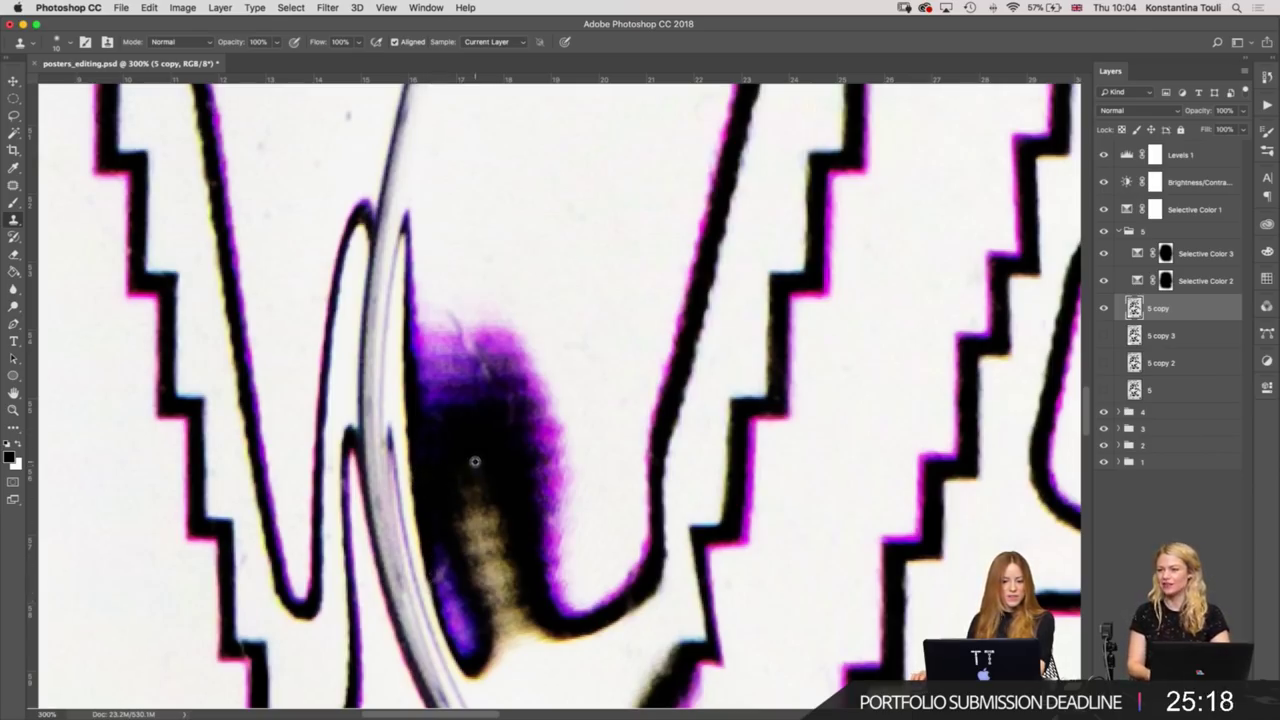
scroll(495, 460, up, 5)
key(super+r)
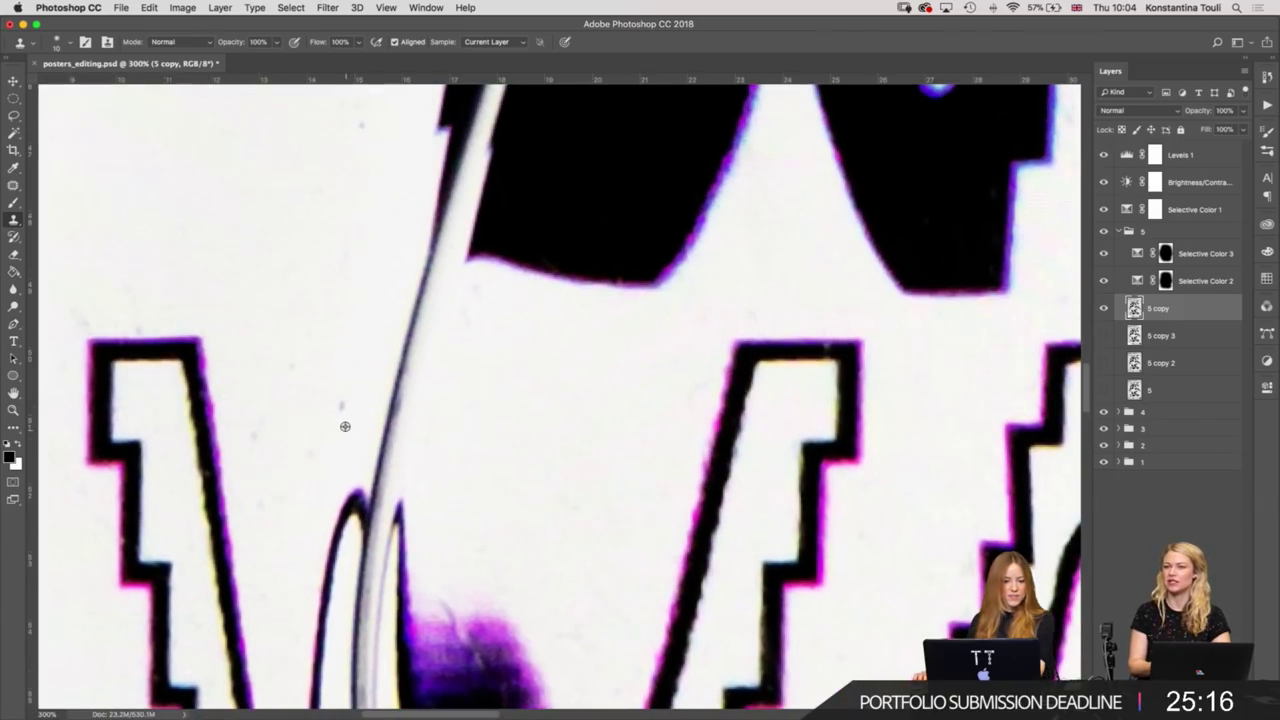
alt+click(305, 415)
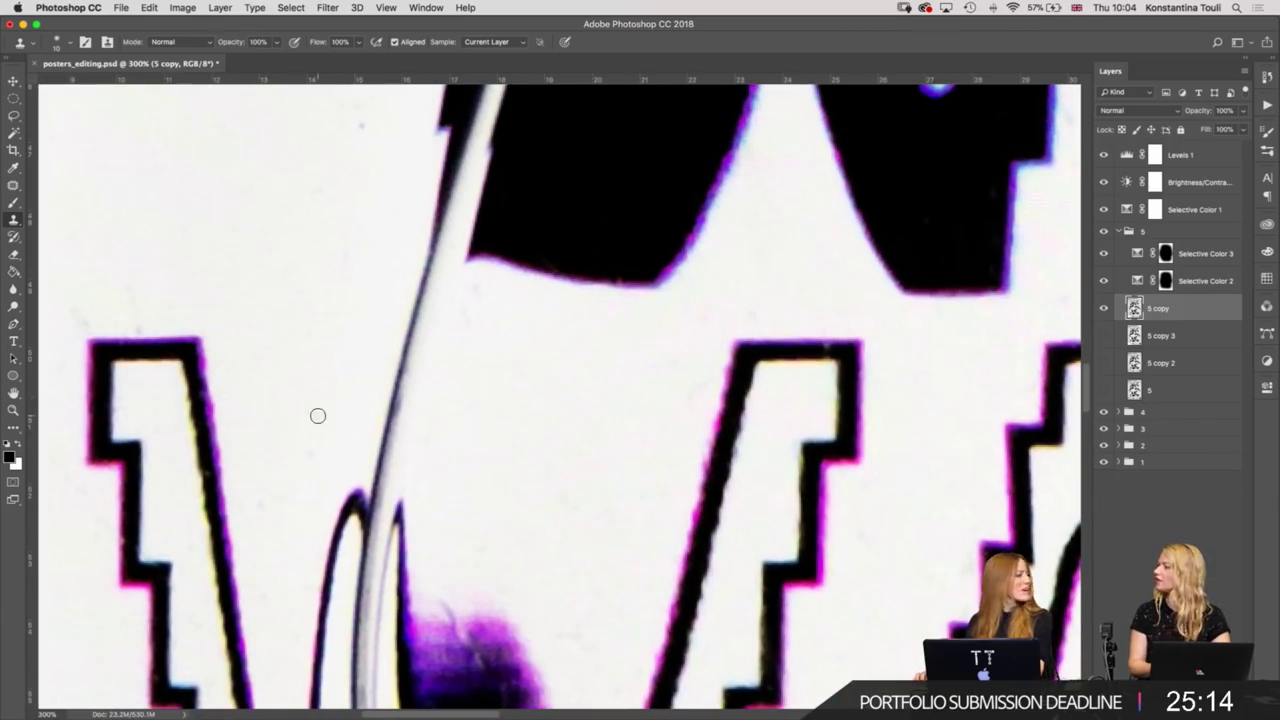
scroll(331, 290, up, 5)
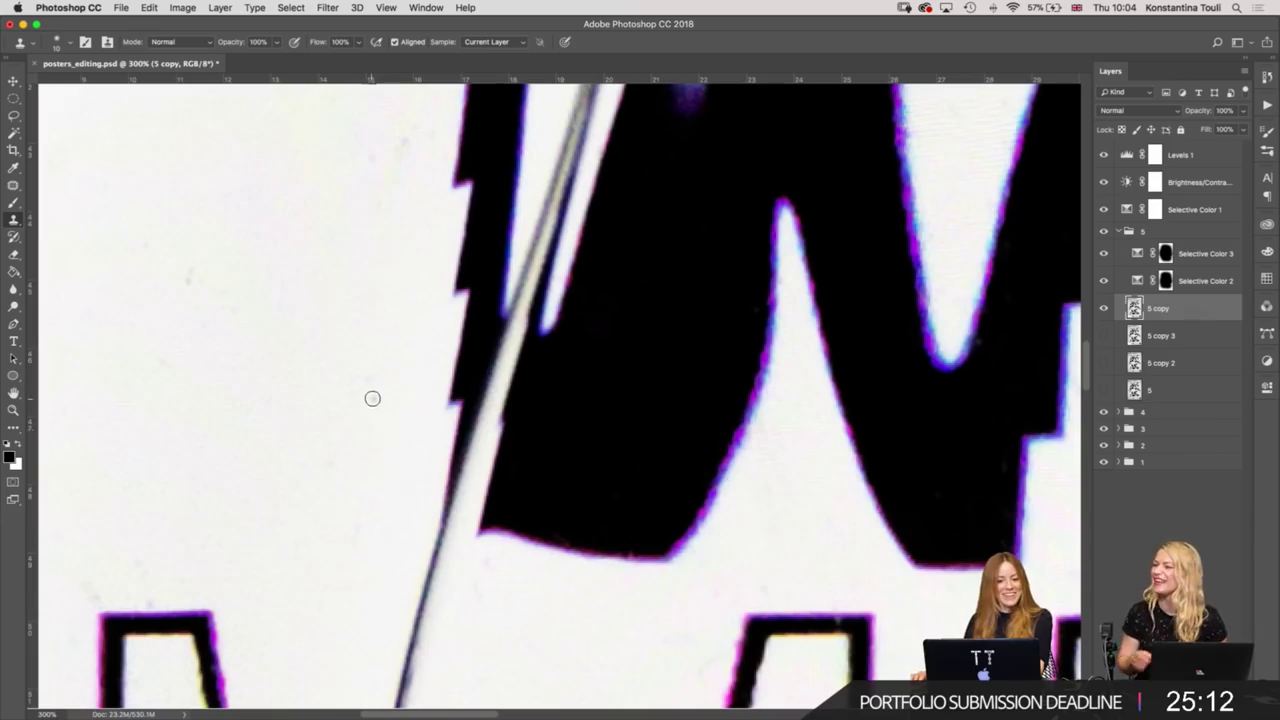
scroll(590, 545, right, 5)
scroll(518, 330, down, 3)
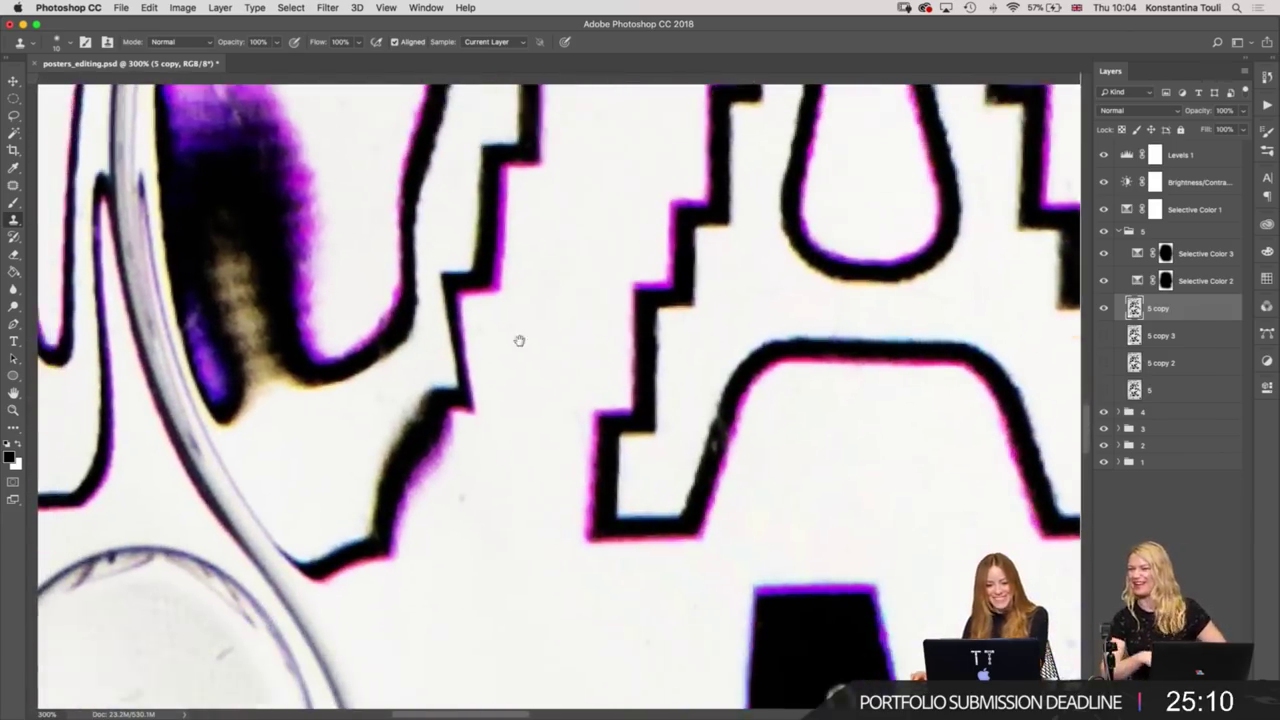
scroll(482, 422, down, 2)
scroll(482, 422, left, 1)
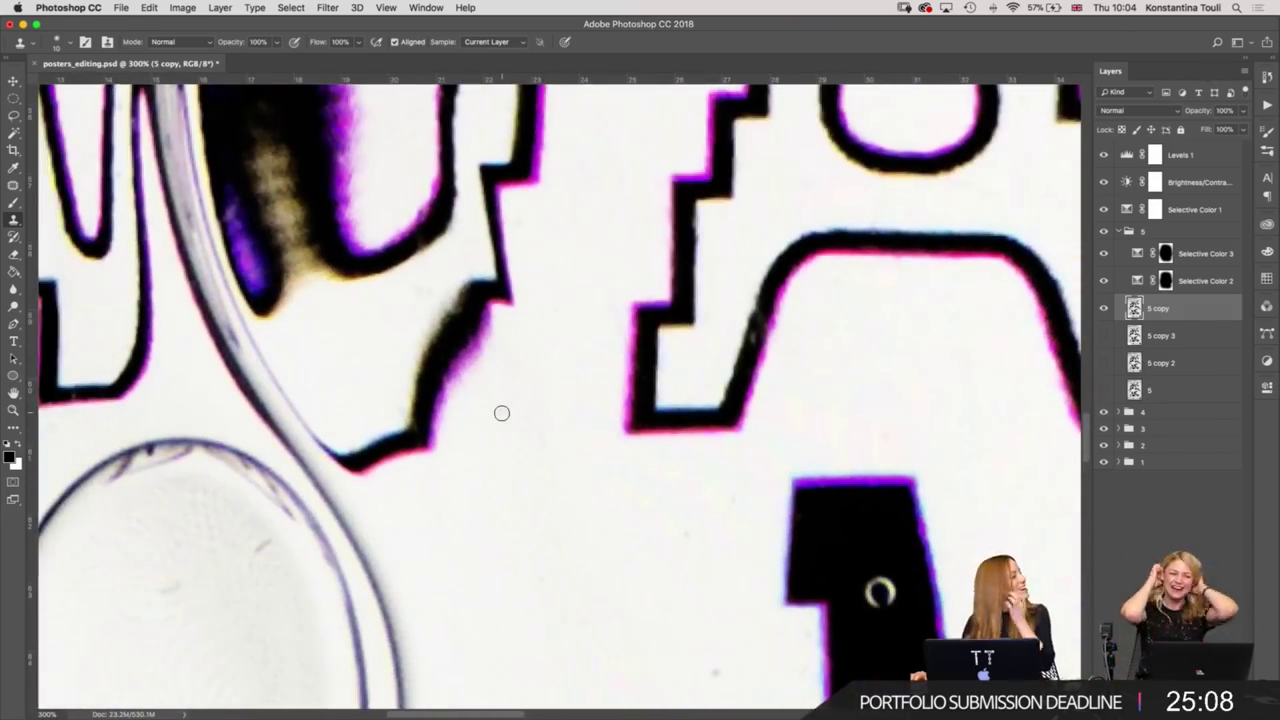
scroll(503, 380, down, 1)
scroll(503, 380, left, 1)
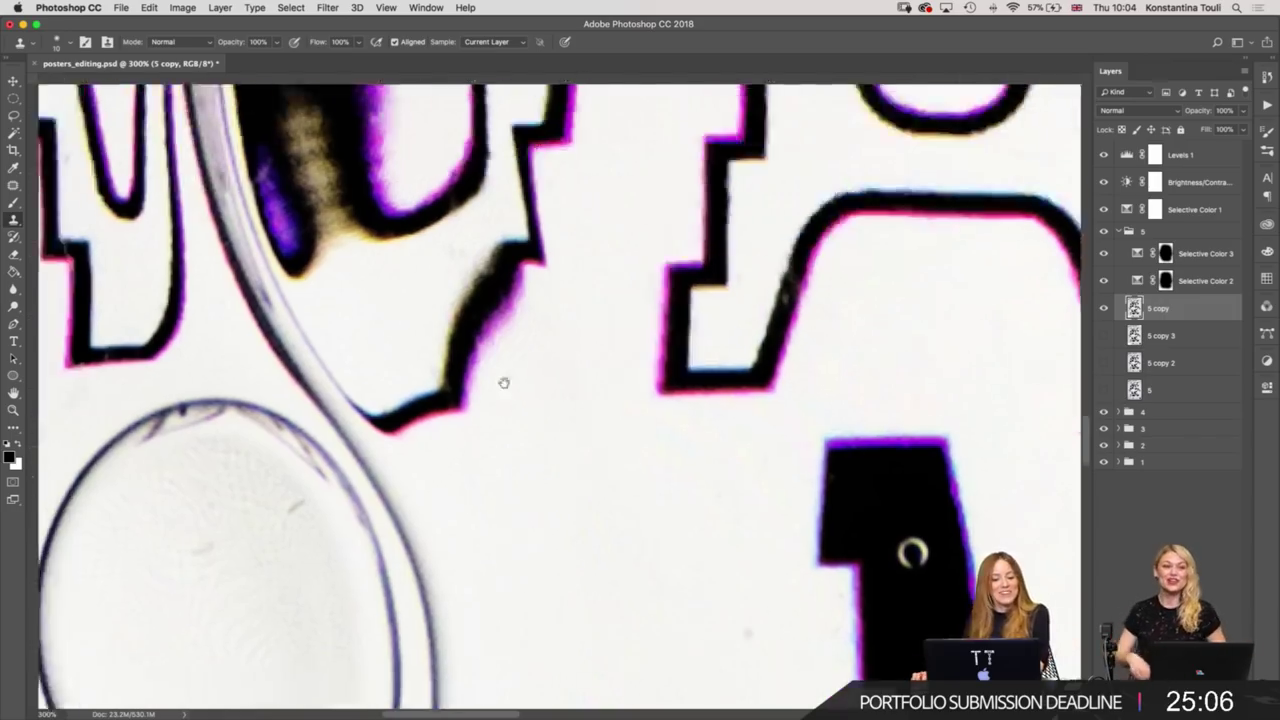
scroll(554, 320, down, 6)
scroll(554, 320, left, 5)
click(520, 268)
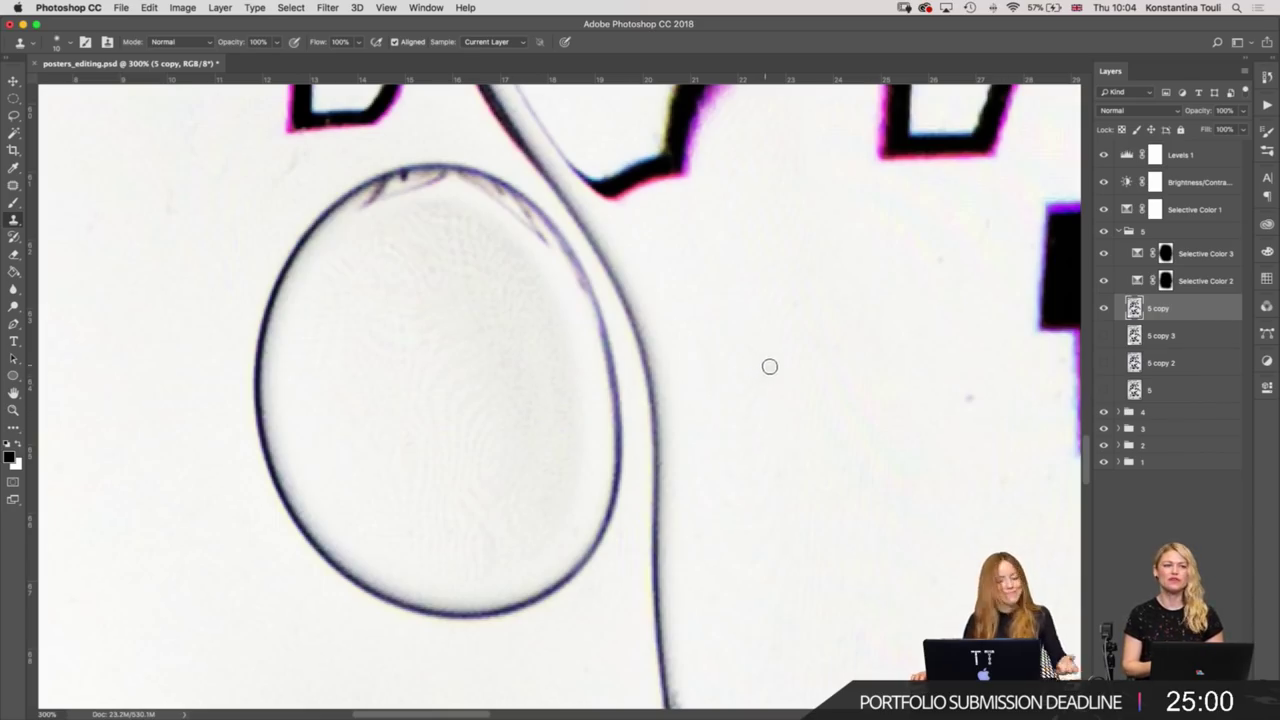
drag(957, 449, 557, 338)
scroll(540, 303, left, 5)
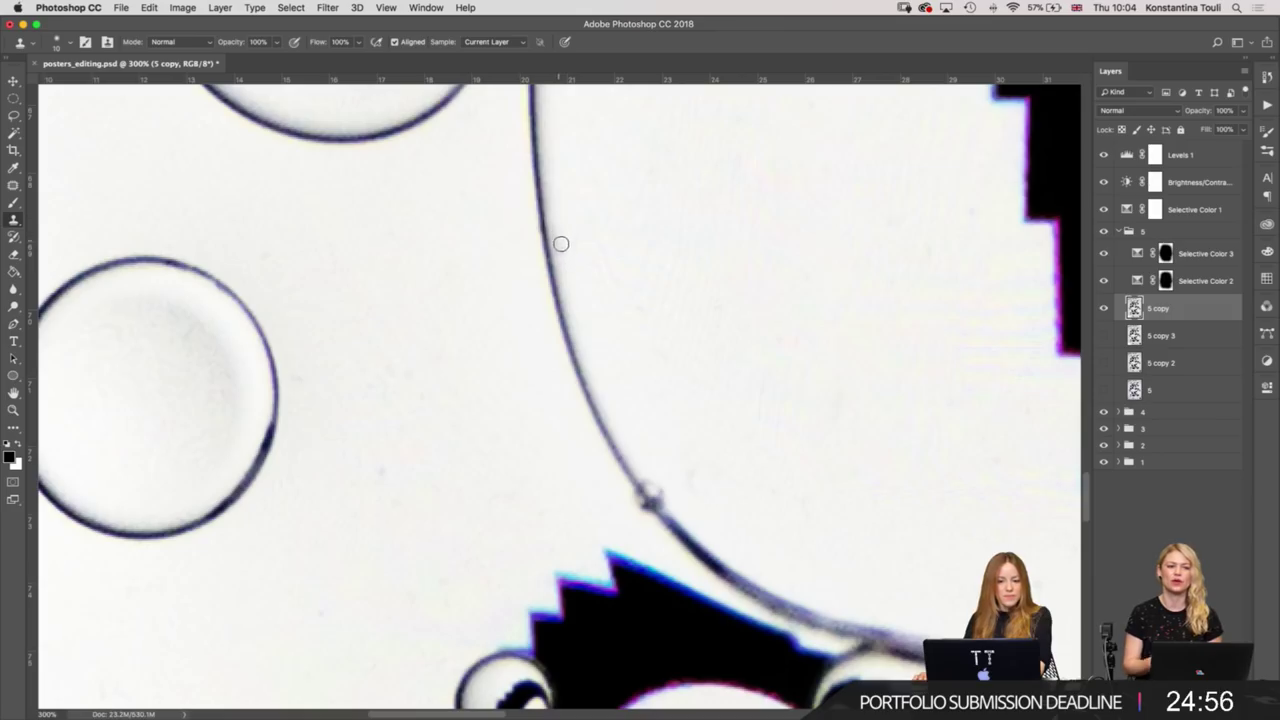
scroll(591, 257, down, 5)
scroll(591, 257, right, 3)
alt+click(530, 251)
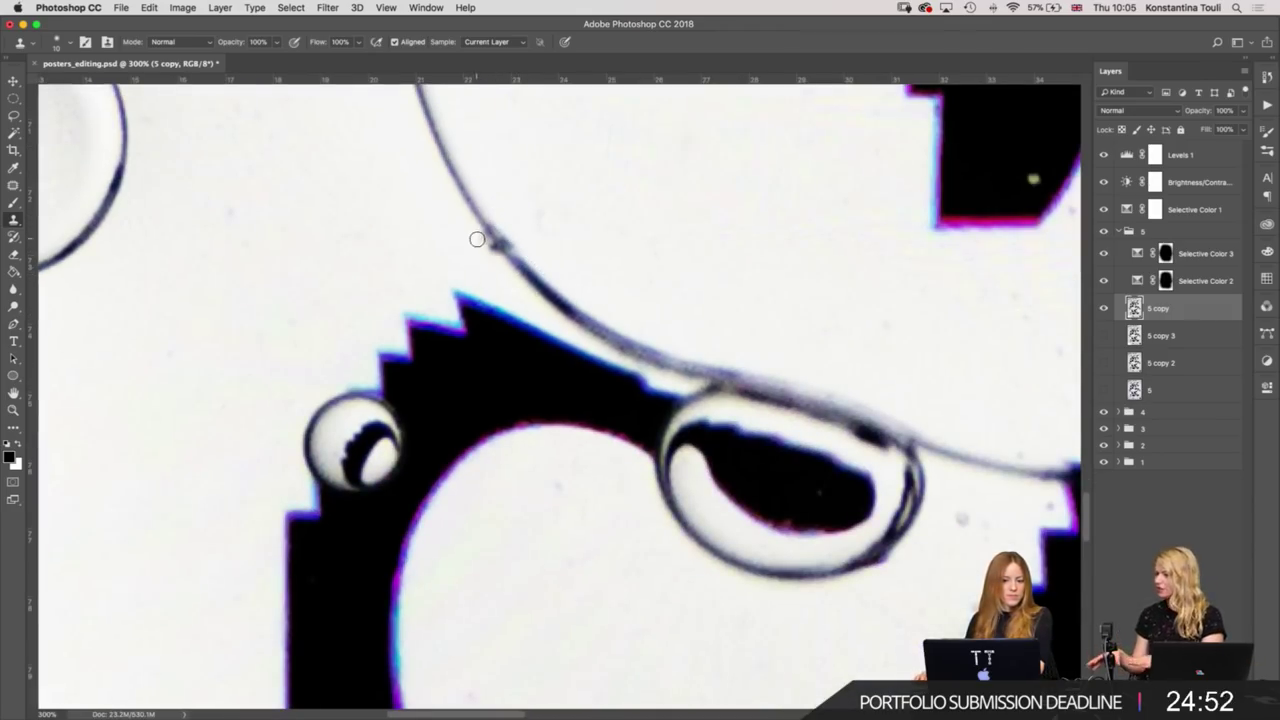
drag(480, 240, 491, 251)
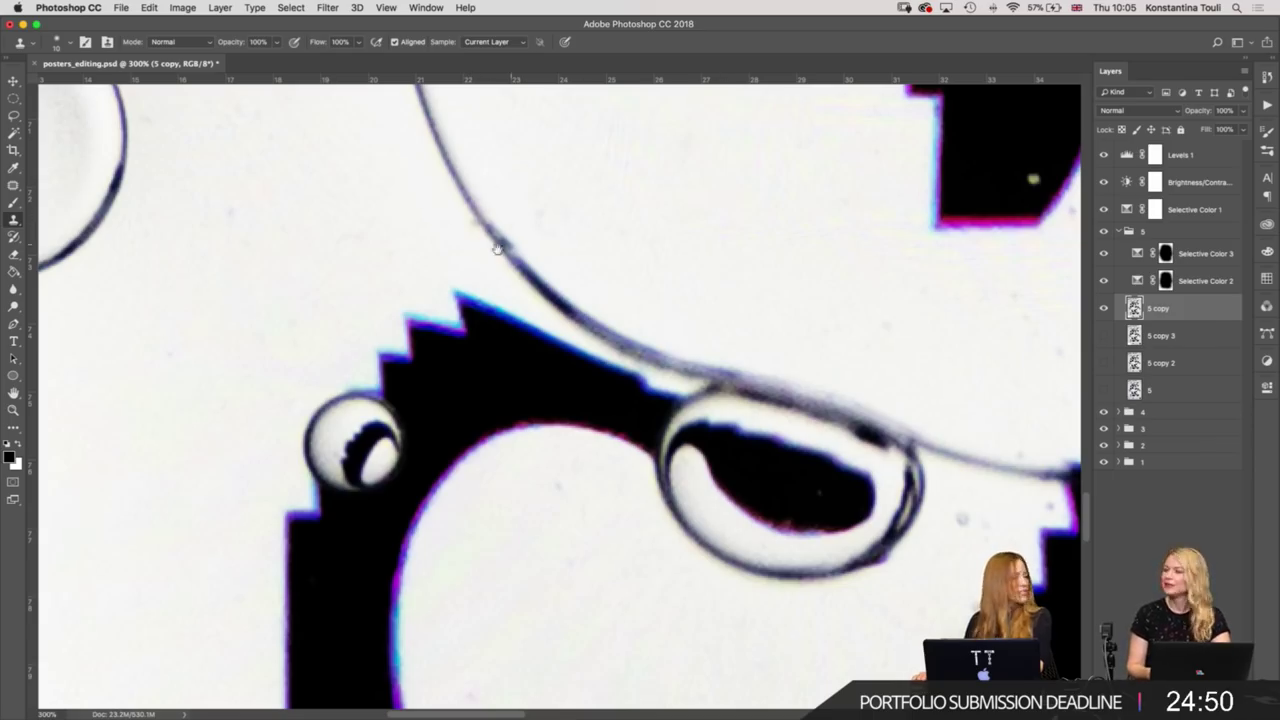
scroll(611, 447, right, 10)
scroll(611, 447, up, 4)
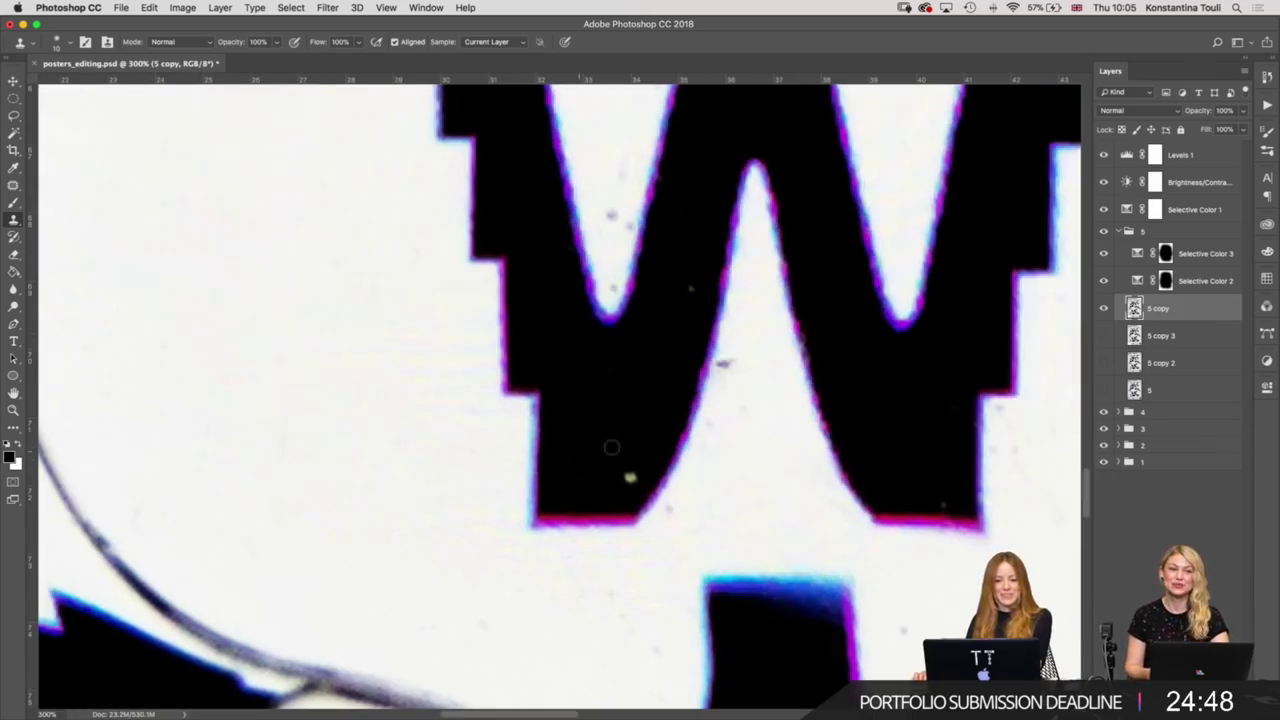
drag(633, 486, 614, 480)
scroll(614, 480, up, 5)
scroll(657, 506, up, 1)
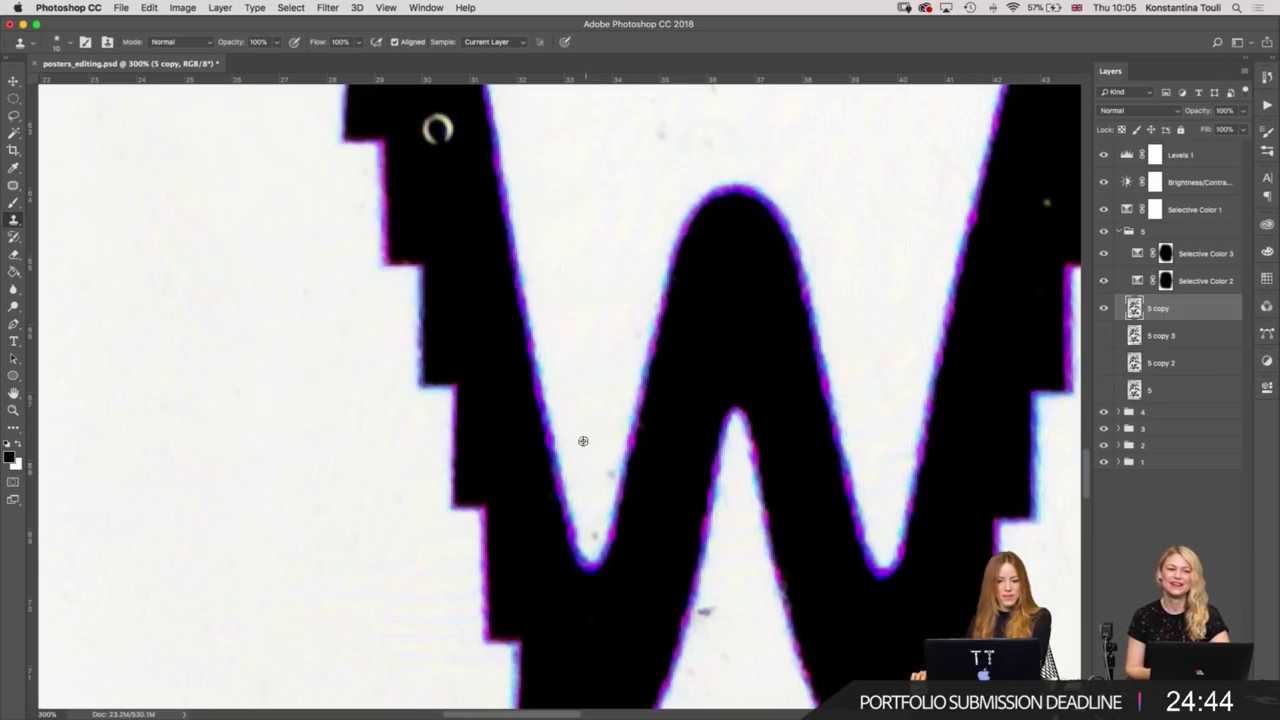
drag(595, 471, 608, 453)
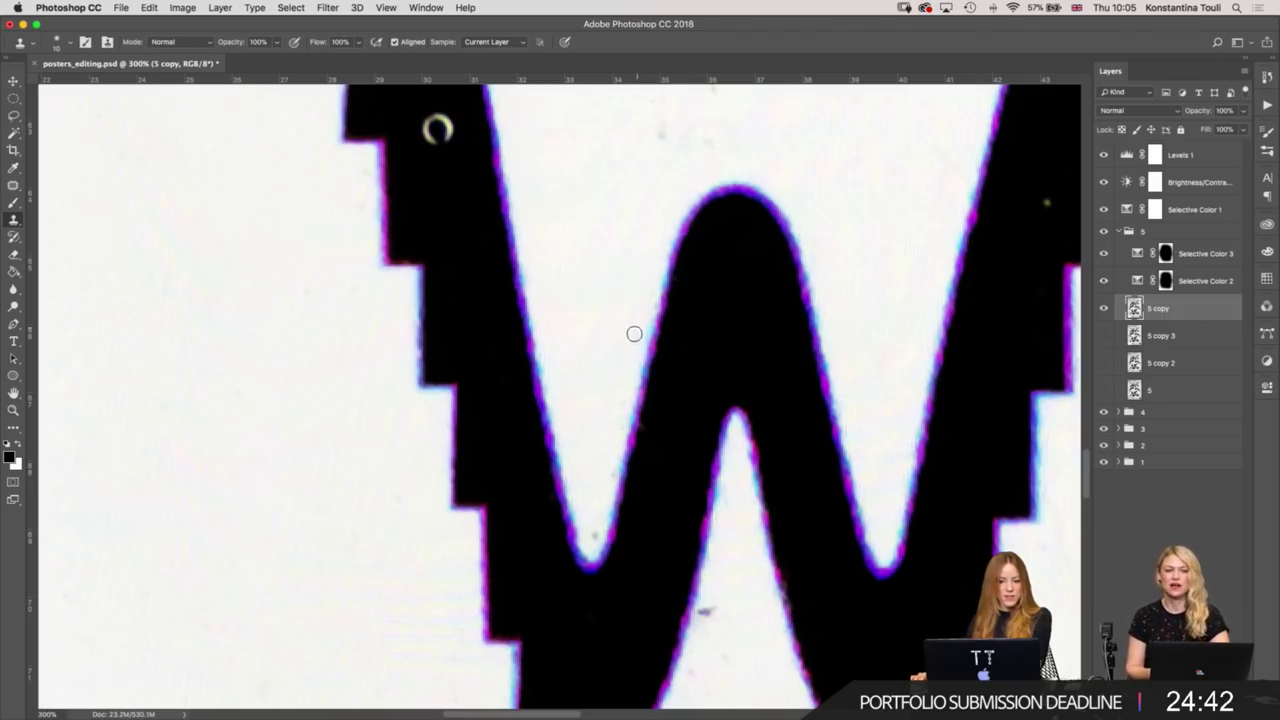
scroll(577, 534, up, 1)
scroll(557, 391, up, 3)
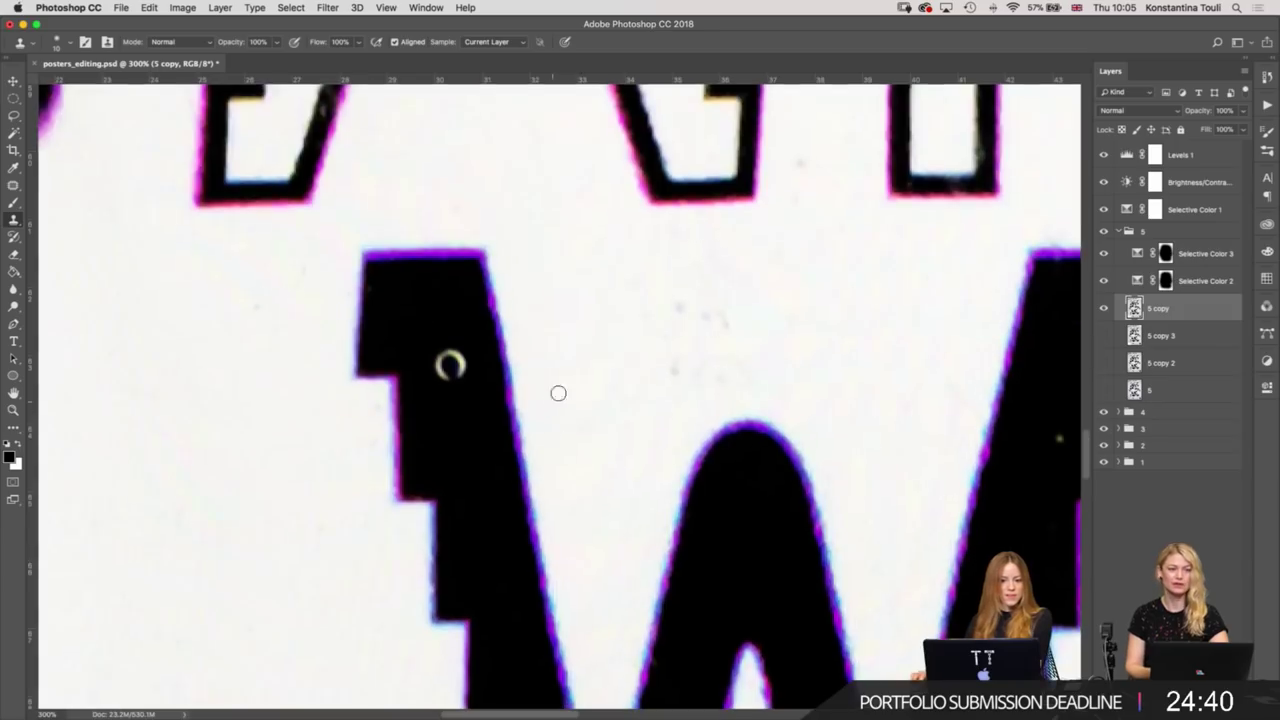
scroll(629, 403, right, 4)
scroll(460, 343, down, 2)
scroll(552, 465, down, 5)
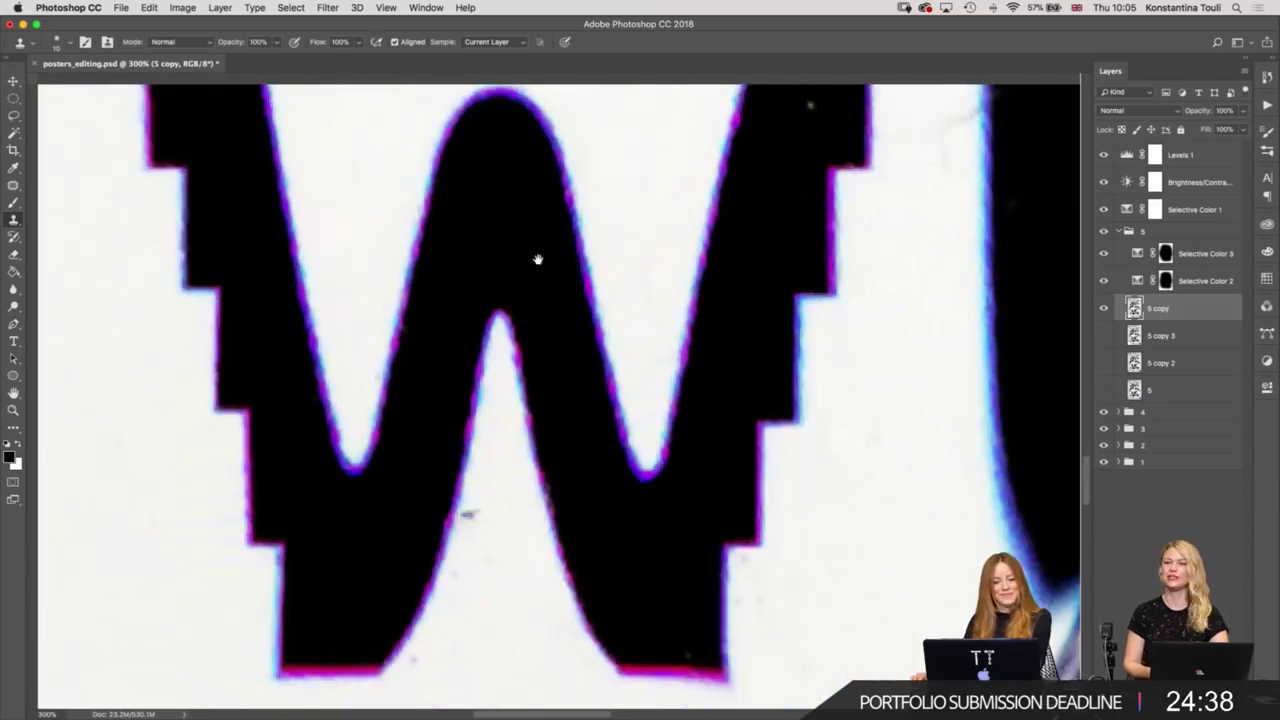
scroll(537, 257, down, 1)
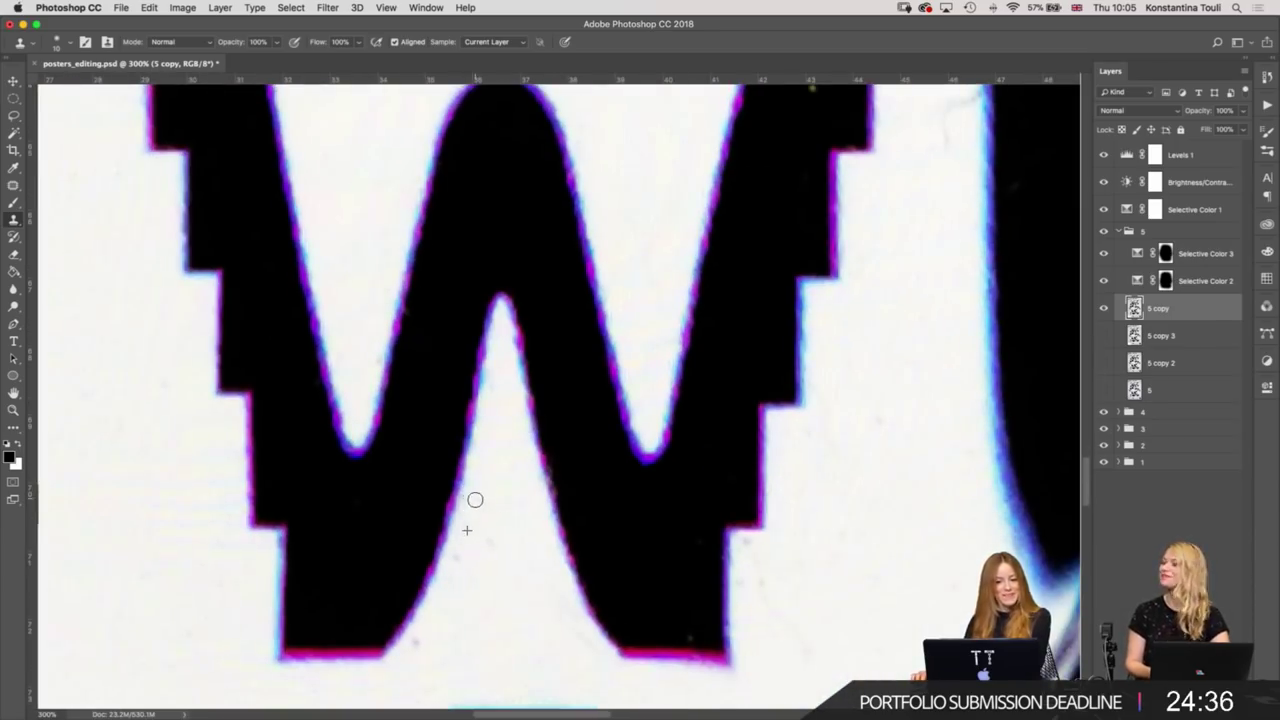
scroll(470, 498, down, 3)
scroll(470, 498, left, 1)
scroll(505, 470, down, 1)
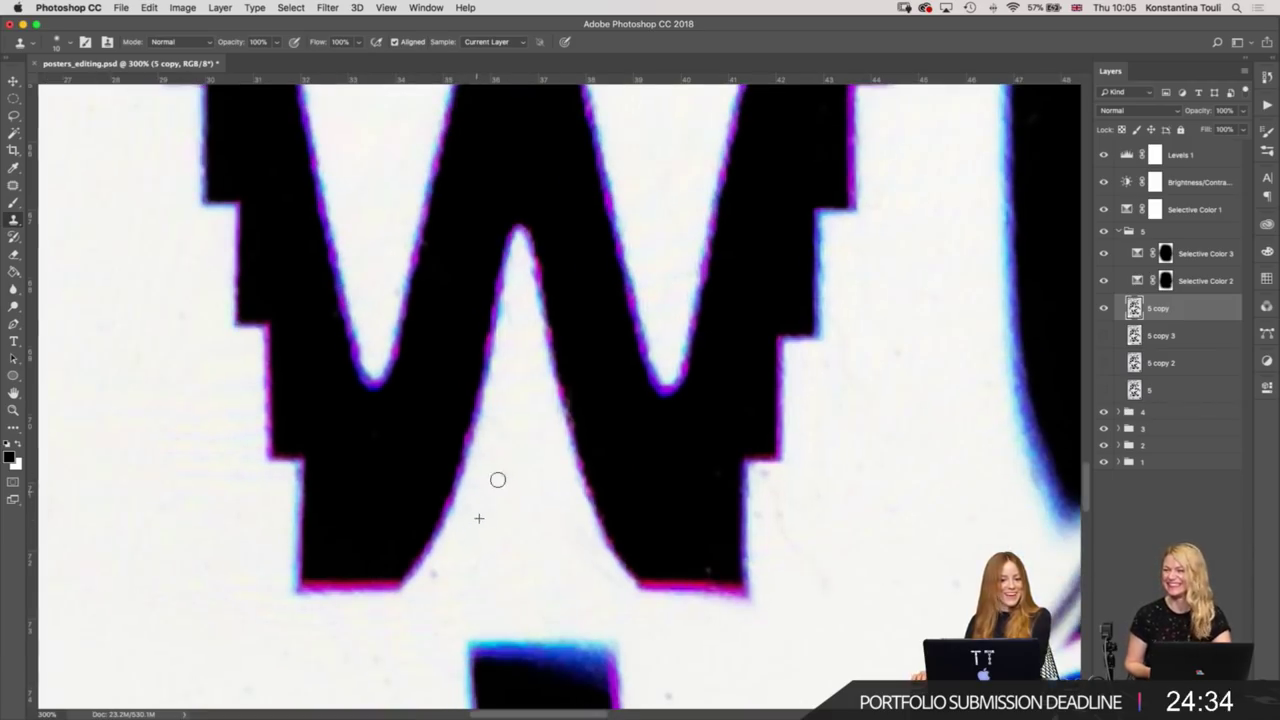
scroll(505, 549, down, 3)
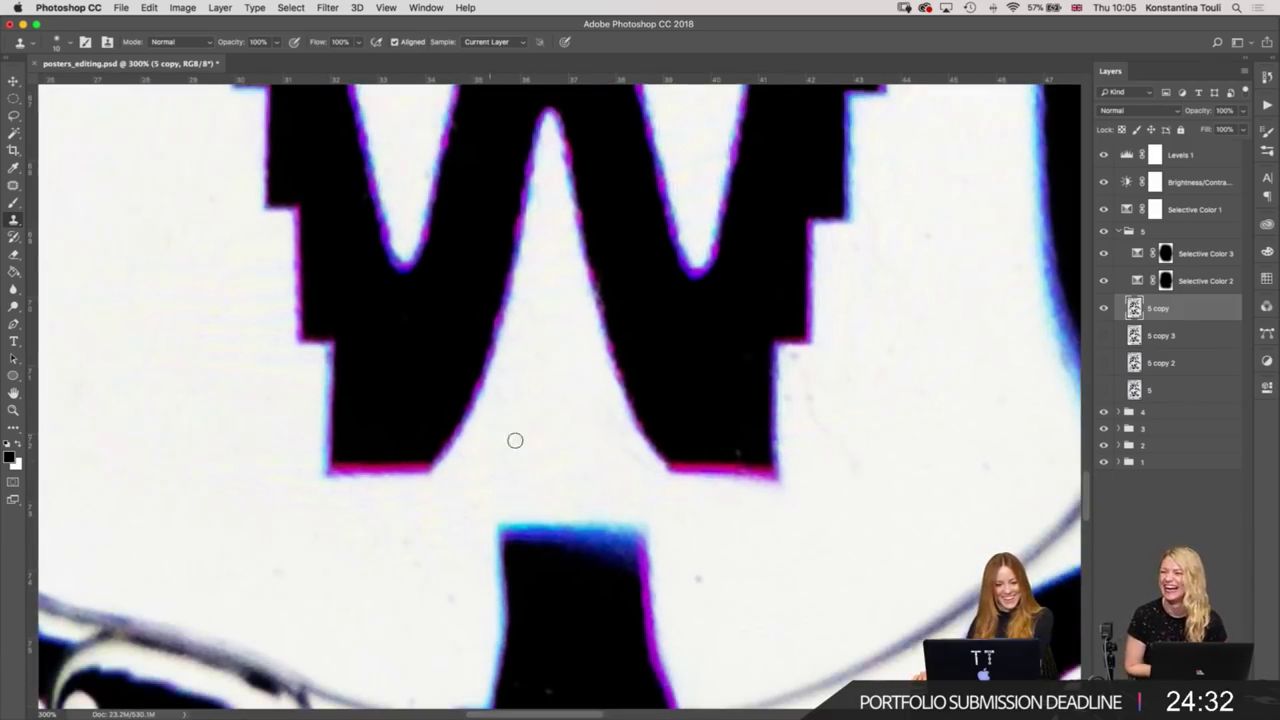
scroll(517, 437, up, 4)
scroll(517, 437, right, 4)
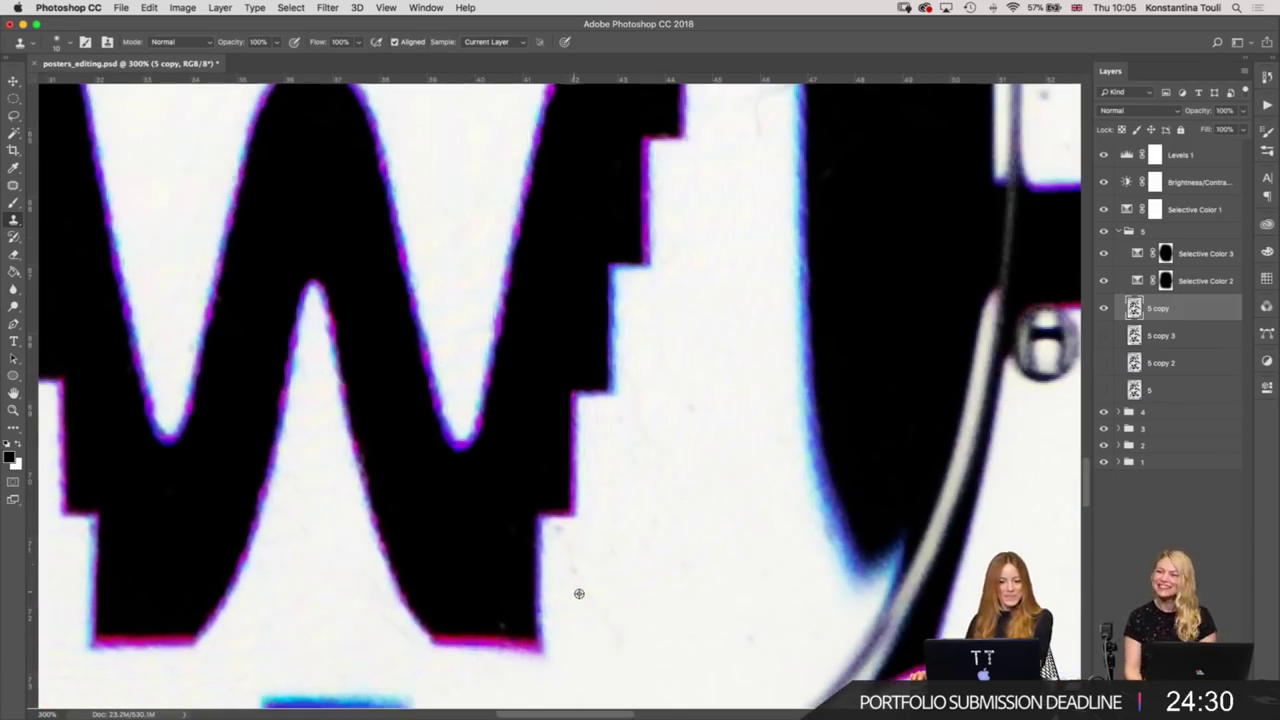
scroll(651, 443, up, 3)
scroll(651, 443, right, 2)
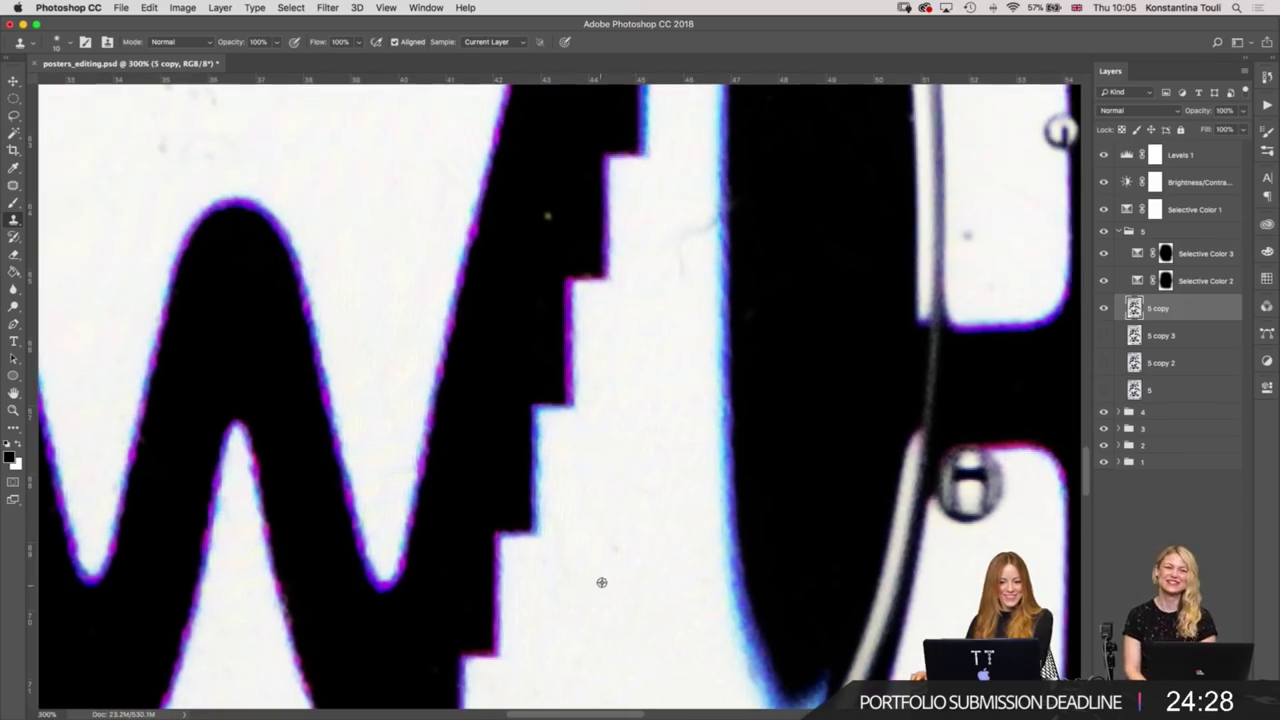
scroll(615, 570, up, 4)
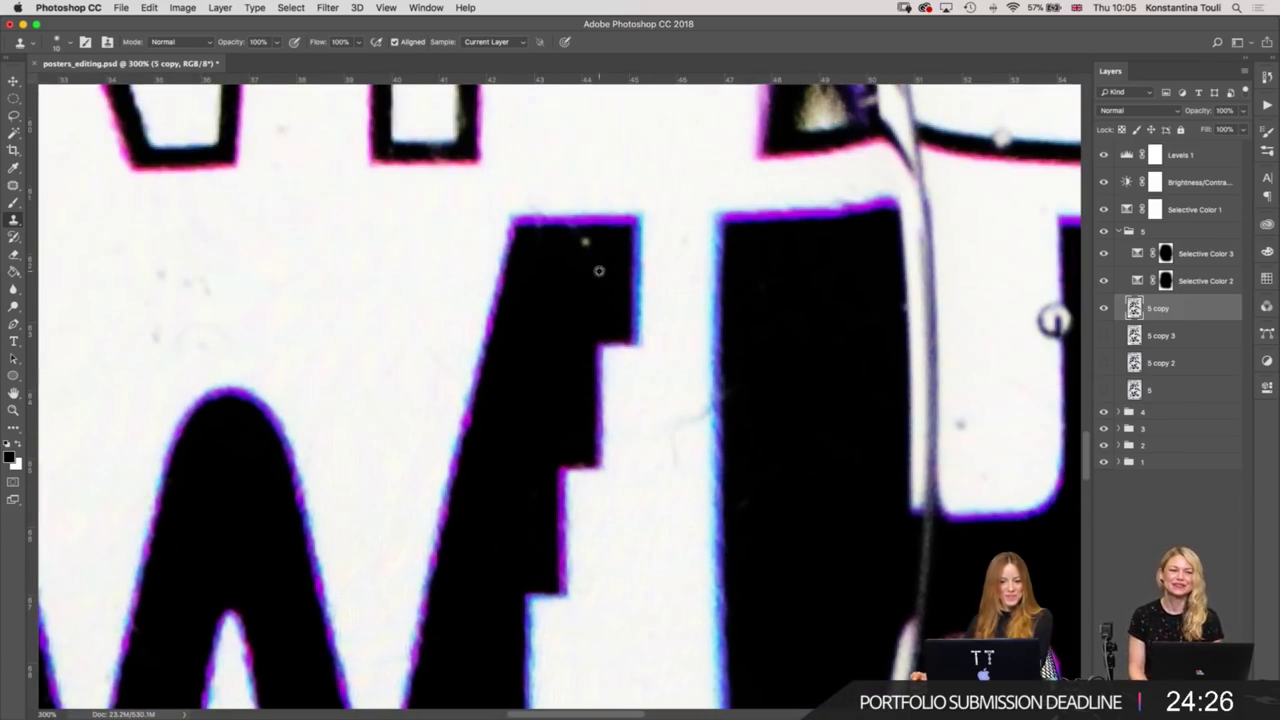
scroll(581, 242, up, 4)
scroll(581, 242, left, 3)
scroll(423, 506, up, 1)
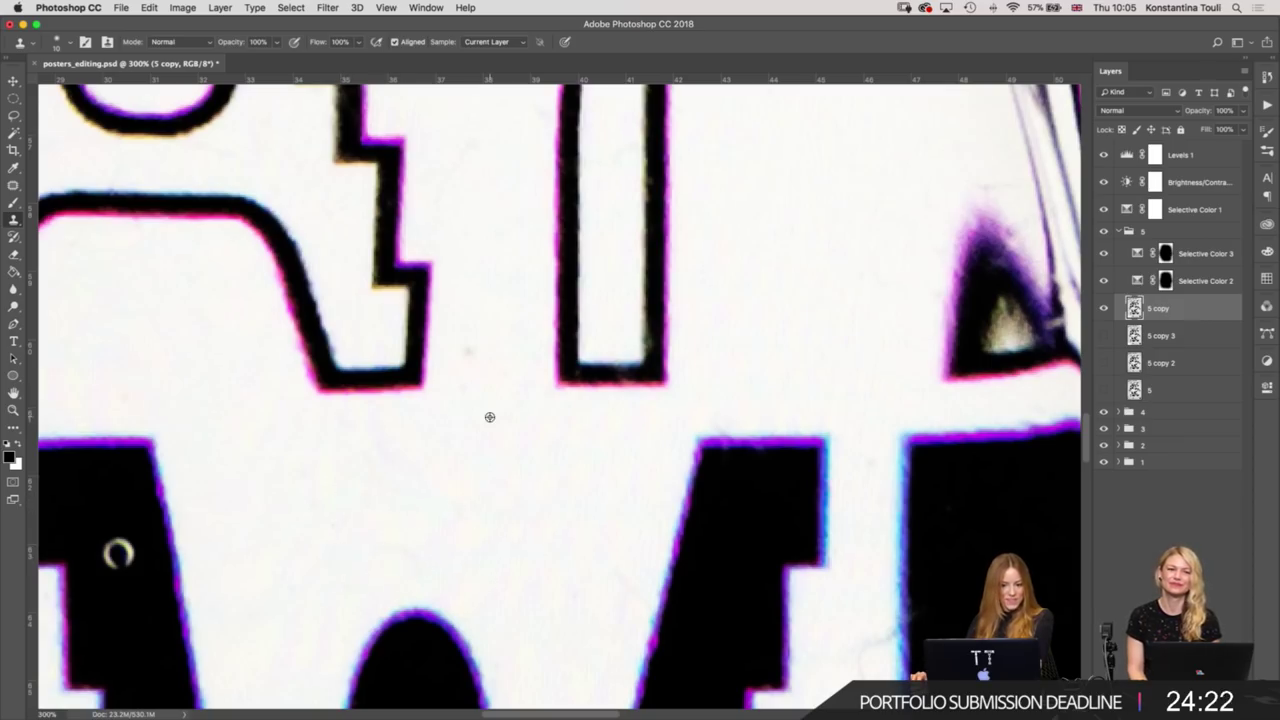
scroll(461, 411, right, 4)
scroll(461, 411, right, 3)
scroll(458, 308, right, 3)
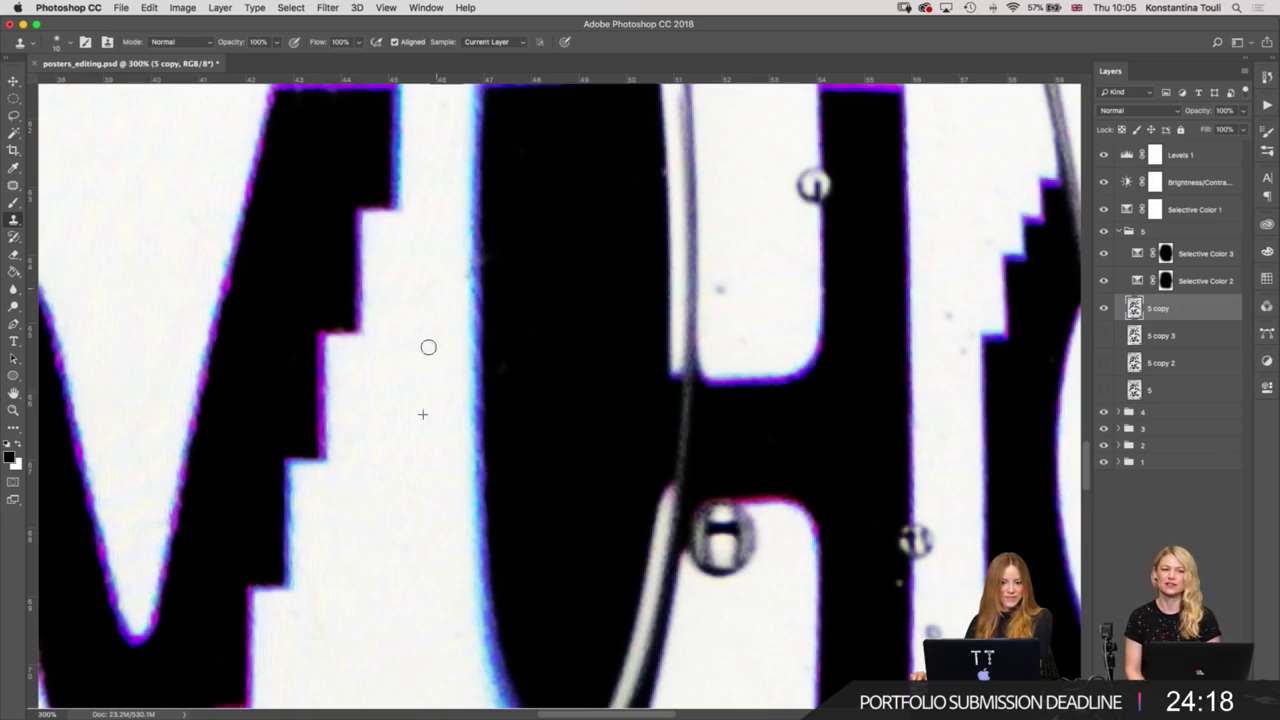
scroll(460, 410, up, 2)
scroll(460, 410, right, 2)
scroll(488, 481, right, 3)
scroll(488, 481, up, 2)
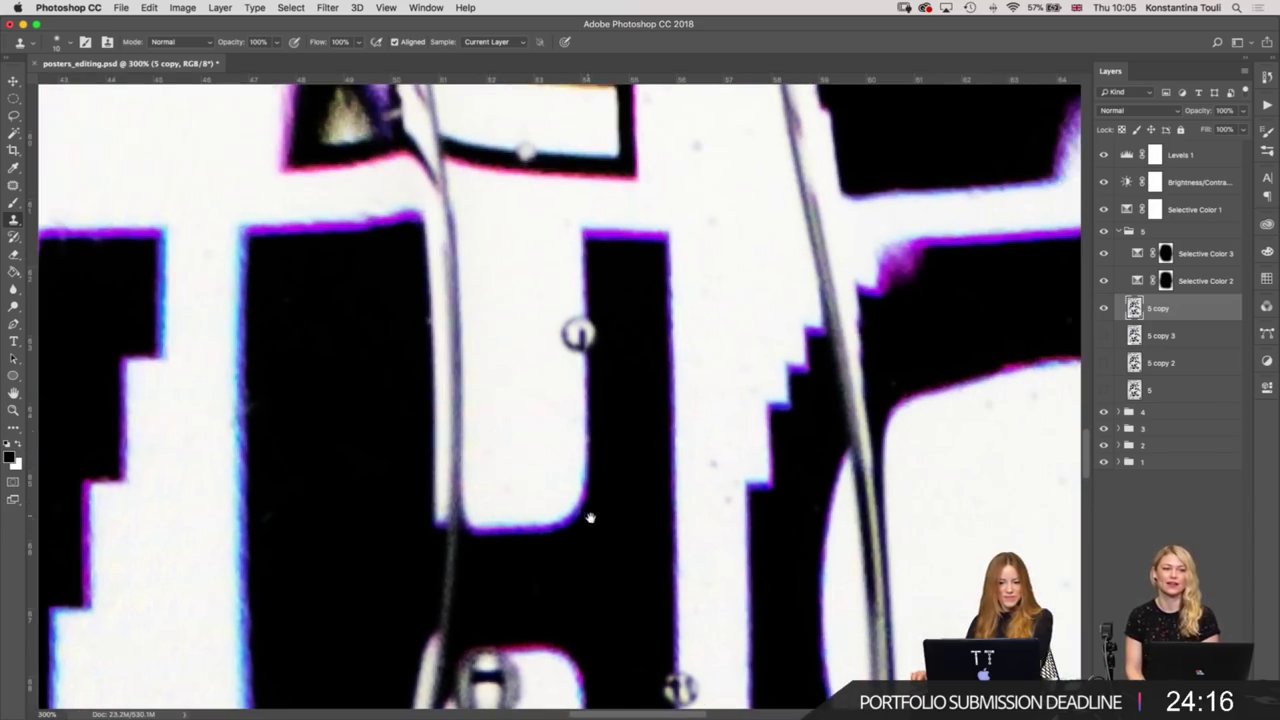
scroll(574, 363, down, 9)
scroll(563, 308, down, 2)
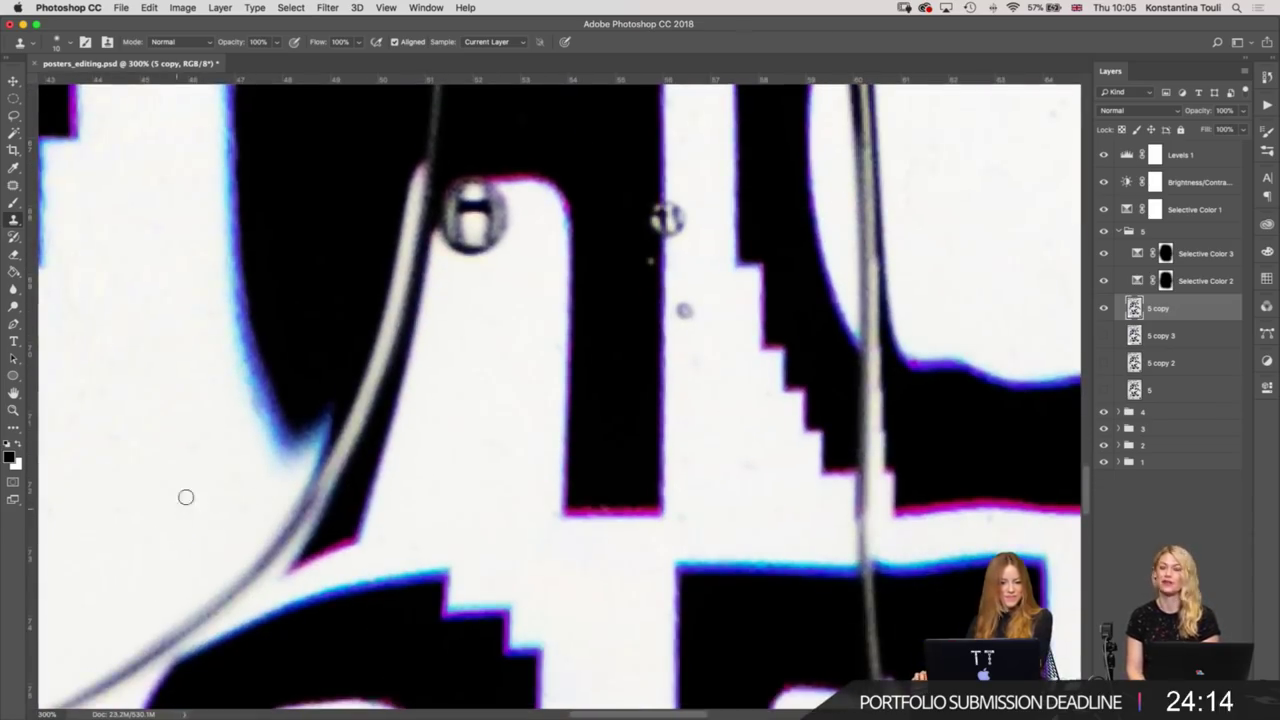
scroll(480, 400, left, 10)
scroll(485, 448, left, 5)
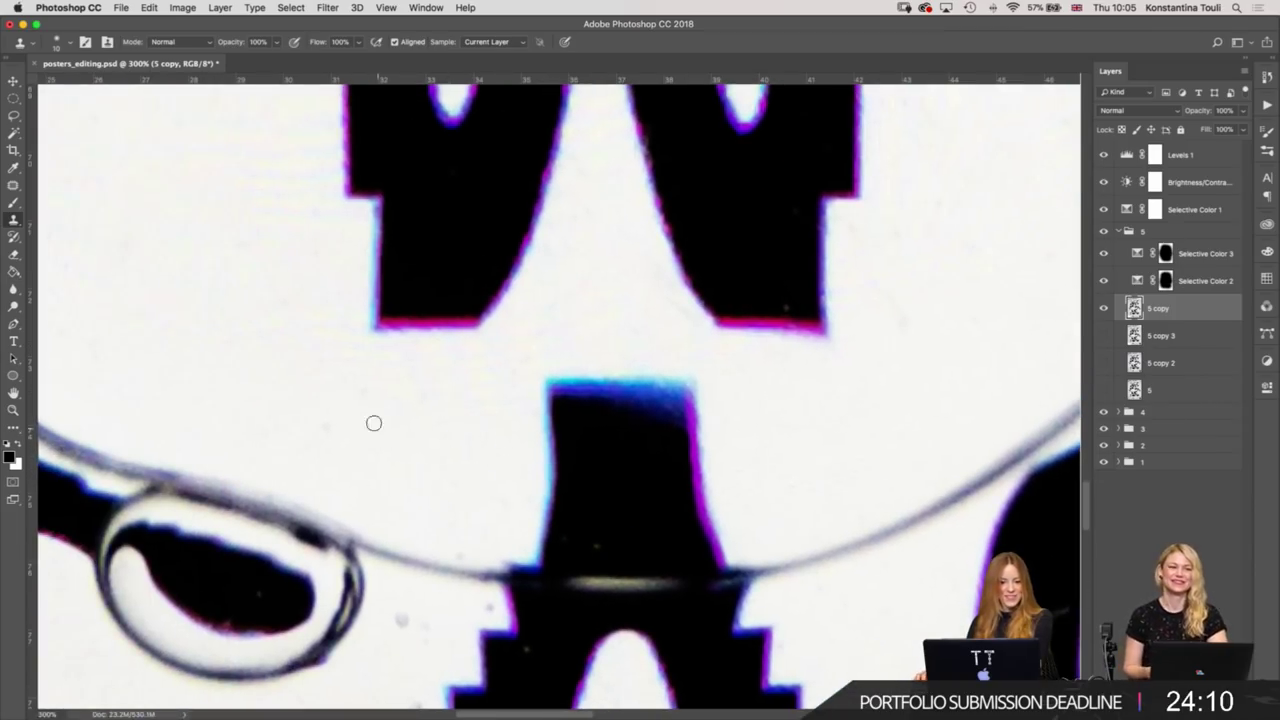
scroll(477, 553, right, 5)
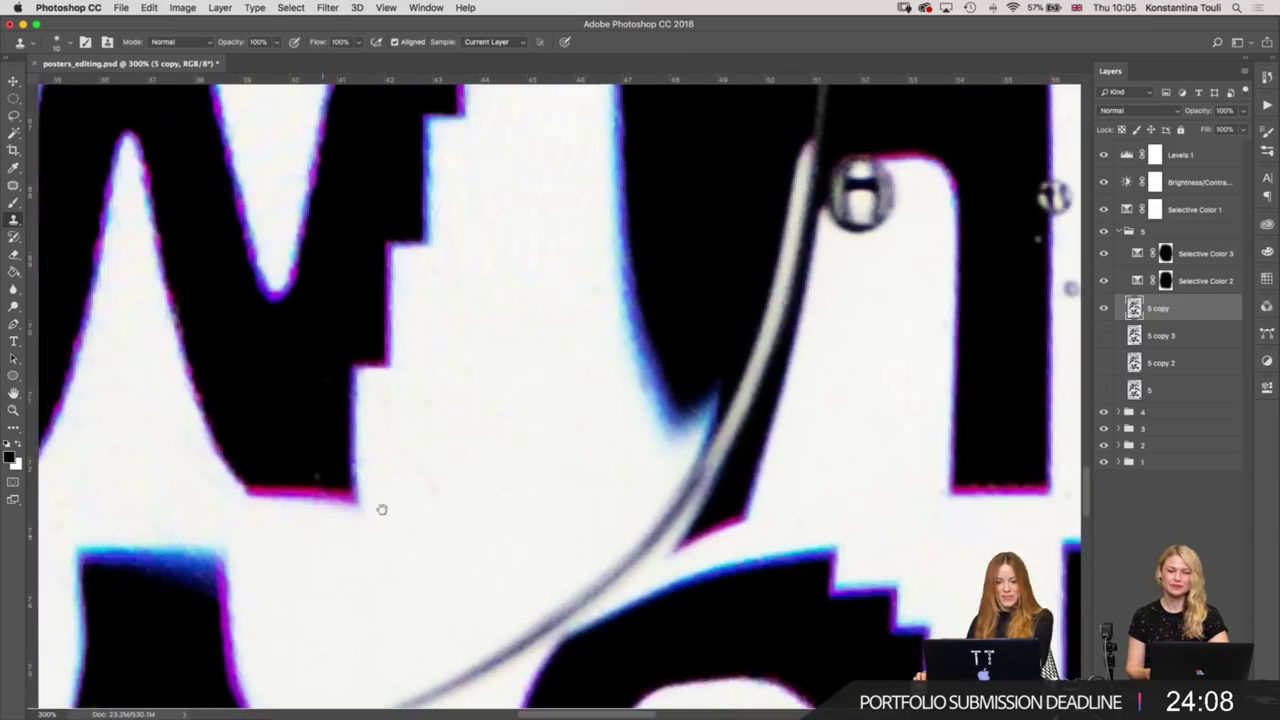
scroll(380, 509, right, 5)
scroll(436, 519, left, 3)
scroll(436, 519, left, 1)
scroll(436, 519, right, 5)
scroll(522, 497, up, 3)
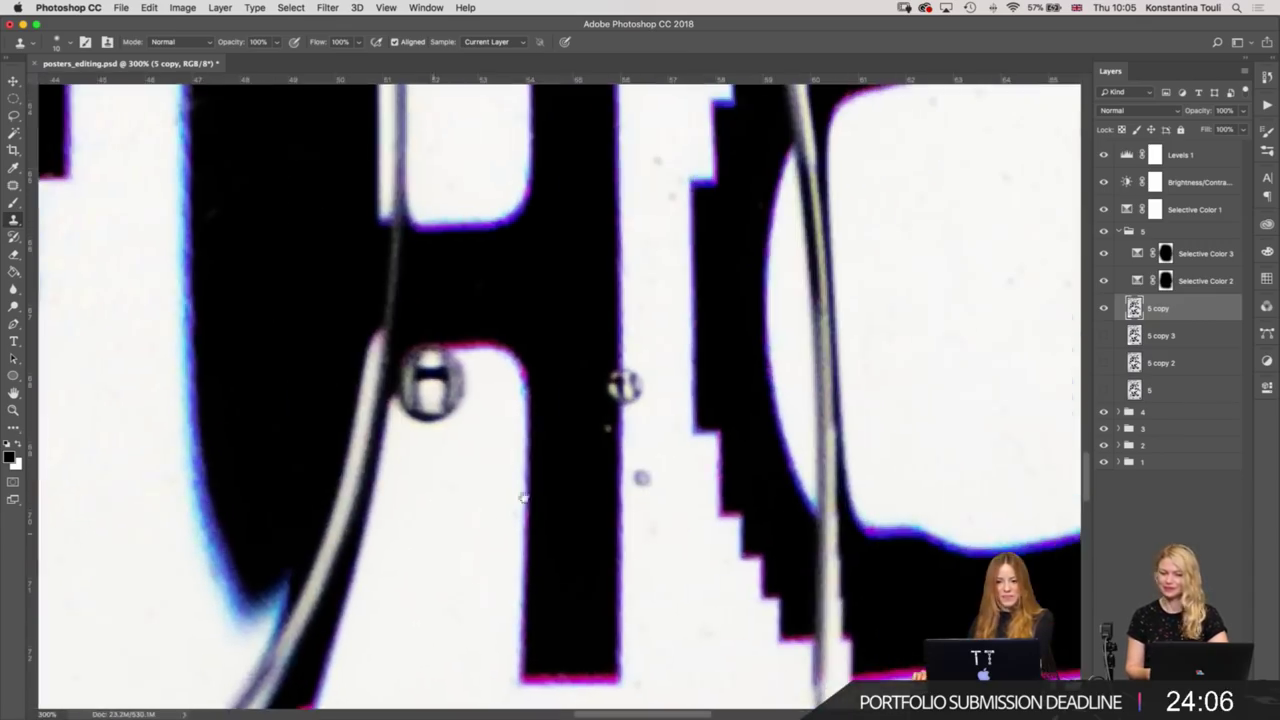
scroll(600, 420, up, 5)
scroll(600, 420, right, 3)
scroll(541, 378, up, 1)
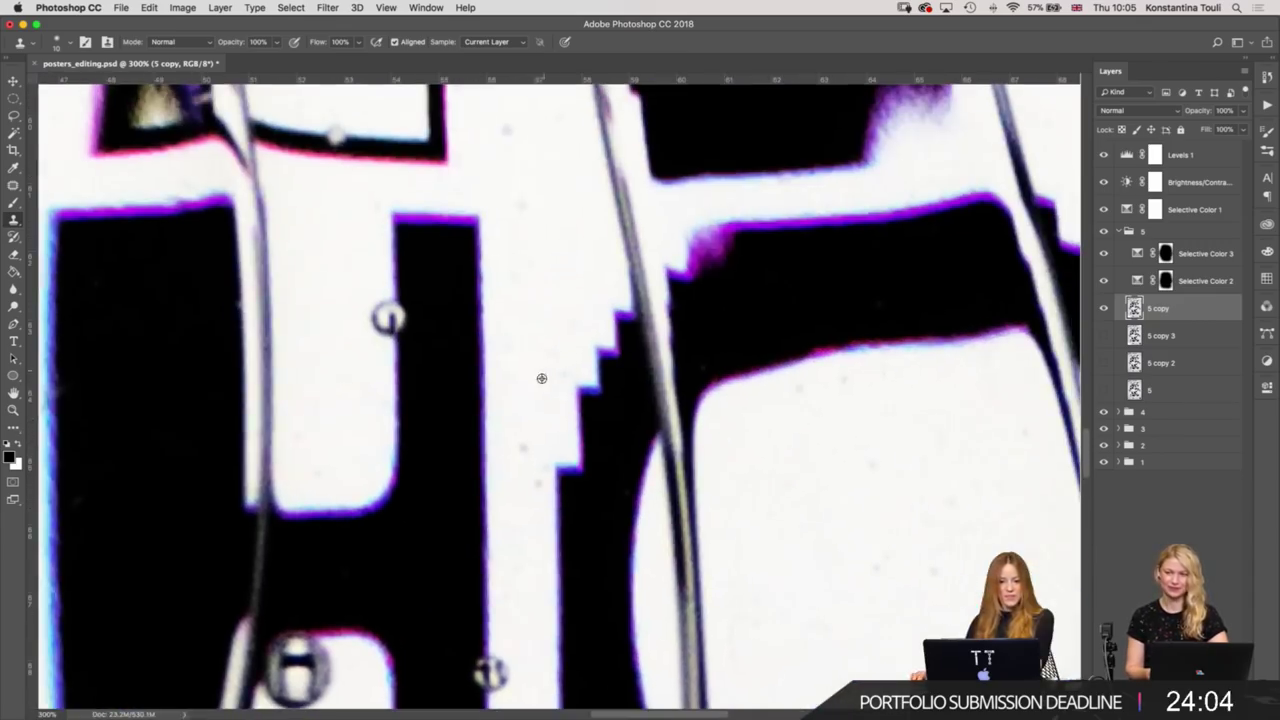
Sample clean paper as the clone source and pan through the magnified CARES! lettering.
alt+click(519, 498)
drag(534, 480, 542, 457)
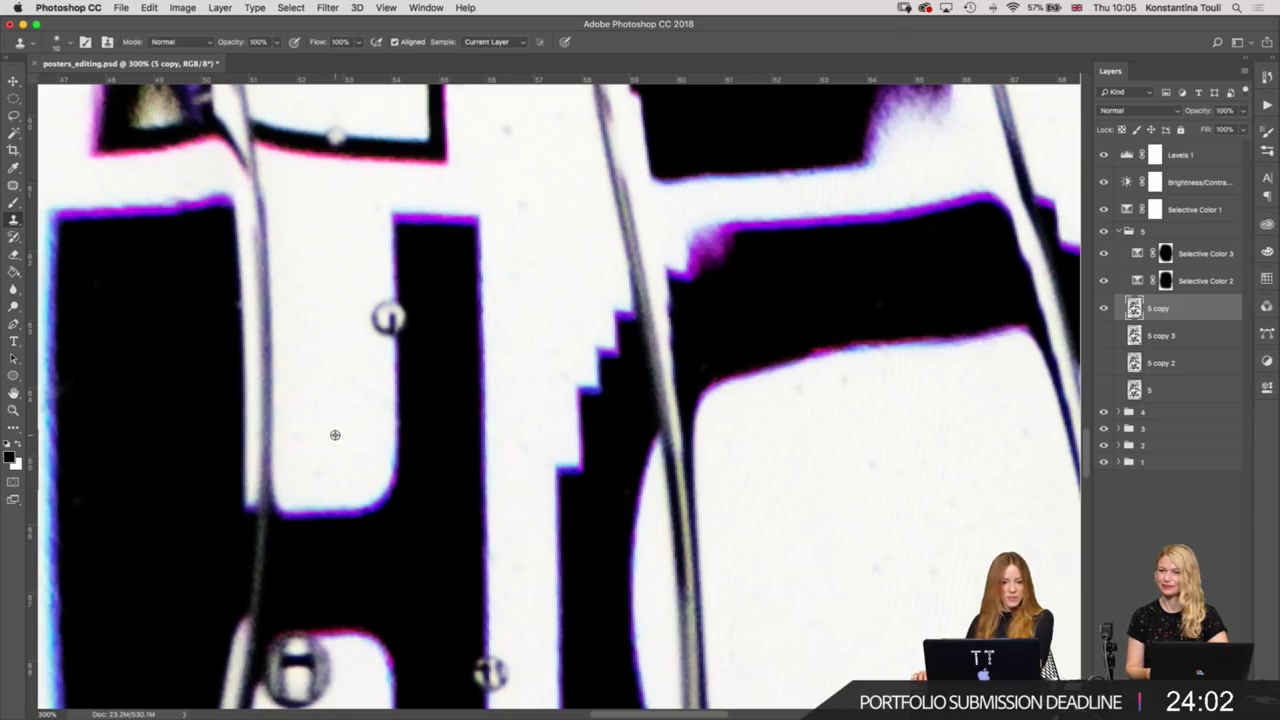
scroll(360, 428, up, 3)
scroll(360, 428, right, 1)
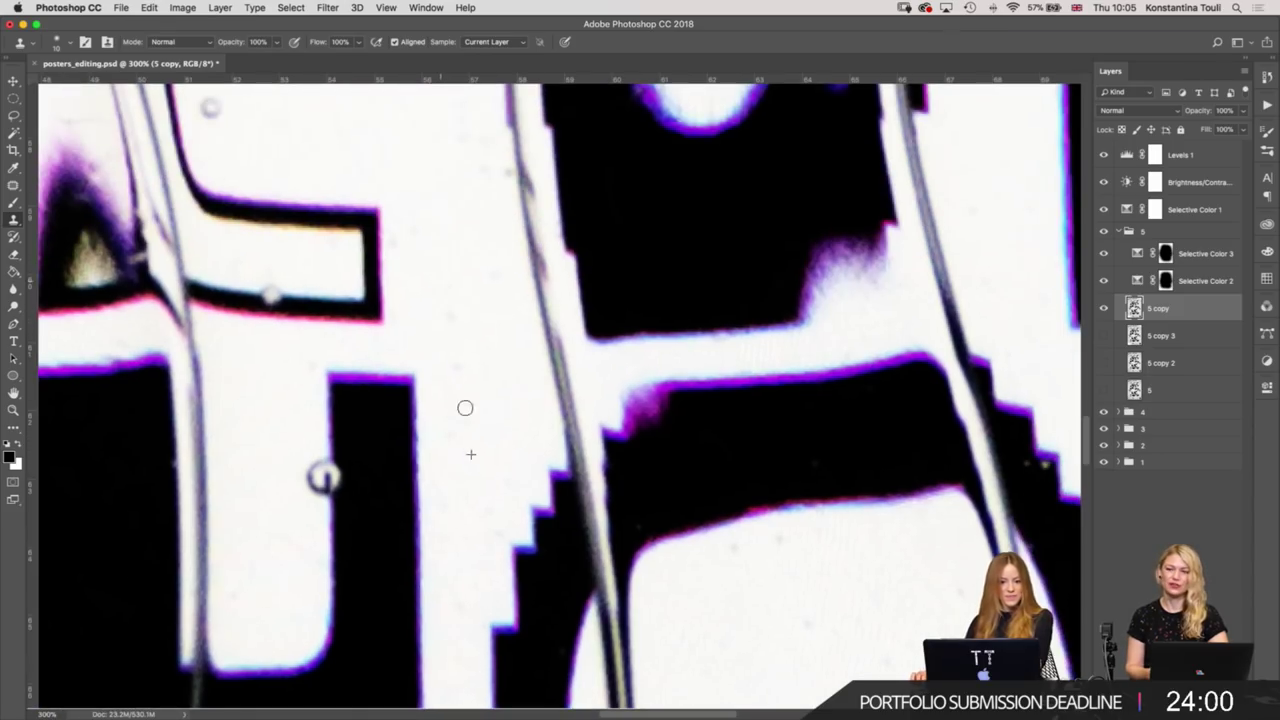
scroll(500, 340, up, 5)
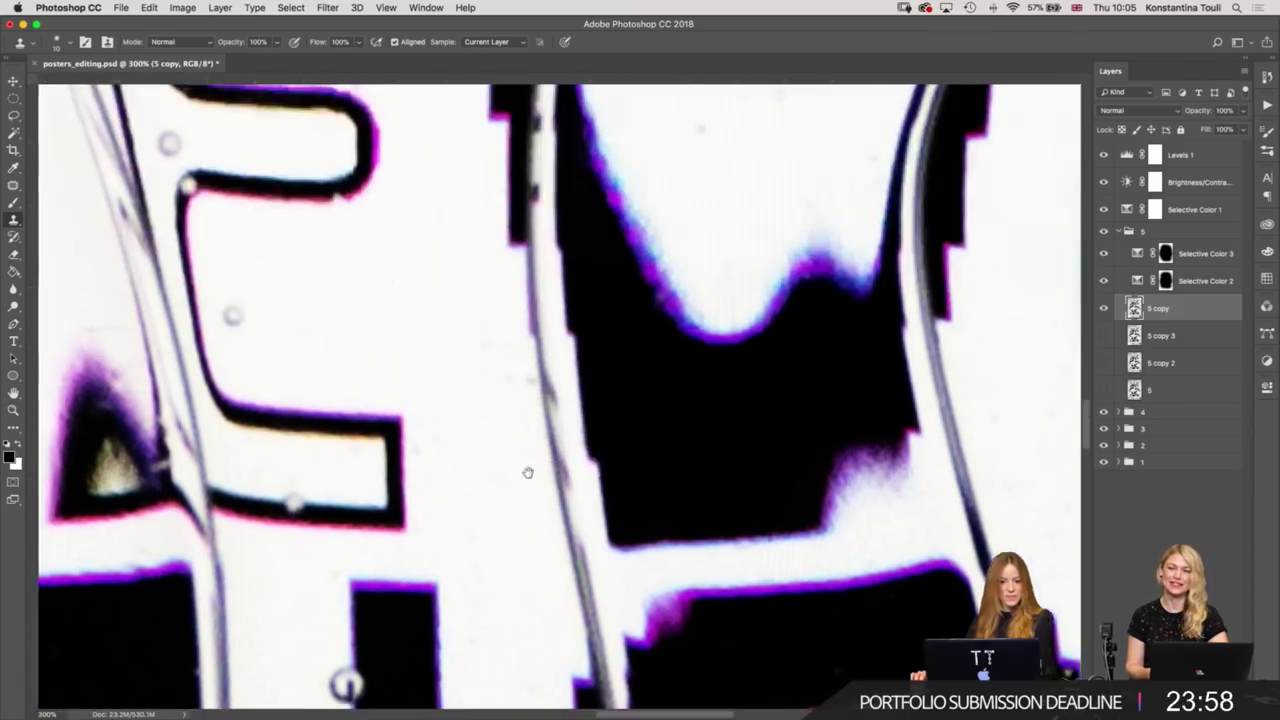
drag(525, 378, 526, 397)
scroll(490, 390, up, 3)
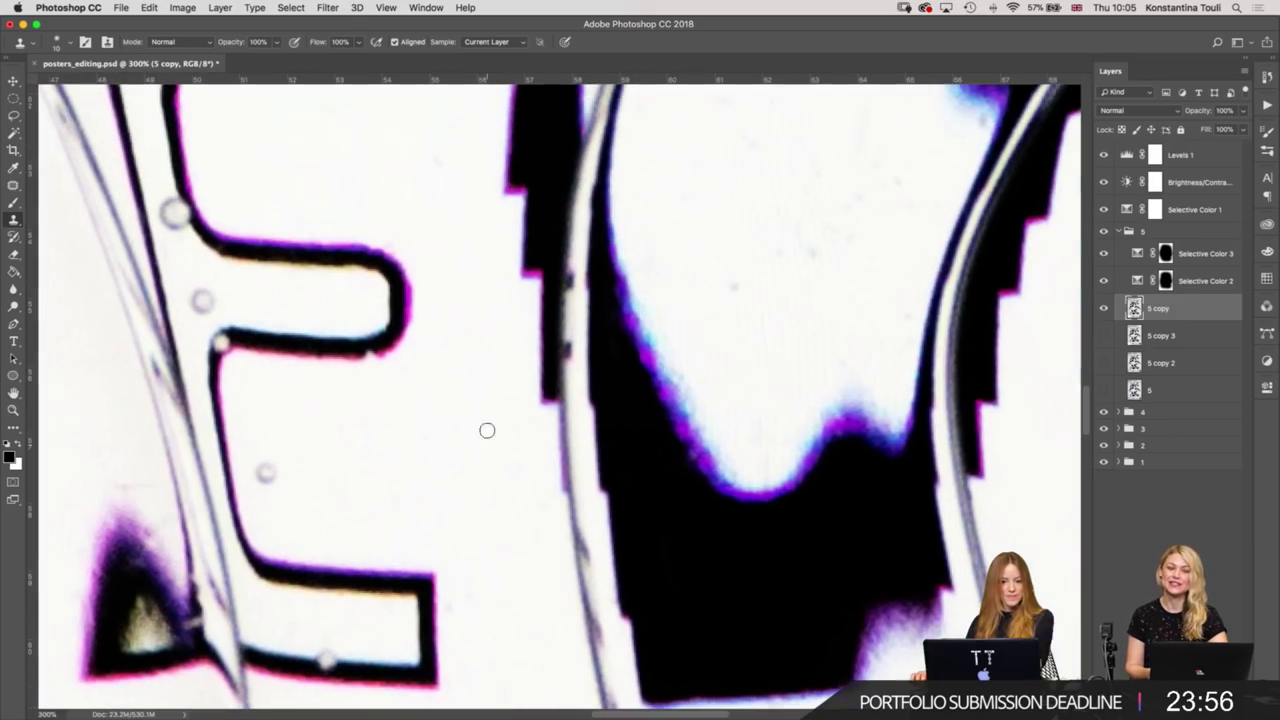
drag(590, 243, 480, 293)
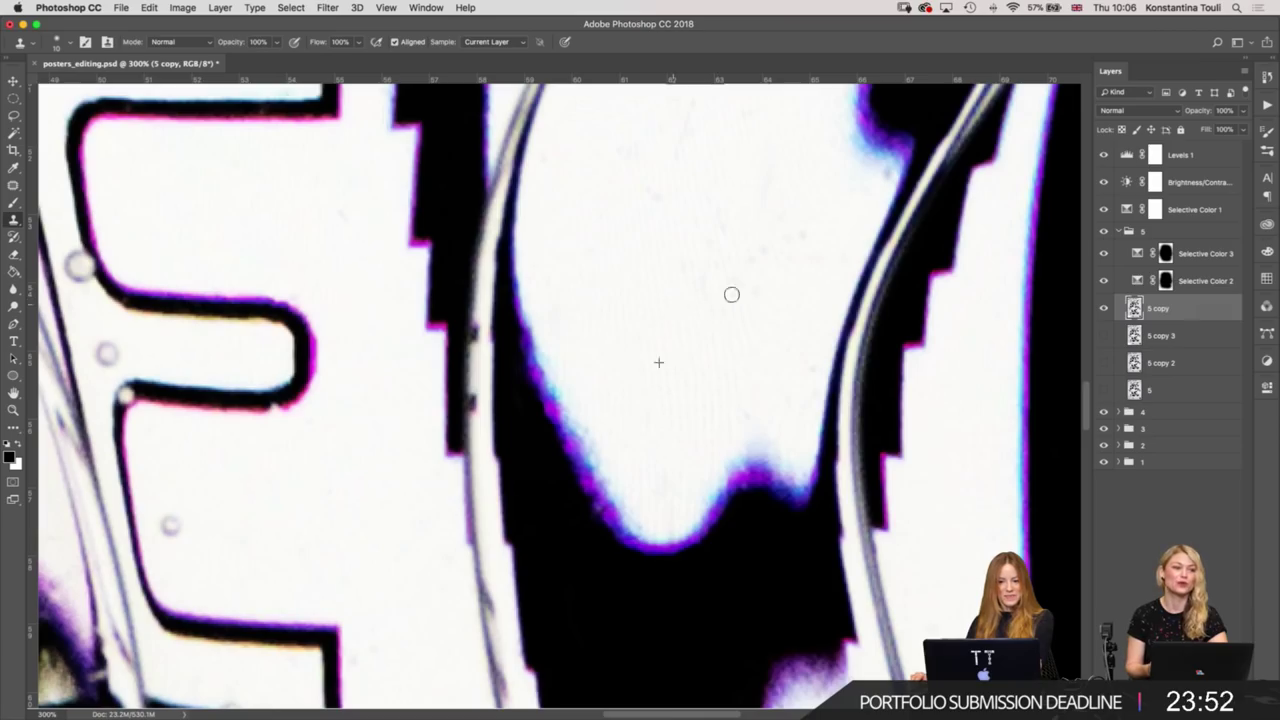
drag(718, 324, 688, 354)
scroll(688, 354, up, 5)
scroll(688, 354, right, 5)
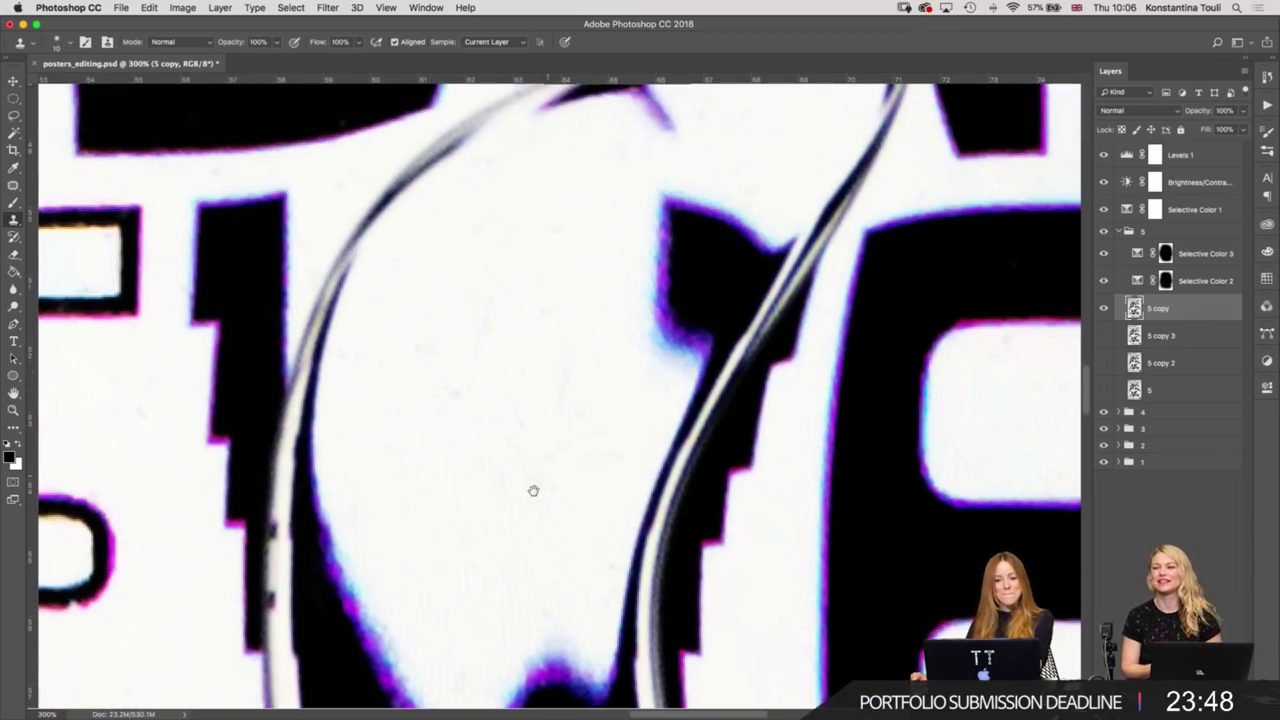
scroll(531, 489, down, 5)
scroll(520, 420, down, 2)
scroll(533, 450, down, 5)
scroll(471, 446, down, 3)
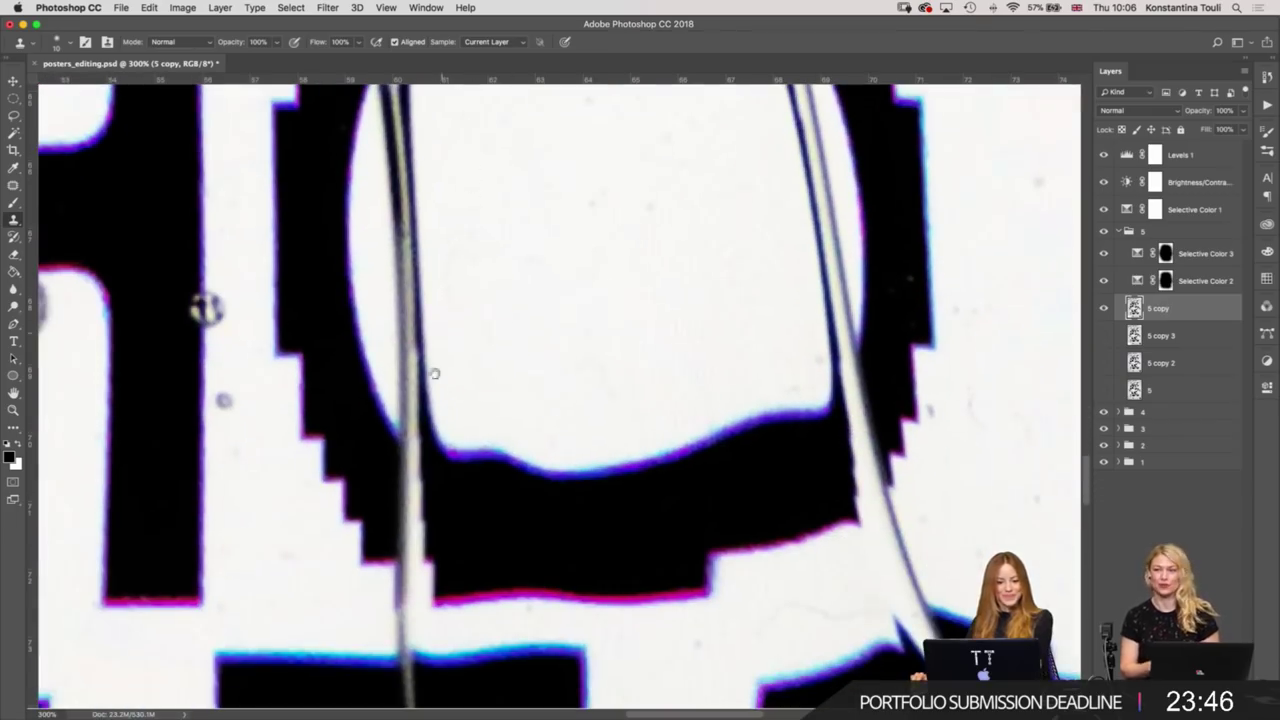
Clone out a grey dust speck, a speck near a letter edge, and a stepped-edge blemish.
click(223, 400)
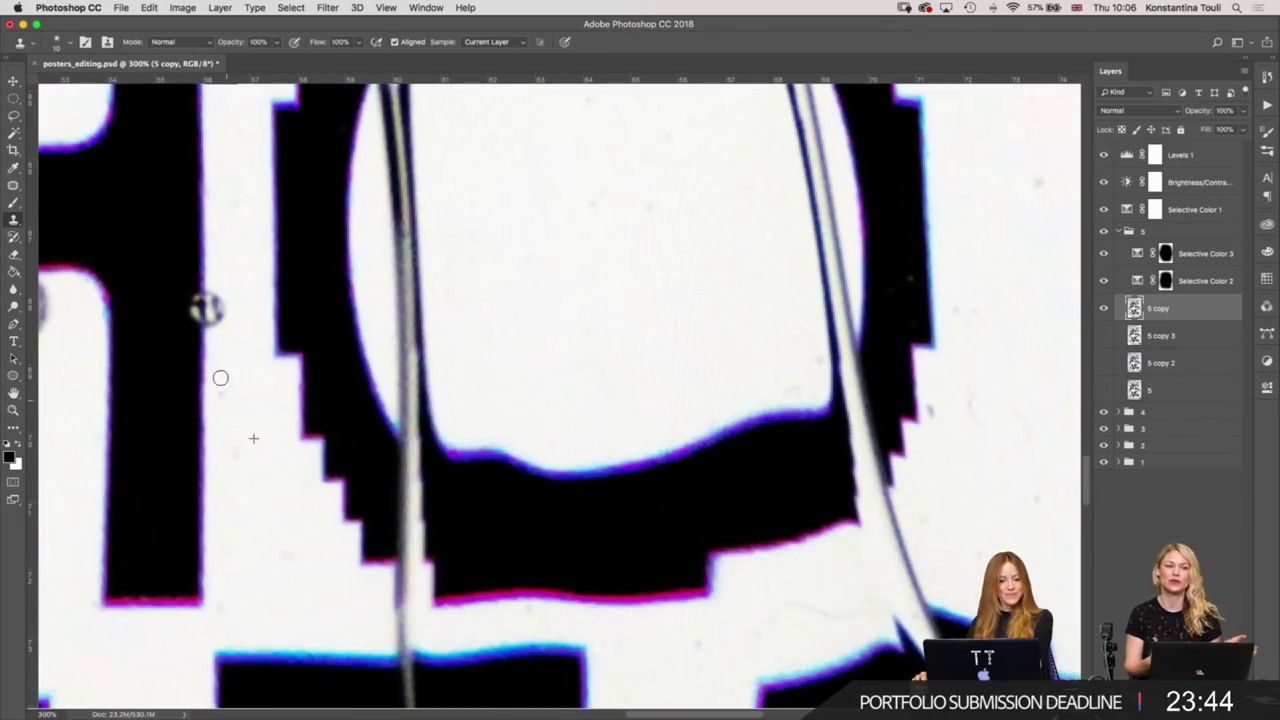
scroll(669, 400, right, 5)
scroll(669, 400, up, 3)
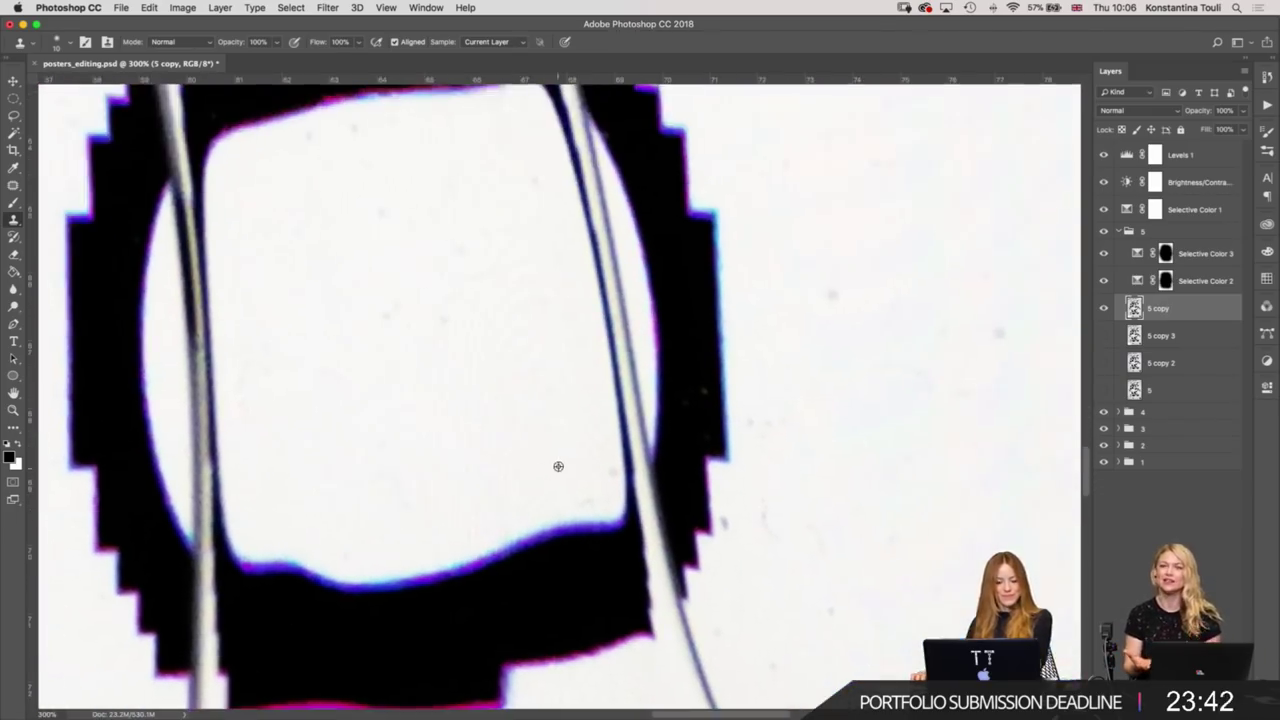
click(738, 536)
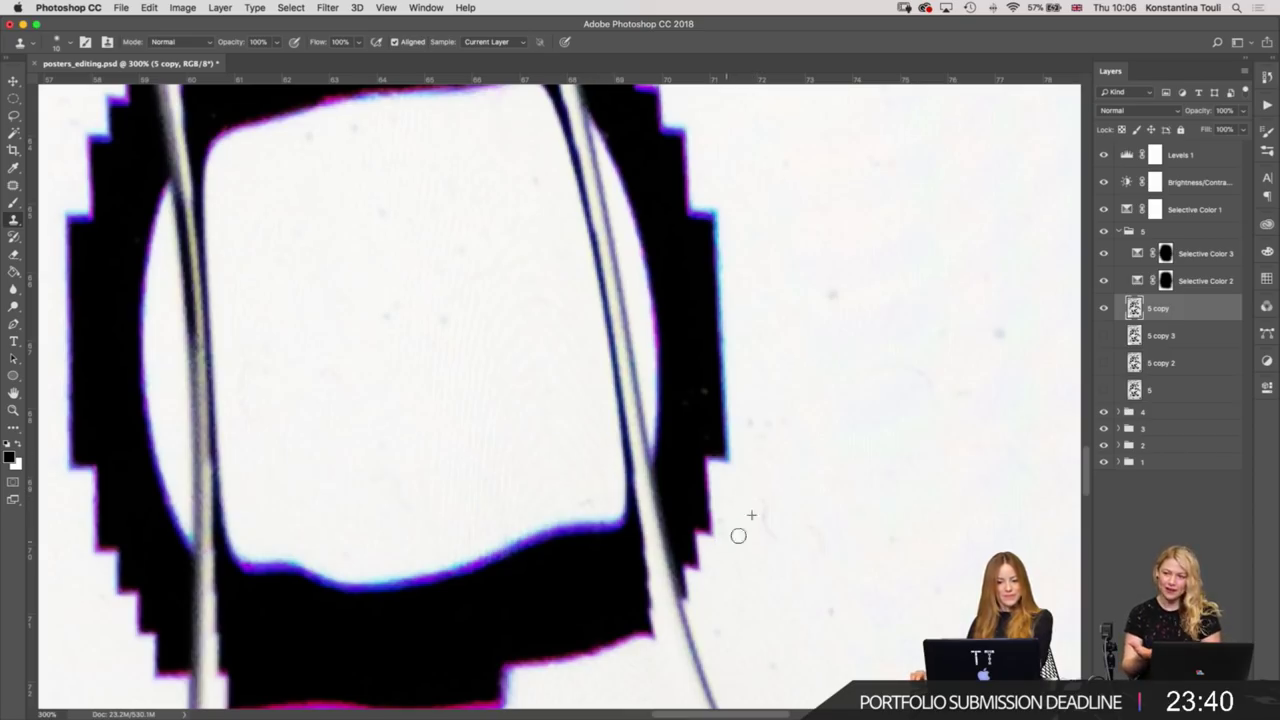
scroll(757, 513, down, 5)
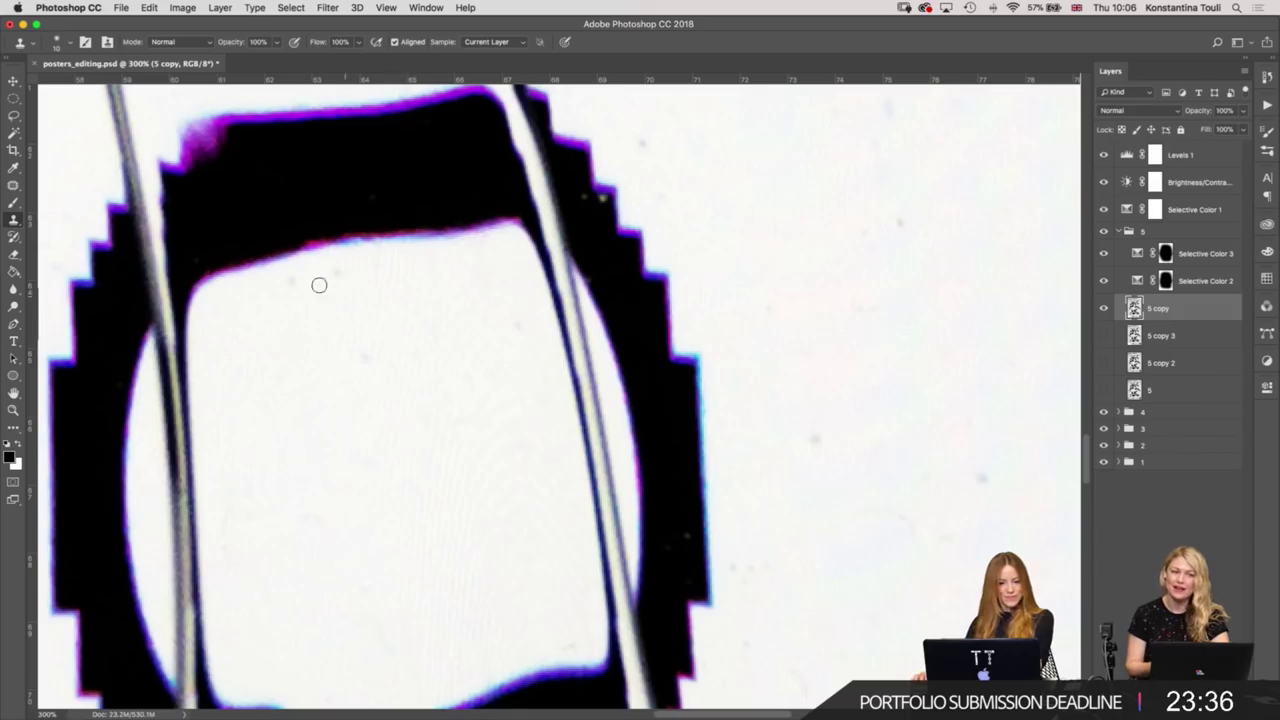
scroll(502, 356, right, 3)
scroll(502, 356, up, 2)
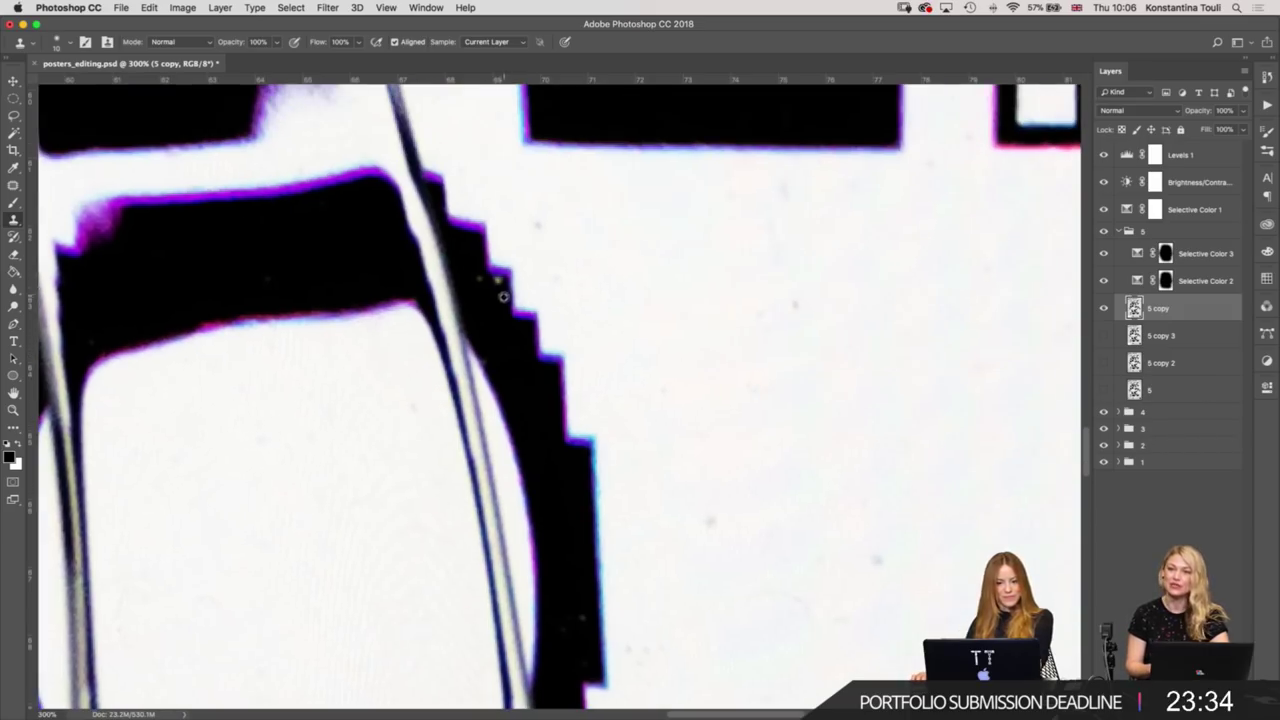
drag(498, 287, 479, 282)
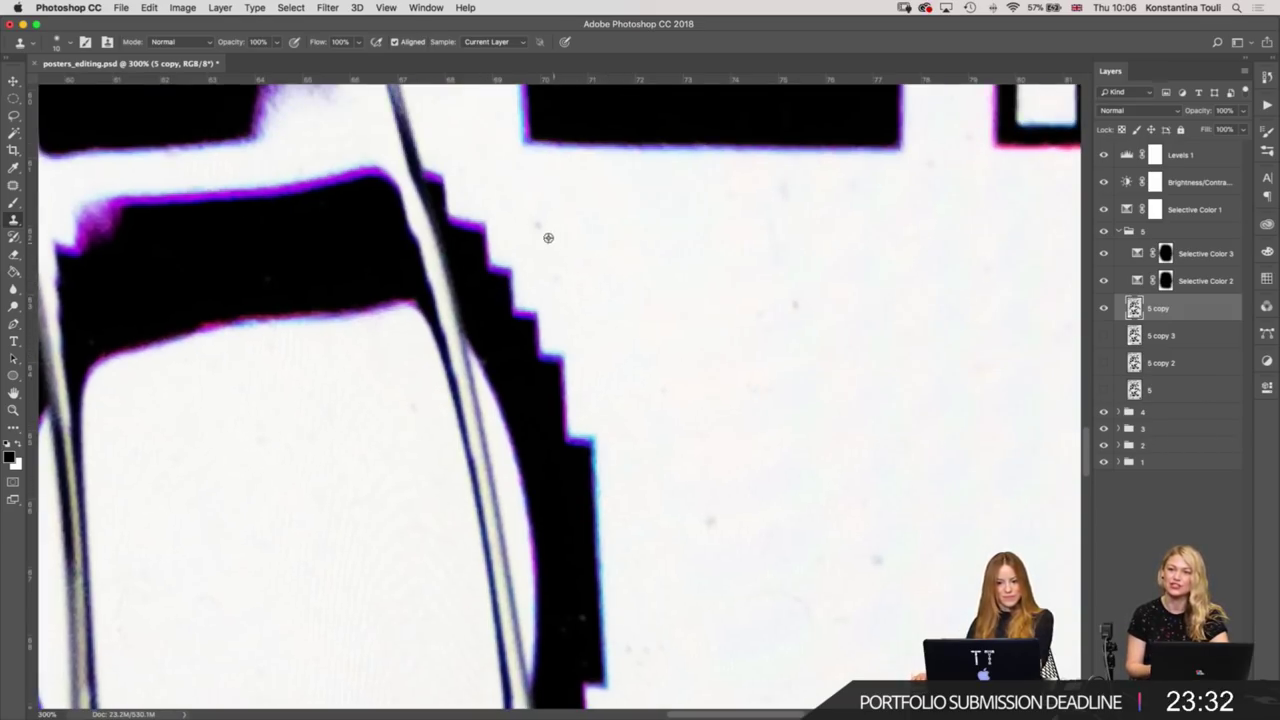
Check the lower part of the letter, then fit the whole poster on screen.
drag(763, 288, 579, 295)
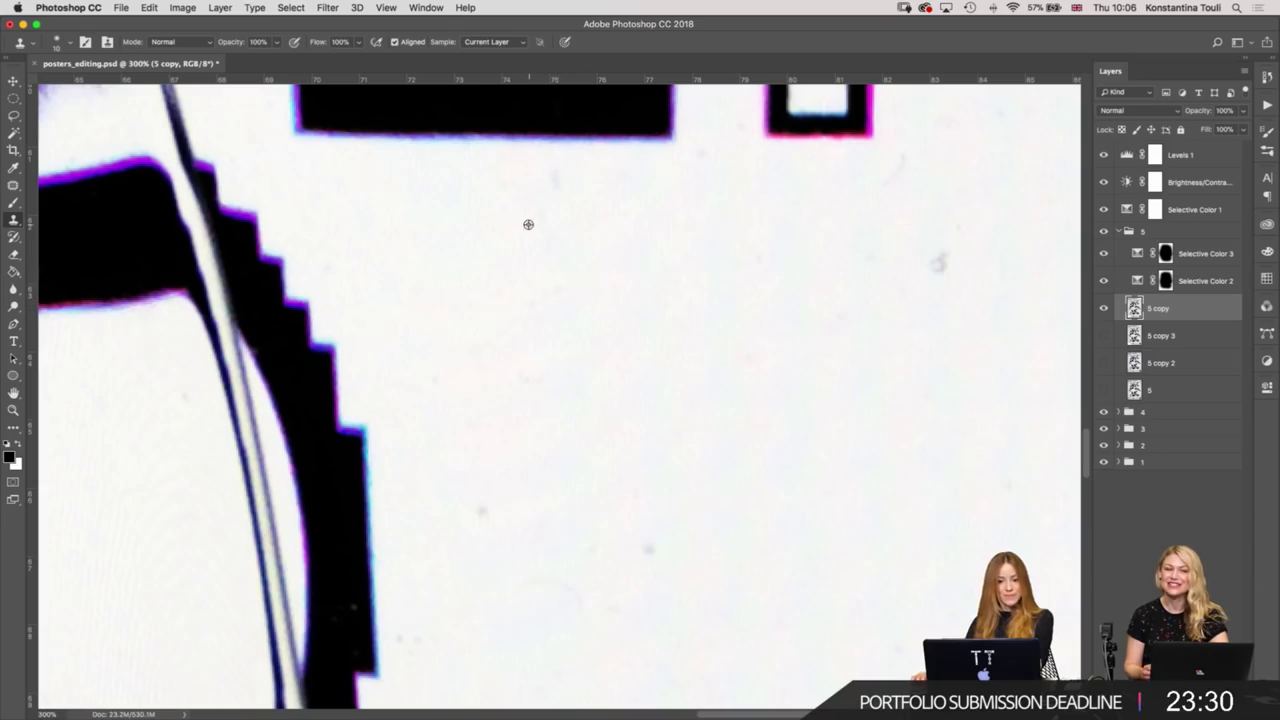
drag(529, 487, 580, 306)
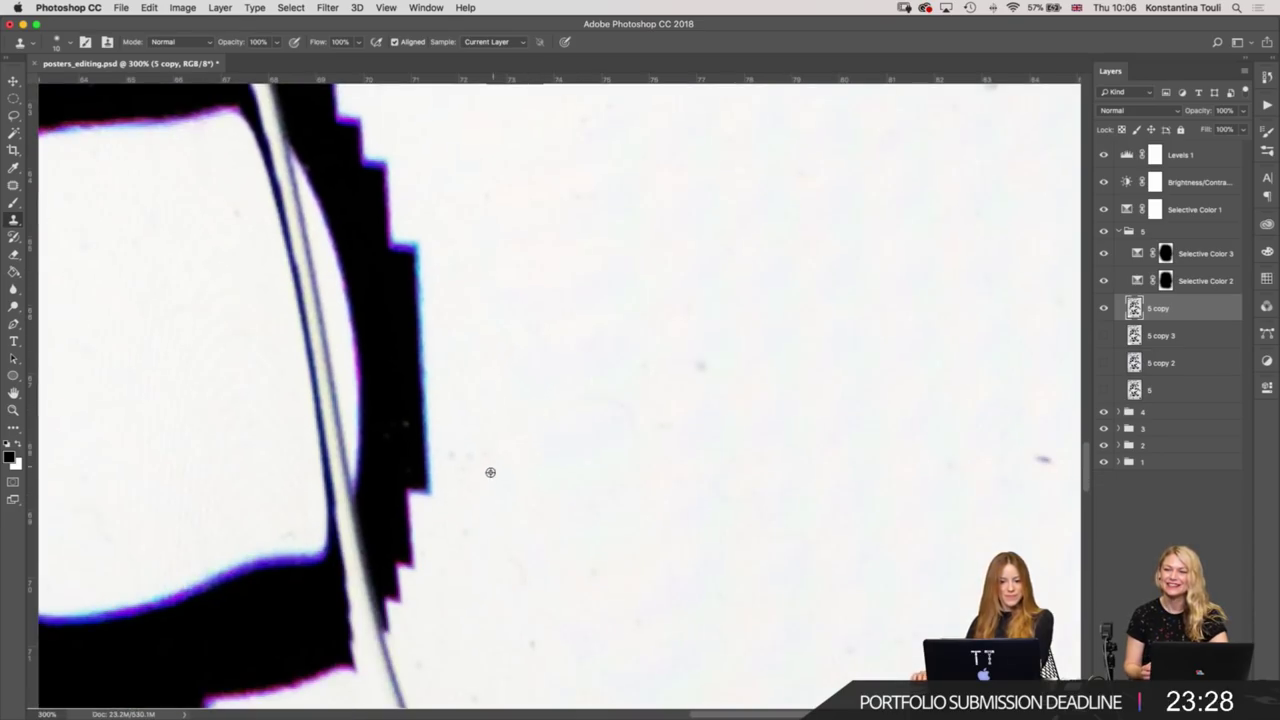
scroll(660, 299, down, 5)
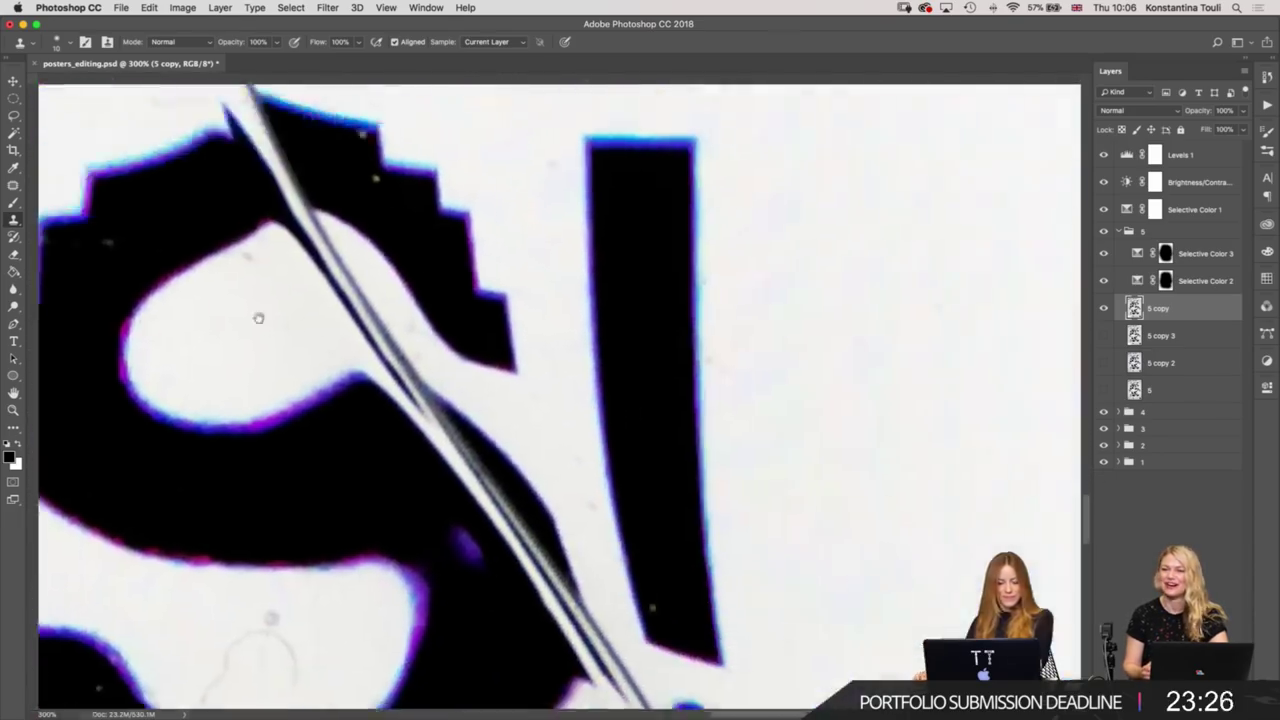
scroll(660, 299, down, 5)
scroll(686, 400, left, 5)
scroll(686, 400, up, 3)
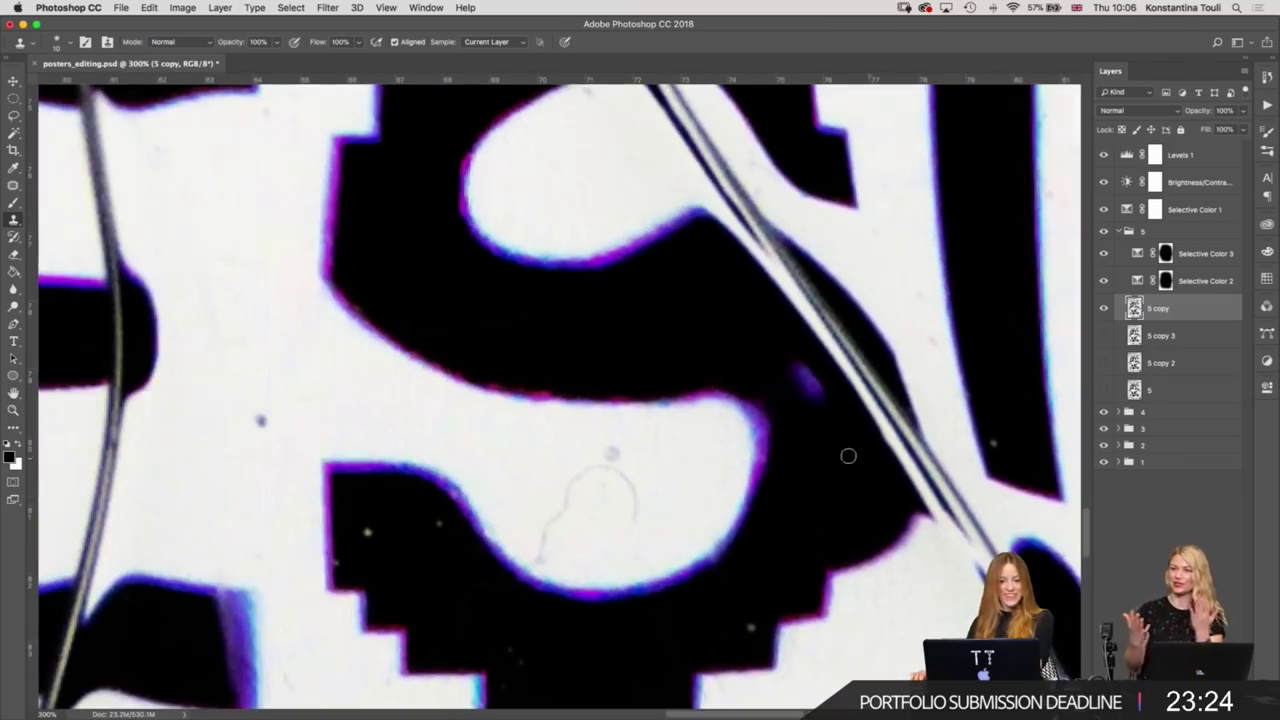
key(ctrl+0)
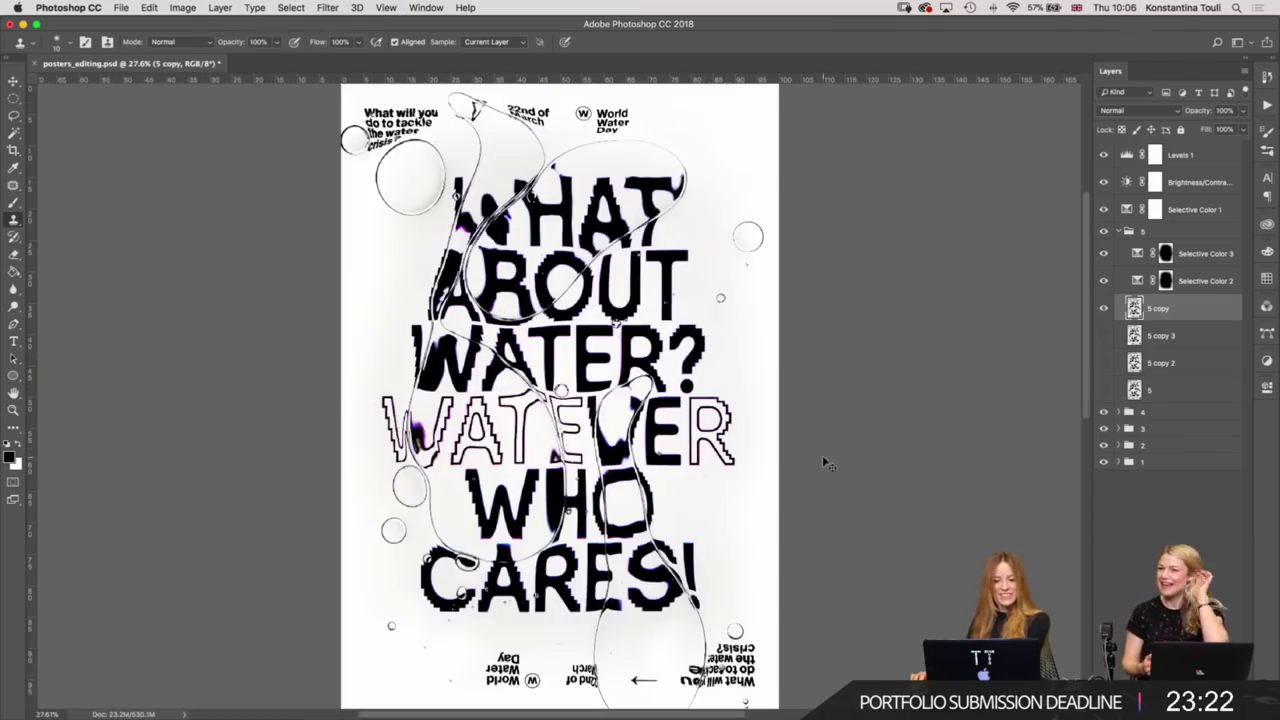
Compare with 5 copy hidden, then move Levels 1, Brightness/Contrast and Selective Color 1 into group 5.
click(1104, 308)
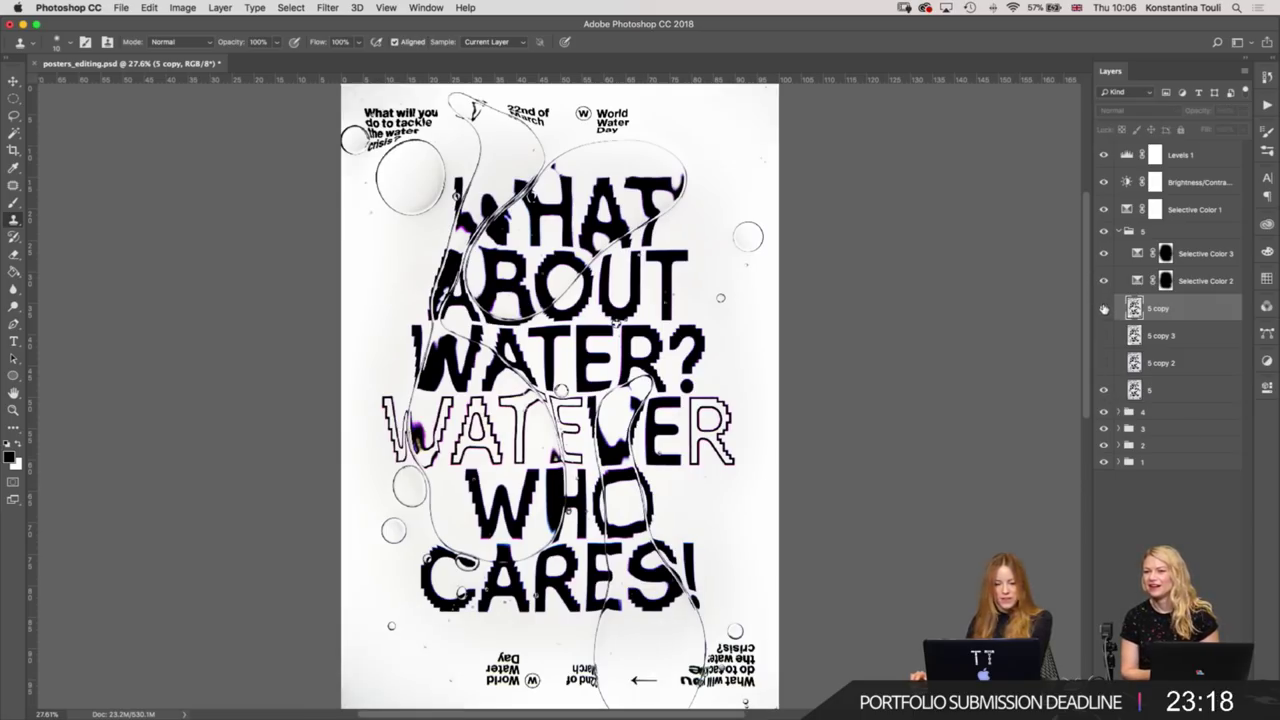
click(1104, 308)
click(1171, 209)
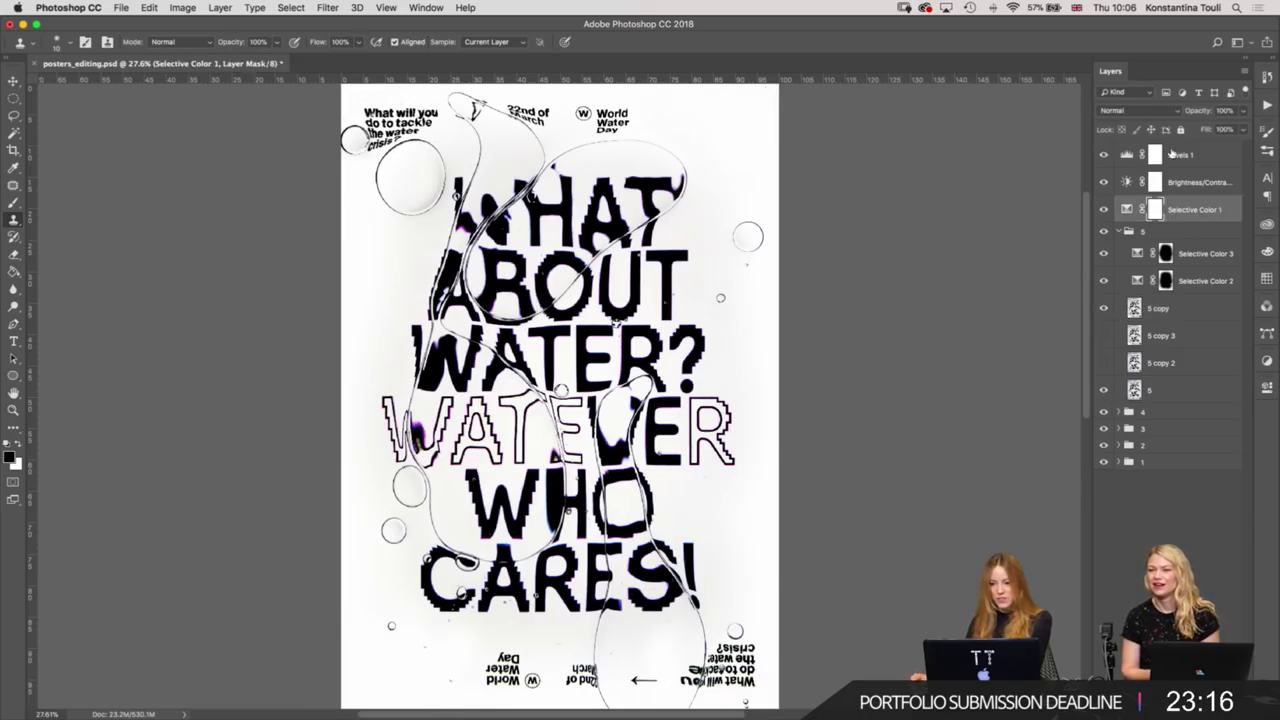
shift+click(1180, 155)
drag(1180, 155, 1187, 254)
Clip Selective Color 2 through Levels 1 to 5 copy and compare by toggling its visibility.
click(1199, 283)
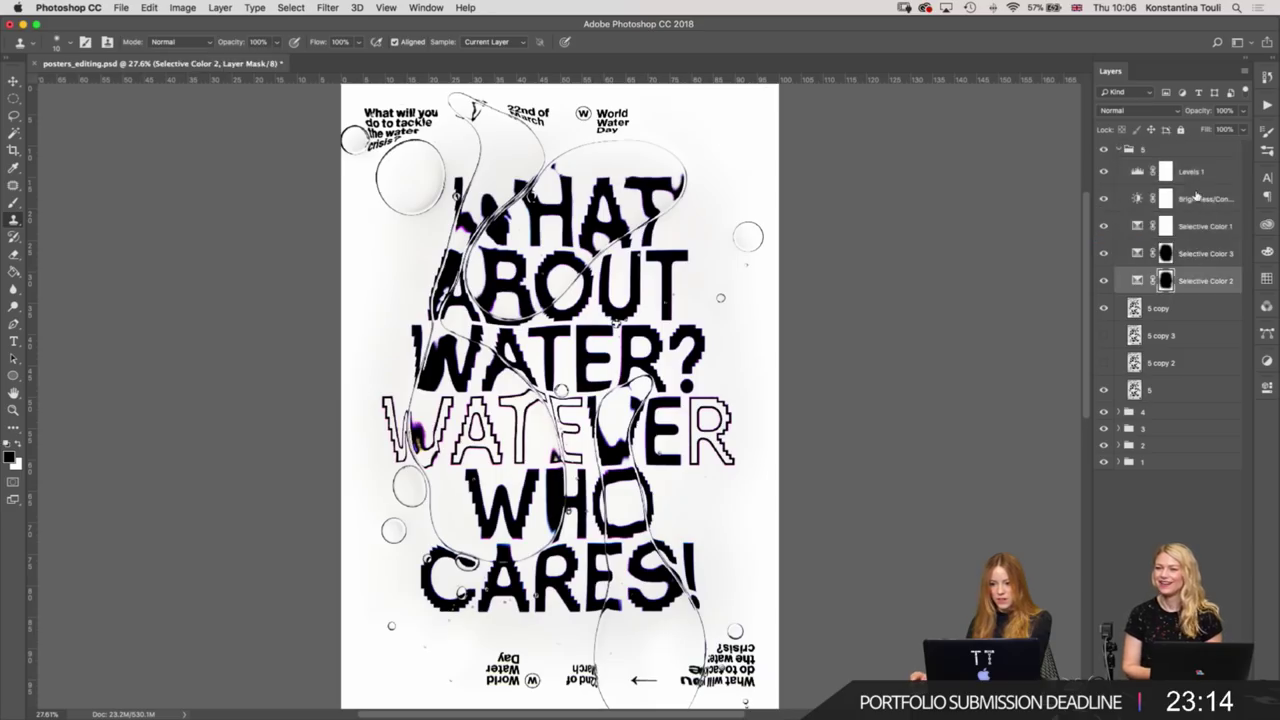
shift+click(1199, 174)
right_click(1198, 172)
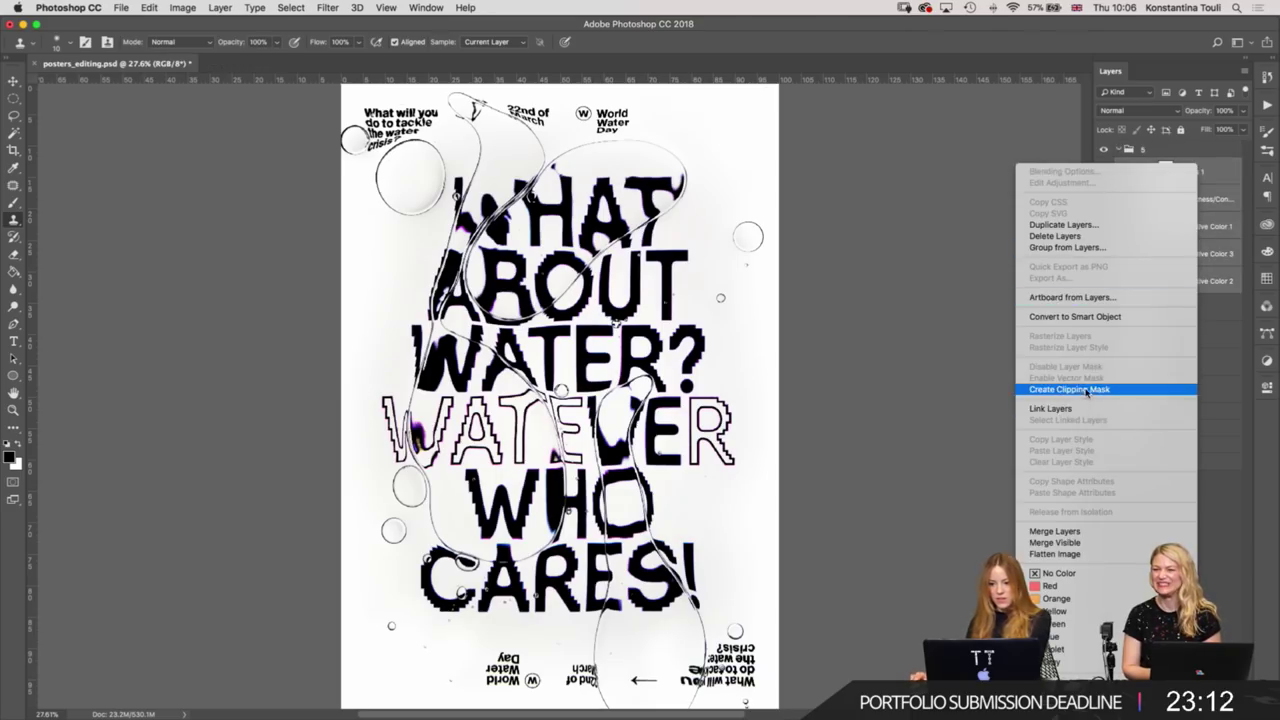
click(1103, 388)
click(1104, 309)
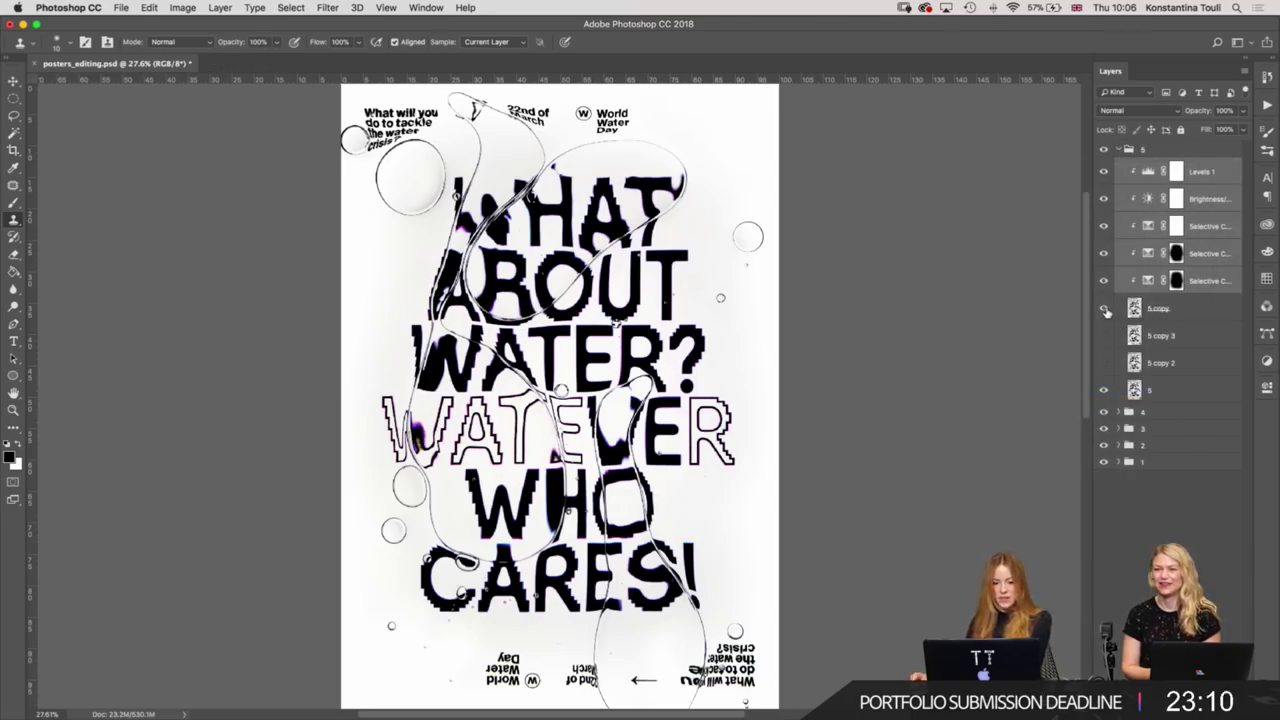
click(1104, 309)
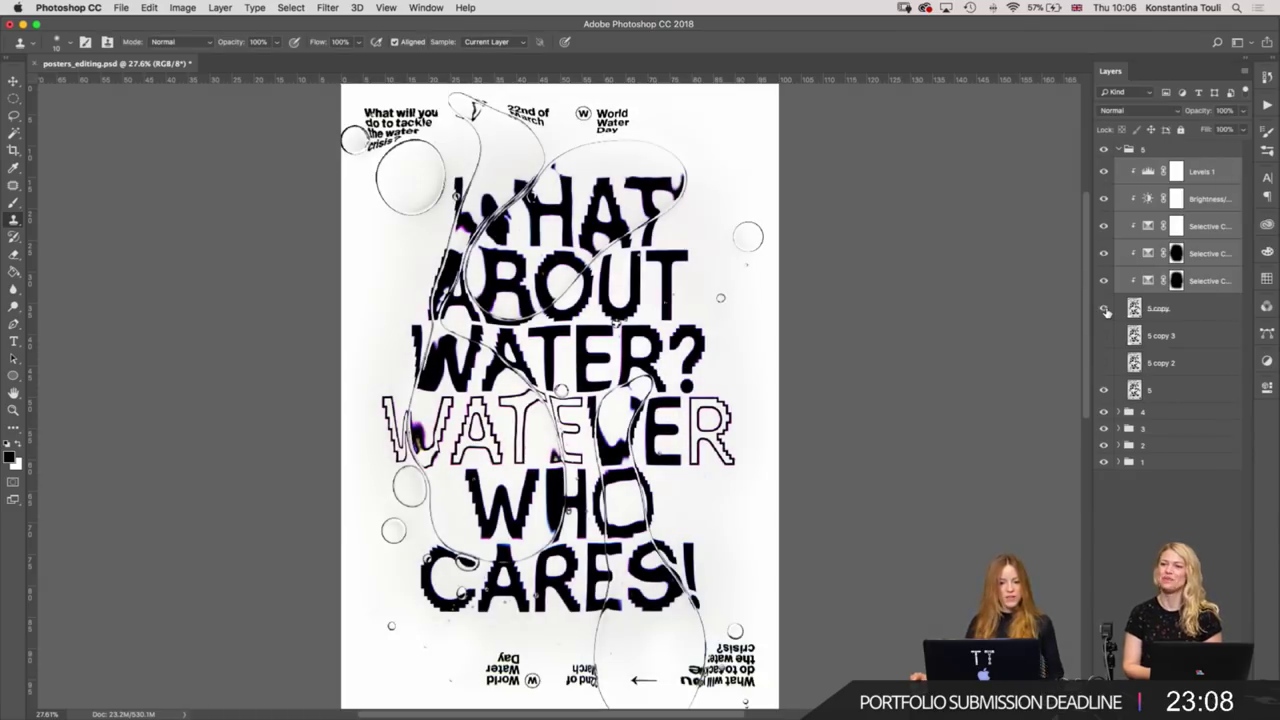
click(1104, 309)
Zoom in and toggle the 5 copy layer's visibility to compare the clipped adjustments.
scroll(424, 562, up, 2)
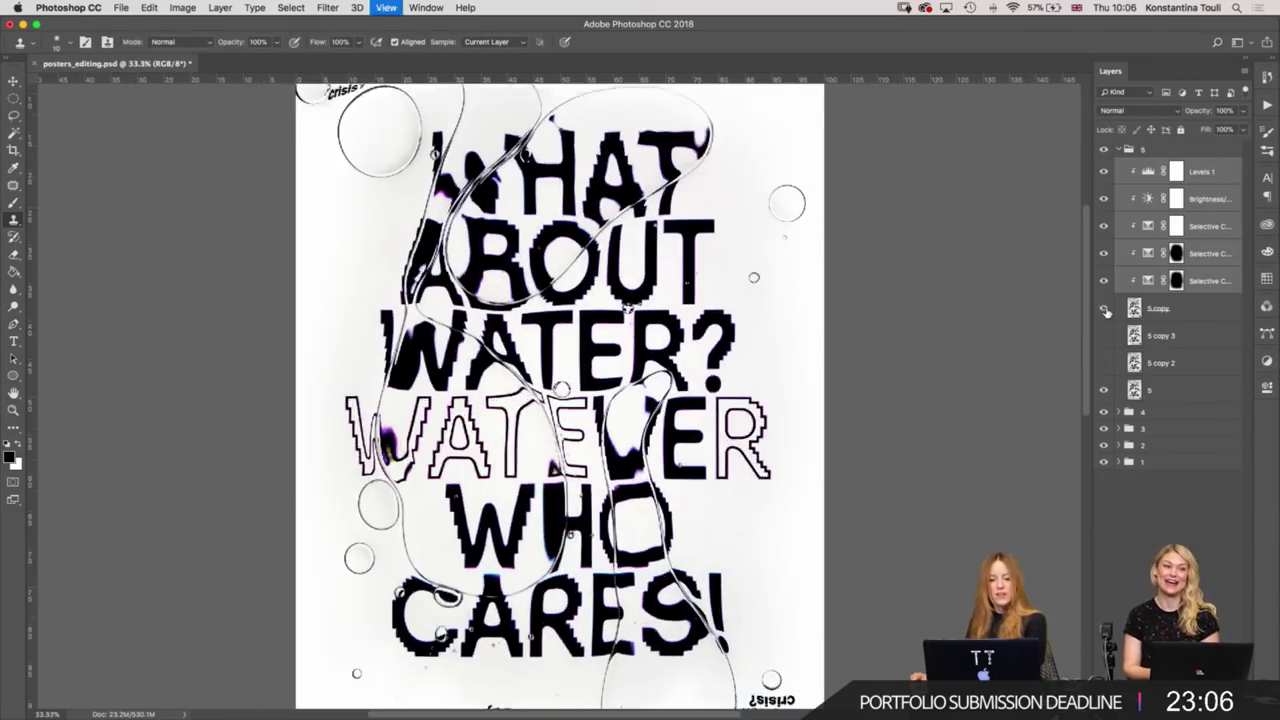
scroll(424, 562, up, 3)
scroll(424, 562, up, 3)
scroll(424, 562, up, 3)
scroll(424, 562, down, 3)
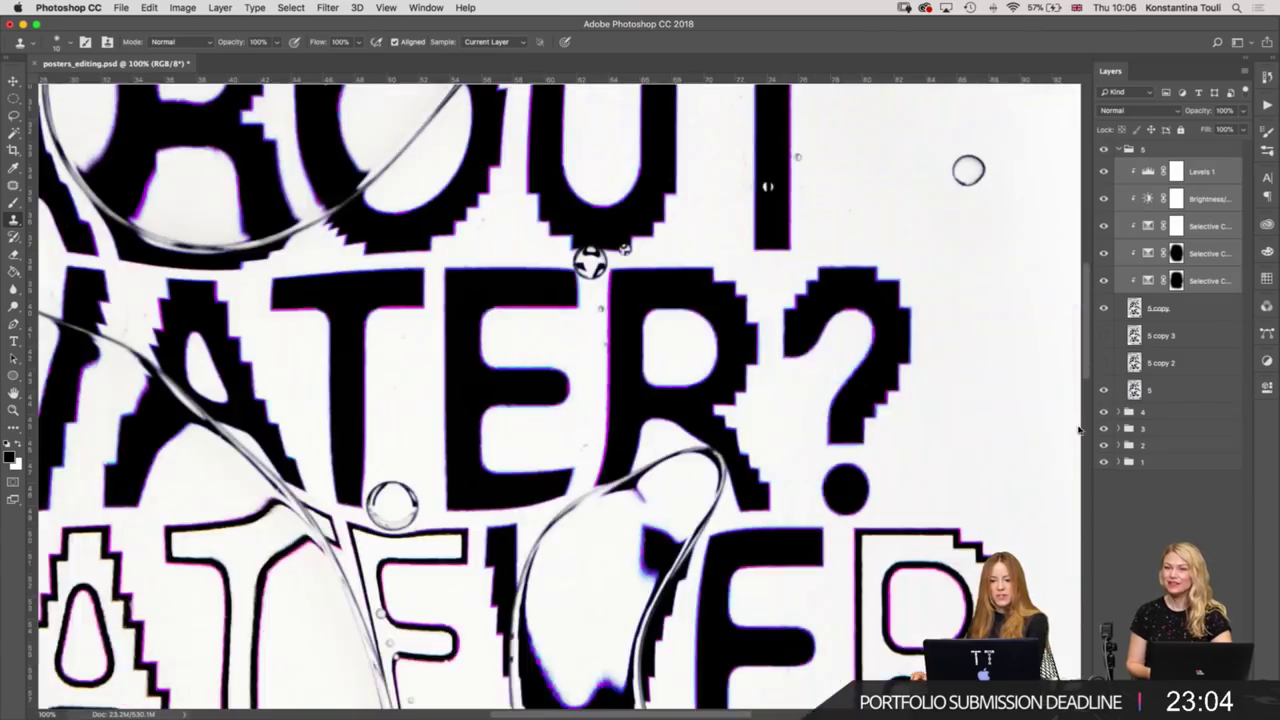
scroll(424, 562, up, 1)
scroll(600, 400, up, 1)
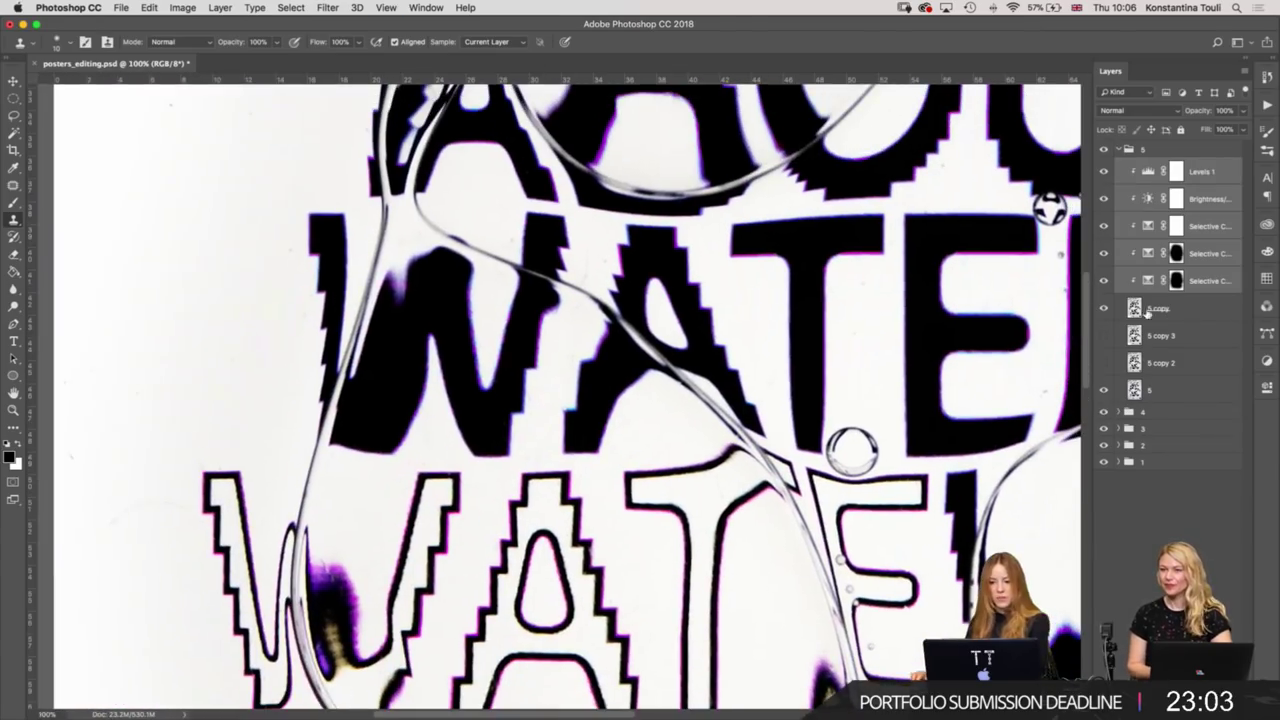
click(1104, 309)
click(1104, 309)
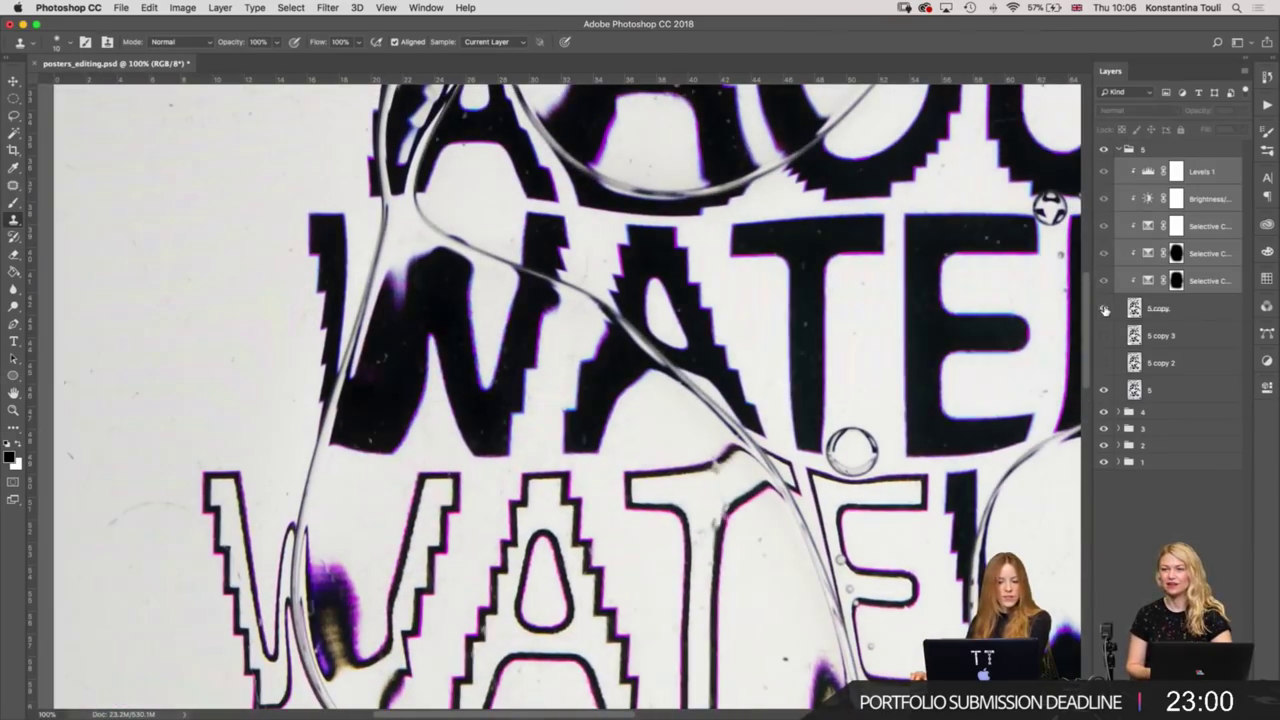
scroll(861, 538, down, 5)
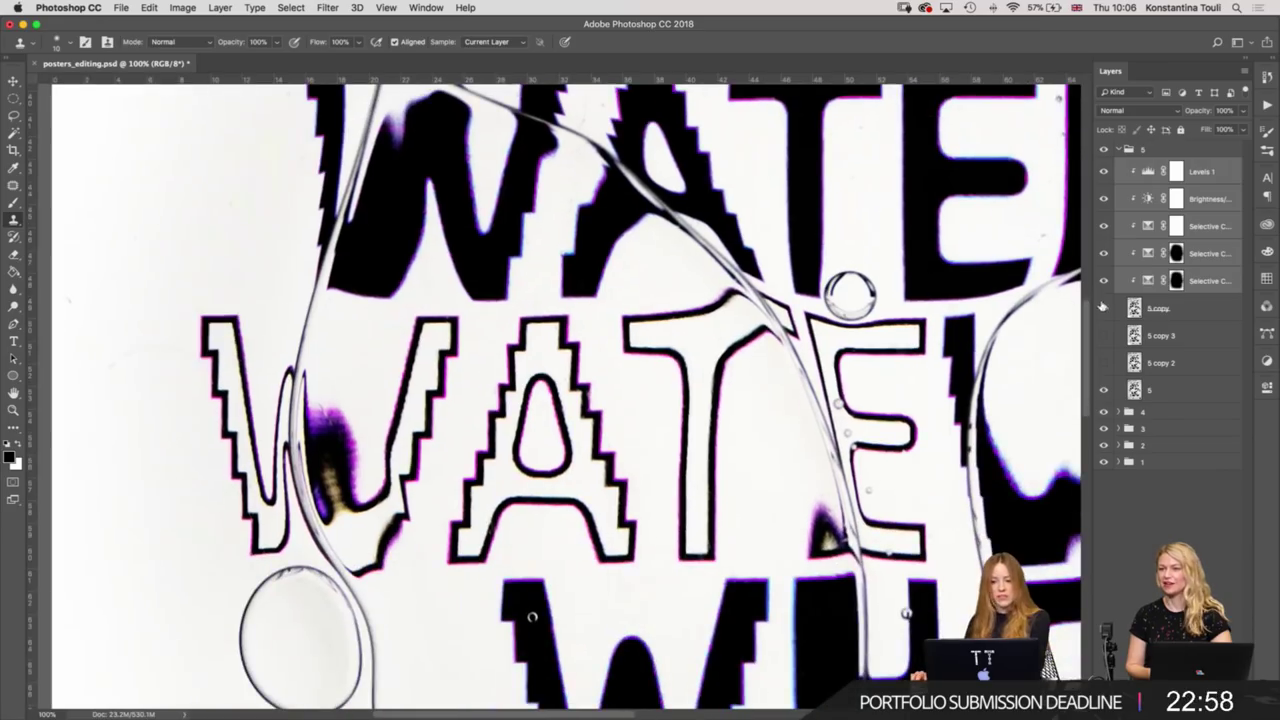
click(1104, 309)
click(1104, 309)
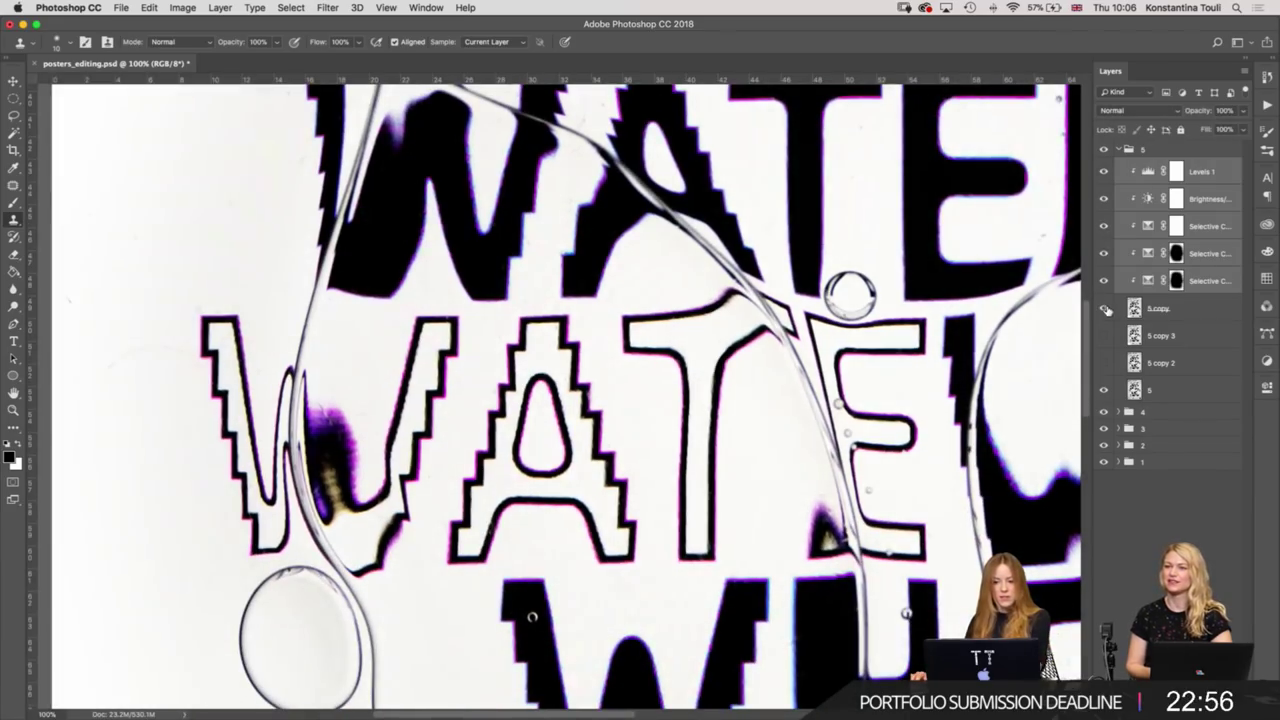
Undo the grouping, select the 5 copy layer, and magnify the poster to 300%.
key(ctrl+bracketright)
click(1165, 310)
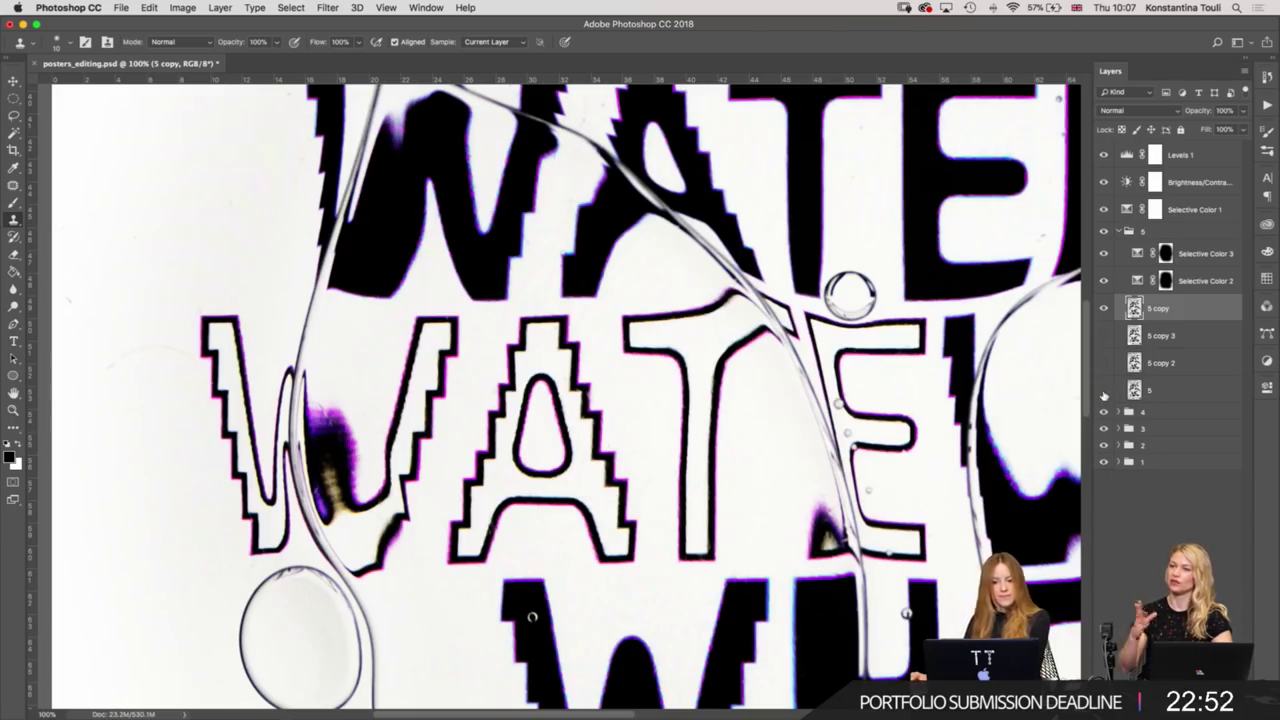
scroll(532, 617, down, 2)
scroll(532, 617, down, 3)
scroll(532, 617, right, 3)
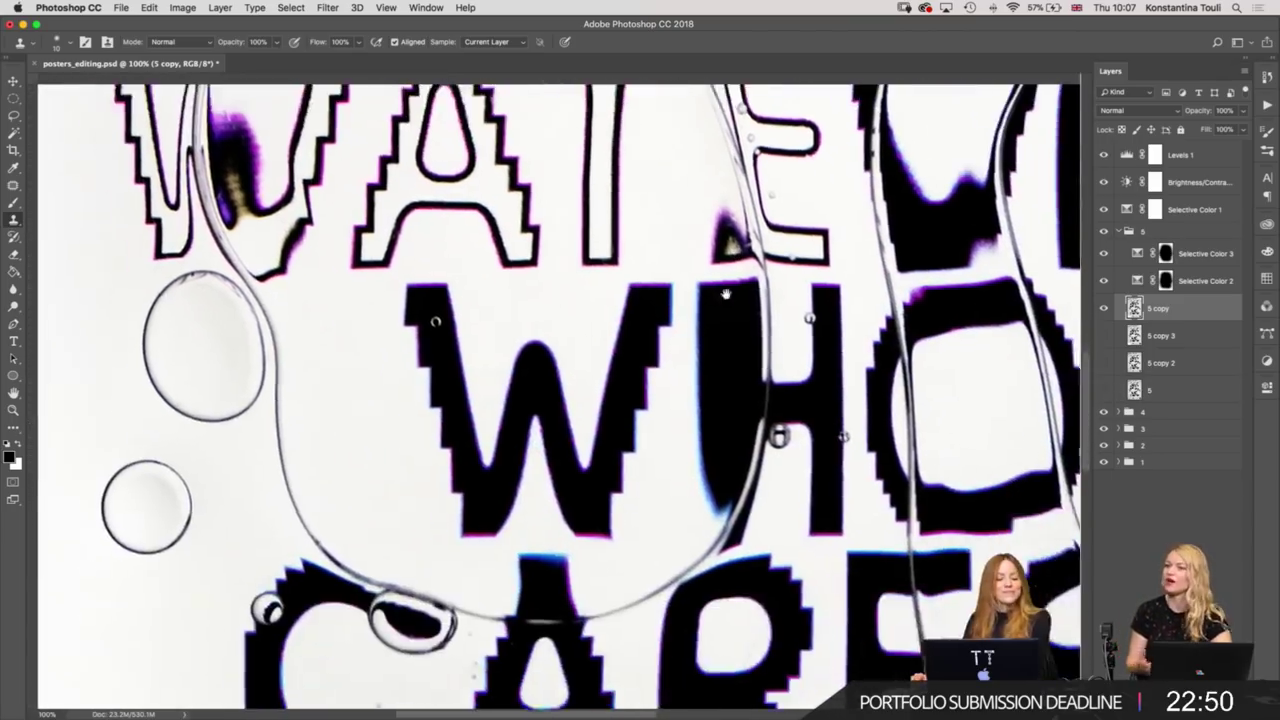
scroll(532, 617, down, 3)
scroll(671, 337, down, 4)
scroll(671, 337, right, 4)
scroll(814, 214, down, 3)
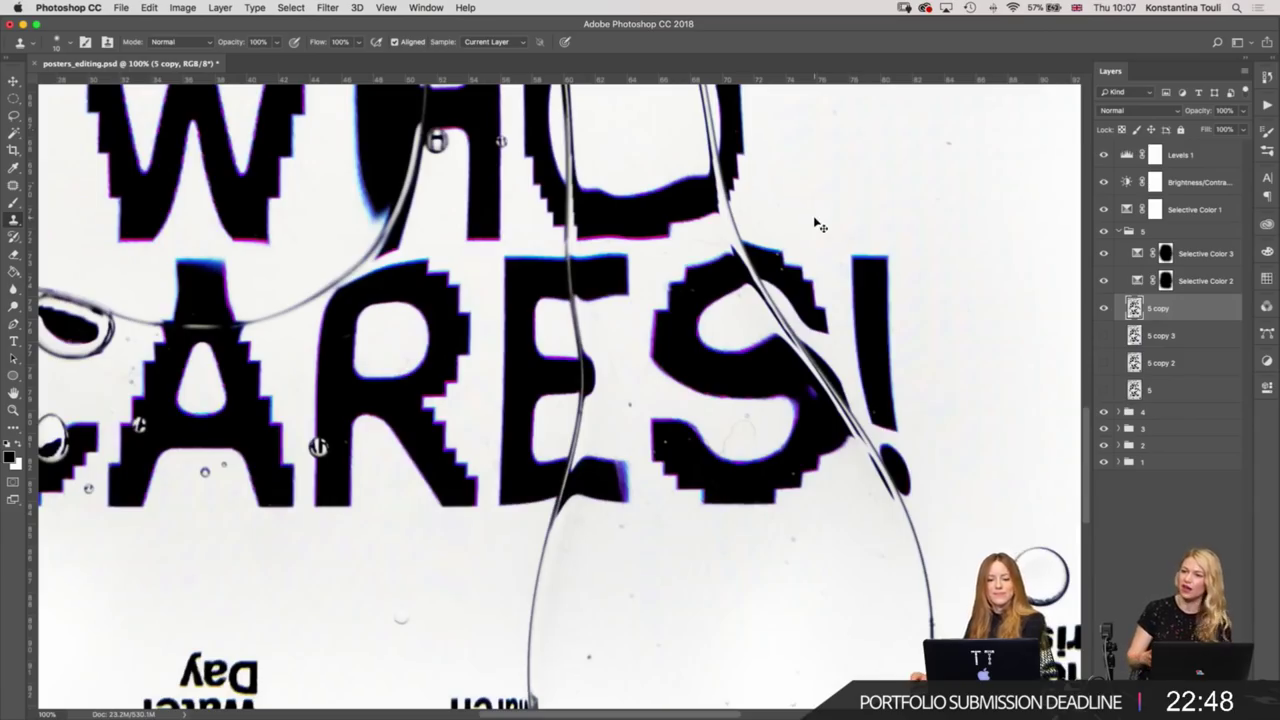
key(ctrl+plus)
key(ctrl+plus)
Inspect the S at 300%, touching up faint hair strands and a purple speck.
scroll(828, 318, right, 8)
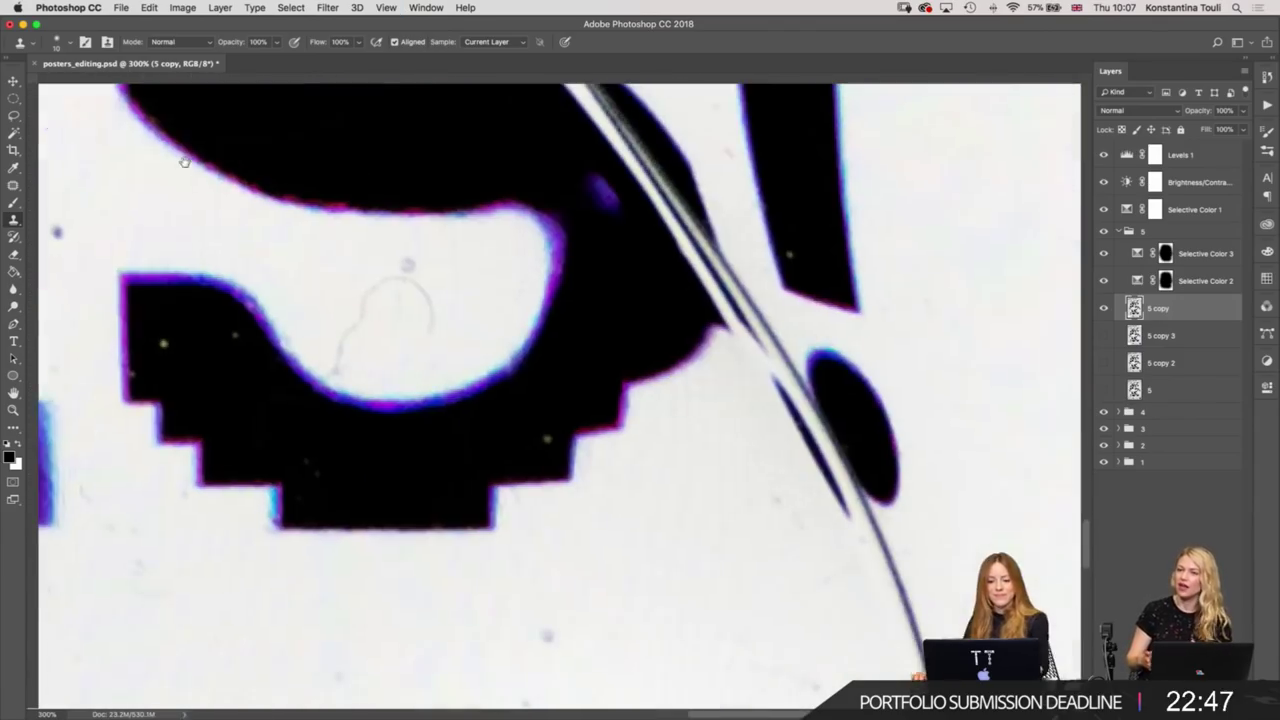
click(341, 351)
click(372, 289)
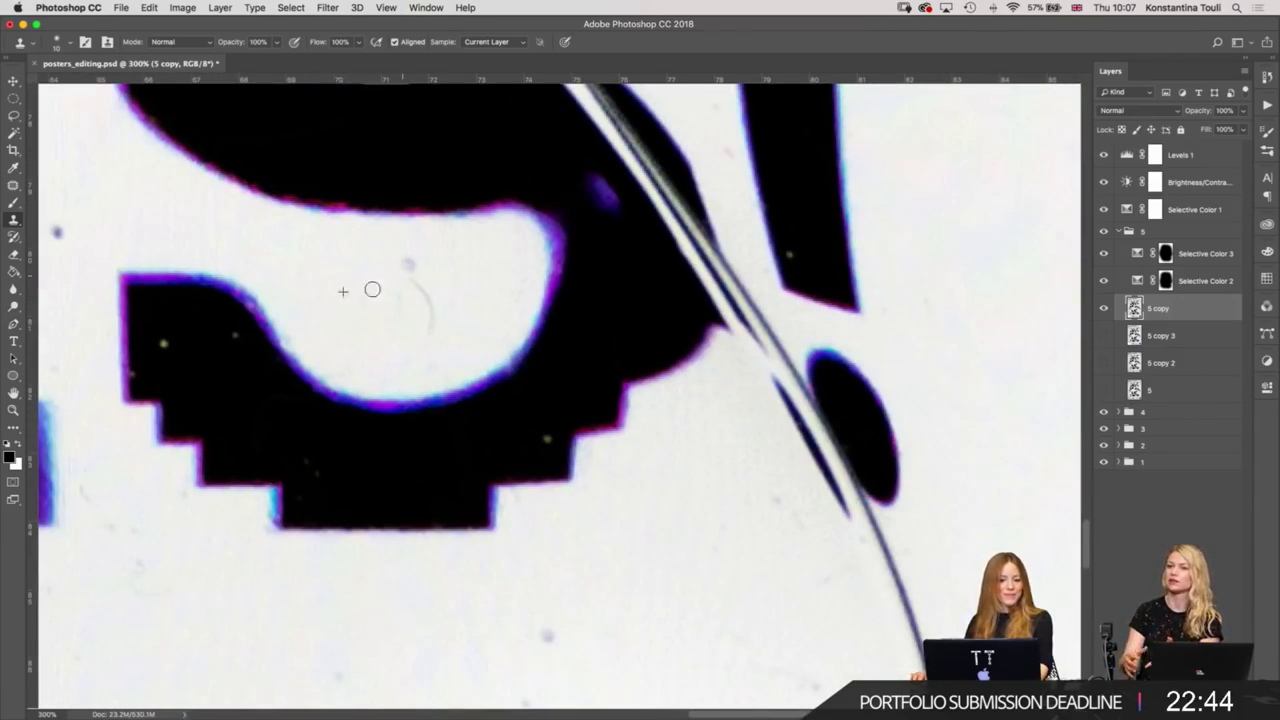
drag(389, 299, 417, 289)
click(396, 323)
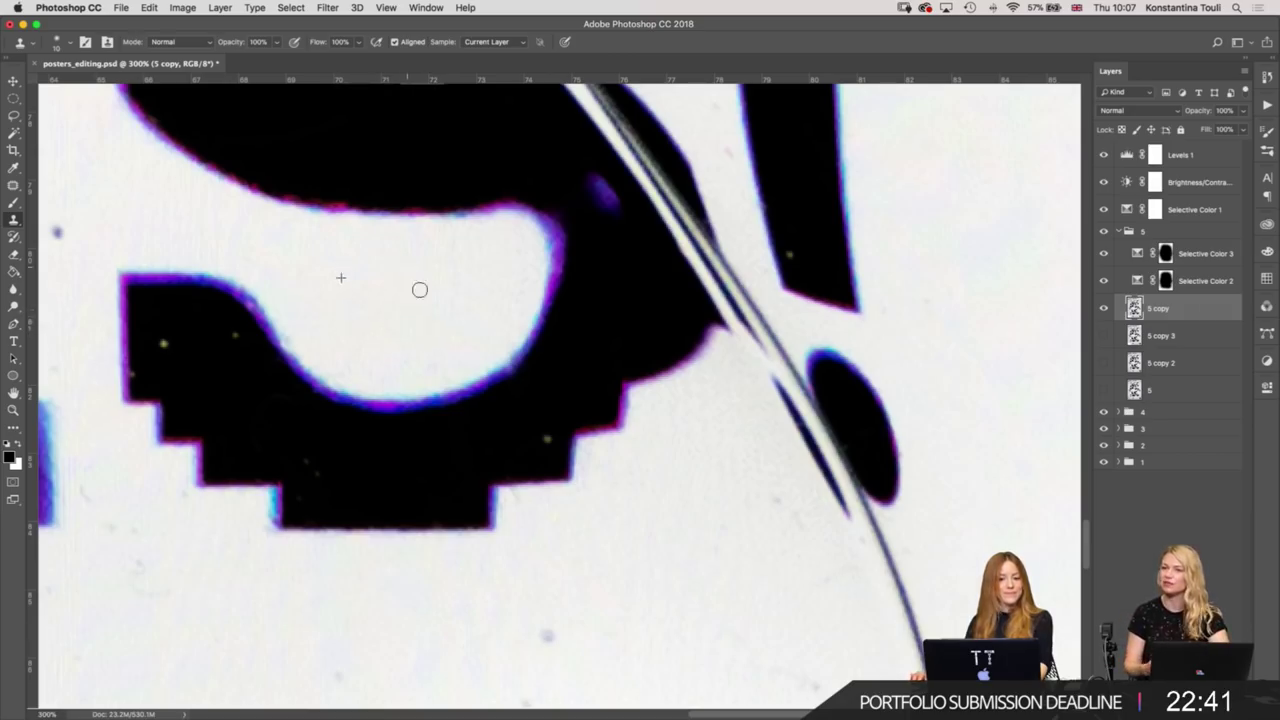
click(596, 185)
scroll(787, 259, up, 2)
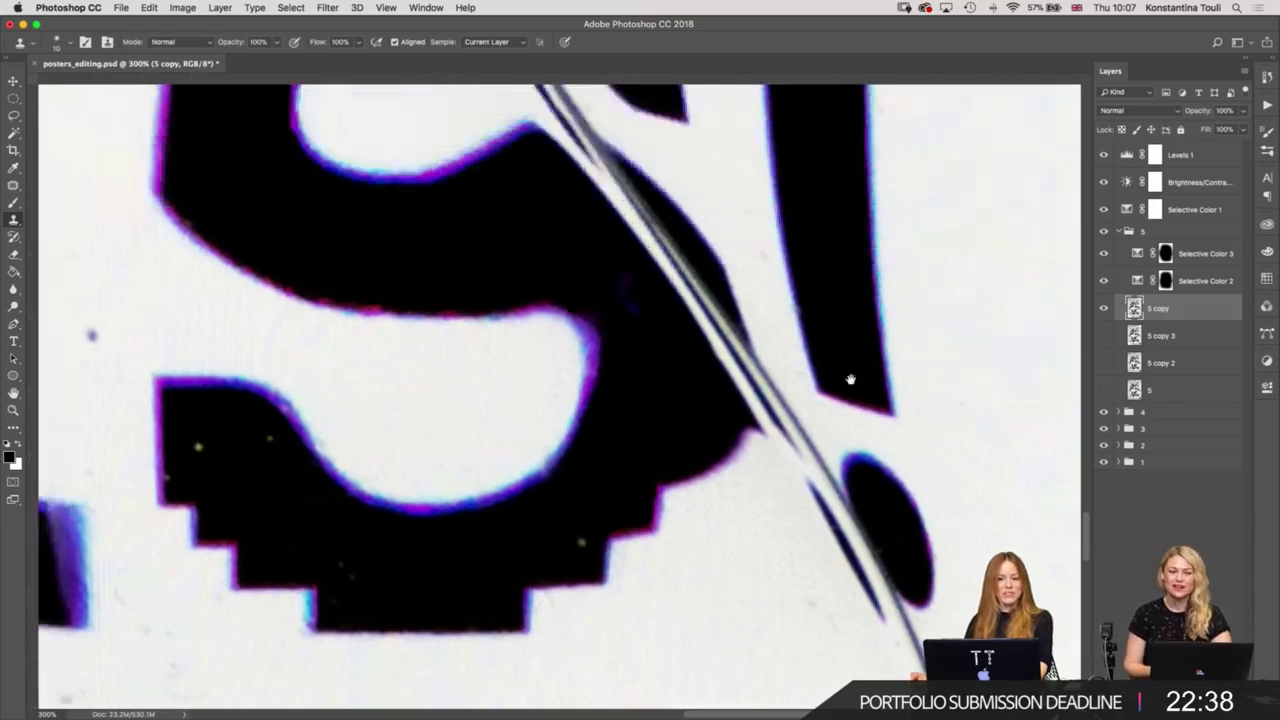
scroll(700, 300, down, 5)
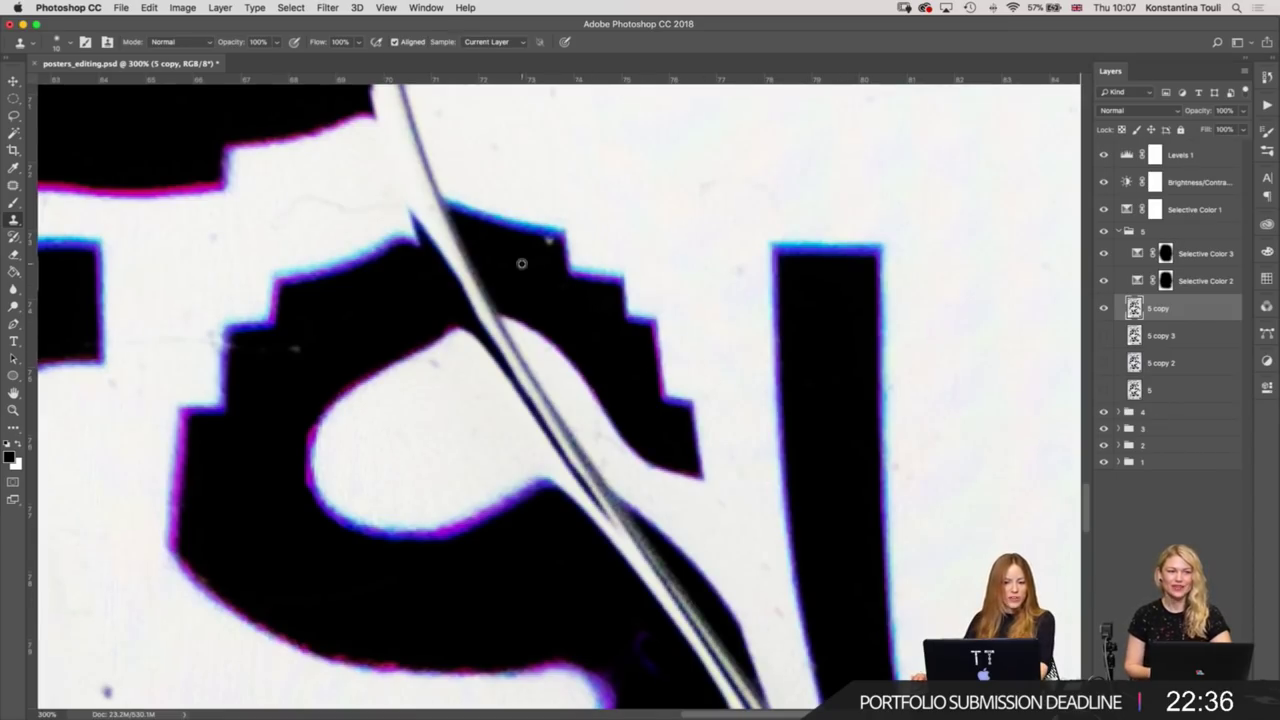
scroll(297, 349, down, 3)
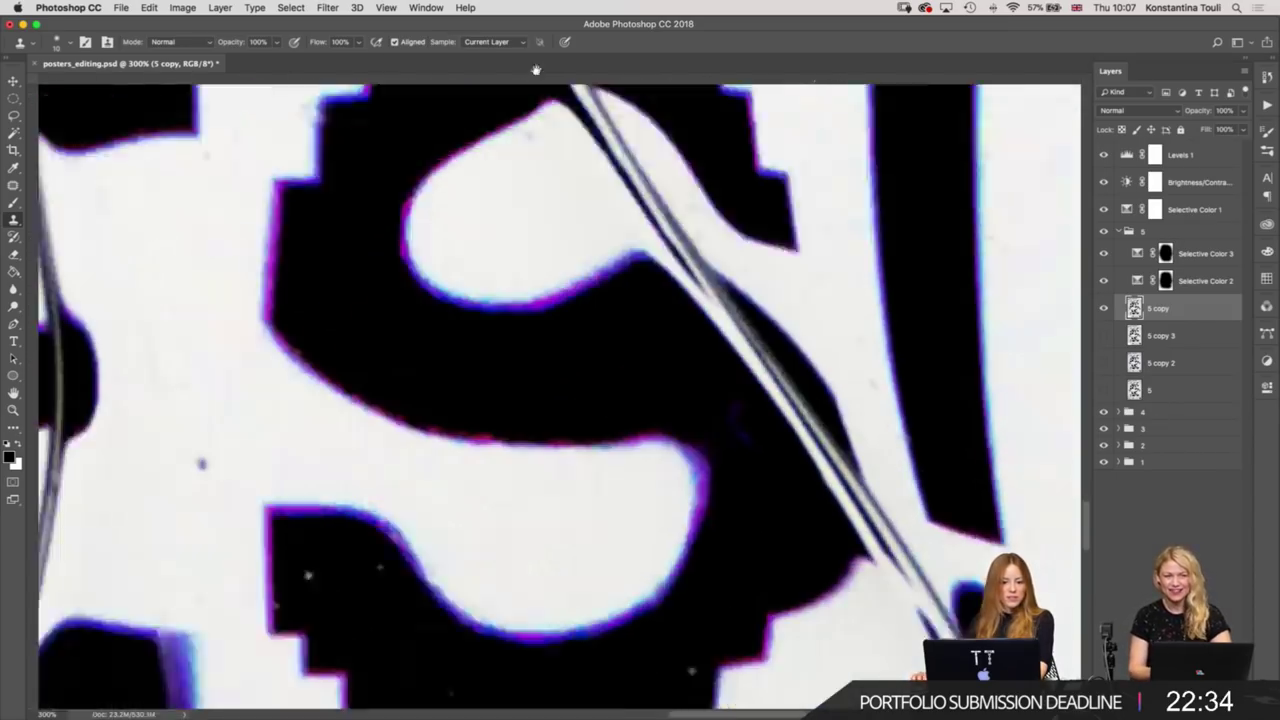
scroll(688, 449, down, 2)
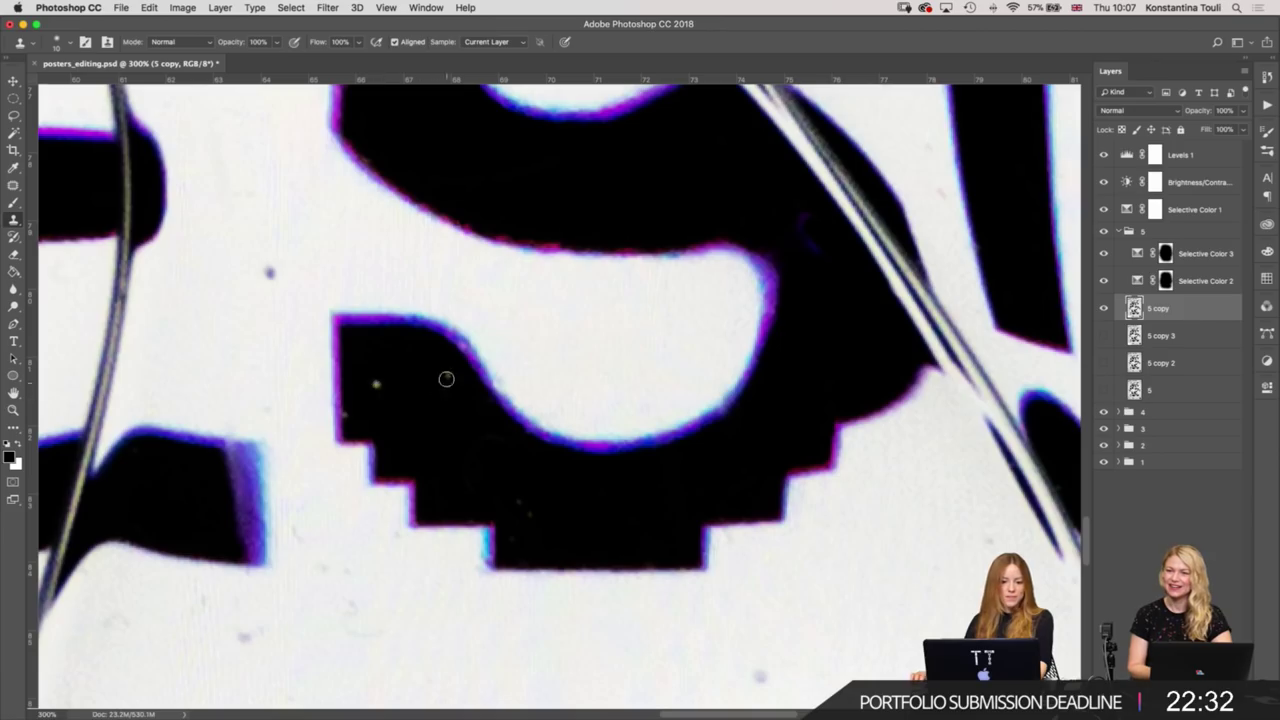
Pan across the R and A to inspect them, sampling clean white inside the R.
drag(389, 391, 820, 471)
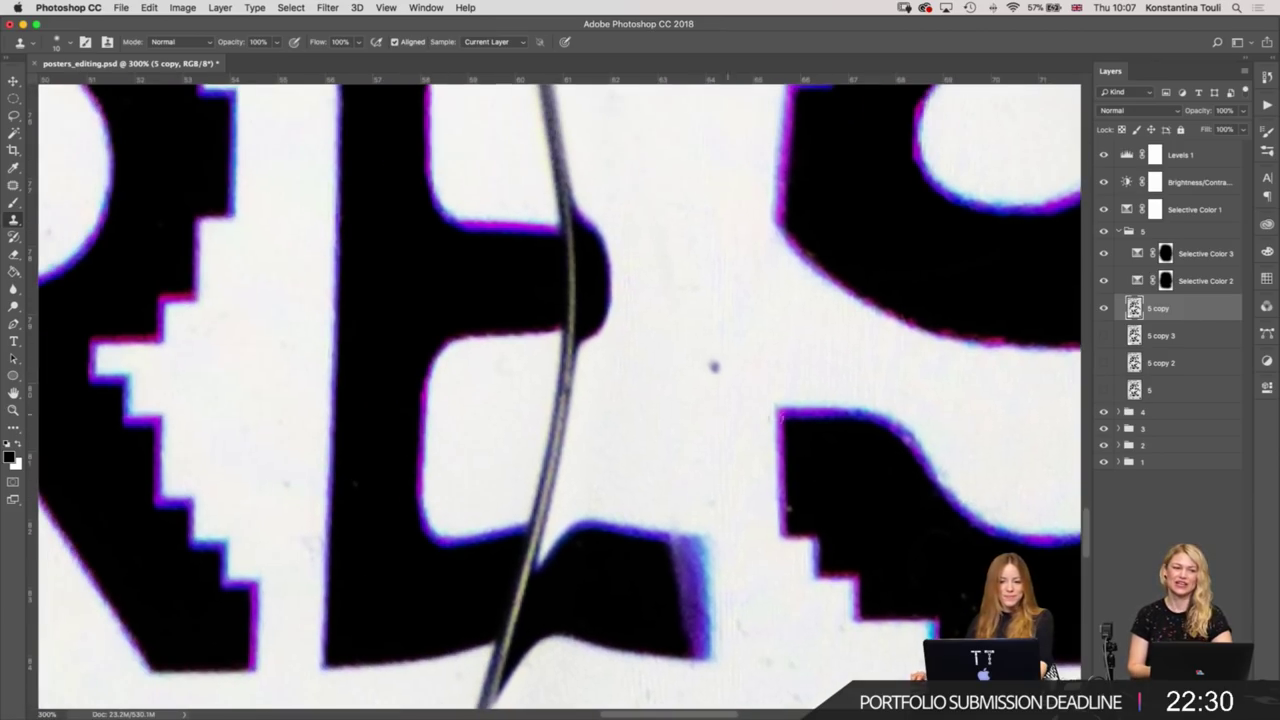
scroll(700, 371, left, 5)
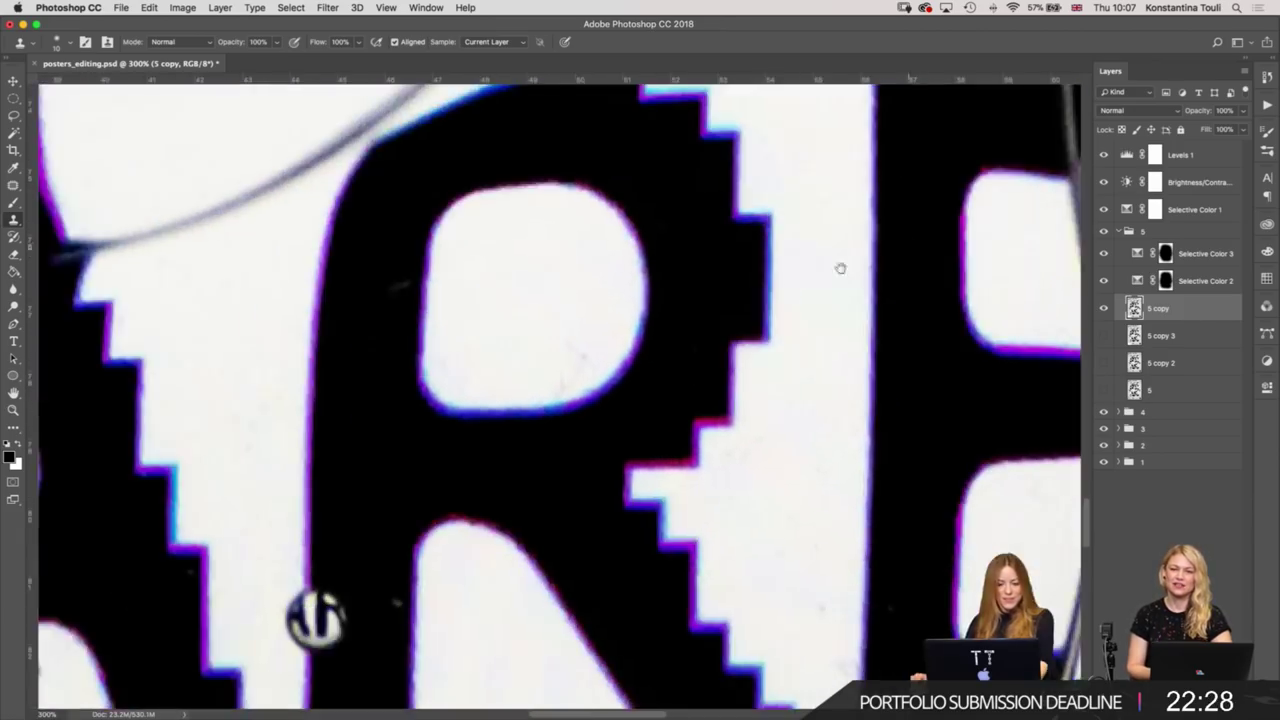
scroll(840, 268, left, 4)
alt+click(737, 357)
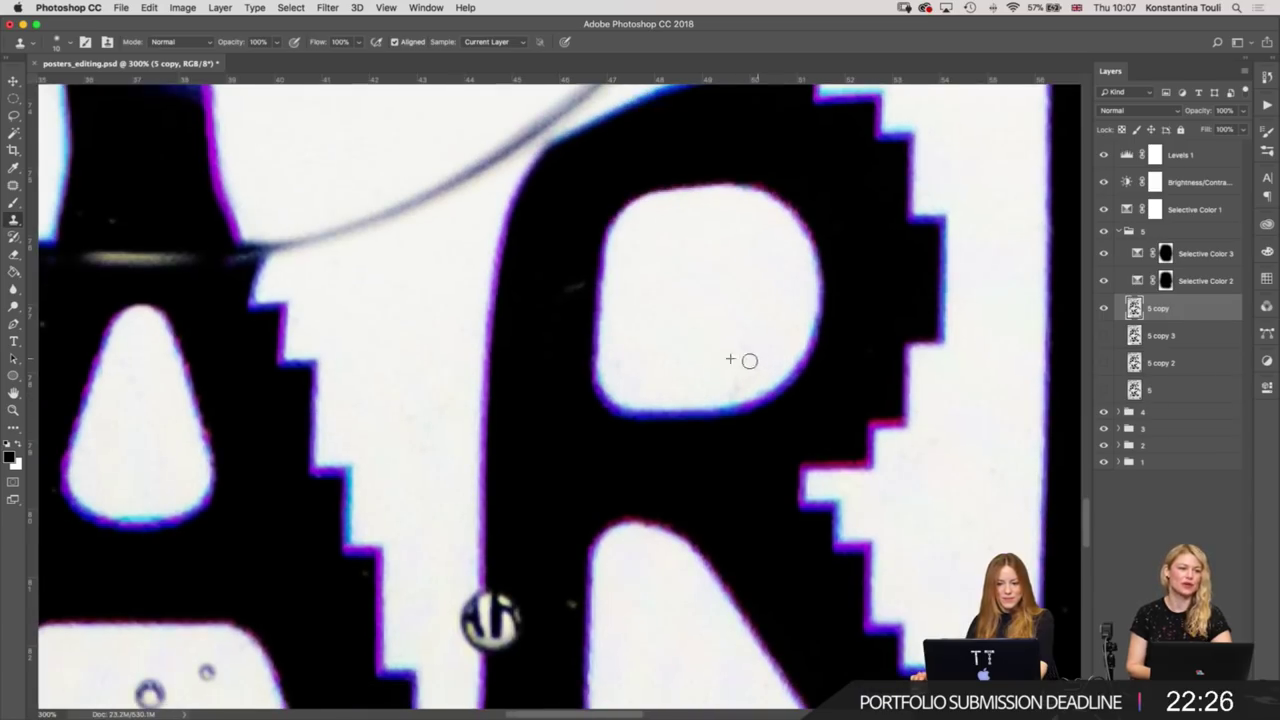
drag(683, 394, 726, 177)
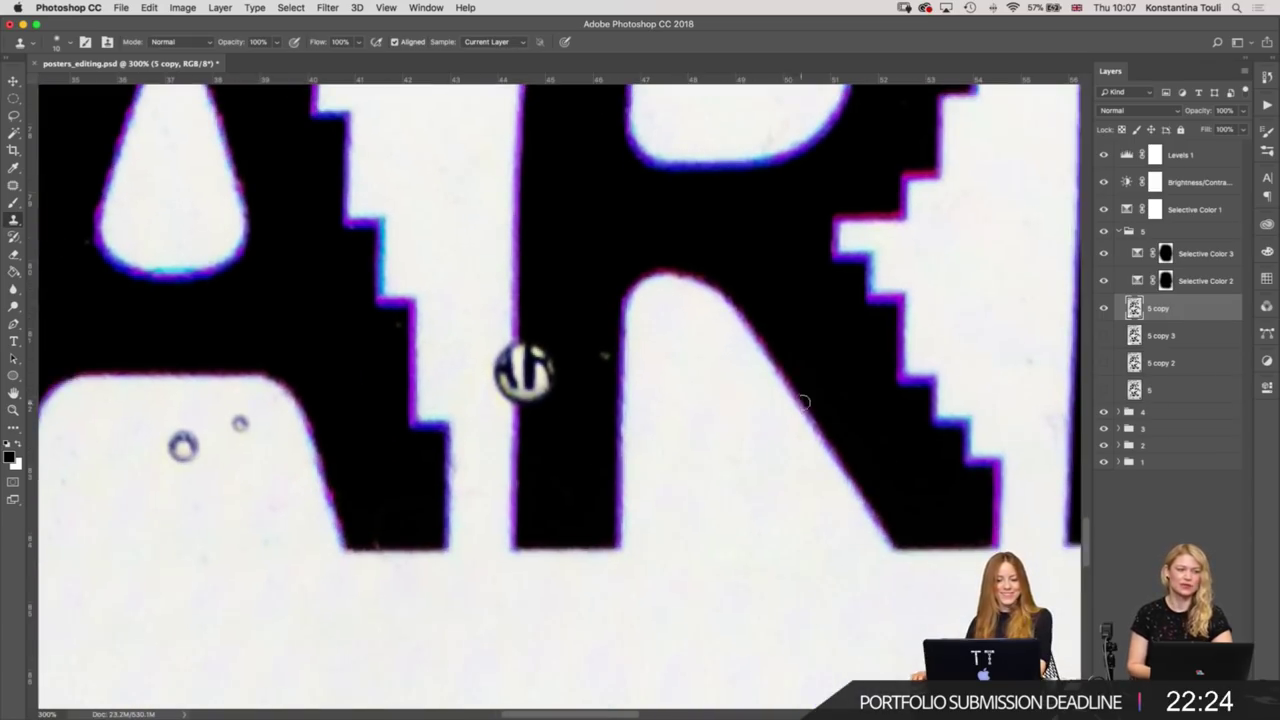
drag(619, 346, 613, 360)
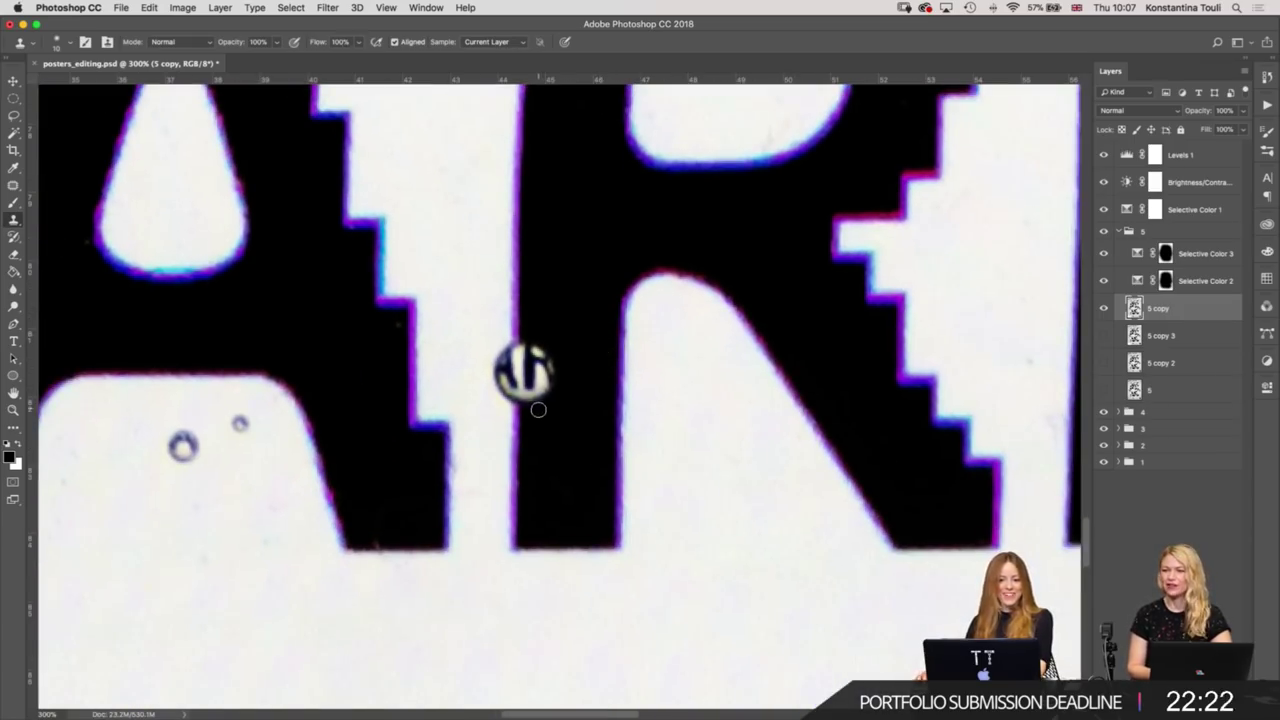
mouse_move(563, 314)
mouse_down()
mouse_move(616, 437)
mouse_move(894, 414)
mouse_up()
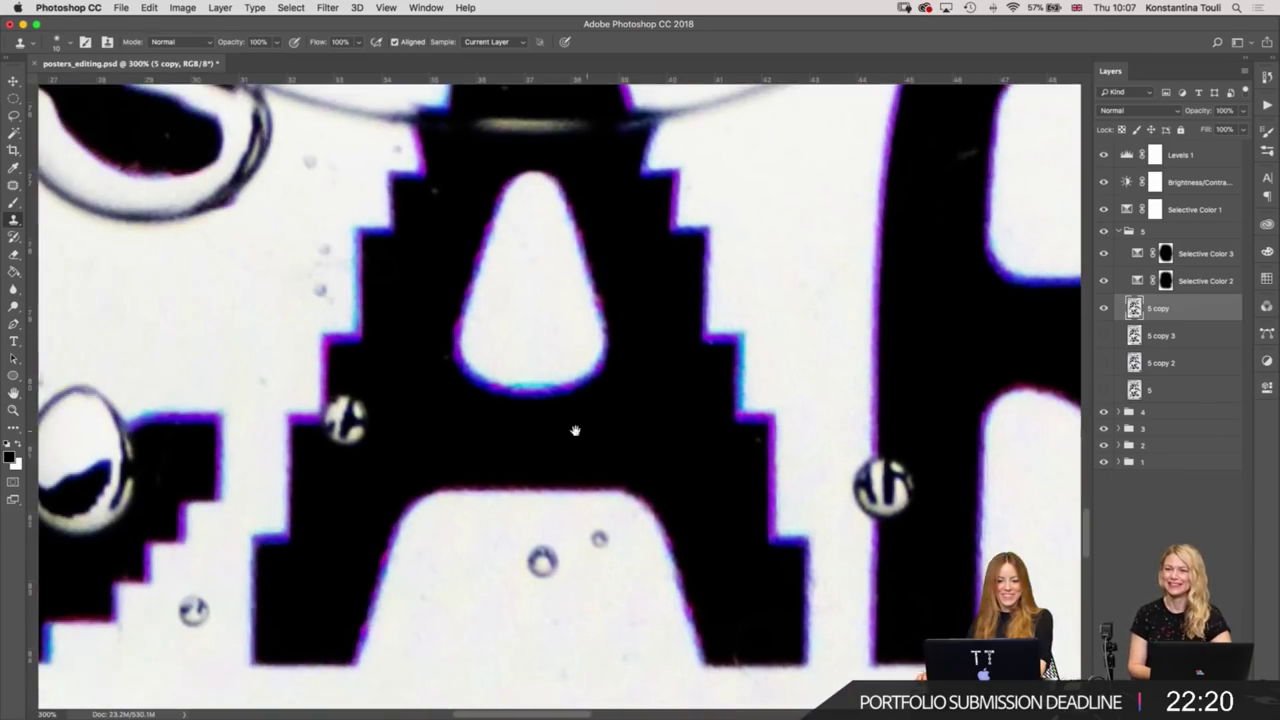
drag(574, 428, 741, 438)
Scan the area around the A for specks, then switch to the Patch tool (J).
scroll(700, 380, up, 2)
scroll(640, 300, up, 2)
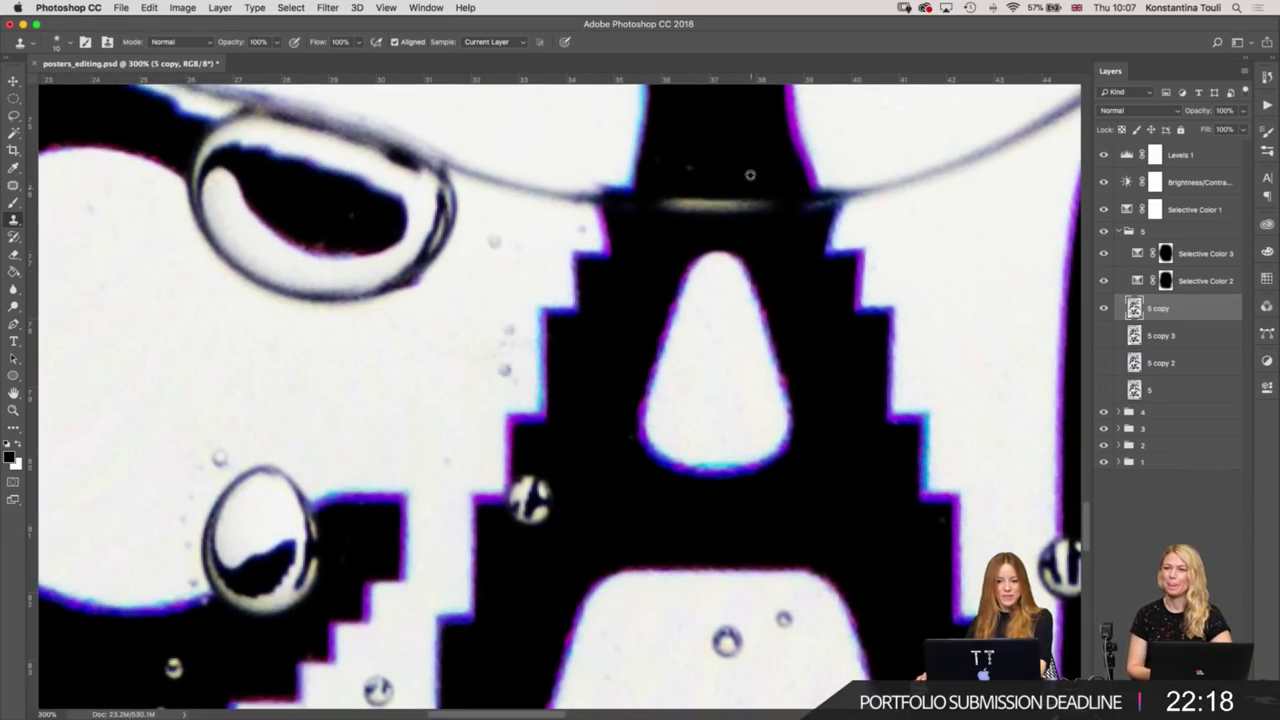
scroll(740, 444, down, 5)
scroll(700, 420, left, 5)
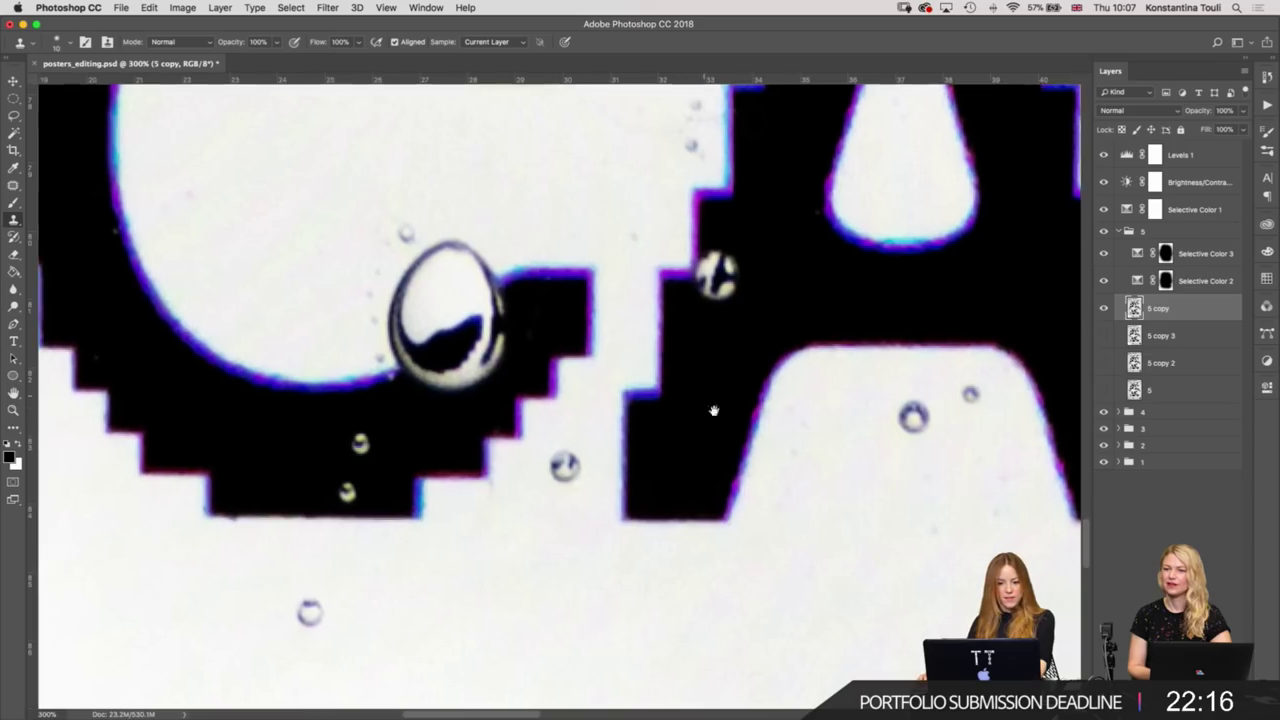
scroll(551, 342, up, 4)
scroll(551, 342, left, 5)
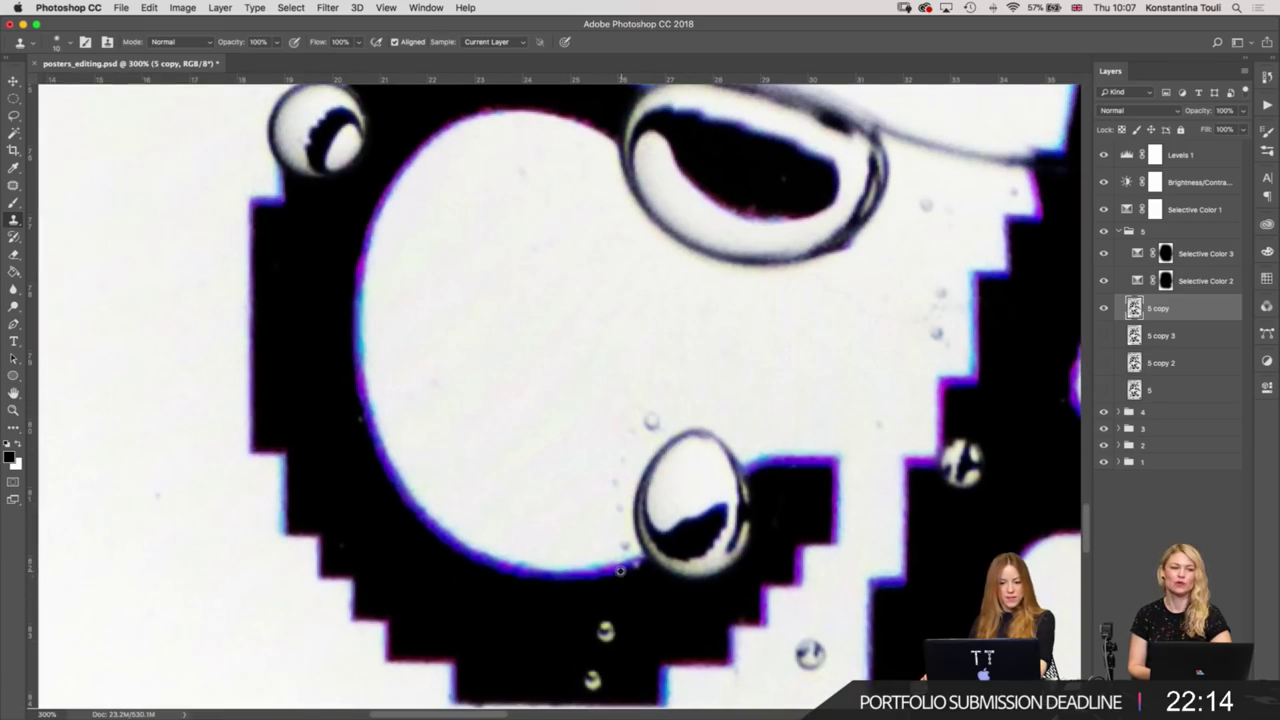
scroll(642, 571, down, 4)
scroll(642, 571, left, 4)
scroll(660, 550, up, 5)
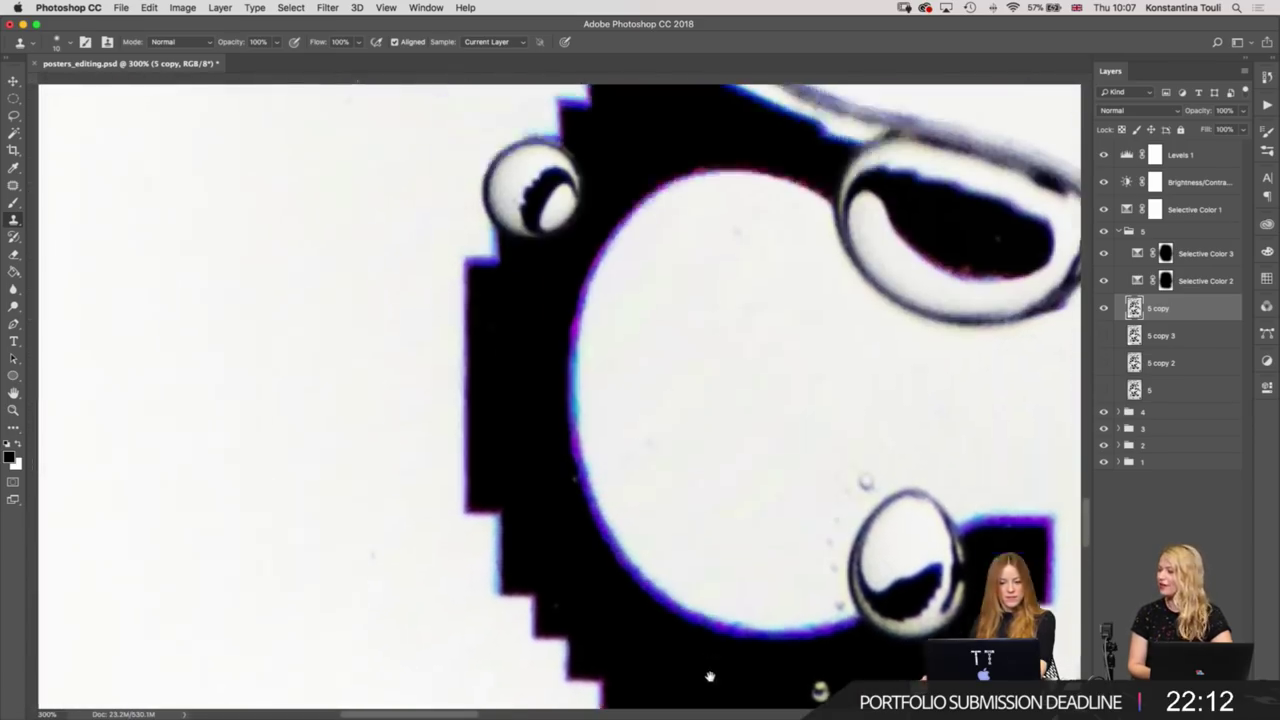
scroll(693, 509, right, 4)
scroll(693, 509, up, 3)
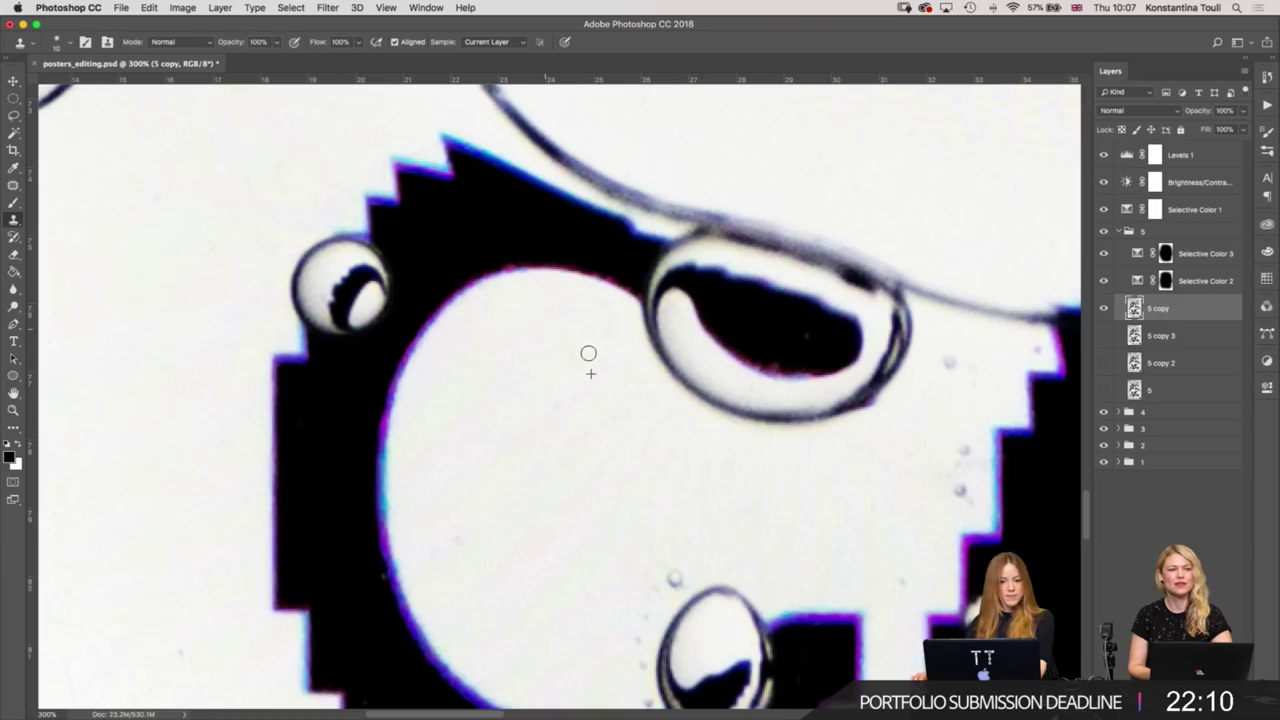
scroll(586, 354, down, 4)
scroll(586, 354, right, 4)
scroll(570, 360, down, 1)
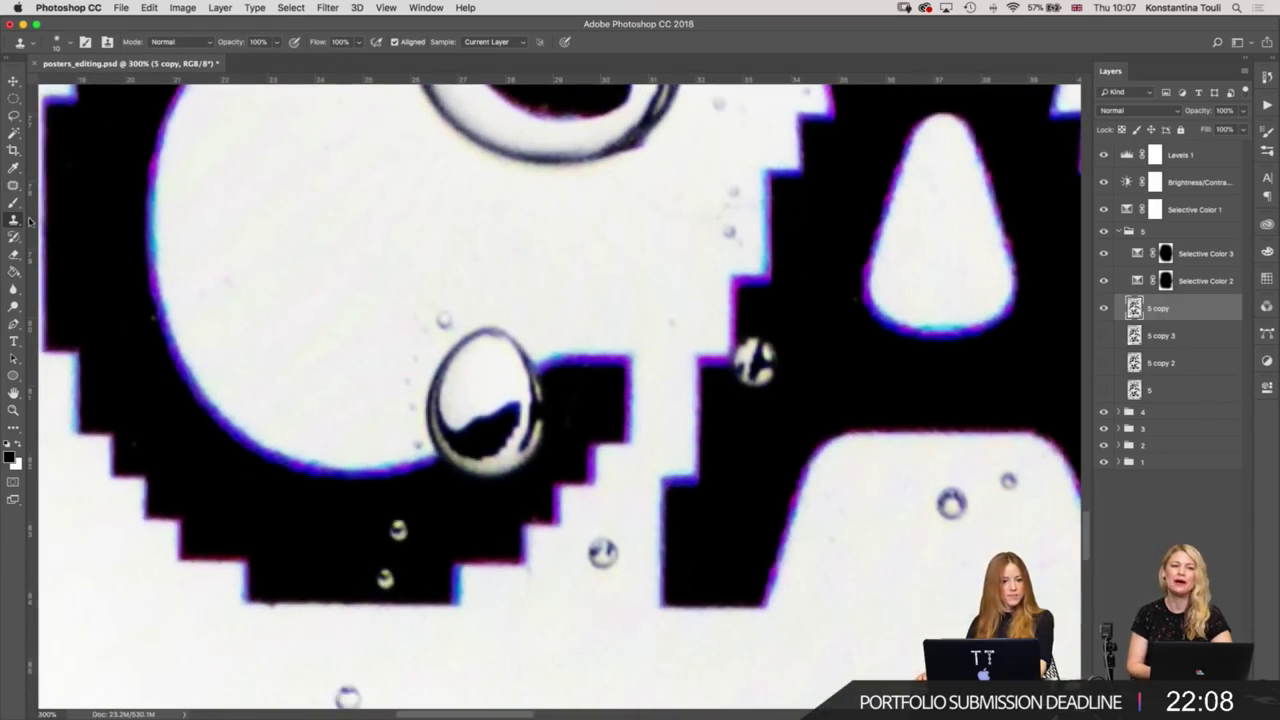
key(j)
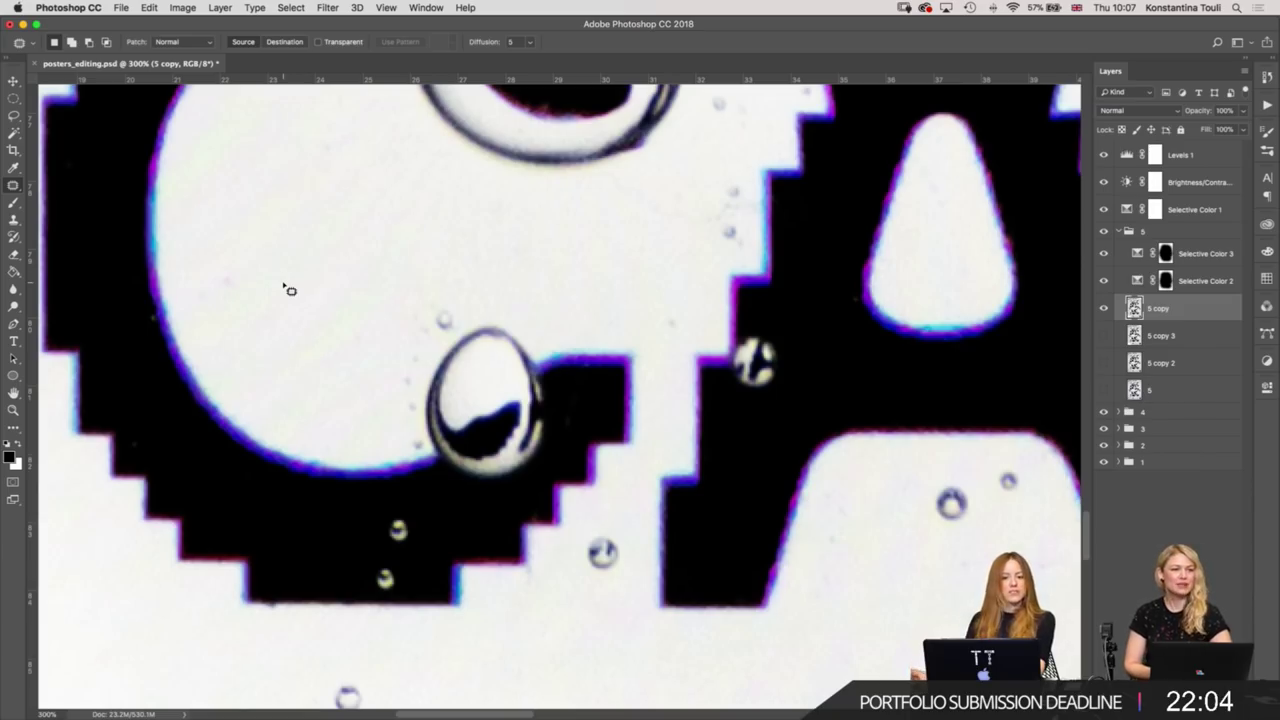
Patch out the specks inside the C and beside its lower drop.
mouse_move(230, 252)
mouse_down()
mouse_move(257, 291)
mouse_move(266, 220)
mouse_up()
scroll(325, 315, up, 1)
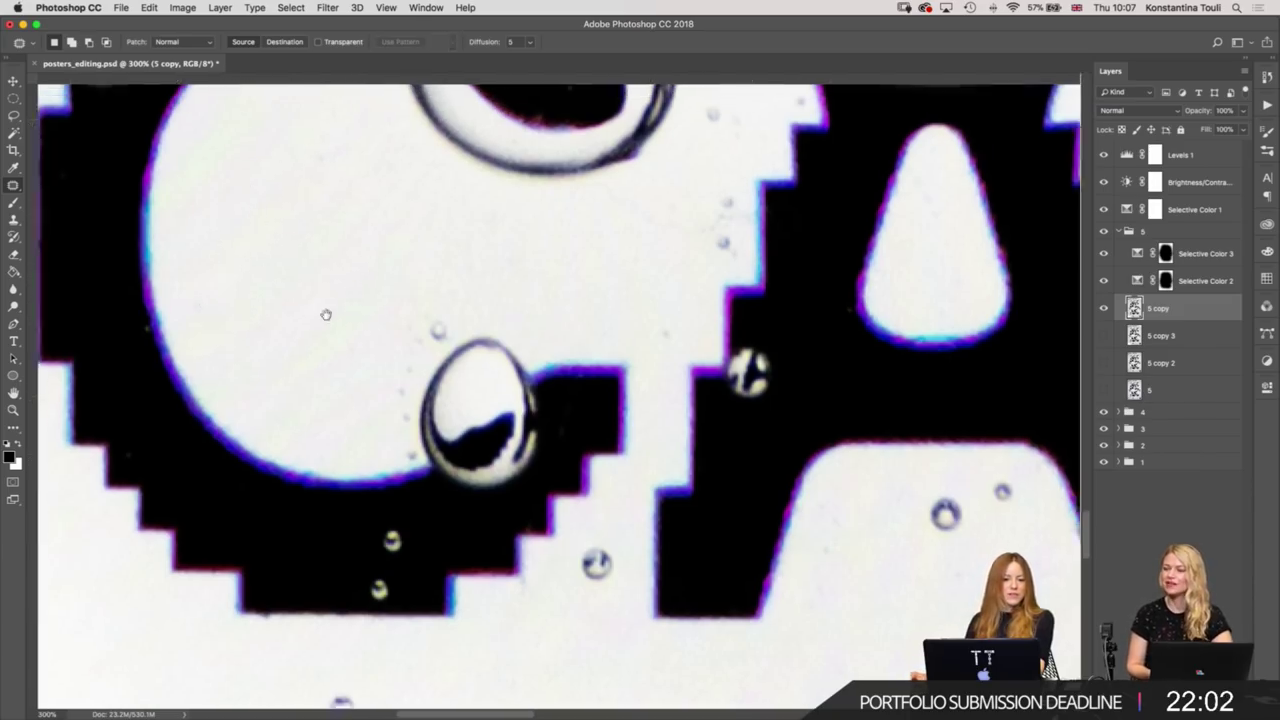
scroll(325, 315, up, 3)
scroll(325, 315, right, 2)
mouse_move(295, 453)
mouse_down()
mouse_move(272, 527)
mouse_move(334, 495)
mouse_move(230, 368)
mouse_up()
key(ctrl+d)
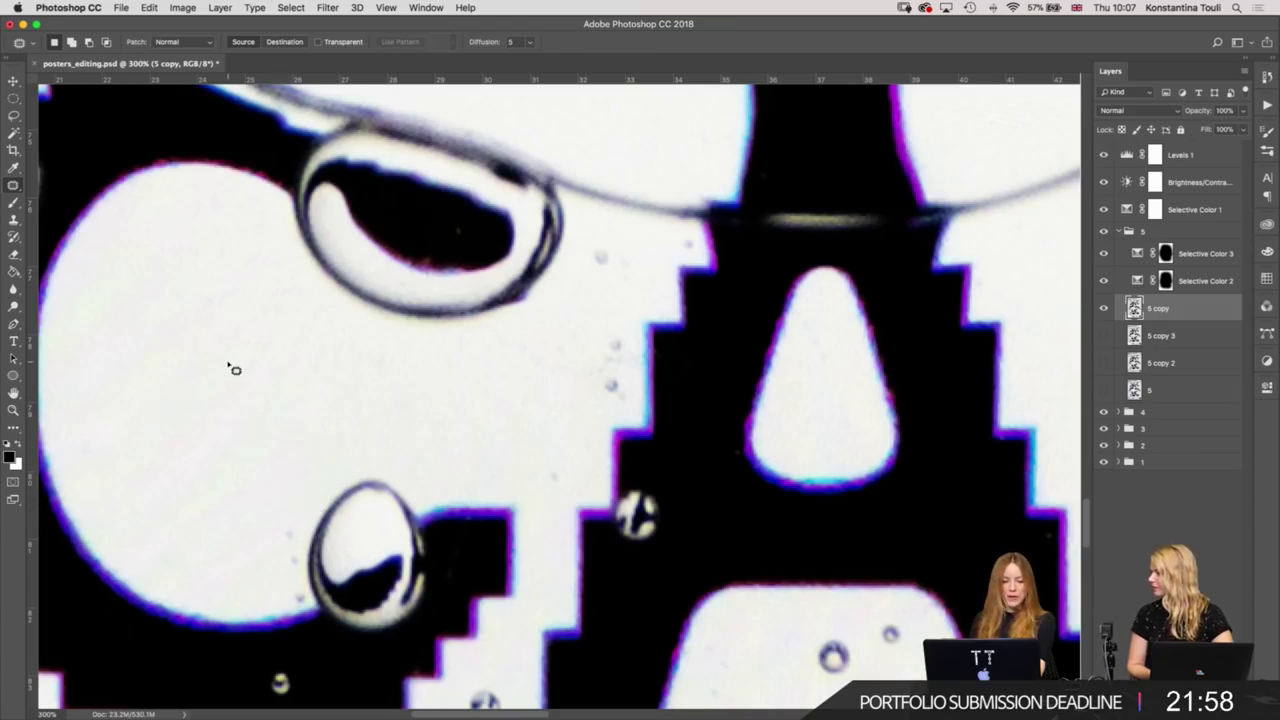
drag(752, 575, 785, 440)
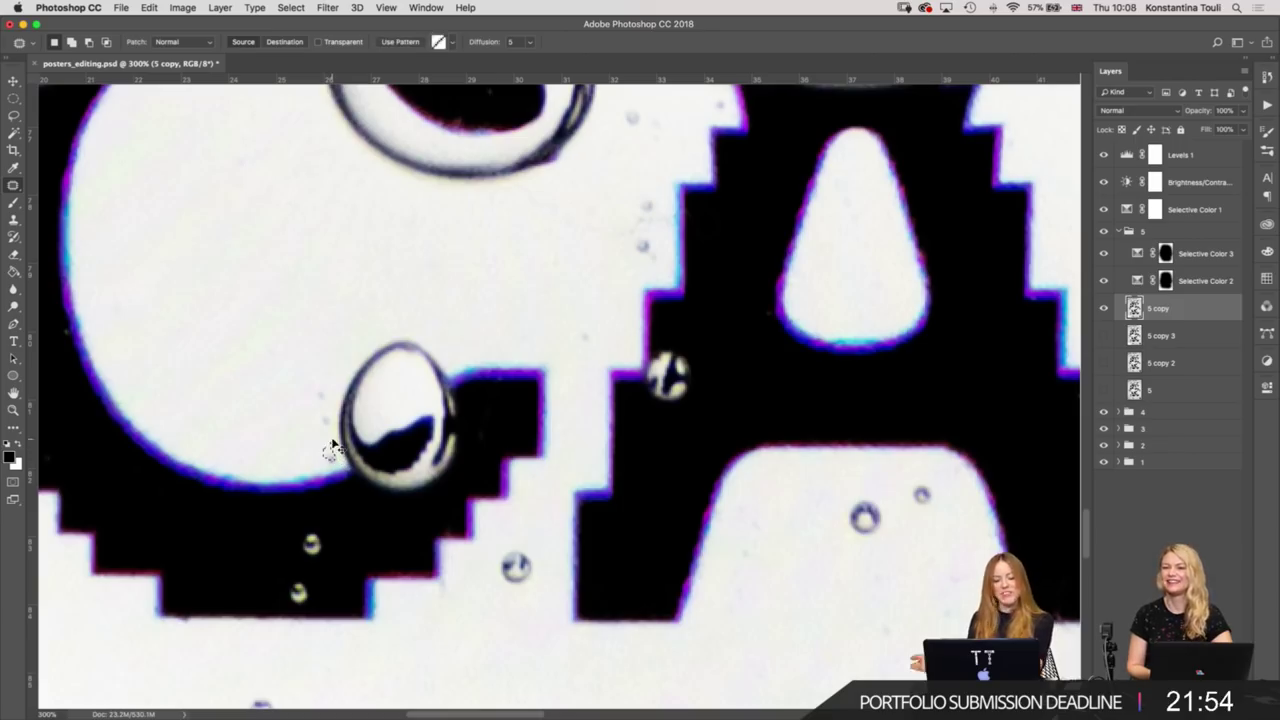
mouse_move(308, 455)
mouse_down()
mouse_move(330, 475)
mouse_move(340, 405)
mouse_move(314, 371)
mouse_move(343, 430)
mouse_up()
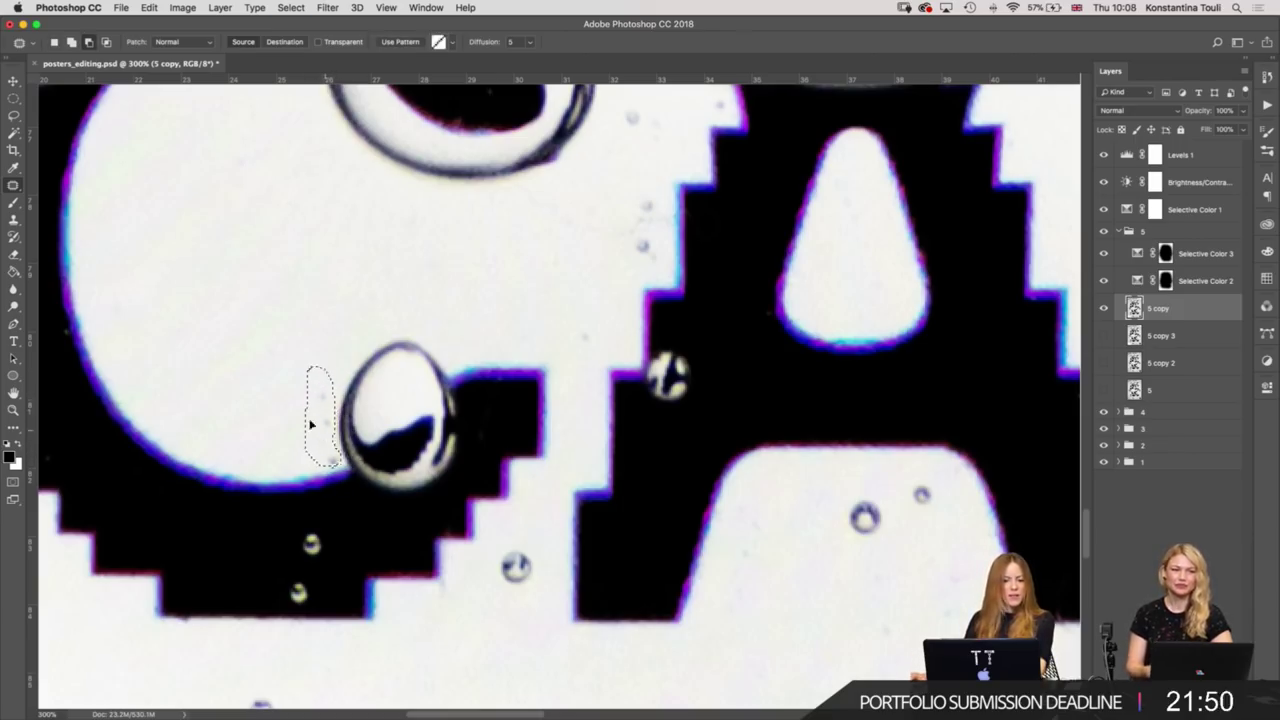
key(ctrl+d)
Patch away the specks and grey droplet left of the A.
drag(306, 317, 214, 607)
scroll(408, 528, down, 3)
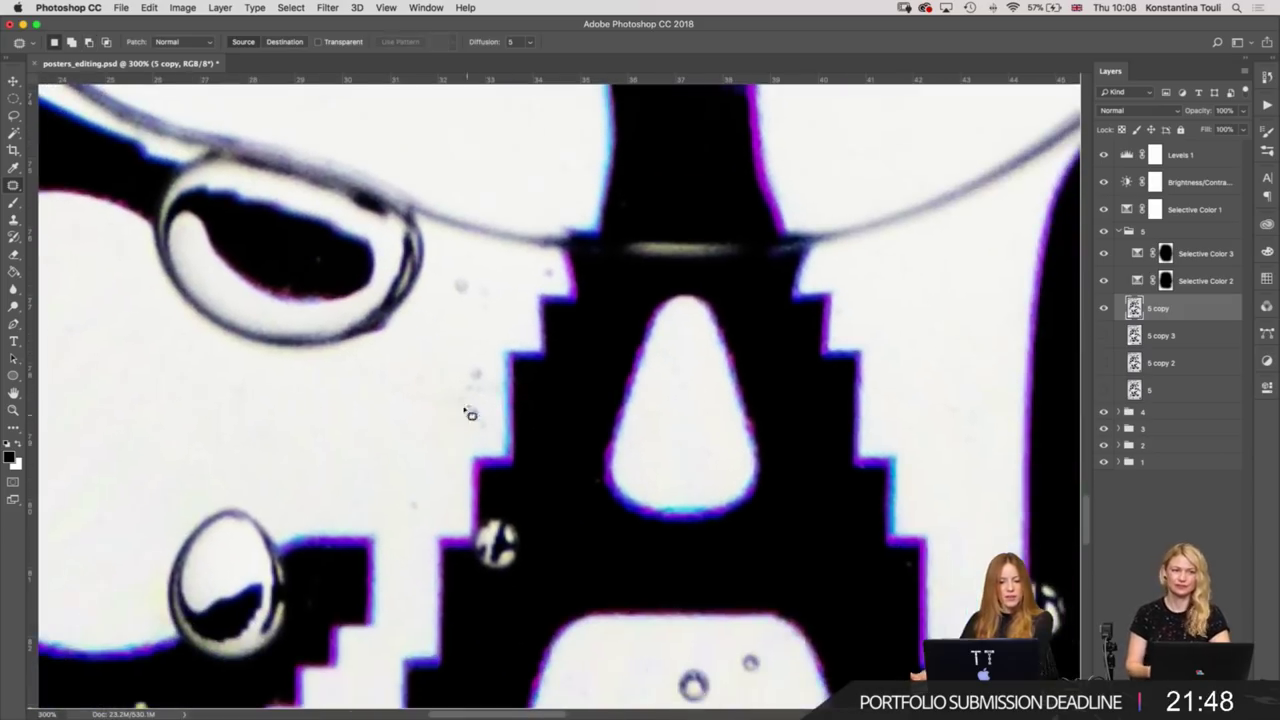
mouse_move(466, 348)
mouse_down()
mouse_move(443, 414)
mouse_move(497, 446)
mouse_up()
drag(497, 355, 466, 348)
drag(466, 400, 263, 414)
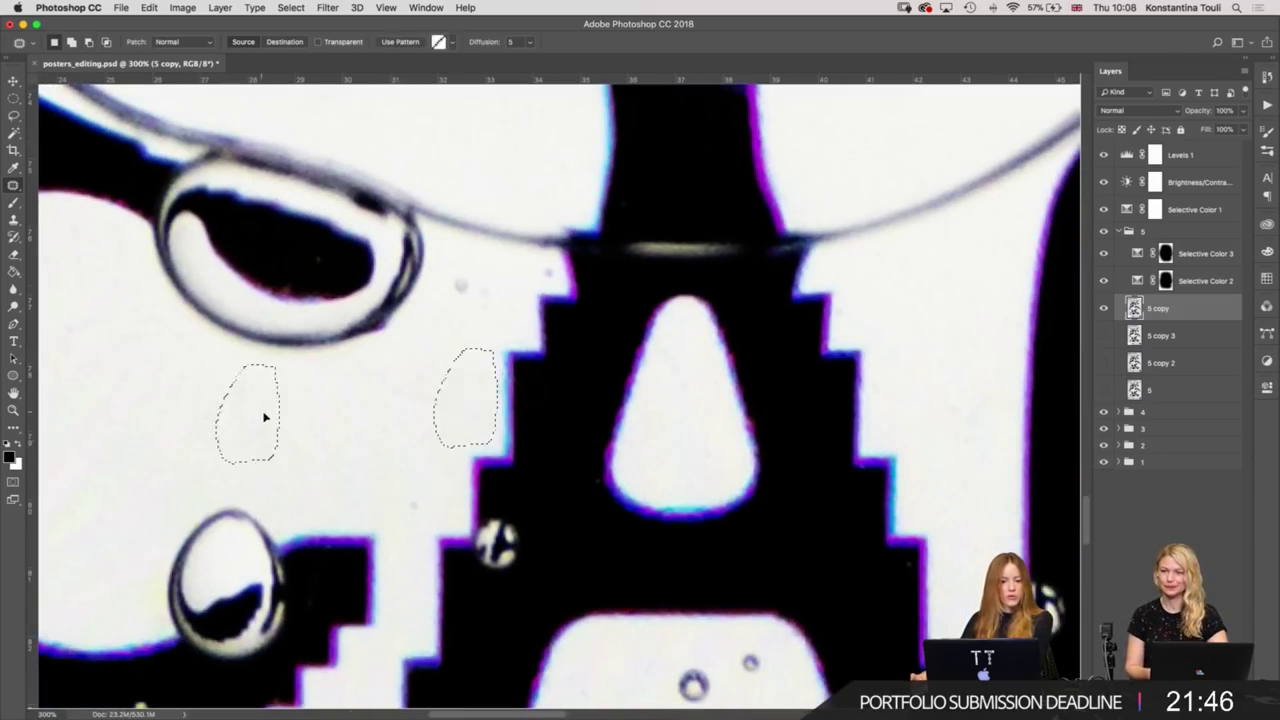
key(ctrl+d)
drag(357, 414, 343, 429)
click(437, 414)
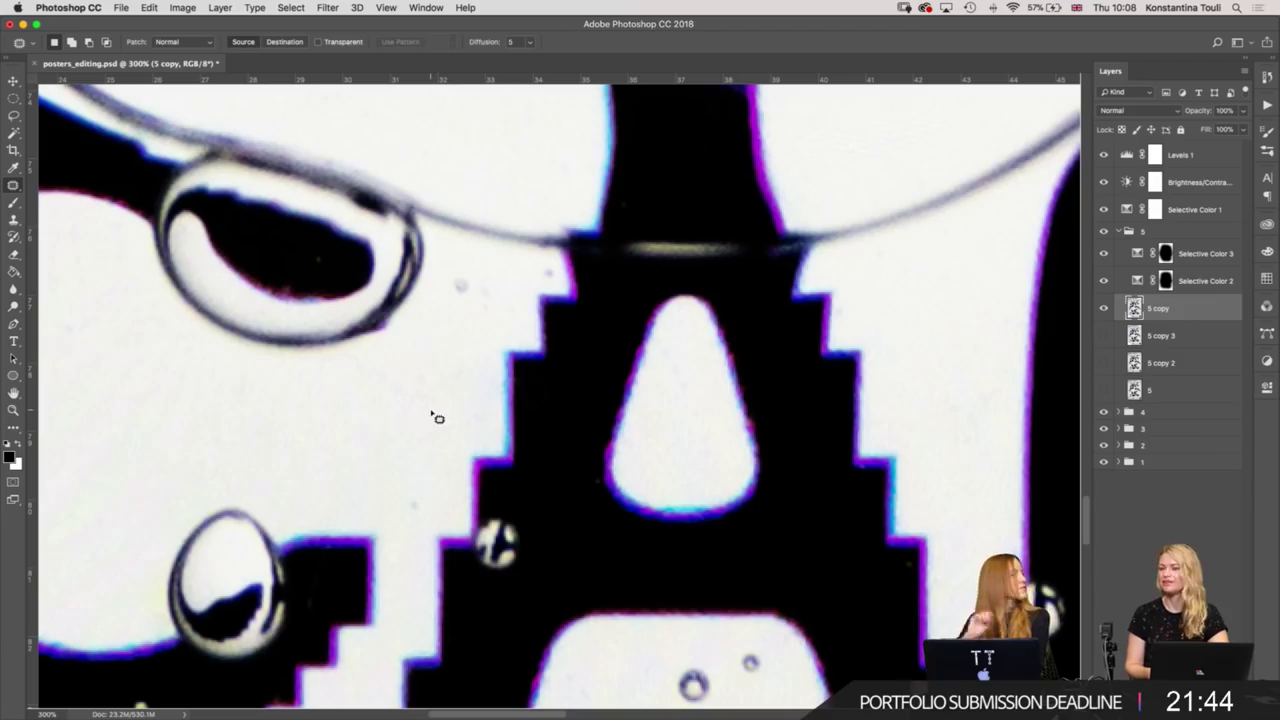
mouse_move(447, 301)
mouse_down()
mouse_move(440, 285)
mouse_move(520, 334)
mouse_up()
key(ctrl+d)
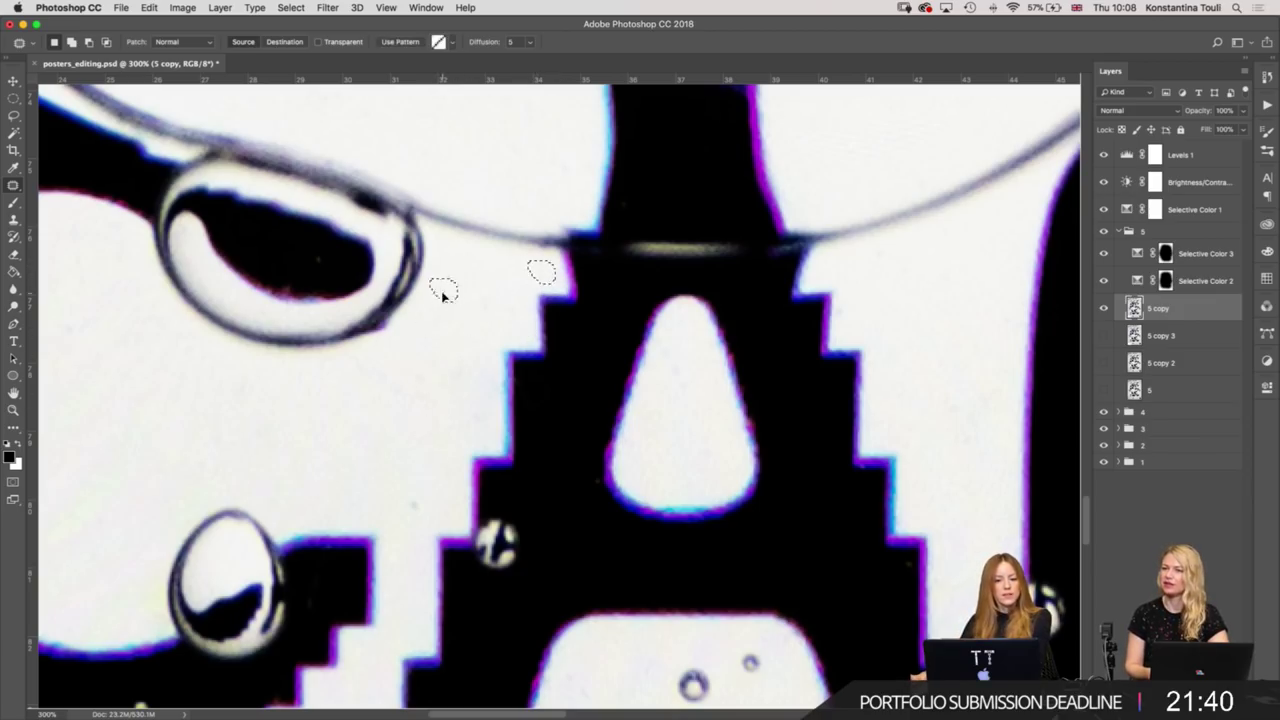
Patch away two more small specks near the A.
scroll(473, 300, down, 5)
drag(445, 273, 366, 251)
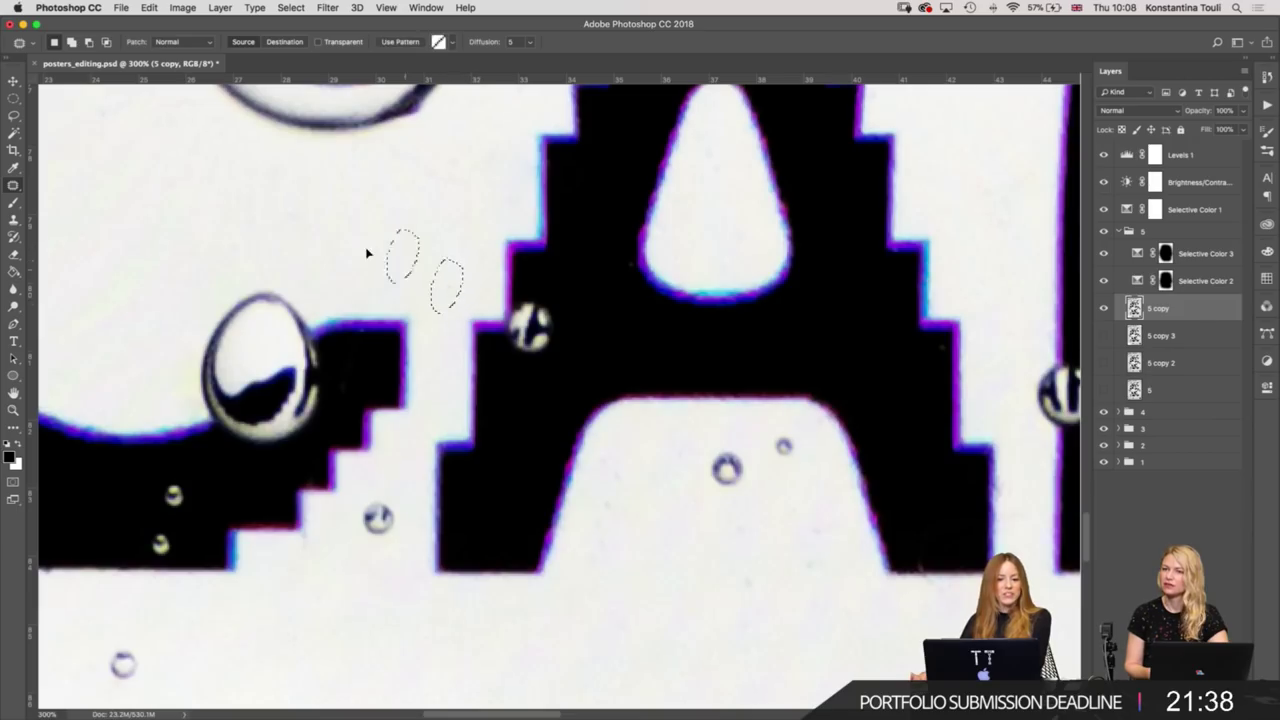
key(ctrl+d)
scroll(615, 305, down, 5)
scroll(615, 305, left, 6)
drag(615, 305, 597, 414)
key(ctrl+d)
Patch the specks between the R, E and S and above the S.
scroll(517, 409, right, 3)
scroll(525, 374, right, 10)
scroll(526, 374, up, 2)
scroll(526, 374, right, 2)
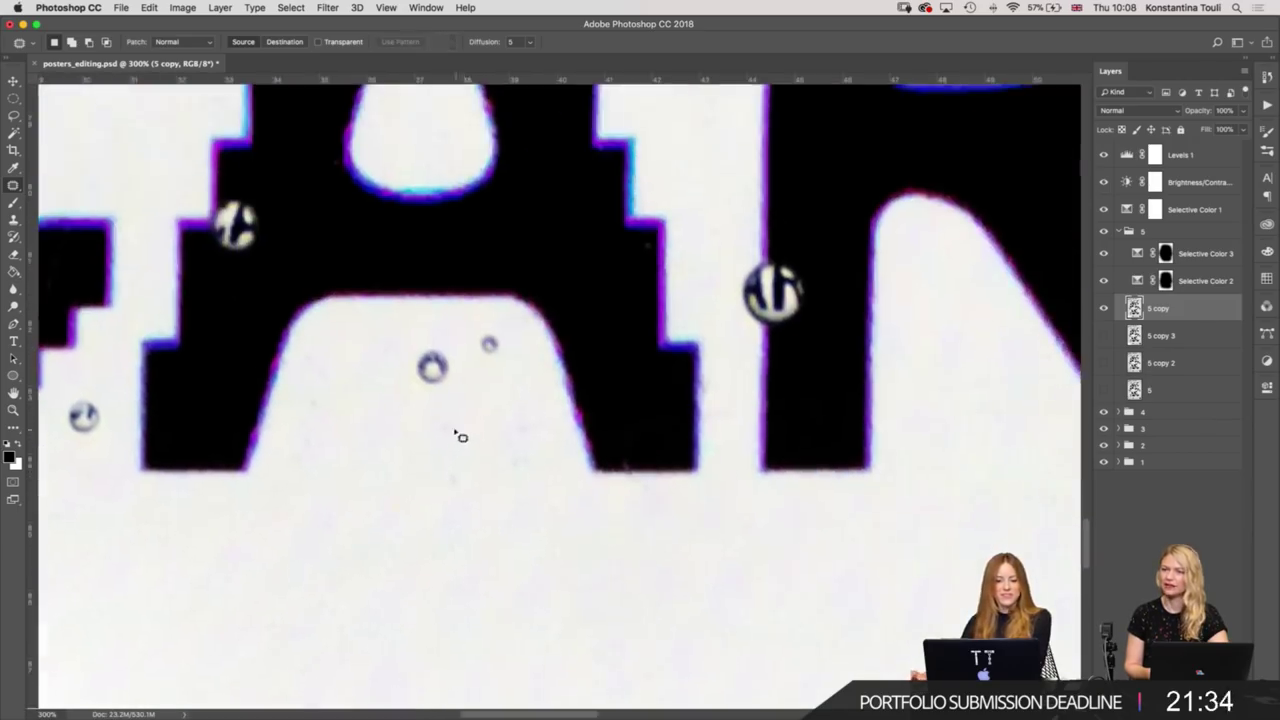
scroll(457, 434, up, 4)
scroll(457, 450, up, 3)
scroll(460, 471, right, 3)
scroll(380, 294, right, 10)
scroll(380, 294, down, 4)
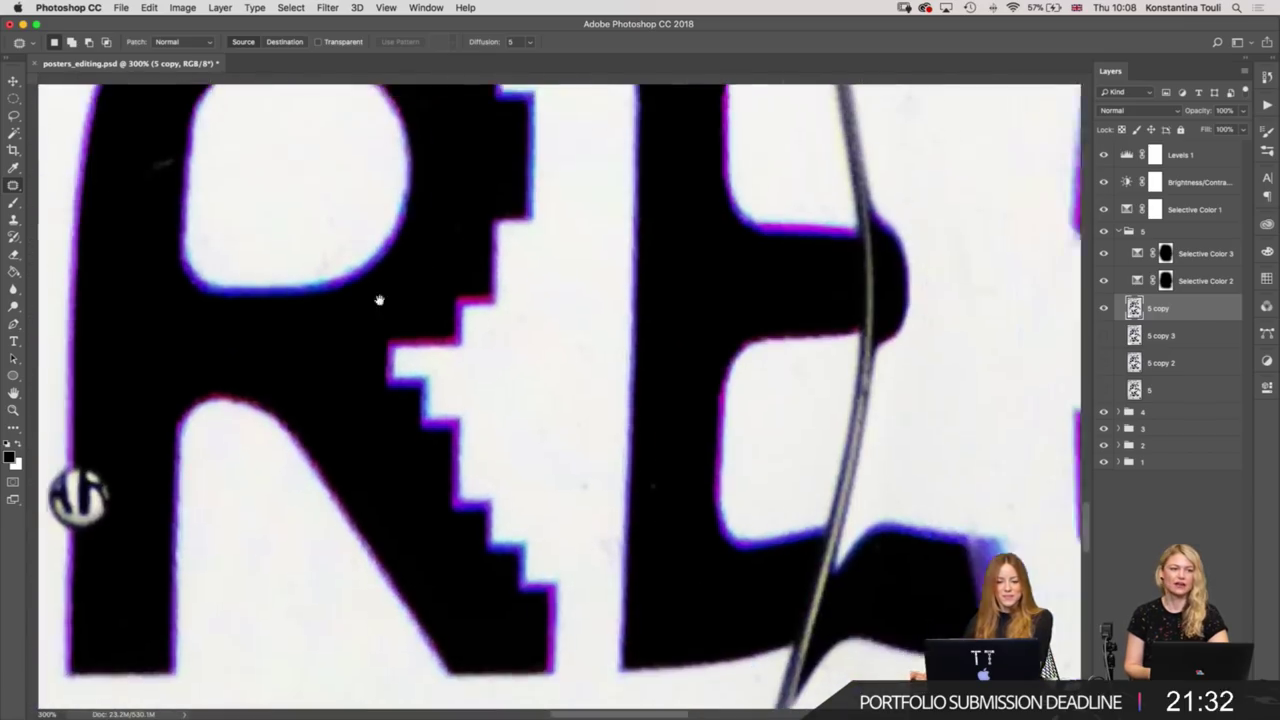
scroll(537, 517, up, 2)
mouse_move(521, 515)
mouse_down()
mouse_move(551, 613)
mouse_move(543, 531)
mouse_up()
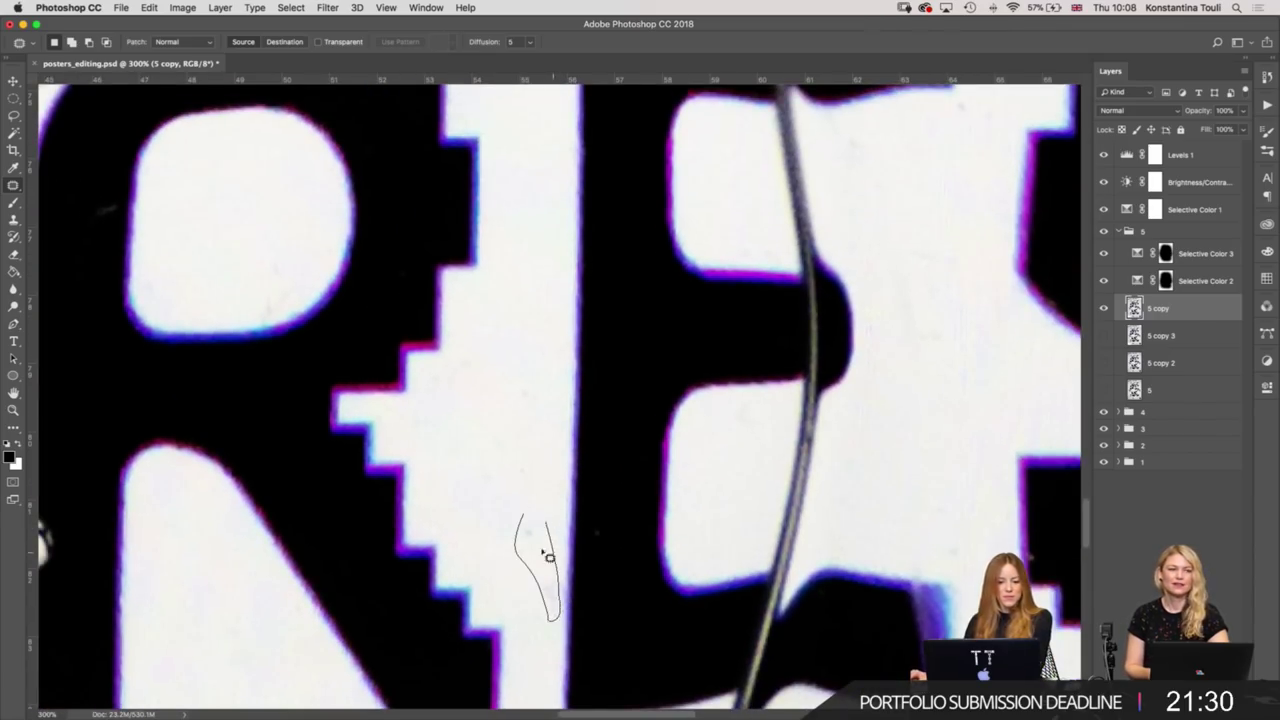
scroll(557, 371, down, 1)
scroll(437, 414, right, 2)
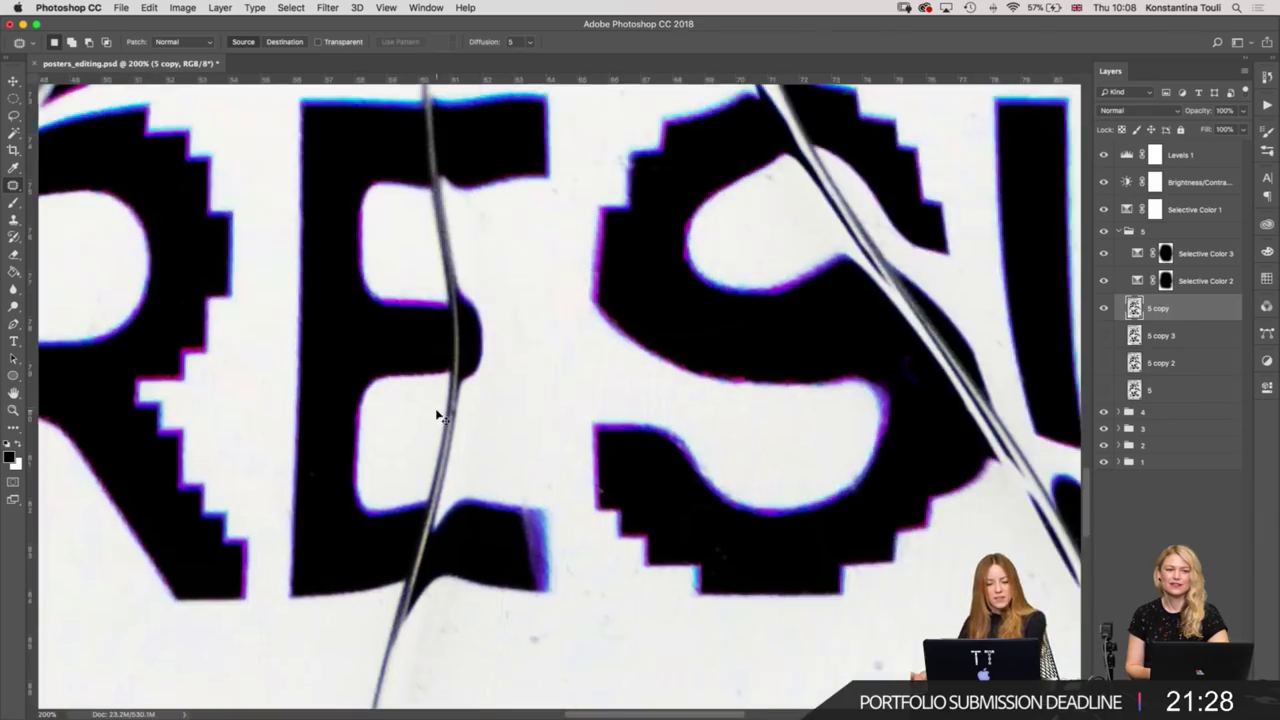
scroll(609, 251, up, 2)
scroll(519, 297, up, 1)
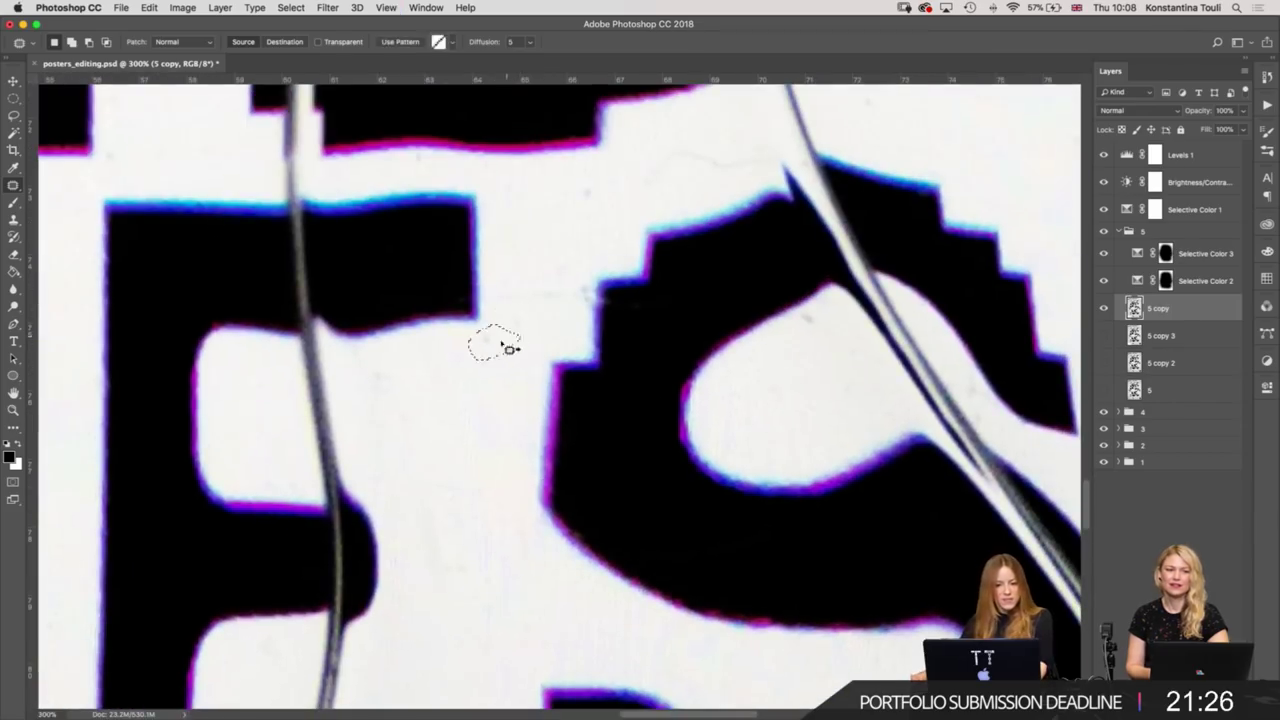
mouse_move(545, 288)
mouse_down()
mouse_move(590, 322)
mouse_move(586, 294)
mouse_move(563, 337)
mouse_move(629, 220)
mouse_up()
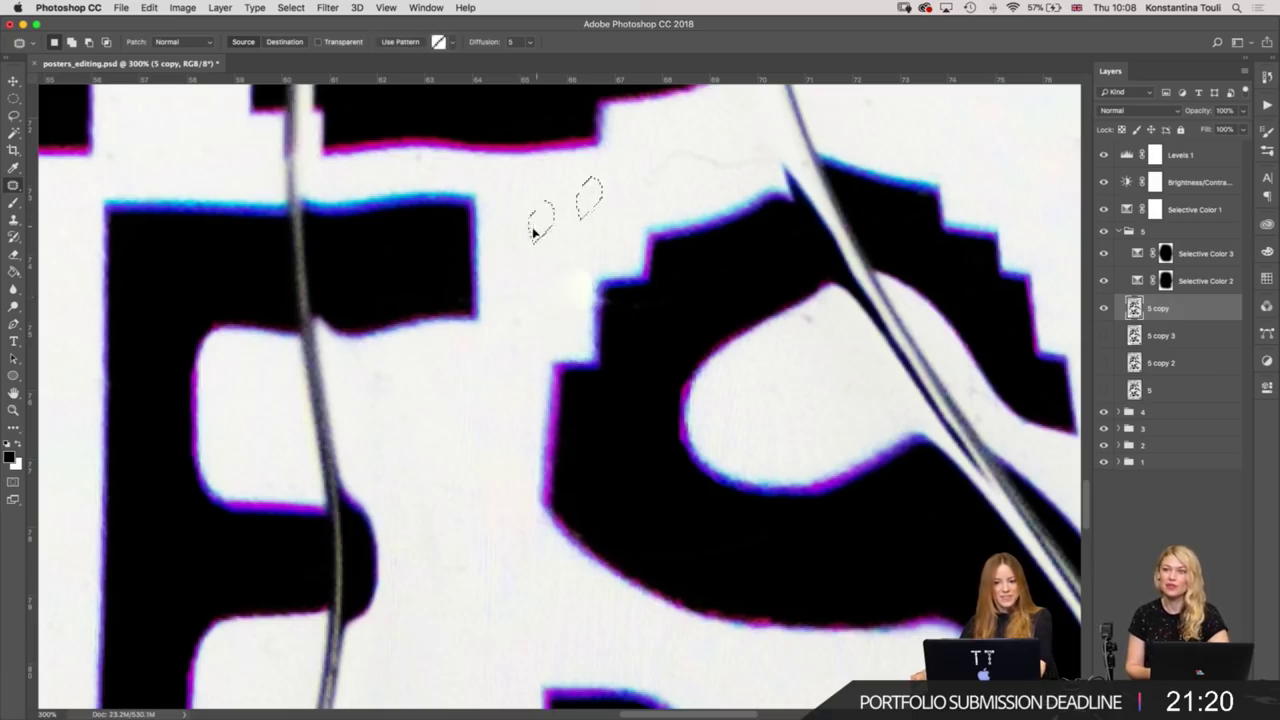
mouse_move(705, 152)
mouse_down()
mouse_move(657, 171)
mouse_move(749, 177)
mouse_move(703, 149)
mouse_move(720, 175)
mouse_move(597, 220)
mouse_up()
key(super+minus)
key(super+minus)
key(super+minus)
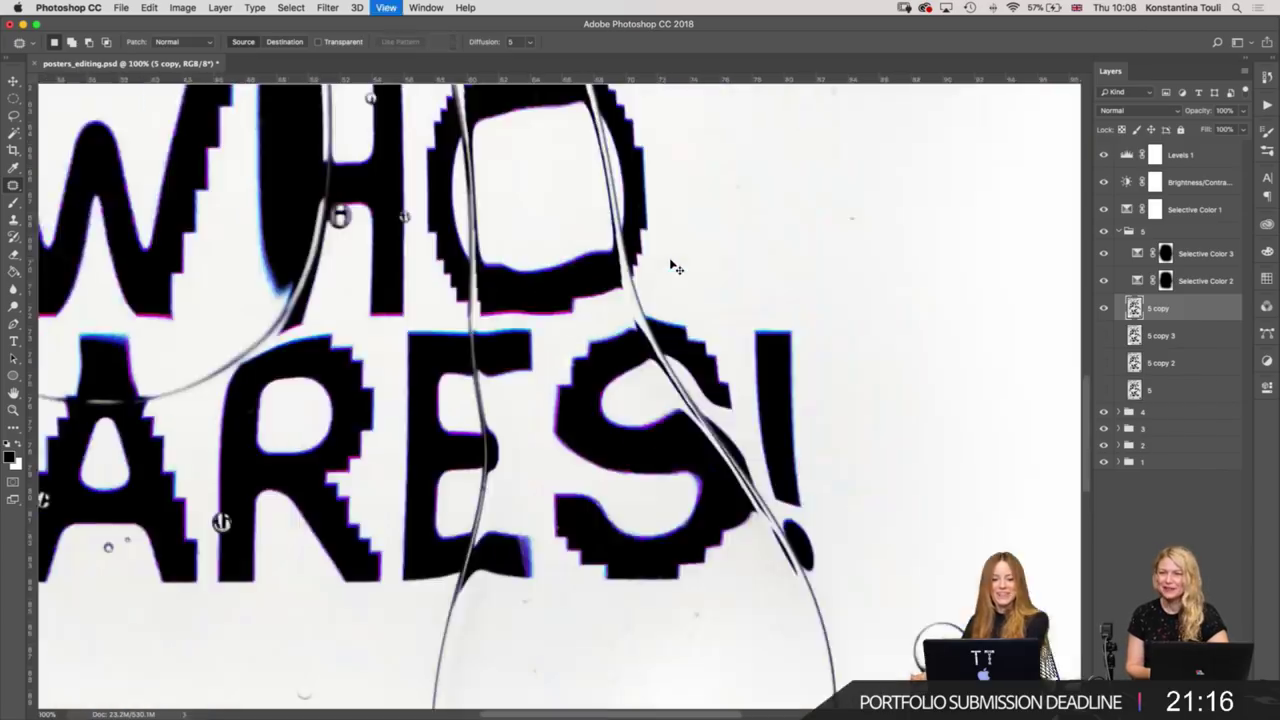
drag(681, 230, 678, 602)
scroll(490, 400, up, 5)
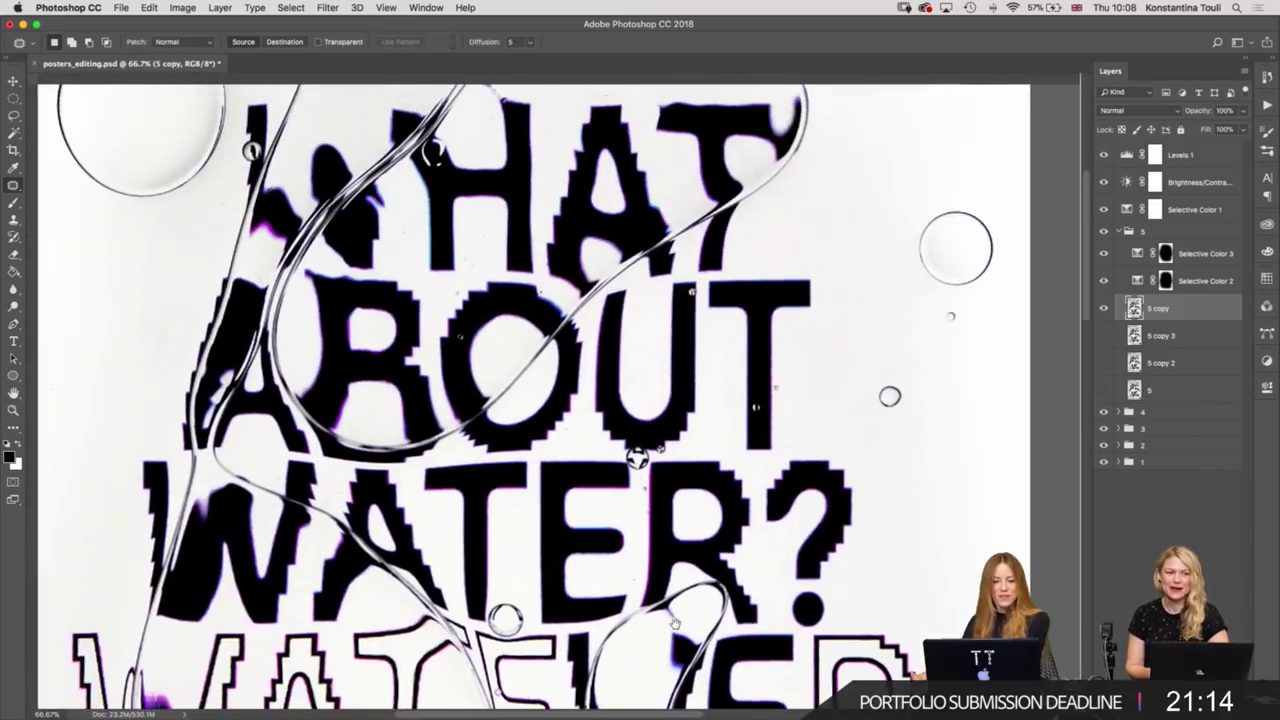
scroll(490, 400, up, 5)
scroll(490, 400, down, 10)
scroll(535, 400, right, 2)
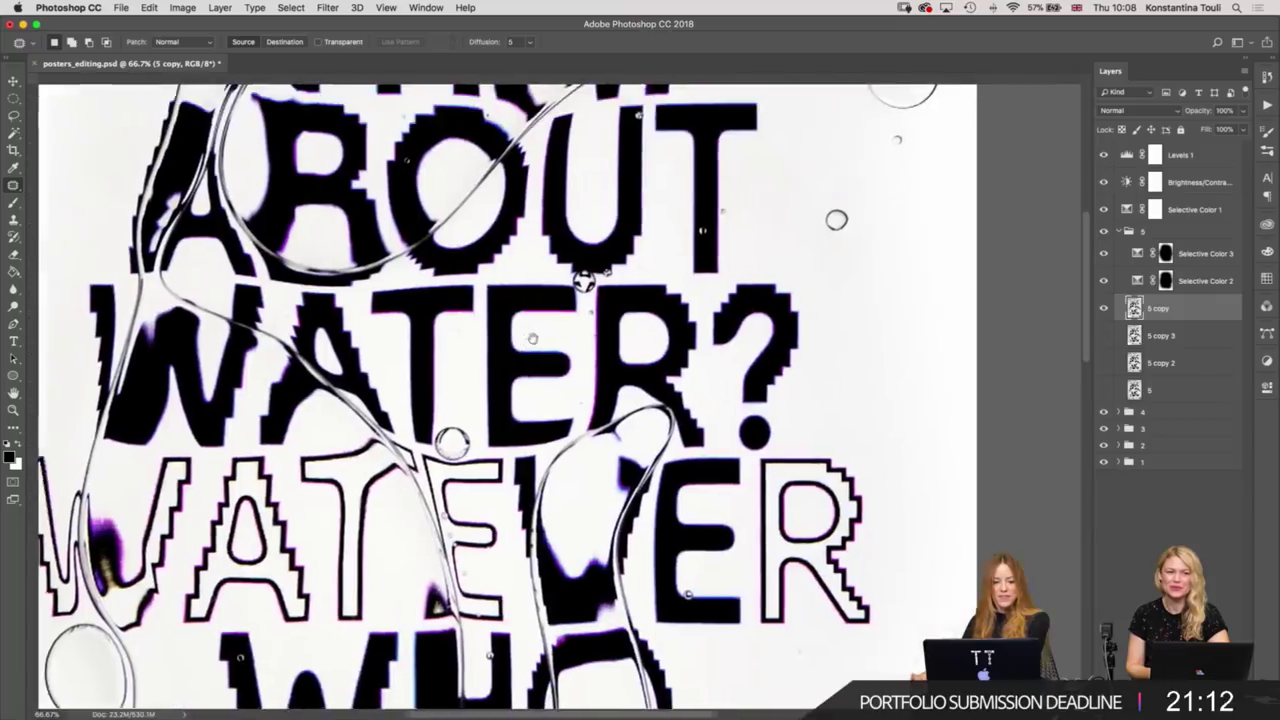
scroll(535, 400, up, 2)
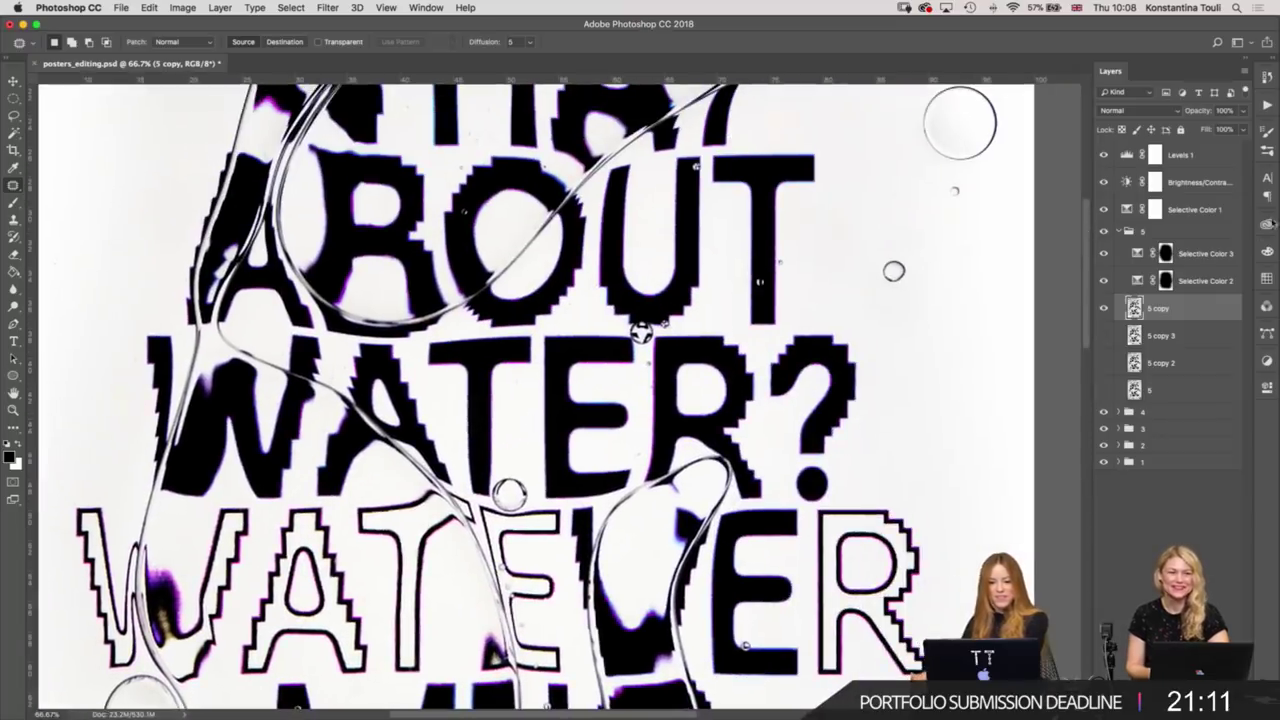
click(1104, 308)
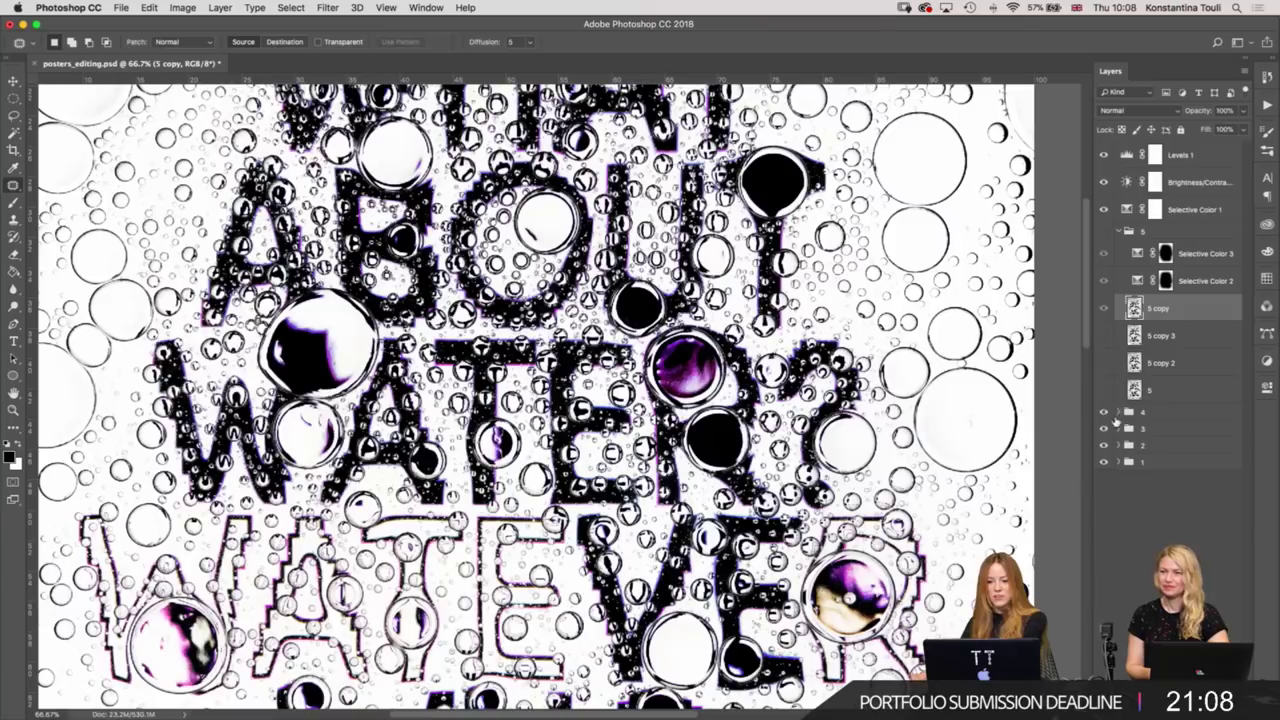
key(ctrl+plus)
key(ctrl+plus)
key(ctrl+plus)
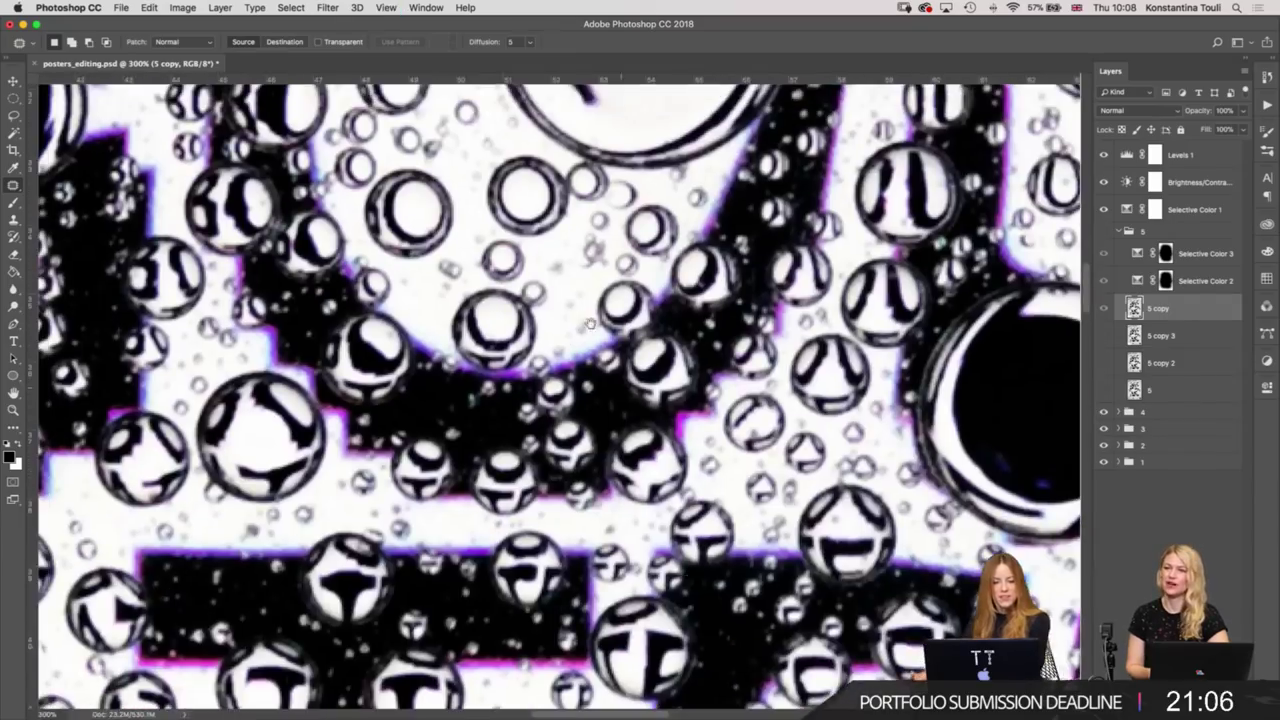
mouse_move(620, 400)
mouse_down()
mouse_move(676, 507)
mouse_move(576, 402)
mouse_up()
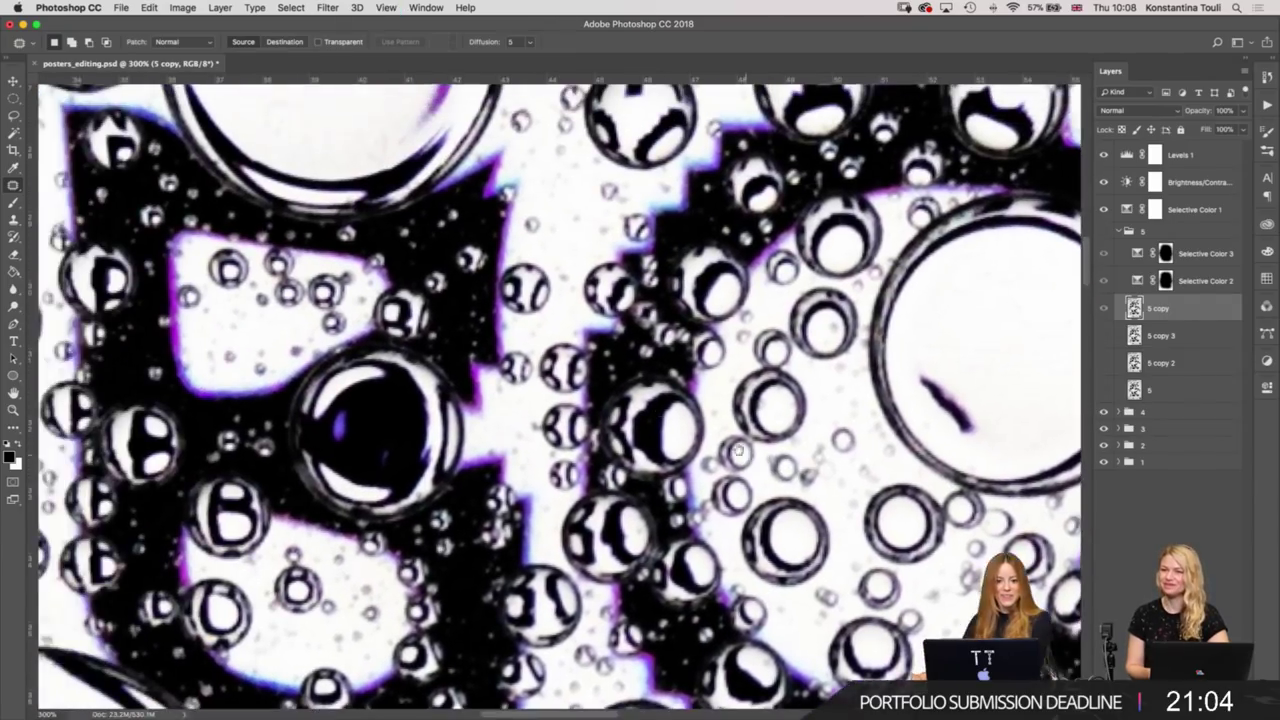
scroll(576, 402, left, 3)
scroll(576, 402, left, 3)
scroll(576, 402, left, 3)
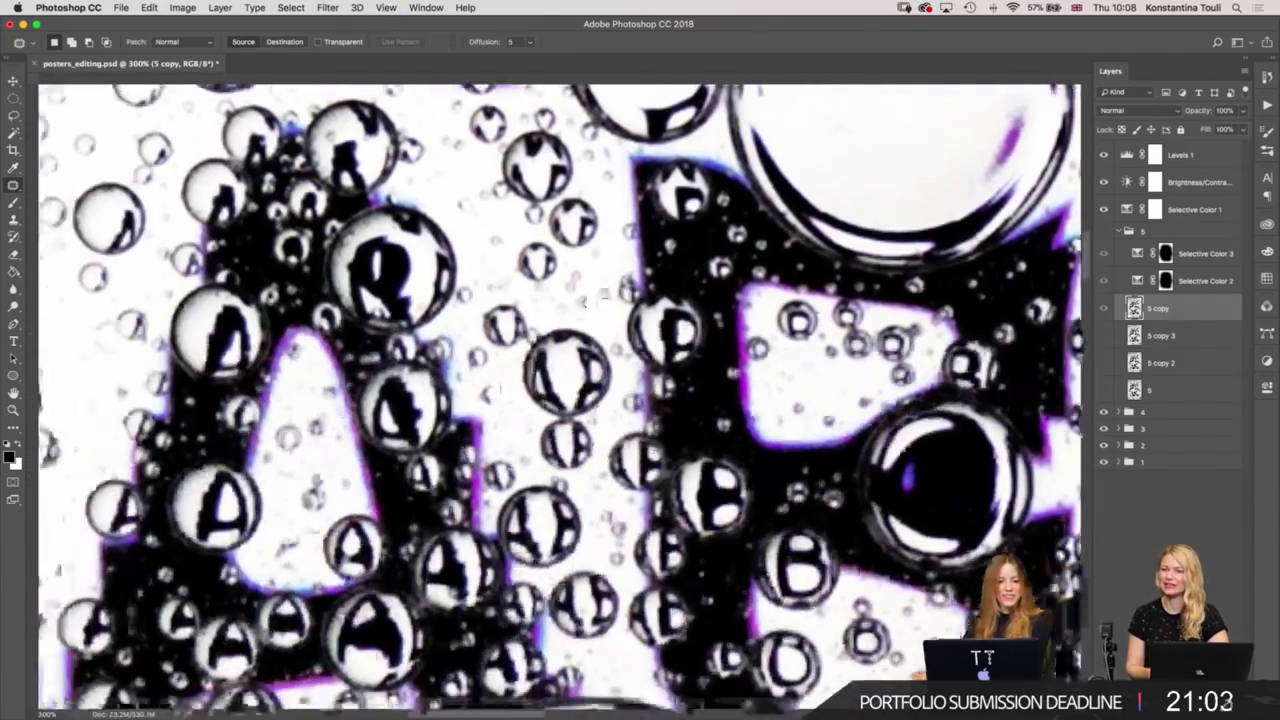
scroll(576, 402, left, 2)
scroll(303, 428, down, 3)
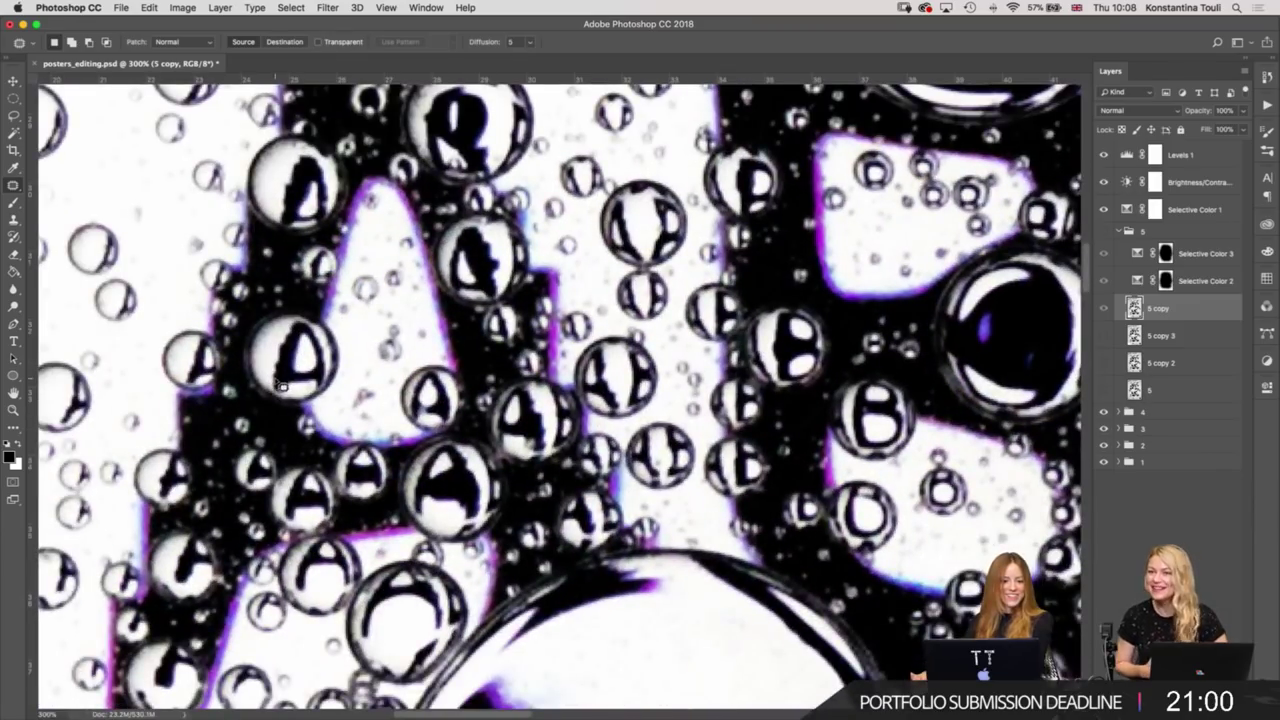
scroll(290, 380, down, 1)
scroll(310, 440, down, 2)
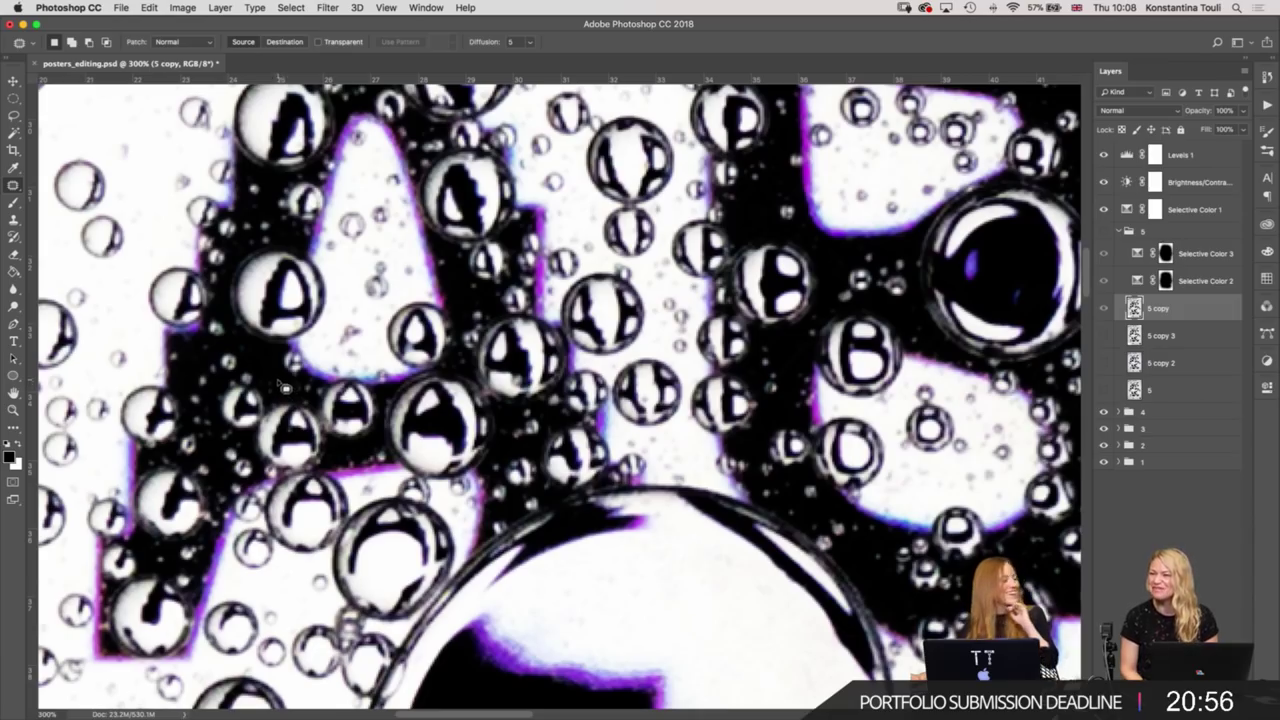
scroll(650, 400, down, 5)
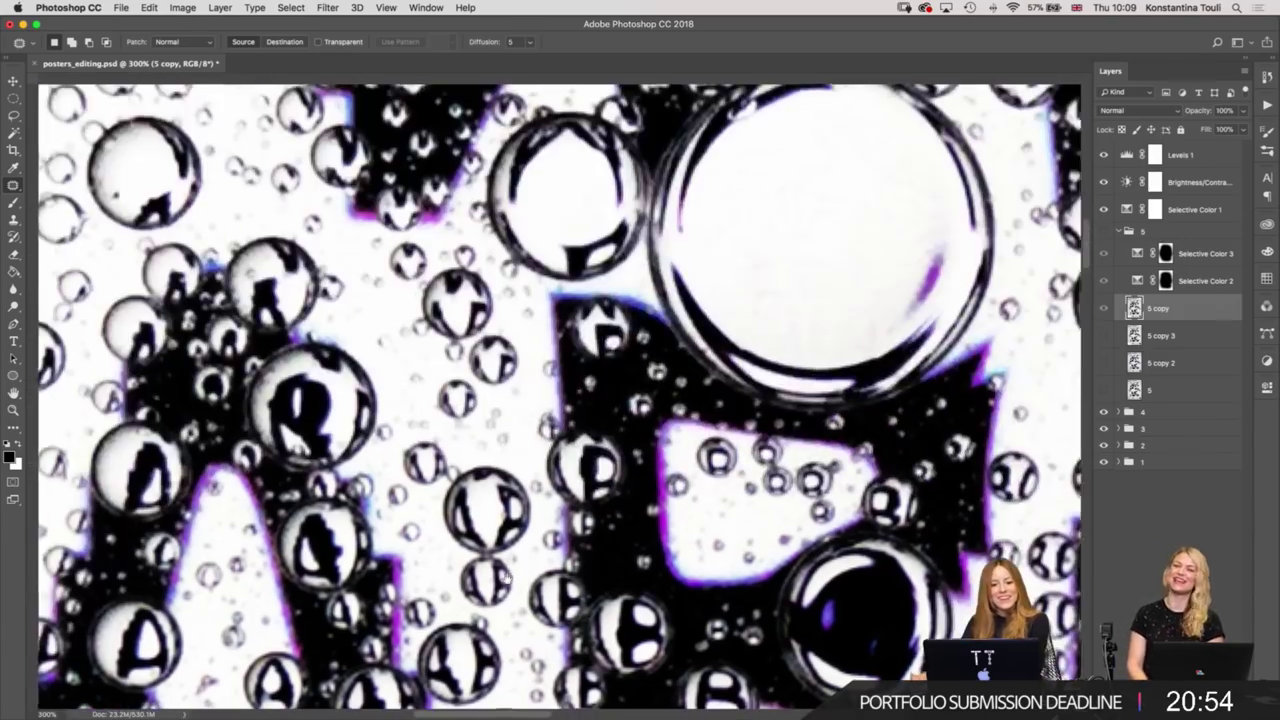
scroll(600, 460, down, 2)
scroll(565, 527, up, 1)
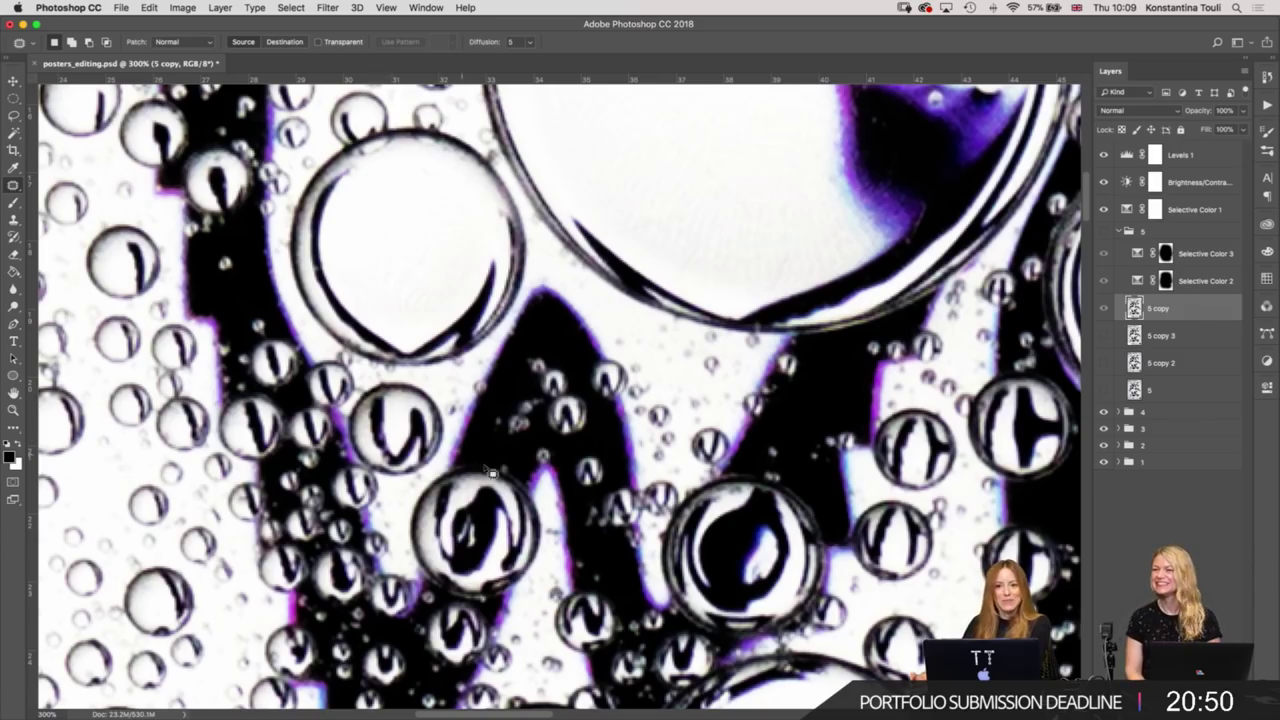
scroll(490, 470, right, 5)
scroll(450, 410, right, 5)
scroll(400, 330, right, 3)
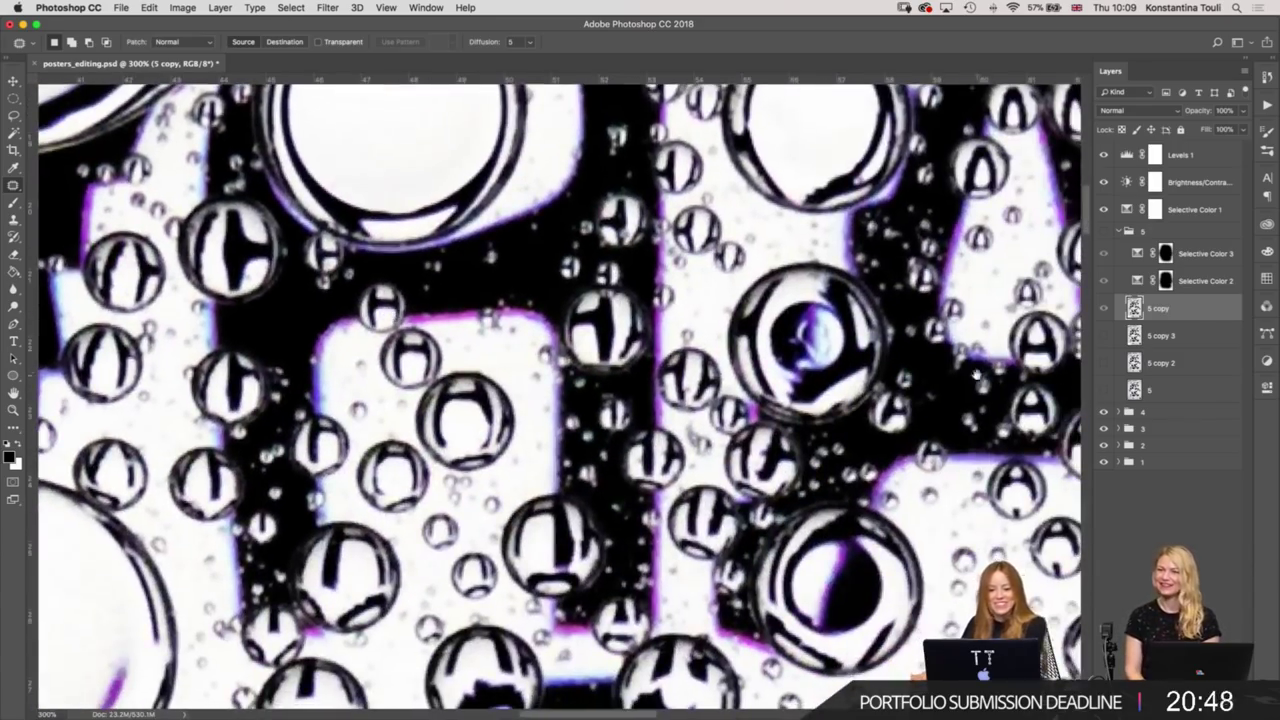
drag(975, 373, 412, 421)
scroll(537, 360, right, 3)
scroll(530, 350, right, 2)
scroll(525, 345, up, 1)
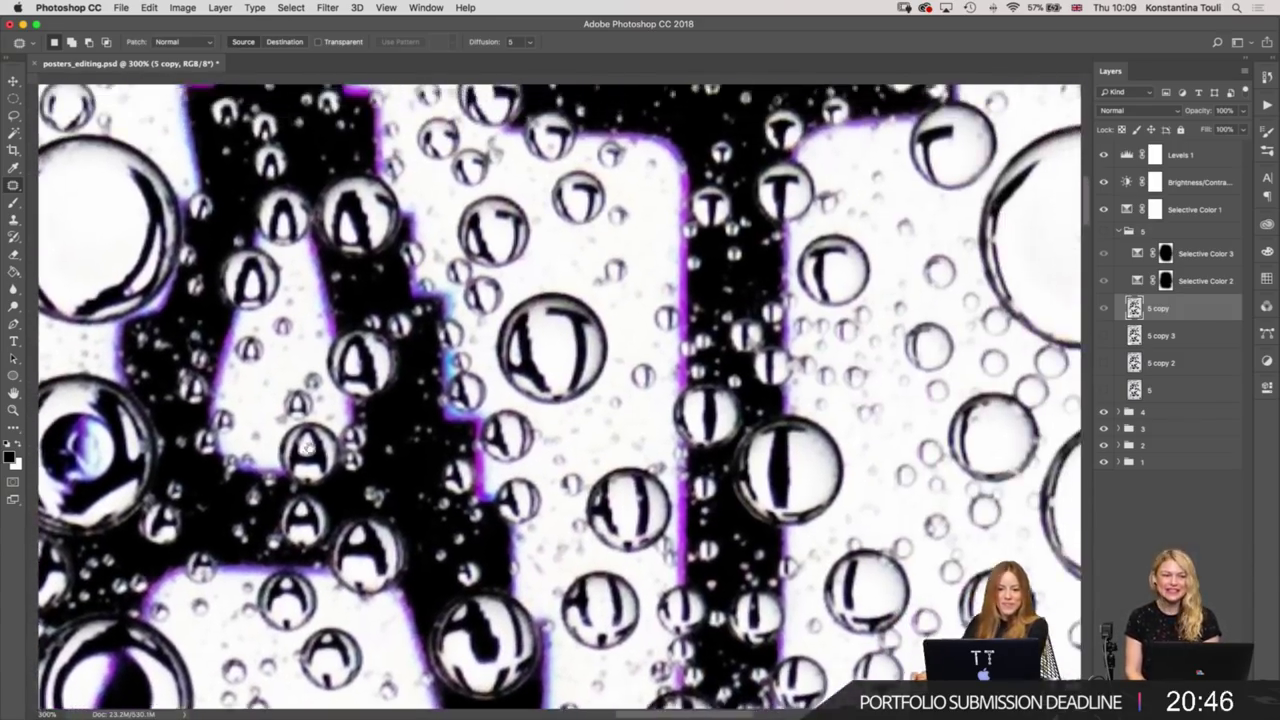
scroll(671, 552, down, 3)
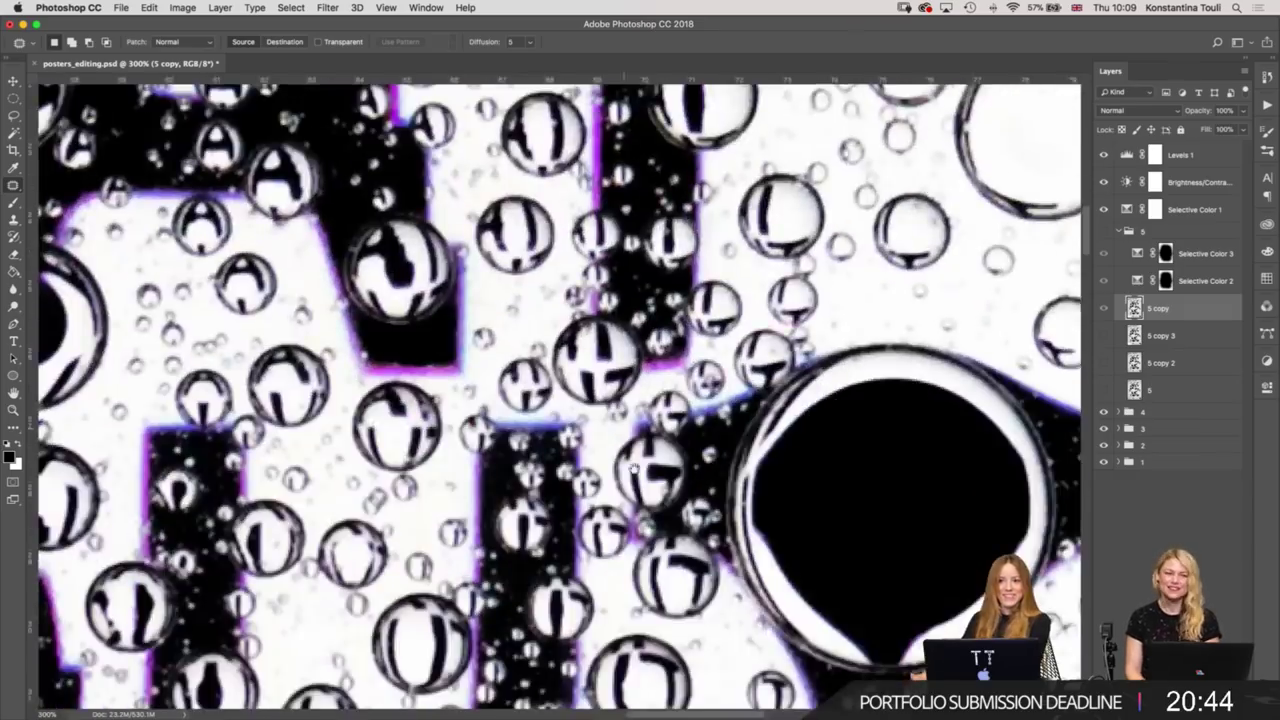
scroll(672, 548, down, 4)
scroll(674, 541, down, 1)
scroll(674, 540, down, 4)
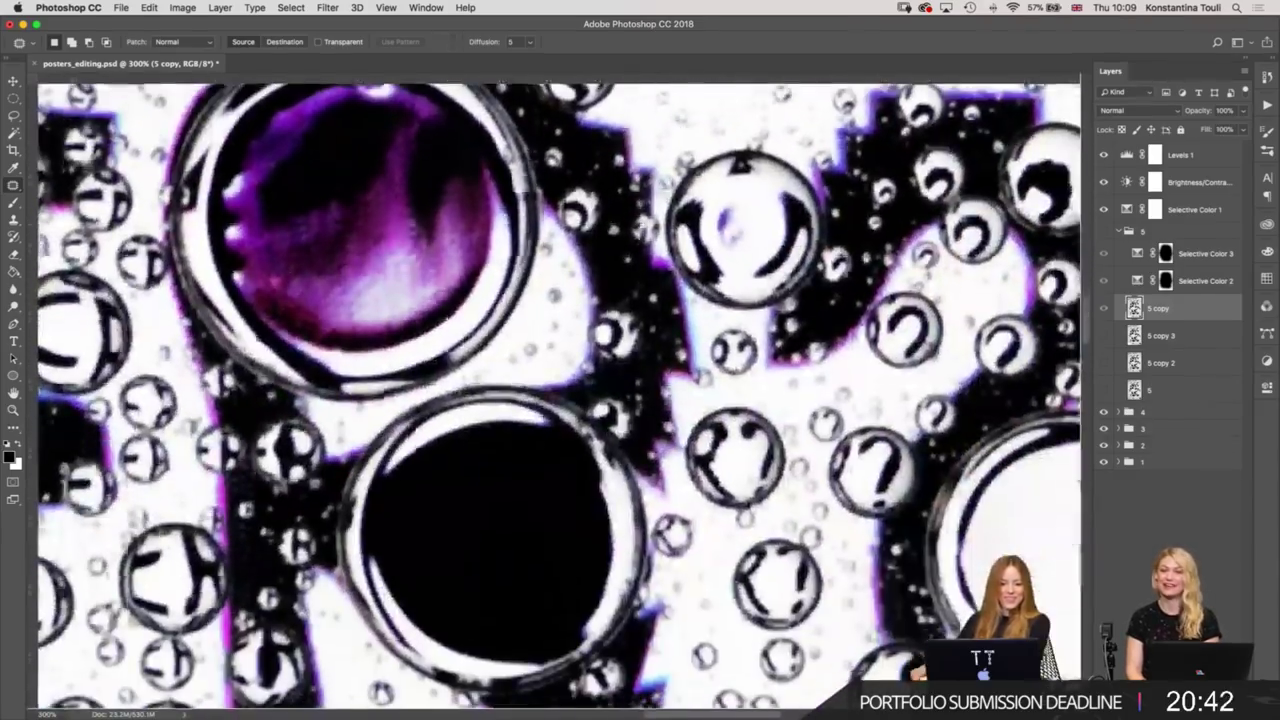
scroll(650, 510, down, 3)
scroll(620, 470, down, 1)
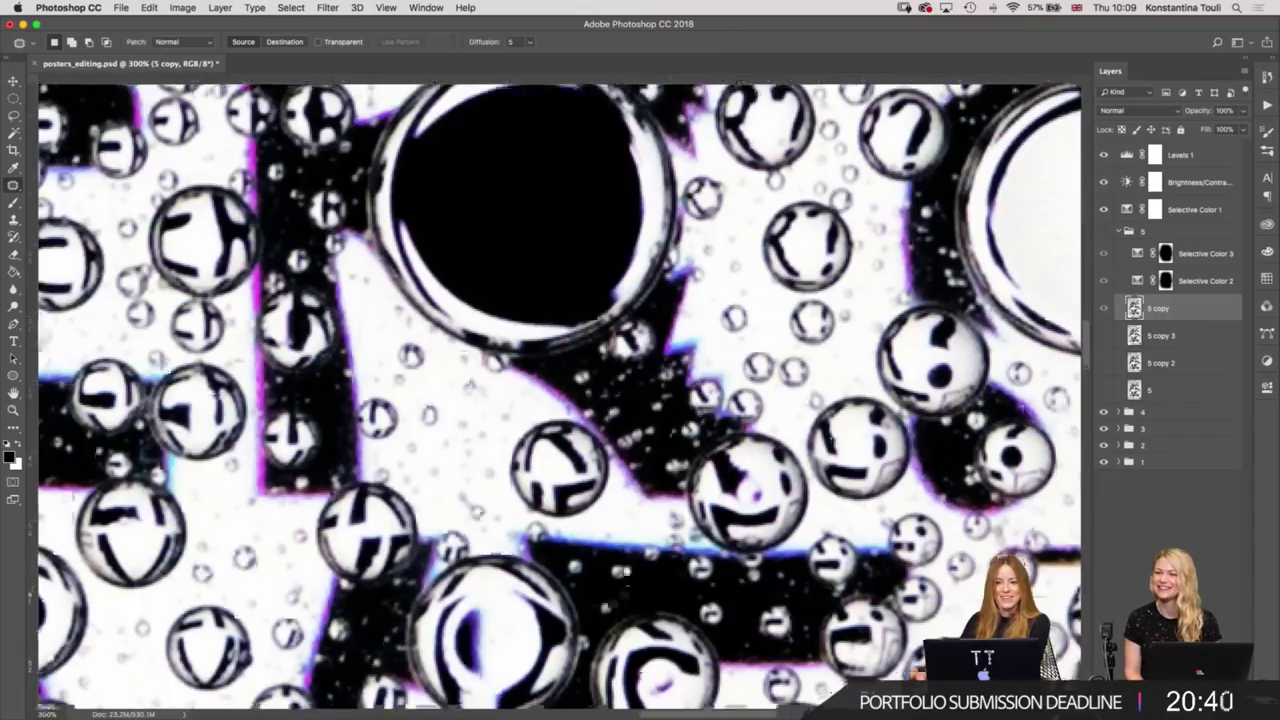
scroll(603, 577, up, 5)
scroll(576, 465, down, 5)
scroll(590, 380, down, 4)
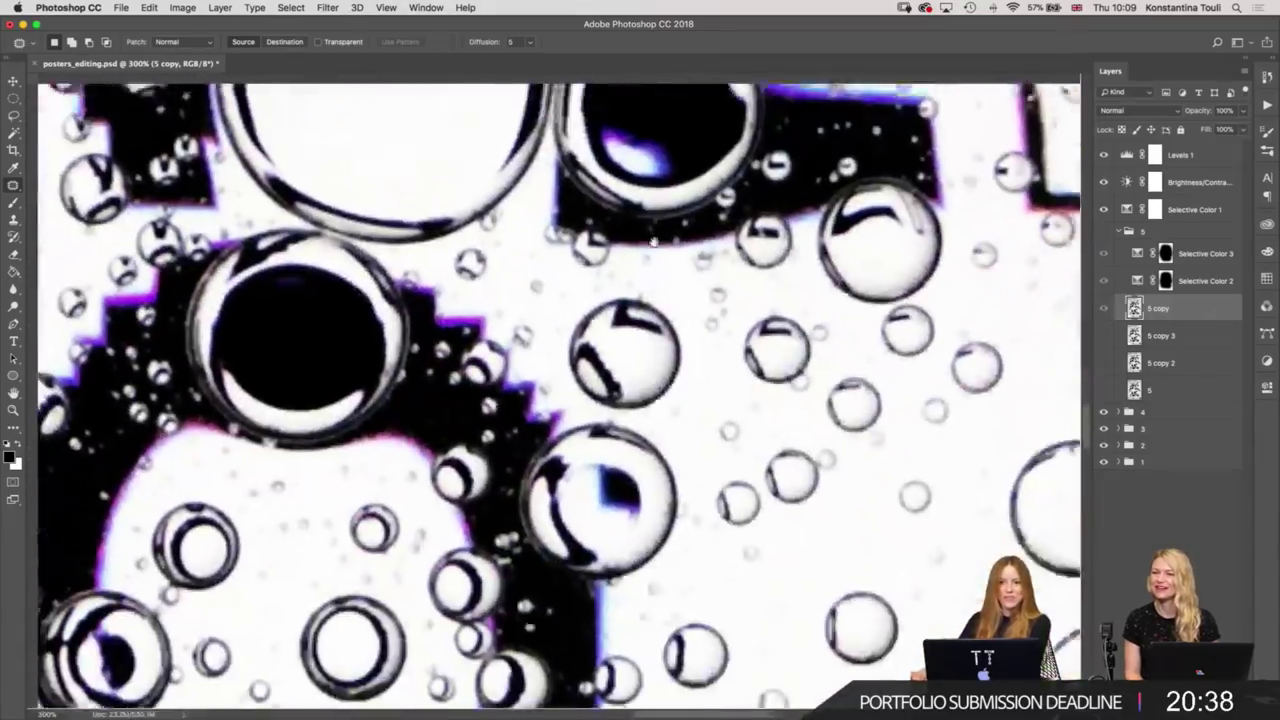
scroll(605, 270, down, 4)
scroll(621, 162, down, 3)
scroll(640, 250, down, 4)
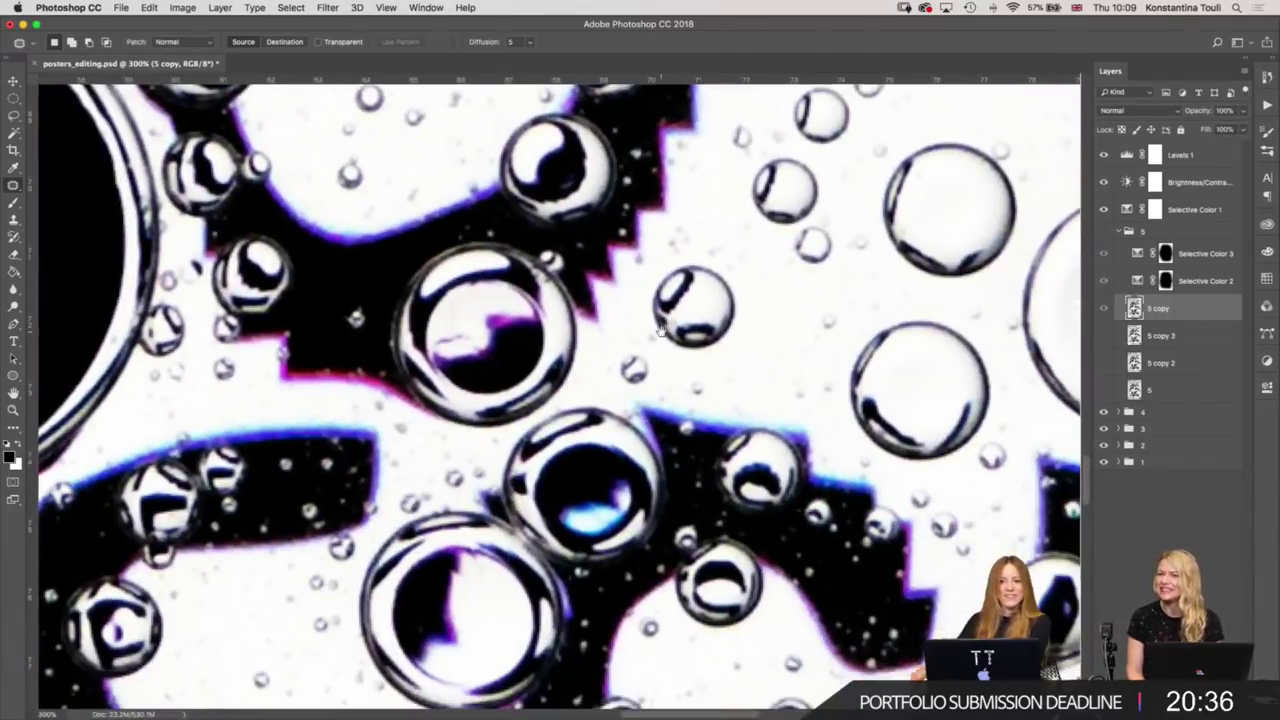
scroll(668, 415, down, 4)
scroll(630, 430, down, 4)
scroll(590, 445, down, 4)
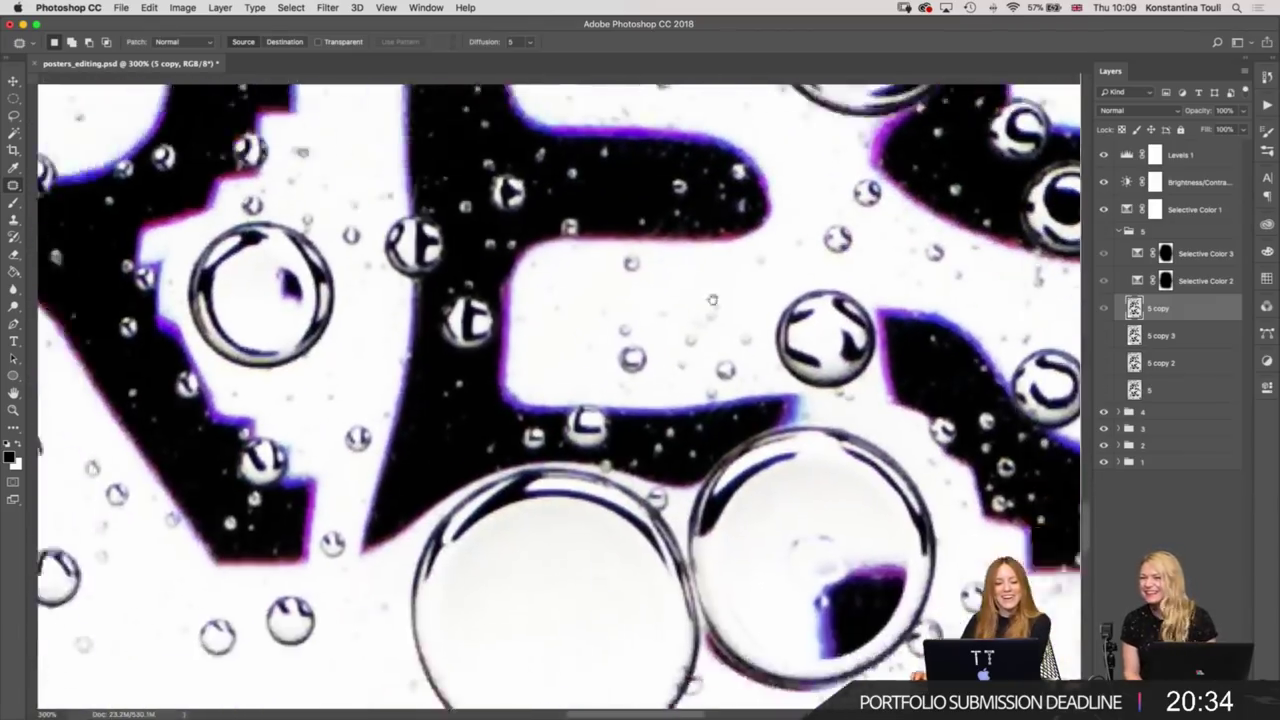
scroll(550, 460, down, 3)
scroll(540, 450, down, 4)
scroll(570, 430, down, 4)
scroll(610, 400, down, 4)
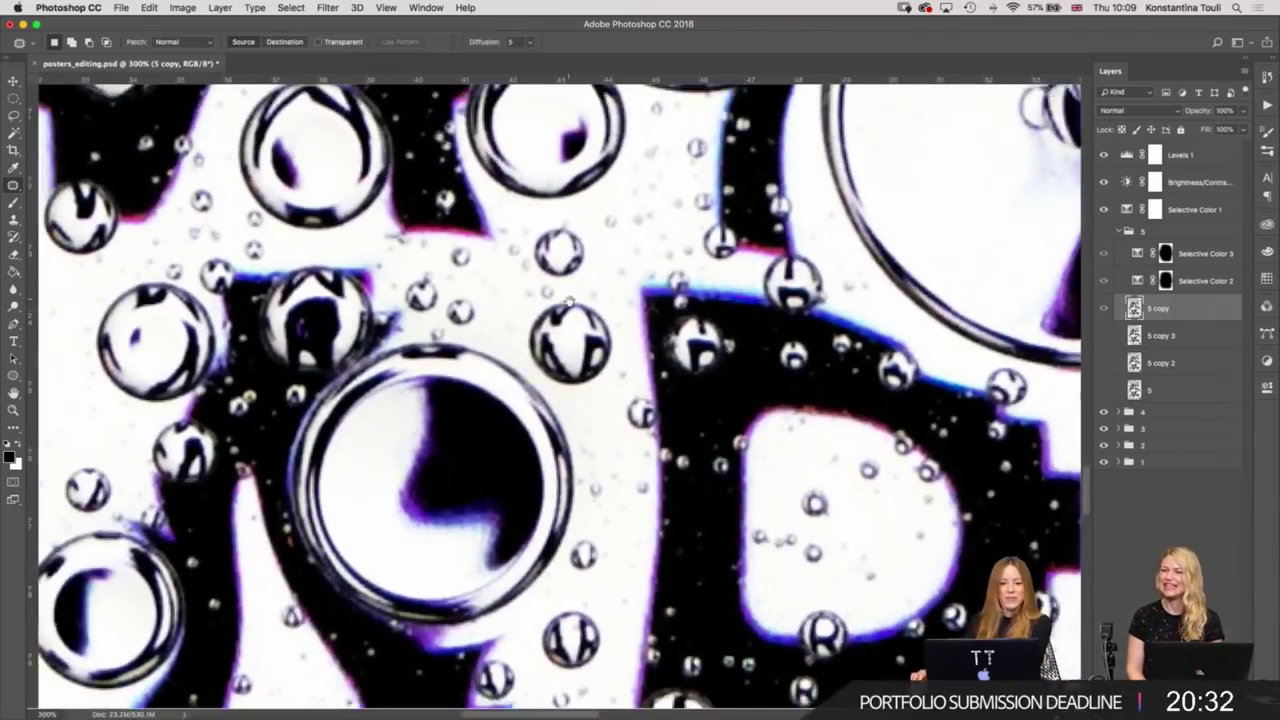
scroll(650, 377, down, 4)
scroll(640, 385, up, 2)
scroll(610, 395, down, 4)
scroll(570, 405, right, 3)
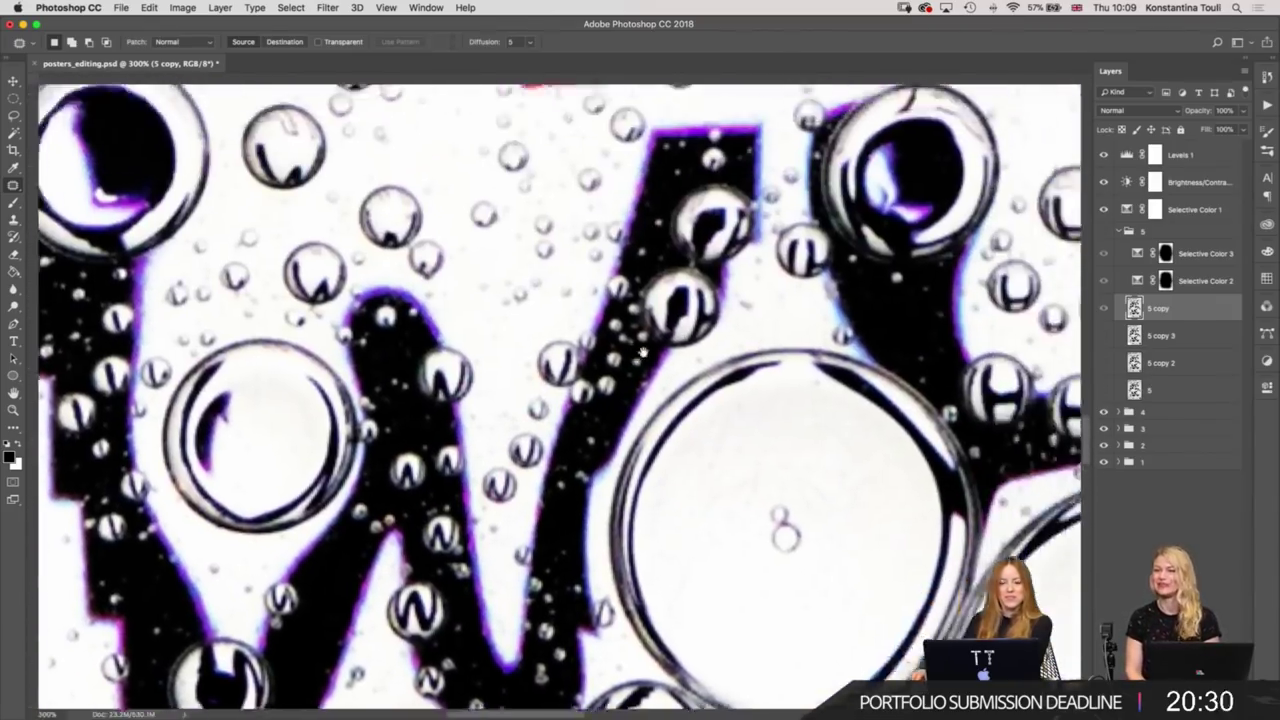
scroll(535, 415, right, 3)
scroll(550, 390, right, 5)
scroll(550, 390, up, 2)
scroll(600, 300, right, 5)
scroll(600, 300, up, 3)
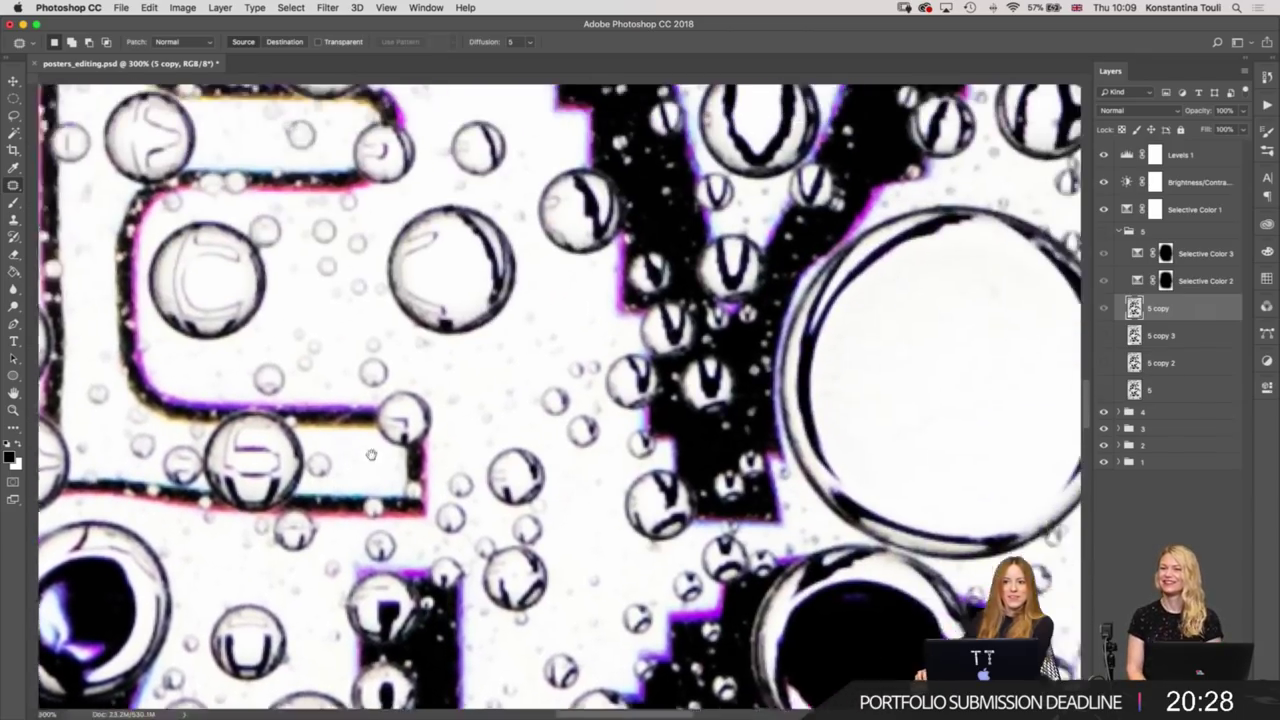
scroll(600, 280, right, 5)
scroll(600, 280, up, 4)
scroll(530, 365, up, 1)
scroll(460, 450, right, 5)
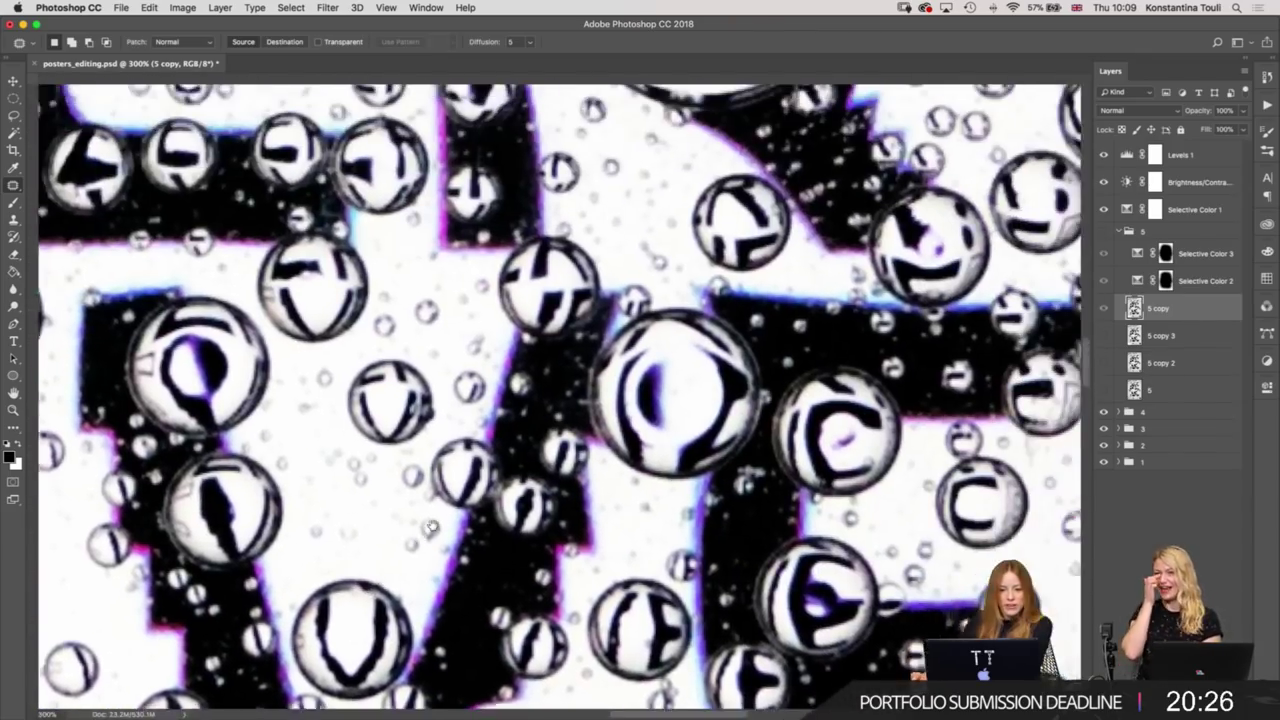
scroll(390, 535, right, 3)
scroll(350, 575, right, 5)
scroll(340, 571, up, 3)
scroll(330, 567, right, 3)
scroll(315, 562, right, 5)
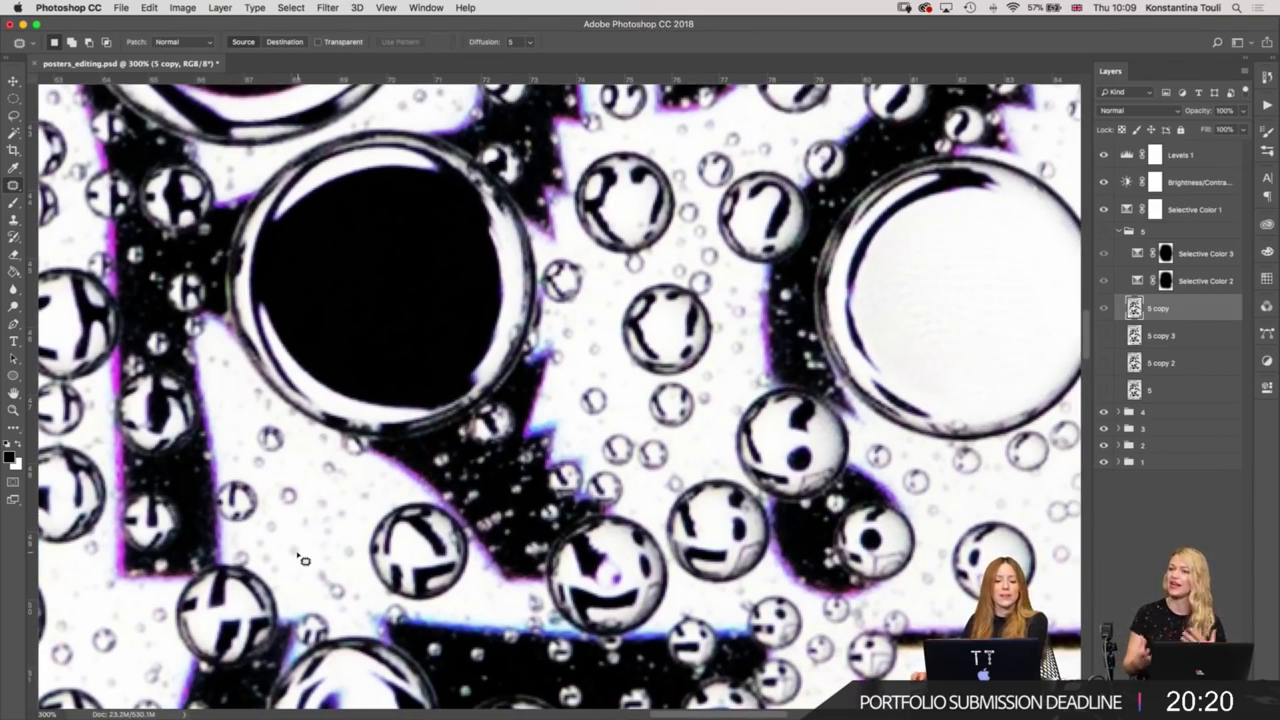
scroll(560, 612, up, 3)
scroll(514, 494, up, 1)
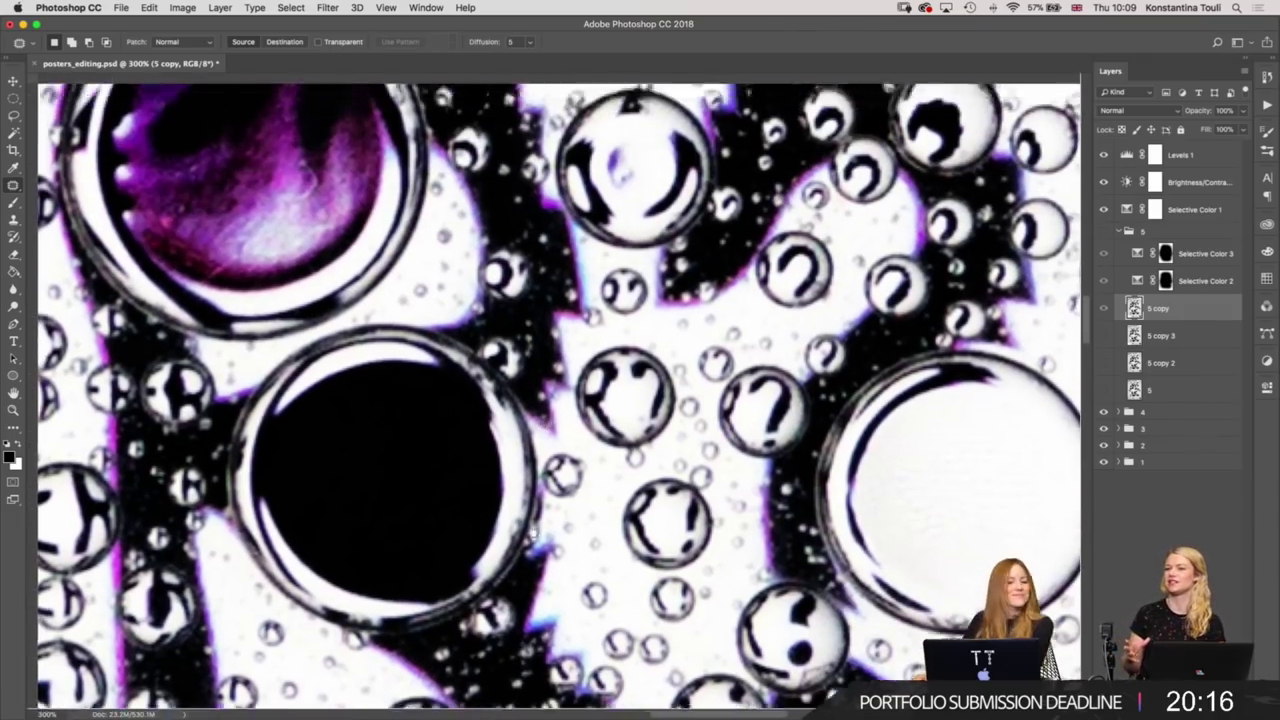
scroll(540, 505, up, 5)
scroll(460, 470, left, 5)
scroll(413, 441, left, 3)
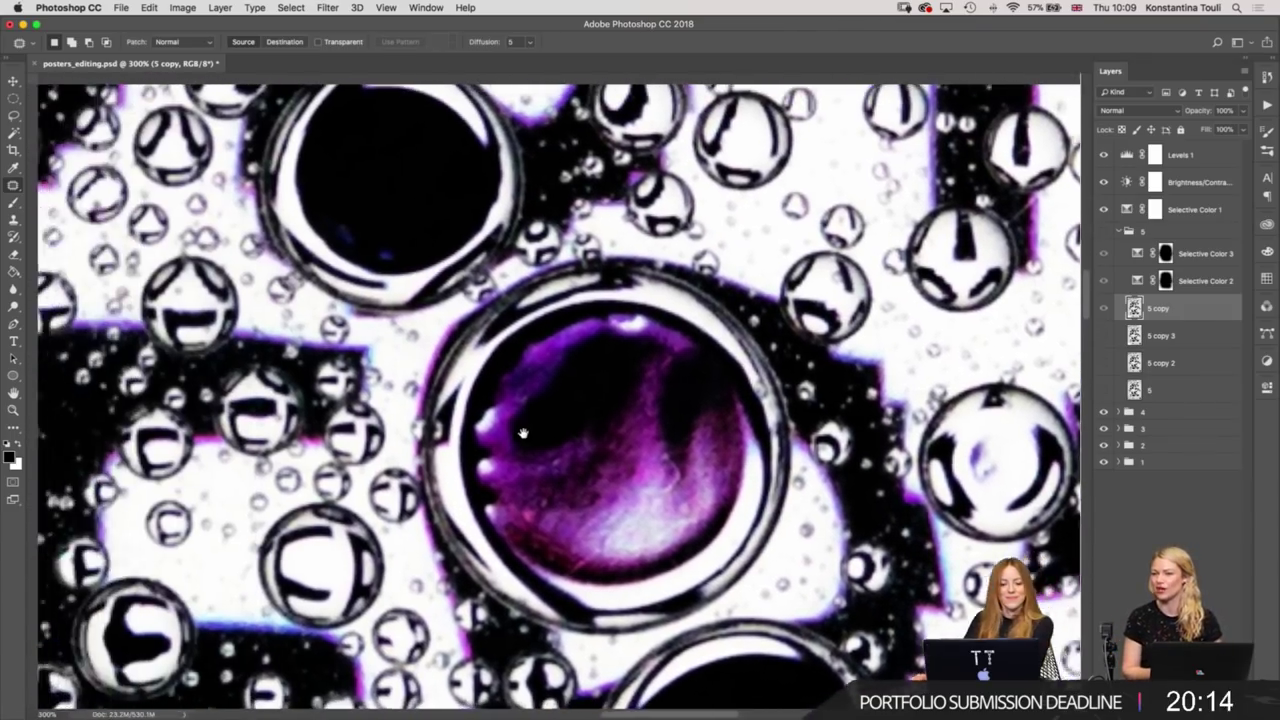
scroll(470, 360, left, 1)
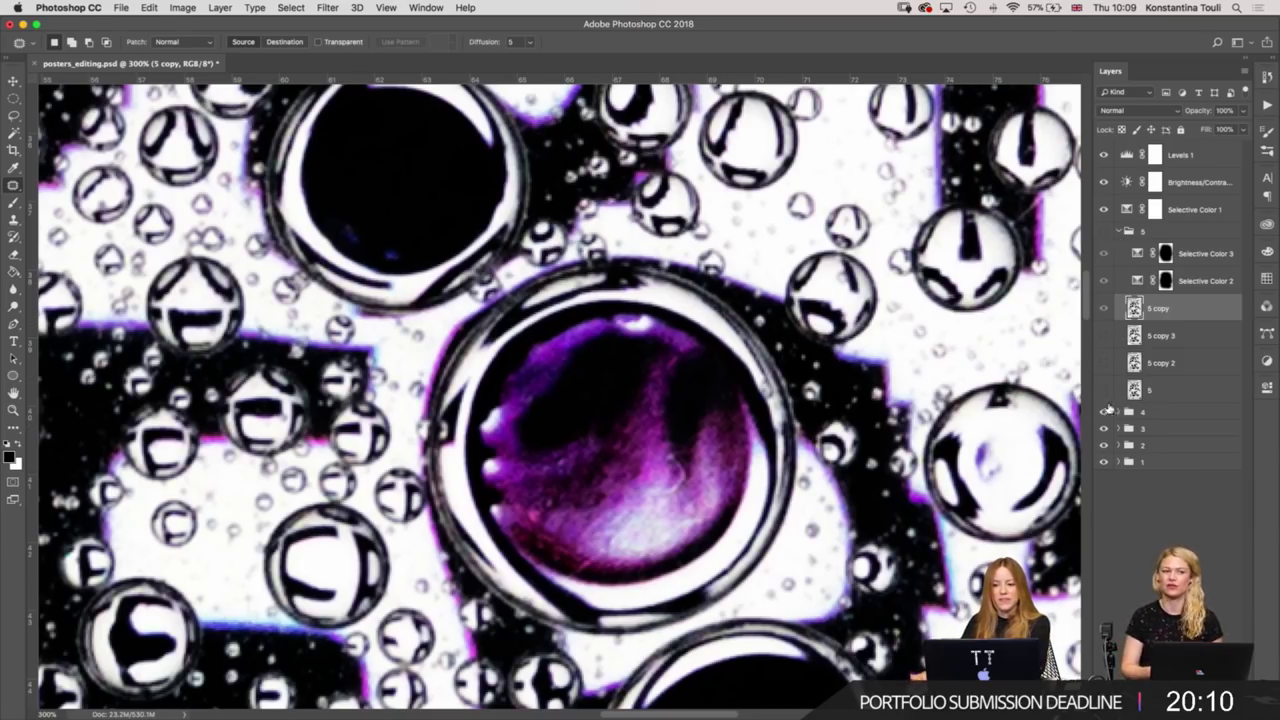
Show and select layer group 1, zoom in on its pink bubble, then back out to 200%.
click(1105, 462)
click(1160, 462)
key(ctrl+minus)
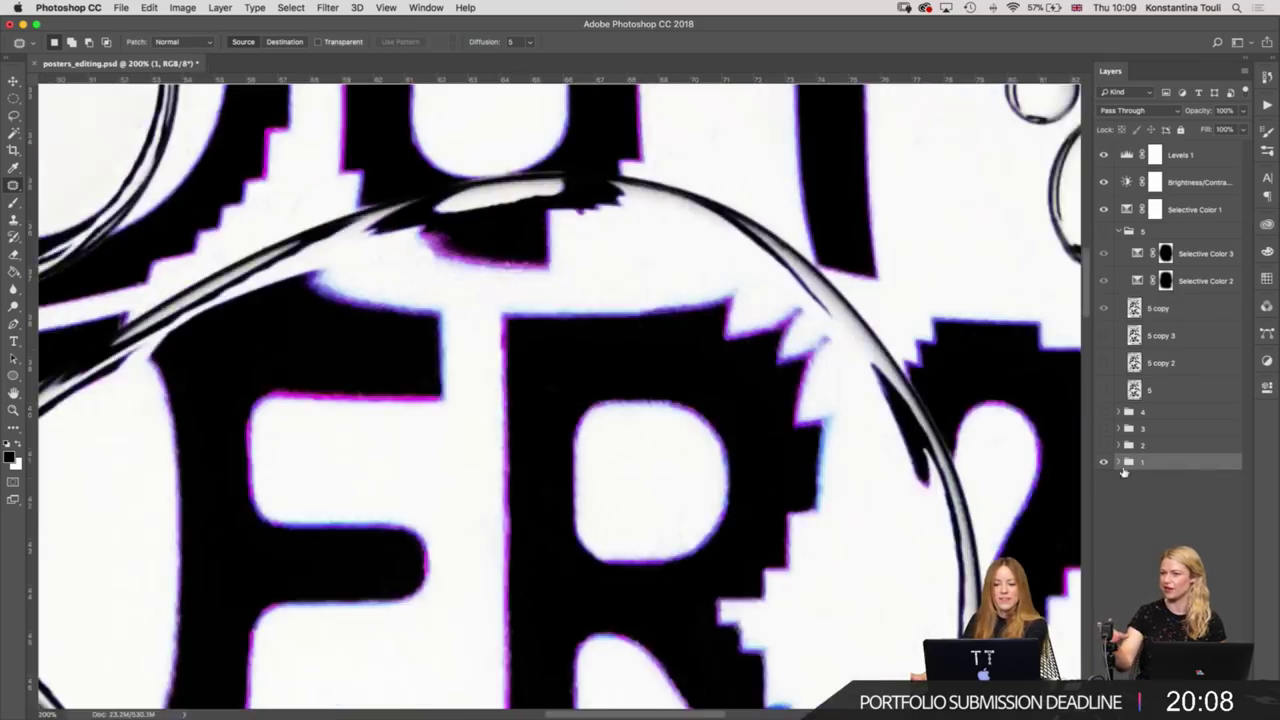
key(ctrl+minus)
key(ctrl+minus)
key(ctrl+minus)
key(ctrl+plus)
key(ctrl+plus)
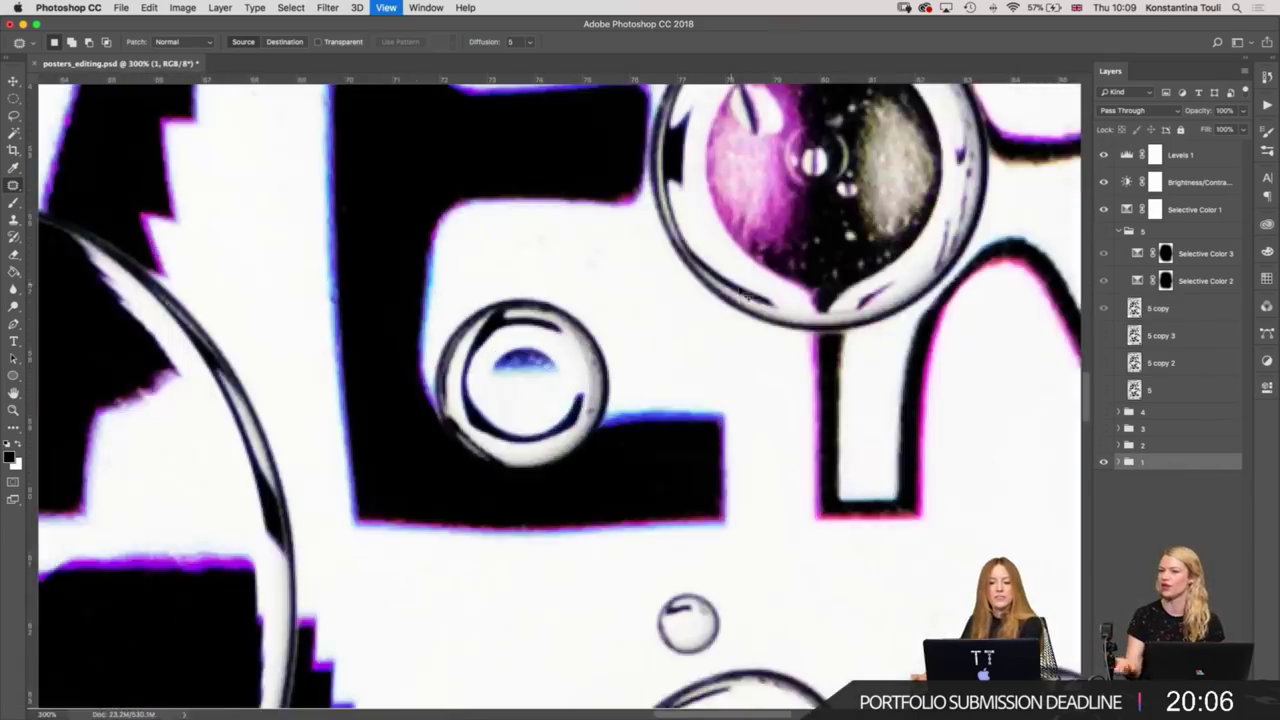
key(ctrl+plus)
key(ctrl+plus)
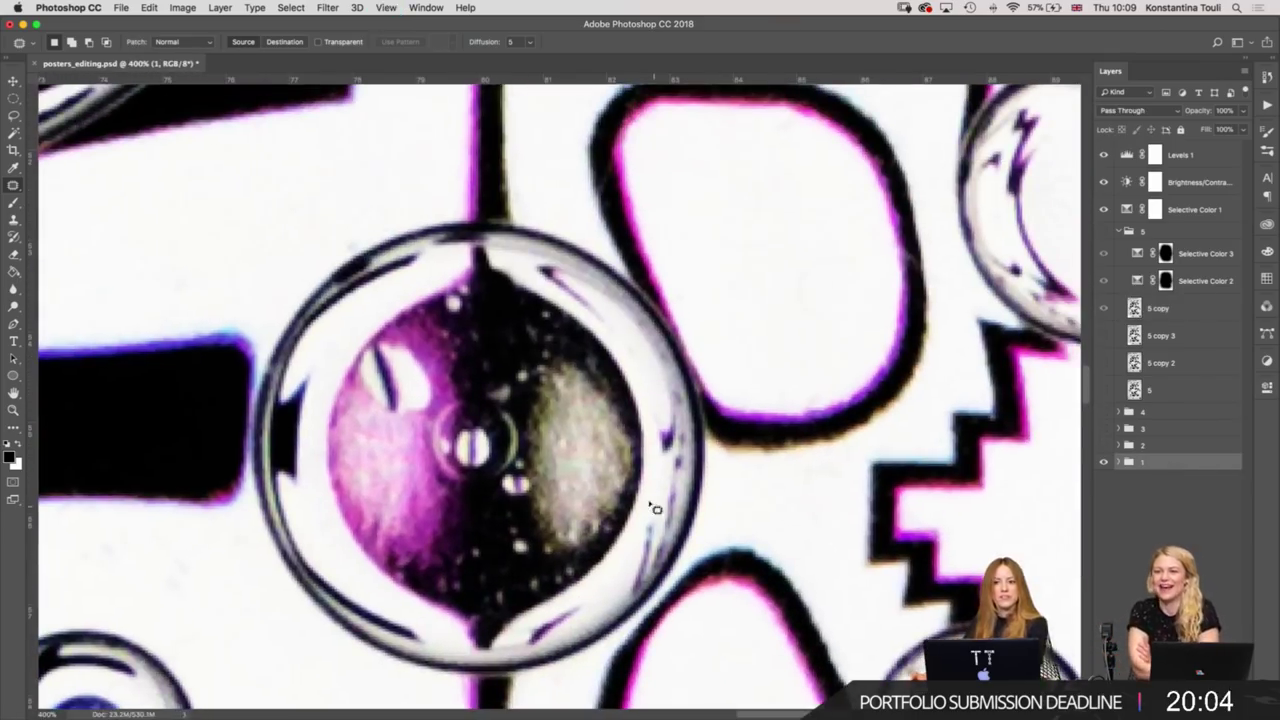
key(ctrl+minus)
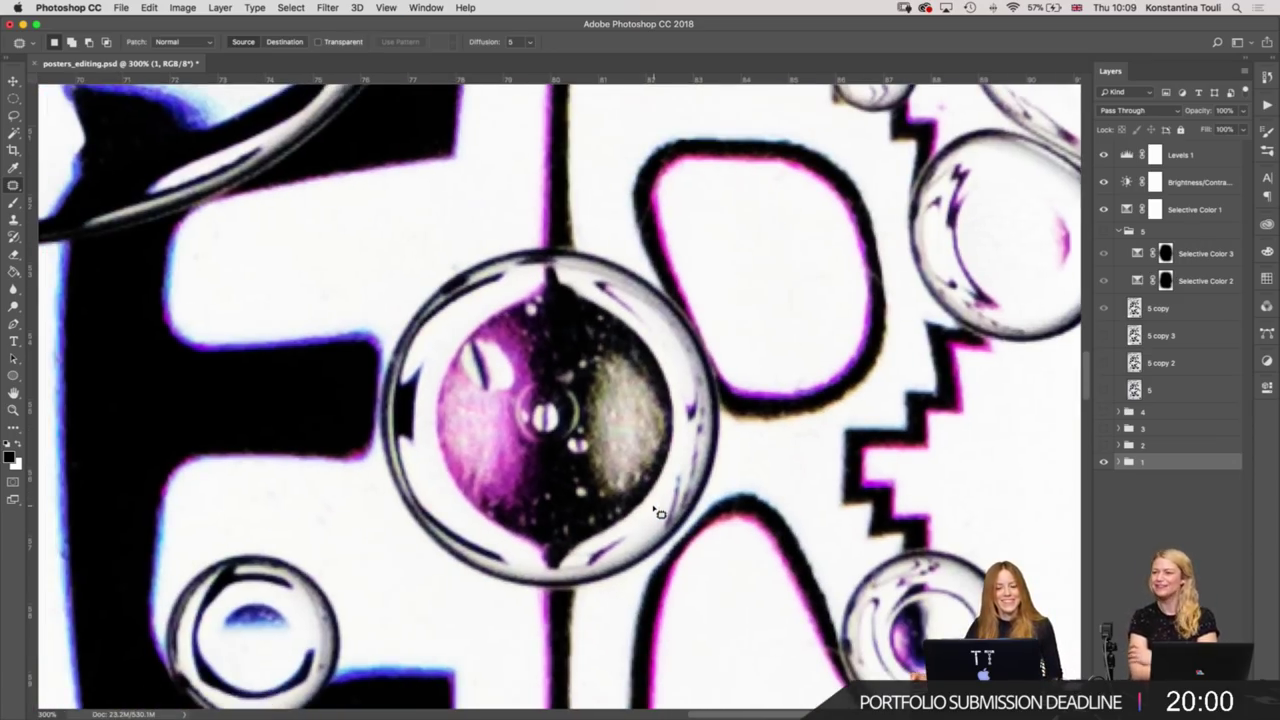
key(super+minus)
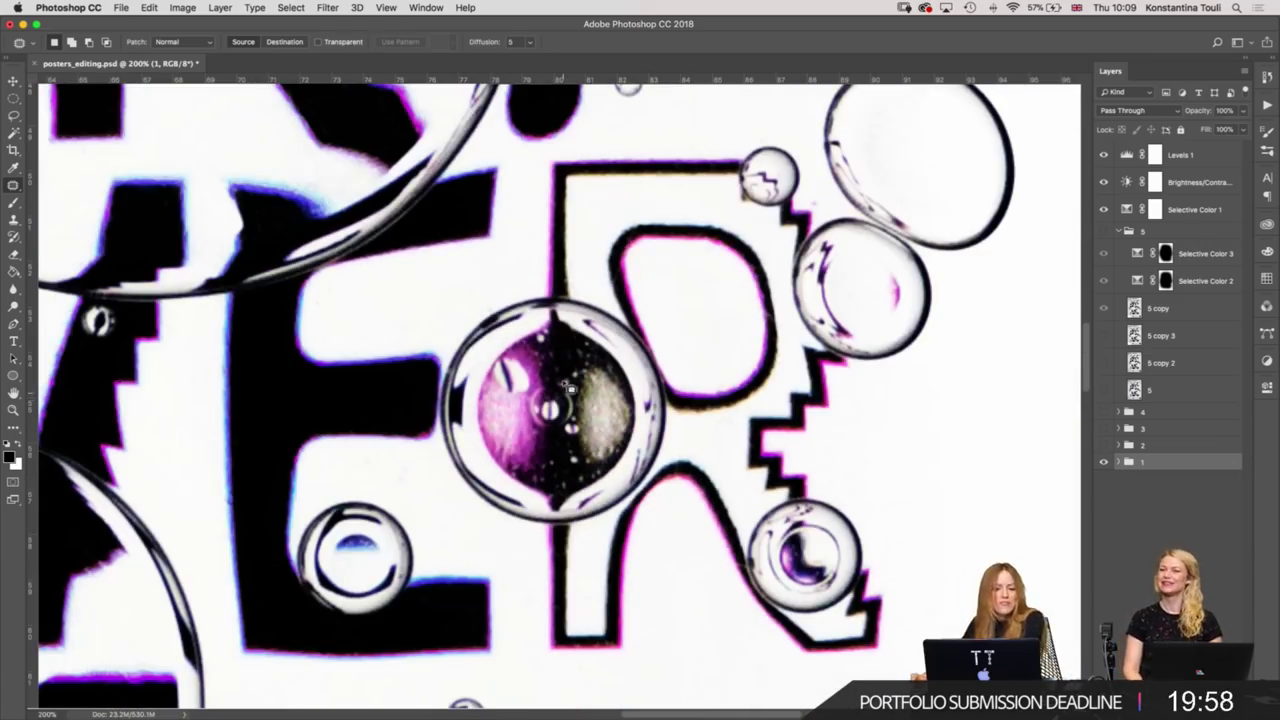
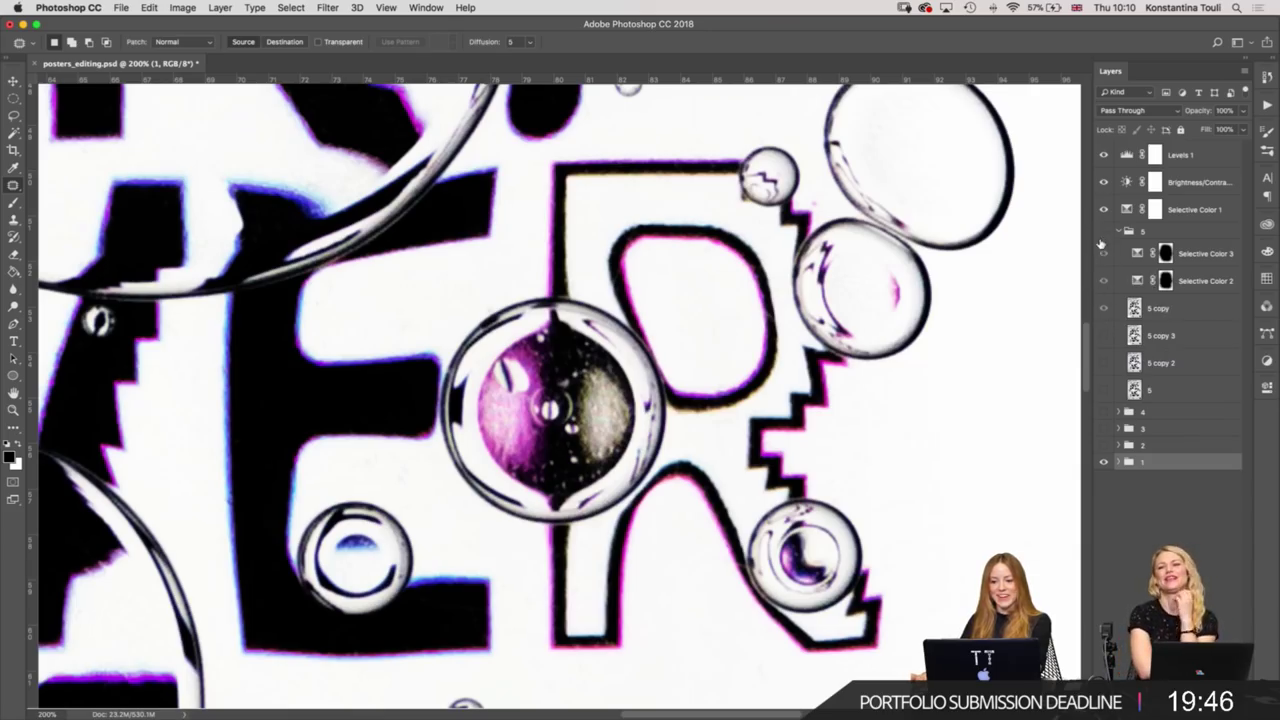
Show group 5, select the 5 copy layer, and zoom to 300% below the E and R.
click(1104, 231)
click(1160, 308)
drag(597, 417, 717, 332)
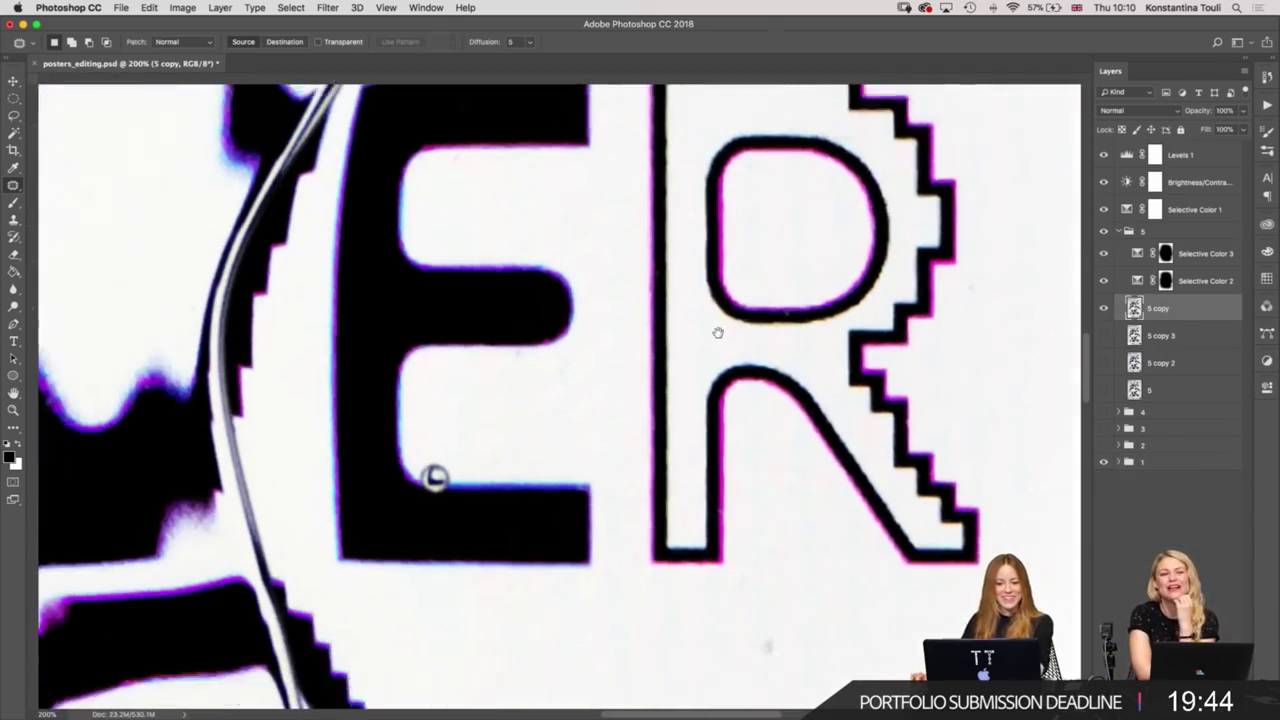
drag(557, 523, 410, 327)
key(ctrl+plus)
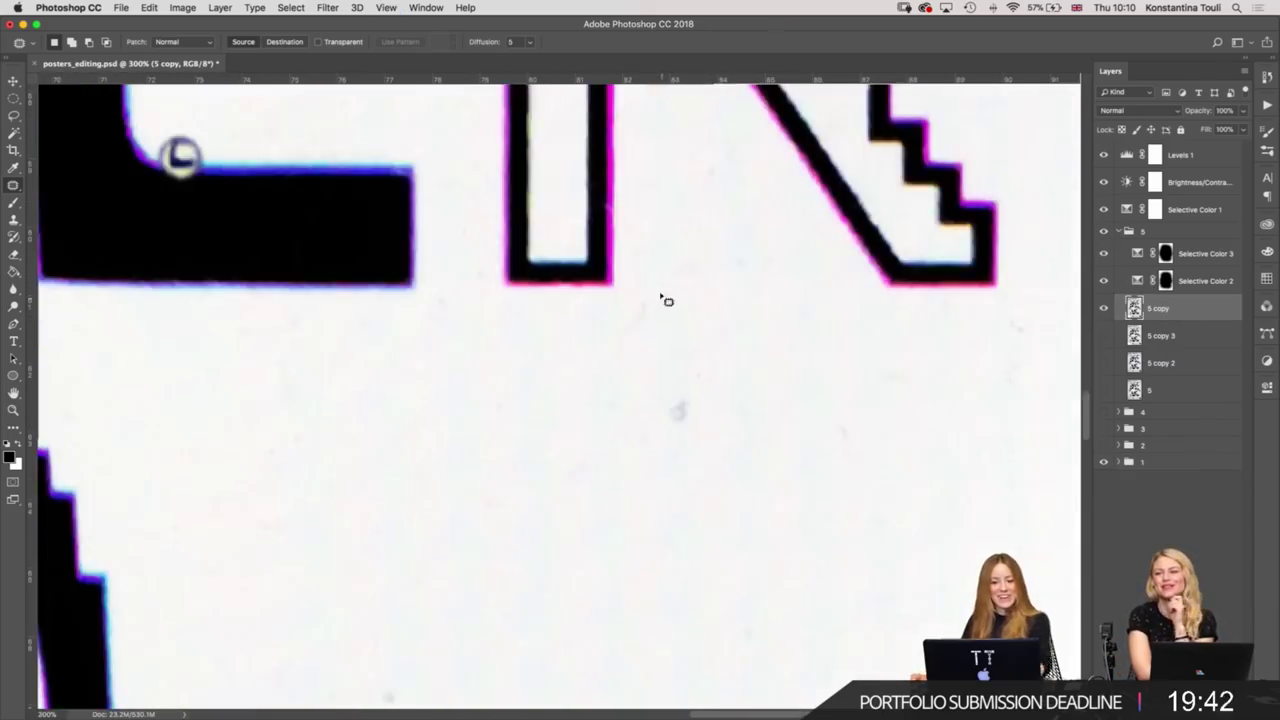
Patch three grey specks out of the white paper below the E and R letters.
mouse_move(643, 288)
mouse_down()
mouse_move(737, 443)
mouse_move(640, 290)
mouse_up()
drag(680, 409, 666, 580)
key(ctrl+d)
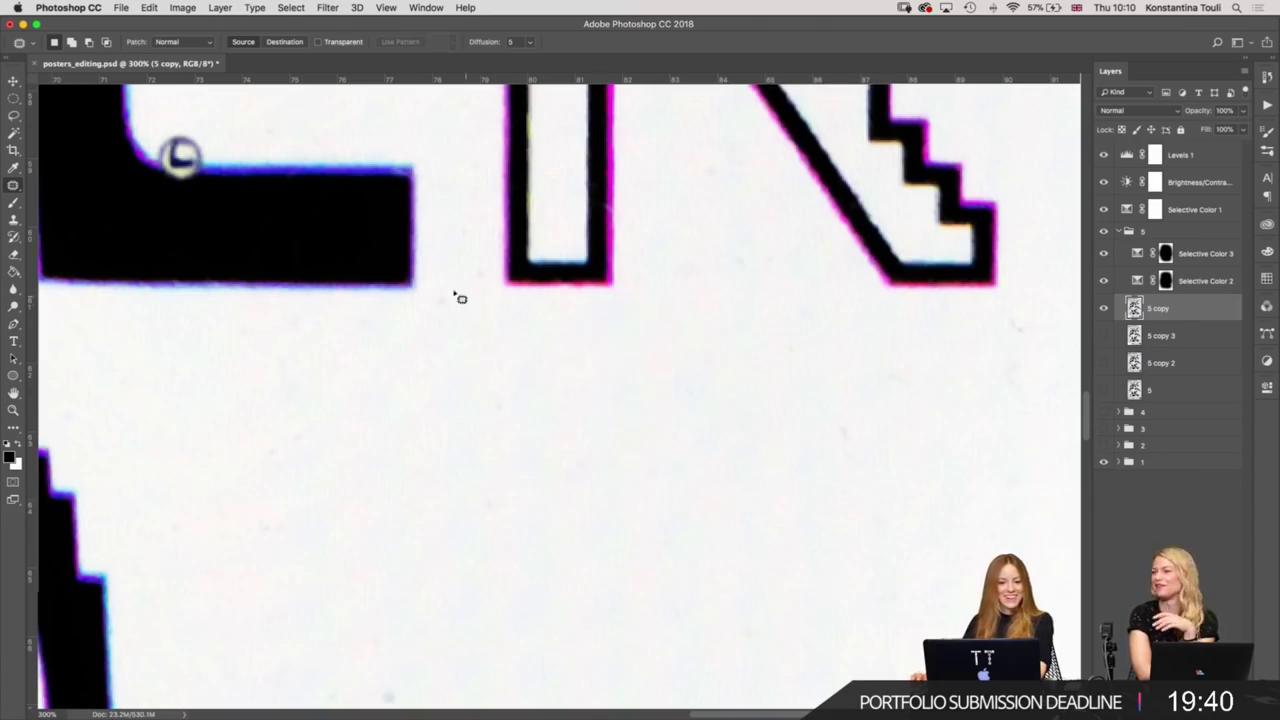
drag(586, 480, 706, 274)
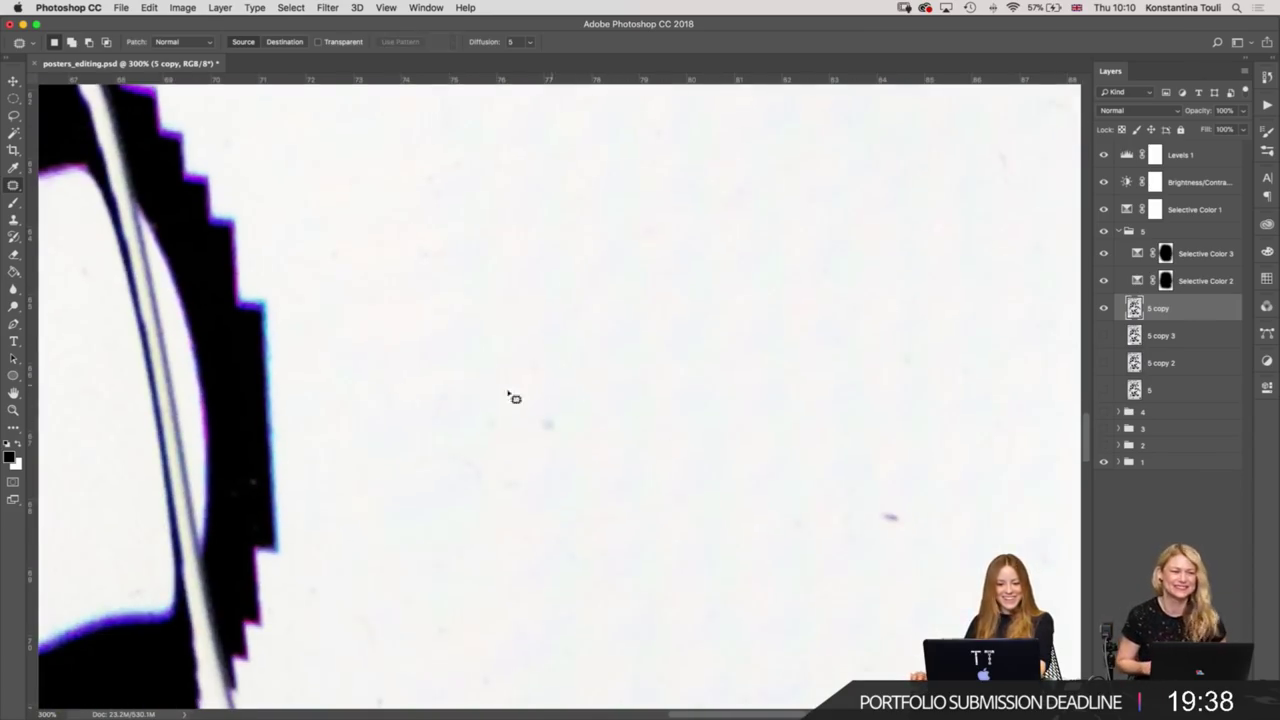
drag(548, 385, 622, 398)
drag(777, 303, 540, 214)
mouse_move(570, 267)
mouse_down()
mouse_move(457, 553)
mouse_move(565, 272)
mouse_up()
drag(437, 405, 626, 143)
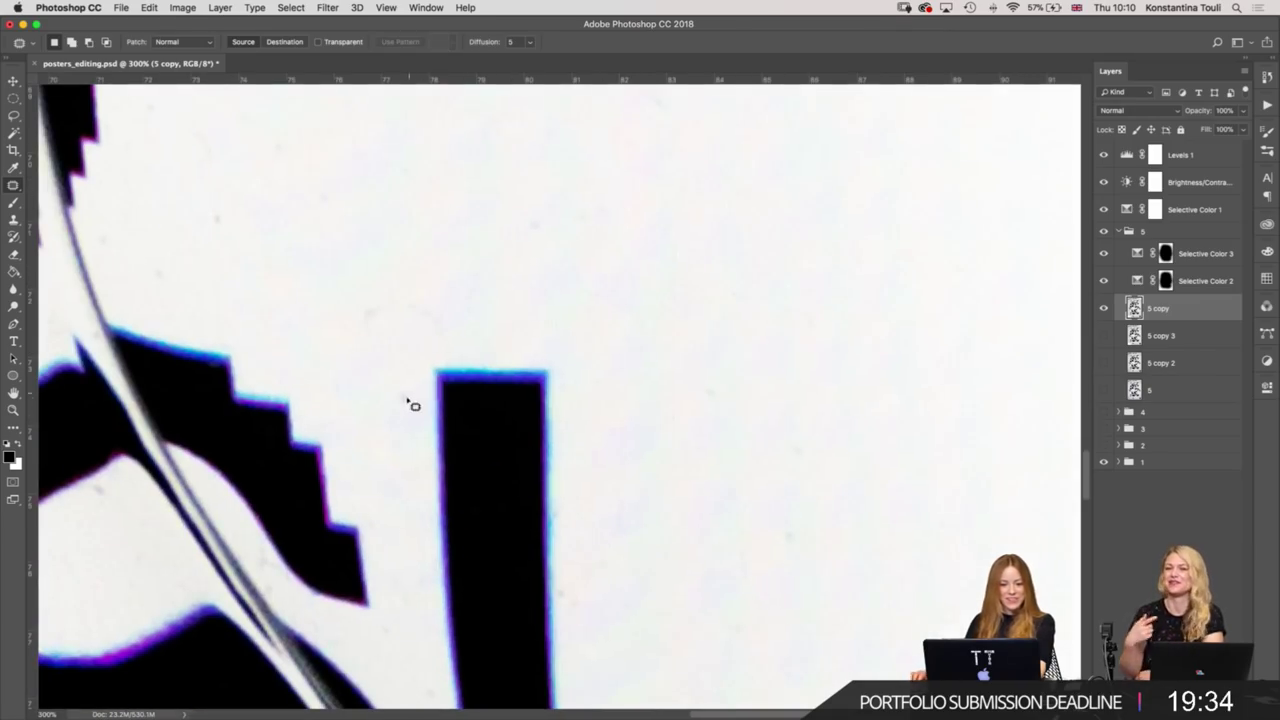
mouse_move(397, 290)
mouse_down()
mouse_move(400, 406)
mouse_move(720, 323)
mouse_up()
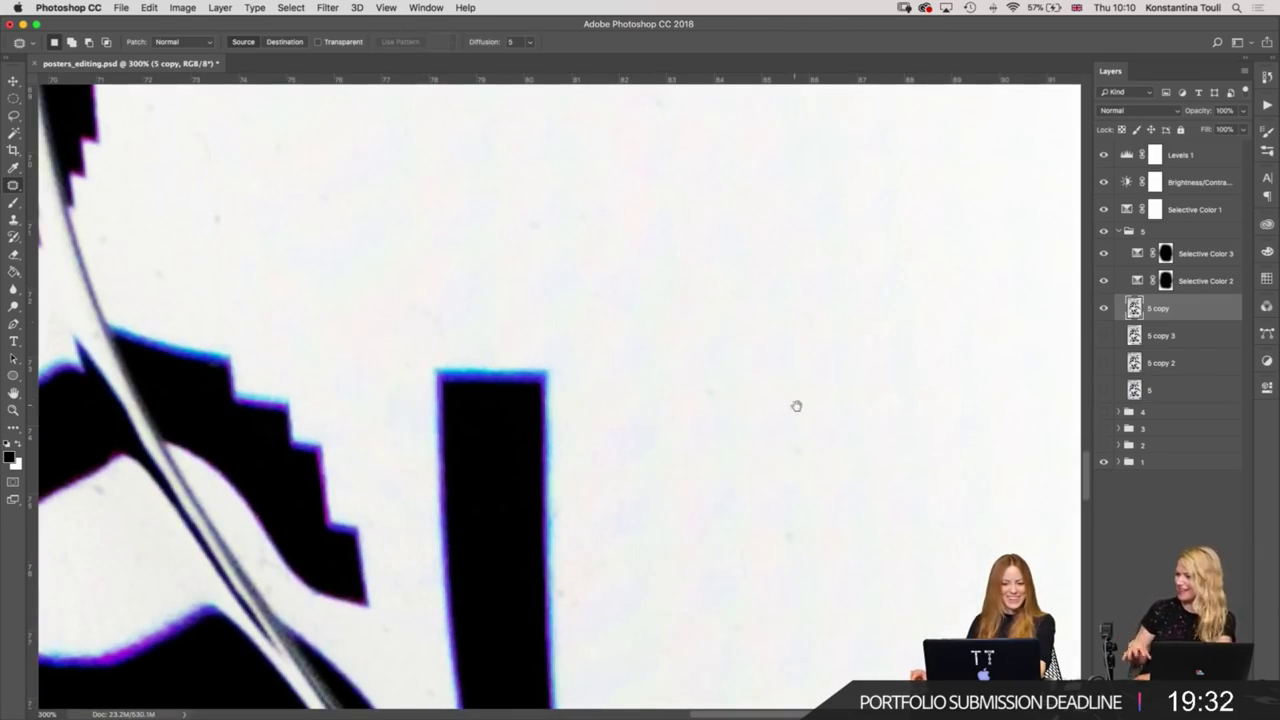
Patch two specks on the white paper below the black shapes with clean paper.
mouse_move(794, 403)
mouse_down()
mouse_move(632, 220)
mouse_move(700, 414)
mouse_move(506, 571)
mouse_move(660, 246)
mouse_move(805, 242)
mouse_move(763, 263)
mouse_move(914, 314)
mouse_up()
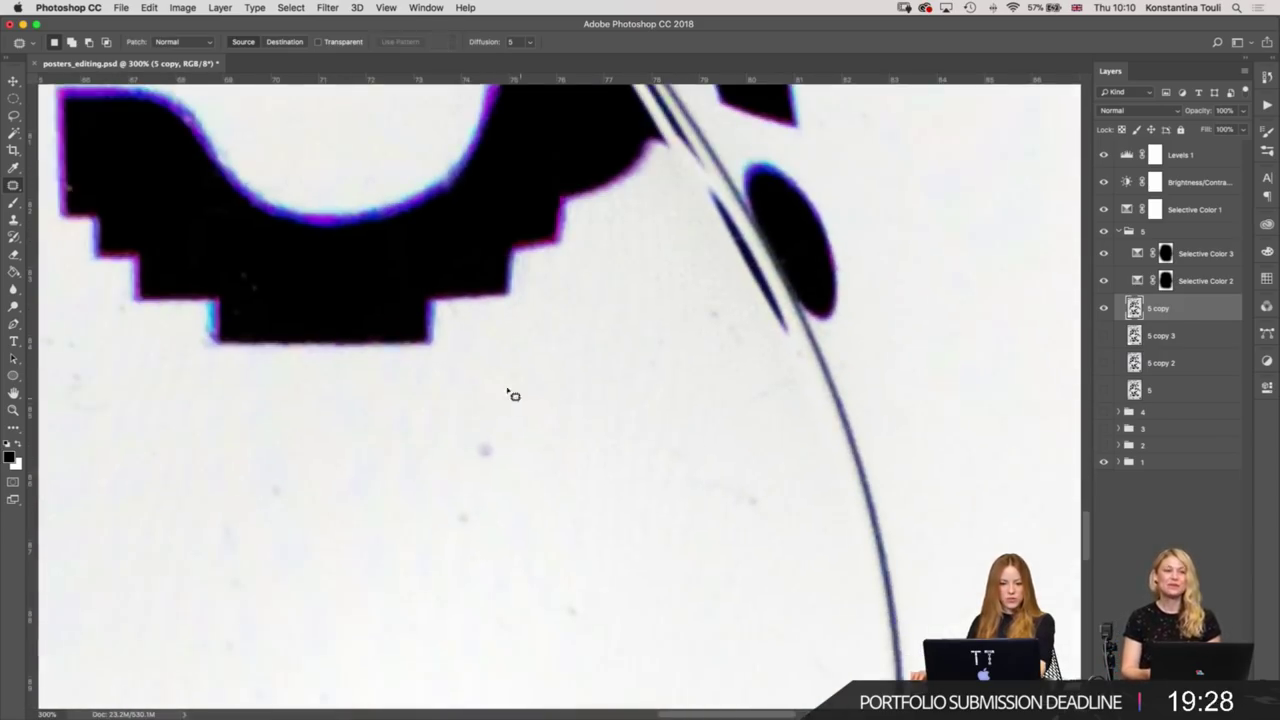
drag(509, 394, 512, 410)
scroll(630, 400, down, 5)
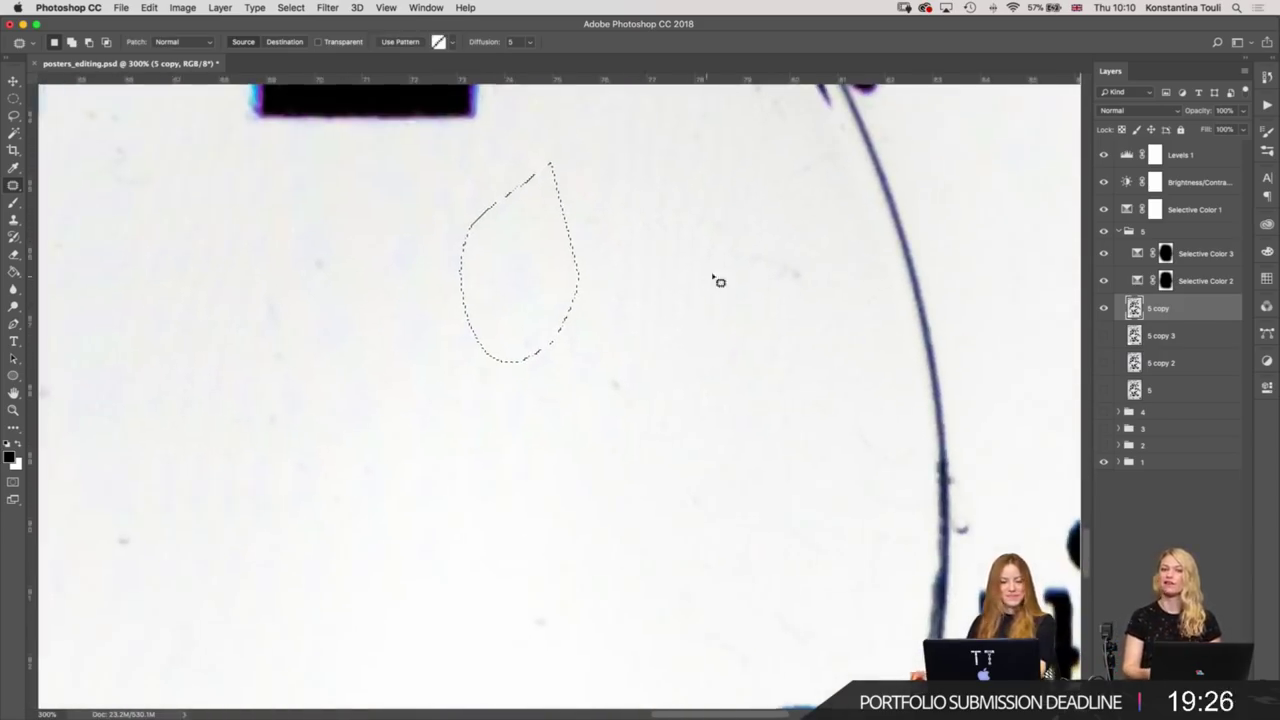
drag(800, 242, 810, 311)
drag(695, 243, 700, 224)
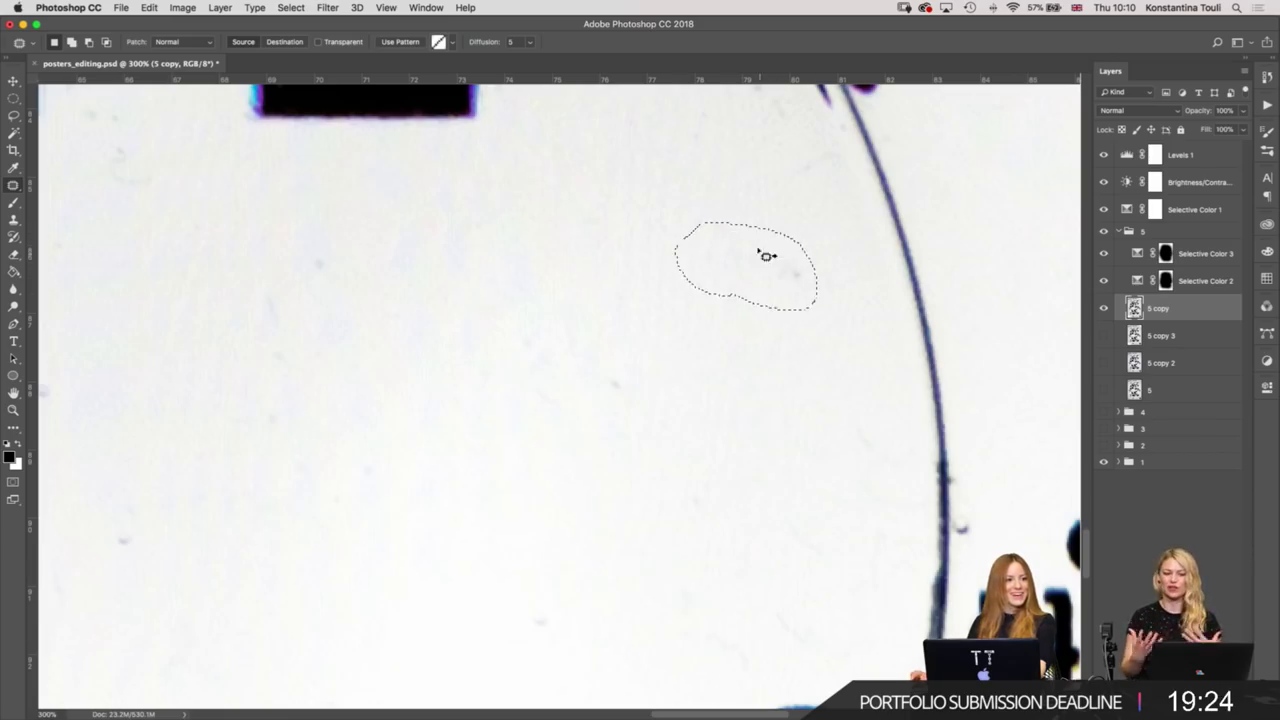
drag(766, 251, 731, 474)
mouse_move(554, 383)
mouse_down()
mouse_move(851, 449)
mouse_move(883, 509)
mouse_move(891, 466)
mouse_move(706, 444)
mouse_move(557, 149)
mouse_up()
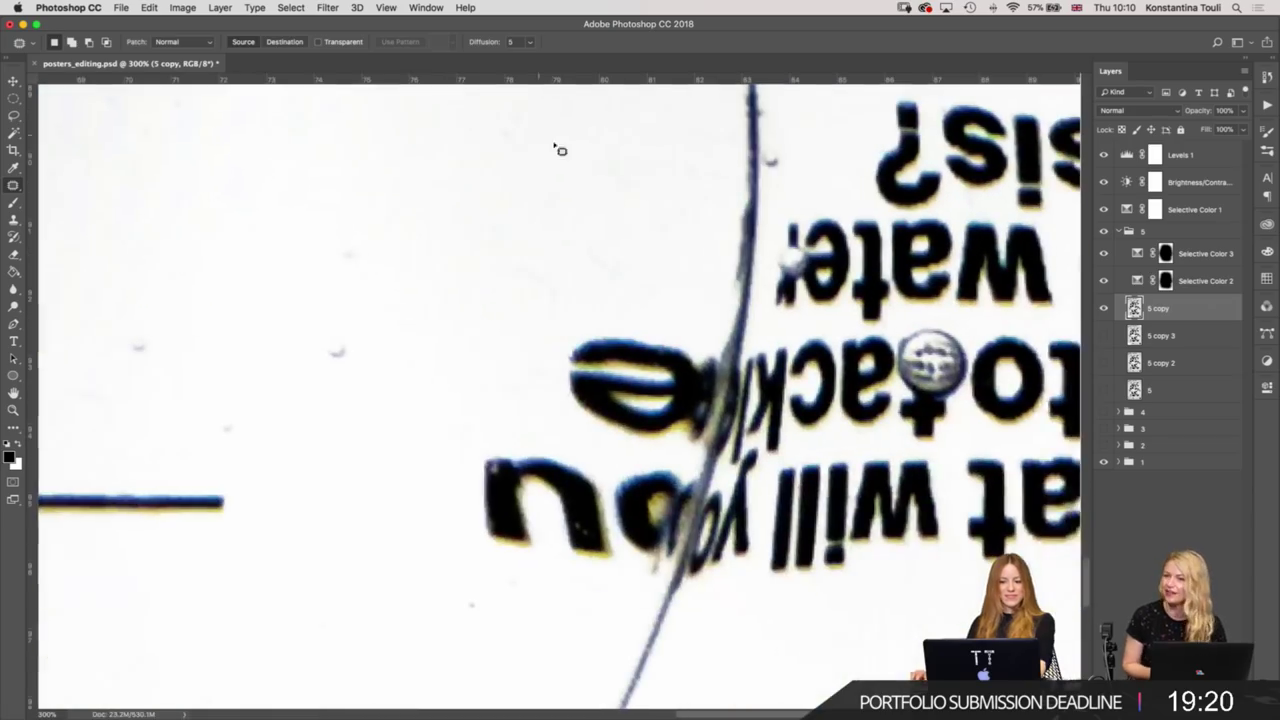
Patch a speck on the white paper beside the upside-down text.
key(s)
drag(794, 166, 691, 331)
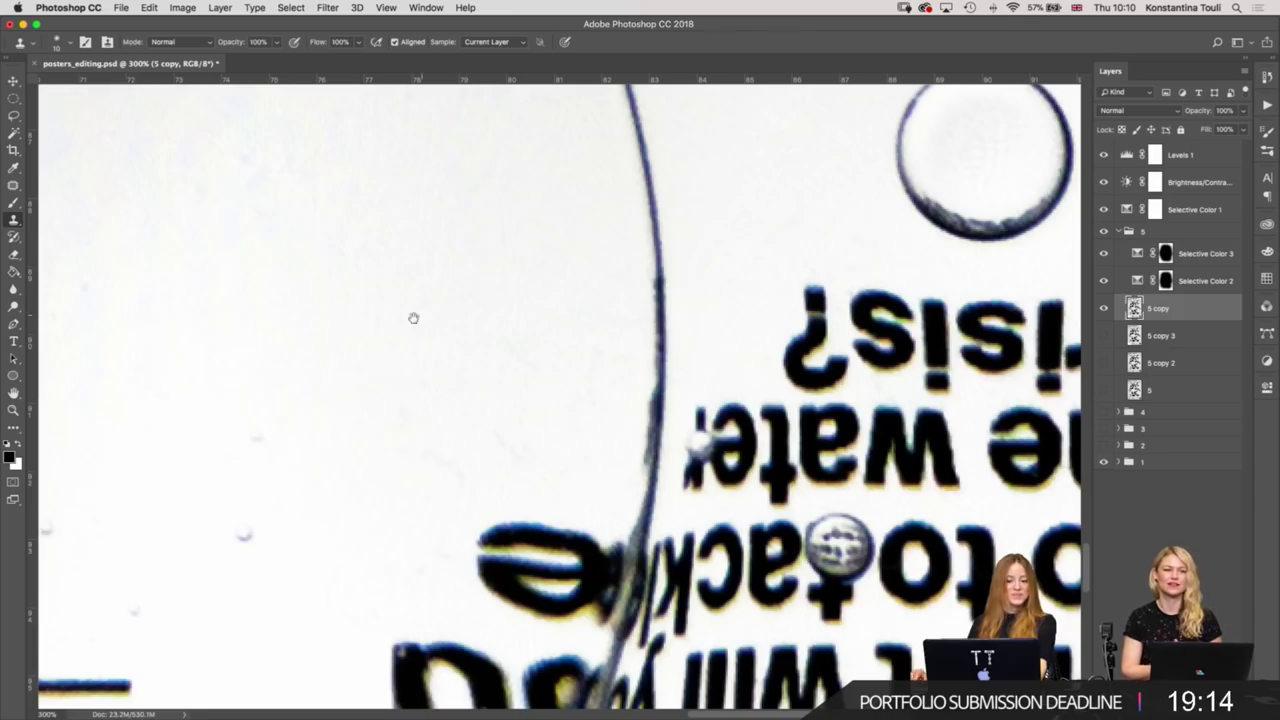
drag(413, 318, 740, 329)
key(j)
mouse_move(525, 430)
mouse_down()
mouse_move(585, 475)
mouse_move(525, 430)
mouse_up()
drag(549, 528, 549, 334)
key(ctrl+d)
Patch a speck near the arrow and clear the leftover selections.
drag(583, 543, 694, 437)
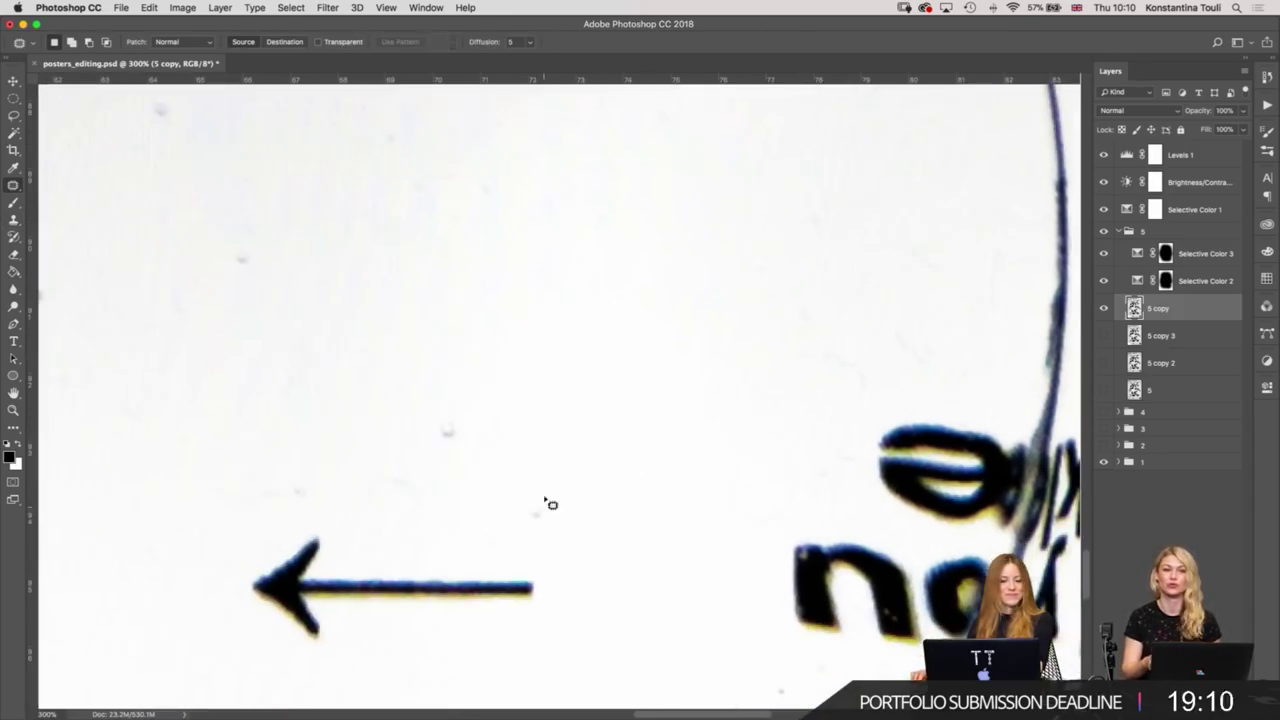
mouse_move(549, 503)
mouse_down()
mouse_move(589, 506)
mouse_move(594, 400)
mouse_up()
key(ctrl+d)
mouse_move(611, 461)
mouse_down()
mouse_move(486, 277)
mouse_move(397, 225)
mouse_move(563, 500)
mouse_move(590, 514)
mouse_up()
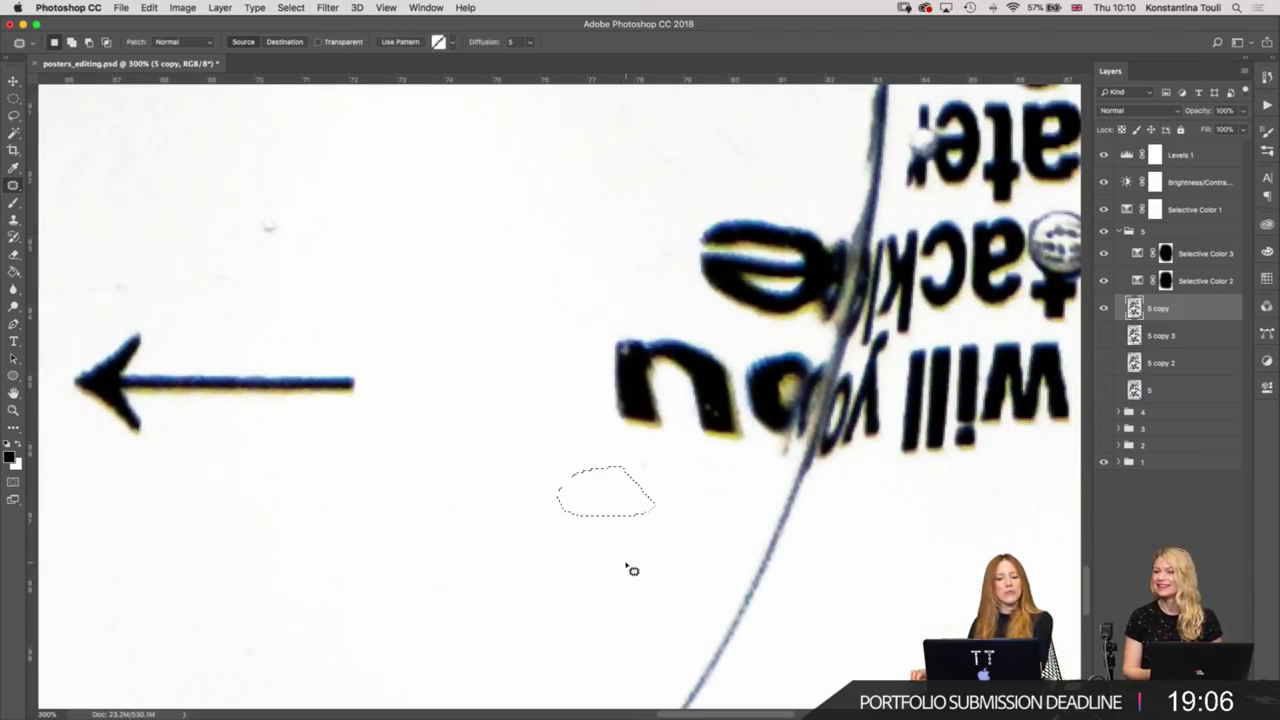
key(ctrl+d)
key(s)
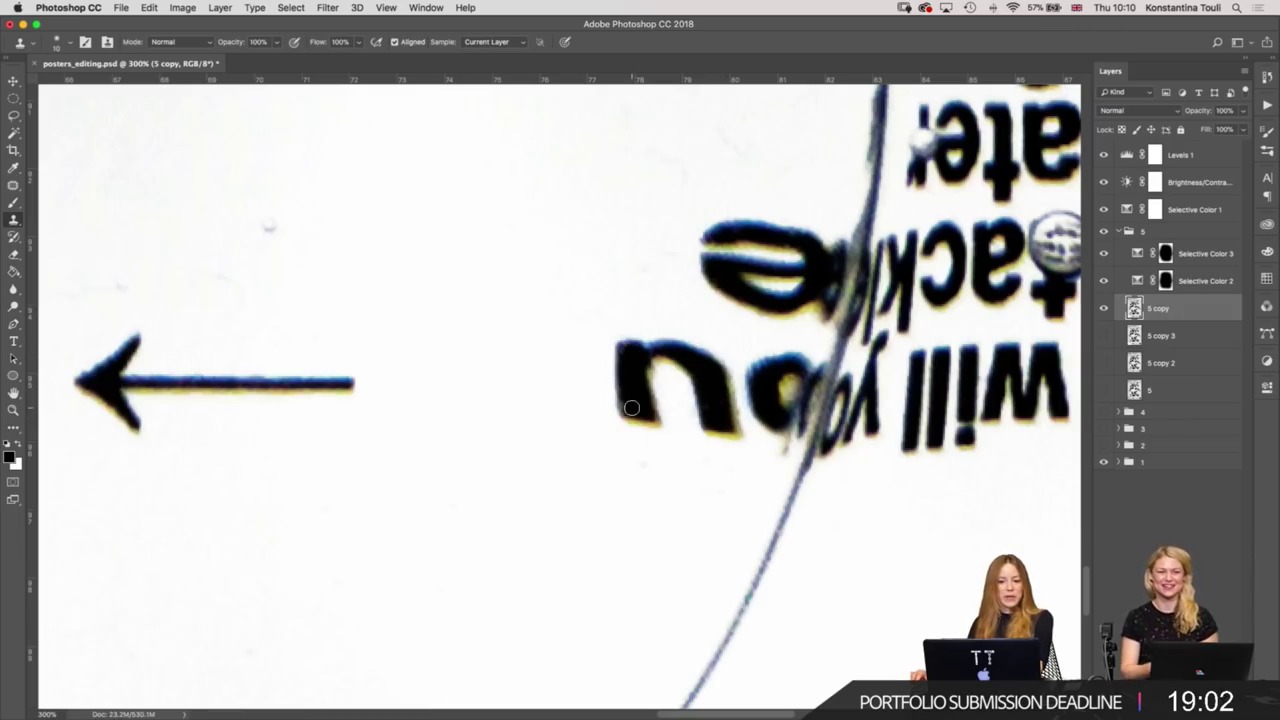
key(j)
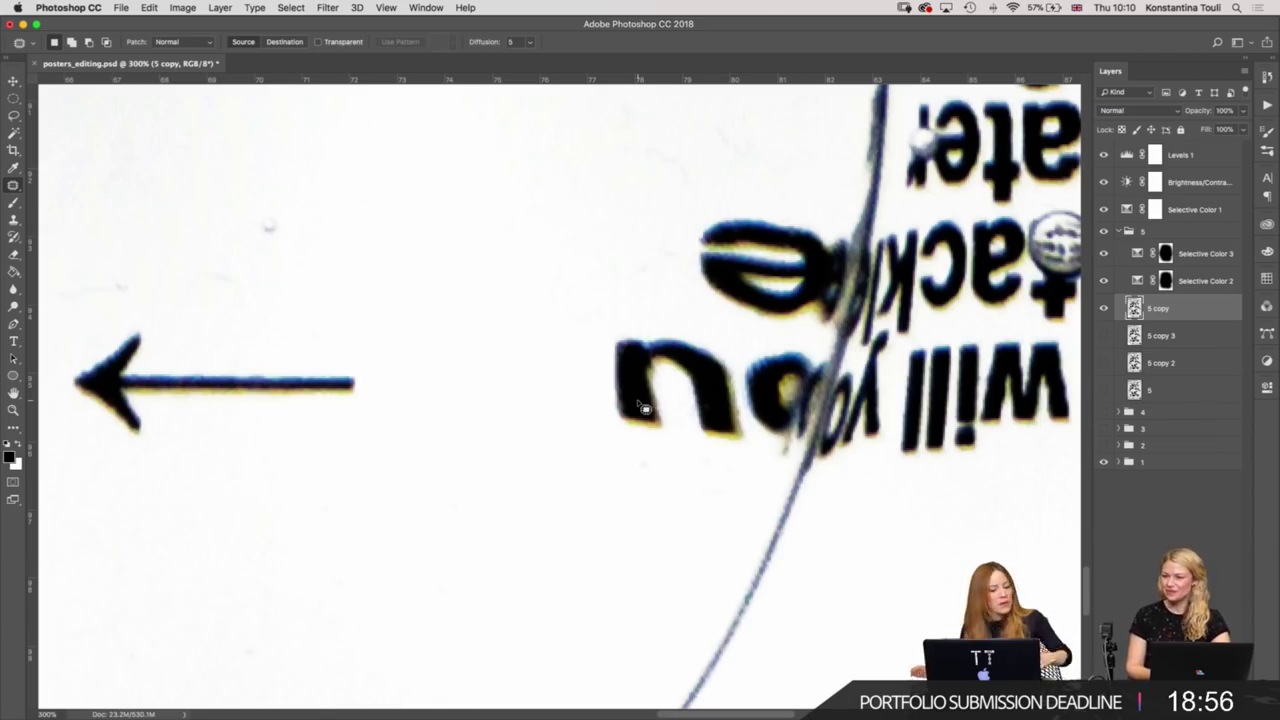
Patch two specks on the white paper above the arrow.
drag(209, 323, 712, 508)
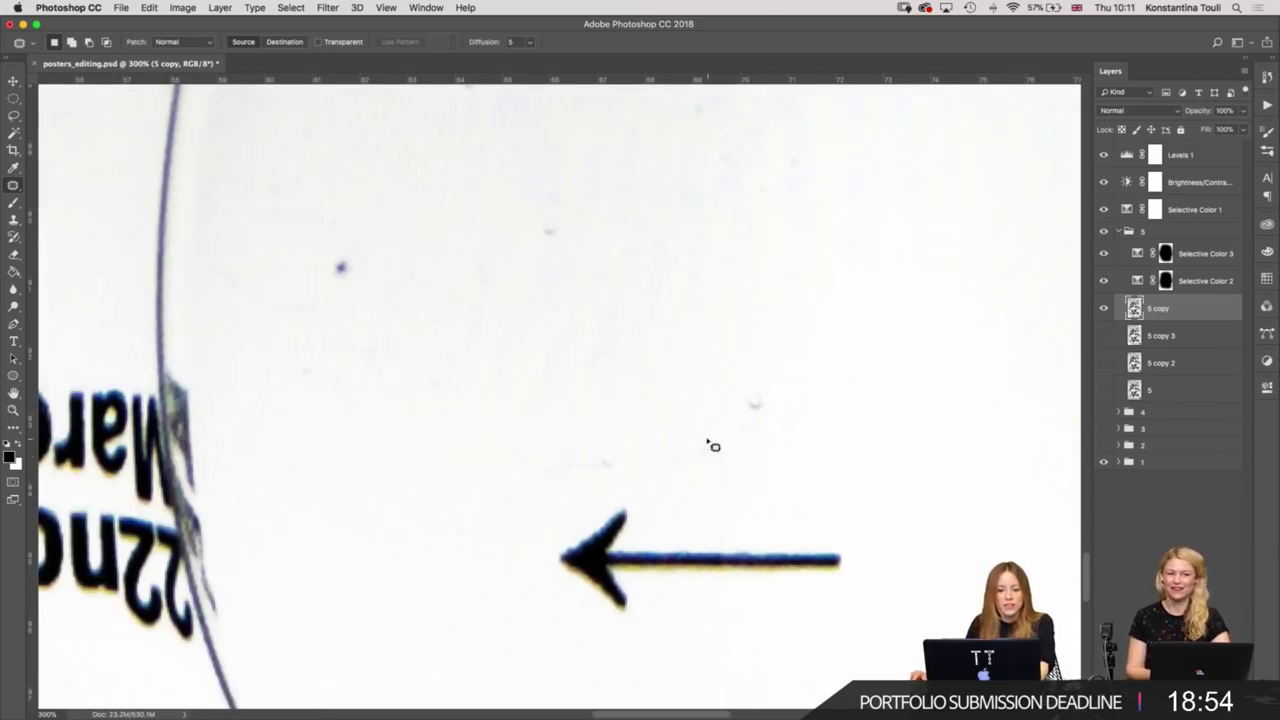
drag(710, 446, 706, 450)
drag(772, 360, 808, 398)
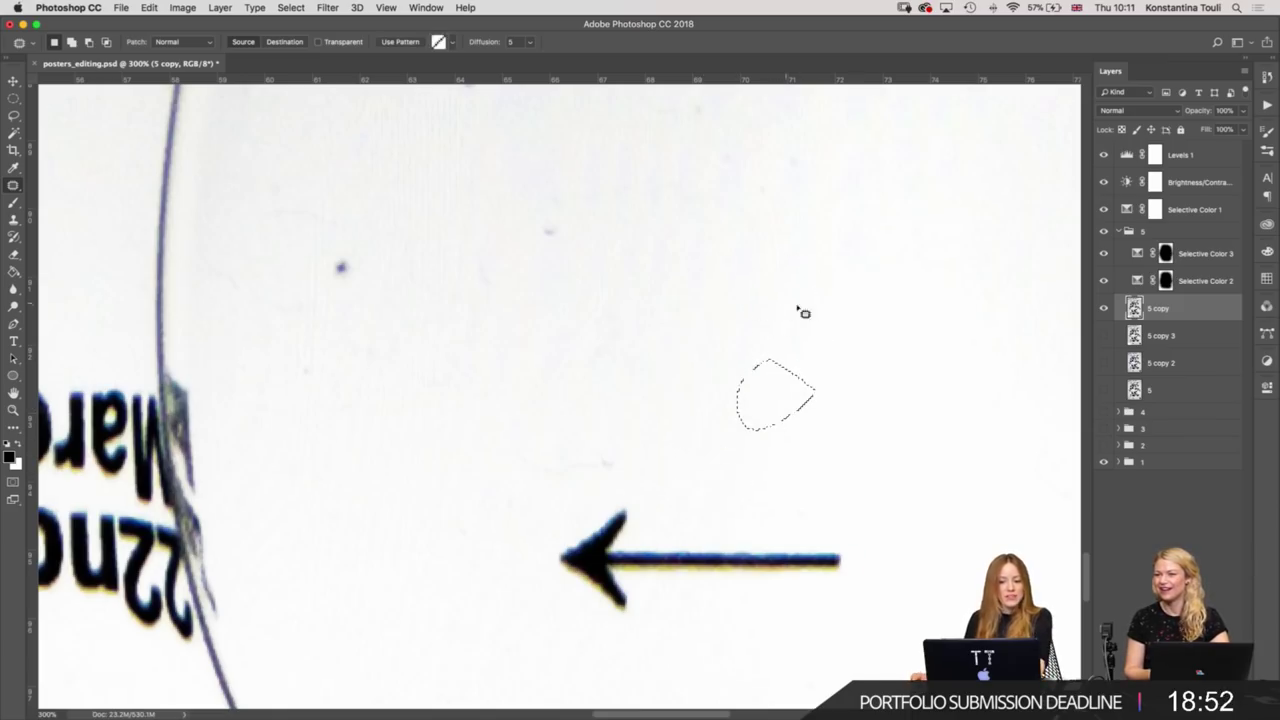
drag(600, 434, 606, 471)
mouse_move(615, 328)
mouse_down()
mouse_move(670, 418)
mouse_move(729, 343)
mouse_up()
scroll(740, 440, up, 3)
scroll(749, 537, up, 2)
At 200% zoom, patch the dark spot inside the large bubble with clean paper.
drag(520, 440, 530, 473)
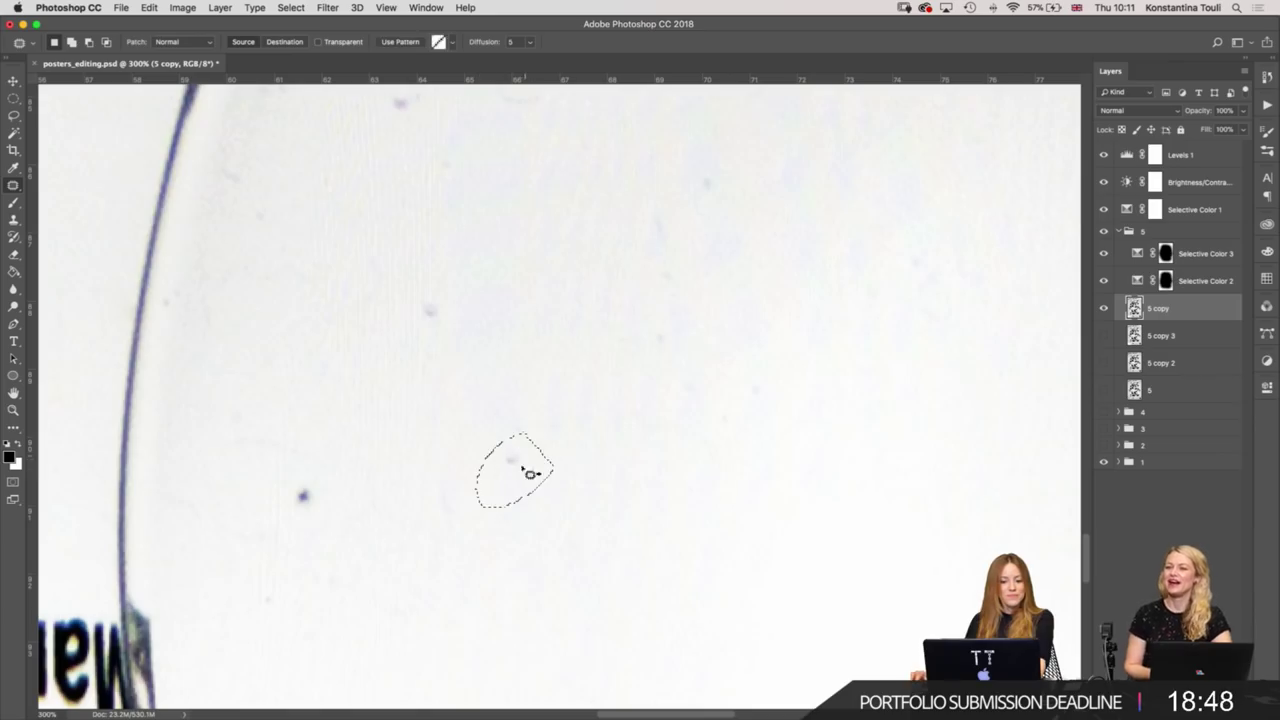
drag(305, 470, 345, 468)
key(ctrl+minus)
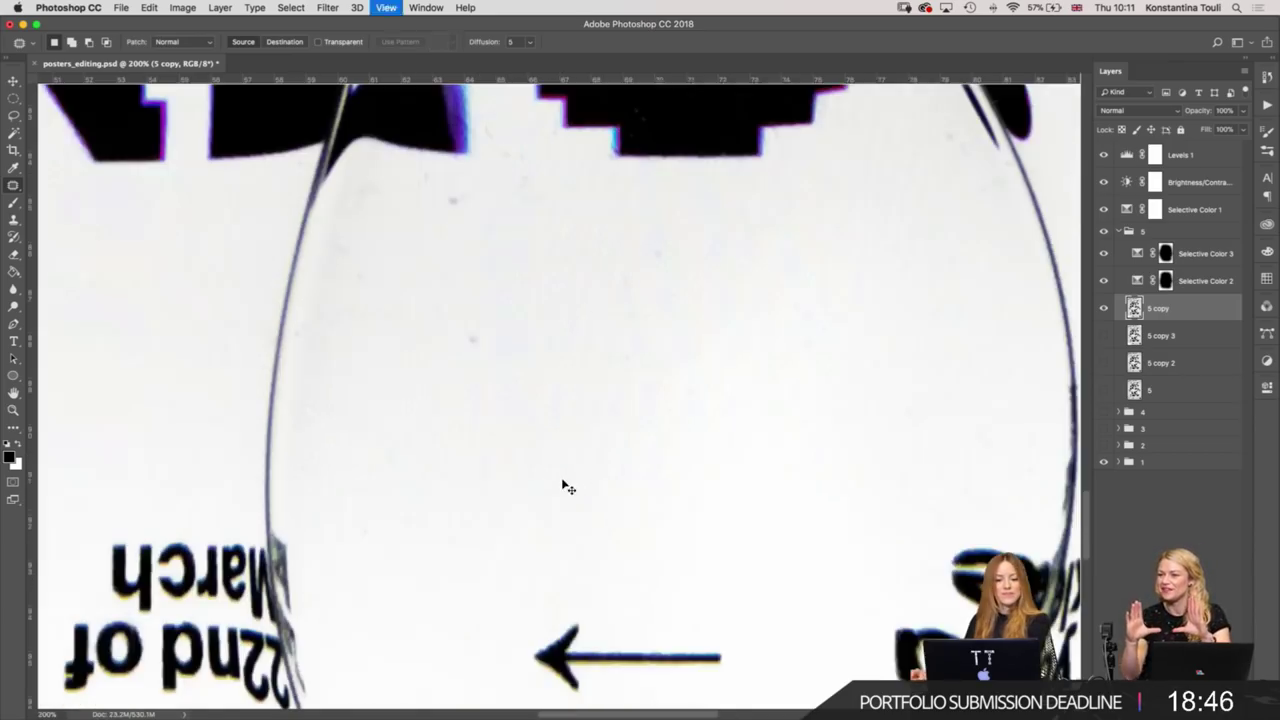
scroll(500, 420, up, 3)
drag(414, 443, 434, 494)
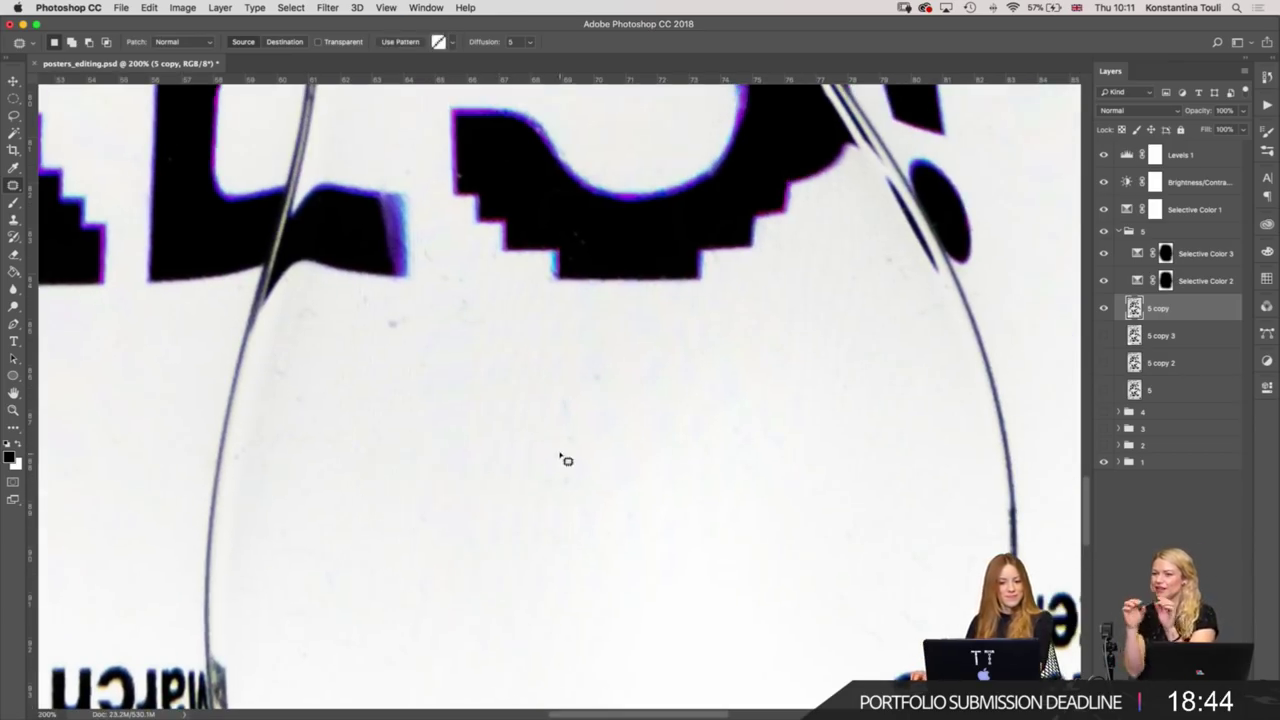
drag(423, 314, 429, 491)
key(ctrl+d)
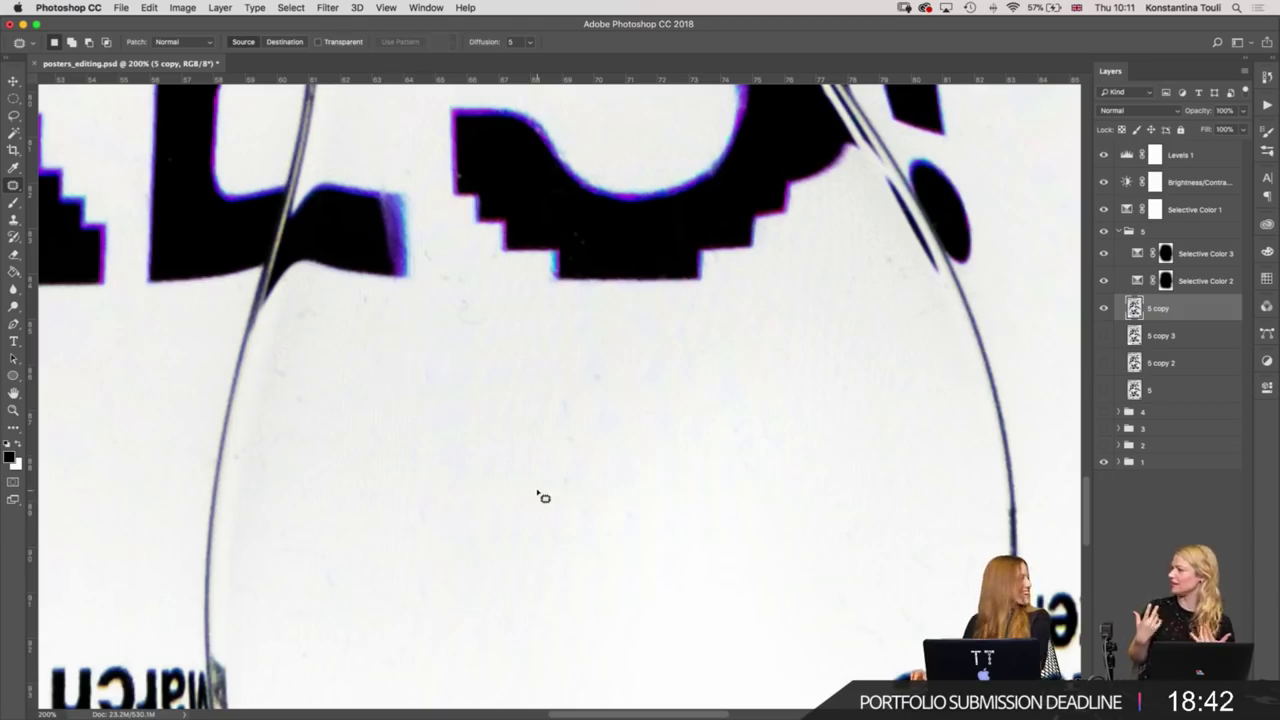
Patch the specks on the white paper below the black letter shapes.
drag(325, 293, 345, 300)
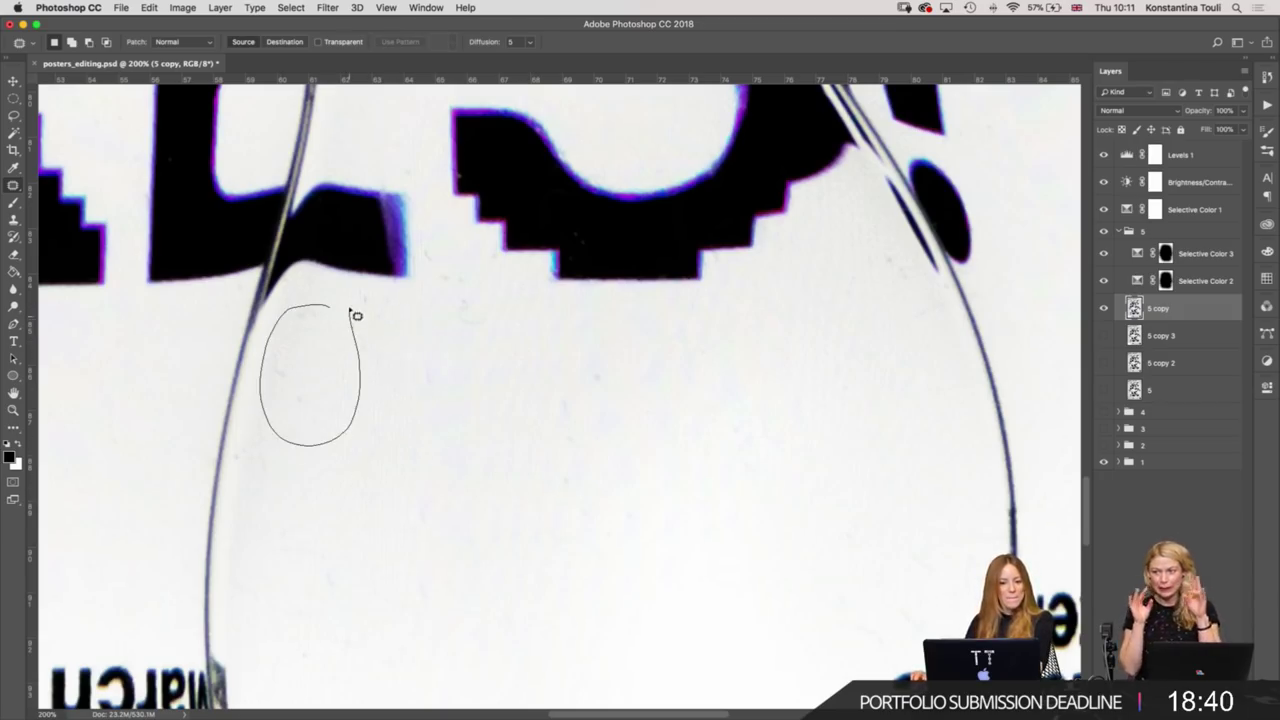
drag(336, 440, 508, 489)
key(ctrl+d)
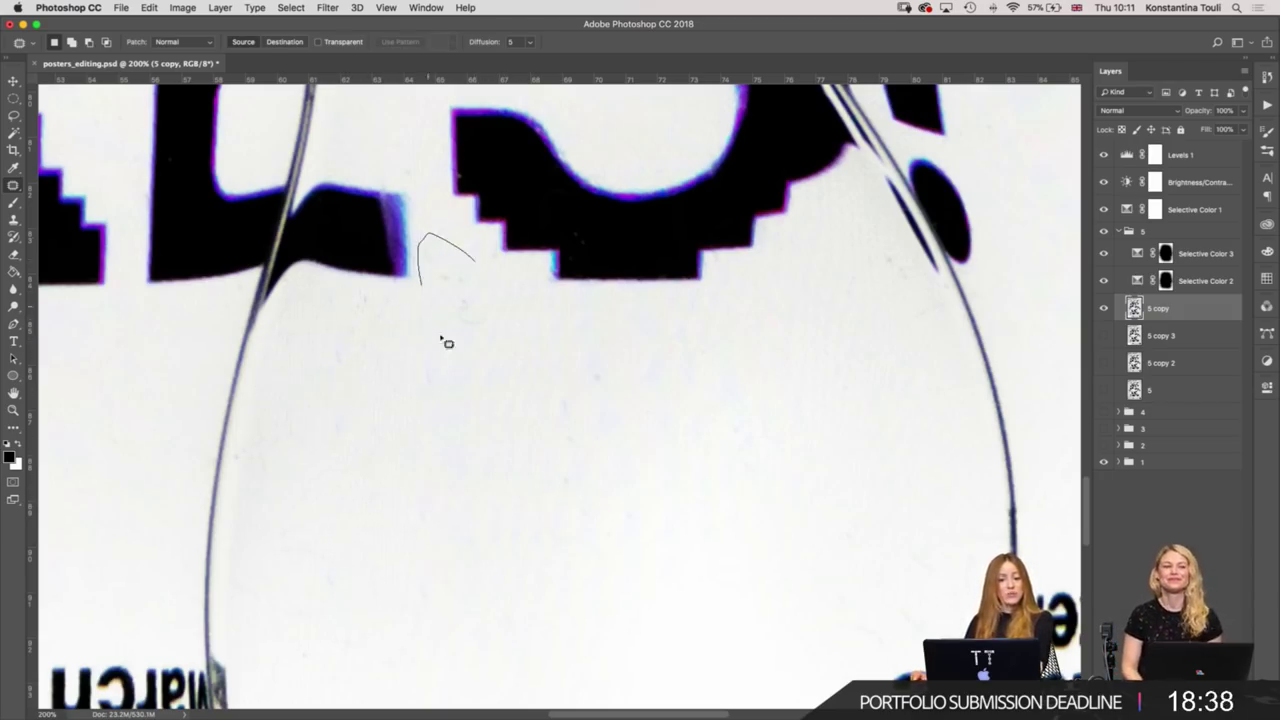
mouse_move(441, 337)
mouse_down()
mouse_move(505, 283)
mouse_move(474, 291)
mouse_move(429, 480)
mouse_up()
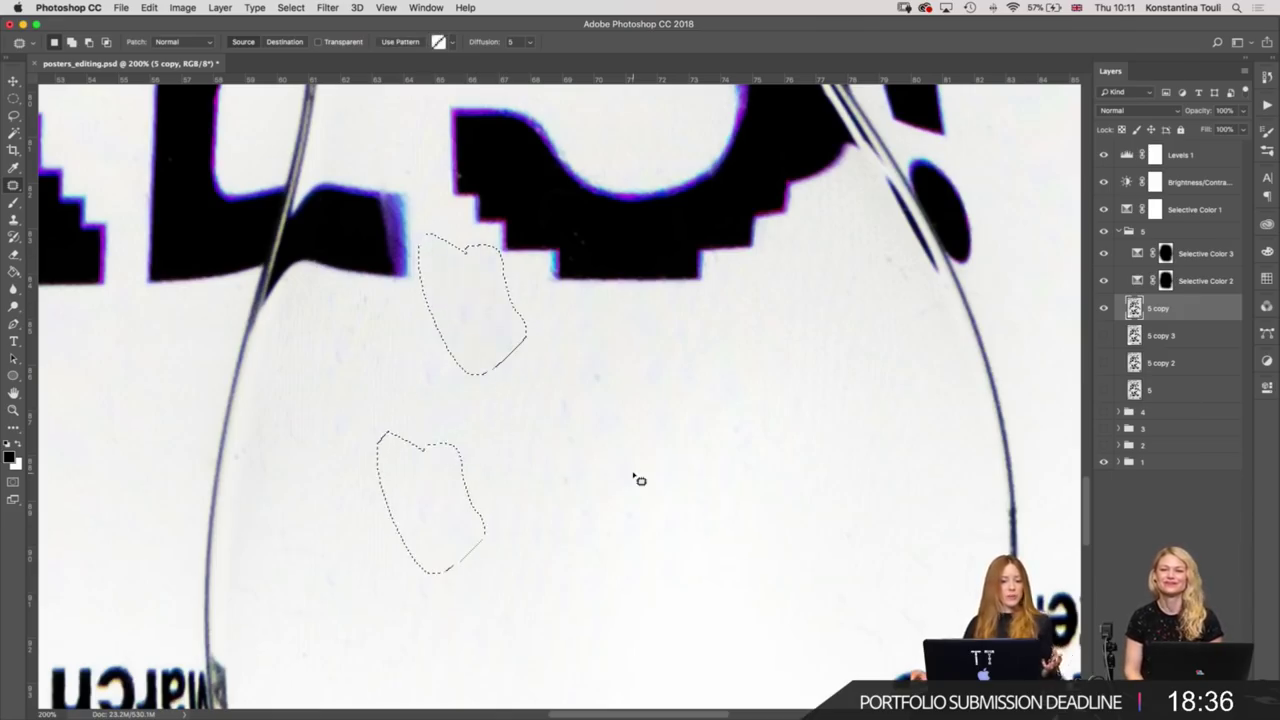
key(ctrl+d)
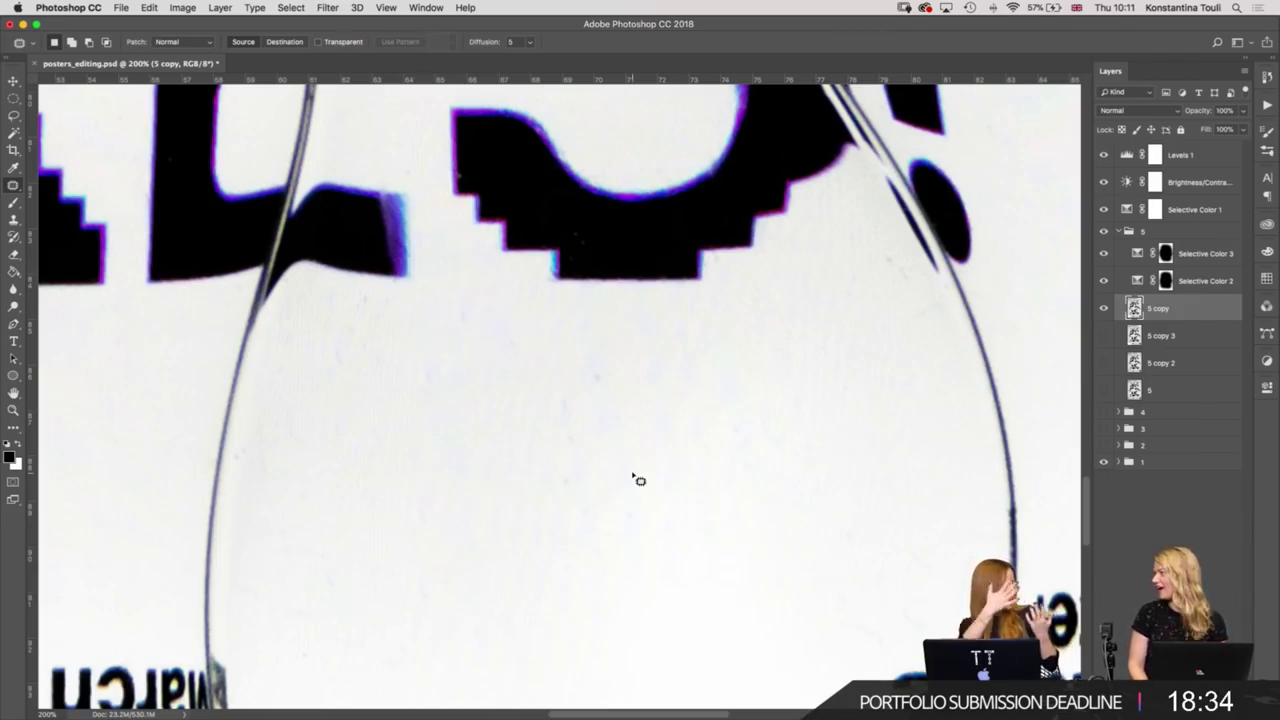
mouse_move(541, 413)
mouse_down()
mouse_move(610, 380)
mouse_move(409, 474)
mouse_up()
mouse_move(370, 303)
mouse_down()
mouse_move(406, 314)
mouse_move(394, 451)
mouse_up()
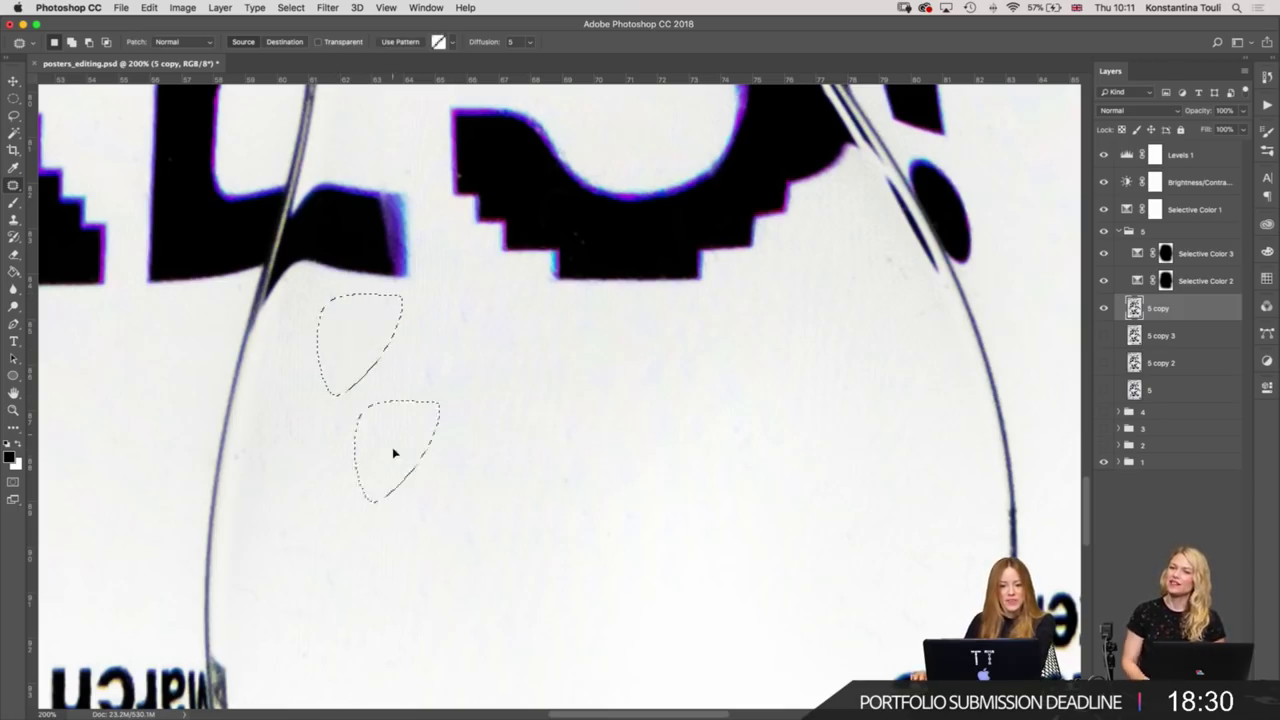
key(ctrl+d)
Back at 300%, patch a speck below the upside-down text.
drag(703, 551, 563, 333)
scroll(565, 333, down, 5)
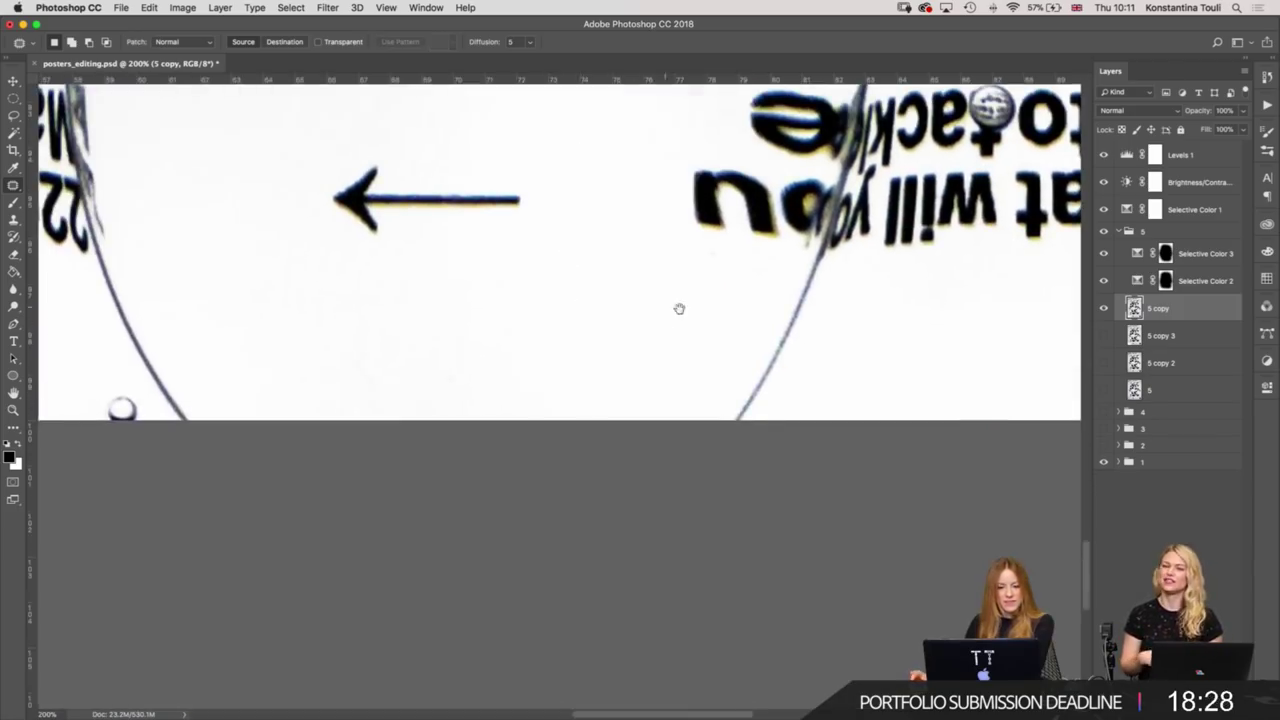
key(ctrl+plus)
scroll(455, 434, right, 2)
key(s)
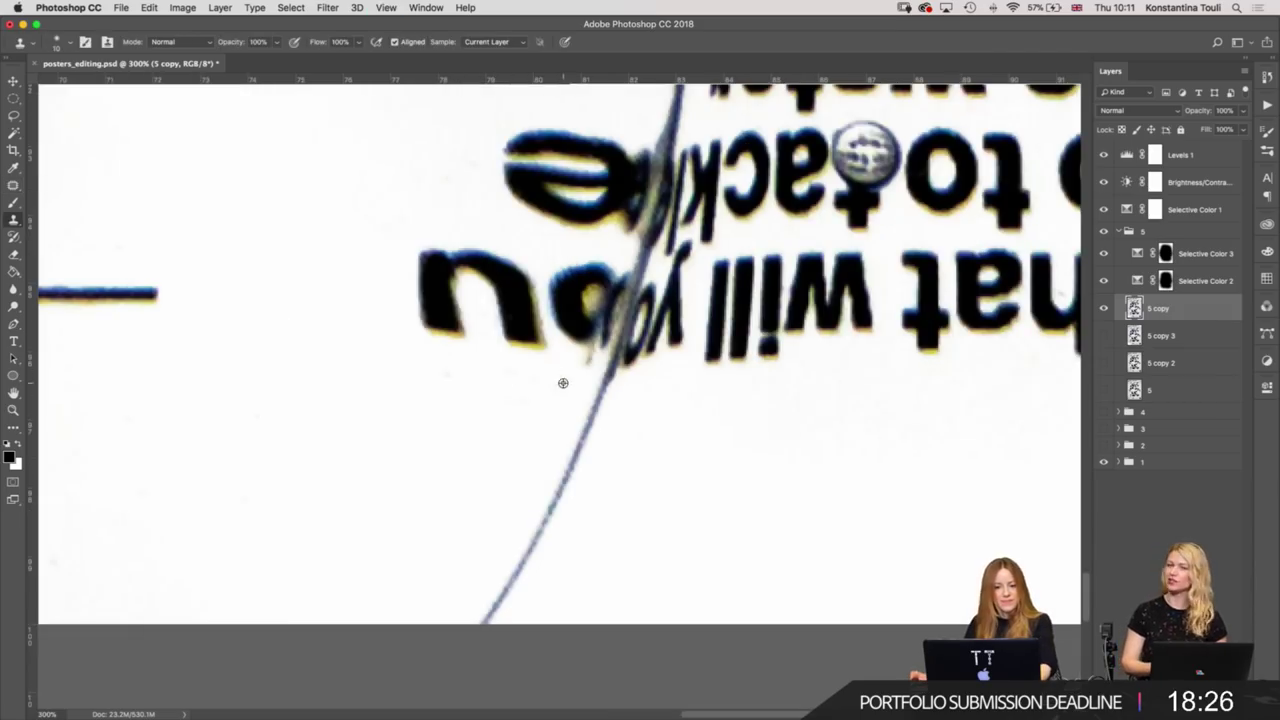
key(j)
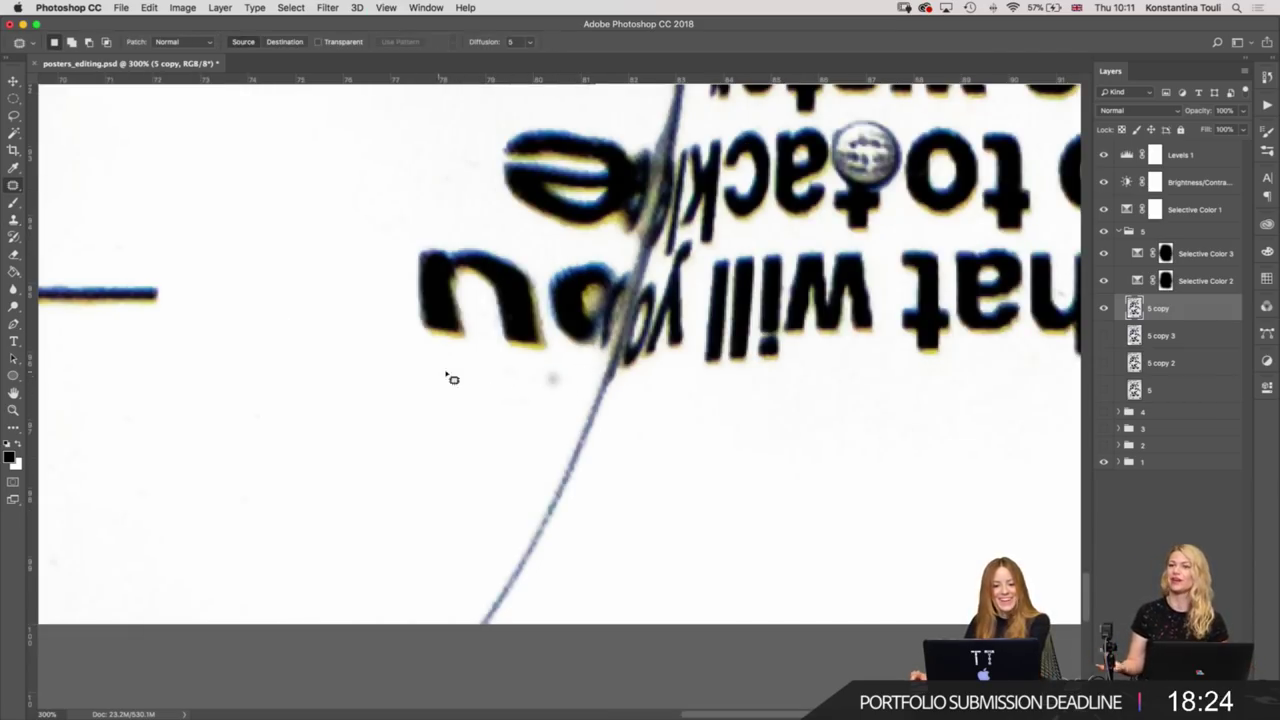
drag(452, 379, 437, 471)
Patch a dust speck beside the letters above the bubble and 'crisis?' text.
key(ctrl+1)
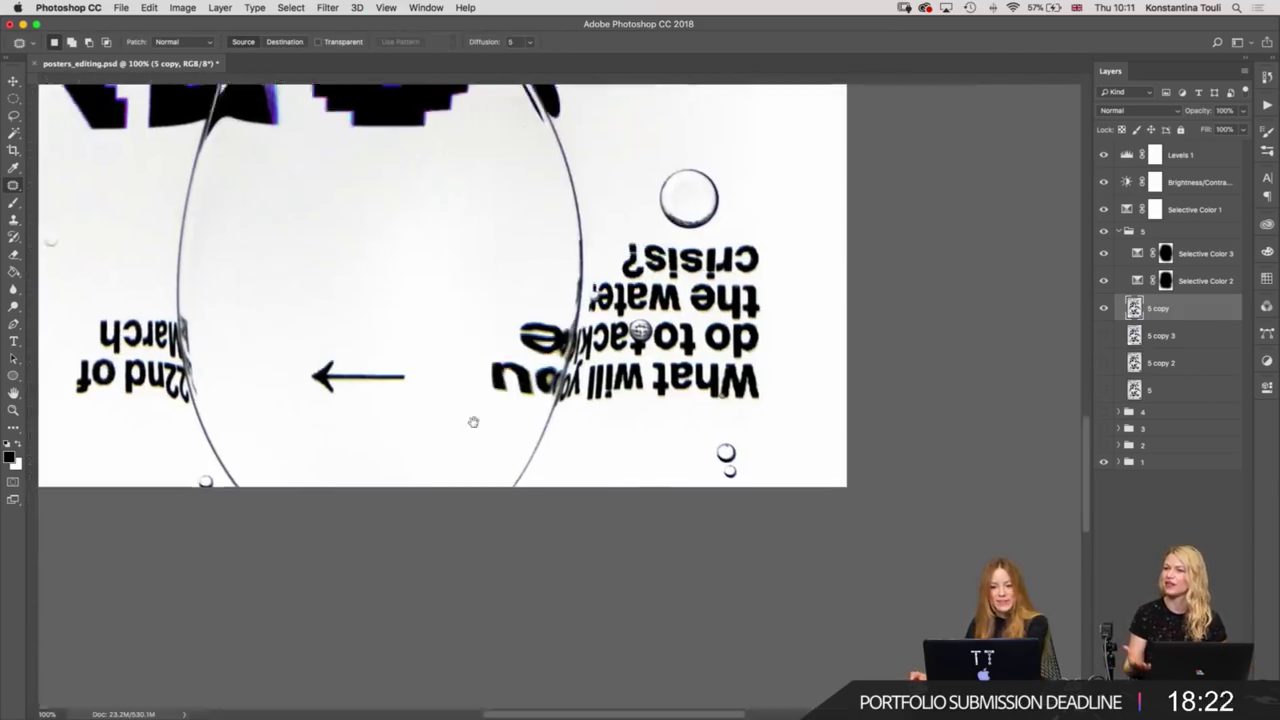
key(ctrl+plus)
scroll(400, 417, up, 5)
scroll(365, 278, left, 2)
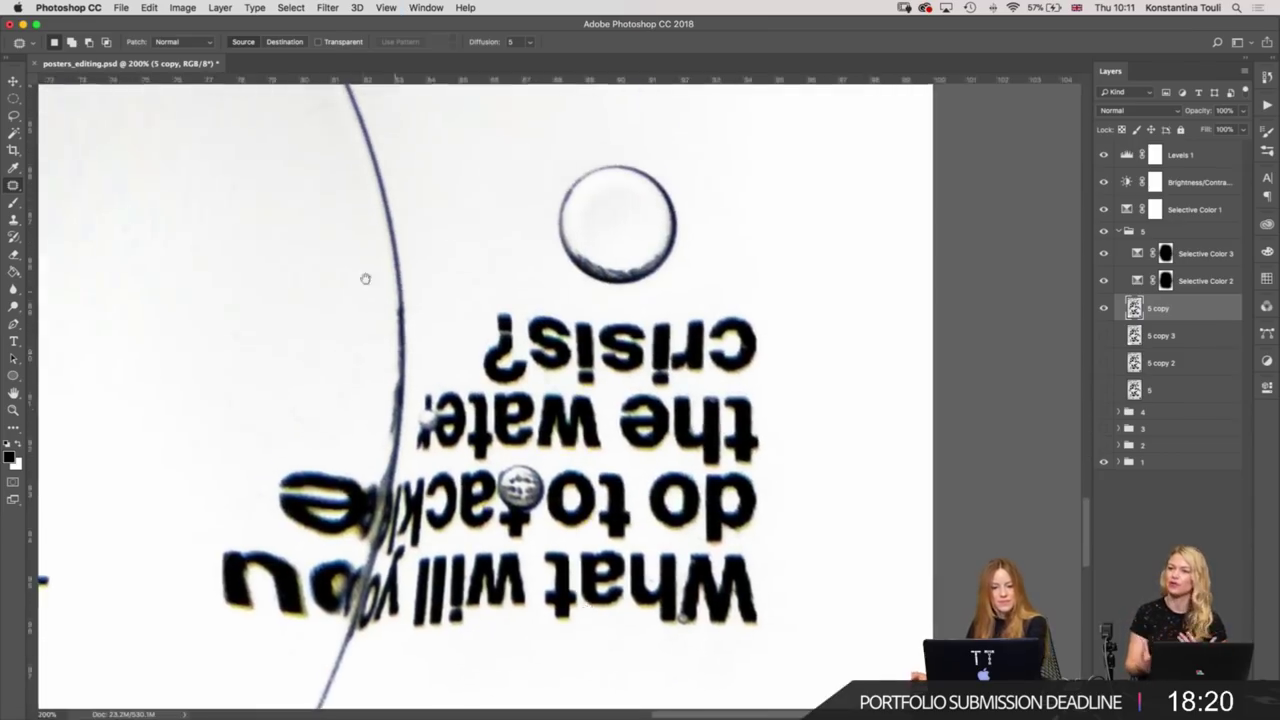
drag(365, 278, 675, 490)
drag(676, 430, 668, 448)
drag(666, 432, 628, 512)
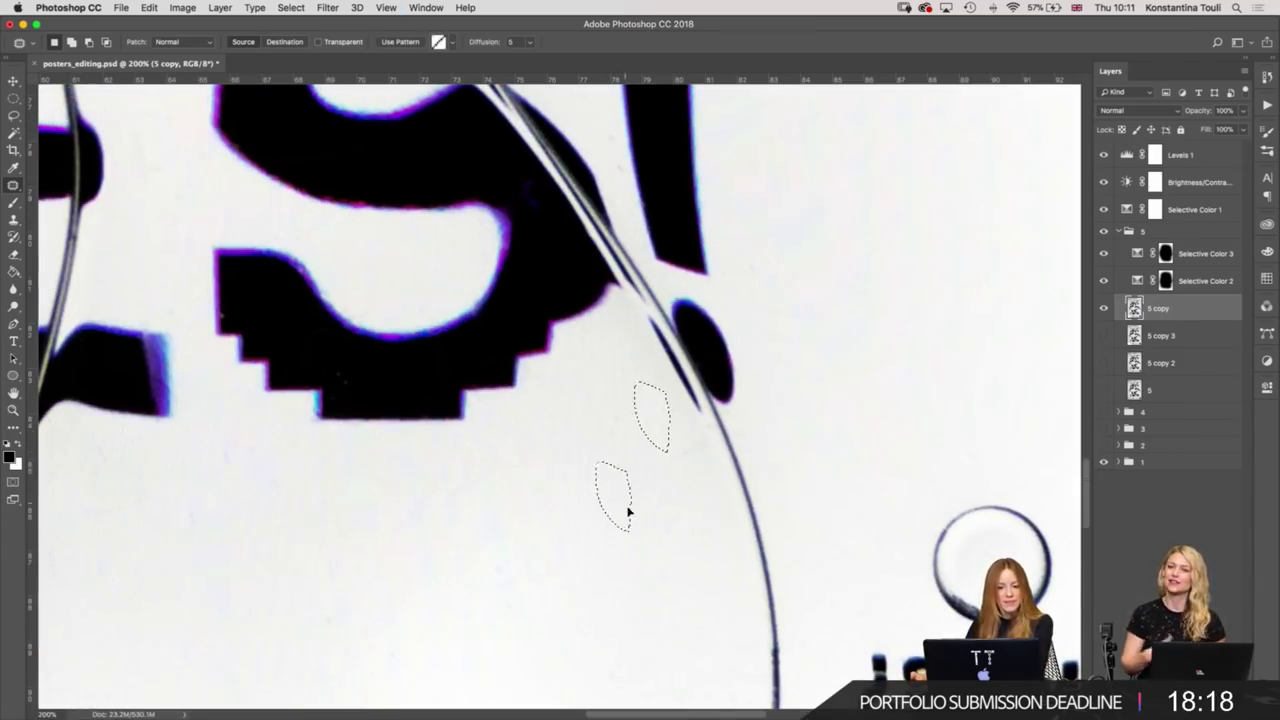
key(ctrl+d)
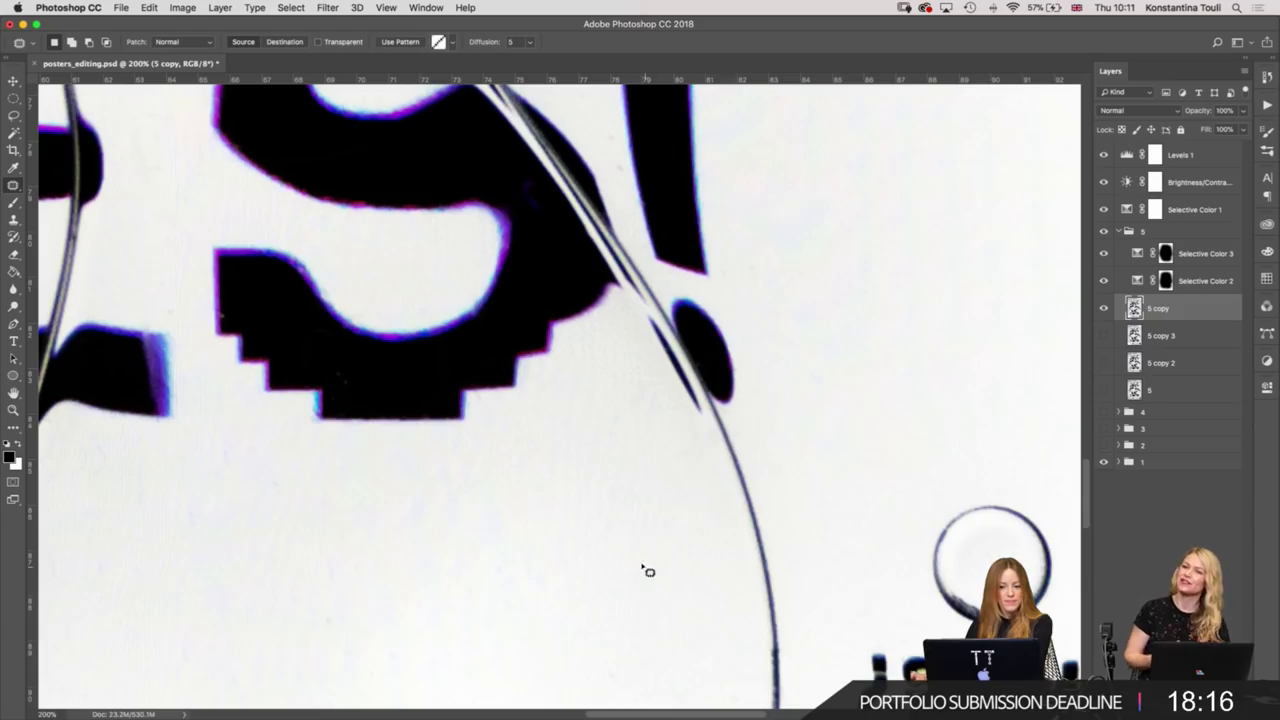
scroll(646, 569, up, 5)
scroll(551, 303, up, 2)
Patch the specks on the white paper beside the O letter shape.
drag(445, 267, 466, 563)
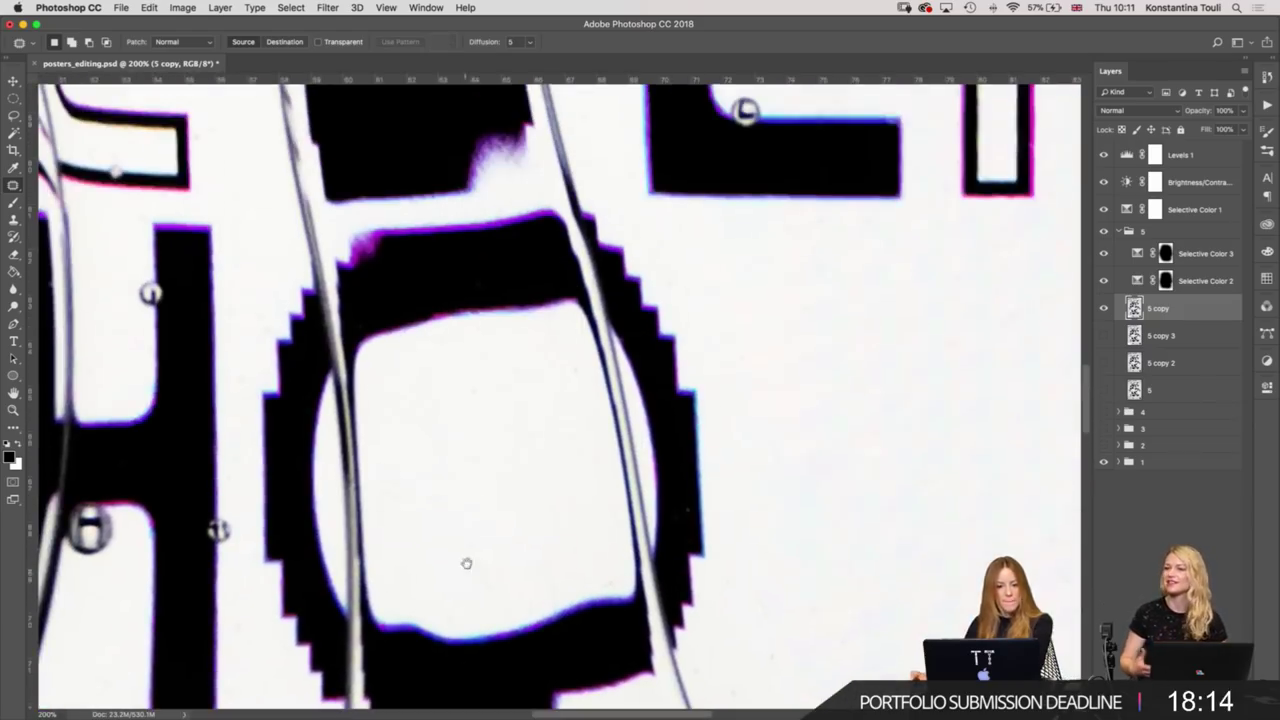
mouse_move(477, 400)
mouse_down()
mouse_move(517, 586)
mouse_move(497, 318)
mouse_up()
scroll(515, 438, up, 2)
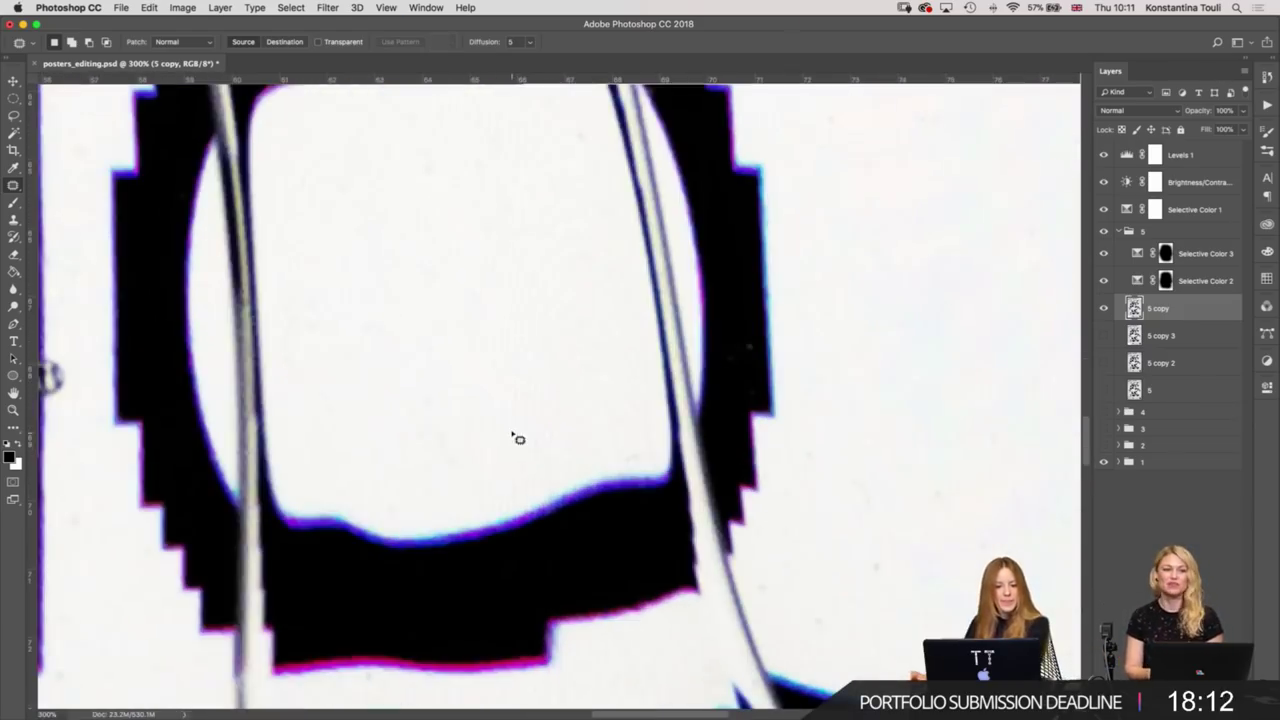
drag(424, 290, 404, 150)
drag(804, 398, 736, 466)
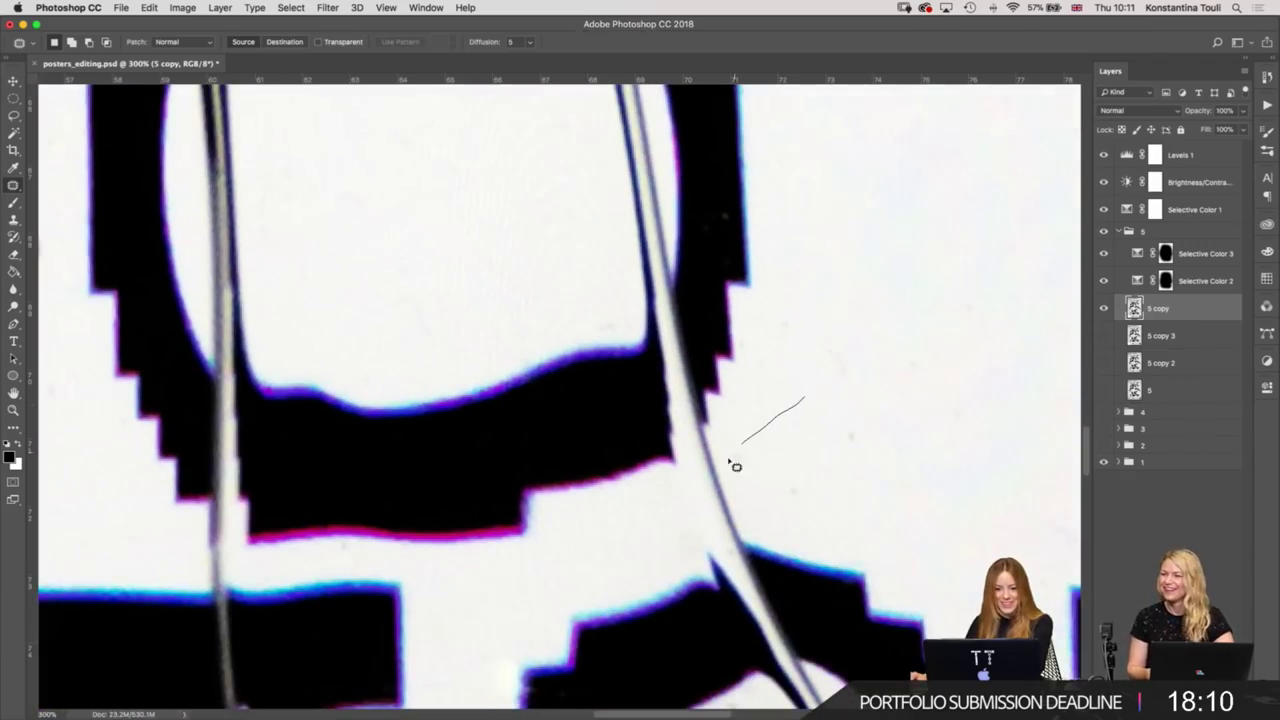
drag(881, 472, 608, 534)
mouse_move(594, 586)
mouse_down()
mouse_move(726, 328)
mouse_move(656, 497)
mouse_move(571, 591)
mouse_up()
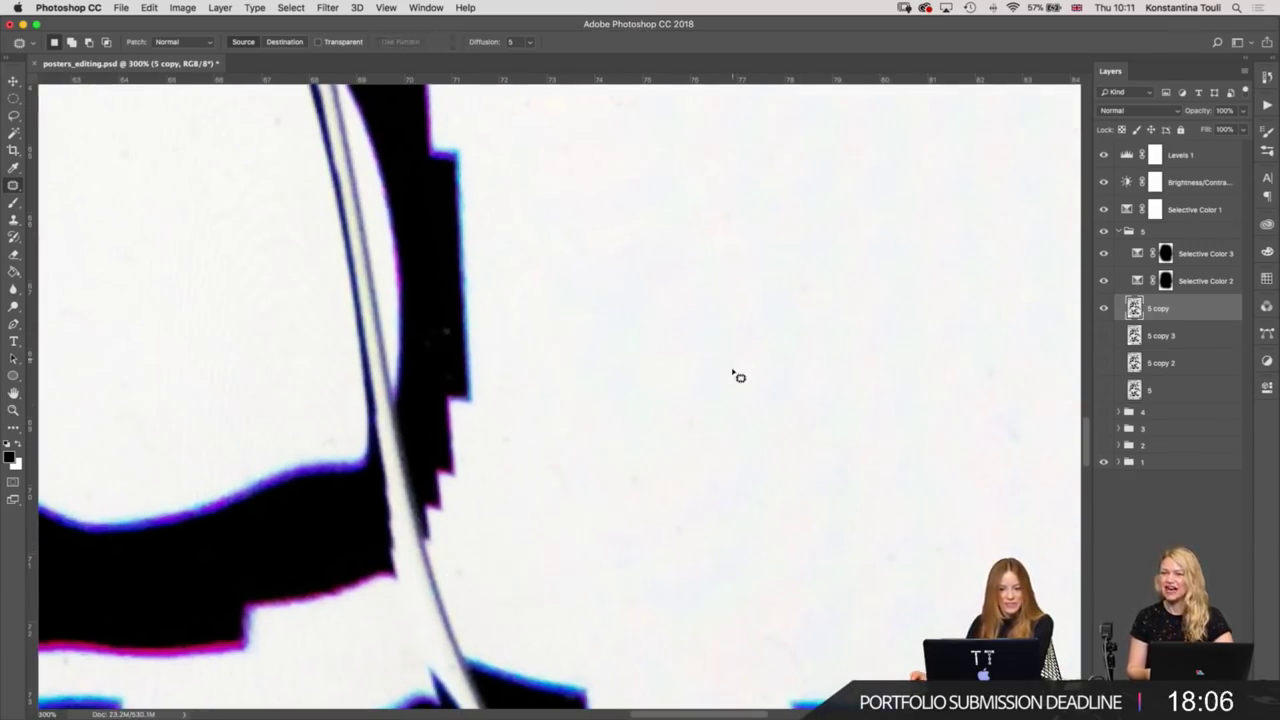
mouse_move(558, 441)
mouse_down()
mouse_move(543, 500)
mouse_move(663, 311)
mouse_up()
key(ctrl+d)
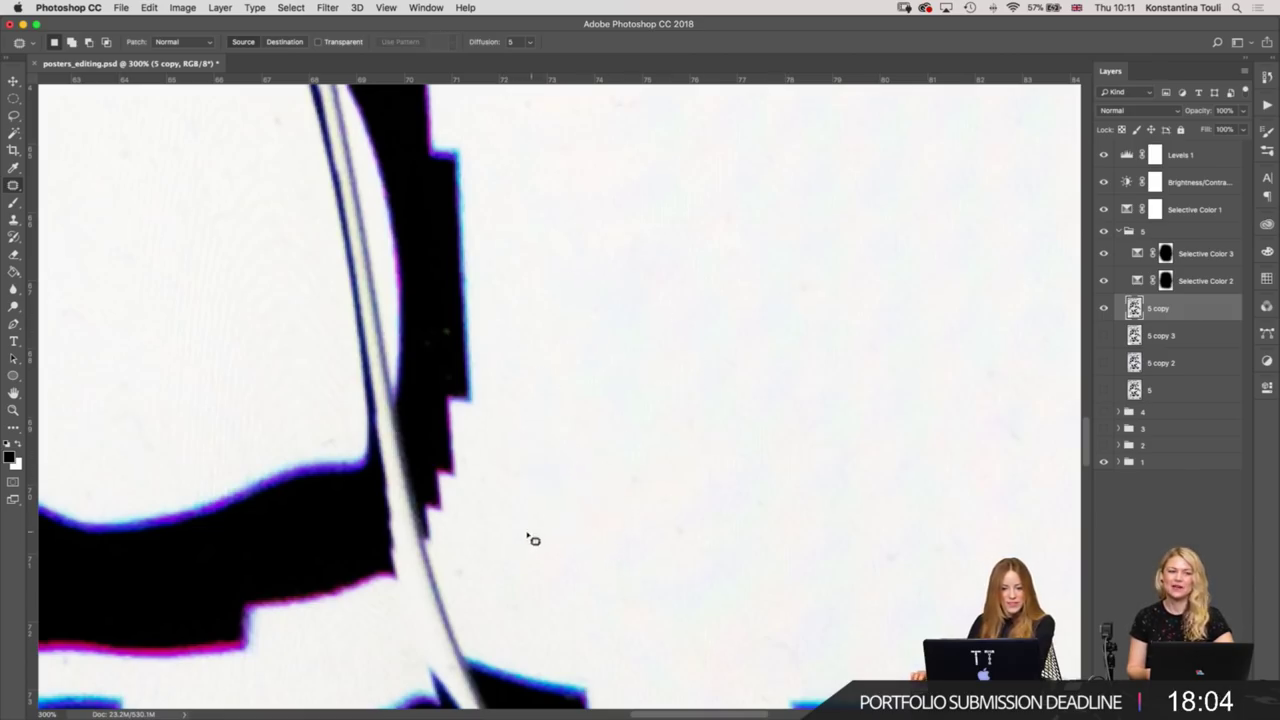
Patch the small specks inside the O counter.
drag(462, 592, 452, 570)
drag(460, 565, 600, 520)
key(ctrl+d)
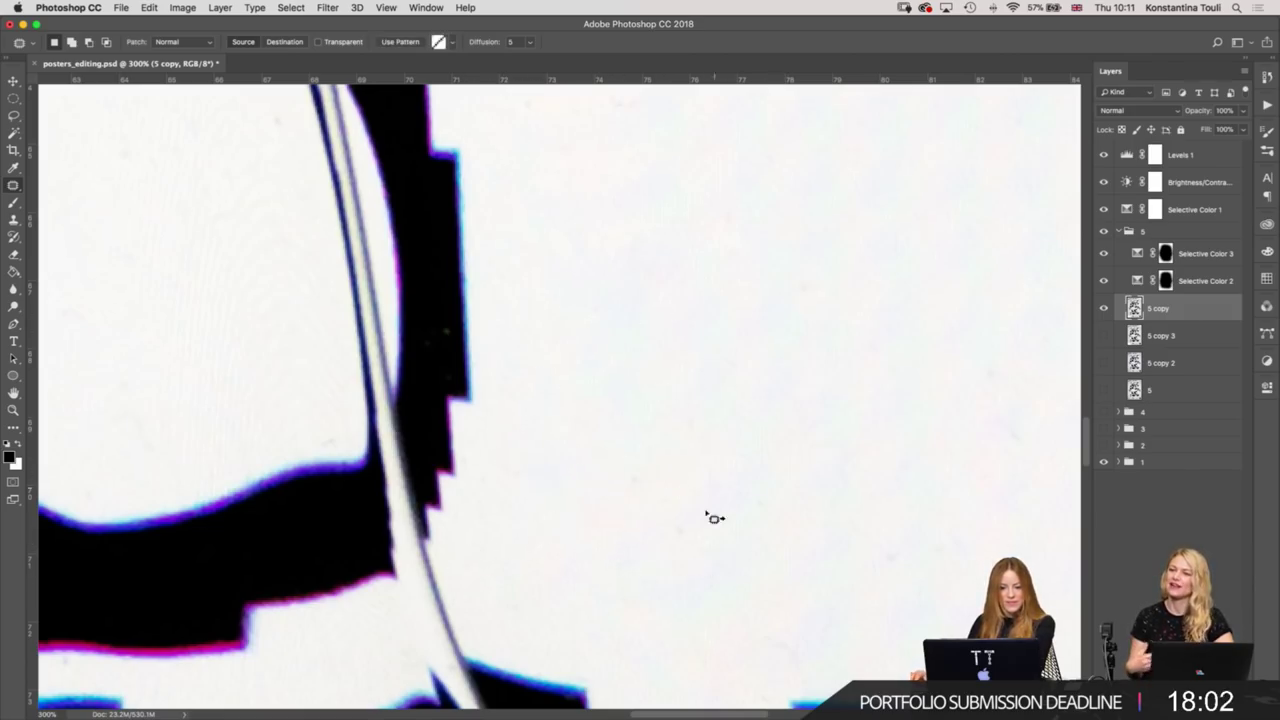
scroll(851, 364, left, 5)
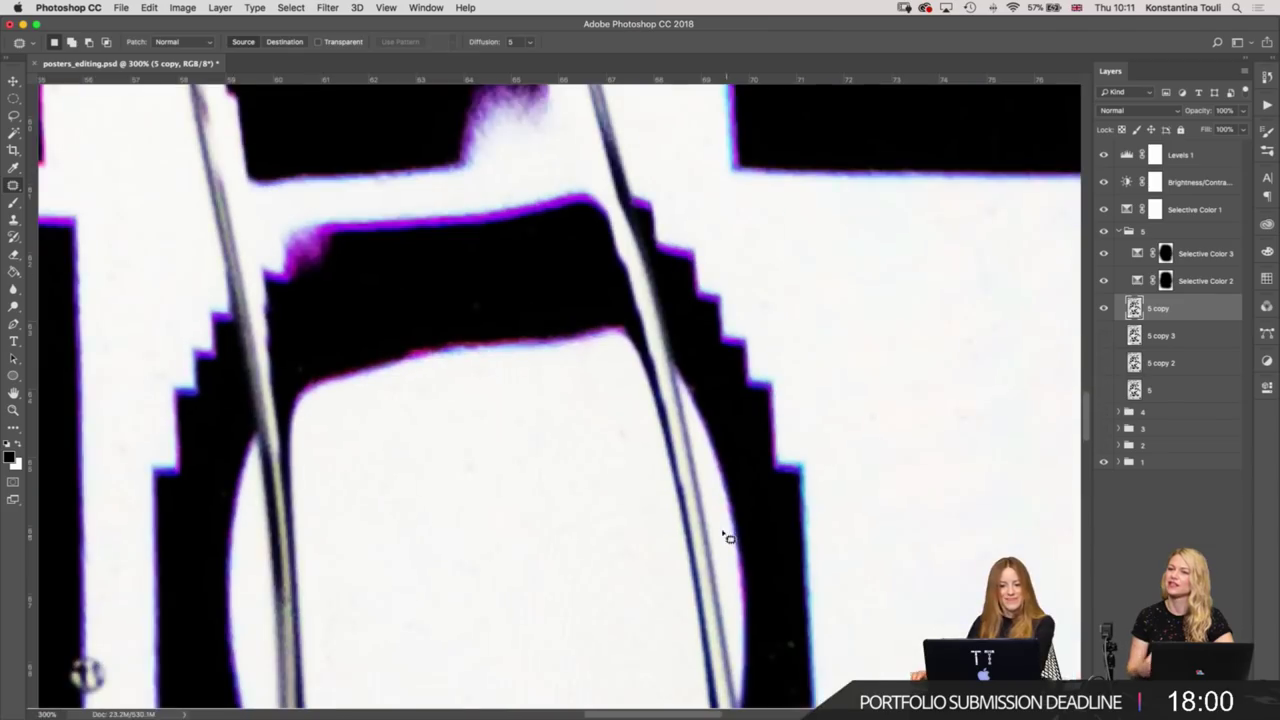
drag(640, 457, 630, 455)
drag(615, 430, 615, 530)
key(ctrl+d)
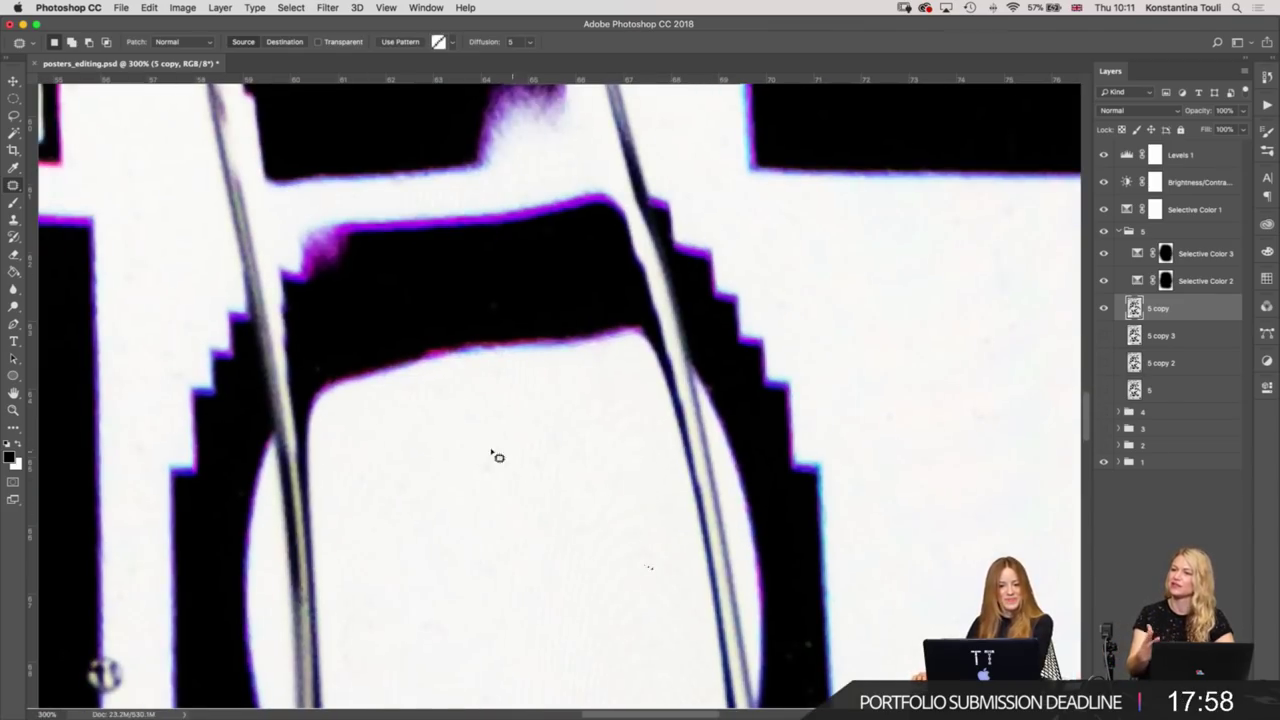
drag(545, 510, 627, 523)
key(ctrl+d)
Patch a speck inside the E letter.
mouse_move(705, 437)
mouse_down()
mouse_move(909, 106)
mouse_move(943, 209)
mouse_move(657, 343)
mouse_move(668, 375)
mouse_move(474, 500)
mouse_move(814, 514)
mouse_move(455, 338)
mouse_move(294, 371)
mouse_up()
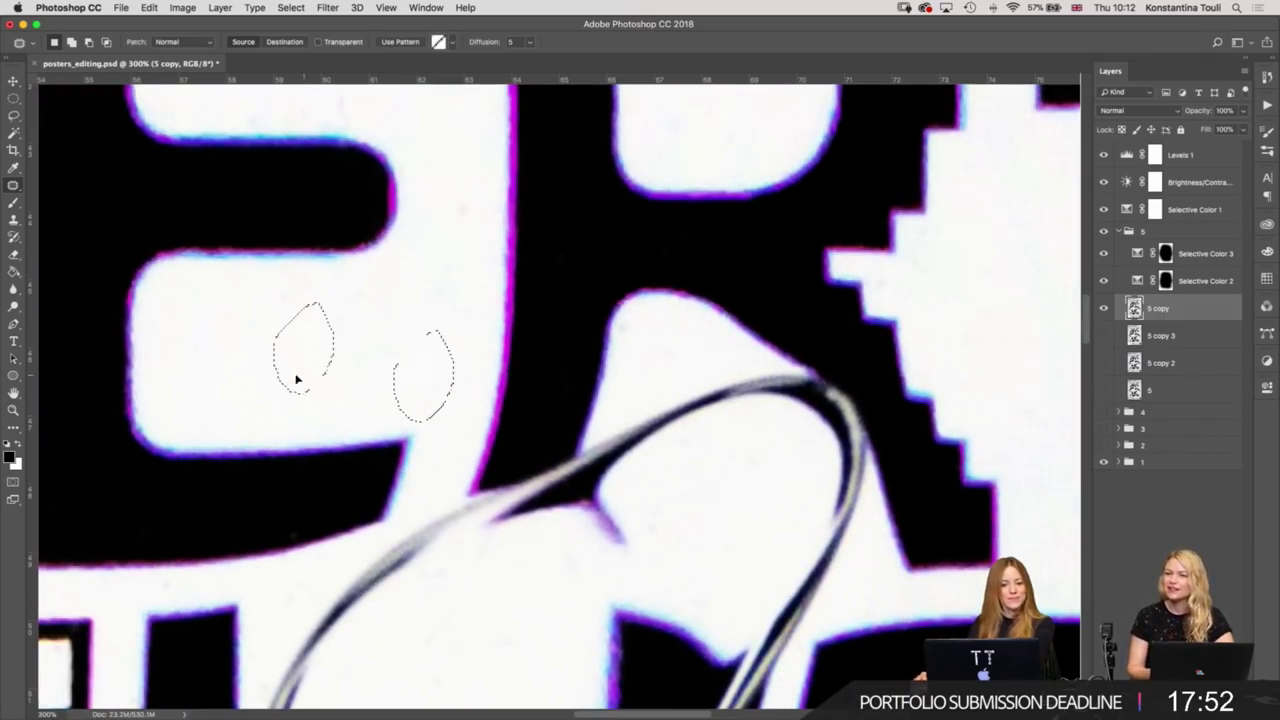
key(ctrl+d)
mouse_move(443, 300)
mouse_down()
mouse_move(420, 337)
mouse_move(432, 363)
mouse_up()
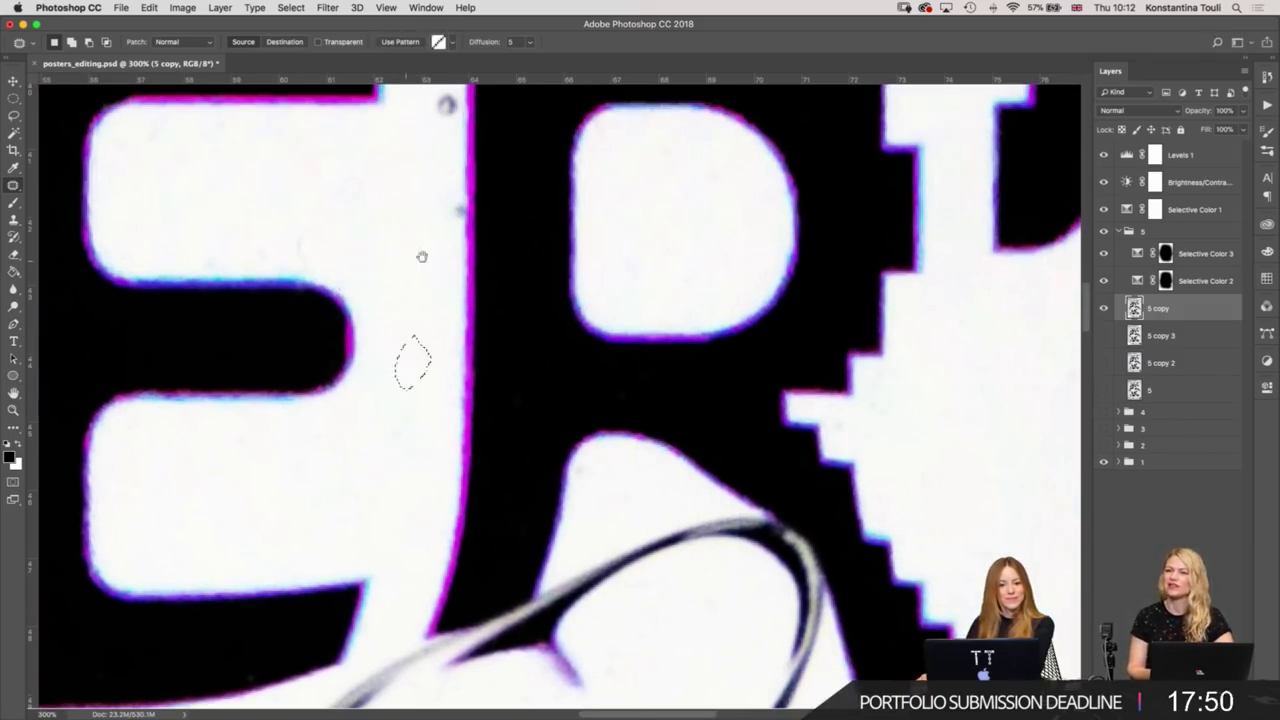
drag(423, 257, 480, 463)
With the Clone Stamp, paint clean white over the grey speck between E and R.
key(s)
key(ctrl+d)
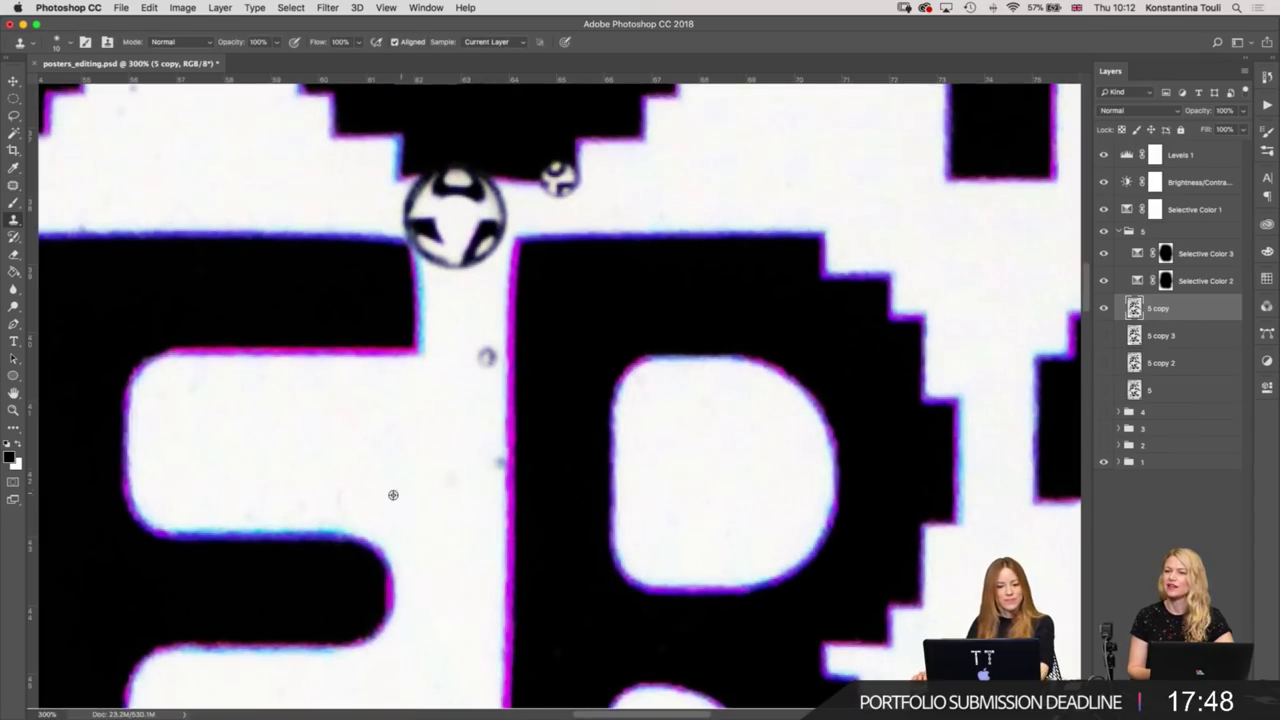
click(494, 459)
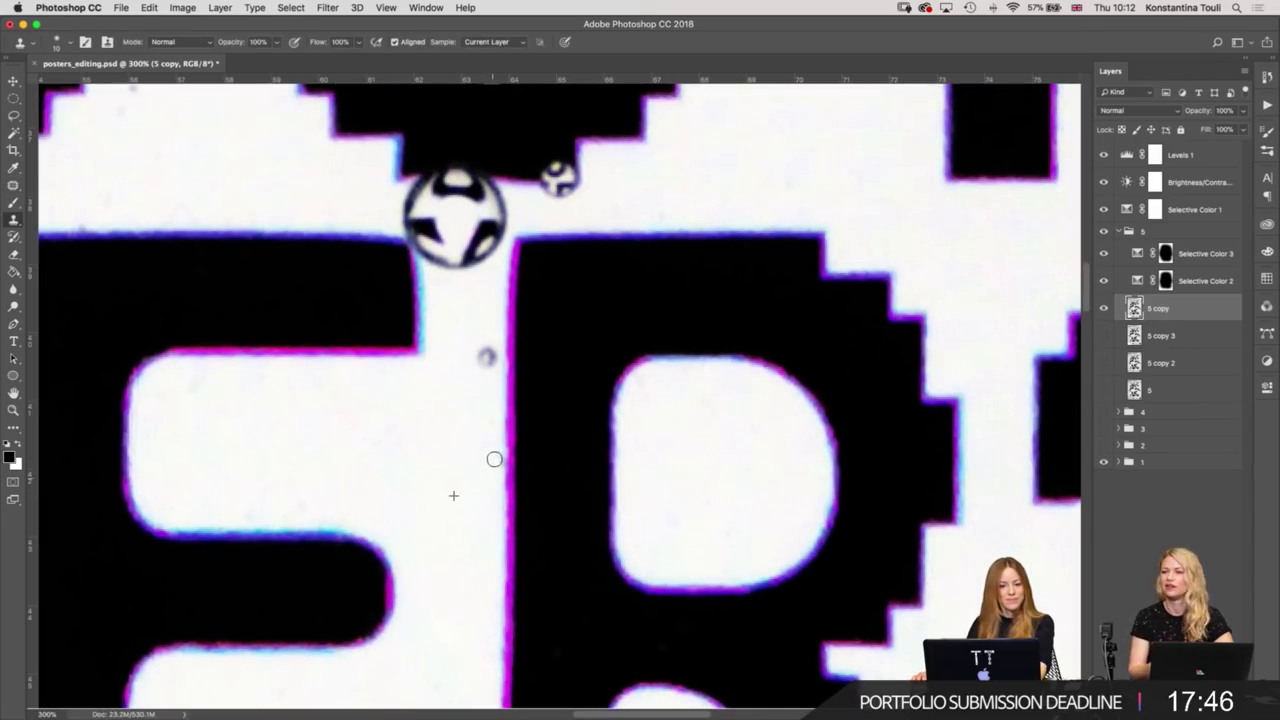
drag(484, 352, 491, 388)
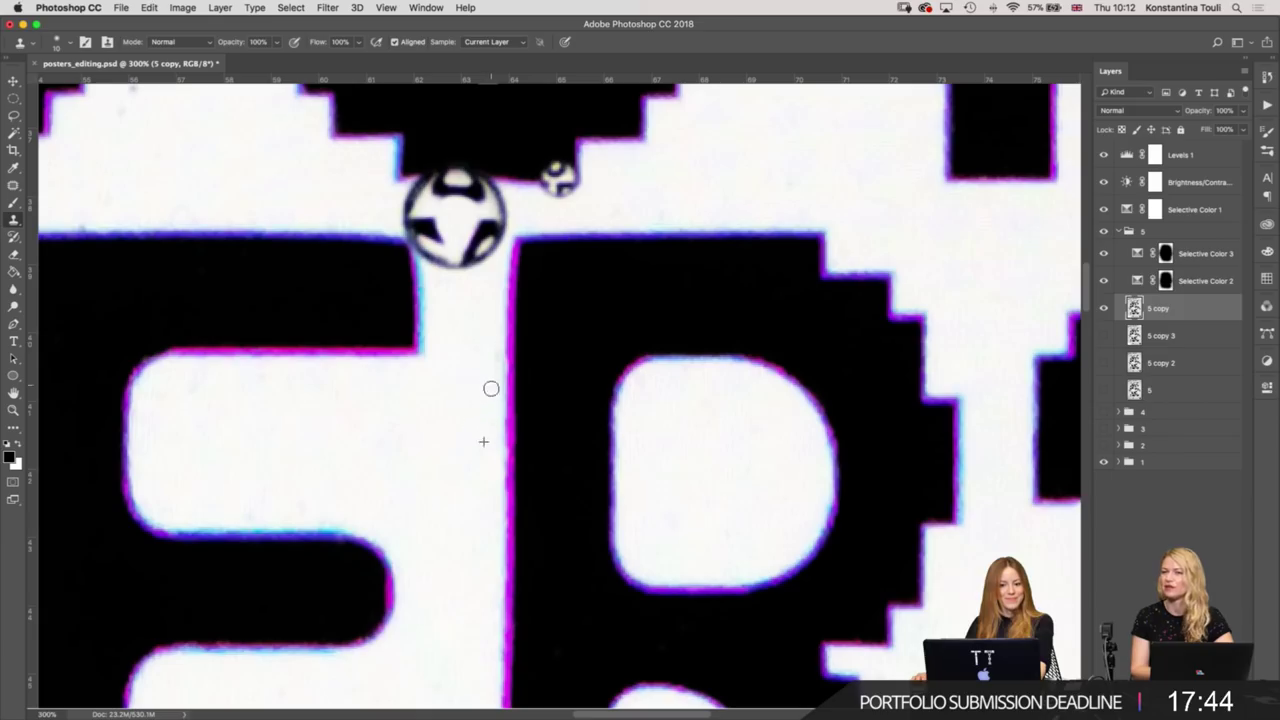
Clone away the bluish speck beside the T's black stem.
scroll(493, 390, up, 1)
scroll(506, 329, right, 5)
scroll(506, 329, up, 3)
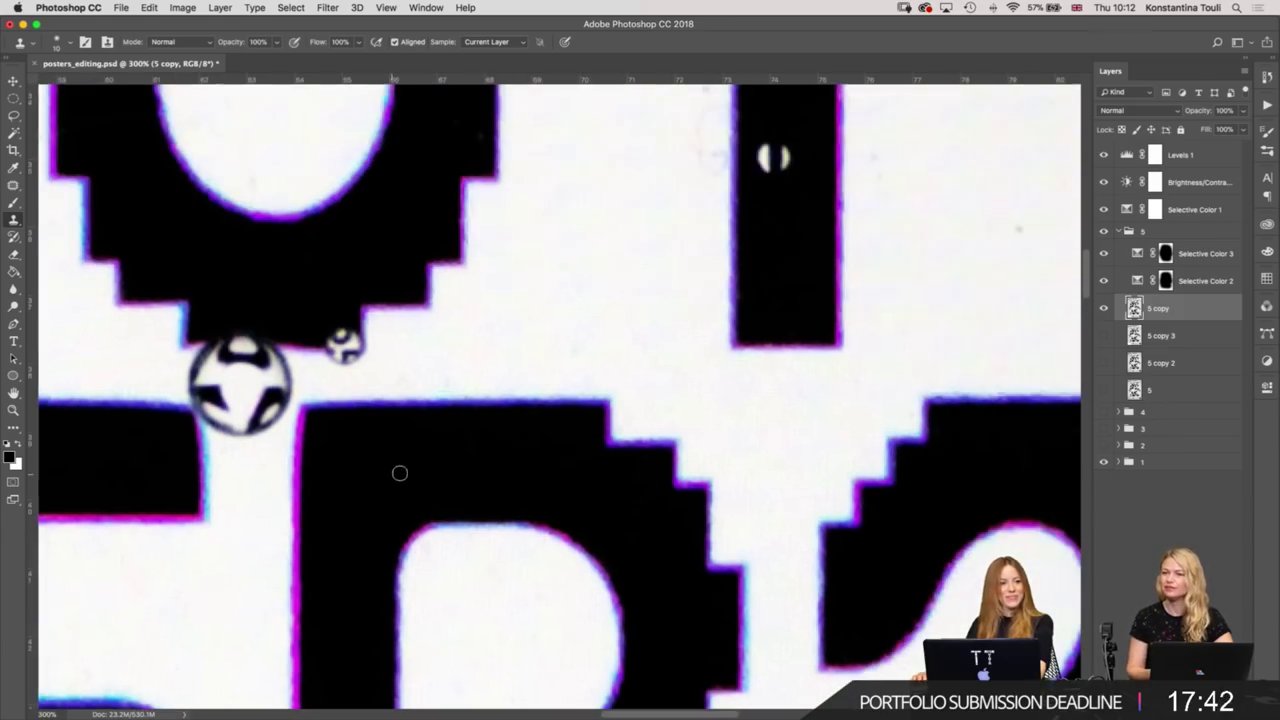
scroll(400, 471, right, 2)
scroll(577, 483, right, 3)
scroll(762, 349, up, 2)
scroll(768, 302, up, 6)
scroll(768, 302, left, 1)
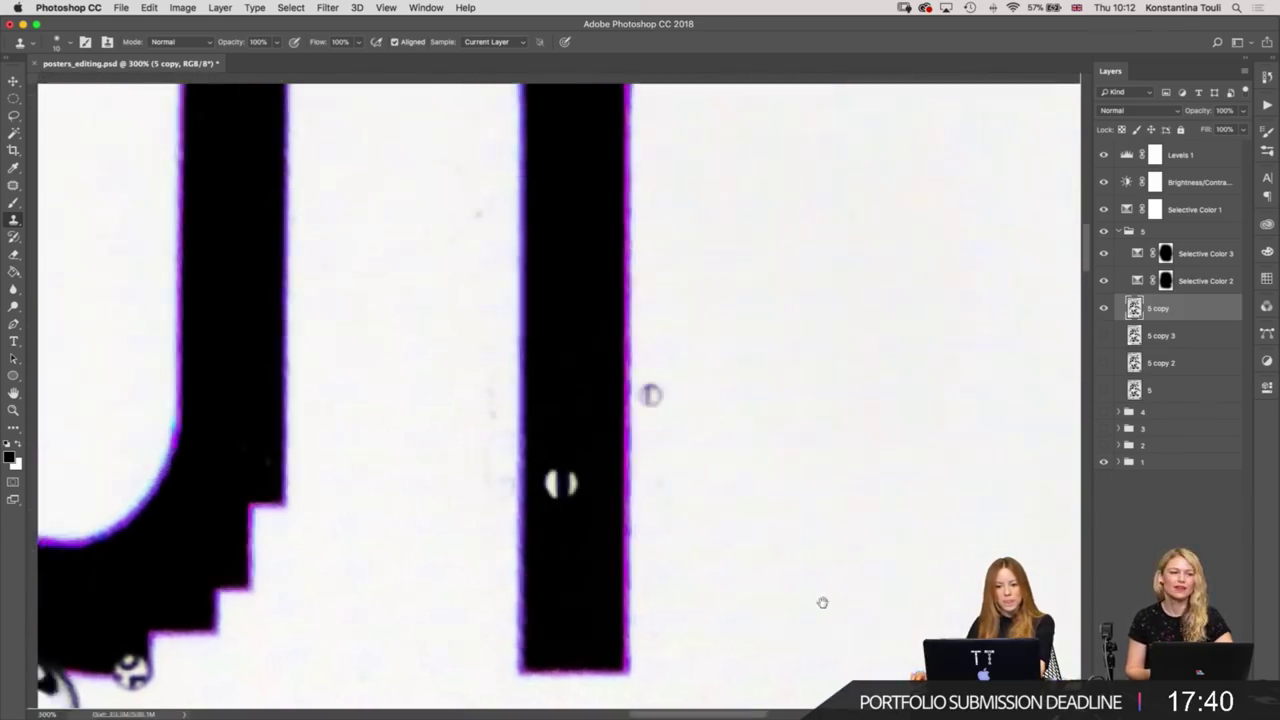
scroll(427, 522, right, 1)
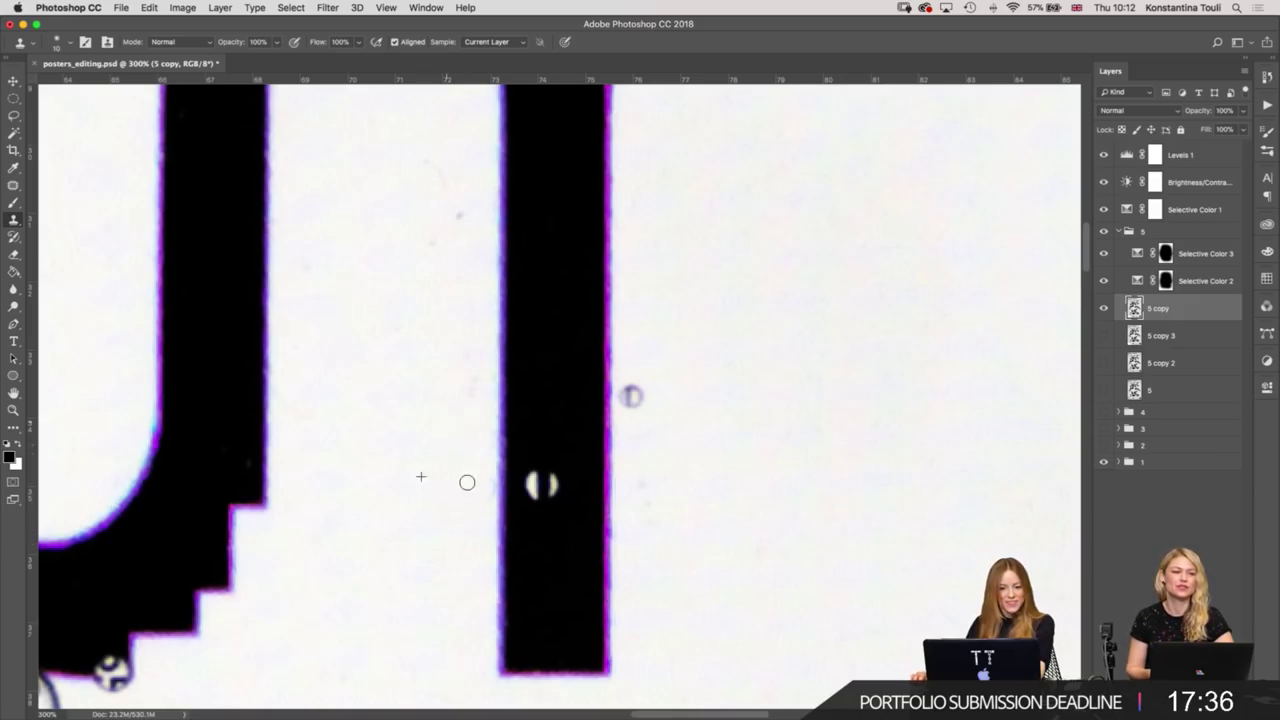
drag(453, 355, 472, 516)
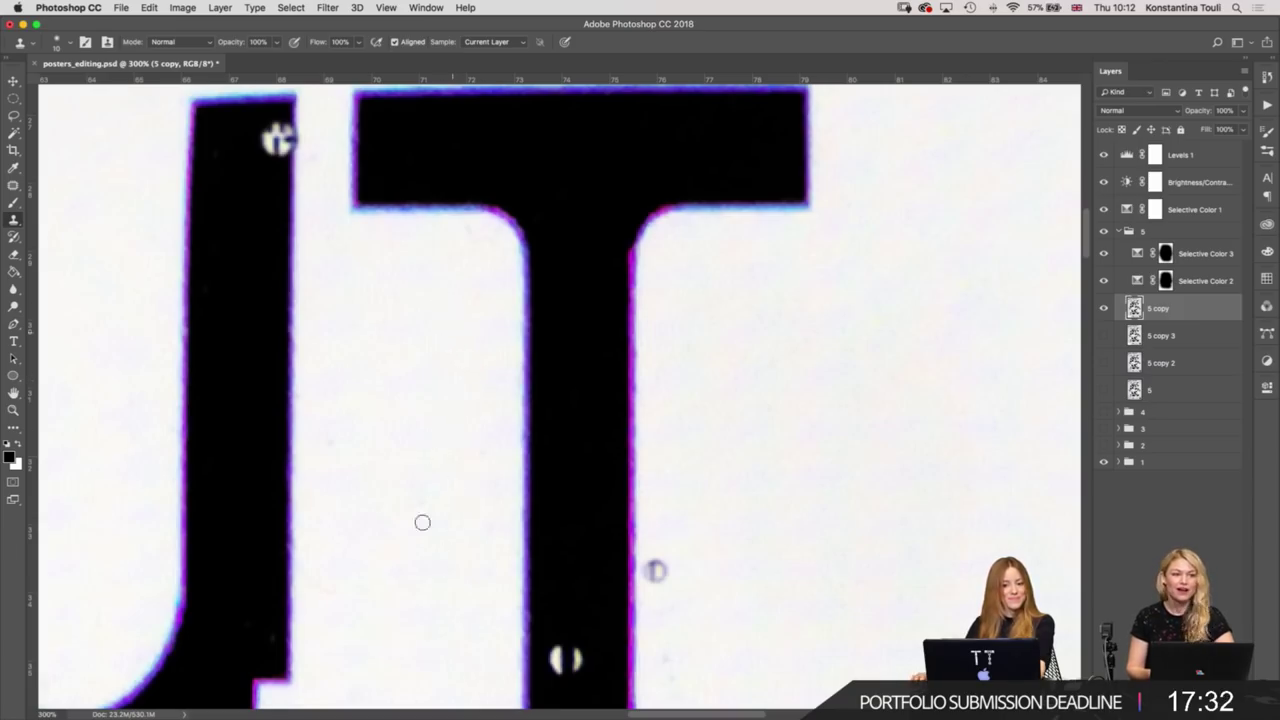
scroll(421, 508, down, 2)
drag(393, 399, 481, 594)
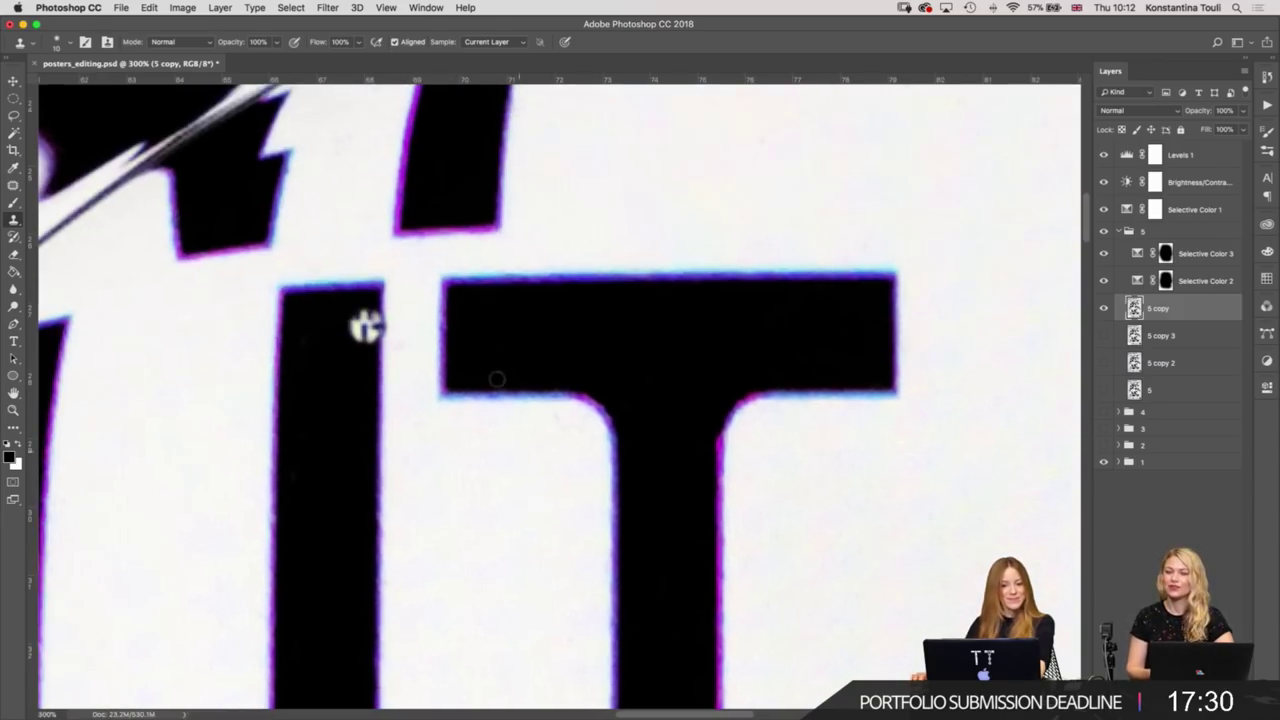
scroll(420, 287, down, 5)
scroll(420, 287, right, 5)
scroll(464, 457, down, 4)
scroll(464, 457, right, 2)
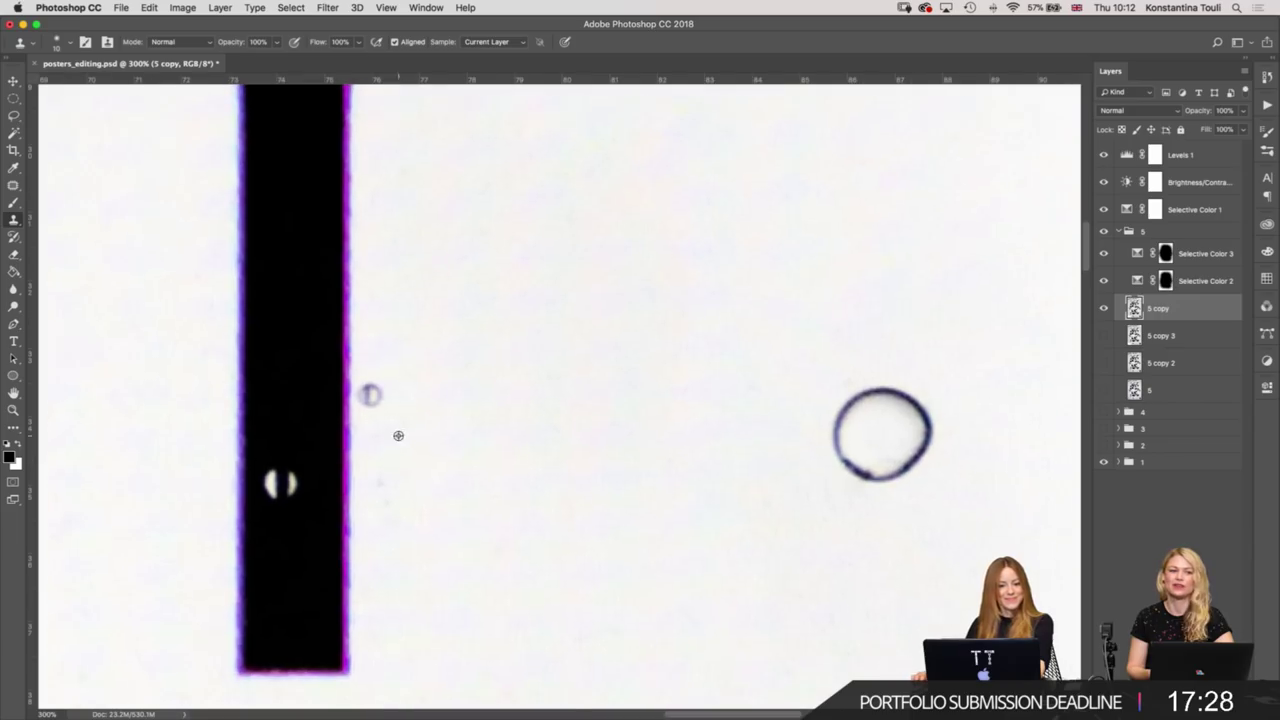
drag(373, 406, 367, 383)
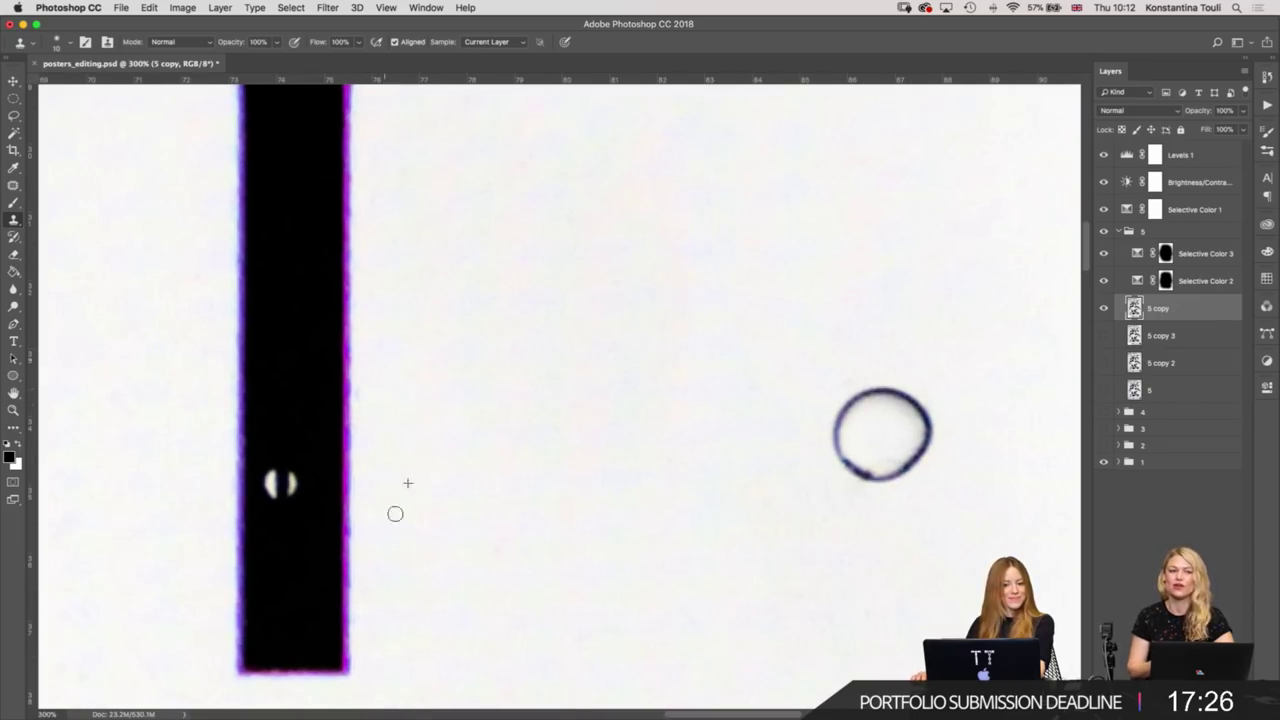
Clone clean paper over the specks along the edges of the stepped letters.
scroll(668, 533, down, 5)
scroll(668, 533, right, 5)
scroll(400, 428, down, 3)
scroll(483, 417, left, 3)
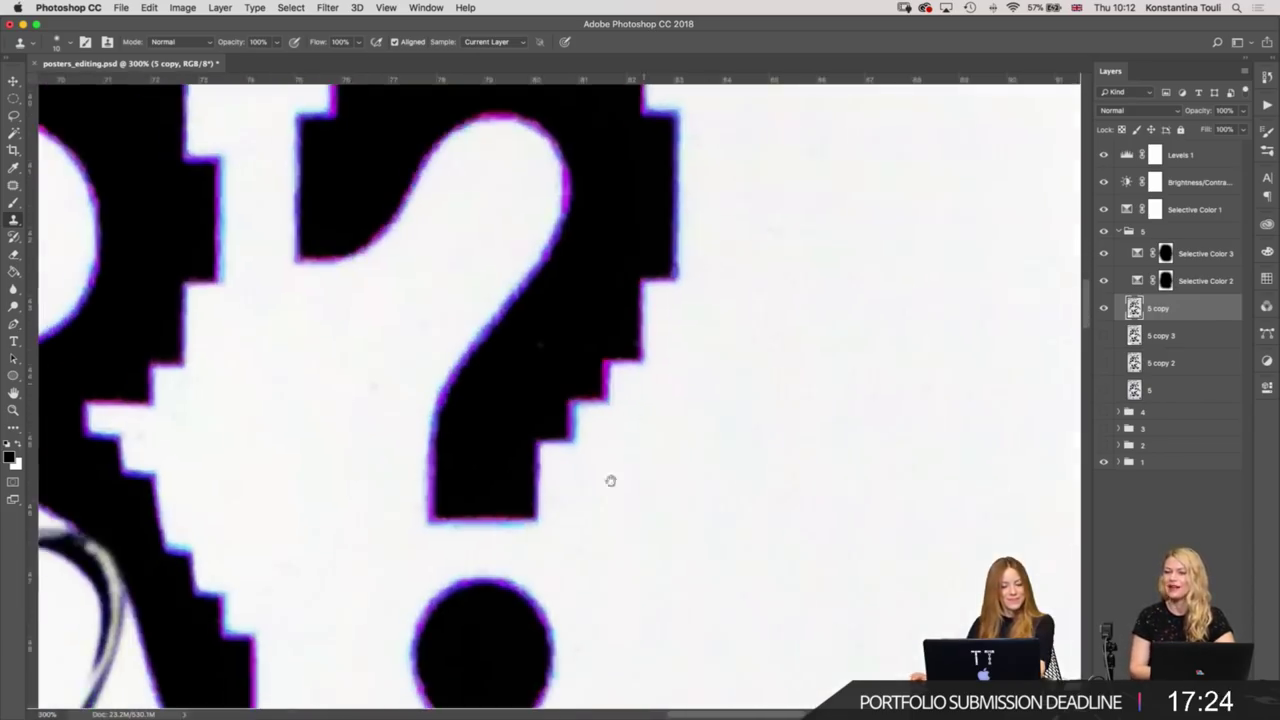
scroll(608, 480, down, 3)
scroll(608, 480, left, 2)
scroll(621, 329, down, 5)
scroll(629, 249, right, 5)
scroll(471, 431, right, 5)
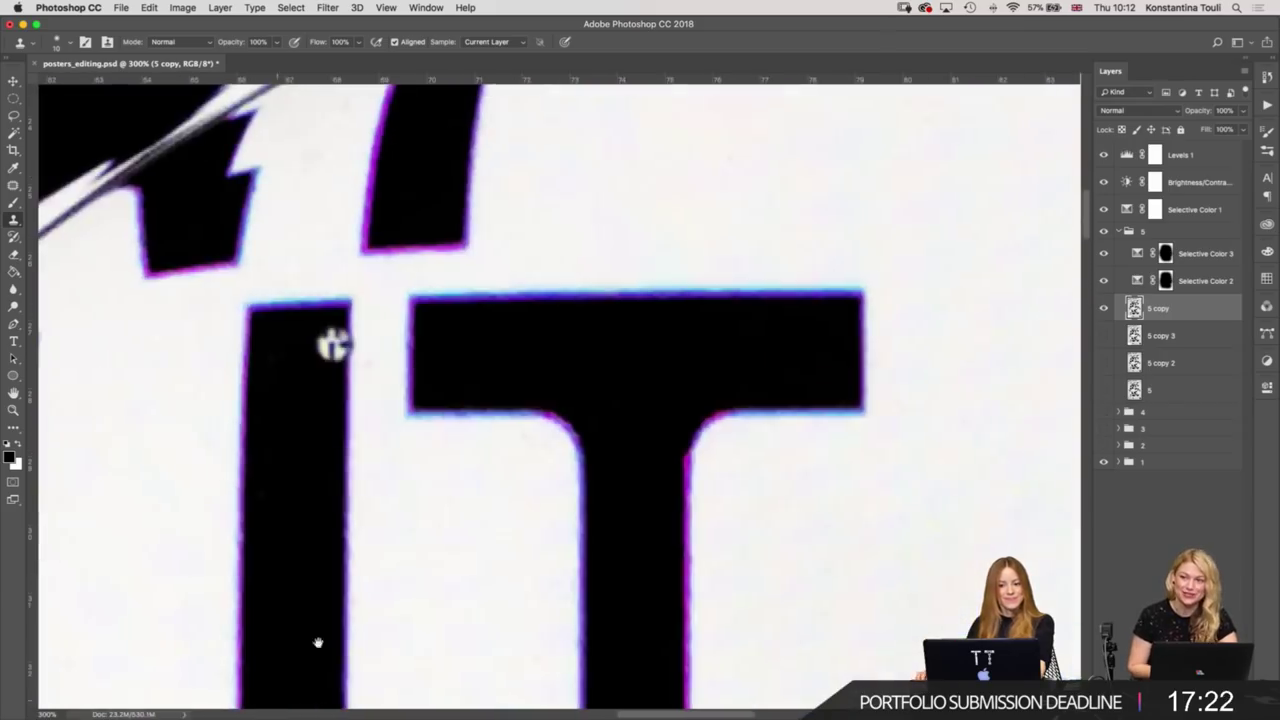
scroll(329, 343, down, 5)
scroll(571, 665, up, 5)
scroll(717, 457, left, 5)
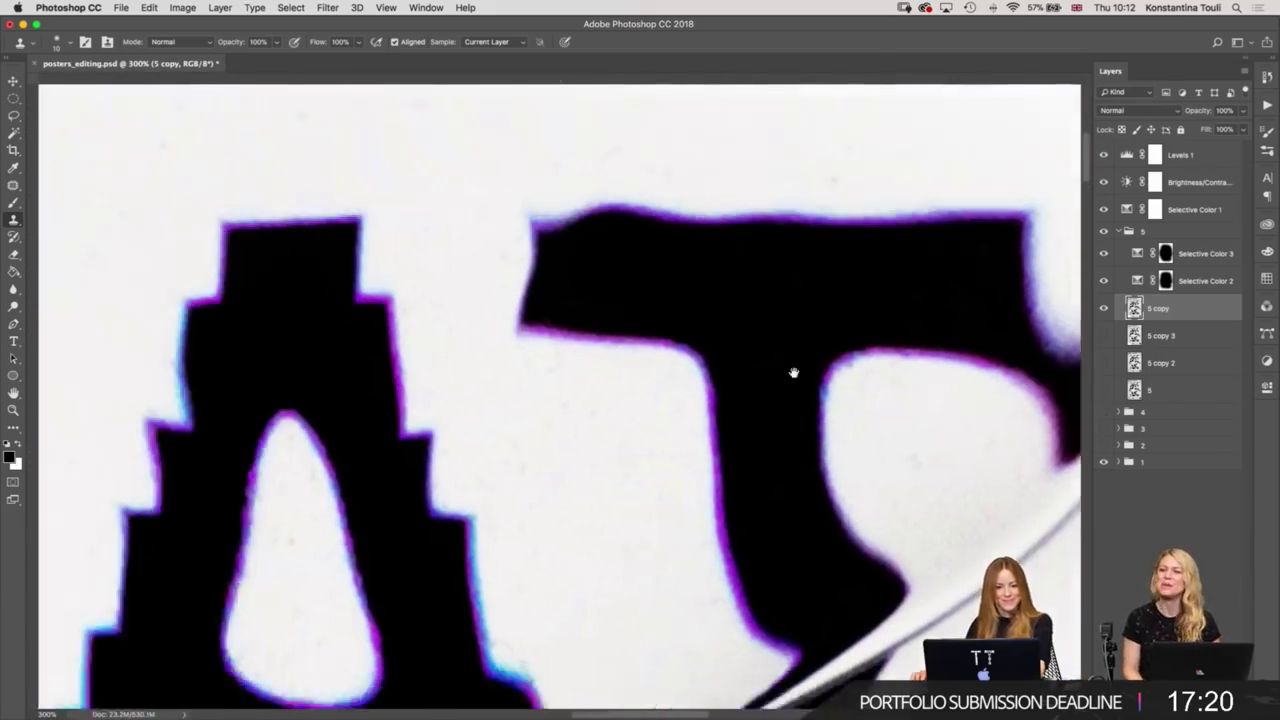
scroll(792, 369, left, 3)
scroll(745, 252, down, 3)
scroll(745, 252, left, 2)
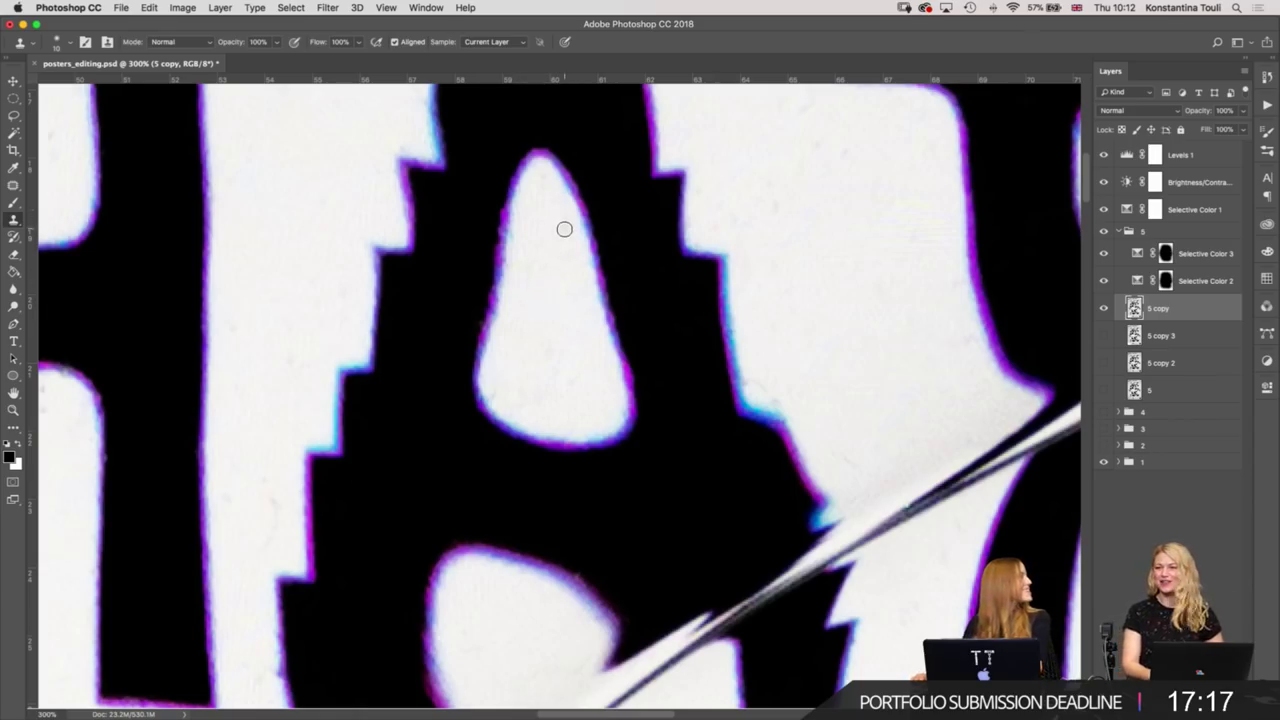
scroll(697, 391, down, 3)
scroll(794, 229, left, 1)
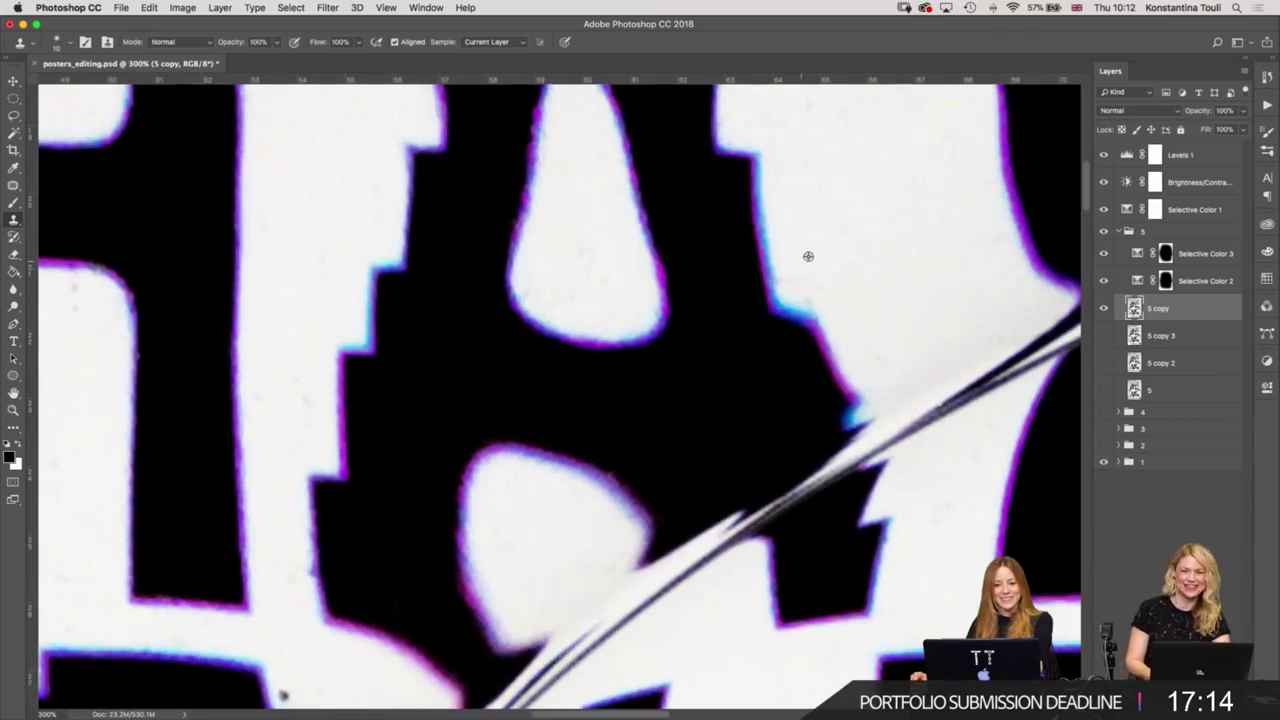
drag(786, 280, 818, 300)
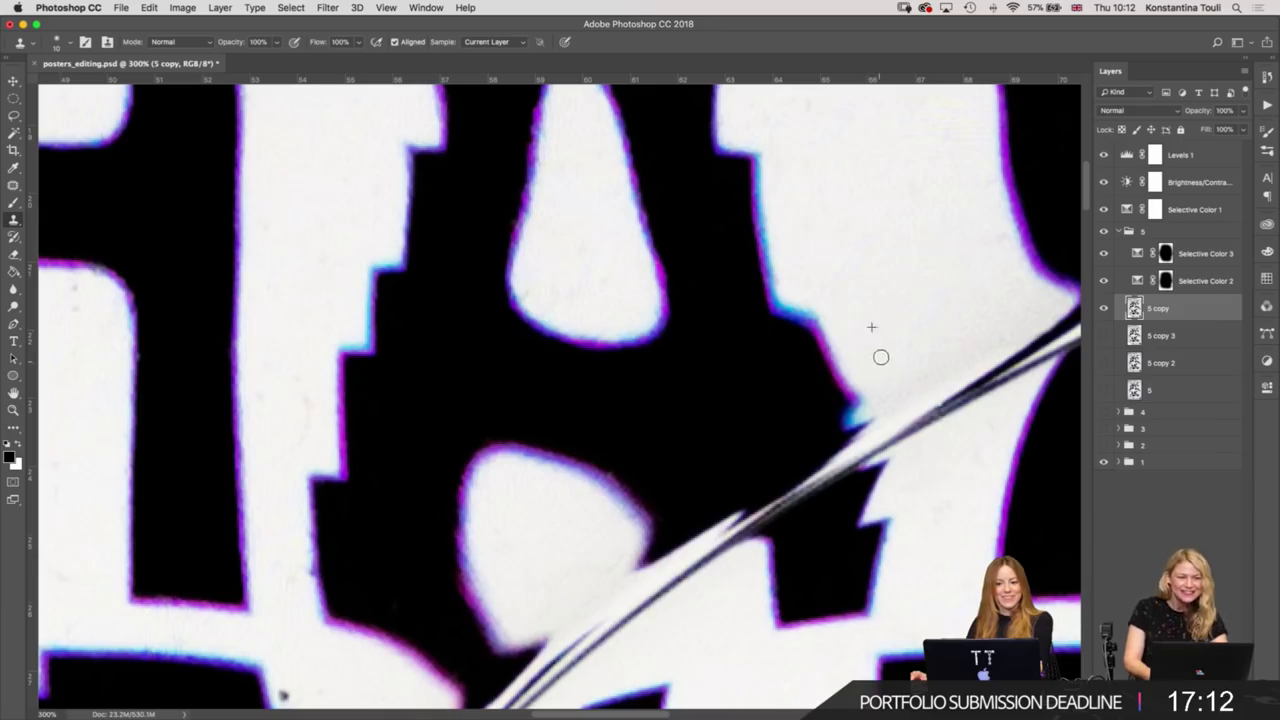
drag(473, 350, 763, 280)
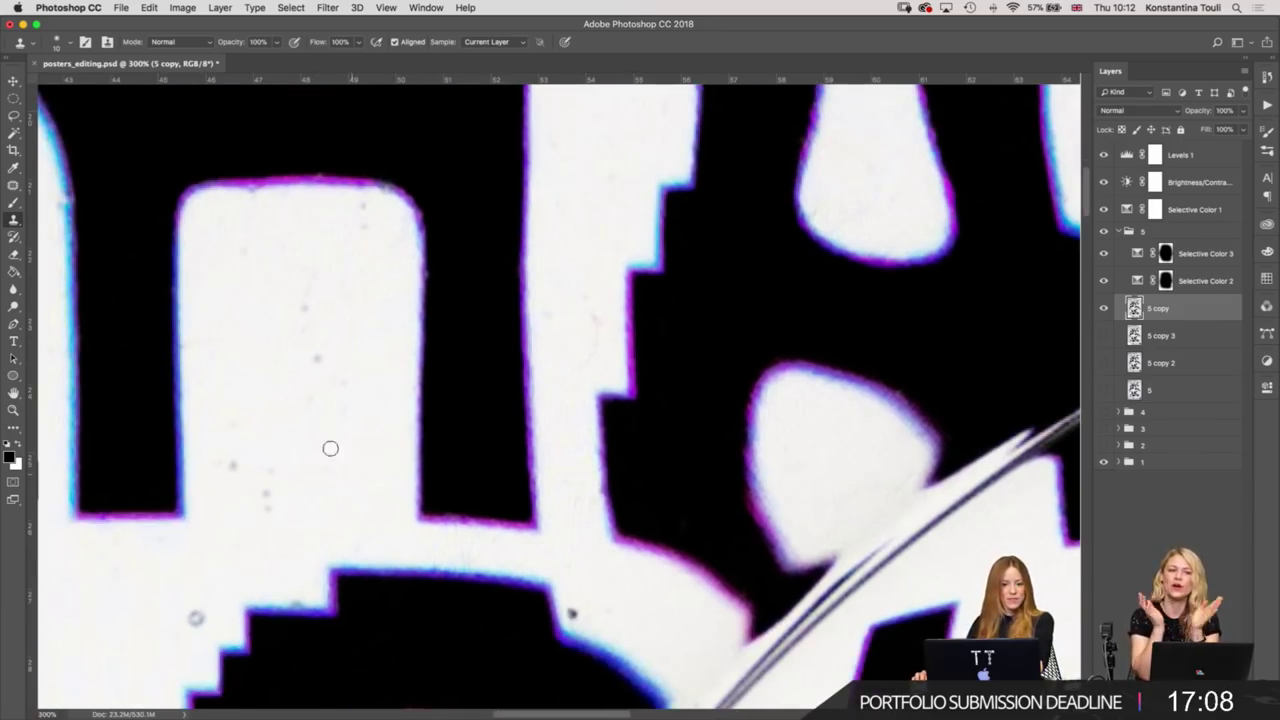
drag(346, 453, 441, 483)
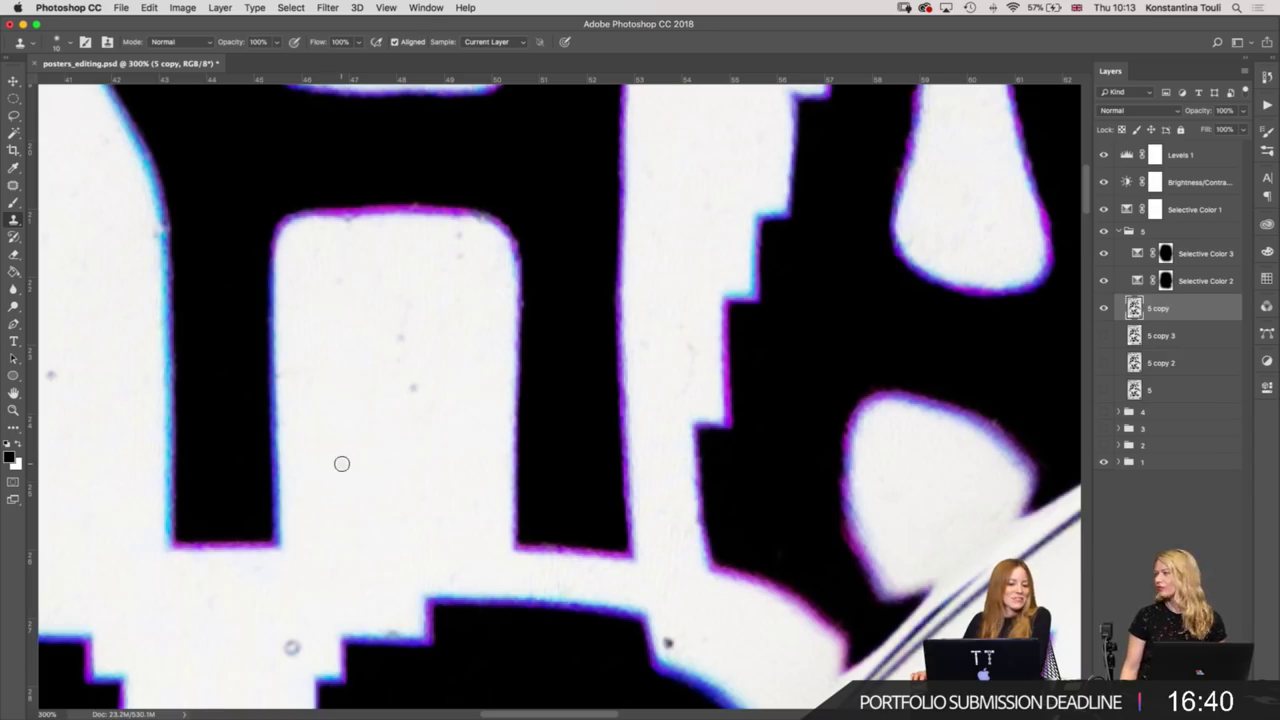
Clone away the grey specks on the white paper beside the lettering.
scroll(339, 462, up, 5)
scroll(354, 480, up, 1)
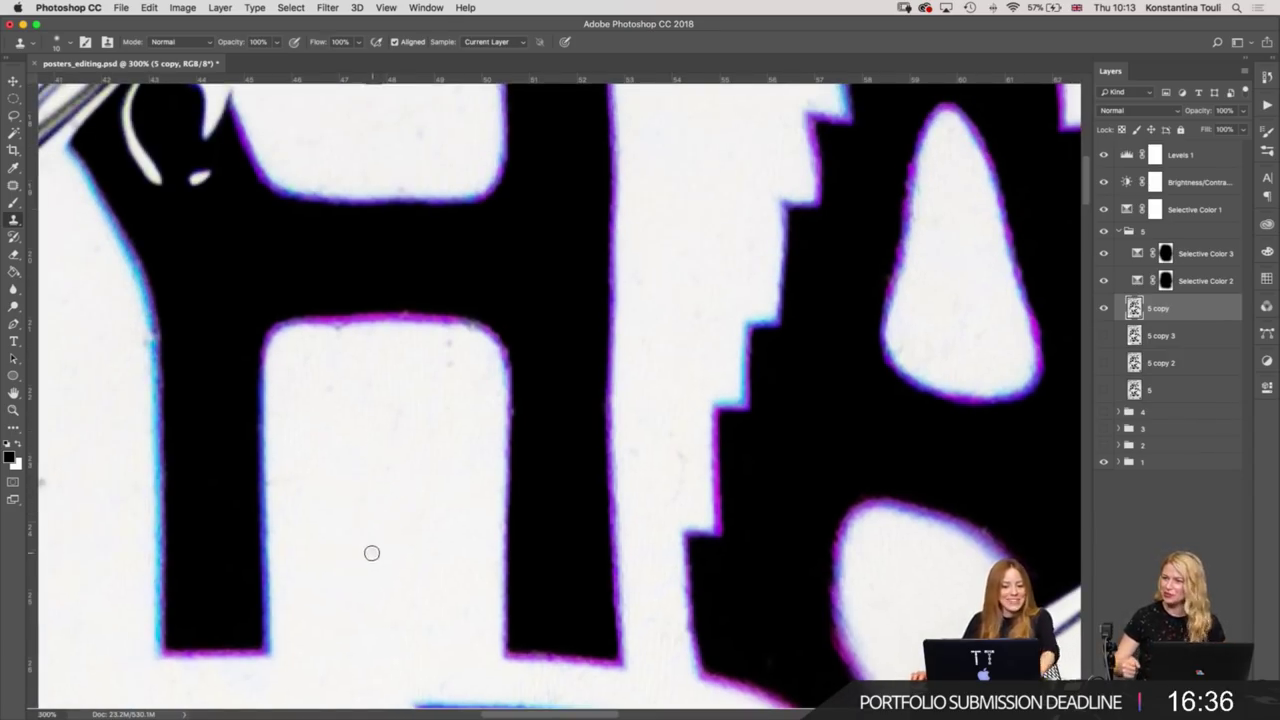
scroll(423, 460, up, 2)
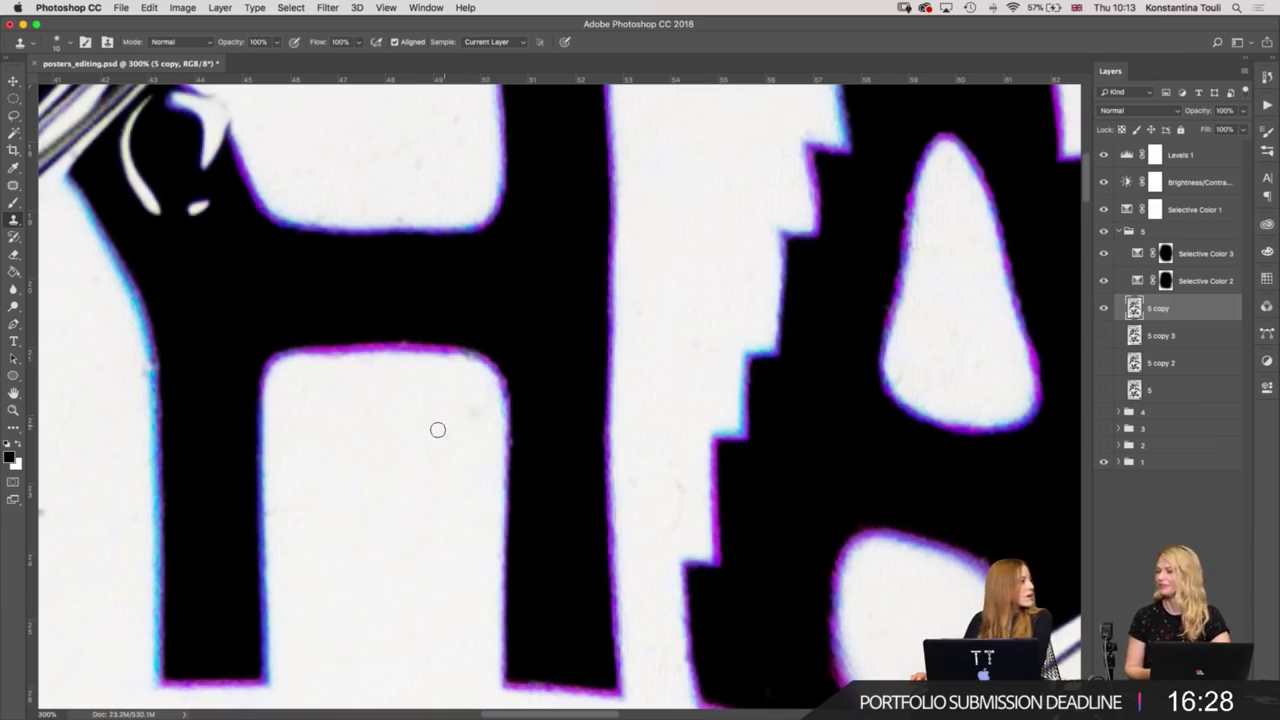
scroll(412, 469, down, 3)
scroll(412, 469, left, 2)
scroll(481, 410, down, 3)
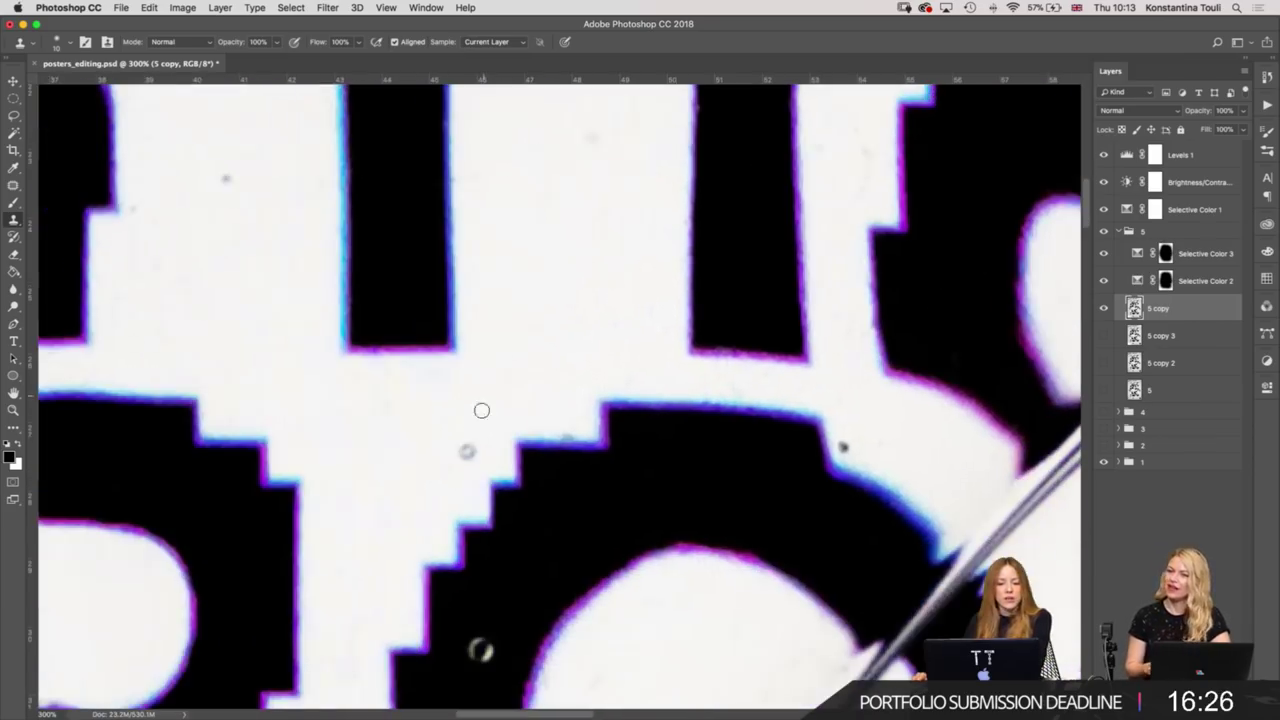
click(470, 446)
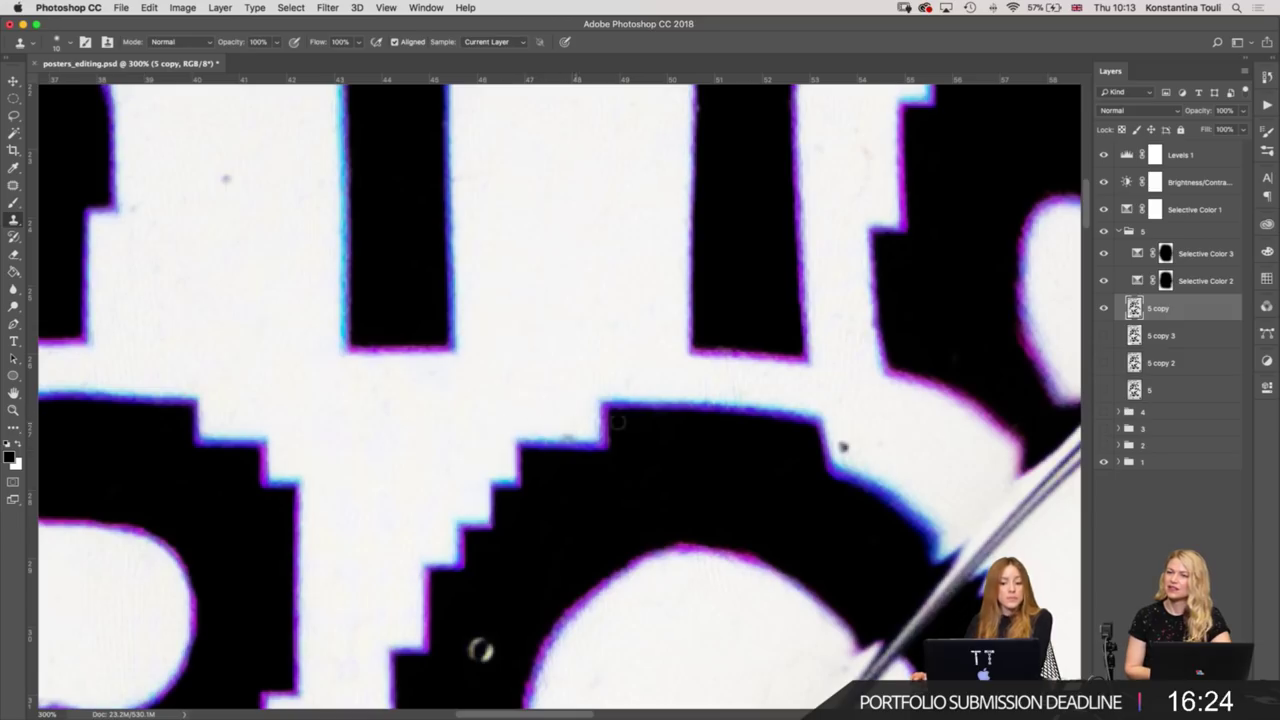
alt+click(888, 447)
click(840, 443)
Resample clean paper and stamp over specks in the white column and near the curved line.
drag(900, 429, 700, 493)
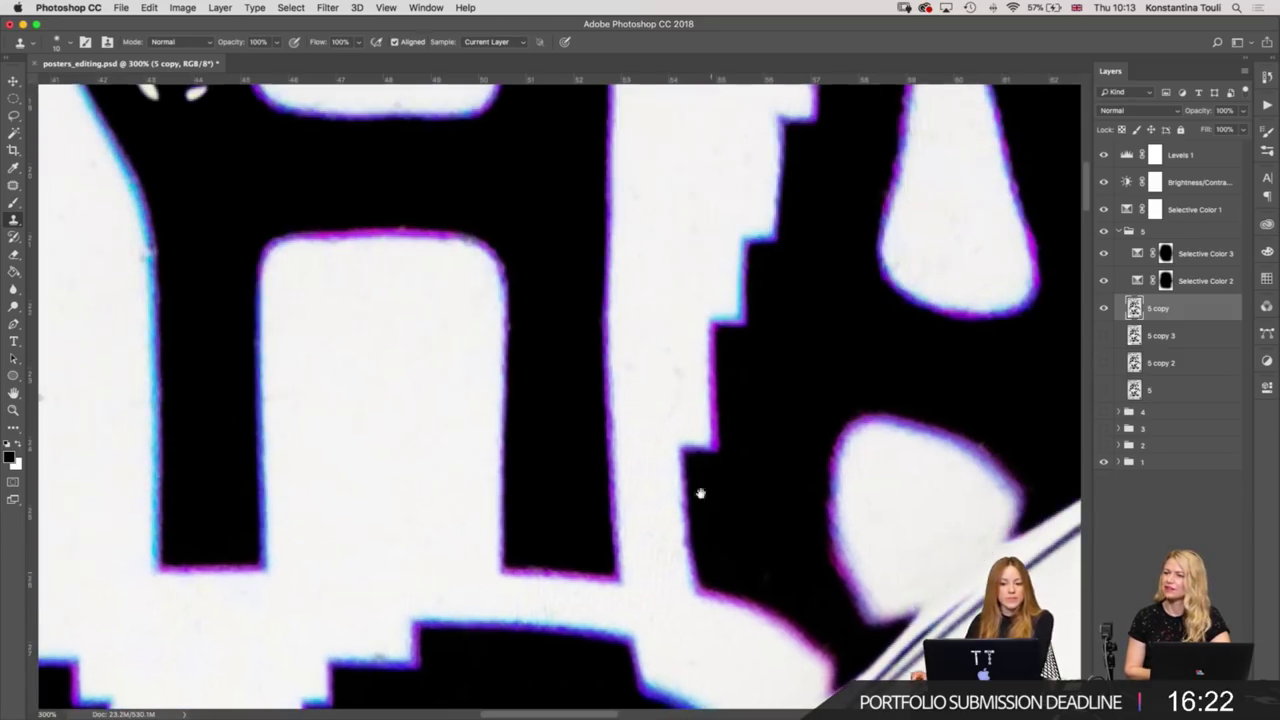
alt+click(644, 383)
alt+click(651, 315)
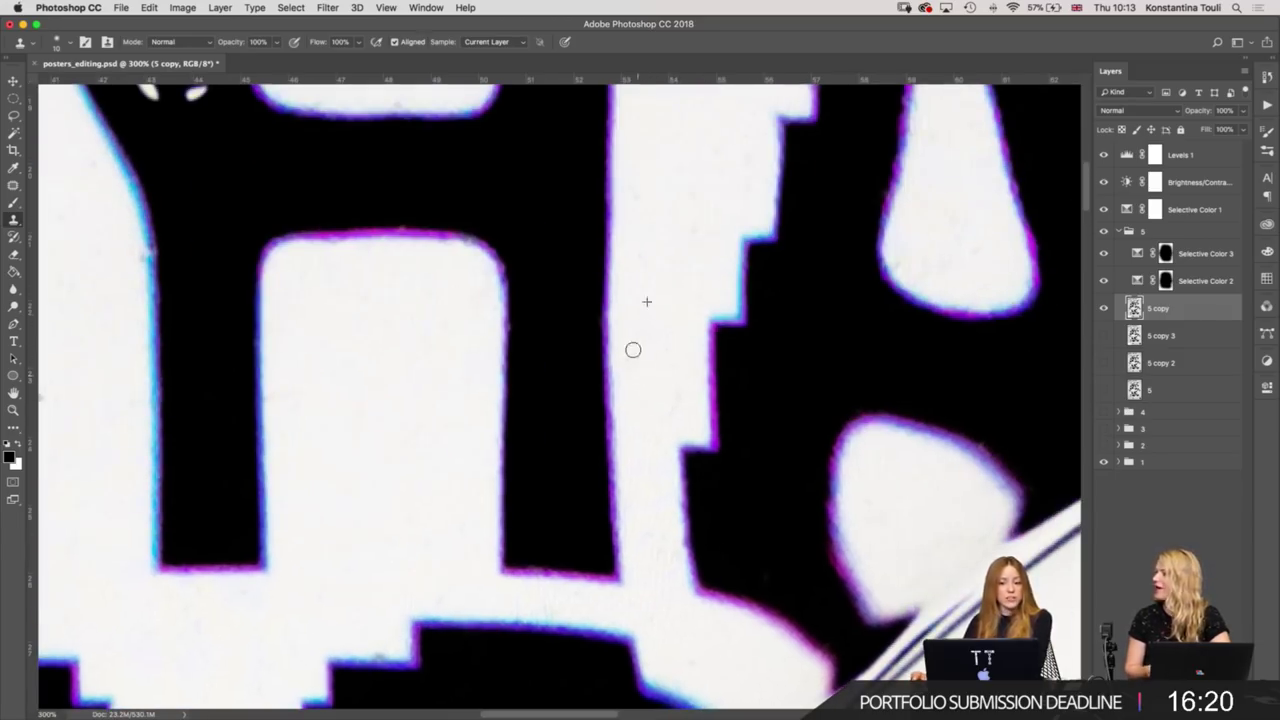
scroll(630, 450, up, 8)
scroll(630, 450, right, 4)
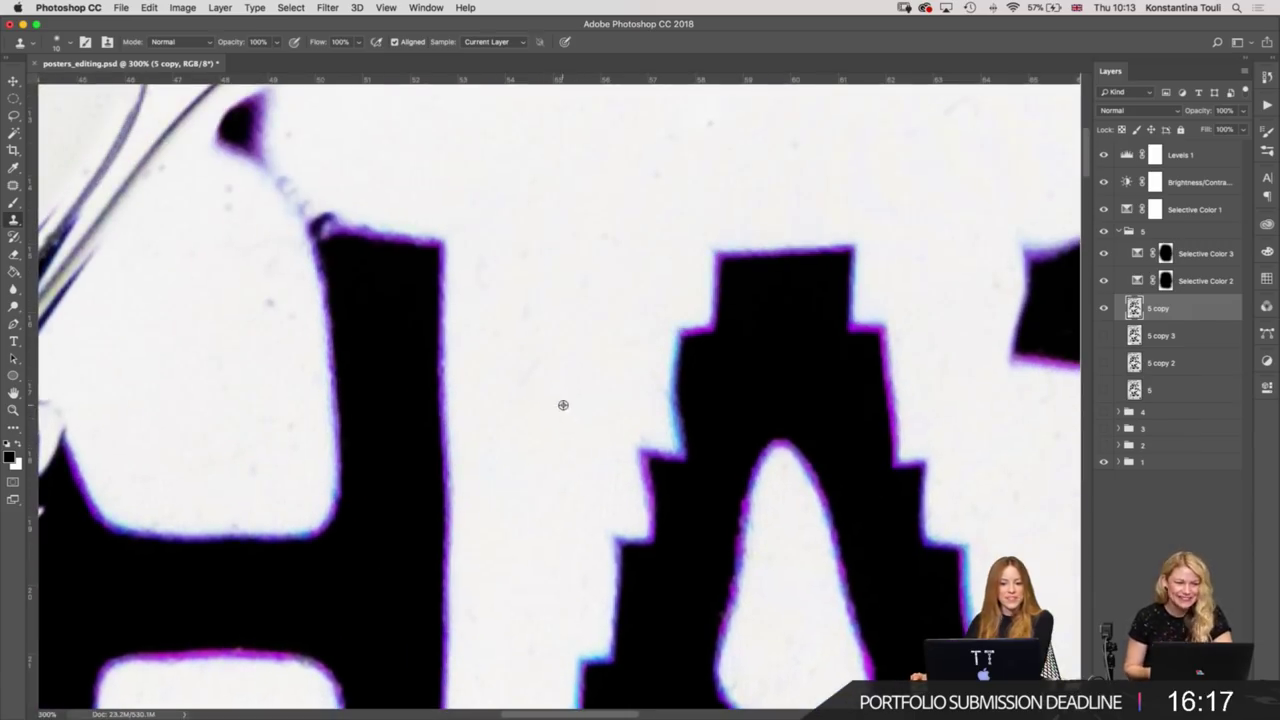
drag(560, 403, 489, 394)
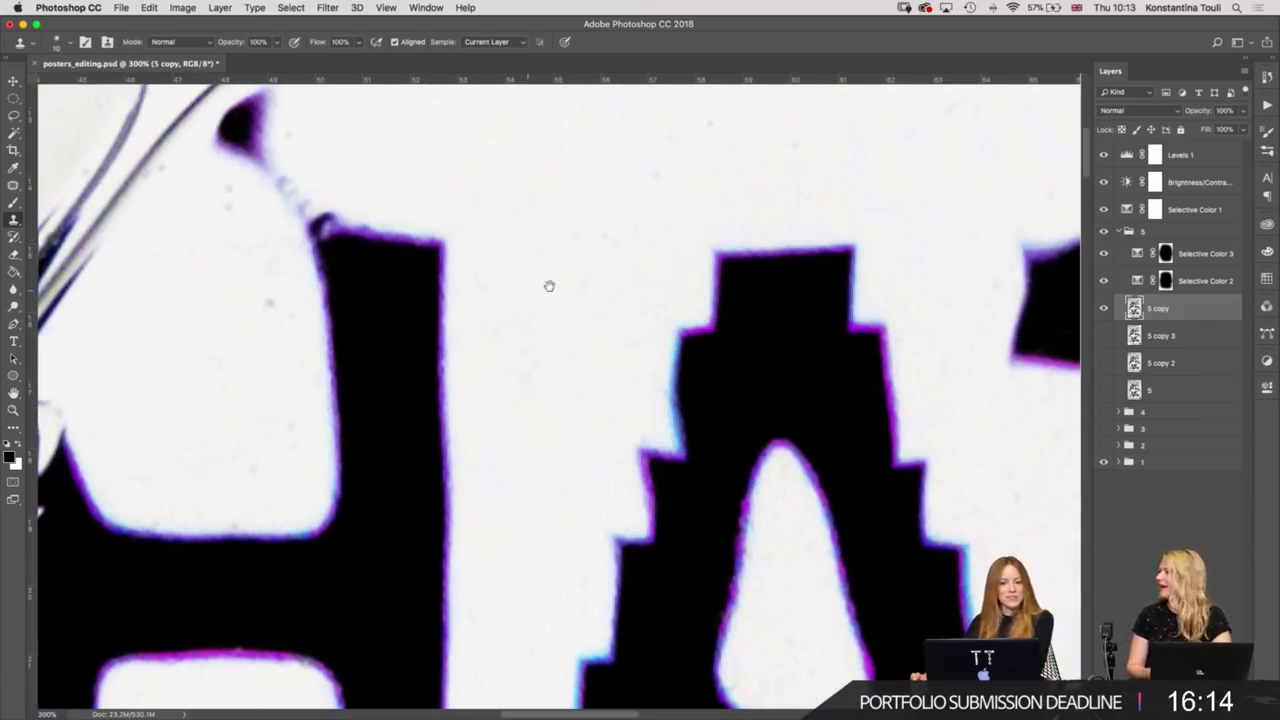
scroll(549, 286, up, 4)
scroll(549, 286, right, 2)
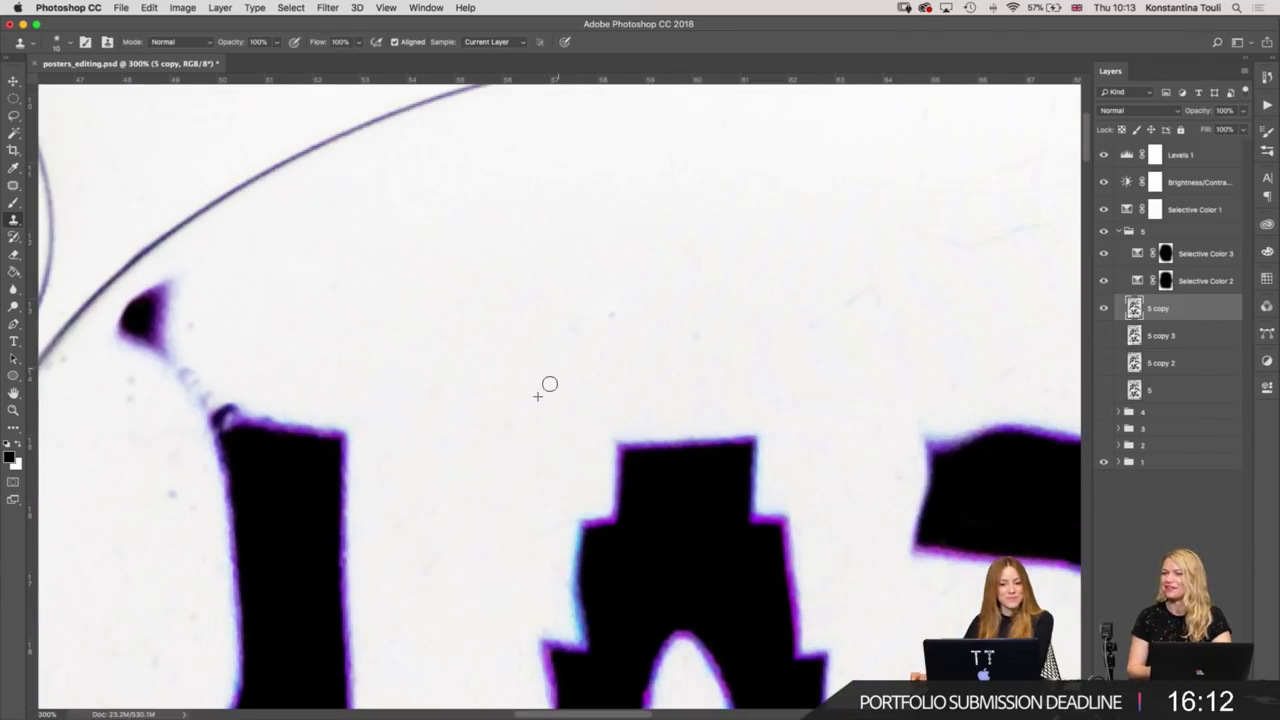
drag(594, 330, 585, 325)
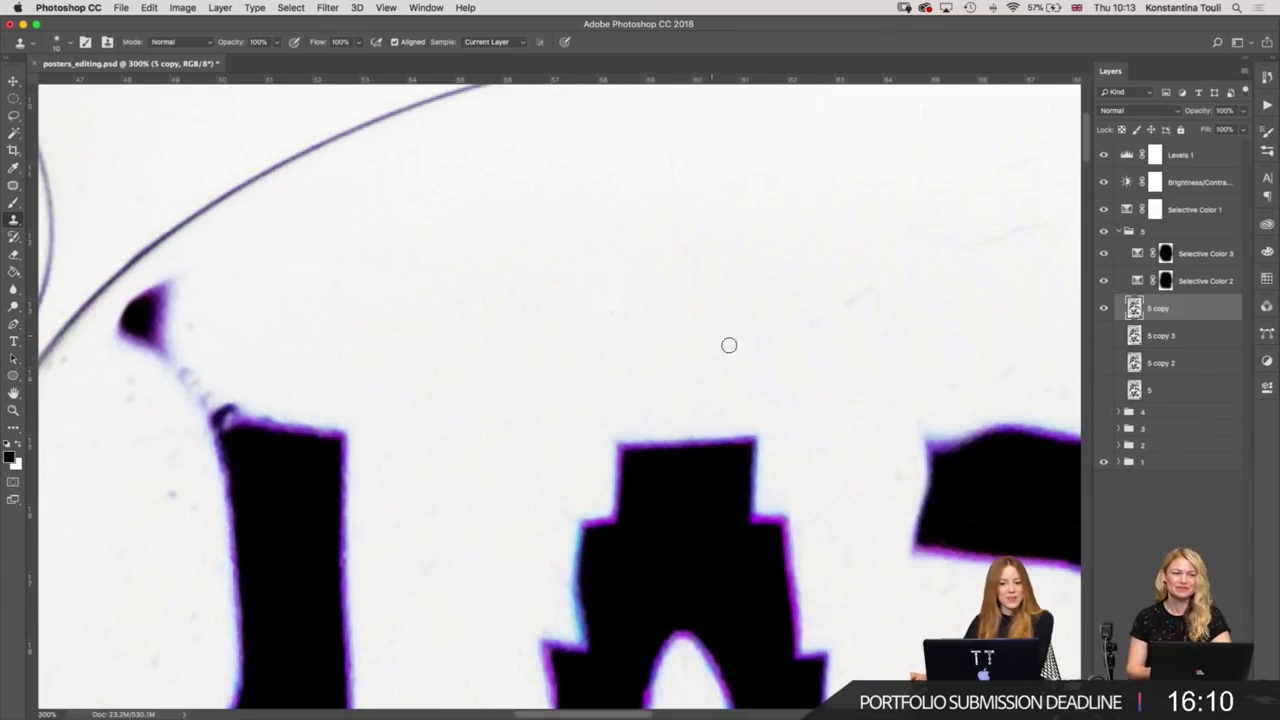
Sample paper inside the curved line and clone clean white along its edge.
drag(845, 311, 489, 397)
drag(529, 349, 580, 370)
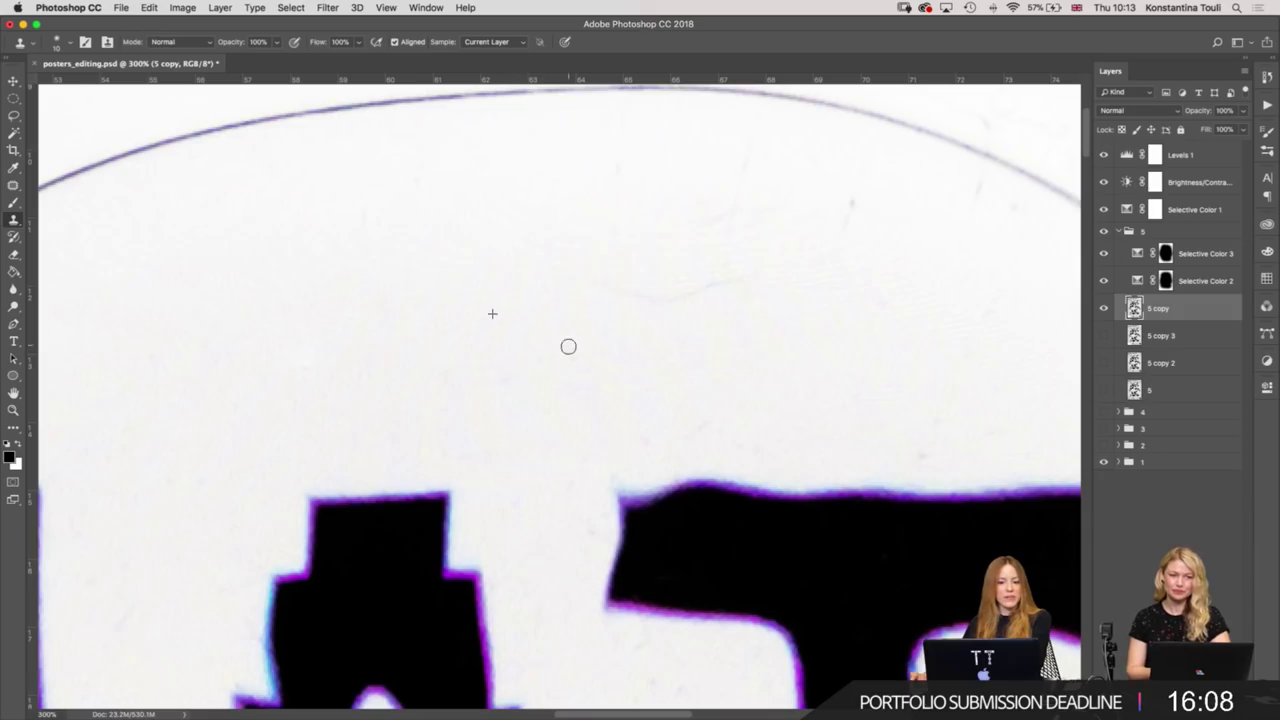
drag(668, 363, 300, 491)
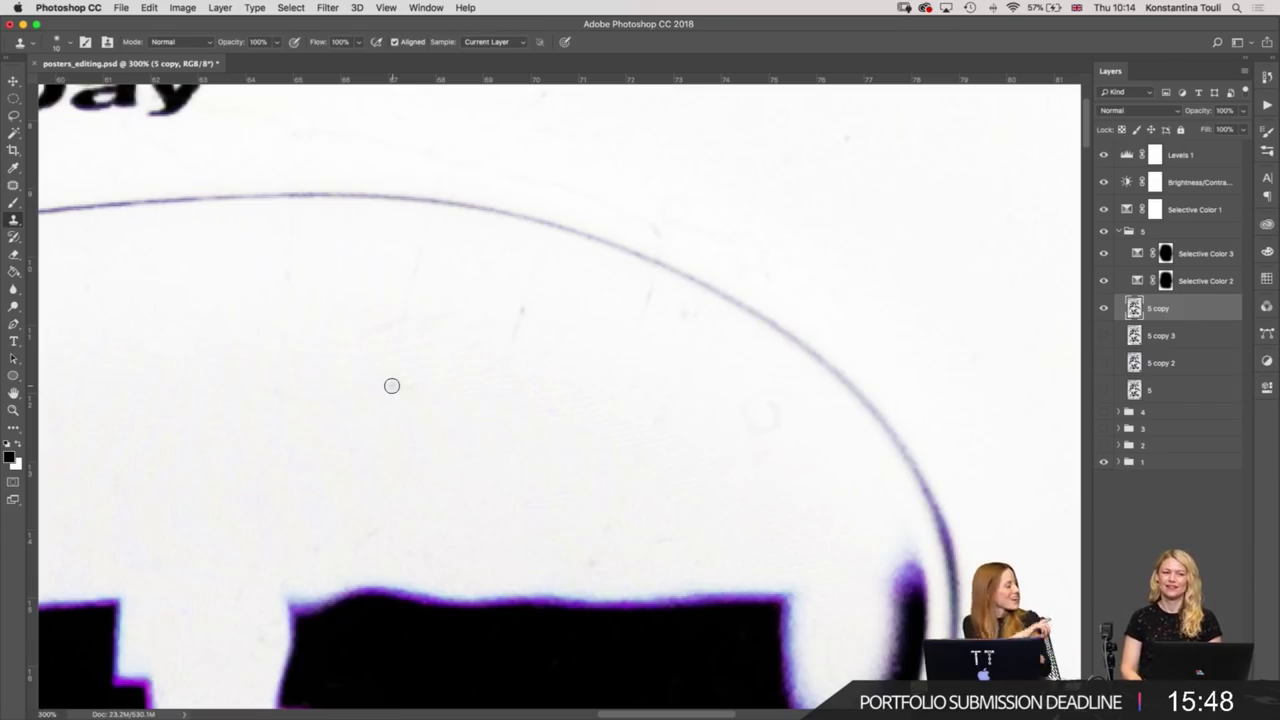
scroll(420, 360, up, 3)
scroll(463, 343, right, 2)
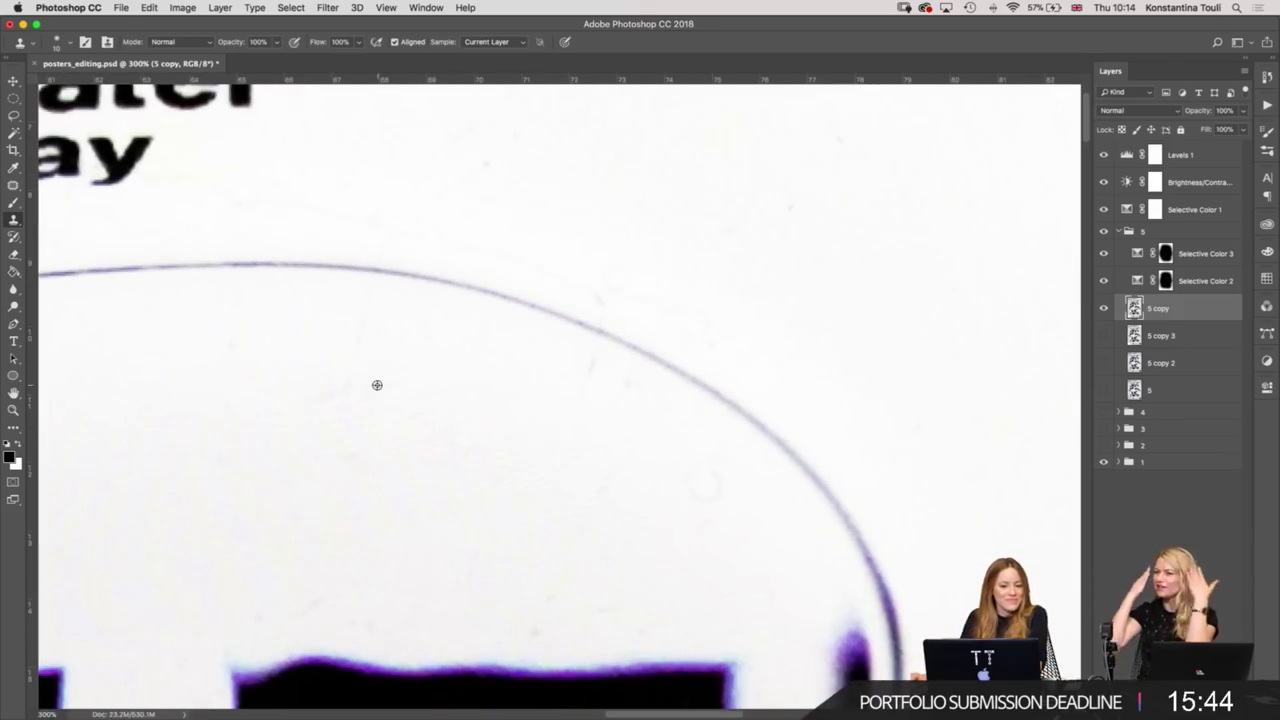
click(331, 395)
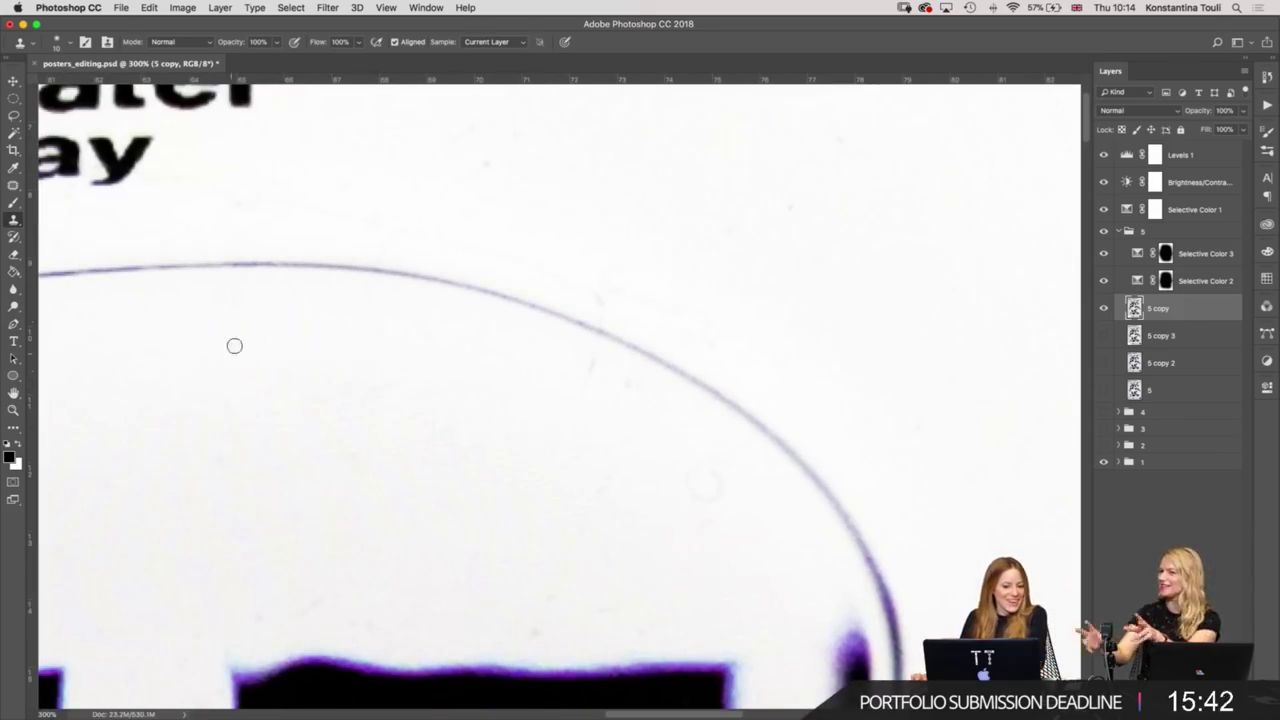
mouse_move(600, 393)
mouse_down()
mouse_move(621, 392)
mouse_move(611, 381)
mouse_up()
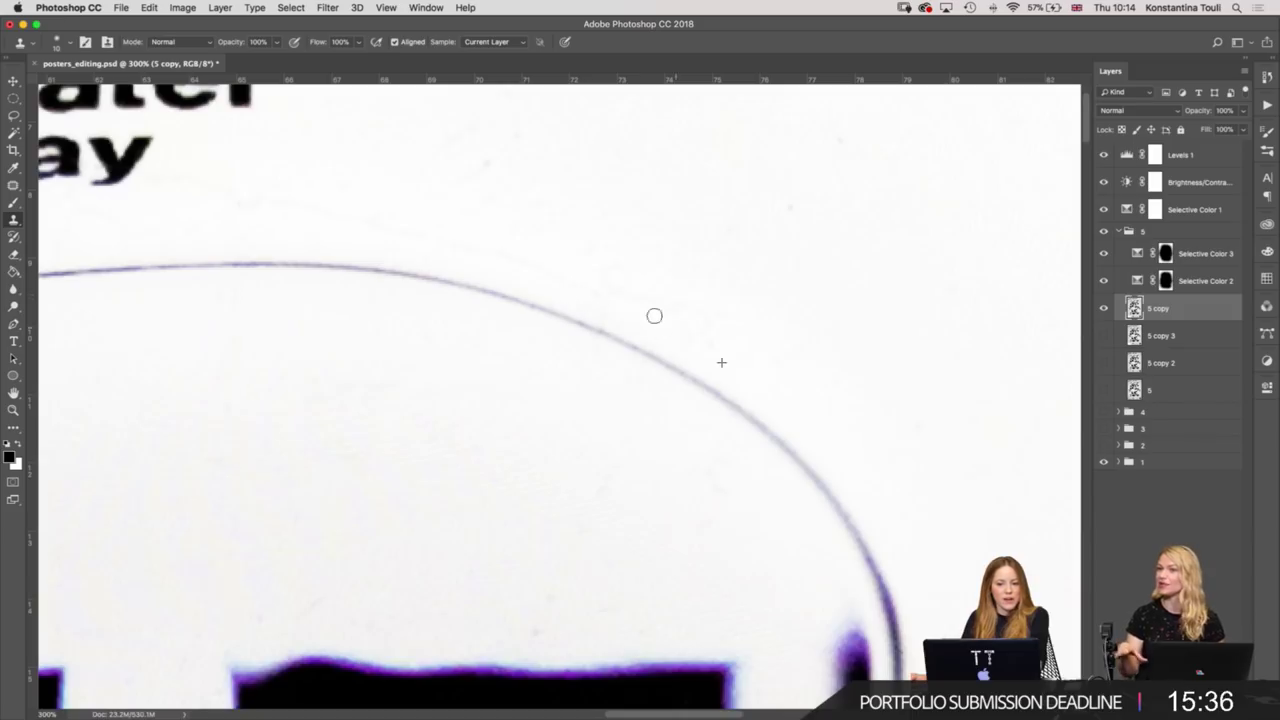
scroll(654, 309, down, 5)
scroll(607, 422, down, 5)
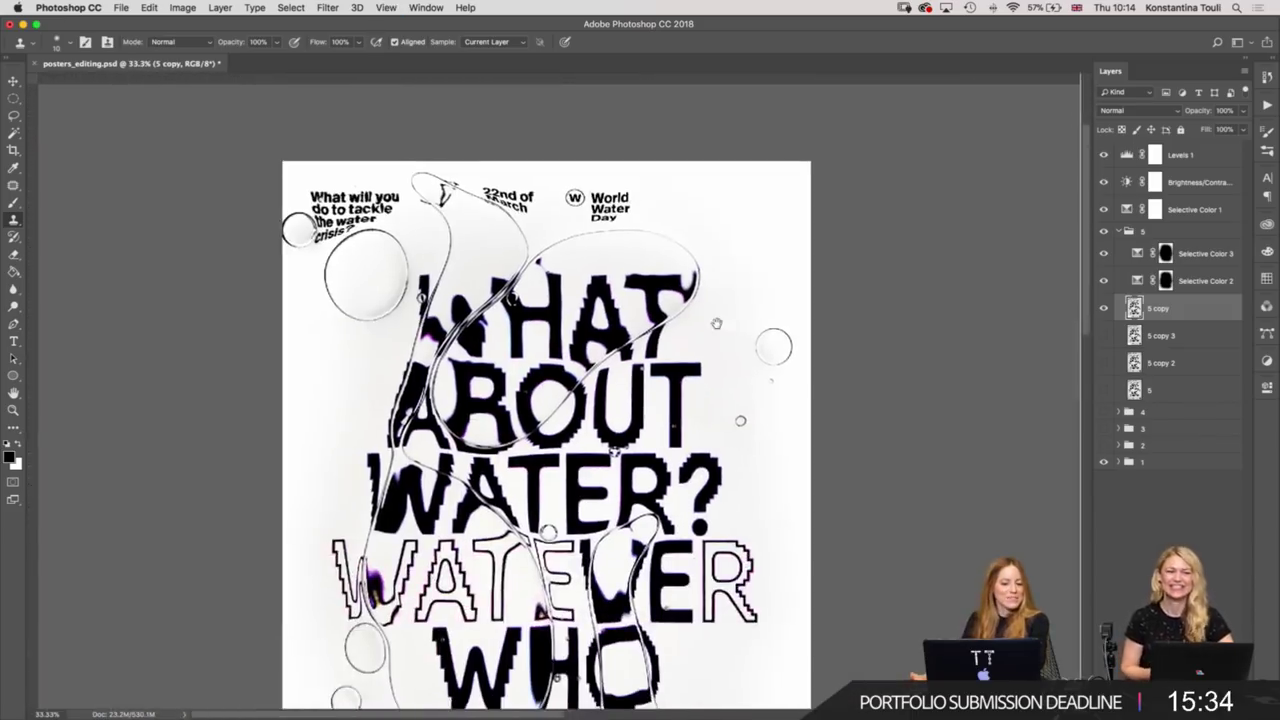
scroll(607, 422, down, 3)
scroll(982, 347, down, 1)
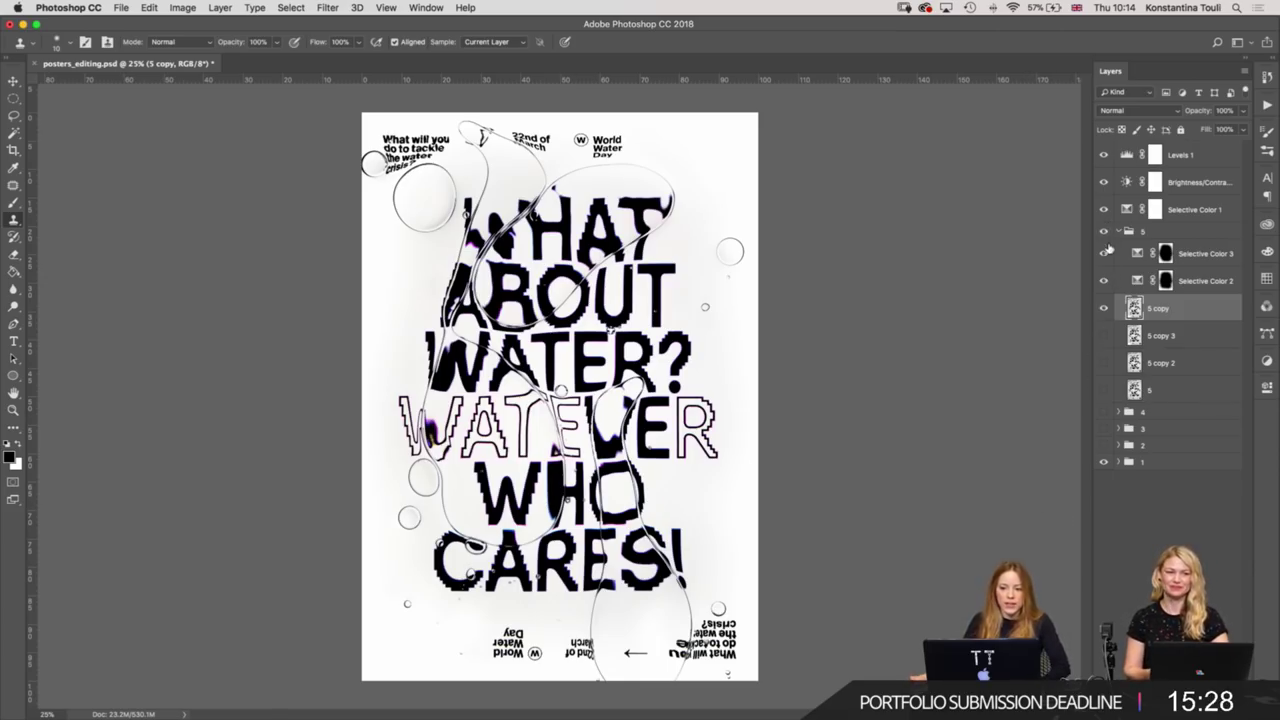
click(1104, 232)
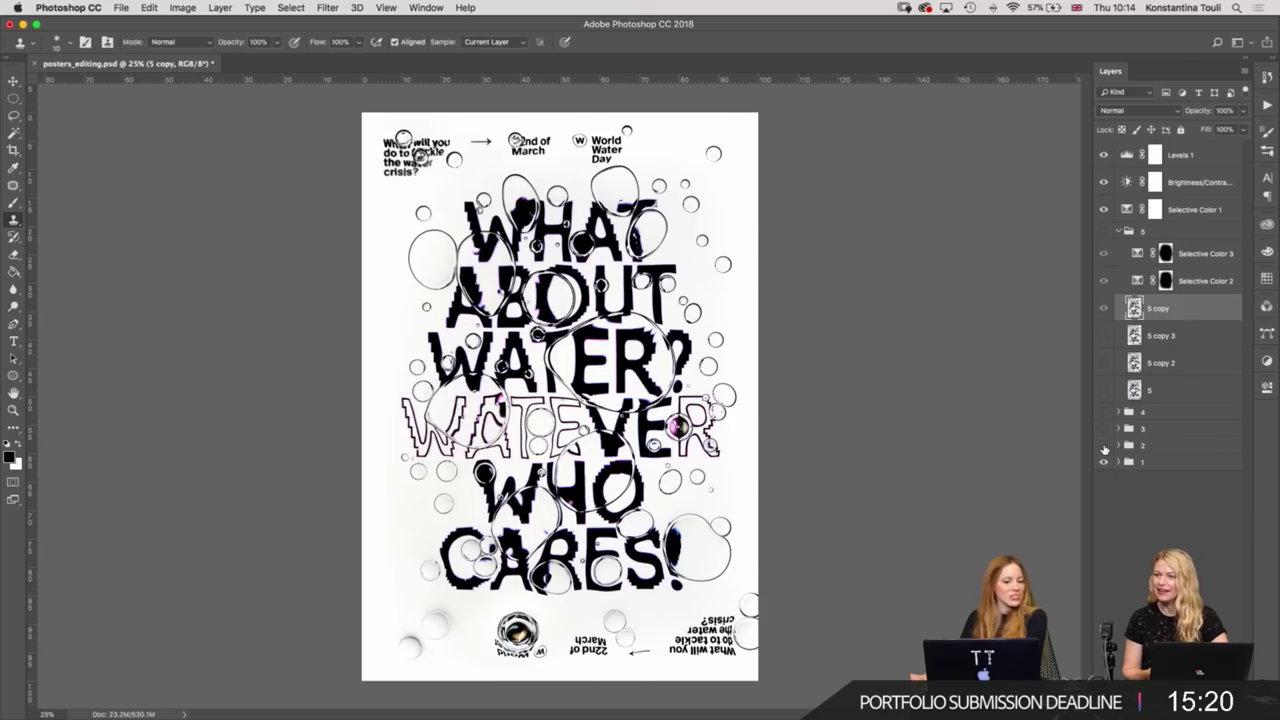
click(1104, 445)
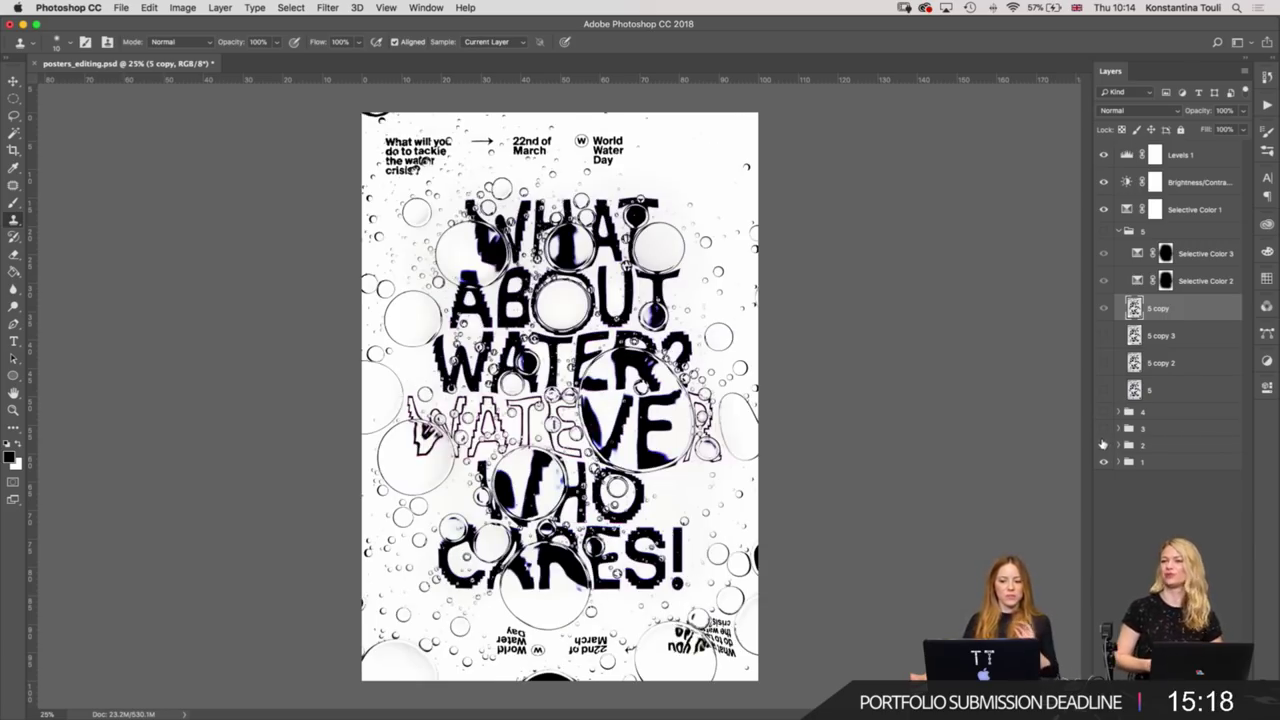
click(1104, 429)
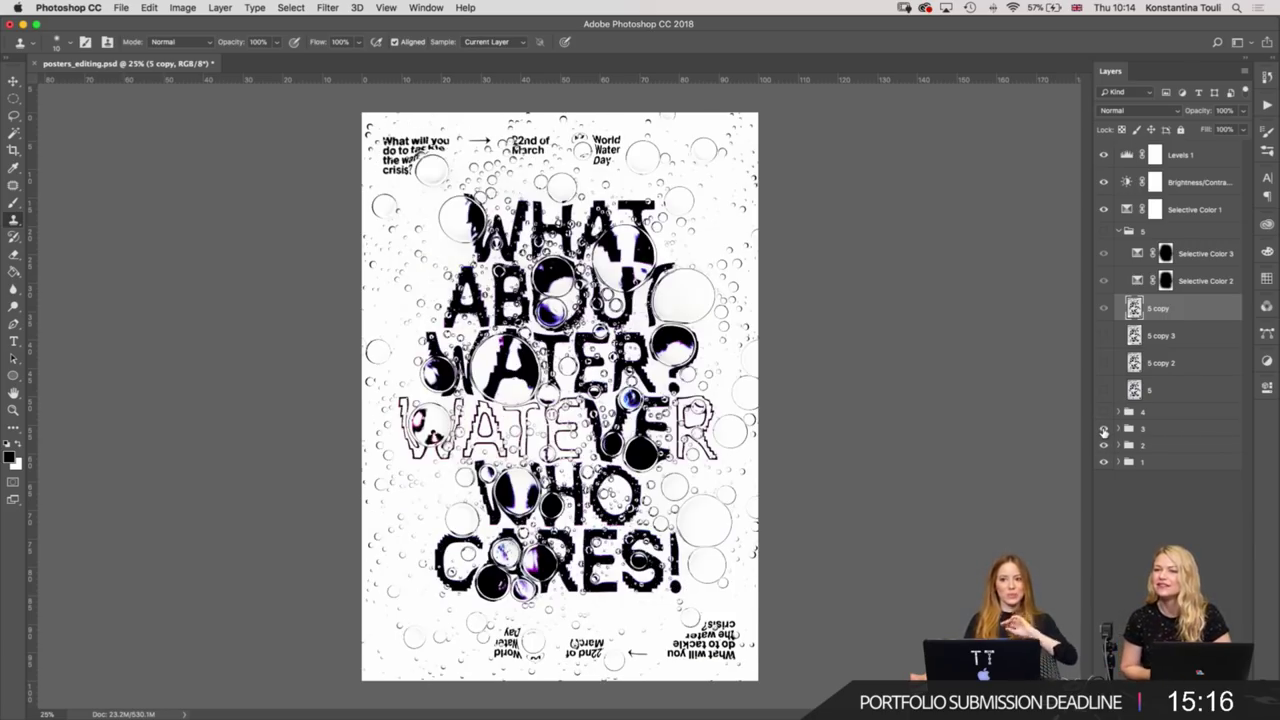
click(1104, 412)
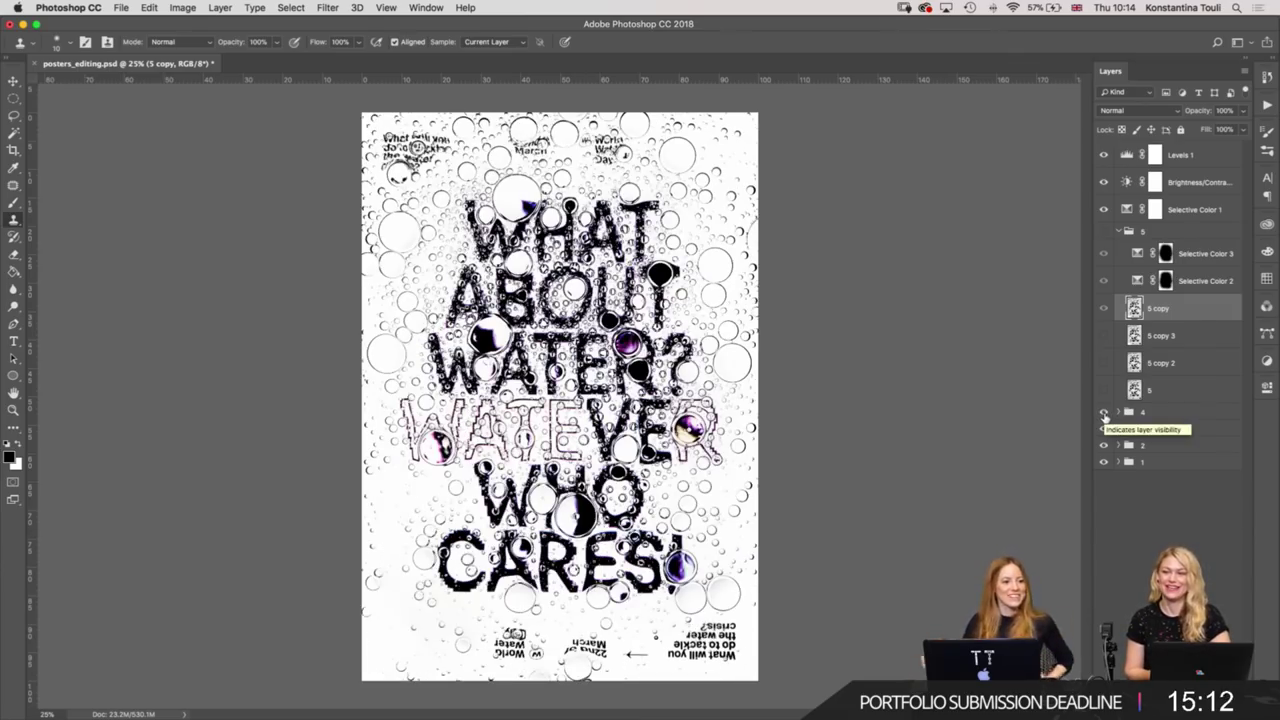
click(1104, 309)
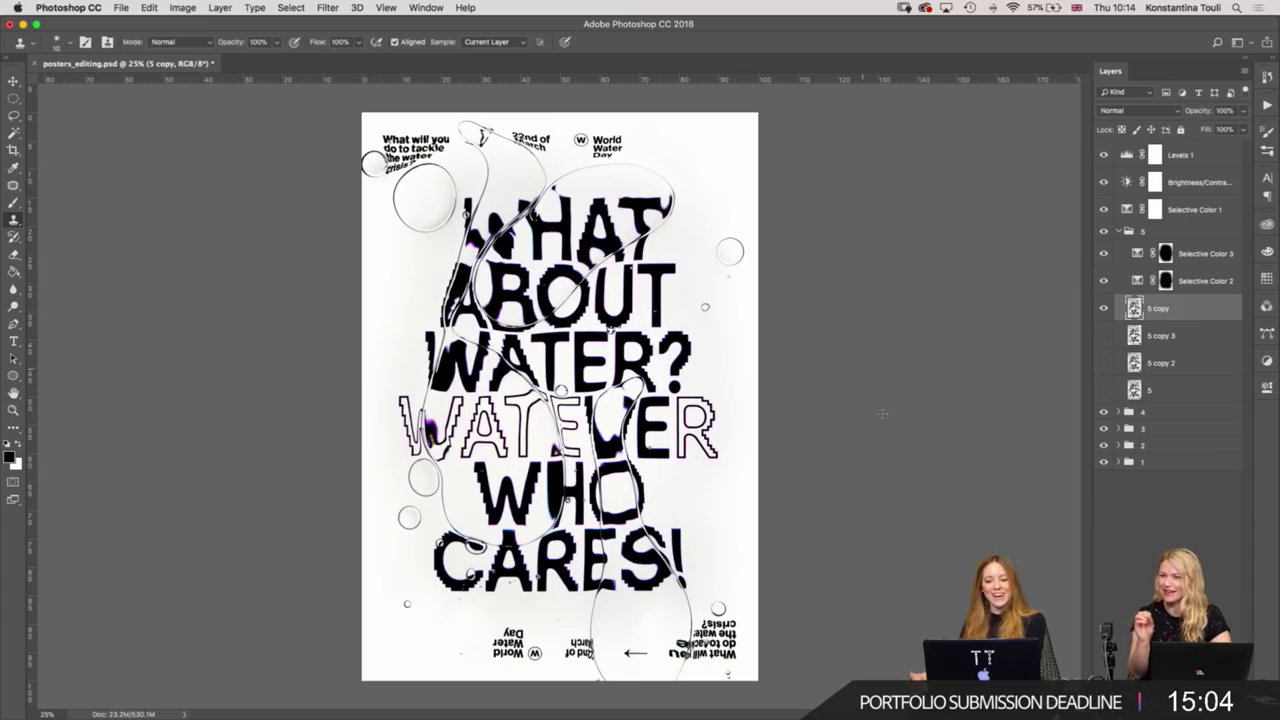
click(1104, 233)
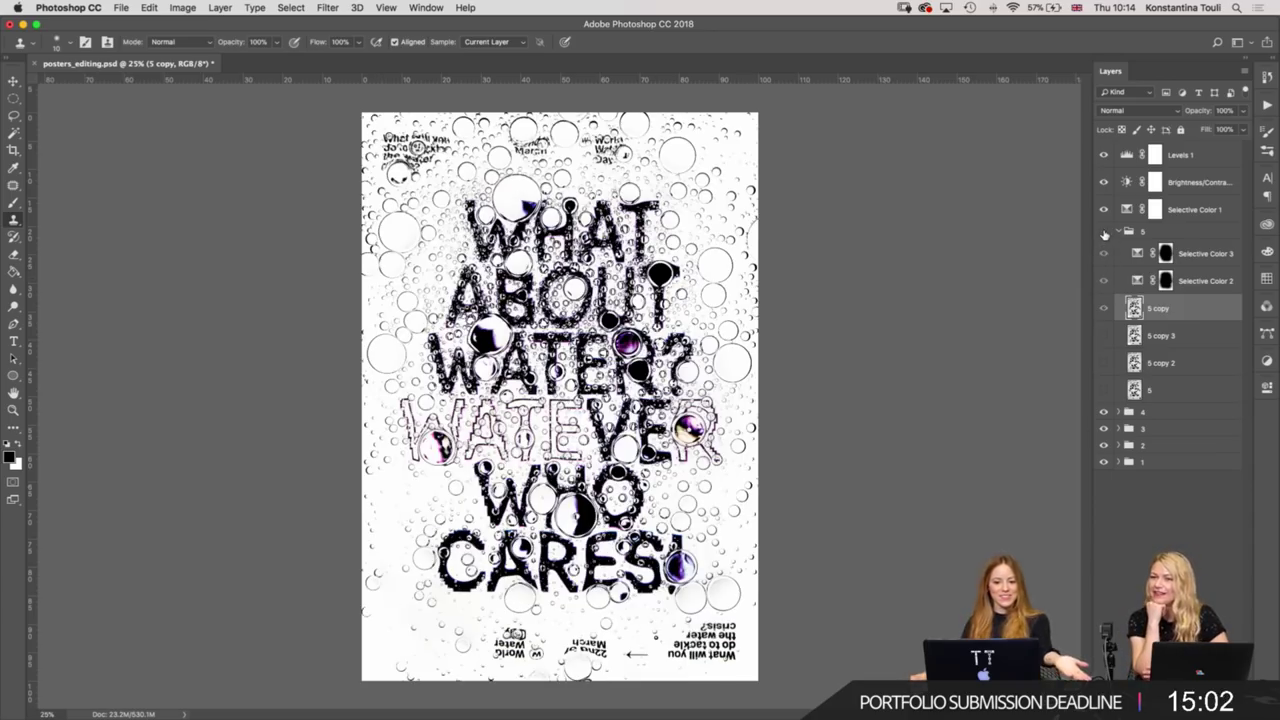
click(1104, 233)
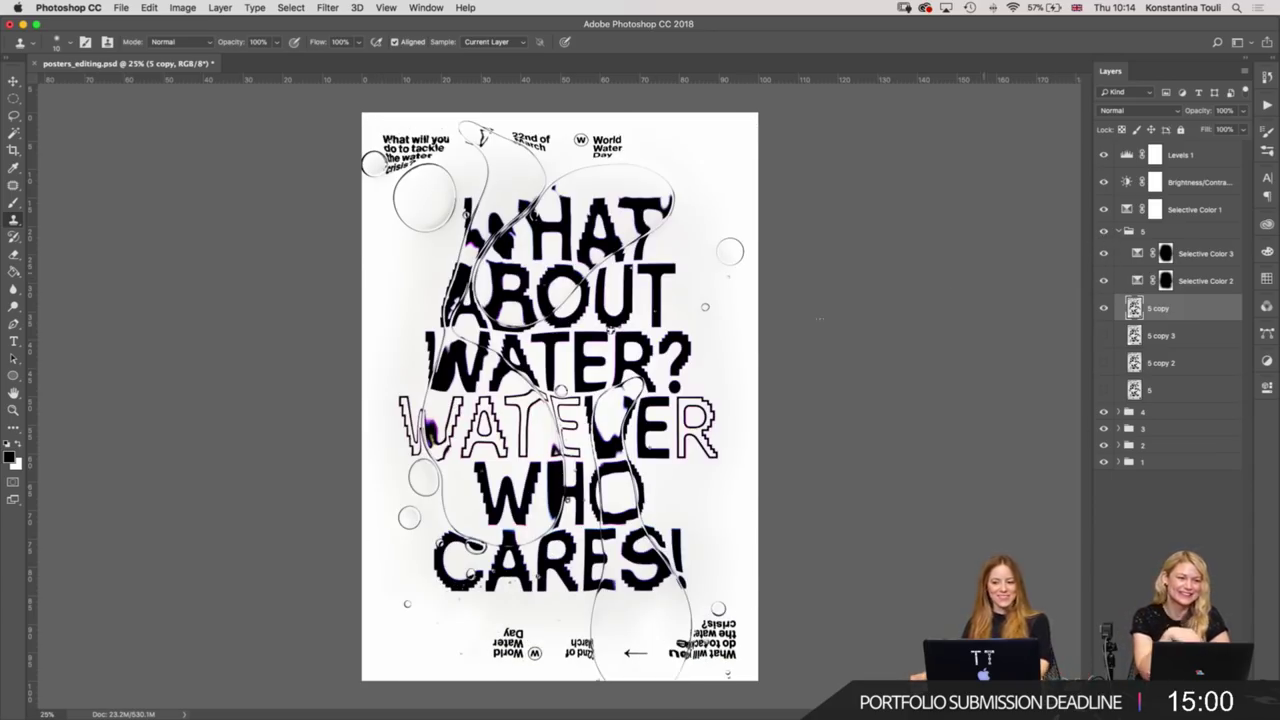
Sample clean white paper with the Clone Stamp, zoom in, and stamp out a dust speck.
scroll(583, 378, up, 2)
scroll(560, 372, up, 1)
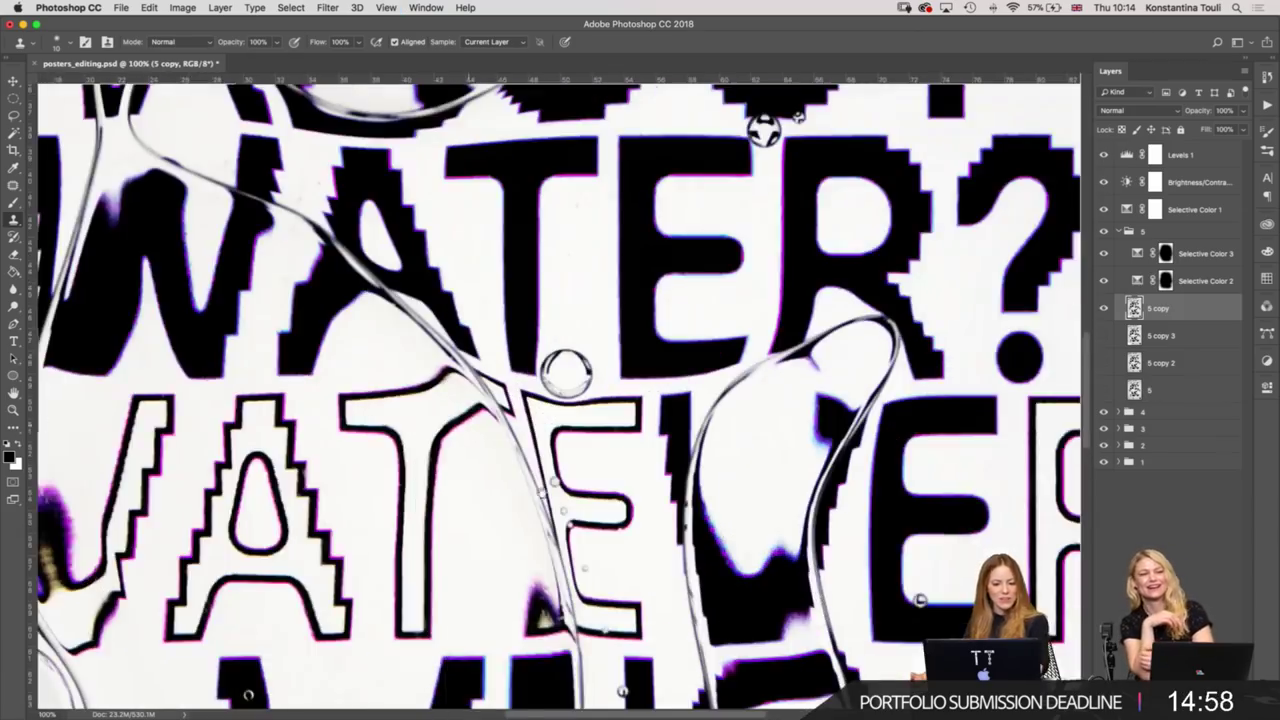
scroll(545, 366, up, 1)
scroll(545, 366, up, 1)
scroll(540, 380, up, 1)
scroll(510, 360, up, 1)
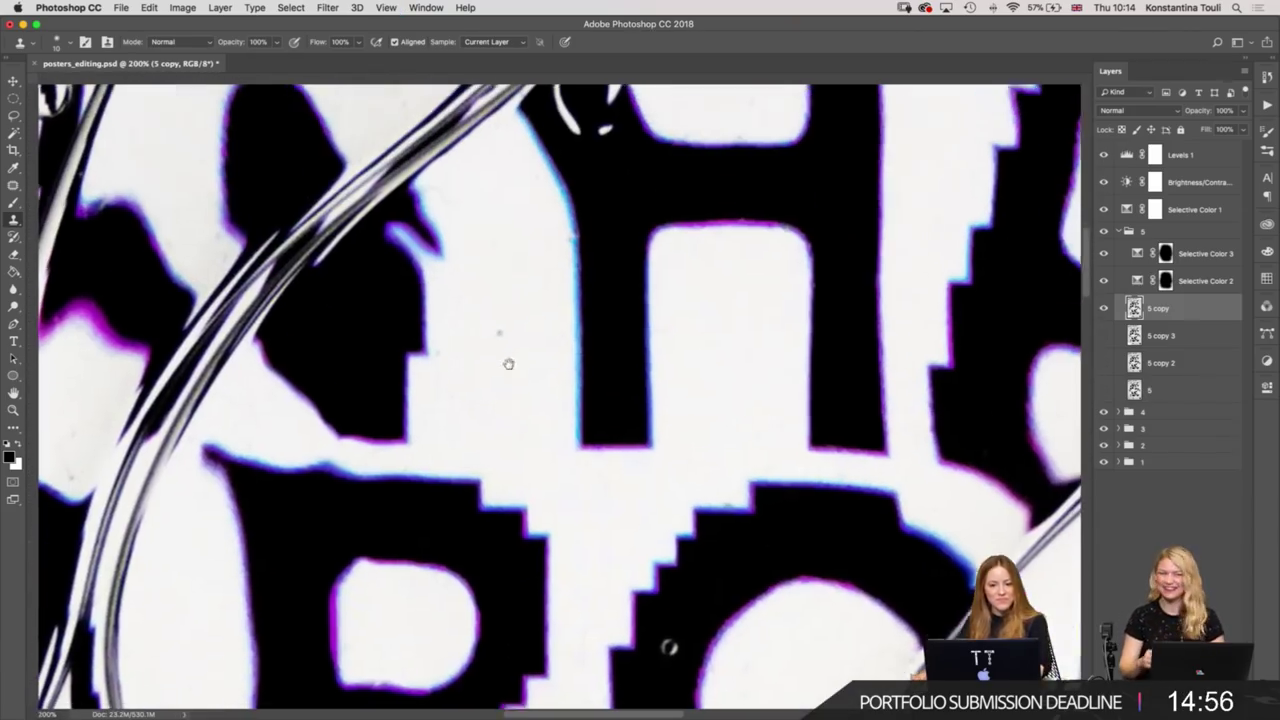
scroll(499, 342, up, 1)
scroll(500, 400, up, 2)
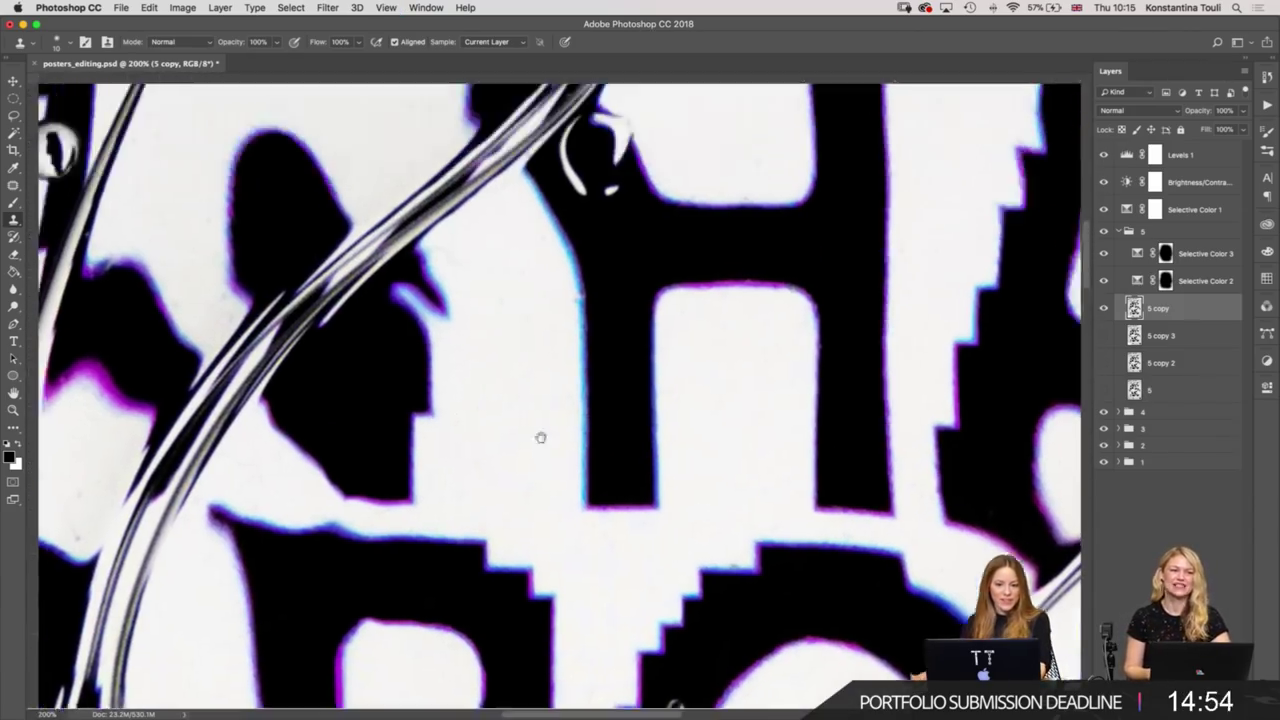
scroll(570, 414, up, 2)
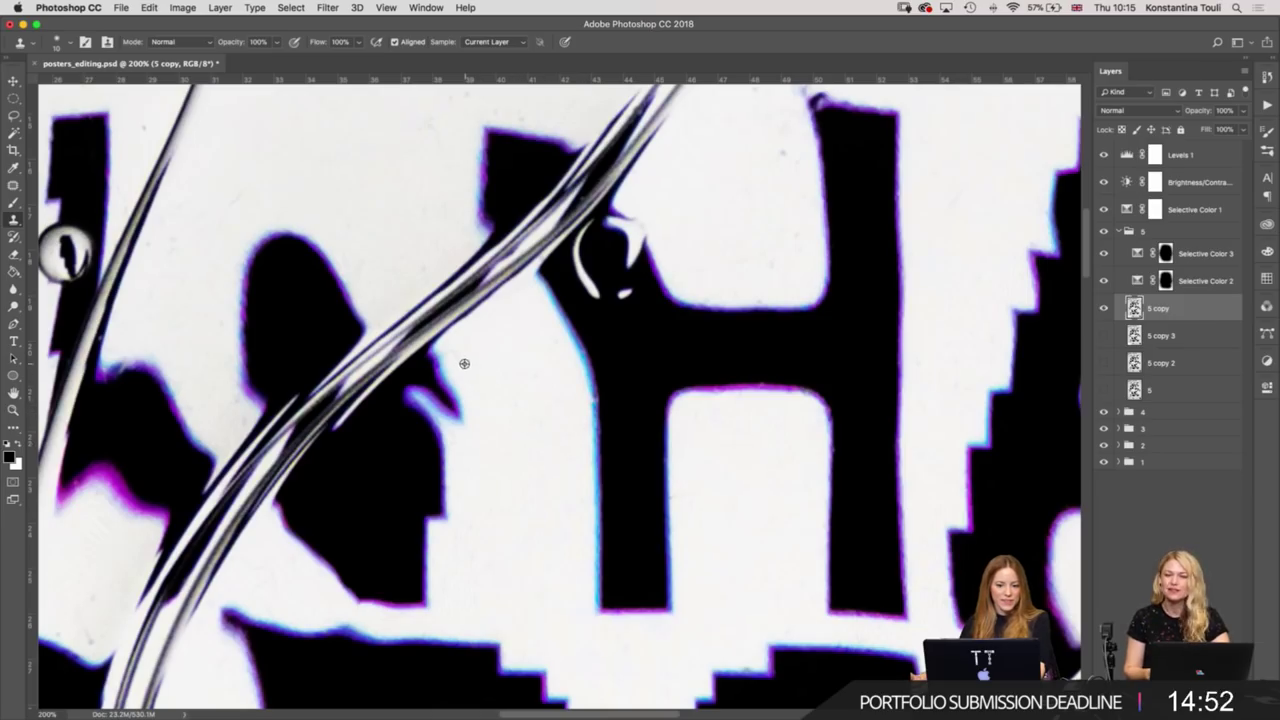
scroll(570, 444, up, 3)
scroll(570, 444, right, 3)
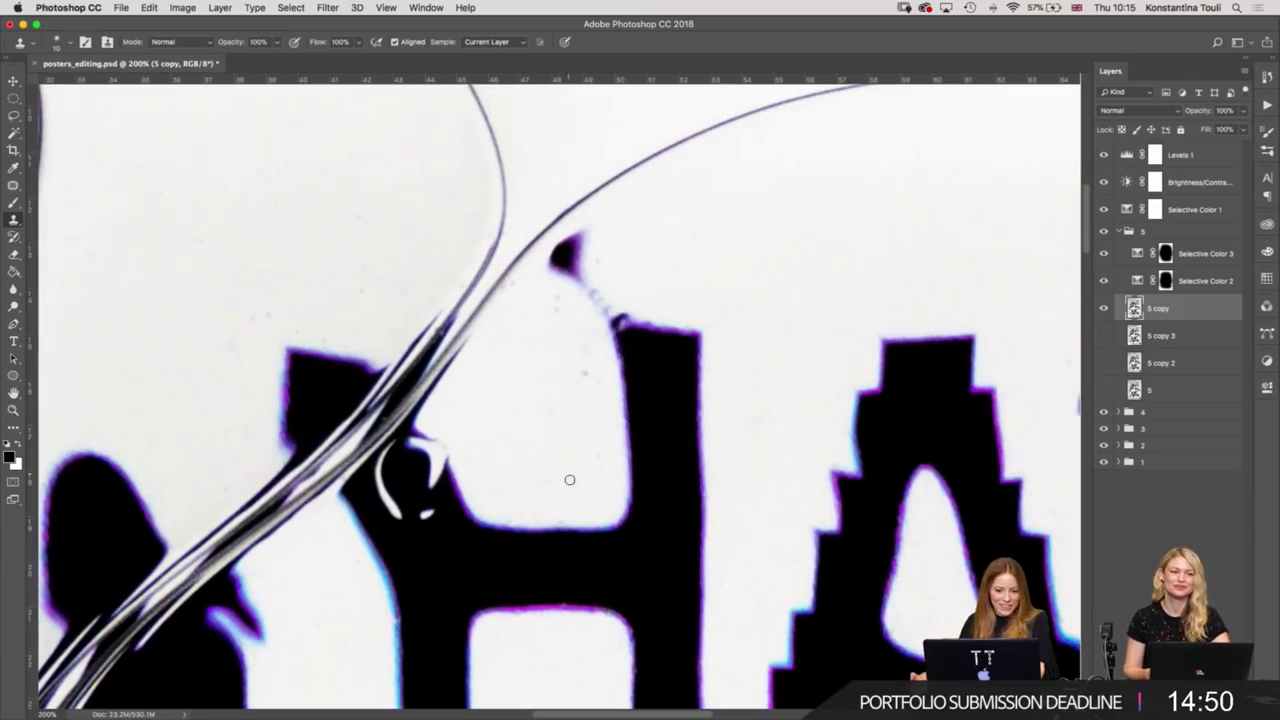
alt+click(557, 450)
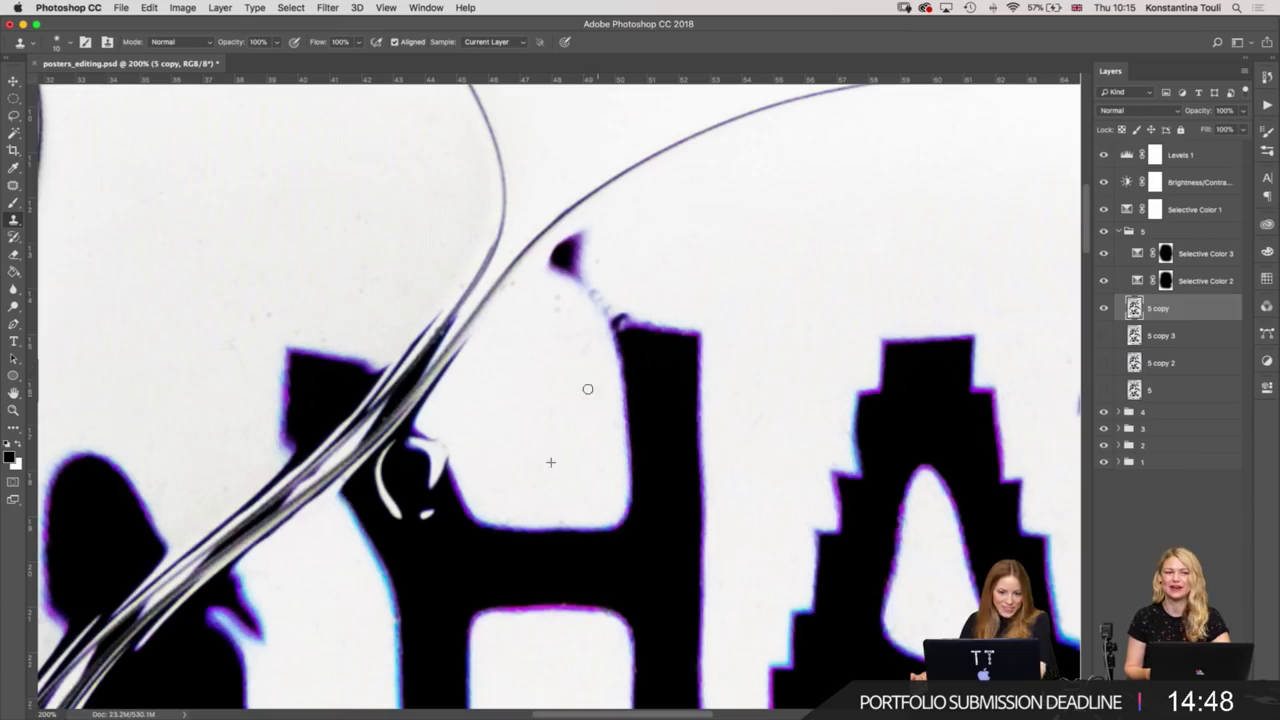
key(ctrl+plus)
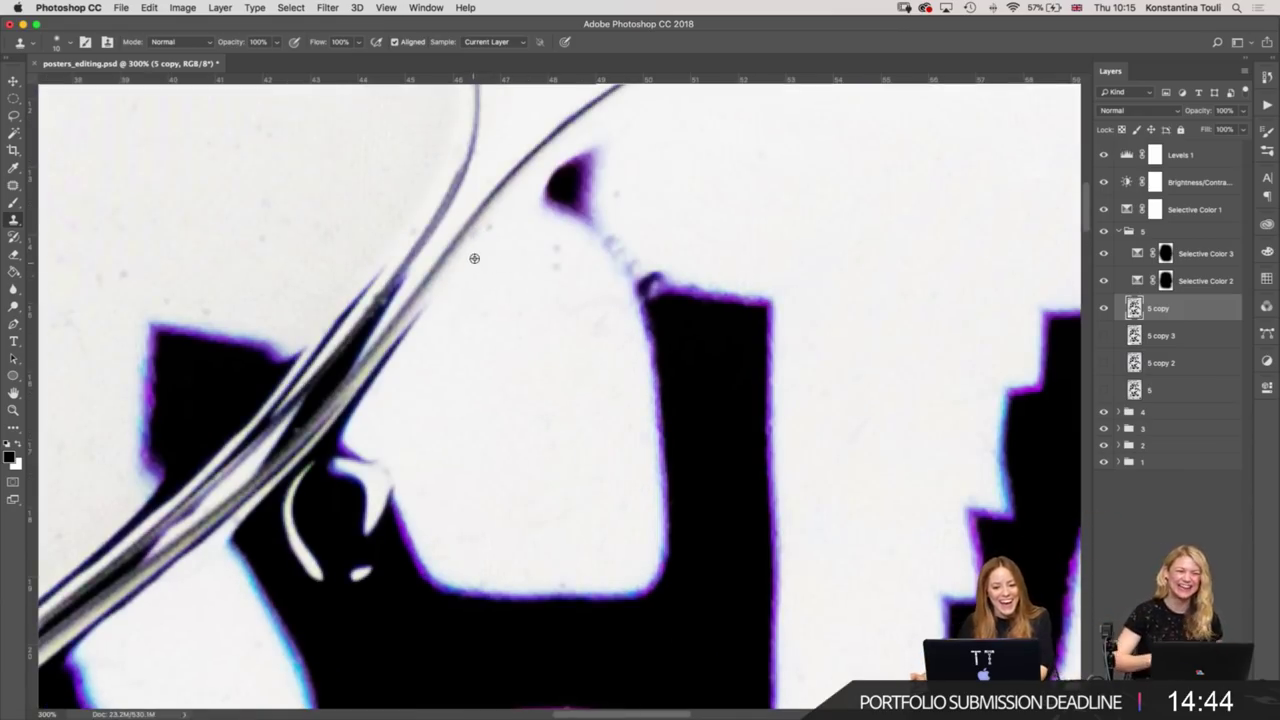
alt+click(580, 329)
Resample clean white and paint over more specks in the background.
drag(445, 257, 696, 338)
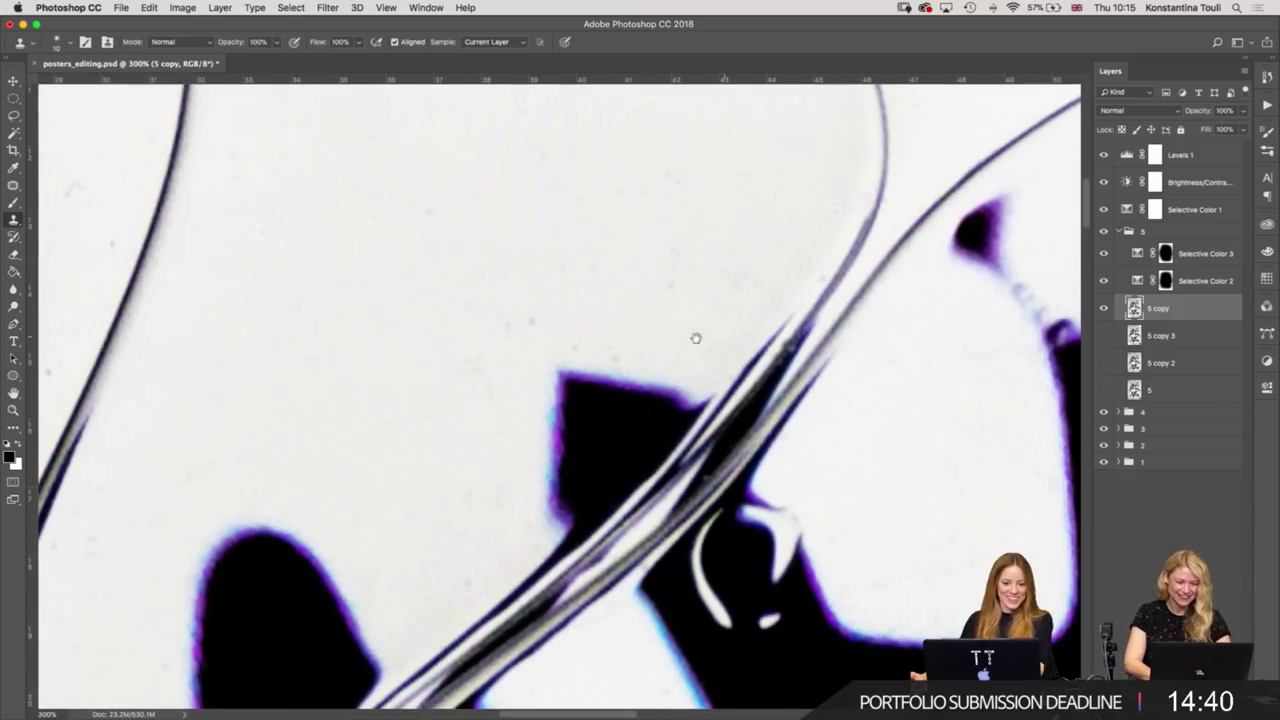
scroll(575, 390, up, 3)
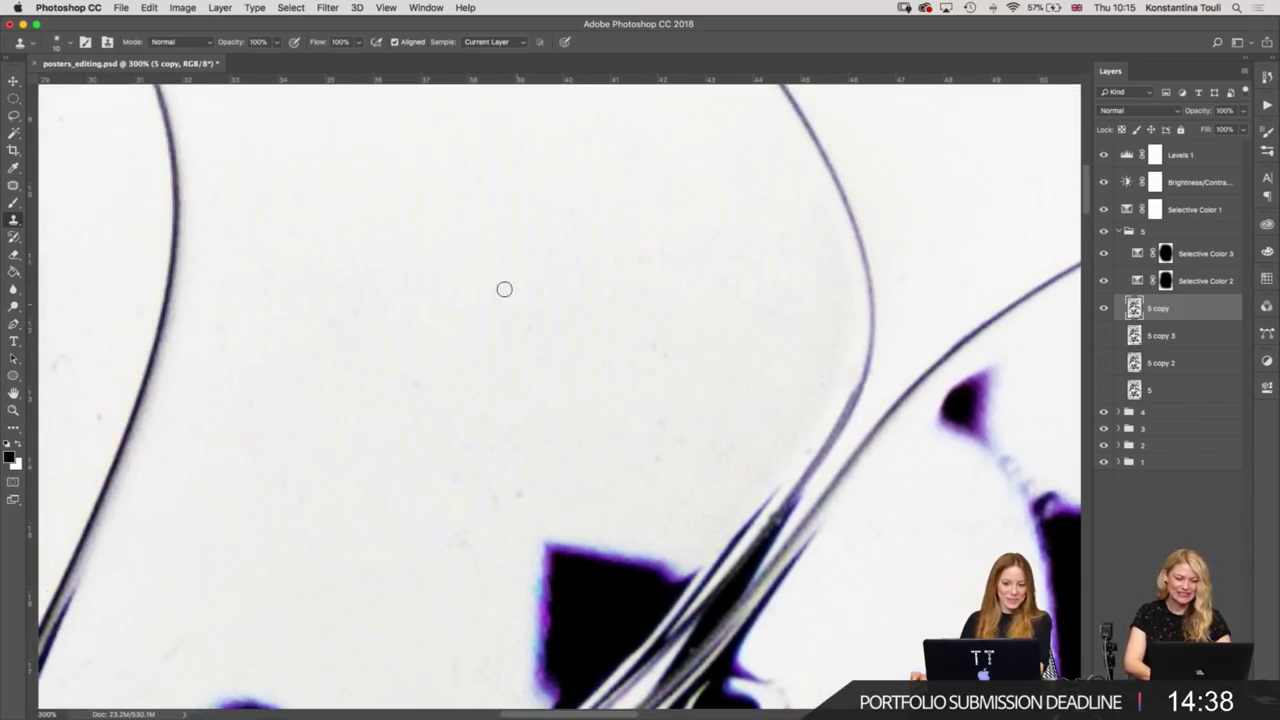
drag(538, 475, 557, 398)
alt+click(539, 428)
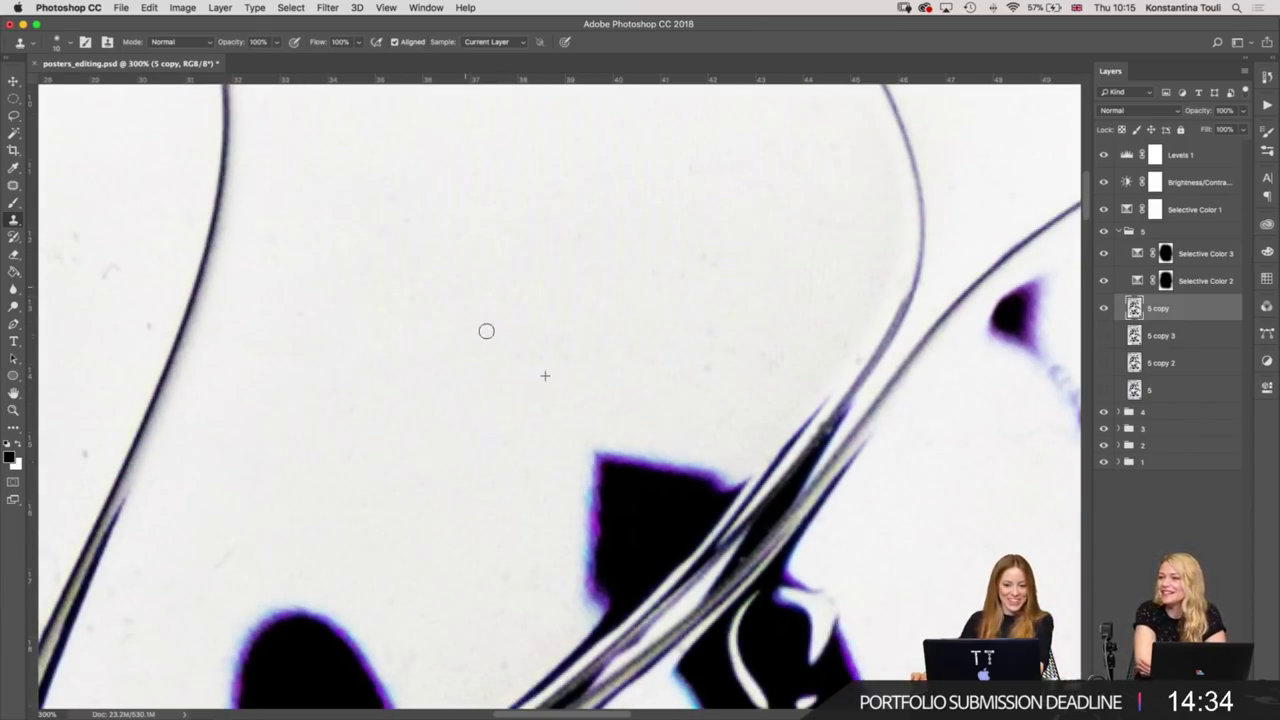
drag(696, 368, 717, 378)
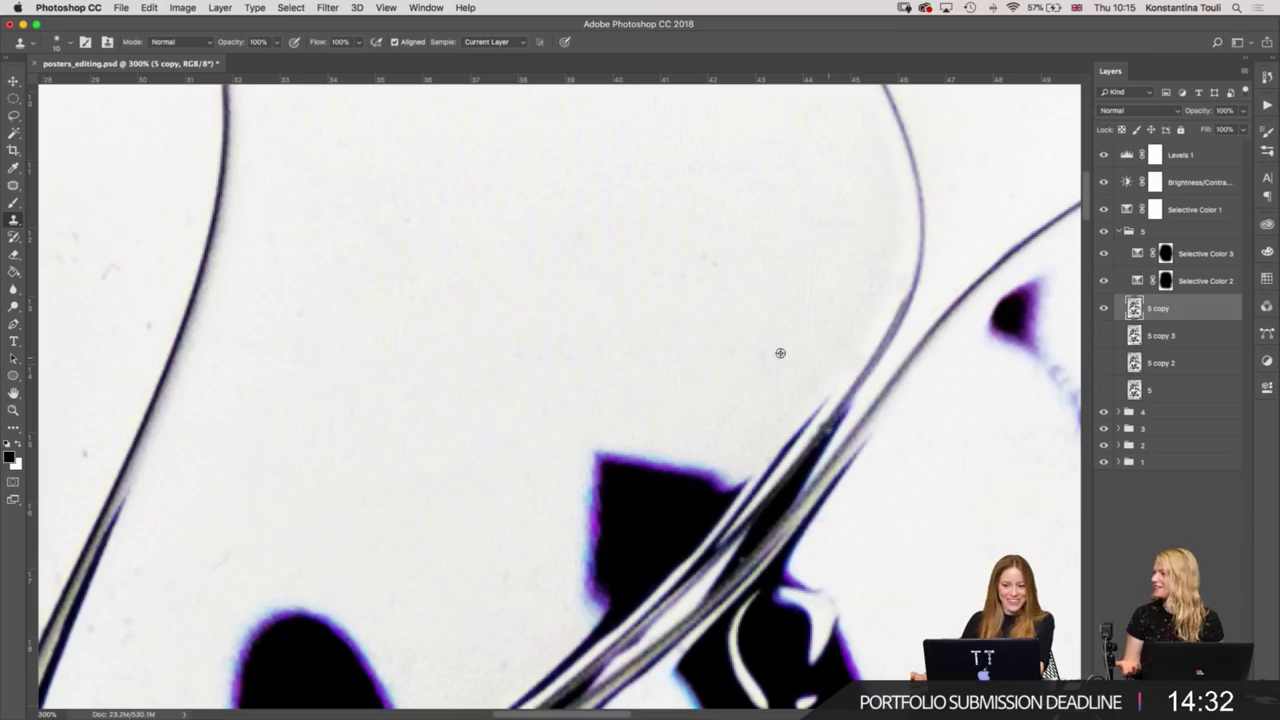
scroll(908, 383, left, 10)
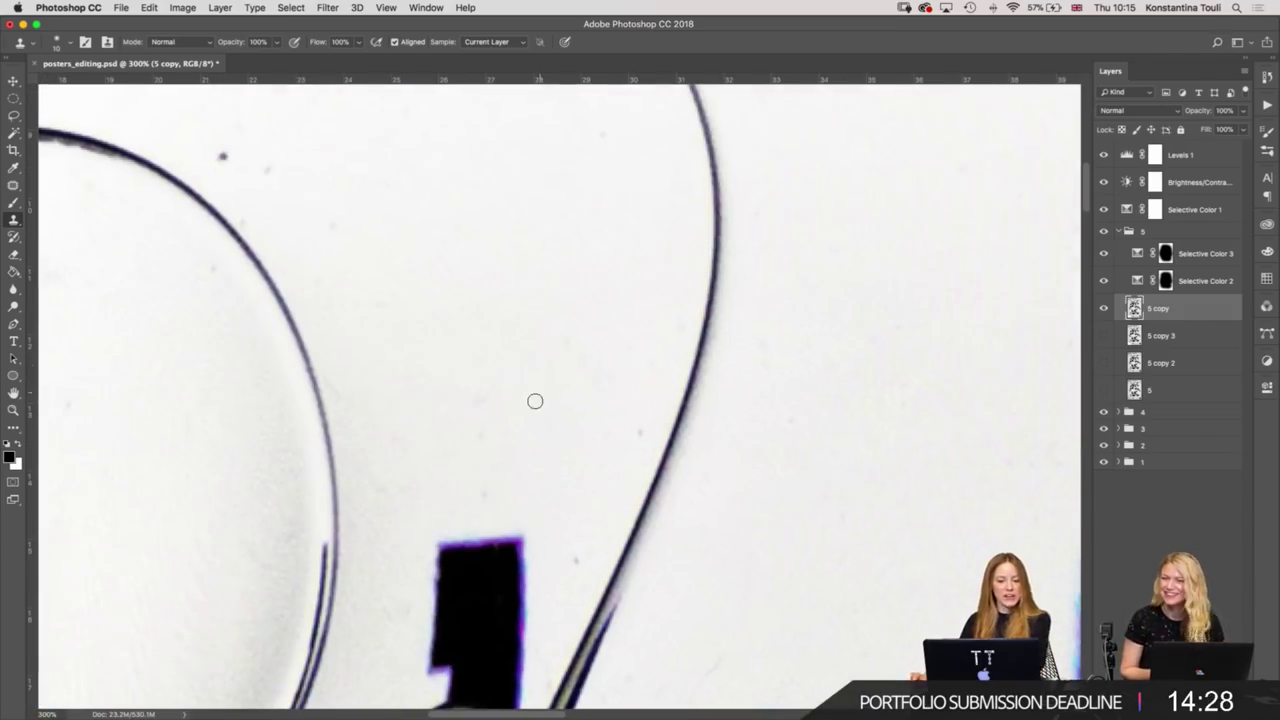
Outline a remaining dust speck with the Patch tool.
key(j)
mouse_move(489, 431)
mouse_down()
mouse_move(483, 486)
mouse_move(583, 512)
mouse_move(580, 578)
mouse_move(580, 437)
mouse_move(641, 447)
mouse_move(594, 368)
mouse_up()
scroll(508, 306, up, 5)
scroll(508, 306, left, 3)
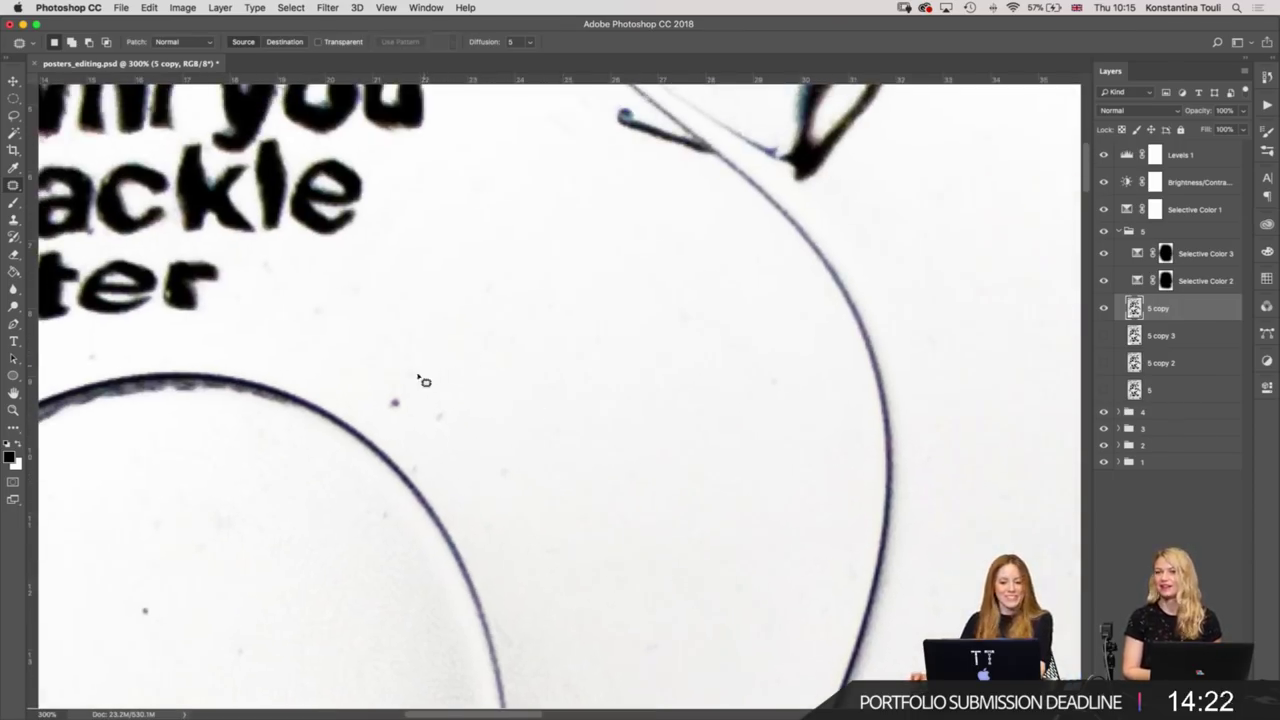
Patch the outlined speck and another speck inside the bubble with nearby clean white.
mouse_move(418, 377)
mouse_down()
mouse_move(465, 497)
mouse_move(418, 377)
mouse_up()
drag(434, 423, 614, 420)
scroll(614, 420, down, 5)
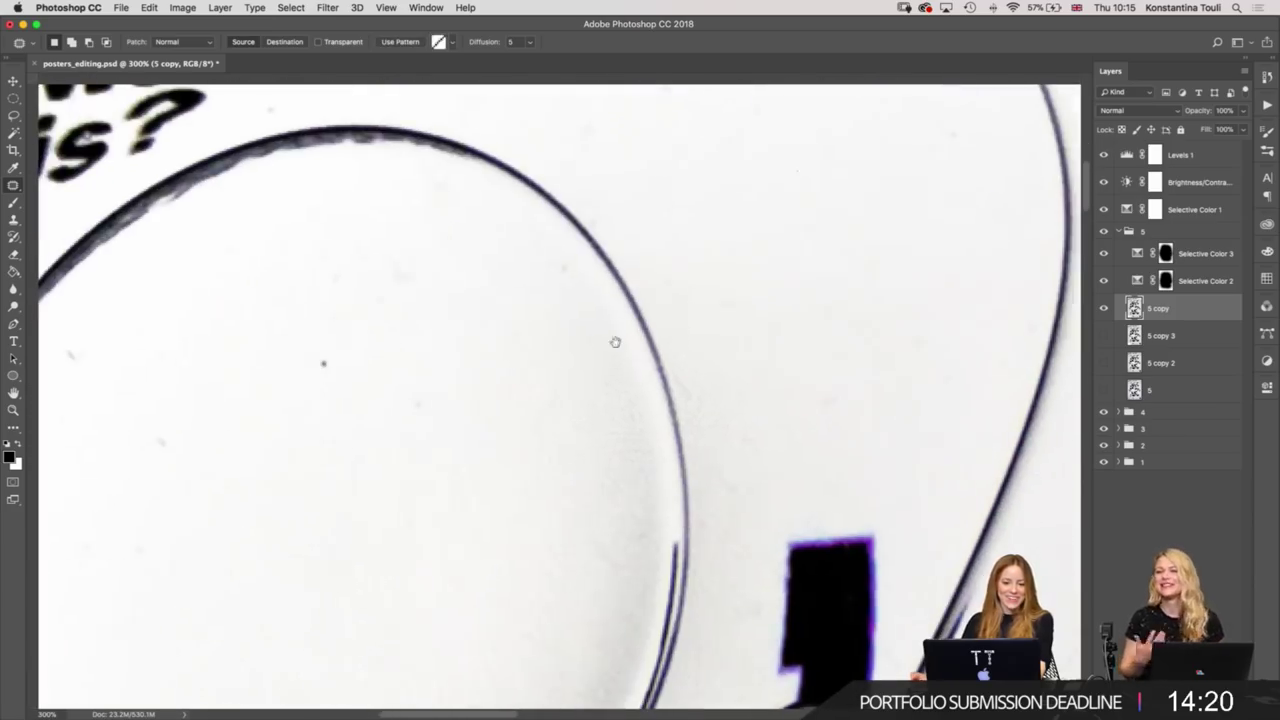
mouse_move(330, 338)
mouse_down()
mouse_move(333, 444)
mouse_move(335, 345)
mouse_up()
drag(350, 372, 334, 455)
Patch specks inside the large bubble and near its top and edge.
scroll(446, 434, down, 3)
scroll(446, 434, left, 5)
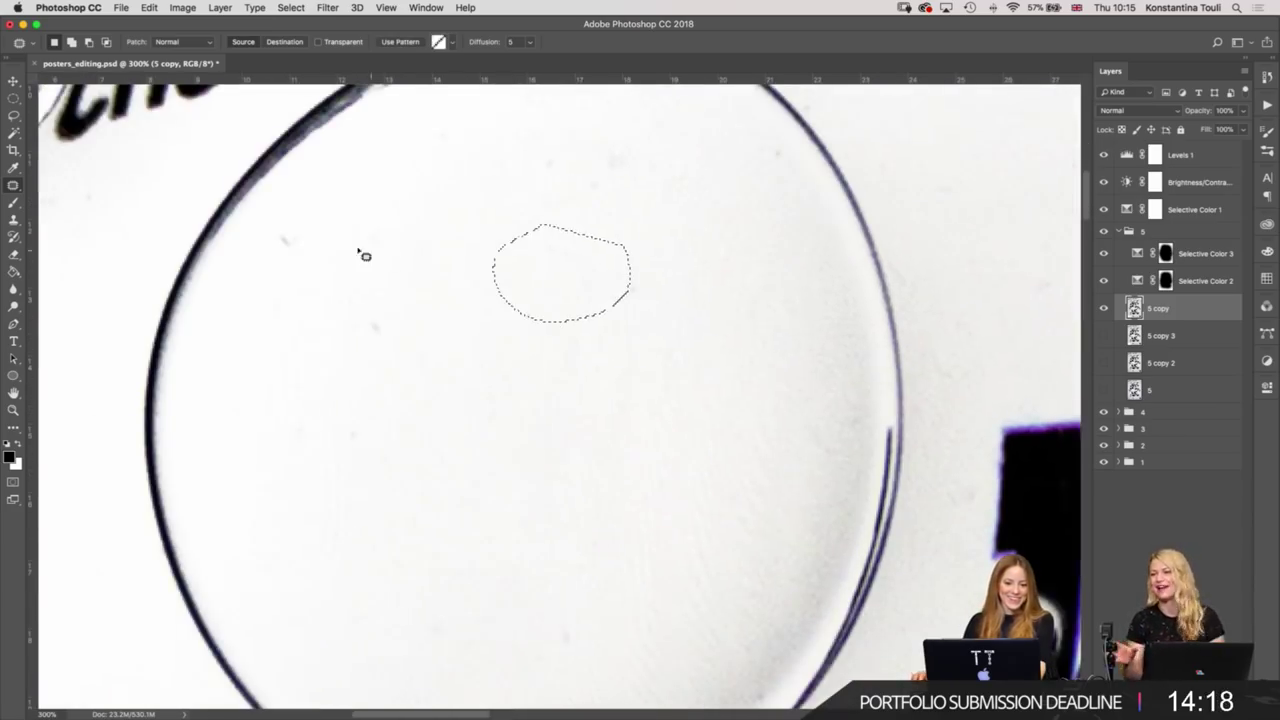
mouse_move(350, 240)
mouse_down()
mouse_move(314, 340)
mouse_move(266, 262)
mouse_up()
drag(305, 275, 371, 309)
mouse_move(329, 414)
mouse_down()
mouse_move(446, 430)
mouse_move(464, 365)
mouse_up()
mouse_move(637, 137)
mouse_down()
mouse_move(637, 163)
mouse_move(543, 251)
mouse_up()
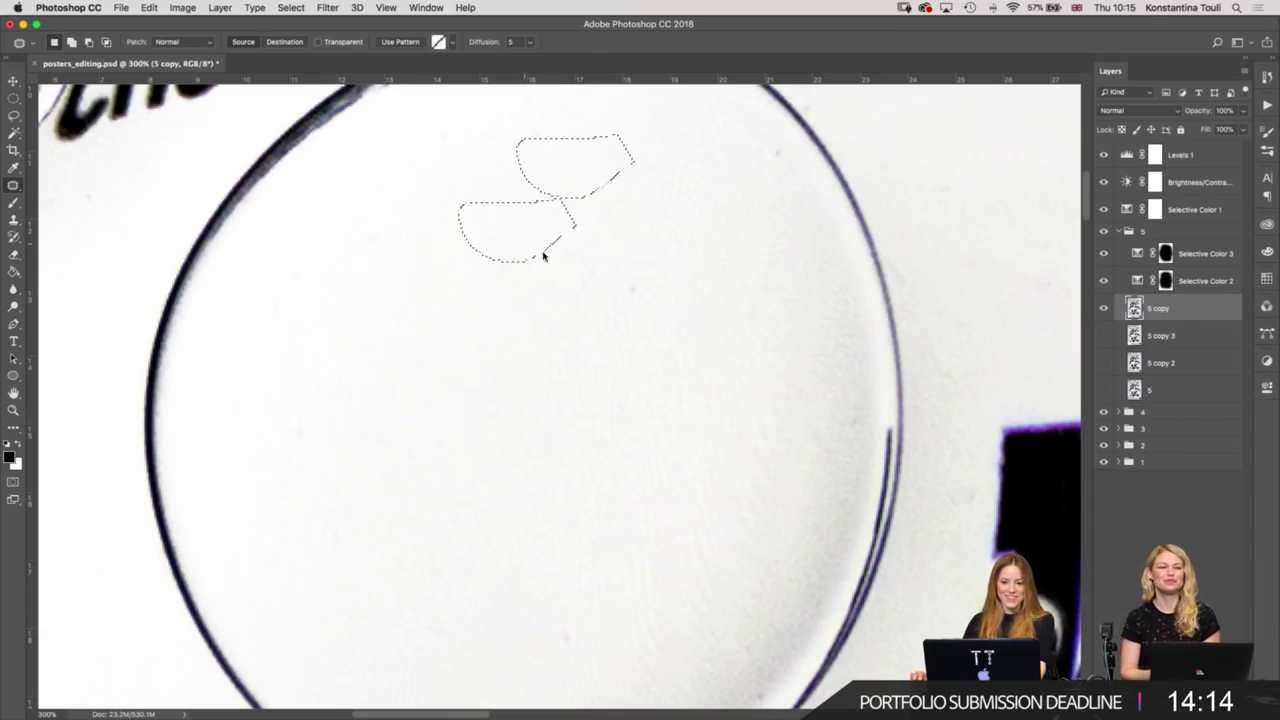
mouse_move(634, 294)
mouse_down()
mouse_move(620, 291)
mouse_move(778, 184)
mouse_move(777, 171)
mouse_up()
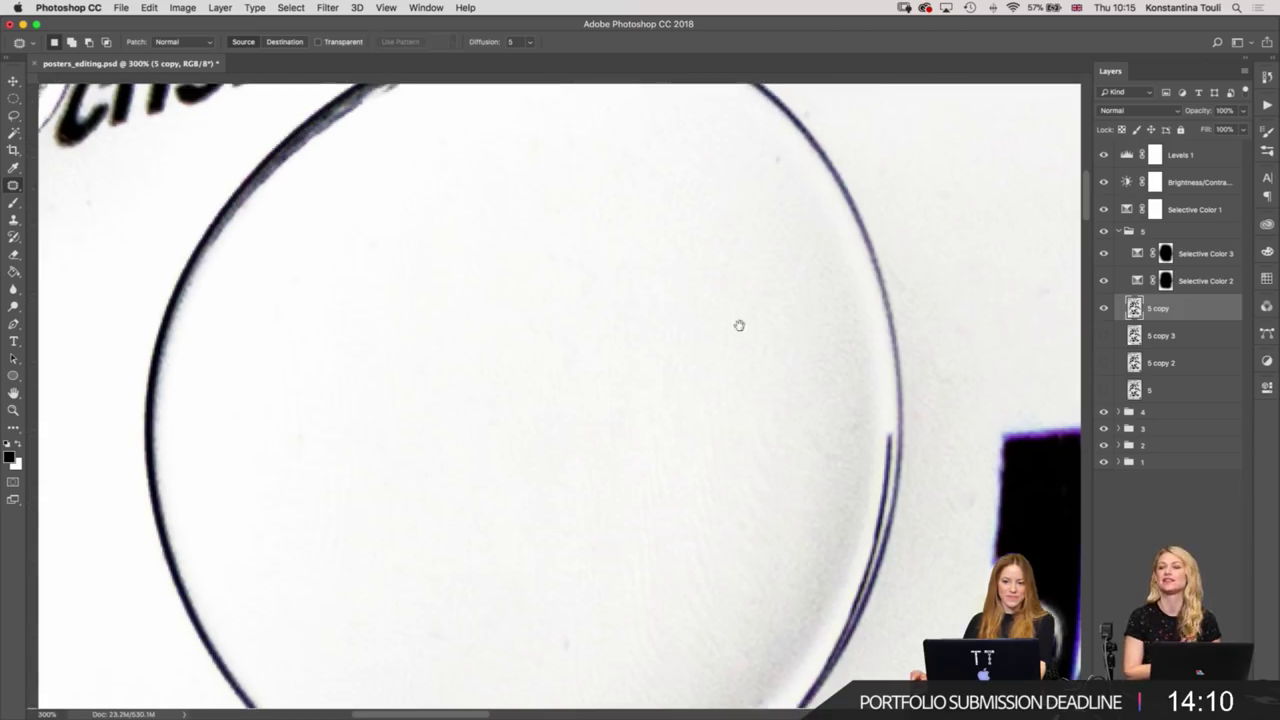
Patch another speck with clean paper and clear the selection.
scroll(740, 325, up, 5)
drag(763, 323, 790, 373)
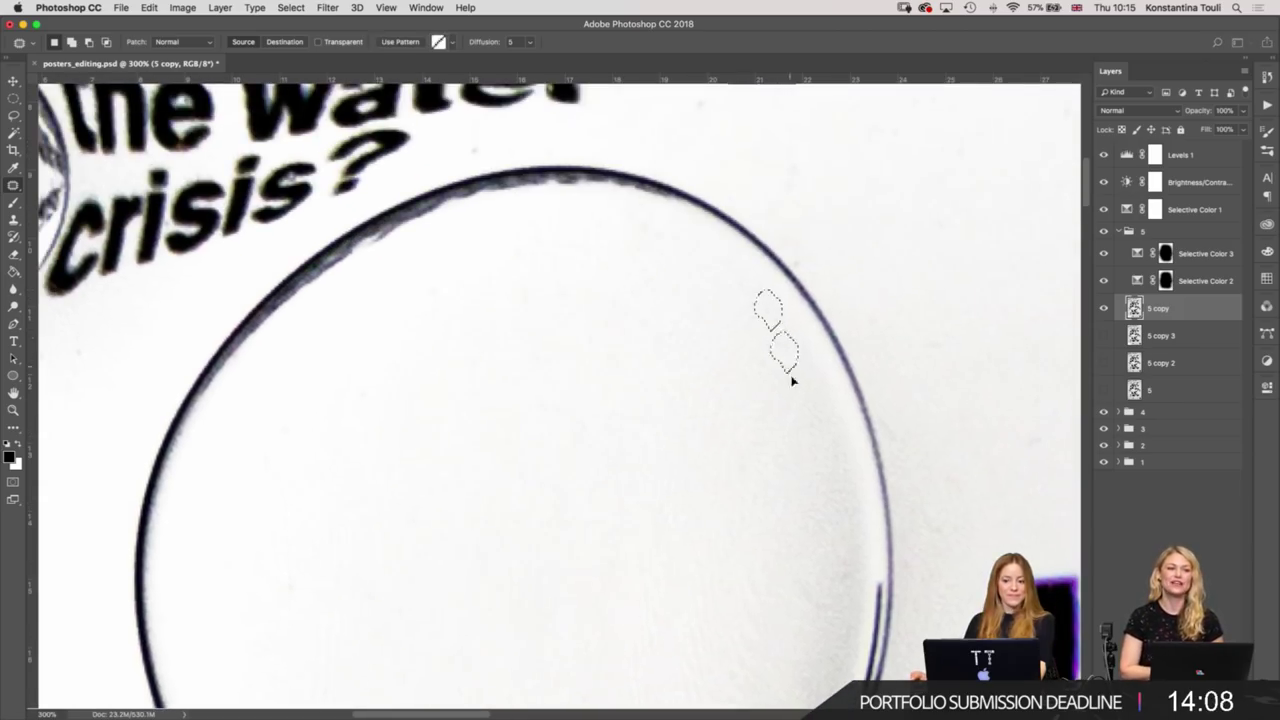
scroll(686, 180, down, 3)
scroll(466, 361, down, 5)
mouse_move(527, 452)
mouse_down()
mouse_move(537, 423)
mouse_move(566, 445)
mouse_up()
mouse_move(458, 422)
mouse_down()
mouse_move(380, 449)
mouse_move(590, 418)
mouse_up()
key(ctrl+d)
Patch the small specks along the bubble rim.
drag(750, 485, 757, 463)
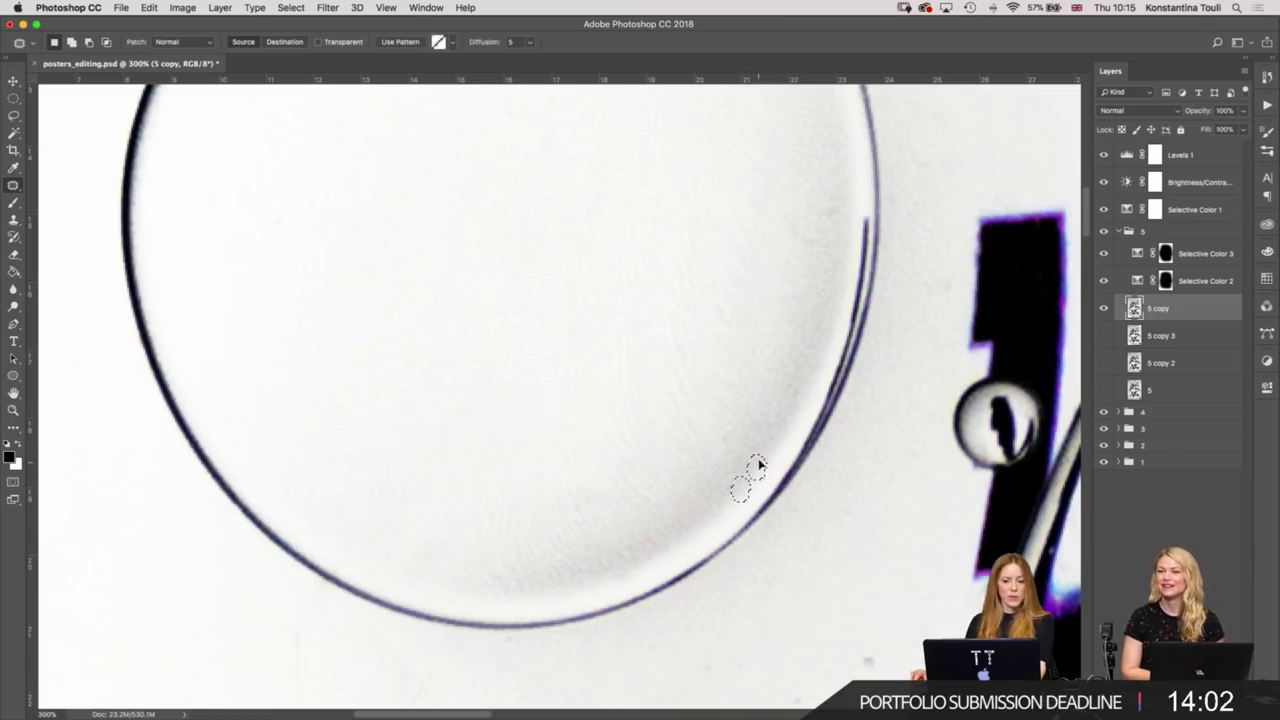
key(ctrl+d)
mouse_move(583, 491)
mouse_down()
mouse_move(580, 509)
mouse_move(585, 490)
mouse_up()
key(ctrl+d)
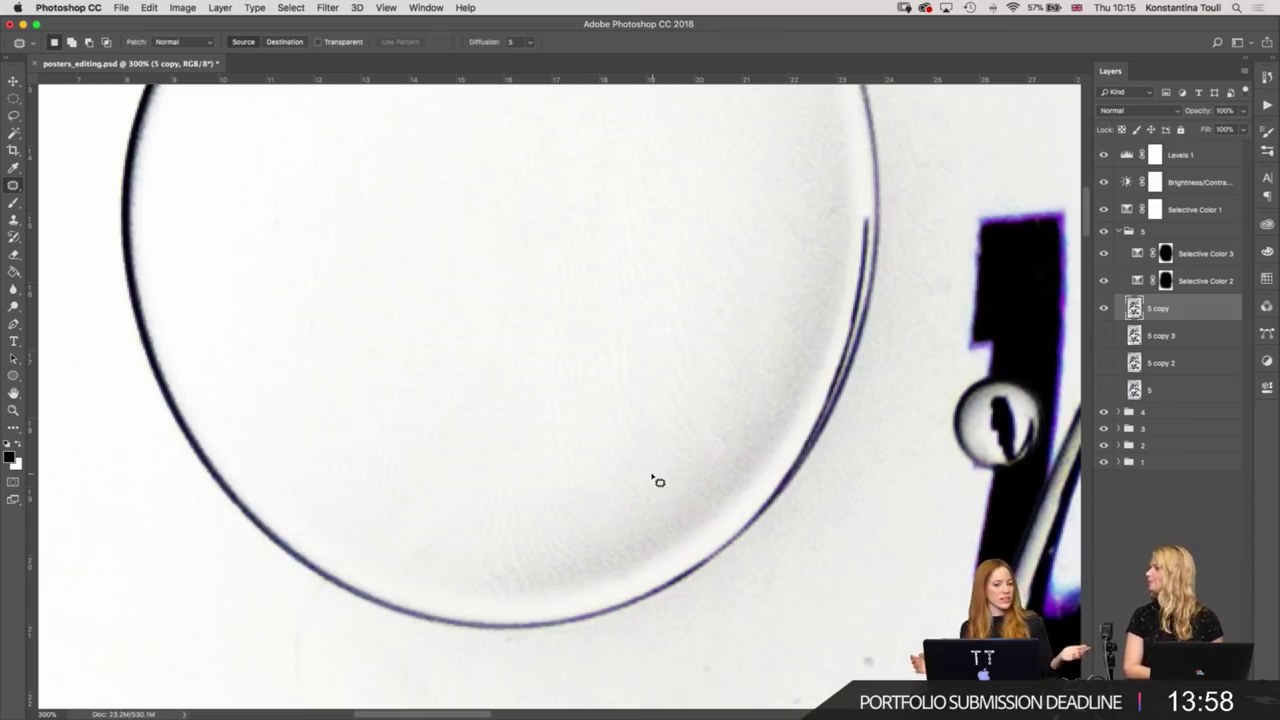
scroll(713, 497, down, 5)
drag(855, 340, 817, 443)
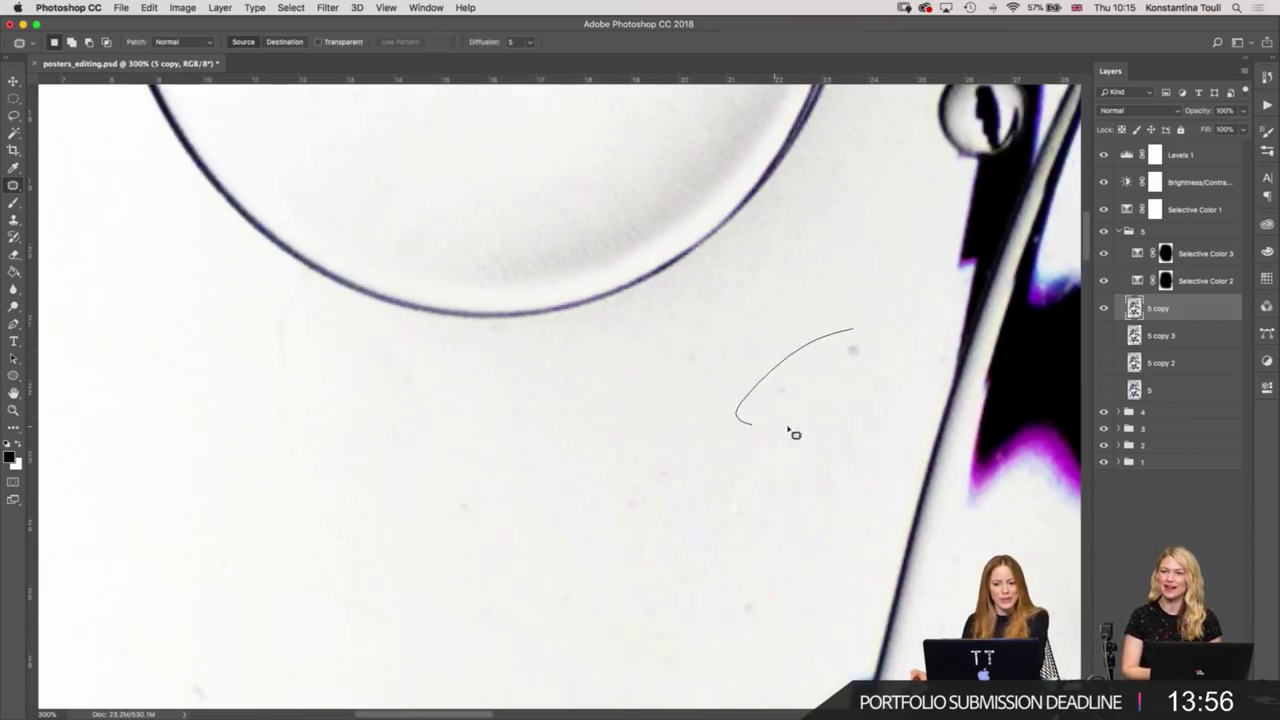
key(ctrl+d)
Patch the dust speck below the bubble with clean background.
scroll(857, 494, down, 3)
scroll(857, 214, up, 1)
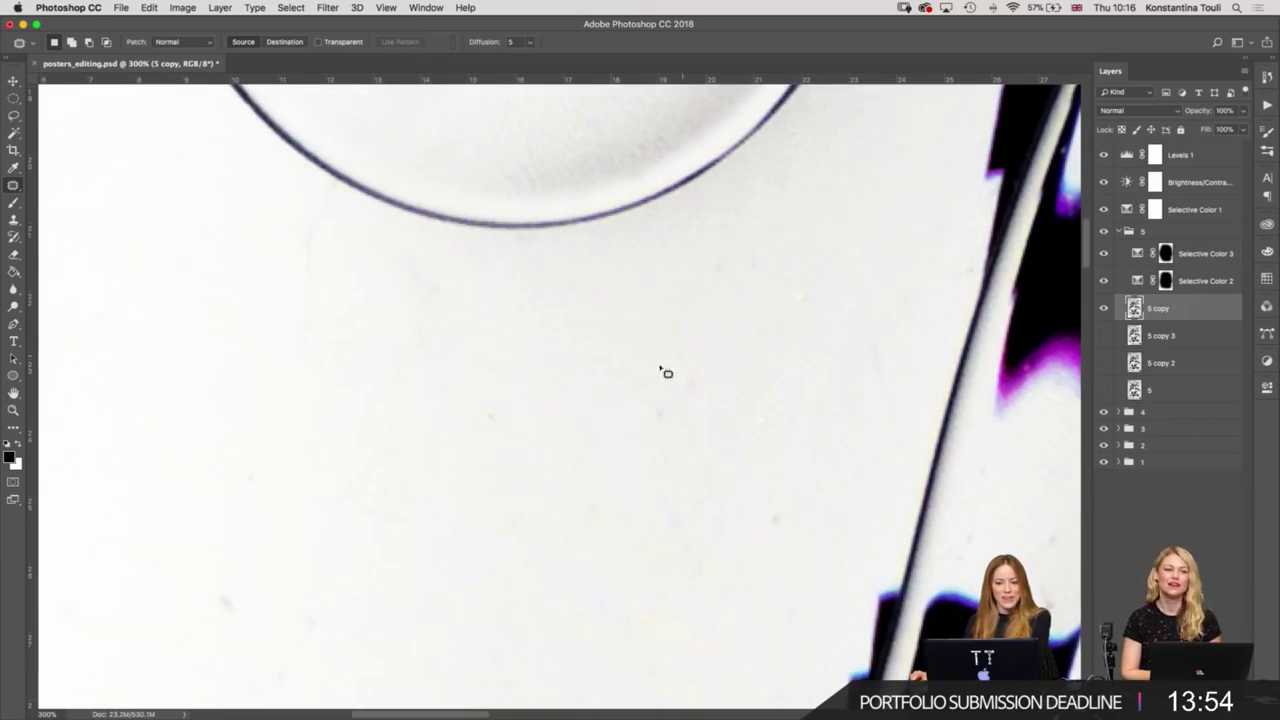
mouse_move(672, 358)
mouse_down()
mouse_move(717, 348)
mouse_move(680, 423)
mouse_move(866, 449)
mouse_up()
key(ctrl+d)
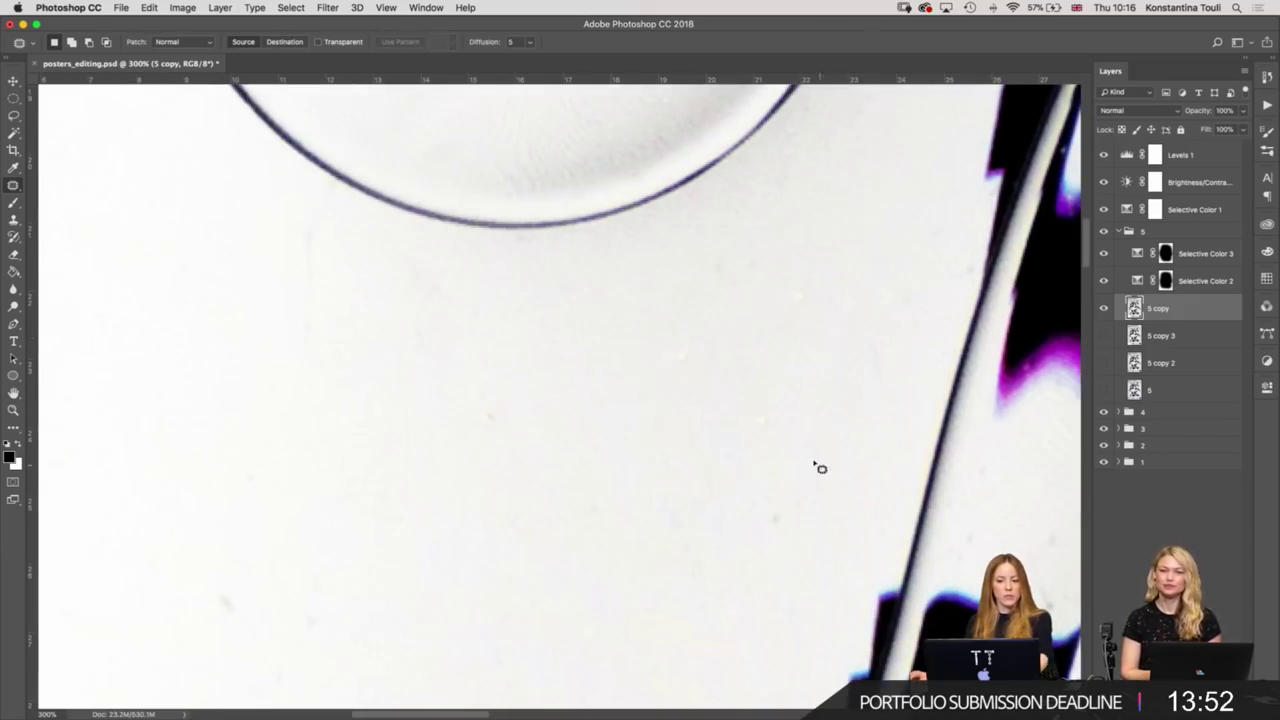
mouse_move(756, 396)
mouse_down()
mouse_move(762, 534)
mouse_move(786, 500)
mouse_move(700, 515)
mouse_up()
key(ctrl+d)
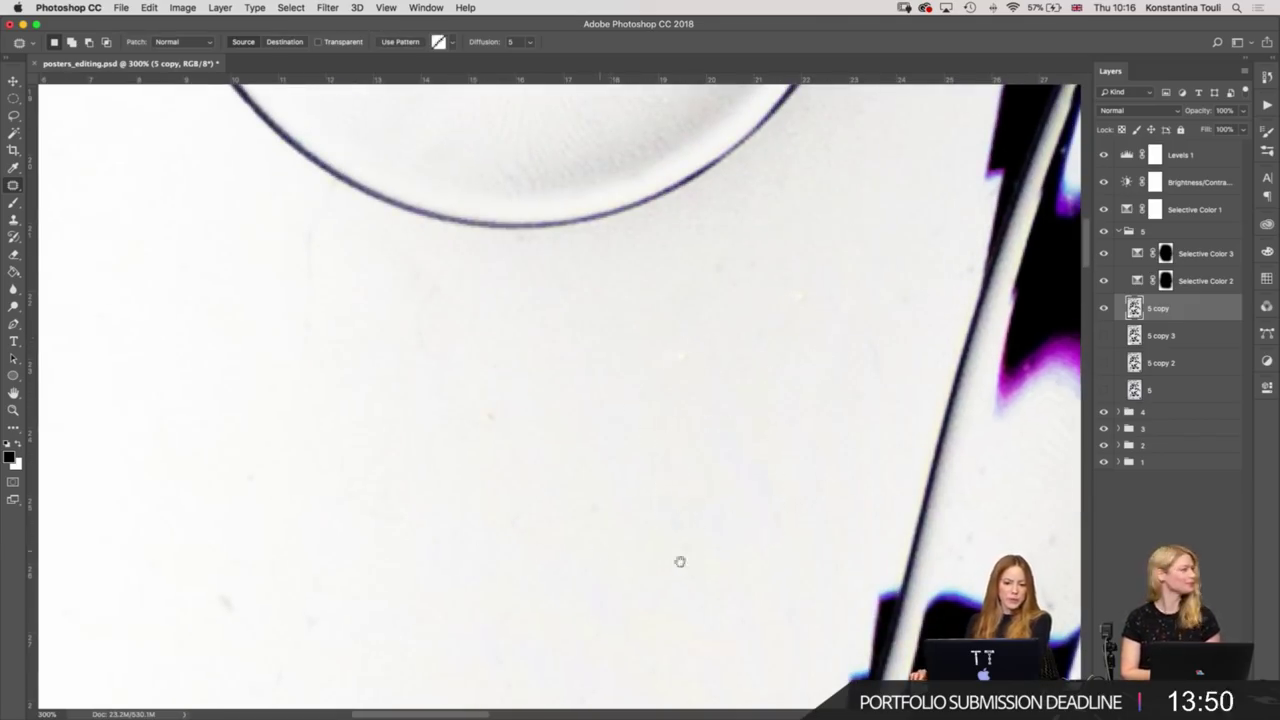
Patch a faint streak of dust with clean background.
scroll(789, 385, left, 5)
drag(757, 366, 760, 370)
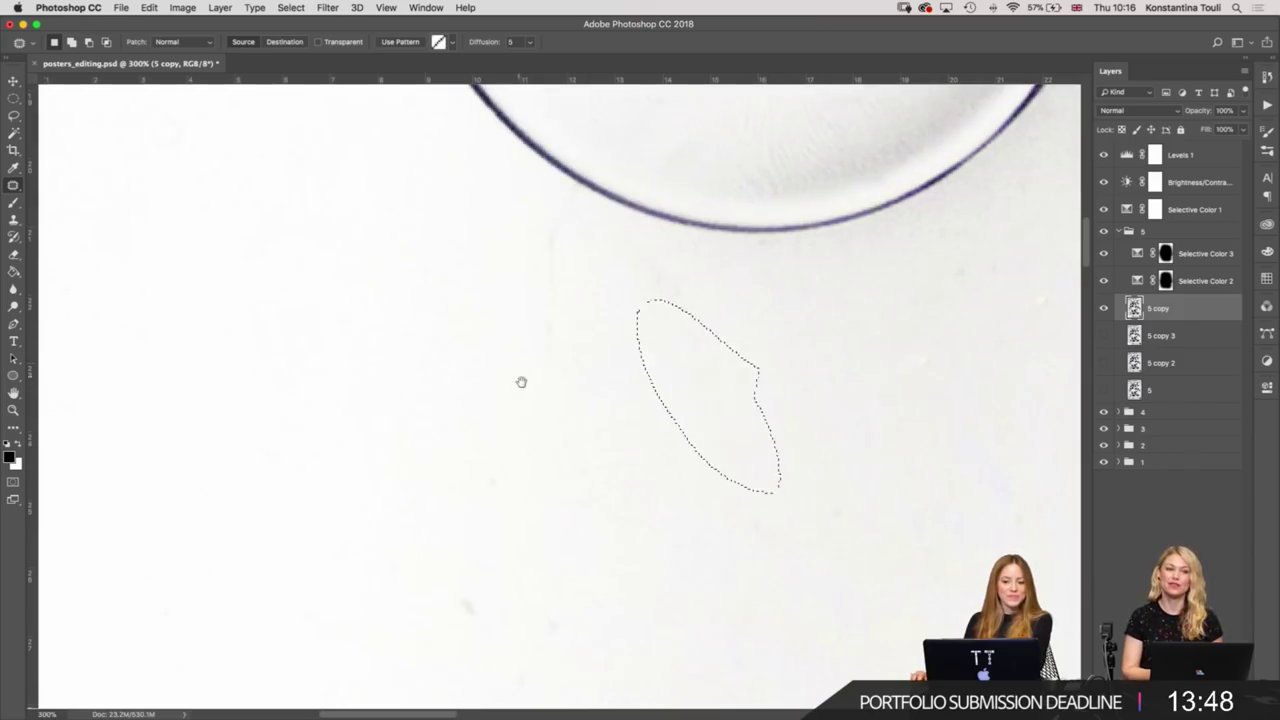
scroll(560, 375, up, 2)
scroll(560, 375, left, 1)
drag(633, 369, 706, 518)
key(ctrl+d)
scroll(600, 300, down, 5)
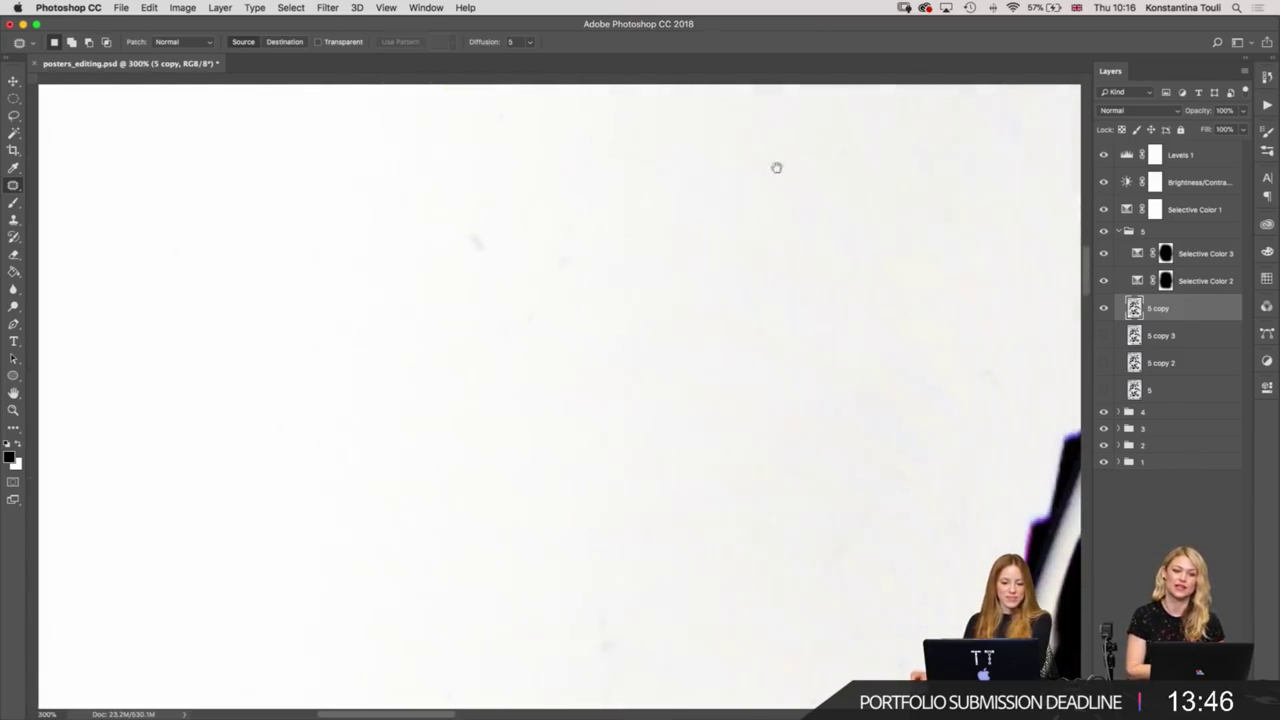
drag(556, 216, 620, 400)
key(ctrl+d)
Patch specks near the dark letter and beside the curve.
scroll(766, 469, left, 3)
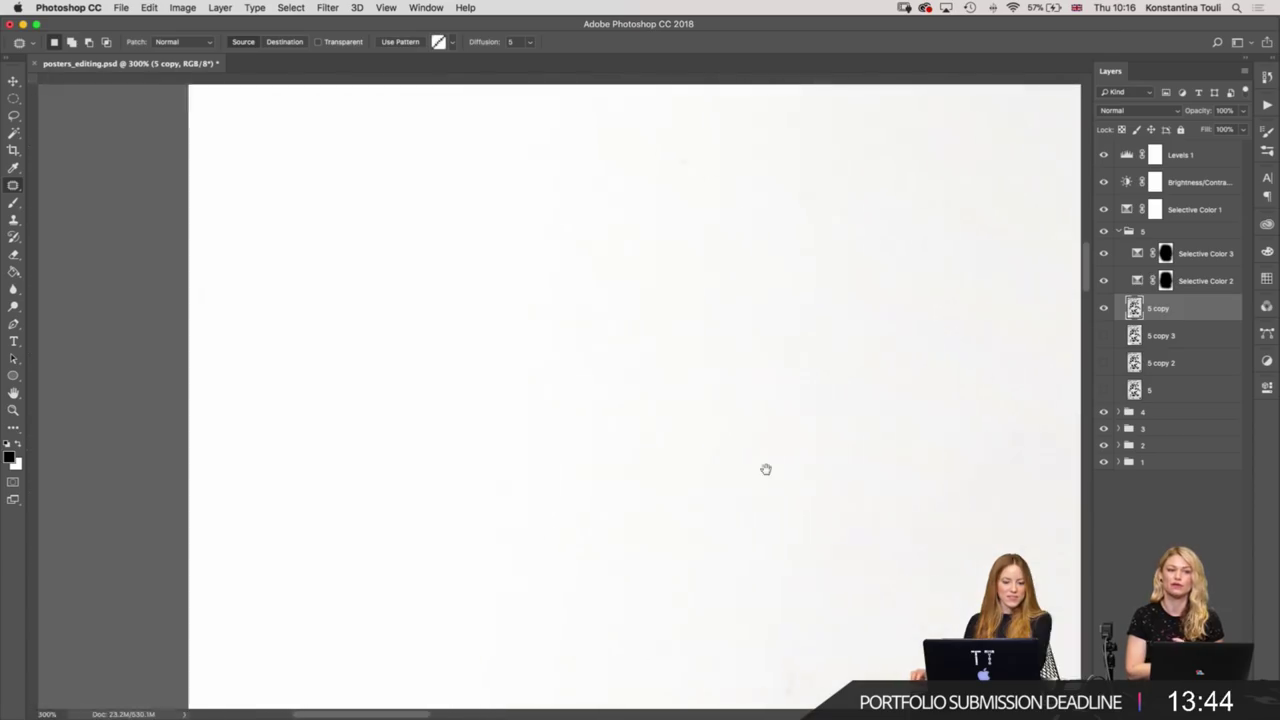
scroll(729, 448, right, 1)
scroll(769, 409, right, 10)
scroll(409, 466, right, 1)
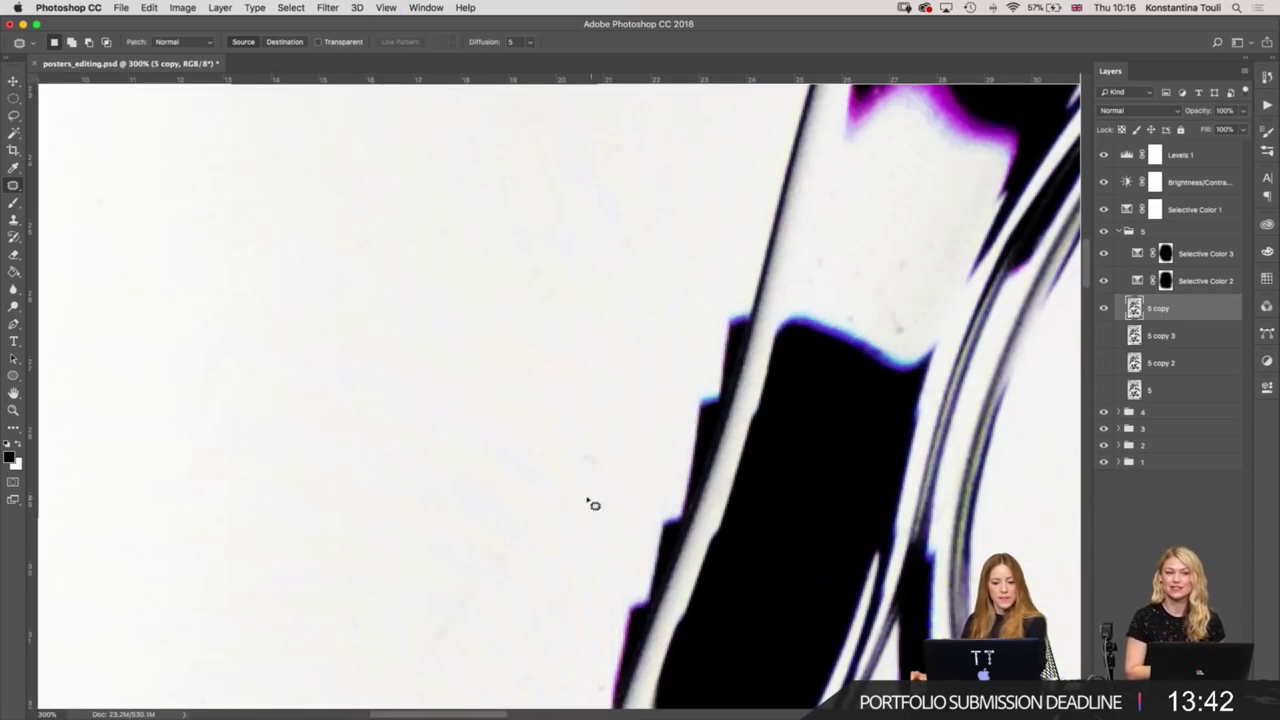
drag(591, 504, 466, 451)
key(ctrl+d)
scroll(534, 374, right, 5)
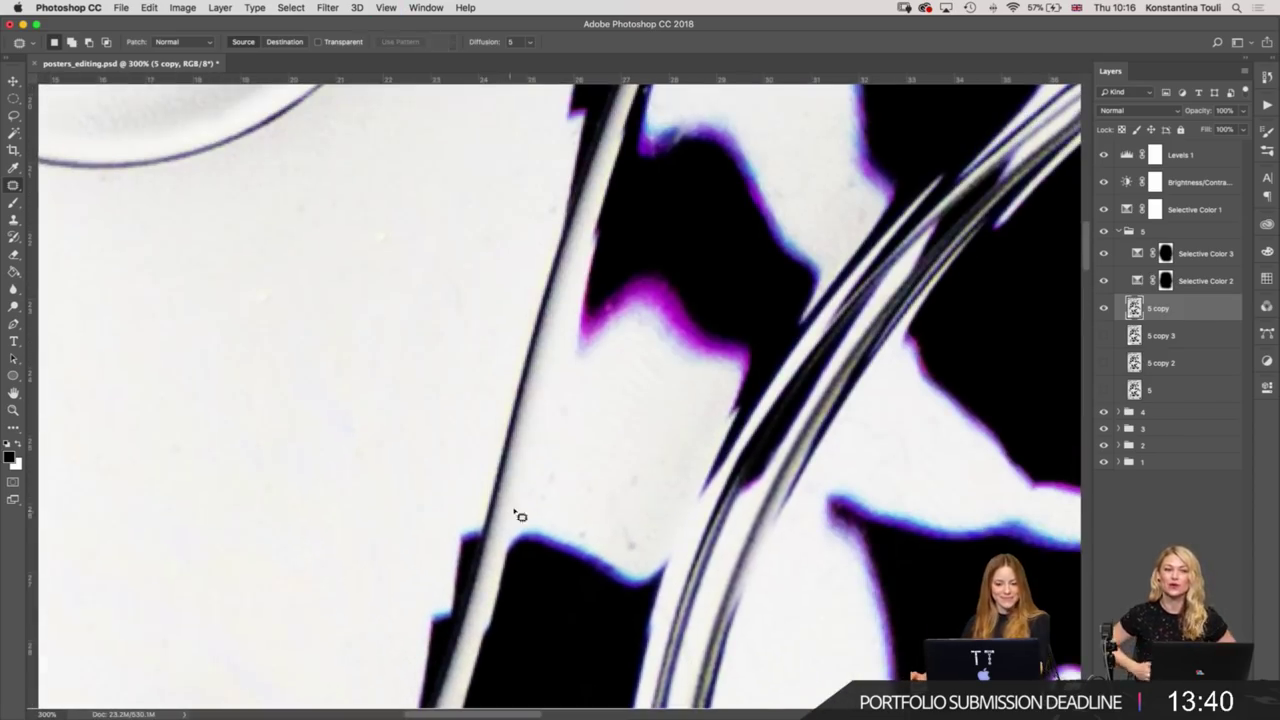
mouse_move(535, 474)
mouse_down()
mouse_move(563, 535)
mouse_move(545, 470)
mouse_move(330, 465)
mouse_up()
key(ctrl+d)
Patch two specks near the water droplet with clean paper.
scroll(290, 450, up, 5)
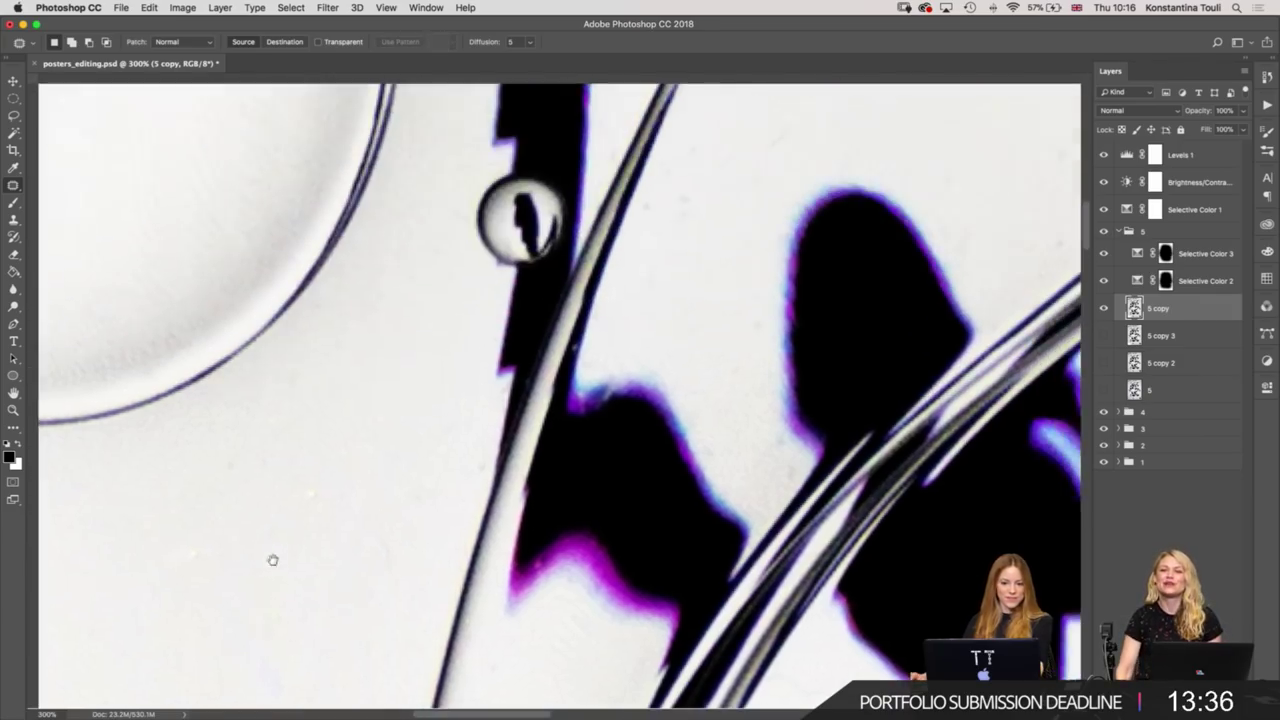
scroll(601, 484, up, 4)
drag(548, 389, 617, 366)
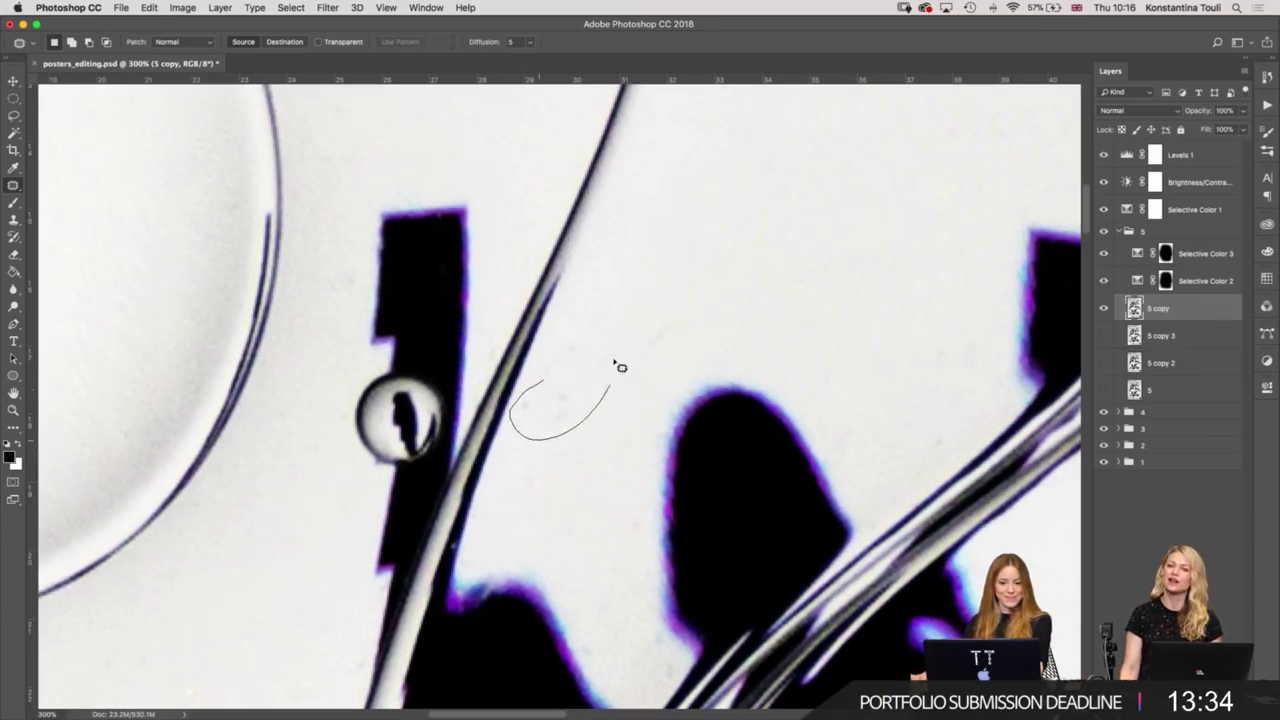
drag(573, 414, 643, 257)
key(ctrl+d)
mouse_move(663, 331)
mouse_down()
mouse_move(683, 341)
mouse_move(696, 257)
mouse_up()
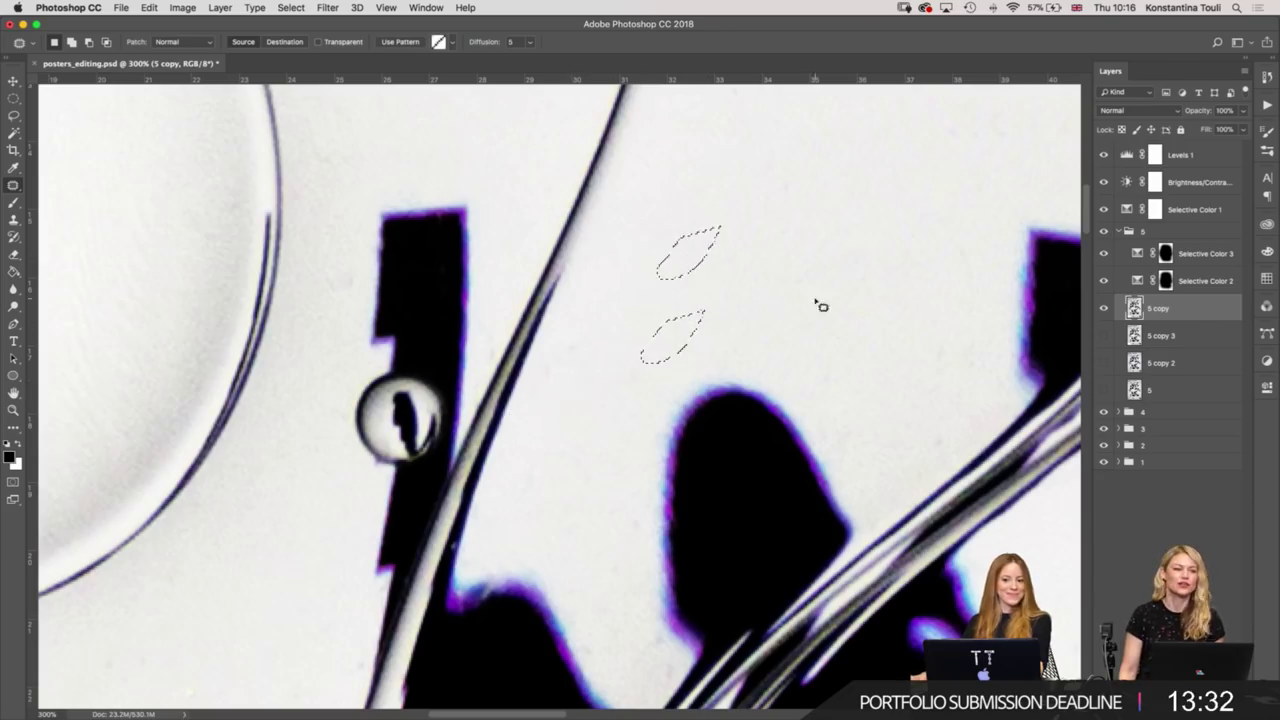
key(ctrl+d)
Patch a speck beside the diagonal curve, then clone-stamp a speck near the outline's end.
scroll(366, 346, right, 5)
mouse_move(488, 472)
mouse_down()
mouse_move(492, 447)
mouse_move(449, 414)
mouse_up()
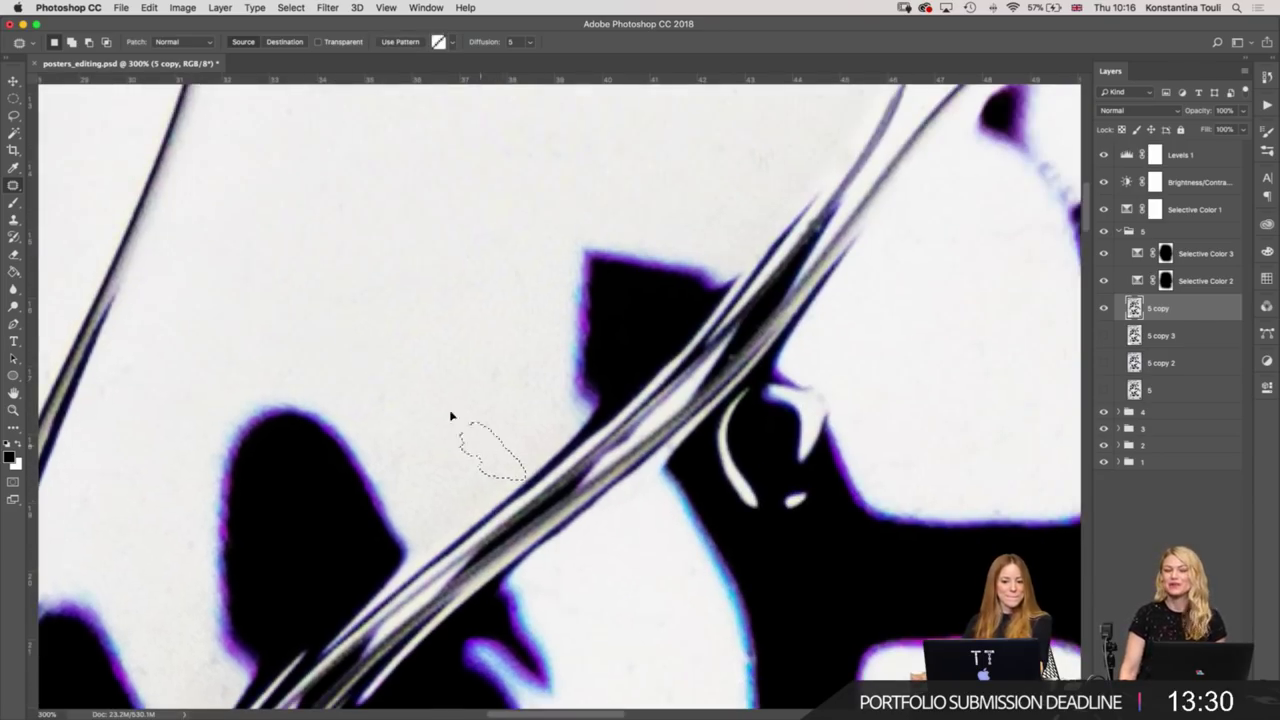
scroll(417, 311, up, 5)
drag(654, 369, 866, 597)
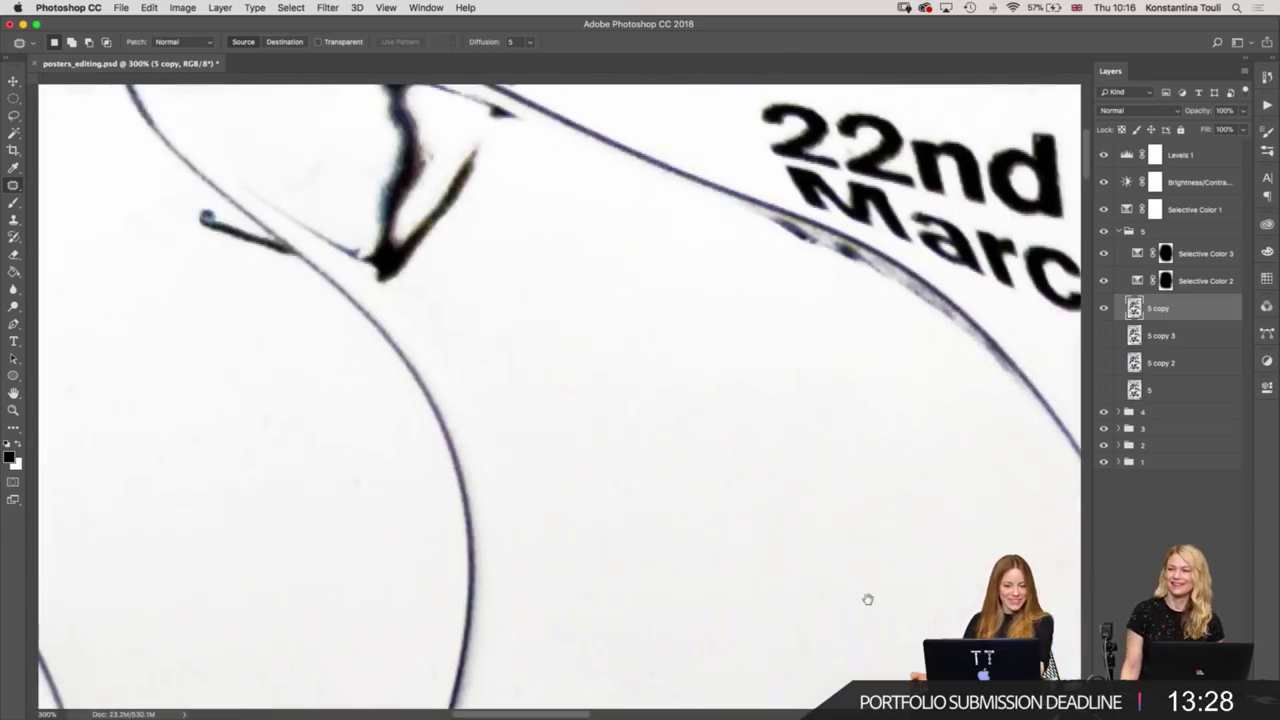
drag(569, 480, 689, 617)
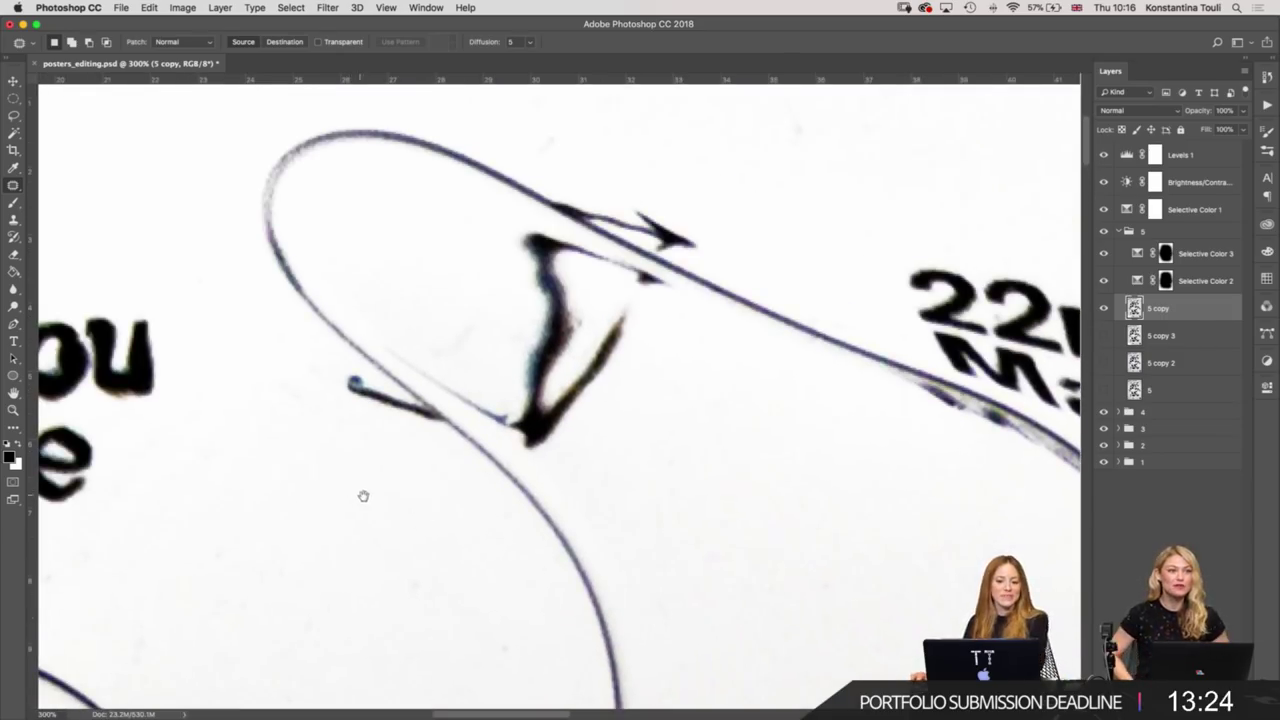
drag(363, 494, 529, 469)
key(a)
key(s)
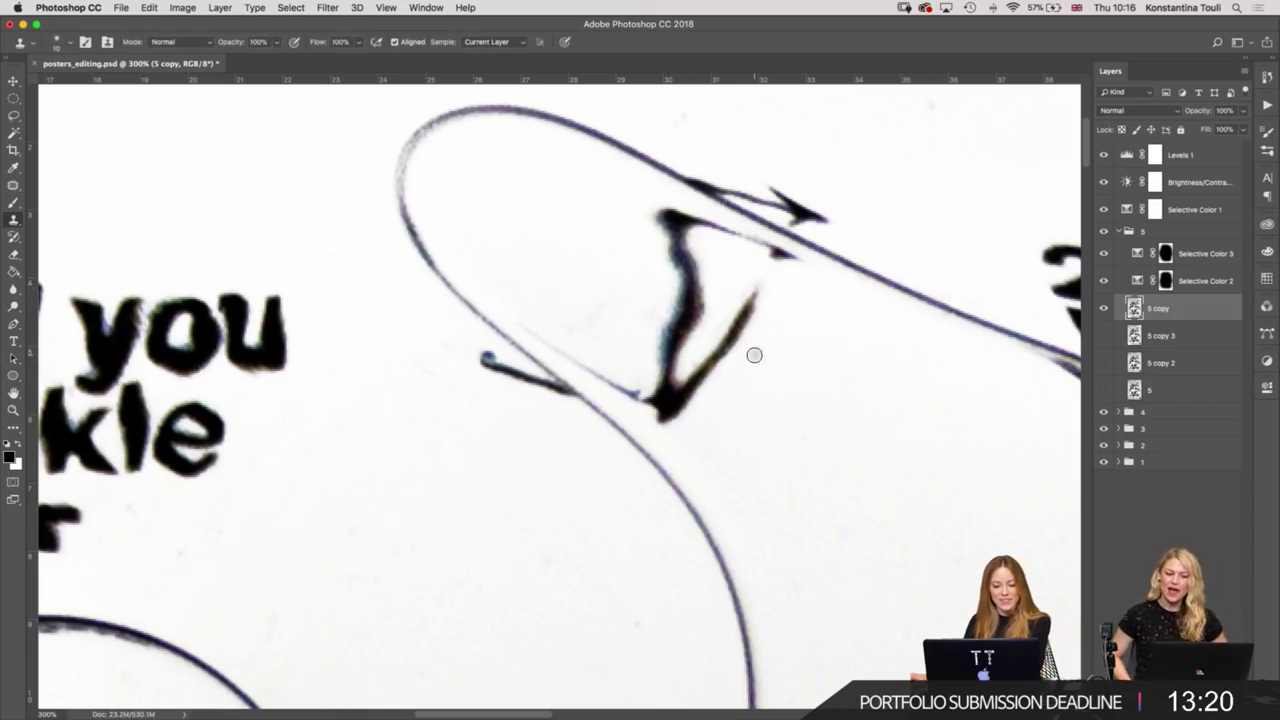
click(645, 427)
Patch a last speck with nearby clean paper and zoom out to check the poster.
key(j)
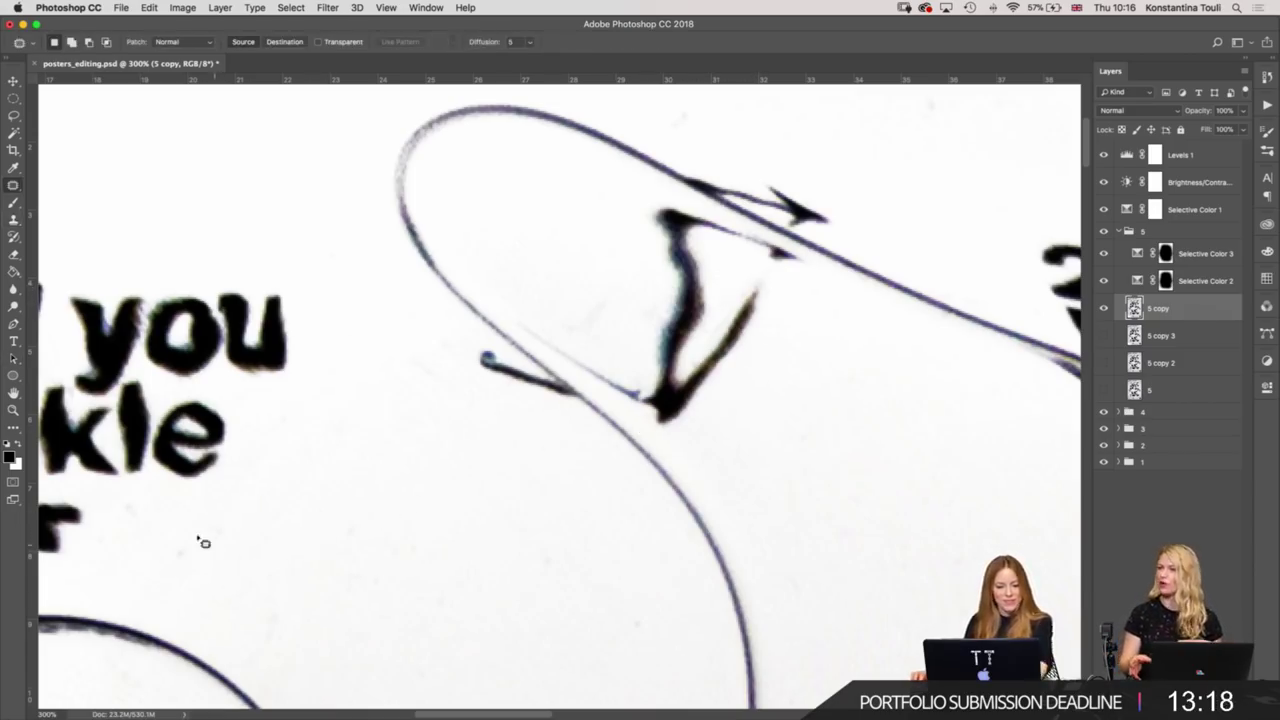
drag(689, 604, 546, 191)
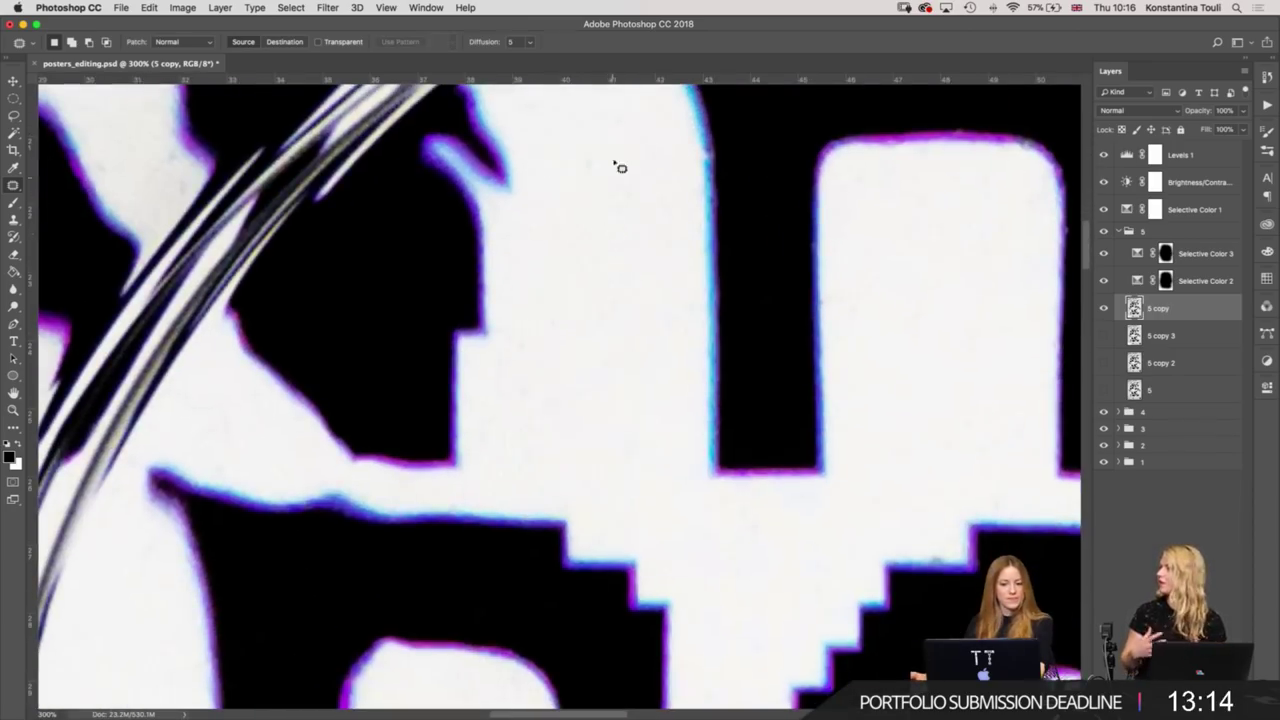
drag(590, 170, 640, 357)
key(super+minus)
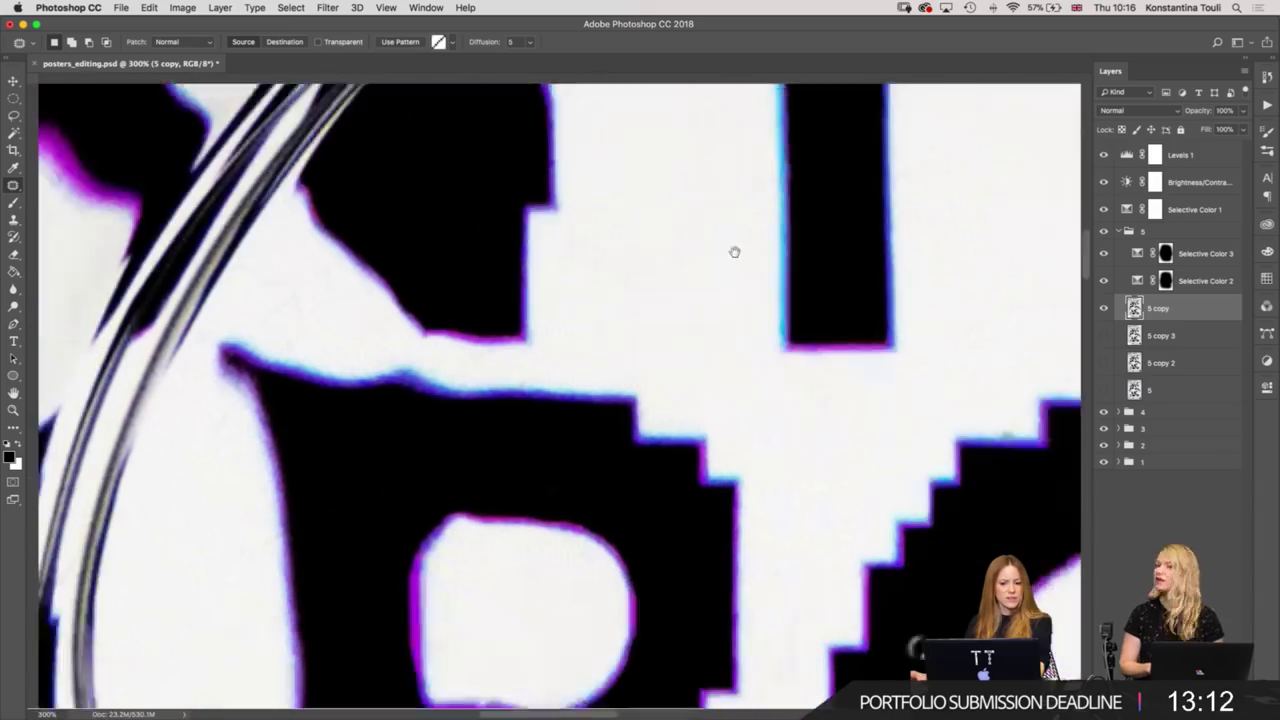
key(super+minus)
key(super+minus)
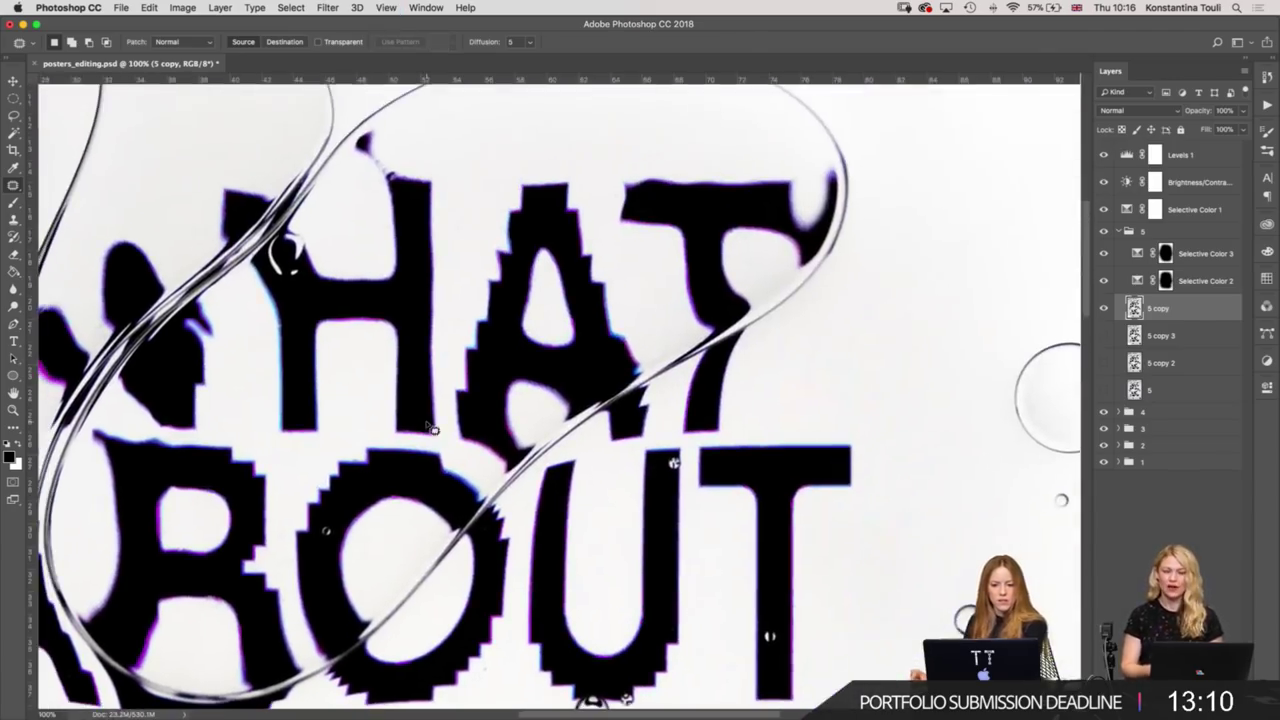
Patch away the specks beside the A and T letters and in the nearby blank white area.
key(super+plus)
key(super+plus)
key(super+plus)
scroll(423, 459, right, 3)
scroll(749, 389, up, 5)
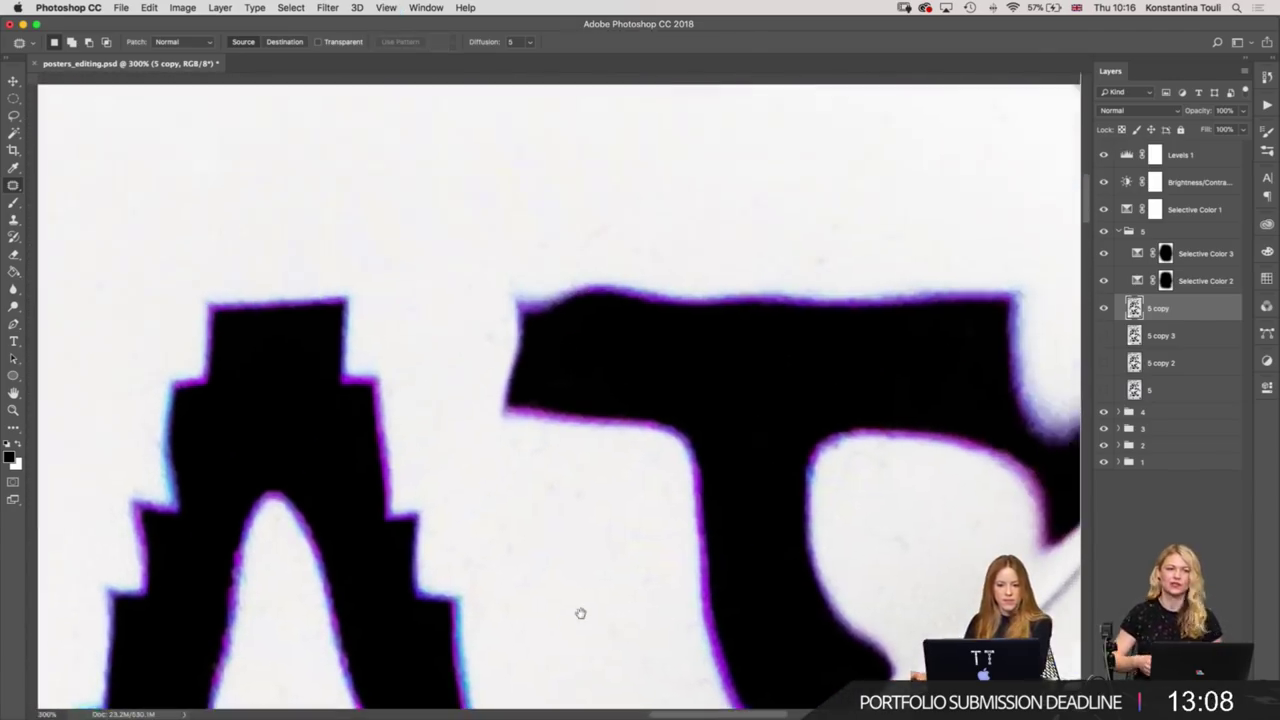
mouse_move(890, 506)
mouse_down()
mouse_move(946, 522)
mouse_move(892, 500)
mouse_up()
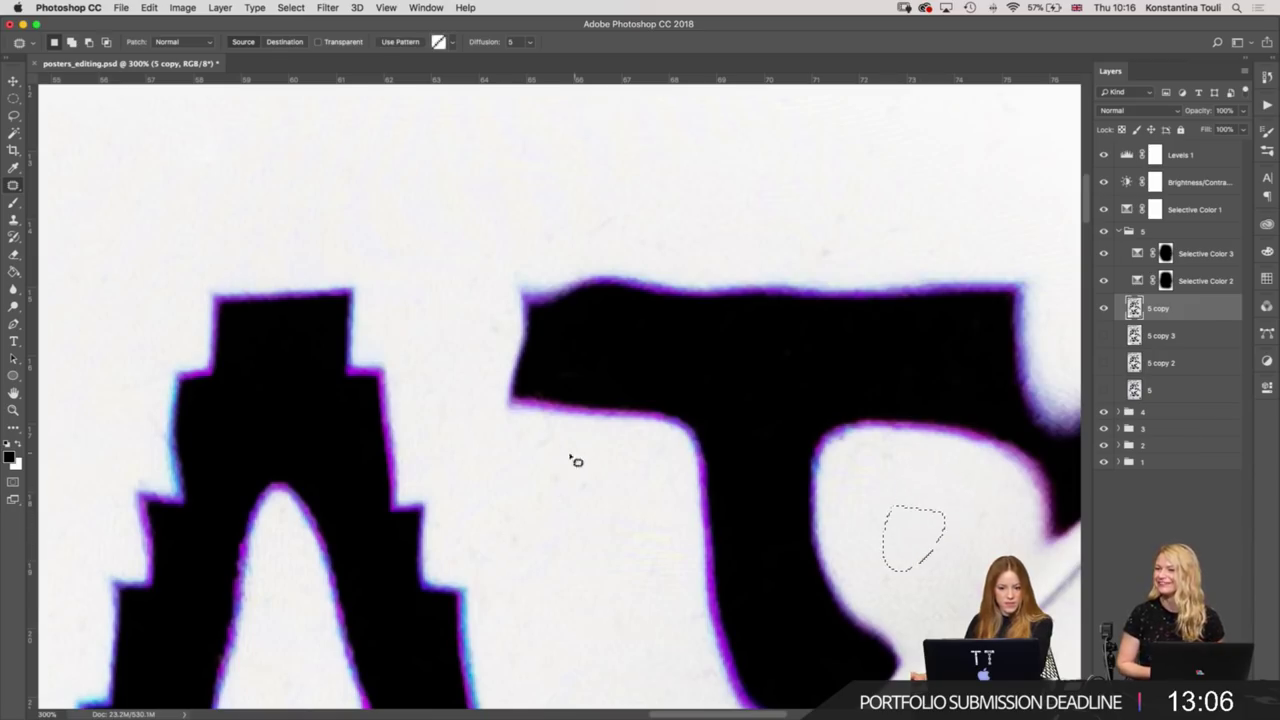
drag(531, 460, 527, 500)
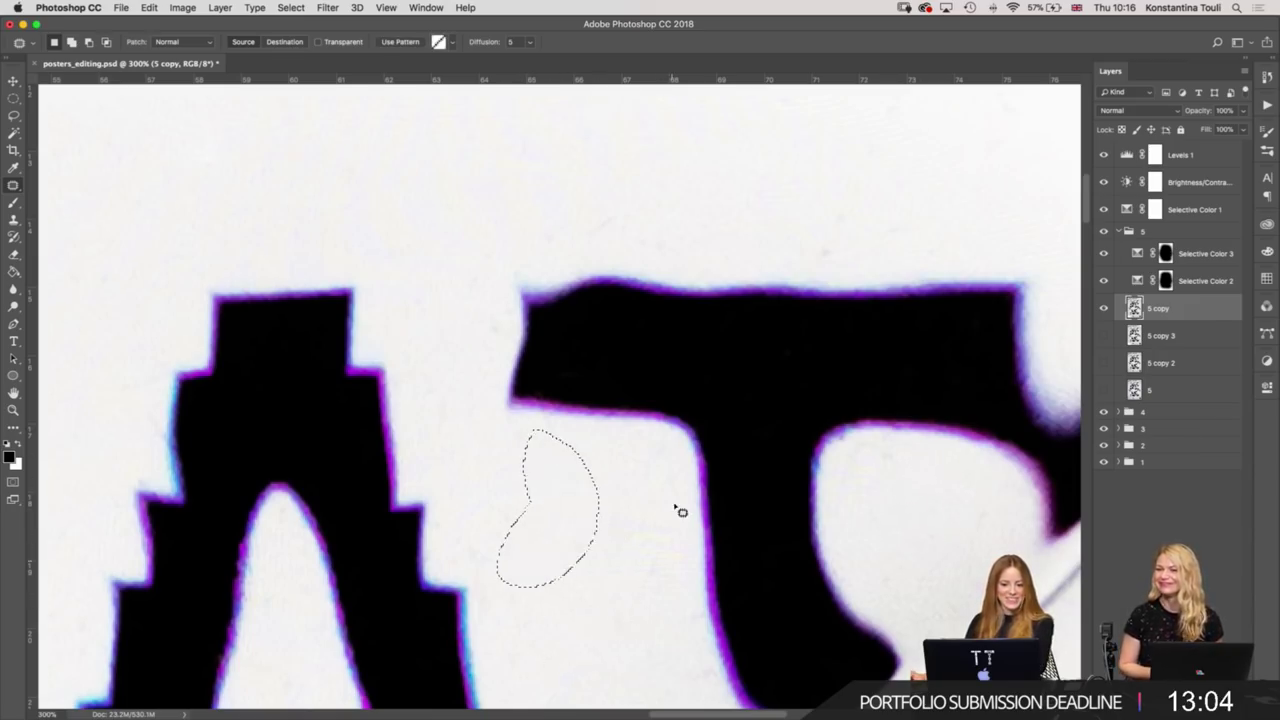
scroll(390, 329, up, 5)
scroll(549, 469, right, 5)
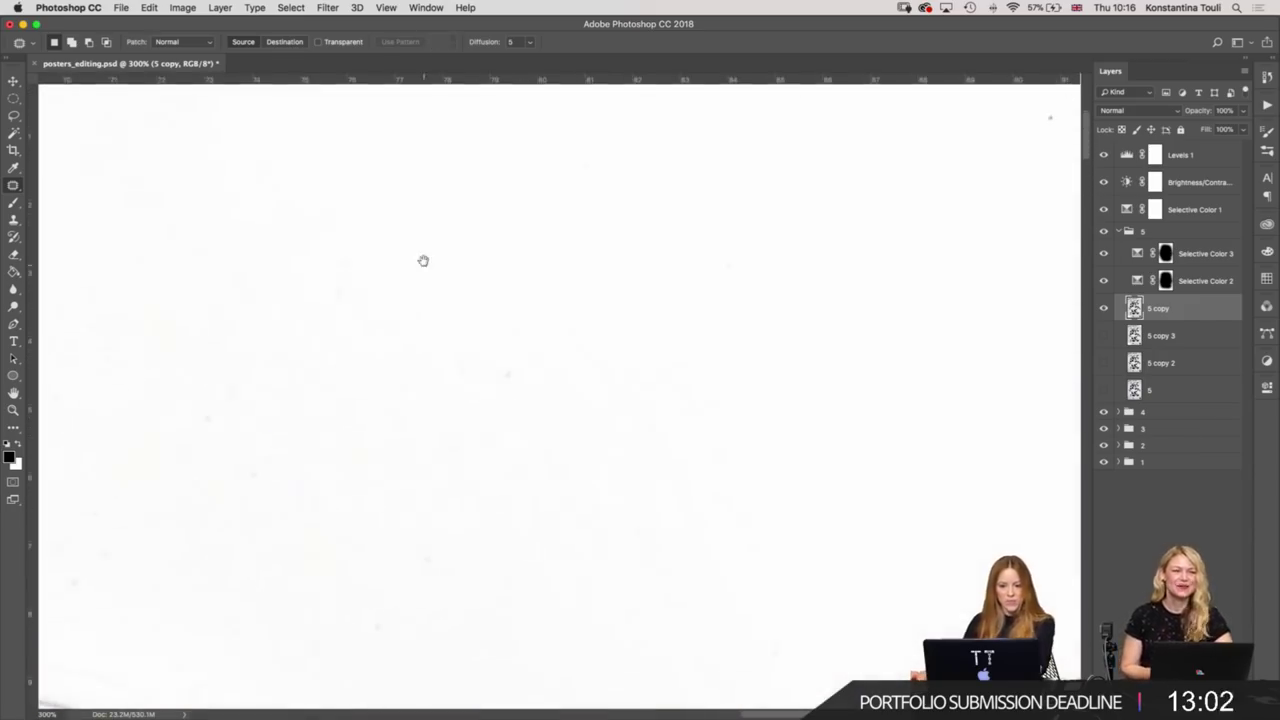
scroll(577, 306, left, 5)
mouse_move(588, 318)
mouse_down()
mouse_move(738, 378)
mouse_move(329, 491)
mouse_move(654, 420)
mouse_up()
key(super+d)
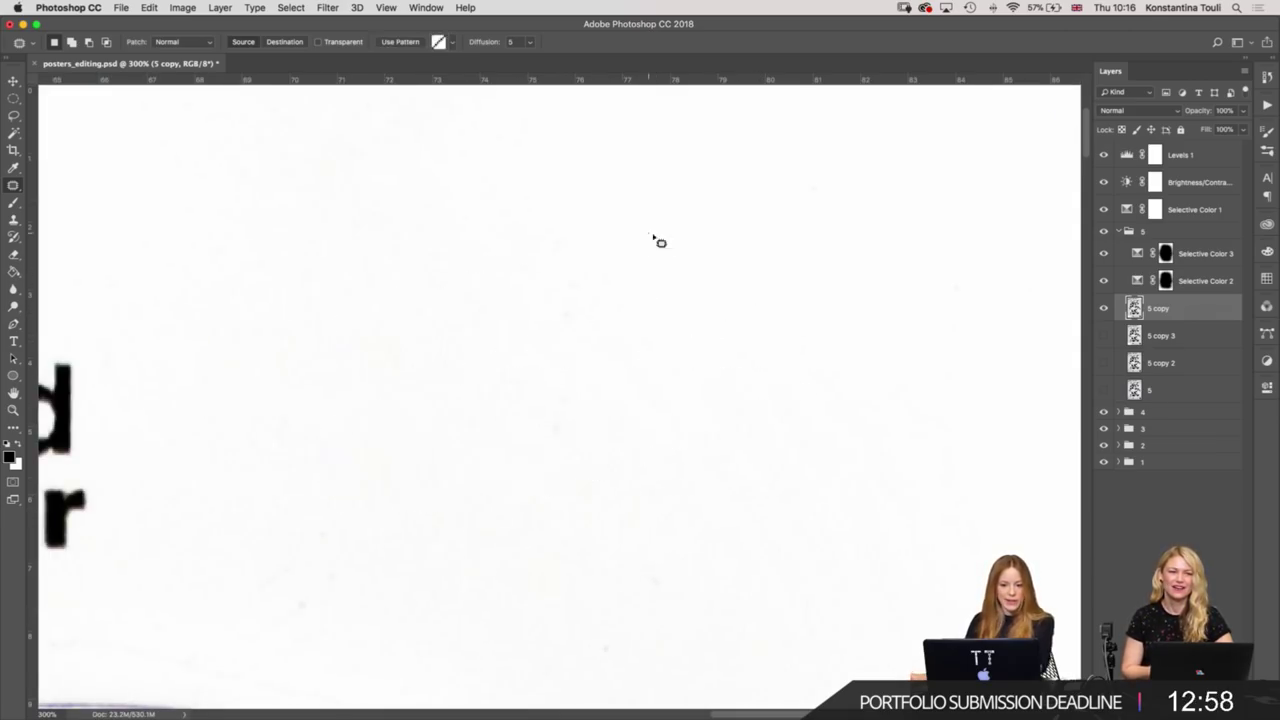
At 200% zoom, patch the specks above the '22nd of March' text with clean paper to the right.
key(super+minus)
scroll(968, 358, left, 3)
scroll(754, 351, left, 5)
scroll(680, 200, left, 3)
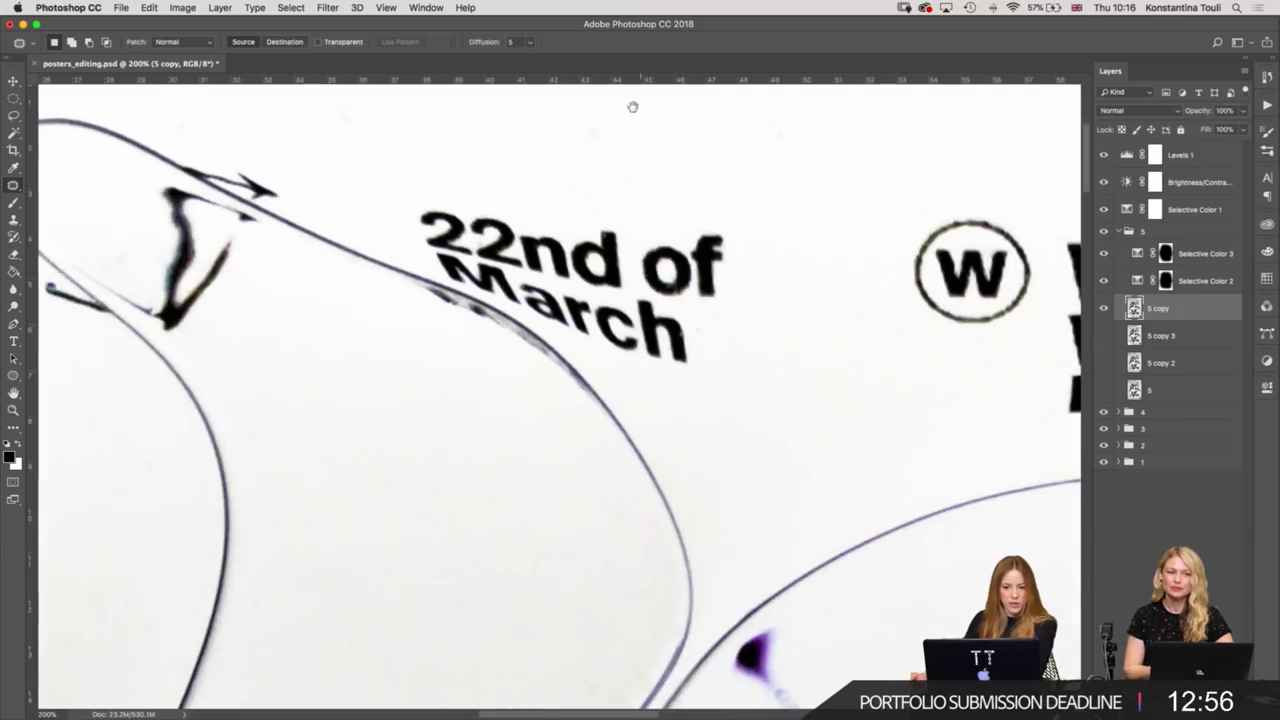
drag(573, 220, 230, 270)
scroll(843, 263, right, 5)
drag(382, 314, 855, 314)
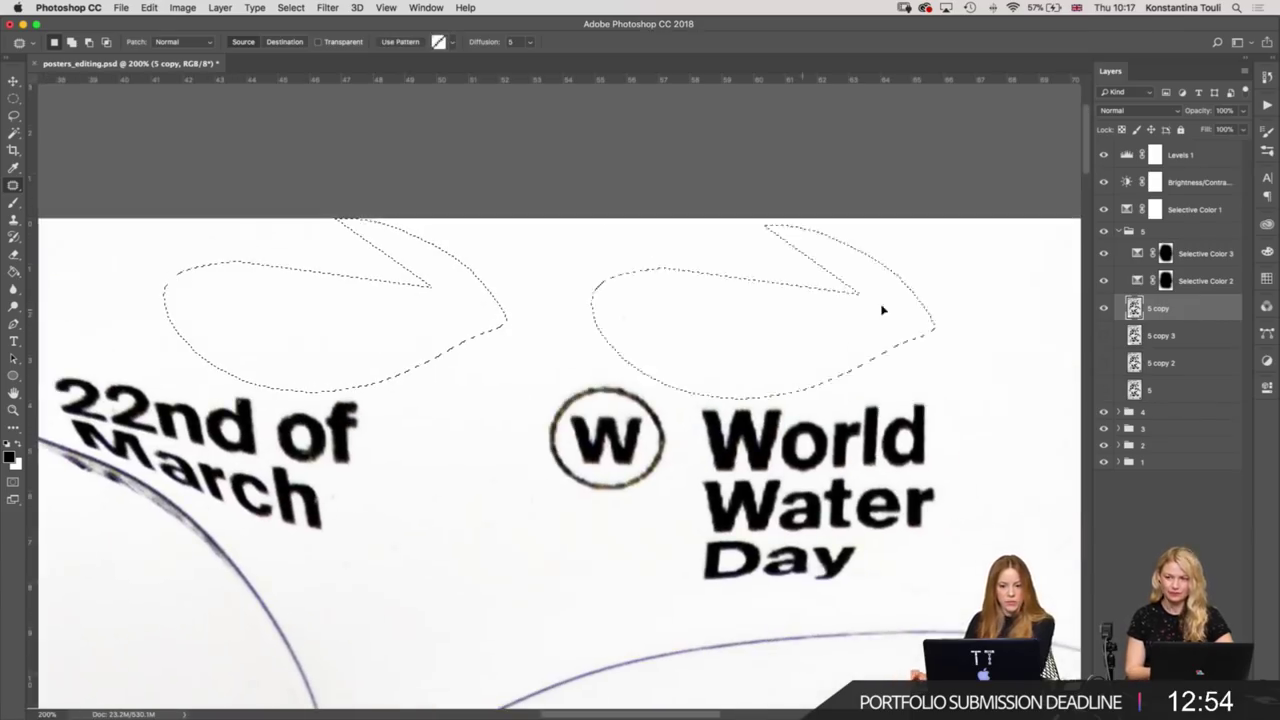
scroll(600, 330, left, 5)
scroll(600, 330, up, 1)
scroll(665, 340, left, 2)
key(super+d)
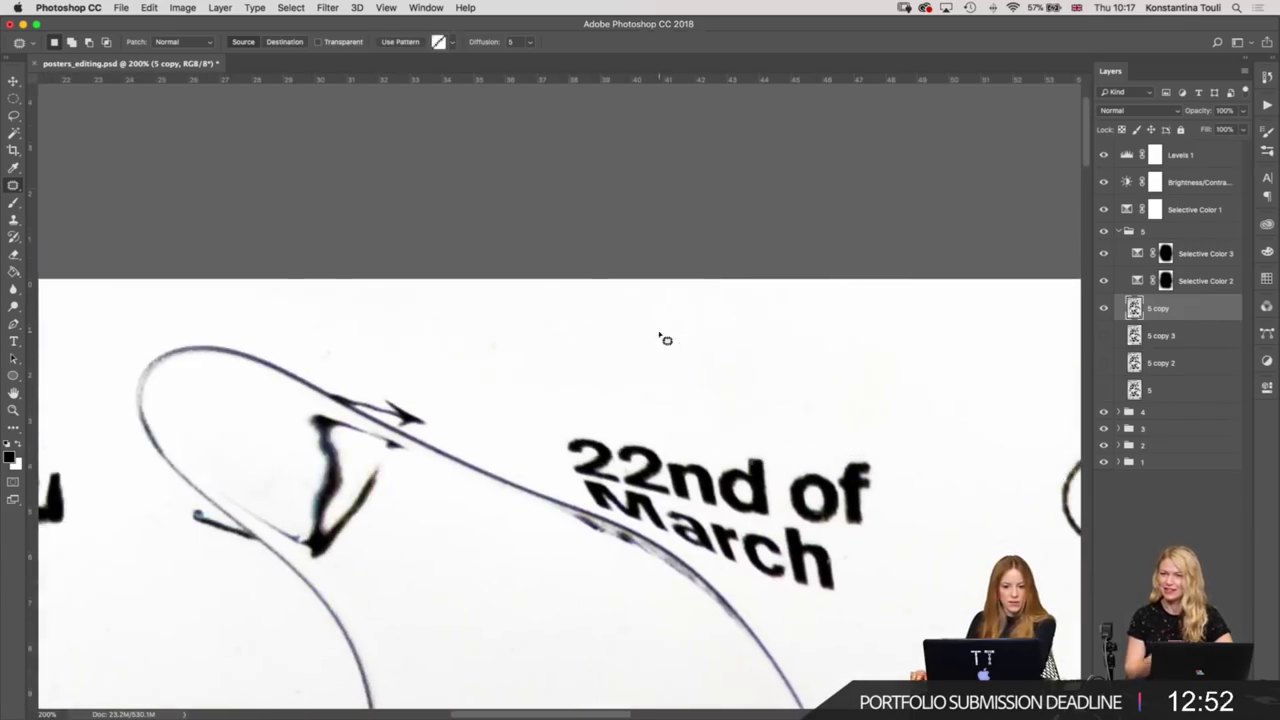
Patch the specks above the bubble outline, near '22nd', and above 'What will you'.
drag(448, 382, 610, 378)
scroll(540, 340, left, 5)
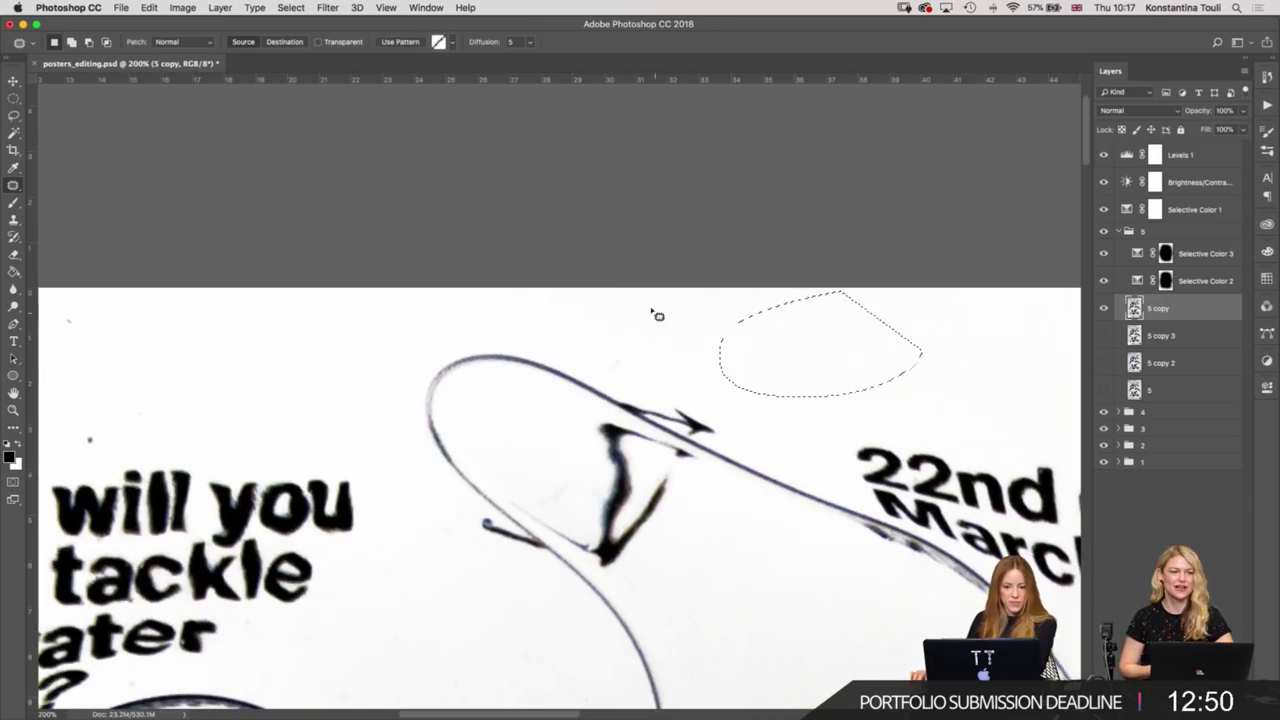
mouse_move(636, 300)
mouse_down()
mouse_move(627, 385)
mouse_move(680, 375)
mouse_up()
key(super+d)
scroll(750, 350, left, 5)
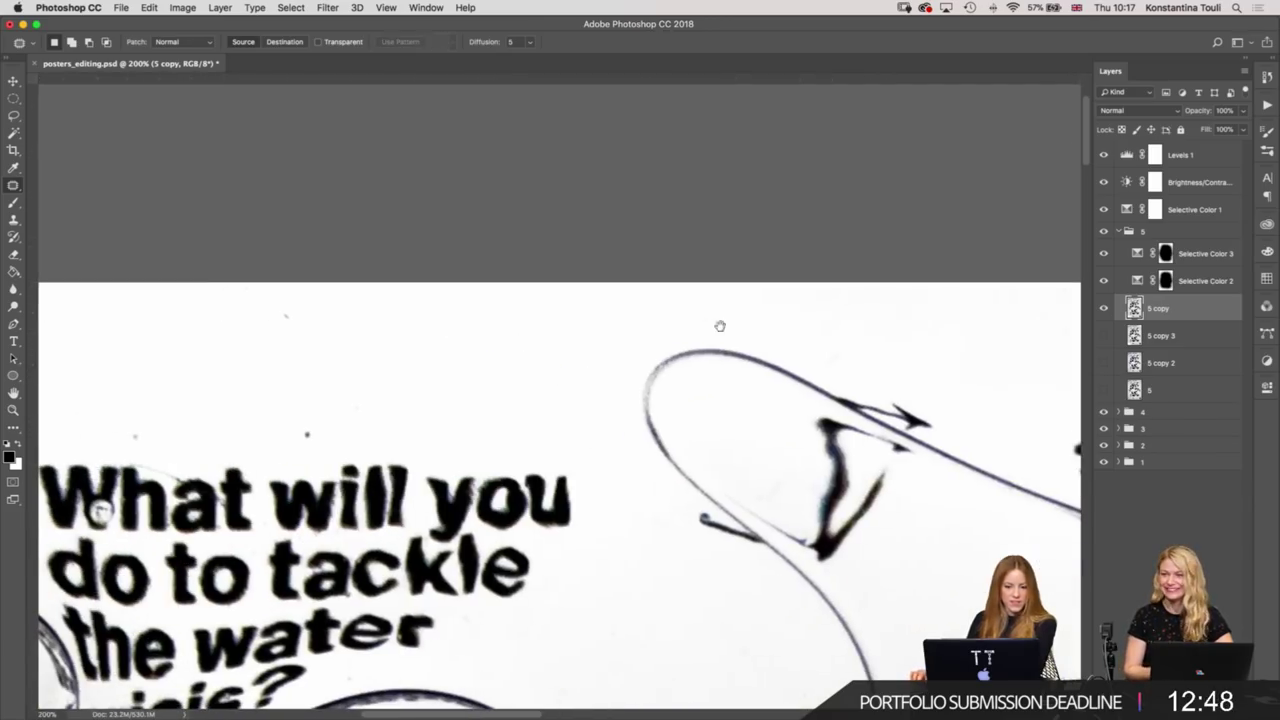
drag(819, 364, 863, 362)
scroll(486, 347, left, 5)
scroll(676, 400, down, 1)
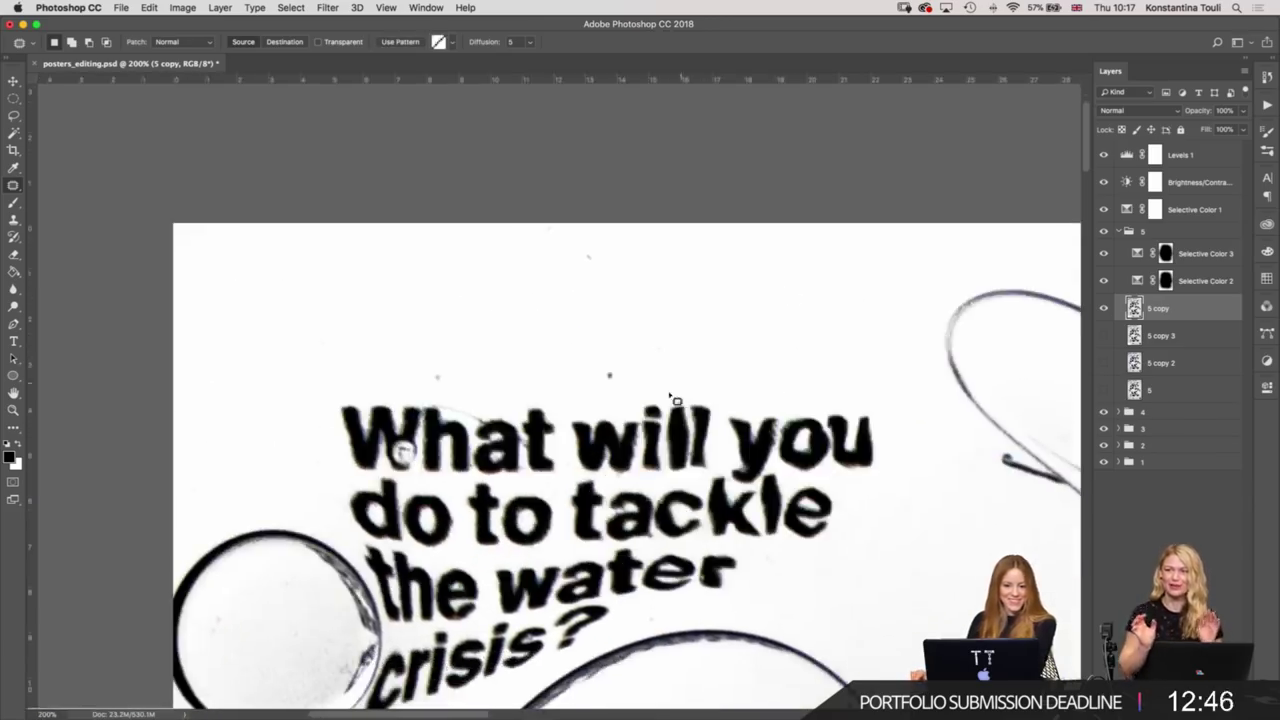
drag(755, 381, 646, 366)
drag(692, 270, 700, 286)
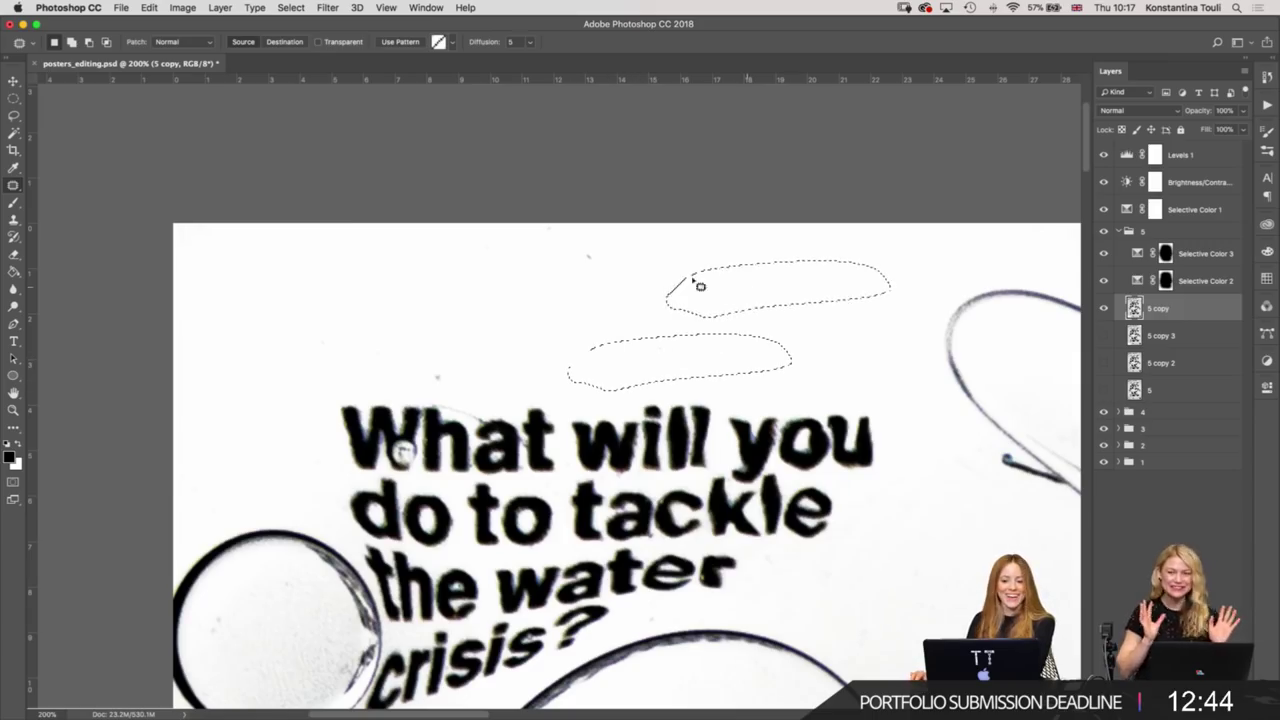
drag(561, 296, 700, 289)
click(465, 365)
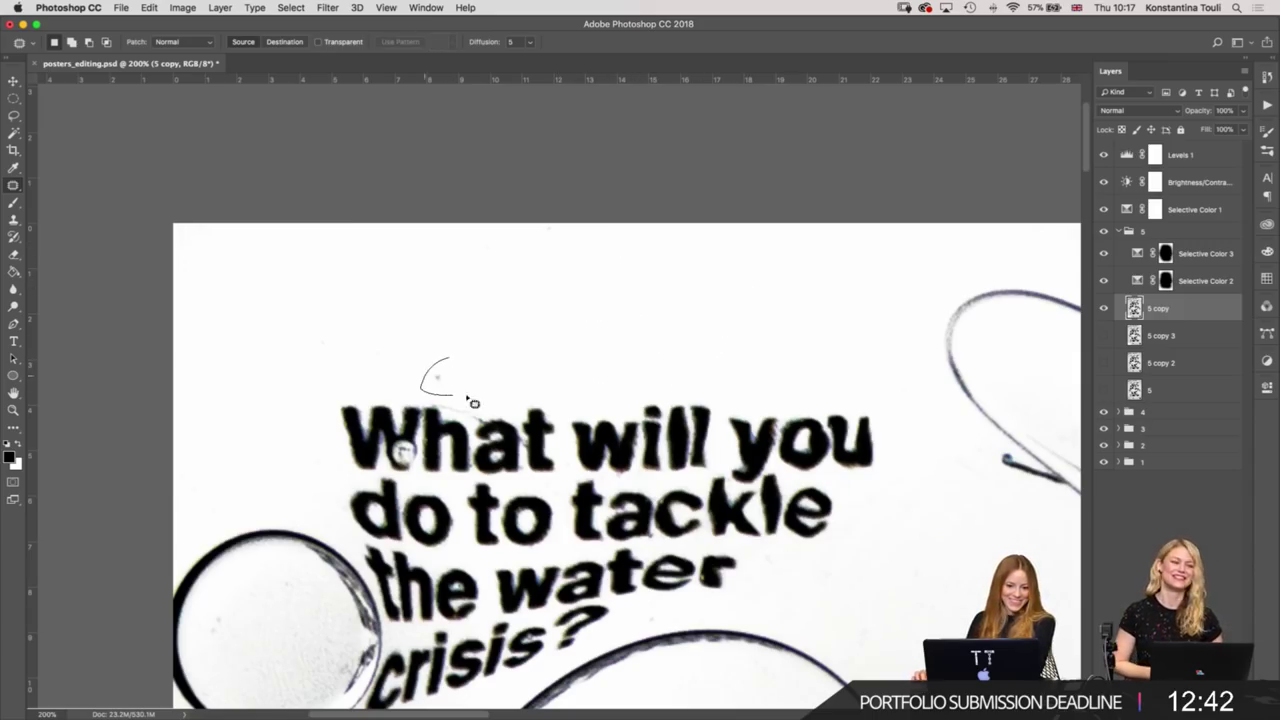
Patch the speck just above the headline, then zoom back out to 100%.
drag(472, 401, 489, 378)
key(super+plus)
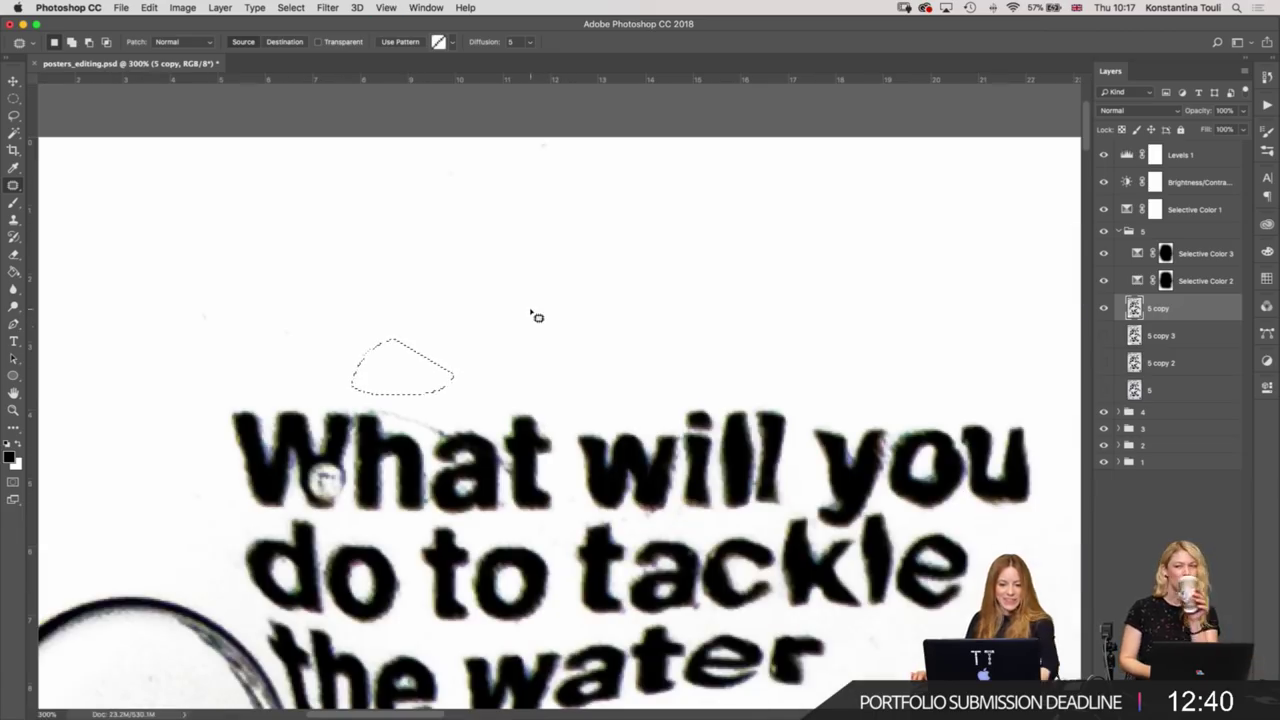
key(super+d)
key(s)
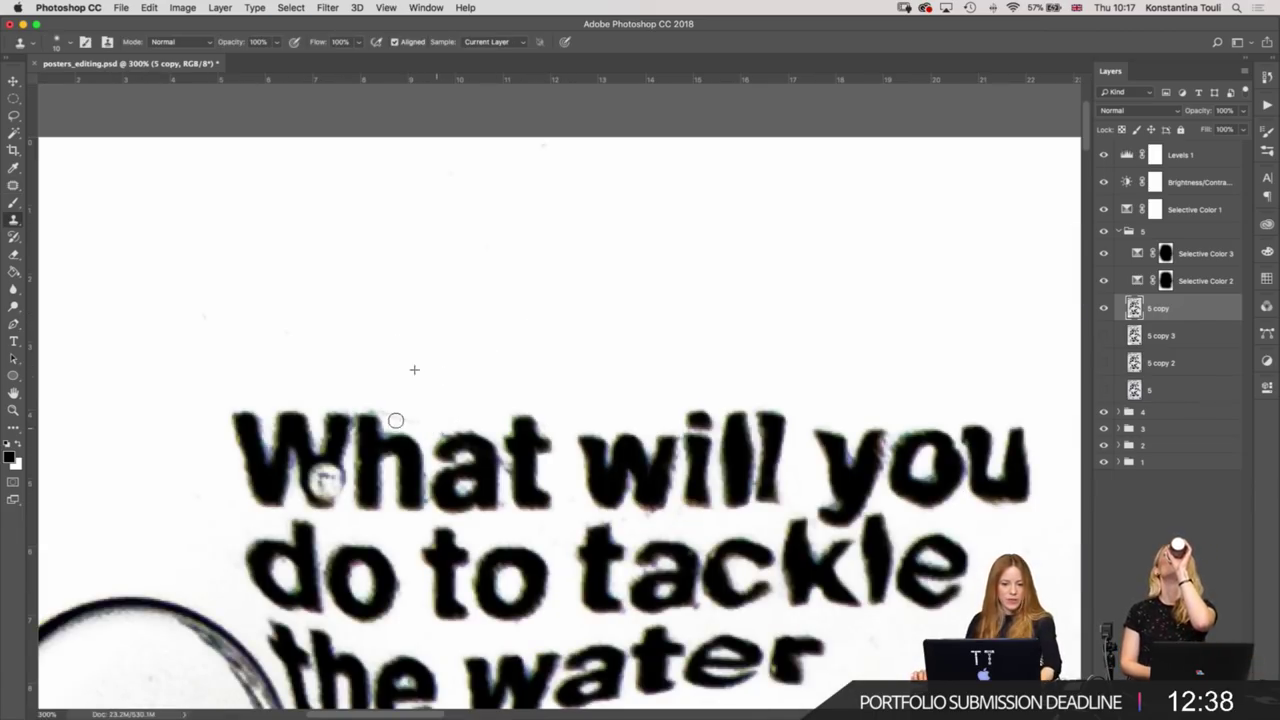
key(j)
key(super+minus)
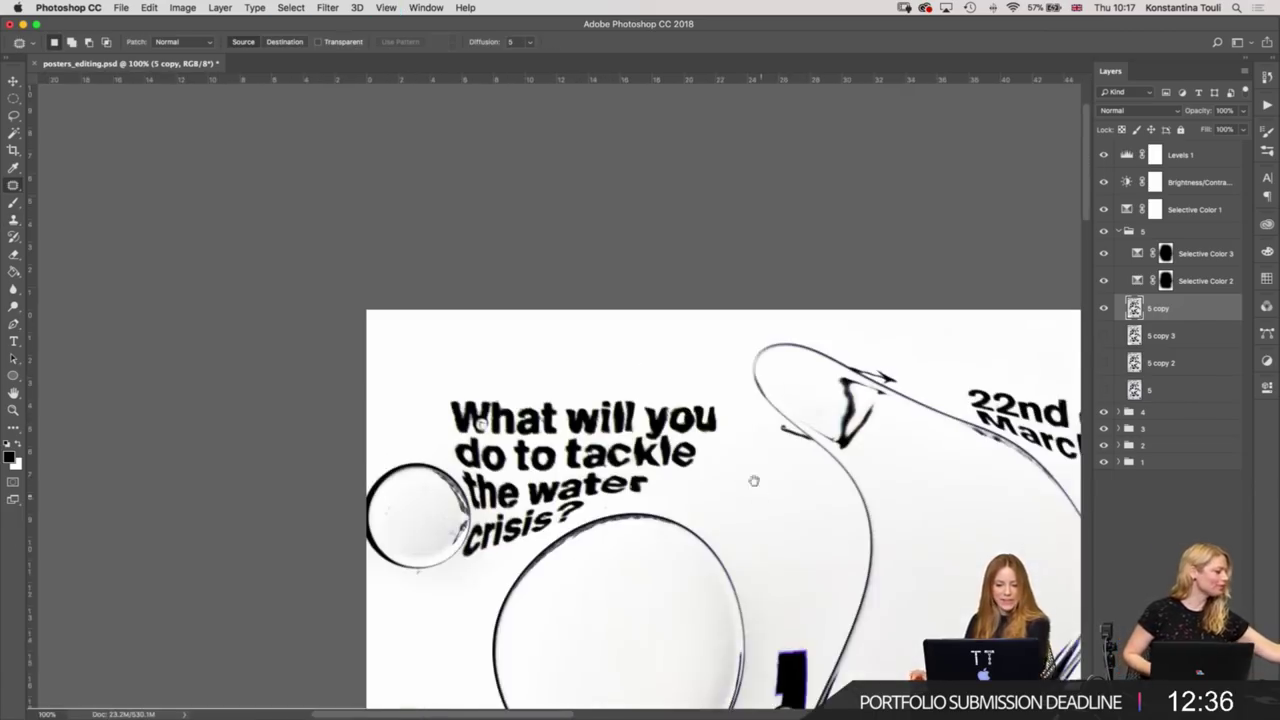
key(super+minus)
scroll(559, 500, down, 5)
scroll(514, 531, down, 2)
At 200% zoom, patch the specks beside the large outlined letters and near the V.
key(super+plus)
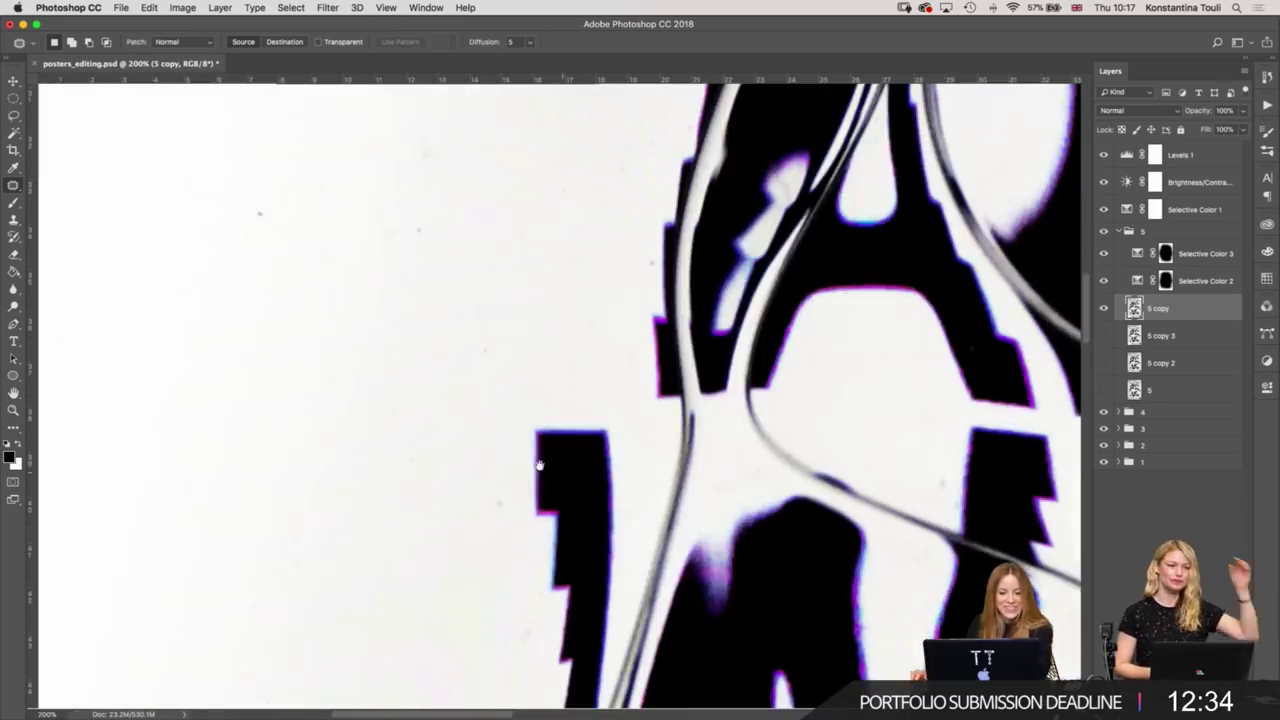
scroll(683, 305, up, 5)
scroll(683, 305, left, 2)
drag(670, 243, 534, 423)
key(super+d)
scroll(700, 400, down, 5)
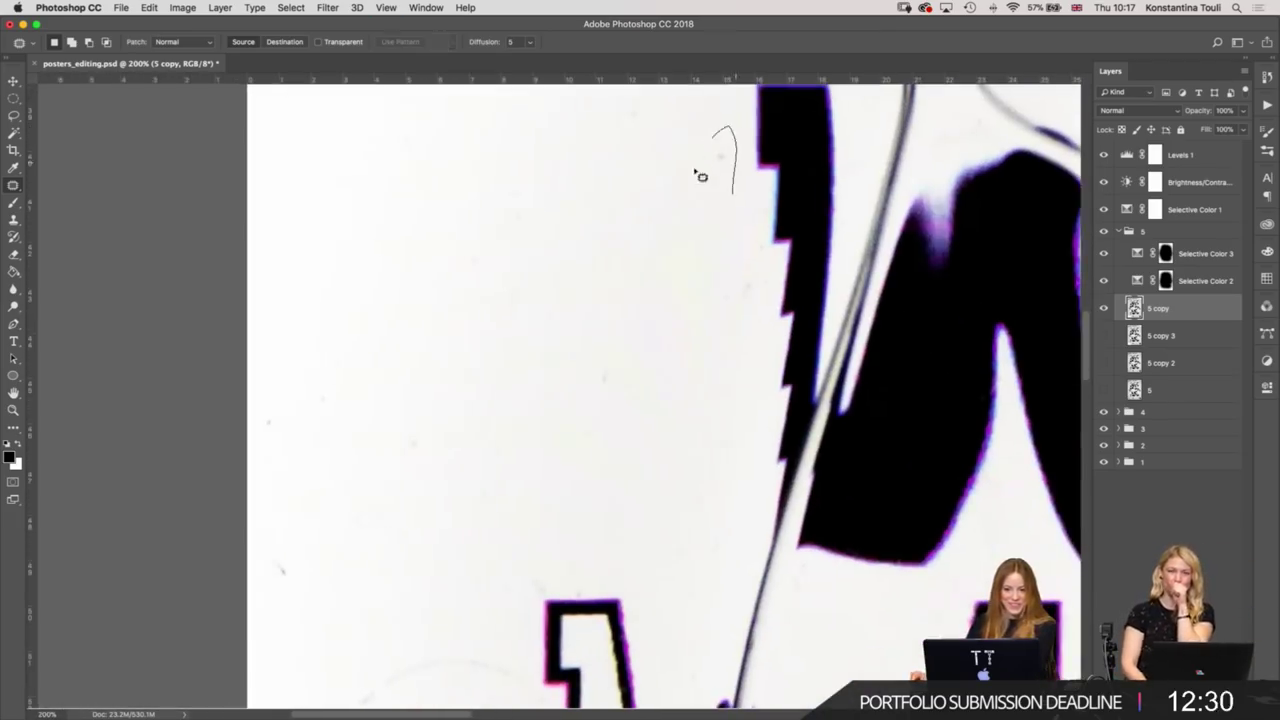
drag(700, 176, 634, 263)
key(super+d)
Patch the speck left of the V and the neighbouring marks with clean paper.
scroll(637, 329, down, 10)
scroll(340, 240, up, 2)
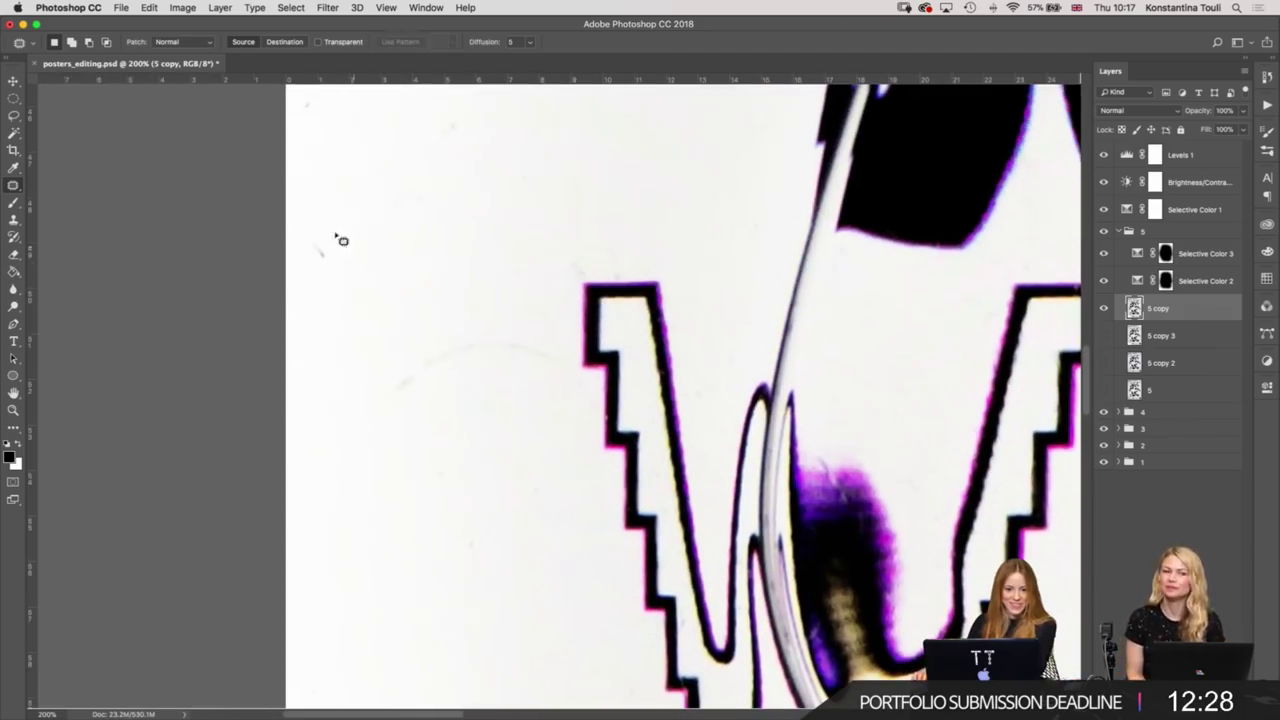
drag(340, 240, 520, 431)
drag(565, 311, 571, 137)
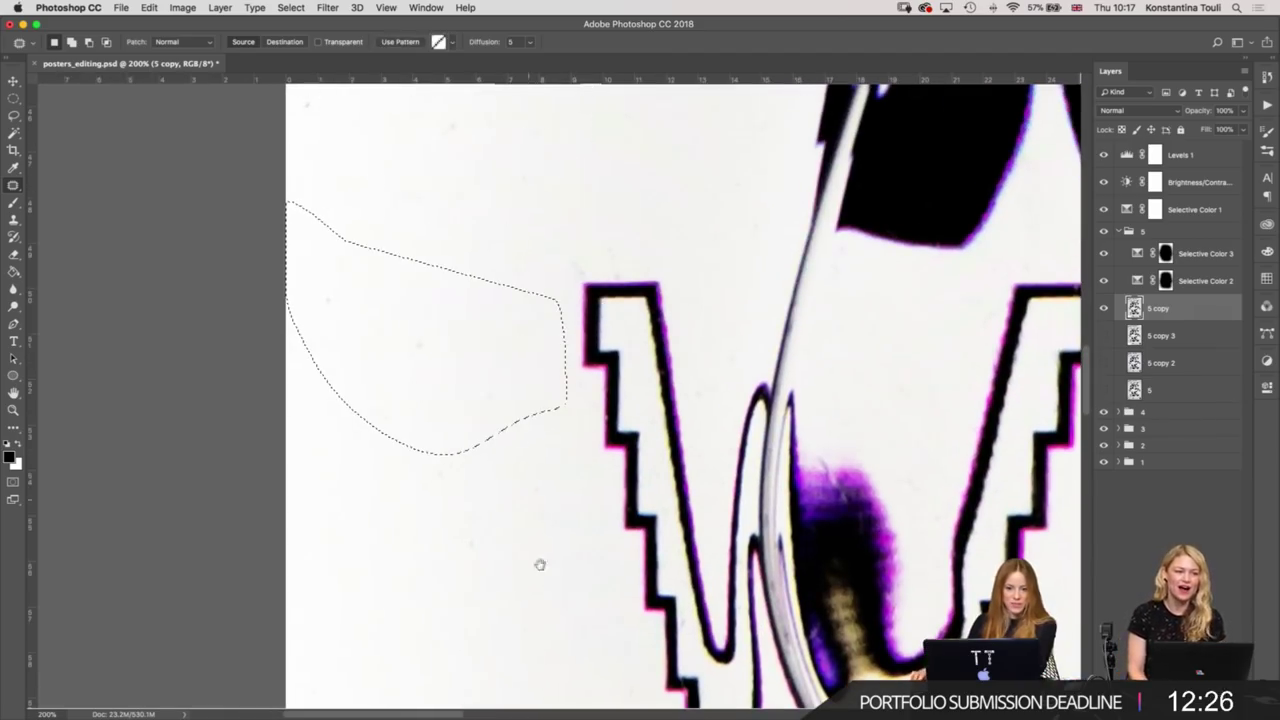
scroll(557, 491, down, 2)
key(super+d)
scroll(480, 462, up, 2)
mouse_move(400, 423)
mouse_down()
mouse_move(457, 397)
mouse_move(506, 203)
mouse_up()
key(super+d)
key(super+r)
scroll(420, 265, up, 2)
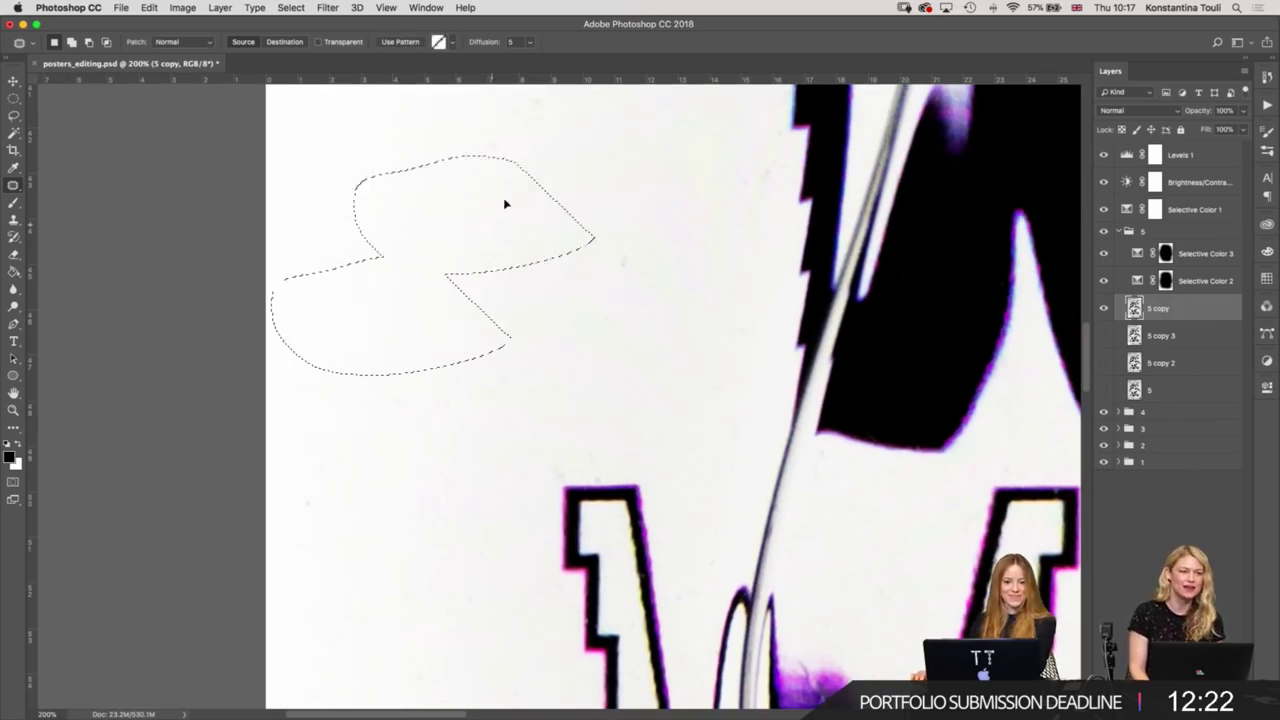
key(super+d)
Patch the speck in the white area below the gear.
scroll(629, 106, down, 2)
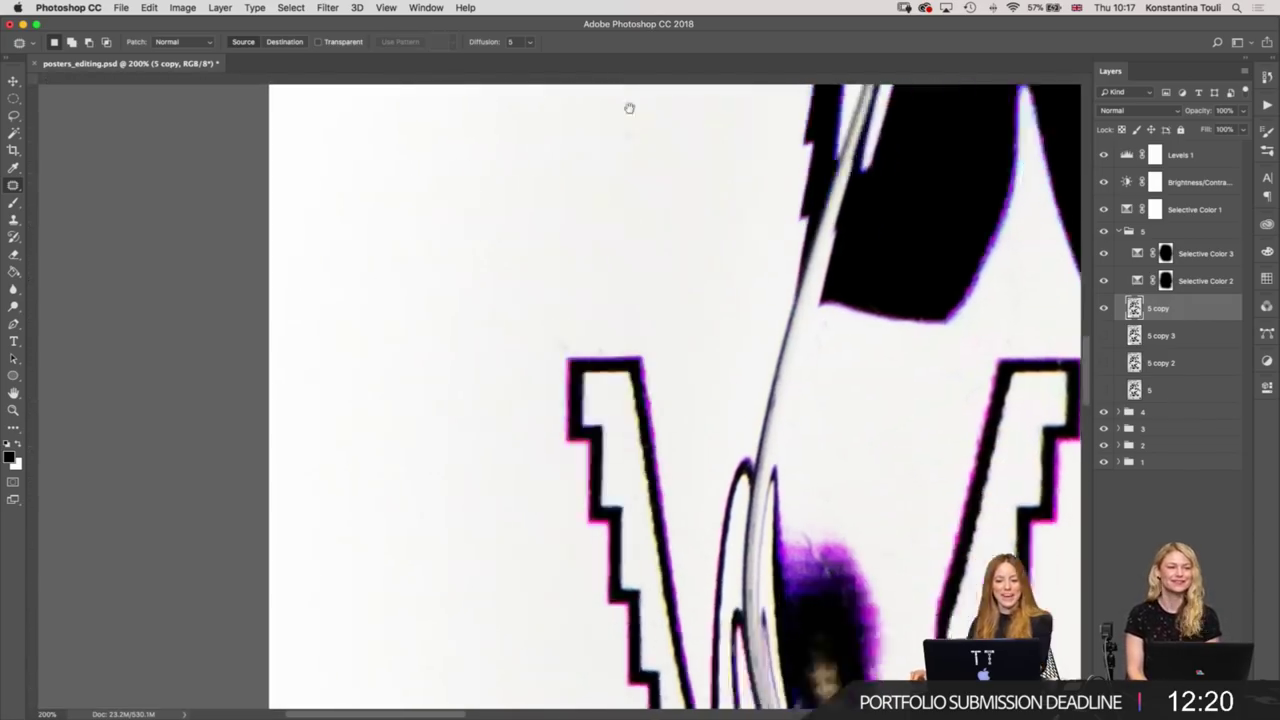
scroll(660, 150, down, 5)
scroll(686, 189, down, 5)
scroll(695, 146, down, 3)
scroll(695, 146, down, 5)
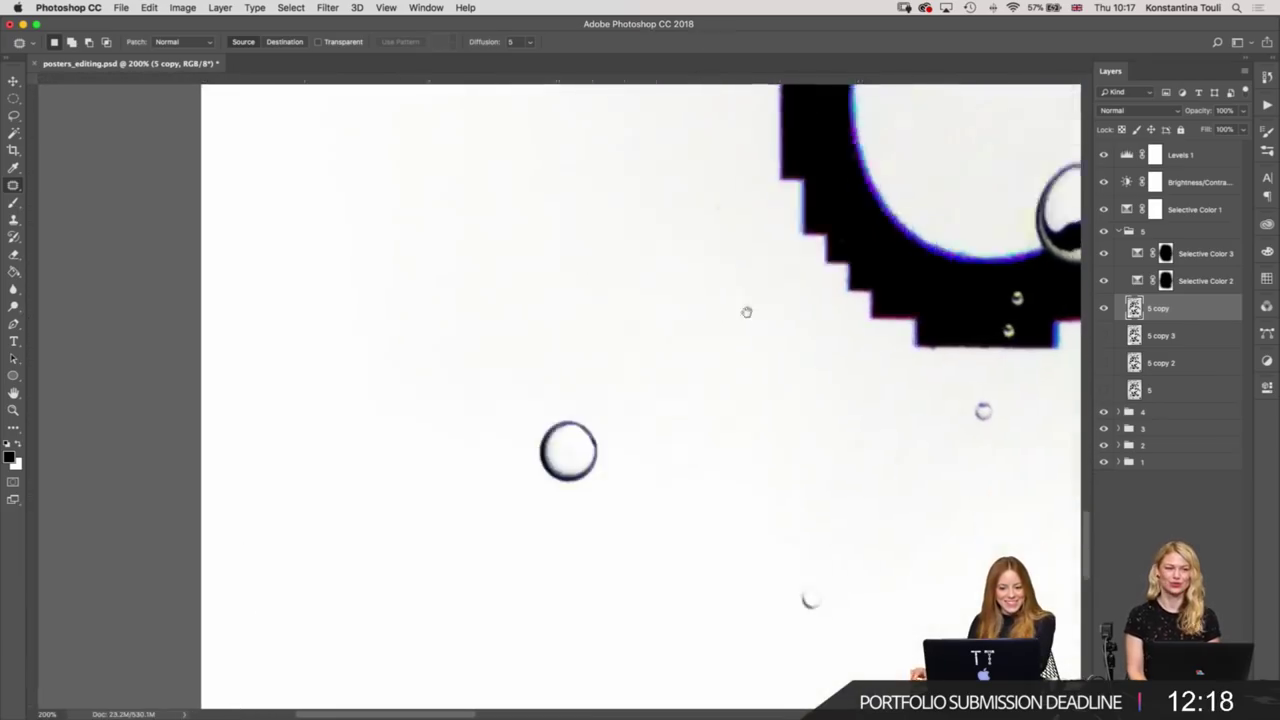
scroll(877, 289, down, 5)
drag(808, 194, 866, 289)
scroll(686, 157, down, 10)
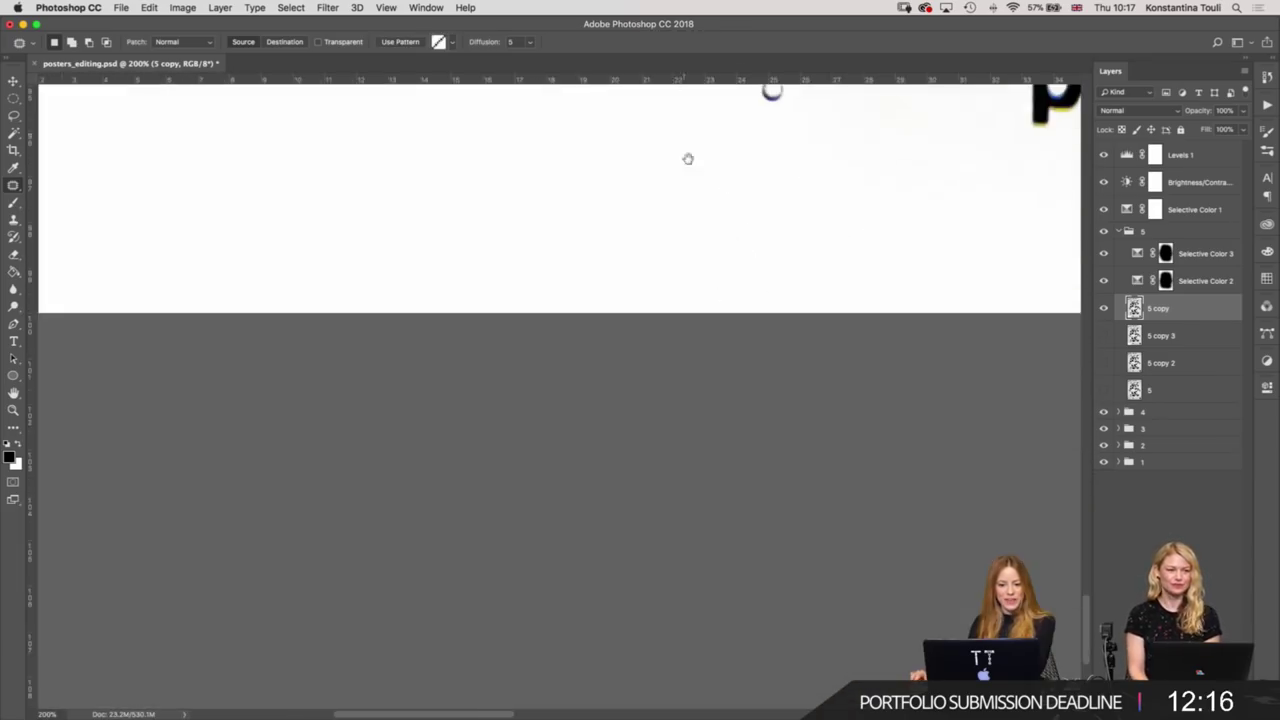
scroll(394, 500, up, 5)
scroll(544, 566, right, 5)
scroll(345, 253, up, 5)
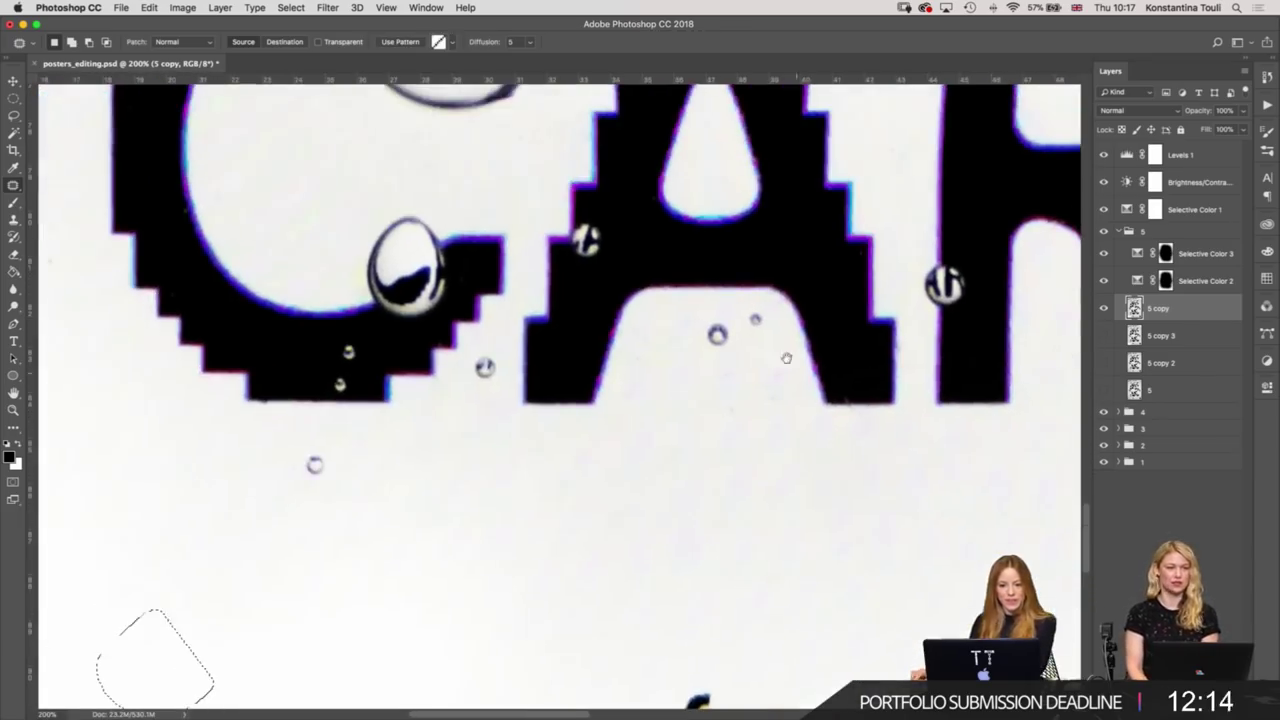
scroll(345, 253, right, 5)
scroll(345, 253, down, 5)
scroll(345, 253, right, 3)
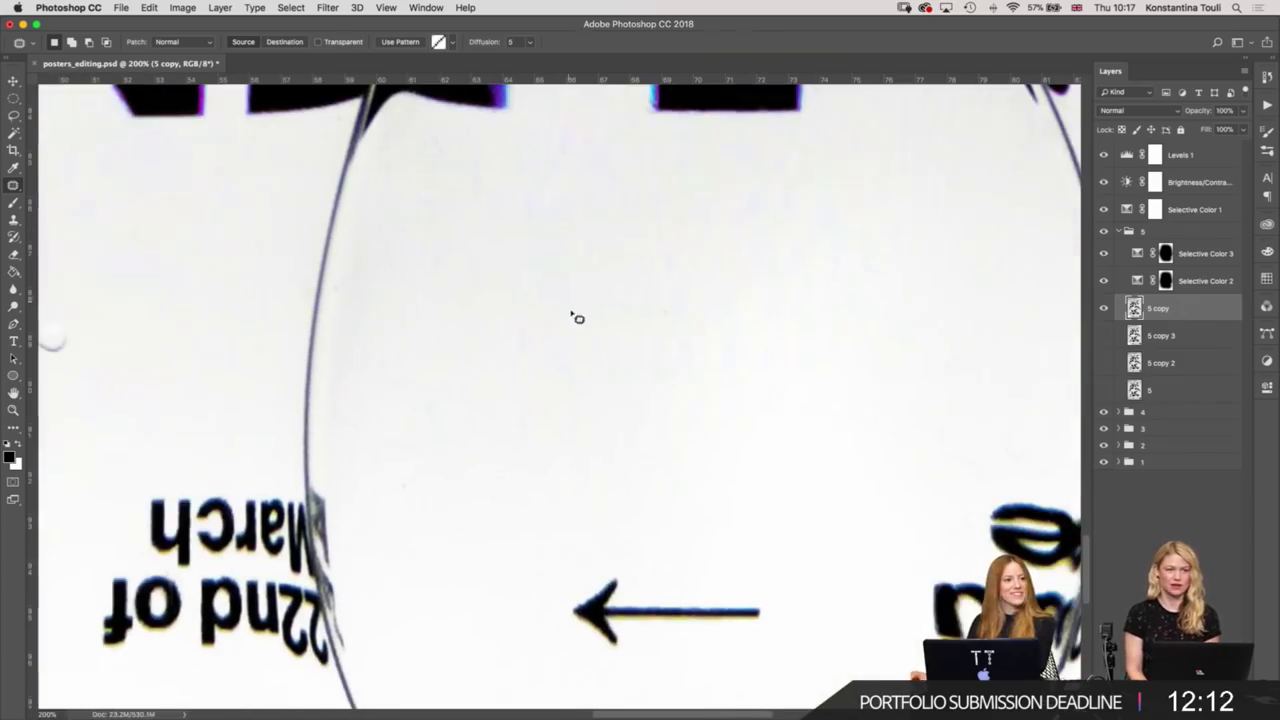
scroll(577, 318, right, 3)
scroll(577, 318, down, 2)
Patch the speck below the large outlined R near the upside-down water-crisis text.
mouse_move(748, 374)
mouse_down()
mouse_move(634, 163)
mouse_move(200, 467)
mouse_up()
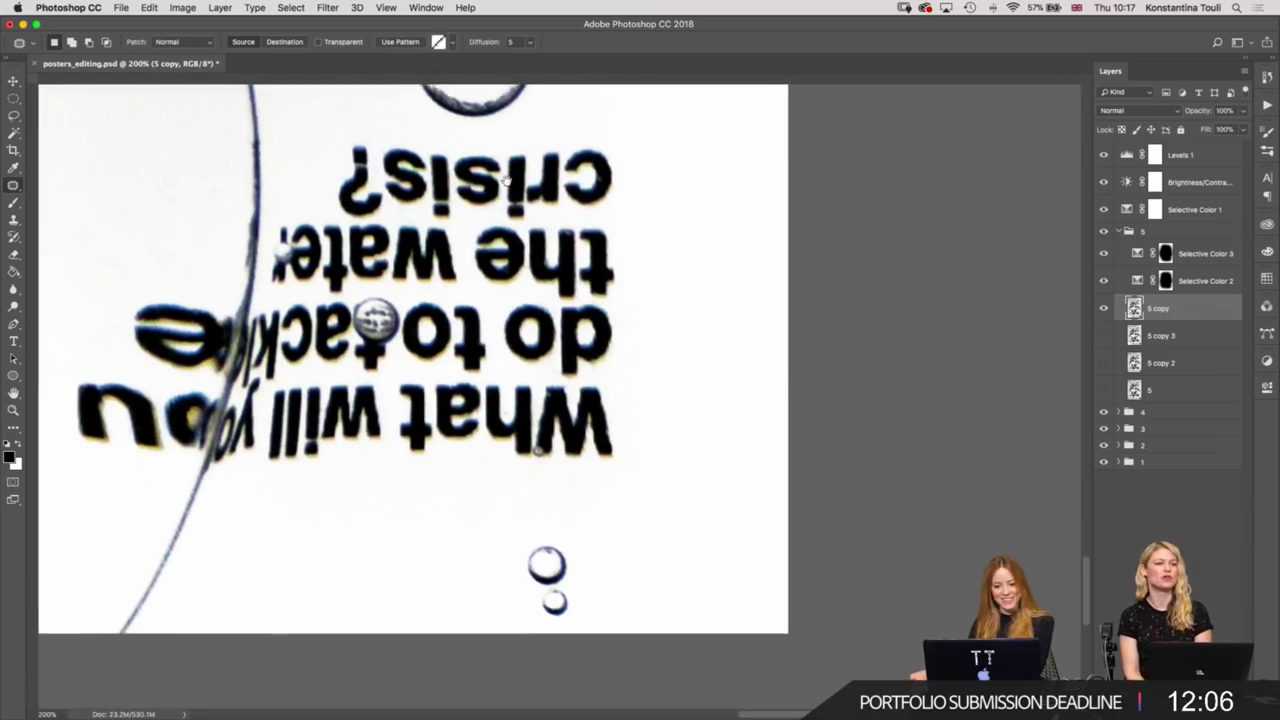
scroll(503, 287, up, 10)
scroll(491, 566, up, 3)
scroll(589, 399, up, 4)
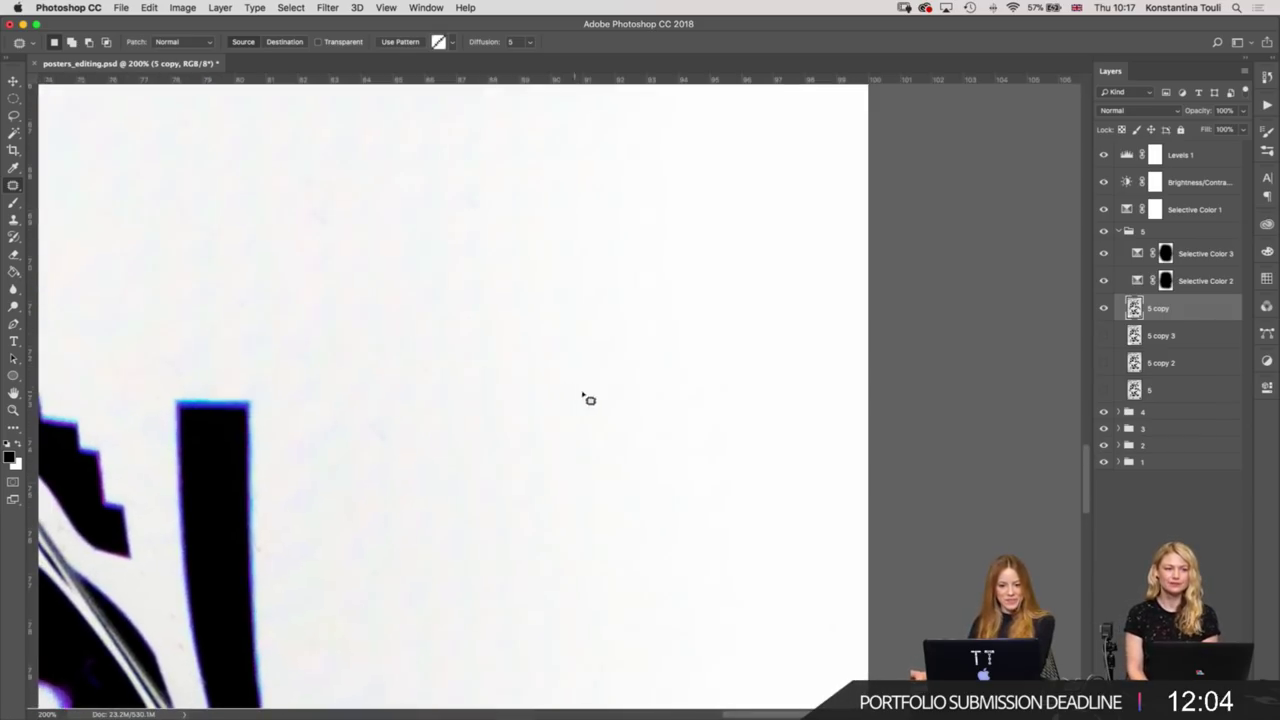
drag(511, 229, 657, 523)
scroll(657, 523, up, 8)
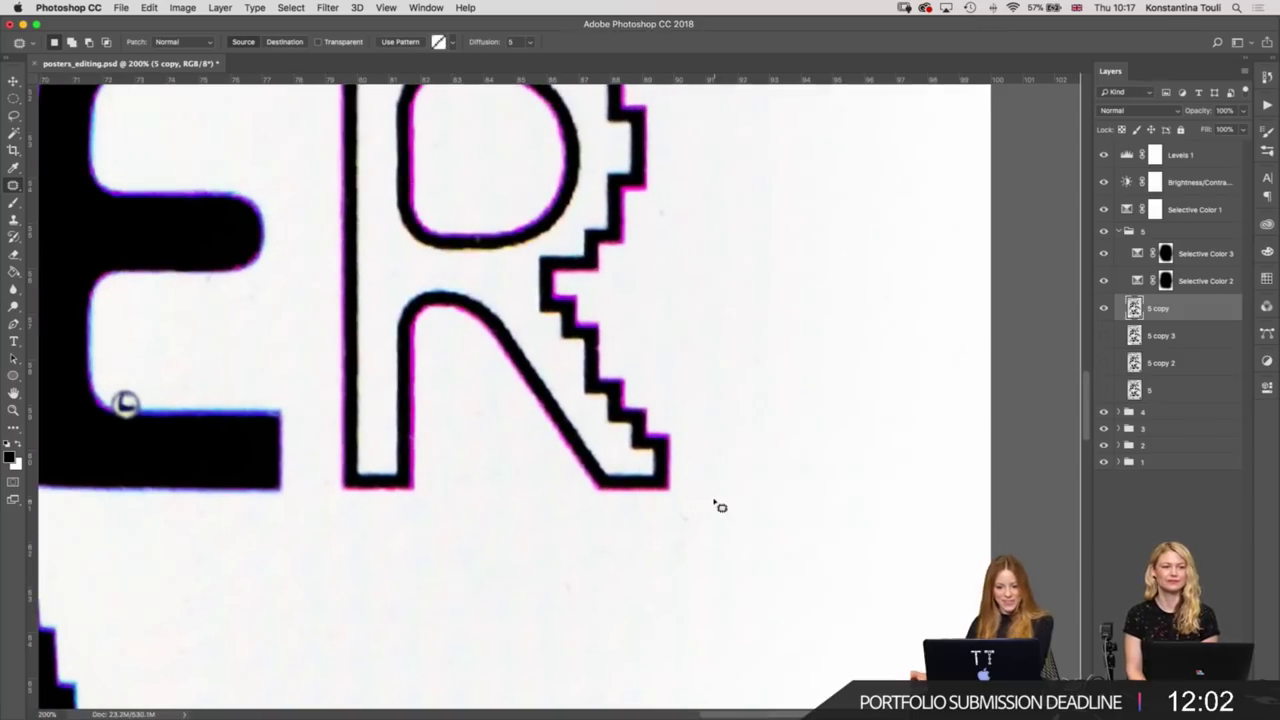
drag(737, 546, 700, 568)
drag(716, 552, 763, 622)
drag(556, 580, 609, 592)
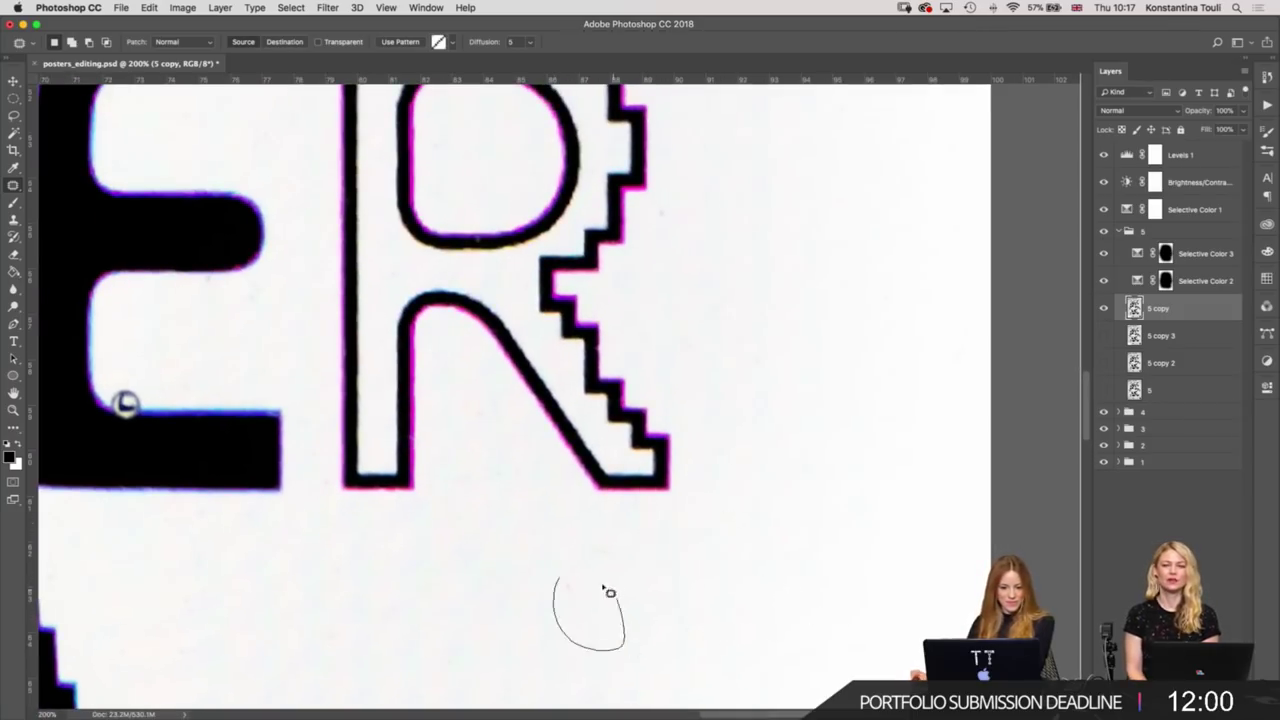
click(795, 594)
scroll(691, 437, up, 5)
scroll(691, 437, right, 2)
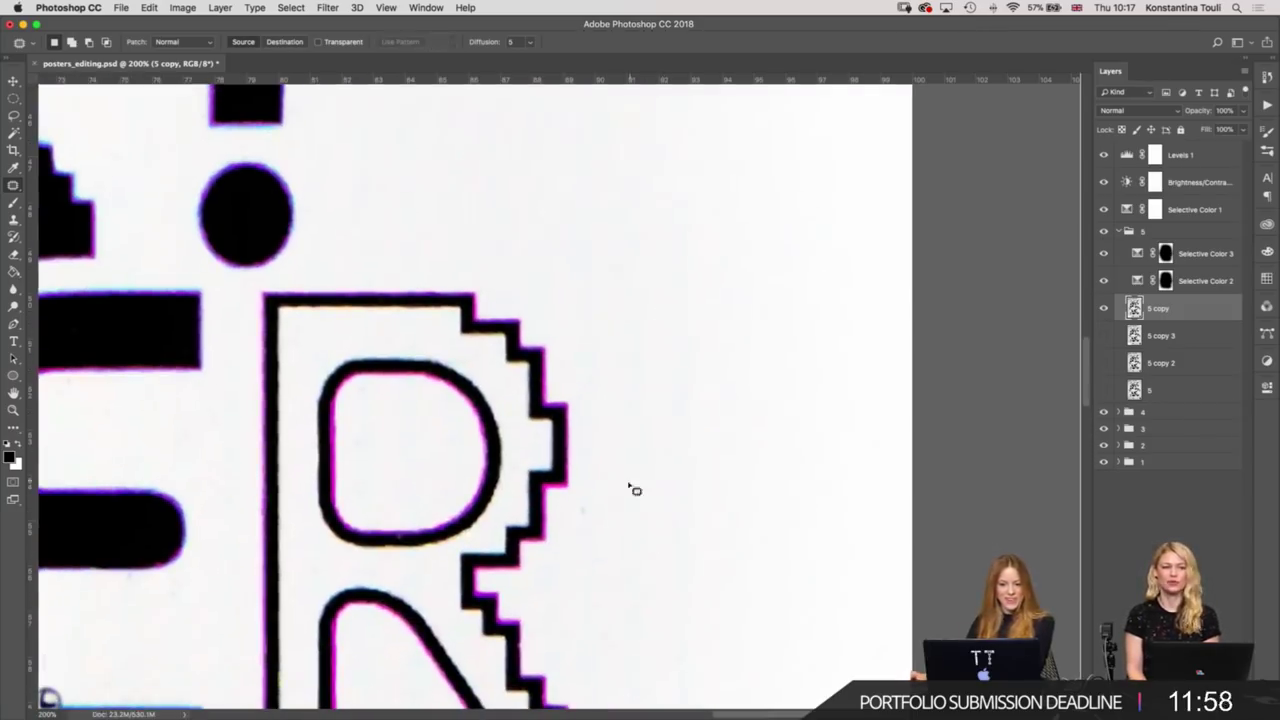
Patch the speck to the right of the outlined R.
drag(624, 477, 619, 437)
scroll(714, 606, up, 5)
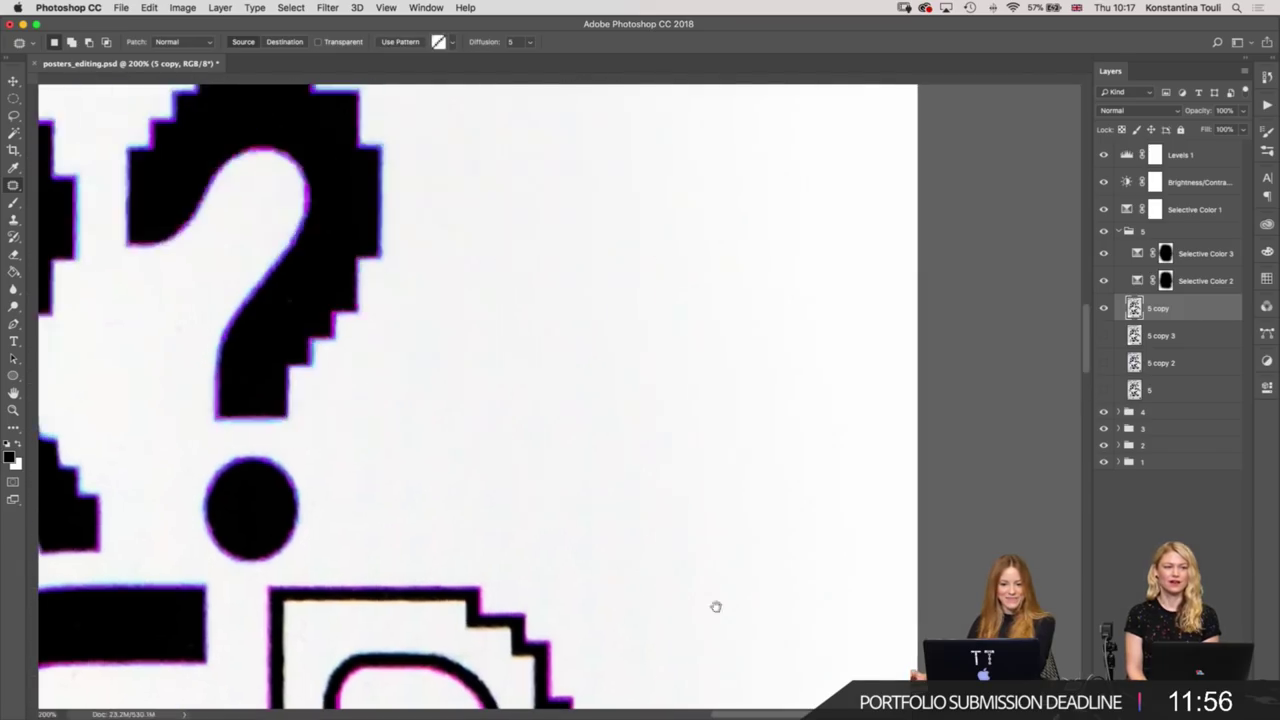
scroll(589, 551, up, 3)
scroll(537, 473, up, 3)
scroll(537, 473, up, 3)
scroll(526, 334, up, 4)
key(super+r)
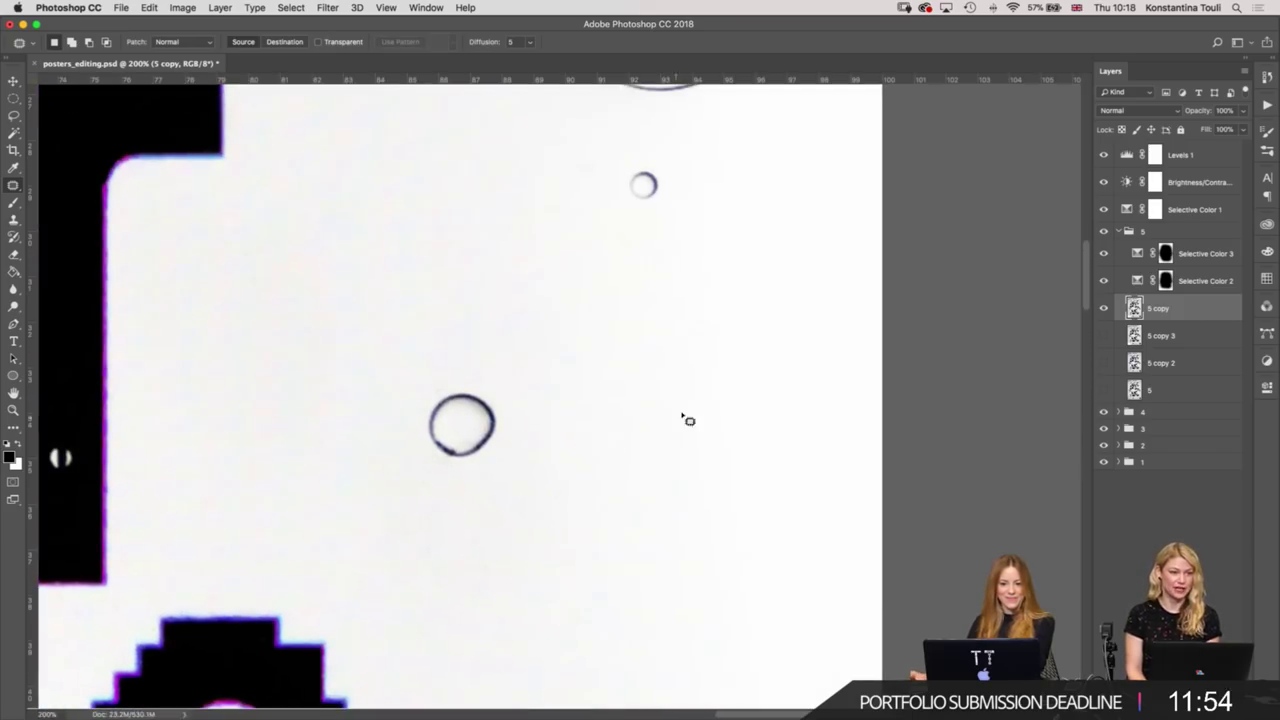
scroll(613, 353, up, 5)
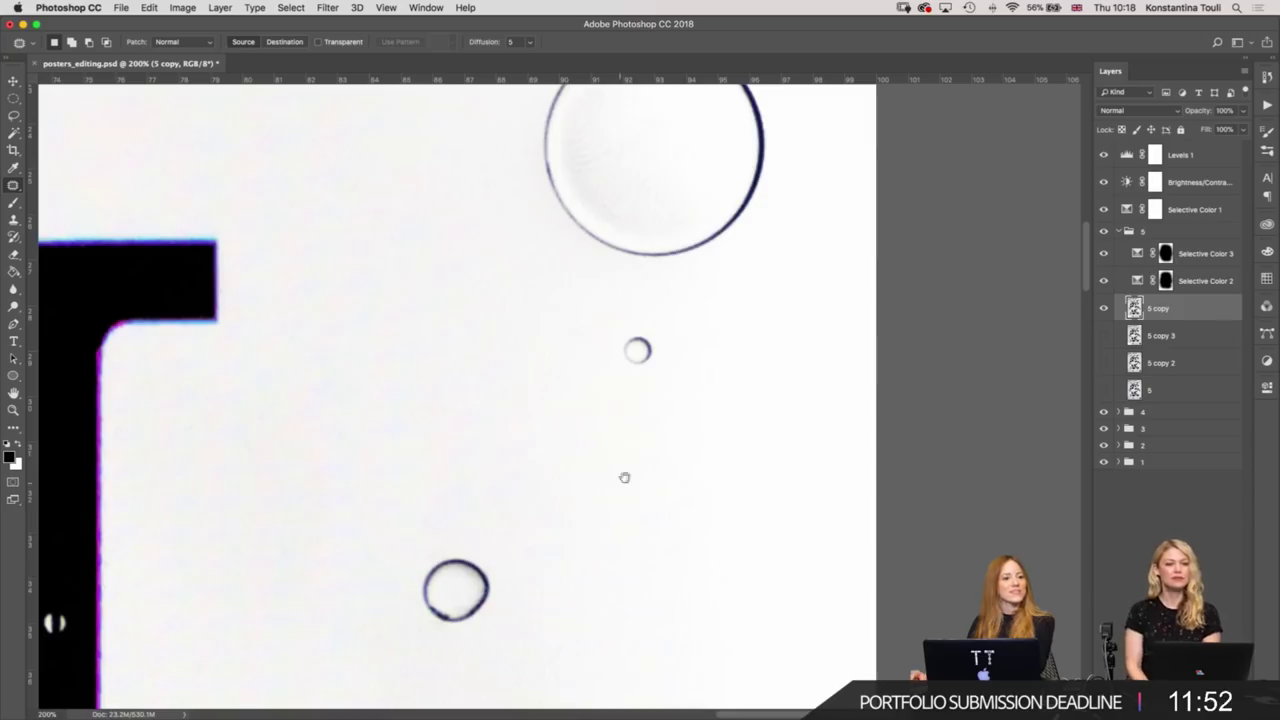
scroll(583, 341, up, 4)
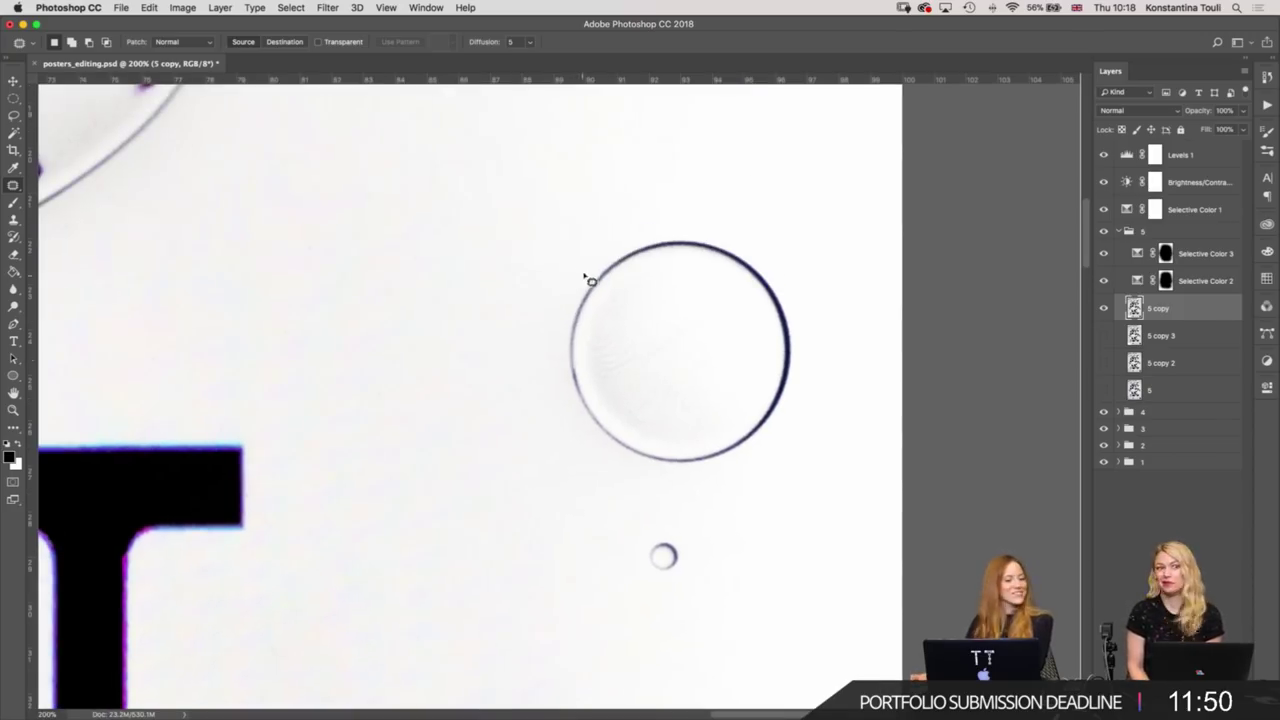
scroll(591, 281, up, 5)
scroll(557, 600, up, 3)
scroll(643, 623, up, 3)
scroll(686, 546, up, 3)
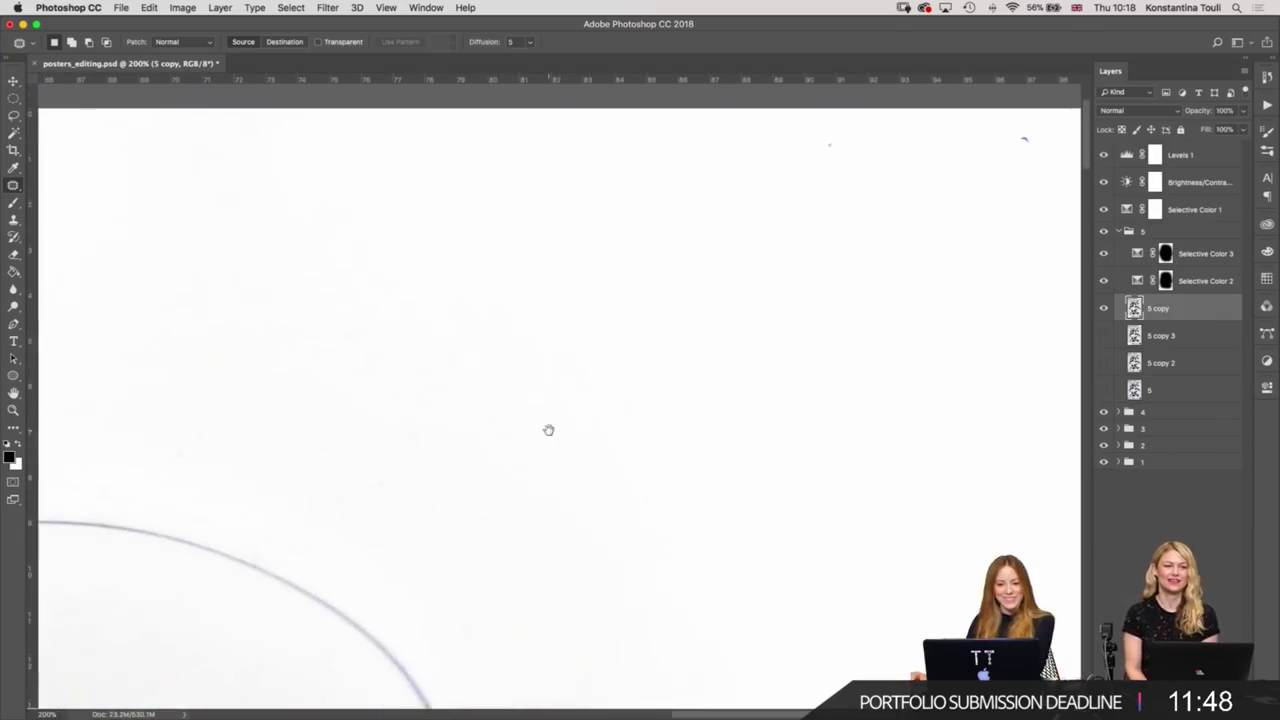
scroll(548, 430, right, 5)
scroll(700, 320, up, 2)
Patch the mark near the poster's top edge.
mouse_move(815, 197)
mouse_down()
mouse_move(643, 260)
mouse_move(714, 214)
mouse_move(706, 374)
mouse_up()
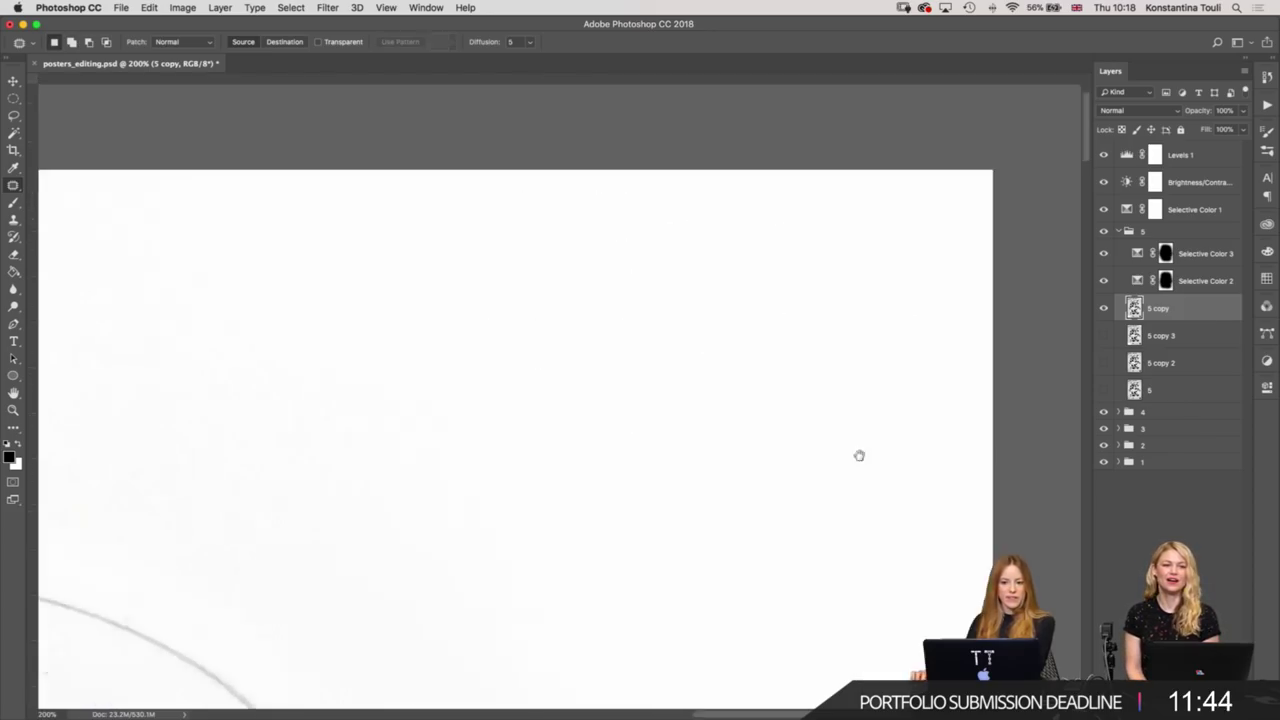
scroll(860, 455, down, 5)
scroll(752, 423, down, 2)
scroll(793, 468, down, 5)
scroll(780, 154, down, 3)
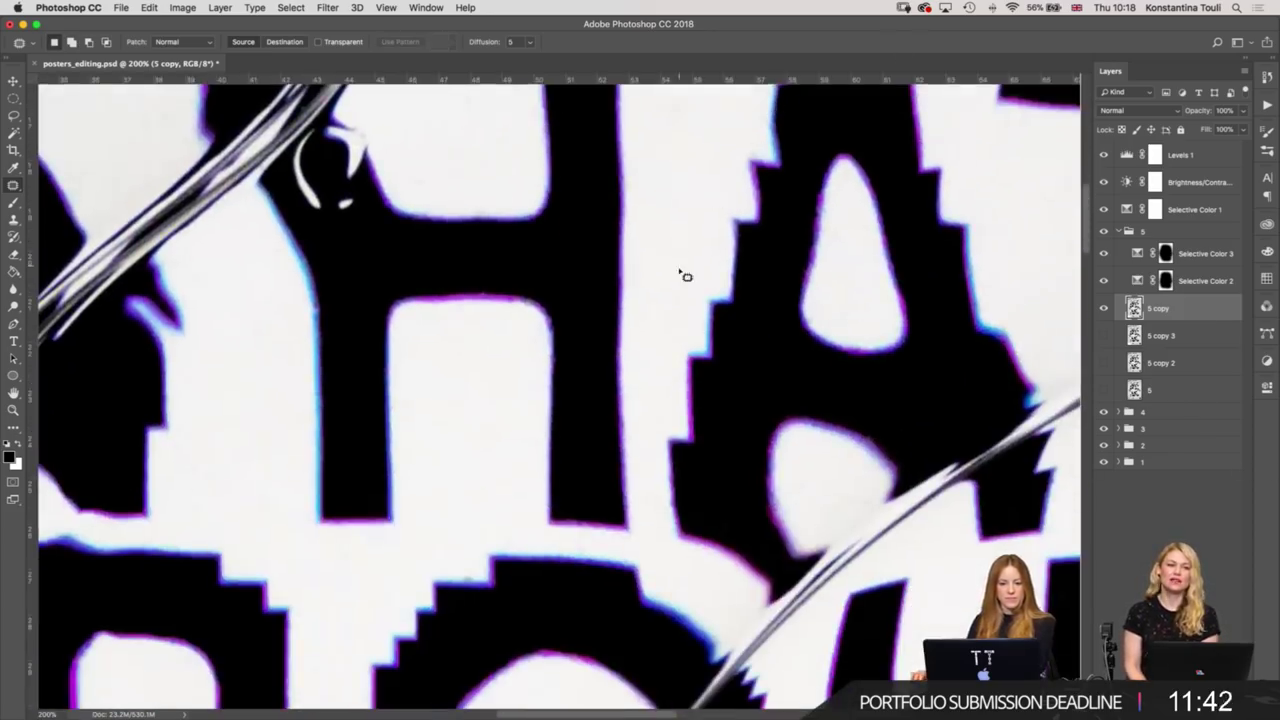
scroll(683, 274, down, 3)
scroll(896, 404, down, 2)
scroll(870, 420, up, 2)
scroll(789, 414, up, 3)
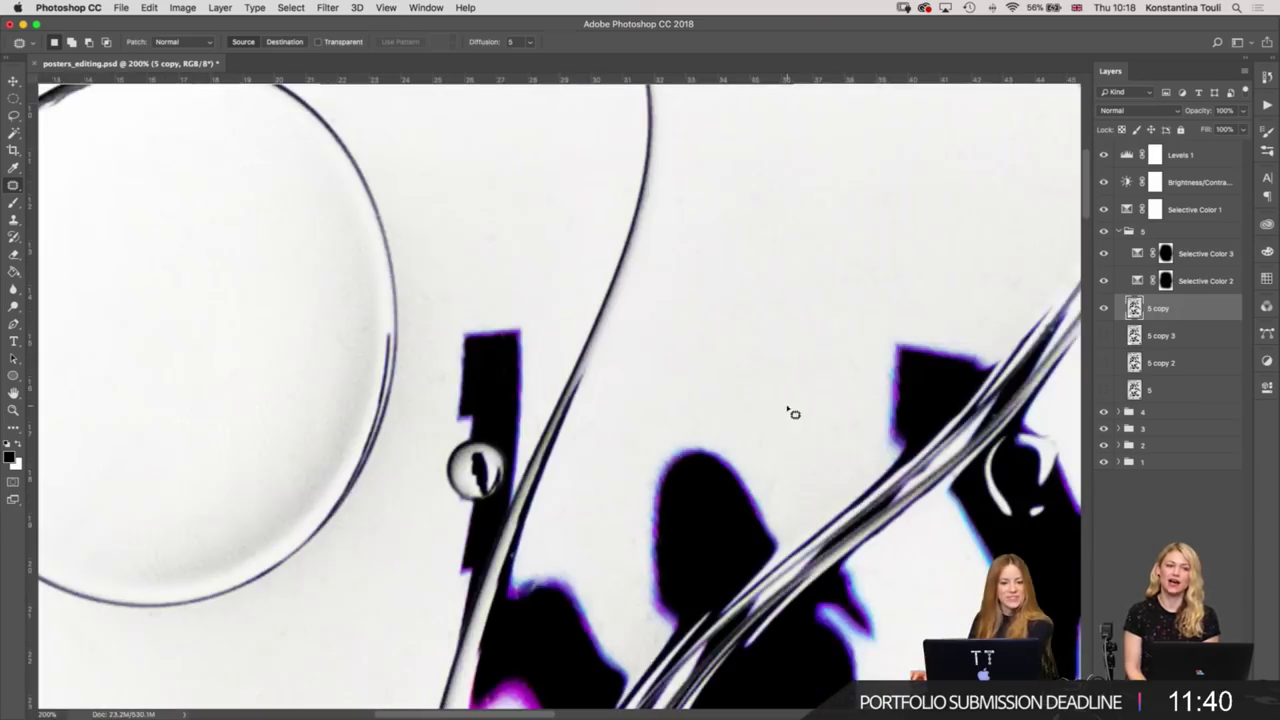
scroll(554, 411, up, 3)
scroll(599, 400, left, 5)
key(s)
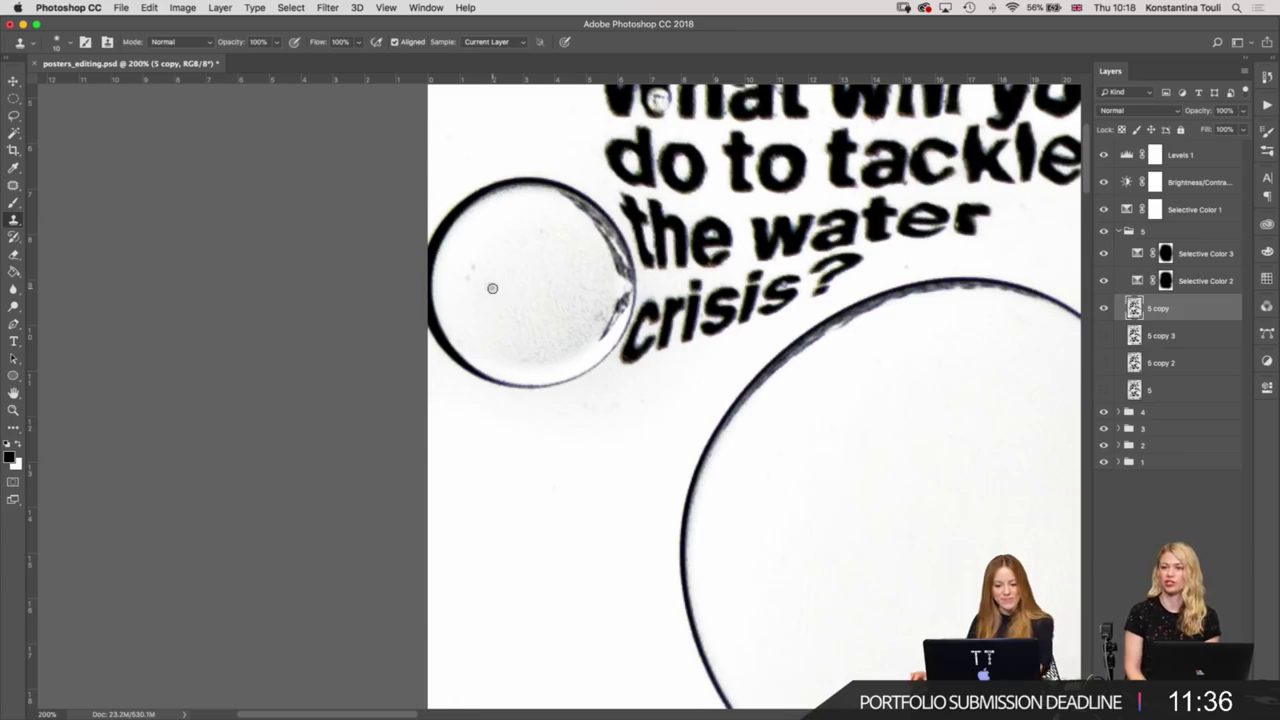
Patch away the three grey specks inside the small bubble beside 'crisis?'.
key(j)
scroll(523, 283, up, 2)
scroll(531, 277, up, 2)
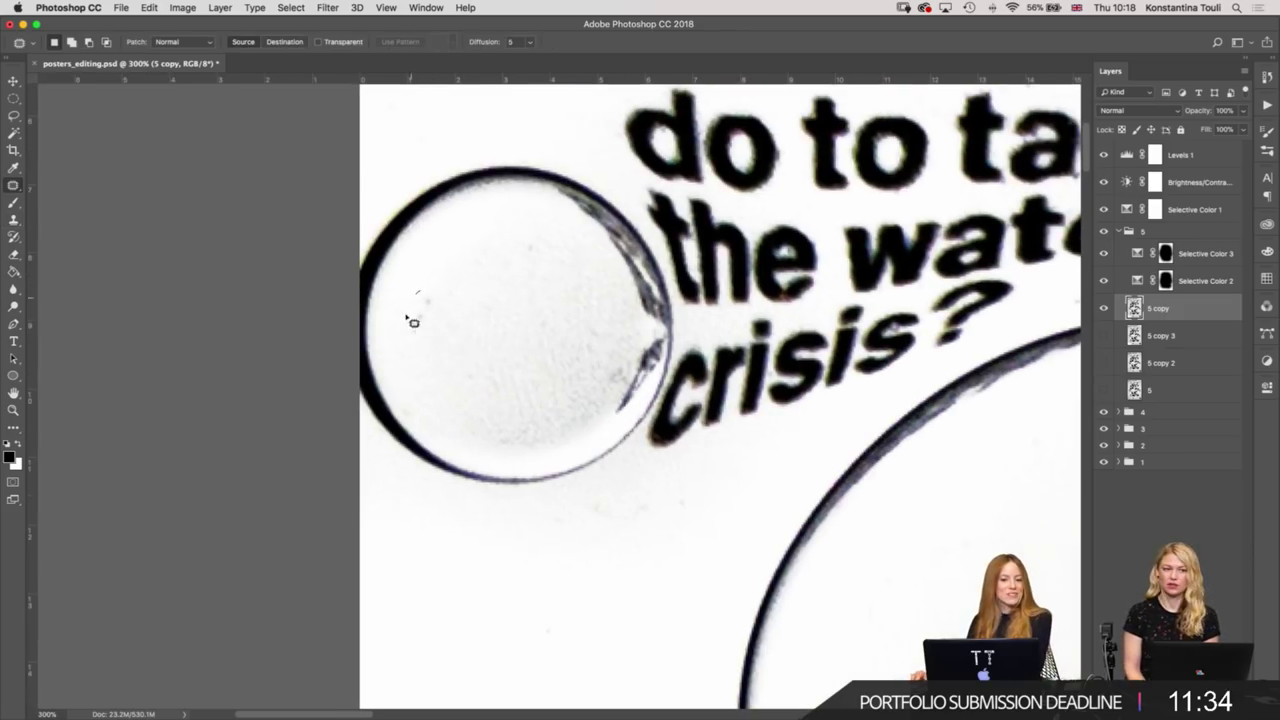
drag(407, 318, 431, 316)
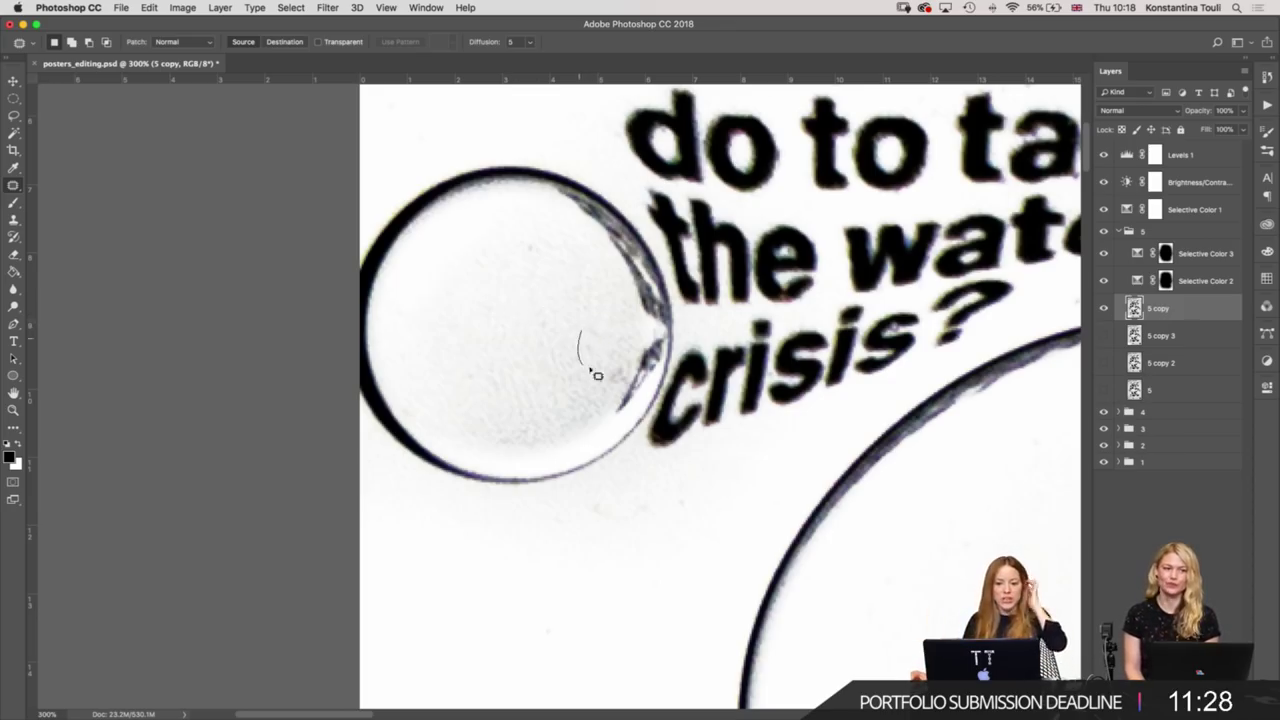
drag(590, 369, 612, 339)
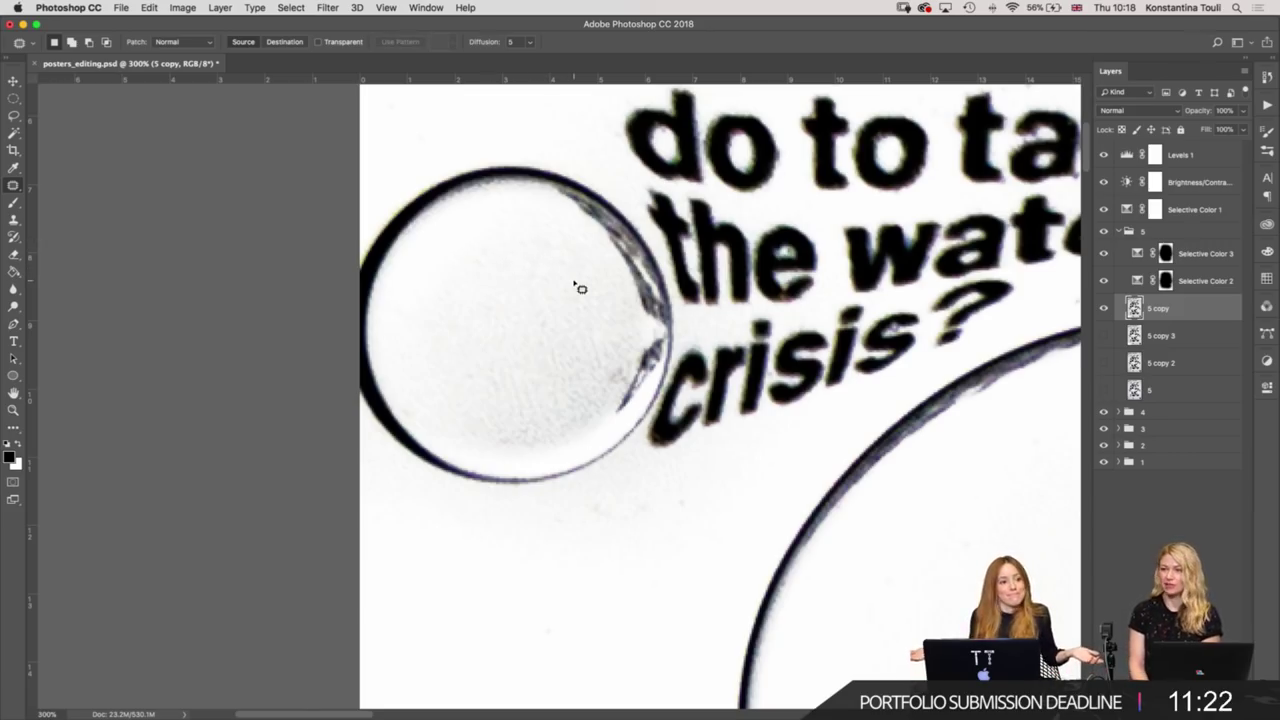
drag(548, 357, 513, 333)
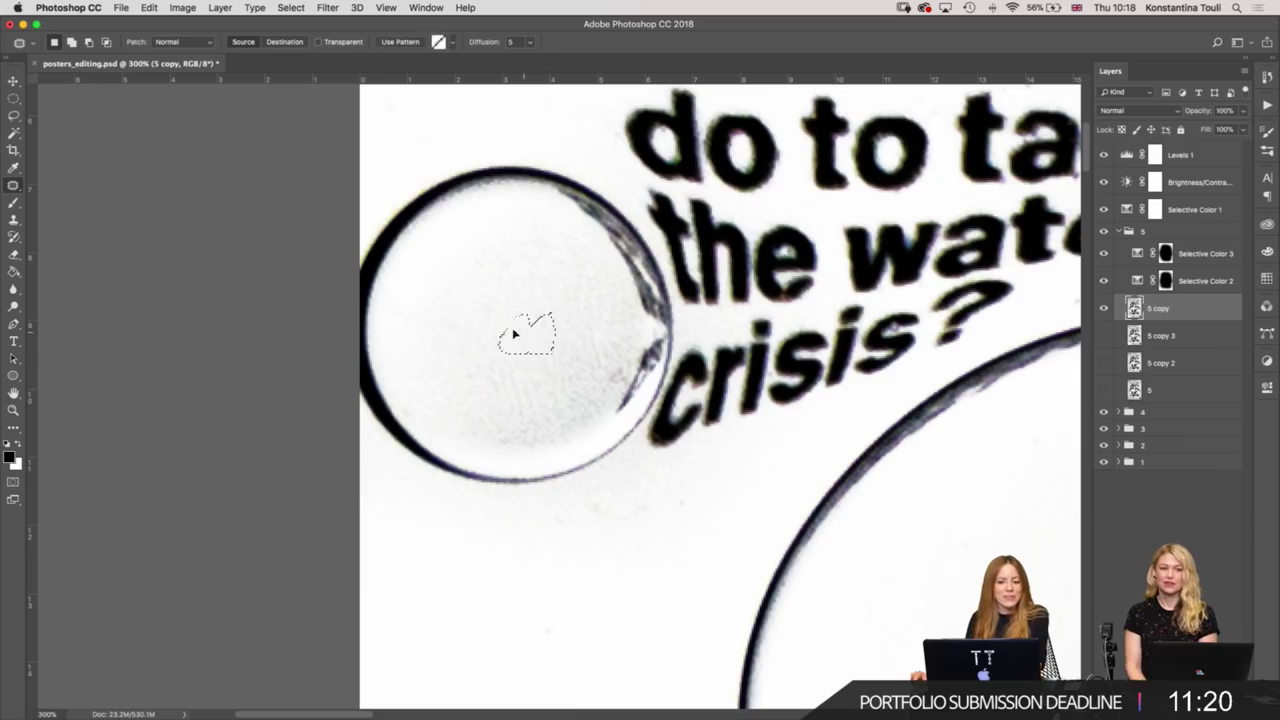
click(598, 331)
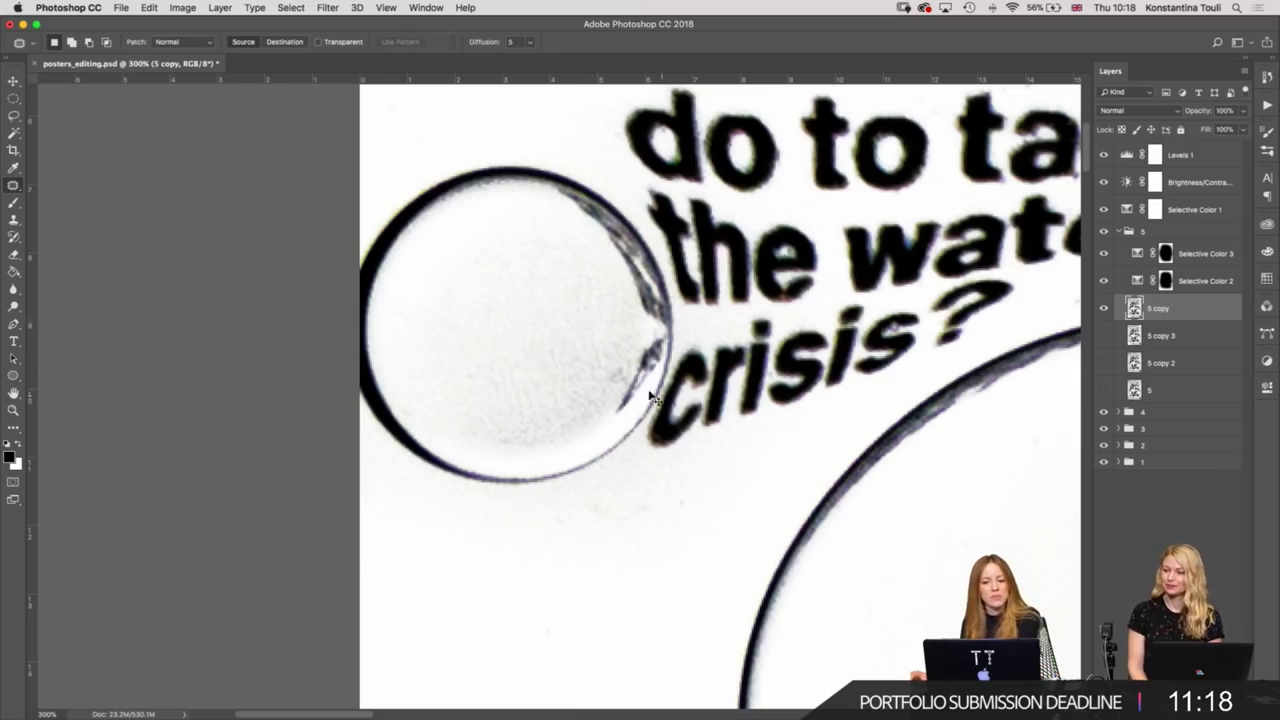
scroll(650, 397, down, 2)
Patch away the speck in the white gap between the letters near OUT.
scroll(760, 443, right, 5)
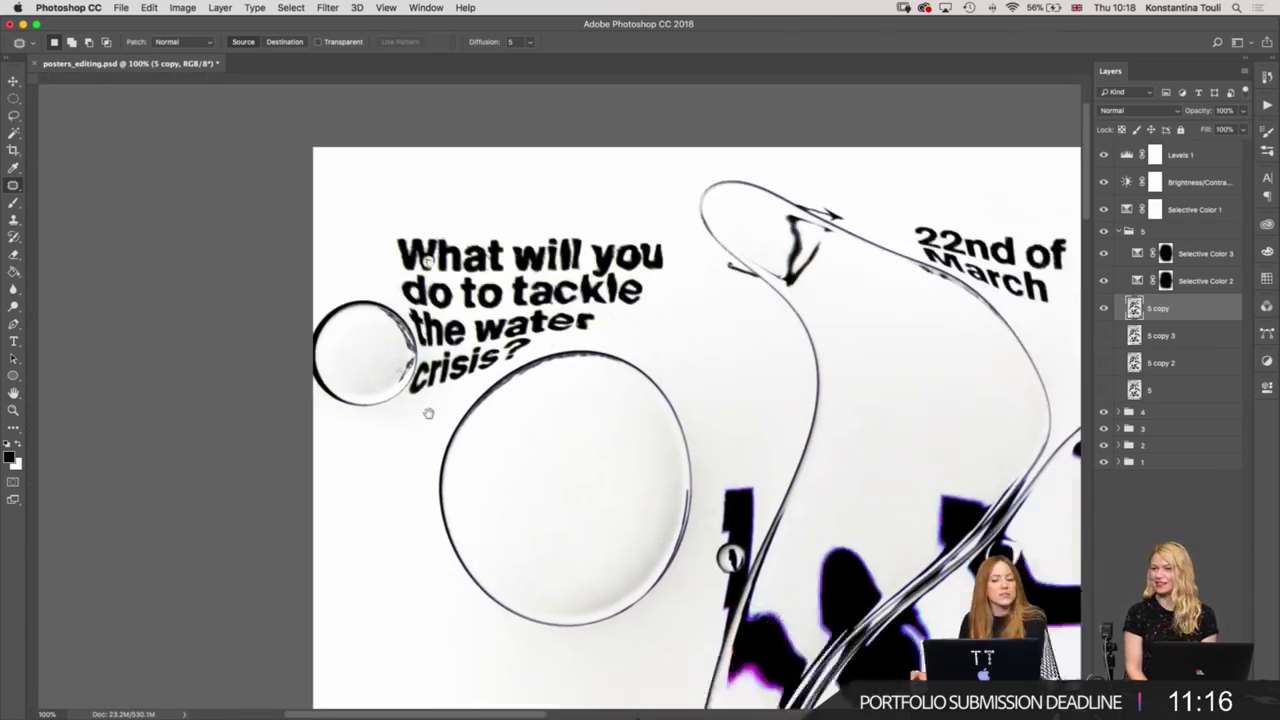
scroll(429, 414, right, 6)
scroll(474, 437, up, 2)
scroll(474, 437, down, 5)
scroll(474, 437, right, 3)
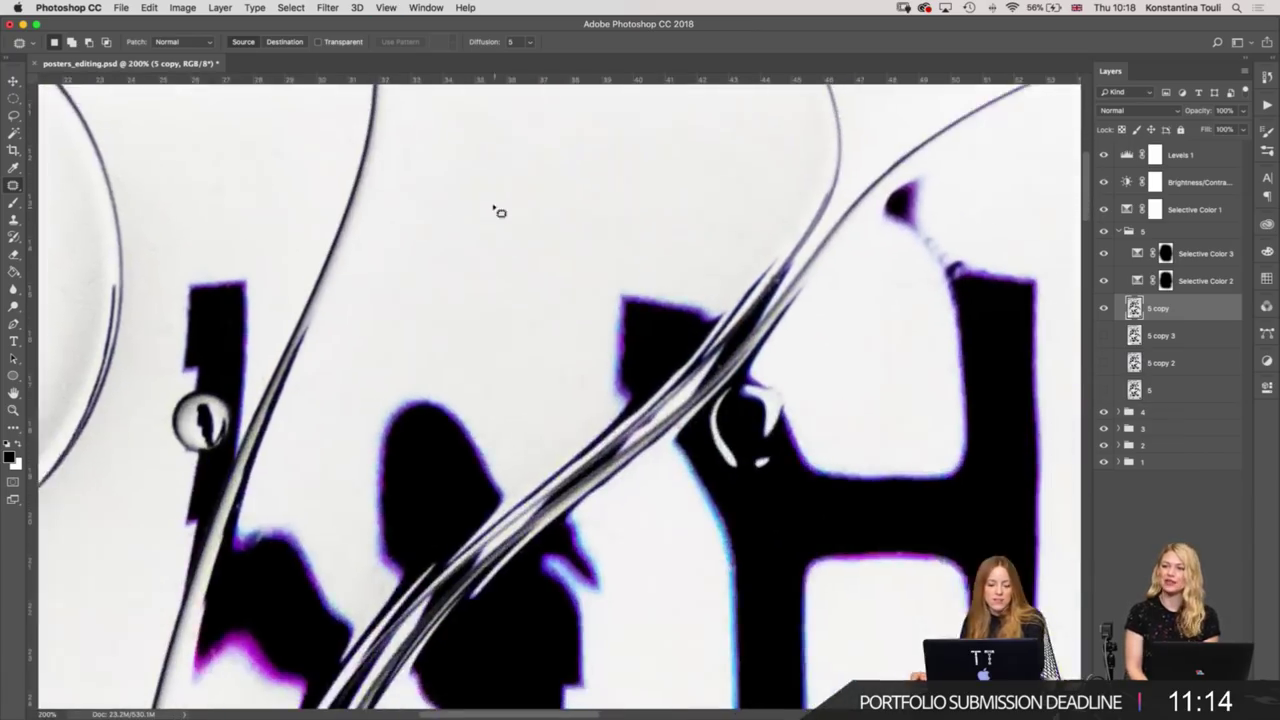
scroll(497, 209, down, 4)
scroll(560, 163, down, 2)
scroll(520, 455, down, 5)
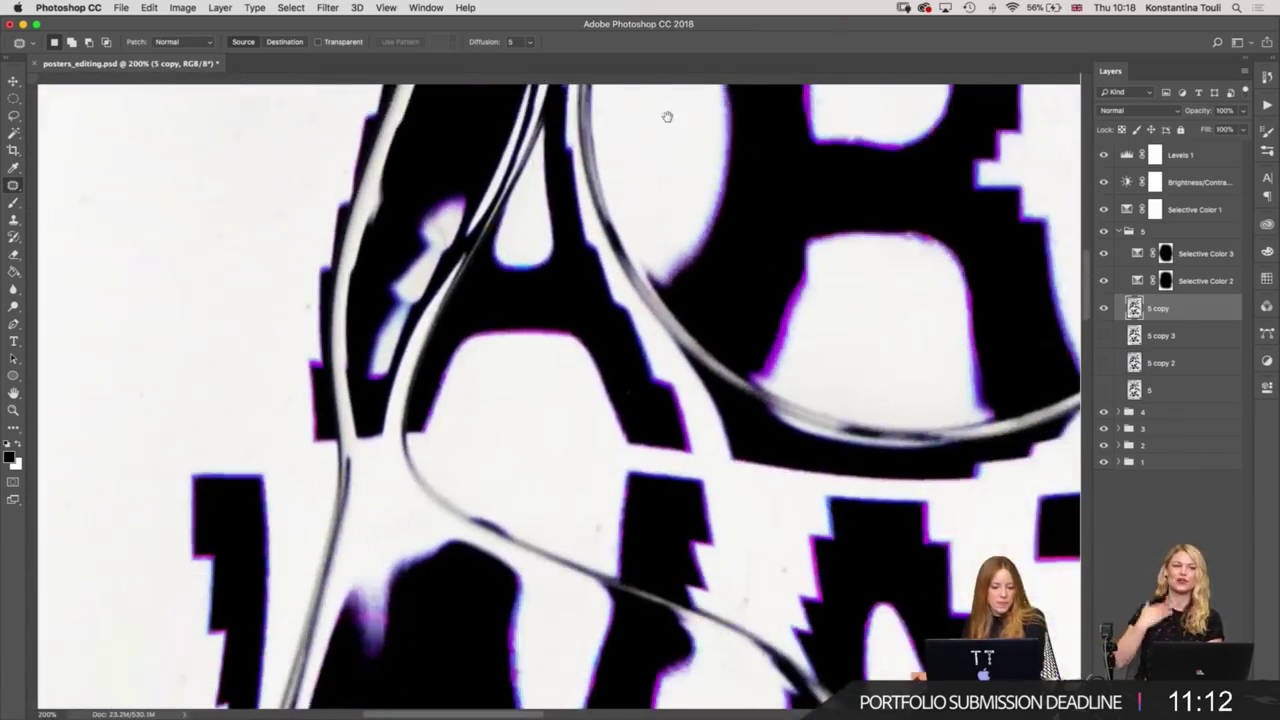
scroll(453, 389, right, 2)
scroll(528, 294, down, 4)
scroll(536, 305, down, 1)
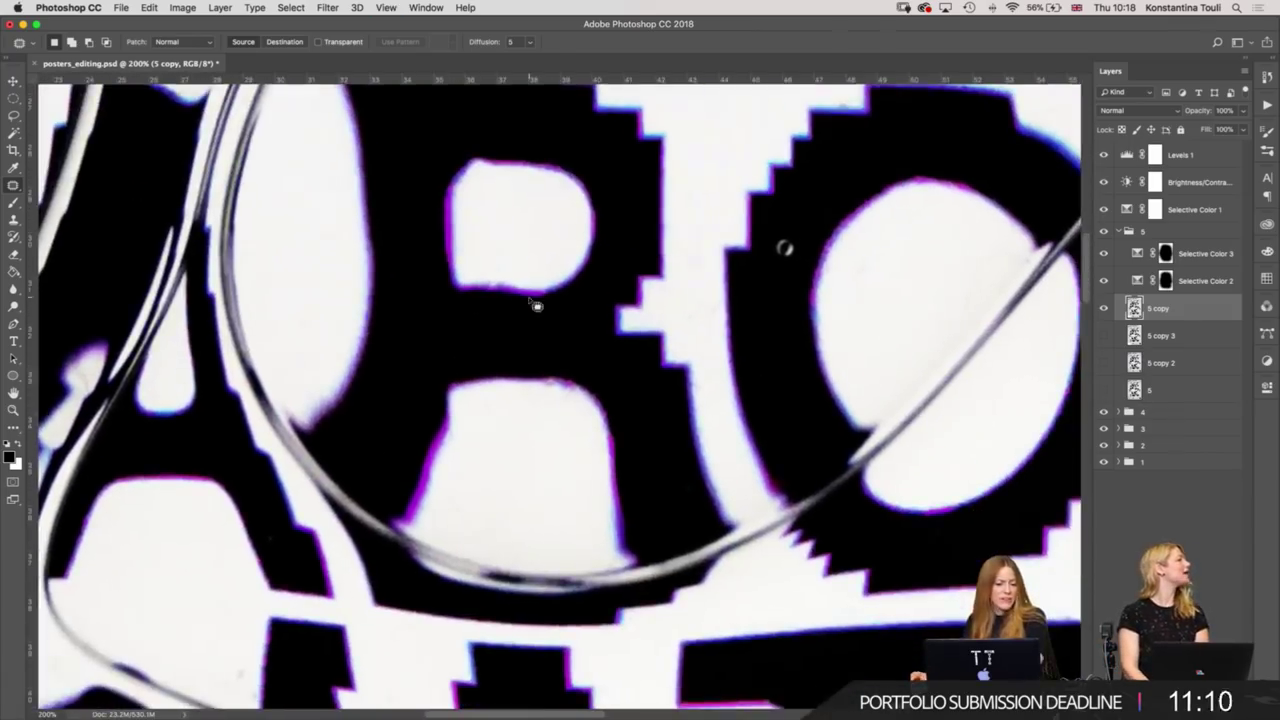
scroll(537, 316, up, 1)
scroll(523, 400, up, 1)
scroll(500, 543, up, 1)
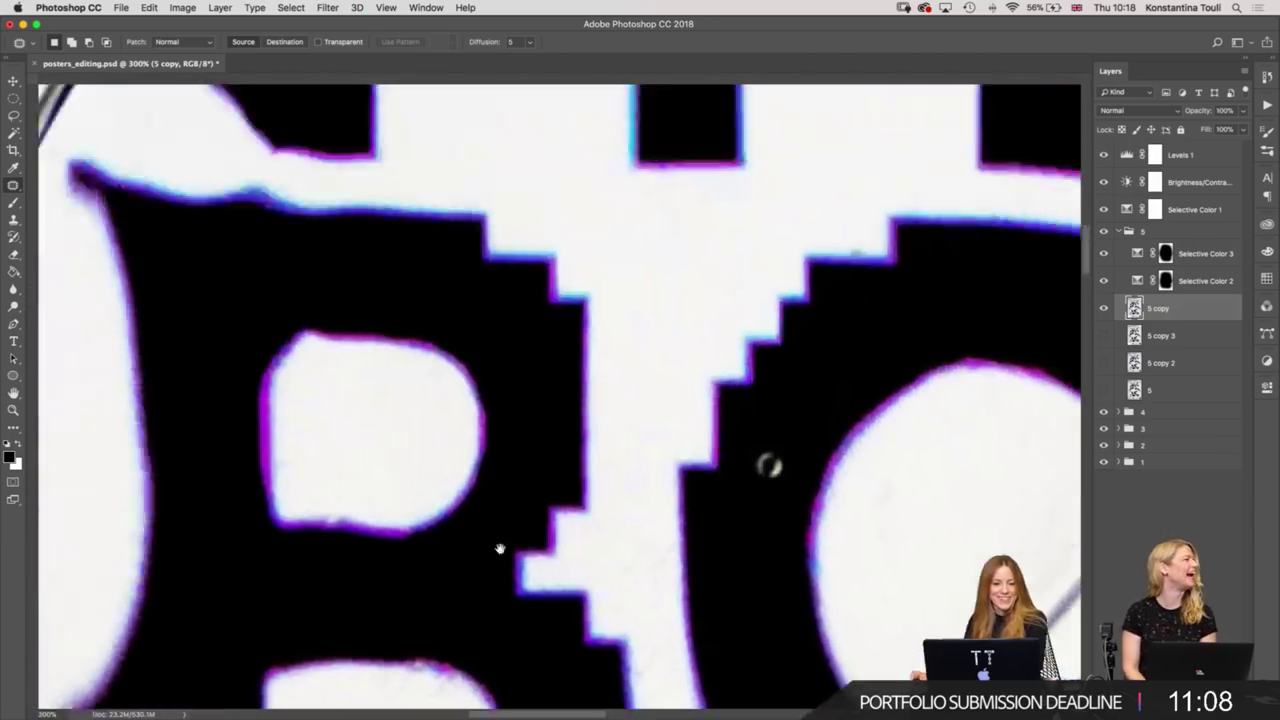
scroll(632, 485, up, 1)
mouse_move(632, 485)
mouse_down()
mouse_move(677, 317)
mouse_move(783, 514)
mouse_move(266, 366)
mouse_move(111, 297)
mouse_up()
scroll(609, 406, down, 1)
scroll(703, 580, down, 2)
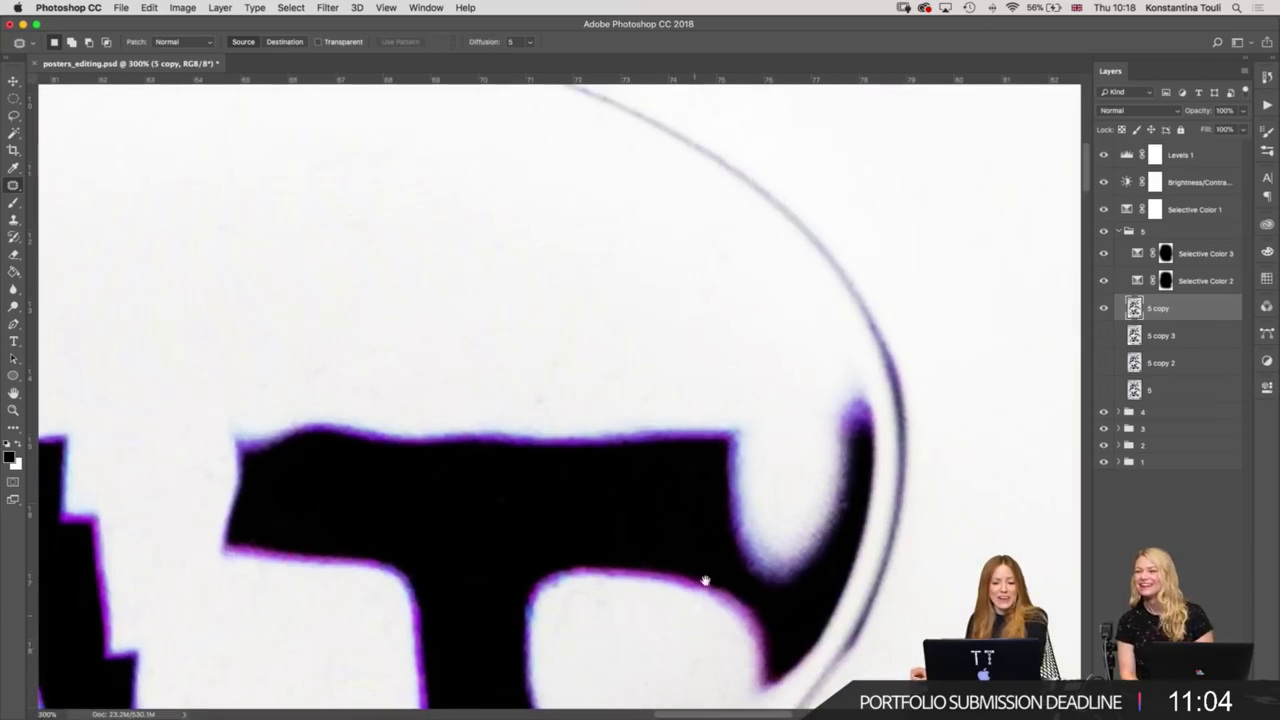
scroll(716, 591, down, 1)
scroll(716, 591, down, 3)
scroll(853, 349, up, 1)
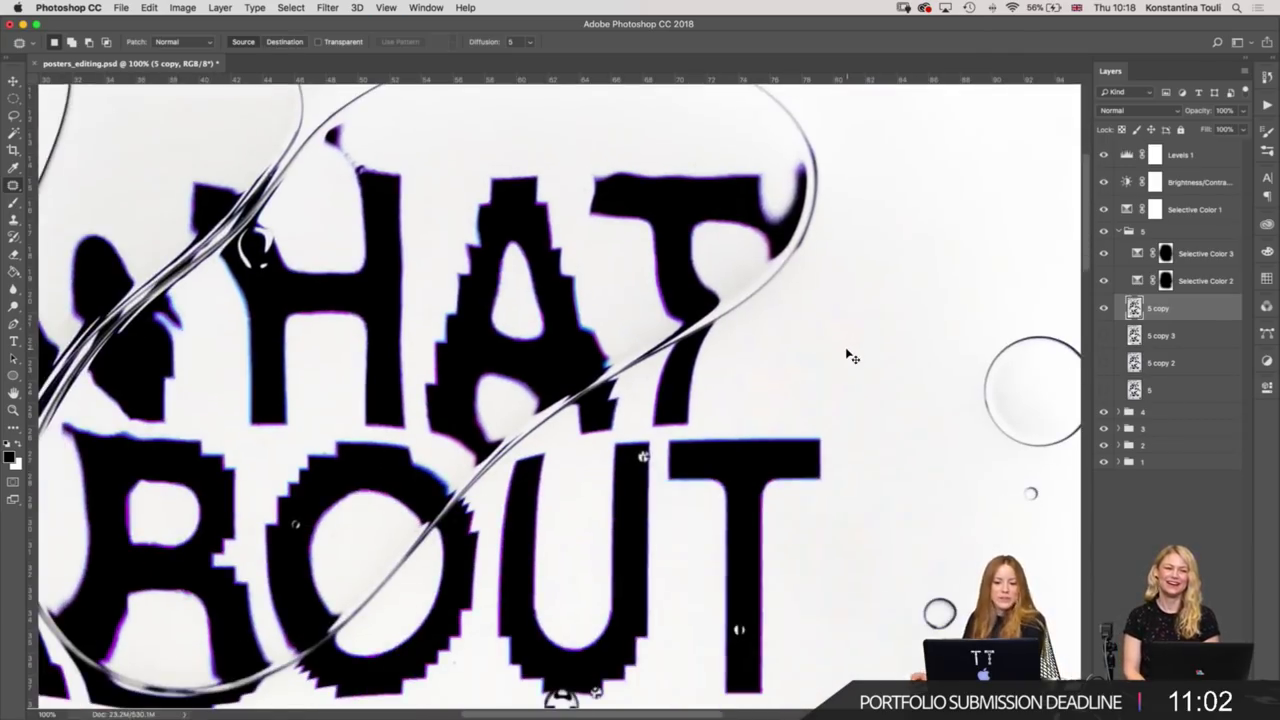
scroll(850, 357, up, 2)
drag(843, 523, 664, 344)
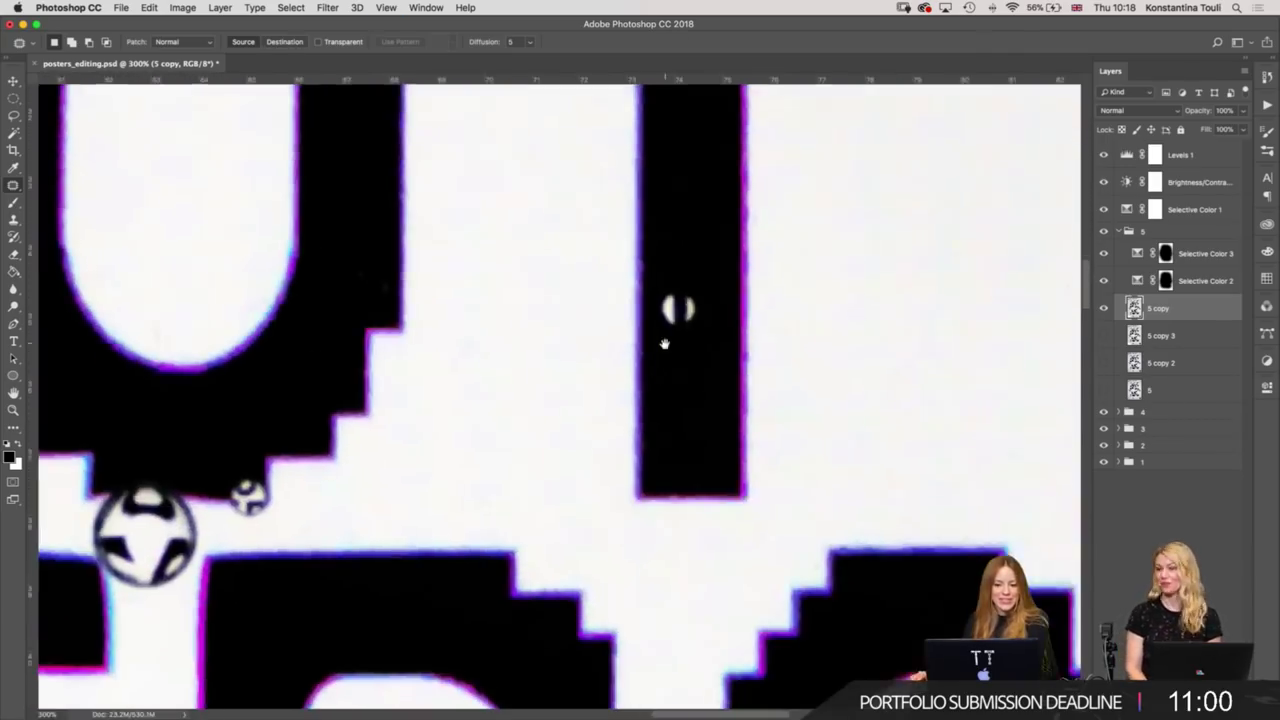
scroll(664, 344, left, 5)
scroll(664, 400, left, 5)
scroll(664, 504, left, 2)
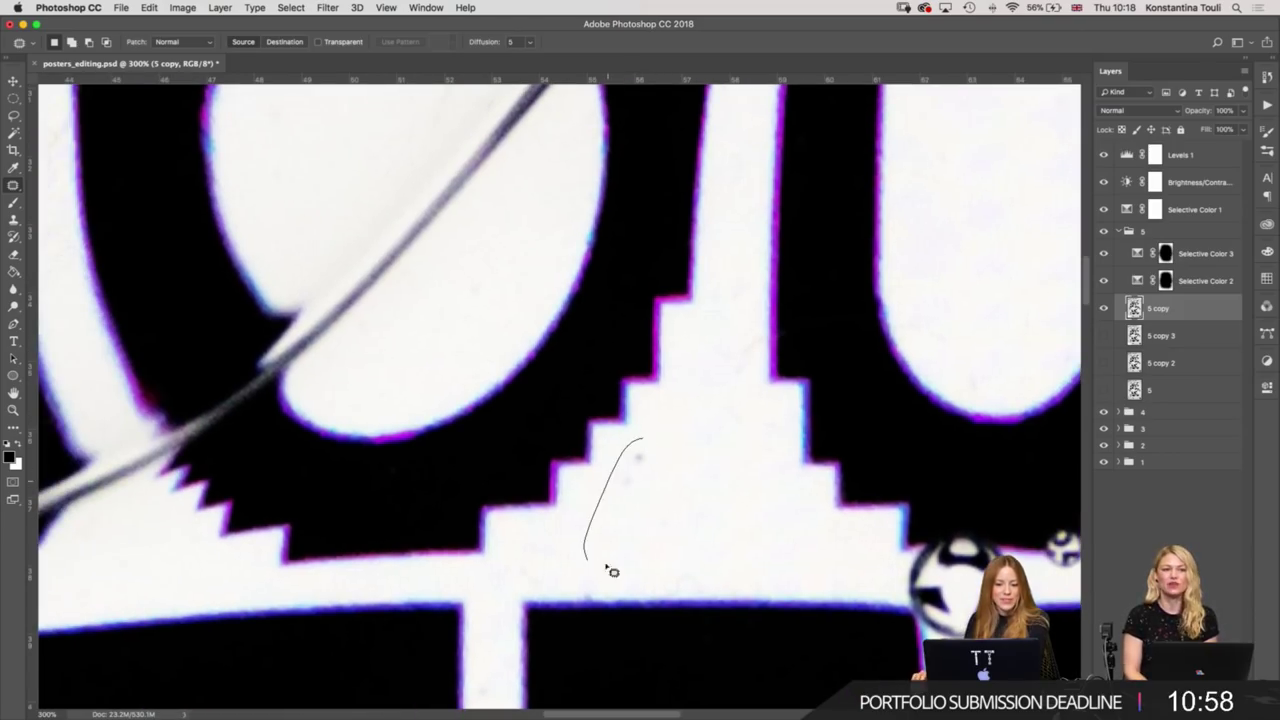
drag(611, 571, 652, 508)
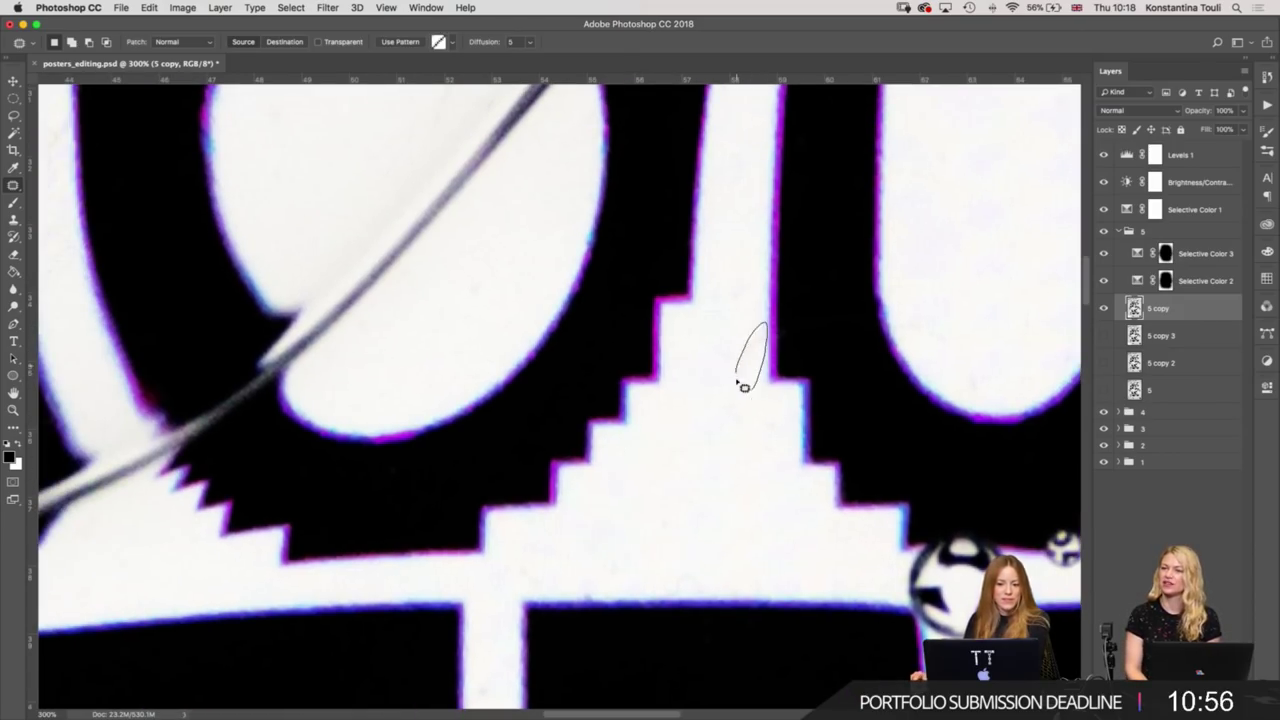
key(ctrl+d)
Patch the dust specks in the white paper around the stepped A with clean white.
scroll(620, 580, left, 5)
scroll(650, 570, up, 3)
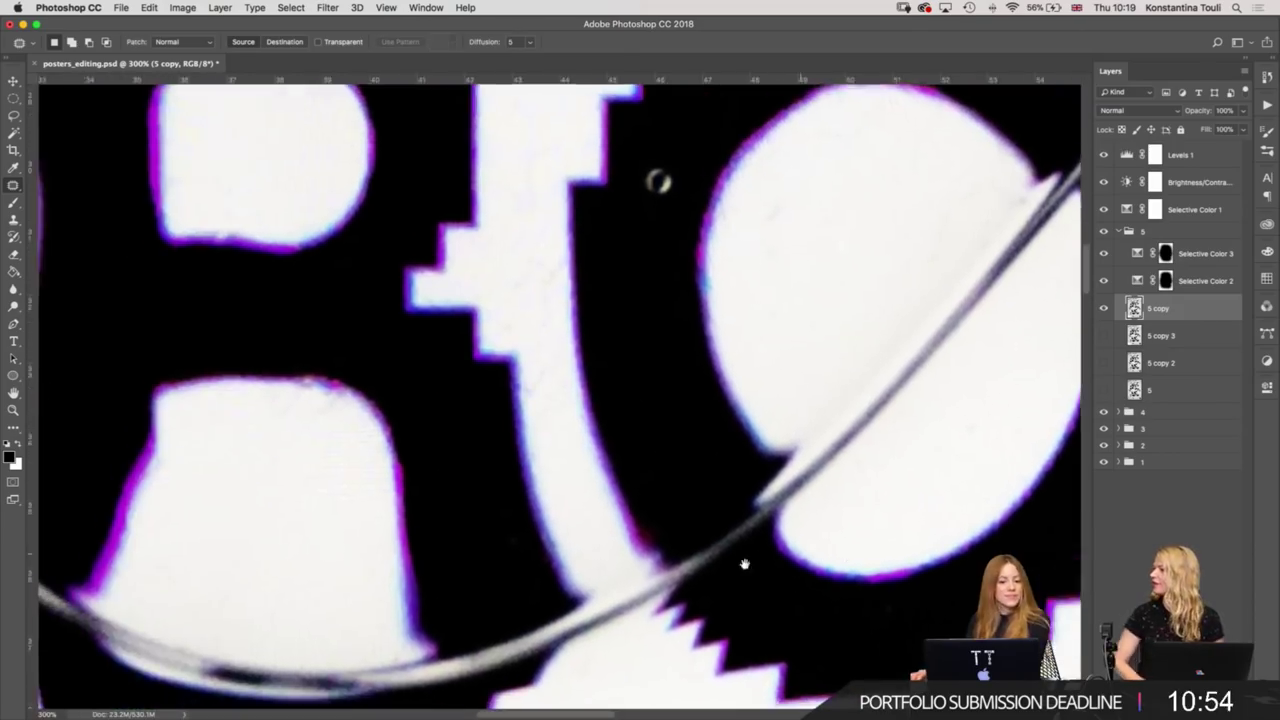
scroll(830, 450, up, 3)
scroll(912, 335, down, 5)
scroll(817, 314, left, 3)
scroll(817, 314, down, 2)
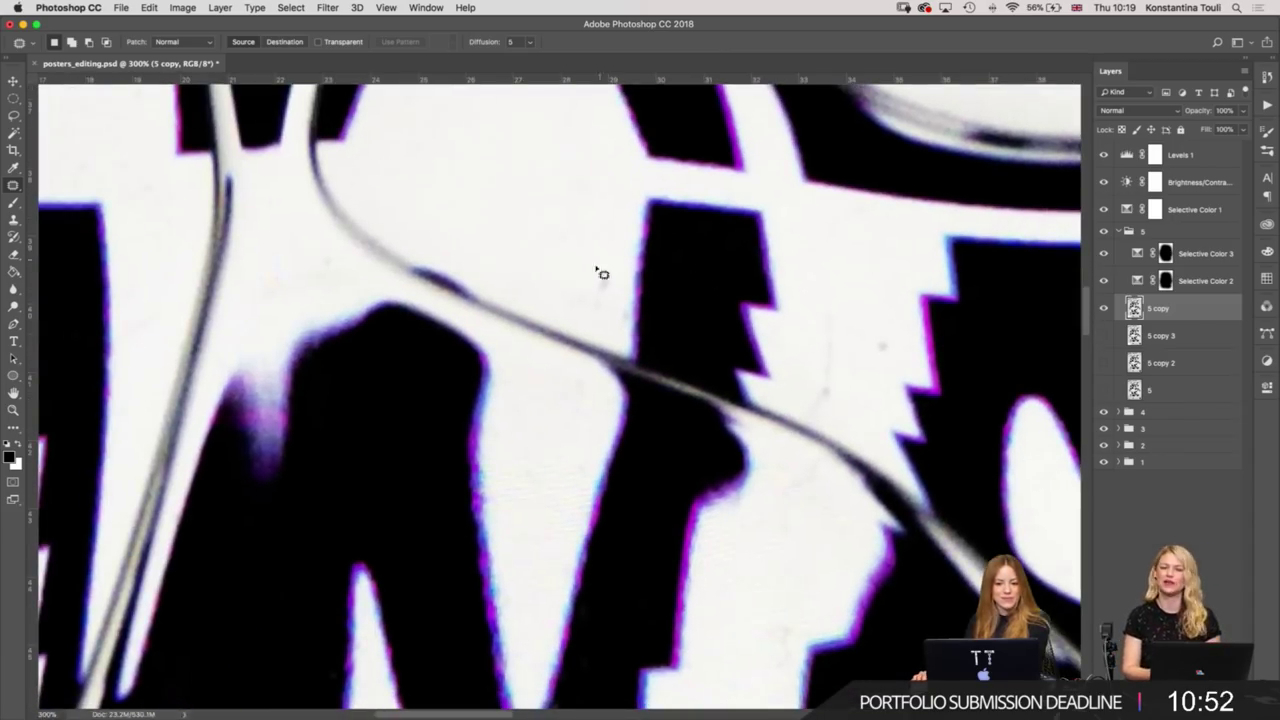
drag(625, 331, 614, 295)
scroll(505, 225, left, 3)
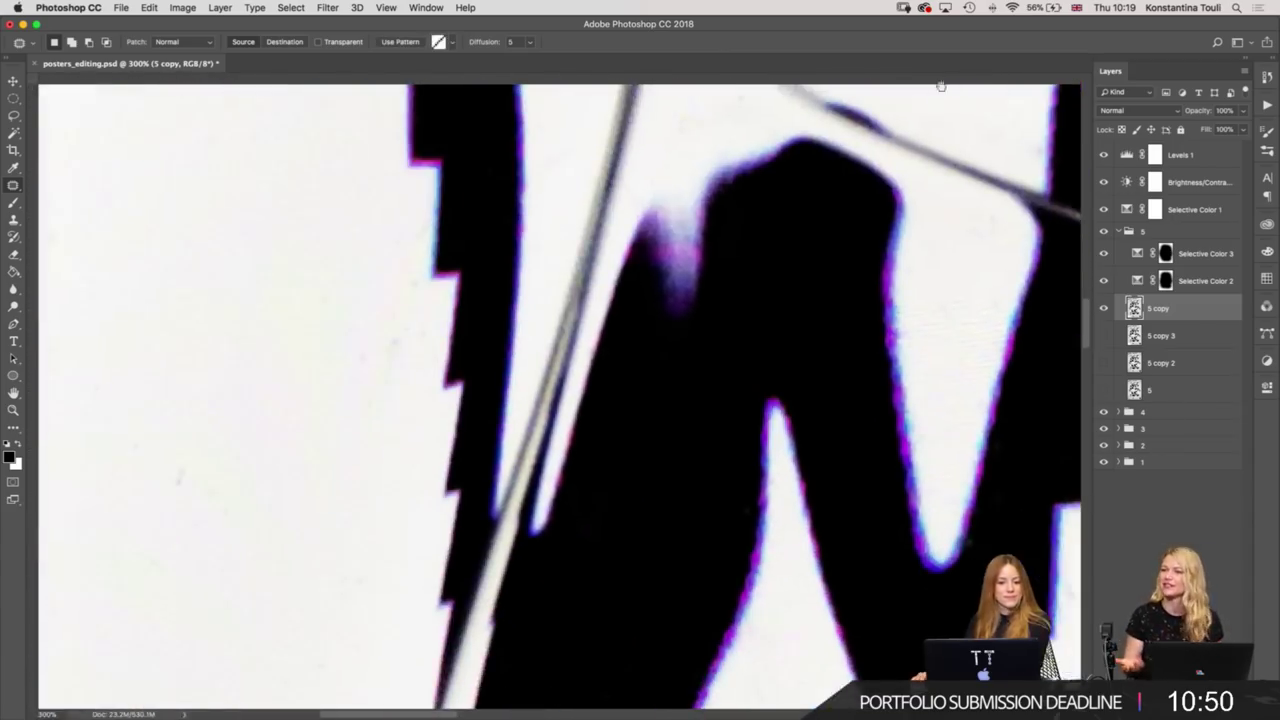
scroll(786, 291, down, 3)
scroll(1000, 272, down, 3)
scroll(743, 474, up, 3)
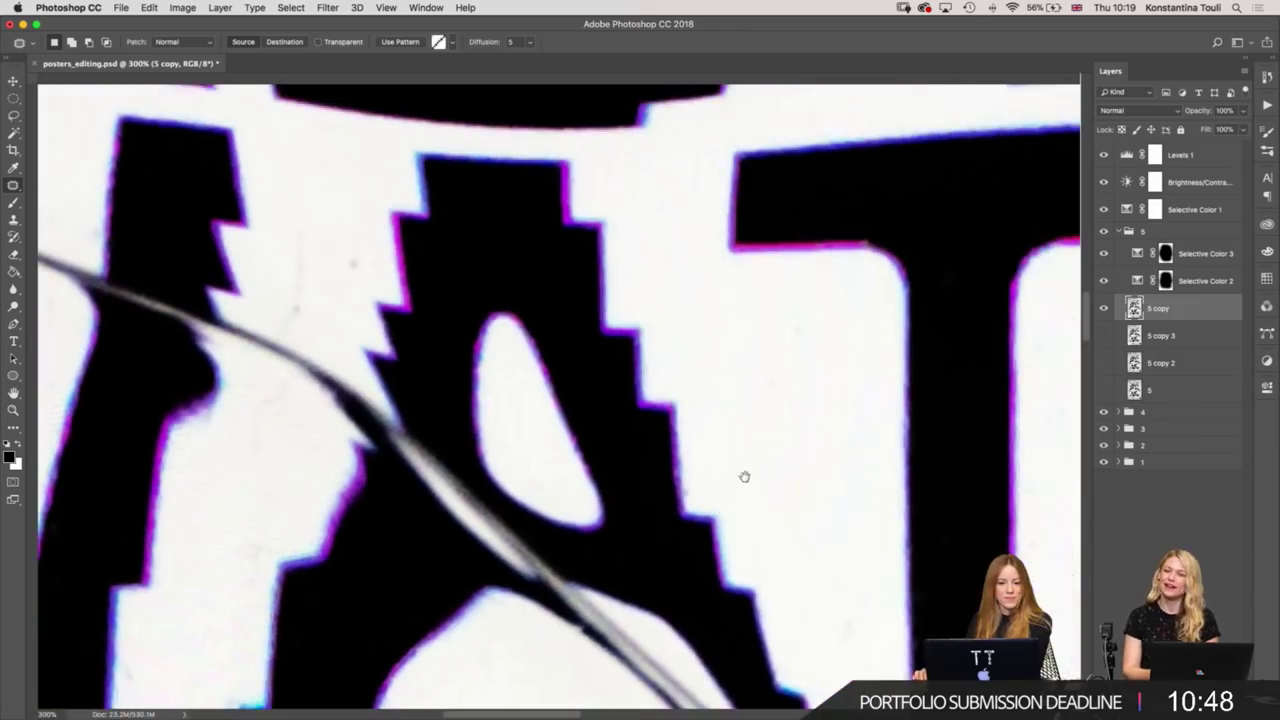
scroll(457, 563, up, 2)
scroll(368, 424, left, 2)
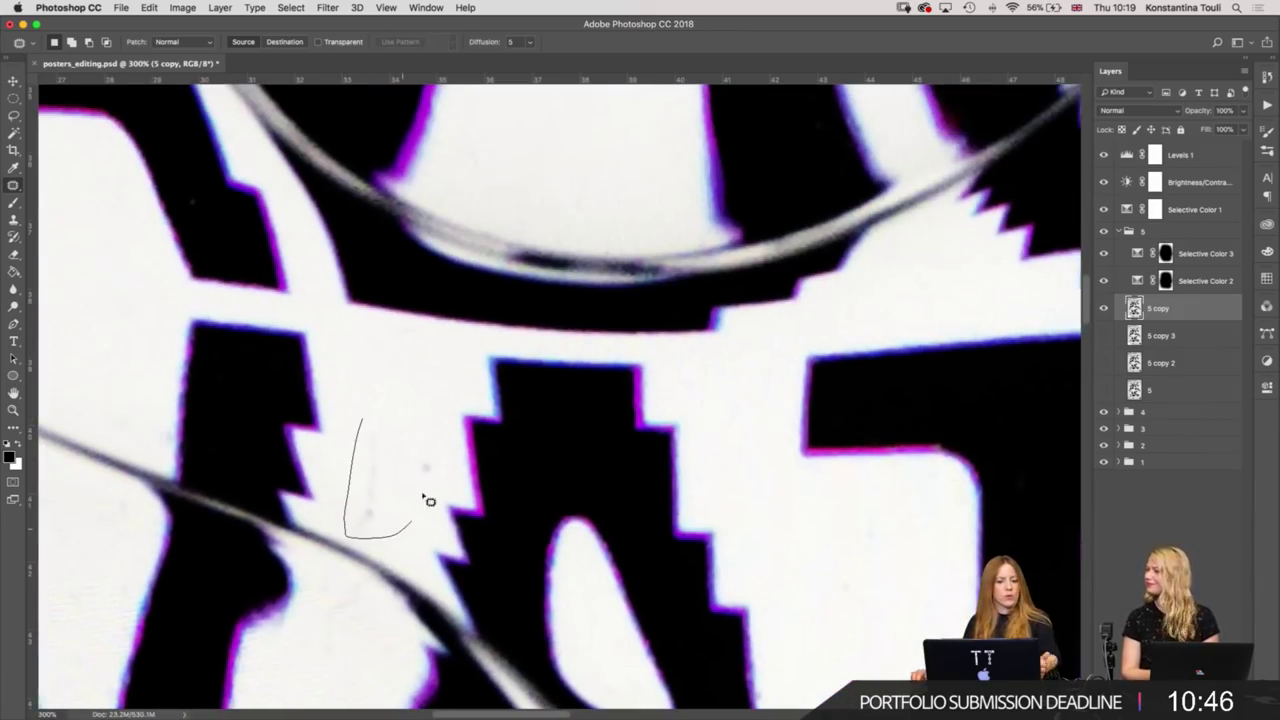
drag(345, 530, 446, 432)
drag(406, 494, 845, 562)
click(742, 497)
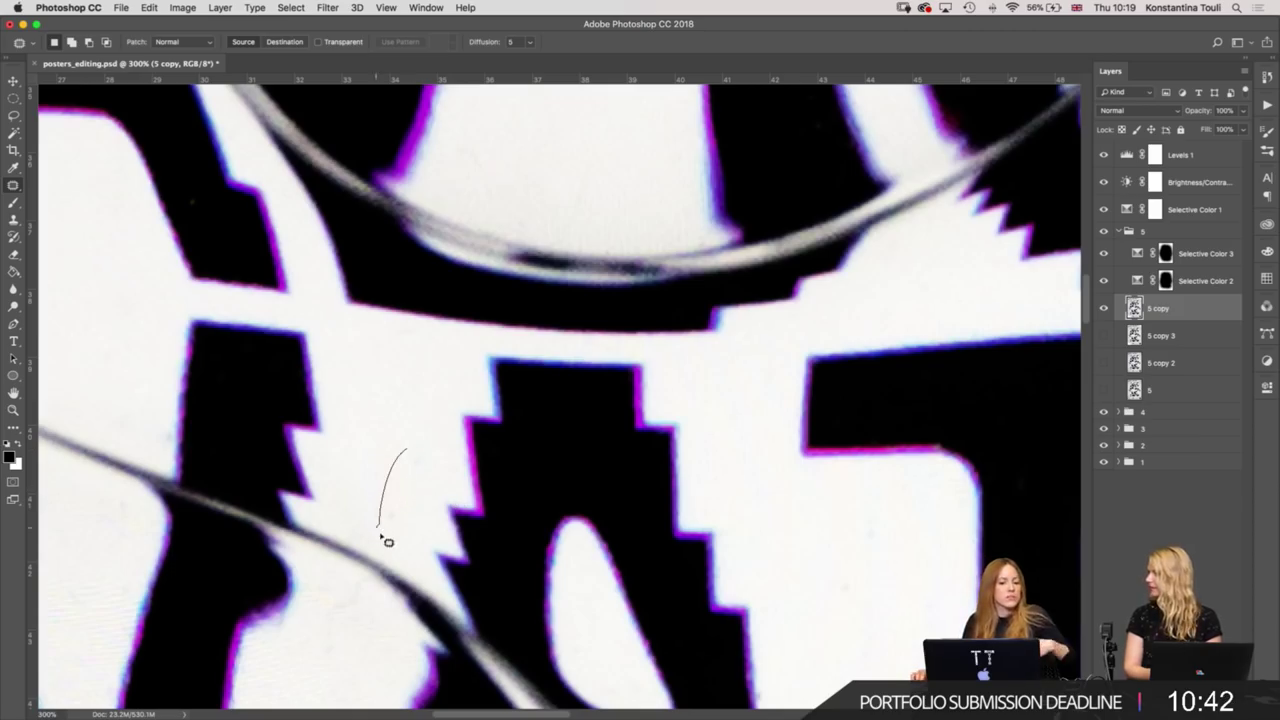
drag(413, 455, 423, 445)
drag(400, 345, 395, 345)
click(421, 397)
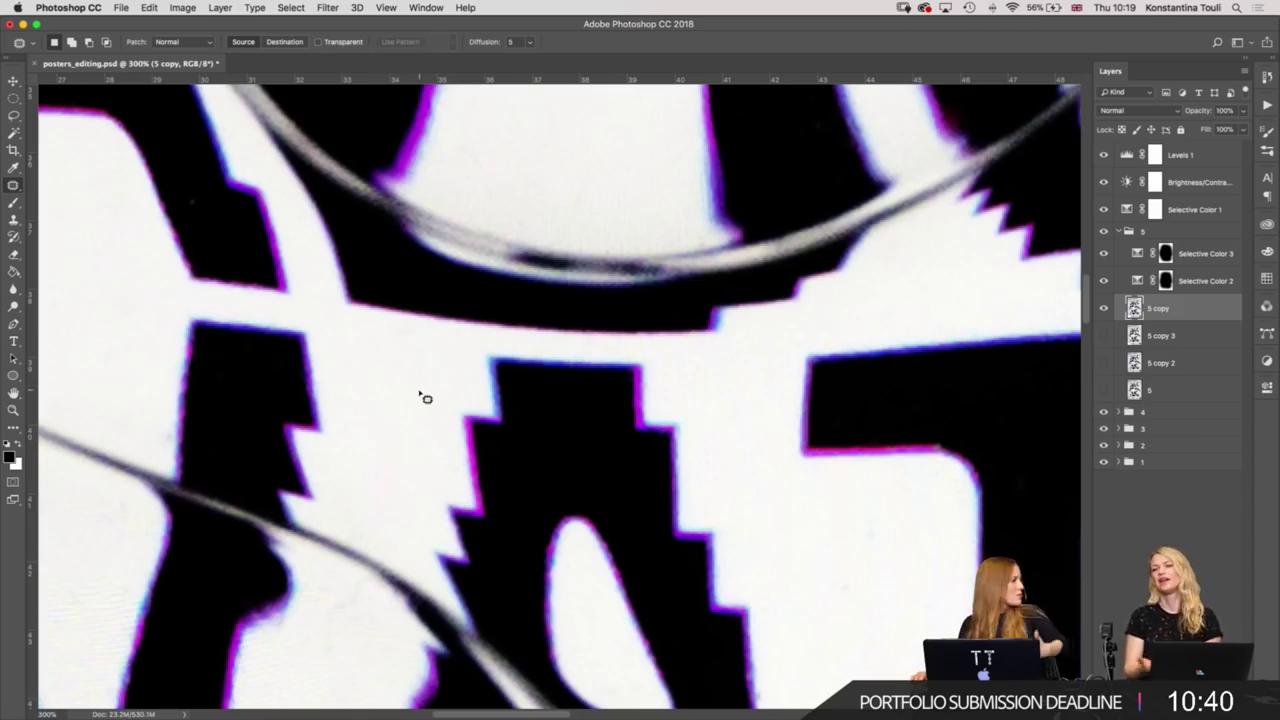
Patch the specks in the white beside the A and between the T letters.
scroll(677, 512, right, 2)
scroll(746, 391, down, 5)
scroll(794, 483, down, 1)
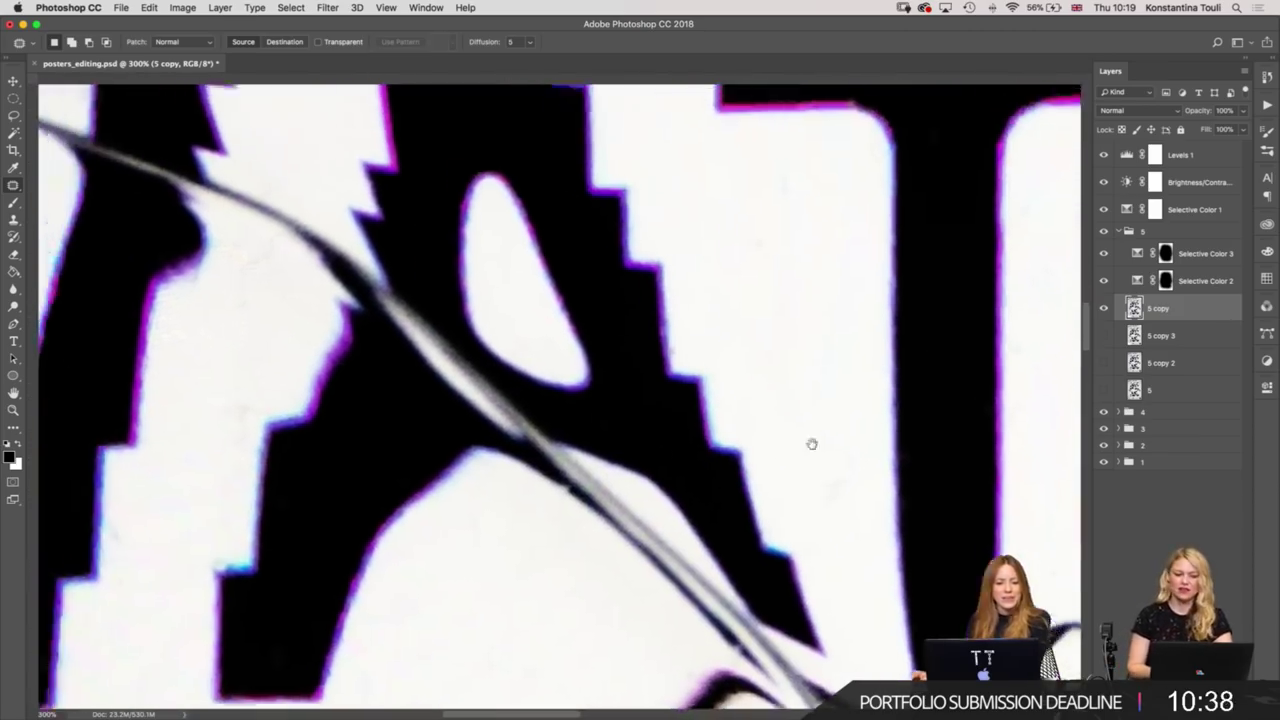
drag(241, 425, 214, 437)
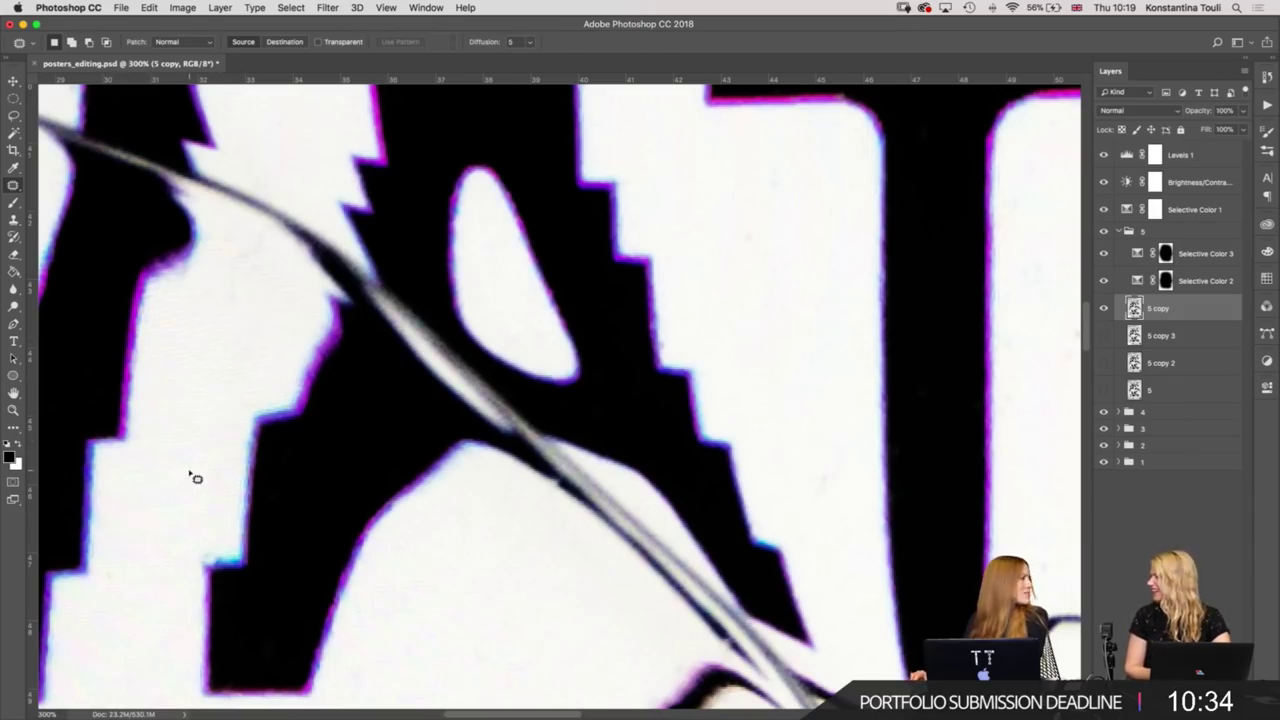
scroll(568, 454, down, 1)
scroll(586, 349, right, 4)
scroll(380, 566, right, 5)
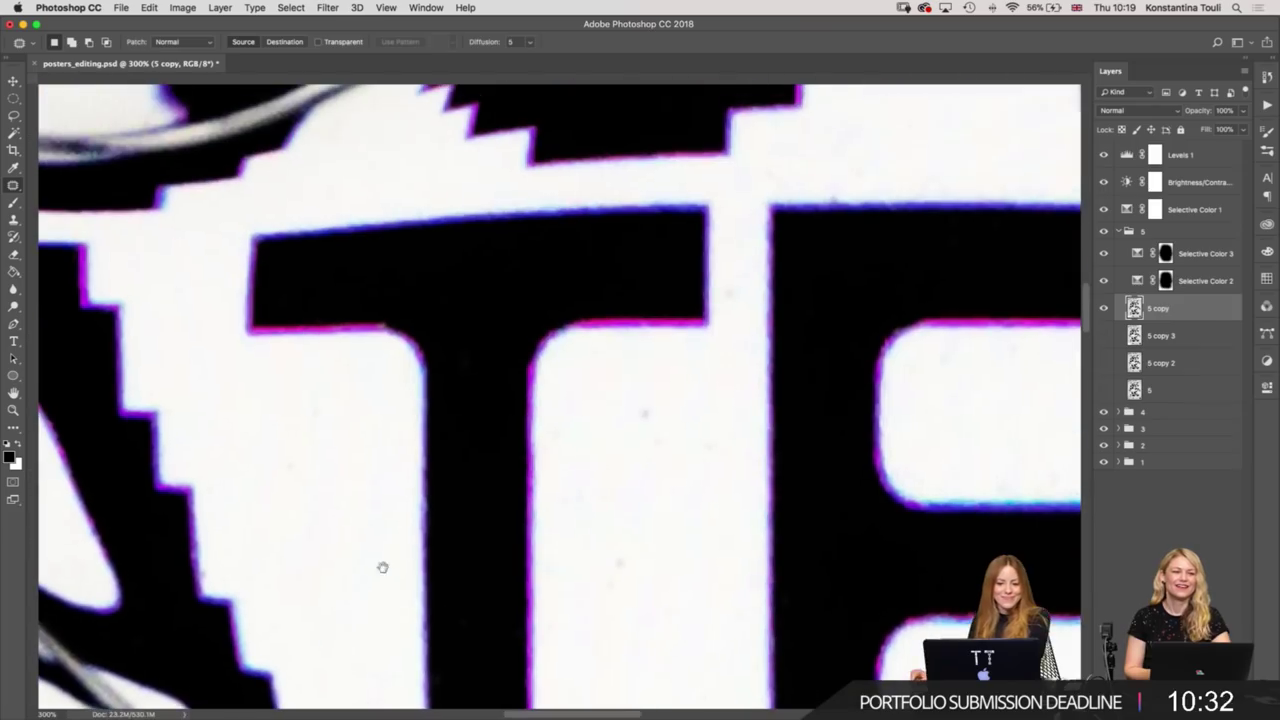
drag(728, 430, 628, 388)
drag(671, 494, 668, 555)
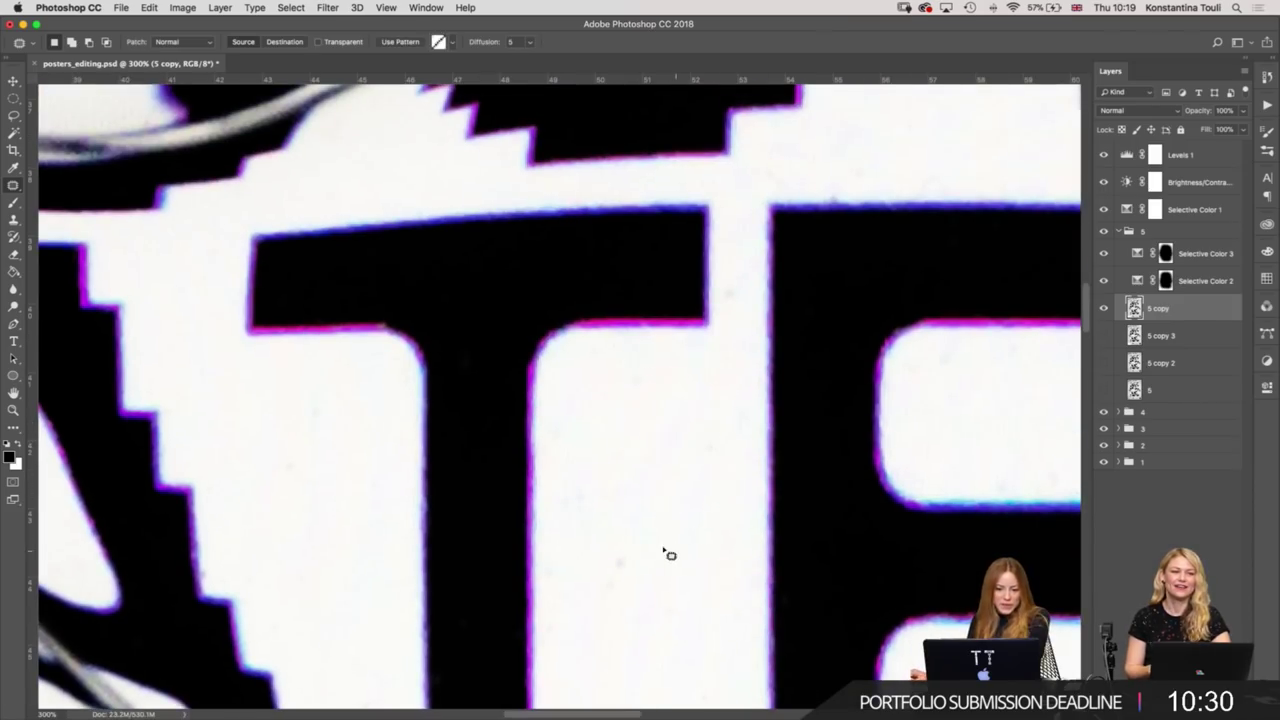
drag(639, 638, 651, 526)
Patch out the speck to the left of the question mark.
scroll(729, 509, down, 3)
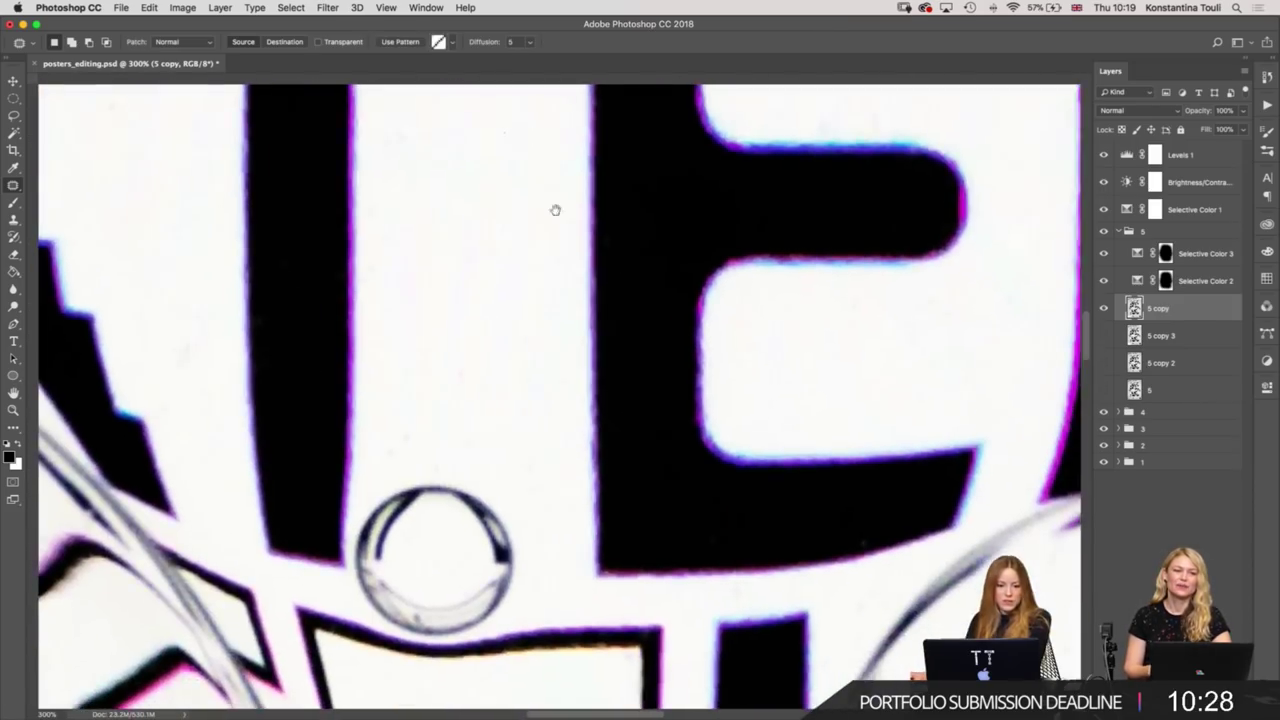
scroll(554, 208, right, 3)
scroll(194, 429, right, 5)
scroll(163, 320, right, 3)
scroll(431, 583, right, 4)
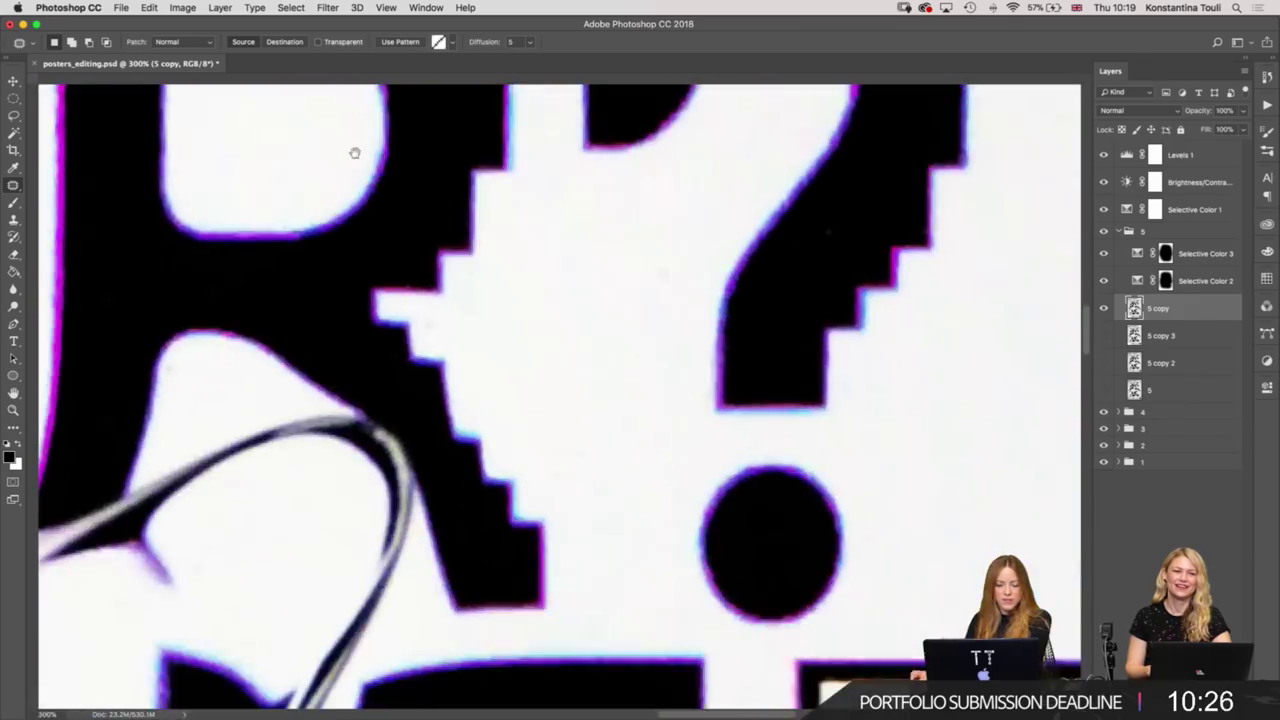
scroll(351, 151, right, 4)
scroll(395, 430, up, 3)
scroll(395, 430, right, 2)
scroll(395, 430, up, 3)
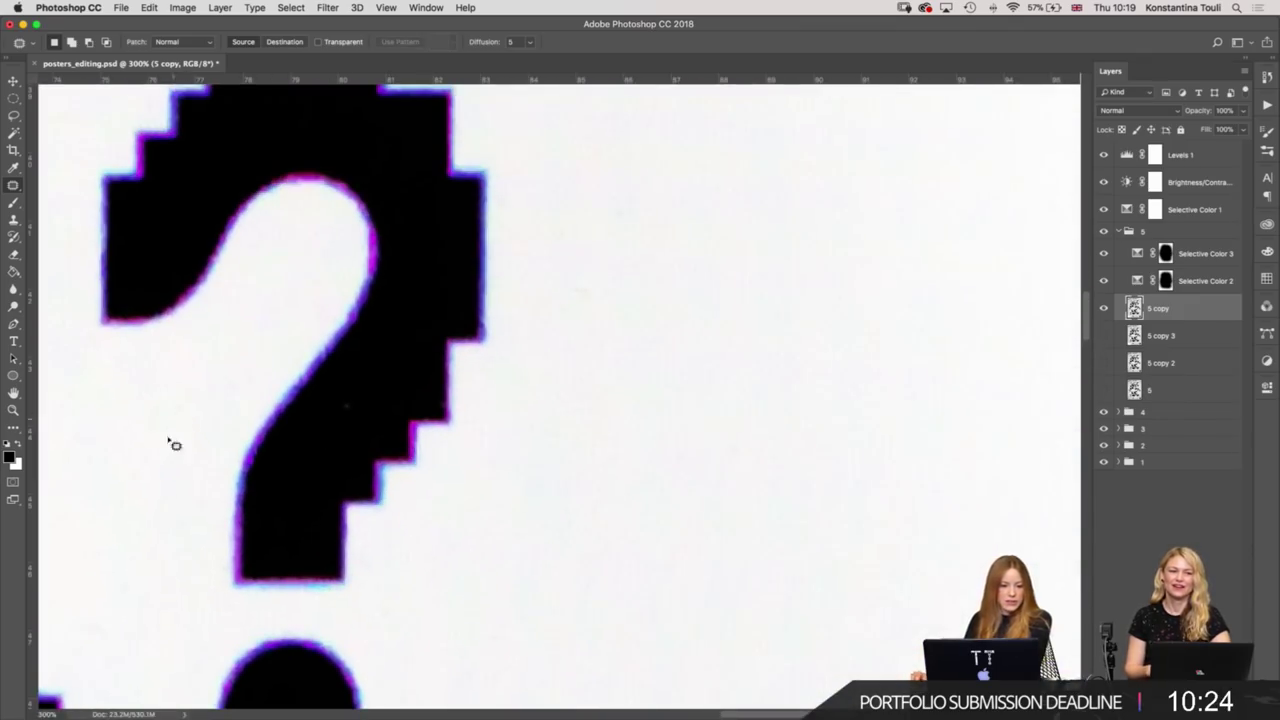
drag(175, 444, 220, 380)
key(ctrl+d)
Remove the specks beneath the E's top bar with the Patch tool.
scroll(634, 500, right, 5)
scroll(308, 327, right, 5)
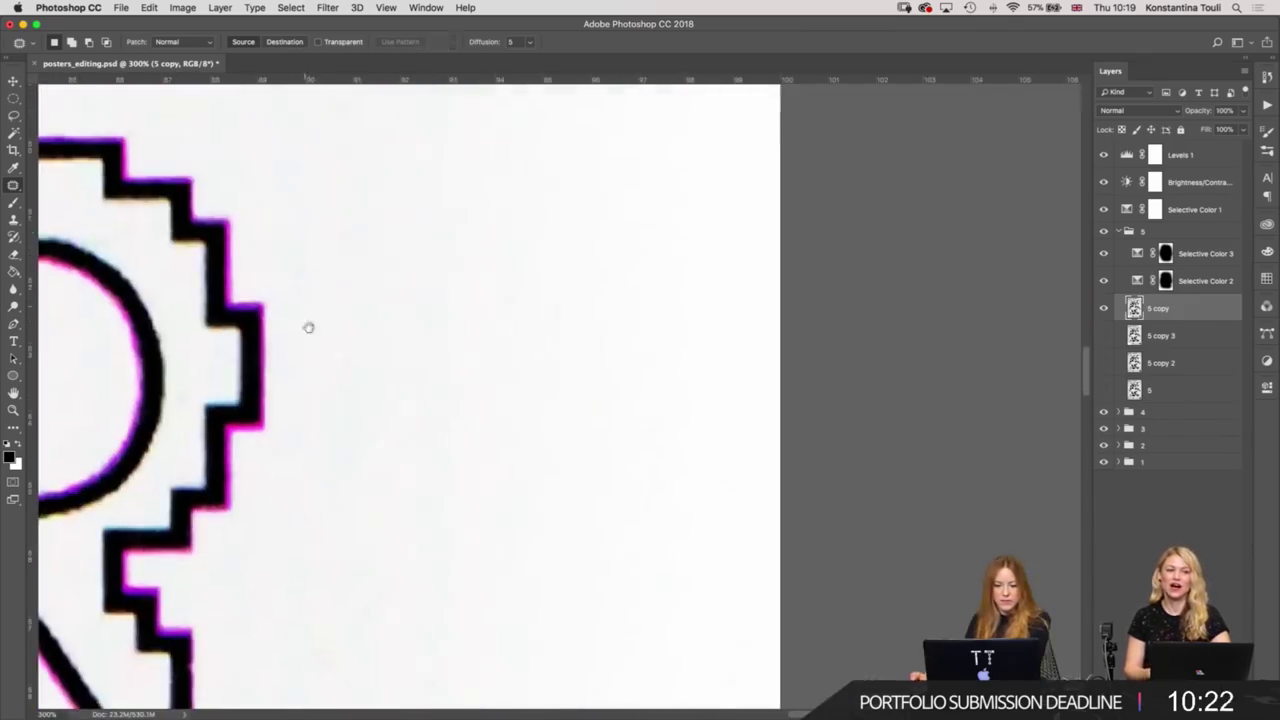
scroll(308, 327, left, 5)
scroll(646, 320, left, 3)
scroll(646, 320, down, 2)
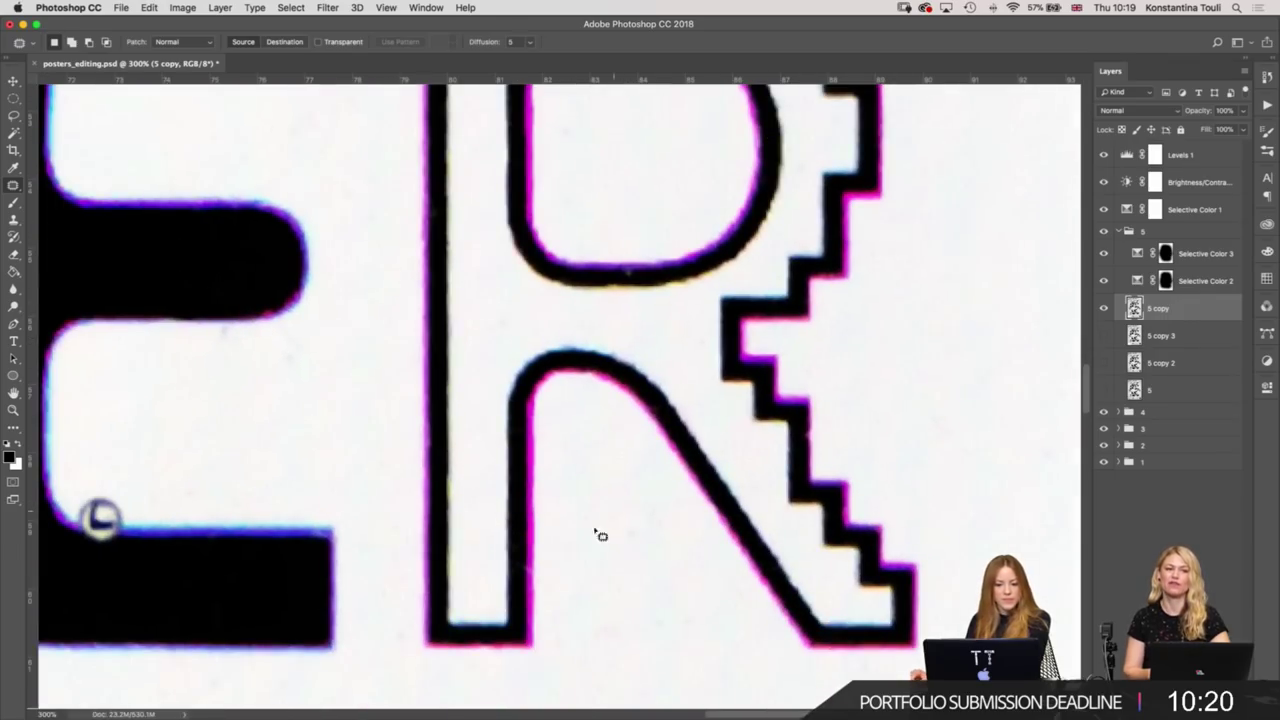
key(ctrl+d)
scroll(614, 566, left, 3)
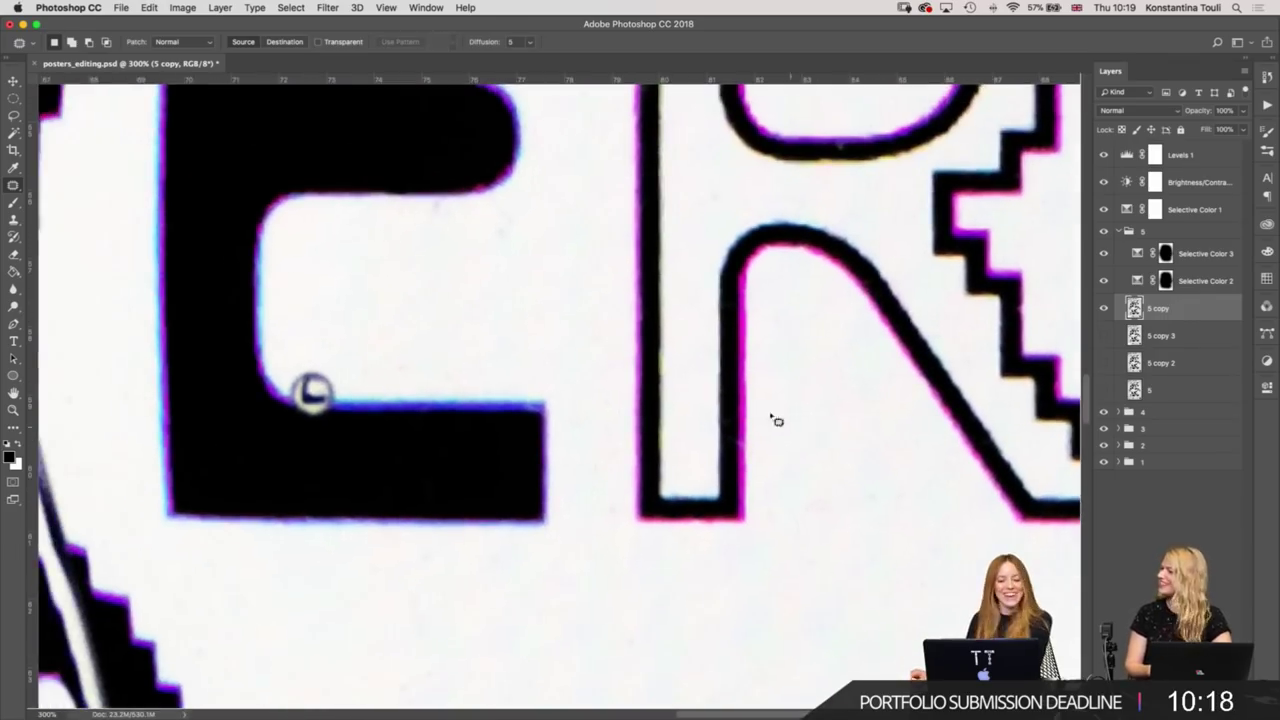
scroll(771, 420, left, 3)
scroll(666, 383, left, 3)
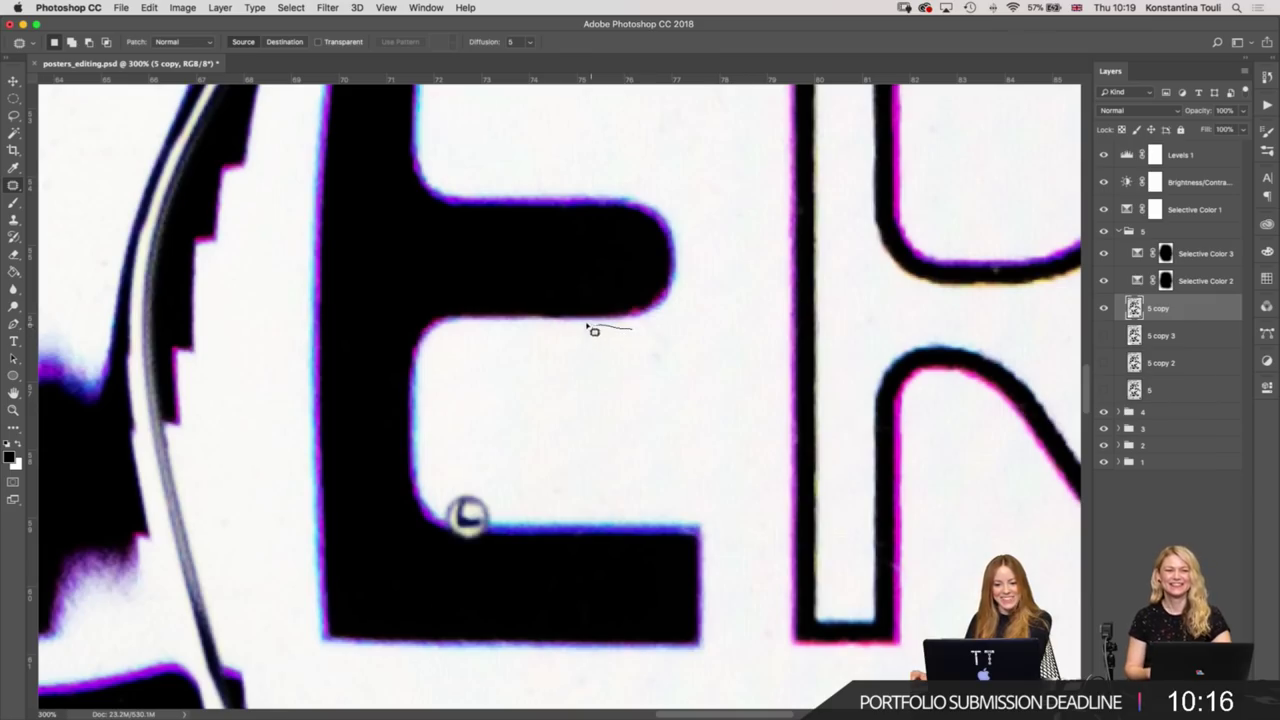
drag(704, 354, 651, 449)
key(ctrl+d)
scroll(738, 378, left, 5)
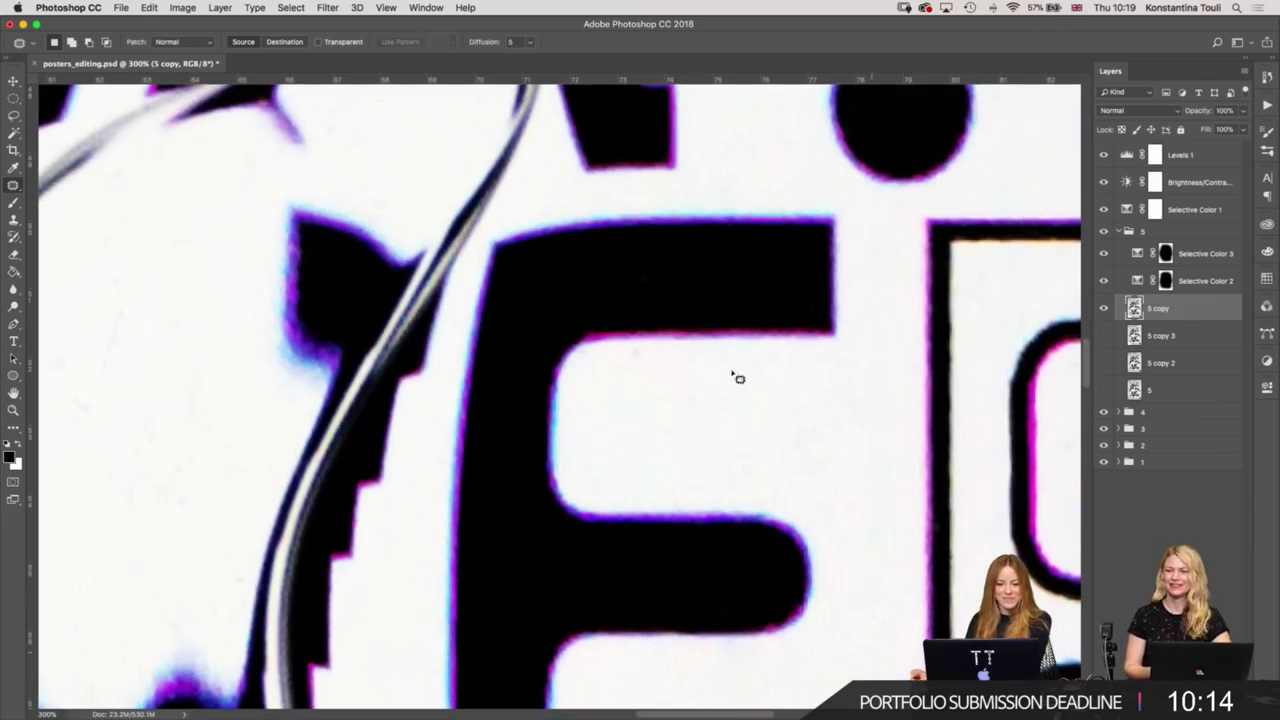
drag(612, 372, 666, 371)
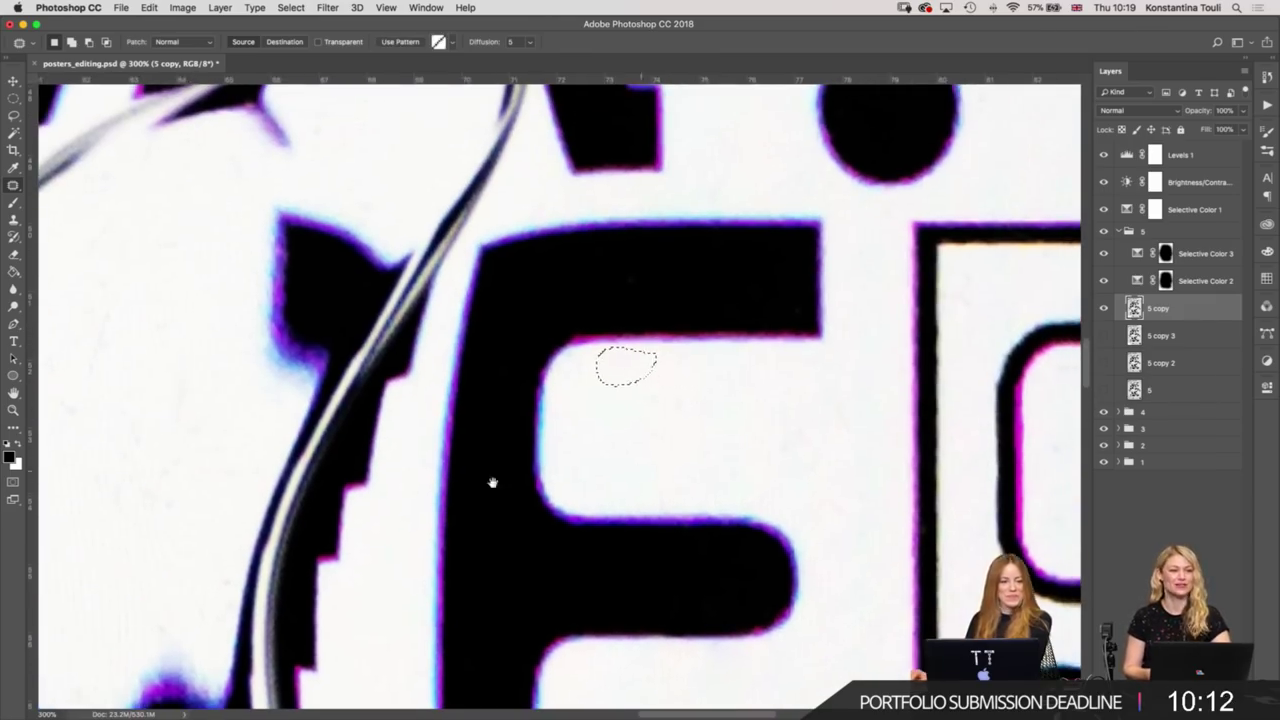
scroll(491, 480, left, 5)
scroll(491, 480, down, 2)
scroll(743, 354, left, 2)
scroll(795, 397, left, 5)
scroll(857, 222, left, 5)
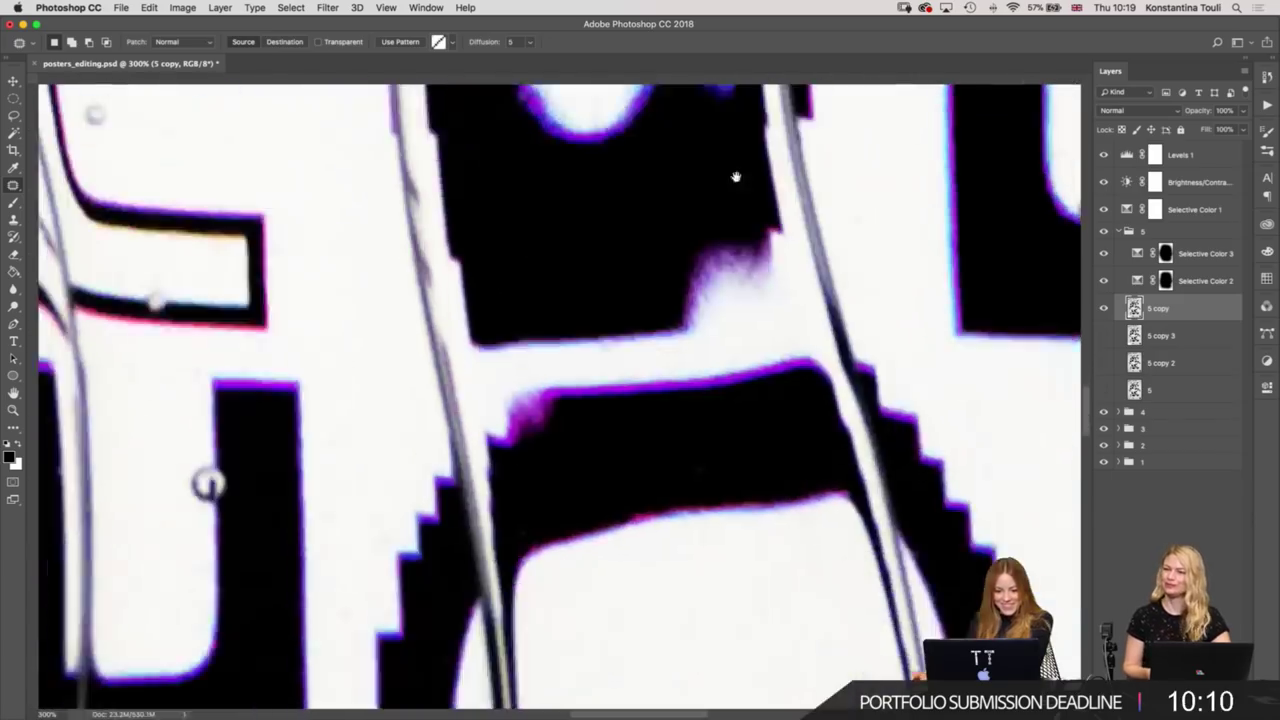
scroll(740, 434, down, 3)
scroll(451, 435, left, 5)
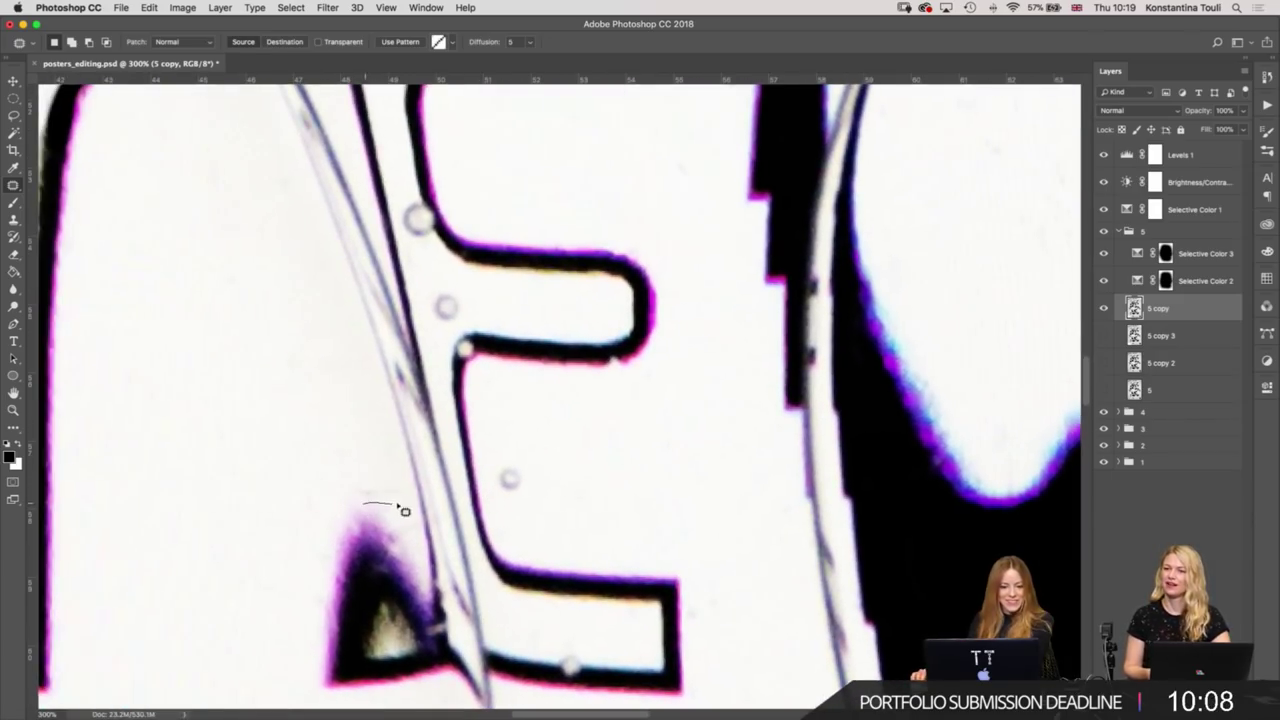
key(ctrl+d)
Patch the speck near the large bubble with clean white paper.
drag(341, 416, 541, 541)
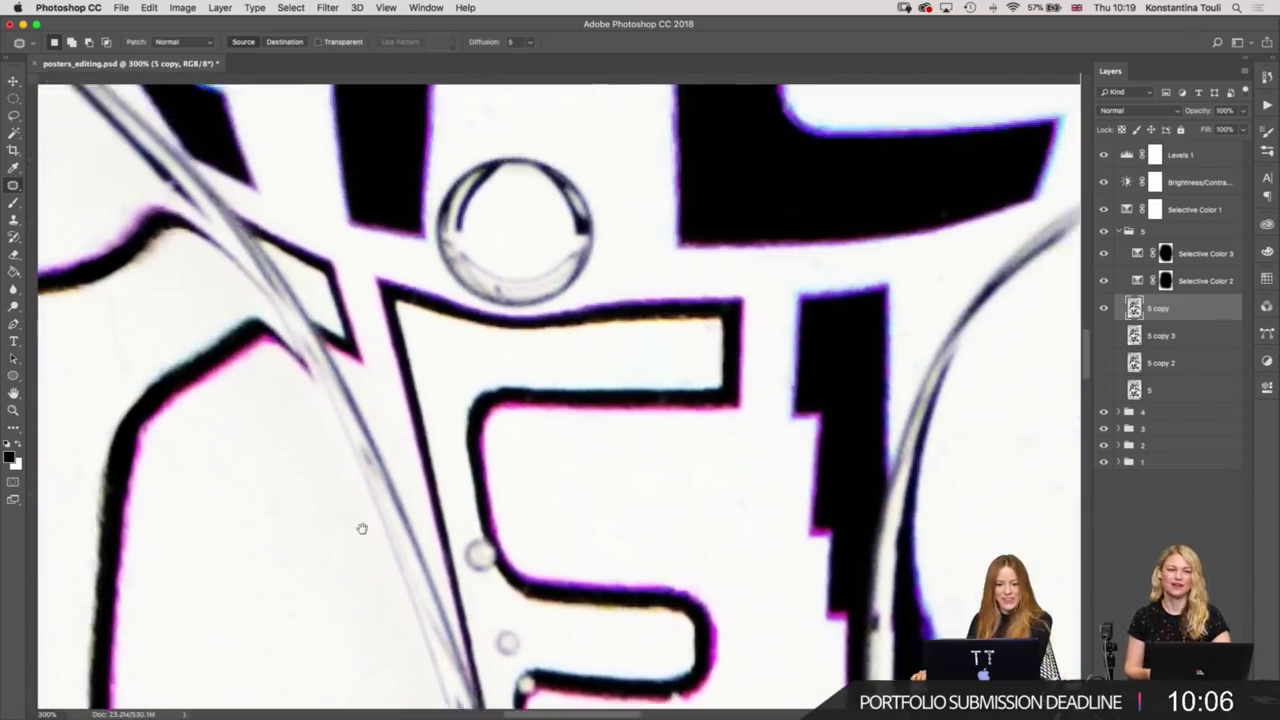
mouse_move(743, 578)
mouse_down()
mouse_move(722, 540)
mouse_move(600, 530)
mouse_up()
key(ctrl+d)
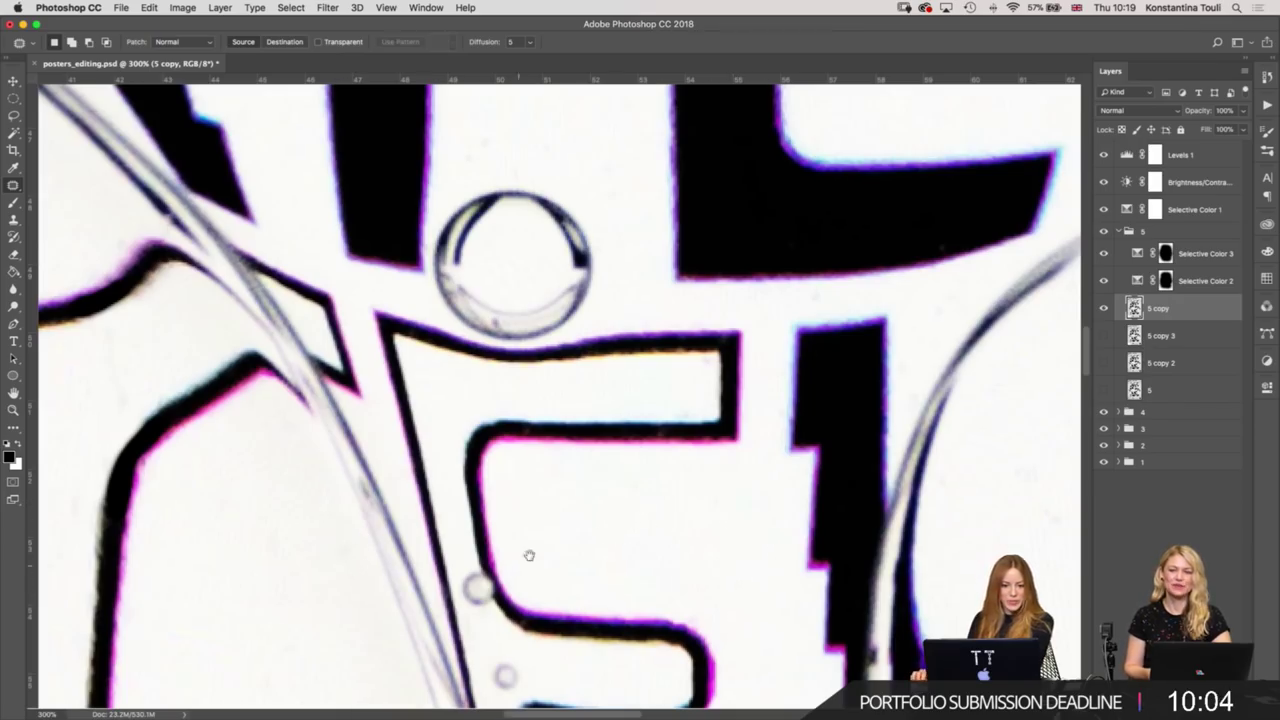
scroll(717, 460, left, 5)
scroll(717, 460, down, 5)
scroll(646, 262, left, 5)
scroll(763, 329, up, 5)
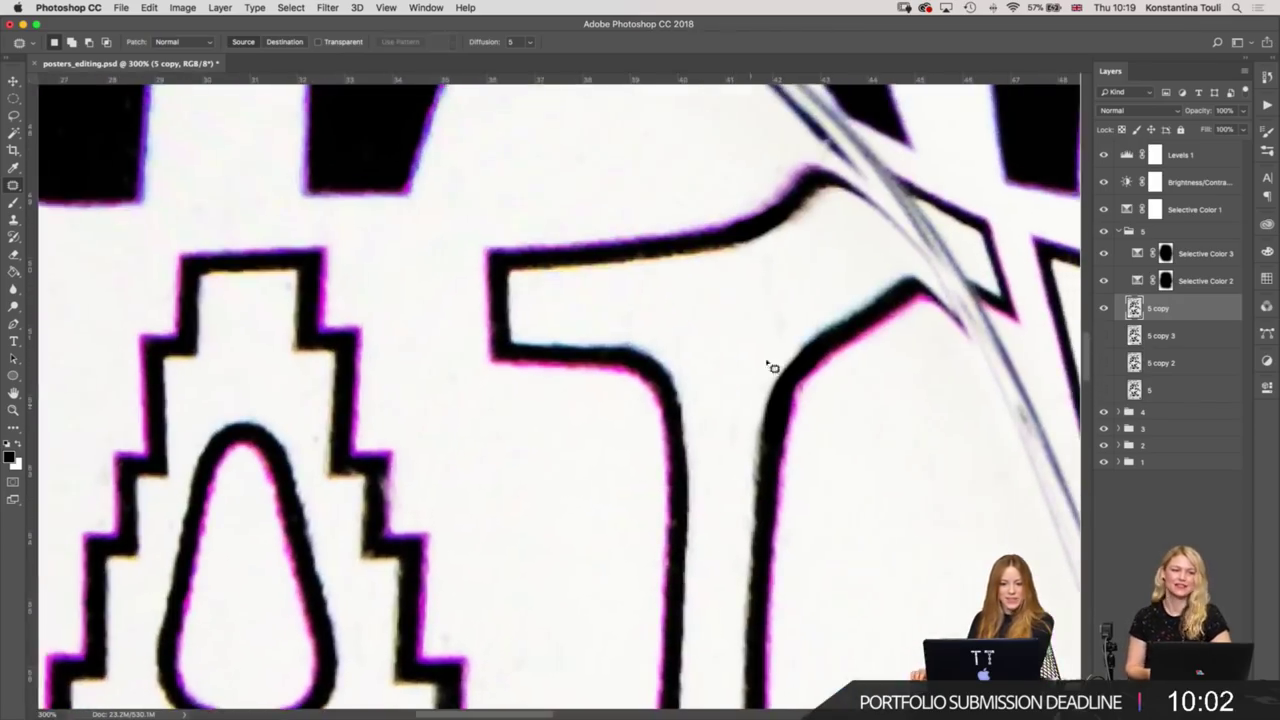
scroll(771, 363, left, 8)
scroll(946, 237, down, 2)
scroll(858, 527, down, 5)
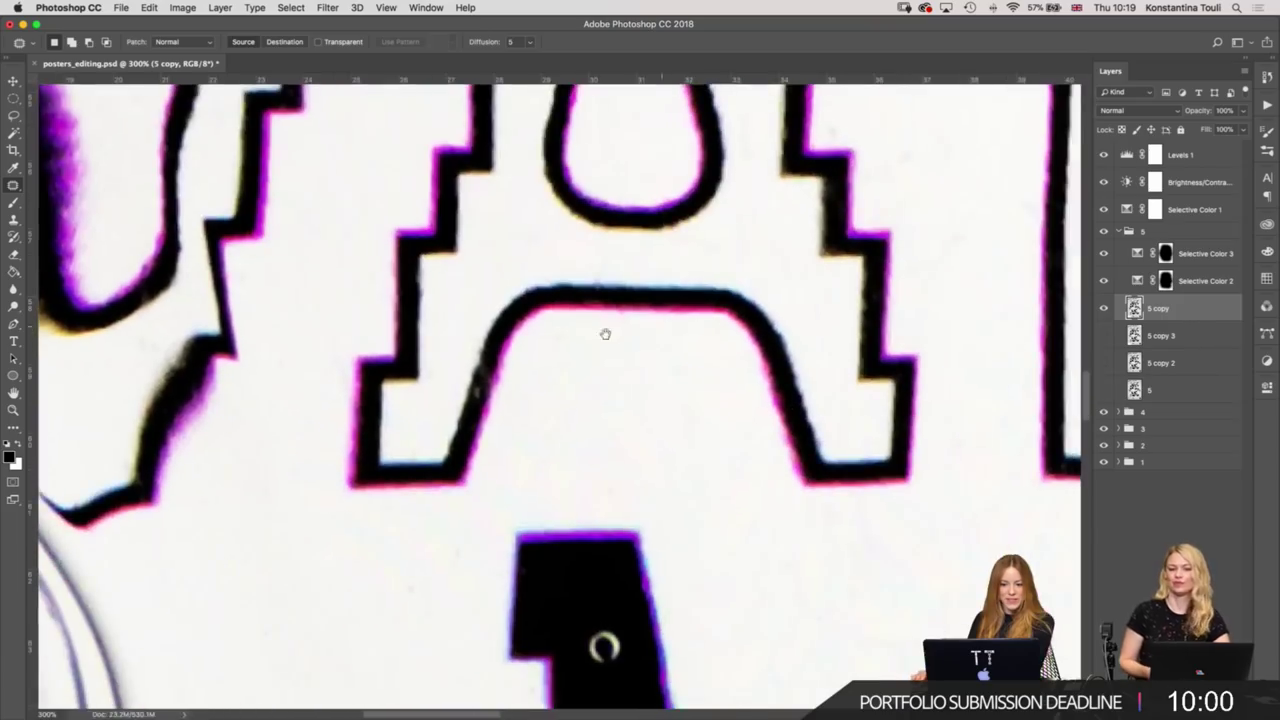
scroll(603, 331, left, 8)
scroll(651, 334, up, 3)
scroll(500, 400, up, 3)
scroll(383, 455, left, 5)
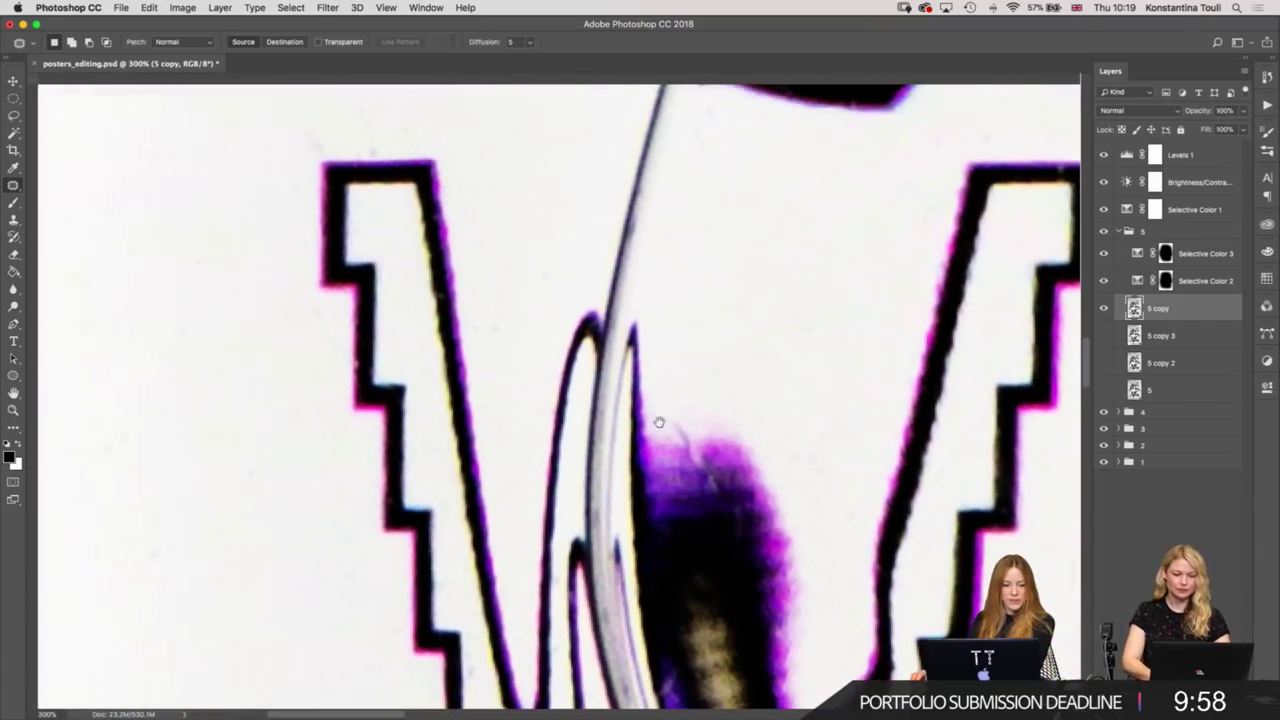
click(522, 236)
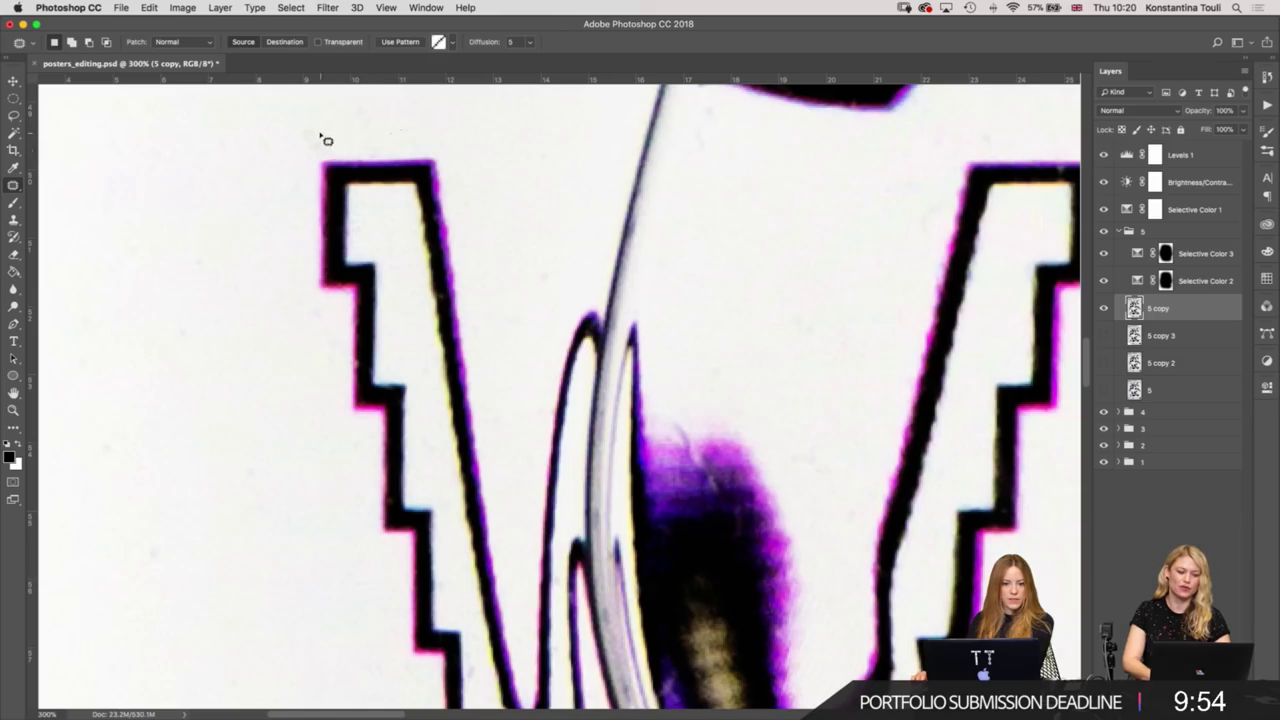
Patch the specks above the stepped letter's top corner and beside the spoon.
drag(323, 162, 330, 158)
scroll(757, 534, down, 5)
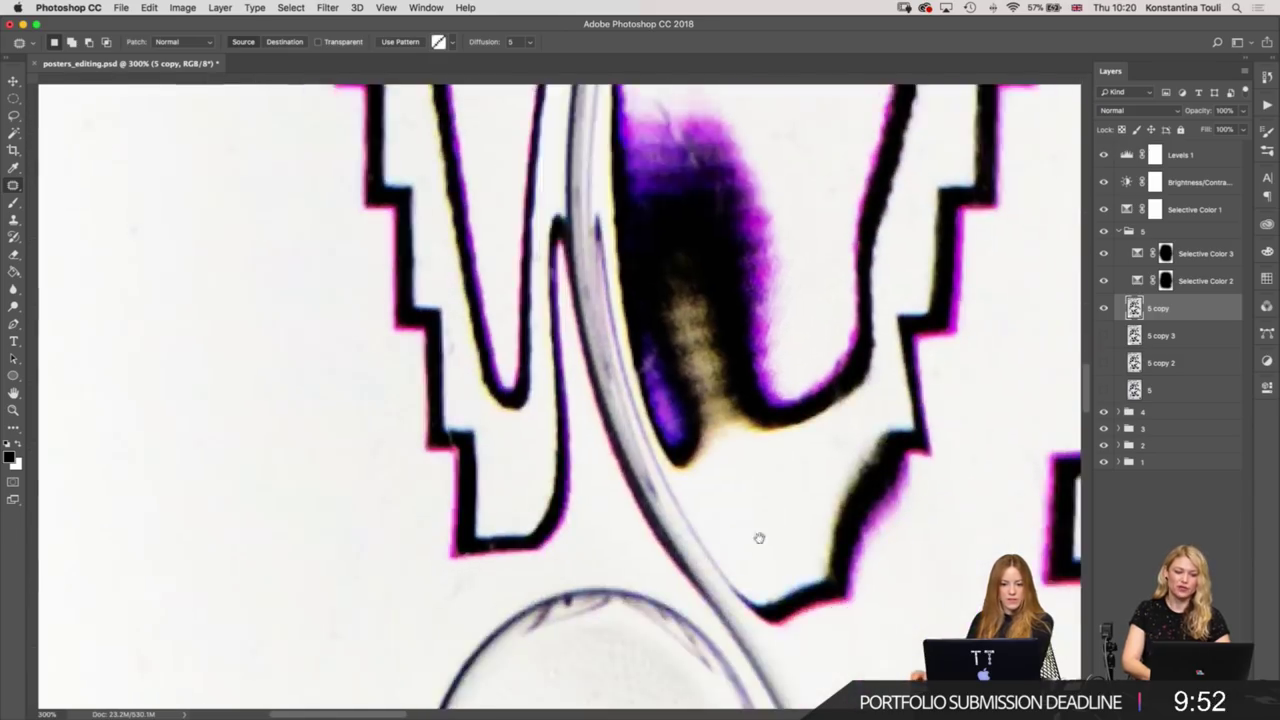
scroll(555, 256, down, 5)
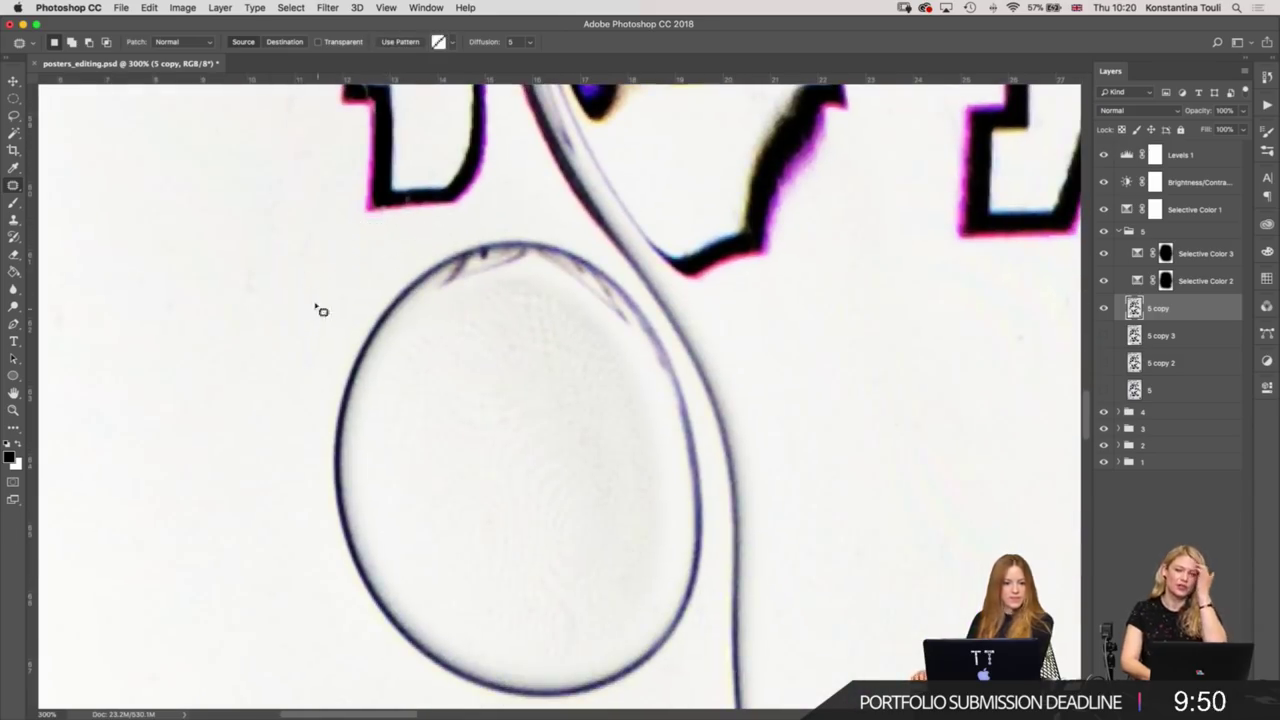
drag(276, 184, 320, 205)
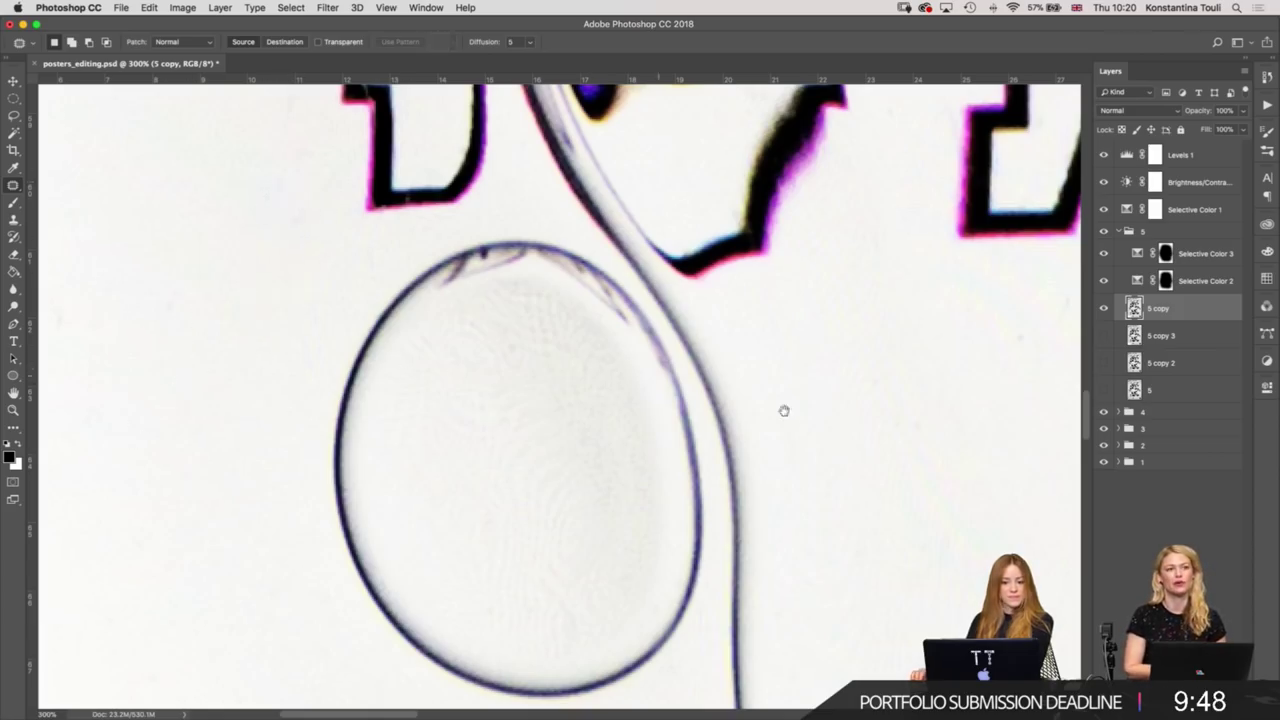
Patch the specks along the bubble outline near the jagged W lettering.
drag(783, 409, 526, 120)
scroll(906, 178, down, 5)
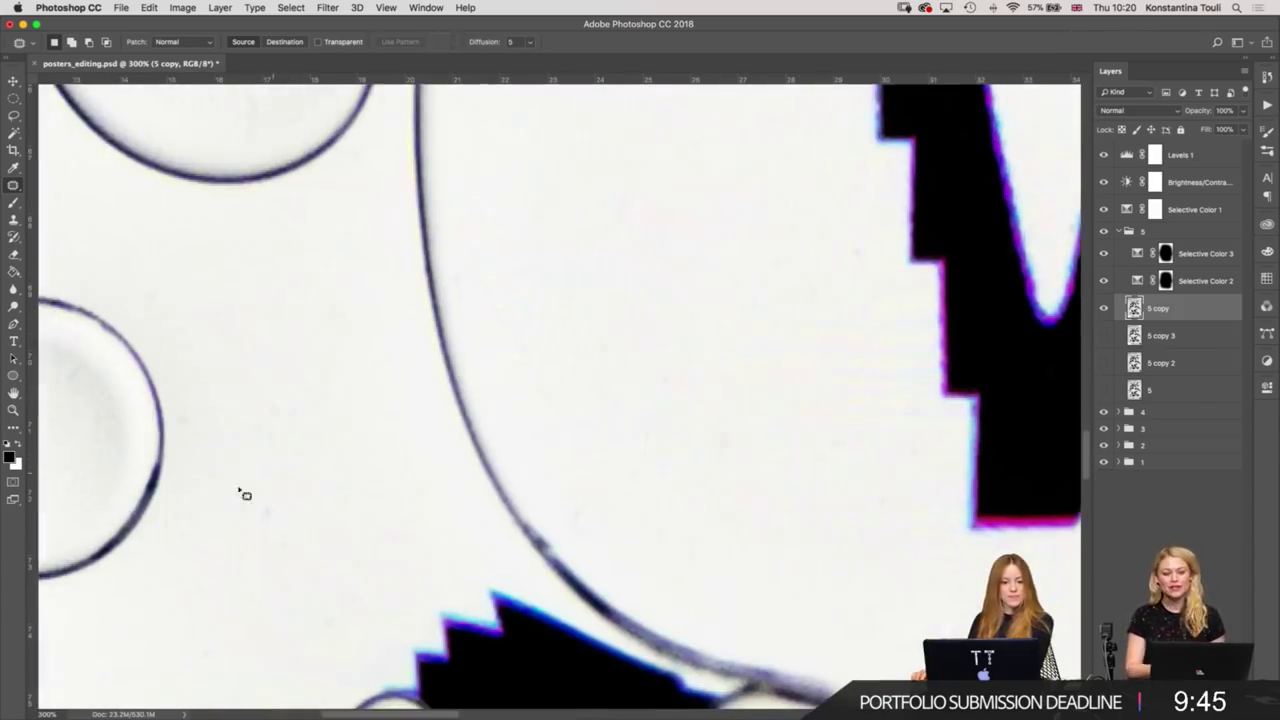
drag(245, 494, 314, 477)
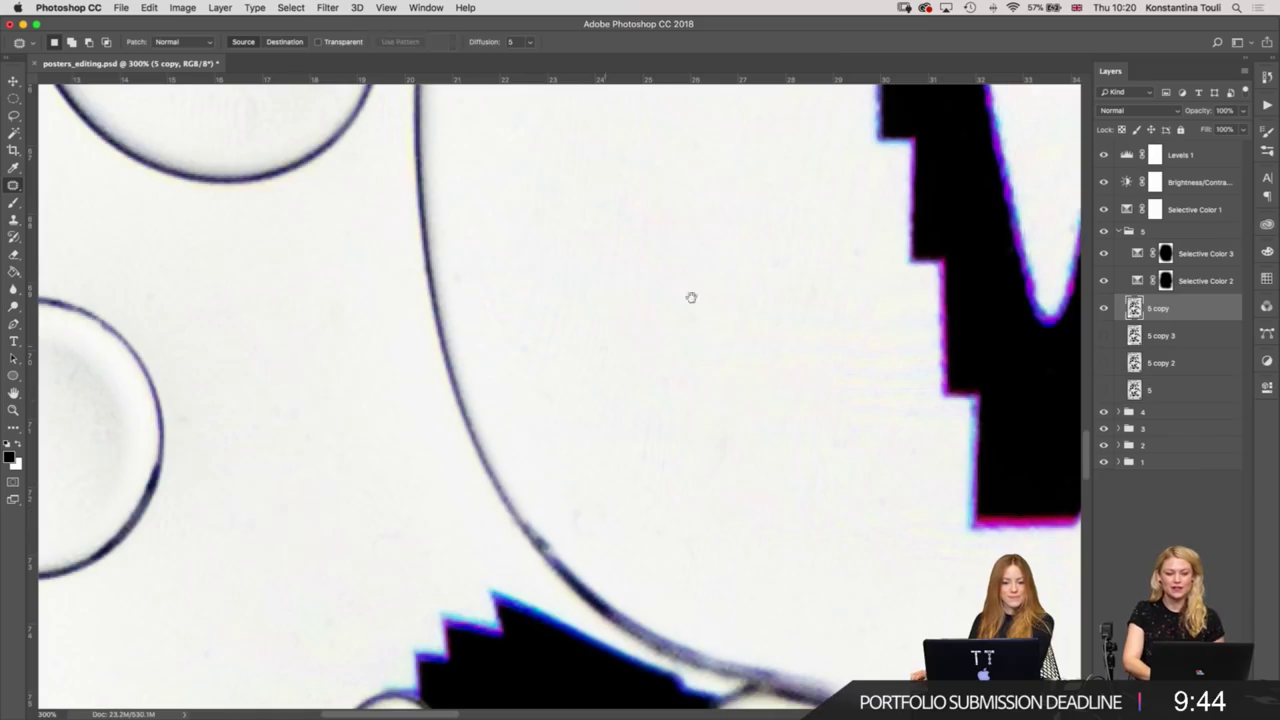
mouse_move(691, 294)
mouse_down()
mouse_move(423, 423)
mouse_move(372, 617)
mouse_up()
scroll(372, 617, right, 5)
scroll(394, 240, right, 5)
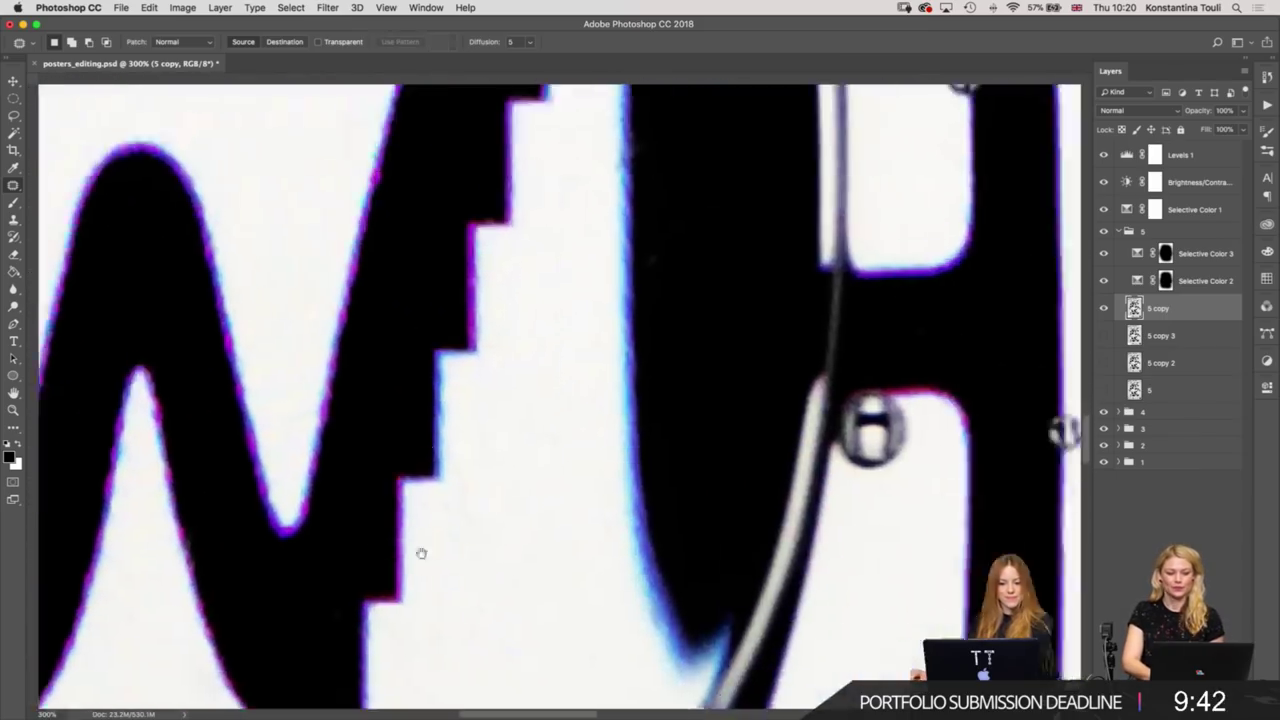
scroll(423, 551, down, 3)
scroll(503, 380, right, 5)
scroll(496, 246, right, 5)
scroll(496, 246, up, 2)
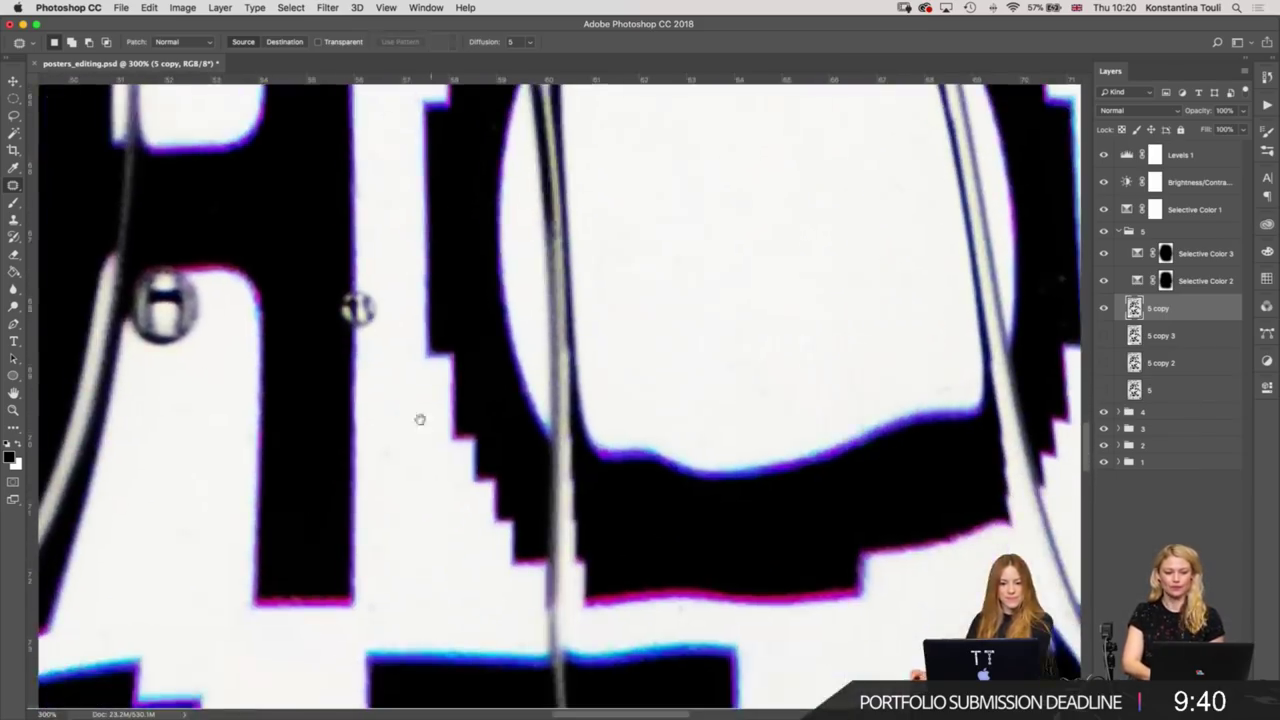
scroll(372, 624, left, 2)
drag(410, 604, 531, 580)
Patch the specks beside the exclamation mark.
scroll(300, 400, right, 10)
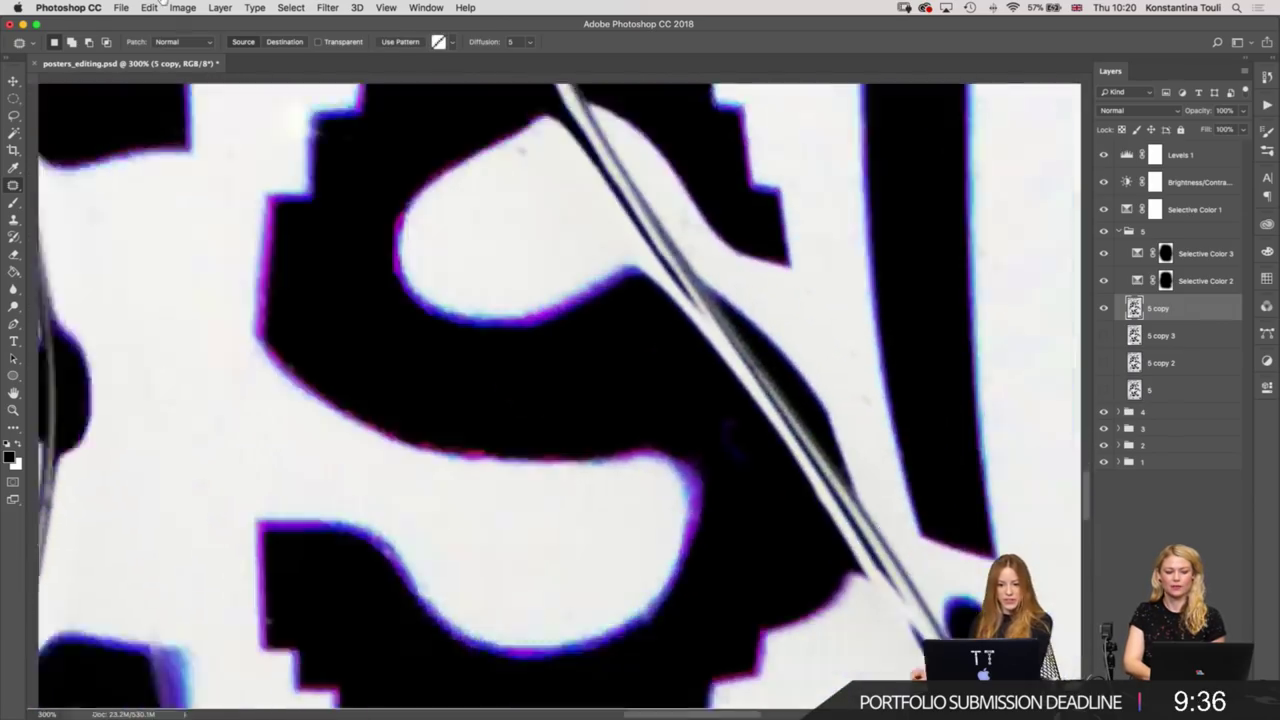
scroll(106, 231, right, 10)
drag(474, 384, 464, 355)
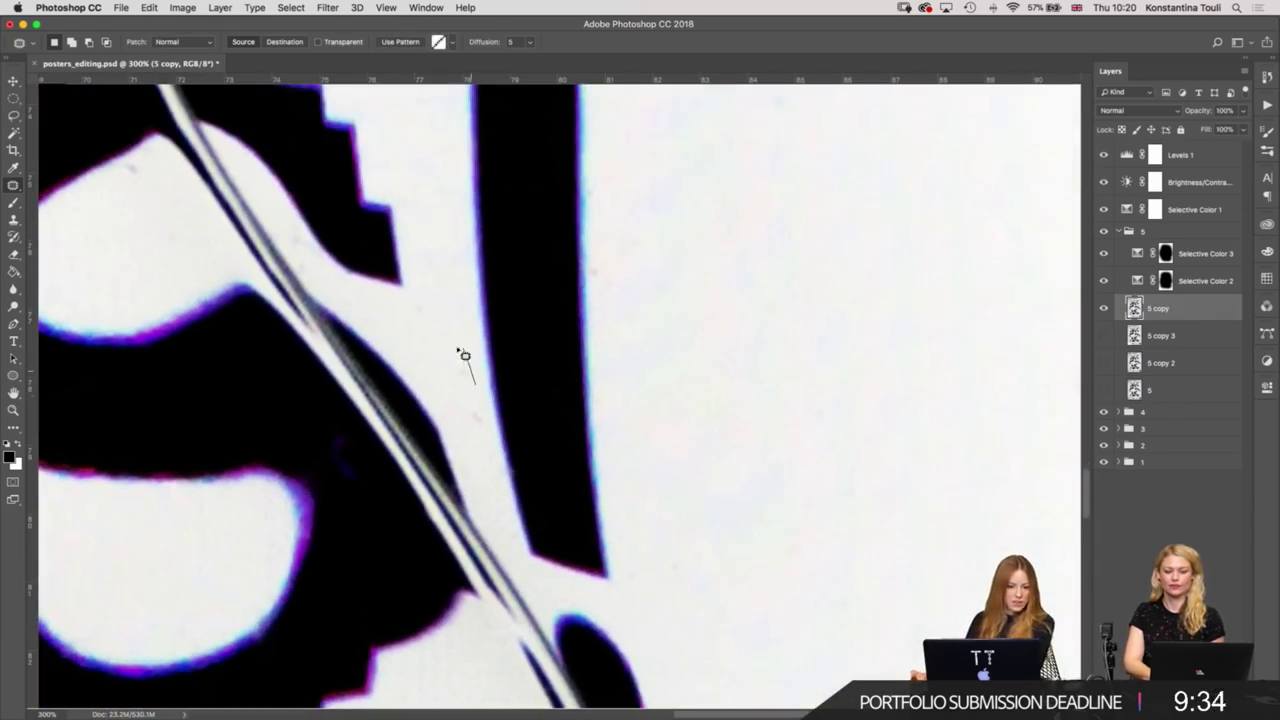
mouse_move(485, 436)
mouse_down()
mouse_move(457, 330)
mouse_move(525, 375)
mouse_up()
scroll(480, 350, left, 5)
scroll(480, 350, up, 2)
scroll(530, 380, up, 2)
scroll(530, 380, left, 2)
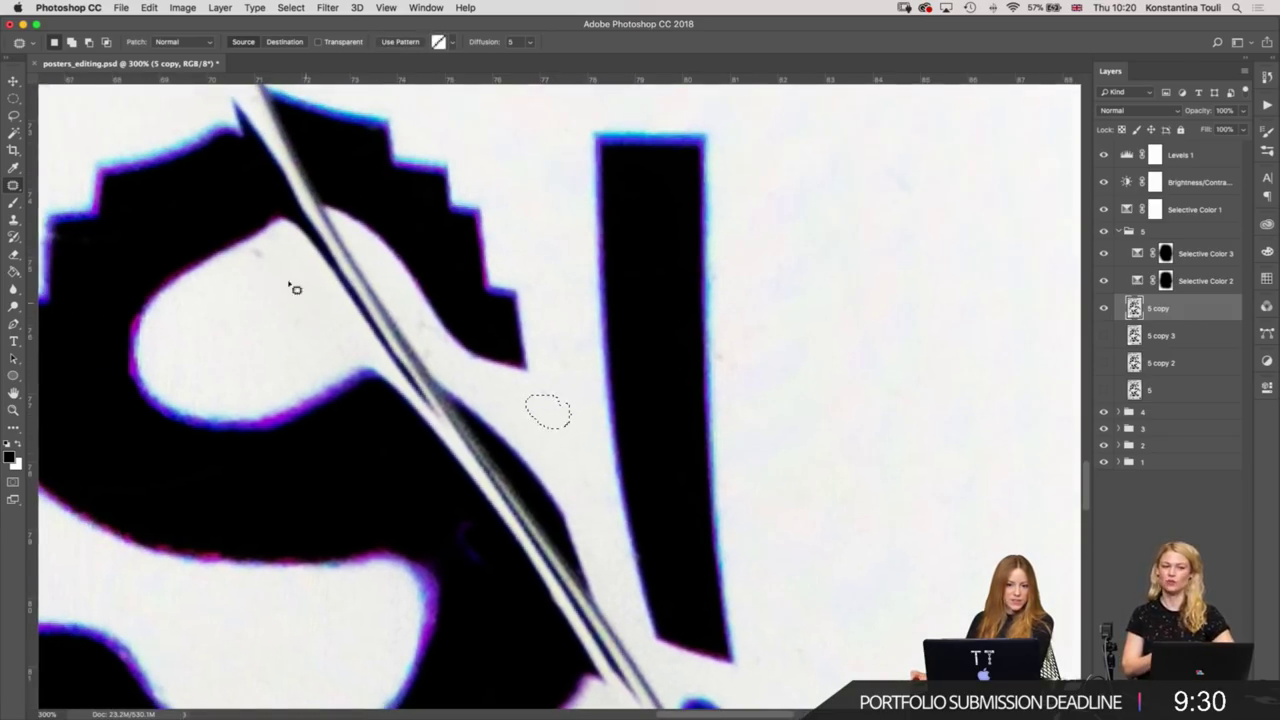
Patch the small mark under the A.
scroll(300, 330, down, 4)
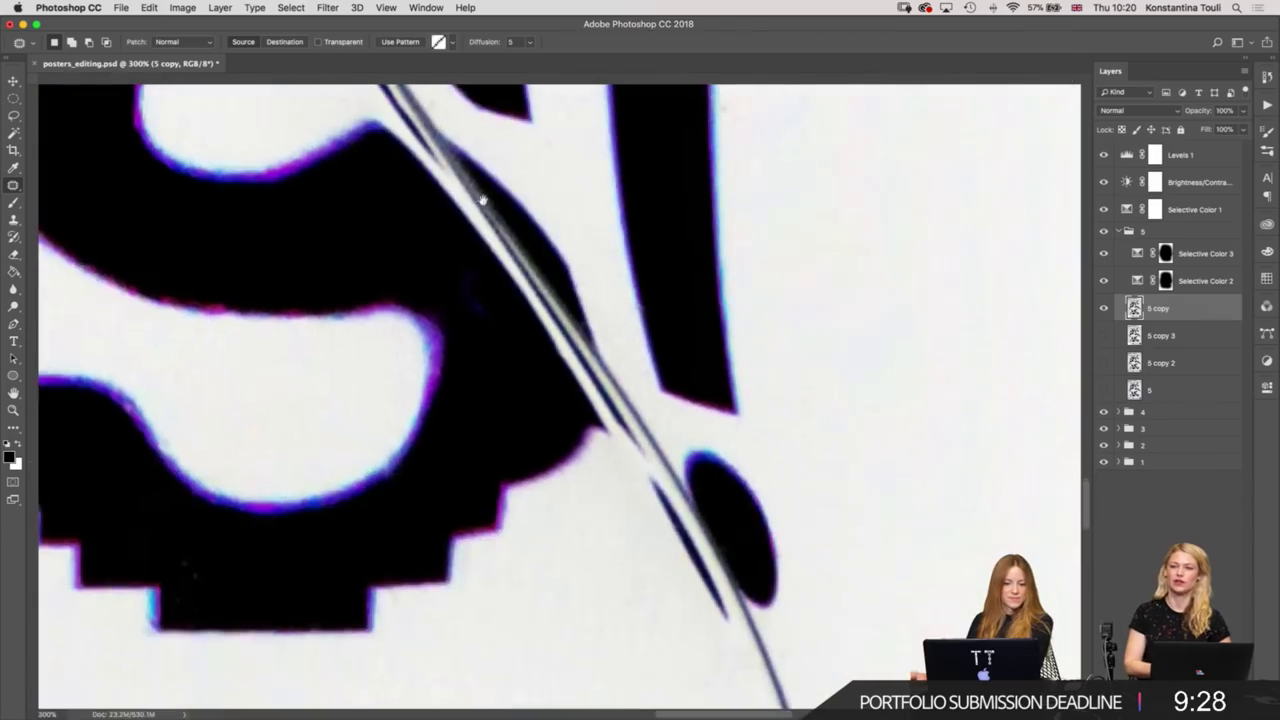
scroll(446, 349, down, 1)
scroll(446, 349, down, 2)
scroll(491, 300, left, 10)
scroll(971, 434, left, 2)
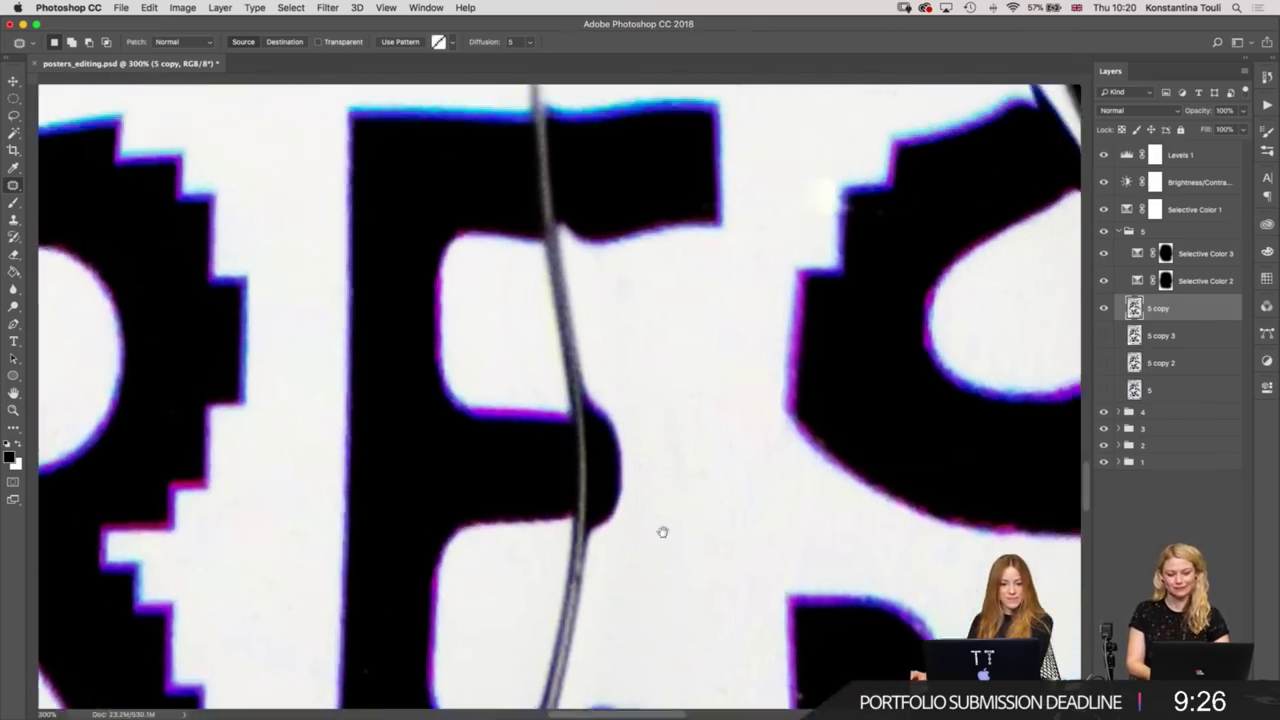
scroll(684, 358, left, 5)
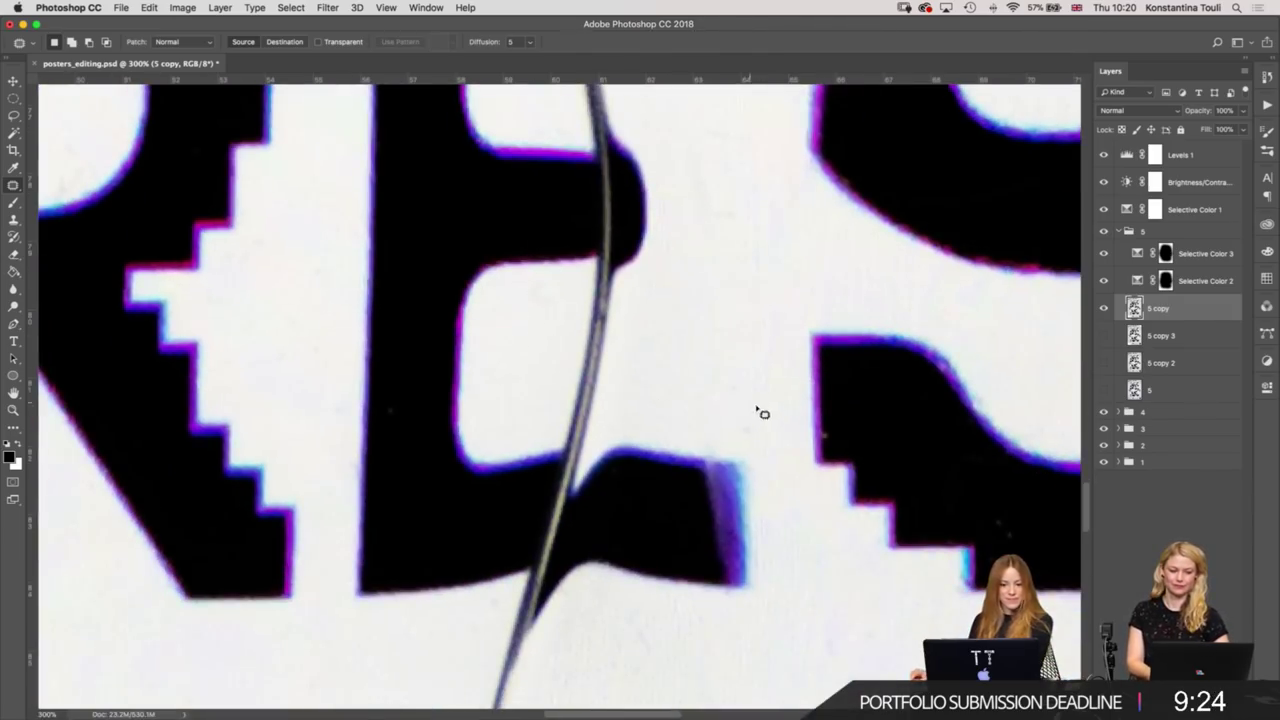
scroll(711, 346, left, 5)
scroll(849, 491, left, 5)
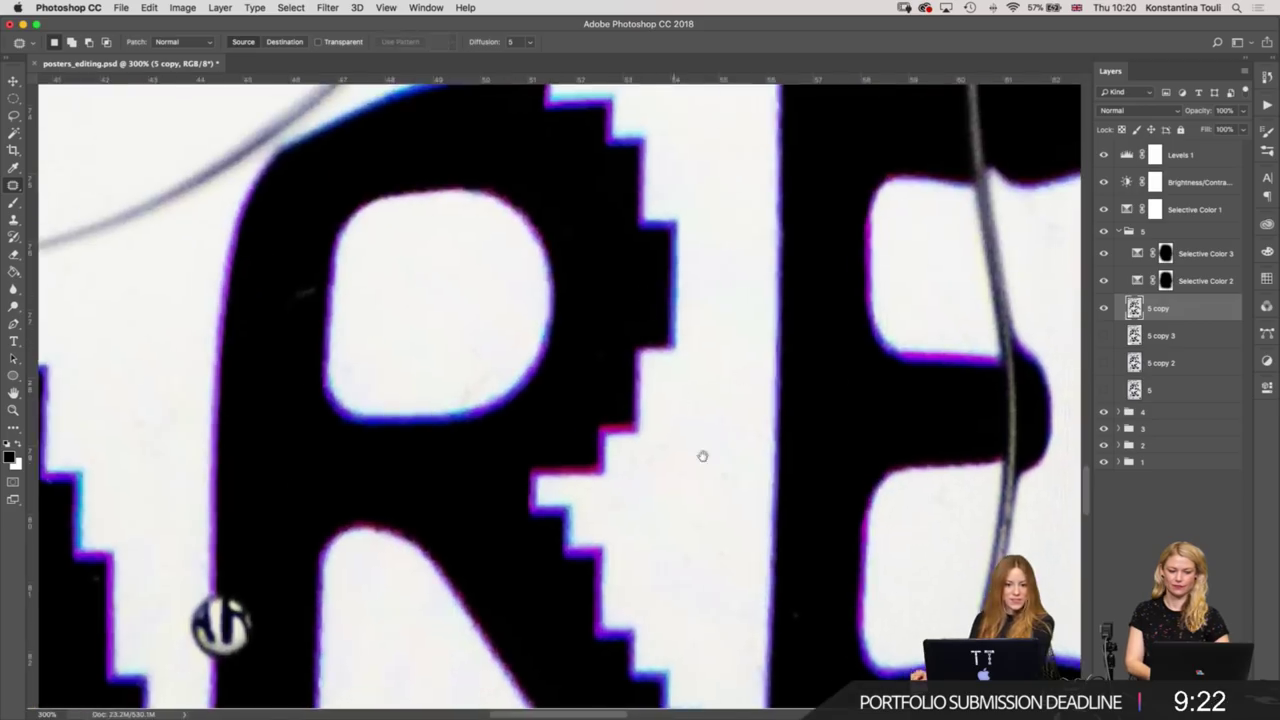
scroll(700, 454, up, 3)
scroll(720, 297, left, 5)
scroll(526, 357, left, 2)
scroll(600, 400, left, 5)
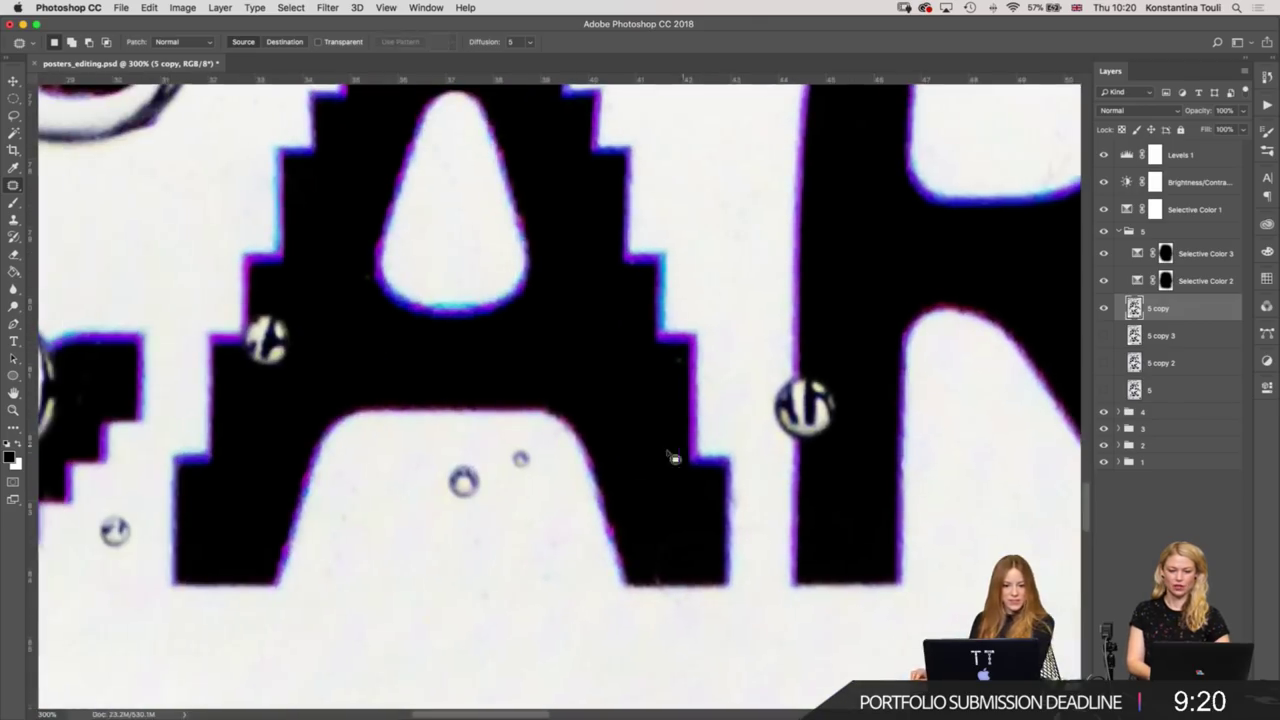
scroll(541, 452, up, 3)
mouse_move(517, 497)
mouse_down()
mouse_move(545, 490)
mouse_move(550, 636)
mouse_up()
drag(469, 663, 466, 652)
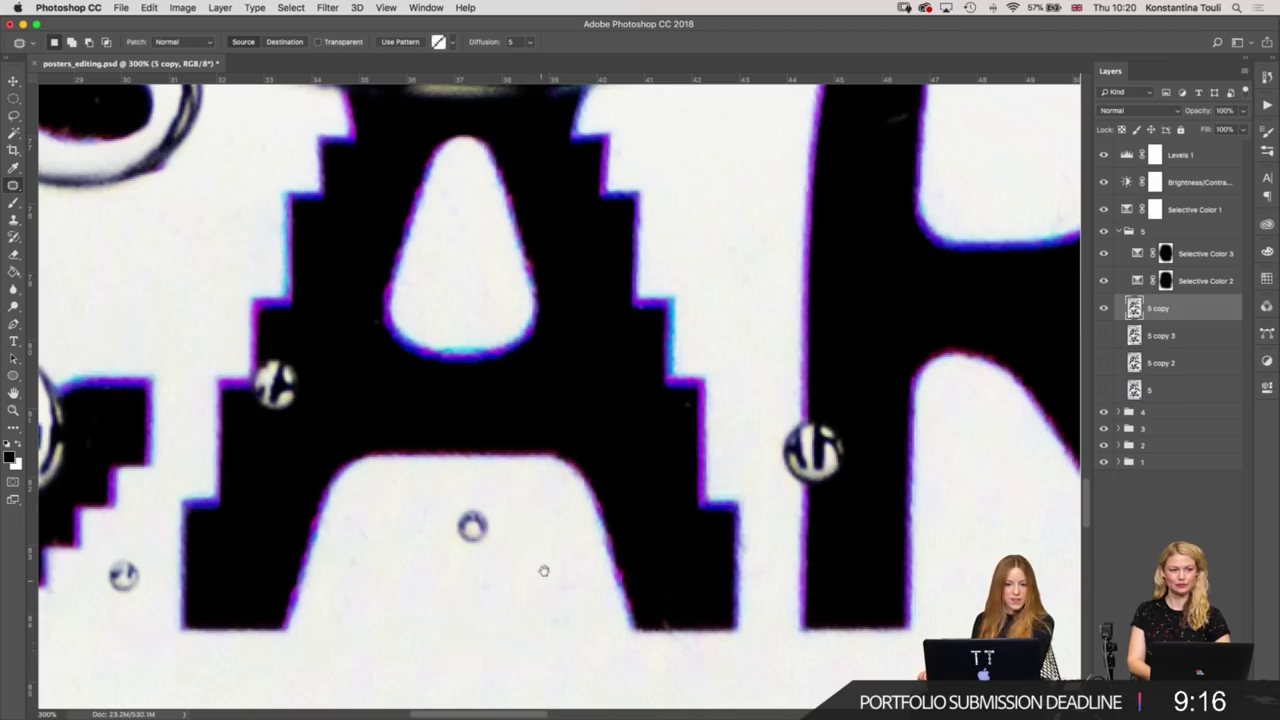
Patch away the small drops on and below the black letter's bottom.
scroll(544, 571, left, 3)
scroll(560, 500, left, 5)
scroll(560, 500, down, 3)
scroll(580, 430, left, 2)
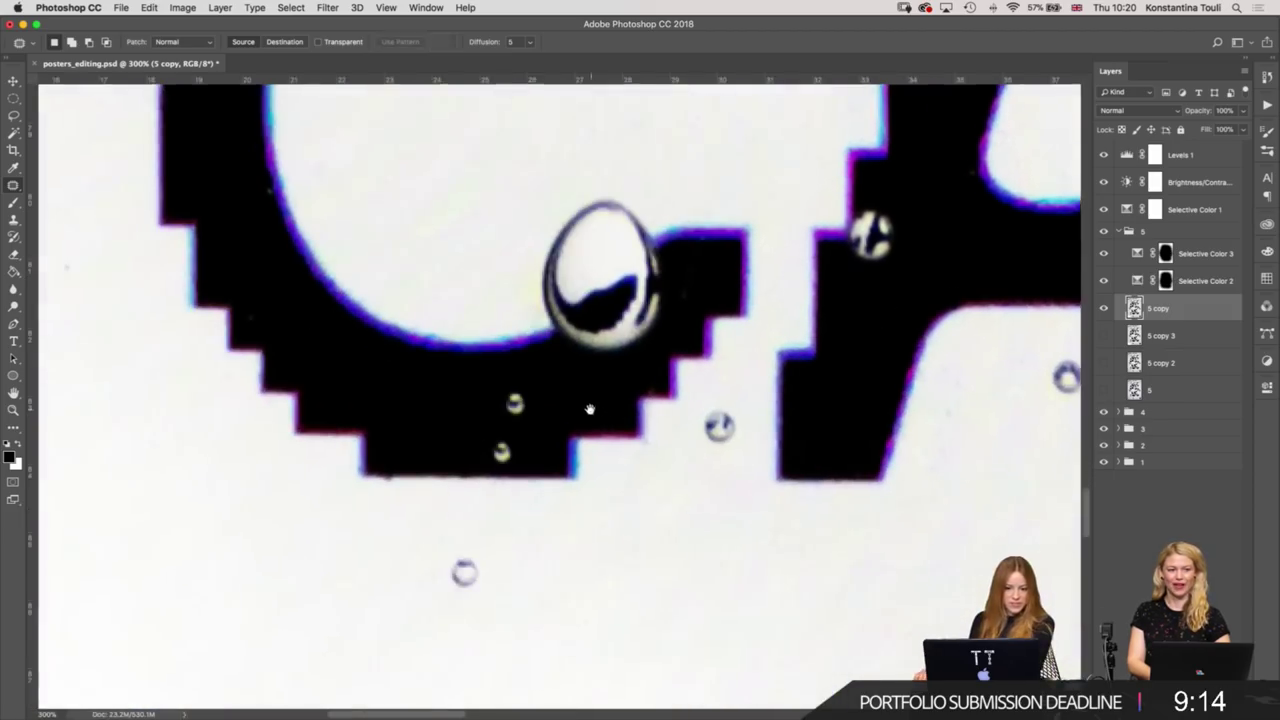
scroll(590, 409, up, 3)
scroll(590, 409, left, 2)
scroll(486, 560, up, 5)
scroll(500, 423, up, 3)
scroll(649, 486, left, 4)
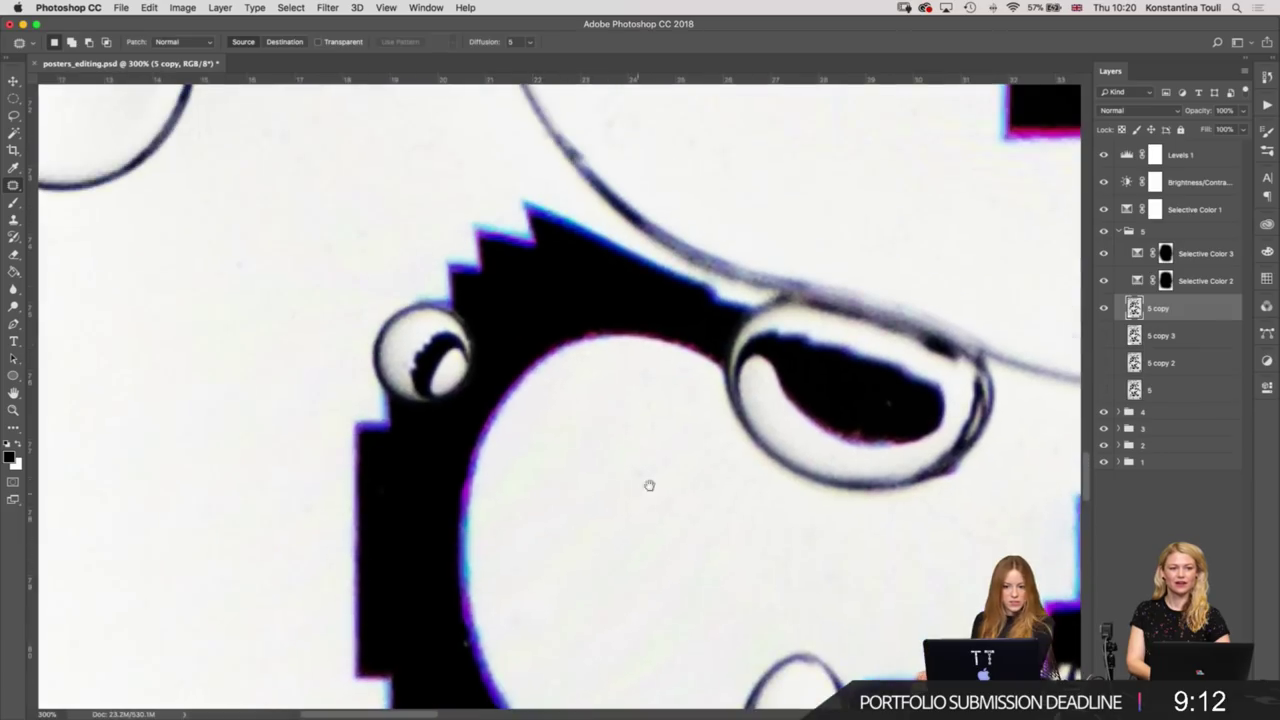
scroll(663, 464, down, 5)
scroll(663, 464, right, 3)
scroll(608, 406, down, 1)
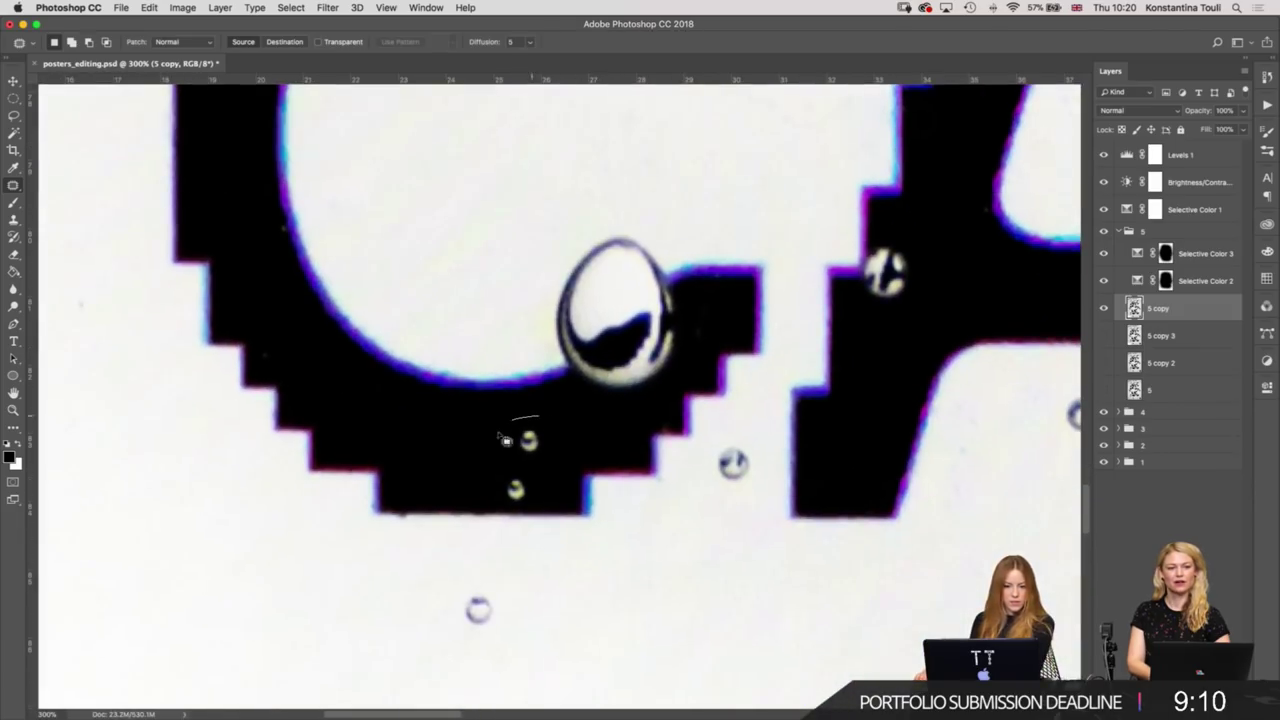
mouse_move(538, 416)
mouse_down()
mouse_move(515, 508)
mouse_move(540, 420)
mouse_move(450, 445)
mouse_up()
key(ctrl+d)
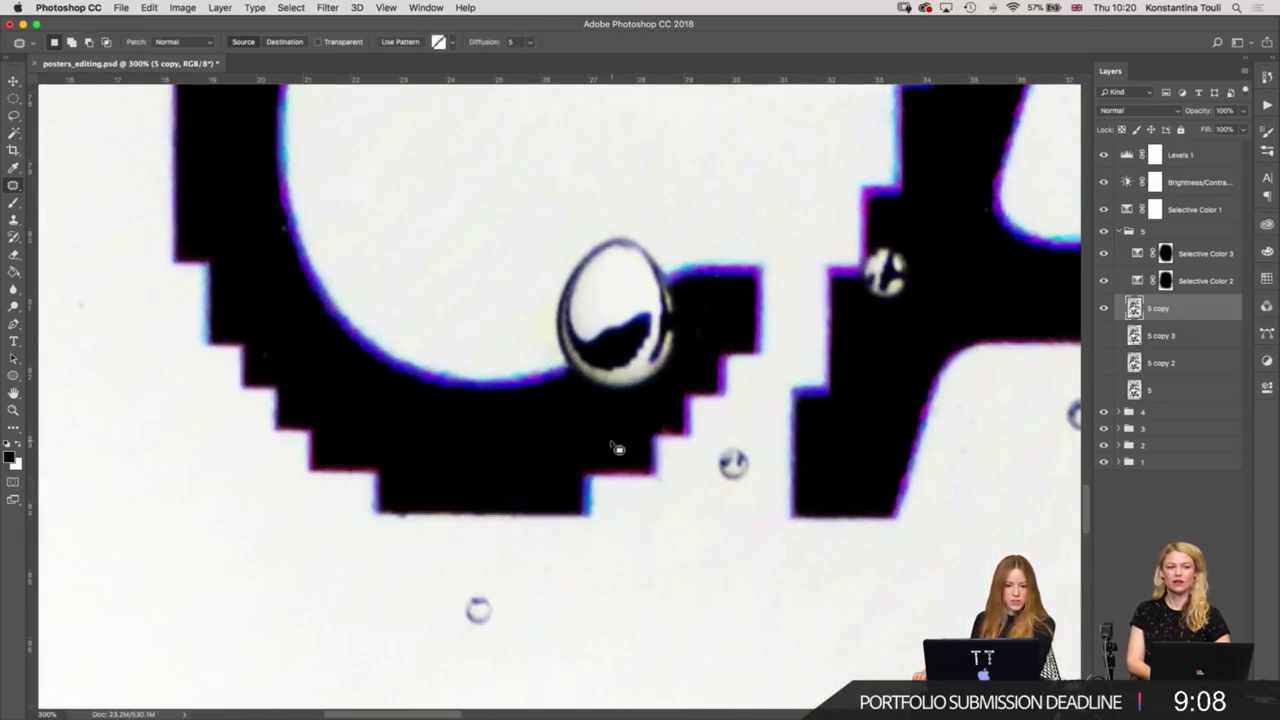
mouse_move(499, 633)
mouse_down()
mouse_move(534, 608)
mouse_move(710, 588)
mouse_up()
Patch away the dust speck at the poster's bottom edge below the '22nd of' text.
key(ctrl+d)
key(ctrl+minus)
key(ctrl+minus)
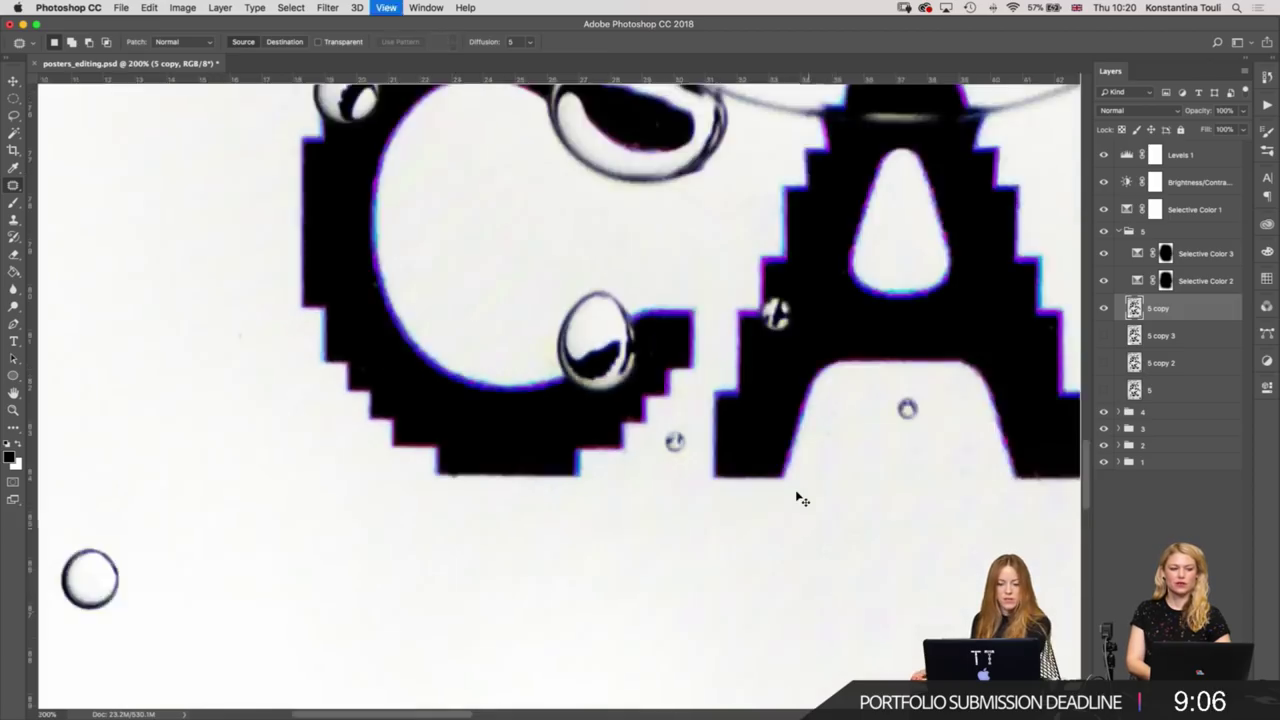
key(ctrl+minus)
key(ctrl+minus)
scroll(754, 492, right, 2)
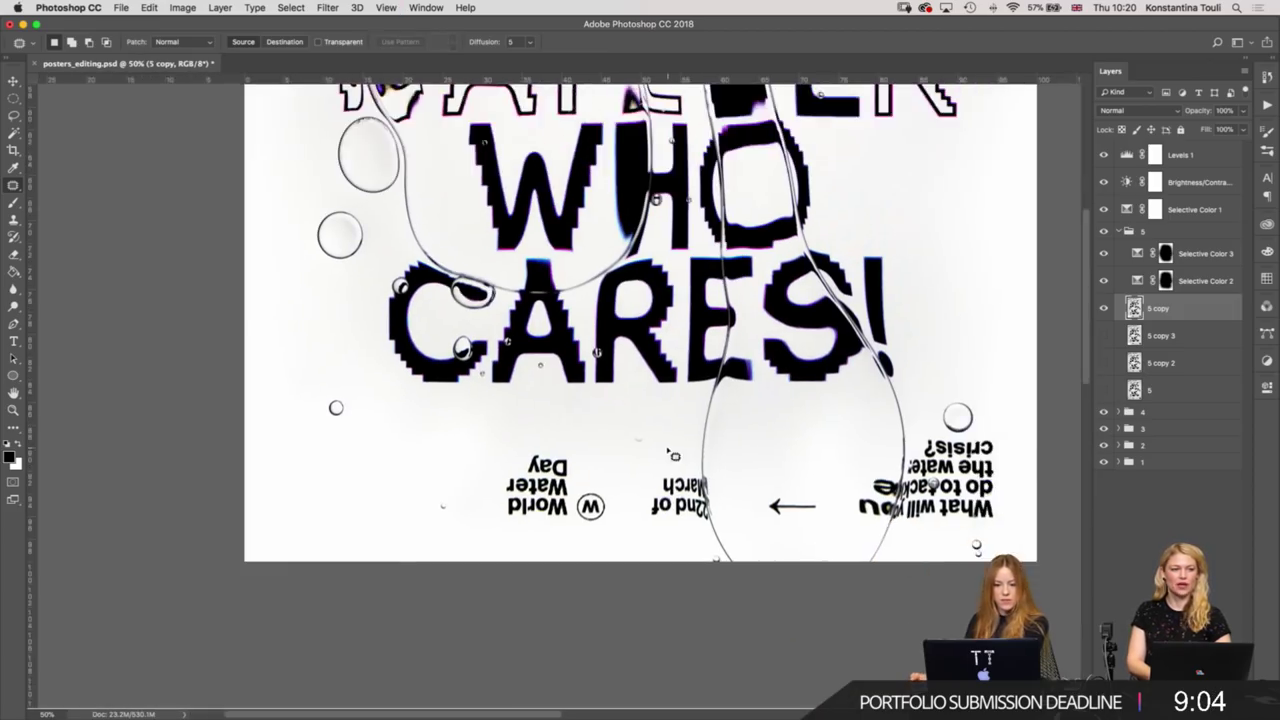
key(ctrl+plus)
drag(655, 430, 648, 462)
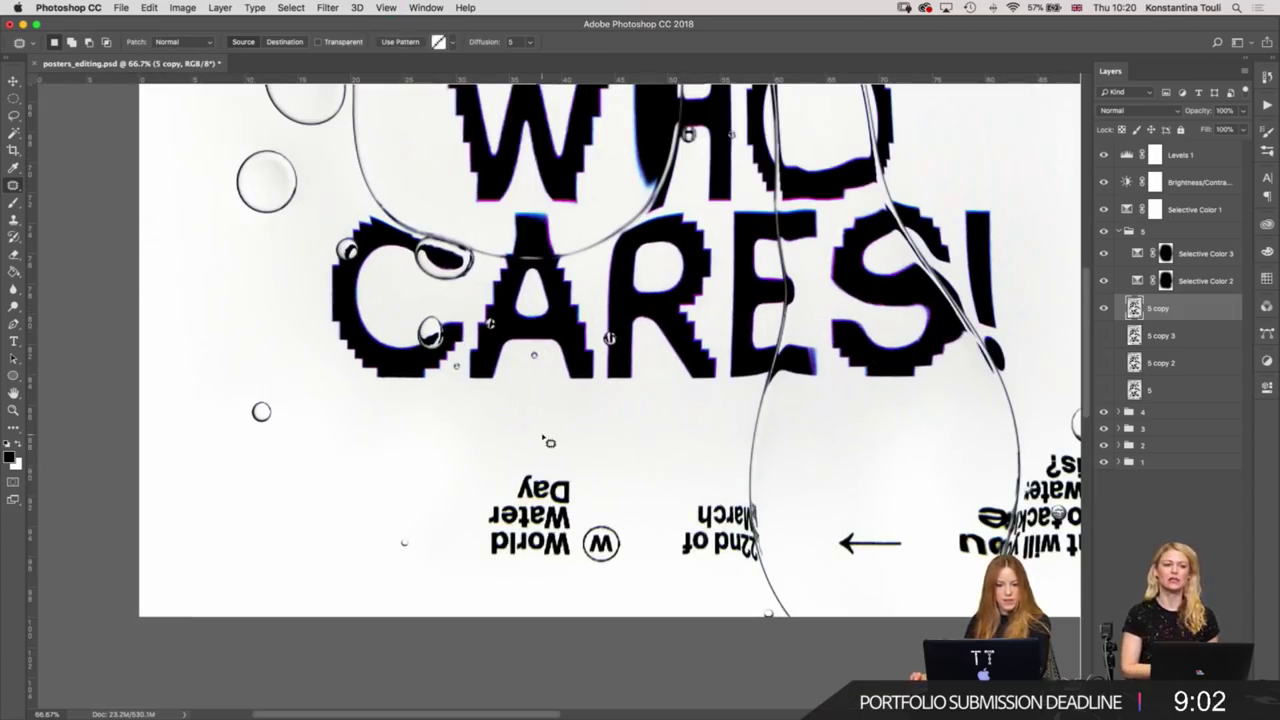
key(ctrl+plus)
scroll(627, 390, down, 5)
key(ctrl+plus)
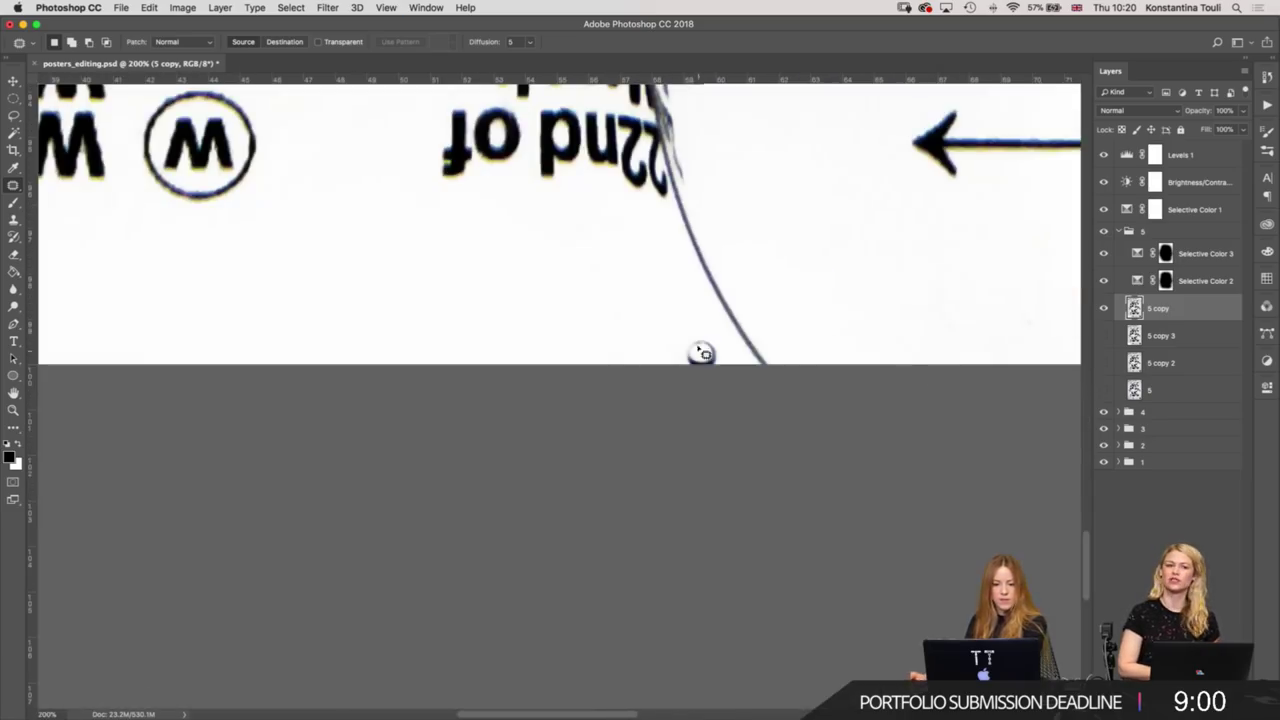
mouse_move(686, 357)
mouse_down()
mouse_move(726, 357)
mouse_move(606, 320)
mouse_move(508, 311)
mouse_up()
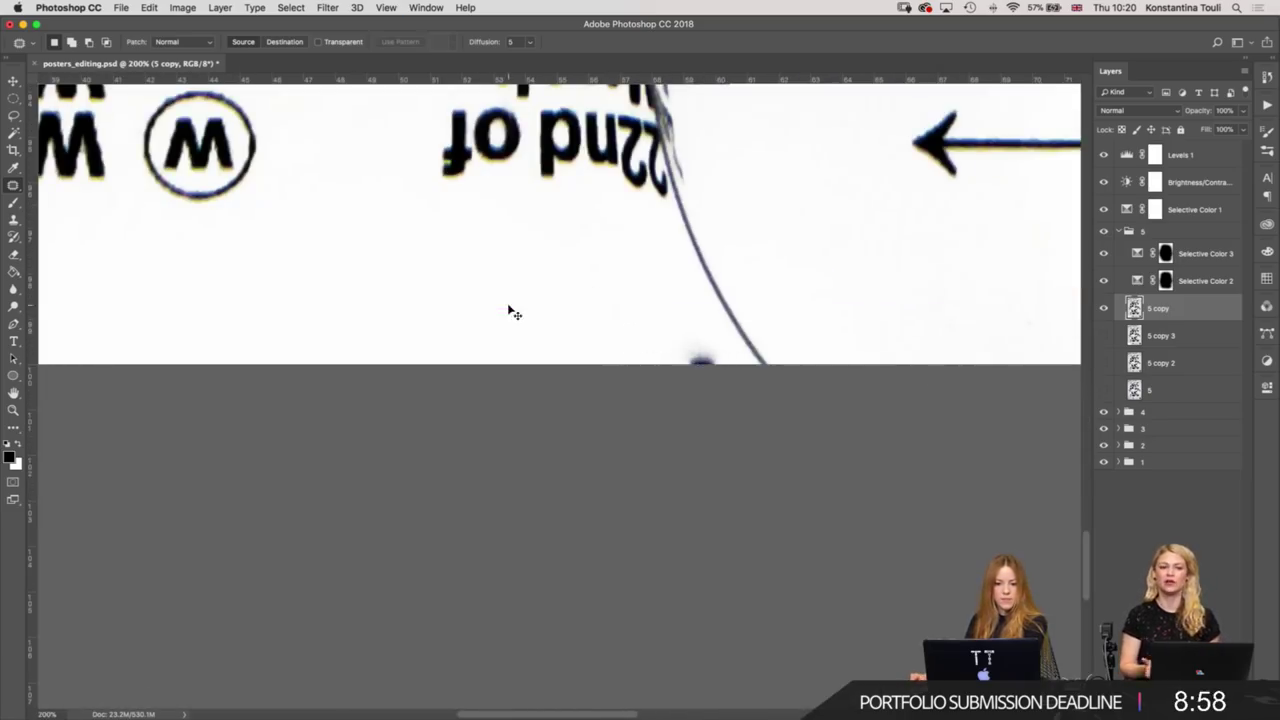
Clone clean white paper over the remaining bottom-edge spot, then return to the Patch tool.
key(s)
alt+click(669, 344)
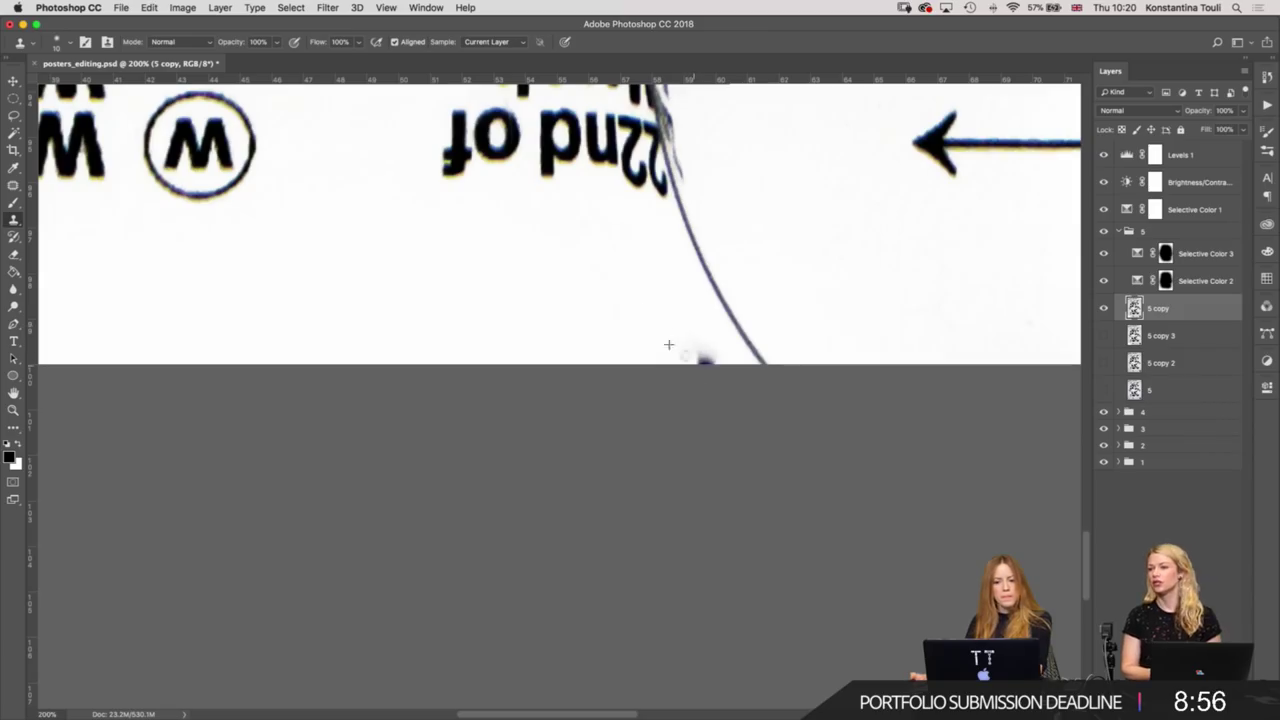
drag(709, 361, 711, 362)
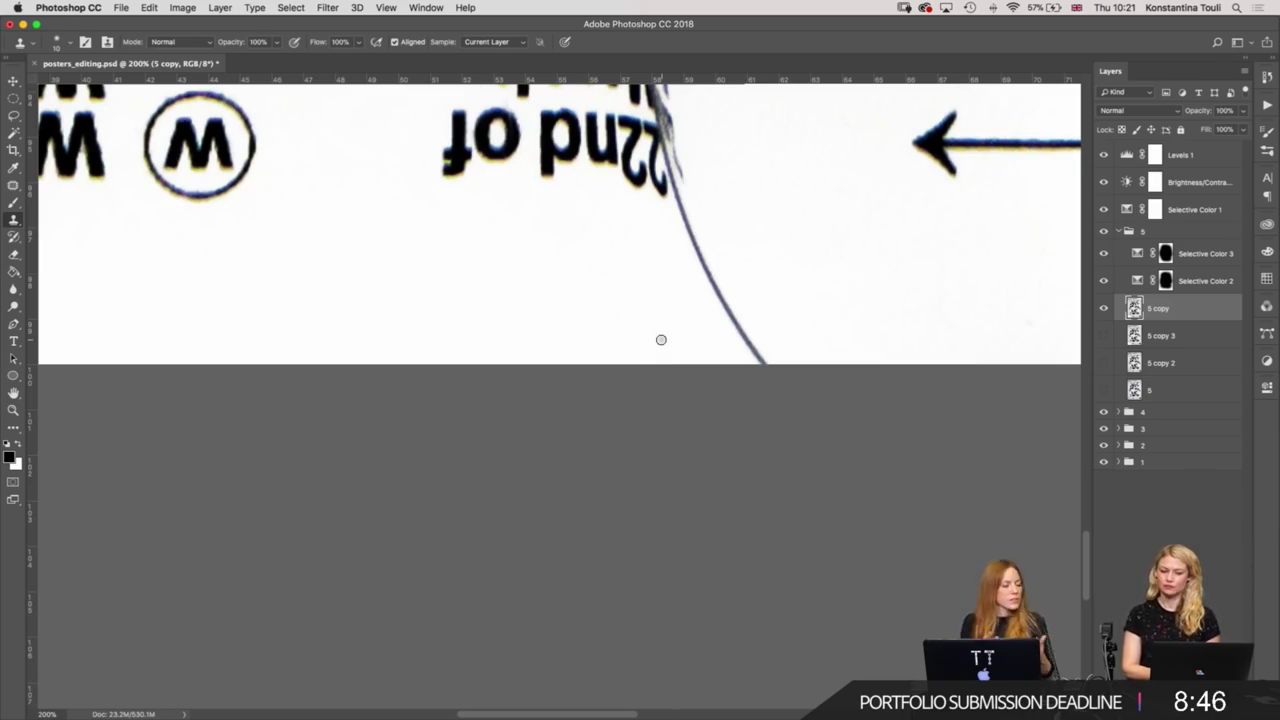
key(j)
key(super+minus)
key(super+minus)
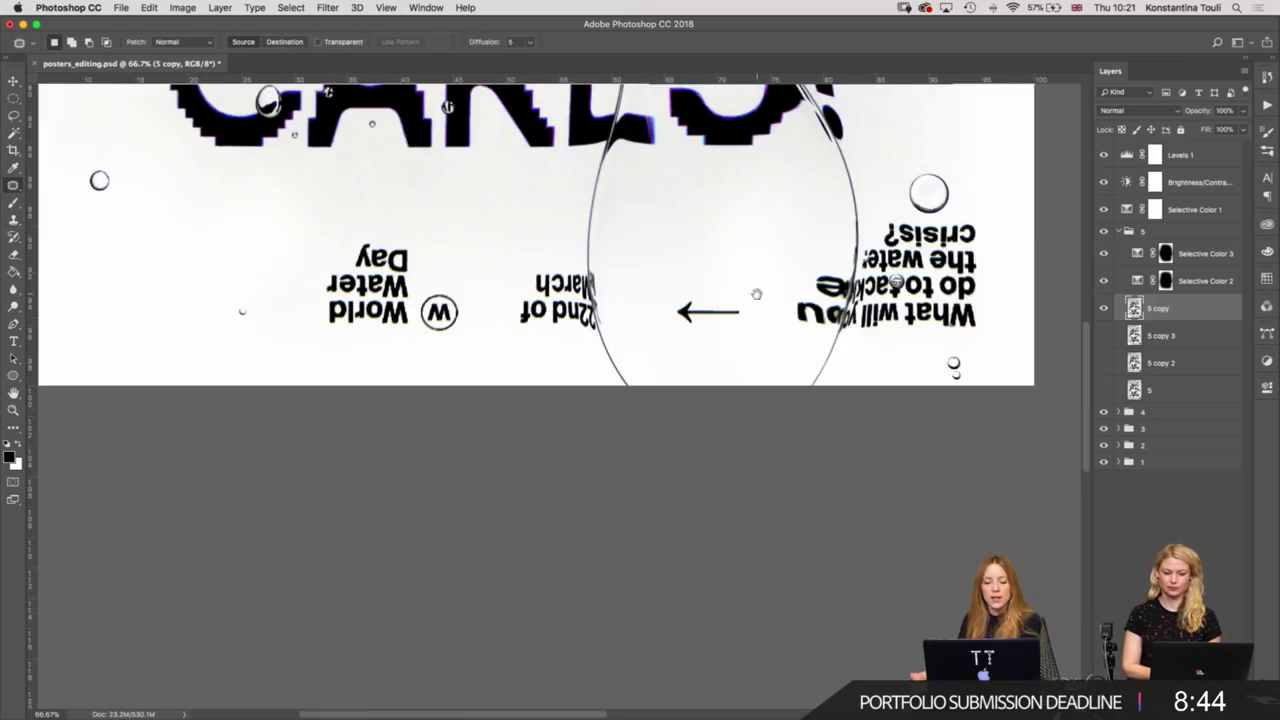
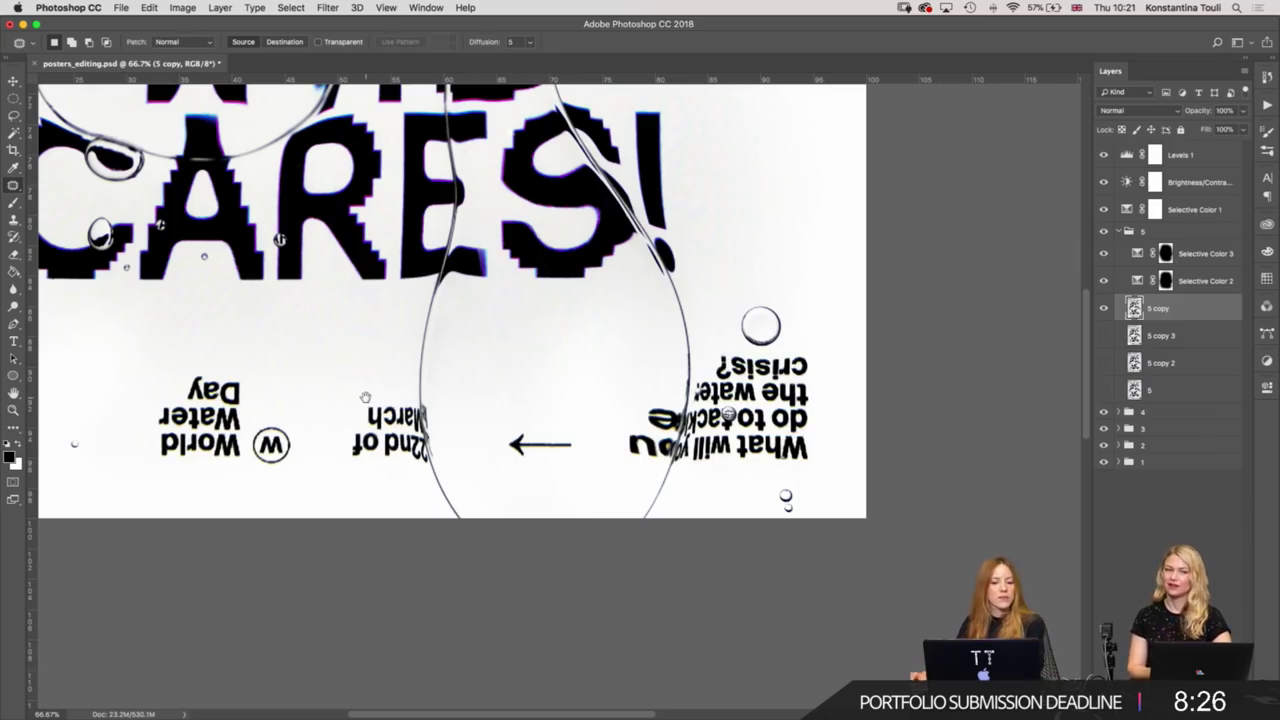
Zoom in below CARES! and patch out a small speck in the white space.
scroll(566, 443, up, 5)
scroll(520, 480, up, 5)
scroll(470, 524, up, 5)
scroll(547, 405, up, 5)
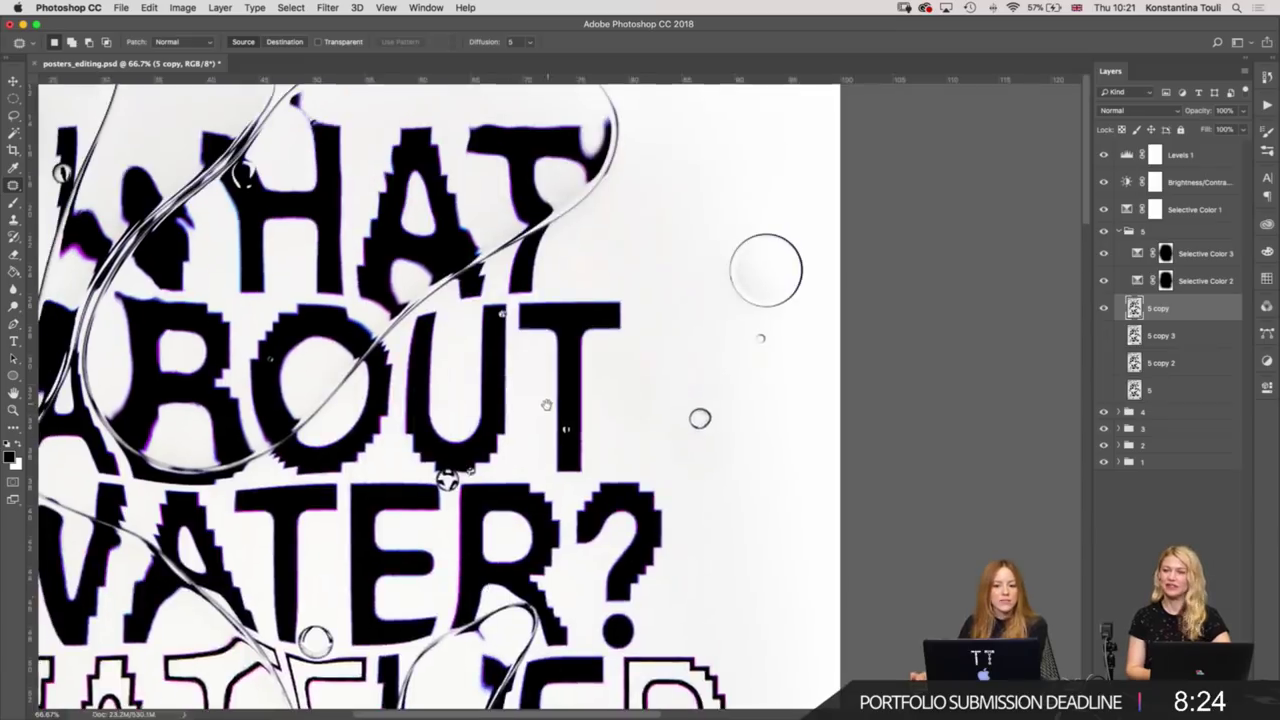
scroll(547, 405, up, 5)
scroll(399, 434, left, 5)
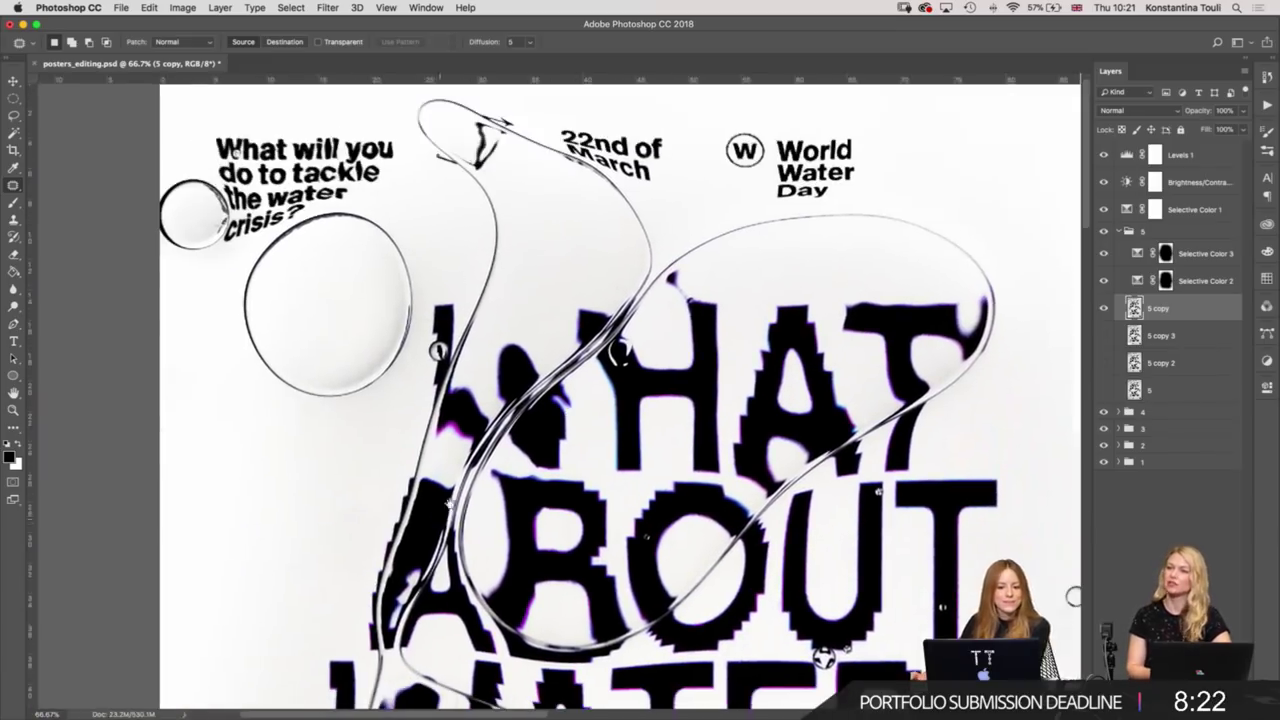
scroll(460, 500, down, 5)
scroll(460, 480, down, 5)
scroll(465, 370, down, 2)
scroll(463, 340, left, 3)
scroll(463, 340, down, 5)
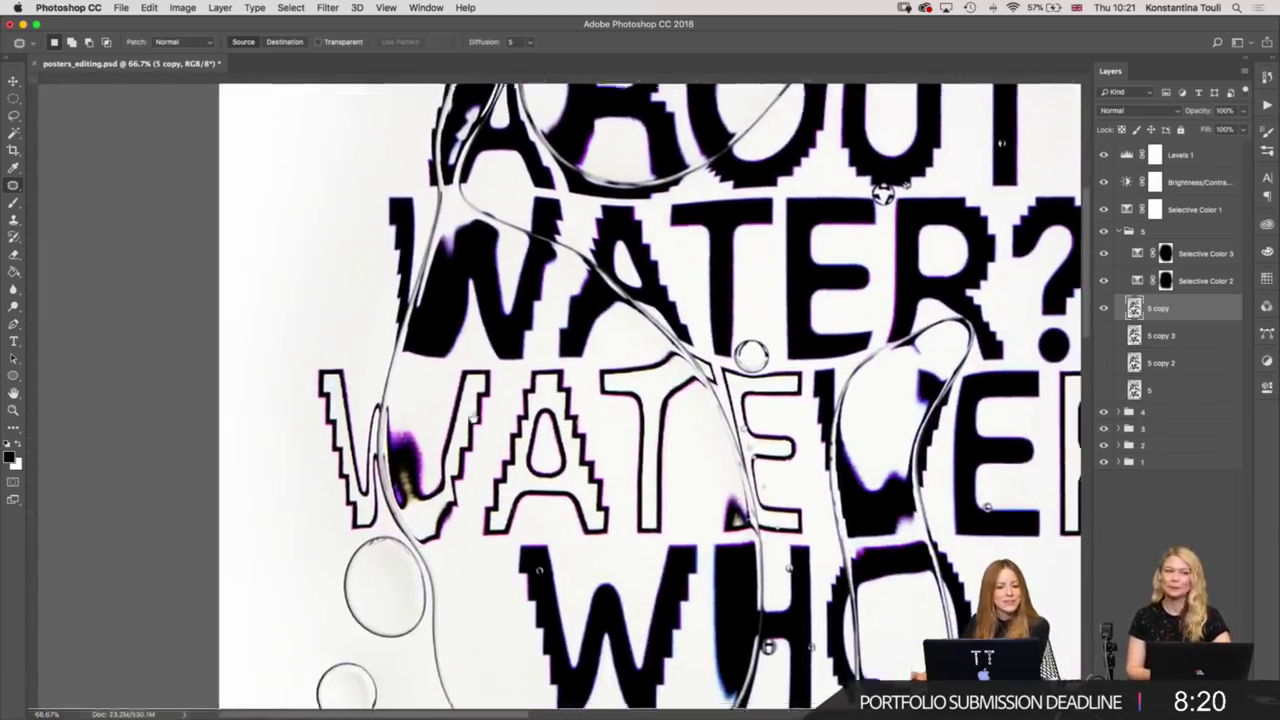
scroll(470, 330, down, 3)
scroll(485, 314, down, 1)
scroll(485, 314, right, 1)
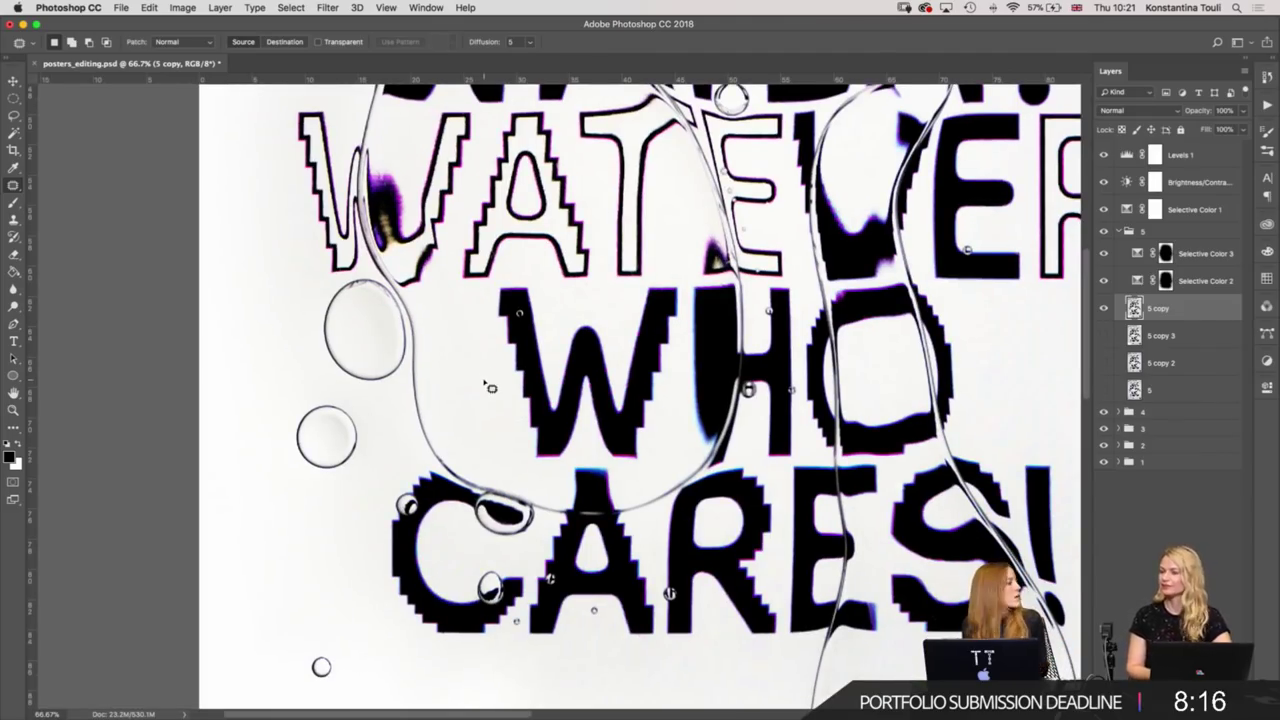
scroll(490, 387, down, 4)
scroll(490, 387, right, 2)
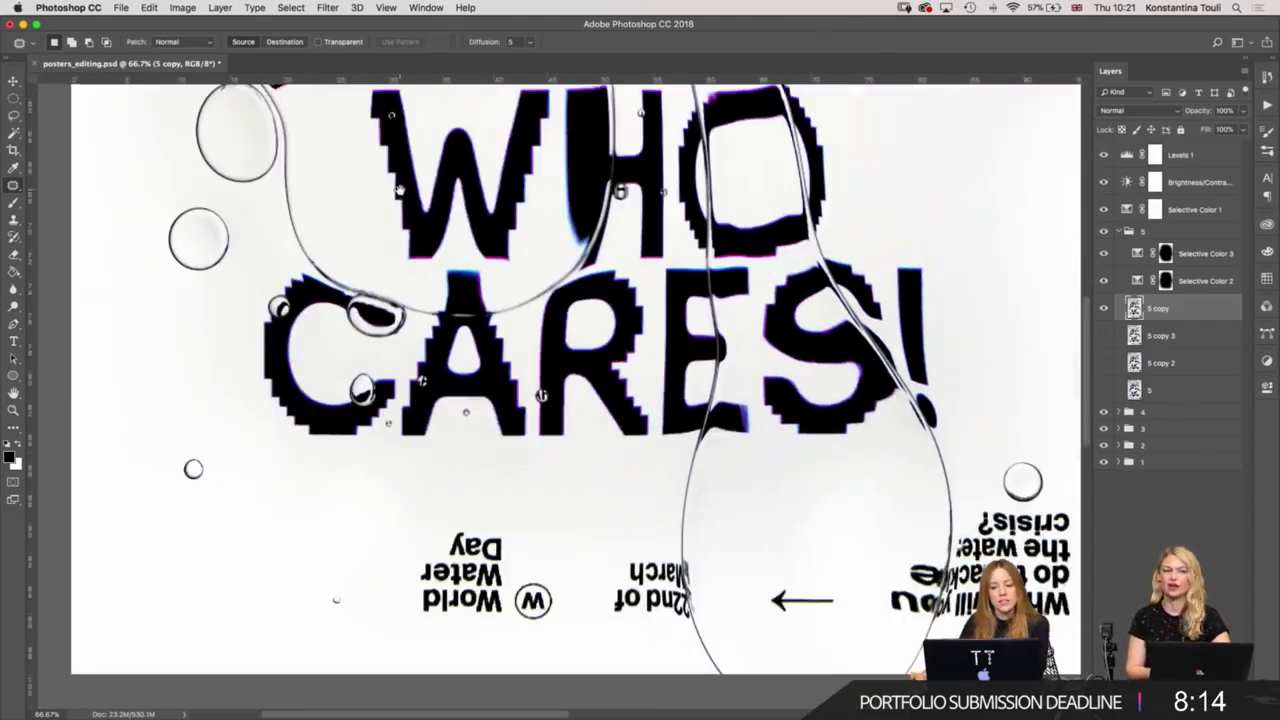
drag(464, 412, 489, 412)
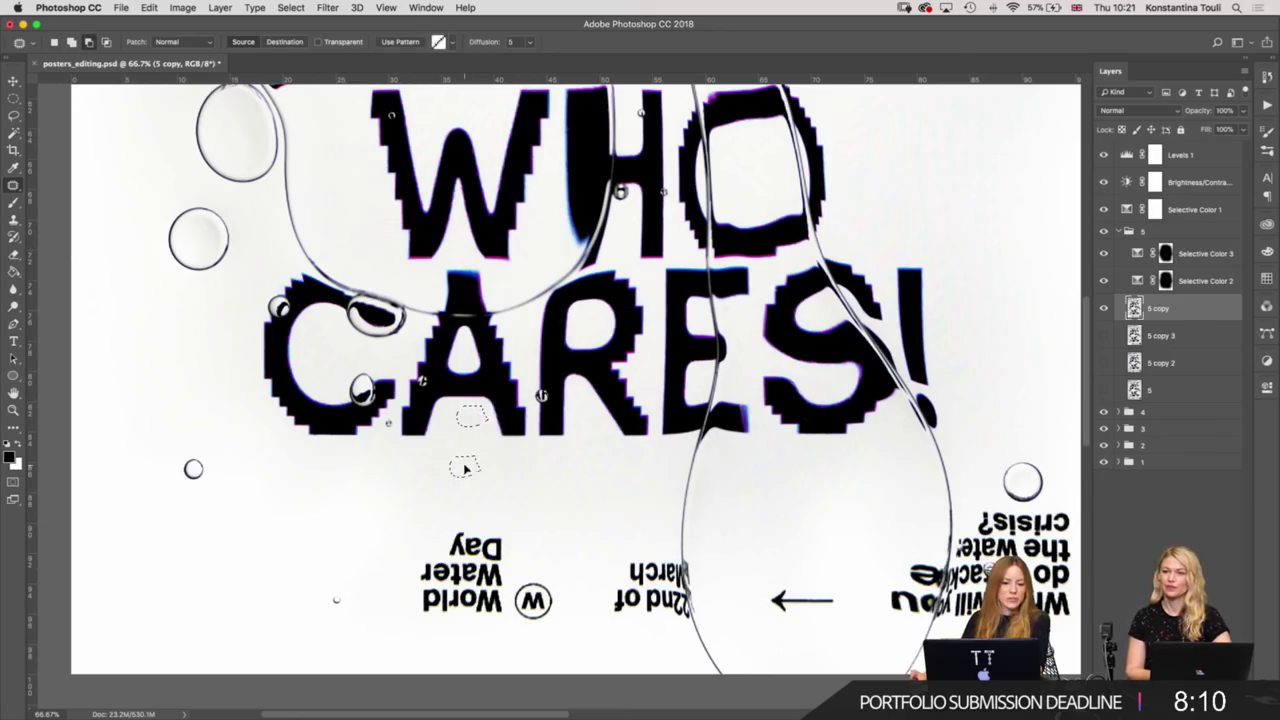
key(ctrl+d)
Pan the poster left and zoom in on the ABOUT lettering.
drag(553, 470, 513, 474)
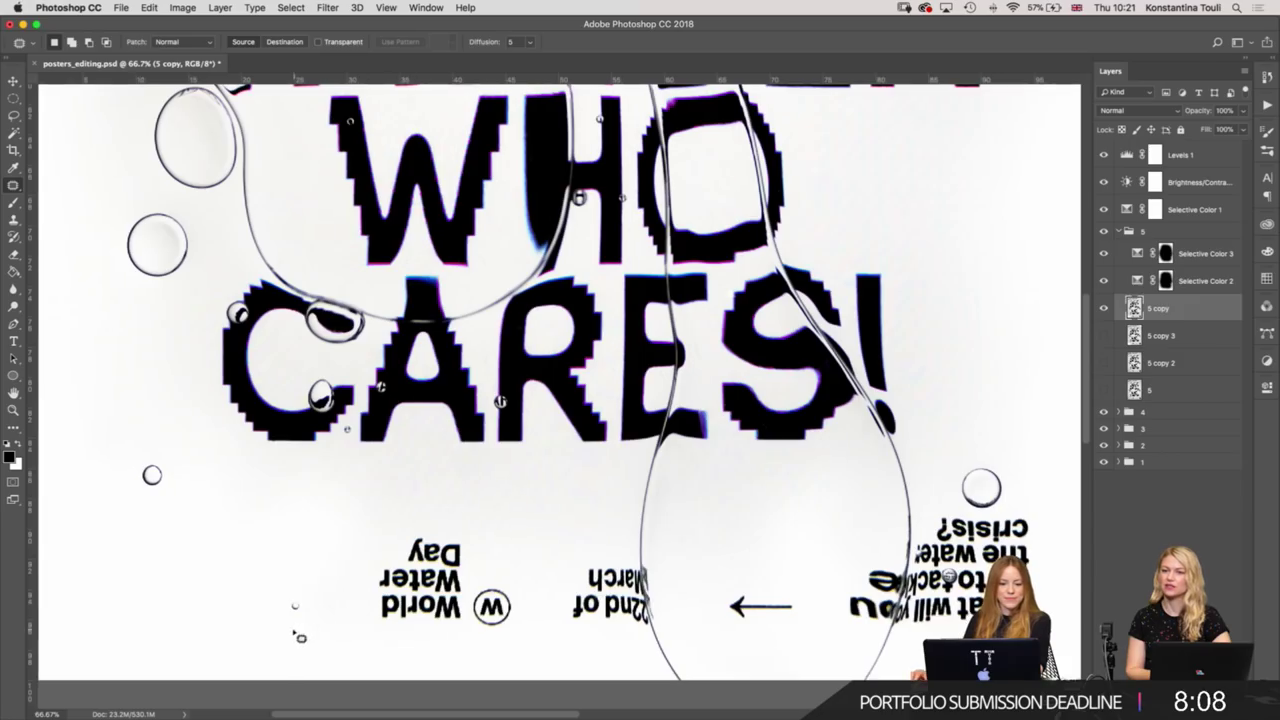
scroll(487, 366, up, 5)
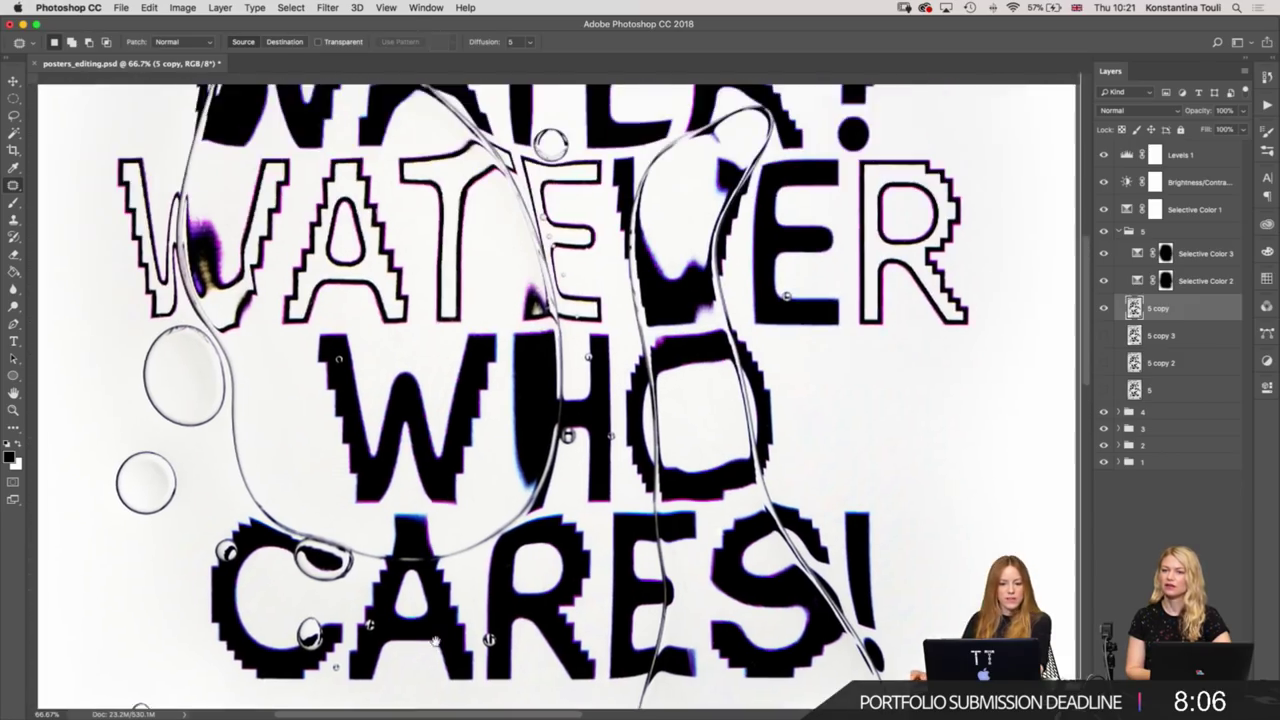
scroll(487, 366, up, 3)
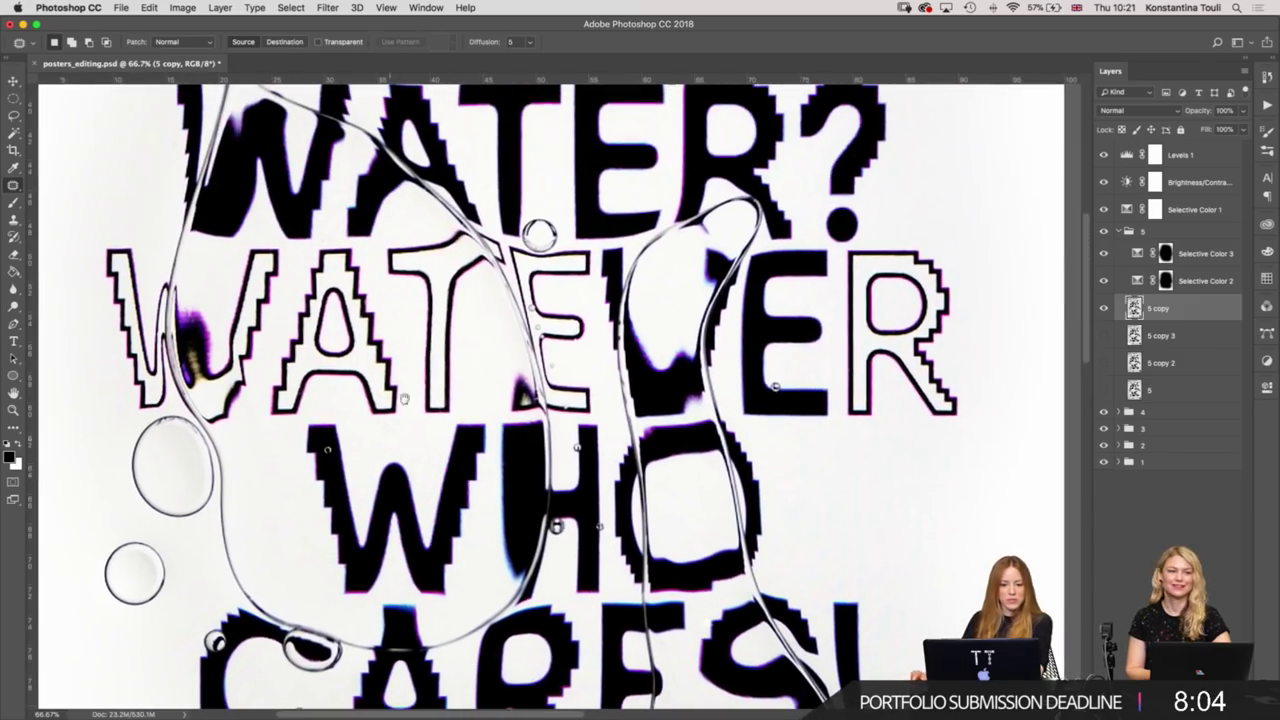
scroll(404, 399, up, 2)
scroll(430, 397, up, 1)
scroll(450, 395, up, 1)
scroll(476, 393, up, 2)
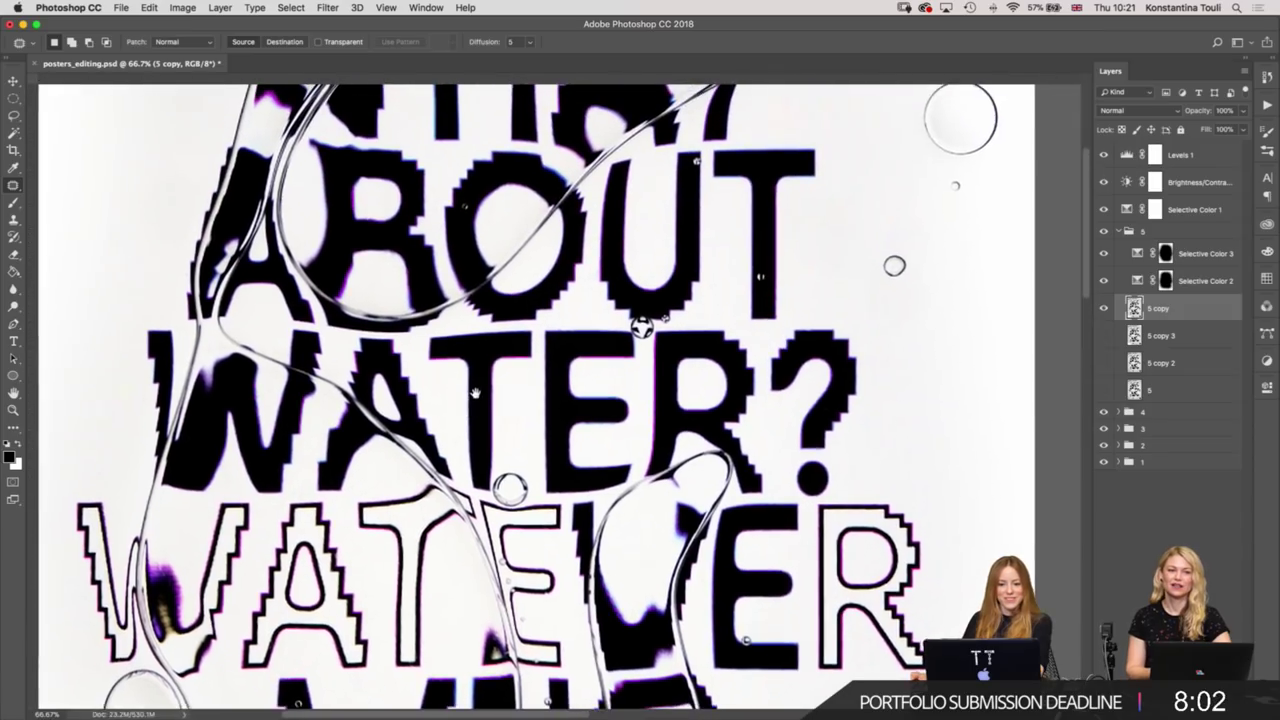
scroll(476, 393, up, 1)
scroll(480, 395, up, 2)
scroll(484, 397, up, 1)
scroll(487, 398, up, 1)
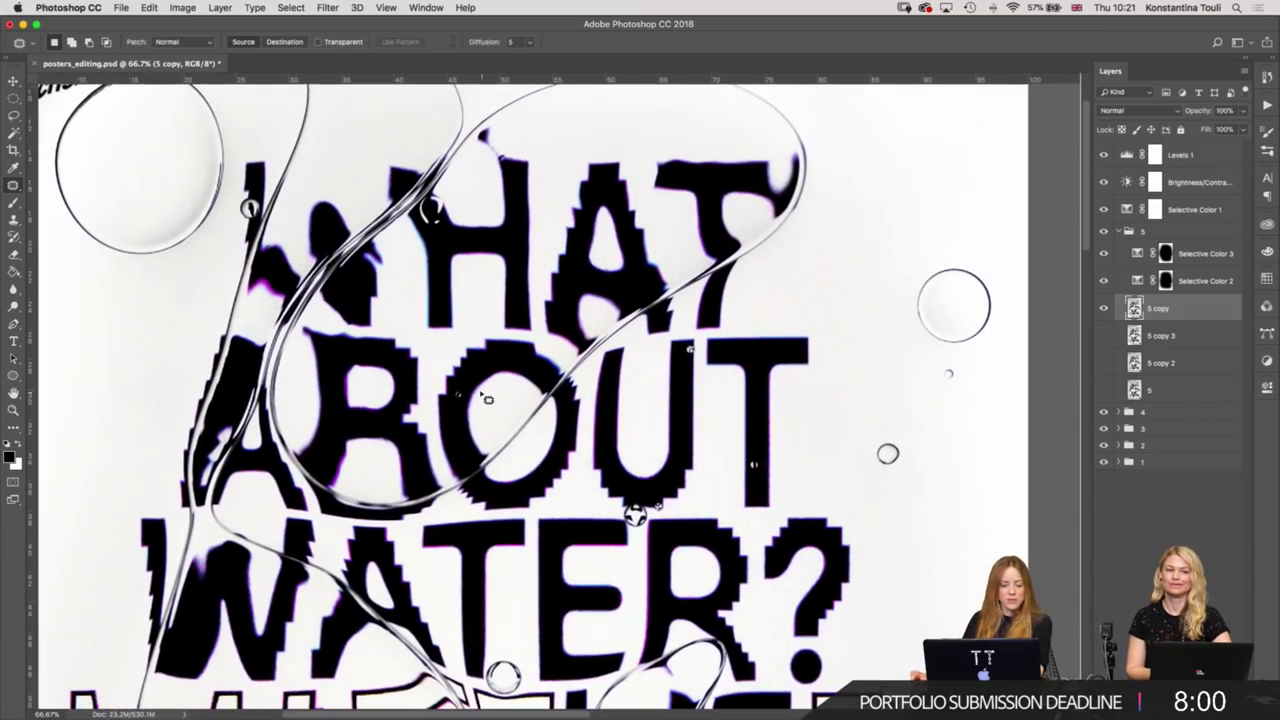
scroll(486, 405, up, 1)
scroll(478, 400, up, 1)
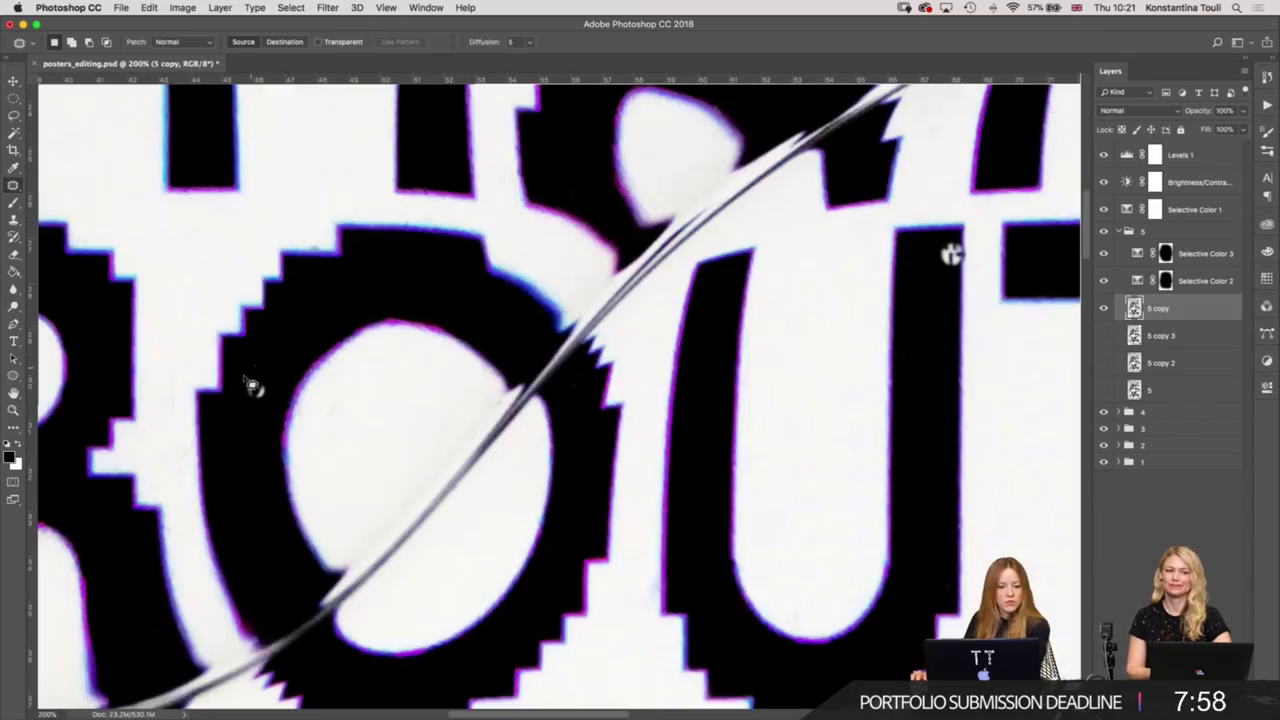
Patch a blemish on the O of ABOUT and scroll down to the CARES! lettering.
mouse_move(258, 368)
mouse_down()
mouse_move(276, 407)
mouse_move(291, 329)
mouse_up()
key(v)
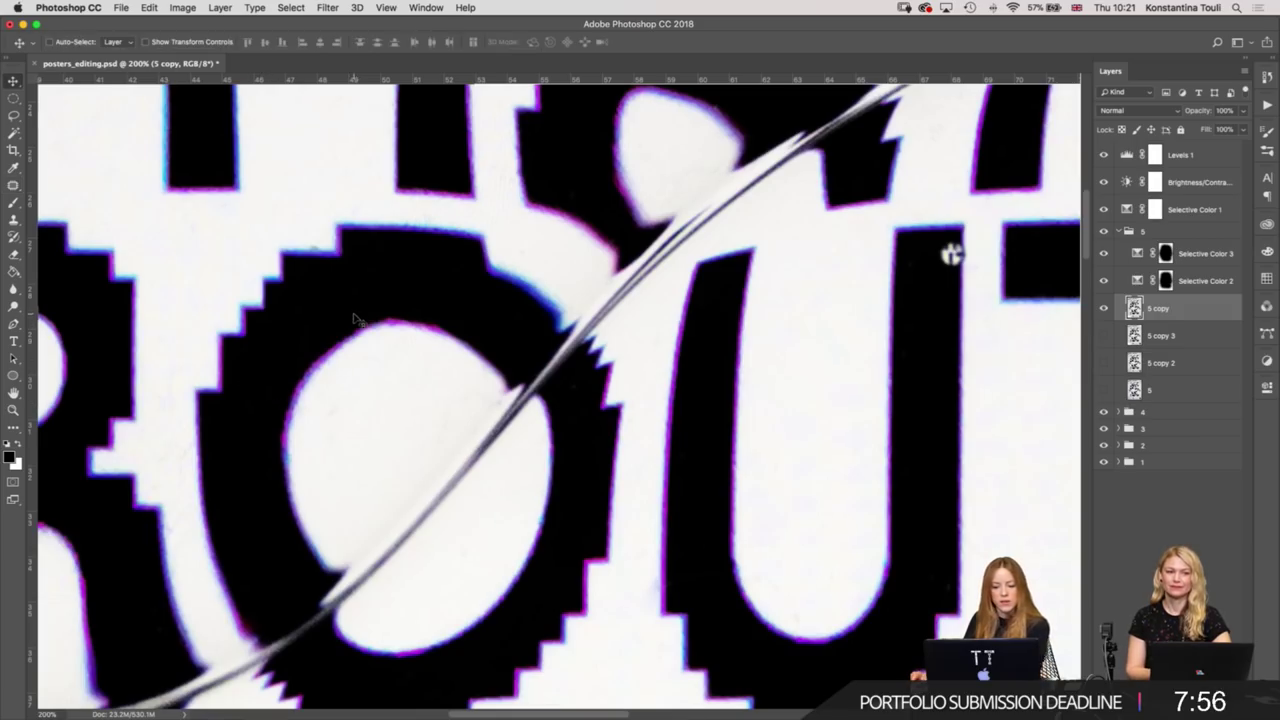
scroll(355, 318, down, 2)
scroll(355, 318, down, 1)
scroll(355, 318, down, 1)
scroll(450, 318, down, 3)
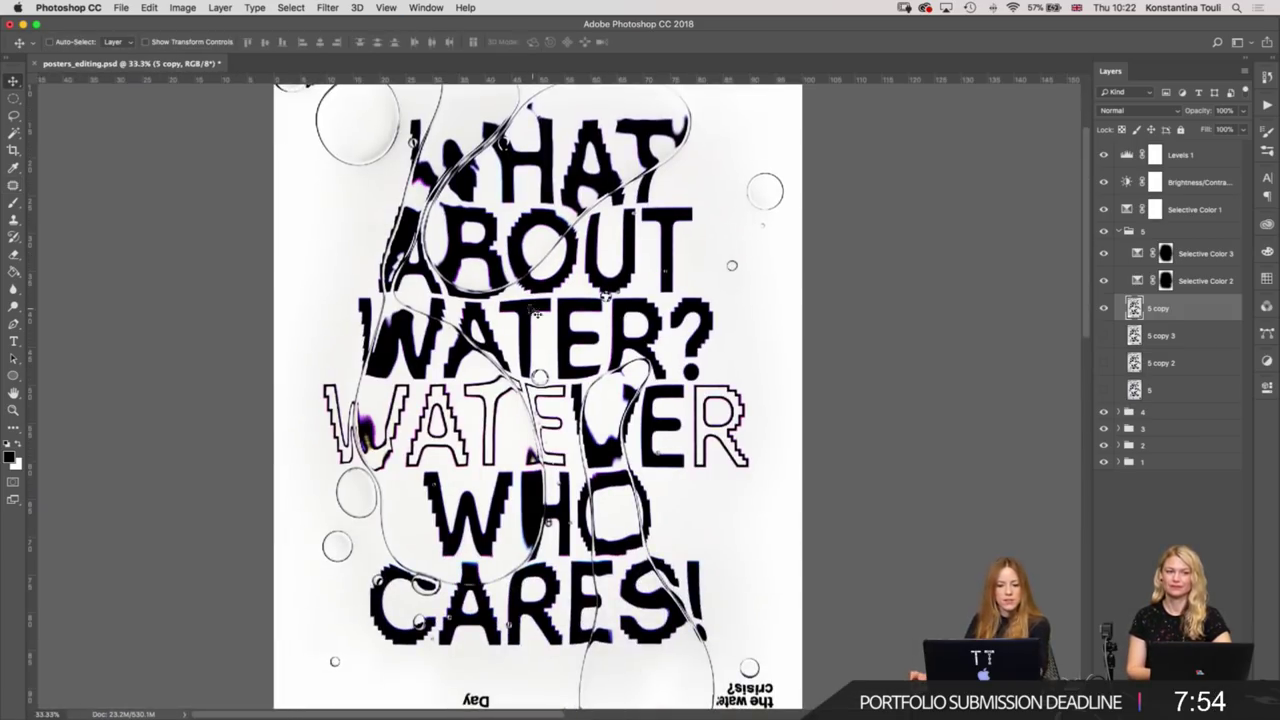
scroll(615, 385, down, 1)
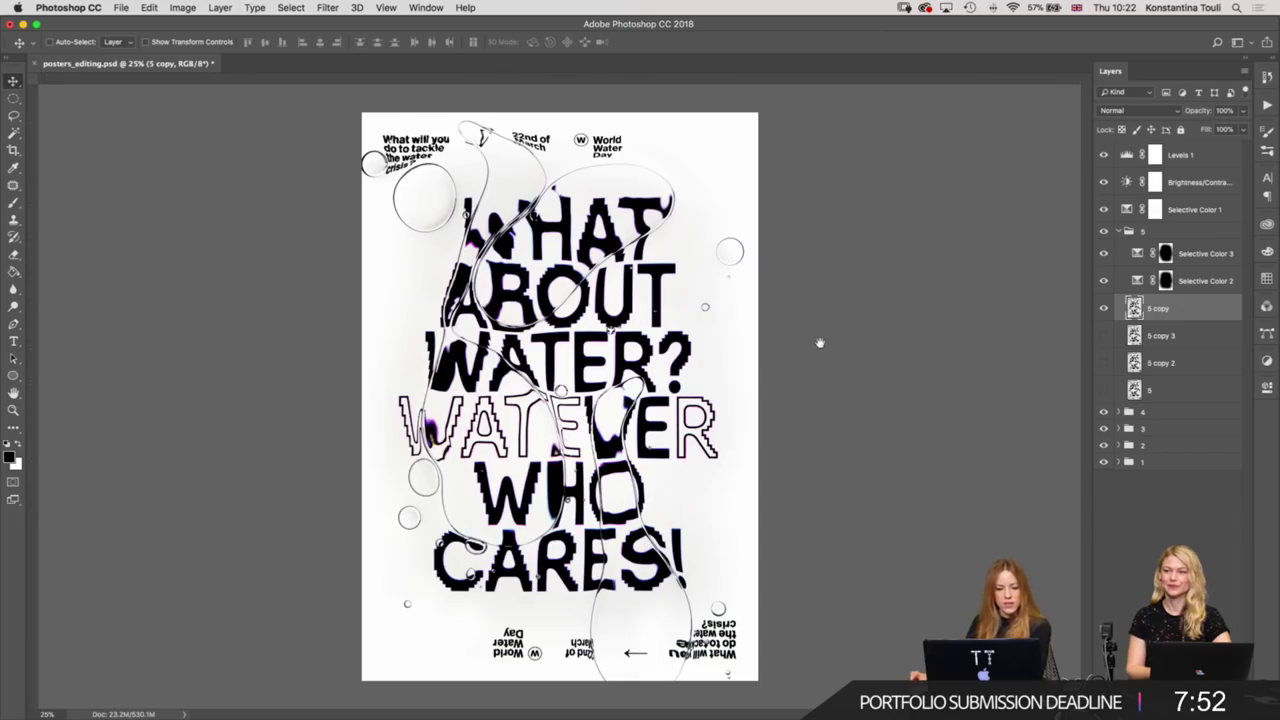
scroll(689, 453, up, 1)
scroll(640, 455, up, 1)
scroll(560, 458, down, 3)
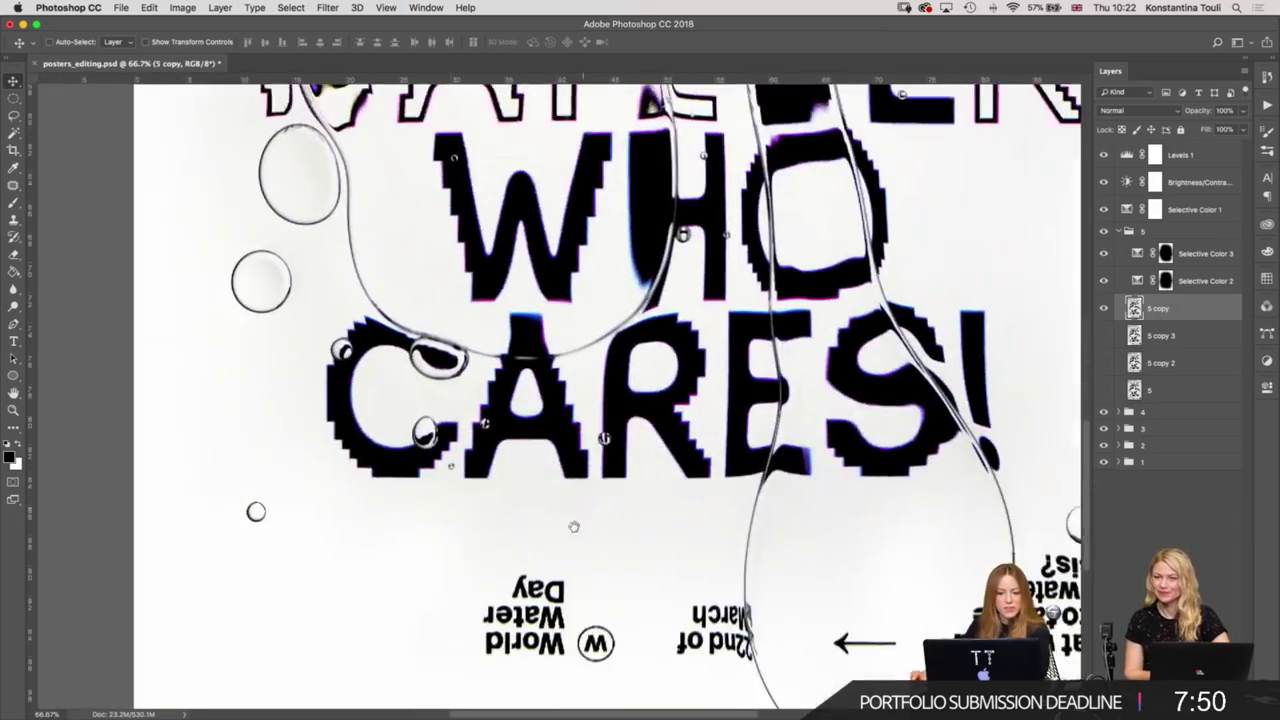
scroll(497, 460, down, 1)
scroll(497, 461, up, 2)
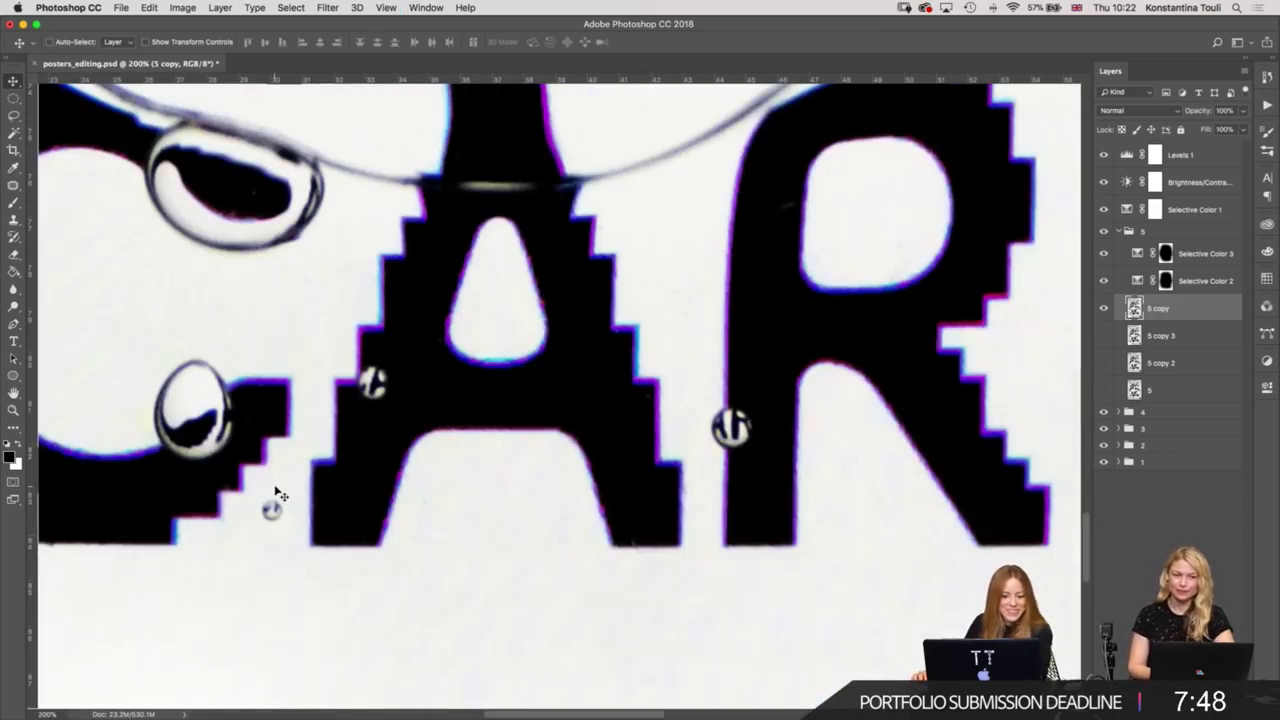
Patch away the droplet beside the CAR of CARES! and save the poster.
key(l)
key(j)
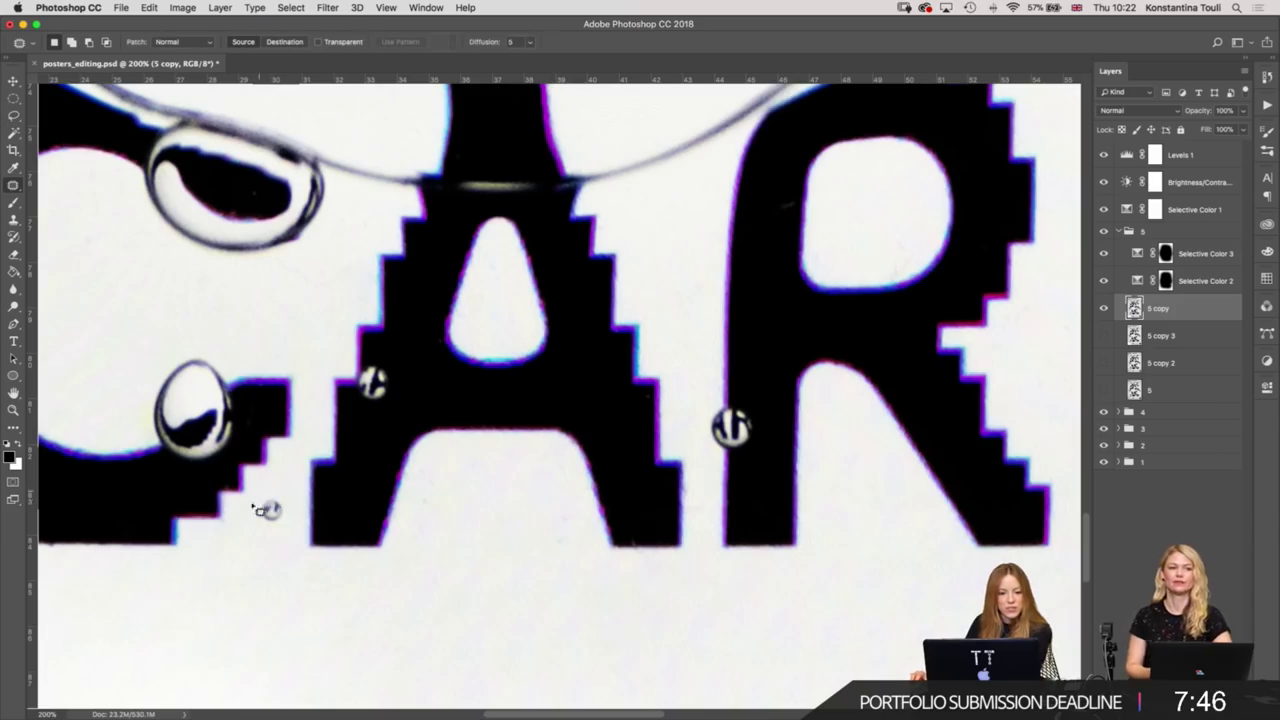
mouse_move(270, 490)
mouse_down()
mouse_move(290, 488)
mouse_move(258, 578)
mouse_up()
key(v)
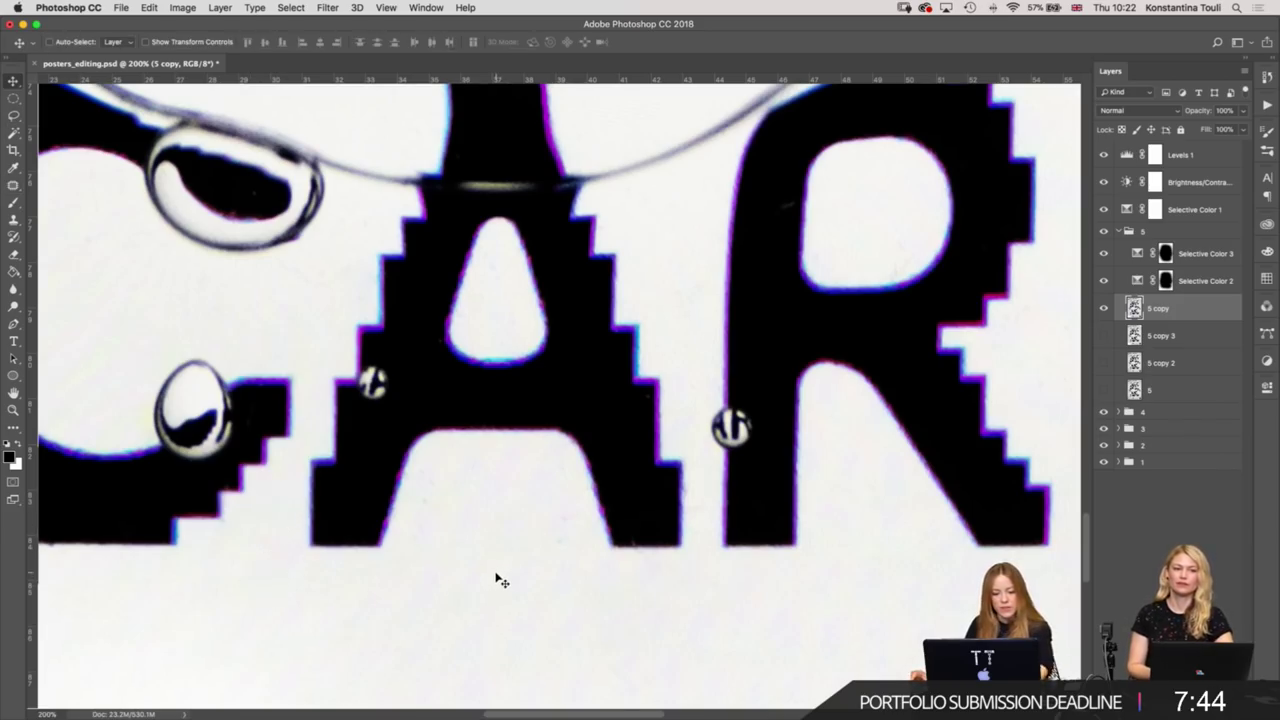
key(ctrl+minus)
key(ctrl+minus)
key(ctrl+minus)
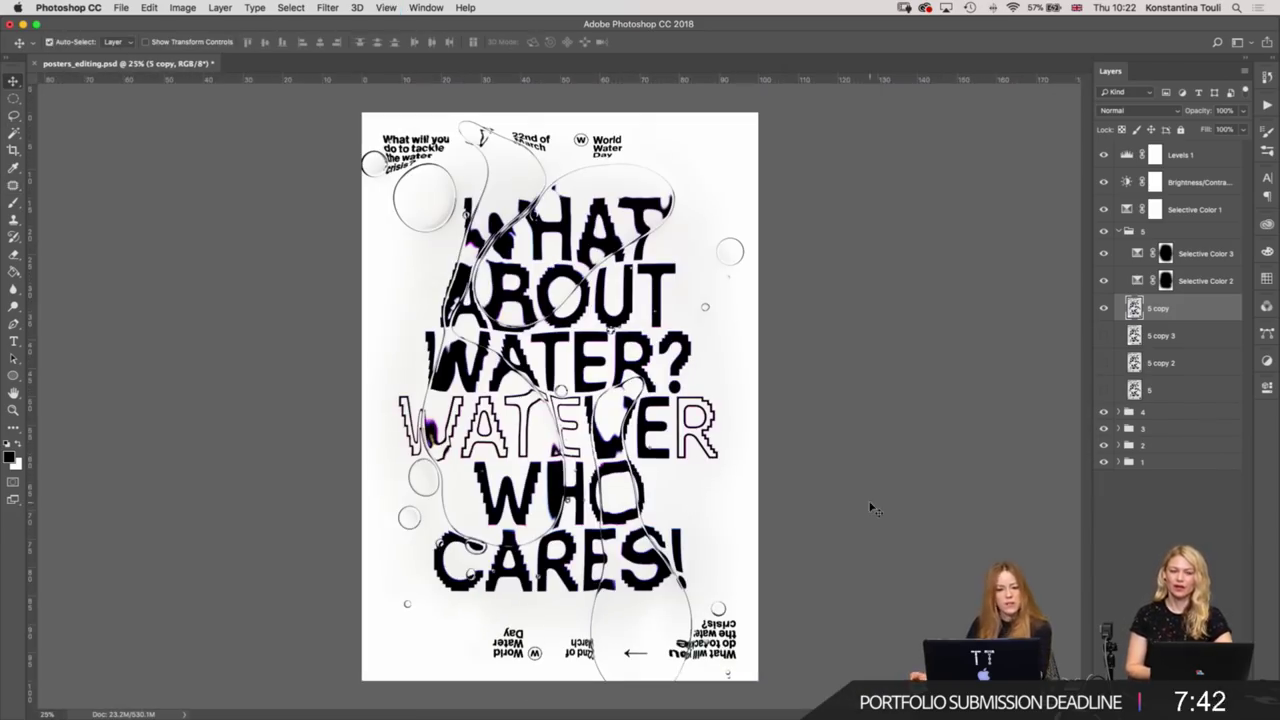
key(ctrl+s)
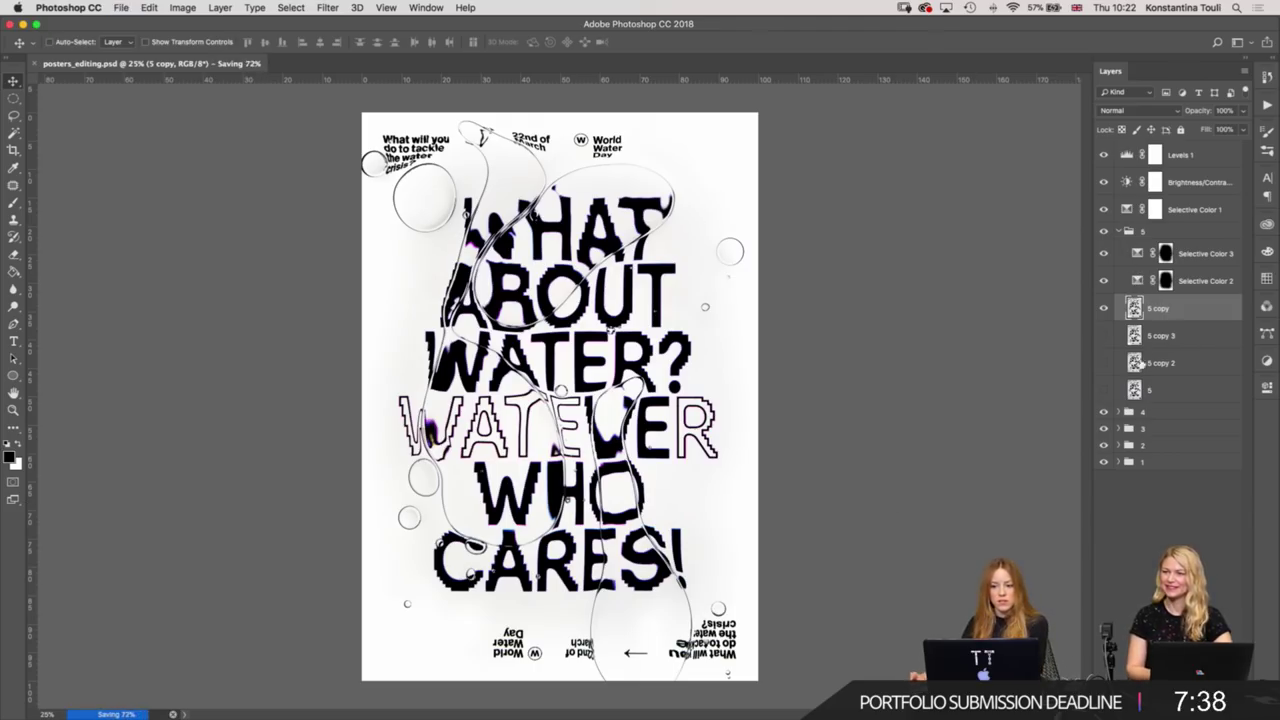
Move the Levels, Brightness/Contrast and Selective Color layers into group 5 and clip them.
click(1206, 210)
shift+click(1208, 158)
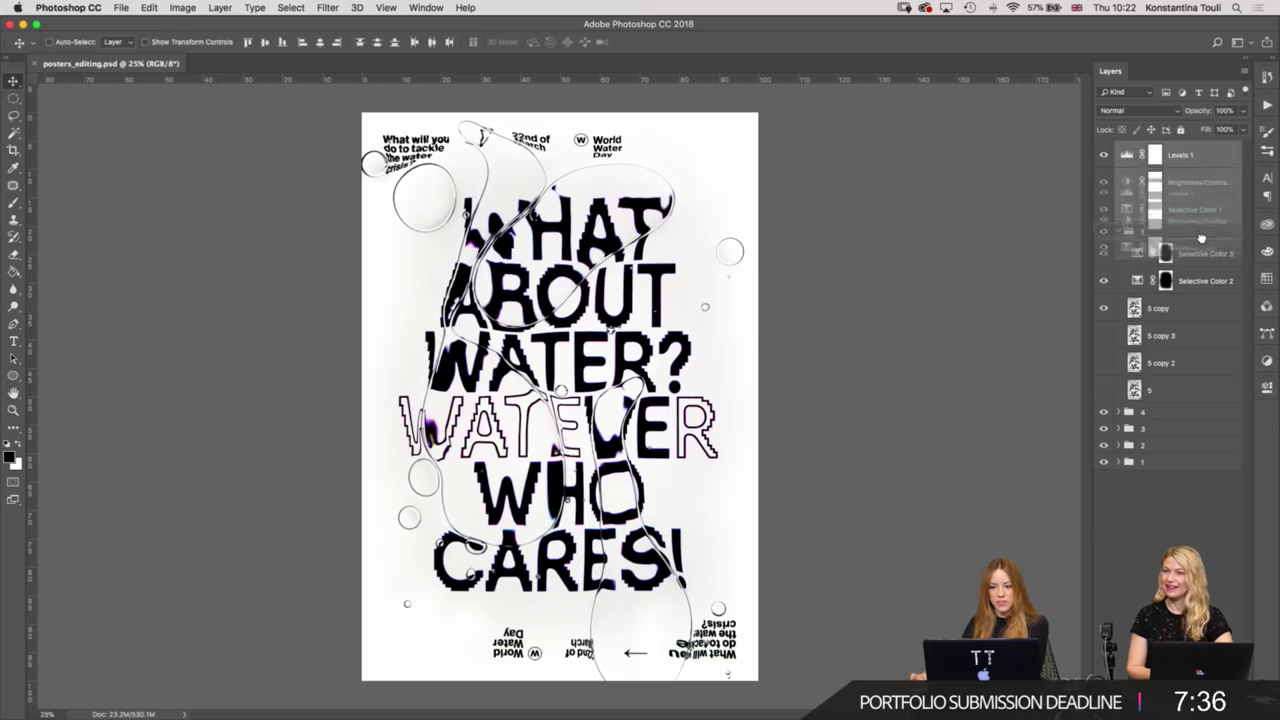
drag(1150, 190, 1153, 262)
click(1194, 282)
shift+click(1205, 168)
right_click(1207, 165)
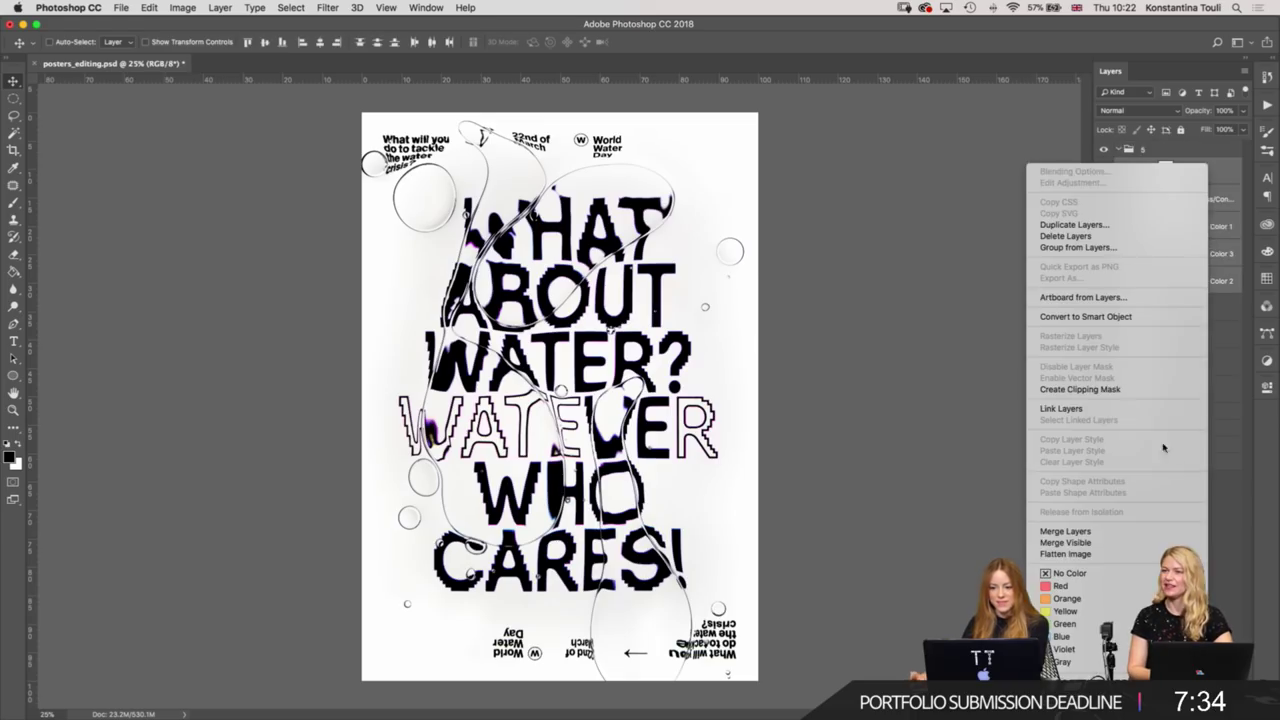
click(1093, 390)
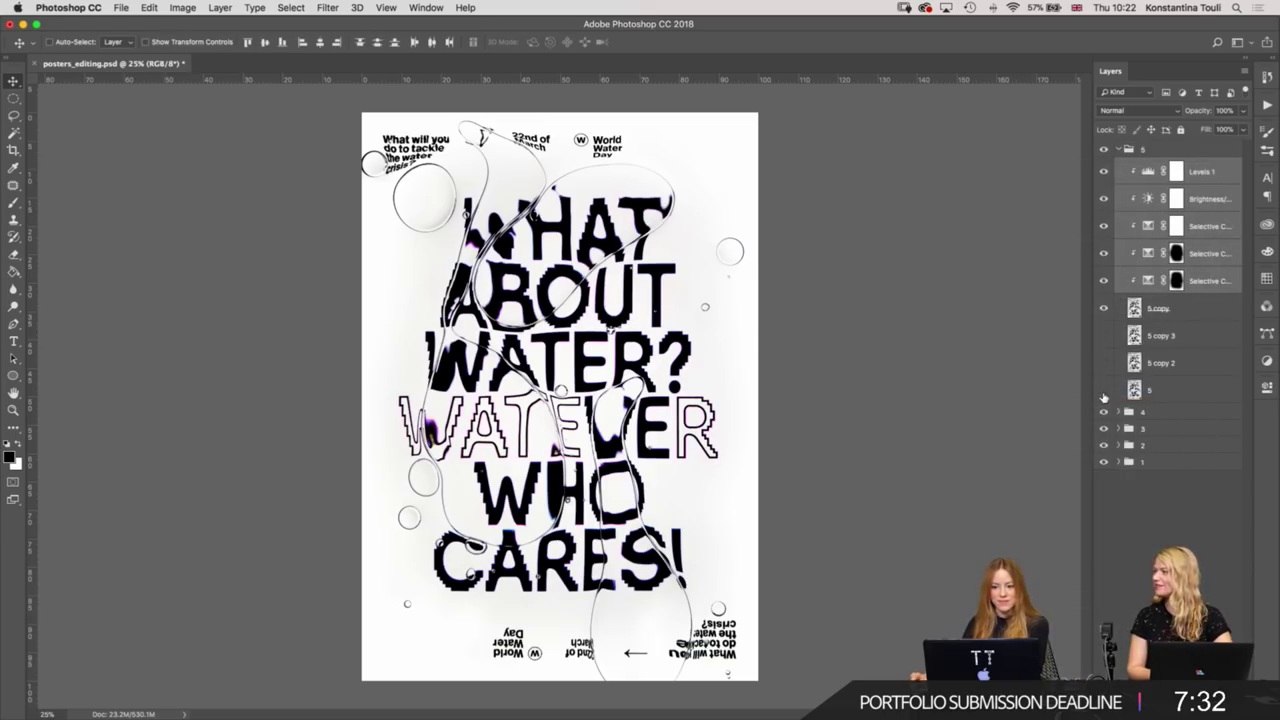
Compare the poster with and without the 5 copy layer, zoomed in on WATER?
click(1104, 308)
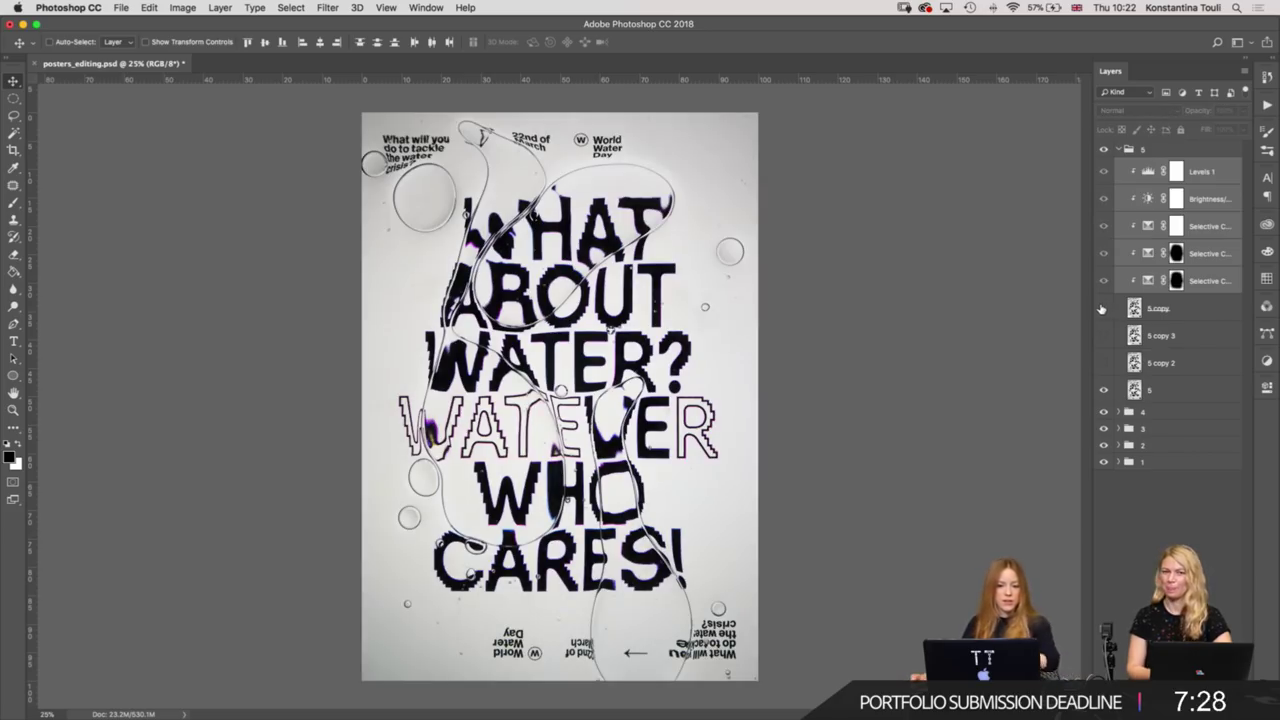
click(1104, 308)
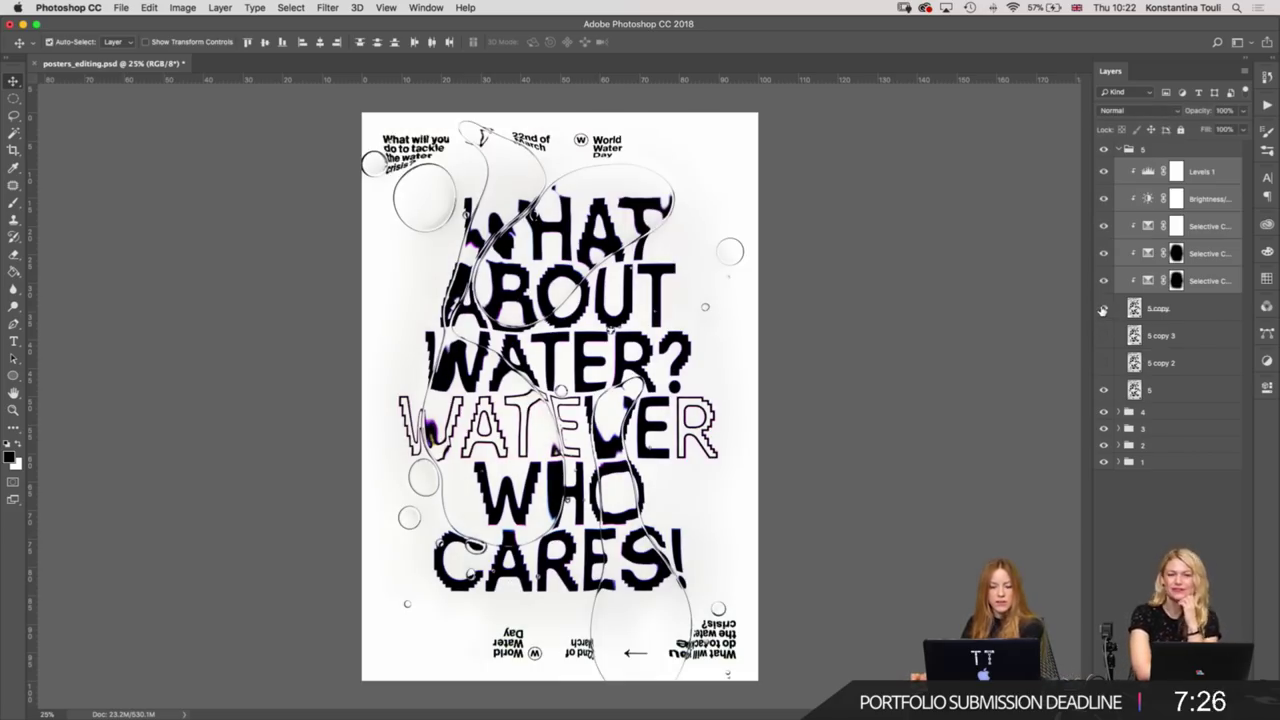
key(ctrl+1)
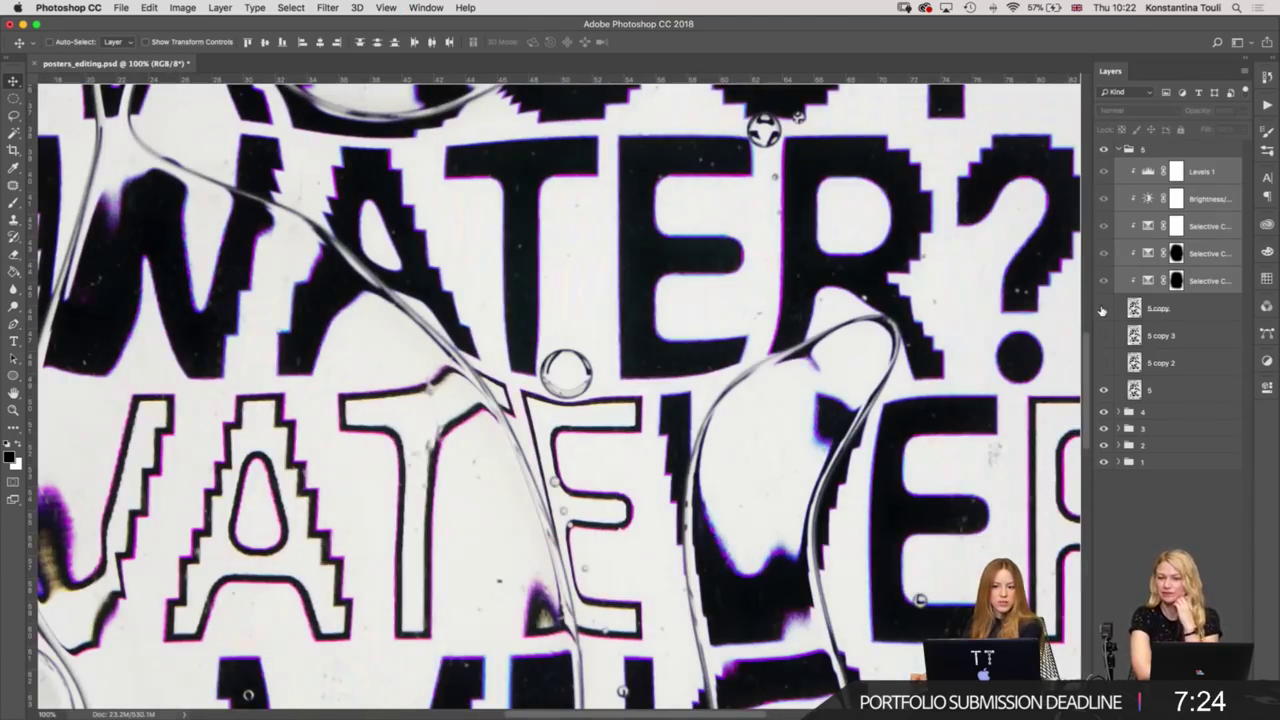
scroll(838, 420, up, 5)
scroll(838, 420, right, 5)
key(ctrl+plus)
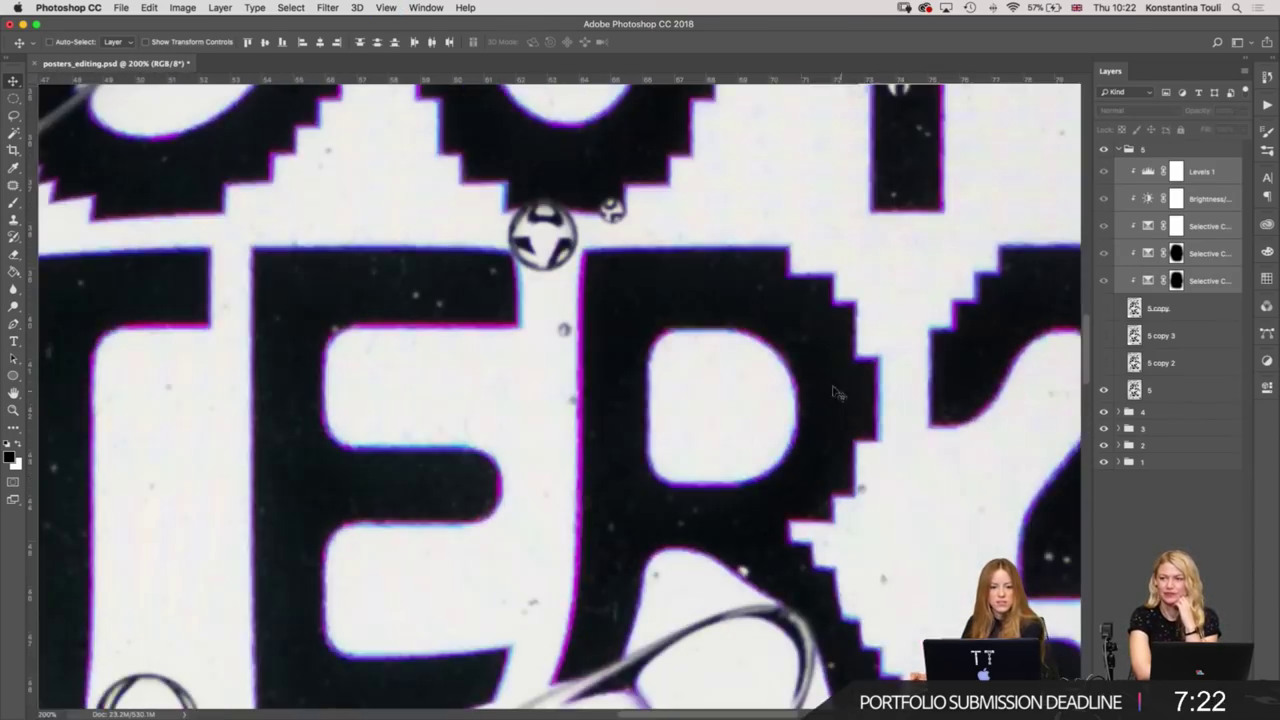
scroll(700, 350, right, 5)
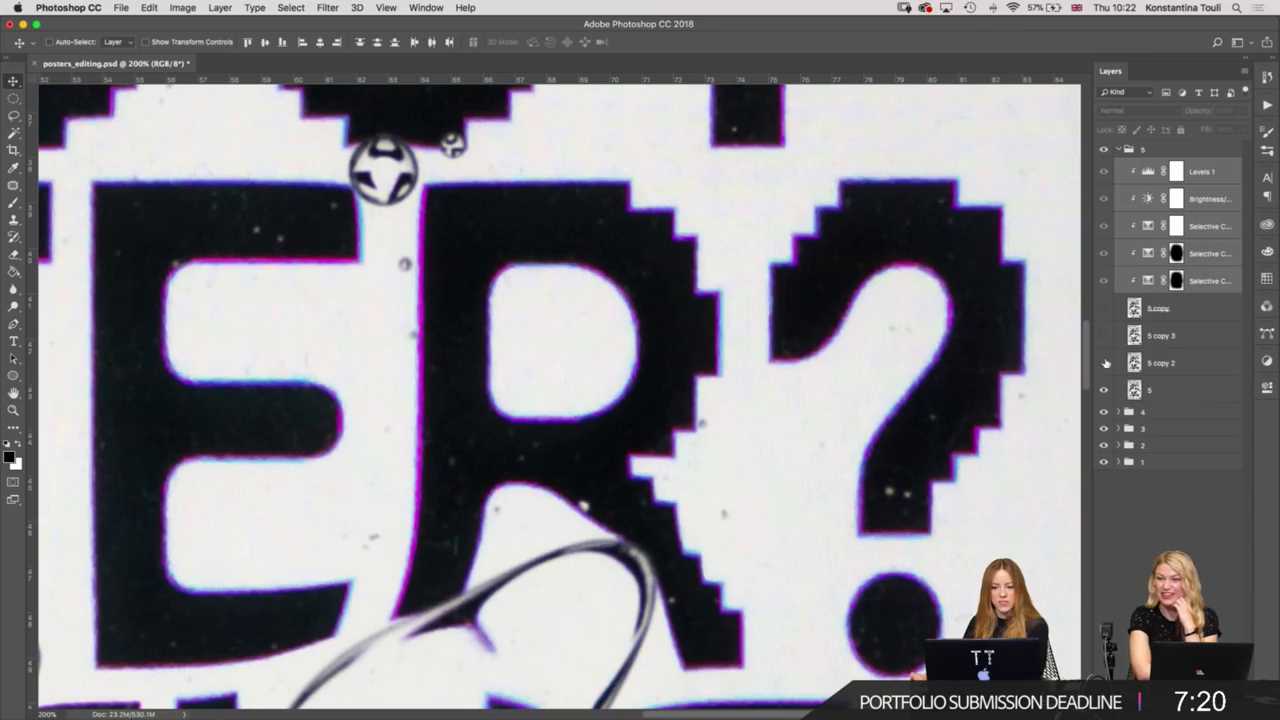
click(1105, 312)
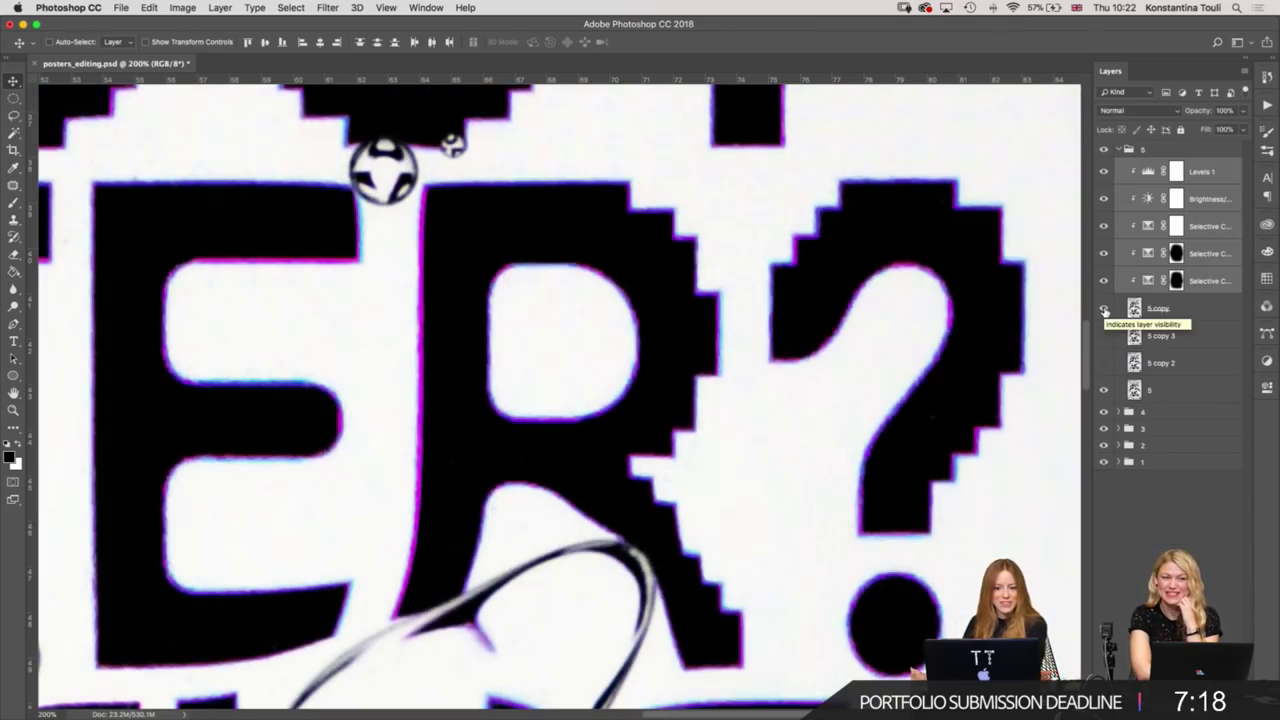
click(1104, 309)
key(ctrl+minus)
key(ctrl+minus)
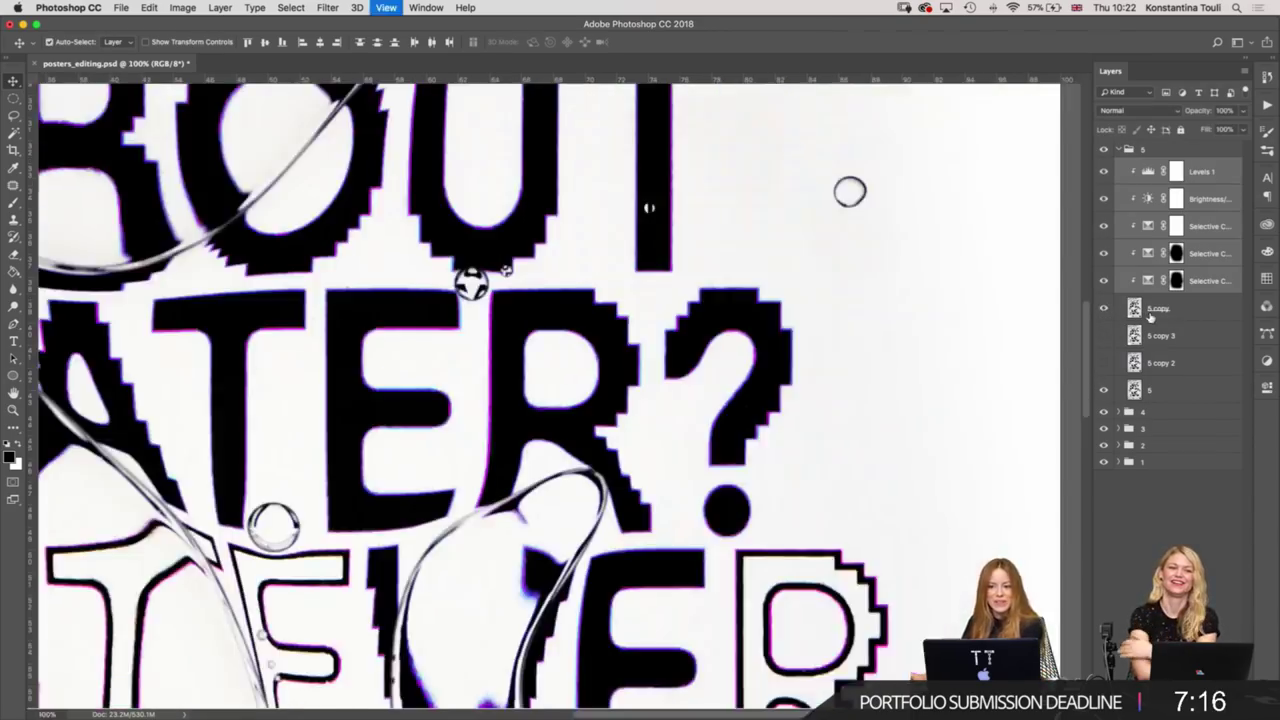
key(ctrl+minus)
Lift the adjustment layers above group 5, delete 5 copy 3, 5 copy 2 and 5, and save.
key(ctrl+bracketright)
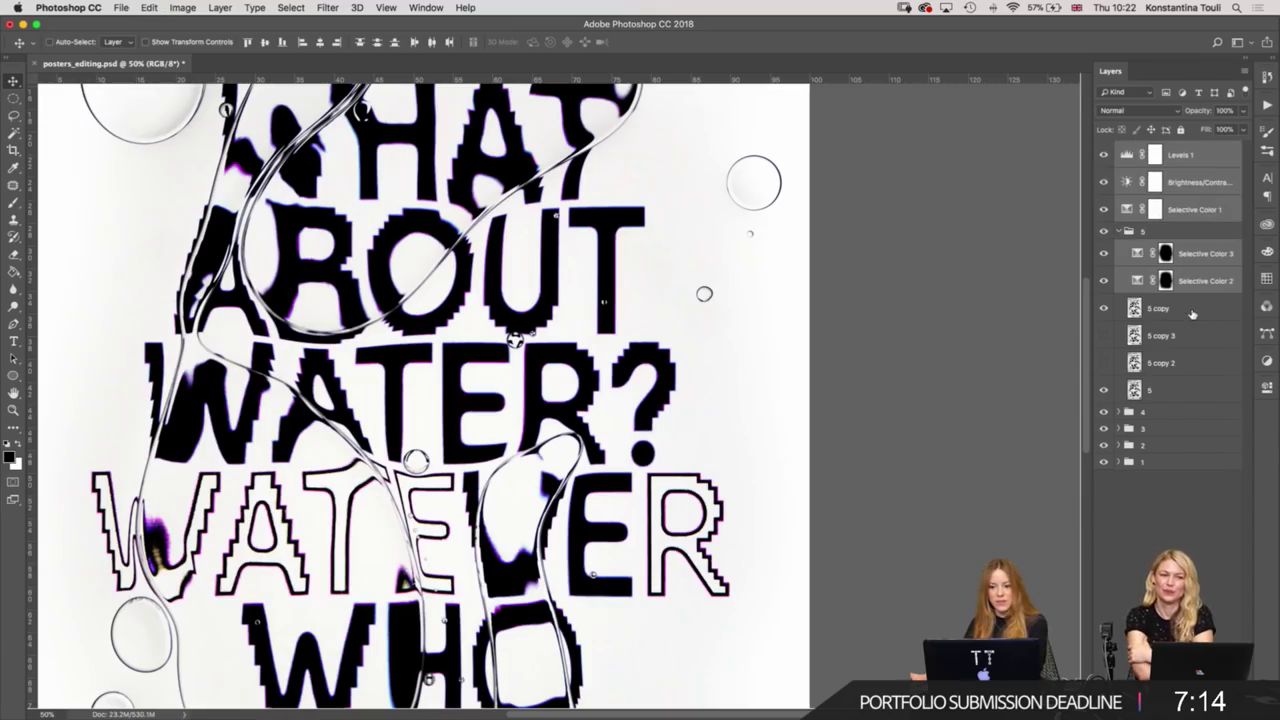
click(1191, 312)
click(1171, 340)
shift+click(1168, 392)
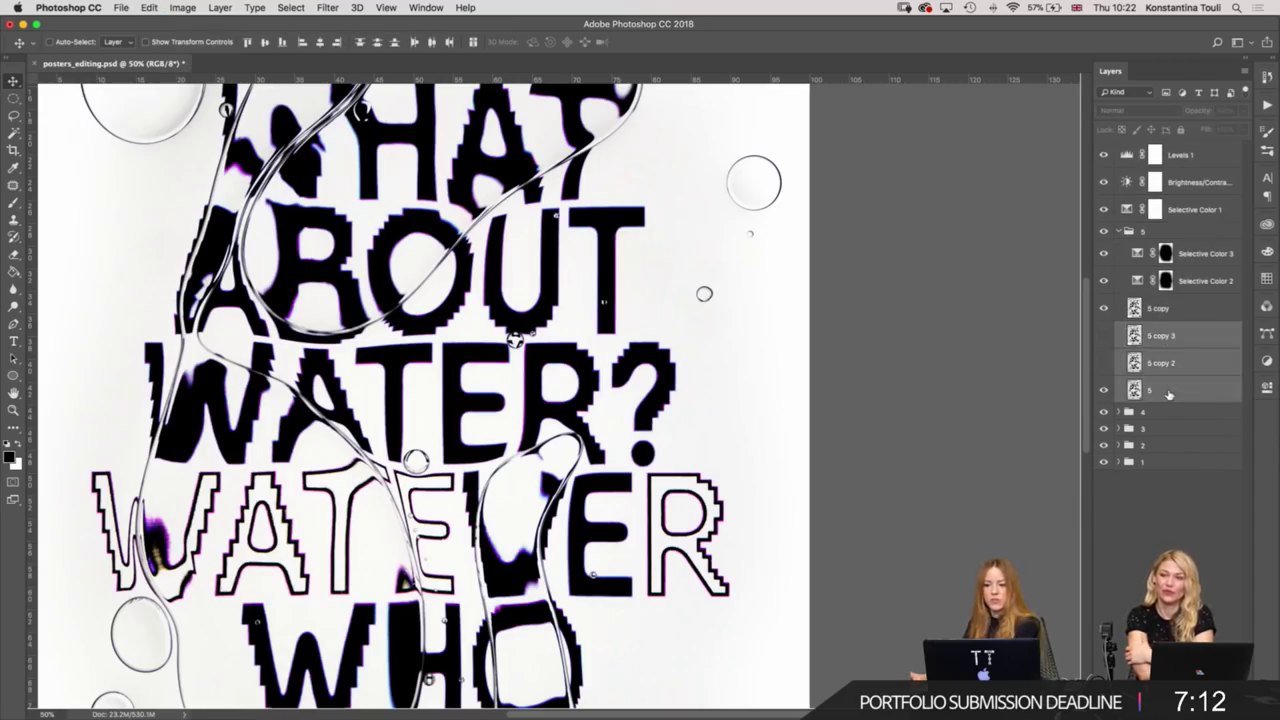
key(Delete)
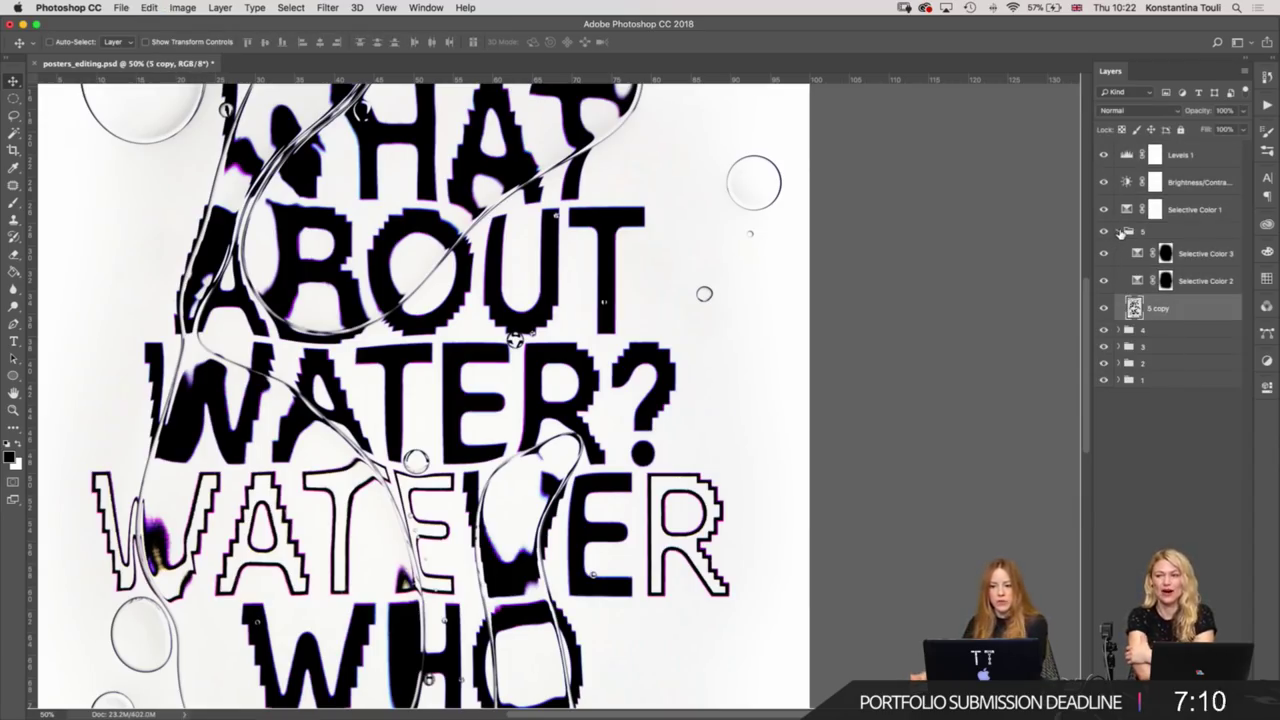
click(1118, 231)
key(ctrl+s)
key(ctrl+minus)
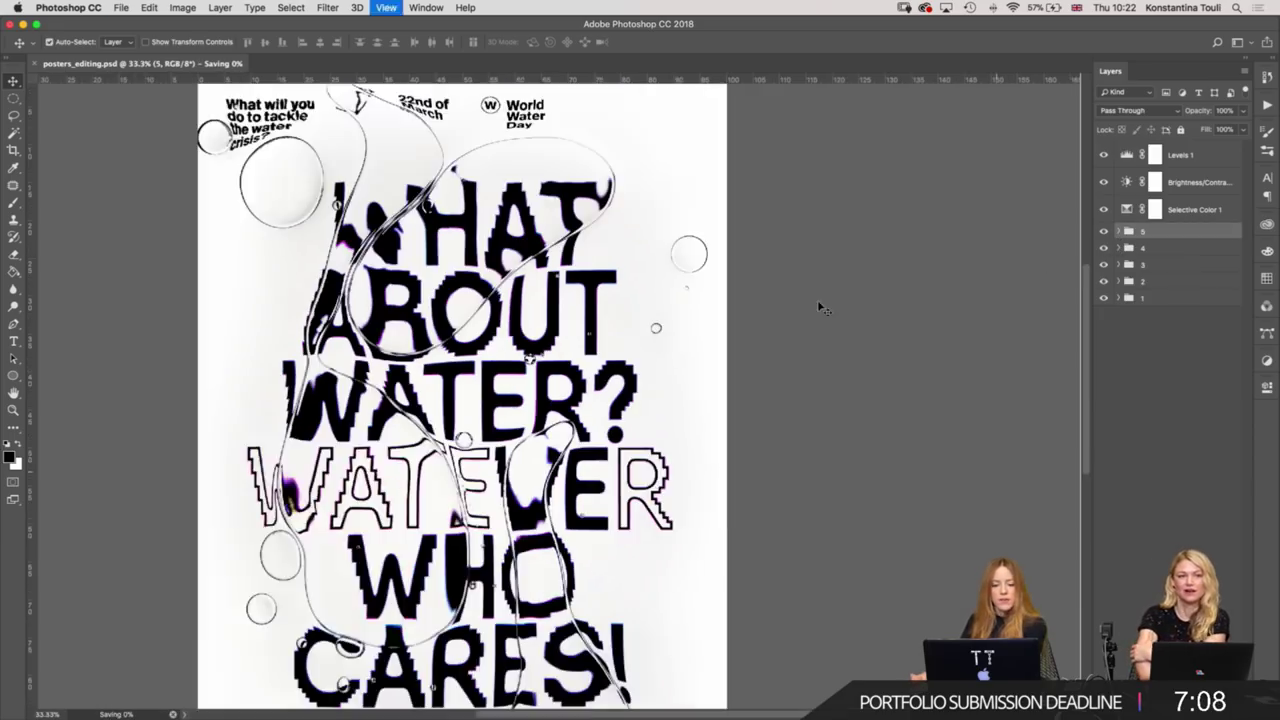
key(ctrl+minus)
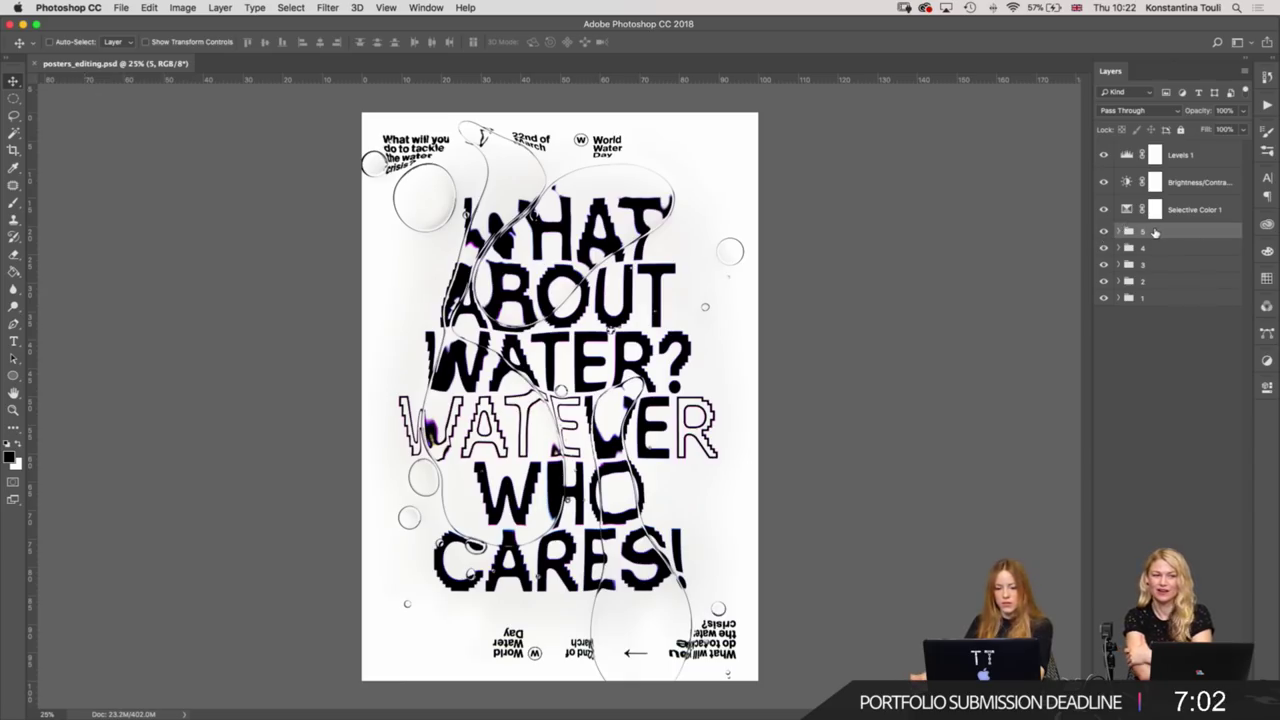
Save a copy as posters_editing_2.psd and merge group 5 into one layer.
key(ctrl+shift+s)
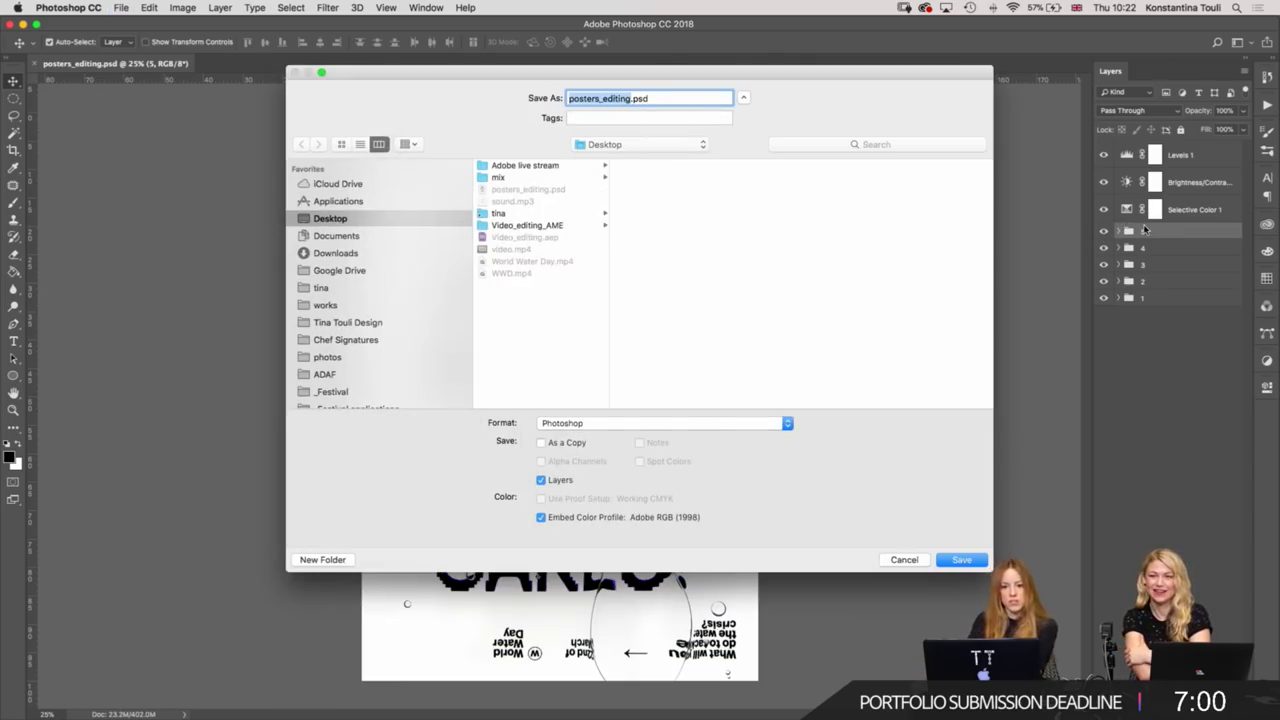
text(2)
key(Return)
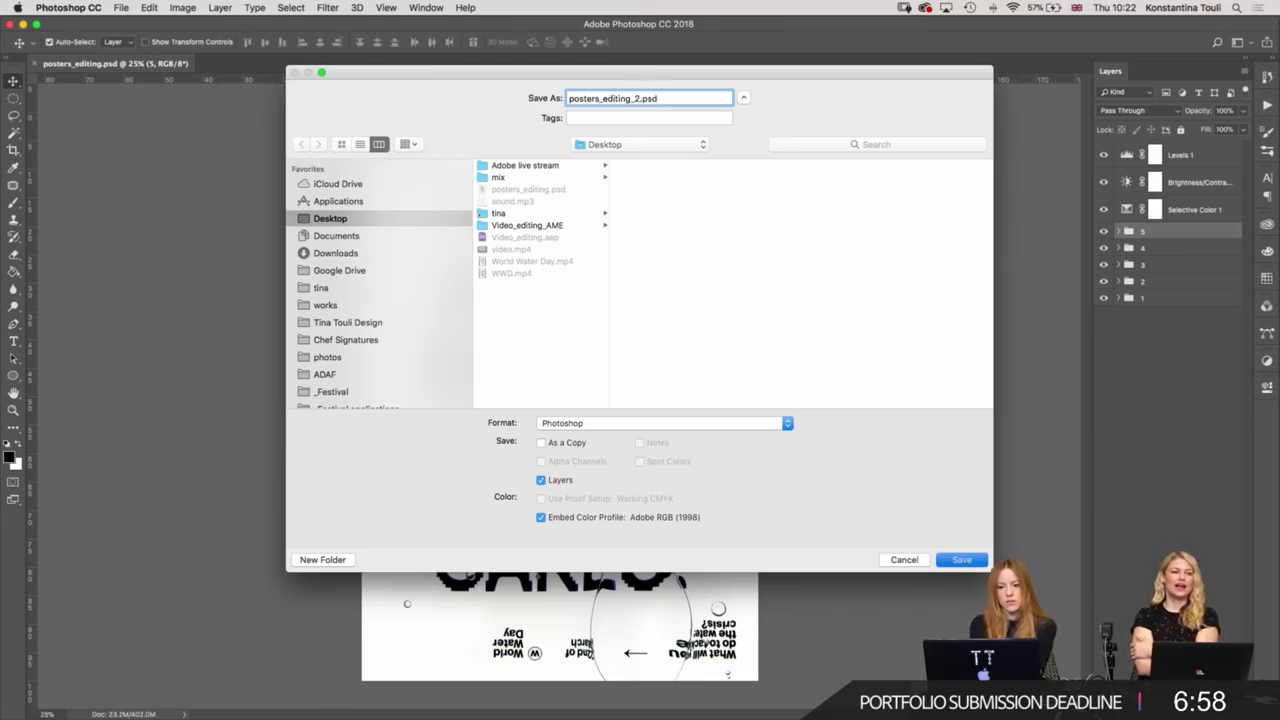
key(Return)
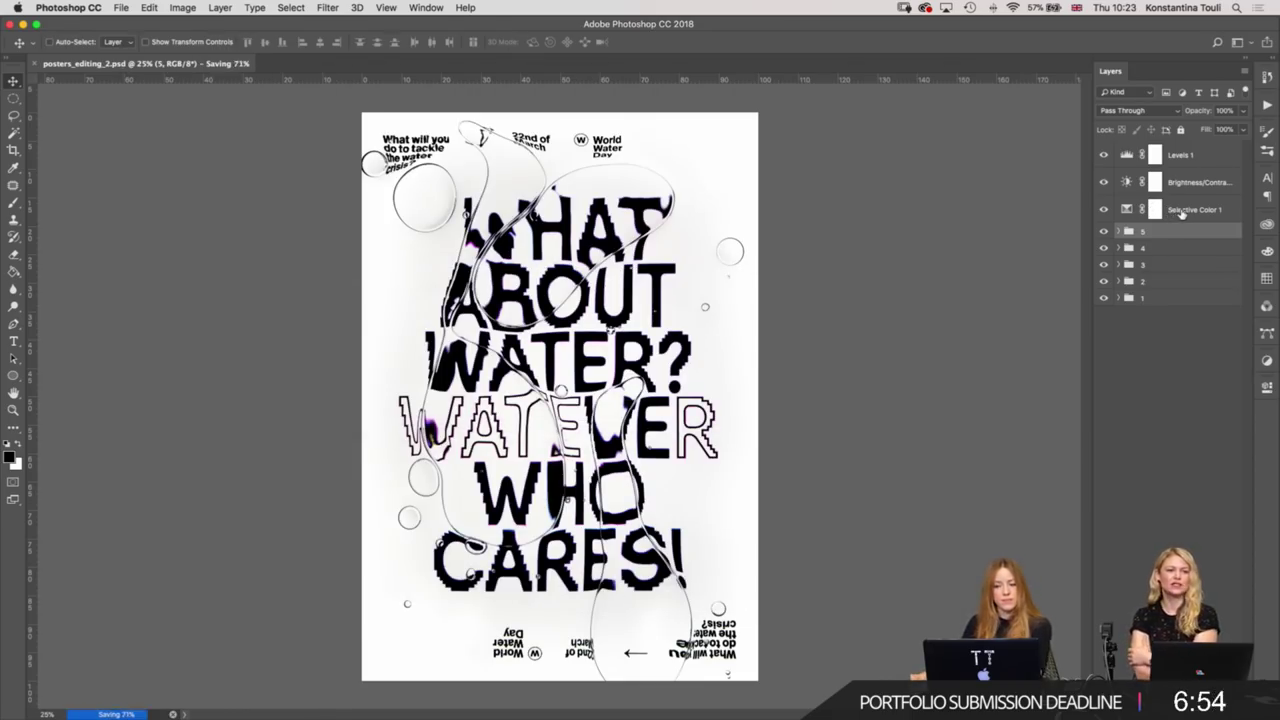
key(ctrl+e)
Merge groups 4, 3, 2 and 1 each into a single layer.
click(1171, 258)
key(ctrl+e)
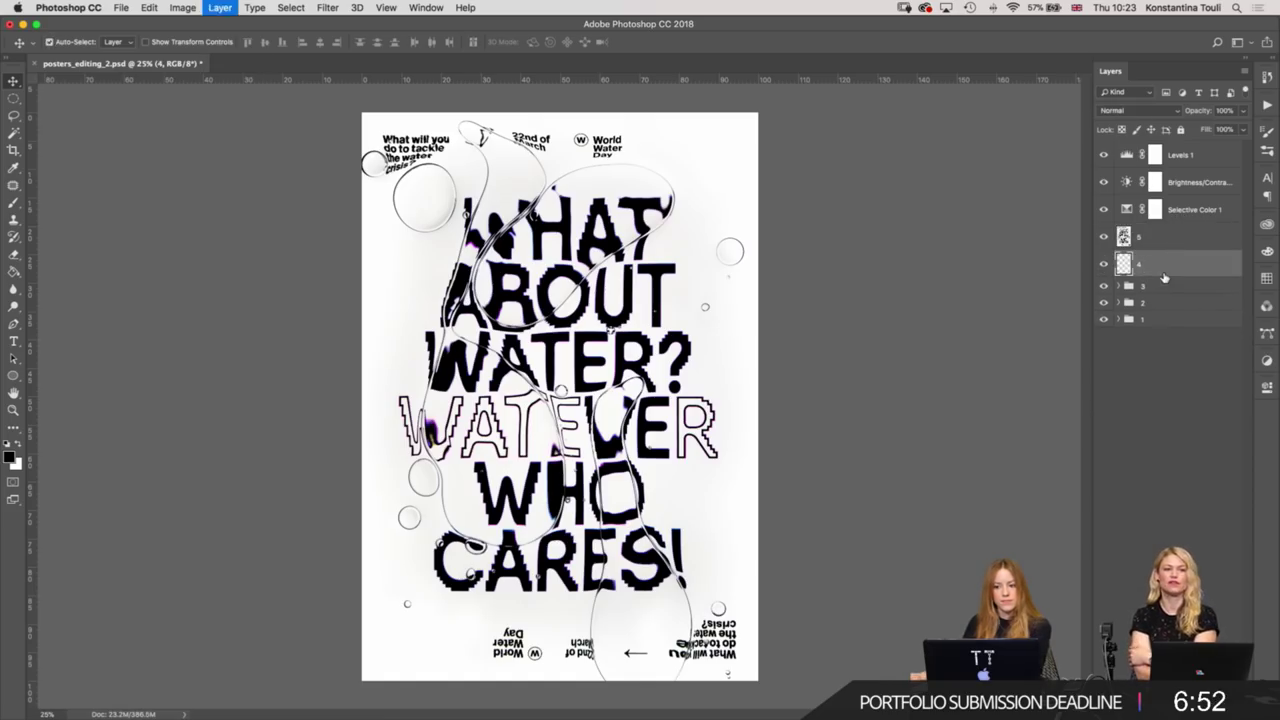
click(1160, 290)
key(ctrl+e)
click(1156, 314)
key(ctrl+e)
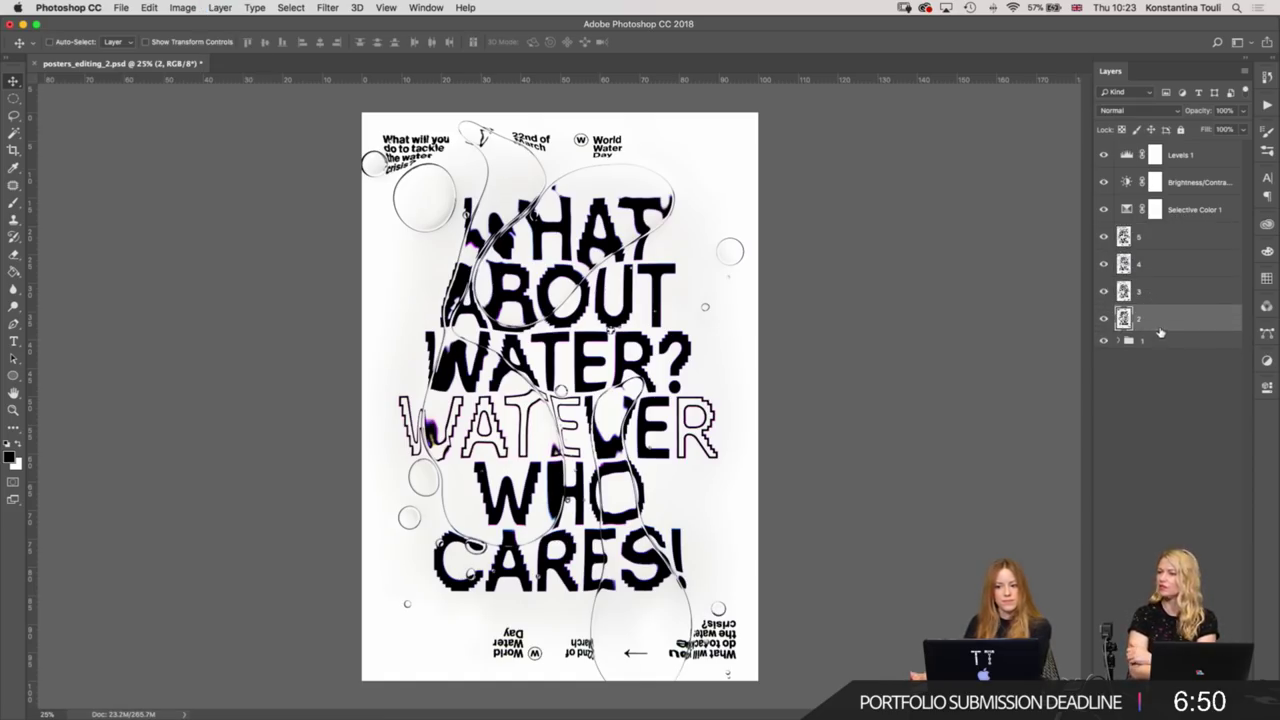
click(1155, 342)
key(ctrl+e)
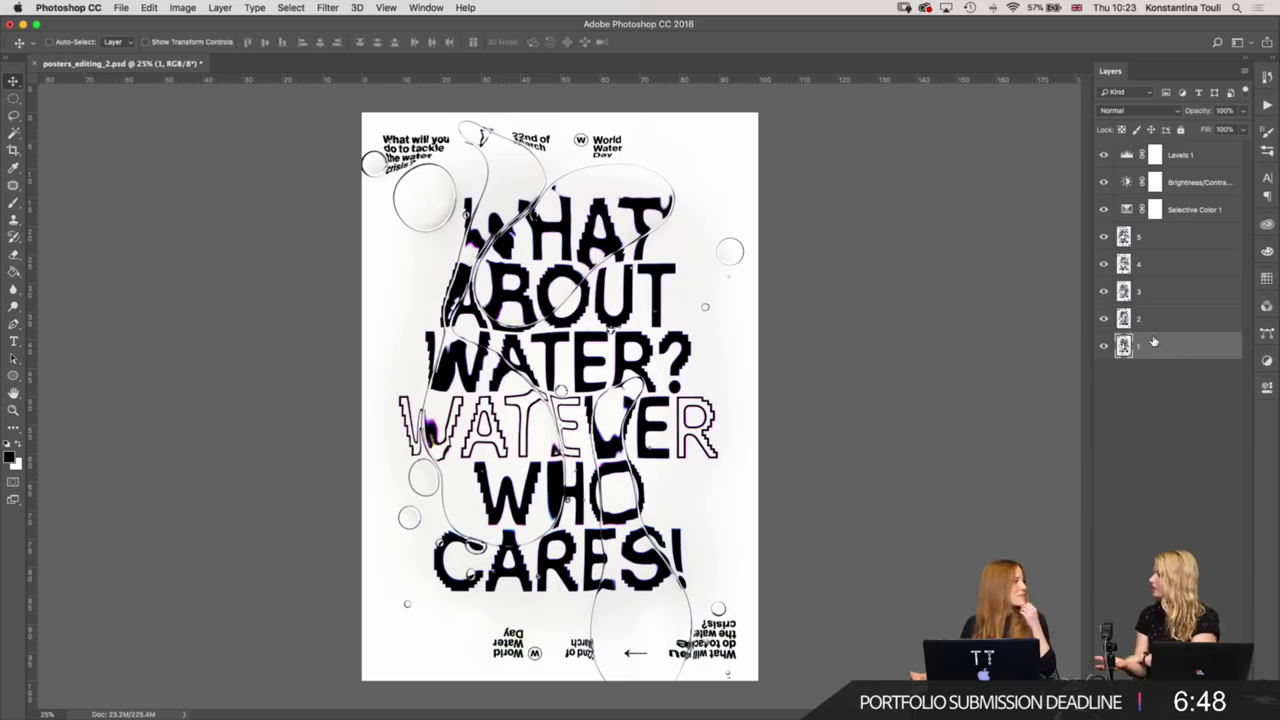
Crop the canvas wider, adding transparent space on both sides of the poster.
key(ctrl+minus)
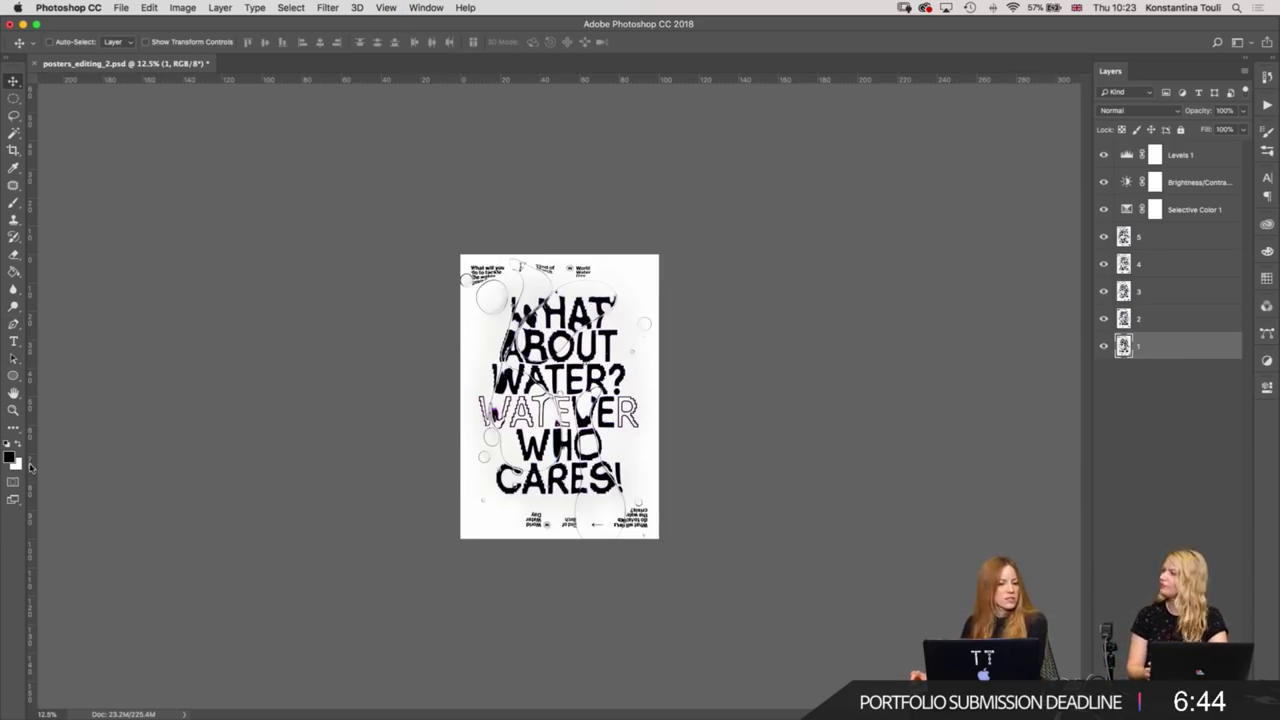
click(13, 150)
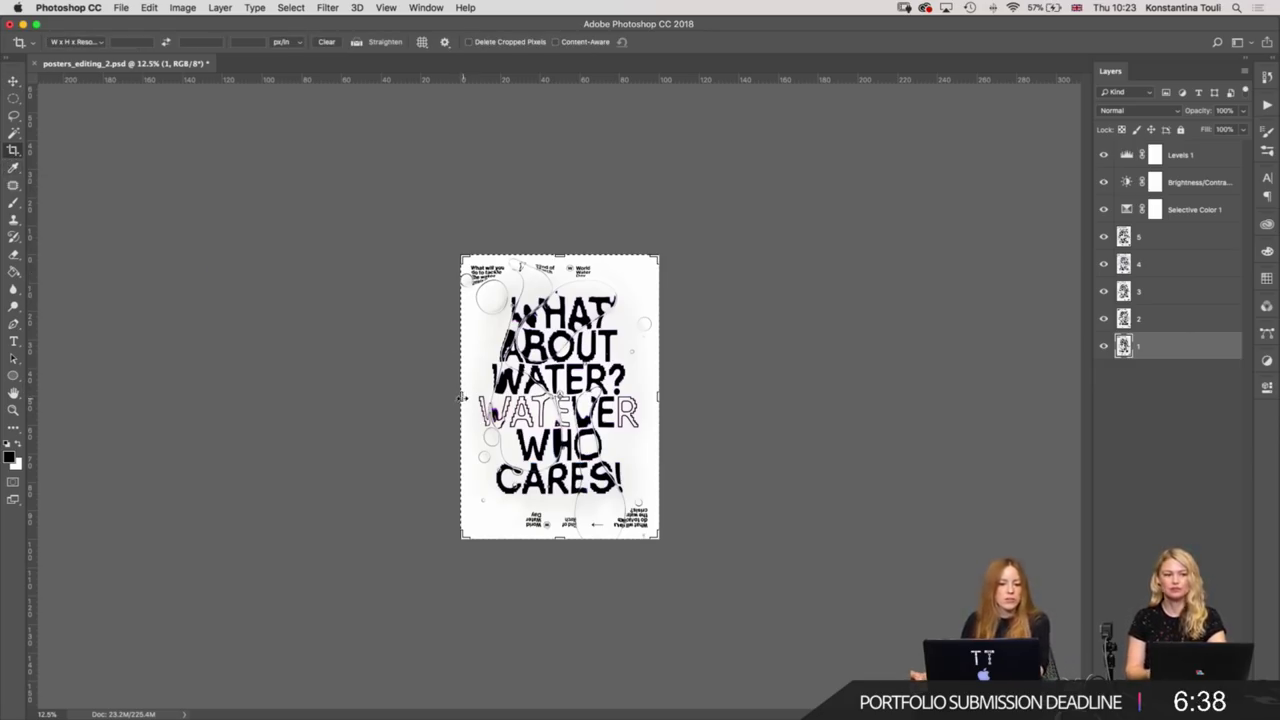
drag(462, 397, 107, 370)
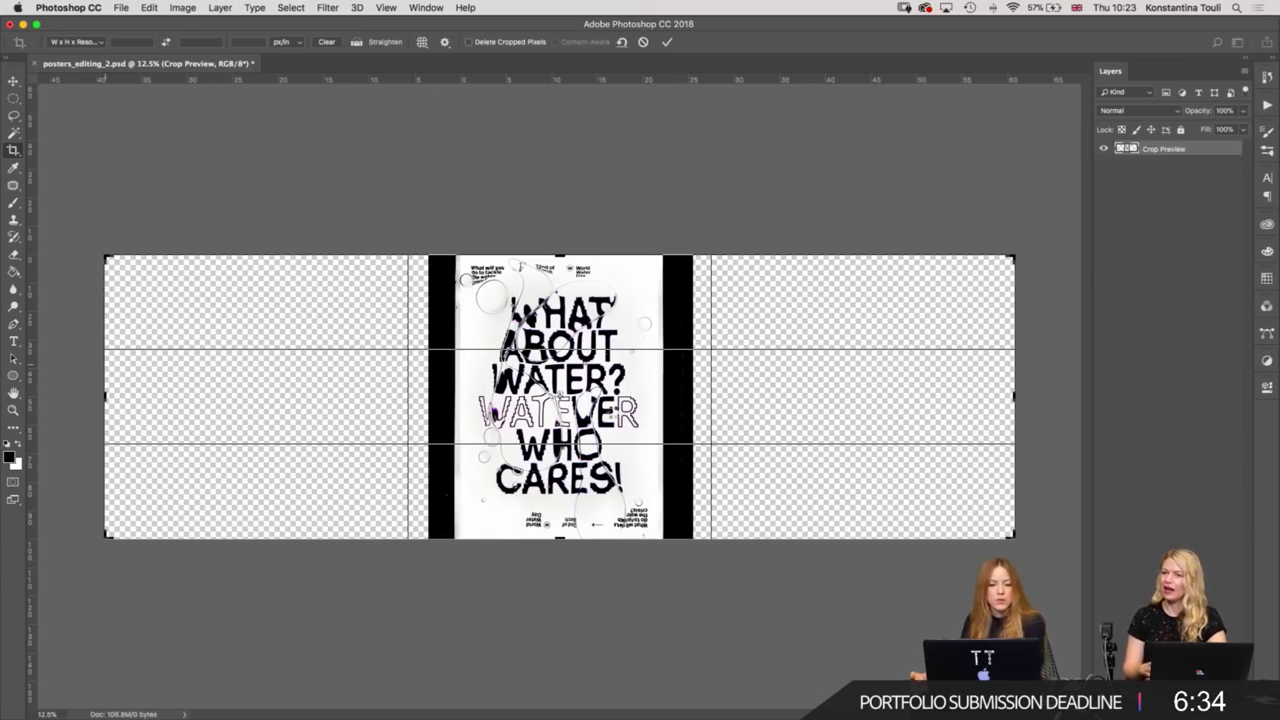
key(Return)
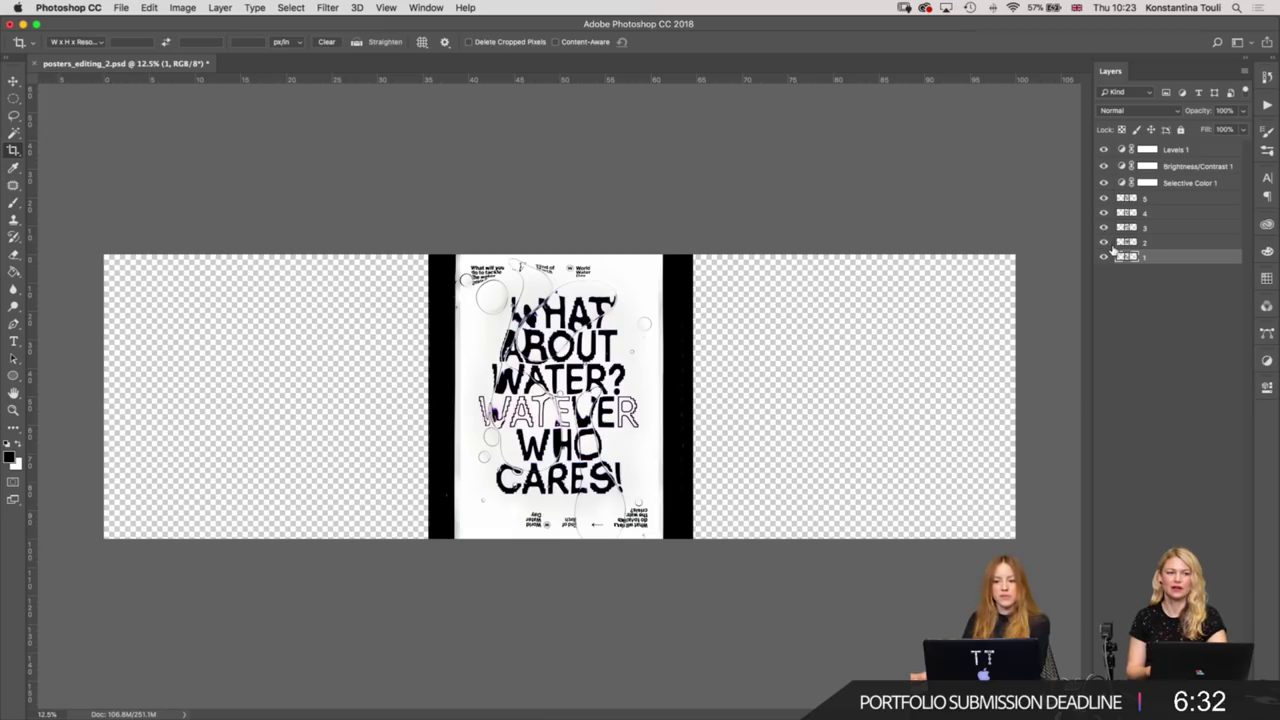
key(ctrl+z)
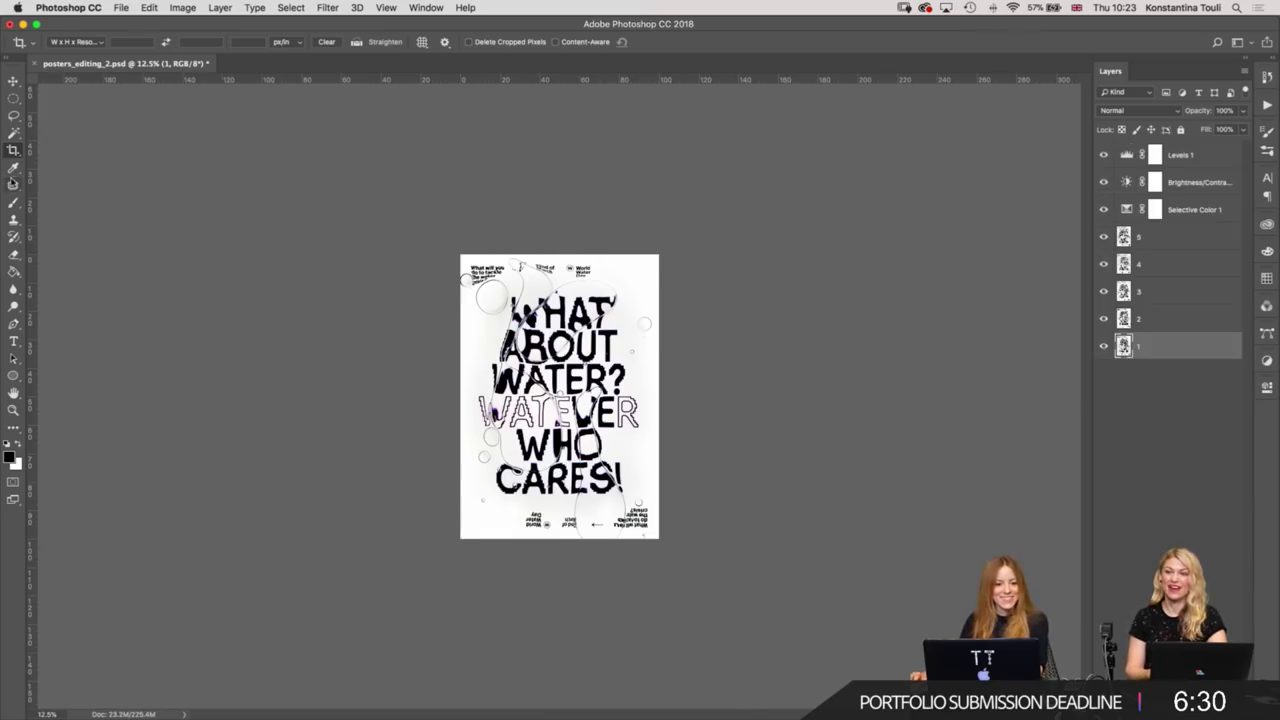
click(731, 206)
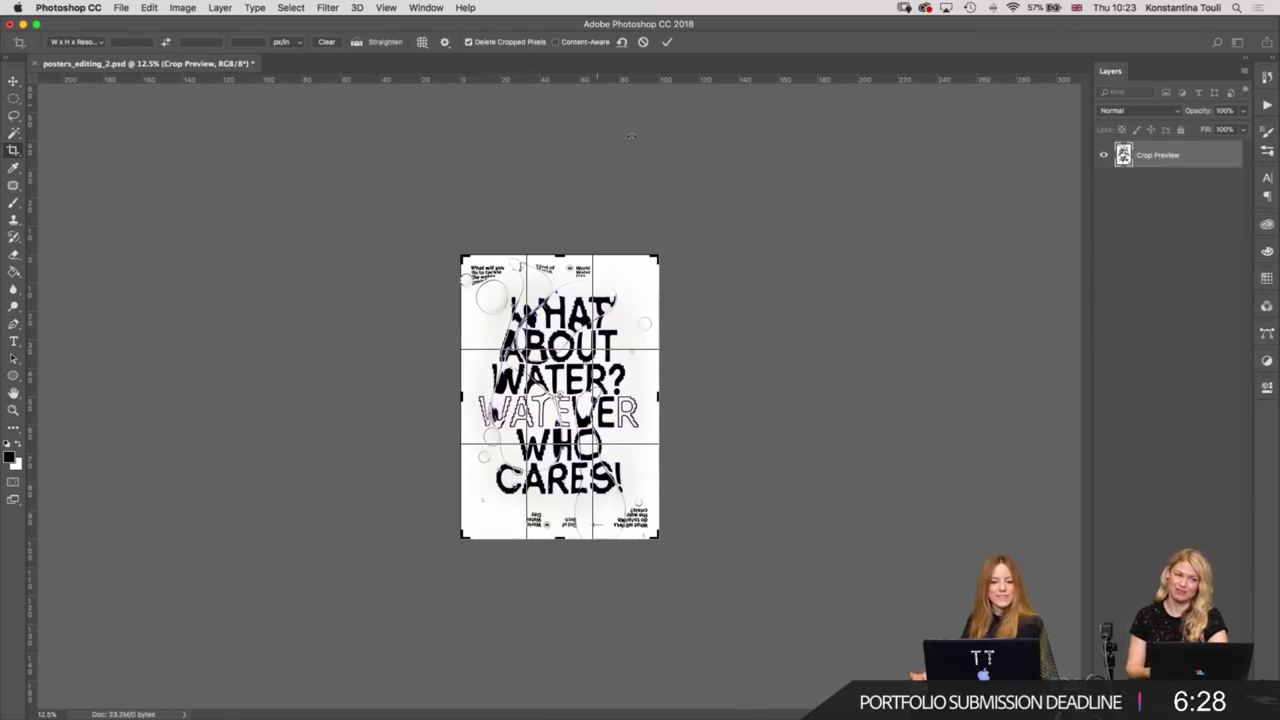
key(Return)
key(v)
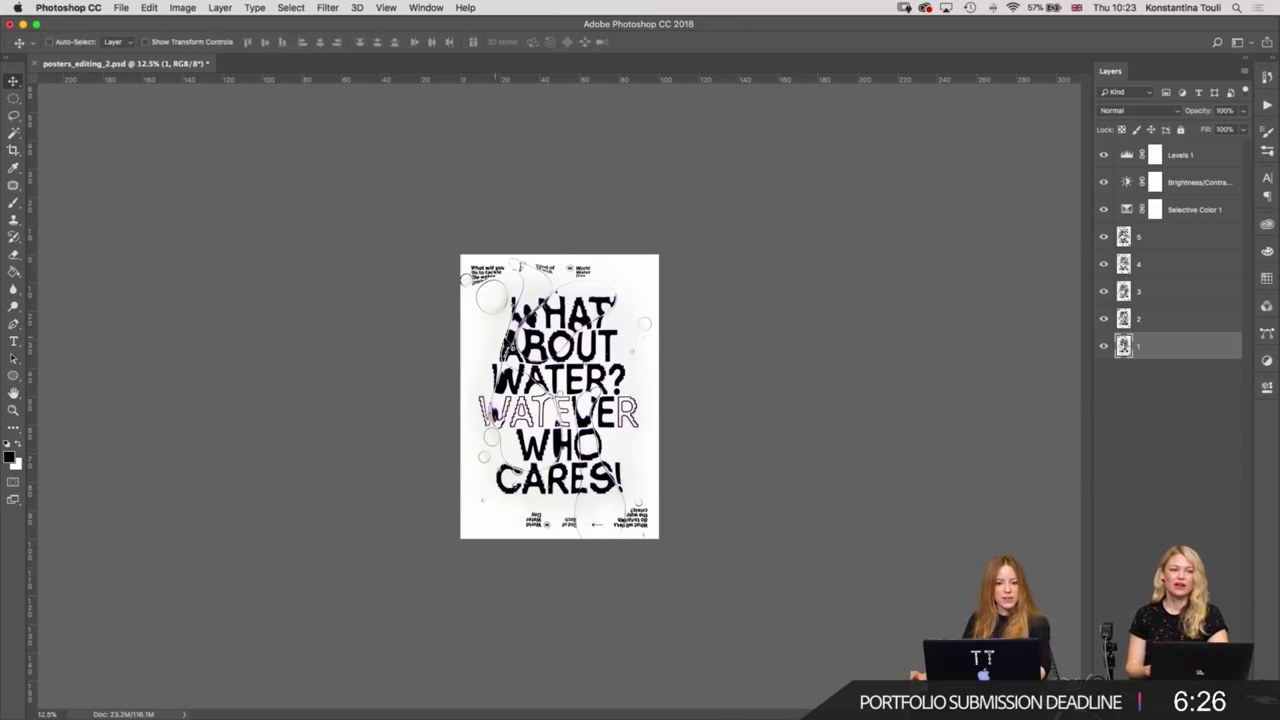
click(13, 150)
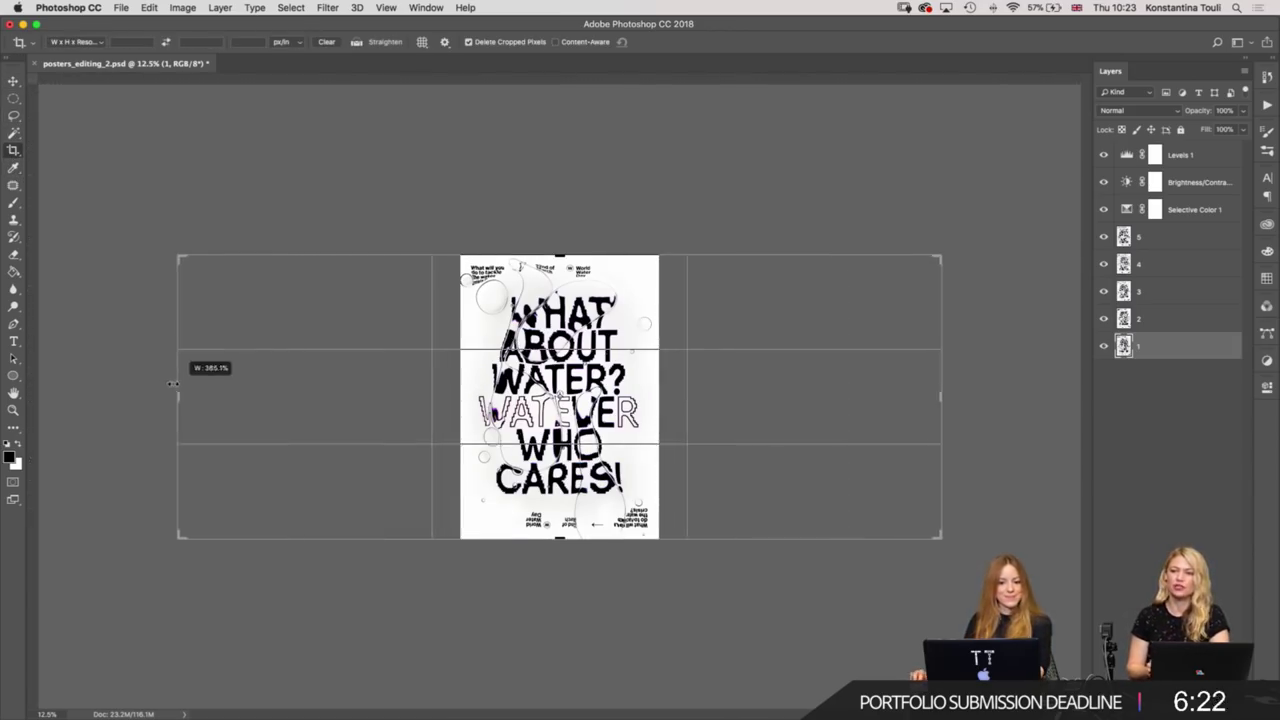
drag(459, 396, 165, 390)
key(Return)
key(v)
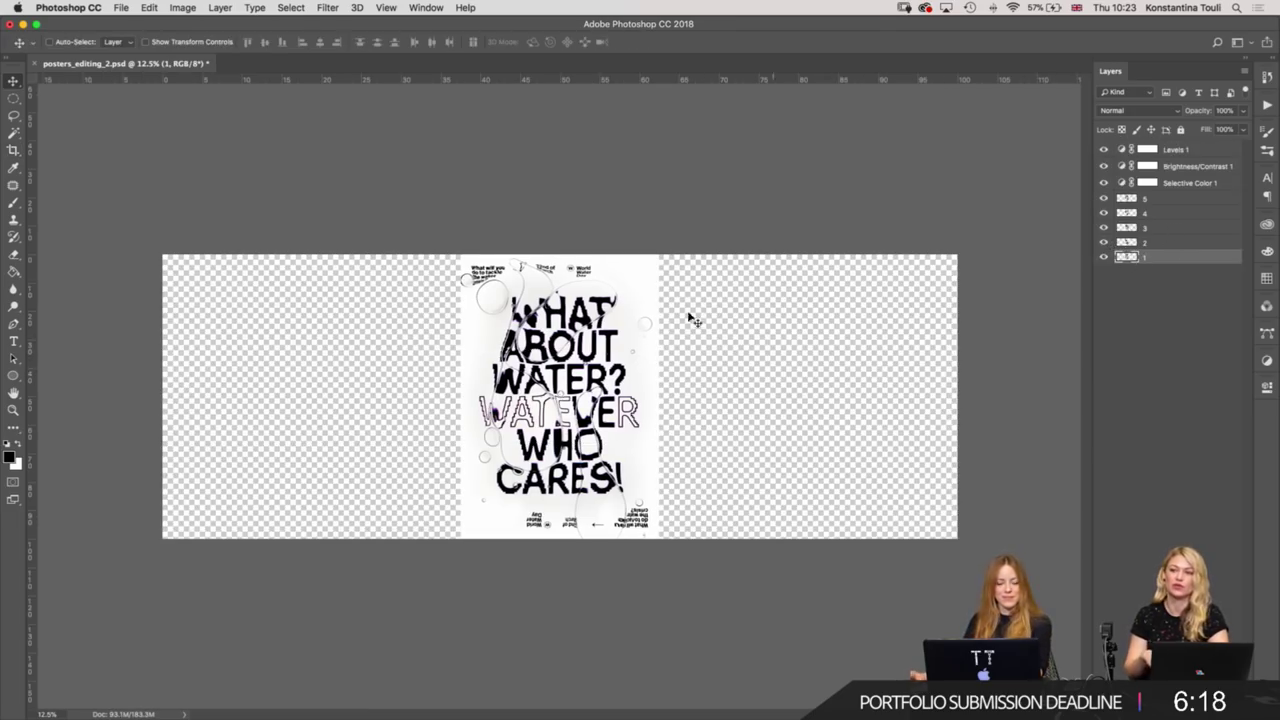
Line up the layer 1, 2 and 3 posters side by side across the canvas.
mouse_move(622, 345)
mouse_down()
mouse_move(288, 345)
mouse_move(286, 334)
mouse_up()
click(1150, 198)
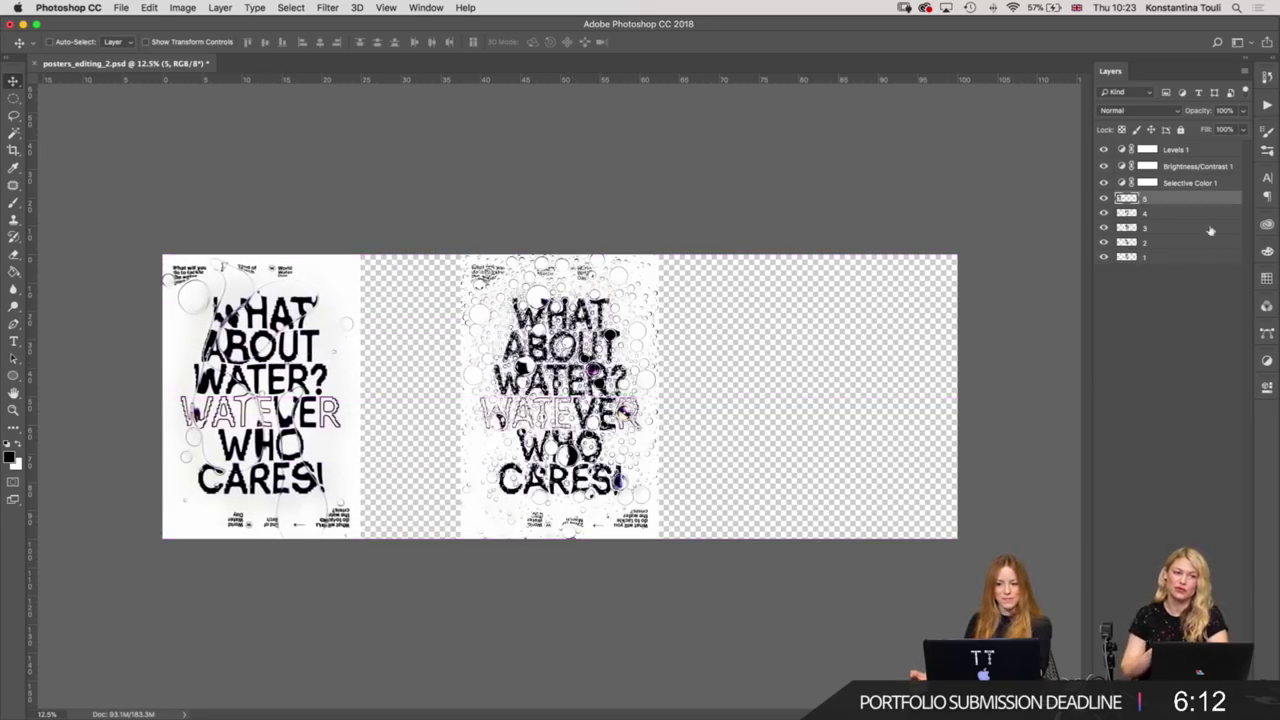
click(1150, 256)
mouse_move(814, 363)
mouse_down()
mouse_move(600, 370)
mouse_move(616, 372)
mouse_up()
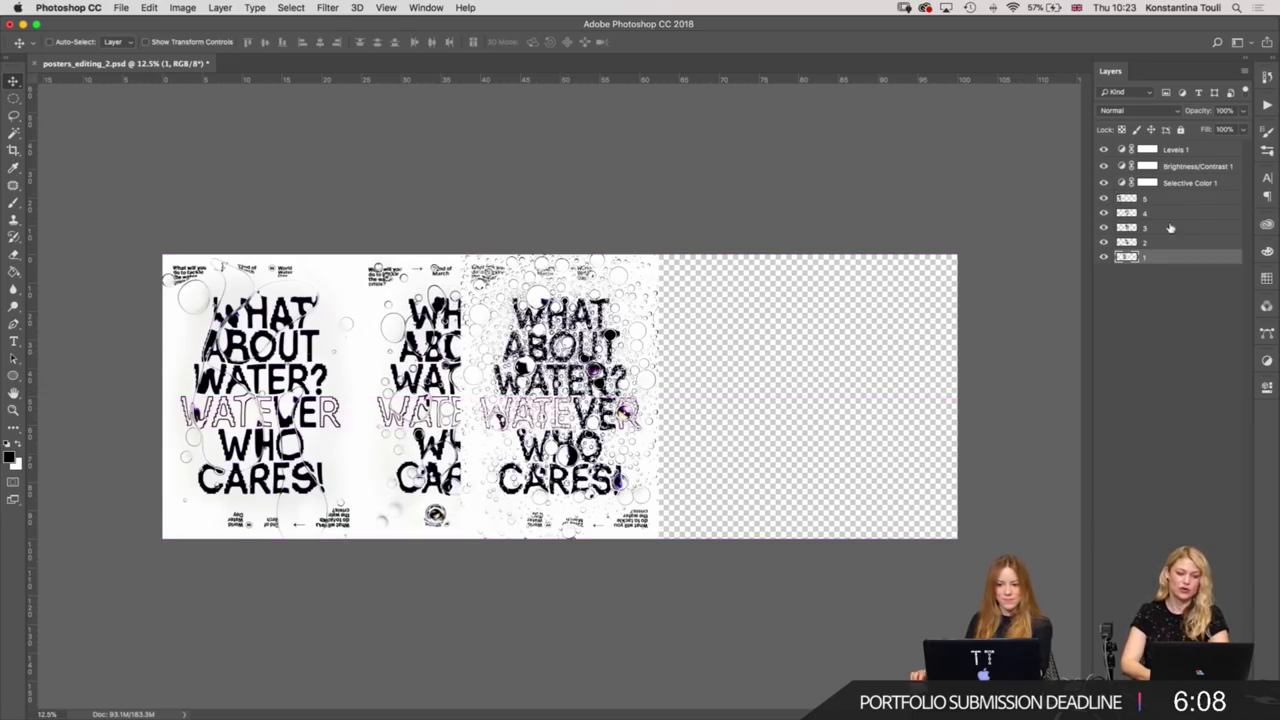
click(1140, 242)
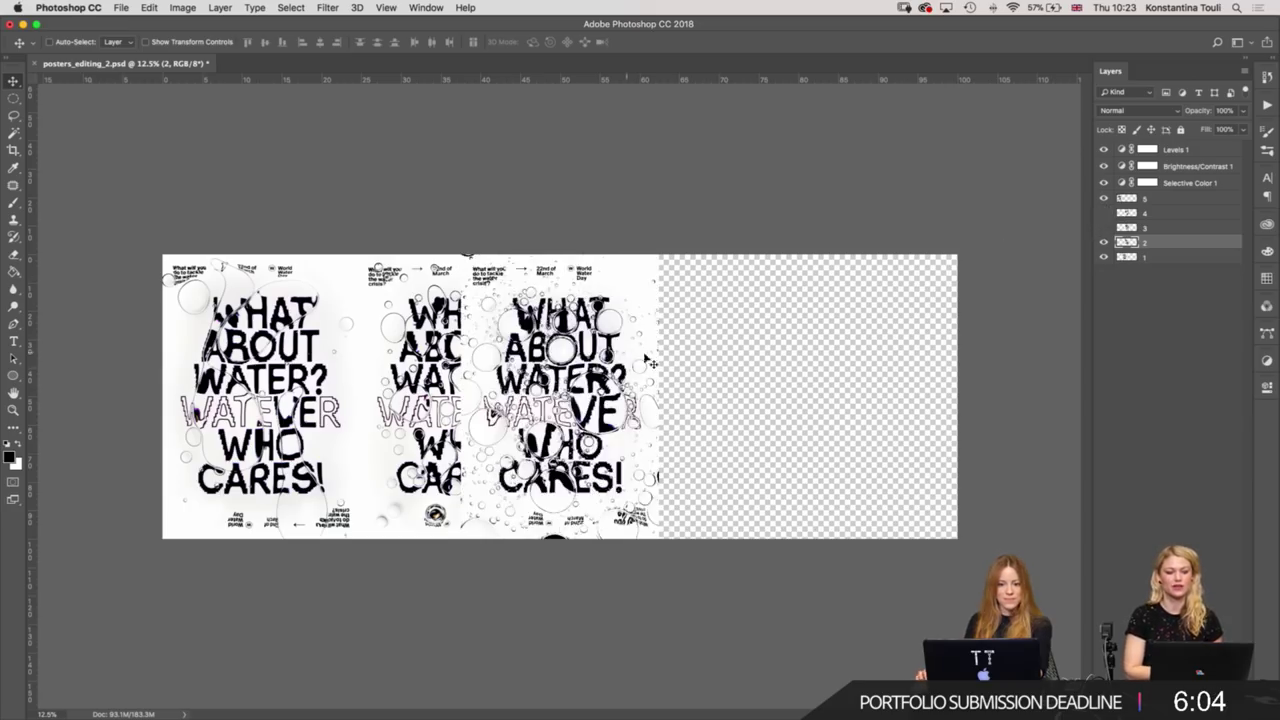
drag(640, 366, 735, 366)
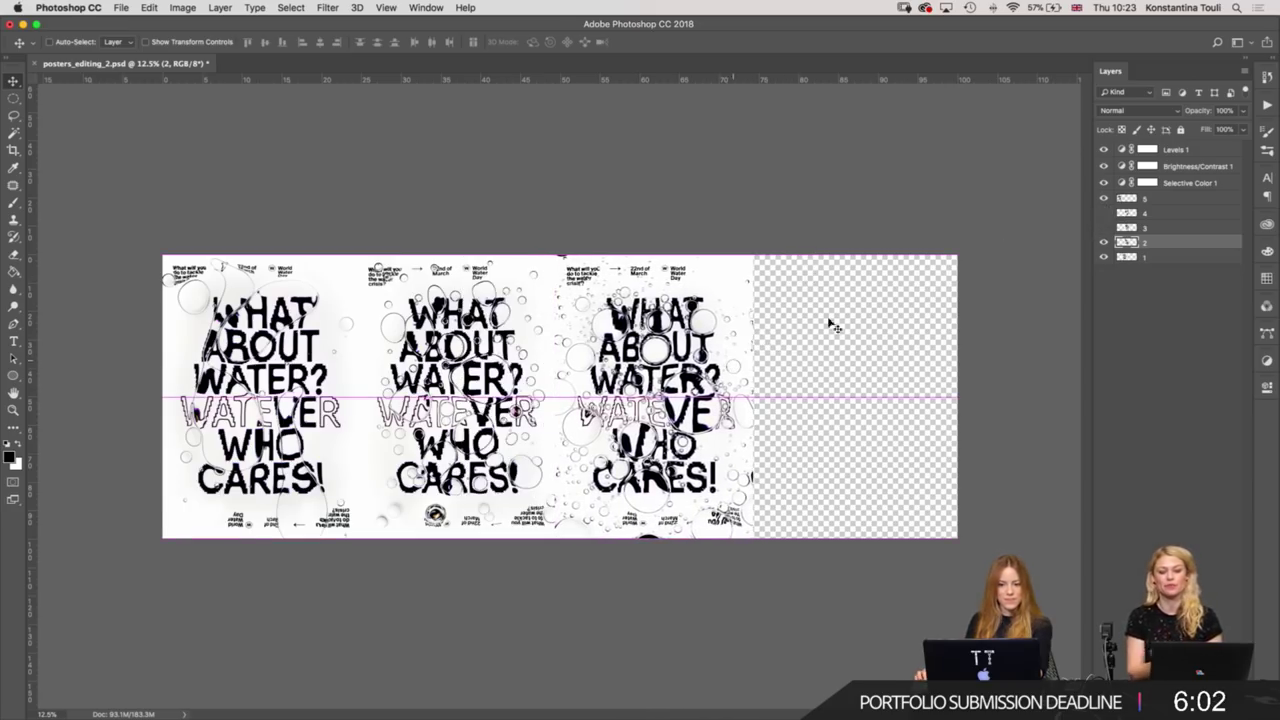
click(1104, 227)
click(1152, 229)
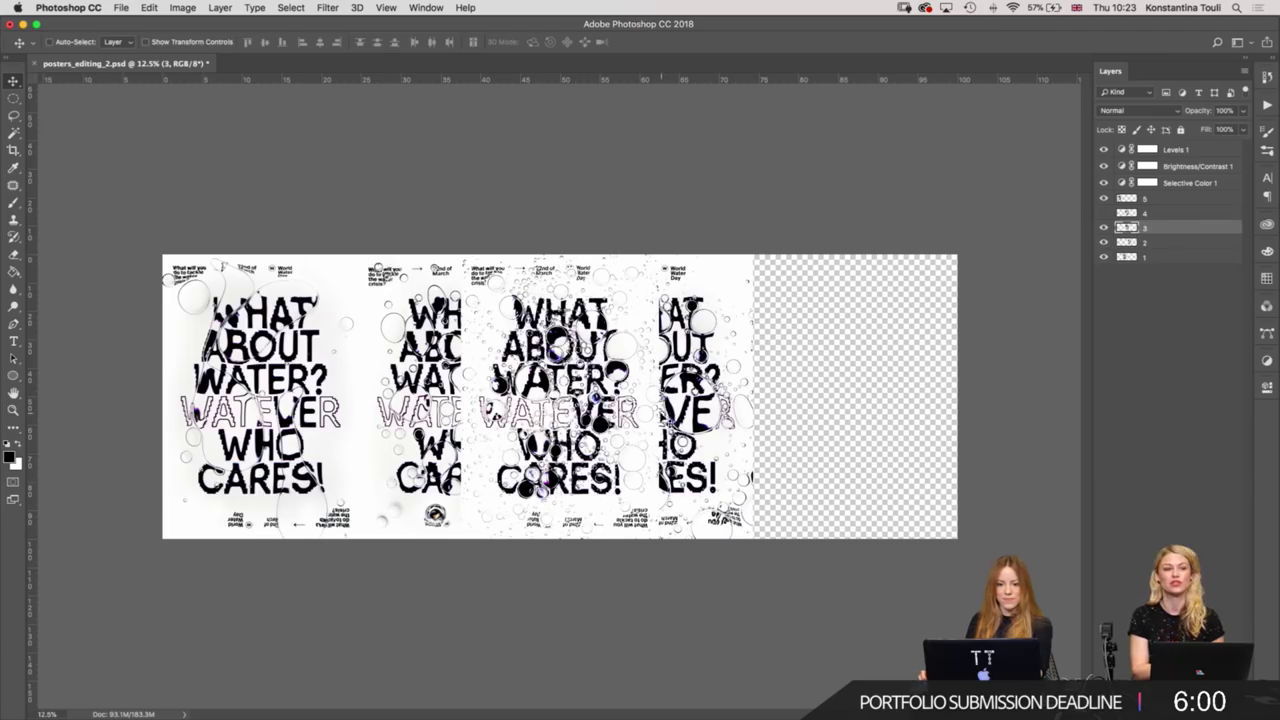
drag(655, 421, 945, 425)
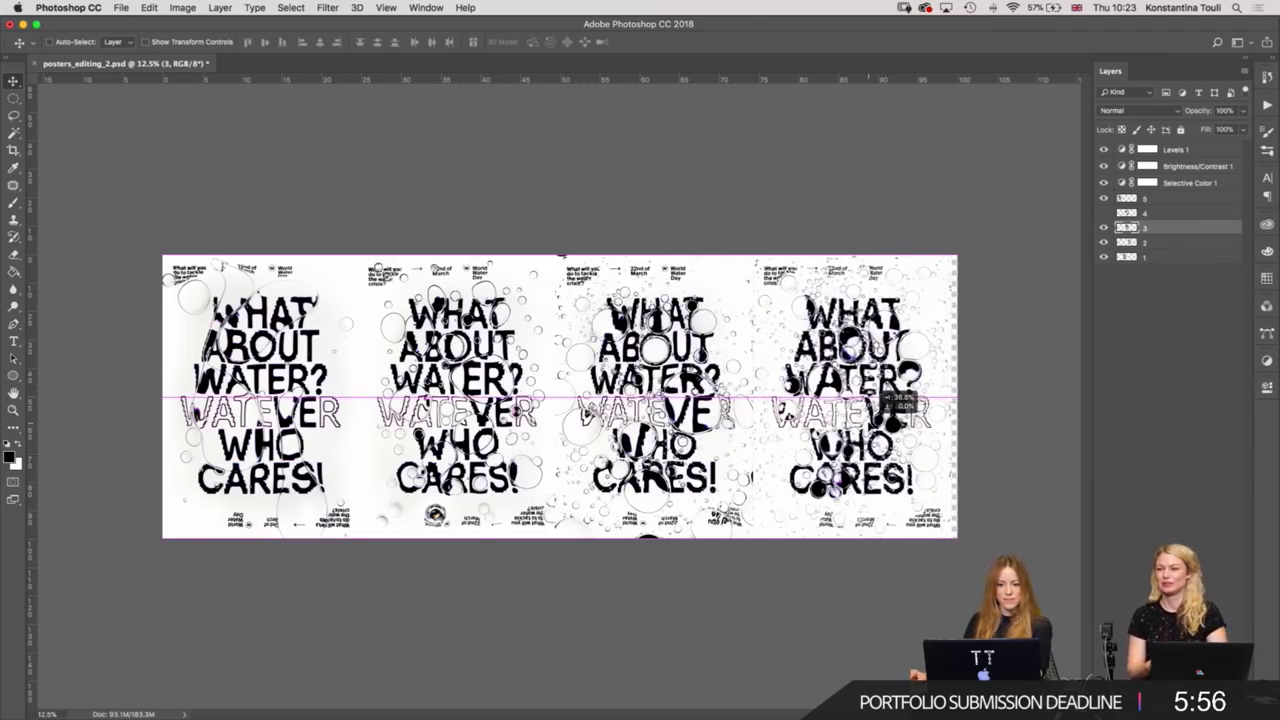
drag(882, 398, 878, 400)
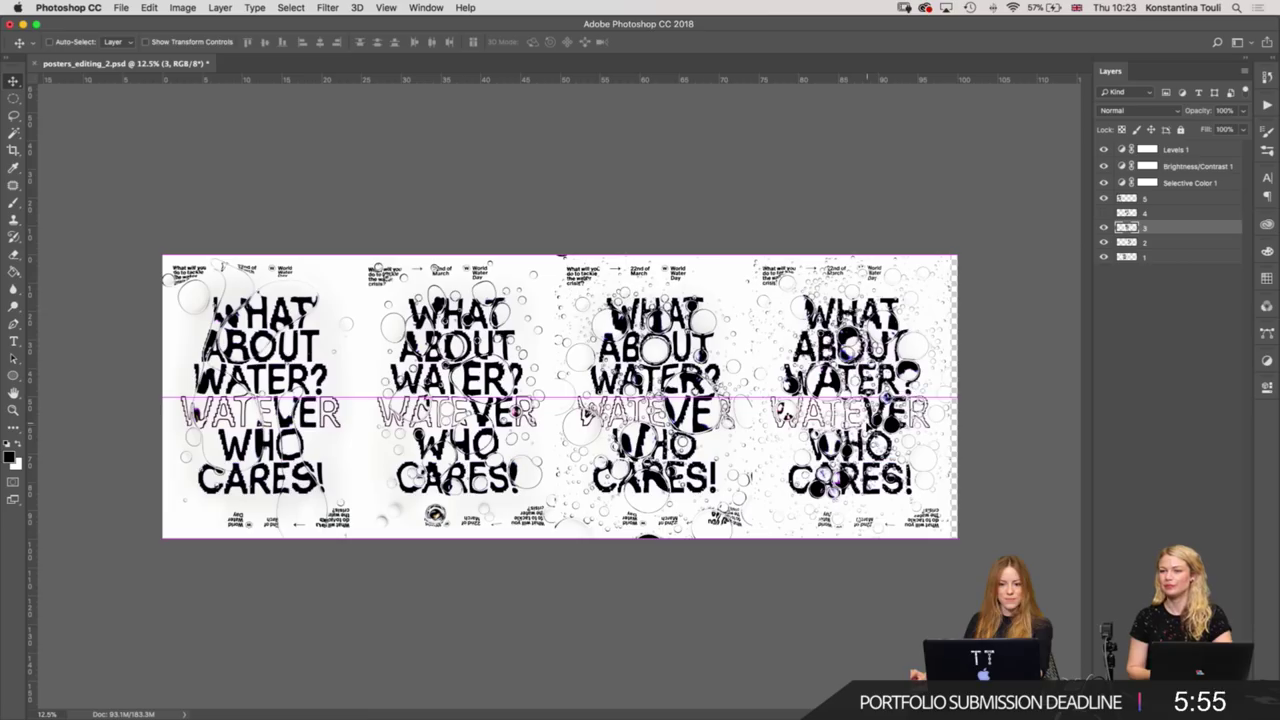
Extend the canvas rightward, place the fifth poster there, and trim the empty edge.
click(13, 150)
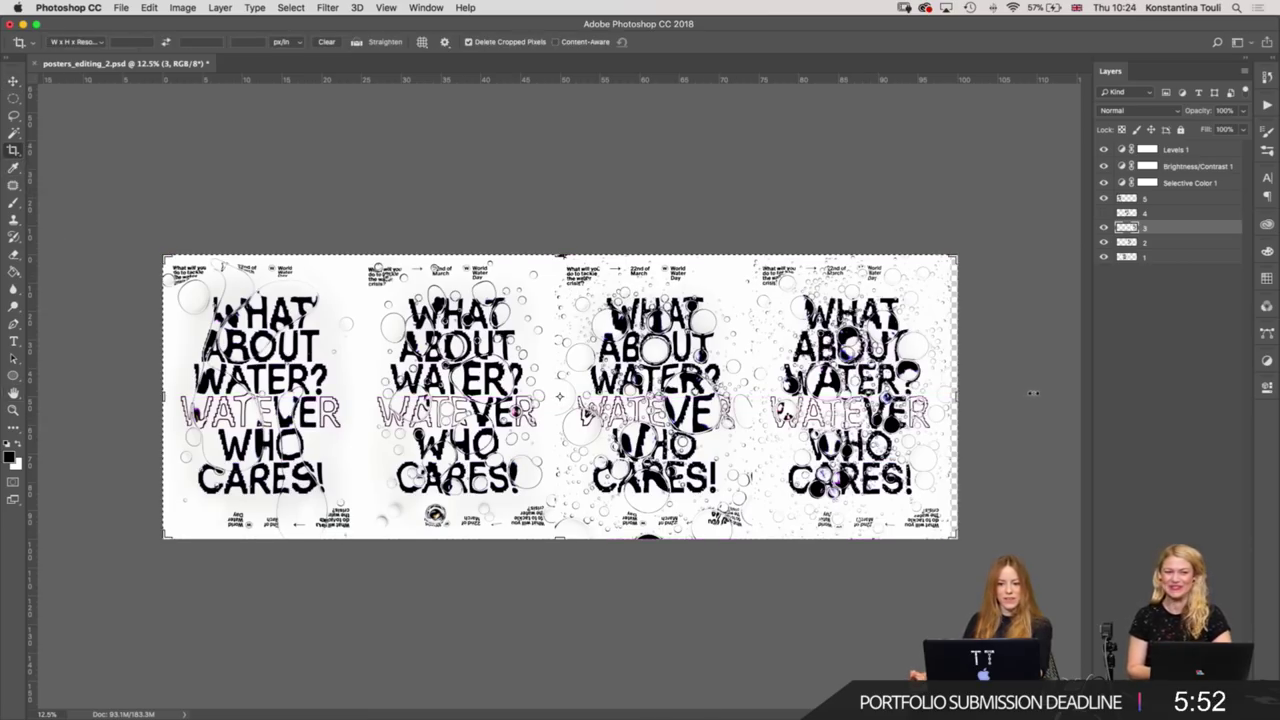
drag(960, 398, 1083, 375)
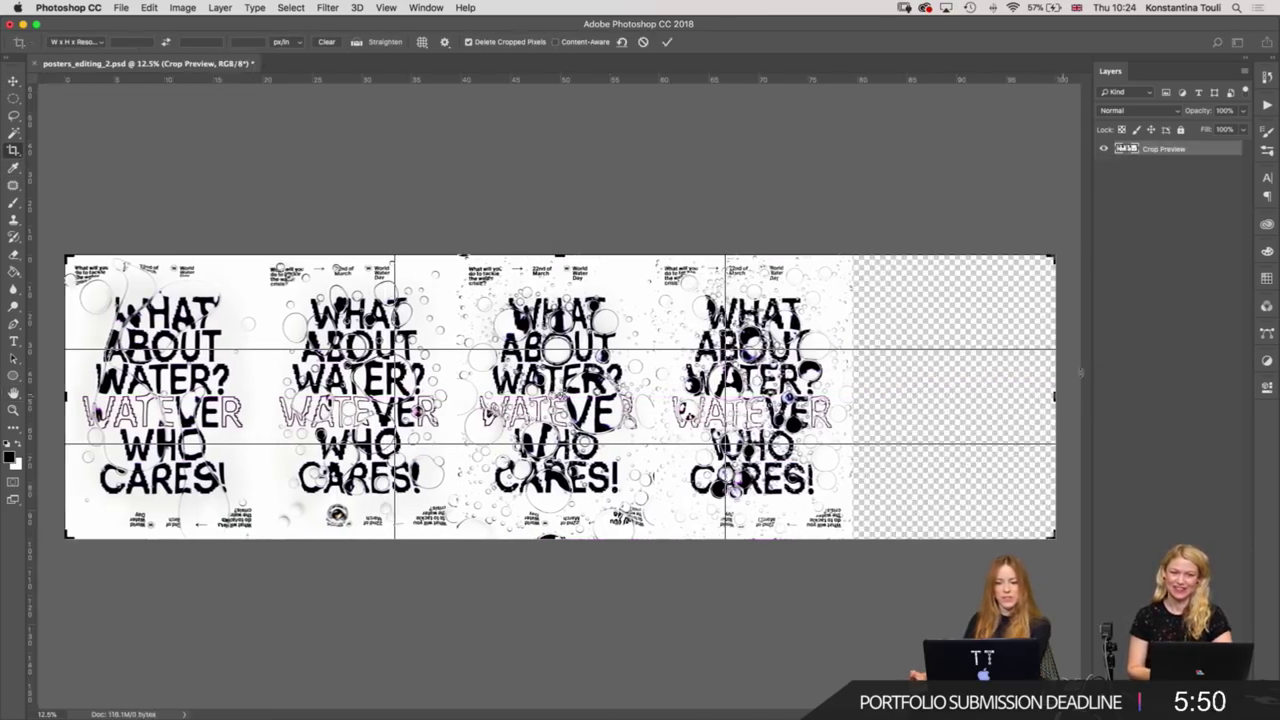
key(Return)
mouse_move(565, 421)
mouse_down()
mouse_move(470, 421)
mouse_move(944, 440)
mouse_up()
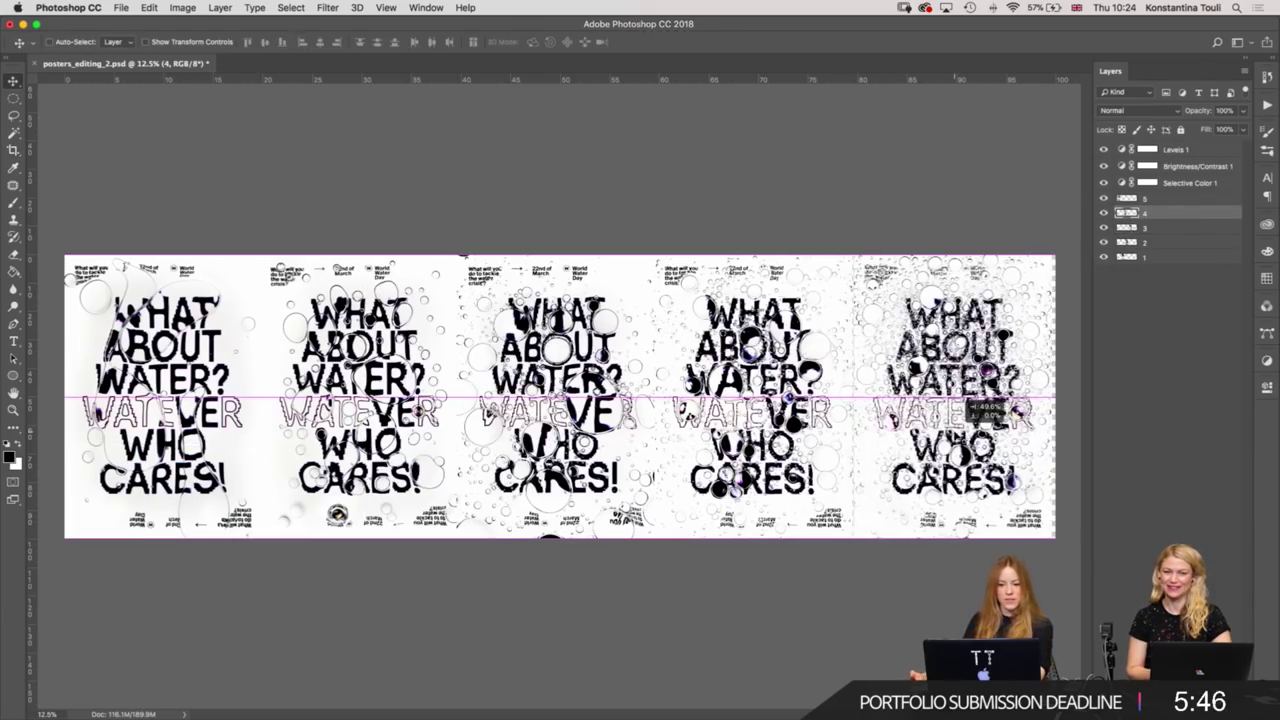
click(13, 149)
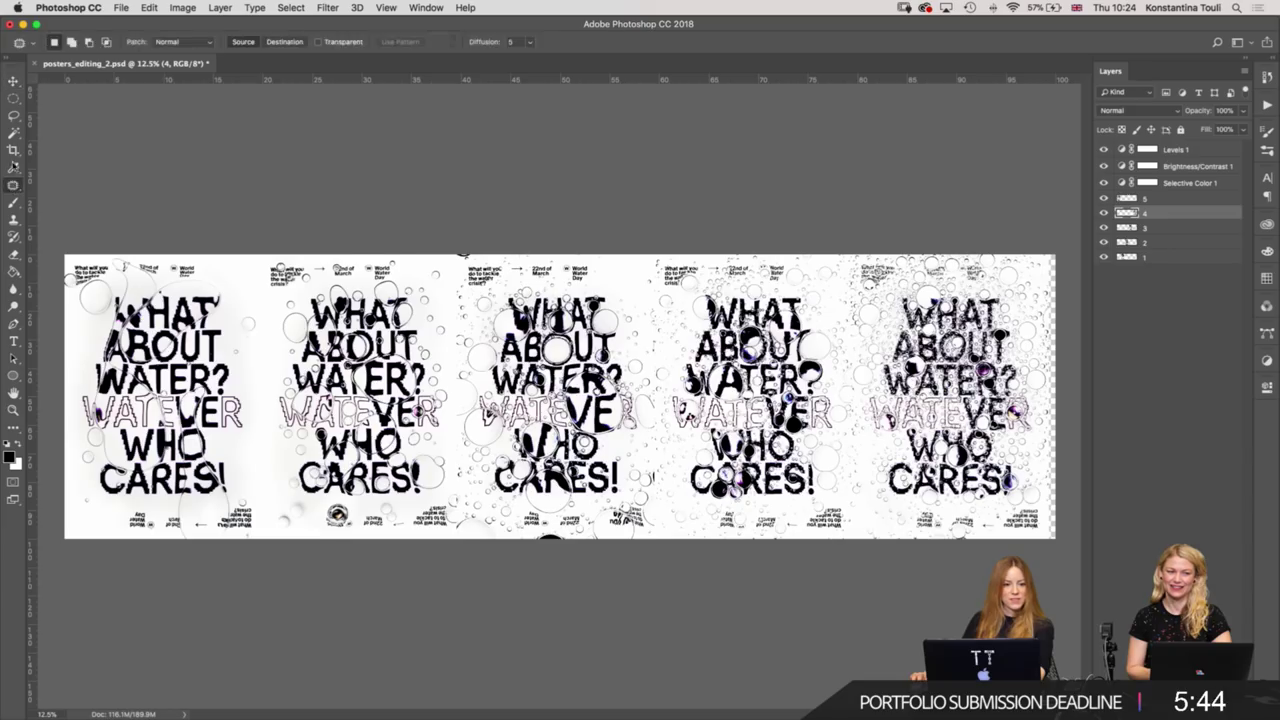
drag(1055, 396, 1050, 396)
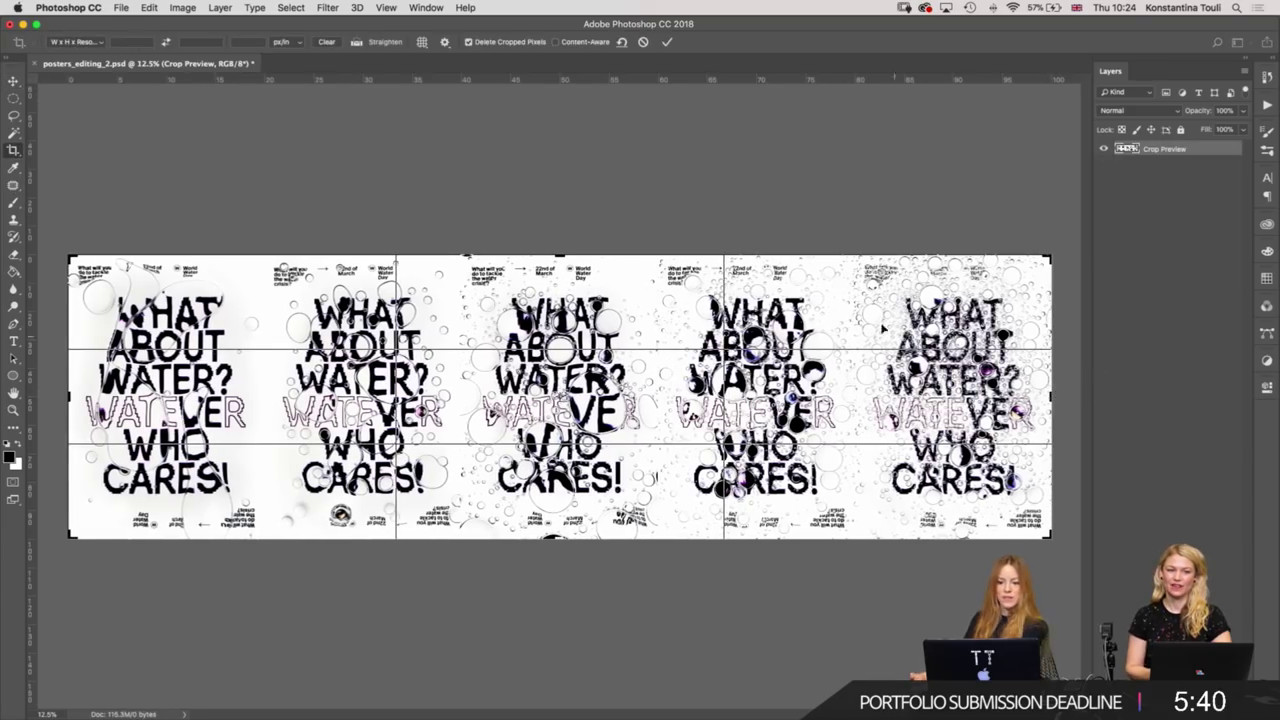
key(Return)
Fit the poster strip to the screen, then zoom in on the first posters.
key(f)
key(f)
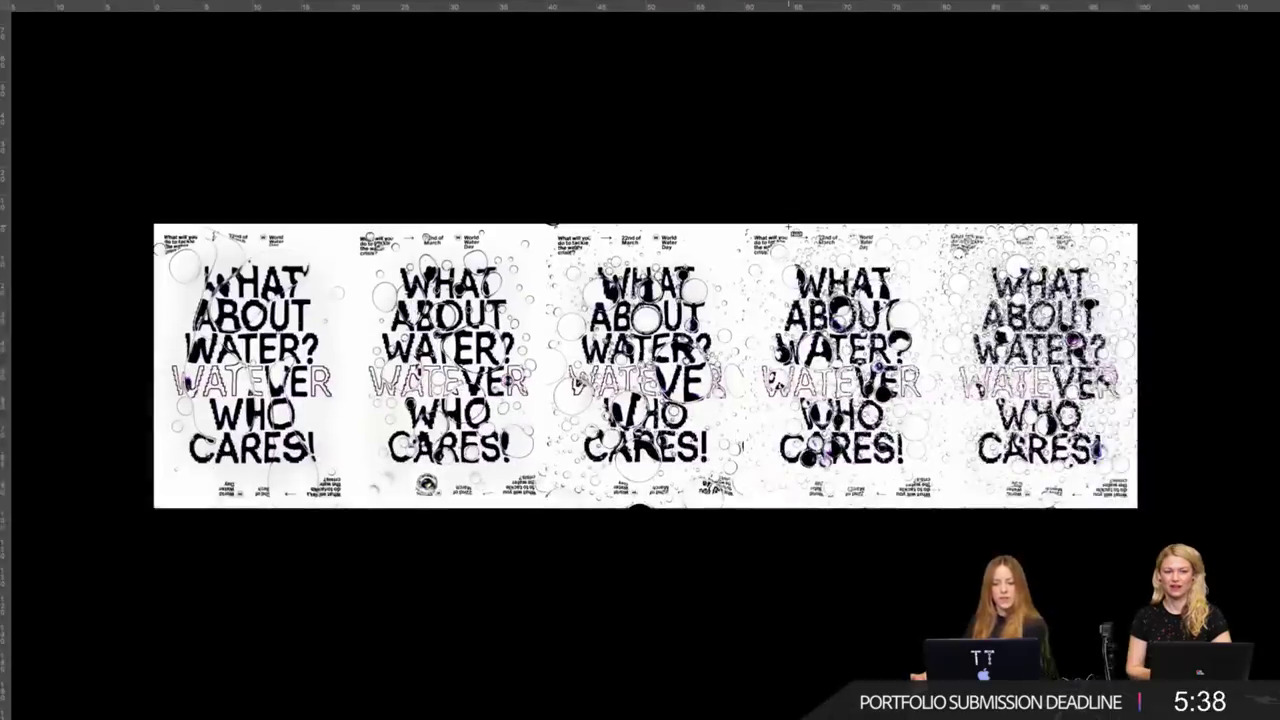
key(ctrl+0)
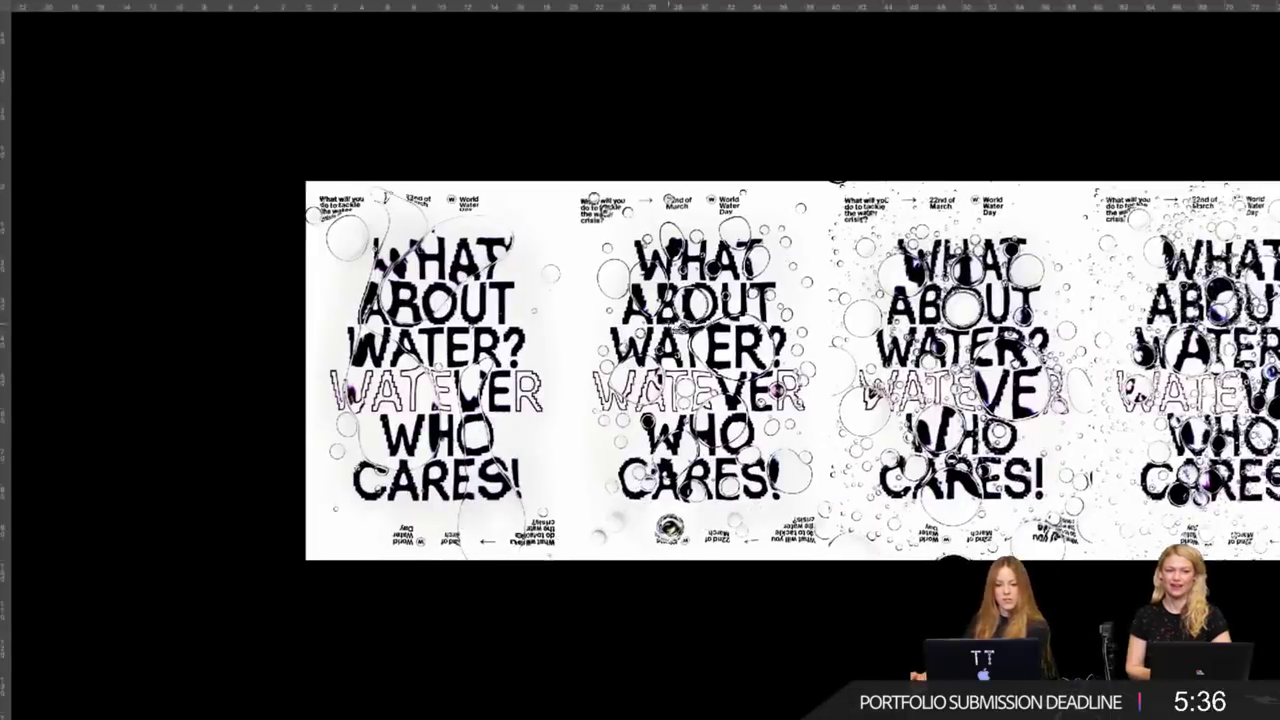
key(ctrl+plus)
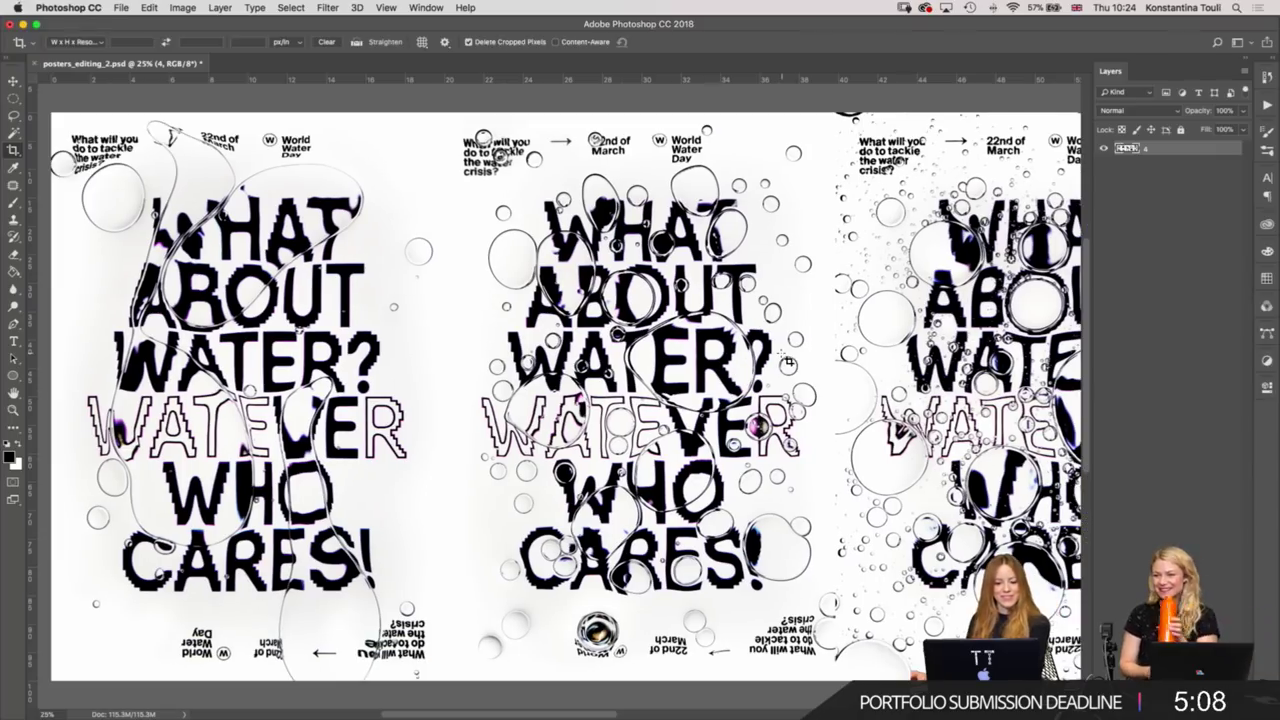
Switch to black full-screen mode and pan to bring the fifth poster into view.
key(v)
key(f)
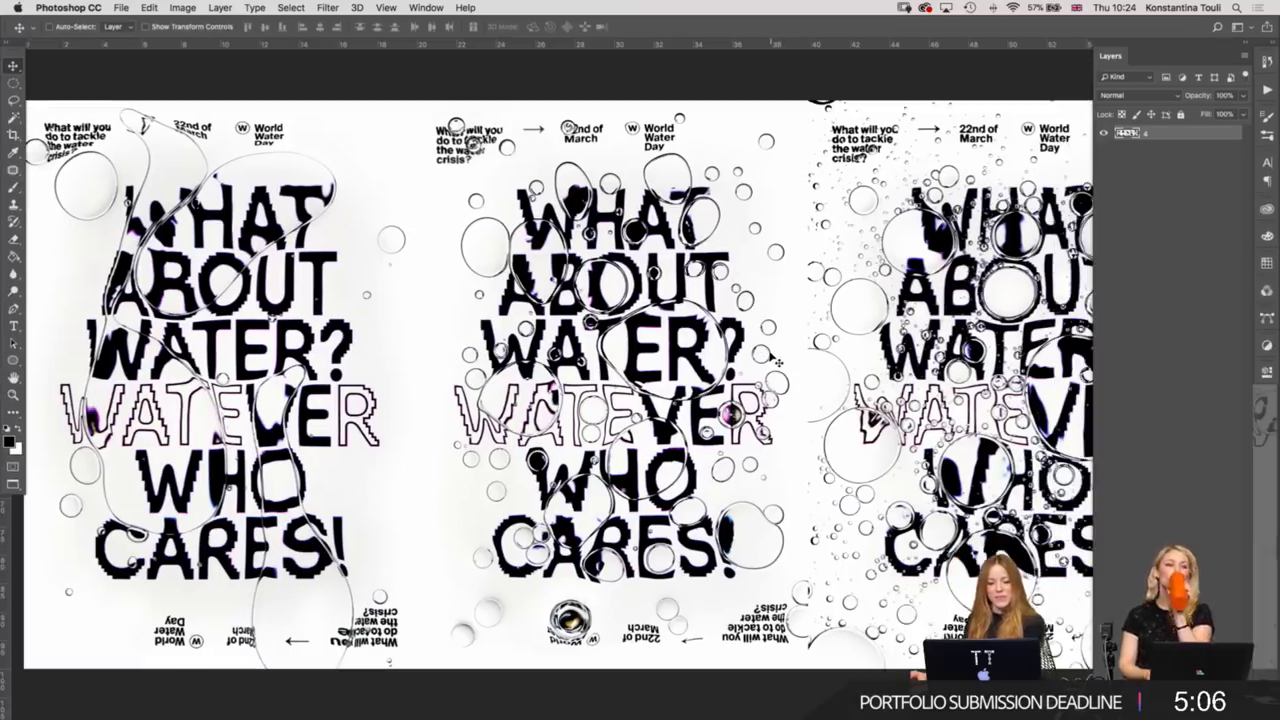
key(f)
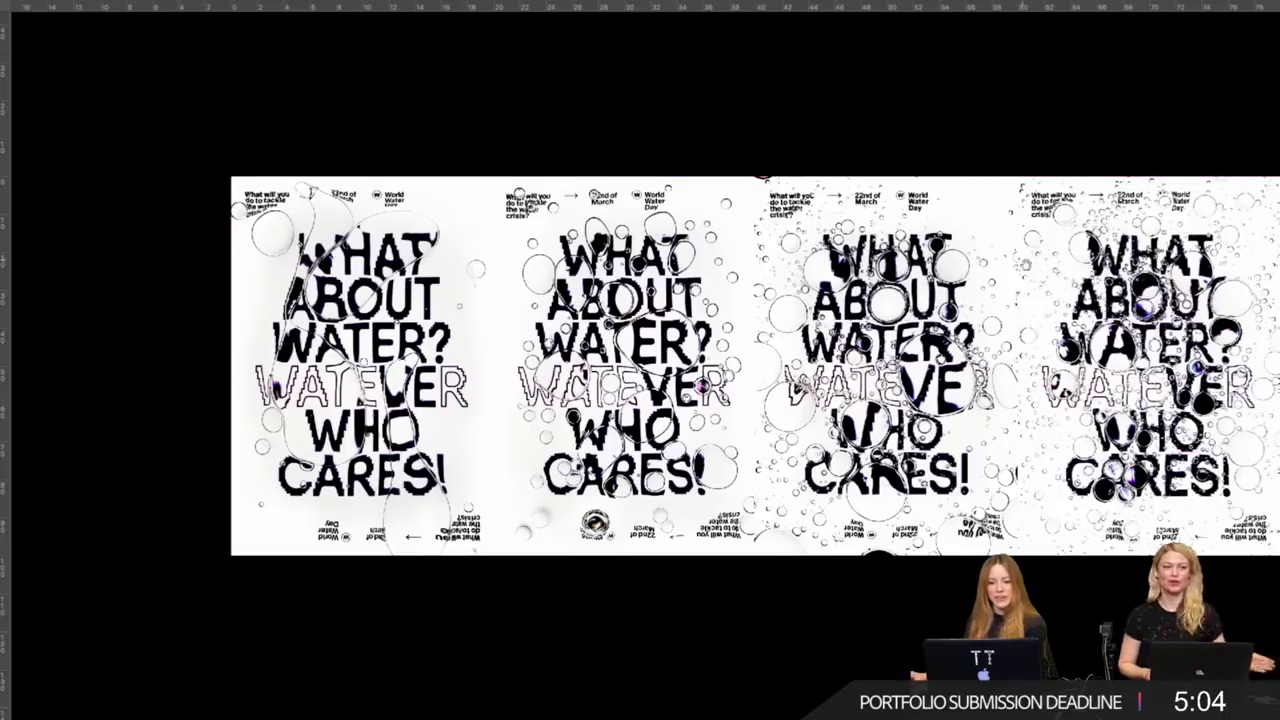
drag(1026, 265, 807, 266)
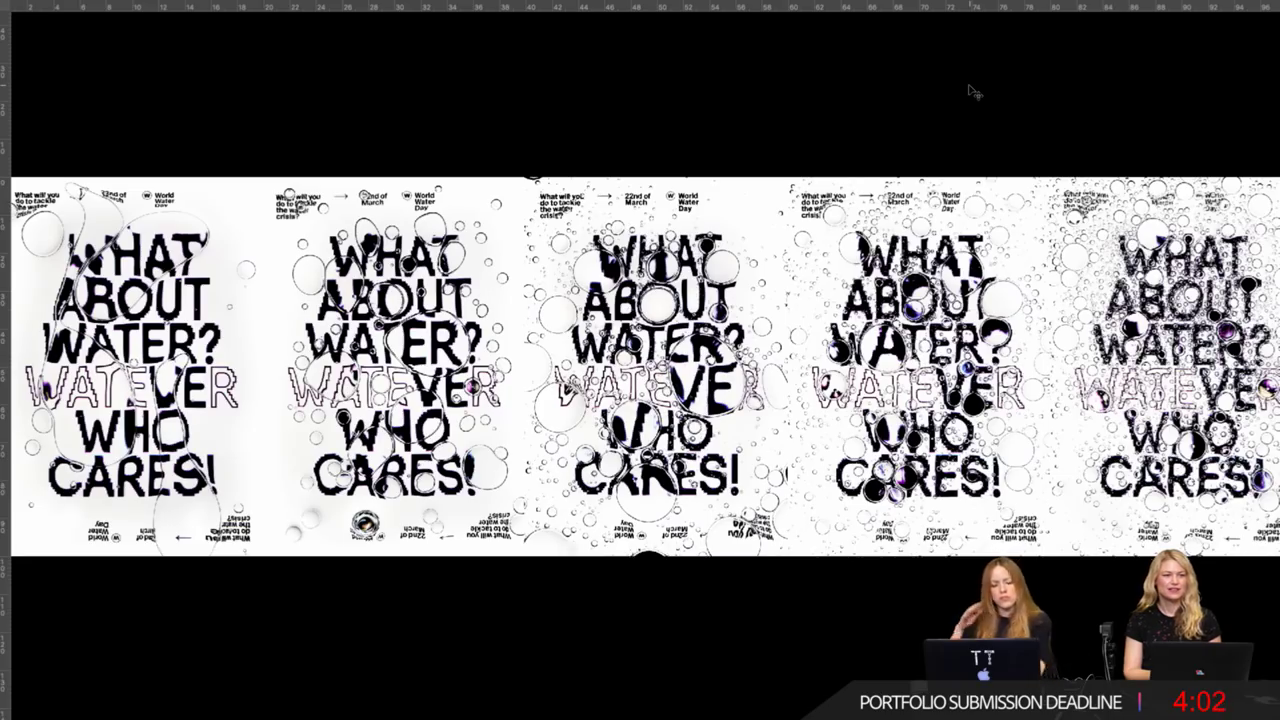
Cycle the screen modes back to standard view and switch to the Finder desktop.
key(f)
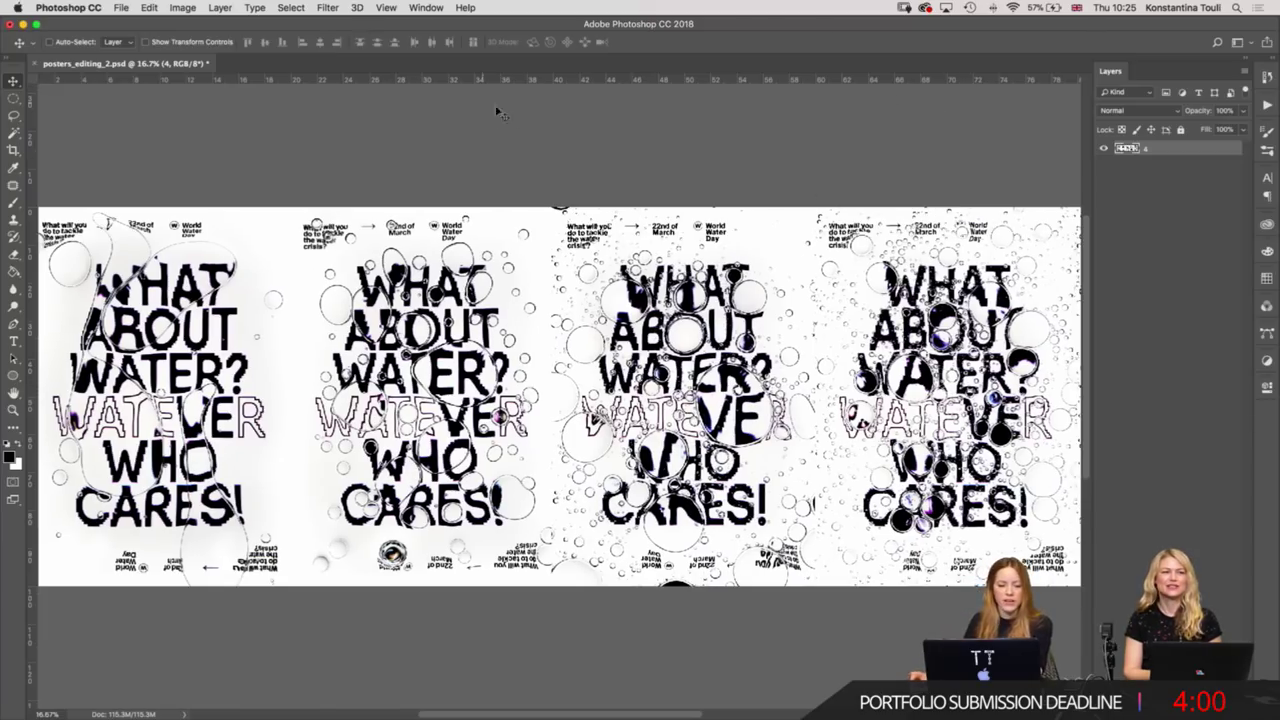
key(f)
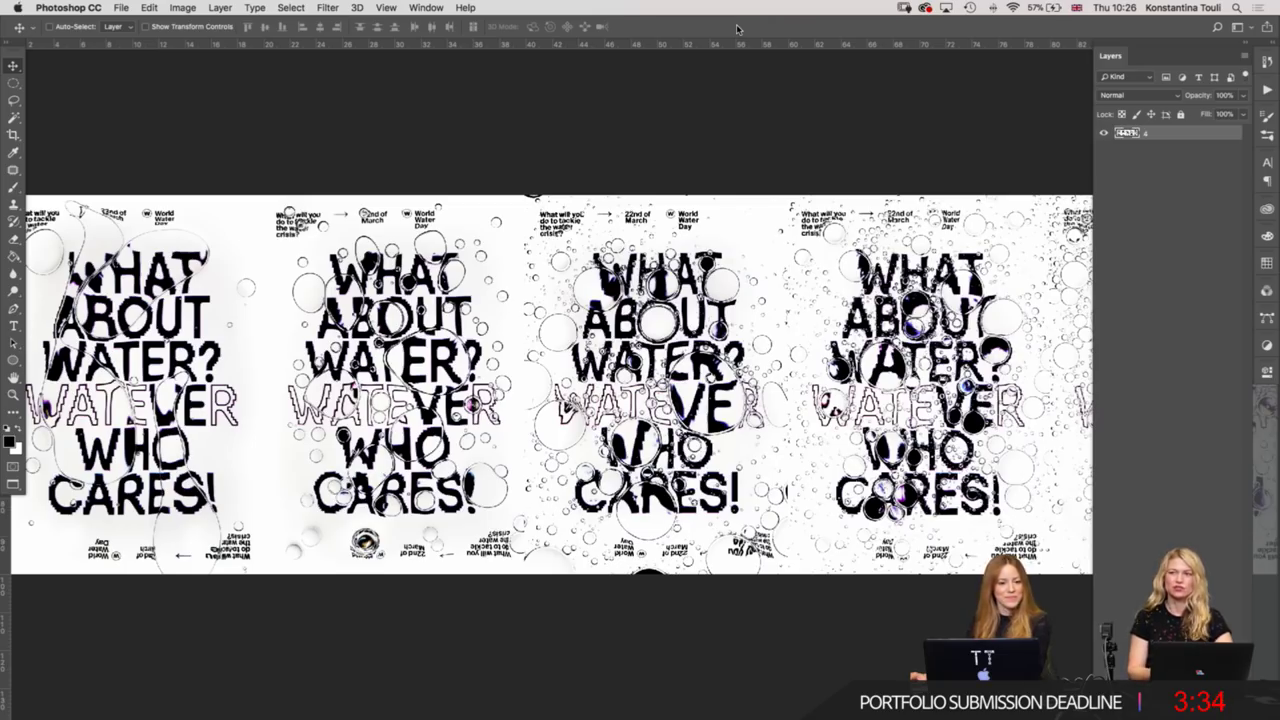
key(f)
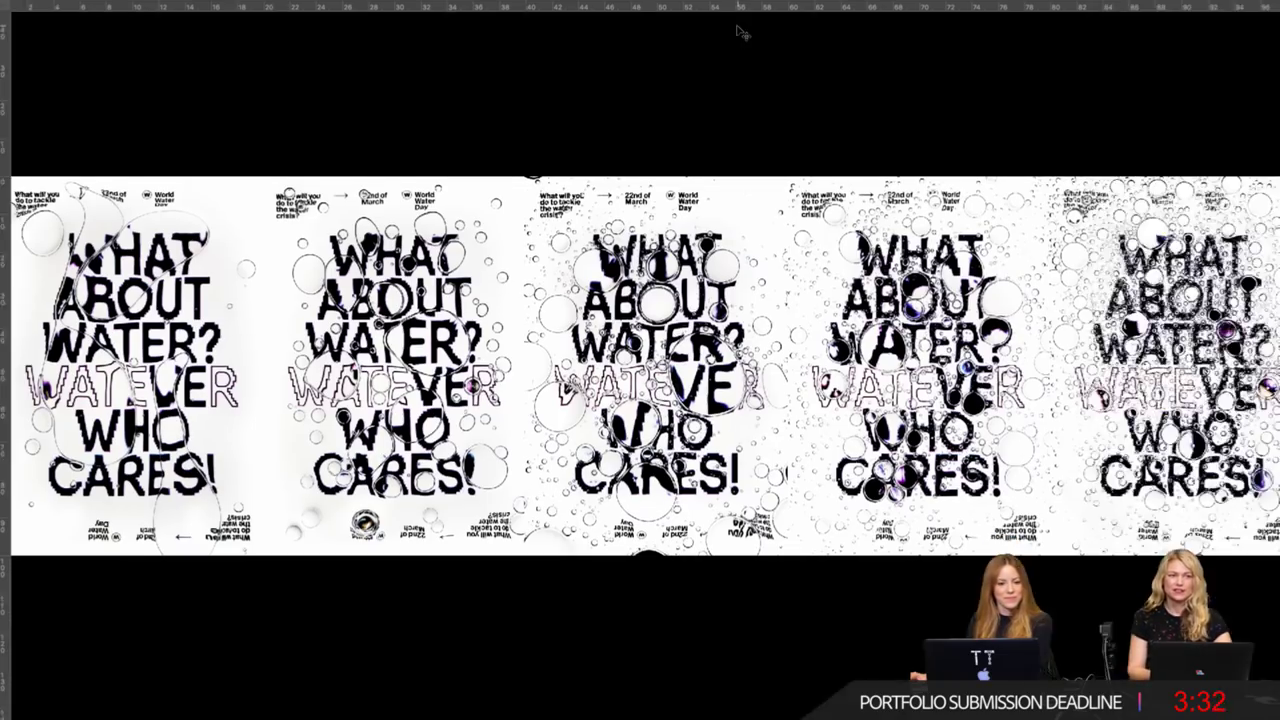
key(f)
click(23, 23)
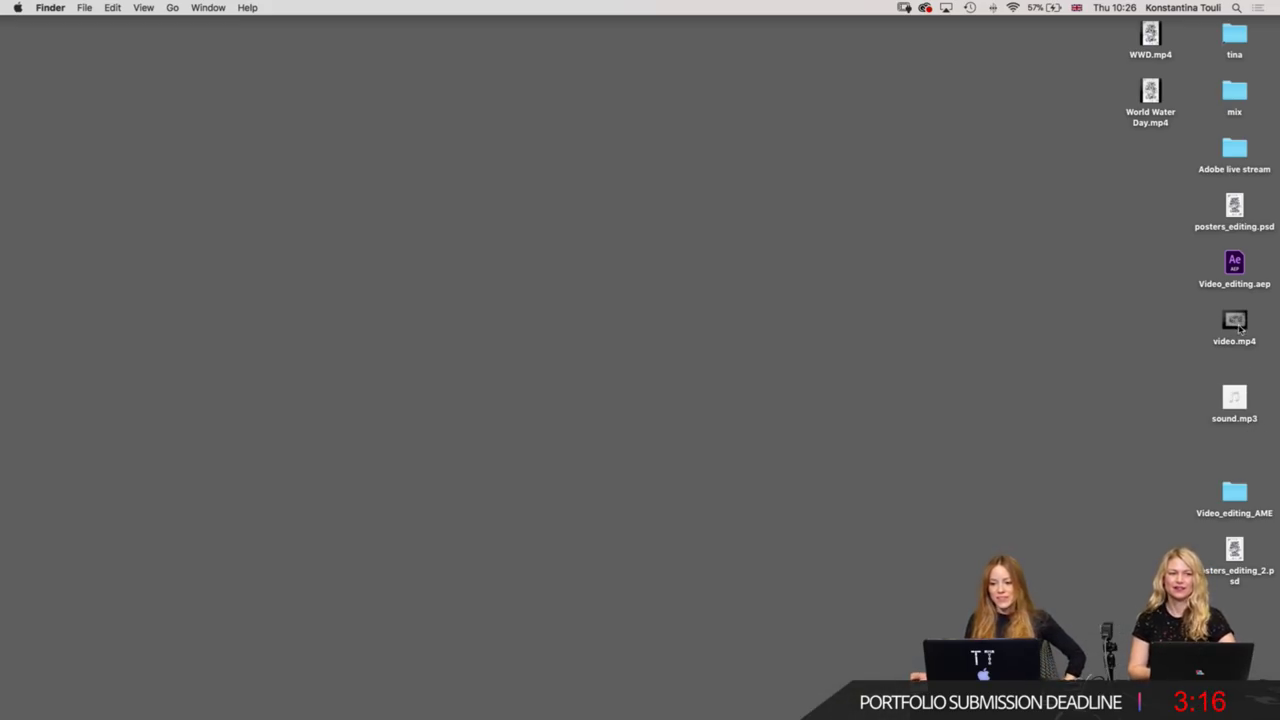
drag(1234, 550, 329, 697)
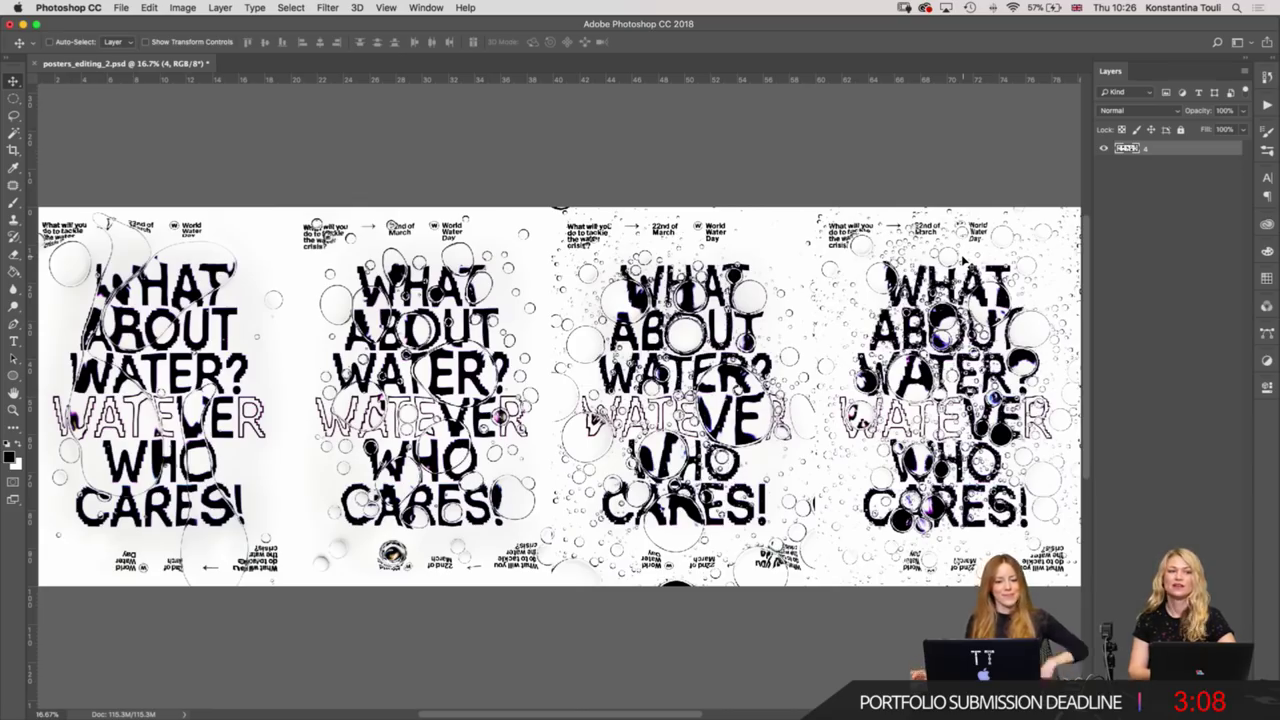
key(f)
key(f)
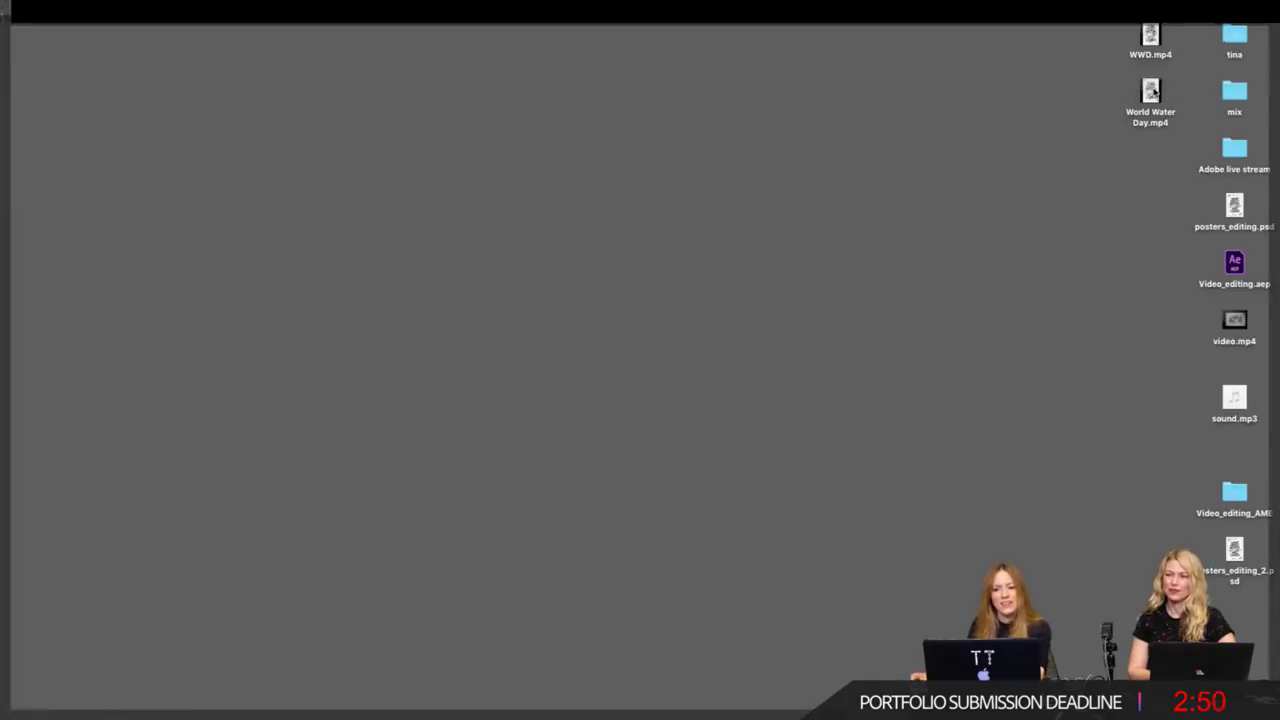
double_click(1150, 40)
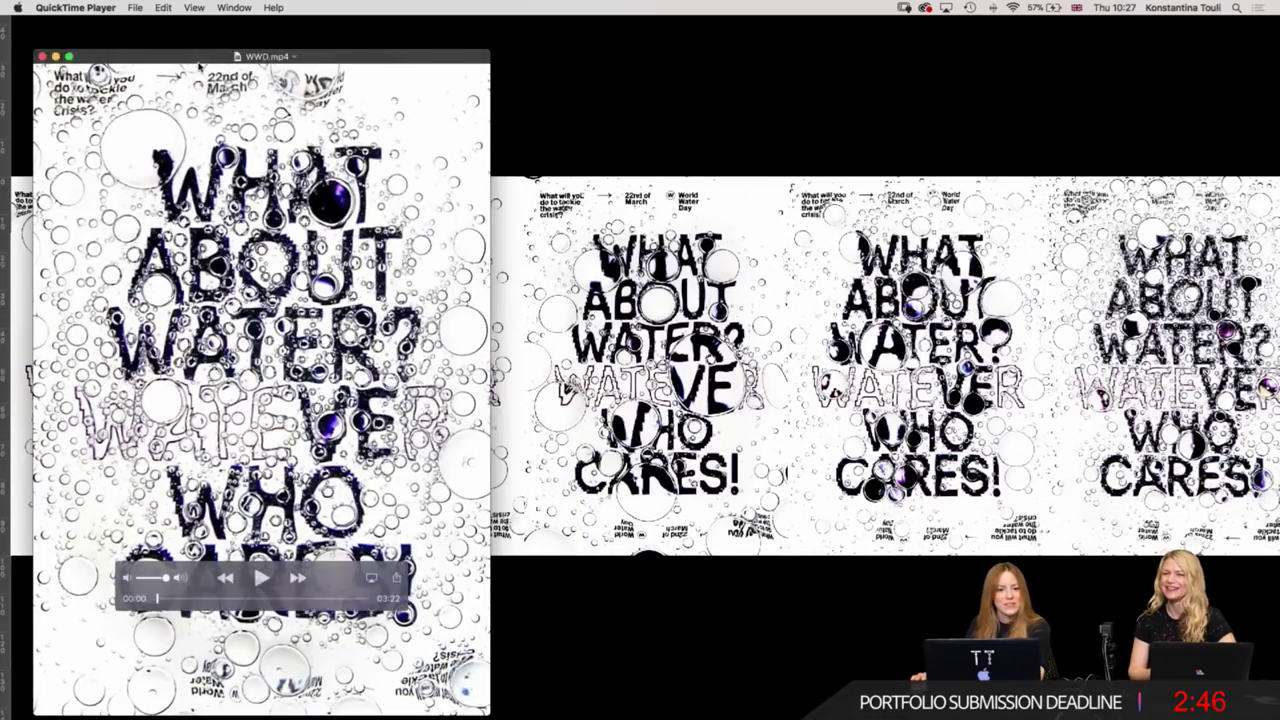
Position the playing WWD.mp4 window beside the poster strip and enlarge it.
drag(392, 93, 550, 83)
click(195, 8)
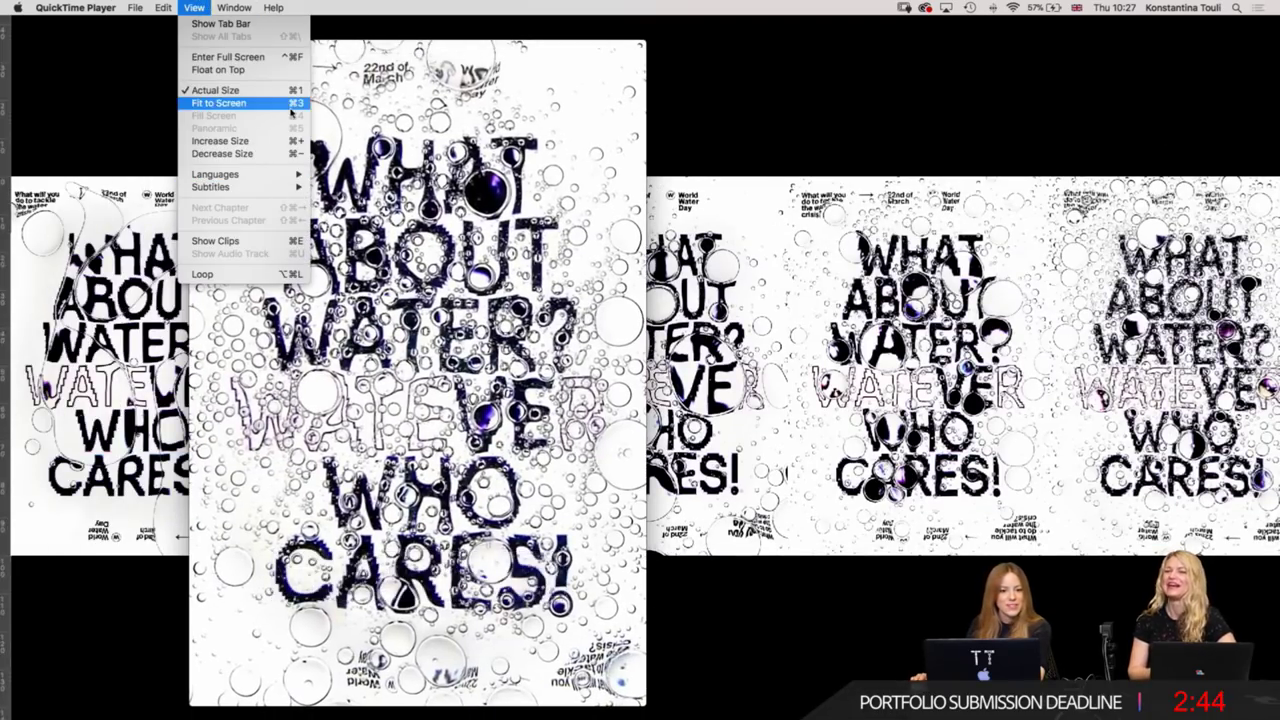
click(392, 58)
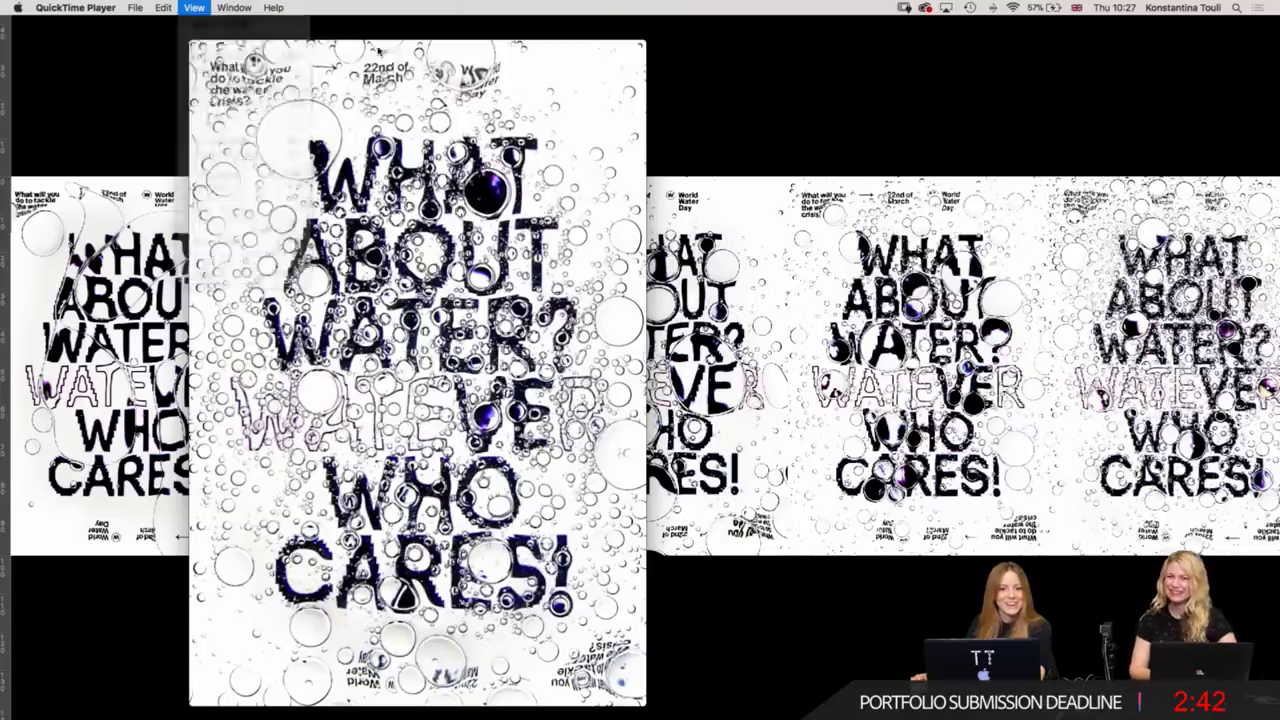
drag(392, 58, 762, 53)
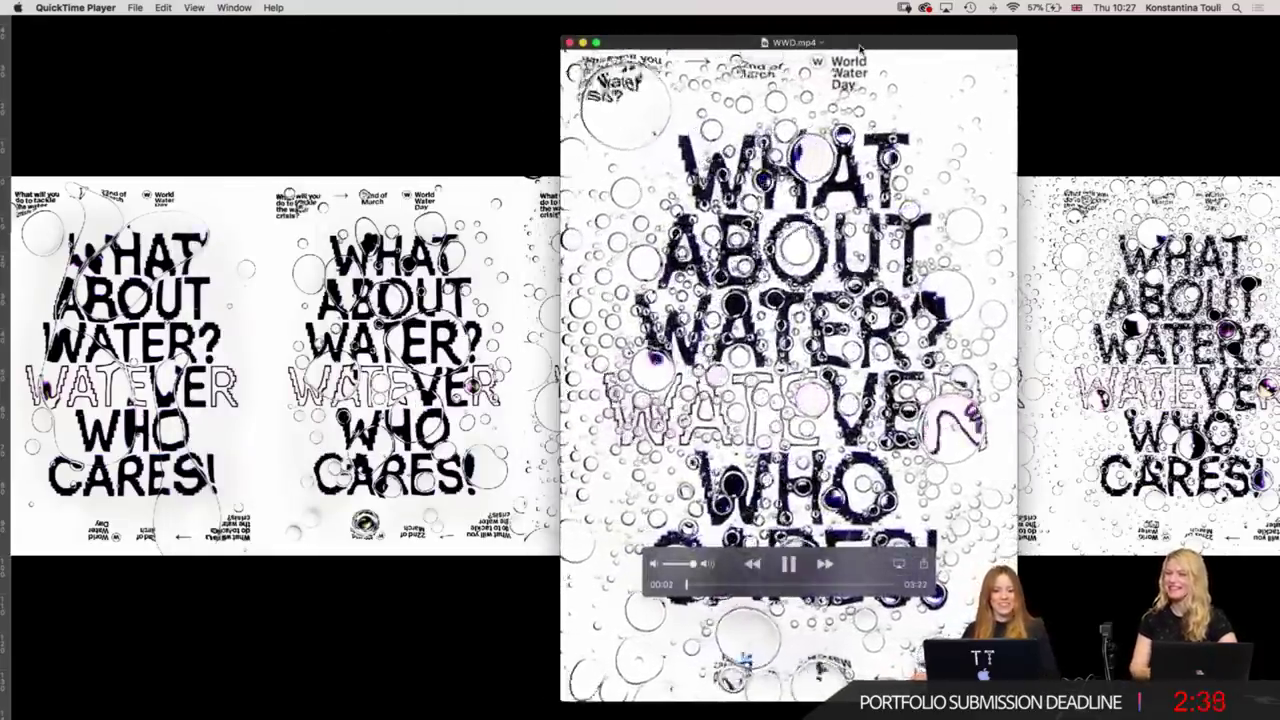
drag(860, 47, 595, 46)
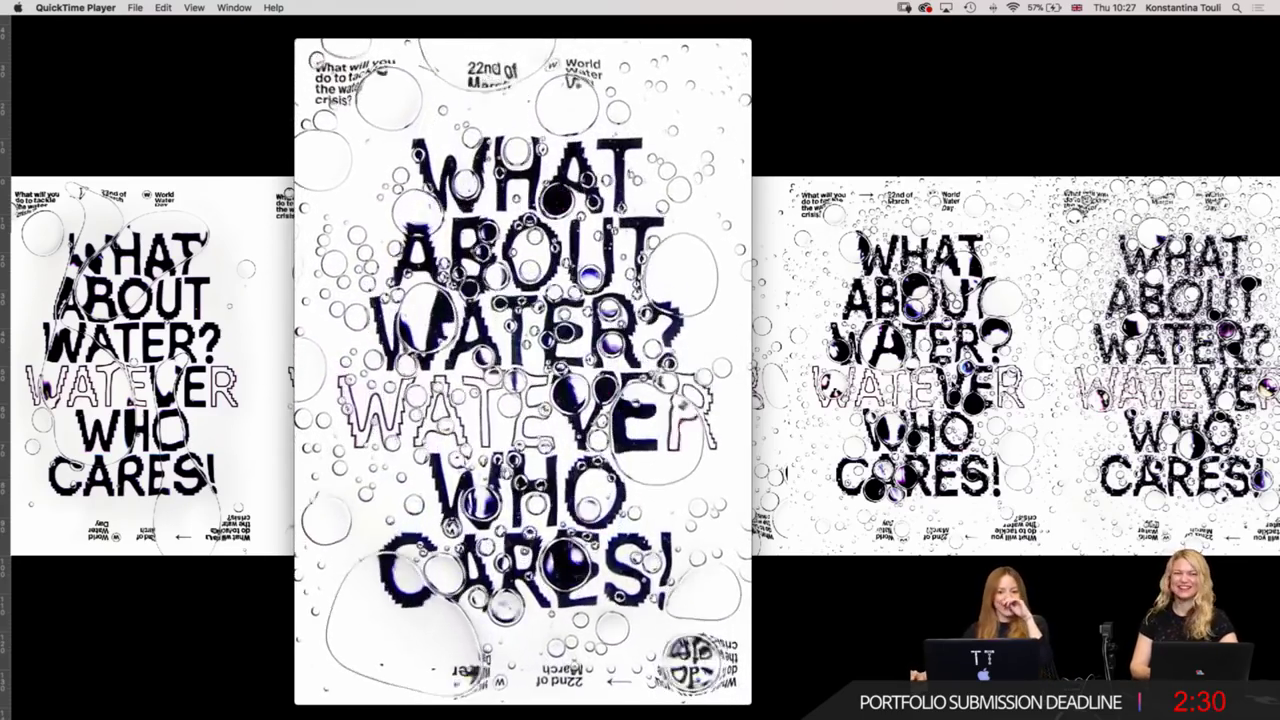
drag(605, 52, 1096, 52)
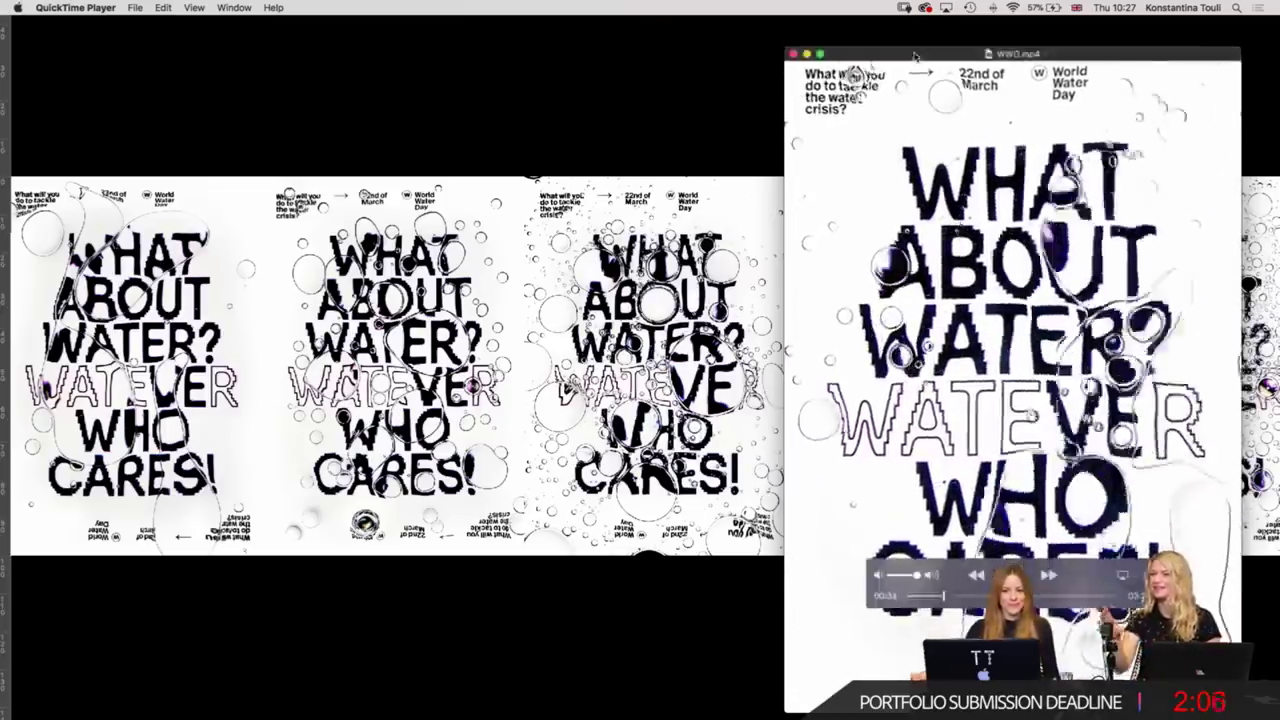
drag(914, 55, 353, 14)
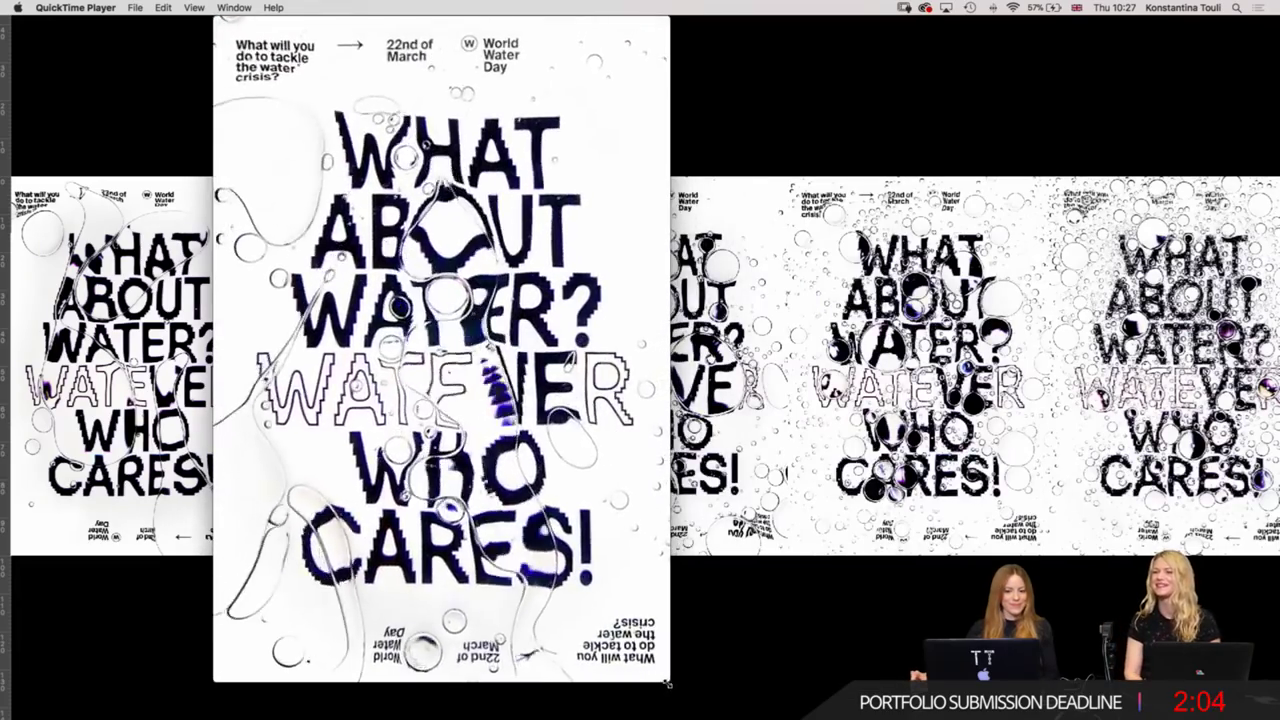
key(super+equal)
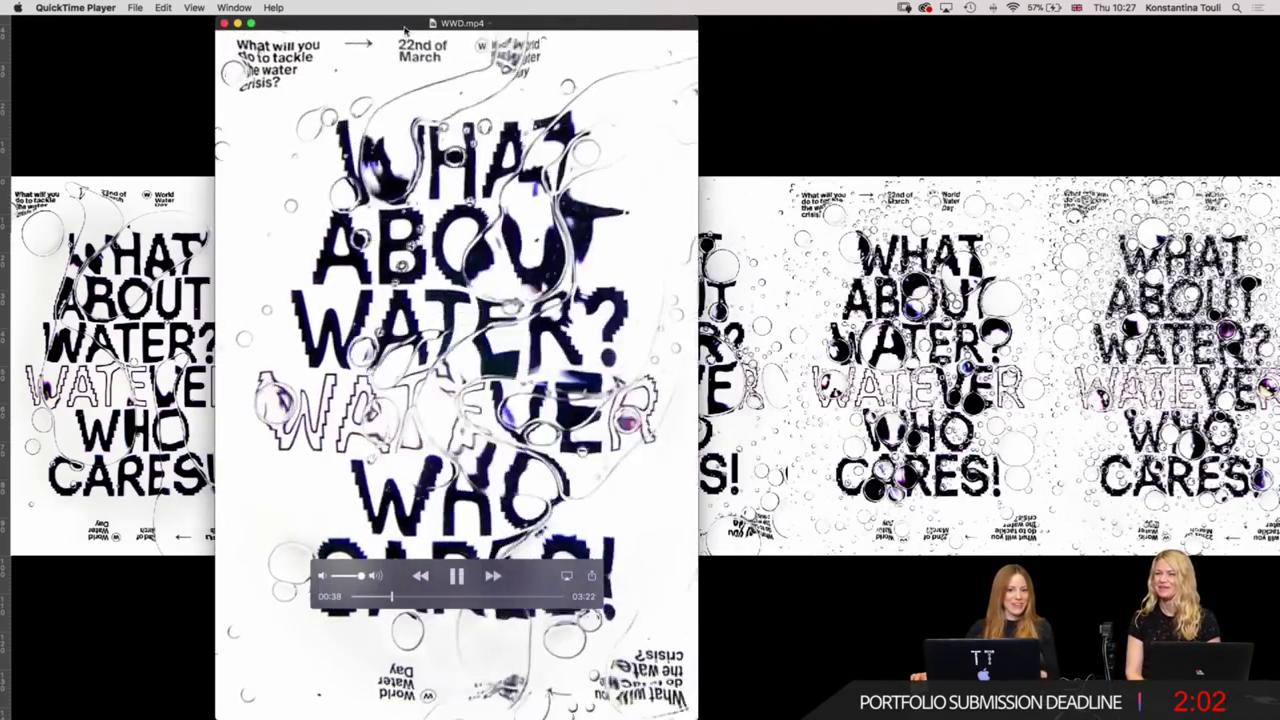
drag(401, 22, 521, 22)
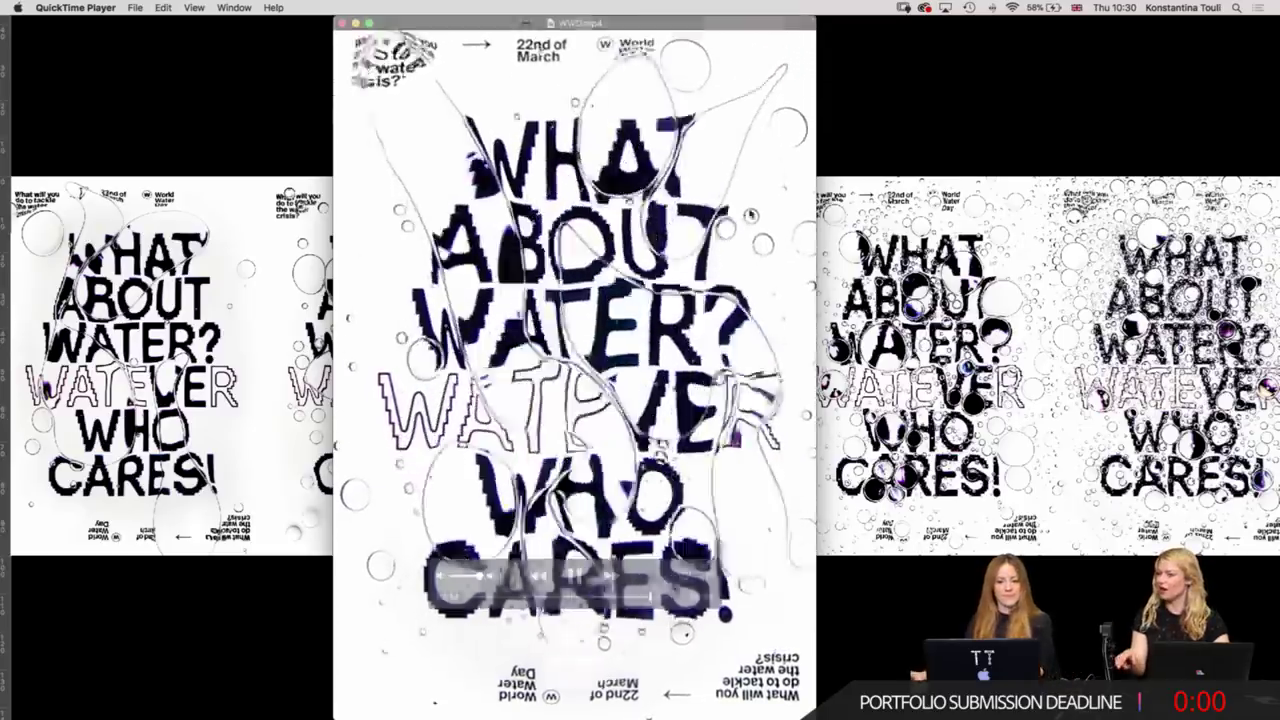
Mute the playing poster video and close its QuickTime window.
key(XF86AudioMute)
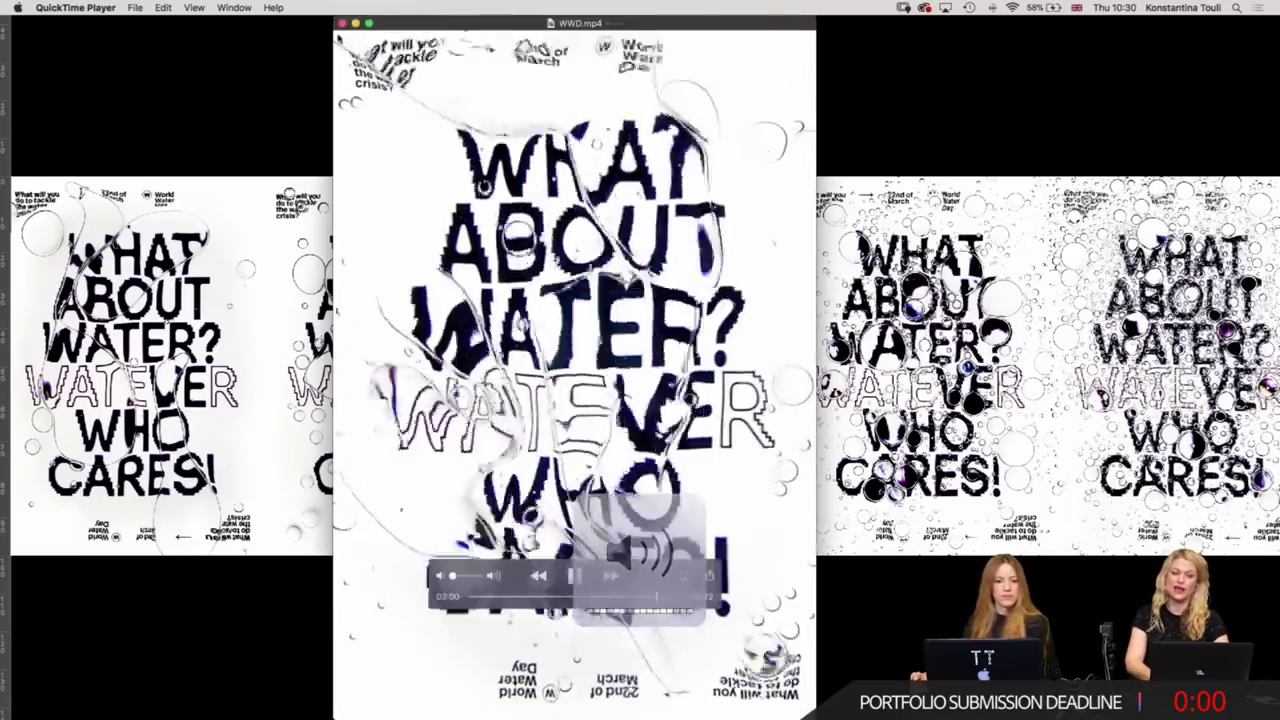
key(super+w)
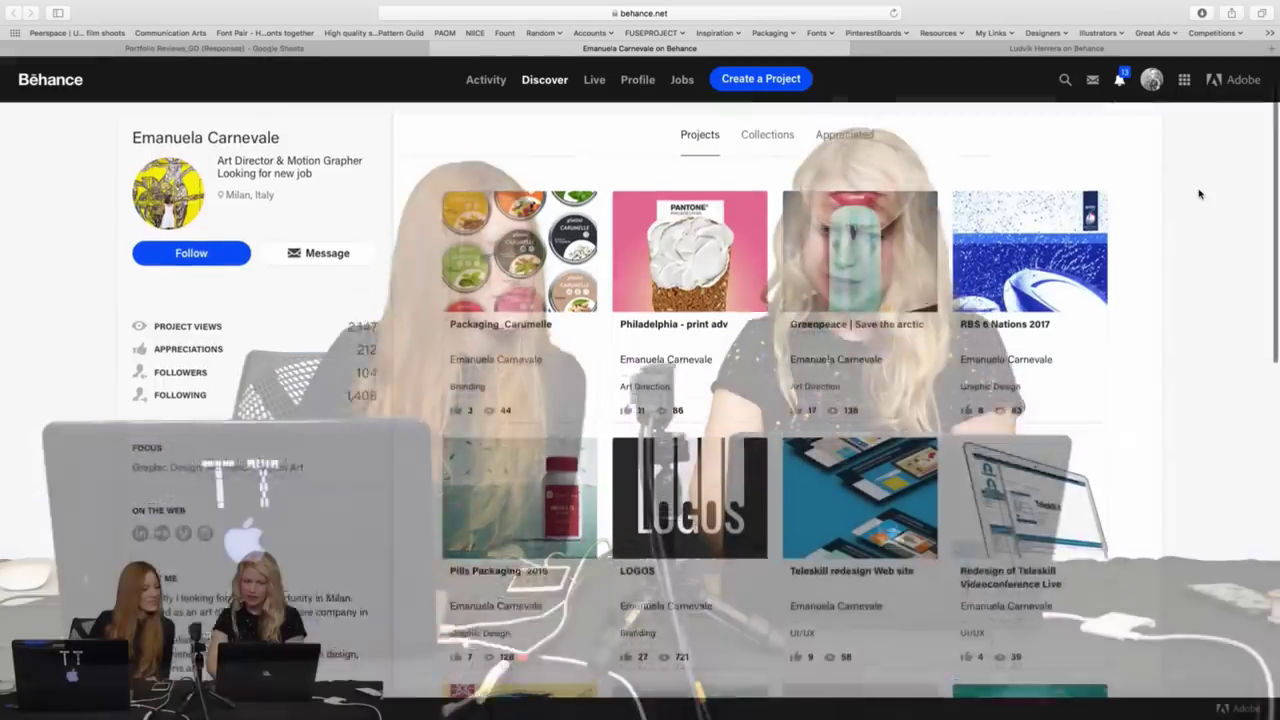
scroll(1199, 193, down, 2)
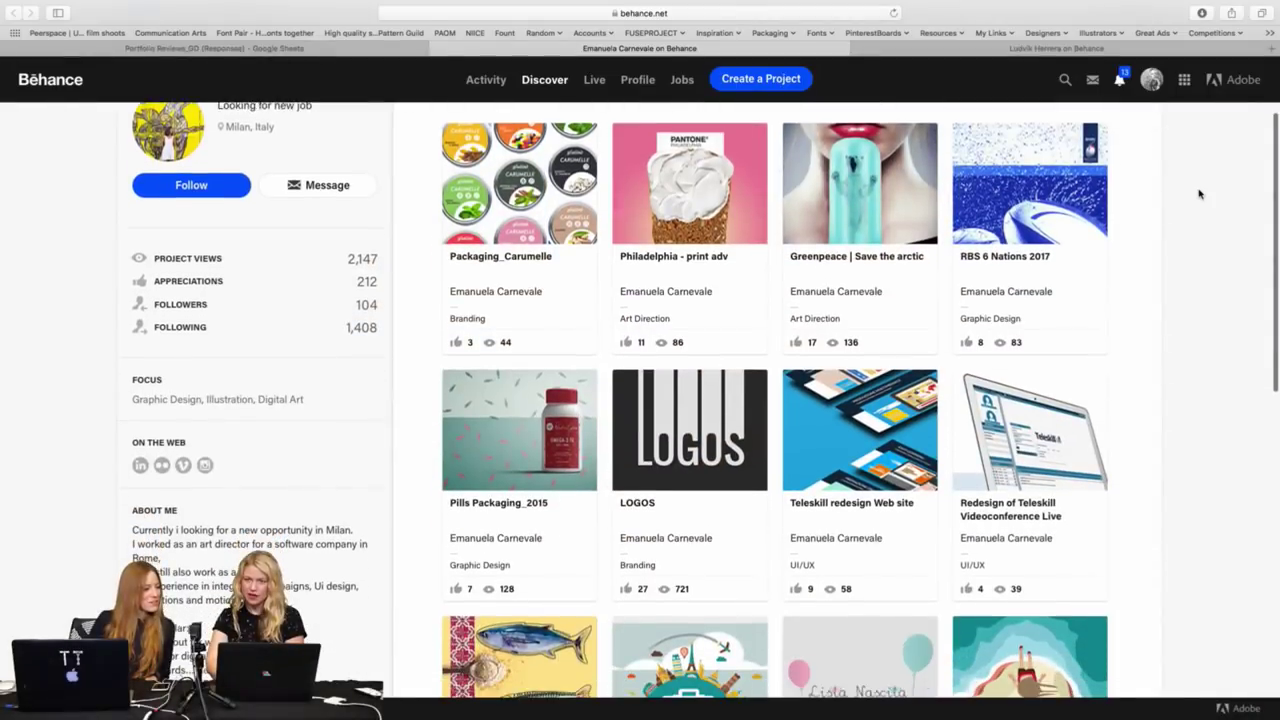
scroll(1199, 193, down, 2)
scroll(1199, 193, down, 2)
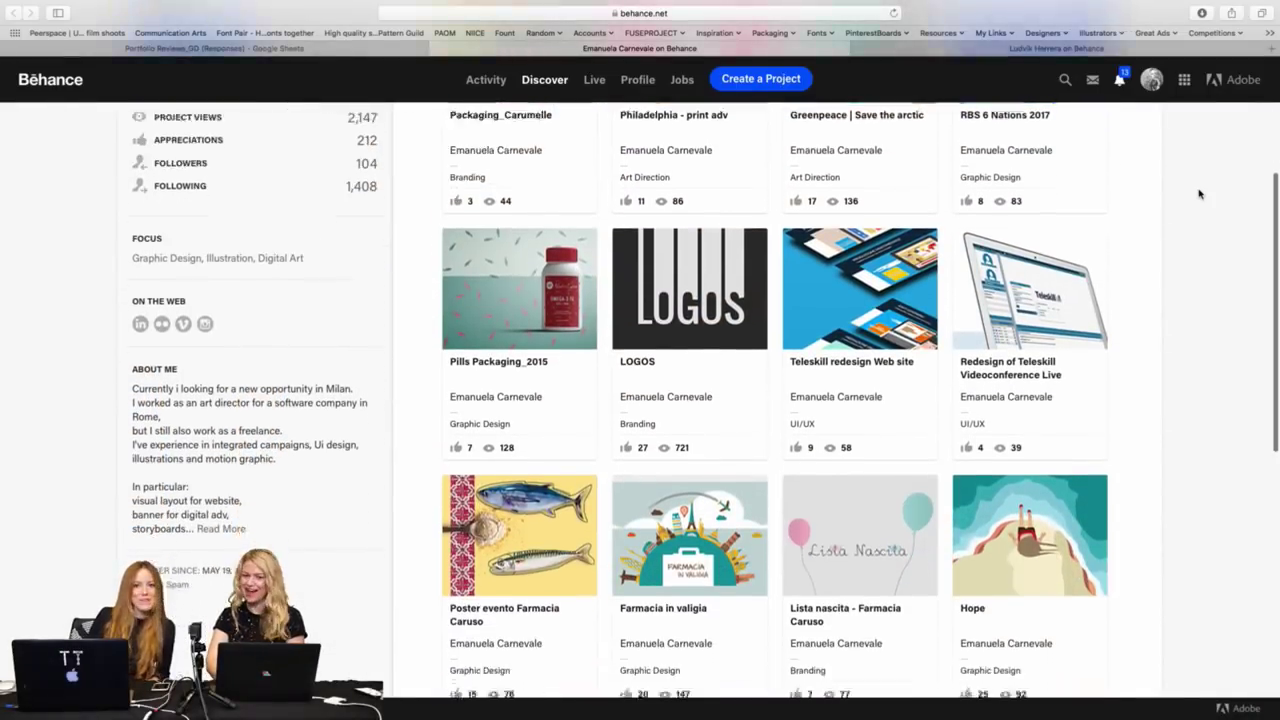
scroll(1199, 193, down, 2)
scroll(1199, 193, down, 3)
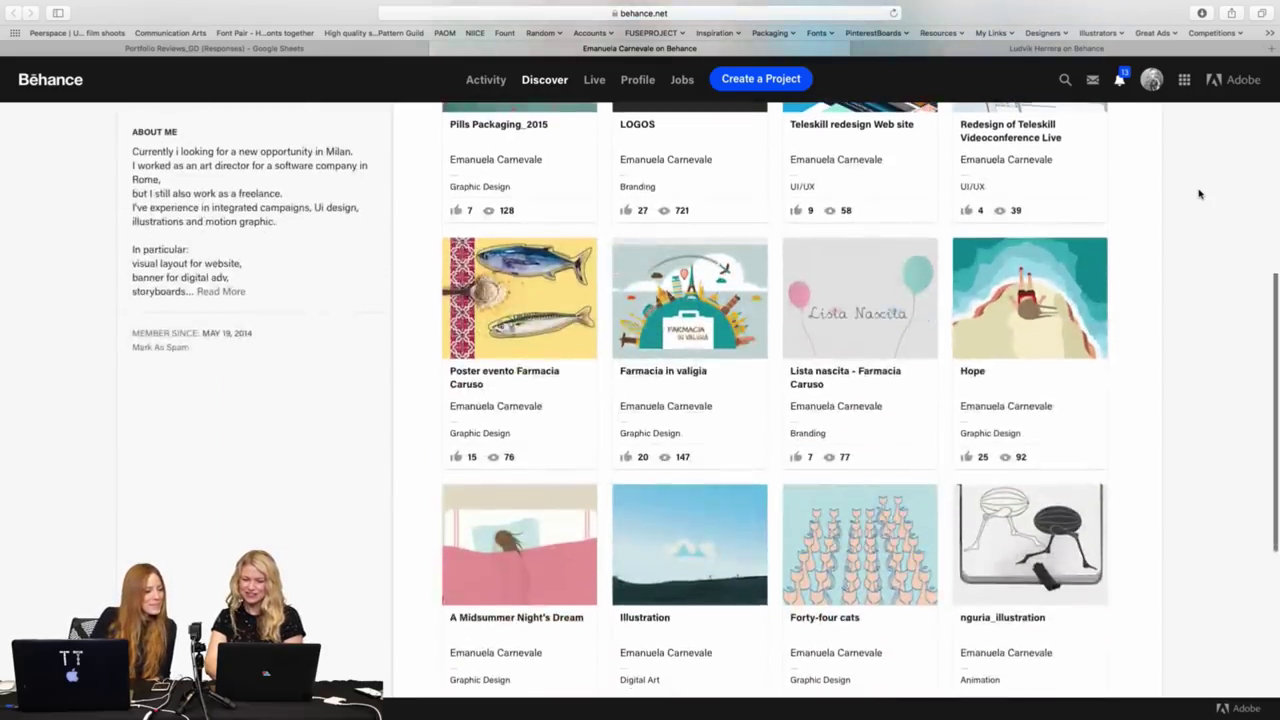
scroll(1199, 193, down, 3)
scroll(1199, 193, down, 3)
scroll(1199, 193, down, 1)
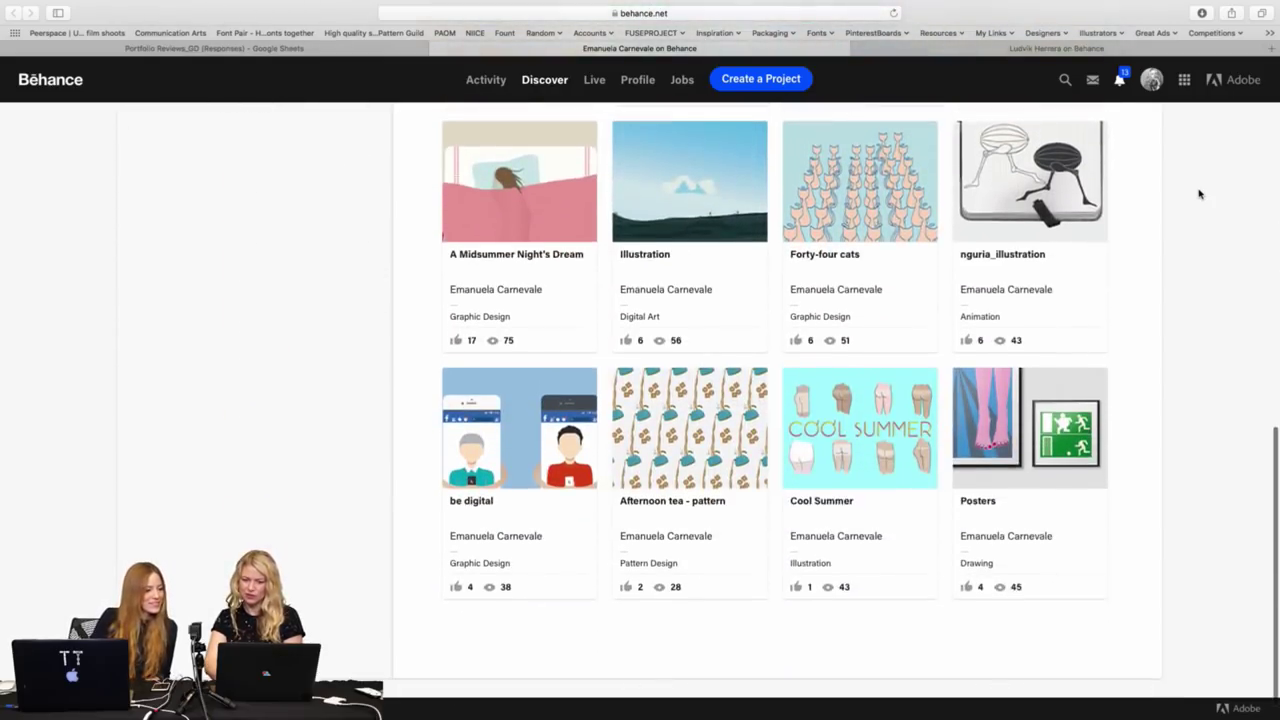
scroll(1199, 193, up, 1)
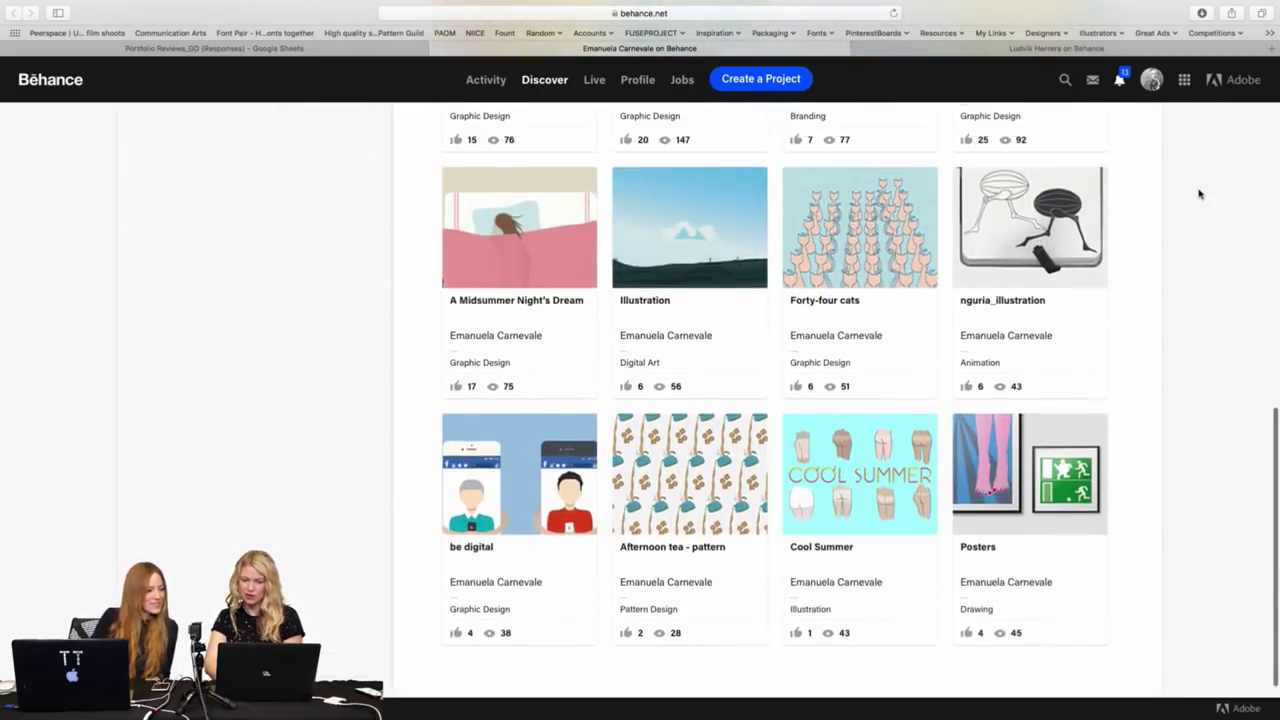
scroll(1199, 193, up, 2)
scroll(1199, 193, up, 1)
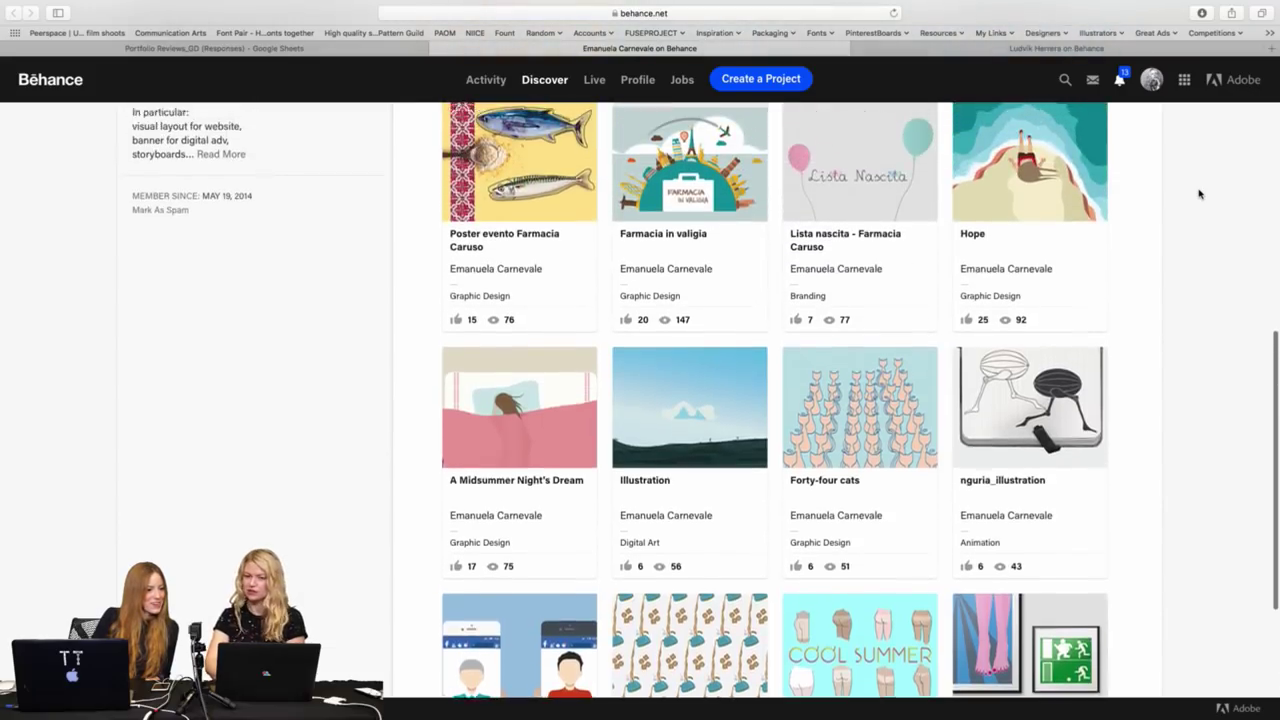
scroll(1199, 193, up, 2)
scroll(1199, 193, up, 2)
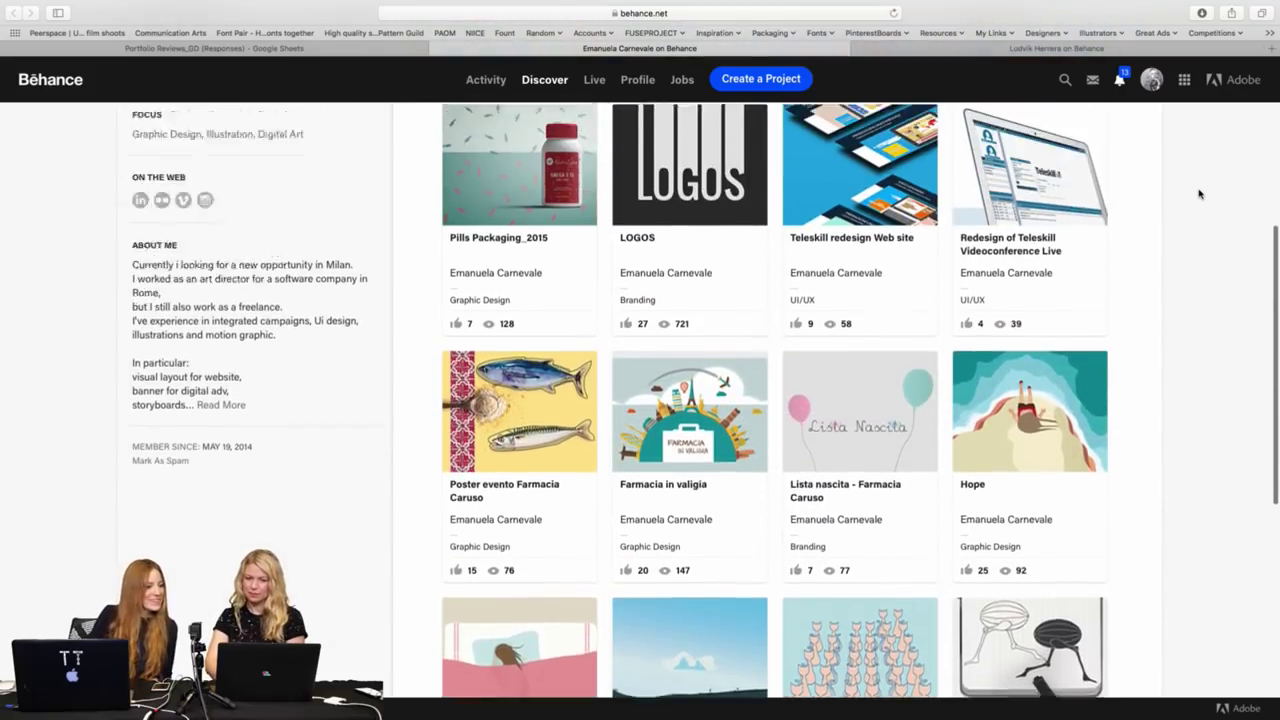
scroll(1199, 193, up, 1)
scroll(1199, 193, up, 2)
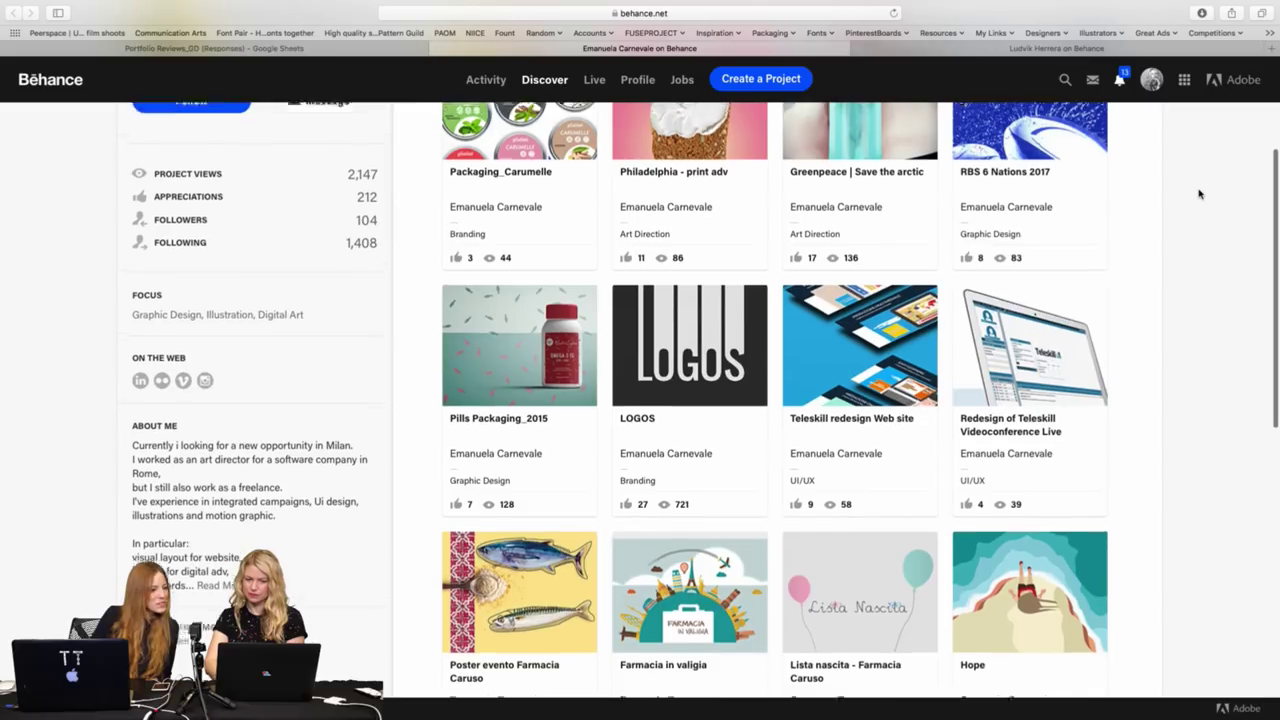
scroll(1199, 193, up, 1)
scroll(1199, 193, up, 1)
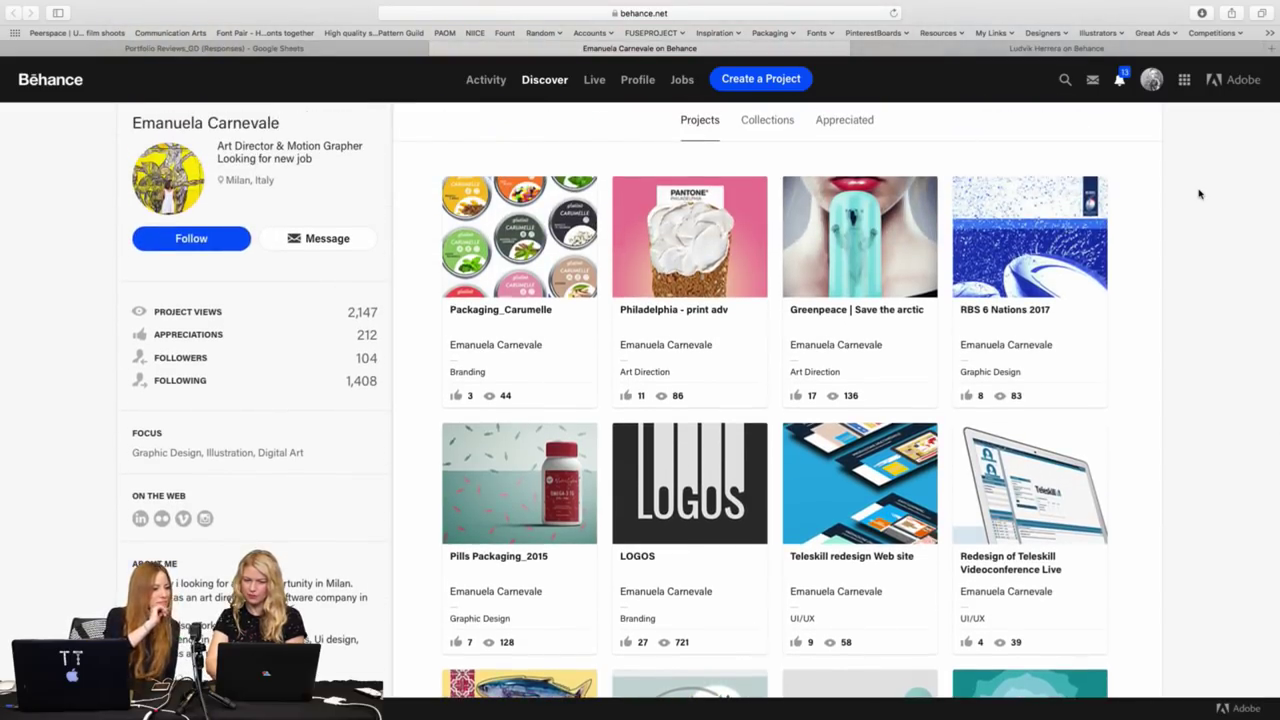
scroll(1199, 193, up, 1)
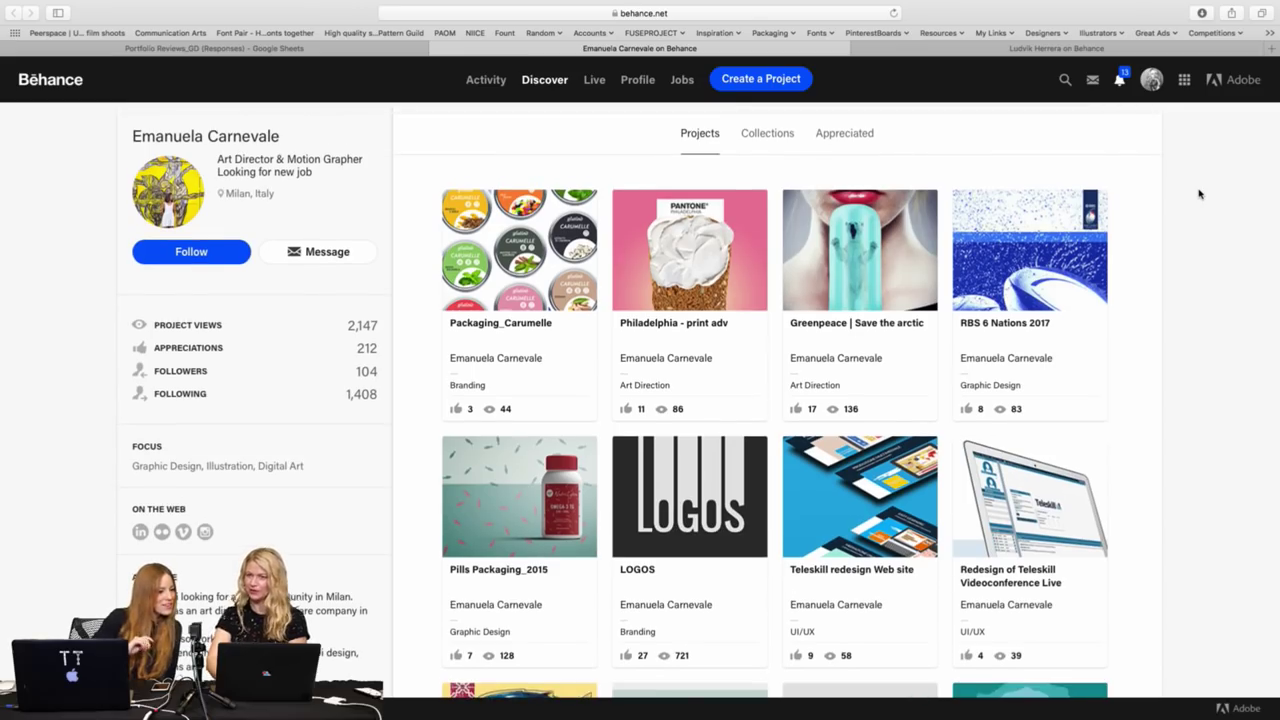
scroll(1199, 193, down, 1)
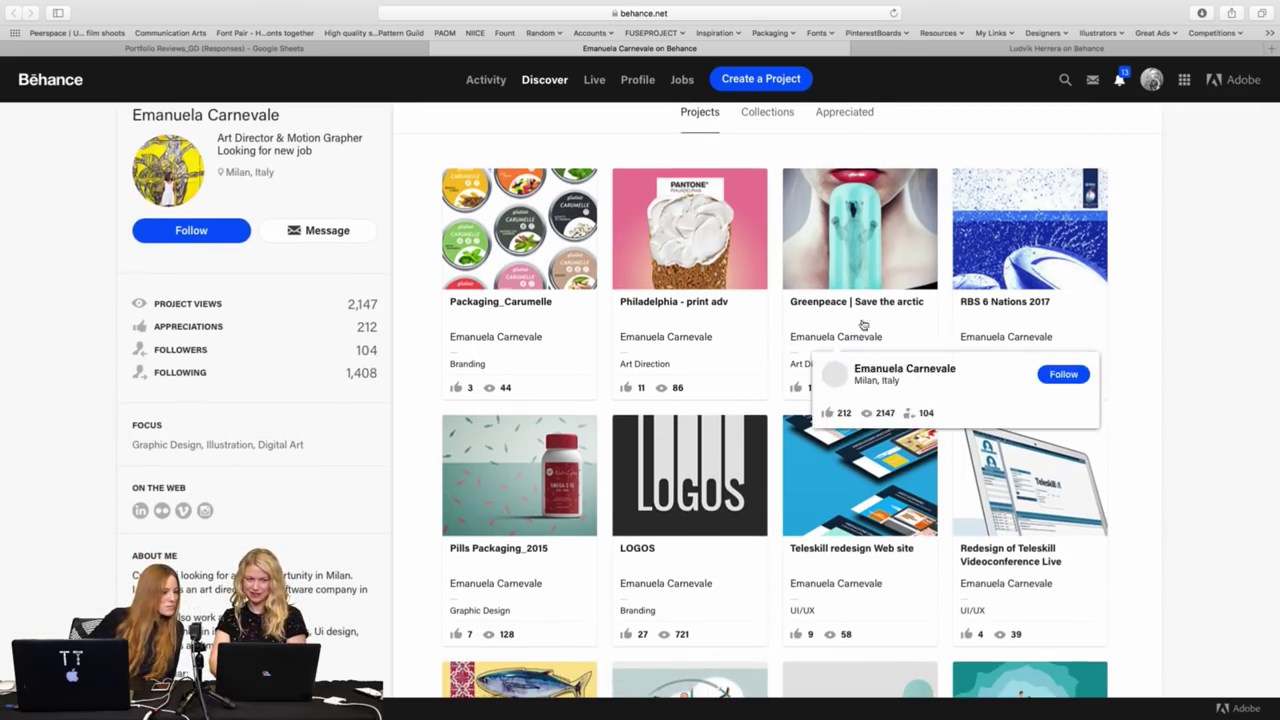
scroll(1144, 399, down, 1)
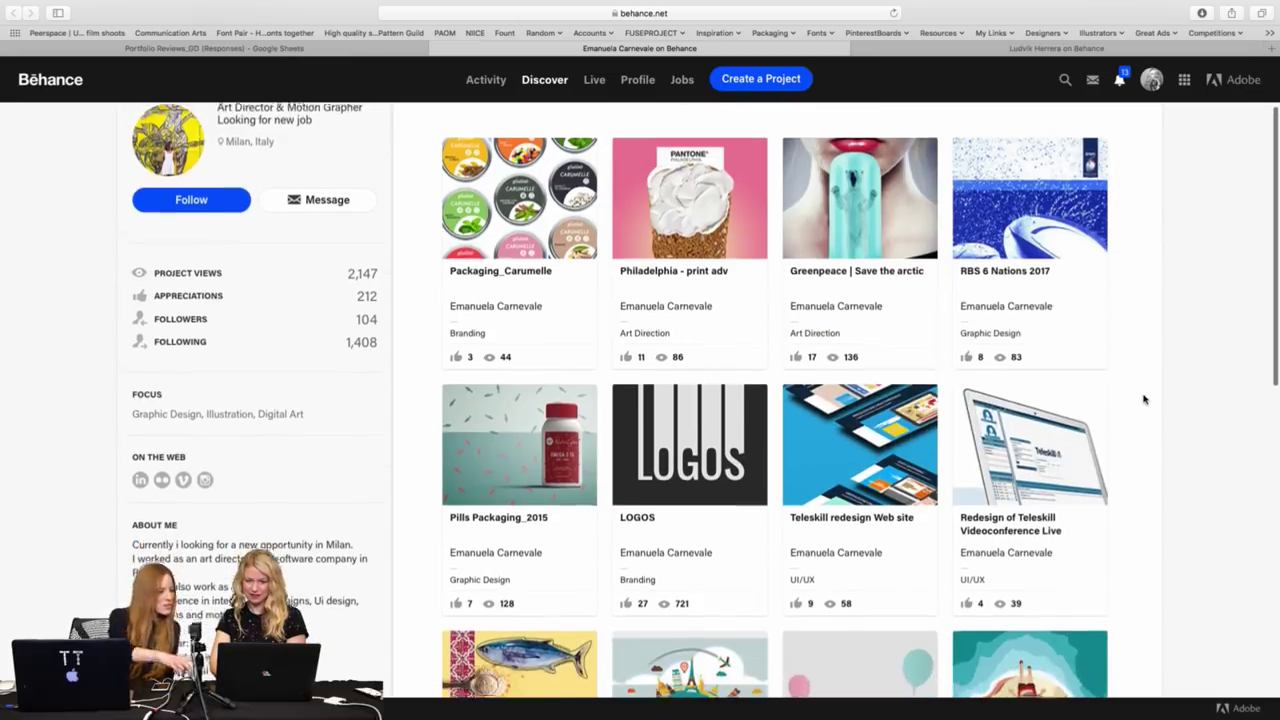
scroll(1144, 399, down, 3)
scroll(1144, 399, down, 2)
scroll(1144, 399, down, 2)
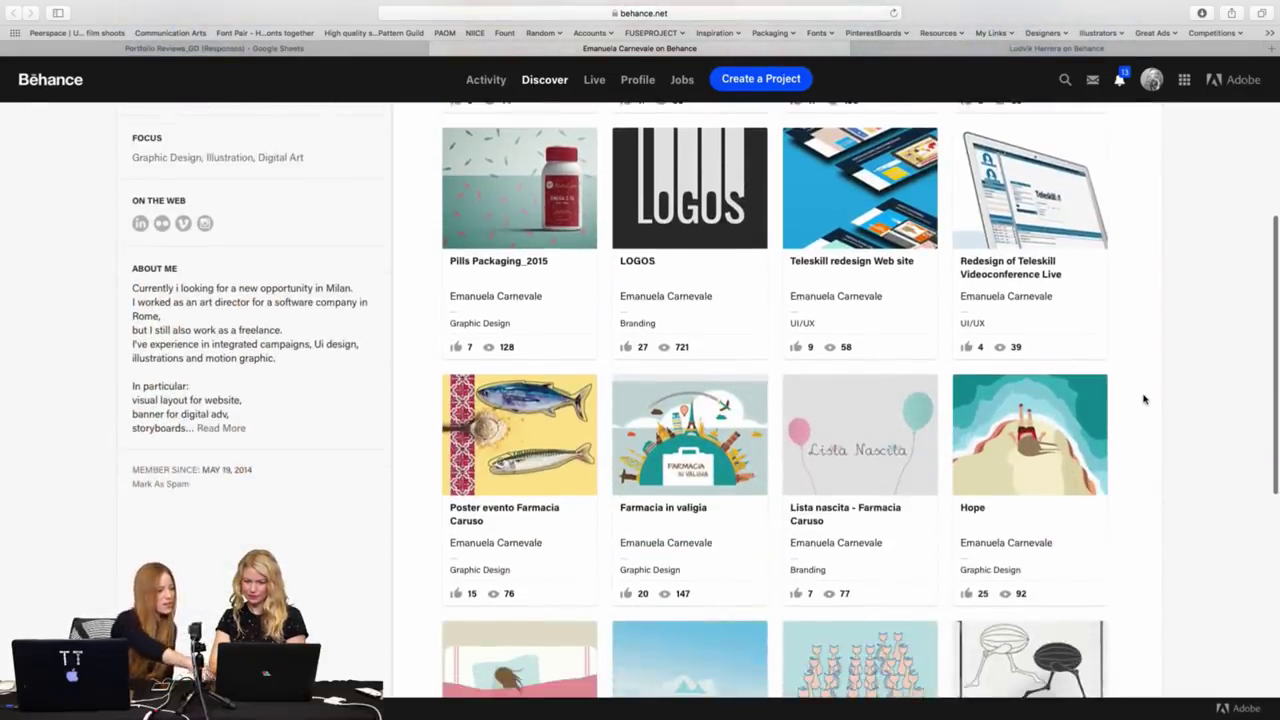
scroll(1144, 399, down, 2)
scroll(1144, 399, down, 2)
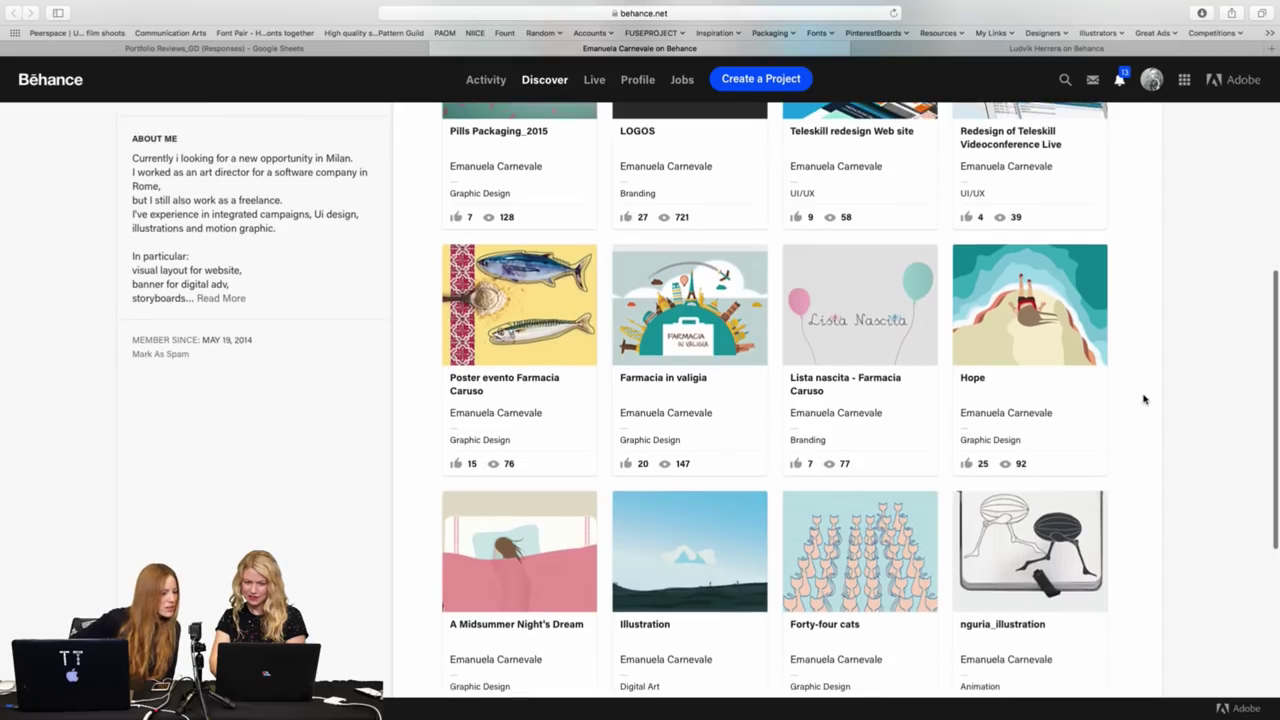
scroll(1144, 399, down, 1)
scroll(1144, 399, down, 1)
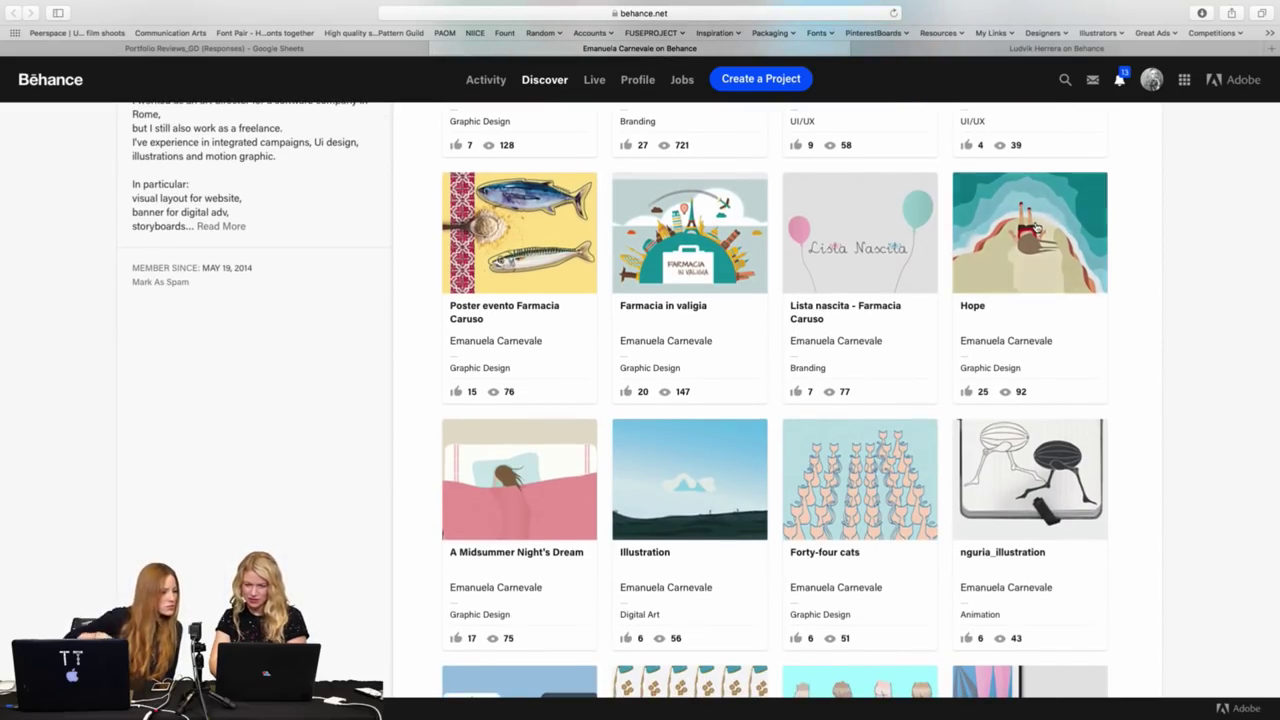
click(1006, 243)
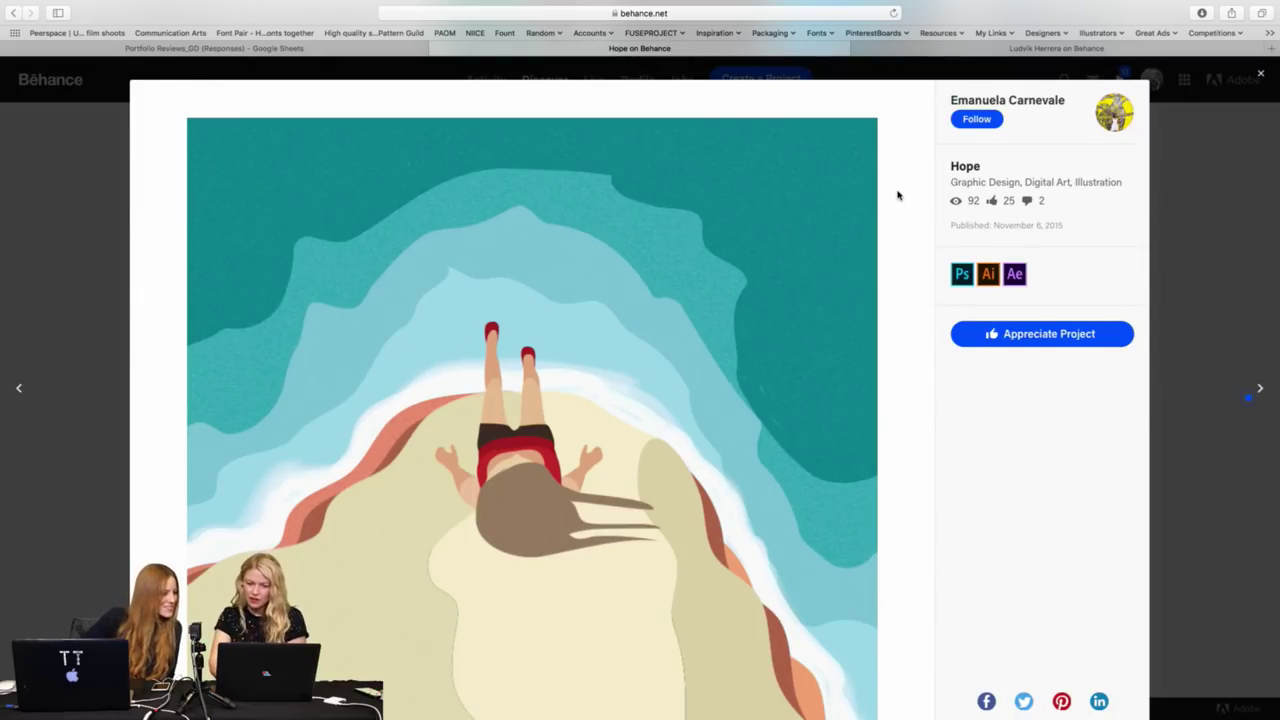
scroll(897, 195, down, 1)
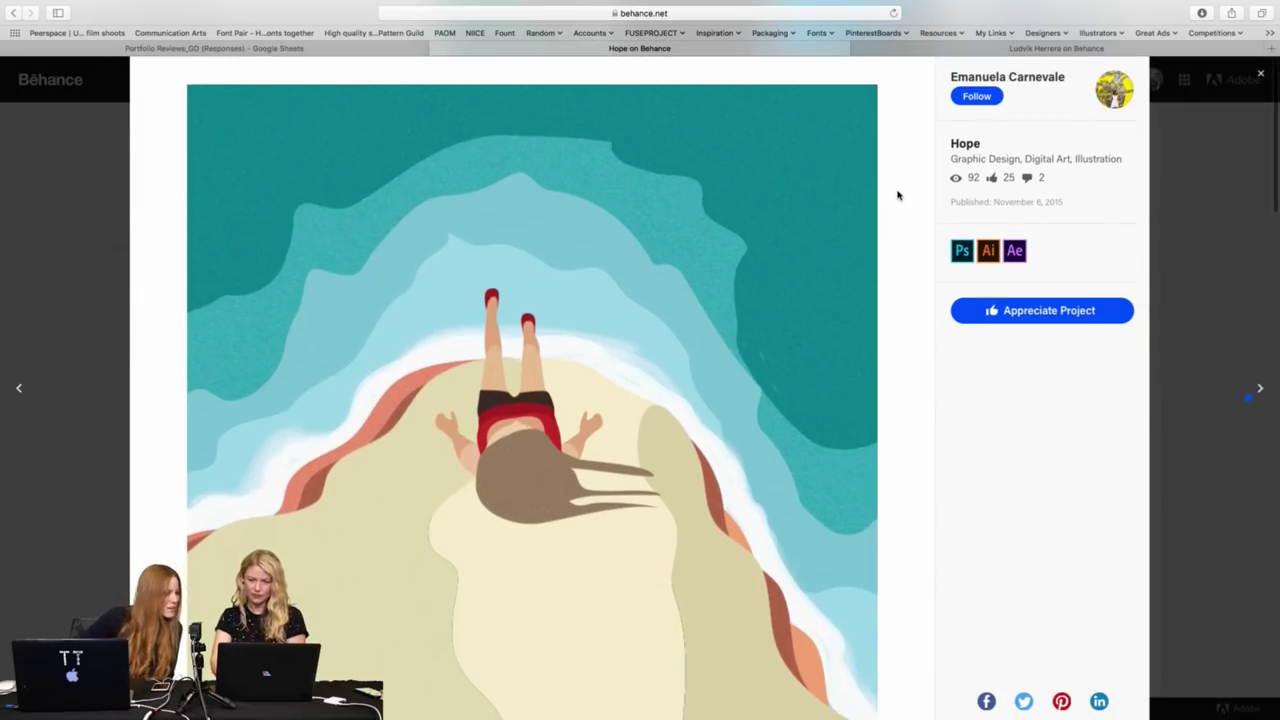
scroll(897, 195, down, 2)
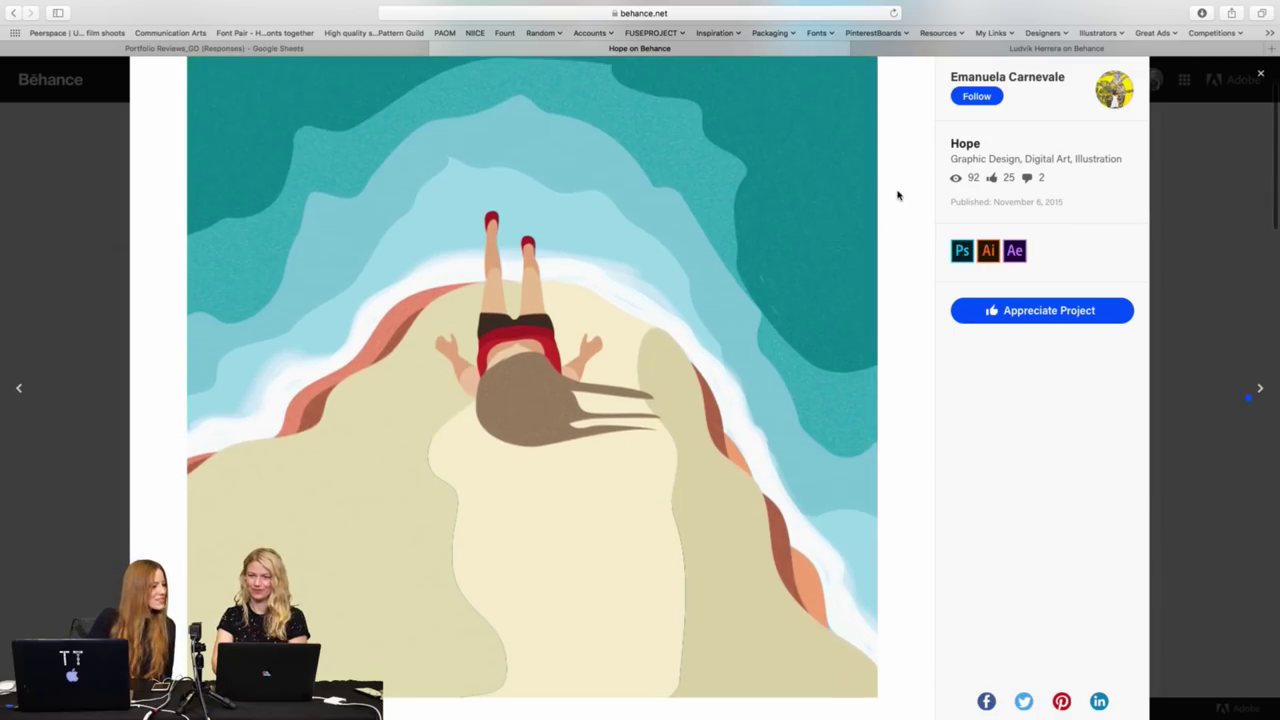
scroll(897, 195, down, 1)
scroll(897, 195, down, 3)
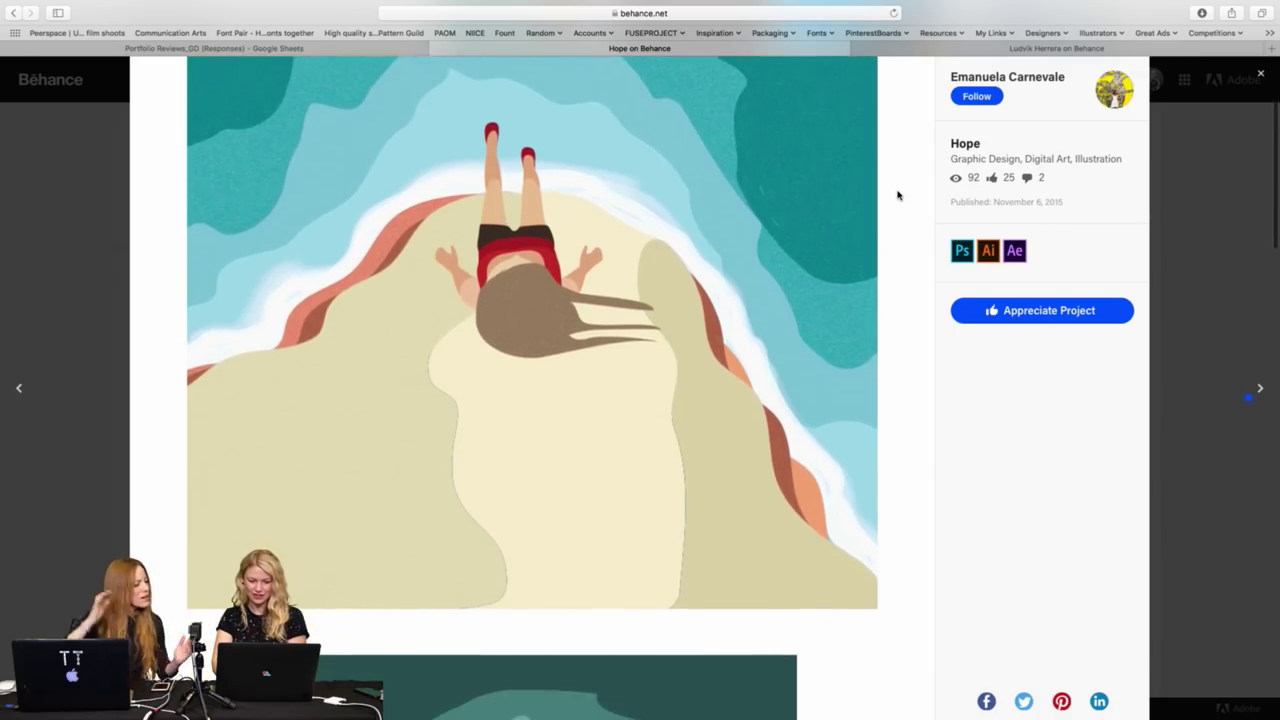
scroll(897, 195, down, 4)
scroll(897, 195, down, 4)
scroll(897, 195, down, 8)
scroll(897, 195, down, 2)
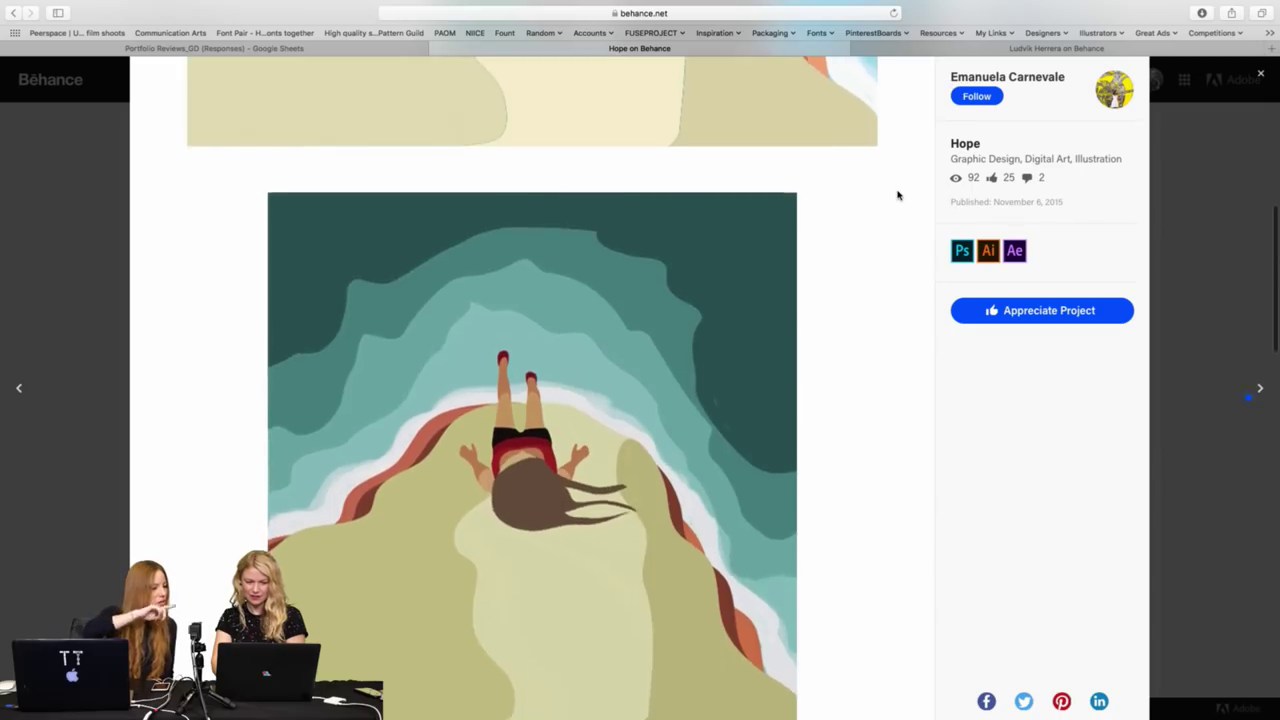
scroll(897, 195, down, 2)
scroll(897, 195, down, 1)
scroll(897, 195, down, 1)
scroll(897, 195, down, 1)
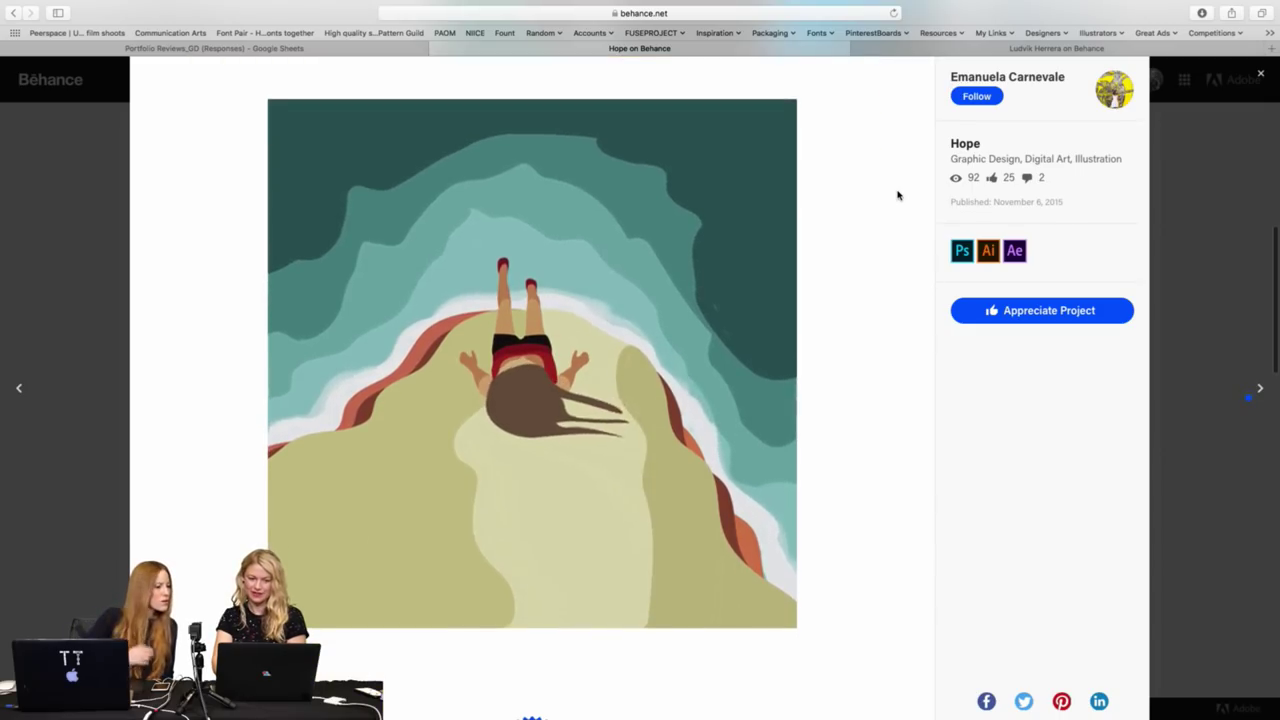
scroll(897, 195, down, 1)
scroll(897, 195, down, 1)
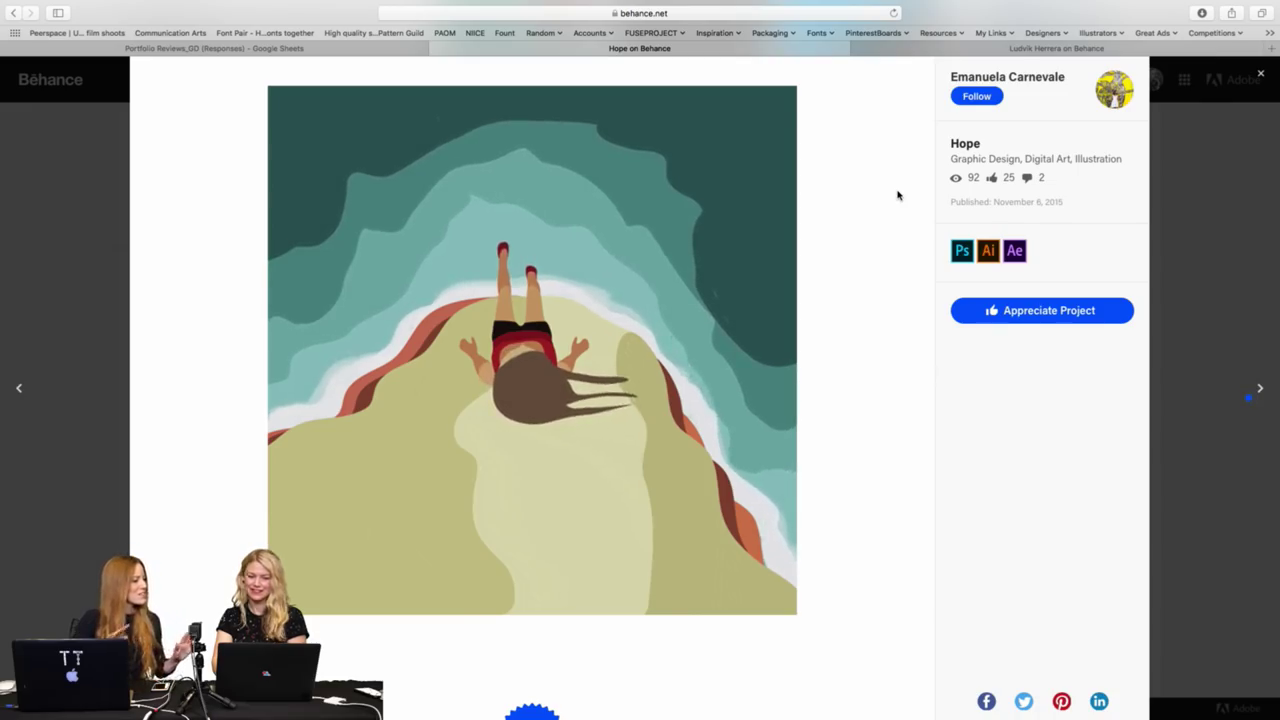
scroll(897, 195, up, 2)
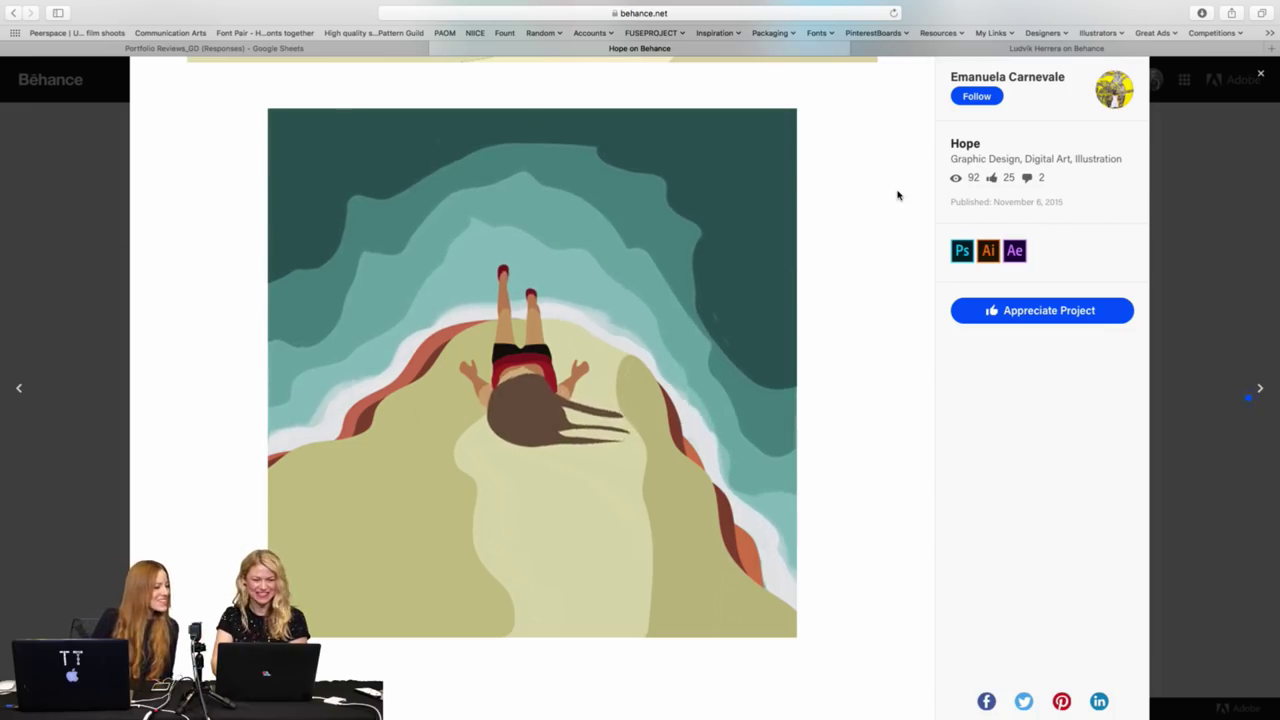
scroll(897, 195, up, 2)
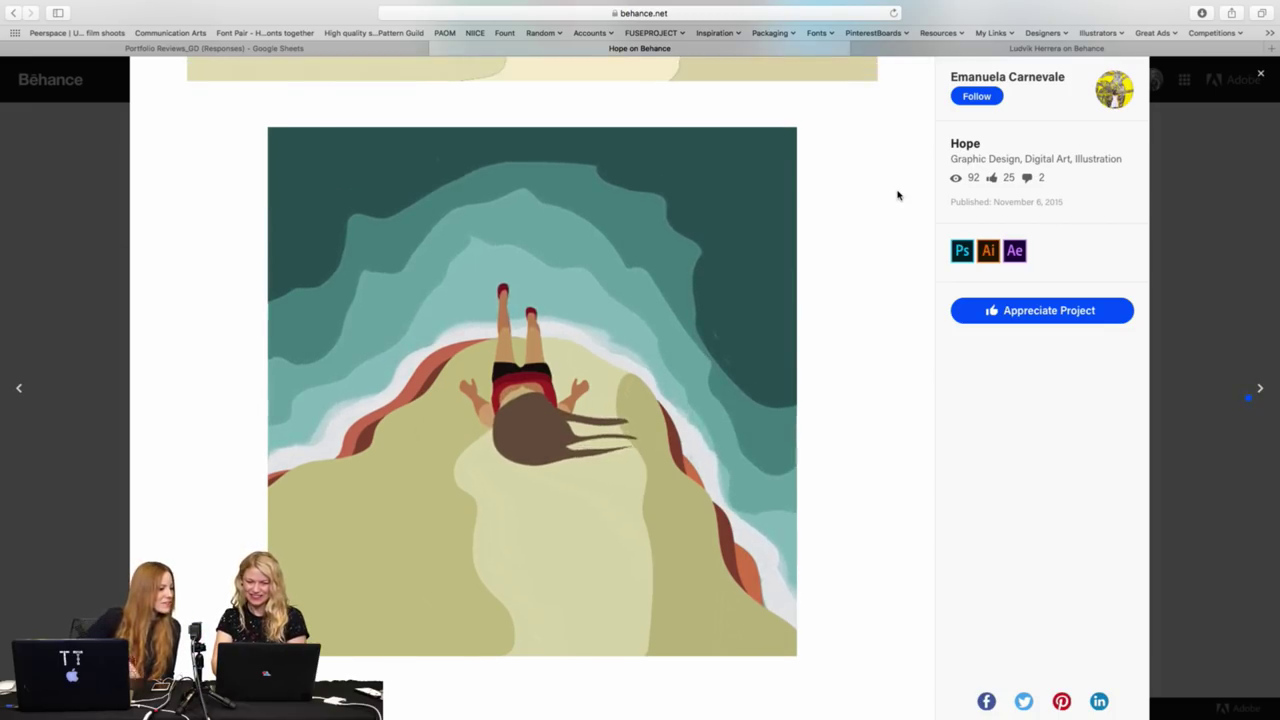
scroll(897, 195, up, 1)
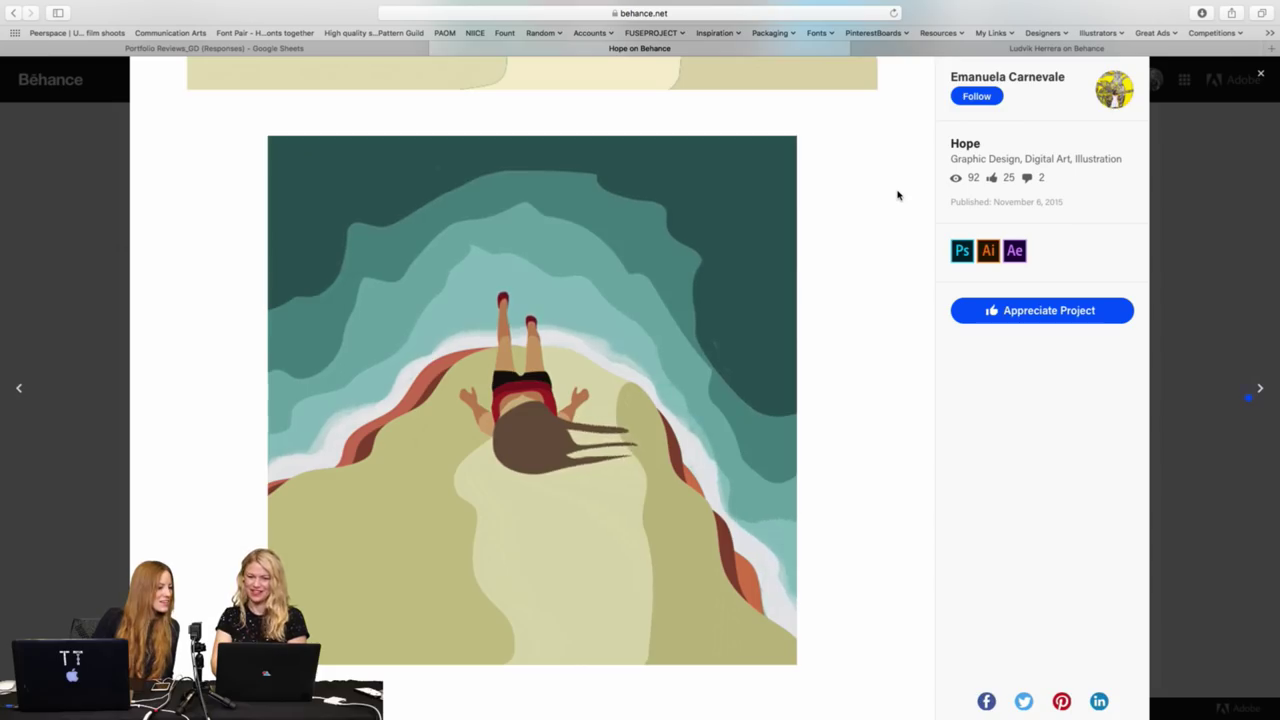
scroll(897, 195, up, 2)
scroll(897, 195, up, 5)
scroll(897, 195, up, 5)
scroll(897, 195, up, 10)
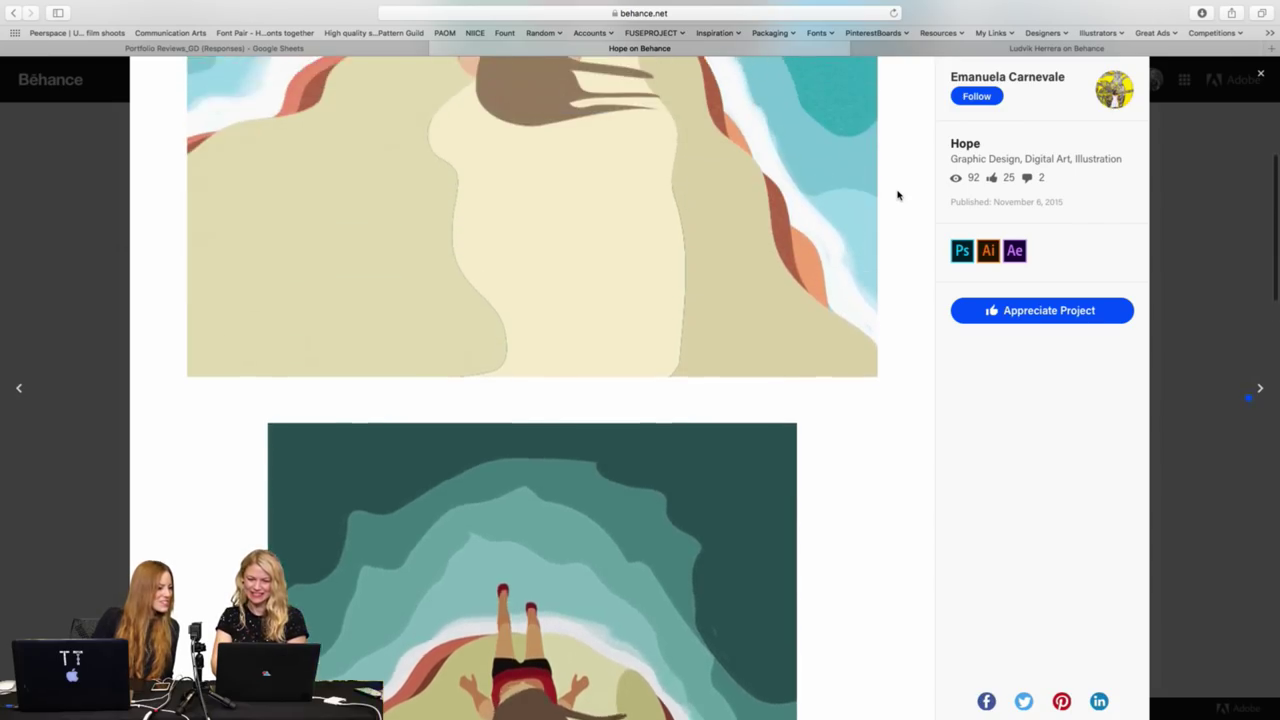
scroll(897, 195, up, 10)
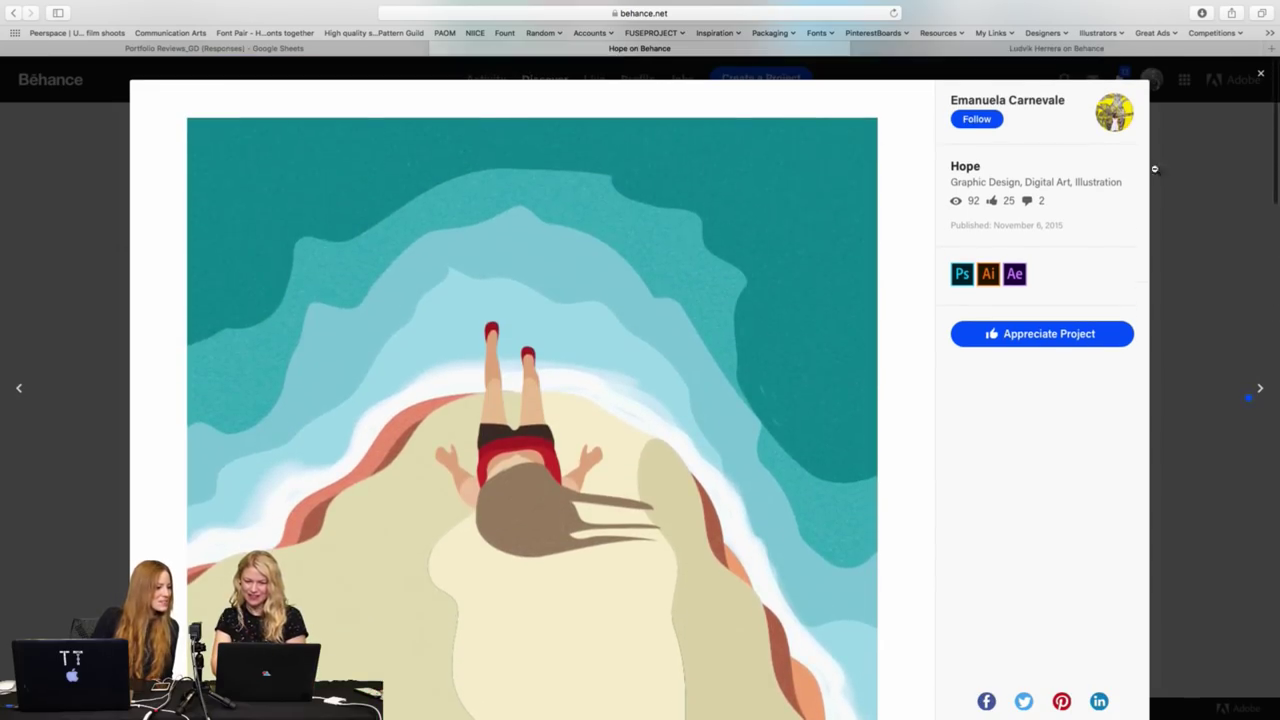
click(1204, 203)
scroll(1015, 185, down, 3)
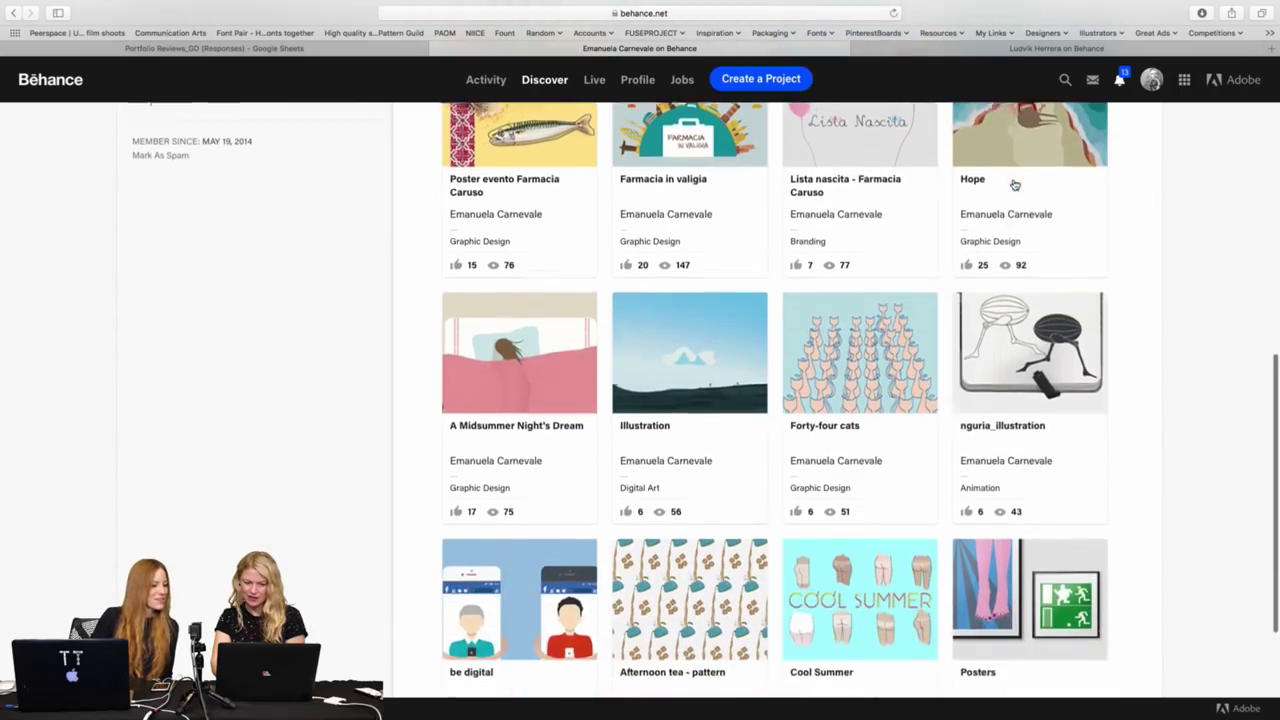
scroll(1015, 185, down, 1)
scroll(1015, 185, down, 1)
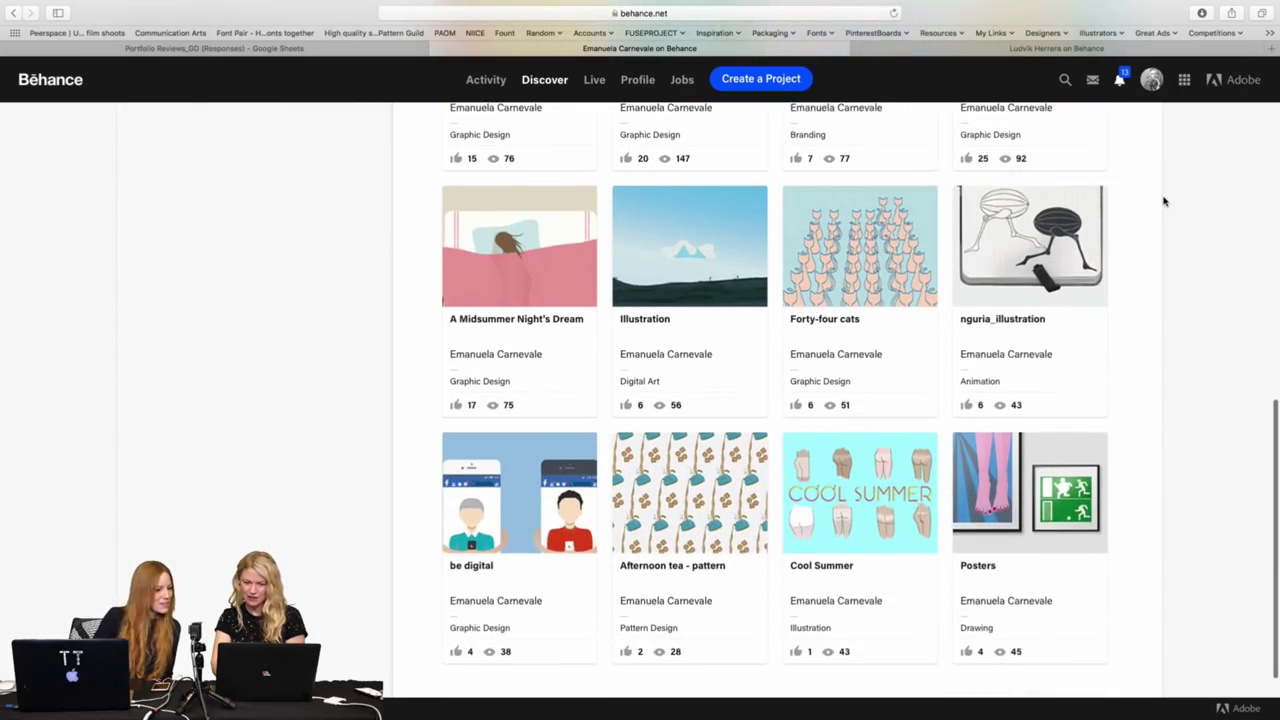
scroll(1163, 201, down, 1)
scroll(1163, 201, down, 1)
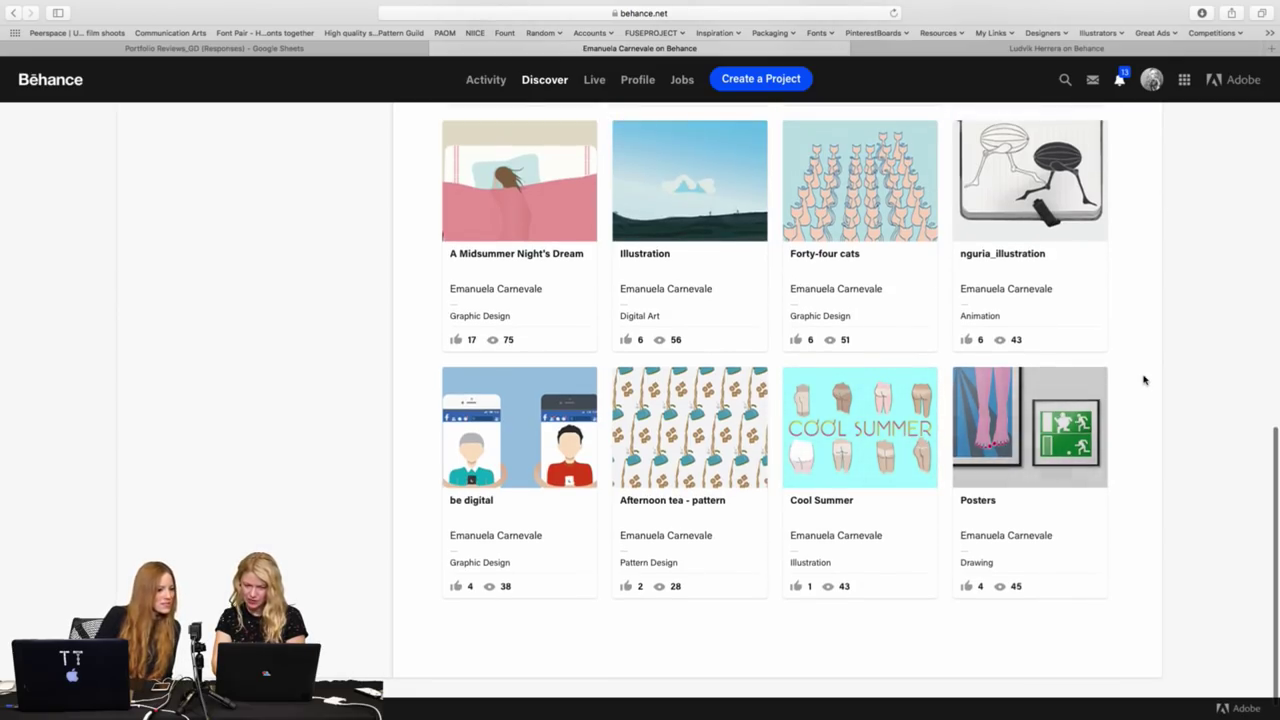
scroll(1145, 380, up, 1)
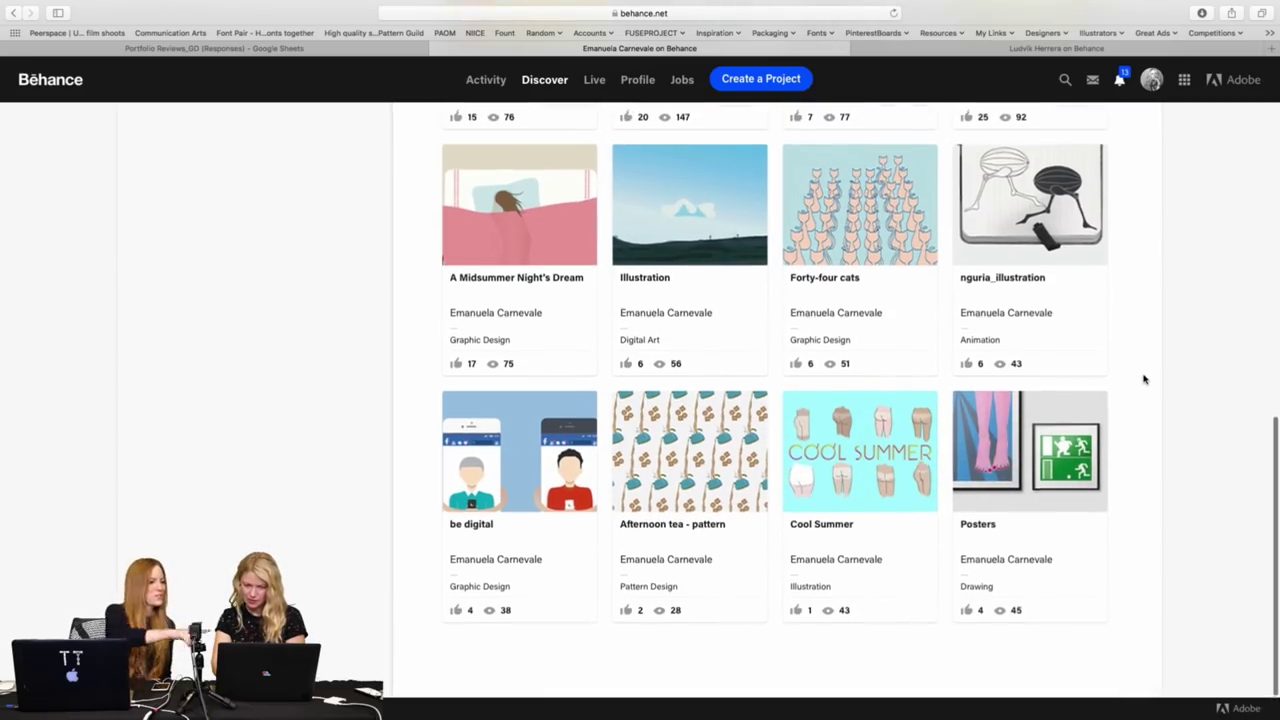
click(880, 201)
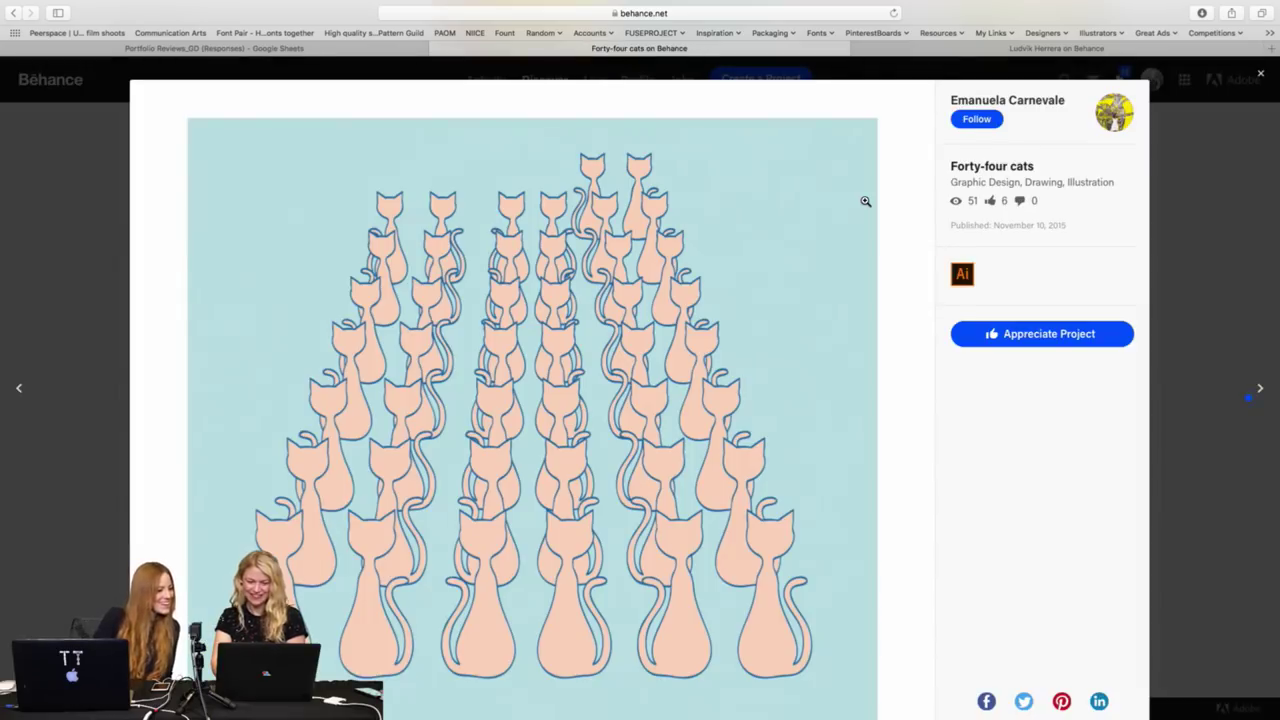
scroll(866, 201, down, 3)
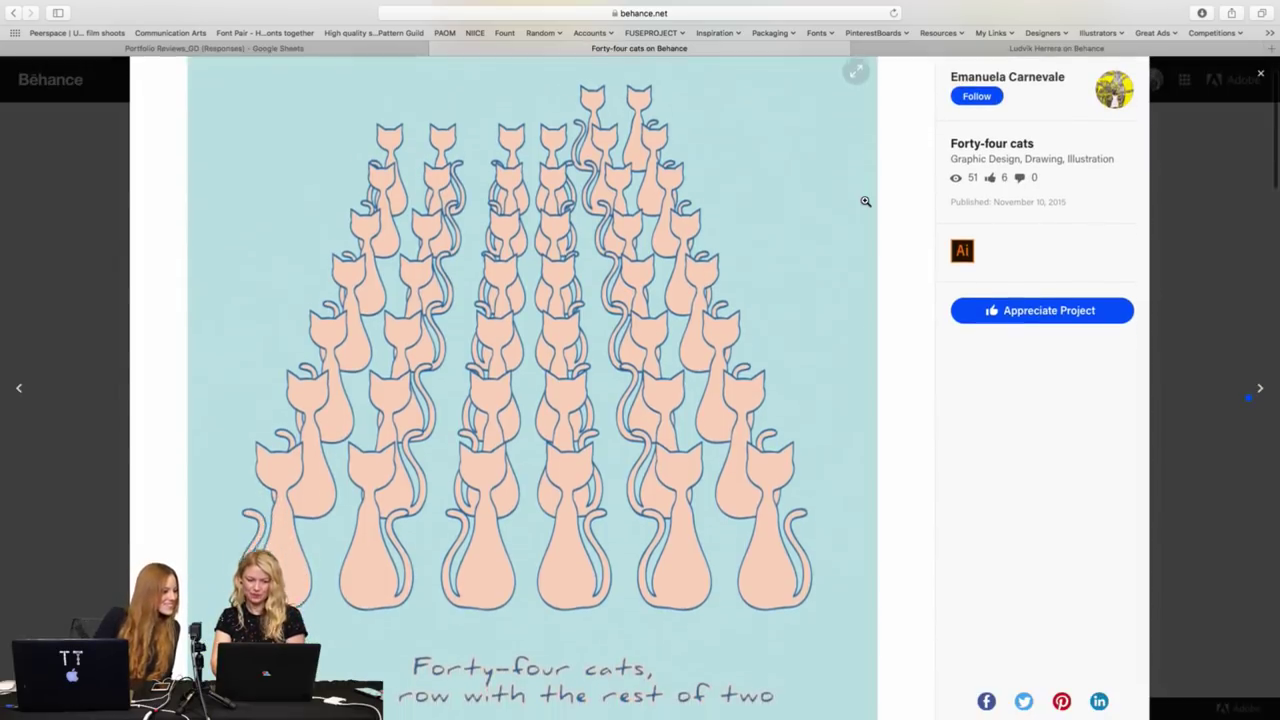
scroll(866, 201, down, 4)
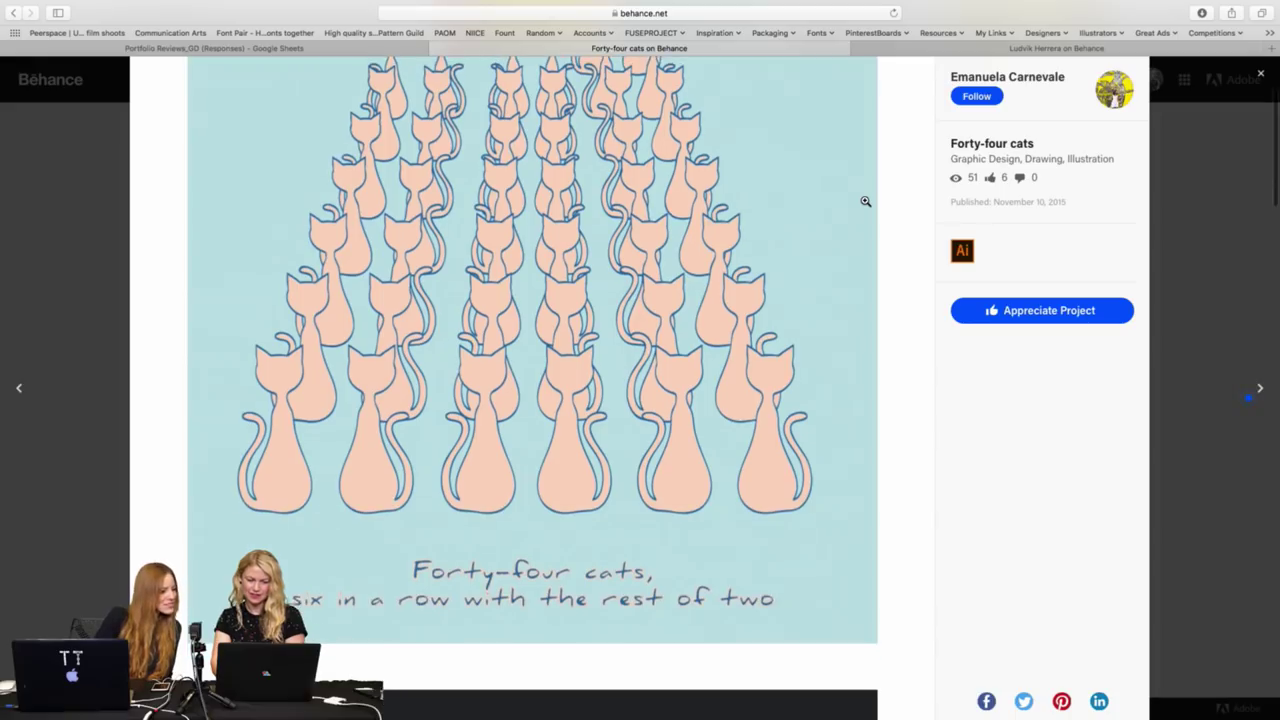
scroll(866, 201, up, 1)
scroll(866, 201, down, 2)
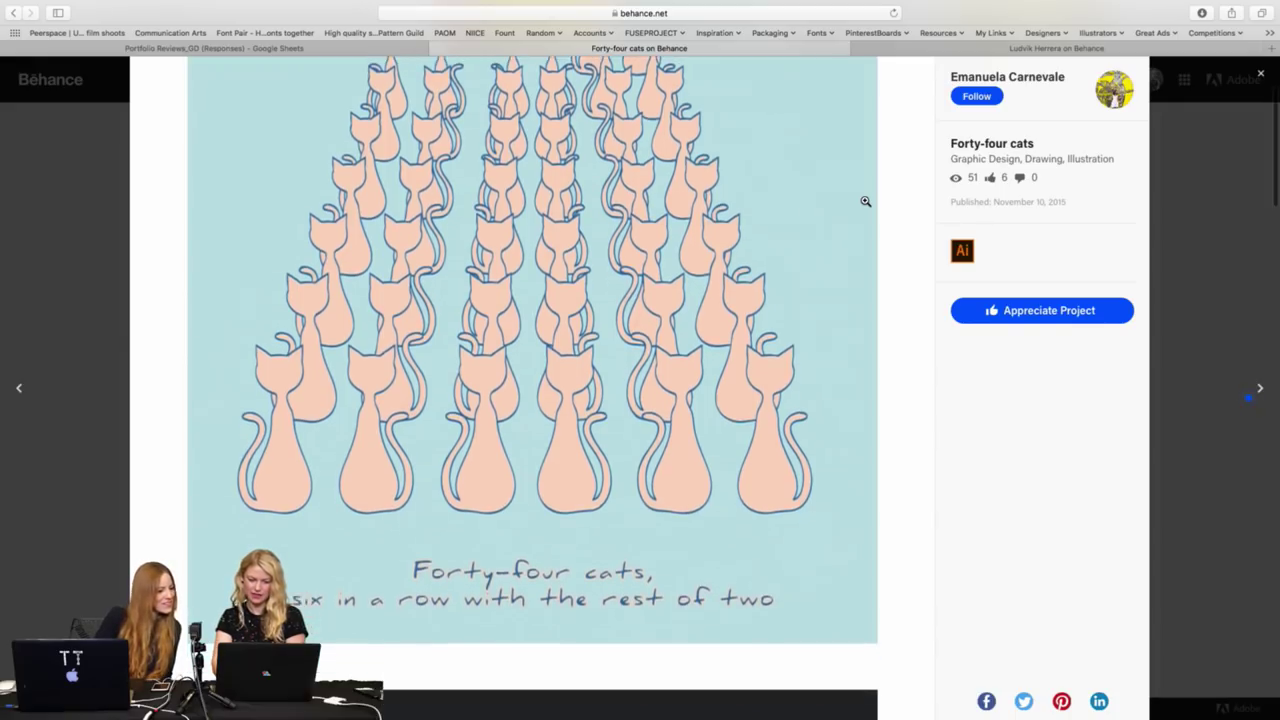
scroll(866, 201, down, 8)
scroll(866, 201, down, 5)
scroll(866, 201, down, 2)
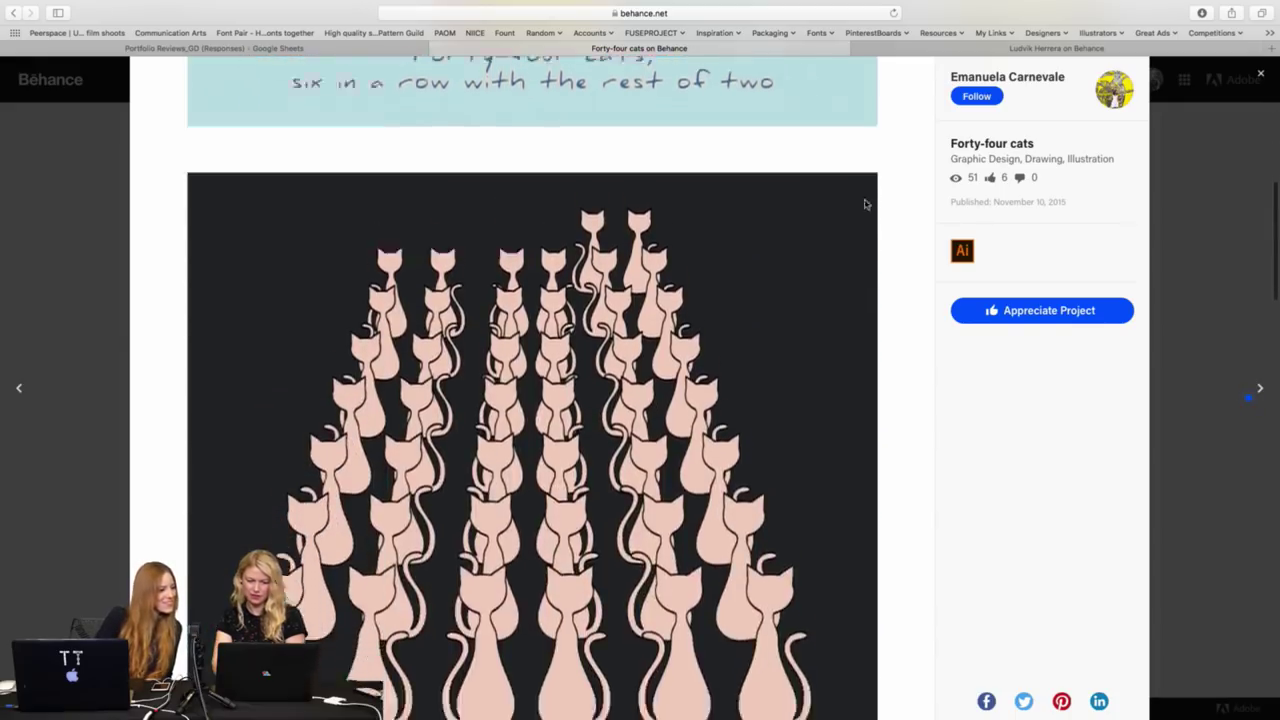
scroll(866, 201, down, 3)
scroll(865, 200, down, 2)
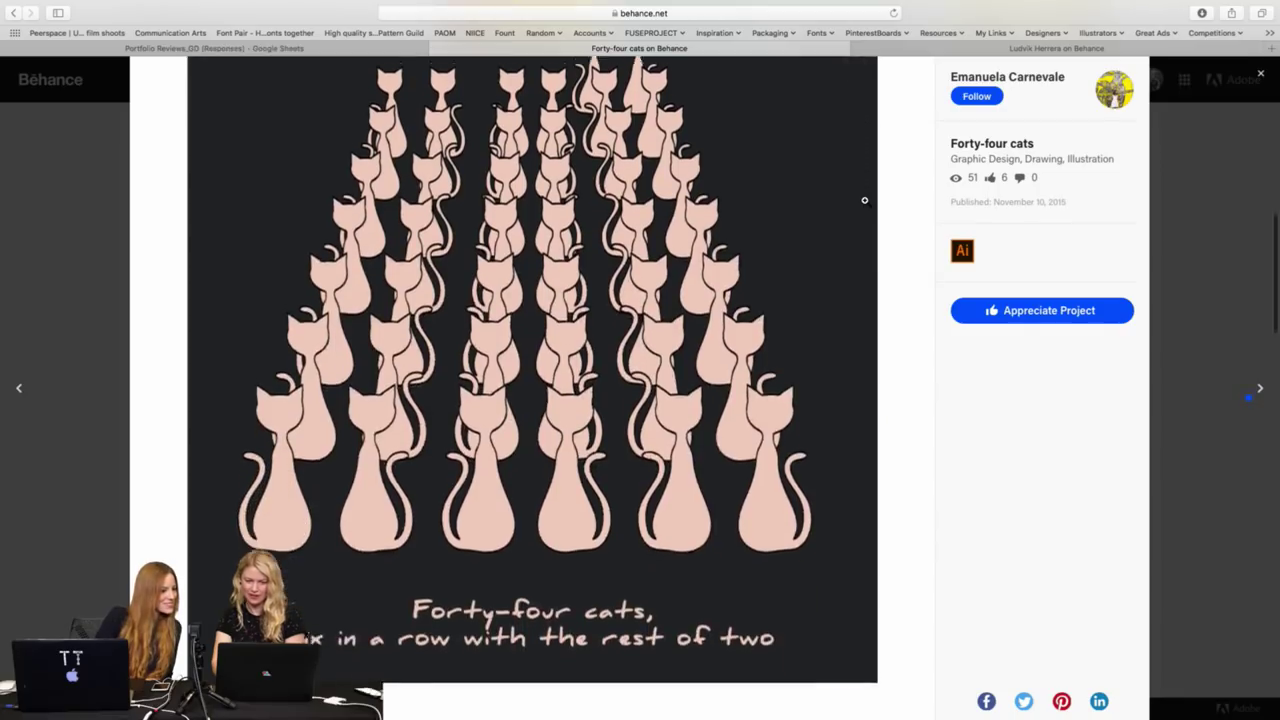
scroll(865, 200, down, 1)
scroll(865, 200, down, 6)
scroll(864, 200, down, 2)
scroll(864, 200, down, 2)
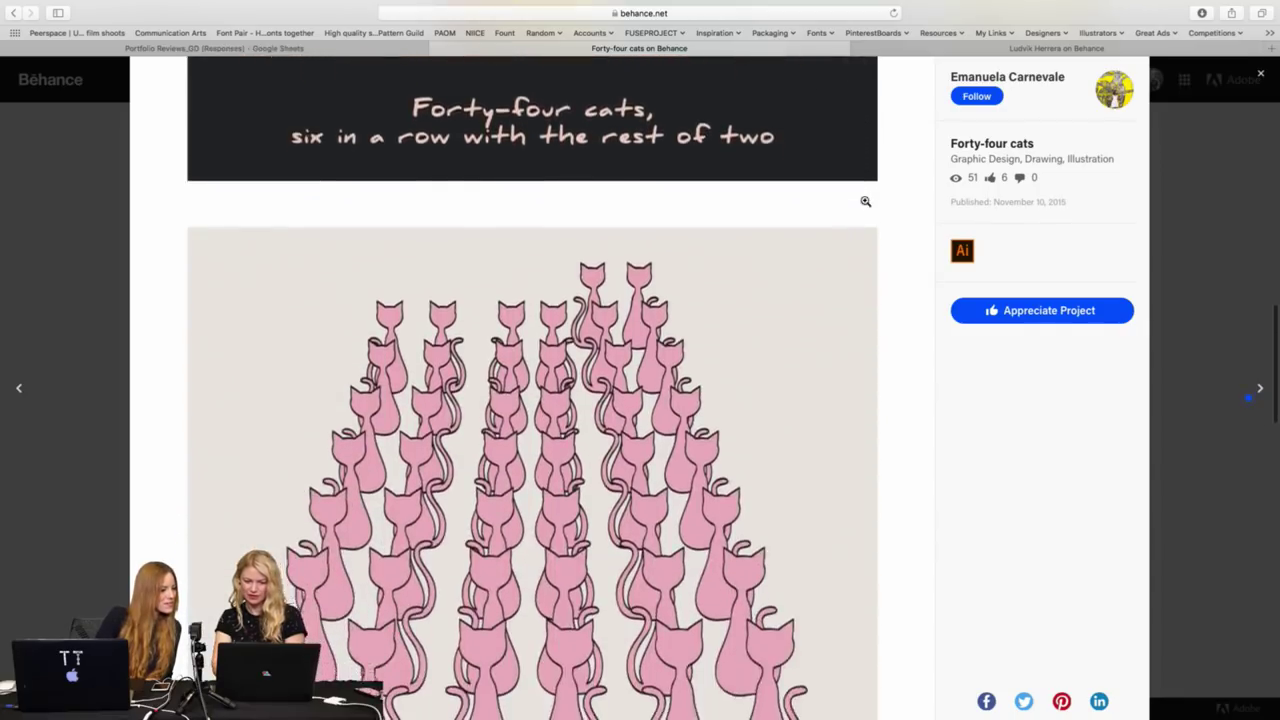
scroll(865, 201, down, 3)
scroll(865, 201, down, 1)
scroll(866, 201, down, 3)
scroll(866, 201, down, 2)
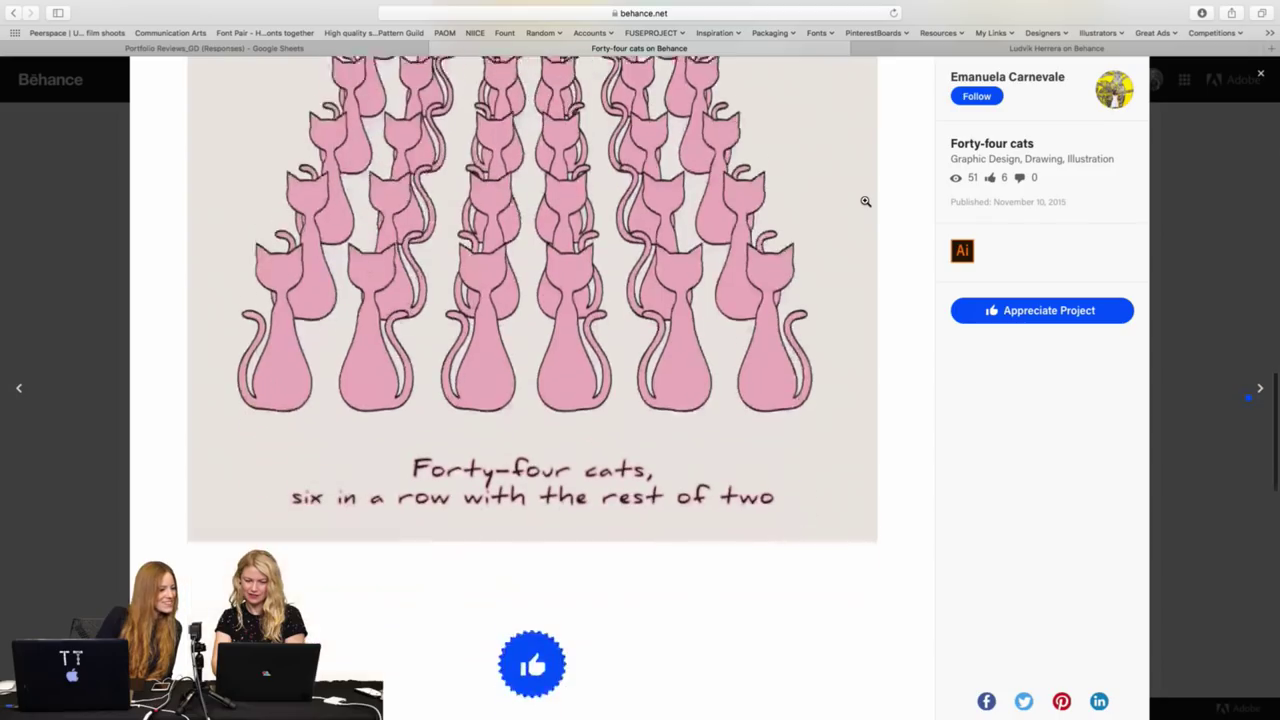
scroll(866, 201, down, 1)
scroll(865, 200, up, 3)
scroll(865, 198, up, 1)
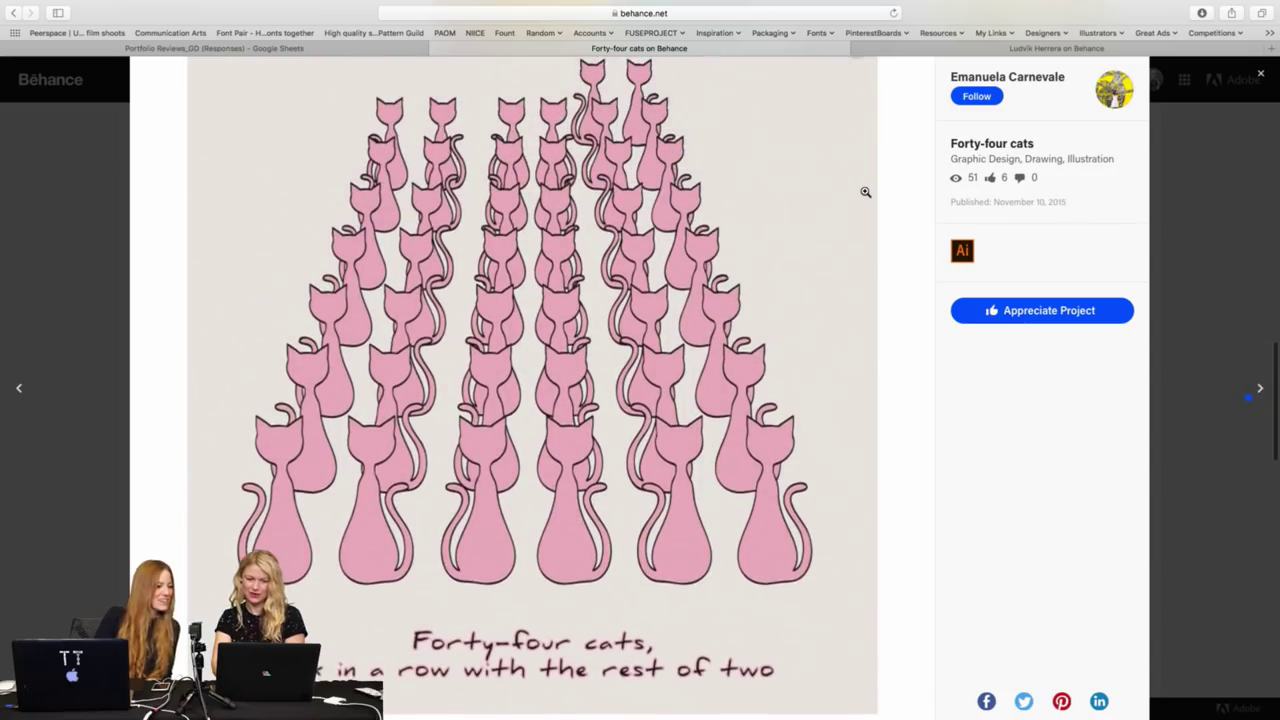
scroll(865, 193, up, 2)
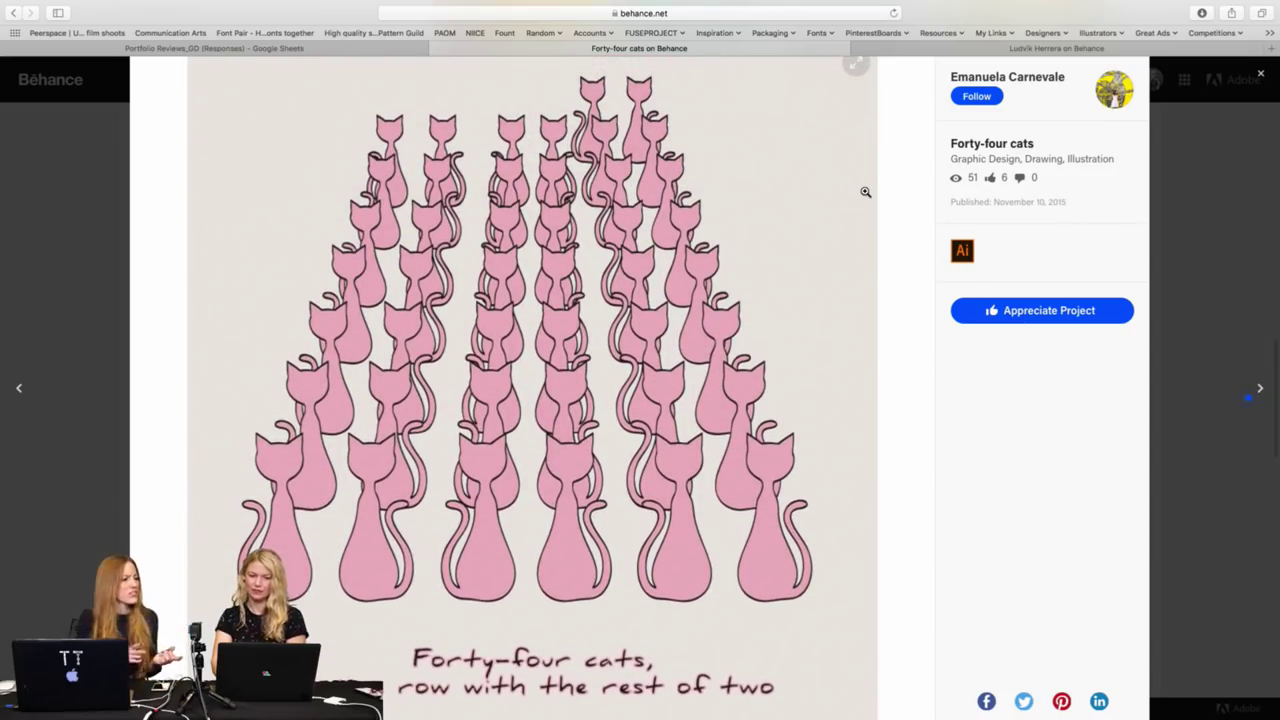
scroll(865, 191, up, 1)
scroll(865, 191, up, 1)
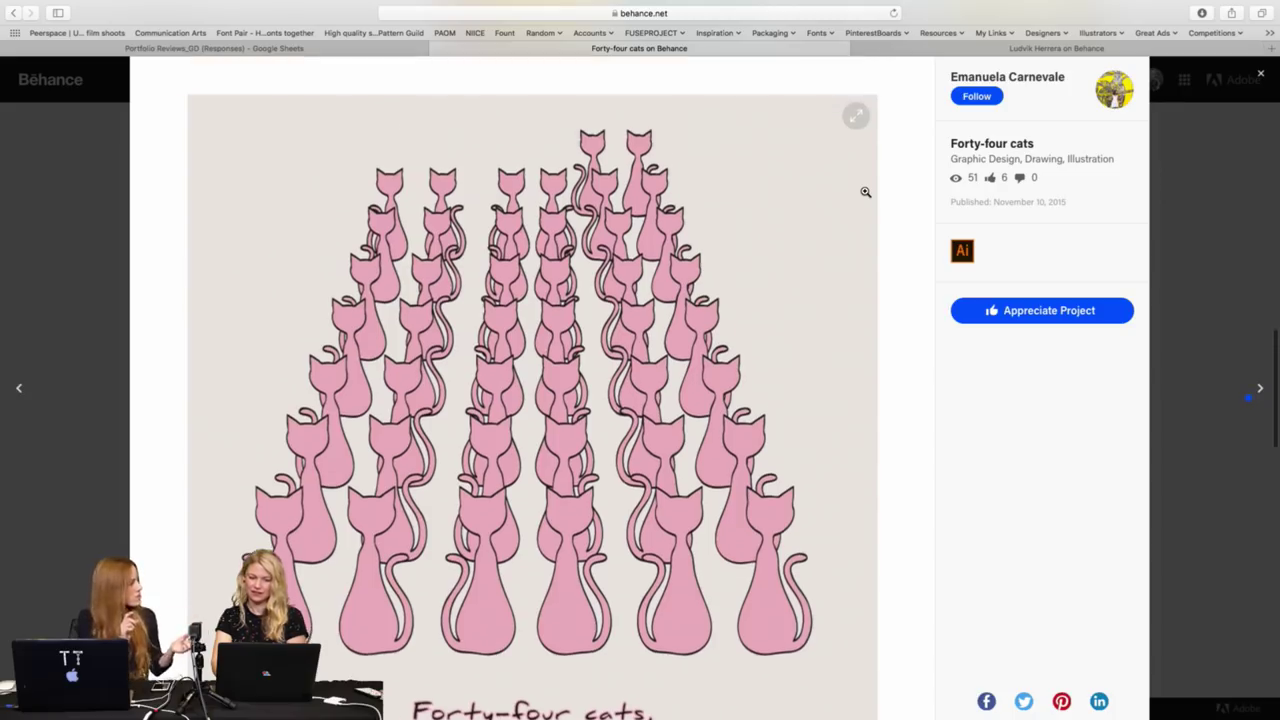
scroll(864, 190, up, 4)
scroll(864, 190, up, 2)
scroll(864, 191, up, 4)
scroll(864, 191, up, 6)
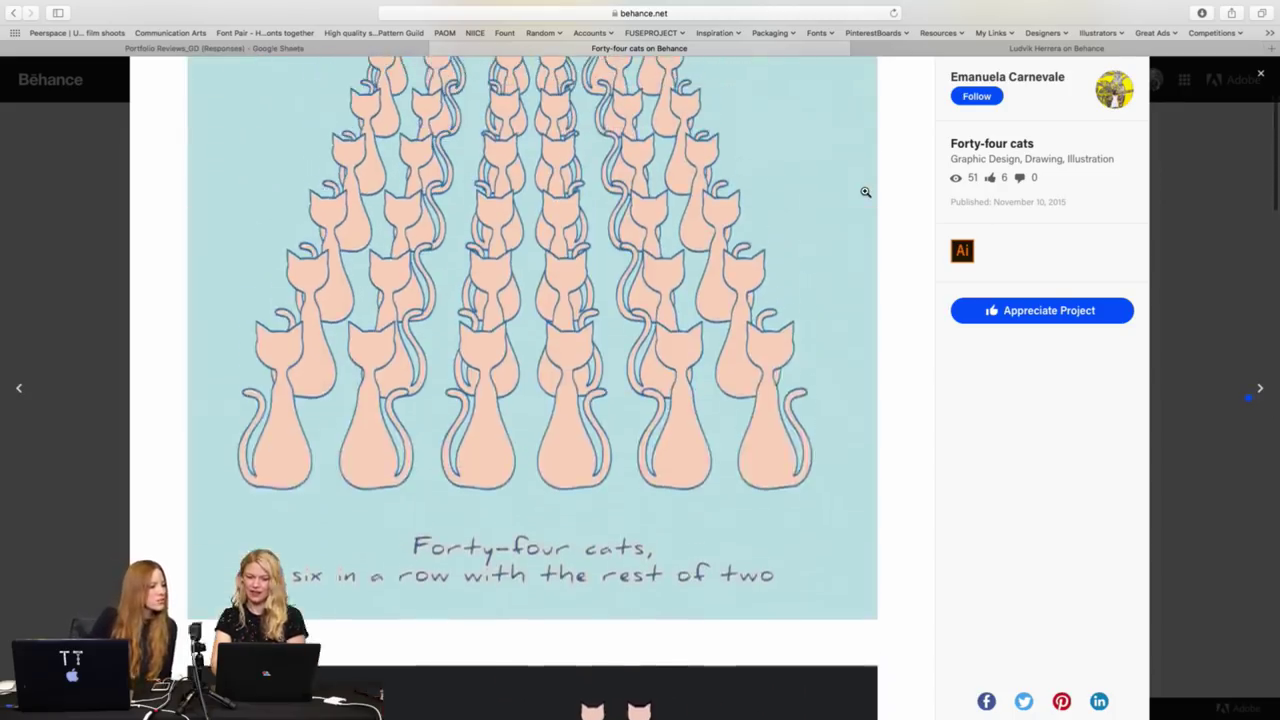
scroll(865, 191, up, 2)
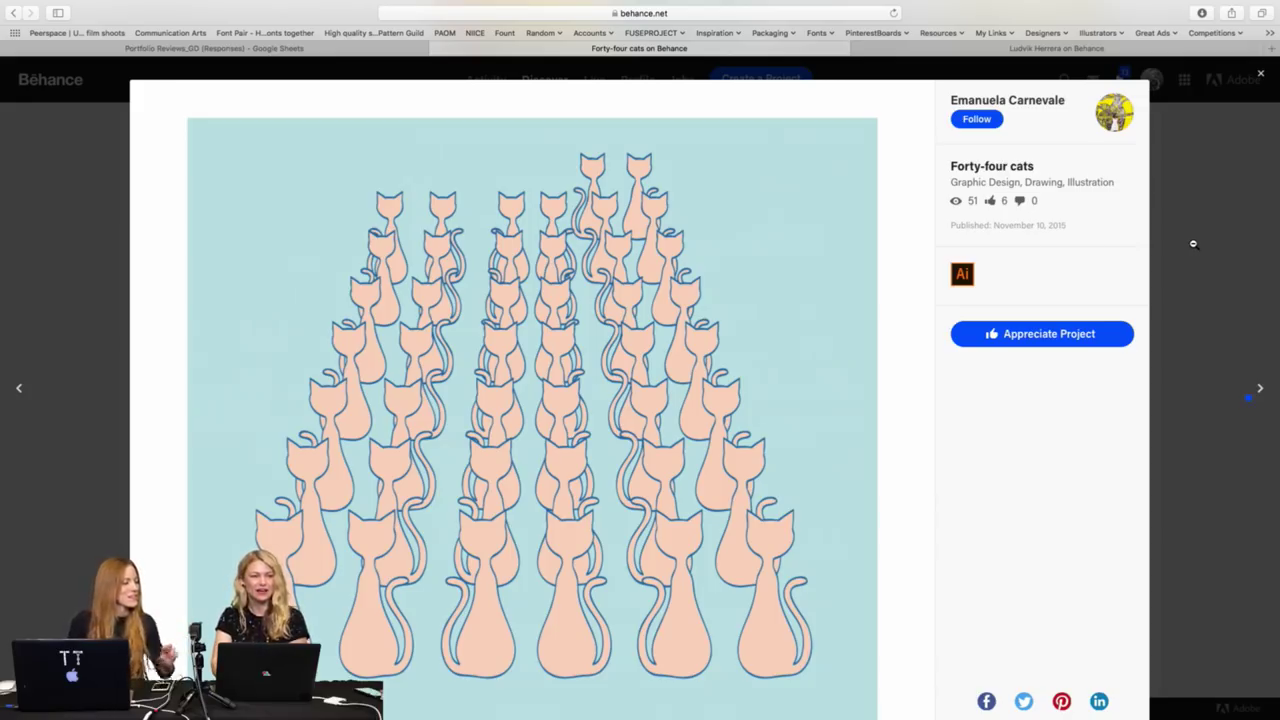
Close the Forty-four cats project and return to the top of the profile.
click(1193, 244)
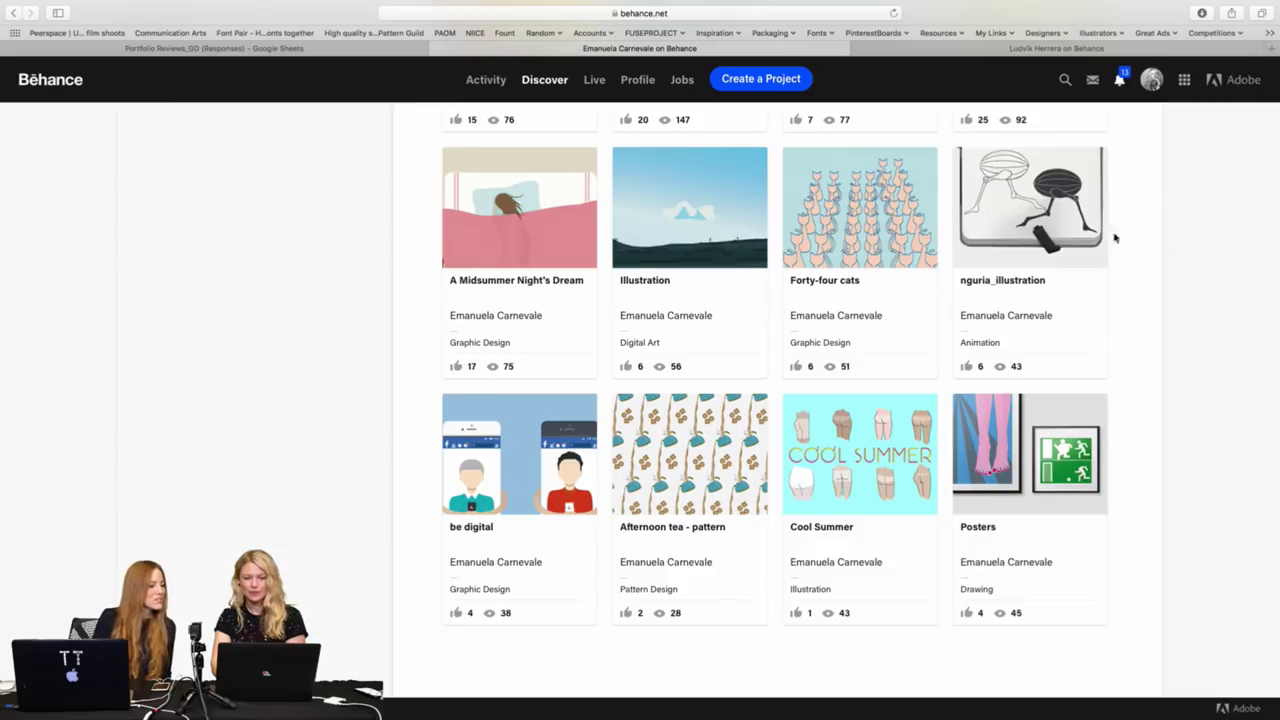
scroll(1100, 240, up, 5)
scroll(1100, 242, up, 3)
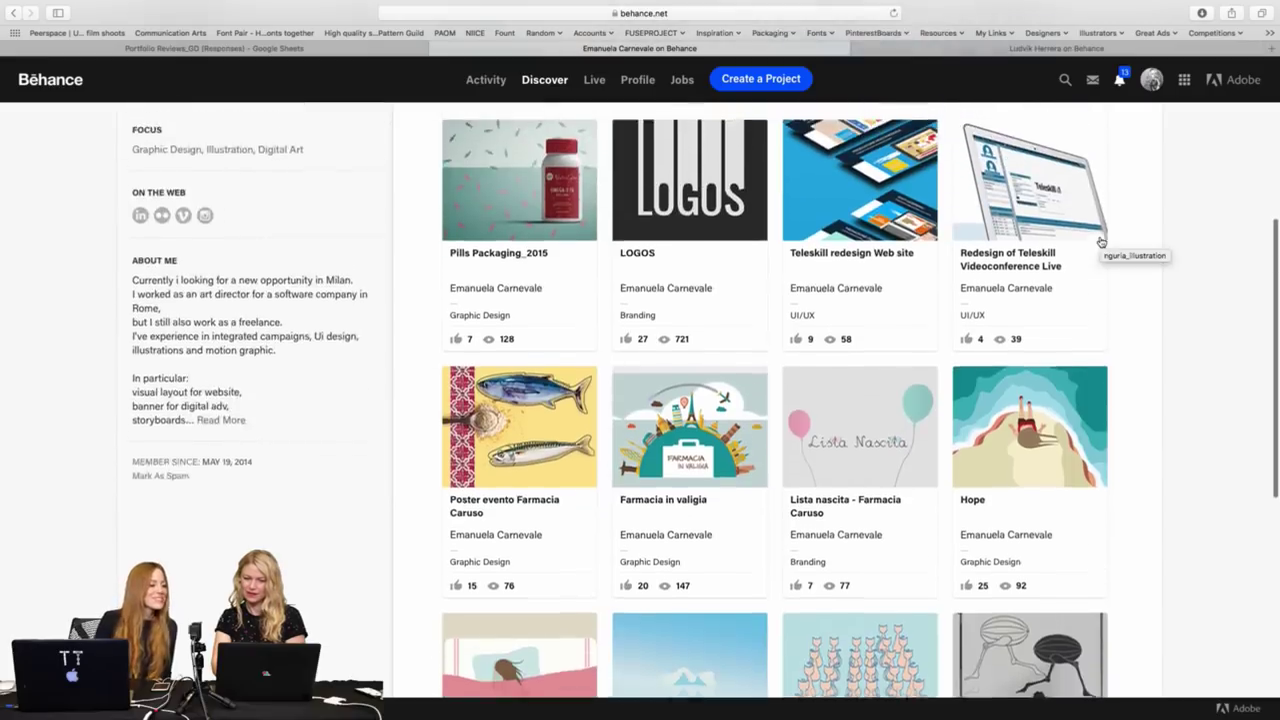
scroll(1100, 242, up, 3)
scroll(1100, 242, up, 1)
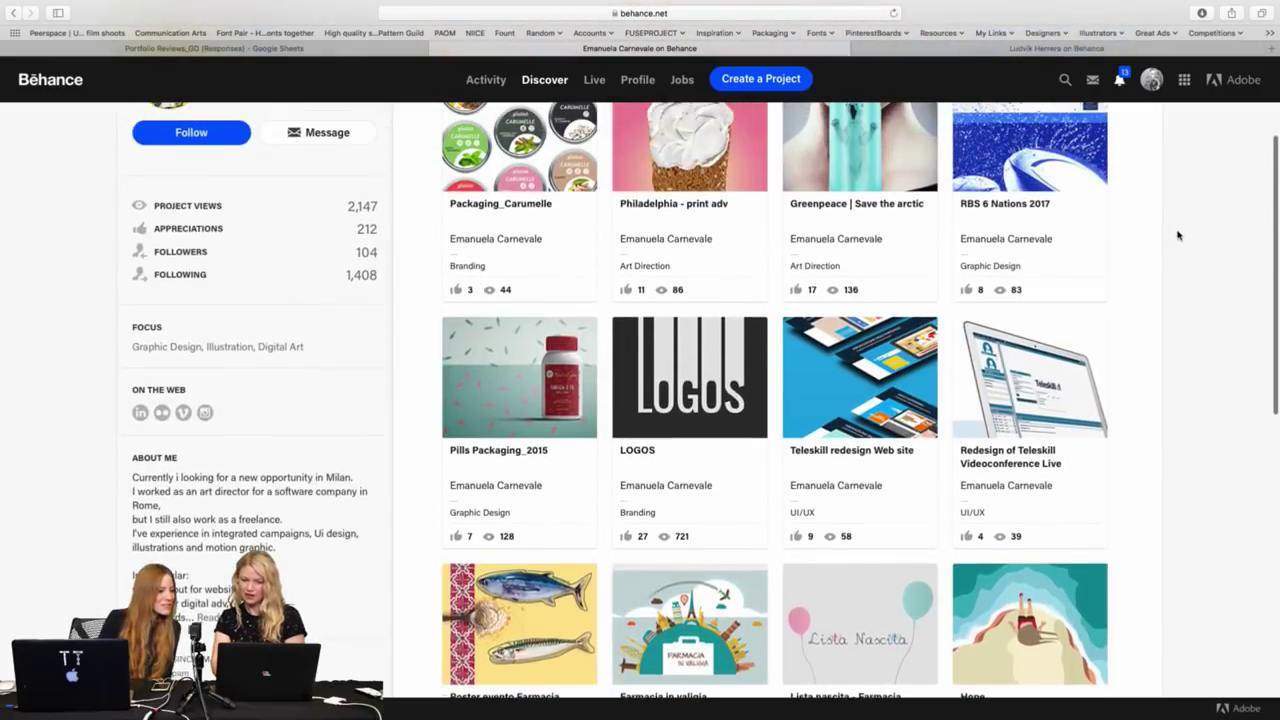
scroll(1178, 236, up, 3)
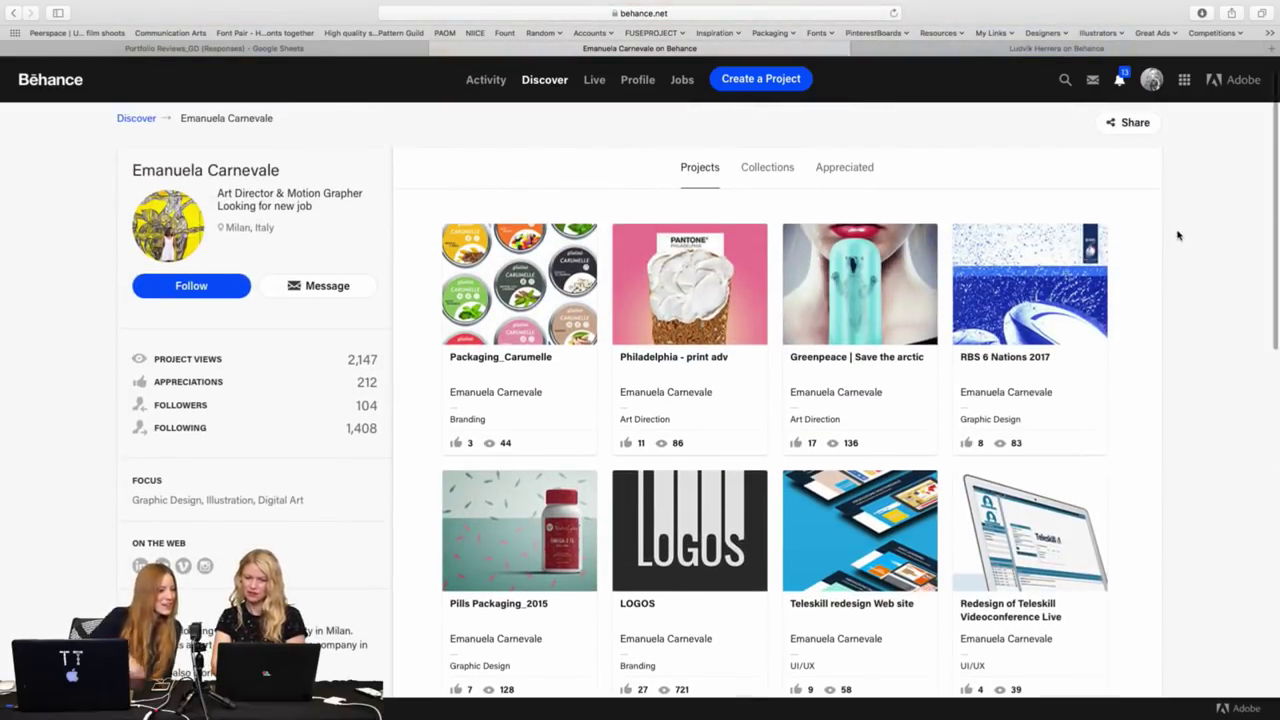
Open RBS 6 Nations 2017 and scroll through its England, France, Ireland and Italy posters.
click(1017, 265)
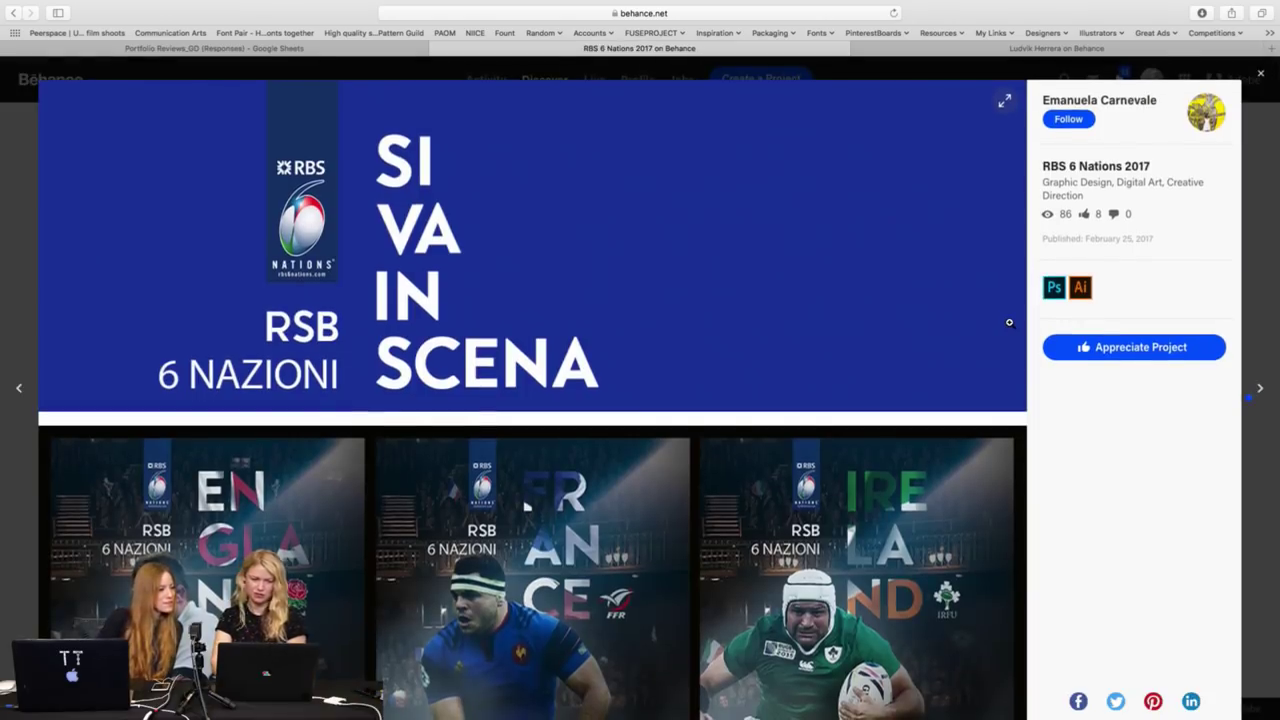
scroll(1009, 322, down, 2)
scroll(1009, 322, down, 1)
scroll(1010, 325, down, 1)
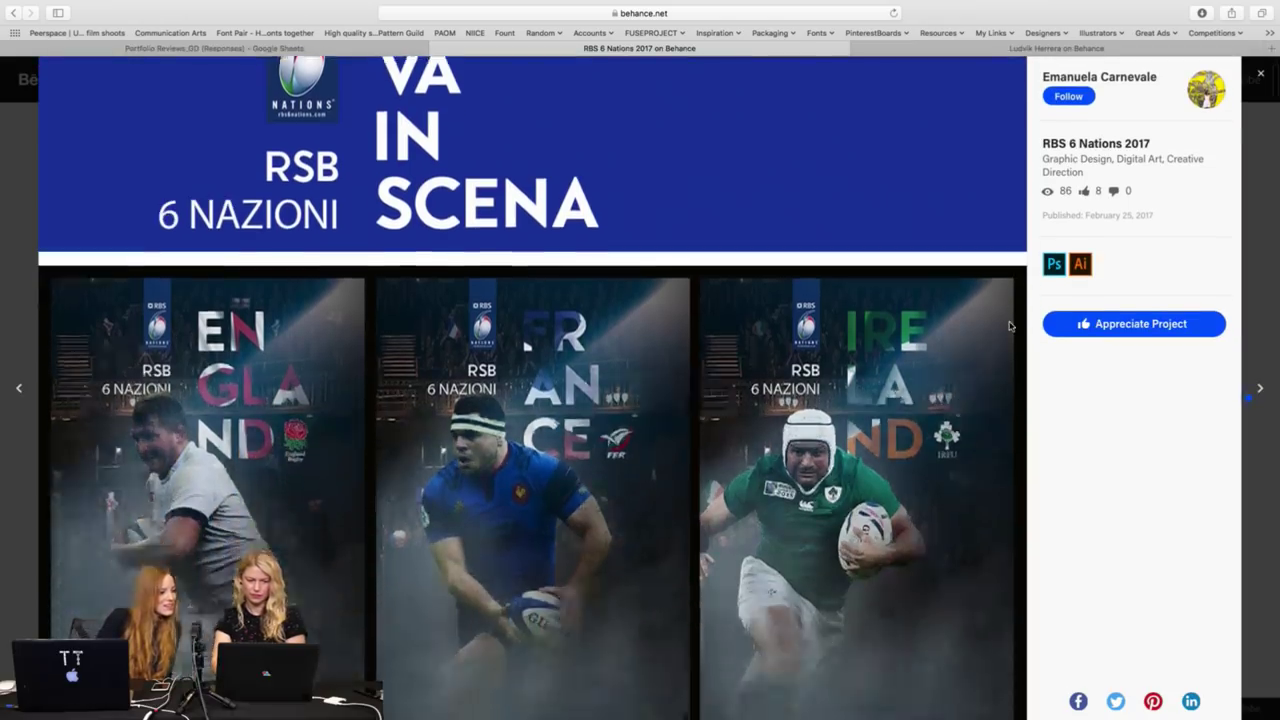
scroll(1009, 325, down, 3)
scroll(1009, 324, down, 1)
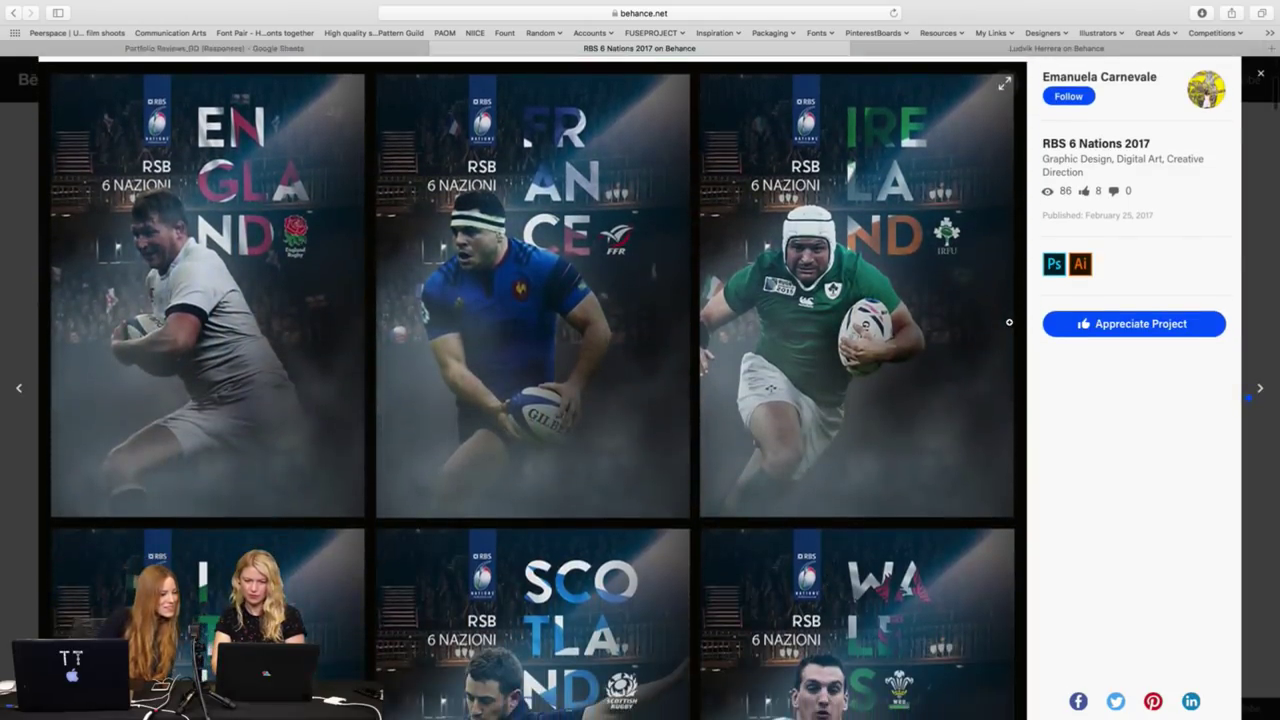
scroll(1009, 322, down, 1)
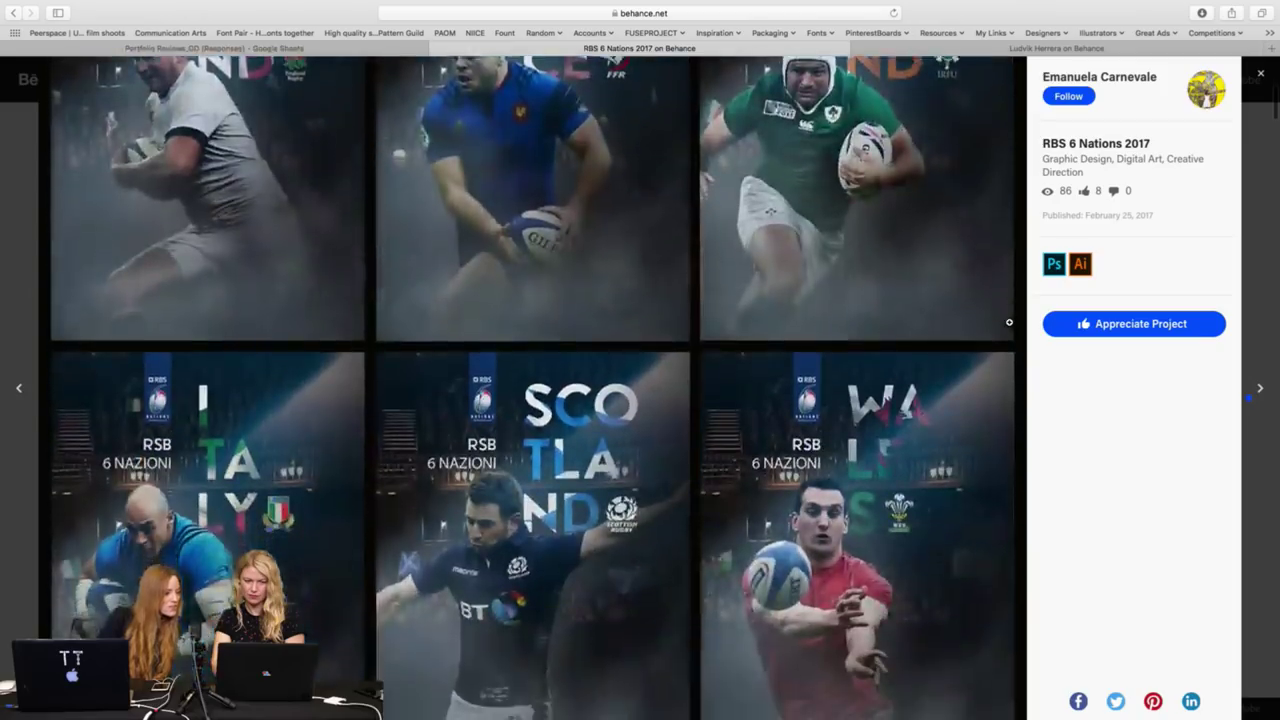
scroll(1009, 322, down, 3)
scroll(1009, 322, down, 2)
scroll(1009, 322, down, 2)
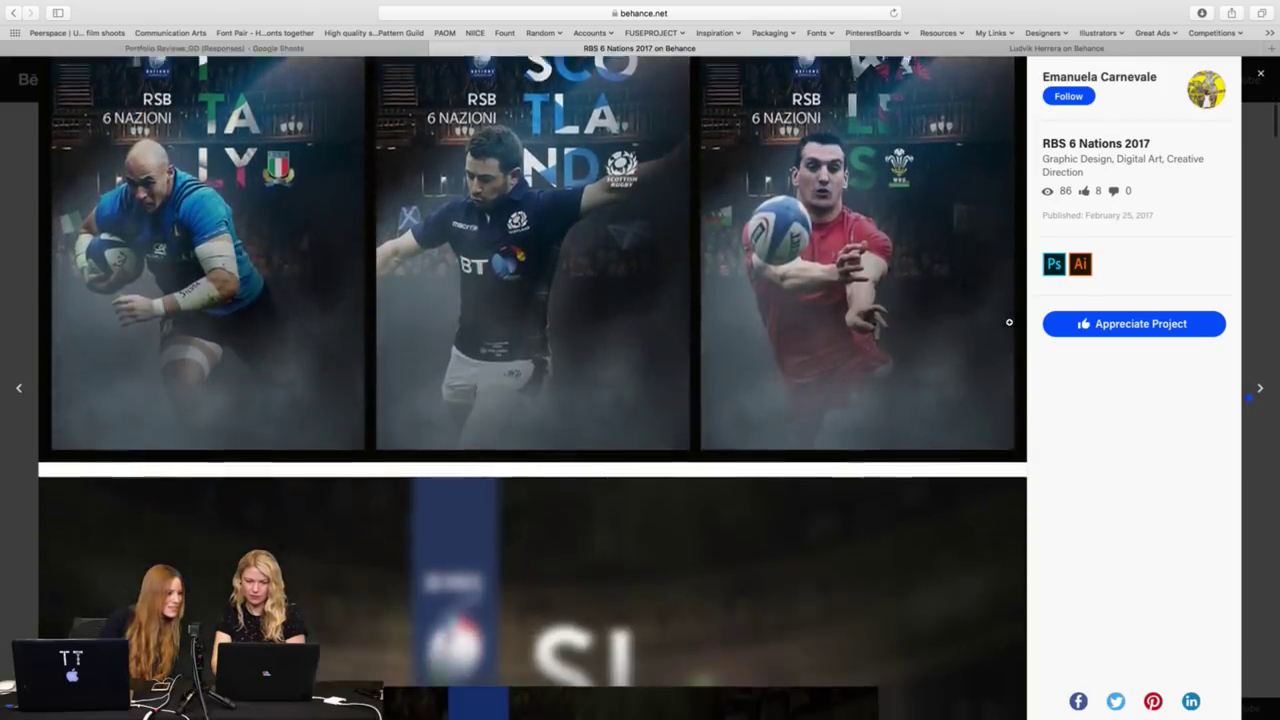
scroll(1009, 322, down, 3)
scroll(1009, 322, down, 5)
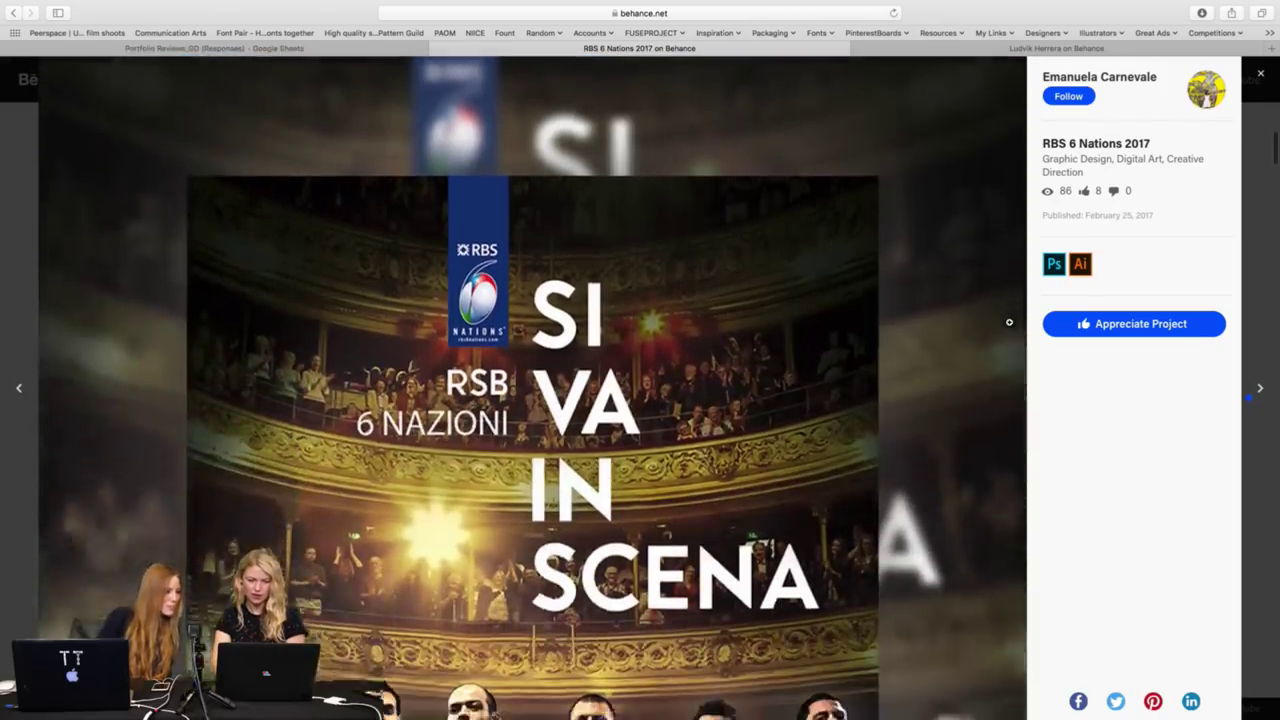
scroll(1009, 322, down, 1)
scroll(1009, 322, down, 1)
scroll(1009, 322, down, 4)
scroll(1009, 322, down, 1)
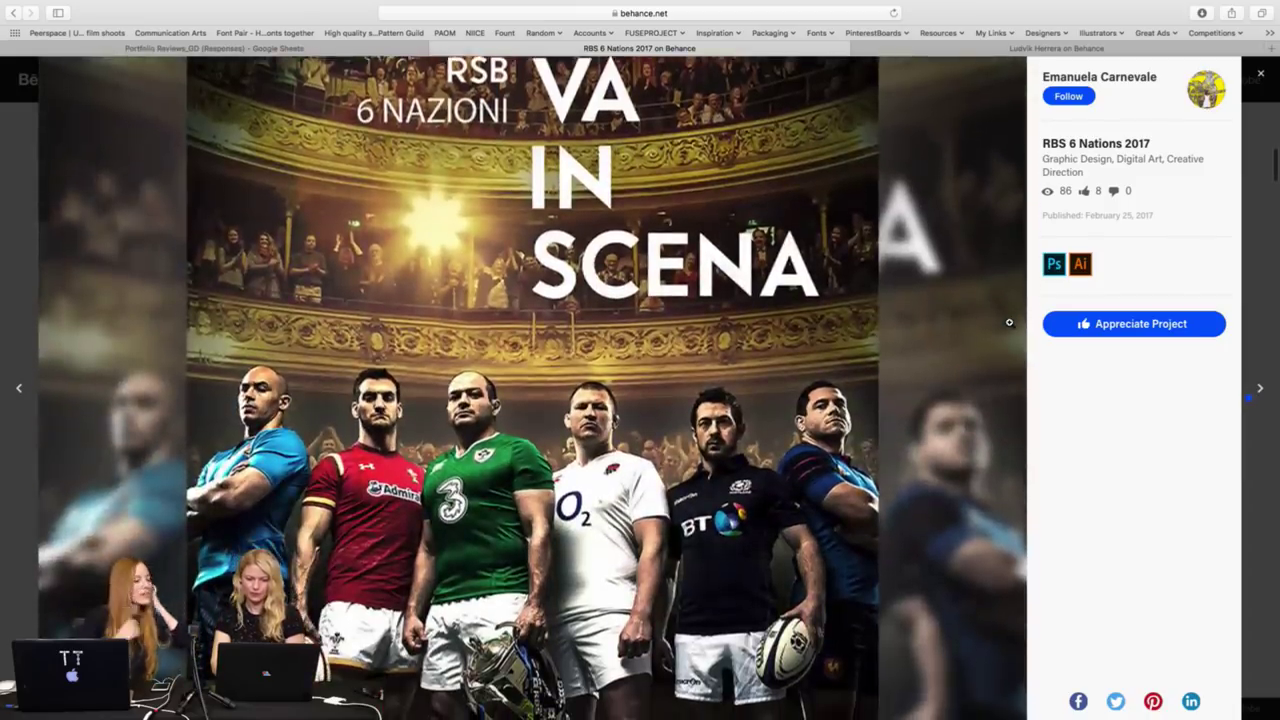
scroll(1009, 322, down, 2)
scroll(1009, 322, down, 2)
scroll(1009, 322, down, 3)
scroll(1009, 322, down, 4)
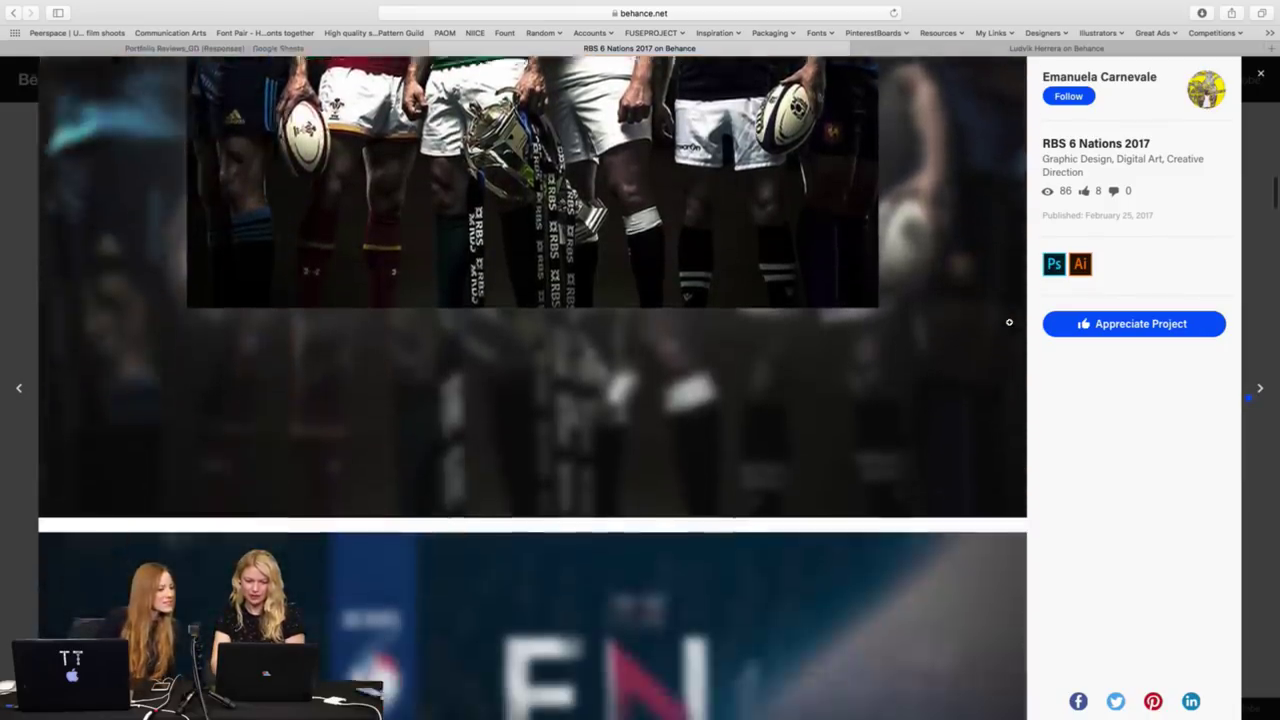
scroll(1009, 322, down, 3)
scroll(1009, 322, down, 4)
scroll(1009, 322, down, 4)
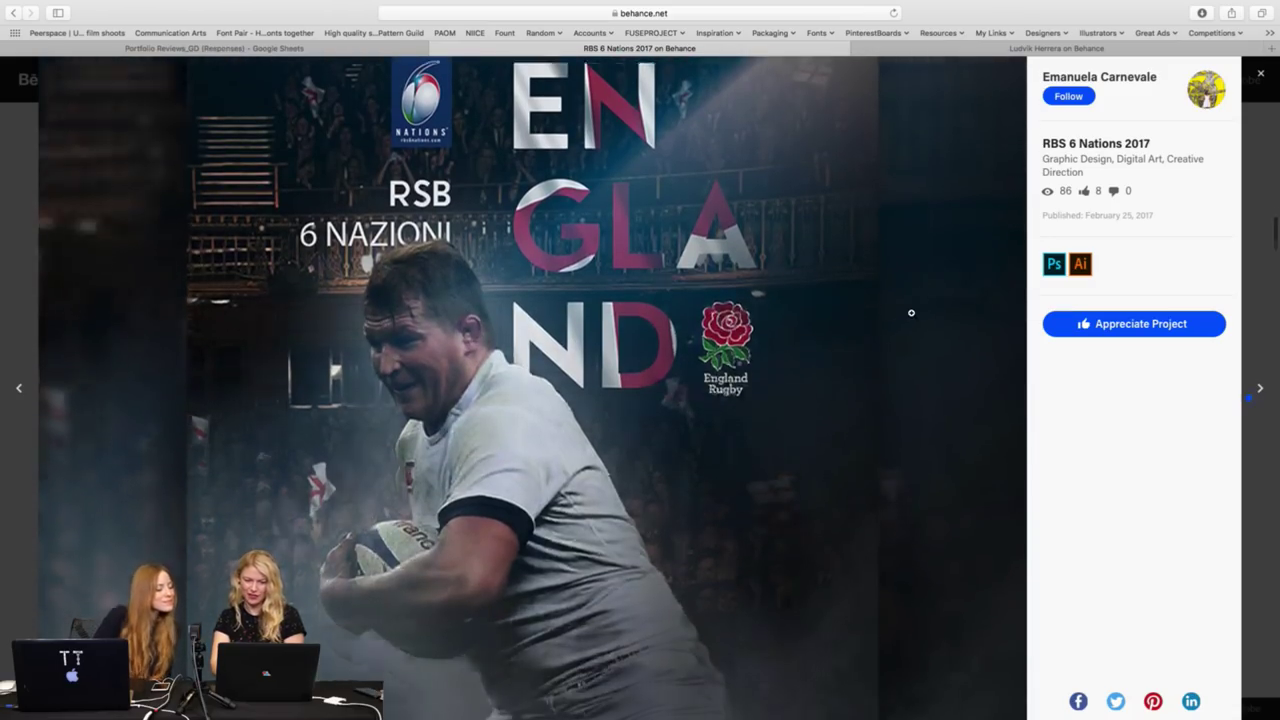
scroll(911, 313, down, 3)
scroll(911, 313, down, 4)
scroll(911, 313, down, 4)
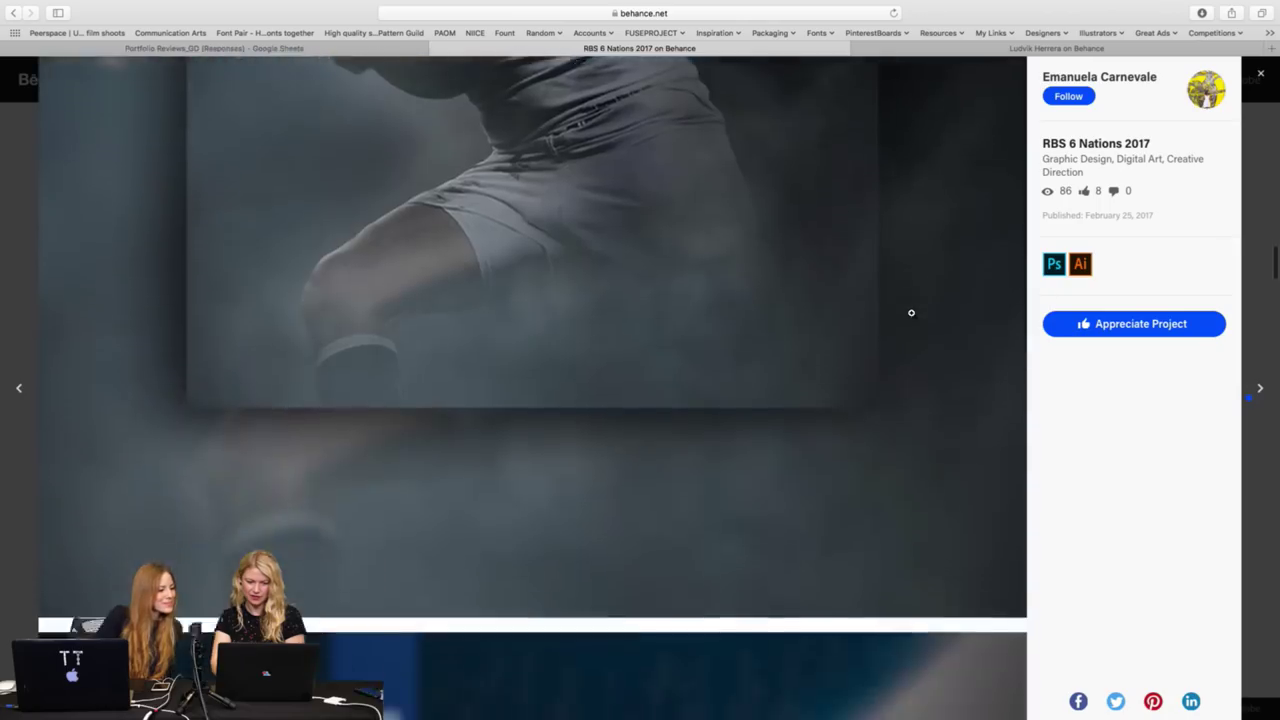
scroll(911, 313, down, 4)
scroll(911, 313, down, 3)
scroll(911, 313, down, 4)
scroll(911, 313, down, 5)
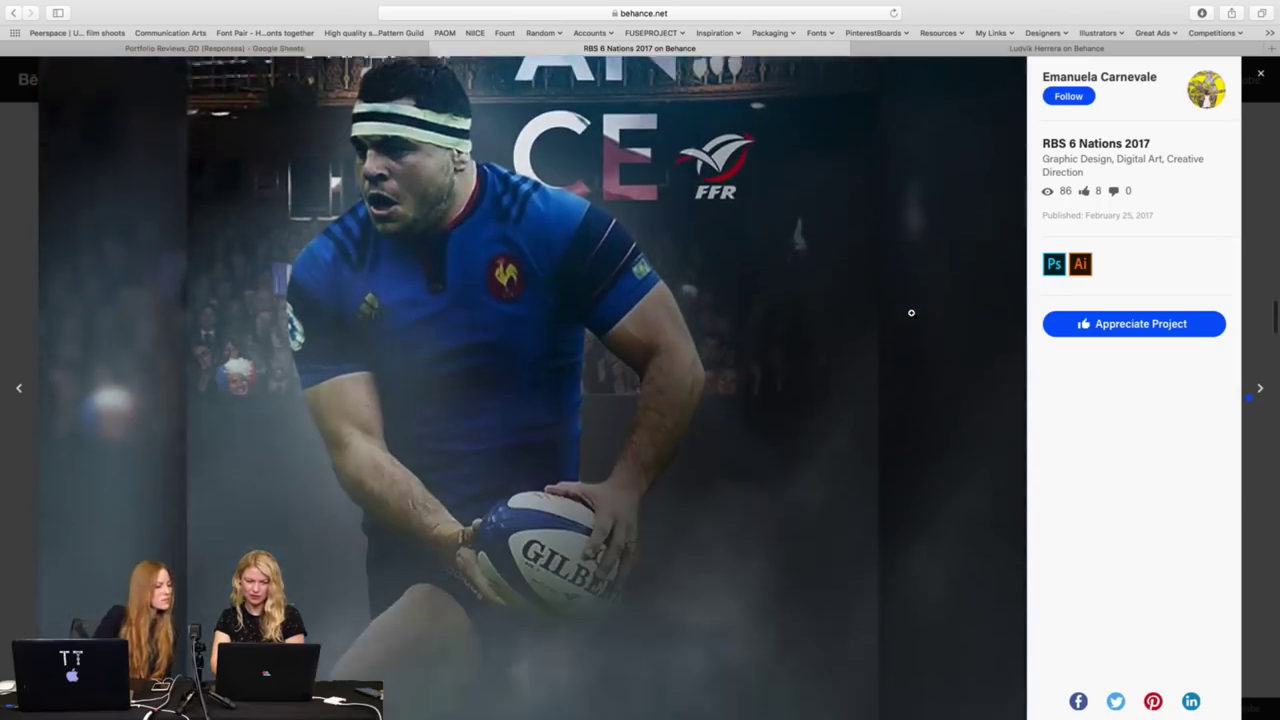
scroll(911, 313, down, 3)
scroll(911, 313, down, 3)
scroll(911, 313, down, 4)
scroll(911, 313, down, 8)
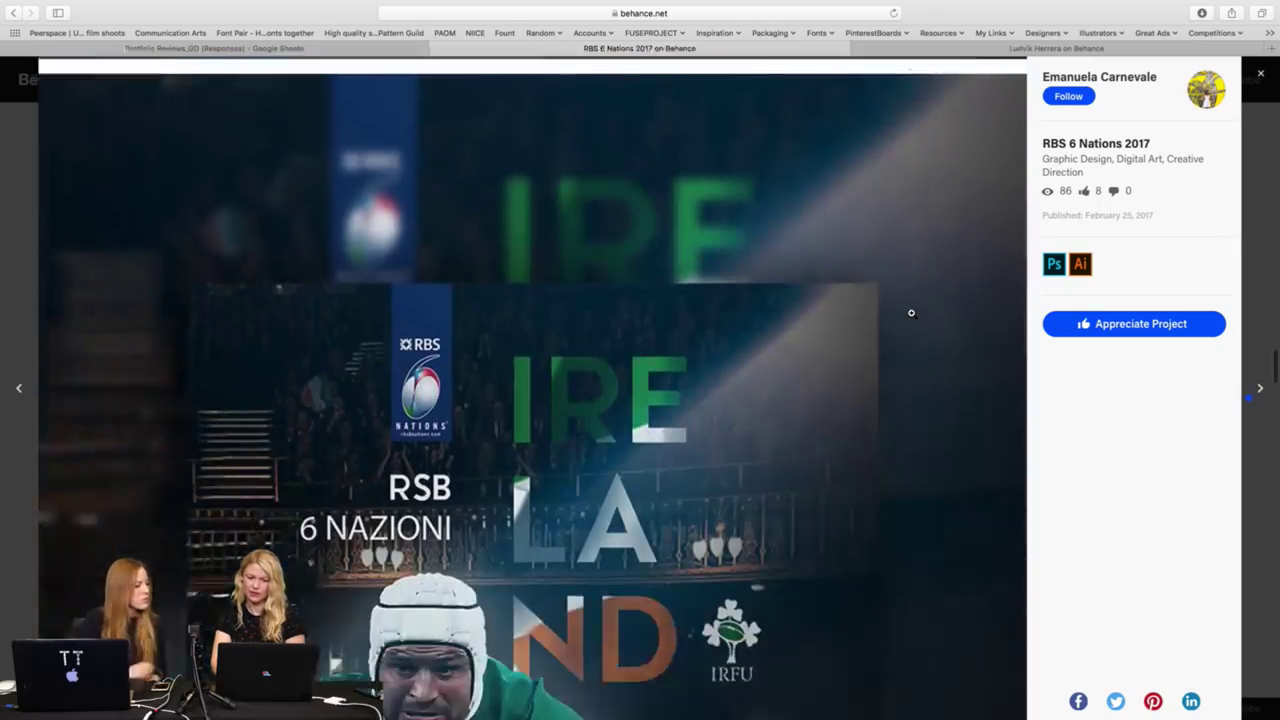
scroll(911, 313, down, 2)
scroll(911, 313, down, 6)
scroll(911, 313, down, 3)
scroll(911, 313, down, 1)
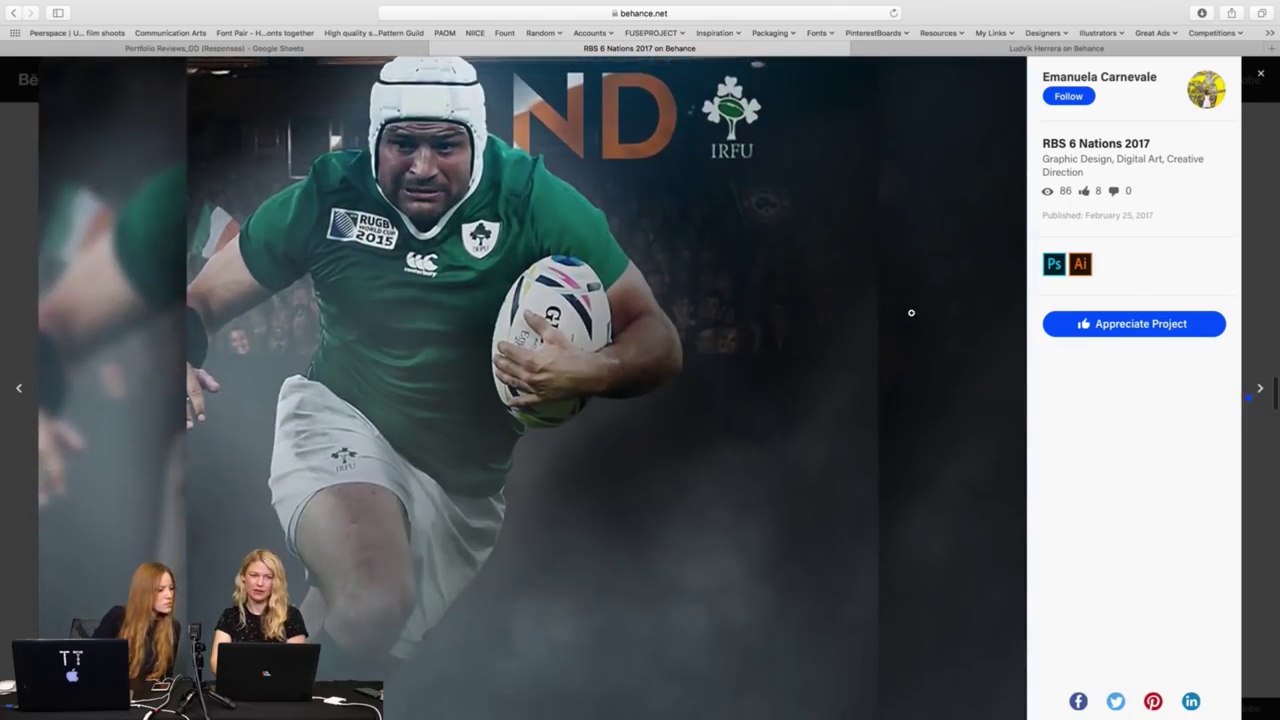
scroll(911, 313, down, 3)
scroll(911, 313, down, 4)
scroll(911, 313, down, 4)
scroll(911, 313, down, 7)
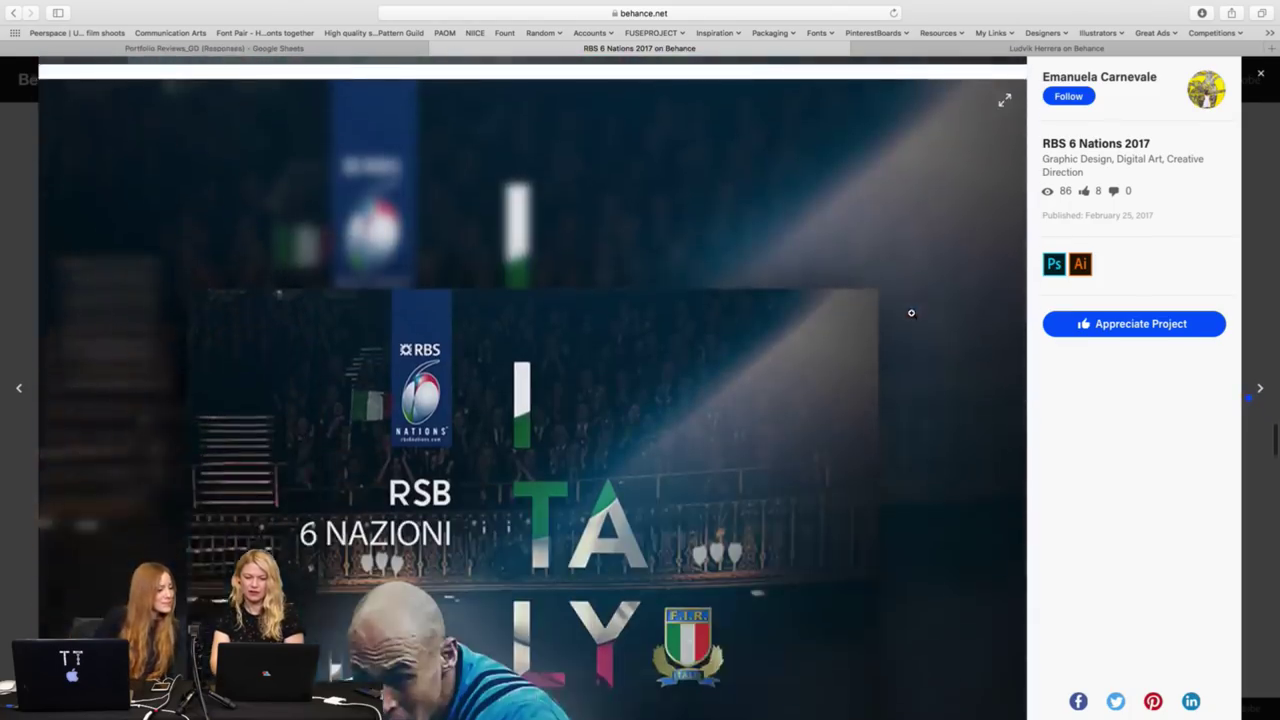
scroll(911, 313, down, 3)
scroll(911, 313, down, 5)
scroll(911, 313, down, 4)
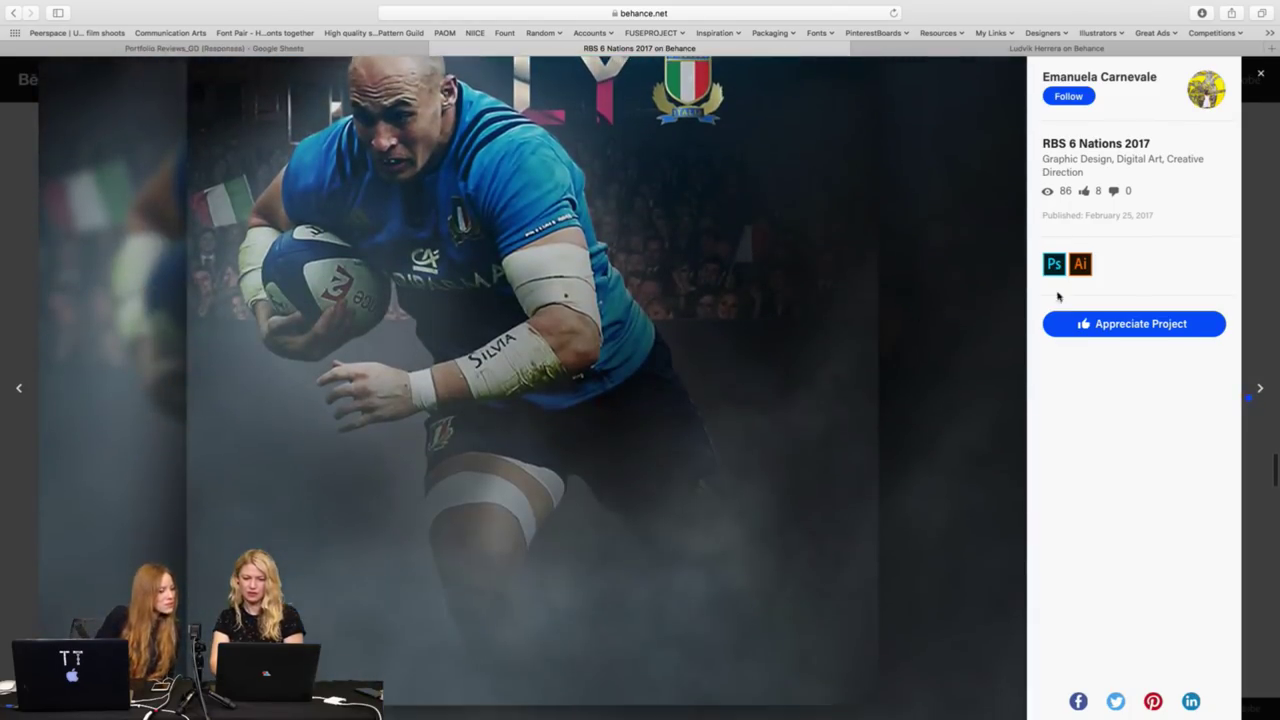
click(1273, 264)
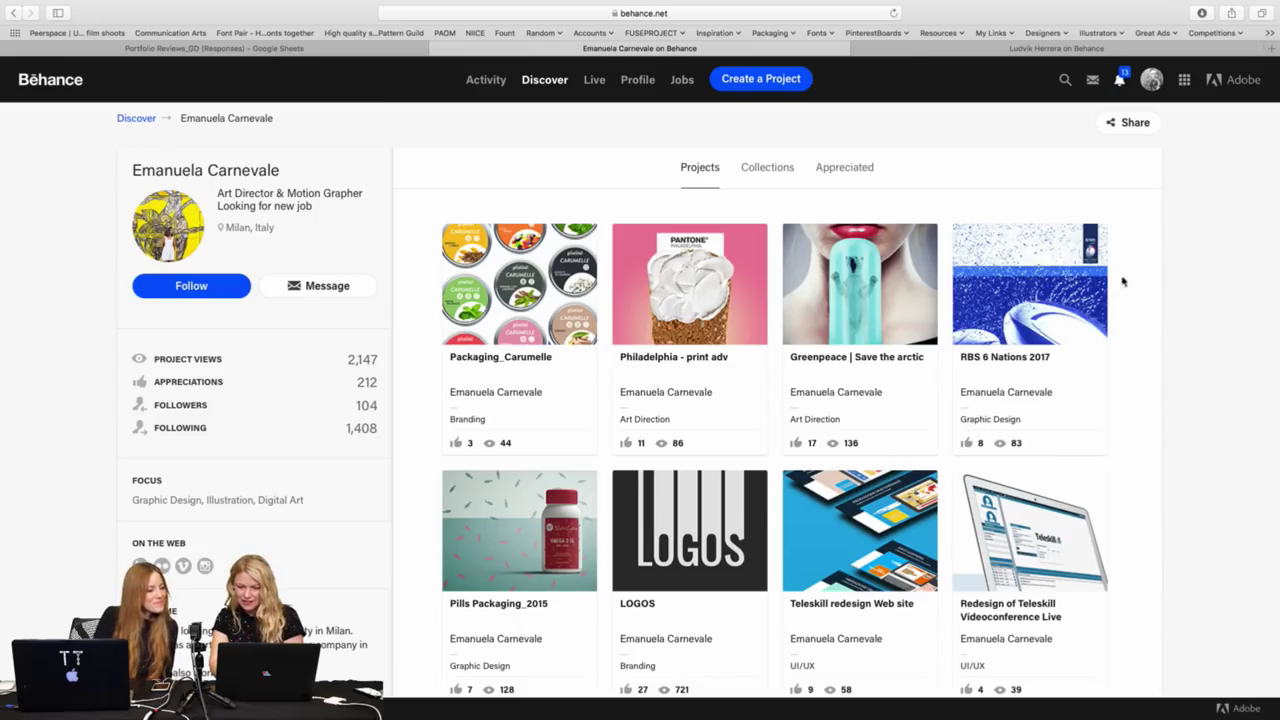
click(722, 316)
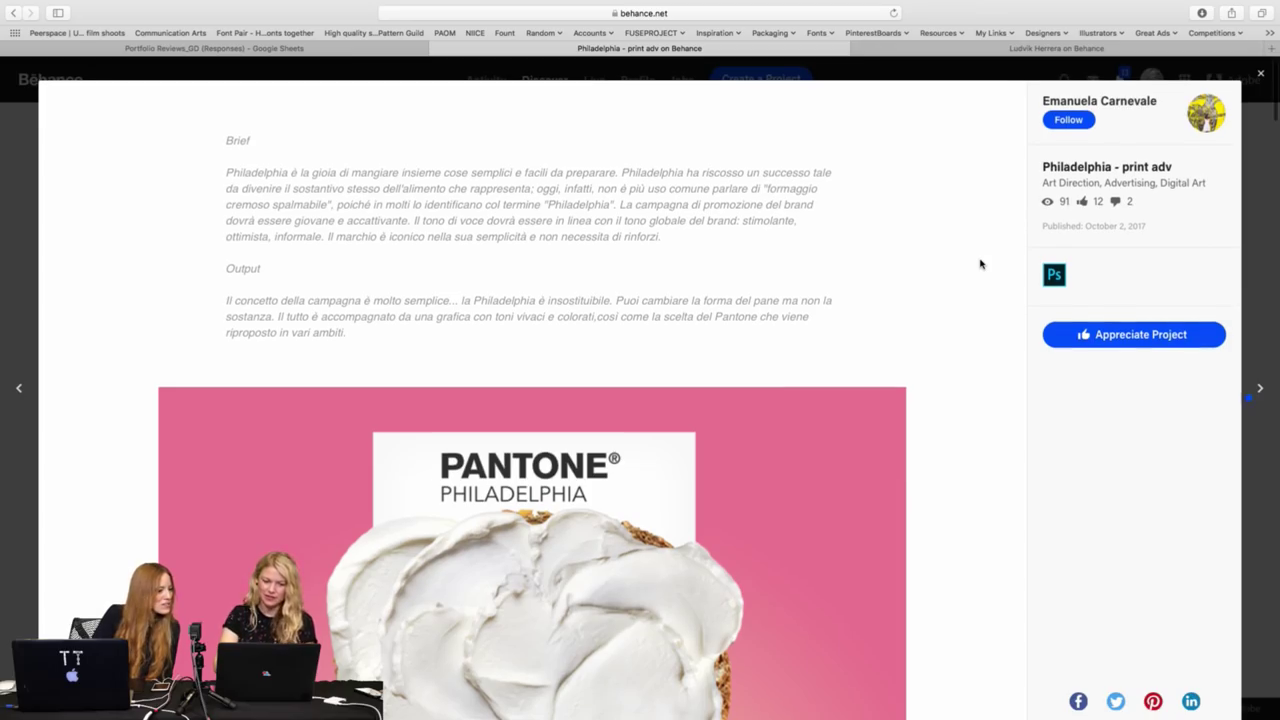
scroll(980, 264, down, 1)
scroll(980, 264, down, 1)
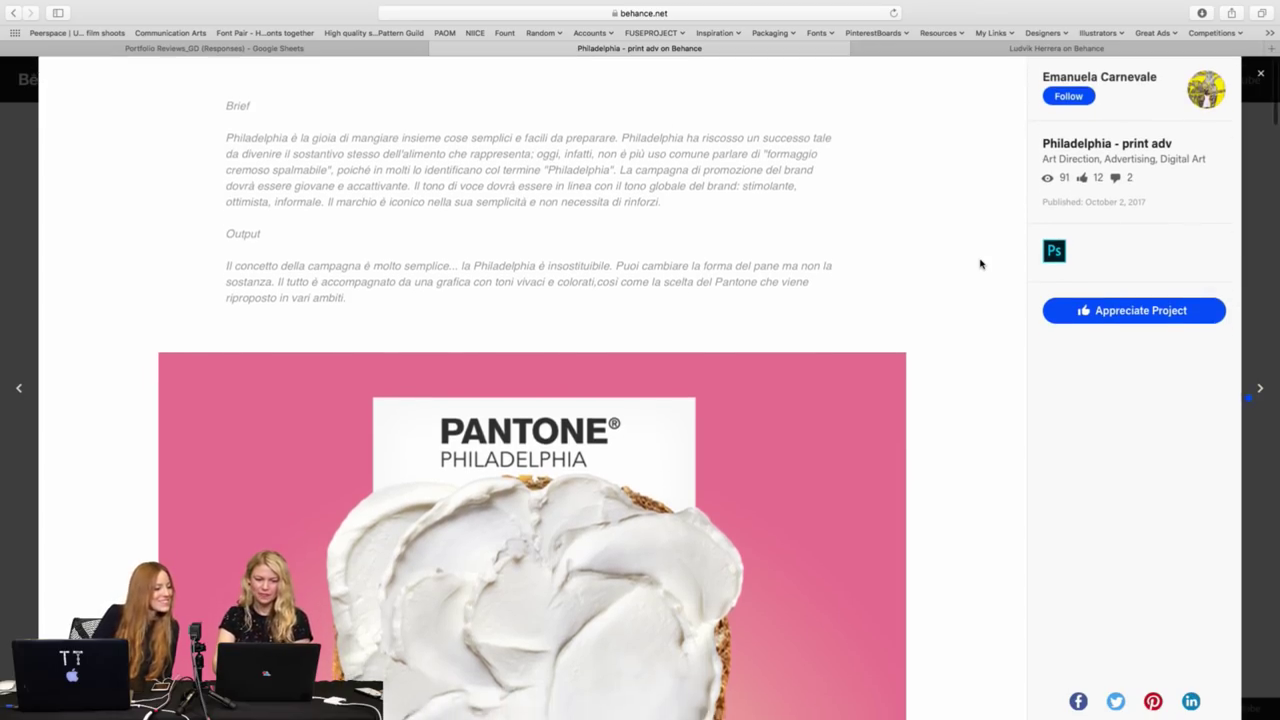
scroll(980, 264, down, 1)
scroll(980, 264, down, 3)
scroll(980, 264, down, 2)
scroll(980, 264, down, 3)
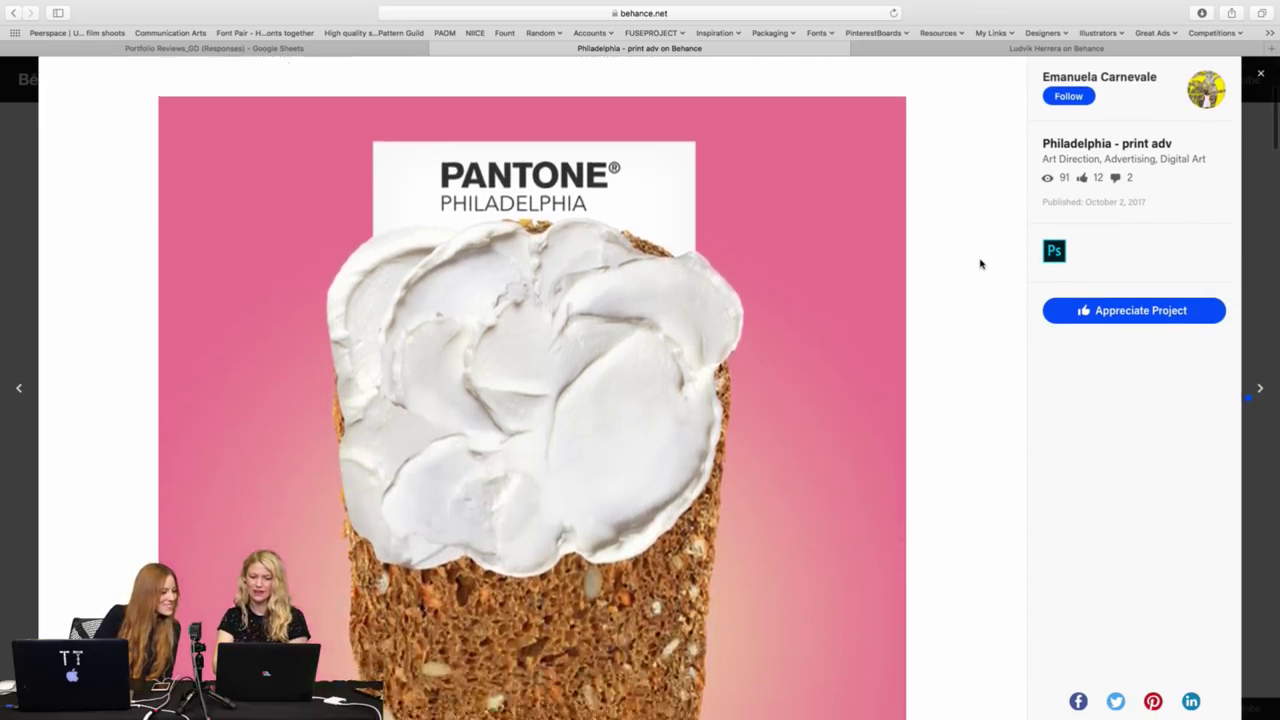
scroll(980, 264, down, 2)
scroll(980, 264, down, 1)
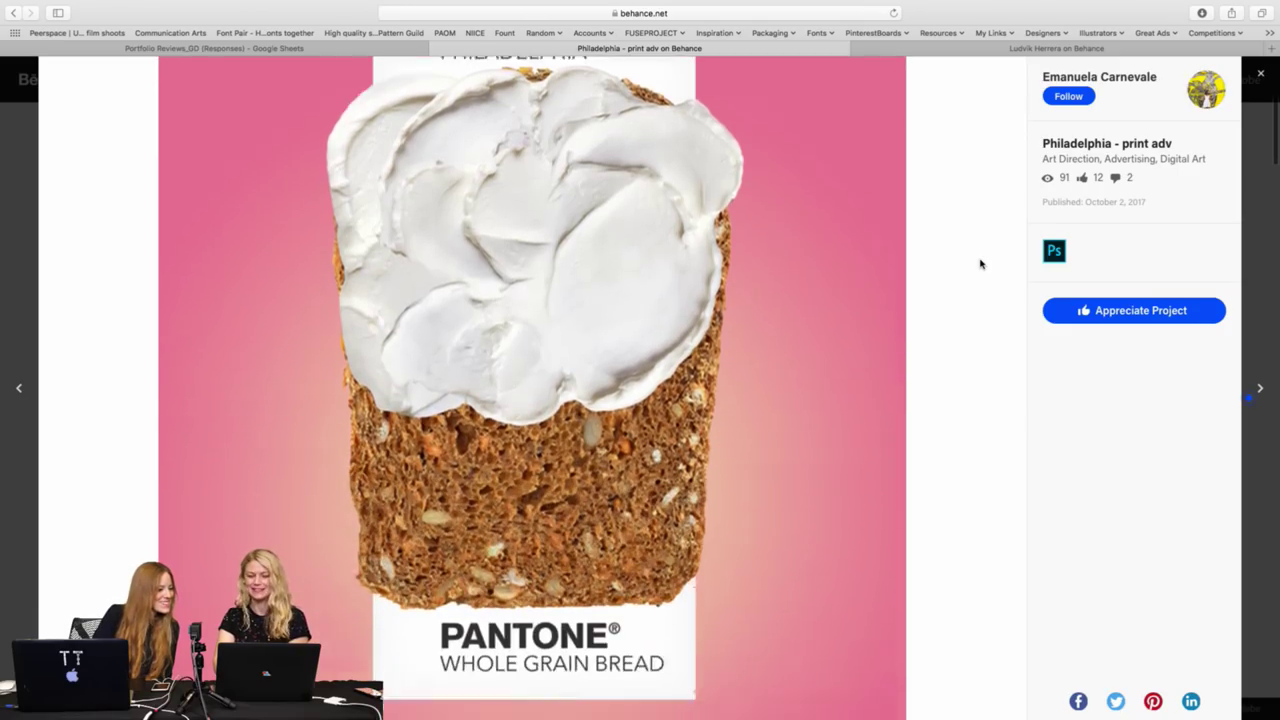
scroll(980, 264, down, 1)
scroll(980, 264, down, 1)
scroll(980, 264, down, 1)
scroll(980, 264, down, 3)
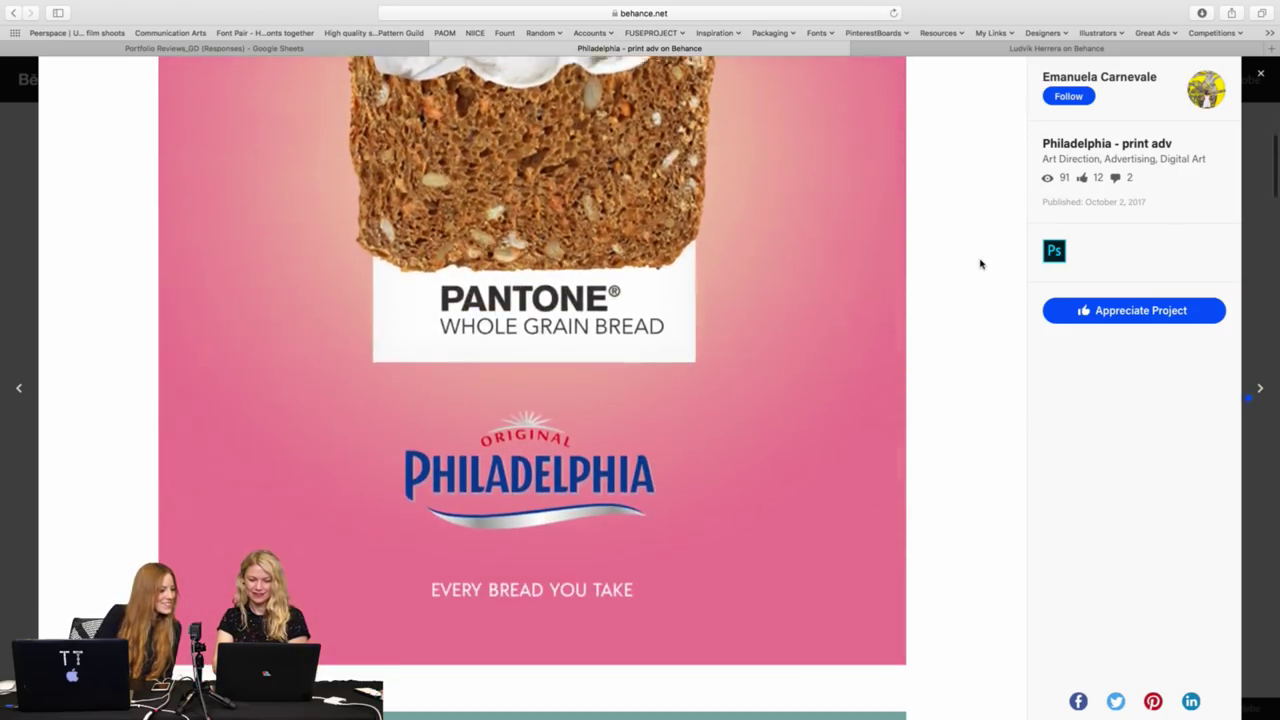
scroll(980, 264, down, 1)
scroll(980, 264, down, 2)
scroll(980, 264, down, 2)
scroll(980, 264, down, 2)
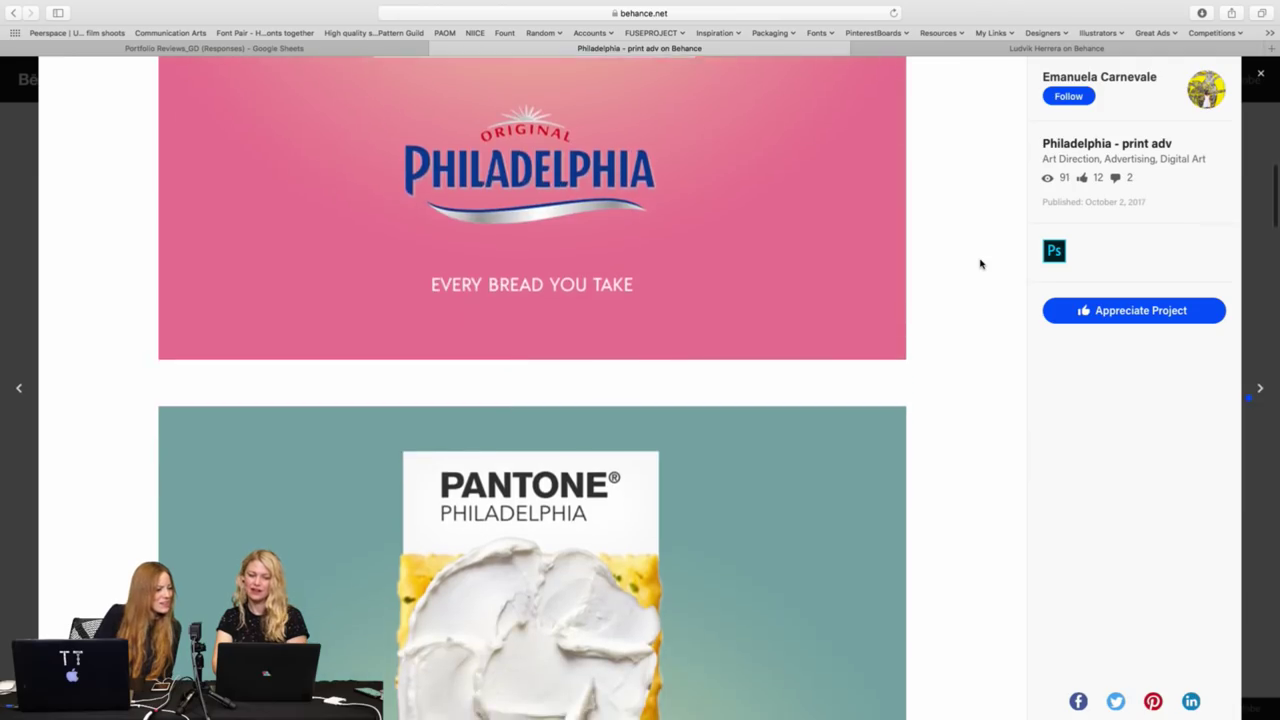
scroll(980, 264, down, 2)
scroll(980, 264, down, 1)
scroll(980, 264, down, 2)
scroll(980, 264, down, 1)
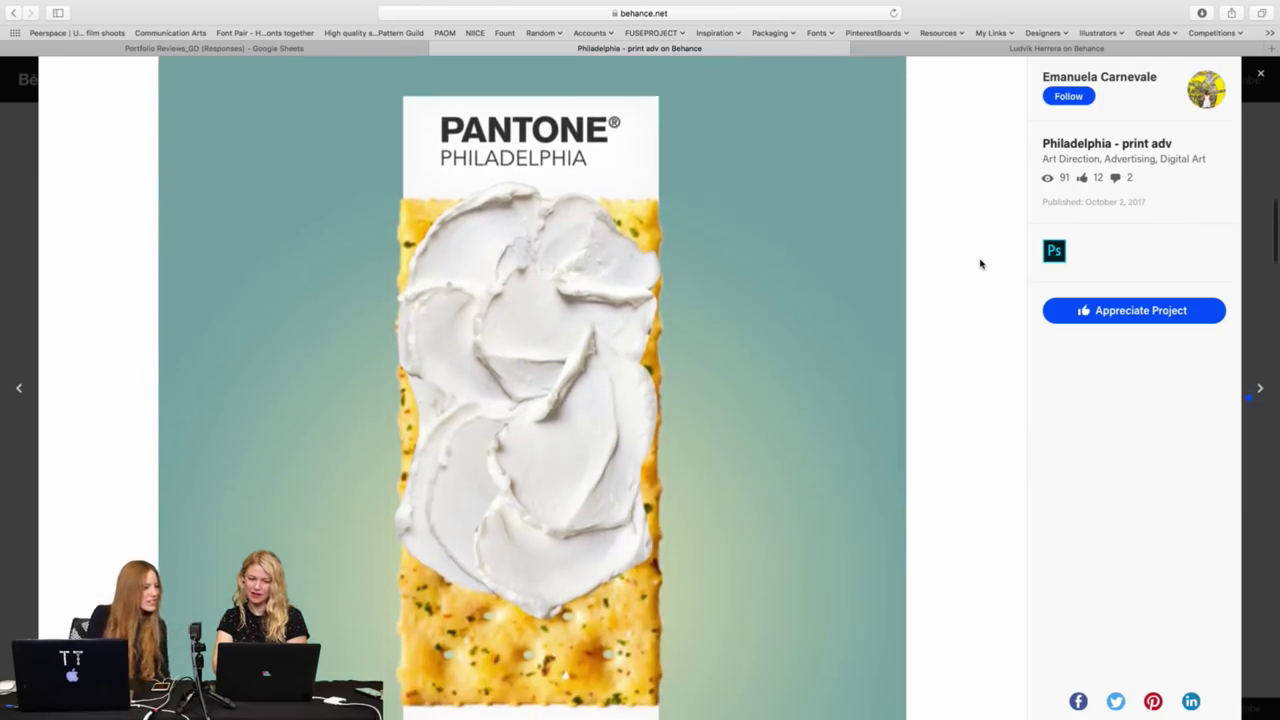
scroll(980, 264, down, 1)
scroll(980, 264, down, 1)
scroll(980, 264, down, 1)
scroll(980, 264, down, 3)
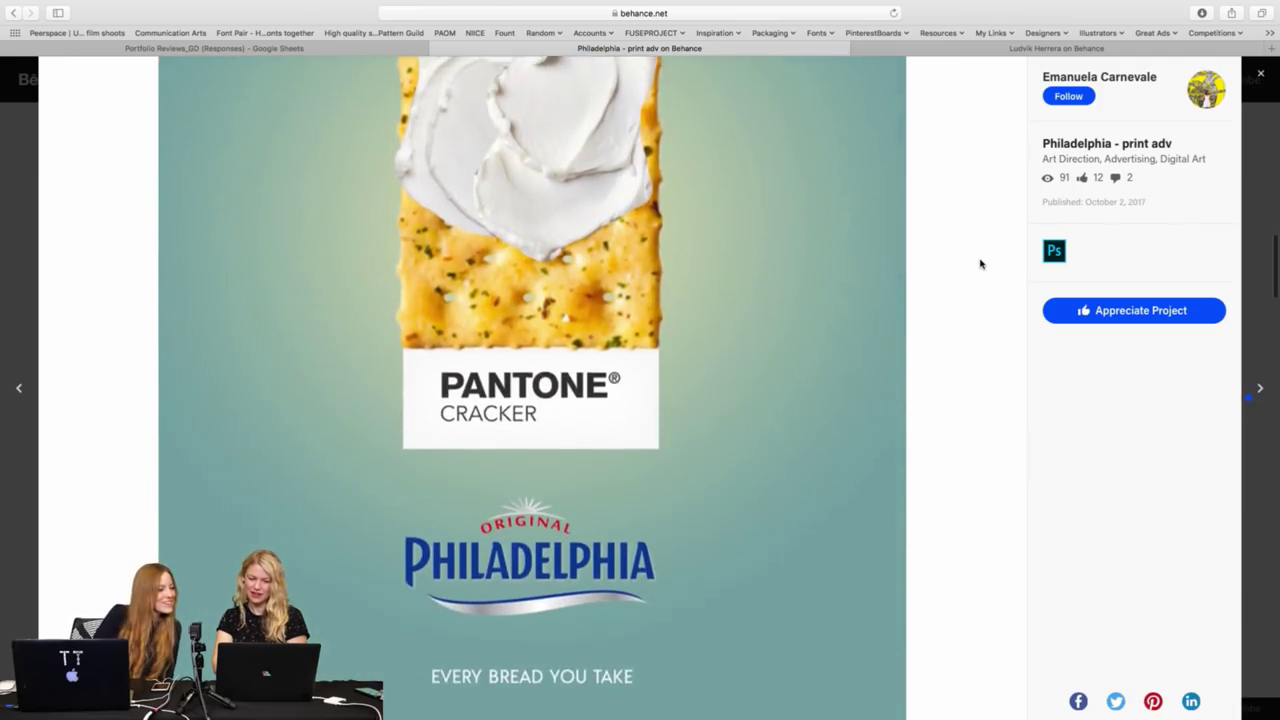
scroll(980, 264, down, 3)
scroll(980, 264, down, 1)
scroll(980, 264, down, 3)
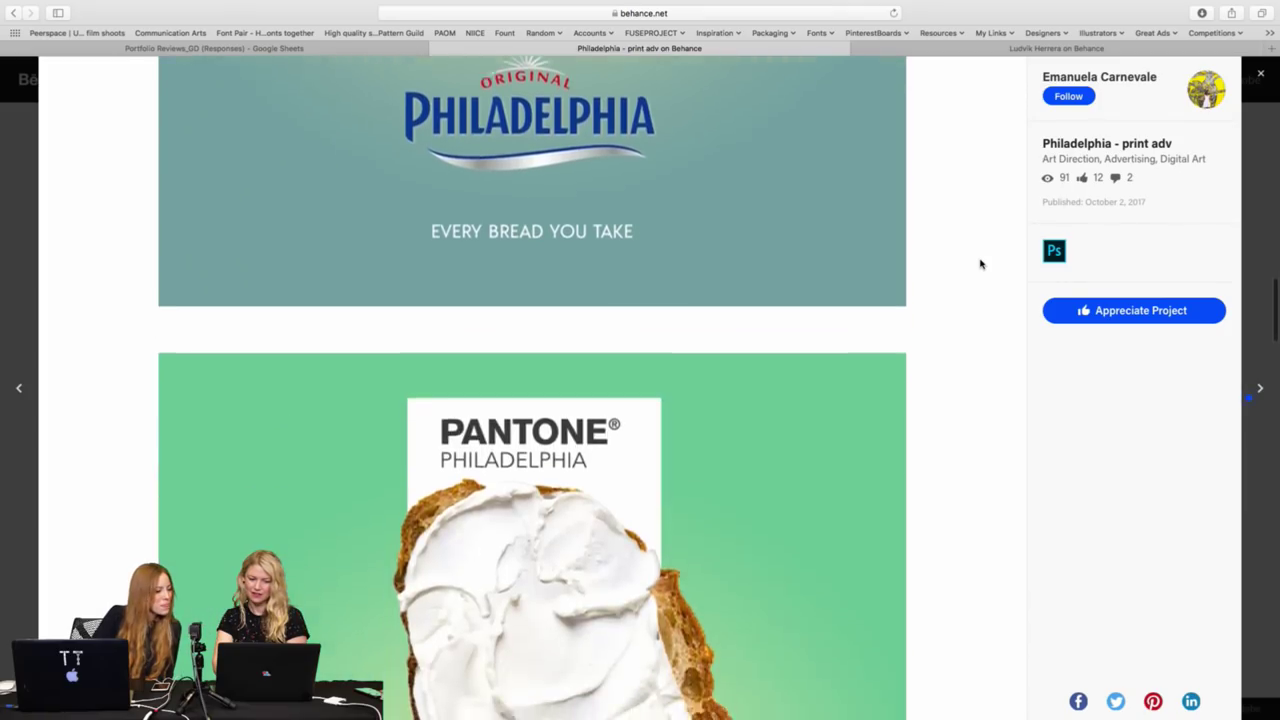
scroll(980, 264, down, 4)
scroll(980, 264, down, 1)
scroll(980, 264, down, 1)
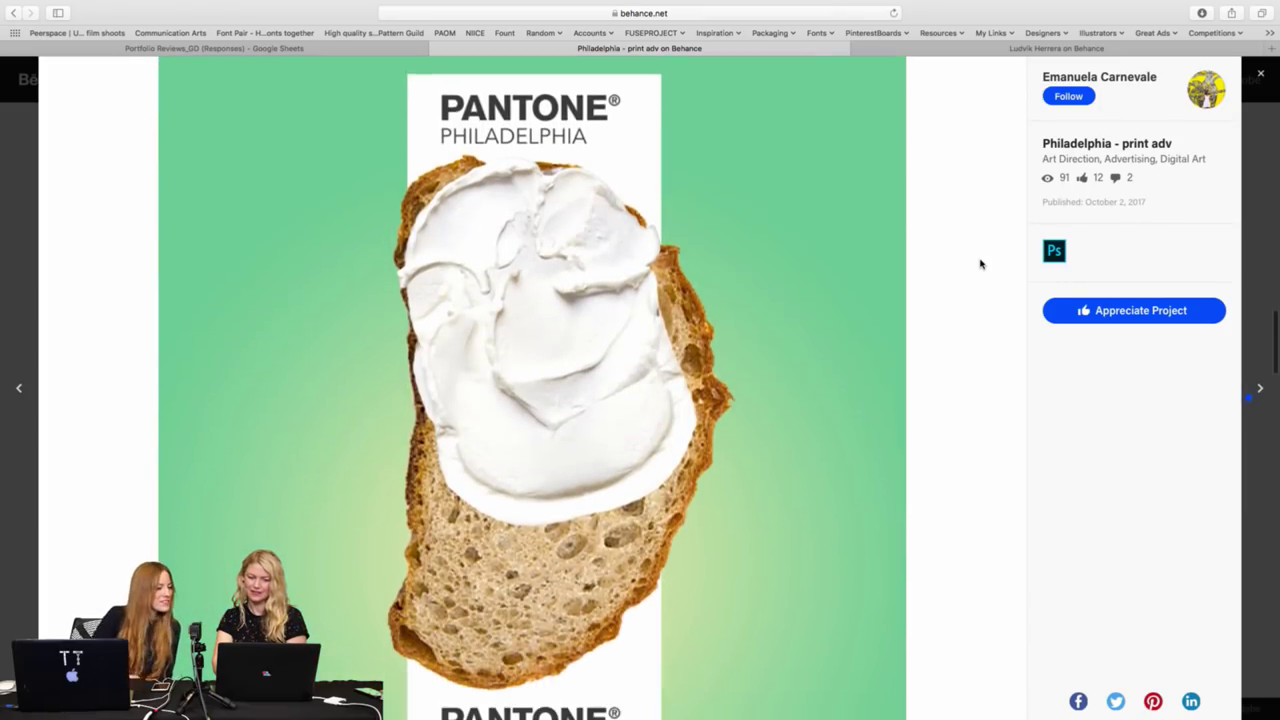
scroll(980, 264, down, 5)
scroll(980, 264, down, 5)
scroll(980, 264, down, 4)
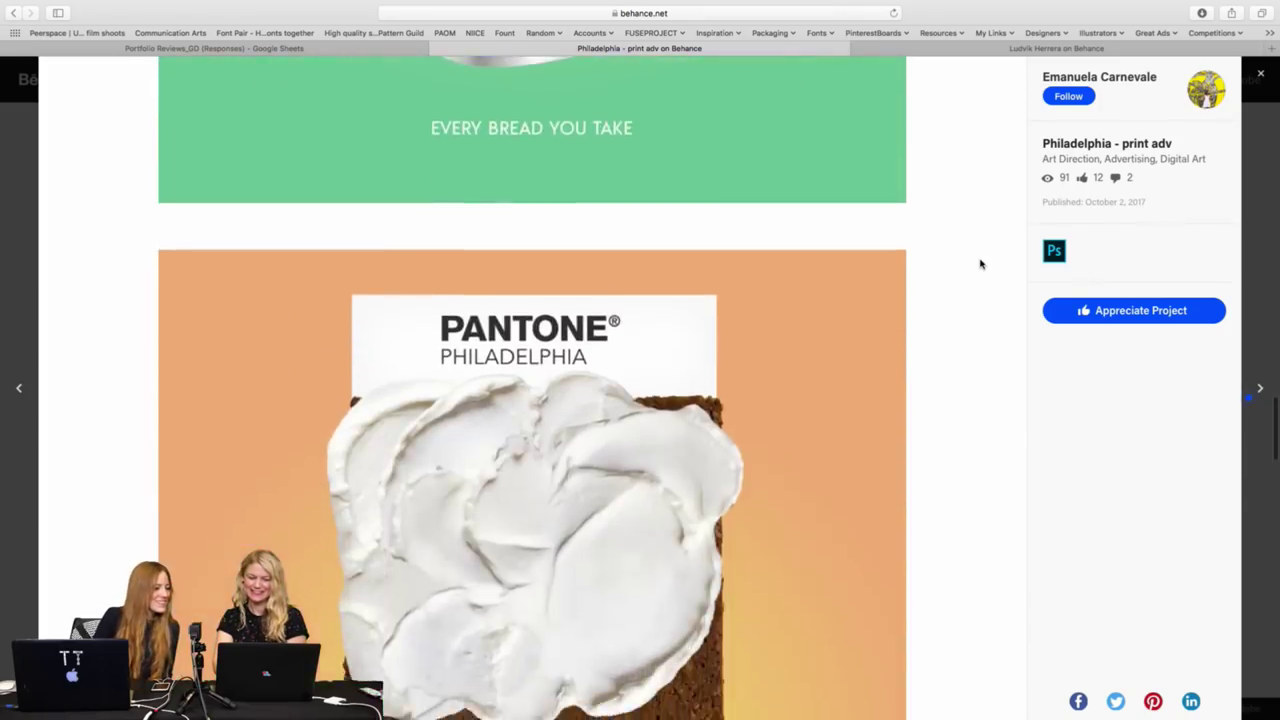
scroll(980, 264, down, 1)
scroll(980, 264, down, 5)
scroll(980, 264, down, 1)
scroll(980, 264, down, 4)
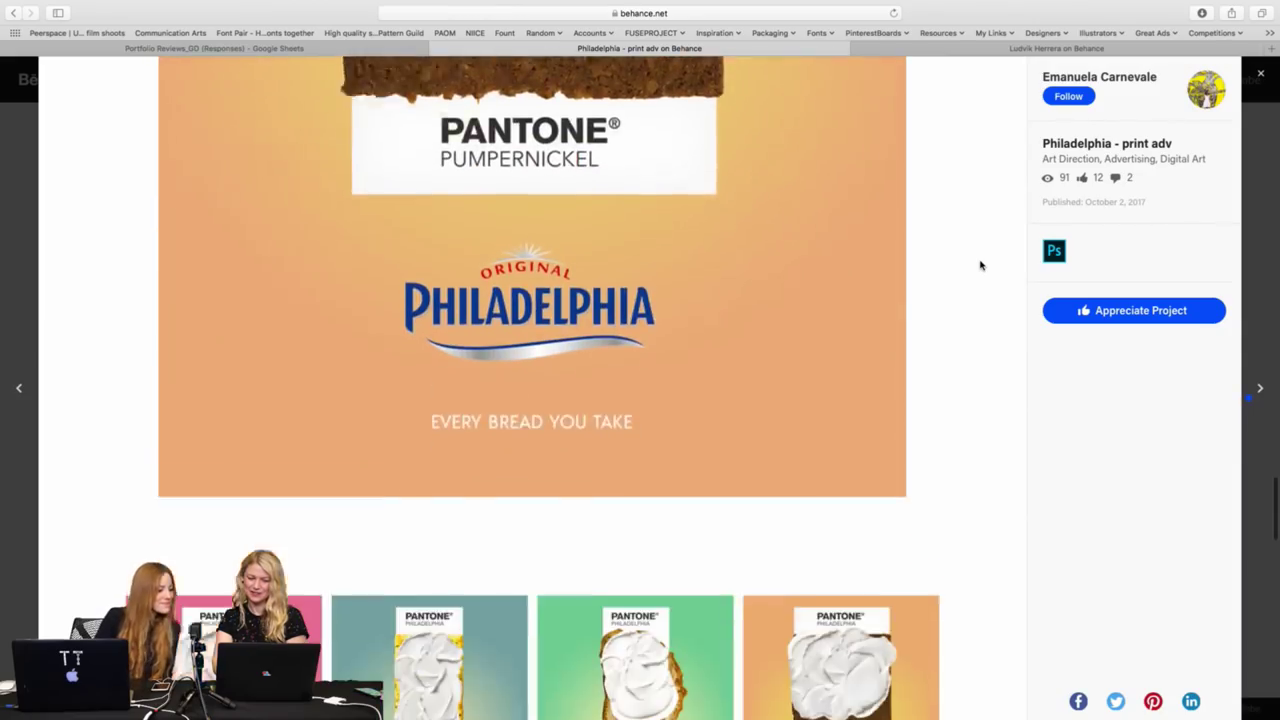
scroll(980, 264, down, 2)
scroll(980, 264, down, 4)
scroll(980, 264, down, 1)
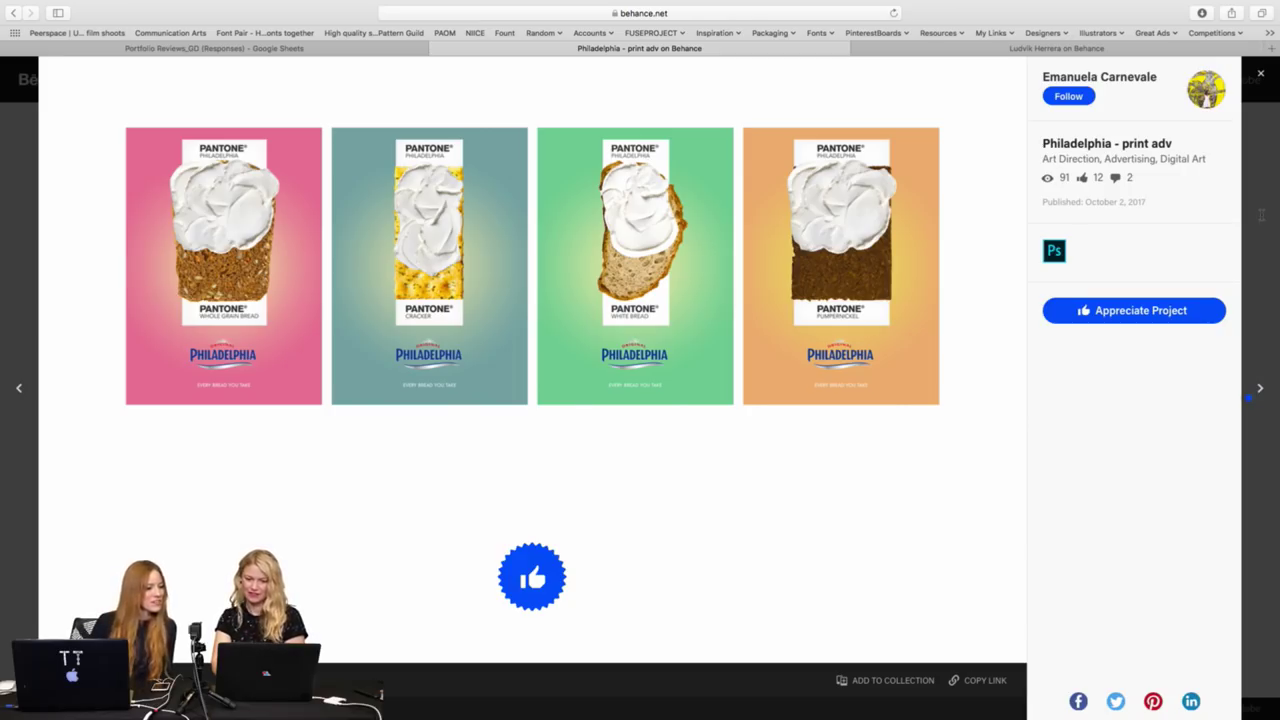
click(1262, 216)
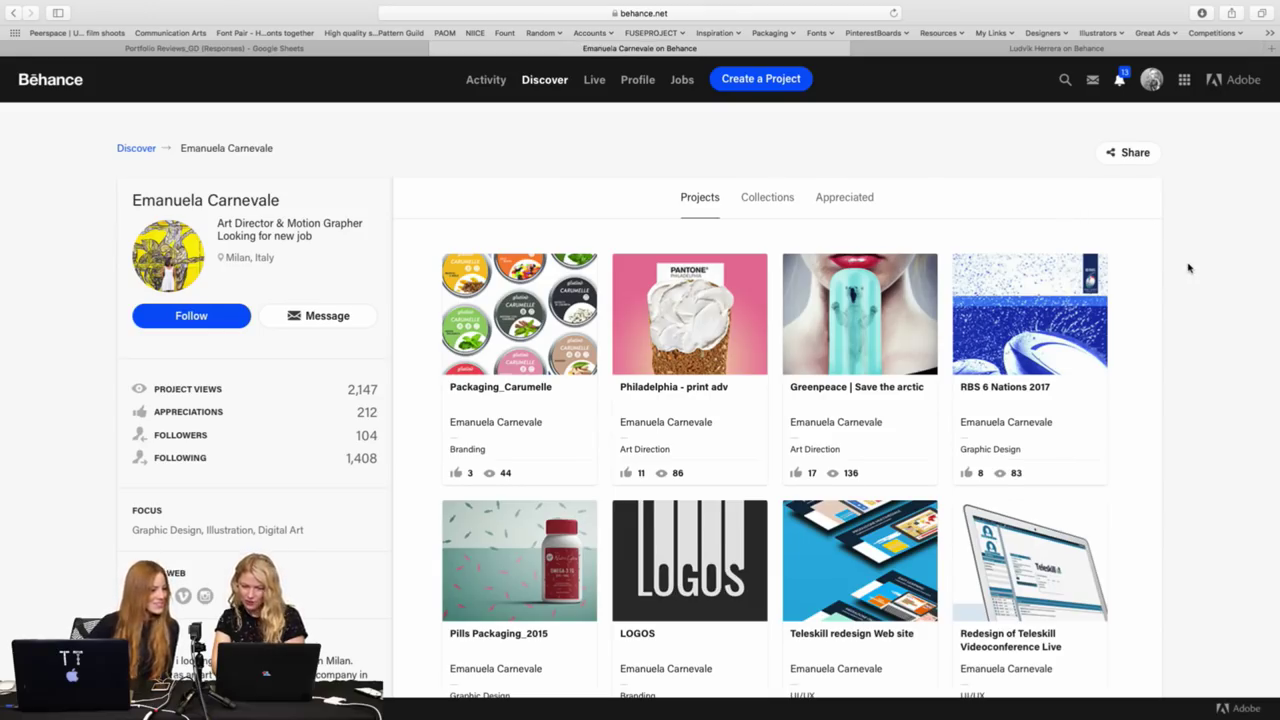
Scroll down the designer's project grid to the A Midsummer Night's Dream thumbnail.
scroll(1188, 267, down, 1)
scroll(1188, 267, down, 1)
scroll(1188, 267, down, 3)
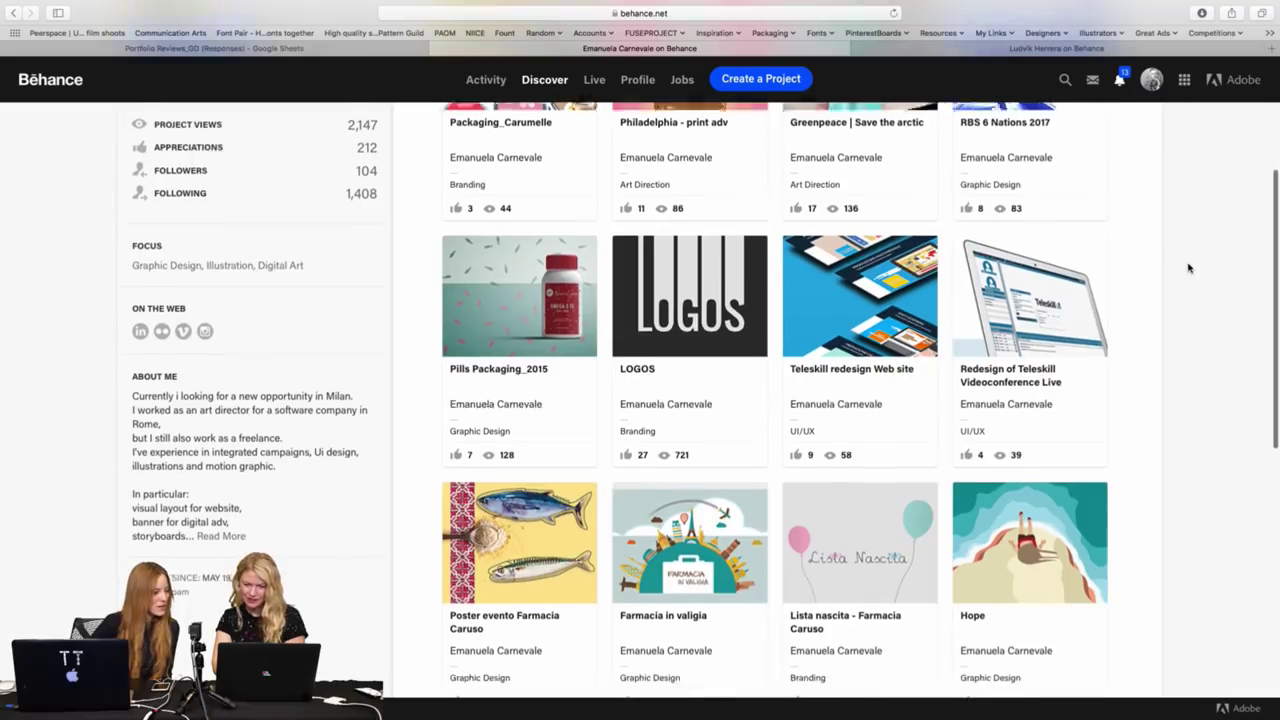
scroll(1188, 267, down, 1)
scroll(1188, 267, down, 2)
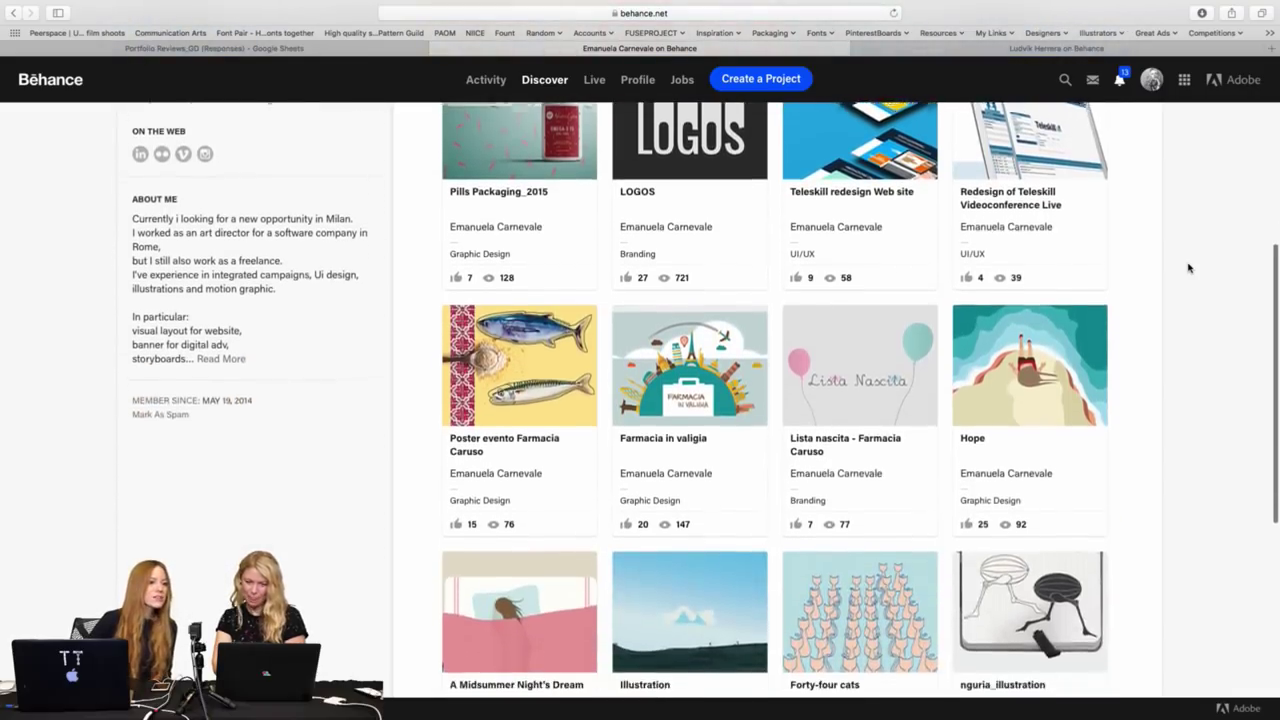
scroll(1188, 267, down, 1)
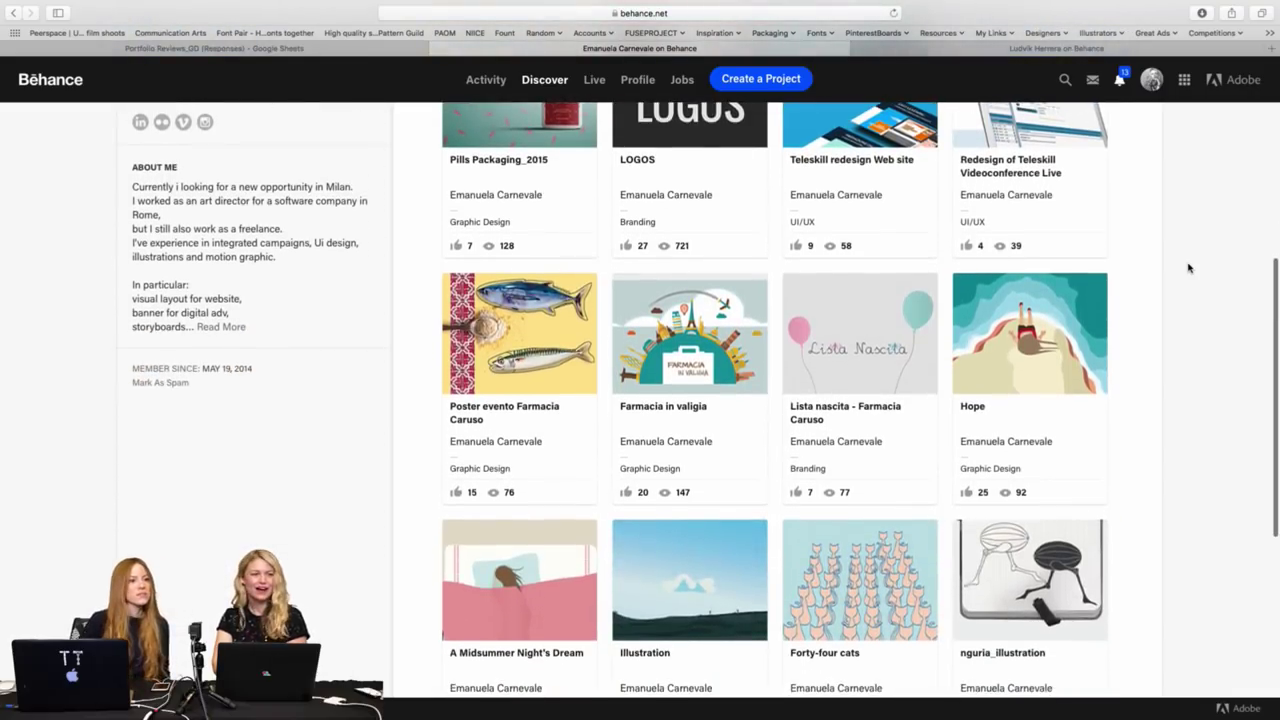
scroll(1188, 267, down, 1)
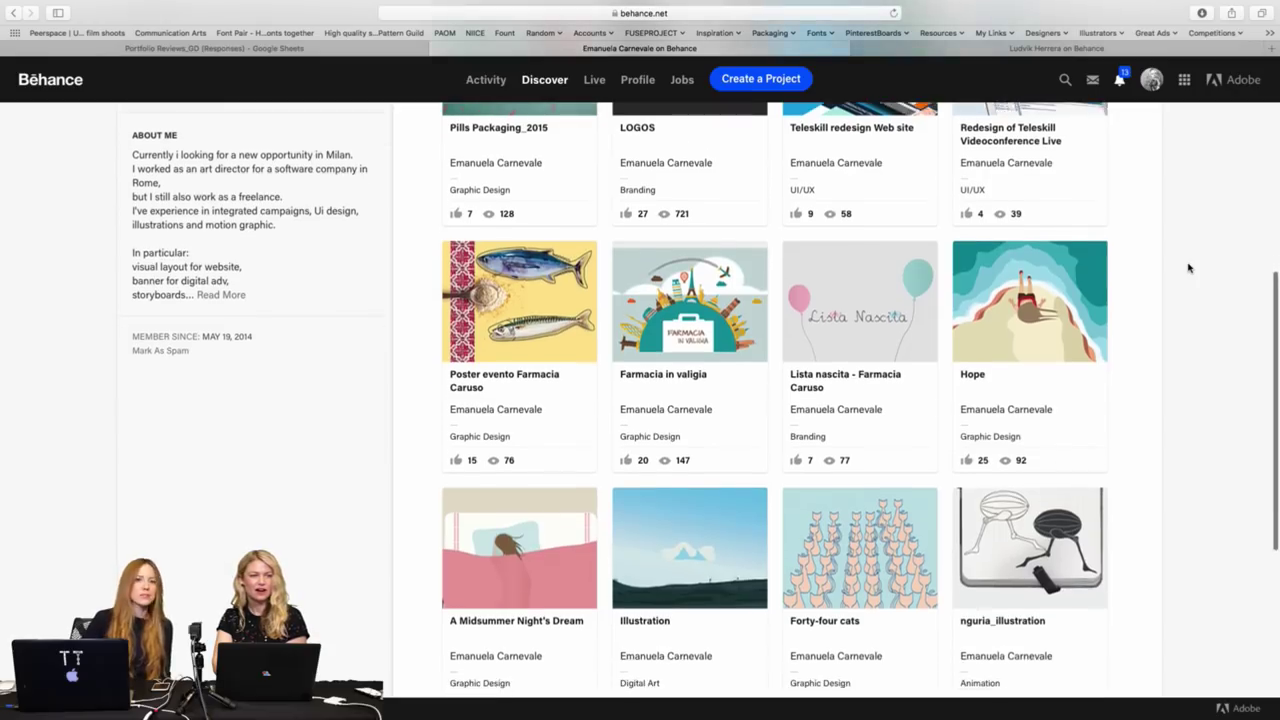
scroll(1188, 267, down, 1)
scroll(1188, 267, down, 1)
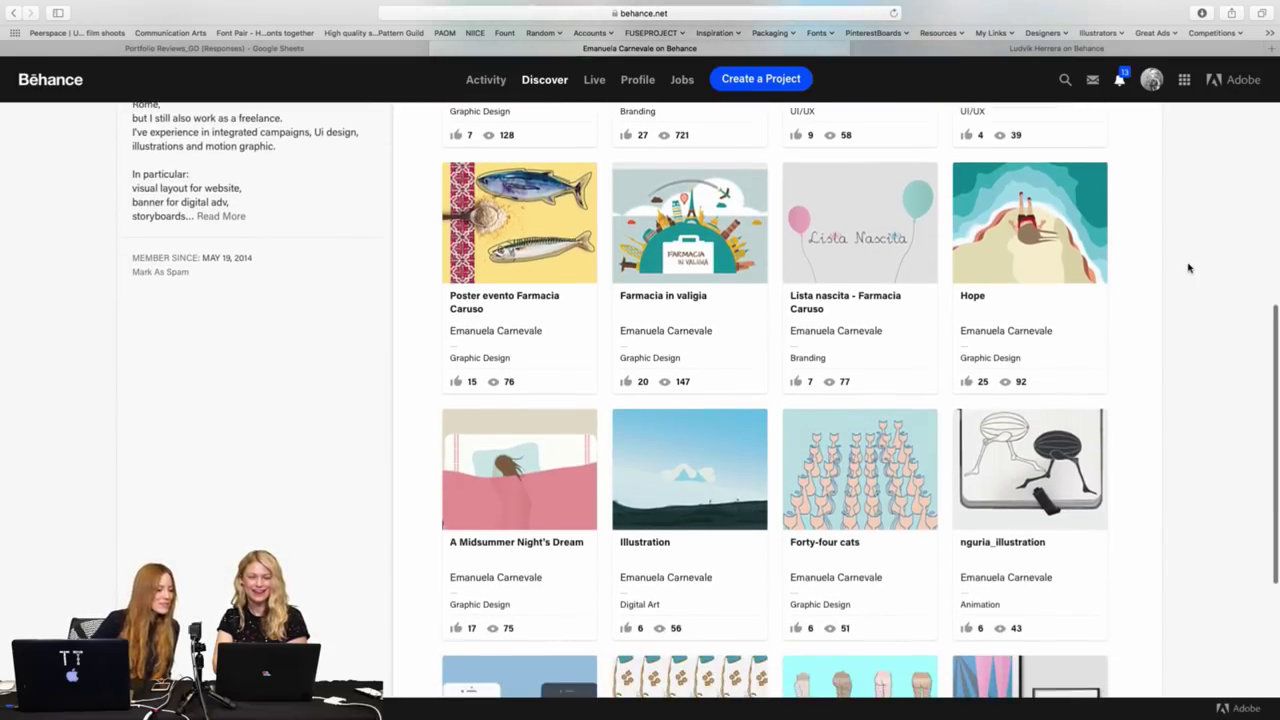
scroll(1188, 267, down, 2)
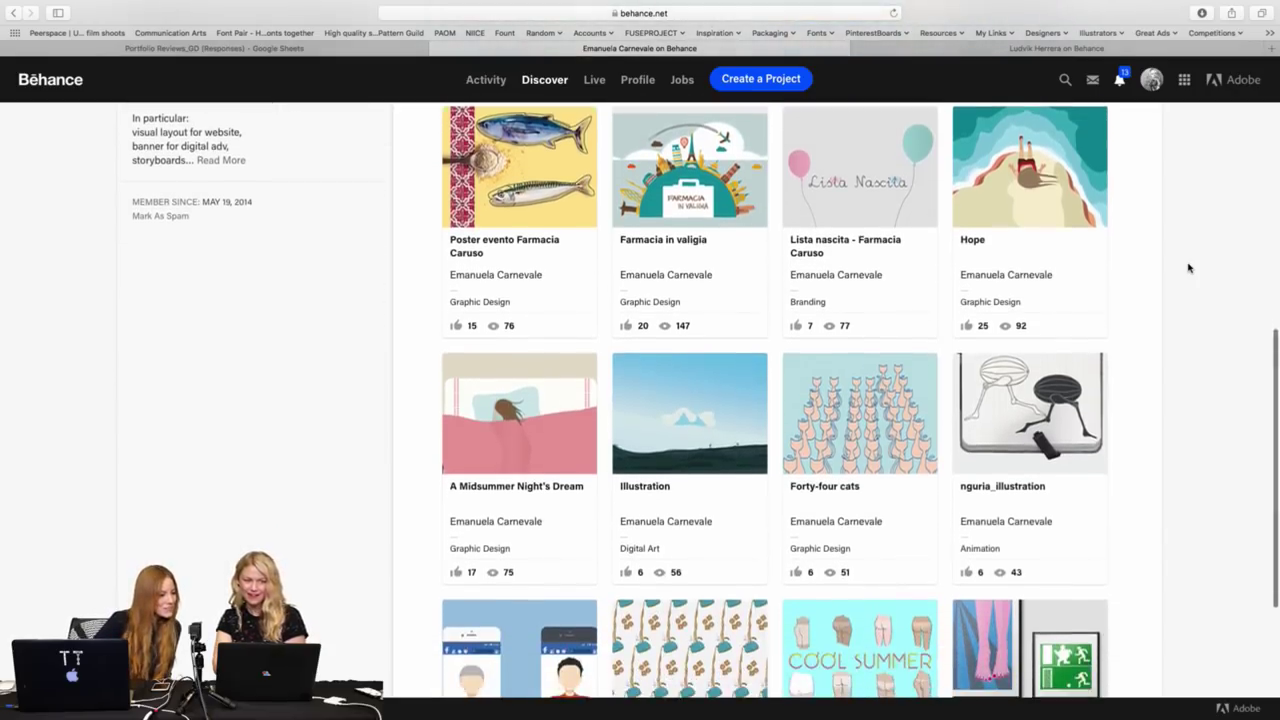
scroll(1188, 267, down, 2)
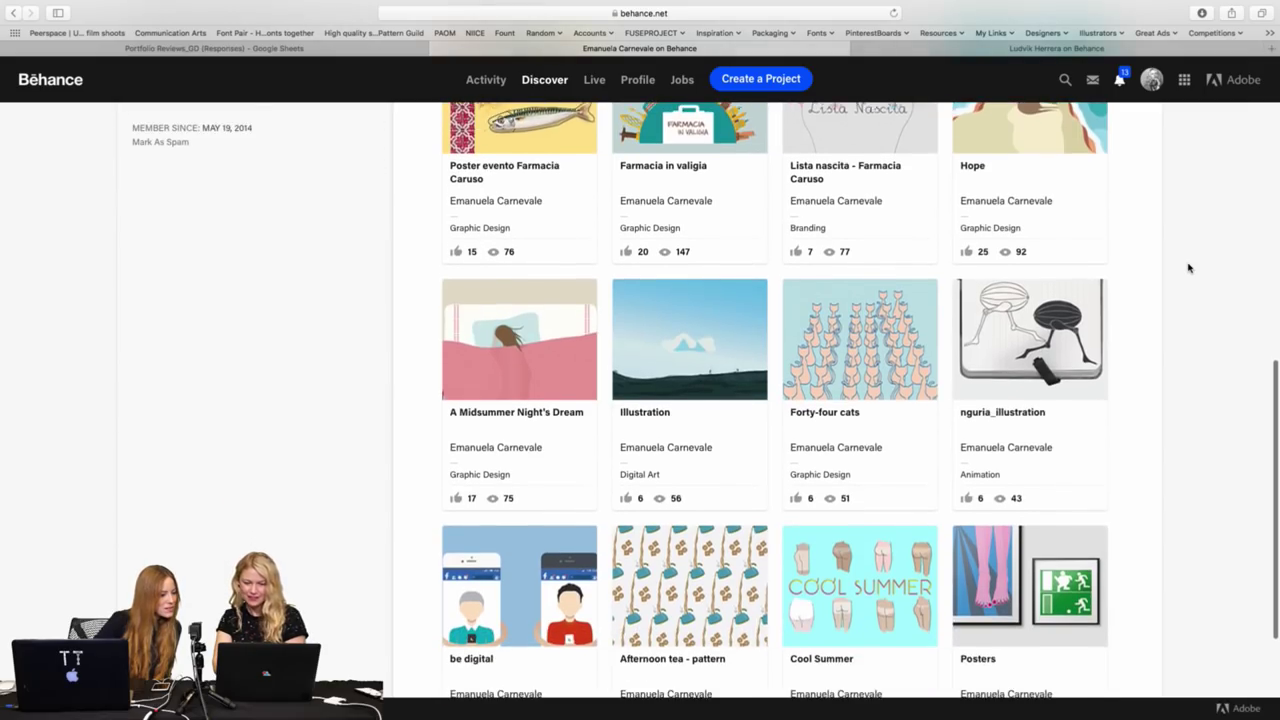
scroll(1188, 267, down, 2)
scroll(1188, 267, down, 3)
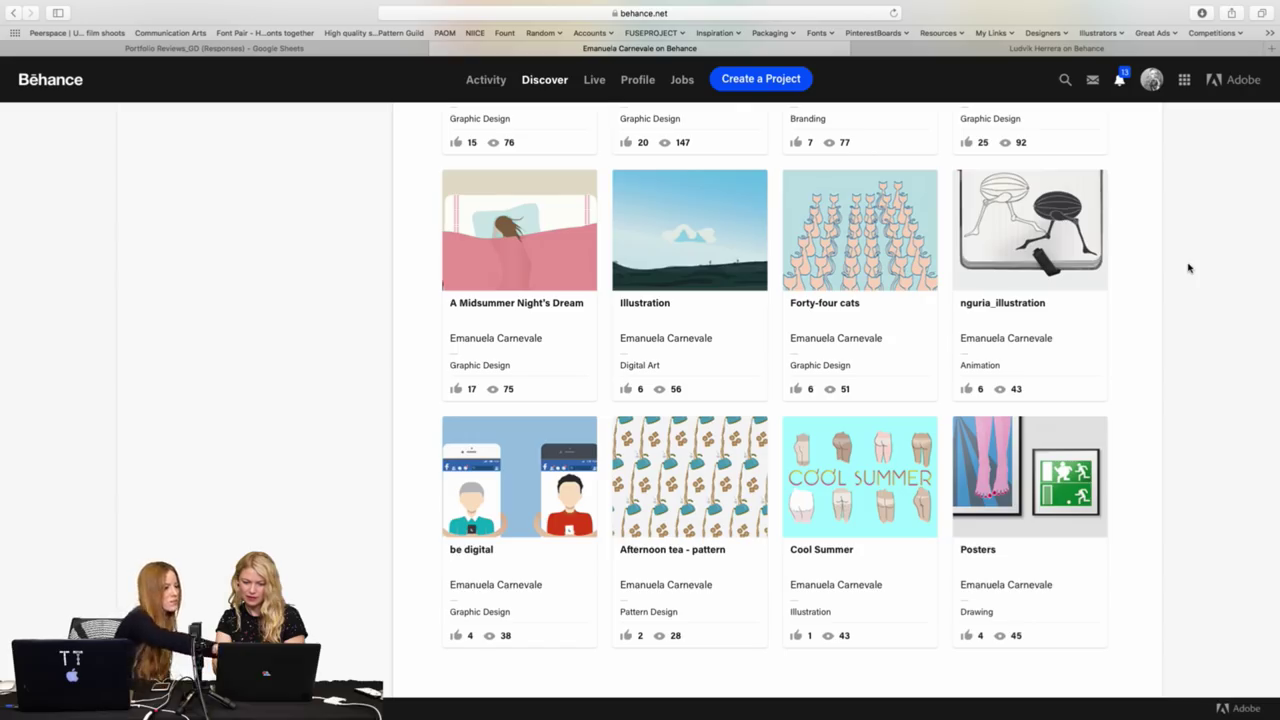
Open A Midsummer Night's Dream and scroll down through its bed illustrations.
click(530, 240)
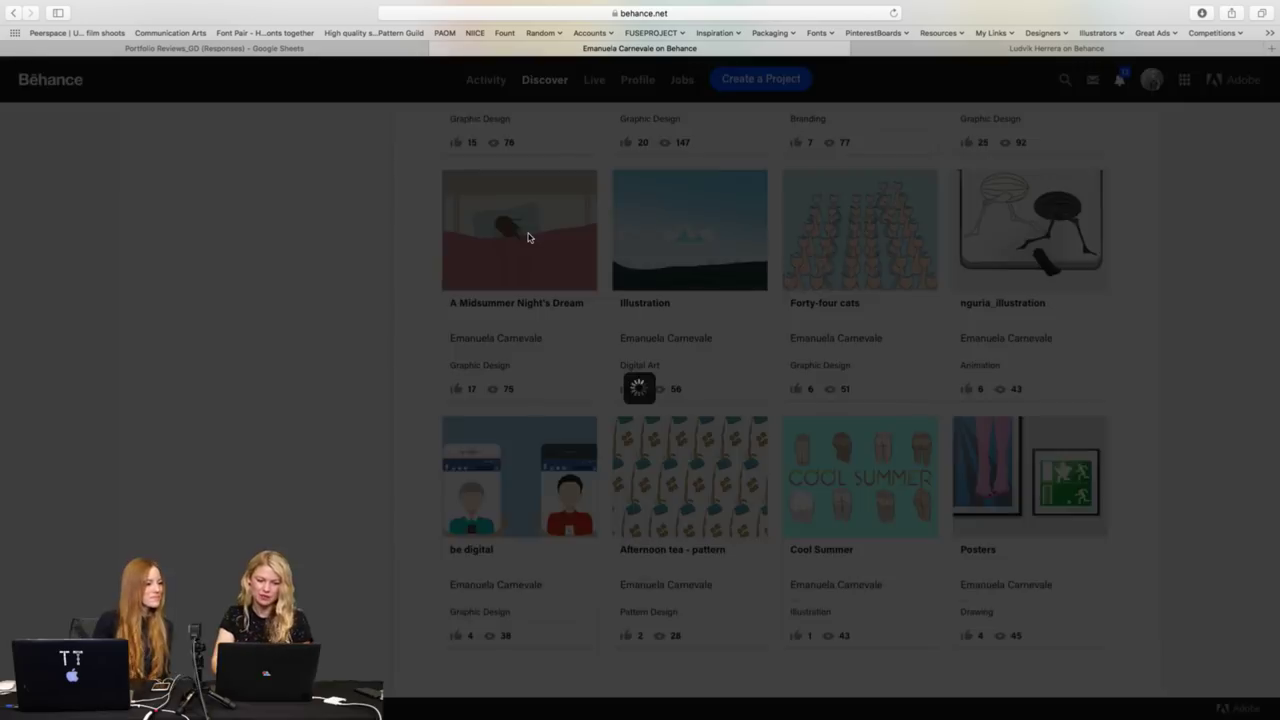
scroll(911, 201, down, 3)
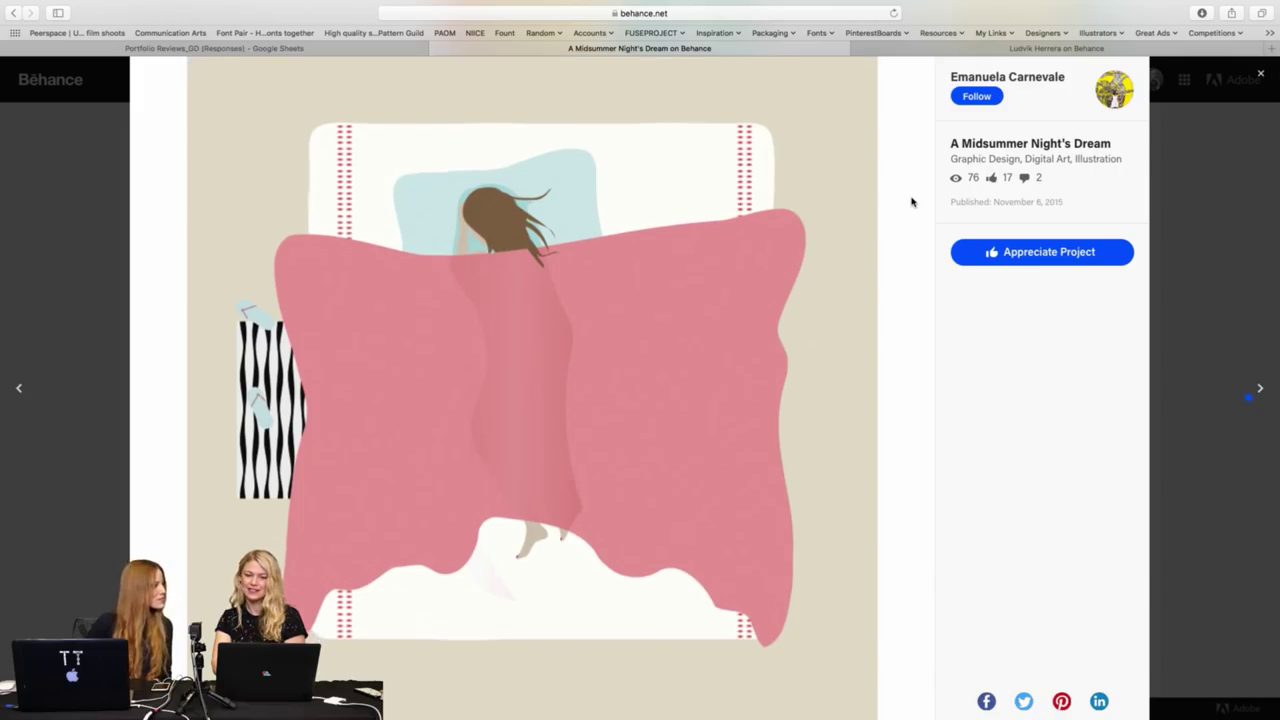
scroll(911, 201, down, 1)
scroll(911, 201, down, 2)
scroll(911, 201, down, 4)
scroll(911, 201, down, 5)
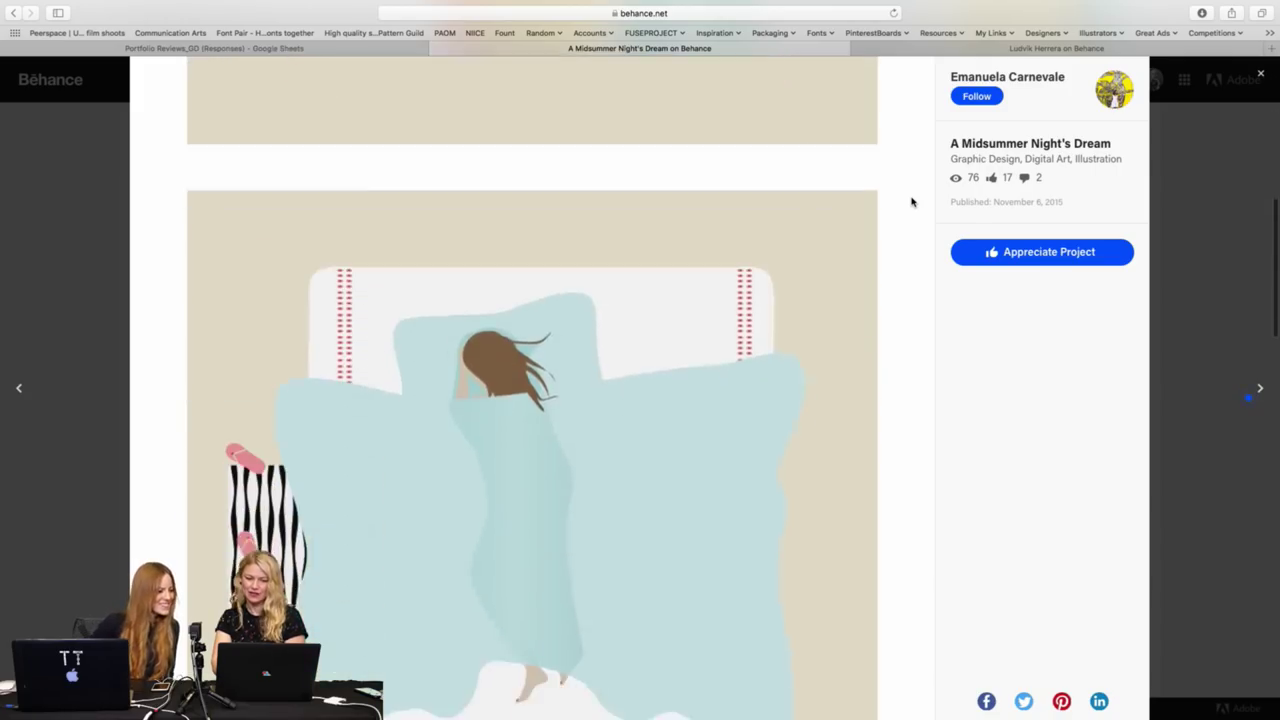
scroll(911, 201, down, 1)
scroll(911, 201, down, 2)
scroll(911, 201, down, 3)
scroll(911, 201, down, 2)
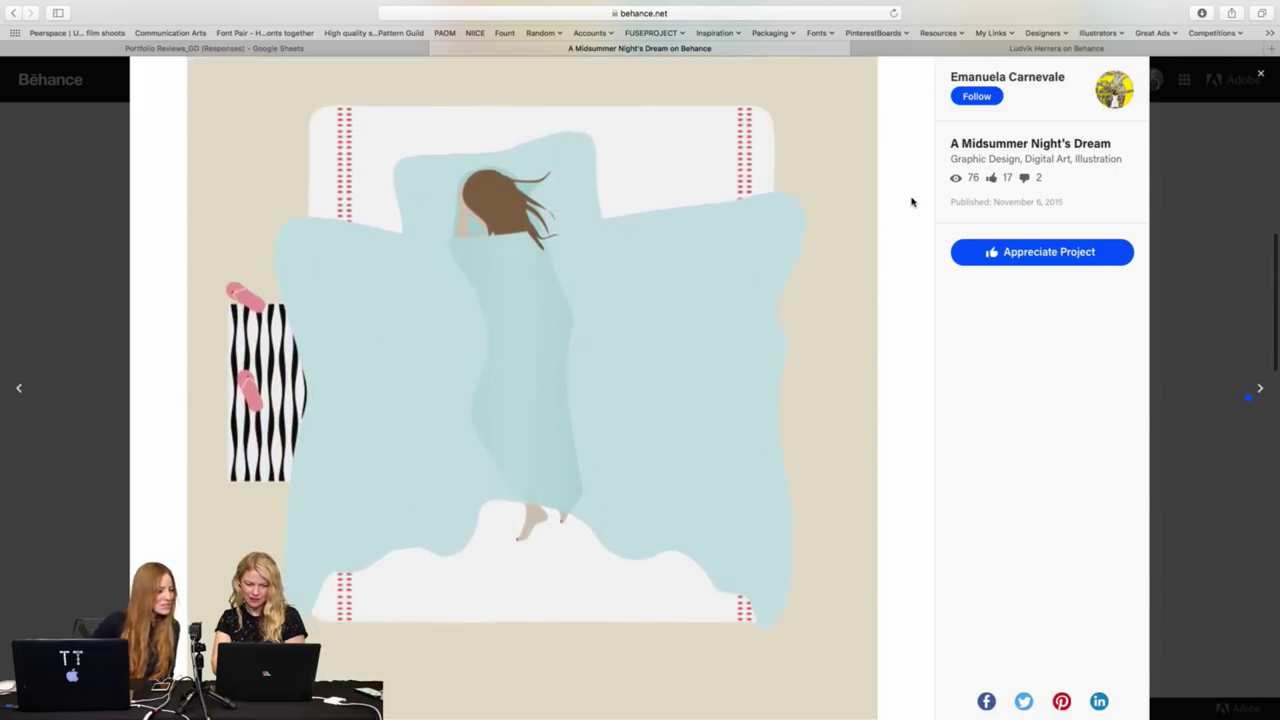
scroll(911, 201, down, 1)
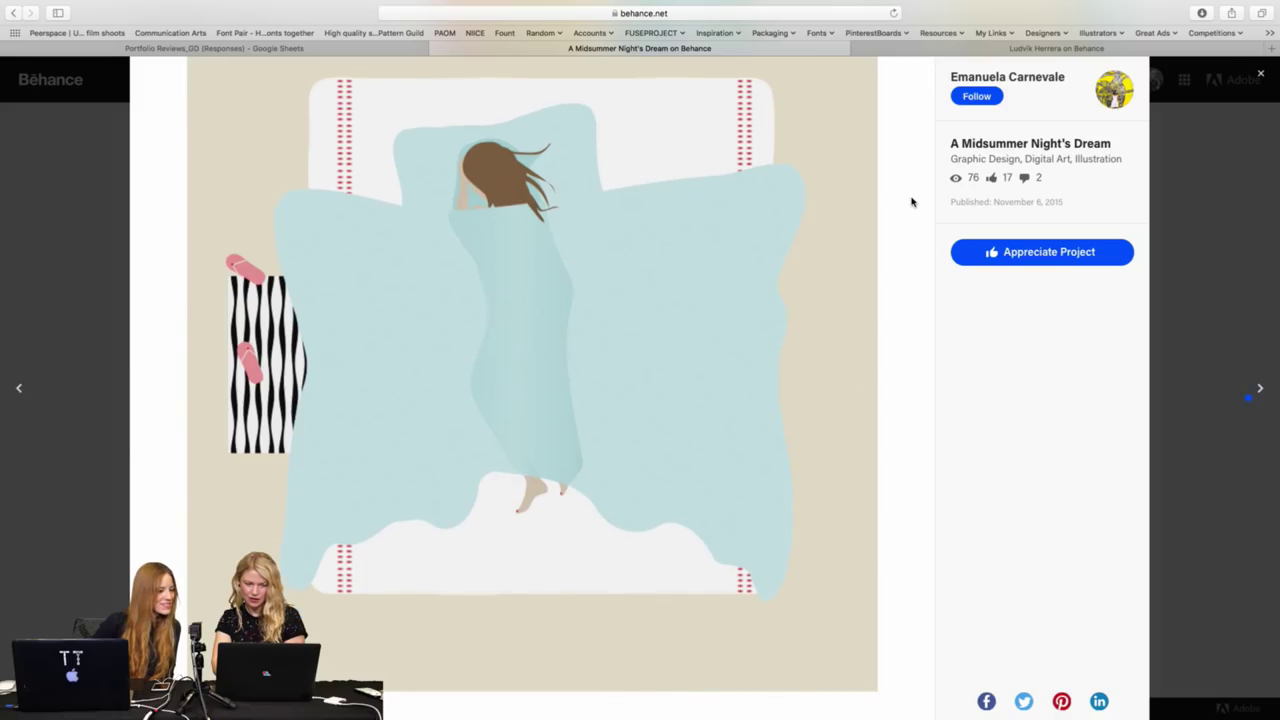
scroll(911, 201, down, 5)
scroll(911, 201, down, 2)
Scroll back up through the illustrations, then close the project lightbox.
scroll(911, 201, up, 4)
scroll(911, 201, up, 3)
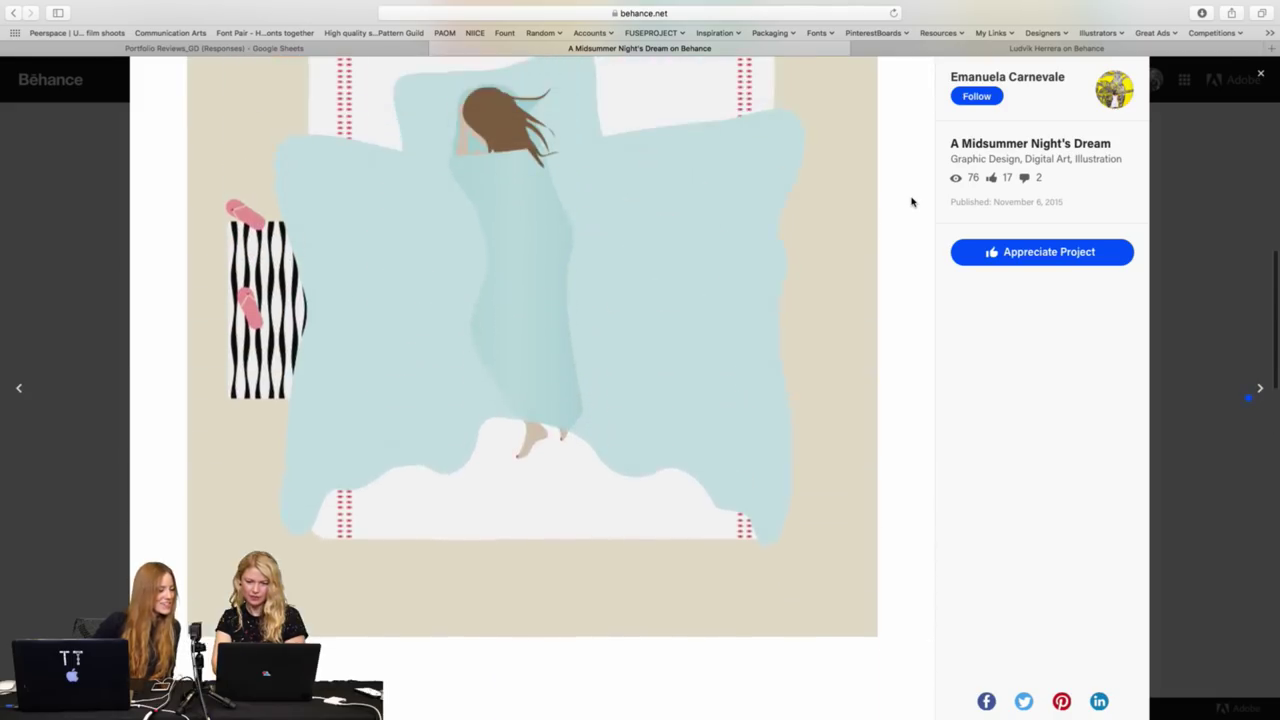
scroll(911, 201, up, 3)
scroll(911, 201, down, 1)
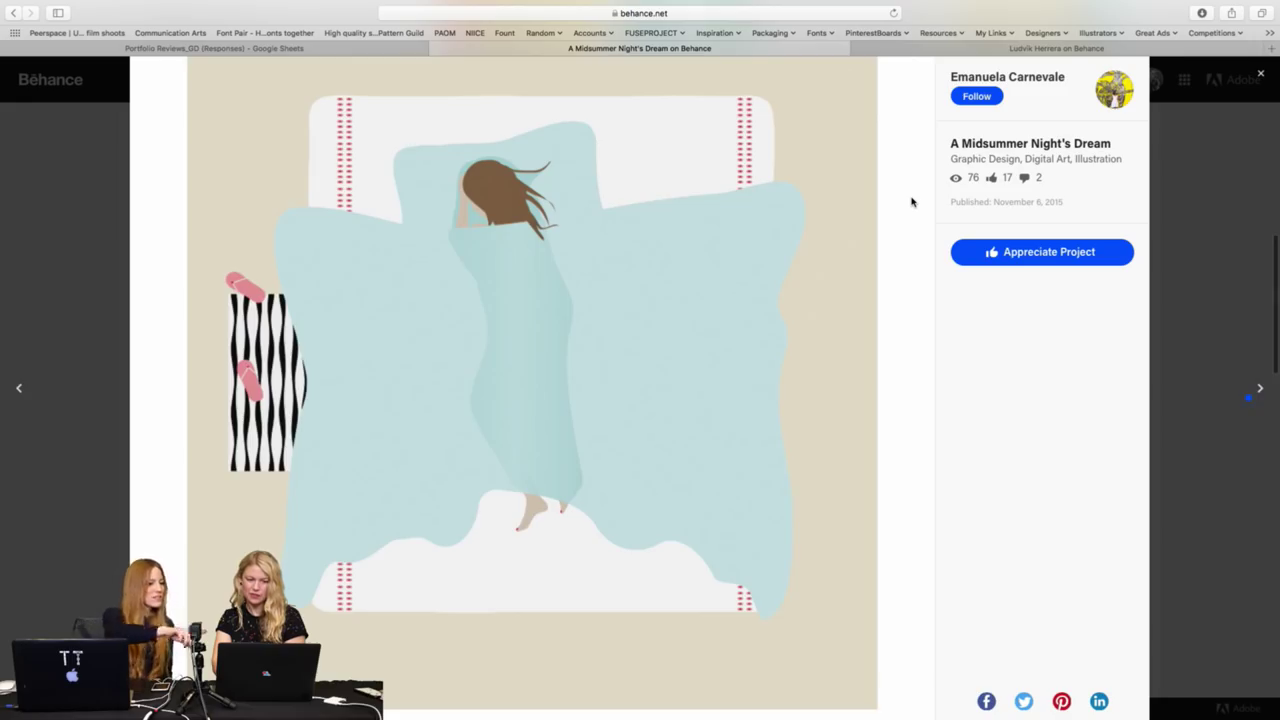
scroll(911, 201, up, 3)
scroll(911, 201, up, 3)
scroll(911, 201, up, 4)
scroll(911, 201, up, 2)
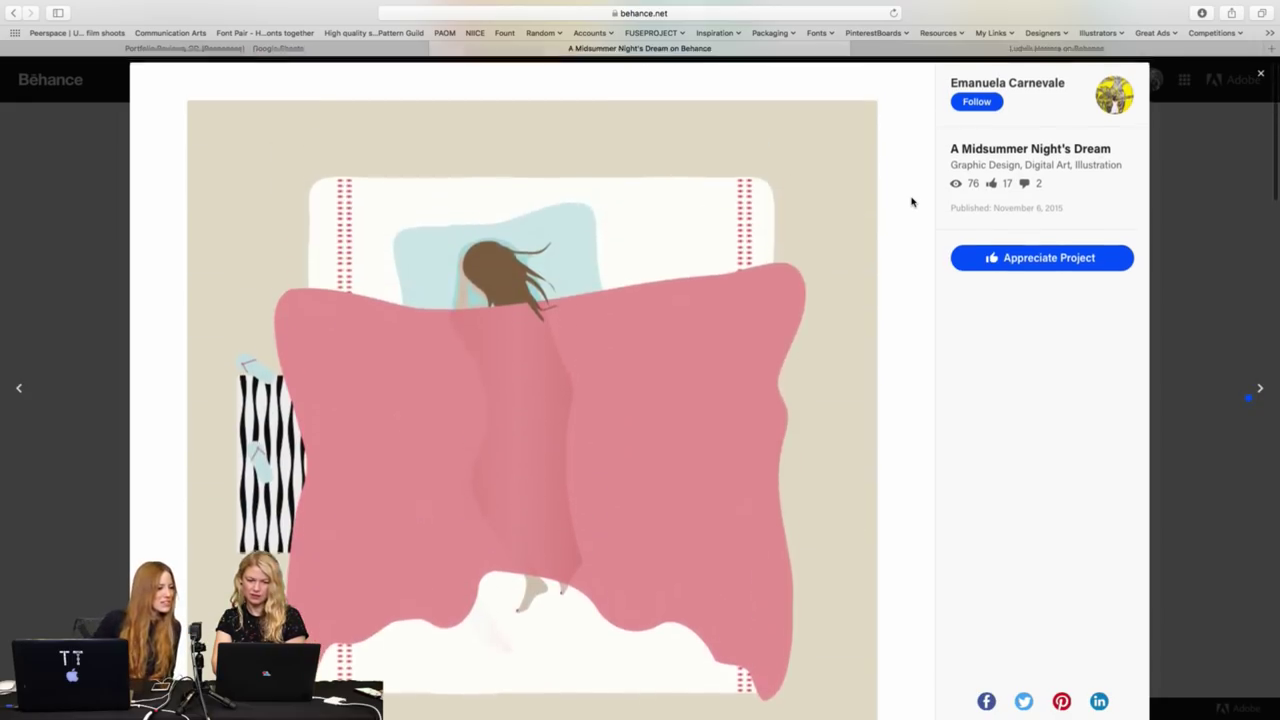
scroll(911, 201, down, 3)
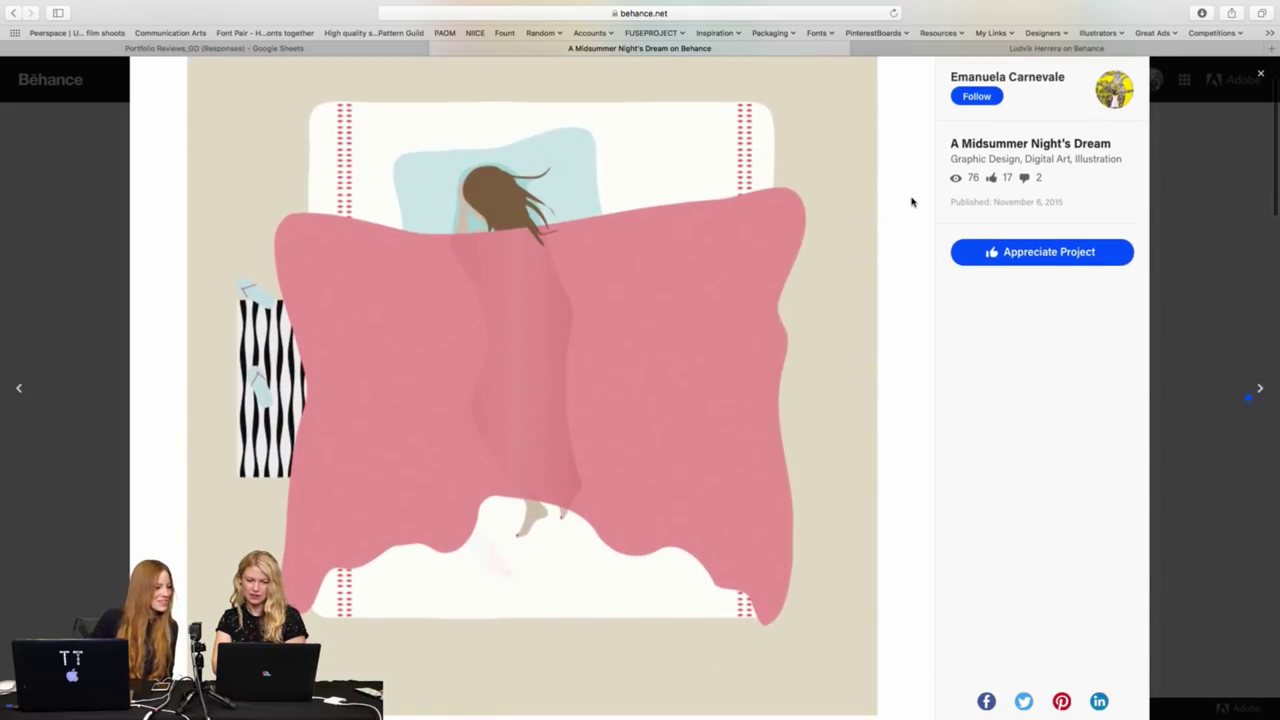
scroll(911, 201, down, 1)
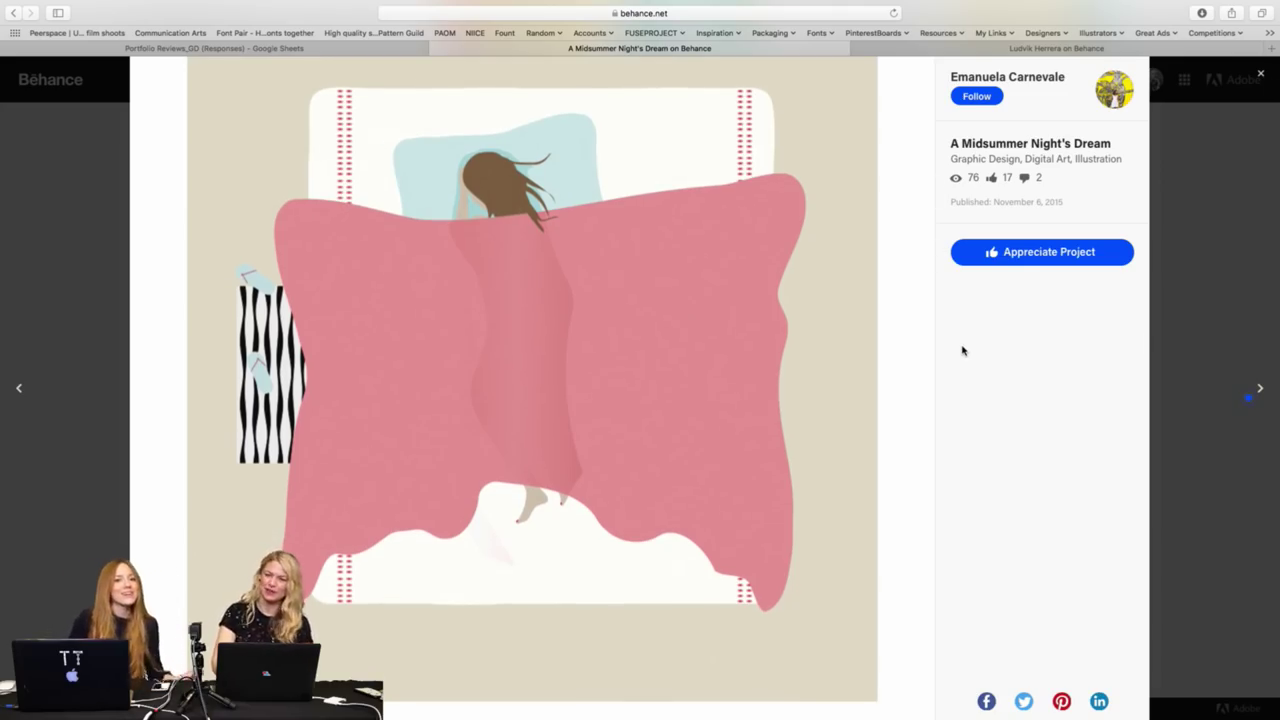
click(1232, 283)
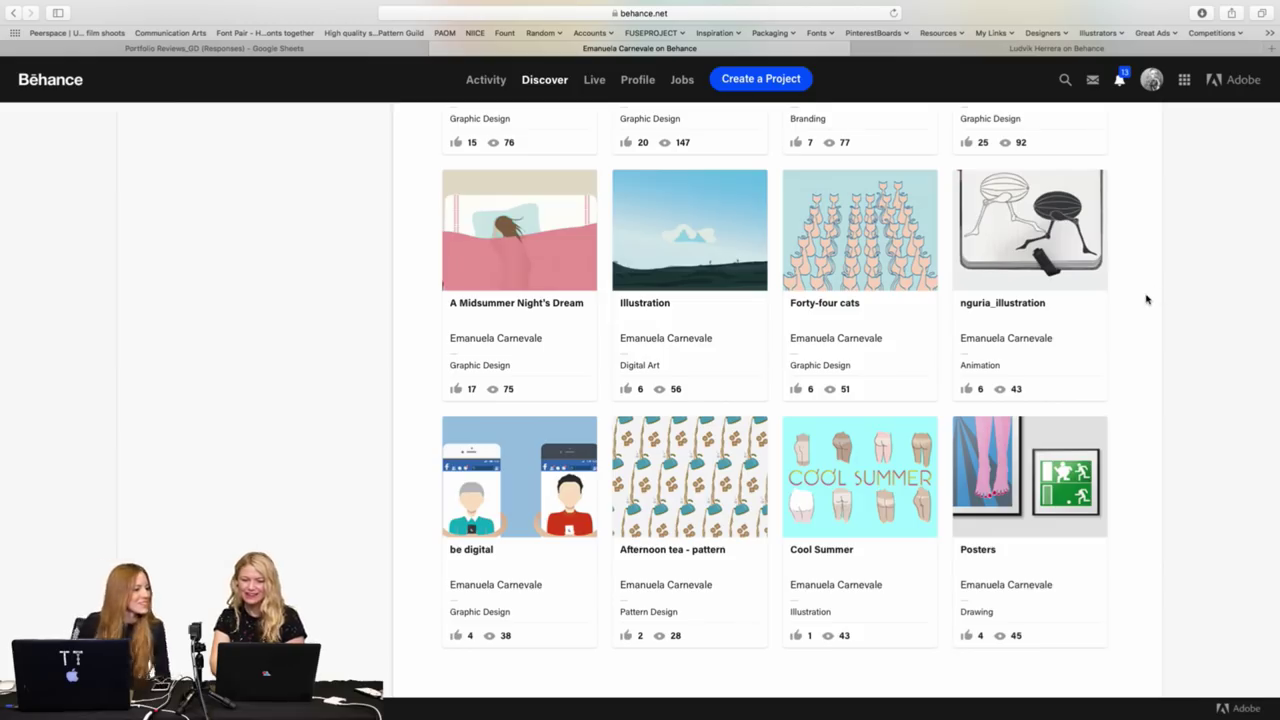
Scroll back to the top of the designer's profile page.
scroll(1147, 299, up, 3)
scroll(1147, 299, up, 3)
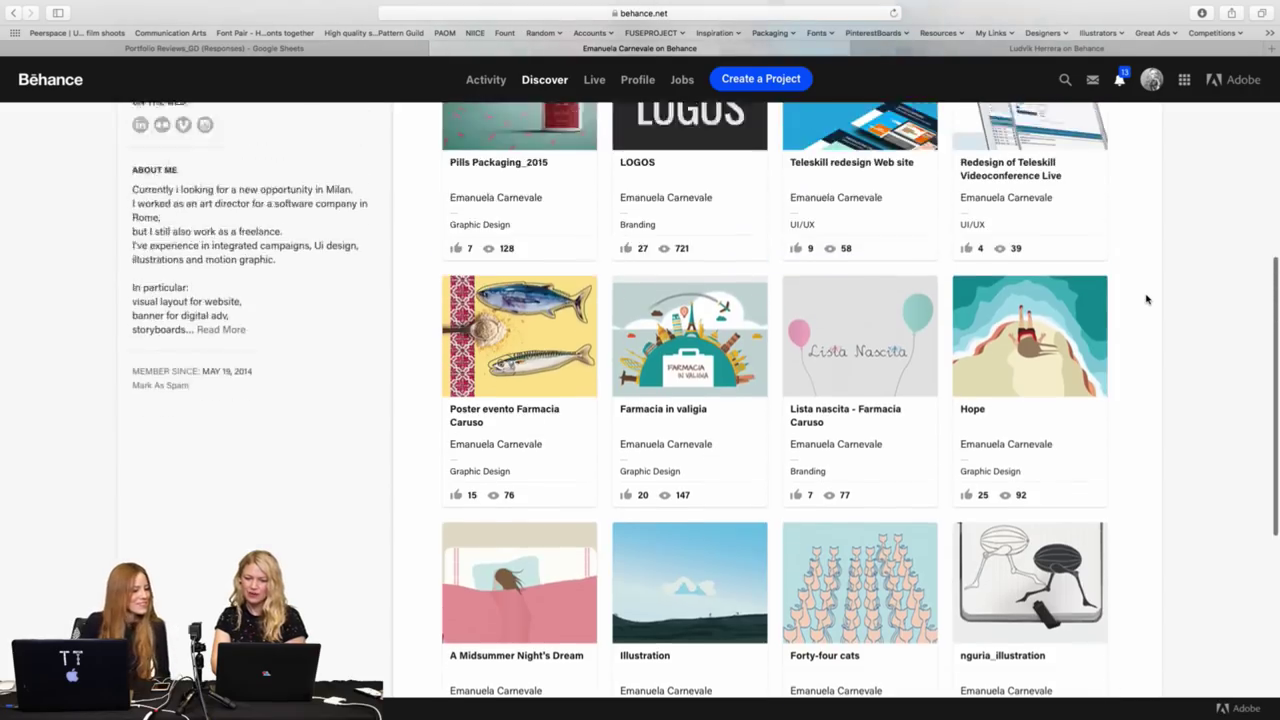
scroll(1147, 299, up, 3)
scroll(1147, 299, up, 3)
scroll(1147, 299, up, 2)
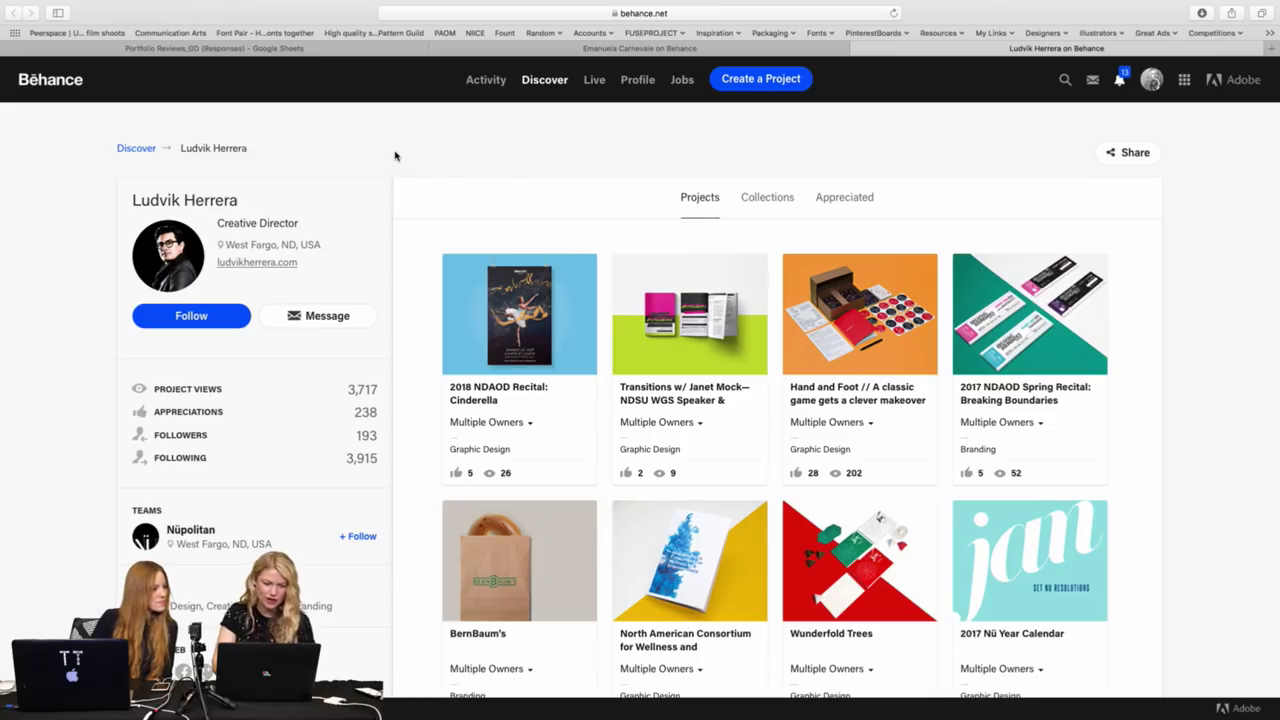
Scroll the designer's project grid and open the Hand and Foot card game project.
scroll(1158, 242, down, 2)
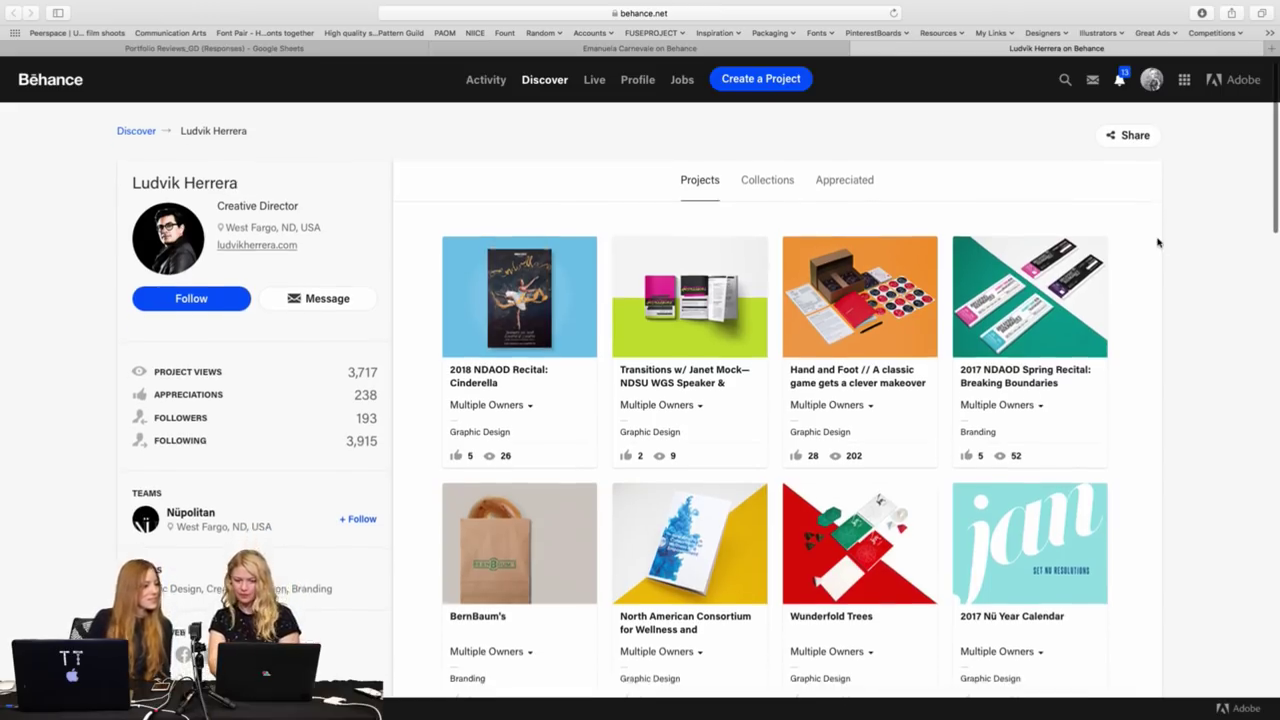
scroll(1158, 242, down, 3)
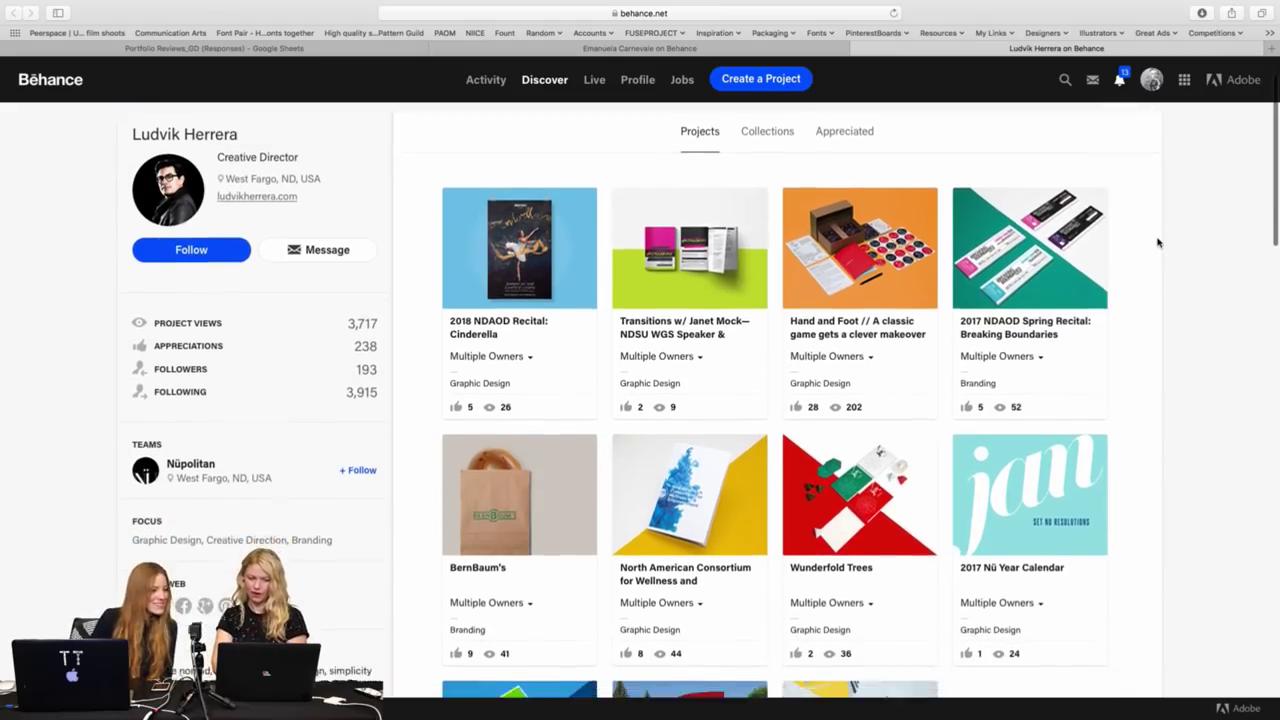
scroll(1158, 242, down, 1)
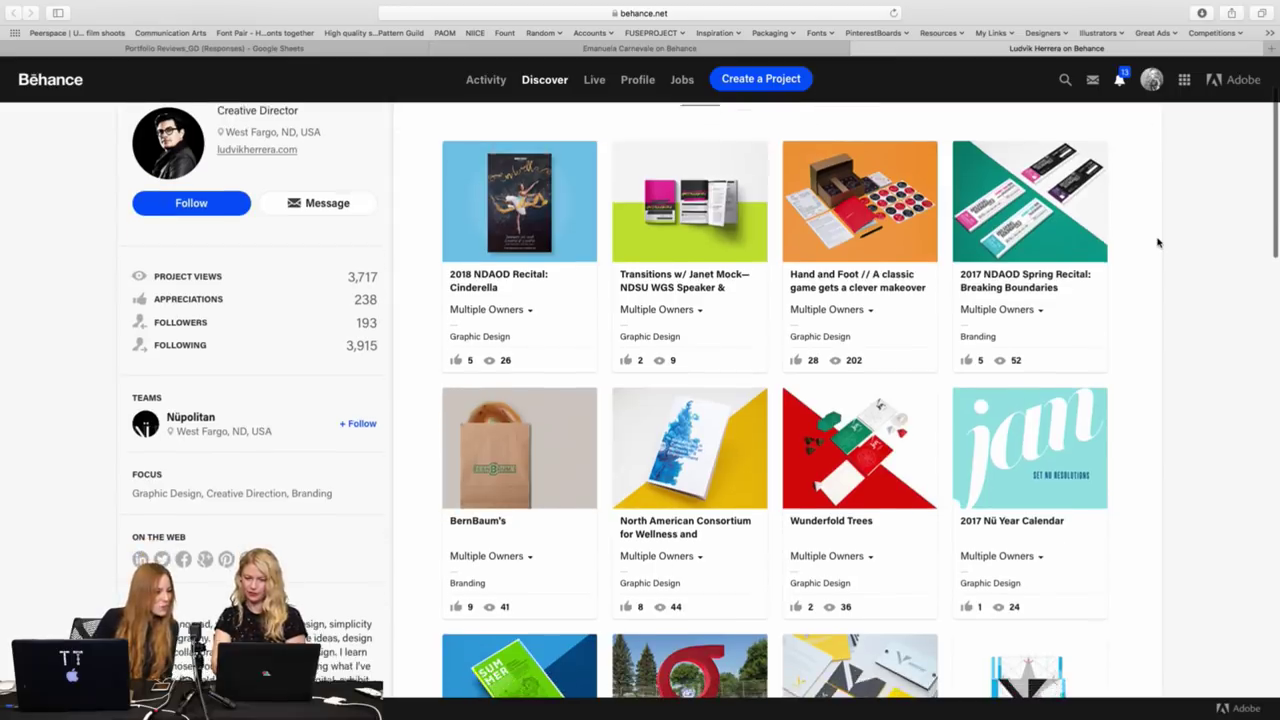
scroll(1158, 242, down, 4)
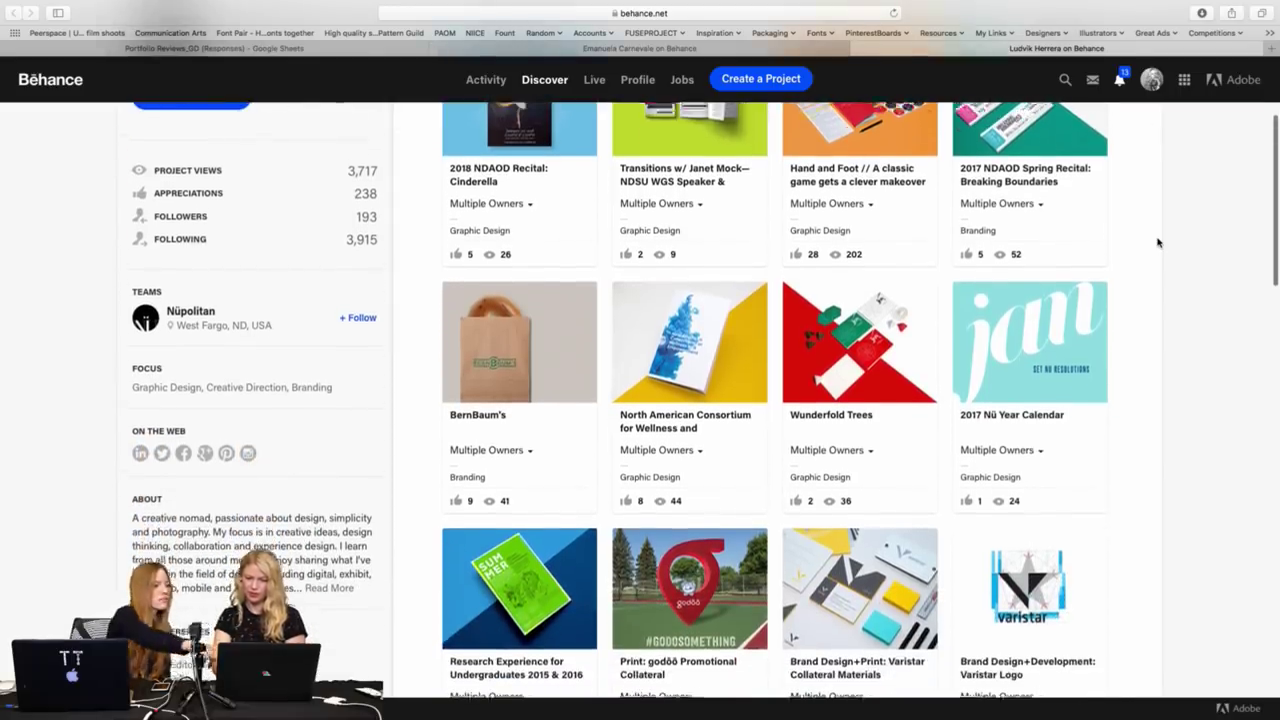
scroll(1118, 229, up, 5)
click(868, 228)
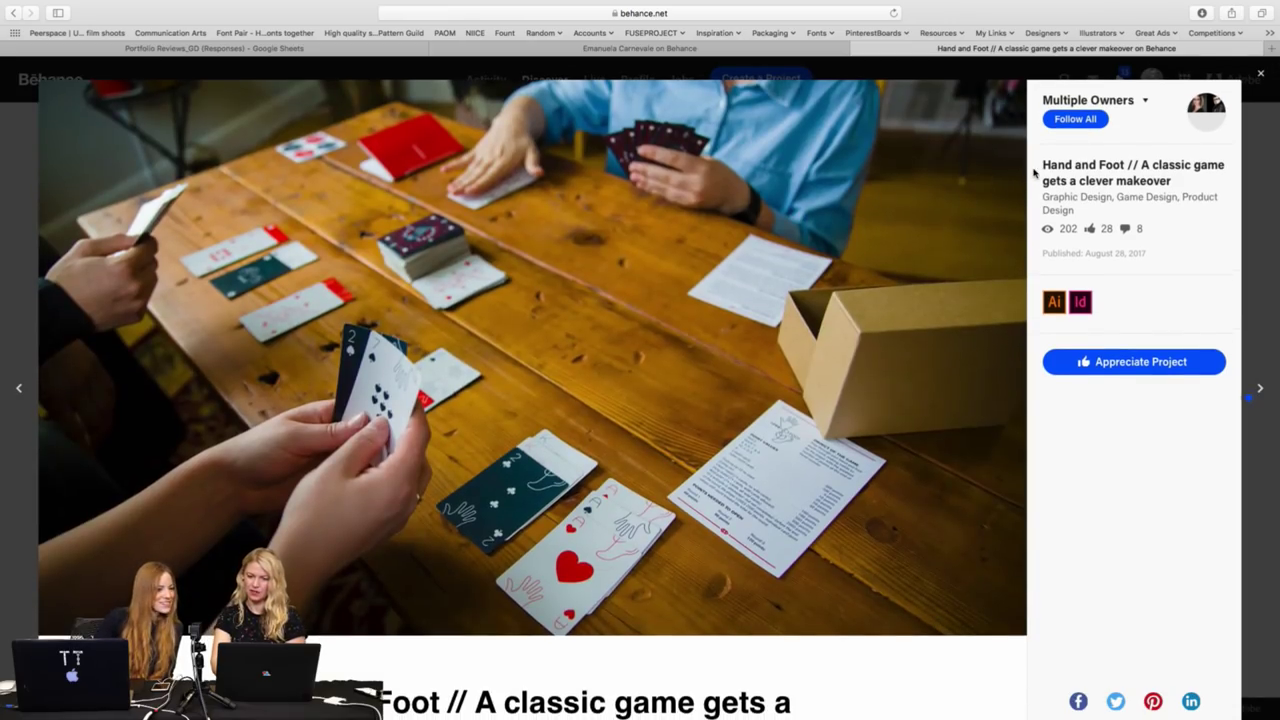
Scroll down through the whole Hand and Foot card game project to review its images.
scroll(1035, 173, down, 2)
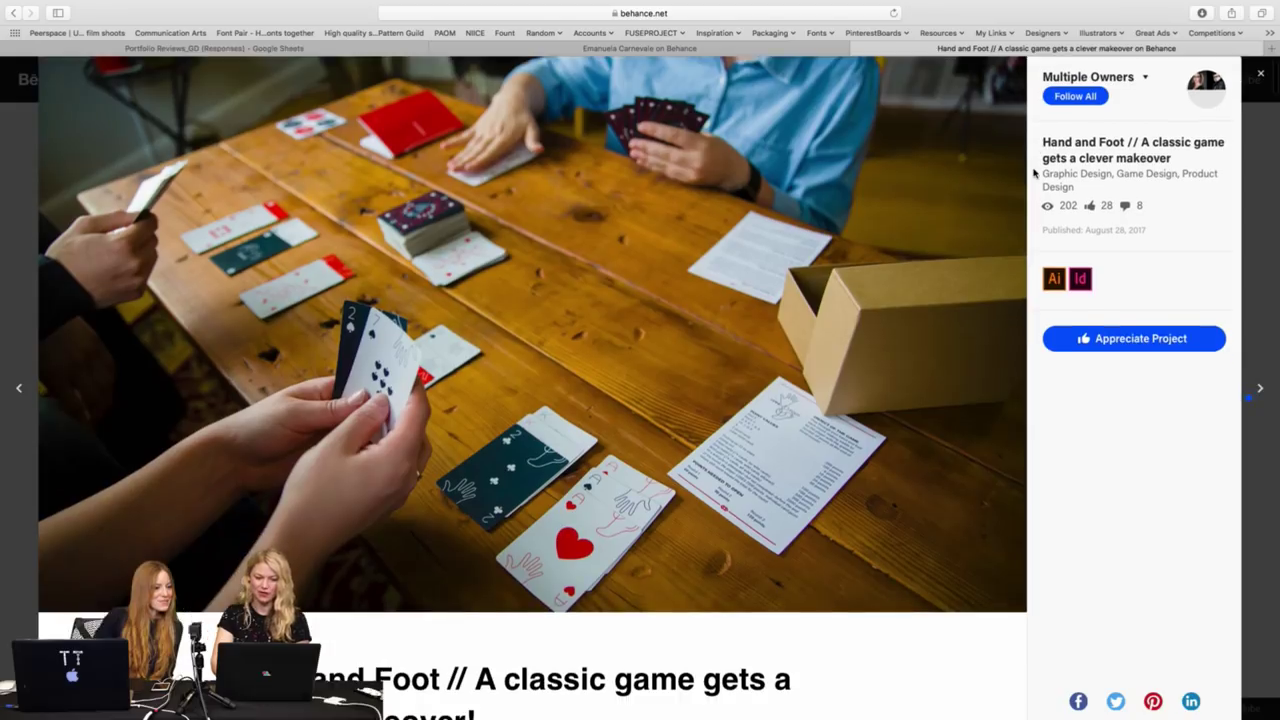
scroll(980, 191, down, 5)
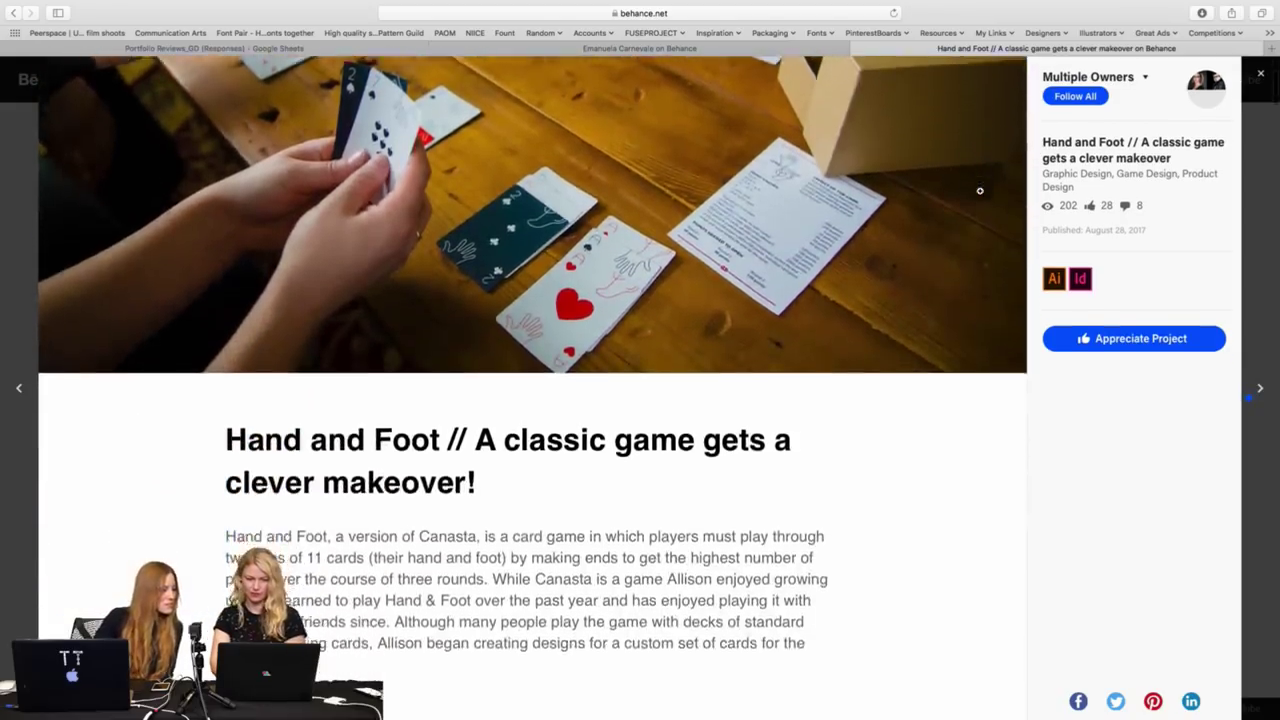
scroll(980, 191, down, 4)
scroll(981, 192, down, 5)
scroll(981, 192, down, 1)
scroll(981, 193, down, 3)
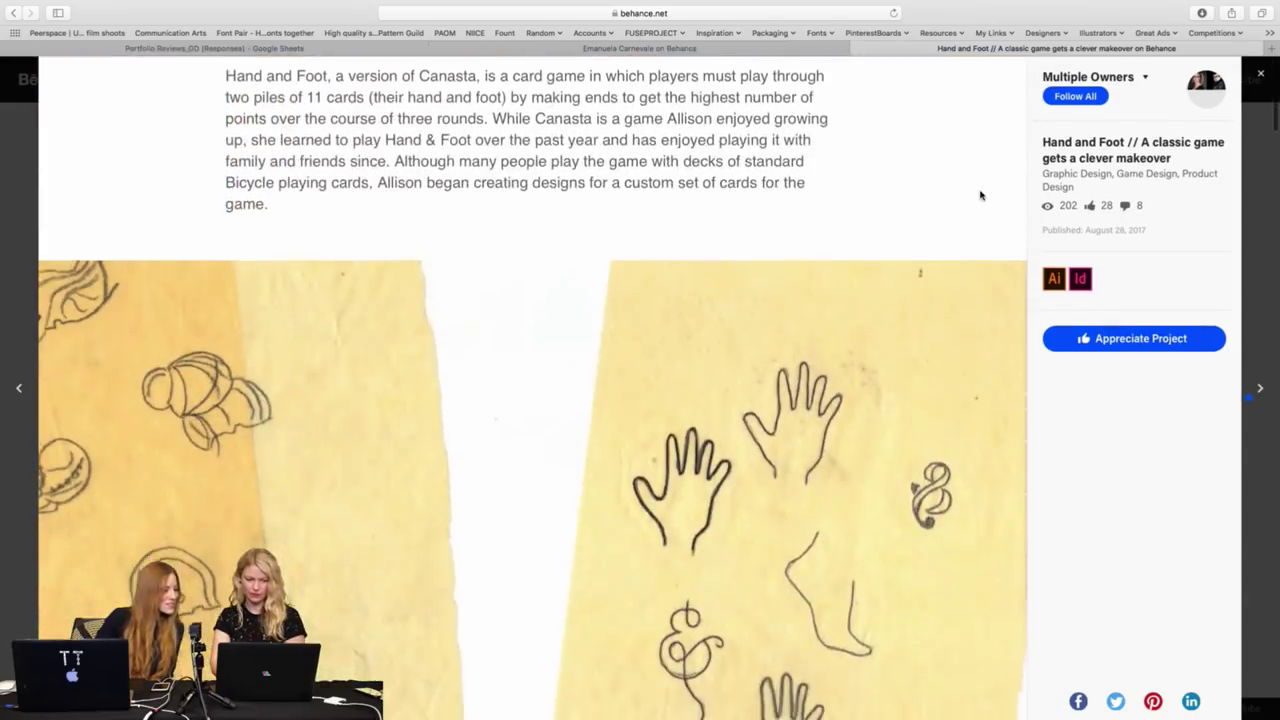
scroll(981, 194, down, 2)
scroll(981, 195, down, 3)
scroll(980, 194, down, 1)
scroll(981, 193, down, 1)
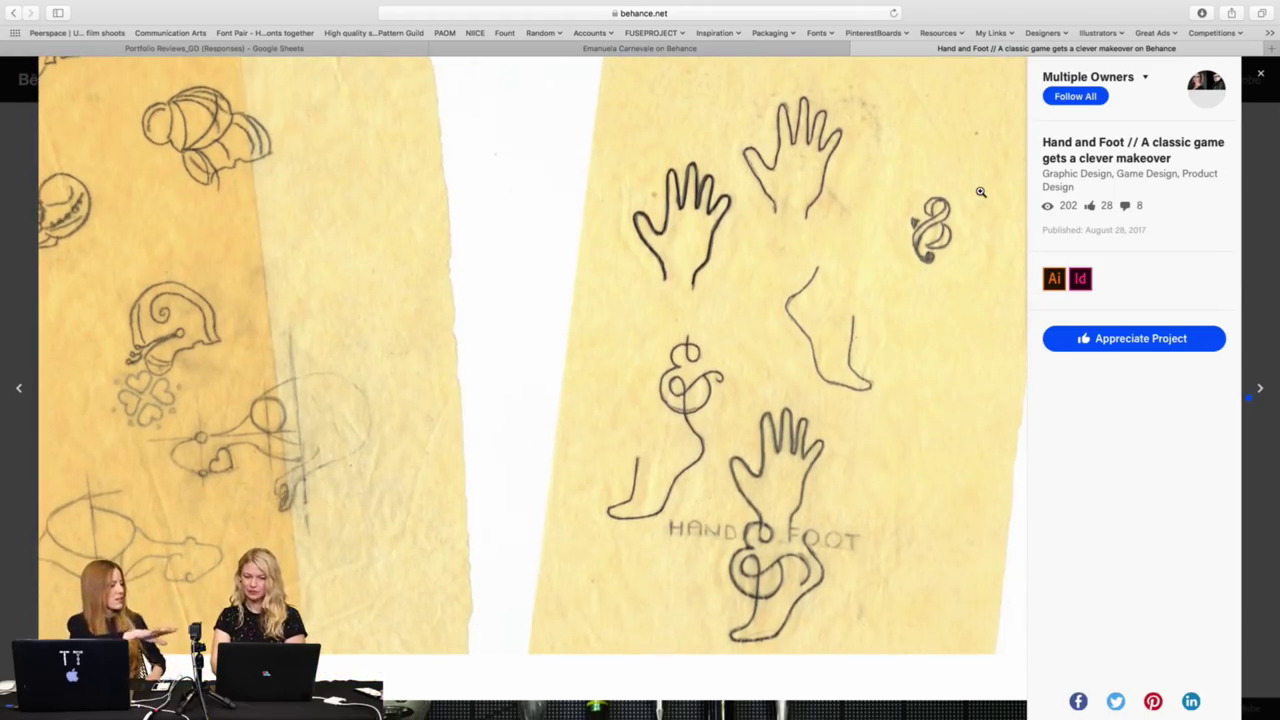
scroll(981, 192, down, 3)
scroll(981, 192, down, 1)
scroll(981, 192, down, 2)
scroll(981, 192, down, 2)
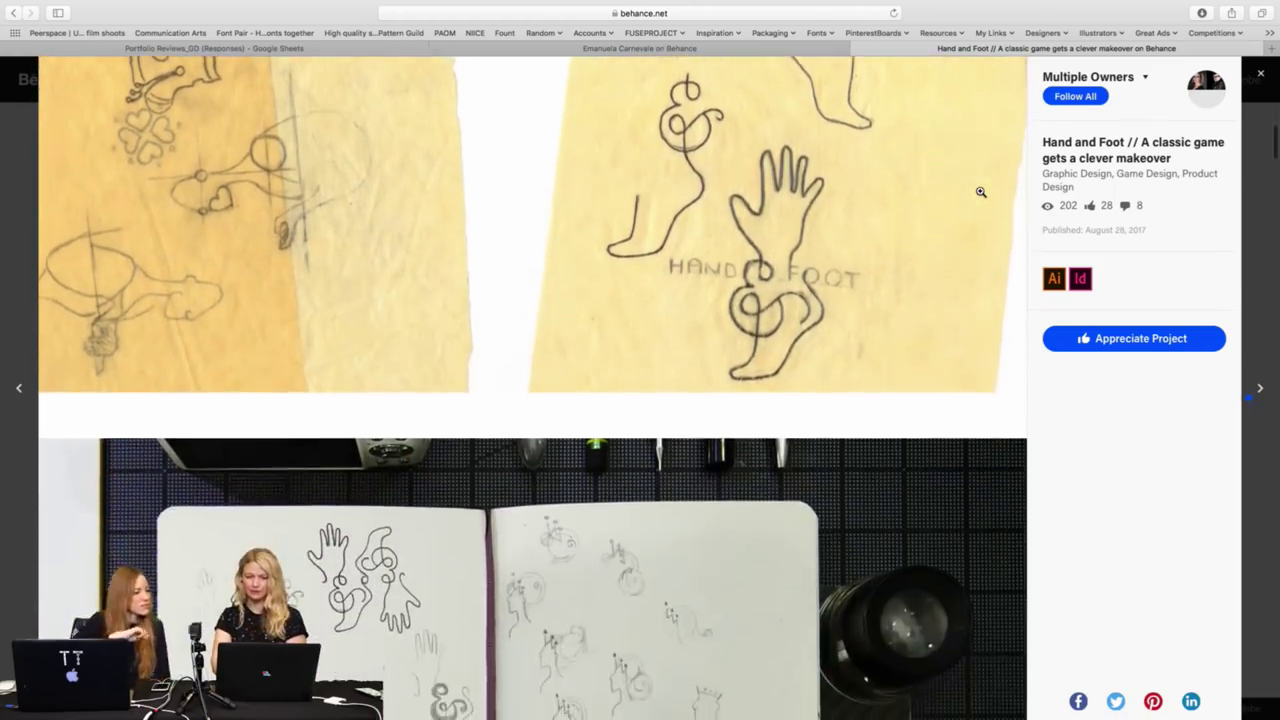
scroll(981, 192, down, 4)
scroll(981, 192, down, 3)
scroll(981, 191, down, 4)
scroll(980, 190, down, 2)
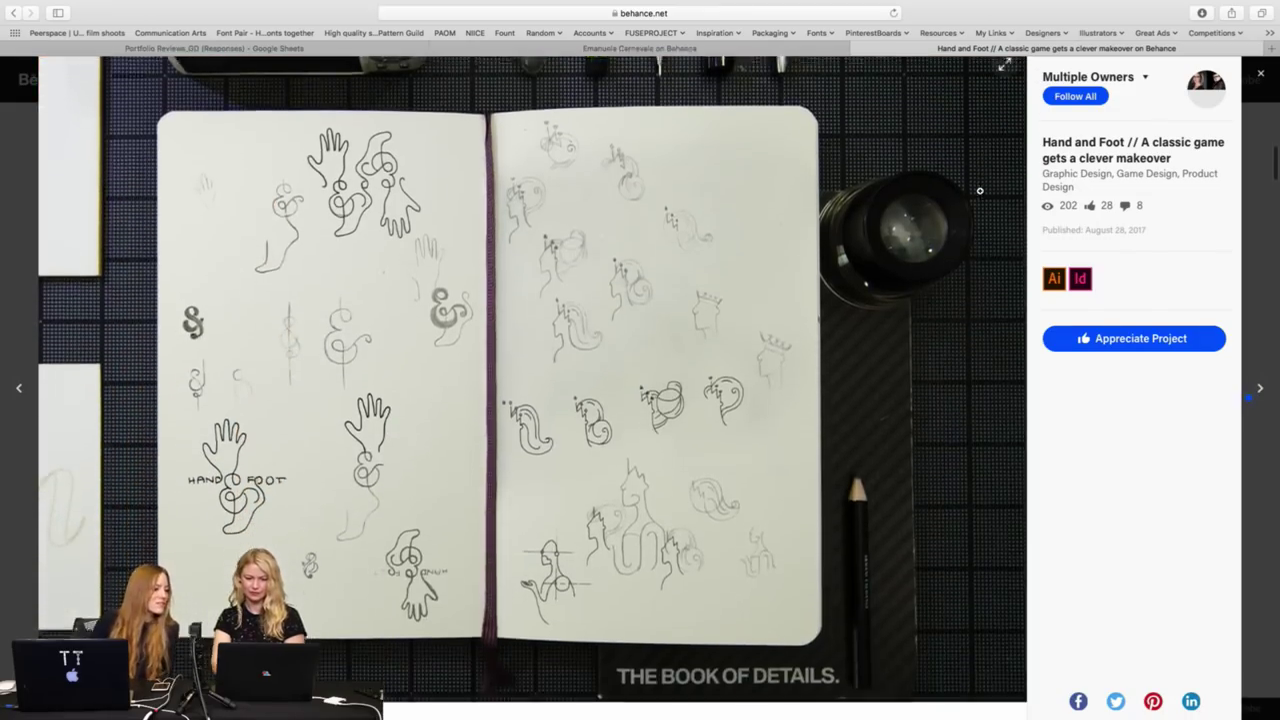
scroll(980, 190, down, 2)
scroll(980, 190, down, 1)
scroll(980, 190, down, 4)
scroll(980, 190, down, 2)
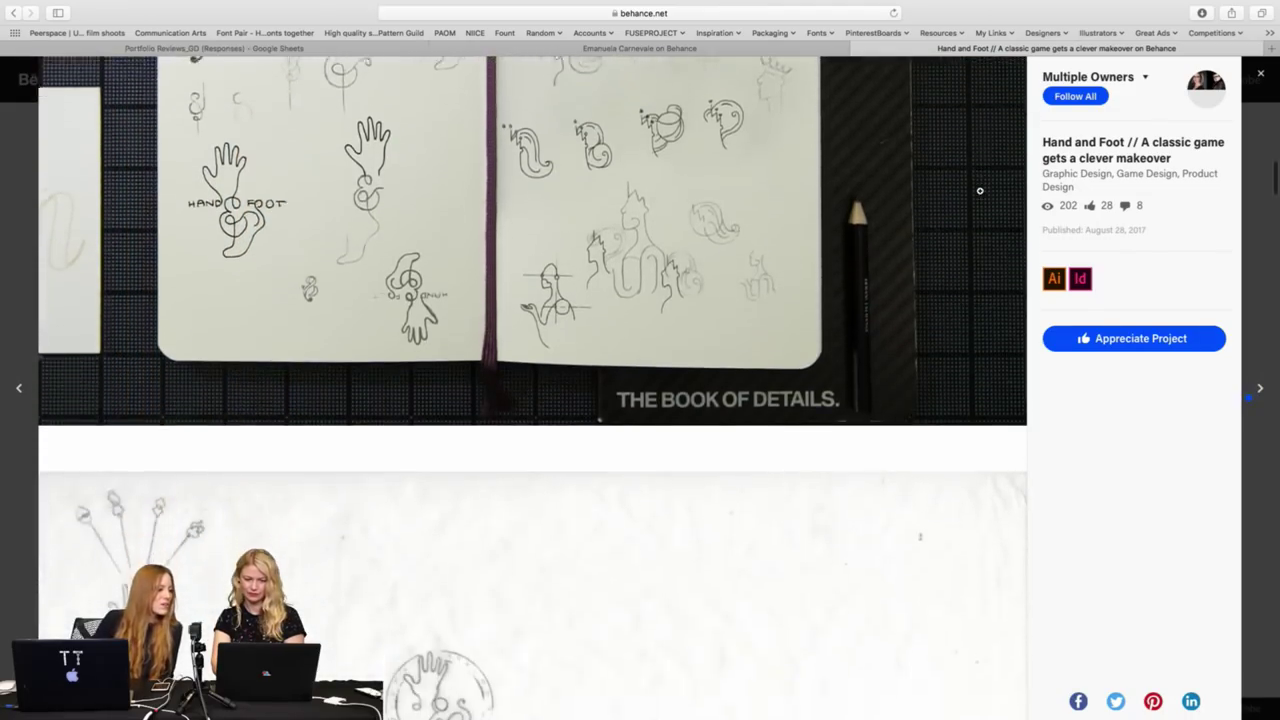
scroll(980, 190, down, 8)
scroll(980, 190, down, 5)
scroll(981, 191, down, 5)
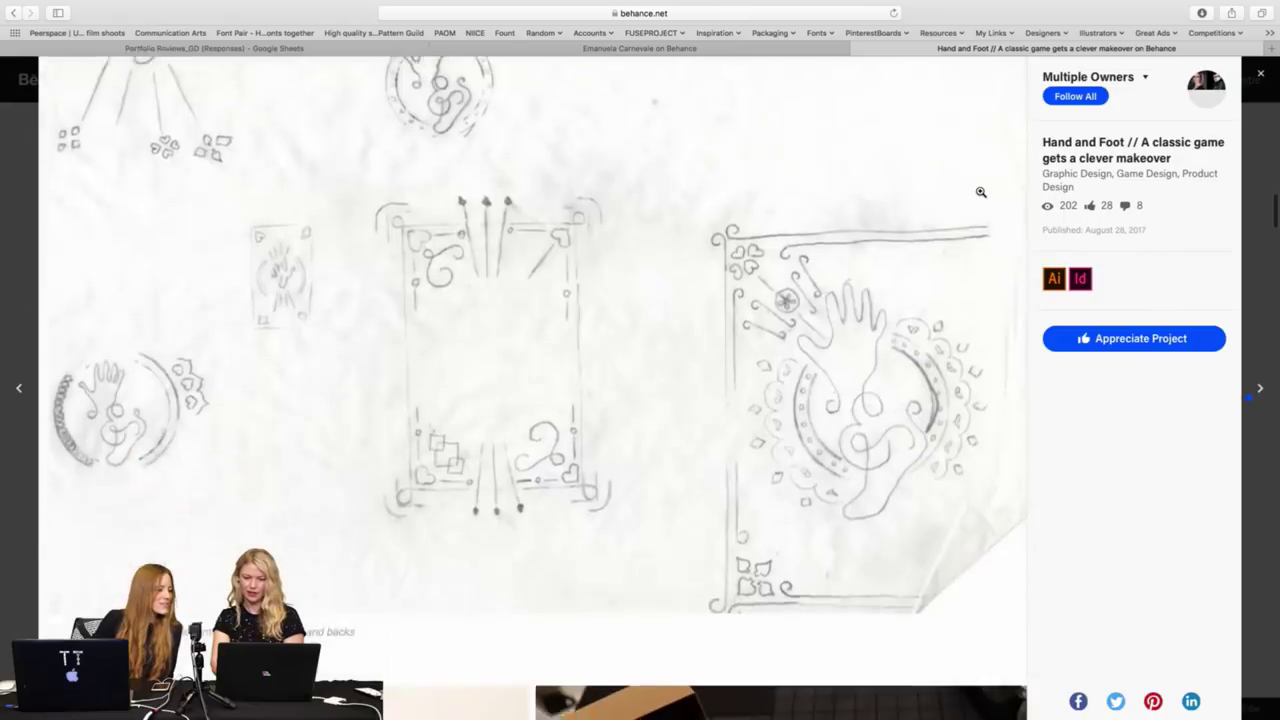
scroll(981, 192, down, 4)
scroll(981, 192, down, 2)
scroll(981, 192, down, 4)
scroll(981, 192, down, 4)
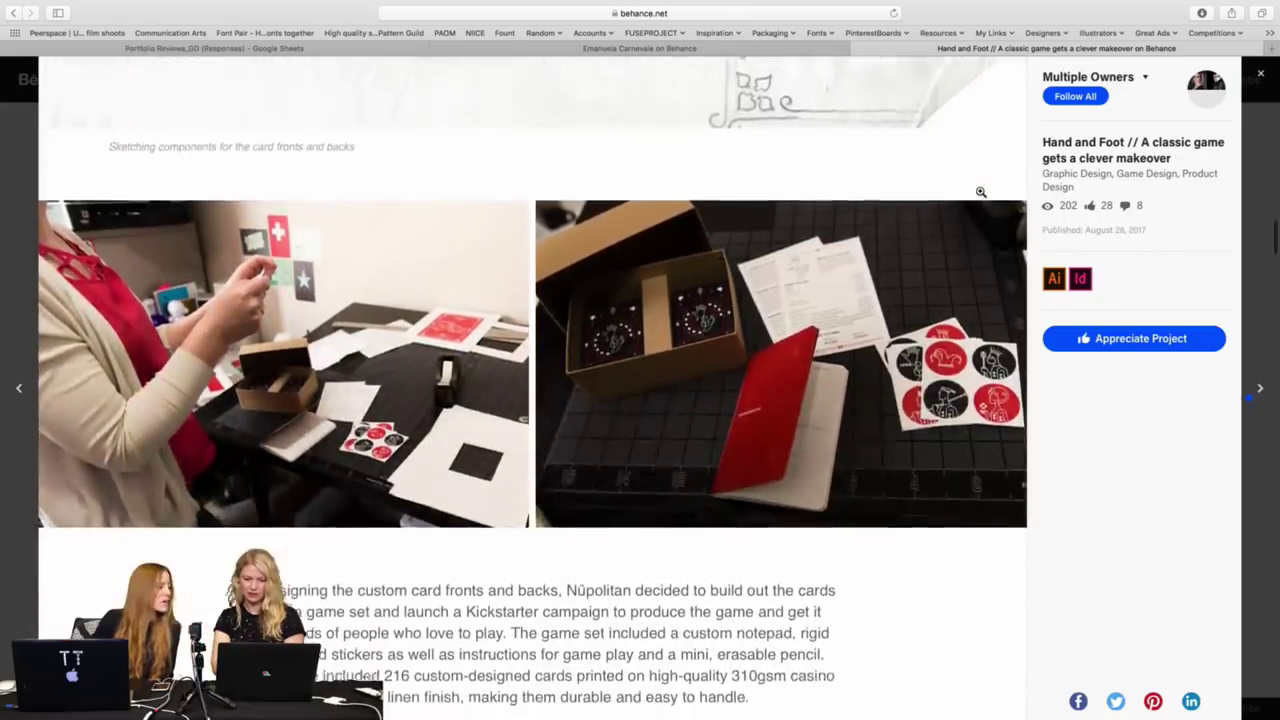
scroll(981, 192, down, 2)
scroll(981, 192, down, 1)
scroll(981, 192, down, 1)
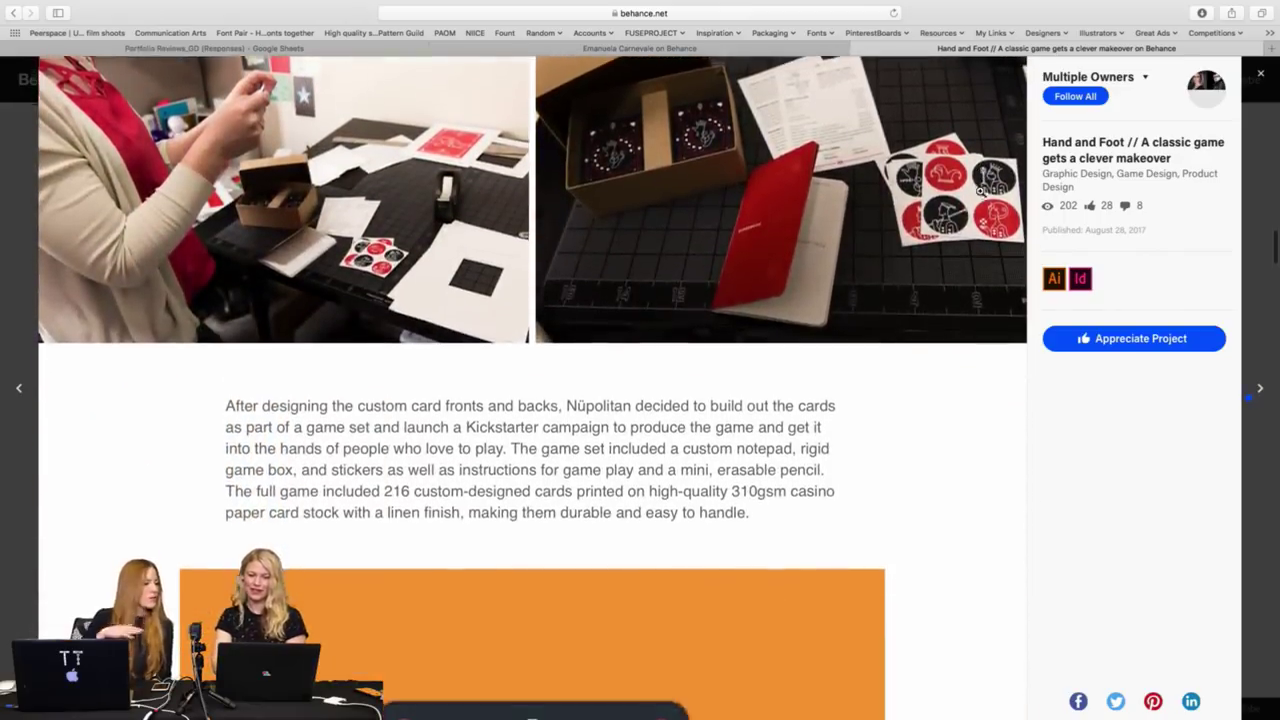
scroll(958, 203, down, 1)
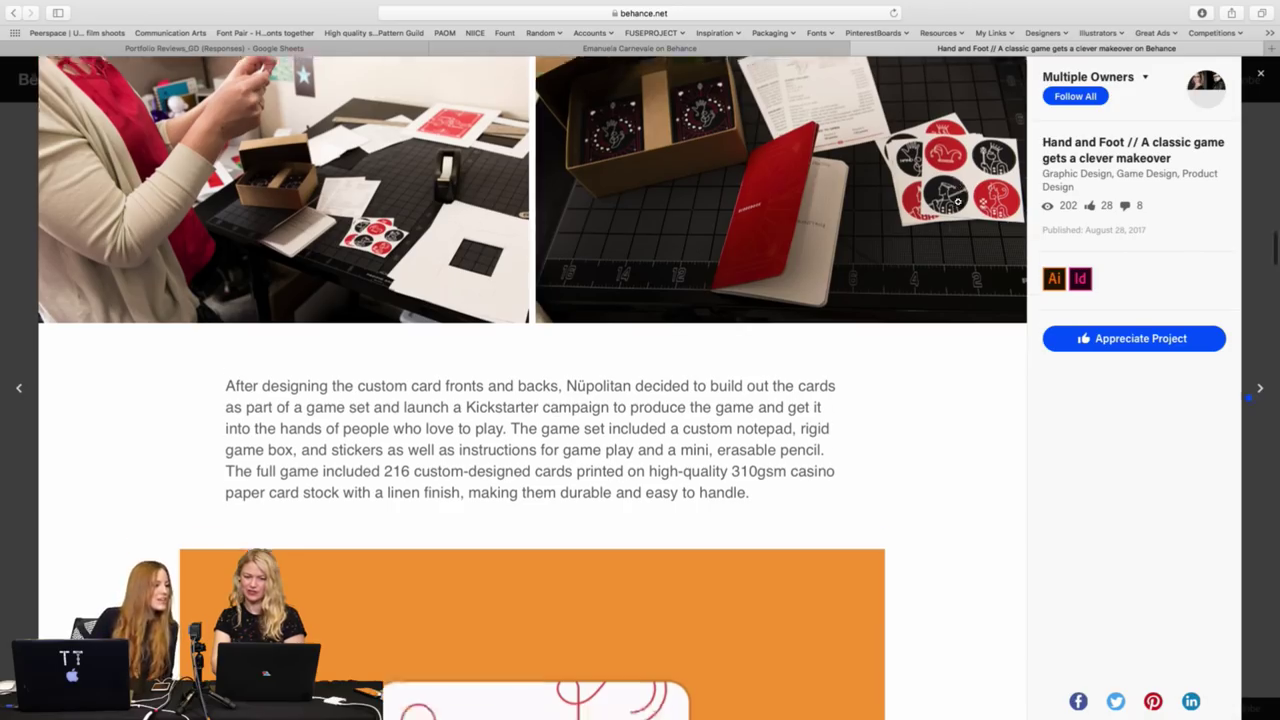
scroll(958, 203, down, 5)
scroll(958, 203, down, 3)
scroll(958, 203, down, 2)
scroll(958, 203, down, 1)
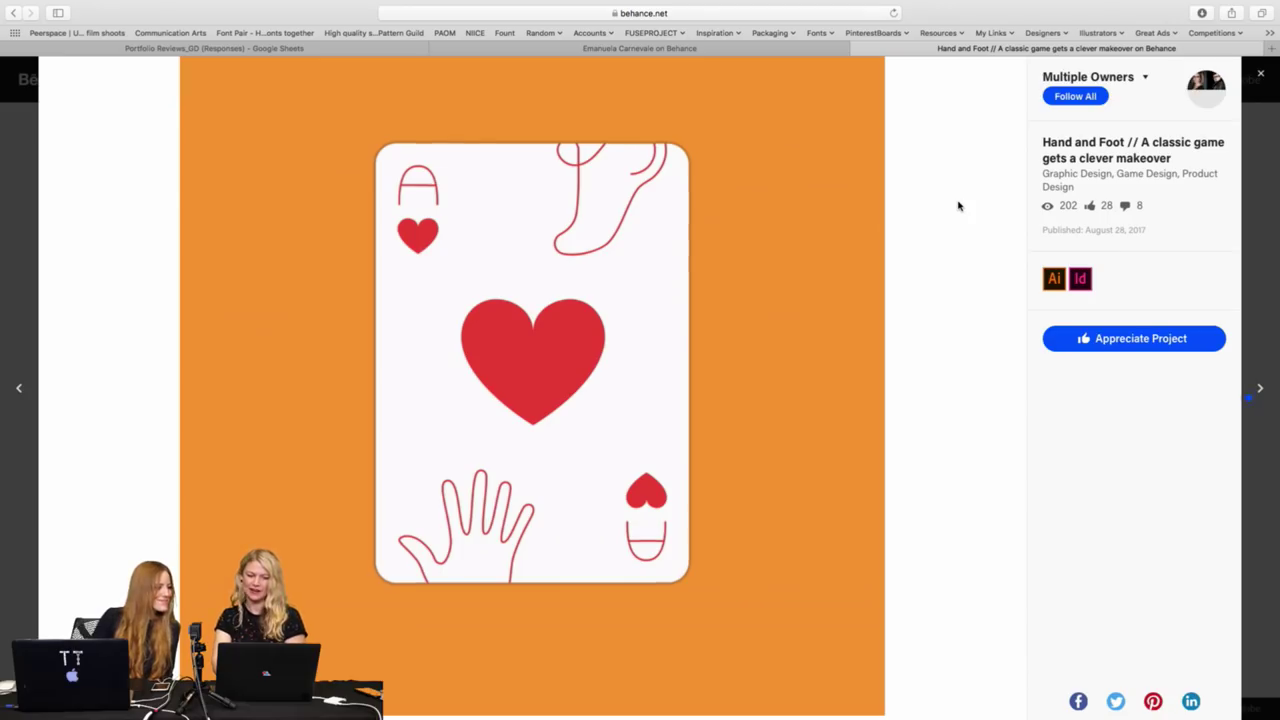
scroll(958, 205, down, 1)
scroll(958, 205, down, 4)
scroll(958, 205, down, 7)
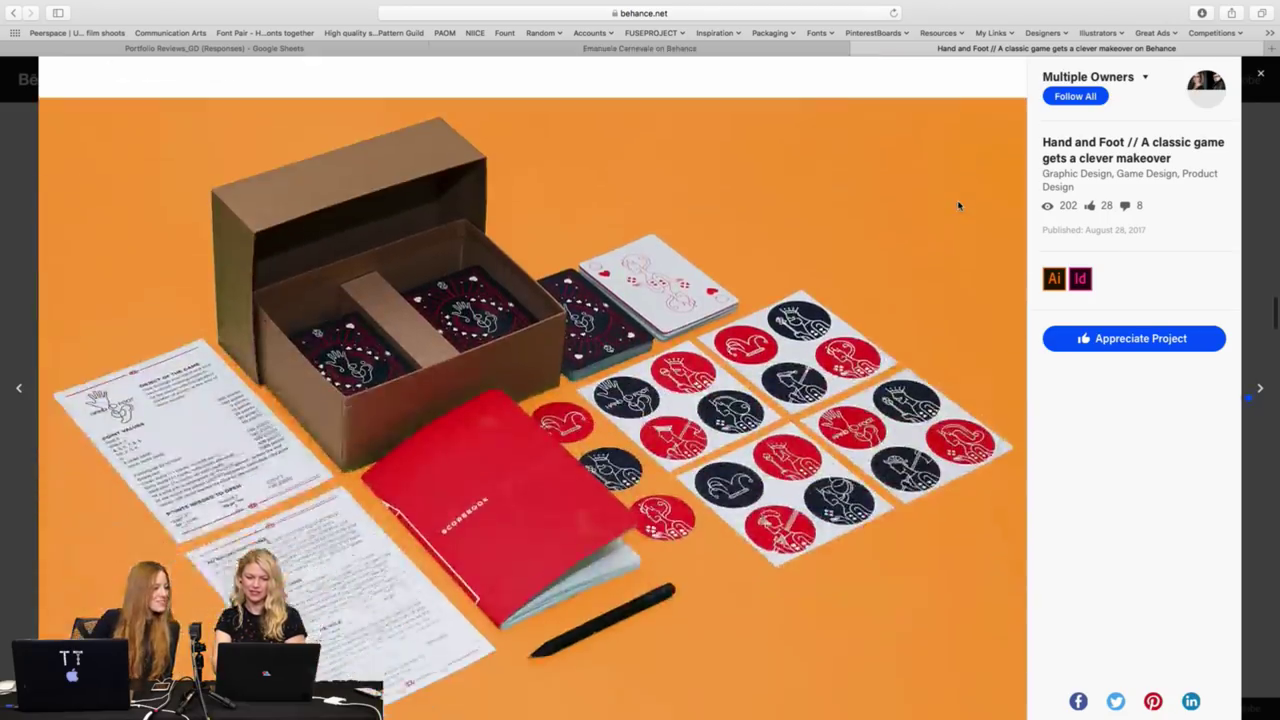
scroll(958, 205, down, 1)
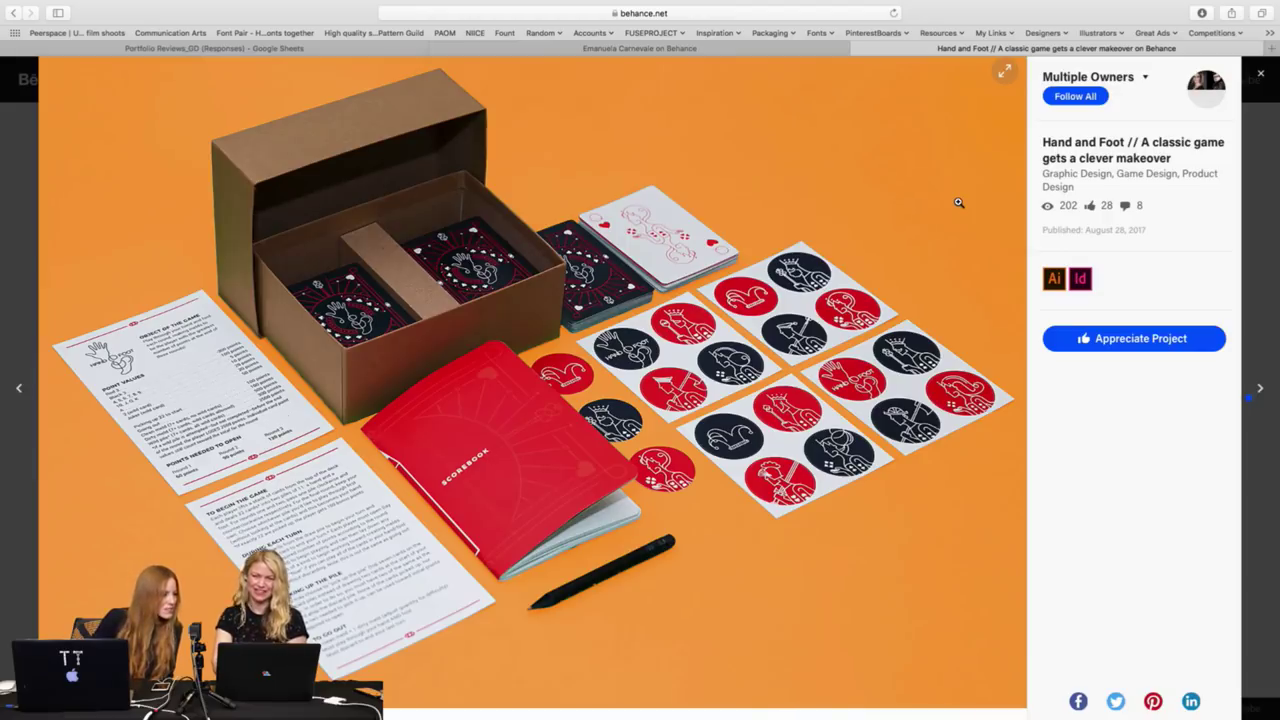
scroll(958, 203, down, 1)
scroll(958, 203, down, 3)
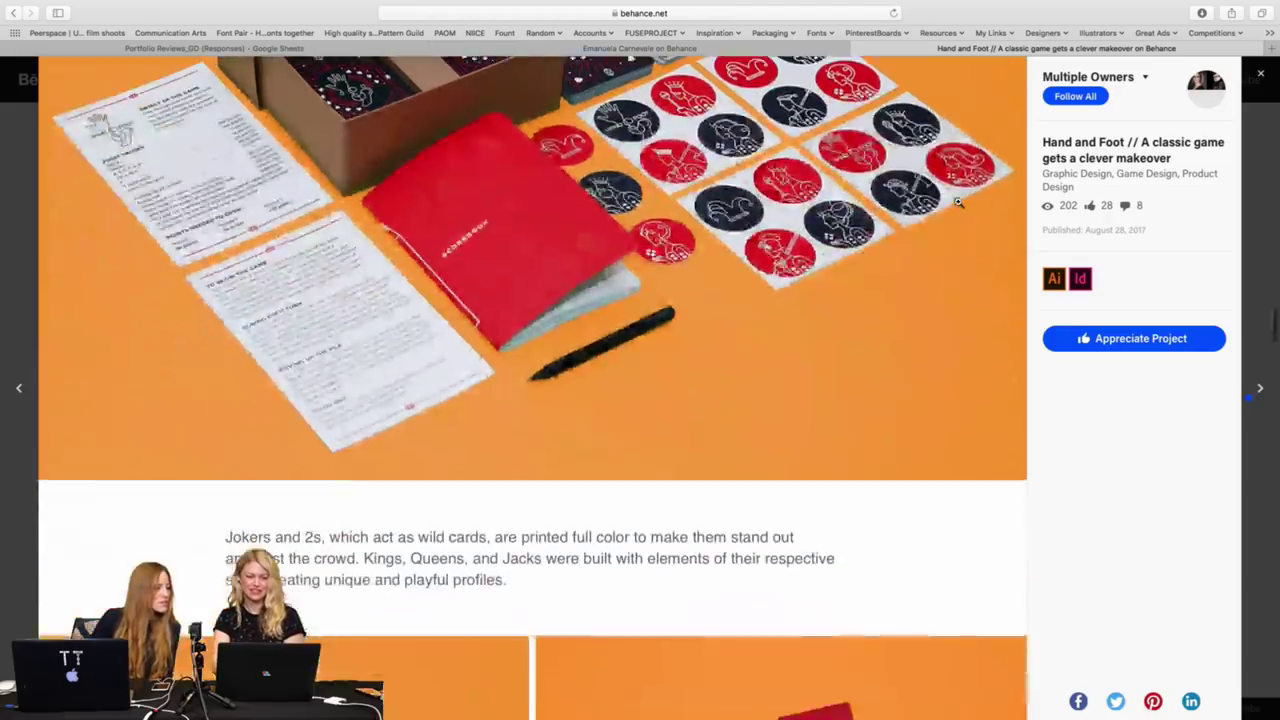
scroll(958, 203, down, 5)
scroll(958, 203, down, 4)
scroll(958, 203, down, 2)
scroll(958, 203, down, 2)
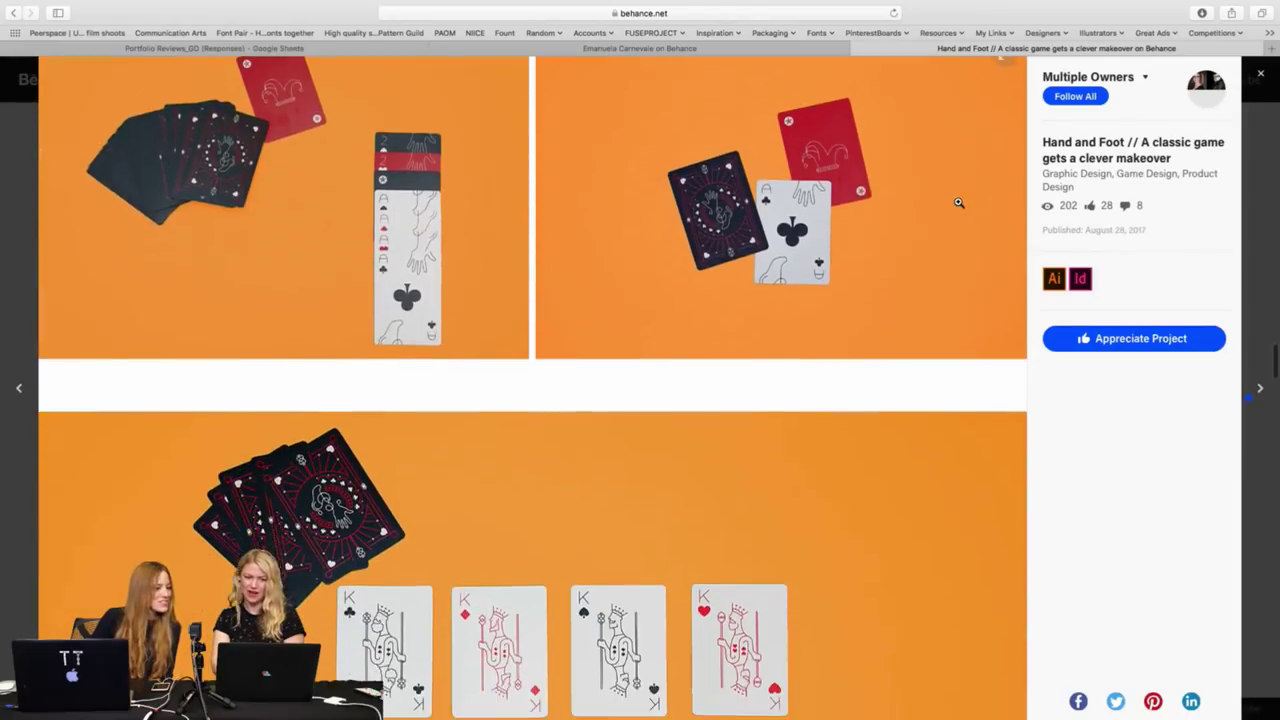
scroll(958, 203, down, 2)
scroll(958, 203, down, 6)
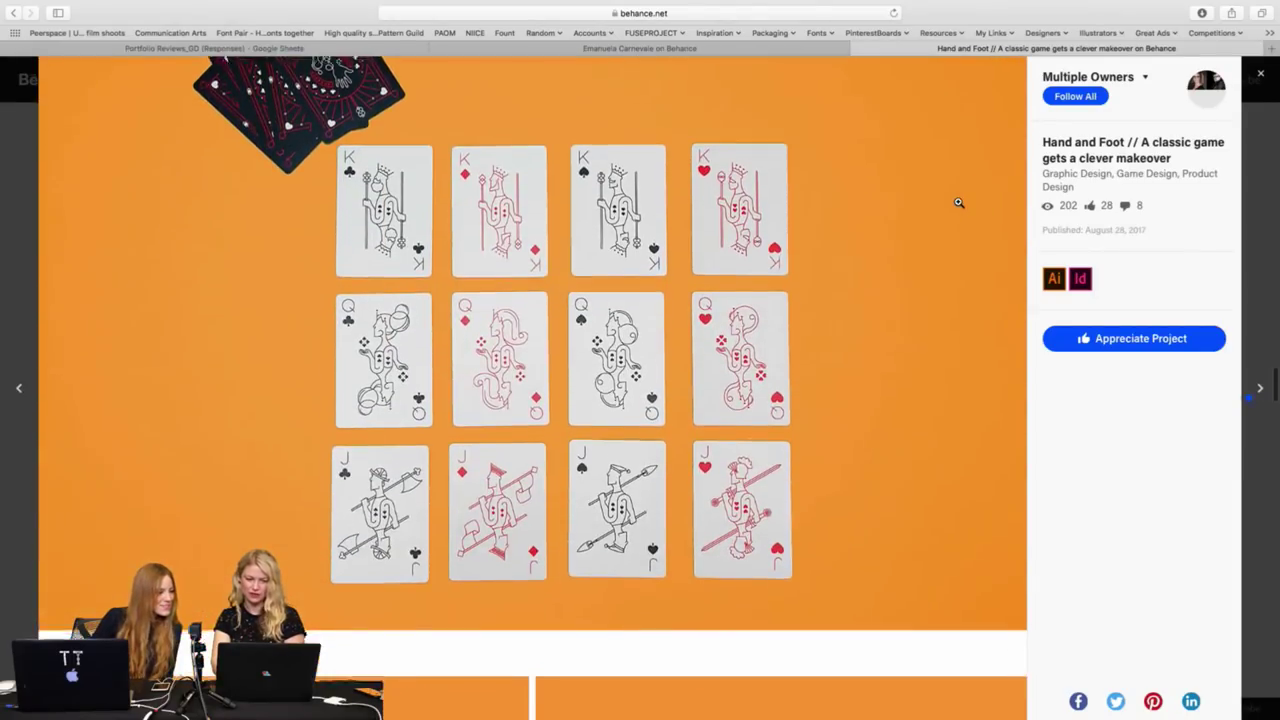
scroll(958, 202, down, 1)
scroll(958, 202, down, 2)
scroll(958, 202, down, 2)
scroll(958, 202, down, 1)
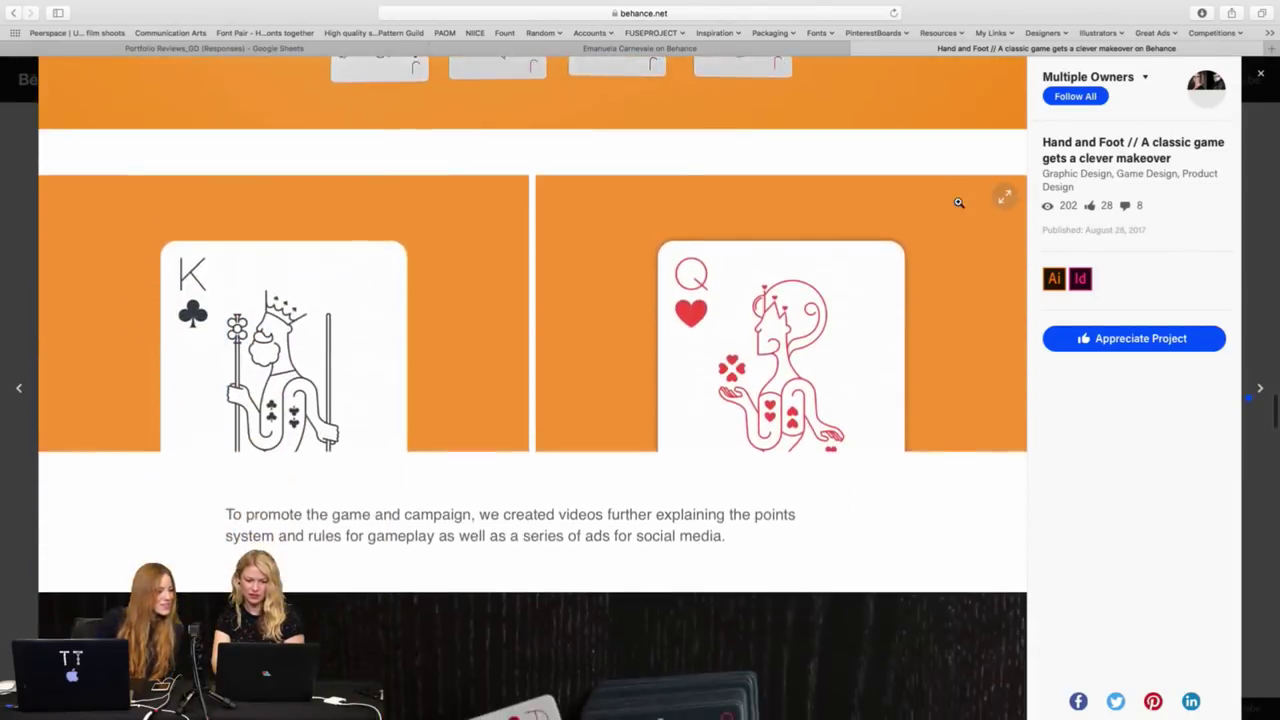
scroll(958, 202, down, 1)
scroll(958, 202, down, 1)
scroll(958, 202, down, 1)
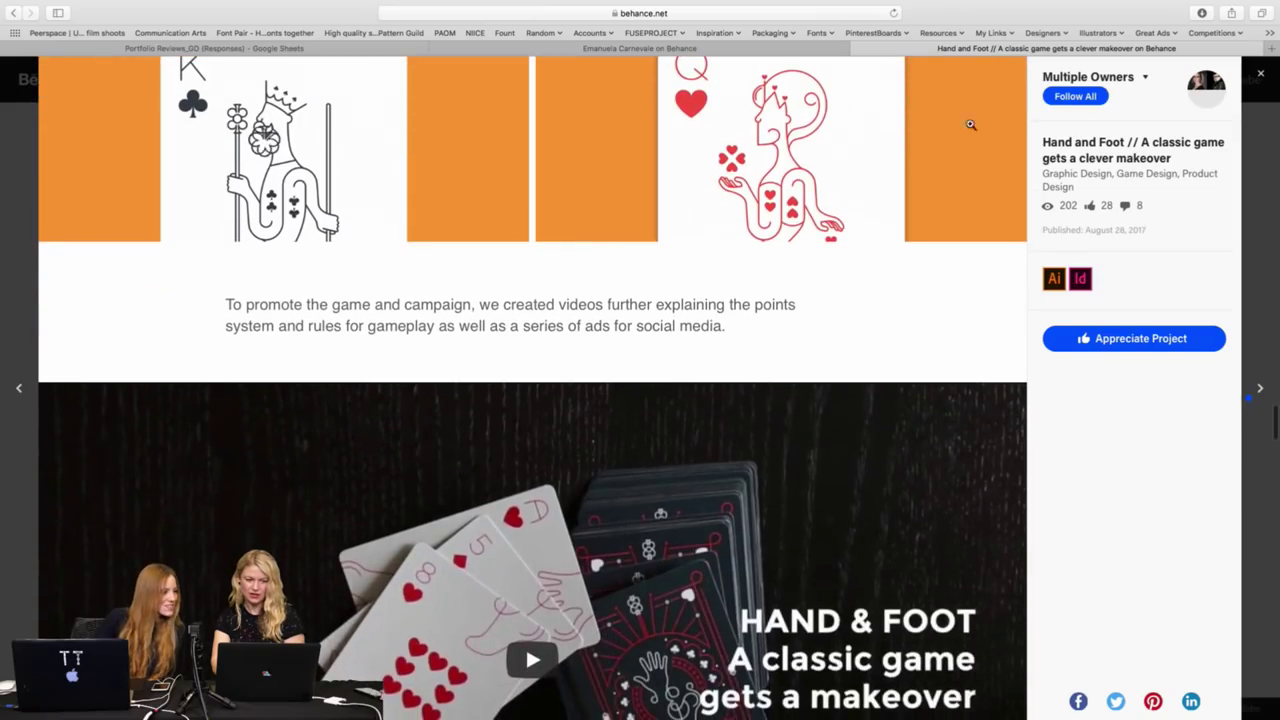
scroll(816, 197, up, 1)
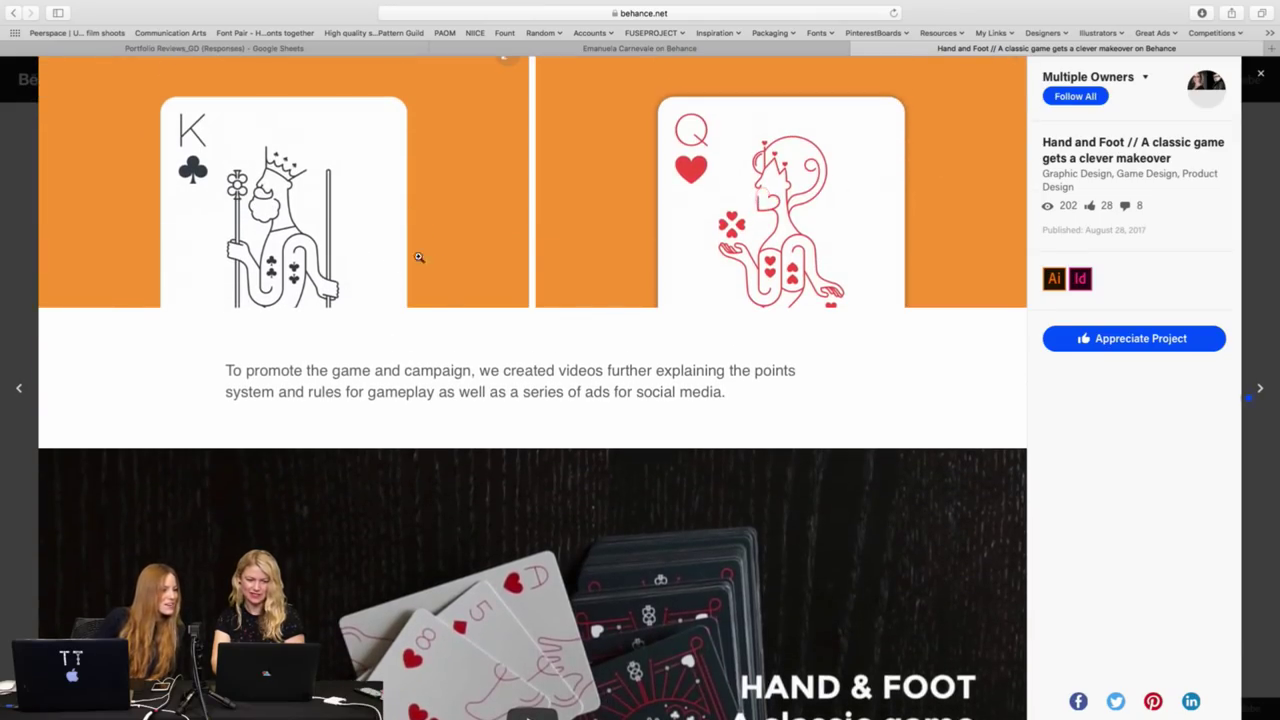
scroll(517, 278, up, 1)
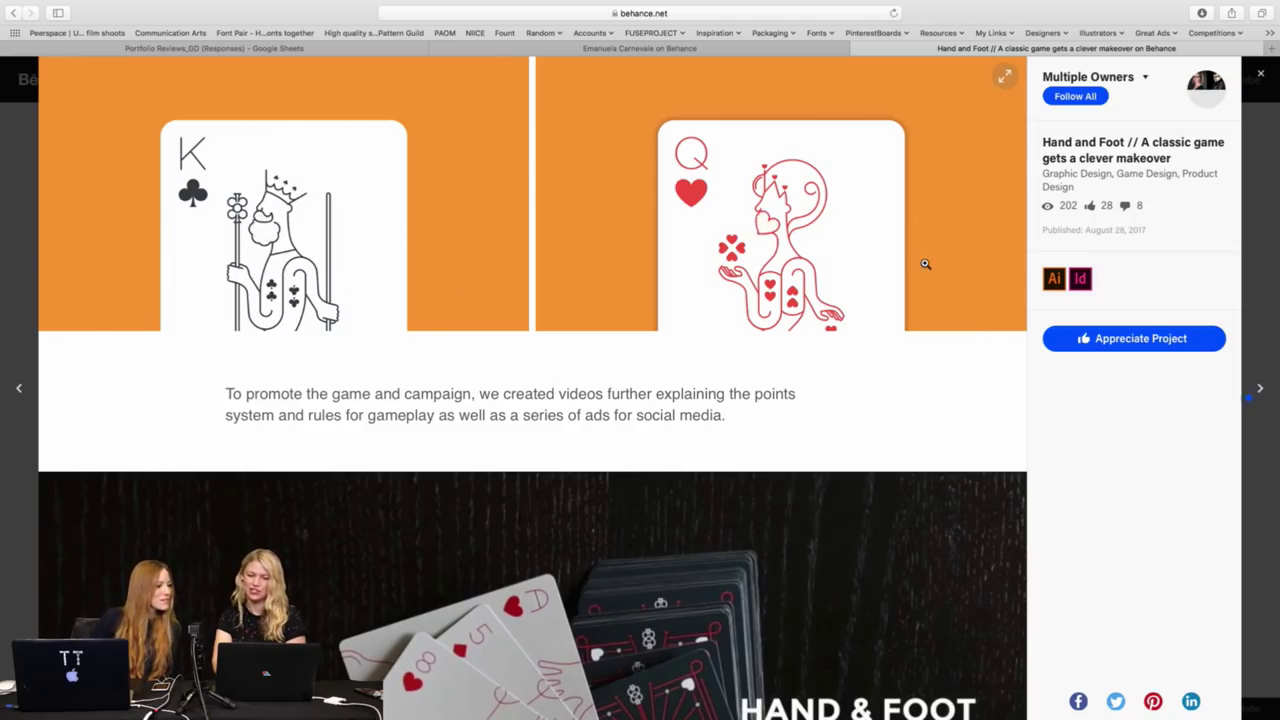
scroll(925, 263, down, 3)
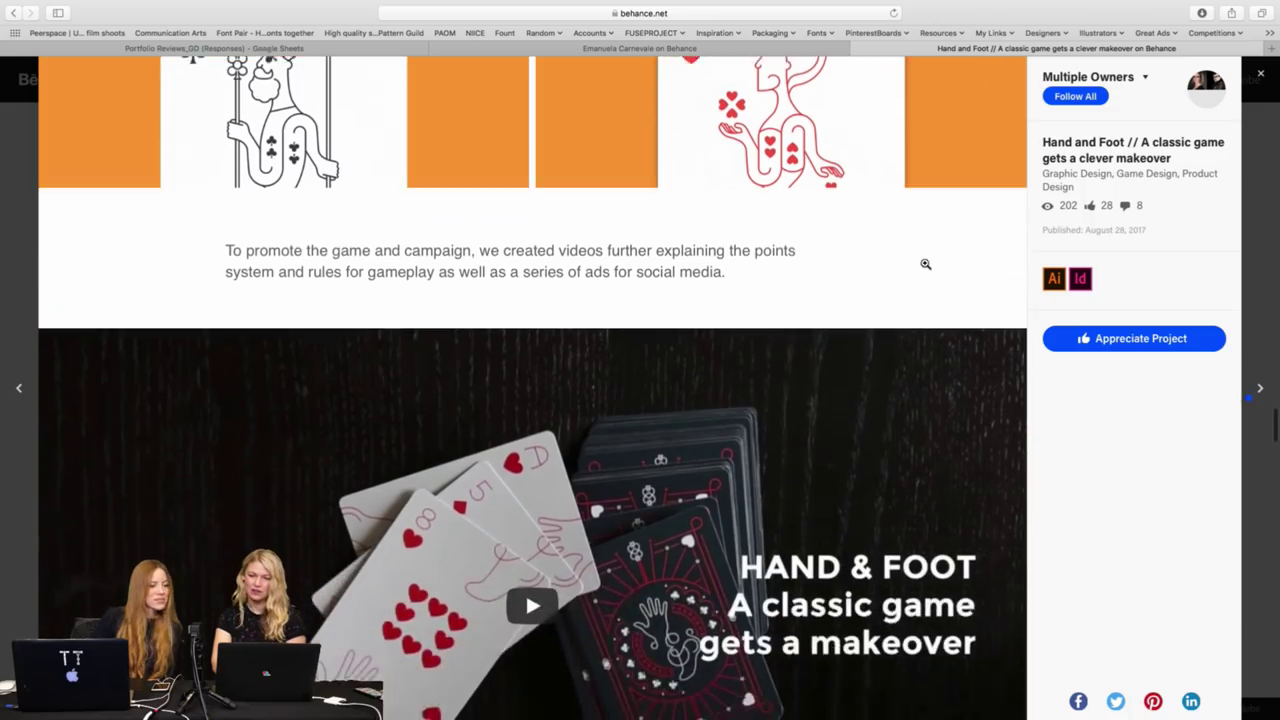
scroll(925, 265, down, 3)
scroll(925, 267, down, 1)
scroll(925, 267, down, 2)
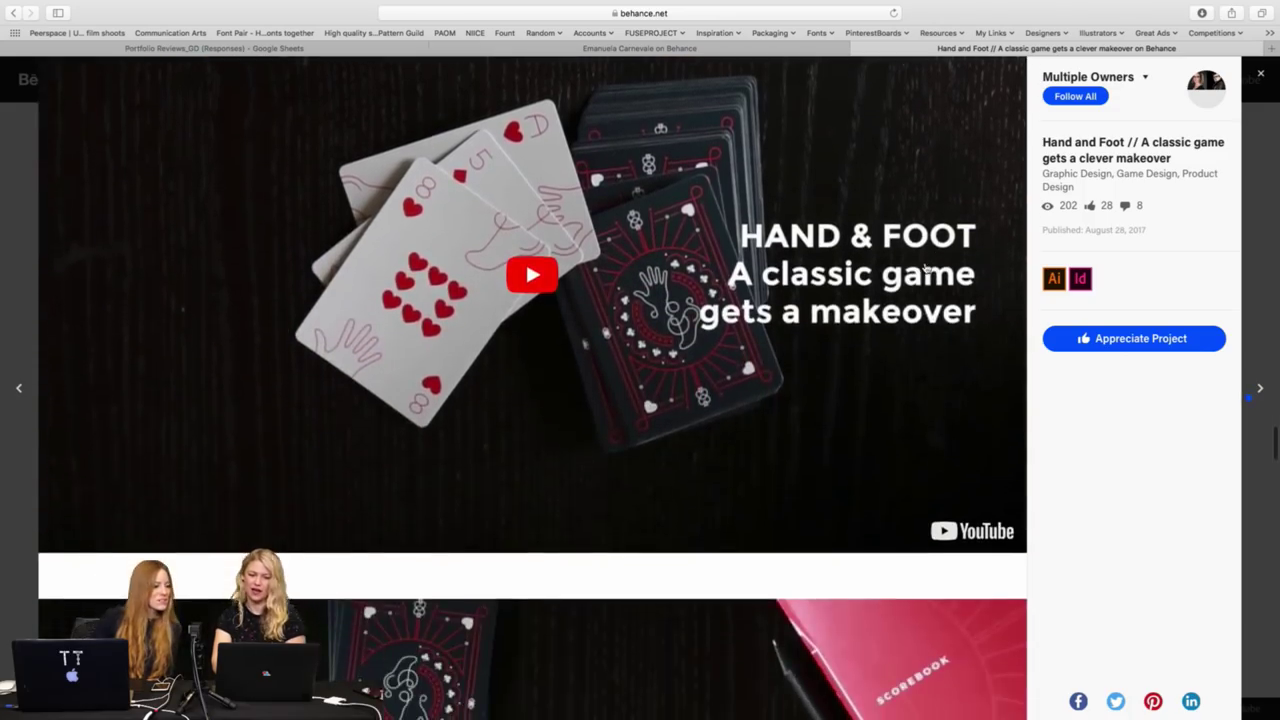
scroll(926, 268, down, 2)
scroll(926, 268, down, 1)
scroll(926, 268, down, 1)
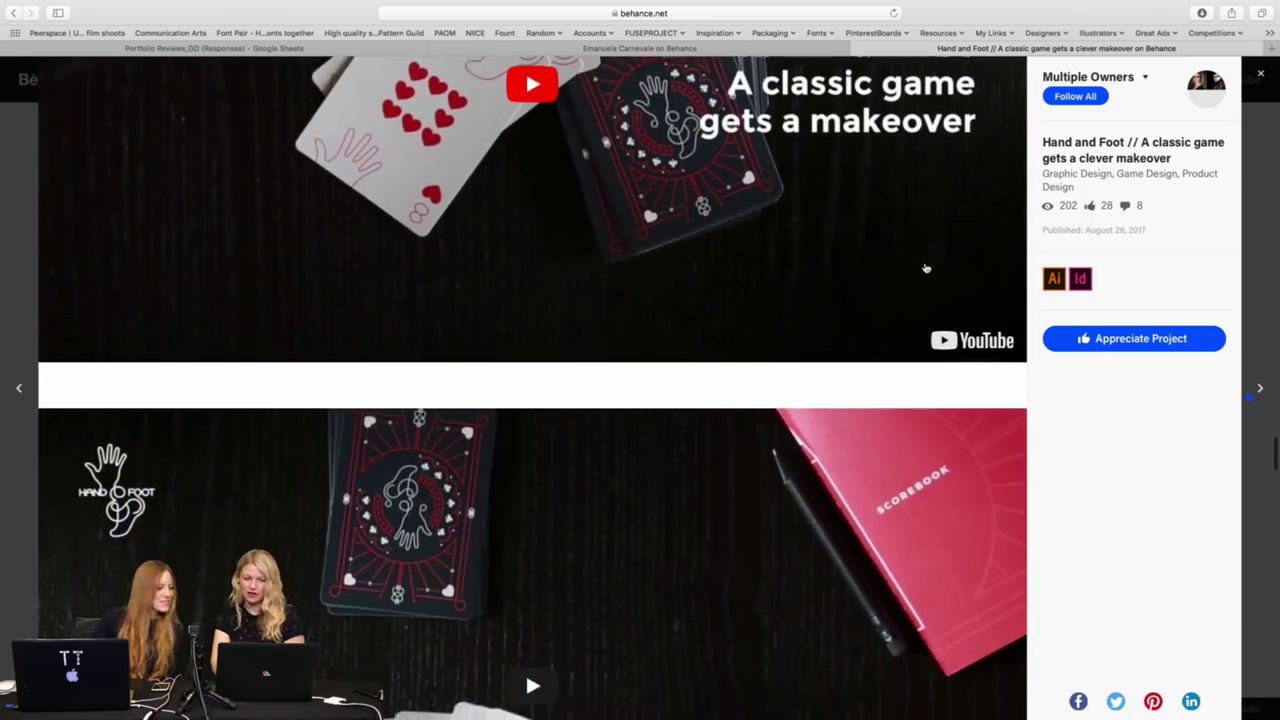
scroll(926, 268, down, 3)
scroll(926, 268, down, 2)
scroll(926, 268, down, 3)
scroll(926, 268, down, 2)
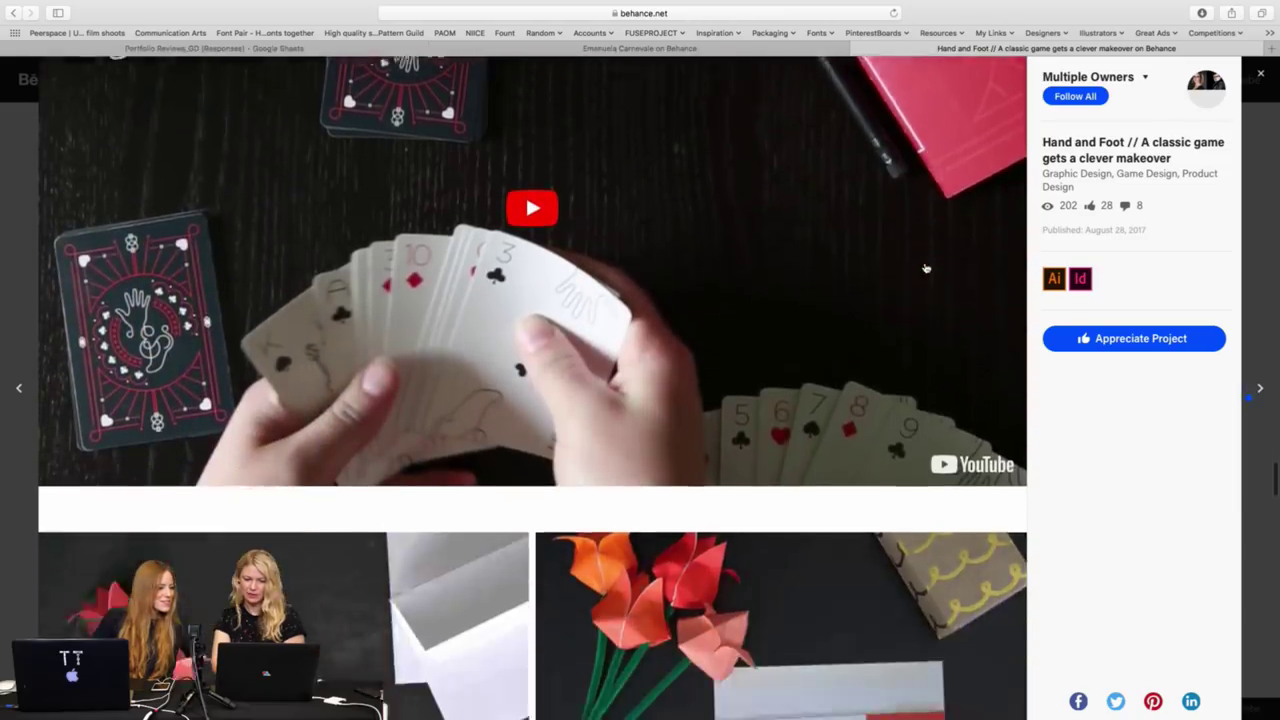
scroll(926, 268, down, 3)
scroll(926, 268, down, 2)
scroll(926, 268, down, 3)
scroll(926, 268, down, 1)
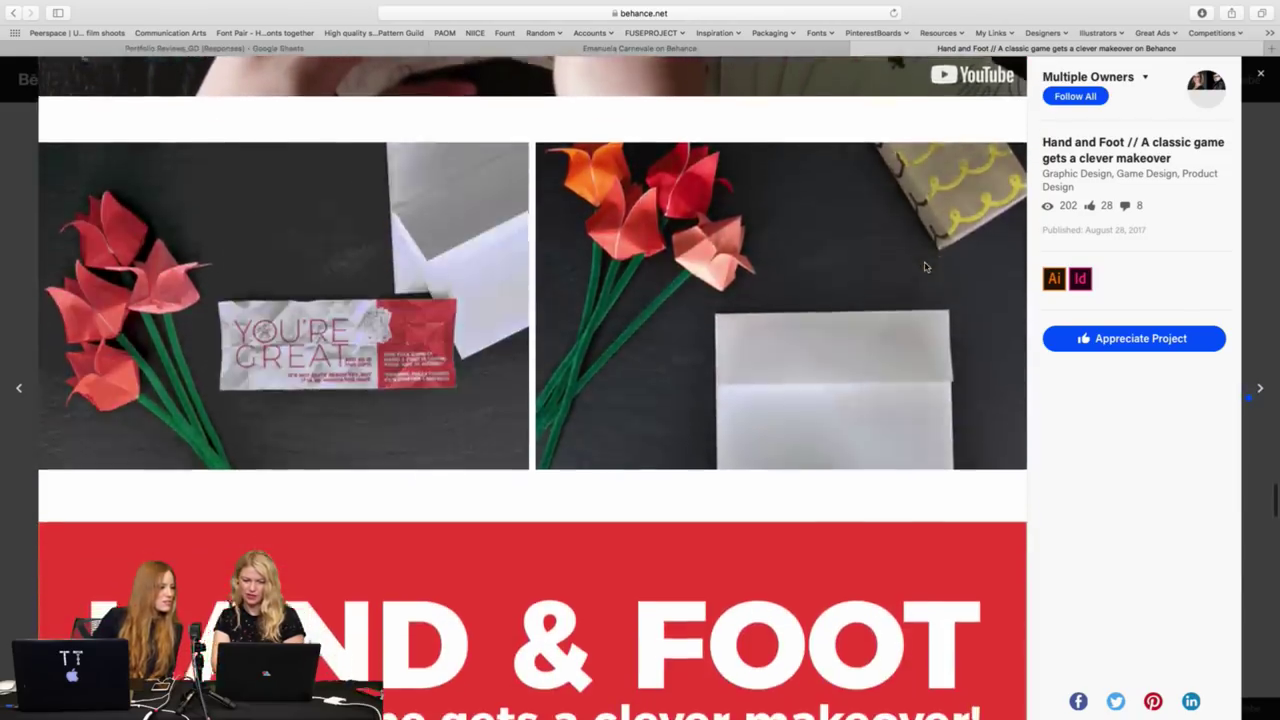
scroll(925, 265, down, 2)
scroll(926, 264, down, 4)
scroll(935, 263, down, 1)
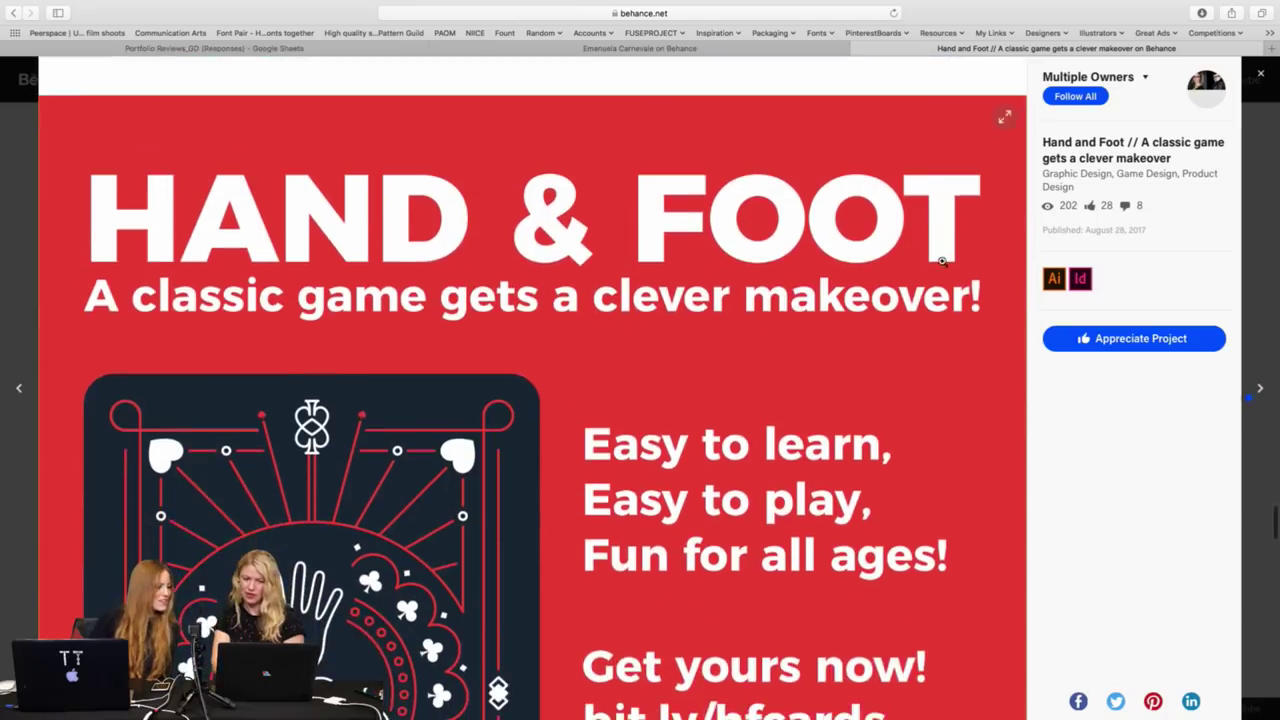
scroll(898, 257, down, 2)
scroll(898, 257, down, 5)
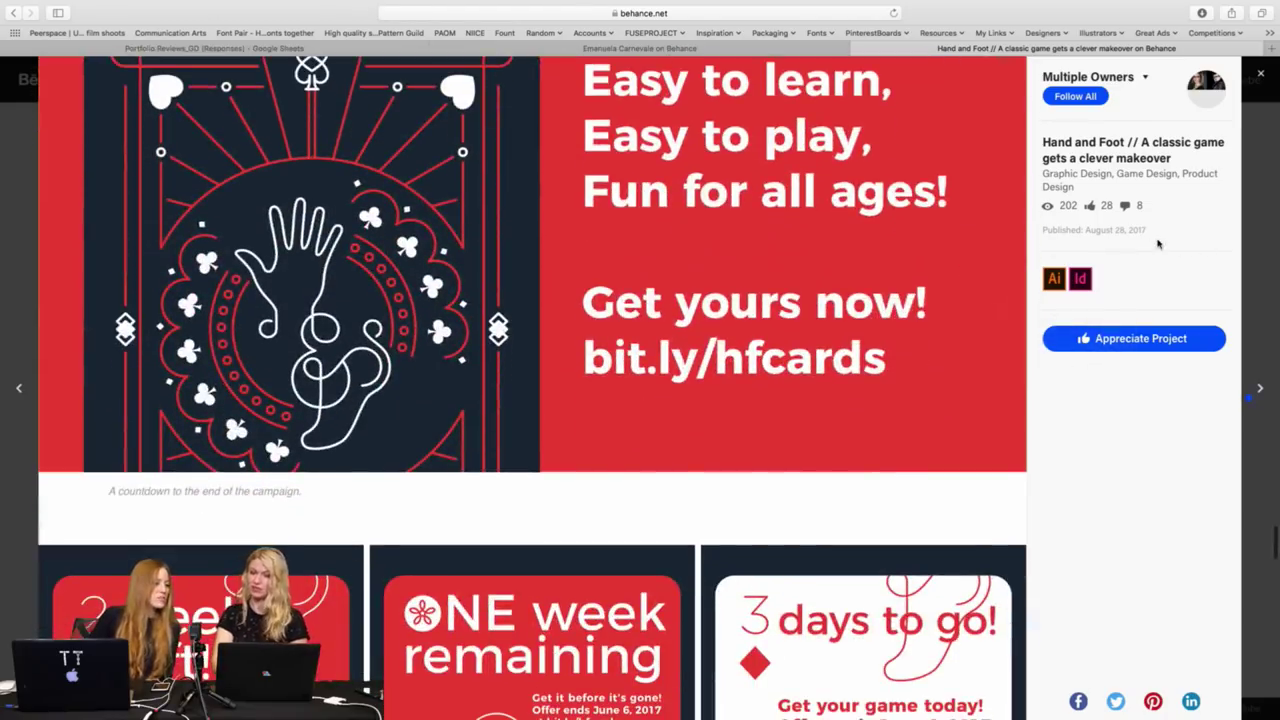
scroll(899, 284, down, 1)
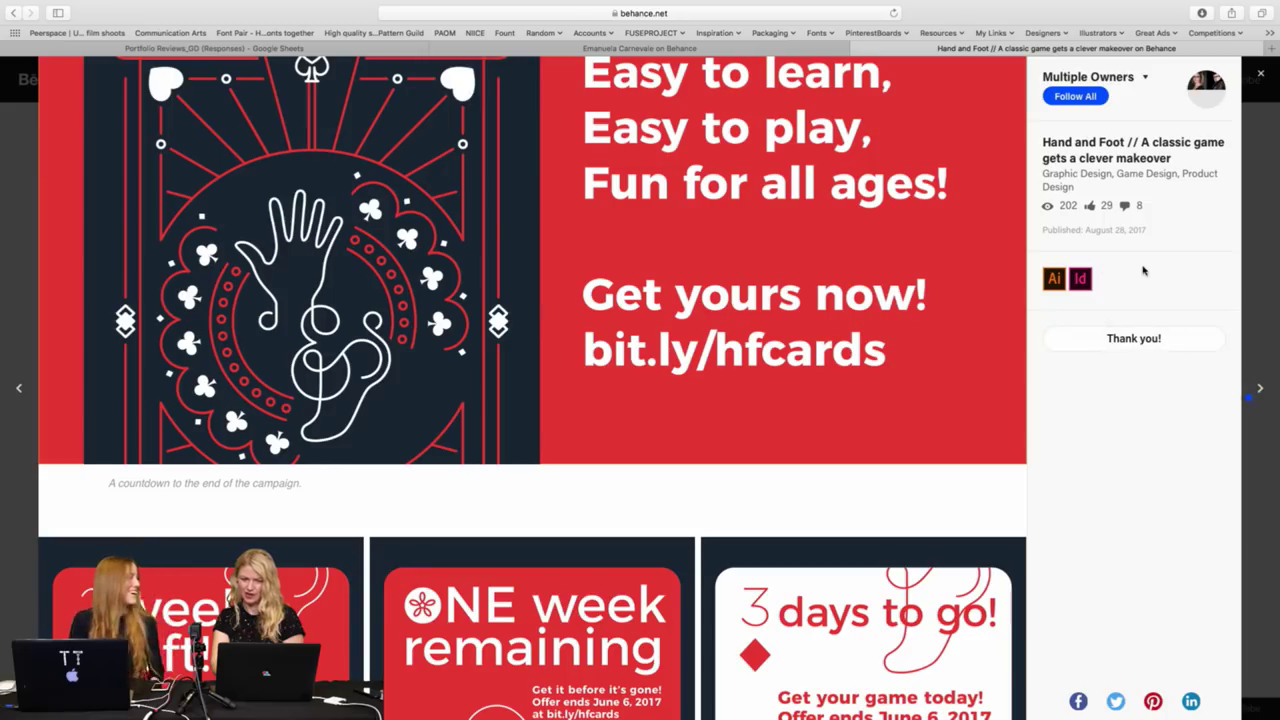
click(1256, 257)
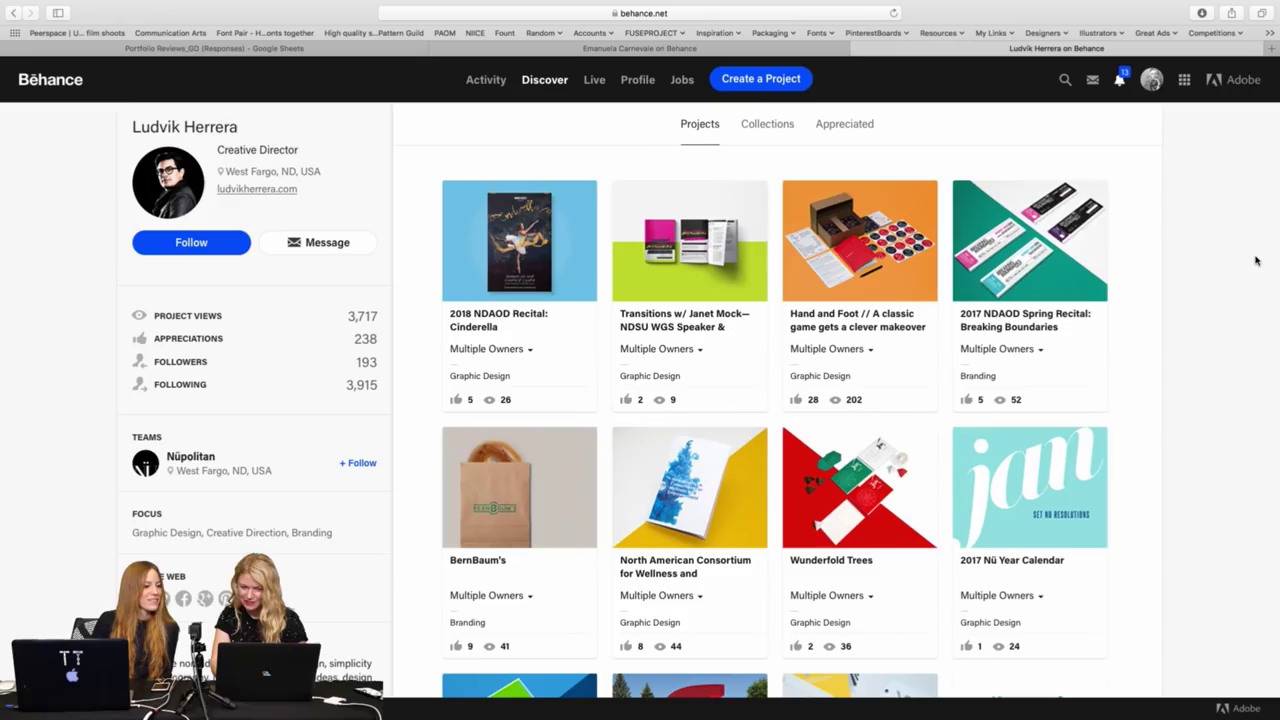
scroll(1032, 222, down, 1)
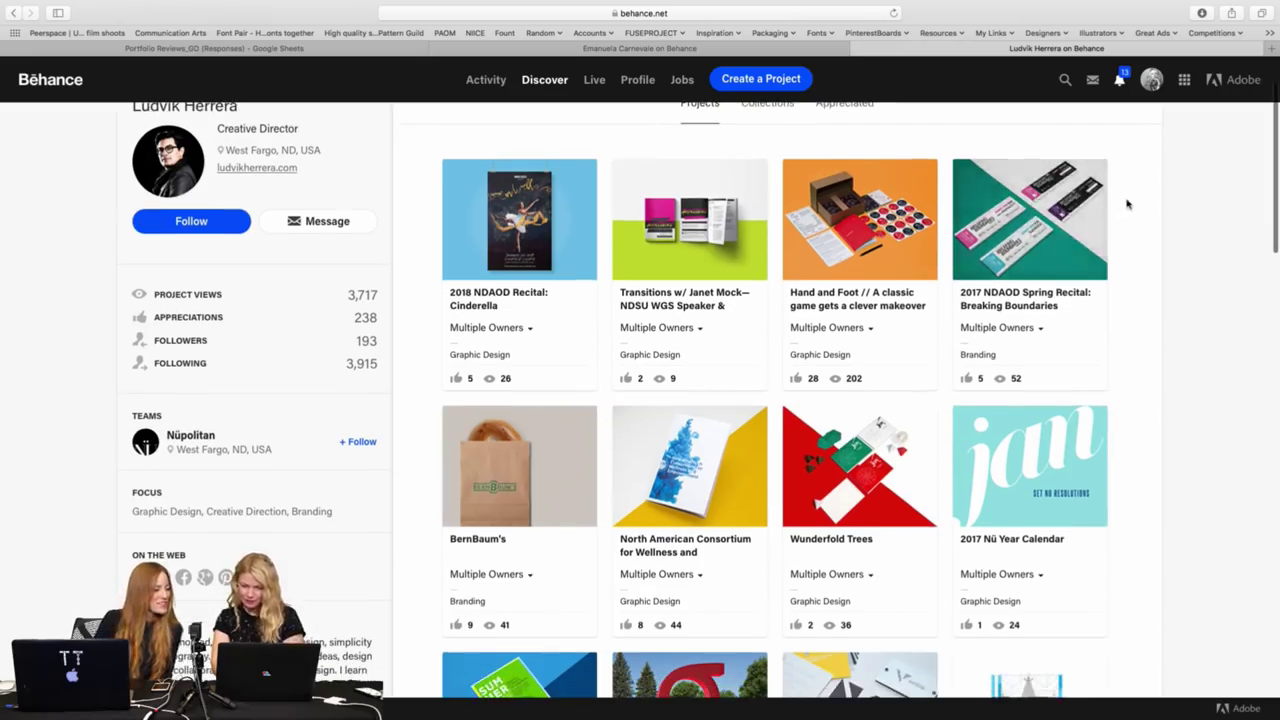
scroll(1127, 204, down, 2)
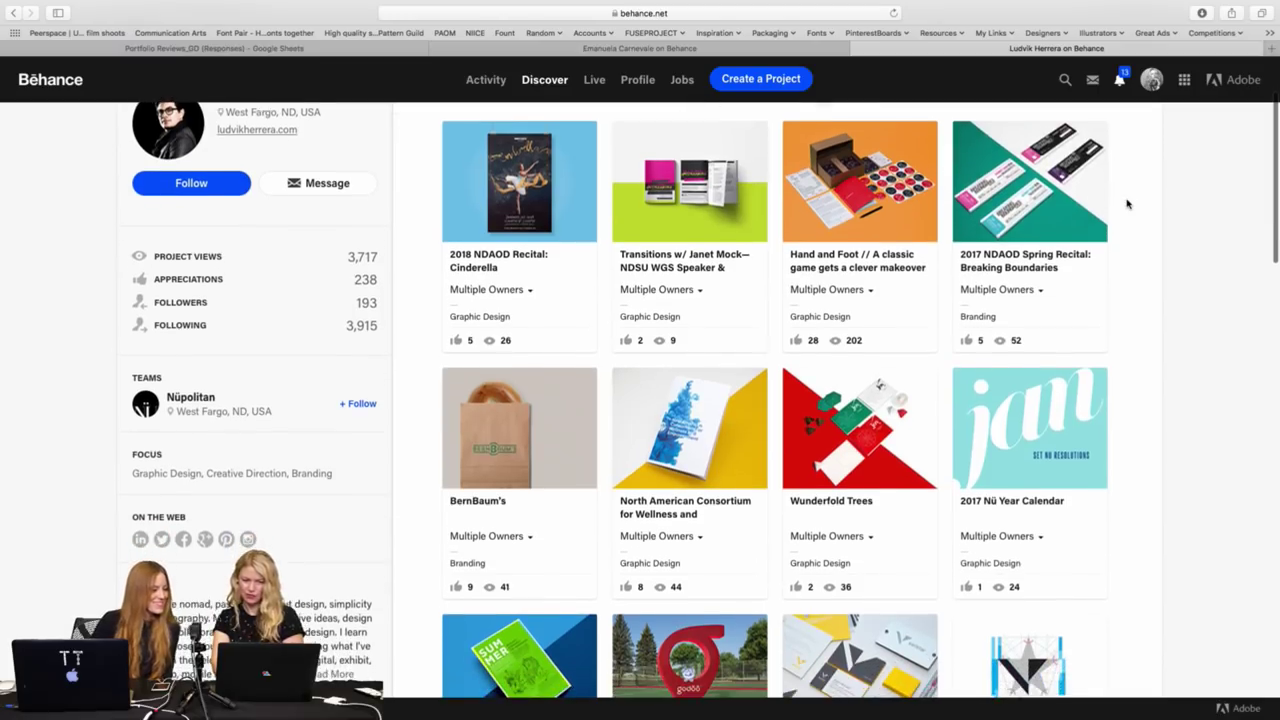
scroll(1127, 204, down, 1)
scroll(1127, 204, down, 1)
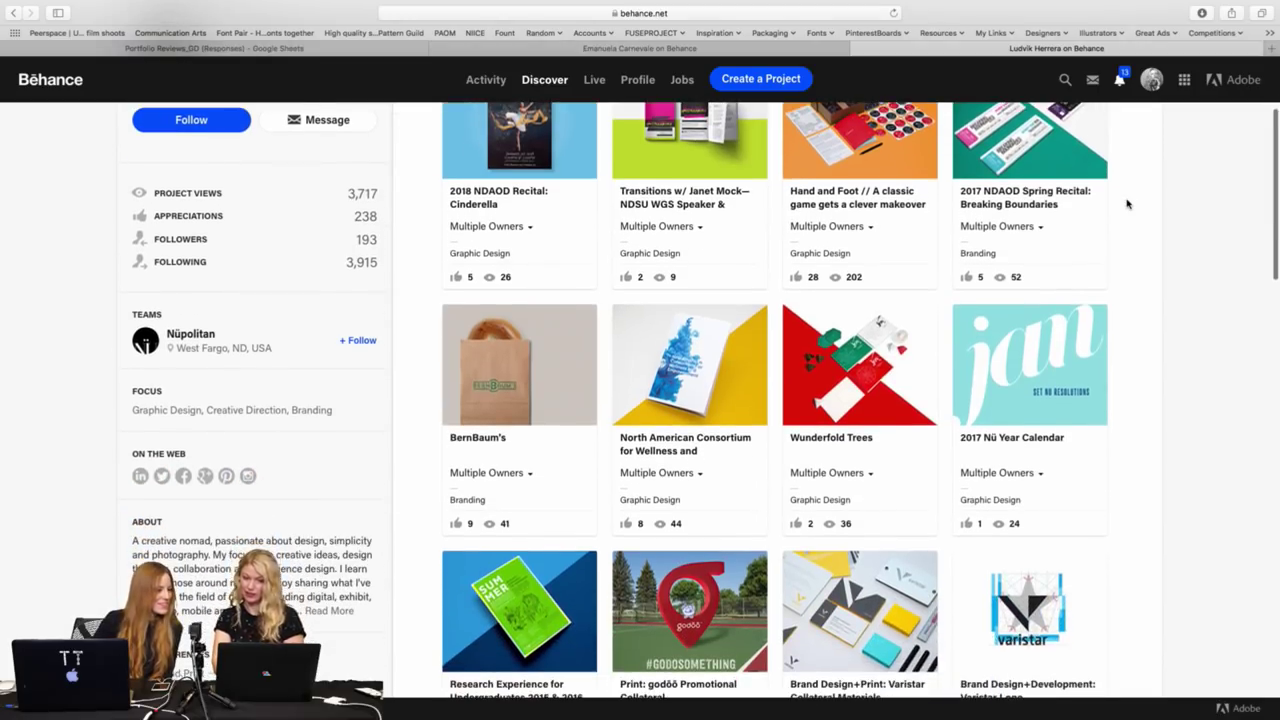
scroll(1127, 204, down, 1)
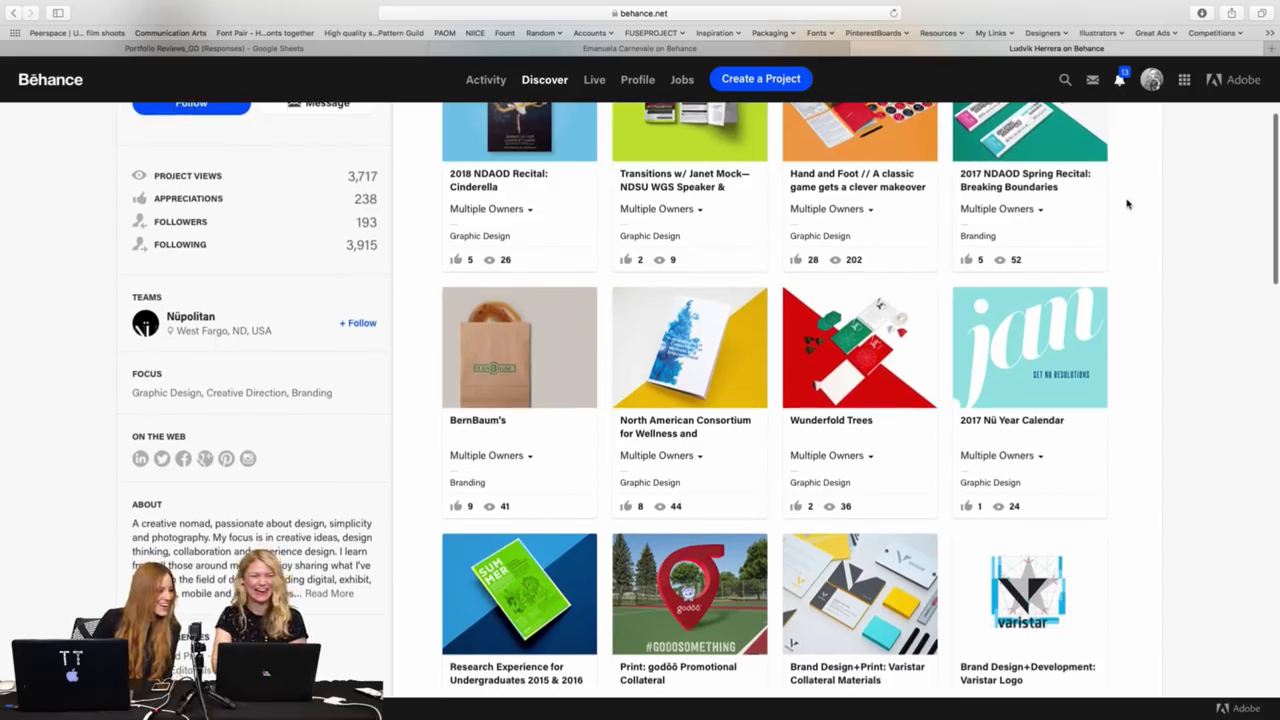
scroll(1127, 204, down, 1)
scroll(1127, 204, down, 3)
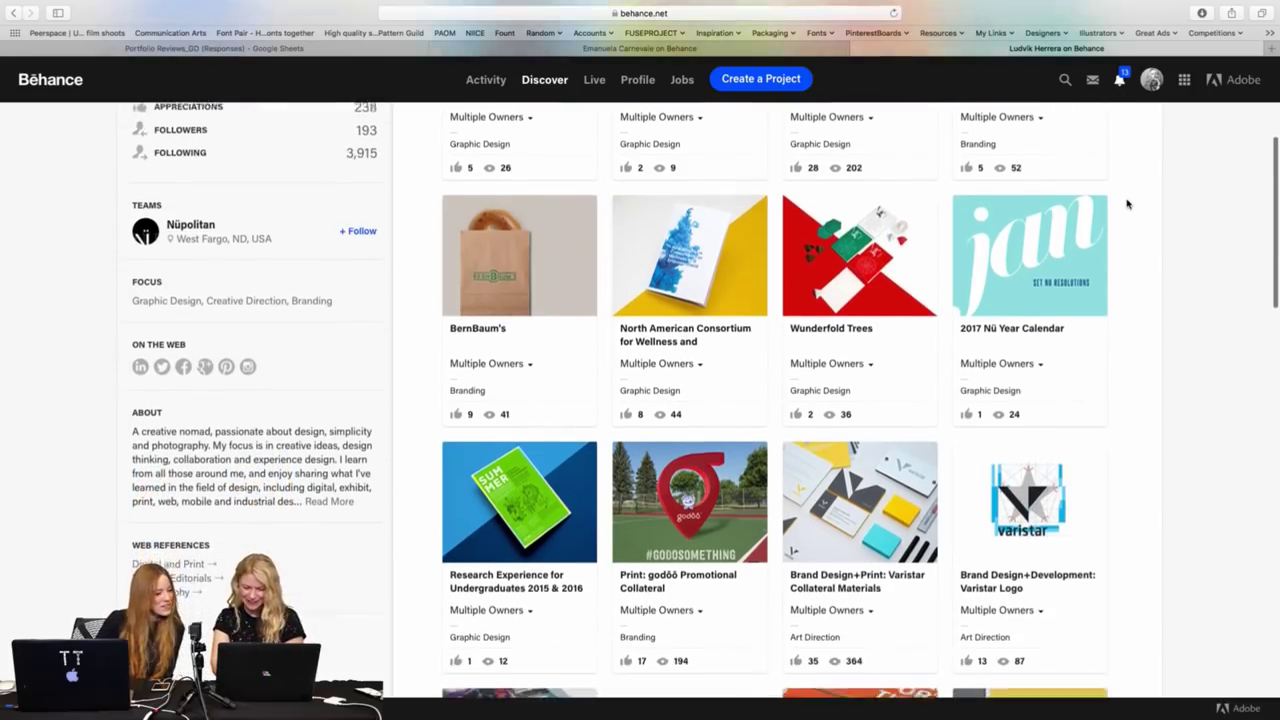
scroll(1127, 204, down, 2)
scroll(1127, 204, down, 1)
scroll(1127, 204, down, 1)
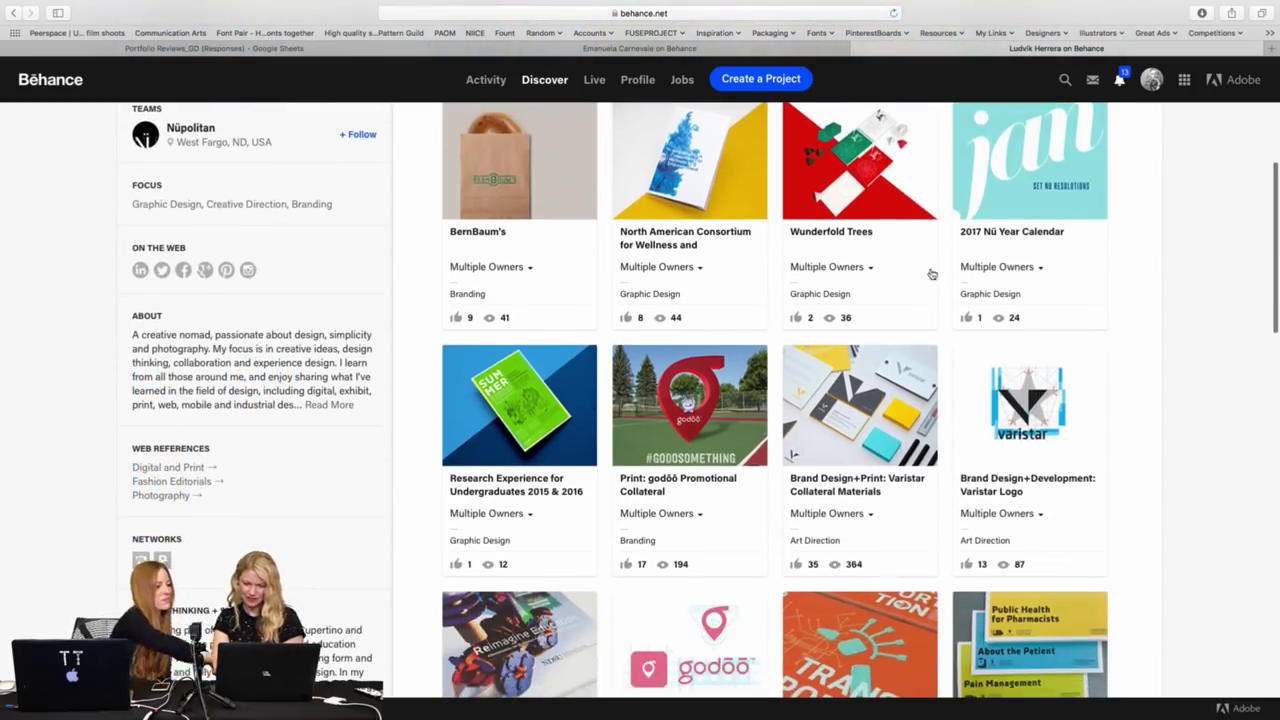
Open the Varistar Collateral Materials project and scroll down to its yellow-edged letterpress business cards.
click(875, 389)
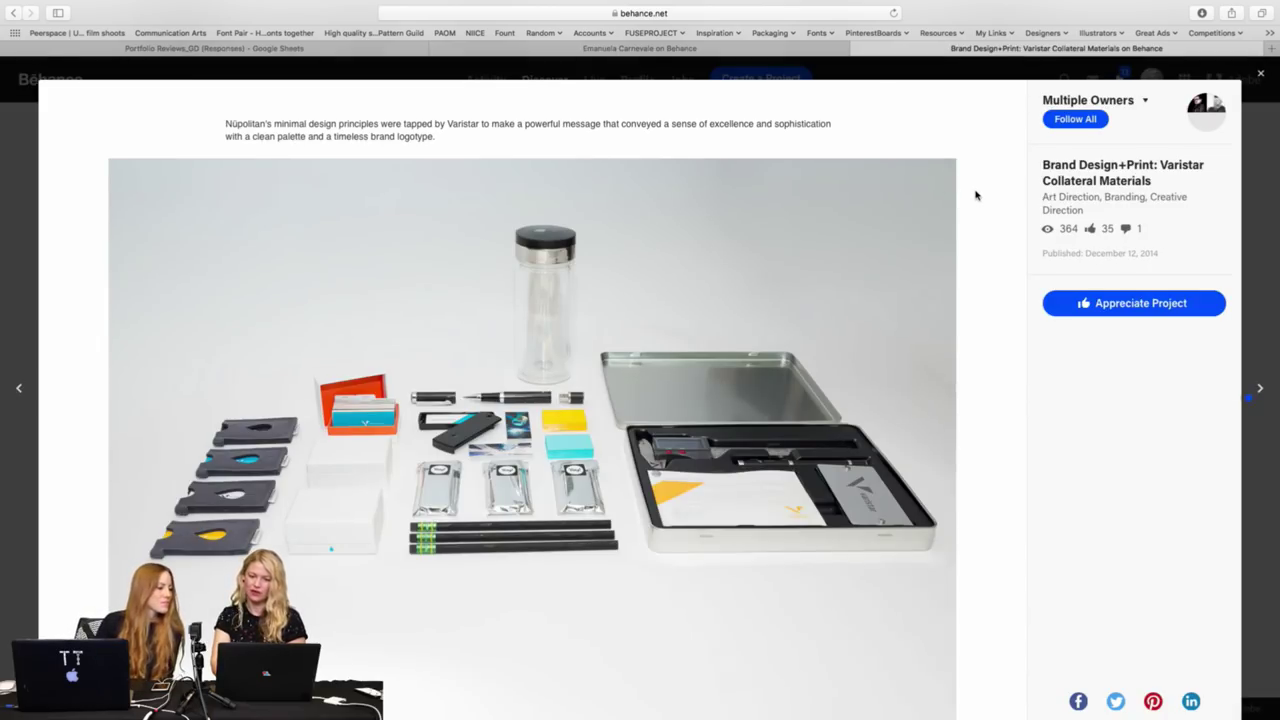
scroll(991, 183, down, 1)
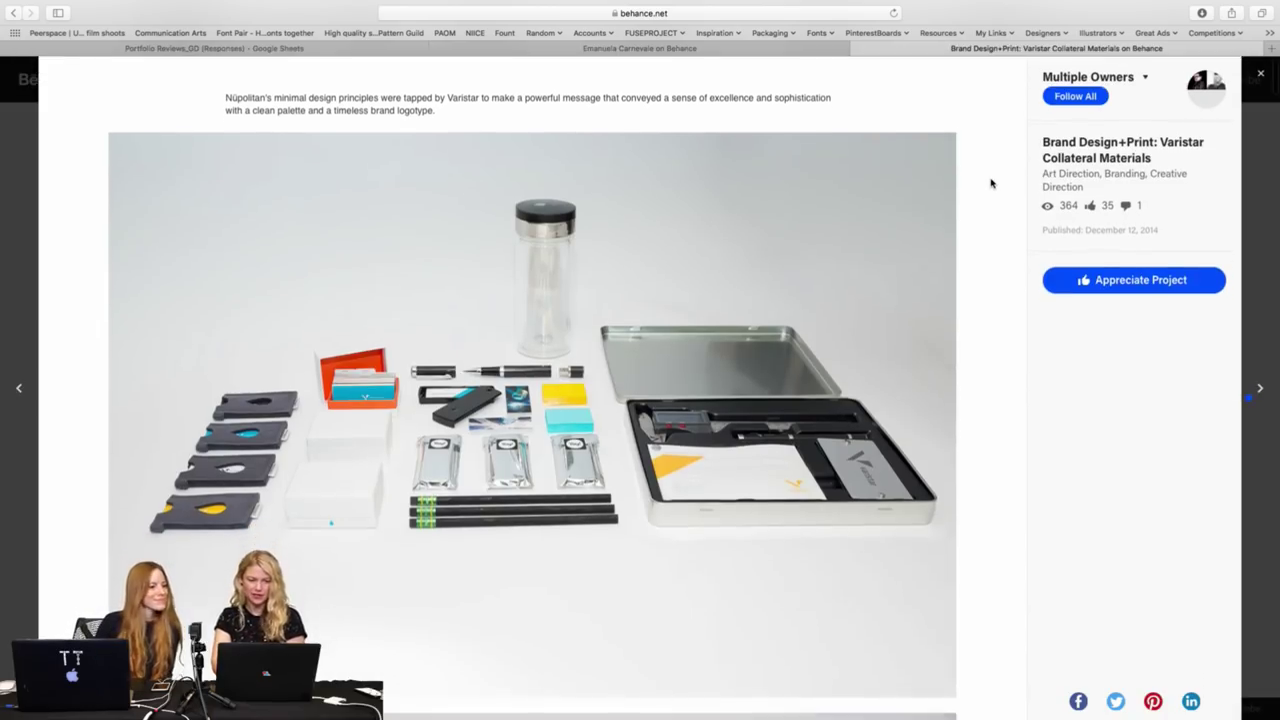
scroll(991, 183, down, 2)
scroll(991, 183, down, 1)
scroll(991, 183, down, 2)
scroll(991, 183, down, 4)
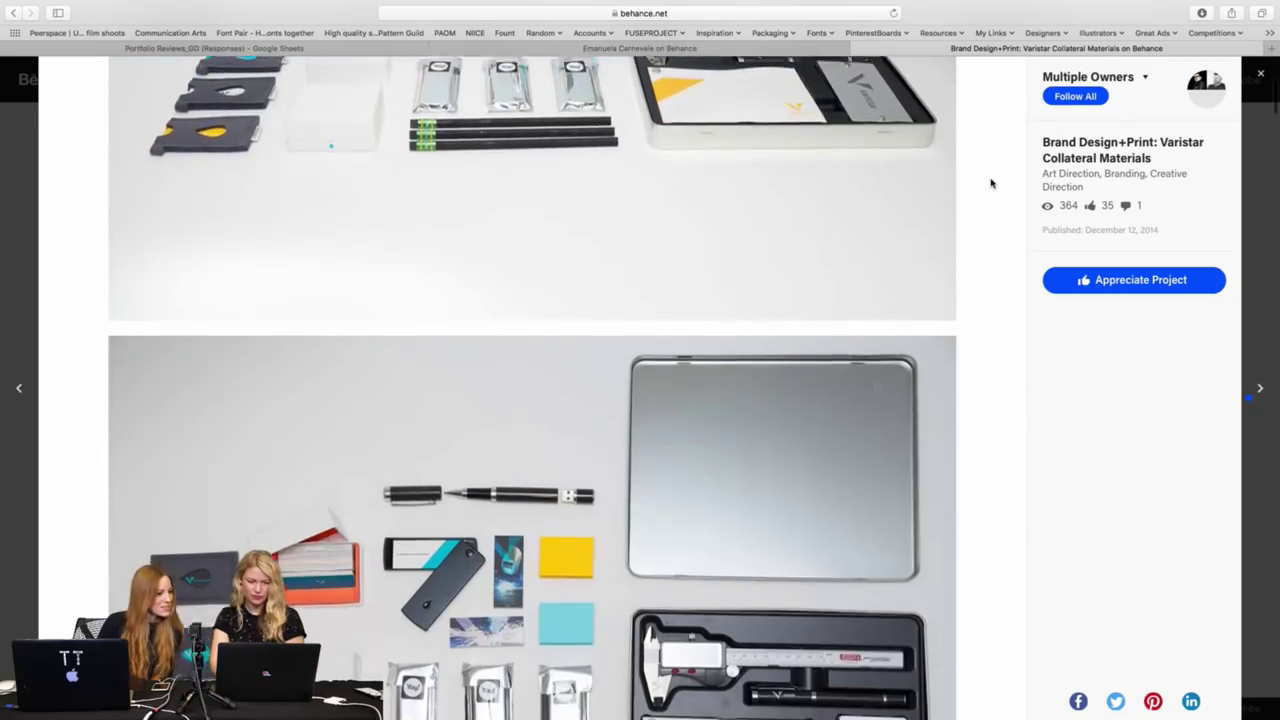
scroll(991, 183, down, 3)
scroll(991, 183, down, 2)
scroll(991, 183, down, 1)
scroll(991, 183, down, 1)
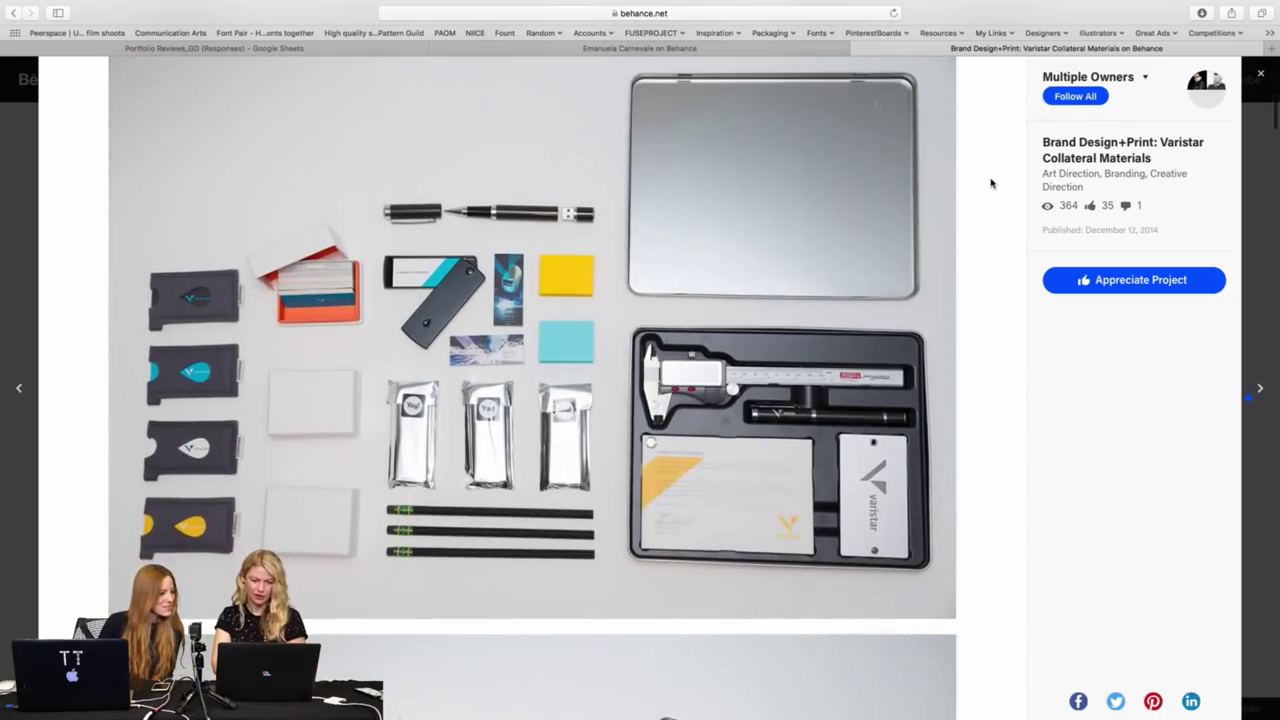
scroll(991, 183, down, 2)
scroll(991, 183, down, 2)
scroll(991, 183, down, 3)
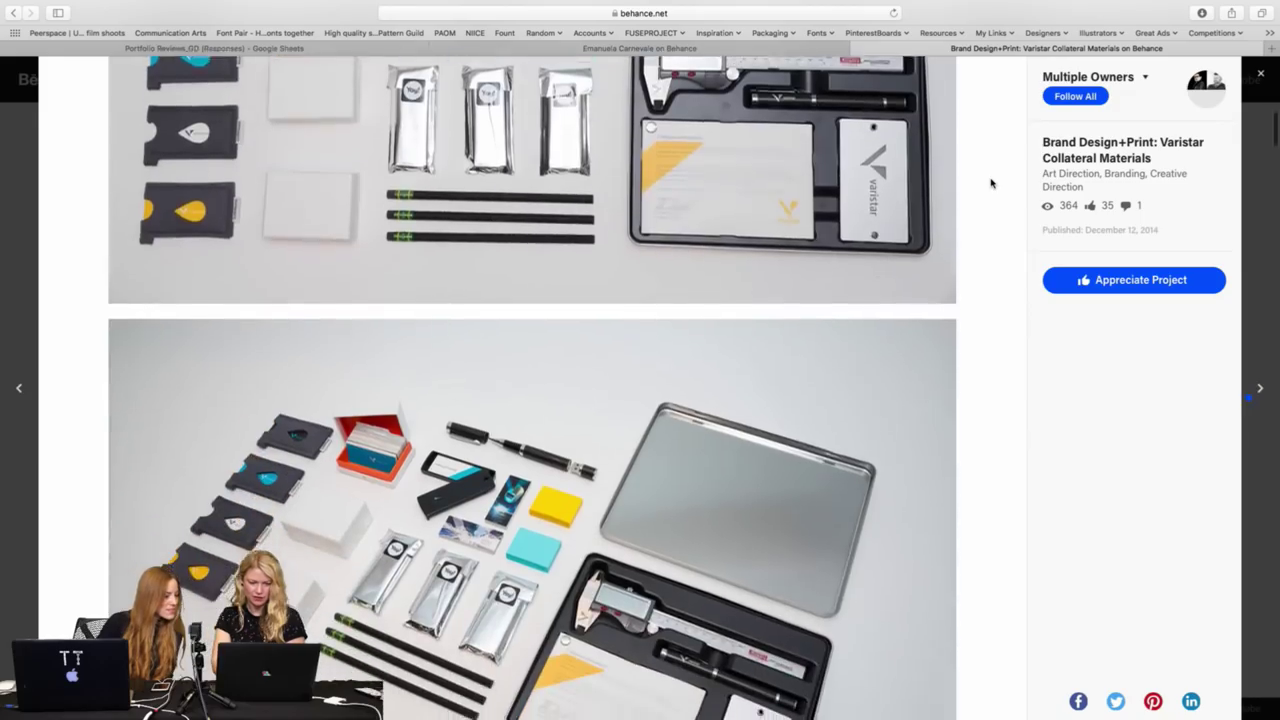
scroll(991, 183, down, 5)
scroll(991, 183, down, 3)
scroll(991, 183, down, 4)
scroll(991, 183, down, 4)
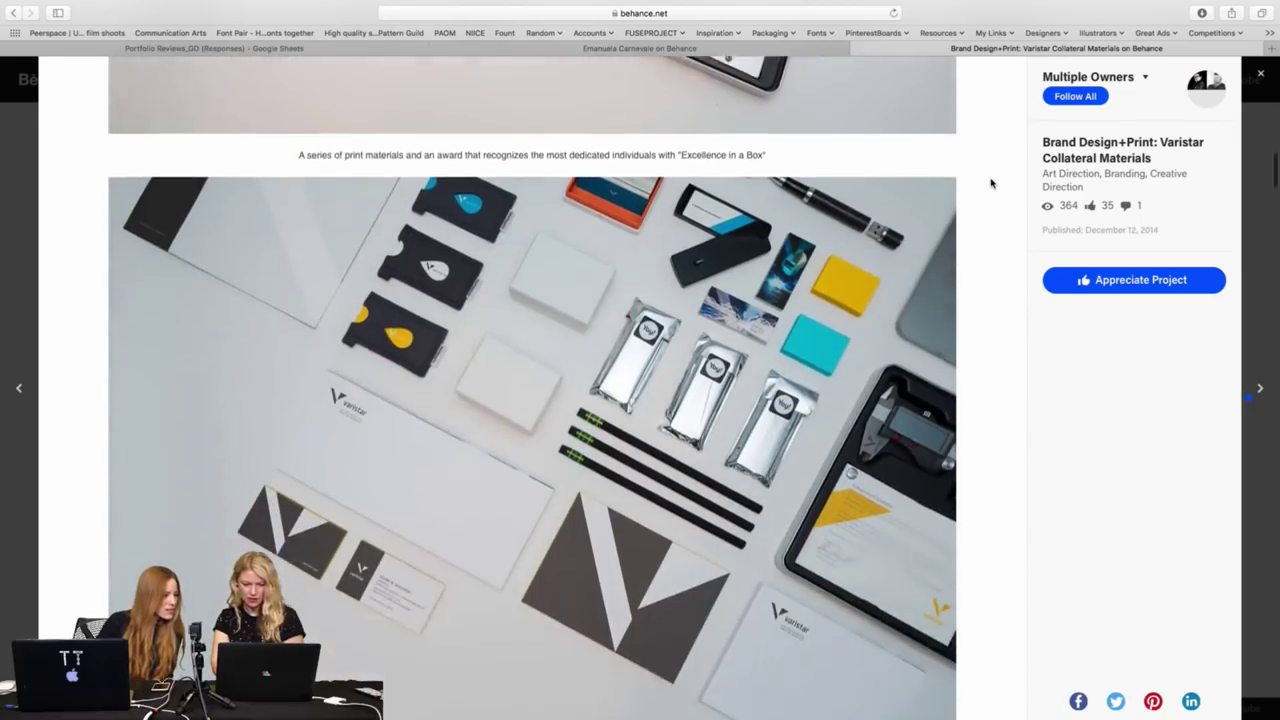
scroll(991, 183, down, 2)
scroll(991, 183, down, 1)
scroll(991, 183, down, 4)
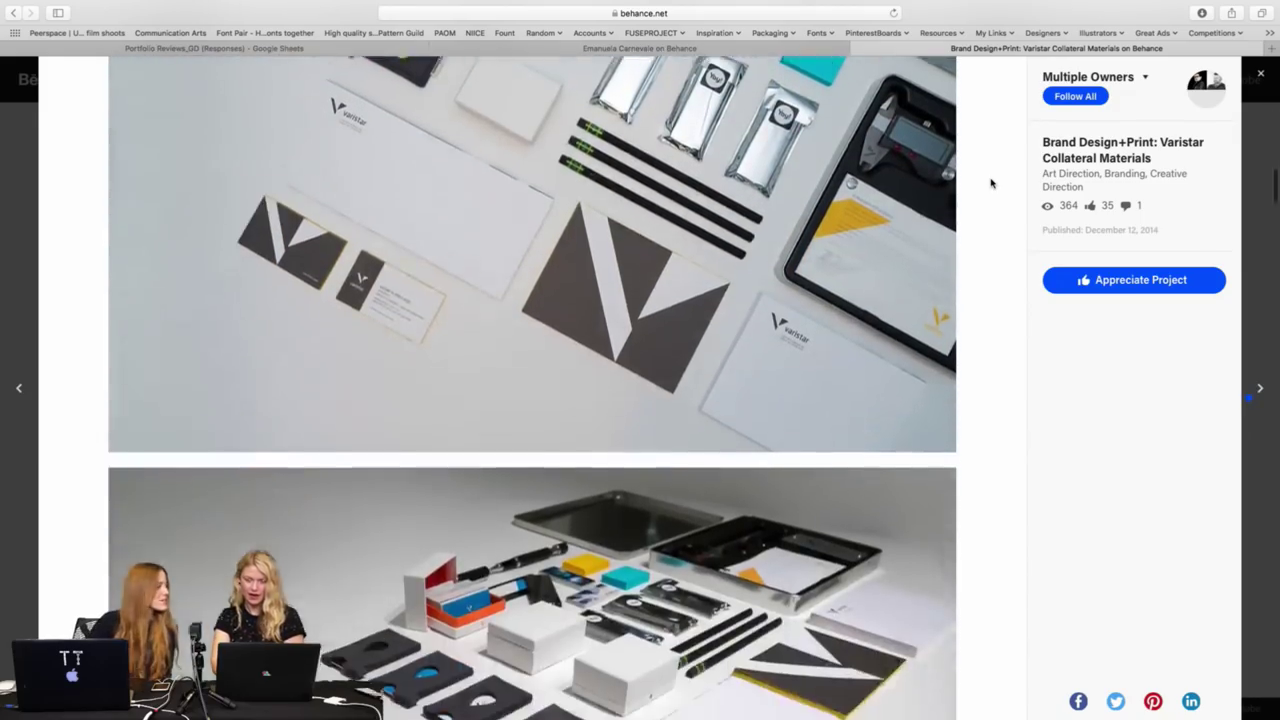
scroll(991, 183, down, 2)
scroll(991, 183, down, 3)
scroll(991, 183, down, 2)
scroll(991, 183, down, 1)
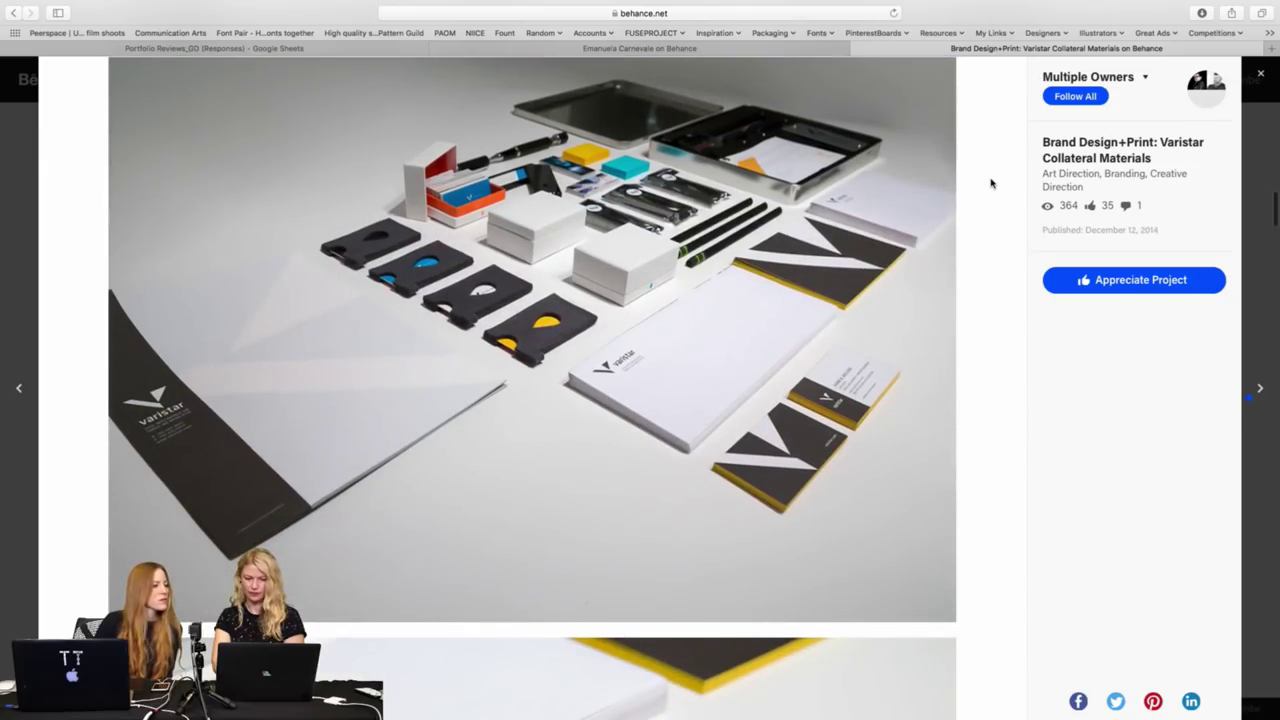
scroll(991, 183, down, 1)
scroll(991, 183, down, 1)
scroll(991, 183, down, 3)
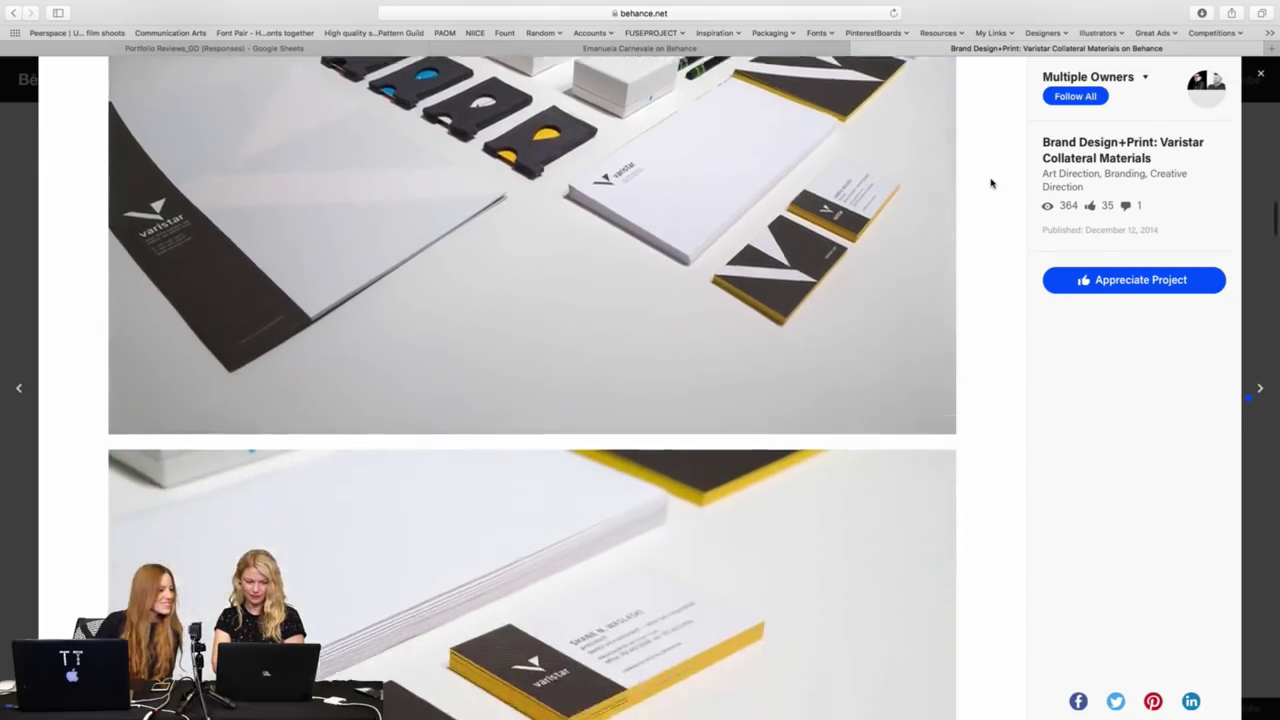
scroll(991, 183, down, 4)
scroll(991, 183, down, 1)
scroll(991, 183, down, 2)
scroll(991, 183, down, 3)
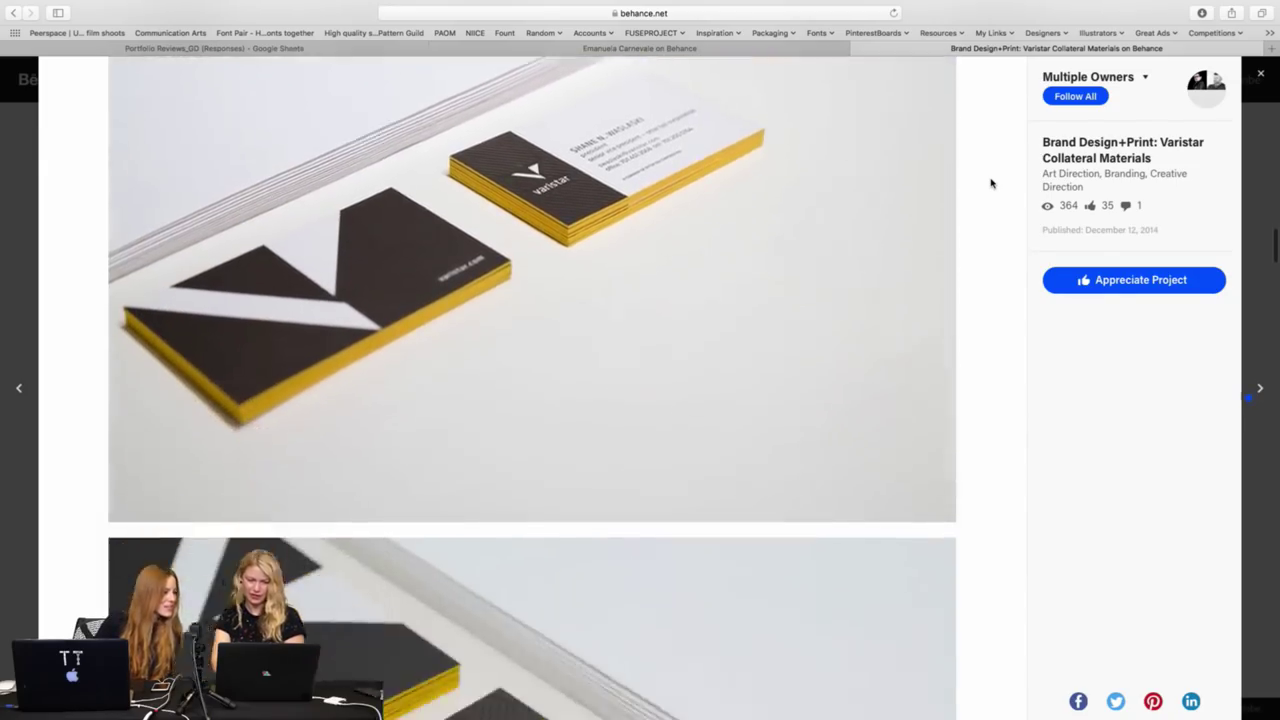
scroll(991, 183, down, 3)
scroll(991, 183, down, 3)
scroll(991, 183, down, 2)
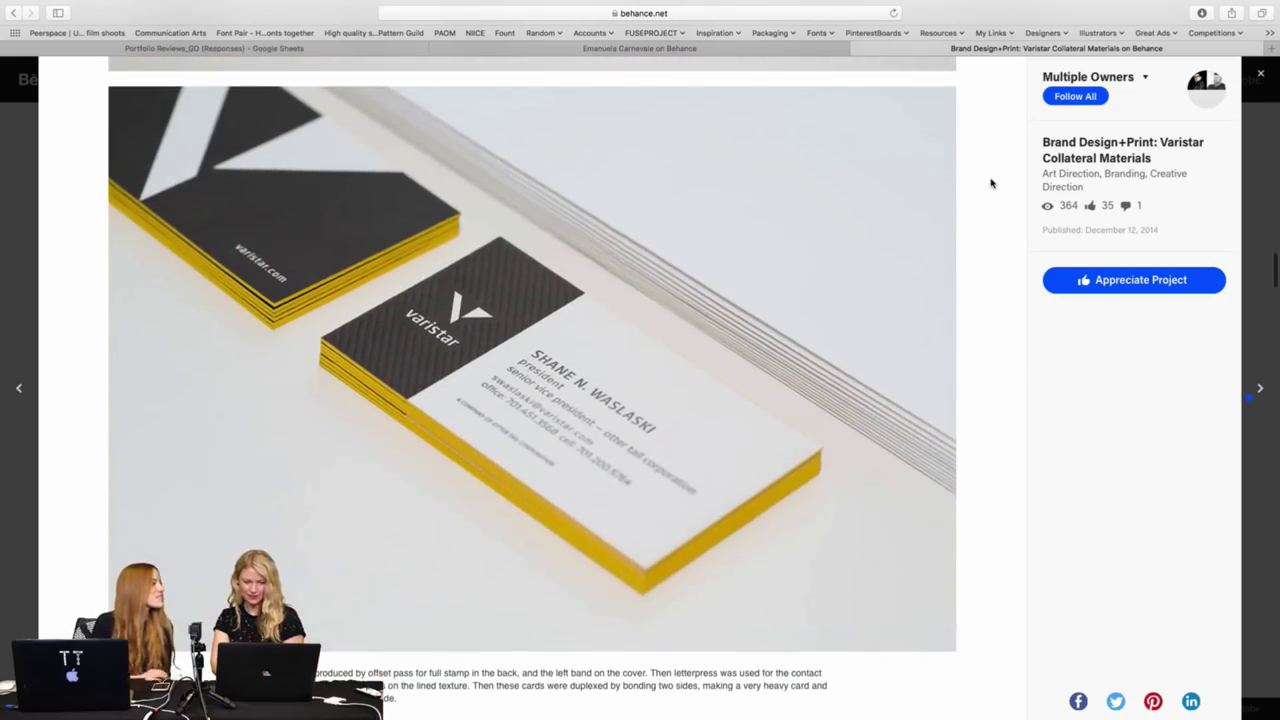
scroll(991, 183, down, 1)
scroll(991, 183, down, 2)
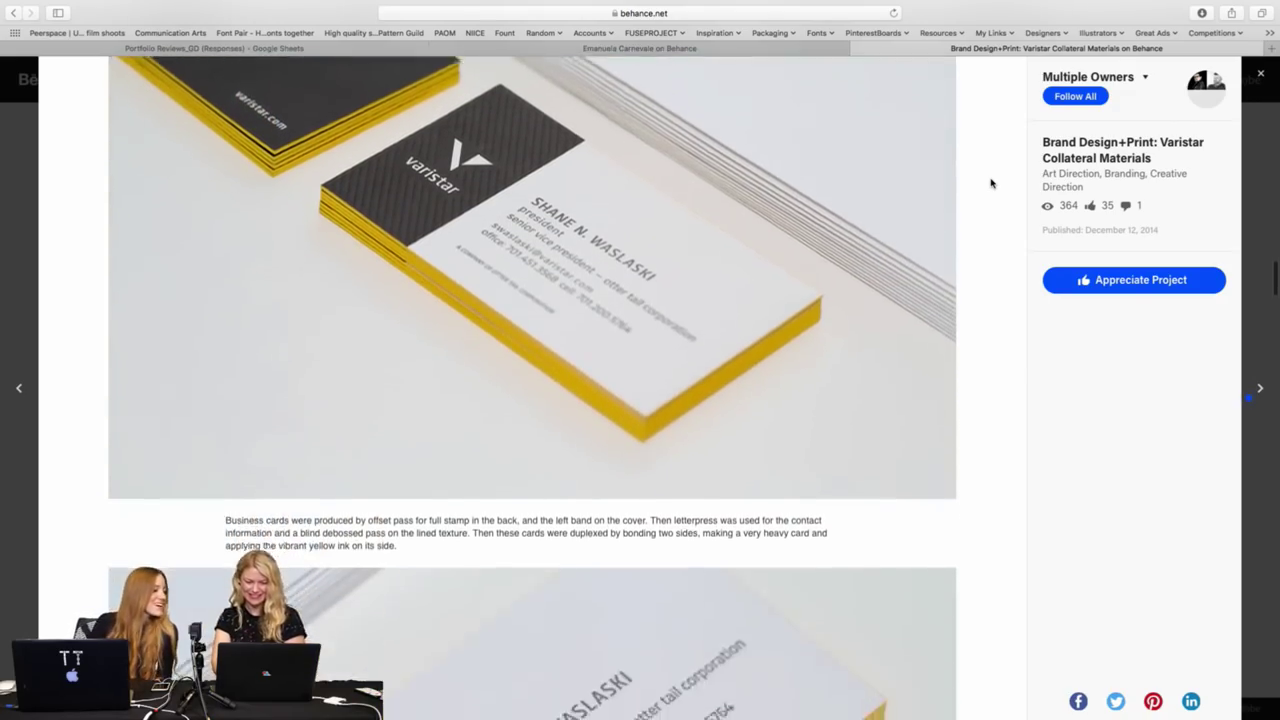
scroll(991, 183, down, 5)
scroll(991, 183, down, 1)
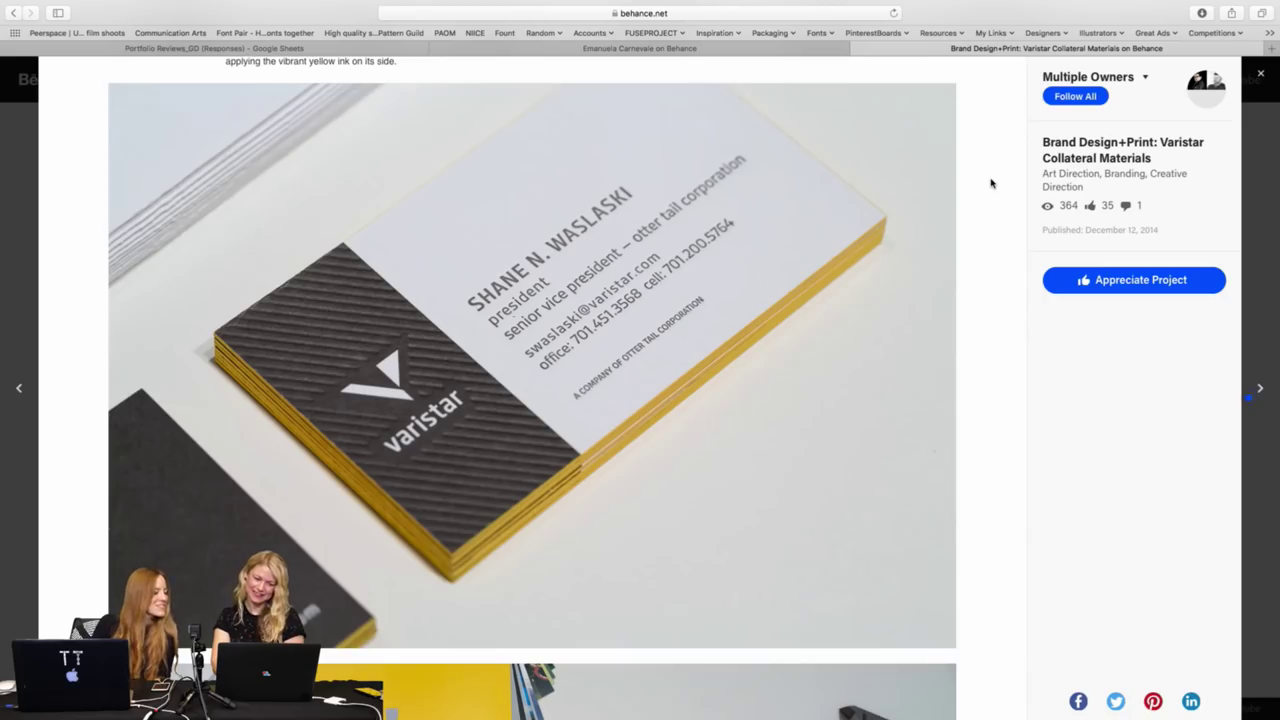
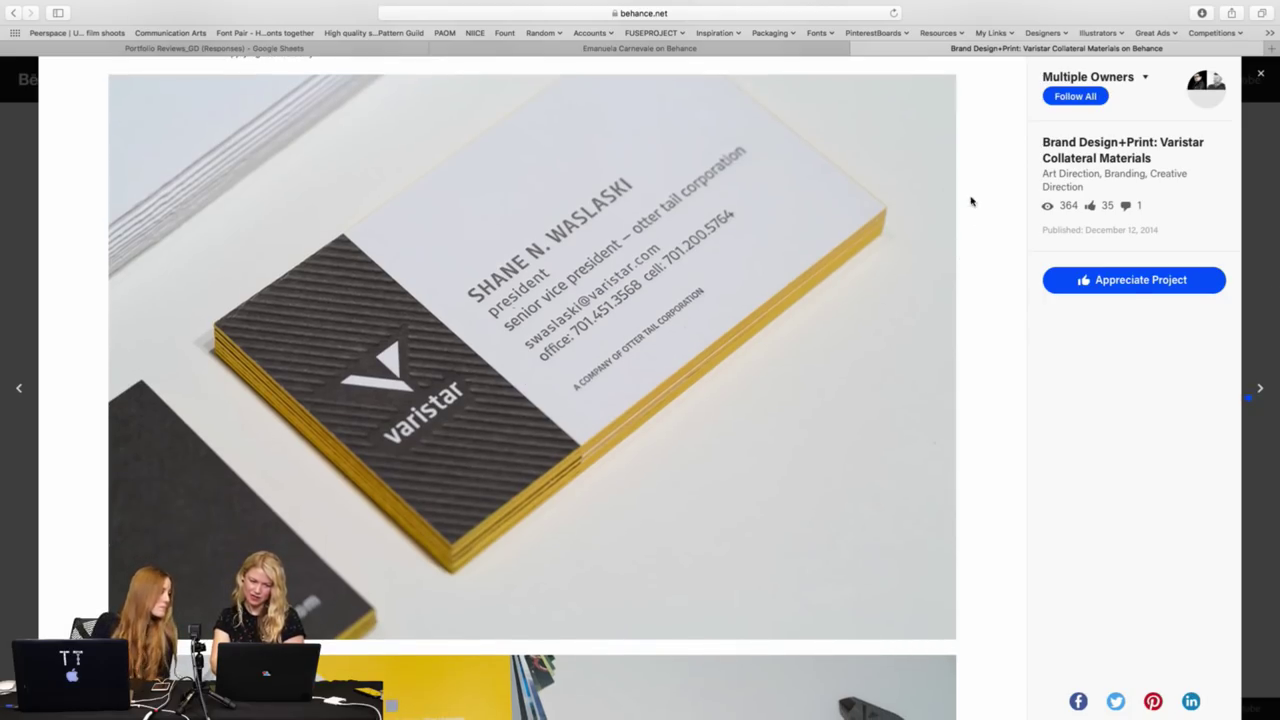
Scroll through the rest of the Varistar collateral project.
scroll(970, 201, down, 1)
scroll(971, 197, down, 6)
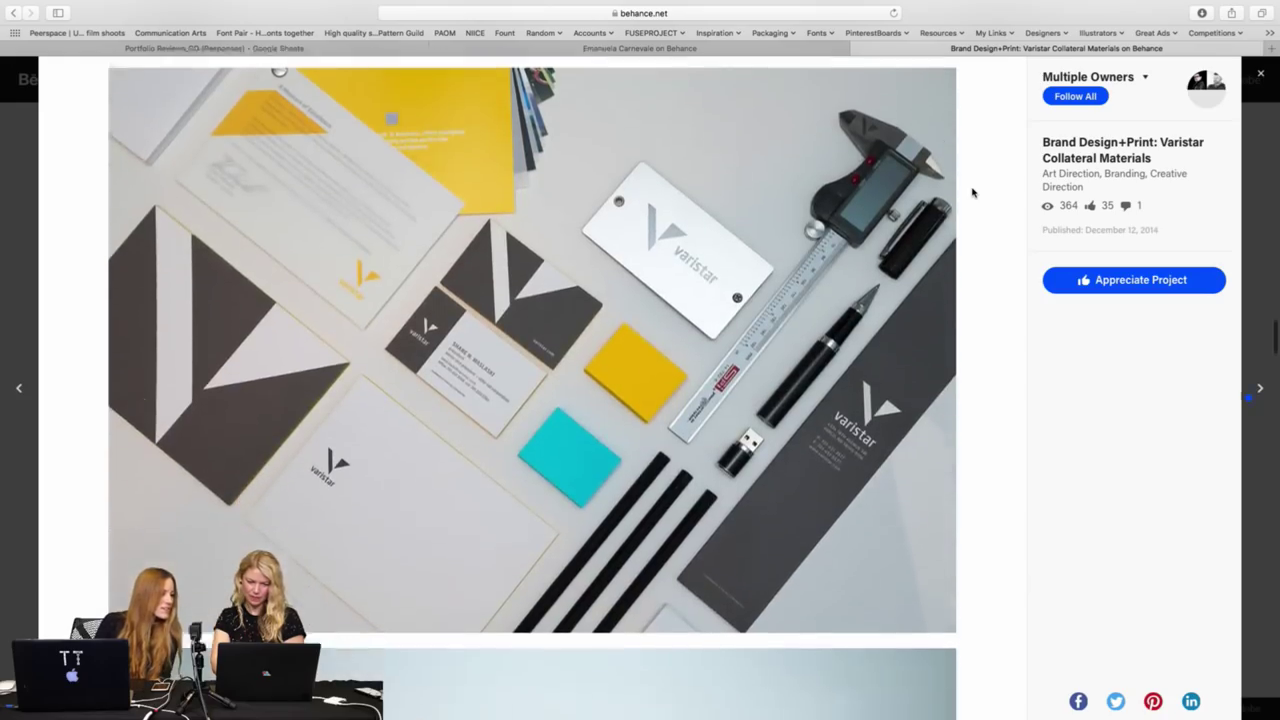
scroll(972, 192, down, 3)
scroll(972, 192, down, 4)
scroll(972, 192, down, 2)
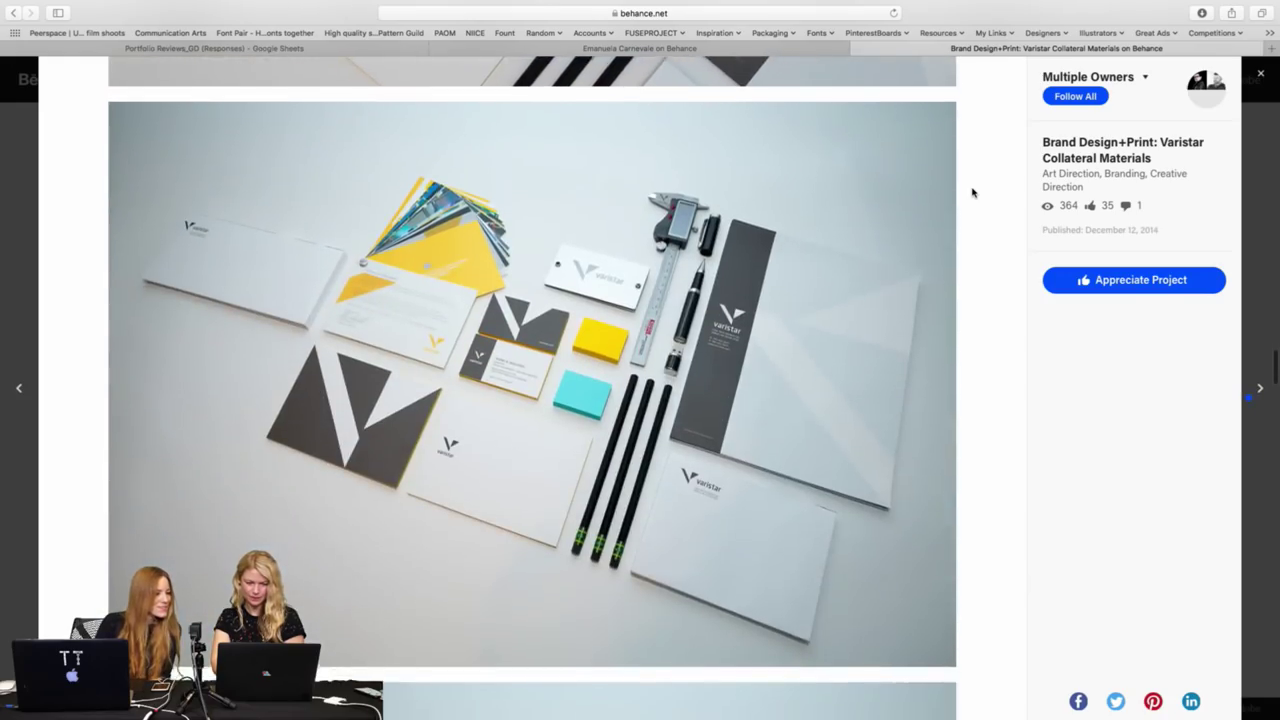
scroll(972, 192, down, 4)
scroll(972, 192, down, 4)
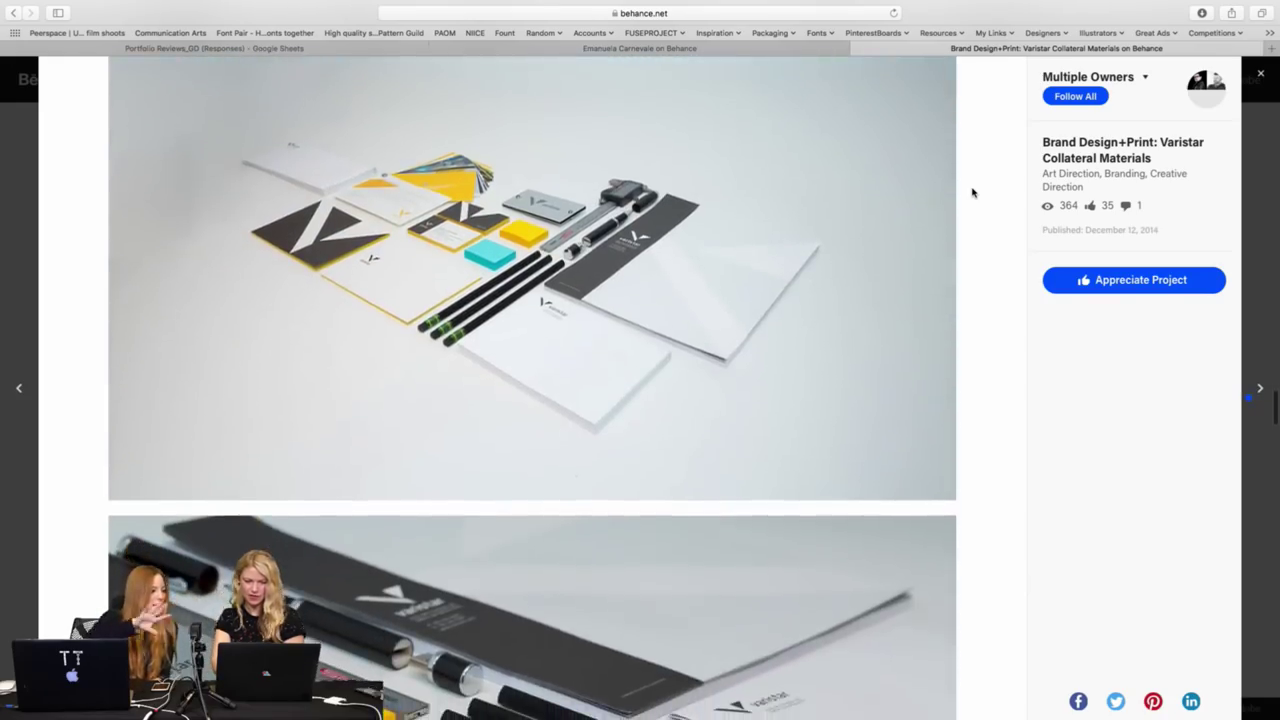
scroll(972, 192, down, 5)
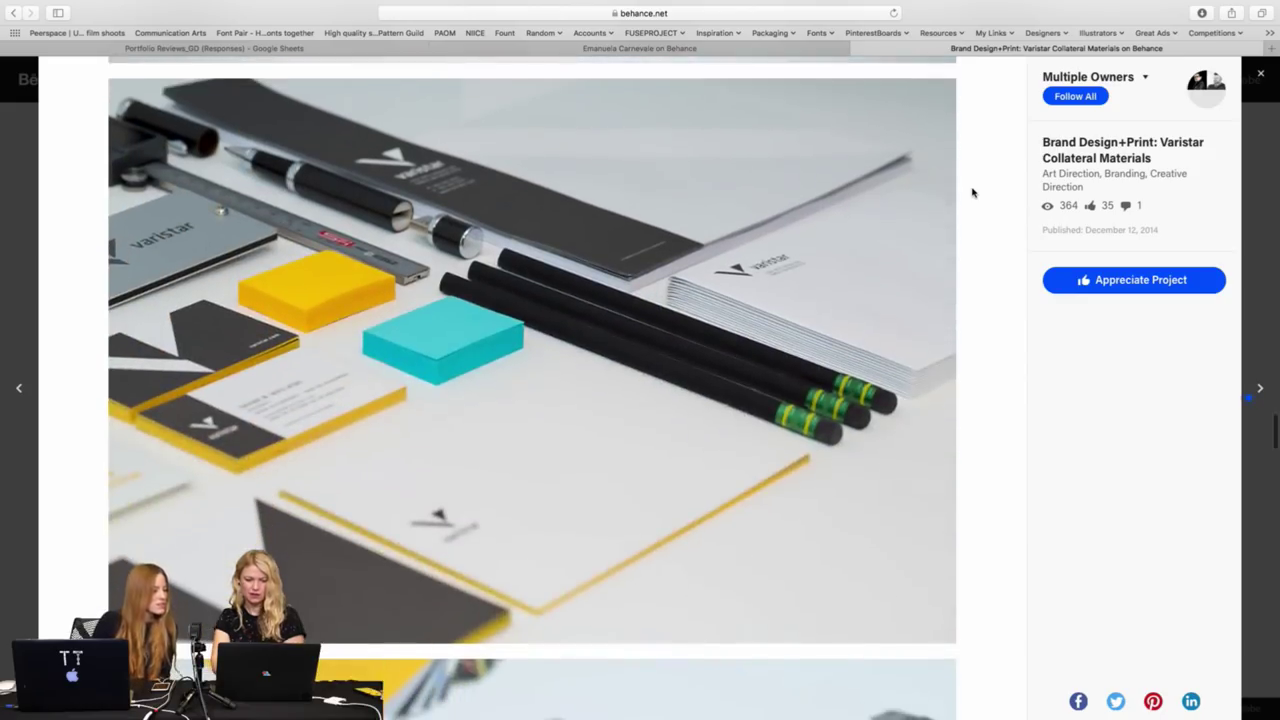
scroll(972, 192, down, 3)
scroll(972, 192, down, 3)
scroll(972, 192, down, 1)
scroll(972, 192, down, 3)
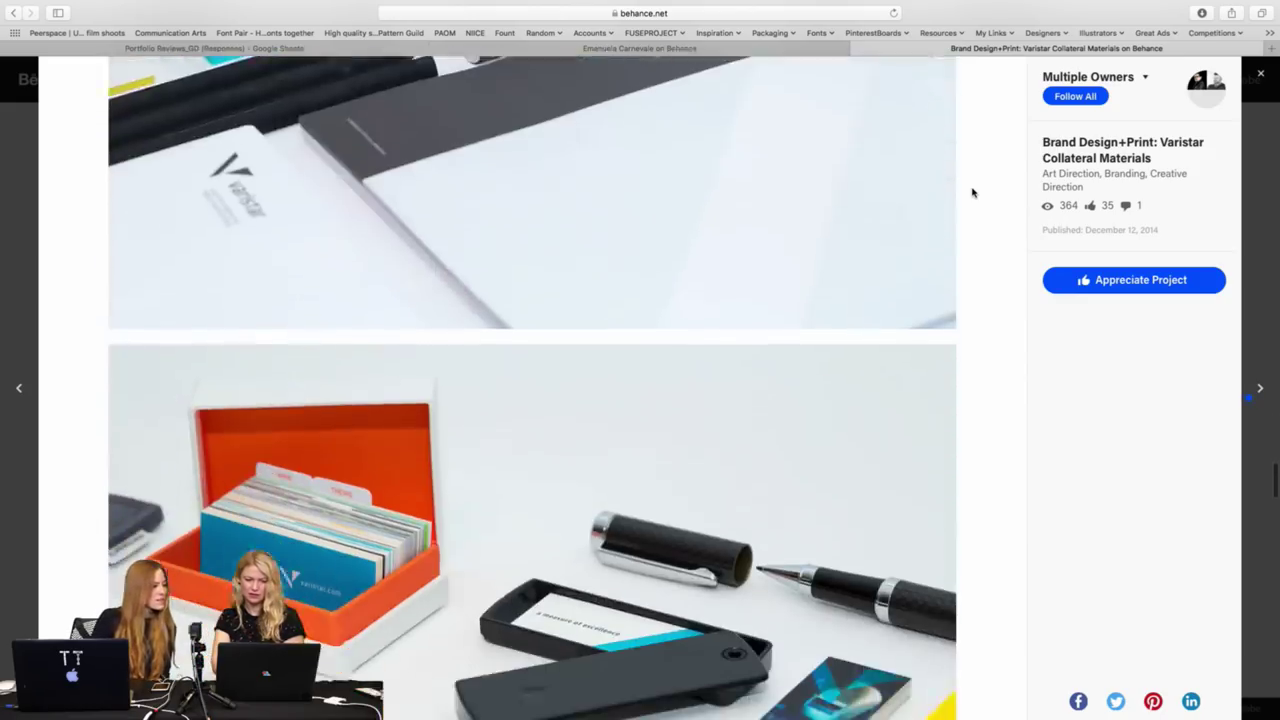
scroll(972, 192, down, 2)
scroll(972, 192, down, 1)
scroll(972, 192, down, 1)
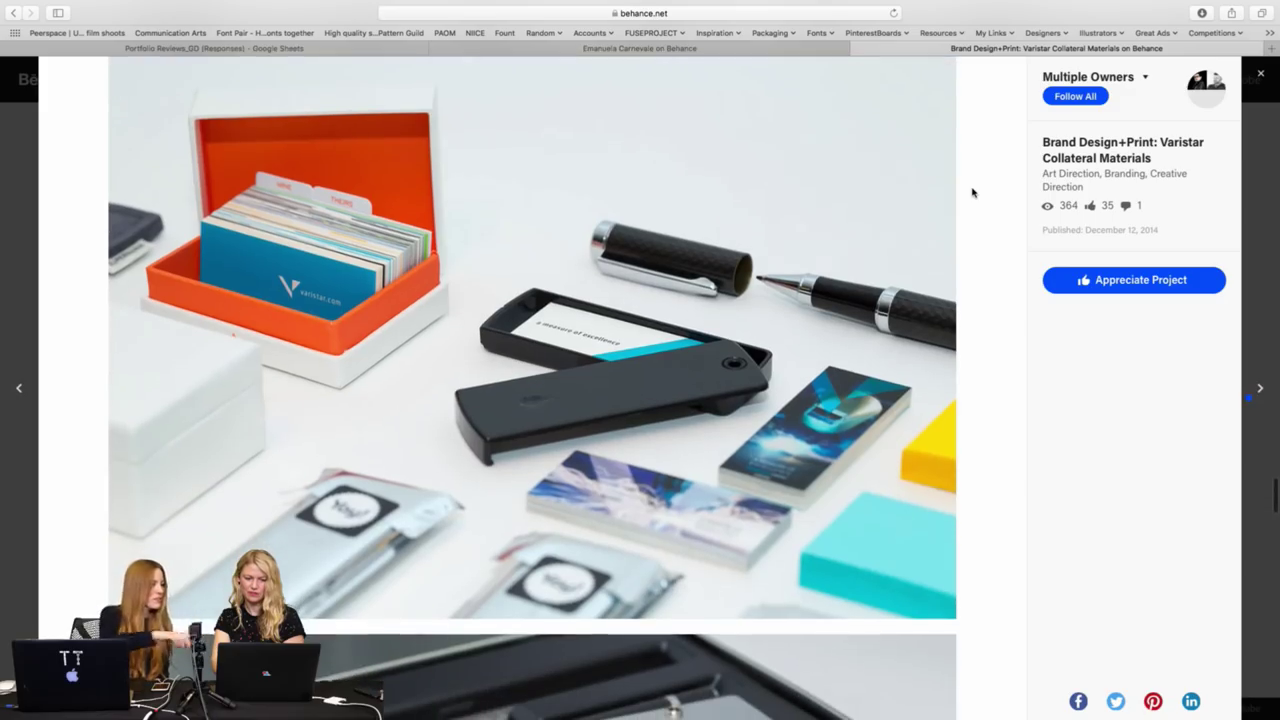
scroll(972, 192, down, 3)
scroll(972, 192, down, 3)
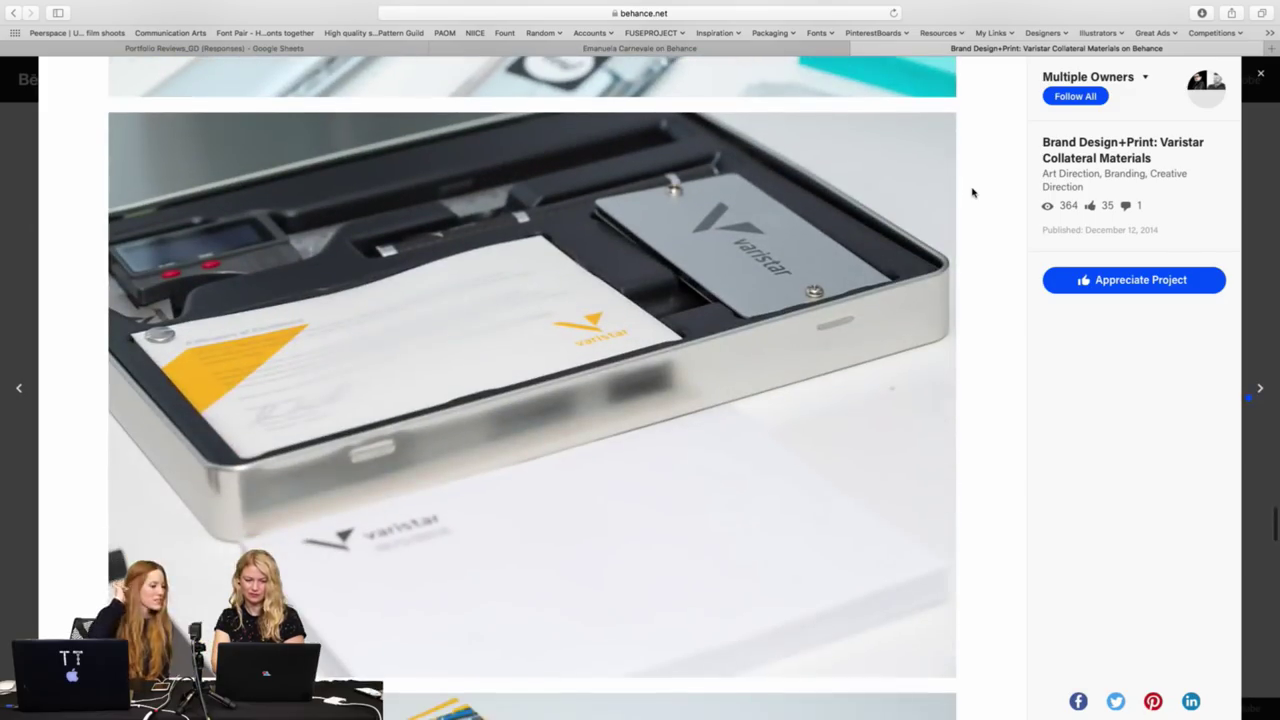
scroll(972, 192, down, 3)
scroll(972, 192, down, 5)
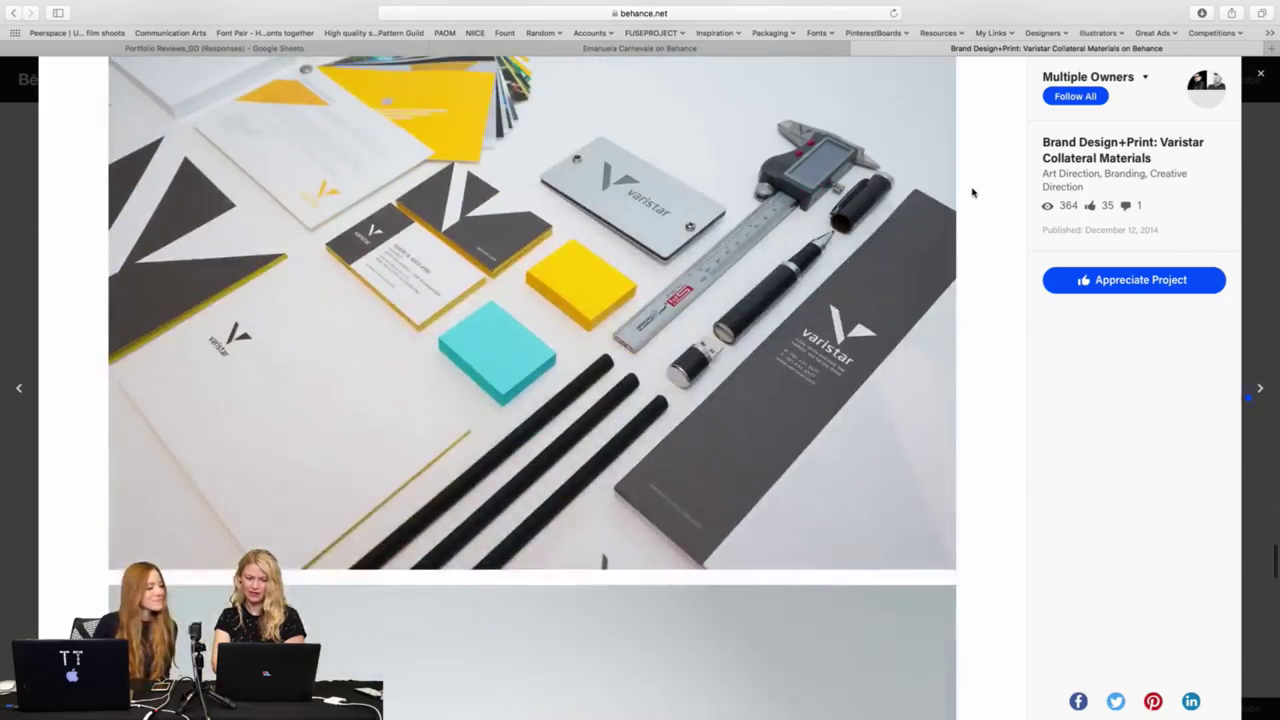
Close the Varistar project and browse down and back up the profile's project grid.
click(1265, 200)
scroll(1125, 197, down, 3)
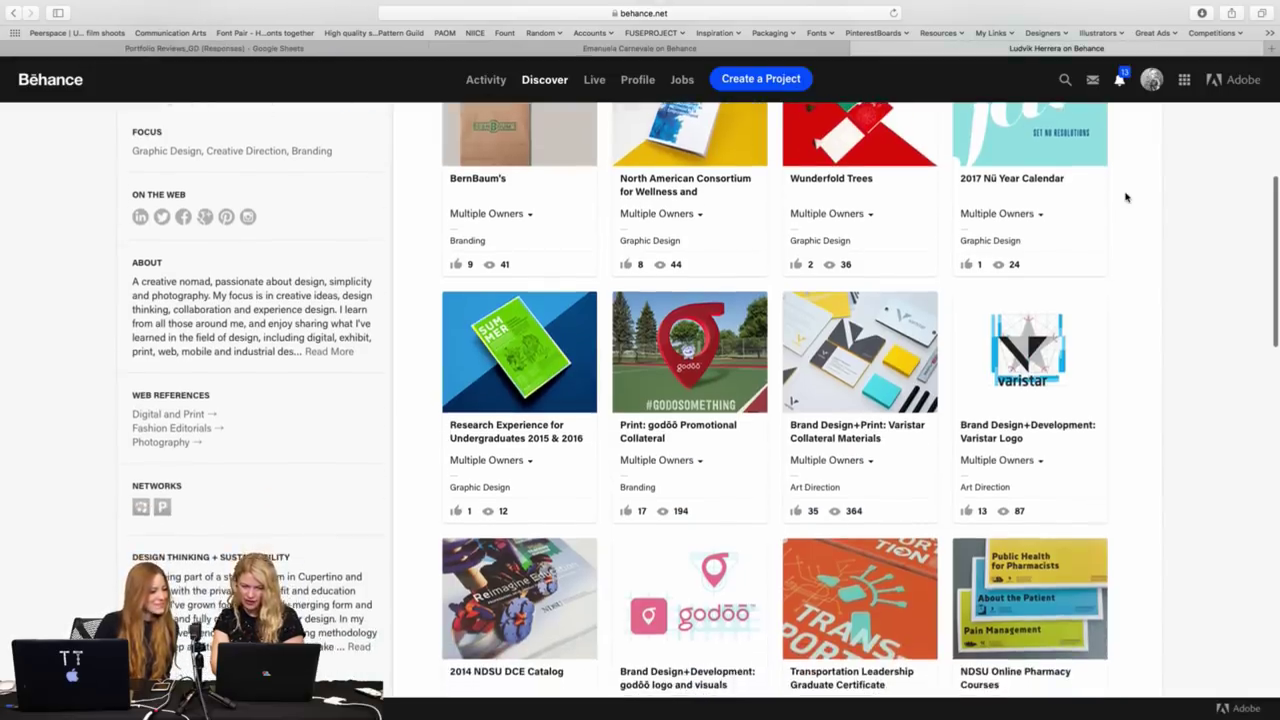
scroll(1125, 197, down, 3)
scroll(1125, 197, down, 2)
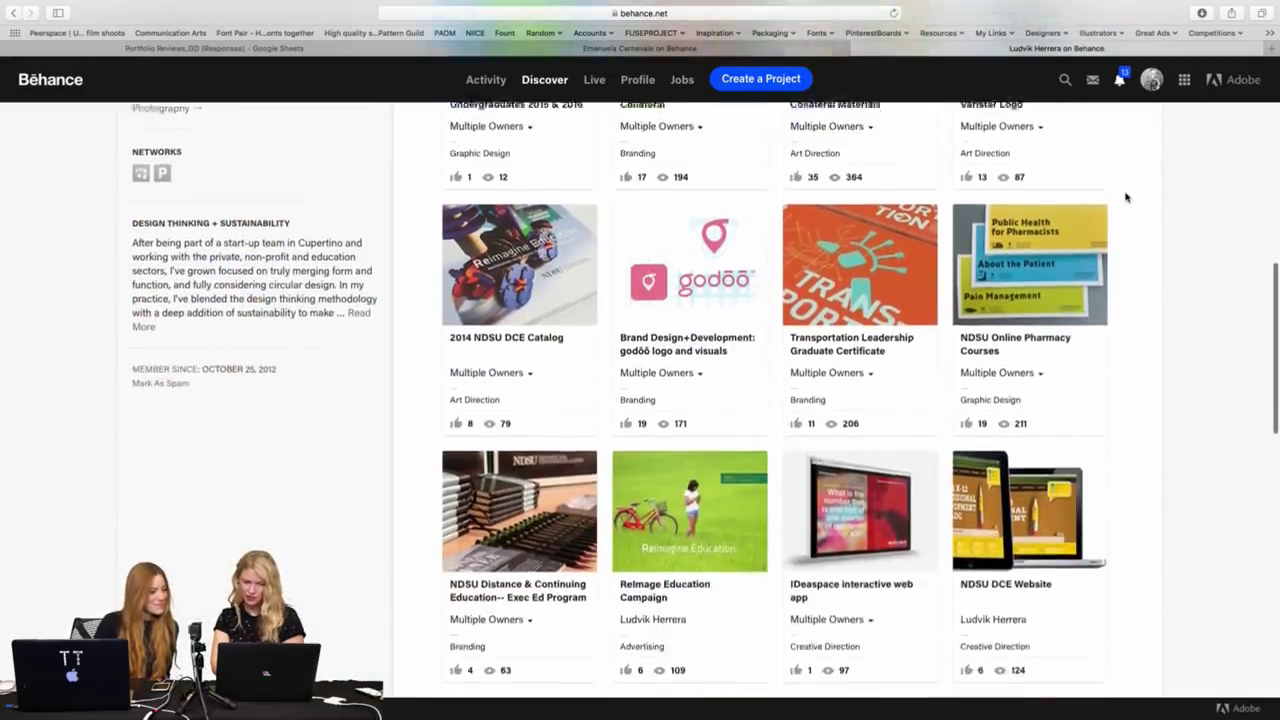
scroll(1125, 197, down, 2)
scroll(1125, 197, down, 2)
scroll(1125, 197, down, 5)
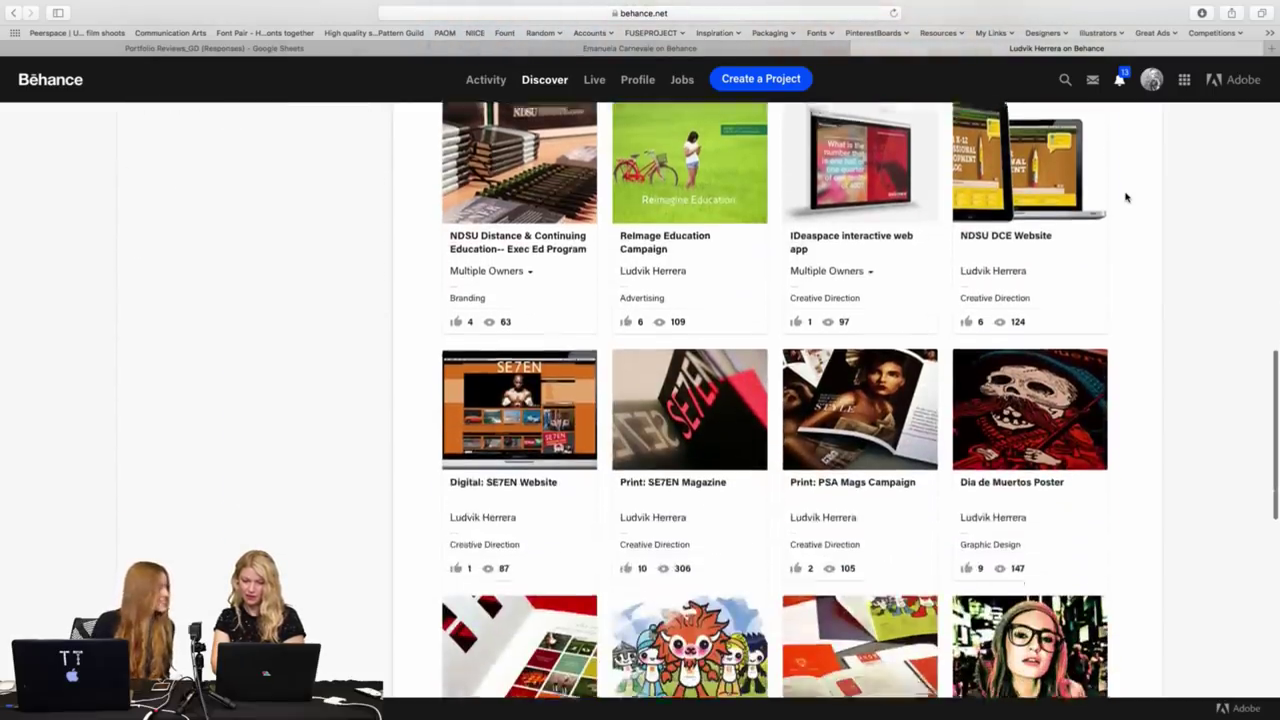
scroll(1125, 197, down, 2)
scroll(1125, 197, down, 3)
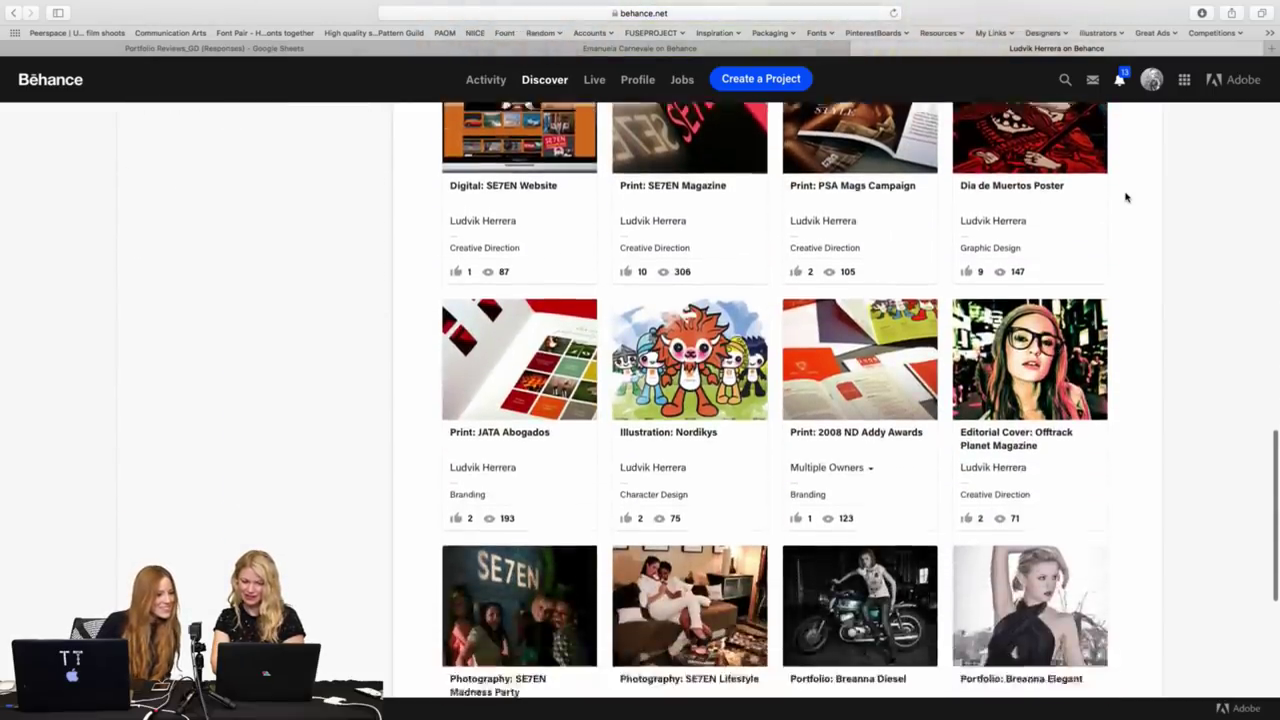
scroll(1125, 197, down, 2)
scroll(1125, 197, down, 3)
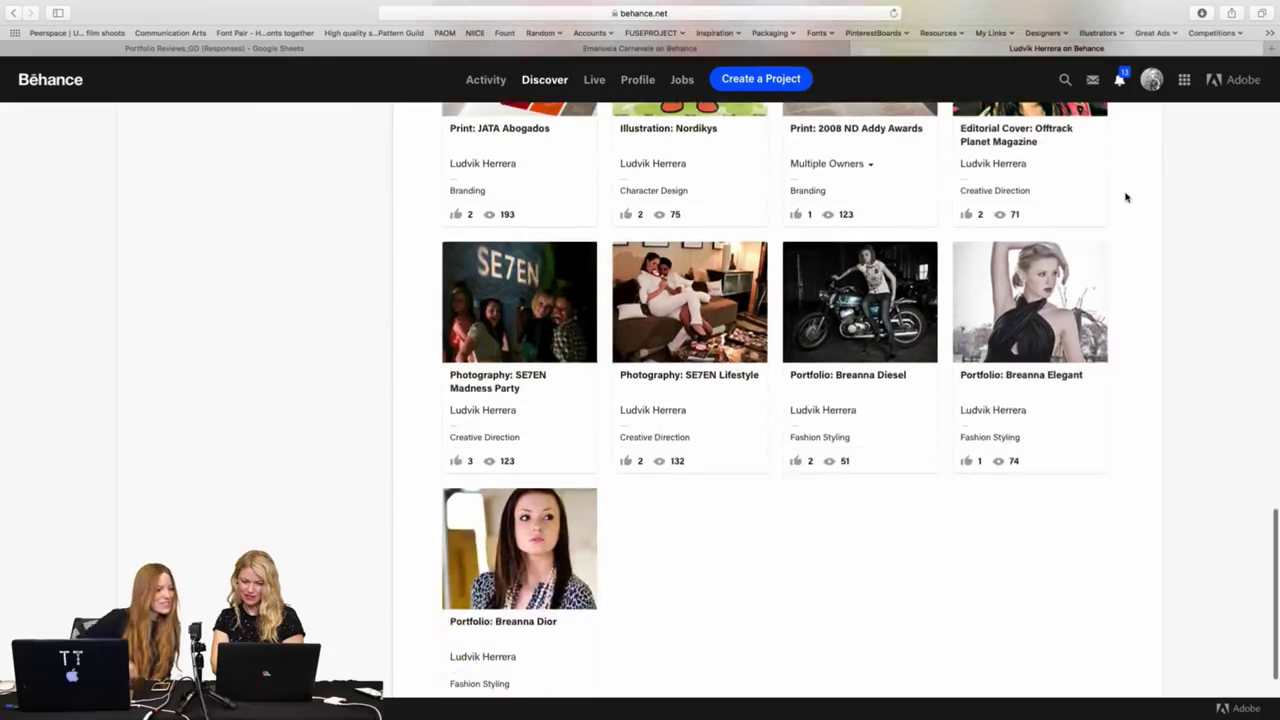
scroll(1125, 197, up, 2)
scroll(1125, 197, up, 1)
scroll(1125, 197, up, 1)
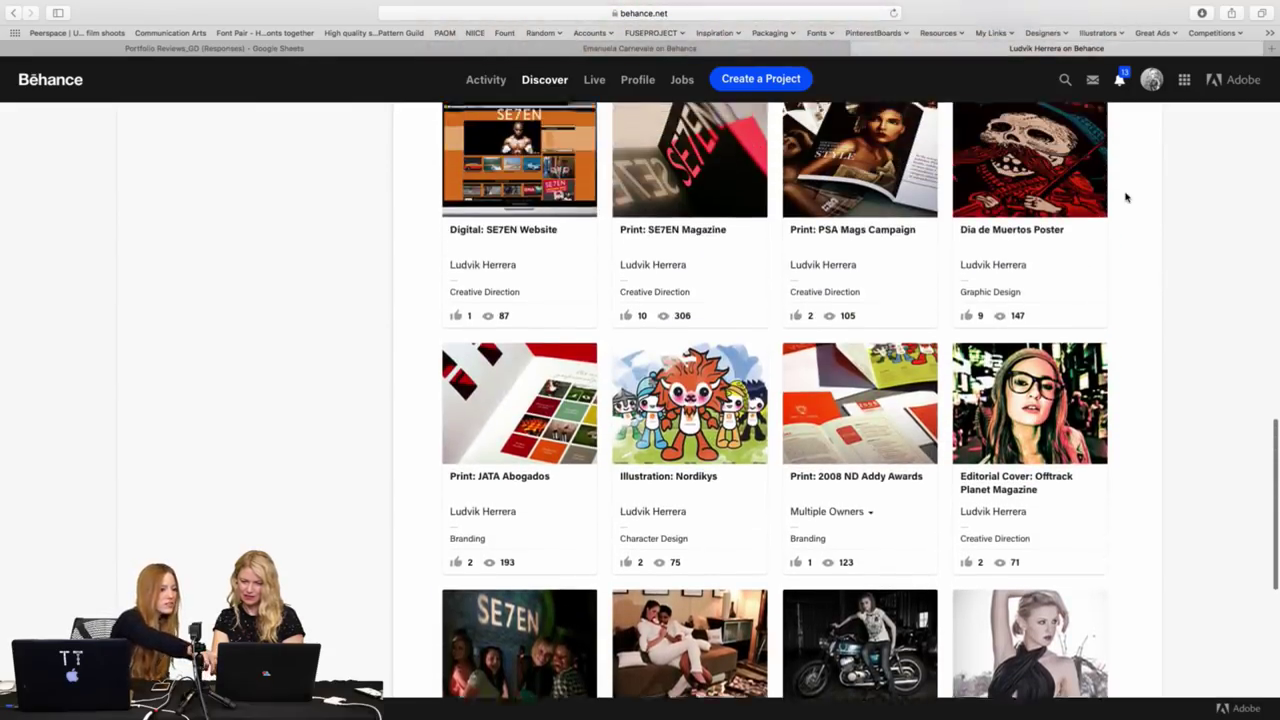
scroll(1125, 197, up, 1)
Open the Día de Muertos Poster project and scroll through its skull-illustration posters.
click(1050, 227)
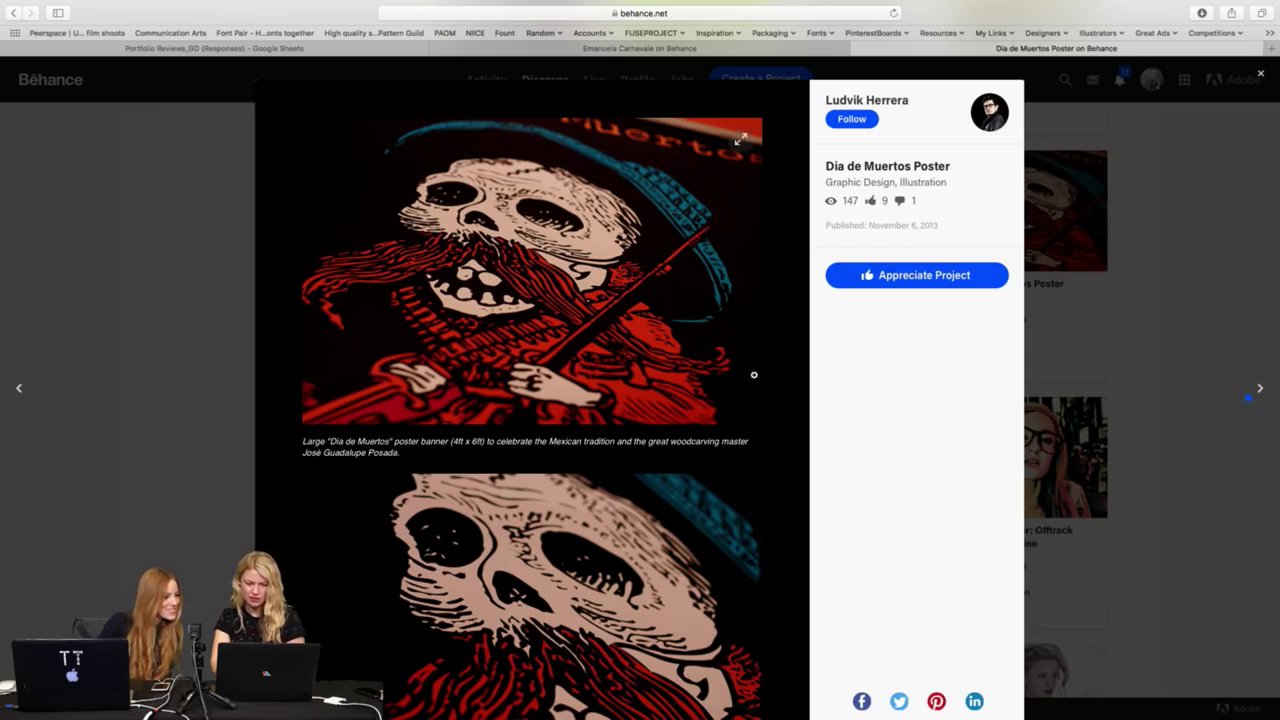
scroll(768, 335, down, 2)
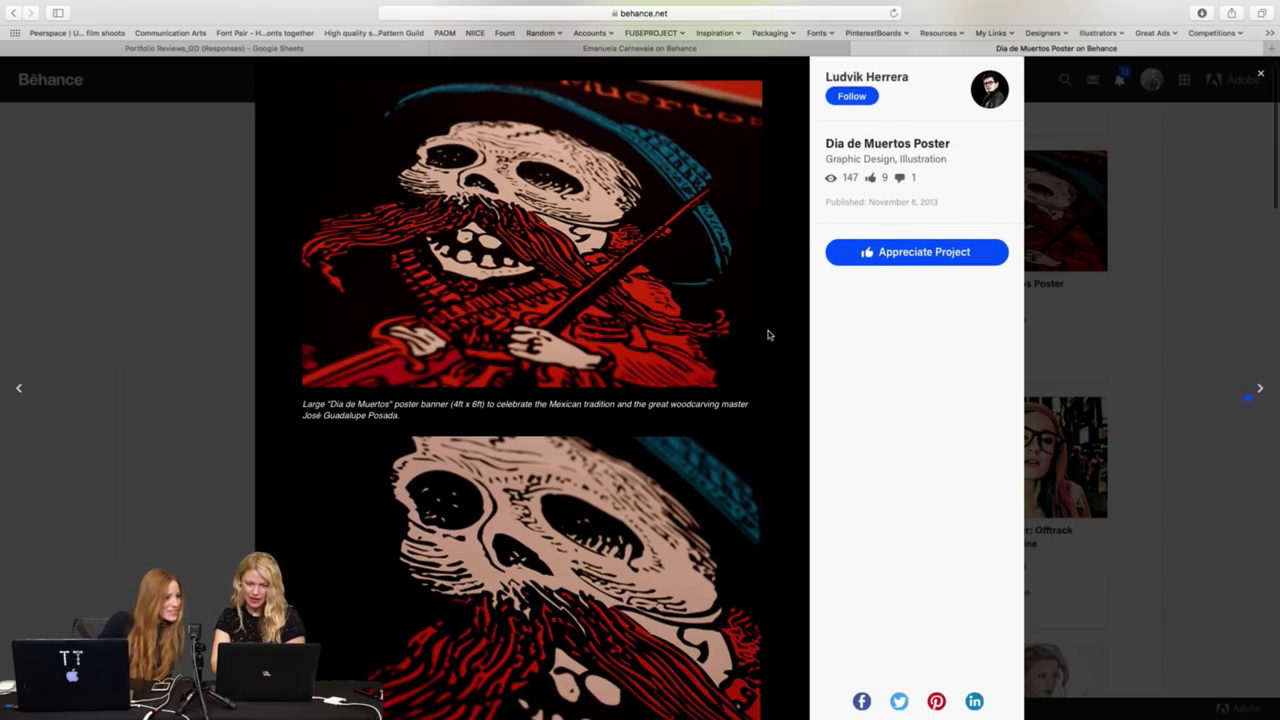
scroll(768, 335, down, 1)
scroll(768, 335, down, 3)
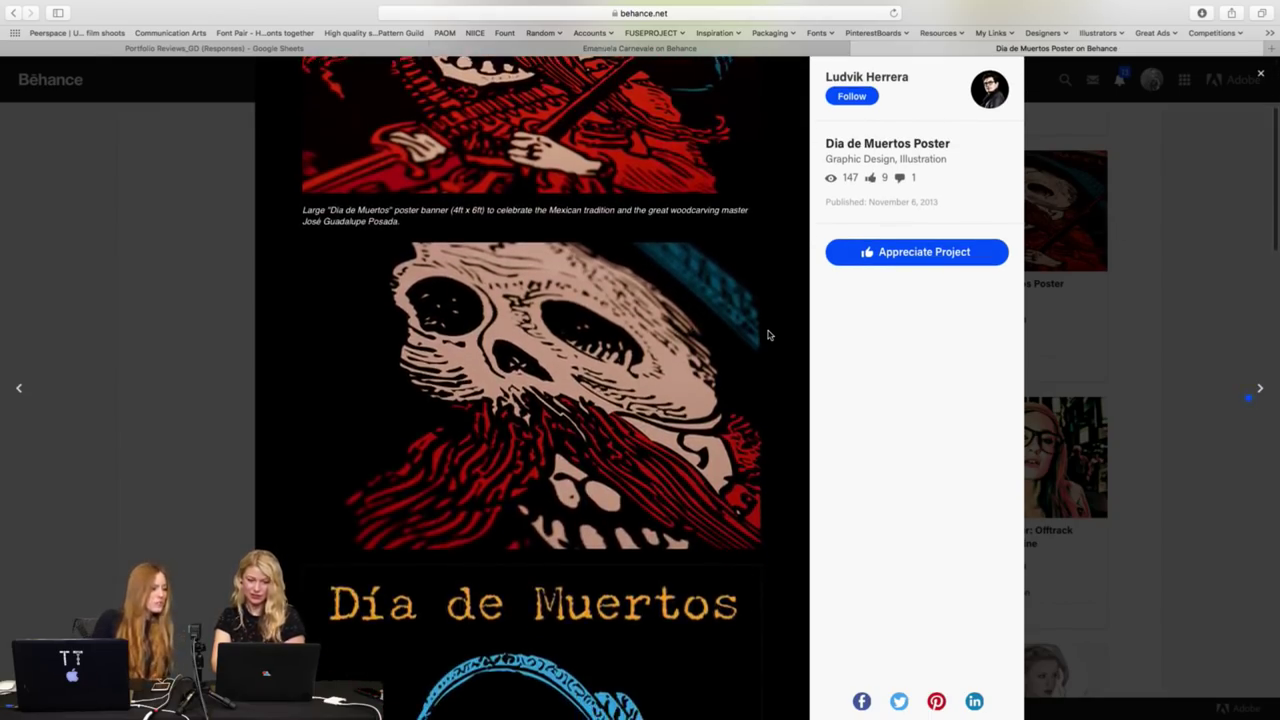
scroll(768, 335, down, 2)
scroll(768, 335, down, 1)
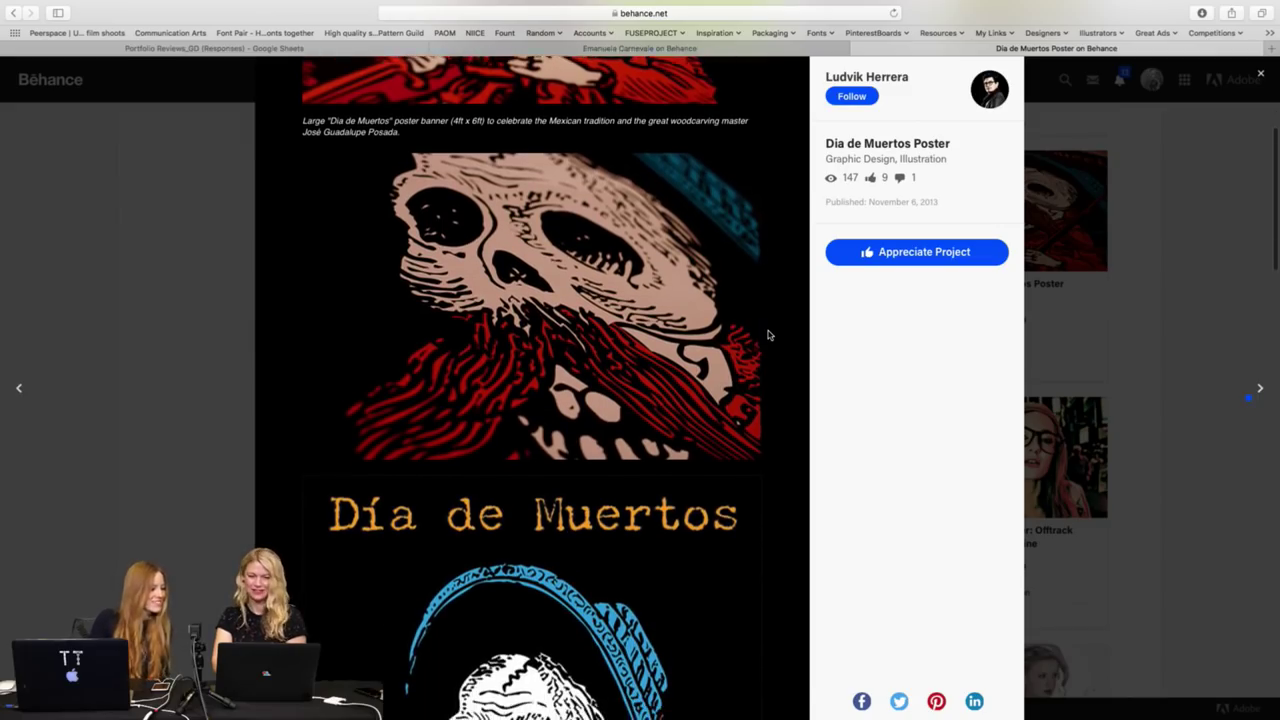
scroll(768, 335, down, 1)
scroll(768, 335, down, 3)
scroll(768, 335, down, 3)
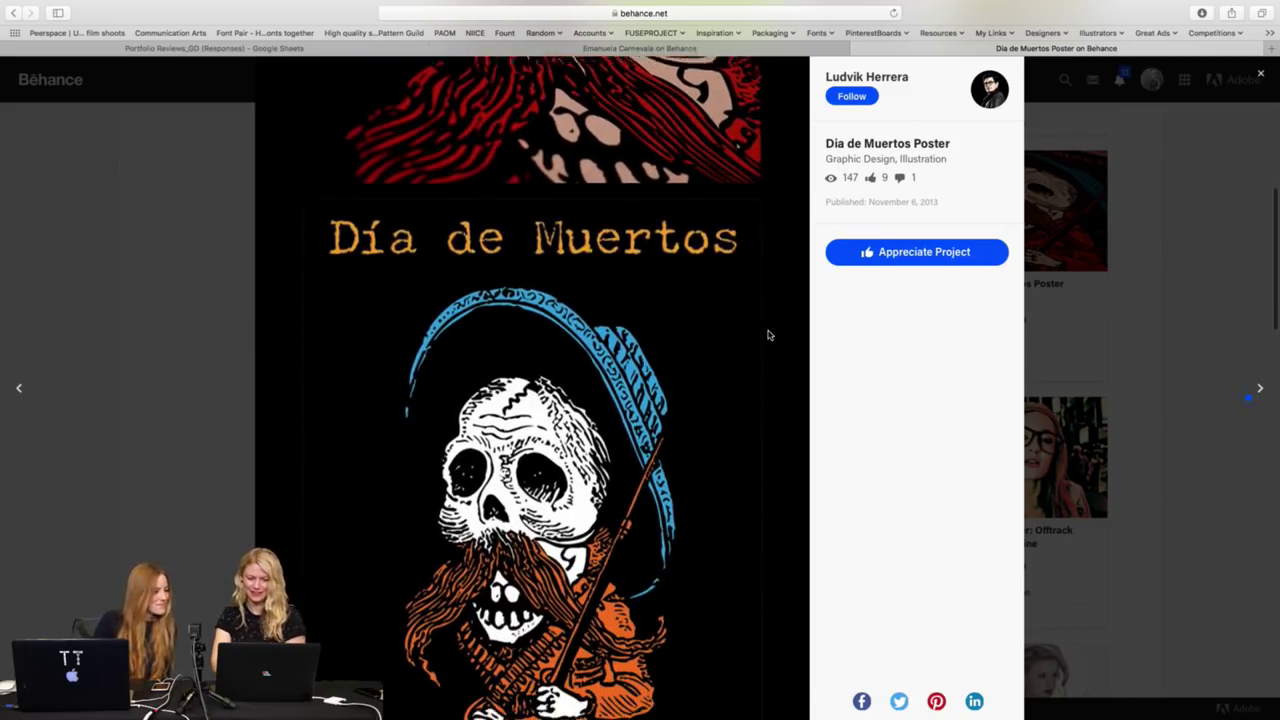
scroll(768, 335, down, 1)
scroll(768, 335, down, 4)
scroll(768, 335, down, 1)
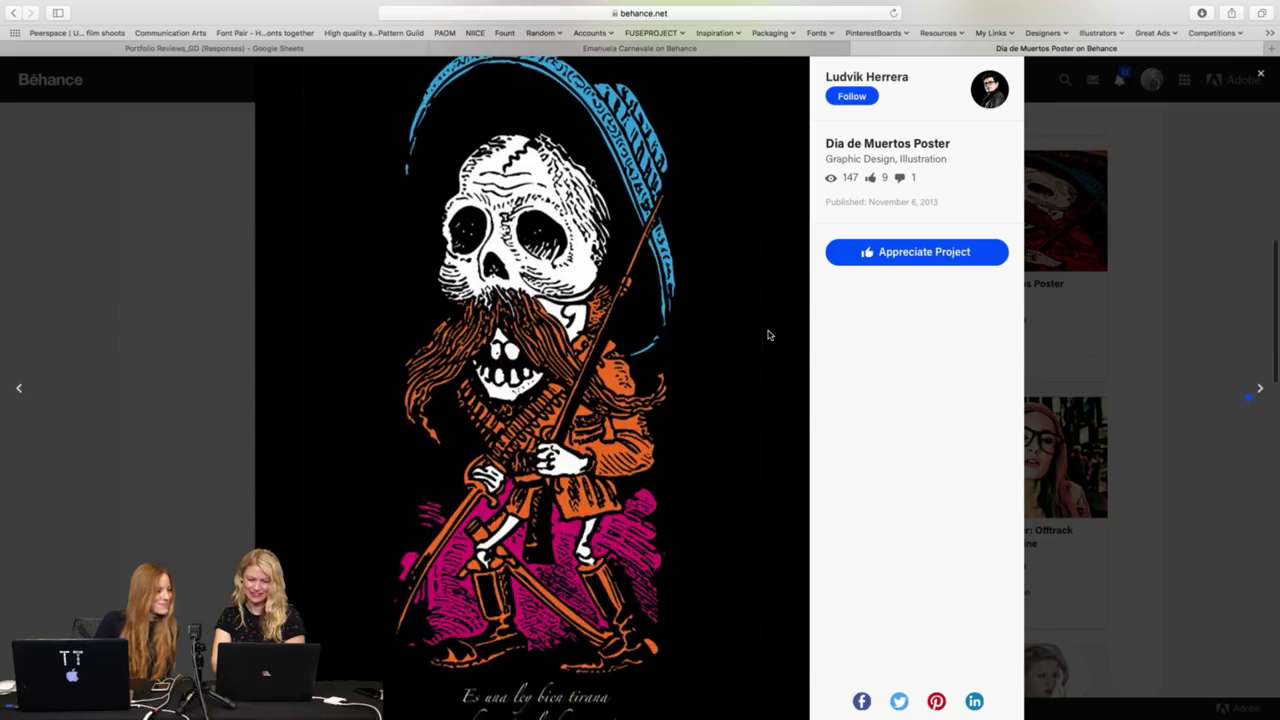
scroll(768, 335, down, 1)
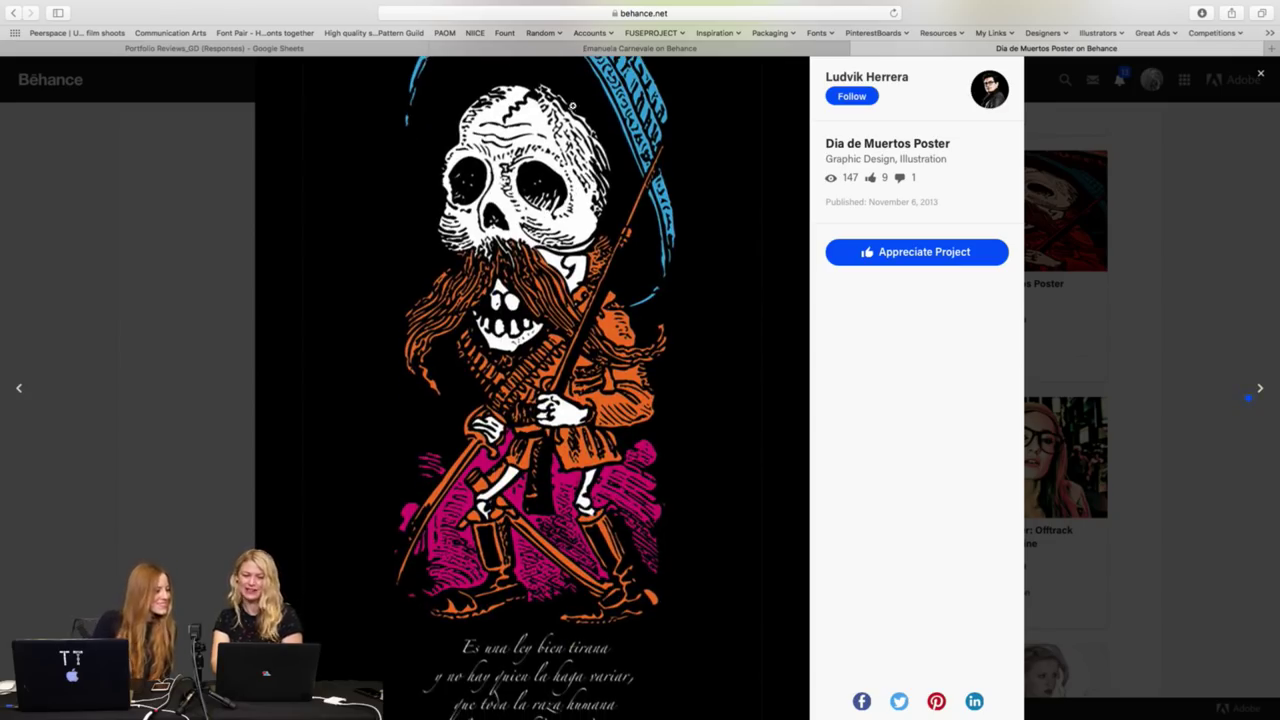
scroll(741, 310, down, 5)
scroll(741, 310, down, 4)
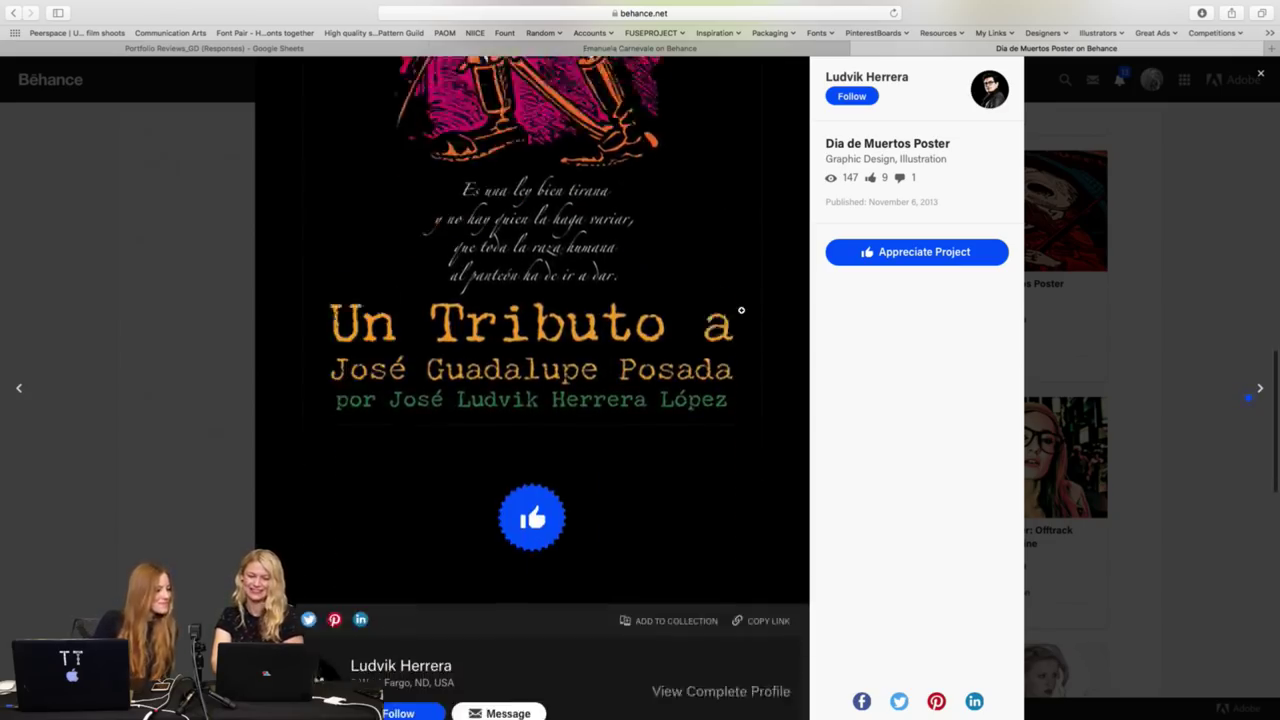
scroll(741, 310, down, 1)
Scroll back up and close the Día de Muertos Poster project viewer.
scroll(742, 314, up, 1)
scroll(741, 312, up, 8)
scroll(741, 310, up, 6)
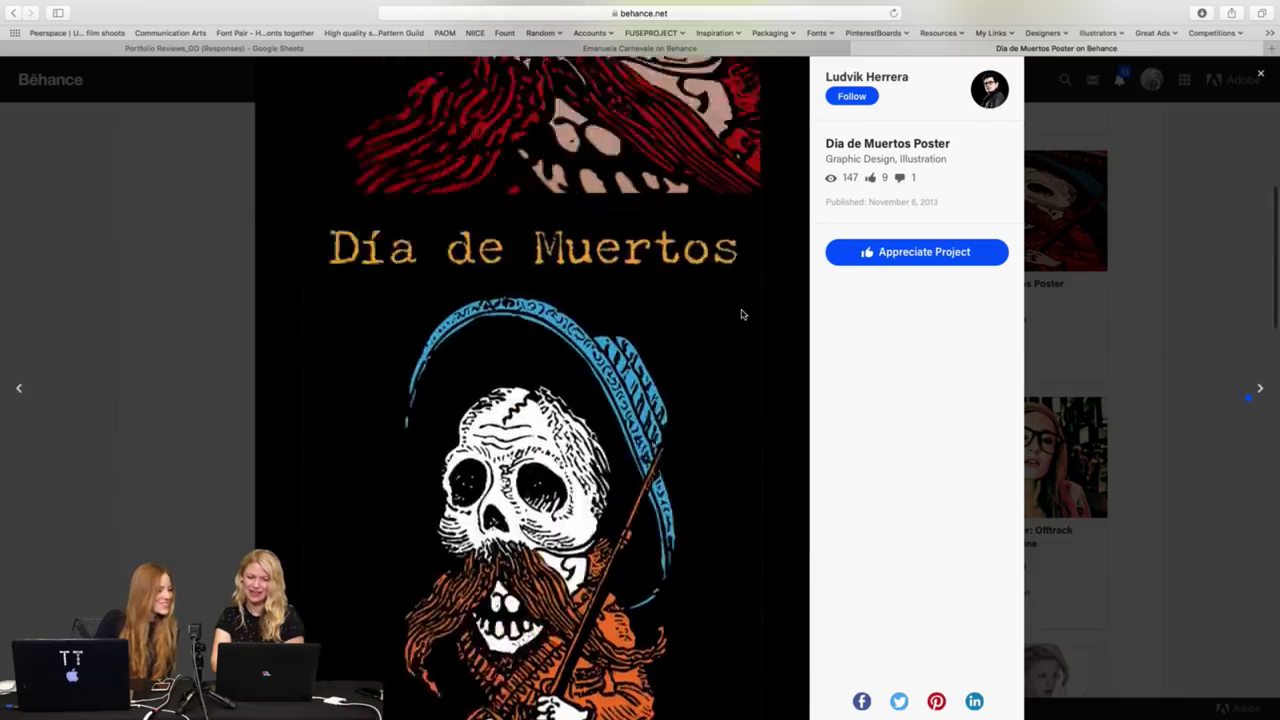
scroll(741, 308, up, 6)
scroll(741, 306, up, 6)
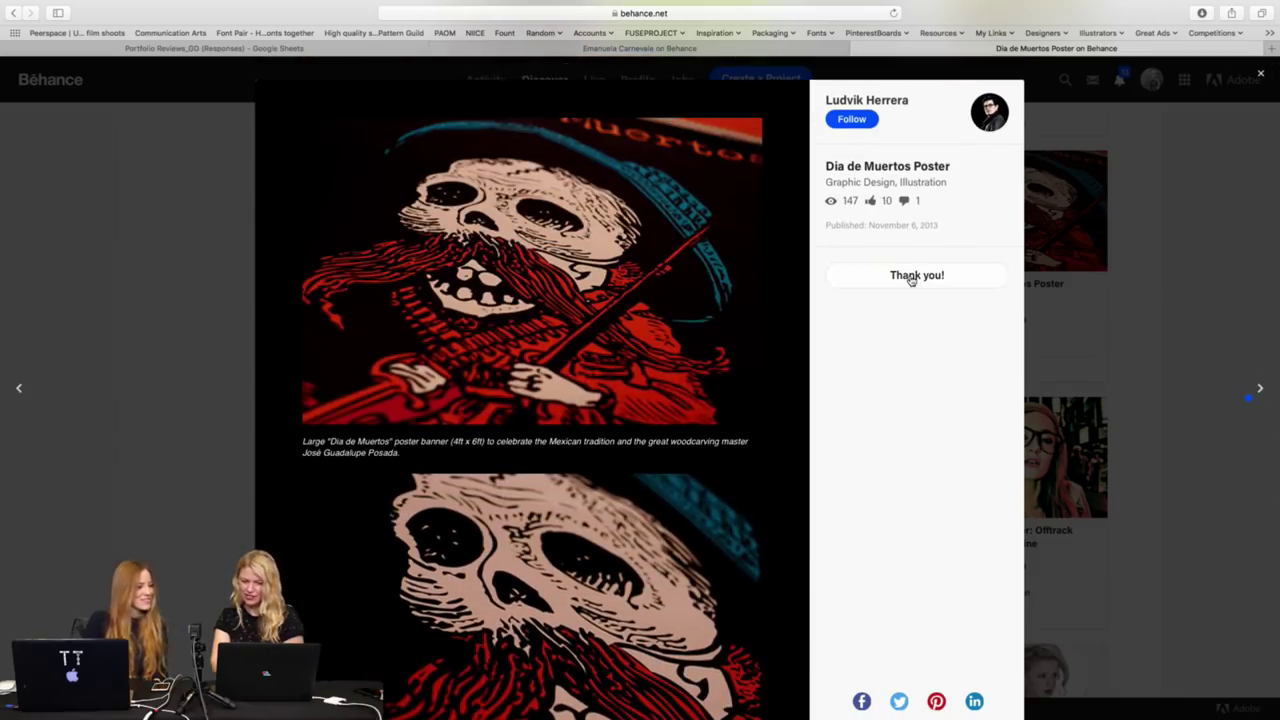
click(1205, 275)
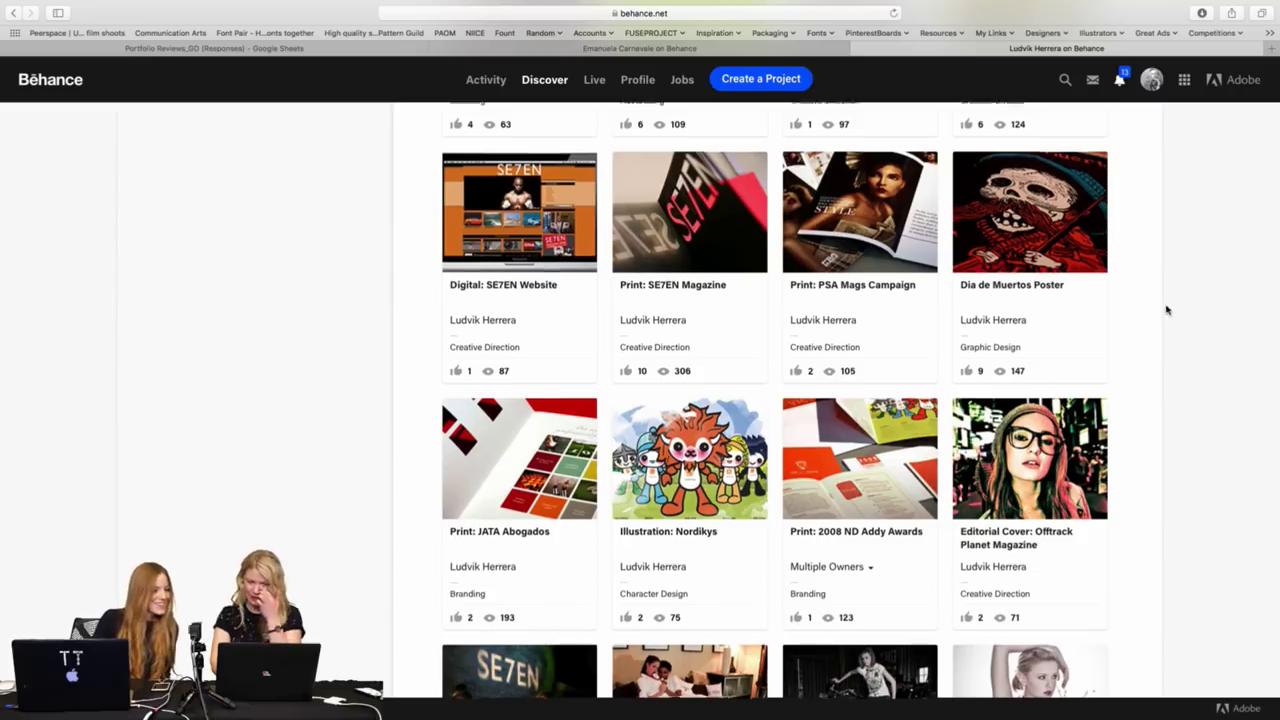
scroll(1168, 310, up, 5)
scroll(1166, 310, up, 1)
scroll(1166, 310, up, 1)
scroll(1166, 310, up, 4)
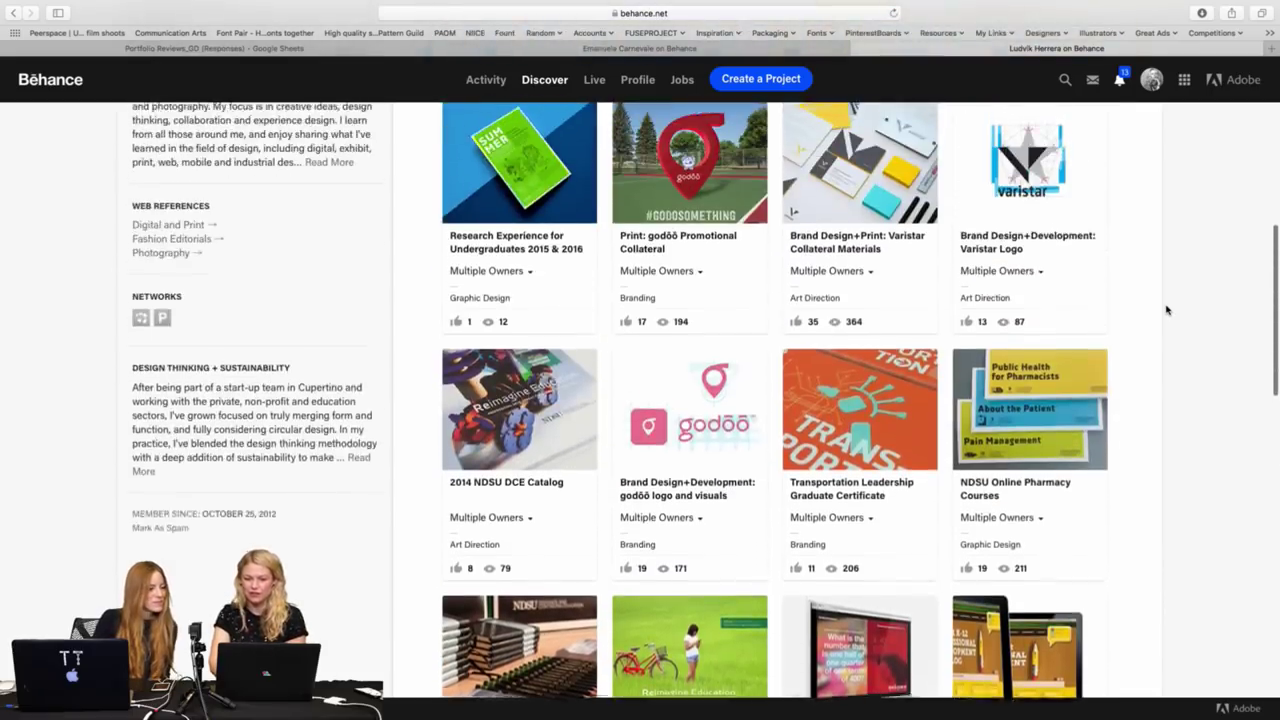
scroll(1166, 310, up, 3)
scroll(1166, 310, up, 3)
scroll(1166, 310, up, 2)
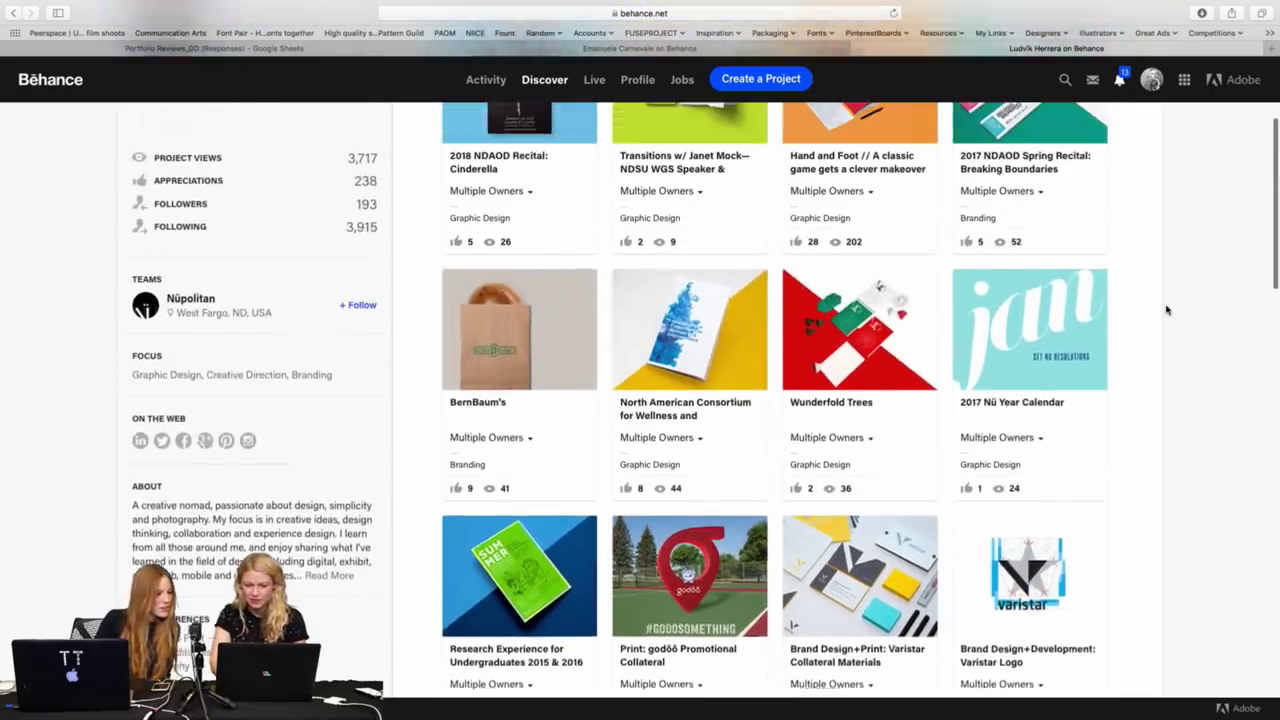
scroll(1166, 310, up, 2)
scroll(1166, 310, up, 3)
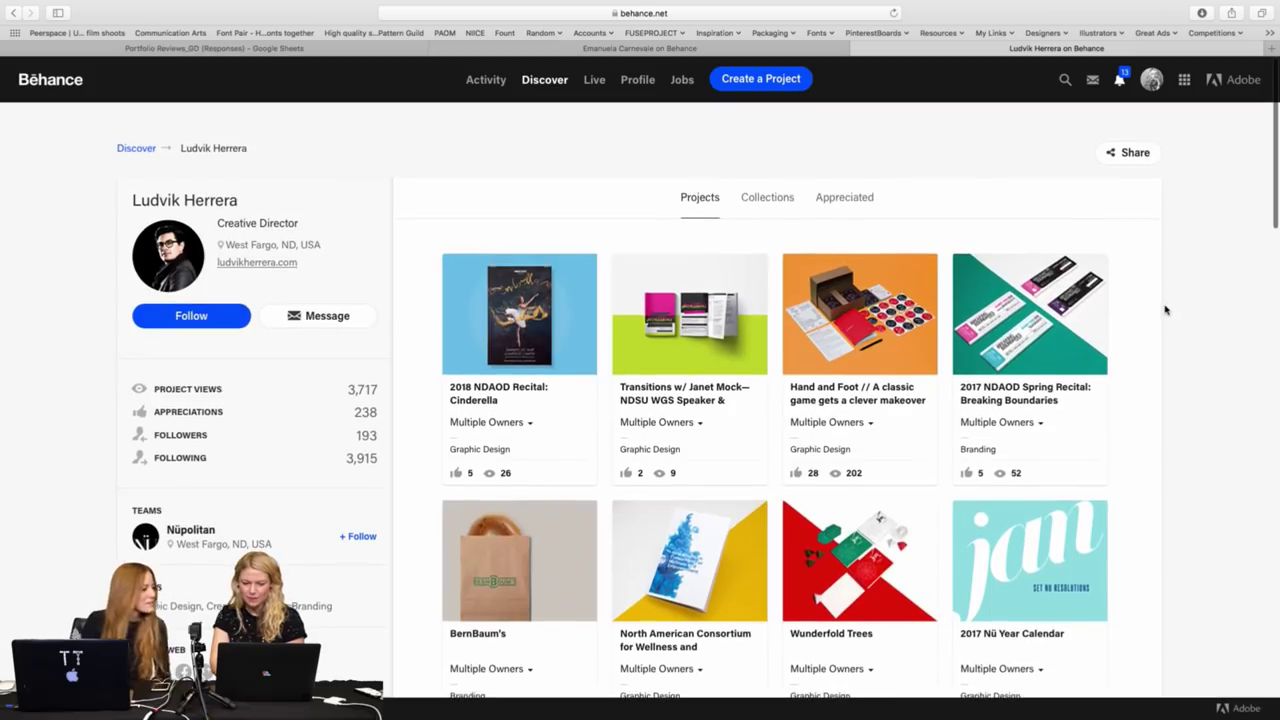
scroll(1160, 274, down, 2)
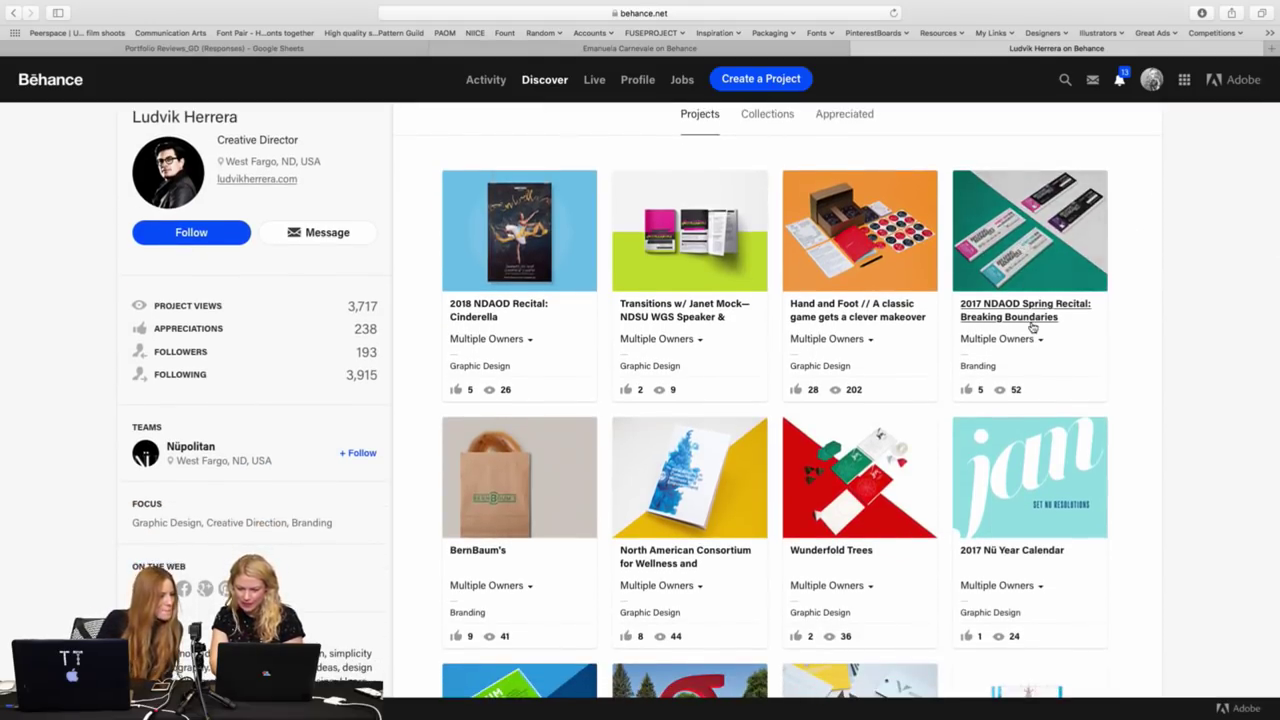
scroll(1032, 327, down, 2)
scroll(1032, 327, up, 3)
scroll(1032, 327, down, 2)
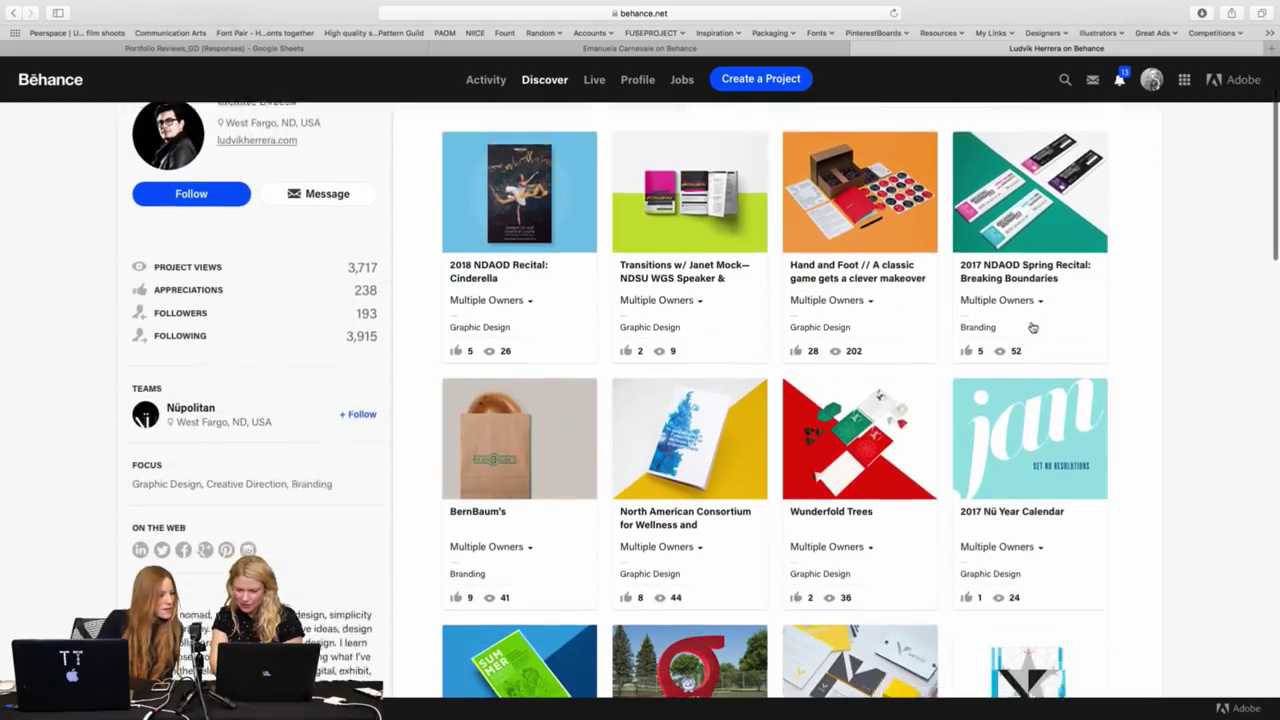
scroll(1032, 327, down, 1)
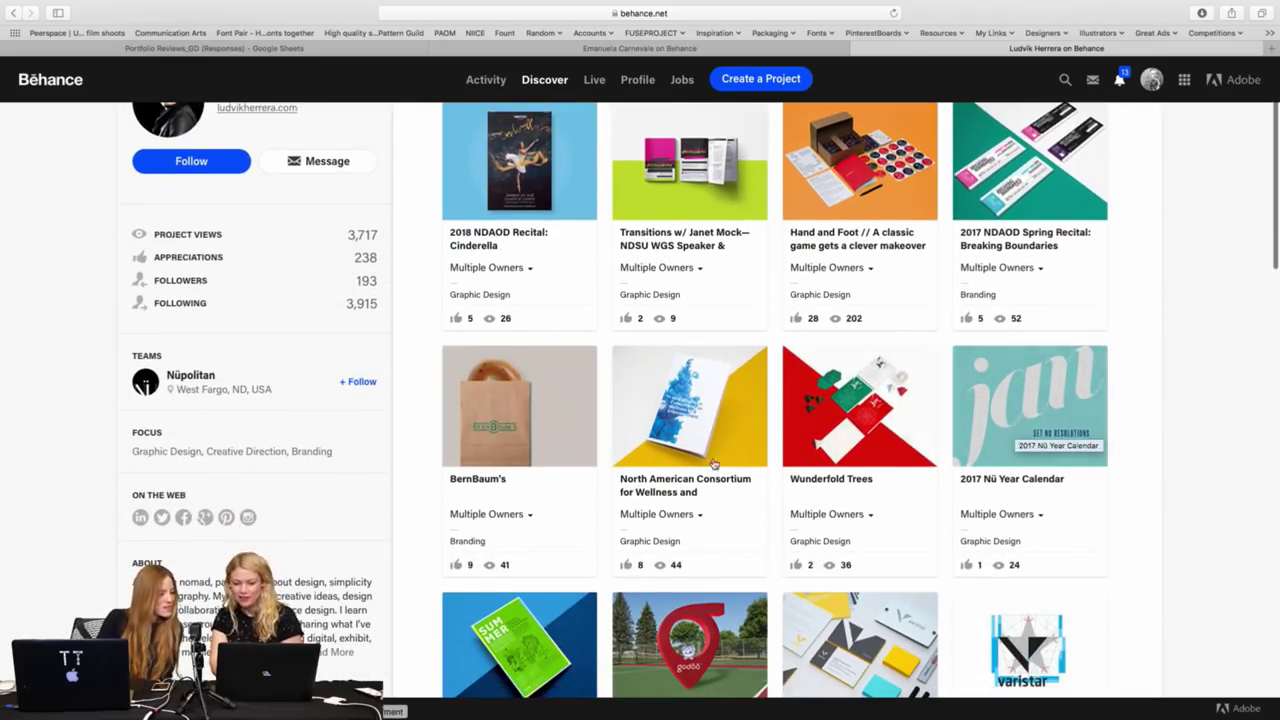
scroll(722, 430, up, 1)
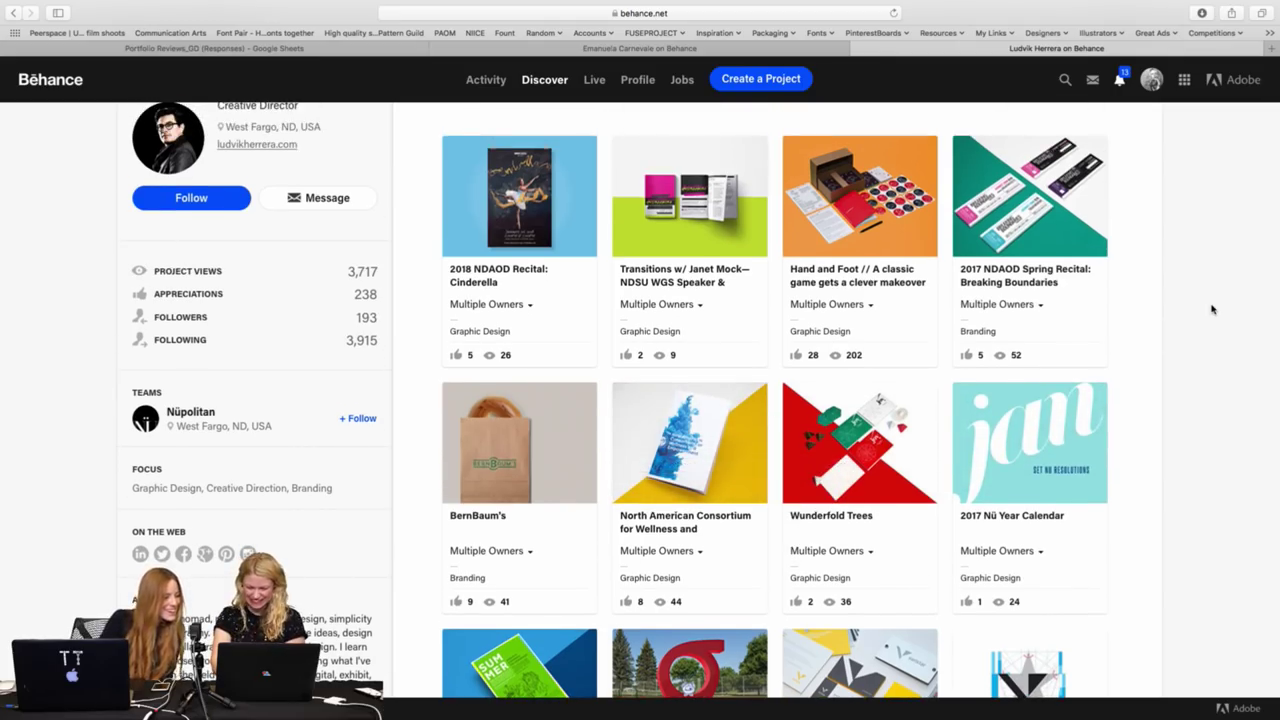
scroll(912, 401, down, 2)
scroll(889, 451, down, 5)
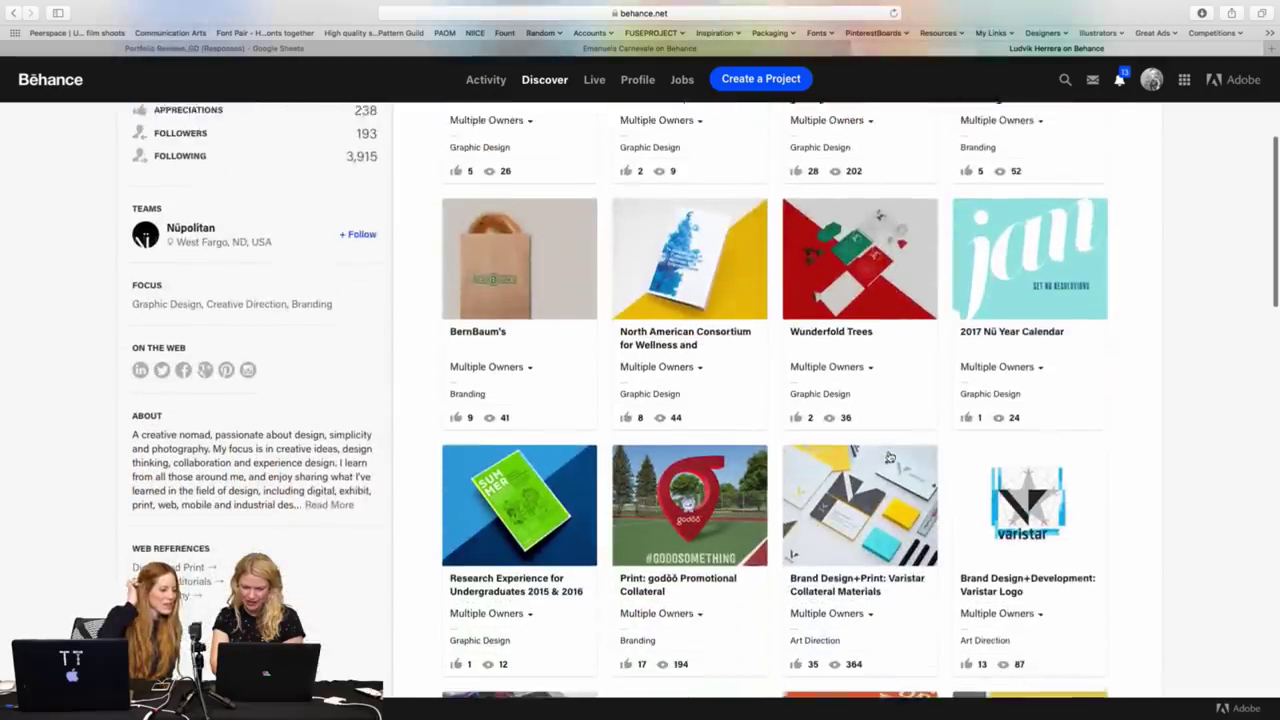
scroll(1000, 440, down, 3)
scroll(1156, 401, down, 2)
scroll(1156, 401, down, 1)
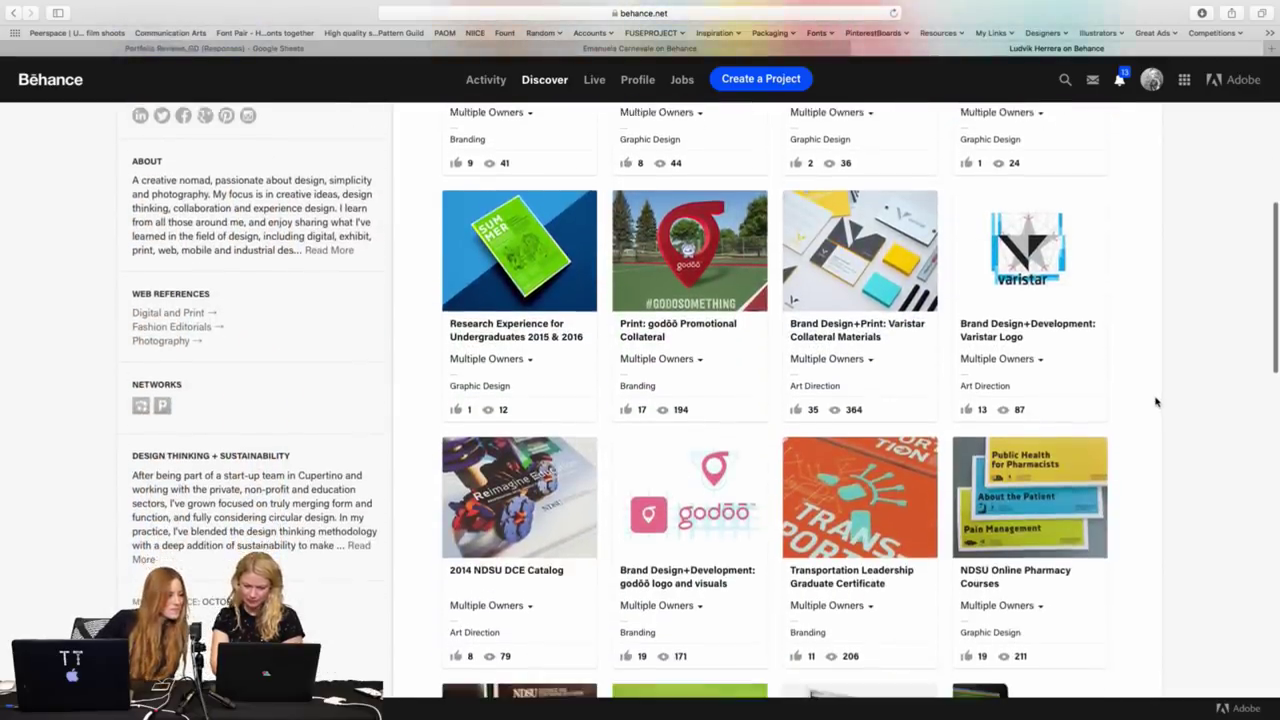
scroll(1156, 401, down, 1)
scroll(1156, 401, down, 2)
scroll(1156, 401, down, 2)
scroll(1156, 401, down, 1)
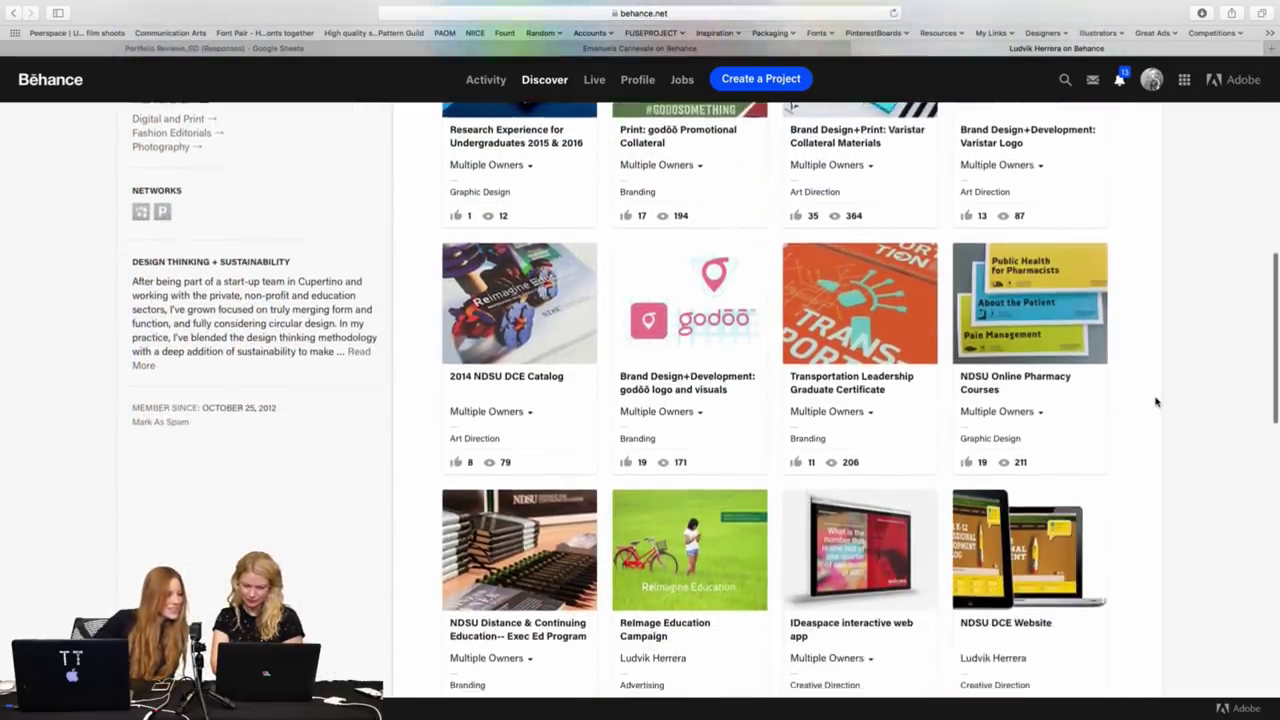
scroll(1156, 401, down, 1)
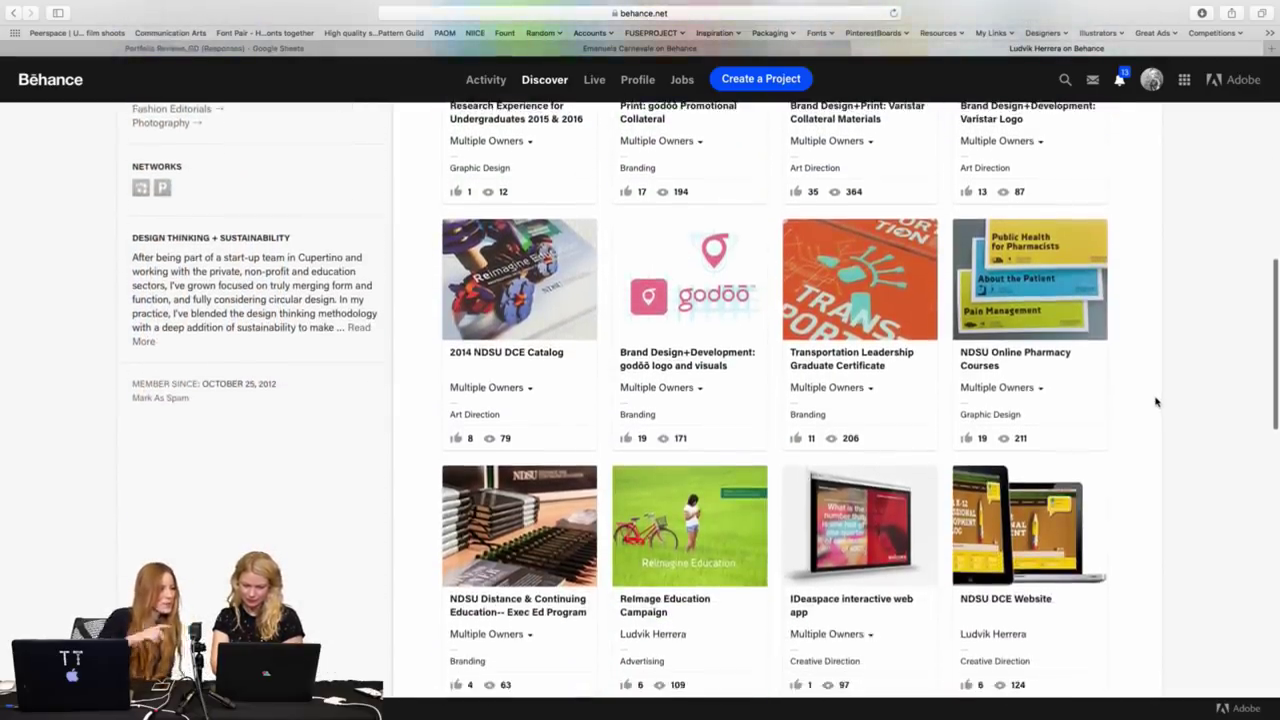
Open the NDSU Online Pharmacy Courses project and scroll through its images.
click(1020, 282)
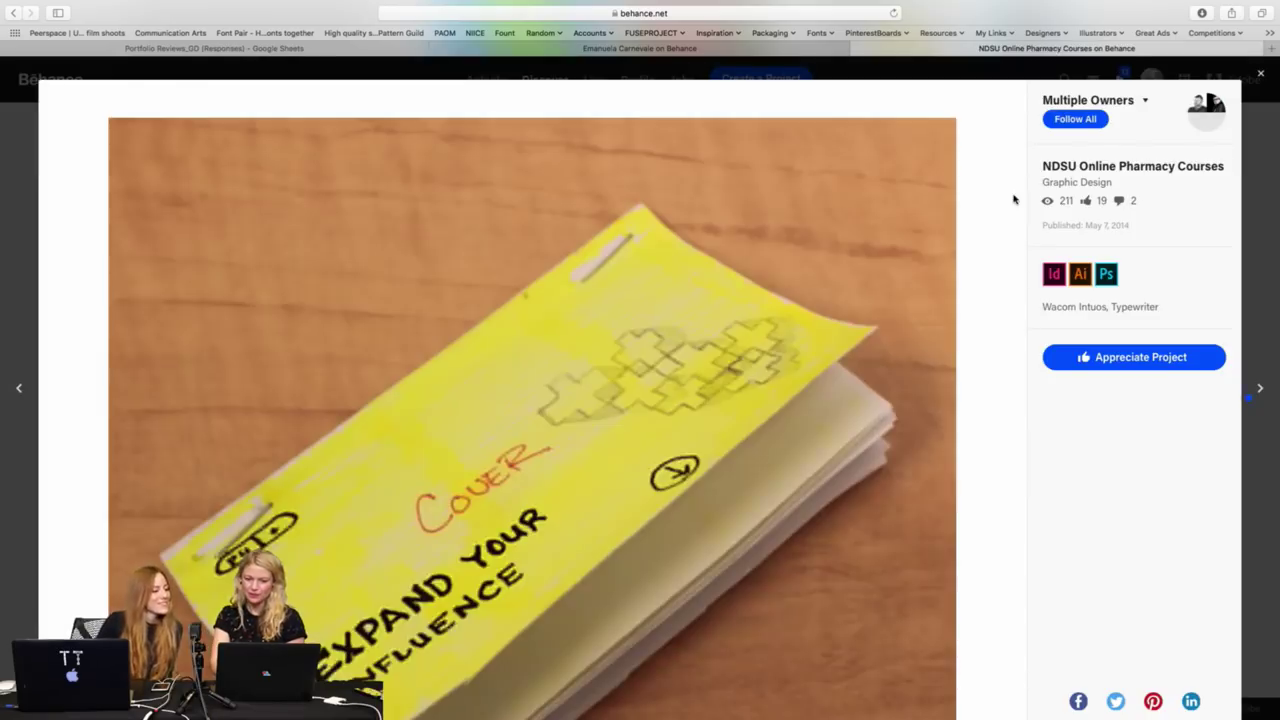
scroll(1007, 180, down, 1)
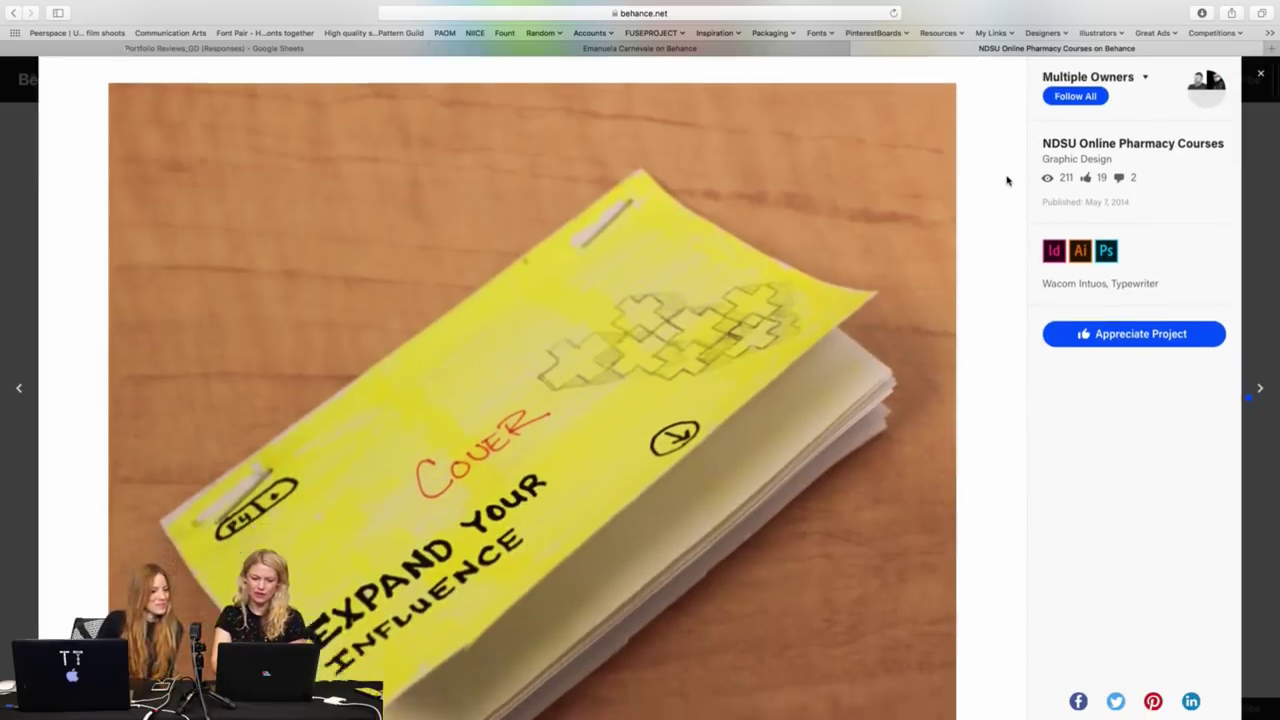
scroll(1007, 180, down, 2)
scroll(1007, 180, down, 2)
scroll(1007, 180, down, 2)
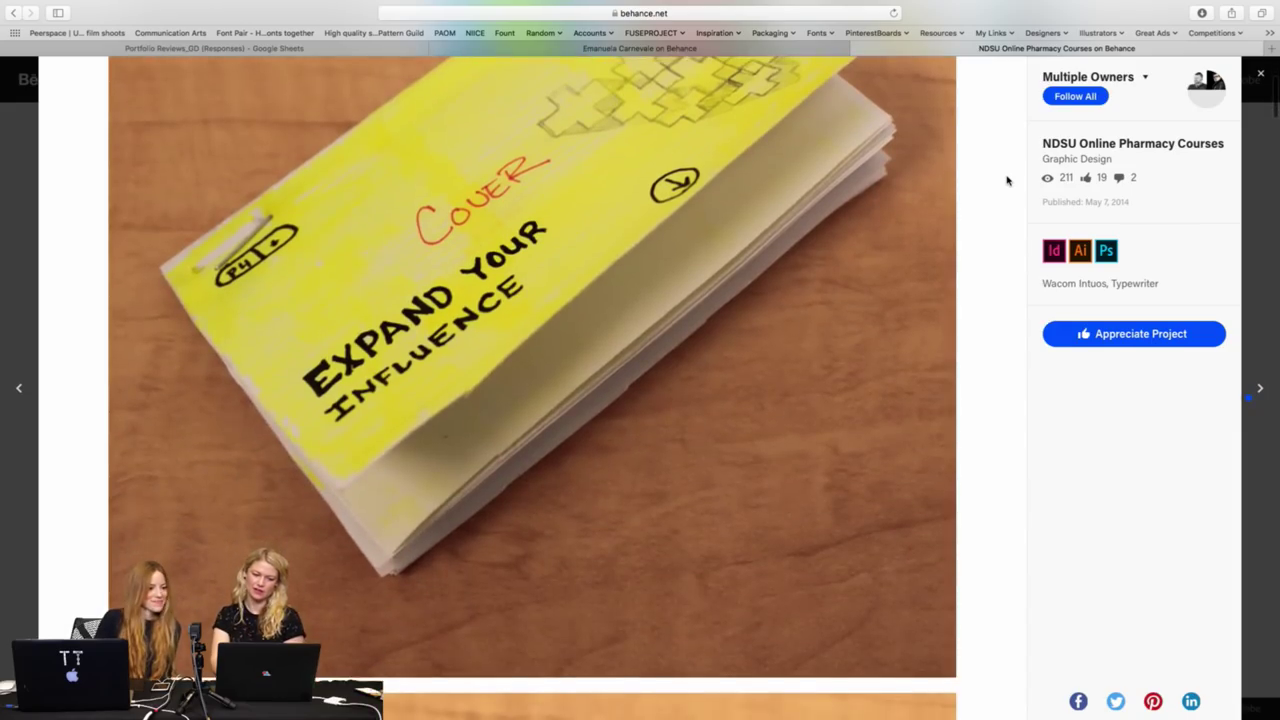
scroll(1007, 180, down, 3)
scroll(1007, 180, down, 2)
scroll(1007, 180, down, 5)
scroll(1007, 180, down, 1)
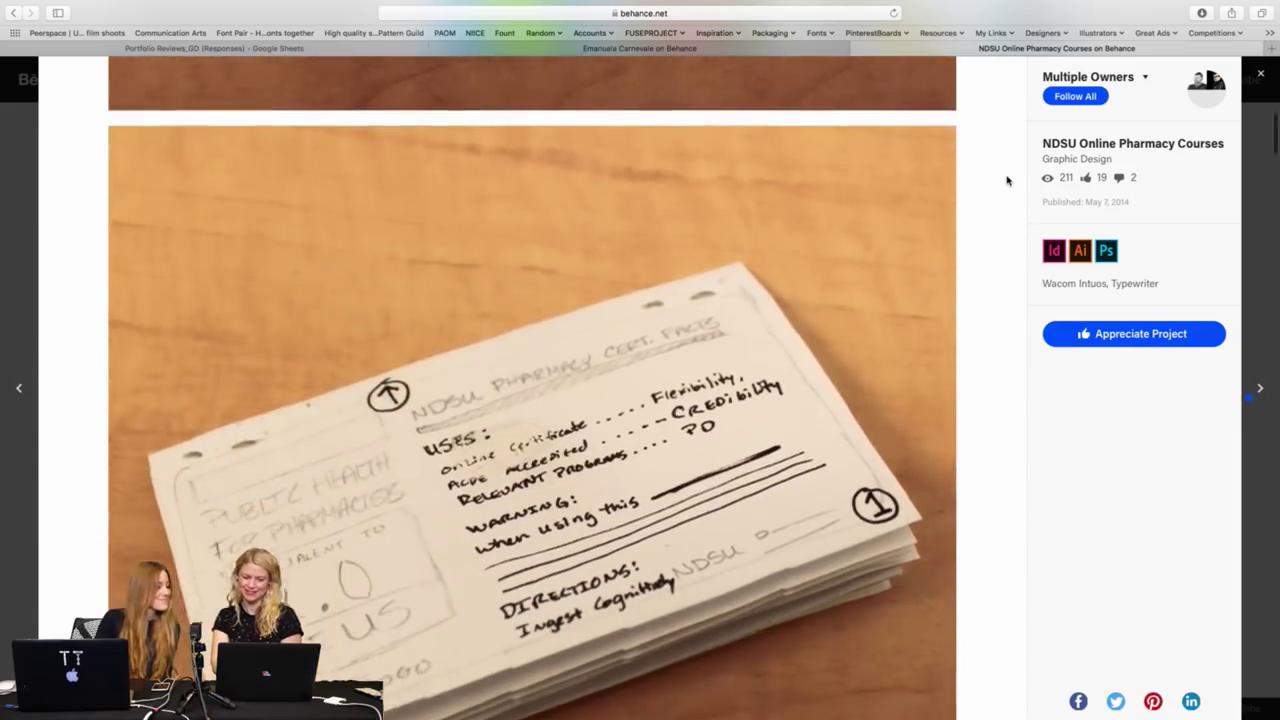
scroll(1007, 180, down, 1)
scroll(1007, 180, down, 1)
scroll(1007, 180, down, 2)
scroll(1007, 180, down, 3)
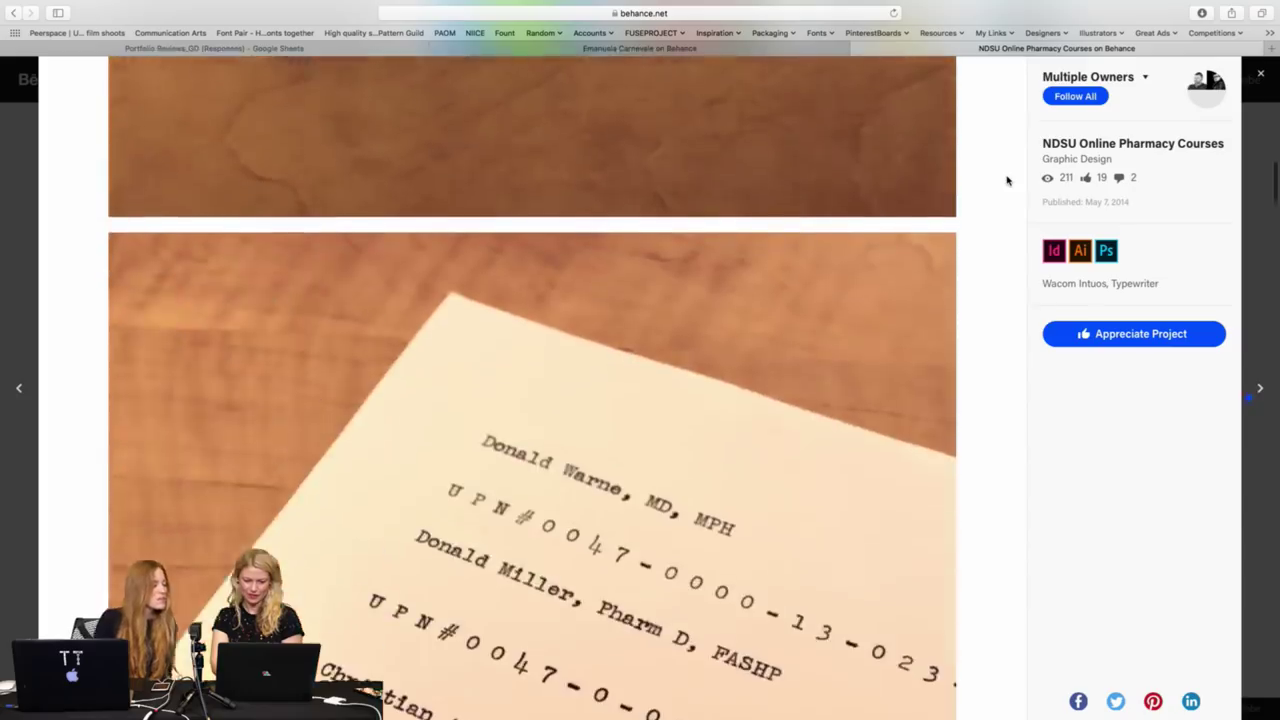
scroll(1007, 180, down, 2)
scroll(1007, 180, down, 1)
scroll(1007, 180, down, 2)
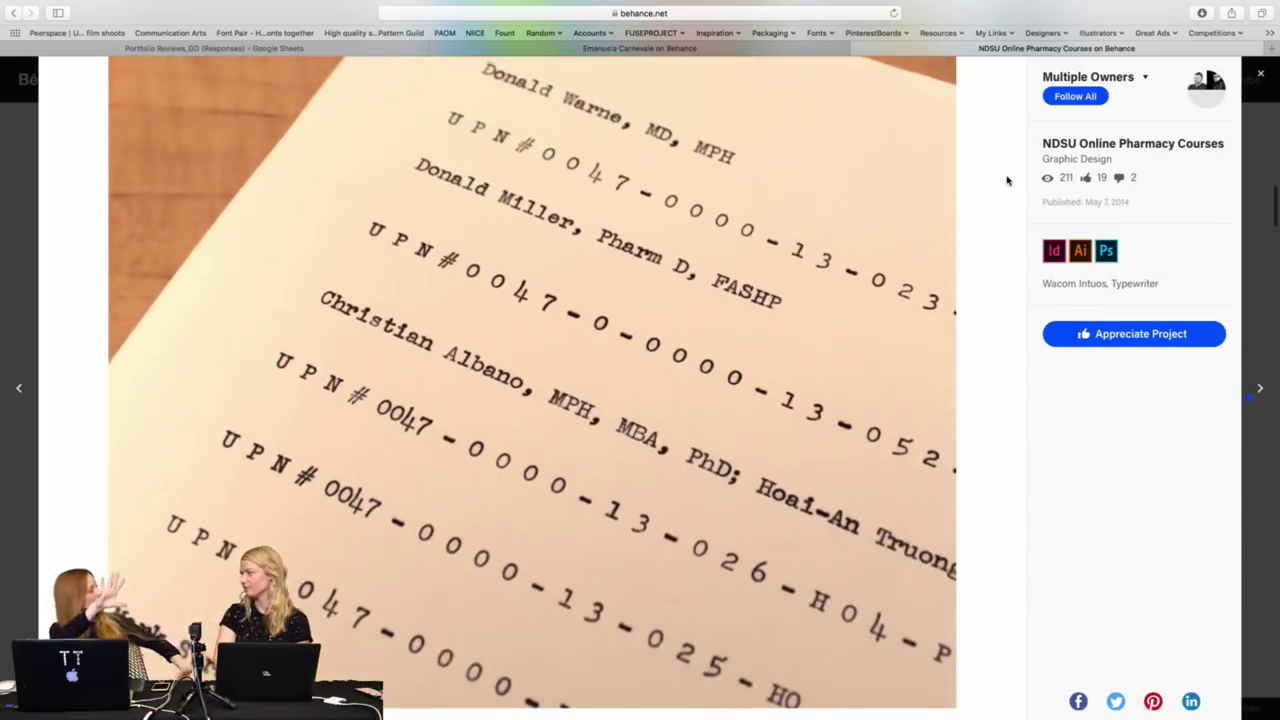
scroll(1007, 180, down, 1)
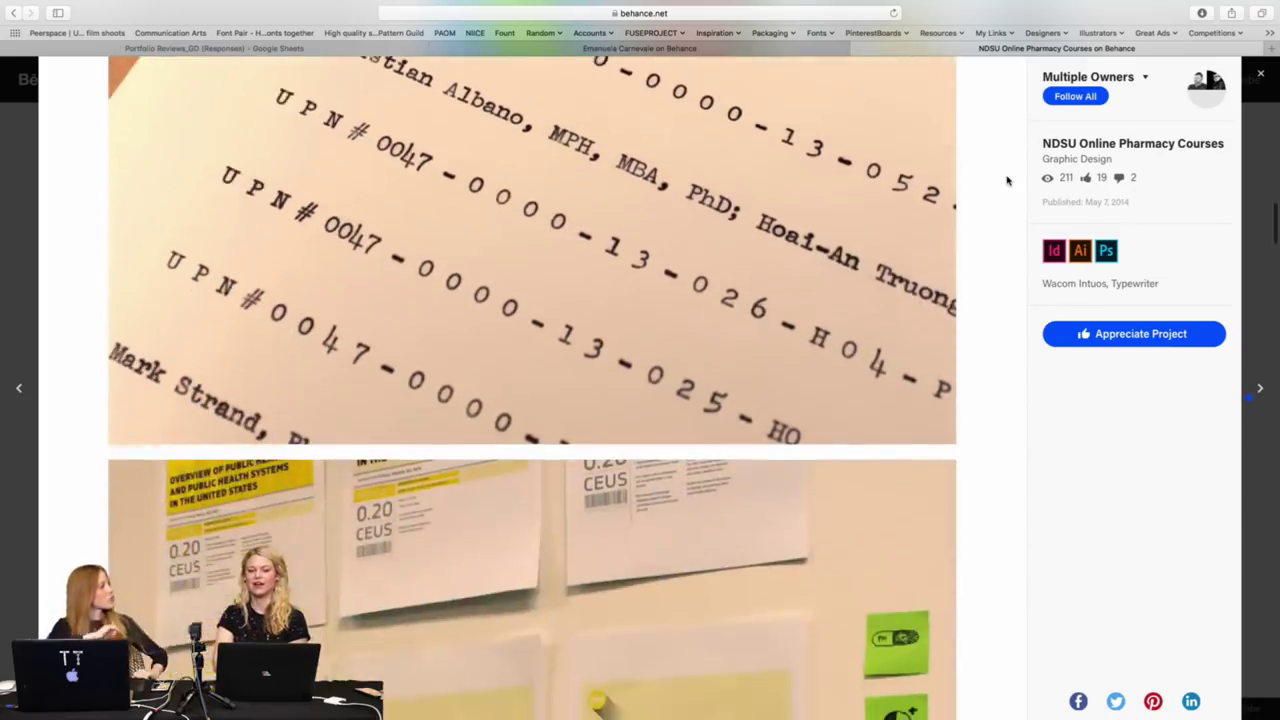
scroll(1007, 180, down, 4)
scroll(1007, 180, down, 4)
scroll(1007, 180, down, 4)
scroll(1007, 180, down, 3)
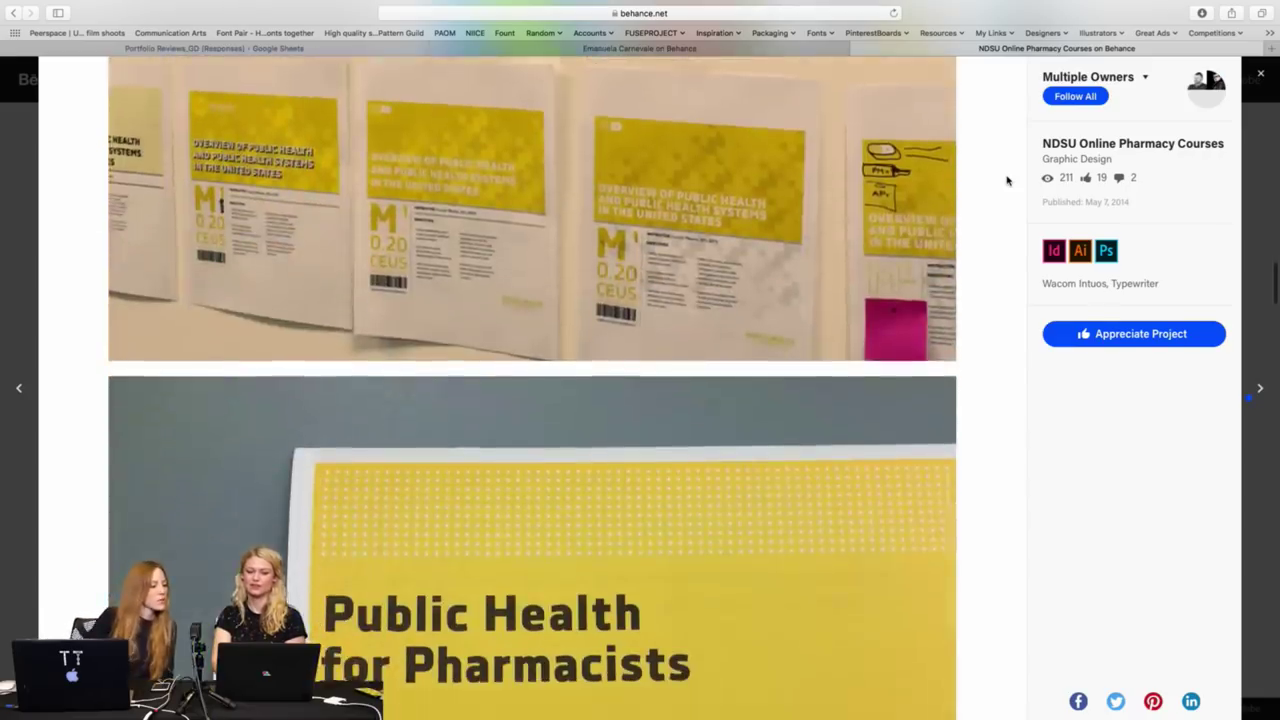
scroll(1007, 180, down, 8)
scroll(1007, 180, down, 1)
scroll(1007, 180, up, 3)
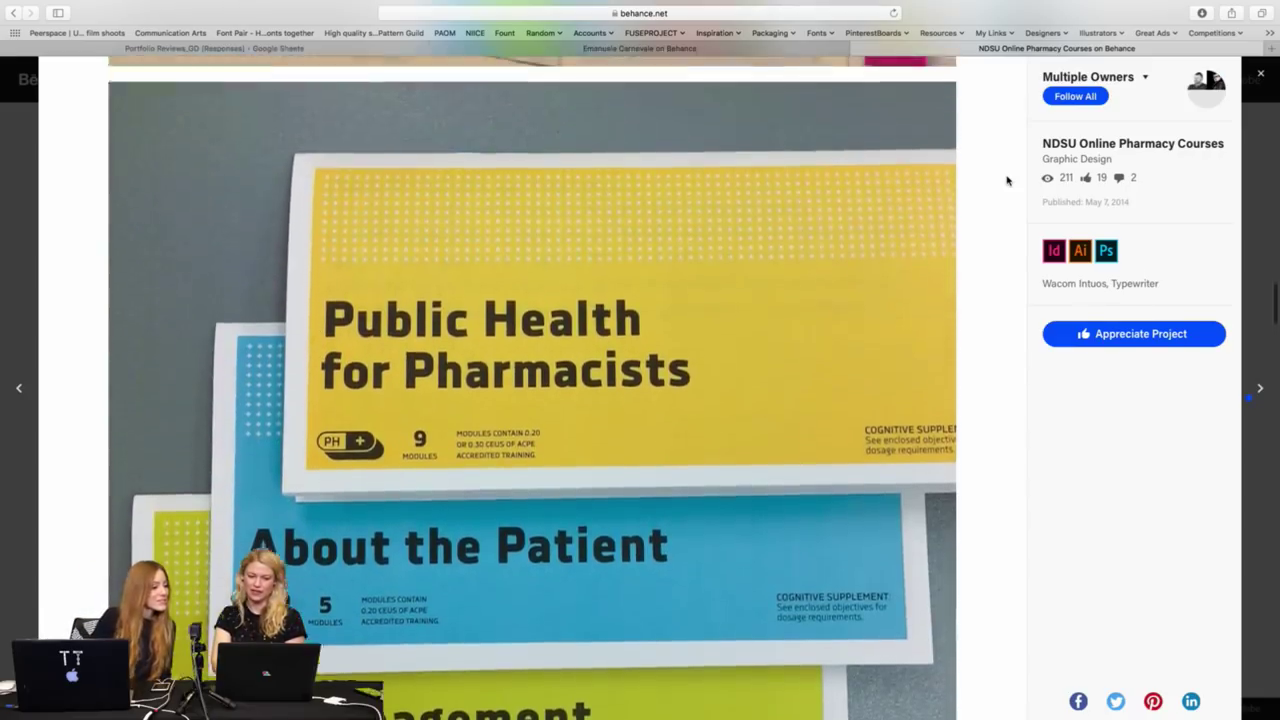
scroll(1007, 180, down, 1)
scroll(1007, 180, down, 1)
scroll(1007, 180, down, 5)
scroll(1007, 180, down, 6)
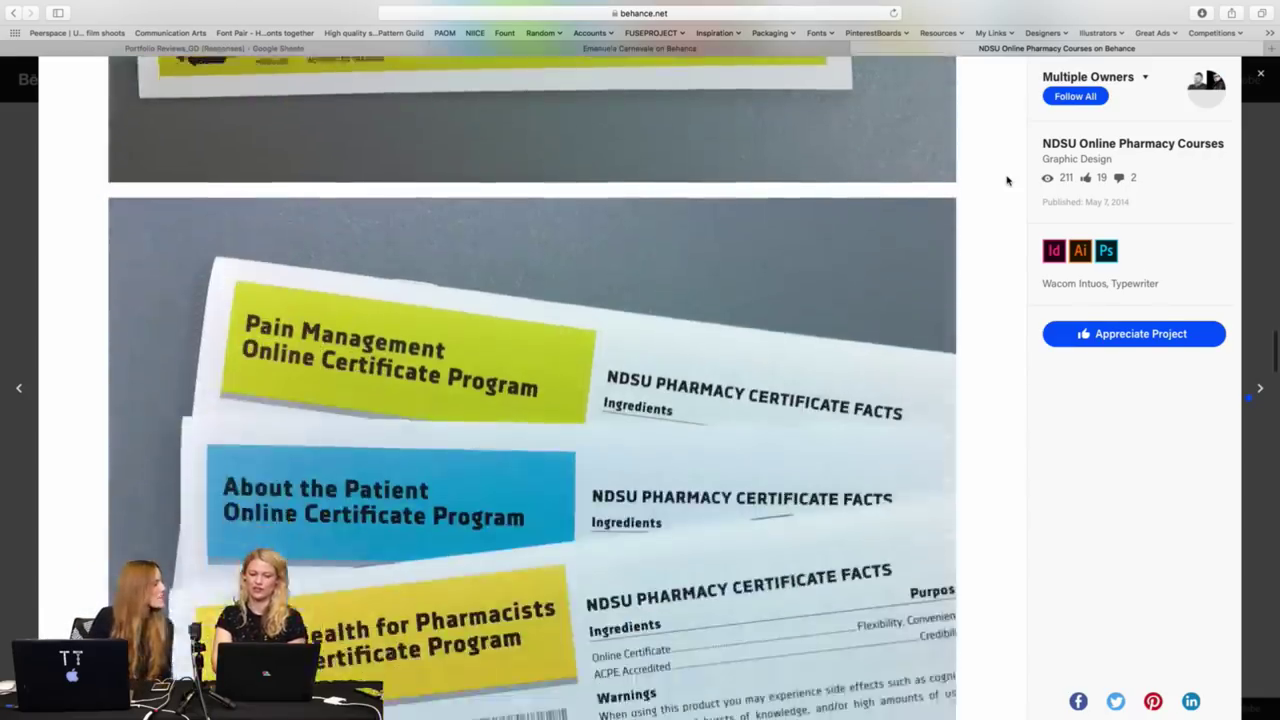
scroll(1007, 180, down, 4)
scroll(1007, 180, down, 3)
scroll(1007, 180, down, 1)
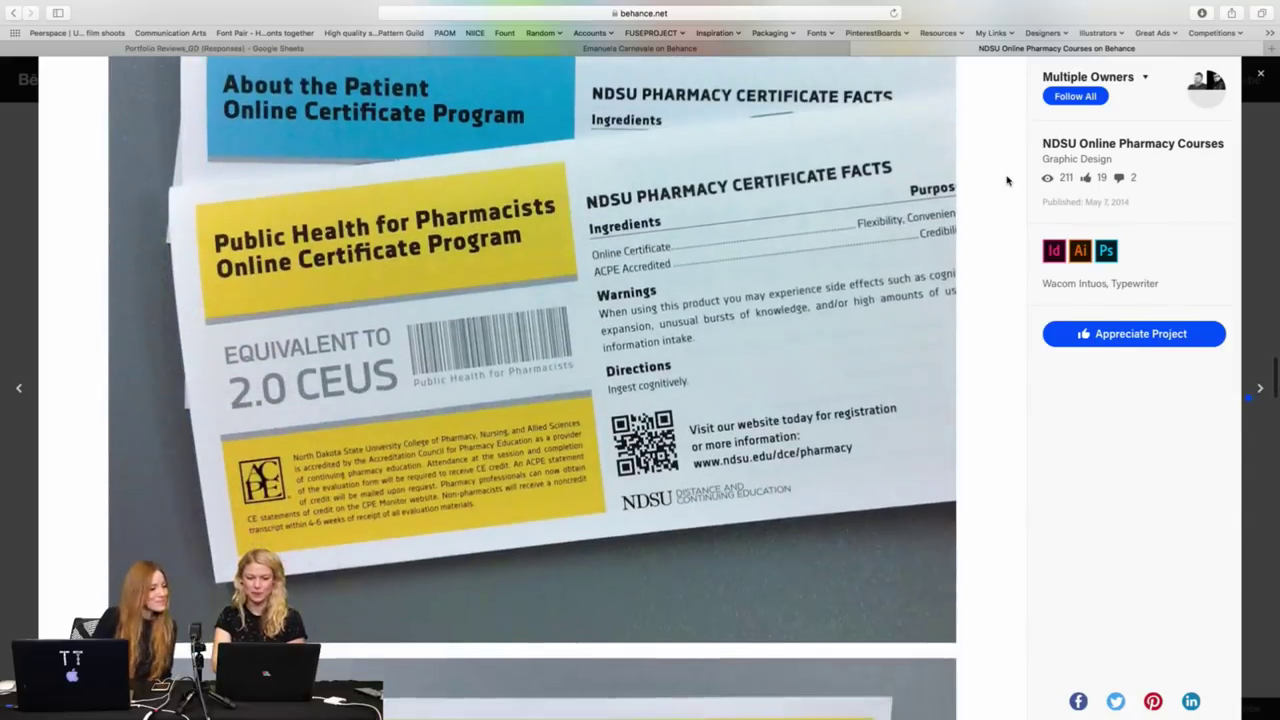
scroll(1007, 180, down, 8)
scroll(1007, 180, down, 3)
scroll(1007, 180, down, 1)
scroll(1007, 180, down, 2)
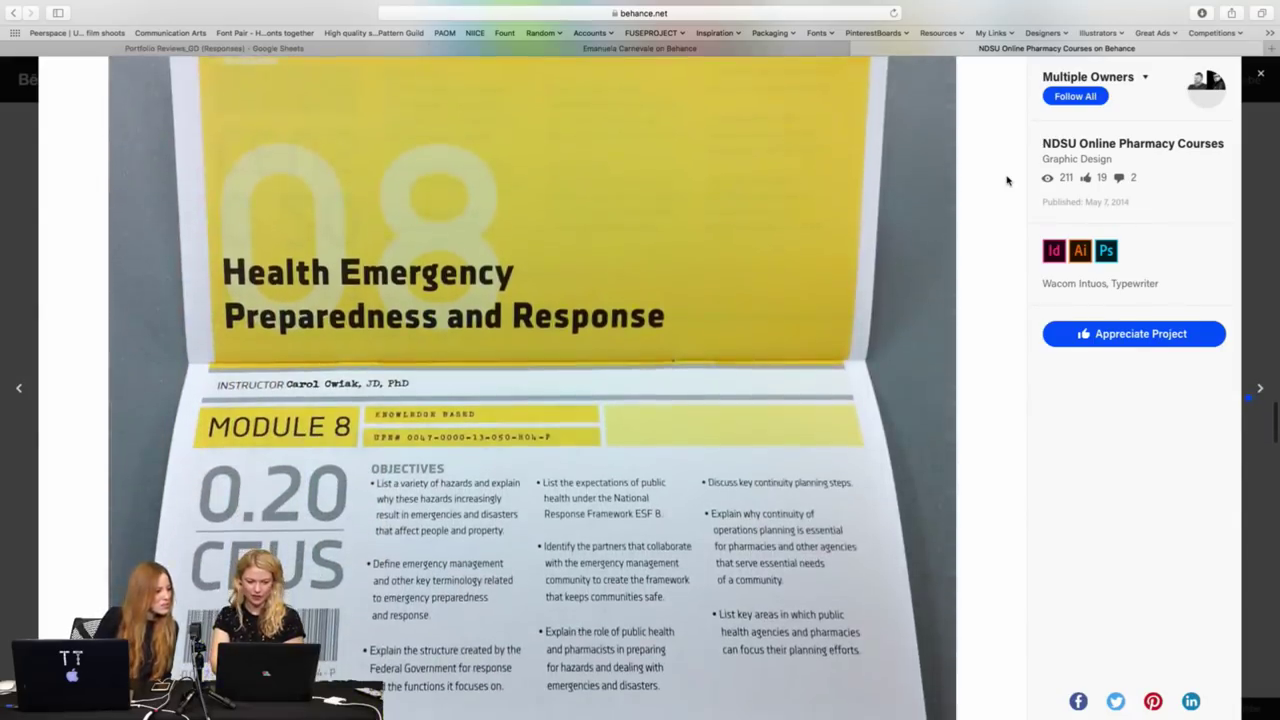
scroll(1007, 180, down, 5)
scroll(1007, 180, down, 5)
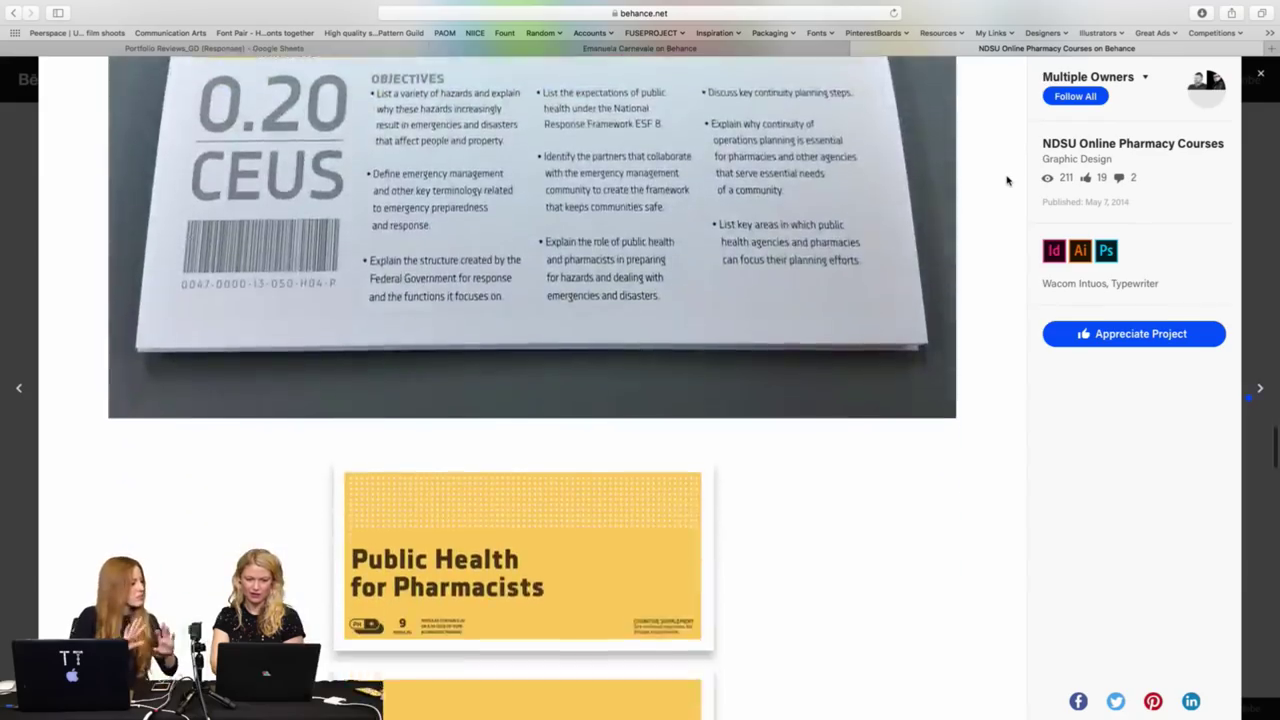
scroll(1007, 180, down, 5)
scroll(1007, 180, down, 3)
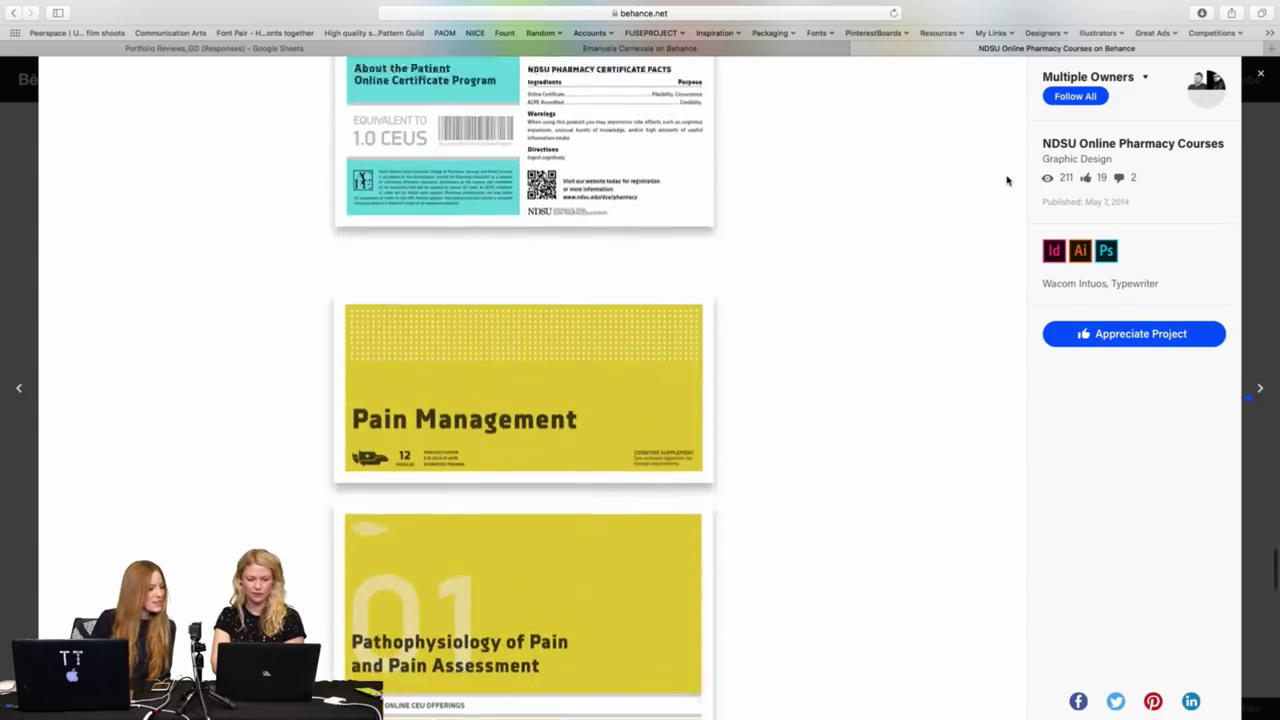
Check the end of the NDSU project, close it, and scroll up the profile grid.
scroll(1007, 180, down, 3)
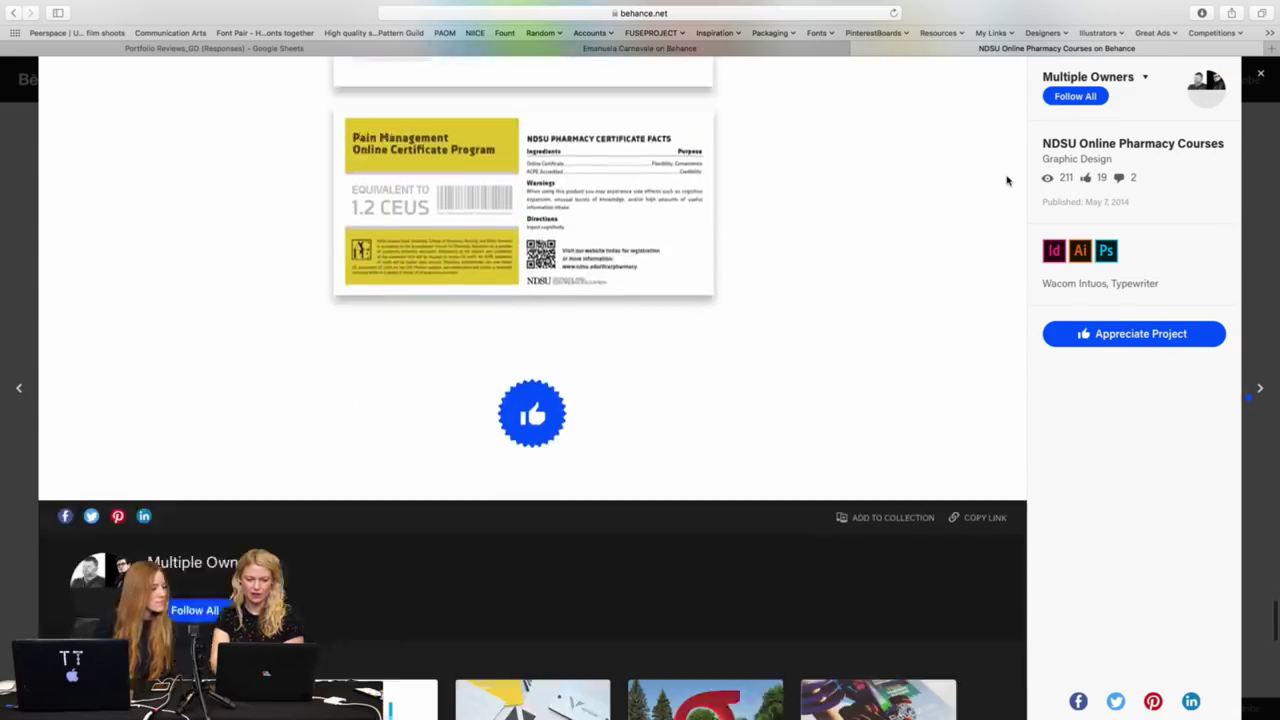
scroll(1007, 180, down, 3)
scroll(1007, 180, up, 5)
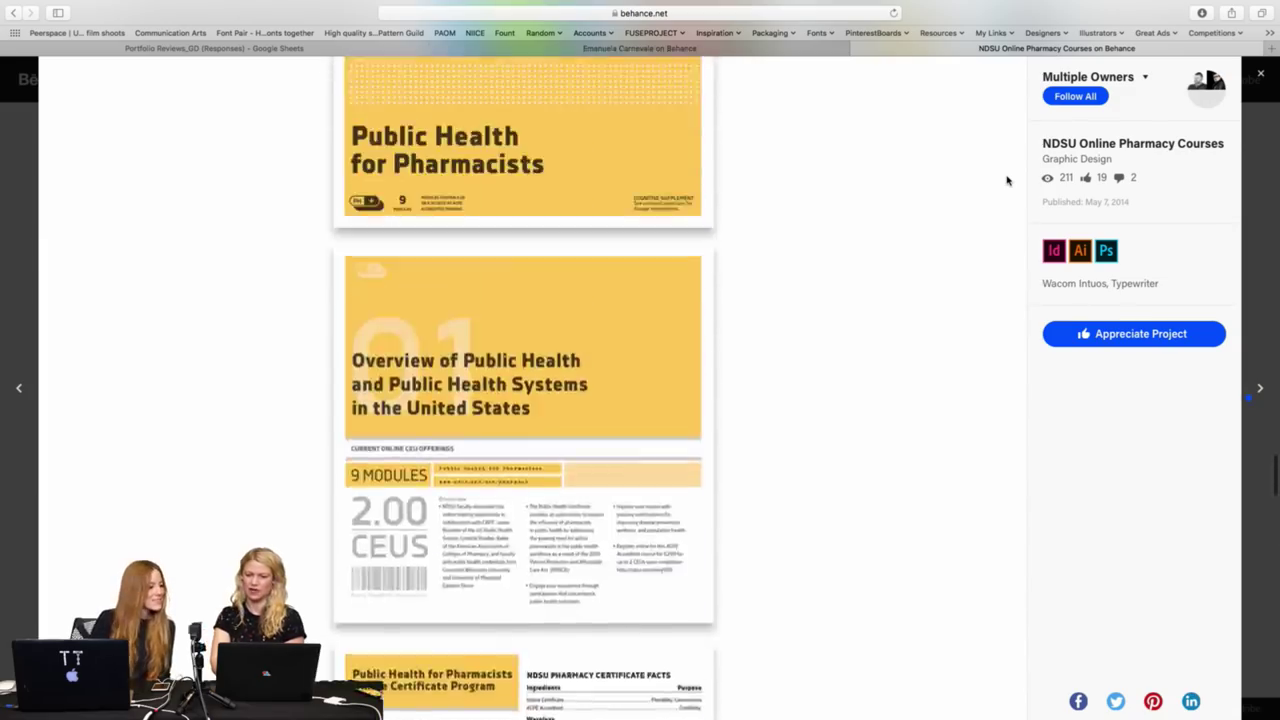
scroll(1007, 180, down, 5)
scroll(1007, 180, down, 5)
scroll(1007, 180, down, 5)
scroll(1007, 180, up, 2)
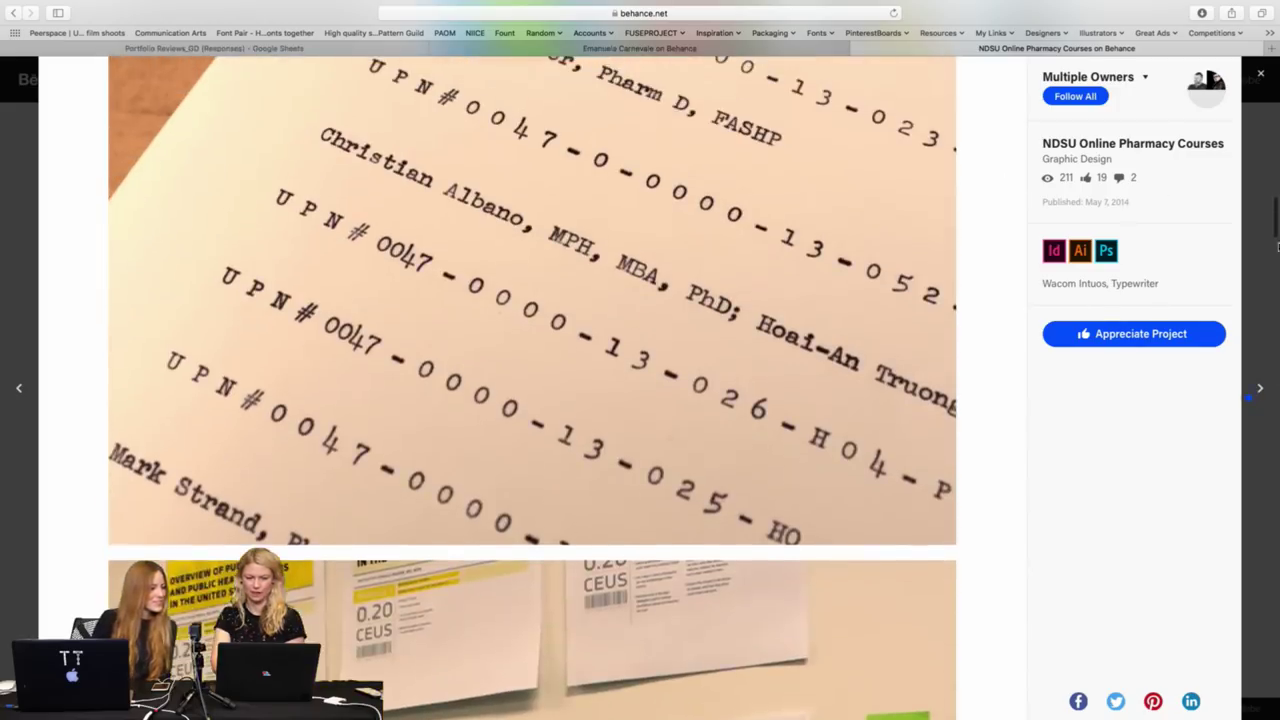
click(1259, 256)
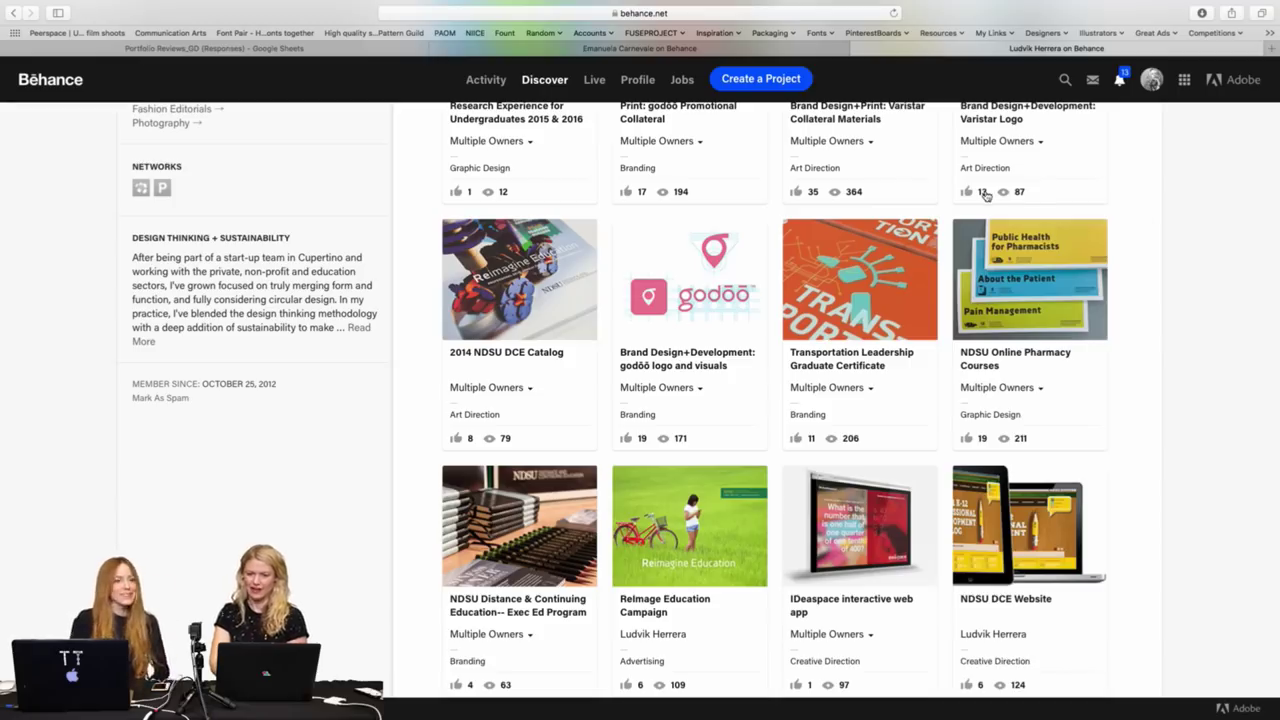
scroll(986, 195, up, 2)
scroll(985, 195, up, 4)
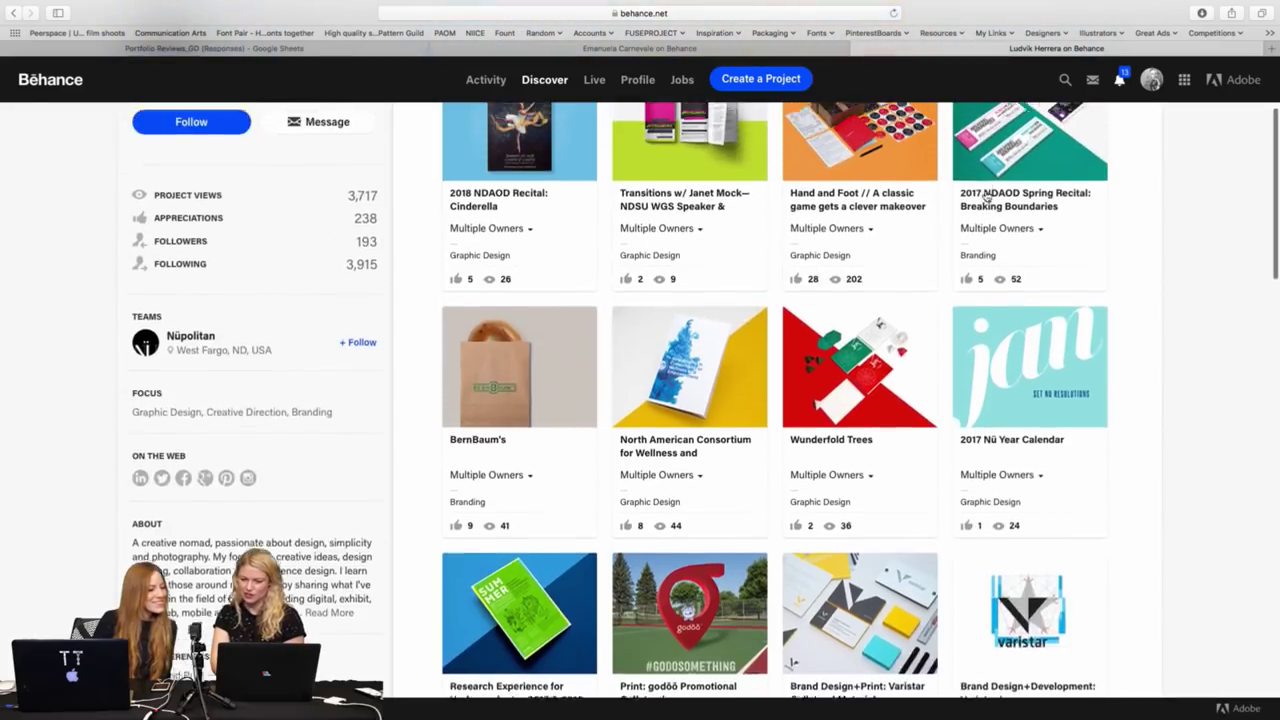
Open the 2017 Nü Year Calendar project and browse its first calendar pages.
click(1028, 503)
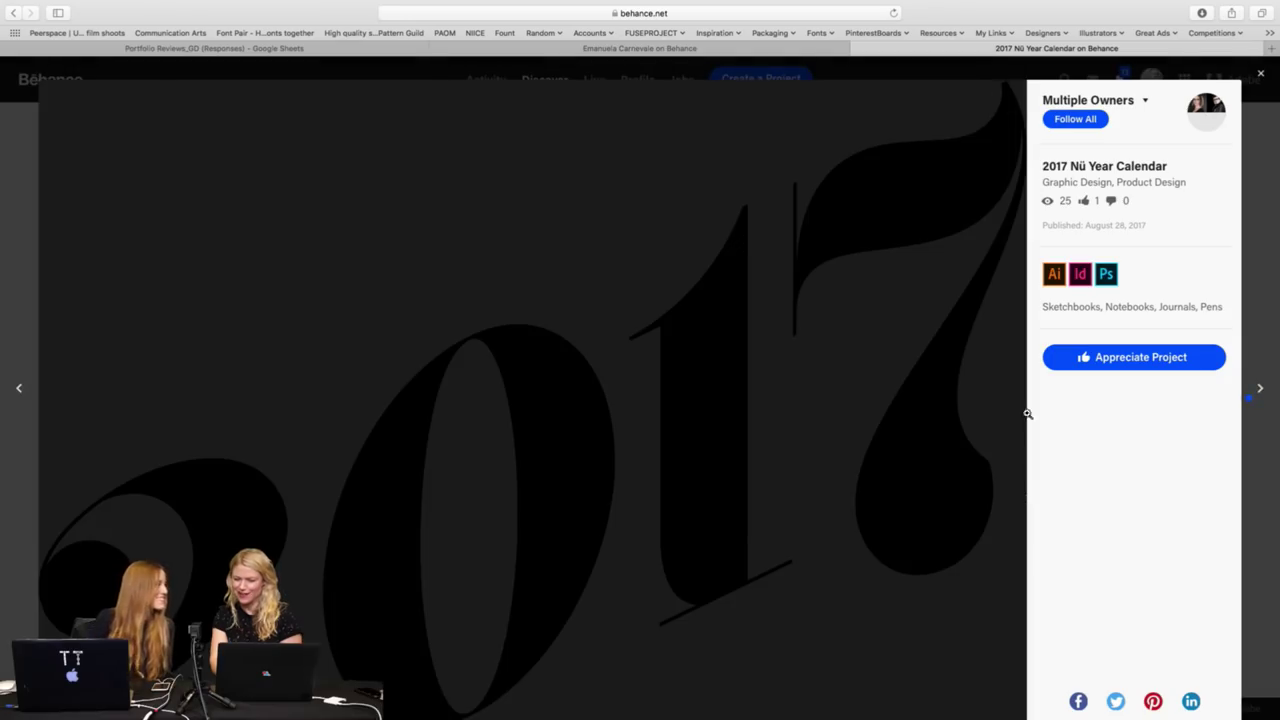
scroll(1043, 469, down, 2)
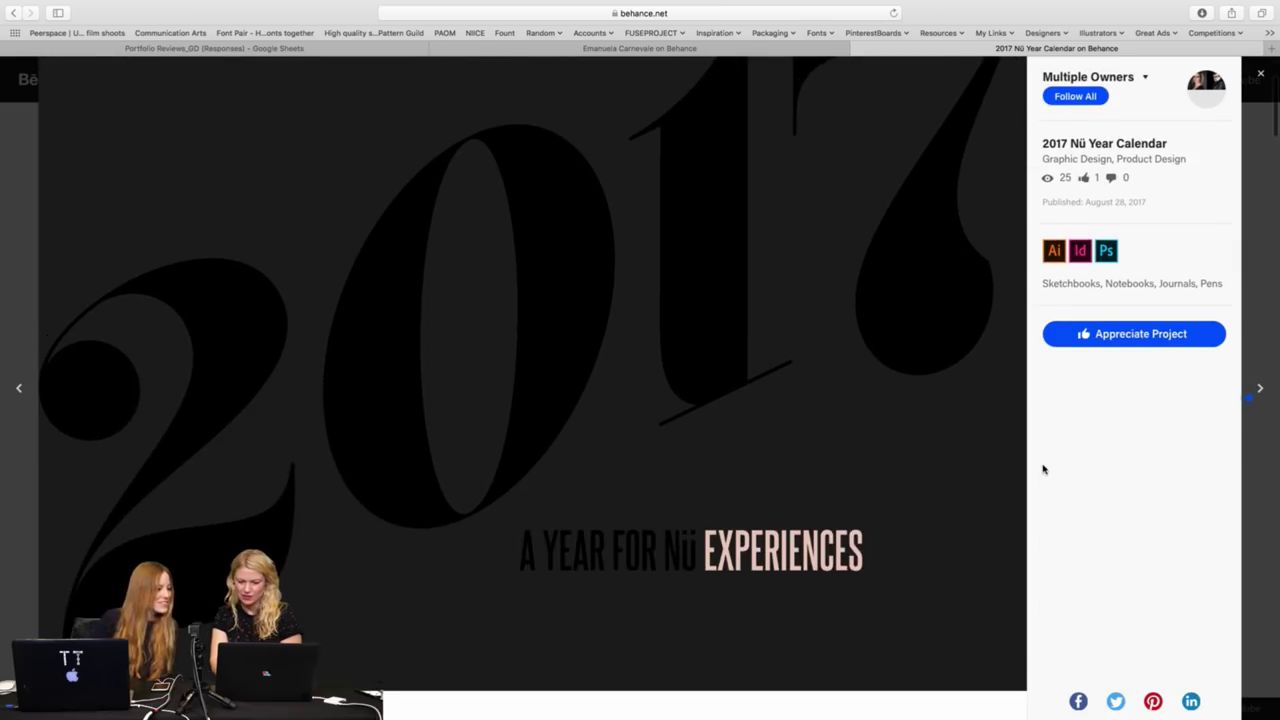
scroll(1043, 469, down, 3)
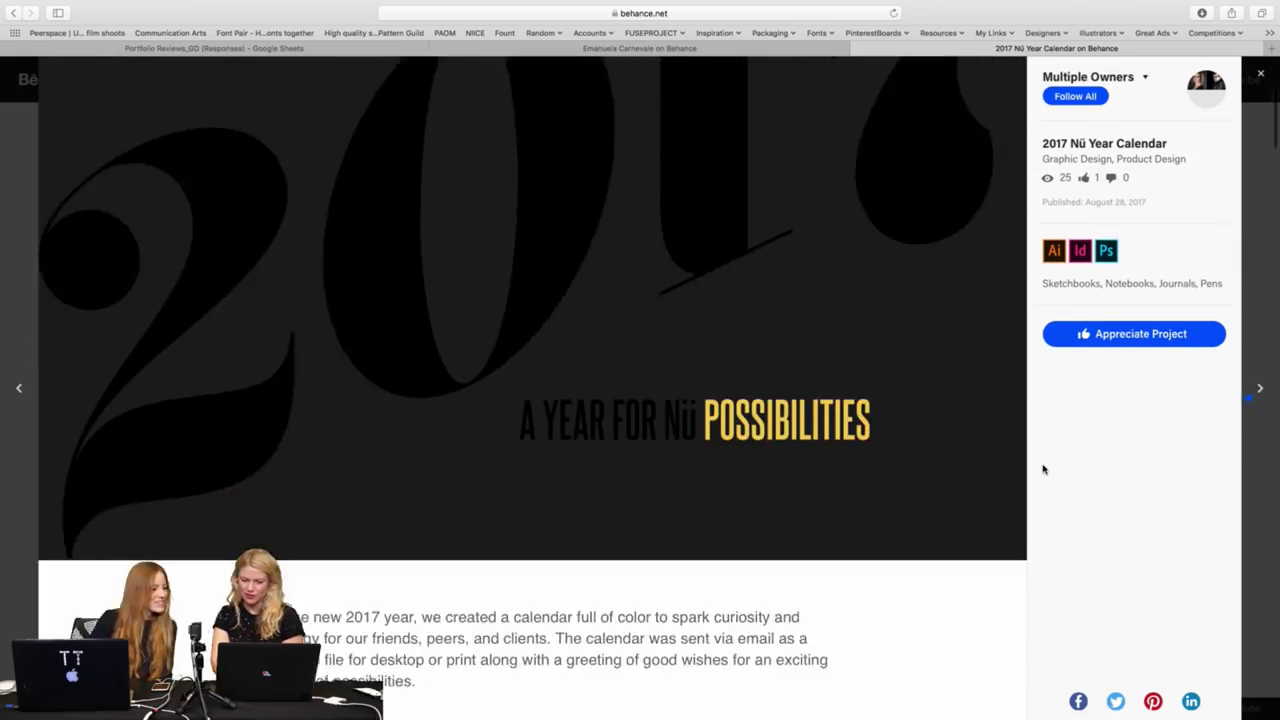
scroll(1043, 469, down, 8)
scroll(1043, 469, down, 5)
scroll(1043, 469, down, 1)
scroll(1043, 469, down, 1)
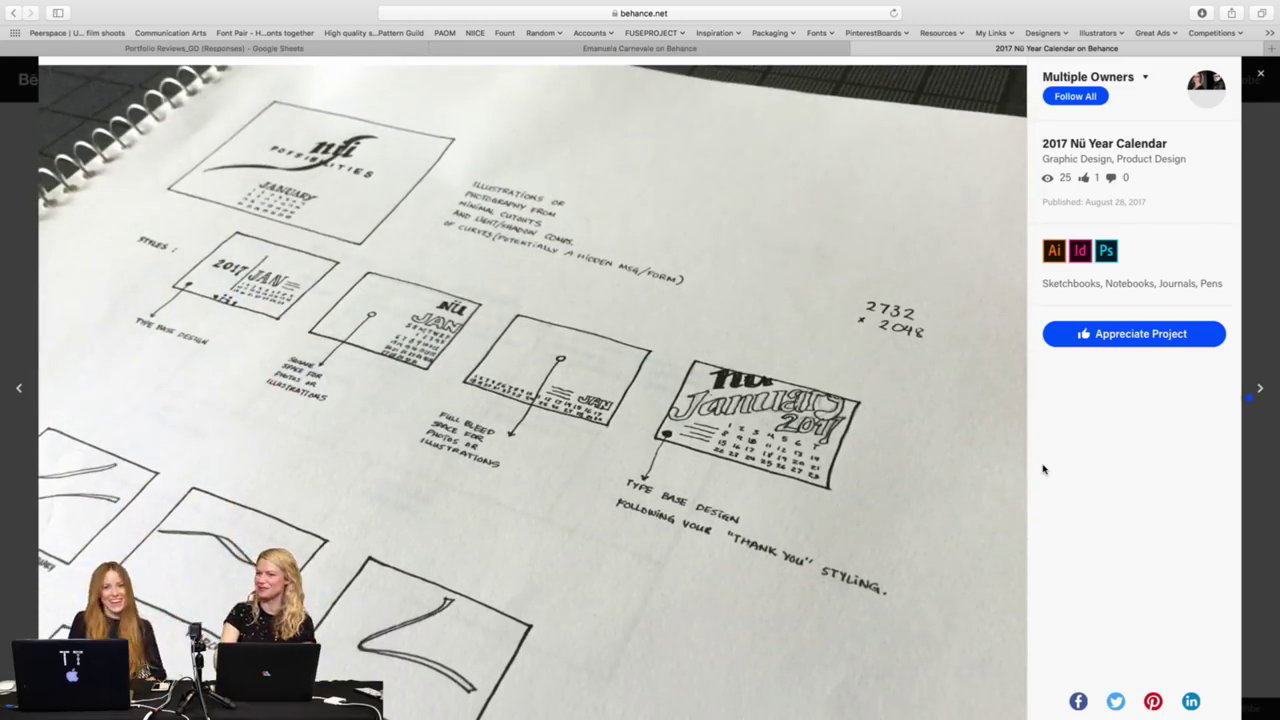
scroll(1043, 469, down, 1)
scroll(1043, 469, down, 6)
scroll(1043, 469, down, 2)
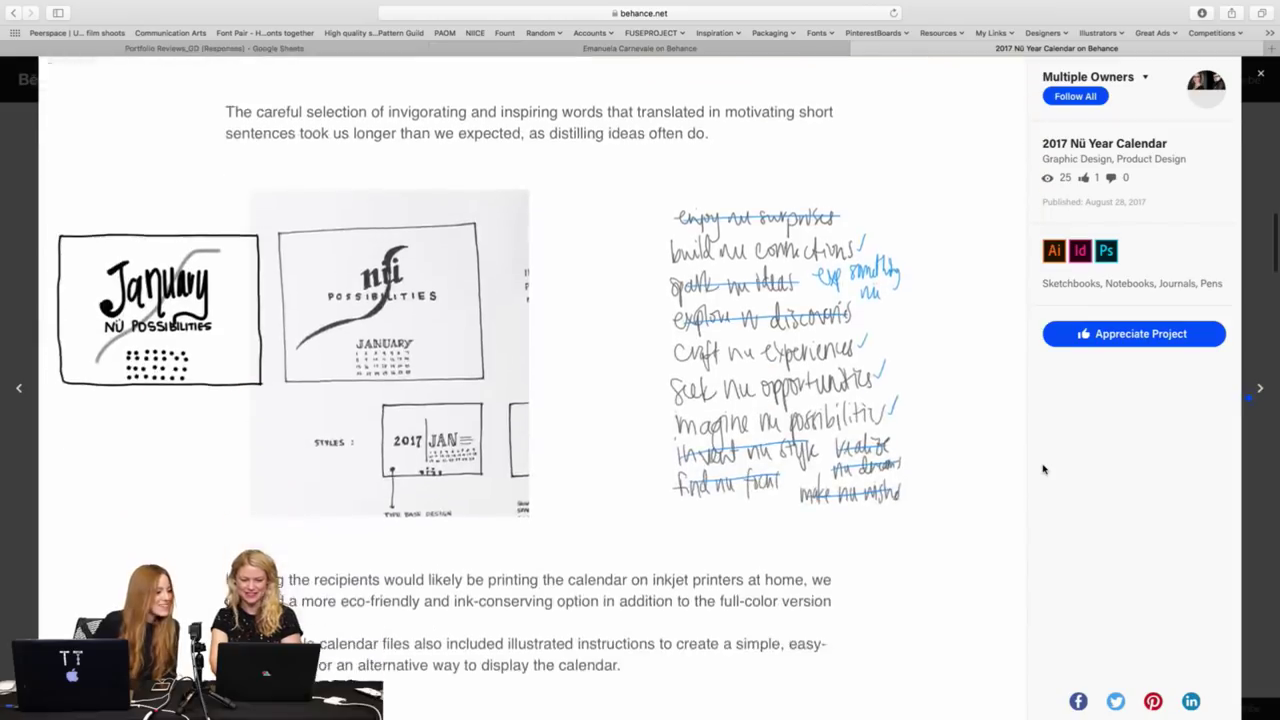
scroll(1043, 469, down, 4)
scroll(1043, 469, down, 4)
scroll(1043, 469, down, 3)
scroll(1043, 469, down, 1)
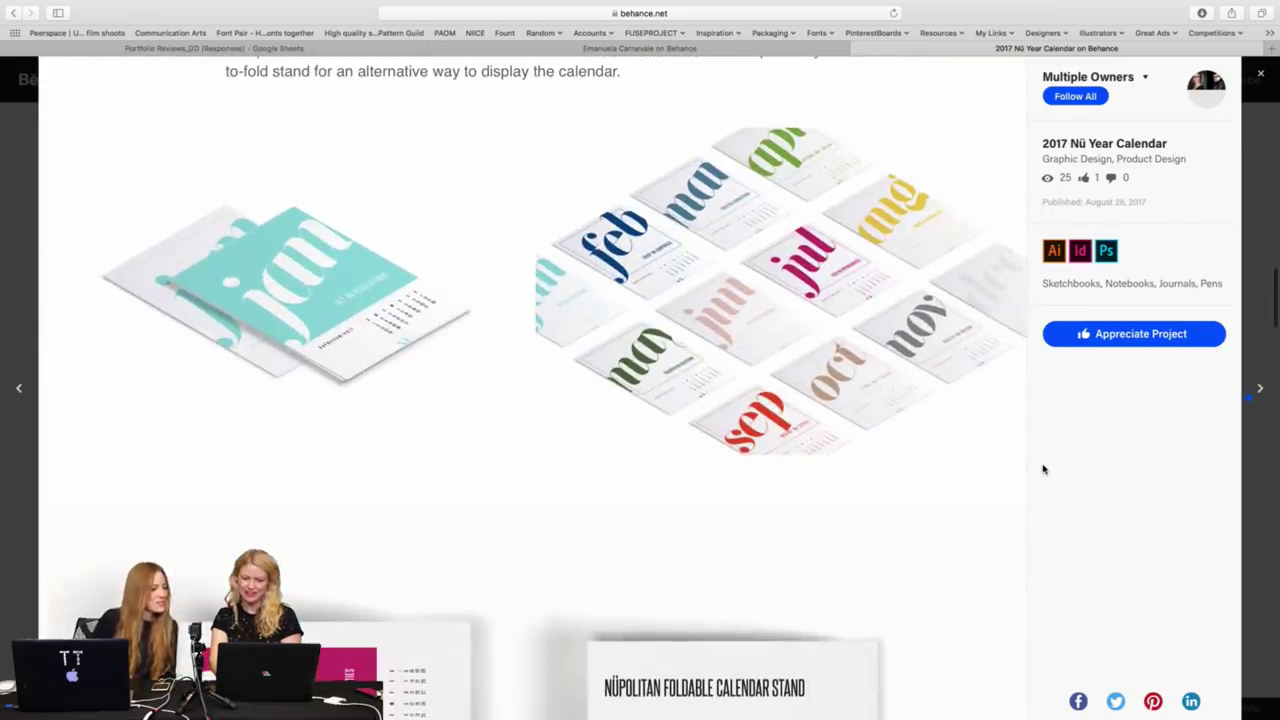
Scroll to the end of the 2017 Nü Year Calendar project and back up slightly.
scroll(1019, 477, down, 3)
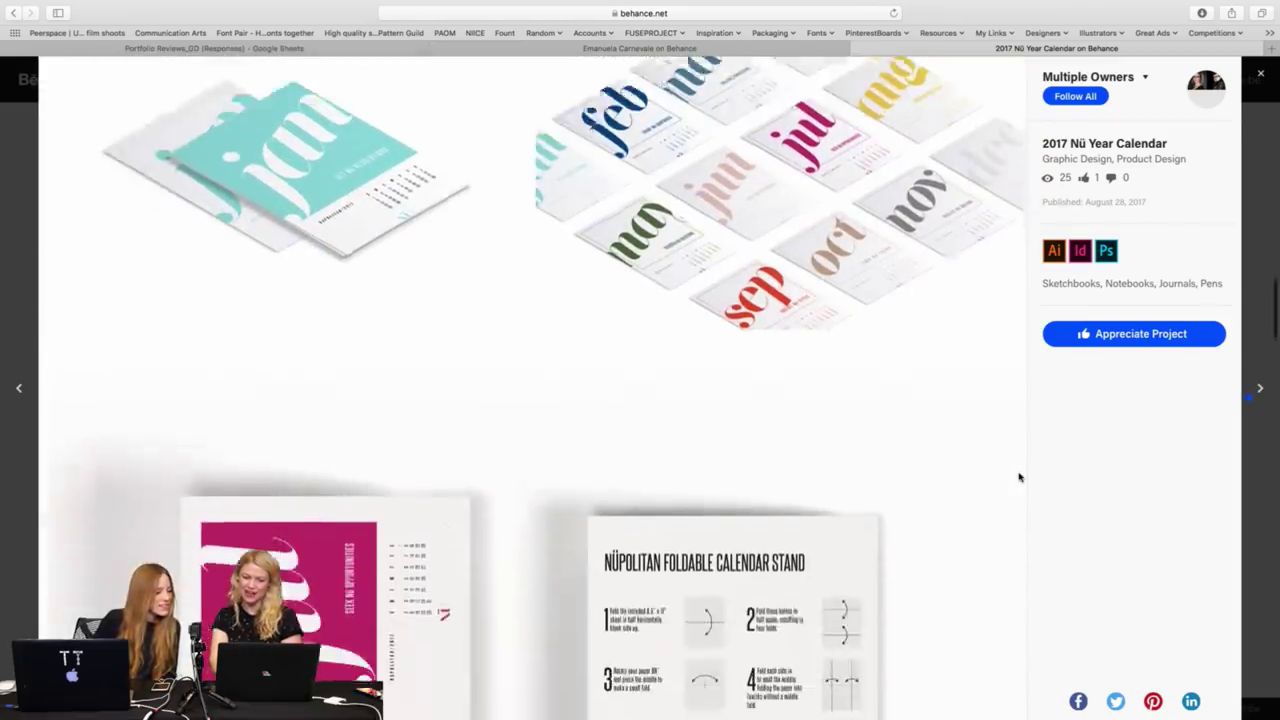
scroll(1019, 476, down, 3)
scroll(1019, 475, down, 2)
scroll(1019, 474, down, 2)
scroll(1019, 474, down, 1)
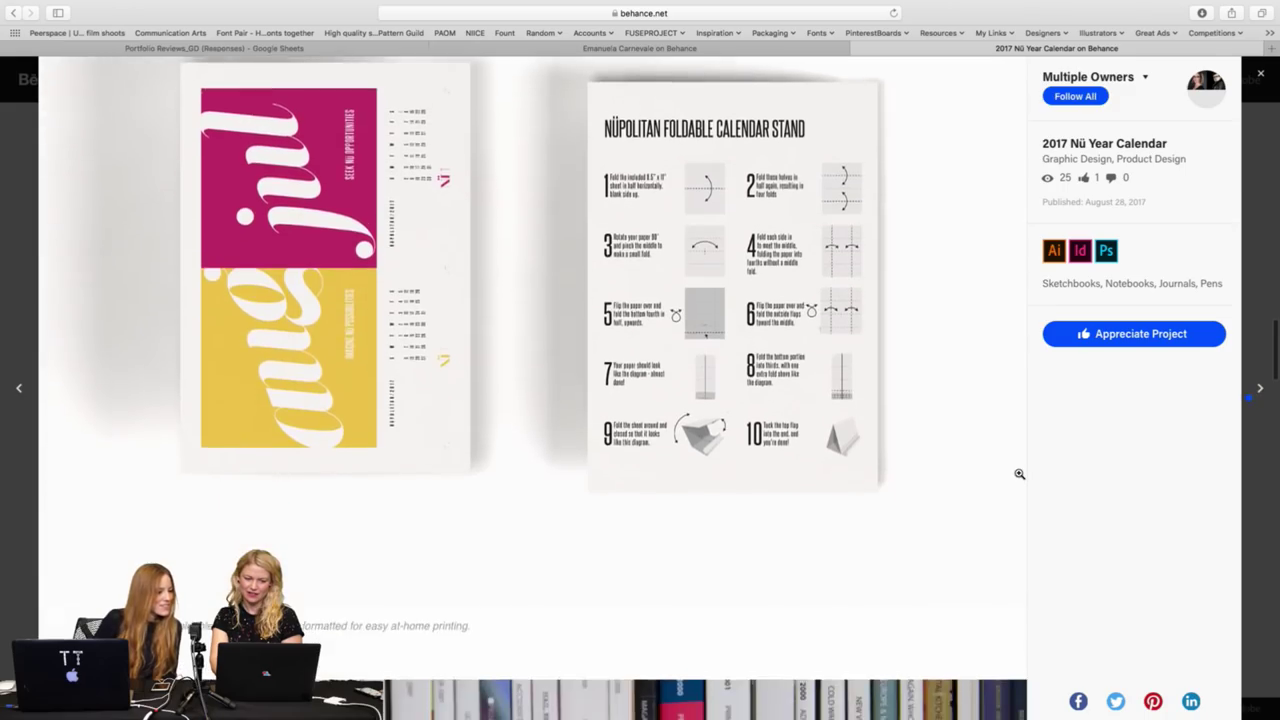
scroll(1019, 474, down, 6)
scroll(1019, 474, down, 7)
scroll(1019, 474, down, 2)
scroll(1019, 474, down, 1)
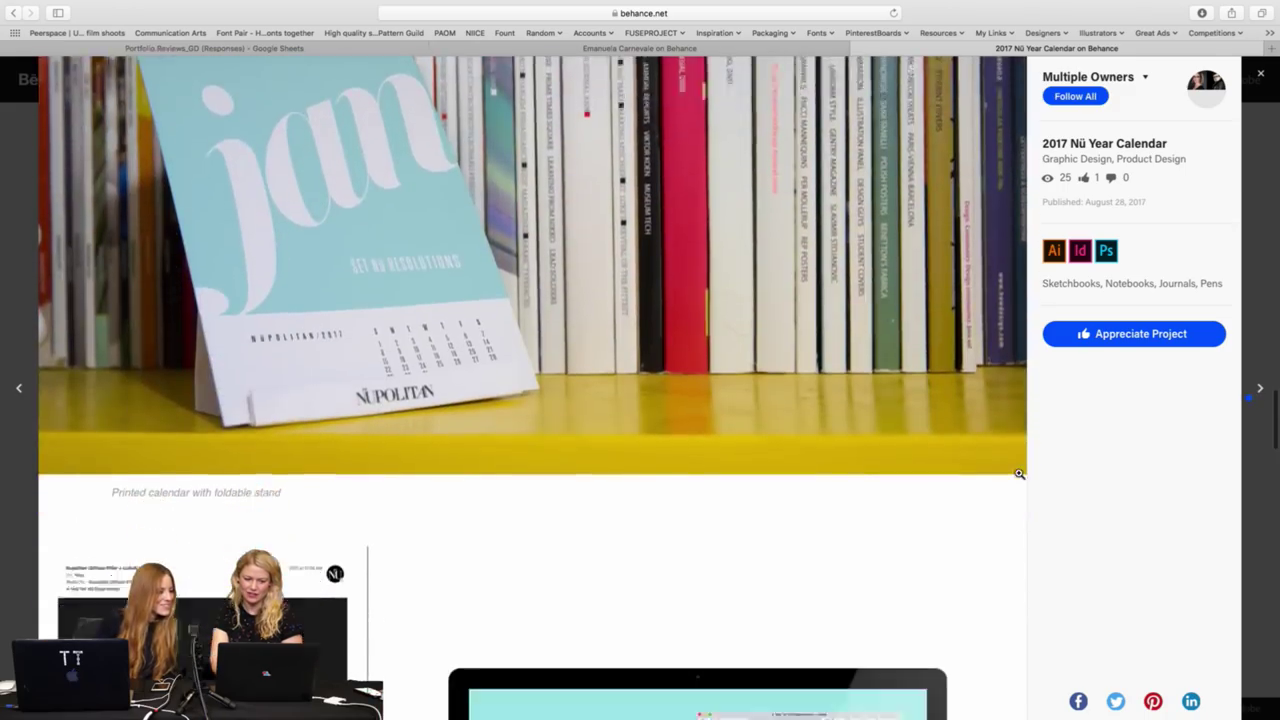
scroll(1019, 474, down, 8)
scroll(1019, 474, down, 6)
scroll(1019, 474, down, 9)
scroll(1019, 474, down, 5)
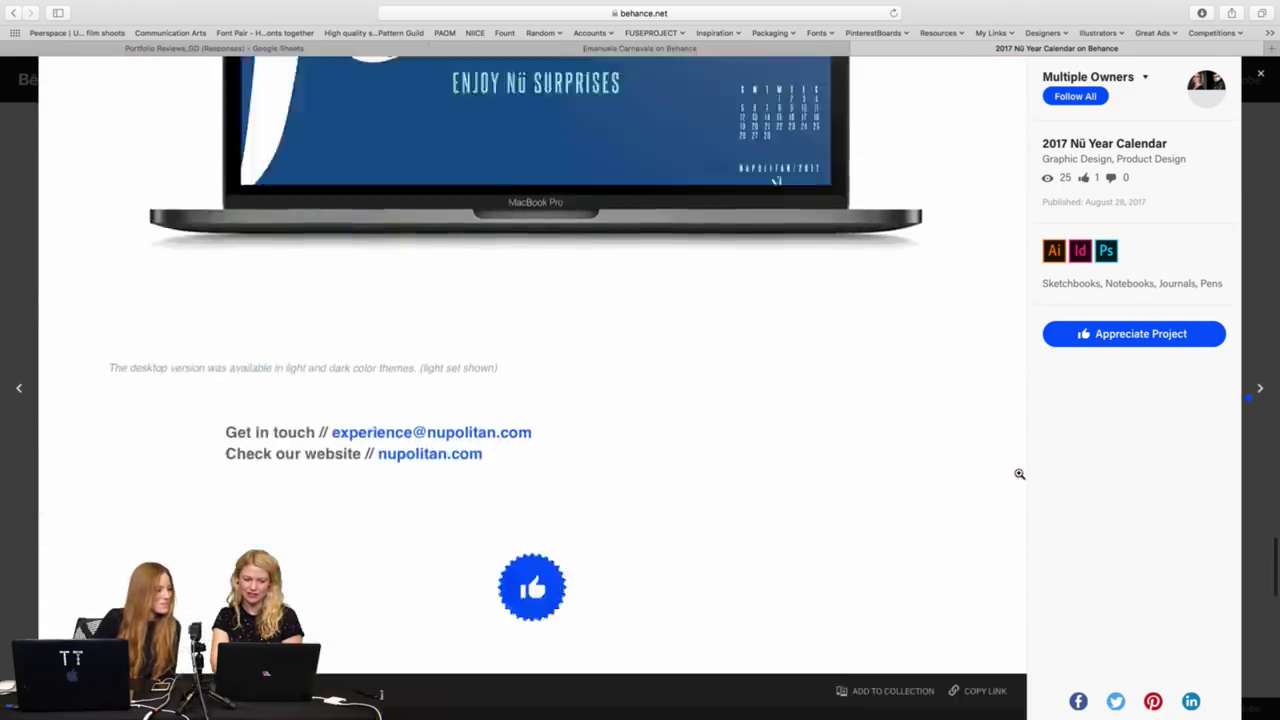
scroll(1019, 474, down, 3)
scroll(1019, 475, up, 15)
scroll(1019, 477, up, 10)
scroll(1019, 477, up, 10)
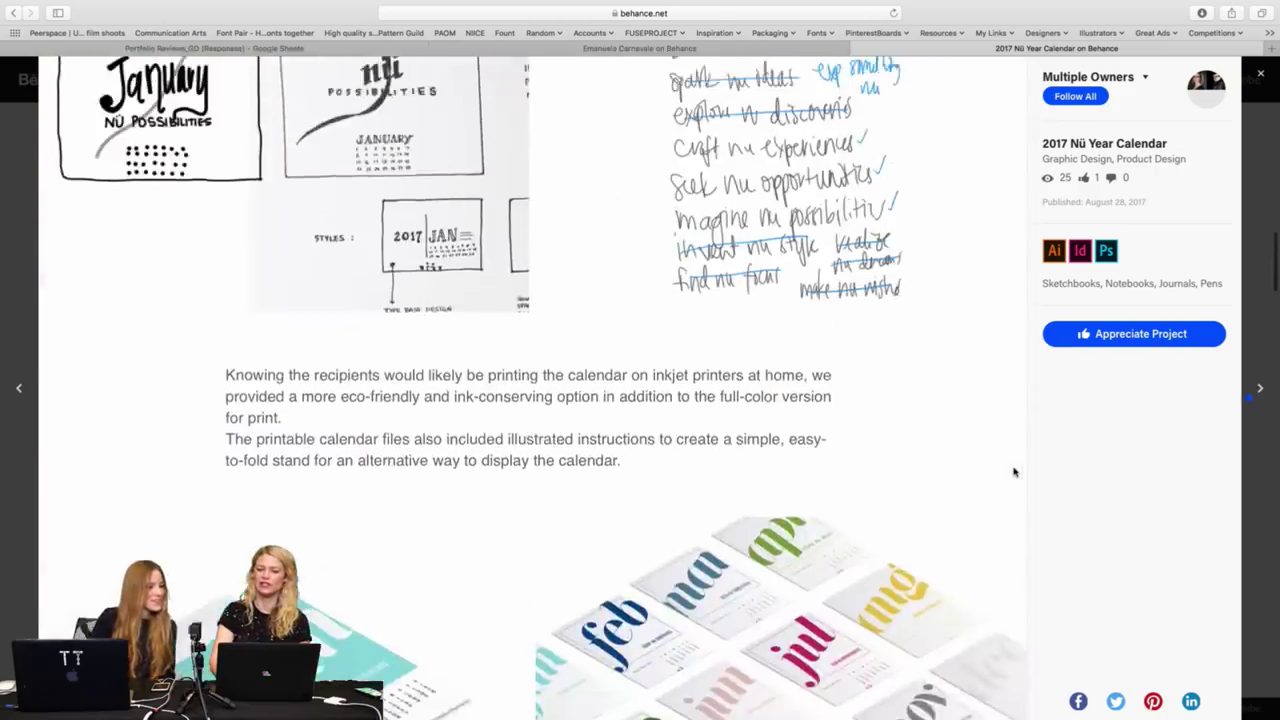
scroll(1019, 477, up, 8)
Close the 2017 Nü Year Calendar project and scroll up the designer's profile.
click(1254, 244)
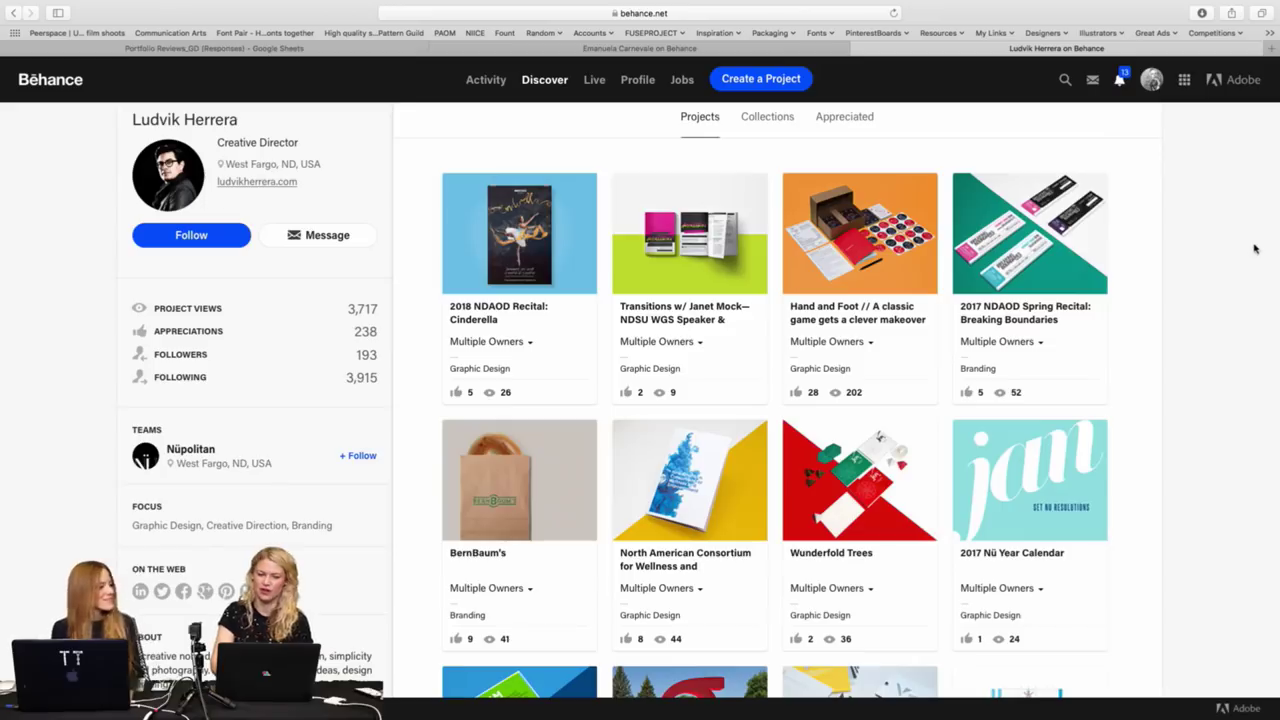
scroll(409, 177, up, 3)
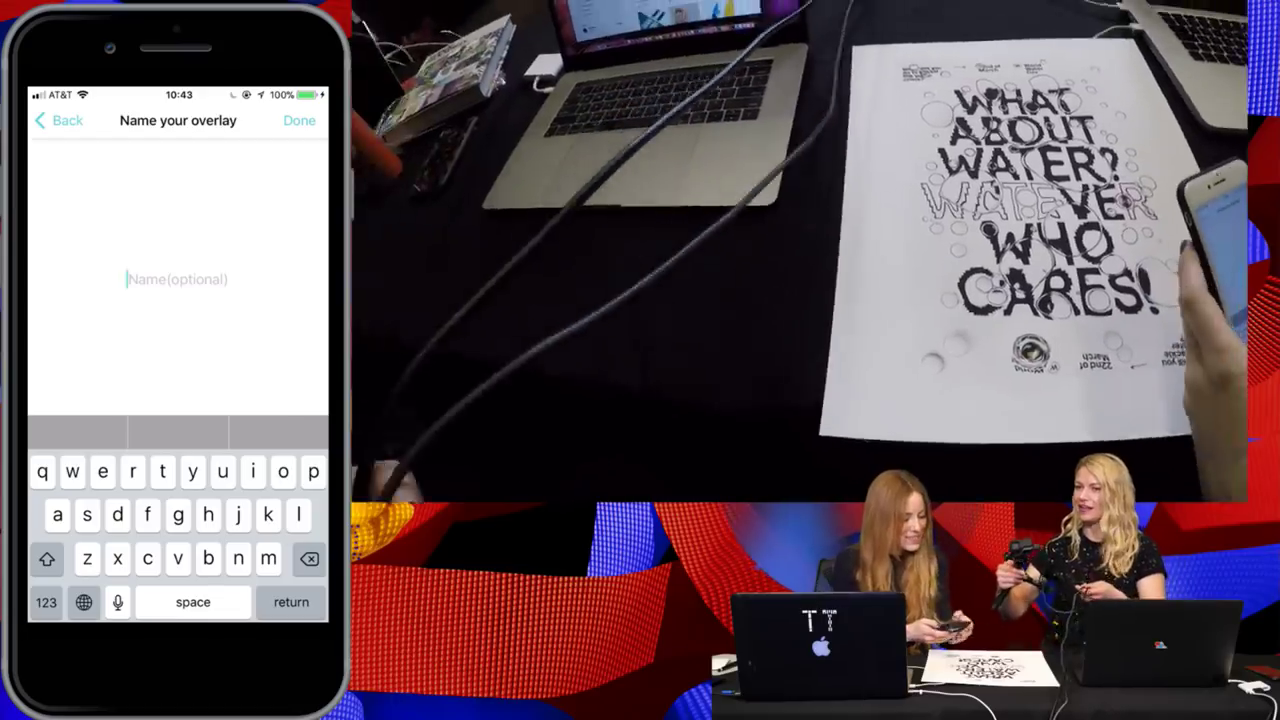
Name the new overlay 'World Water Day', fixing a typo, and save it.
text(wo)
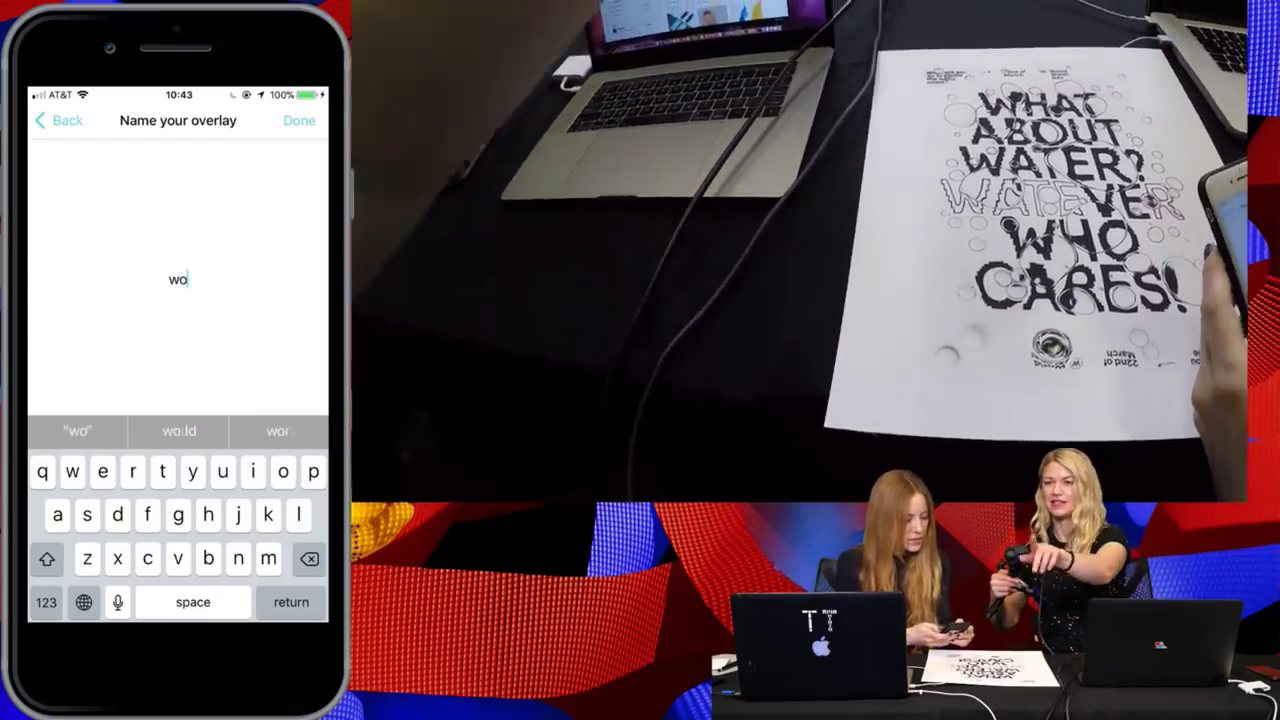
text(lW)
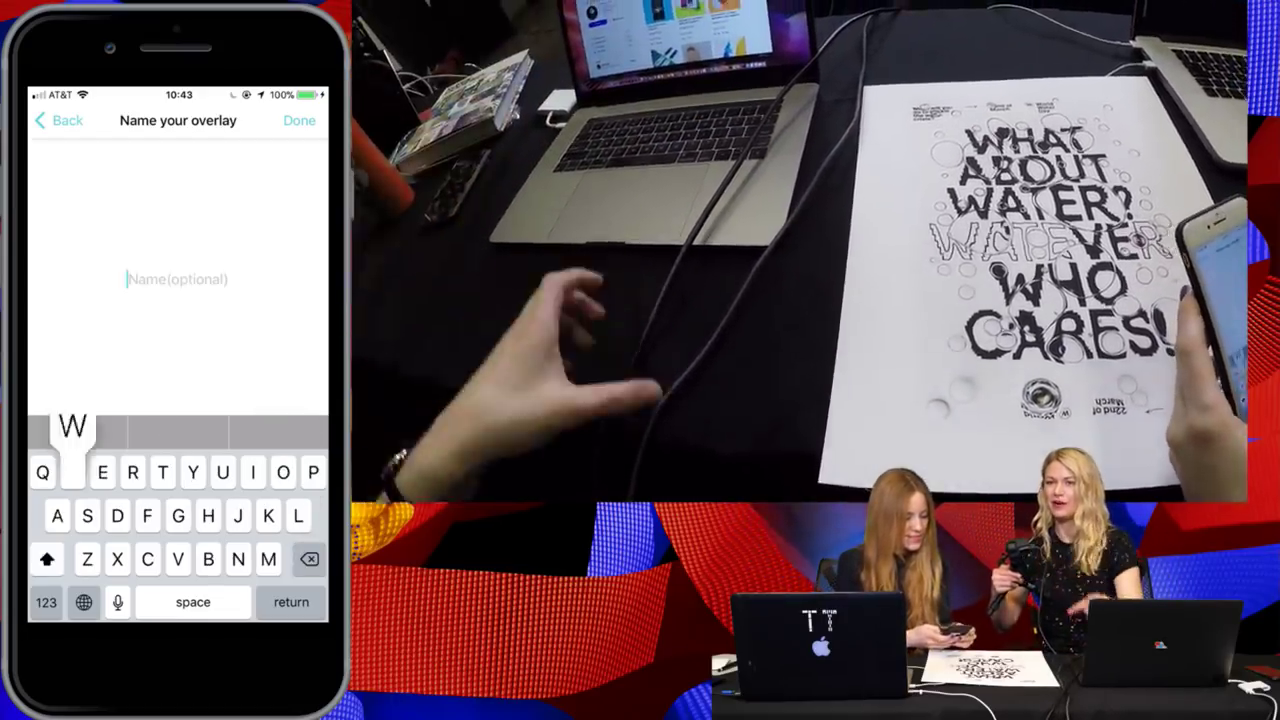
text(o)
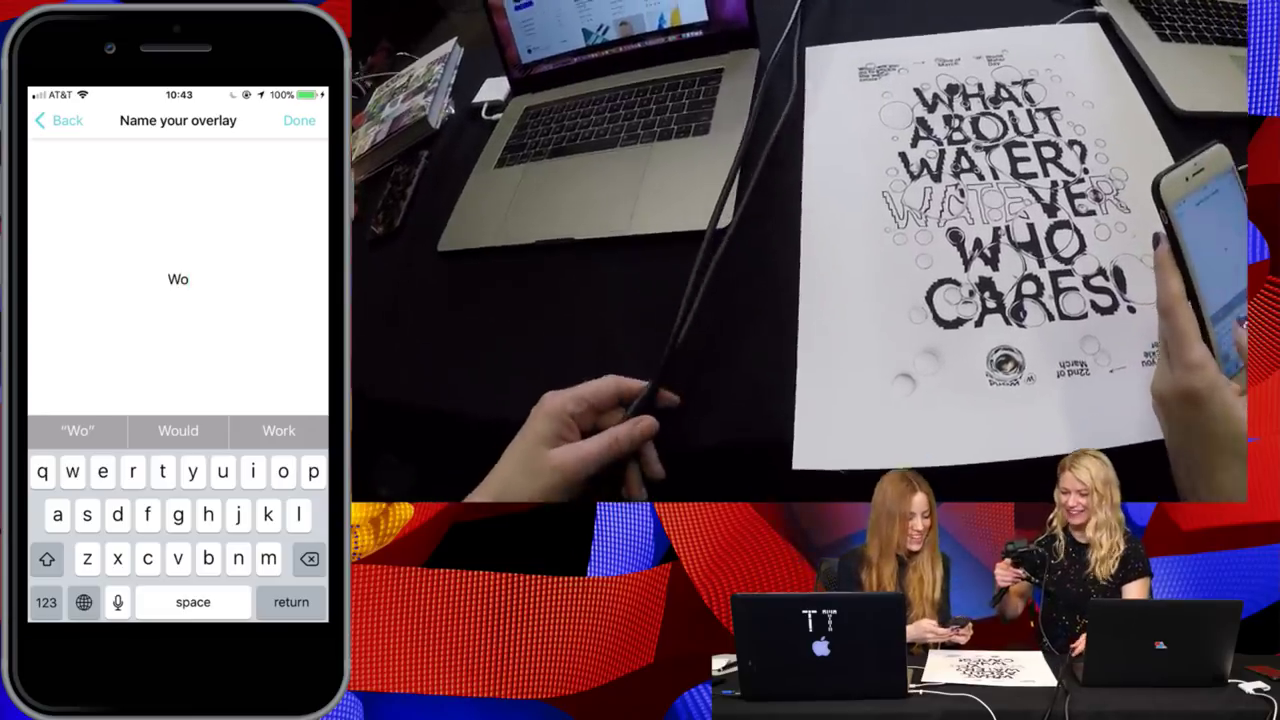
text(rld)
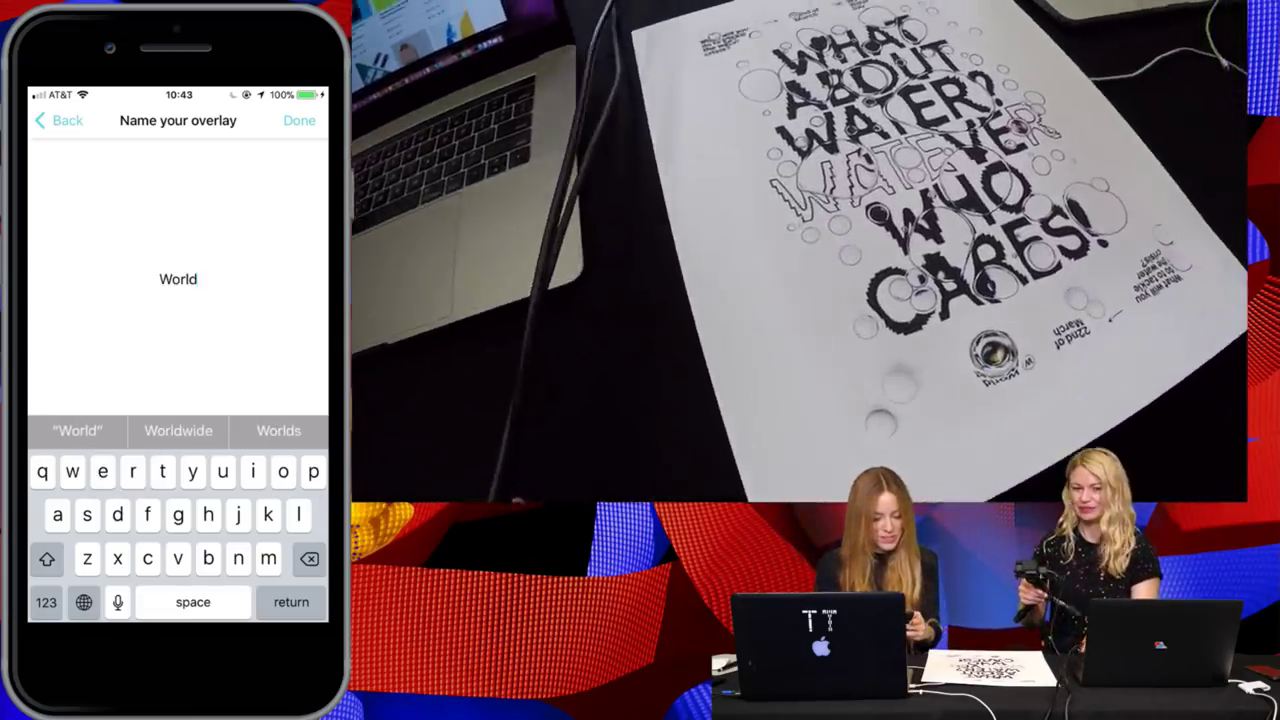
text( Wt)
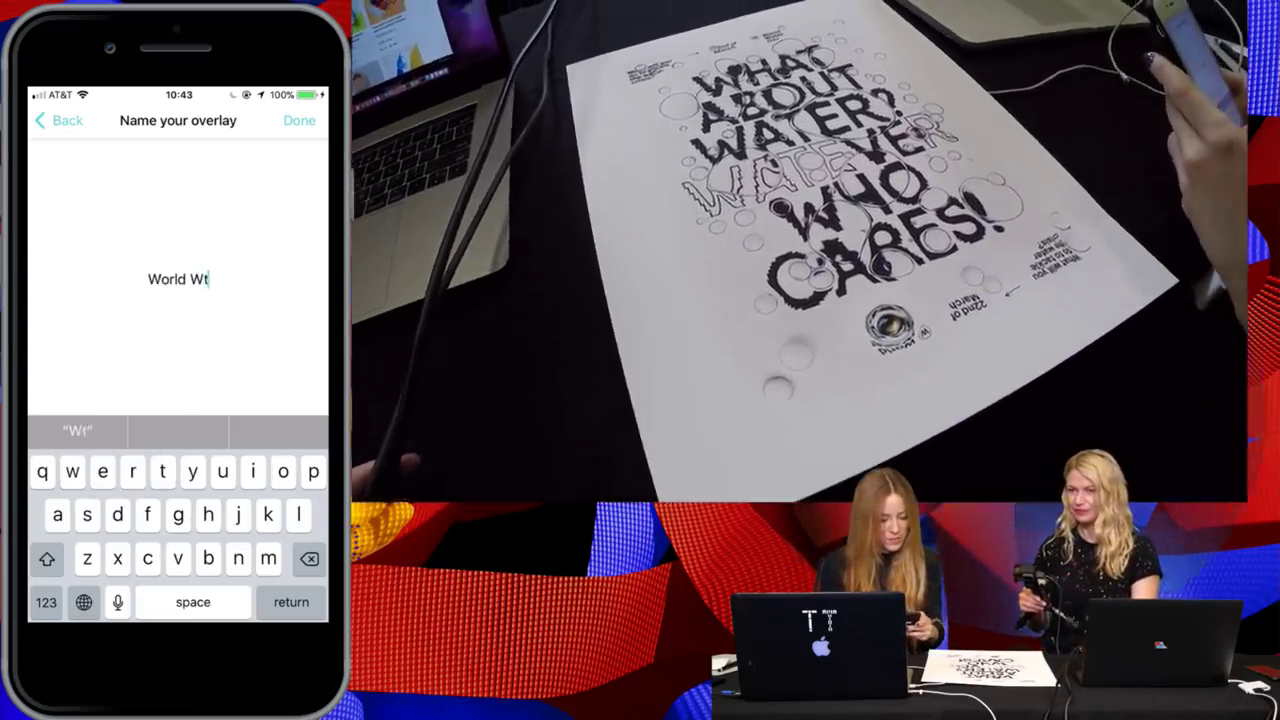
key(BackSpace)
text(ater )
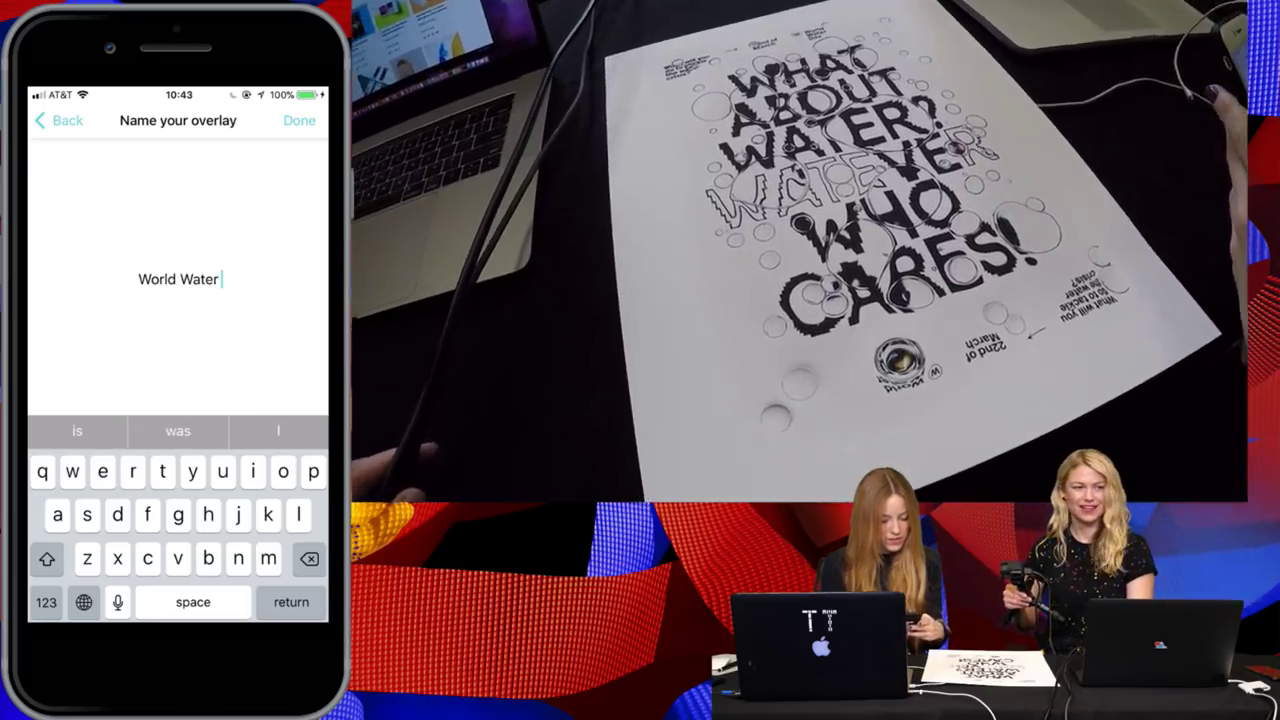
text(Day)
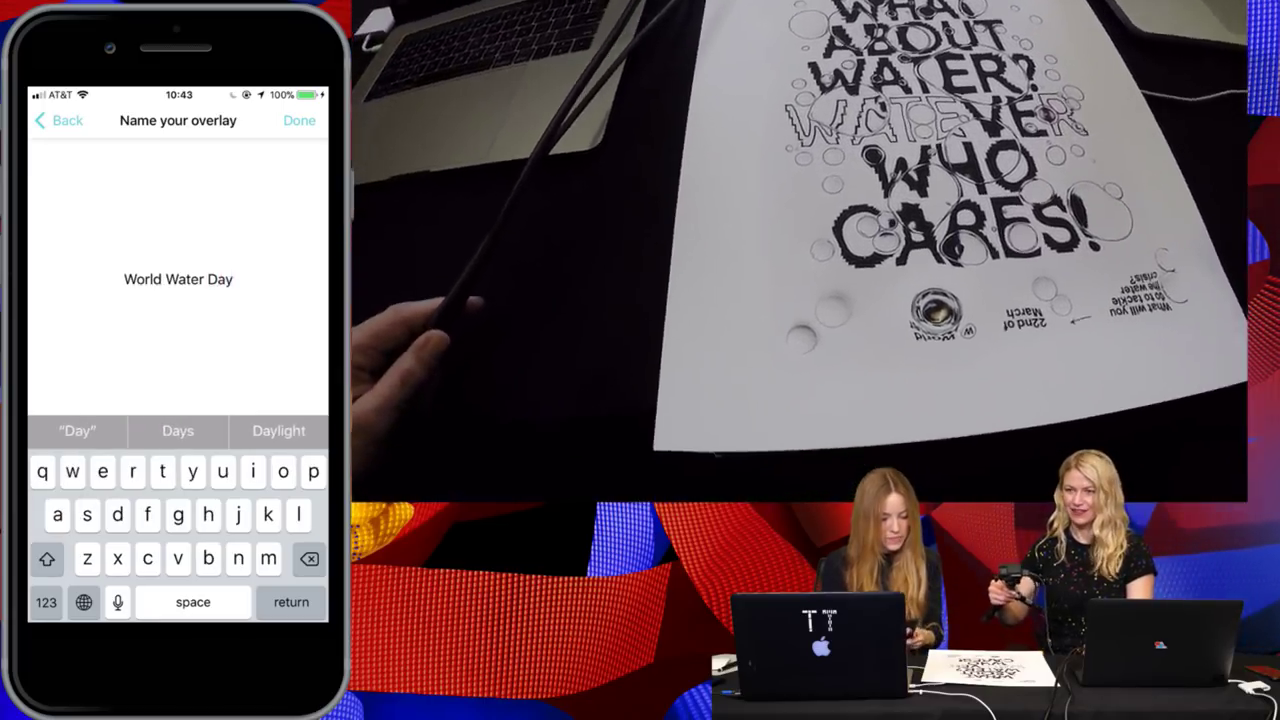
key(Return)
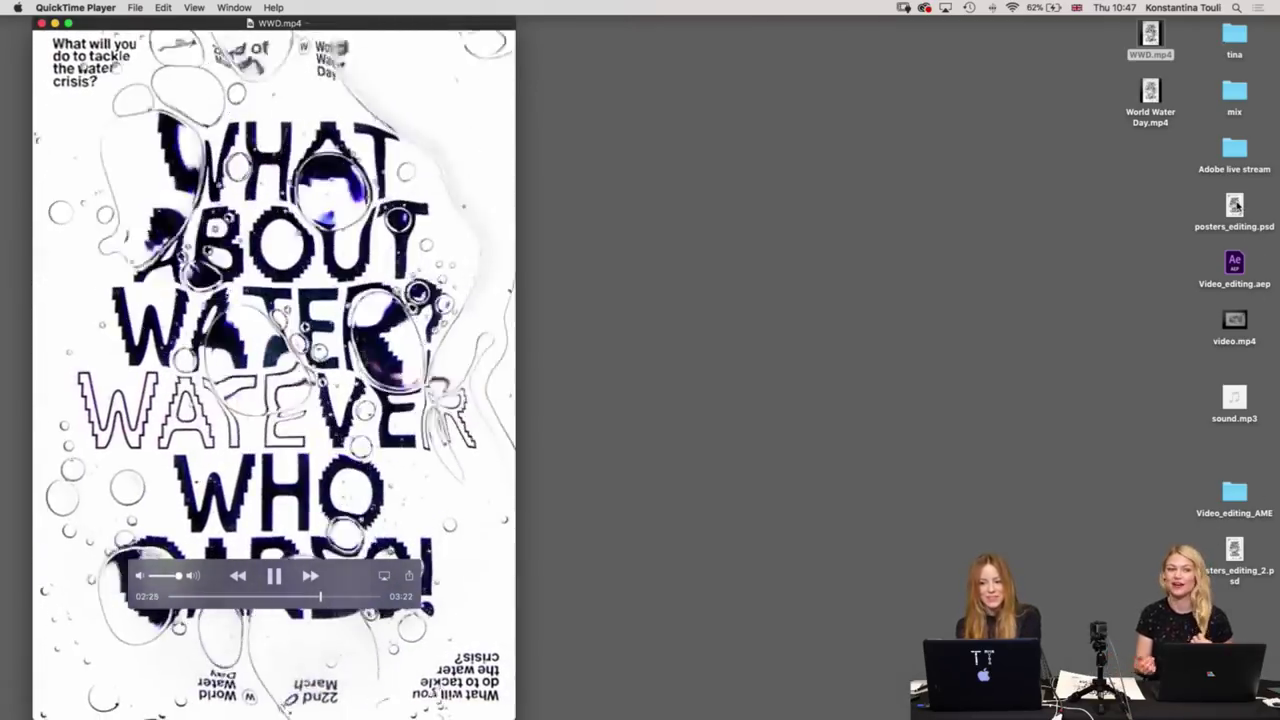
Open posters_editing.psd from the desktop in Photoshop.
double_click(1235, 205)
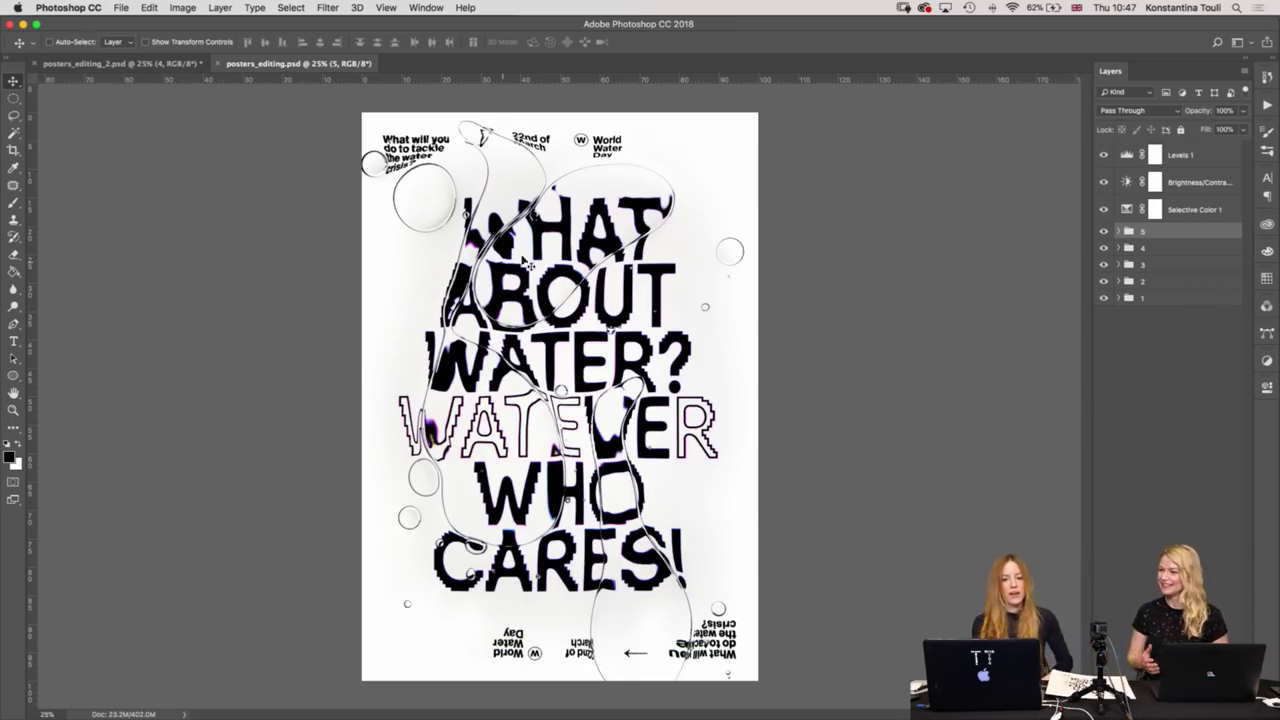
Hide layer groups 5 through 2 and show the bubble-covered poster full screen on black.
drag(1104, 231, 1100, 278)
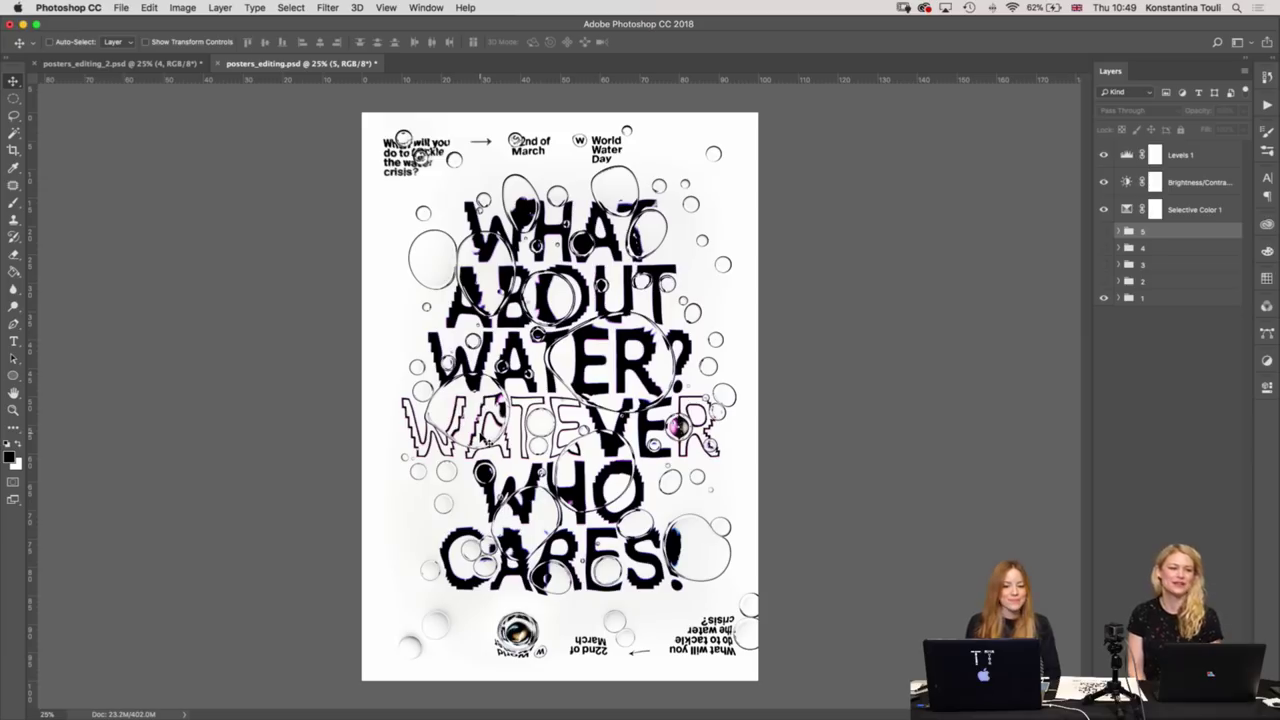
key(f)
key(f)
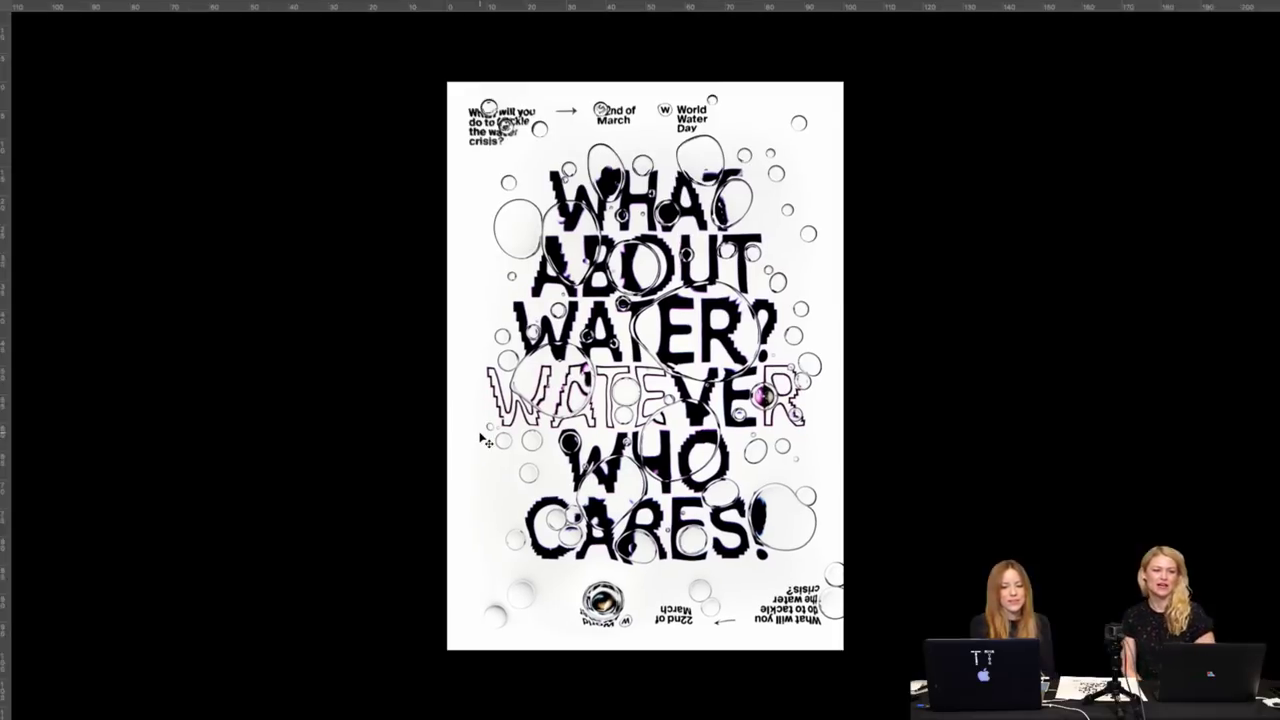
key(f)
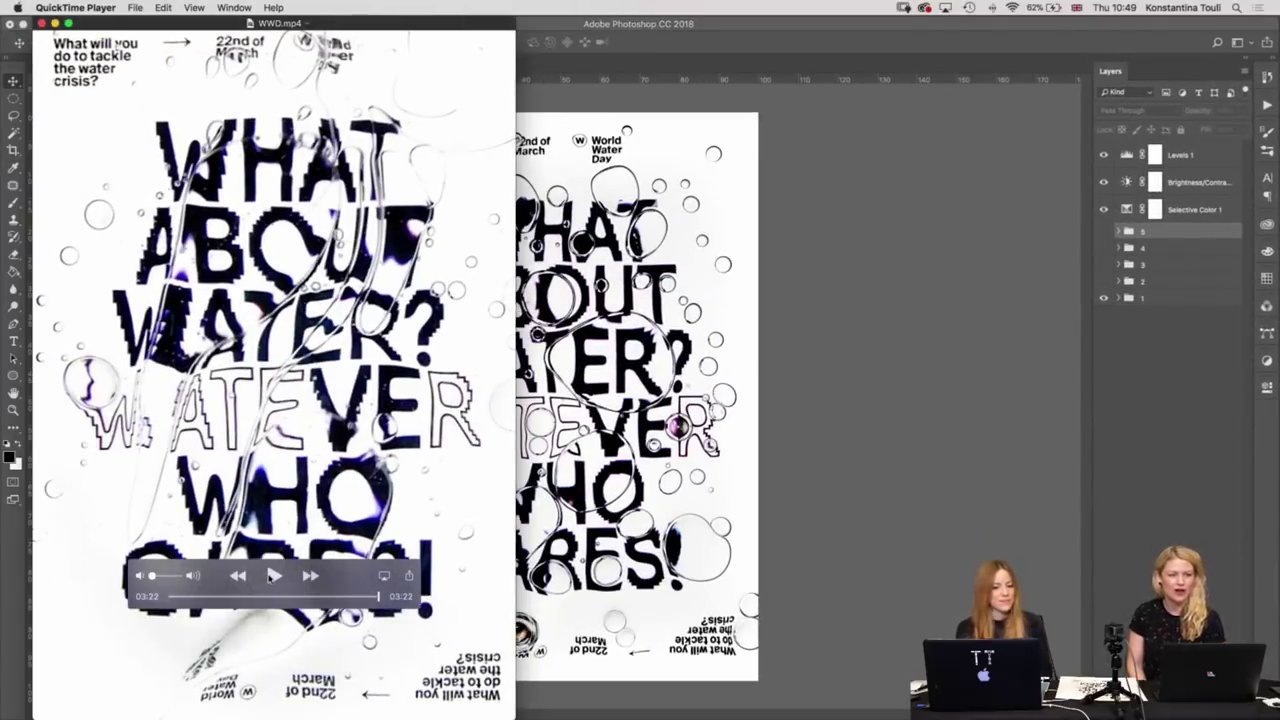
Play the WWD.mp4 animation in QuickTime in full screen.
click(273, 576)
click(194, 8)
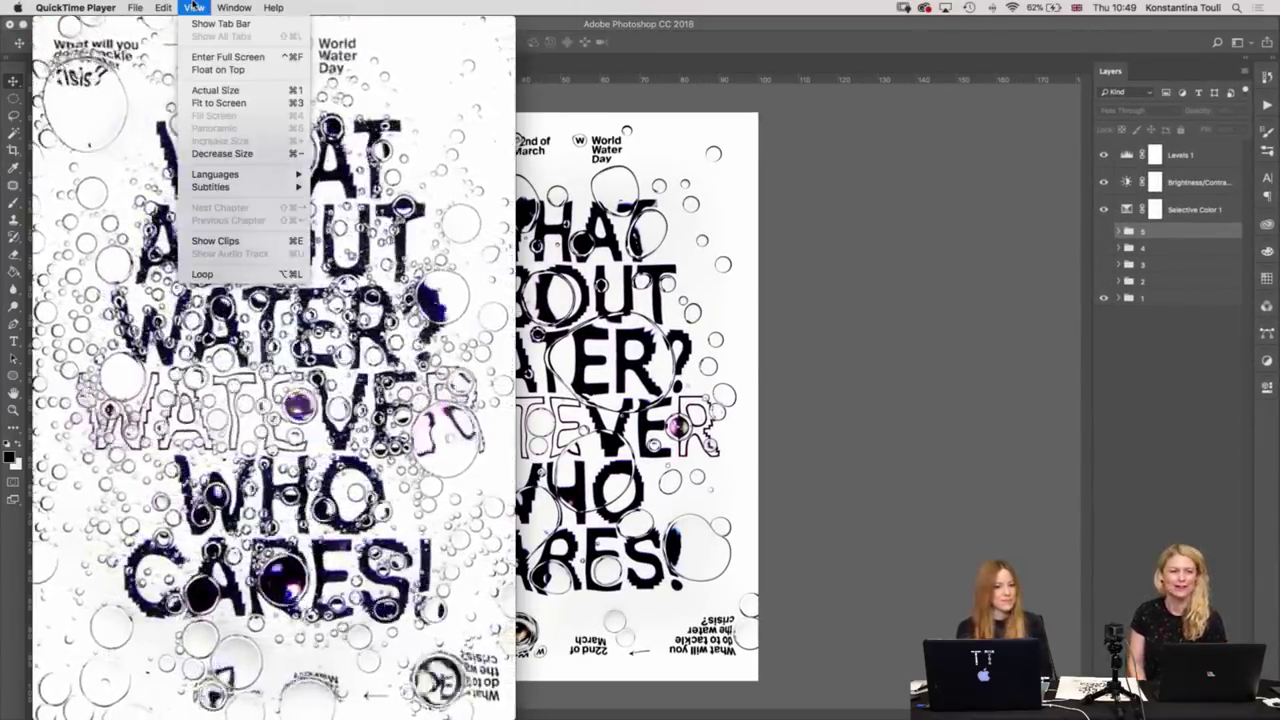
click(228, 58)
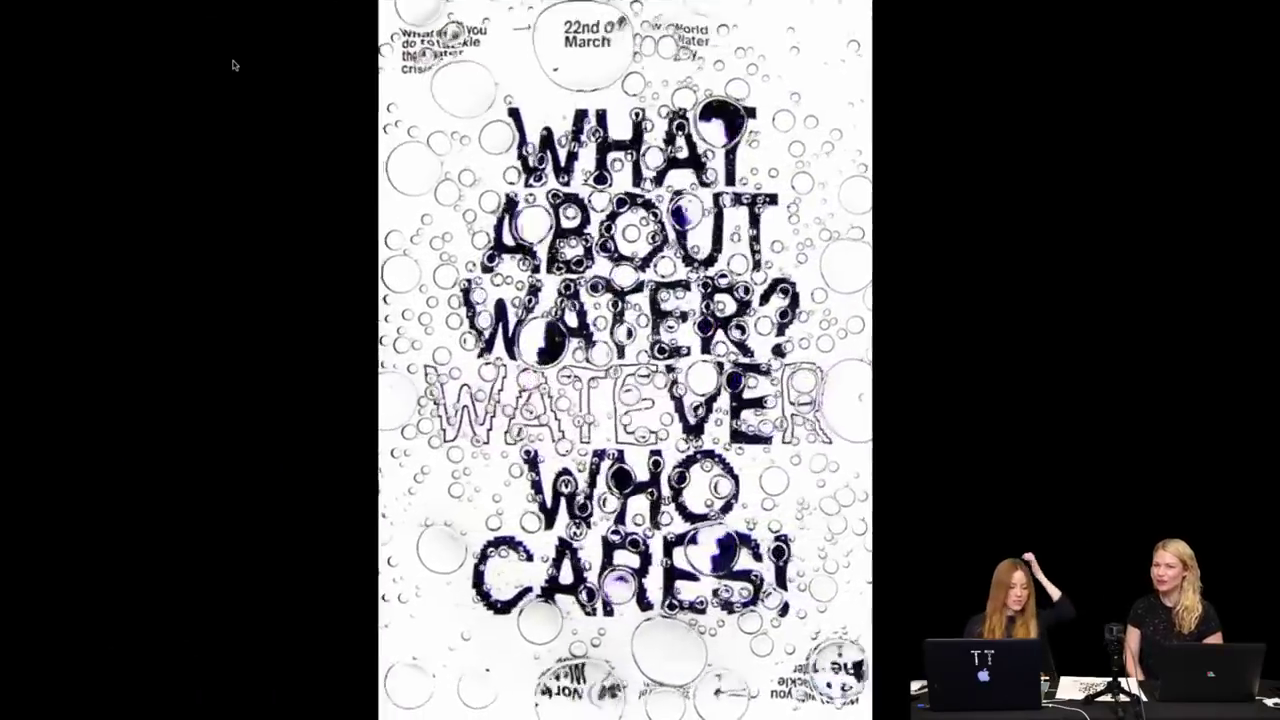